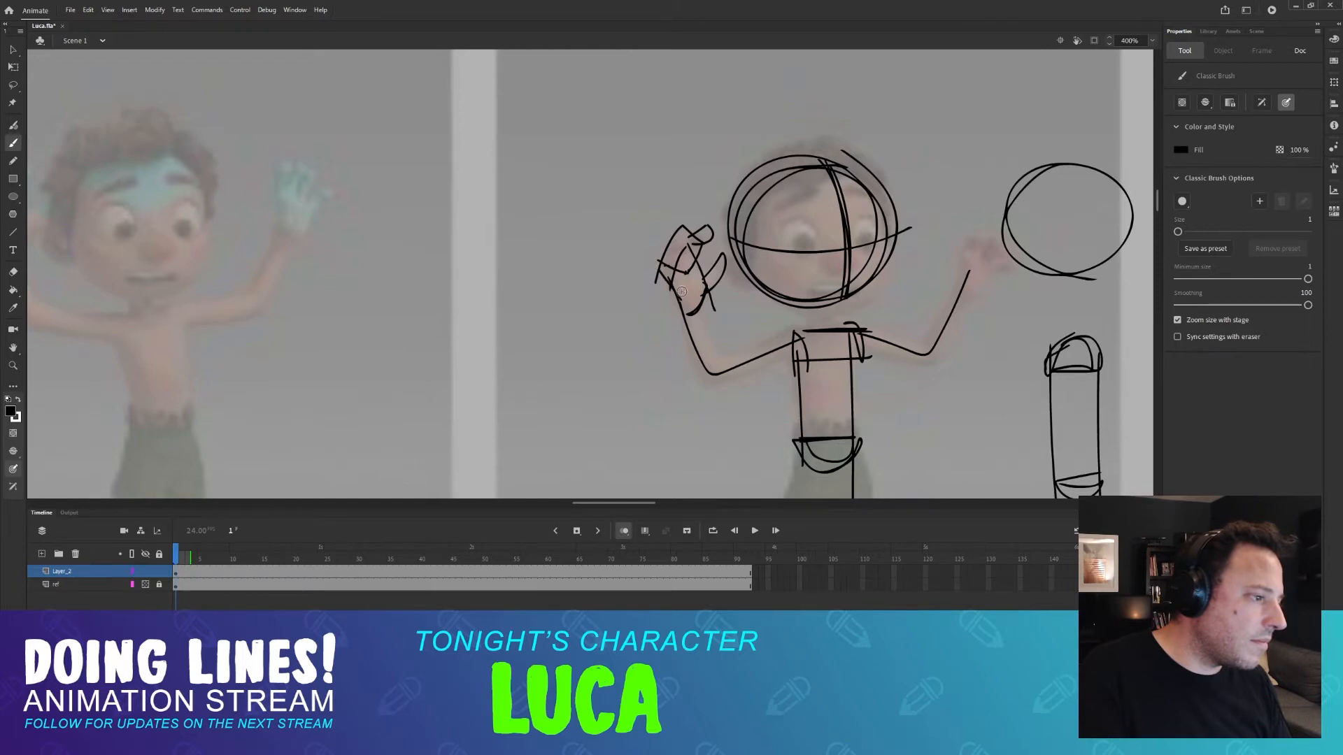
# Sketch the figure's unfinished raised hand as a wedge-shaped palm with a curved wrist edge at the end of the arm.
pyautogui.moveTo(972, 274); pyautogui.dragTo(760, 277)
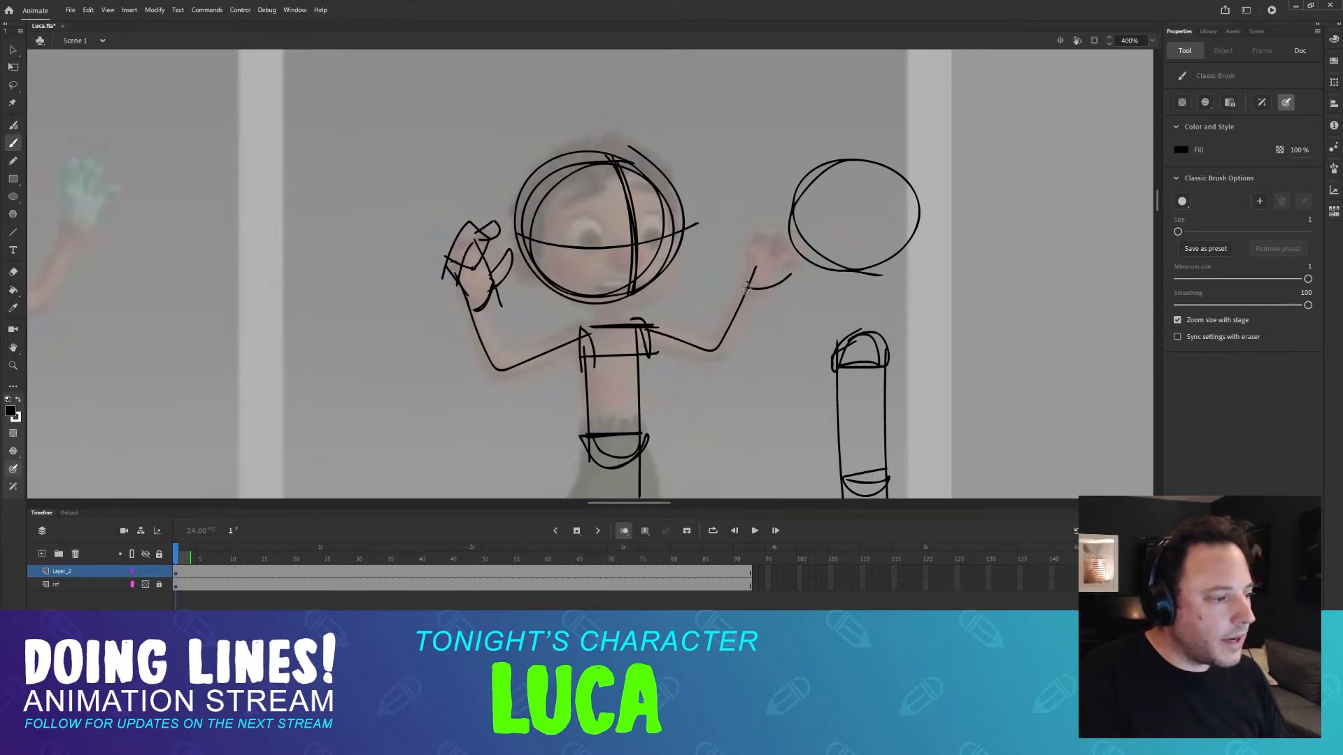
pyautogui.hotkey('ctrl', 'z')
pyautogui.moveTo(773, 279); pyautogui.dragTo(756, 290)
pyautogui.hotkey('ctrl', 'z')
pyautogui.moveTo(766, 242)
pyautogui.mouseDown()
pyautogui.moveTo(803, 266)
pyautogui.moveTo(746, 268)
pyautogui.moveTo(780, 266)
pyautogui.mouseUp()
pyautogui.hotkey('ctrl', 'z')
pyautogui.hotkey('ctrl', 'z')
pyautogui.hotkey('ctrl', 'z')
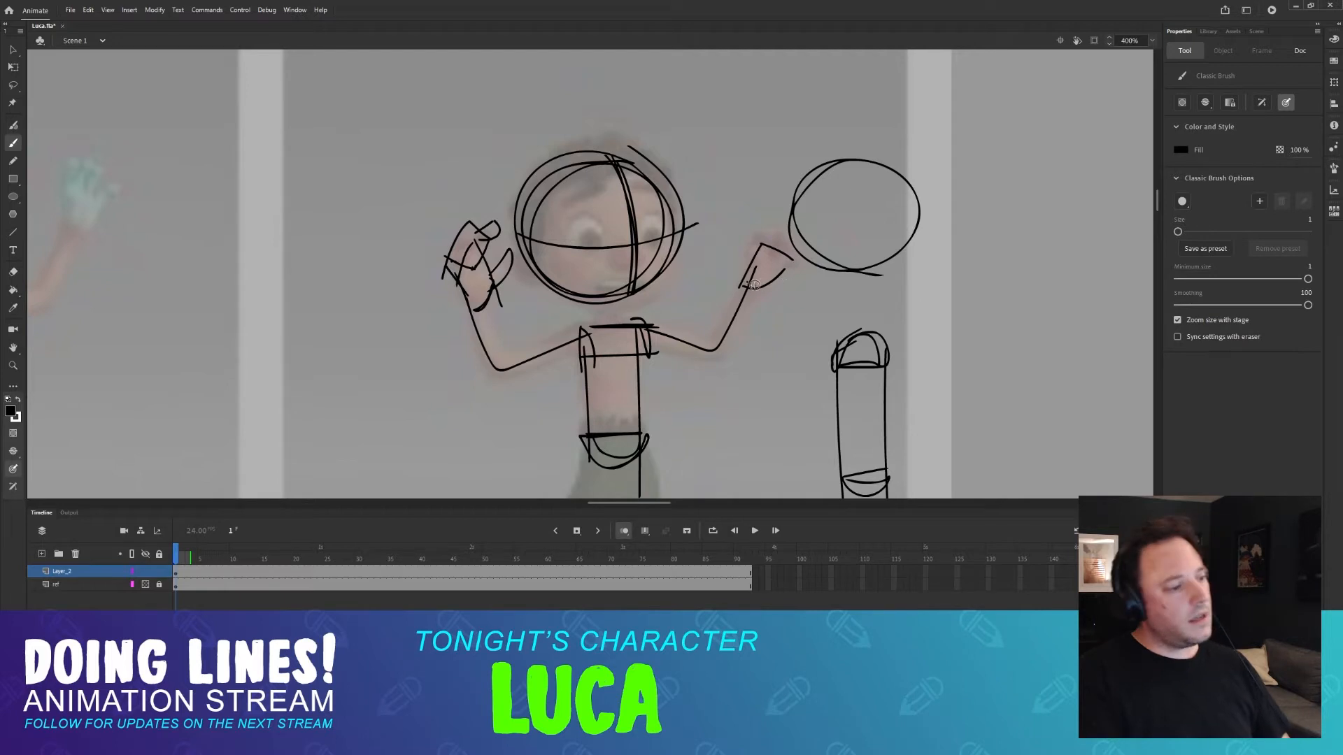
pyautogui.moveTo(761, 247); pyautogui.dragTo(795, 266)
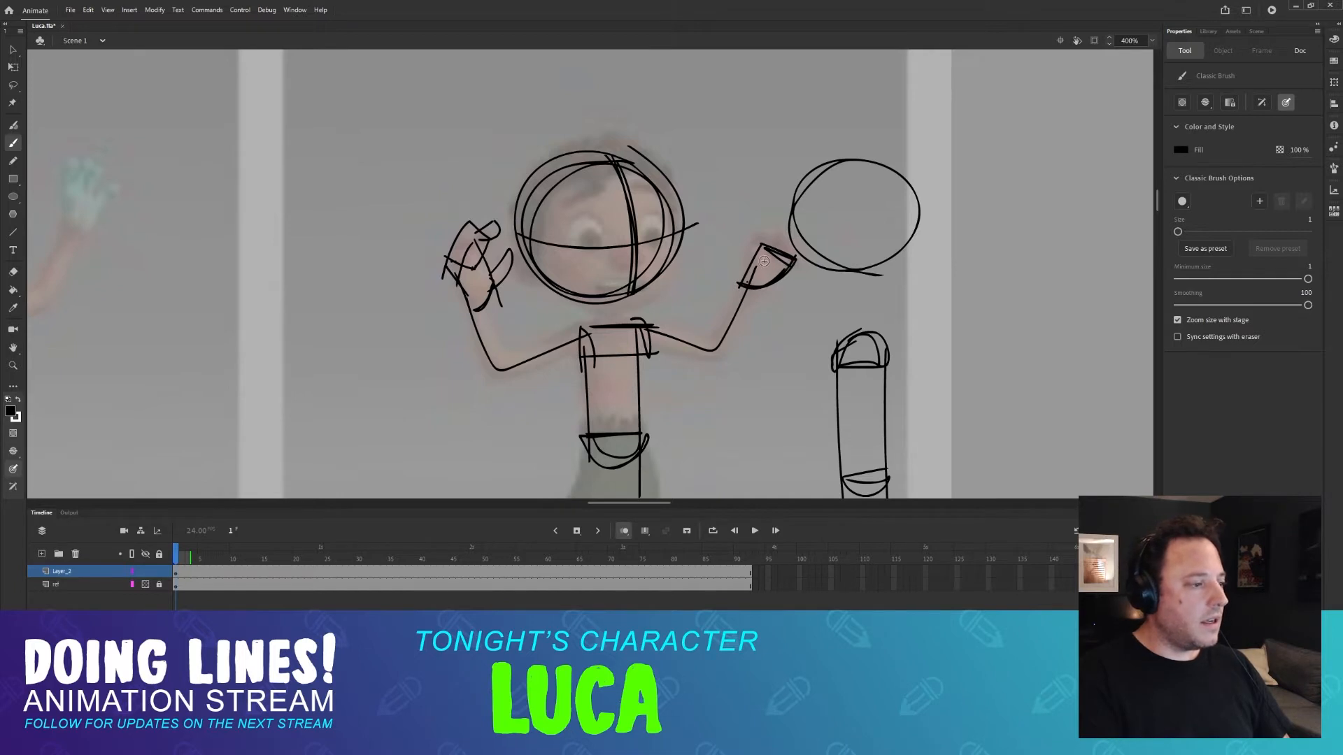
pyautogui.moveTo(778, 276); pyautogui.dragTo(769, 259)
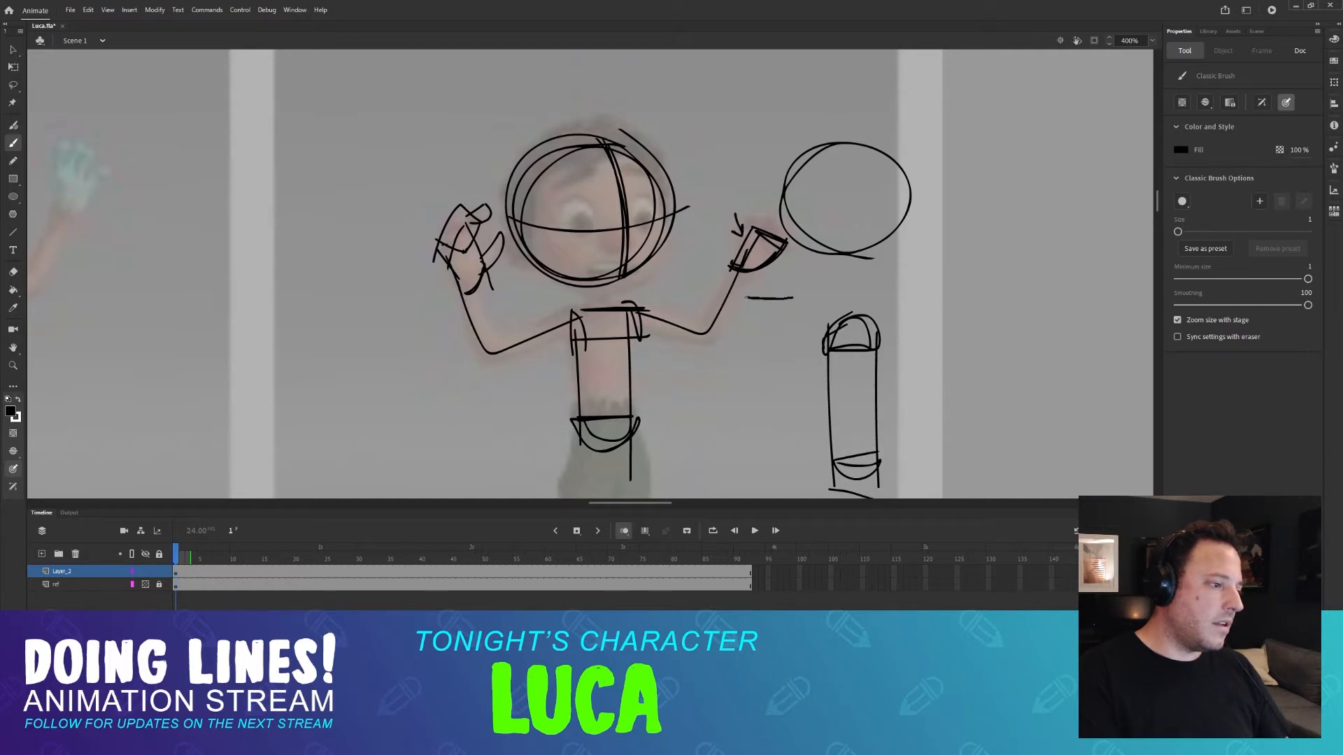
# Sketch a flat side view of the palm shape below the raised hand, and erase it.
pyautogui.moveTo(746, 308)
pyautogui.mouseDown()
pyautogui.moveTo(786, 316)
pyautogui.moveTo(761, 297)
pyautogui.moveTo(858, 292)
pyautogui.moveTo(783, 320)
pyautogui.mouseUp()
pyautogui.hotkey('ctrl', 'z')
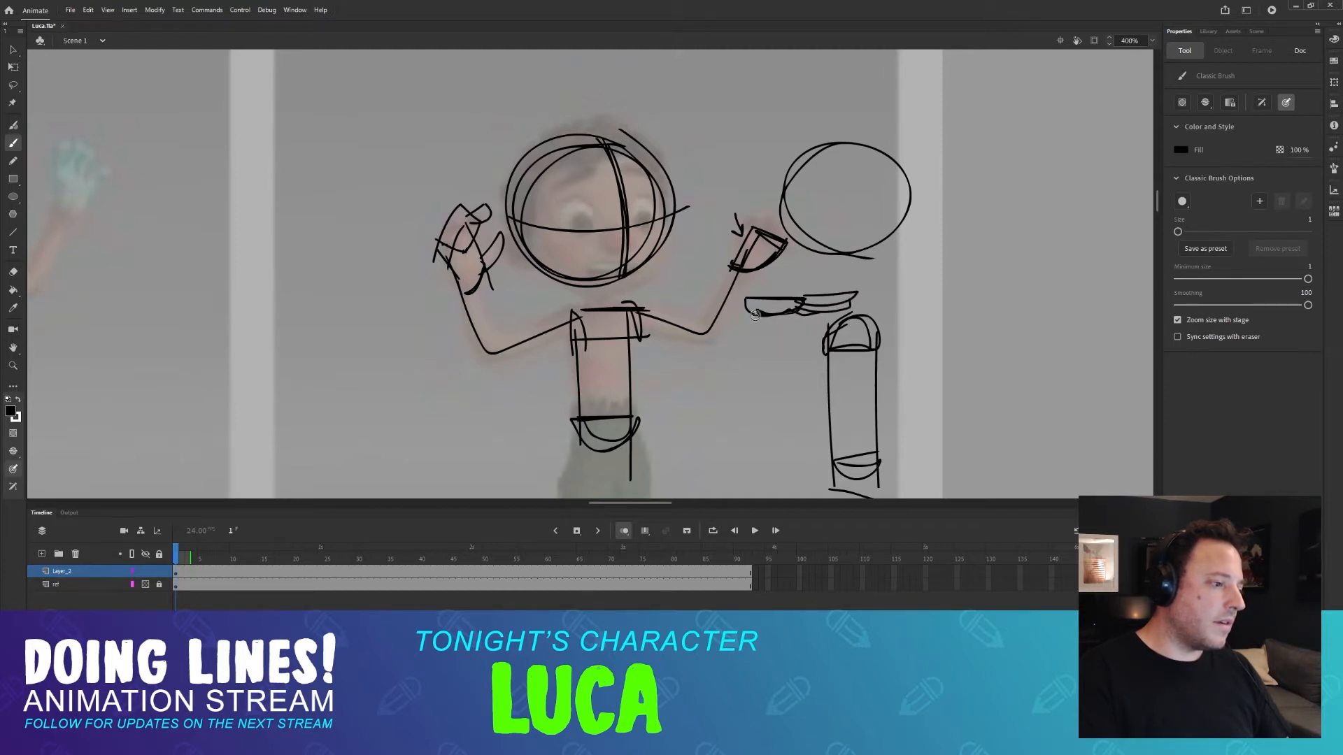
pyautogui.press('e')
pyautogui.moveTo(789, 285)
pyautogui.mouseDown()
pyautogui.moveTo(737, 315)
pyautogui.moveTo(881, 298)
pyautogui.mouseUp()
# Draw the first leg as straight thigh and shin lines from the pelvis down to the ankle over the reference.
pyautogui.scroll(-3, 735, 195)
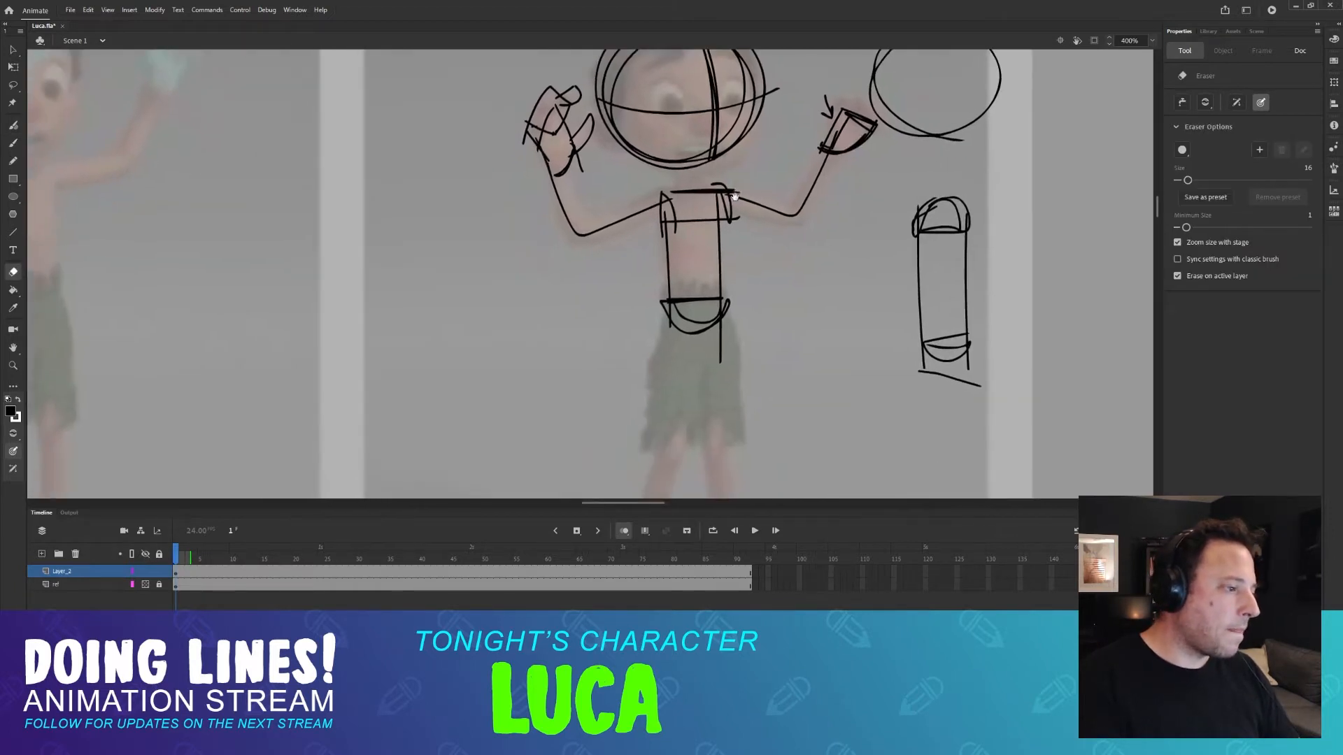
pyautogui.scroll(-3, 735, 196)
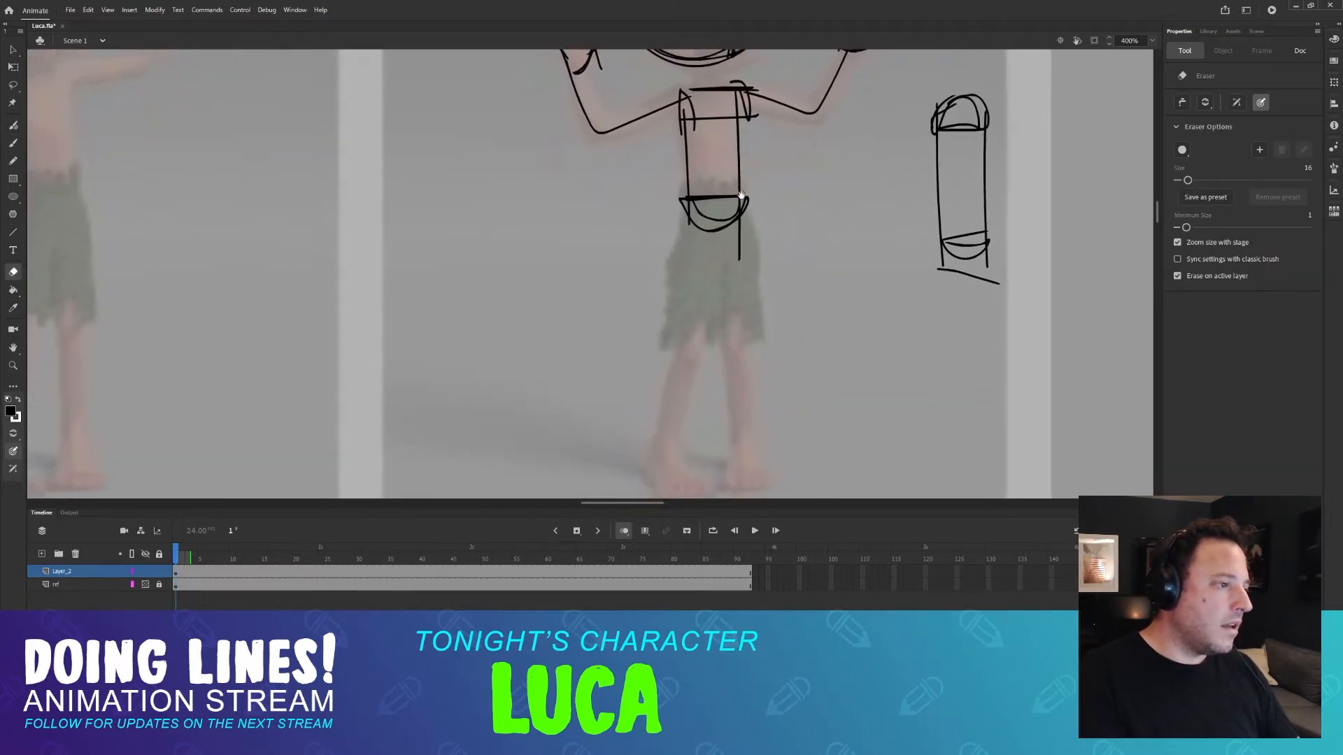
pyautogui.press('b')
pyautogui.moveTo(740, 195); pyautogui.dragTo(703, 353)
pyautogui.hotkey('ctrl', 'z')
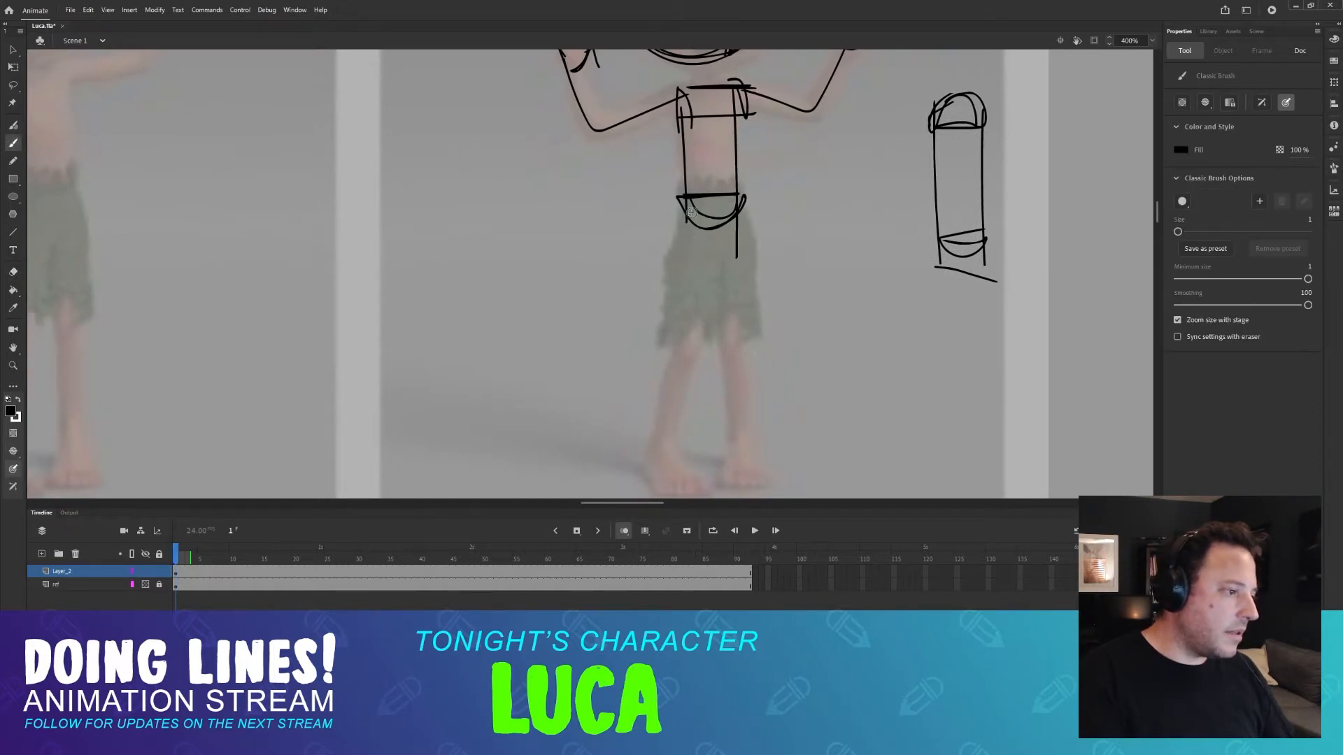
pyautogui.moveTo(691, 213); pyautogui.dragTo(697, 335)
pyautogui.scroll(-2, 698, 307)
pyautogui.moveTo(696, 267); pyautogui.dragTo(670, 395)
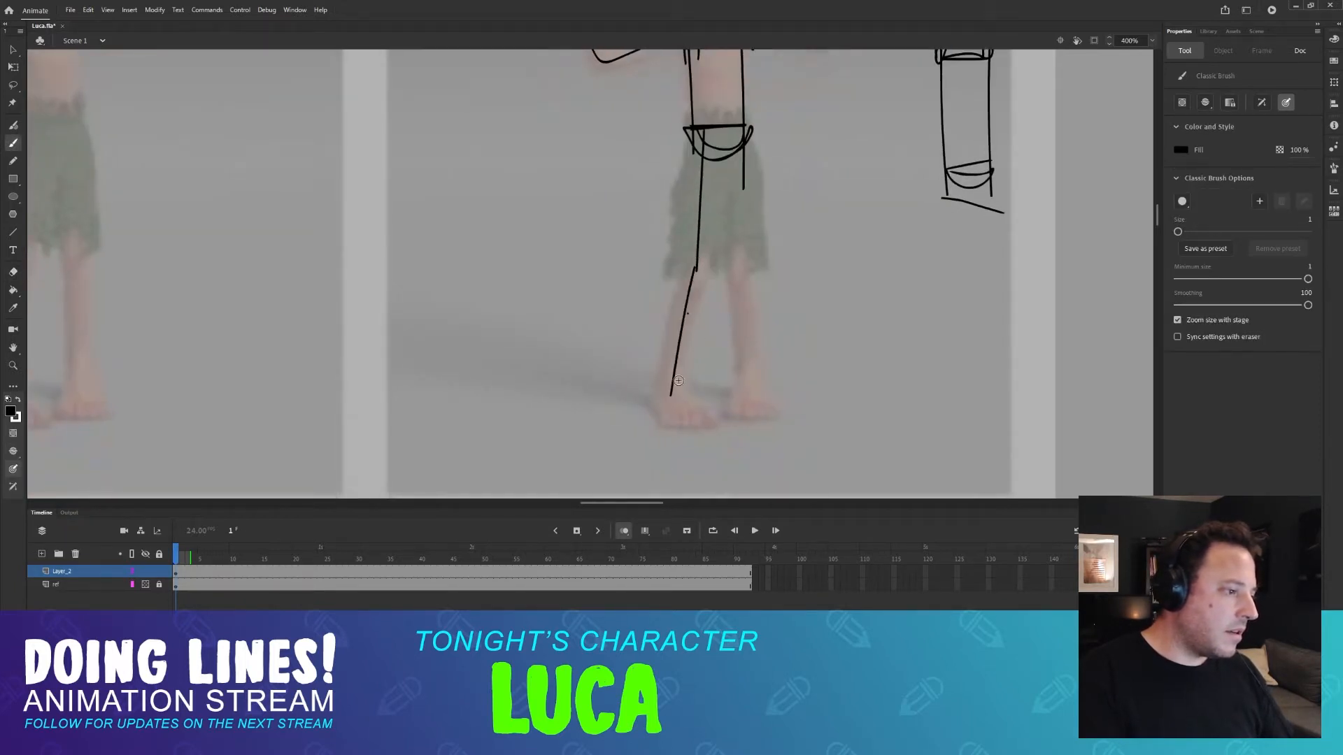
# Draw the second leg from pelvis to ankle, and mark both knees with small circles.
pyautogui.moveTo(730, 161)
pyautogui.mouseDown()
pyautogui.moveTo(744, 297)
pyautogui.moveTo(692, 267)
pyautogui.moveTo(737, 270)
pyautogui.moveTo(735, 153)
pyautogui.moveTo(749, 378)
pyautogui.mouseUp()
pyautogui.hotkey('ctrl', 'z')
pyautogui.hotkey('ctrl', 'z')
pyautogui.hotkey('ctrl', 'z')
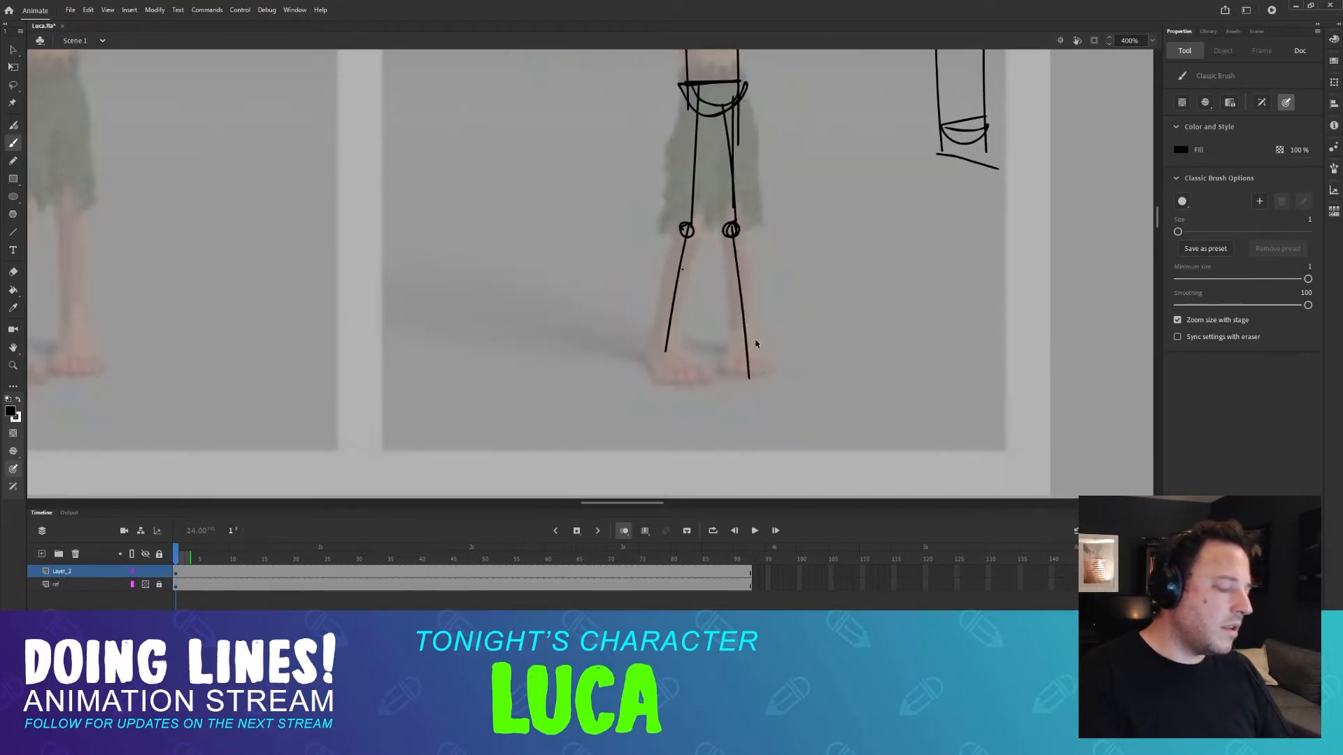
pyautogui.hotkey('ctrl', 'z')
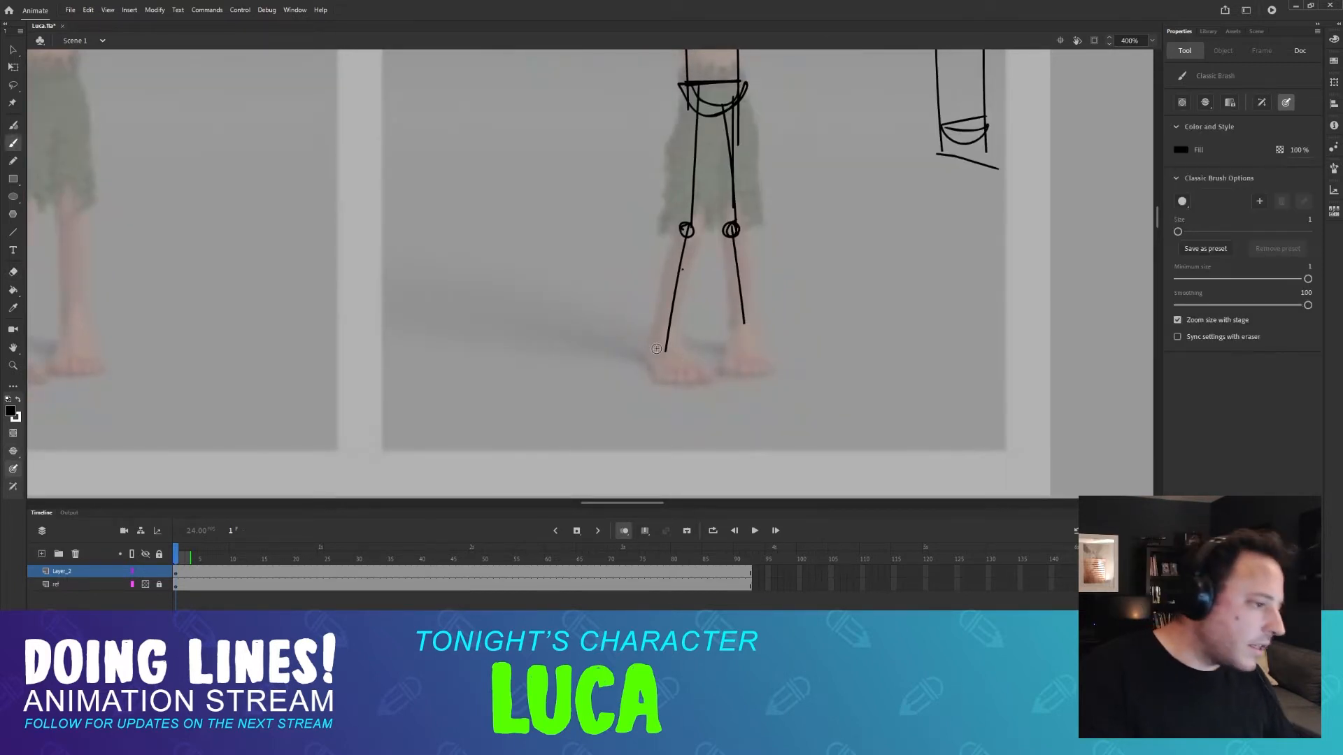
# Sketch the first leg's foot as a wedge-shaped block with a hatched side face.
pyautogui.moveTo(649, 337); pyautogui.dragTo(677, 391)
pyautogui.moveTo(658, 343); pyautogui.dragTo(673, 389)
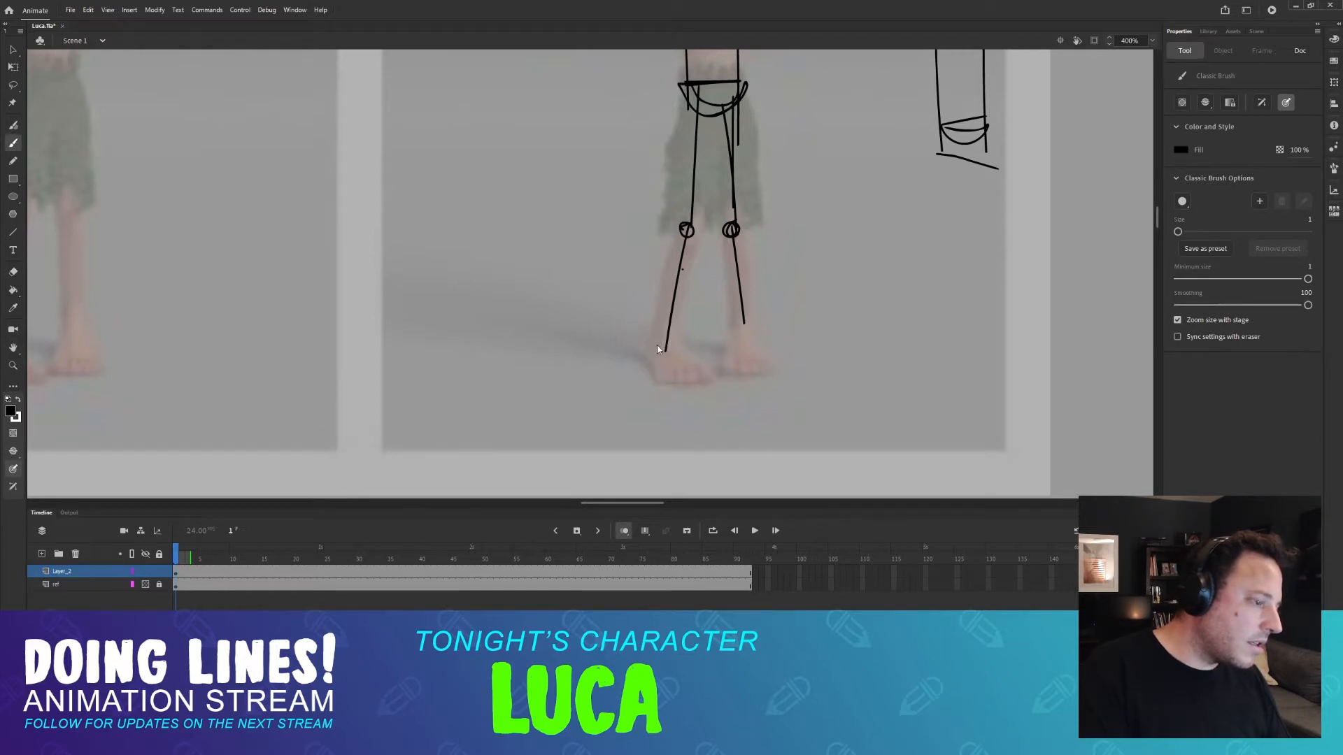
pyautogui.moveTo(650, 335); pyautogui.dragTo(672, 392)
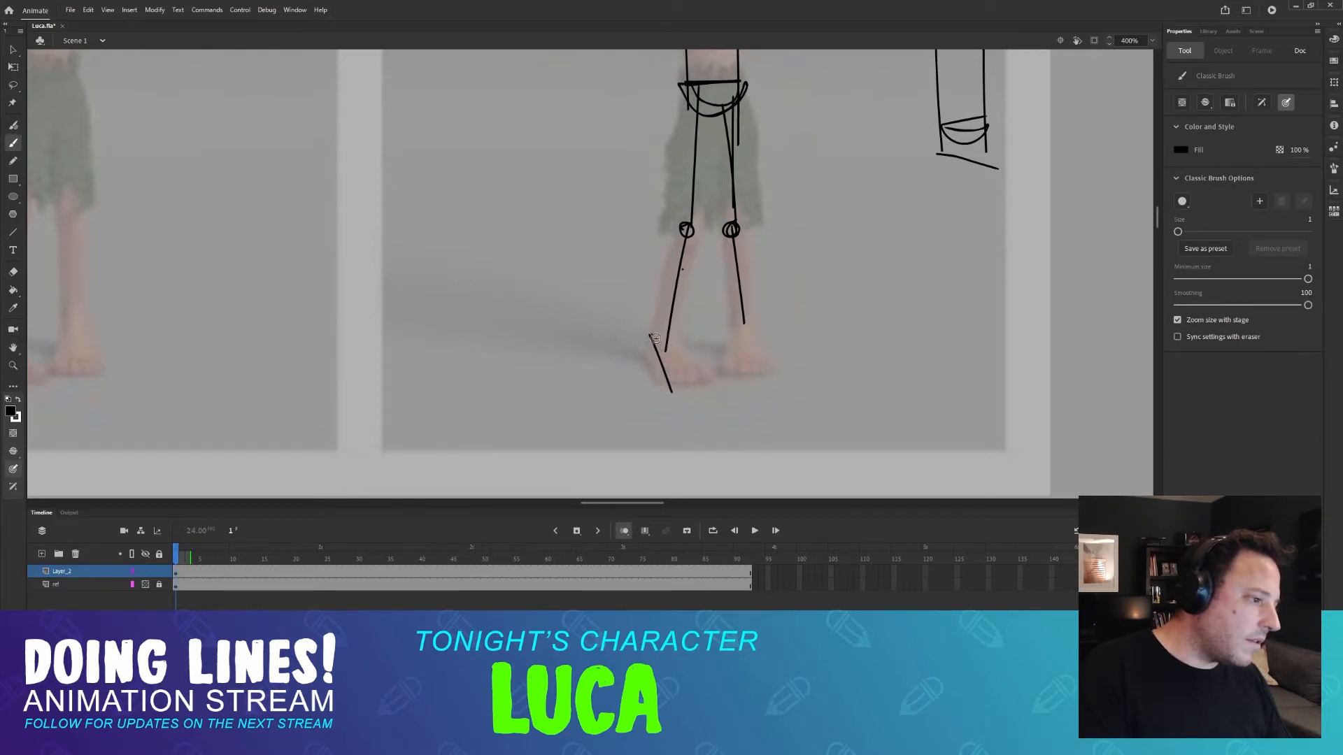
pyautogui.moveTo(639, 333)
pyautogui.mouseDown()
pyautogui.moveTo(682, 335)
pyautogui.moveTo(694, 386)
pyautogui.moveTo(709, 384)
pyautogui.moveTo(673, 402)
pyautogui.mouseUp()
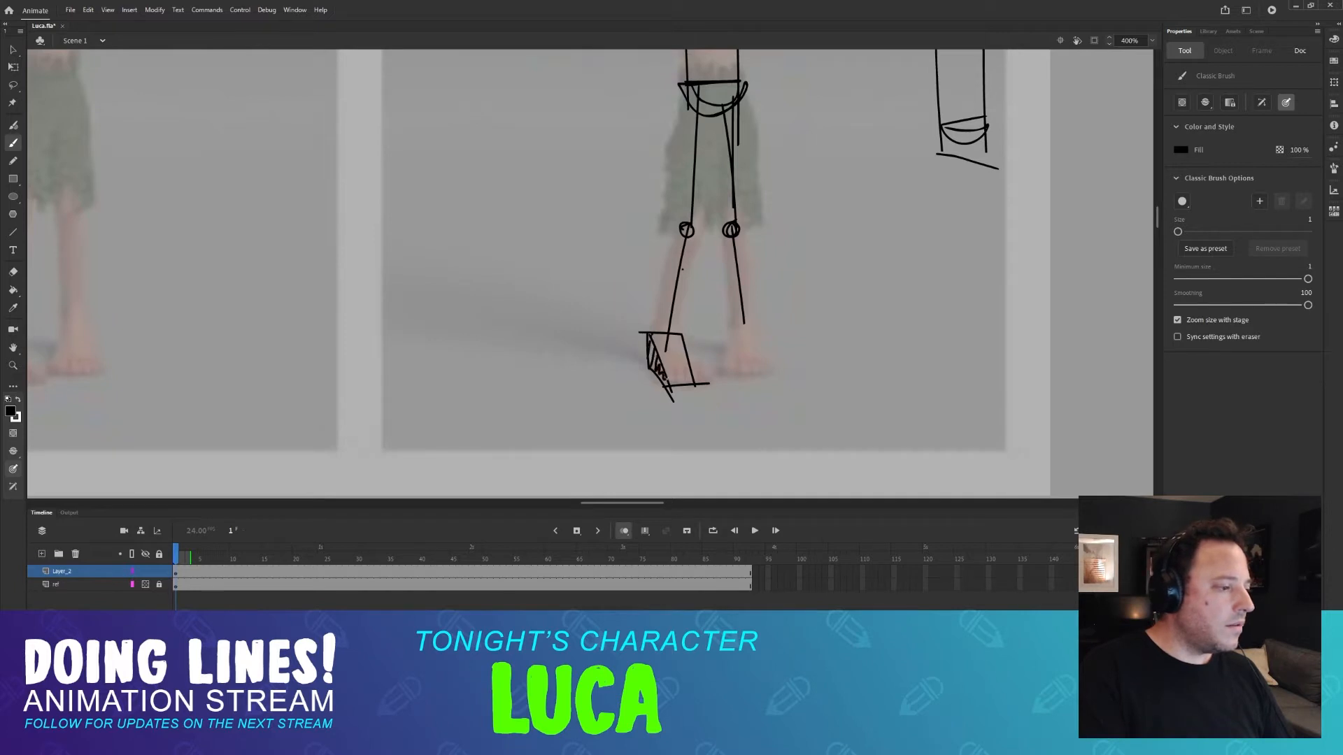
pyautogui.moveTo(654, 357); pyautogui.dragTo(667, 381)
# Sketch a hatched side-view wedge beside the foot with a curved top and a flat sole, and erase it.
pyautogui.moveTo(518, 340)
pyautogui.mouseDown()
pyautogui.moveTo(521, 378)
pyautogui.moveTo(594, 377)
pyautogui.moveTo(531, 355)
pyautogui.moveTo(580, 375)
pyautogui.moveTo(549, 372)
pyautogui.mouseUp()
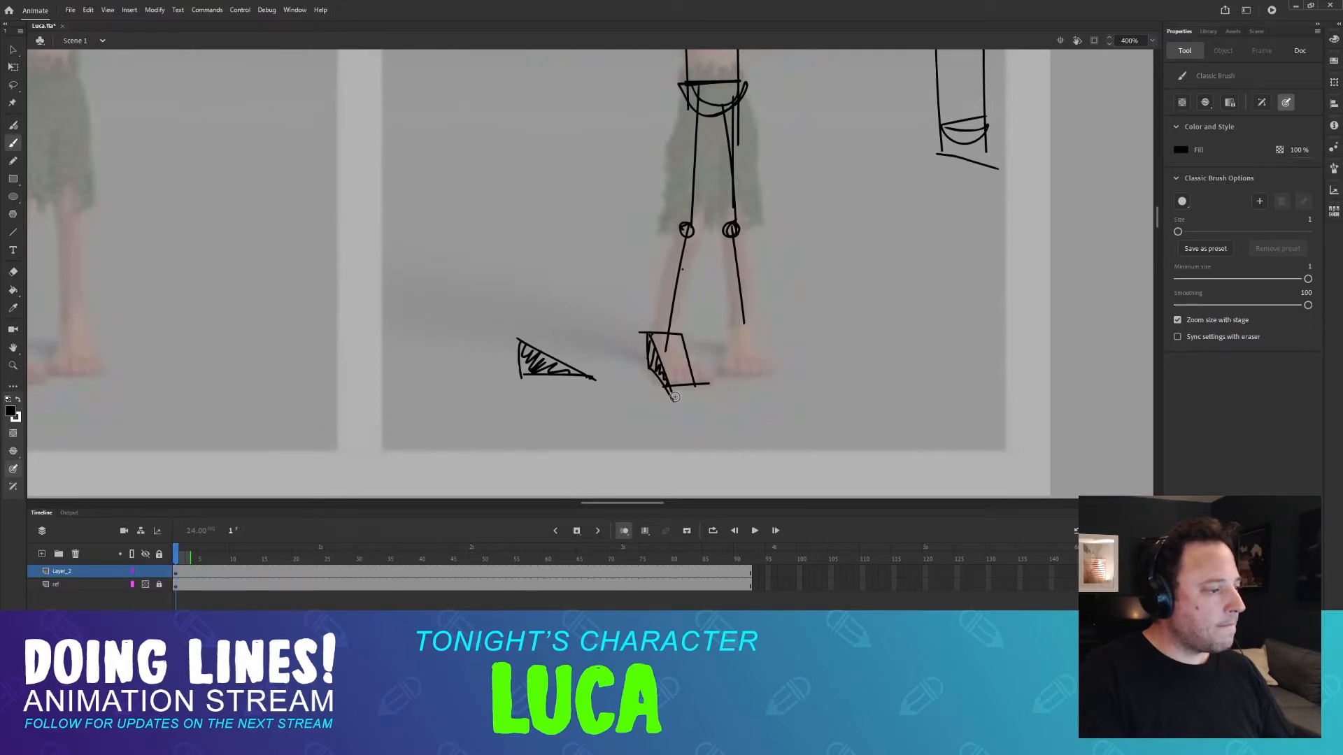
pyautogui.moveTo(508, 377); pyautogui.dragTo(595, 379)
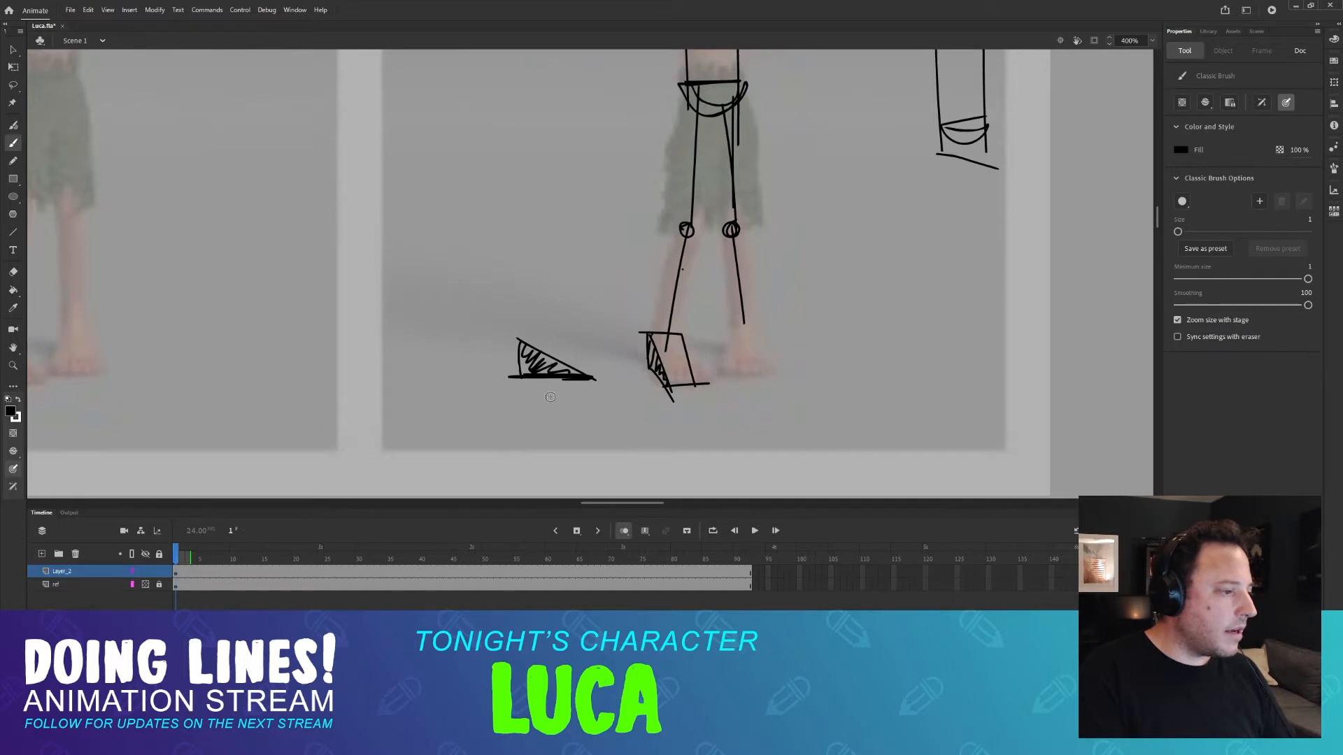
pyautogui.moveTo(494, 378); pyautogui.dragTo(592, 379)
pyautogui.hotkey('ctrl', 'z')
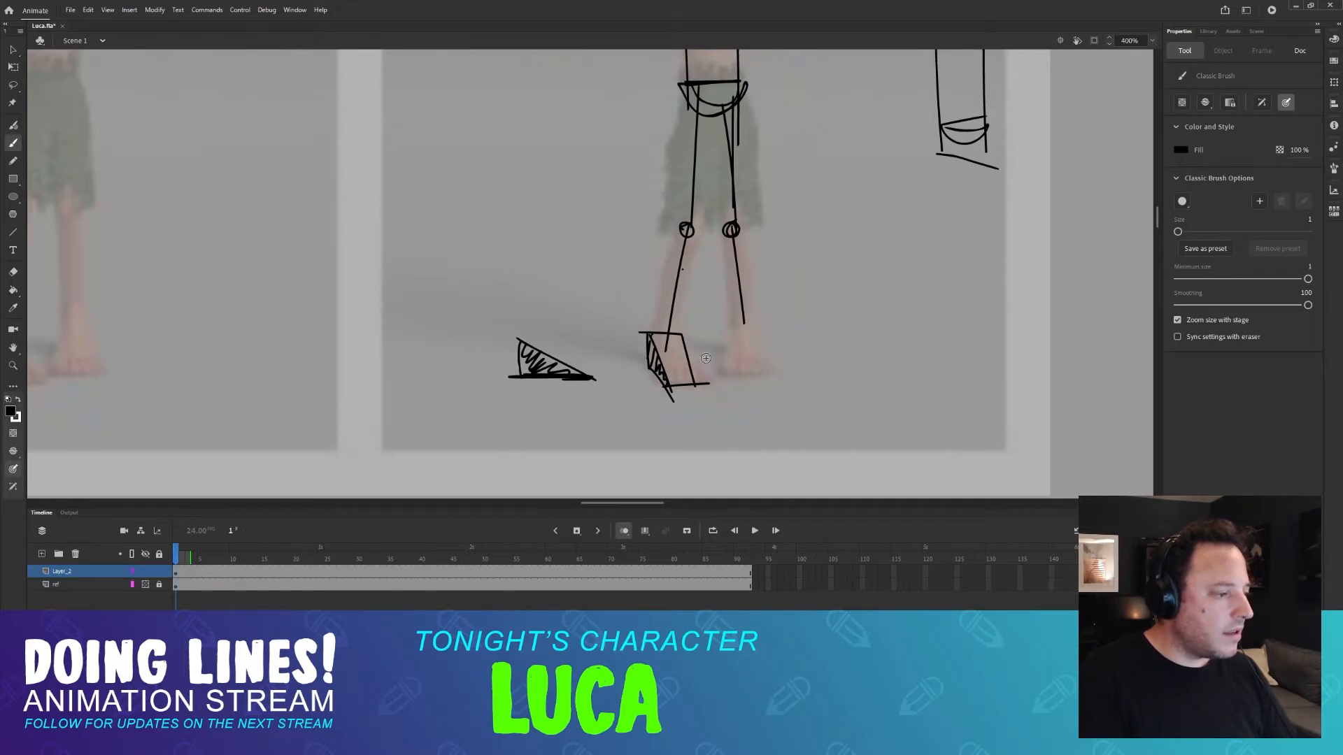
pyautogui.moveTo(518, 339); pyautogui.dragTo(591, 376)
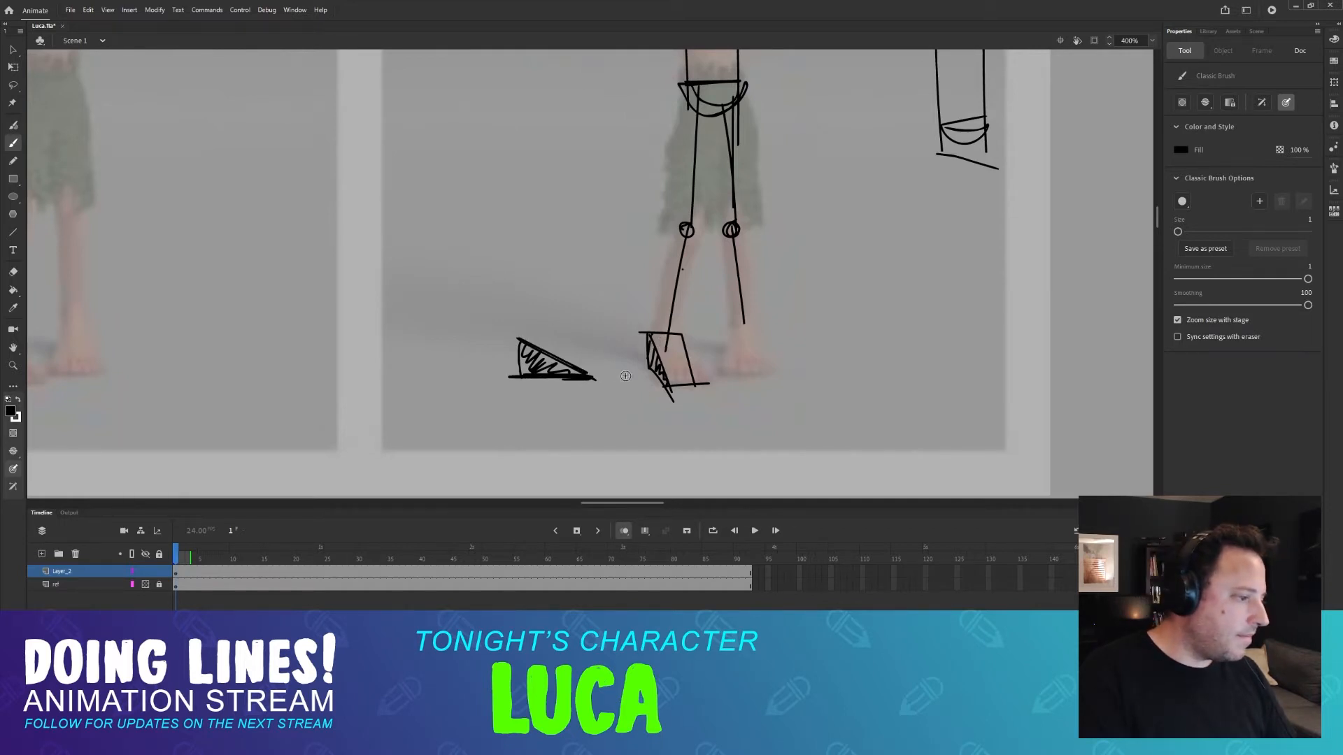
pyautogui.hotkey('ctrl', 'z')
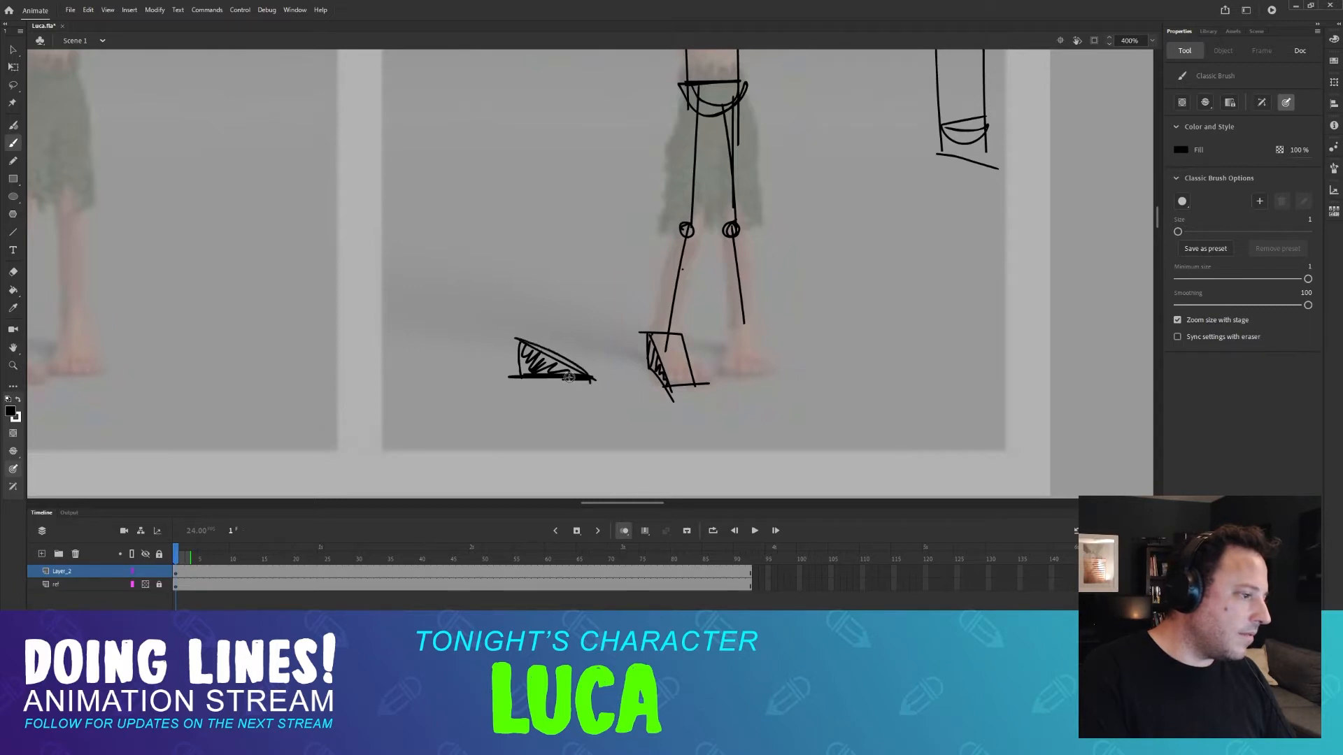
pyautogui.moveTo(515, 337); pyautogui.dragTo(606, 398)
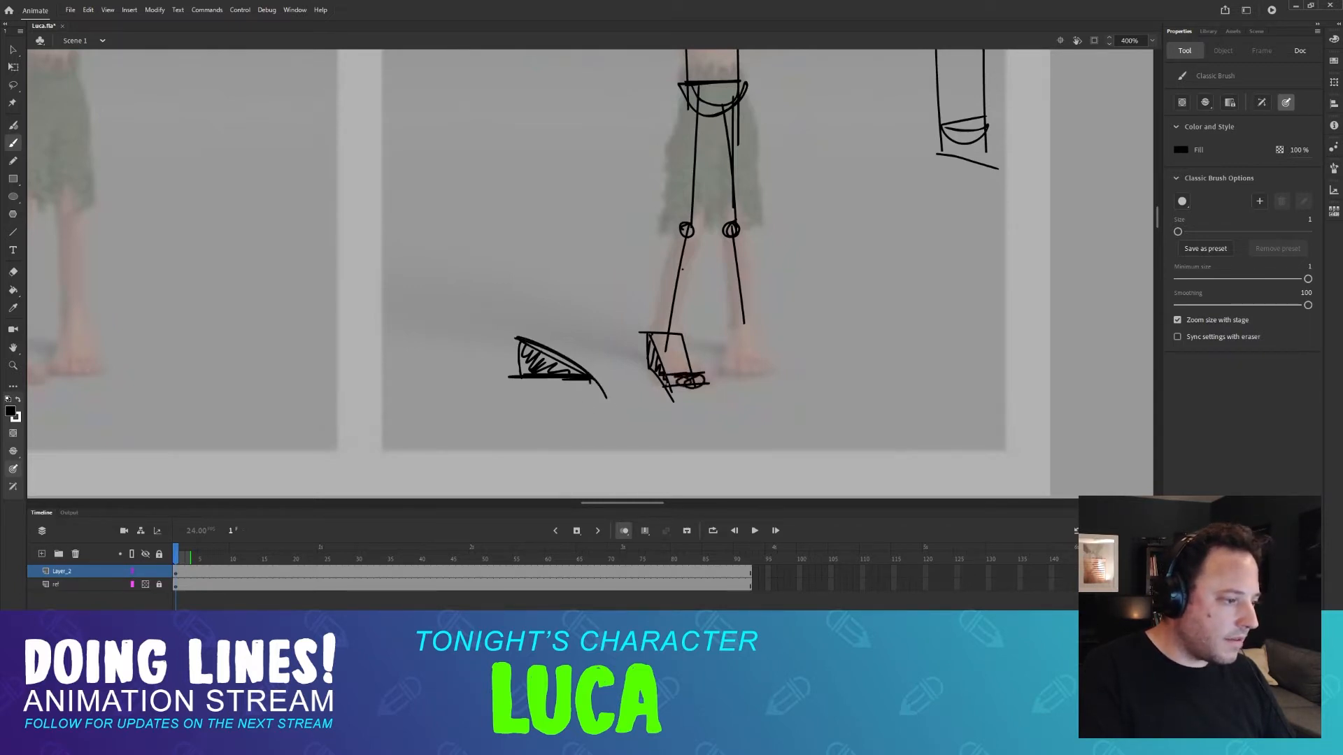
pyautogui.press('e')
pyautogui.moveTo(594, 358)
pyautogui.mouseDown()
pyautogui.moveTo(503, 362)
pyautogui.moveTo(612, 381)
pyautogui.moveTo(483, 369)
pyautogui.mouseUp()
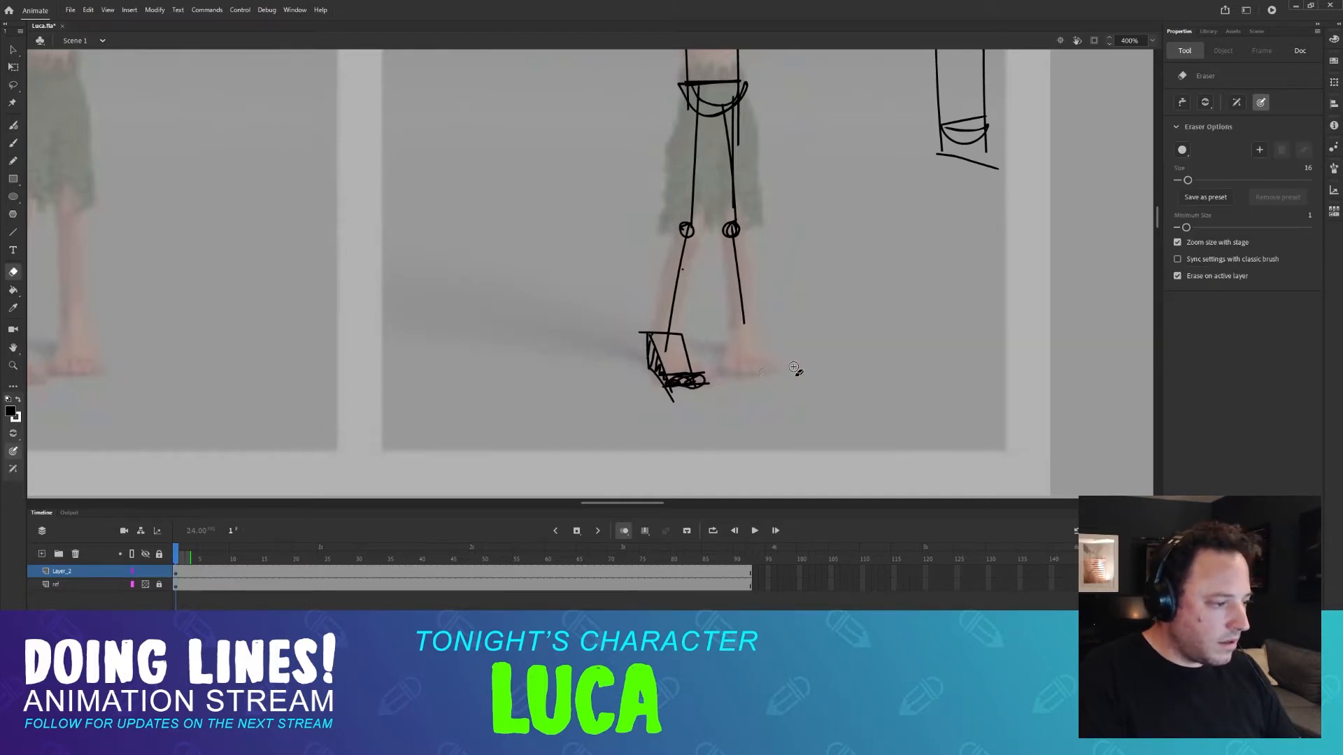
# Draw a rough circle around the head of the boy in the white shirt in the street-scene reference.
pyautogui.scroll(5, 766, 363)
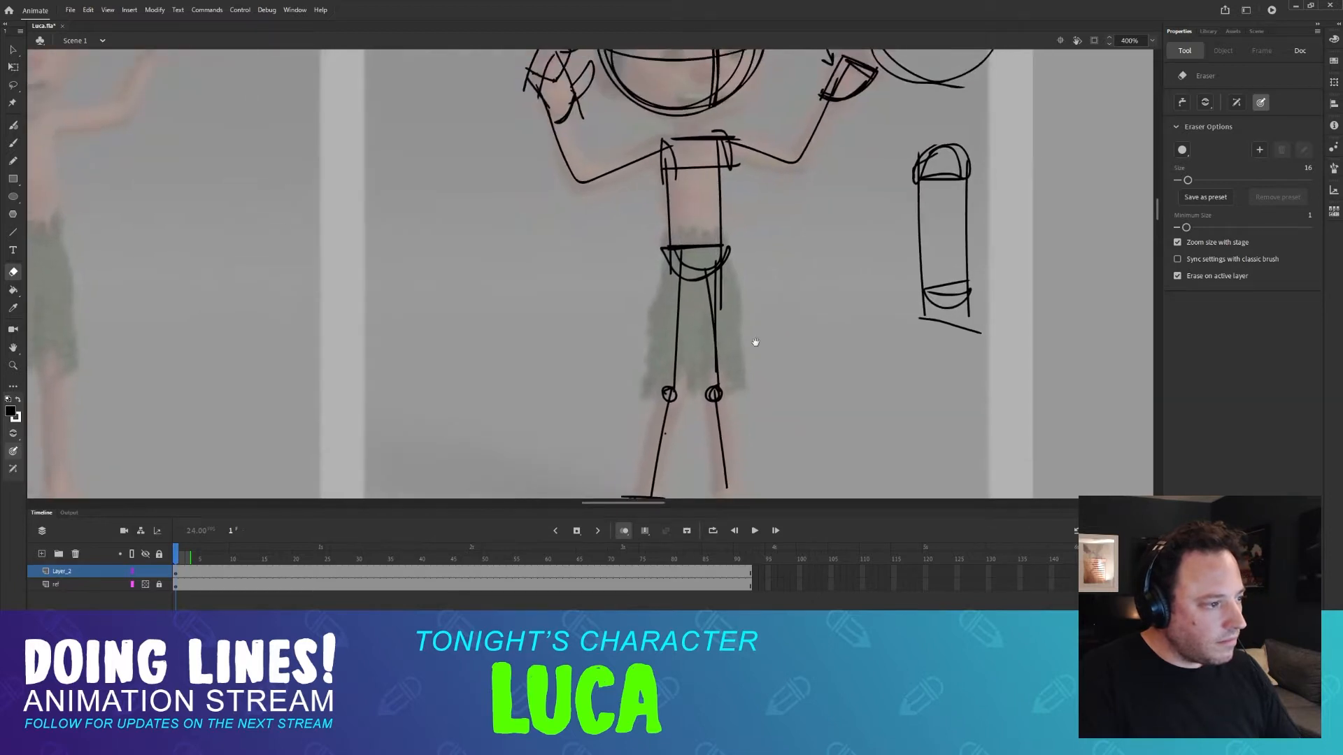
pyautogui.moveTo(756, 342)
pyautogui.mouseDown()
pyautogui.moveTo(744, 399)
pyautogui.moveTo(756, 399)
pyautogui.moveTo(755, 249)
pyautogui.moveTo(747, 256)
pyautogui.mouseUp()
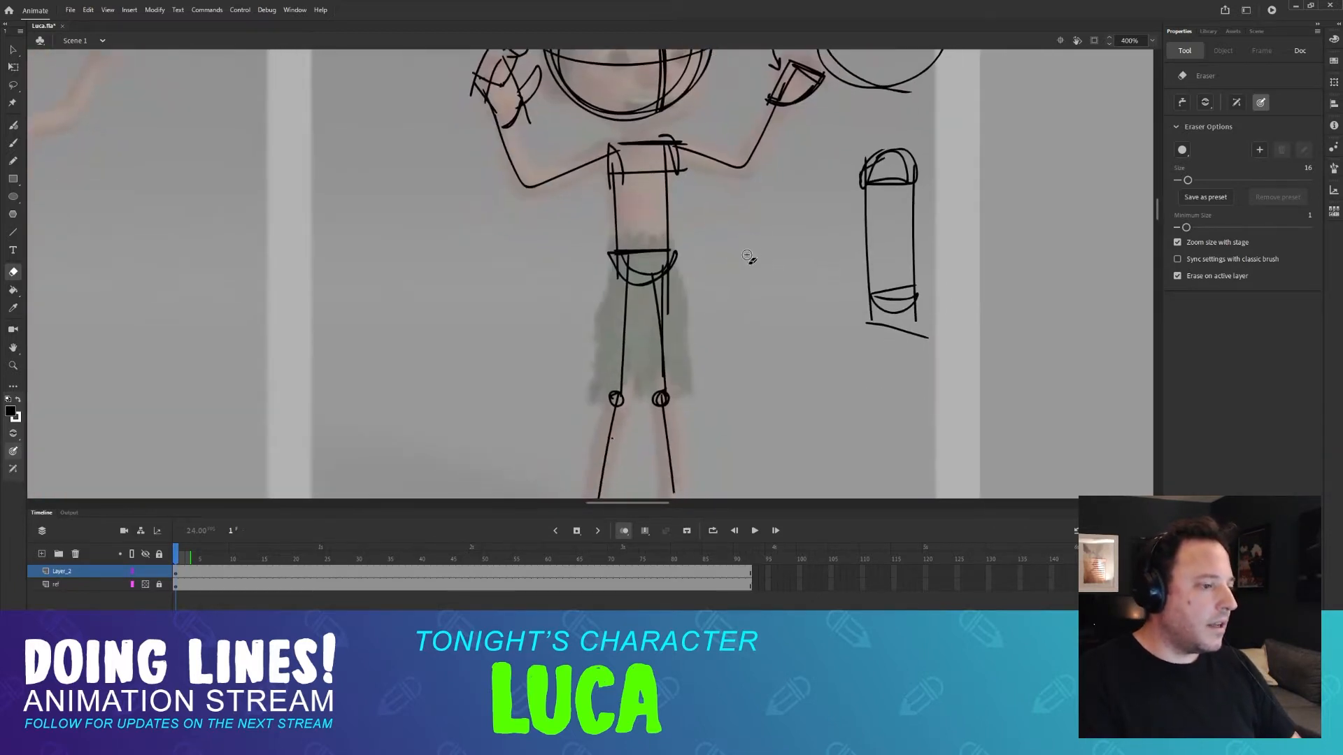
pyautogui.hotkey('ctrl', '1')
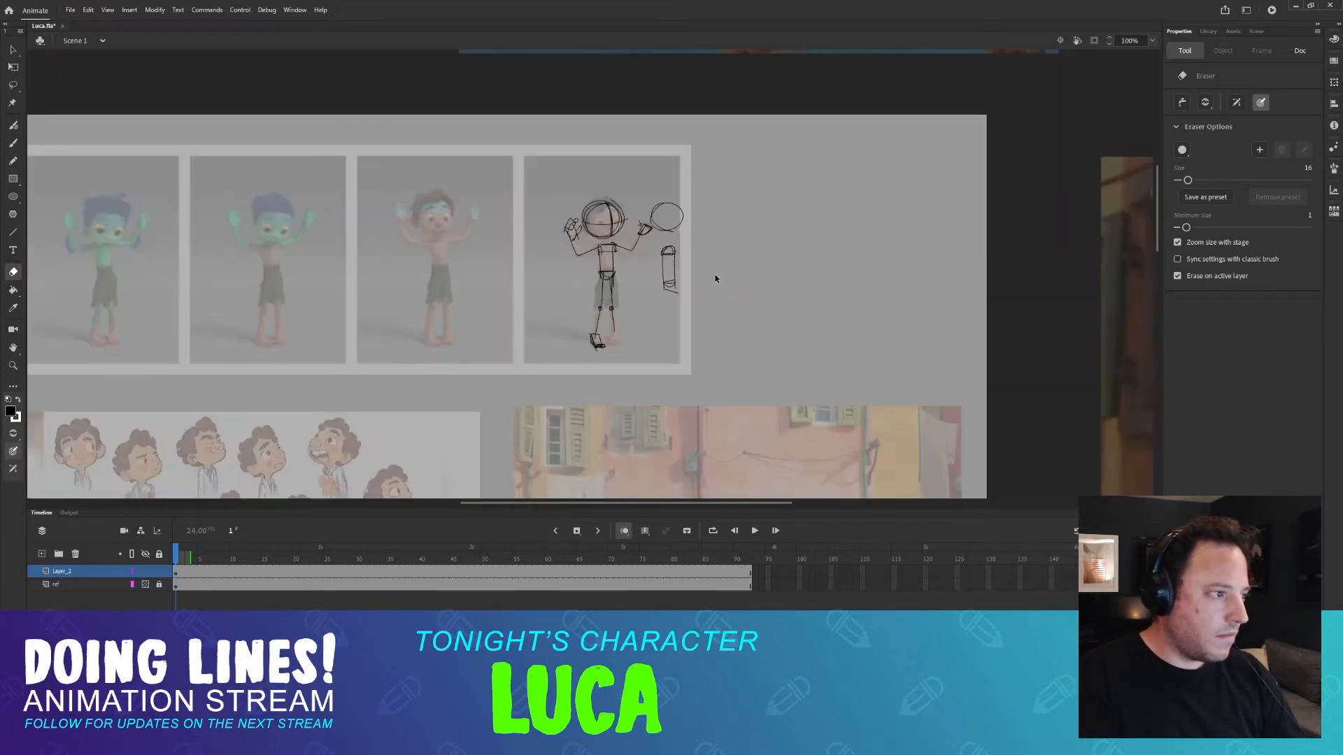
pyautogui.scroll(-2, 723, 291)
pyautogui.moveTo(563, 349)
pyautogui.mouseDown()
pyautogui.moveTo(580, 279)
pyautogui.moveTo(630, 210)
pyautogui.moveTo(788, 79)
pyautogui.moveTo(650, 265)
pyautogui.moveTo(657, 232)
pyautogui.moveTo(638, 234)
pyautogui.mouseUp()
pyautogui.hotkey('ctrl', '=')
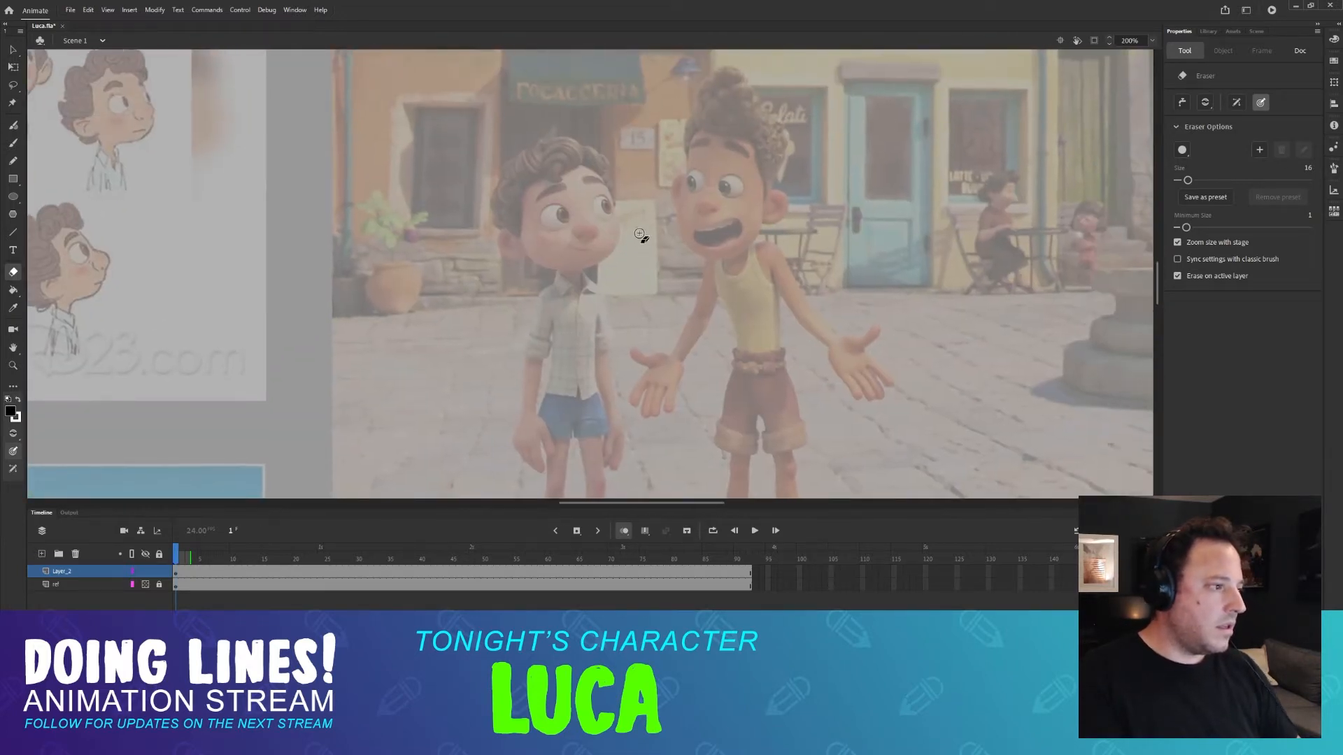
pyautogui.press('b')
pyautogui.moveTo(577, 165)
pyautogui.mouseDown()
pyautogui.moveTo(542, 259)
pyautogui.moveTo(514, 206)
pyautogui.mouseUp()
pyautogui.hotkey('ctrl', 'z')
pyautogui.moveTo(591, 155); pyautogui.dragTo(501, 225)
pyautogui.hotkey('ctrl', 'z')
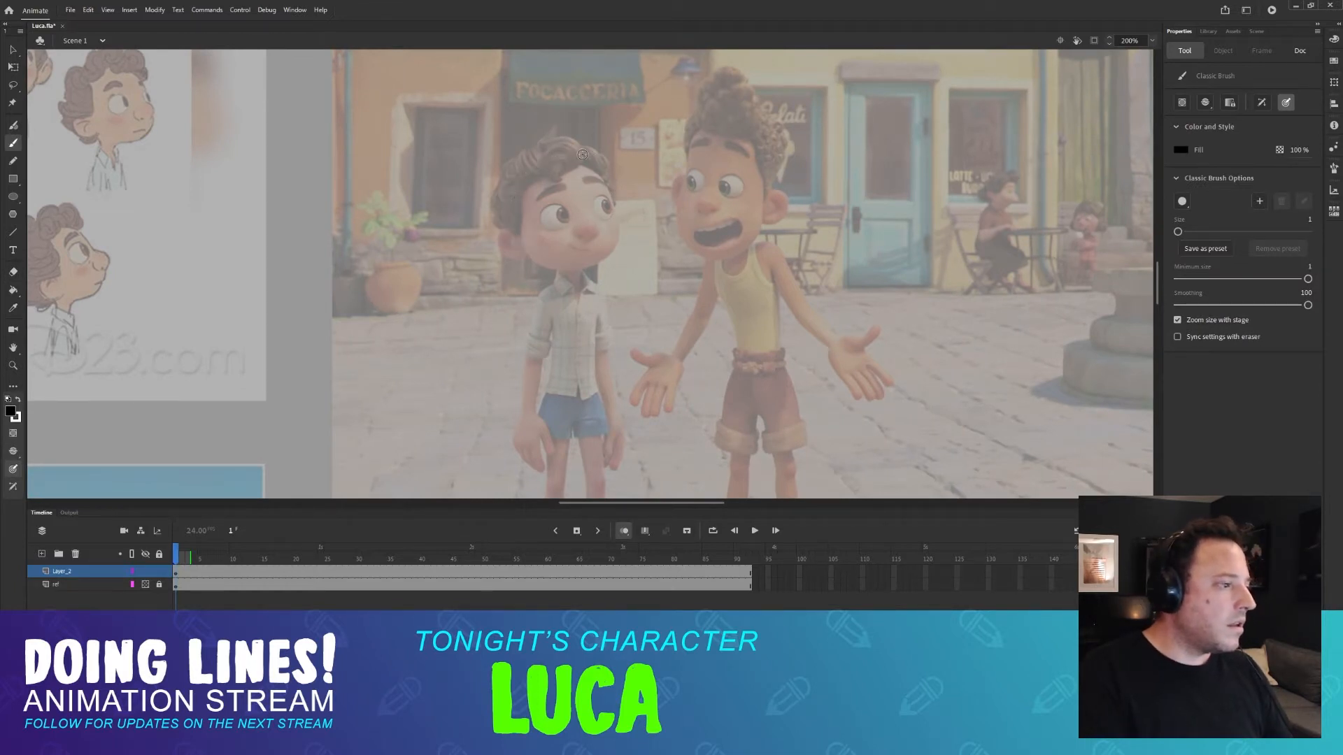
pyautogui.moveTo(587, 154)
pyautogui.mouseDown()
pyautogui.moveTo(619, 248)
pyautogui.moveTo(621, 303)
pyautogui.mouseUp()
pyautogui.hotkey('ctrl', 'z')
pyautogui.moveTo(575, 152)
pyautogui.mouseDown()
pyautogui.moveTo(608, 239)
pyautogui.moveTo(507, 203)
pyautogui.moveTo(545, 164)
pyautogui.moveTo(531, 175)
pyautogui.moveTo(612, 266)
pyautogui.mouseUp()
pyautogui.hotkey('ctrl', 'z')
pyautogui.hotkey('ctrl', 'z')
pyautogui.hotkey('ctrl', 'z')
pyautogui.moveTo(580, 160); pyautogui.dragTo(619, 199)
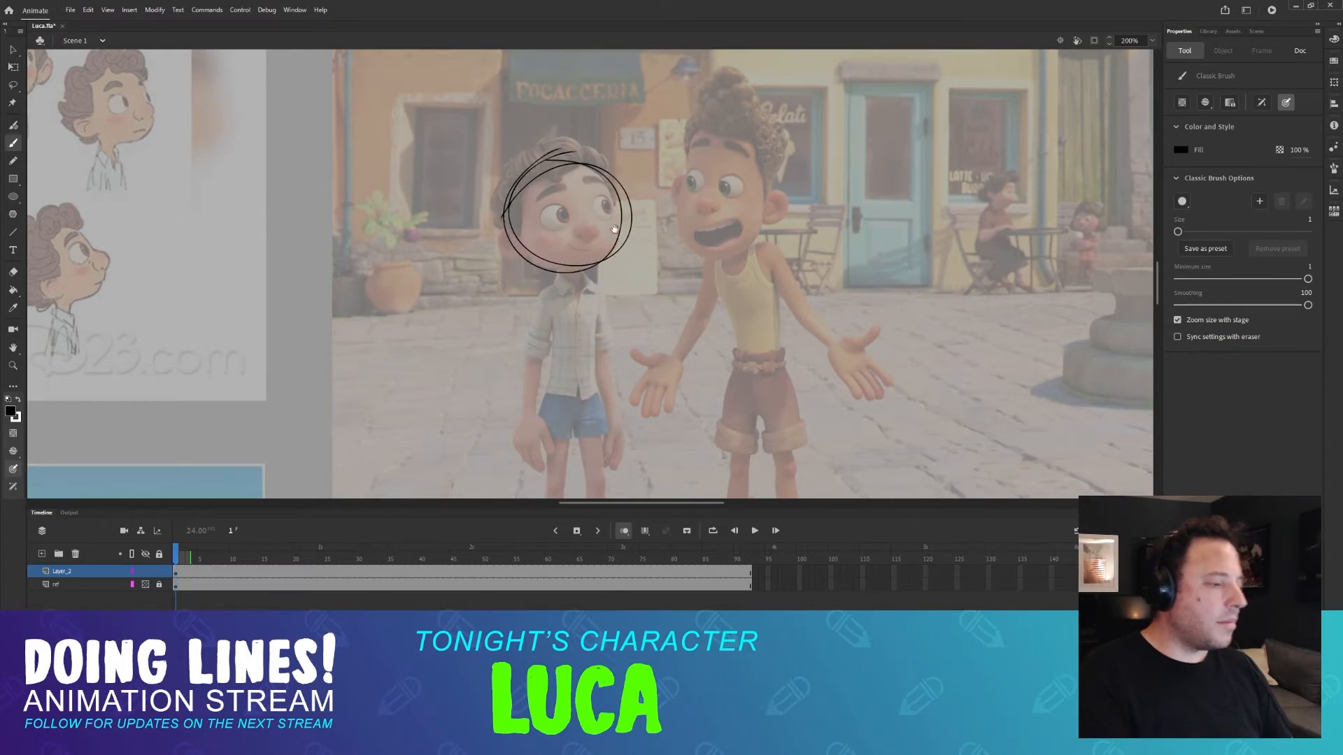
# Select the head circle and stack three copies of it down the boy's body to his feet.
pyautogui.scroll(-2, 614, 229)
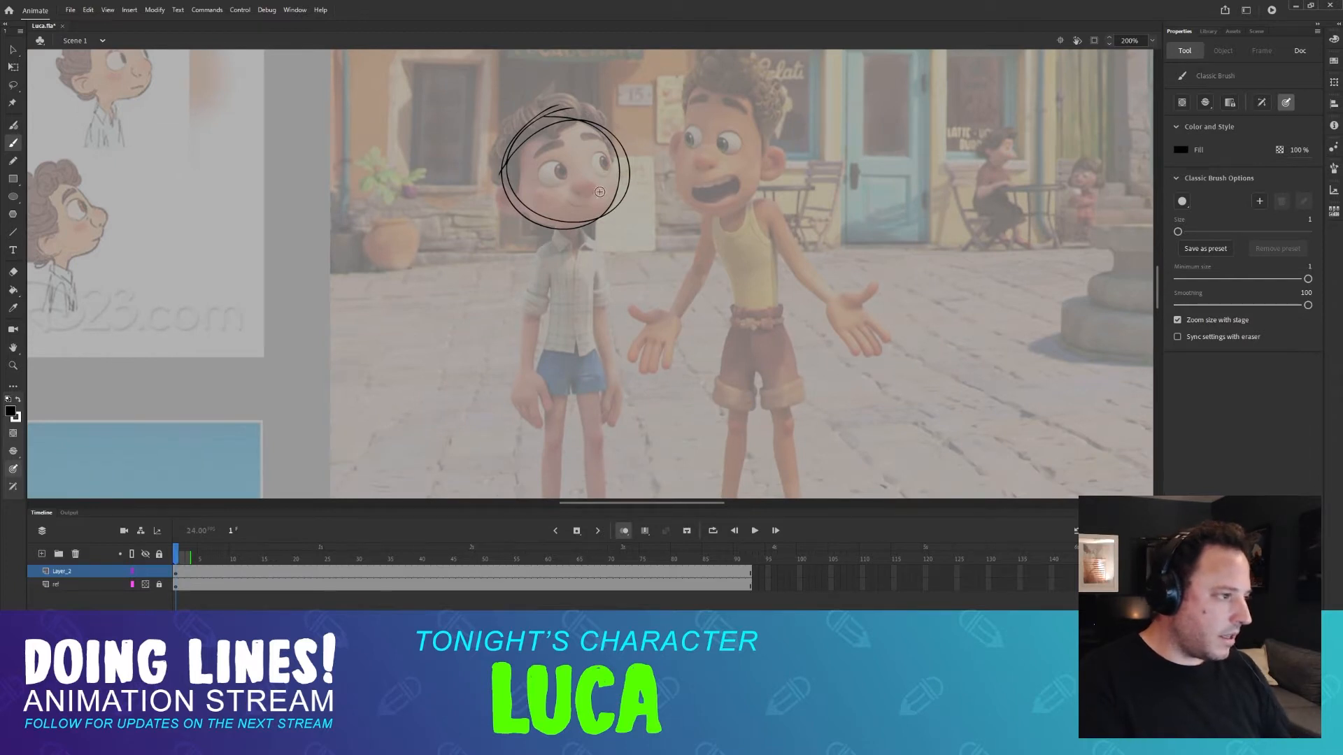
pyautogui.moveTo(596, 199)
pyautogui.mouseDown()
pyautogui.moveTo(613, 229)
pyautogui.moveTo(596, 171)
pyautogui.moveTo(563, 211)
pyautogui.mouseUp()
pyautogui.press('l')
pyautogui.moveTo(580, 108)
pyautogui.mouseDown()
pyautogui.moveTo(658, 237)
pyautogui.moveTo(600, 175)
pyautogui.mouseUp()
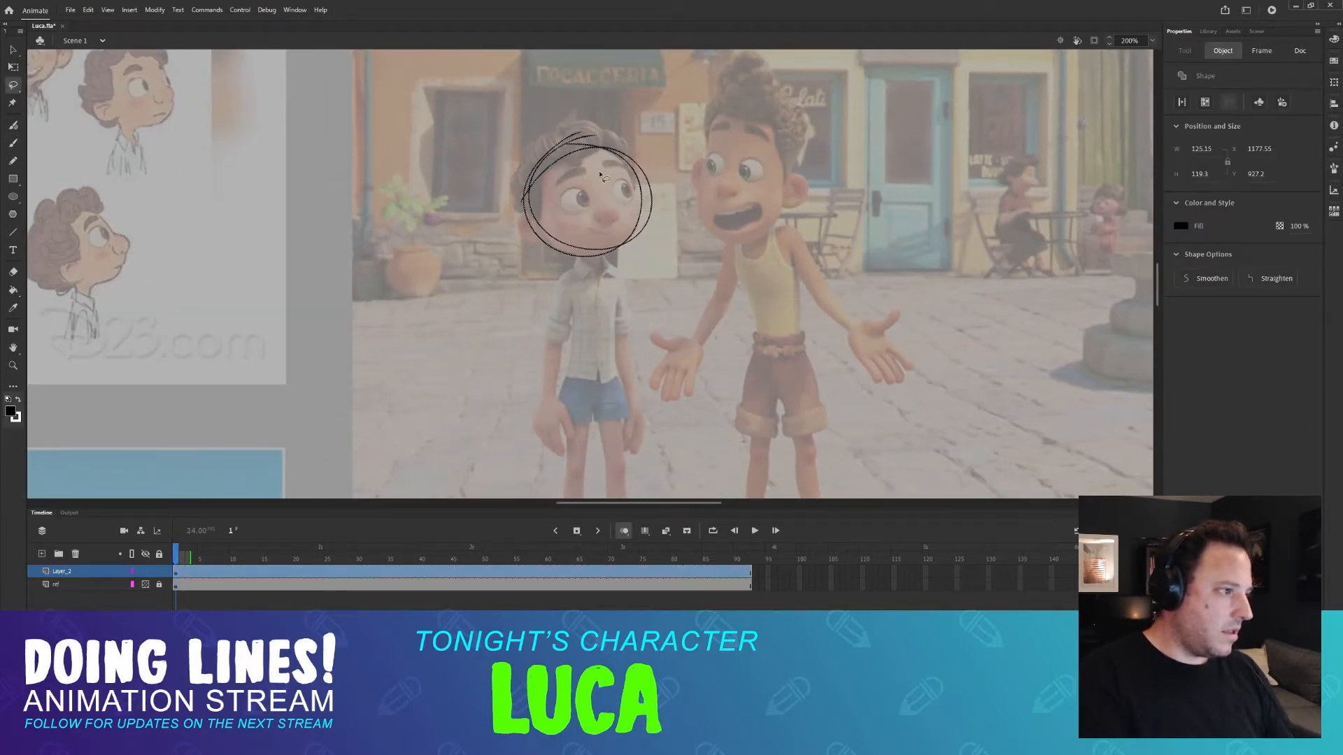
pyautogui.press('v')
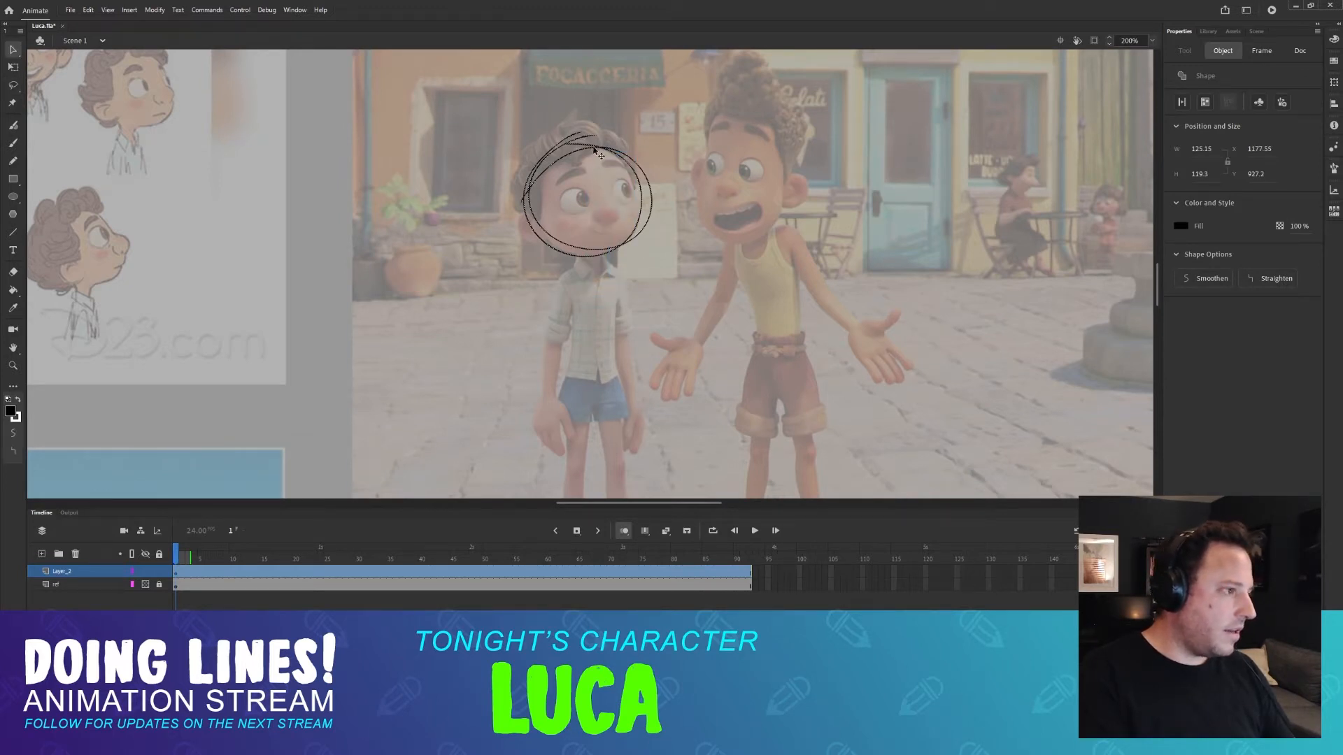
pyautogui.moveTo(593, 169); pyautogui.dragTo(594, 287)
pyautogui.scroll(-2, 649, 270)
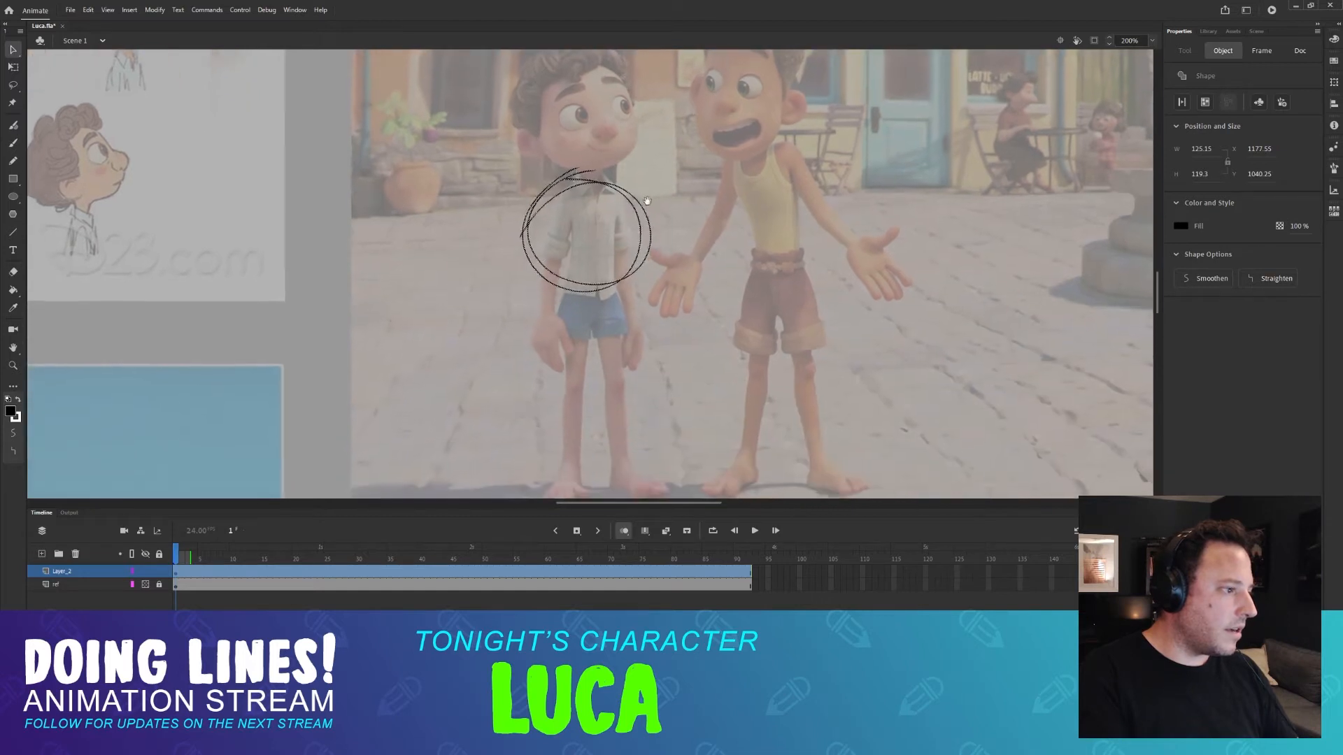
pyautogui.hotkey('ctrl', 'z')
pyautogui.moveTo(616, 163)
pyautogui.mouseDown()
pyautogui.moveTo(638, 247)
pyautogui.moveTo(626, 422)
pyautogui.mouseUp()
pyautogui.moveTo(676, 351)
pyautogui.mouseDown()
pyautogui.moveTo(672, 246)
pyautogui.moveTo(634, 309)
pyautogui.moveTo(634, 387)
pyautogui.moveTo(674, 256)
pyautogui.moveTo(644, 268)
pyautogui.moveTo(649, 376)
pyautogui.mouseUp()
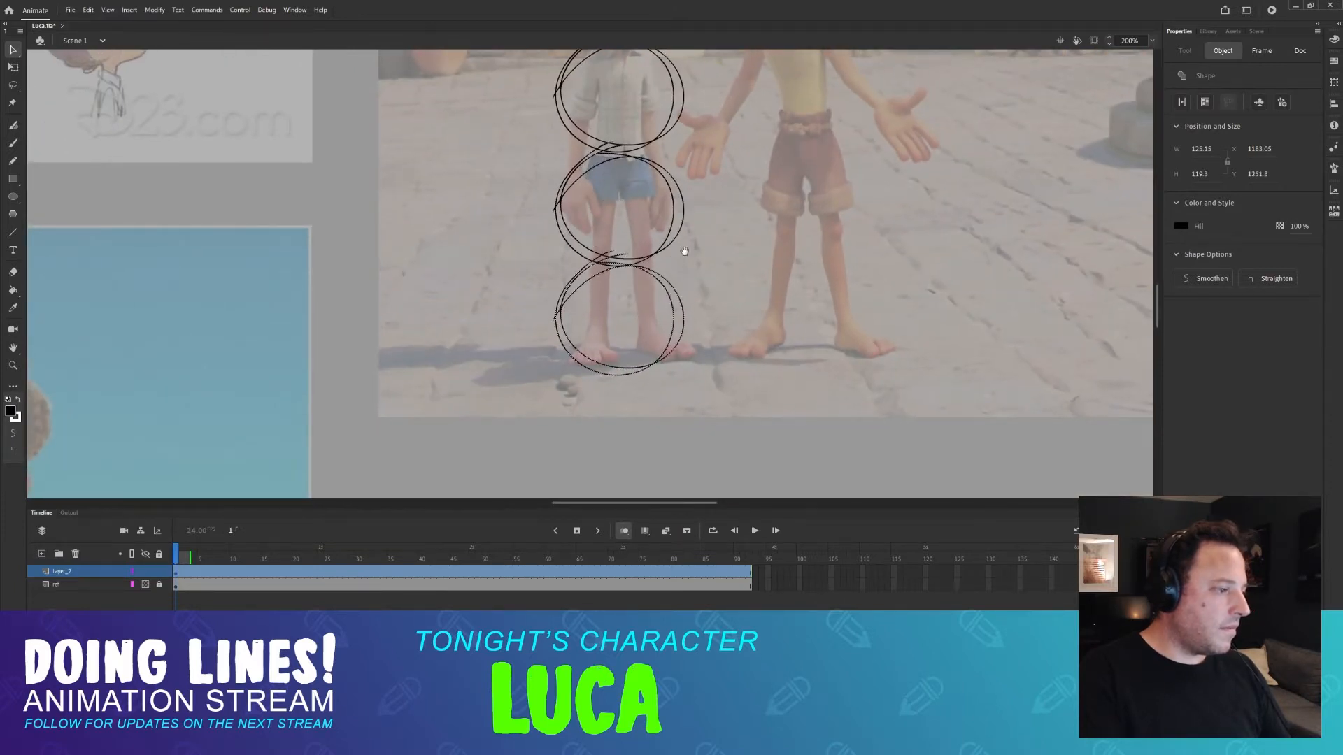
# Erase the part of the lowest circle that extends below the boy's feet.
pyautogui.moveTo(685, 251); pyautogui.dragTo(676, 290)
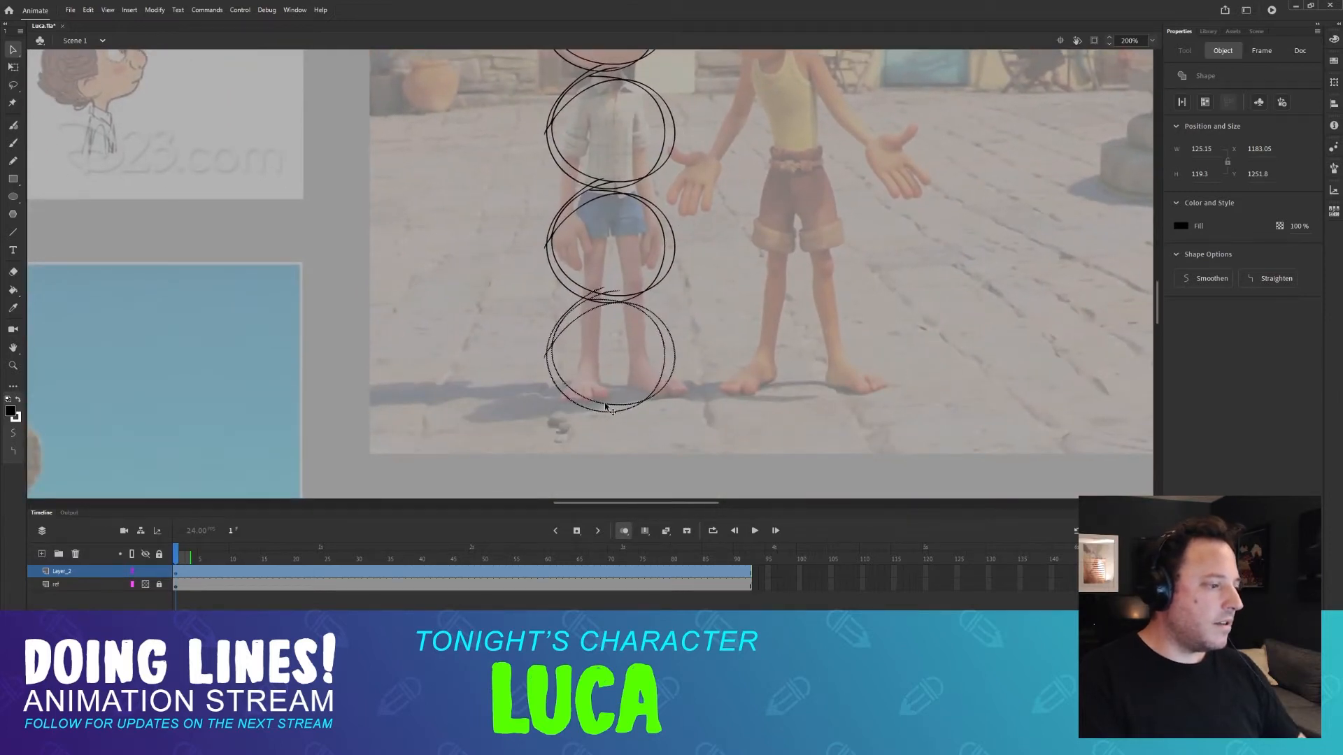
pyautogui.press('e')
pyautogui.moveTo(531, 404); pyautogui.dragTo(726, 407)
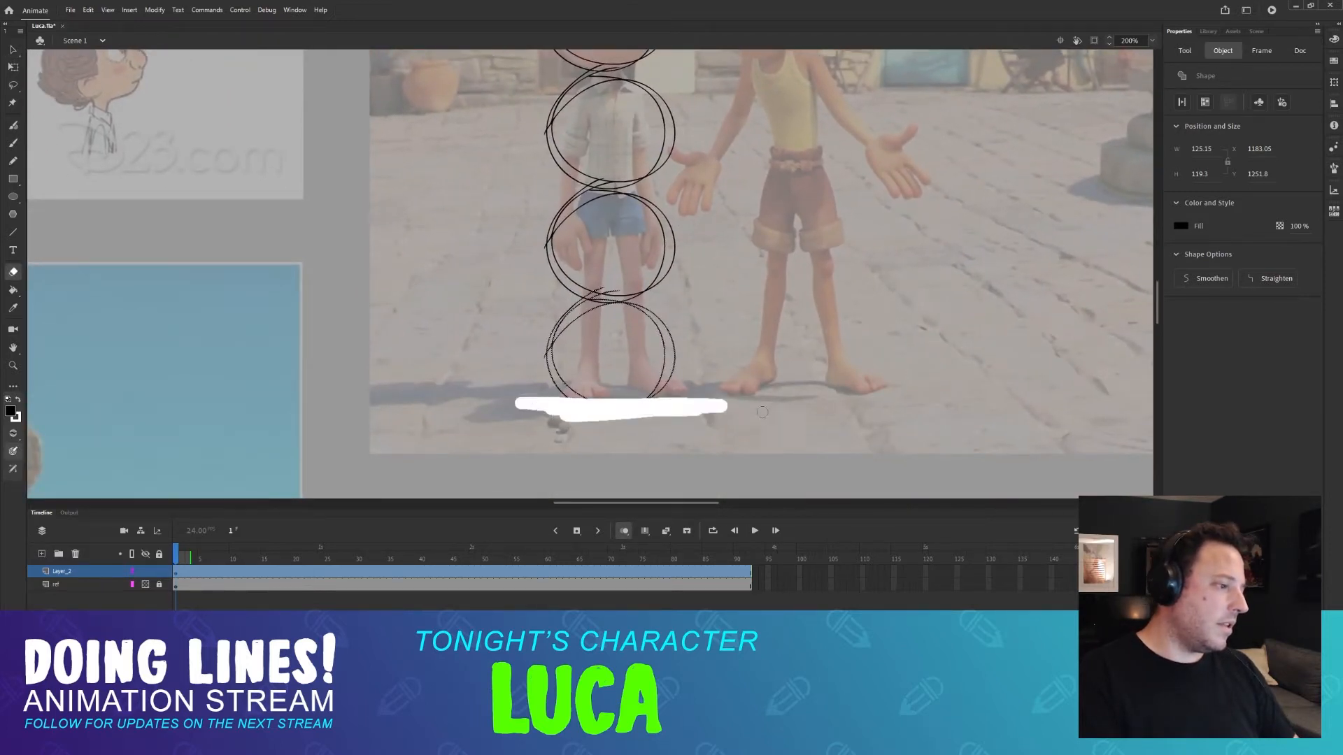
pyautogui.moveTo(713, 287); pyautogui.dragTo(720, 423)
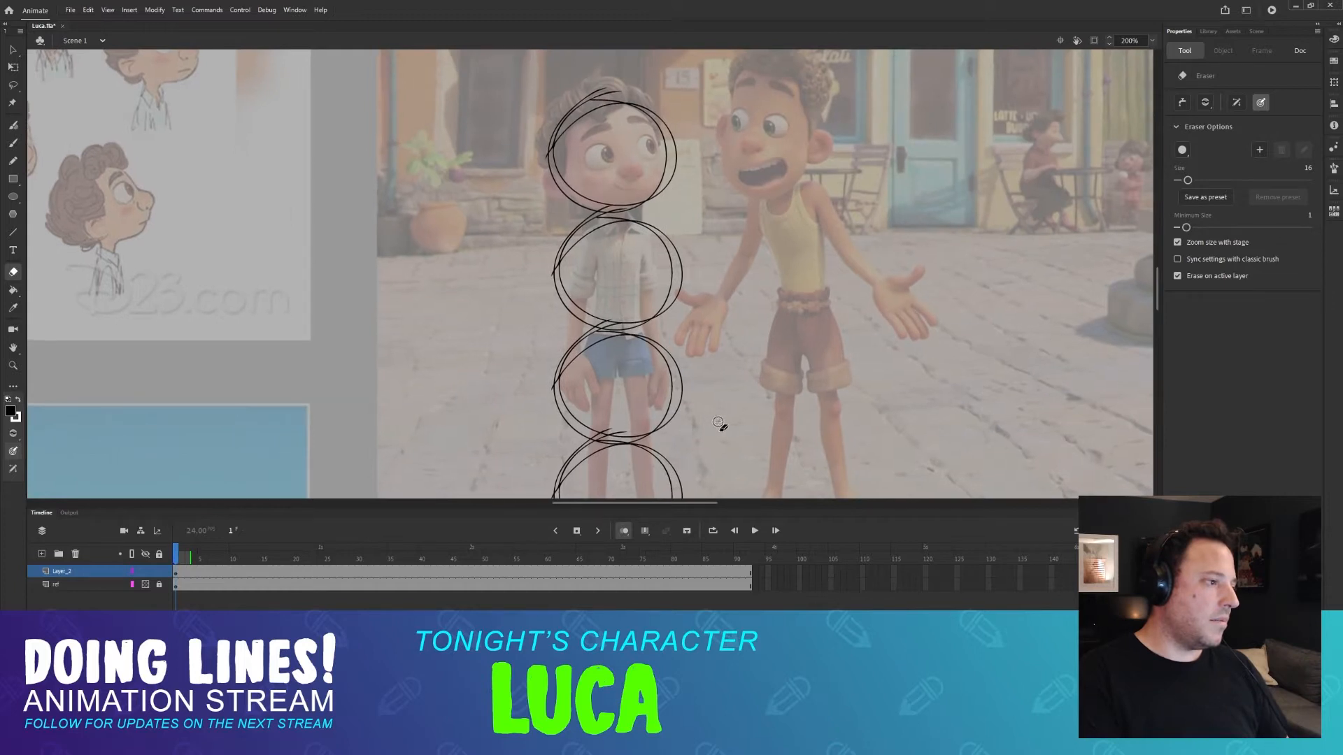
# Undo the stacked copies of the head circle, keep only the original around the boy's head, and deselect it.
pyautogui.moveTo(600, 183); pyautogui.dragTo(597, 160)
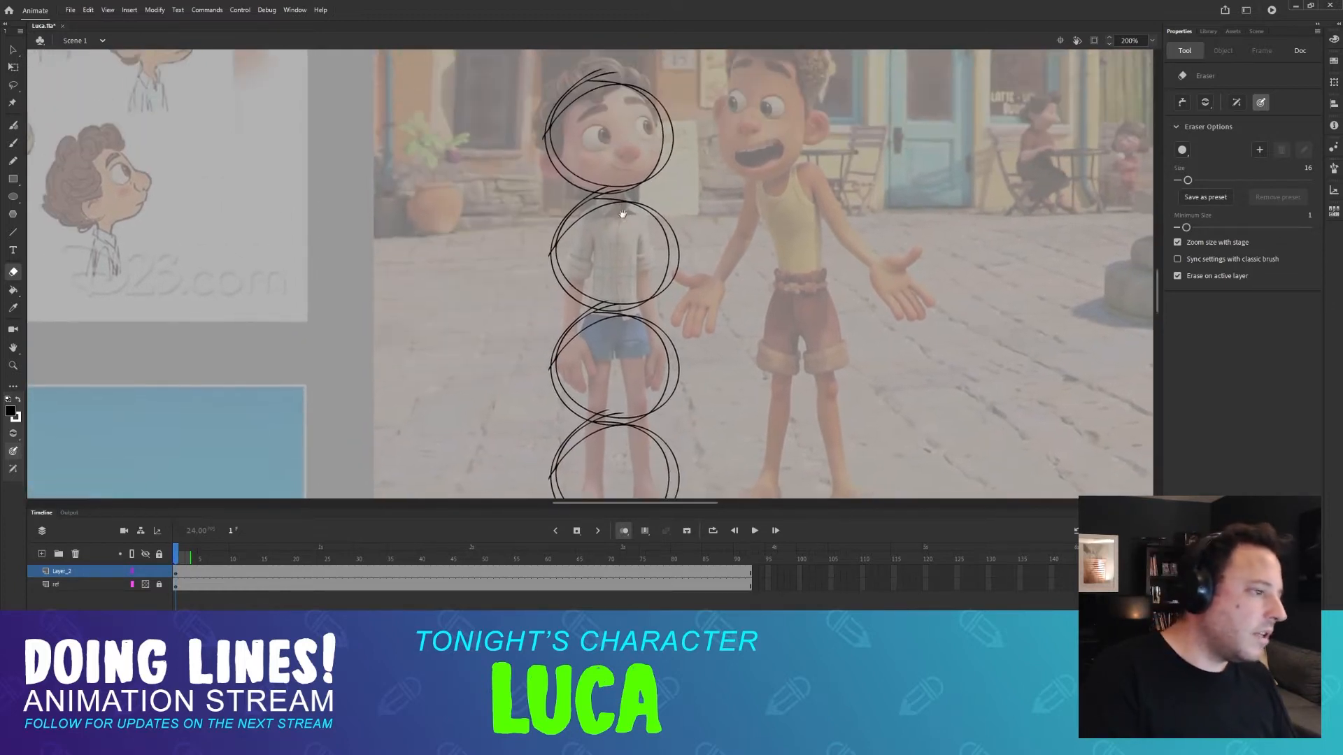
pyautogui.moveTo(651, 303); pyautogui.dragTo(606, 327)
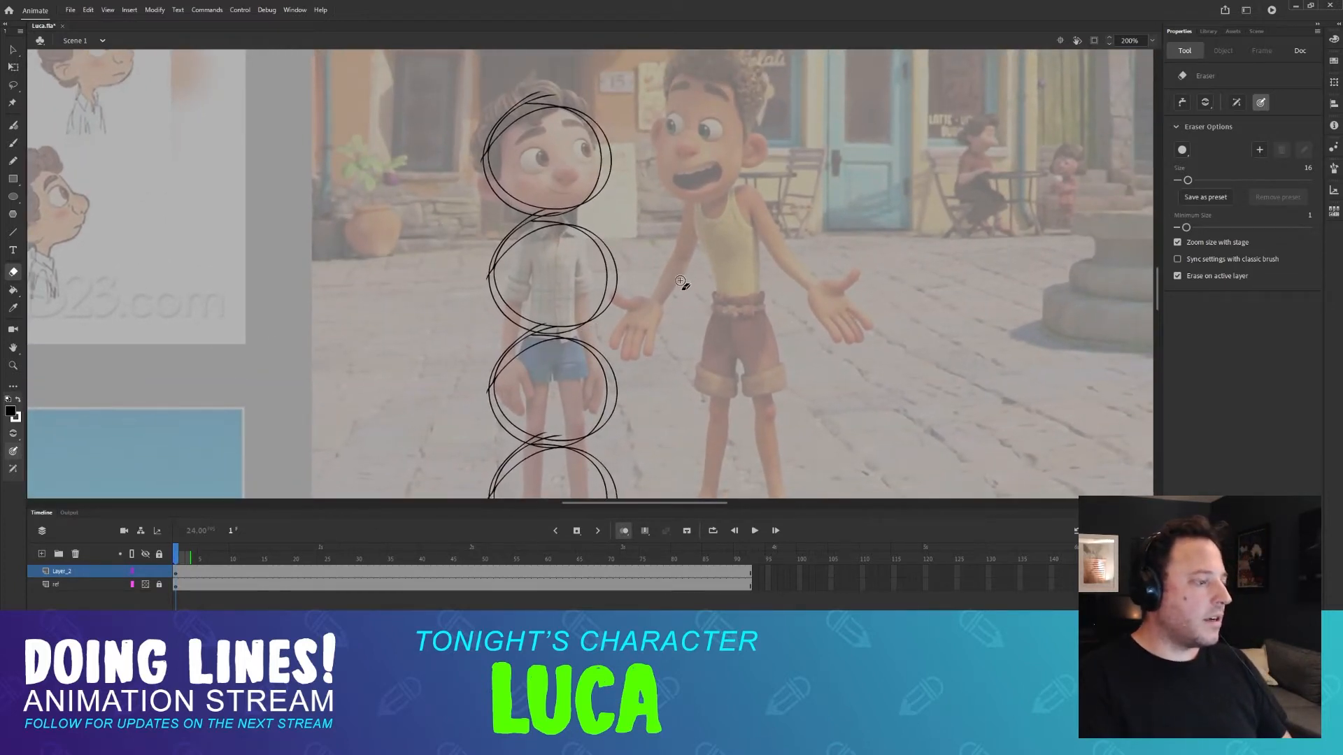
pyautogui.moveTo(683, 291); pyautogui.dragTo(676, 175)
pyautogui.moveTo(626, 275); pyautogui.dragTo(646, 372)
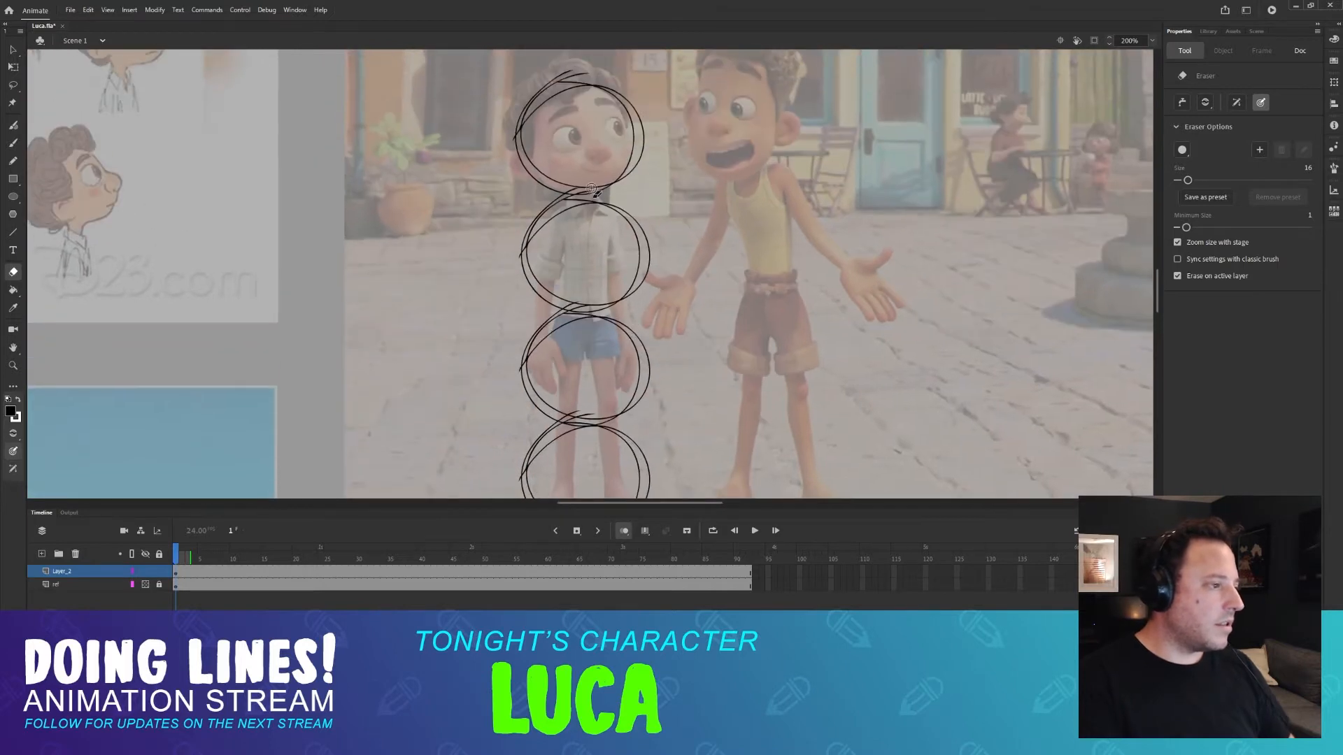
pyautogui.hotkey('ctrl', 'z')
pyautogui.hotkey('ctrl', 'z')
pyautogui.hotkey('ctrl', 'z')
pyautogui.hotkey('ctrl', 'z')
pyautogui.hotkey('ctrl', 'z')
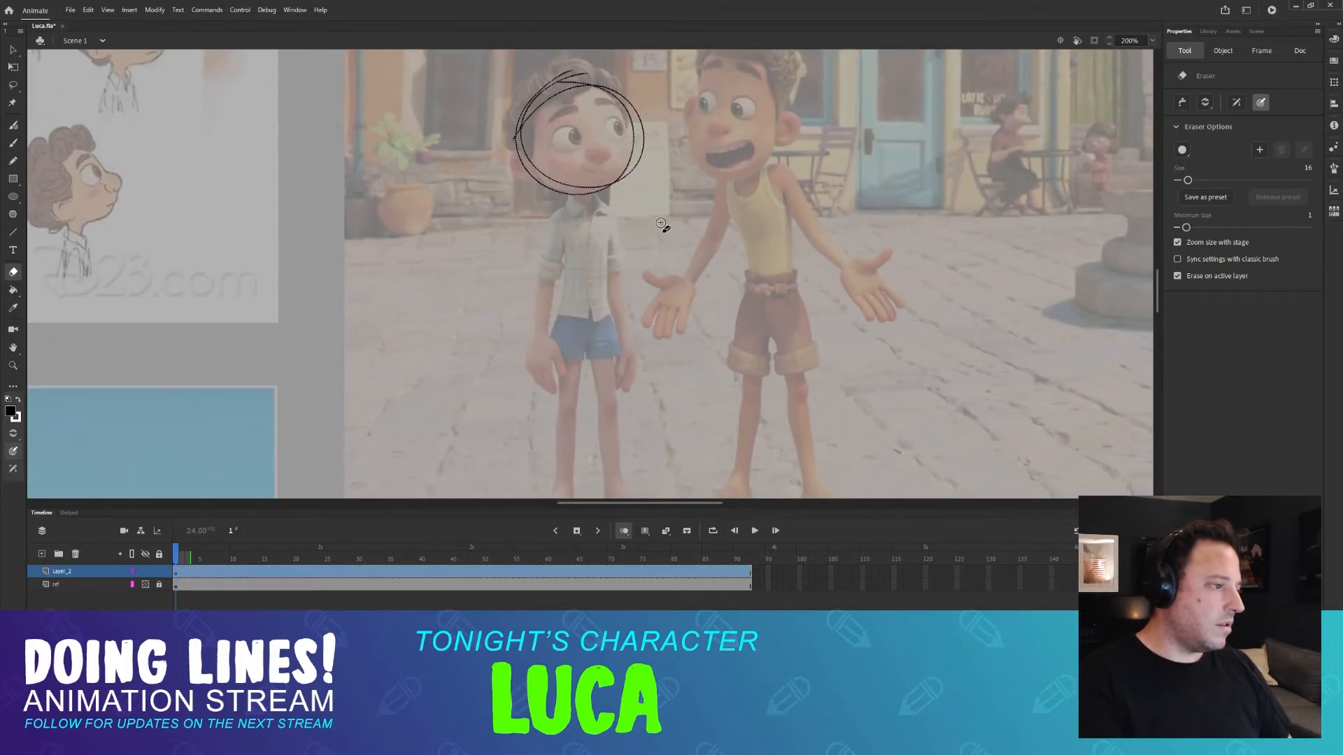
pyautogui.hotkey('ctrl', 'z')
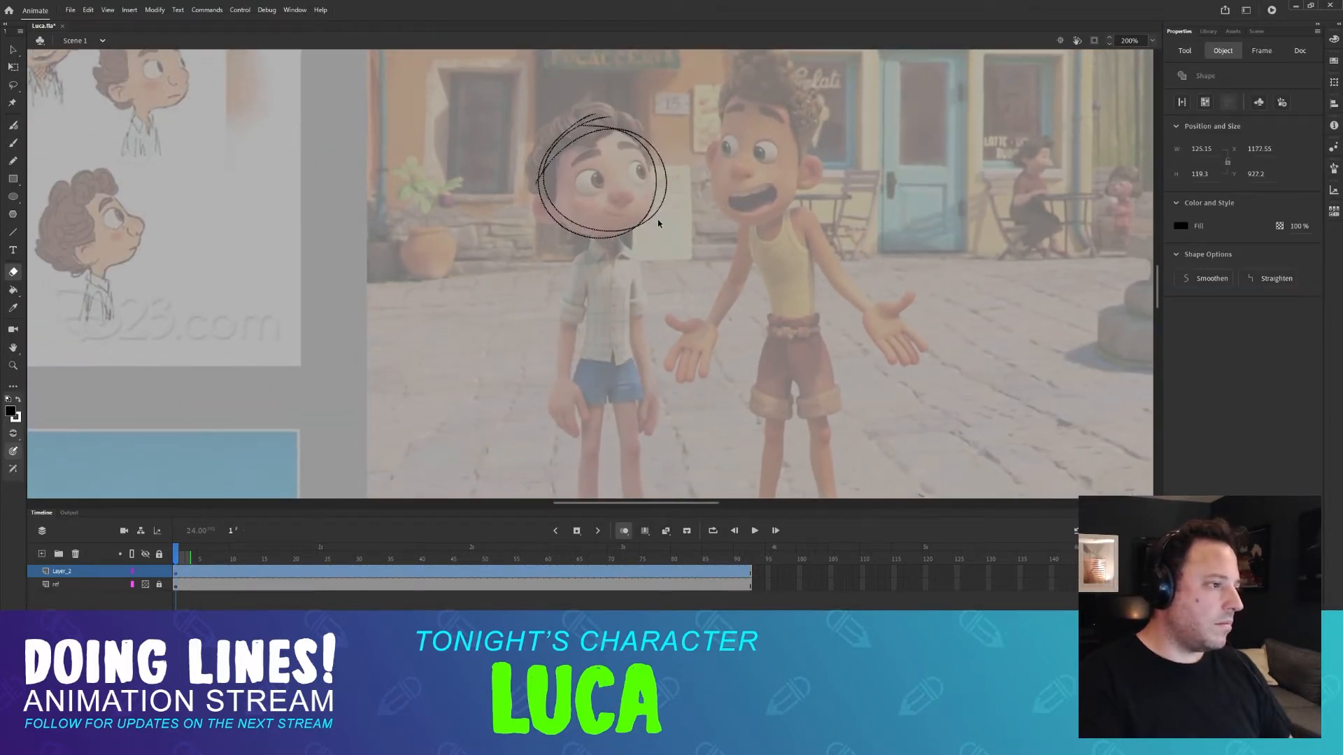
pyautogui.hotkey('ctrl', 'shift', 'a')
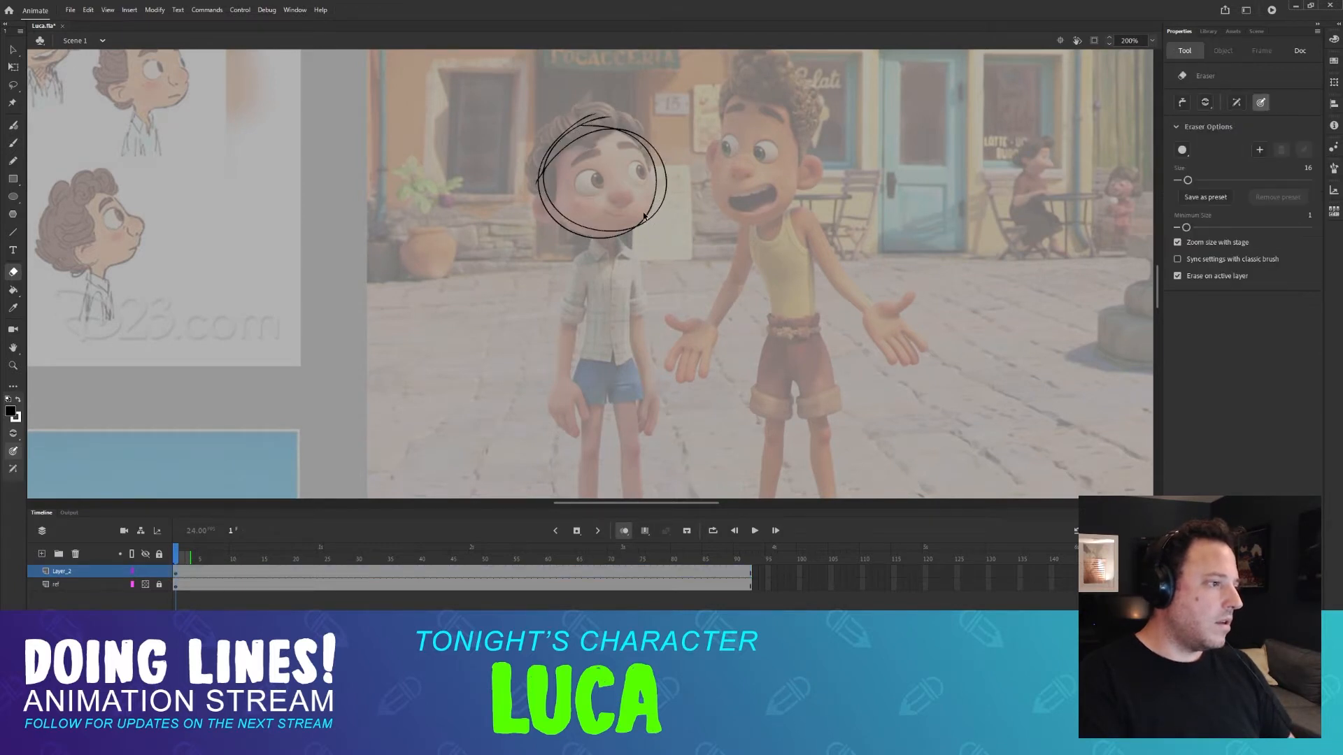
# Draw a curved vertical centre line down the face inside the head circle with the Classic Brush, following the head's turn.
pyautogui.press('b')
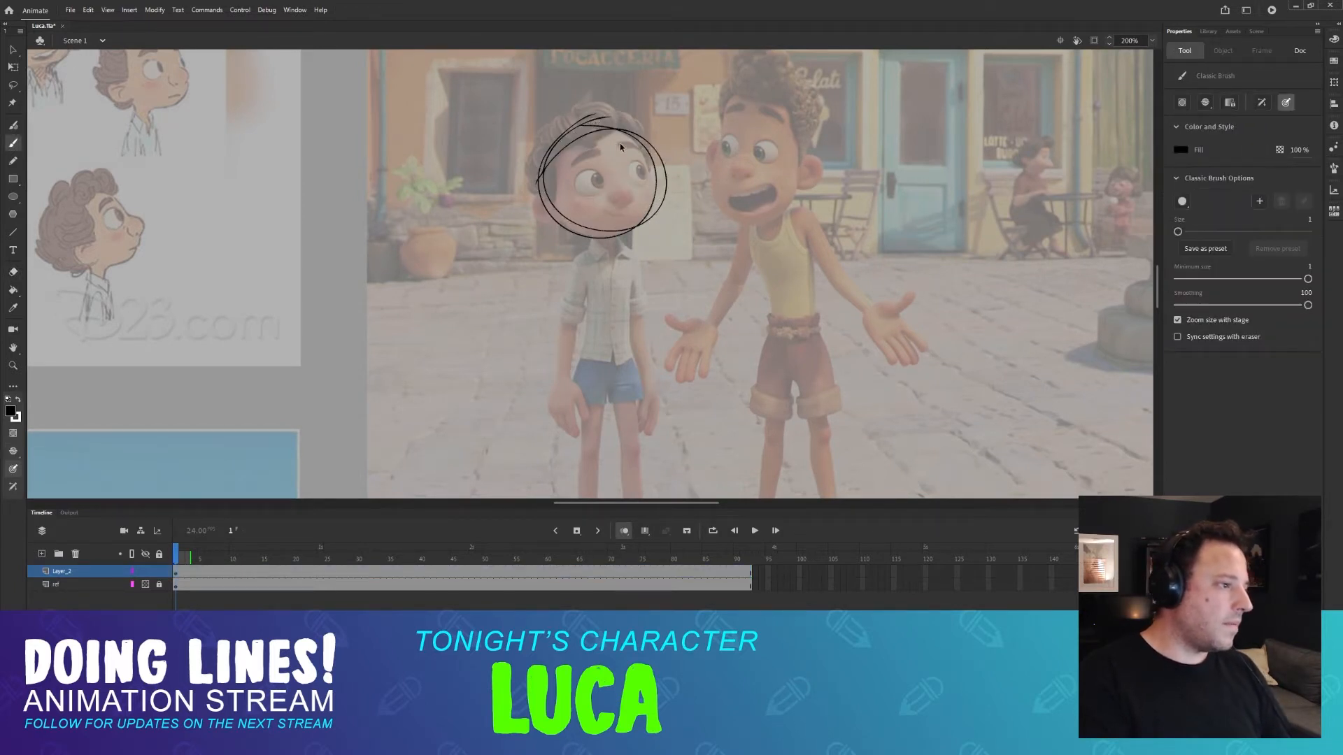
pyautogui.moveTo(600, 120); pyautogui.dragTo(621, 231)
pyautogui.hotkey('ctrl', 'z')
pyautogui.moveTo(595, 113); pyautogui.dragTo(618, 250)
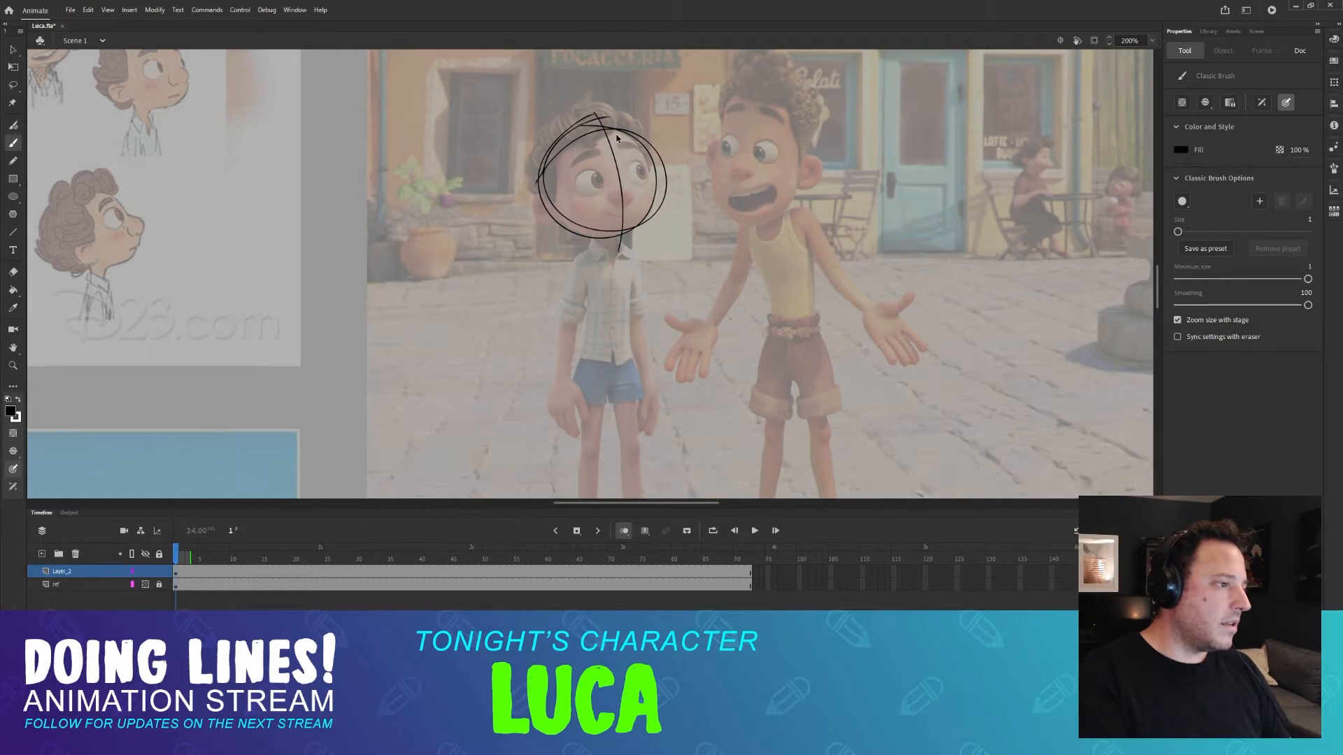
pyautogui.hotkey('ctrl', 'z')
pyautogui.moveTo(595, 114); pyautogui.dragTo(607, 244)
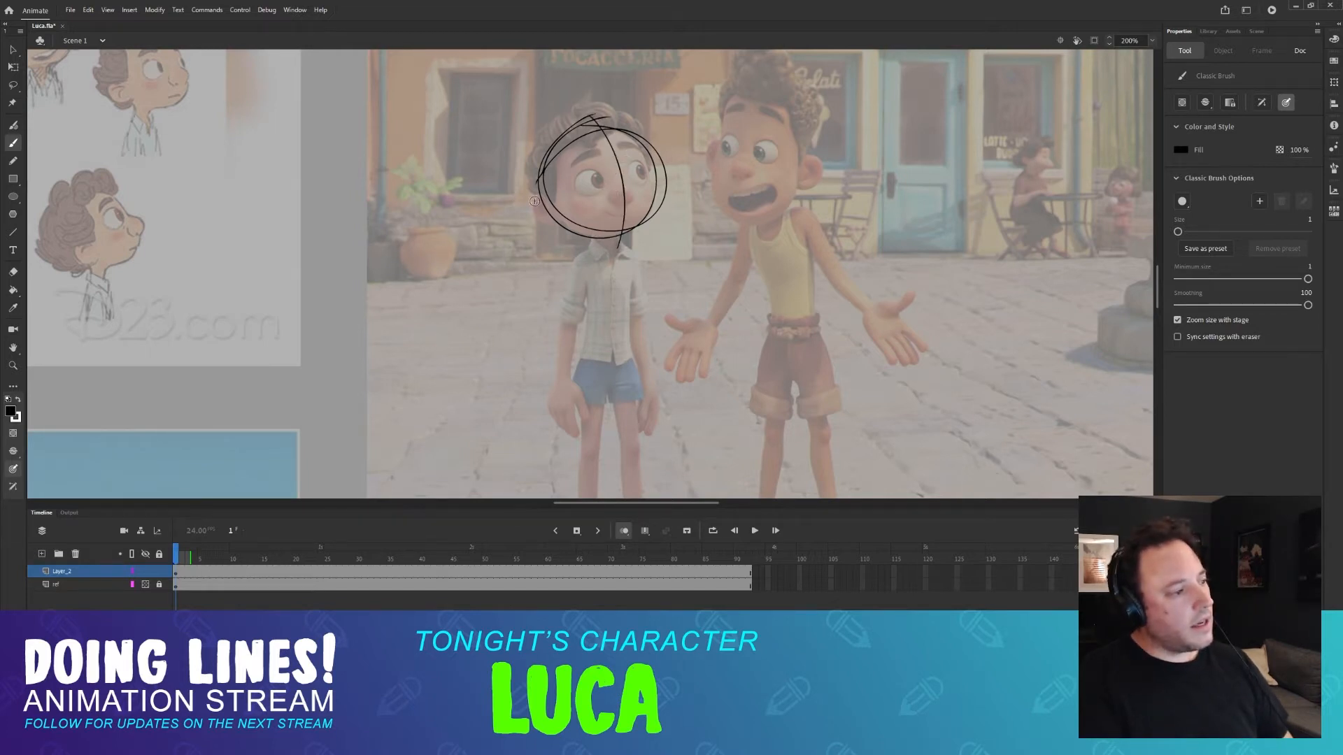
# Draw a curved eye line across the head circle at the boy's eyes, redoing the stroke until it follows the head's tilt.
pyautogui.moveTo(537, 203)
pyautogui.mouseDown()
pyautogui.moveTo(695, 172)
pyautogui.moveTo(531, 214)
pyautogui.mouseUp()
pyautogui.hotkey('ctrl', 'z')
pyautogui.hotkey('ctrl', 'z')
pyautogui.moveTo(657, 186); pyautogui.dragTo(524, 230)
pyautogui.hotkey('ctrl', 'z')
pyautogui.moveTo(656, 173)
pyautogui.mouseDown()
pyautogui.moveTo(514, 204)
pyautogui.moveTo(673, 168)
pyautogui.moveTo(538, 214)
pyautogui.mouseUp()
pyautogui.hotkey('ctrl', 'z')
pyautogui.hotkey('ctrl', 'z')
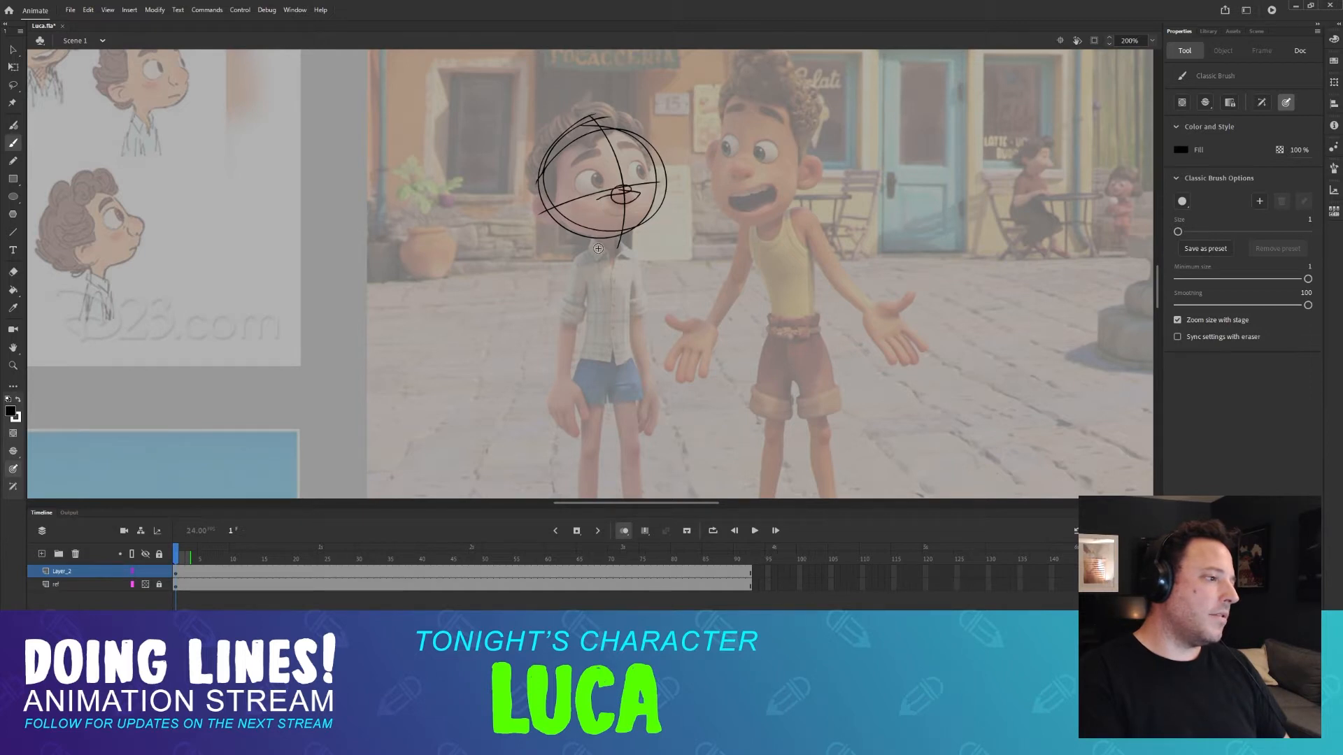
pyautogui.hotkey('ctrl', 'z')
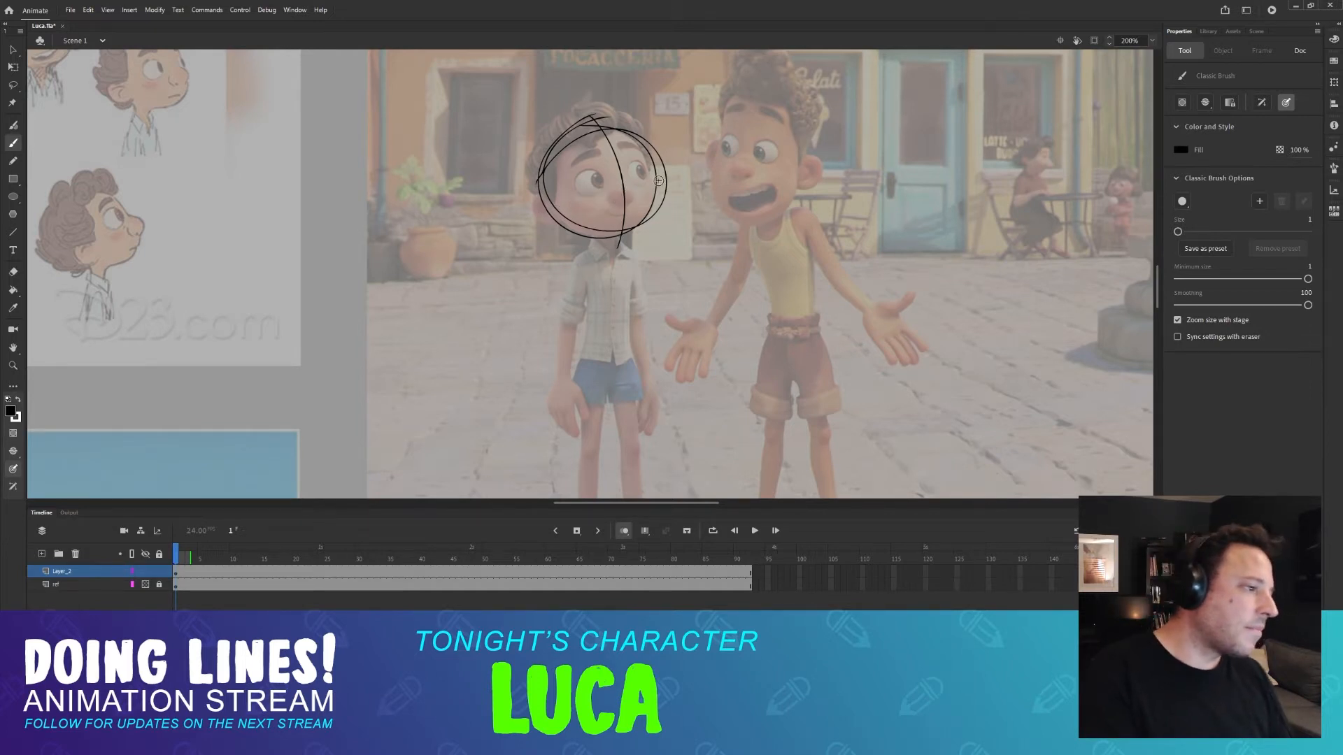
pyautogui.moveTo(655, 183)
pyautogui.mouseDown()
pyautogui.moveTo(554, 204)
pyautogui.moveTo(651, 184)
pyautogui.moveTo(642, 202)
pyautogui.mouseUp()
pyautogui.hotkey('ctrl', 'z')
pyautogui.hotkey('ctrl', 'z')
pyautogui.hotkey('ctrl', 'z')
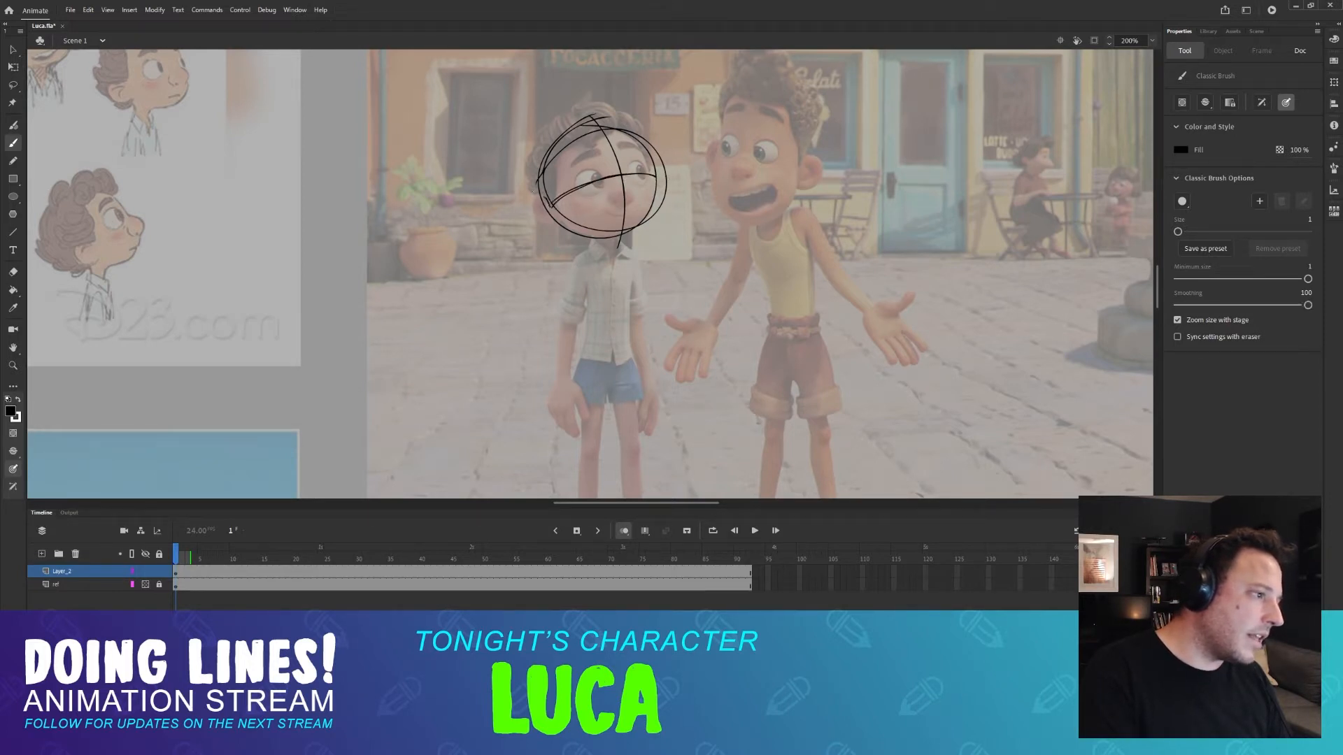
# Sketch the boy's ear as a rounded shape on the outer edge of the head circle, at the end of the eye line.
pyautogui.moveTo(554, 198); pyautogui.dragTo(559, 225)
pyautogui.hotkey('ctrl', 'z')
pyautogui.moveTo(583, 143)
pyautogui.mouseDown()
pyautogui.moveTo(598, 190)
pyautogui.moveTo(602, 153)
pyautogui.mouseUp()
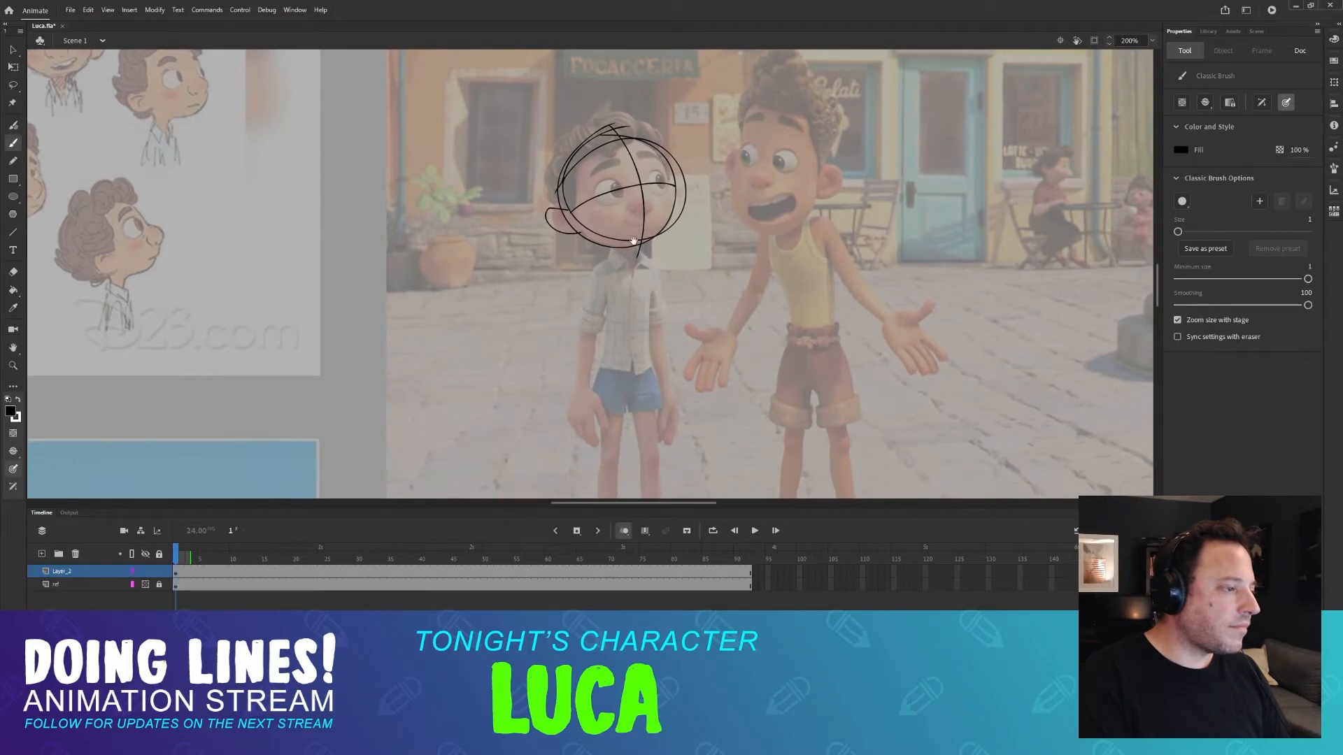
# Block in a box for the upper chest on the shirt and a flat-topped bowl for the pelvis at the waist.
pyautogui.moveTo(642, 246)
pyautogui.mouseDown()
pyautogui.moveTo(624, 165)
pyautogui.moveTo(594, 210)
pyautogui.moveTo(638, 178)
pyautogui.moveTo(590, 182)
pyautogui.moveTo(593, 209)
pyautogui.moveTo(627, 212)
pyautogui.mouseUp()
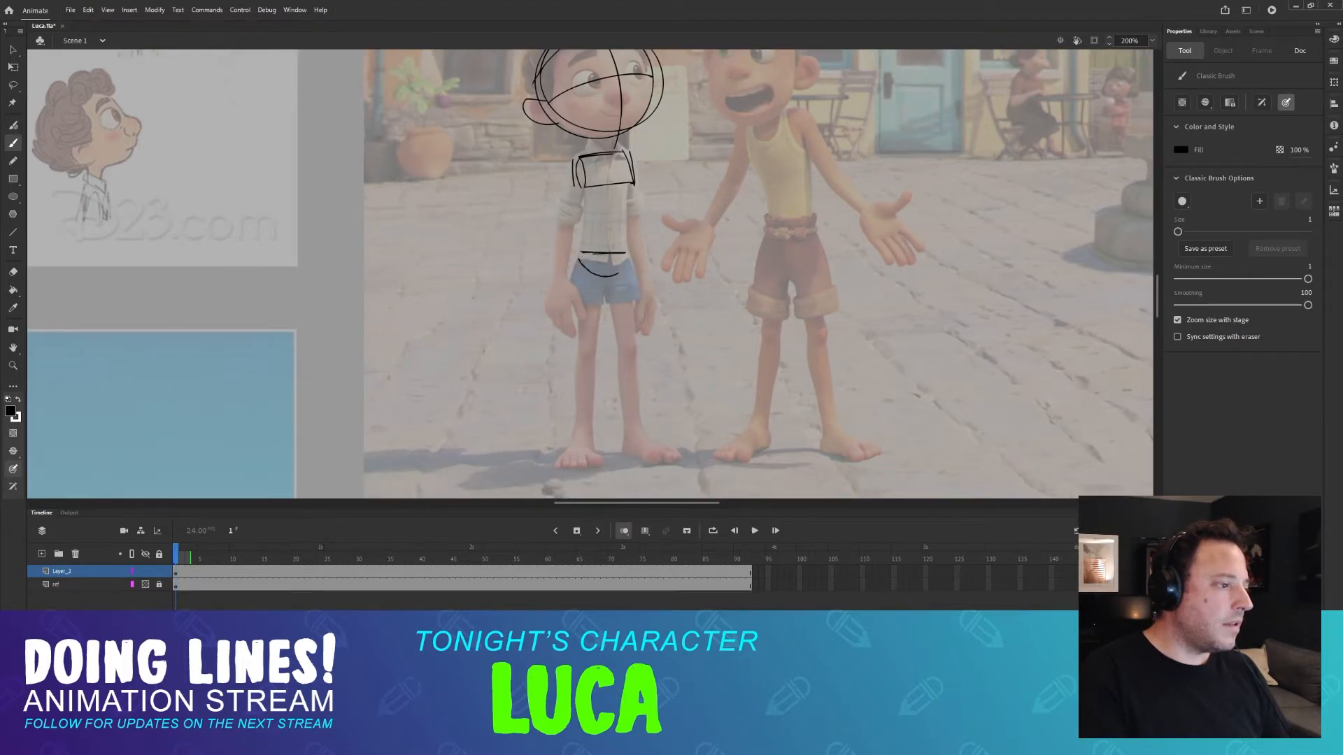
pyautogui.moveTo(630, 256); pyautogui.dragTo(589, 271)
# Try side lines running down both sides of the torso from the chest box past the pelvis bowl.
pyautogui.scroll(2, 606, 199)
pyautogui.moveTo(630, 208); pyautogui.dragTo(639, 306)
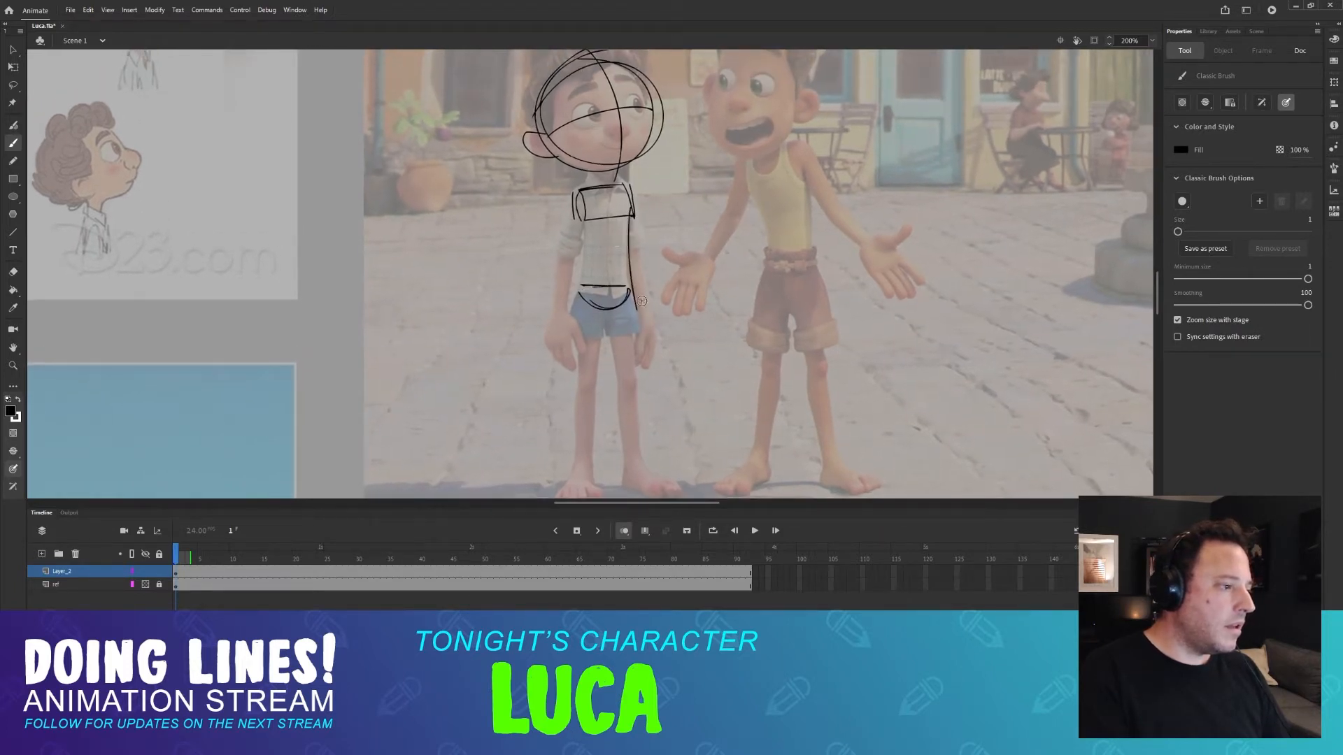
pyautogui.moveTo(584, 208); pyautogui.dragTo(587, 314)
pyautogui.hotkey('ctrl', 'z')
pyautogui.moveTo(636, 209); pyautogui.dragTo(635, 325)
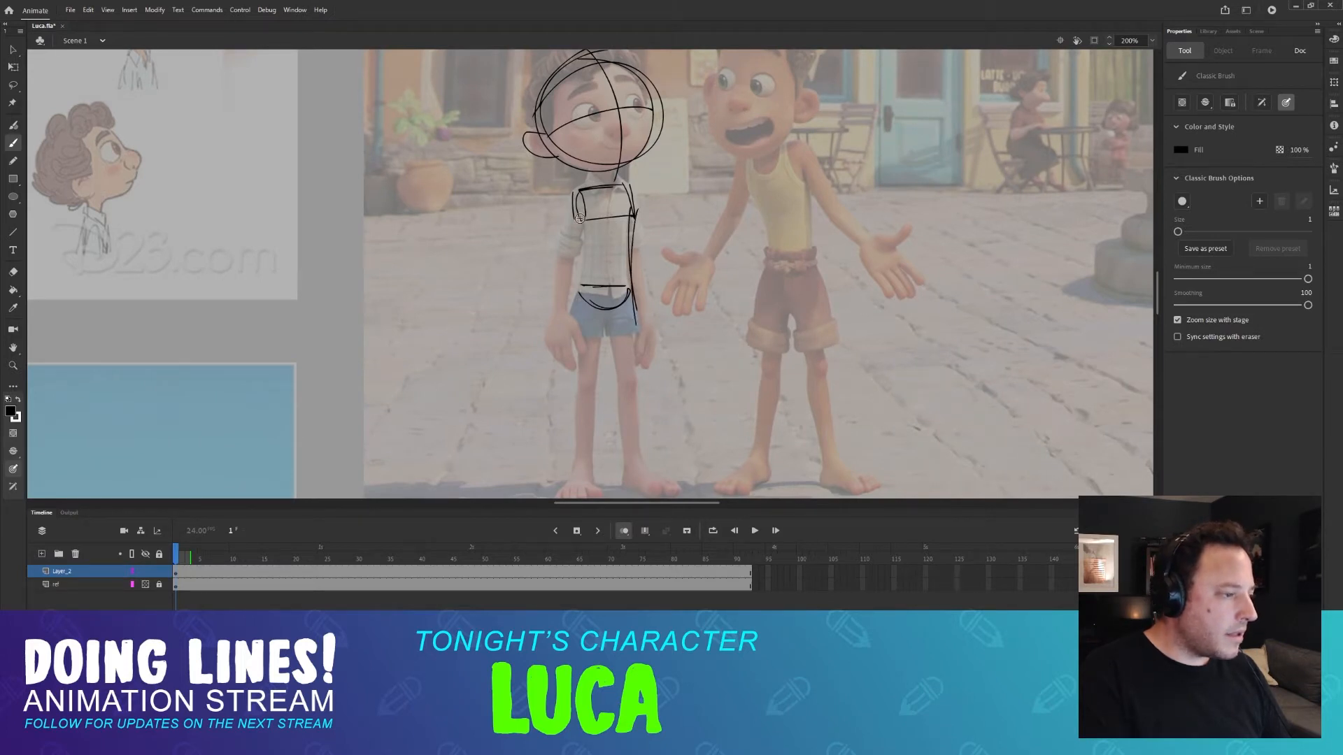
pyautogui.moveTo(586, 212); pyautogui.dragTo(572, 329)
pyautogui.hotkey('ctrl', 'z')
pyautogui.hotkey('ctrl', 'z')
pyautogui.hotkey('ctrl', 'z')
pyautogui.moveTo(643, 213)
pyautogui.mouseDown()
pyautogui.moveTo(641, 330)
pyautogui.moveTo(662, 270)
pyautogui.moveTo(639, 371)
pyautogui.moveTo(645, 285)
pyautogui.moveTo(640, 372)
pyautogui.mouseUp()
pyautogui.press('e')
pyautogui.press('b')
pyautogui.hotkey('ctrl', 'z')
pyautogui.moveTo(594, 247); pyautogui.dragTo(587, 361)
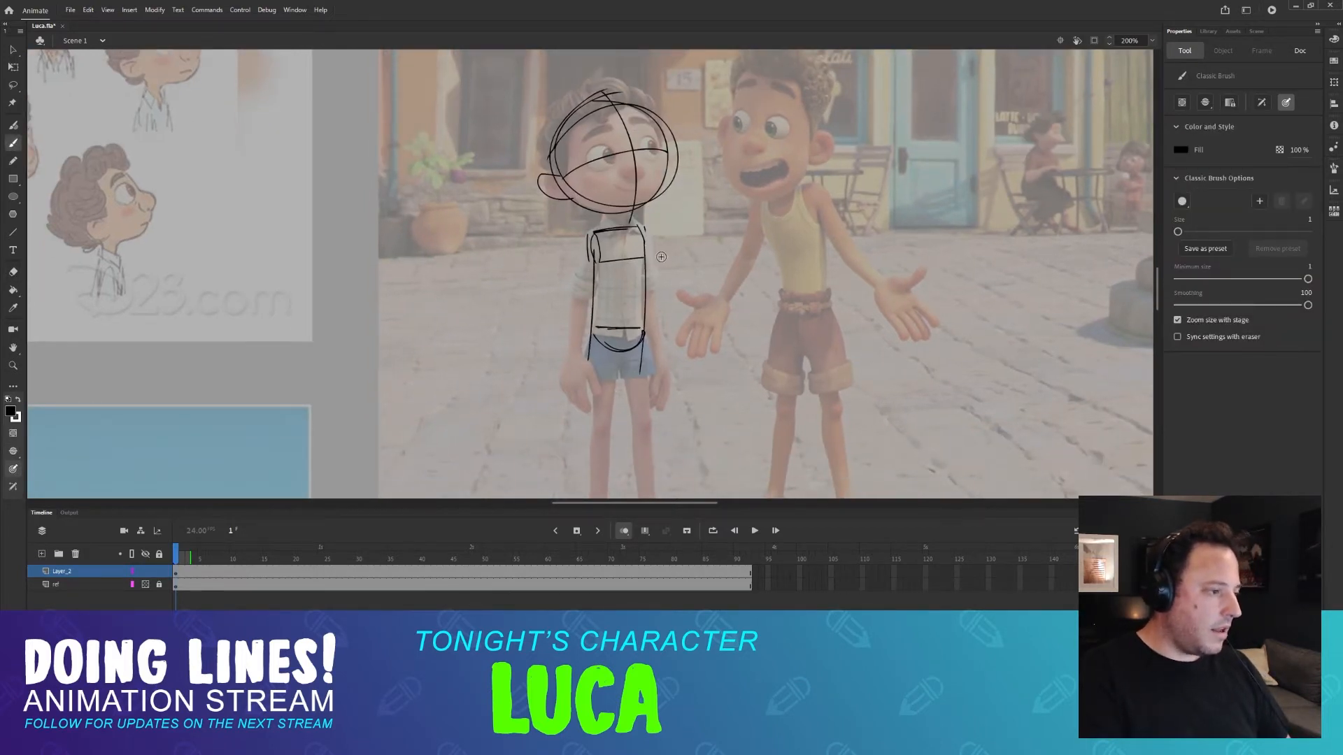
pyautogui.moveTo(661, 257); pyautogui.dragTo(672, 264)
pyautogui.moveTo(668, 326); pyautogui.dragTo(680, 290)
pyautogui.hotkey('ctrl', 'z')
pyautogui.hotkey('ctrl', 'z')
# Draw a vertical centre line from the neck through the chest box and pelvis bowl to the crotch, redoing it until it fits.
pyautogui.moveTo(625, 193); pyautogui.dragTo(627, 343)
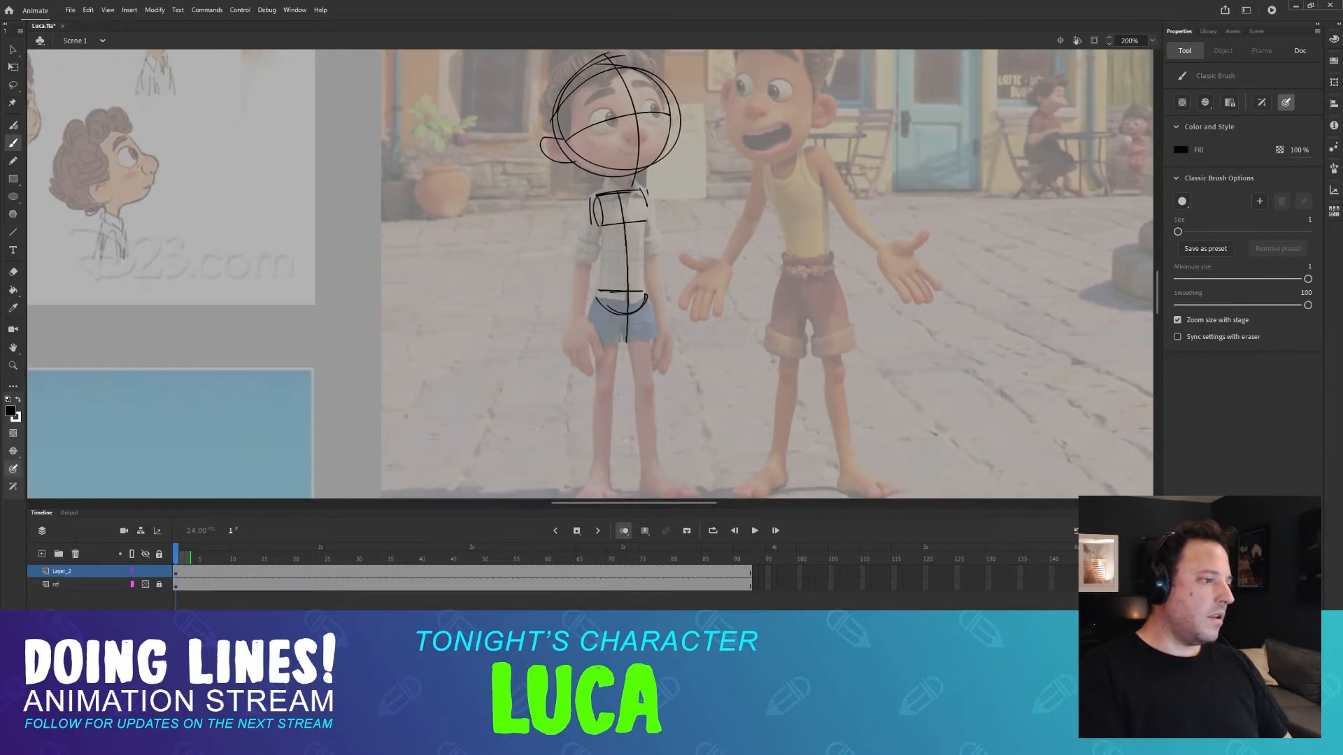
pyautogui.hotkey('ctrl', 'z')
pyautogui.scroll(-3, 622, 314)
pyautogui.scroll(4, 624, 230)
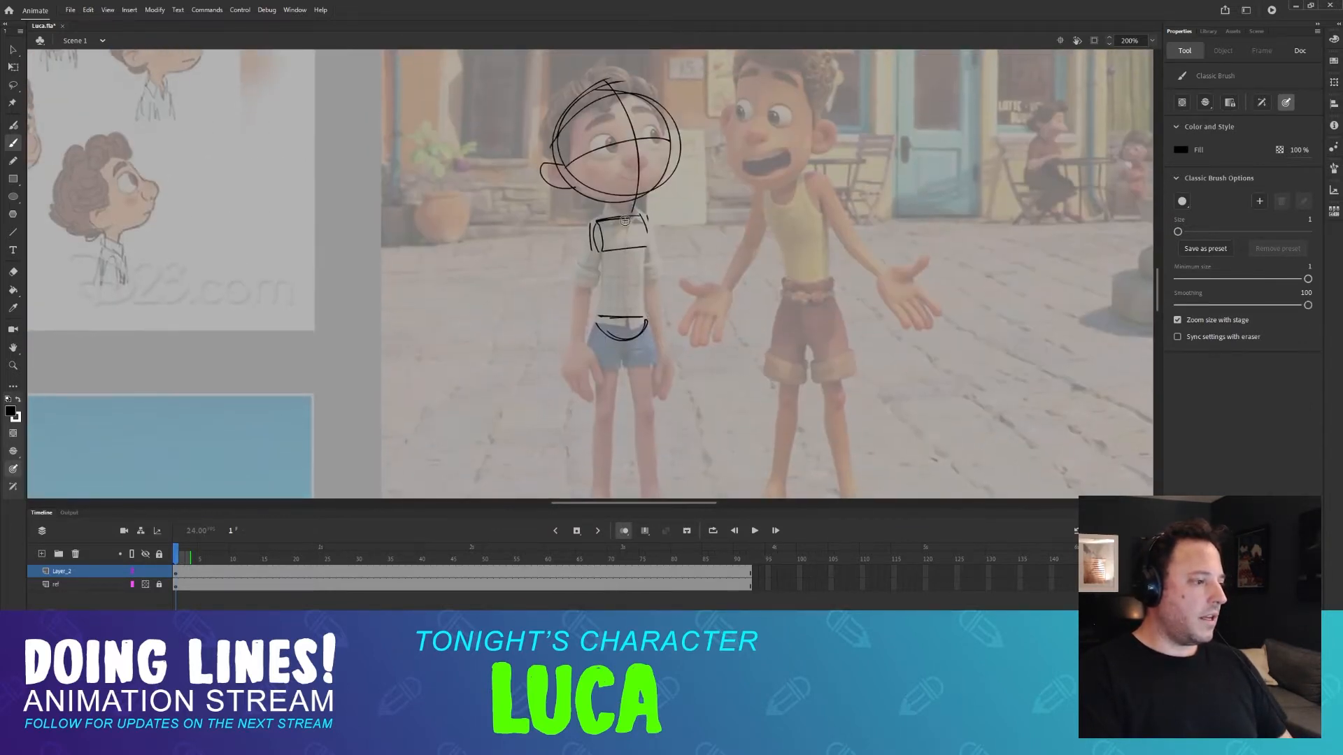
pyautogui.moveTo(624, 221); pyautogui.dragTo(619, 363)
pyautogui.hotkey('ctrl', 'z')
pyautogui.moveTo(628, 214)
pyautogui.mouseDown()
pyautogui.moveTo(626, 341)
pyautogui.moveTo(657, 264)
pyautogui.mouseUp()
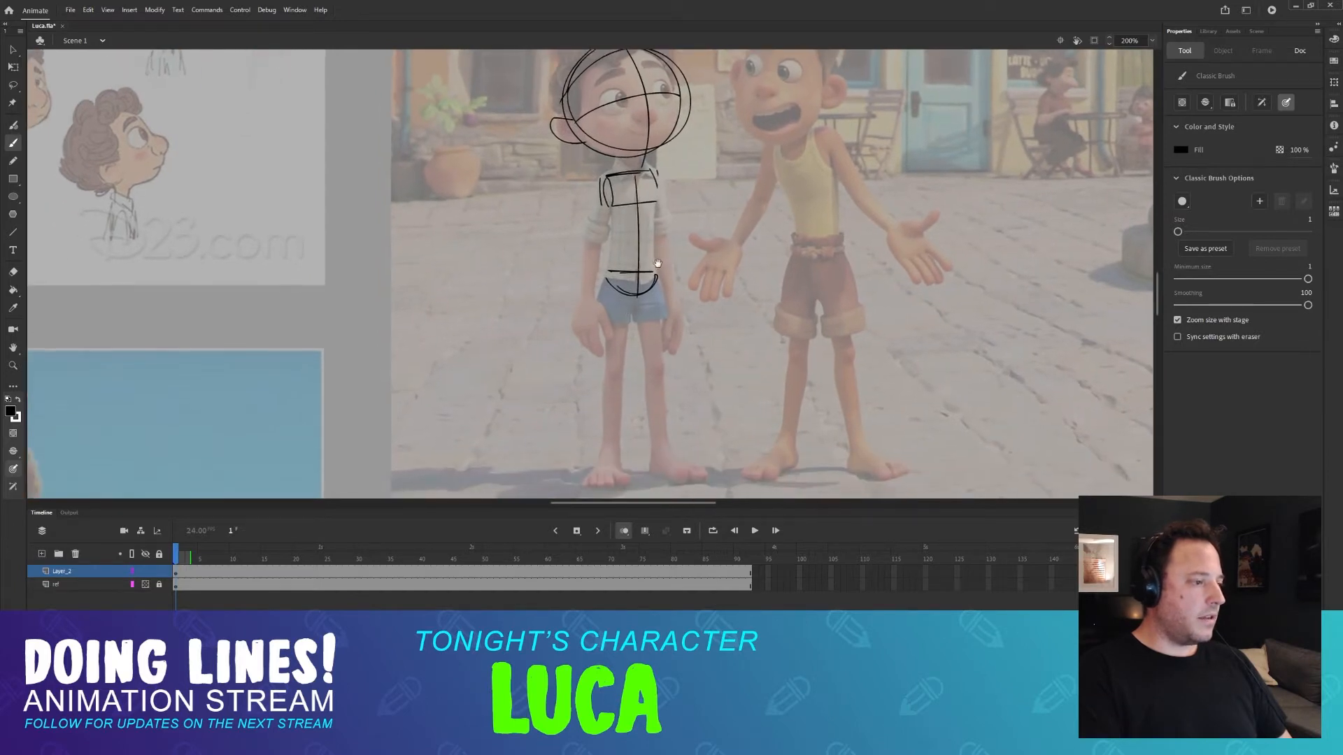
pyautogui.hotkey('ctrl', 'z')
pyautogui.moveTo(634, 187); pyautogui.dragTo(620, 315)
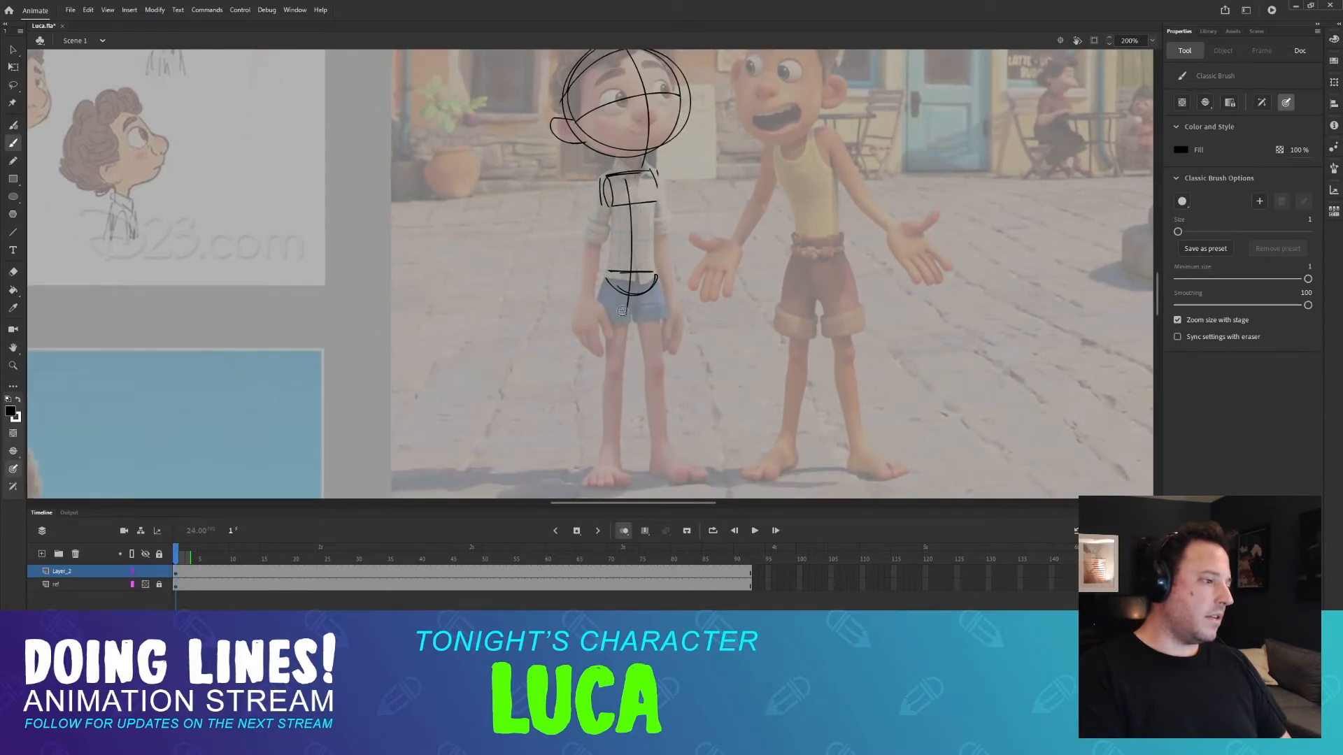
pyautogui.hotkey('ctrl', 'z')
pyautogui.moveTo(636, 167); pyautogui.dragTo(626, 298)
pyautogui.hotkey('ctrl', 'z')
pyautogui.moveTo(630, 153)
pyautogui.mouseDown()
pyautogui.moveTo(635, 326)
pyautogui.moveTo(653, 315)
pyautogui.moveTo(650, 291)
pyautogui.moveTo(655, 389)
pyautogui.moveTo(665, 356)
pyautogui.mouseUp()
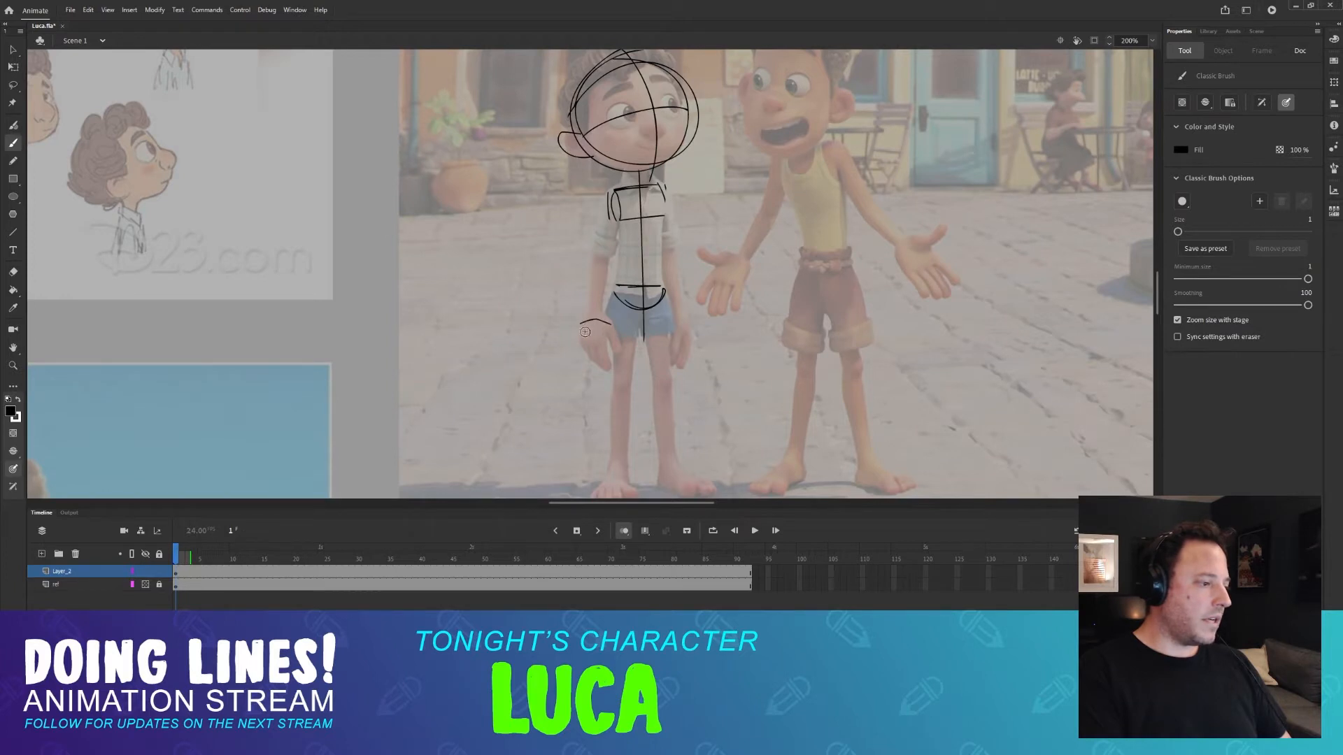
# Block in the boy's hand beside his shorts as a dome with a flat base.
pyautogui.hotkey('ctrl', 'z')
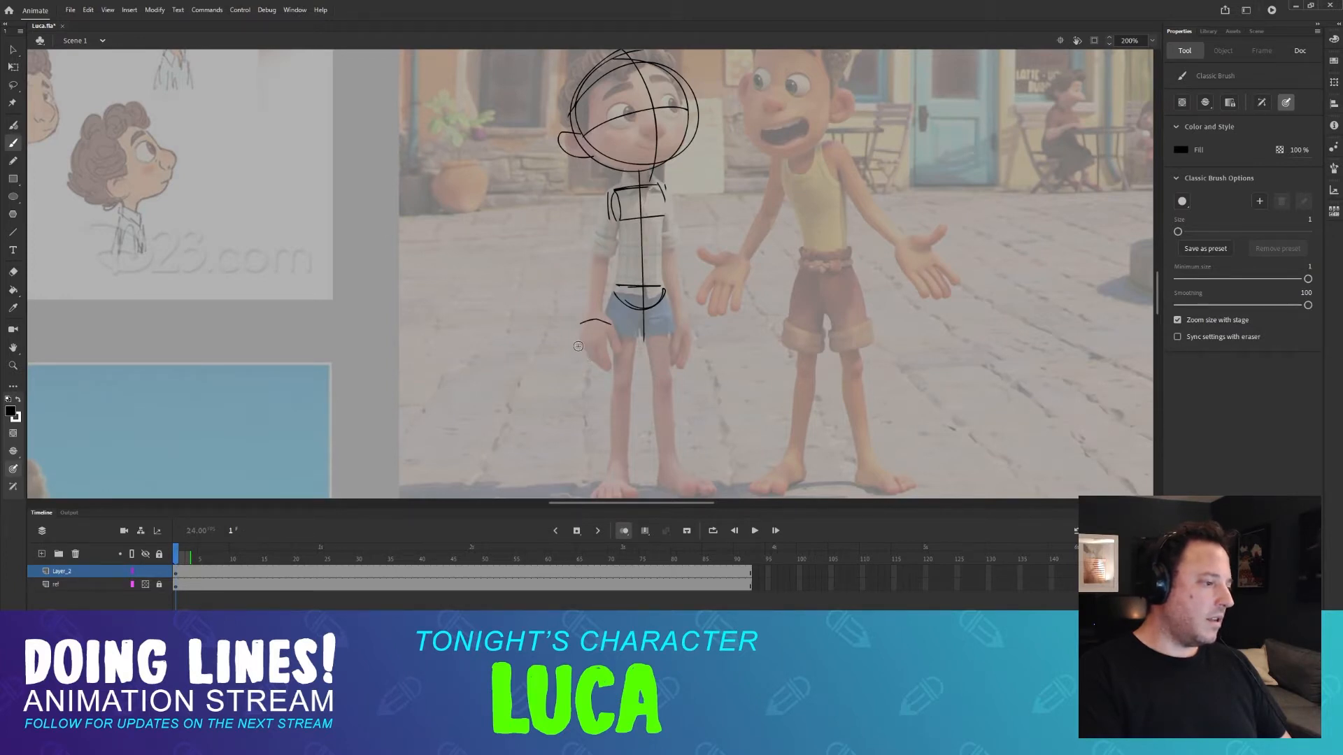
pyautogui.moveTo(606, 323)
pyautogui.mouseDown()
pyautogui.moveTo(600, 360)
pyautogui.moveTo(593, 321)
pyautogui.moveTo(574, 349)
pyautogui.moveTo(610, 353)
pyautogui.mouseUp()
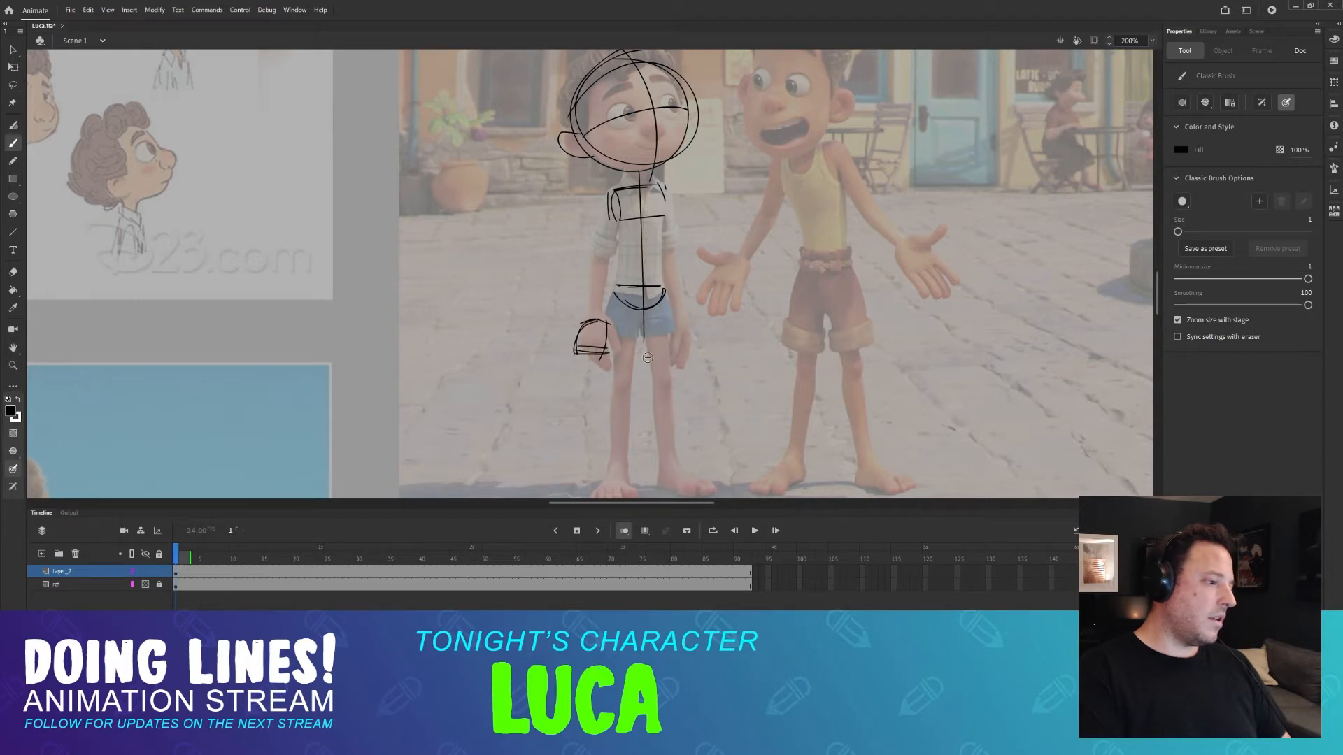
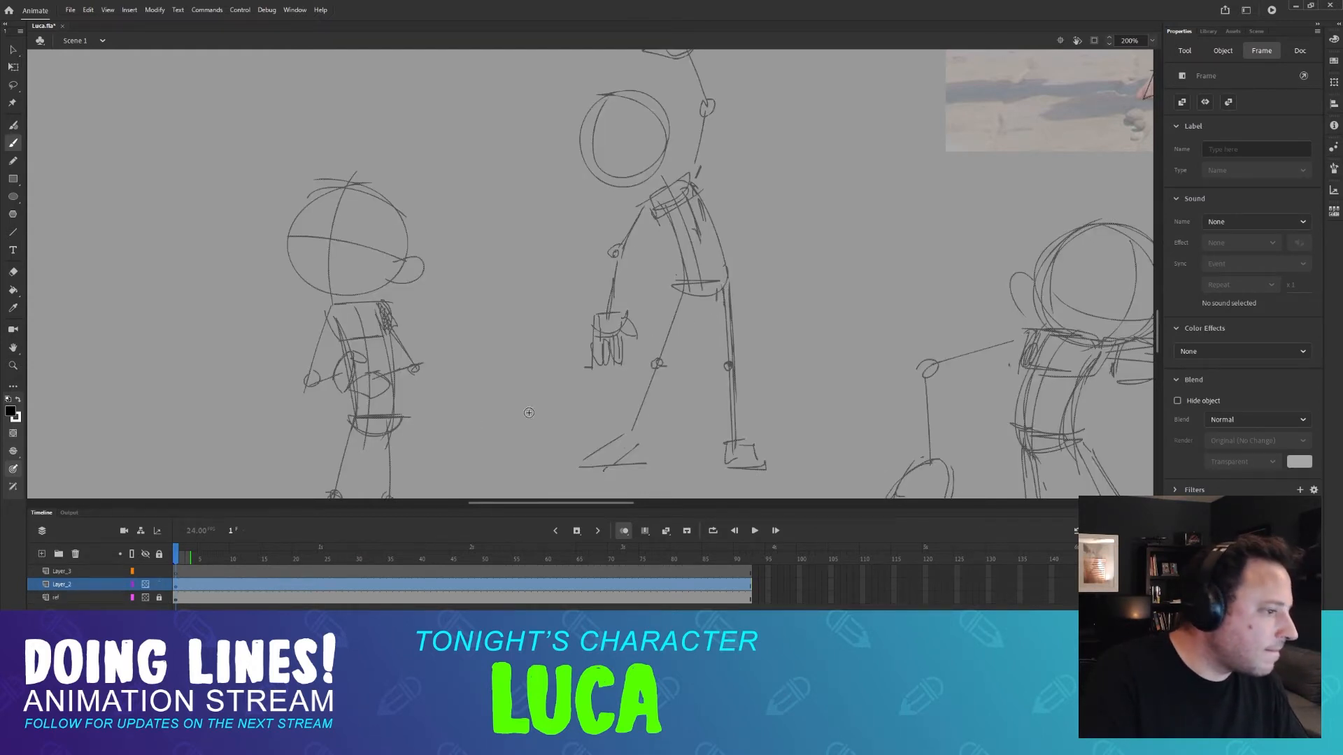
# Check Layer_2 by hiding and showing it, then lock it and make Layer_3 the active layer.
pyautogui.click(145, 585)
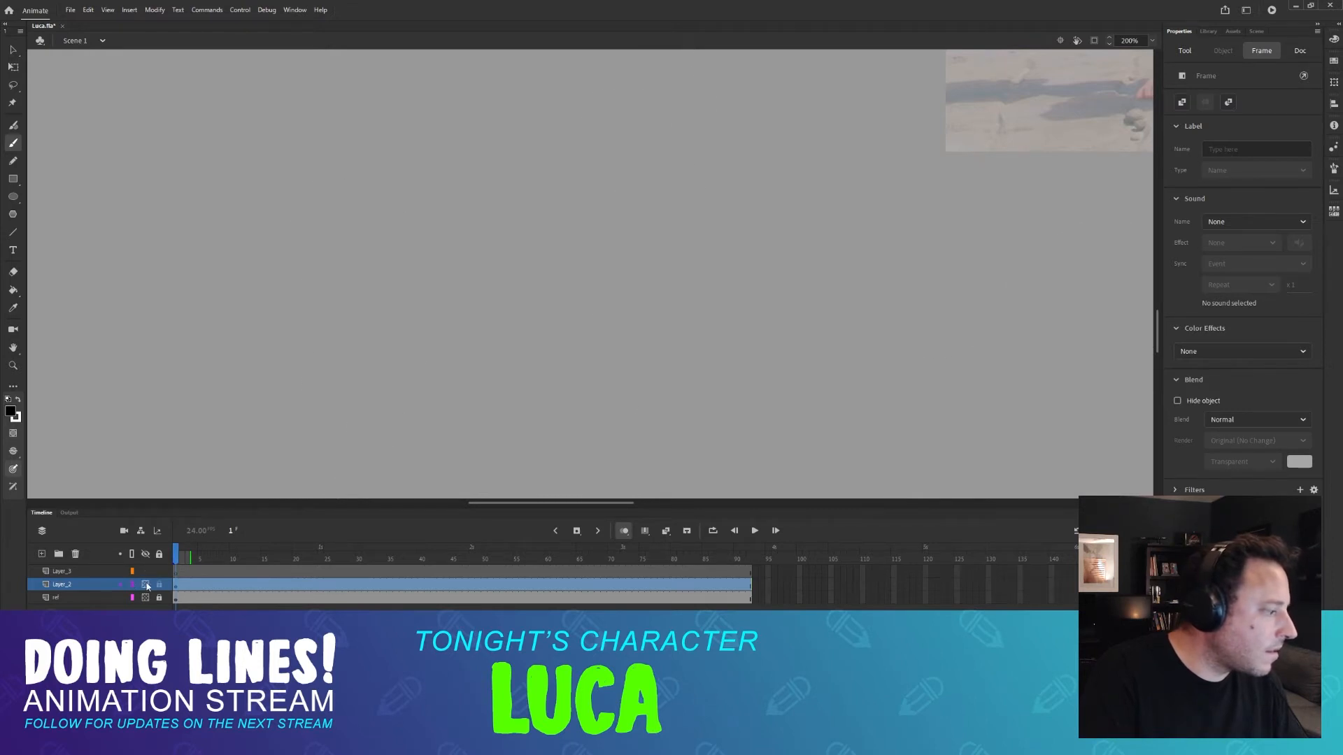
pyautogui.click(143, 585)
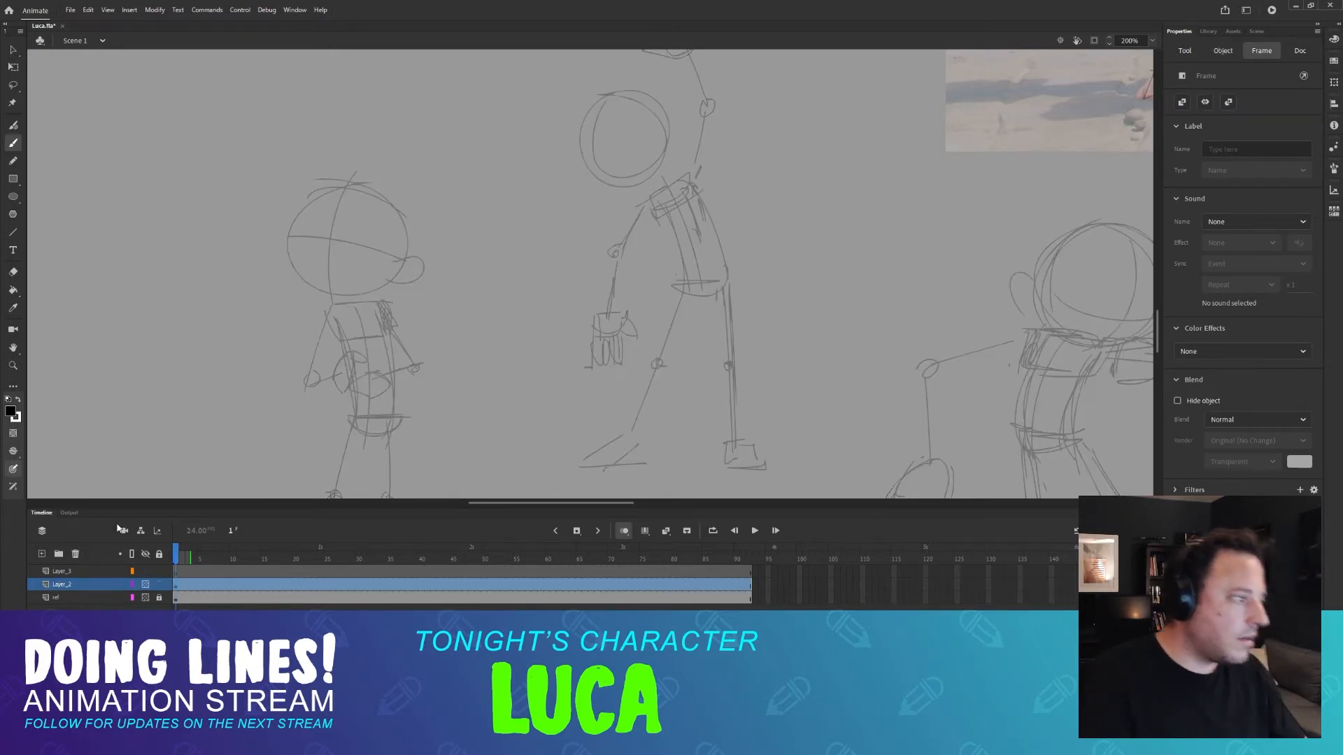
pyautogui.click(158, 585)
pyautogui.click(67, 570)
# Draw two eyes on the head of the leaning stick figure with outstretched arms, a round near one and a narrower far one.
pyautogui.scroll(3, 617, 272)
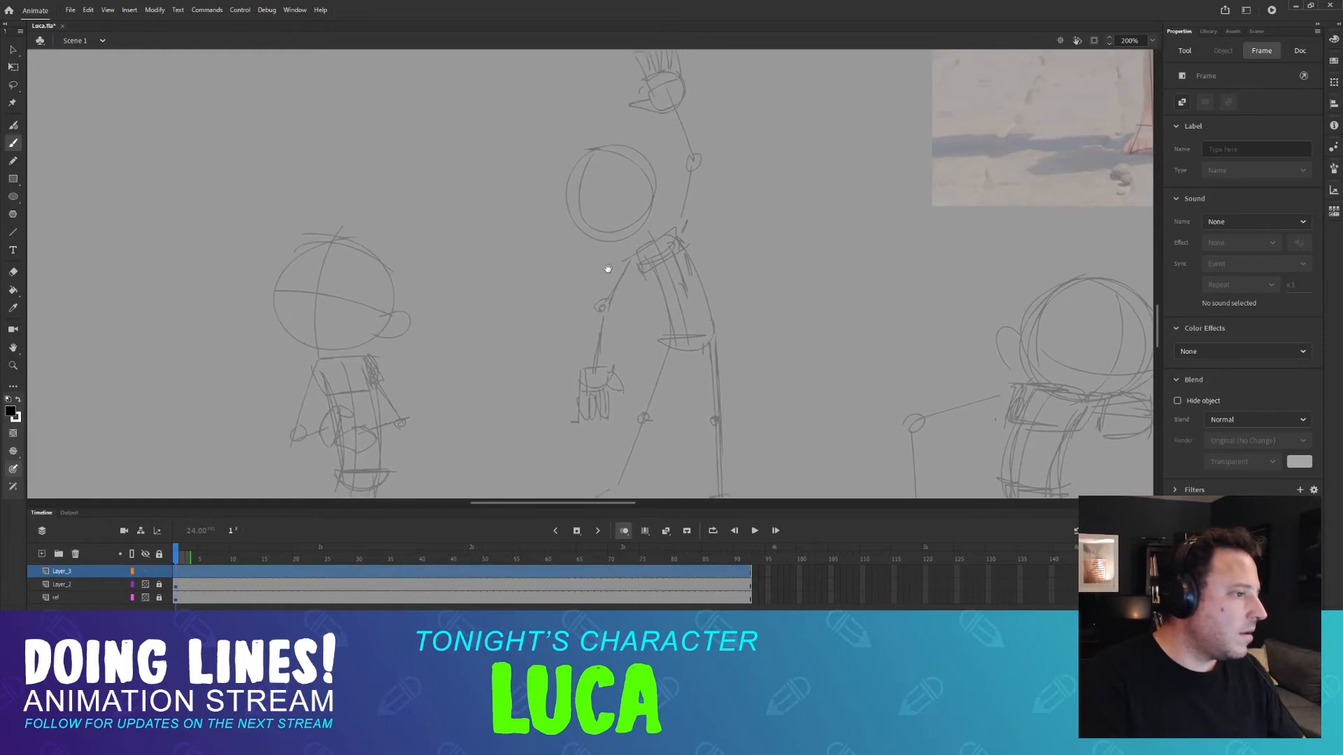
pyautogui.moveTo(733, 263)
pyautogui.mouseDown()
pyautogui.moveTo(609, 204)
pyautogui.moveTo(540, 398)
pyautogui.moveTo(440, 584)
pyautogui.moveTo(584, 206)
pyautogui.mouseUp()
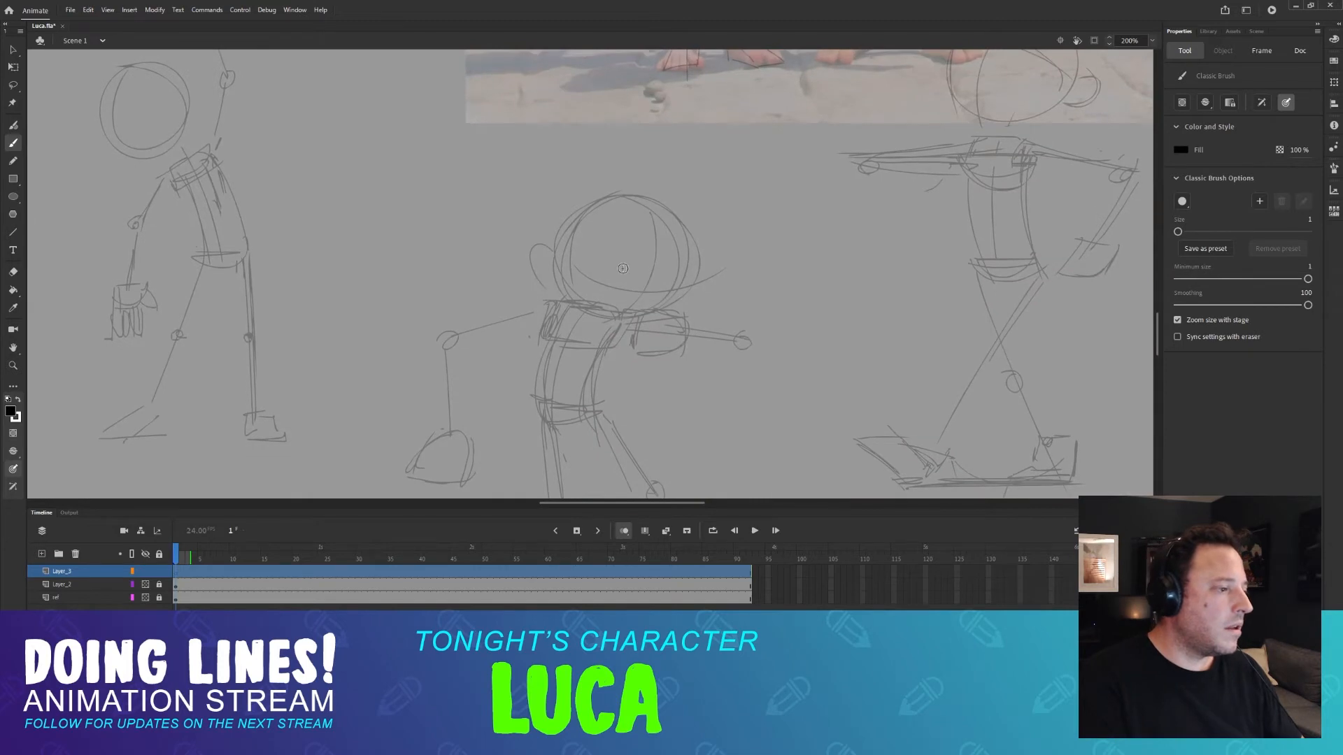
pyautogui.moveTo(770, 213); pyautogui.dragTo(546, 347)
pyautogui.moveTo(590, 289)
pyautogui.mouseDown()
pyautogui.moveTo(705, 165)
pyautogui.moveTo(786, 109)
pyautogui.mouseUp()
pyautogui.moveTo(479, 263)
pyautogui.mouseDown()
pyautogui.moveTo(511, 286)
pyautogui.moveTo(595, 286)
pyautogui.moveTo(579, 265)
pyautogui.mouseUp()
pyautogui.hotkey('ctrl', 'z')
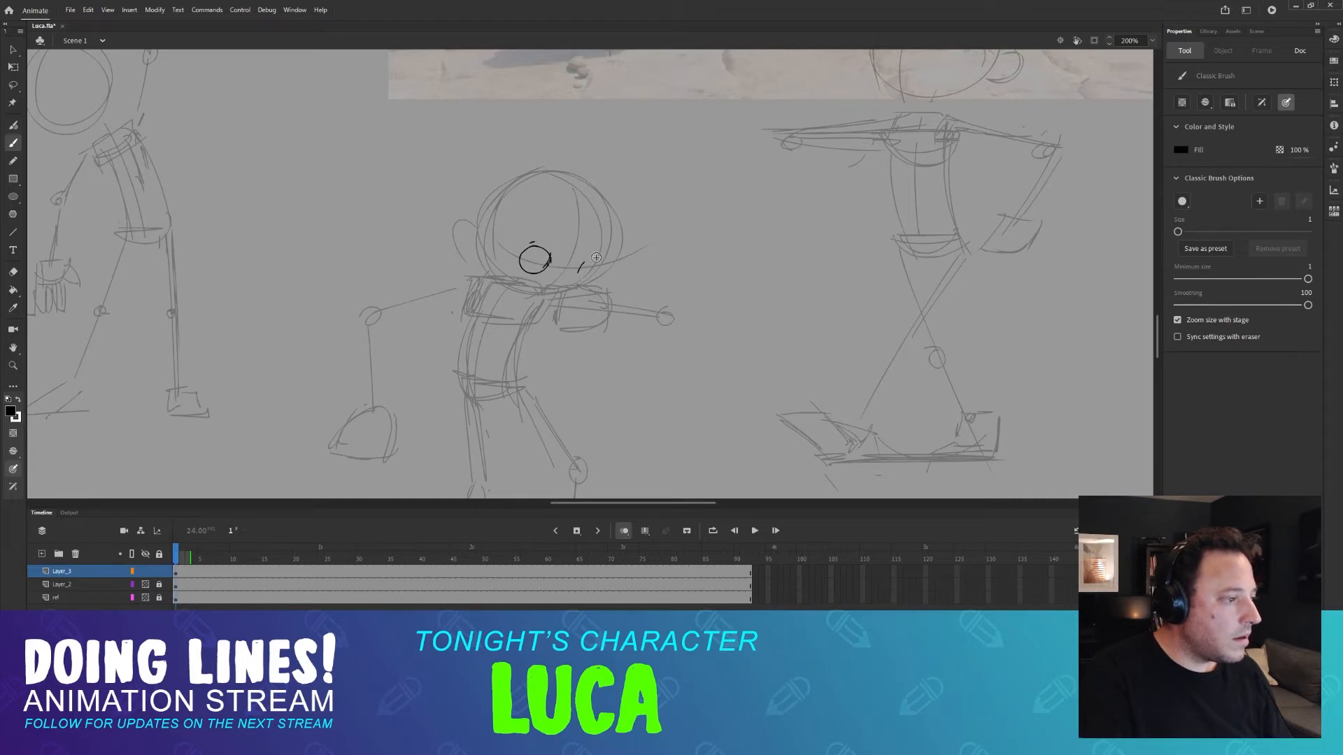
pyautogui.moveTo(580, 250)
pyautogui.mouseDown()
pyautogui.moveTo(581, 265)
pyautogui.moveTo(525, 256)
pyautogui.mouseUp()
# Erase at the boy's eyebrow in the street scene and sketch an eyebrow over a head in the expression sheet.
pyautogui.scroll(10, 596, 222)
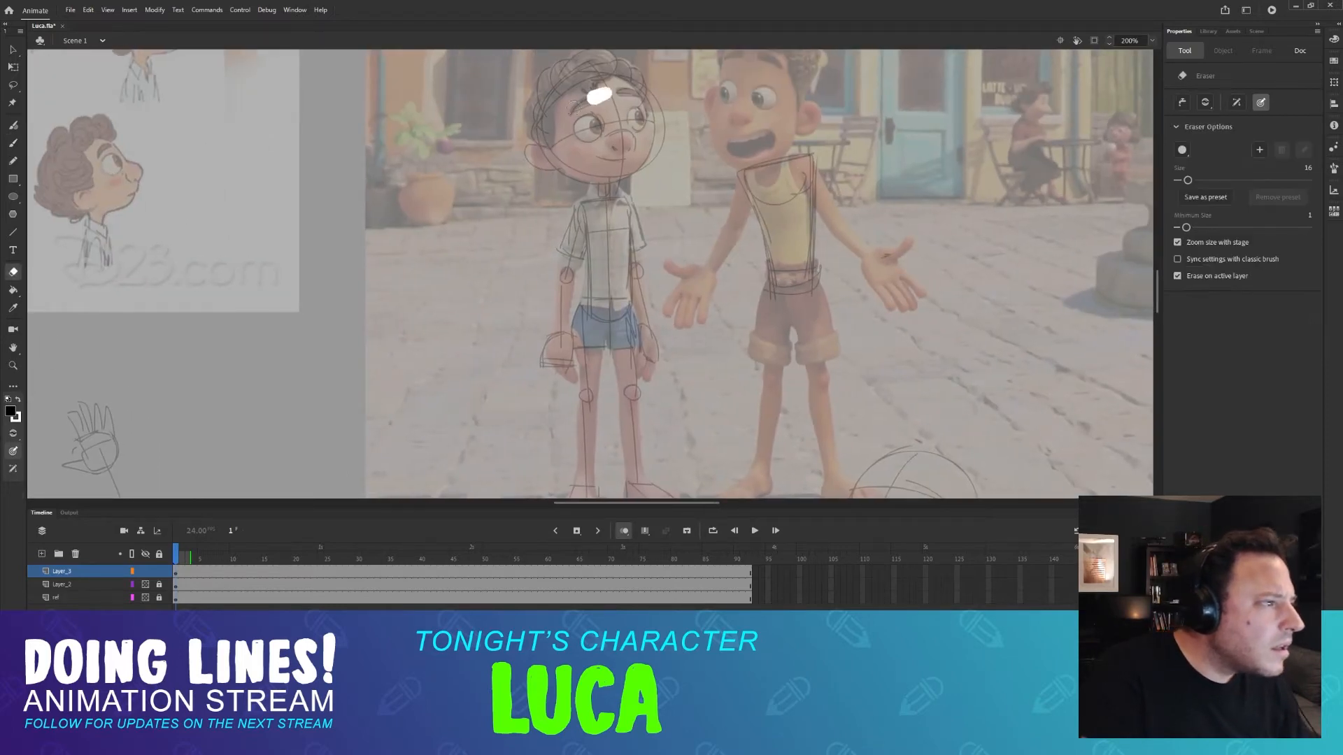
pyautogui.moveTo(595, 102); pyautogui.dragTo(731, 137)
pyautogui.moveTo(157, 83); pyautogui.dragTo(313, 137)
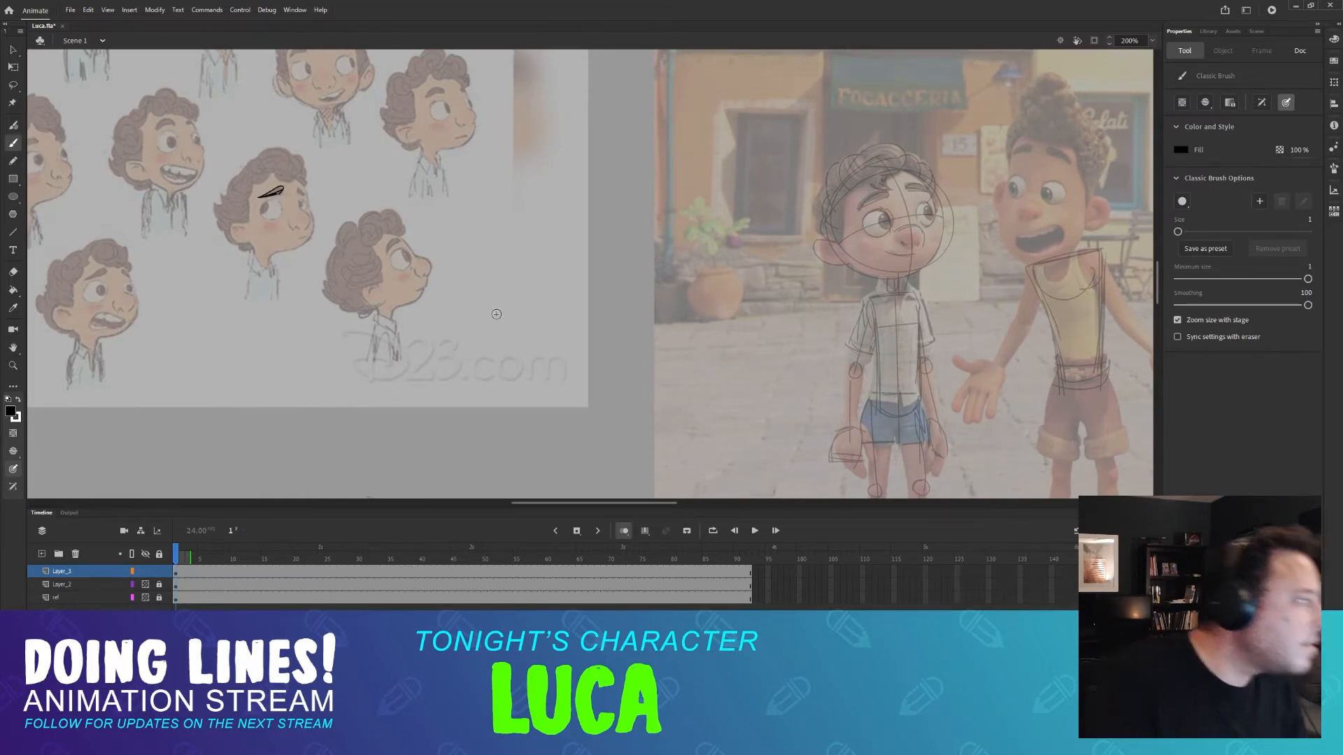
pyautogui.moveTo(435, 168); pyautogui.dragTo(507, 287)
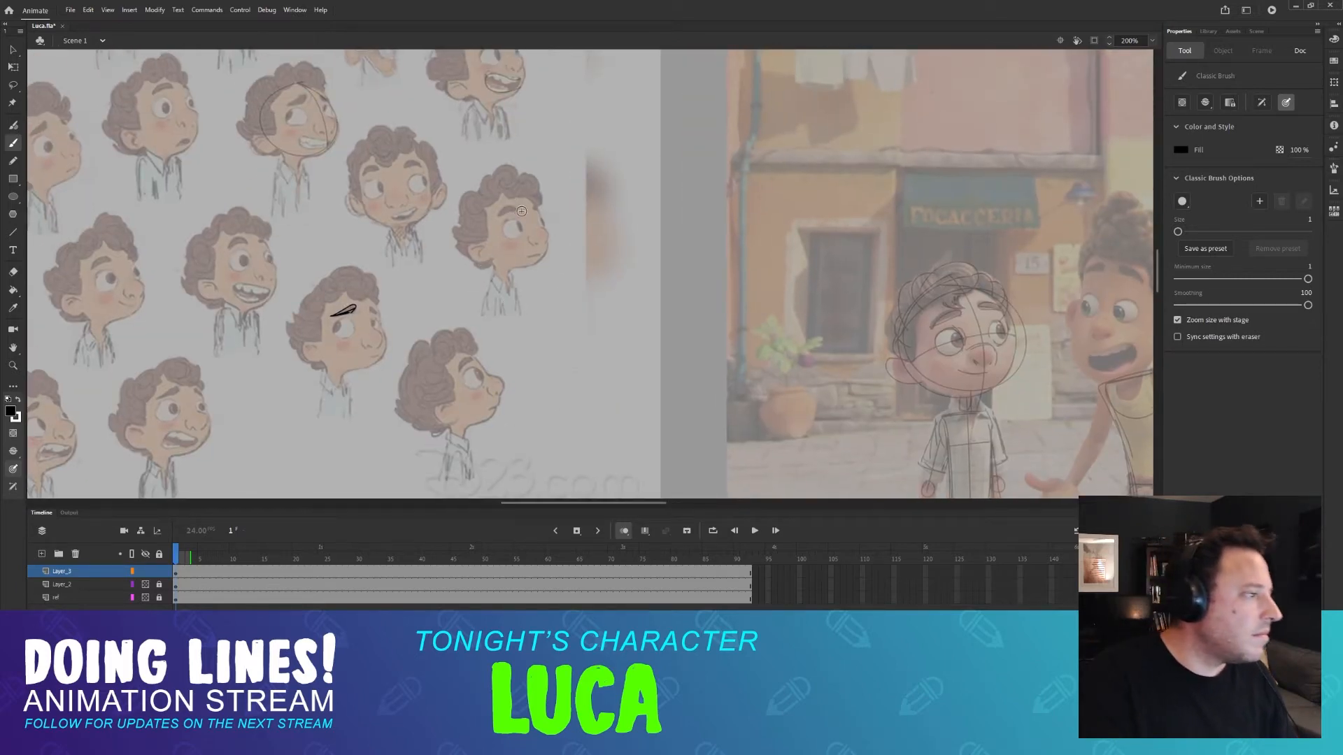
# Draw angled eyebrows above both eyes of the leaning stick figure.
pyautogui.moveTo(588, 329)
pyautogui.mouseDown()
pyautogui.moveTo(614, 366)
pyautogui.moveTo(660, 339)
pyautogui.moveTo(546, 151)
pyautogui.mouseUp()
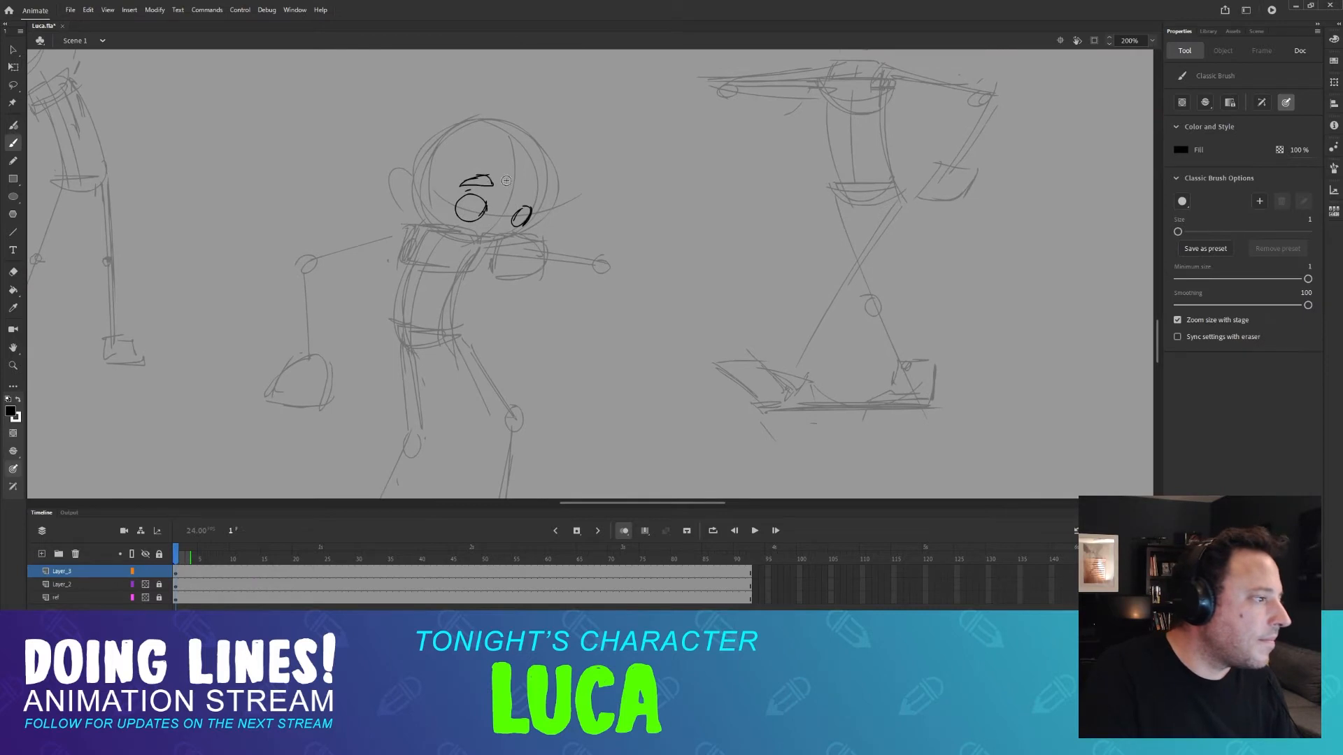
pyautogui.moveTo(518, 200); pyautogui.dragTo(534, 196)
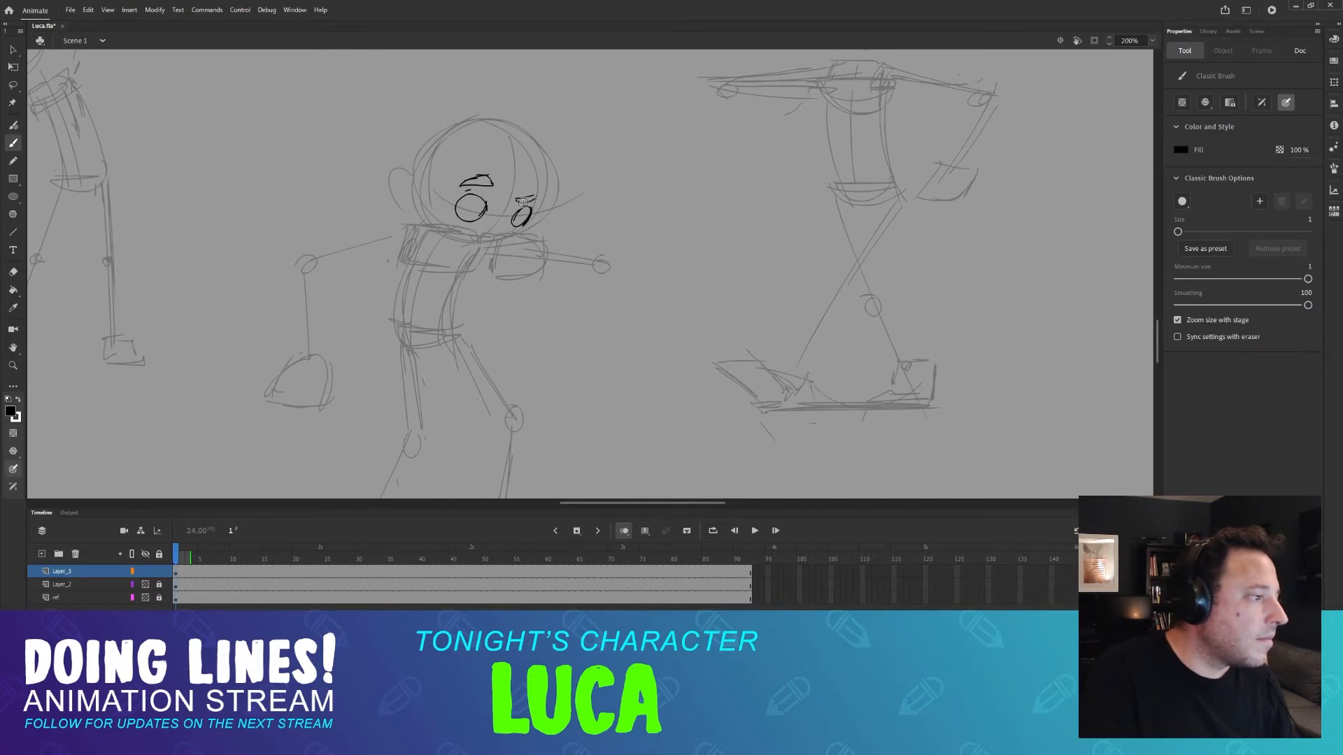
# Draw slanted guide lines across the eyes of the boy in the street scene and of heads in the expression sheet.
pyautogui.moveTo(499, 221); pyautogui.dragTo(510, 207)
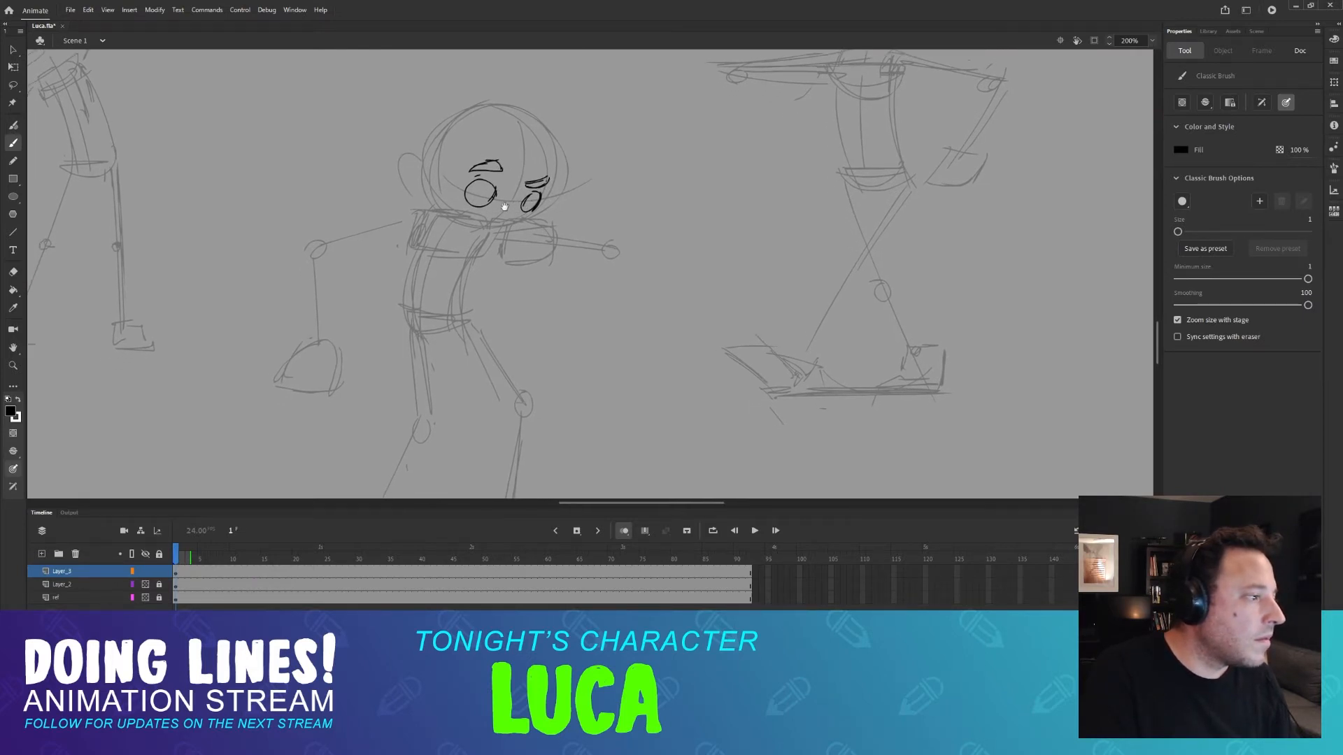
pyautogui.scroll(10, 529, 168)
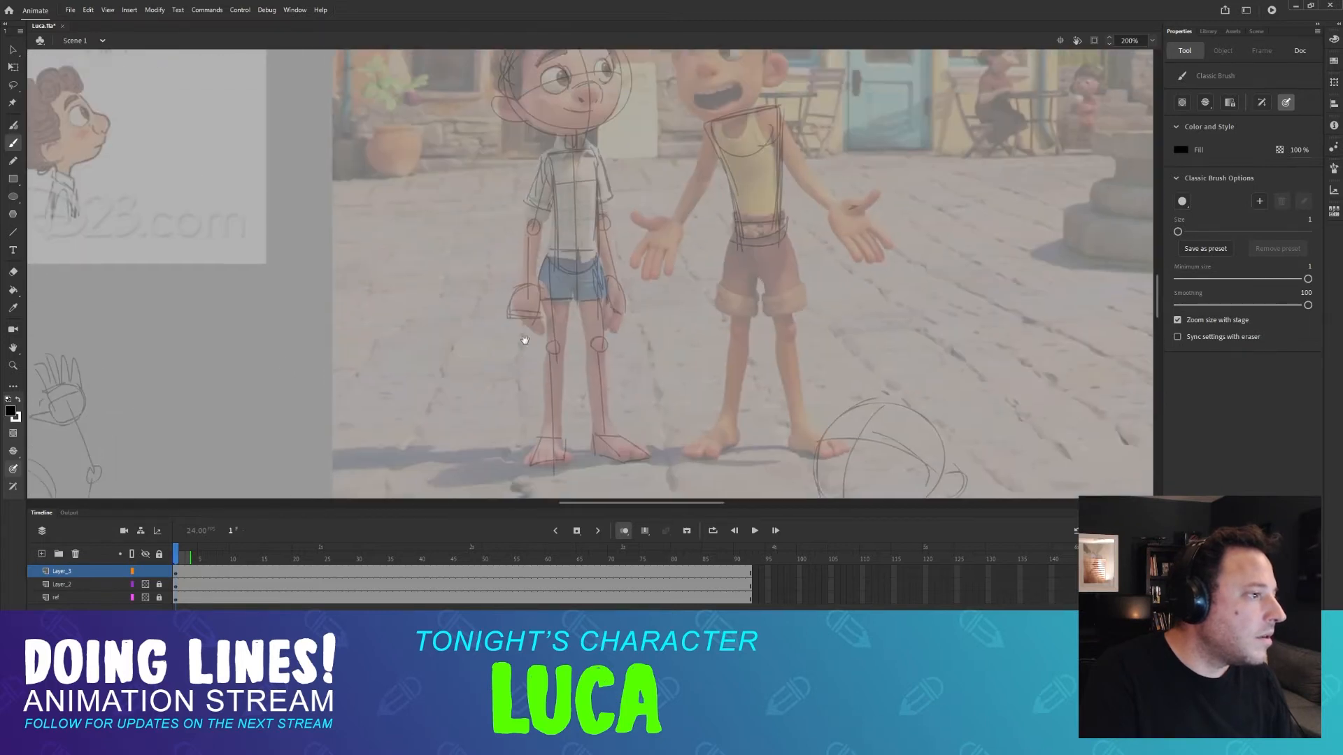
pyautogui.moveTo(546, 110); pyautogui.dragTo(619, 92)
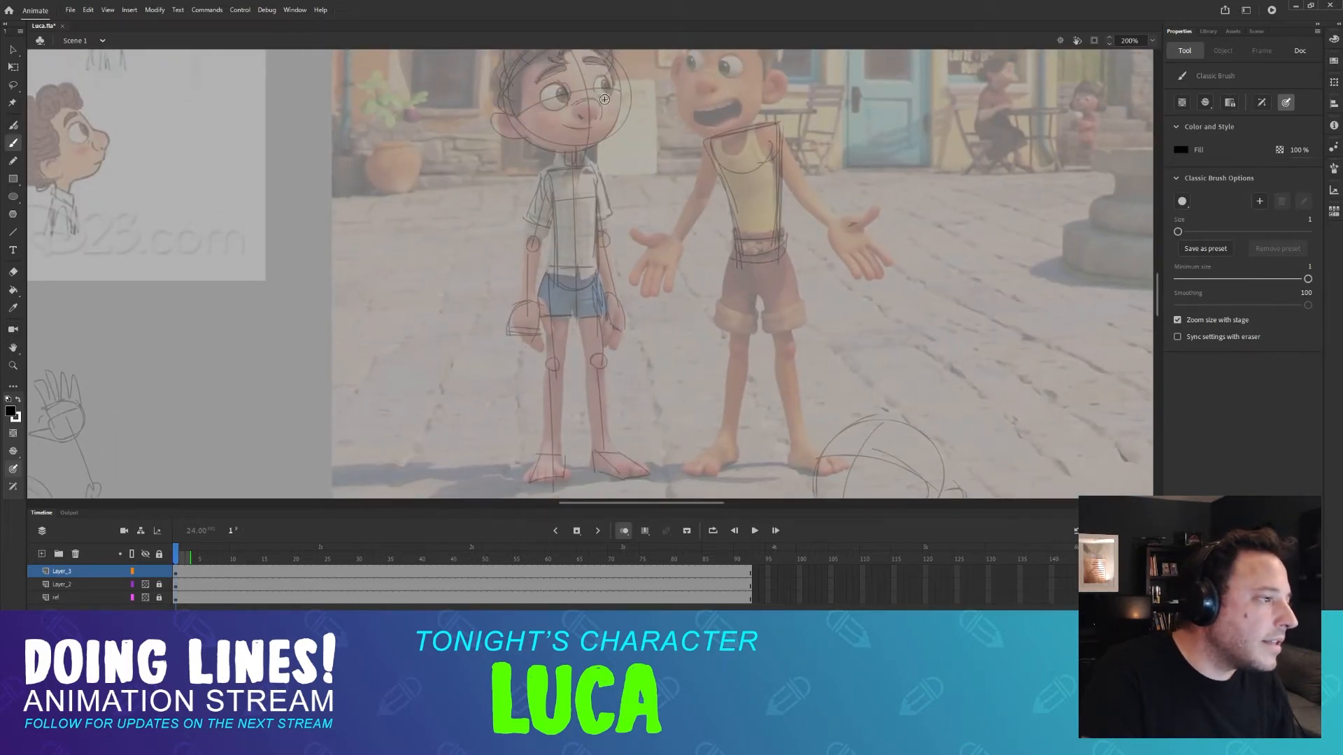
pyautogui.moveTo(329, 174); pyautogui.dragTo(686, 159)
pyautogui.moveTo(451, 114); pyautogui.dragTo(425, 128)
pyautogui.moveTo(346, 79); pyautogui.dragTo(543, 153)
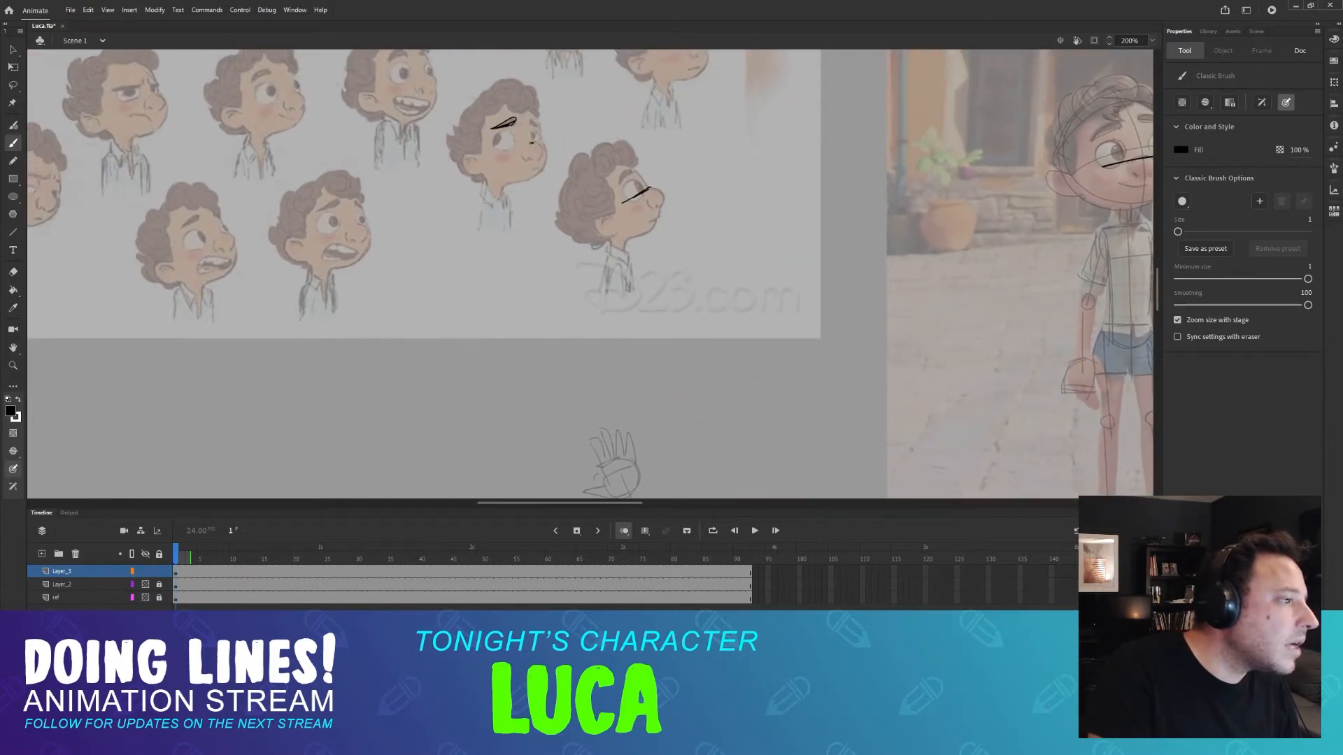
pyautogui.moveTo(162, 129)
pyautogui.mouseDown()
pyautogui.moveTo(370, 267)
pyautogui.moveTo(376, 252)
pyautogui.moveTo(340, 218)
pyautogui.mouseUp()
# Draw a small rounded nose and downward-looking pupils on the face of the leaning stick figure.
pyautogui.moveTo(780, 370); pyautogui.dragTo(612, 164)
pyautogui.moveTo(542, 227); pyautogui.dragTo(521, 216)
pyautogui.hotkey('ctrl', 'z')
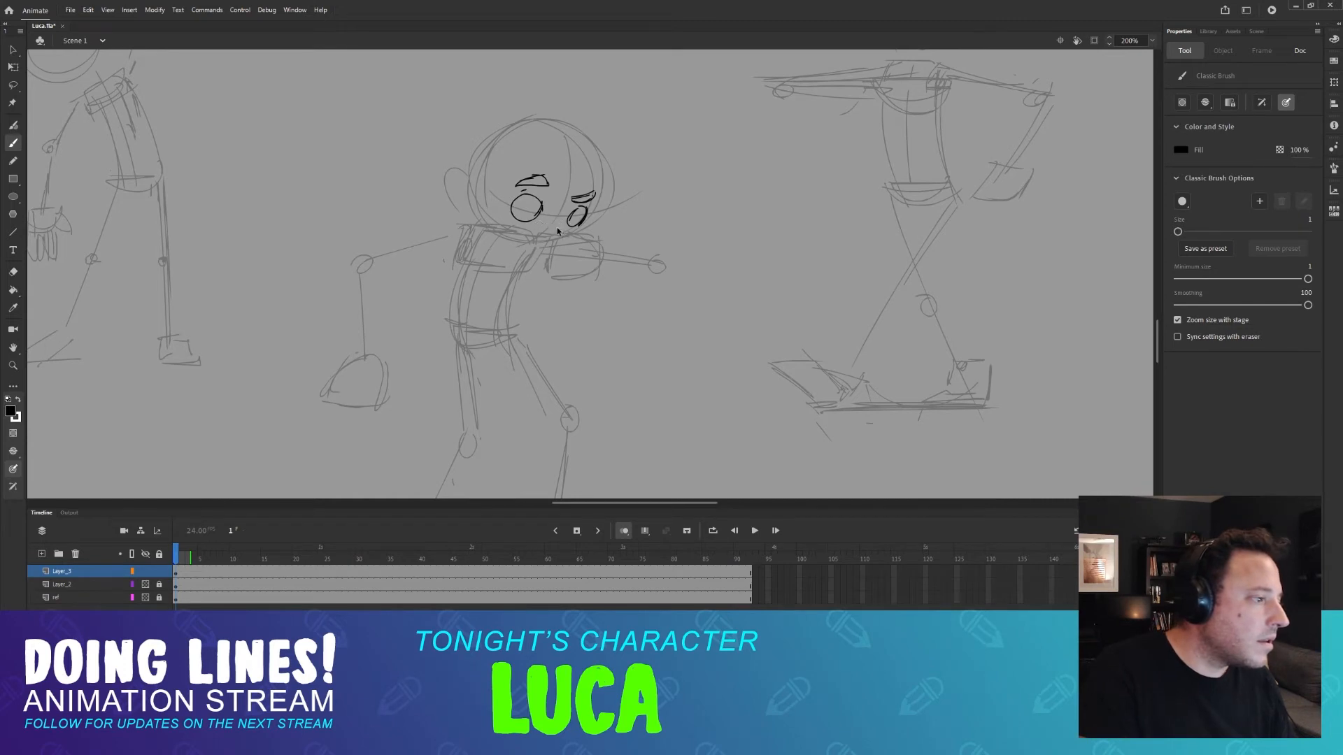
pyautogui.moveTo(538, 236); pyautogui.dragTo(562, 240)
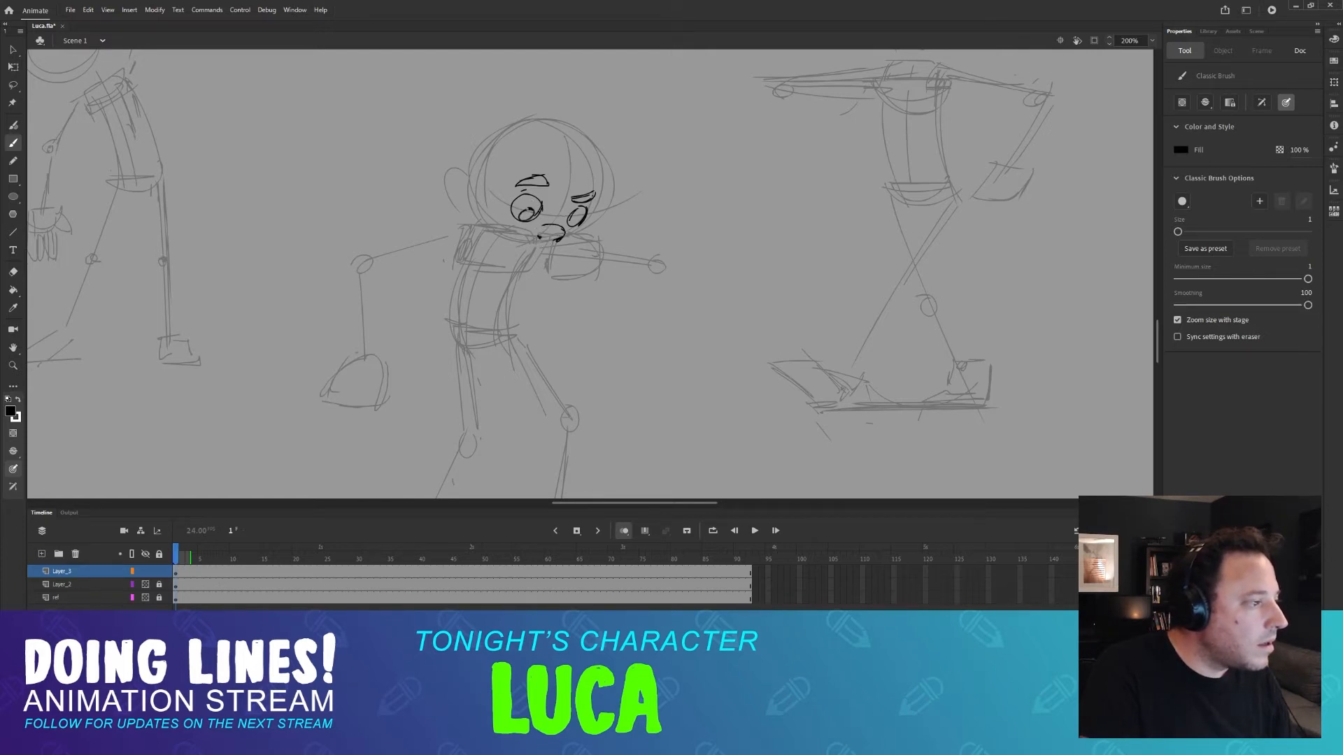
pyautogui.moveTo(577, 218); pyautogui.dragTo(580, 220)
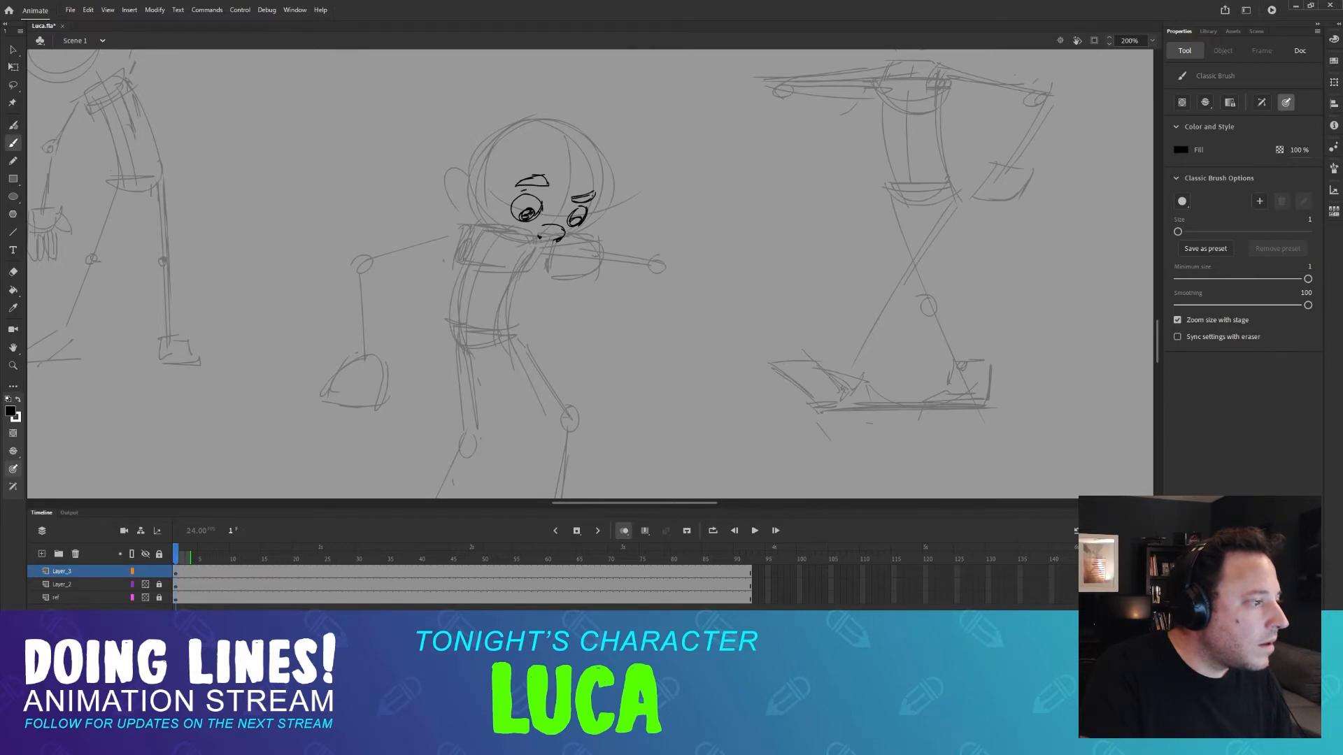
# Try a curved guide line through the eyes of the leaning figure's head, and undo it.
pyautogui.moveTo(583, 209)
pyautogui.mouseDown()
pyautogui.moveTo(622, 308)
pyautogui.moveTo(590, 279)
pyautogui.moveTo(546, 306)
pyautogui.mouseUp()
pyautogui.moveTo(623, 246); pyautogui.dragTo(609, 279)
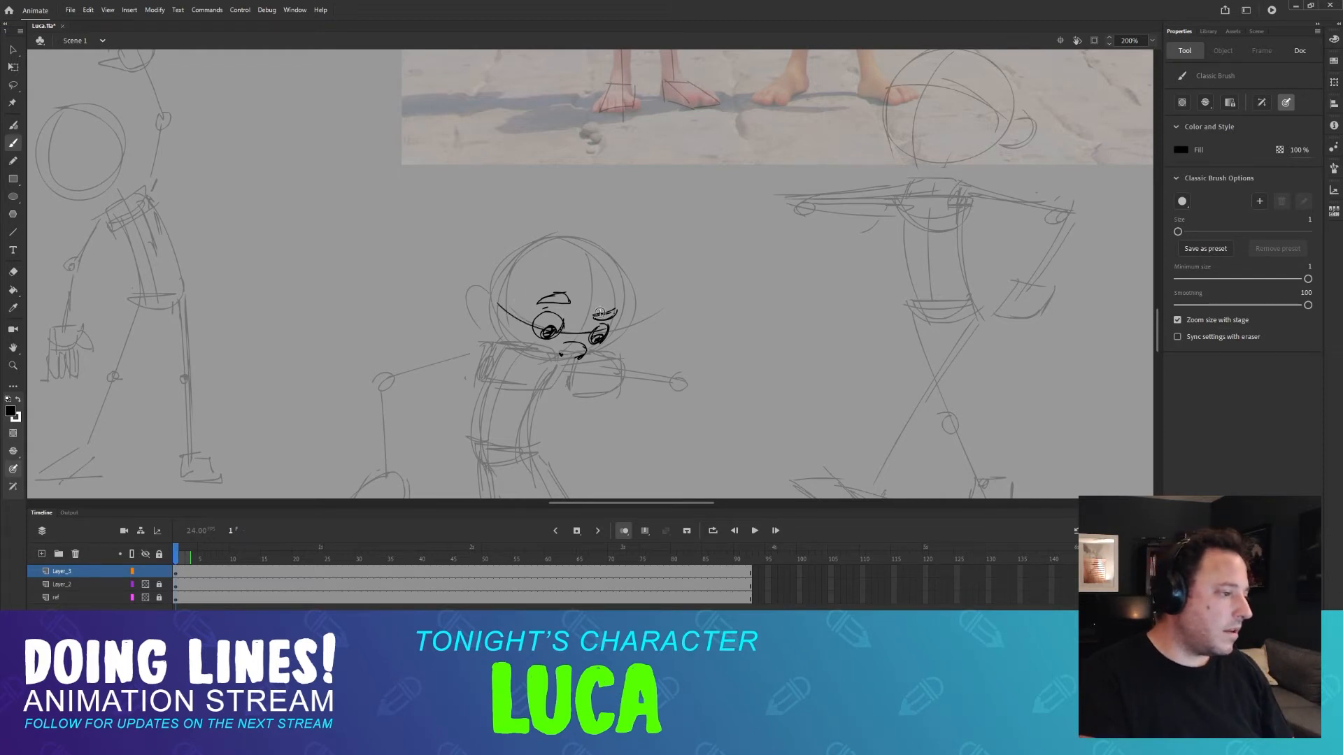
pyautogui.moveTo(498, 298)
pyautogui.mouseDown()
pyautogui.moveTo(481, 318)
pyautogui.moveTo(495, 329)
pyautogui.mouseUp()
pyautogui.hotkey('ctrl', 'z')
pyautogui.hotkey('ctrl', 'z')
# Trace the ear of the boy in the white shirt in the street scene reference.
pyautogui.moveTo(542, 218); pyautogui.dragTo(531, 356)
pyautogui.moveTo(535, 189); pyautogui.dragTo(528, 364)
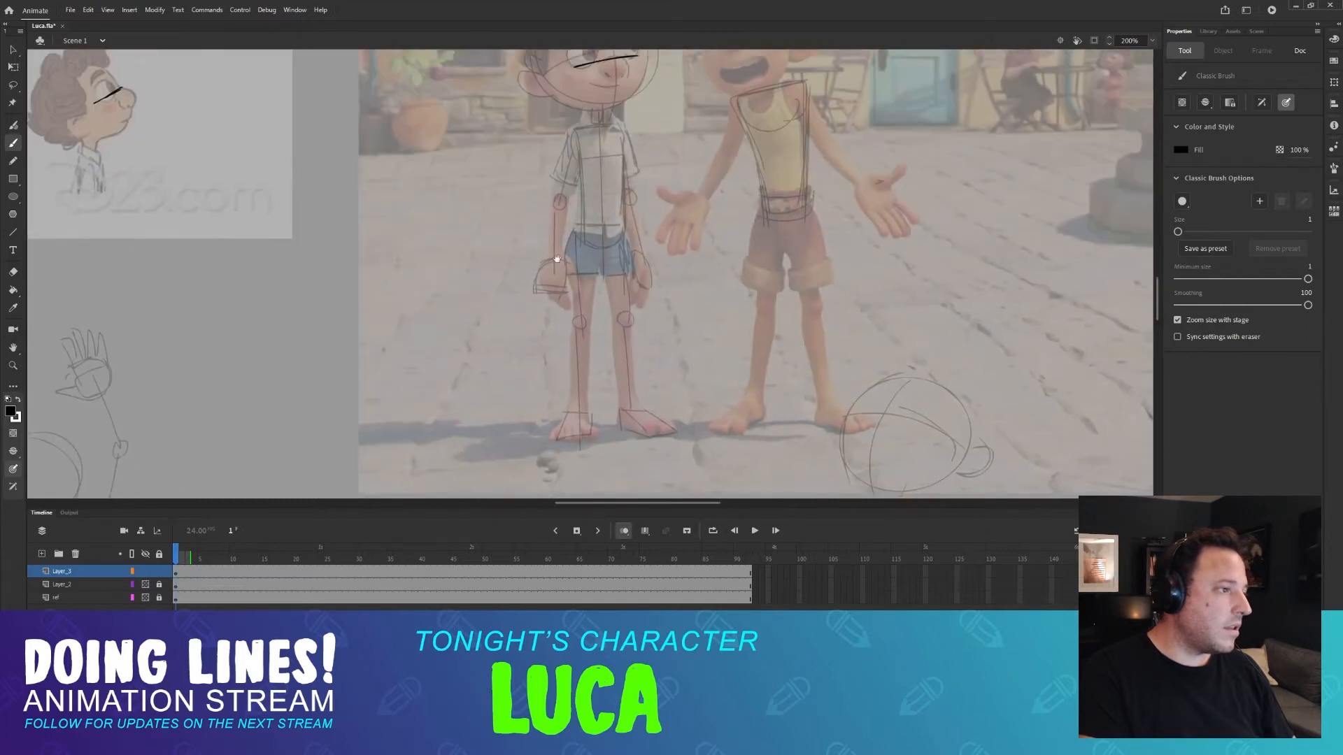
pyautogui.moveTo(588, 185); pyautogui.dragTo(583, 288)
pyautogui.moveTo(588, 144)
pyautogui.mouseDown()
pyautogui.moveTo(604, 138)
pyautogui.moveTo(562, 193)
pyautogui.mouseUp()
pyautogui.hotkey('ctrl', 'z')
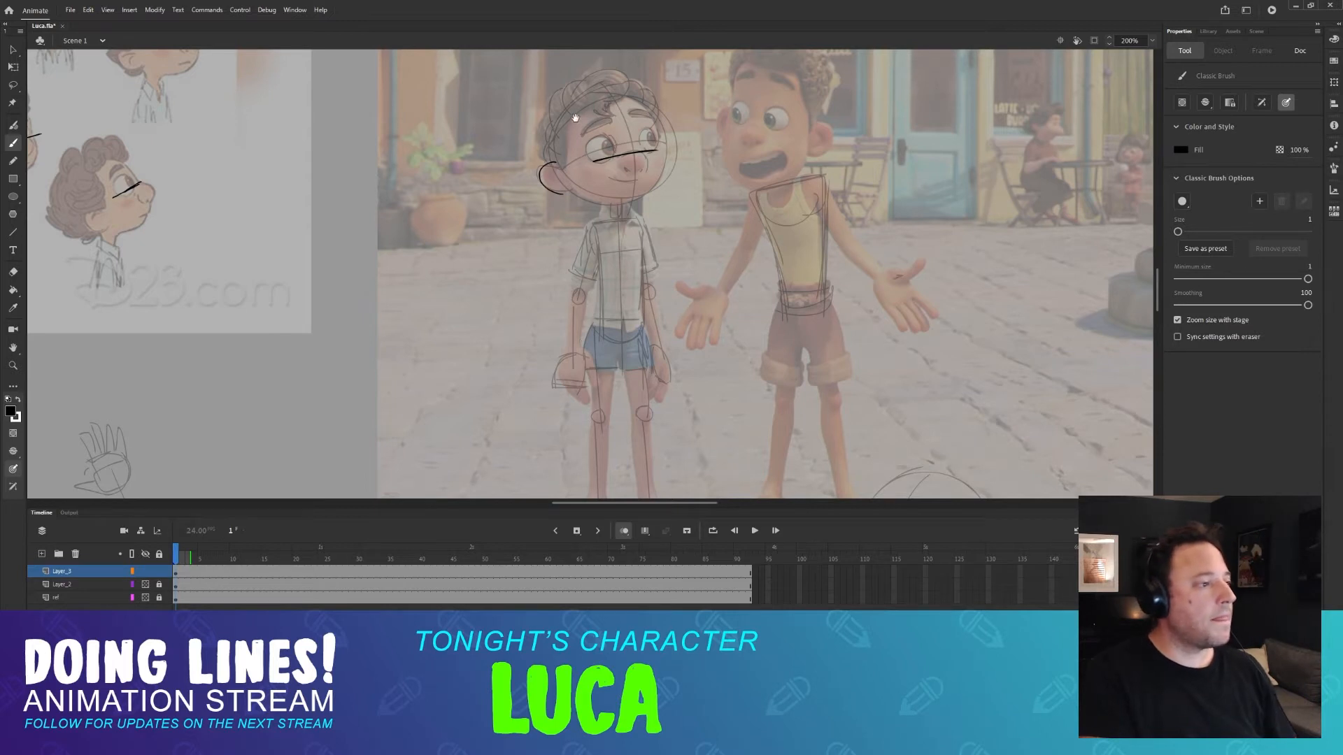
pyautogui.moveTo(576, 119); pyautogui.dragTo(561, 205)
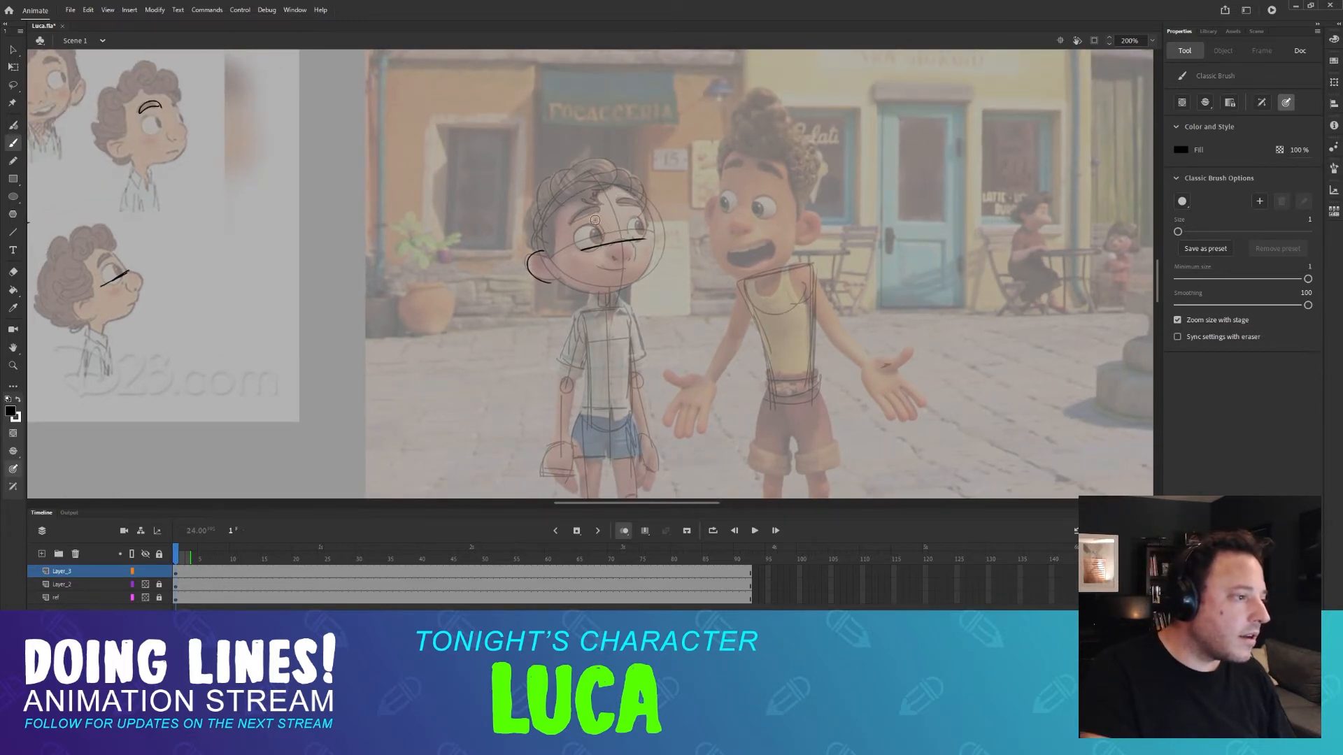
# Draw the rounded ear at the side of the leaning figure's head.
pyautogui.scroll(-6, 594, 401)
pyautogui.moveTo(577, 248); pyautogui.dragTo(601, 164)
pyautogui.scroll(-2, 578, 261)
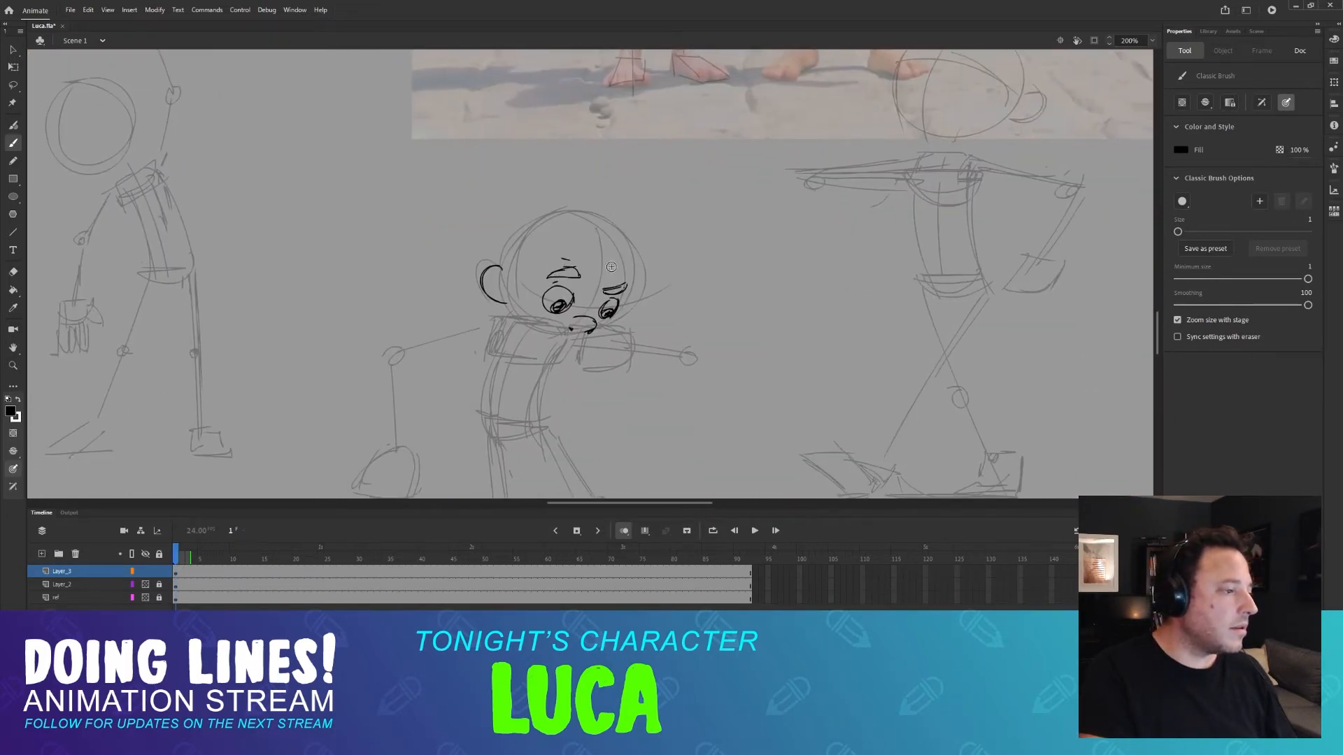
# Compare the hair in the references and draw a pointed forelock with a large curl on the leaning figure's head.
pyautogui.scroll(8, 619, 212)
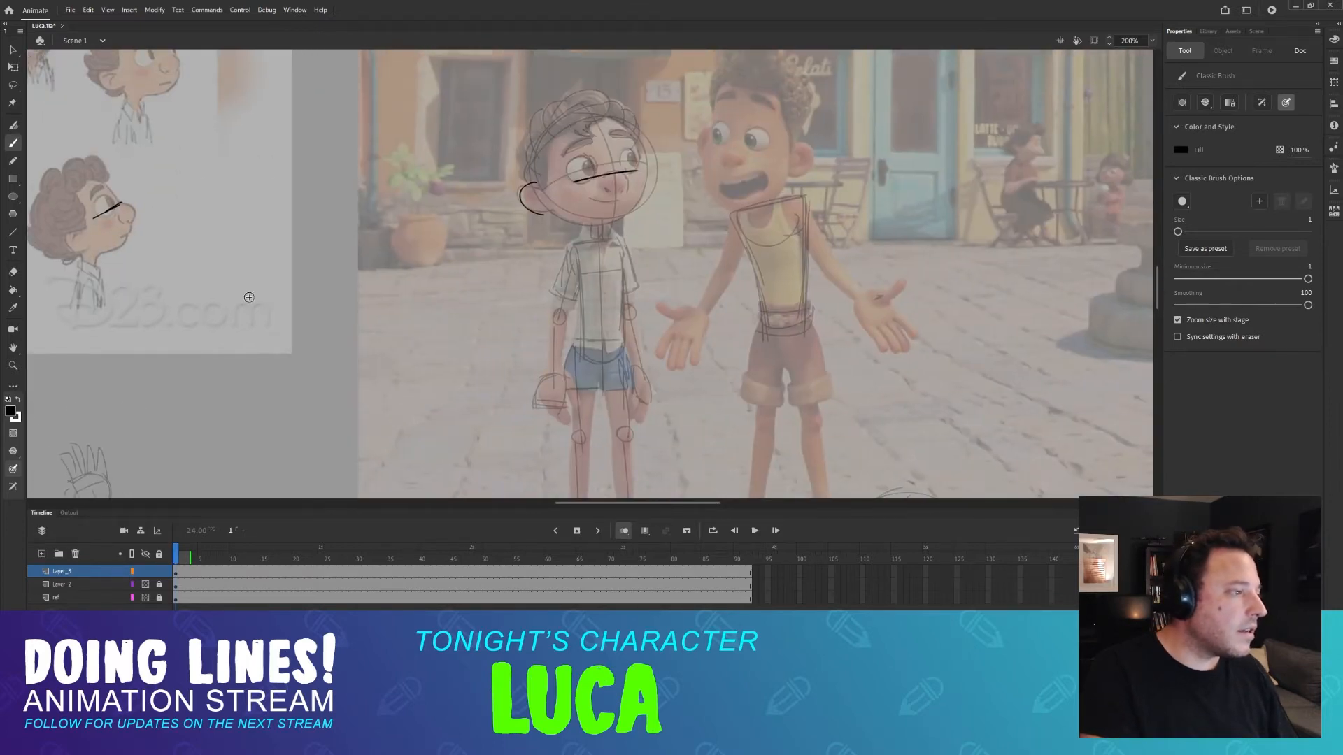
pyautogui.hscroll(-7, 499, 335)
pyautogui.scroll(-3, 500, 335)
pyautogui.scroll(3, 500, 335)
pyautogui.hscroll(-10, 878, 224)
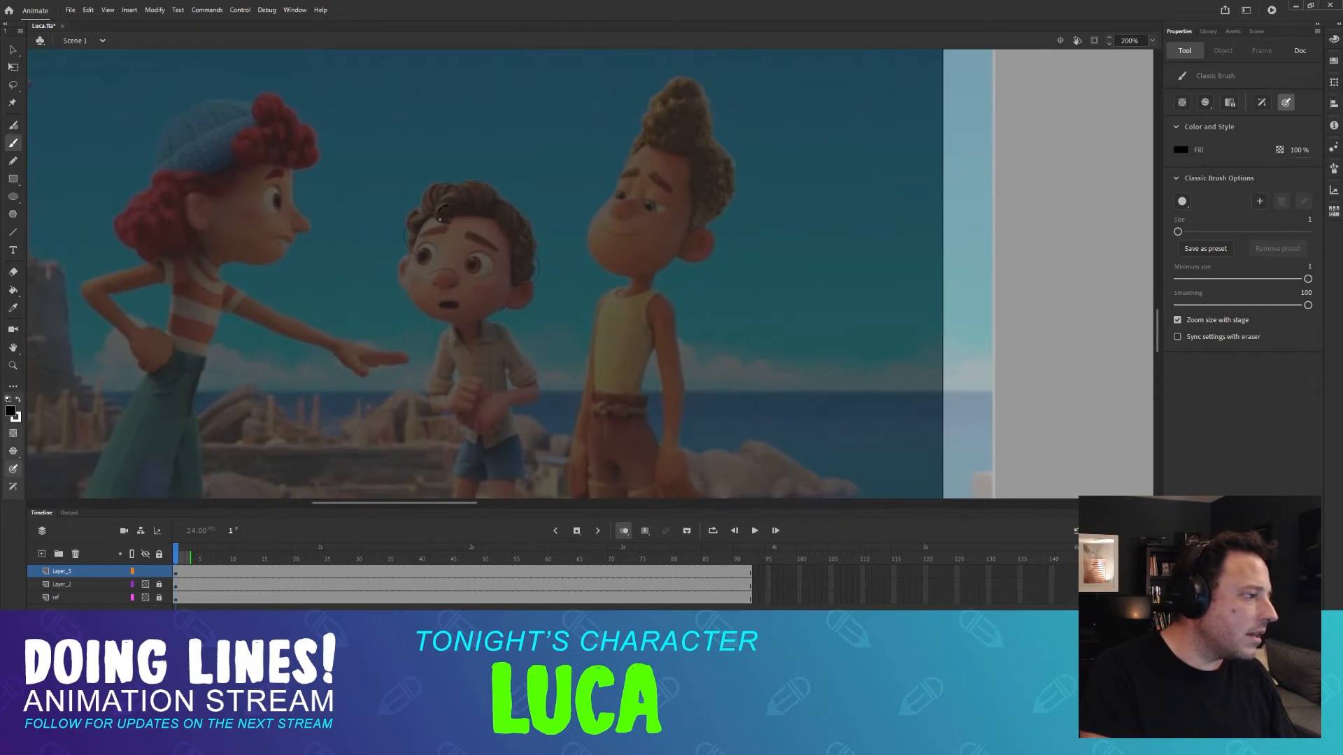
pyautogui.hscroll(18, 348, 212)
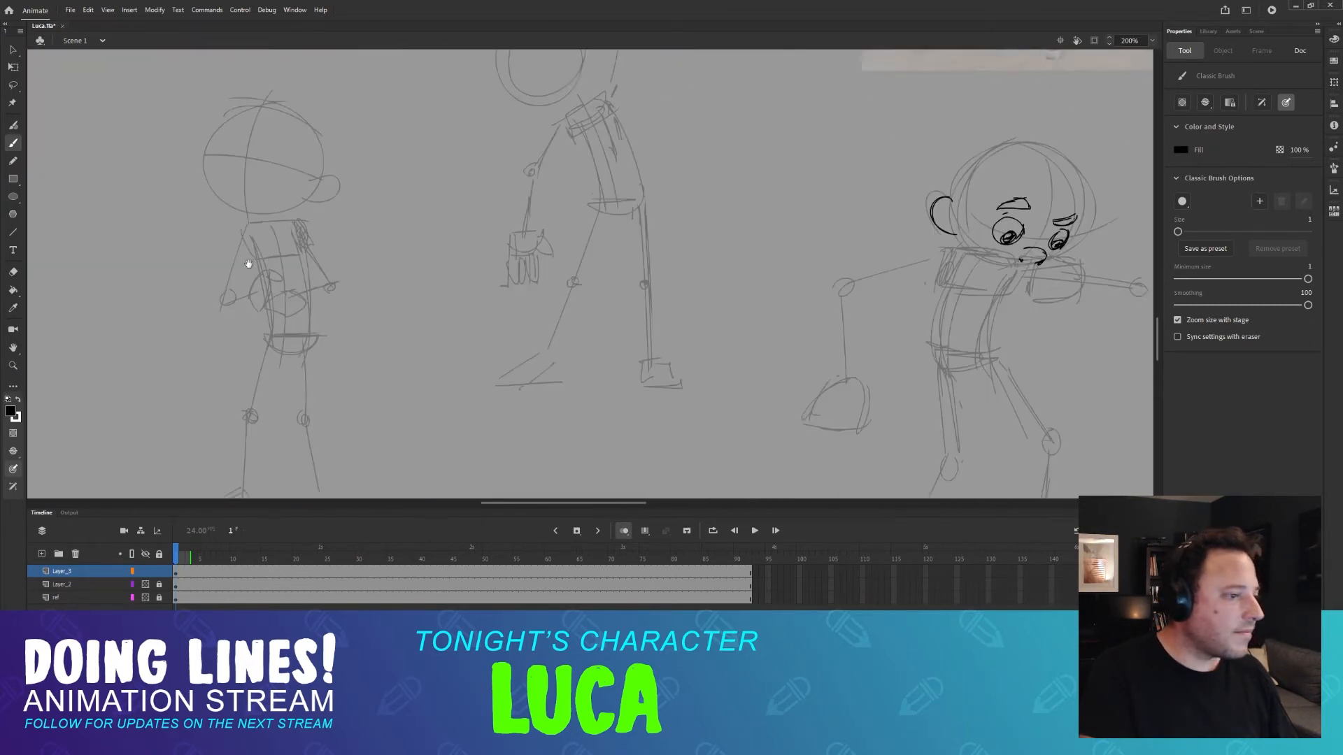
pyautogui.hscroll(2, 420, 275)
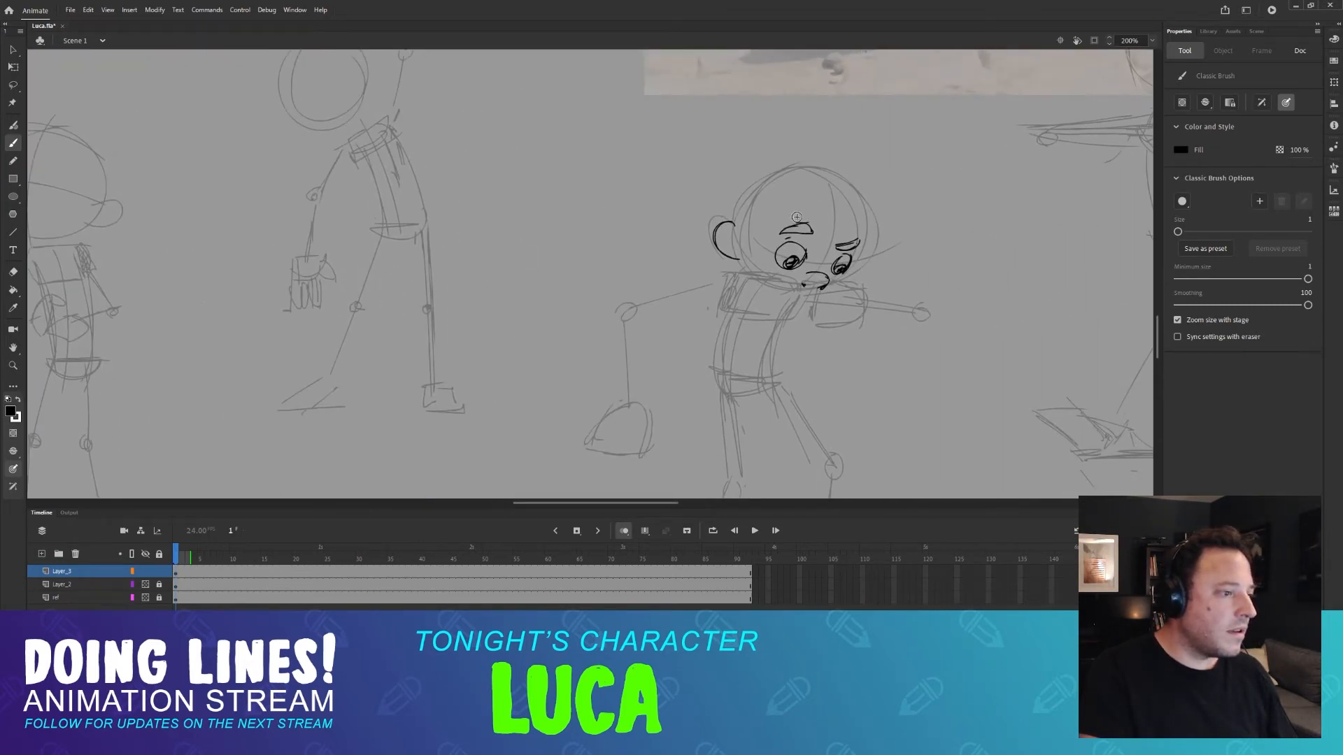
pyautogui.moveTo(815, 210)
pyautogui.mouseDown()
pyautogui.moveTo(838, 208)
pyautogui.moveTo(858, 166)
pyautogui.moveTo(815, 166)
pyautogui.moveTo(818, 212)
pyautogui.moveTo(807, 183)
pyautogui.mouseUp()
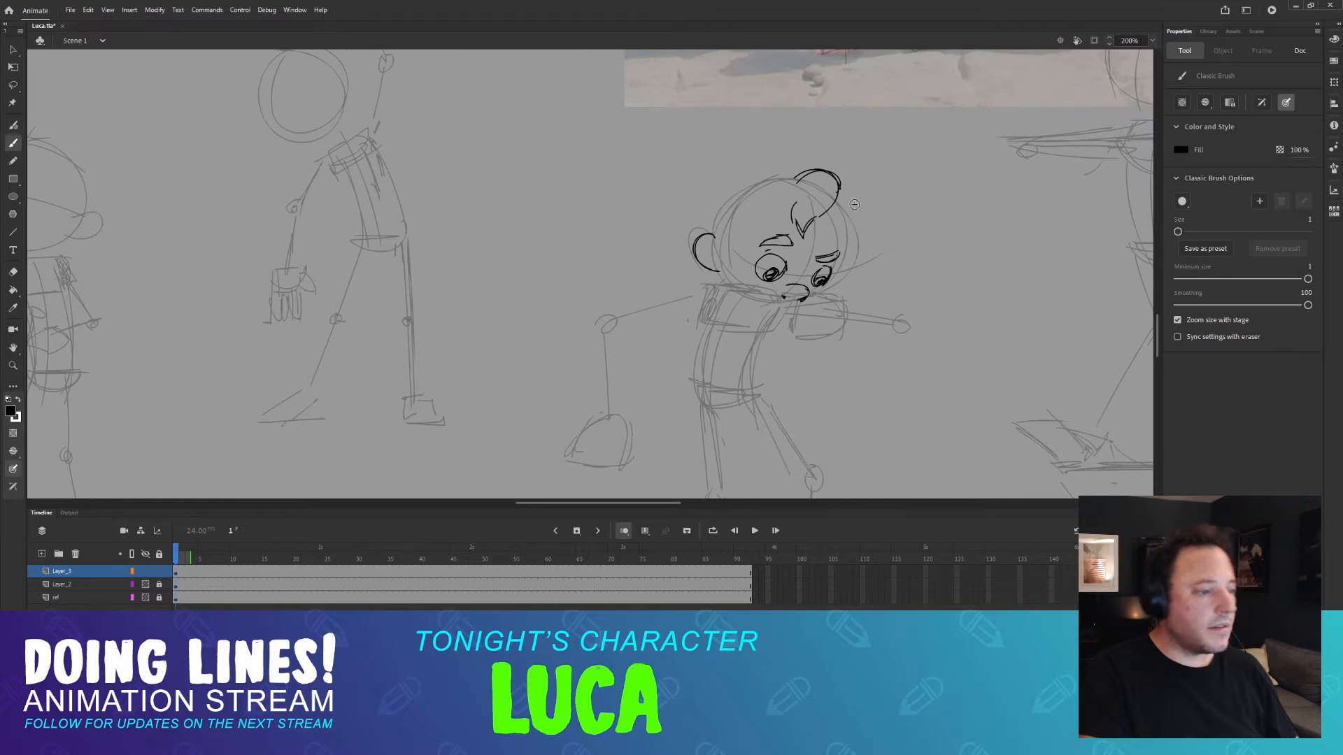
# Trace the sideburn in front of the ear of the boy in the white shirt in the street scene.
pyautogui.moveTo(775, 50); pyautogui.dragTo(739, 267)
pyautogui.moveTo(832, 52); pyautogui.dragTo(742, 290)
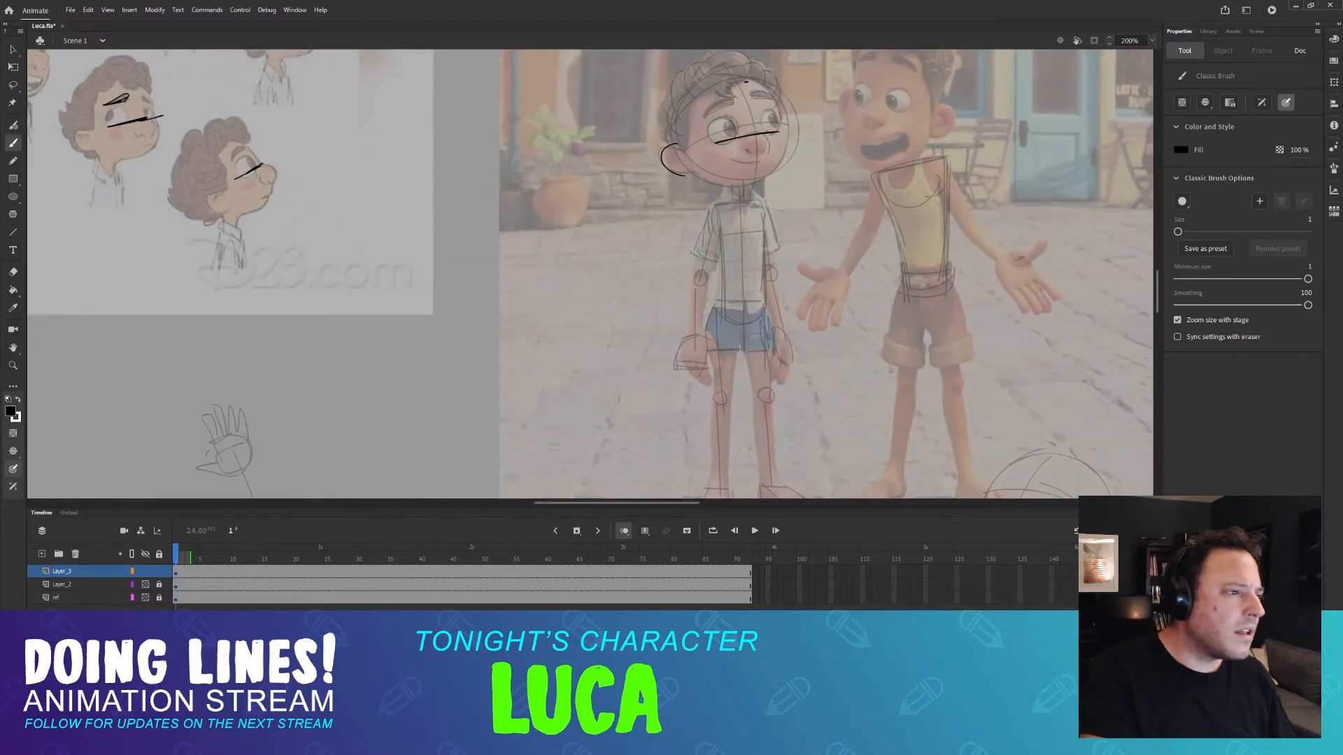
pyautogui.moveTo(712, 88); pyautogui.dragTo(683, 99)
pyautogui.hotkey('ctrl', 'z')
pyautogui.hotkey('ctrl', 'z')
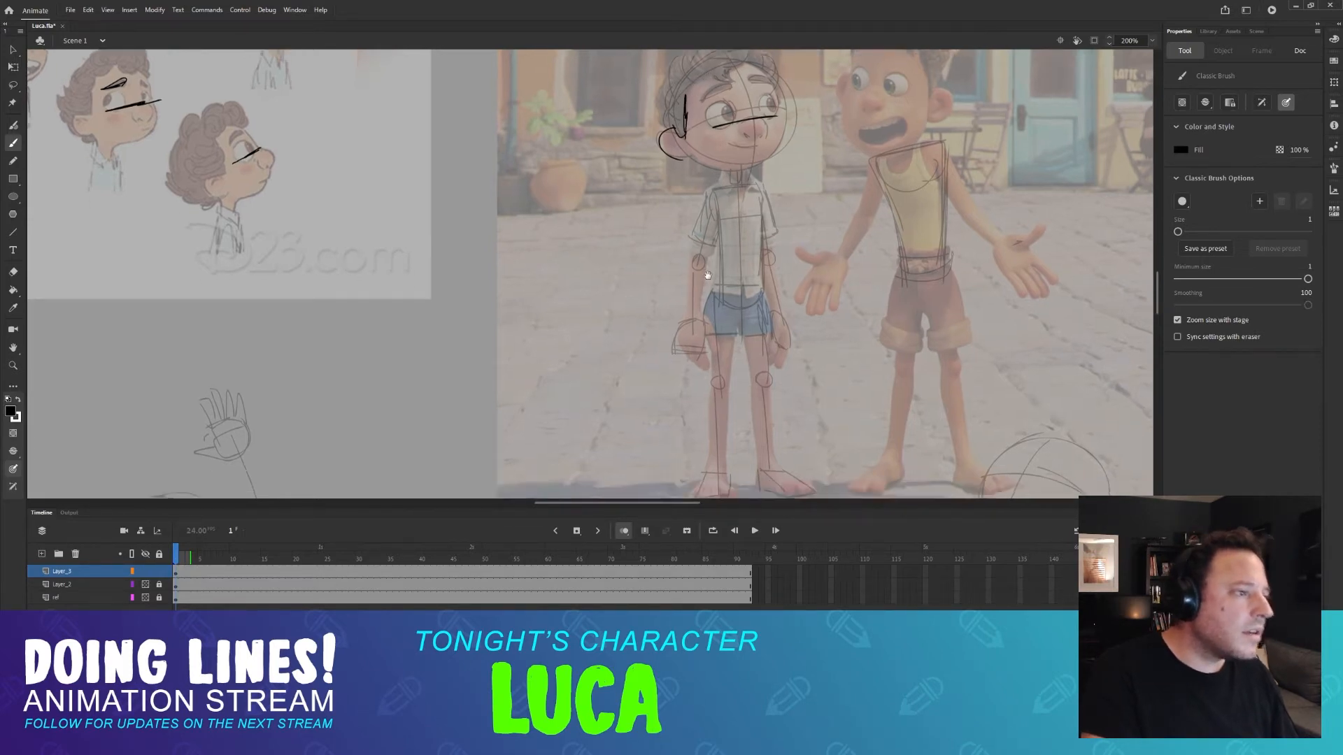
# Draw the leaning figure's sideburn and hairline, outline the cheeks and jaw, and add a small open mouth.
pyautogui.moveTo(719, 489); pyautogui.dragTo(690, 100)
pyautogui.scroll(-3, 690, 101)
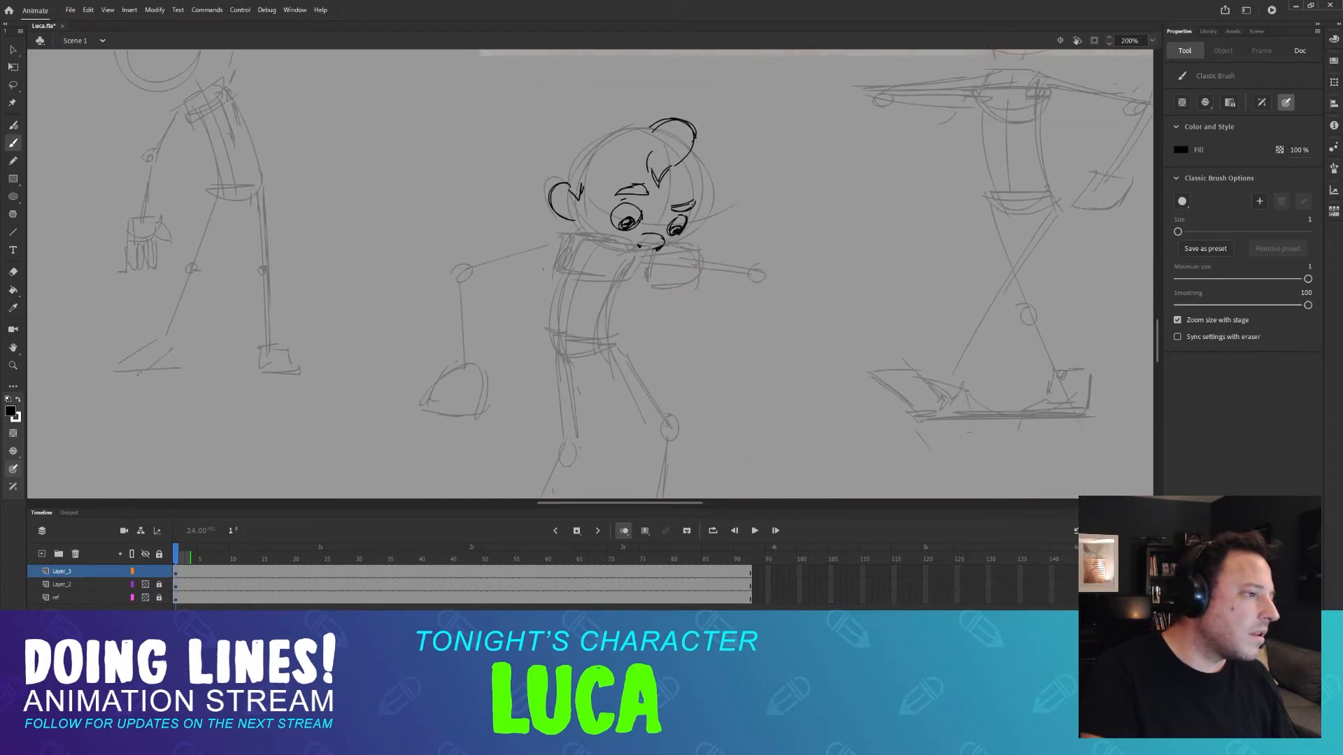
pyautogui.moveTo(587, 186)
pyautogui.mouseDown()
pyautogui.moveTo(663, 157)
pyautogui.moveTo(691, 243)
pyautogui.moveTo(657, 263)
pyautogui.moveTo(619, 255)
pyautogui.mouseUp()
pyautogui.hotkey('ctrl', 'z')
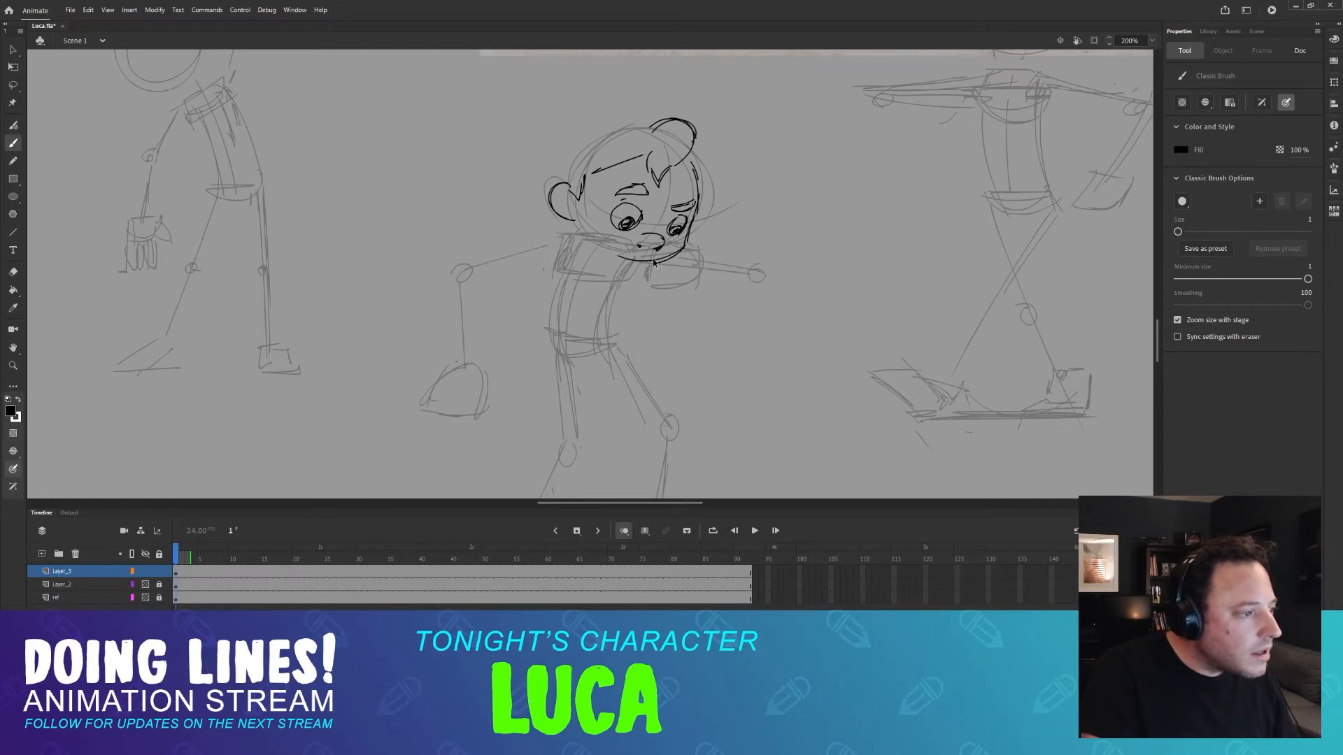
pyautogui.moveTo(652, 260)
pyautogui.mouseDown()
pyautogui.moveTo(683, 257)
pyautogui.moveTo(618, 262)
pyautogui.moveTo(575, 221)
pyautogui.mouseUp()
pyautogui.scroll(2, 583, 214)
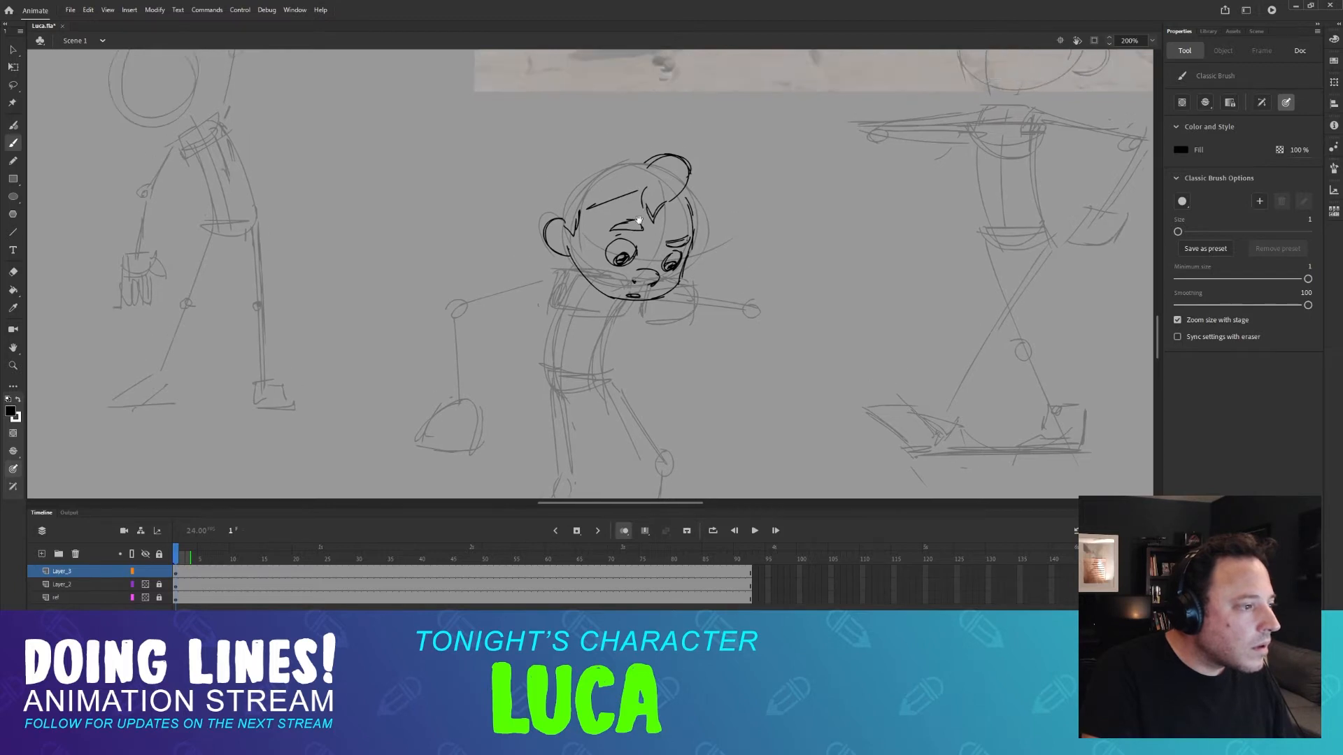
# Draw a scalloped row of curls around the top and sides of the leaning figure's head.
pyautogui.moveTo(644, 170)
pyautogui.mouseDown()
pyautogui.moveTo(598, 174)
pyautogui.moveTo(579, 205)
pyautogui.mouseUp()
pyautogui.hotkey('ctrl', 'z')
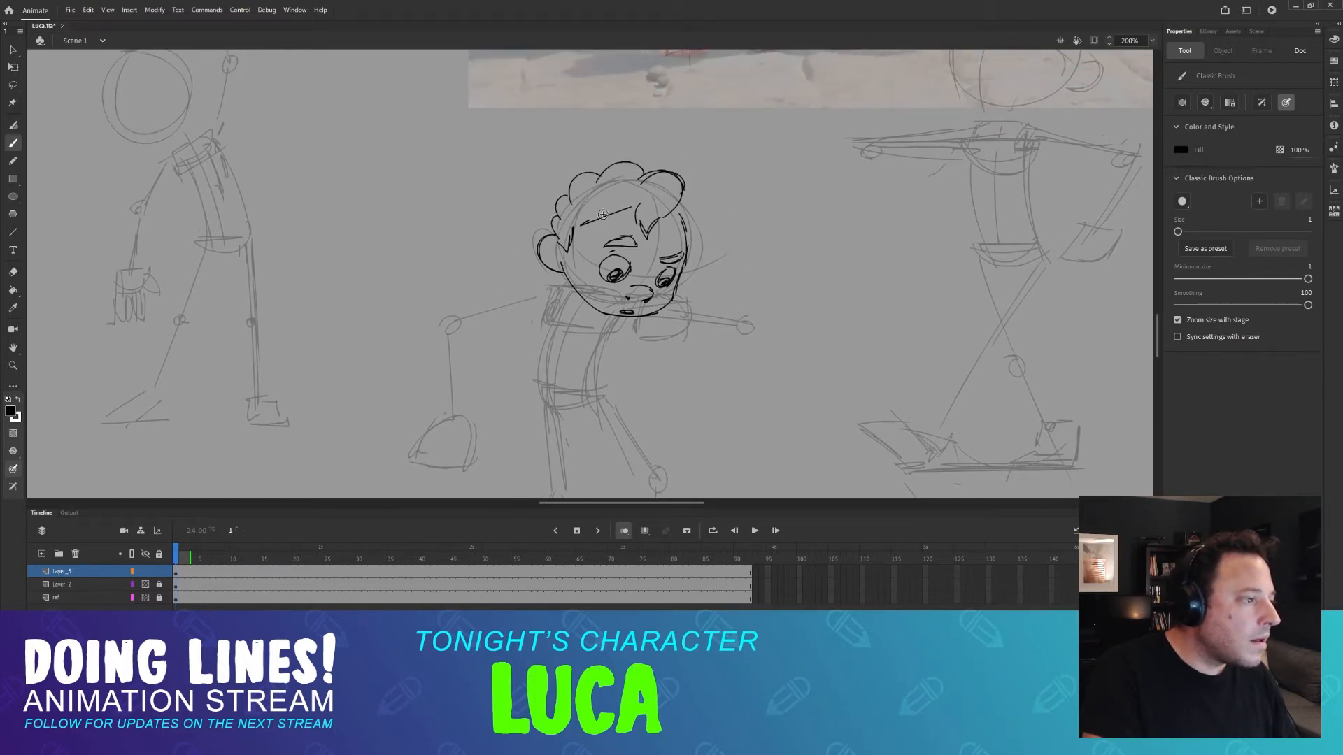
pyautogui.moveTo(682, 200)
pyautogui.mouseDown()
pyautogui.moveTo(697, 229)
pyautogui.moveTo(688, 251)
pyautogui.moveTo(667, 216)
pyautogui.moveTo(592, 216)
pyautogui.mouseUp()
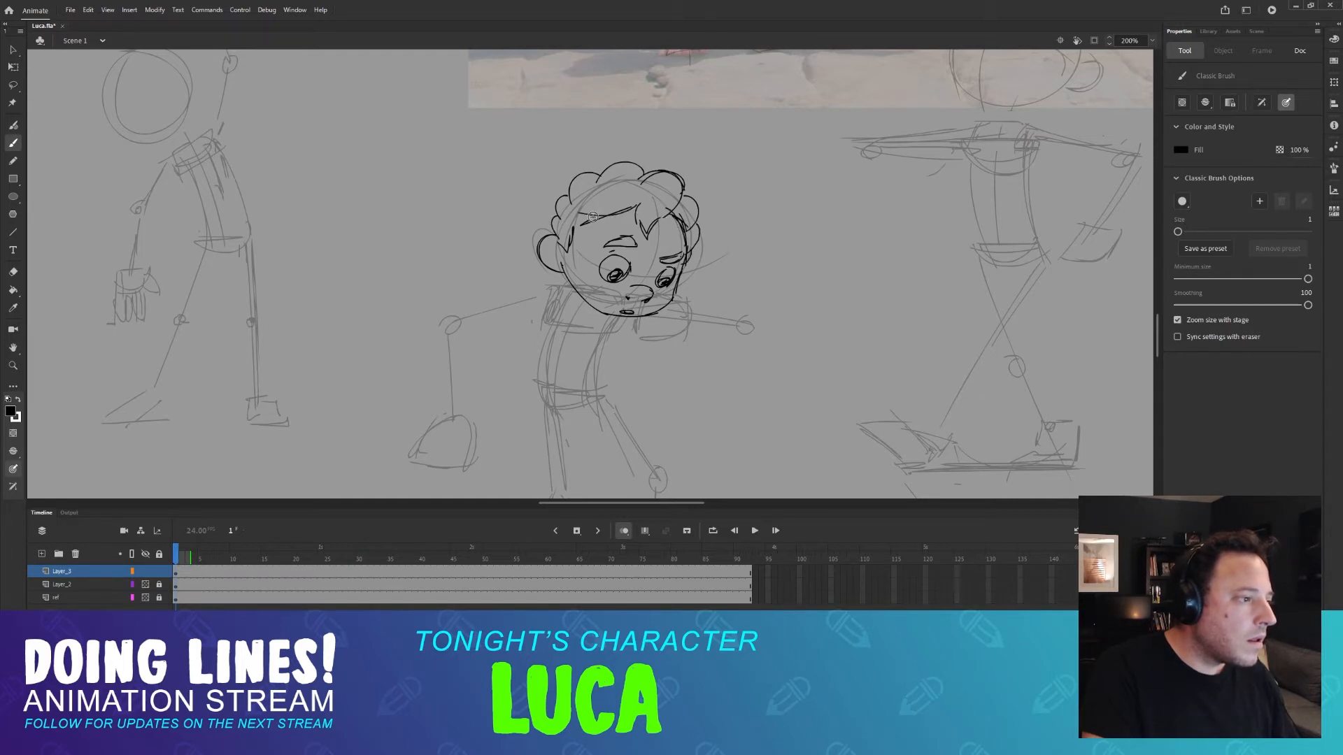
# Outline the leaning figure's near arm, with the upper arm reaching out and the forearm bent straight down.
pyautogui.scroll(-3, 689, 195)
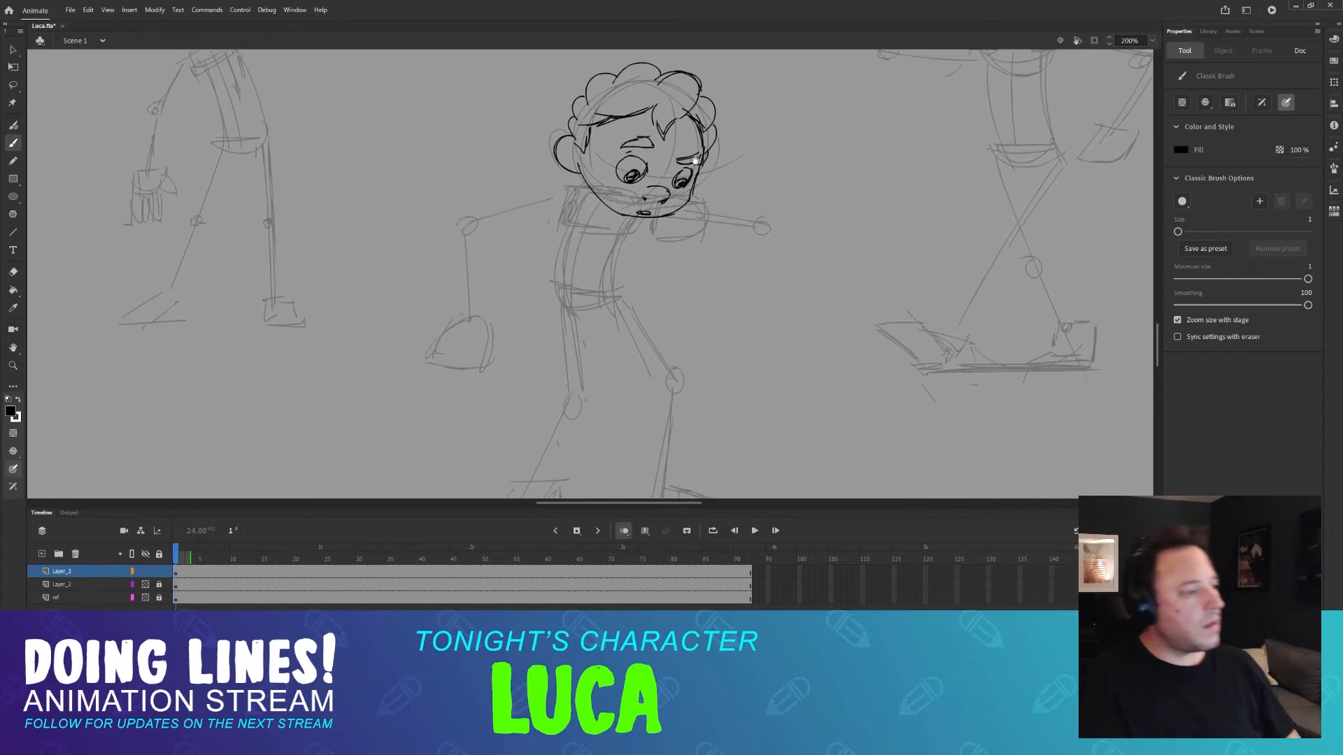
pyautogui.scroll(-1, 690, 205)
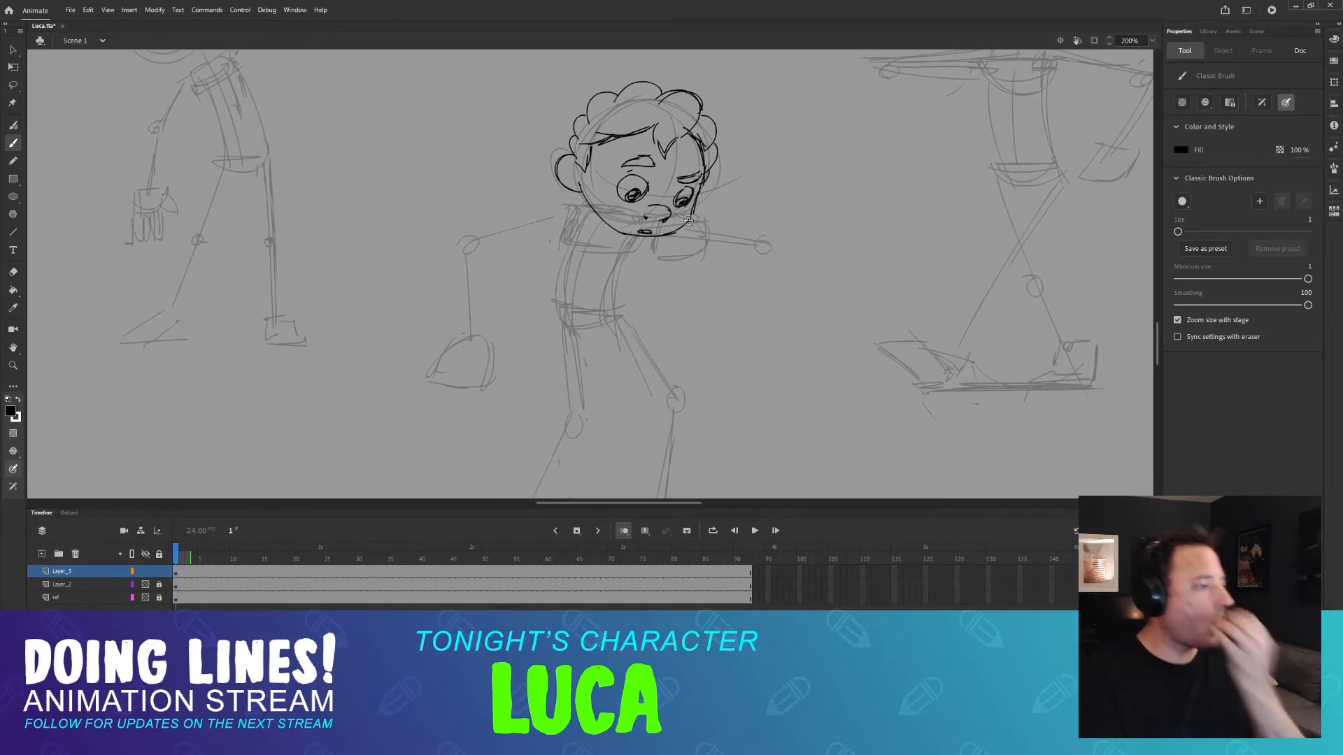
pyautogui.moveTo(655, 185); pyautogui.dragTo(682, 203)
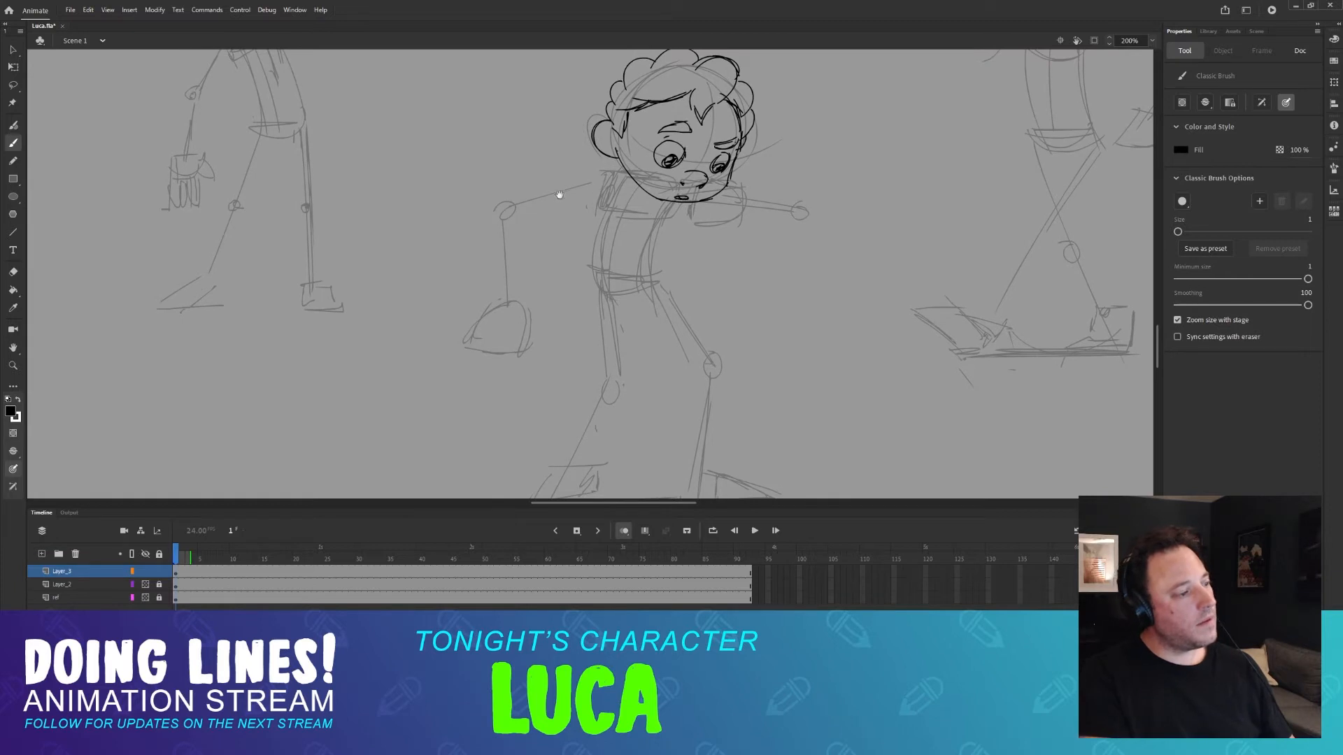
pyautogui.moveTo(497, 208); pyautogui.dragTo(603, 177)
pyautogui.hotkey('ctrl', 'z')
pyautogui.moveTo(494, 208); pyautogui.dragTo(600, 188)
pyautogui.moveTo(498, 210); pyautogui.dragTo(500, 284)
pyautogui.hotkey('ctrl', 'z')
pyautogui.moveTo(499, 208); pyautogui.dragTo(508, 288)
pyautogui.hotkey('ctrl', 'z')
pyautogui.moveTo(520, 216); pyautogui.dragTo(512, 299)
pyautogui.hotkey('ctrl', 'z')
pyautogui.moveTo(521, 218); pyautogui.dragTo(513, 301)
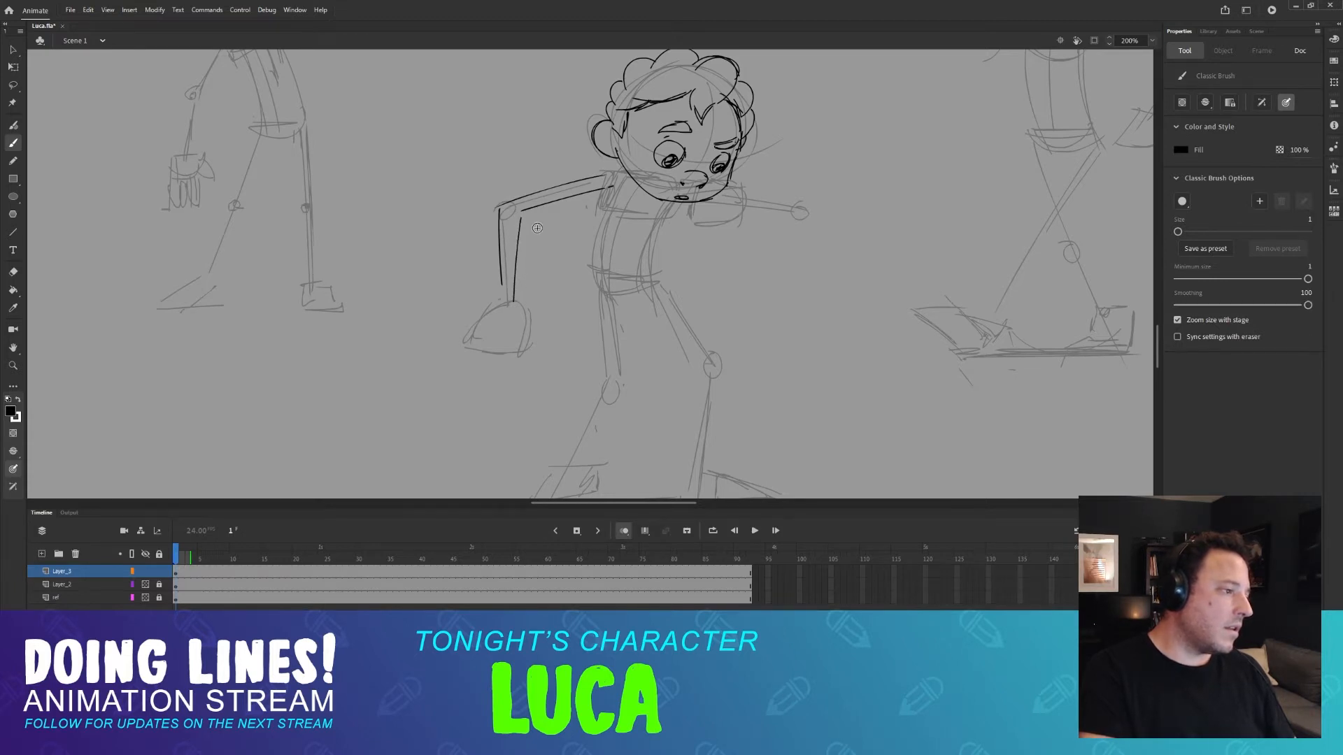
# Draw a hand with curled fingers and a thumb at the end of the leaning figure's bent arm.
pyautogui.moveTo(512, 235)
pyautogui.mouseDown()
pyautogui.moveTo(504, 225)
pyautogui.moveTo(508, 288)
pyautogui.moveTo(472, 323)
pyautogui.moveTo(510, 334)
pyautogui.moveTo(503, 346)
pyautogui.moveTo(456, 327)
pyautogui.moveTo(463, 316)
pyautogui.moveTo(453, 332)
pyautogui.moveTo(461, 311)
pyautogui.mouseUp()
pyautogui.hotkey('ctrl', 'z')
pyautogui.hotkey('ctrl', 'z')
pyautogui.hotkey('ctrl', 'z')
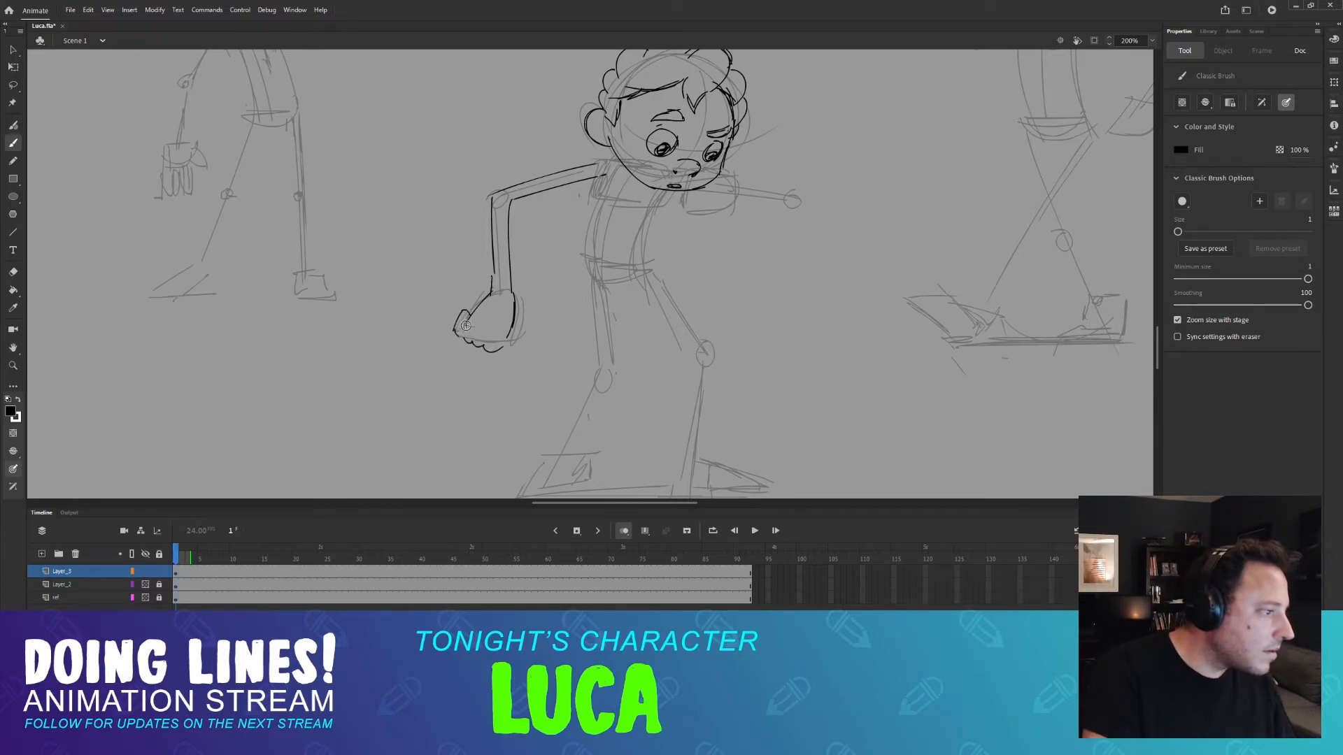
pyautogui.moveTo(523, 335)
pyautogui.mouseDown()
pyautogui.moveTo(514, 323)
pyautogui.moveTo(520, 370)
pyautogui.mouseUp()
pyautogui.moveTo(509, 312); pyautogui.dragTo(518, 364)
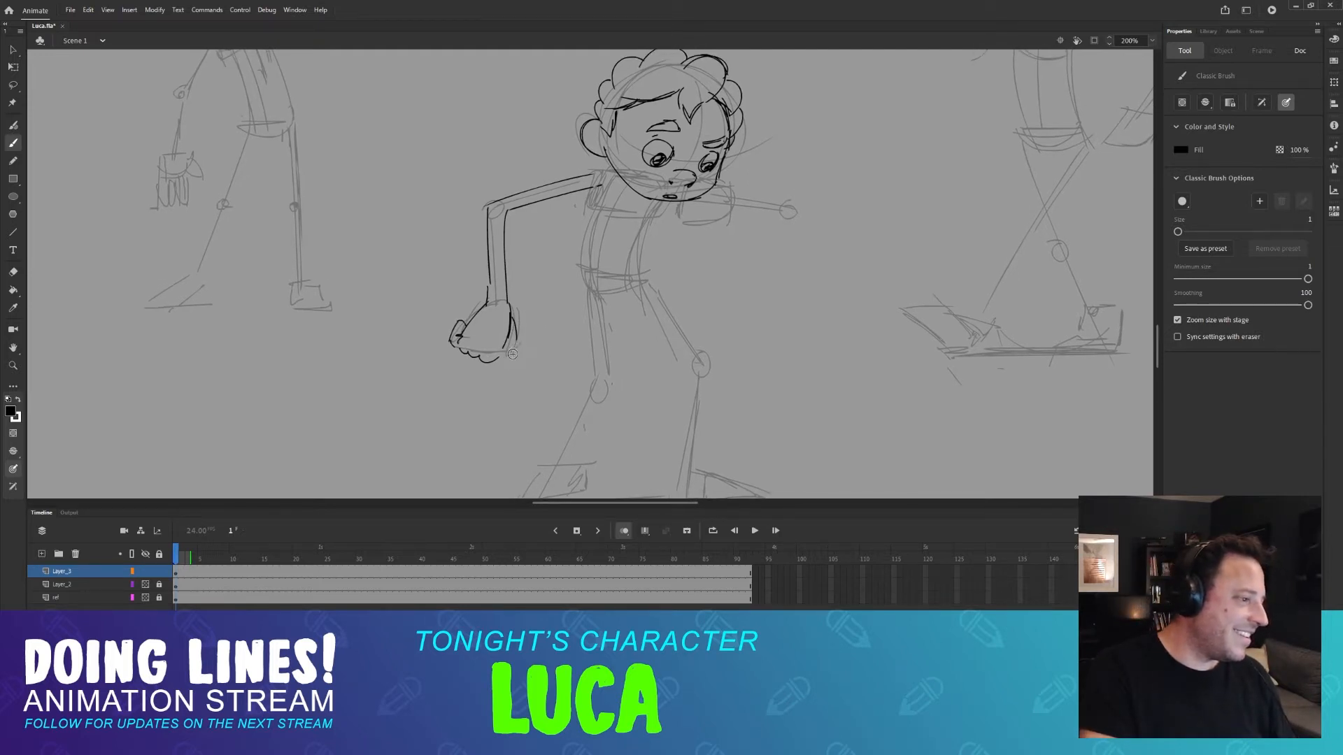
pyautogui.moveTo(567, 328); pyautogui.dragTo(529, 335)
pyautogui.moveTo(678, 270)
pyautogui.mouseDown()
pyautogui.moveTo(704, 103)
pyautogui.moveTo(693, 288)
pyautogui.mouseUp()
# Lasso the leaning figure's outlined near arm and hand and delete them.
pyautogui.press('l')
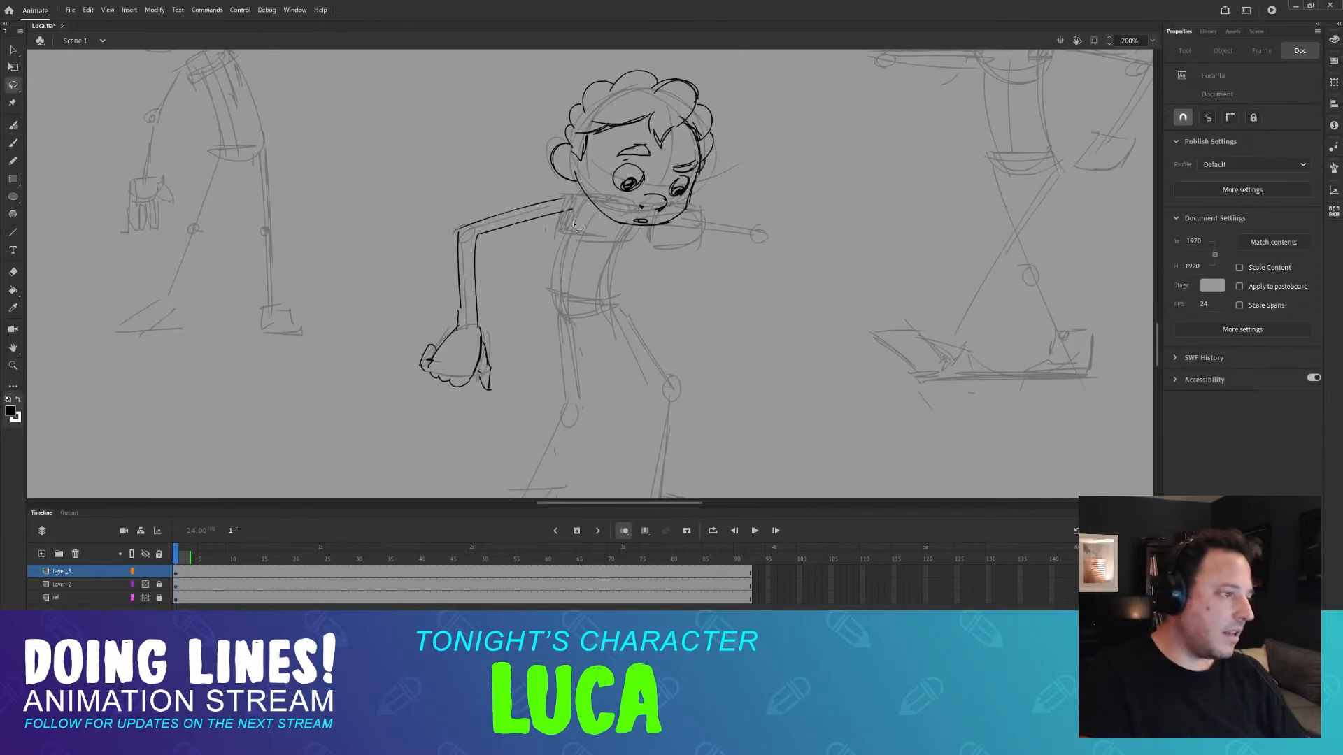
pyautogui.scroll(-2, 563, 231)
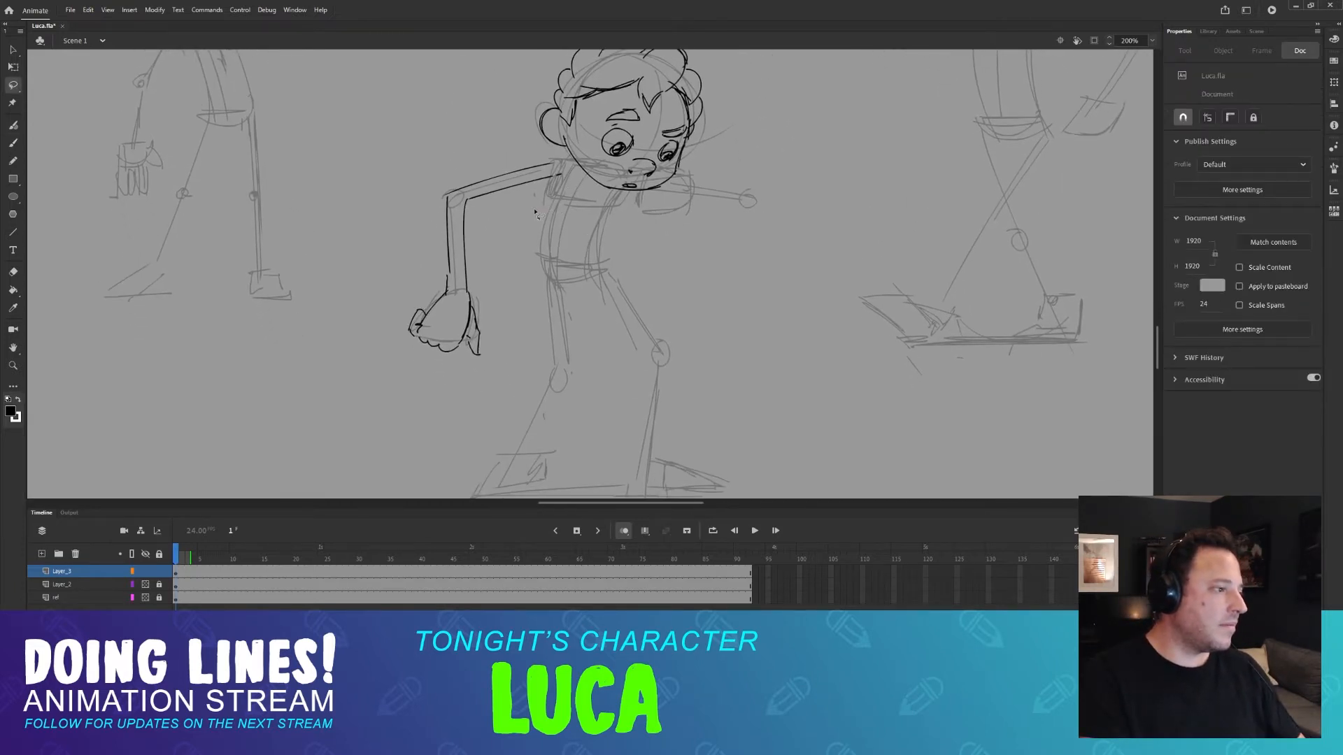
pyautogui.moveTo(492, 364)
pyautogui.mouseDown()
pyautogui.moveTo(526, 210)
pyautogui.moveTo(498, 181)
pyautogui.moveTo(480, 192)
pyautogui.moveTo(448, 288)
pyautogui.moveTo(490, 188)
pyautogui.moveTo(471, 248)
pyautogui.mouseUp()
pyautogui.press('Delete')
# Redraw the near arm as a shorter stick arm with a circle at the elbow, closer to the leaning figure's body.
pyautogui.press('b')
pyautogui.hotkey('ctrl', 'z')
pyautogui.hotkey('ctrl', 'z')
pyautogui.hotkey('ctrl', 'z')
pyautogui.moveTo(492, 185); pyautogui.dragTo(488, 186)
# Draw a hanging hand with a rounded back, downward fingers and a thumb at the end of the shortened arm.
pyautogui.moveTo(458, 265)
pyautogui.mouseDown()
pyautogui.moveTo(452, 283)
pyautogui.moveTo(489, 263)
pyautogui.moveTo(468, 249)
pyautogui.moveTo(484, 250)
pyautogui.mouseUp()
pyautogui.hotkey('ctrl', 'z')
pyautogui.hotkey('ctrl', 'z')
pyautogui.moveTo(460, 261)
pyautogui.mouseDown()
pyautogui.moveTo(485, 262)
pyautogui.moveTo(478, 298)
pyautogui.moveTo(494, 290)
pyautogui.mouseUp()
pyautogui.hotkey('ctrl', 'z')
pyautogui.moveTo(483, 256)
pyautogui.mouseDown()
pyautogui.moveTo(491, 273)
pyautogui.moveTo(466, 296)
pyautogui.mouseUp()
pyautogui.moveTo(458, 281); pyautogui.dragTo(458, 294)
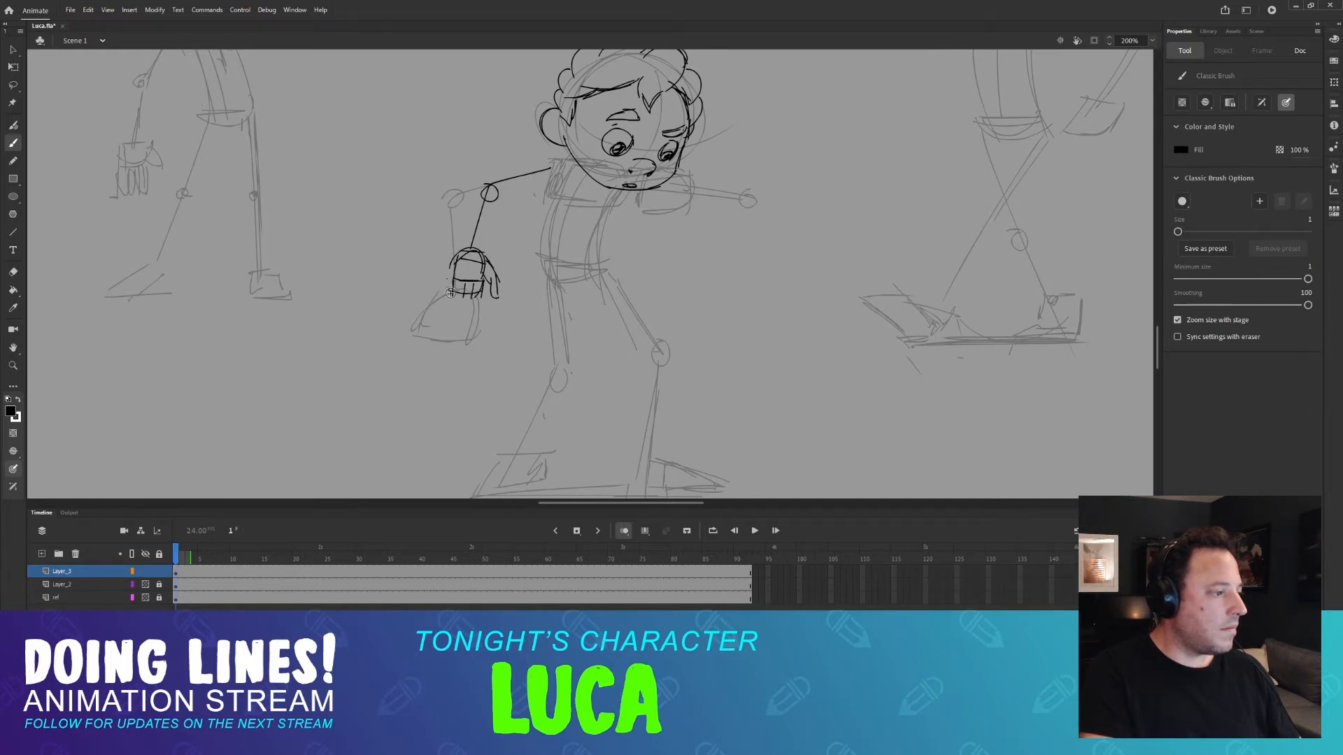
# Draw the leaning figure's far arm bent back from the elbow, with a blocky hand beneath the chin.
pyautogui.moveTo(649, 176)
pyautogui.mouseDown()
pyautogui.moveTo(512, 245)
pyautogui.moveTo(550, 248)
pyautogui.mouseUp()
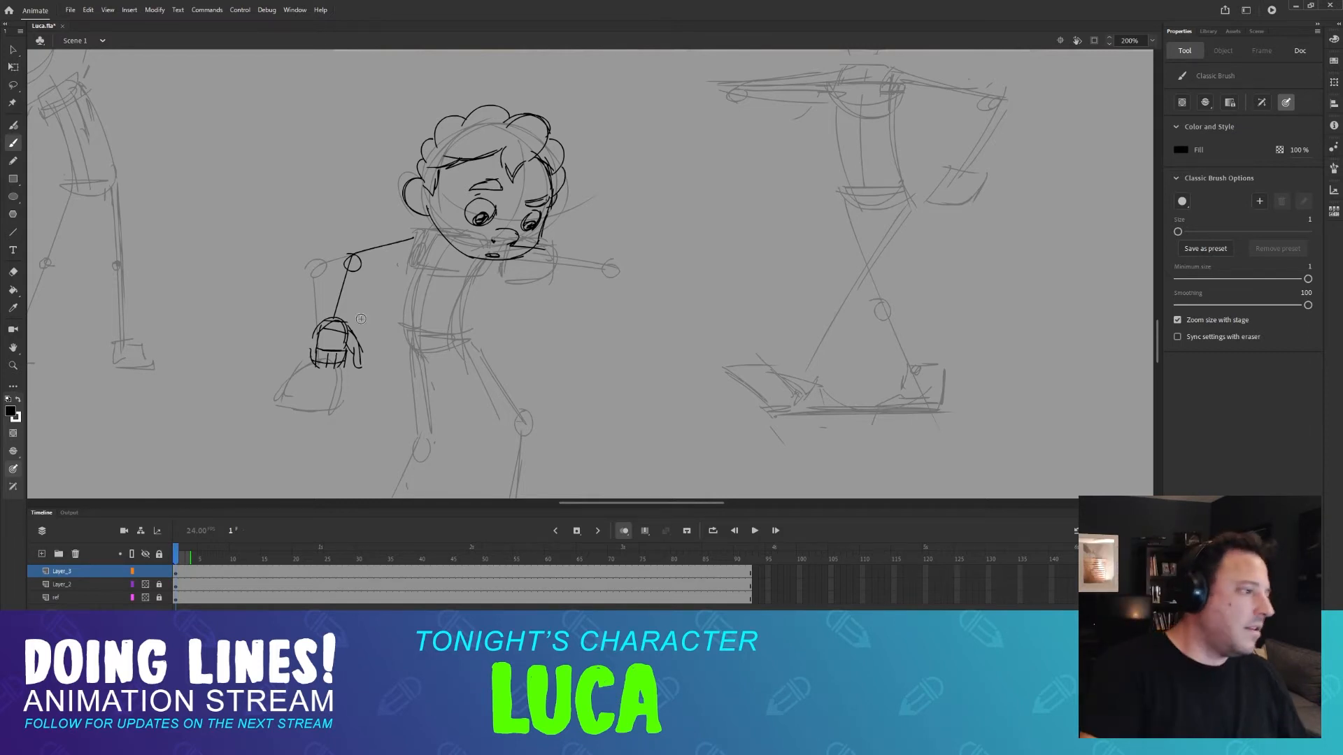
pyautogui.moveTo(541, 249)
pyautogui.mouseDown()
pyautogui.moveTo(528, 283)
pyautogui.moveTo(613, 269)
pyautogui.mouseUp()
pyautogui.moveTo(593, 262)
pyautogui.mouseDown()
pyautogui.moveTo(614, 270)
pyautogui.moveTo(551, 252)
pyautogui.mouseUp()
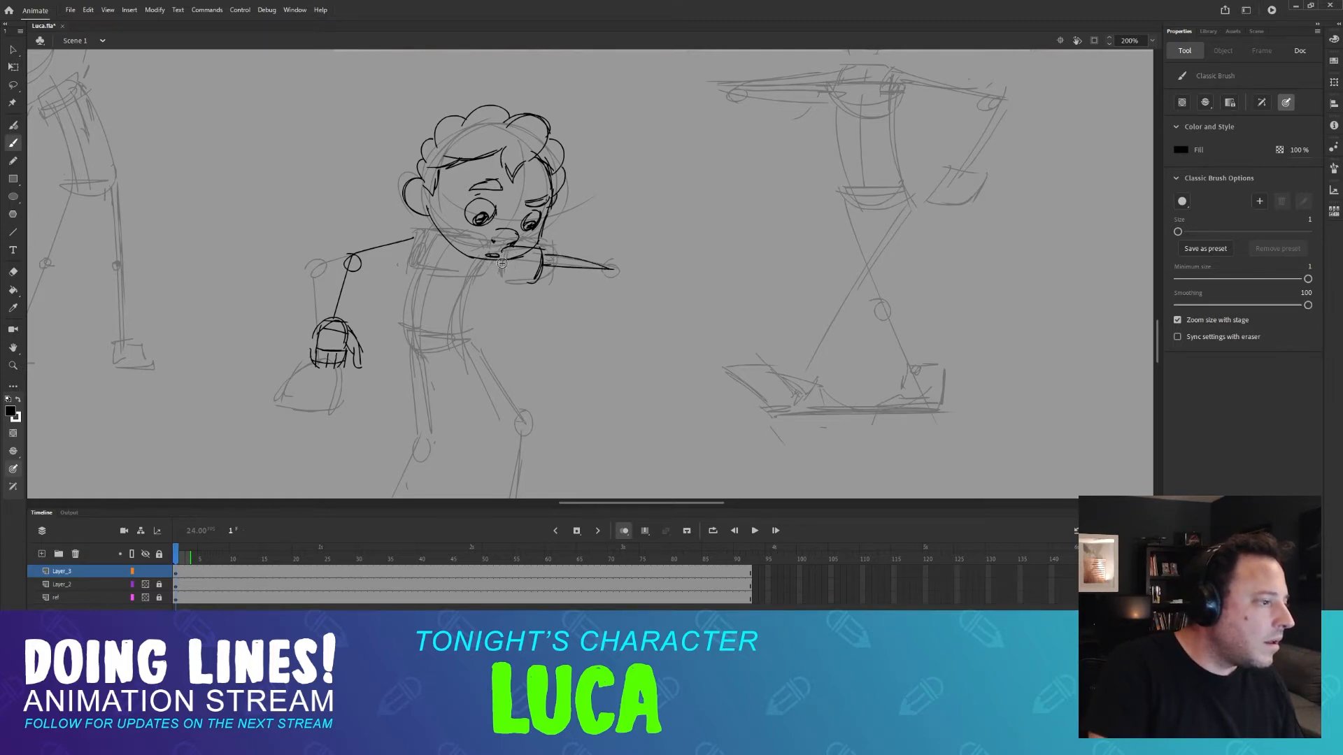
pyautogui.hotkey('ctrl', 'z')
pyautogui.moveTo(531, 296); pyautogui.dragTo(566, 272)
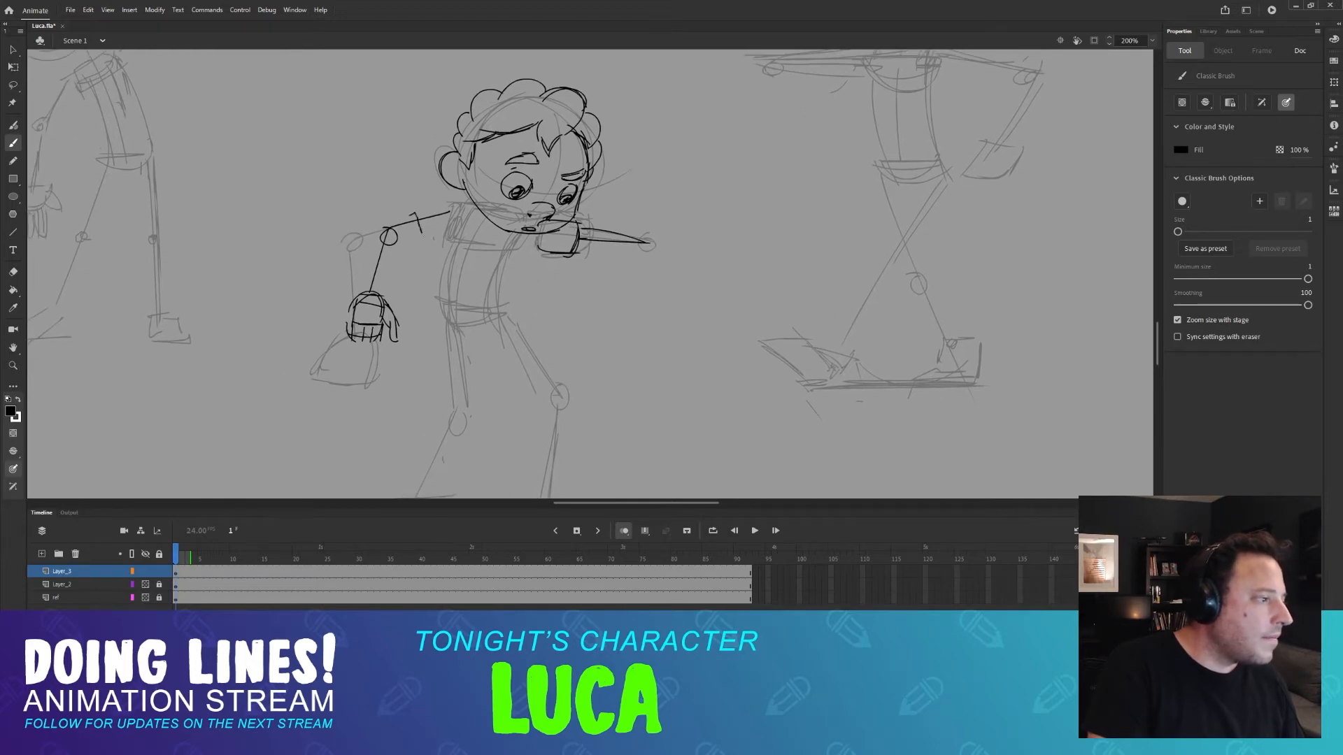
# Draw short sleeves around both upper arms of the leaning figure.
pyautogui.moveTo(517, 189)
pyautogui.mouseDown()
pyautogui.moveTo(480, 404)
pyautogui.moveTo(553, 55)
pyautogui.moveTo(566, 49)
pyautogui.mouseUp()
pyautogui.moveTo(461, 285)
pyautogui.mouseDown()
pyautogui.moveTo(464, 257)
pyautogui.moveTo(449, 255)
pyautogui.moveTo(504, 249)
pyautogui.mouseUp()
pyautogui.hotkey('ctrl', 'z')
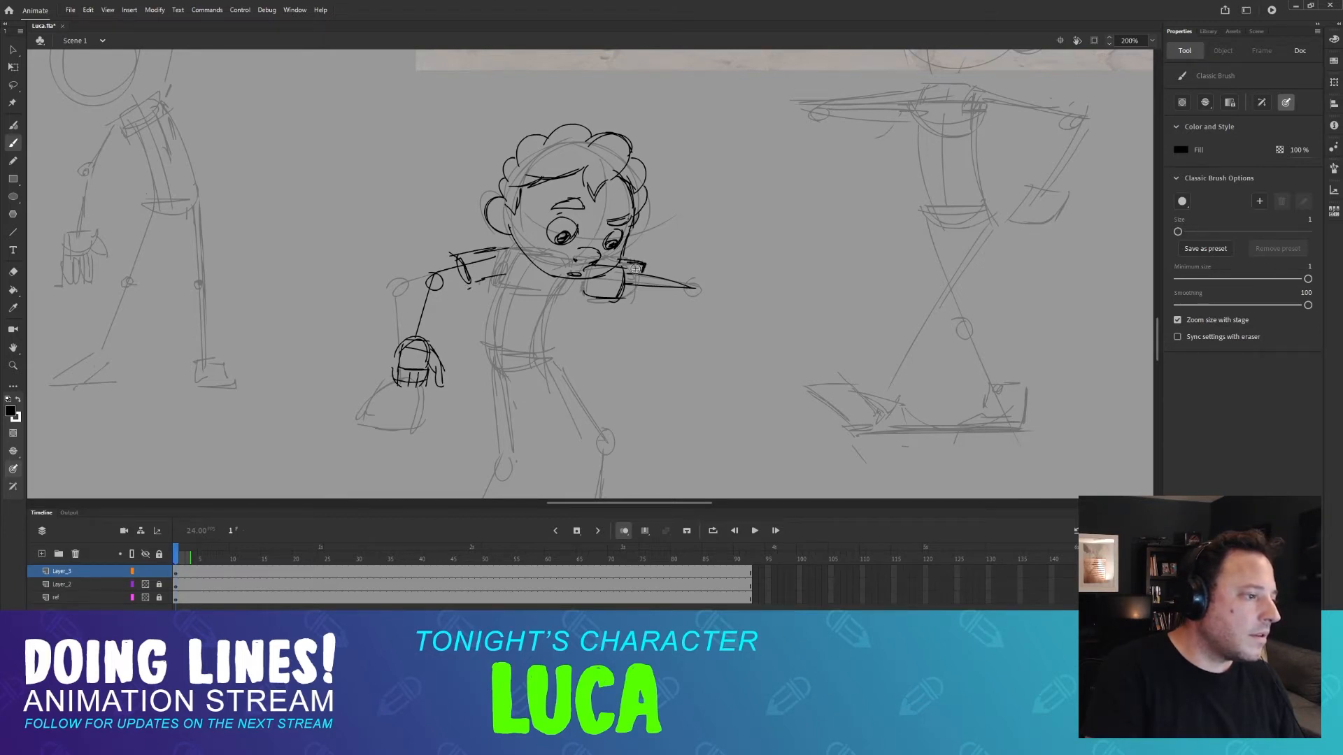
# Outline the sides of the leaning figure's curved torso down to the waist, including the shirt's hem.
pyautogui.scroll(-2, 598, 274)
pyautogui.moveTo(564, 259); pyautogui.dragTo(546, 326)
pyautogui.moveTo(566, 257); pyautogui.dragTo(542, 342)
pyautogui.moveTo(512, 255)
pyautogui.mouseDown()
pyautogui.moveTo(495, 347)
pyautogui.moveTo(548, 320)
pyautogui.moveTo(495, 253)
pyautogui.moveTo(494, 338)
pyautogui.mouseUp()
pyautogui.hotkey('ctrl', 'z')
pyautogui.moveTo(551, 239); pyautogui.dragTo(527, 310)
pyautogui.hotkey('ctrl', 'z')
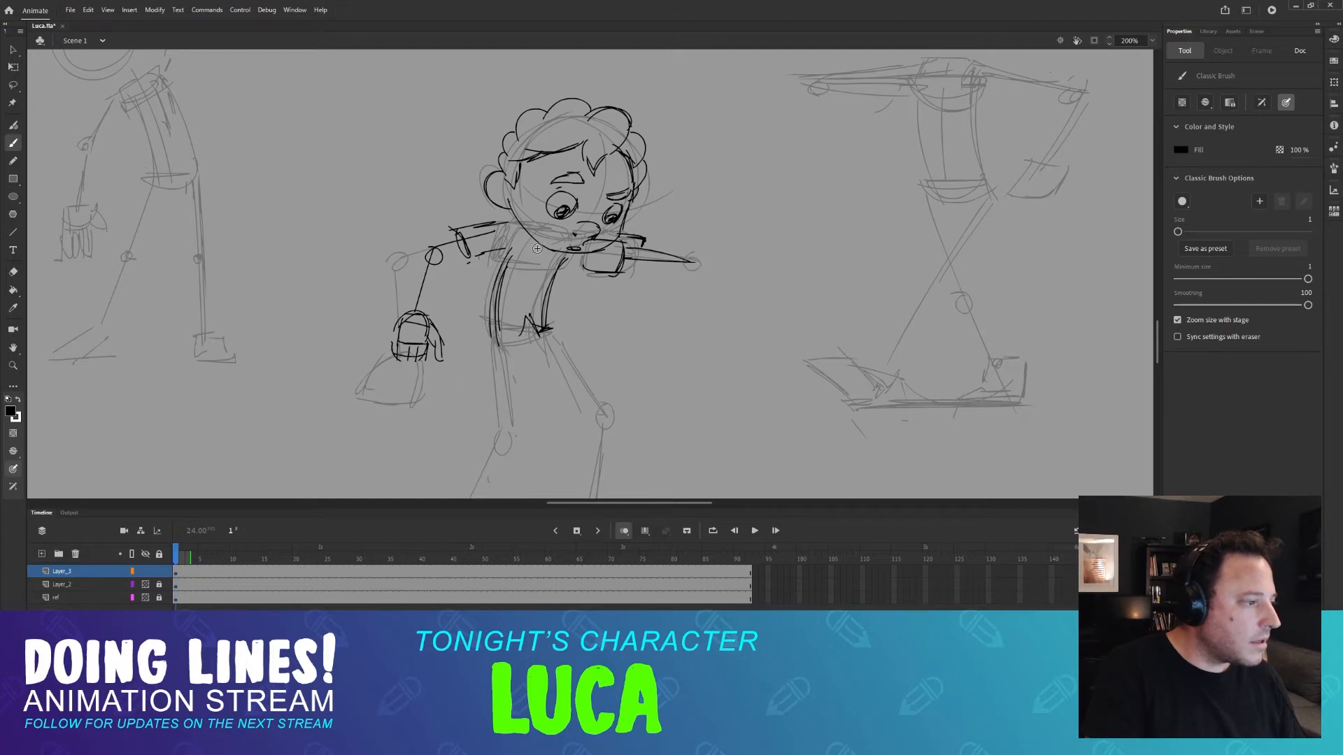
# Outline the legs of the leaning figure's shorts with cuffs, and erase the near leg's inner edge.
pyautogui.moveTo(523, 306)
pyautogui.mouseDown()
pyautogui.moveTo(537, 261)
pyautogui.moveTo(502, 353)
pyautogui.moveTo(550, 345)
pyautogui.moveTo(560, 306)
pyautogui.moveTo(587, 346)
pyautogui.moveTo(611, 326)
pyautogui.mouseUp()
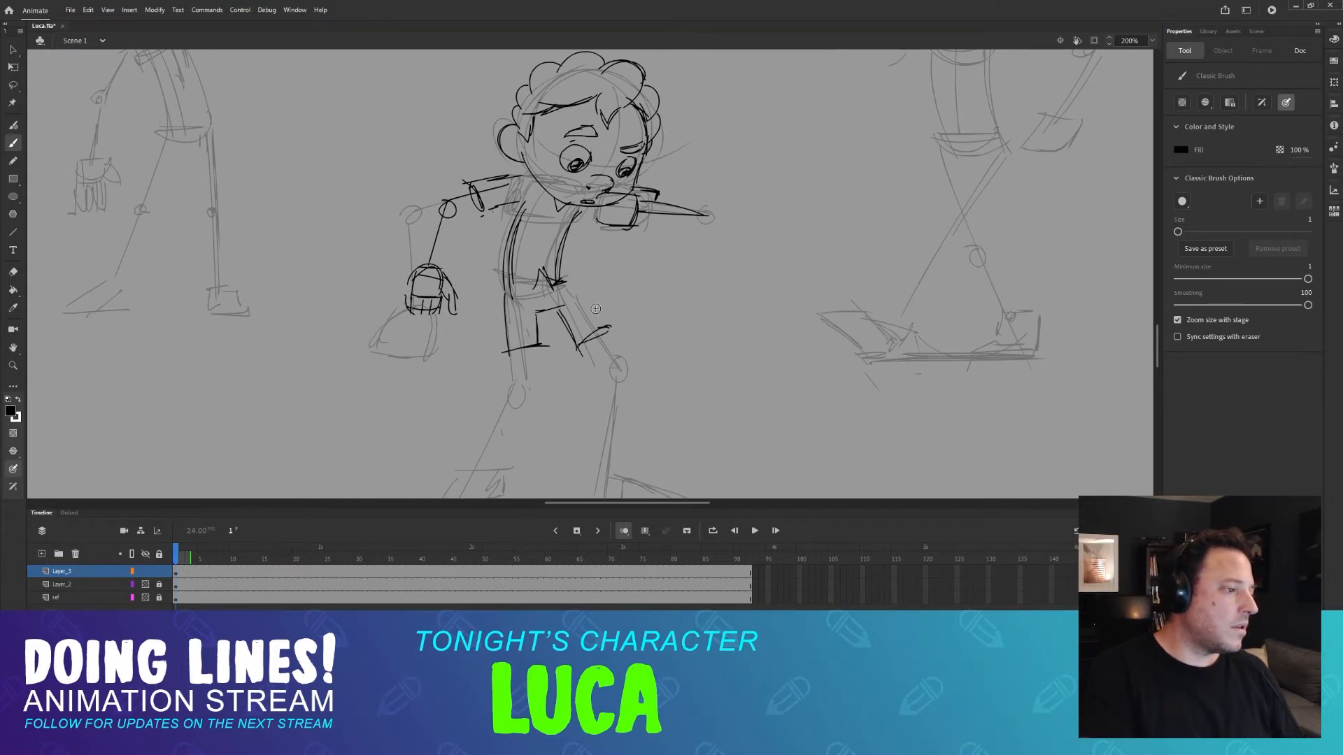
pyautogui.press('e')
pyautogui.moveTo(532, 302)
pyautogui.mouseDown()
pyautogui.moveTo(563, 337)
pyautogui.moveTo(549, 348)
pyautogui.mouseUp()
pyautogui.press('b')
# Draw the leaning figure's front leg from the shorts' cuff over the bent knee down to the ankle.
pyautogui.scroll(-3, 566, 315)
pyautogui.moveTo(574, 250); pyautogui.dragTo(593, 291)
pyautogui.moveTo(563, 241)
pyautogui.mouseDown()
pyautogui.moveTo(588, 271)
pyautogui.moveTo(565, 418)
pyautogui.moveTo(604, 286)
pyautogui.moveTo(588, 398)
pyautogui.mouseUp()
pyautogui.hotkey('ctrl', 'z')
pyautogui.moveTo(603, 291)
pyautogui.mouseDown()
pyautogui.moveTo(591, 382)
pyautogui.moveTo(570, 408)
pyautogui.moveTo(633, 395)
pyautogui.moveTo(662, 408)
pyautogui.mouseUp()
pyautogui.moveTo(713, 201); pyautogui.dragTo(678, 330)
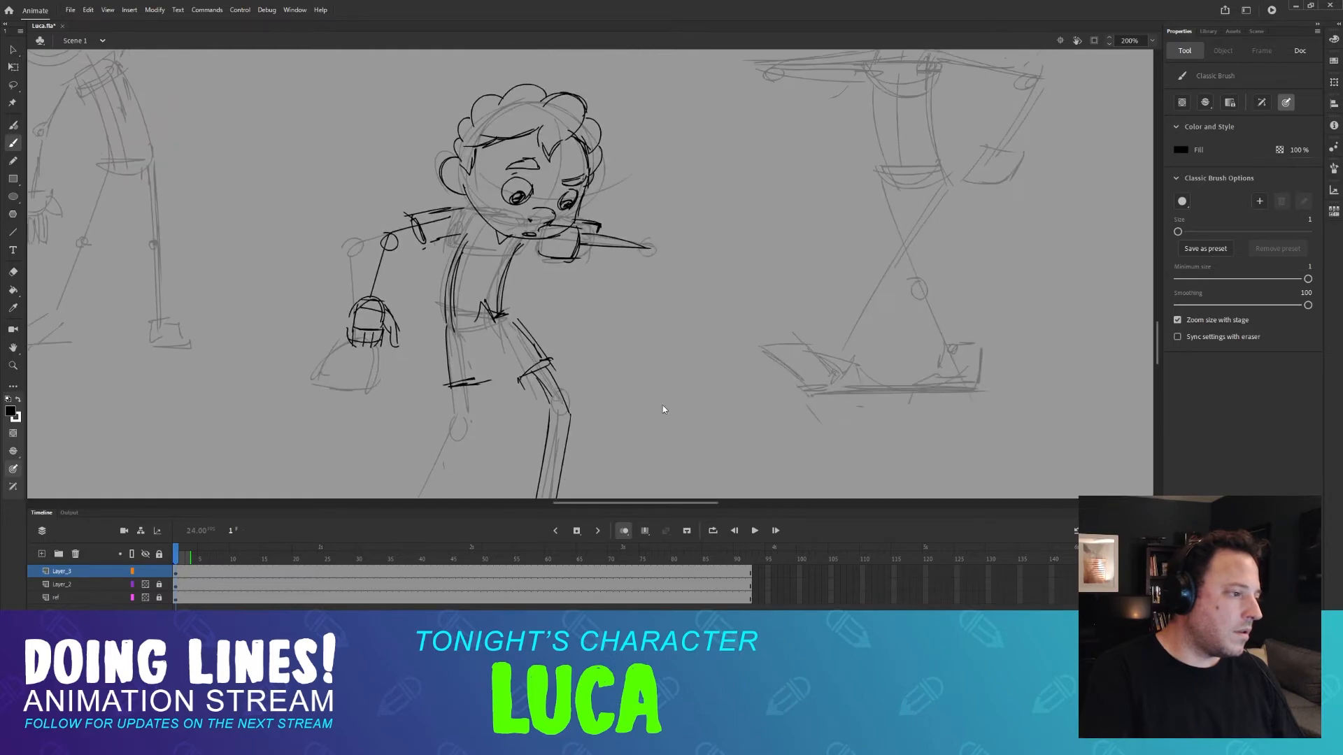
# Draw the leaning figure's front foot with a rounded heel, flat sole and round toes, using the reference feet as a guide.
pyautogui.scroll(10, 678, 330)
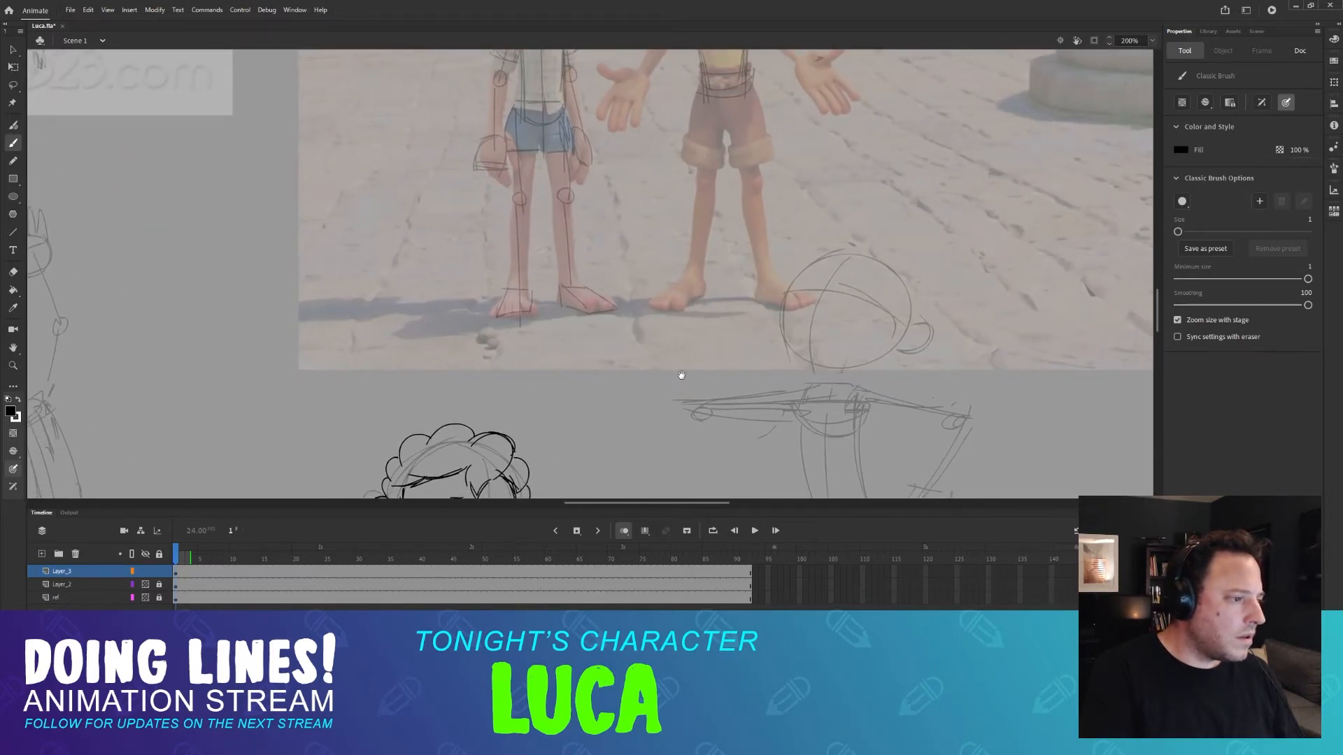
pyautogui.scroll(-15, 681, 375)
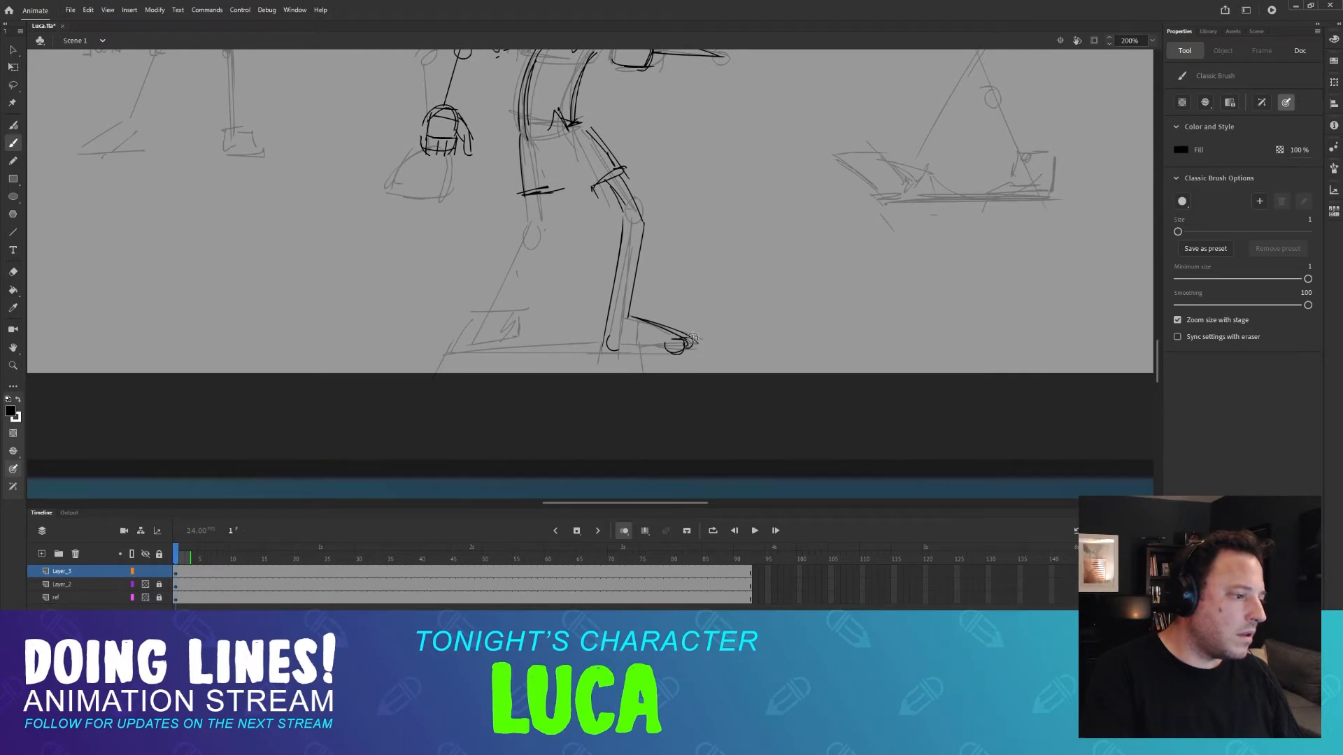
pyautogui.moveTo(610, 324)
pyautogui.mouseDown()
pyautogui.moveTo(663, 349)
pyautogui.moveTo(603, 340)
pyautogui.mouseUp()
pyautogui.scroll(-1, 518, 314)
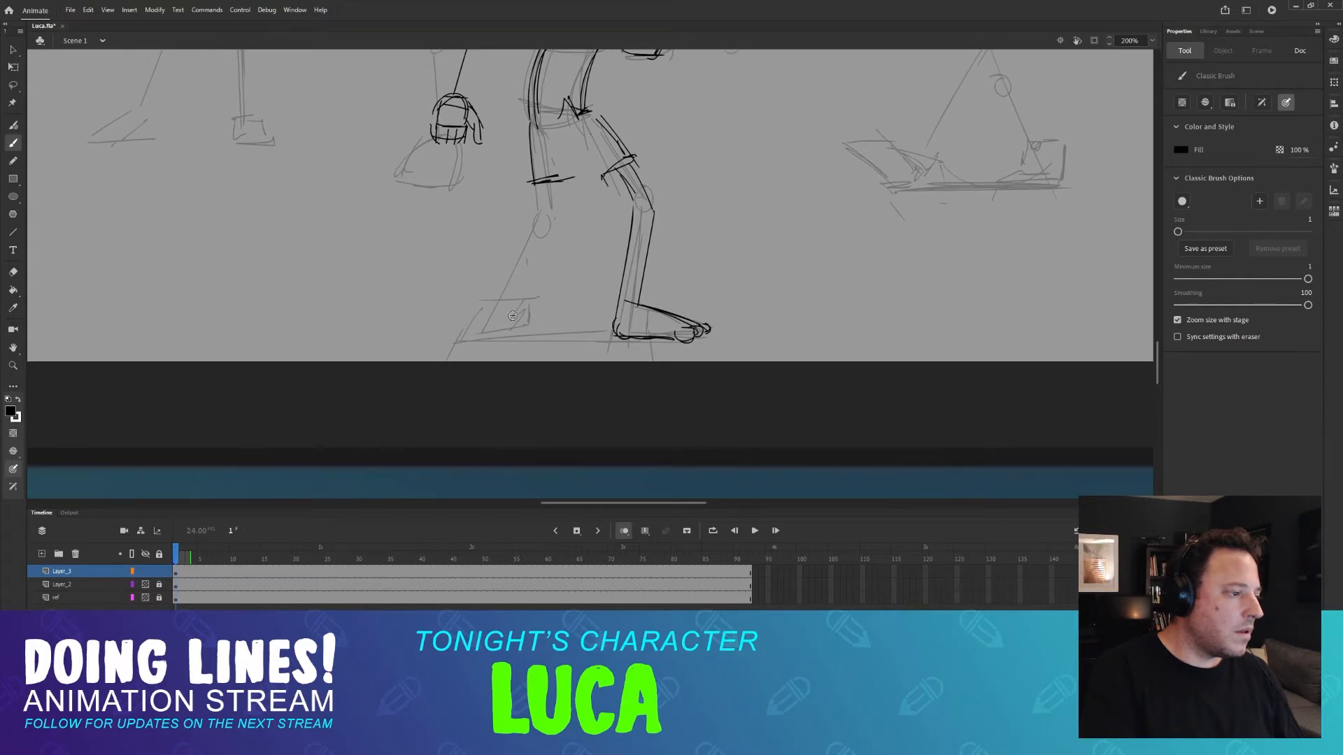
# Draw the leaning figure's rear foot with a row of round toes, and join it to the knee with a lower leg.
pyautogui.moveTo(503, 323); pyautogui.dragTo(461, 334)
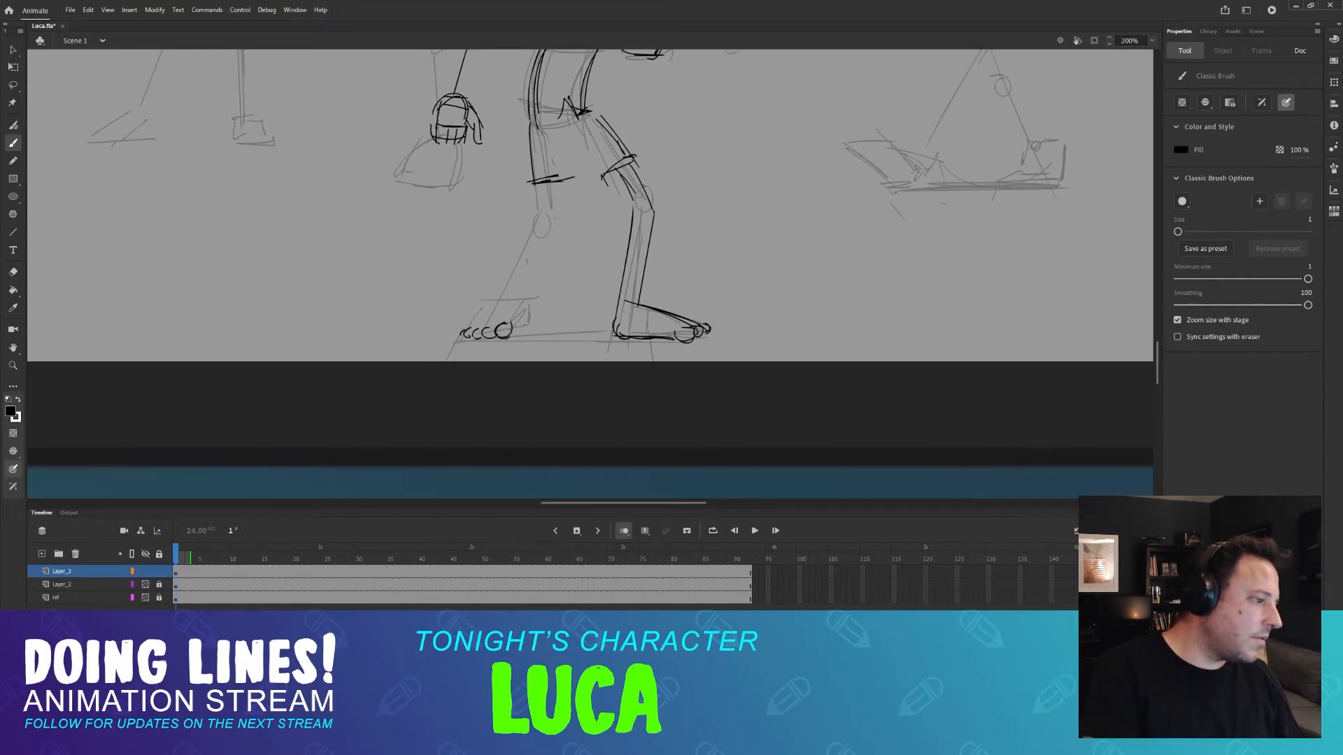
pyautogui.scroll(4, 535, 289)
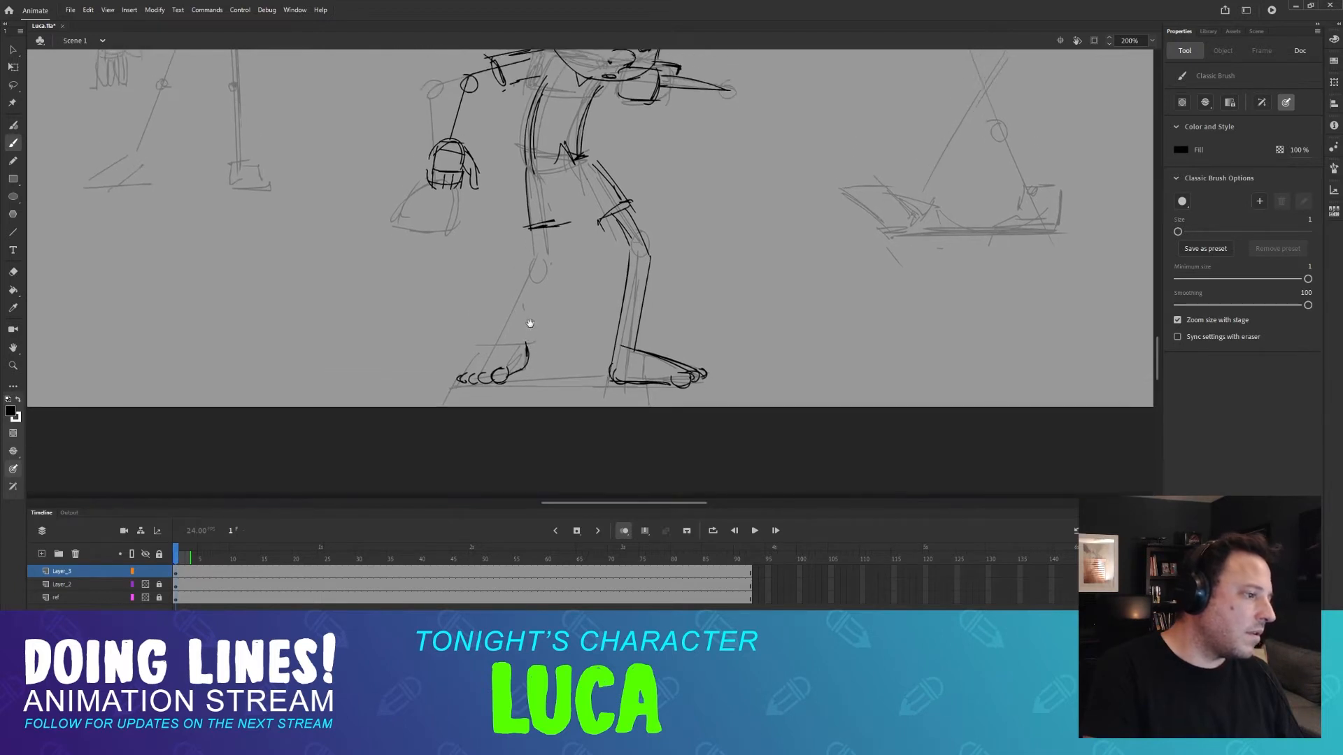
pyautogui.scroll(-1, 508, 364)
pyautogui.moveTo(526, 340); pyautogui.dragTo(535, 267)
pyautogui.moveTo(520, 340)
pyautogui.mouseDown()
pyautogui.moveTo(549, 231)
pyautogui.moveTo(536, 223)
pyautogui.moveTo(542, 250)
pyautogui.moveTo(497, 336)
pyautogui.mouseUp()
pyautogui.hotkey('ctrl', 'z')
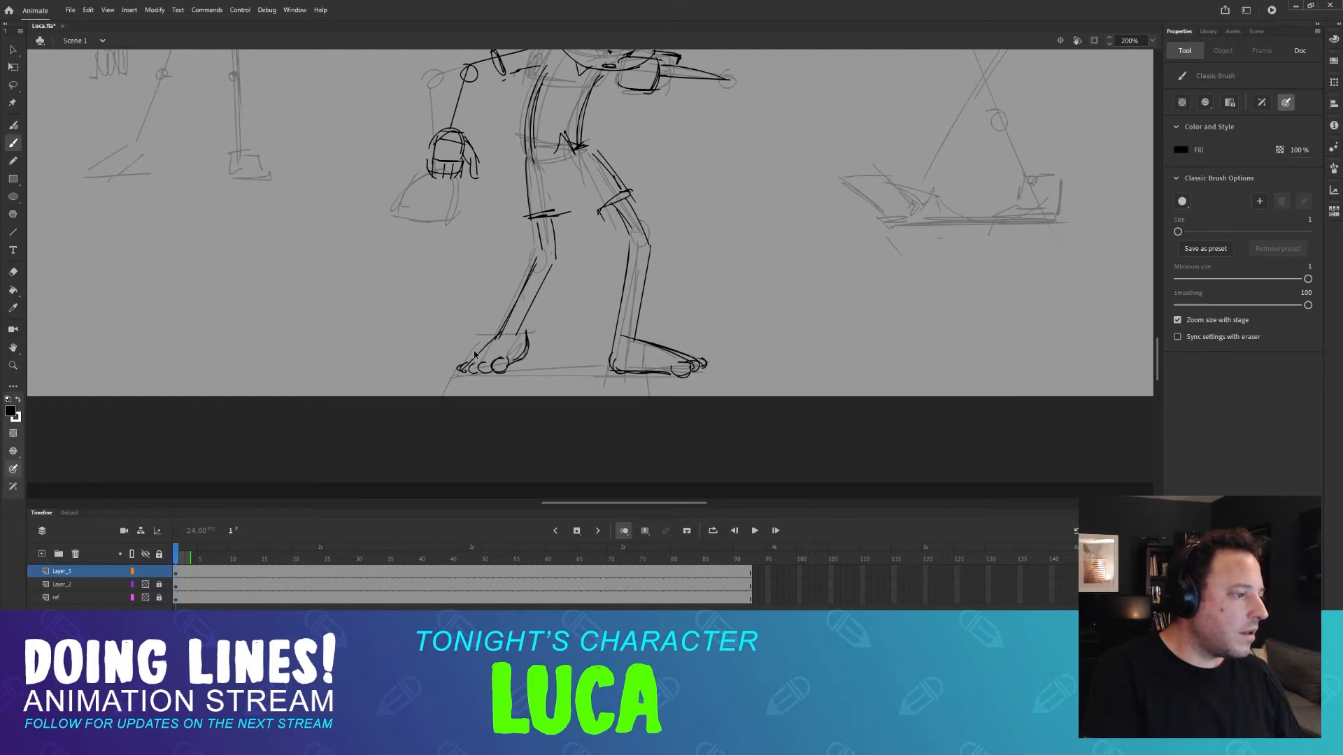
# Check the shorts in the reference picture and mark the inner leg line on the leaning figure's shorts.
pyautogui.moveTo(622, 214); pyautogui.dragTo(604, 294)
pyautogui.moveTo(653, 185); pyautogui.dragTo(582, 405)
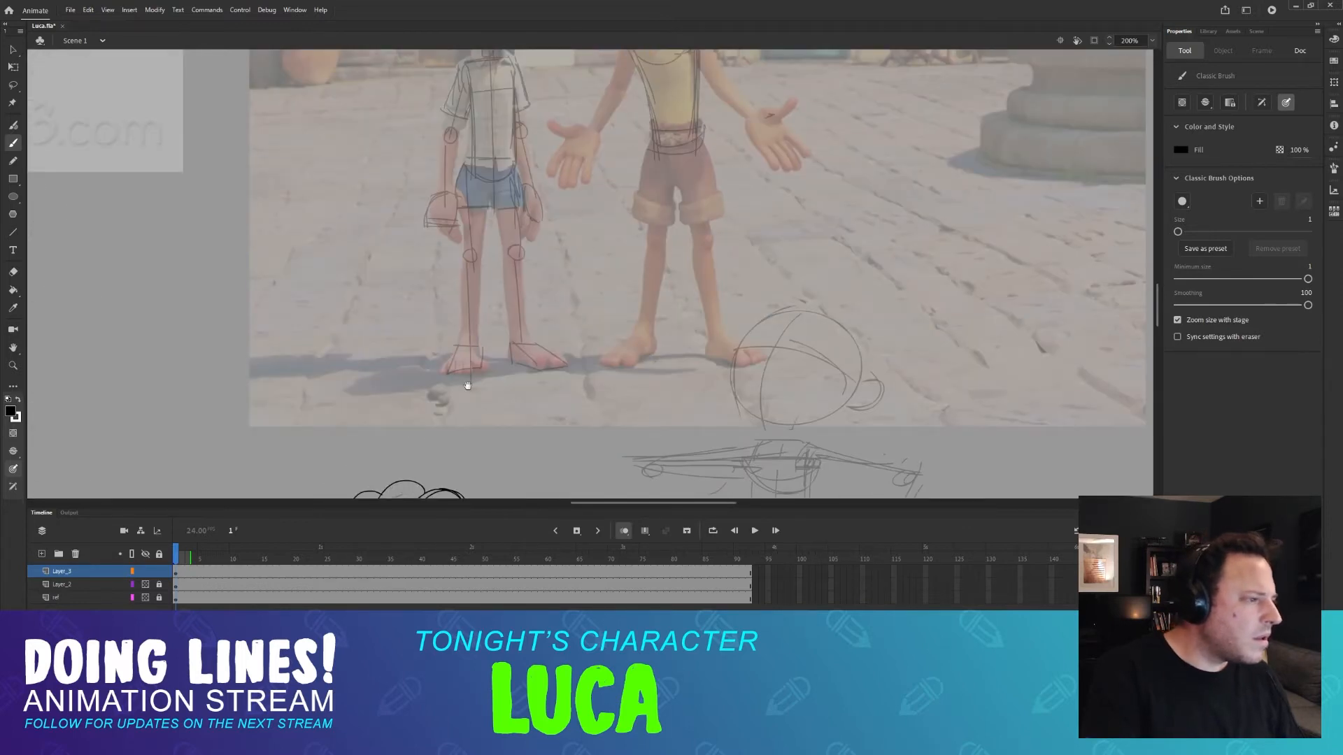
pyautogui.moveTo(469, 376); pyautogui.dragTo(512, 168)
pyautogui.moveTo(513, 419); pyautogui.dragTo(602, 202)
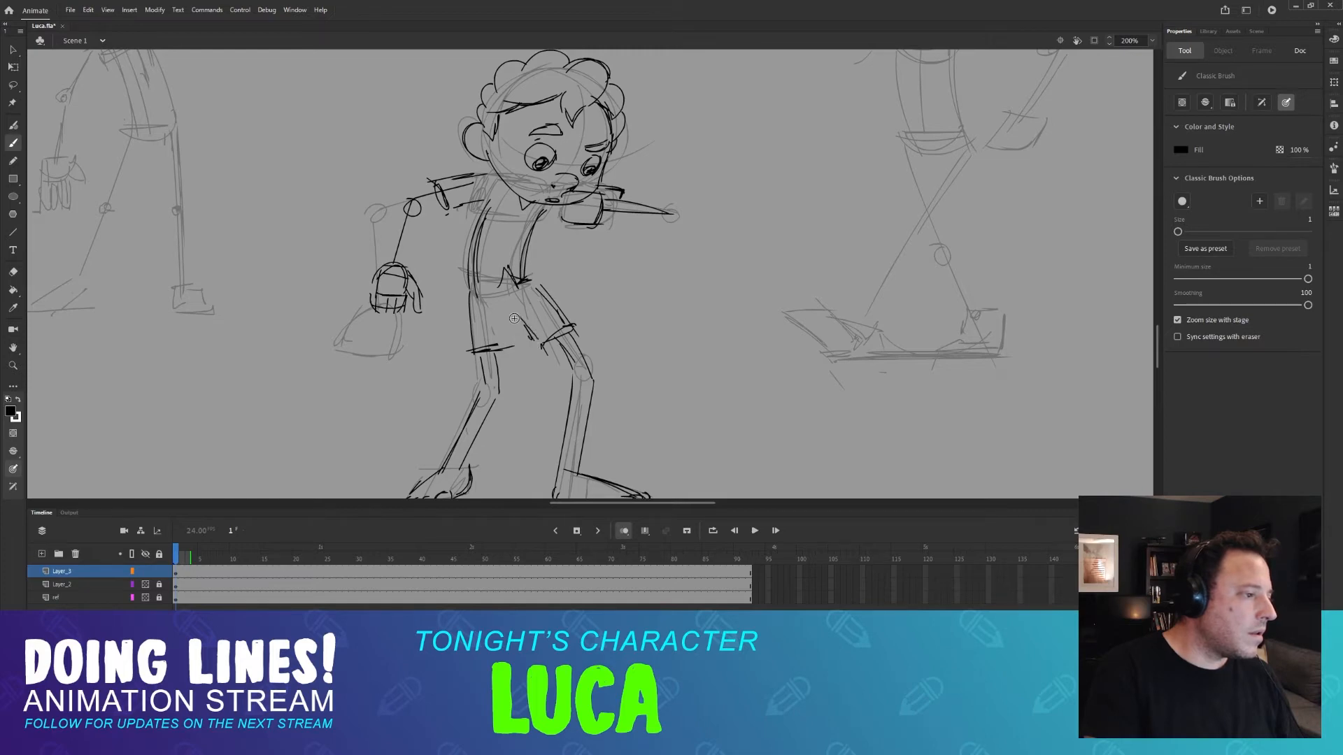
# Try out face guidelines and wide round eyes with pupils on the waving figure's tilted head.
pyautogui.moveTo(579, 264); pyautogui.dragTo(797, 255)
pyautogui.moveTo(671, 265)
pyautogui.mouseDown()
pyautogui.moveTo(590, 392)
pyautogui.moveTo(586, 308)
pyautogui.mouseUp()
pyautogui.moveTo(542, 207)
pyautogui.mouseDown()
pyautogui.moveTo(522, 123)
pyautogui.moveTo(694, 190)
pyautogui.moveTo(634, 248)
pyautogui.moveTo(576, 183)
pyautogui.moveTo(512, 164)
pyautogui.moveTo(477, 206)
pyautogui.mouseUp()
pyautogui.hotkey('ctrl', 'z')
pyautogui.moveTo(514, 140); pyautogui.dragTo(544, 221)
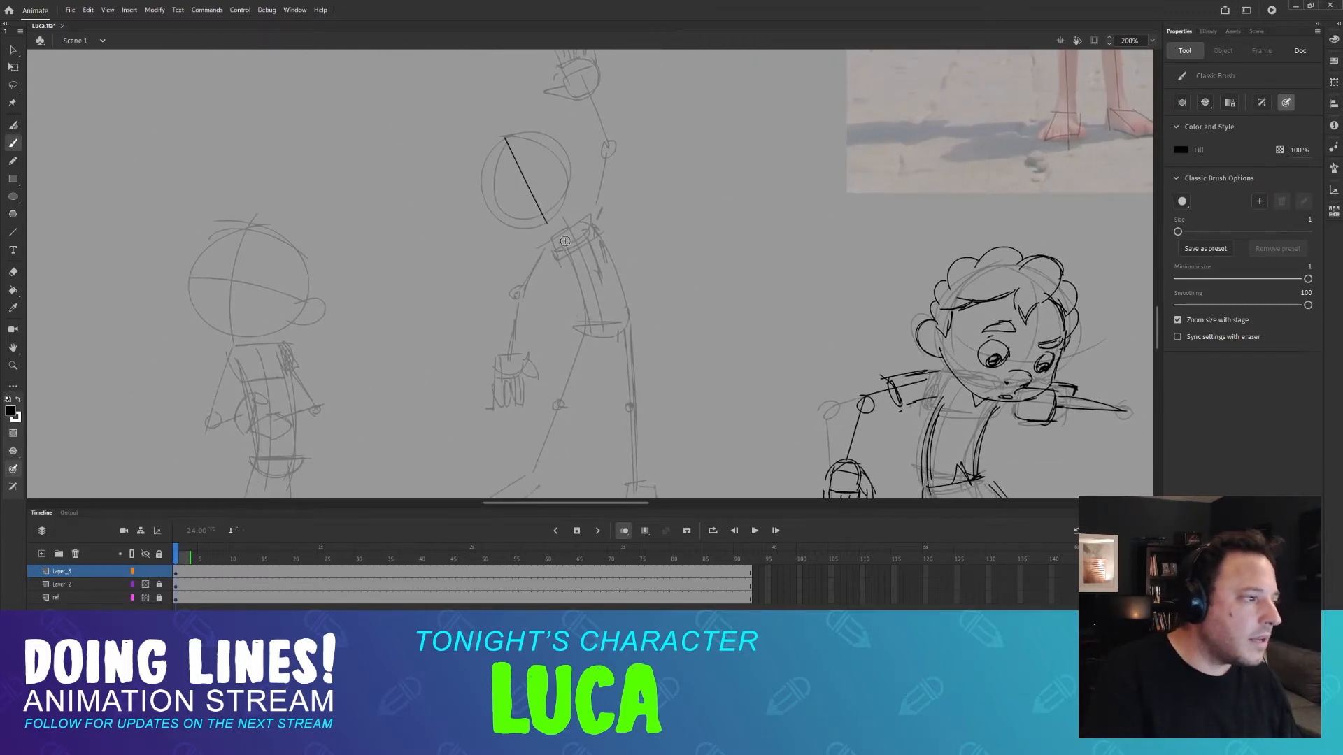
pyautogui.hotkey('ctrl', 'z')
pyautogui.moveTo(510, 142)
pyautogui.mouseDown()
pyautogui.moveTo(547, 214)
pyautogui.moveTo(571, 163)
pyautogui.mouseUp()
pyautogui.hotkey('ctrl', 'z')
pyautogui.hotkey('ctrl', 'z')
pyautogui.moveTo(494, 200)
pyautogui.mouseDown()
pyautogui.moveTo(550, 160)
pyautogui.moveTo(545, 182)
pyautogui.moveTo(506, 198)
pyautogui.moveTo(547, 183)
pyautogui.mouseUp()
pyautogui.hotkey('ctrl', 'z')
pyautogui.hotkey('ctrl', 'z')
pyautogui.hotkey('ctrl', 'z')
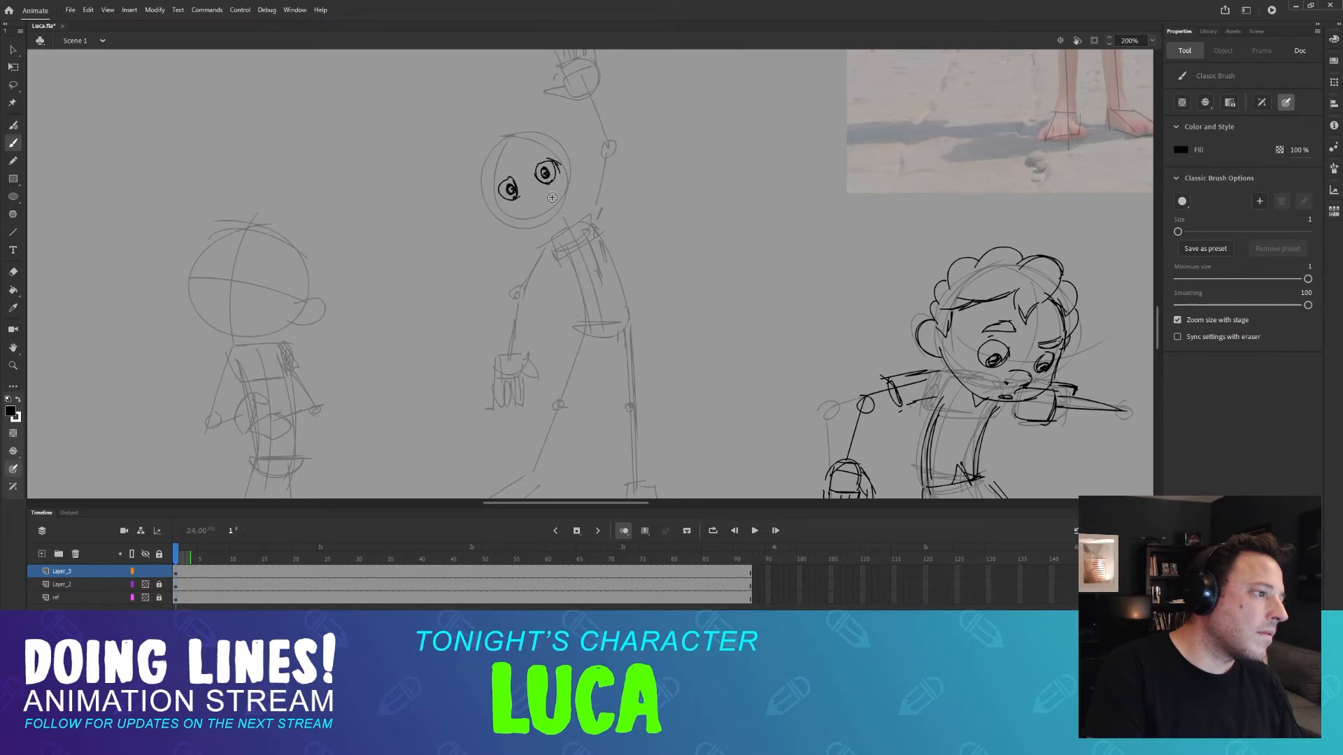
# Draw a small nose and an open mouth below the waving figure's eyes.
pyautogui.moveTo(543, 189); pyautogui.dragTo(523, 209)
pyautogui.moveTo(645, 207)
pyautogui.mouseDown()
pyautogui.moveTo(510, 224)
pyautogui.moveTo(690, 203)
pyautogui.mouseUp()
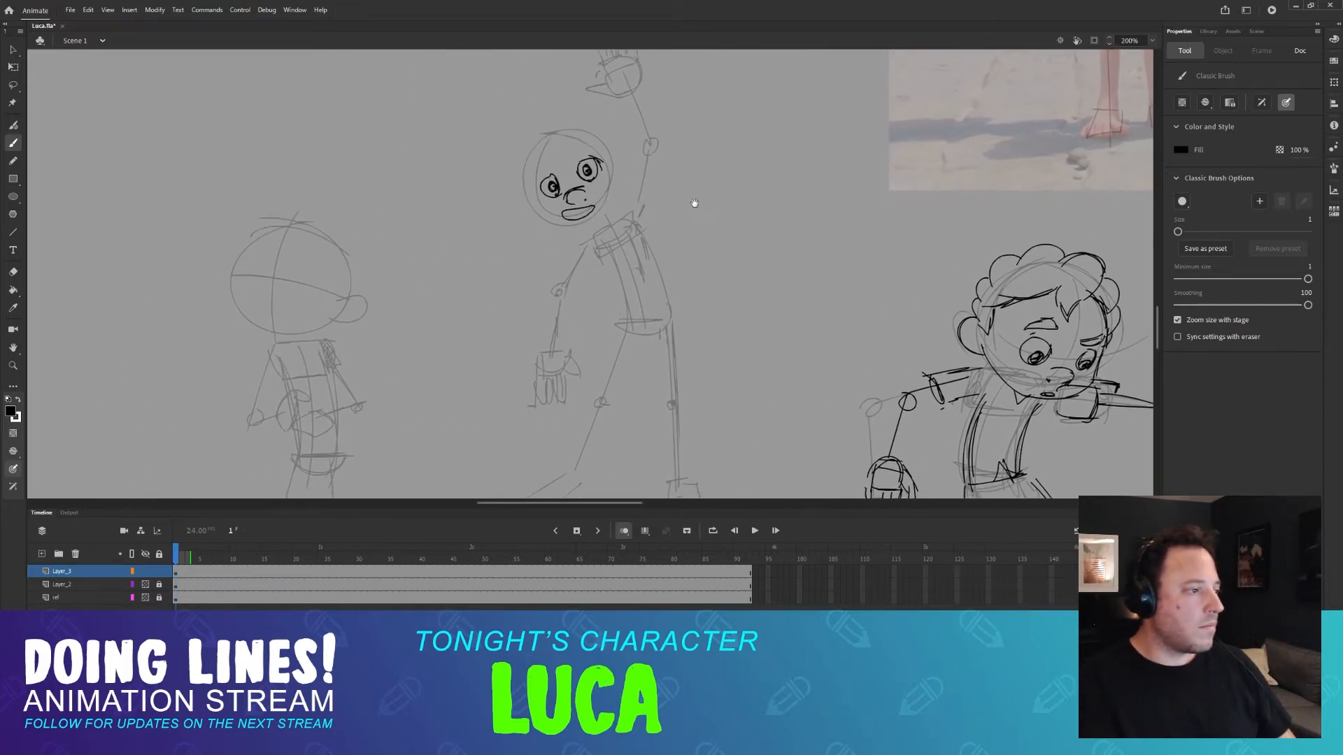
pyautogui.press('e')
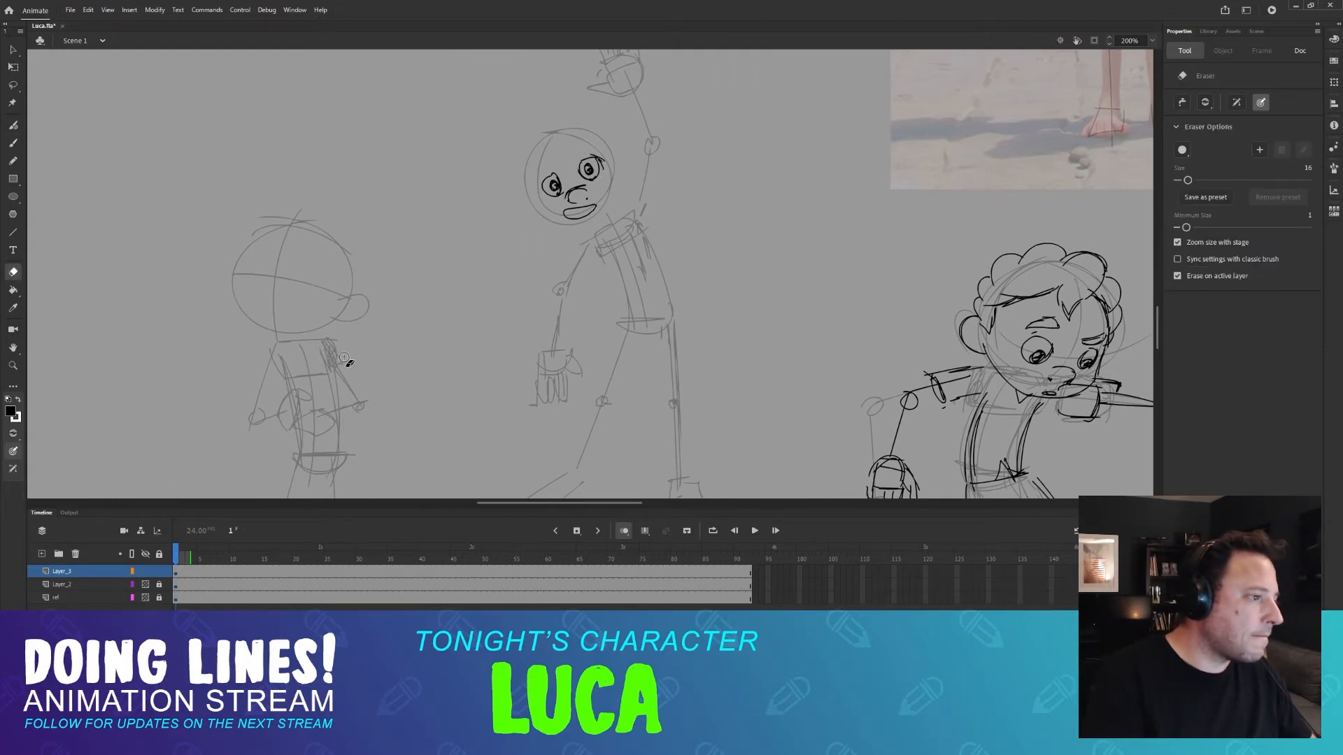
pyautogui.press('b')
# On the unlocked Layer_2, sketch both ears and a vertical face guideline on the waving figure's head.
pyautogui.click(56, 584)
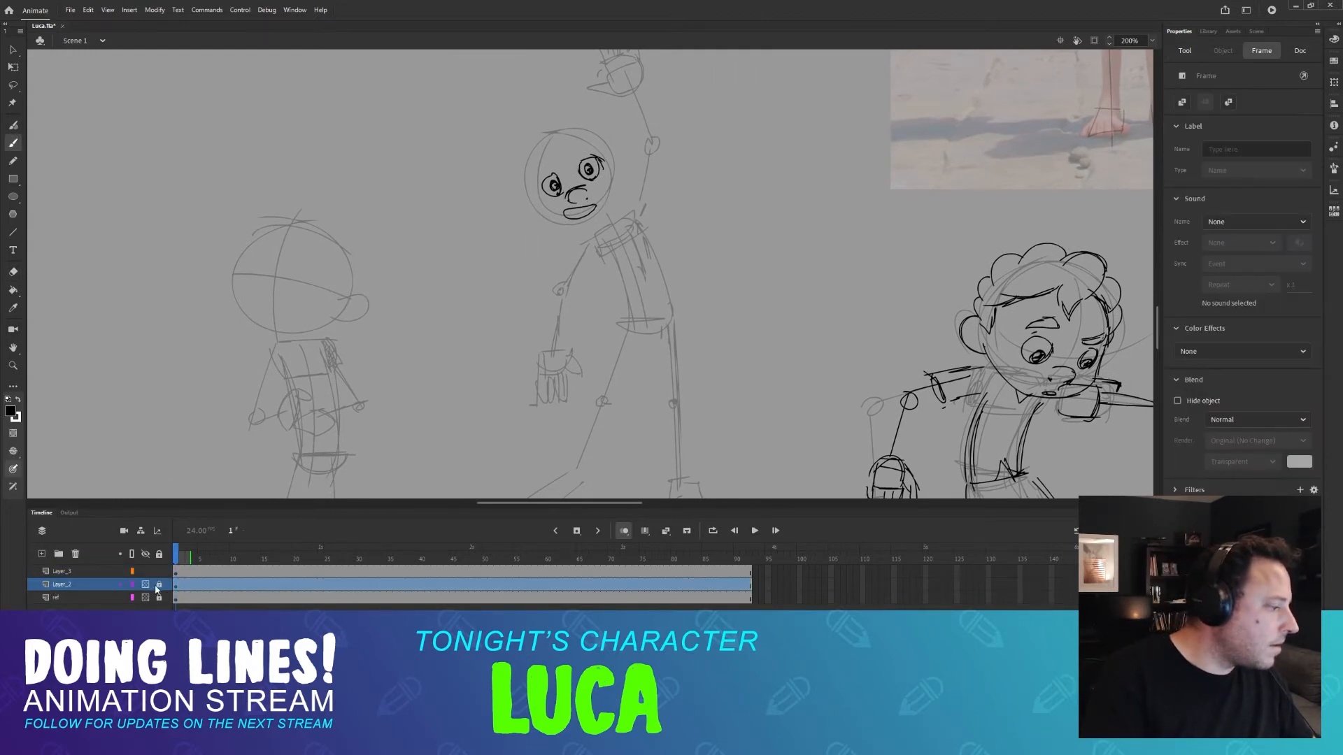
pyautogui.click(560, 167)
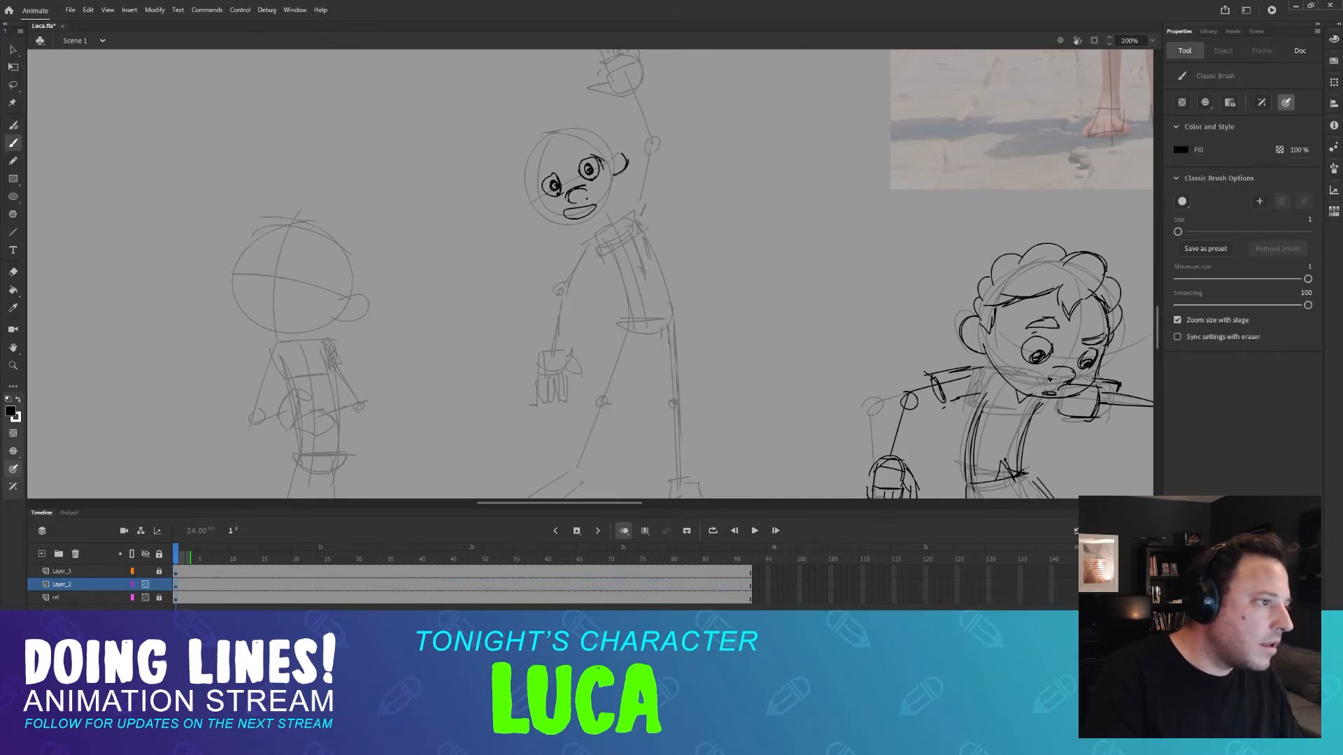
pyautogui.moveTo(615, 155); pyautogui.dragTo(620, 176)
pyautogui.moveTo(521, 198); pyautogui.dragTo(533, 216)
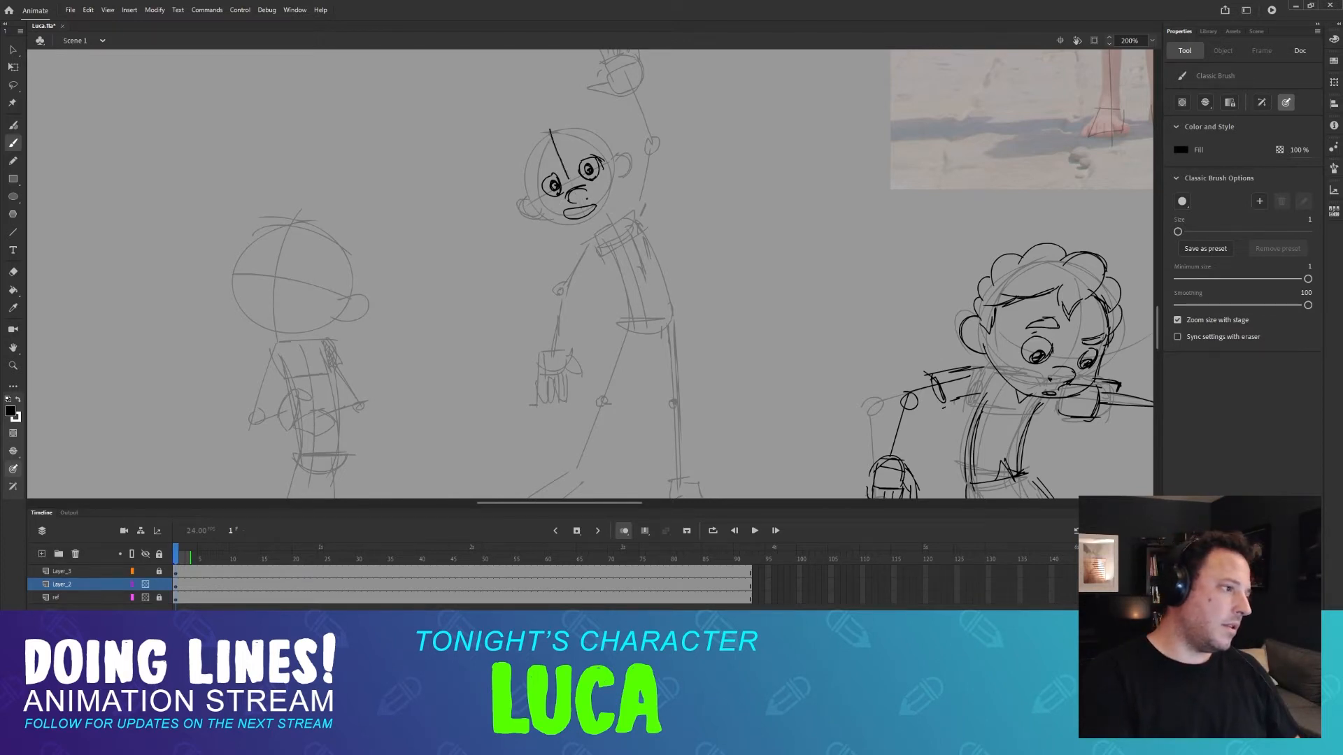
# Lock Layer_2, unlock Layer_3 and delete the waving figure's drawn face.
pyautogui.click(160, 586)
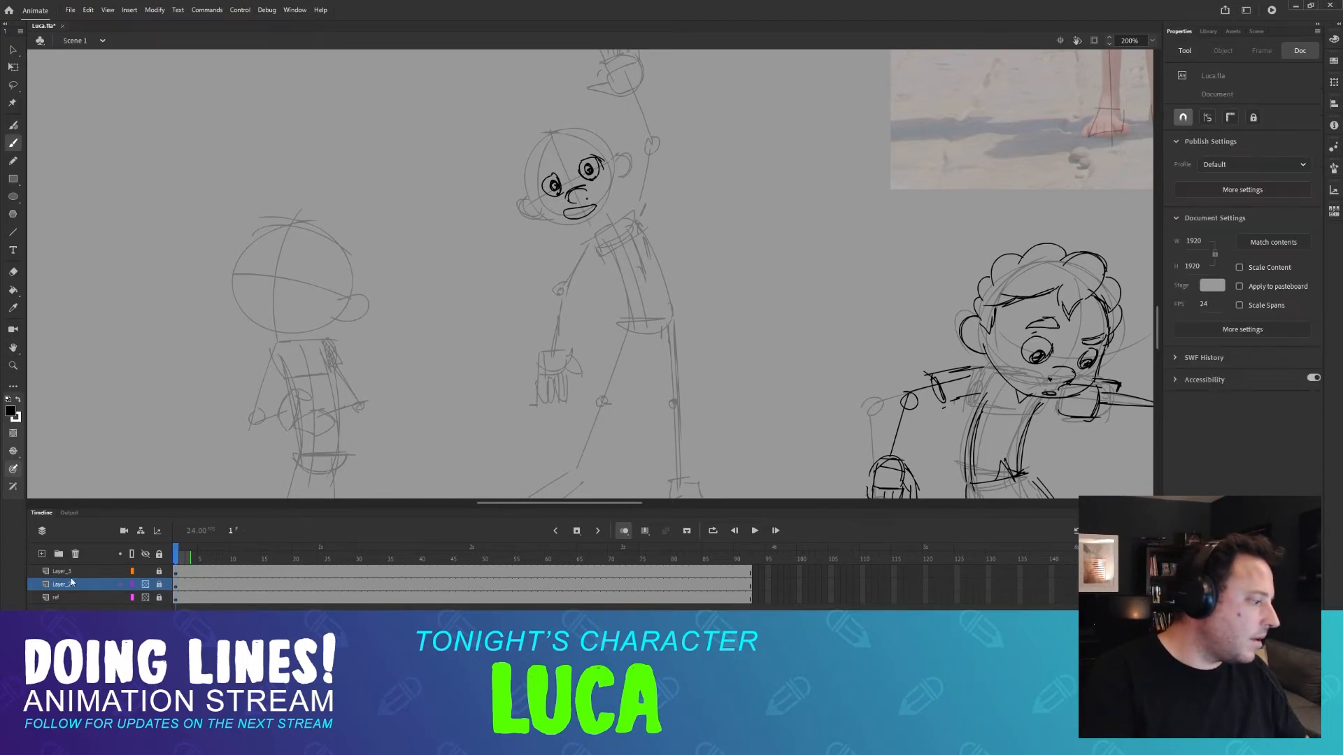
pyautogui.click(160, 576)
pyautogui.moveTo(517, 192)
pyautogui.mouseDown()
pyautogui.moveTo(615, 150)
pyautogui.moveTo(594, 210)
pyautogui.moveTo(607, 136)
pyautogui.mouseUp()
# Study the eyes on the reference expression heads, testing brush strokes over them.
pyautogui.scroll(10, 613, 165)
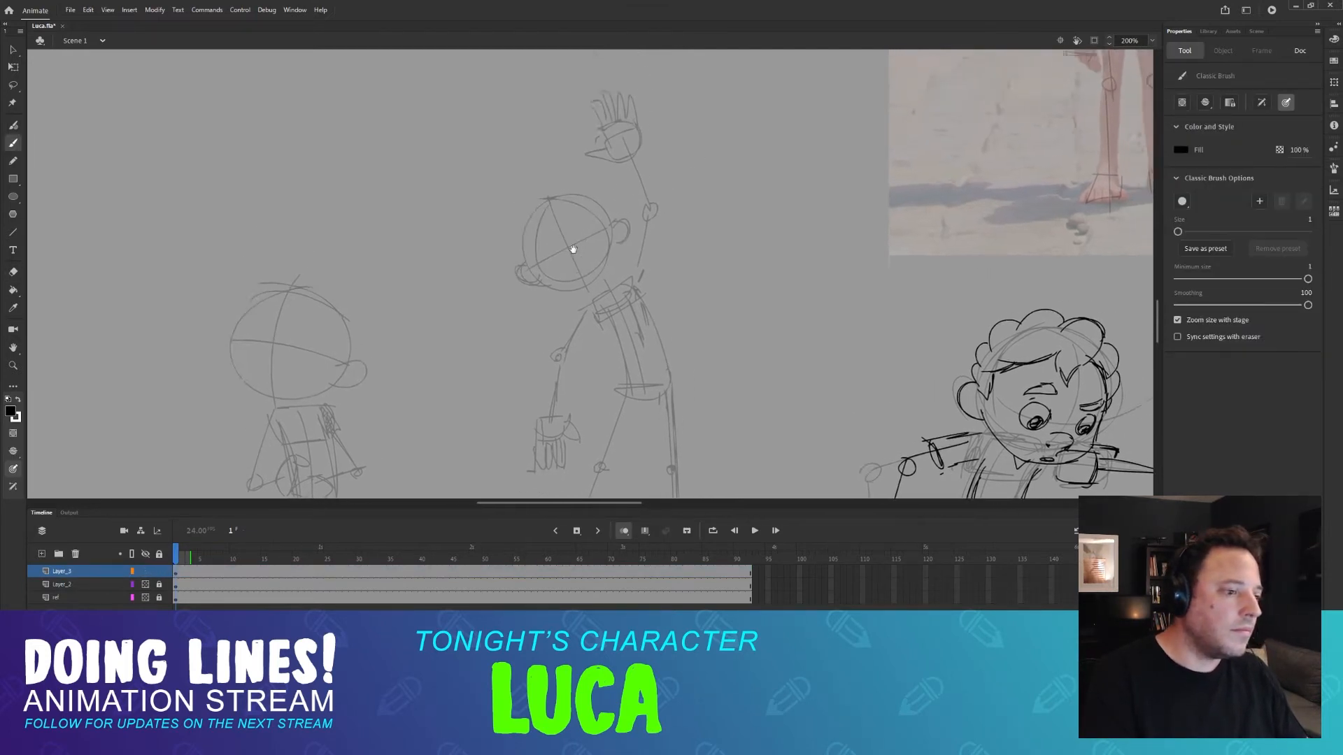
pyautogui.moveTo(419, 164); pyautogui.dragTo(454, 273)
pyautogui.moveTo(448, 184)
pyautogui.mouseDown()
pyautogui.moveTo(464, 178)
pyautogui.moveTo(436, 190)
pyautogui.mouseUp()
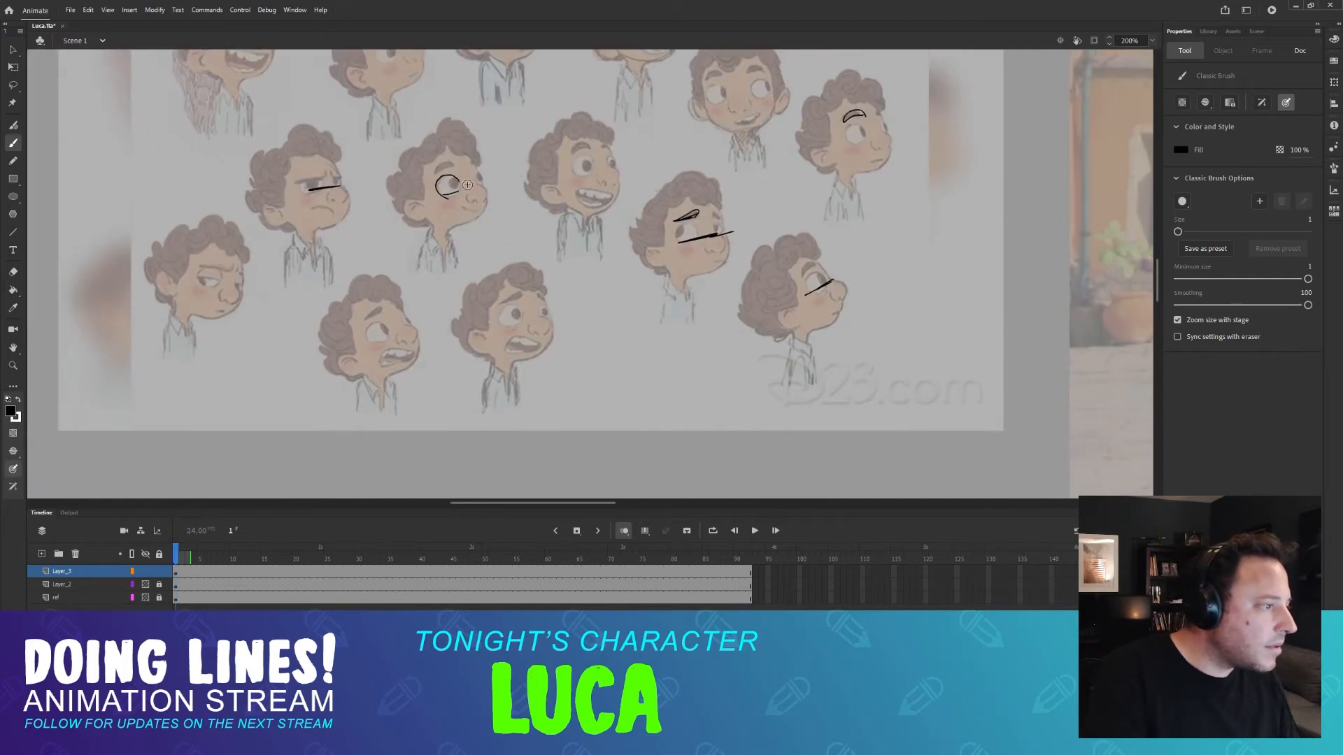
pyautogui.scroll(3, 489, 195)
pyautogui.hscroll(3, 545, 202)
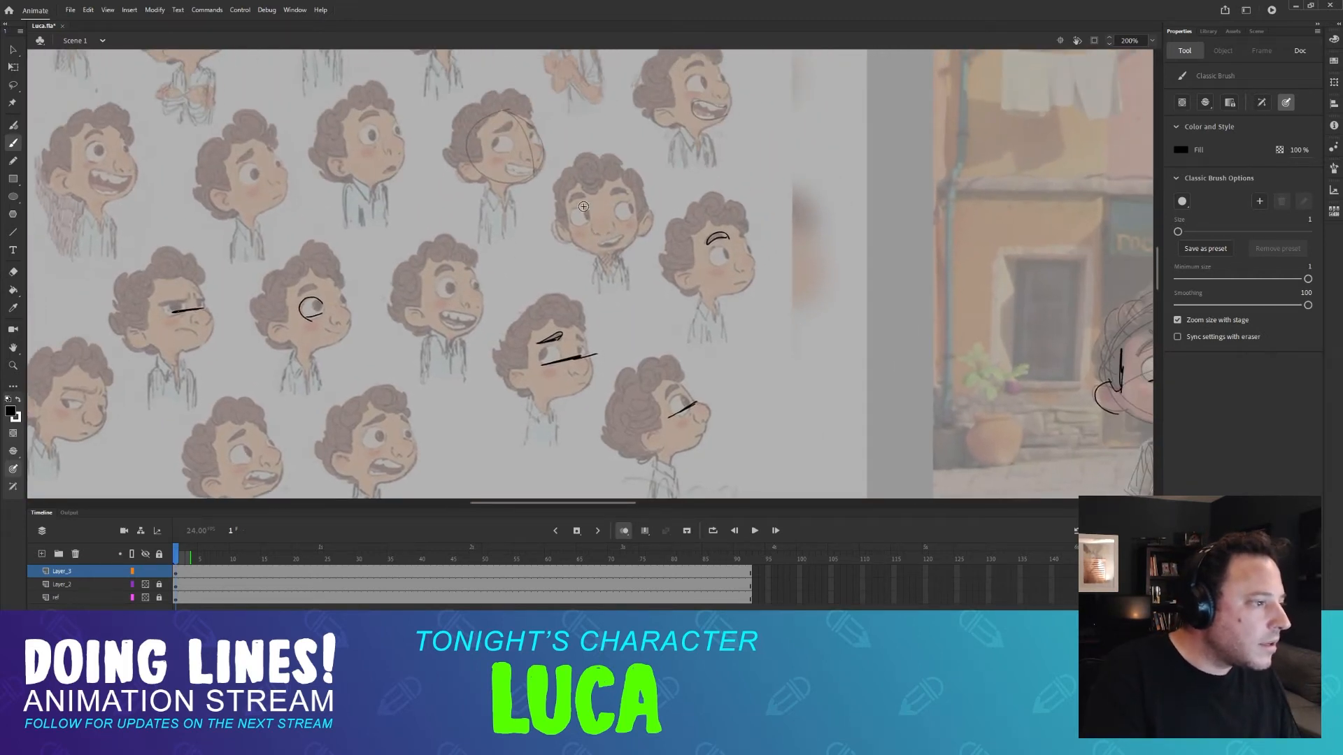
pyautogui.moveTo(577, 207)
pyautogui.mouseDown()
pyautogui.moveTo(573, 222)
pyautogui.moveTo(589, 218)
pyautogui.mouseUp()
pyautogui.hotkey('ctrl', 'z')
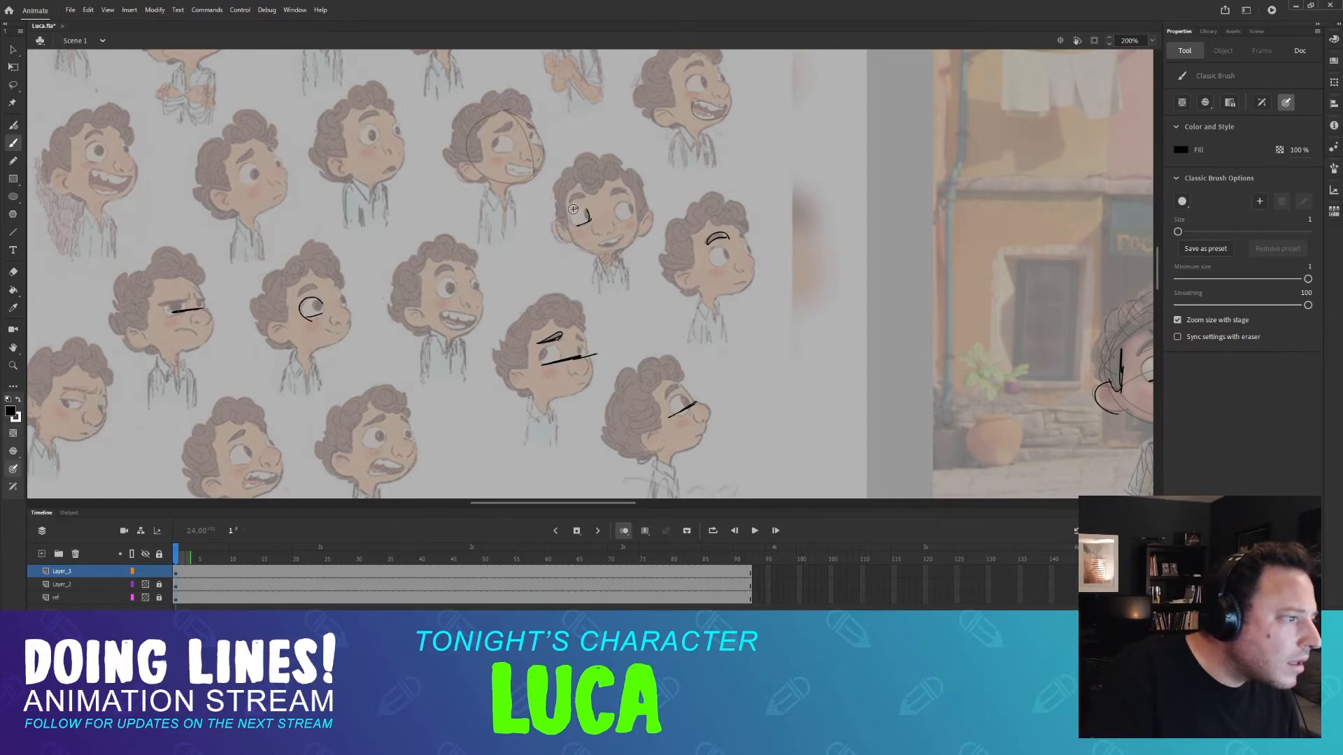
pyautogui.scroll(-10, 552, 252)
pyautogui.hscroll(1, 561, 190)
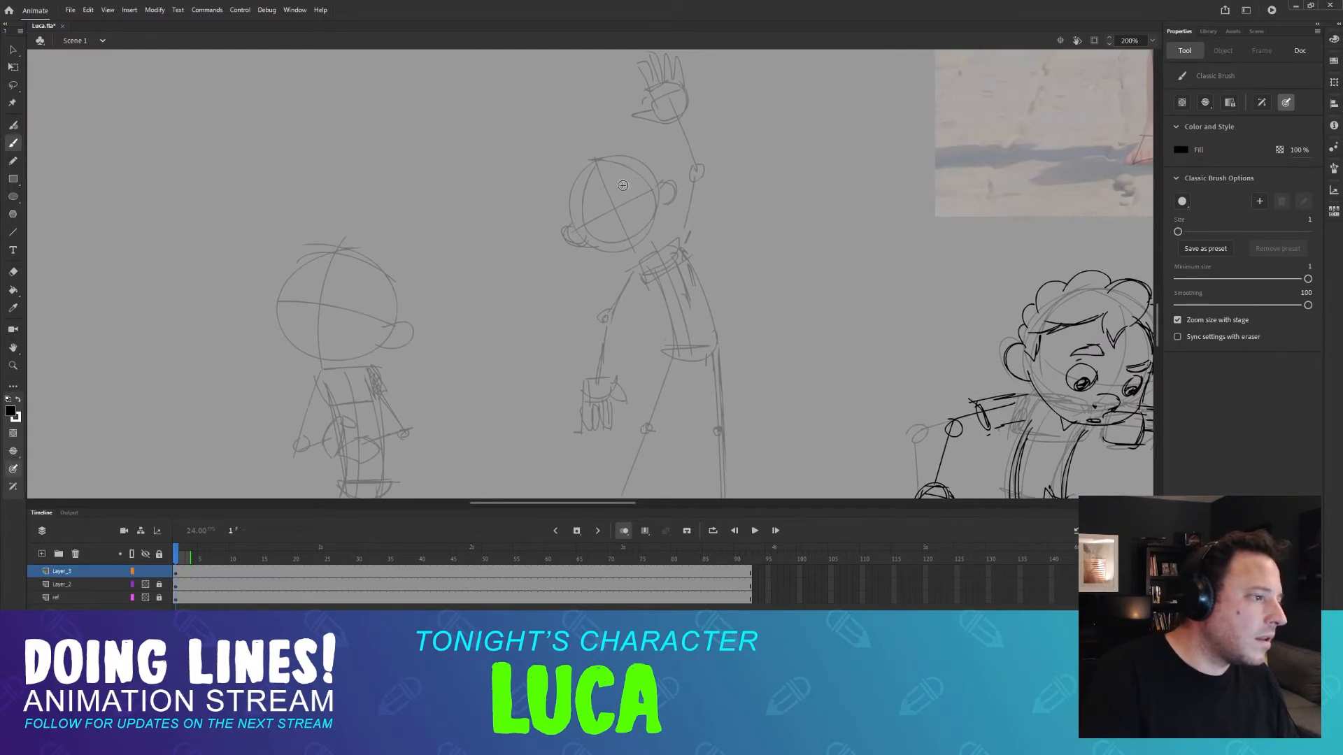
# Redraw the waving figure's face with round eyes and pupils along the tilted guideline and a small nose between them.
pyautogui.moveTo(635, 182)
pyautogui.mouseDown()
pyautogui.moveTo(640, 195)
pyautogui.moveTo(624, 197)
pyautogui.mouseUp()
pyautogui.moveTo(629, 182)
pyautogui.mouseDown()
pyautogui.moveTo(644, 200)
pyautogui.moveTo(593, 224)
pyautogui.moveTo(586, 214)
pyautogui.moveTo(605, 221)
pyautogui.moveTo(594, 204)
pyautogui.moveTo(642, 192)
pyautogui.mouseUp()
pyautogui.press('b')
pyautogui.hotkey('ctrl', 'z')
pyautogui.press('e')
pyautogui.press('b')
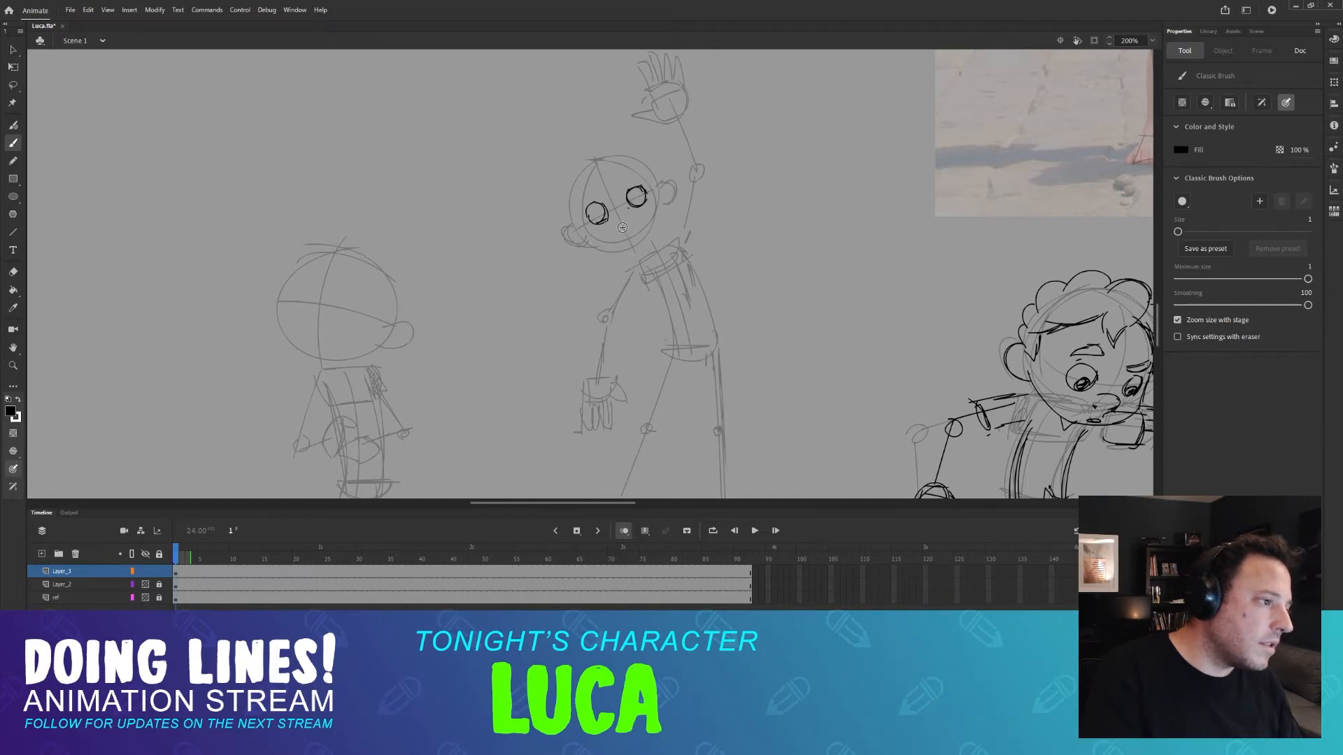
pyautogui.scroll(-1, 625, 224)
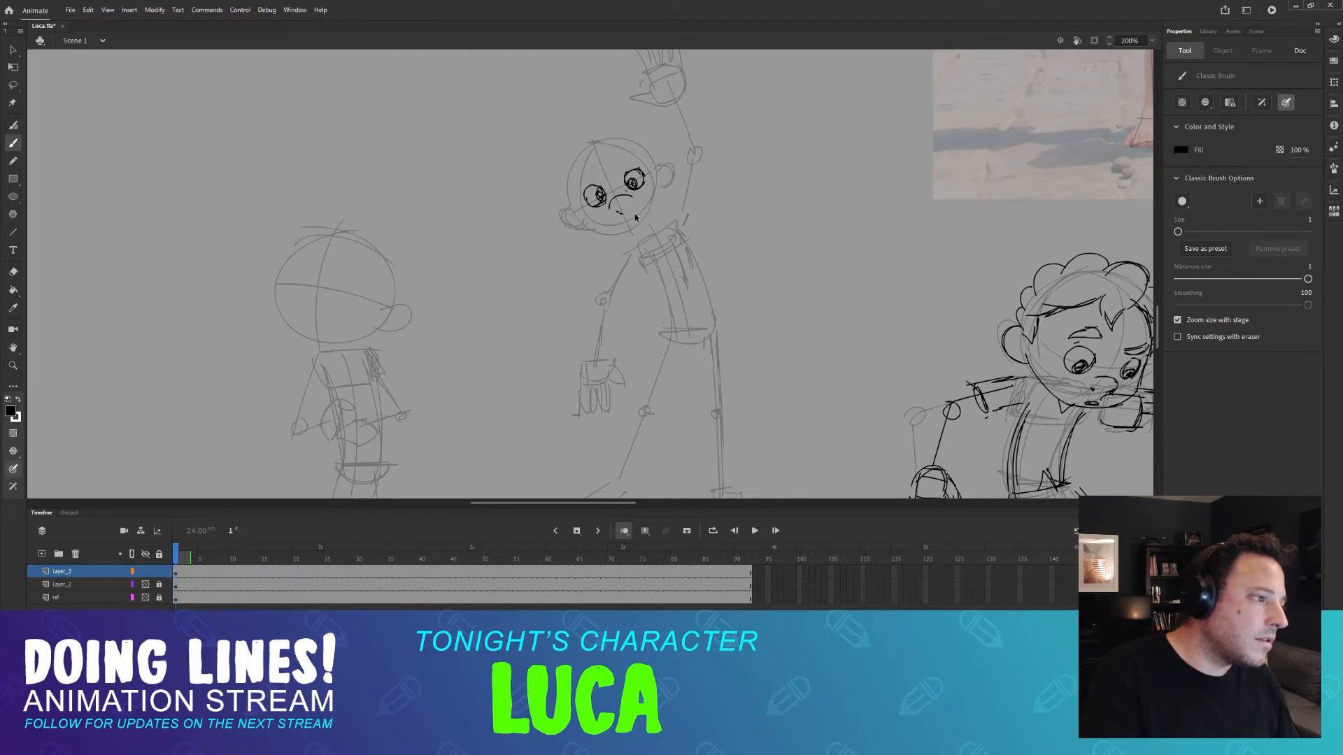
# Draw a wide open smile with teeth and raised eyebrows on the waving figure, guided by the reference expressions.
pyautogui.scroll(10, 614, 275)
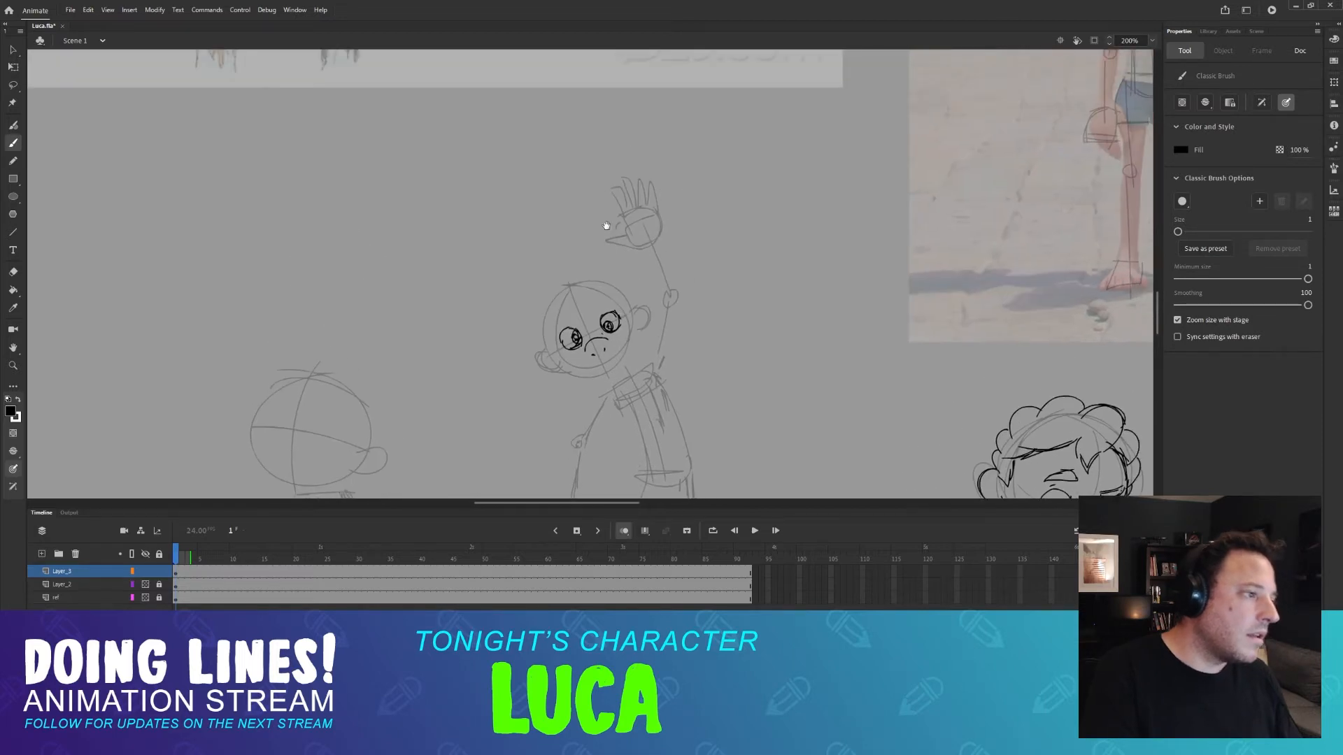
pyautogui.scroll(-10, 584, 281)
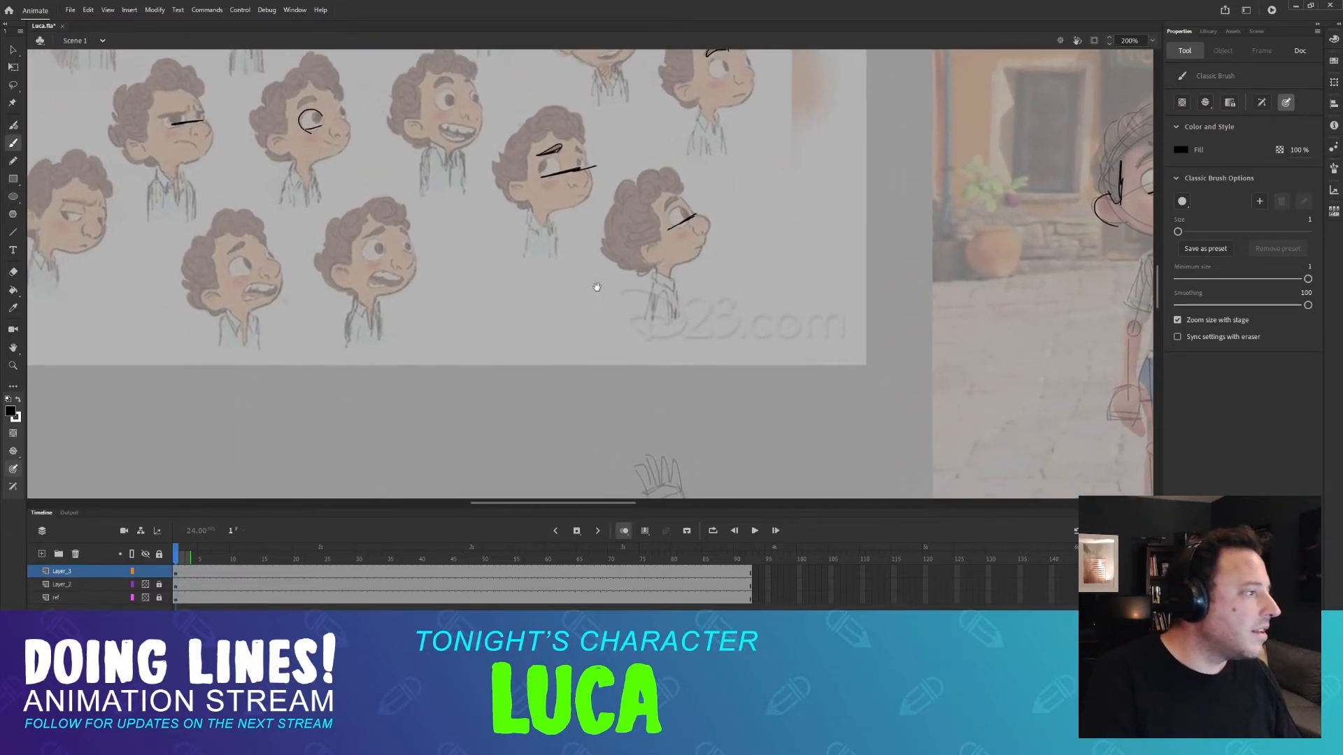
pyautogui.moveTo(567, 295)
pyautogui.mouseDown()
pyautogui.moveTo(550, 285)
pyautogui.moveTo(580, 295)
pyautogui.moveTo(526, 291)
pyautogui.moveTo(556, 292)
pyautogui.mouseUp()
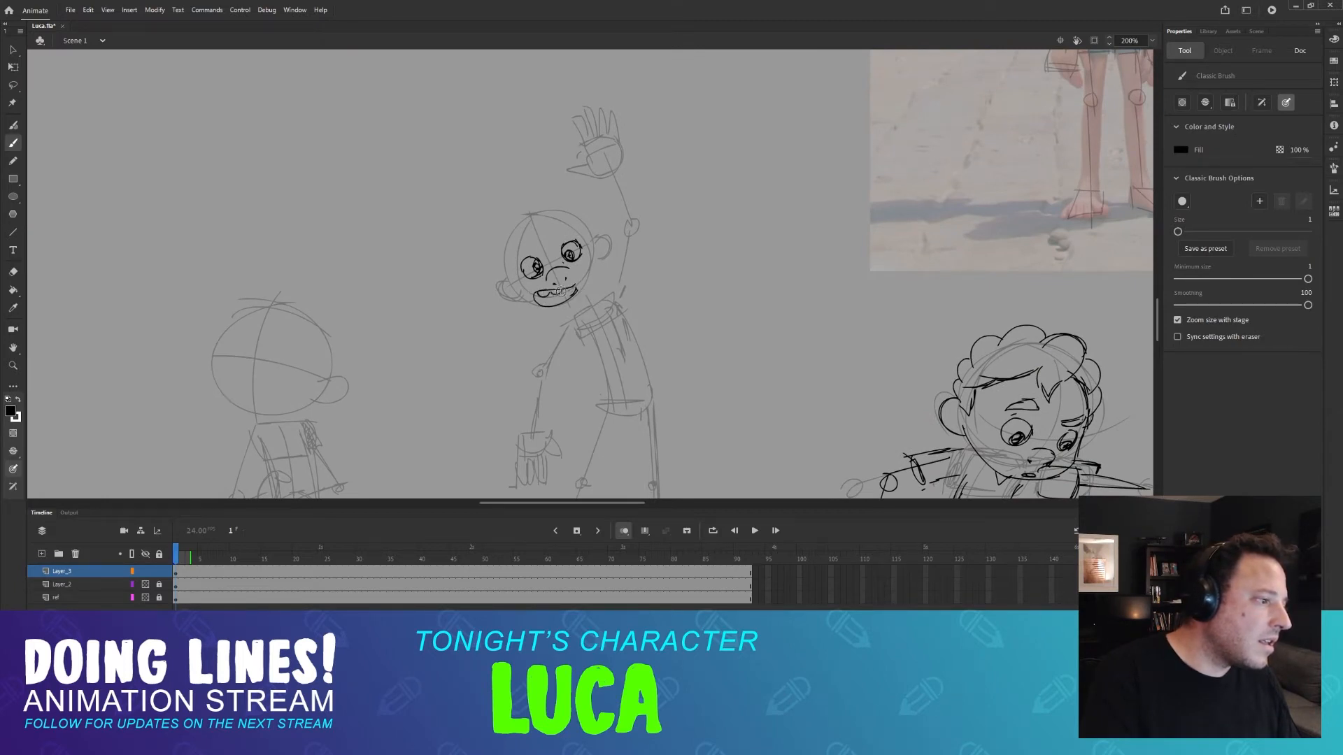
pyautogui.scroll(2, 591, 238)
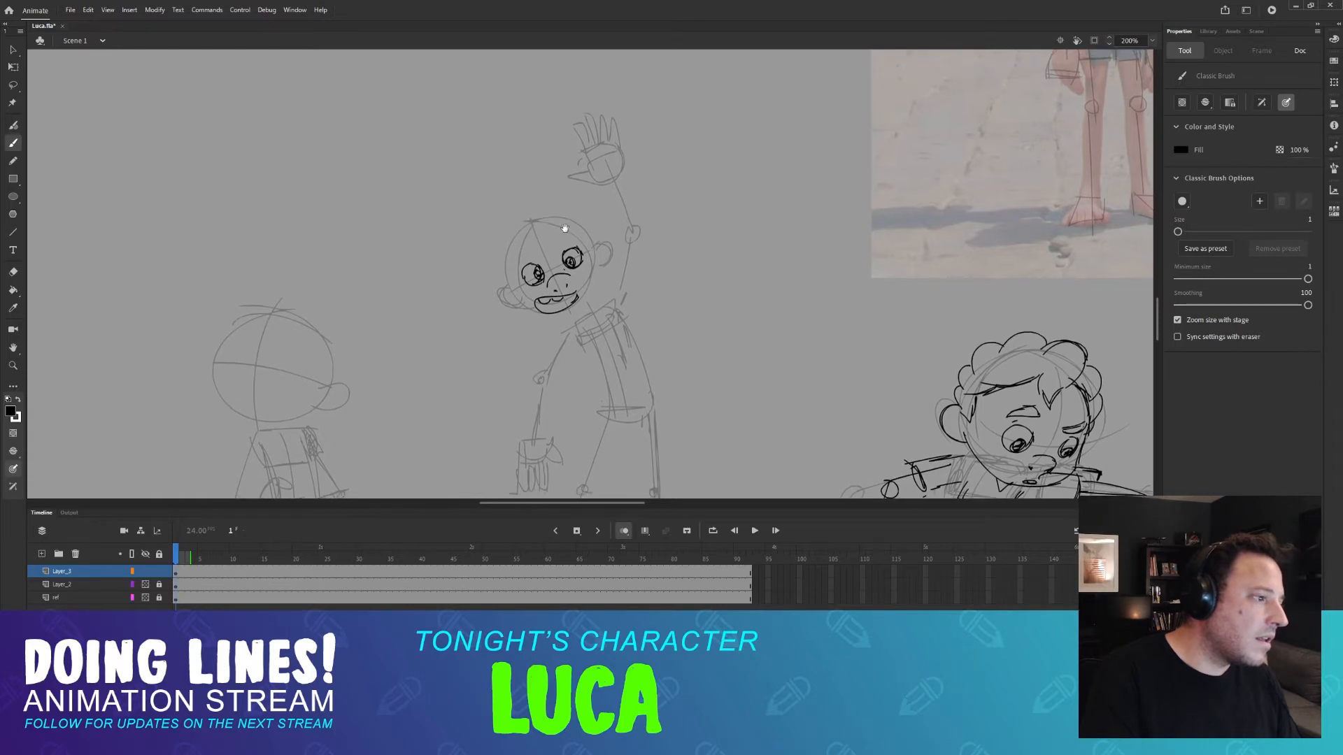
pyautogui.moveTo(535, 249)
pyautogui.mouseDown()
pyautogui.moveTo(518, 260)
pyautogui.moveTo(555, 244)
pyautogui.mouseUp()
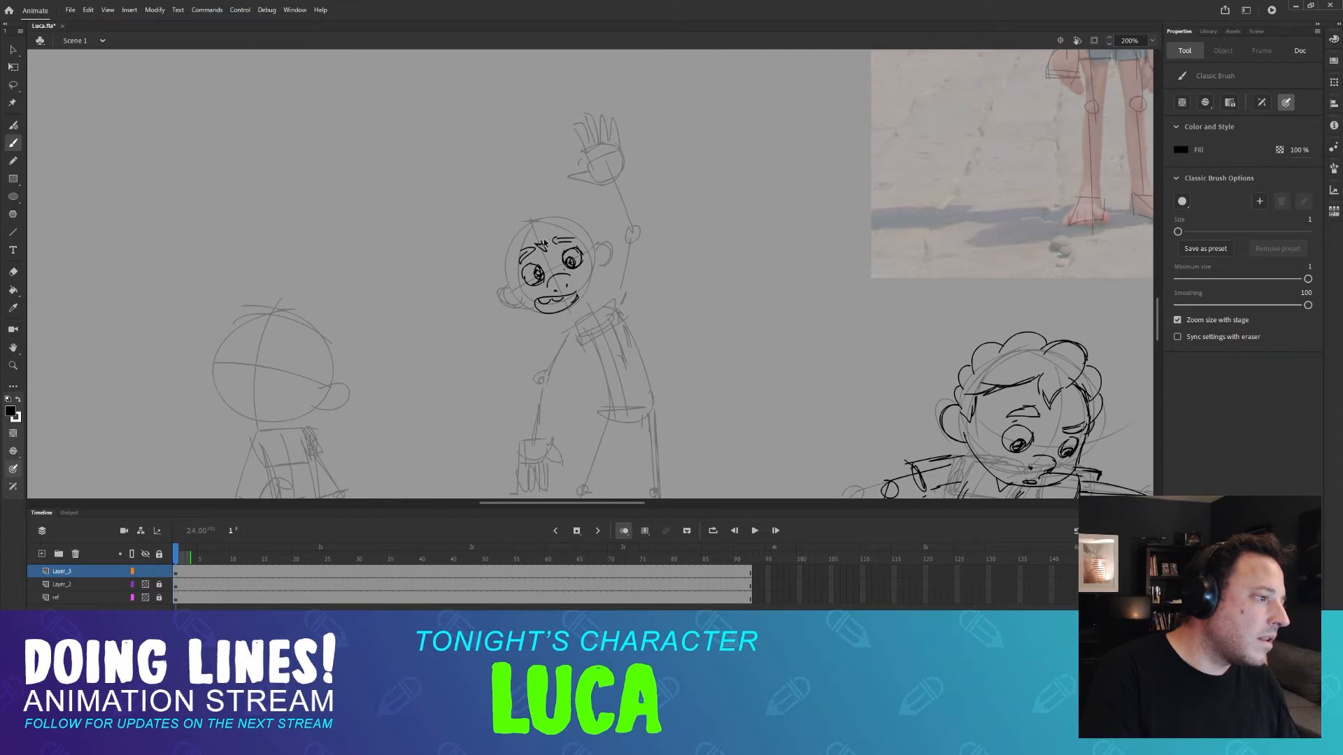
# Draw curly hair with a forelock, the ears and the cheek and jaw contour around the waving figure's face.
pyautogui.moveTo(544, 236)
pyautogui.mouseDown()
pyautogui.moveTo(577, 231)
pyautogui.moveTo(586, 249)
pyautogui.moveTo(546, 213)
pyautogui.moveTo(588, 232)
pyautogui.moveTo(502, 244)
pyautogui.moveTo(550, 250)
pyautogui.mouseUp()
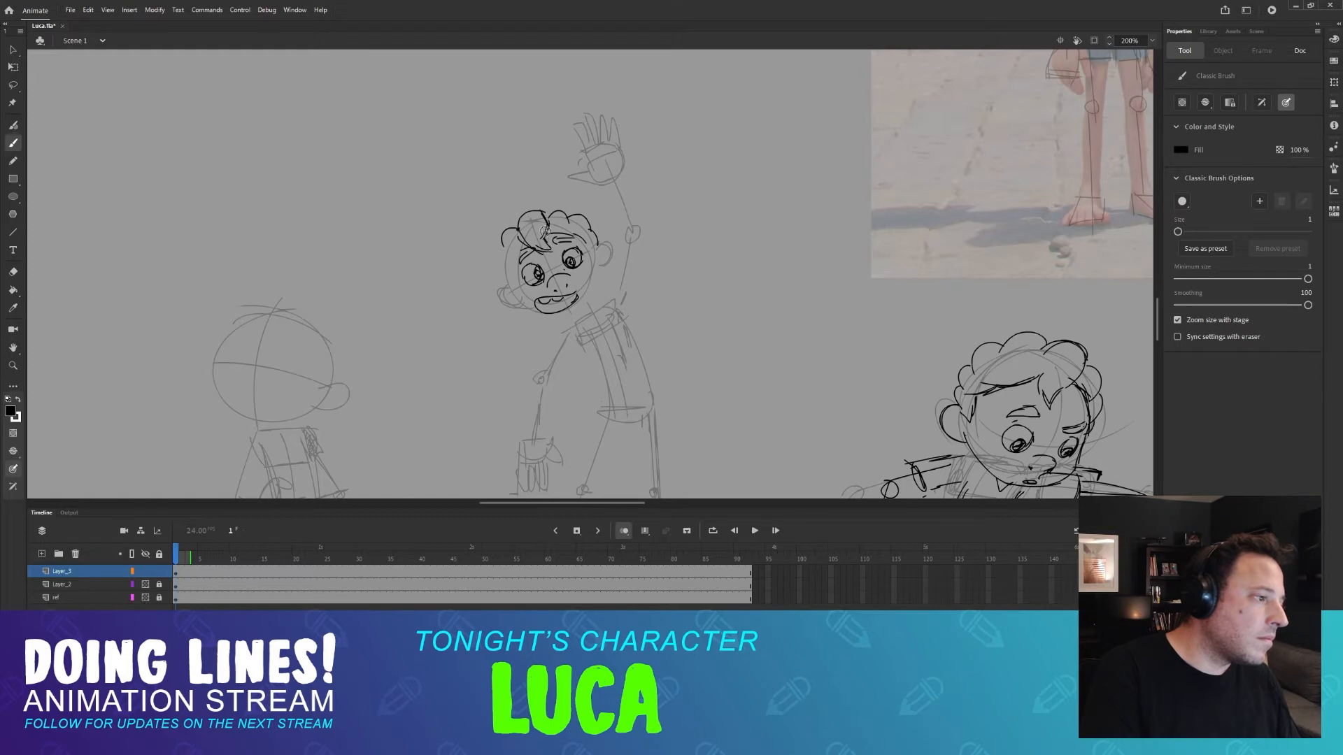
pyautogui.moveTo(512, 262)
pyautogui.mouseDown()
pyautogui.moveTo(521, 280)
pyautogui.moveTo(496, 289)
pyautogui.moveTo(514, 306)
pyautogui.mouseUp()
pyautogui.moveTo(596, 252)
pyautogui.mouseDown()
pyautogui.moveTo(612, 241)
pyautogui.moveTo(583, 302)
pyautogui.moveTo(552, 315)
pyautogui.moveTo(520, 293)
pyautogui.moveTo(541, 332)
pyautogui.mouseUp()
# Study the jaw and open mouth on the lower reference expression heads, testing a brush stroke over one and undoing it.
pyautogui.moveTo(419, 105)
pyautogui.mouseDown()
pyautogui.moveTo(458, 245)
pyautogui.moveTo(472, 224)
pyautogui.mouseUp()
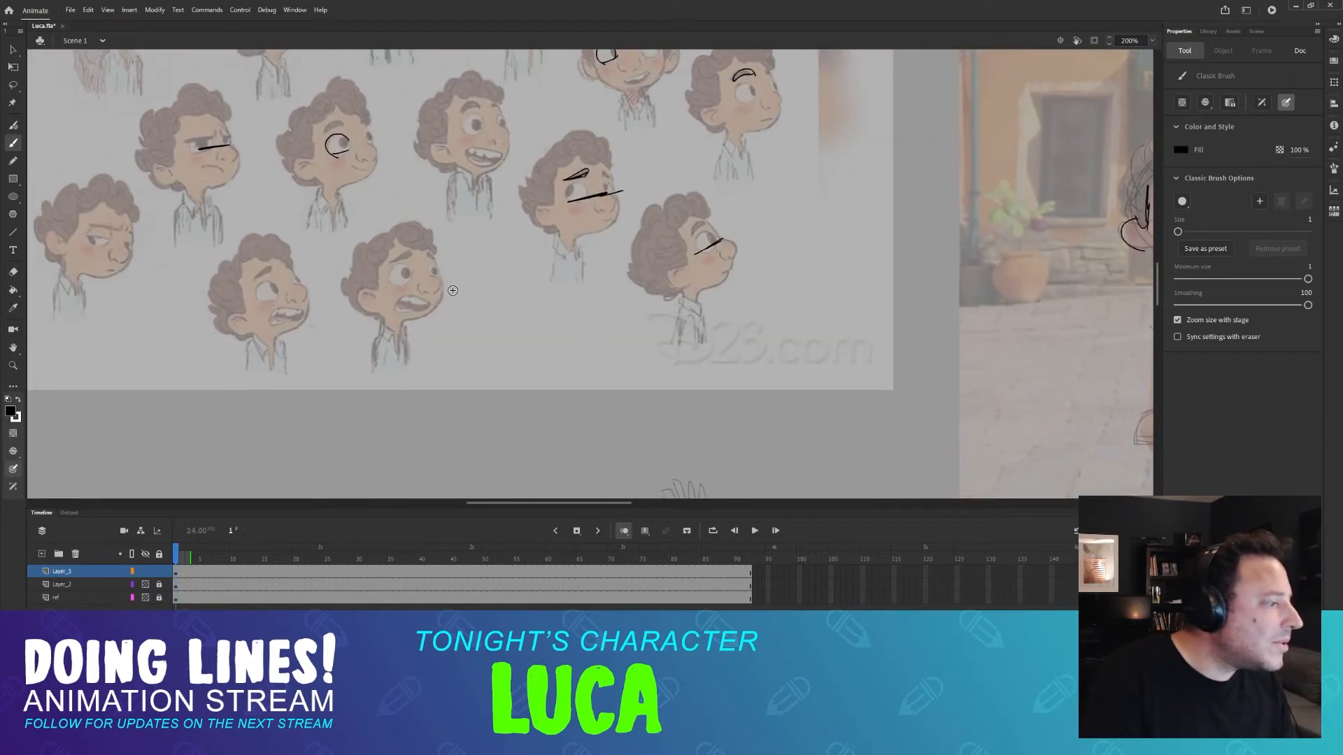
pyautogui.moveTo(438, 305); pyautogui.dragTo(400, 337)
pyautogui.hotkey('ctrl', 'z')
pyautogui.hotkey('ctrl', 'z')
pyautogui.hotkey('ctrl', 'z')
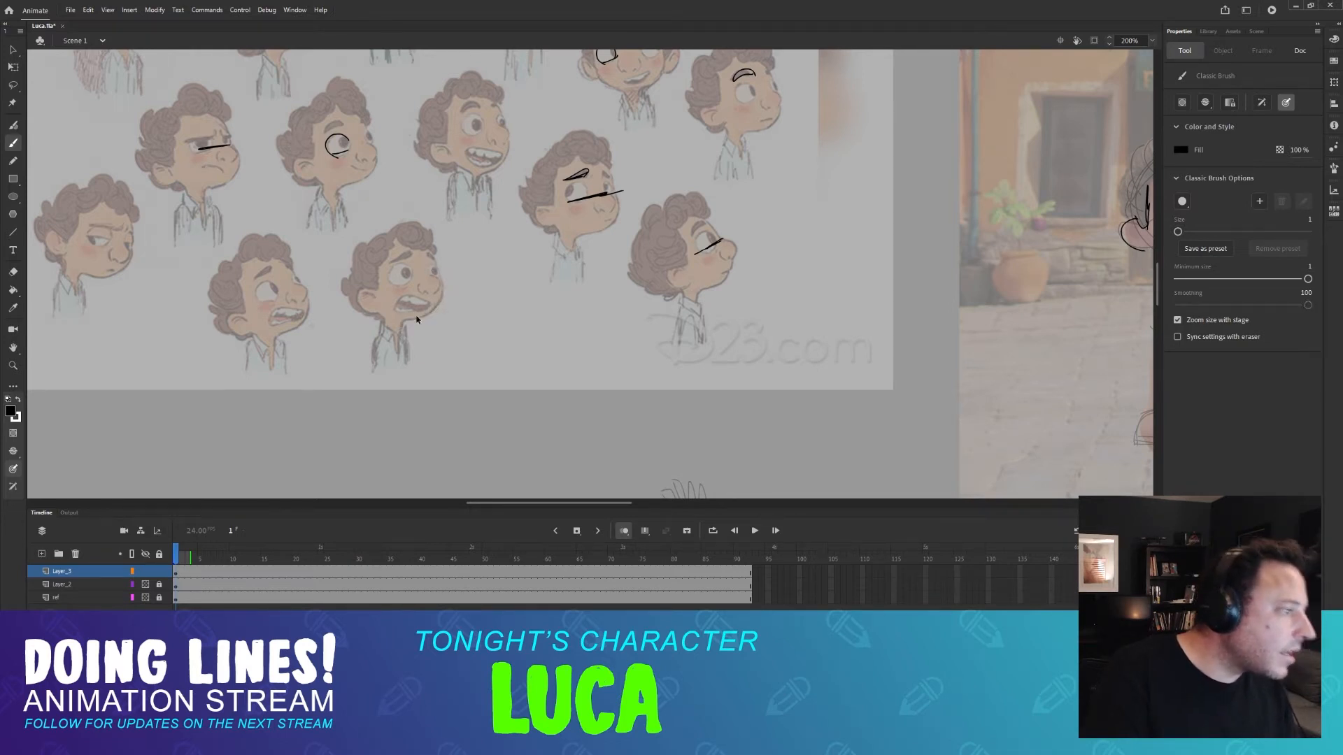
pyautogui.moveTo(265, 183); pyautogui.dragTo(468, 281)
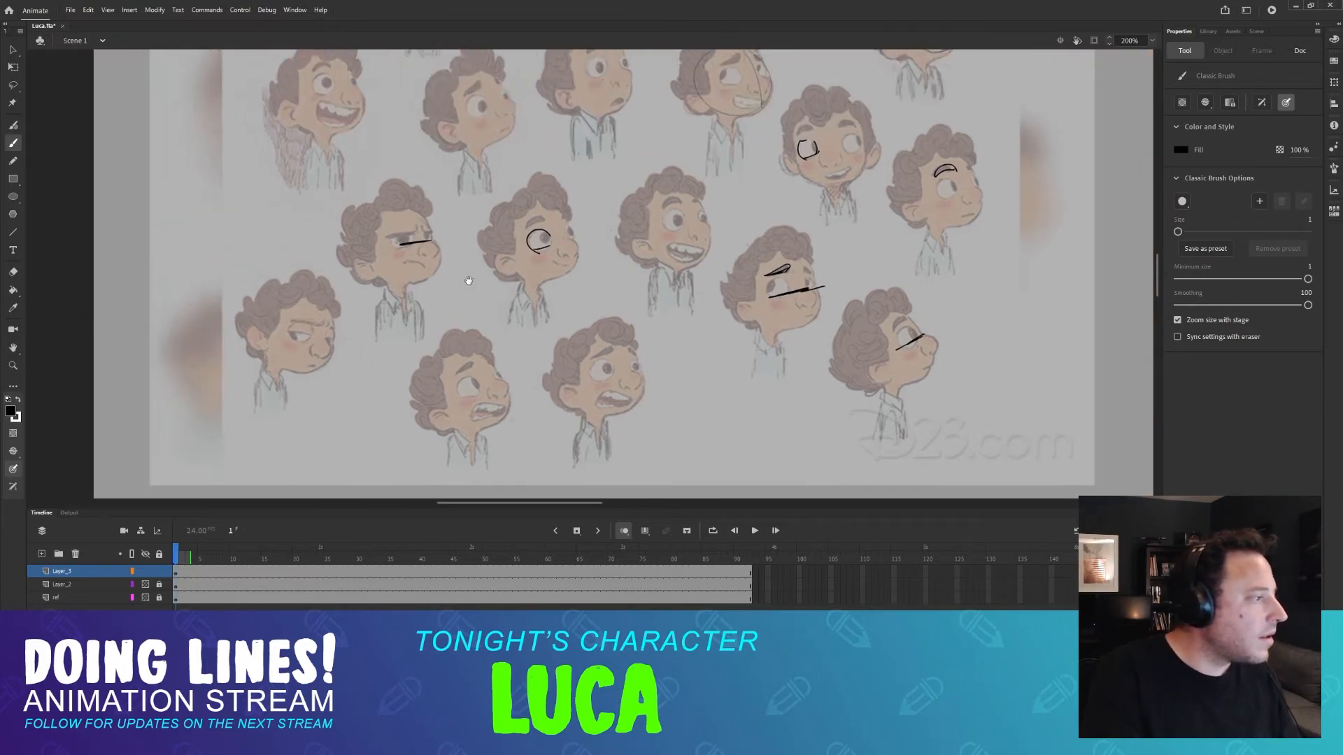
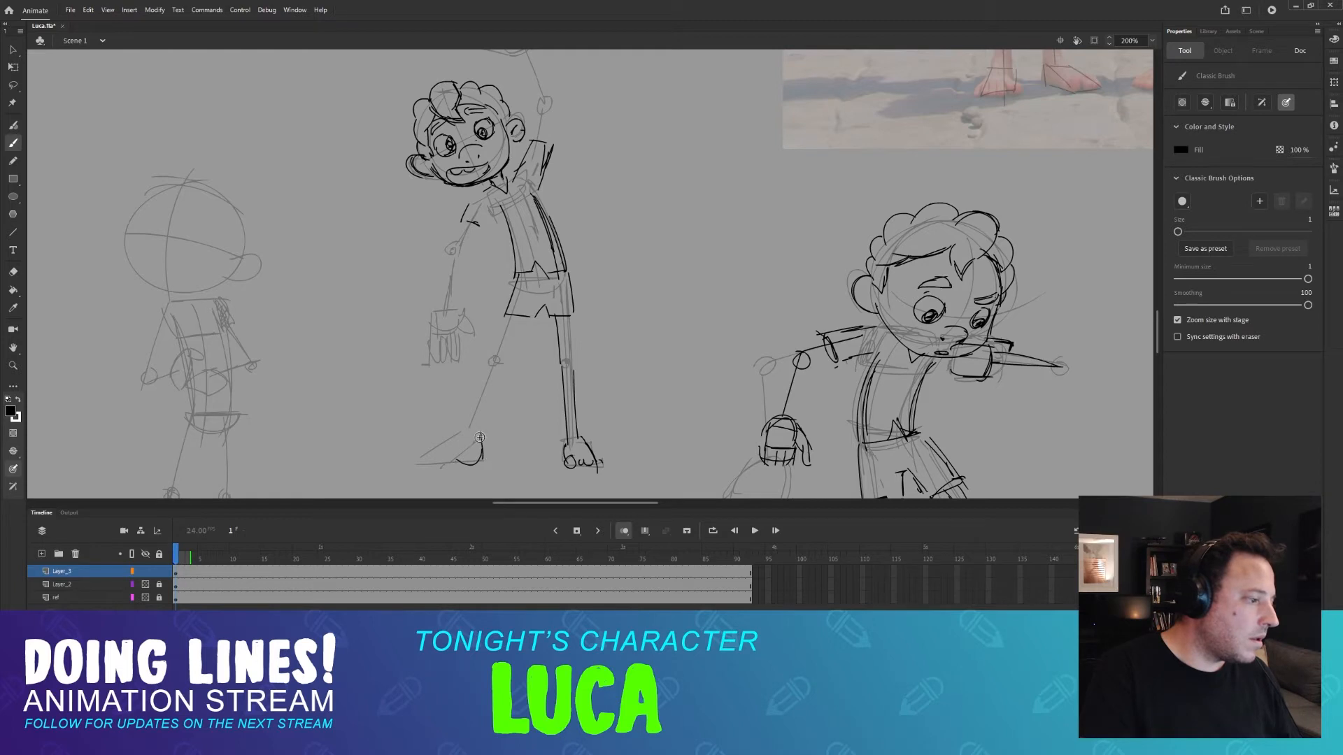
# Draw the waving figure's outstretched leg from the shorts down to a bare foot with toes.
pyautogui.moveTo(482, 453)
pyautogui.mouseDown()
pyautogui.moveTo(414, 463)
pyautogui.moveTo(466, 428)
pyautogui.moveTo(493, 360)
pyautogui.moveTo(478, 427)
pyautogui.mouseUp()
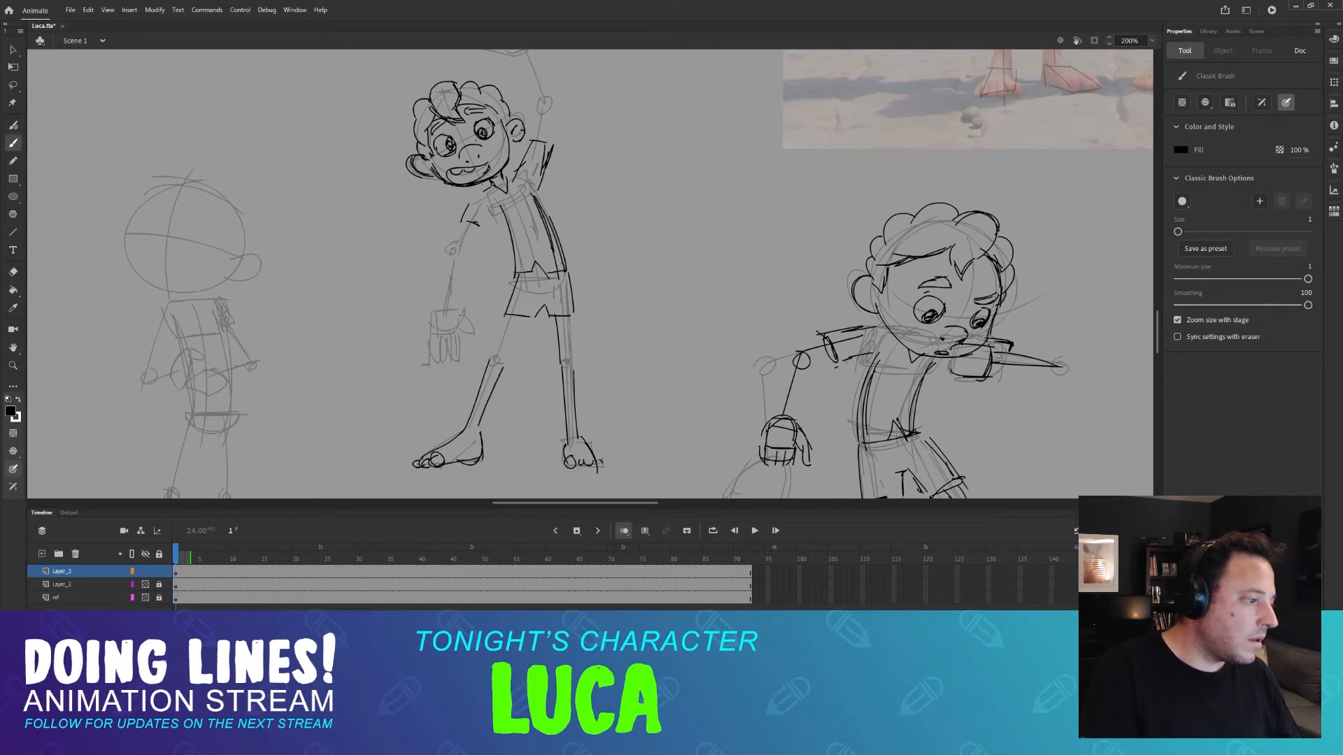
pyautogui.moveTo(526, 312); pyautogui.dragTo(509, 347)
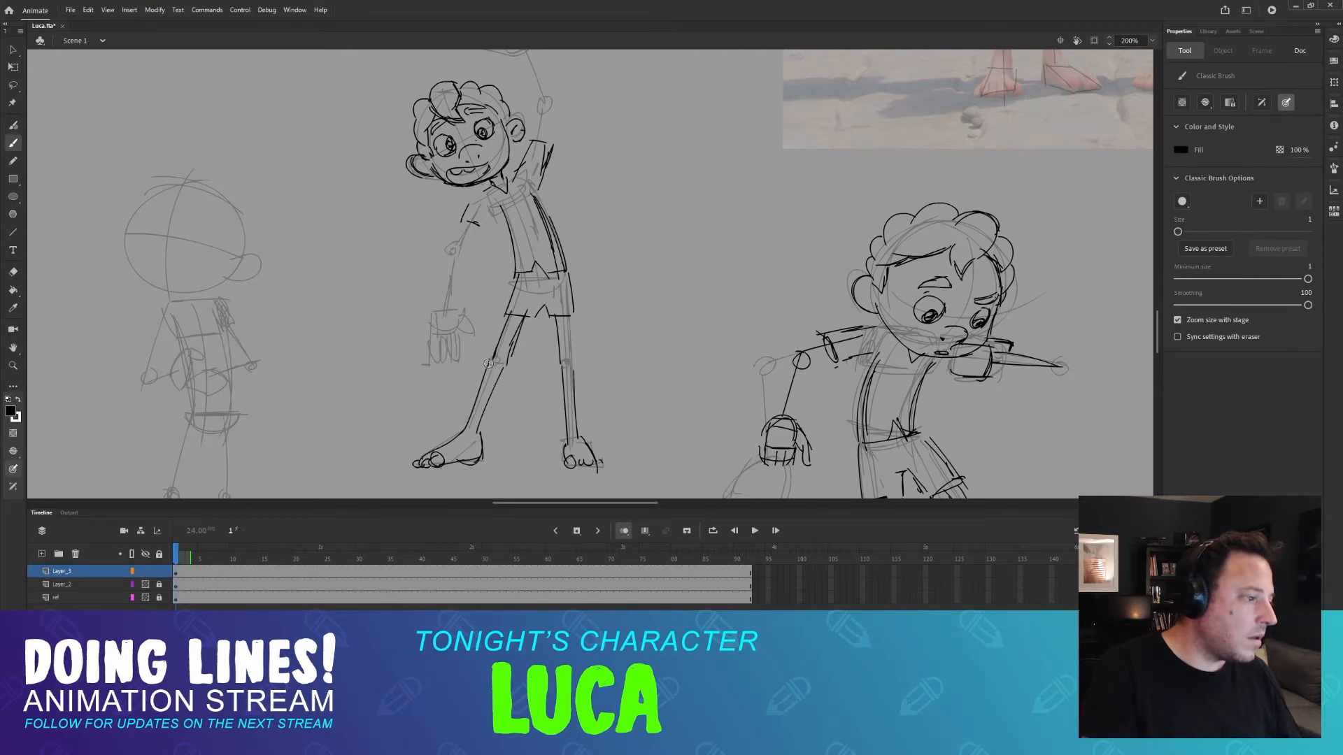
pyautogui.moveTo(601, 255)
pyautogui.mouseDown()
pyautogui.moveTo(597, 272)
pyautogui.moveTo(564, 258)
pyautogui.mouseUp()
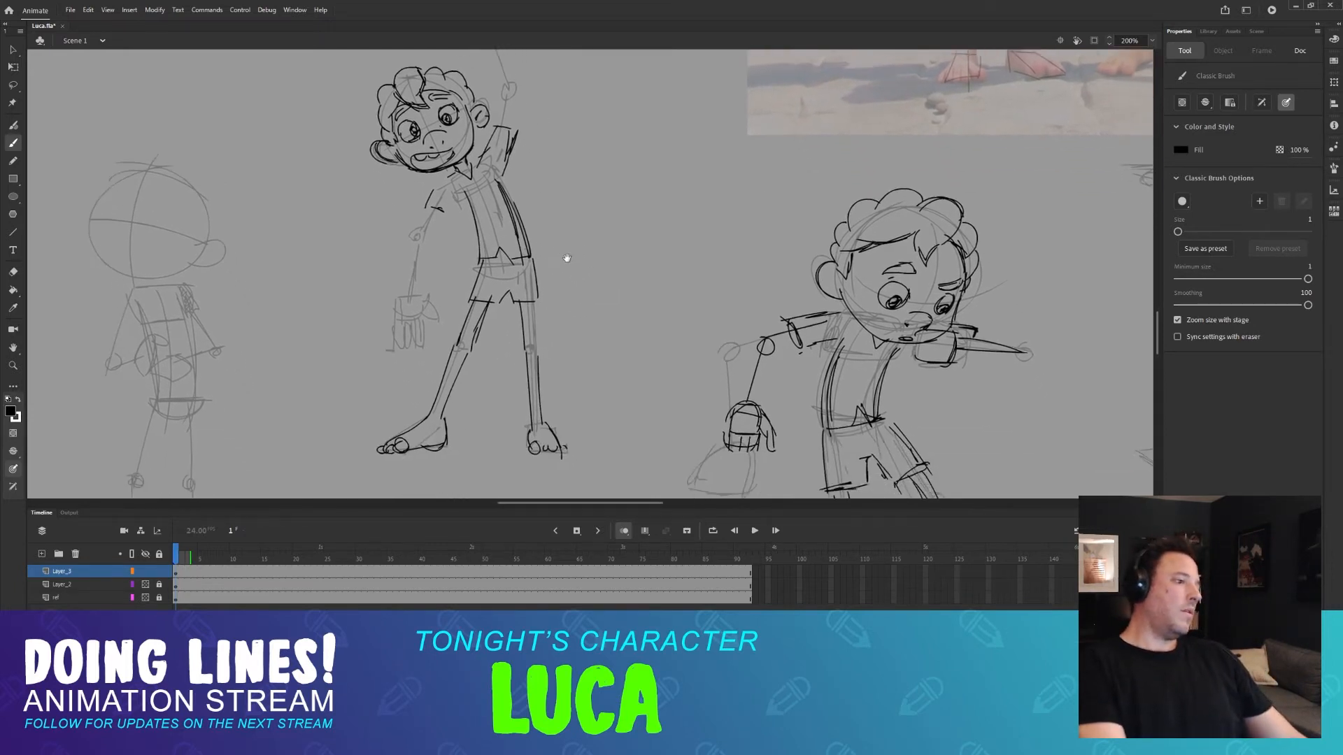
# Erase the rough shoulder lines of the waving figure's lowered arm and redraw them as a short, open shirt sleeve.
pyautogui.press('e')
pyautogui.moveTo(428, 210); pyautogui.dragTo(440, 193)
pyautogui.press('b')
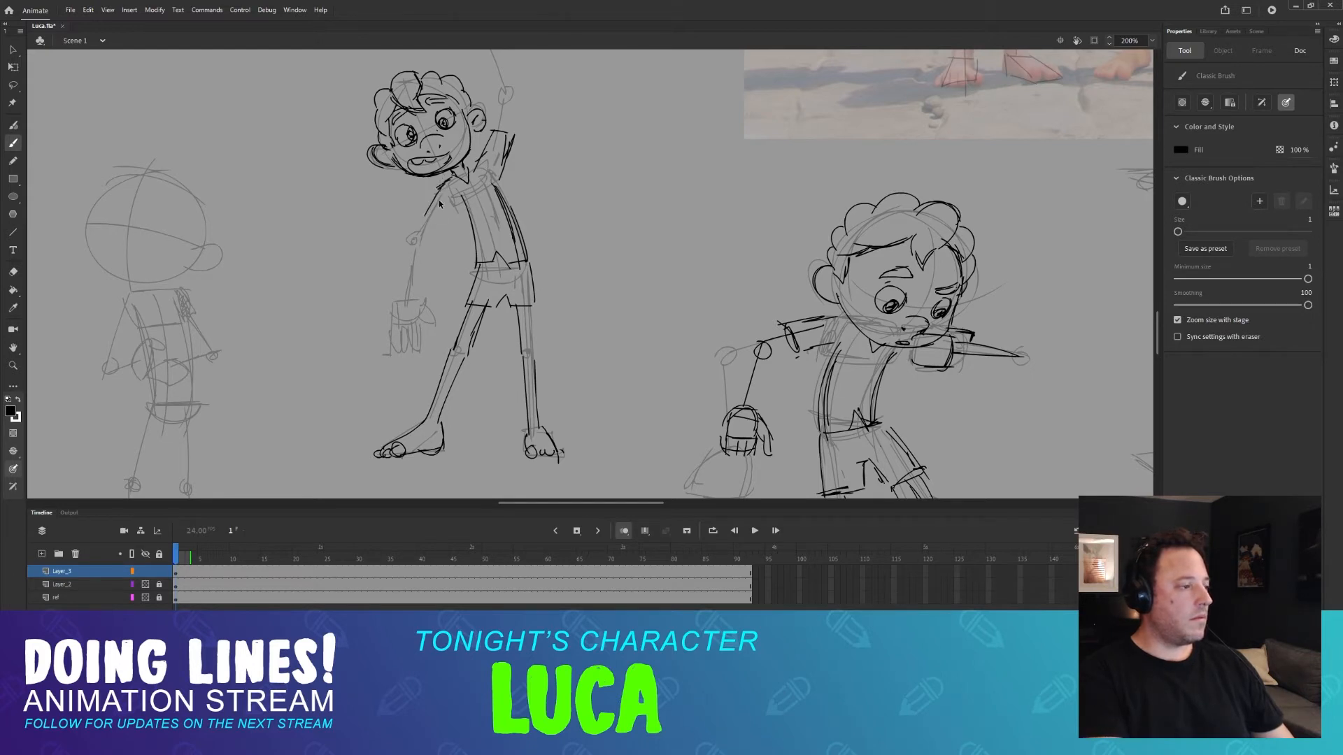
pyautogui.moveTo(451, 179)
pyautogui.mouseDown()
pyautogui.moveTo(423, 210)
pyautogui.moveTo(457, 208)
pyautogui.mouseUp()
pyautogui.press('e')
pyautogui.press('b')
pyautogui.moveTo(475, 267); pyautogui.dragTo(456, 205)
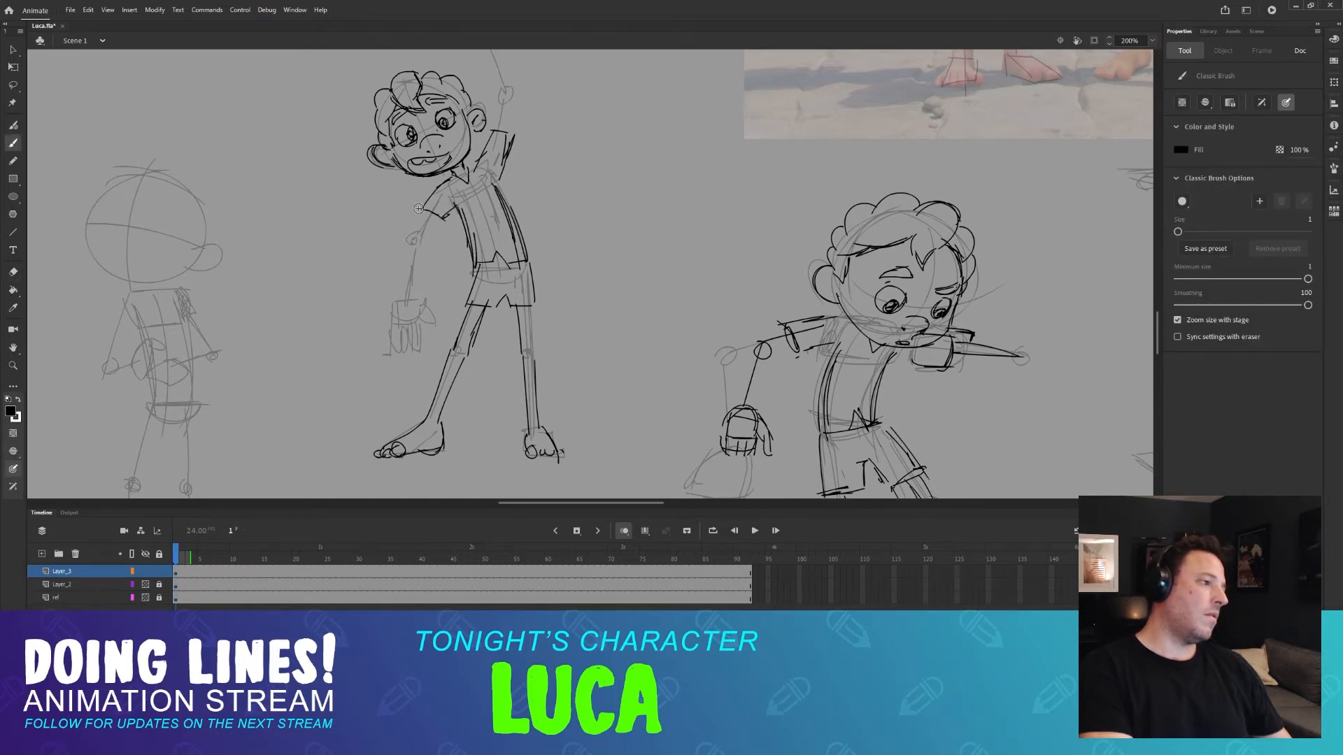
pyautogui.moveTo(519, 155); pyautogui.dragTo(513, 197)
# Review the waving and leaning pose sketches together with the reference images above them.
pyautogui.moveTo(559, 244); pyautogui.dragTo(542, 426)
pyautogui.hotkey('ctrl', '-')
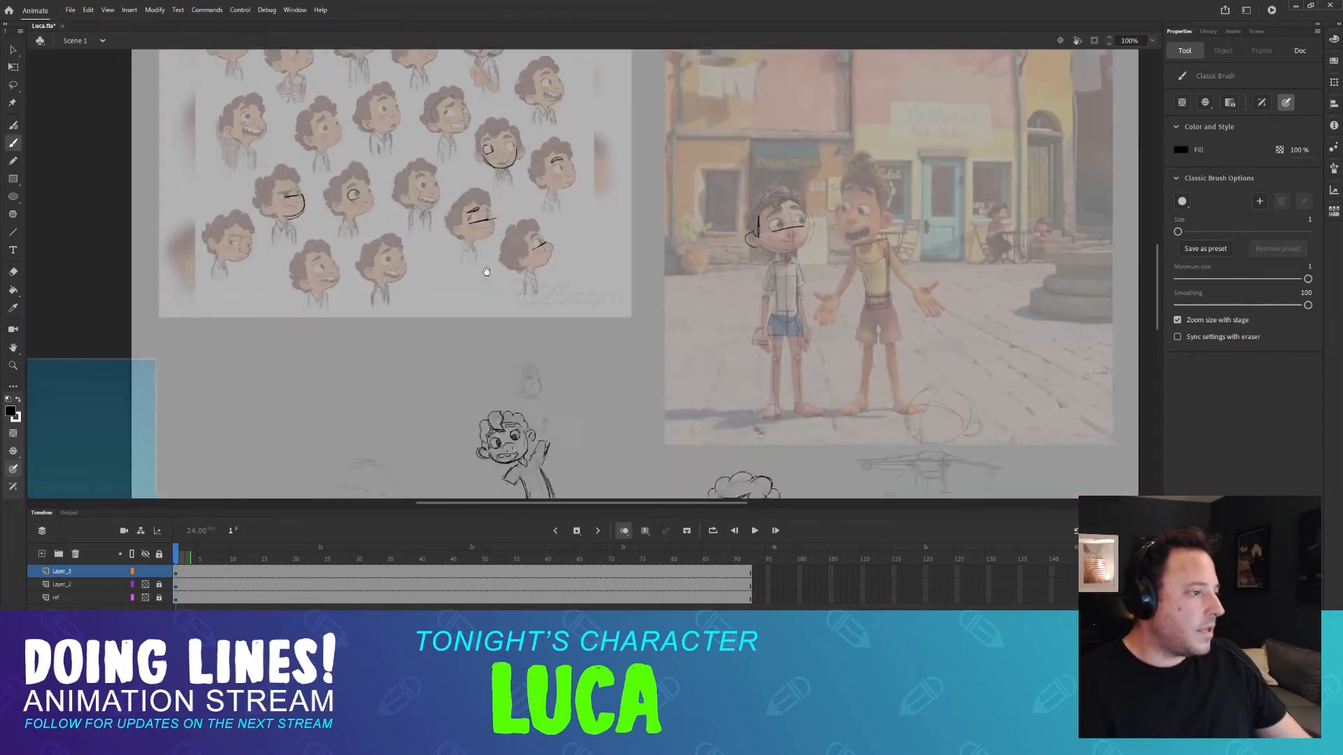
pyautogui.moveTo(487, 272); pyautogui.dragTo(422, 47)
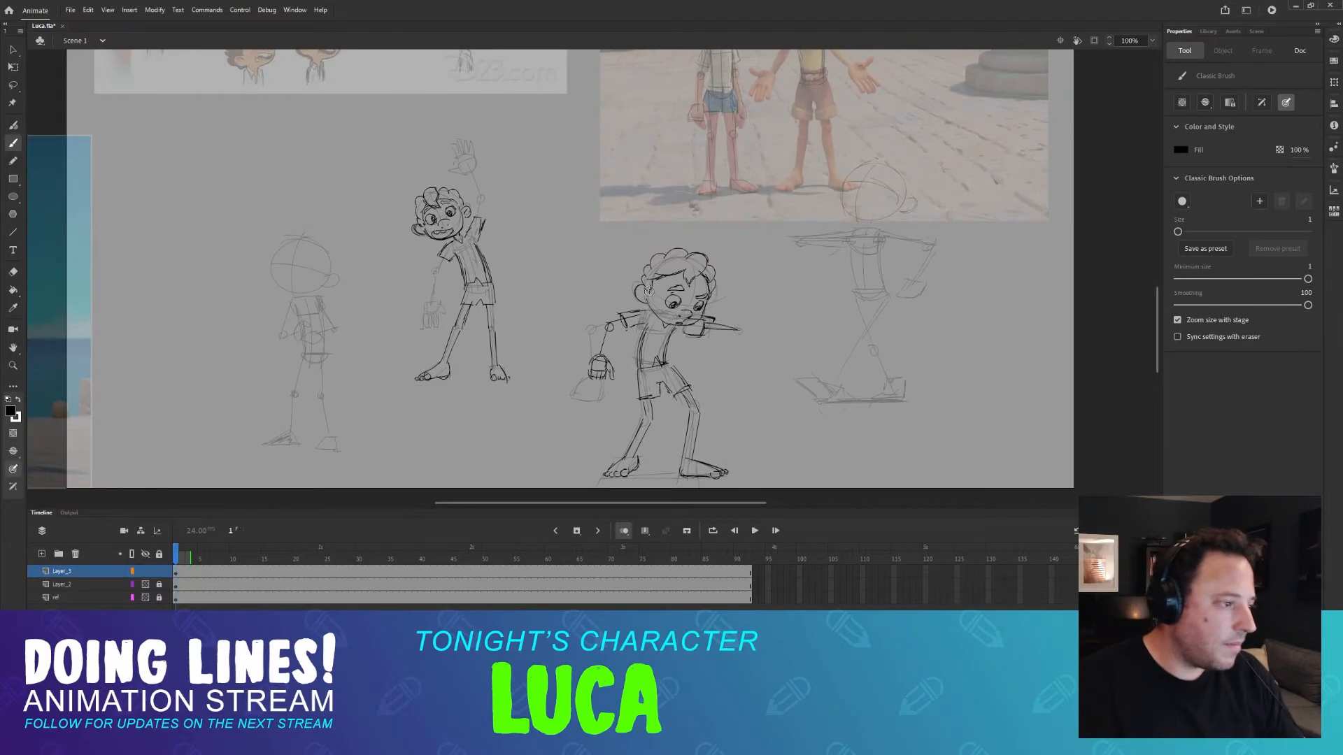
pyautogui.hotkey('ctrl', '=')
pyautogui.moveTo(800, 442)
pyautogui.mouseDown()
pyautogui.moveTo(545, 361)
pyautogui.moveTo(671, 132)
pyautogui.moveTo(671, 207)
pyautogui.moveTo(588, 258)
pyautogui.moveTo(589, 272)
pyautogui.mouseUp()
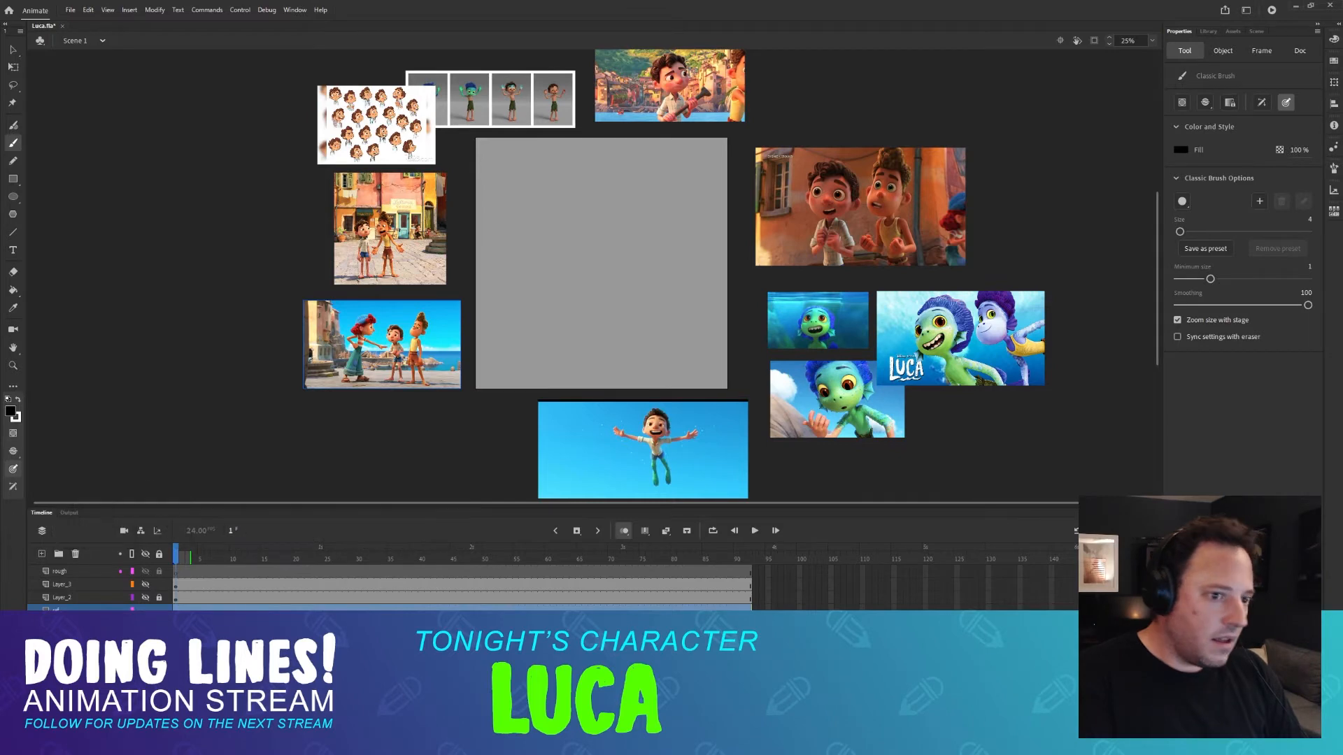
# Select the rough layer and examine the reference images arranged around the blank stage.
pyautogui.hotkey('ctrl', '=')
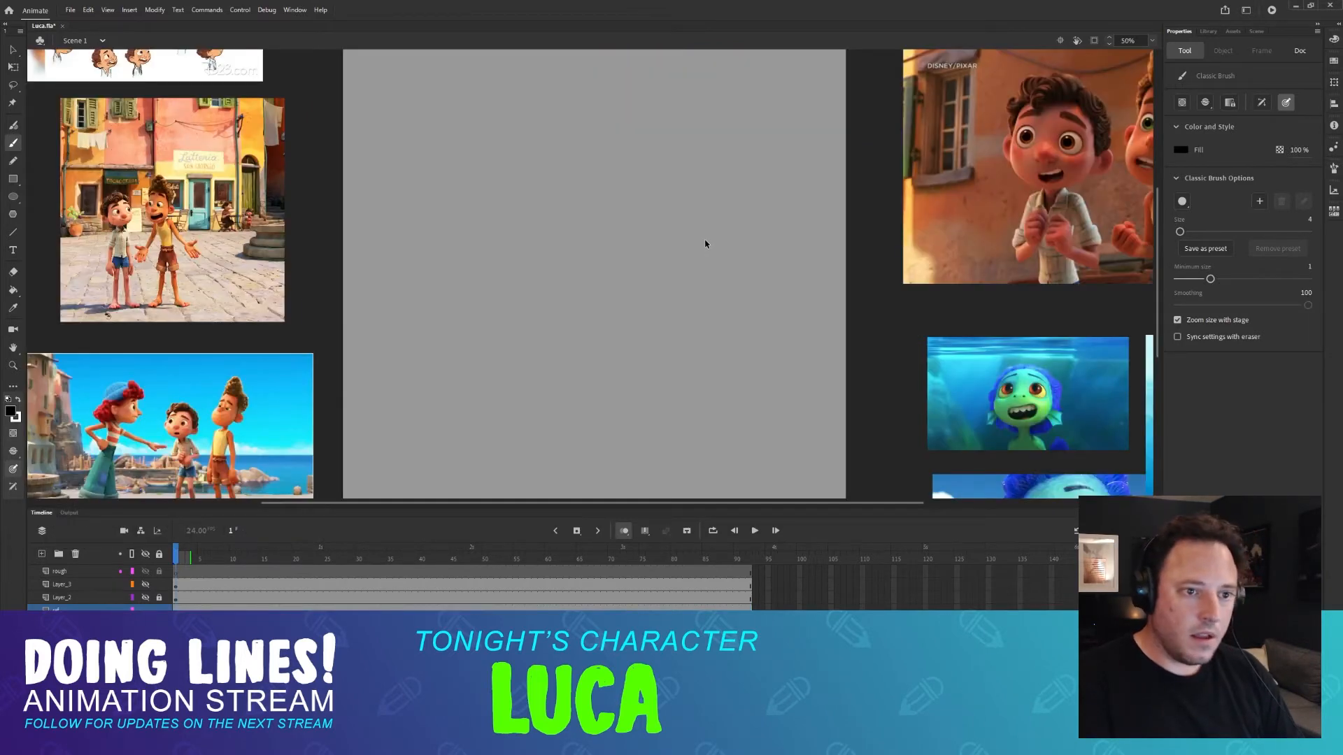
pyautogui.hotkey('ctrl', '-')
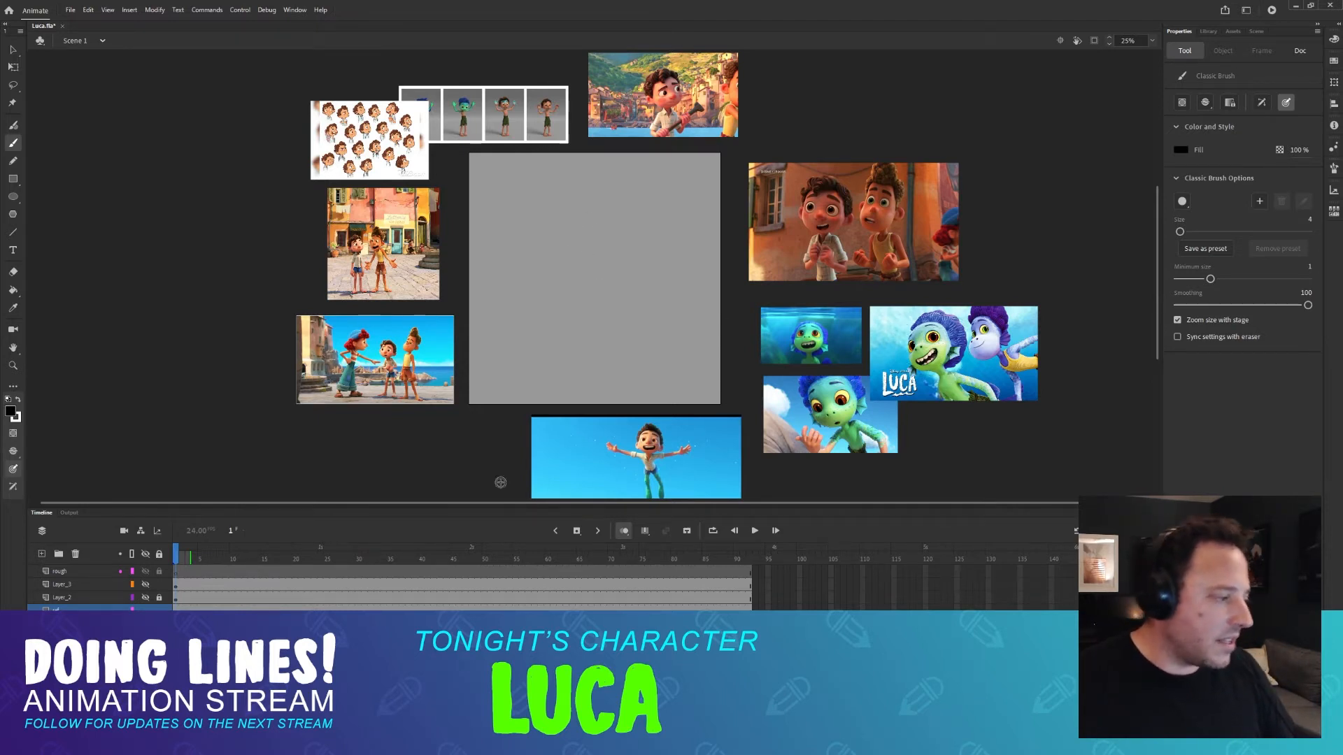
pyautogui.click(70, 571)
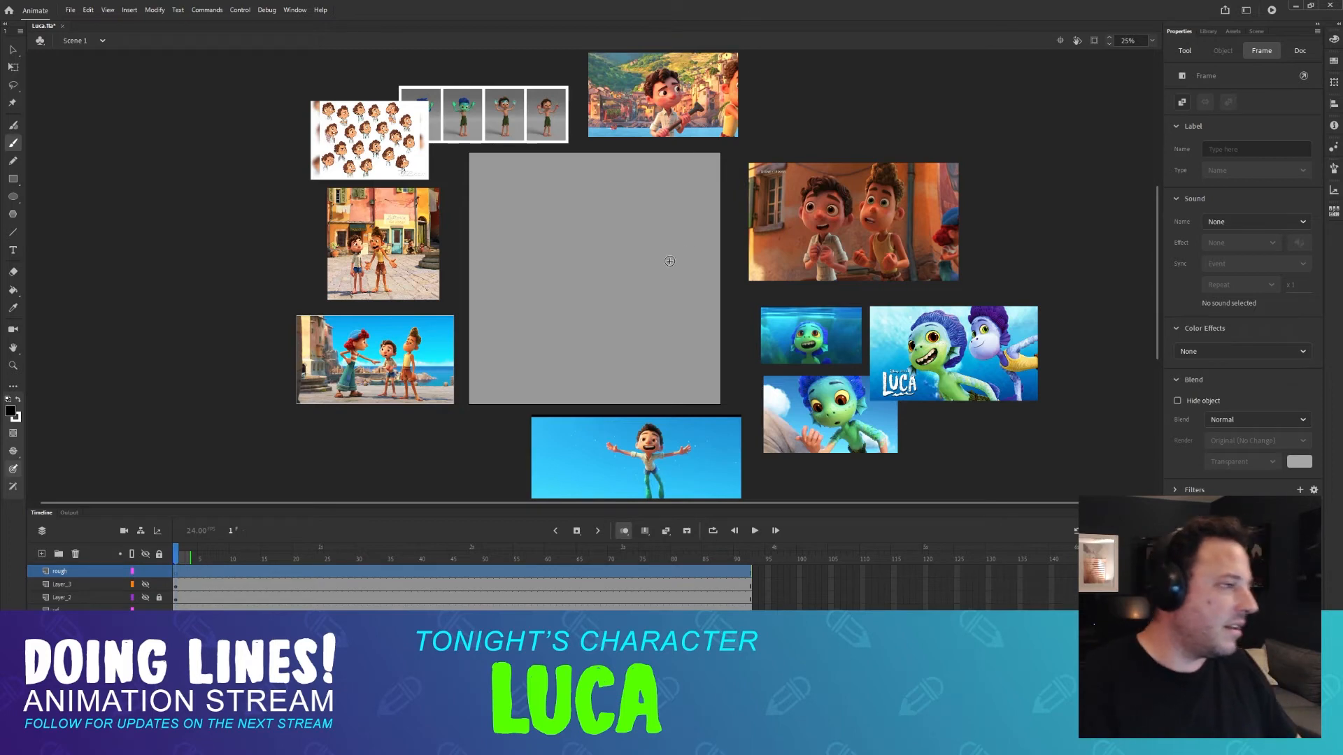
pyautogui.scroll(4, 584, 193)
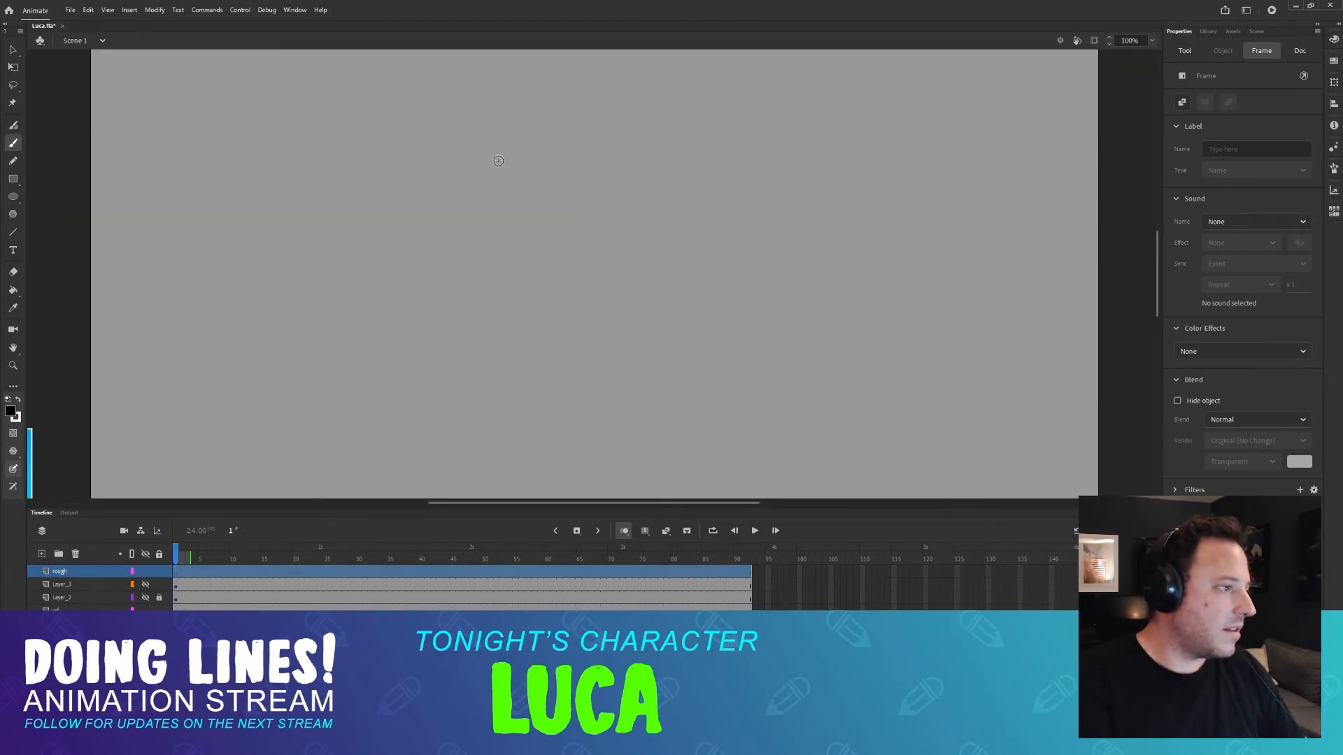
pyautogui.moveTo(498, 160); pyautogui.dragTo(924, 561)
pyautogui.moveTo(651, 247); pyautogui.dragTo(620, 296)
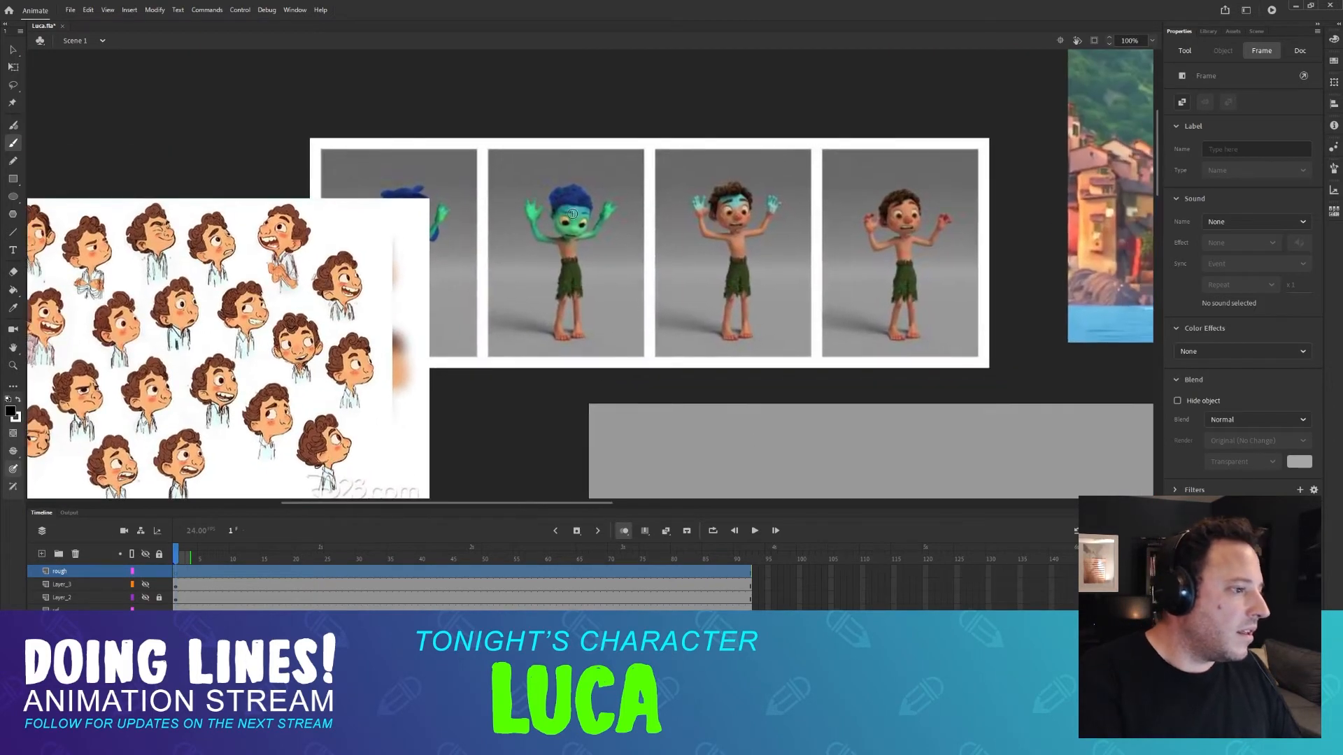
pyautogui.moveTo(917, 367); pyautogui.dragTo(694, 294)
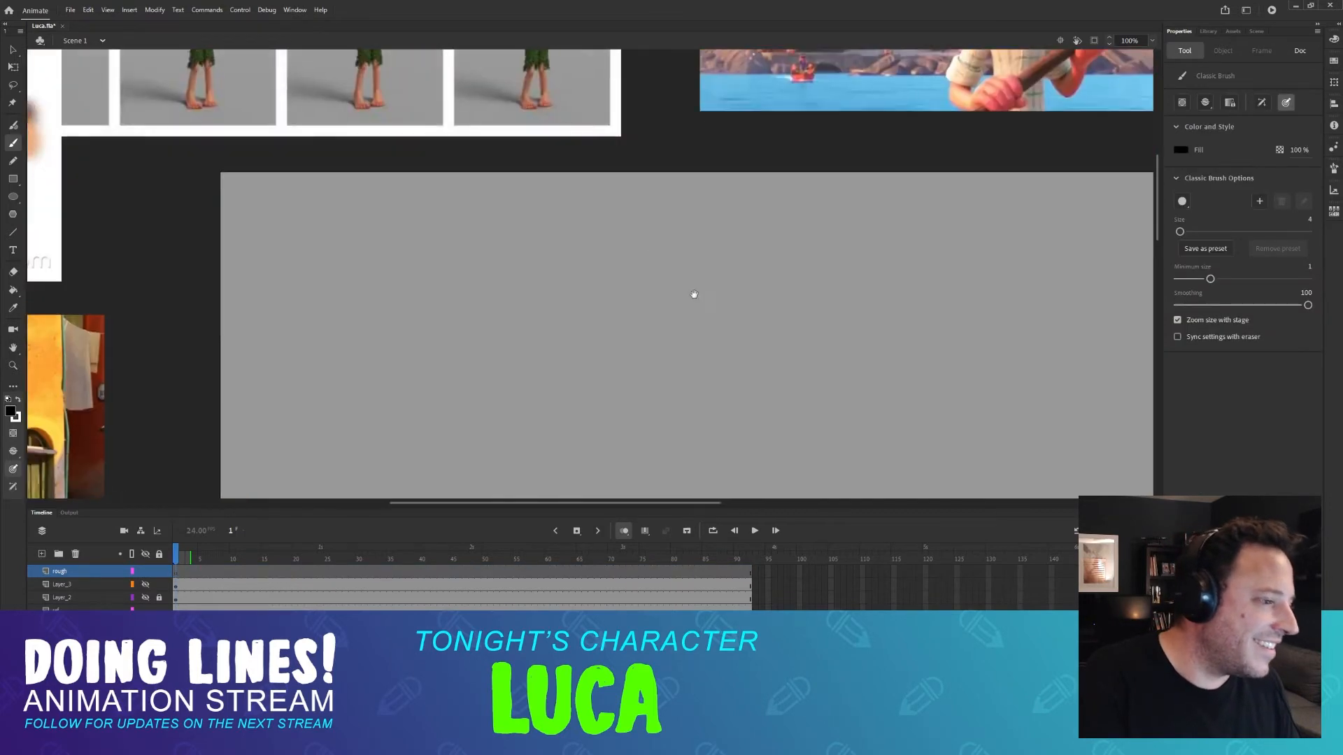
pyautogui.scroll(-2, 785, 282)
pyautogui.scroll(-4, 732, 177)
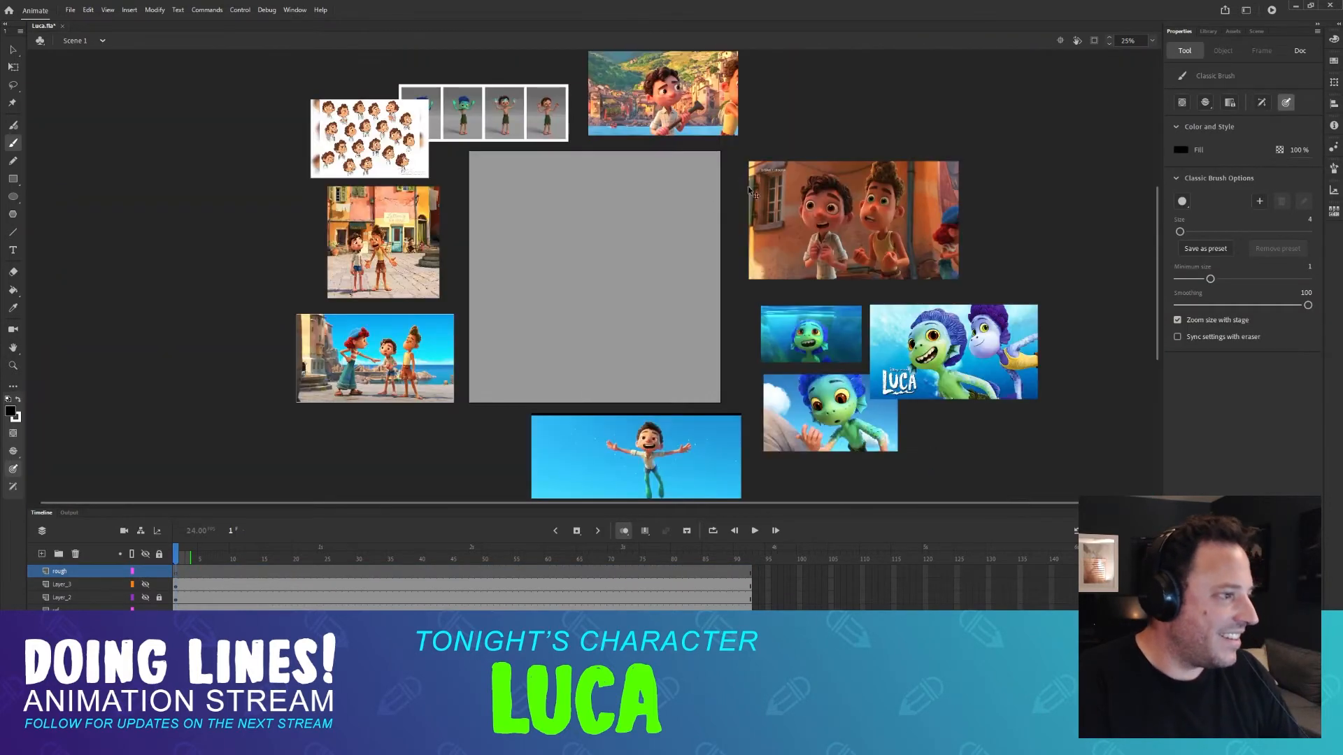
pyautogui.hotkey('ctrl', '=')
pyautogui.hotkey('ctrl', '-')
pyautogui.hotkey('ctrl', '=')
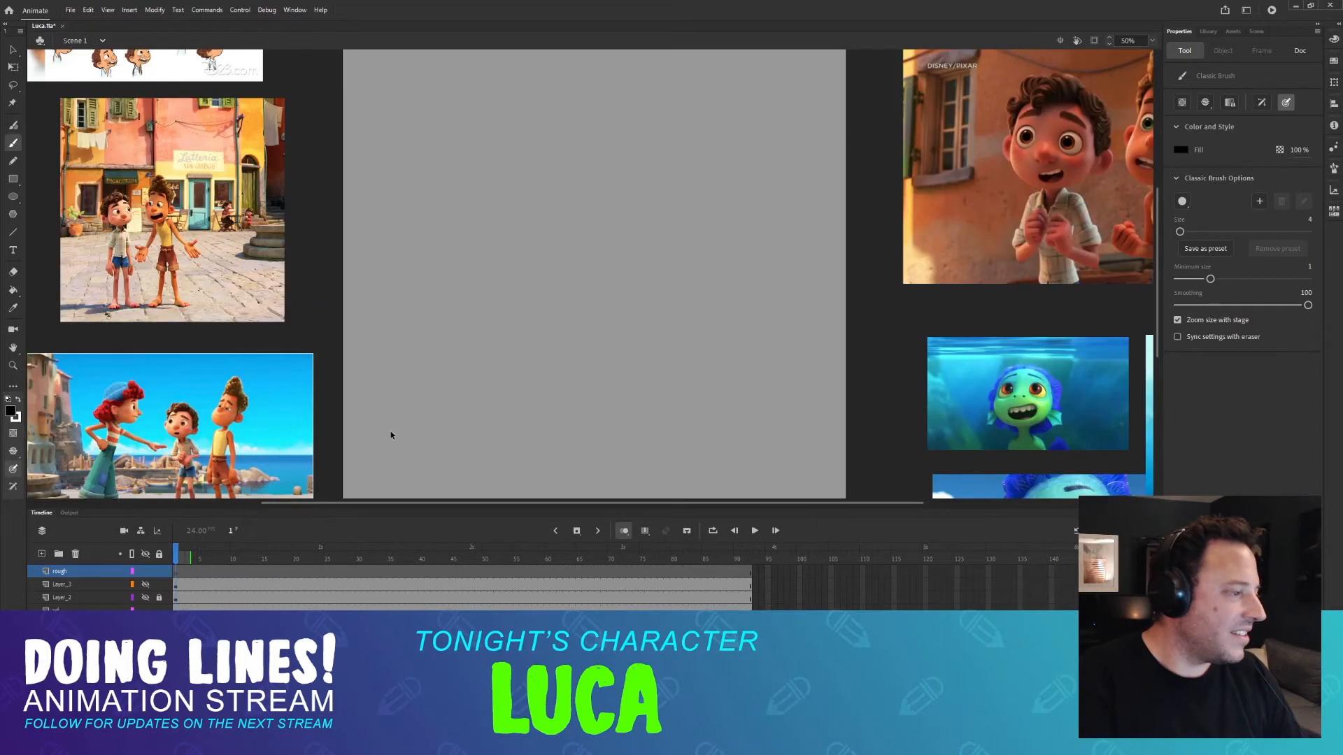
# Add a layer beneath the rough layer and sketch loose perspective ground lines across the lower part of the stage.
pyautogui.click(41, 554)
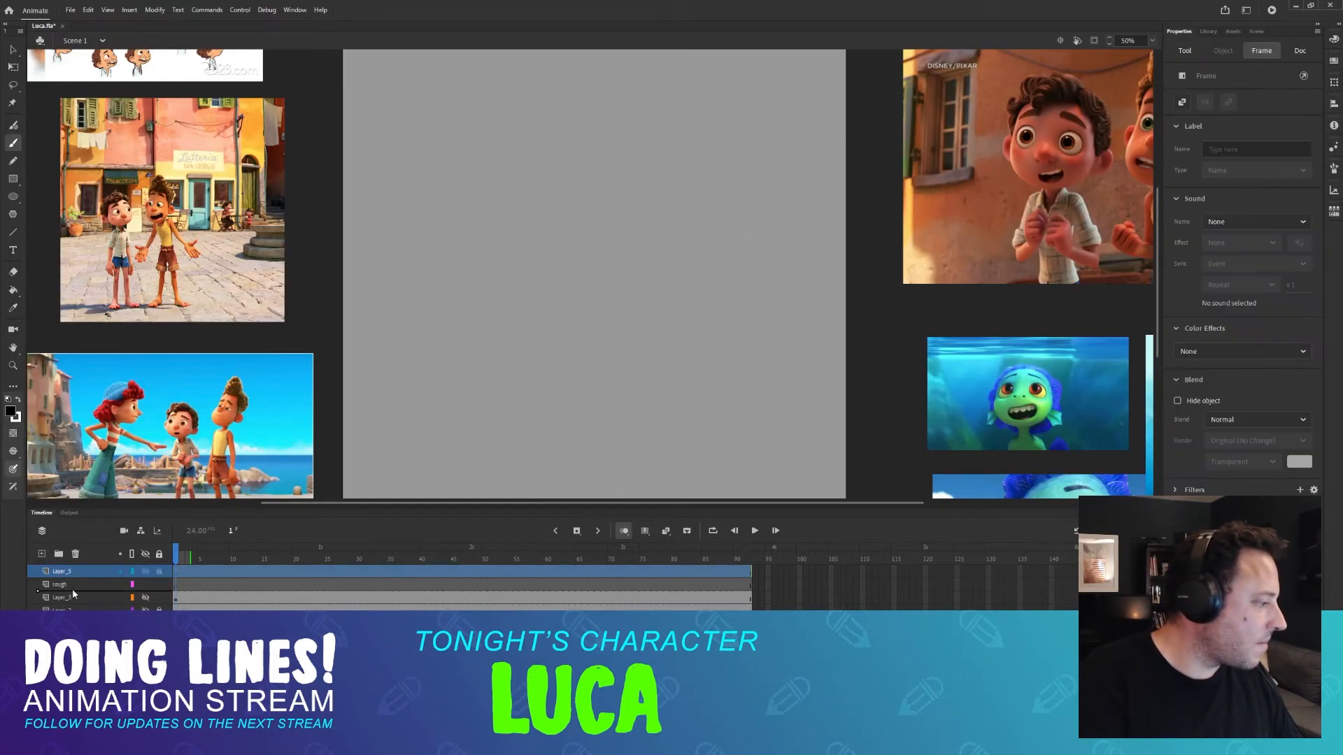
pyautogui.scroll(-2, 610, 281)
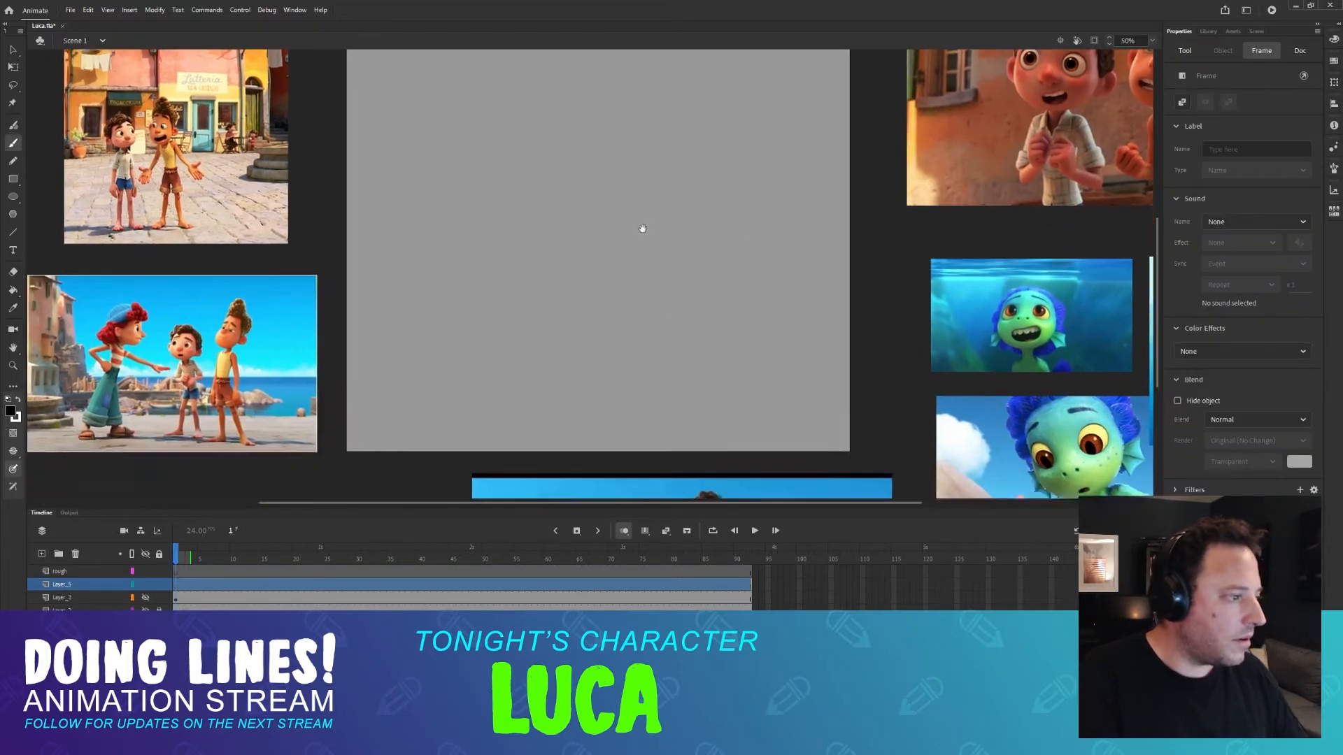
pyautogui.moveTo(428, 350)
pyautogui.mouseDown()
pyautogui.moveTo(495, 320)
pyautogui.moveTo(749, 325)
pyautogui.mouseUp()
pyautogui.hotkey('ctrl', 'z')
pyautogui.moveTo(525, 321)
pyautogui.mouseDown()
pyautogui.moveTo(704, 320)
pyautogui.moveTo(761, 353)
pyautogui.mouseUp()
pyautogui.moveTo(498, 362)
pyautogui.mouseDown()
pyautogui.moveTo(654, 360)
pyautogui.moveTo(796, 333)
pyautogui.mouseUp()
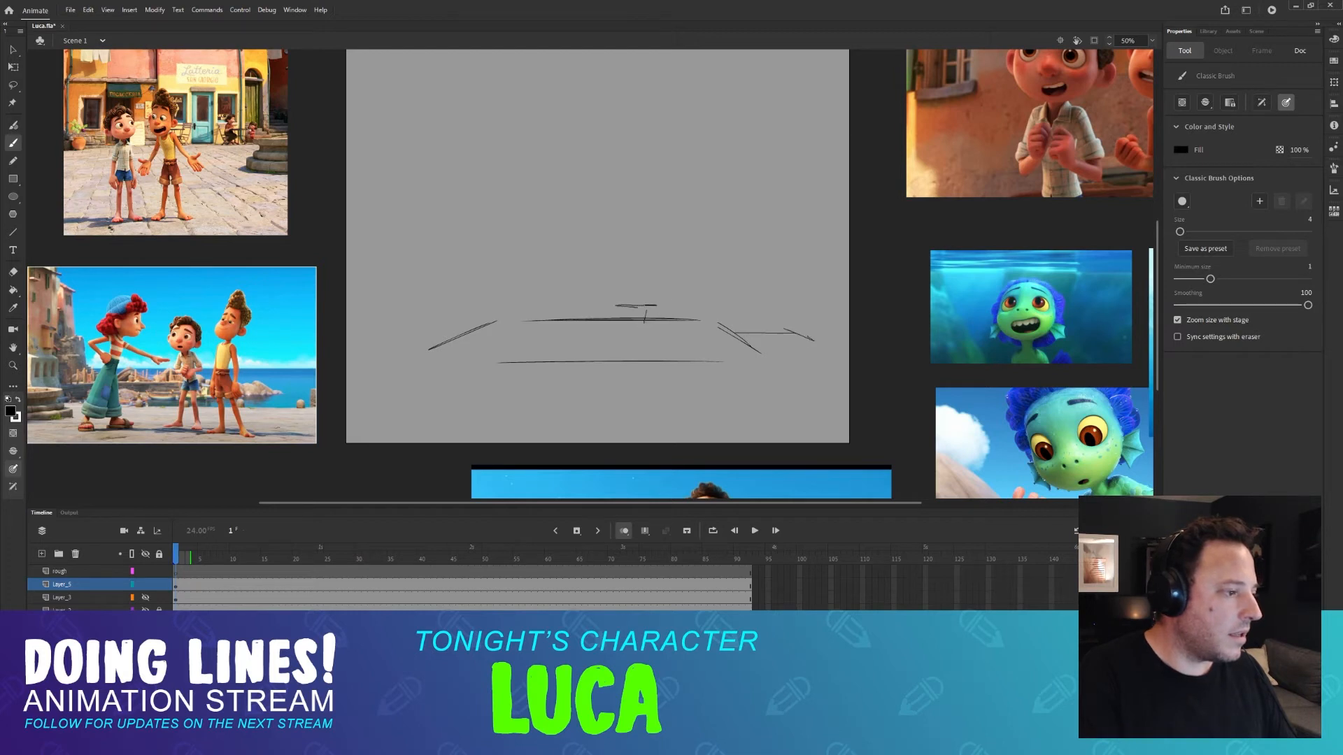
pyautogui.moveTo(542, 317); pyautogui.dragTo(553, 308)
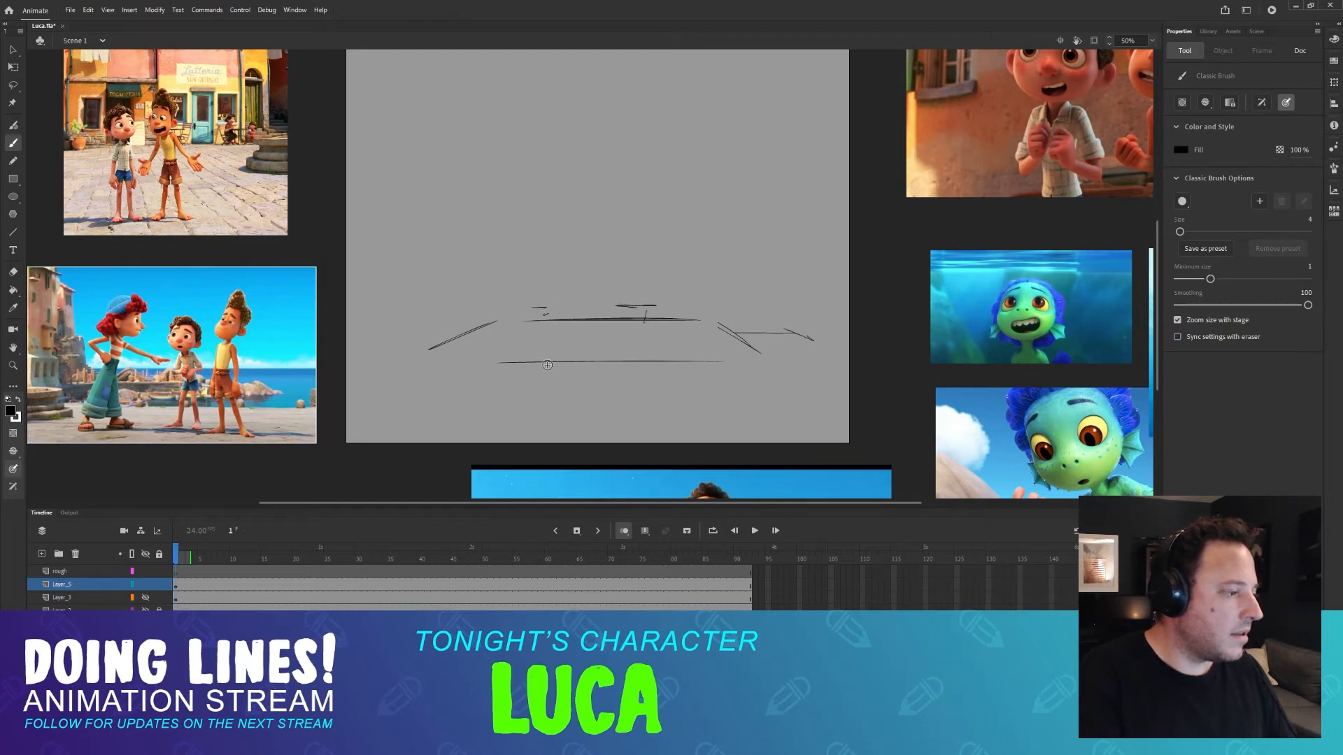
pyautogui.moveTo(540, 362)
pyautogui.mouseDown()
pyautogui.moveTo(528, 385)
pyautogui.moveTo(495, 390)
pyautogui.mouseUp()
pyautogui.scroll(2, 644, 347)
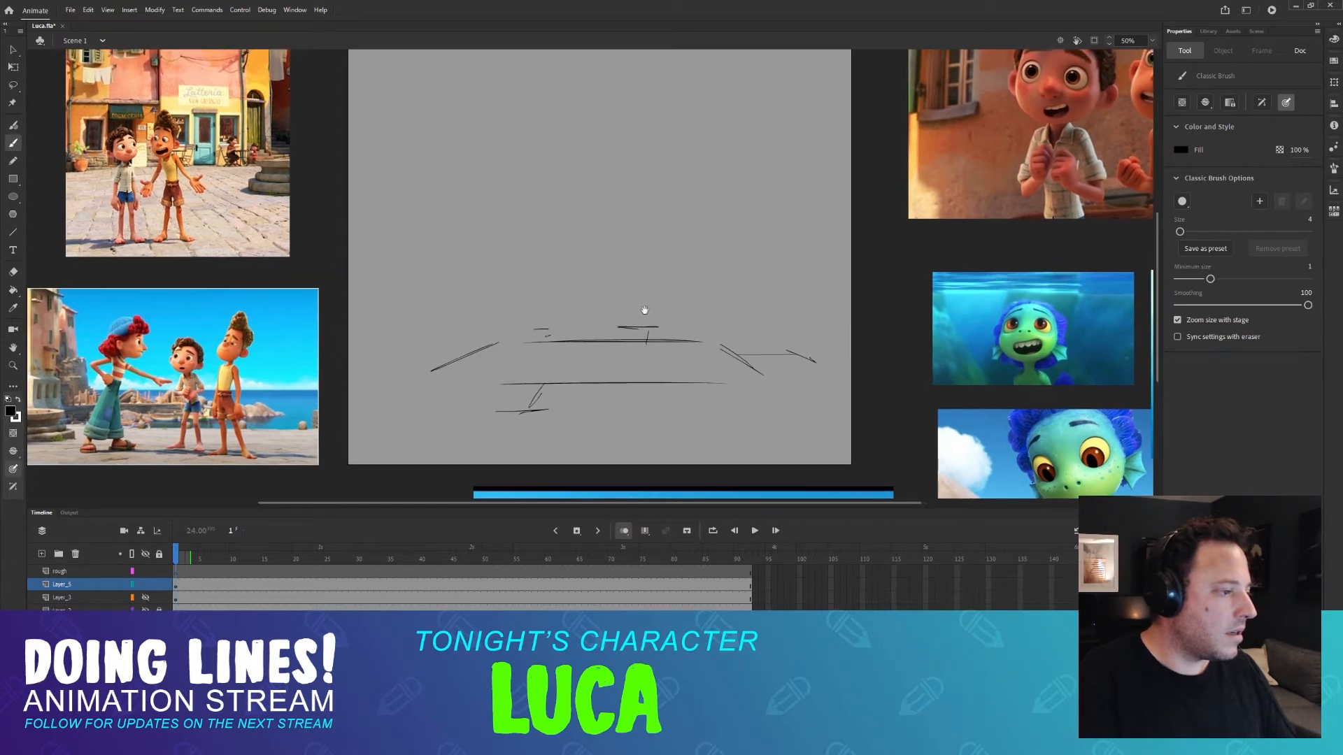
# Make the ground-line layer transparent and lock both it and Layer_3.
pyautogui.click(73, 585)
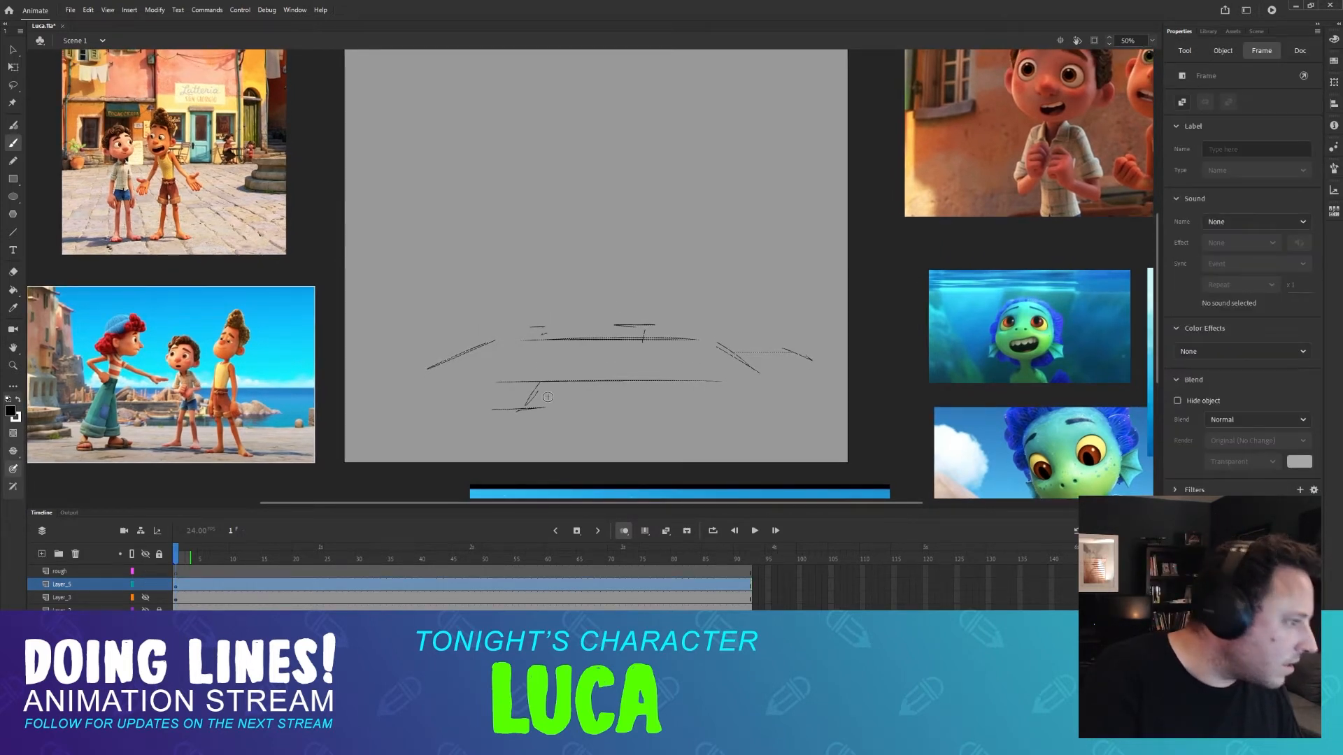
pyautogui.click(161, 581)
pyautogui.click(48, 586)
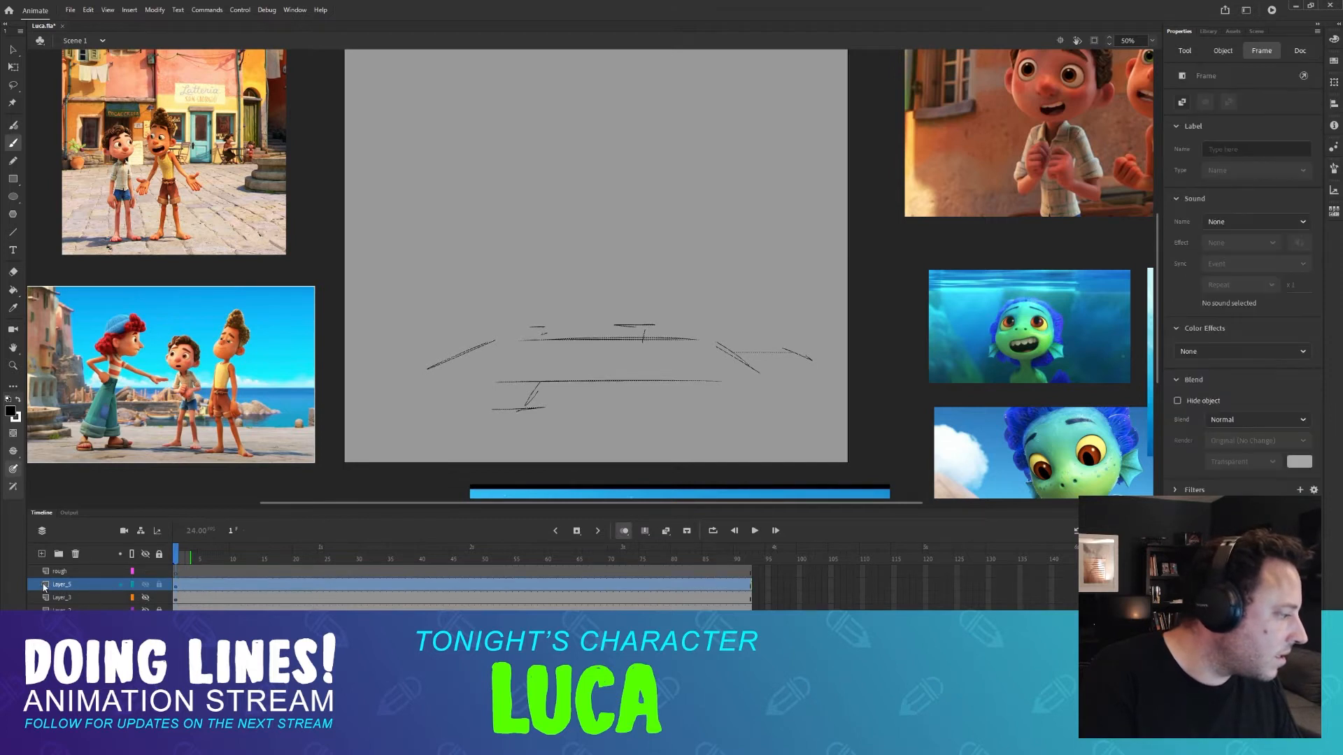
pyautogui.hotkey('ctrl', 'shift', 'a')
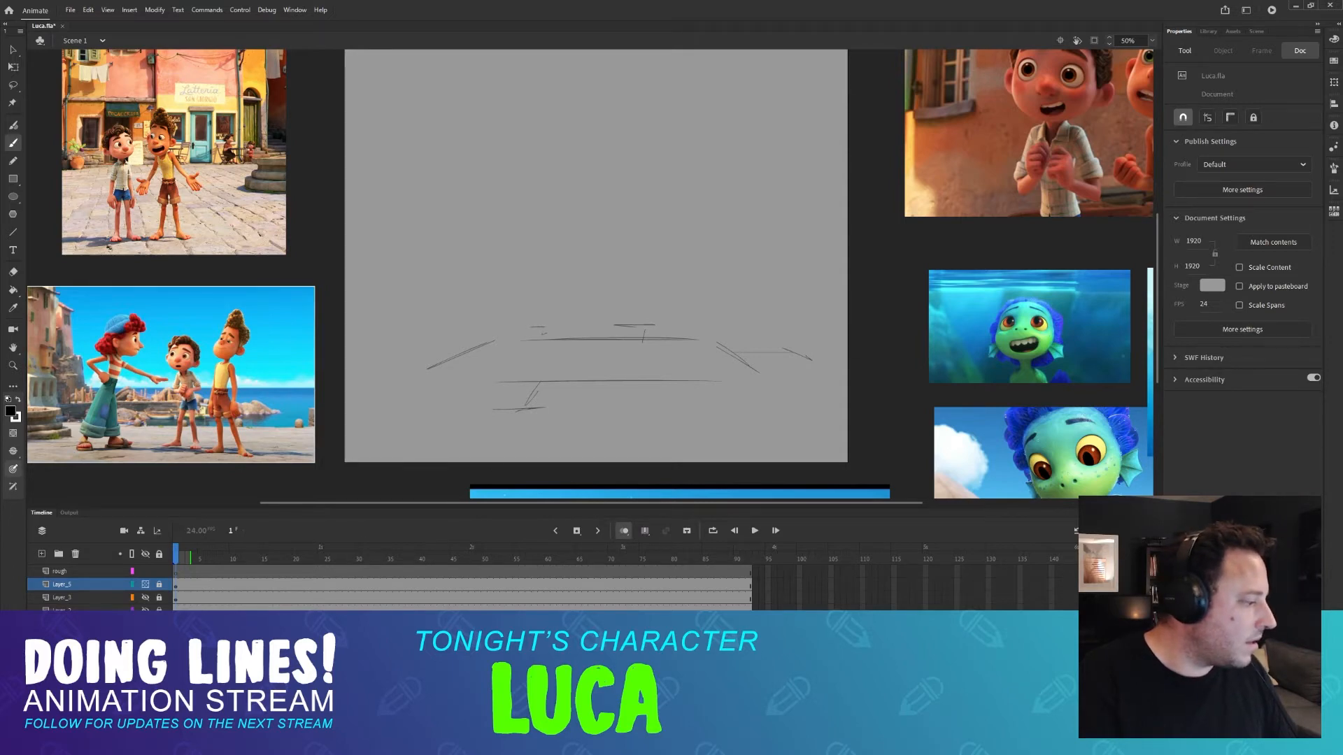
# Examine the sea-monster, arms-outstretched and town reference images around the stage for the new pose.
pyautogui.hscroll(5, 616, 381)
pyautogui.scroll(-3, 762, 278)
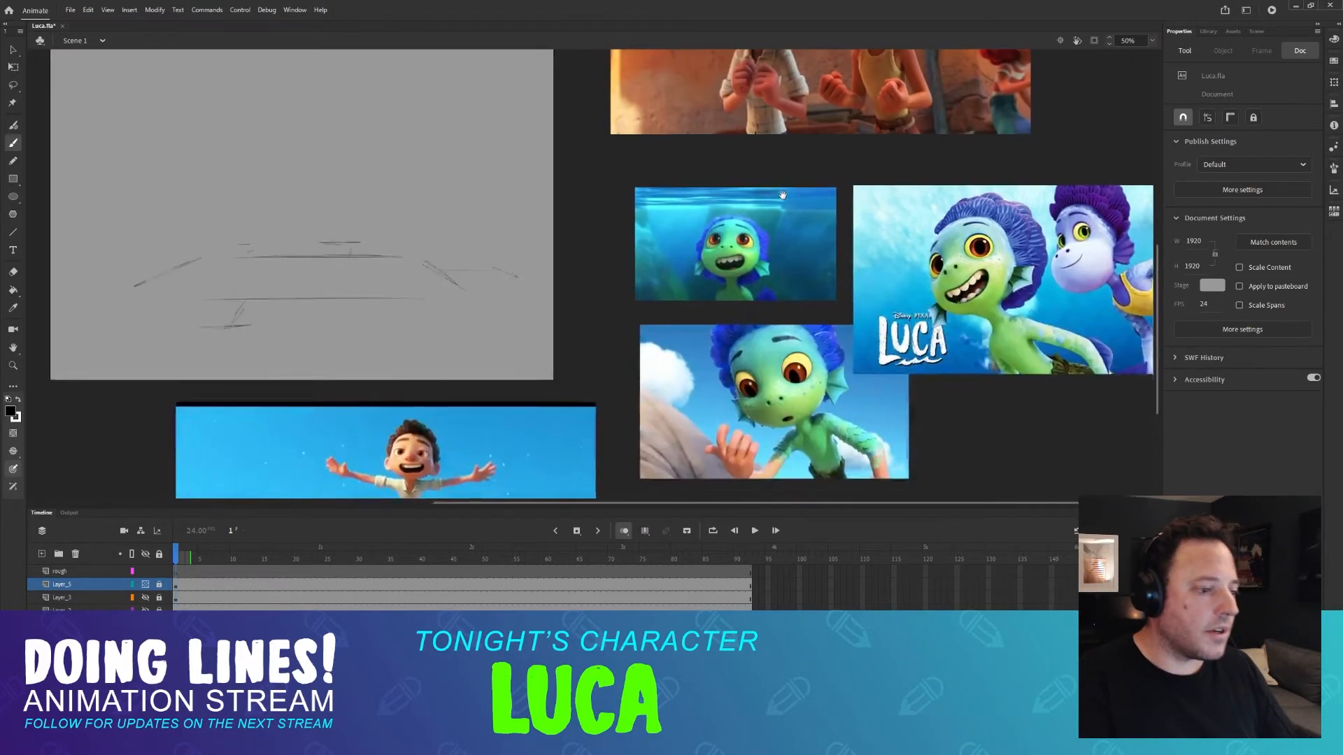
pyautogui.moveTo(783, 195); pyautogui.dragTo(784, 199)
pyautogui.hscroll(-4, 690, 356)
pyautogui.scroll(-3, 691, 356)
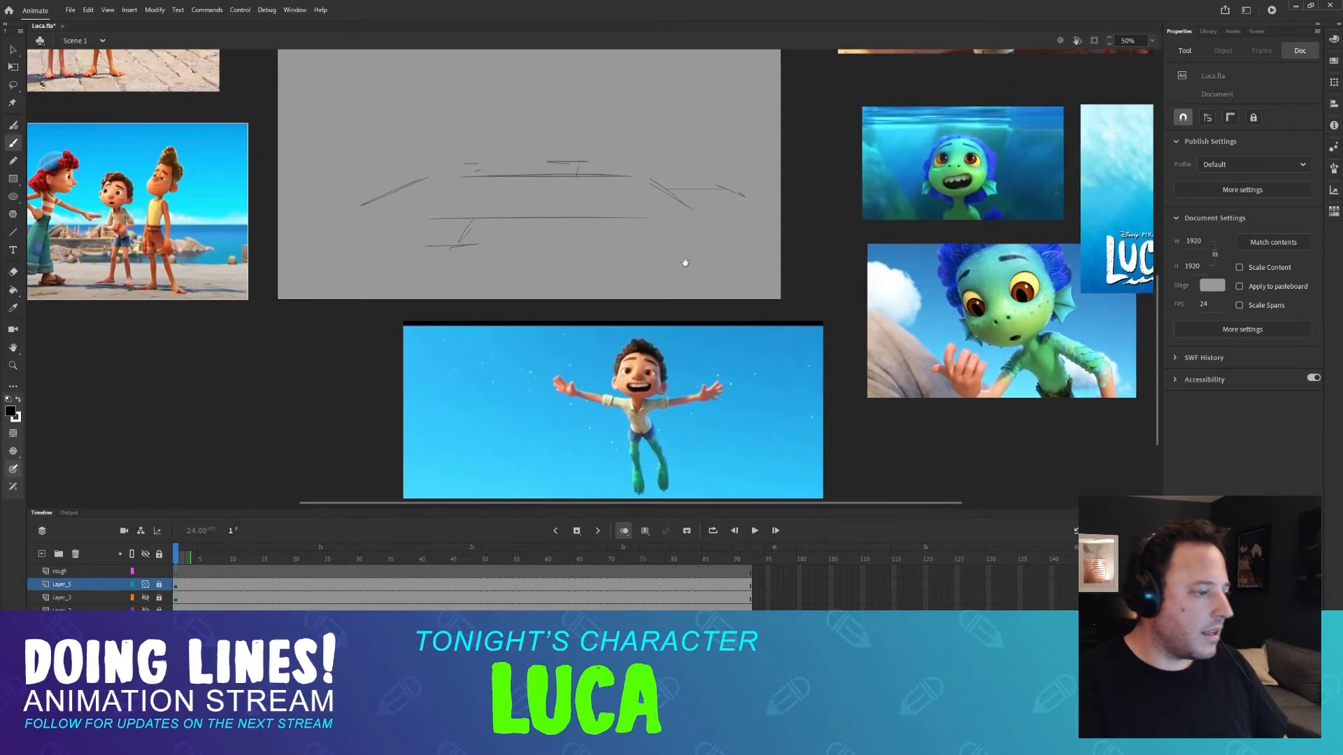
pyautogui.hscroll(-4, 767, 342)
pyautogui.scroll(4, 768, 342)
pyautogui.scroll(3, 768, 342)
pyautogui.hscroll(1, 783, 352)
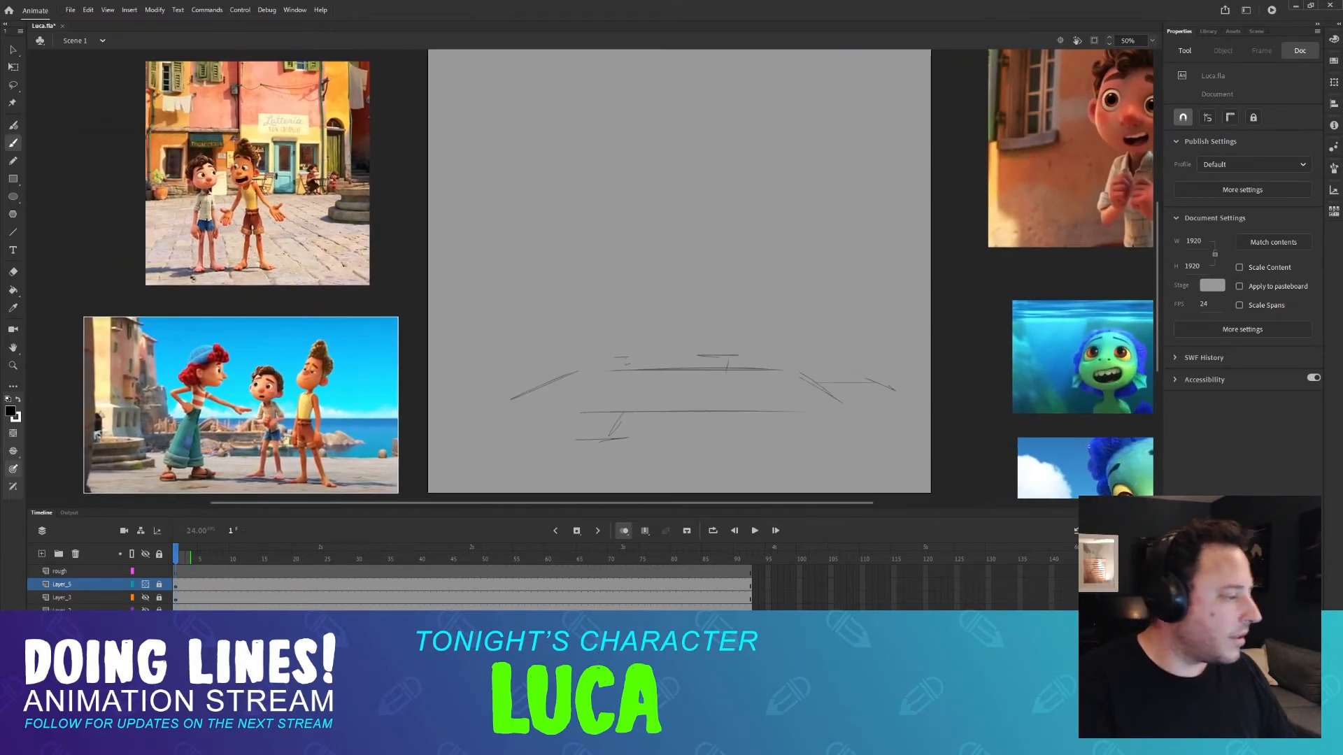
# Draw a round head circle on the rough layer, centred in the upper part of the stage above the ground lines.
pyautogui.click(98, 570)
pyautogui.scroll(2, 715, 288)
pyautogui.hscroll(1, 714, 287)
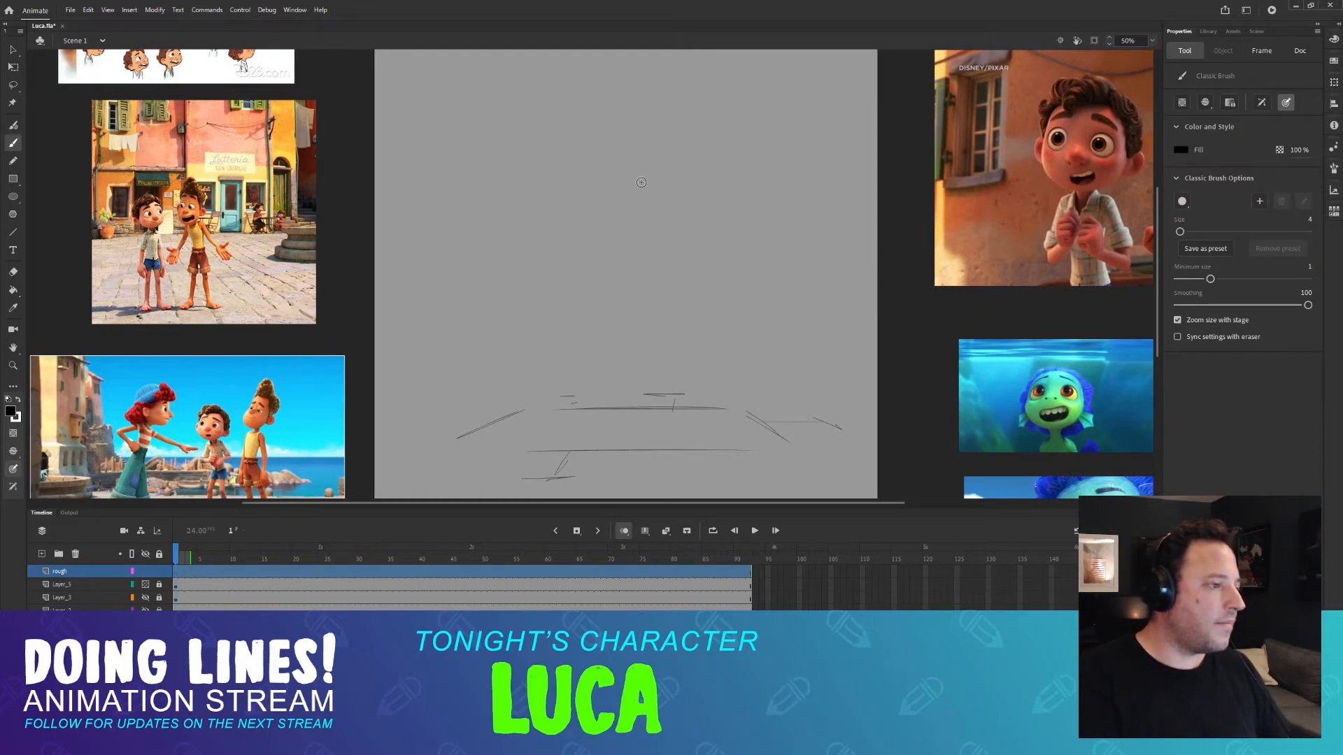
pyautogui.moveTo(600, 195)
pyautogui.mouseDown()
pyautogui.moveTo(689, 178)
pyautogui.moveTo(602, 174)
pyautogui.mouseUp()
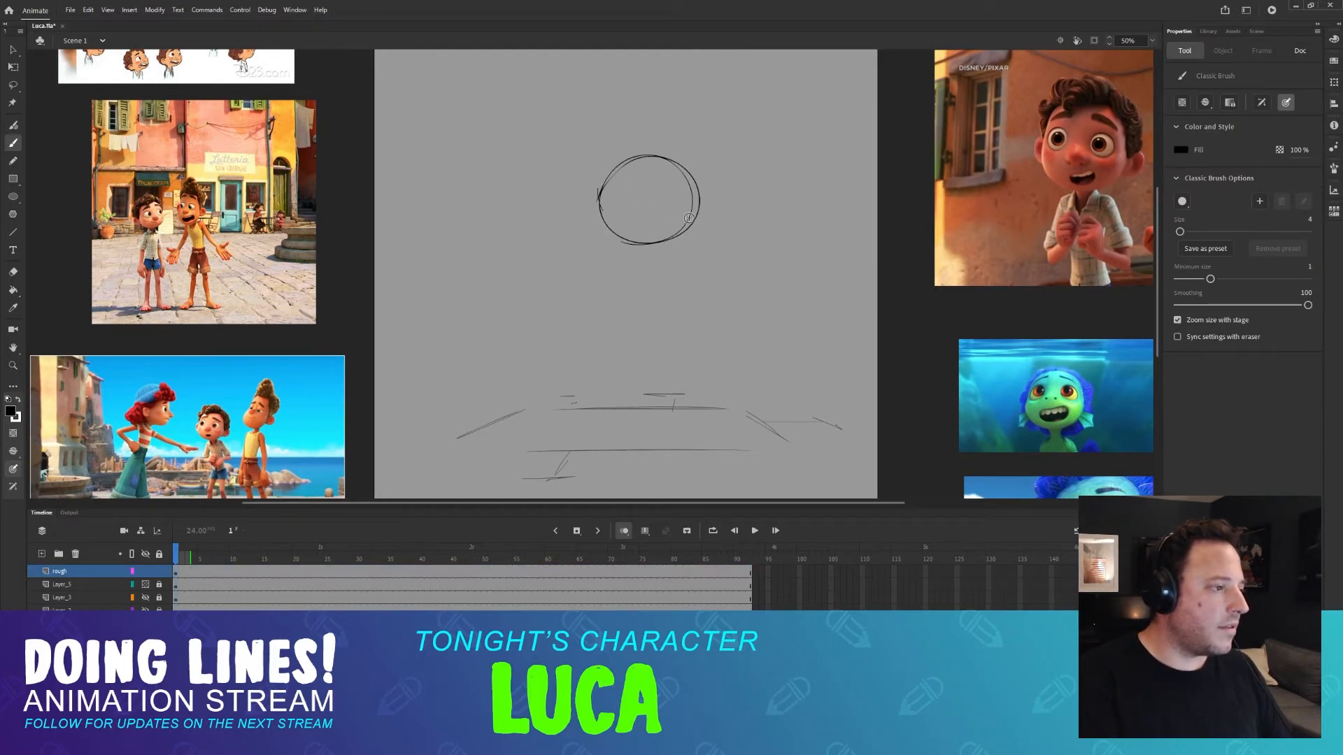
pyautogui.scroll(2, 682, 294)
pyautogui.hscroll(1, 682, 294)
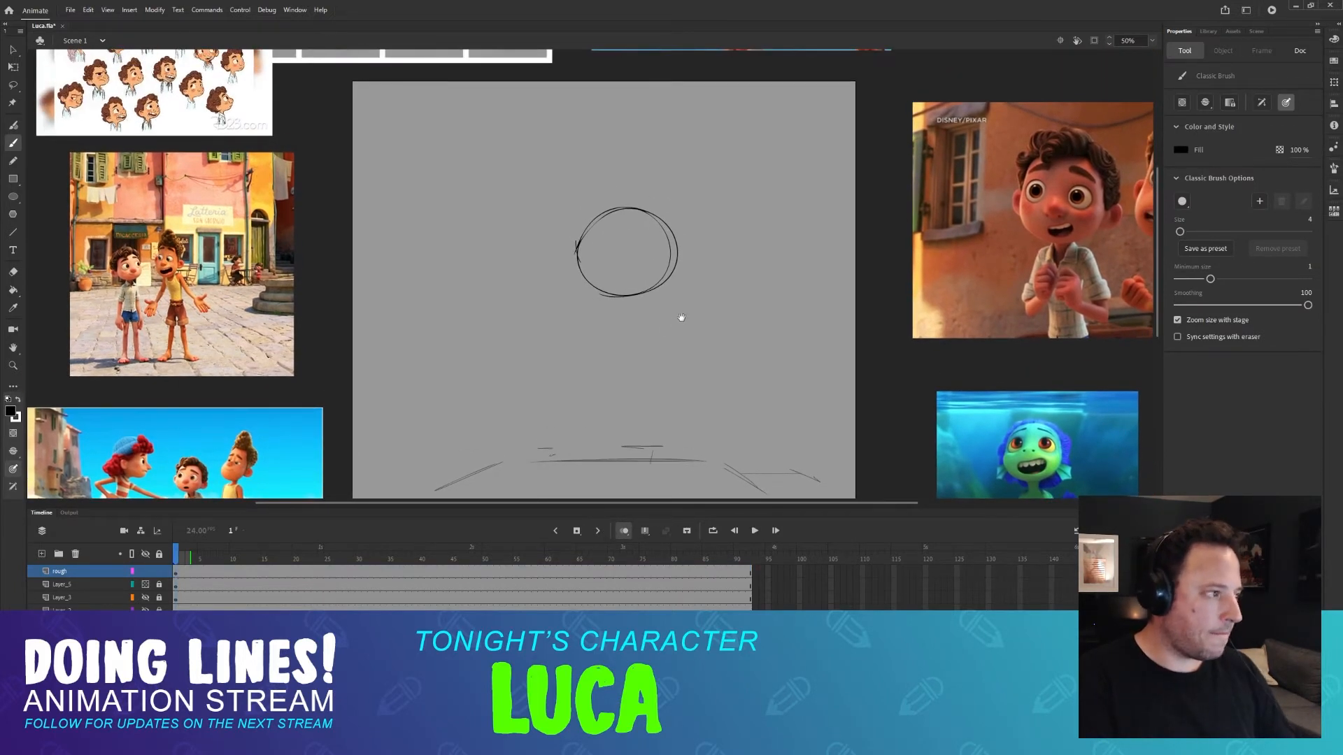
# Draw a curved vertical centre line and a horizontal eye line across the head circle for a turned face.
pyautogui.moveTo(682, 317); pyautogui.dragTo(663, 260)
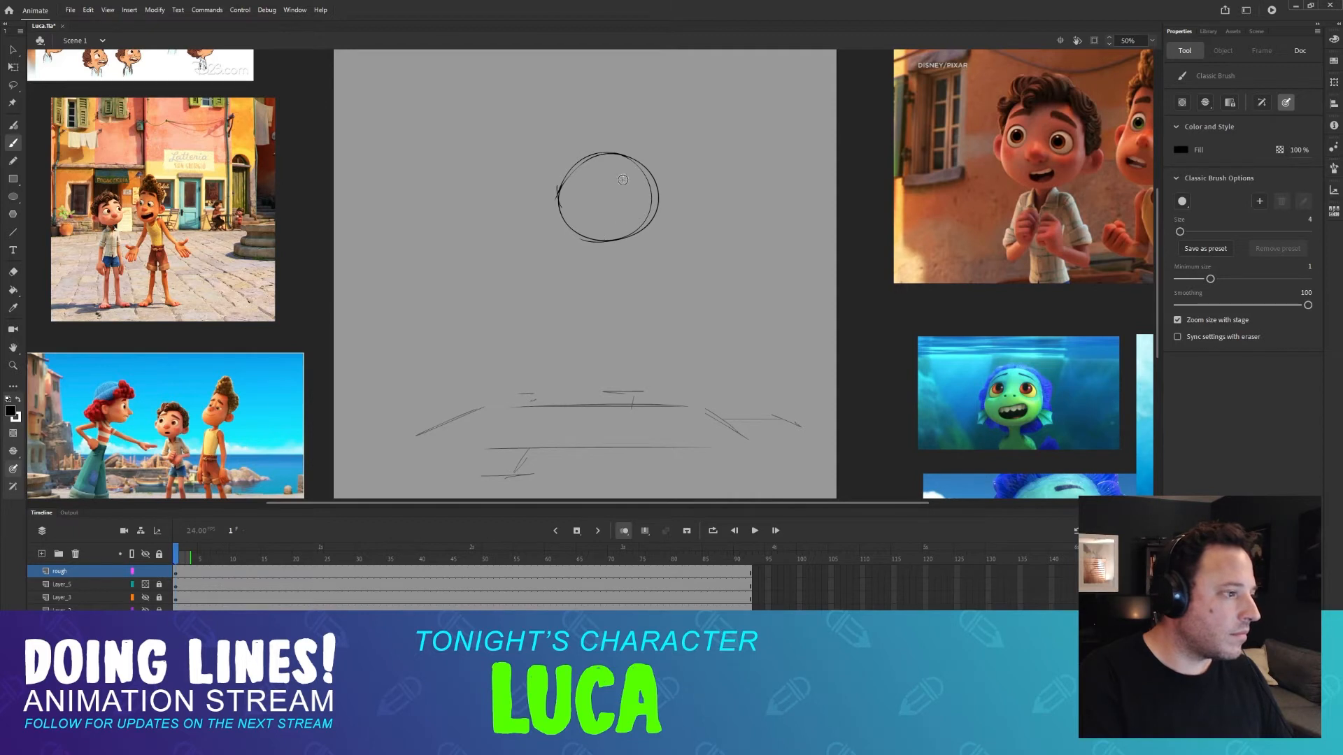
pyautogui.moveTo(632, 159); pyautogui.dragTo(616, 241)
pyautogui.hotkey('ctrl', 'z')
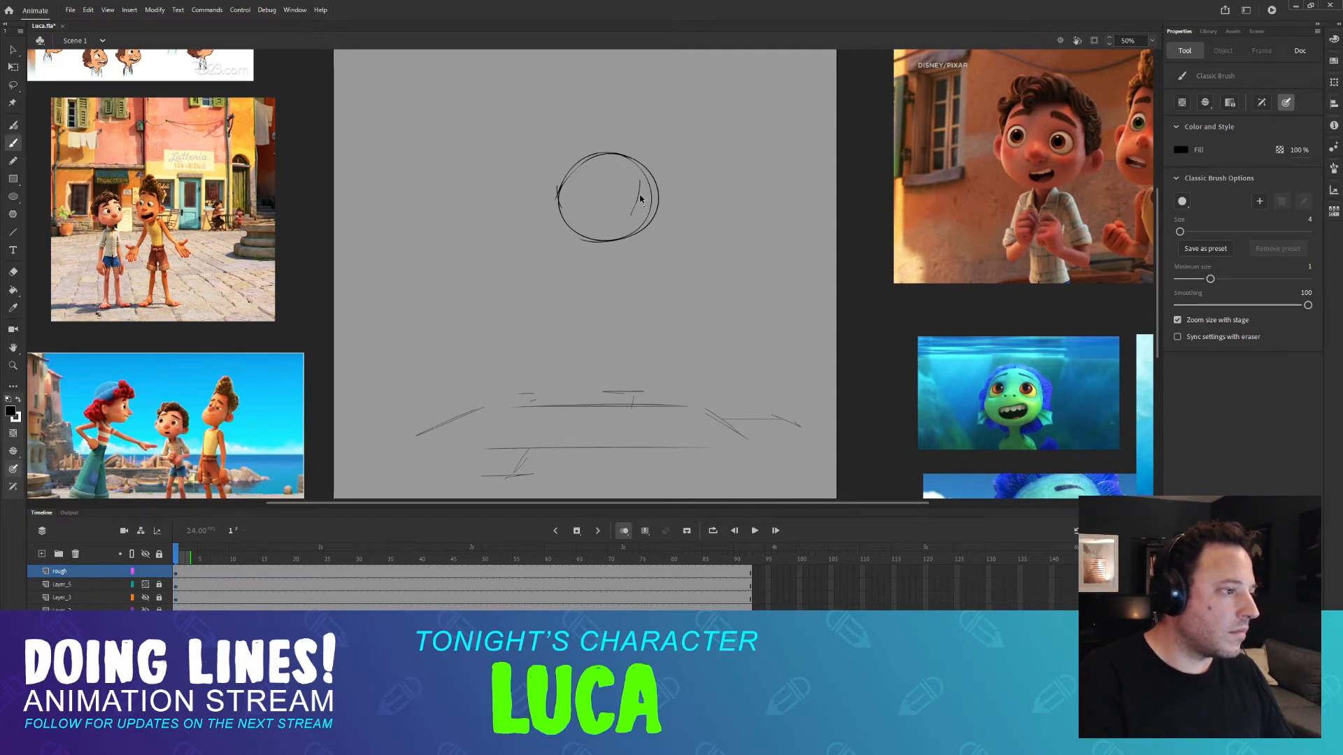
pyautogui.hotkey('ctrl', 'z')
pyautogui.moveTo(632, 159)
pyautogui.mouseDown()
pyautogui.moveTo(621, 234)
pyautogui.moveTo(660, 204)
pyautogui.mouseUp()
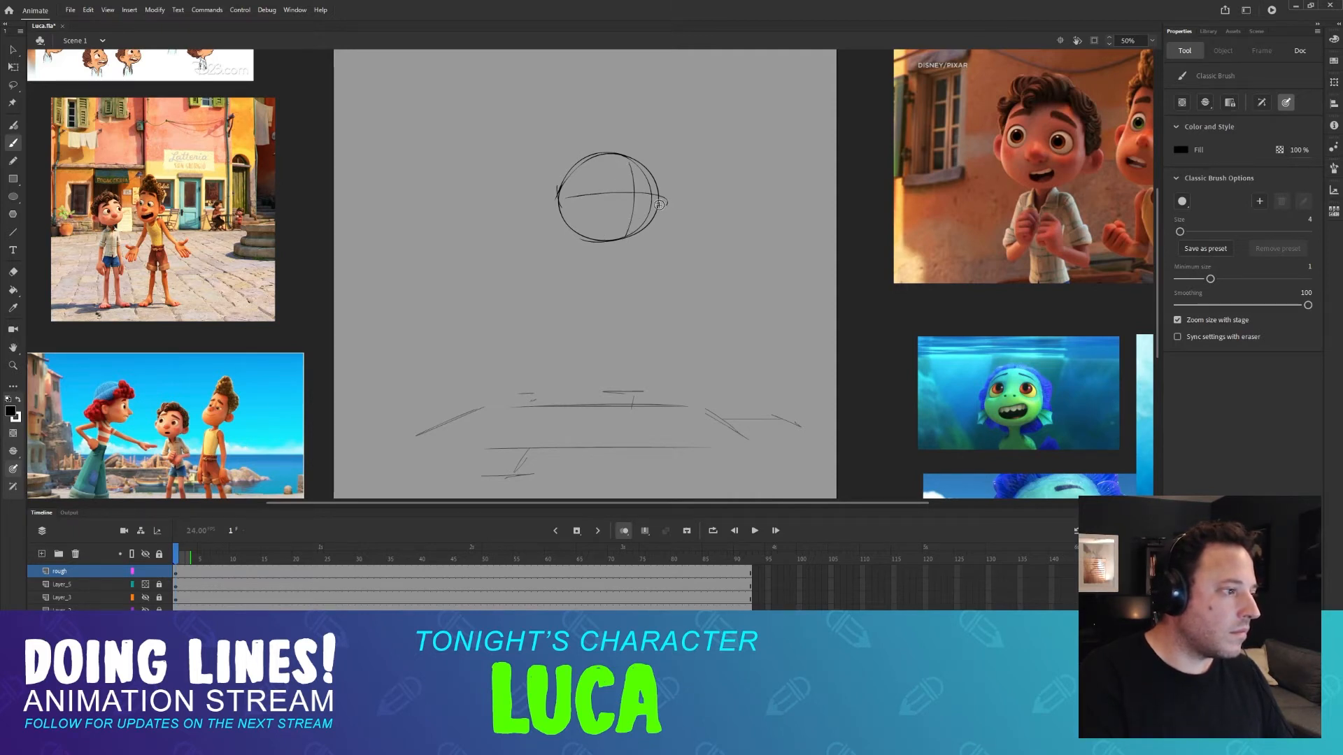
pyautogui.scroll(-1, 600, 272)
pyautogui.scroll(1, 605, 280)
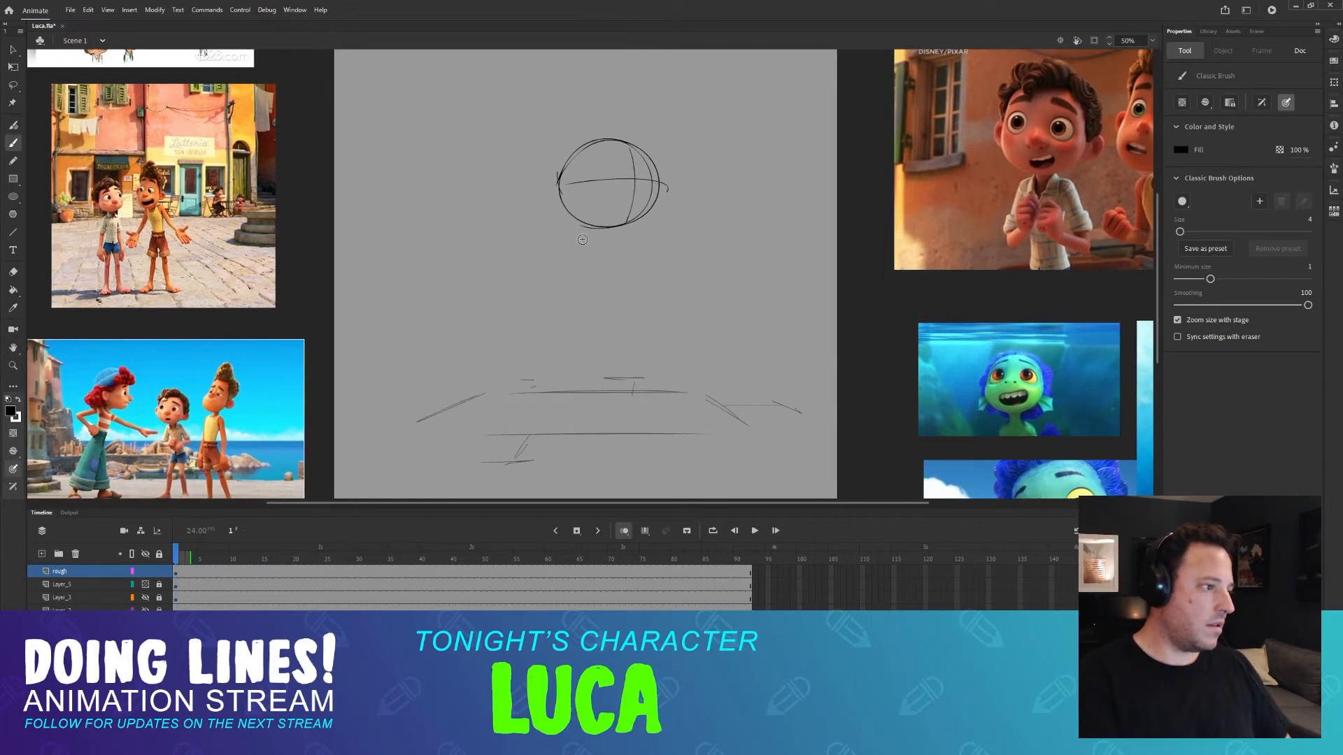
# Sketch a first trial torso under the head with slanted arm lines, a centre line, a waist line and both sides.
pyautogui.moveTo(574, 225); pyautogui.dragTo(587, 334)
pyautogui.hotkey('ctrl', 'z')
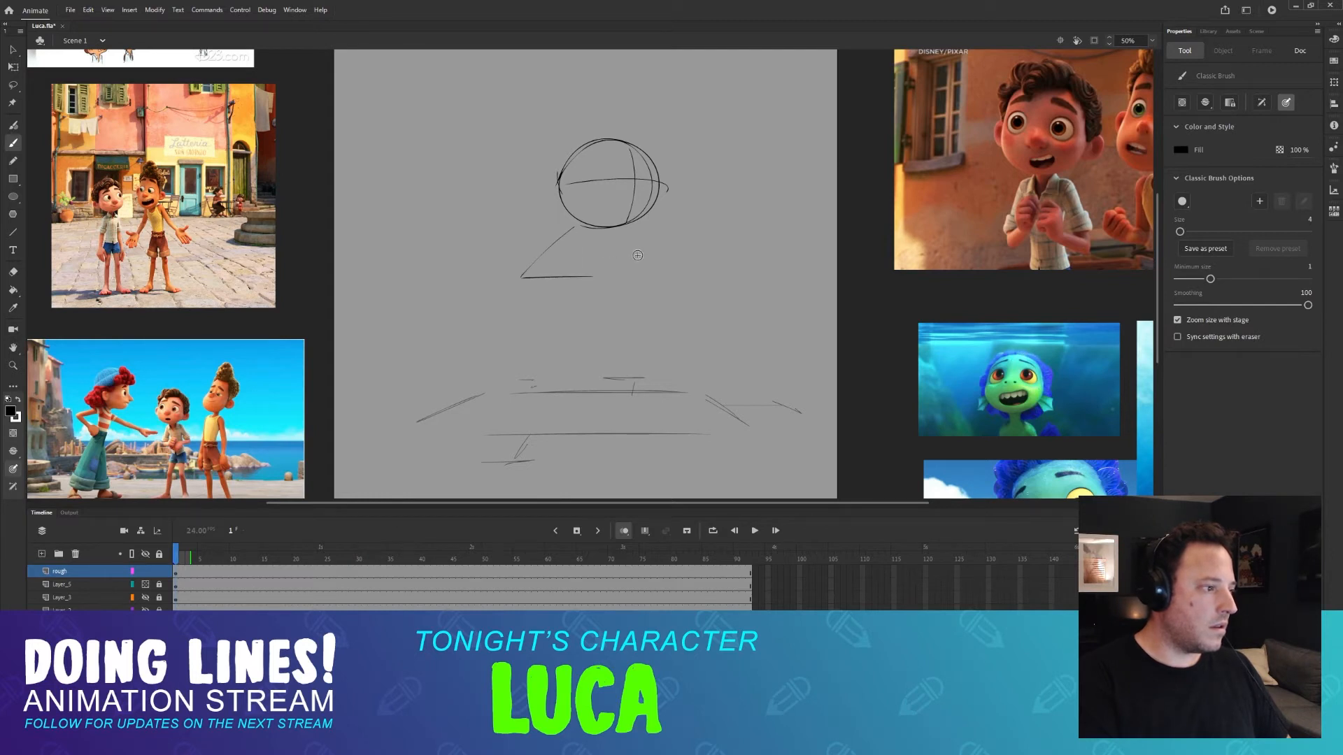
pyautogui.moveTo(625, 229)
pyautogui.mouseDown()
pyautogui.moveTo(659, 288)
pyautogui.moveTo(577, 279)
pyautogui.moveTo(607, 310)
pyautogui.mouseUp()
pyautogui.moveTo(610, 228); pyautogui.dragTo(621, 340)
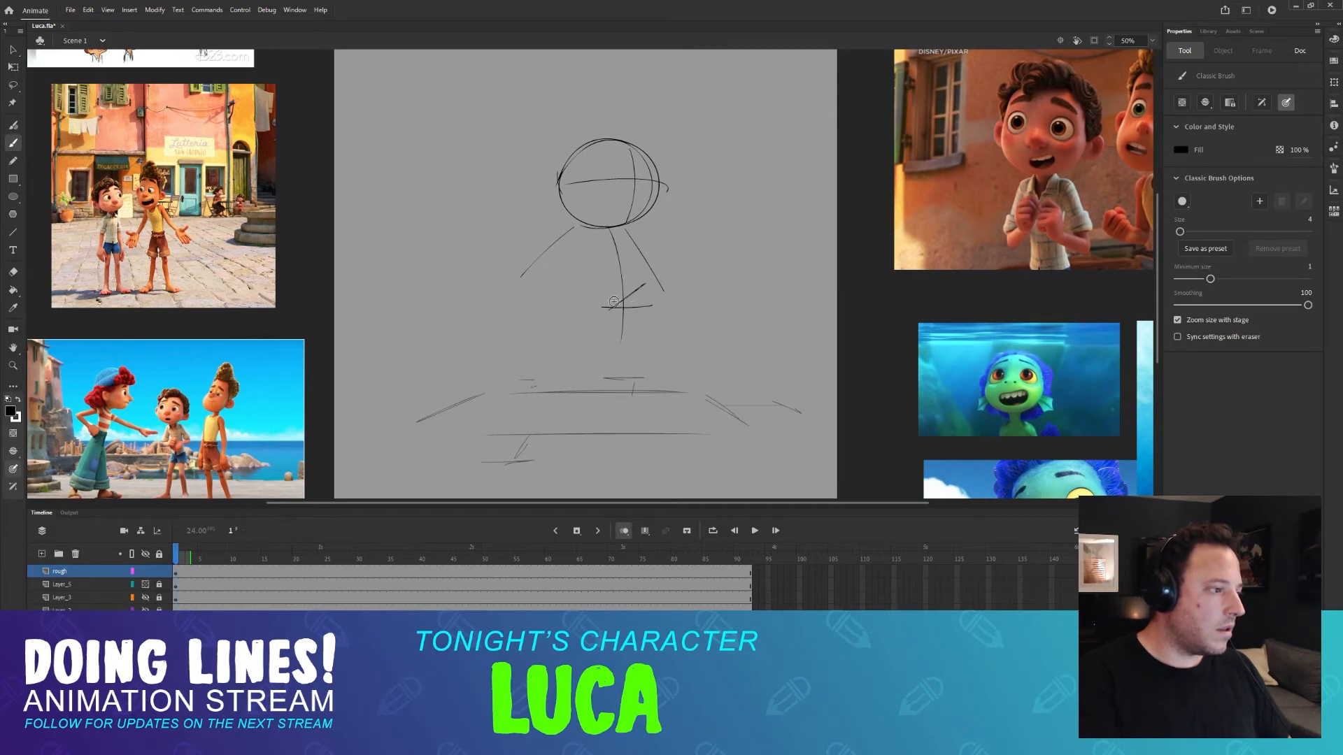
pyautogui.moveTo(595, 303)
pyautogui.mouseDown()
pyautogui.moveTo(639, 299)
pyautogui.moveTo(637, 314)
pyautogui.mouseUp()
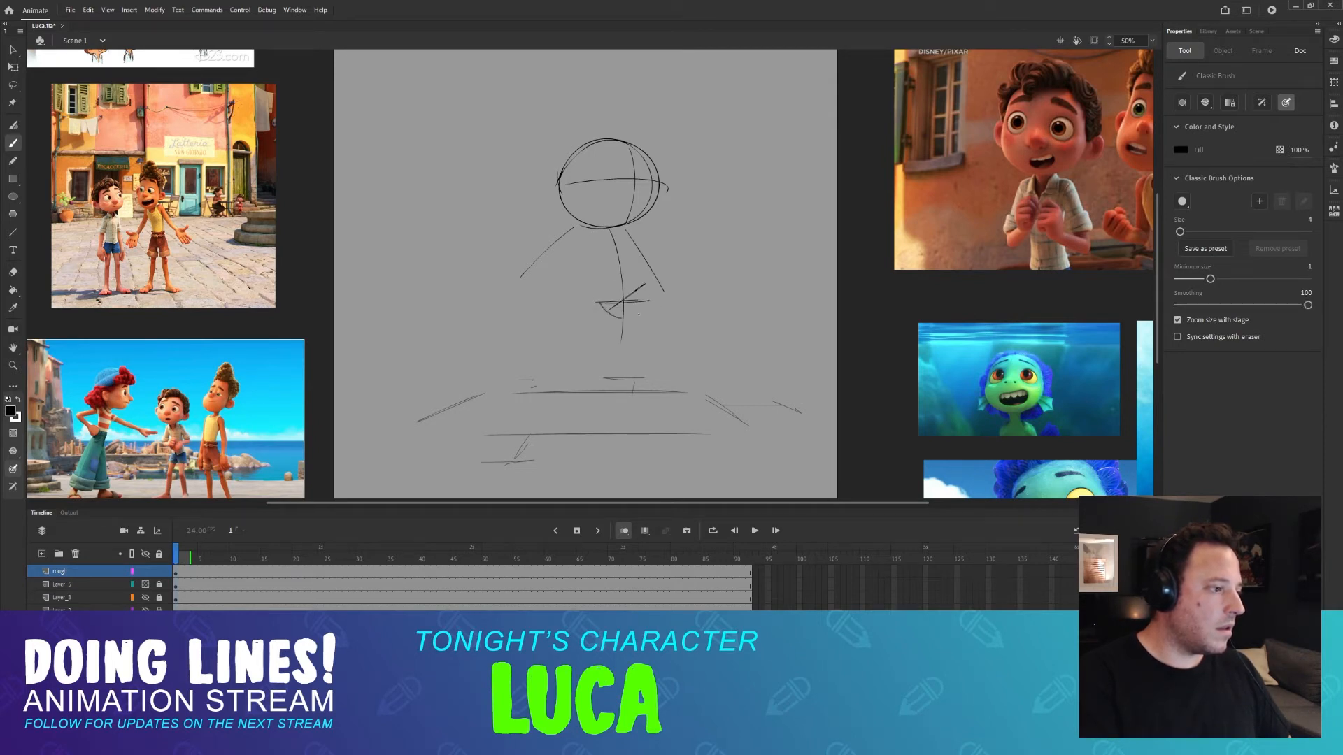
pyautogui.moveTo(636, 240)
pyautogui.mouseDown()
pyautogui.moveTo(589, 251)
pyautogui.moveTo(643, 244)
pyautogui.moveTo(584, 233)
pyautogui.moveTo(642, 305)
pyautogui.mouseUp()
pyautogui.moveTo(596, 241); pyautogui.dragTo(610, 311)
pyautogui.moveTo(588, 235)
pyautogui.mouseDown()
pyautogui.moveTo(651, 299)
pyautogui.moveTo(629, 316)
pyautogui.mouseUp()
# Set the eraser size to 48 and erase the trial torso strokes below the head.
pyautogui.press('e')
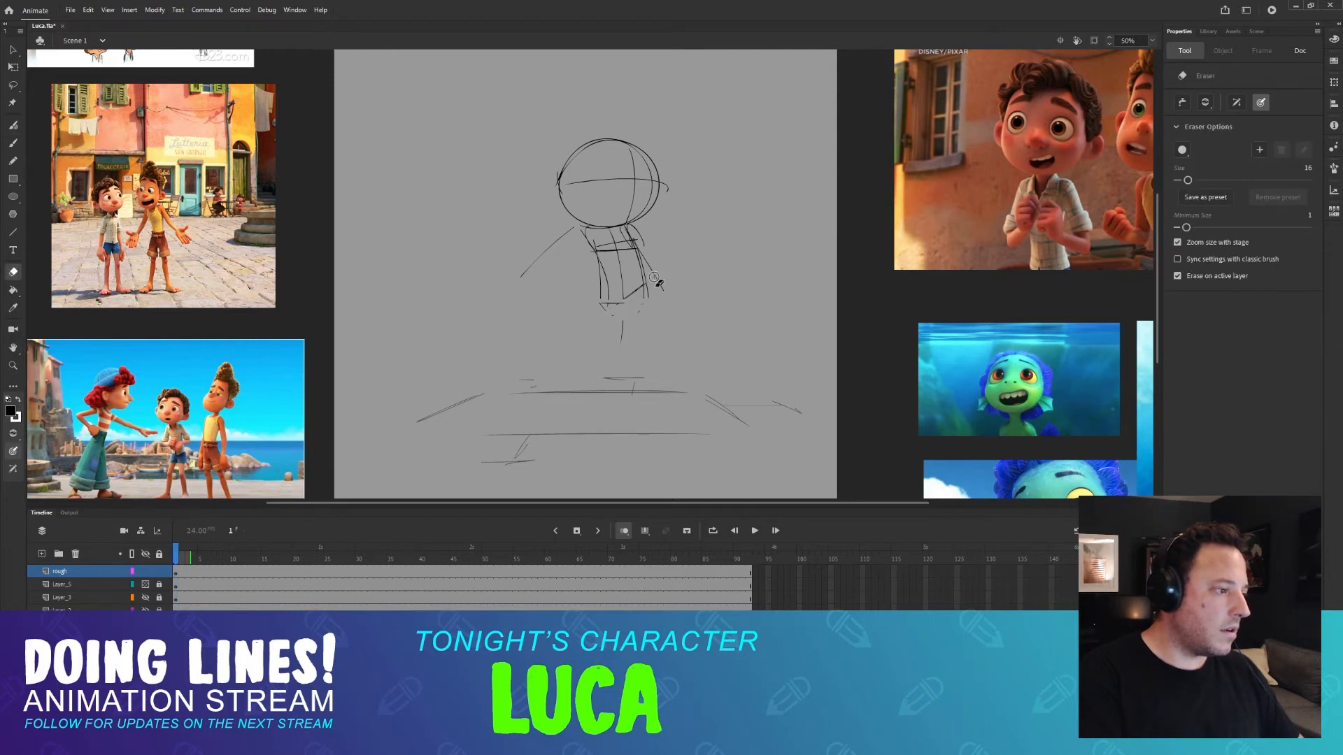
pyautogui.click(1210, 180)
pyautogui.moveTo(664, 299)
pyautogui.mouseDown()
pyautogui.moveTo(588, 305)
pyautogui.moveTo(644, 296)
pyautogui.mouseUp()
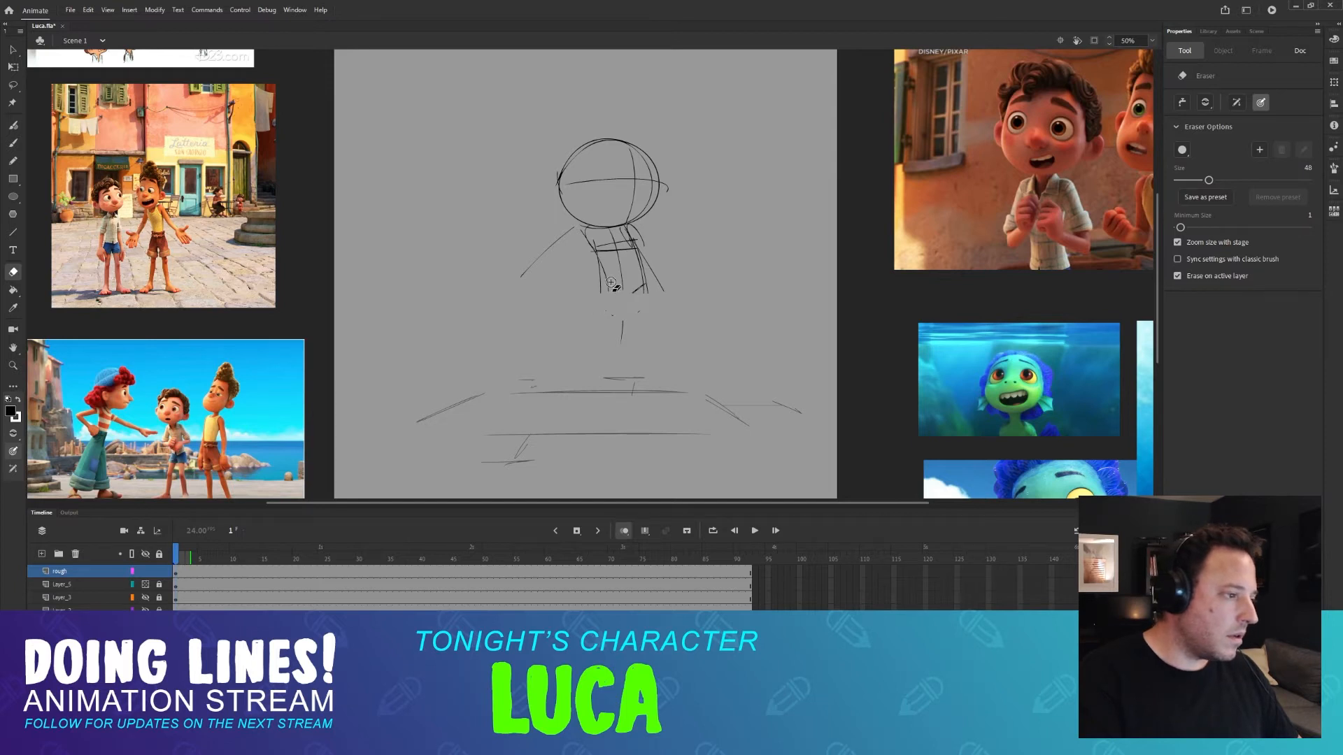
pyautogui.moveTo(644, 229)
pyautogui.mouseDown()
pyautogui.moveTo(652, 258)
pyautogui.moveTo(610, 277)
pyautogui.moveTo(643, 299)
pyautogui.moveTo(638, 260)
pyautogui.moveTo(654, 238)
pyautogui.moveTo(580, 279)
pyautogui.moveTo(607, 314)
pyautogui.moveTo(636, 296)
pyautogui.mouseUp()
pyautogui.press('b')
pyautogui.press('e')
pyautogui.press('b')
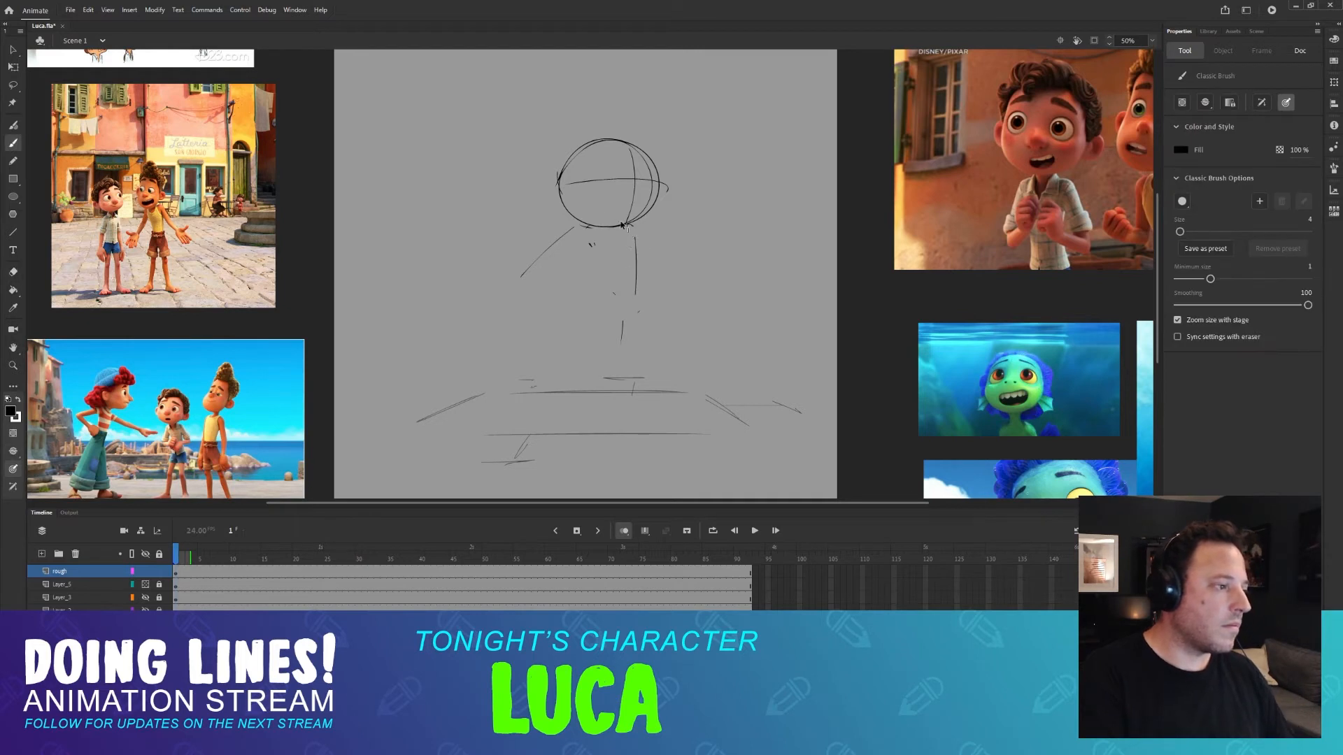
# Redraw the torso's slanted centre line below the head, with short cross lines for the chest and waist.
pyautogui.hotkey('ctrl', 'z')
pyautogui.moveTo(616, 211); pyautogui.dragTo(631, 297)
pyautogui.hotkey('ctrl', 'z')
pyautogui.moveTo(600, 208); pyautogui.dragTo(633, 286)
pyautogui.hotkey('ctrl', 'z')
pyautogui.moveTo(611, 225); pyautogui.dragTo(635, 308)
pyautogui.hotkey('ctrl', 'z')
pyautogui.moveTo(615, 288); pyautogui.dragTo(645, 289)
pyautogui.moveTo(607, 294); pyautogui.dragTo(655, 294)
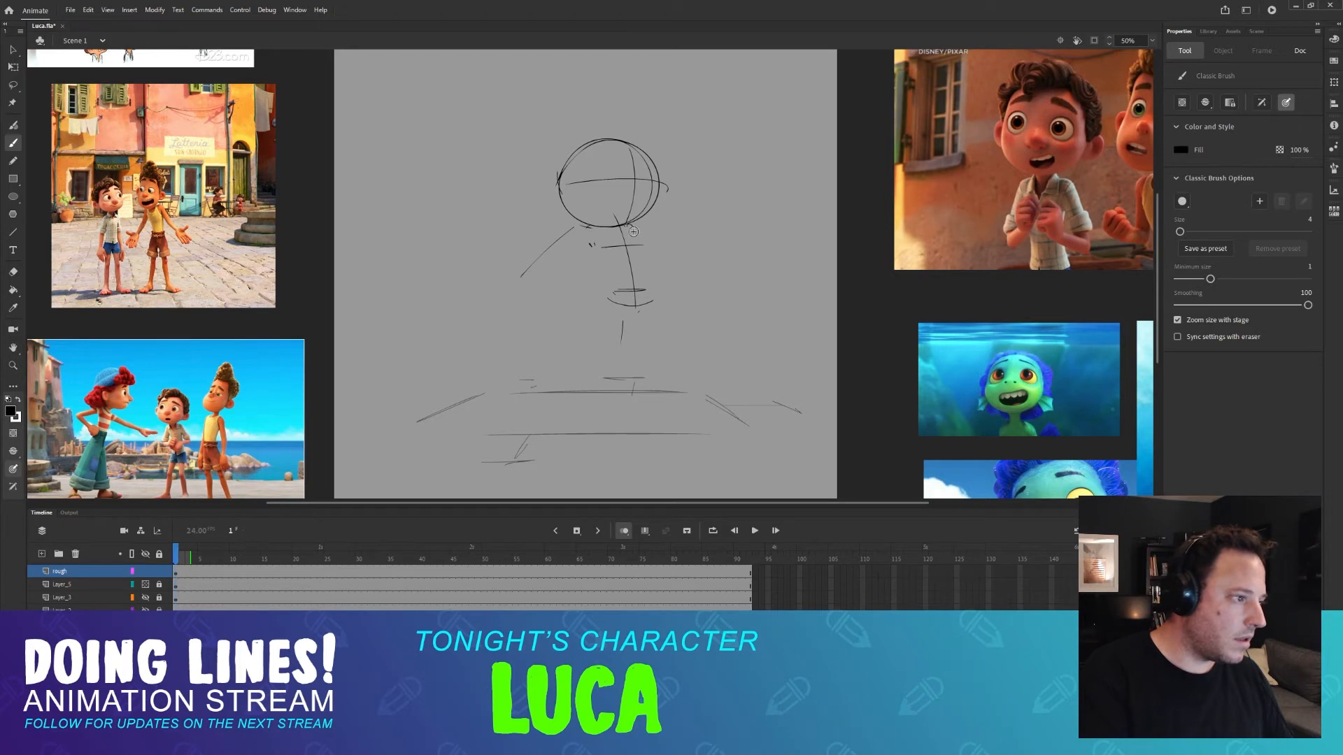
# Sketch the torso's two sides from the shoulders to the waist, removing the trial leg lines beneath it.
pyautogui.moveTo(635, 221)
pyautogui.mouseDown()
pyautogui.moveTo(642, 240)
pyautogui.moveTo(600, 254)
pyautogui.moveTo(653, 302)
pyautogui.moveTo(564, 372)
pyautogui.mouseUp()
pyautogui.hotkey('ctrl', 'z')
pyautogui.moveTo(614, 292)
pyautogui.mouseDown()
pyautogui.moveTo(581, 346)
pyautogui.moveTo(576, 413)
pyautogui.mouseUp()
pyautogui.hotkey('ctrl', 'z')
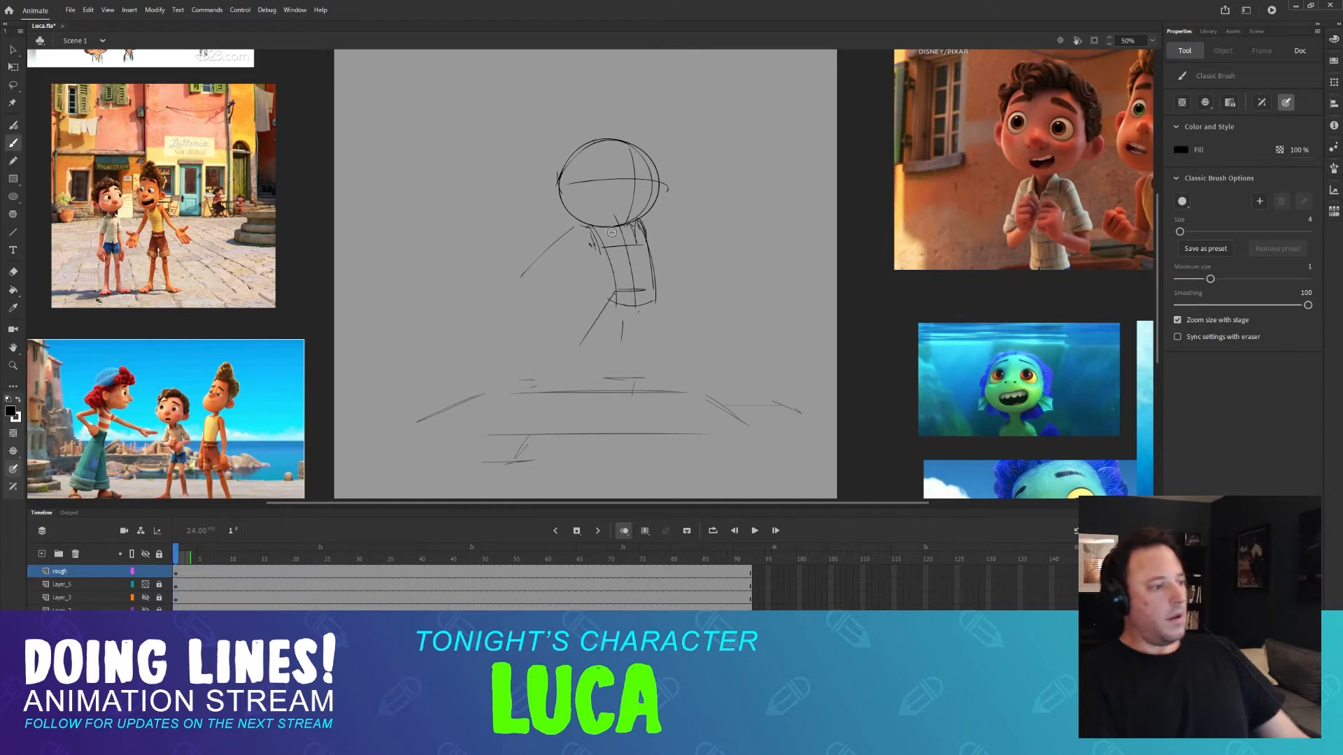
pyautogui.hotkey('ctrl', 'z')
pyautogui.moveTo(614, 247)
pyautogui.mouseDown()
pyautogui.moveTo(571, 273)
pyautogui.moveTo(617, 289)
pyautogui.moveTo(600, 368)
pyautogui.mouseUp()
pyautogui.hotkey('ctrl', 'z')
pyautogui.hotkey('ctrl', 'z')
pyautogui.hotkey('ctrl', 'z')
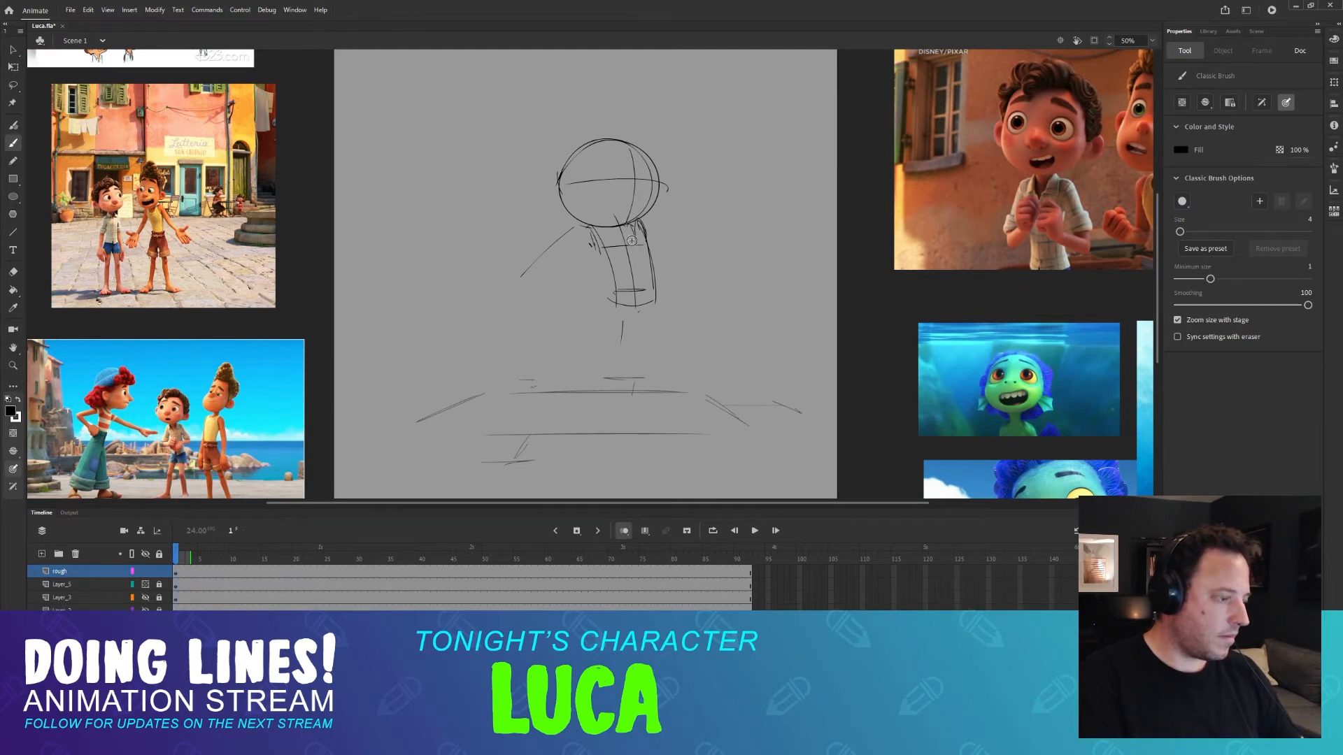
# Lasso the whole rough figure and move it up and slightly left on the stage, without keeping a duplicate.
pyautogui.press('l')
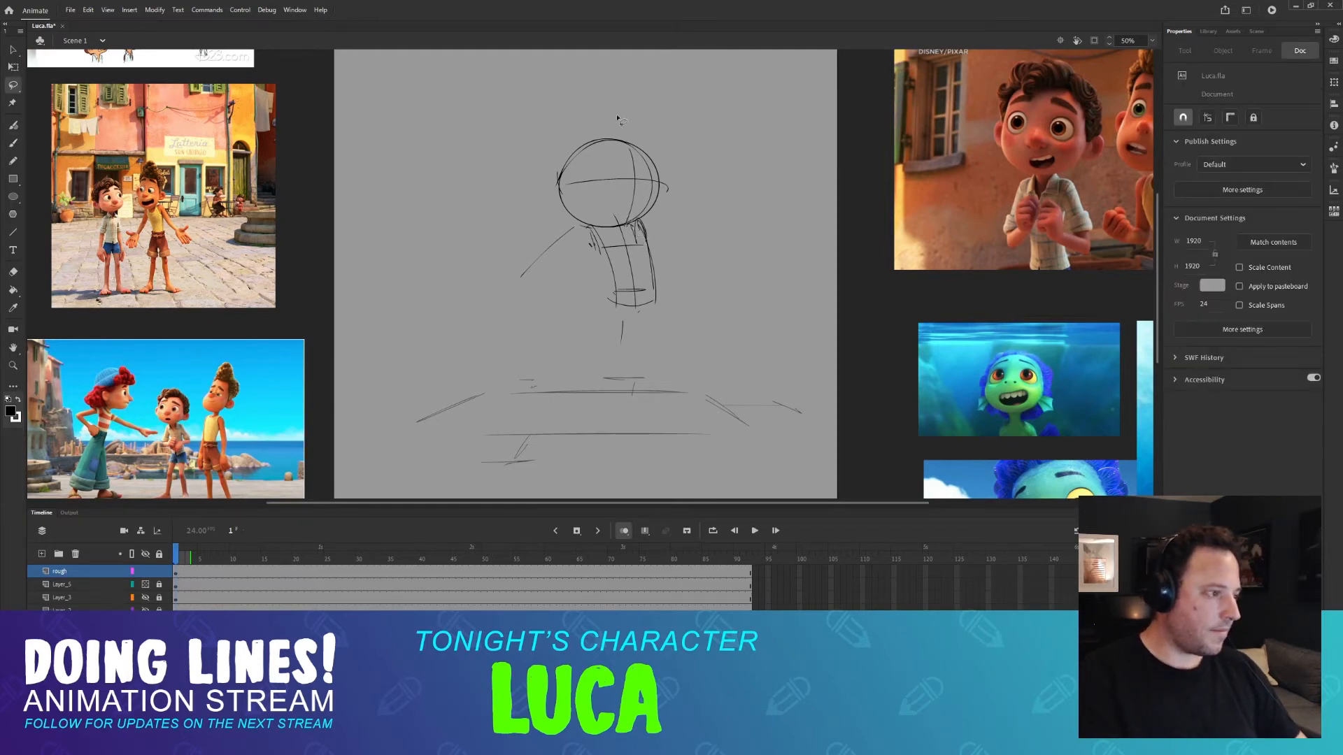
pyautogui.moveTo(756, 285); pyautogui.dragTo(652, 139)
pyautogui.press('v')
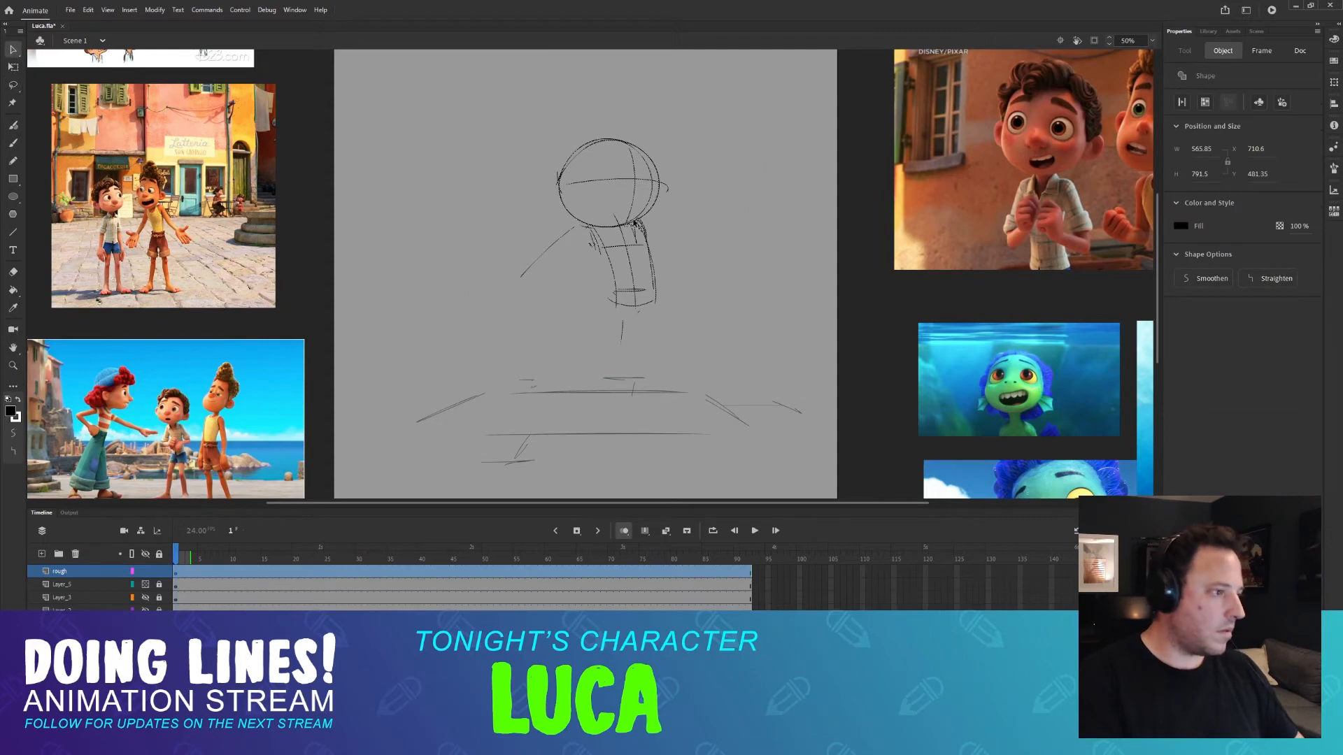
pyautogui.moveTo(636, 226); pyautogui.dragTo(621, 186)
pyautogui.moveTo(701, 183); pyautogui.dragTo(702, 211)
pyautogui.hotkey('ctrl', 'd')
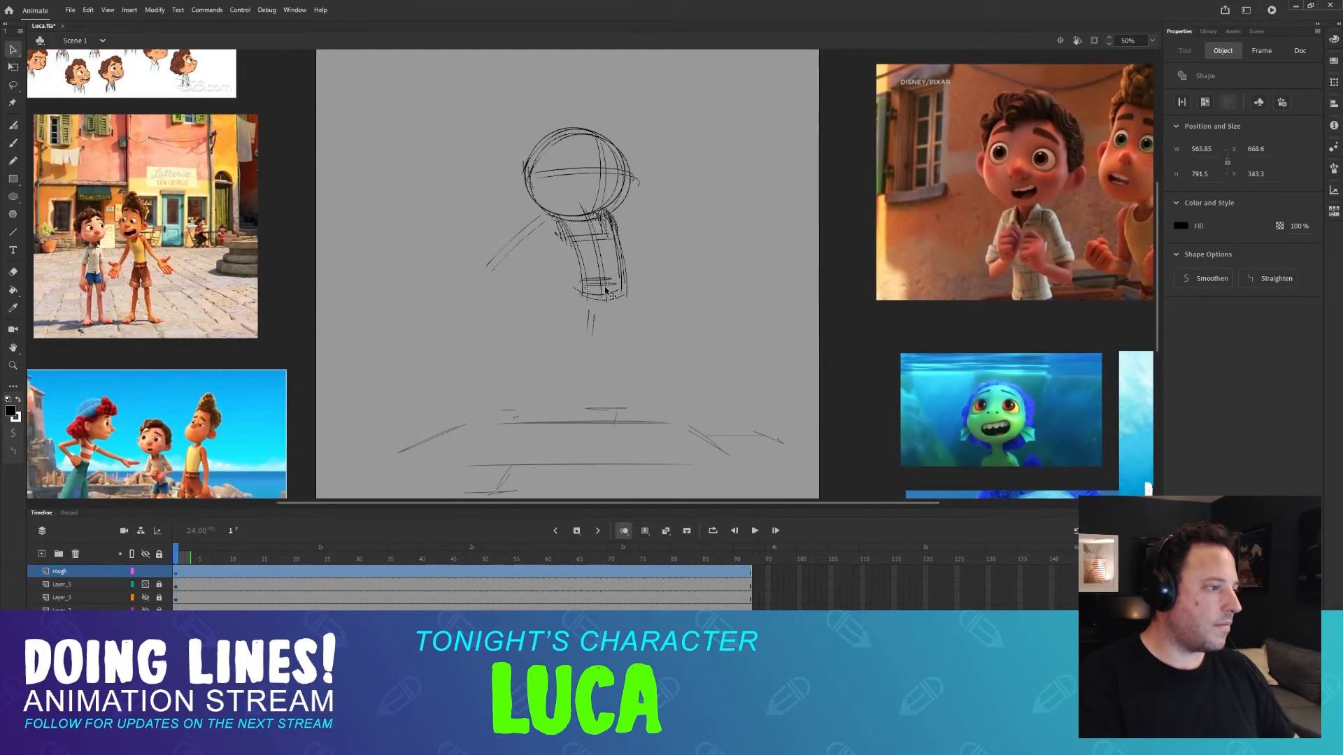
pyautogui.hotkey('ctrl', 'z')
pyautogui.hotkey('ctrl', 'y')
pyautogui.hotkey('ctrl', 'z')
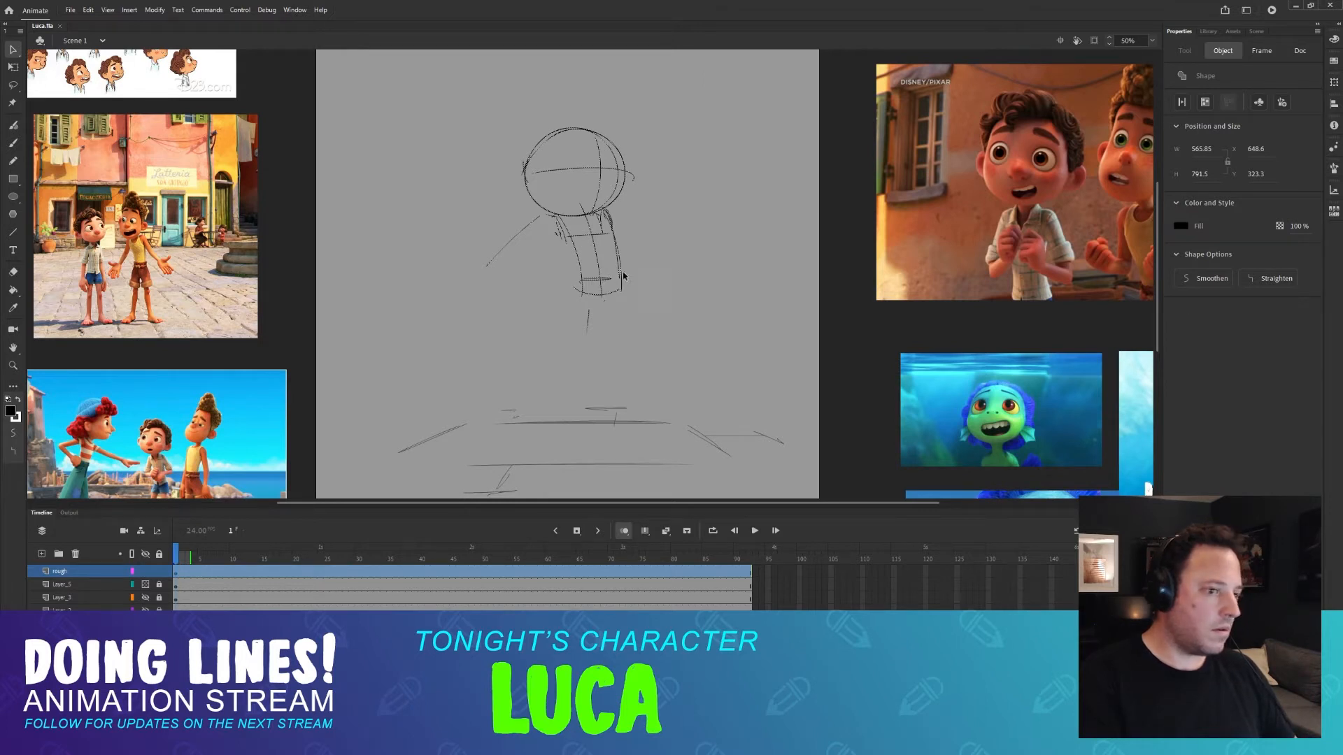
# Stack trial head-sized circles beneath the head to check the body proportions against the ground, and undo them.
pyautogui.press('b')
pyautogui.moveTo(654, 292); pyautogui.dragTo(661, 267)
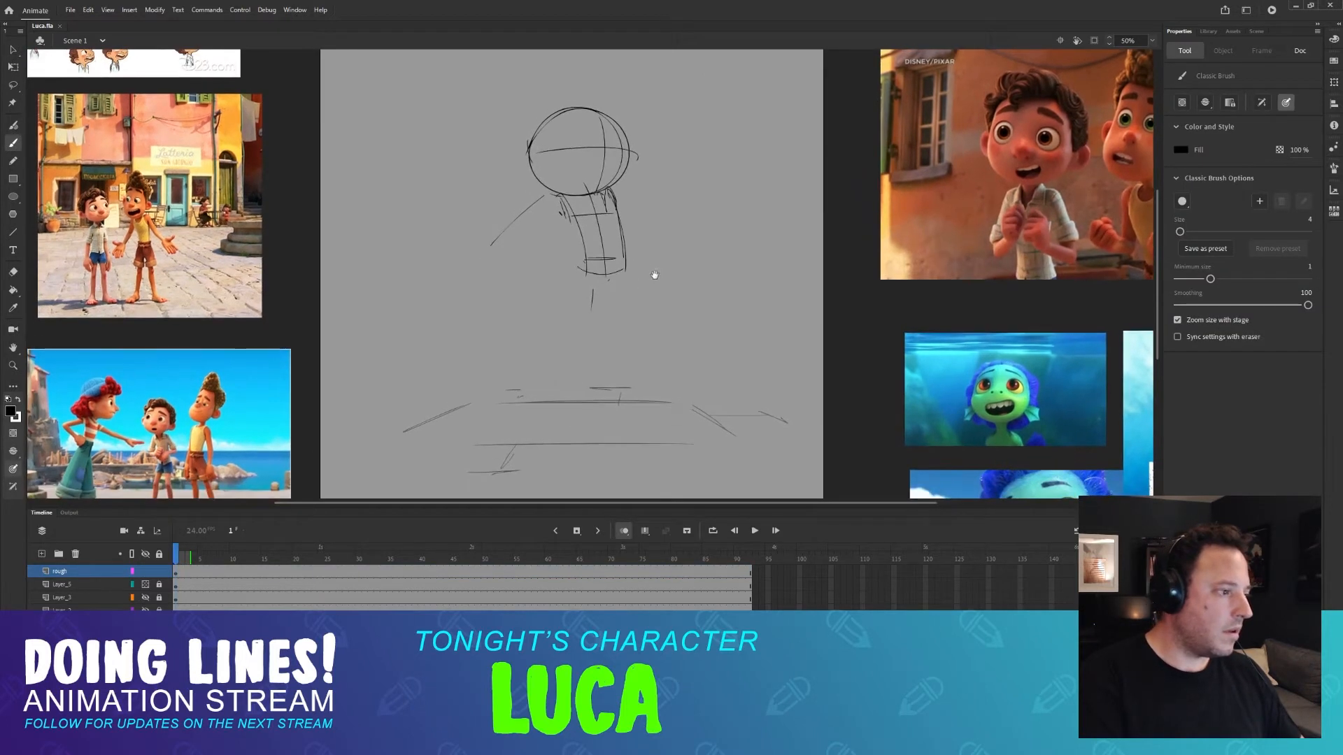
pyautogui.moveTo(568, 194); pyautogui.dragTo(623, 210)
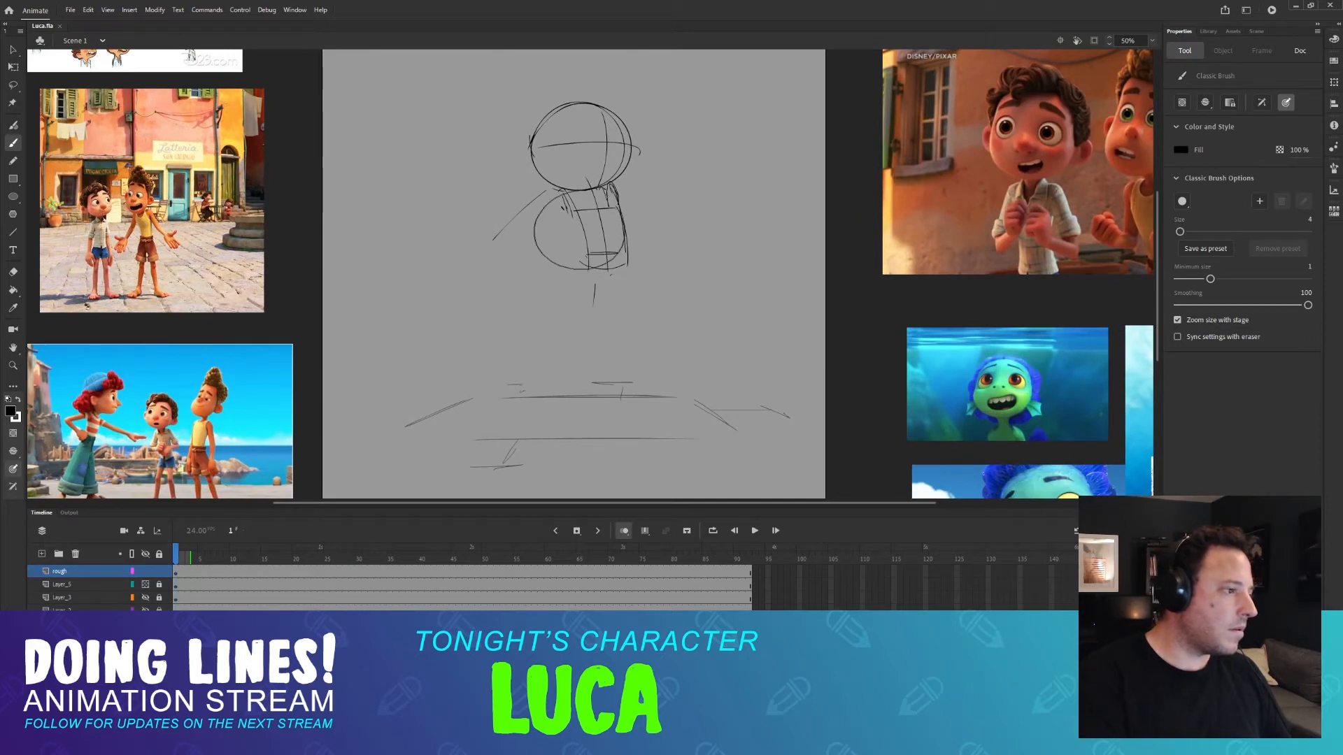
pyautogui.moveTo(576, 275)
pyautogui.mouseDown()
pyautogui.moveTo(536, 299)
pyautogui.moveTo(628, 279)
pyautogui.moveTo(589, 269)
pyautogui.mouseUp()
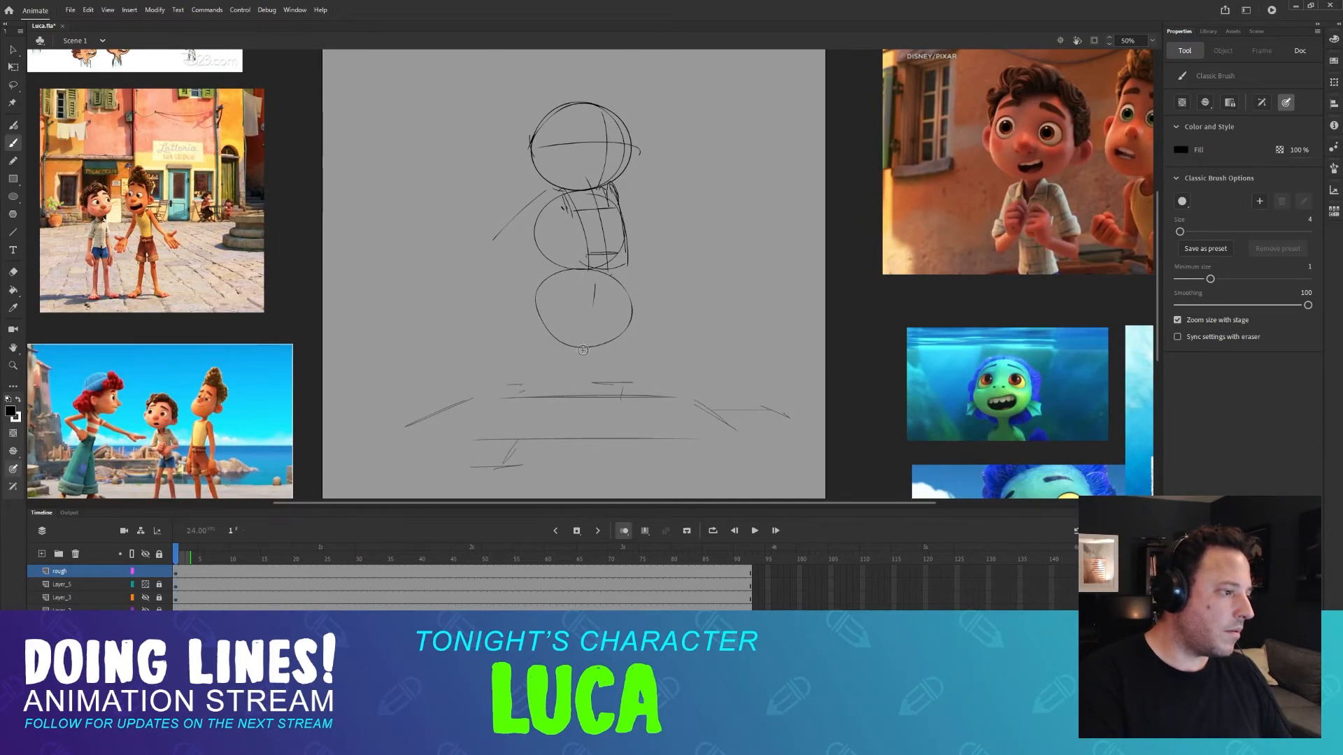
pyautogui.moveTo(583, 350)
pyautogui.mouseDown()
pyautogui.moveTo(587, 423)
pyautogui.moveTo(633, 344)
pyautogui.mouseUp()
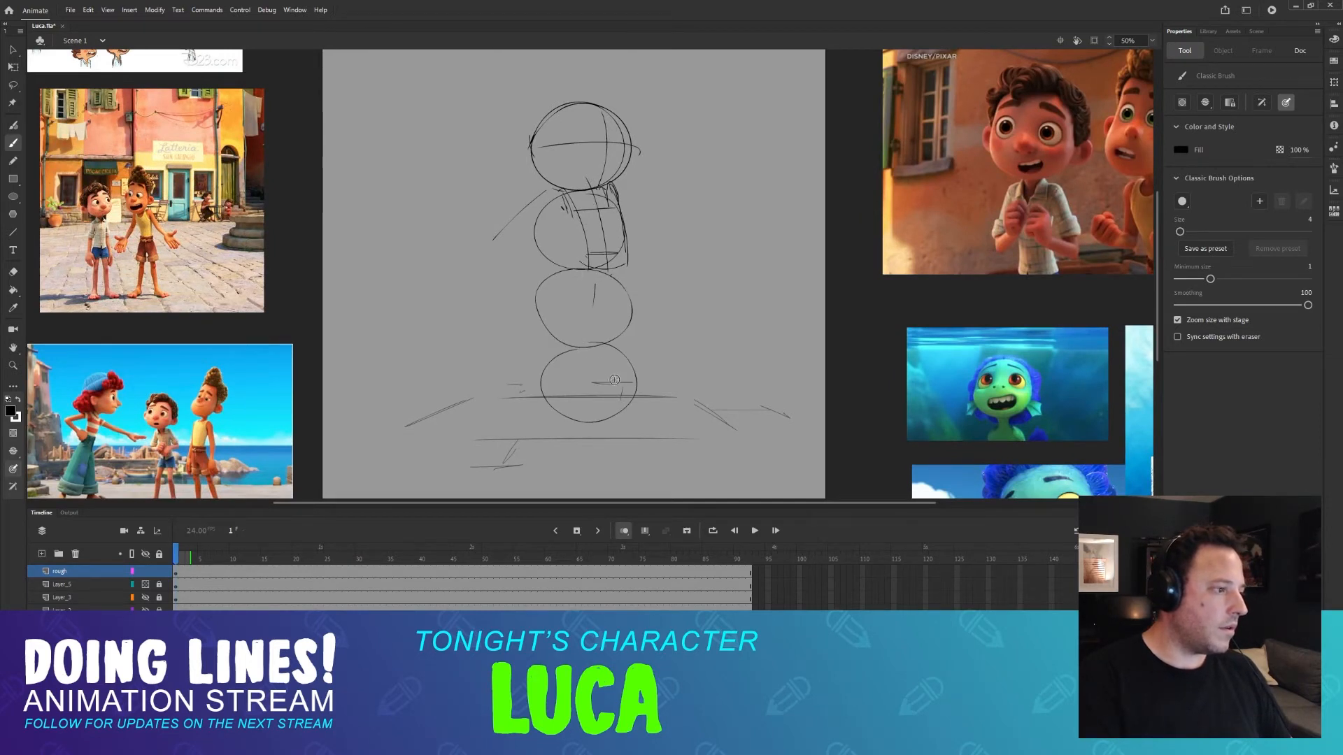
pyautogui.hotkey('ctrl', 'z')
pyautogui.hotkey('ctrl', 'z')
pyautogui.moveTo(511, 423); pyautogui.dragTo(657, 424)
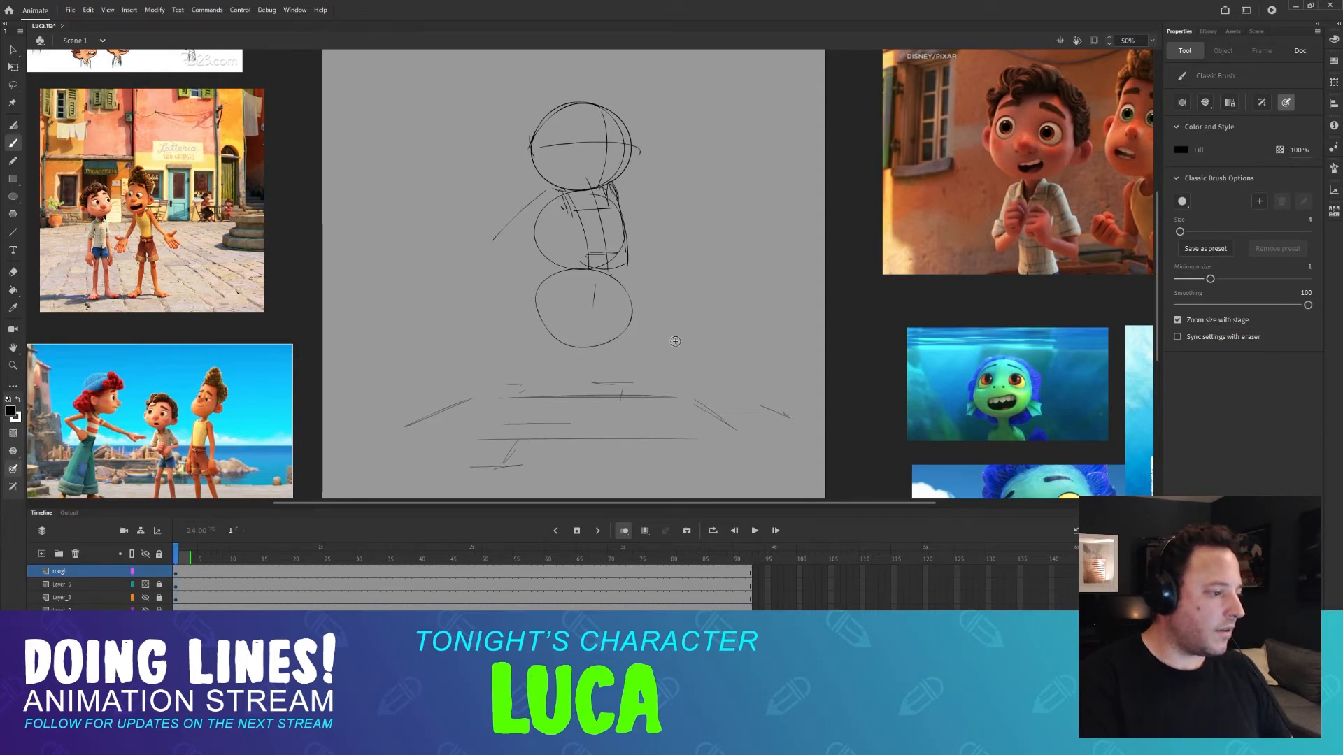
pyautogui.press('e')
pyautogui.hotkey('ctrl', 'z')
pyautogui.hotkey('ctrl', 'z')
pyautogui.hotkey('ctrl', 'z')
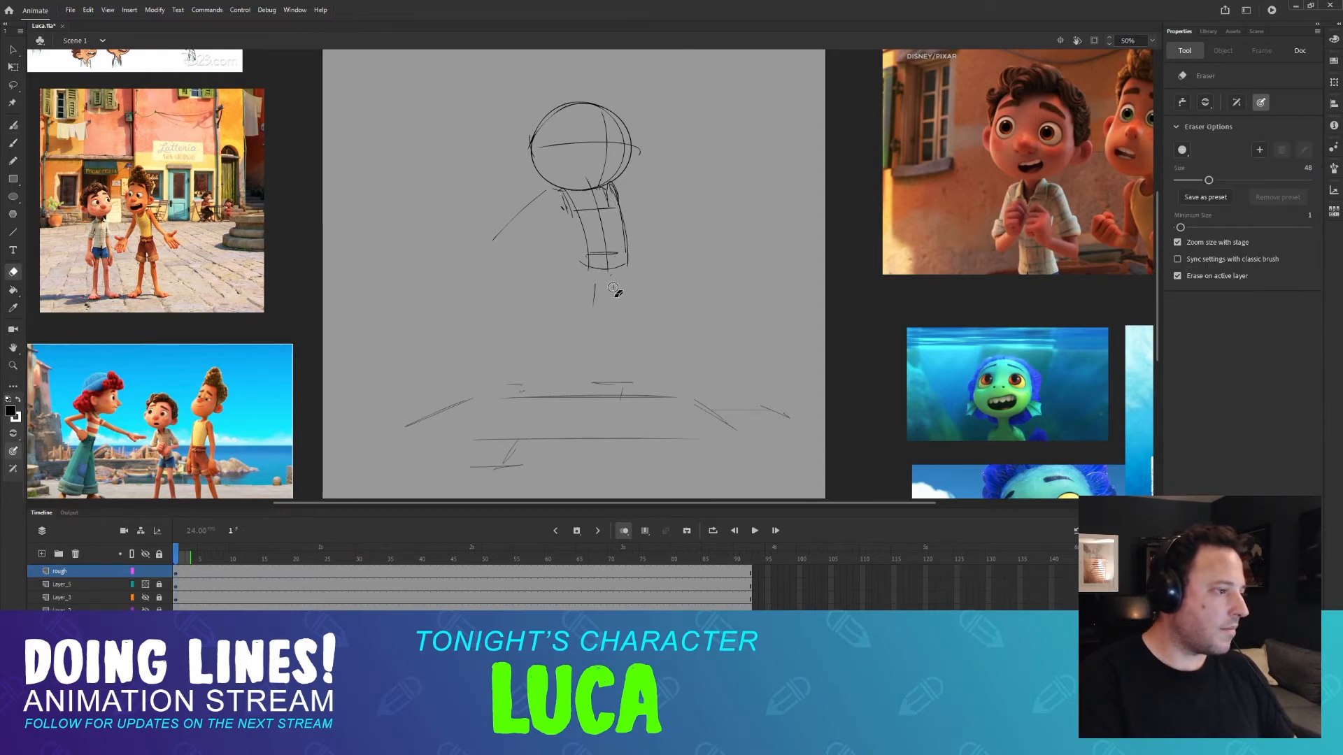
# Sketch both legs from the hips as simple lines, with small knee circles and a shin on the forward-stepping leg.
pyautogui.press('b')
pyautogui.moveTo(591, 257); pyautogui.dragTo(570, 341)
pyautogui.hotkey('ctrl', 'z')
pyautogui.moveTo(580, 265); pyautogui.dragTo(570, 303)
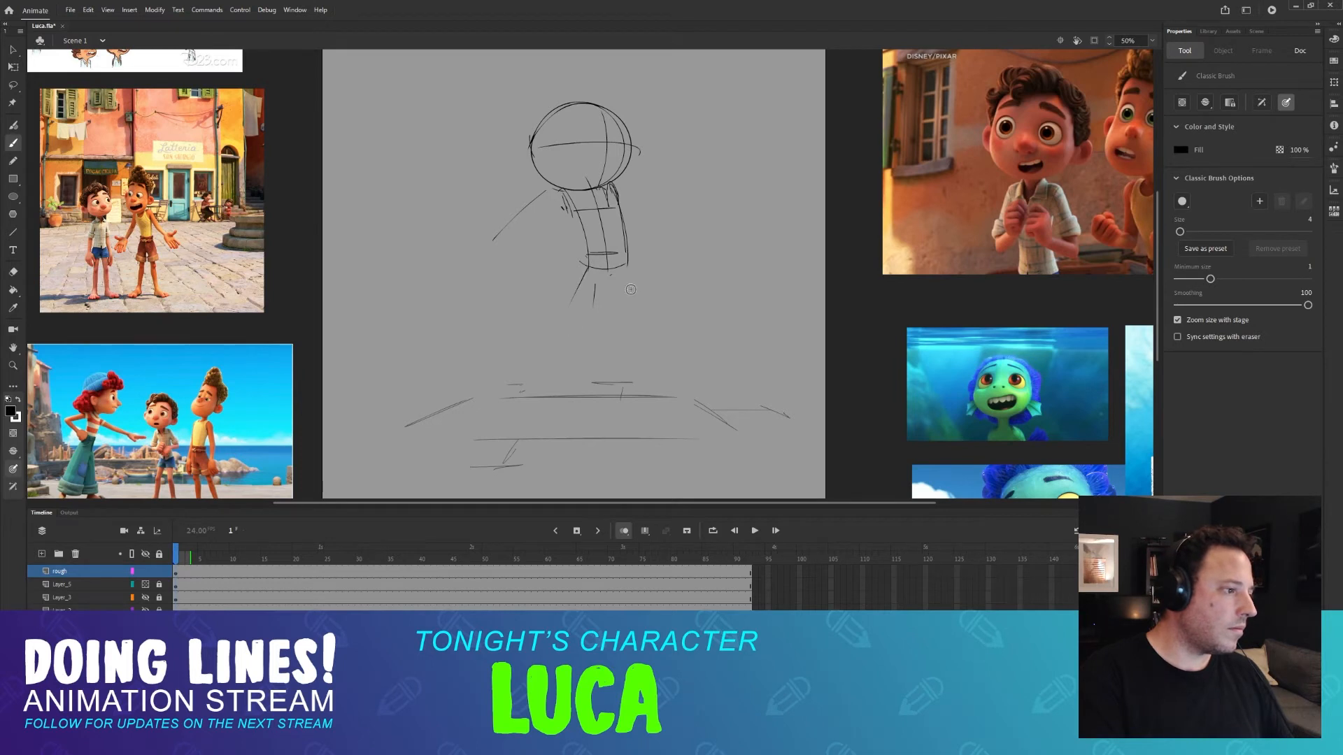
pyautogui.moveTo(627, 266); pyautogui.dragTo(611, 376)
pyautogui.moveTo(625, 271); pyautogui.dragTo(634, 358)
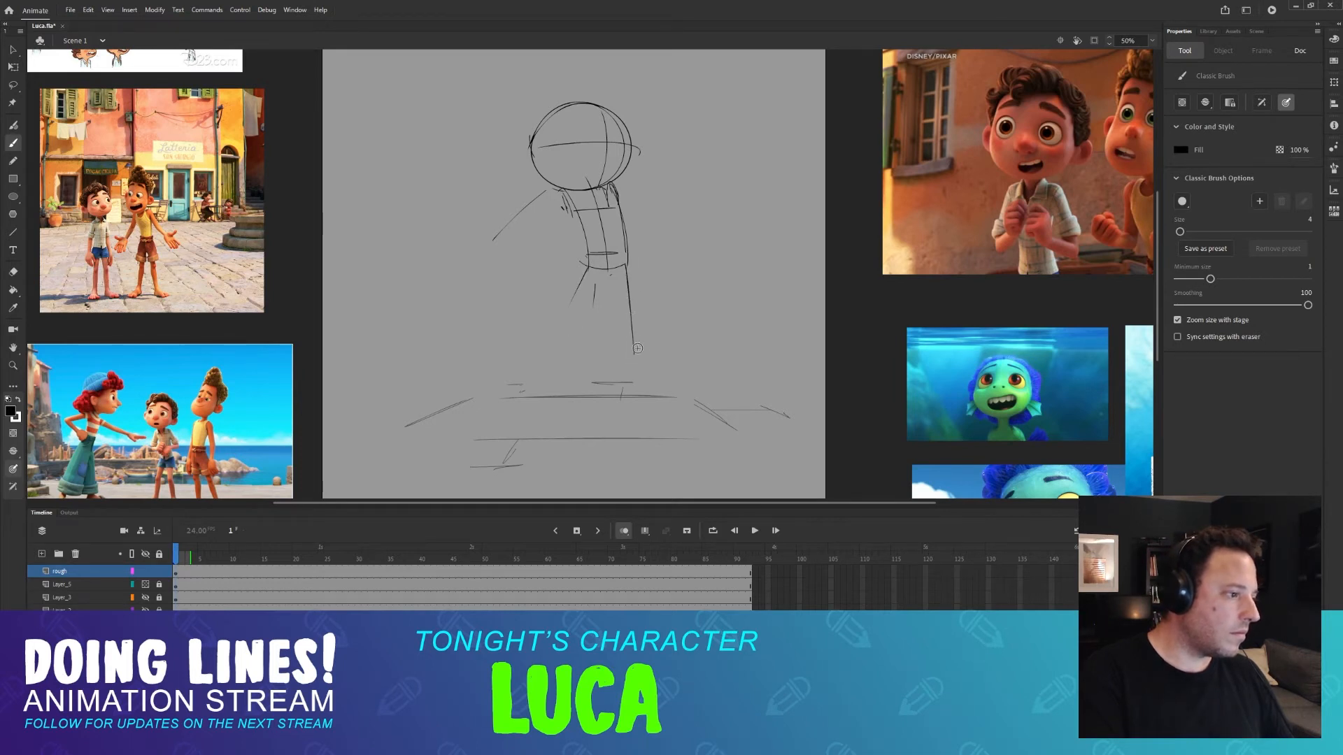
pyautogui.hotkey('ctrl', 'z')
pyautogui.moveTo(624, 269); pyautogui.dragTo(630, 365)
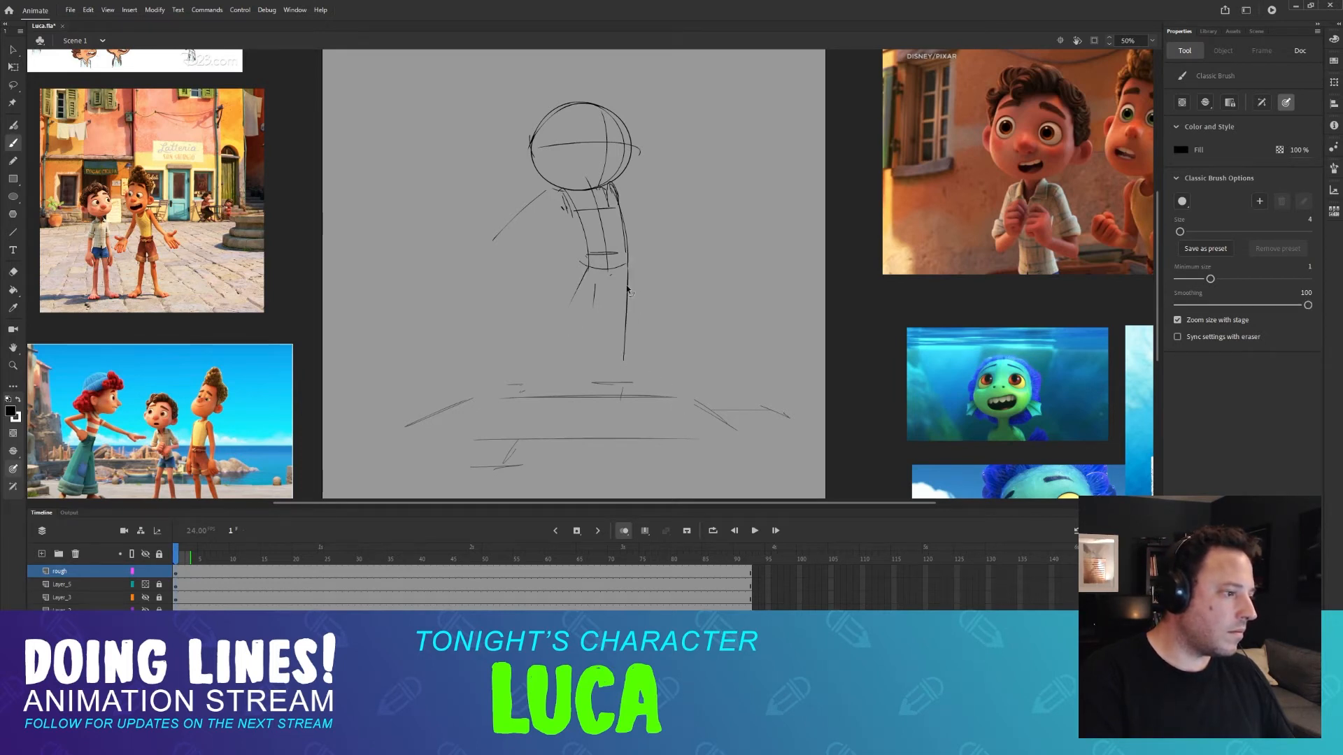
pyautogui.hotkey('ctrl', 'z')
pyautogui.moveTo(626, 265); pyautogui.dragTo(621, 337)
pyautogui.moveTo(586, 264)
pyautogui.mouseDown()
pyautogui.moveTo(542, 333)
pyautogui.moveTo(531, 413)
pyautogui.mouseUp()
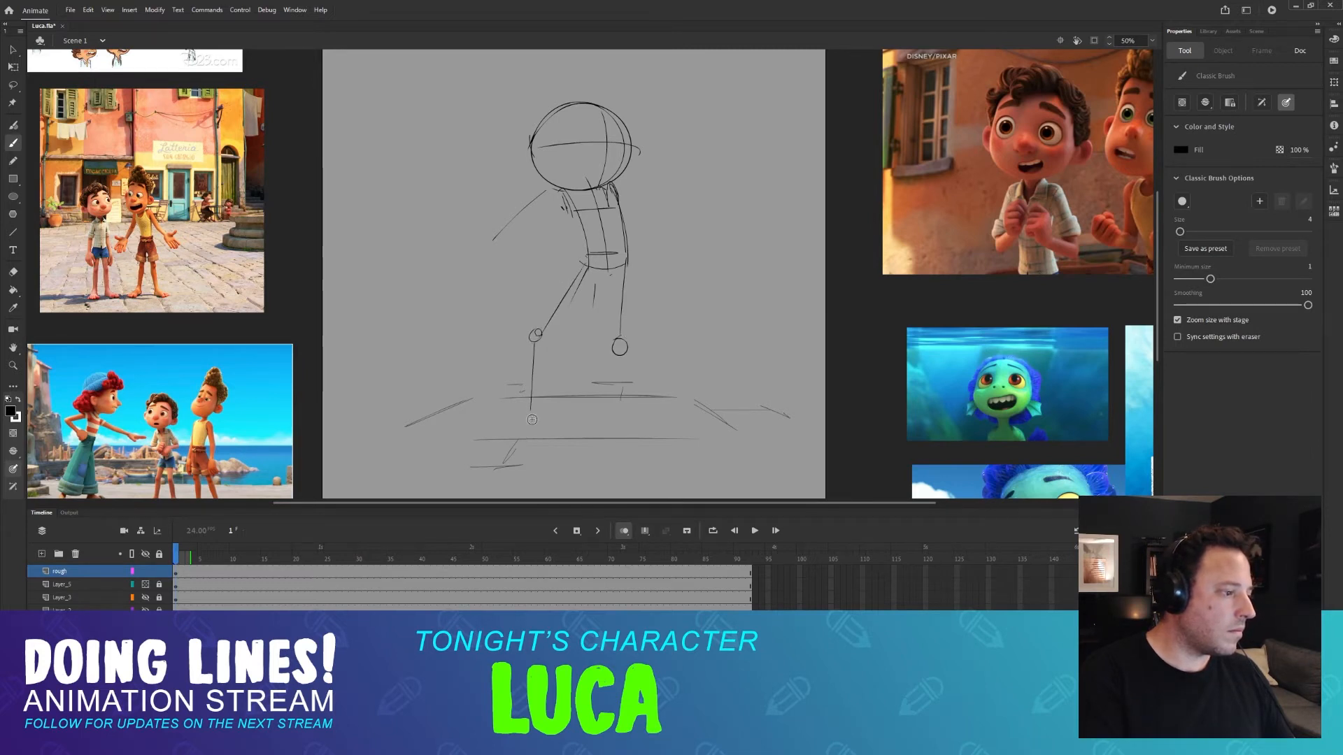
# Erase the knee circles and lower legs, keeping only the short thigh lines under the waist.
pyautogui.press('e')
pyautogui.moveTo(556, 308); pyautogui.dragTo(531, 395)
pyautogui.press('b')
pyautogui.hotkey('ctrl', 'z')
pyautogui.press('e')
pyautogui.moveTo(622, 319); pyautogui.dragTo(610, 355)
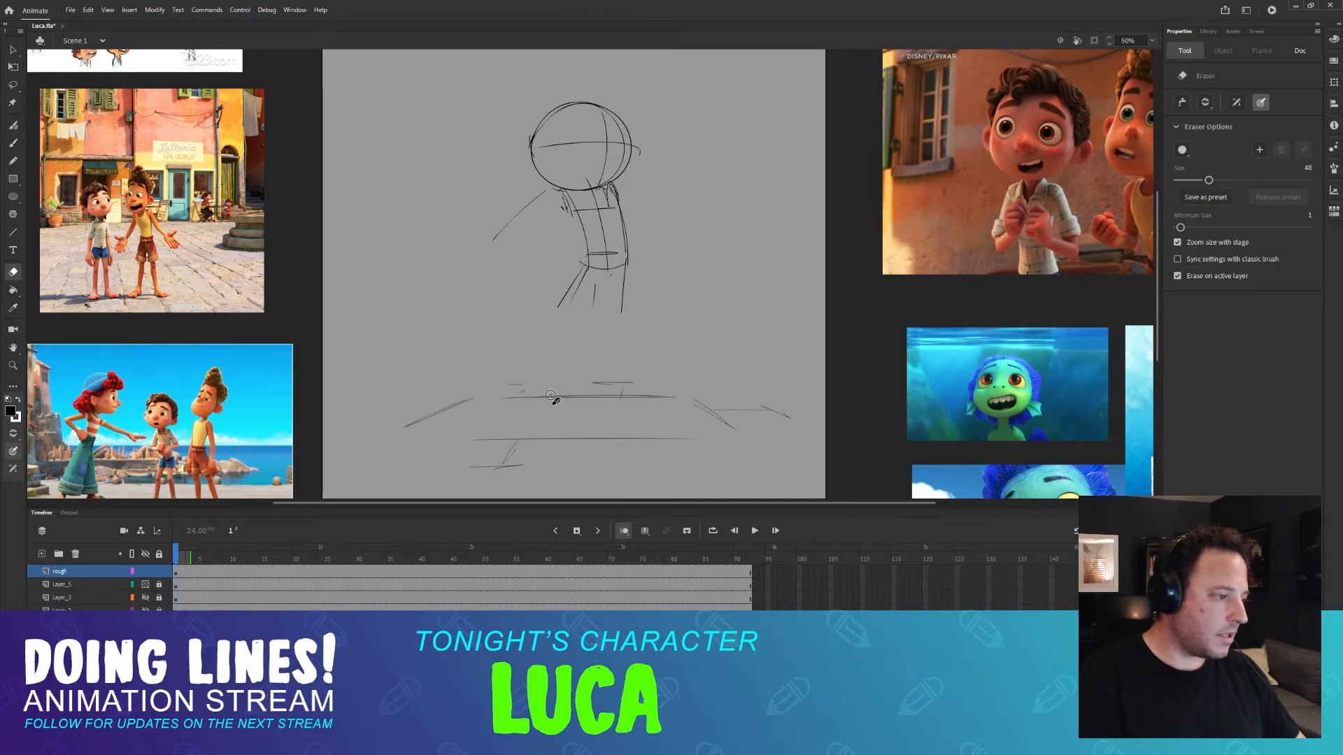
# Block in trial foot shapes on the ground lines for both feet, and erase them.
pyautogui.press('b')
pyautogui.moveTo(496, 423)
pyautogui.mouseDown()
pyautogui.moveTo(528, 406)
pyautogui.moveTo(496, 427)
pyautogui.mouseUp()
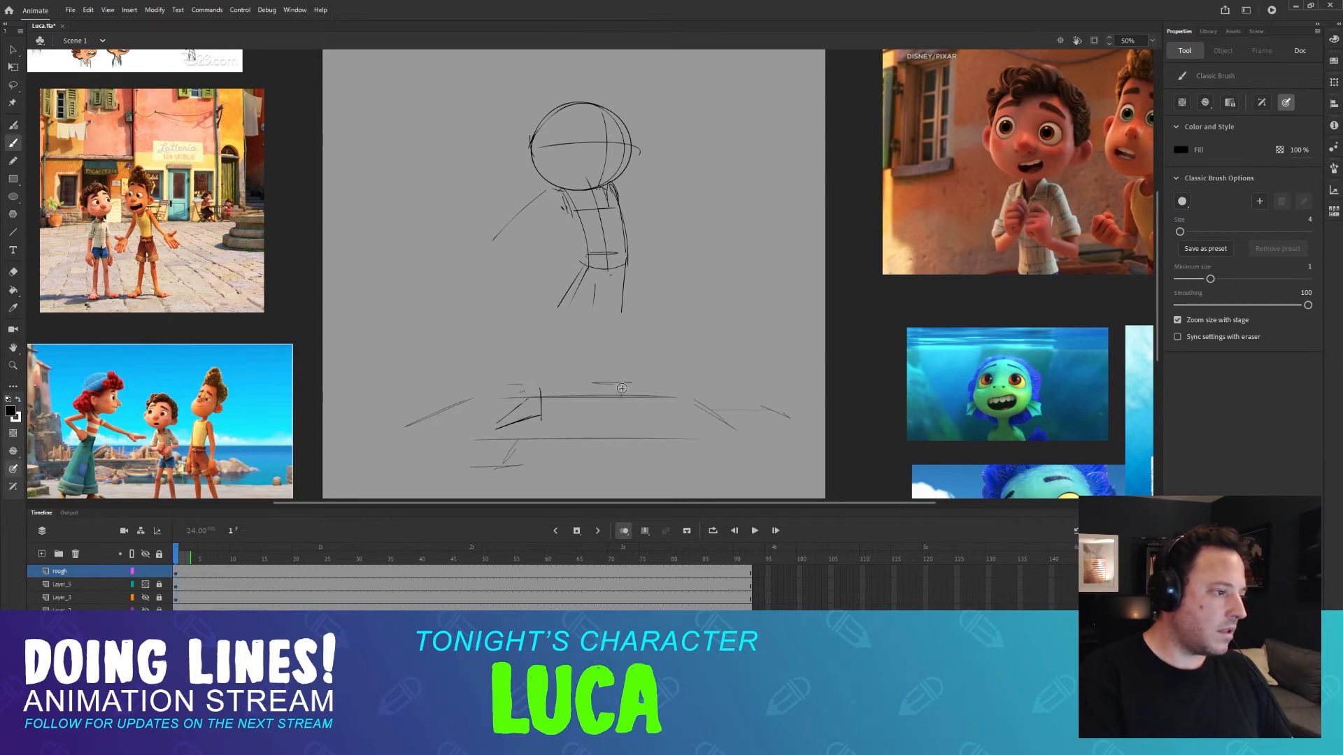
pyautogui.hotkey('ctrl', 'z')
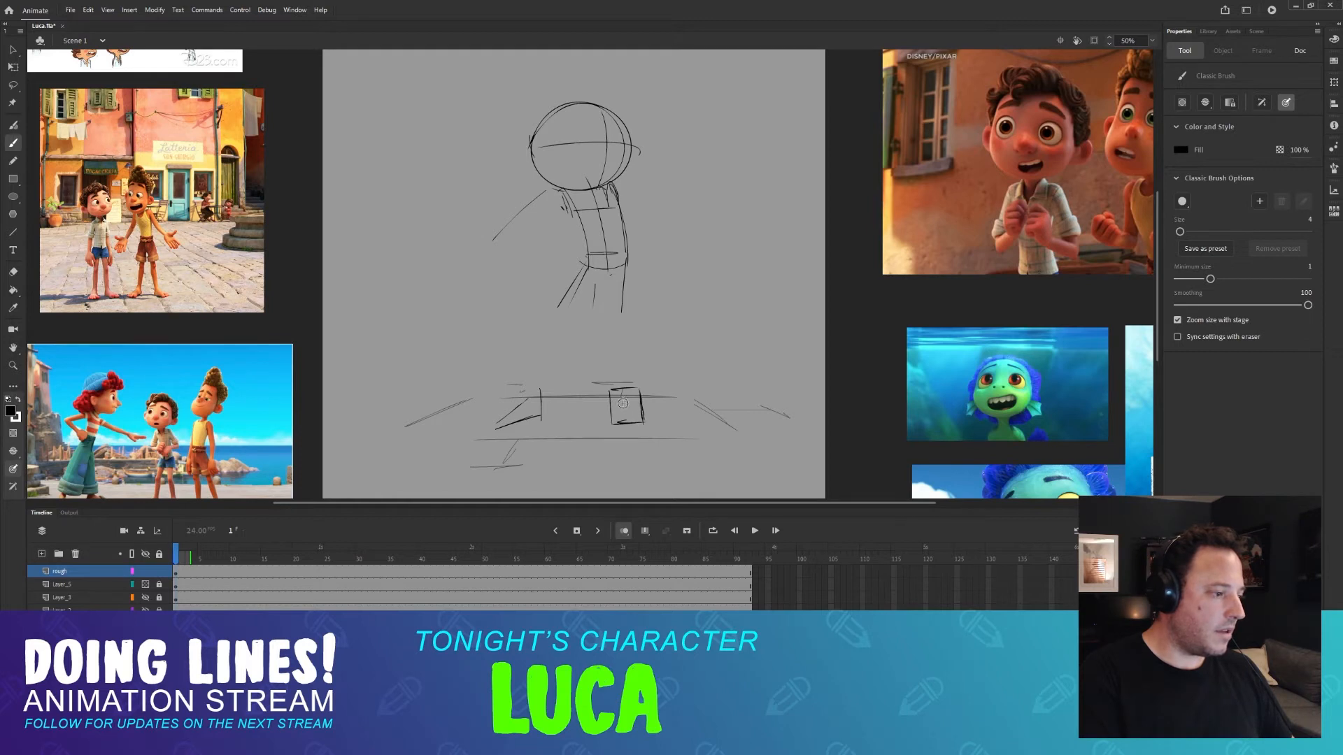
pyautogui.moveTo(622, 404)
pyautogui.mouseDown()
pyautogui.moveTo(610, 438)
pyautogui.moveTo(635, 372)
pyautogui.moveTo(618, 393)
pyautogui.mouseUp()
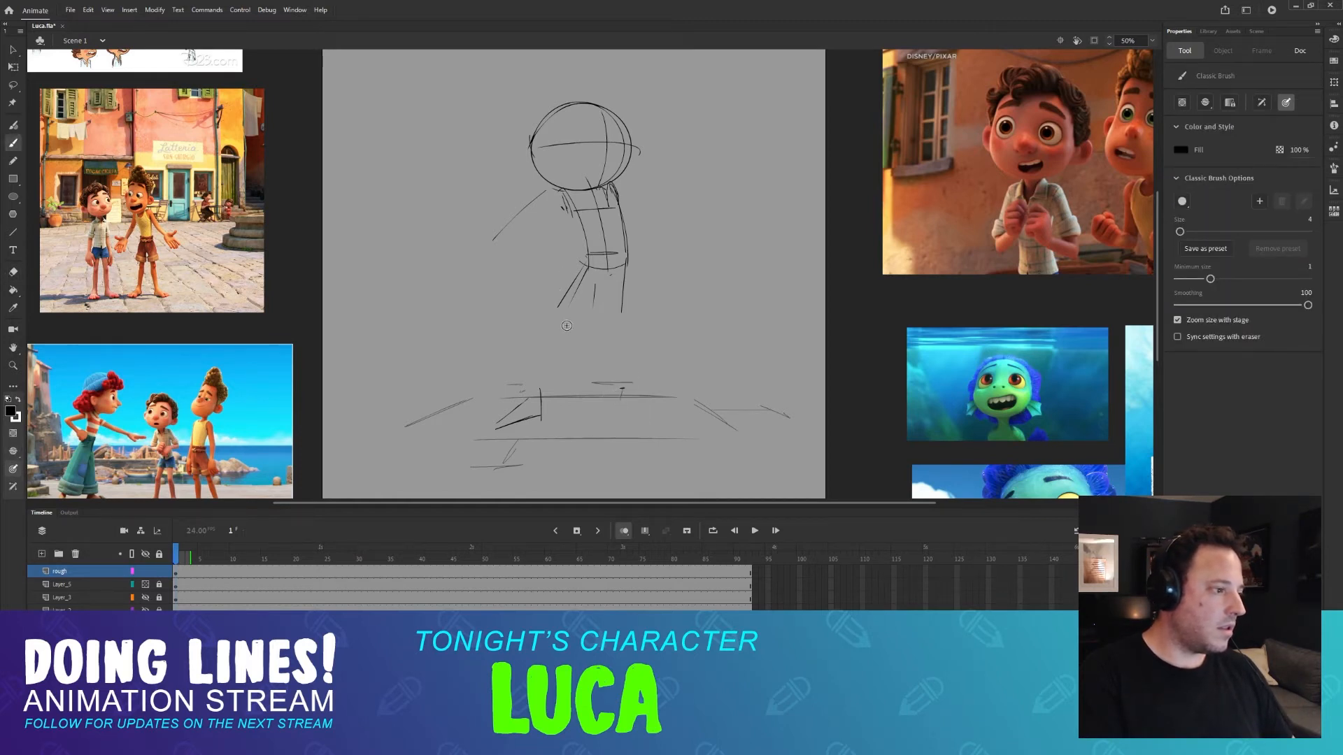
pyautogui.press('e')
pyautogui.moveTo(535, 390); pyautogui.dragTo(521, 409)
pyautogui.click(614, 384)
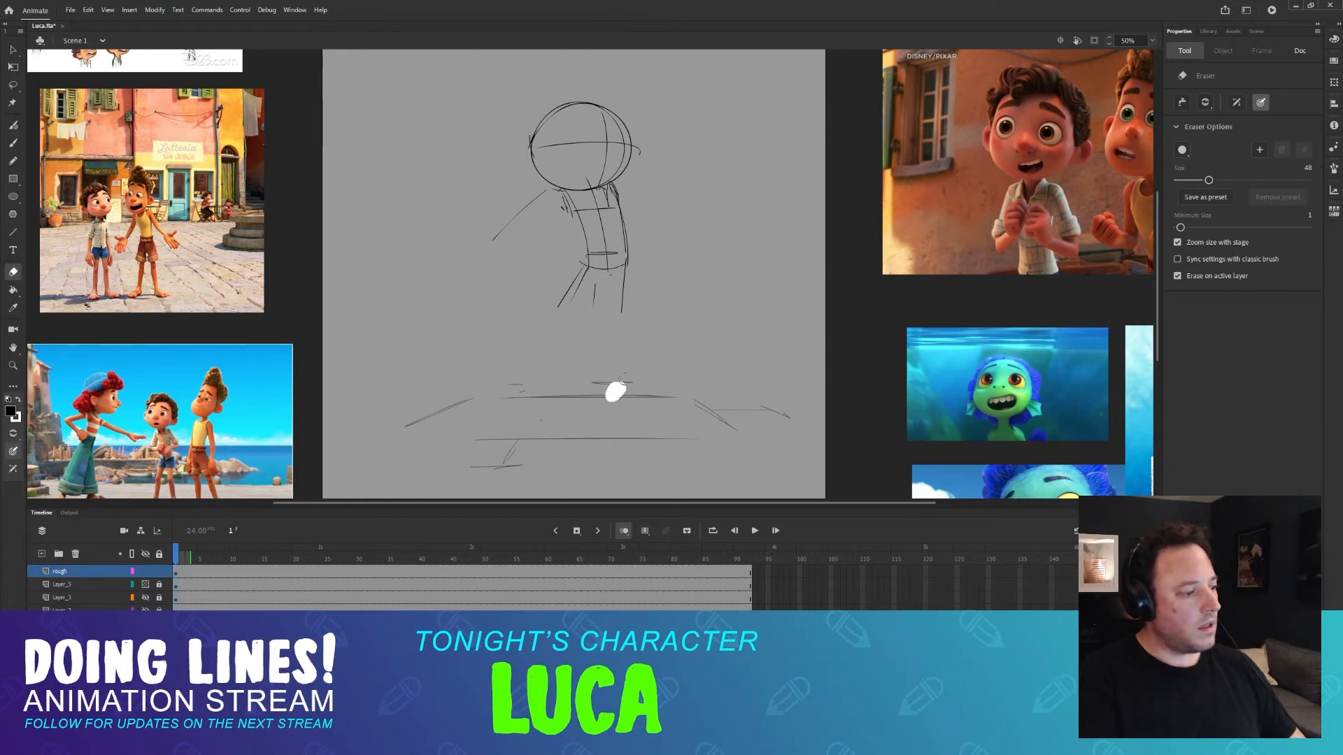
pyautogui.press('b')
pyautogui.hotkey('ctrl', 'z')
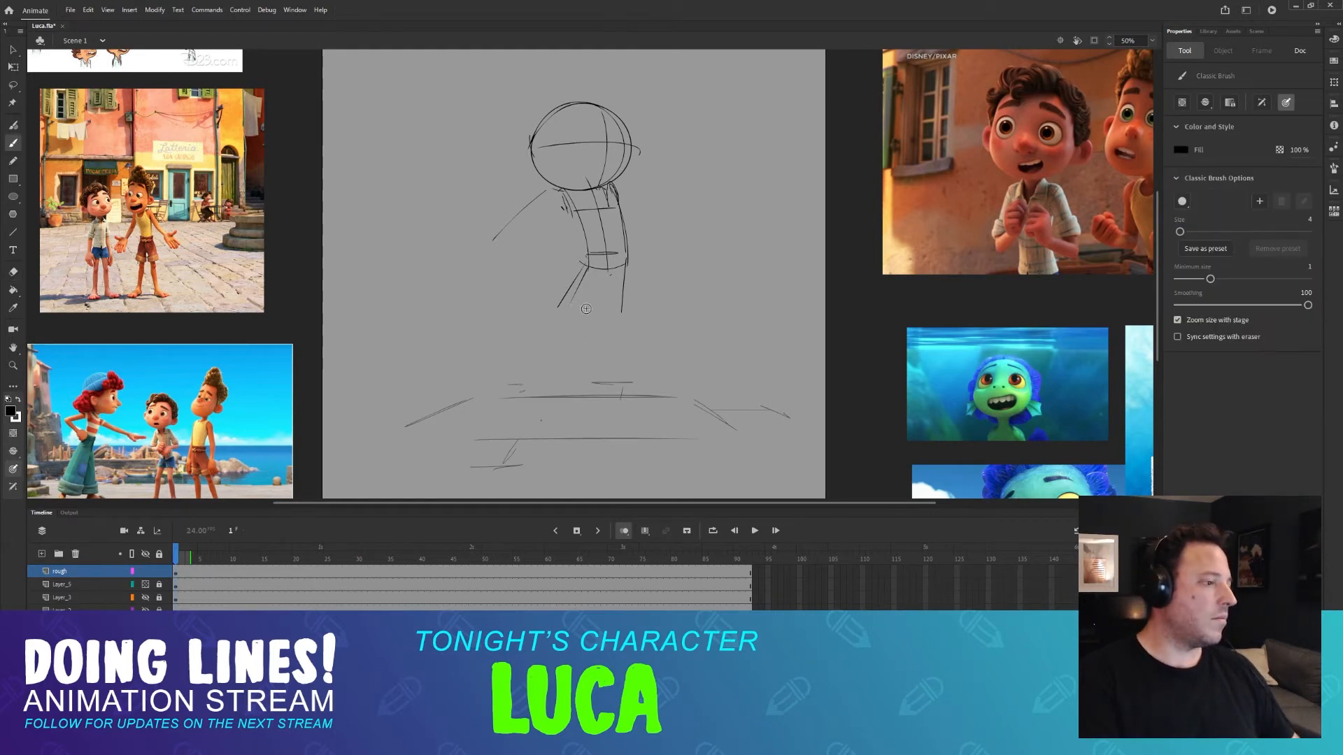
# Erase the leftover slanted arm line beside the shoulder.
pyautogui.press('e')
pyautogui.moveTo(544, 192); pyautogui.dragTo(493, 240)
pyautogui.press('b')
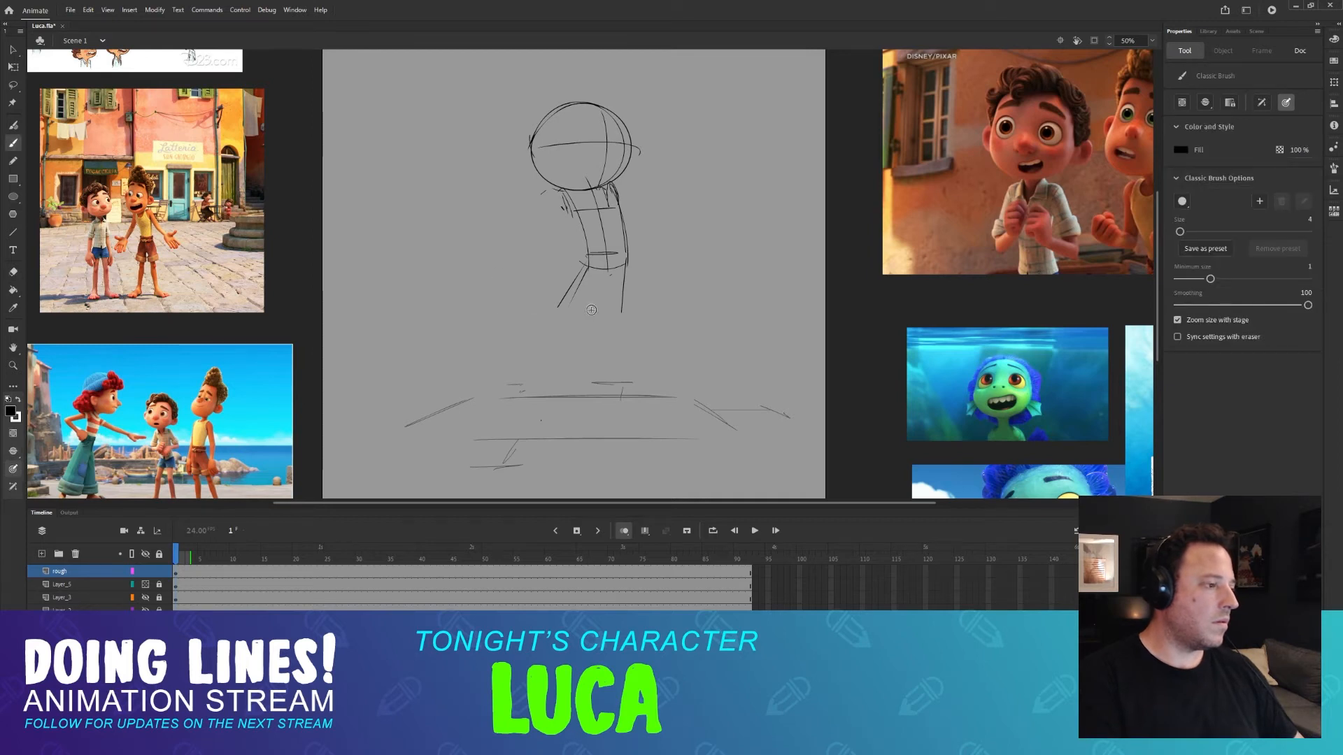
# Sketch both lower legs down to the ground lines, adding wedge-shaped feet and small knee circles.
pyautogui.moveTo(584, 267)
pyautogui.mouseDown()
pyautogui.moveTo(551, 312)
pyautogui.moveTo(526, 399)
pyautogui.mouseUp()
pyautogui.moveTo(619, 313); pyautogui.dragTo(643, 410)
pyautogui.hotkey('ctrl', 'z')
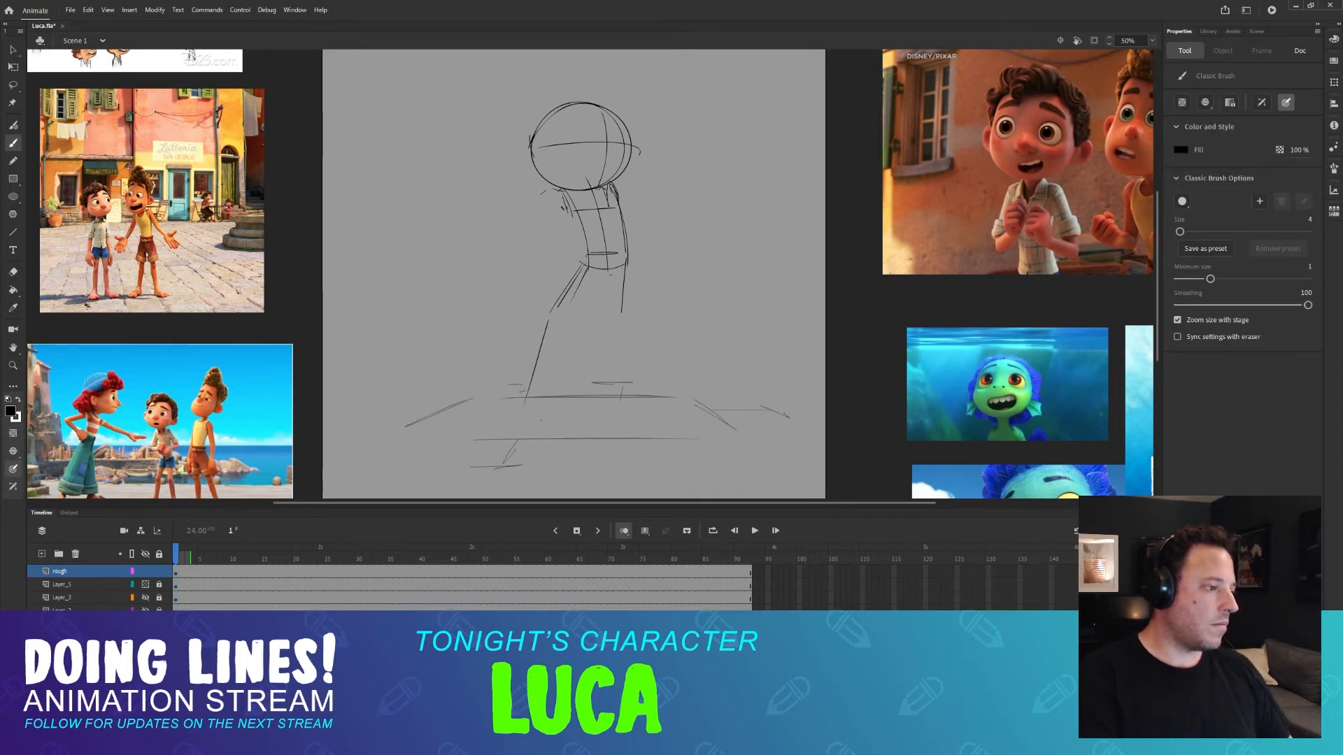
pyautogui.moveTo(618, 329); pyautogui.dragTo(647, 411)
pyautogui.moveTo(626, 358)
pyautogui.mouseDown()
pyautogui.moveTo(646, 416)
pyautogui.moveTo(609, 439)
pyautogui.moveTo(651, 437)
pyautogui.mouseUp()
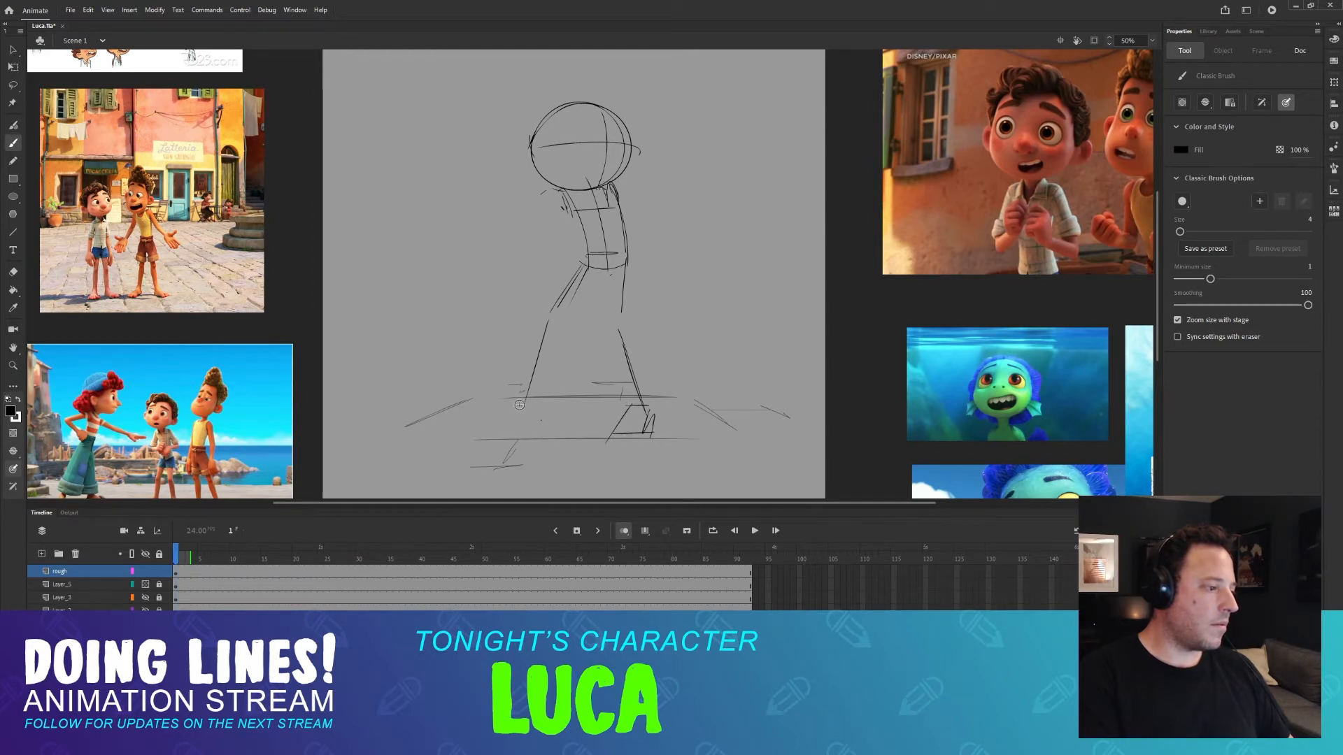
pyautogui.moveTo(528, 393)
pyautogui.mouseDown()
pyautogui.moveTo(493, 412)
pyautogui.moveTo(530, 411)
pyautogui.mouseUp()
pyautogui.moveTo(530, 399); pyautogui.dragTo(530, 414)
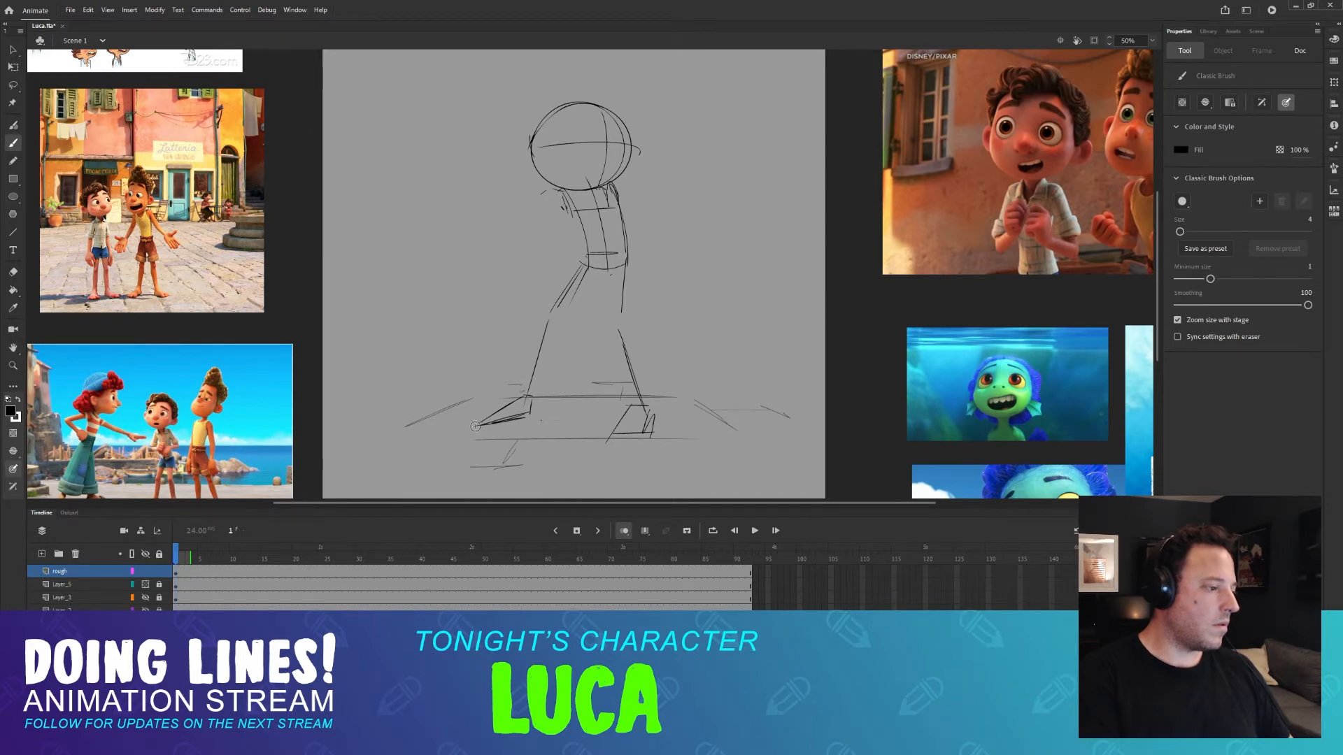
pyautogui.moveTo(617, 320); pyautogui.dragTo(552, 315)
# Try a slanted arm line from the far shoulder and a fist circle in front of the chest, and erase both.
pyautogui.scroll(2, 638, 275)
pyautogui.moveTo(620, 222); pyautogui.dragTo(675, 280)
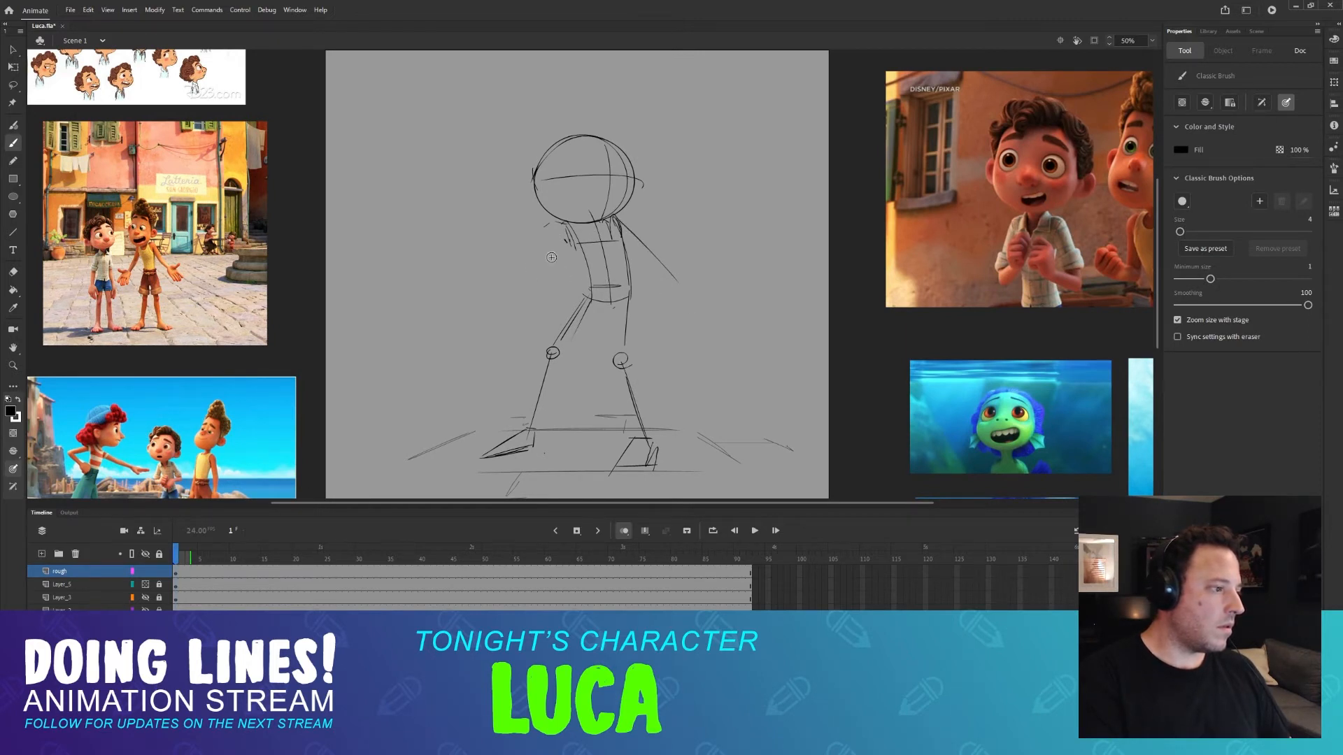
pyautogui.moveTo(521, 258)
pyautogui.mouseDown()
pyautogui.moveTo(515, 286)
pyautogui.moveTo(530, 258)
pyautogui.mouseUp()
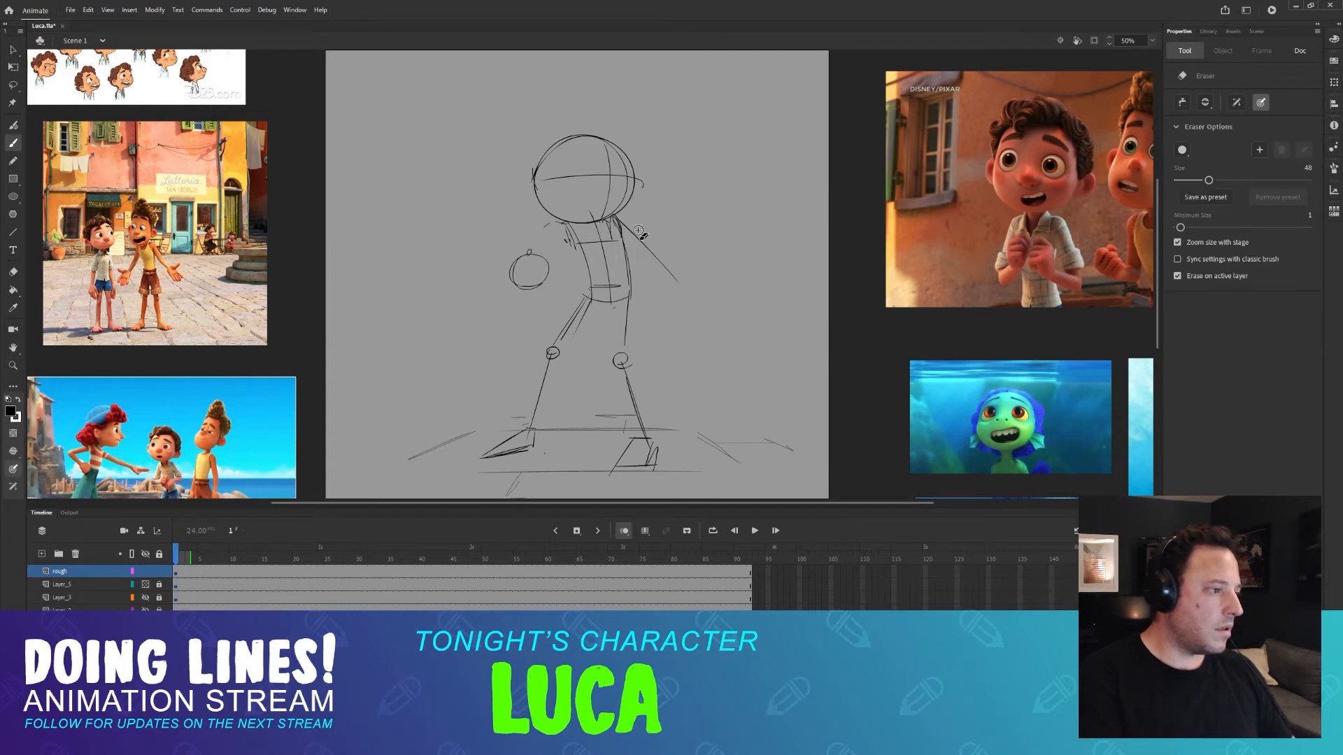
pyautogui.moveTo(633, 238); pyautogui.dragTo(695, 311)
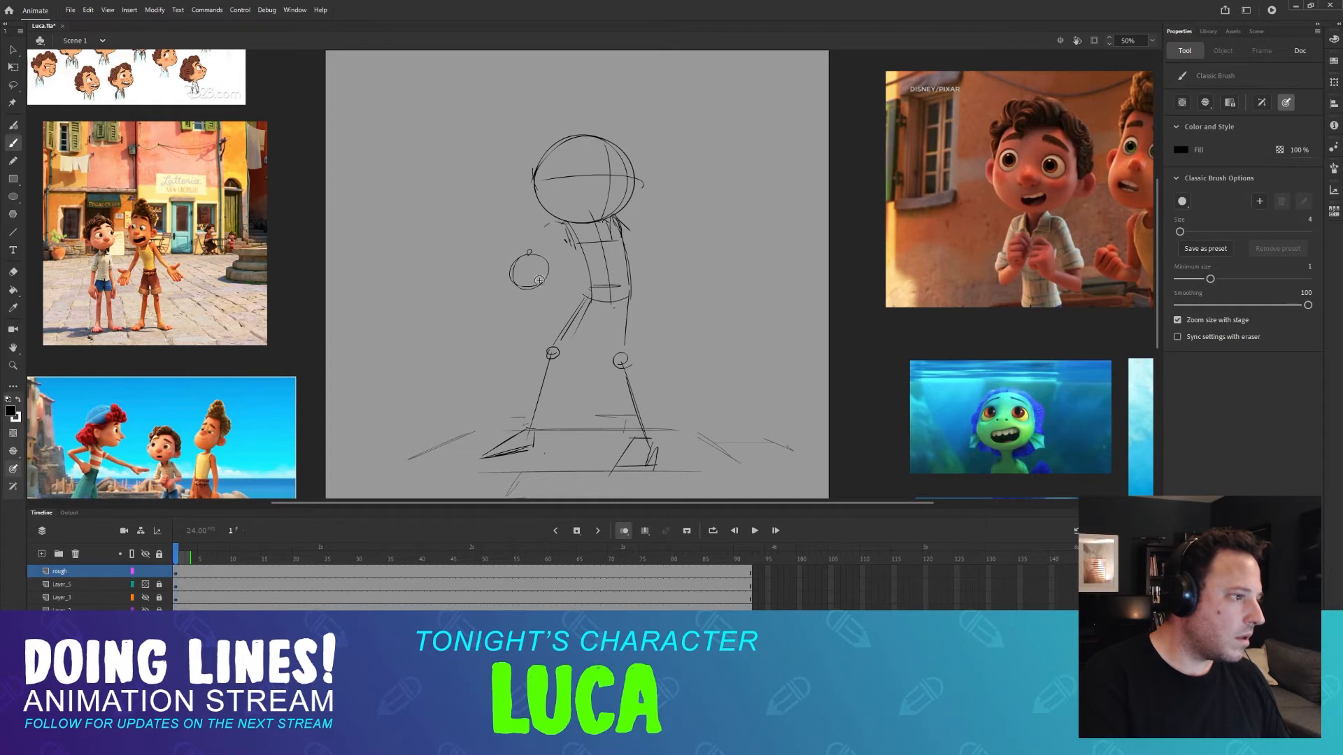
pyautogui.press('e')
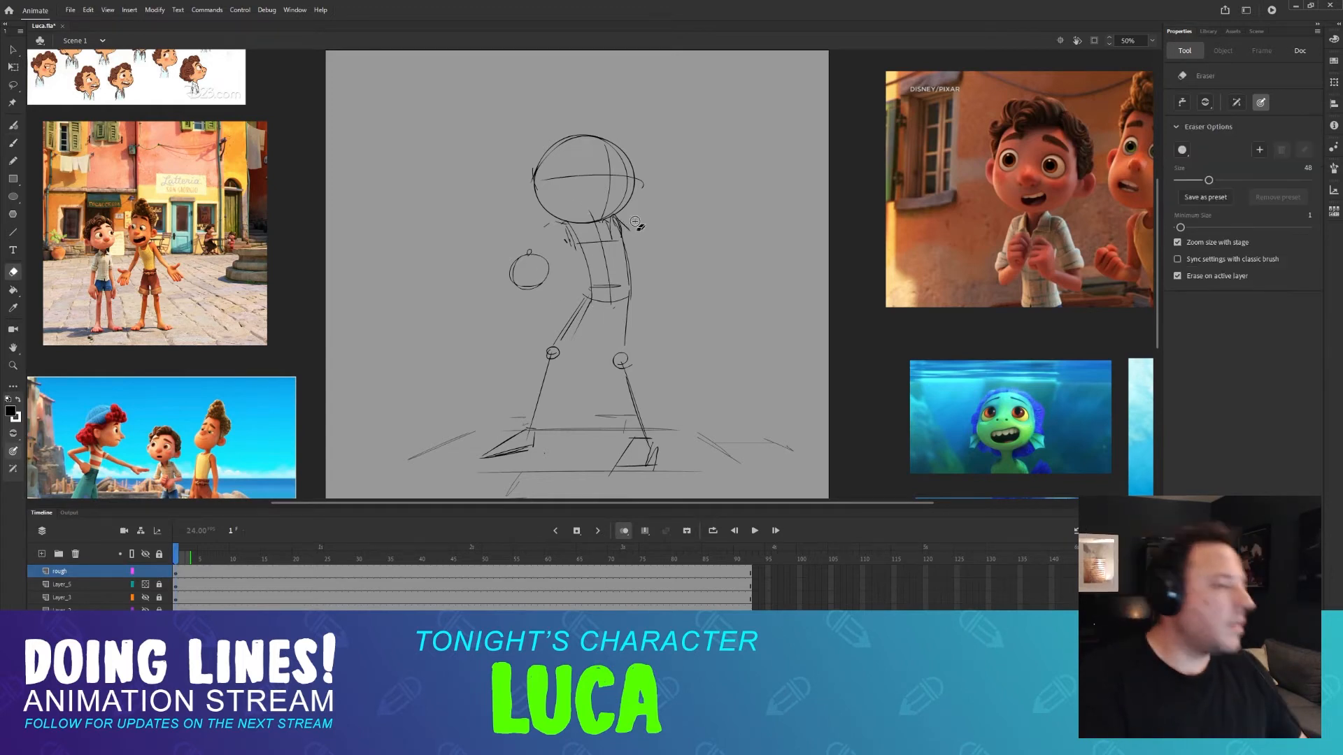
pyautogui.press('b')
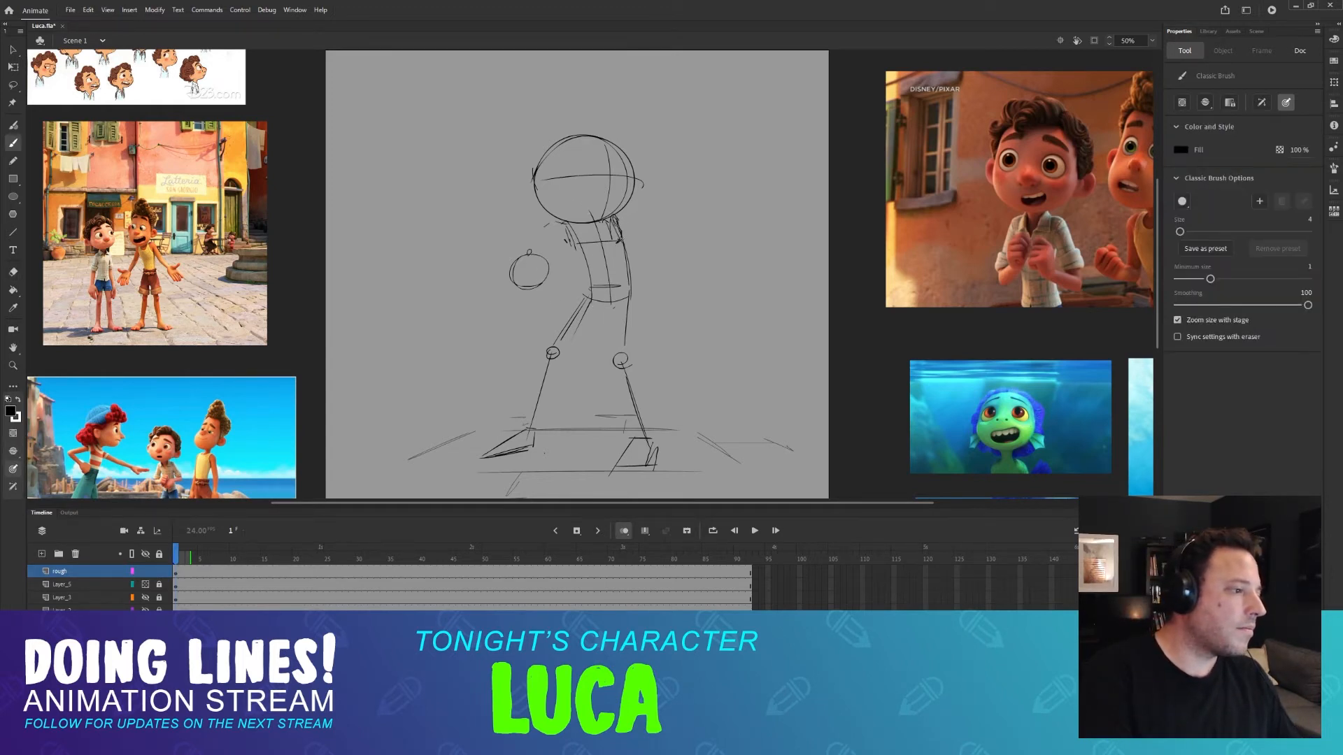
pyautogui.press('e')
pyautogui.moveTo(538, 234)
pyautogui.mouseDown()
pyautogui.moveTo(523, 284)
pyautogui.moveTo(518, 259)
pyautogui.moveTo(552, 283)
pyautogui.mouseUp()
pyautogui.press('b')
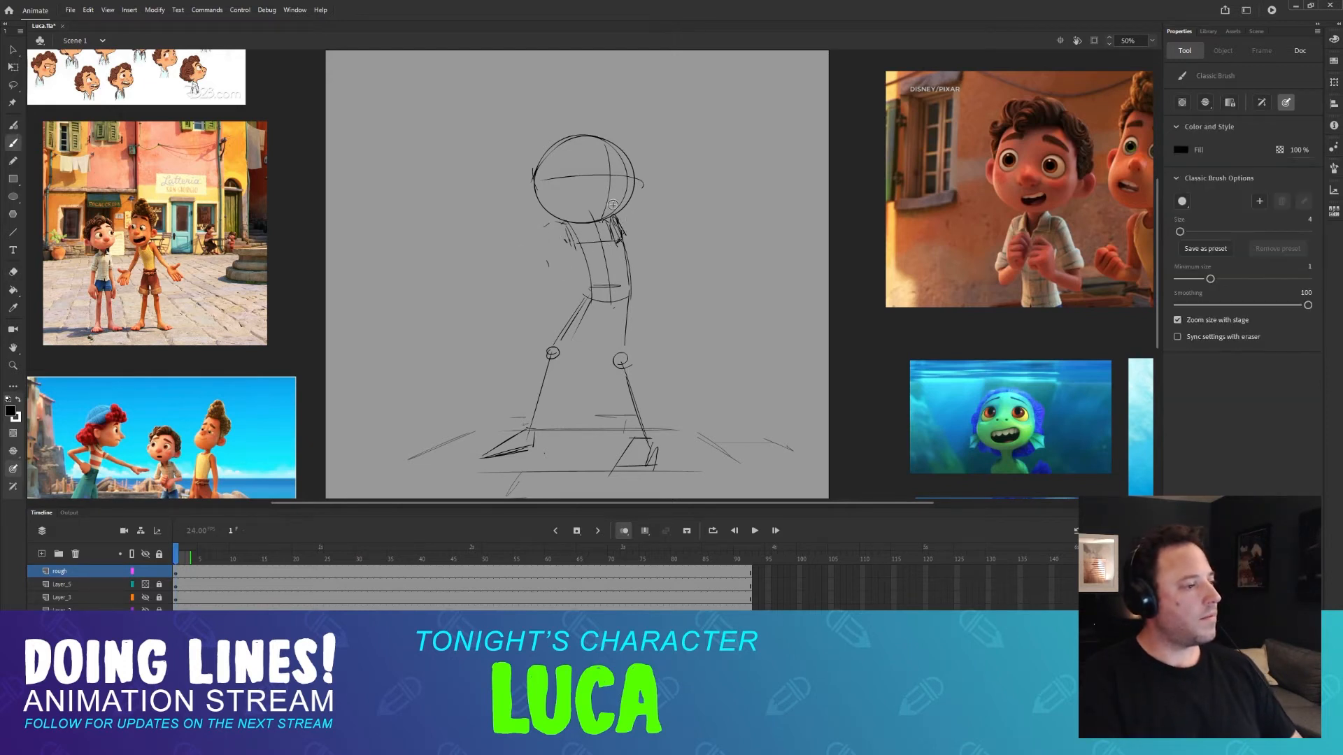
# Try an arm line from behind the neck, undo it, and draw a slightly rising direction line out from the back of the head.
pyautogui.moveTo(617, 214); pyautogui.dragTo(679, 229)
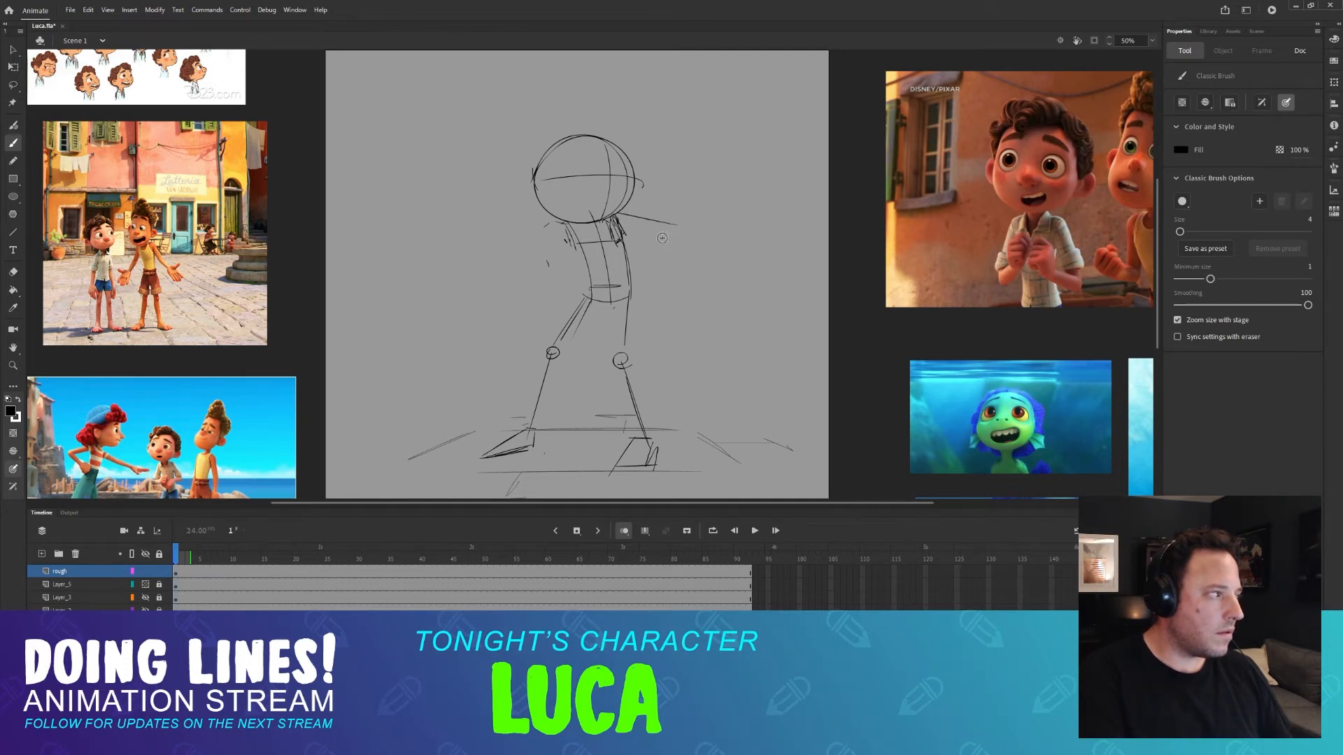
pyautogui.hotkey('ctrl', 'z')
pyautogui.moveTo(633, 173)
pyautogui.mouseDown()
pyautogui.moveTo(704, 157)
pyautogui.moveTo(698, 168)
pyautogui.mouseUp()
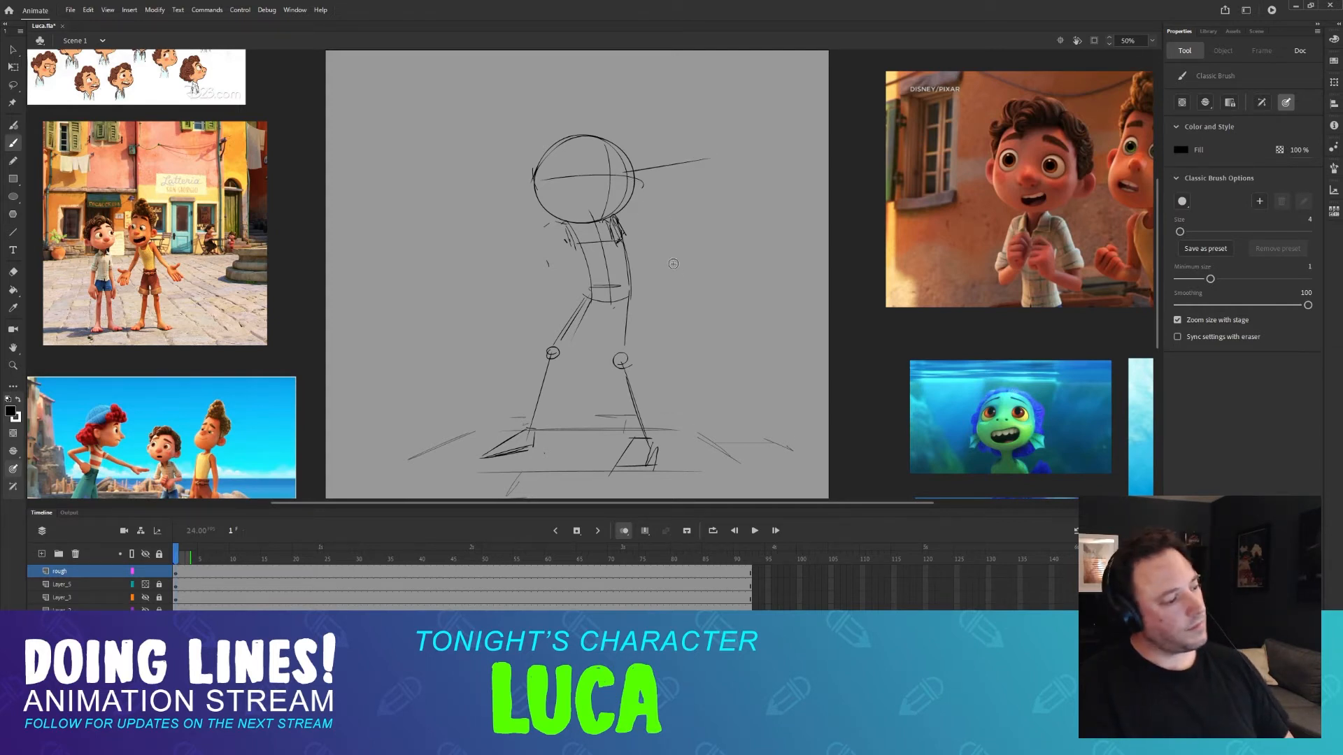
# Erase the rear leg and foot and redraw them stepping farther back, with a small knee mark and a boxy foot on the ground.
pyautogui.press('e')
pyautogui.moveTo(620, 359); pyautogui.dragTo(638, 419)
pyautogui.press('b')
pyautogui.moveTo(640, 302)
pyautogui.mouseDown()
pyautogui.moveTo(654, 346)
pyautogui.moveTo(641, 343)
pyautogui.mouseUp()
pyautogui.hotkey('ctrl', 'z')
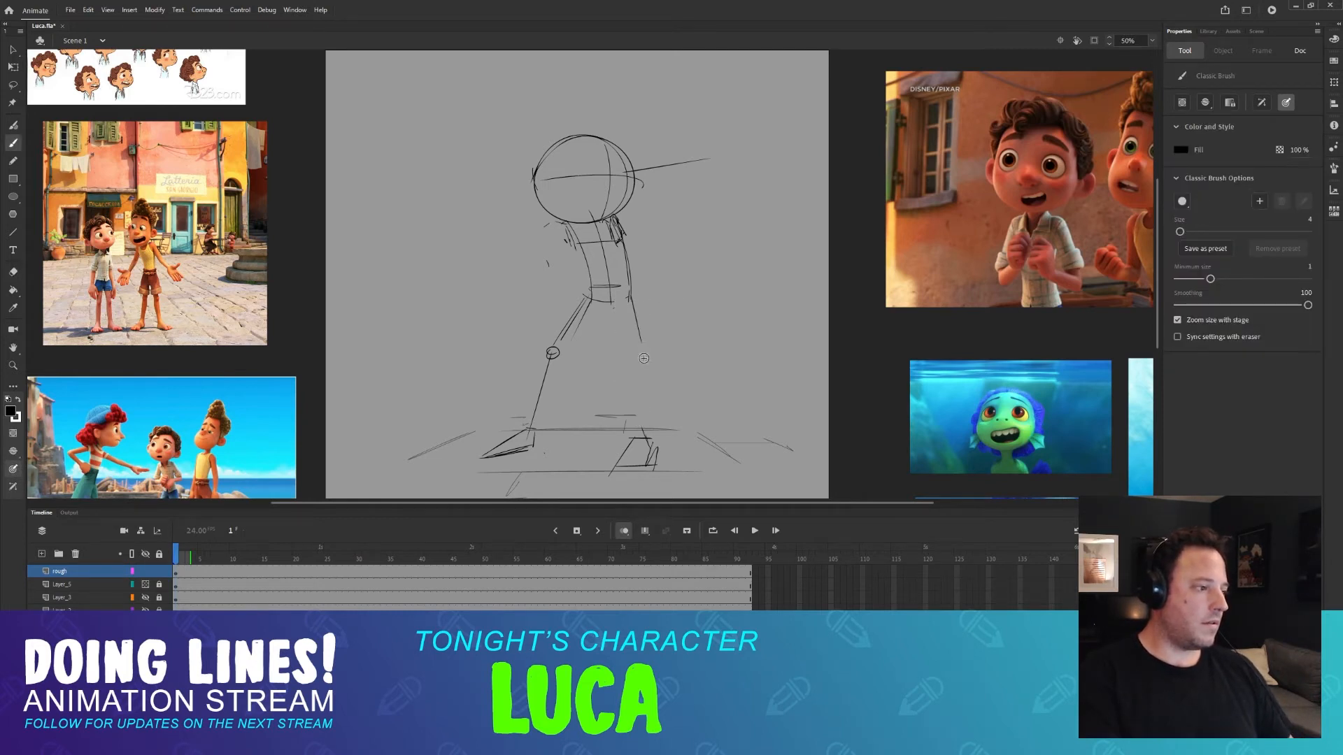
pyautogui.press('e')
pyautogui.moveTo(619, 472)
pyautogui.mouseDown()
pyautogui.moveTo(640, 427)
pyautogui.moveTo(665, 442)
pyautogui.mouseUp()
pyautogui.press('b')
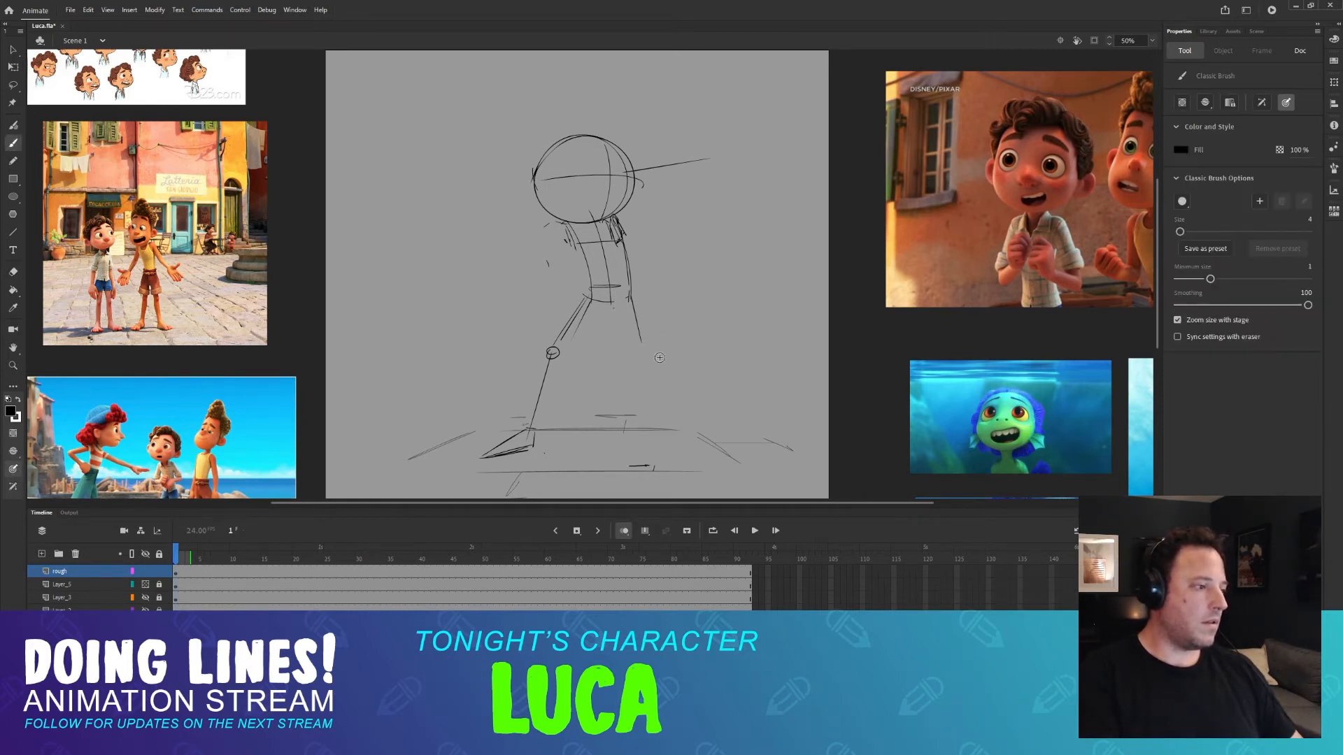
pyautogui.moveTo(646, 347); pyautogui.dragTo(682, 453)
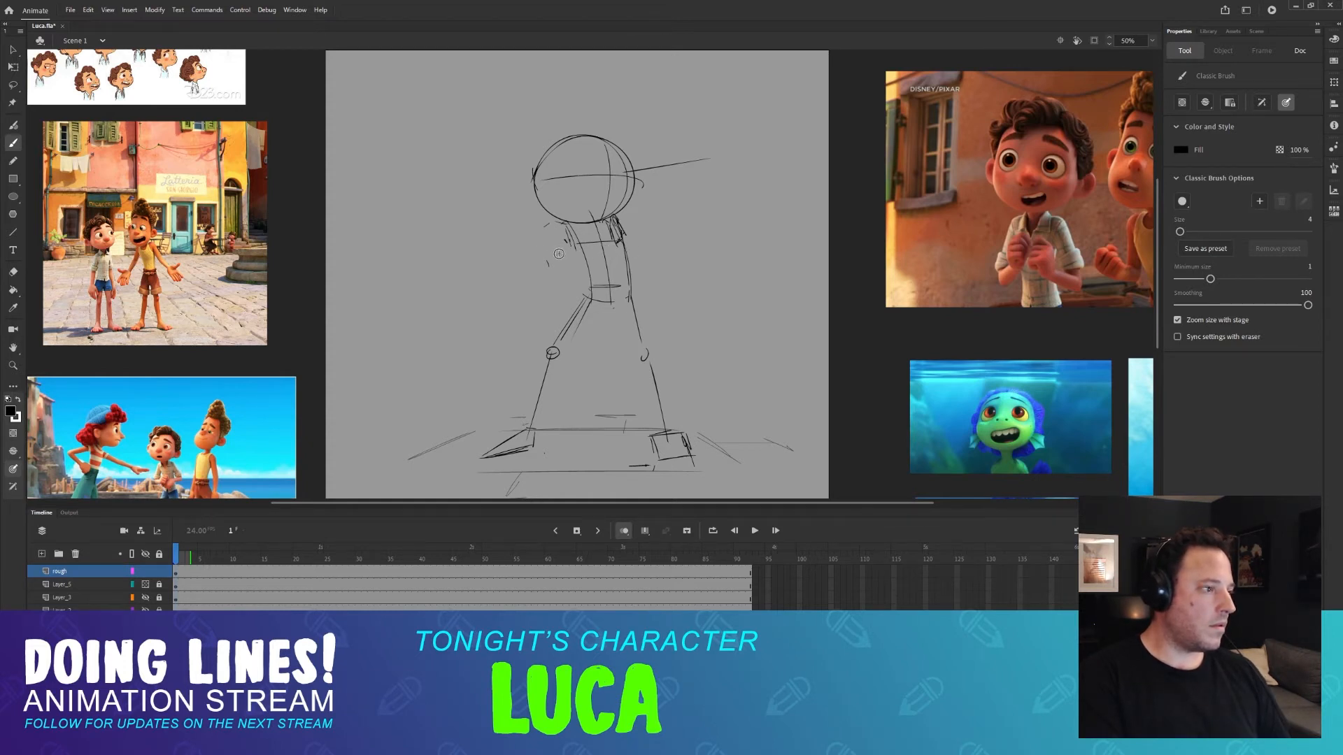
# Sketch the bent arms with rounded fists in front of the chest, and add an arrowhead to the head's direction line.
pyautogui.moveTo(570, 252)
pyautogui.mouseDown()
pyautogui.moveTo(545, 271)
pyautogui.moveTo(568, 253)
pyautogui.moveTo(668, 278)
pyautogui.moveTo(550, 263)
pyautogui.mouseUp()
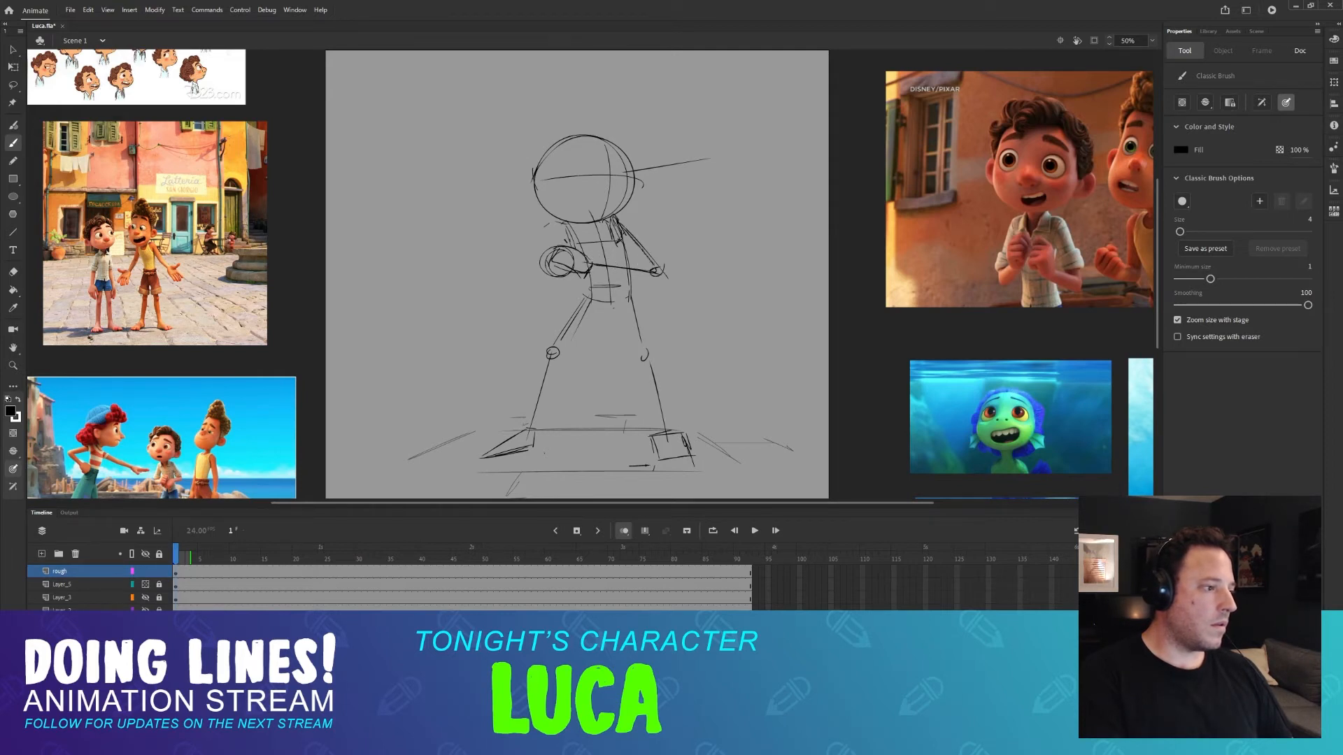
pyautogui.press('e')
pyautogui.moveTo(644, 235)
pyautogui.mouseDown()
pyautogui.moveTo(654, 276)
pyautogui.moveTo(628, 268)
pyautogui.moveTo(653, 266)
pyautogui.mouseUp()
pyautogui.press('b')
pyautogui.moveTo(656, 267); pyautogui.dragTo(587, 262)
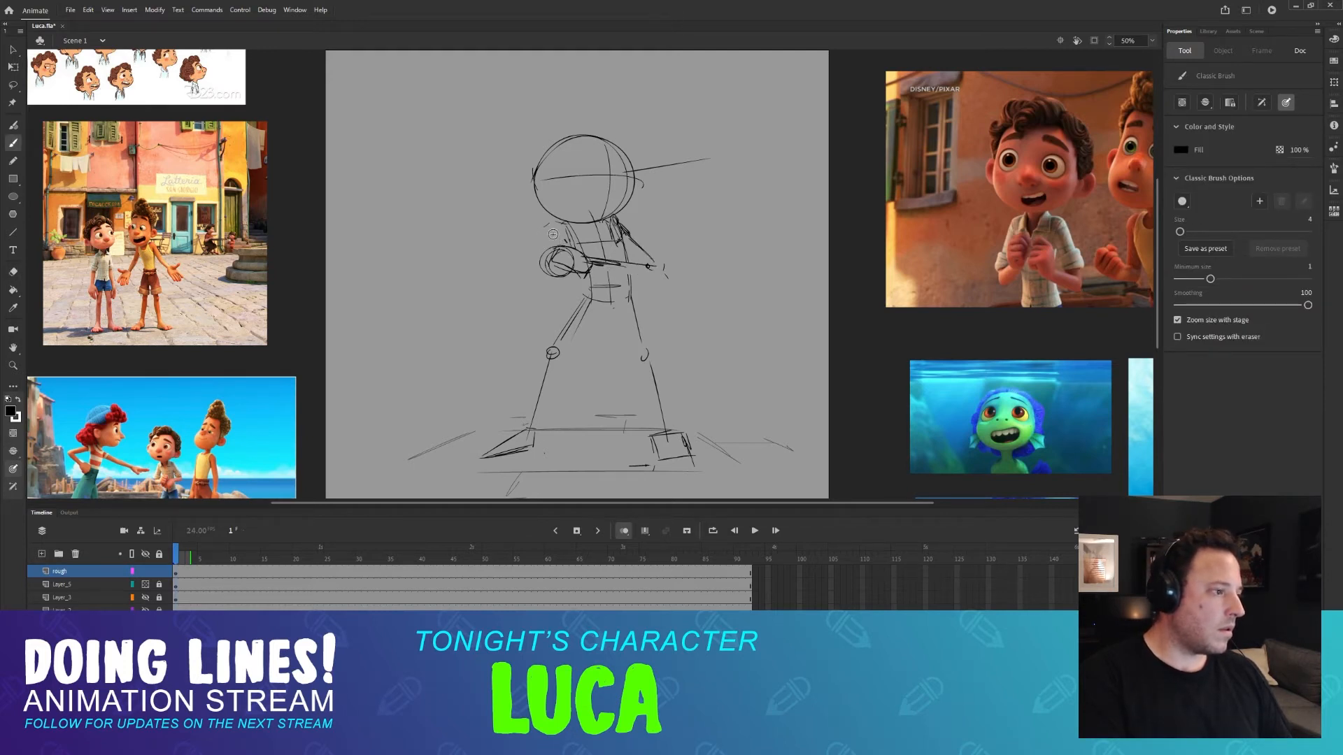
pyautogui.moveTo(560, 263); pyautogui.dragTo(554, 256)
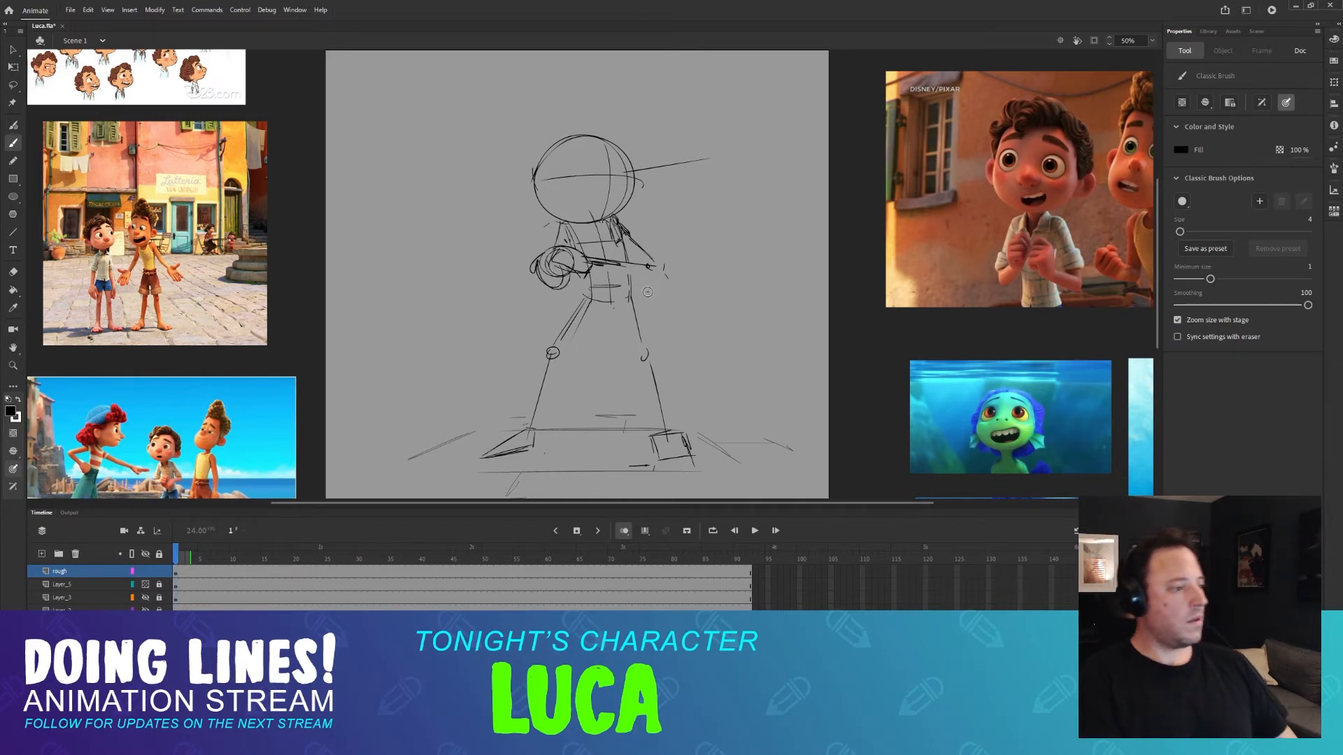
pyautogui.moveTo(685, 147); pyautogui.dragTo(688, 168)
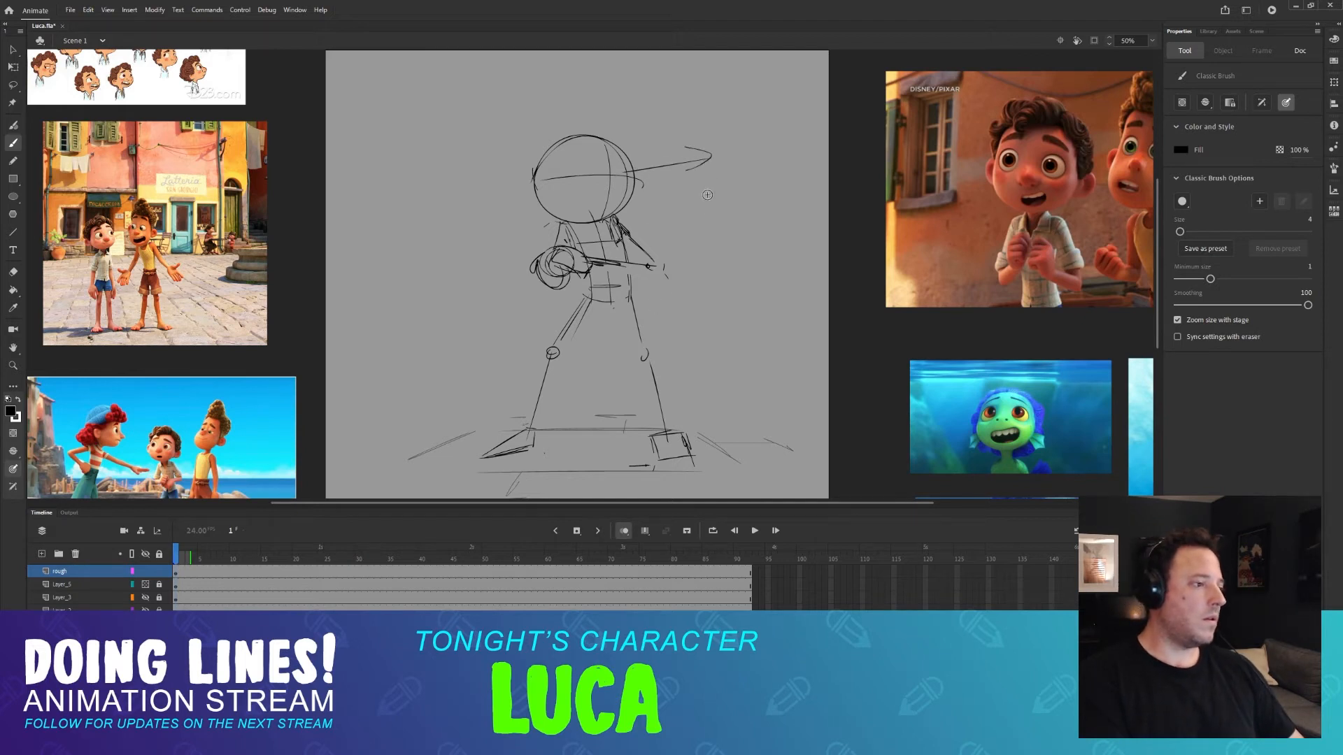
# Insert a blank keyframe at frame 2 on the rough layer, compare it with frame 1, and turn off onion skinning.
pyautogui.click(182, 559)
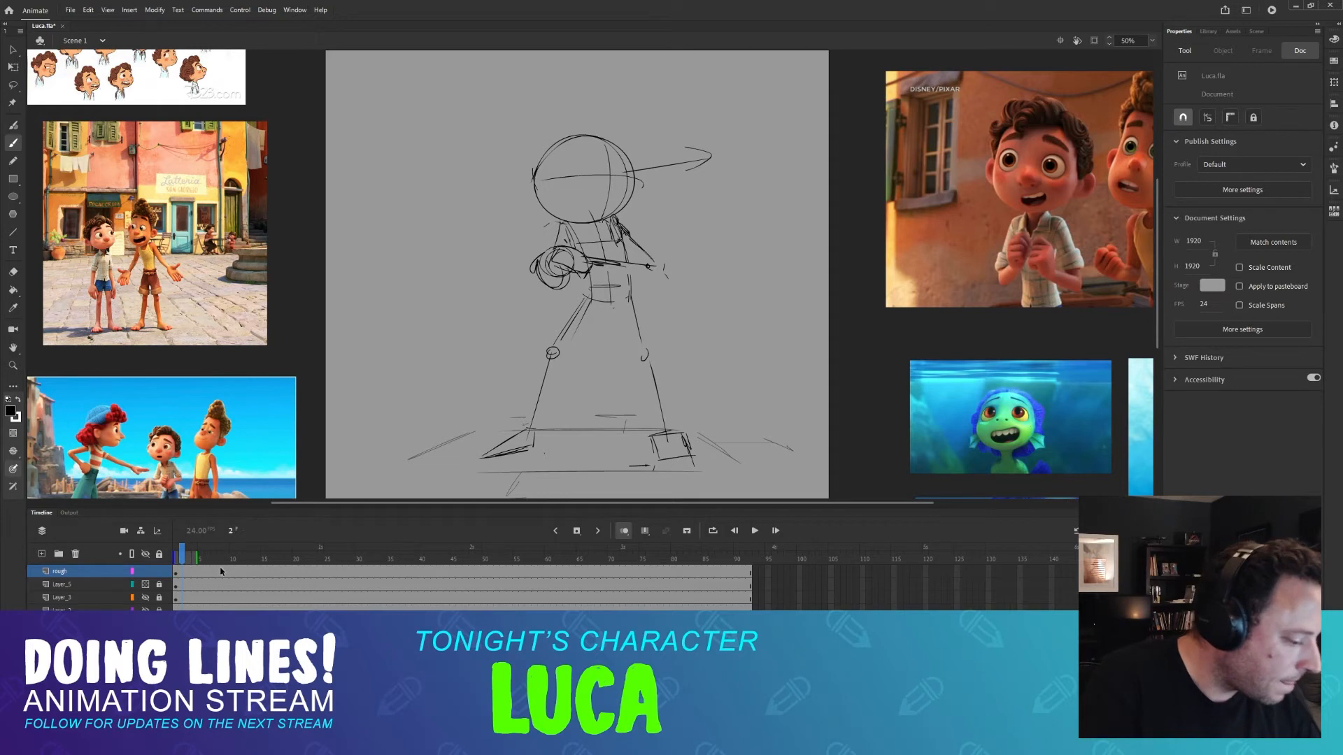
pyautogui.press('F7')
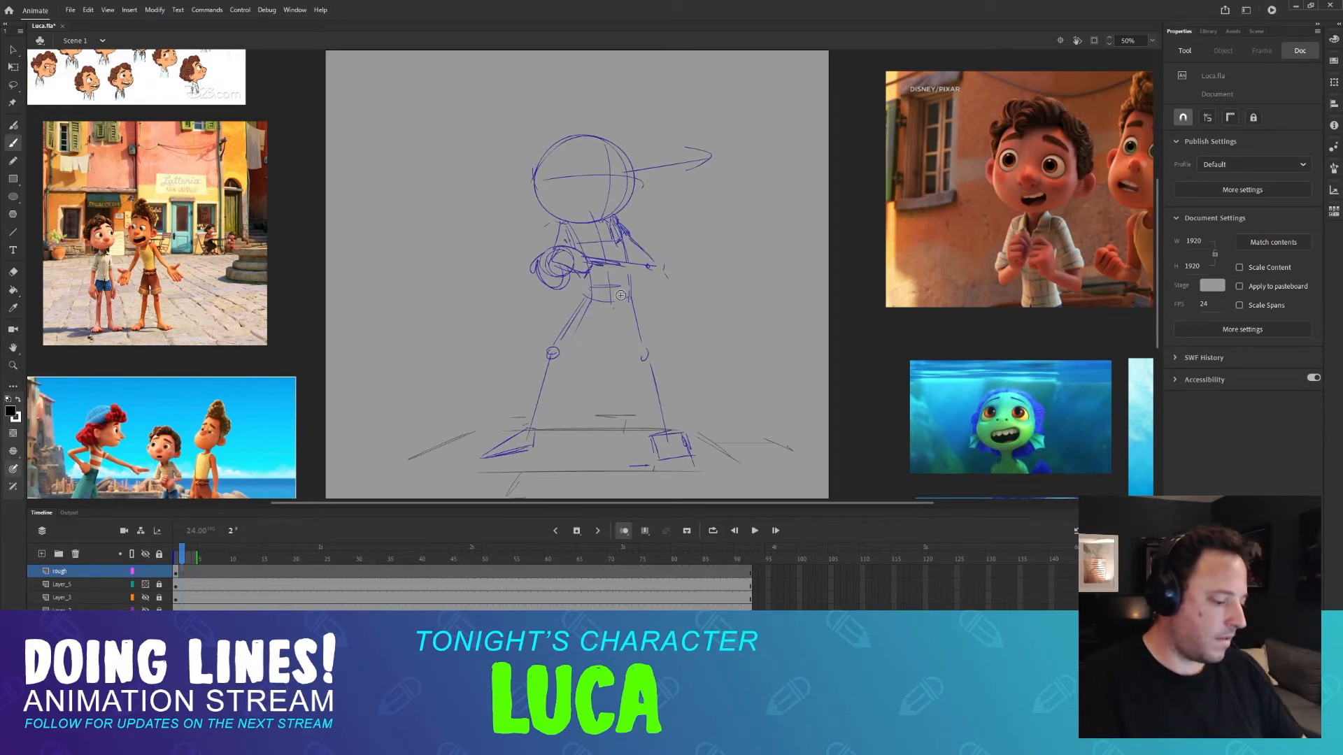
pyautogui.press(',')
pyautogui.press('.')
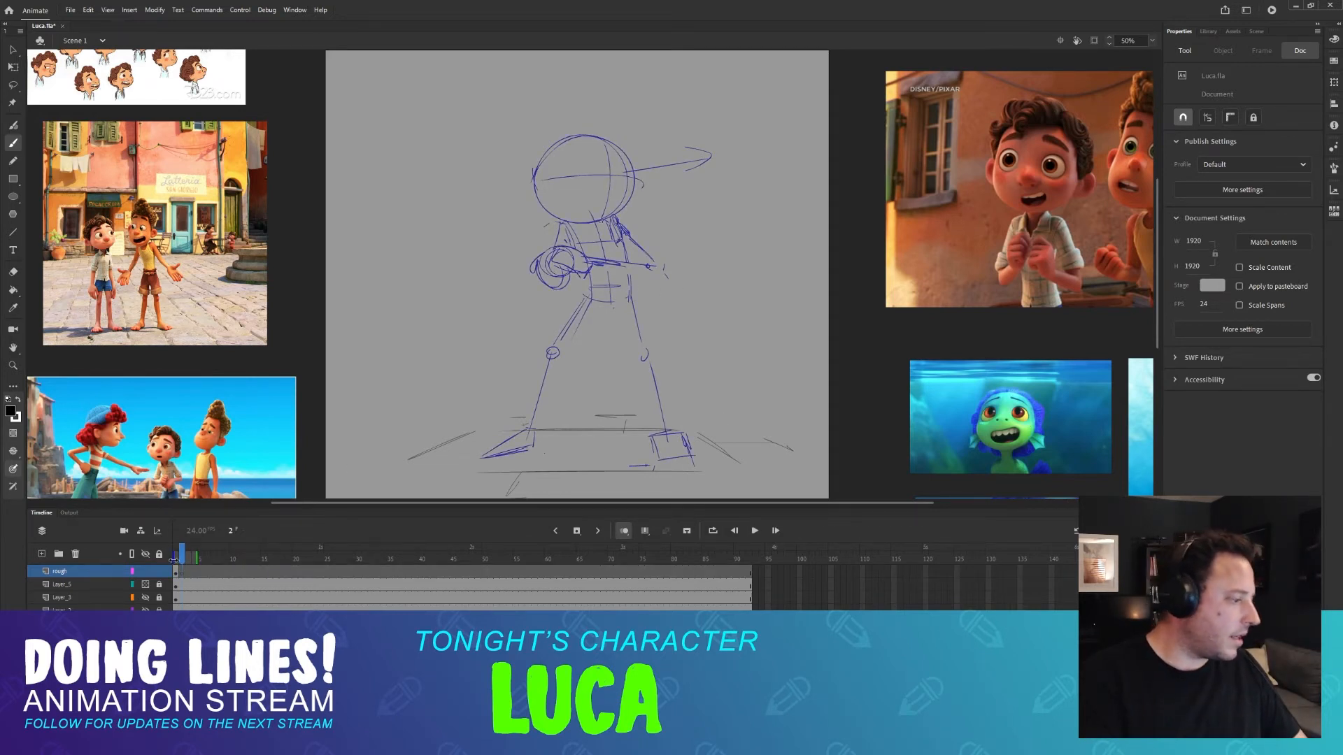
pyautogui.press(',')
pyautogui.press('.')
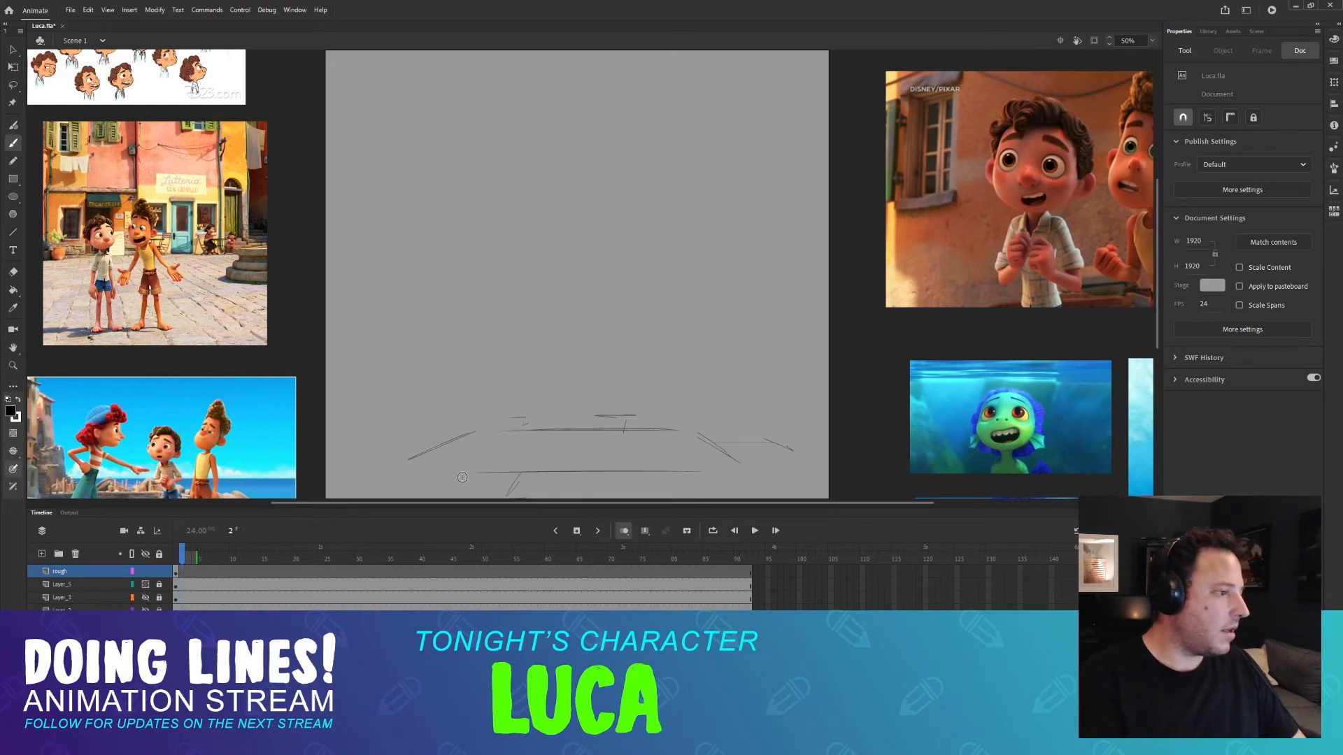
pyautogui.press(',')
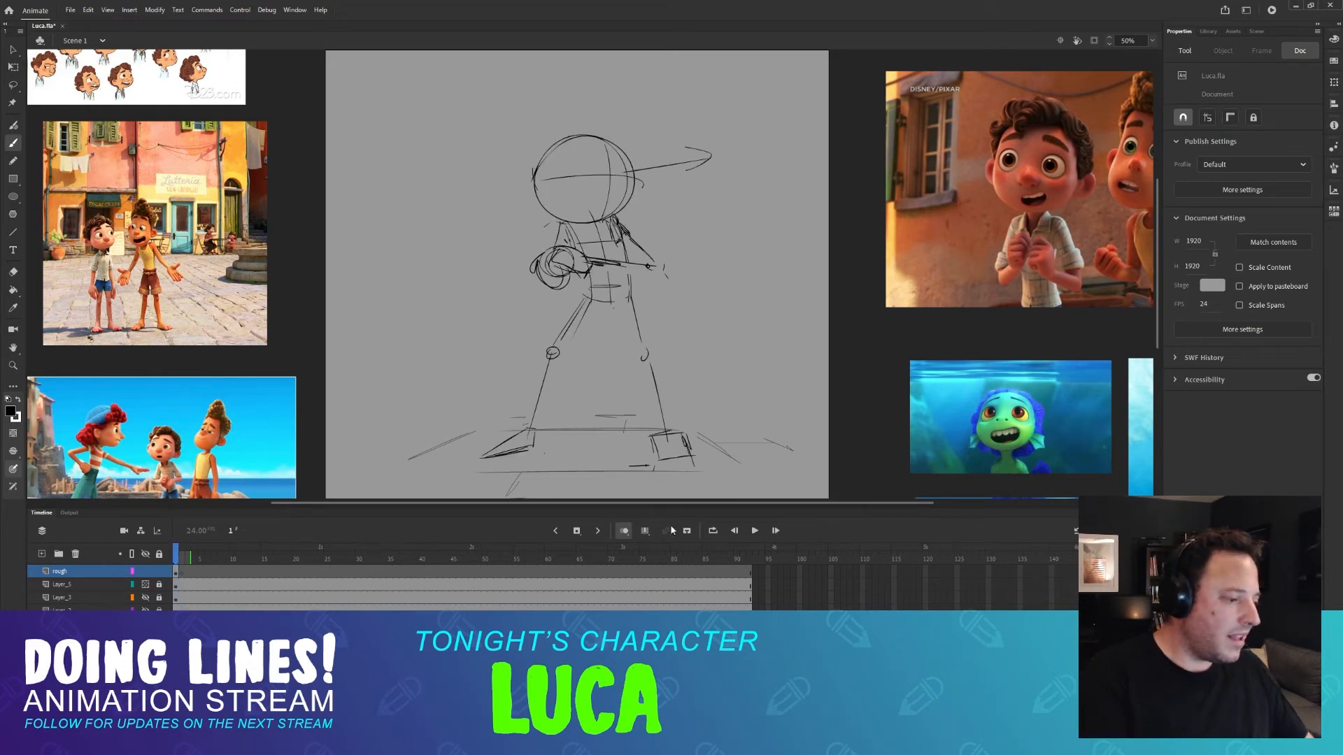
pyautogui.click(623, 531)
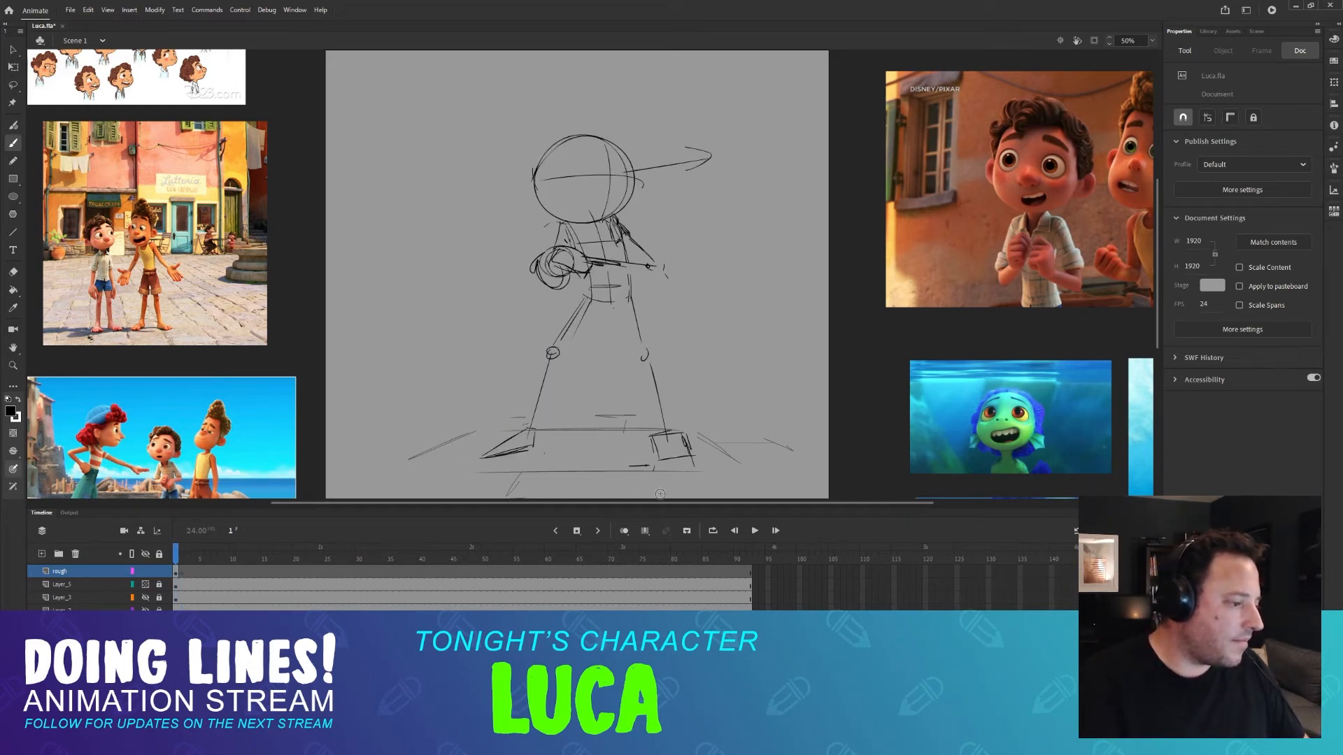
# Redraw both feet on frame 2 in the same ground positions, flipping to frame 1 for comparison.
pyautogui.press('.')
pyautogui.press(',')
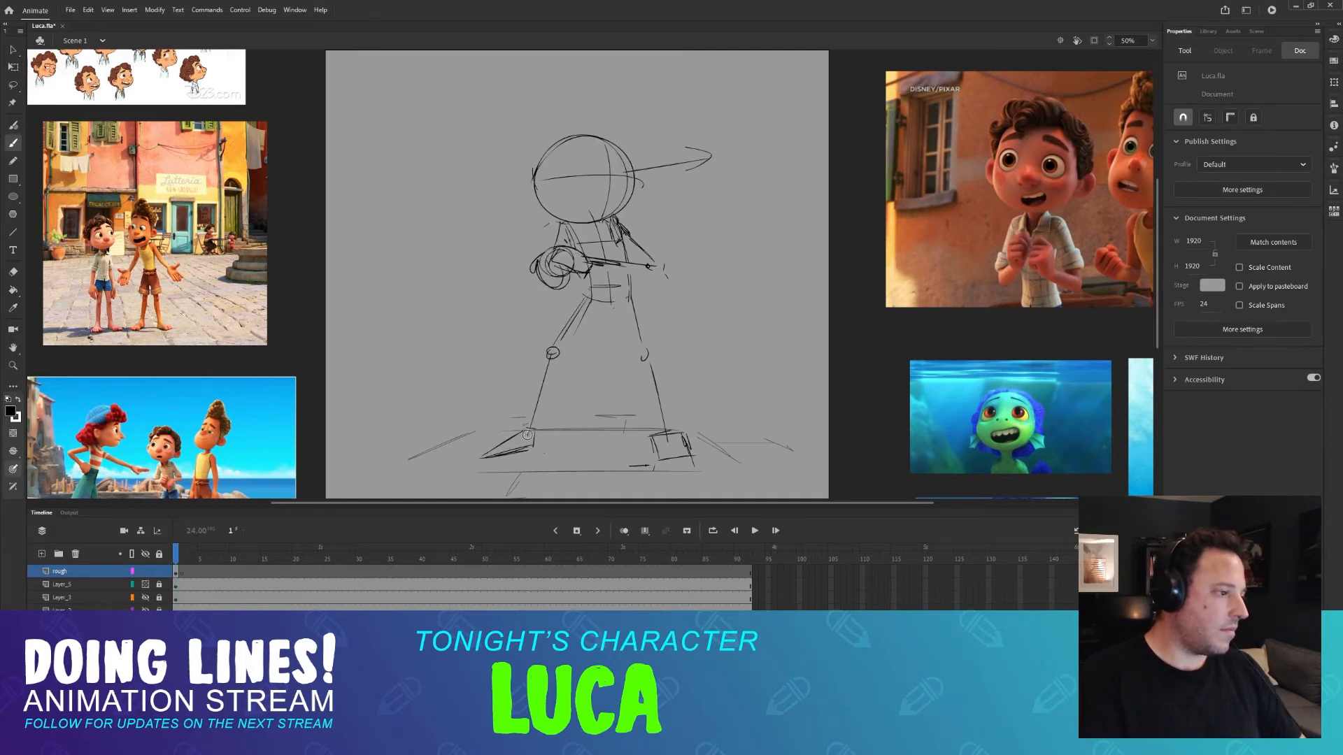
pyautogui.press('.')
pyautogui.press(',')
pyautogui.press('.')
pyautogui.press(',')
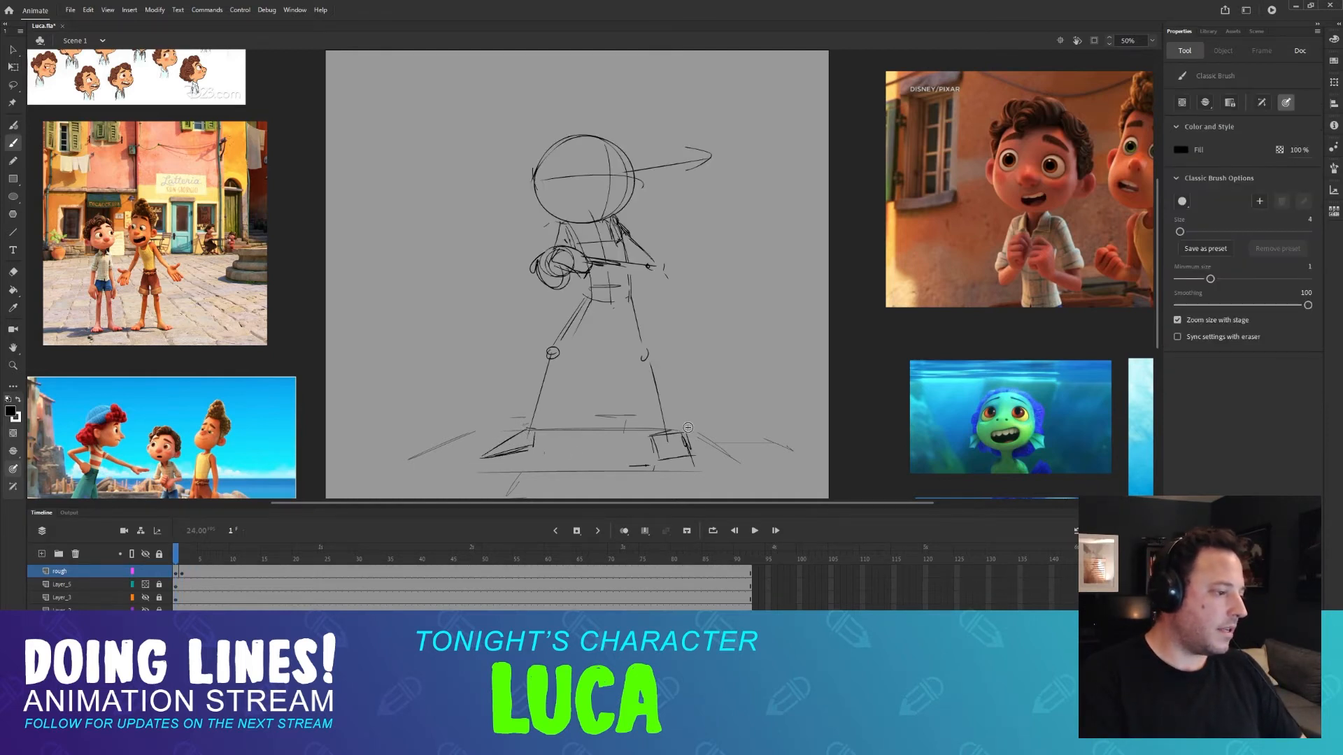
pyautogui.press('.')
pyautogui.press(',')
pyautogui.press('.')
pyautogui.press(',')
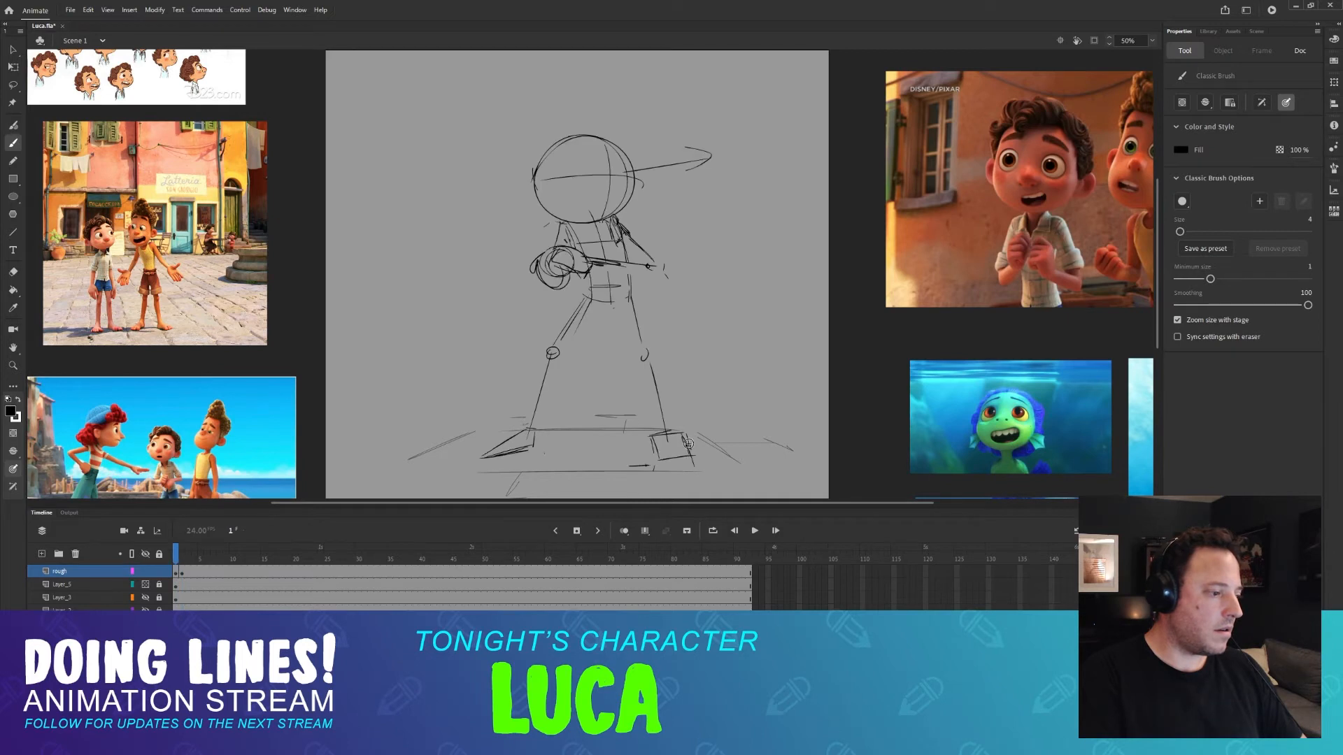
pyautogui.press('.')
pyautogui.press(',')
pyautogui.press('.')
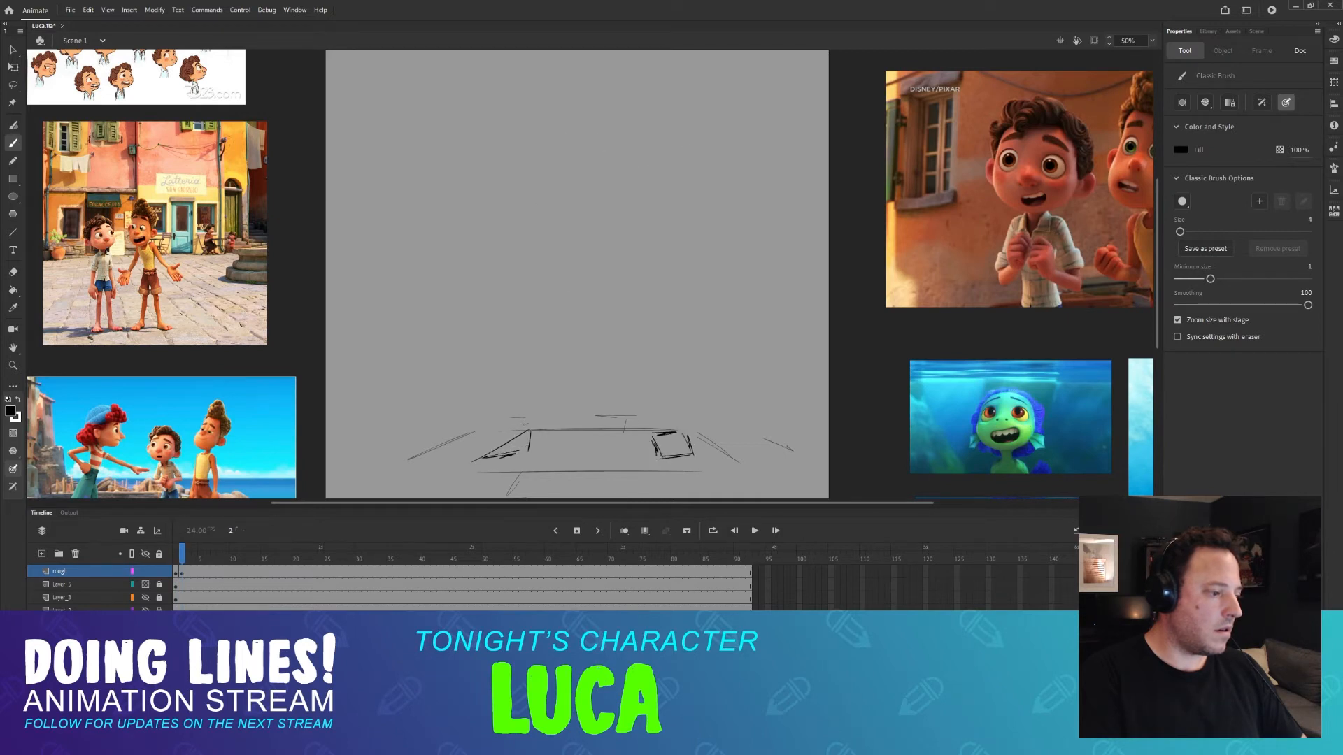
pyautogui.press(',')
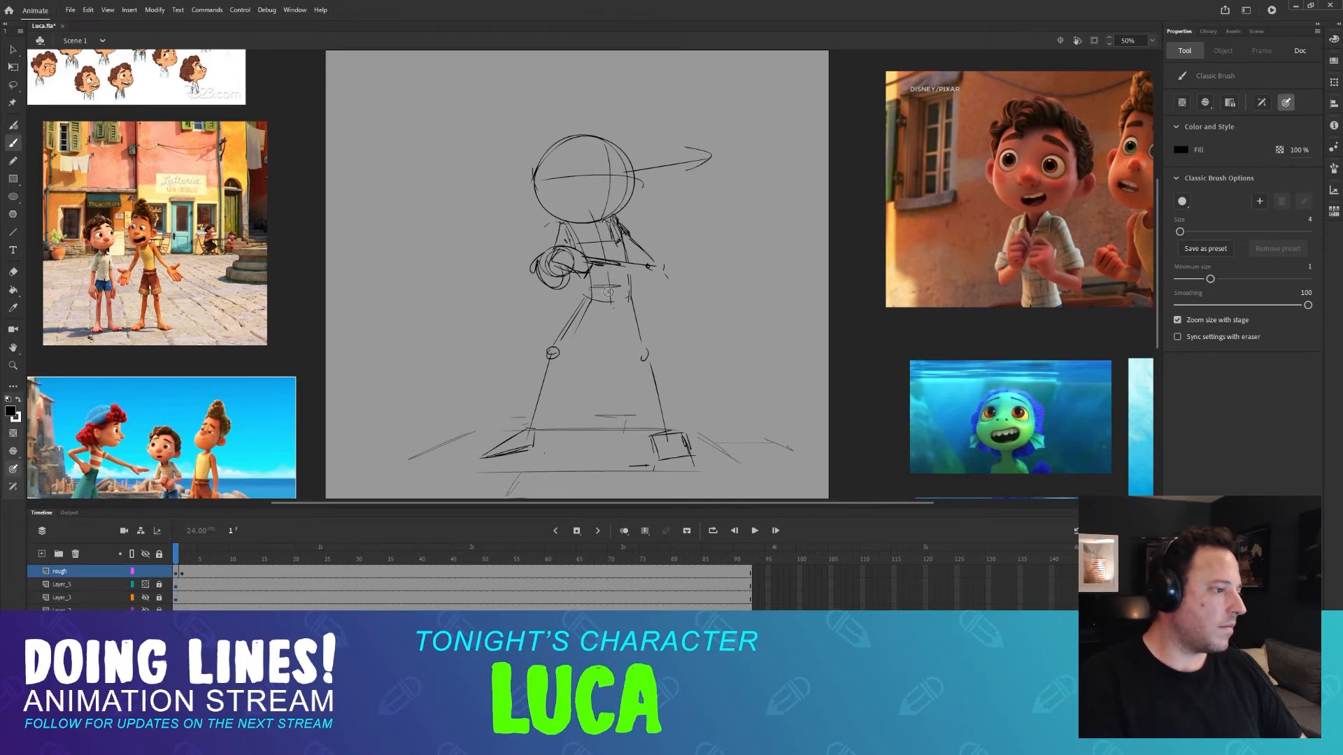
# Sketch the hip curve and the front leg with a small knee circle on frame 2, comparing against frame 1.
pyautogui.press('.')
pyautogui.moveTo(560, 286)
pyautogui.mouseDown()
pyautogui.moveTo(597, 286)
pyautogui.moveTo(594, 306)
pyautogui.moveTo(611, 294)
pyautogui.moveTo(531, 356)
pyautogui.moveTo(530, 435)
pyautogui.mouseUp()
pyautogui.press(',')
pyautogui.press('.')
pyautogui.press(',')
pyautogui.press('.')
pyautogui.press(',')
pyautogui.press('.')
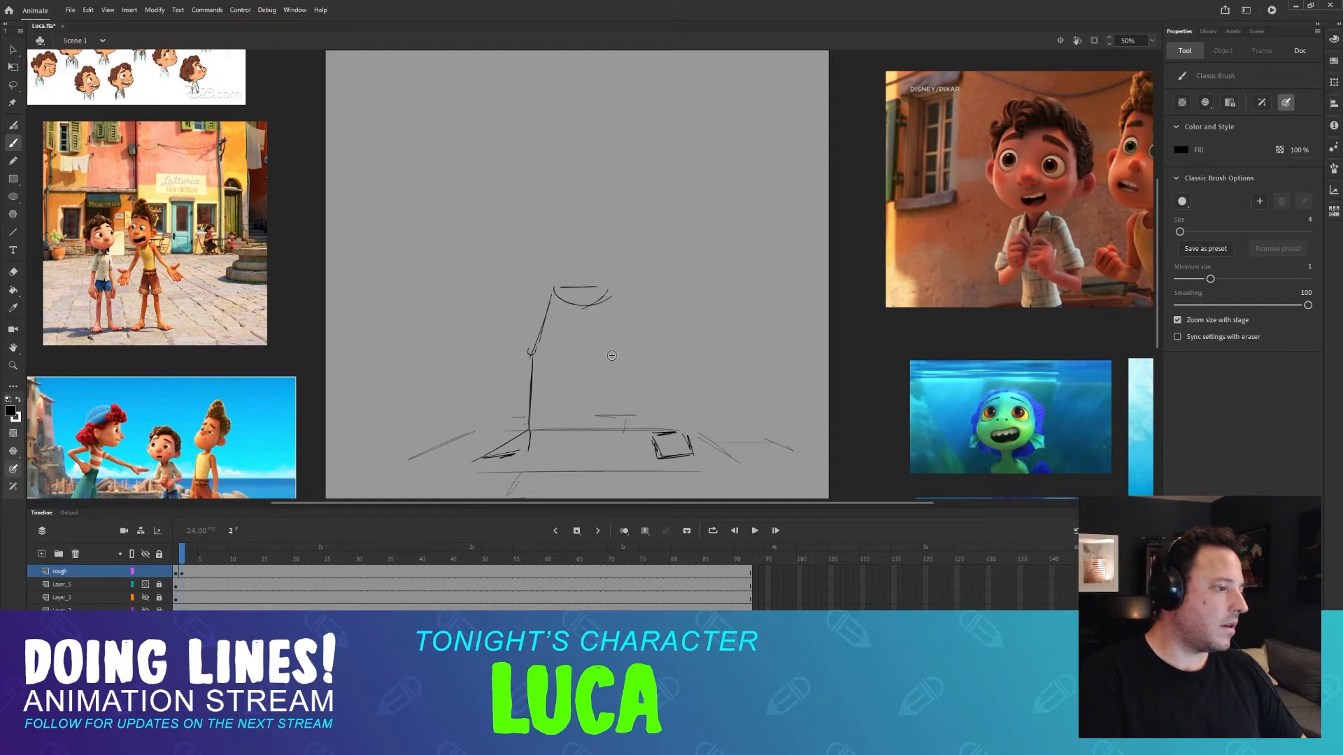
# Sketch the rear leg from the hip to its foot with a knee circle on frame 2, flipping to frame 1 for comparison.
pyautogui.moveTo(608, 295); pyautogui.dragTo(682, 428)
pyautogui.moveTo(638, 360); pyautogui.dragTo(685, 434)
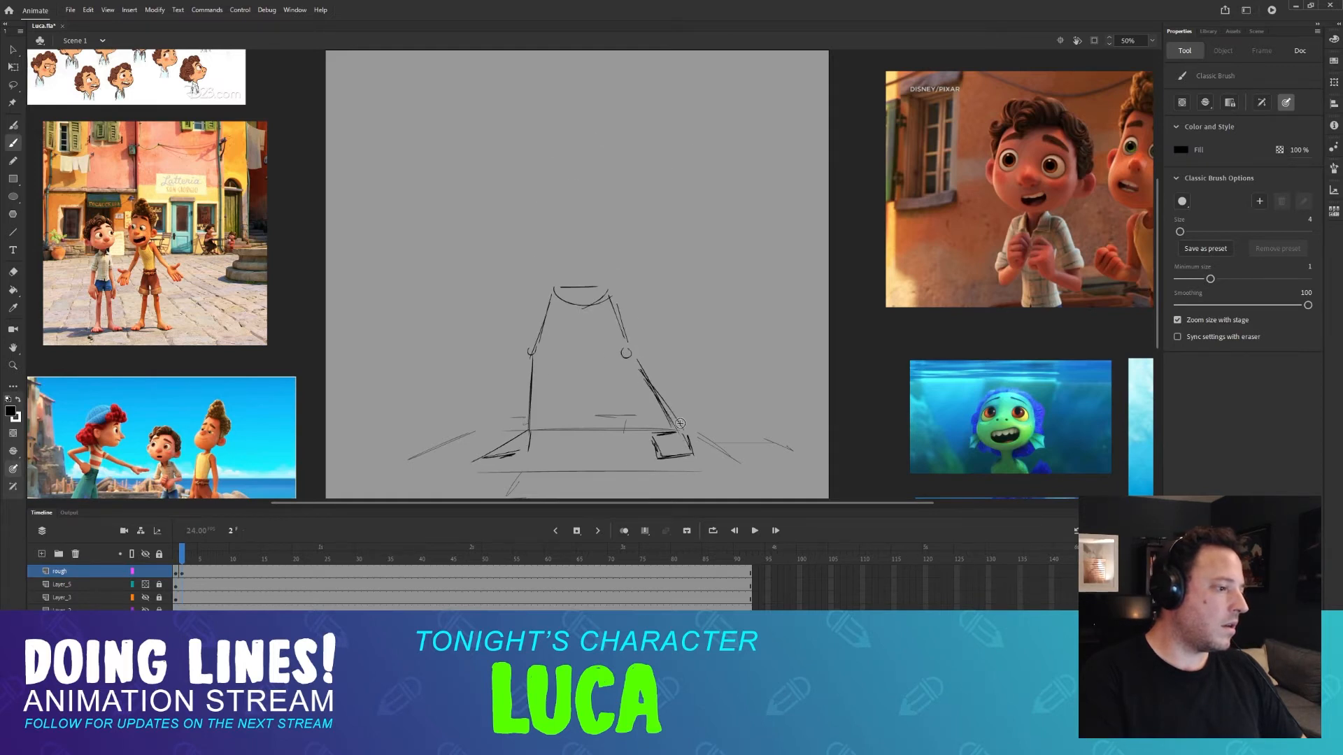
pyautogui.press(',')
pyautogui.press('.')
pyautogui.press(',')
pyautogui.press('.')
pyautogui.press(',')
pyautogui.press('.')
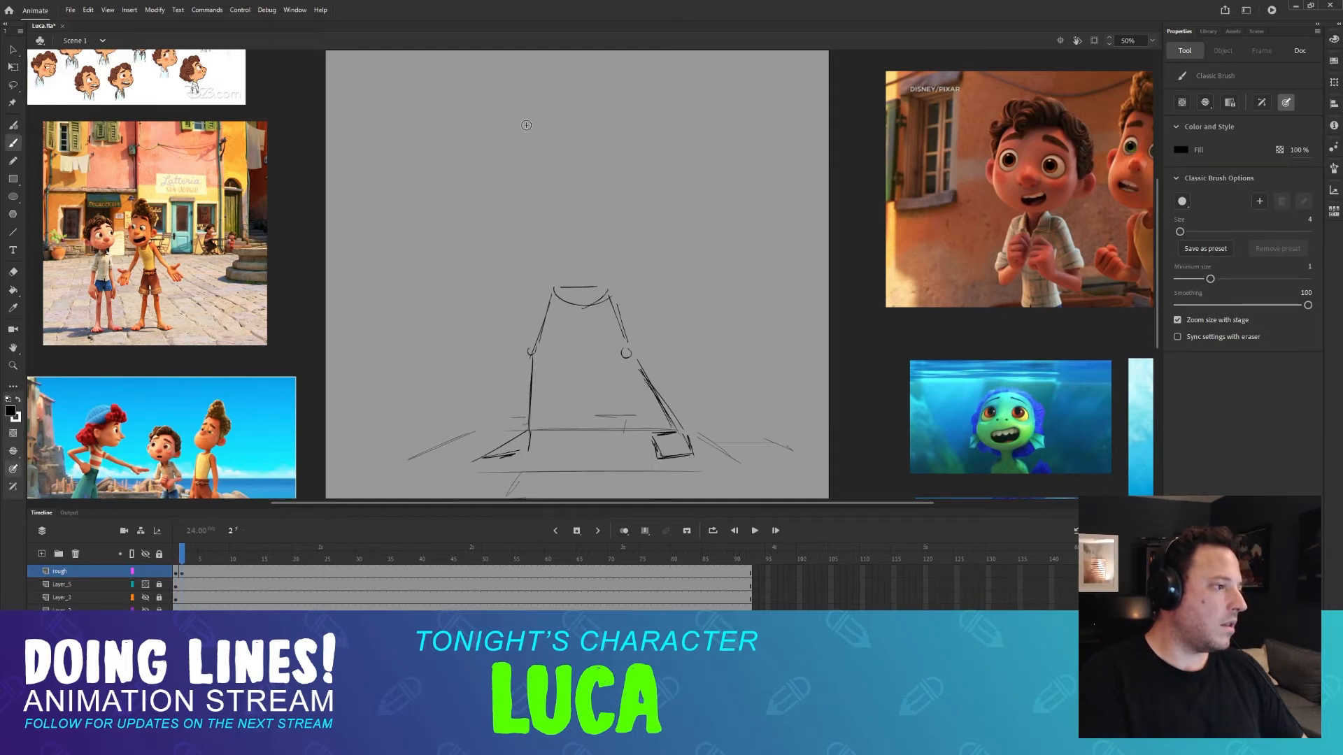
# Try rough head circles above the hips on frame 2, undo them, and return to frame 1.
pyautogui.moveTo(501, 167)
pyautogui.mouseDown()
pyautogui.moveTo(540, 174)
pyautogui.moveTo(510, 111)
pyautogui.moveTo(569, 144)
pyautogui.moveTo(577, 212)
pyautogui.mouseUp()
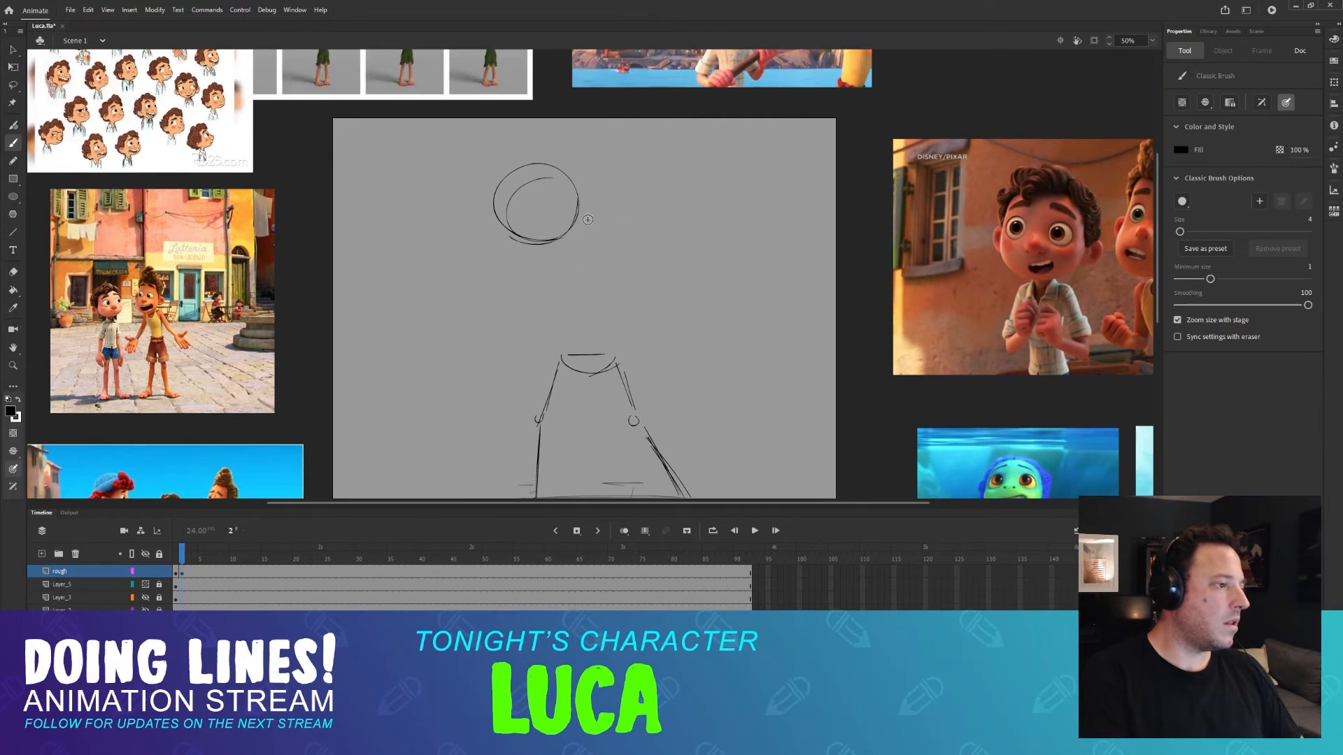
pyautogui.hotkey('ctrl', 'z')
pyautogui.hotkey('ctrl', 'z')
pyautogui.hotkey('ctrl', 'z')
pyautogui.press(',')
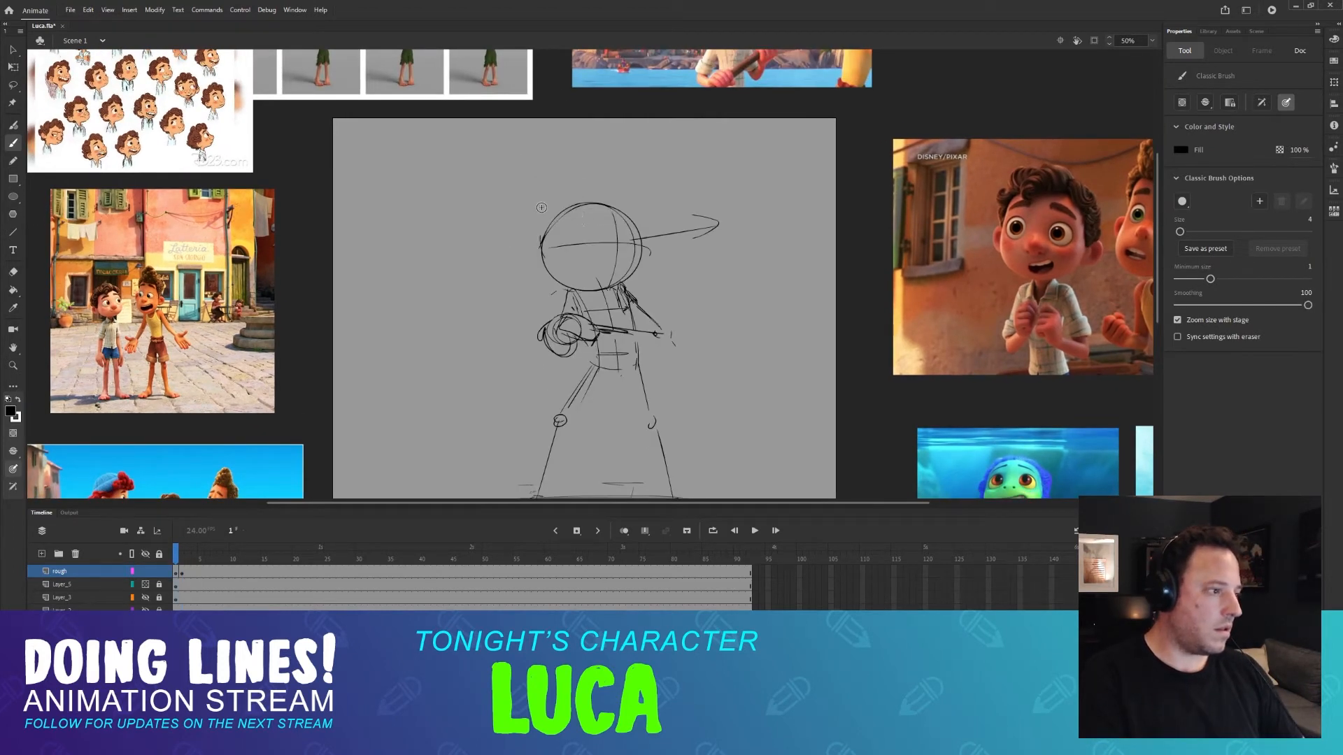
# Try a freehand head circle high above the hips on frame 2, comparing it against frame 1.
pyautogui.press('.')
pyautogui.moveTo(499, 193); pyautogui.dragTo(499, 250)
pyautogui.hotkey('ctrl', 'z')
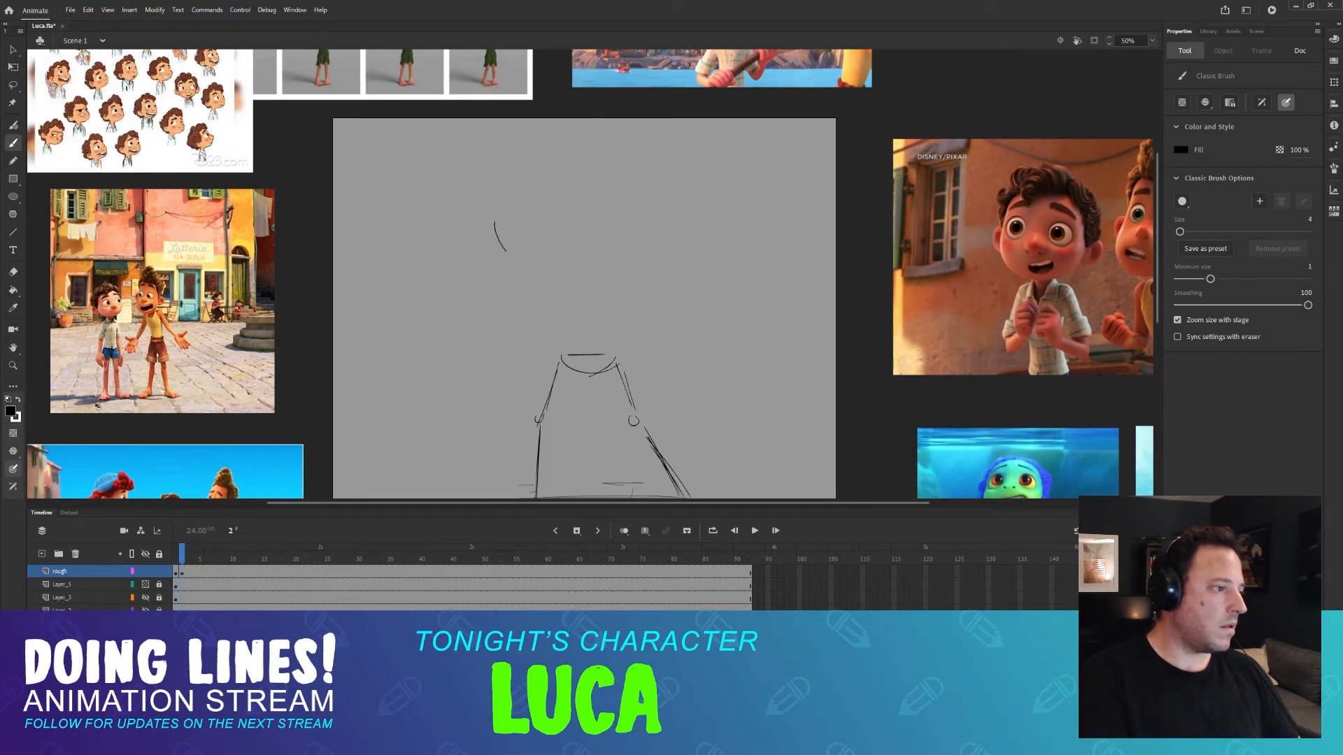
pyautogui.moveTo(538, 179)
pyautogui.mouseDown()
pyautogui.moveTo(521, 279)
pyautogui.moveTo(552, 183)
pyautogui.moveTo(591, 204)
pyautogui.moveTo(595, 244)
pyautogui.mouseUp()
pyautogui.hotkey('ctrl', 'z')
pyautogui.hotkey('ctrl', 'z')
pyautogui.hotkey('ctrl', 'z')
pyautogui.moveTo(577, 188)
pyautogui.mouseDown()
pyautogui.moveTo(518, 248)
pyautogui.moveTo(581, 187)
pyautogui.mouseUp()
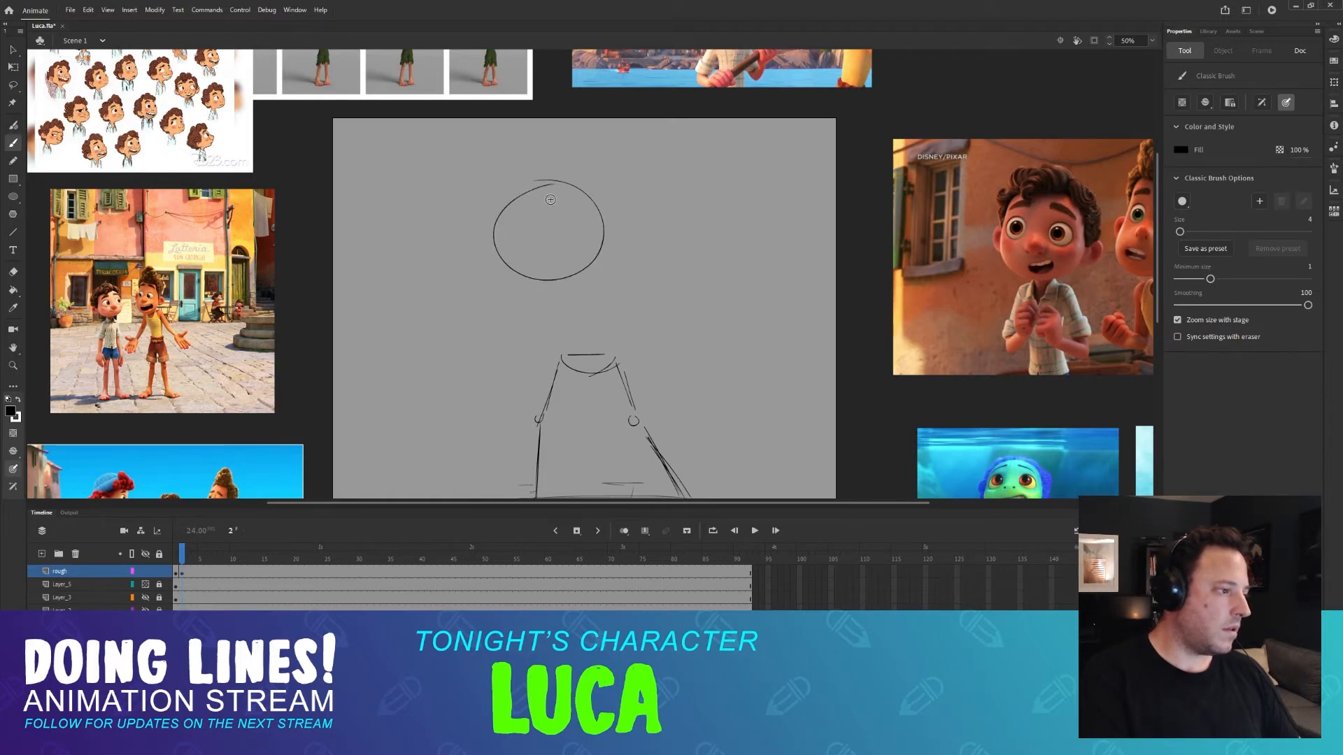
pyautogui.press(',')
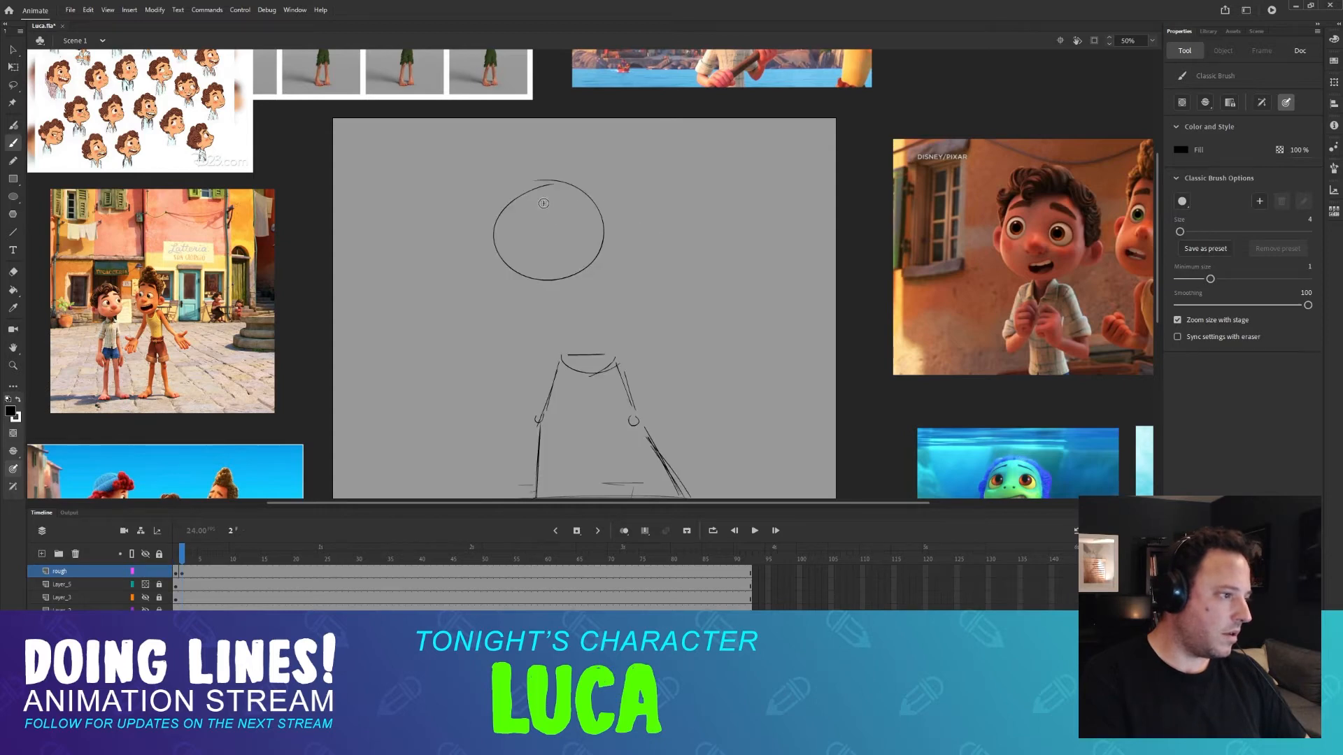
pyautogui.moveTo(610, 265); pyautogui.dragTo(600, 205)
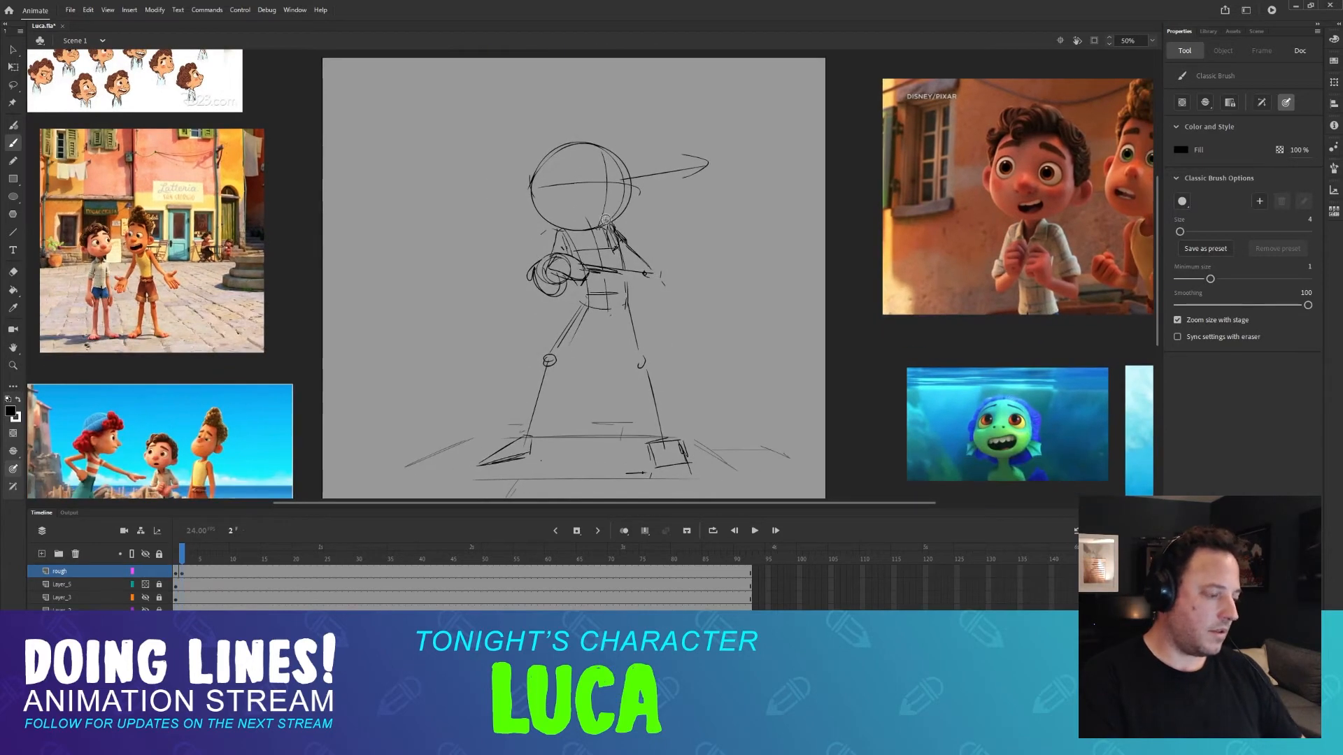
pyautogui.press('.')
pyautogui.press('.')
pyautogui.hotkey('ctrl', 'z')
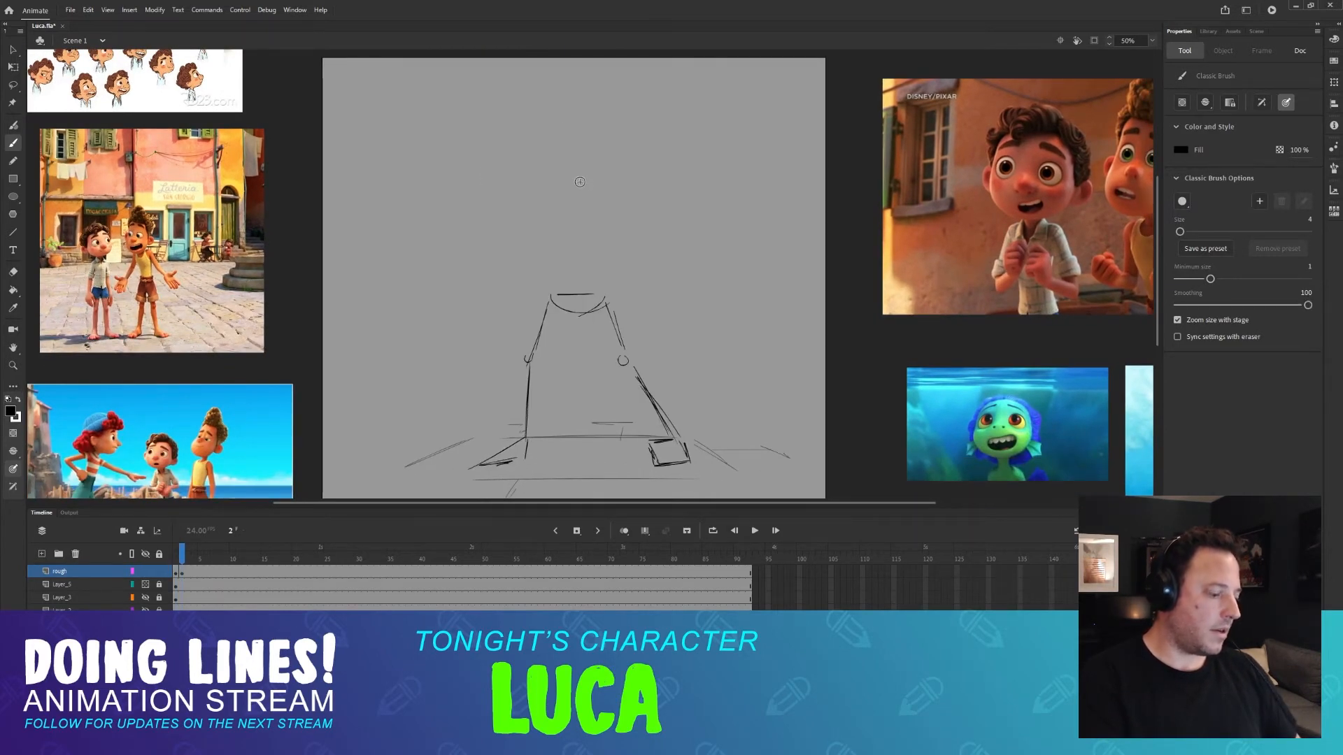
# Copy the lassoed head from frame 1, paste it in place on frame 2, and move it up and back from the hips.
pyautogui.press('l')
pyautogui.moveTo(587, 127); pyautogui.dragTo(523, 161)
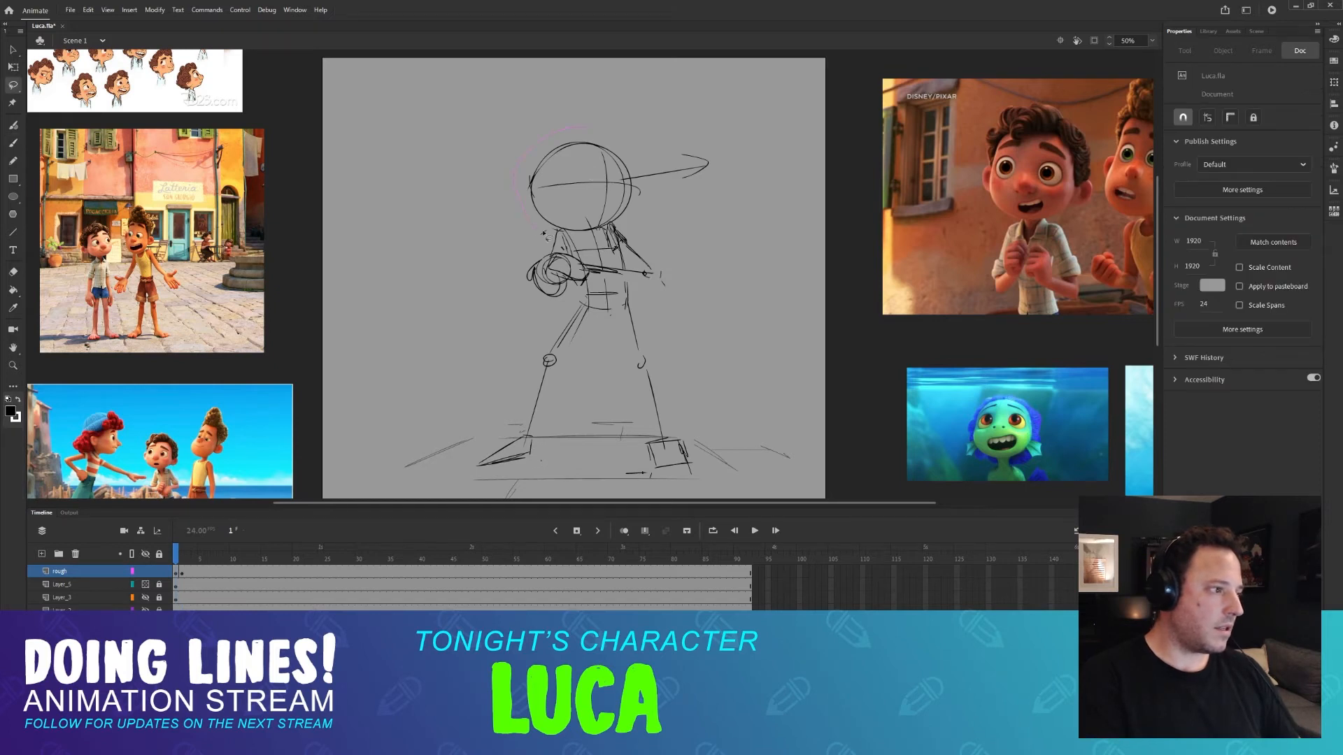
pyautogui.moveTo(544, 234)
pyautogui.mouseDown()
pyautogui.moveTo(633, 199)
pyautogui.moveTo(574, 148)
pyautogui.mouseUp()
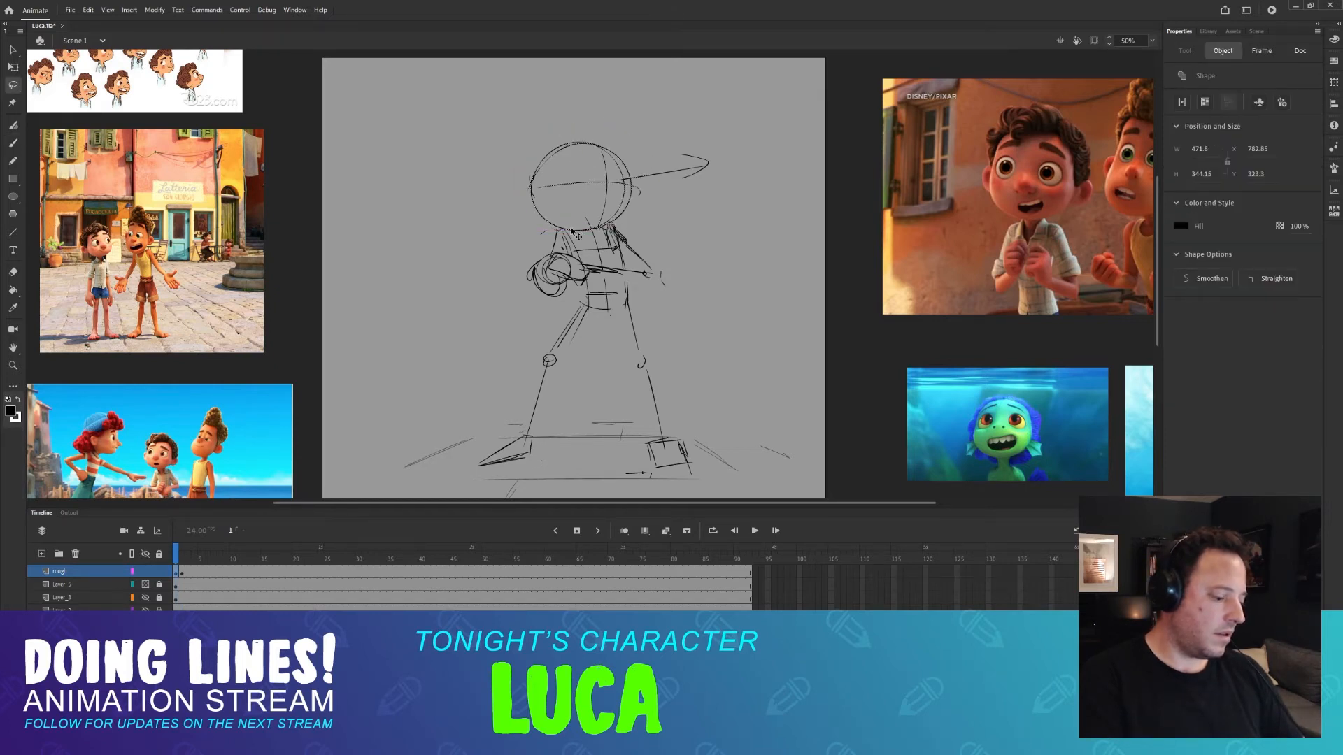
pyautogui.press('.')
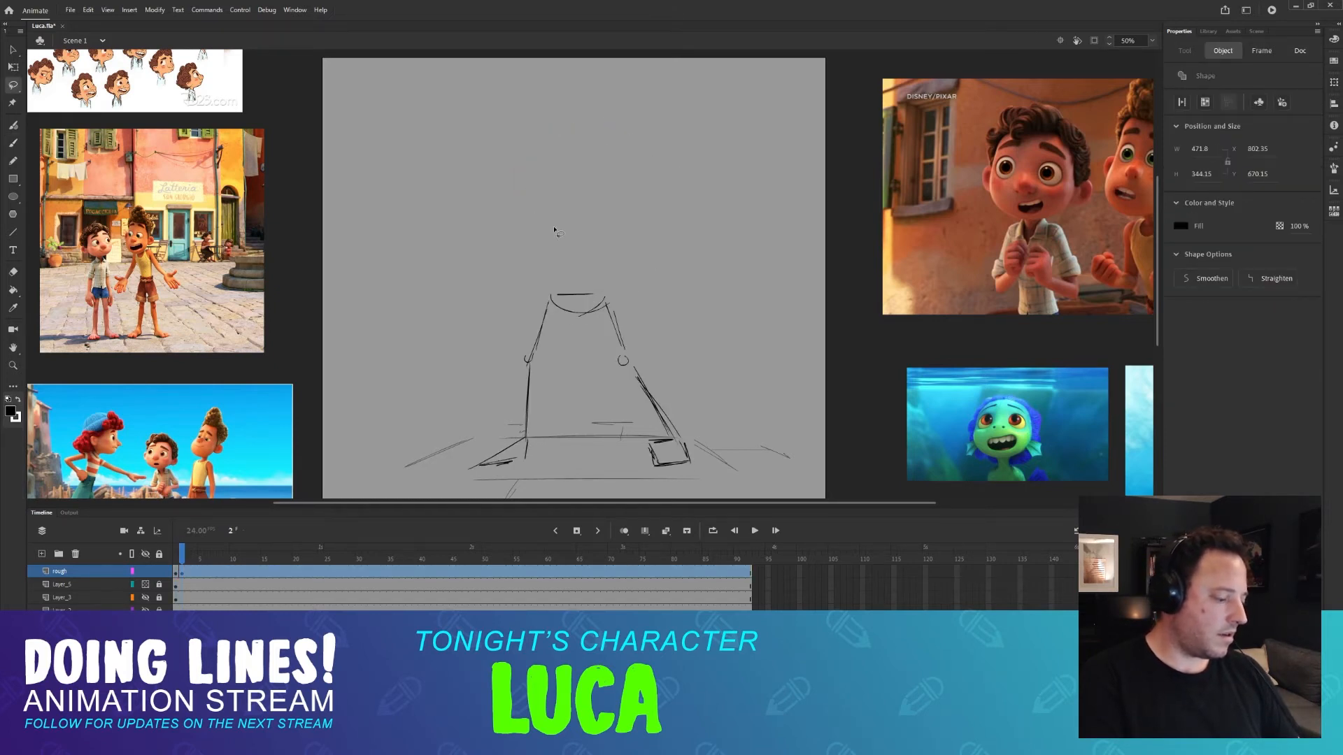
pyautogui.hotkey('ctrl', 'shift', 'v')
pyautogui.press('v')
pyautogui.moveTo(608, 257); pyautogui.dragTo(578, 180)
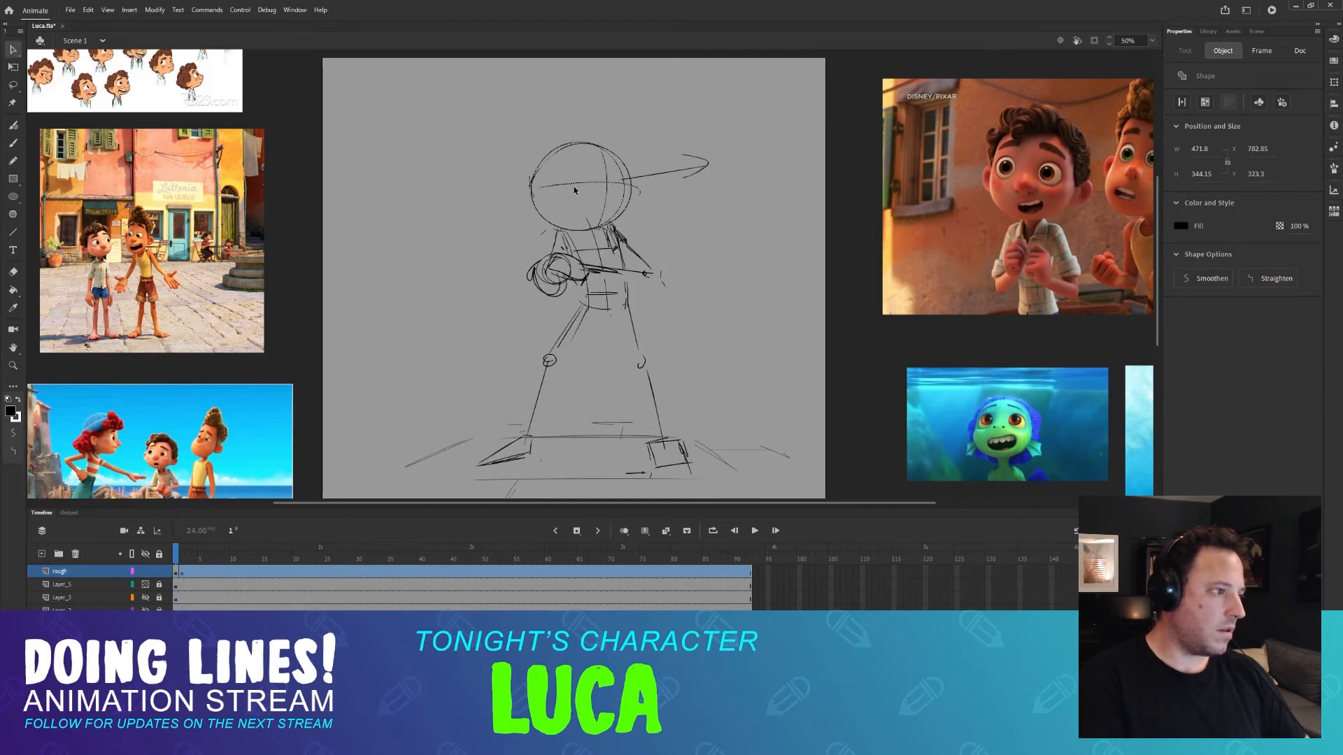
# Erase the direction arrow and inner face guidelines from the copied head on frame 2.
pyautogui.press('.')
pyautogui.press('e')
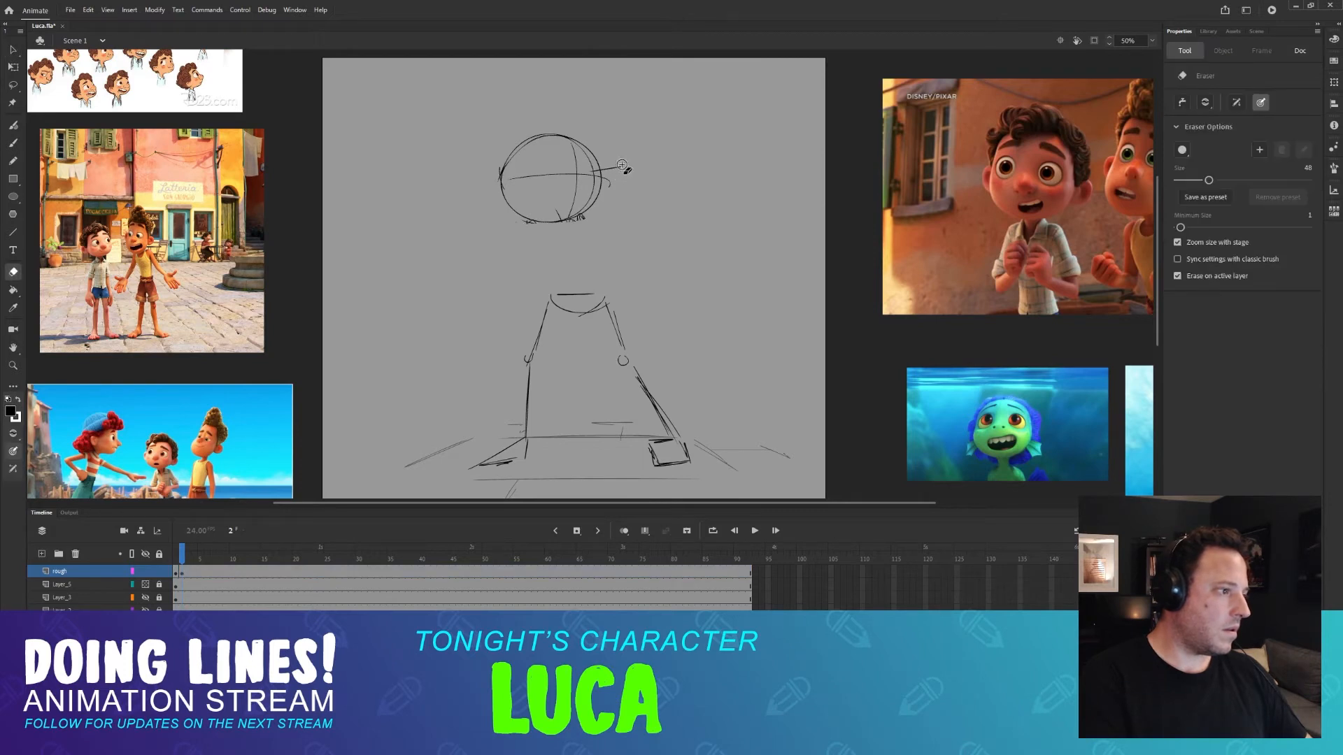
pyautogui.moveTo(580, 157)
pyautogui.mouseDown()
pyautogui.moveTo(519, 185)
pyautogui.moveTo(560, 172)
pyautogui.moveTo(596, 180)
pyautogui.mouseUp()
pyautogui.press('v')
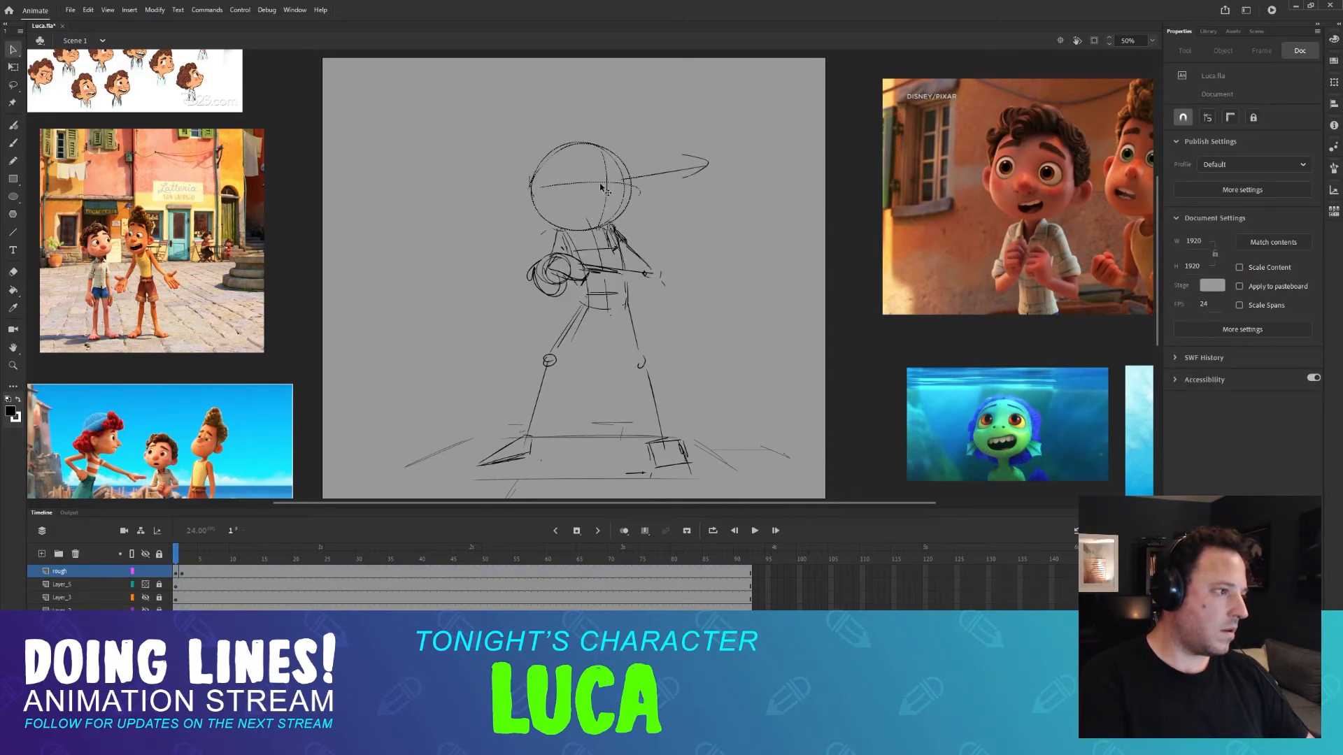
pyautogui.press('.')
# Lasso the cleaned head circle on frame 2 and shift it slightly higher and farther back.
pyautogui.press('l')
pyautogui.moveTo(558, 145); pyautogui.dragTo(548, 132)
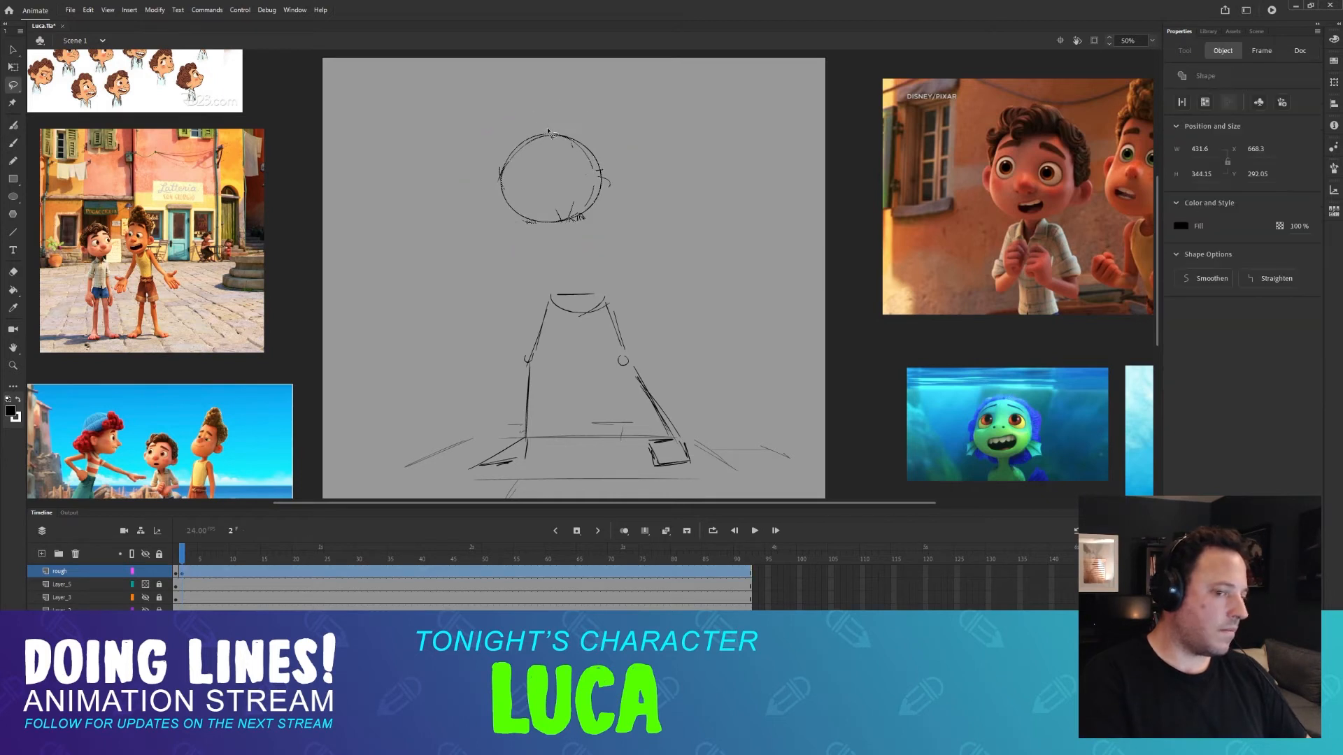
pyautogui.press('v')
pyautogui.moveTo(607, 185); pyautogui.dragTo(591, 155)
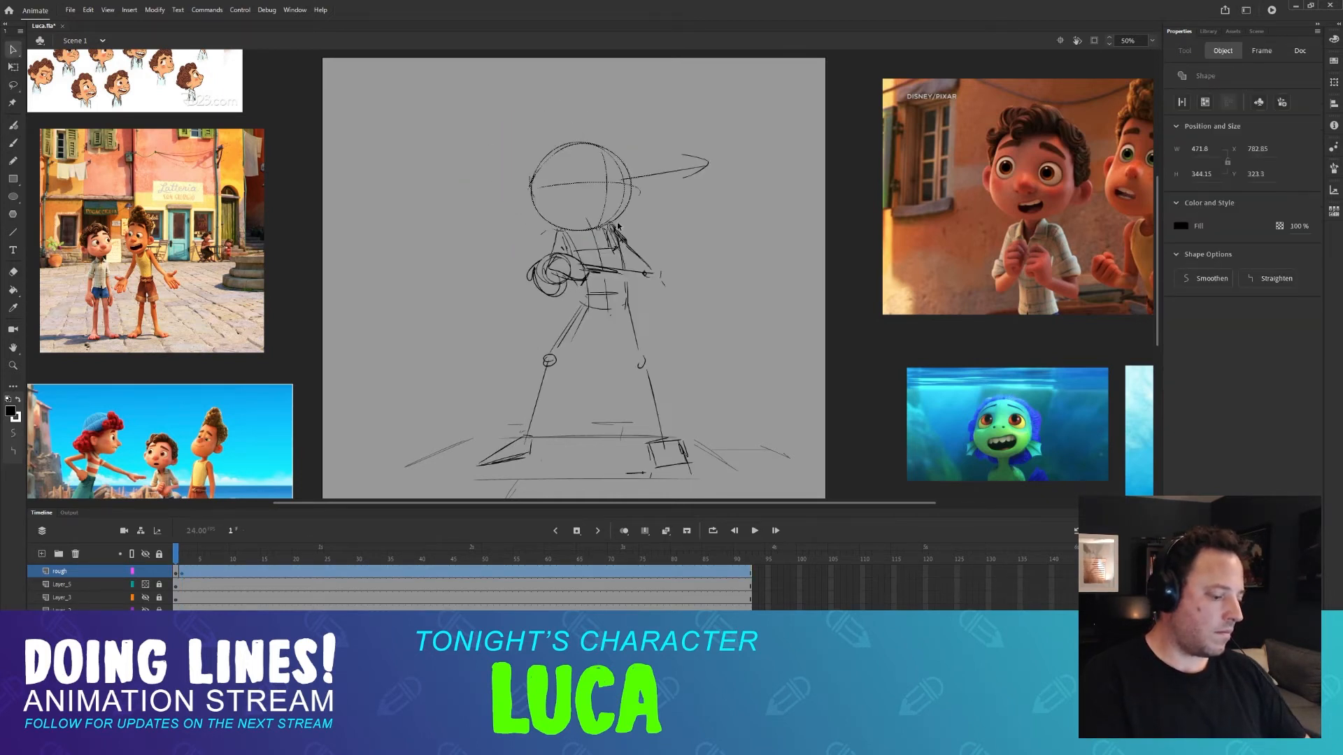
# Draw a spine line from the head to the hips on frame 2 and try shoulder and torso strokes across it.
pyautogui.press('.')
pyautogui.press('b')
pyautogui.moveTo(547, 210)
pyautogui.mouseDown()
pyautogui.moveTo(582, 209)
pyautogui.moveTo(571, 241)
pyautogui.moveTo(583, 293)
pyautogui.mouseUp()
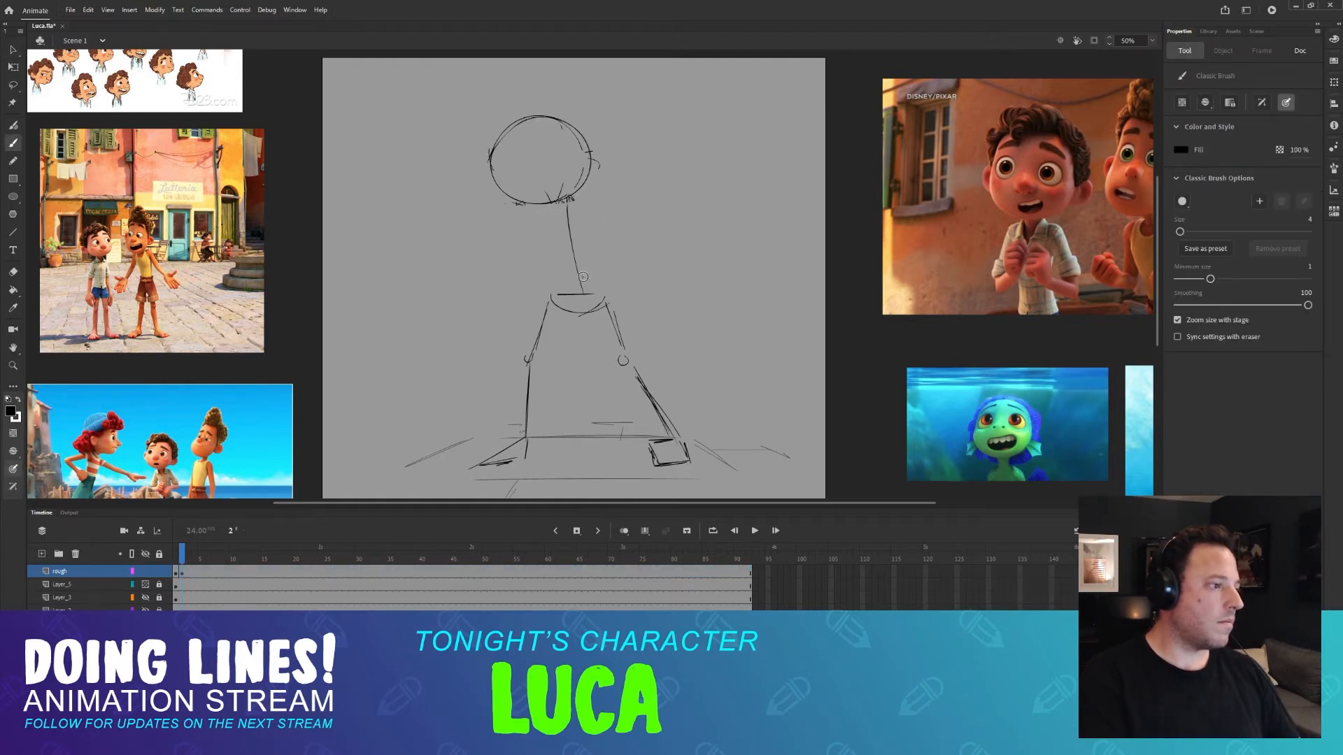
pyautogui.moveTo(541, 230)
pyautogui.mouseDown()
pyautogui.moveTo(591, 204)
pyautogui.moveTo(591, 230)
pyautogui.moveTo(591, 207)
pyautogui.moveTo(550, 208)
pyautogui.moveTo(545, 222)
pyautogui.moveTo(567, 298)
pyautogui.moveTo(561, 288)
pyautogui.moveTo(607, 290)
pyautogui.mouseUp()
pyautogui.hotkey('ctrl', 'z')
pyautogui.hotkey('ctrl', 'z')
pyautogui.hotkey('ctrl', 'z')
pyautogui.hotkey('ctrl', 'z')
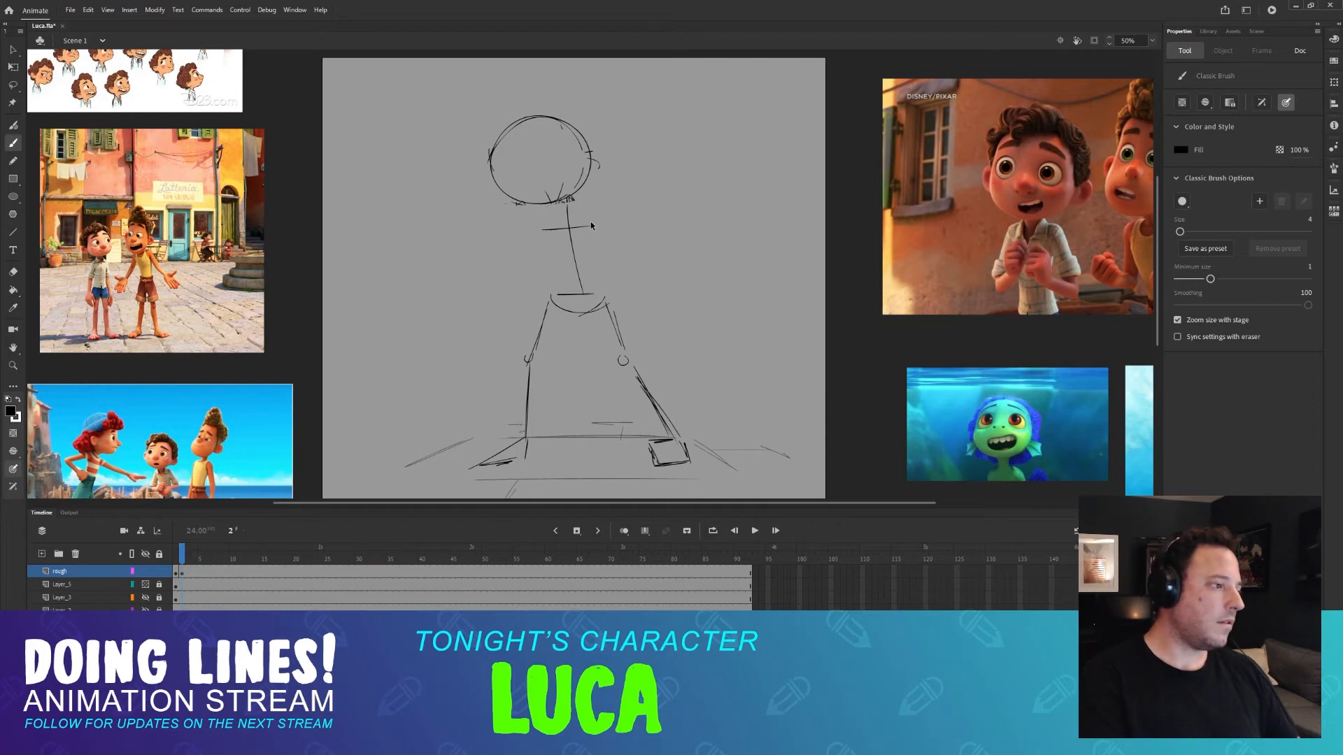
# Sketch an upright torso outline around the spine between the shoulders and hips on frame 2.
pyautogui.moveTo(543, 222)
pyautogui.mouseDown()
pyautogui.moveTo(554, 262)
pyautogui.moveTo(593, 219)
pyautogui.moveTo(611, 294)
pyautogui.mouseUp()
pyautogui.moveTo(594, 221)
pyautogui.mouseDown()
pyautogui.moveTo(613, 310)
pyautogui.moveTo(595, 273)
pyautogui.mouseUp()
pyautogui.moveTo(595, 217)
pyautogui.mouseDown()
pyautogui.moveTo(548, 227)
pyautogui.moveTo(596, 241)
pyautogui.mouseUp()
pyautogui.hotkey('ctrl', 'z')
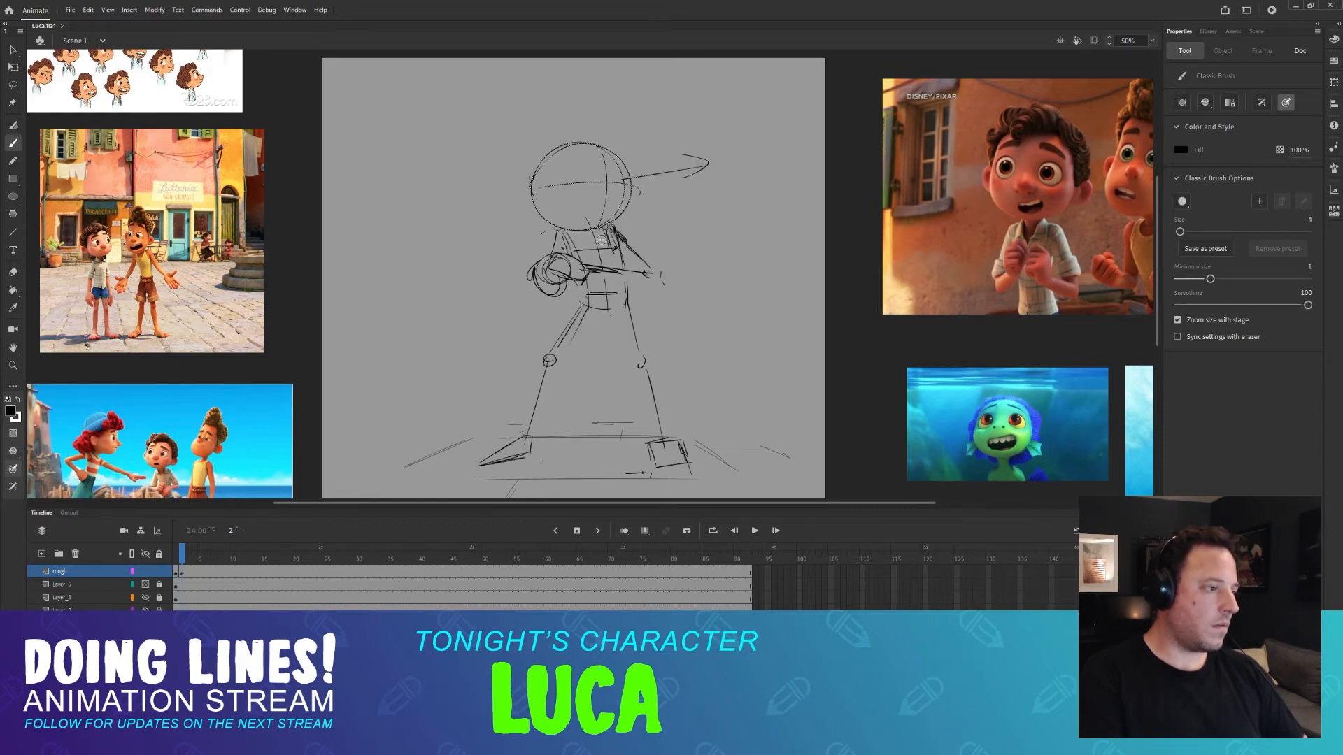
# Compare the torsos on both frames and reinforce the torso's side and waist lines on frame 1.
pyautogui.press('.')
pyautogui.press(',')
pyautogui.press('.')
pyautogui.press(',')
pyautogui.press('.')
pyautogui.press(',')
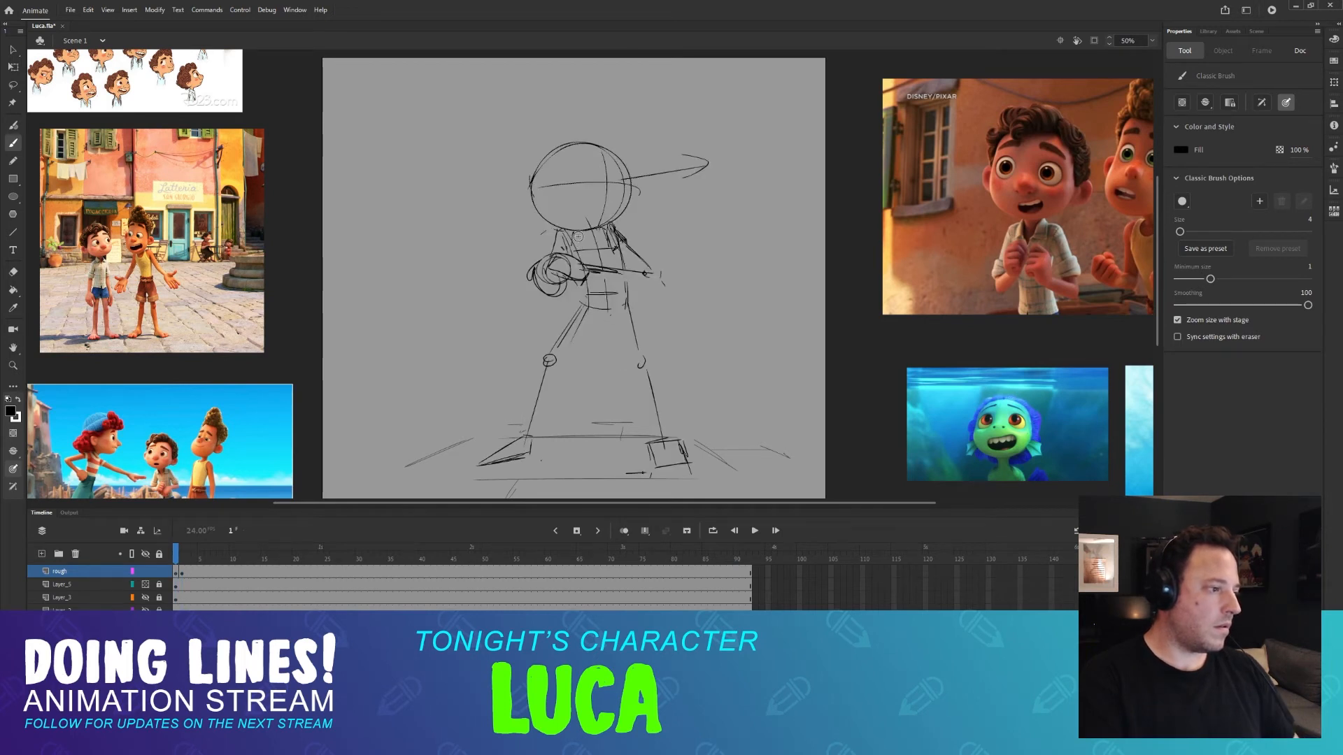
pyautogui.moveTo(577, 250)
pyautogui.mouseDown()
pyautogui.moveTo(583, 300)
pyautogui.moveTo(624, 308)
pyautogui.mouseUp()
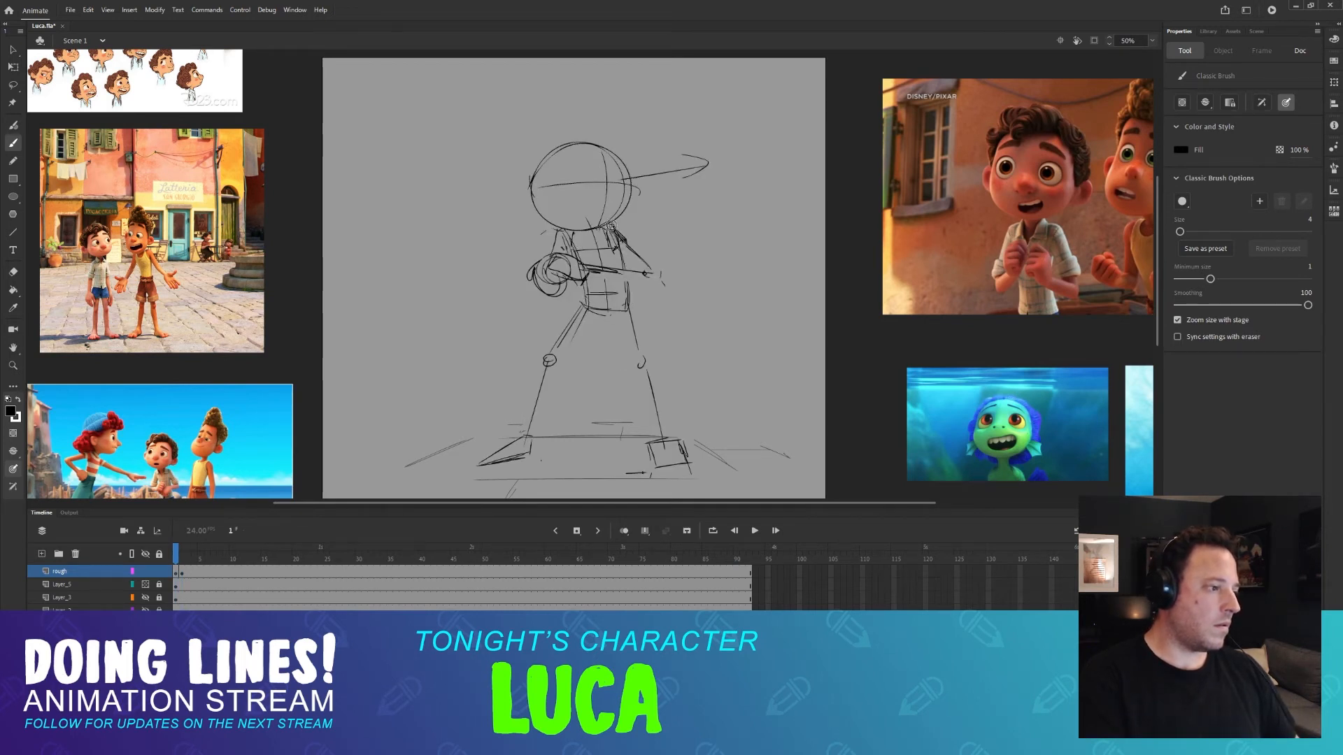
pyautogui.moveTo(611, 225)
pyautogui.mouseDown()
pyautogui.moveTo(627, 300)
pyautogui.moveTo(601, 231)
pyautogui.mouseUp()
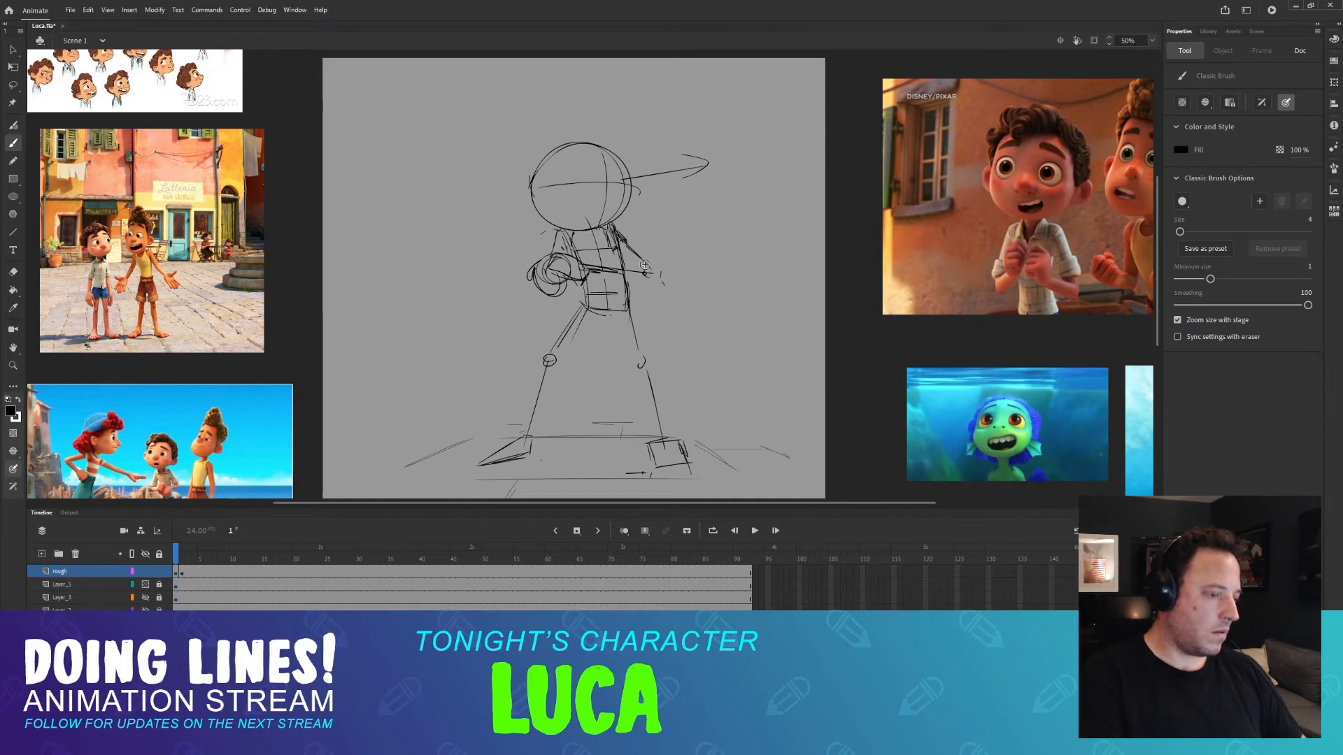
# Erase the torso sketch between the head and hips on frame 2, flipping to frame 1 for comparison.
pyautogui.press('.')
pyautogui.press(',')
pyautogui.press('.')
pyautogui.press(',')
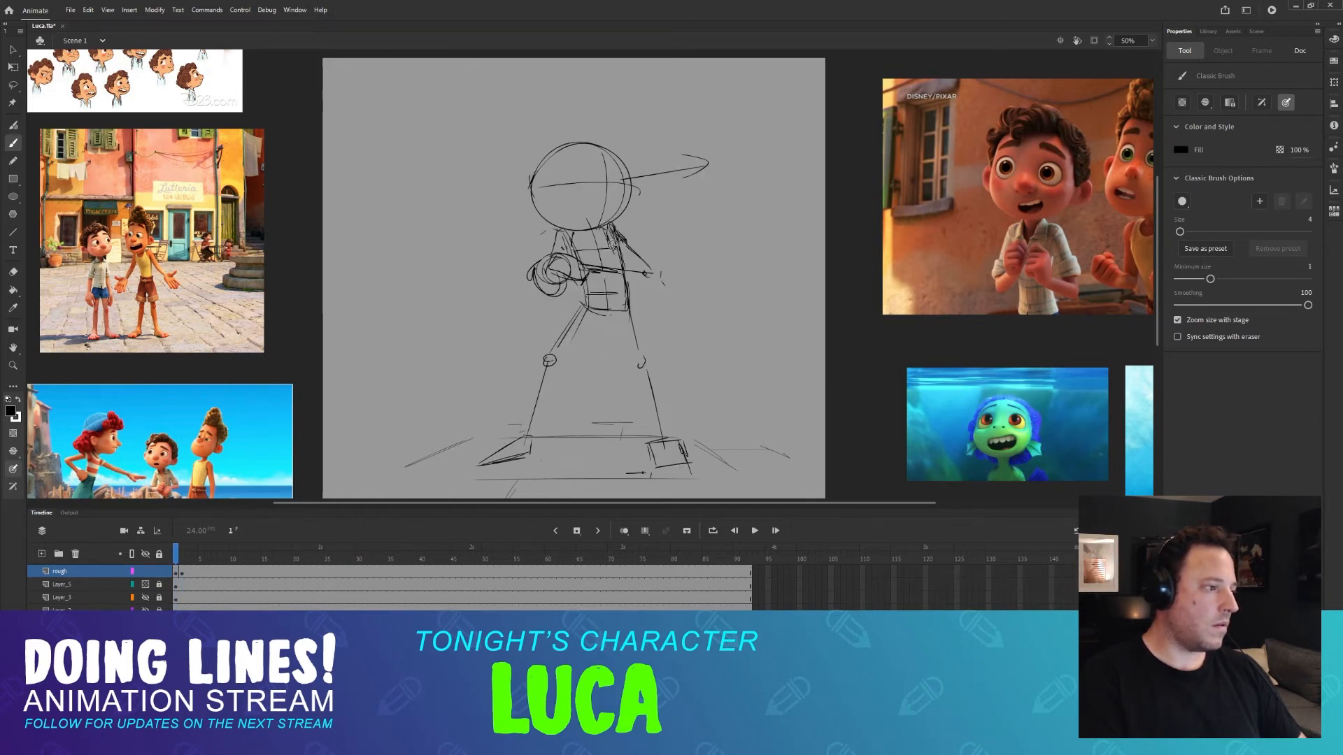
pyautogui.press('.')
pyautogui.press(',')
pyautogui.press('.')
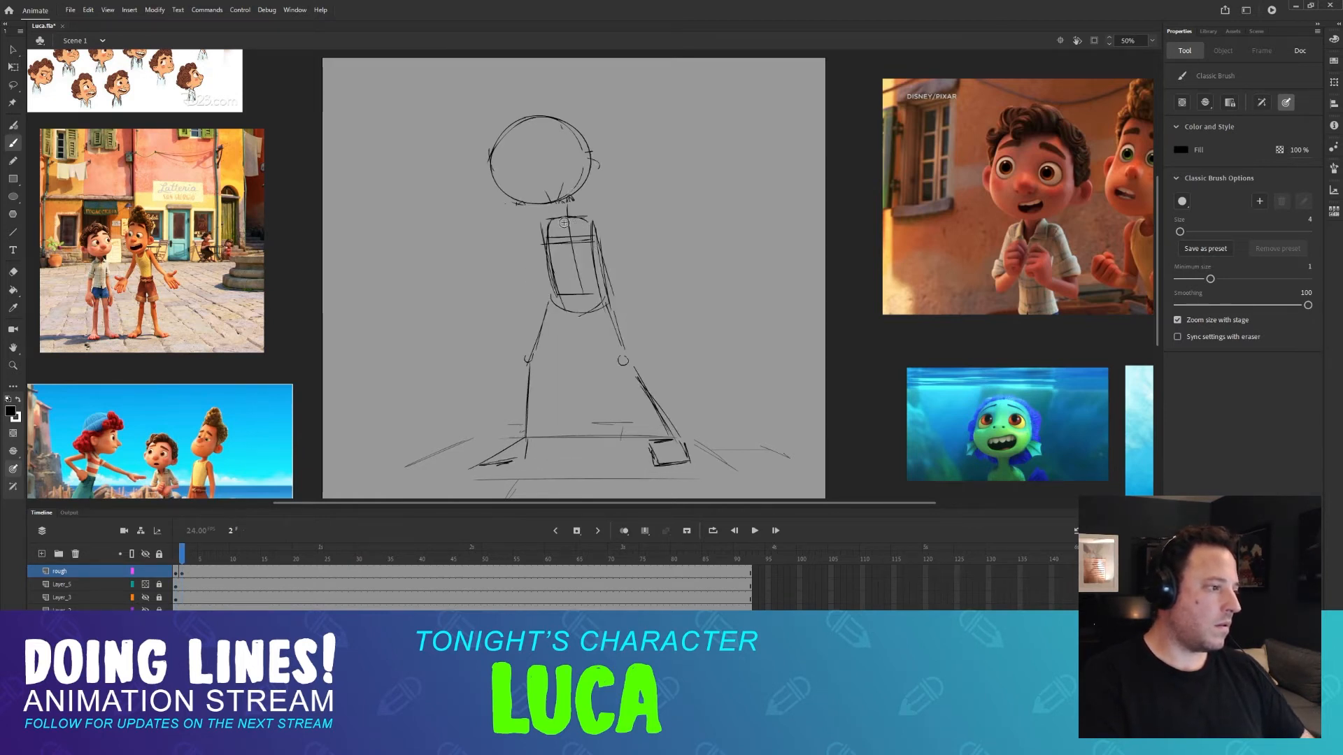
pyautogui.press('e')
pyautogui.moveTo(535, 223)
pyautogui.mouseDown()
pyautogui.moveTo(610, 210)
pyautogui.moveTo(534, 253)
pyautogui.moveTo(647, 249)
pyautogui.moveTo(510, 281)
pyautogui.moveTo(633, 288)
pyautogui.mouseUp()
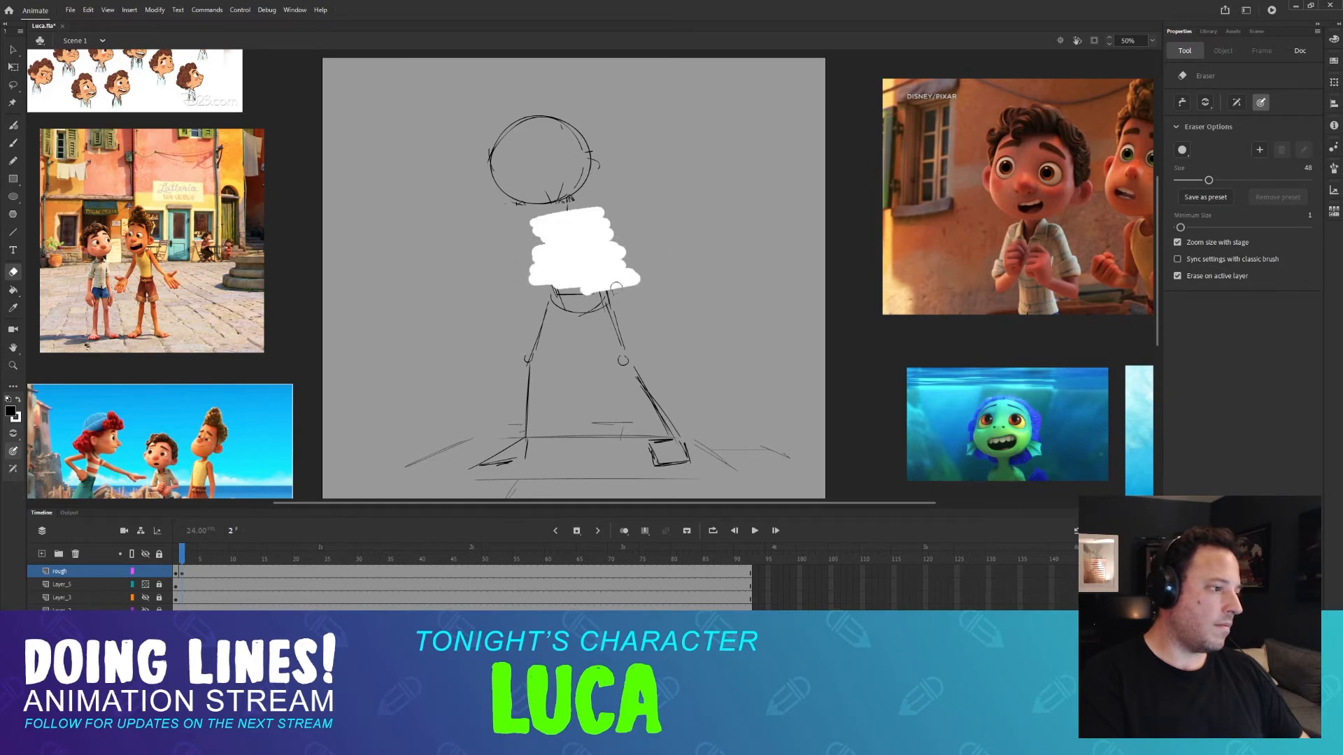
pyautogui.moveTo(605, 224); pyautogui.dragTo(612, 243)
pyautogui.press(',')
pyautogui.press('.')
pyautogui.press(',')
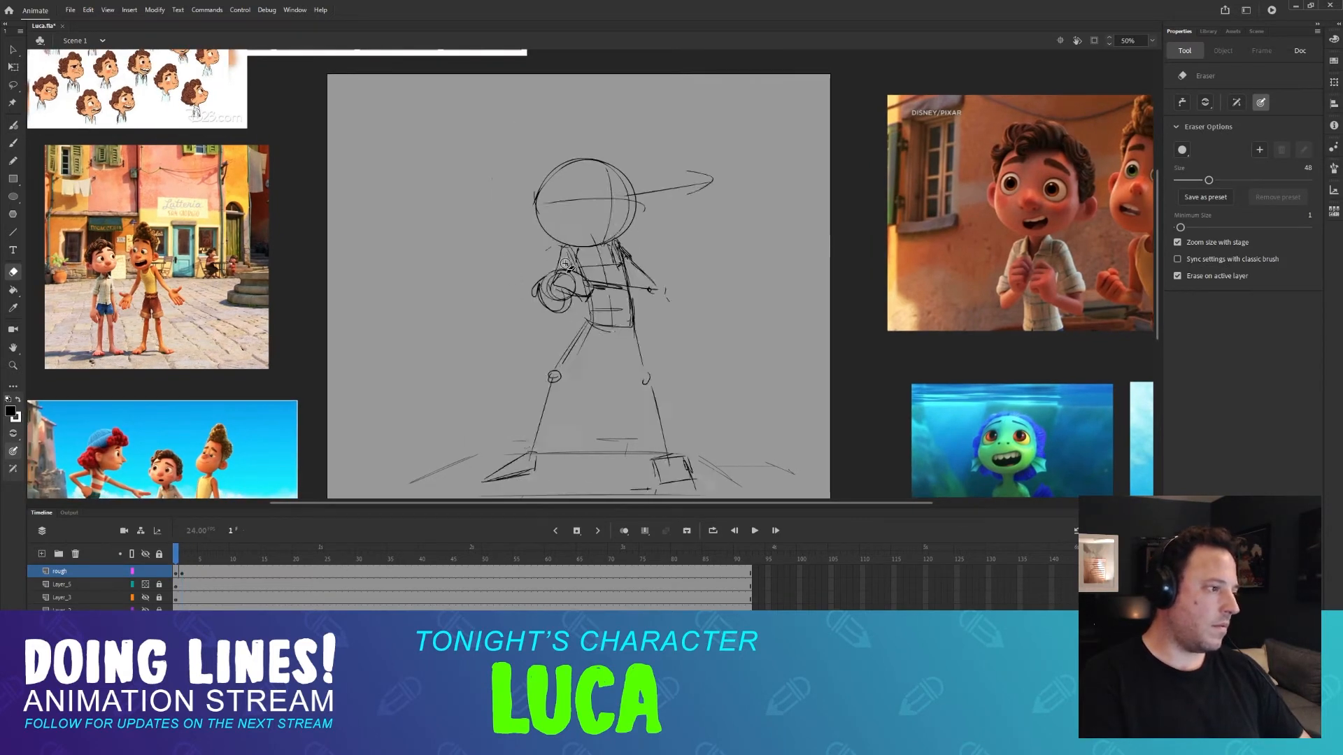
# Draw a tilted spine line from the neck to the hips on frame 2 with a short crossing chest line.
pyautogui.press('.')
pyautogui.press('b')
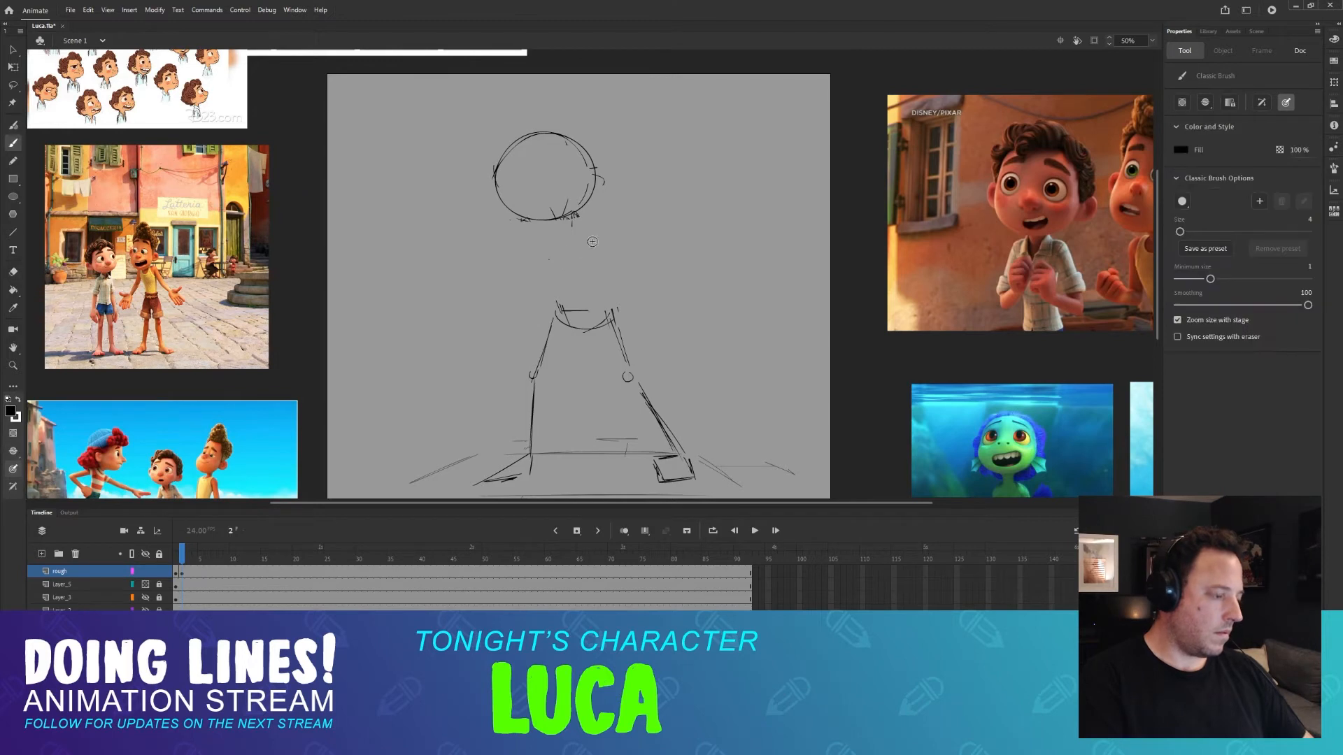
pyautogui.press(',')
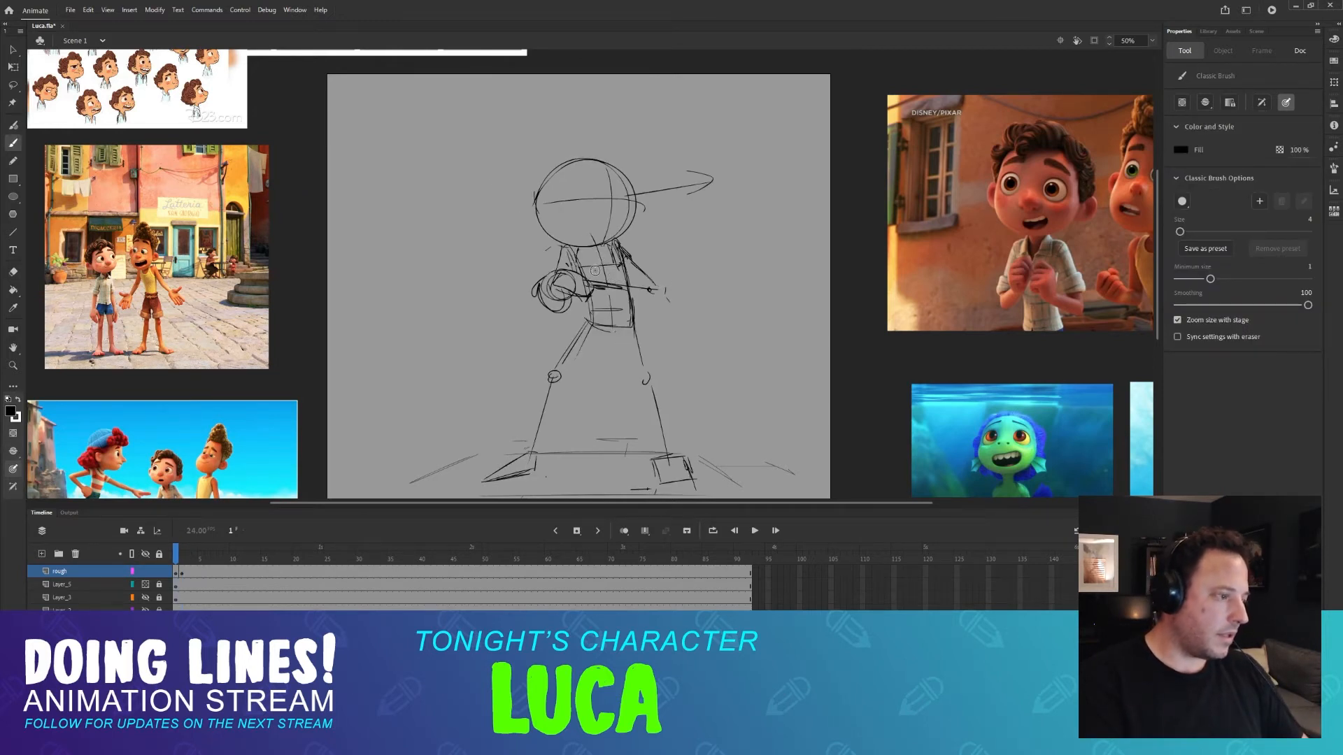
pyautogui.press('.')
pyautogui.press(',')
pyautogui.press('.')
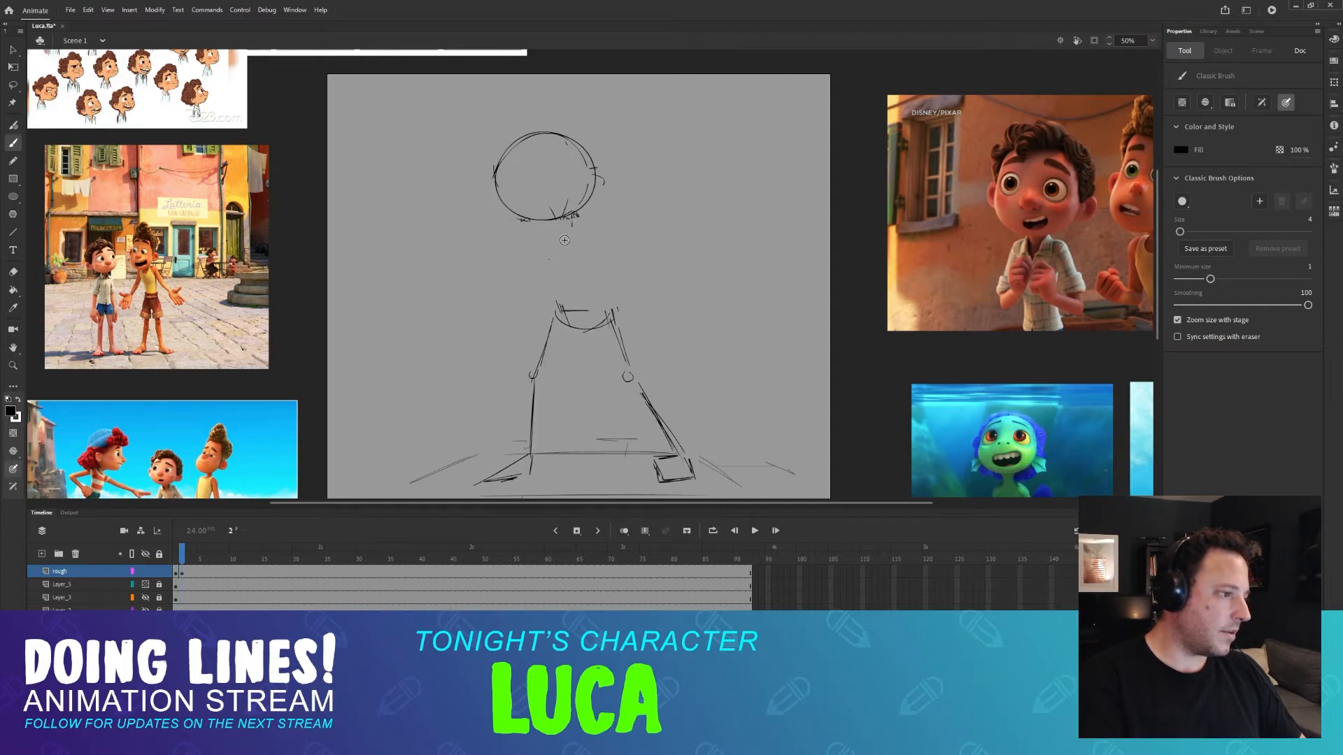
pyautogui.moveTo(563, 234); pyautogui.dragTo(576, 283)
pyautogui.moveTo(563, 233); pyautogui.dragTo(588, 323)
pyautogui.press(',')
pyautogui.press('.')
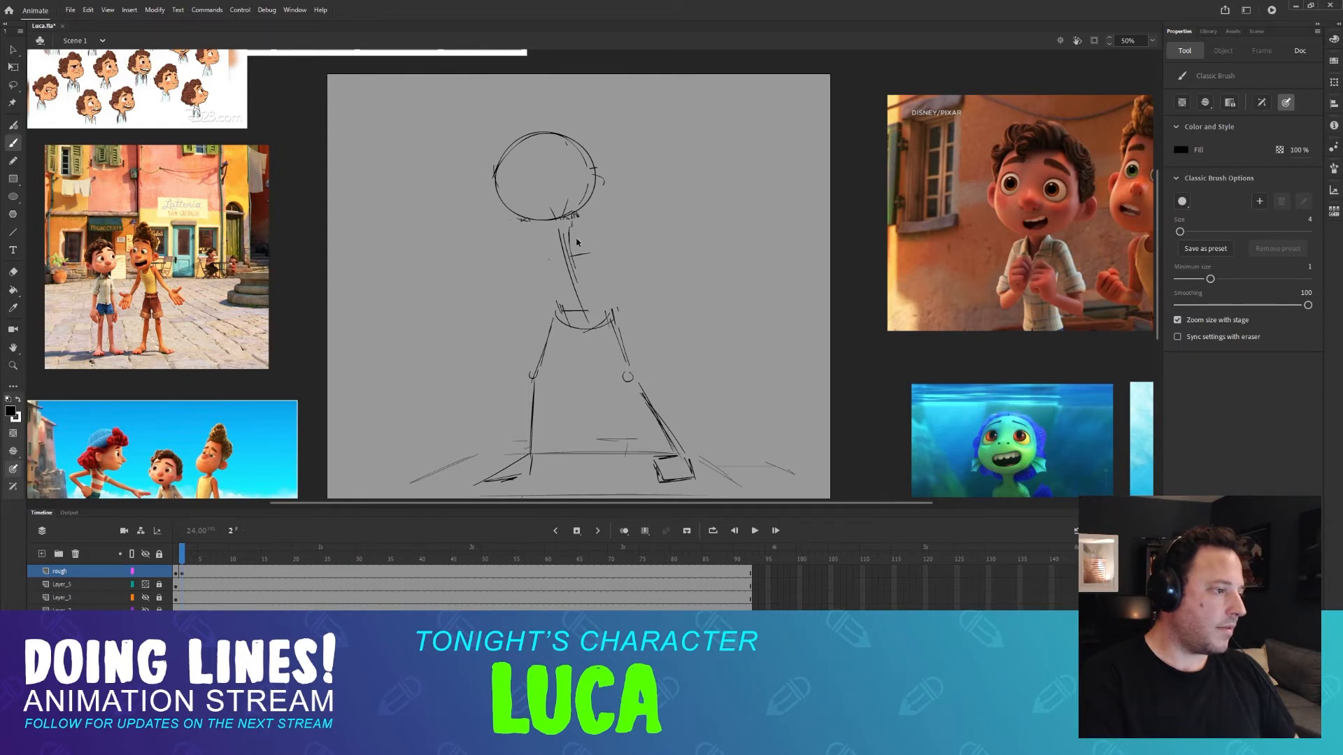
pyautogui.moveTo(564, 222); pyautogui.dragTo(570, 269)
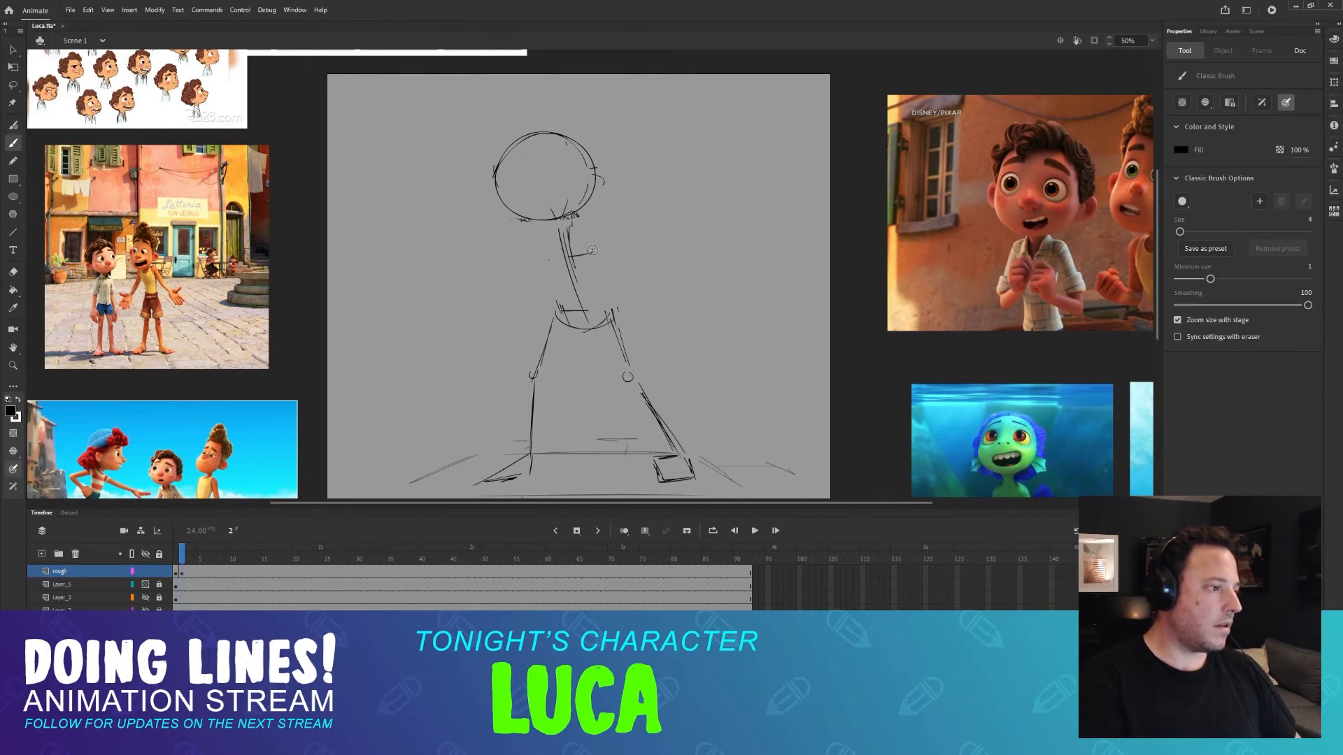
# Sketch the chest line, shoulder line and both sides of the leaning torso down to the hips on frame 2.
pyautogui.moveTo(539, 254); pyautogui.dragTo(573, 255)
pyautogui.moveTo(542, 223)
pyautogui.mouseDown()
pyautogui.moveTo(549, 235)
pyautogui.moveTo(581, 221)
pyautogui.mouseUp()
pyautogui.moveTo(554, 276); pyautogui.dragTo(565, 314)
pyautogui.moveTo(580, 244); pyautogui.dragTo(608, 323)
pyautogui.moveTo(546, 230); pyautogui.dragTo(570, 325)
# Erase the front leg's thigh between the hip and knee on frame 2 and compare the leg with frame 1.
pyautogui.press('e')
pyautogui.moveTo(554, 309); pyautogui.dragTo(535, 384)
pyautogui.press('b')
pyautogui.press(',')
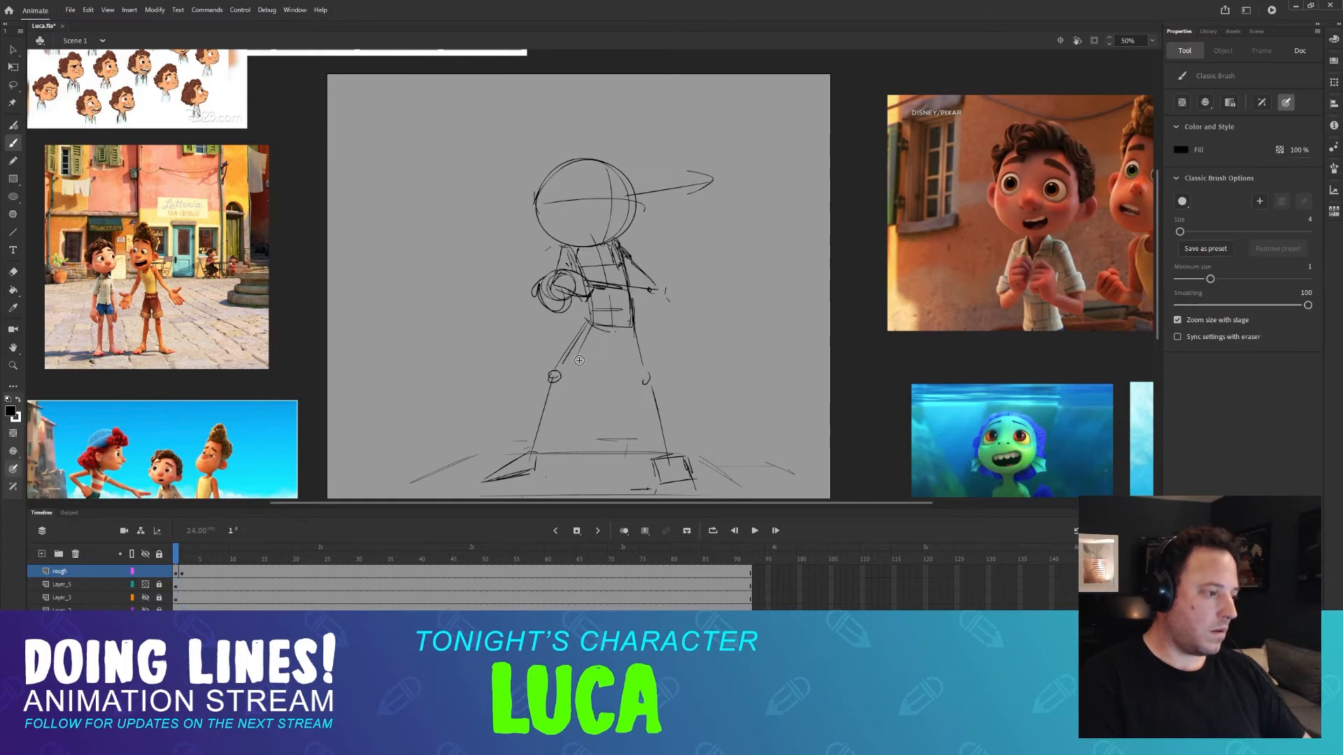
pyautogui.press('.')
pyautogui.press(',')
pyautogui.press('.')
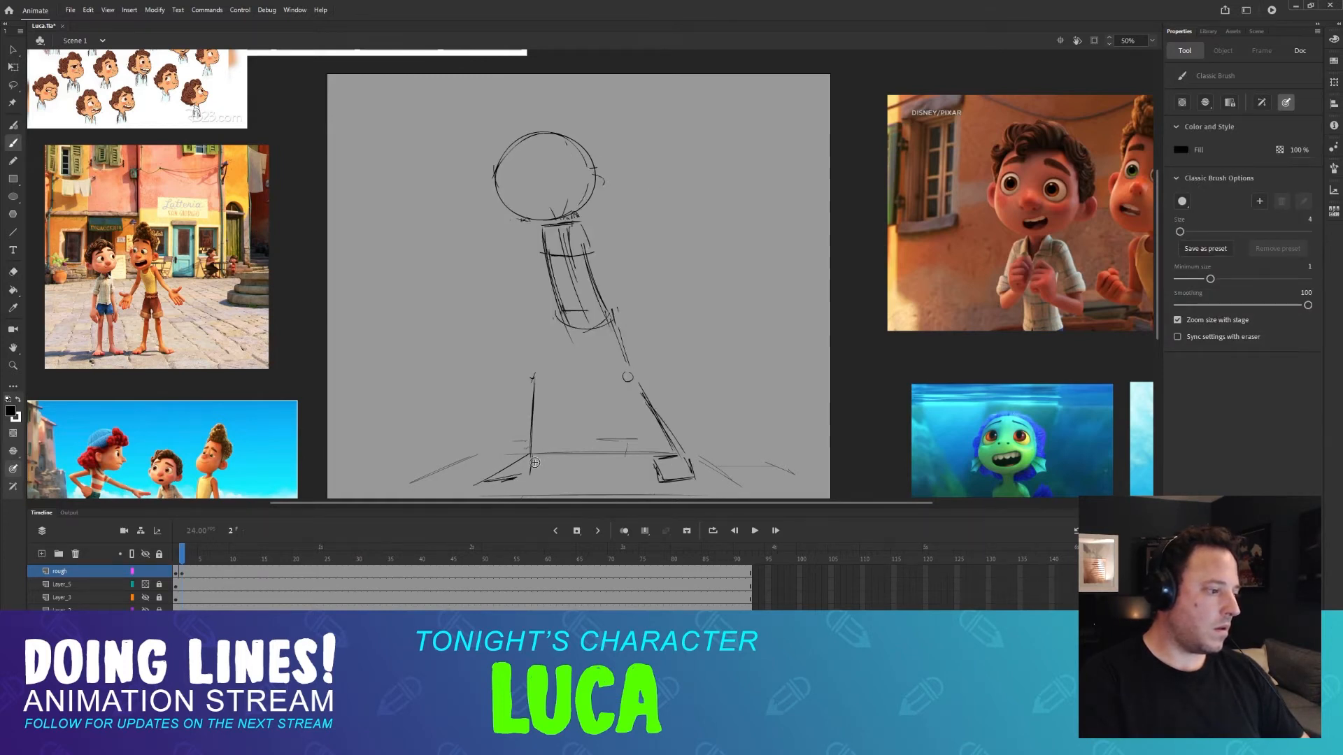
# Redraw the front thigh from the new hip to a knee circle on frame 2, flipping to frame 1 for comparison.
pyautogui.press(',')
pyautogui.press('.')
pyautogui.moveTo(559, 328); pyautogui.dragTo(528, 383)
pyautogui.press(',')
pyautogui.press('.')
pyautogui.press(',')
pyautogui.press('.')
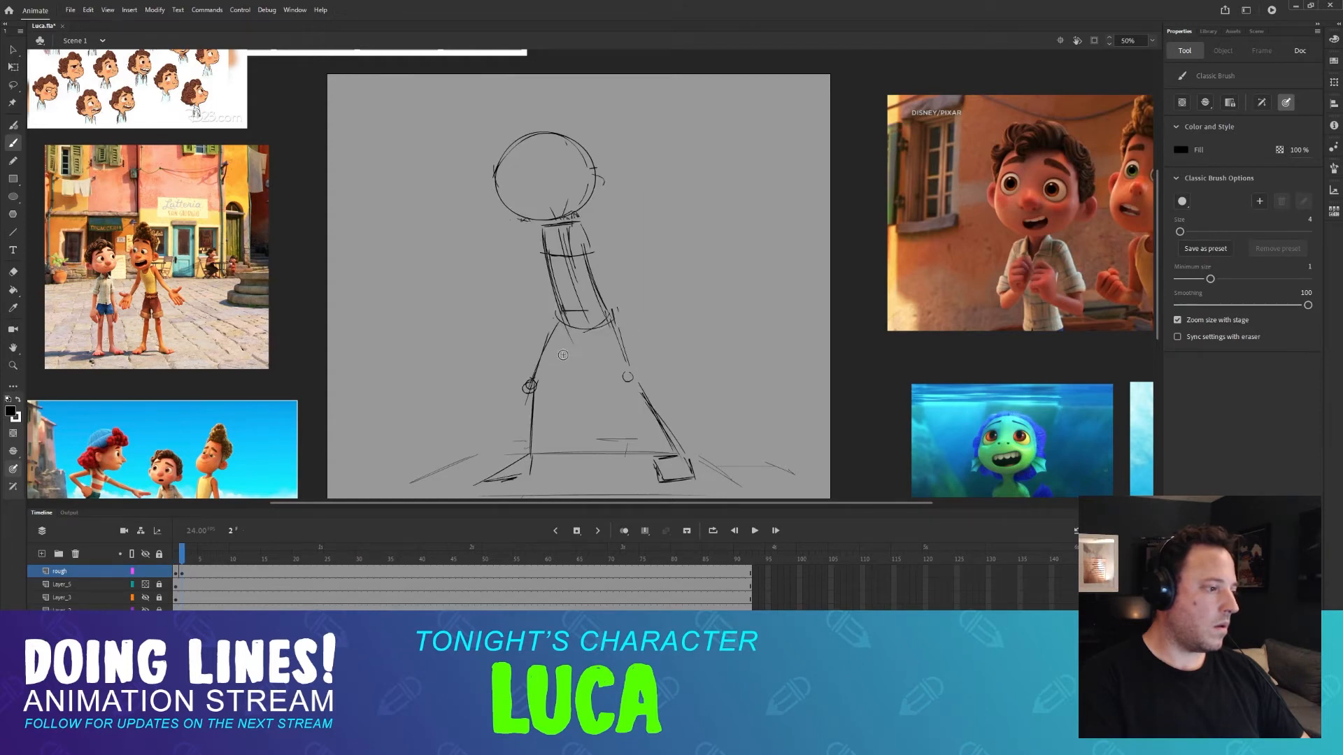
# Clean up the overlapping hip lines at the base of the torso on frame 2, comparing against frame 1.
pyautogui.press(',')
pyautogui.press('.')
pyautogui.press('e')
pyautogui.moveTo(556, 308)
pyautogui.mouseDown()
pyautogui.moveTo(615, 316)
pyautogui.moveTo(601, 323)
pyautogui.moveTo(609, 312)
pyautogui.mouseUp()
pyautogui.press('b')
pyautogui.press(',')
pyautogui.press('.')
pyautogui.press(',')
pyautogui.press('.')
pyautogui.press(',')
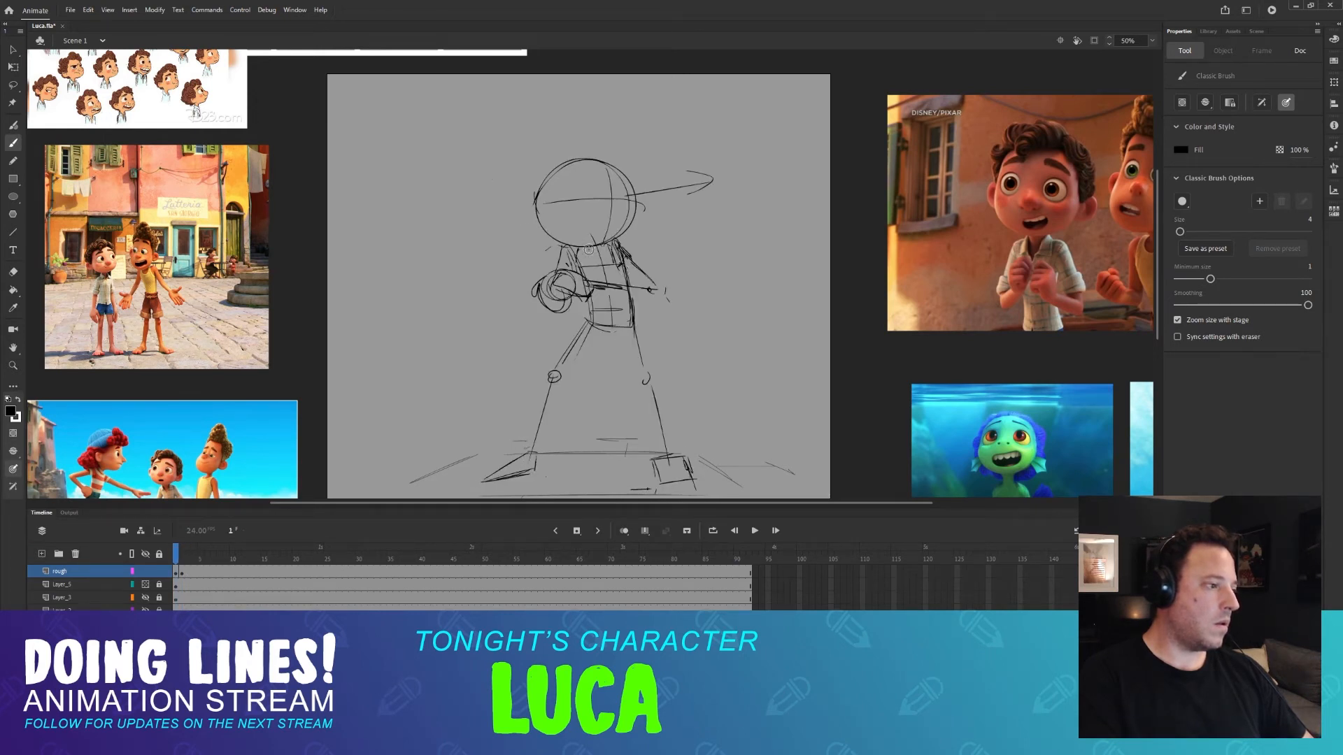
# Draw the vertical centre line and curved eye line on the frame 2 head, comparing it with frame 1.
pyautogui.press('.')
pyautogui.press(',')
pyautogui.press('.')
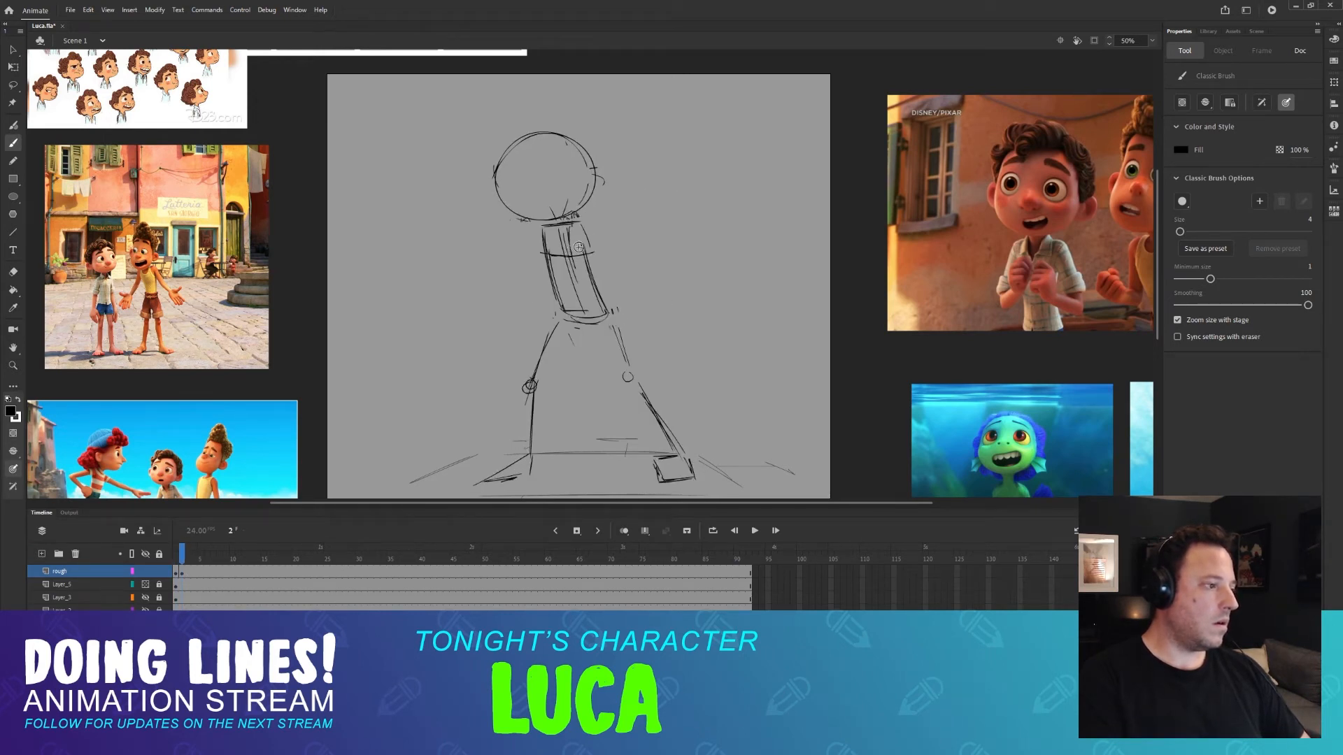
pyautogui.press(',')
pyautogui.press('.')
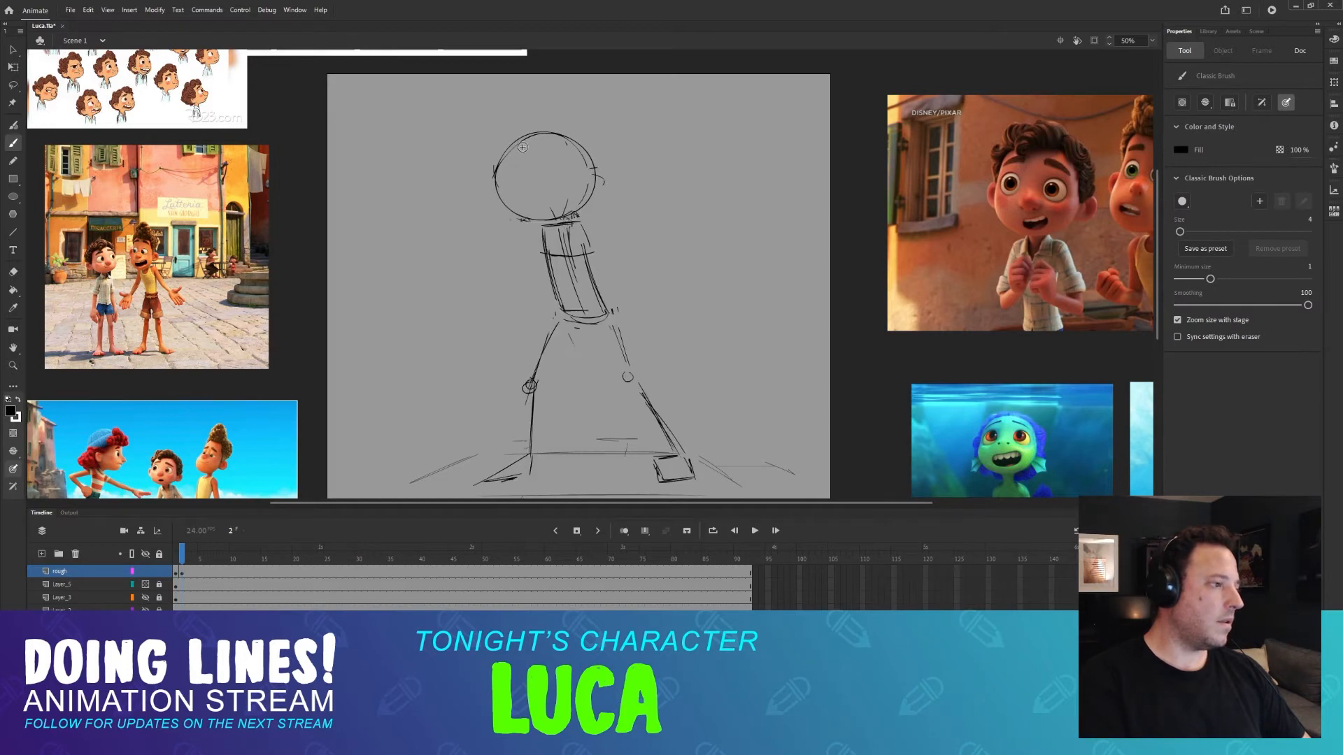
pyautogui.moveTo(523, 140); pyautogui.dragTo(516, 213)
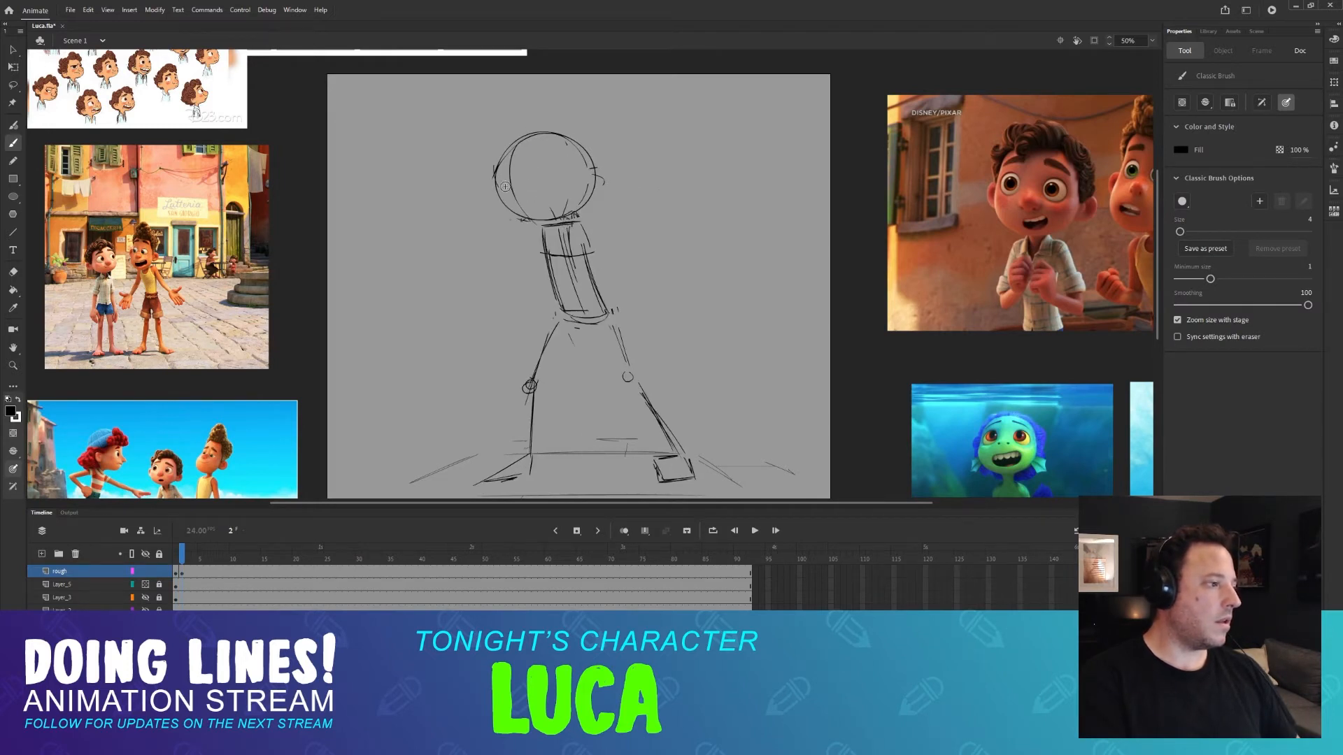
pyautogui.hotkey('ctrl', 'z')
pyautogui.moveTo(521, 137)
pyautogui.mouseDown()
pyautogui.moveTo(523, 219)
pyautogui.moveTo(606, 176)
pyautogui.mouseUp()
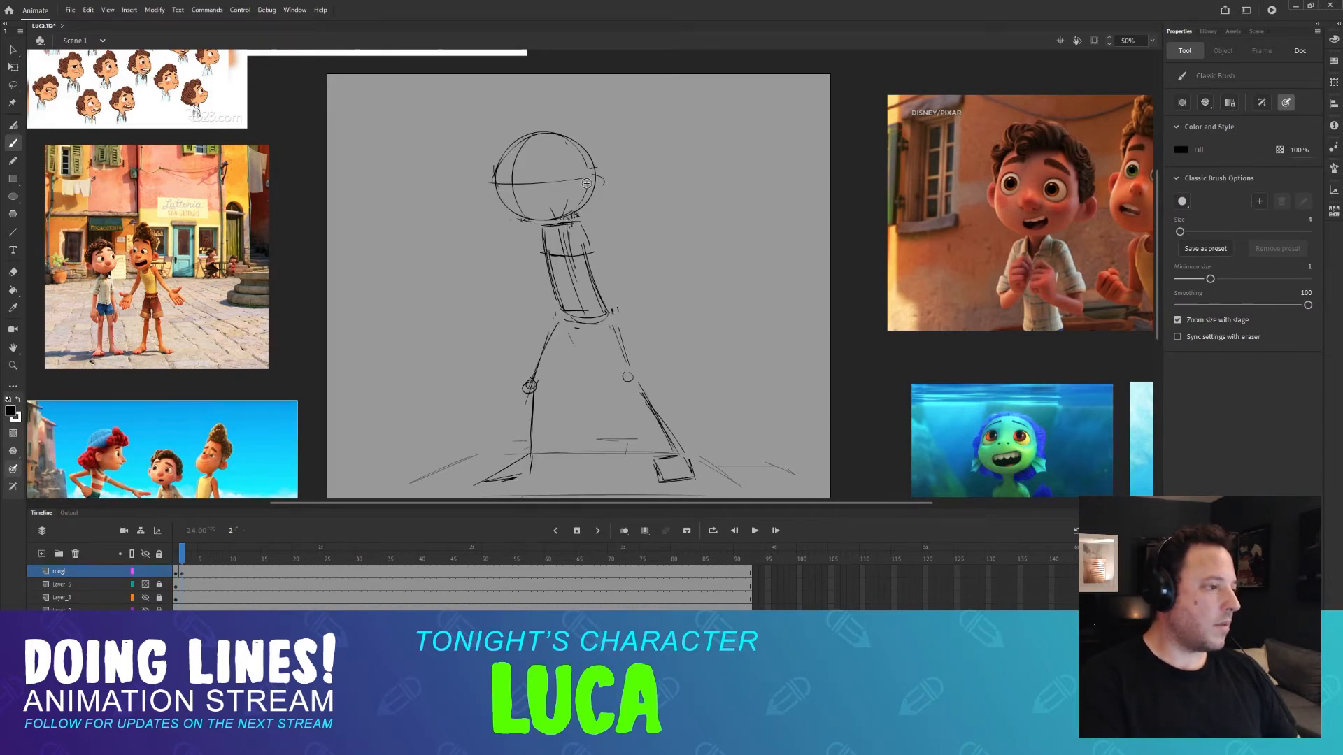
pyautogui.press(',')
pyautogui.press('.')
# Draw a slightly downward arrow pointing left from the frame 2 head to mark the facing direction.
pyautogui.moveTo(449, 207); pyautogui.dragTo(397, 219)
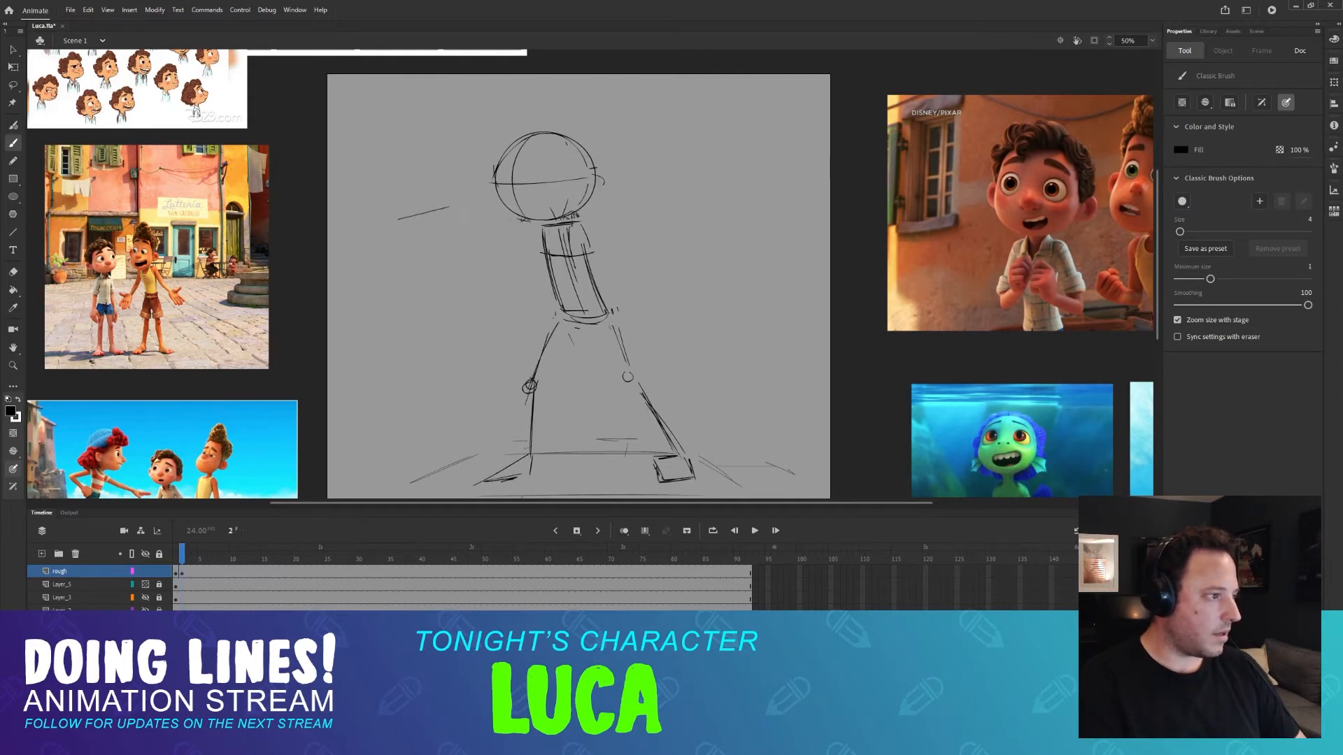
pyautogui.hotkey('ctrl', 'z')
pyautogui.moveTo(480, 189)
pyautogui.mouseDown()
pyautogui.moveTo(414, 202)
pyautogui.moveTo(440, 210)
pyautogui.mouseUp()
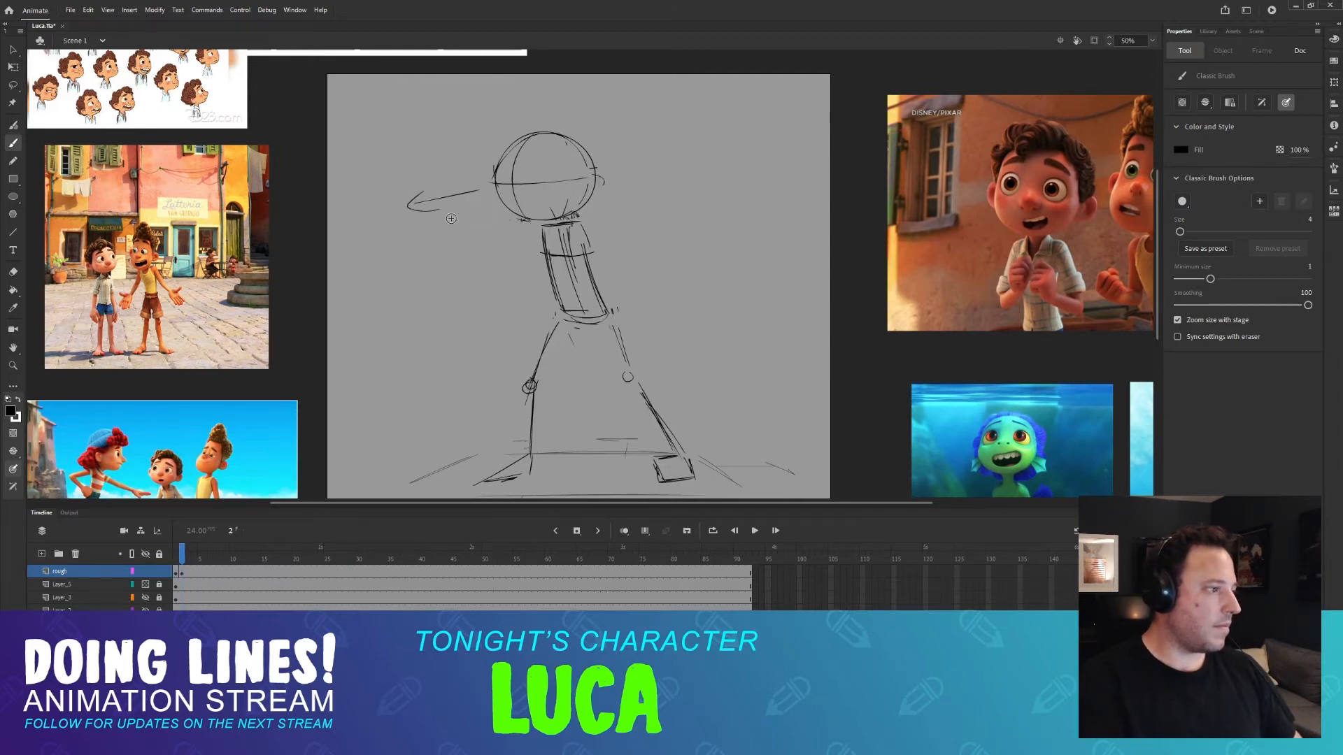
pyautogui.press(',')
pyautogui.press('.')
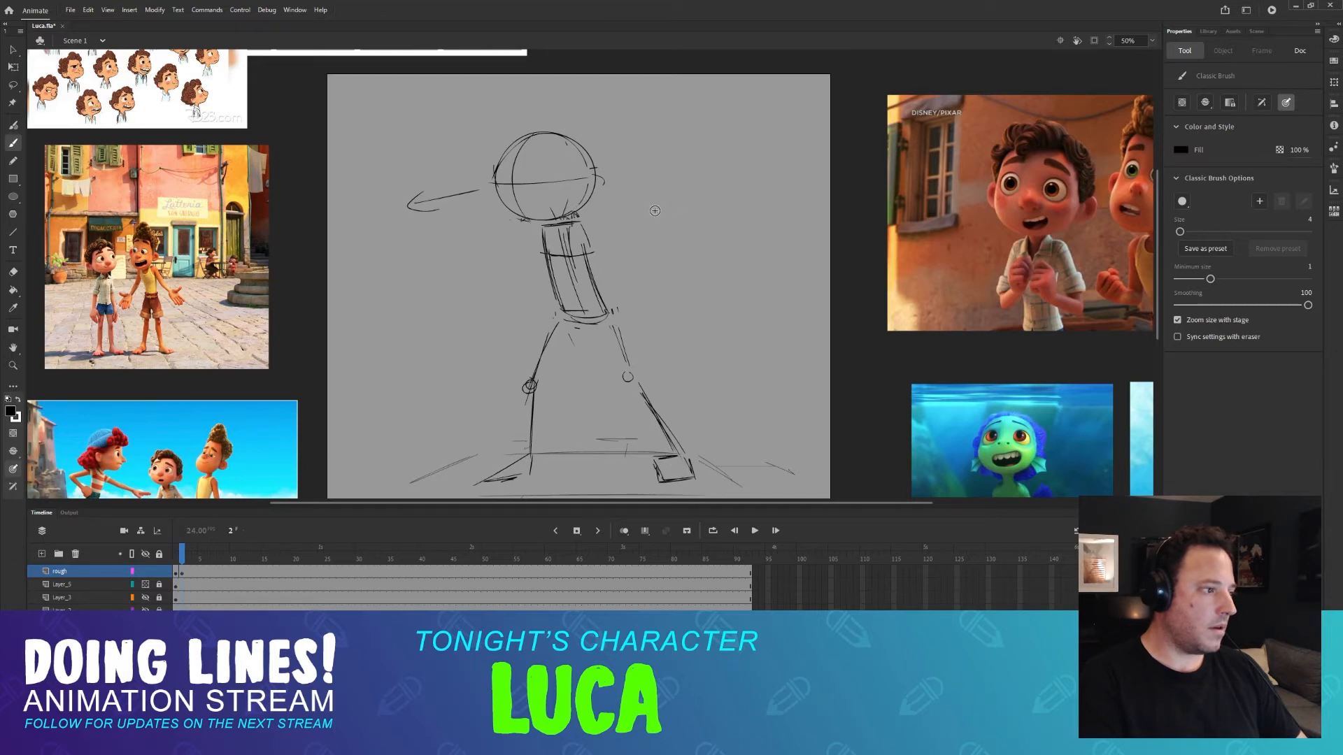
# Sketch a small hand circle just right of the torso on frame 2, checking the arm placement against frame 1.
pyautogui.press(',')
pyautogui.press('.')
pyautogui.press(',')
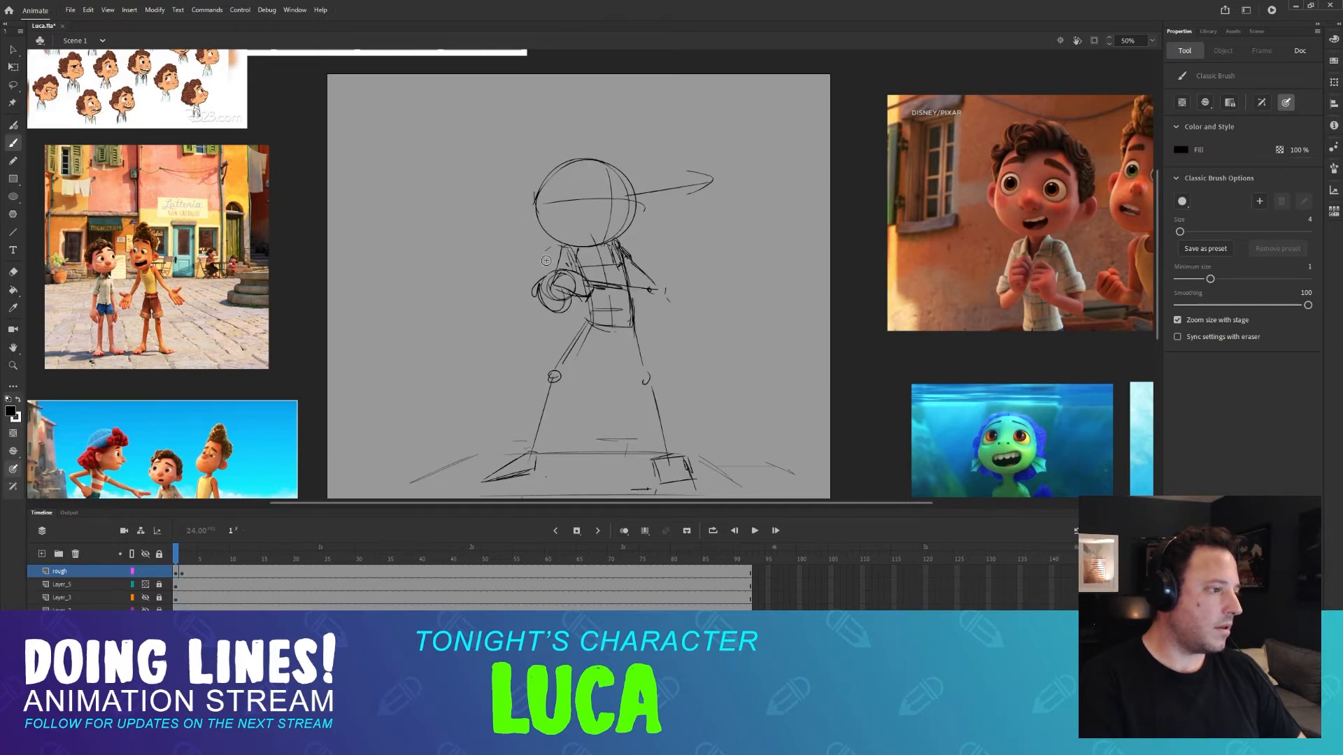
pyautogui.press('.')
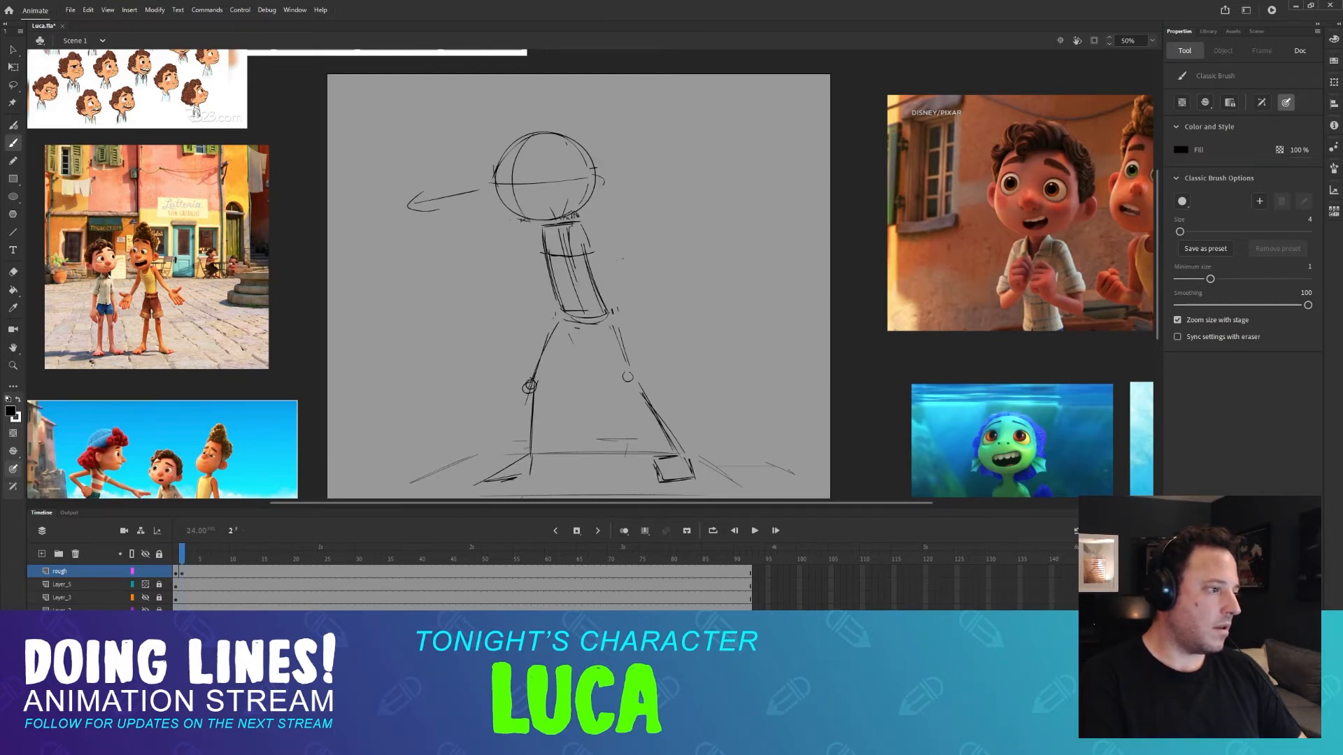
pyautogui.moveTo(624, 260); pyautogui.dragTo(638, 283)
pyautogui.press(',')
pyautogui.press('.')
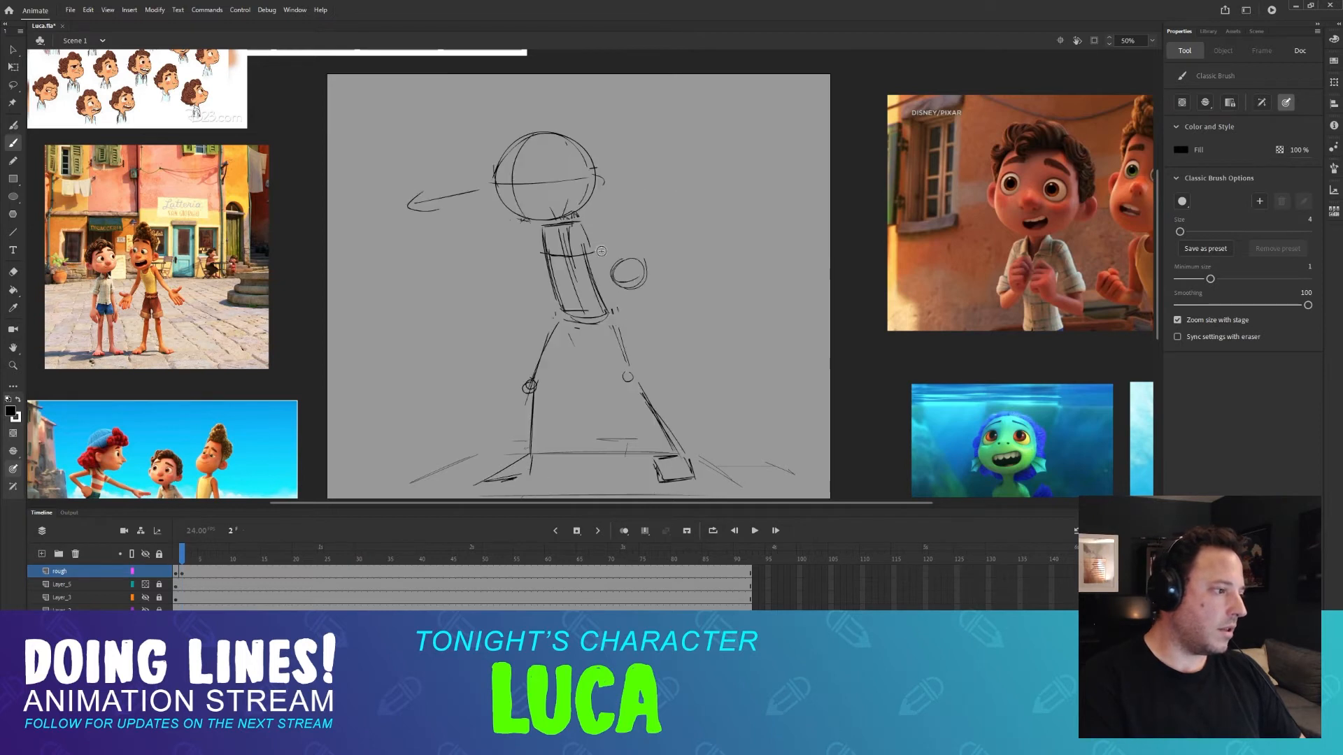
# Sketch the left-side upper arm down from the shoulder and the forearm across the torso to the hand circle.
pyautogui.moveTo(546, 235); pyautogui.dragTo(535, 299)
pyautogui.hotkey('ctrl', 'z')
pyautogui.moveTo(537, 237); pyautogui.dragTo(523, 282)
pyautogui.moveTo(529, 287)
pyautogui.mouseDown()
pyautogui.moveTo(630, 293)
pyautogui.moveTo(605, 280)
pyautogui.moveTo(639, 274)
pyautogui.moveTo(647, 287)
pyautogui.moveTo(598, 289)
pyautogui.mouseUp()
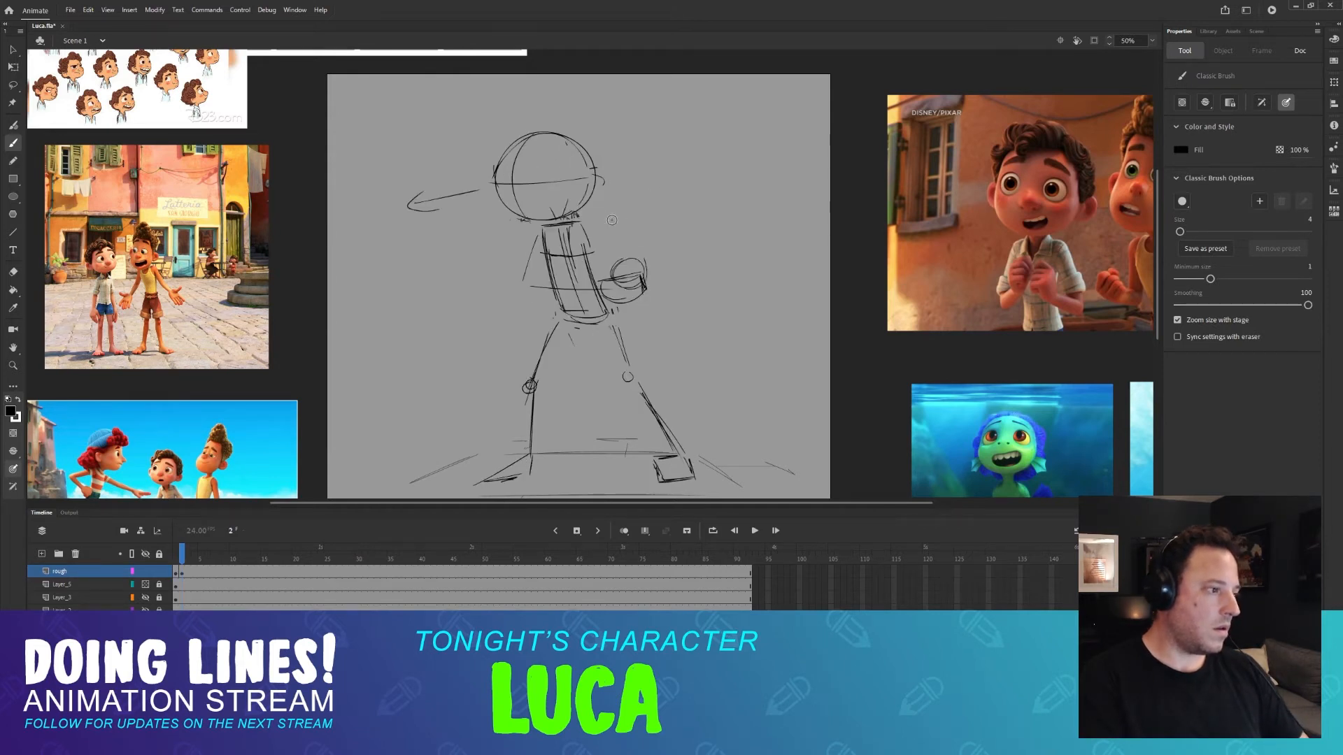
# Sketch the right-side arm from the shoulder out and down to the hands on frame 2, and darken the fist shapes.
pyautogui.moveTo(585, 223)
pyautogui.mouseDown()
pyautogui.moveTo(630, 209)
pyautogui.moveTo(657, 234)
pyautogui.moveTo(644, 276)
pyautogui.moveTo(648, 235)
pyautogui.moveTo(649, 270)
pyautogui.mouseUp()
pyautogui.hotkey('ctrl', 'z')
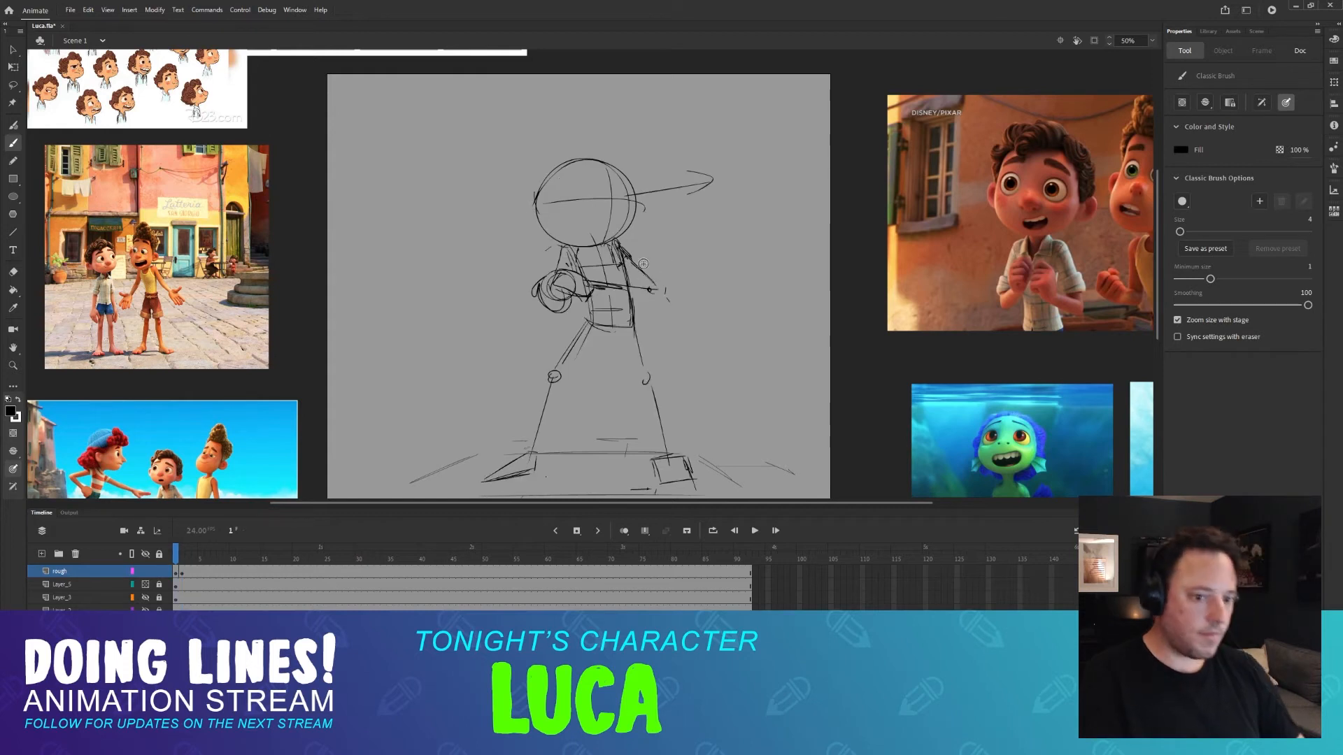
pyautogui.press('.')
pyautogui.press('.')
pyautogui.moveTo(635, 261); pyautogui.dragTo(627, 256)
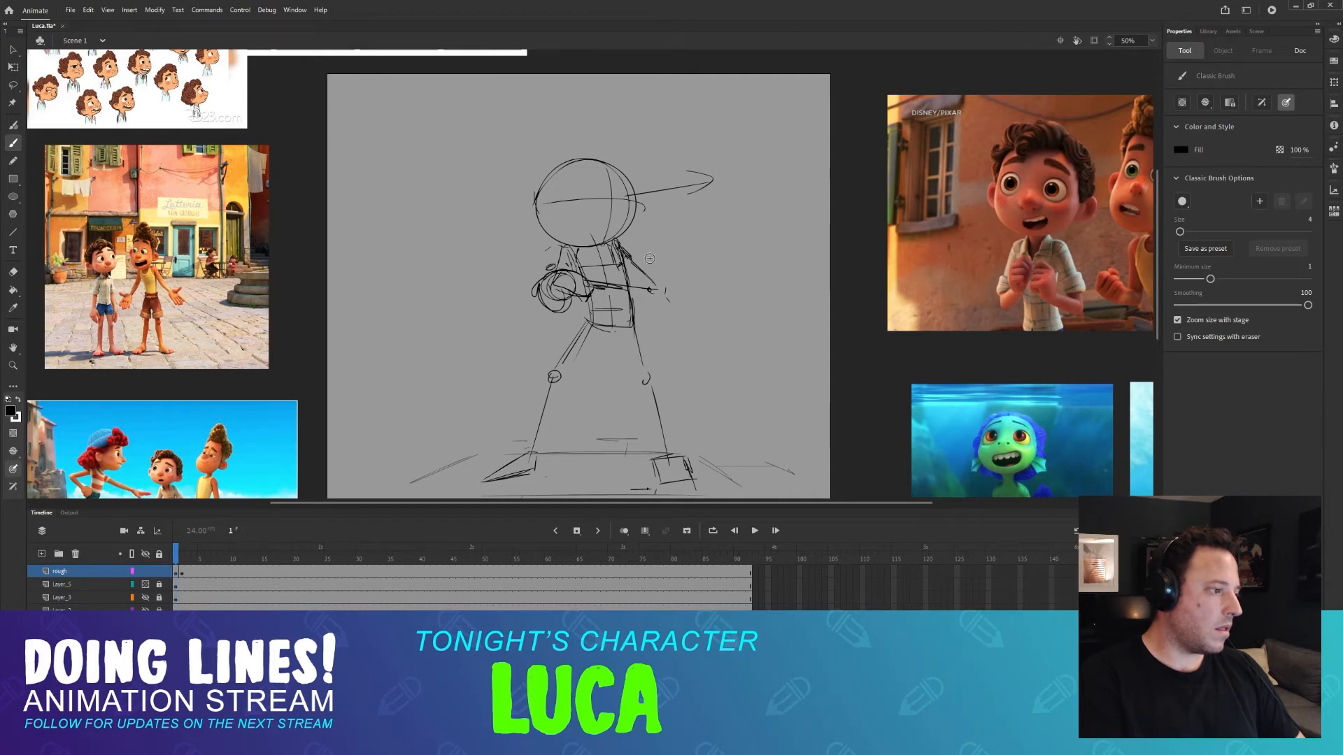
# Flip between frames 1 and 2 to compare the poses, also with the whole stage and references in view.
pyautogui.press('.')
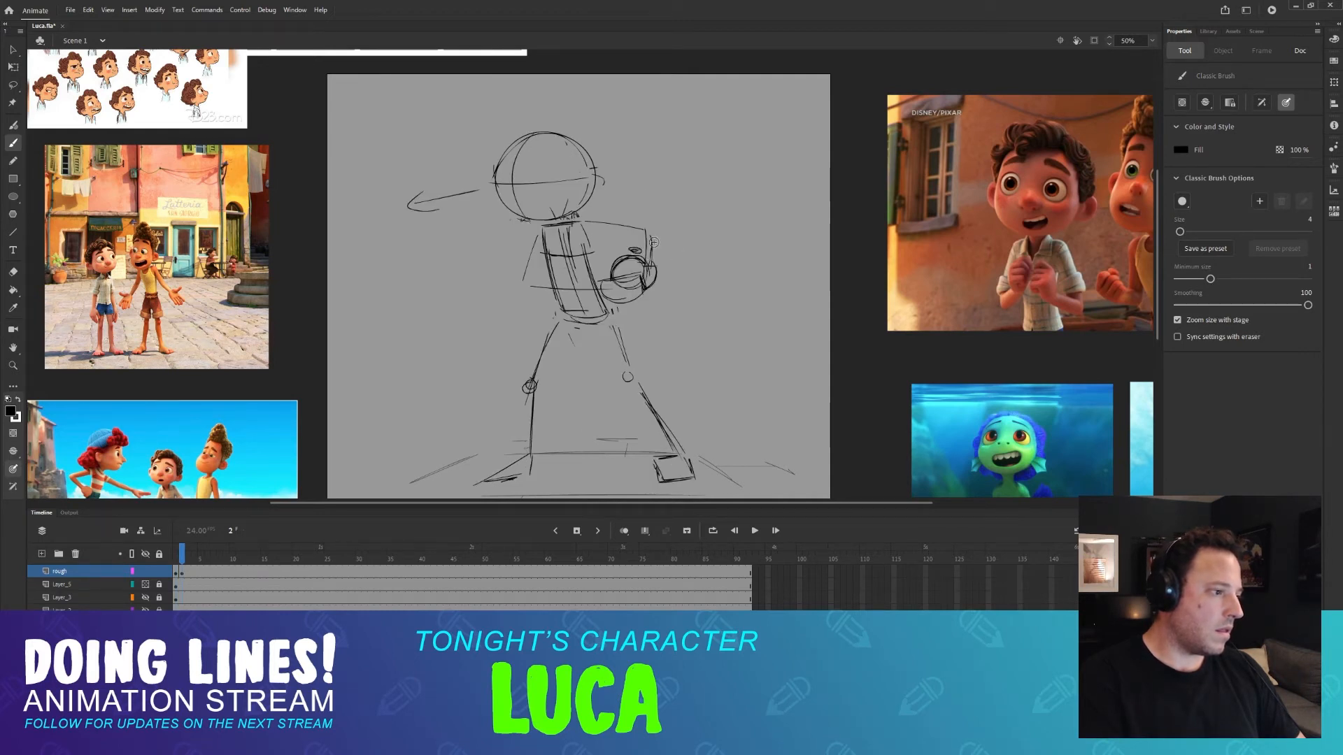
pyautogui.press('.')
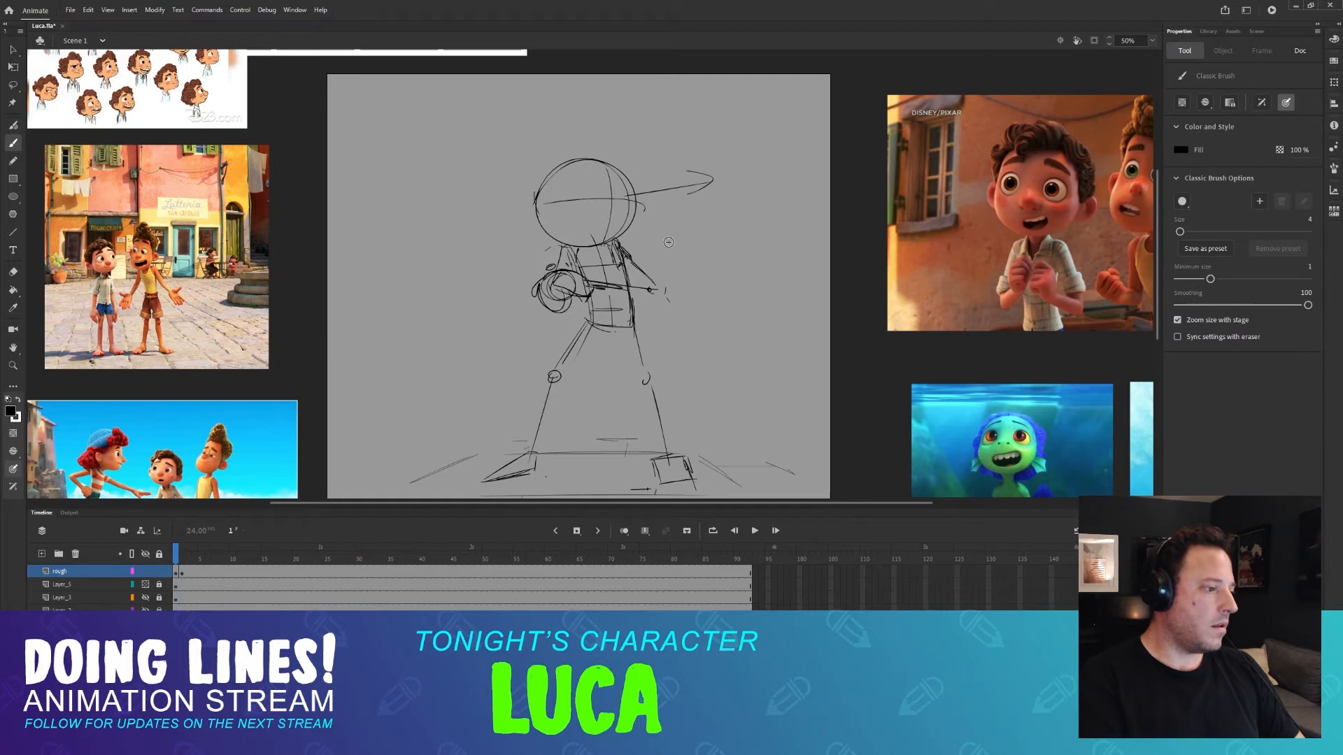
pyautogui.press('.')
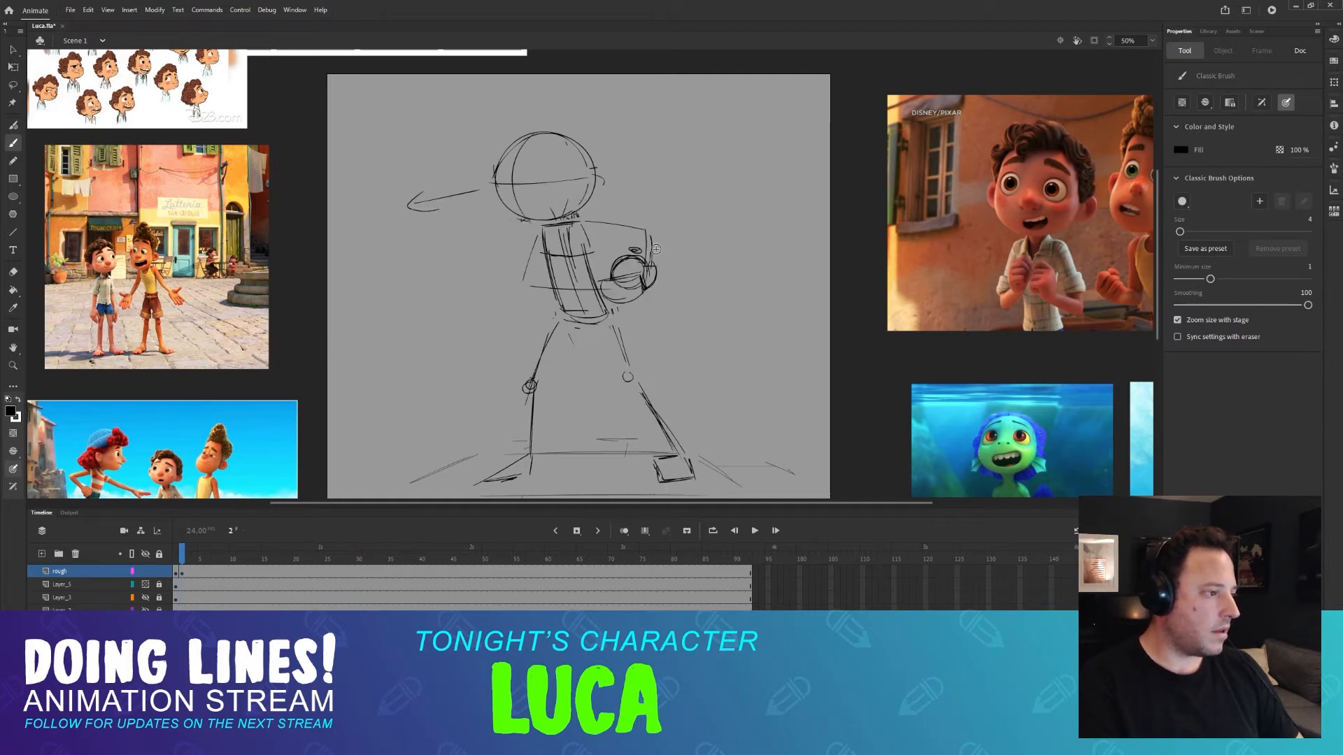
pyautogui.press('.')
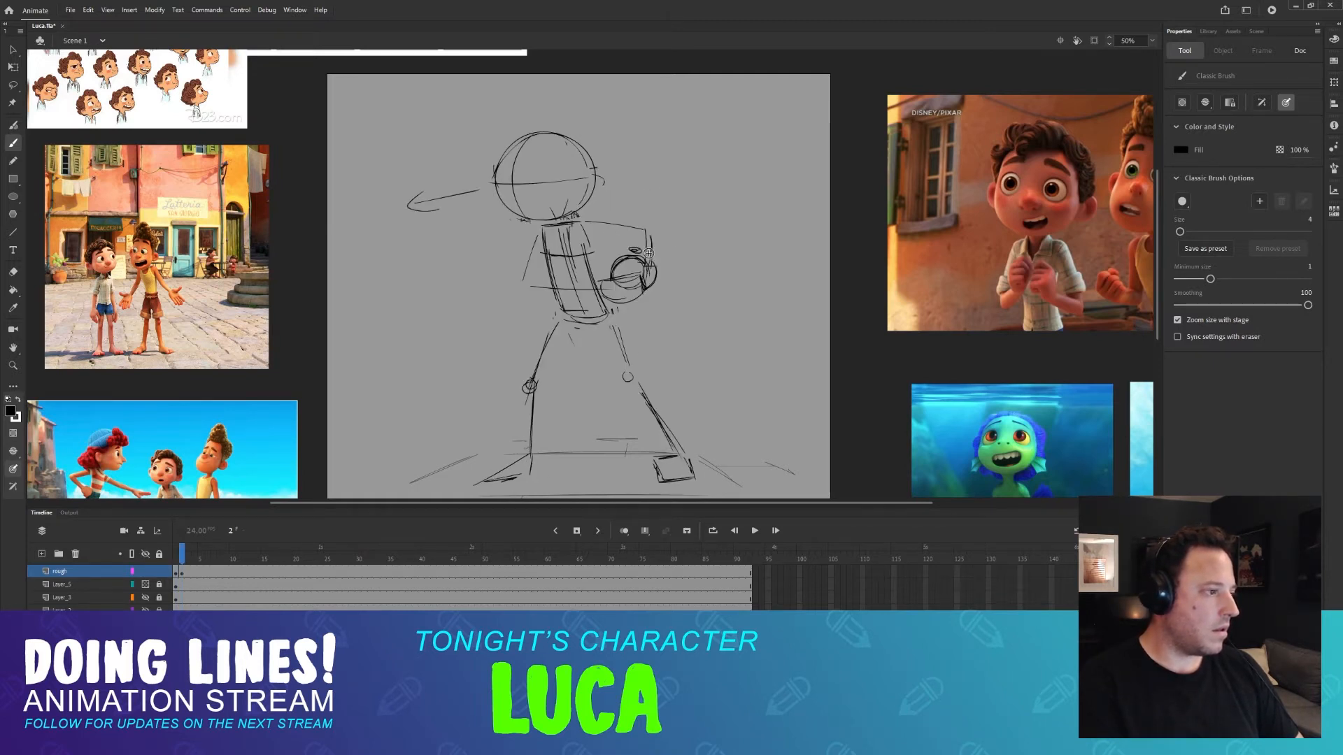
pyautogui.press(',')
pyautogui.press('.')
pyautogui.hotkey('ctrl', '-')
pyautogui.press(',')
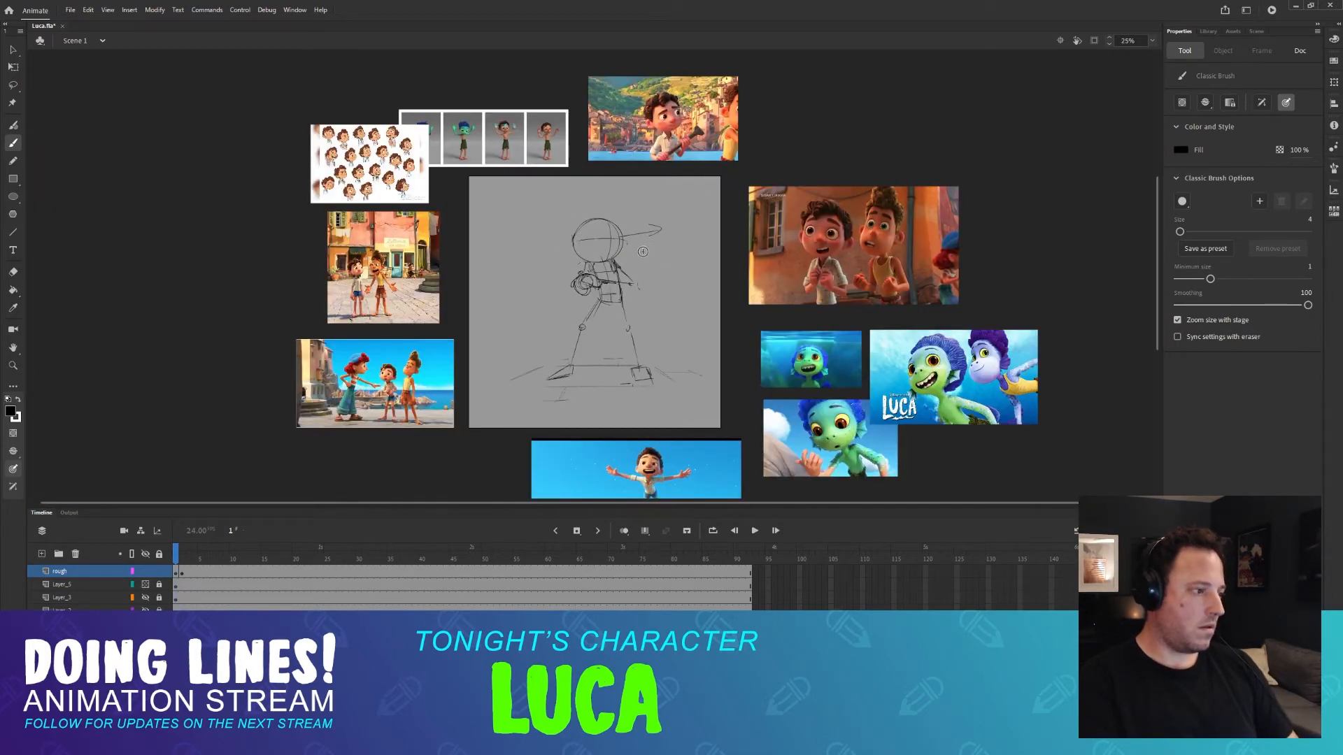
pyautogui.press('.')
pyautogui.press(',')
pyautogui.press('.')
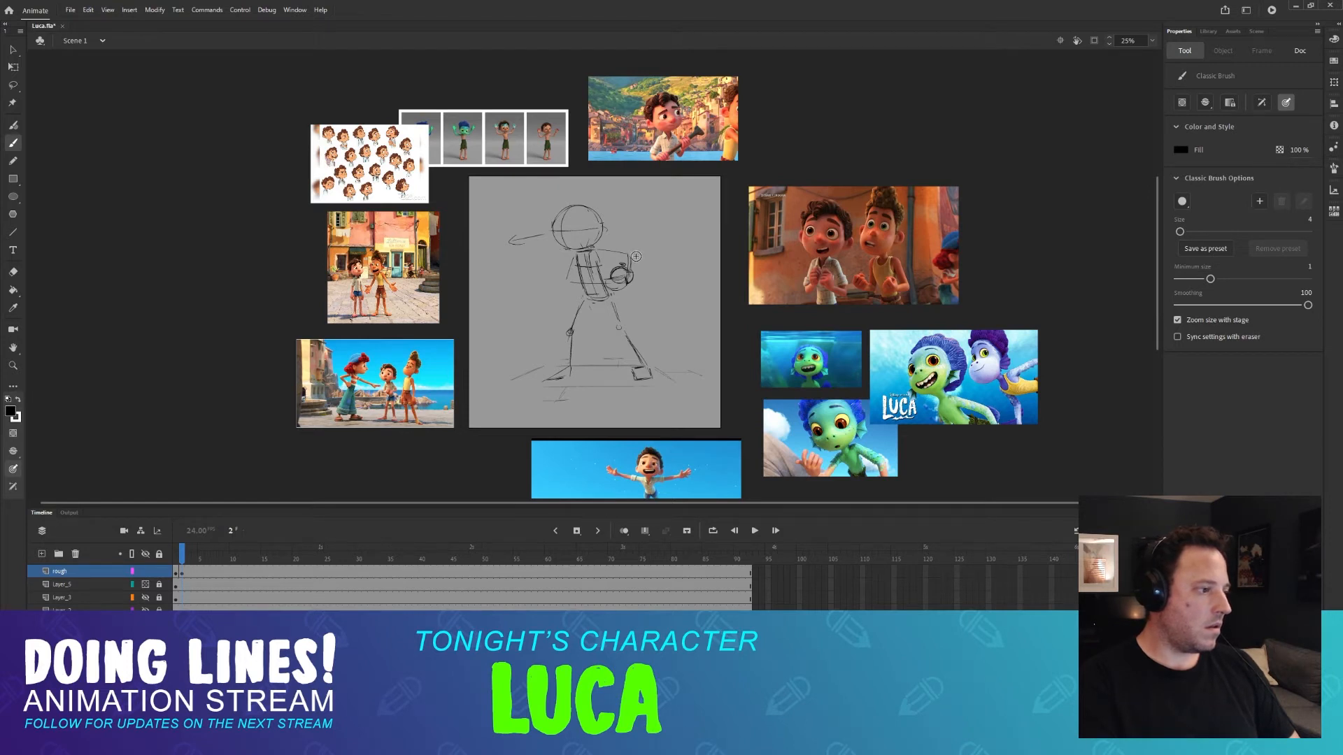
pyautogui.press(',')
pyautogui.press('.')
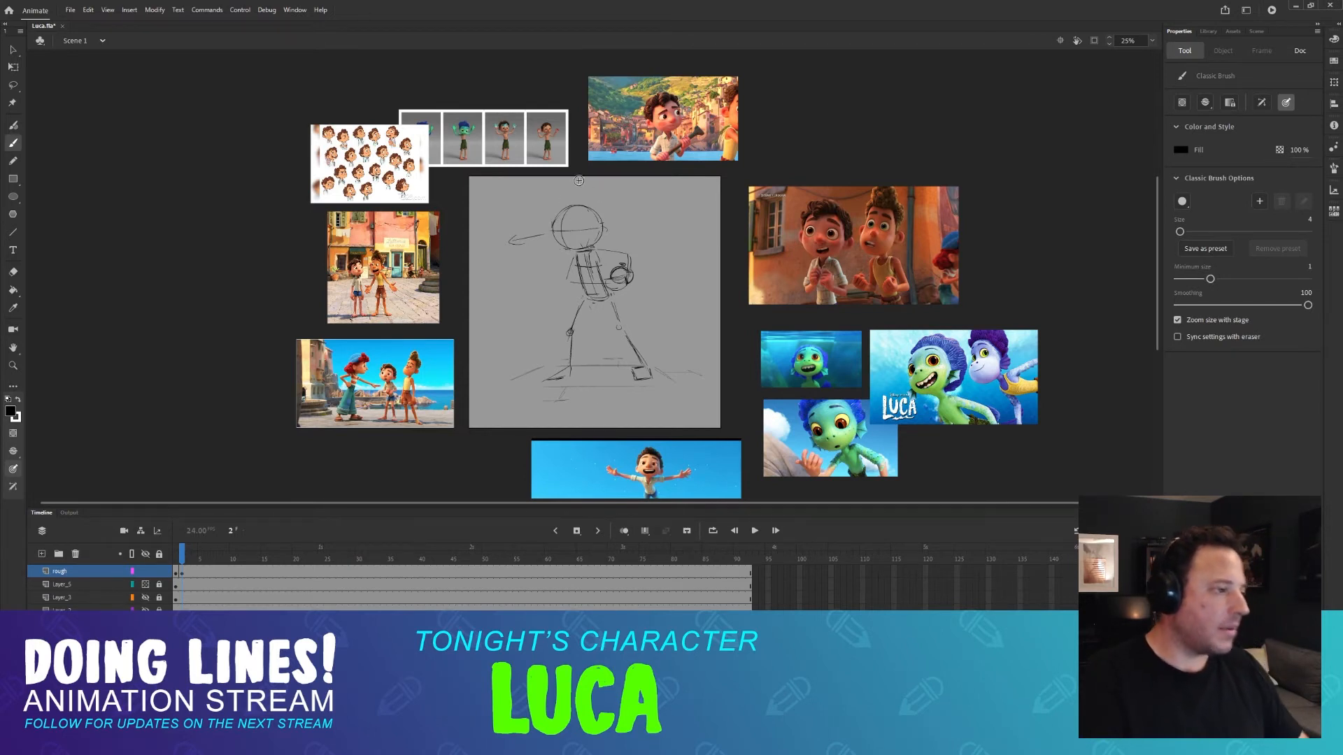
# Scale down the rough figures on frames 1 and 2 together using Edit Multiple Frames, and shift them lower on the stage.
pyautogui.moveTo(579, 178); pyautogui.dragTo(578, 202)
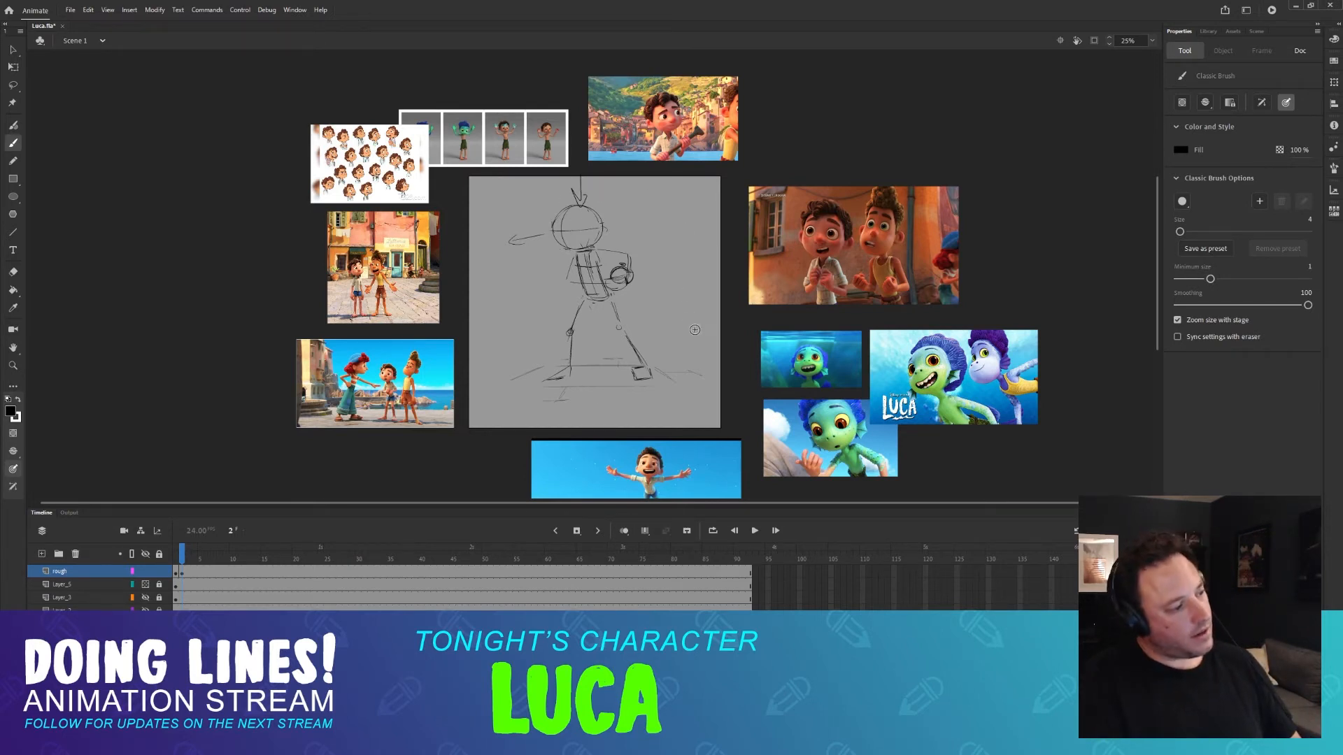
pyautogui.hotkey('ctrl', 'z')
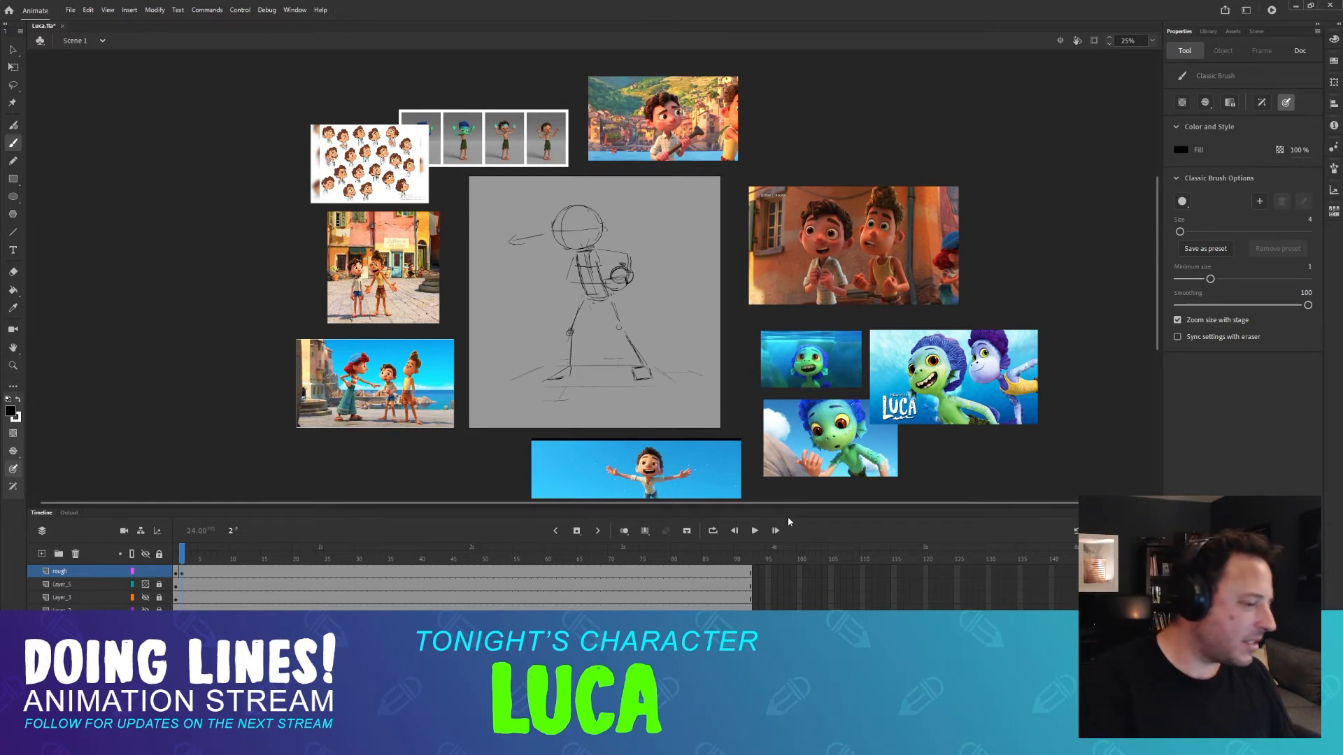
pyautogui.click(645, 531)
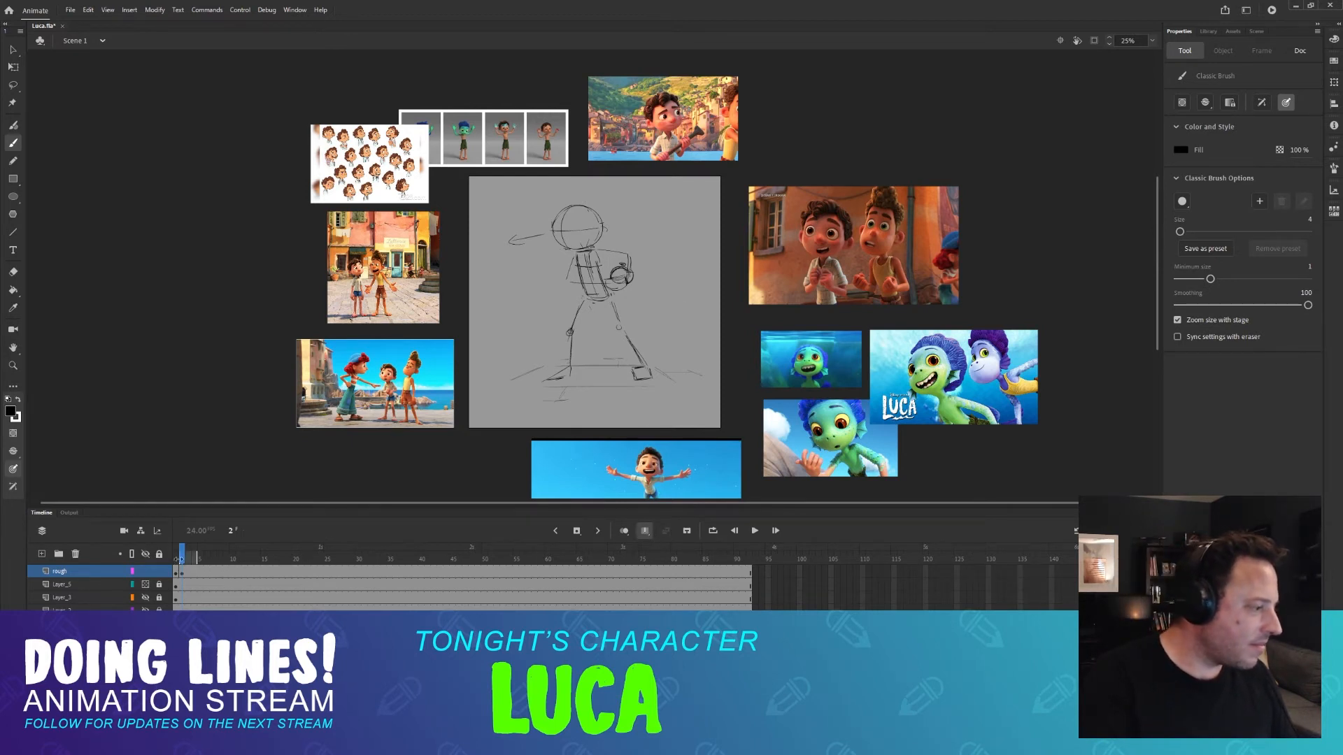
pyautogui.click(176, 559)
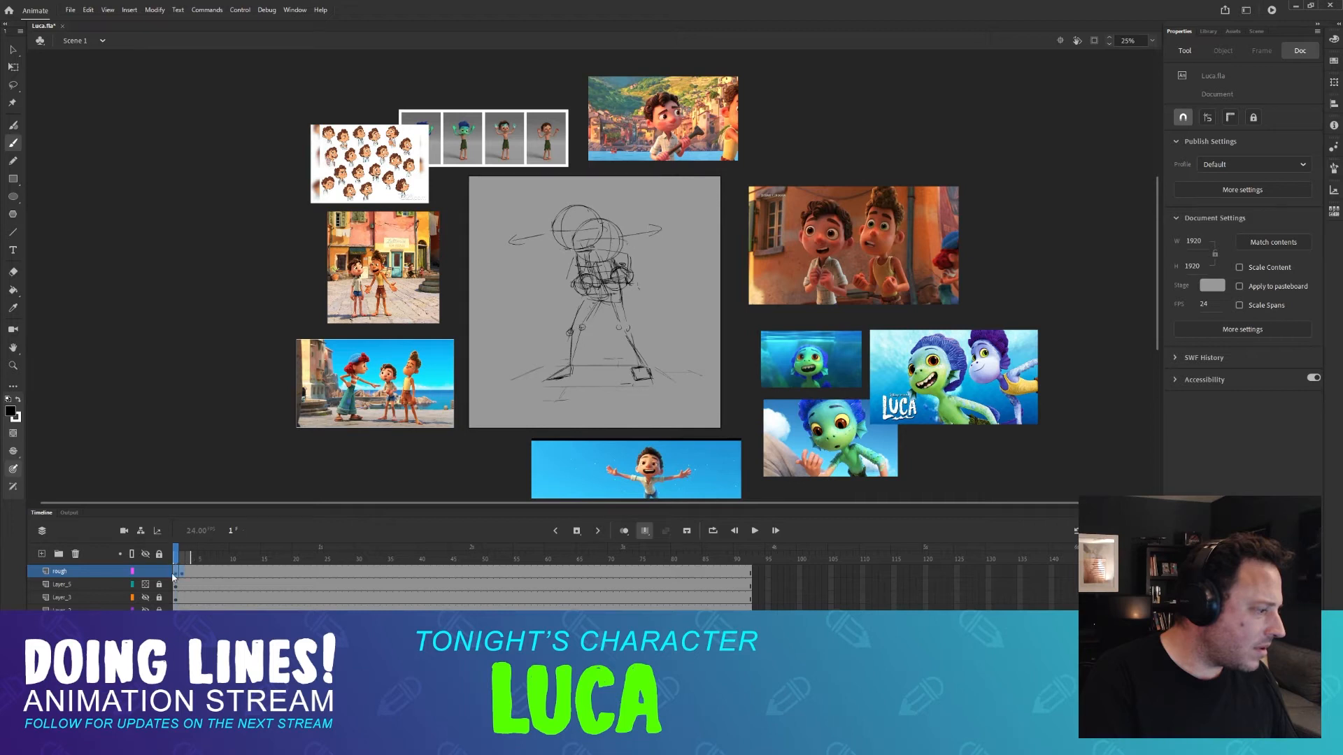
pyautogui.hotkey('ctrl', 'a')
pyautogui.press('q')
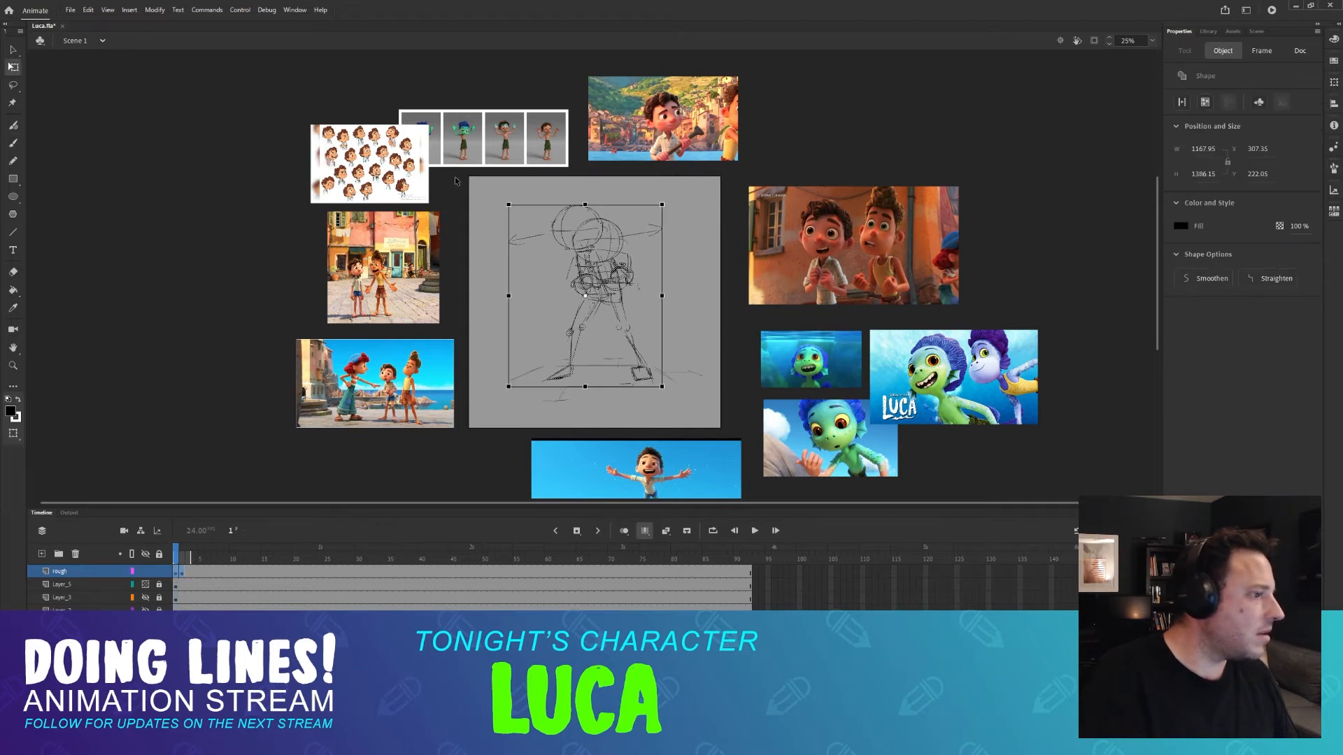
pyautogui.moveTo(662, 204); pyautogui.dragTo(650, 219)
pyautogui.moveTo(600, 278); pyautogui.dragTo(600, 291)
pyautogui.click(635, 299)
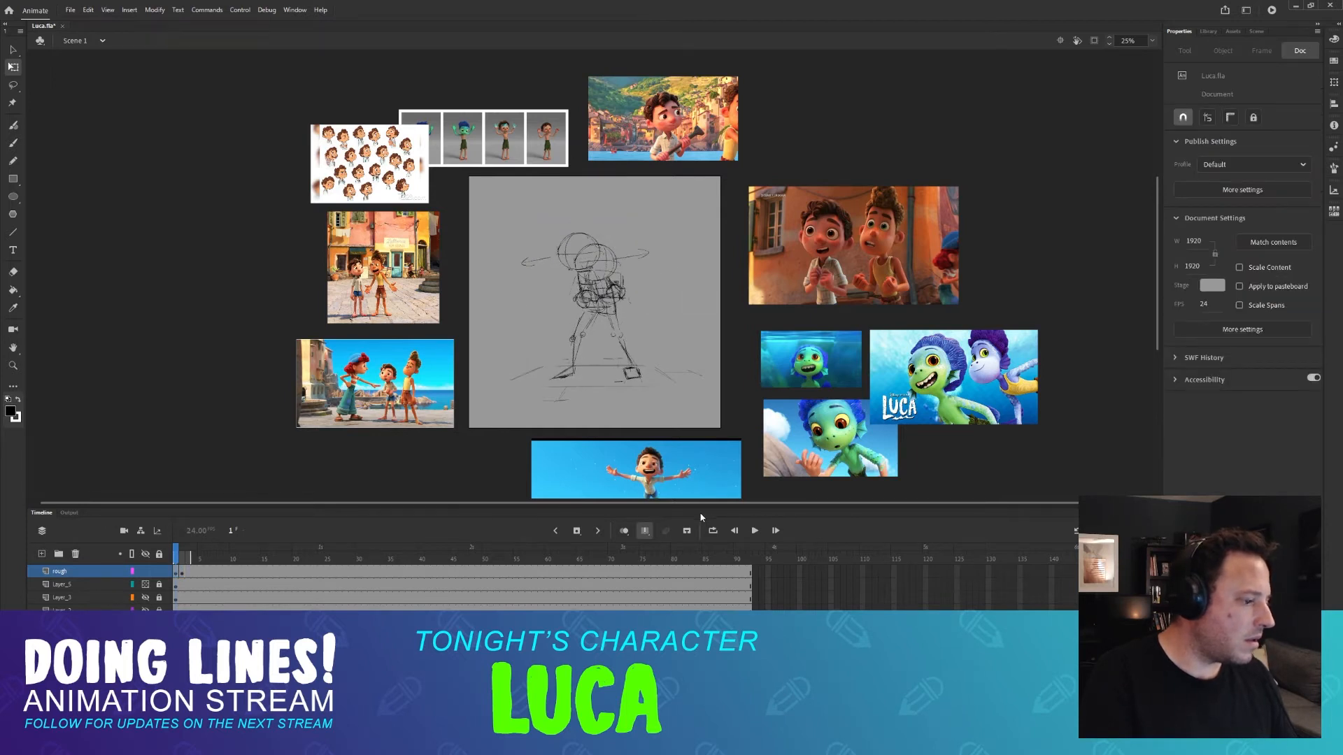
pyautogui.click(645, 530)
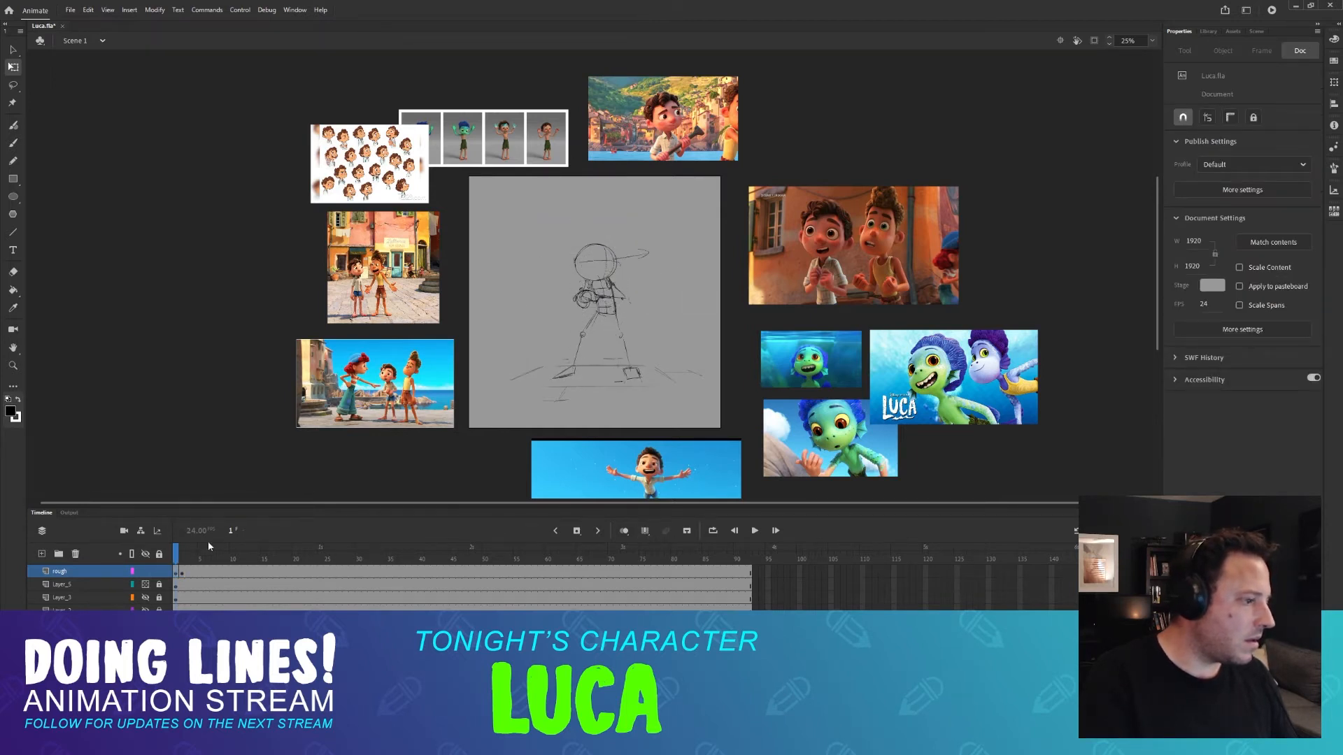
# Flip between frames 1 and 2 to check the resized poses, up close as well.
pyautogui.press('.')
pyautogui.press('.')
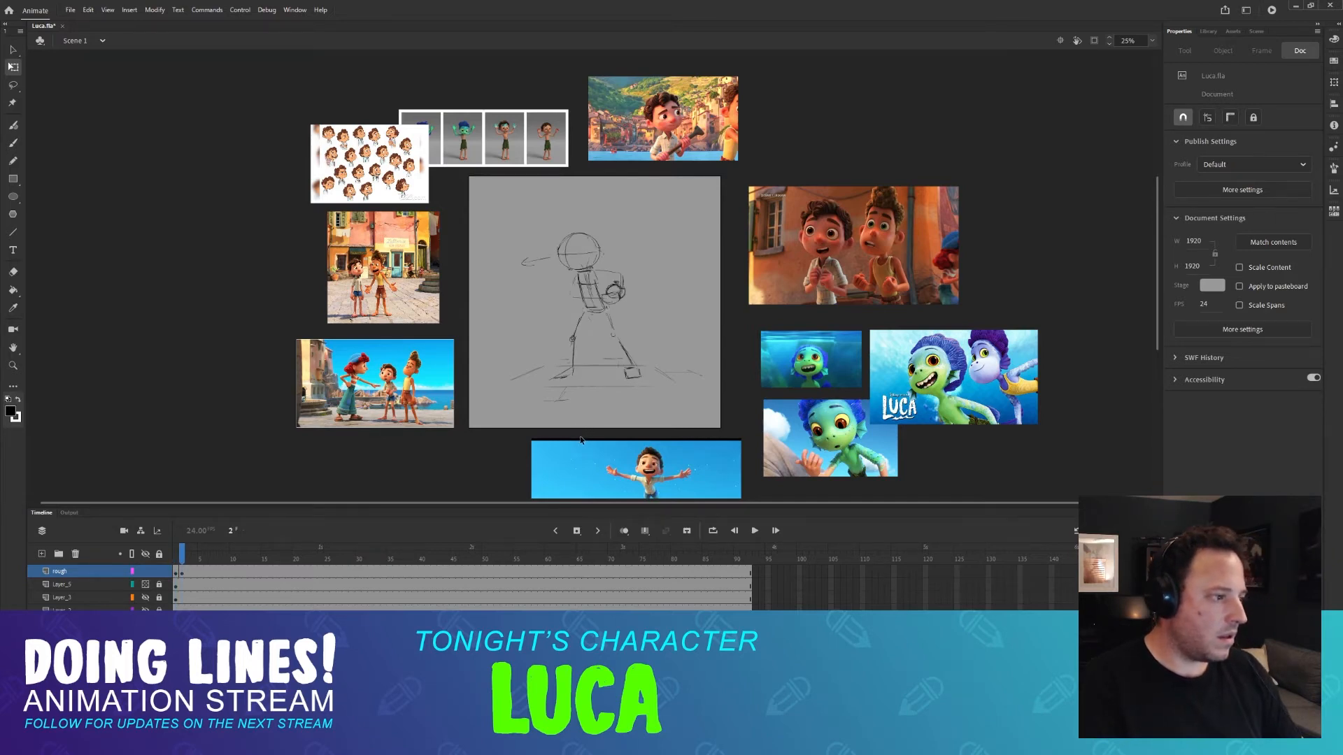
pyautogui.hotkey('ctrl', '=')
pyautogui.press(',')
pyautogui.press('.')
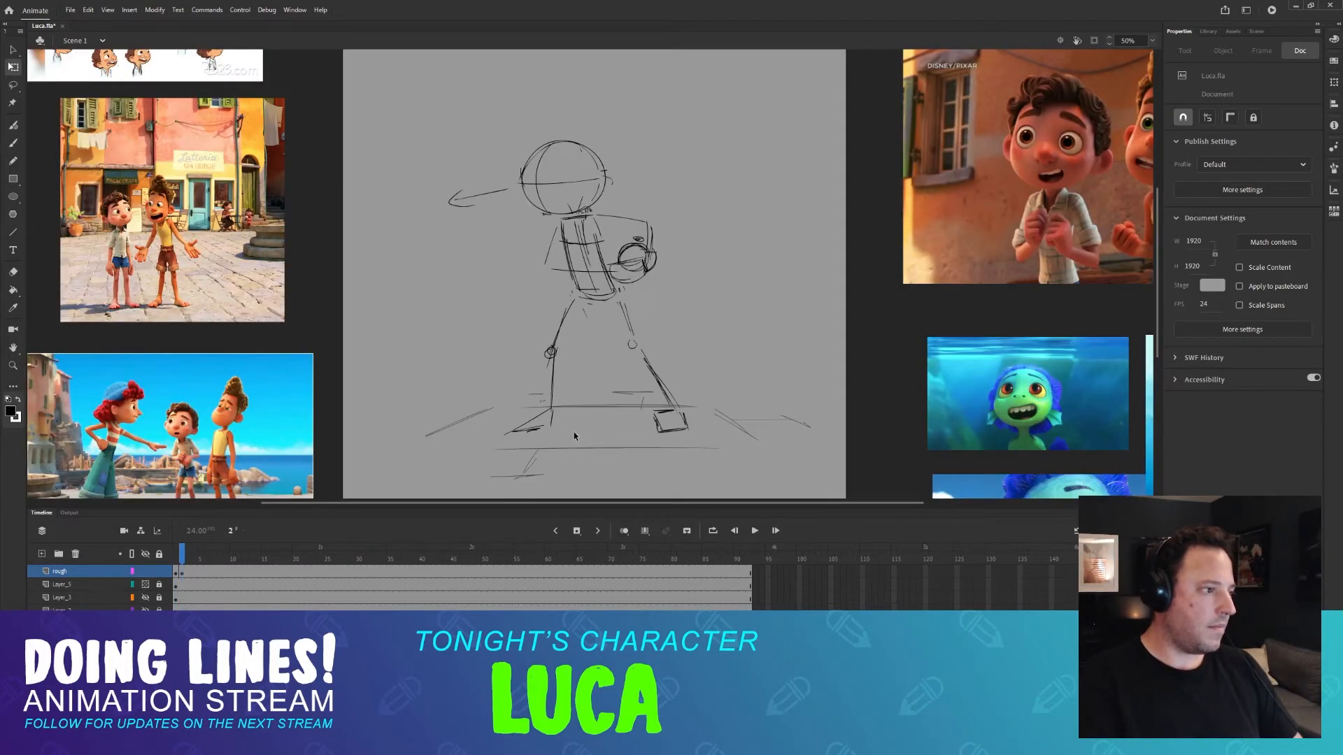
pyautogui.press(',')
pyautogui.press('.')
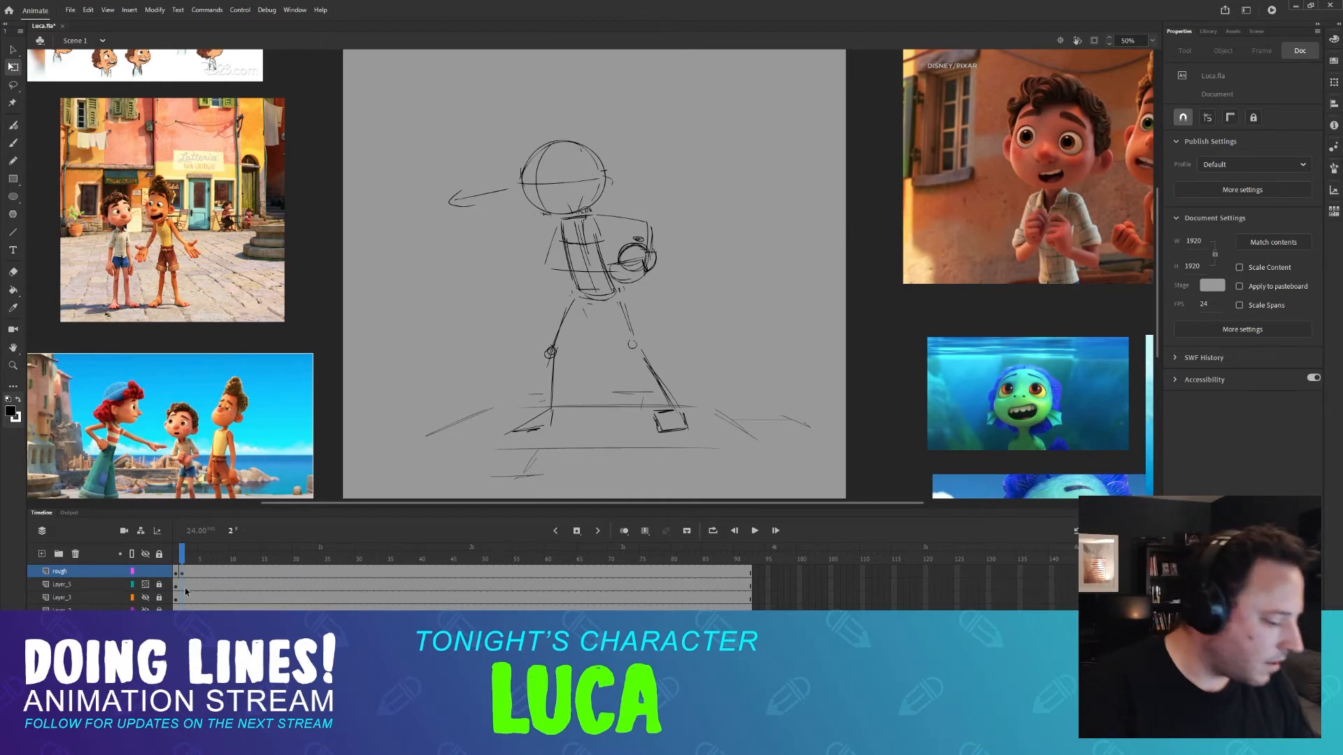
pyautogui.press(',')
pyautogui.press('.')
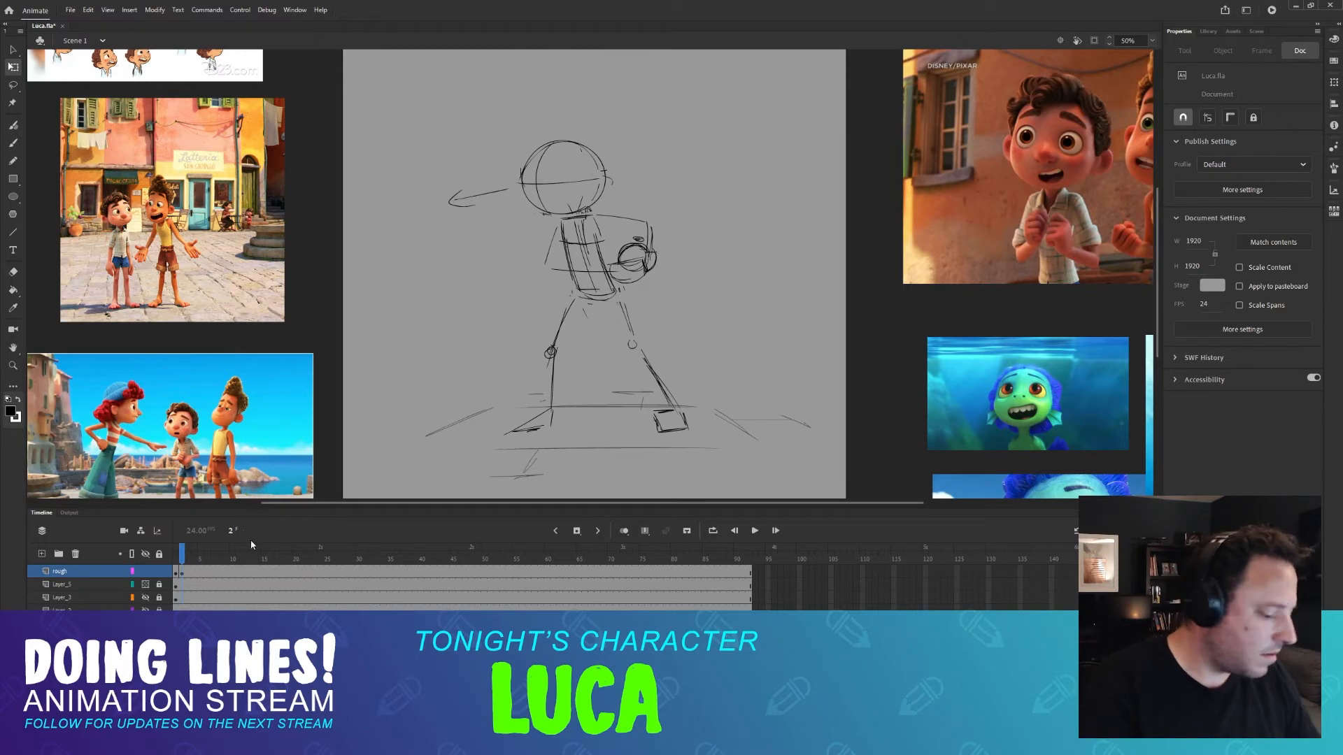
# Insert a blank keyframe at frame 3 of the rough layer and return to frame 2.
pyautogui.press('.')
pyautogui.press('F7')
pyautogui.press(',')
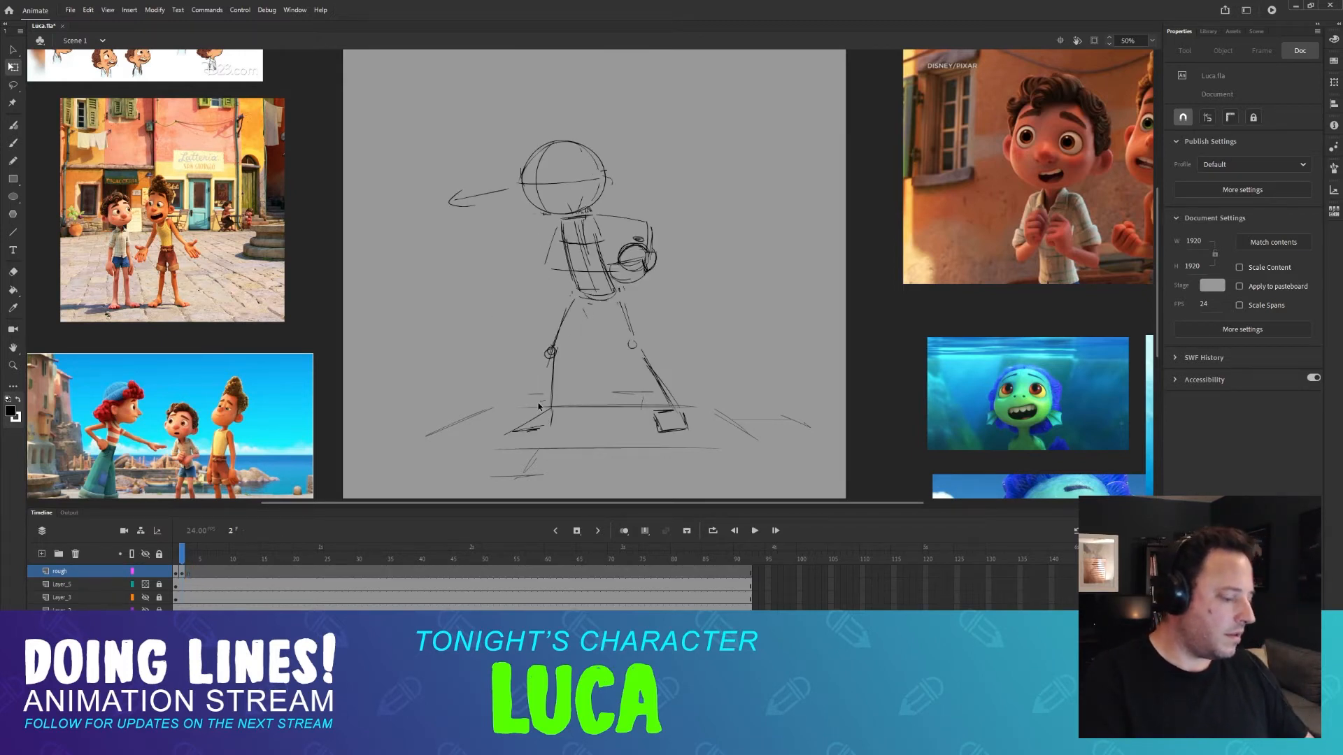
# Trace the wedge-shaped left foot on frame 3 with the brush, flipping to frame 2 as a guide.
pyautogui.press('b')
pyautogui.press('.')
pyautogui.moveTo(549, 409)
pyautogui.mouseDown()
pyautogui.moveTo(523, 428)
pyautogui.moveTo(547, 426)
pyautogui.mouseUp()
pyautogui.press(',')
pyautogui.press('.')
pyautogui.press(',')
pyautogui.press('.')
# Trace the box-shaped right foot on frame 3, flipping to frame 2 to match its position.
pyautogui.moveTo(653, 416)
pyautogui.mouseDown()
pyautogui.moveTo(657, 431)
pyautogui.moveTo(671, 409)
pyautogui.moveTo(683, 429)
pyautogui.mouseUp()
pyautogui.press(',')
pyautogui.press('.')
pyautogui.press(',')
pyautogui.press('.')
pyautogui.press(',')
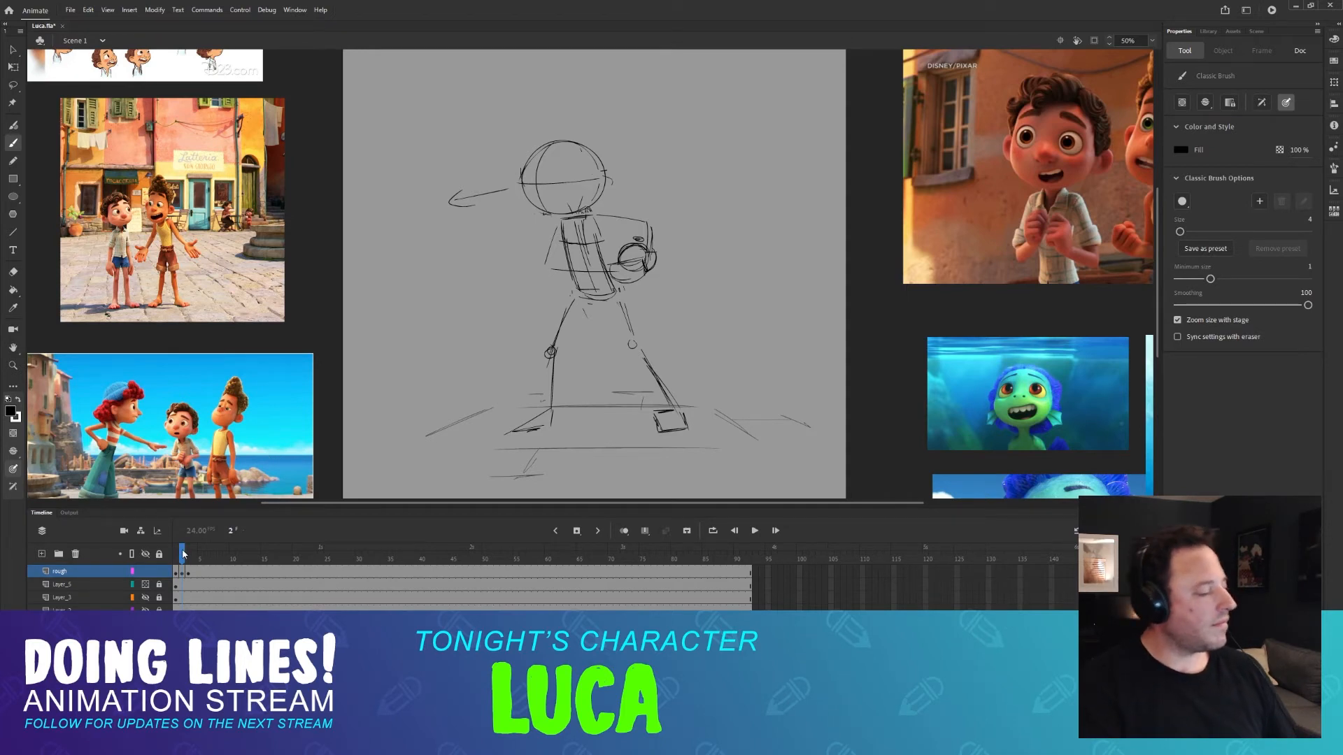
pyautogui.moveTo(184, 558); pyautogui.dragTo(184, 559)
pyautogui.click(190, 574)
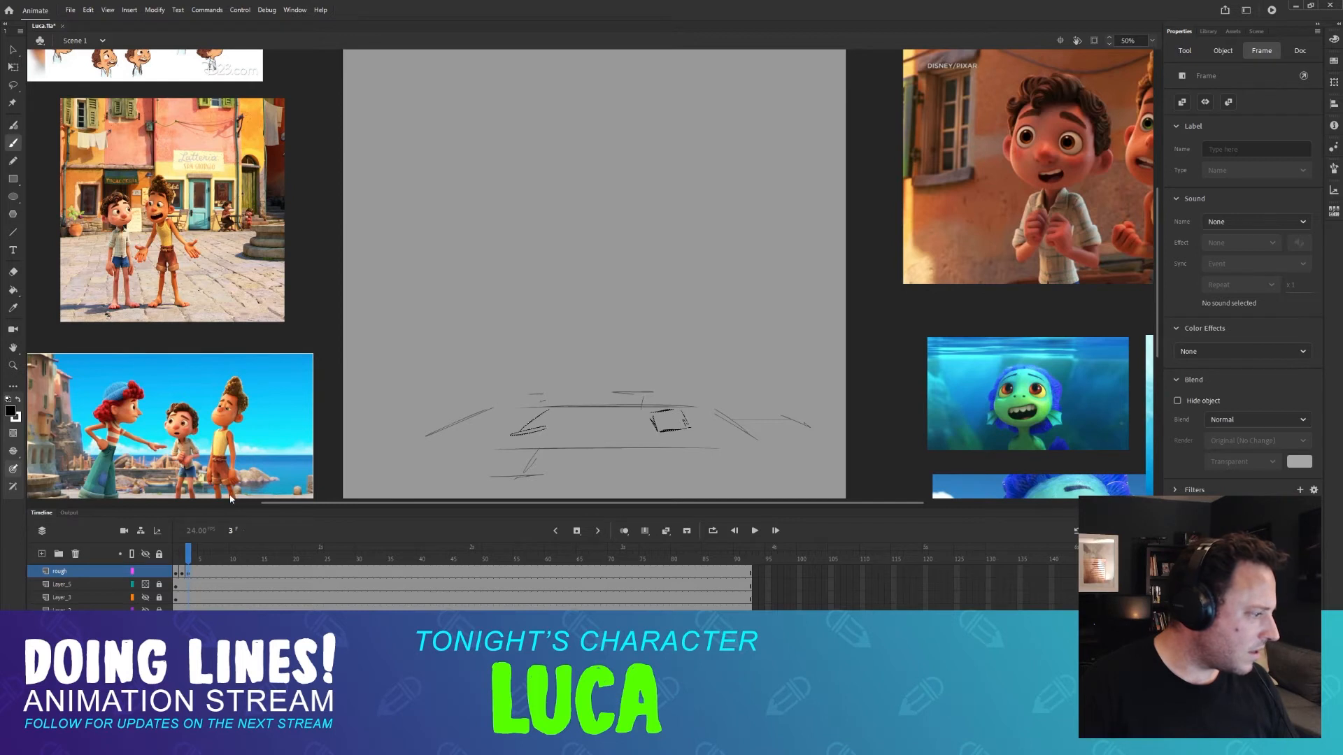
pyautogui.click(215, 597)
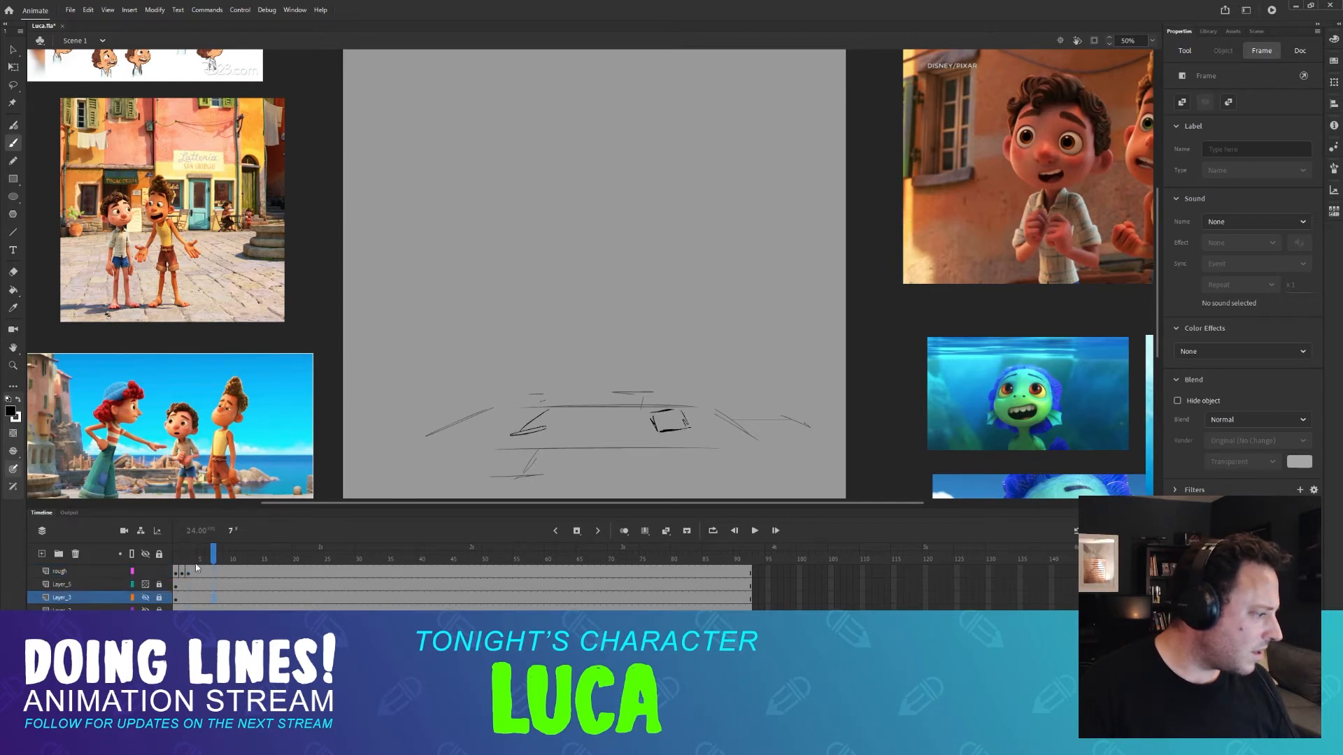
# Insert a keyframe copy of the frame 2 pose at frame 3 of the rough layer, keeping the feet drawing after it.
pyautogui.click(184, 574)
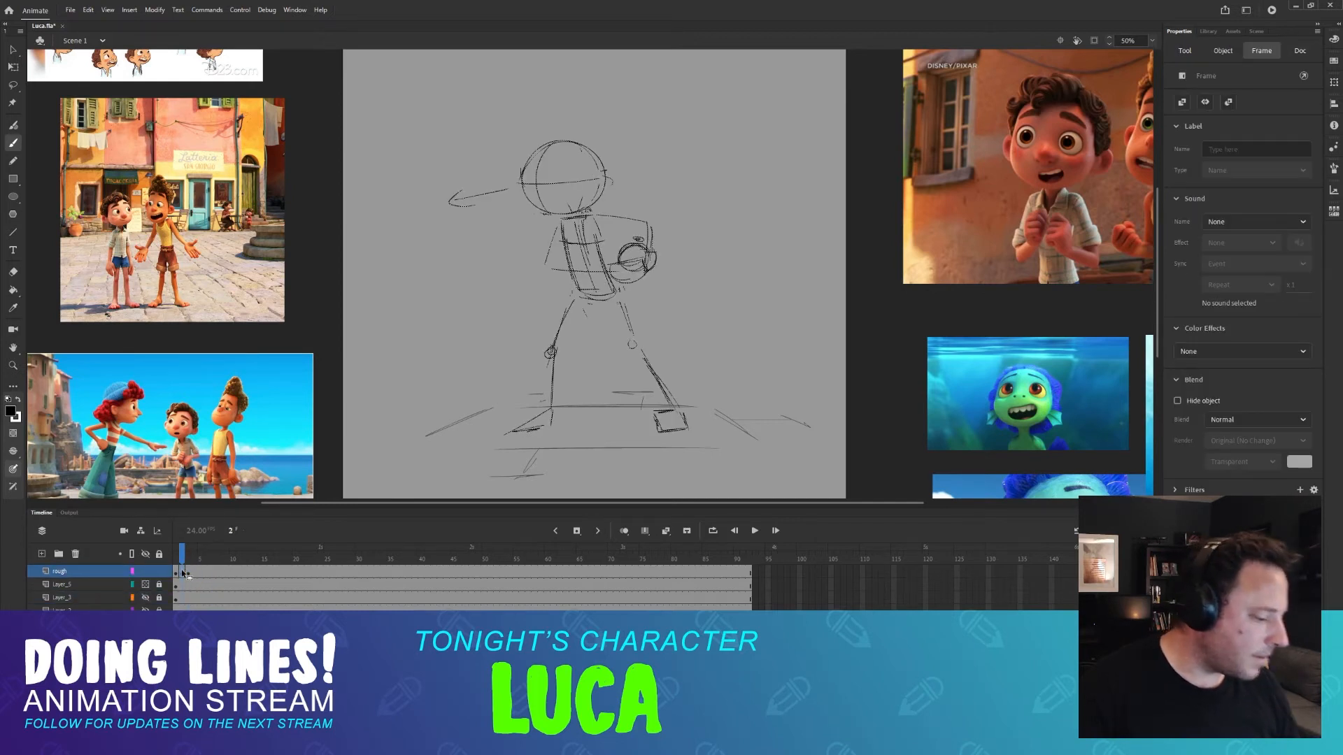
pyautogui.press('F5')
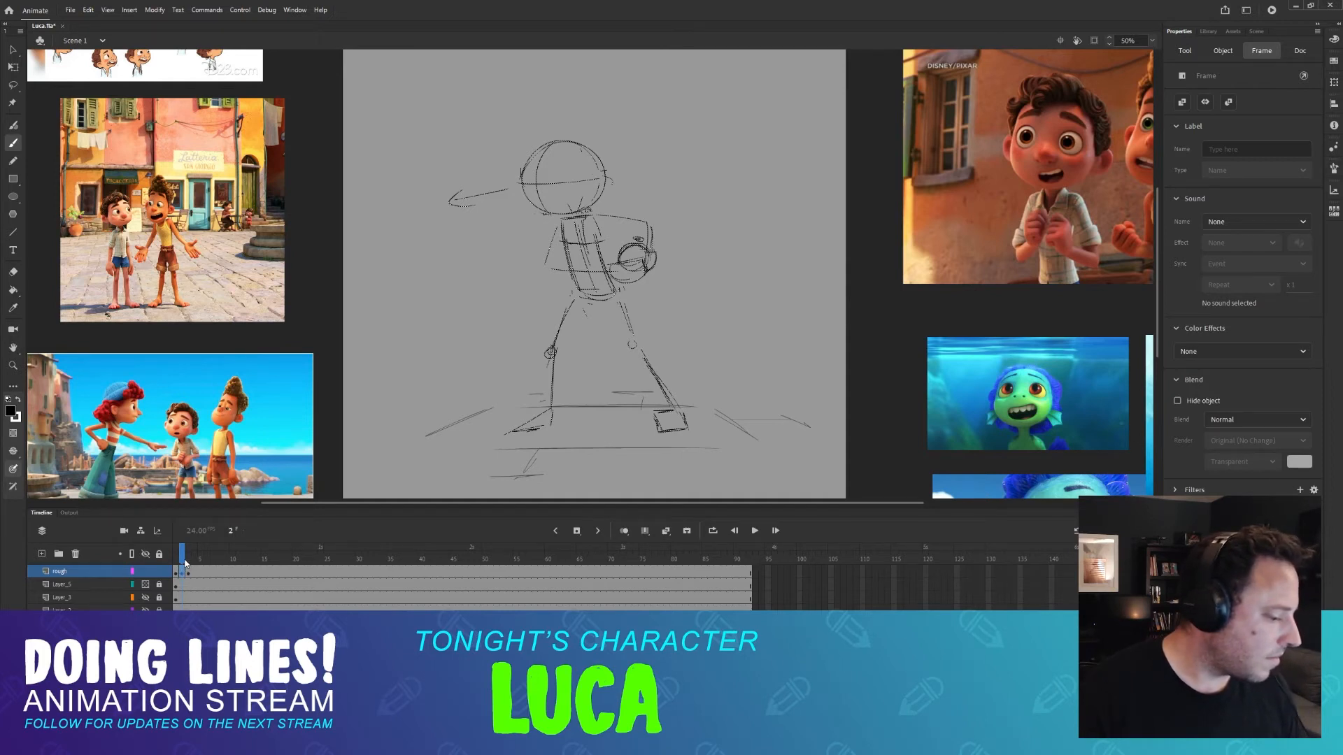
pyautogui.click(188, 560)
pyautogui.press(',')
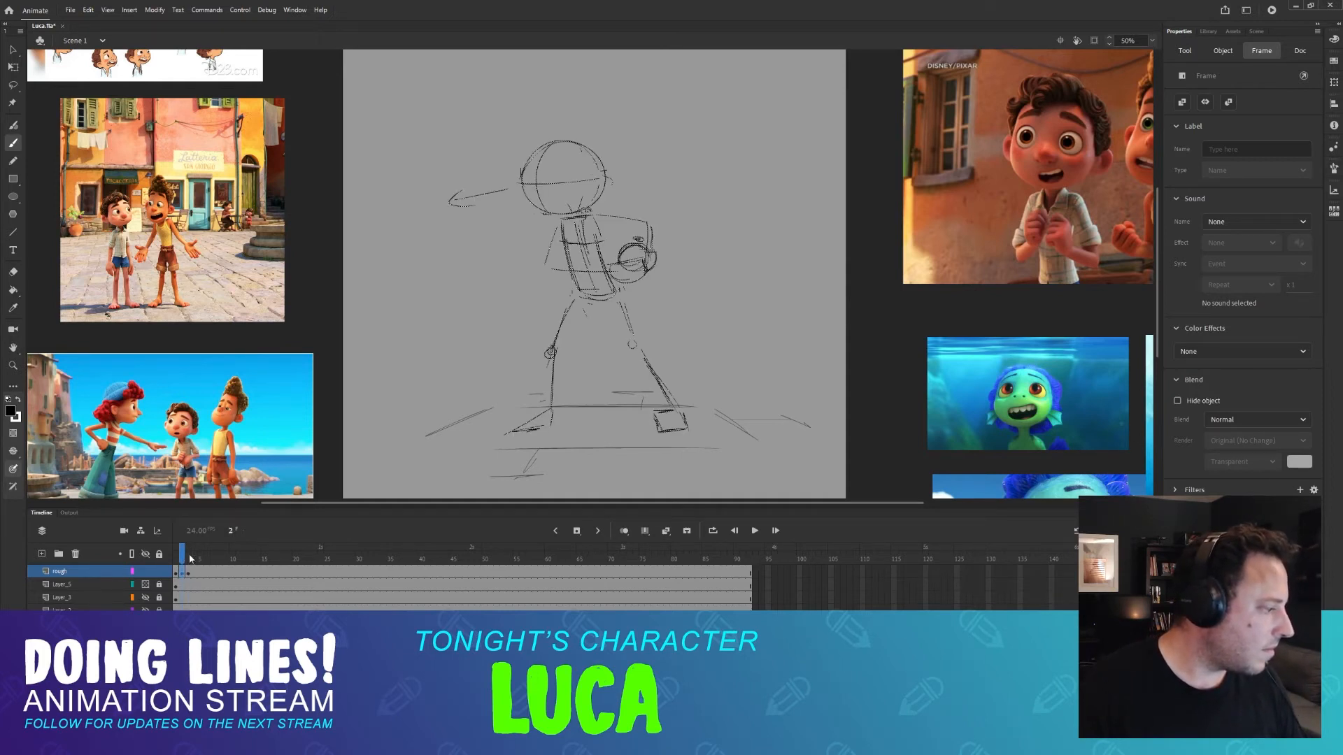
pyautogui.press('F6')
pyautogui.click(187, 557)
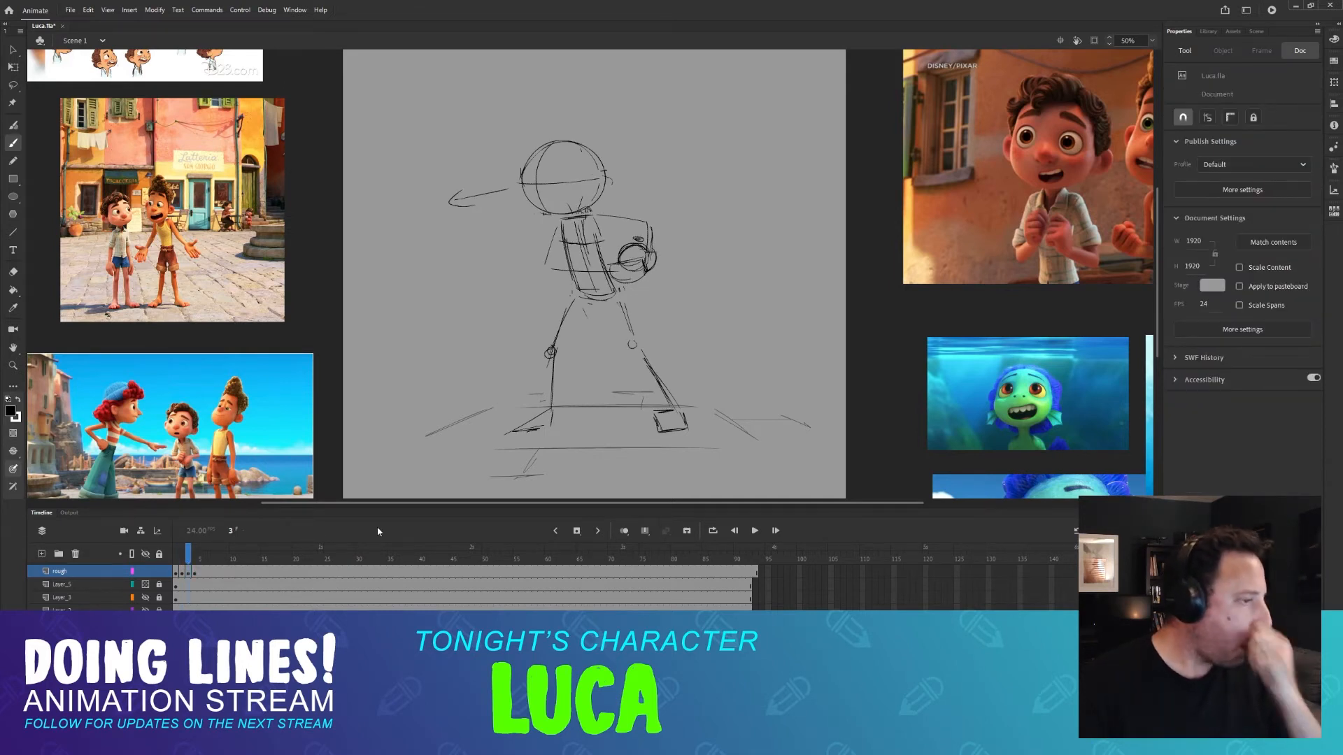
# Erase the direction arrow beside the head on frame 3 and sketch pointed, zigzag hair strokes around the head.
pyautogui.moveTo(505, 188); pyautogui.dragTo(451, 201)
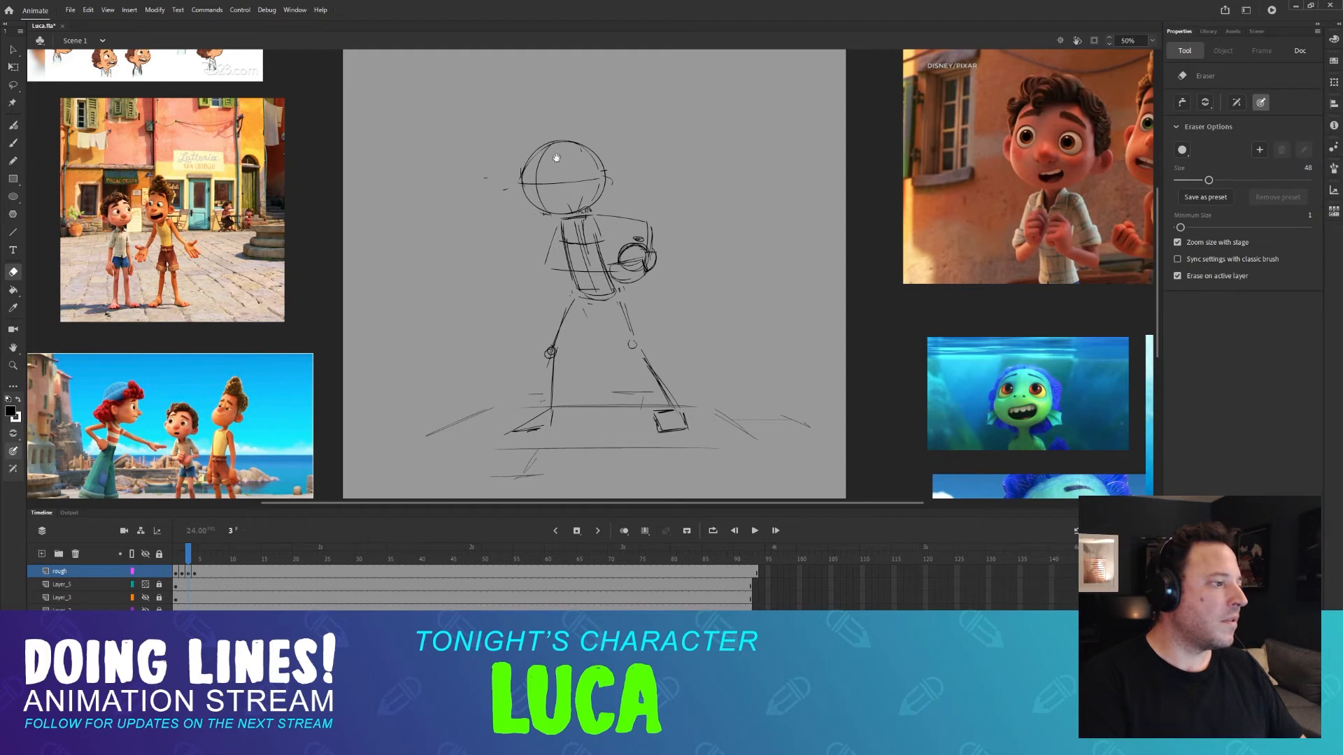
pyautogui.scroll(2, 546, 199)
pyautogui.moveTo(537, 197); pyautogui.dragTo(489, 263)
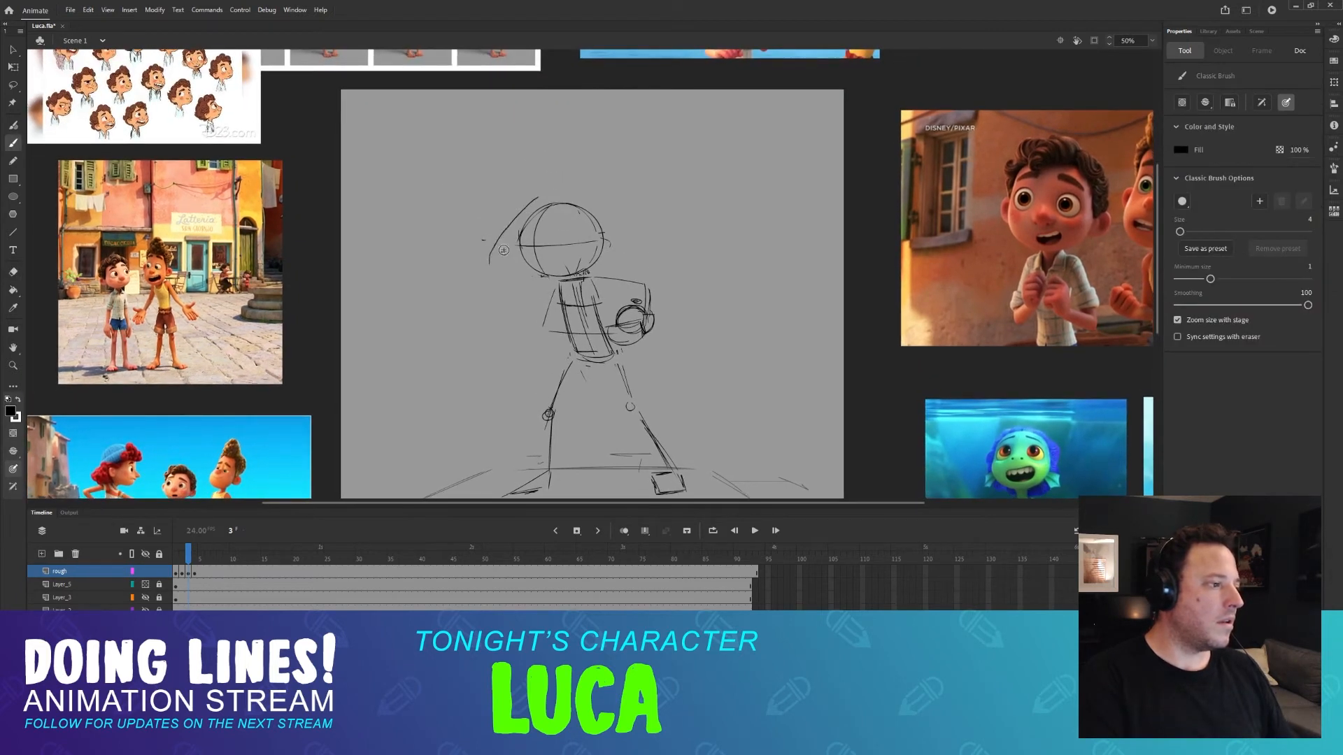
pyautogui.moveTo(523, 223)
pyautogui.mouseDown()
pyautogui.moveTo(486, 259)
pyautogui.moveTo(615, 256)
pyautogui.mouseUp()
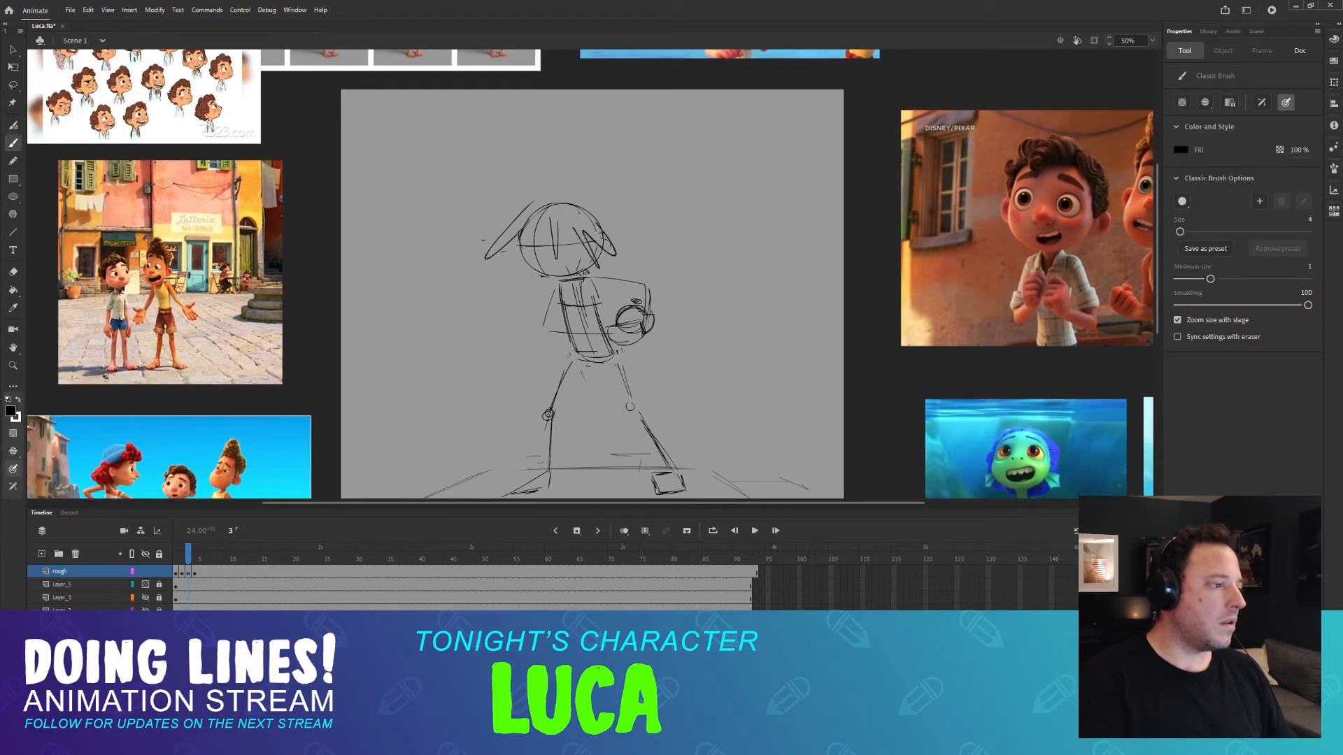
pyautogui.moveTo(560, 205); pyautogui.dragTo(620, 232)
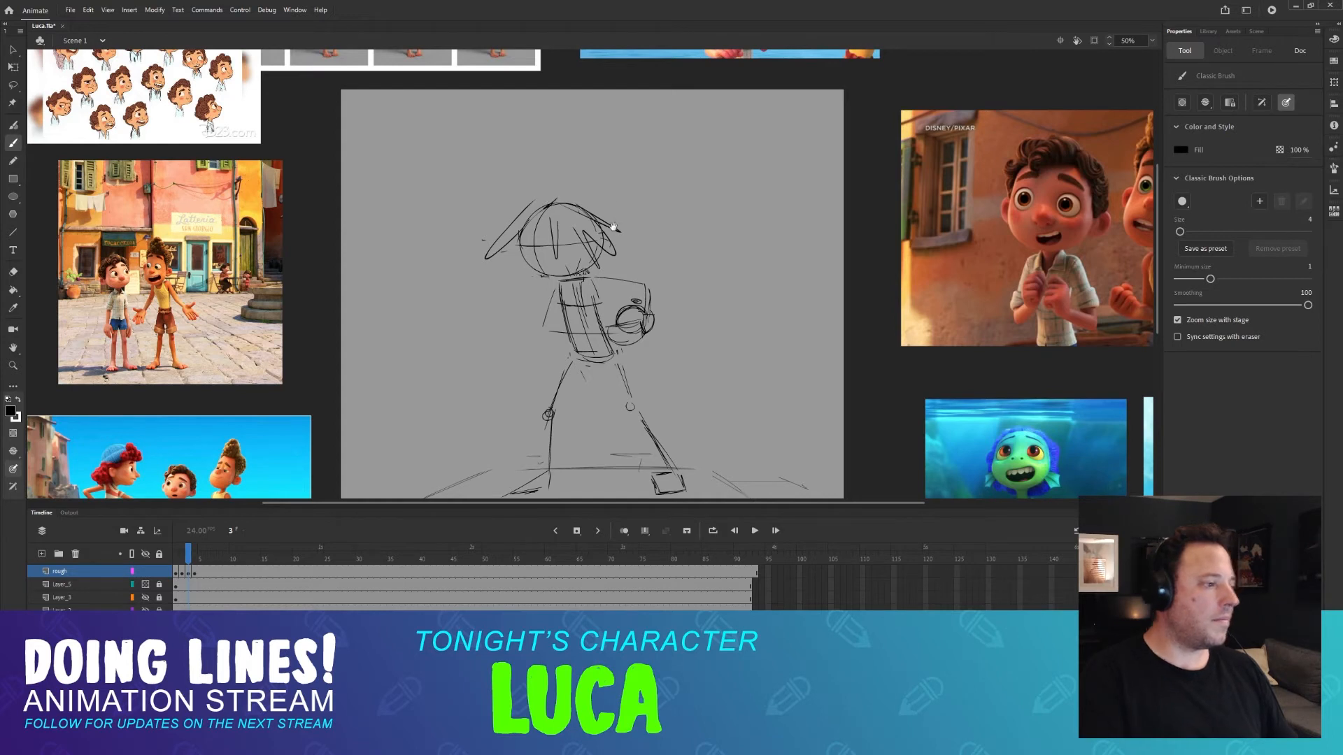
# Add small accent marks above the head on frame 3, flipping to frame 2 to compare.
pyautogui.scroll(-1, 613, 228)
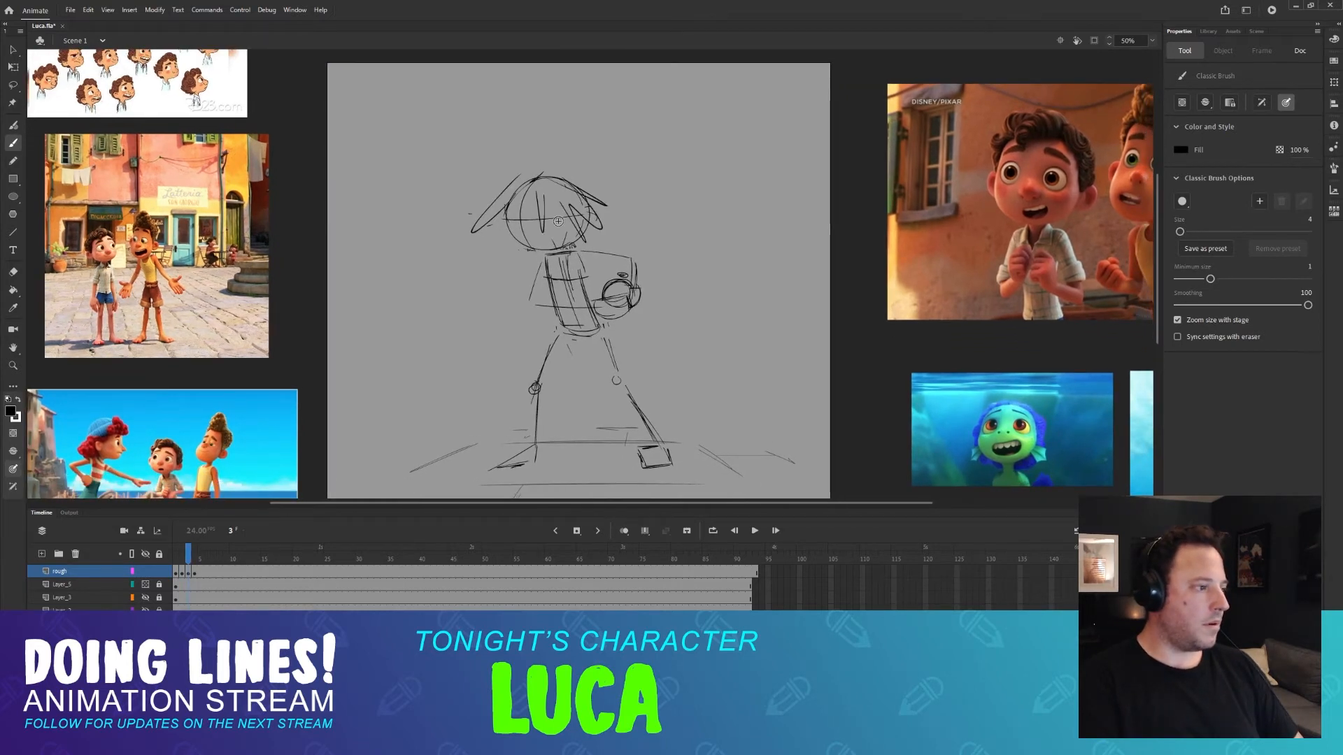
pyautogui.press(',')
pyautogui.press('.')
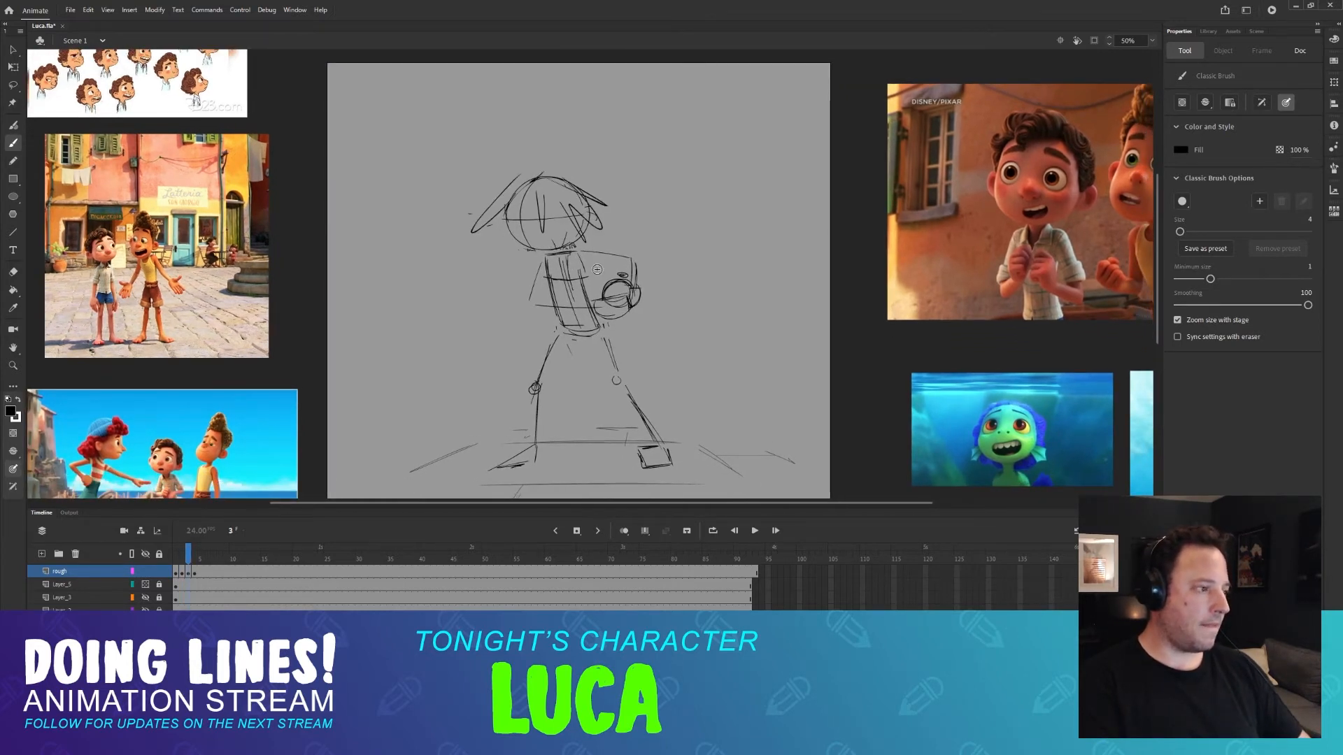
pyautogui.press(',')
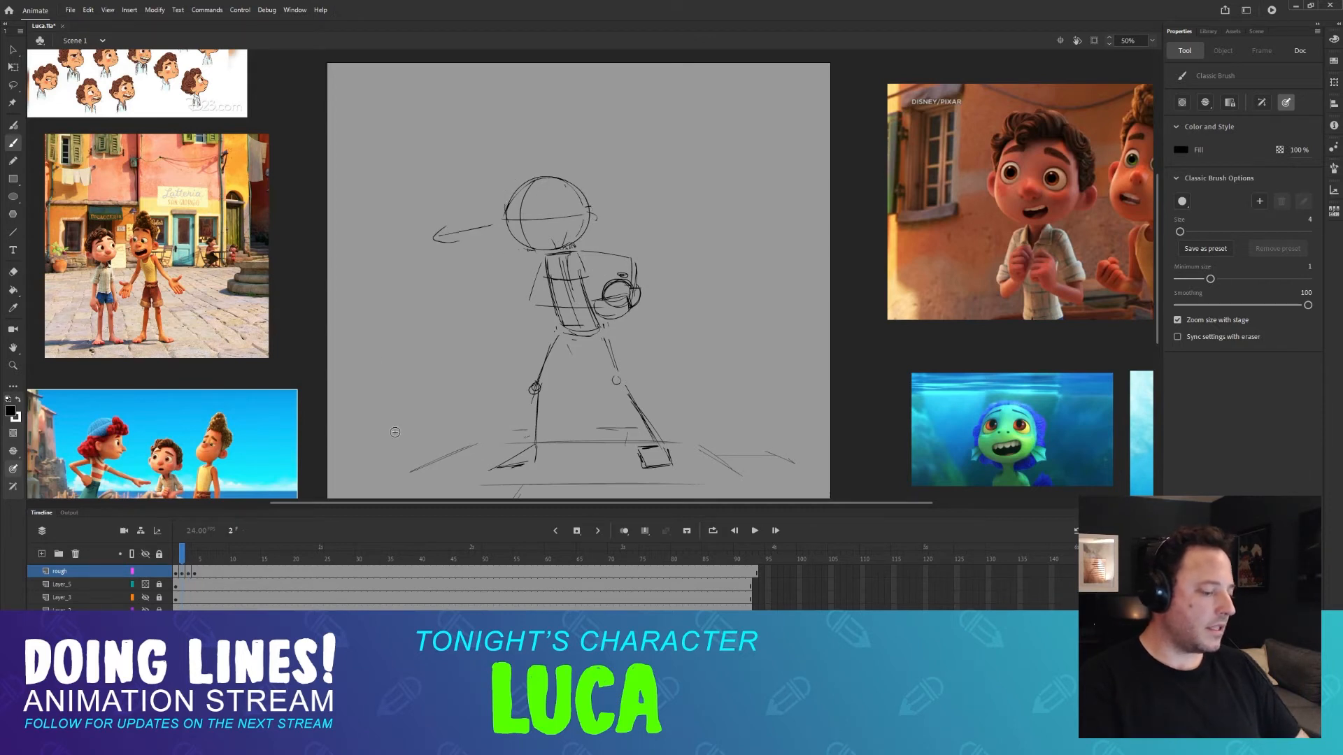
pyautogui.press('.')
pyautogui.moveTo(526, 177); pyautogui.dragTo(607, 154)
pyautogui.hotkey('ctrl', 'z')
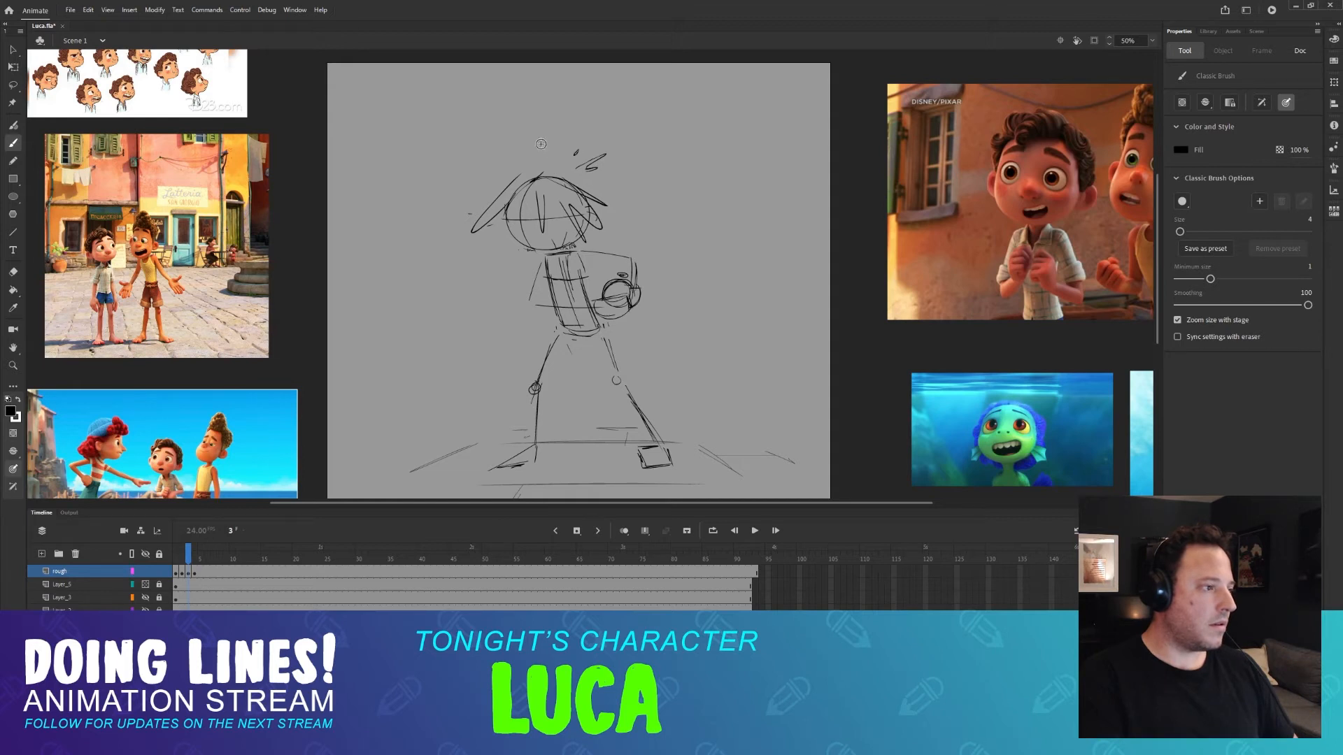
pyautogui.moveTo(513, 144); pyautogui.dragTo(520, 152)
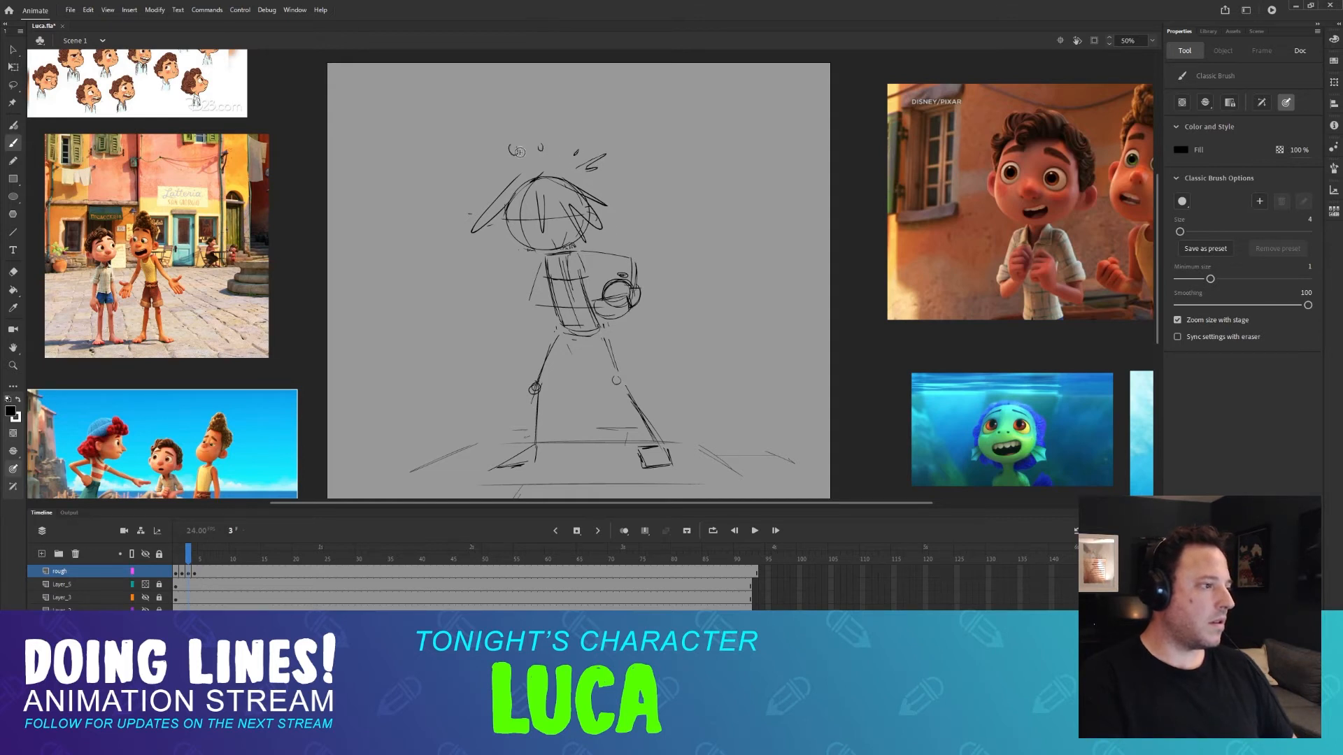
# Flip through frames 2 to 4 to compare the poses with the traced feet.
pyautogui.click(195, 557)
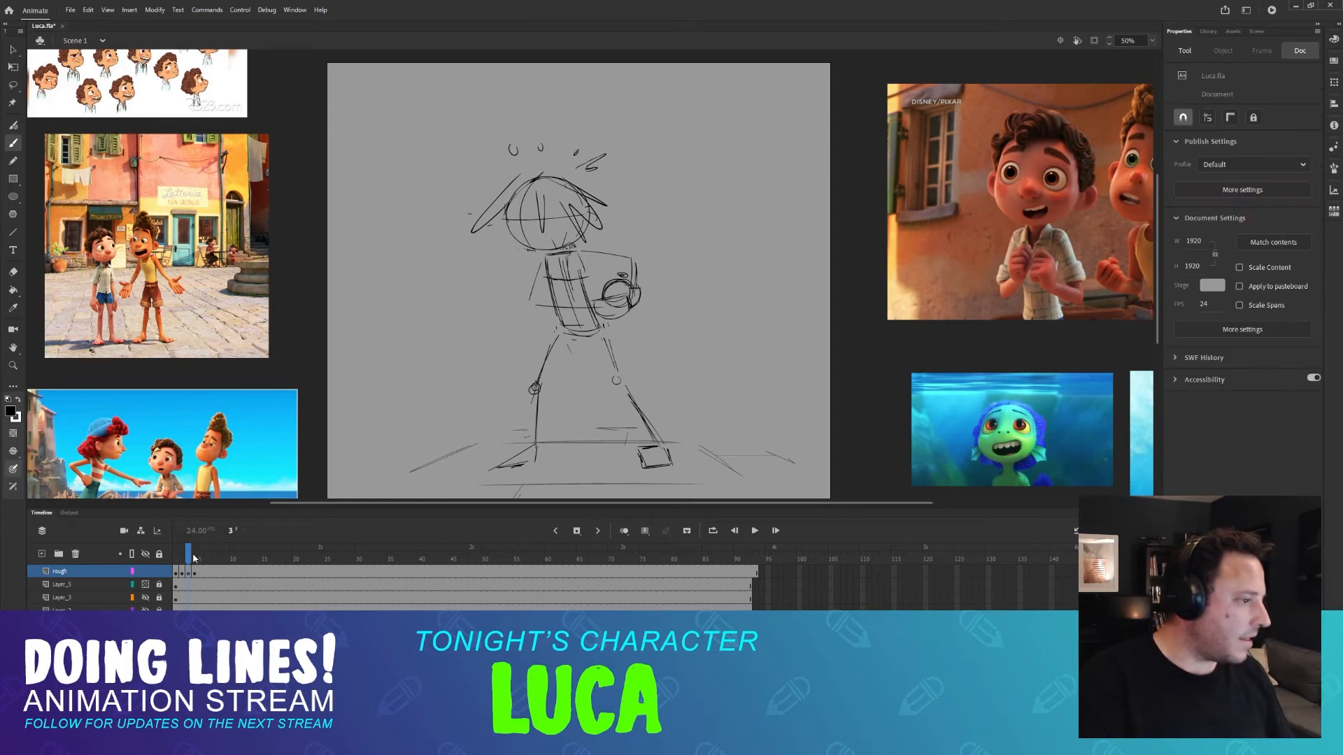
pyautogui.press('.')
pyautogui.press(',')
pyautogui.press(',')
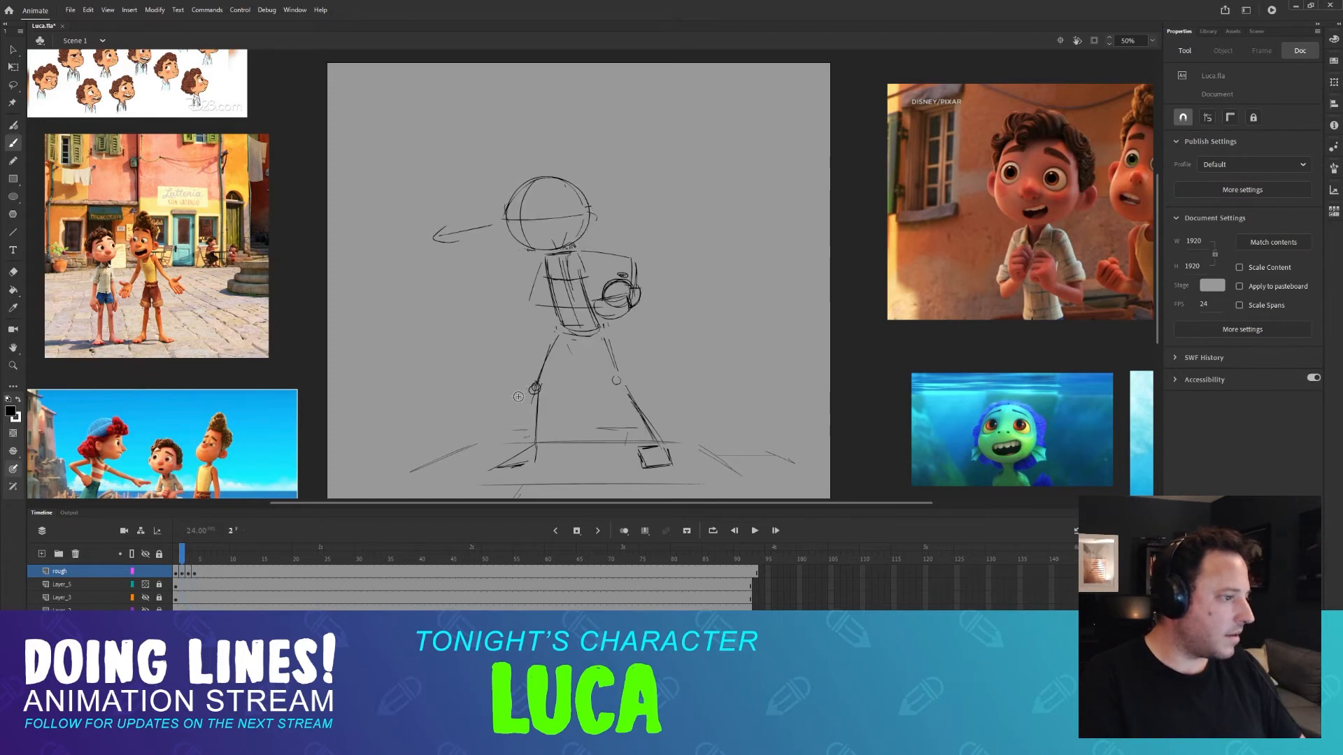
pyautogui.press('.')
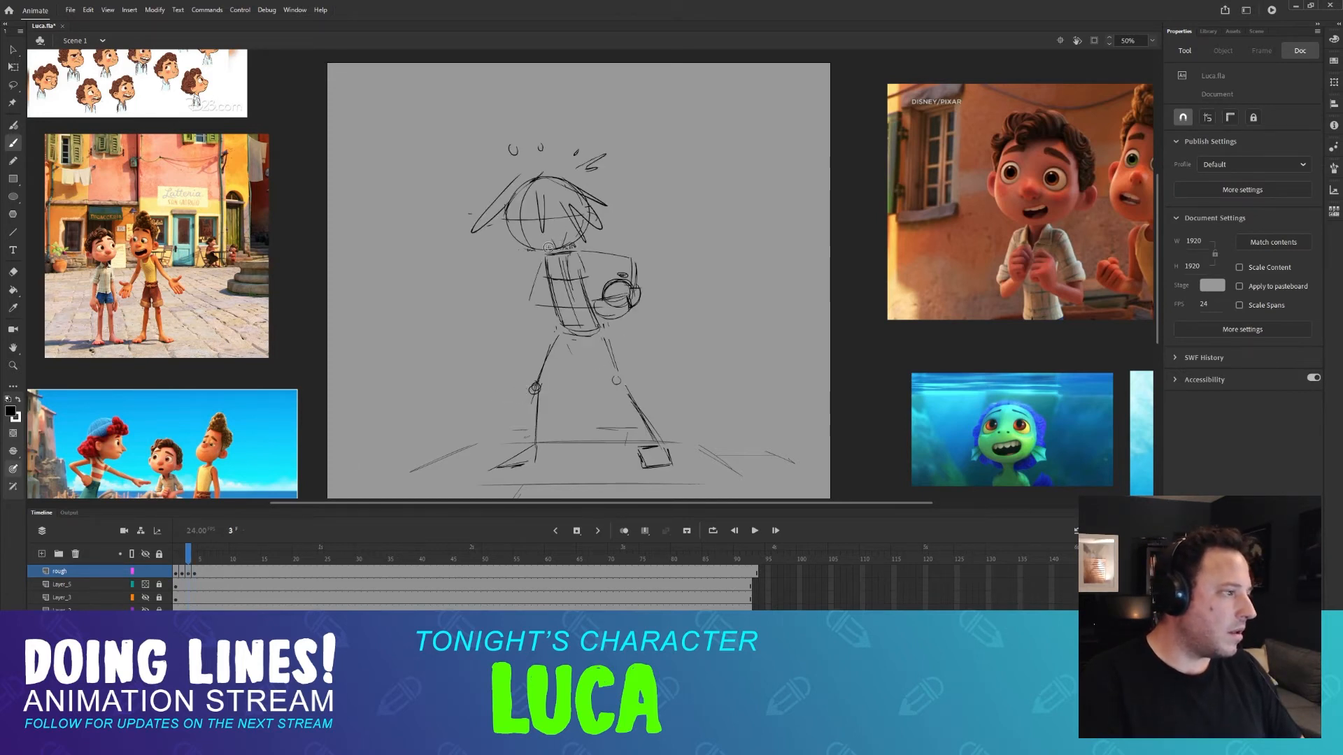
pyautogui.press('.')
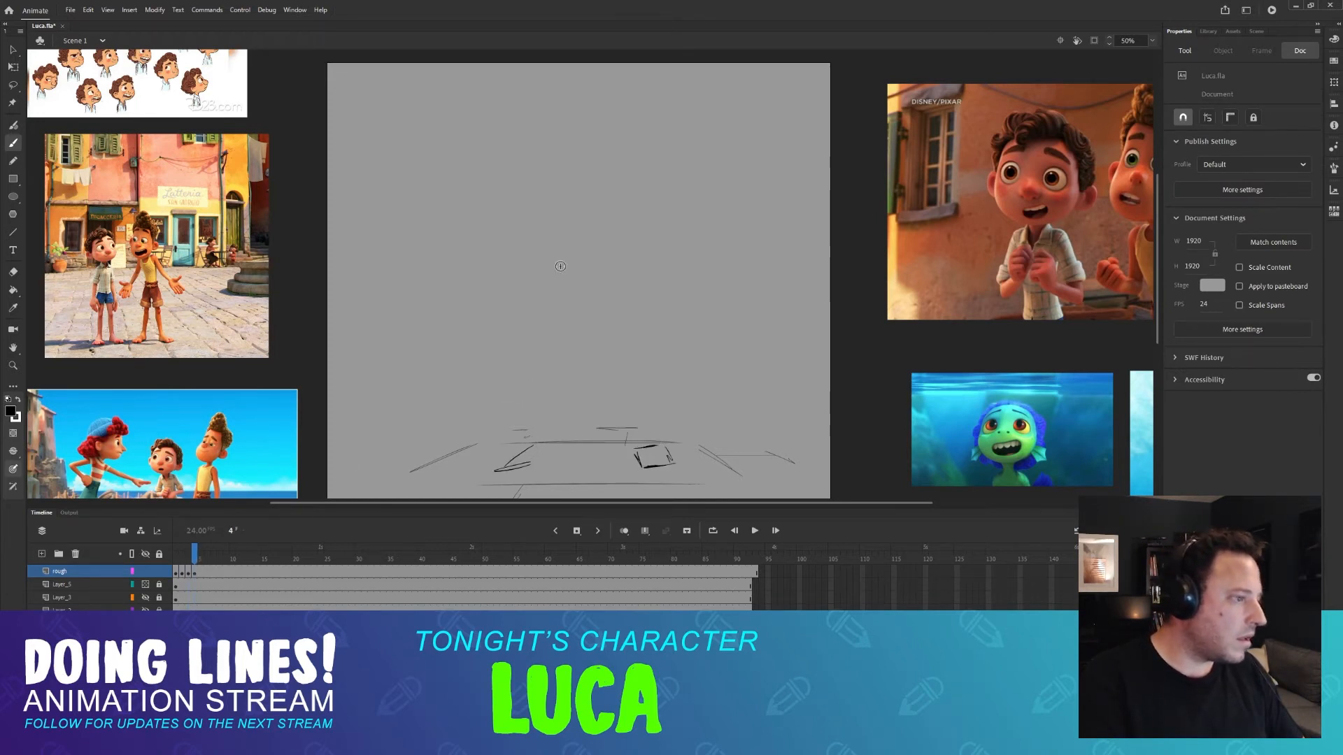
pyautogui.press(',')
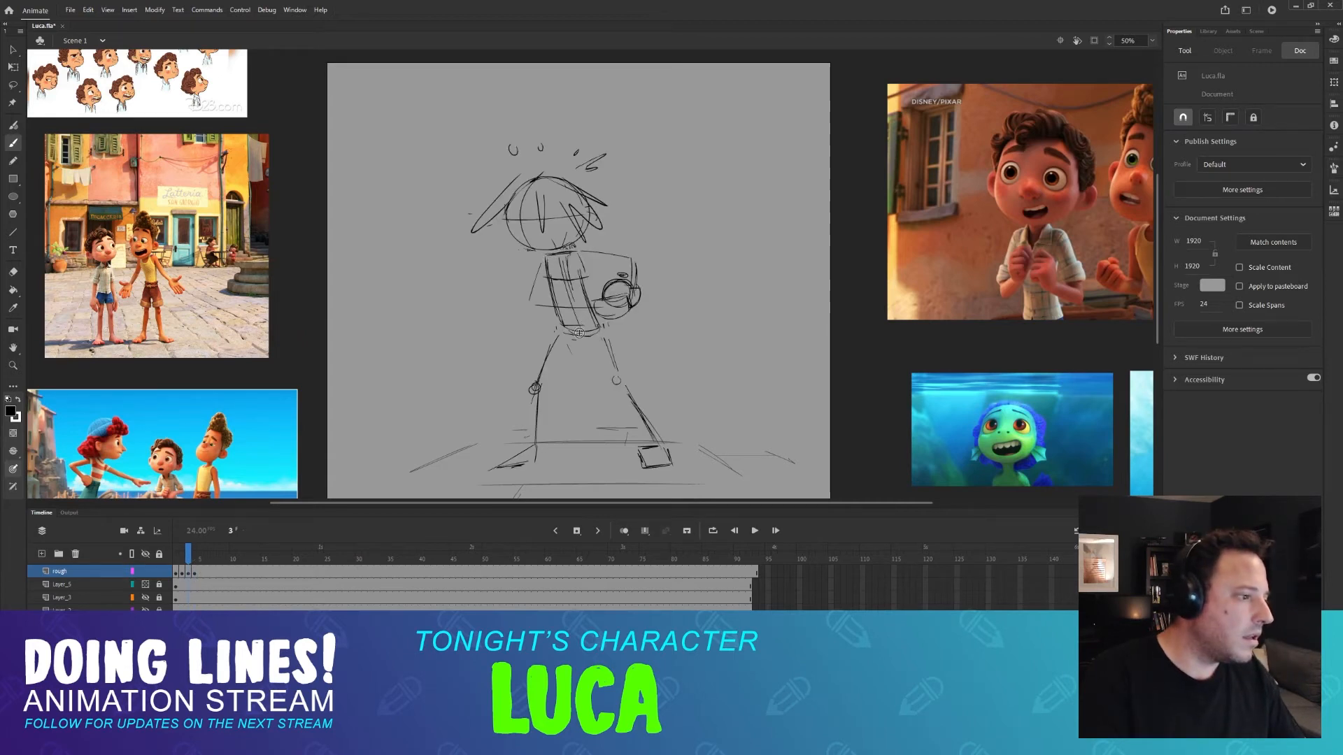
# Sketch a bowl-shaped pelvis above the feet on frame 4, flipping to frame 3 to match its position.
pyautogui.press('.')
pyautogui.moveTo(565, 329); pyautogui.dragTo(618, 329)
pyautogui.press(',')
pyautogui.press('.')
pyautogui.press(',')
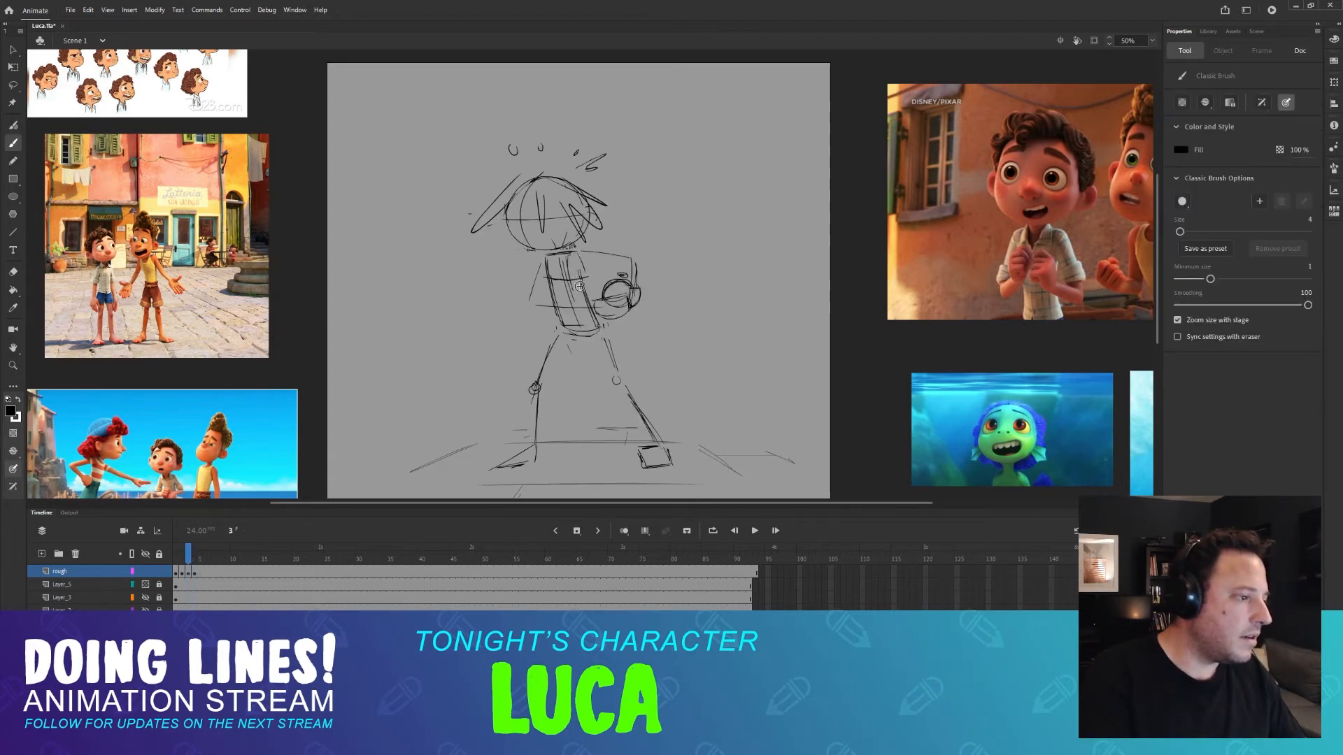
# Rough in the slanted spine and tilted chest above the pelvis on frame 4, flipping to frame 3 as a guide.
pyautogui.press('.')
pyautogui.moveTo(540, 262); pyautogui.dragTo(588, 311)
pyautogui.press(',')
pyautogui.press('.')
pyautogui.press(',')
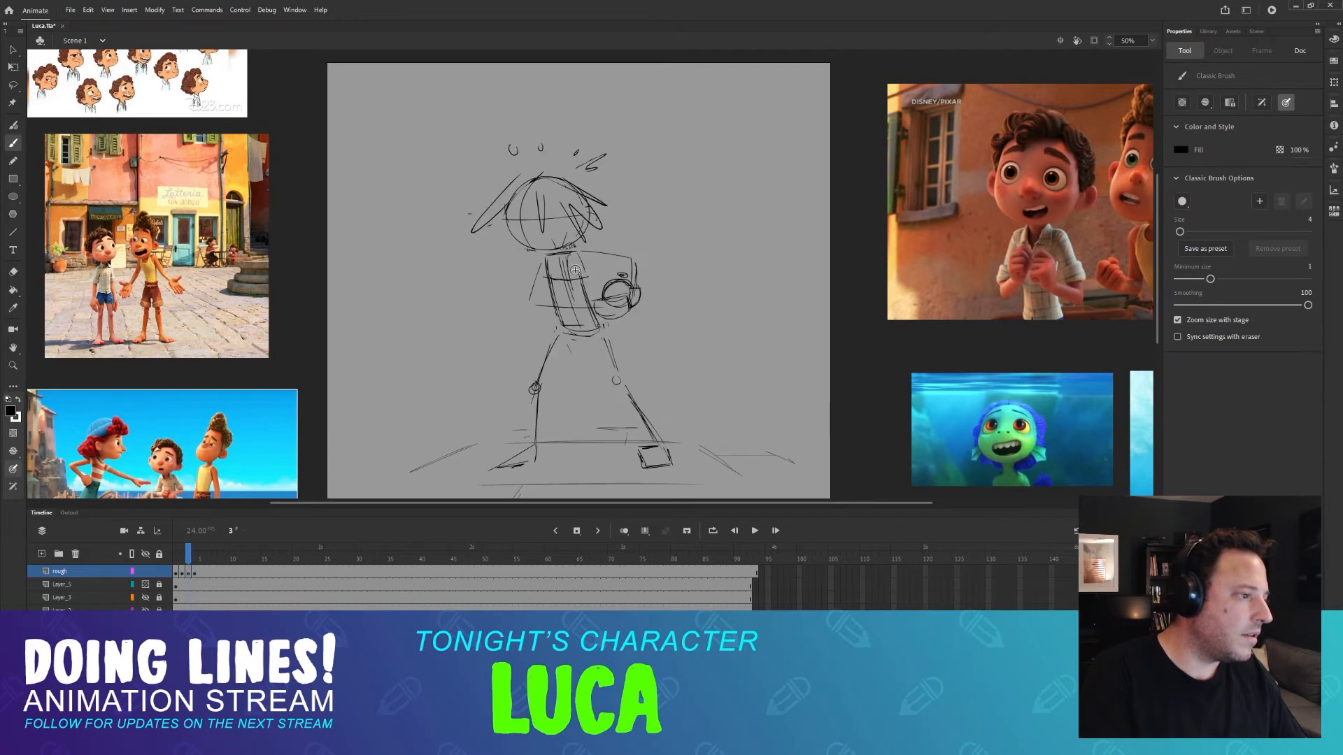
pyautogui.press('.')
pyautogui.moveTo(546, 260)
pyautogui.mouseDown()
pyautogui.moveTo(518, 276)
pyautogui.moveTo(563, 281)
pyautogui.mouseUp()
# Compare the torso with frame 3 and erase the top line of the pelvis on frame 4.
pyautogui.press(',')
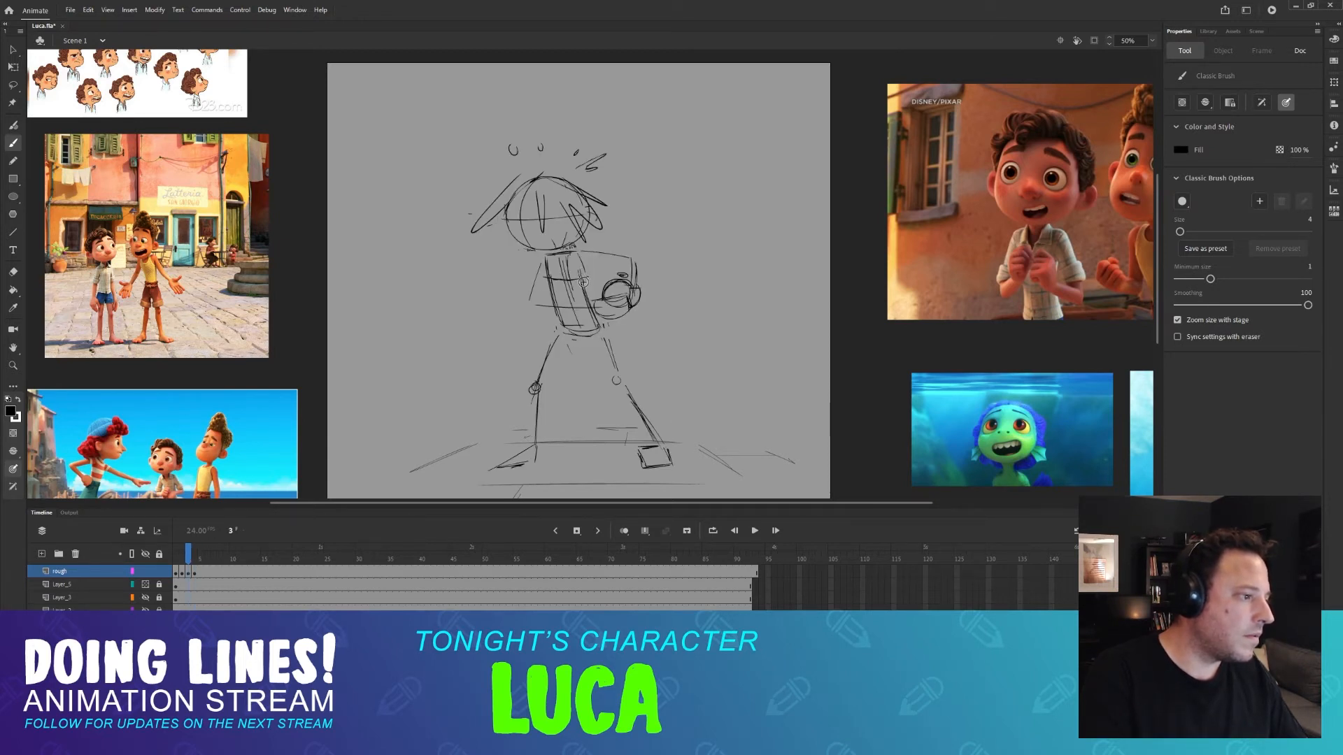
pyautogui.press('.')
pyautogui.press(',')
pyautogui.press('.')
pyautogui.press('e')
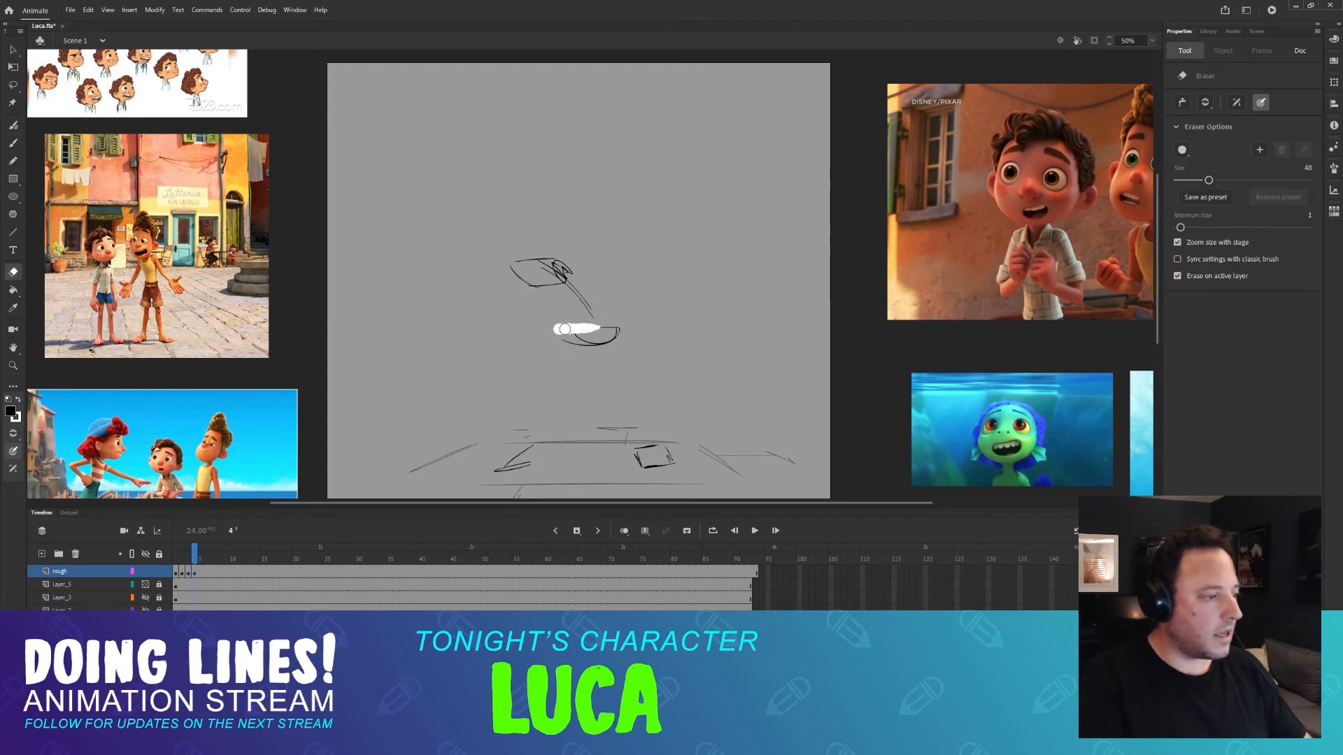
# Erase the leftover body lines in frame 4 and sketch a new curved hip shape with the brush, using frame 3 as reference.
pyautogui.moveTo(633, 330); pyautogui.dragTo(563, 341)
pyautogui.moveTo(559, 292)
pyautogui.mouseDown()
pyautogui.moveTo(498, 265)
pyautogui.moveTo(612, 323)
pyautogui.moveTo(570, 340)
pyautogui.mouseUp()
pyautogui.press('b')
pyautogui.press(',')
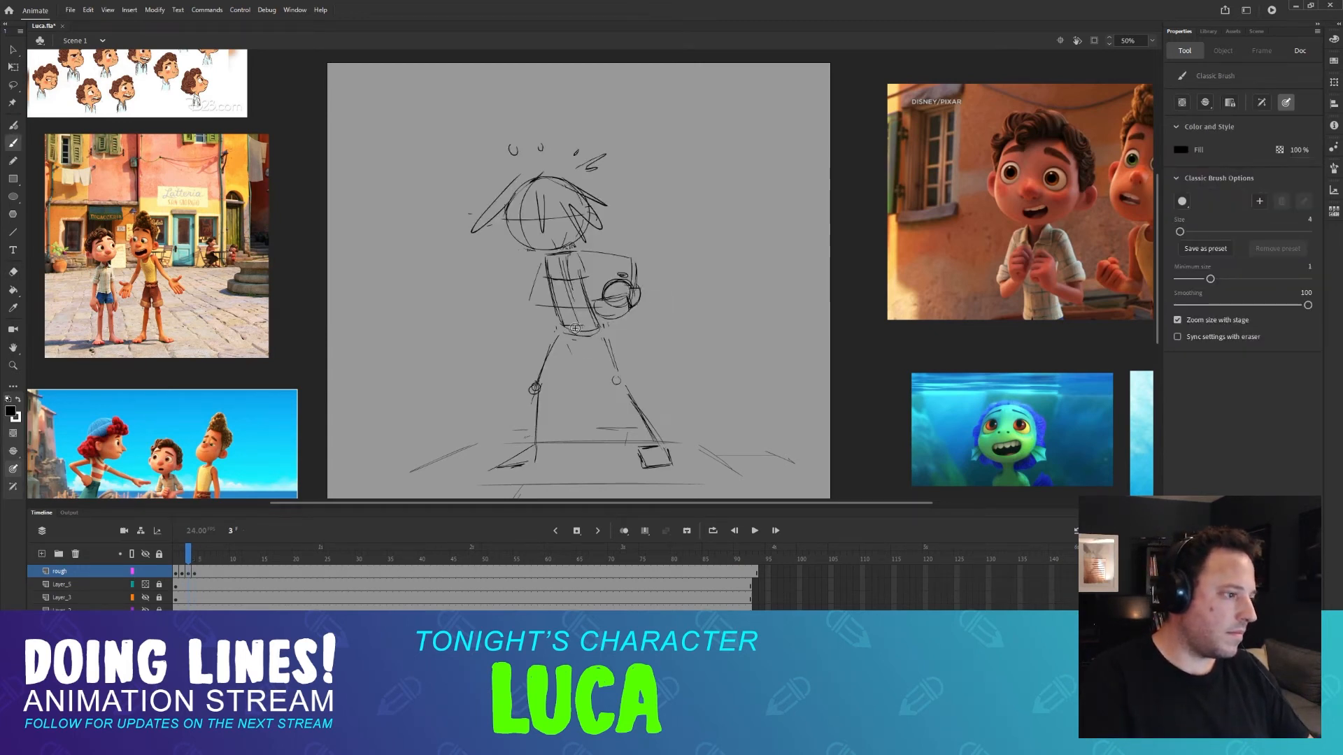
pyautogui.press('.')
pyautogui.moveTo(573, 333); pyautogui.dragTo(624, 328)
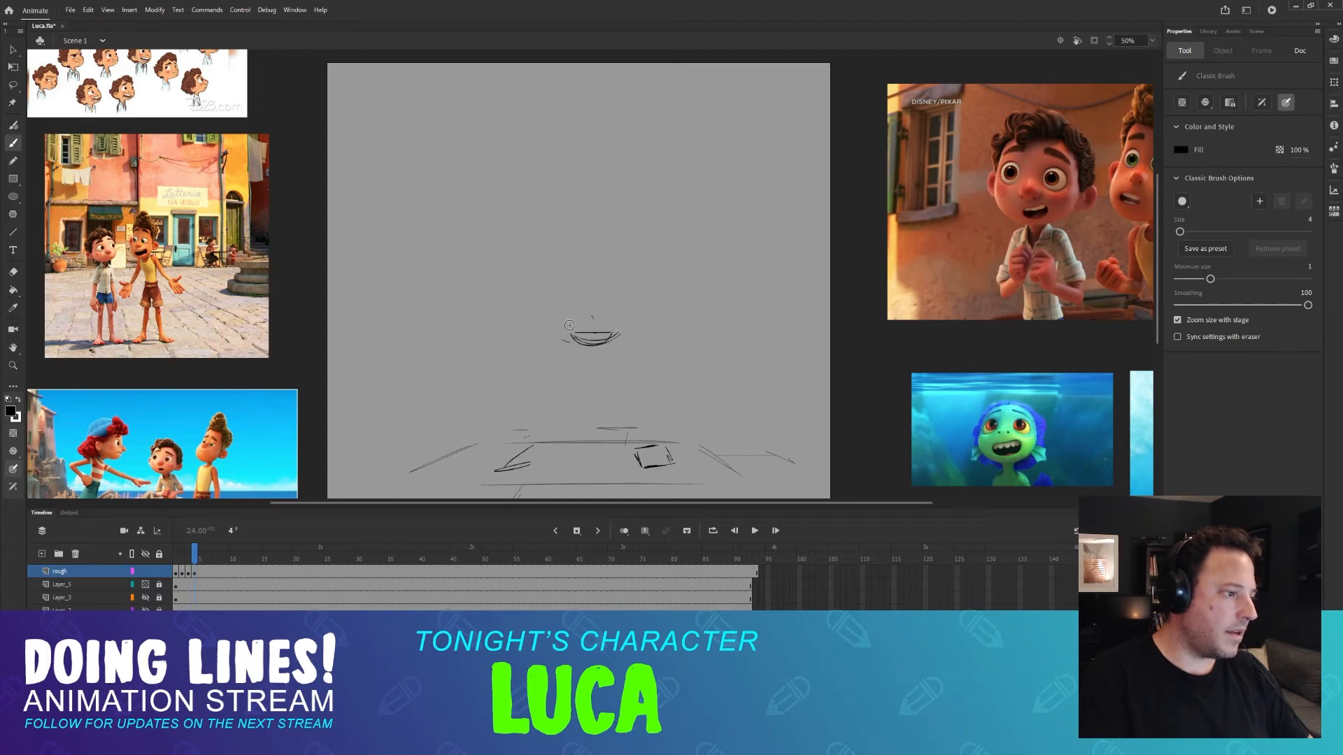
# Sketch the left leg from the hip down to the planted foot and rough in the right thigh, comparing with frame 3.
pyautogui.press(',')
pyautogui.press('.')
pyautogui.press(',')
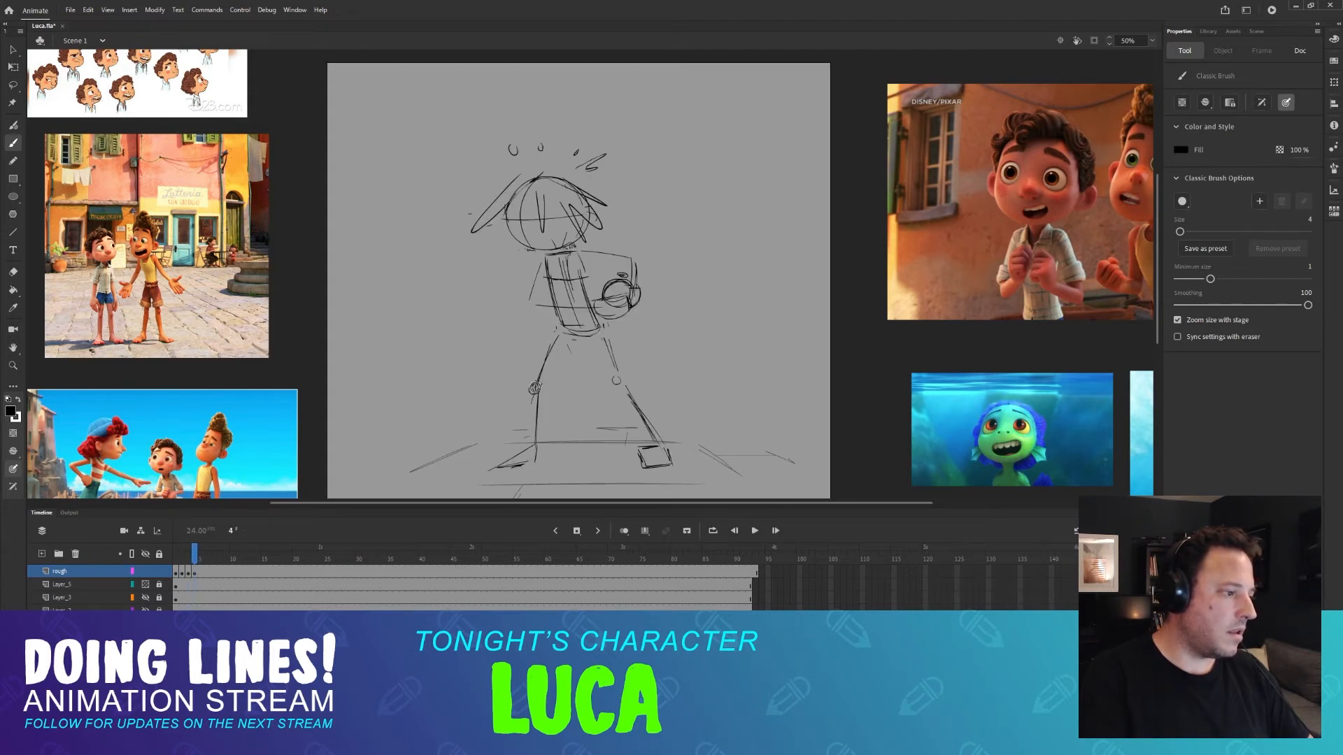
pyautogui.press('.')
pyautogui.moveTo(534, 389); pyautogui.dragTo(526, 442)
pyautogui.press(',')
pyautogui.press('.')
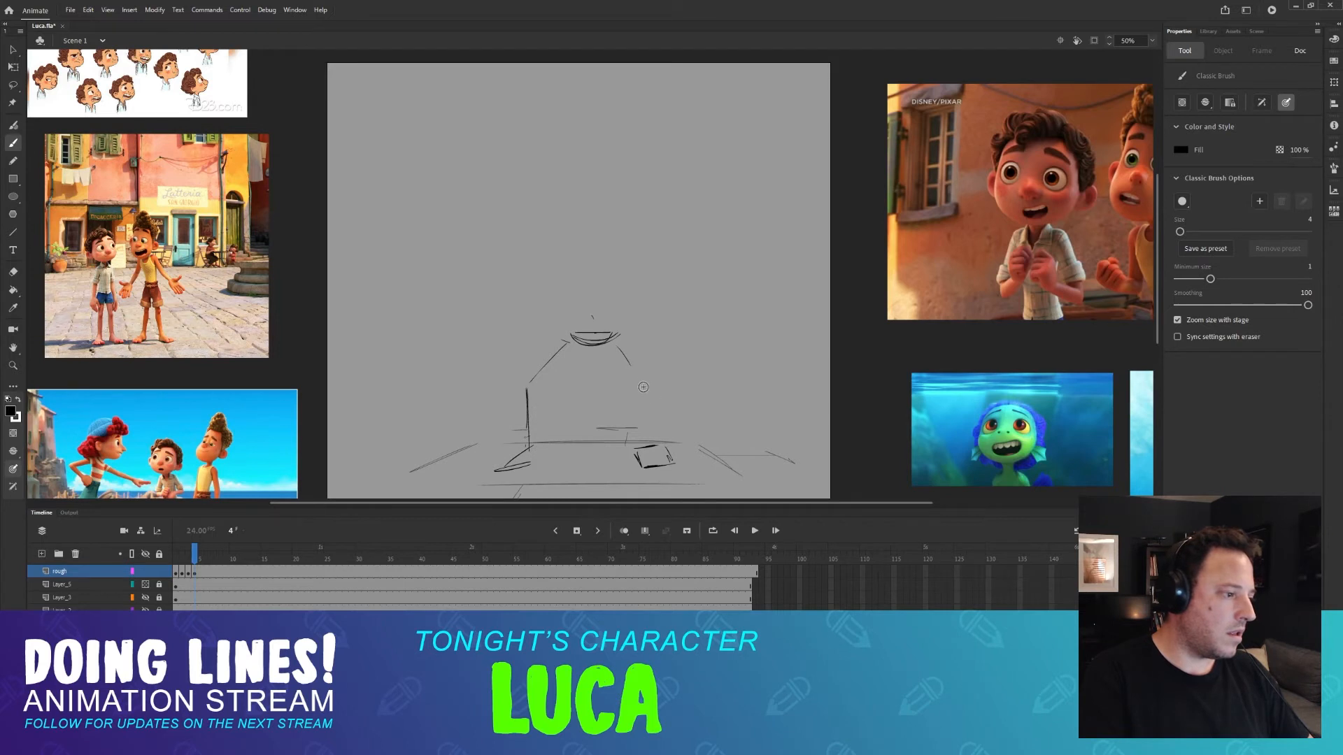
# Sketch the right shin down to the foot, mark both knee joints with small circles and firm up the left thigh.
pyautogui.moveTo(639, 381); pyautogui.dragTo(655, 450)
pyautogui.press(',')
pyautogui.press('.')
pyautogui.moveTo(640, 375); pyautogui.dragTo(638, 373)
pyautogui.press(',')
pyautogui.press('.')
pyautogui.moveTo(575, 337); pyautogui.dragTo(532, 379)
pyautogui.moveTo(530, 380); pyautogui.dragTo(529, 384)
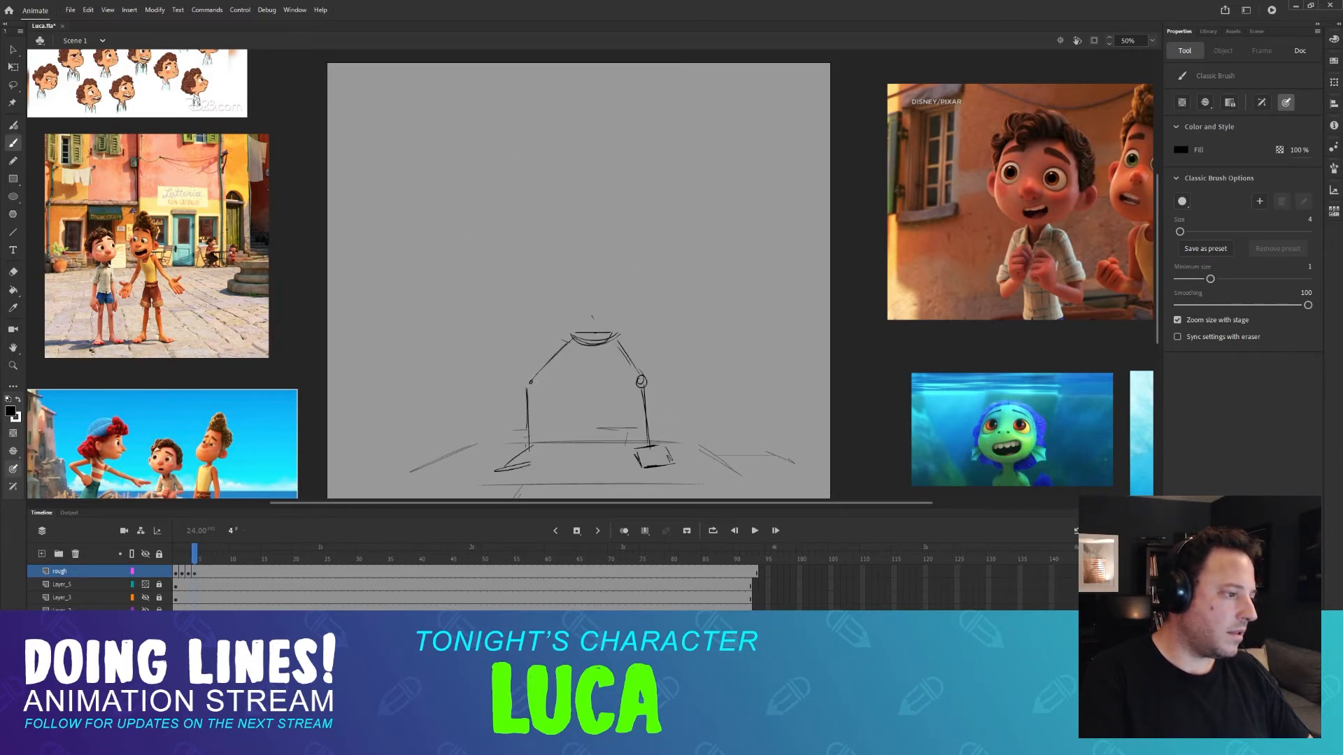
# Compare the pose with frame 3 and sketch a curved torso in frame 4 rising from the hips and leaning left.
pyautogui.press(',')
pyautogui.press('.')
pyautogui.press(',')
pyautogui.press('.')
pyautogui.press(',')
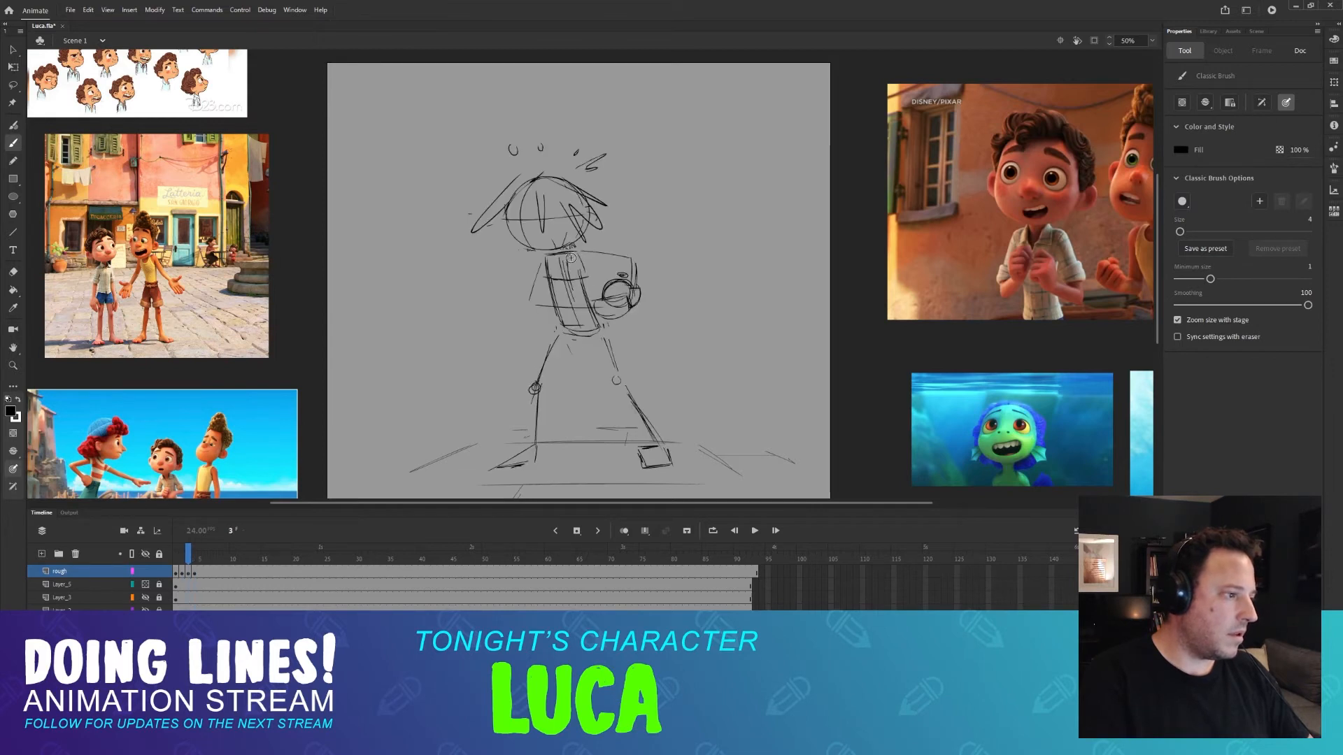
pyautogui.press('.')
pyautogui.press(',')
pyautogui.press('.')
pyautogui.press(',')
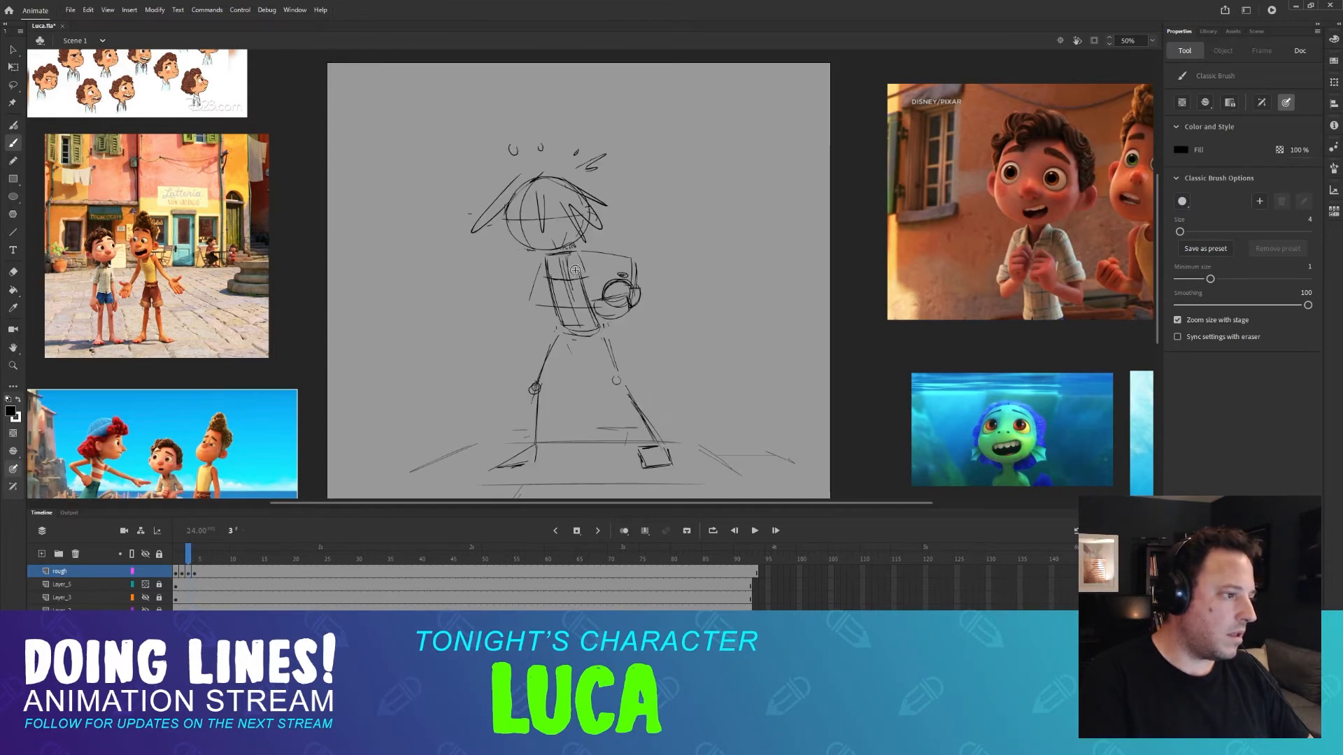
pyautogui.press('.')
pyautogui.moveTo(555, 274)
pyautogui.mouseDown()
pyautogui.moveTo(574, 321)
pyautogui.moveTo(609, 330)
pyautogui.mouseUp()
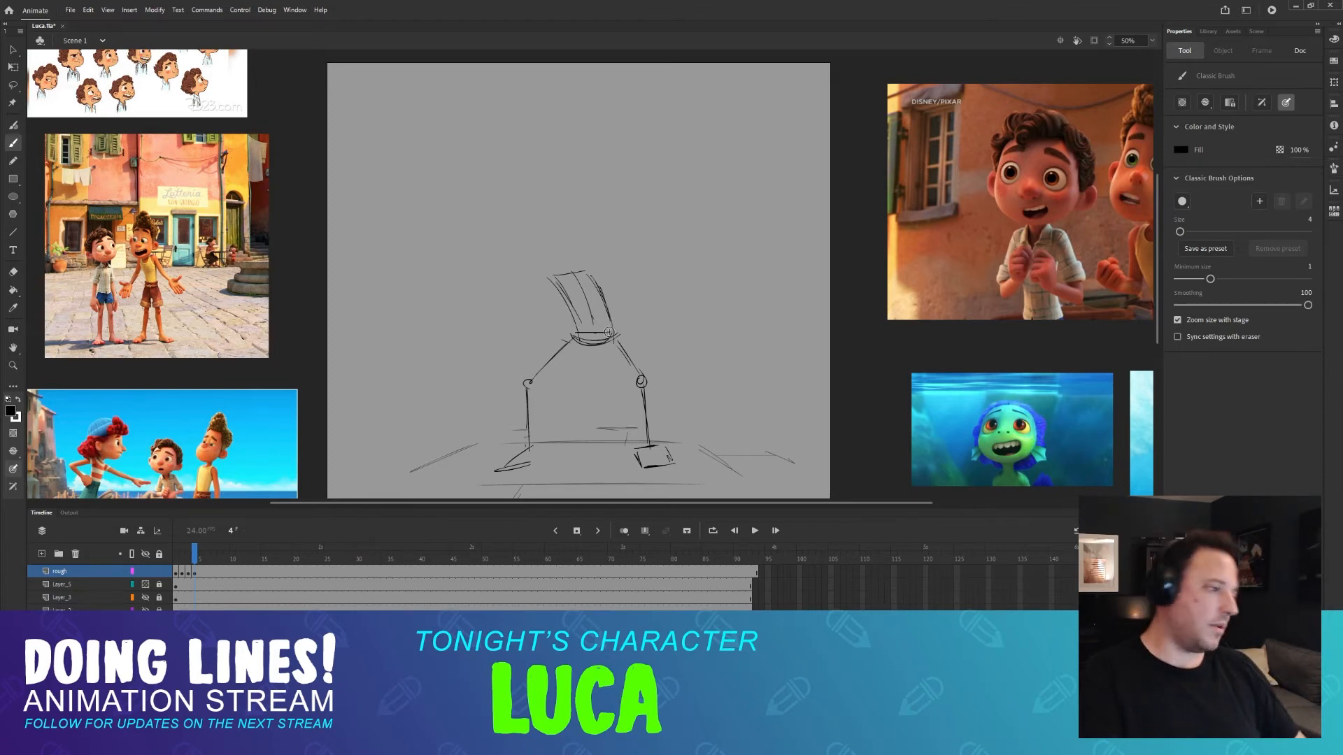
# Try a chest line and shoulder oval, undo them, and strengthen the torso's side contours and centre line.
pyautogui.moveTo(560, 292); pyautogui.dragTo(591, 288)
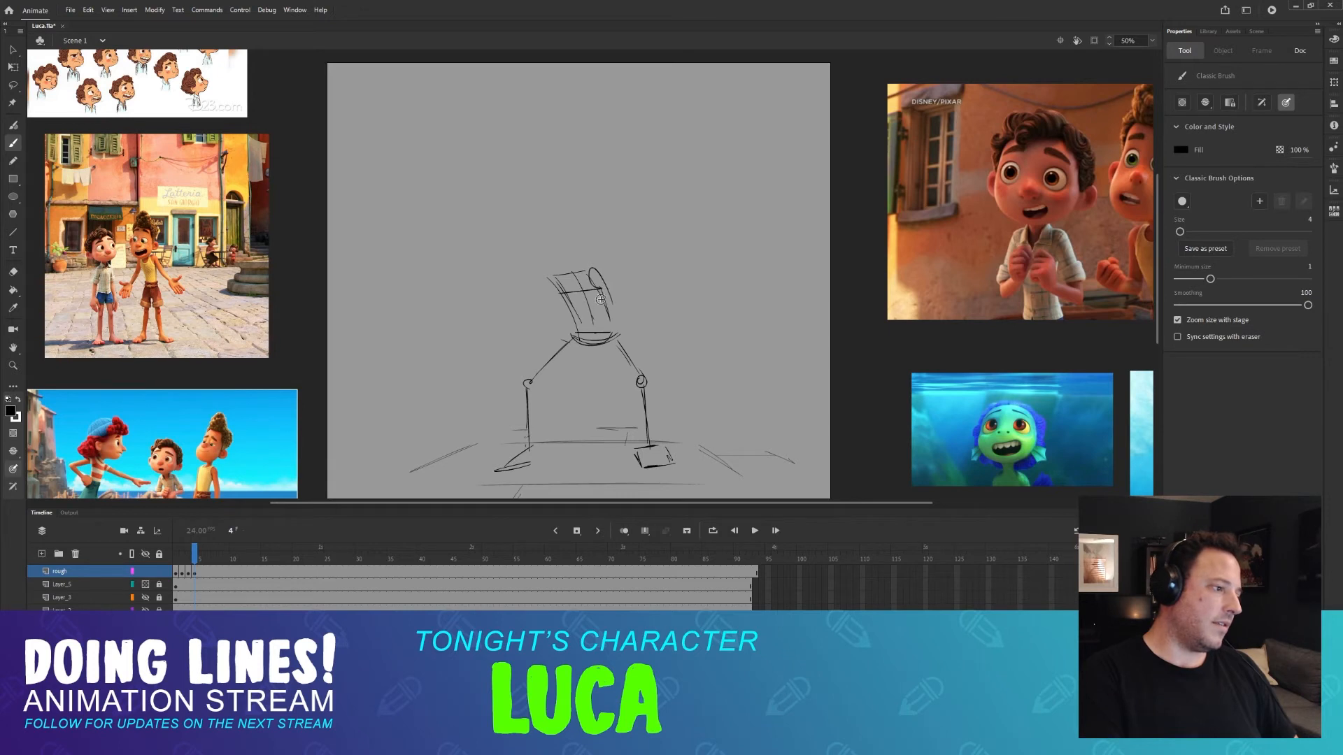
pyautogui.hotkey('ctrl', 'z')
pyautogui.hotkey('ctrl', 'z')
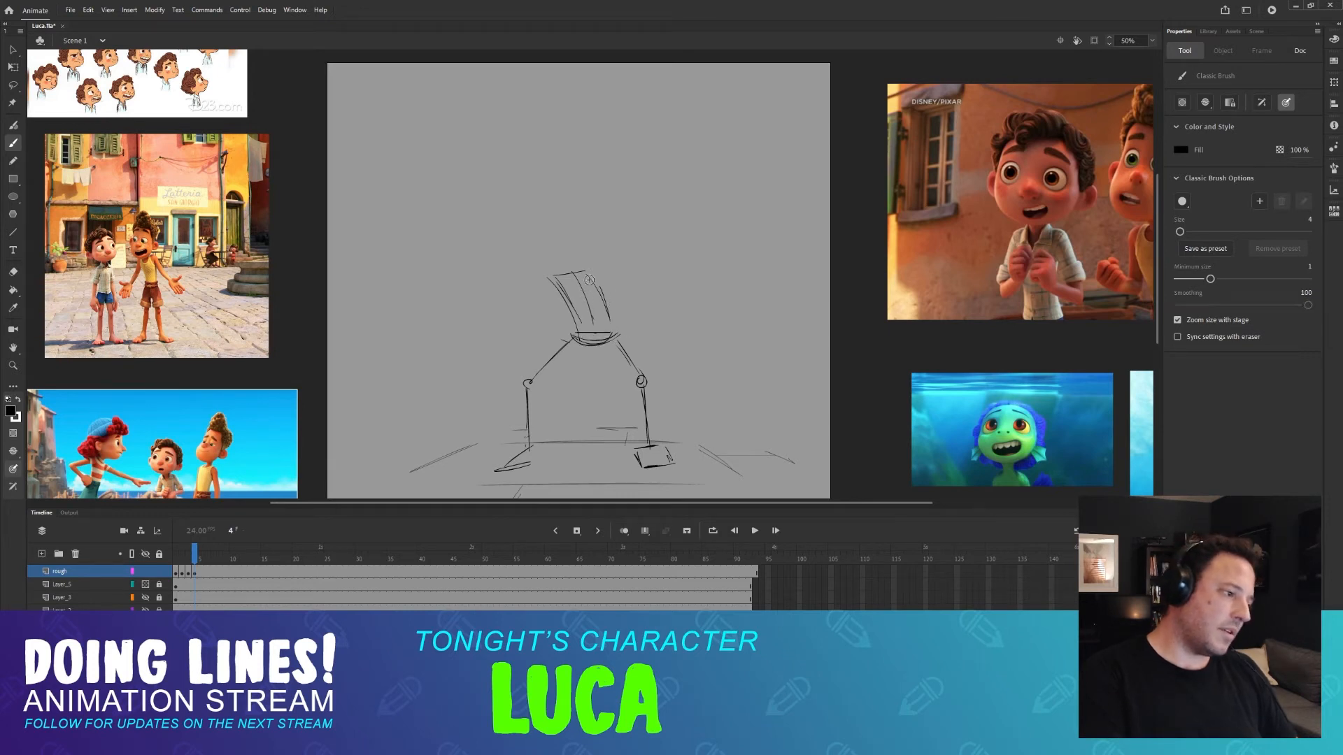
pyautogui.moveTo(589, 280); pyautogui.dragTo(609, 334)
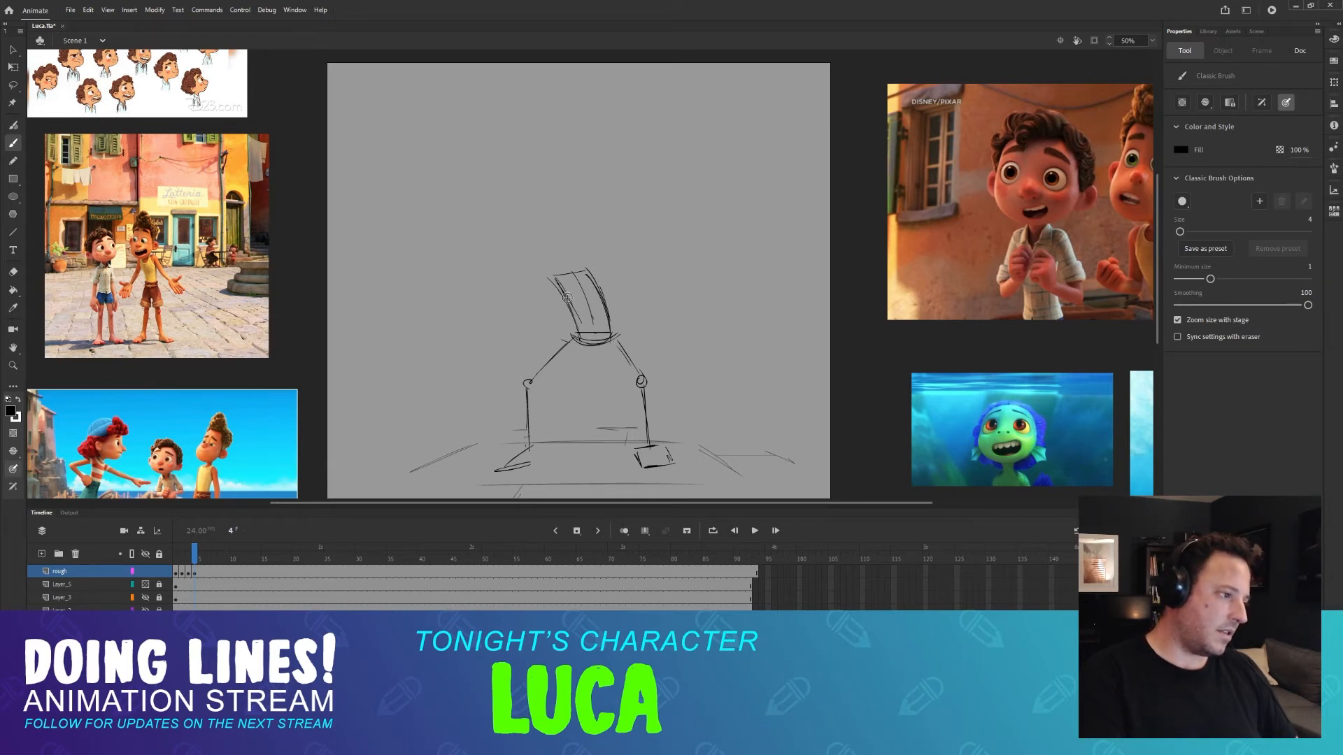
pyautogui.press('.')
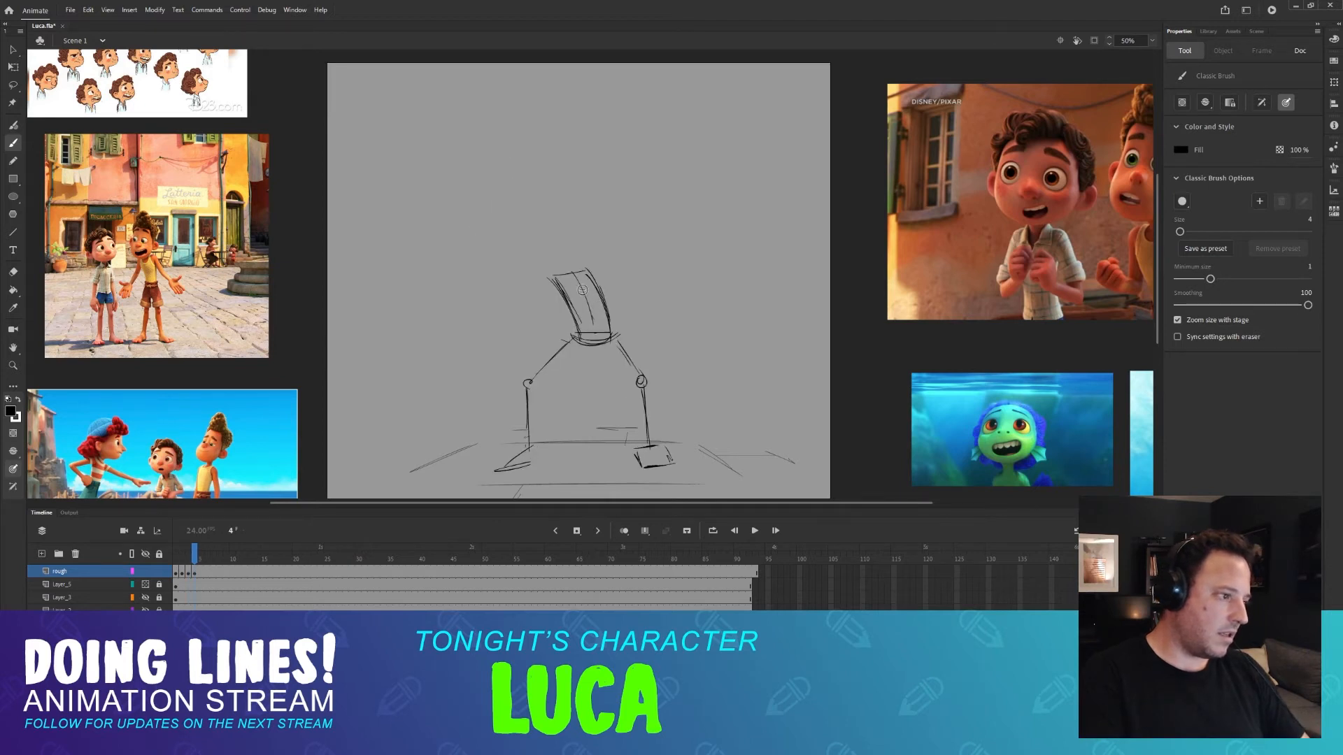
pyautogui.moveTo(570, 274); pyautogui.dragTo(605, 344)
# Sketch a round head circle at the upper left of the torso, checking its position against frame 3.
pyautogui.press(',')
pyautogui.press('.')
pyautogui.press(',')
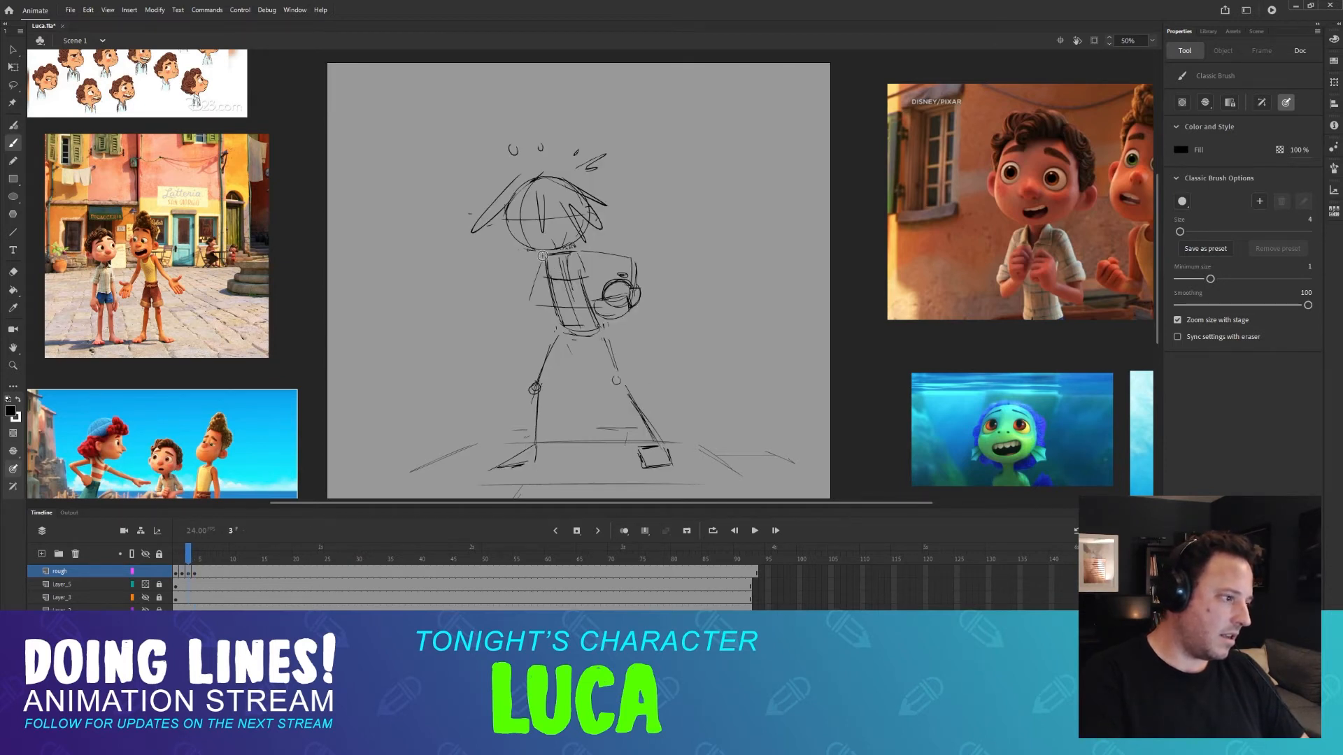
pyautogui.press('.')
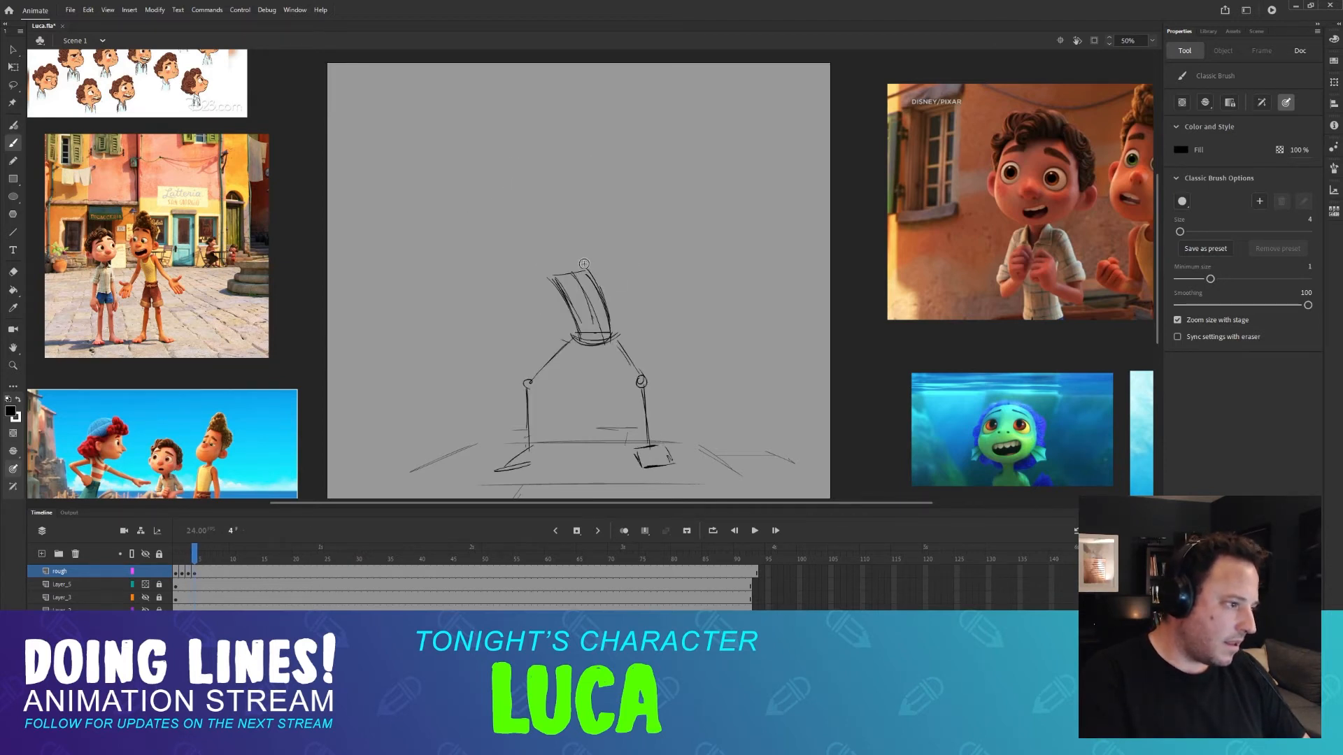
pyautogui.press(',')
pyautogui.press('.')
pyautogui.moveTo(535, 235)
pyautogui.mouseDown()
pyautogui.moveTo(552, 297)
pyautogui.moveTo(565, 249)
pyautogui.moveTo(493, 276)
pyautogui.moveTo(535, 257)
pyautogui.moveTo(498, 298)
pyautogui.moveTo(567, 246)
pyautogui.moveTo(529, 302)
pyautogui.moveTo(505, 232)
pyautogui.mouseUp()
pyautogui.hotkey('ctrl', 'z')
pyautogui.press(',')
pyautogui.press('.')
pyautogui.hotkey('ctrl', 'z')
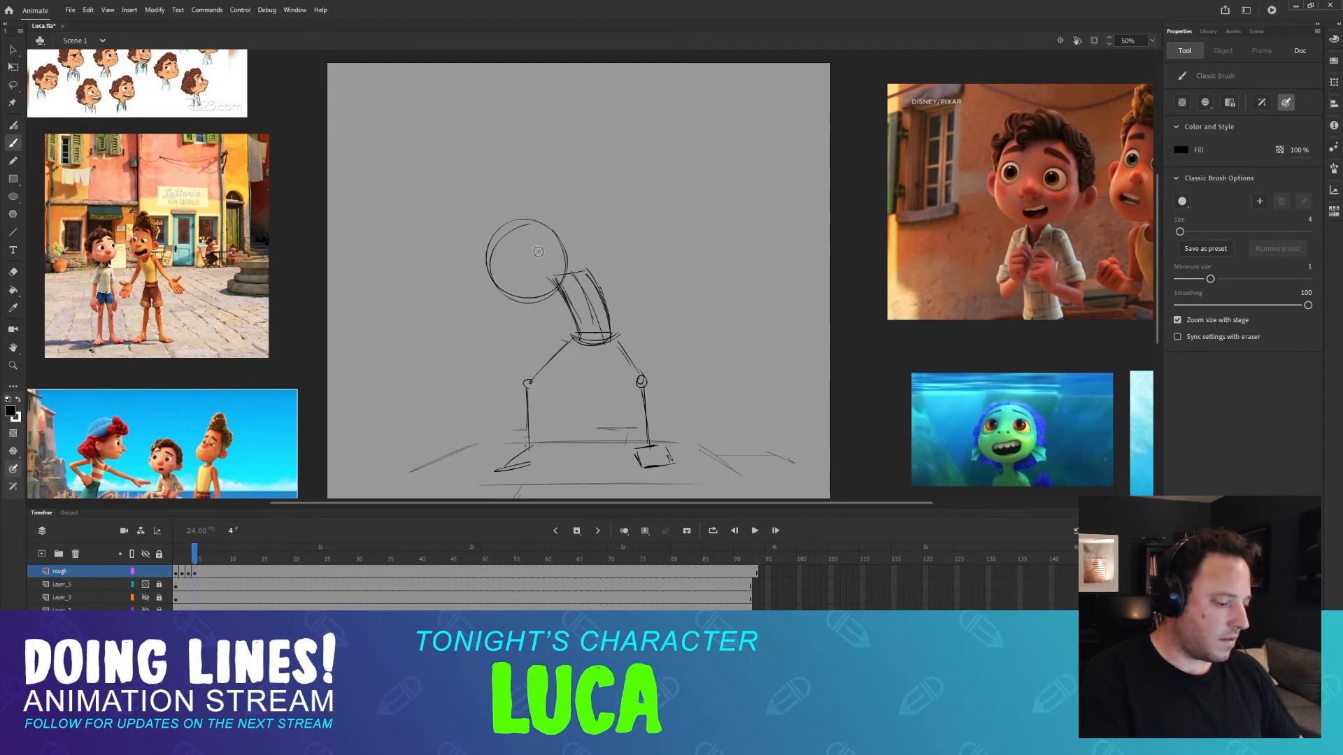
# Draw tilted, crossing facial guidelines inside the head circle, replacing the first centre stroke.
pyautogui.press(',')
pyautogui.press('.')
pyautogui.press(',')
pyautogui.press('.')
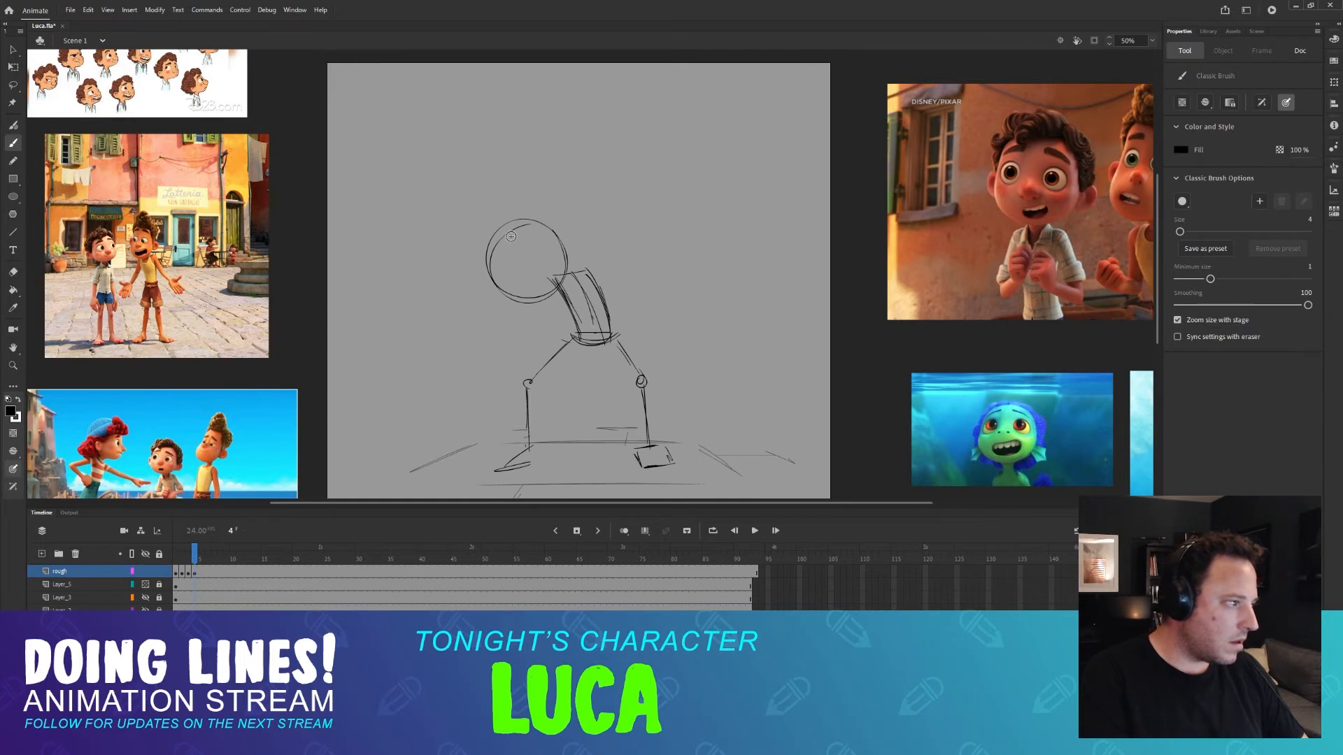
pyautogui.moveTo(516, 249); pyautogui.dragTo(532, 287)
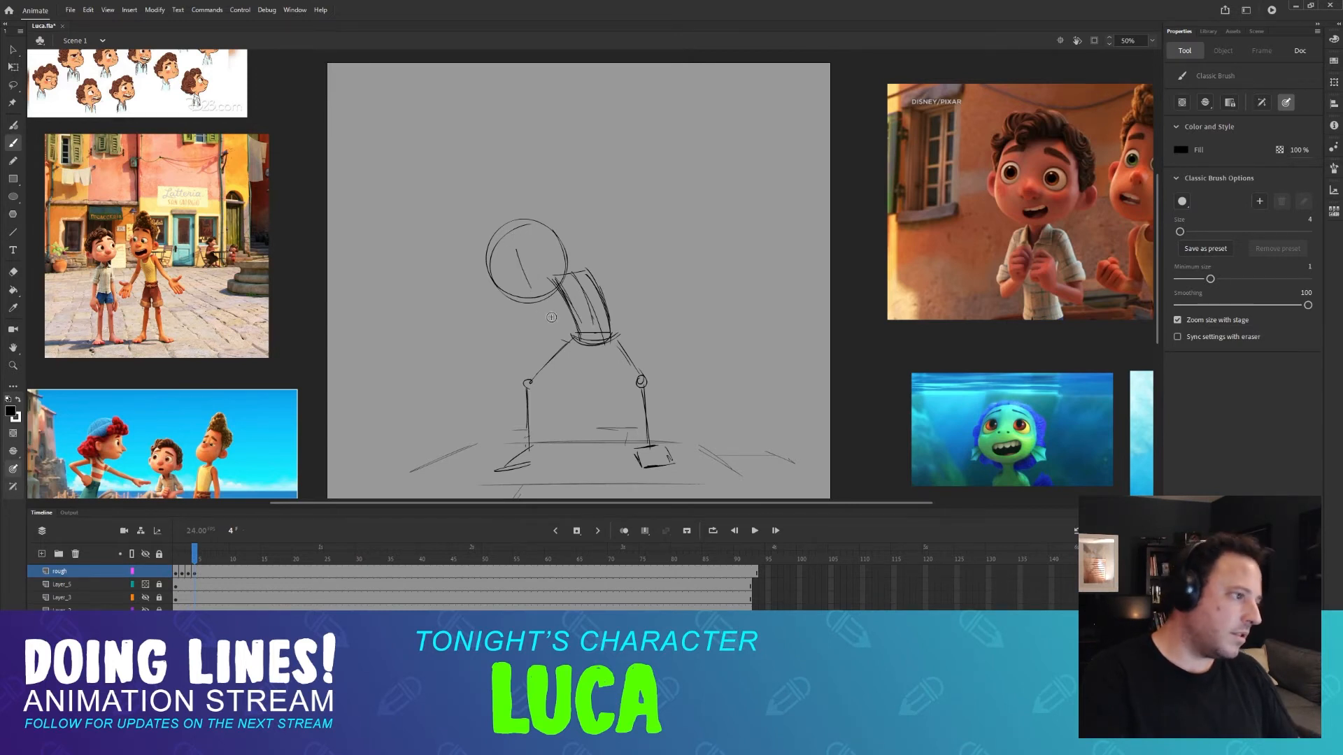
pyautogui.hotkey('ctrl', 'z')
pyautogui.moveTo(510, 223)
pyautogui.mouseDown()
pyautogui.moveTo(531, 289)
pyautogui.moveTo(556, 255)
pyautogui.mouseUp()
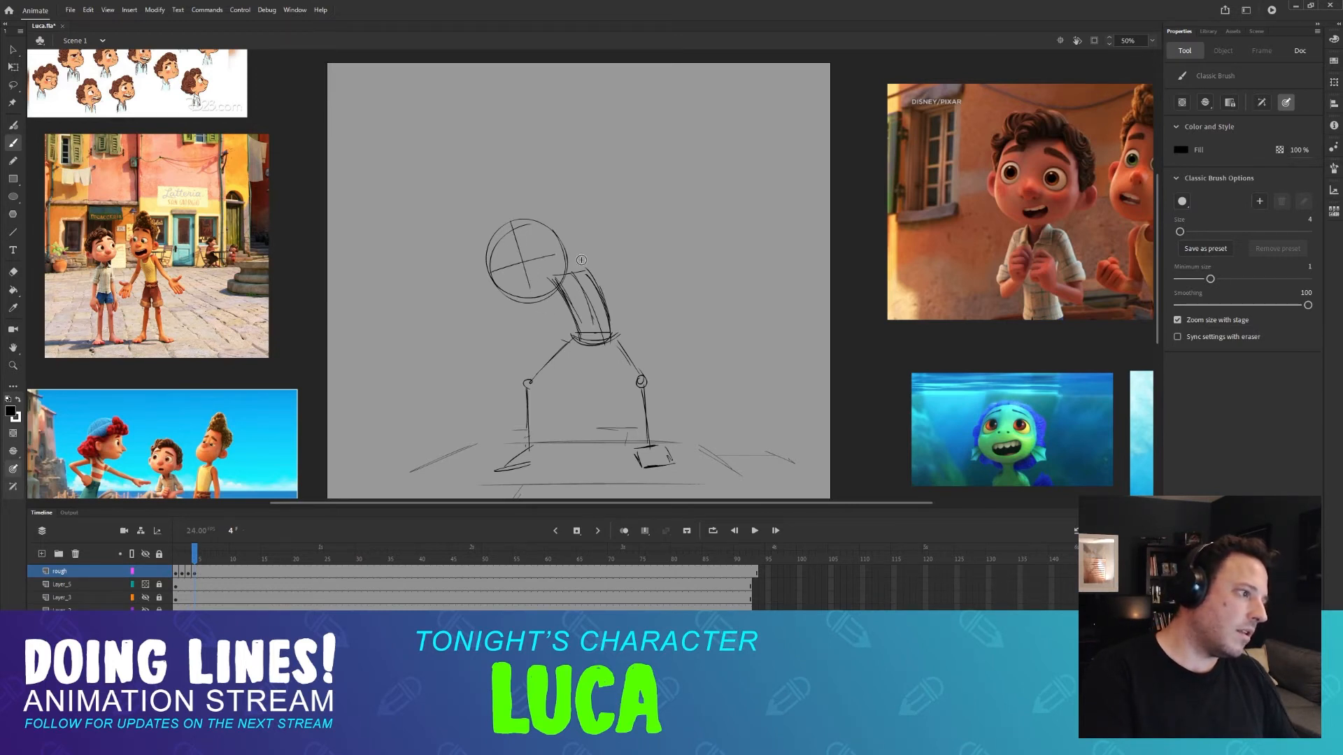
# Sketch rounded ears on both sides of the head, comparing with the head in frame 3.
pyautogui.press(',')
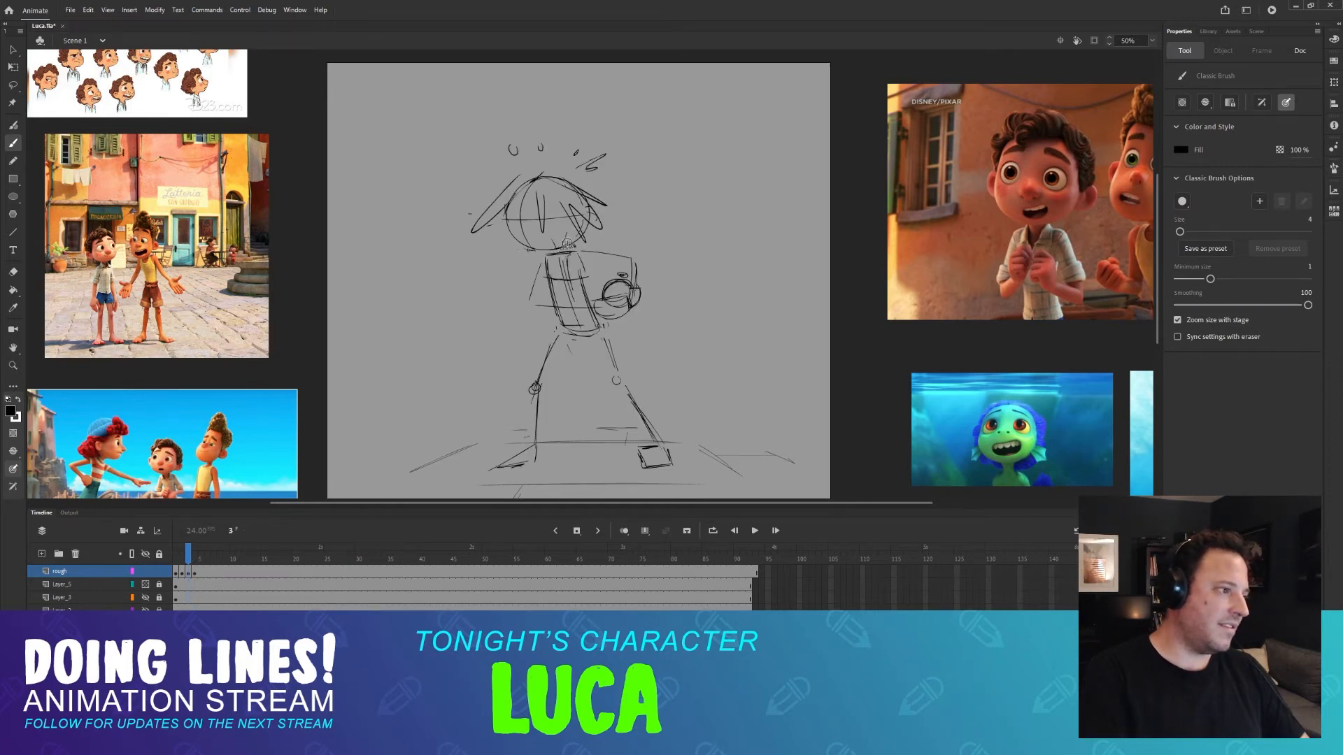
pyautogui.press('.')
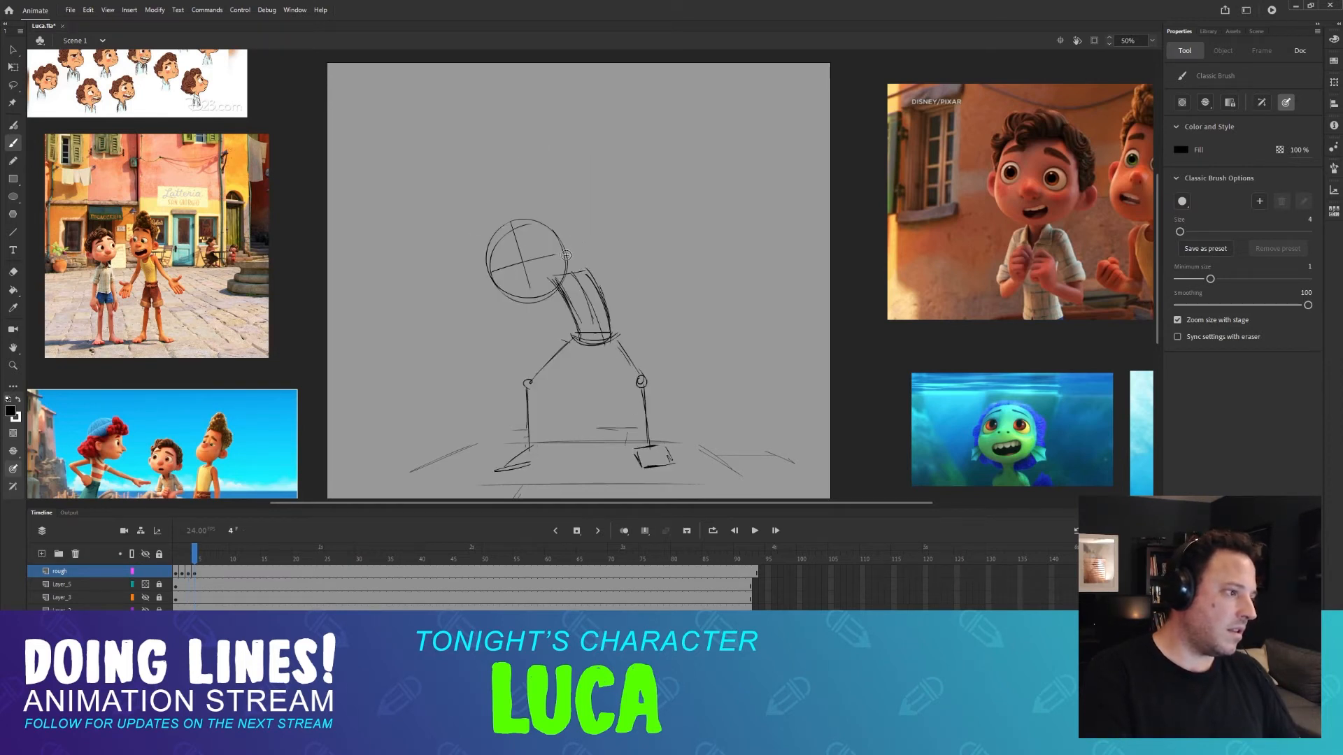
pyautogui.moveTo(570, 265); pyautogui.dragTo(568, 250)
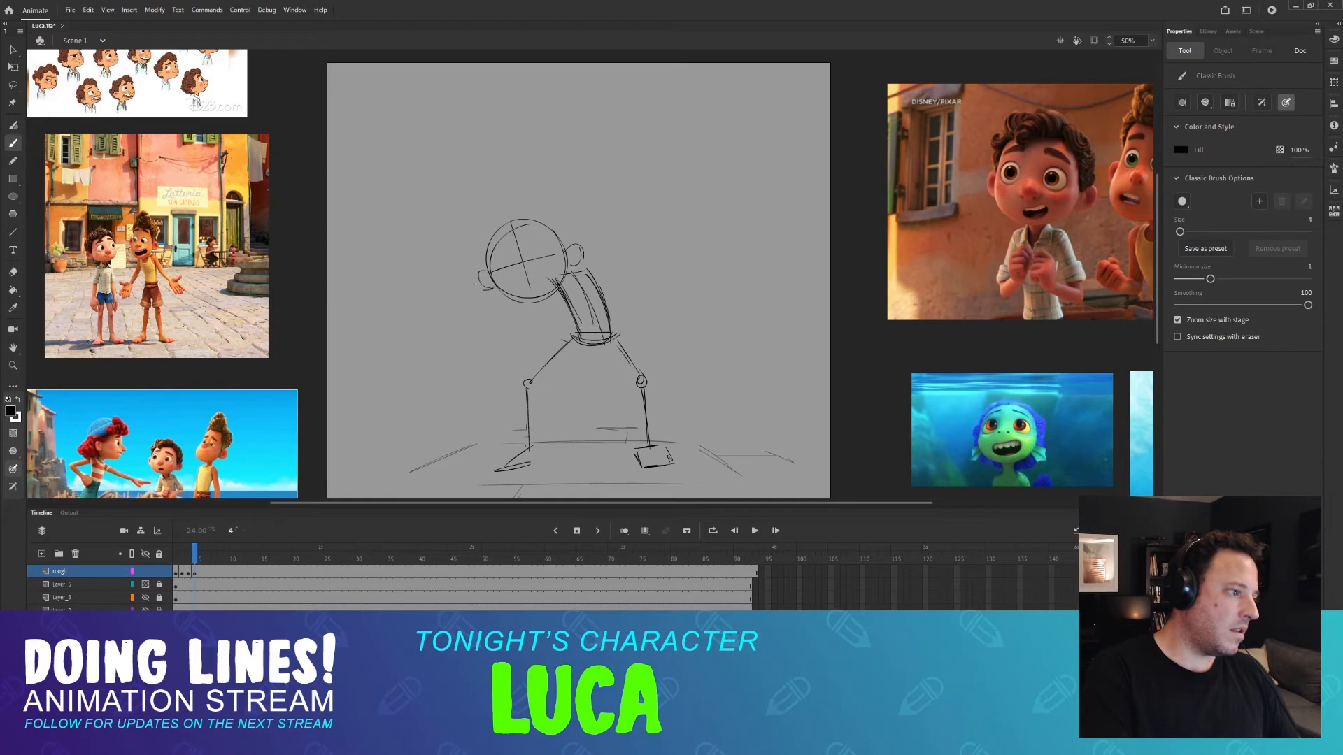
pyautogui.moveTo(481, 270); pyautogui.dragTo(479, 275)
pyautogui.press(',')
pyautogui.press('.')
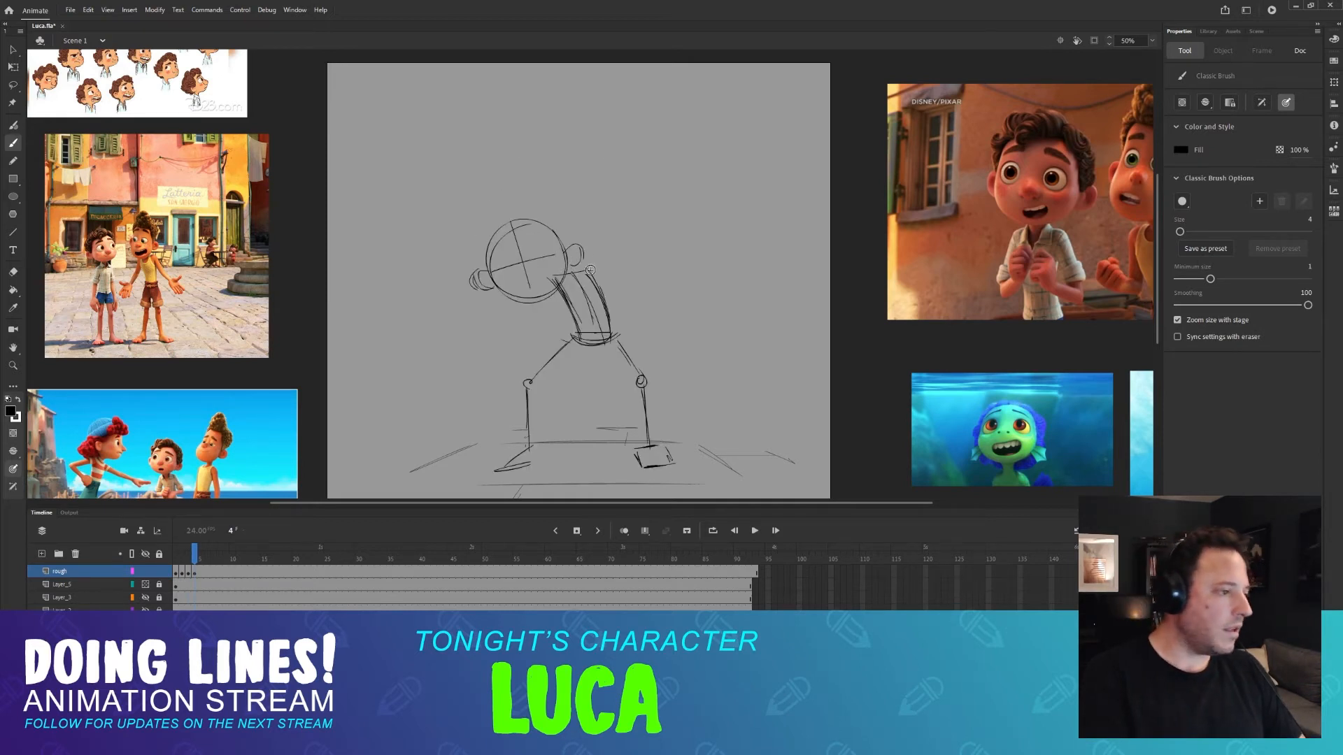
# Consult the sea-monster reference images and erase the rounded ears from both sides of the head.
pyautogui.moveTo(772, 316); pyautogui.dragTo(613, 243)
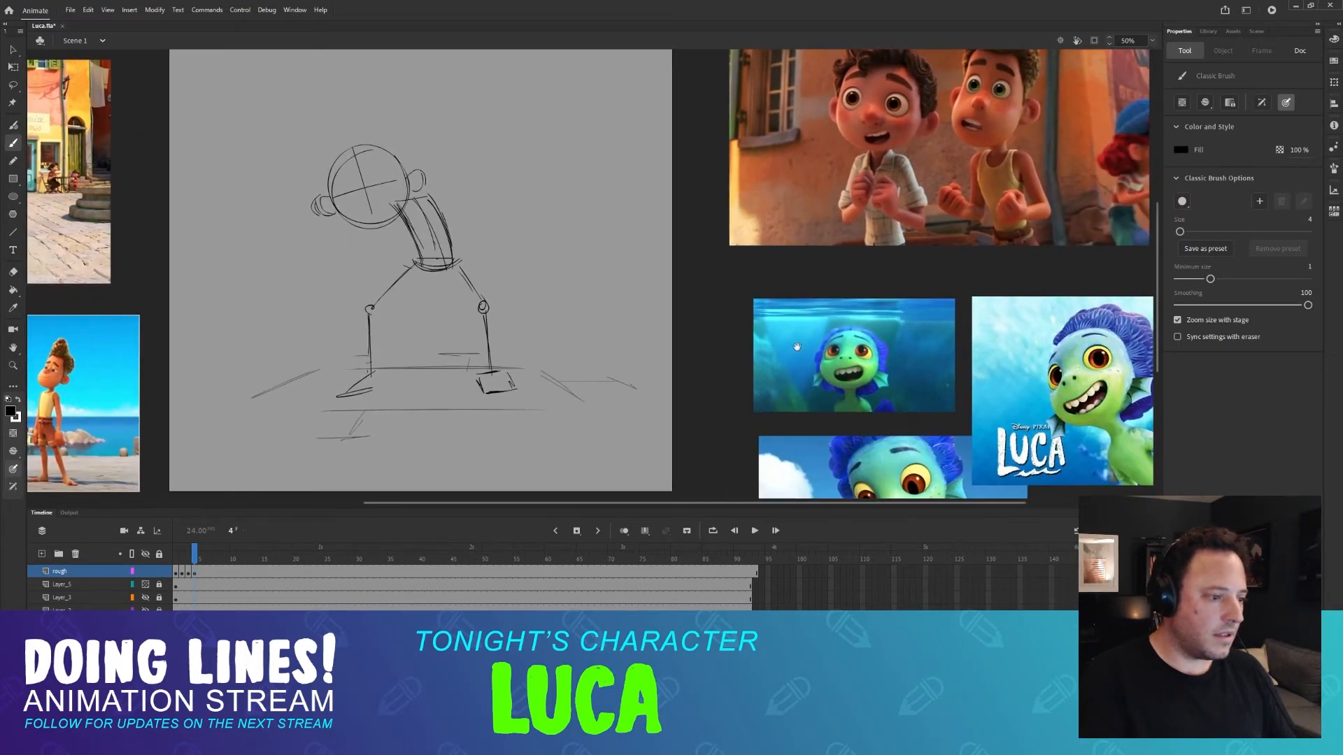
pyautogui.moveTo(797, 347)
pyautogui.mouseDown()
pyautogui.moveTo(609, 253)
pyautogui.moveTo(765, 288)
pyautogui.mouseUp()
pyautogui.press('e')
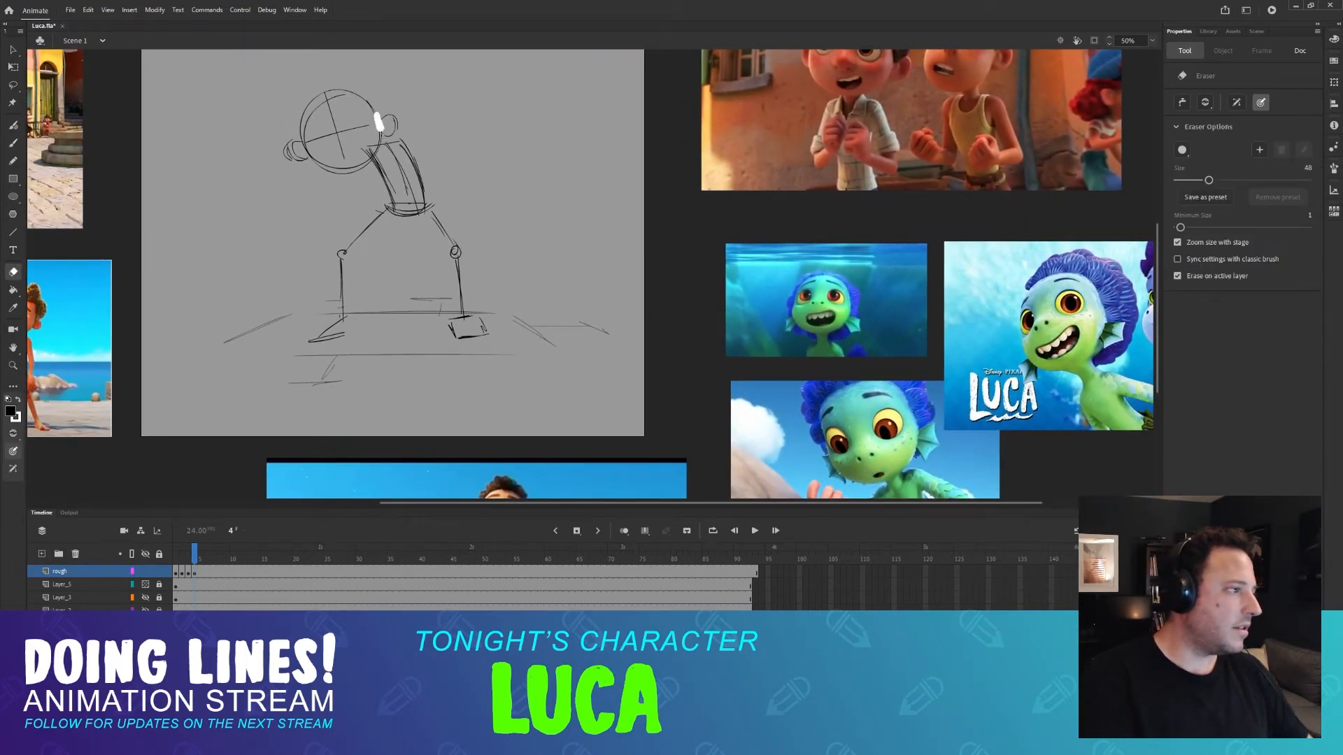
pyautogui.moveTo(379, 124); pyautogui.dragTo(395, 123)
pyautogui.moveTo(297, 153)
pyautogui.mouseDown()
pyautogui.moveTo(301, 140)
pyautogui.moveTo(292, 148)
pyautogui.mouseUp()
pyautogui.press('b')
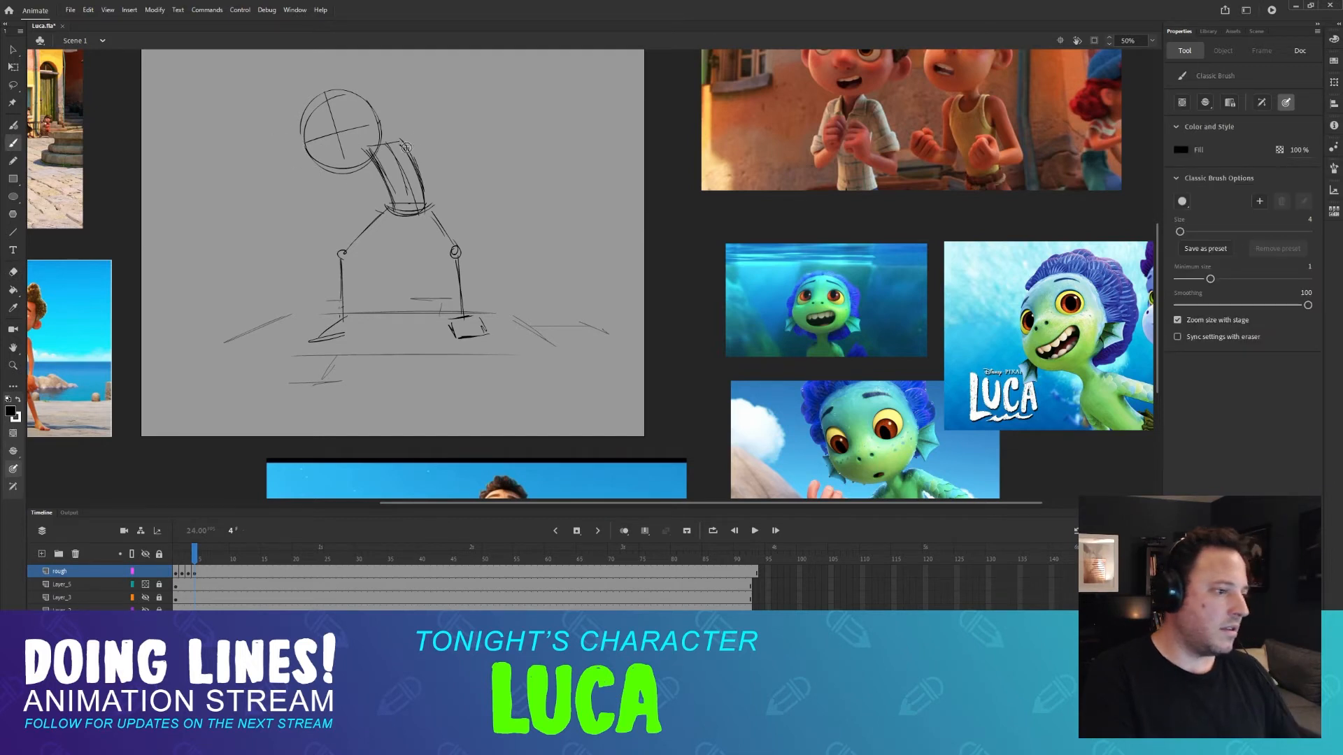
# Undo the trial ear and fin lines and sketch loose fin strokes hanging from the lower left of the head.
pyautogui.hotkey('ctrl', 'z')
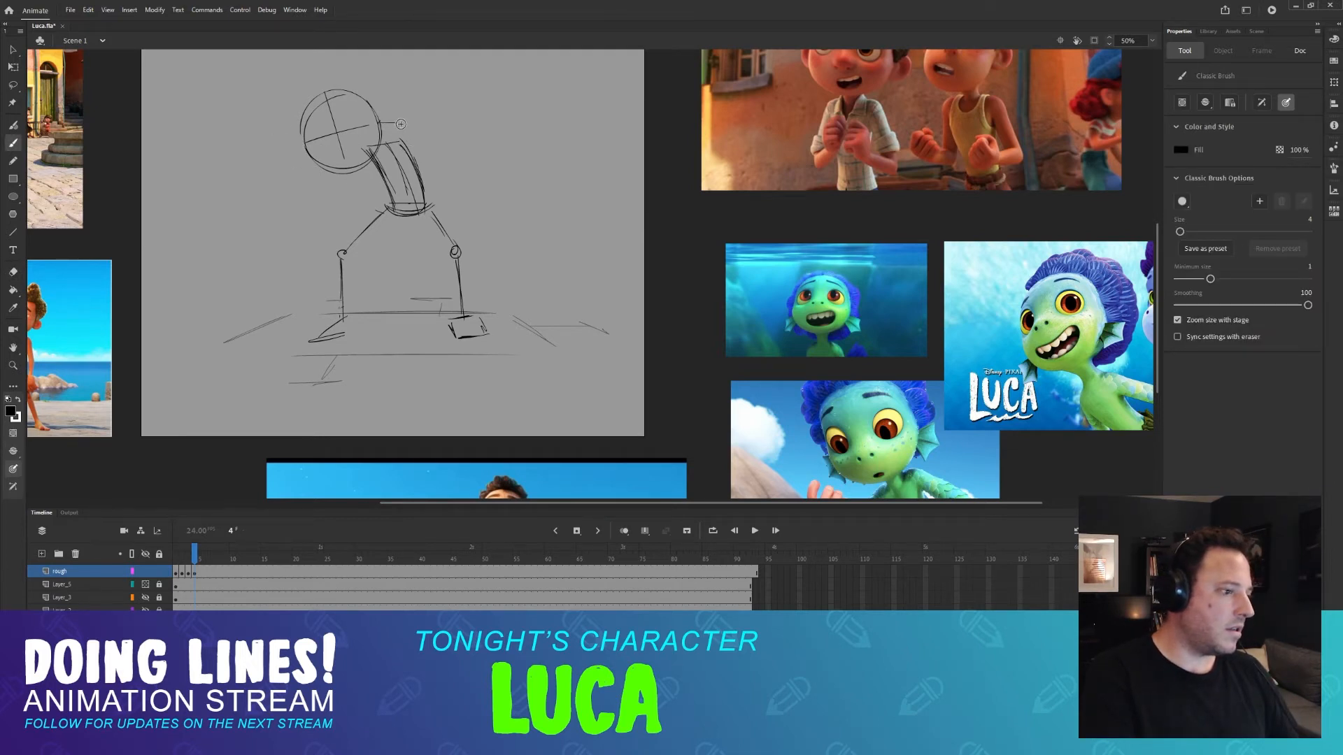
pyautogui.moveTo(398, 133); pyautogui.dragTo(383, 140)
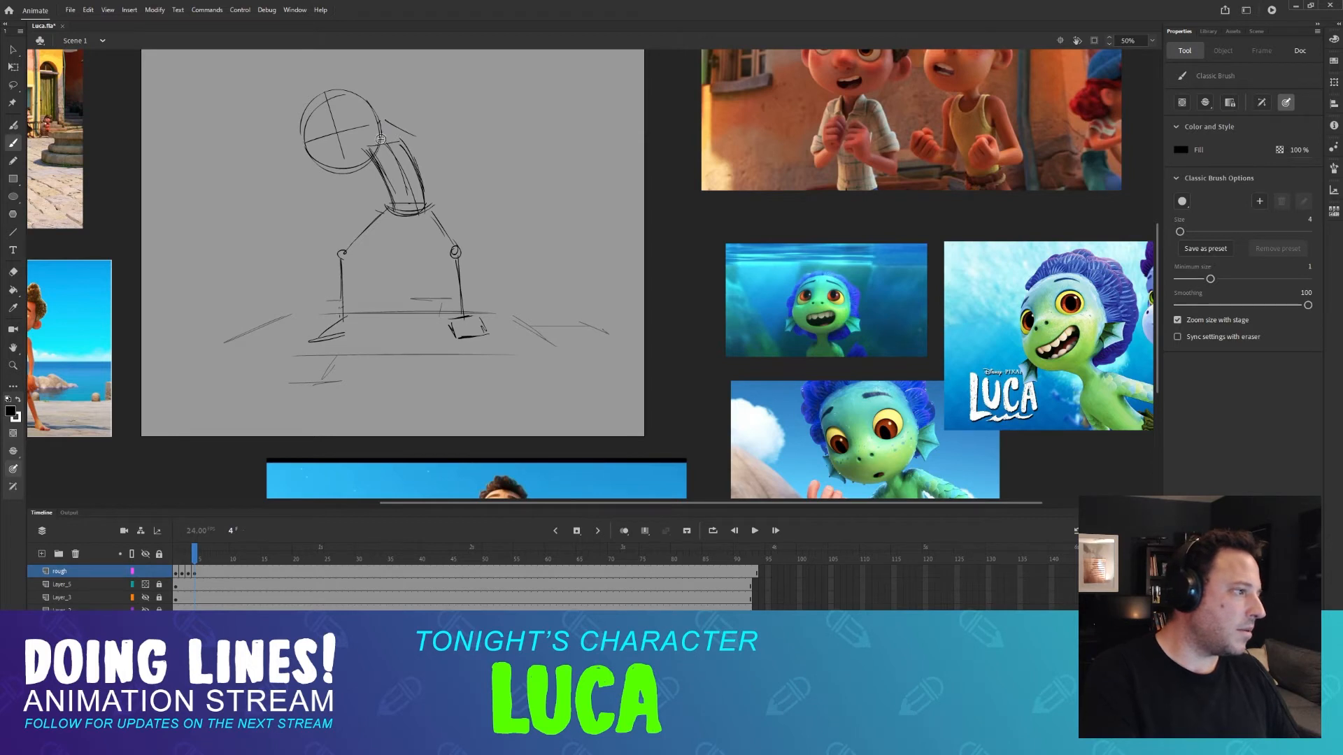
pyautogui.hotkey('ctrl', 'z')
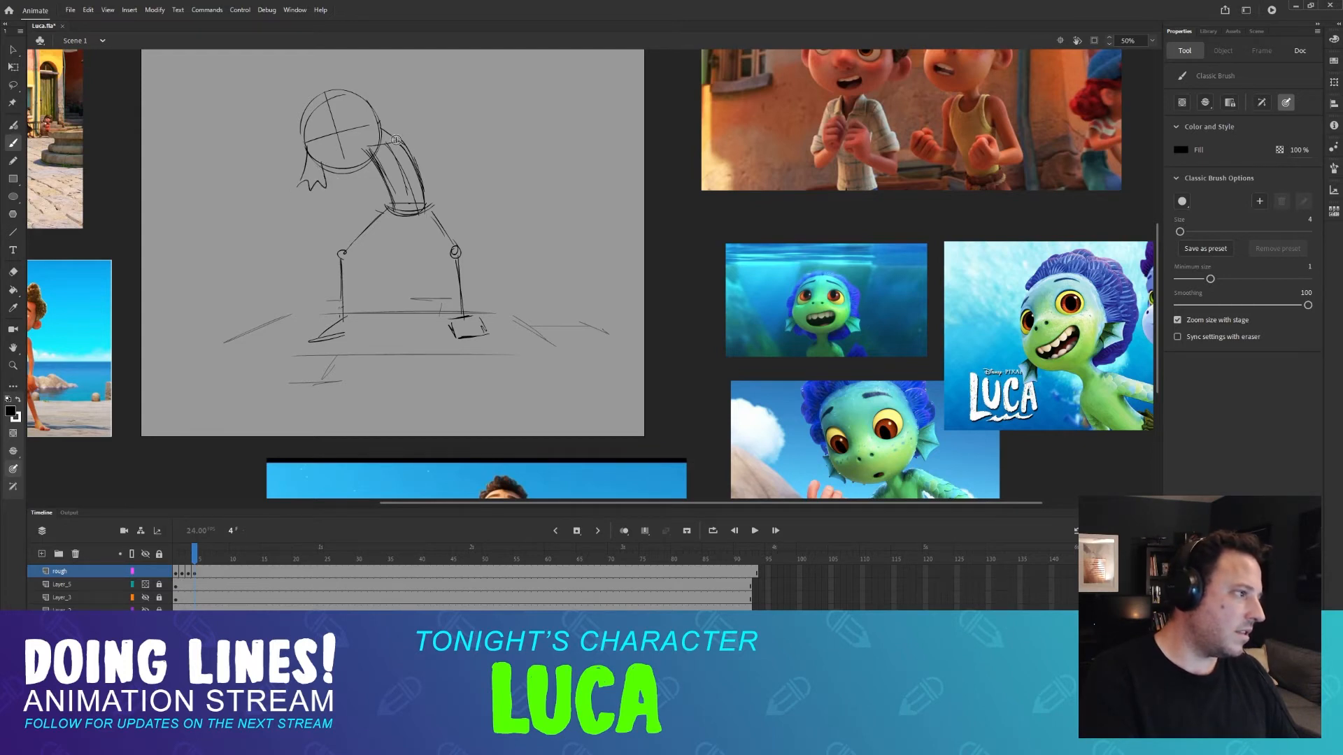
pyautogui.hotkey('ctrl', 'z')
pyautogui.moveTo(319, 163); pyautogui.dragTo(331, 188)
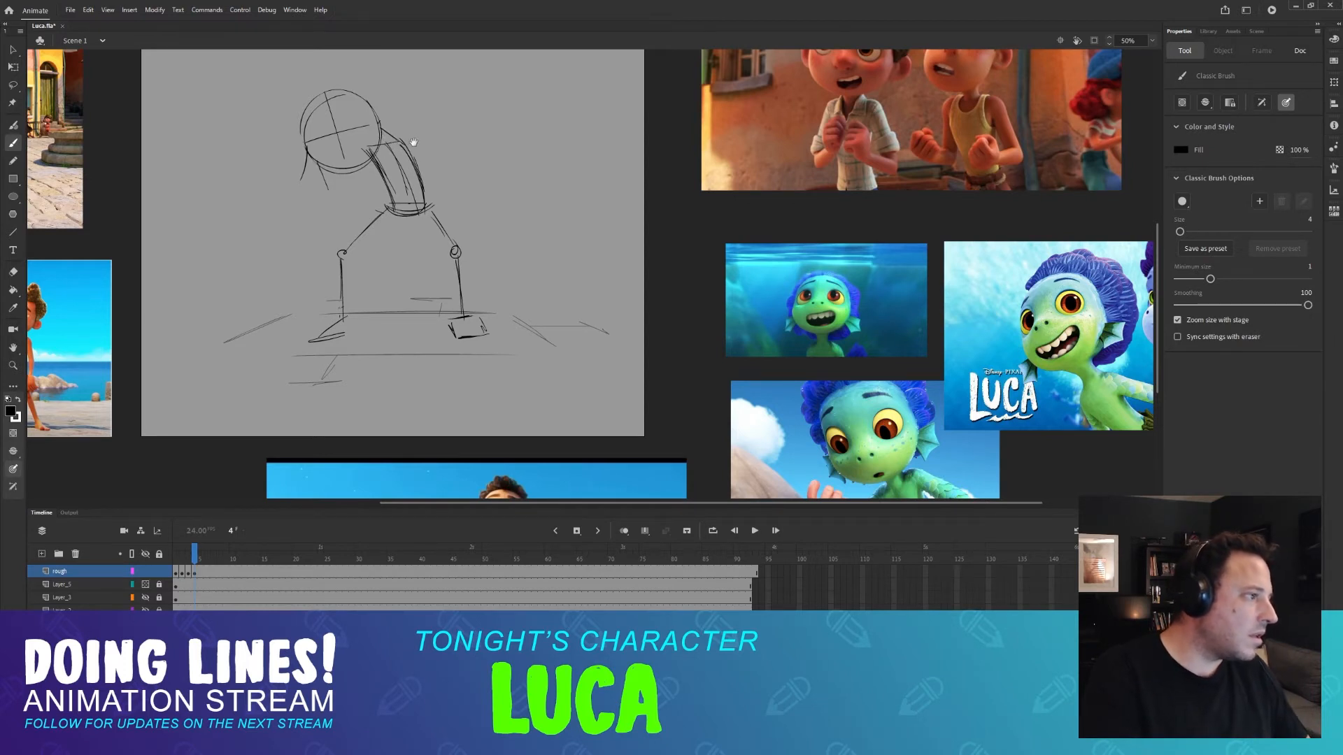
# Compare the pose with frame 3 and erase the torso between the head and hips in frame 4.
pyautogui.moveTo(390, 149); pyautogui.dragTo(432, 162)
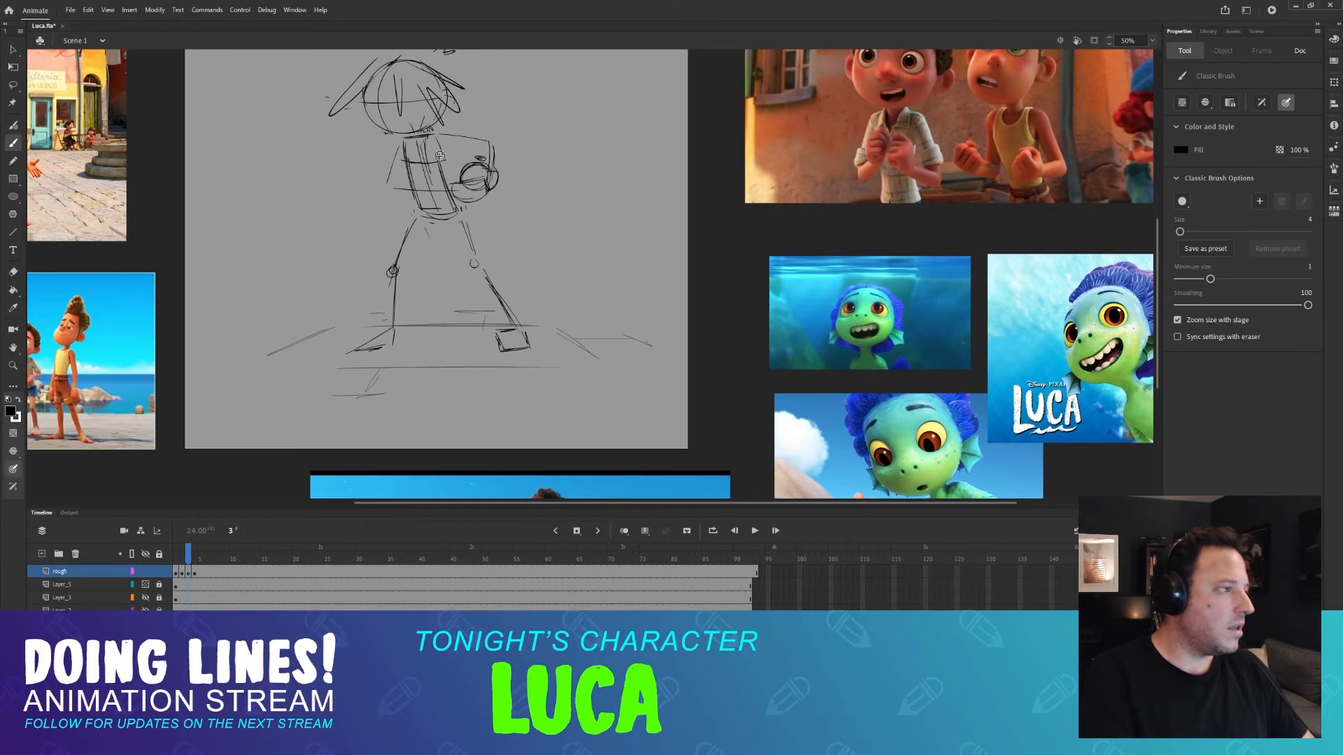
pyautogui.press('.')
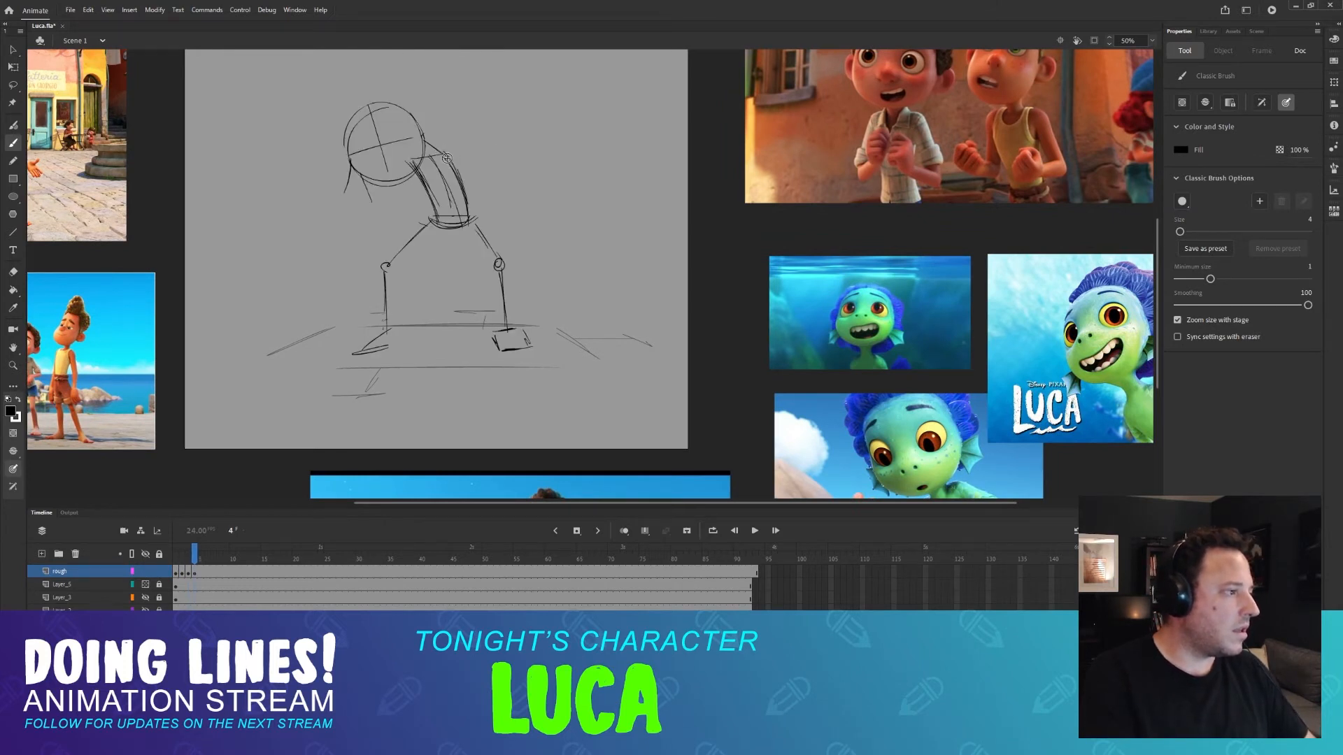
pyautogui.press('e')
pyautogui.moveTo(447, 157)
pyautogui.mouseDown()
pyautogui.moveTo(407, 201)
pyautogui.moveTo(423, 211)
pyautogui.moveTo(516, 171)
pyautogui.mouseUp()
pyautogui.press('b')
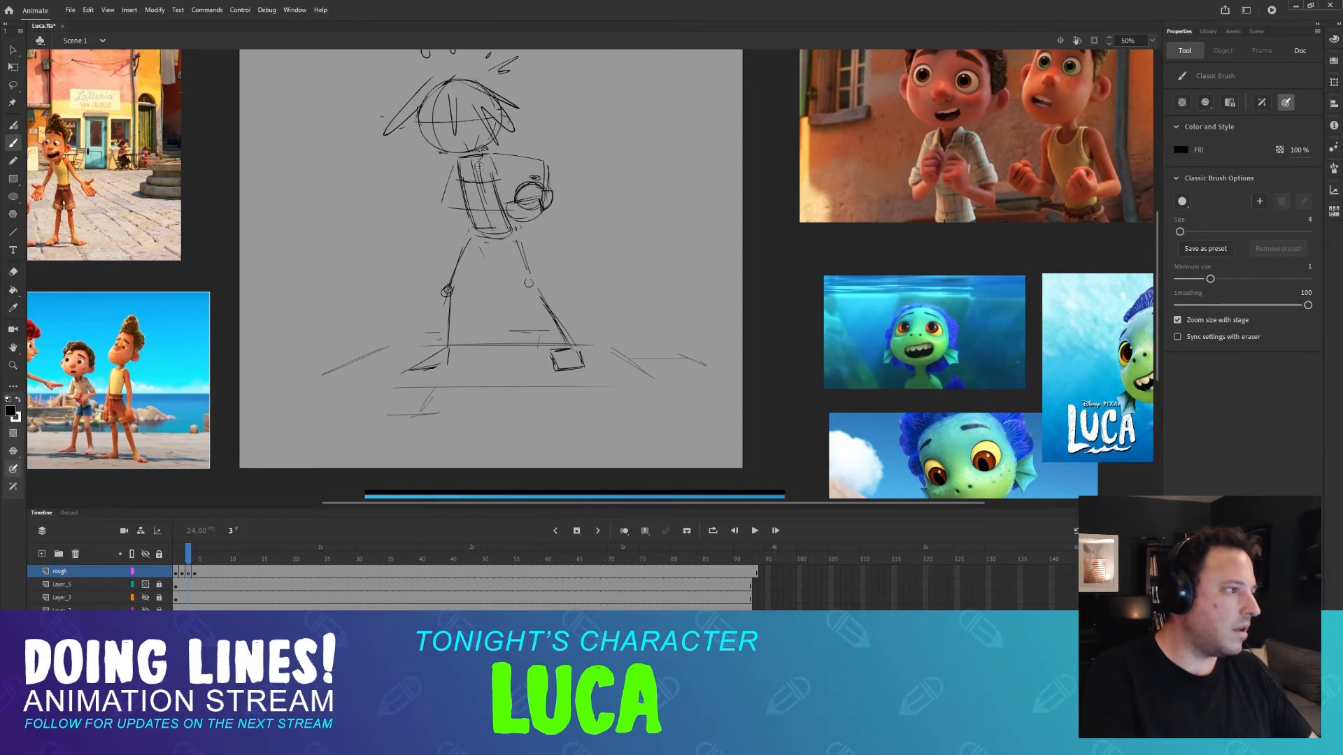
# Sketch a curved spine line in frame 4 from below the head down to the hips, with short strokes at the neck.
pyautogui.press('.')
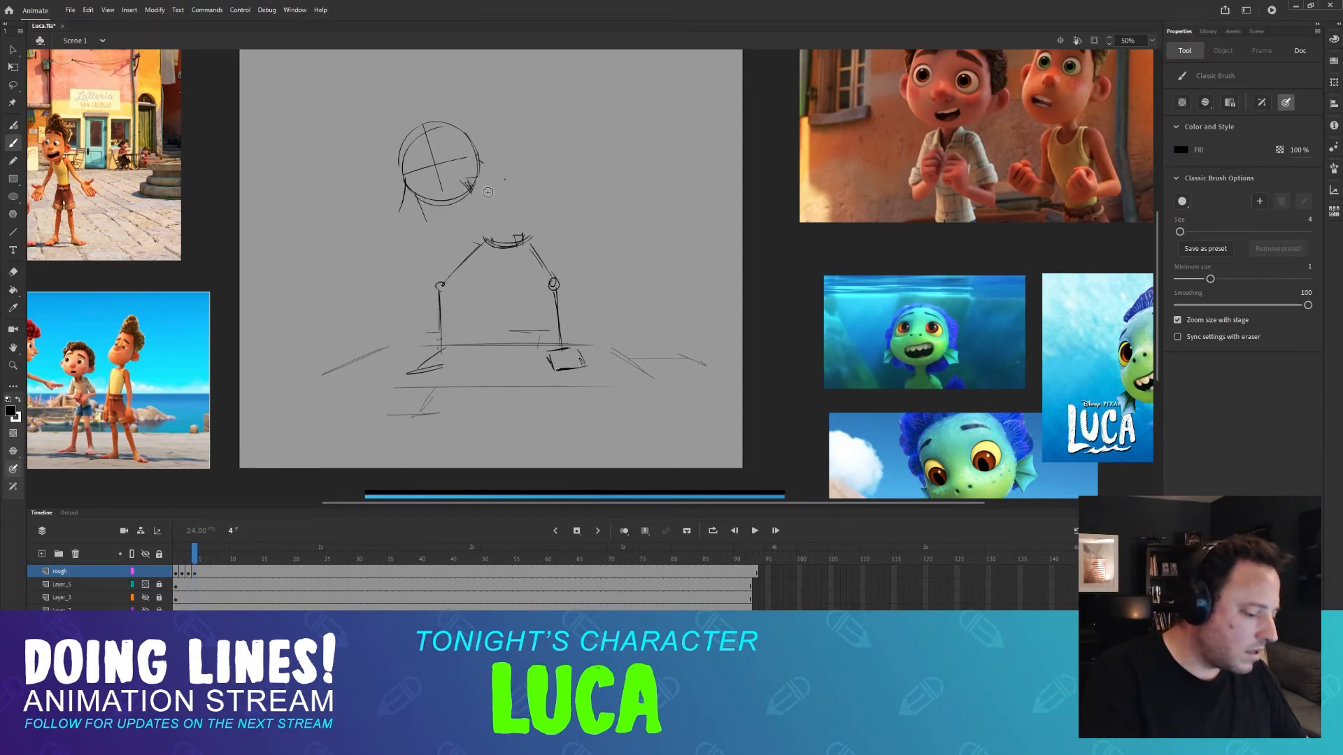
pyautogui.press('.')
pyautogui.moveTo(482, 180); pyautogui.dragTo(507, 246)
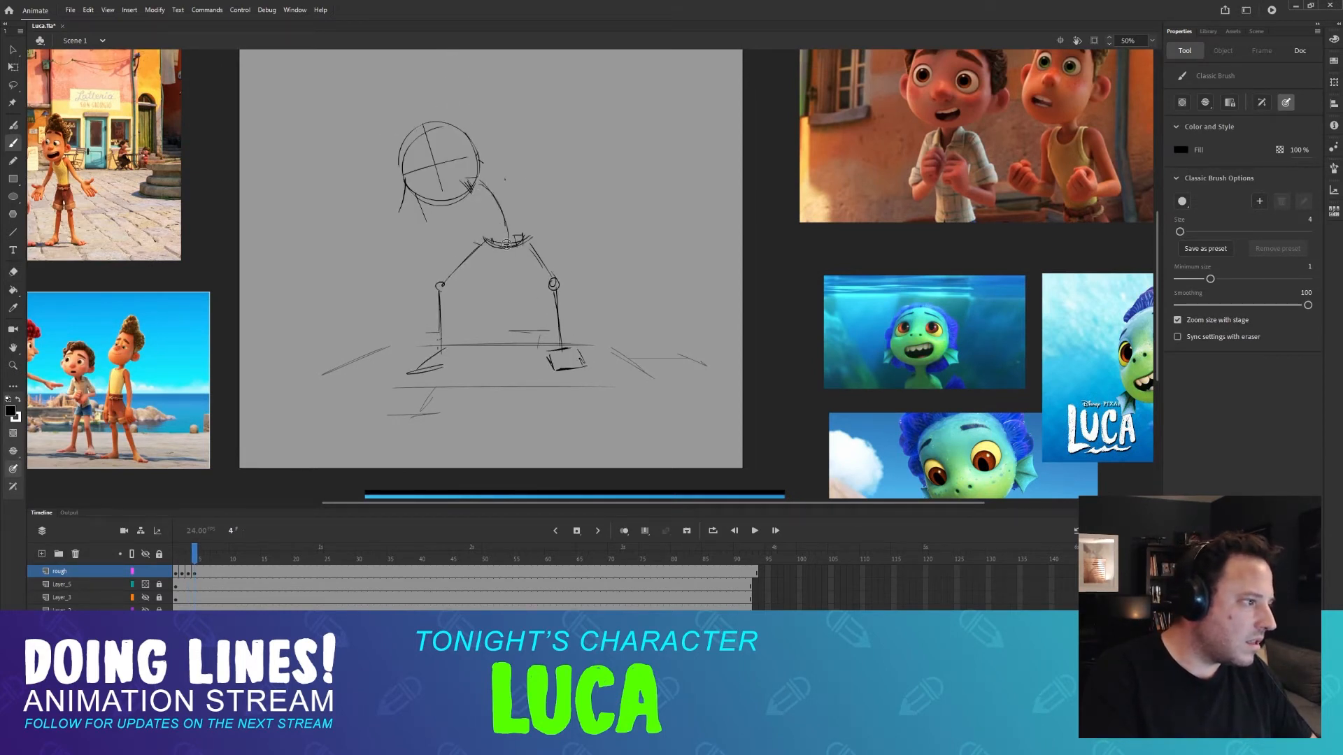
pyautogui.press('.')
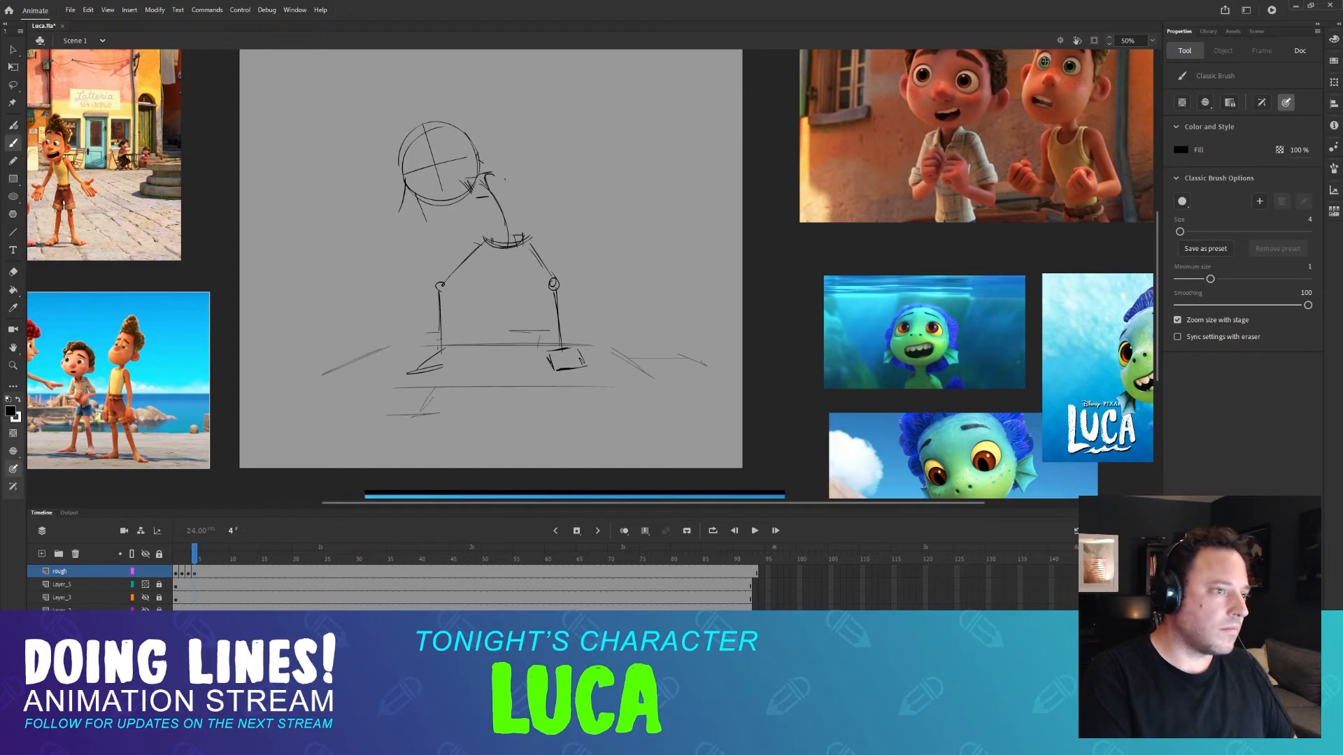
# Compare the pose with frame 3 and sketch the curved torso outline around the spine line in frame 4.
pyautogui.press(',')
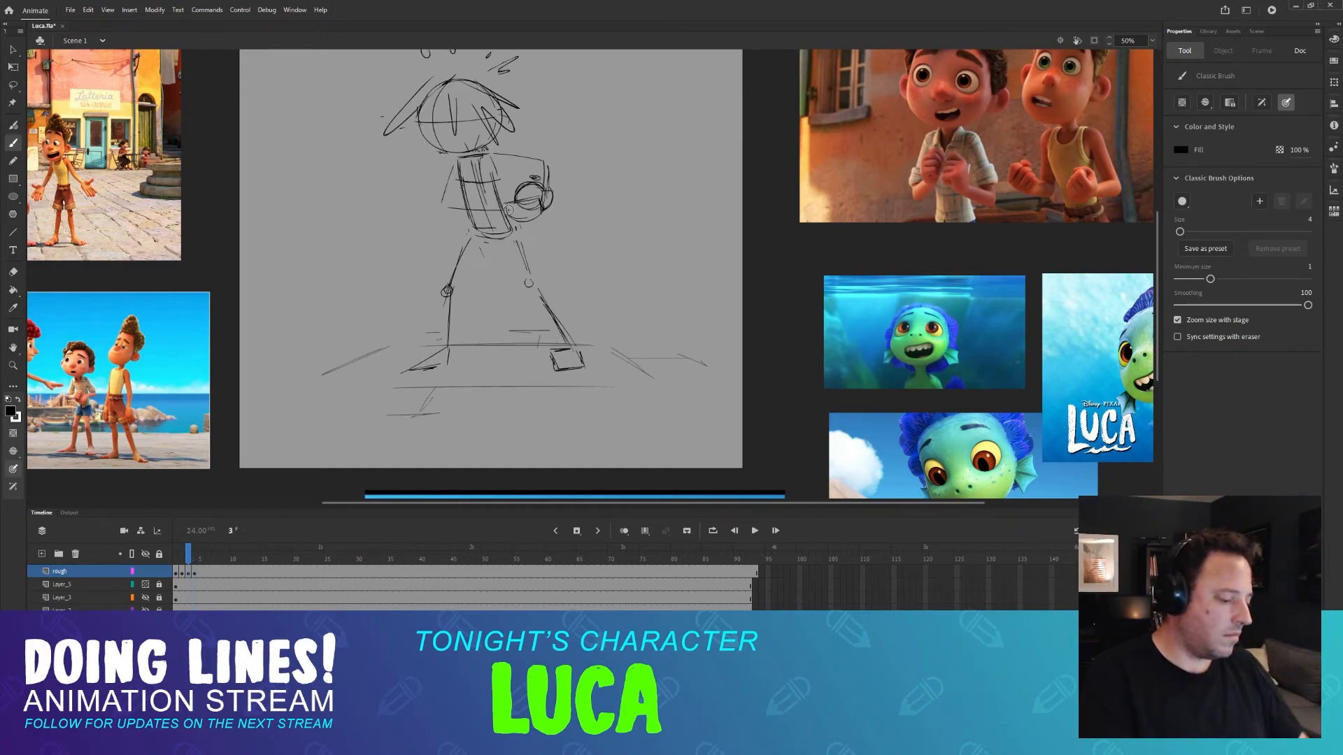
pyautogui.press('.')
pyautogui.press(',')
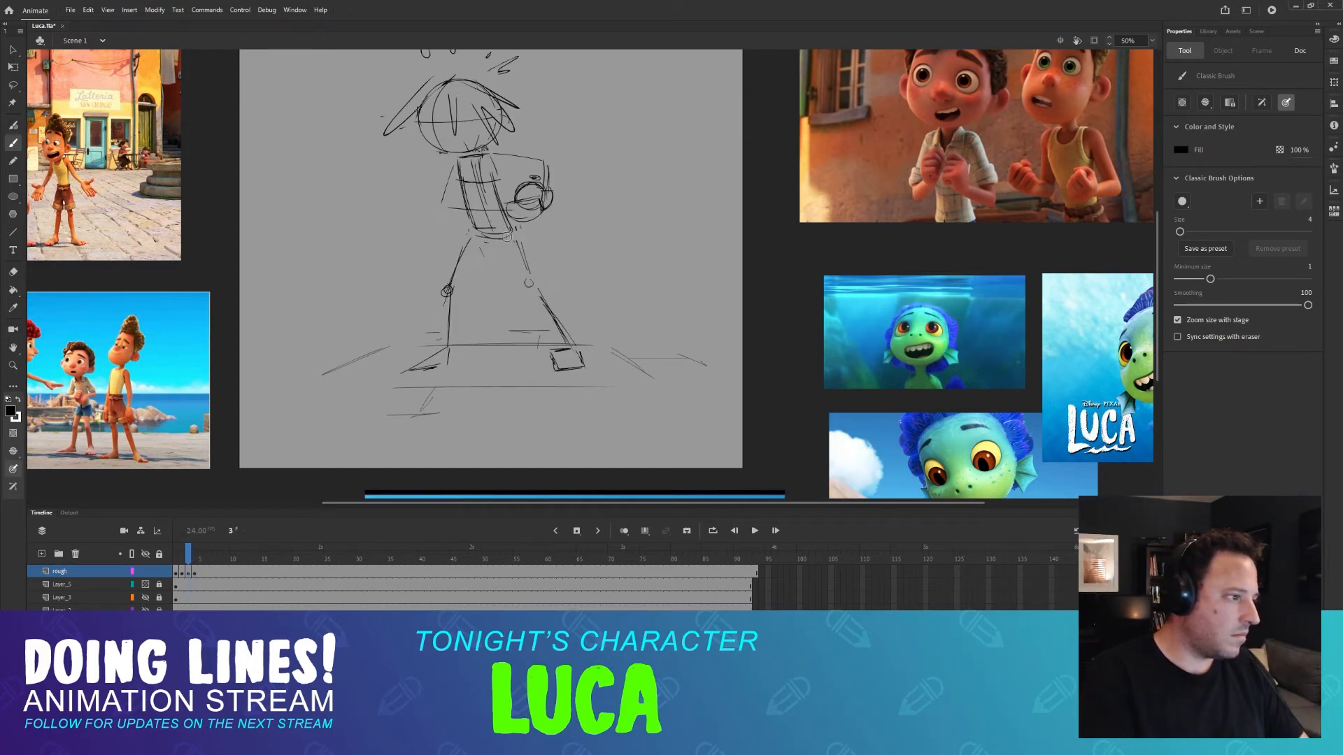
pyautogui.press('.')
pyautogui.moveTo(488, 195)
pyautogui.mouseDown()
pyautogui.moveTo(488, 243)
pyautogui.moveTo(477, 194)
pyautogui.moveTo(502, 203)
pyautogui.moveTo(493, 178)
pyautogui.moveTo(523, 246)
pyautogui.mouseUp()
pyautogui.press(',')
pyautogui.press('.')
pyautogui.press(',')
pyautogui.press('.')
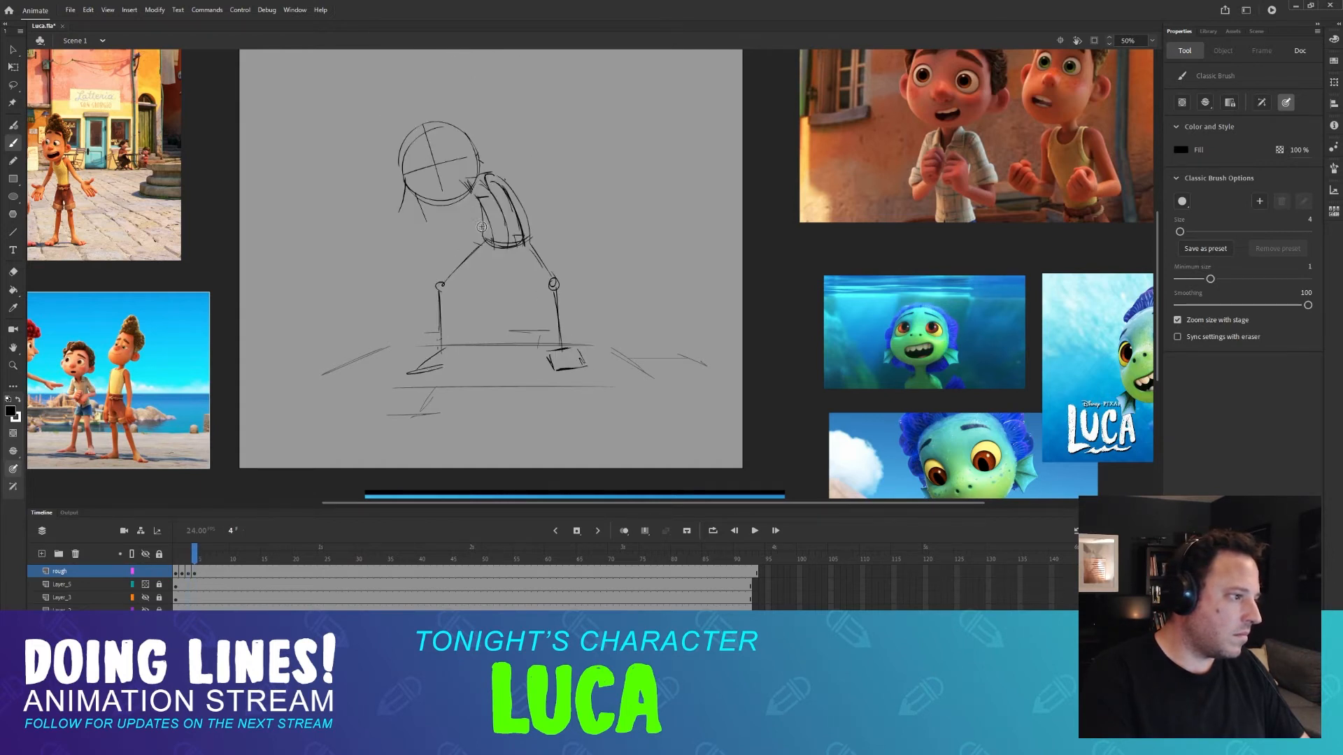
# Sketch a small shoulder circle where the torso meets the head and undo the extra outer back strokes.
pyautogui.moveTo(467, 190); pyautogui.dragTo(489, 236)
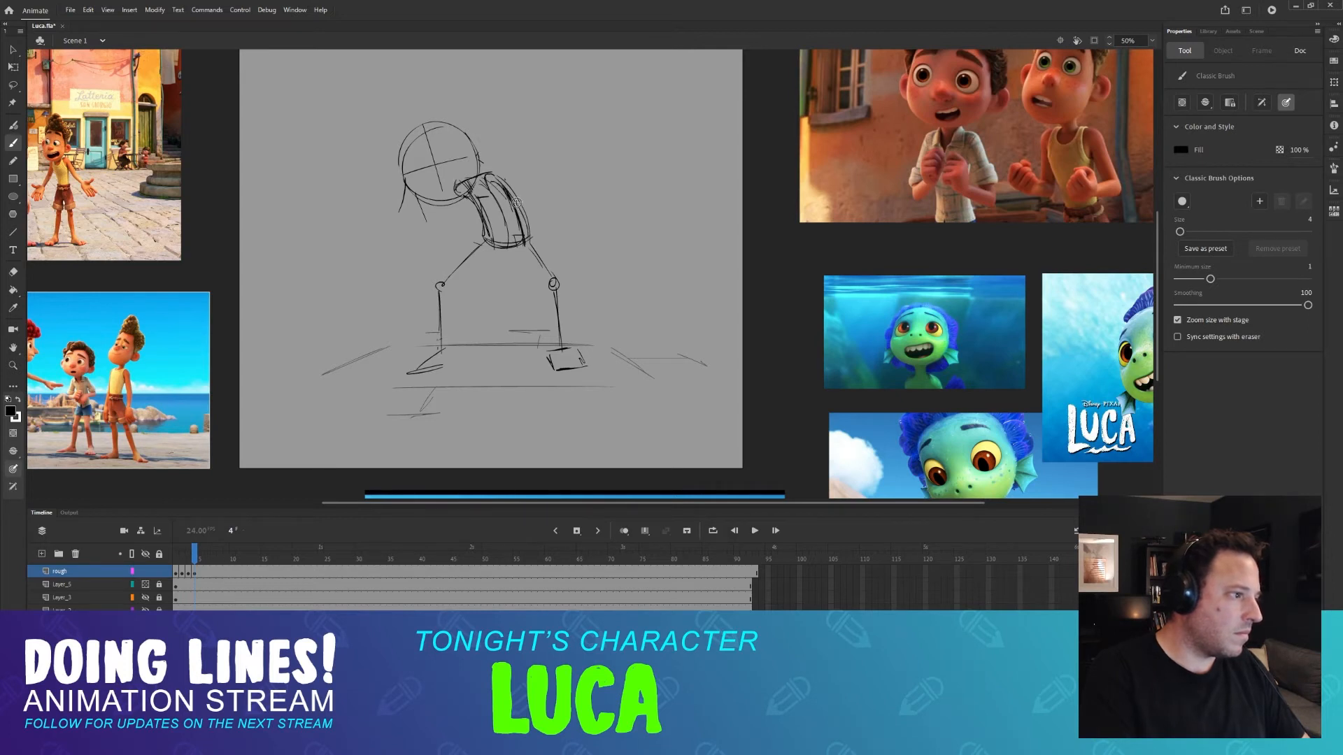
pyautogui.hotkey('ctrl', 'z')
pyautogui.hotkey('ctrl', 'z')
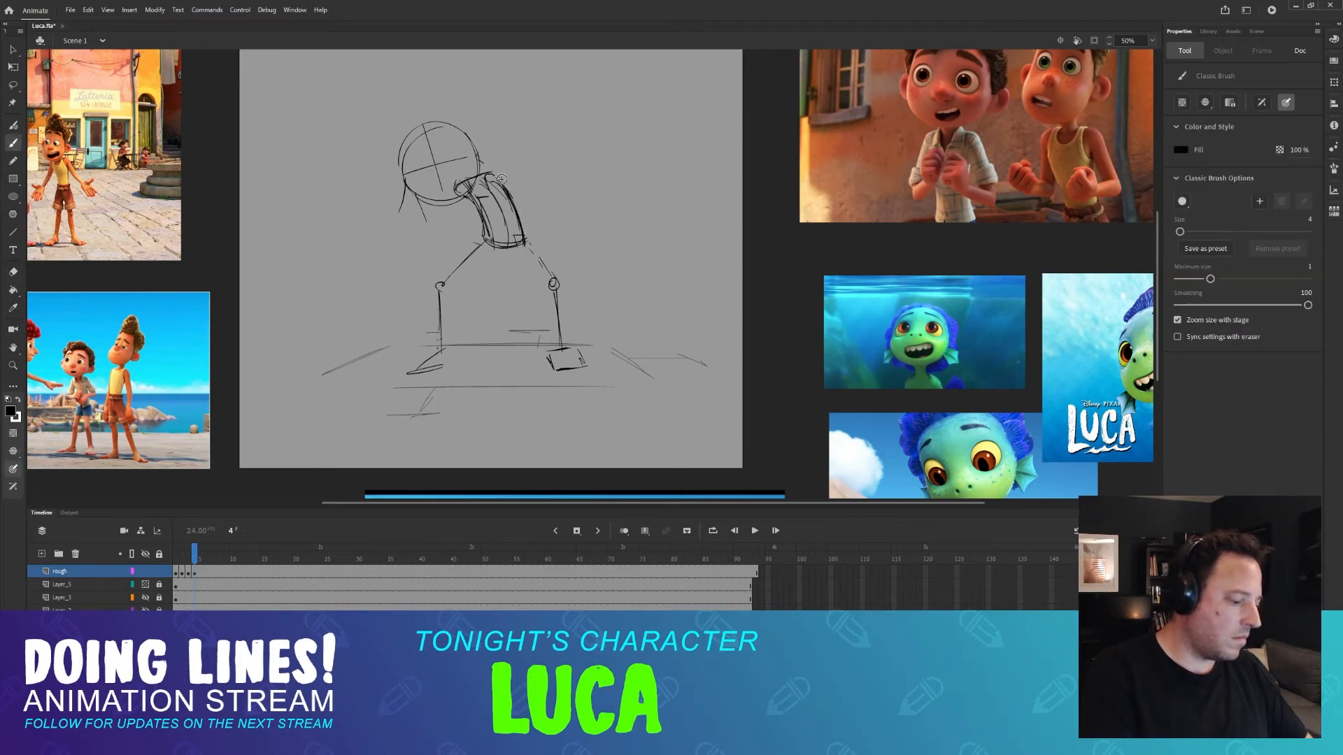
# Check the hand in frame 3 and sketch a round fist to the right of the upper torso in frame 4.
pyautogui.press(',')
pyautogui.press('.')
pyautogui.press(',')
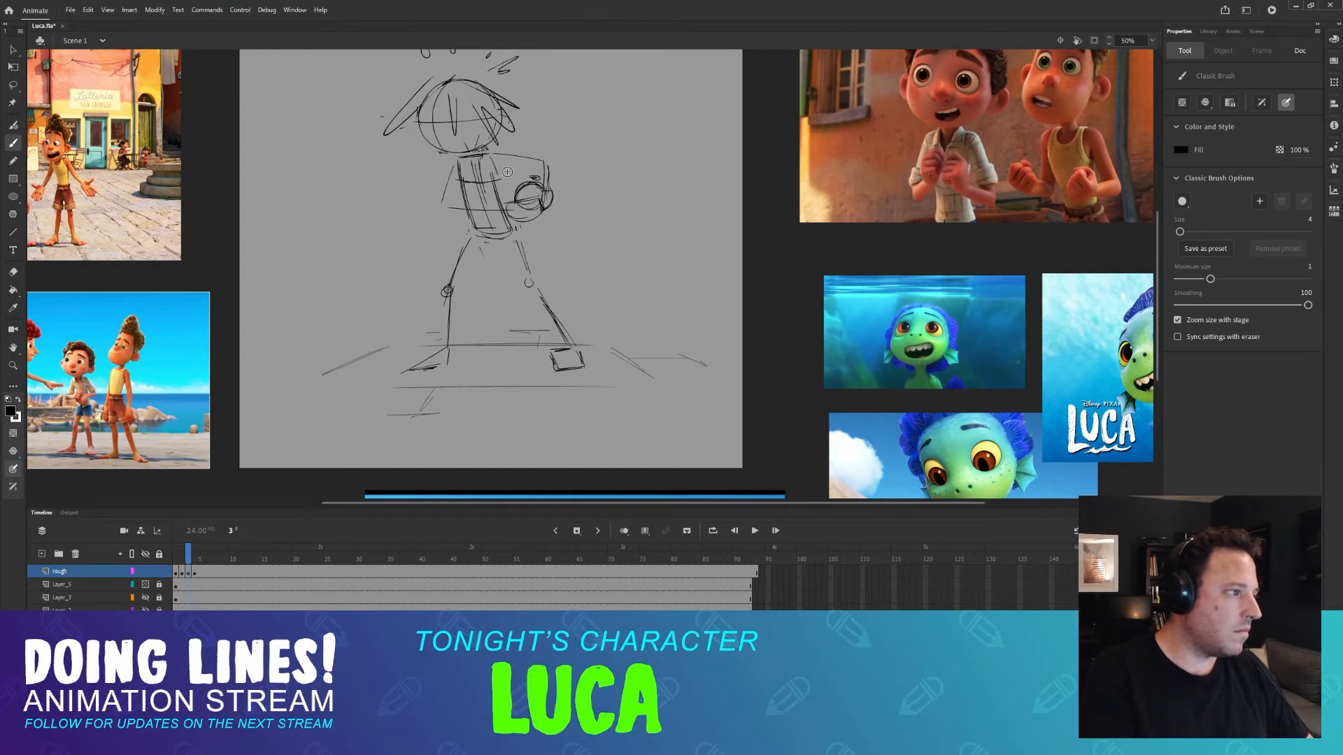
pyautogui.press('.')
pyautogui.press(',')
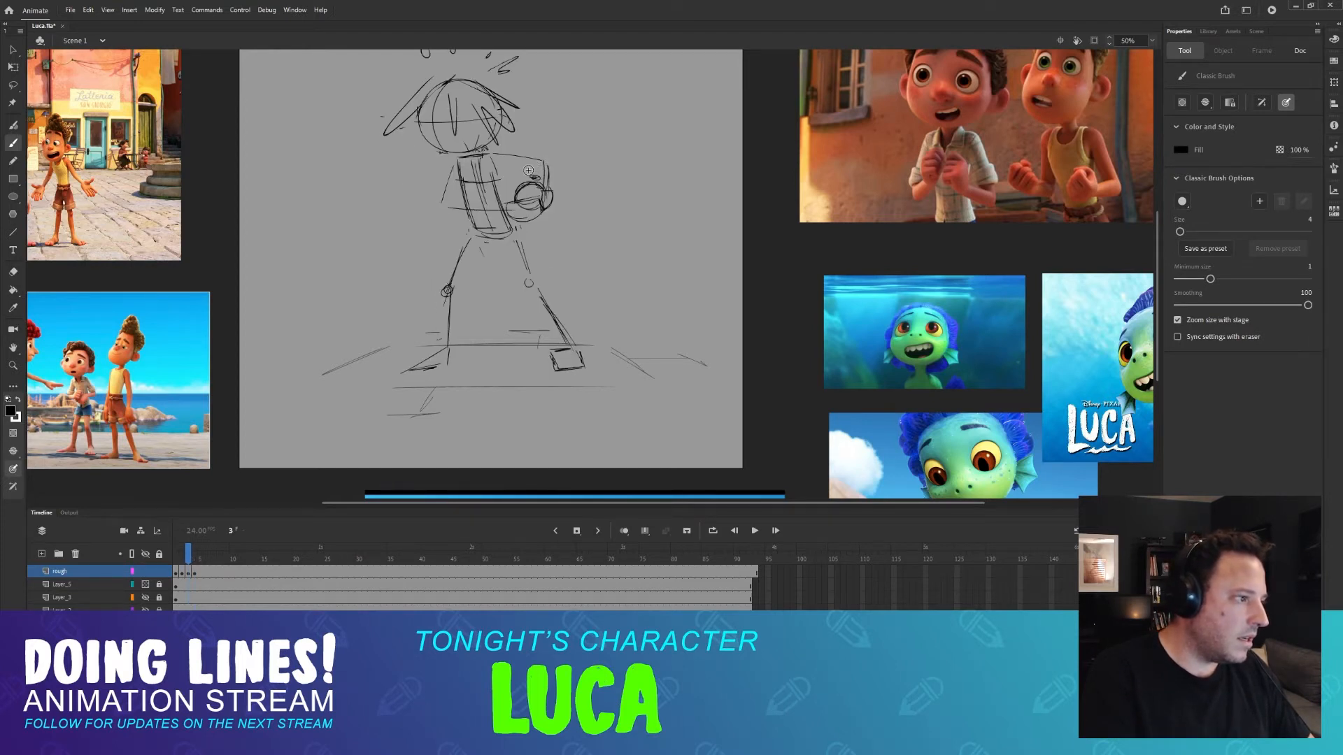
pyautogui.press('.')
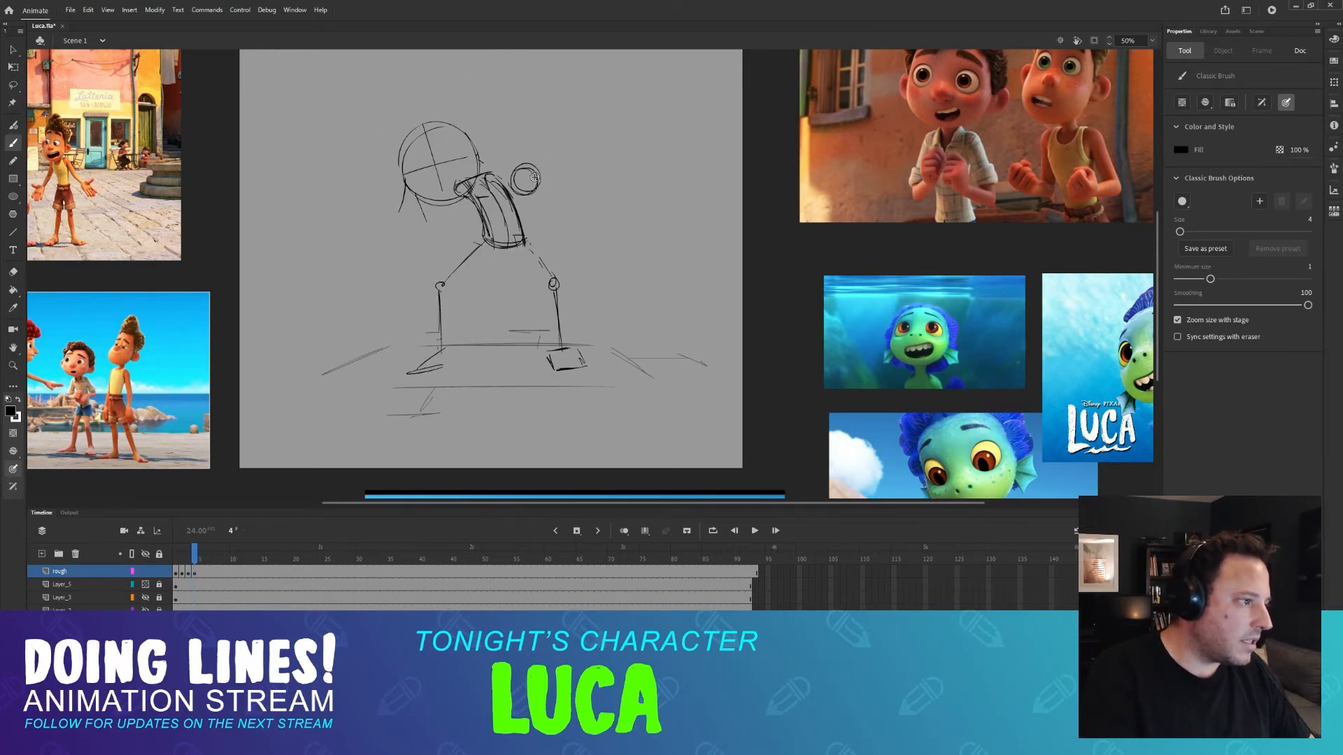
pyautogui.press(',')
pyautogui.press('.')
pyautogui.press(',')
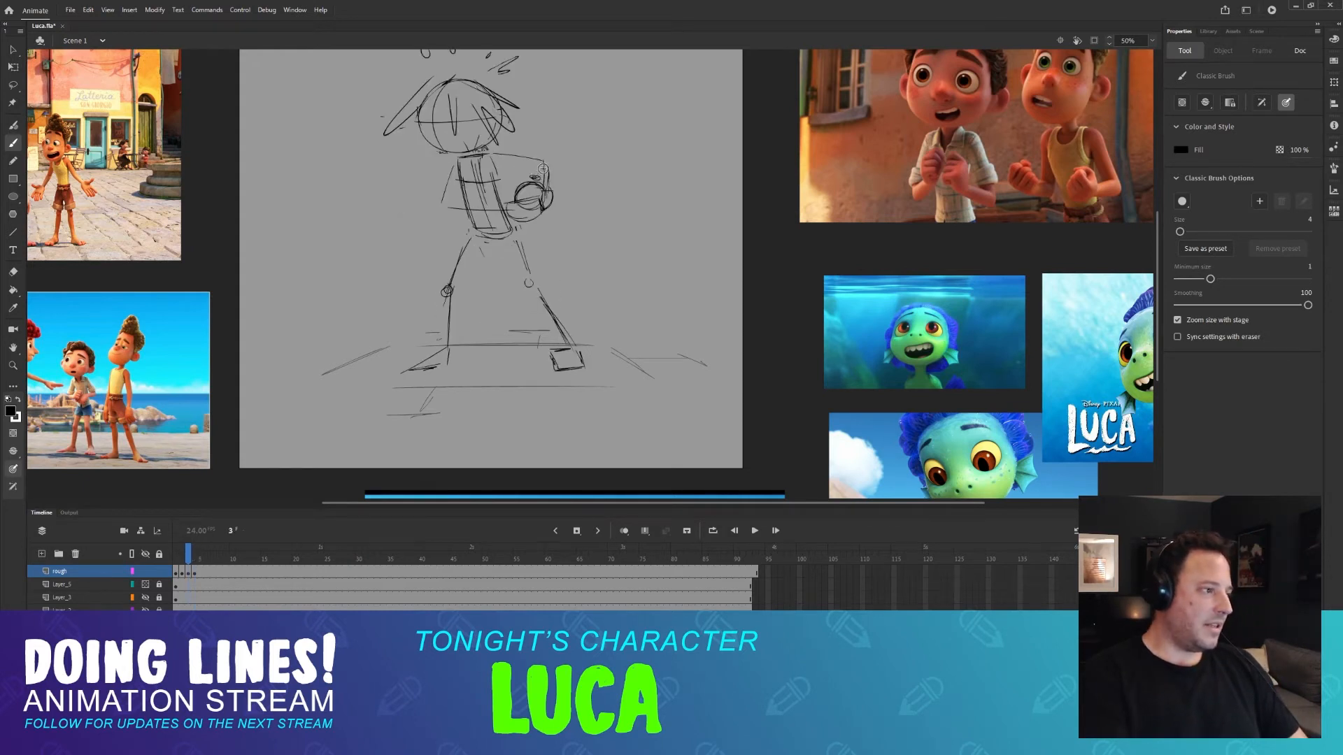
pyautogui.press('.')
pyautogui.press(',')
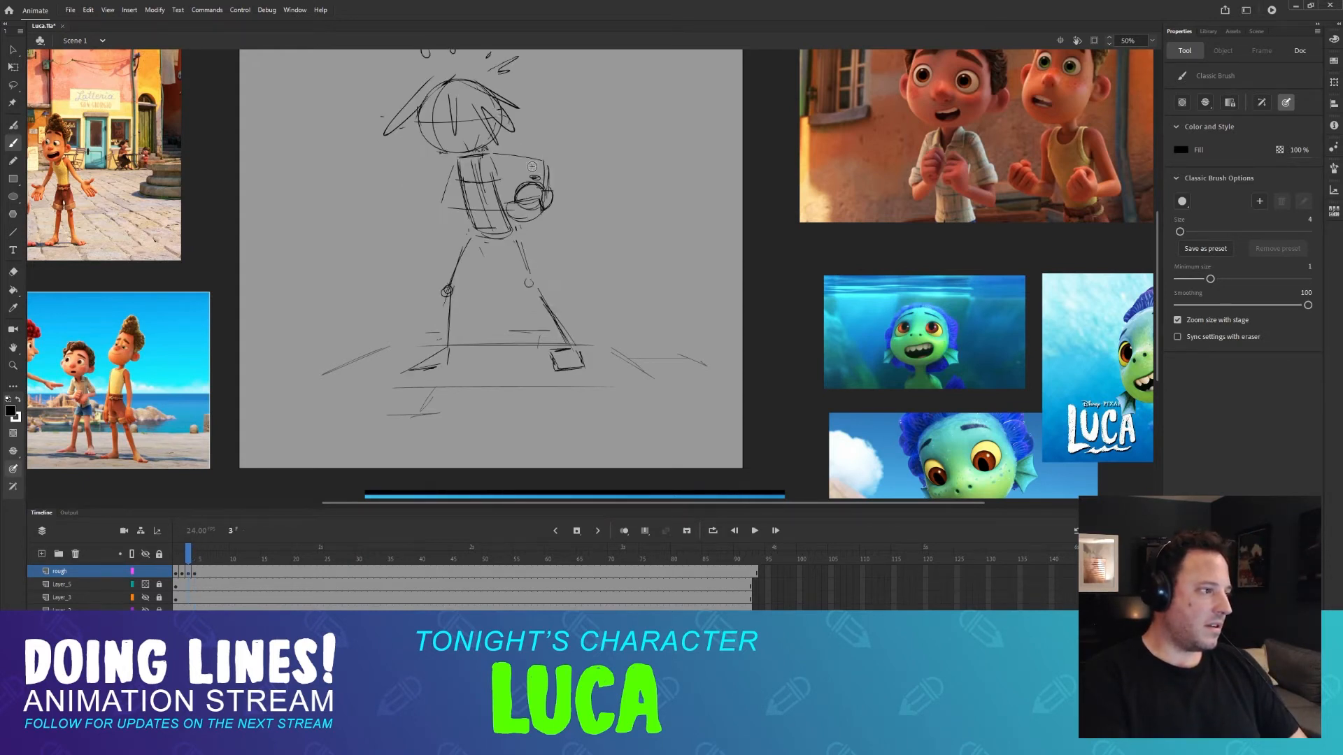
pyautogui.press('.')
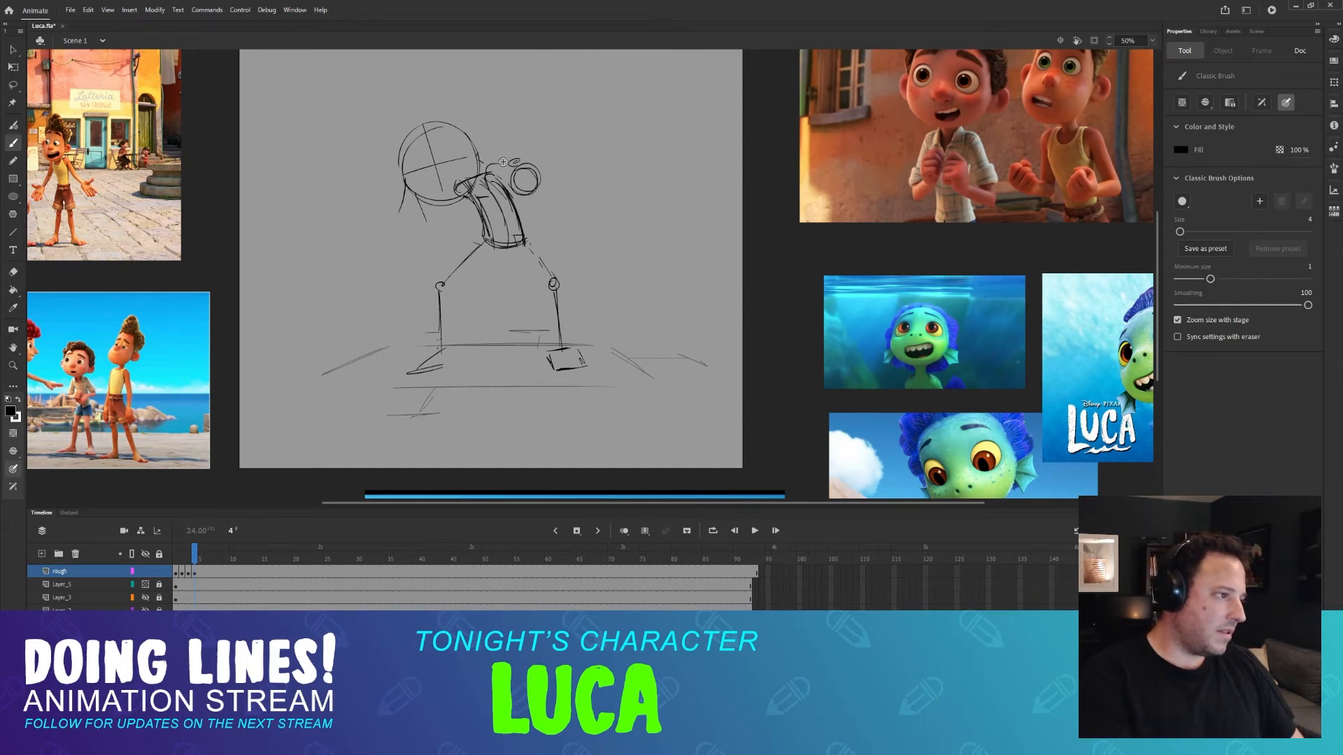
# Sketch the raised arm in frame 4 from the shoulders out to a pointed elbow and back to the fist.
pyautogui.moveTo(488, 166); pyautogui.dragTo(579, 157)
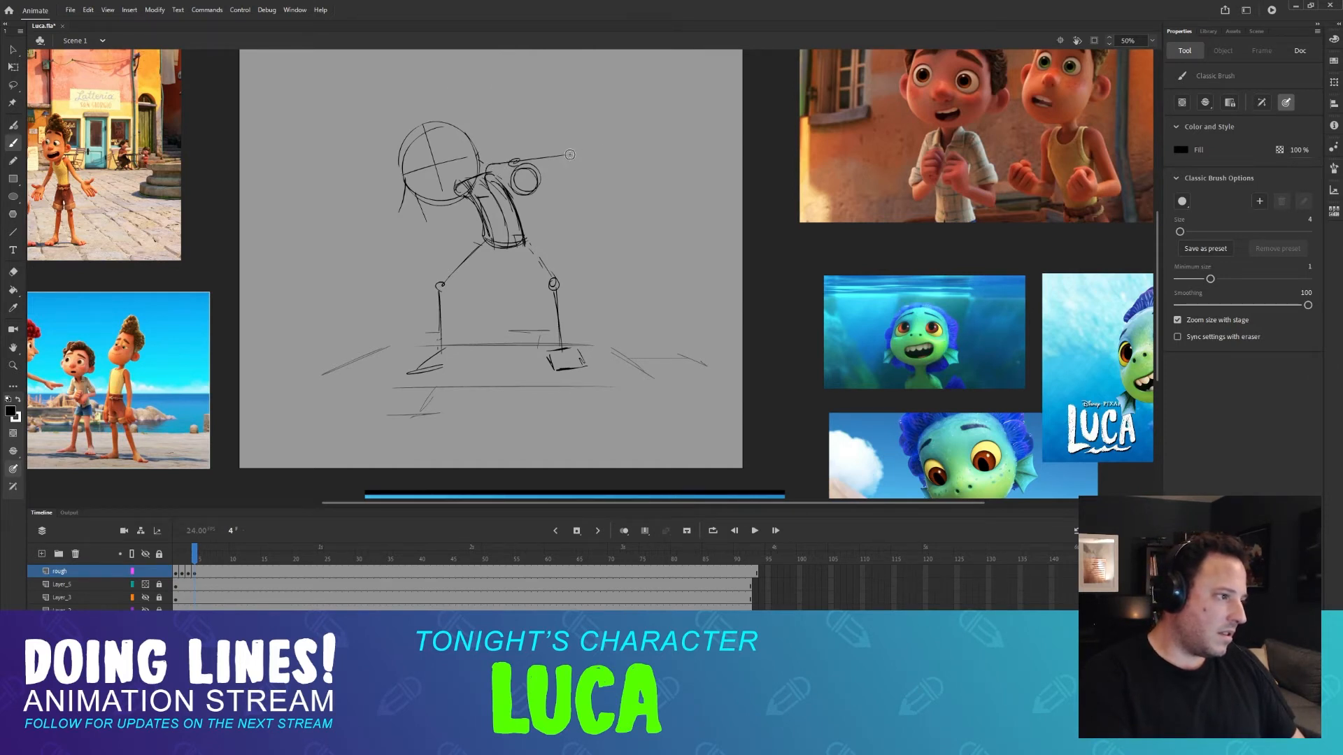
pyautogui.press(',')
pyautogui.press('.')
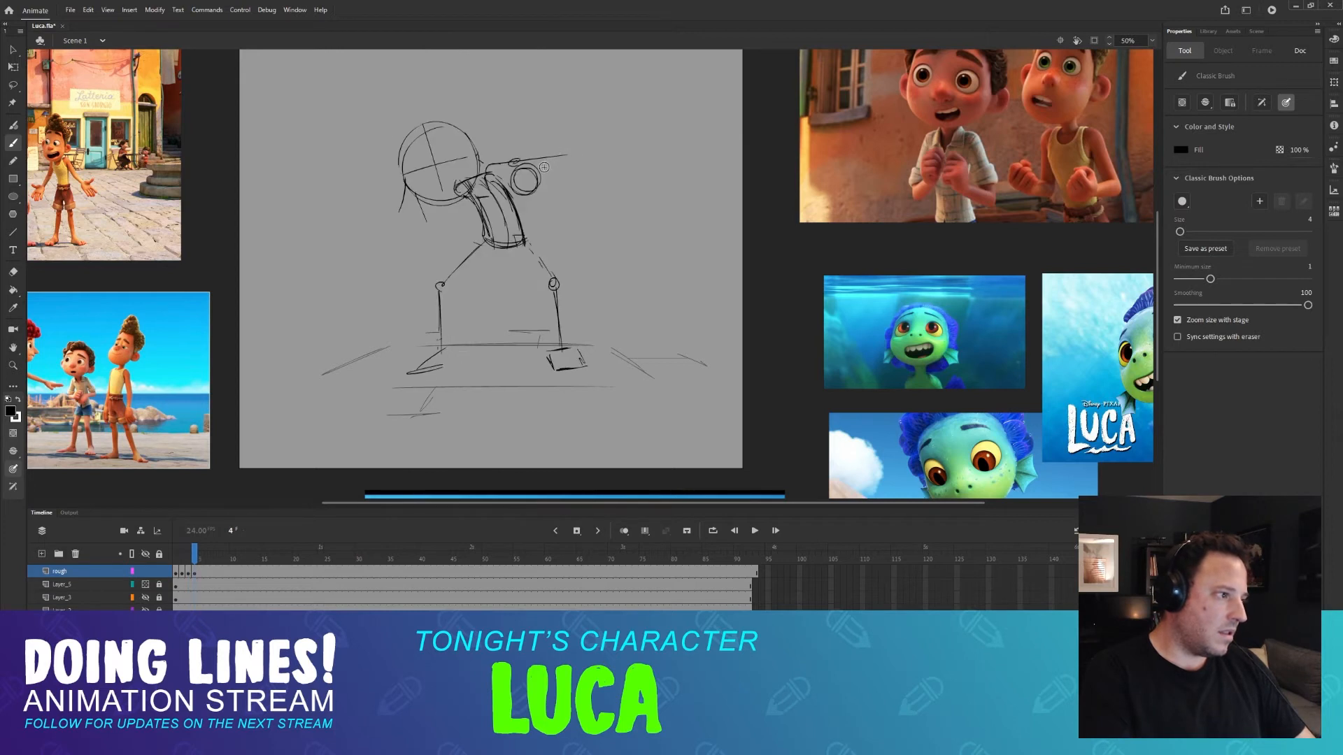
pyautogui.press(',')
pyautogui.press('.')
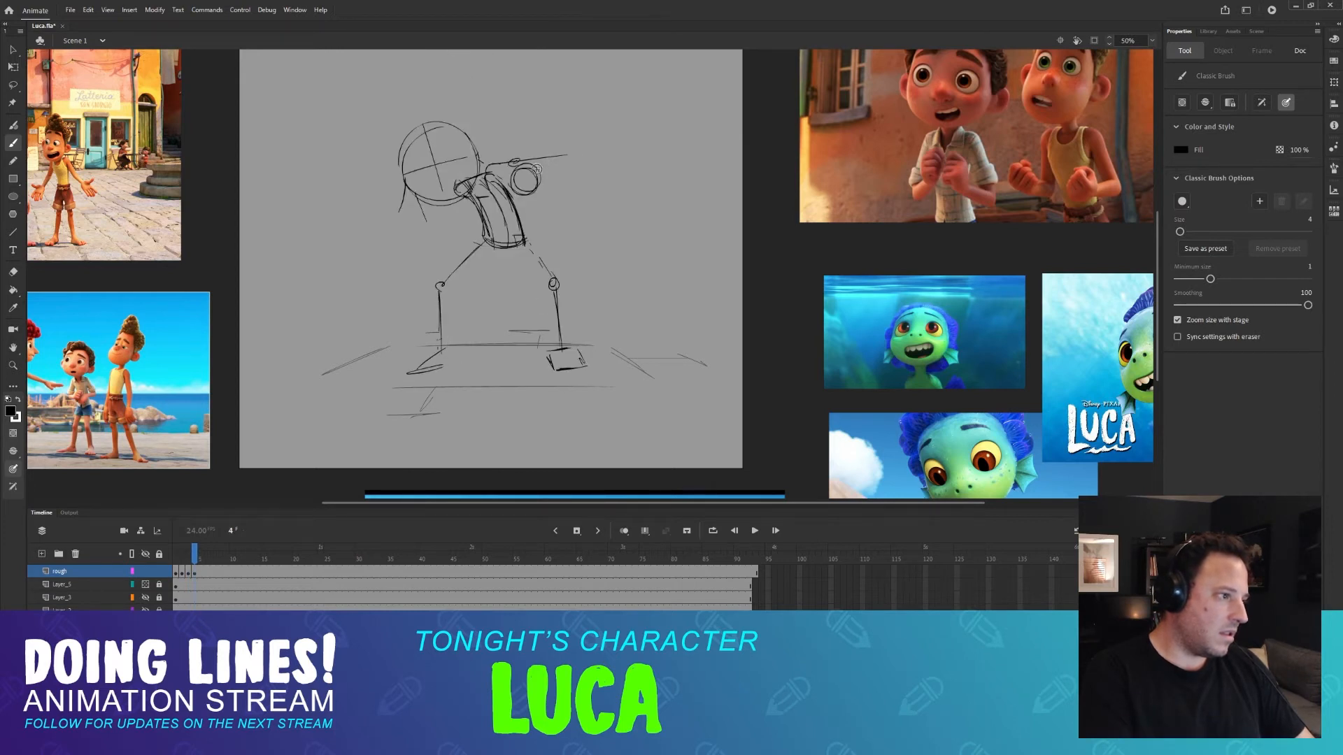
pyautogui.moveTo(532, 172)
pyautogui.mouseDown()
pyautogui.moveTo(533, 193)
pyautogui.moveTo(564, 152)
pyautogui.moveTo(509, 155)
pyautogui.moveTo(572, 139)
pyautogui.moveTo(484, 168)
pyautogui.moveTo(570, 144)
pyautogui.mouseUp()
pyautogui.hotkey('ctrl', 'z')
pyautogui.press('e')
pyautogui.press('b')
pyautogui.press(',')
pyautogui.press('.')
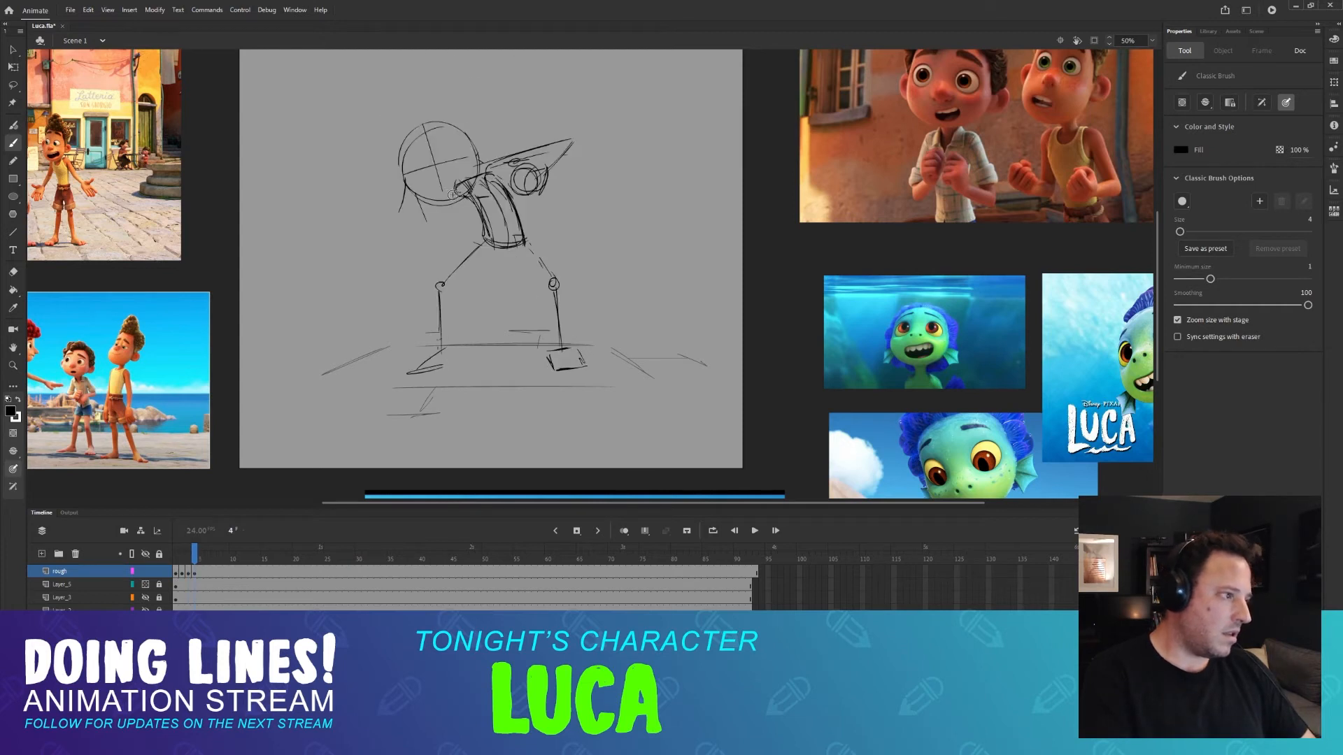
# Sketch the other arm in frame 4 beneath the head and reinforce the fist, checking against frame 3.
pyautogui.moveTo(459, 191)
pyautogui.mouseDown()
pyautogui.moveTo(409, 205)
pyautogui.moveTo(481, 200)
pyautogui.mouseUp()
pyautogui.press(',')
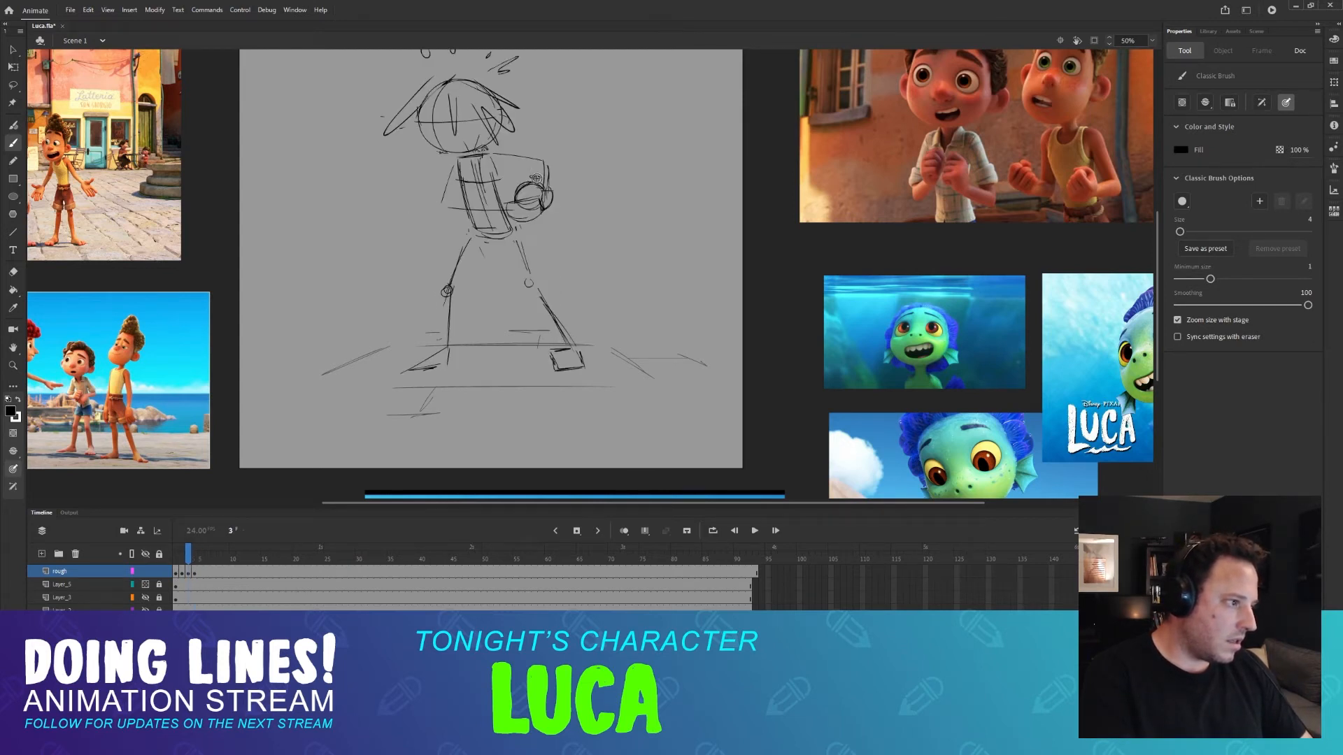
pyautogui.press('.')
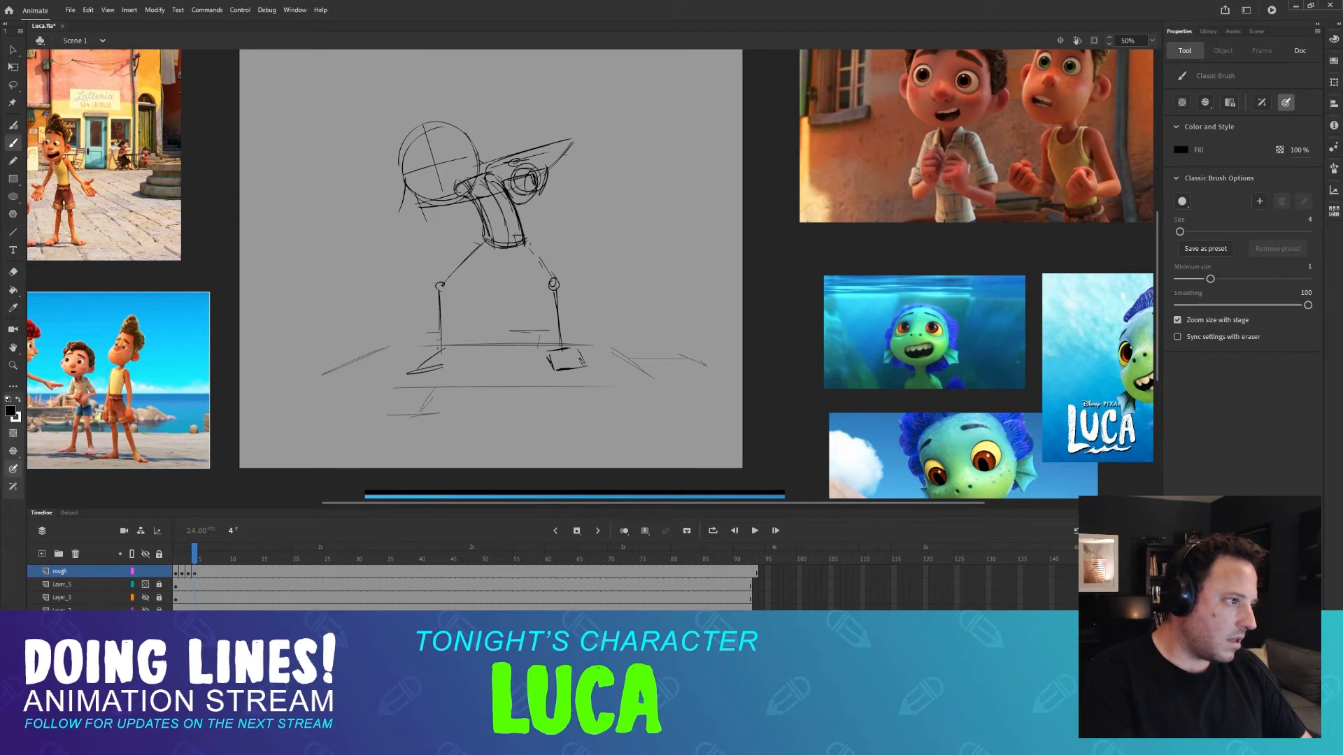
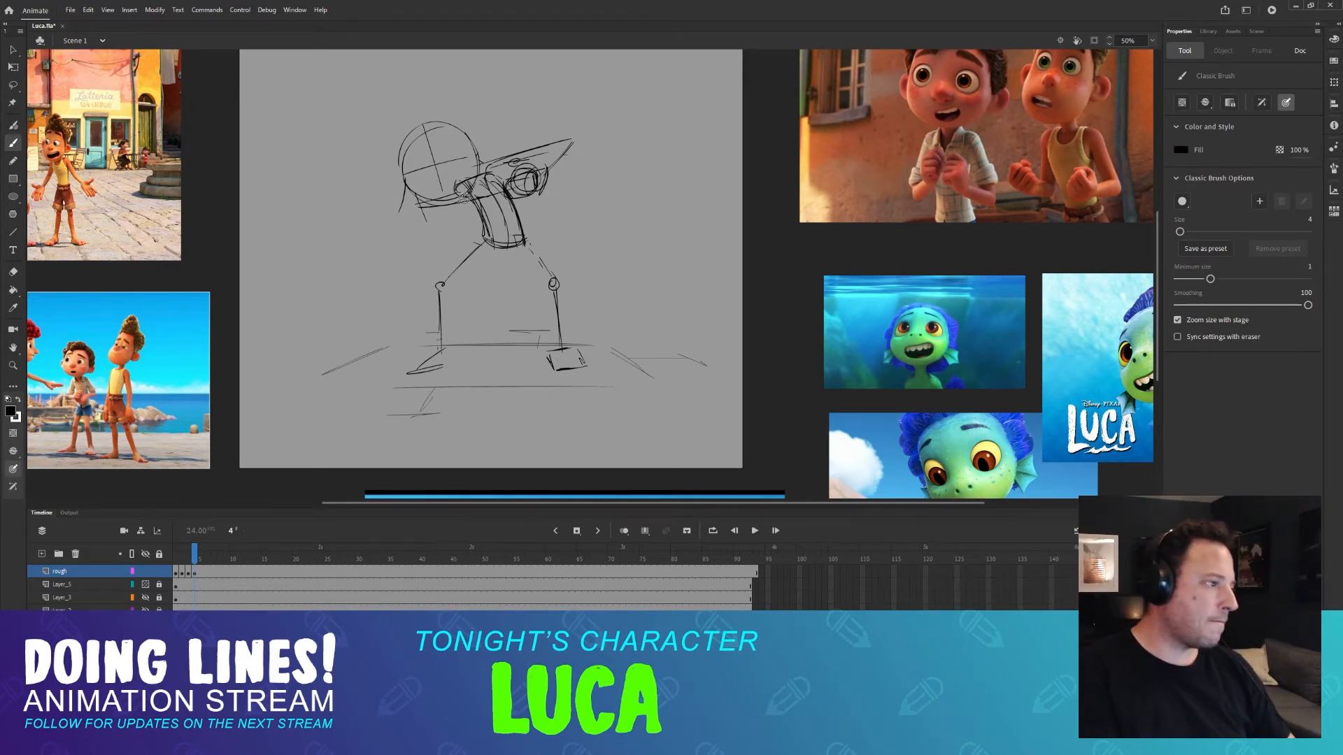
# Review frames 2 and 3 and sketch small falling drops below the head in frame 4.
pyautogui.press(',')
pyautogui.press(',')
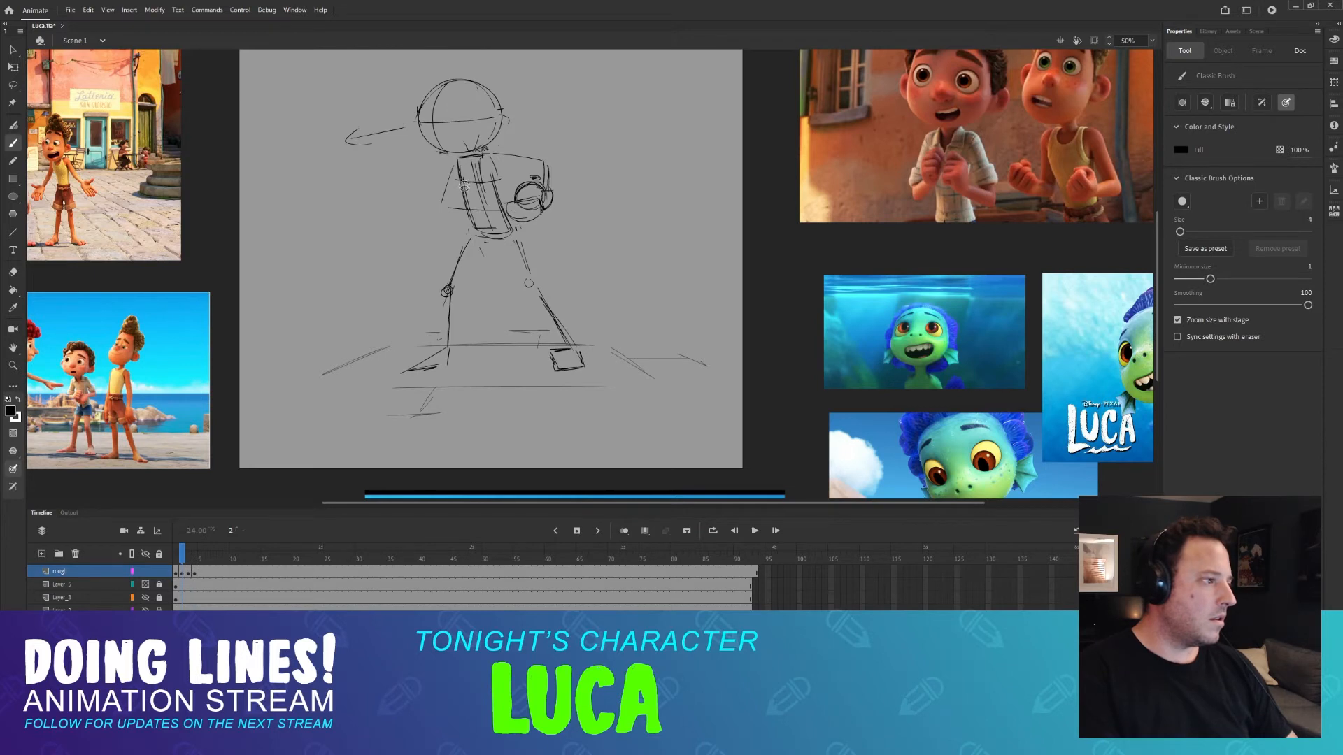
pyautogui.press('.')
pyautogui.press('.')
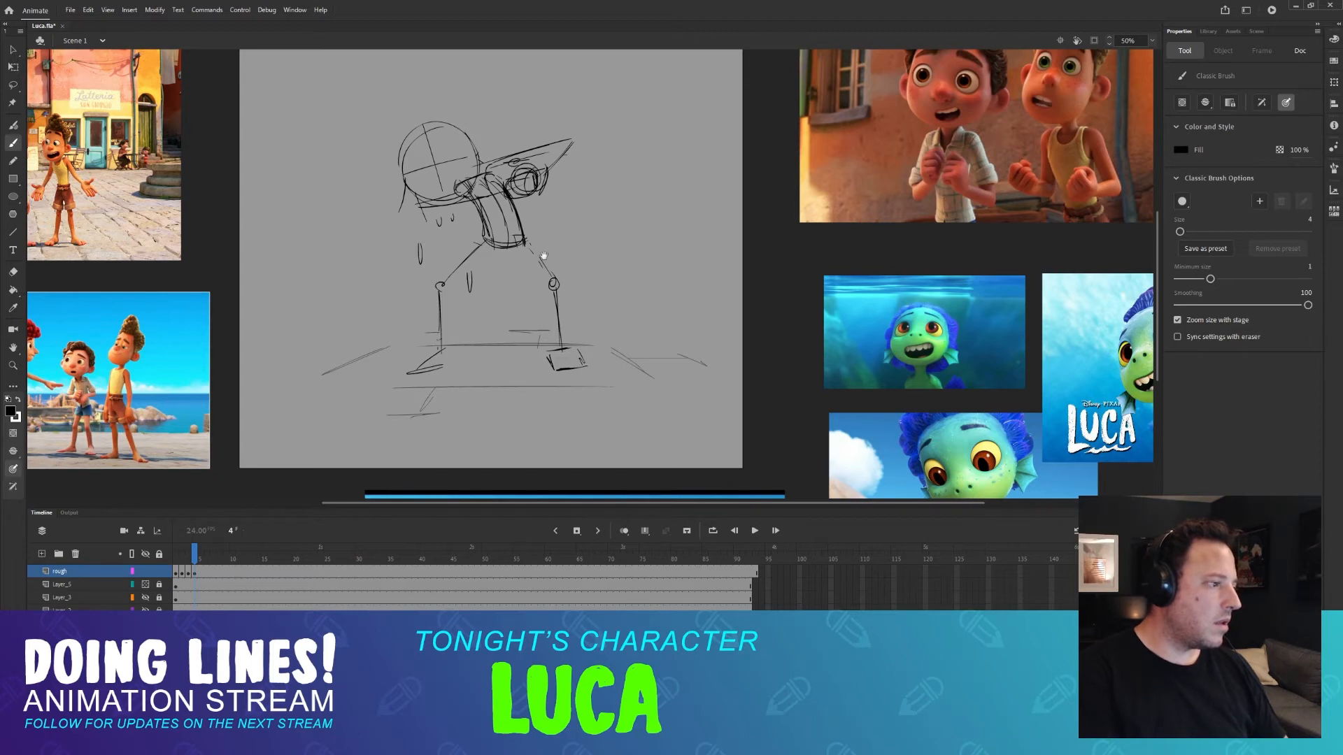
pyautogui.moveTo(543, 256); pyautogui.dragTo(563, 289)
pyautogui.moveTo(535, 219); pyautogui.dragTo(509, 194)
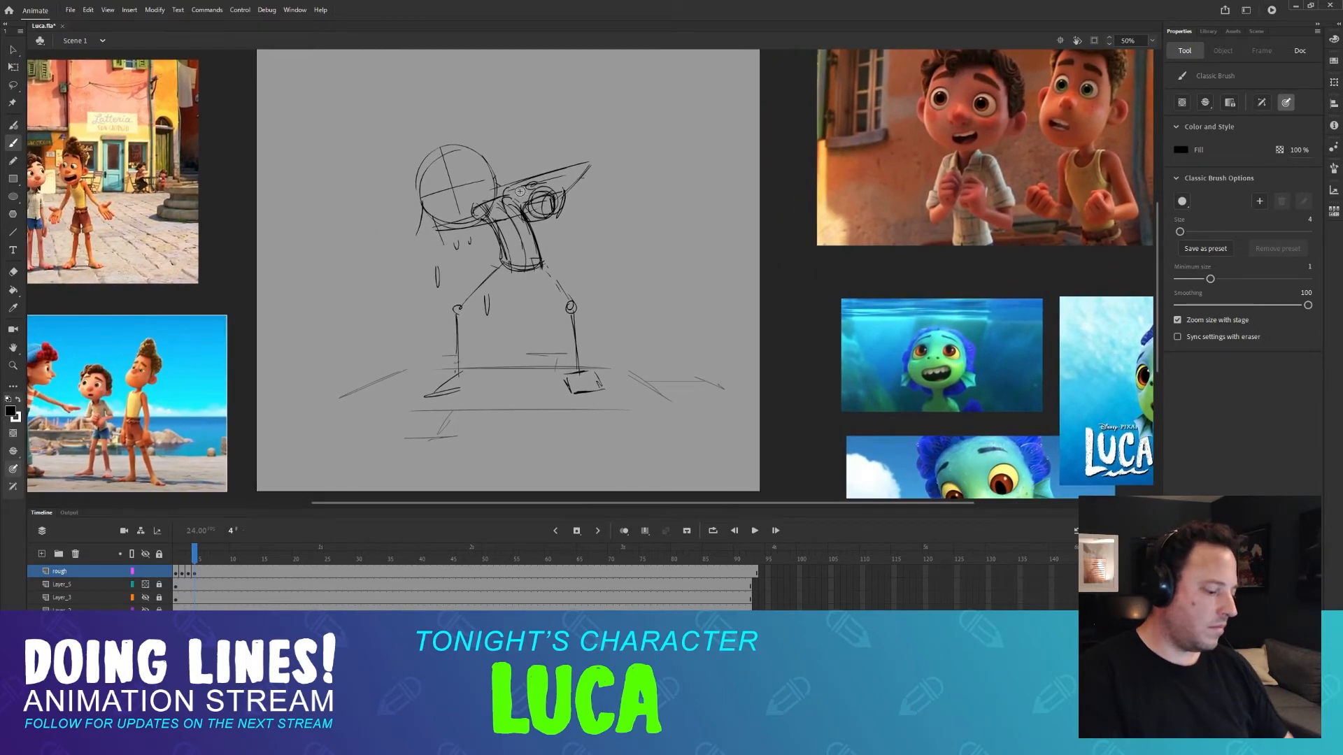
# Flip back and forth through frames 1 to 4 to examine how the pose changes from drawing to drawing.
pyautogui.press(',')
pyautogui.press(',')
pyautogui.press(',')
pyautogui.press('.')
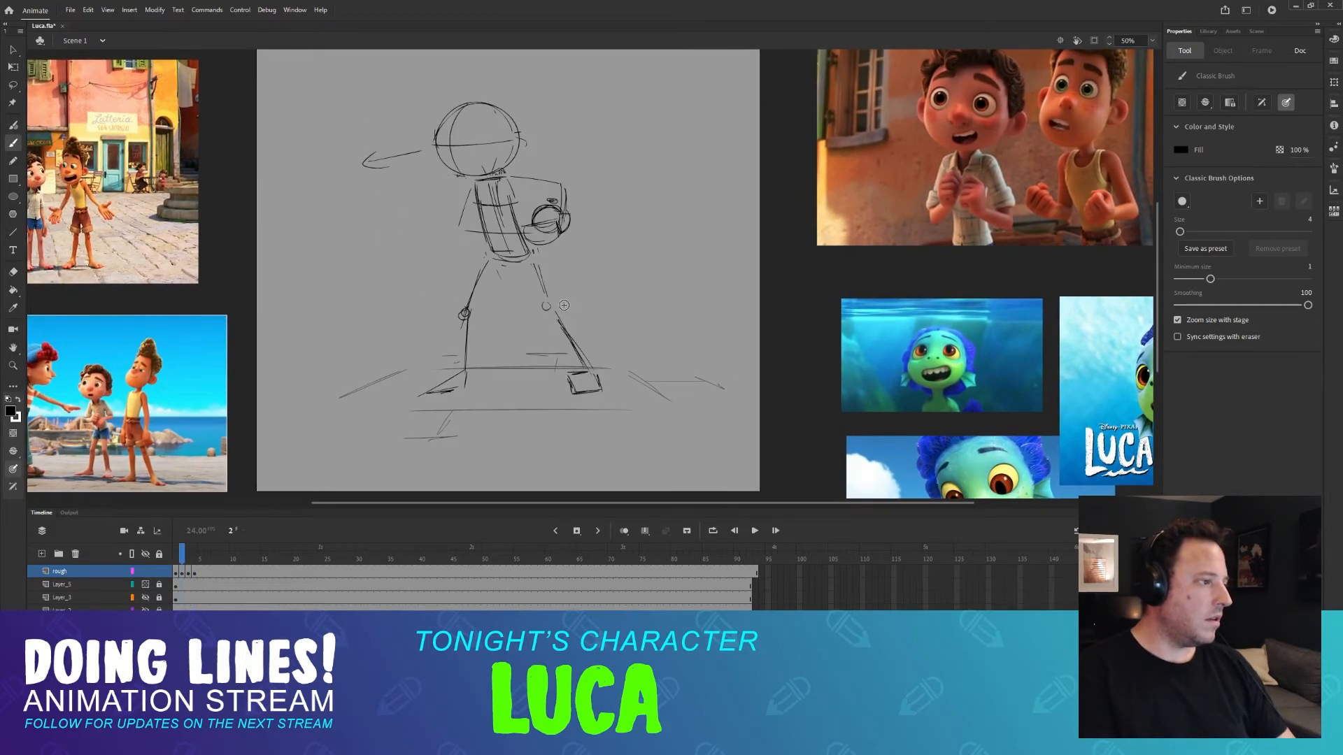
pyautogui.press('.')
pyautogui.press('.')
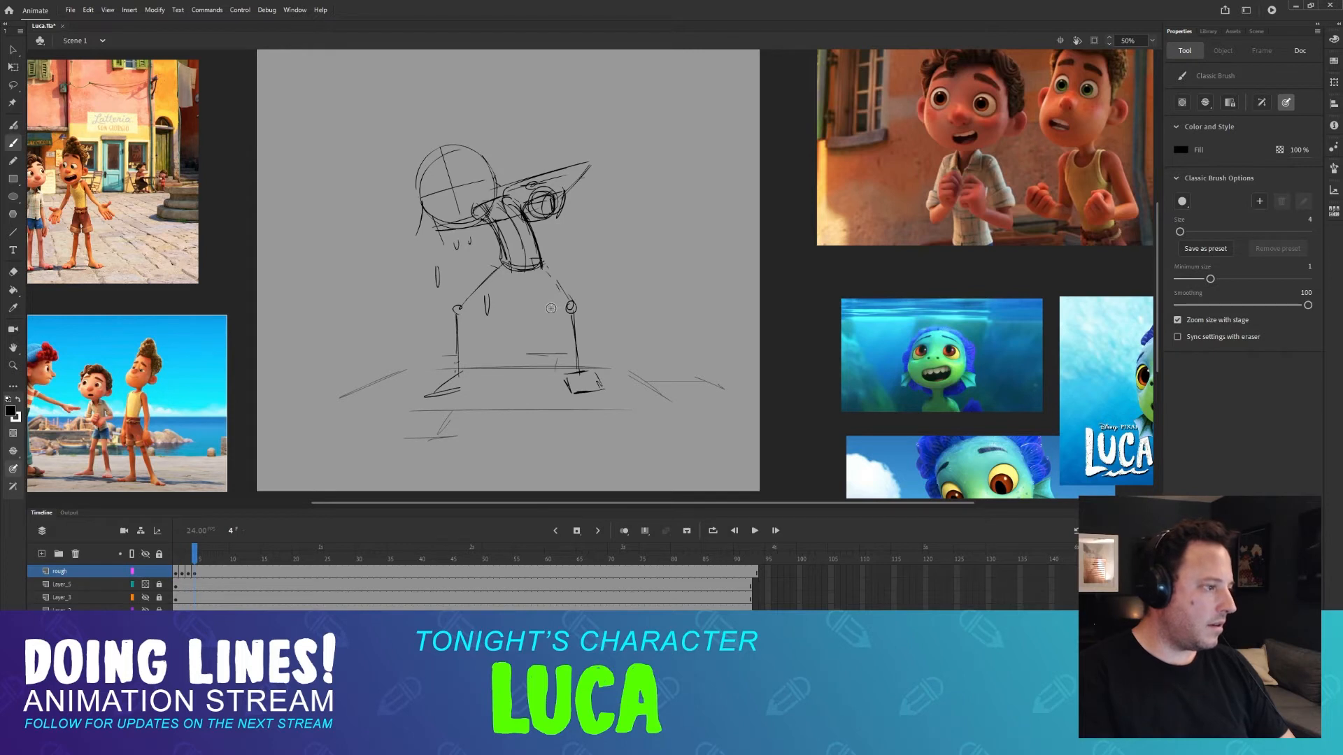
pyautogui.press(',')
pyautogui.press(',')
pyautogui.press('.')
pyautogui.press('.')
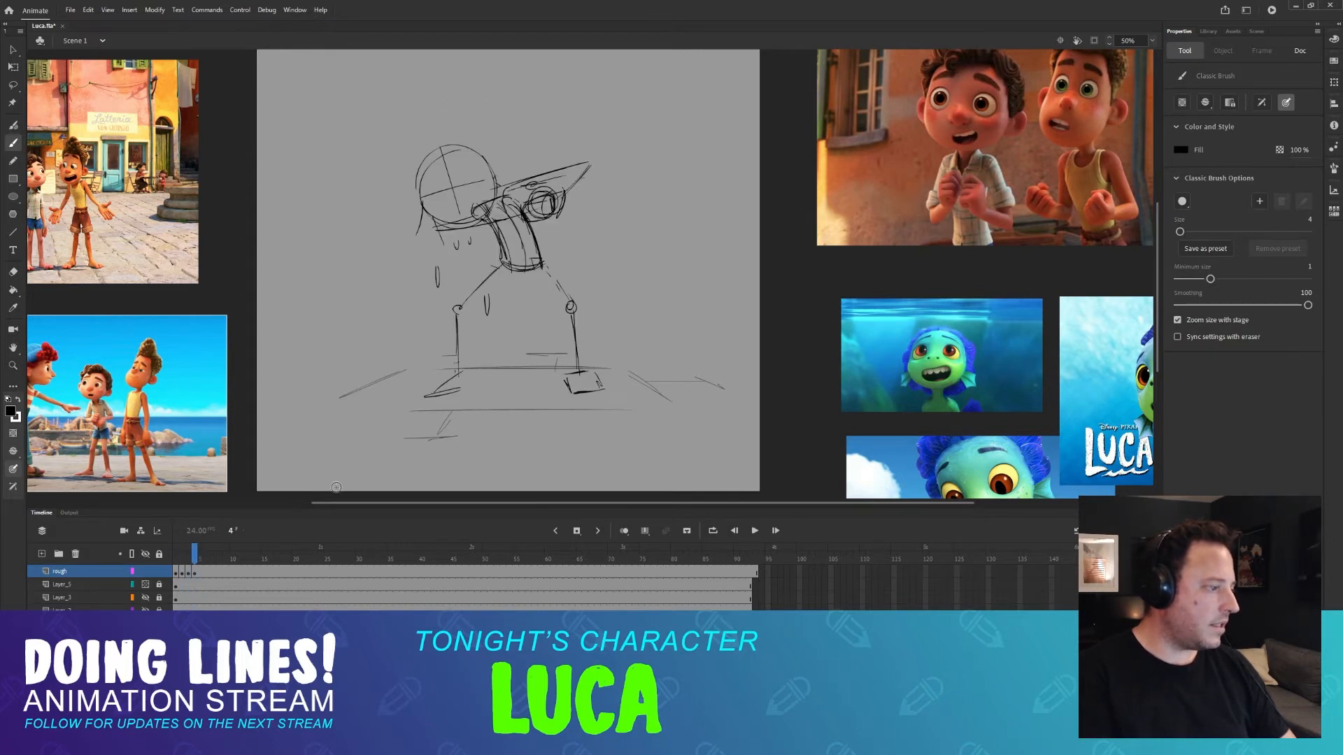
pyautogui.press(',')
pyautogui.press(',')
pyautogui.moveTo(199, 556); pyautogui.dragTo(172, 556)
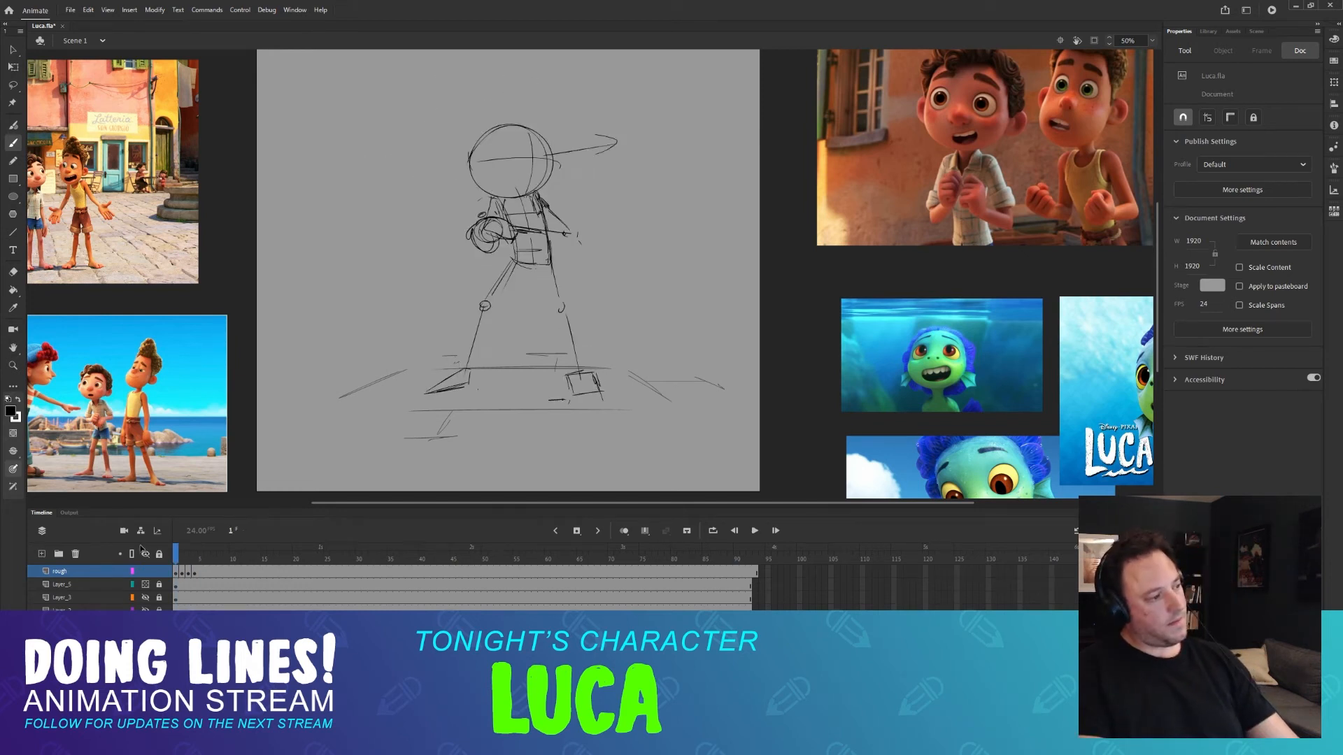
pyautogui.press('.')
pyautogui.press('.')
pyautogui.press('.')
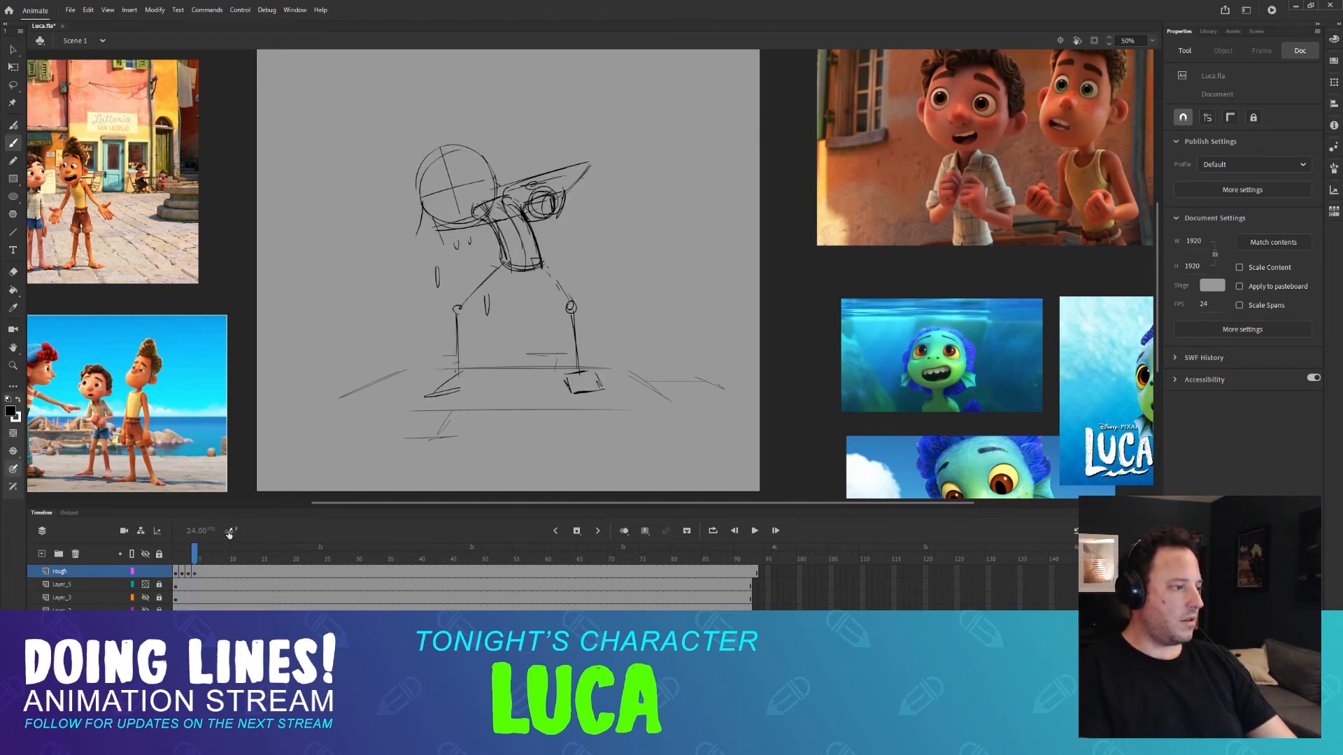
pyautogui.moveTo(232, 534); pyautogui.dragTo(209, 549)
pyautogui.press('.')
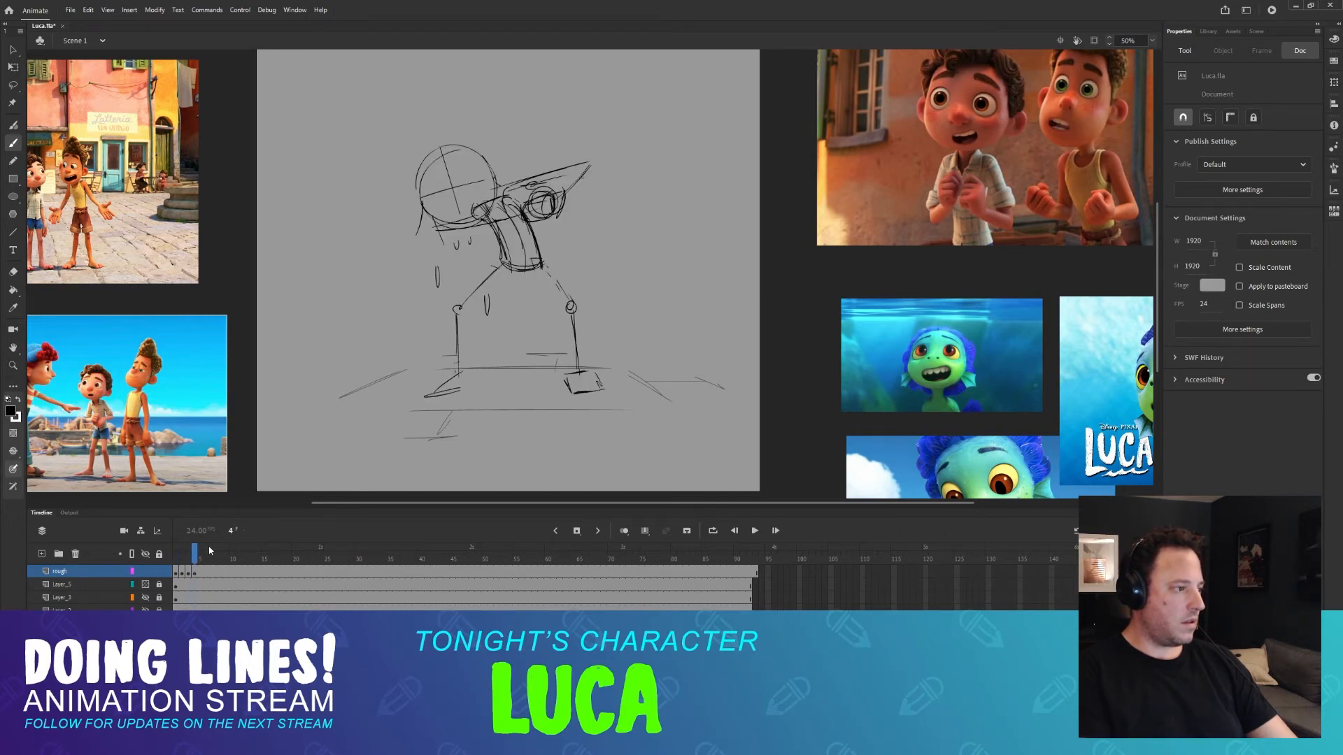
pyautogui.press(',')
pyautogui.press('.')
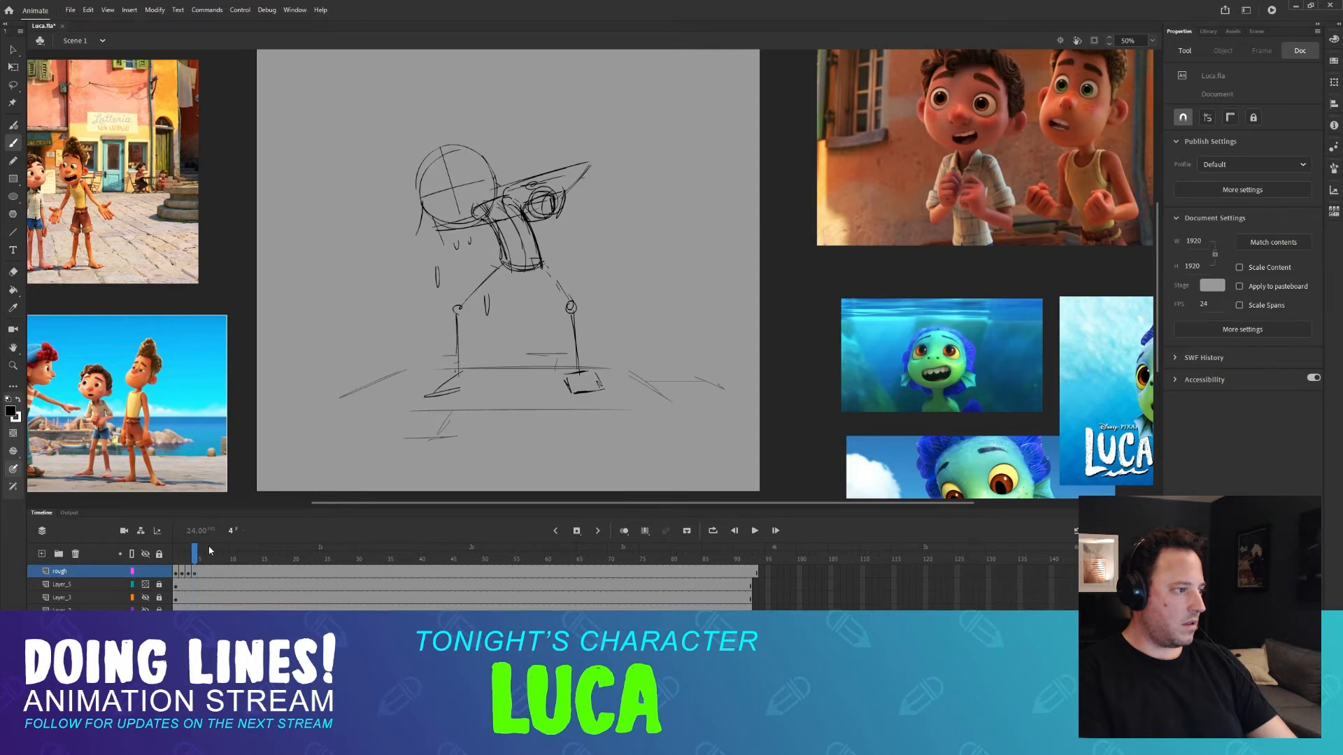
# Lasso the head in frame 4 and move it slightly right, closer to the top of the torso.
pyautogui.press('l')
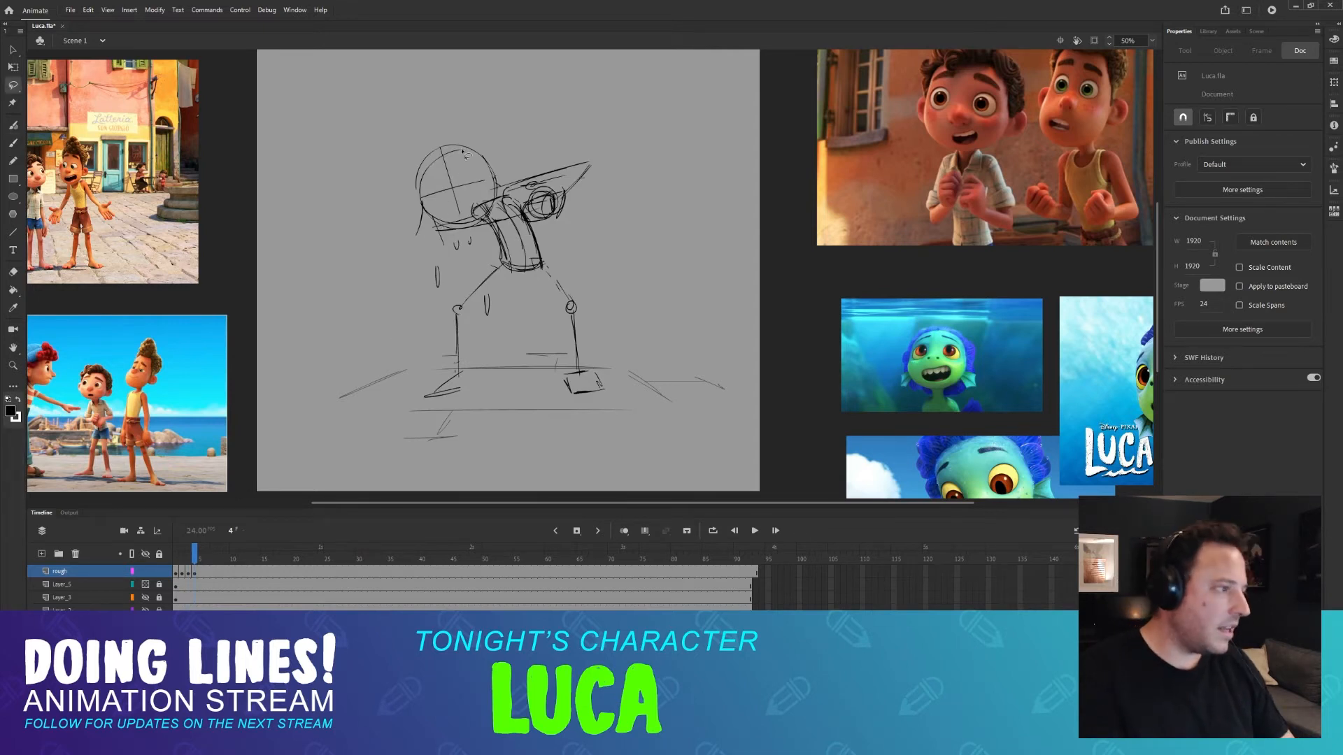
pyautogui.moveTo(462, 138); pyautogui.dragTo(402, 192)
pyautogui.moveTo(478, 230)
pyautogui.mouseDown()
pyautogui.moveTo(480, 182)
pyautogui.moveTo(469, 180)
pyautogui.moveTo(481, 186)
pyautogui.moveTo(428, 210)
pyautogui.moveTo(481, 230)
pyautogui.mouseUp()
pyautogui.press('v')
# Remove the raised arm and fist drawn to the right of the torso in frame 4.
pyautogui.press('e')
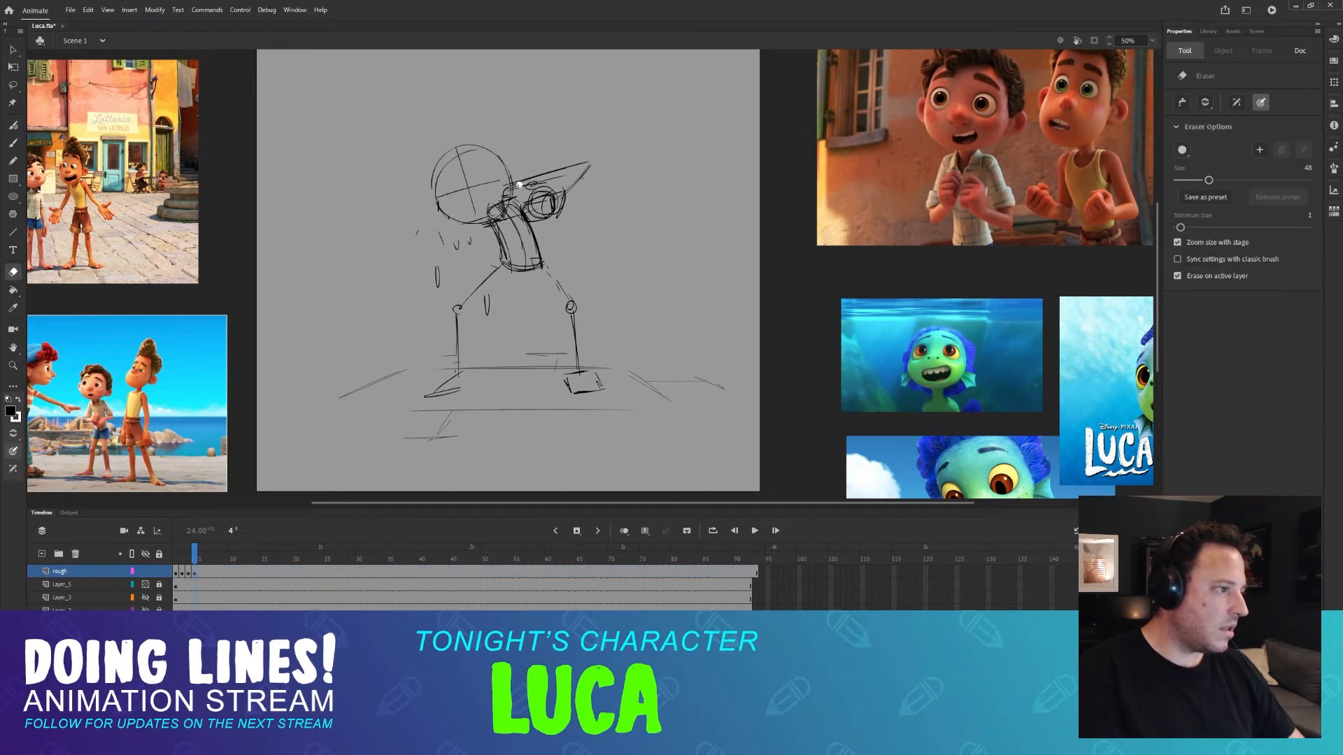
pyautogui.moveTo(519, 184)
pyautogui.mouseDown()
pyautogui.moveTo(577, 167)
pyautogui.moveTo(549, 196)
pyautogui.moveTo(527, 171)
pyautogui.moveTo(522, 184)
pyautogui.moveTo(549, 192)
pyautogui.mouseUp()
pyautogui.press('l')
pyautogui.press('Delete')
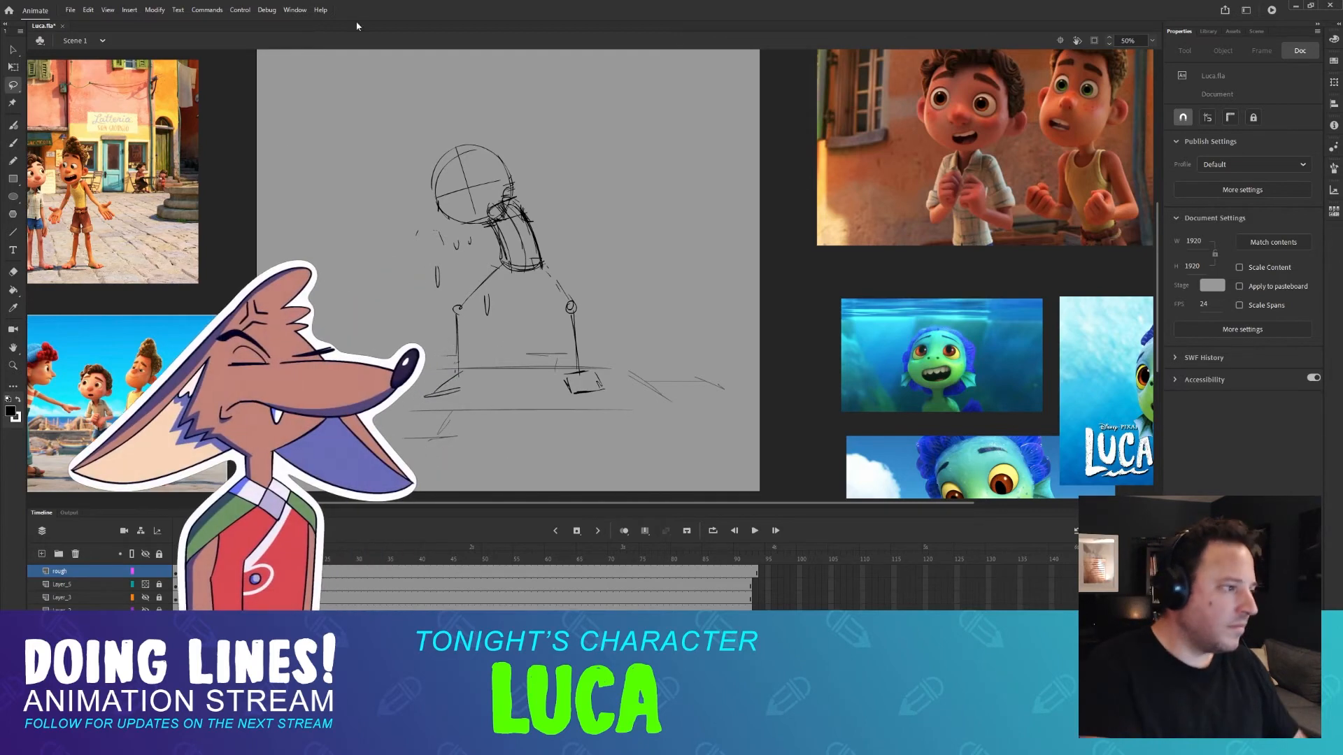
# Erase the drops just below the head and the leftover shoulder strokes at the top of the torso.
pyautogui.press('e')
pyautogui.moveTo(422, 252)
pyautogui.mouseDown()
pyautogui.moveTo(450, 242)
pyautogui.moveTo(430, 284)
pyautogui.moveTo(419, 241)
pyautogui.mouseUp()
pyautogui.moveTo(526, 210)
pyautogui.mouseDown()
pyautogui.moveTo(530, 227)
pyautogui.moveTo(484, 206)
pyautogui.moveTo(531, 238)
pyautogui.moveTo(512, 198)
pyautogui.moveTo(490, 218)
pyautogui.moveTo(508, 191)
pyautogui.mouseUp()
pyautogui.press('b')
pyautogui.hotkey('ctrl', 'z')
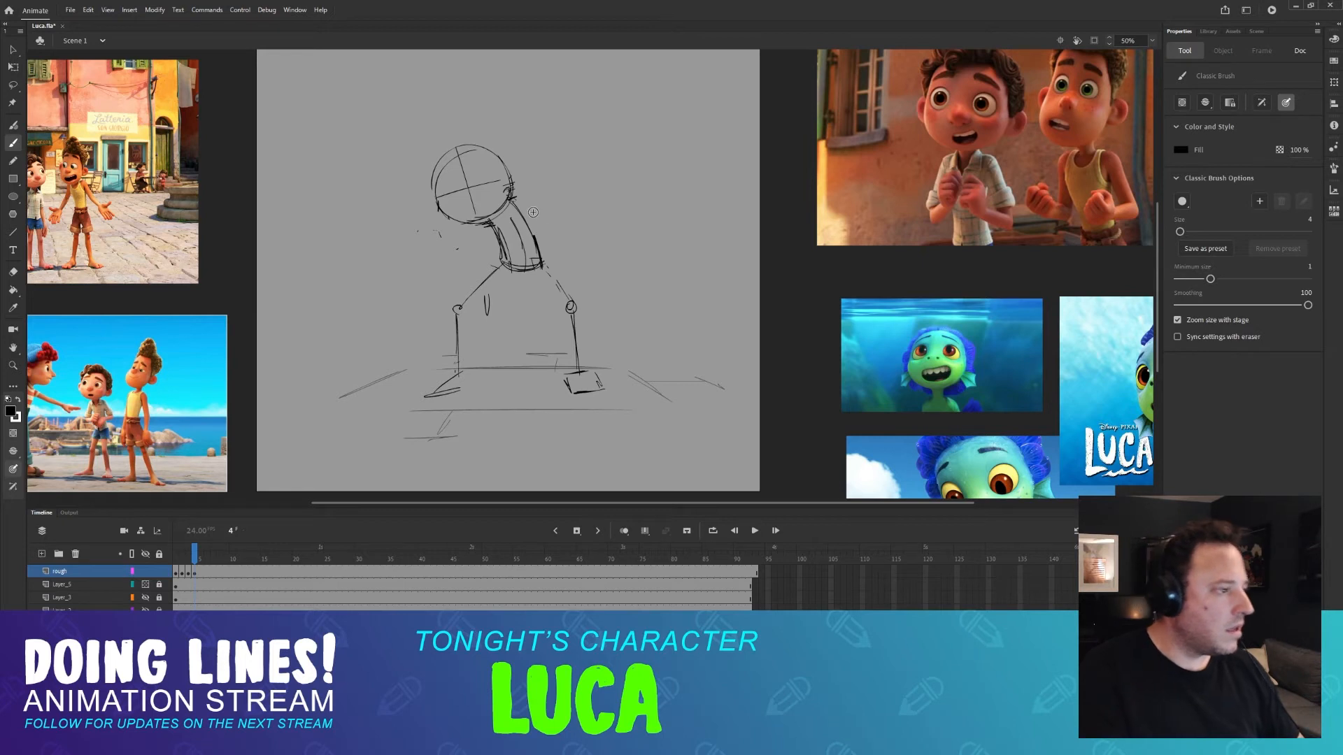
# Redraw the raised arm with a pointed elbow and round fist, and add the other arm beneath the head.
pyautogui.press('.')
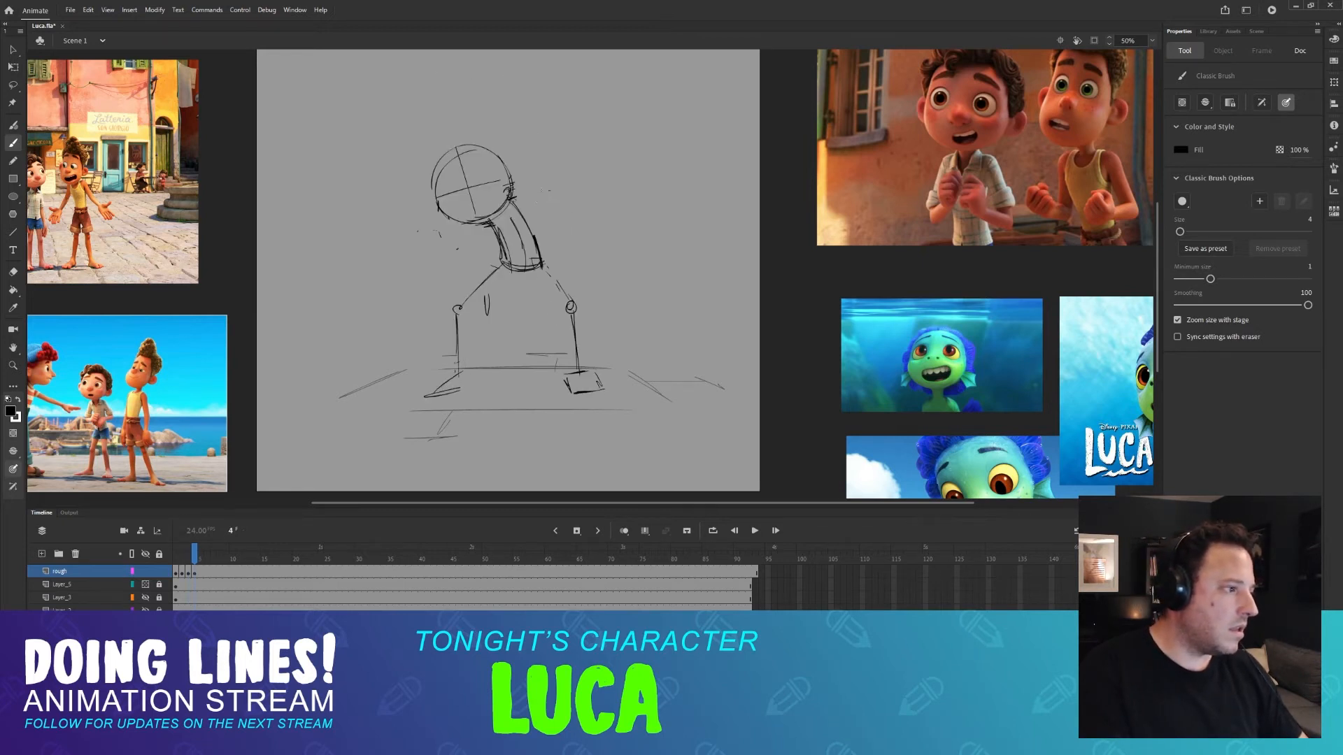
pyautogui.moveTo(547, 188)
pyautogui.mouseDown()
pyautogui.moveTo(588, 174)
pyautogui.moveTo(549, 197)
pyautogui.mouseUp()
pyautogui.press('.')
pyautogui.press('.')
pyautogui.press('.')
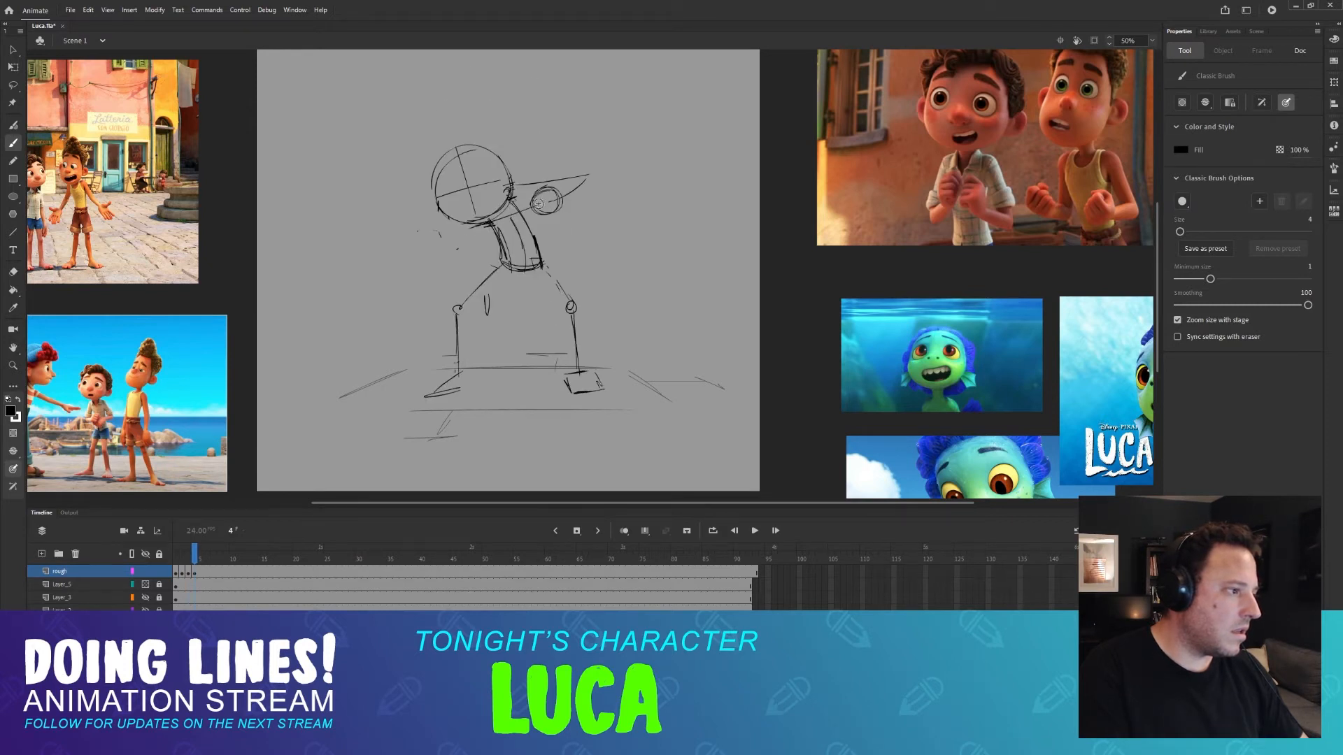
pyautogui.press('.')
pyautogui.moveTo(461, 231); pyautogui.dragTo(552, 202)
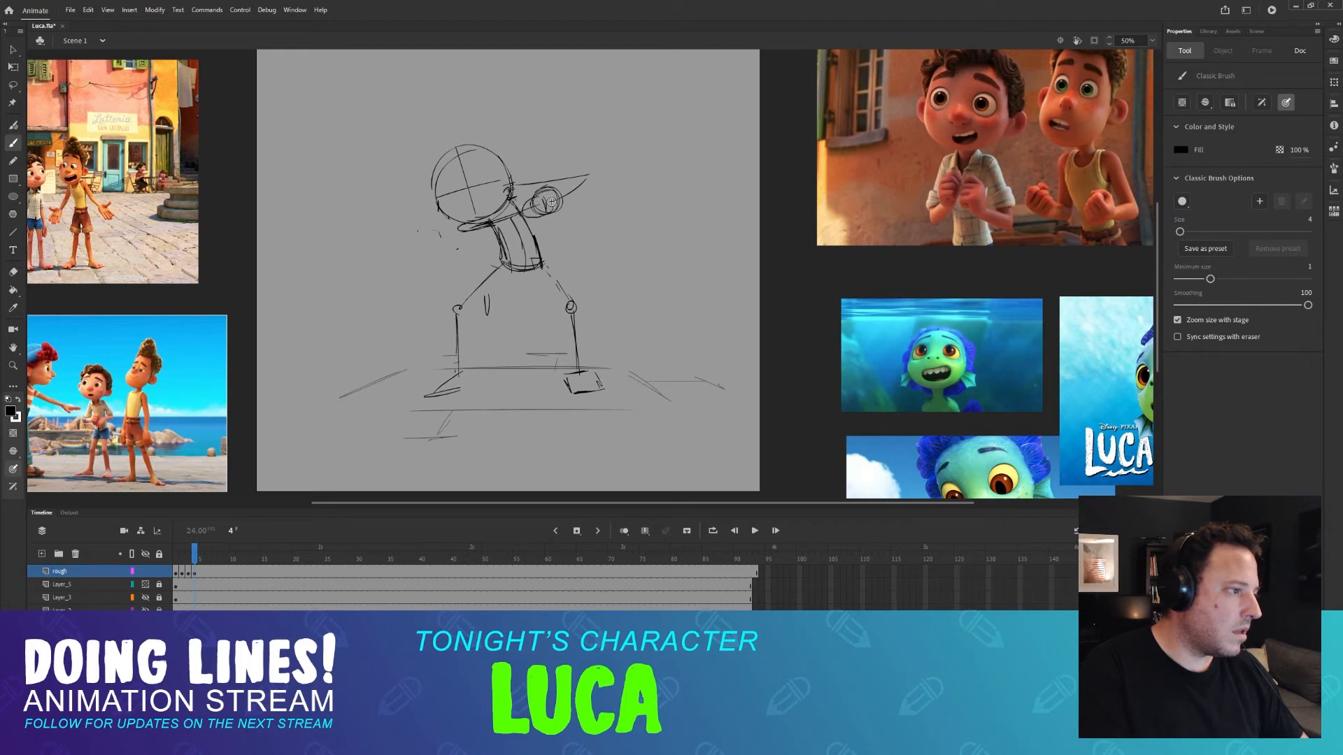
# Undo the long upper stroke of the raised arm in frame 4, leaving a shorter line beside the fist.
pyautogui.press(',')
pyautogui.press('.')
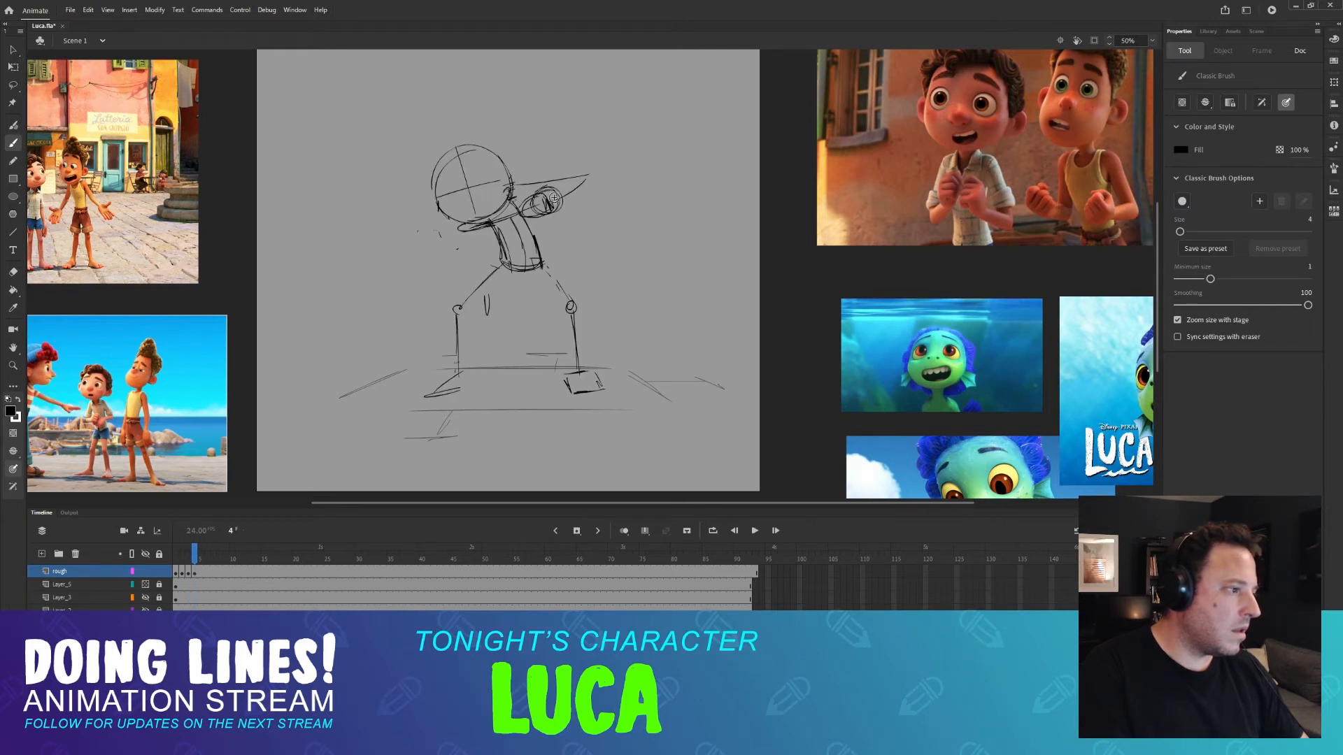
pyautogui.press(',')
pyautogui.press('.')
pyautogui.moveTo(516, 219)
pyautogui.mouseDown()
pyautogui.moveTo(551, 202)
pyautogui.moveTo(529, 188)
pyautogui.moveTo(582, 184)
pyautogui.mouseUp()
pyautogui.press(',')
pyautogui.press('.')
pyautogui.hotkey('ctrl', 'z')
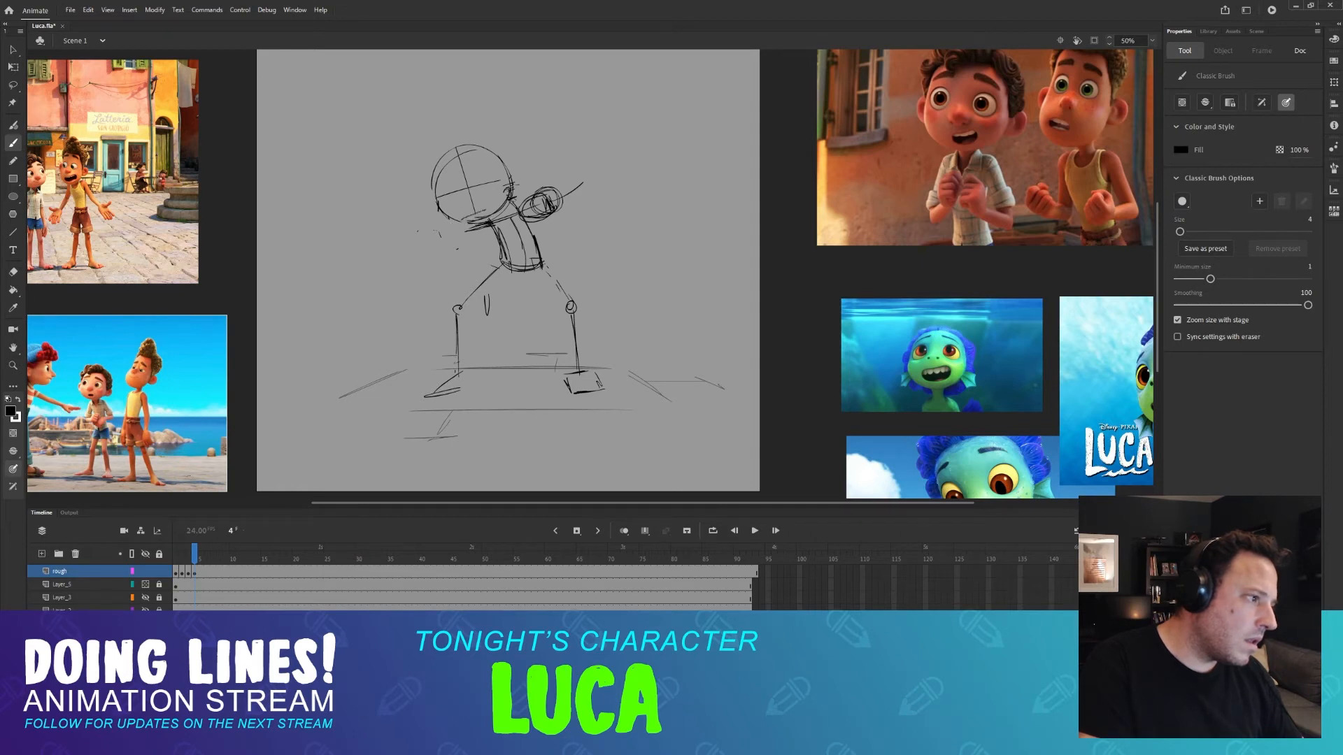
# Try wide, pointed arm shapes running beneath the head and up past the fist in frame 4.
pyautogui.moveTo(485, 219)
pyautogui.mouseDown()
pyautogui.moveTo(442, 222)
pyautogui.moveTo(516, 219)
pyautogui.mouseUp()
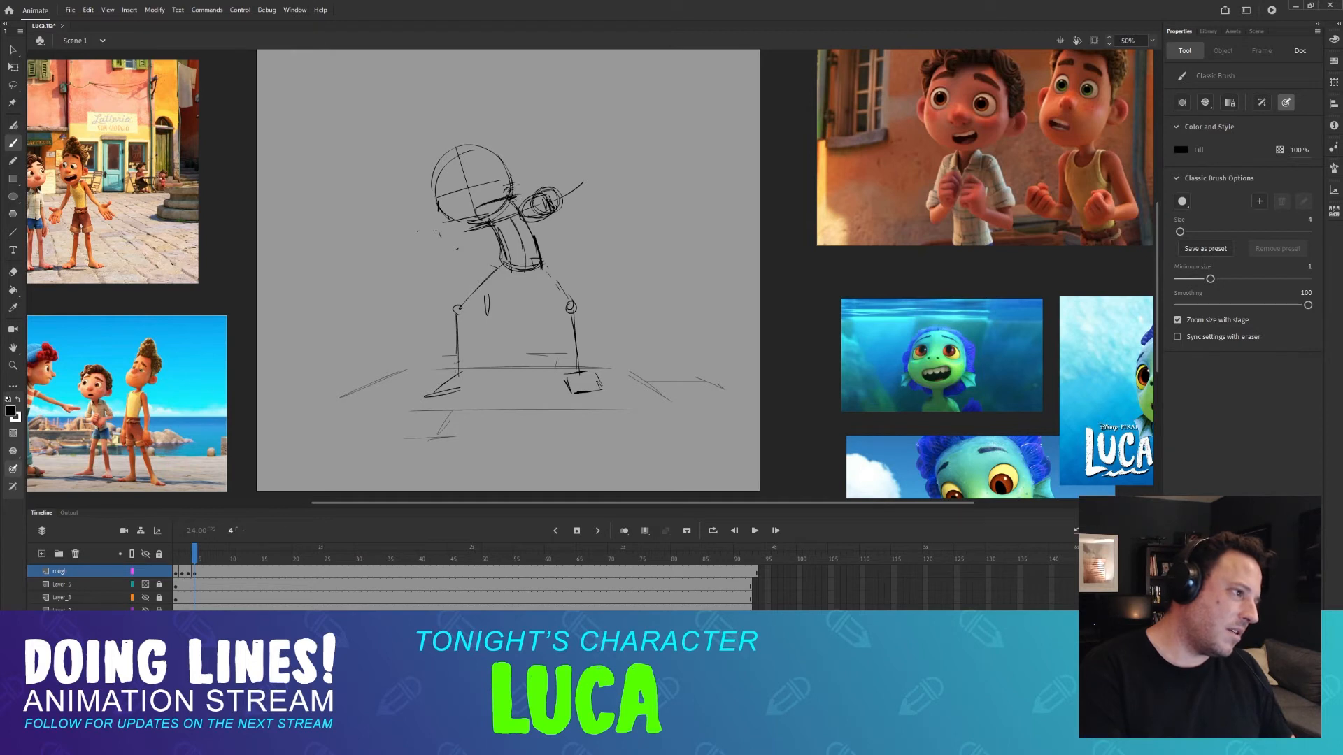
pyautogui.moveTo(507, 197)
pyautogui.mouseDown()
pyautogui.moveTo(525, 218)
pyautogui.moveTo(518, 191)
pyautogui.moveTo(558, 163)
pyautogui.moveTo(546, 203)
pyautogui.moveTo(417, 228)
pyautogui.moveTo(473, 223)
pyautogui.mouseUp()
pyautogui.press(',')
pyautogui.press('.')
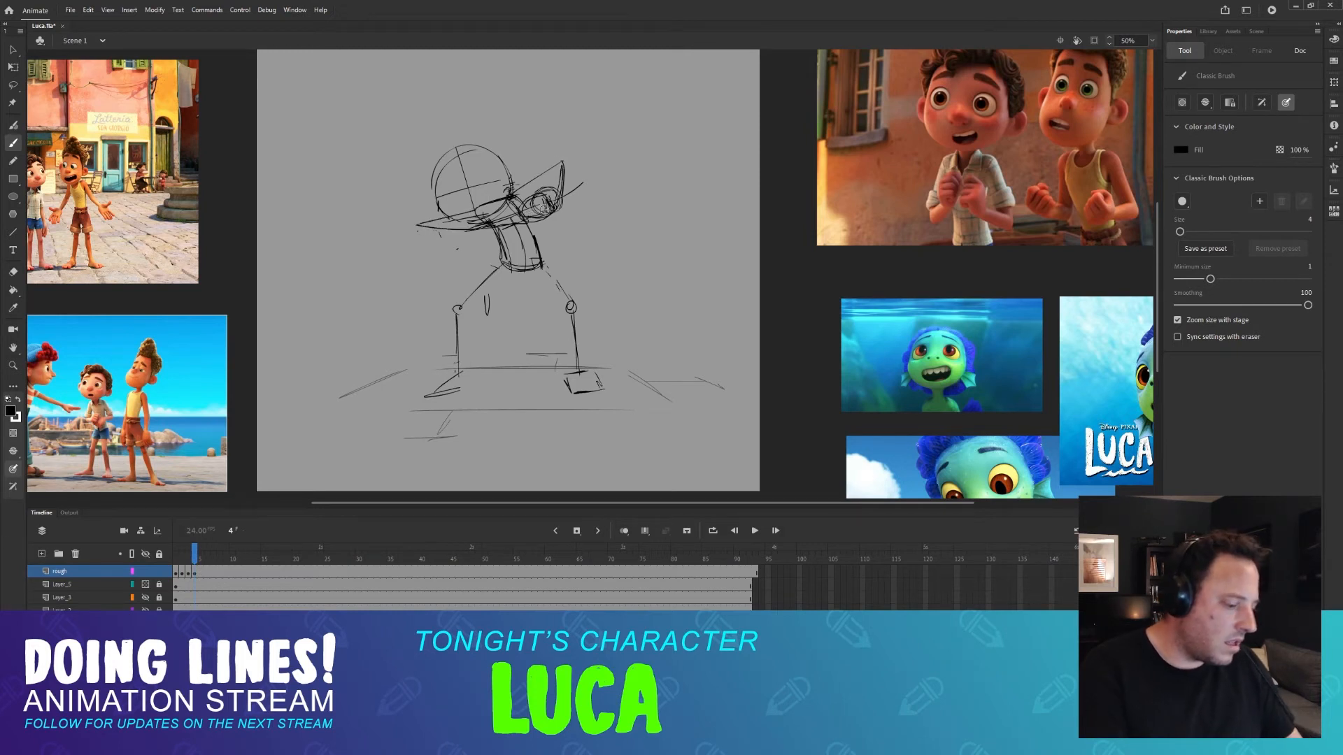
pyautogui.press(',')
pyautogui.press('.')
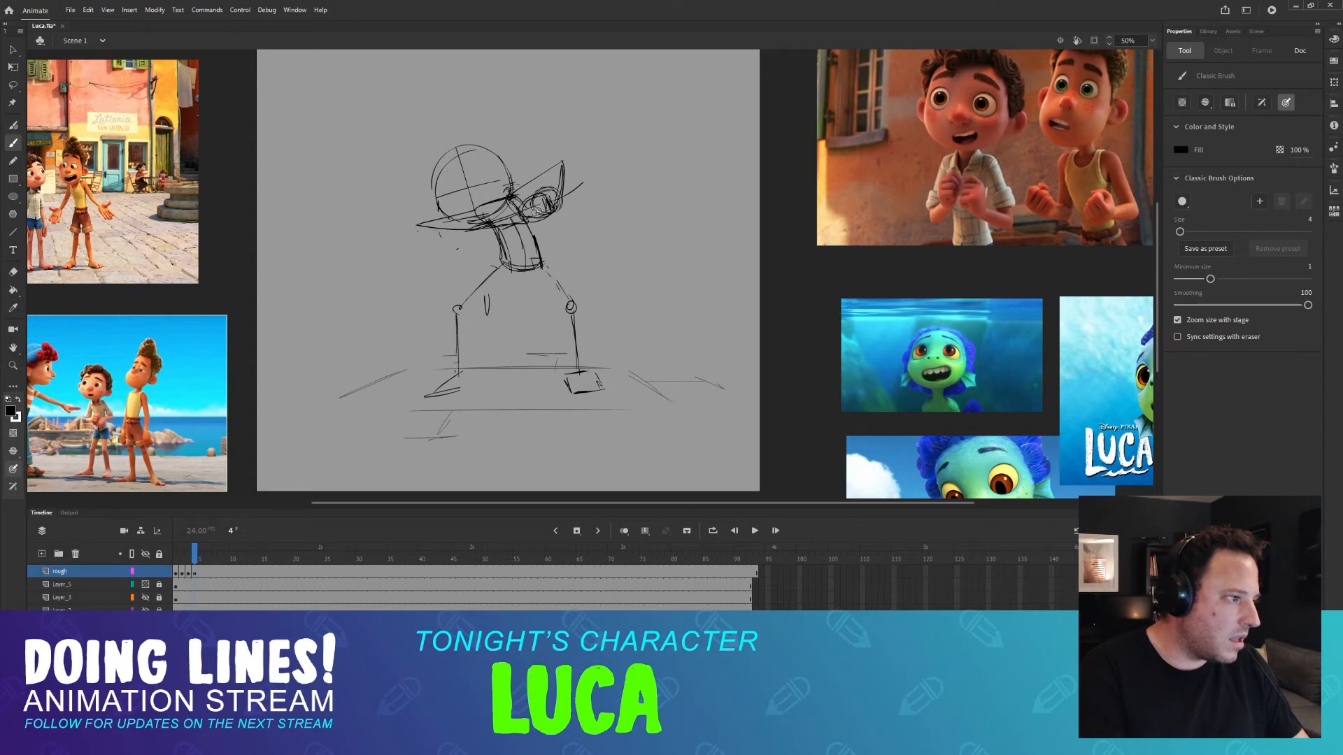
pyautogui.hotkey('ctrl', 'z')
pyautogui.hotkey('ctrl', 'z')
pyautogui.hotkey('ctrl', 'z')
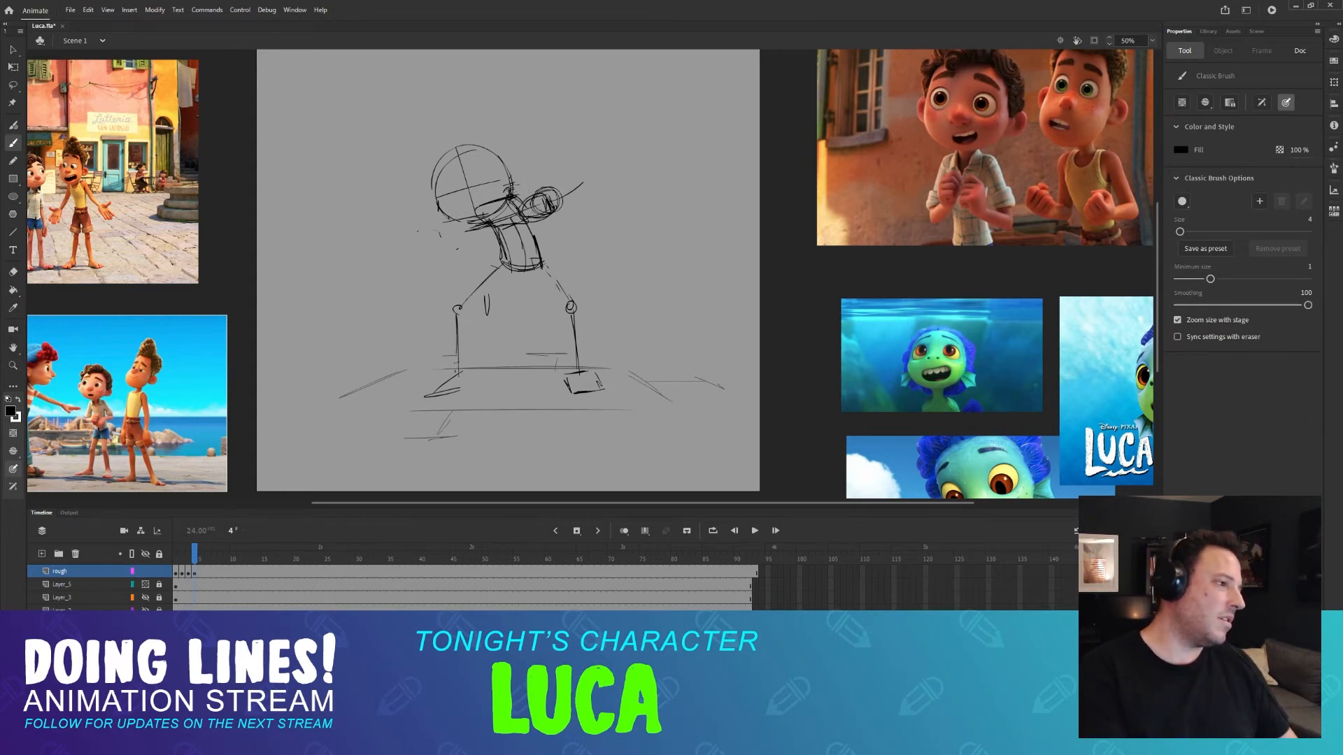
# Redraw the raised arm in frame 4 as a long tapered elbow, and finish the opposite arm beneath the head with a small round hand.
pyautogui.moveTo(515, 193); pyautogui.dragTo(598, 175)
pyautogui.hotkey('ctrl', 'z')
pyautogui.moveTo(516, 194)
pyautogui.mouseDown()
pyautogui.moveTo(588, 168)
pyautogui.moveTo(513, 203)
pyautogui.mouseUp()
pyautogui.moveTo(587, 170)
pyautogui.mouseDown()
pyautogui.moveTo(518, 224)
pyautogui.moveTo(487, 210)
pyautogui.moveTo(473, 217)
pyautogui.moveTo(503, 220)
pyautogui.moveTo(433, 222)
pyautogui.moveTo(531, 210)
pyautogui.moveTo(456, 238)
pyautogui.moveTo(530, 210)
pyautogui.mouseUp()
pyautogui.hotkey('ctrl', 'z')
pyautogui.hotkey('ctrl', 'z')
pyautogui.hotkey('ctrl', 'z')
pyautogui.press(',')
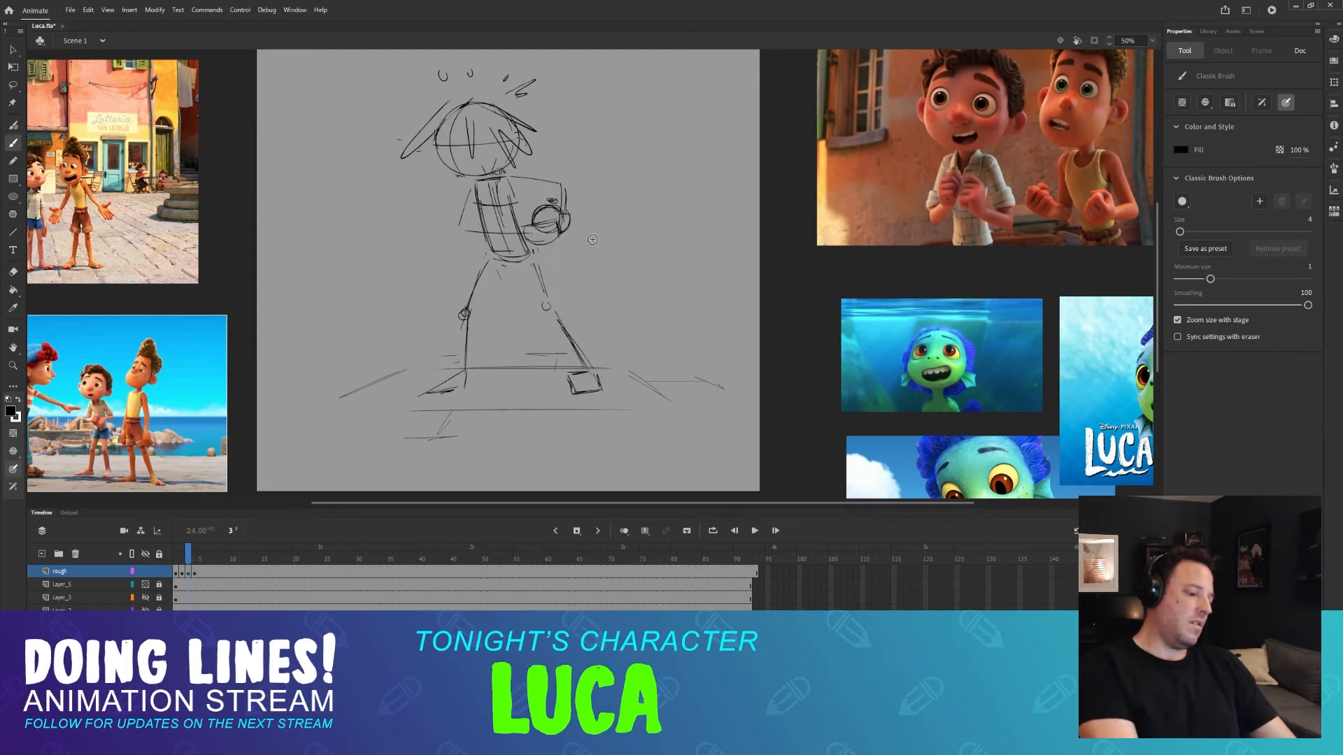
pyautogui.press('.')
pyautogui.press(',')
pyautogui.press('.')
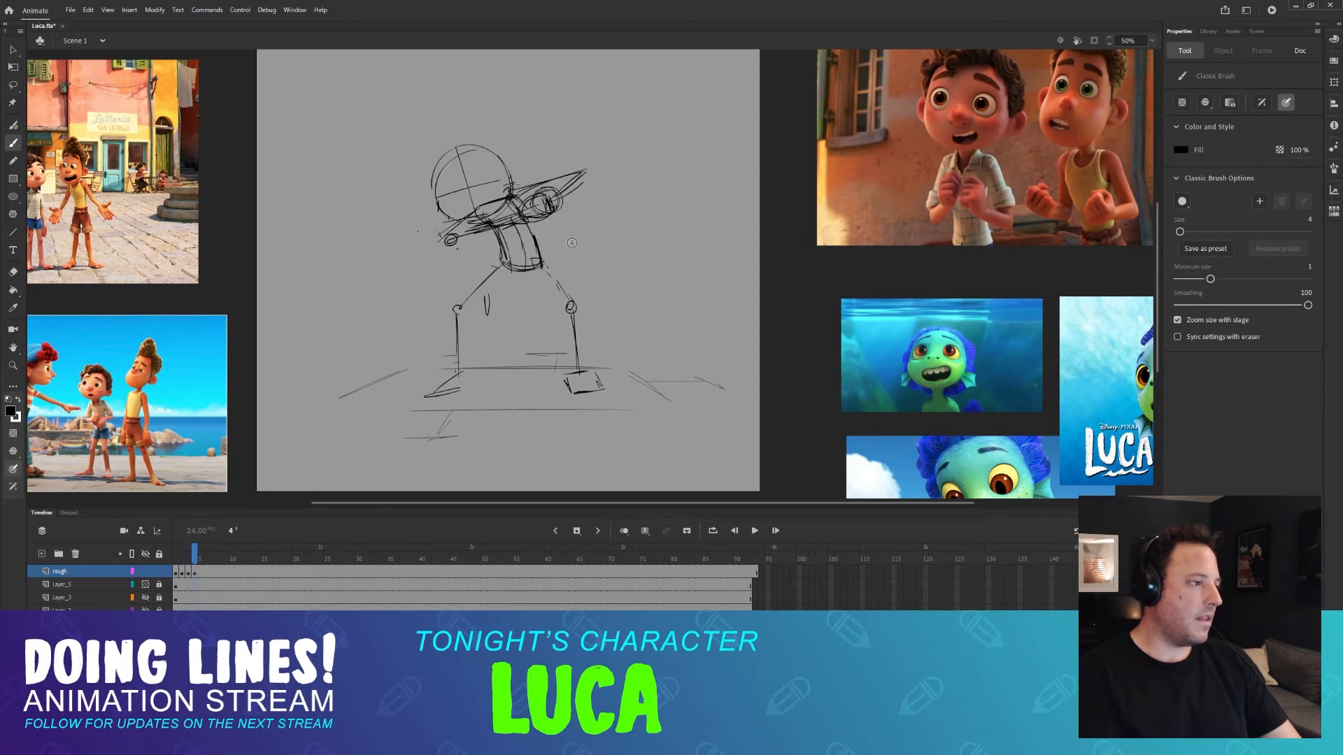
# Scrub back to the first pose and extend its hold by three frames, pushing the following poses along the timeline.
pyautogui.moveTo(209, 556); pyautogui.dragTo(175, 556)
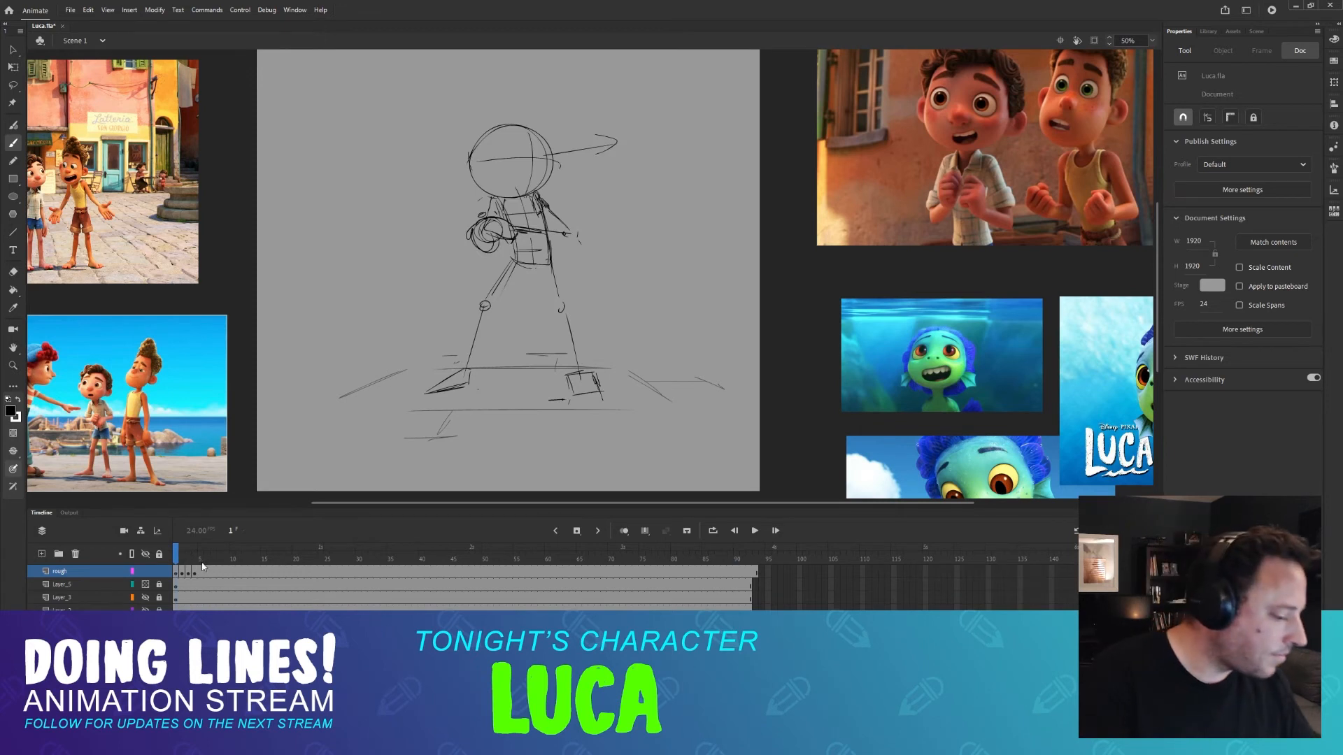
pyautogui.click(182, 557)
pyautogui.moveTo(181, 558); pyautogui.dragTo(169, 557)
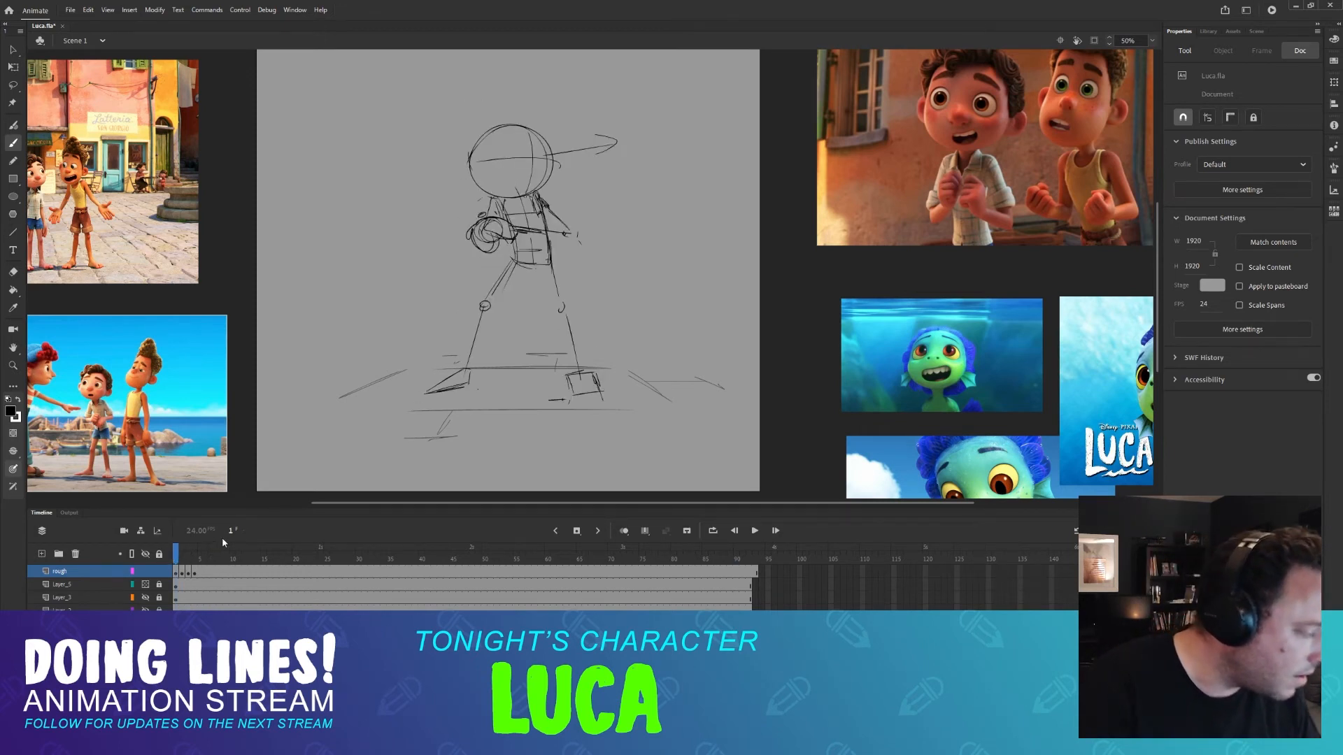
pyautogui.press('F6')
pyautogui.press('F6')
pyautogui.press('F6')
pyautogui.click(197, 558)
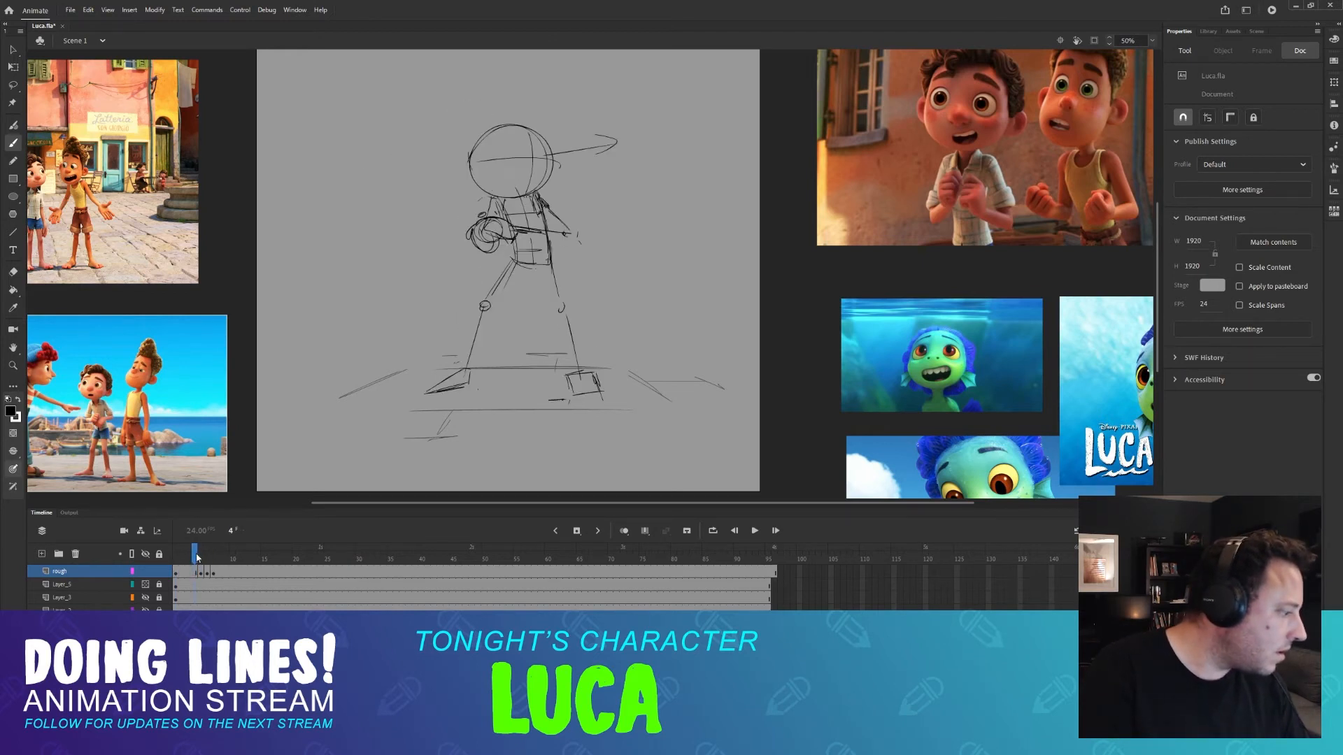
# Insert a blank keyframe at frame 4 on the rough layer.
pyautogui.click(197, 575)
pyautogui.press('Delete')
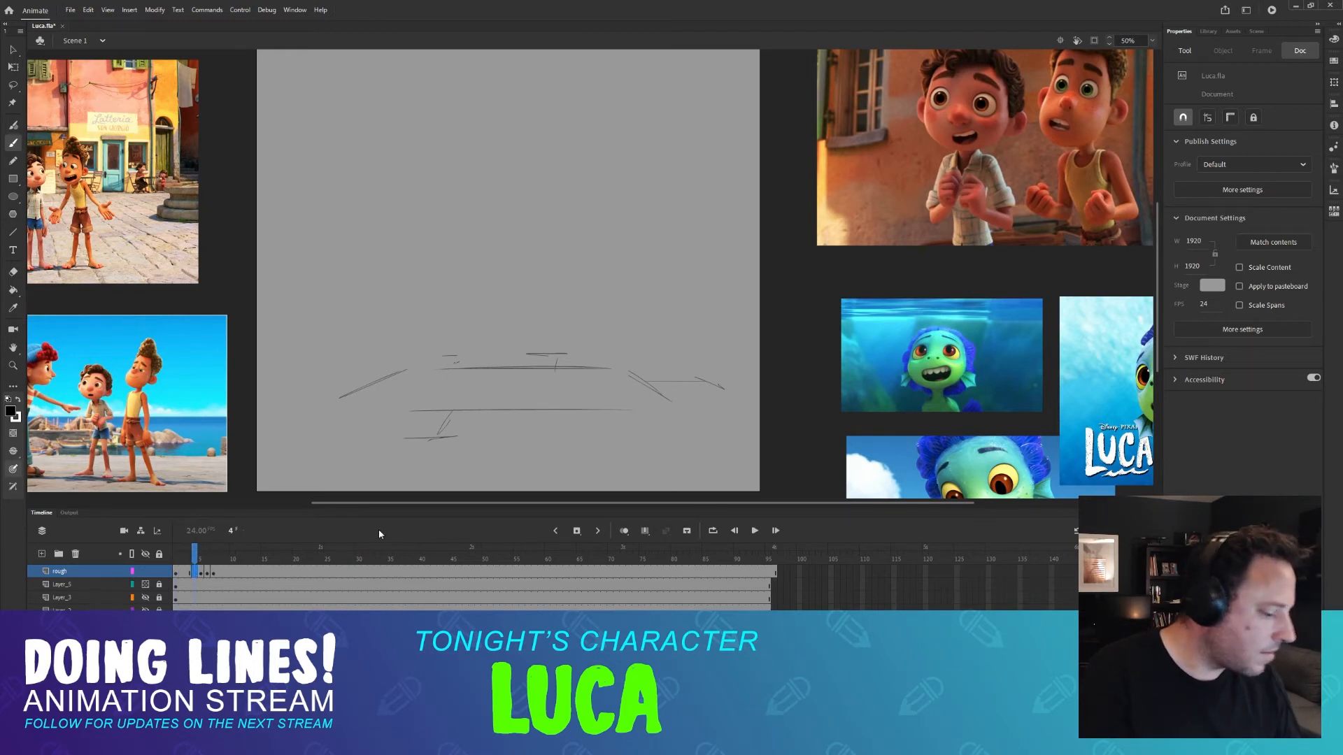
pyautogui.press(',')
pyautogui.press('.')
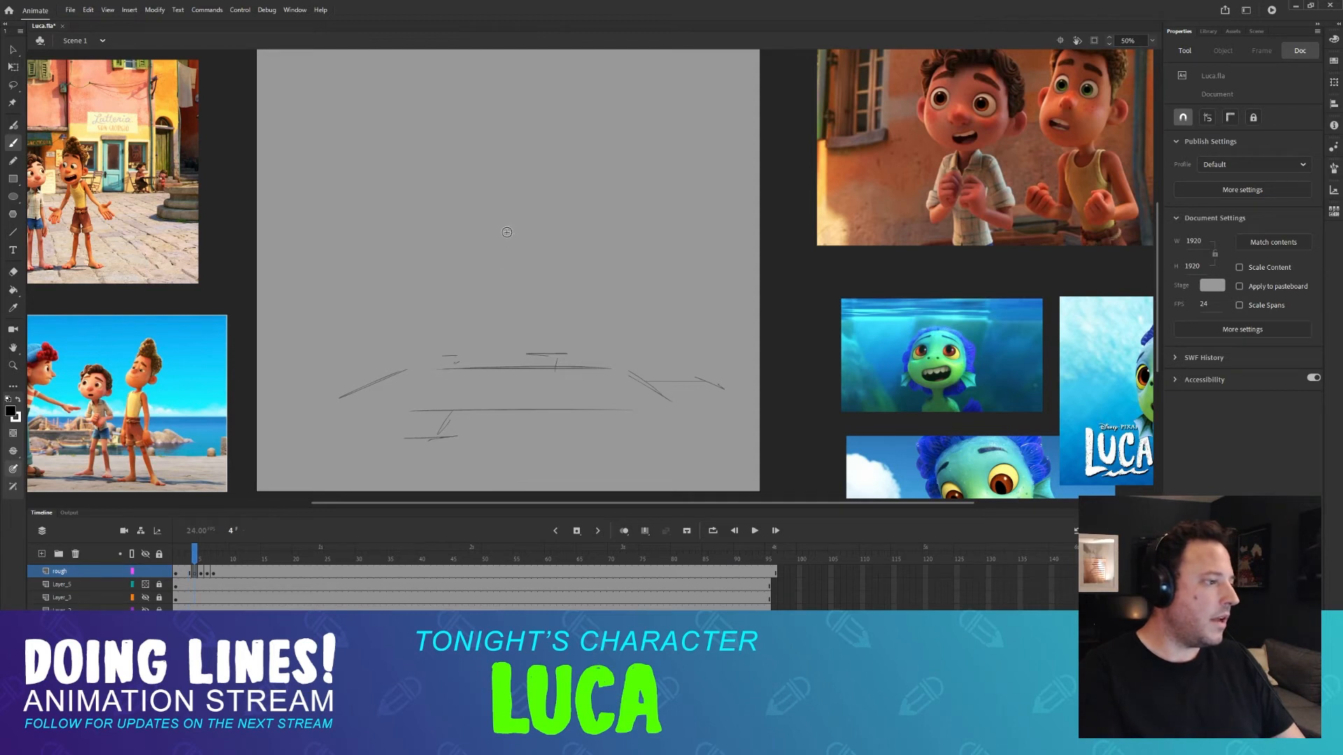
# Examine how the pose changes from frame 3 to frame 5 by flipping through the blank frame 4.
pyautogui.press(',')
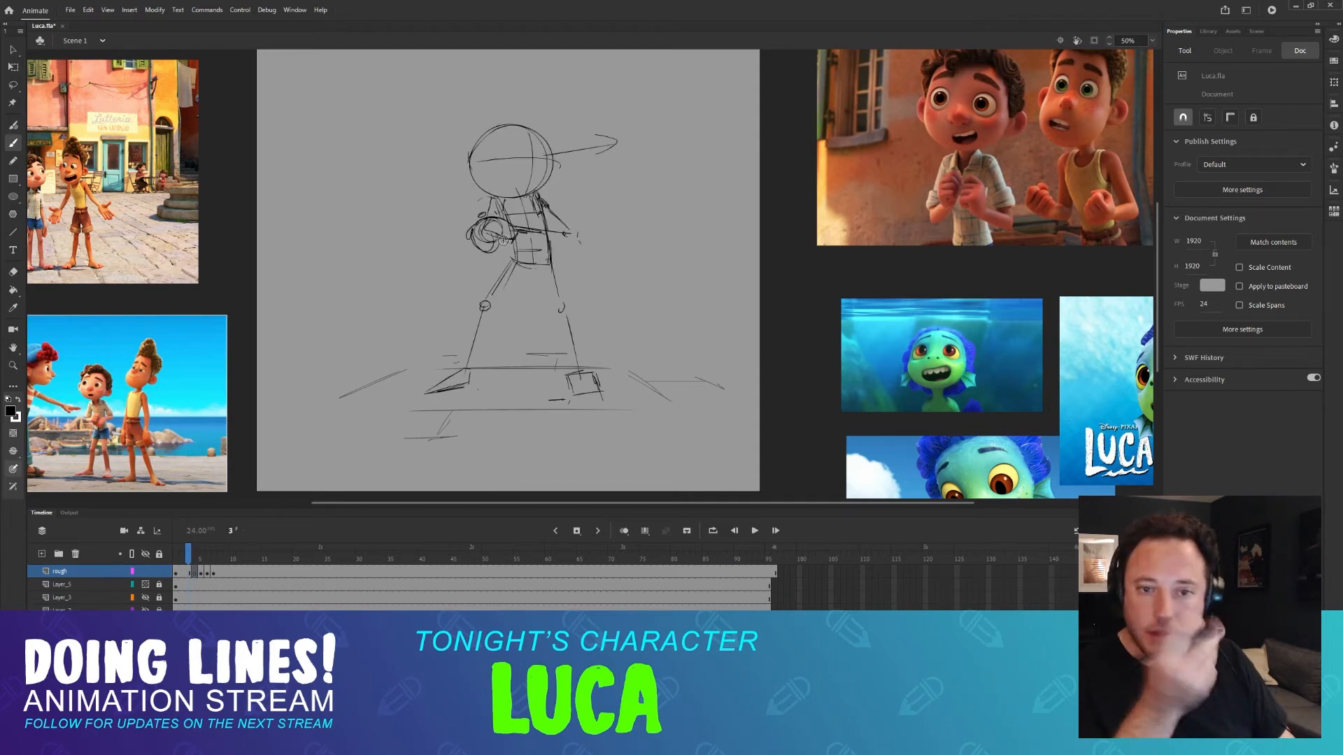
pyautogui.press('.')
pyautogui.press('.')
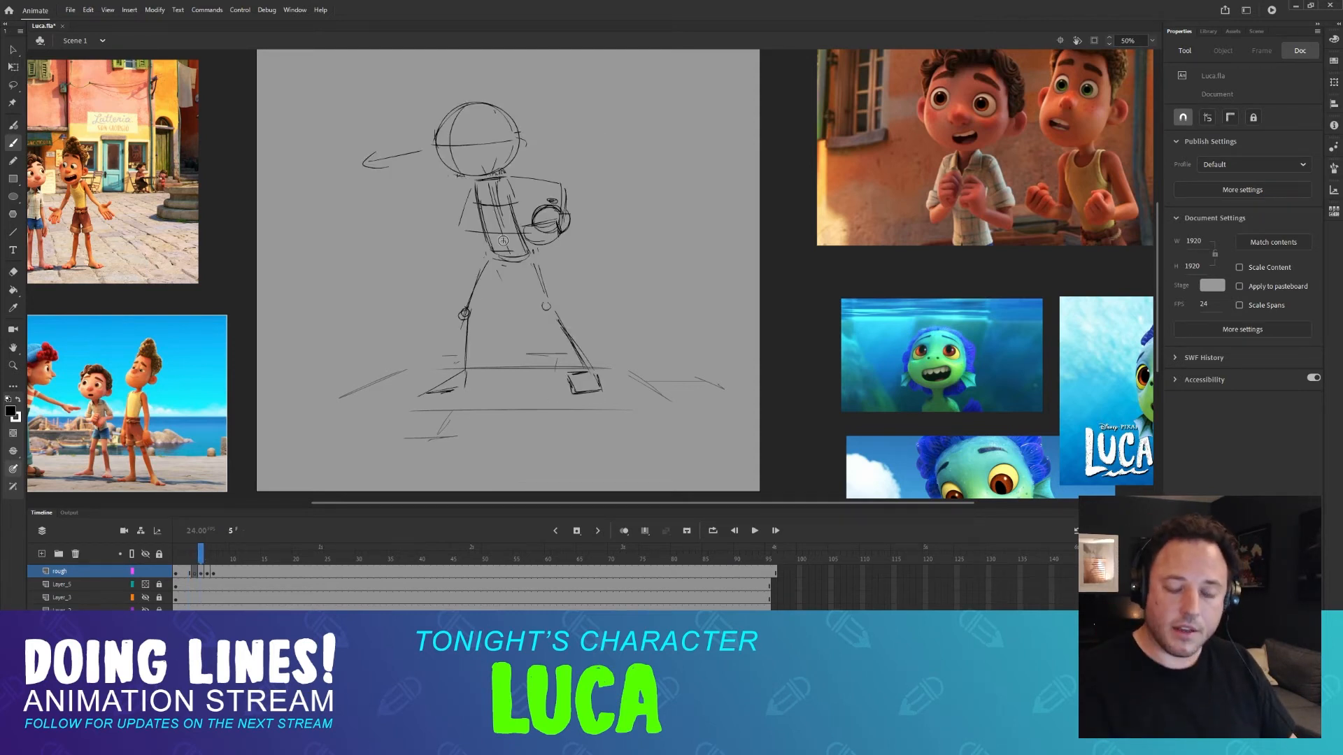
pyautogui.press('.')
pyautogui.press(',')
pyautogui.press(',')
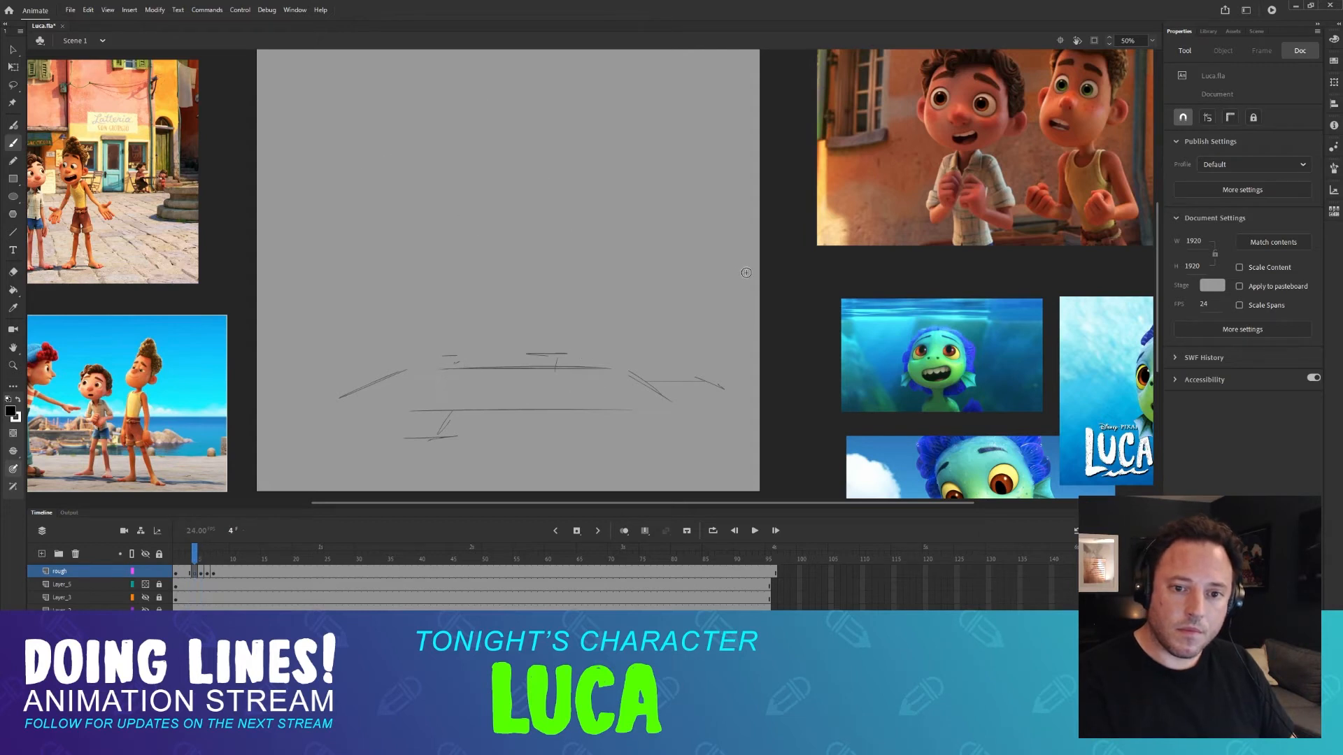
pyautogui.press('.')
pyautogui.press('.')
pyautogui.press(',')
pyautogui.press(',')
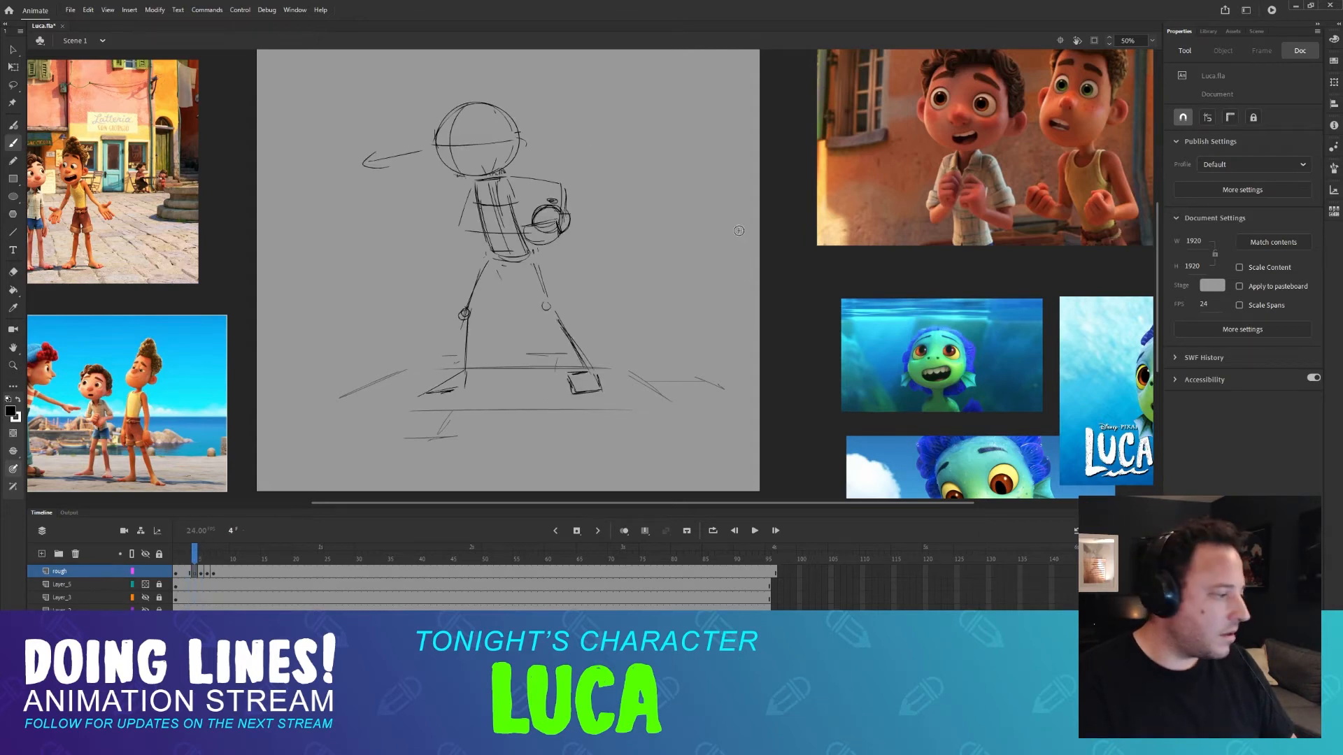
pyautogui.press(',')
pyautogui.press('.')
pyautogui.press(',')
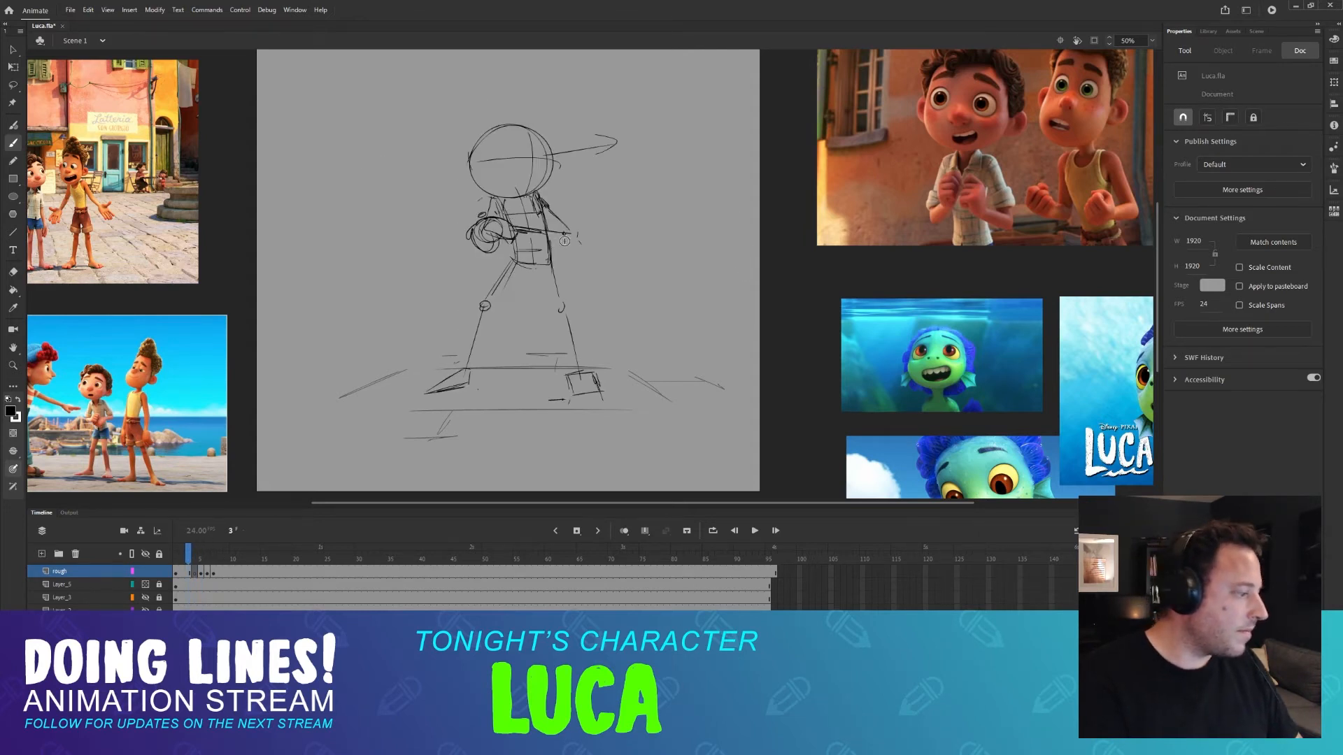
# Draw the wedge-shaped foot and the boxy foot in frame 4, matching their placement in frame 3.
pyautogui.press('.')
pyautogui.press(',')
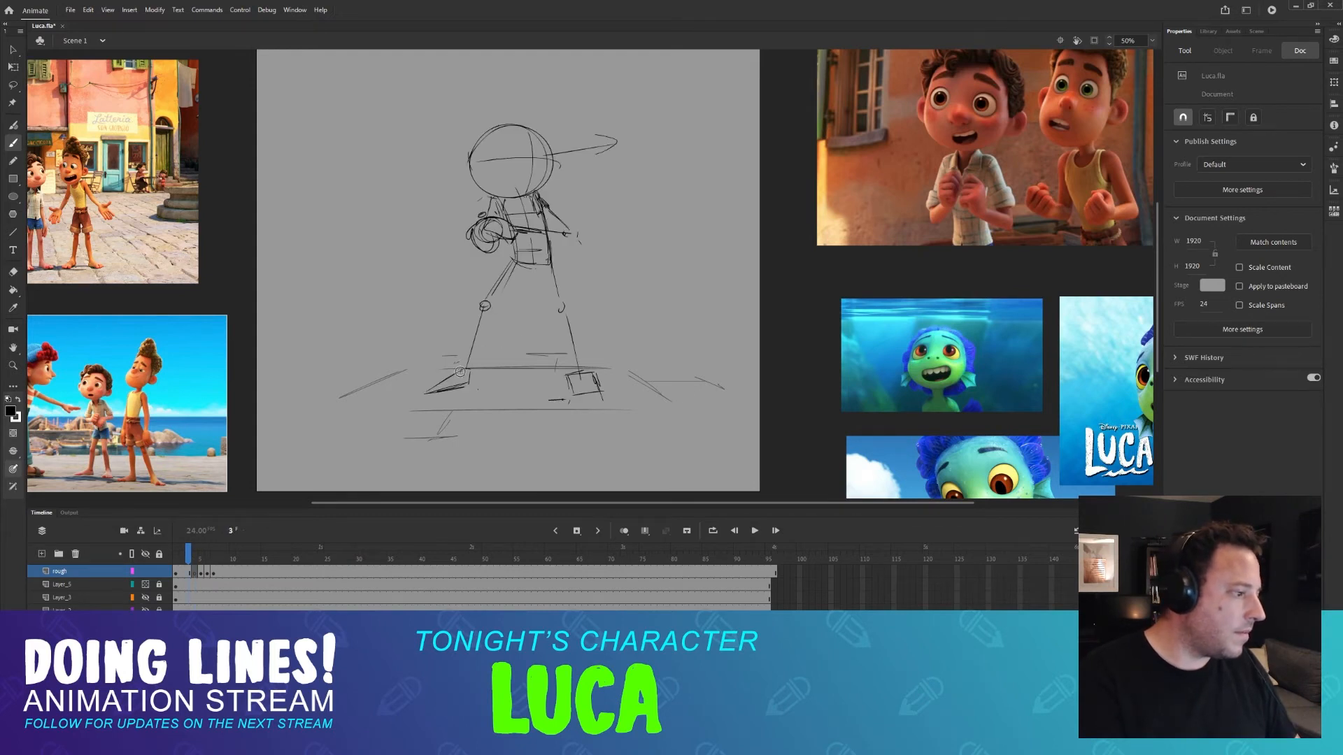
pyautogui.press('.')
pyautogui.press(',')
pyautogui.press('.')
pyautogui.press(',')
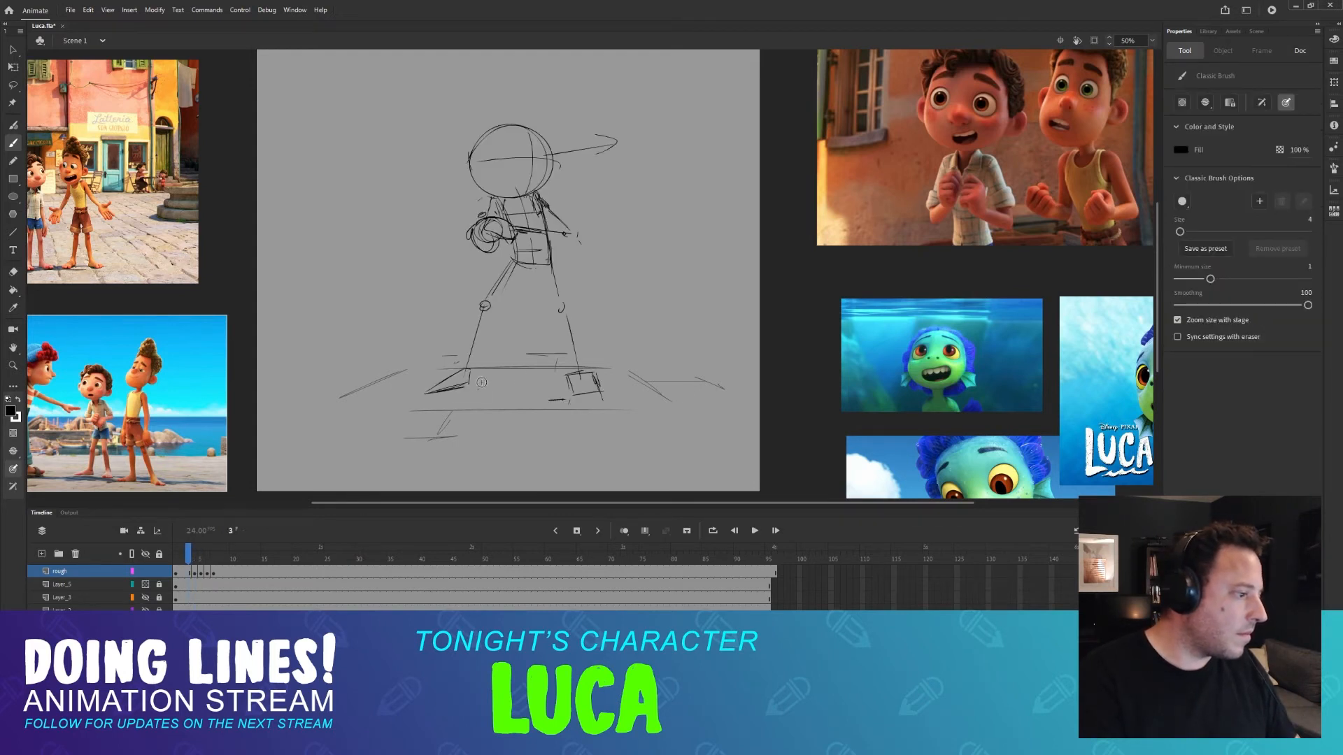
pyautogui.press('.')
pyautogui.press(',')
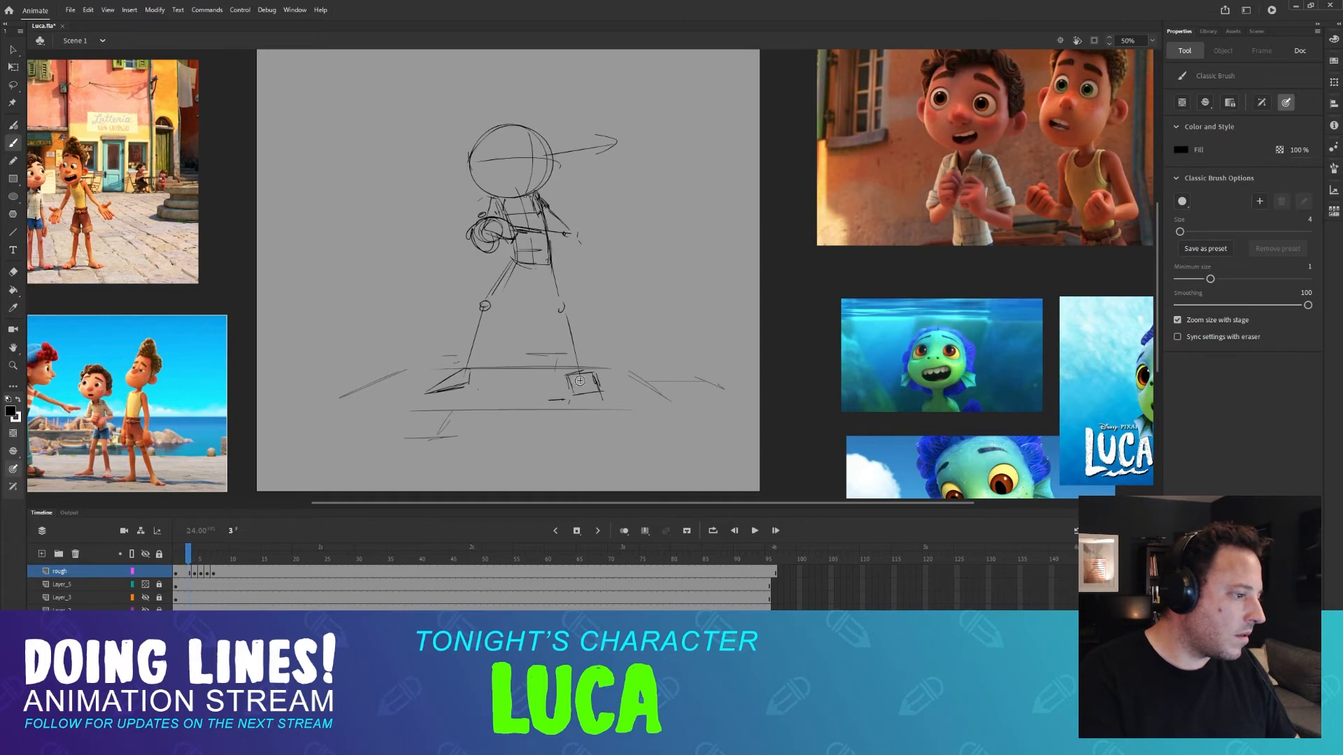
pyautogui.press('.')
pyautogui.moveTo(567, 376); pyautogui.dragTo(602, 396)
pyautogui.press(',')
pyautogui.press('.')
# Compare the body positions in frames 3 and 5 against the feet drawn in frame 4.
pyautogui.press(',')
pyautogui.press(',')
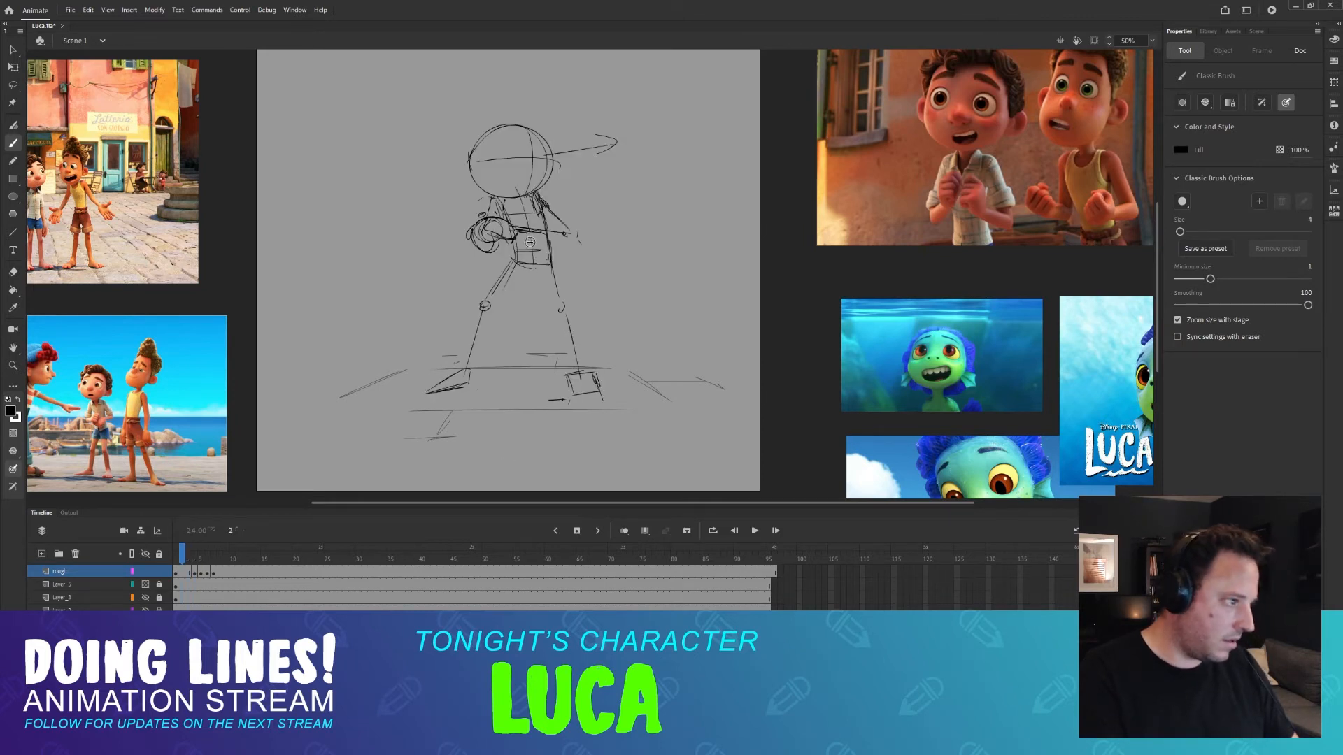
pyautogui.press('.')
pyautogui.press('.')
pyautogui.press('.')
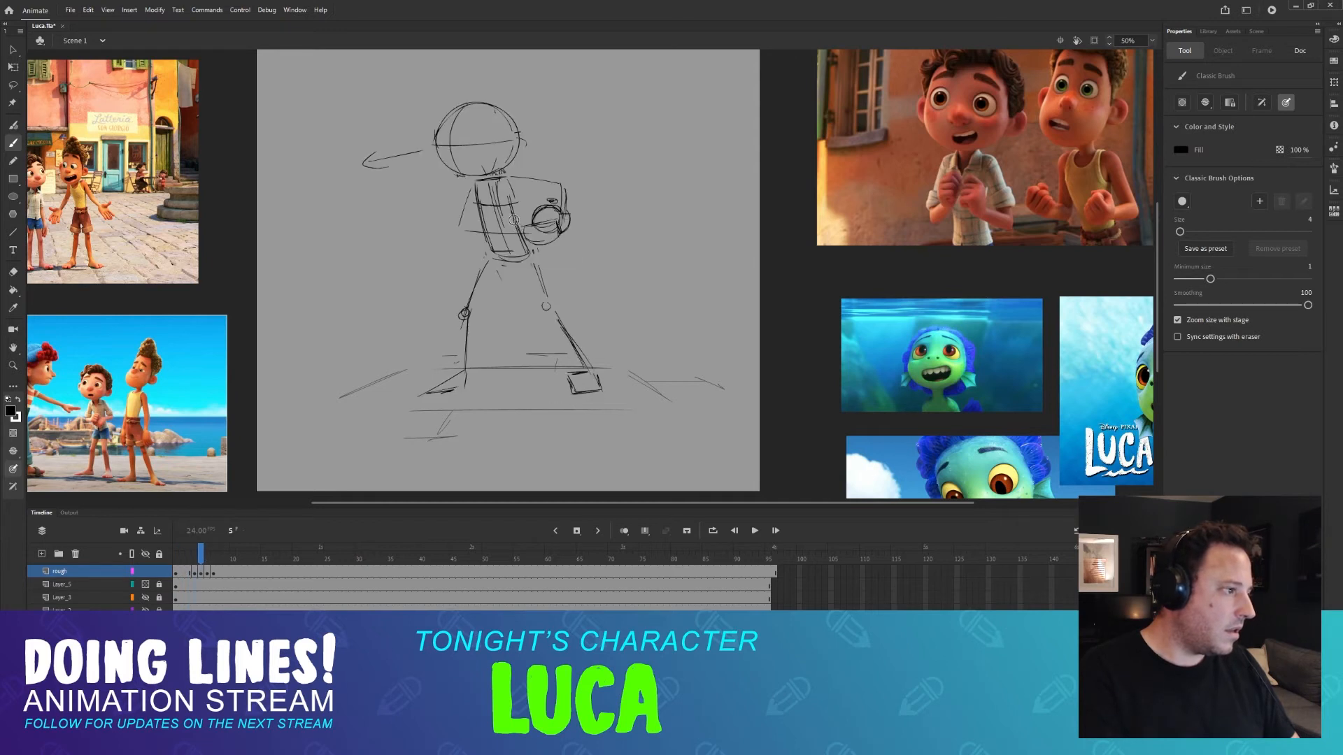
pyautogui.press(',')
pyautogui.press(',')
pyautogui.press('.')
pyautogui.press('.')
pyautogui.press(',')
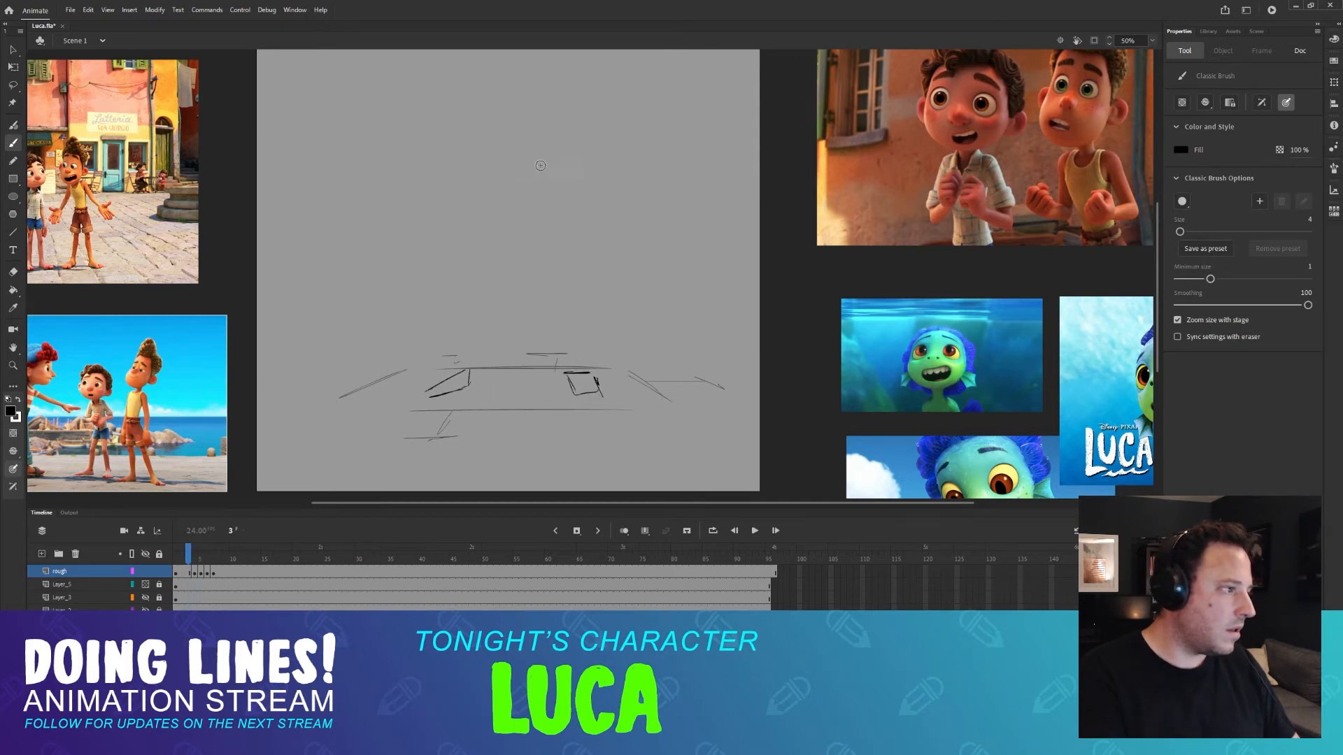
pyautogui.press(',')
pyautogui.press('.')
pyautogui.press('.')
pyautogui.press(',')
pyautogui.press(',')
pyautogui.press('.')
pyautogui.press('.')
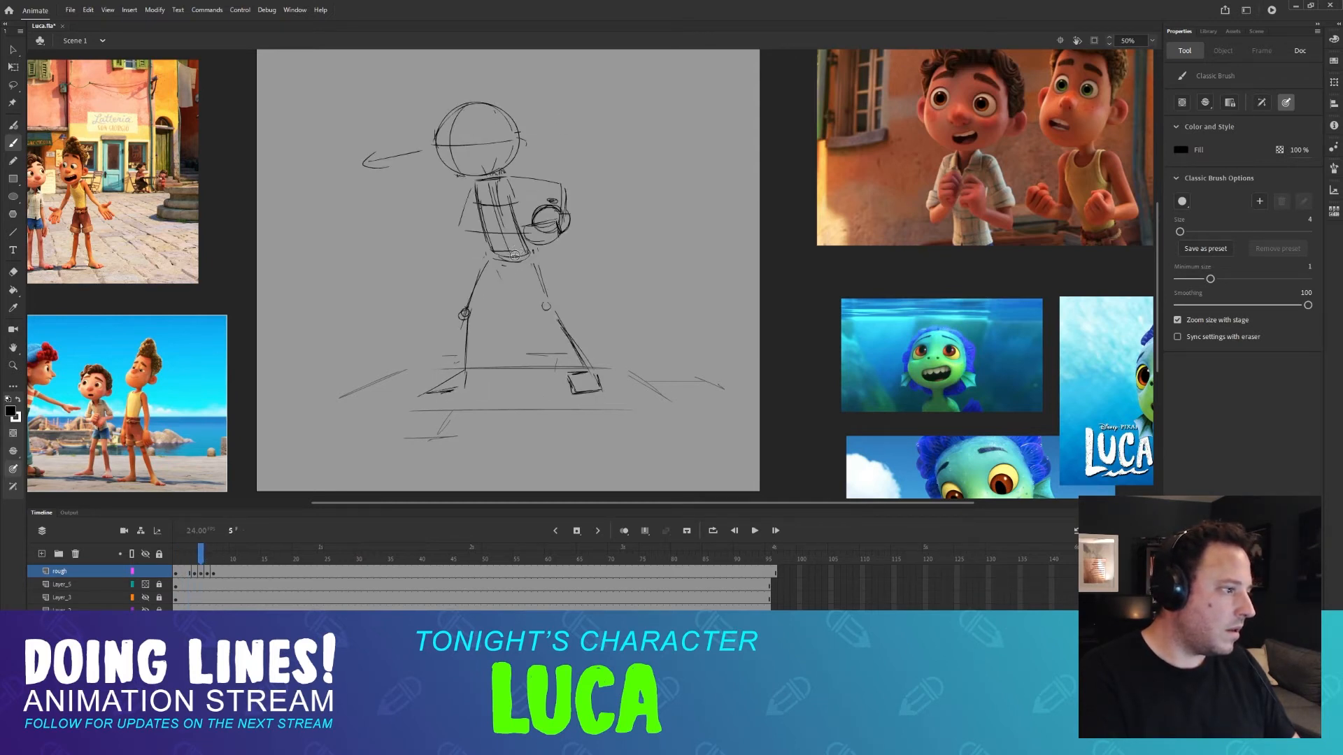
# Draw a shallow bowl-shaped pelvis in frame 4, placed between the hip positions of frames 3 and 5.
pyautogui.press(',')
pyautogui.press(',')
pyautogui.press('.')
pyautogui.press(',')
pyautogui.press('.')
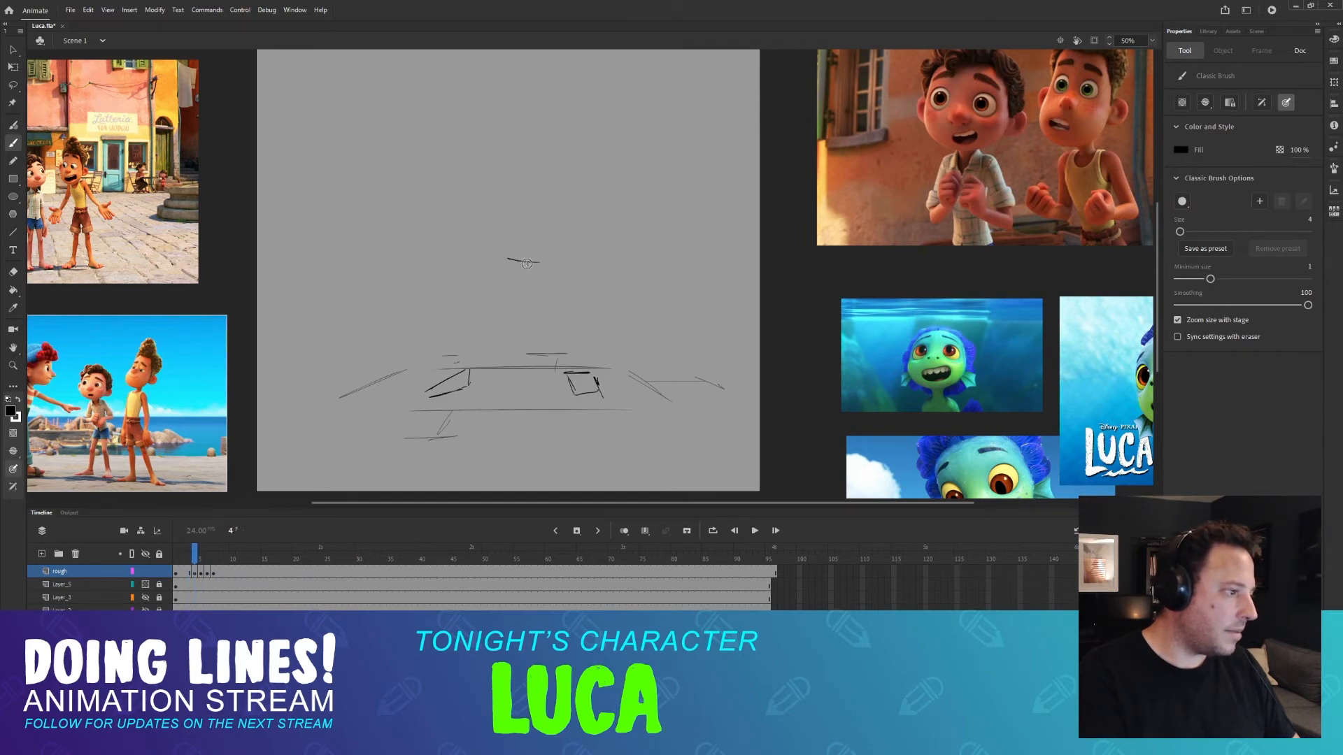
pyautogui.press(',')
pyautogui.press(',')
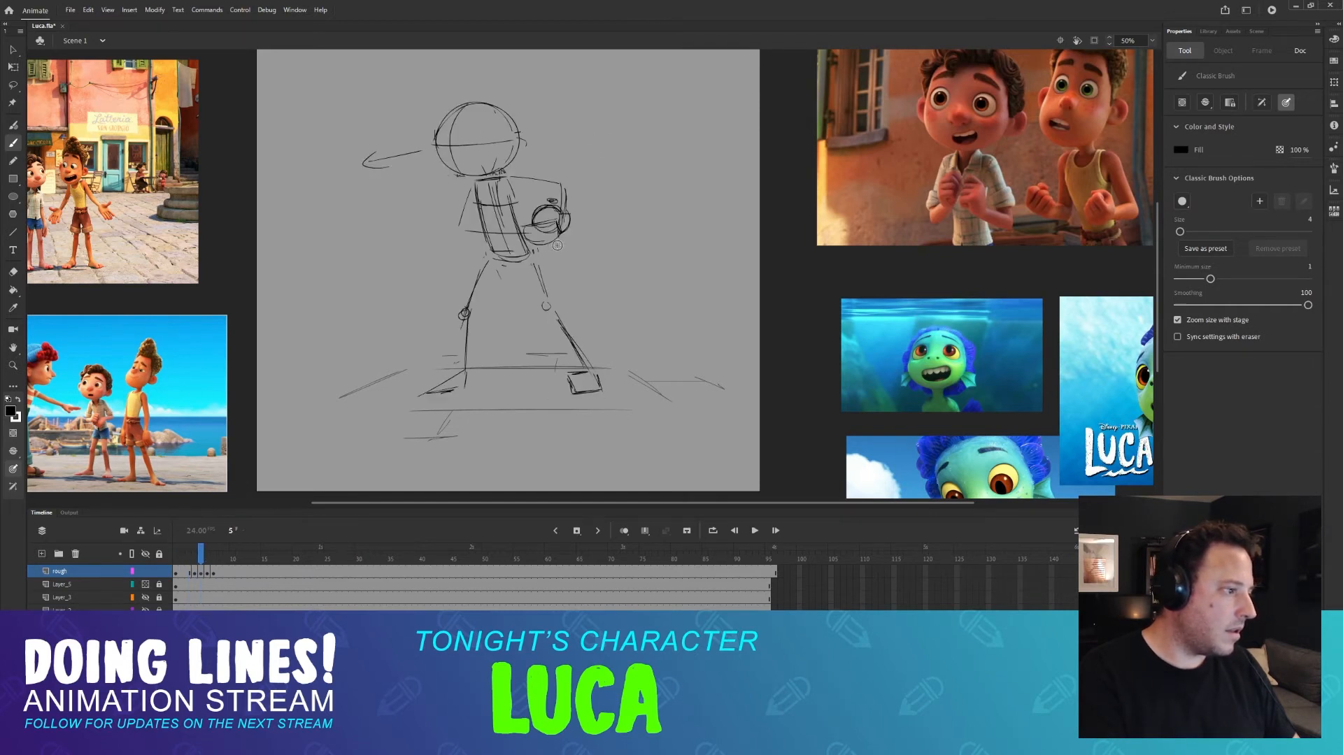
pyautogui.press('.')
pyautogui.press('.')
pyautogui.press(',')
pyautogui.press('.')
pyautogui.press(',')
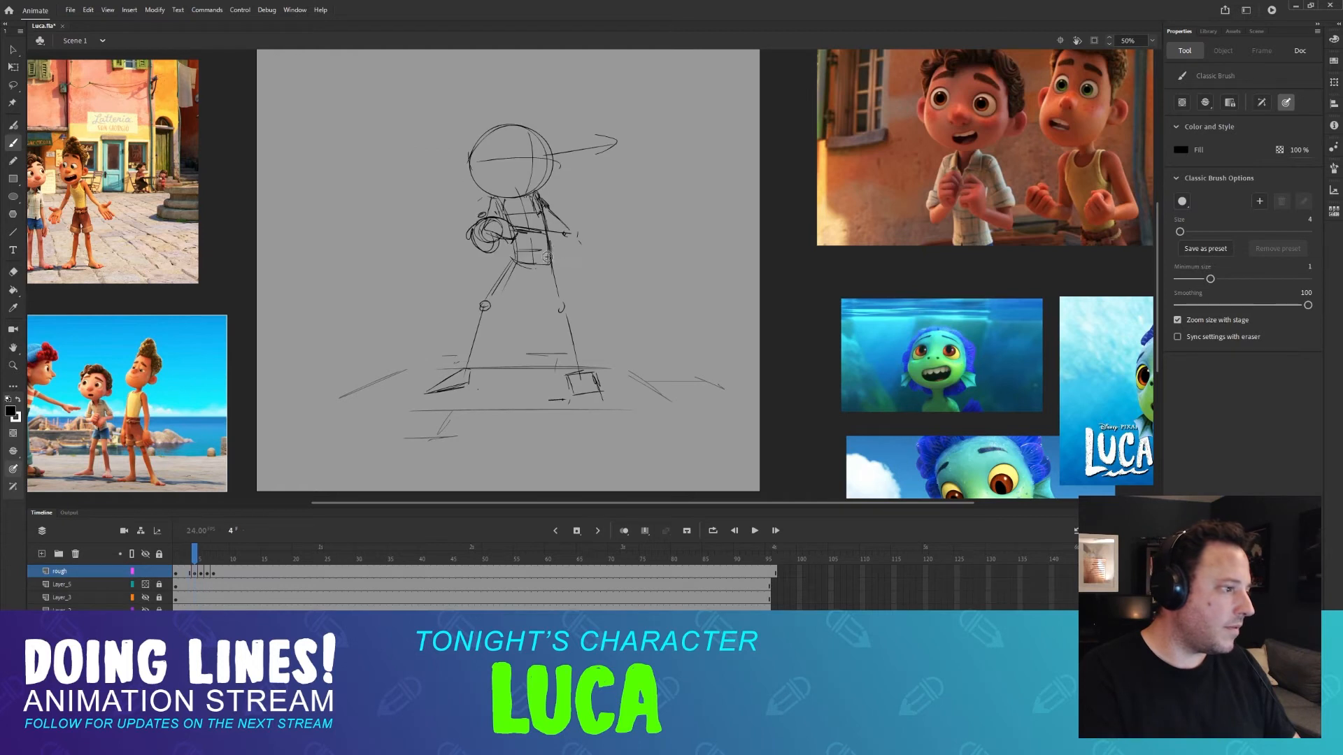
pyautogui.press(',')
pyautogui.press('.')
pyautogui.press(',')
pyautogui.press('.')
pyautogui.press('.')
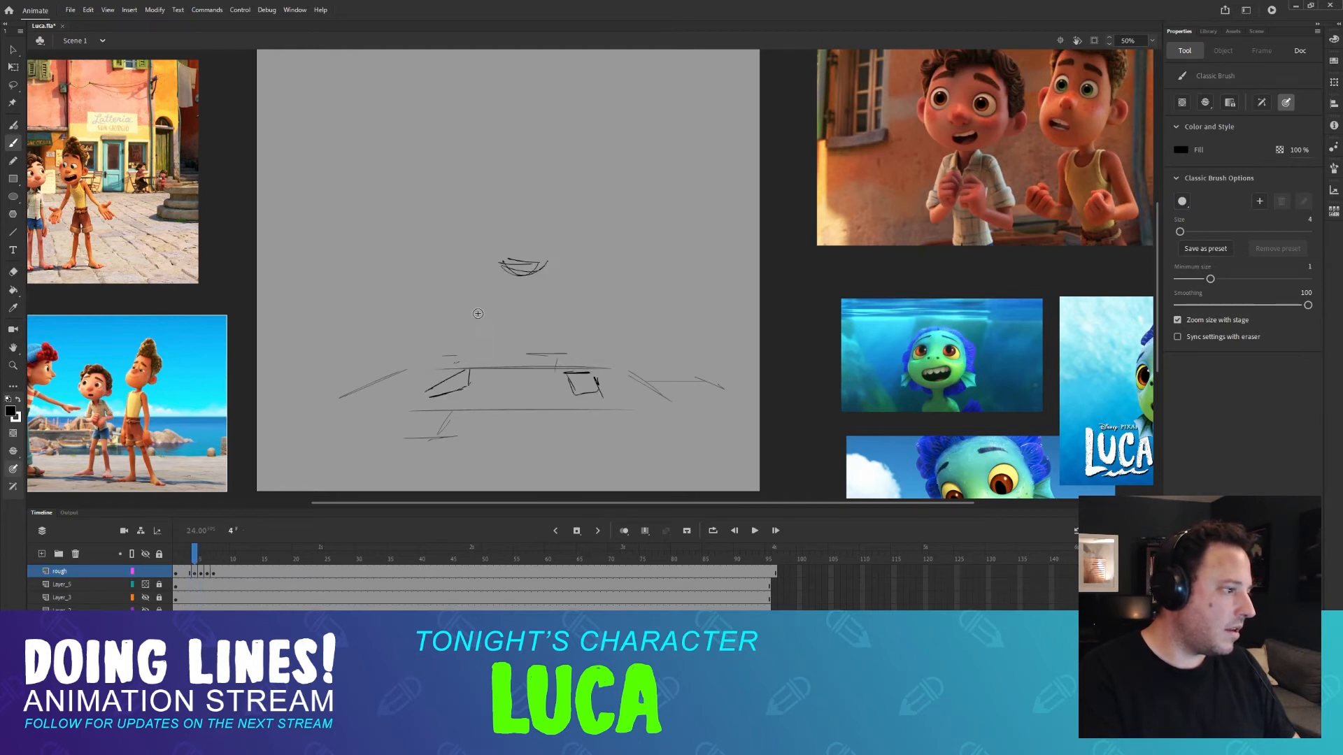
# Draw the bent leg from the pelvis to the wedge-shaped foot in frame 4, with a small round knee.
pyautogui.press(',')
pyautogui.press('.')
pyautogui.press(',')
pyautogui.press('.')
pyautogui.press(',')
pyautogui.press(',')
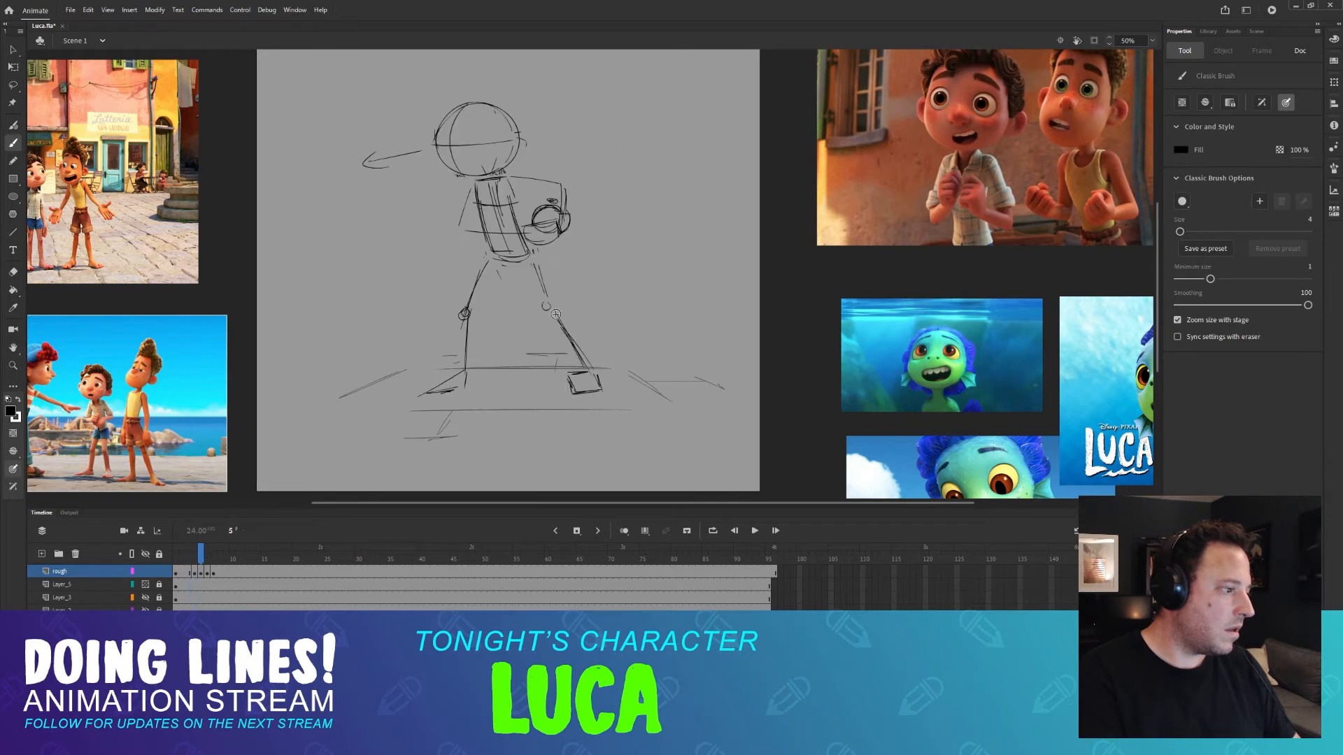
pyautogui.press('.')
pyautogui.press('.')
pyautogui.press(',')
pyautogui.press(',')
pyautogui.press('.')
pyautogui.press('.')
pyautogui.press(',')
pyautogui.press('.')
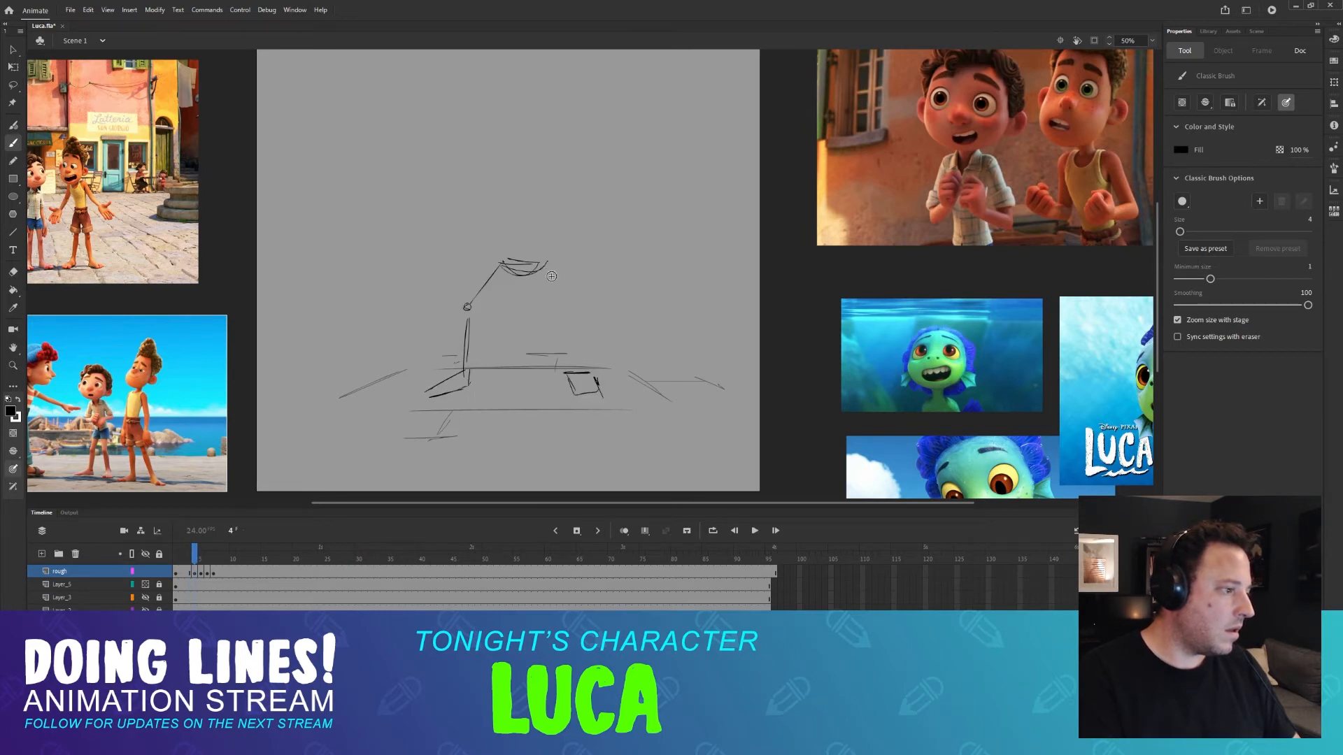
# Draw the other leg in frame 4 with a round knee, running from the pelvis down to the boxy foot.
pyautogui.press(',')
pyautogui.press('.')
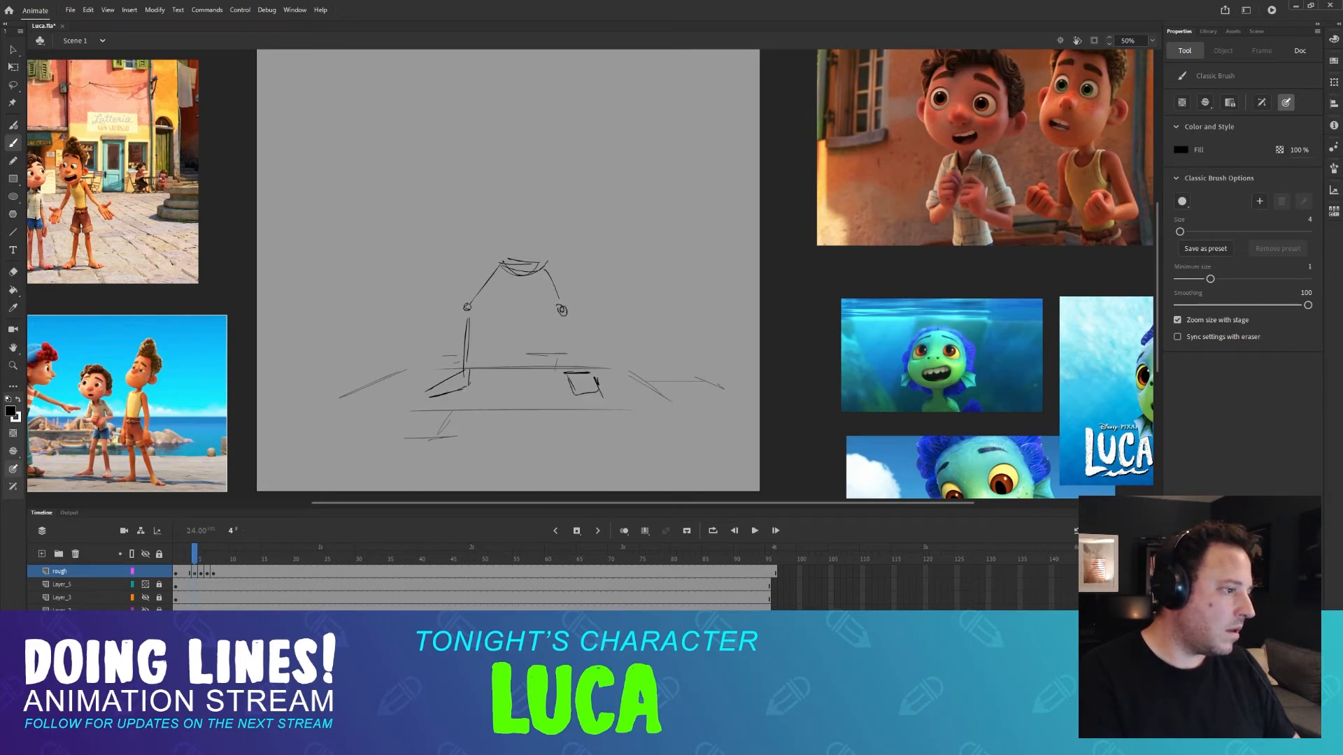
pyautogui.moveTo(562, 311); pyautogui.dragTo(583, 369)
pyautogui.press(',')
pyautogui.press('.')
pyautogui.press('.')
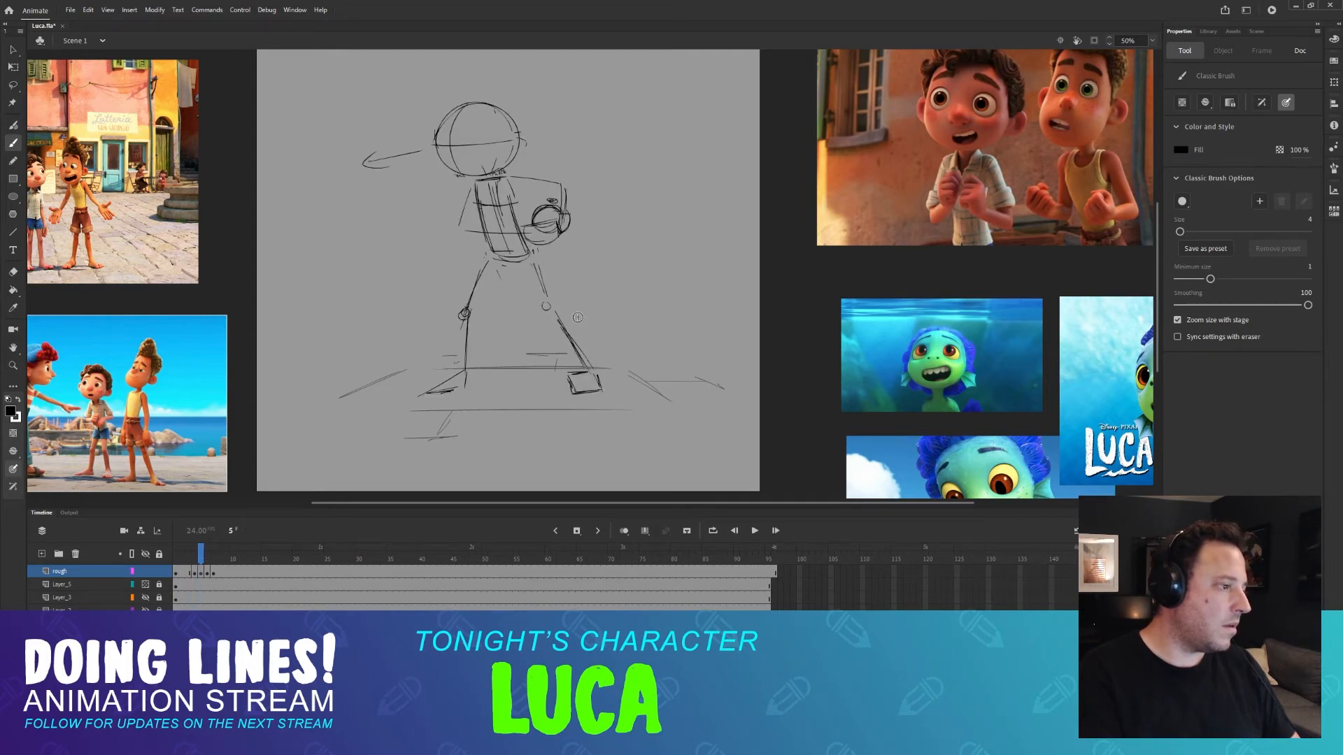
# Examine the new legs and pelvis in frame 4 against the poses in frames 3 and 5.
pyautogui.press(',')
pyautogui.press(',')
pyautogui.press('.')
pyautogui.press('.')
pyautogui.press(',')
pyautogui.press(',')
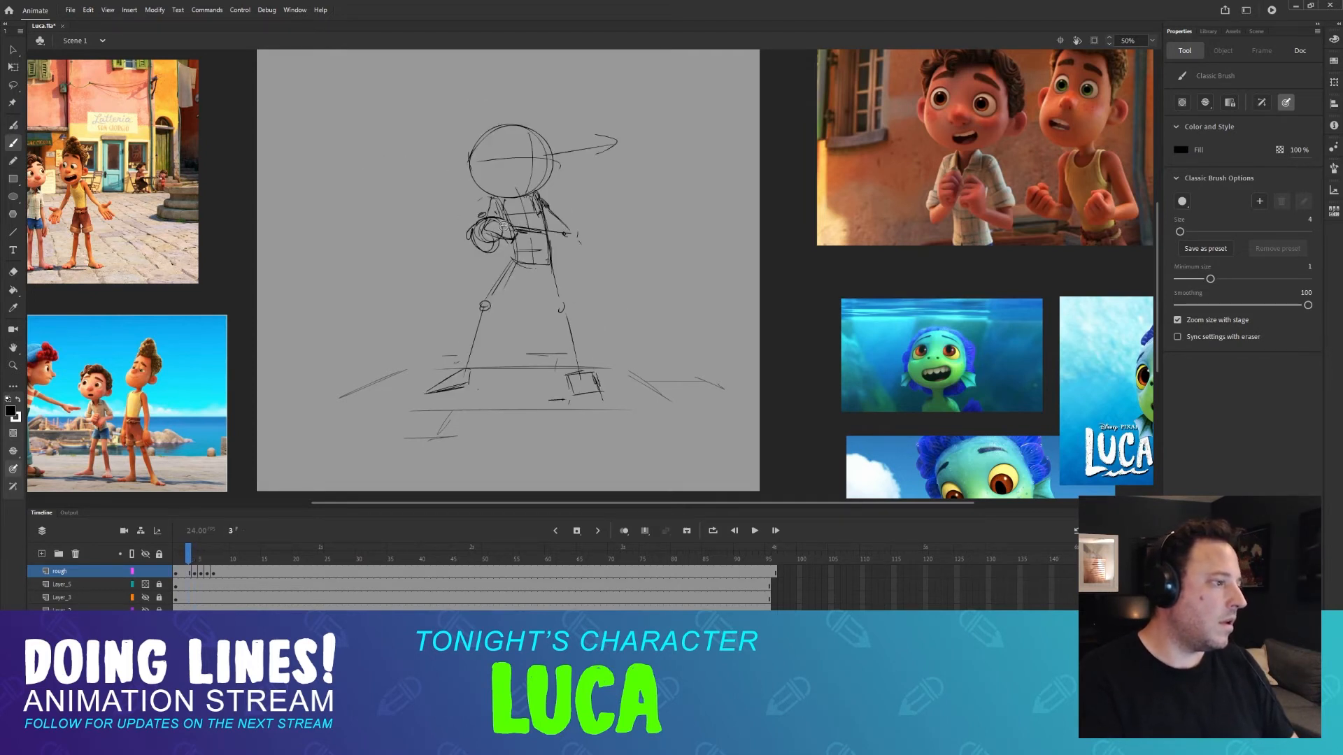
pyautogui.press('.')
pyautogui.press('.')
pyautogui.press(',')
pyautogui.press(',')
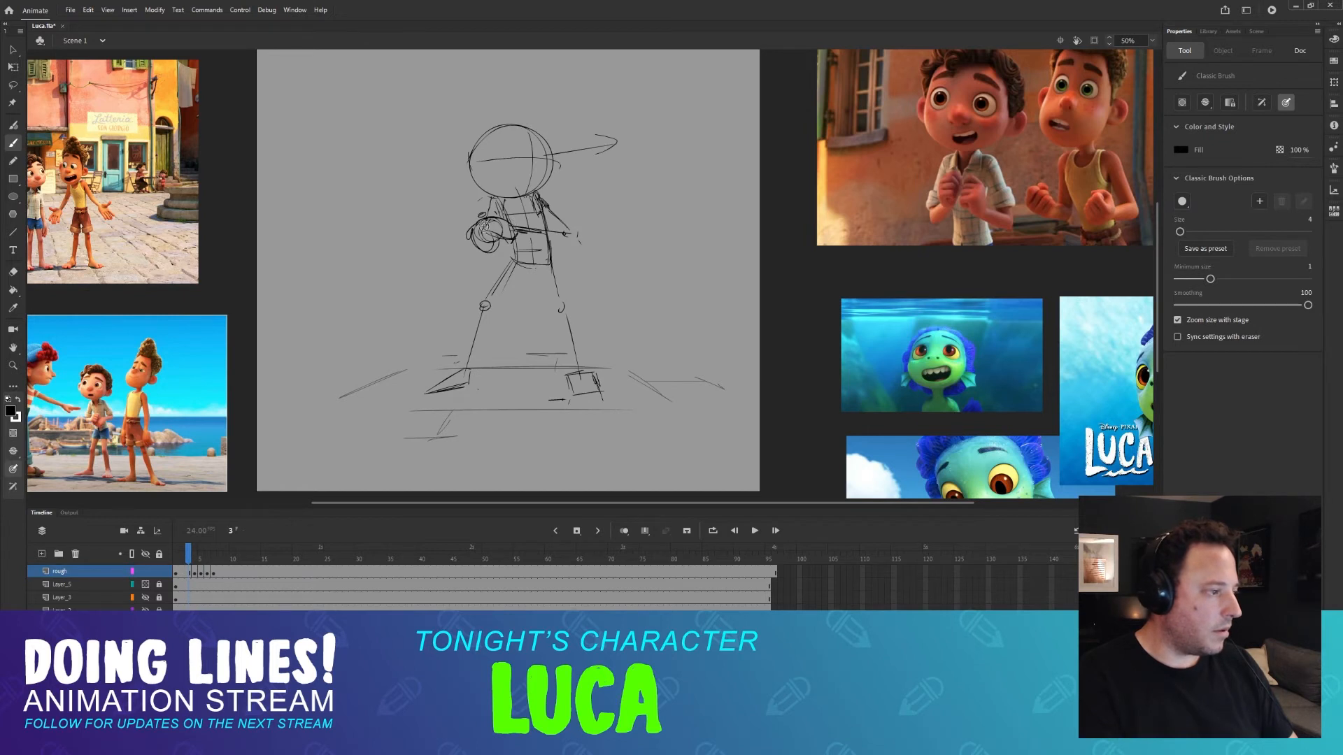
# Draw a small circle for the clasped hands just above the pelvis in frame 4, between the hand positions of frames 3 and 5.
pyautogui.press('.')
pyautogui.press('.')
pyautogui.press(',')
pyautogui.press(',')
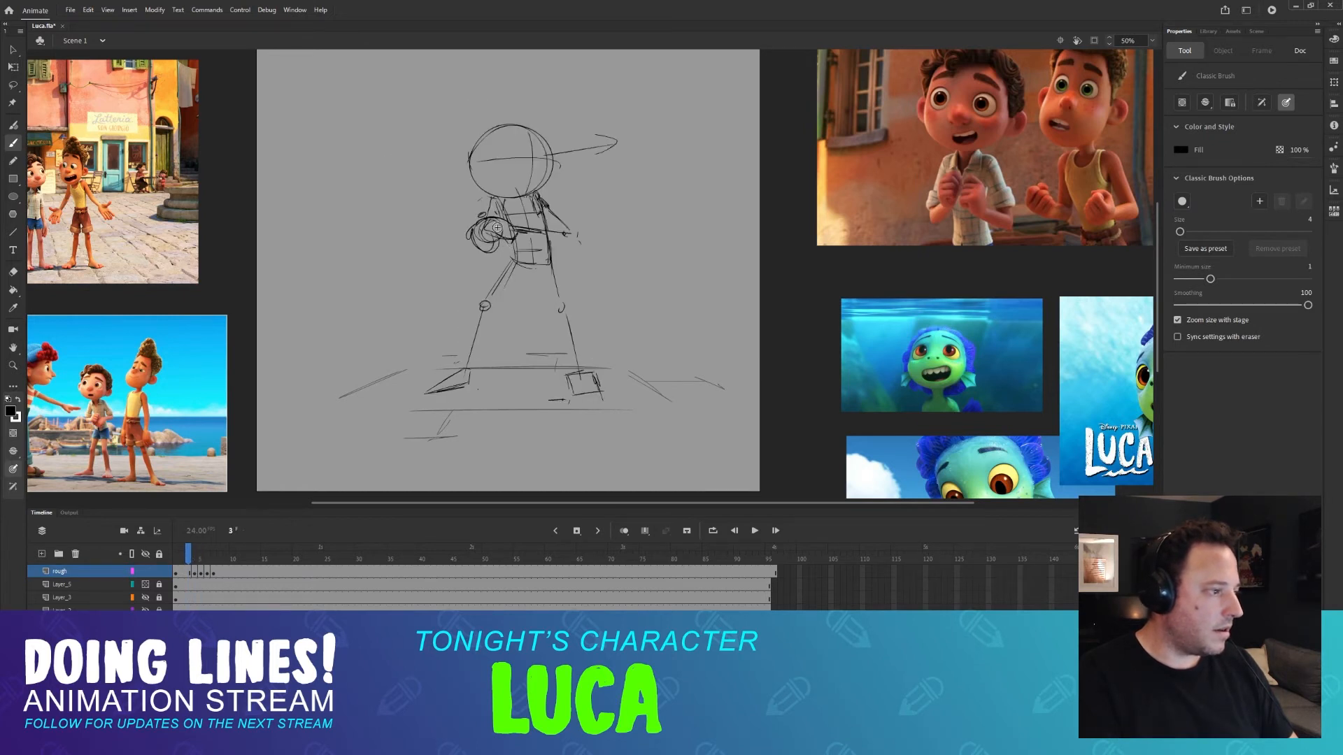
pyautogui.press('.')
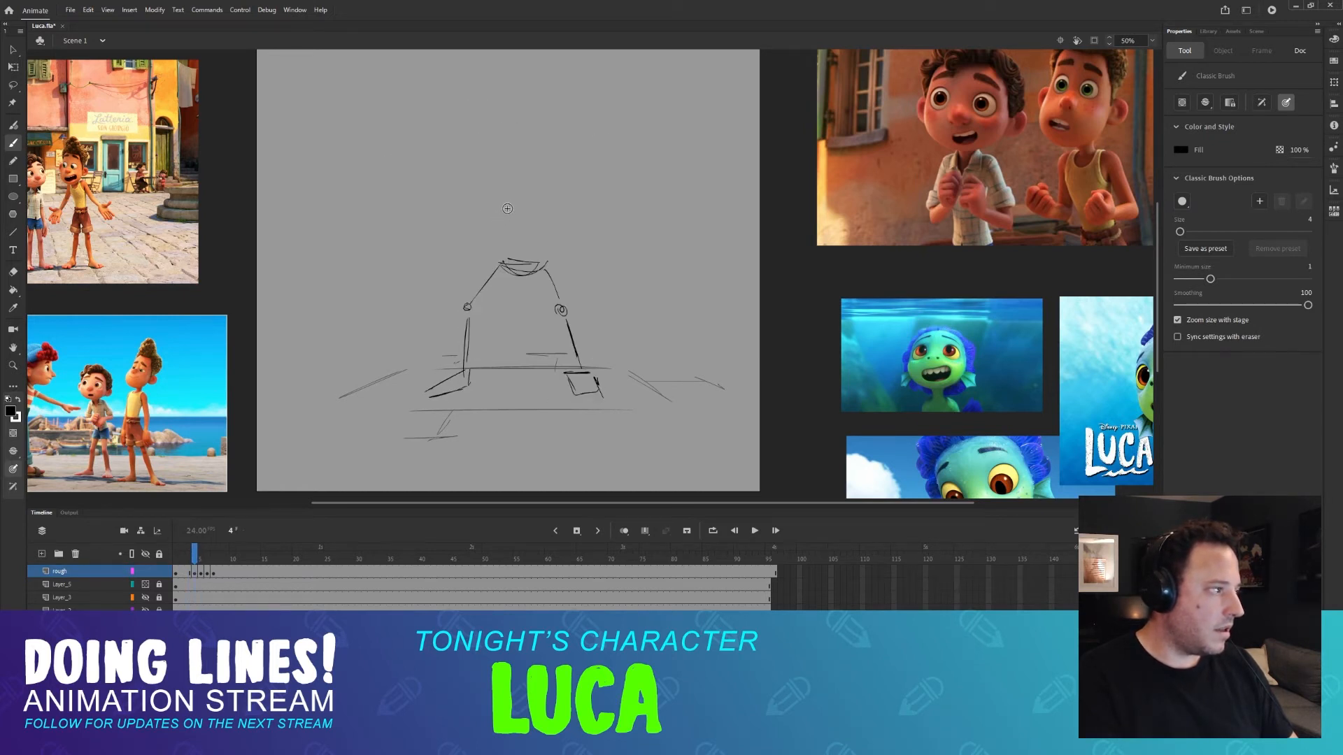
pyautogui.press('.')
pyautogui.press(',')
pyautogui.press(',')
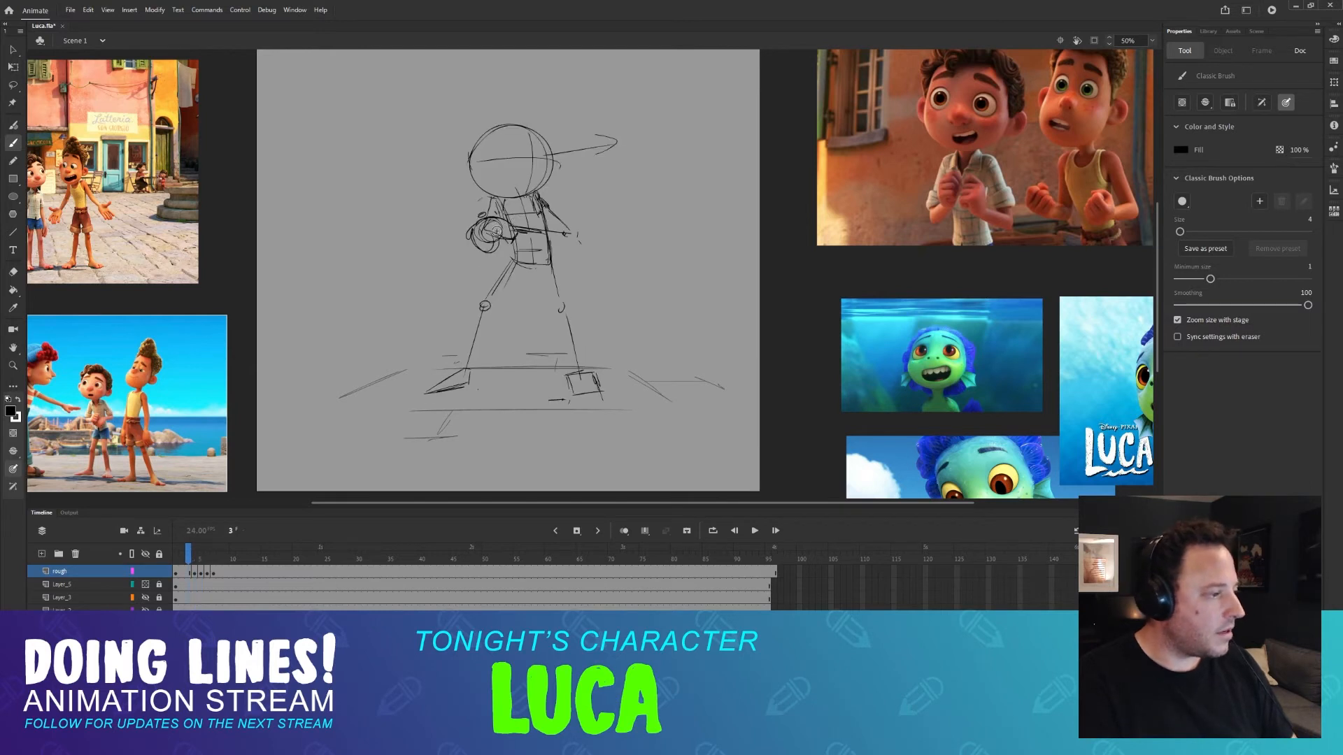
pyautogui.press('.')
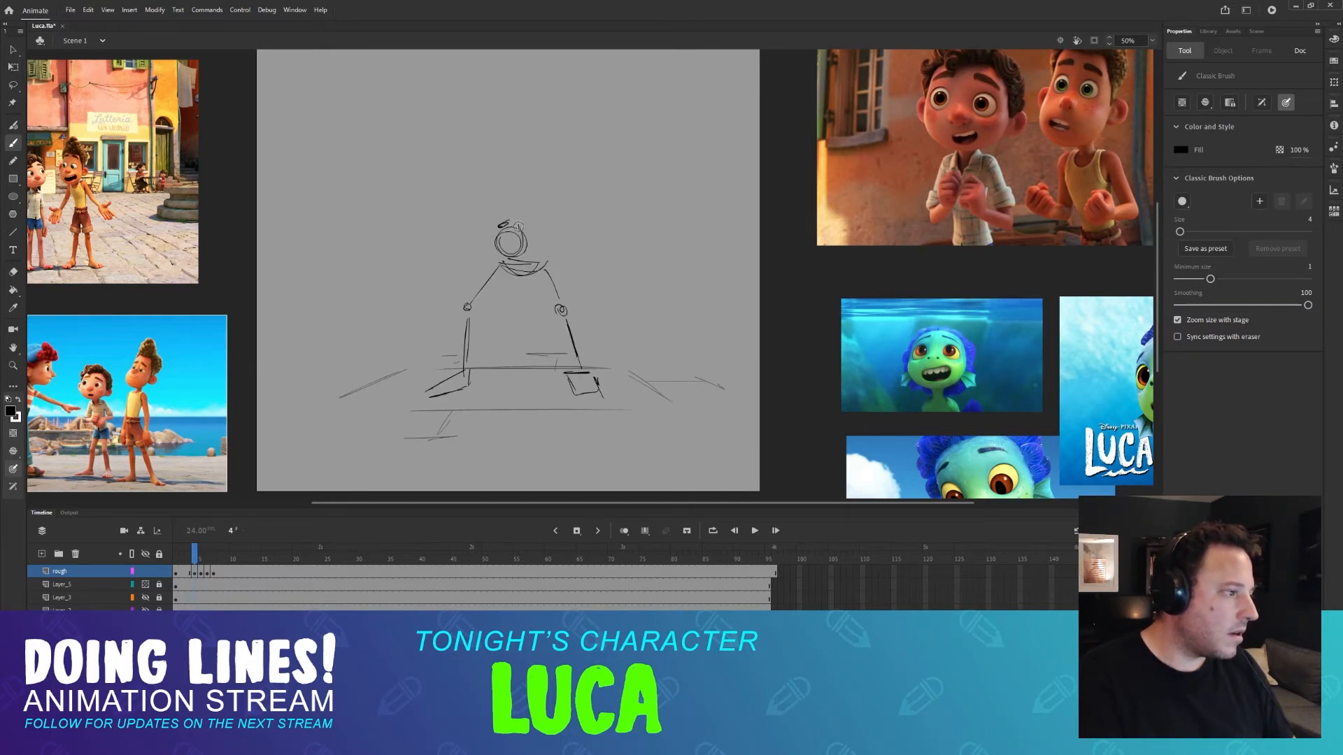
# Sketch the torso in frame 4 with a flat shoulder line on top and a slanted back edge running down to the pelvis.
pyautogui.press(',')
pyautogui.press('.')
pyautogui.press('.')
pyautogui.press(',')
pyautogui.press(',')
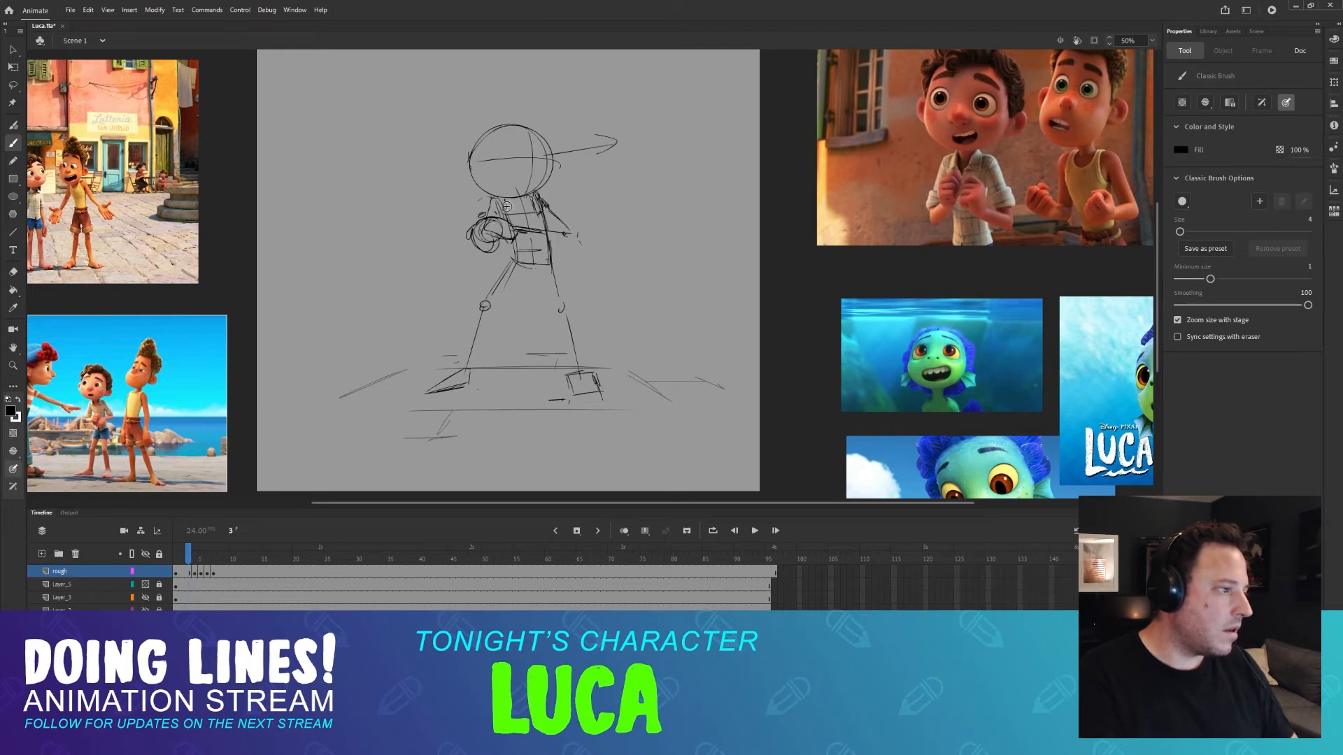
pyautogui.press('.')
pyautogui.press(',')
pyautogui.press('.')
pyautogui.press('.')
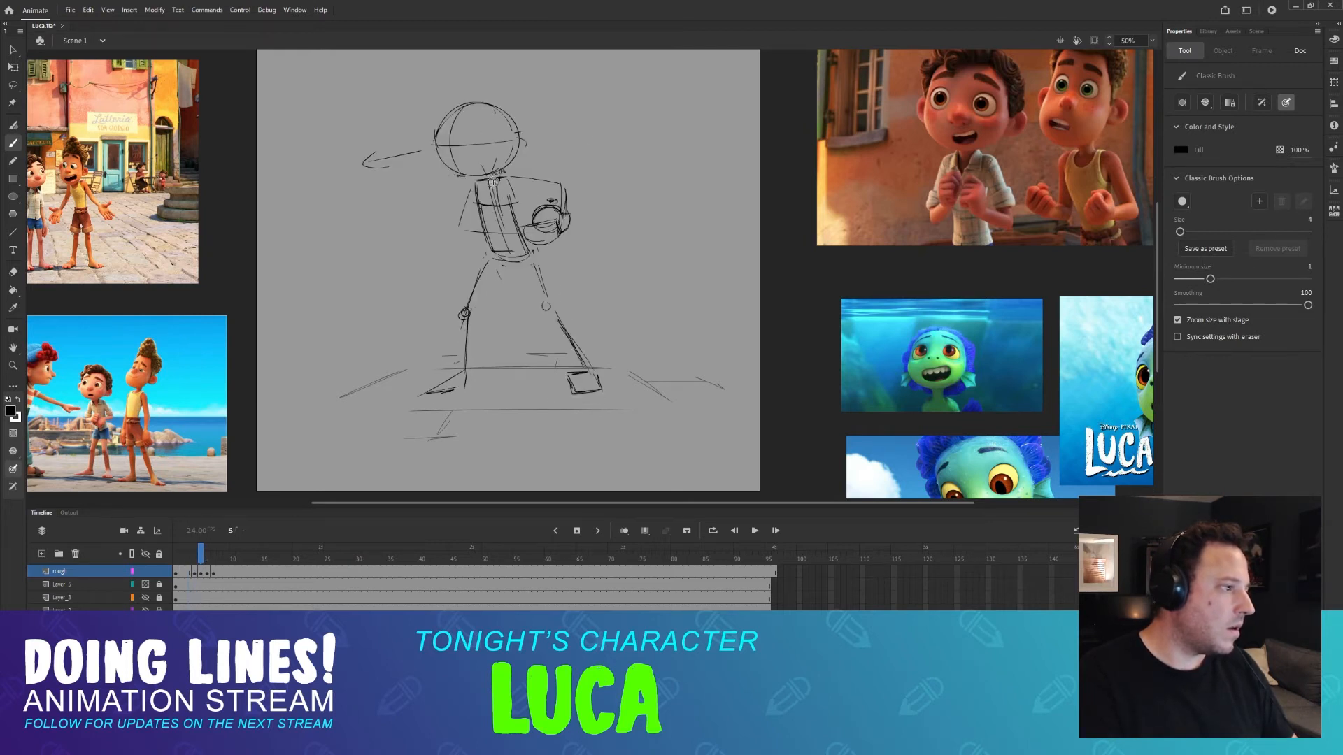
pyautogui.press(',')
pyautogui.press(',')
pyautogui.press('.')
pyautogui.press(',')
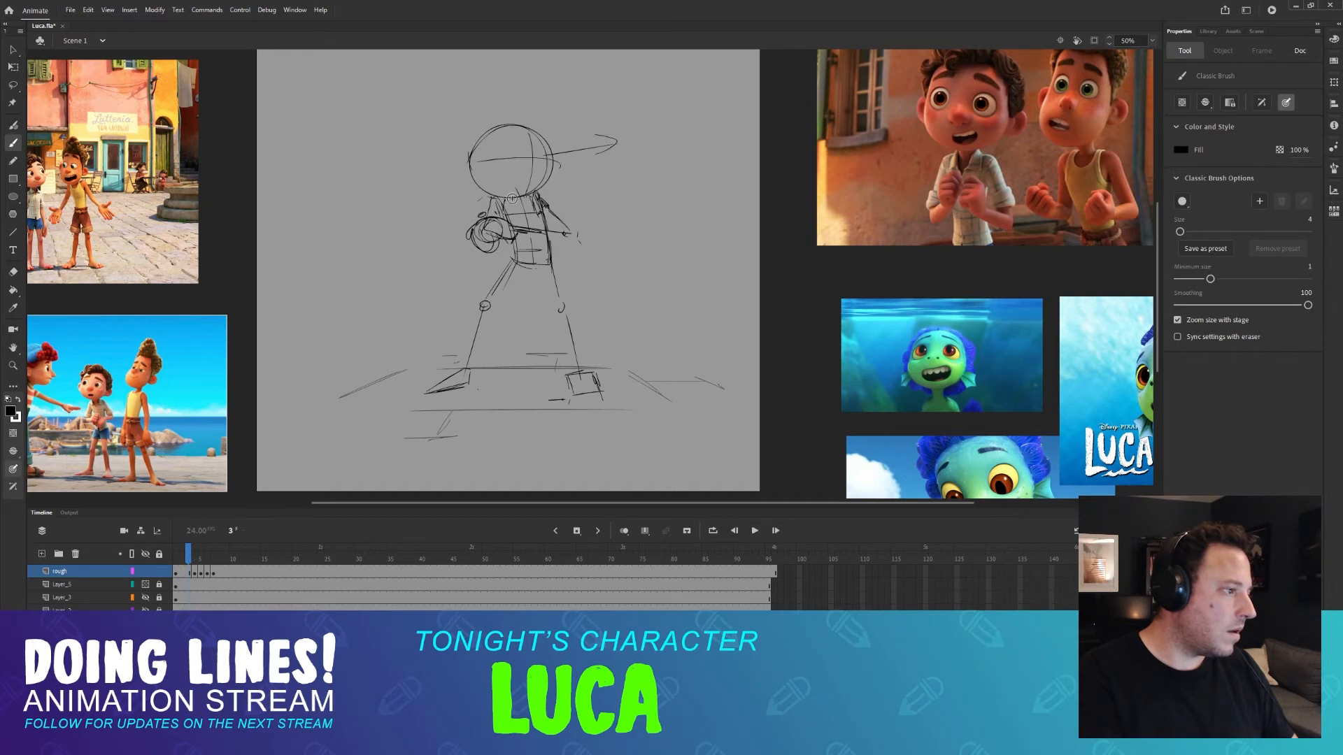
pyautogui.press('.')
pyautogui.moveTo(487, 199); pyautogui.dragTo(527, 195)
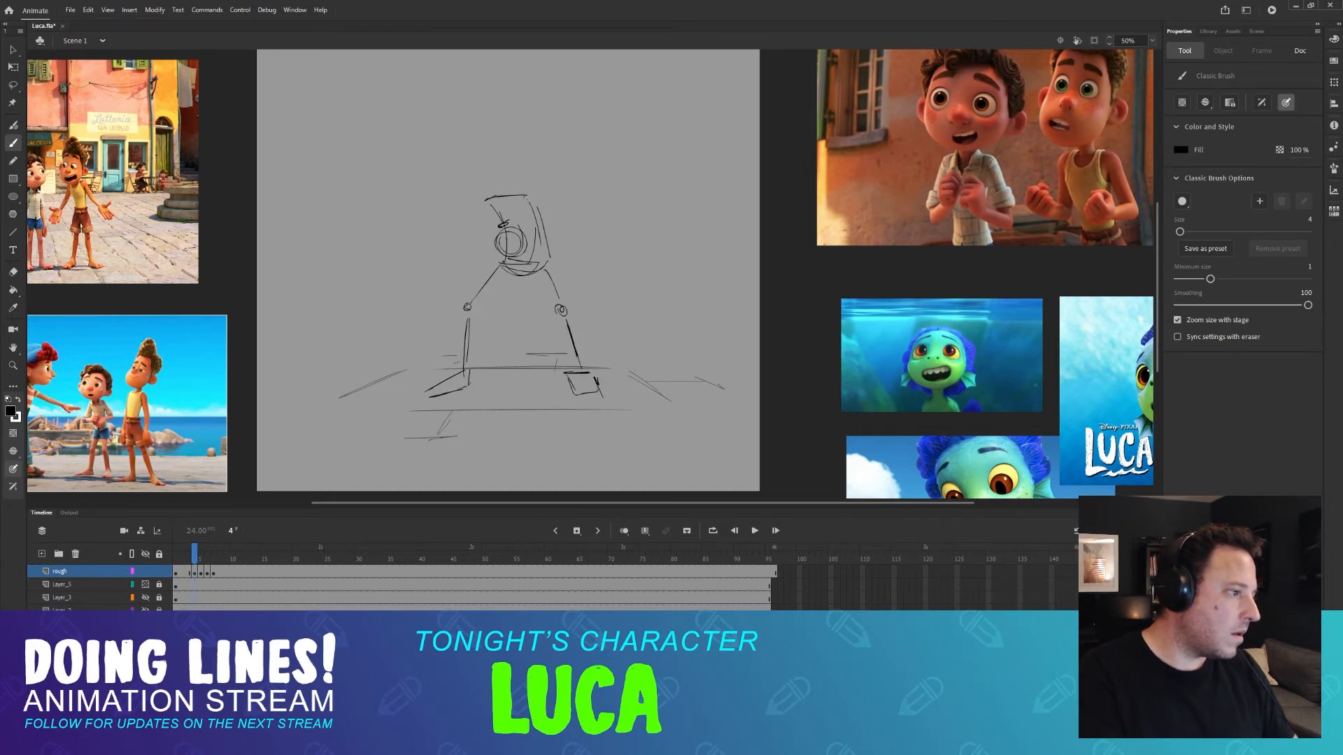
# Add the inner side edge of the torso and a small oval shoulder mark near its upper corner in frame 4.
pyautogui.press('.')
pyautogui.press(',')
pyautogui.press(',')
pyautogui.press('.')
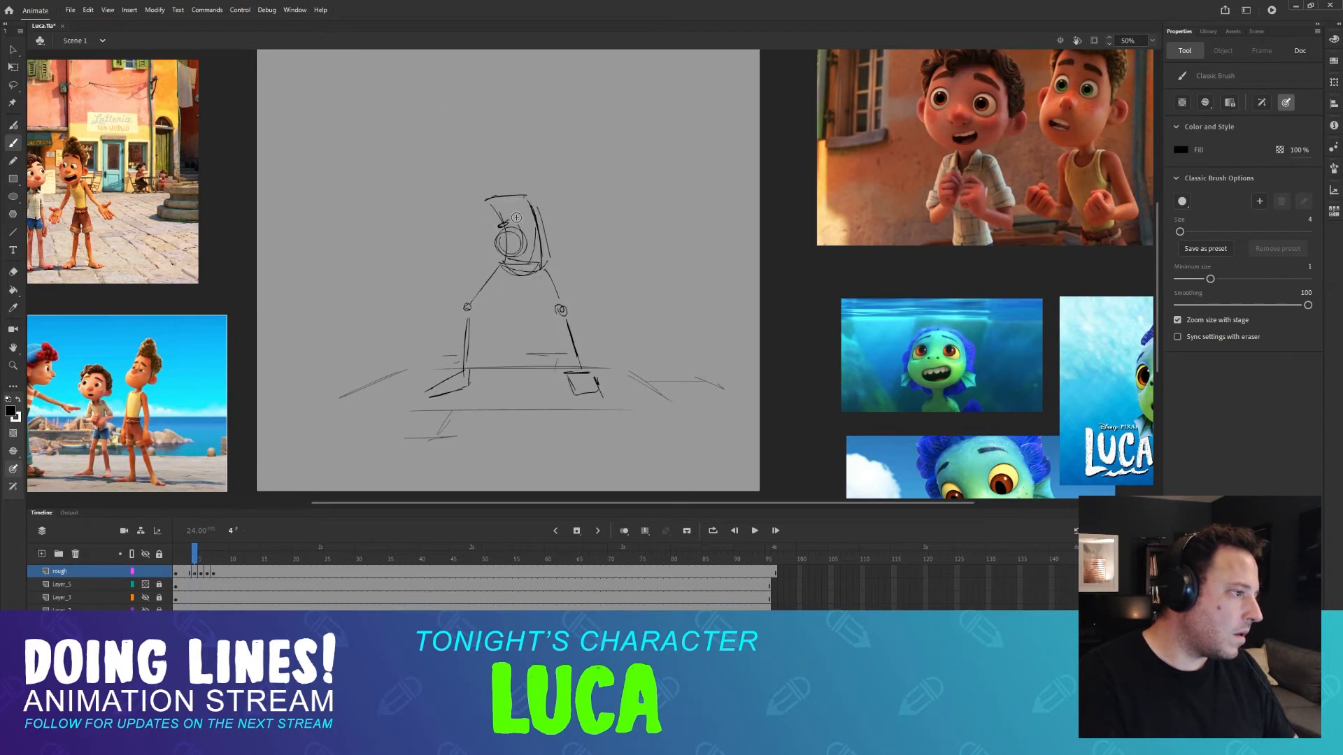
pyautogui.press('.')
pyautogui.press(',')
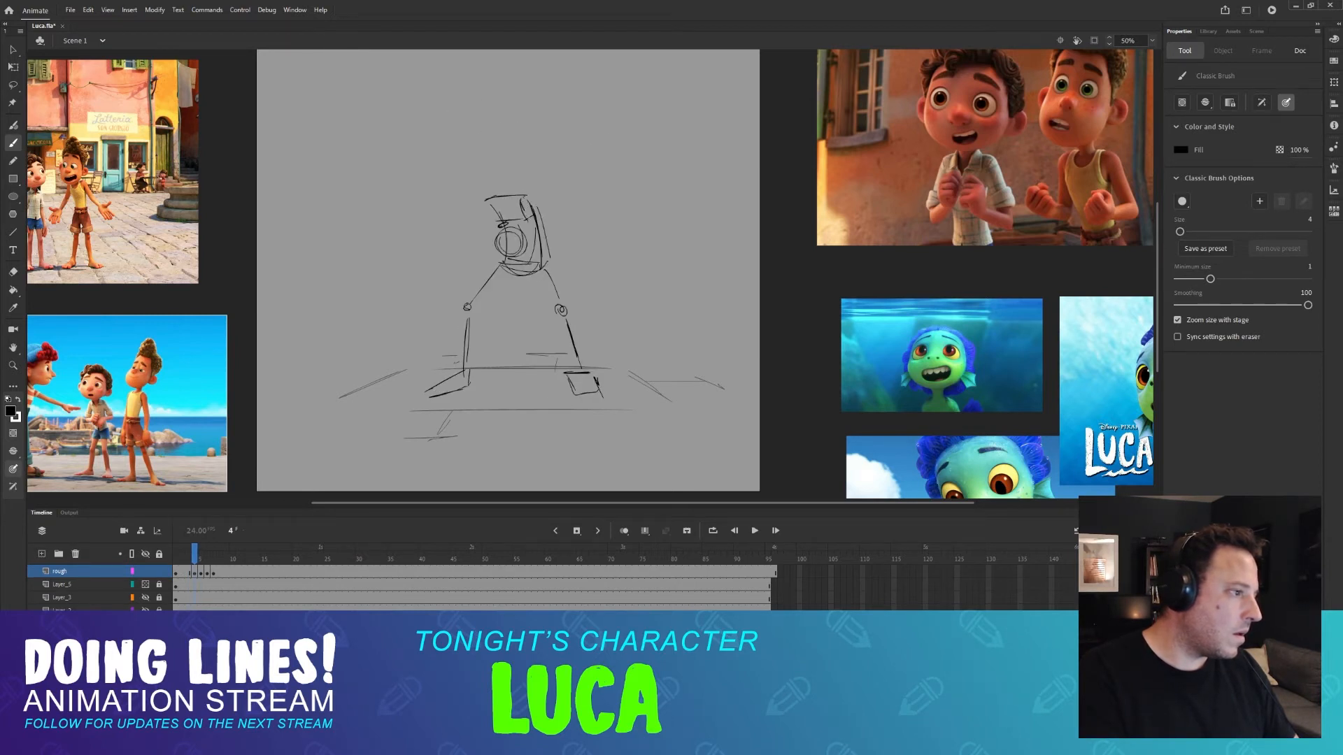
pyautogui.press('.')
pyautogui.press(',')
pyautogui.press('.')
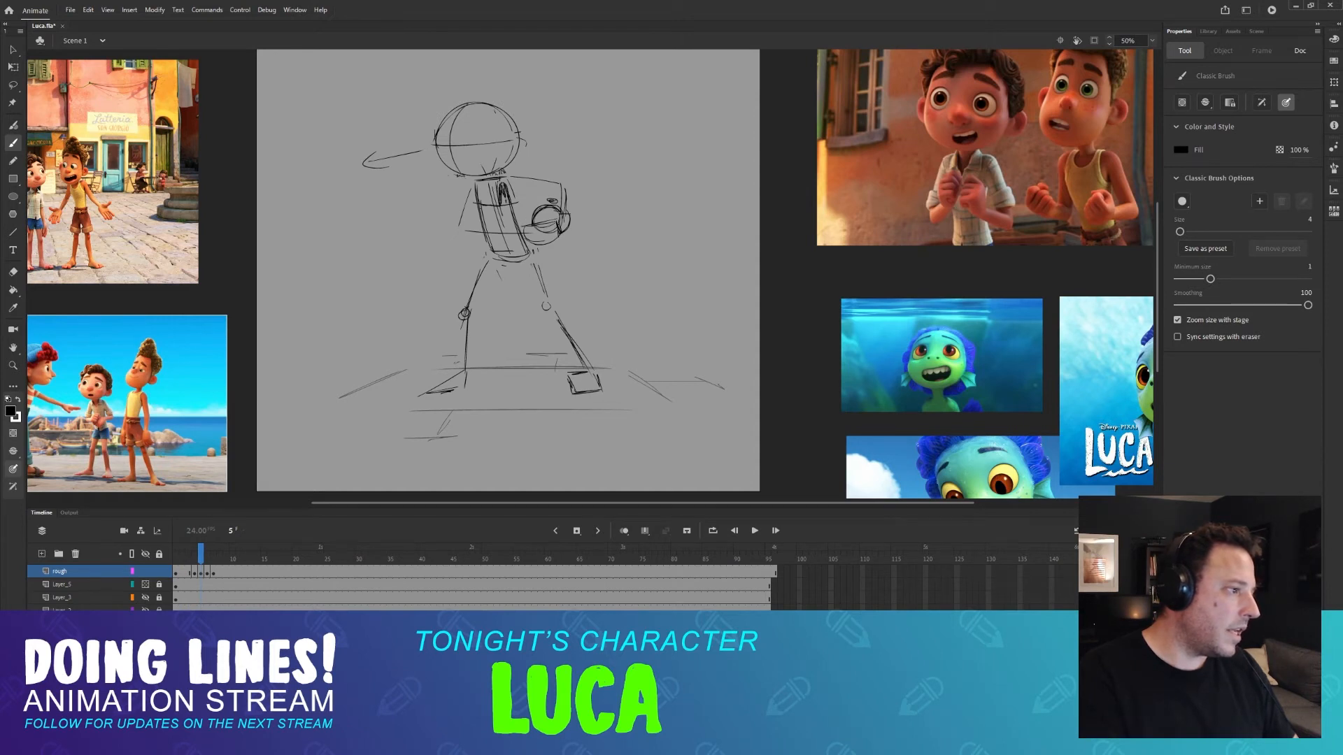
pyautogui.press(',')
pyautogui.press('.')
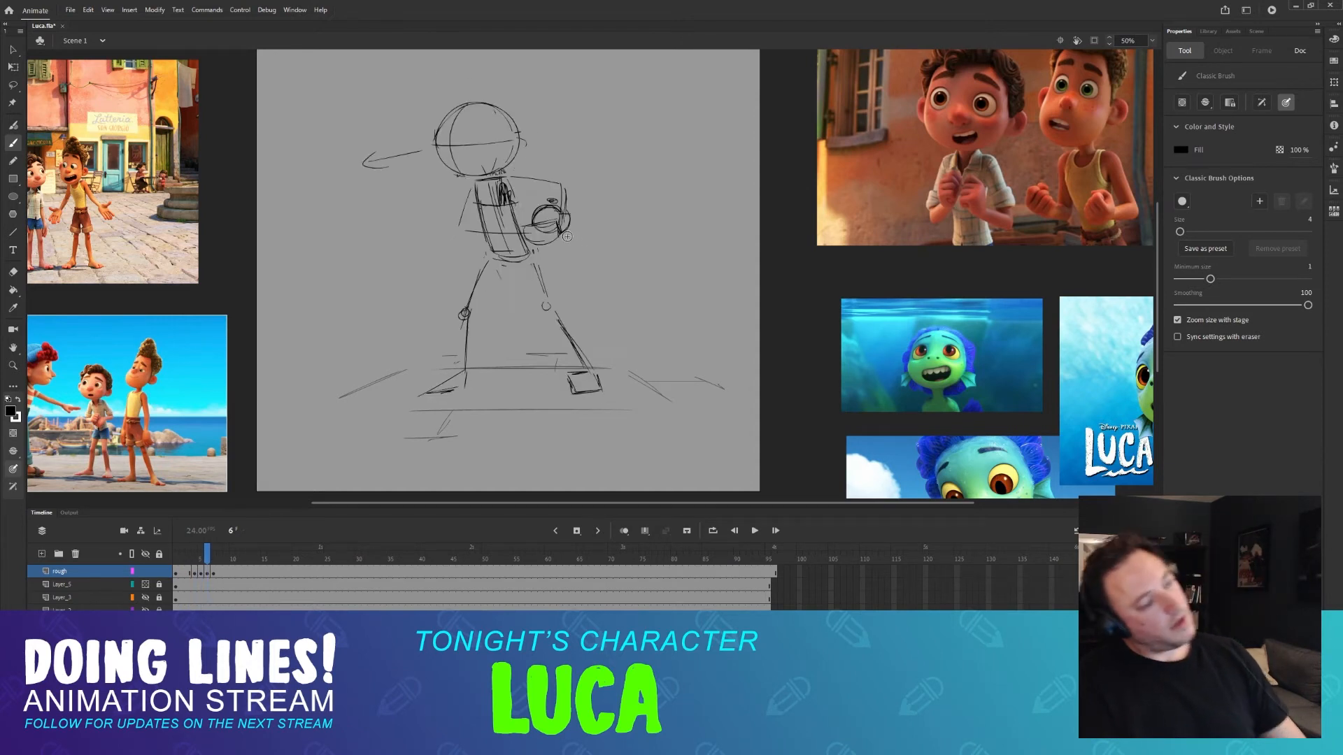
# Examine the torso and clasped hands of frame 4 against the neighbouring poses.
pyautogui.press(',')
pyautogui.press(',')
pyautogui.press('.')
pyautogui.press('.')
pyautogui.press(',')
pyautogui.press(',')
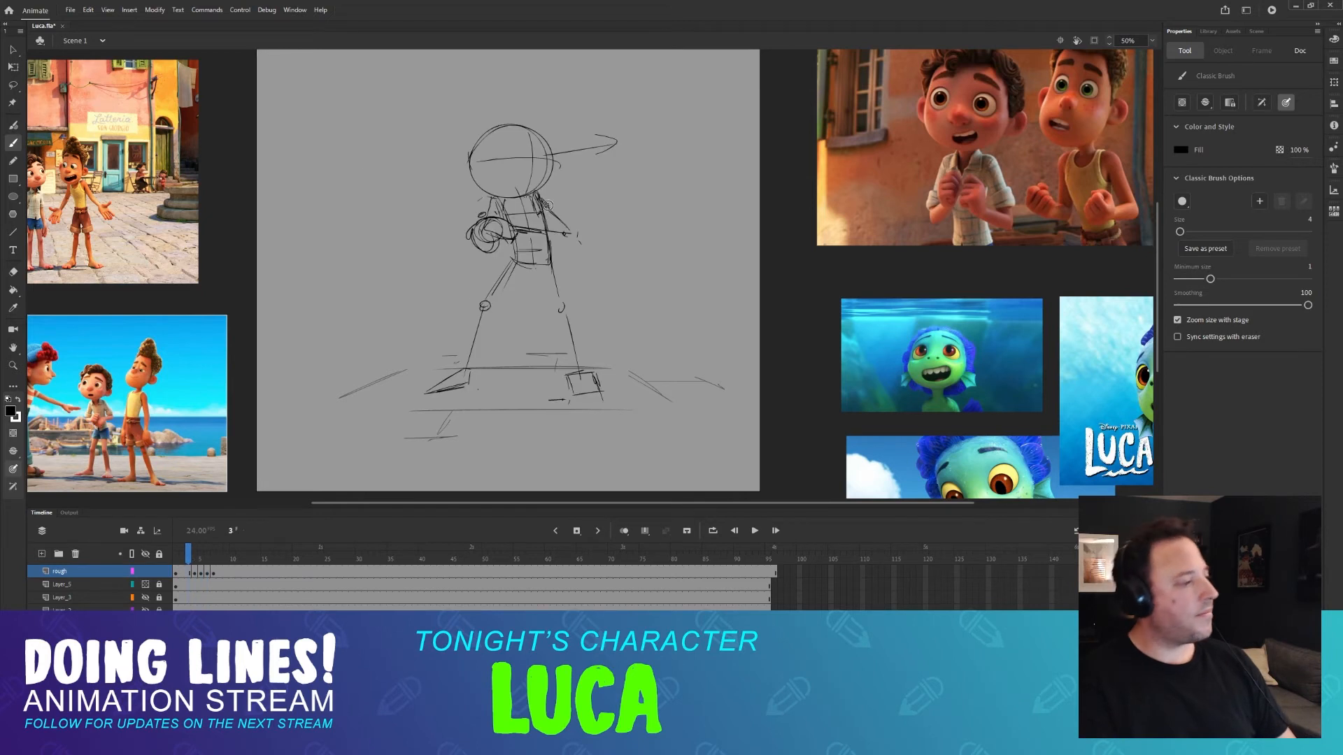
pyautogui.press(',')
pyautogui.press('.')
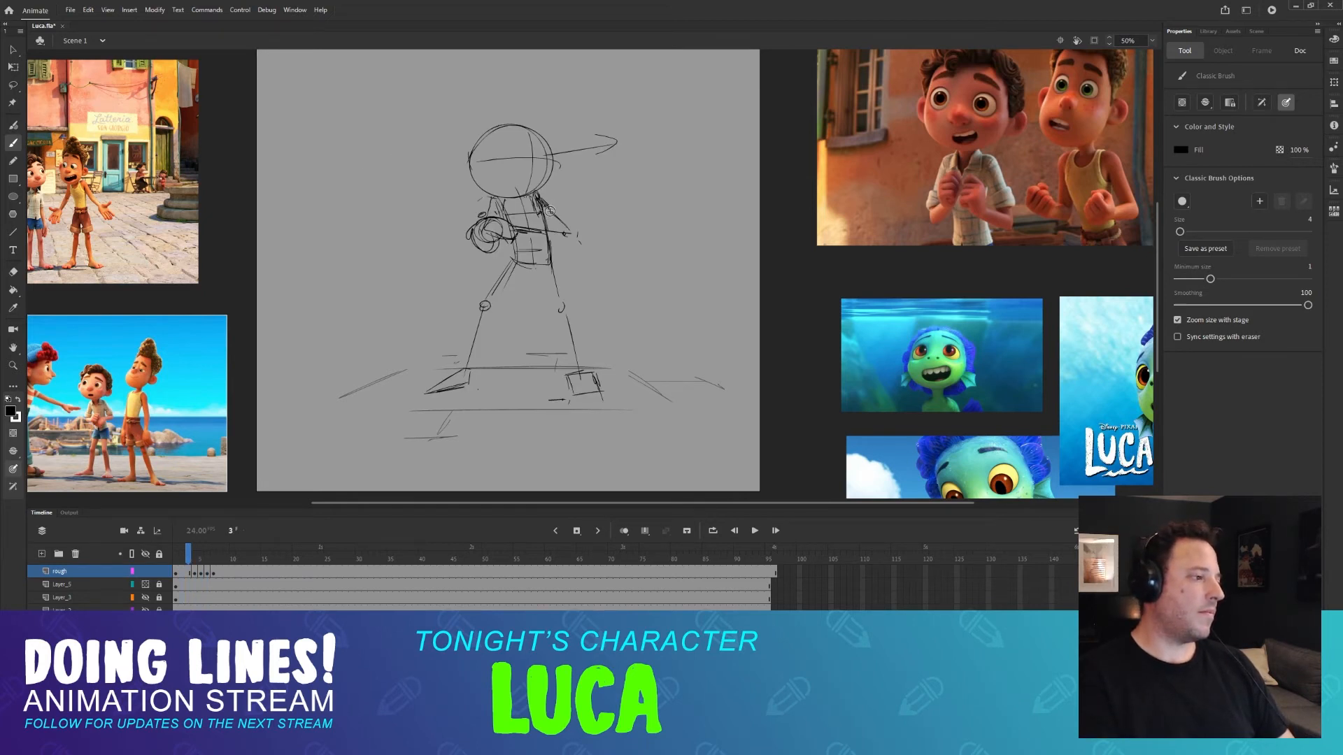
pyautogui.press(',')
pyautogui.press(',')
pyautogui.press('.')
pyautogui.press('.')
pyautogui.press('.')
pyautogui.press('.')
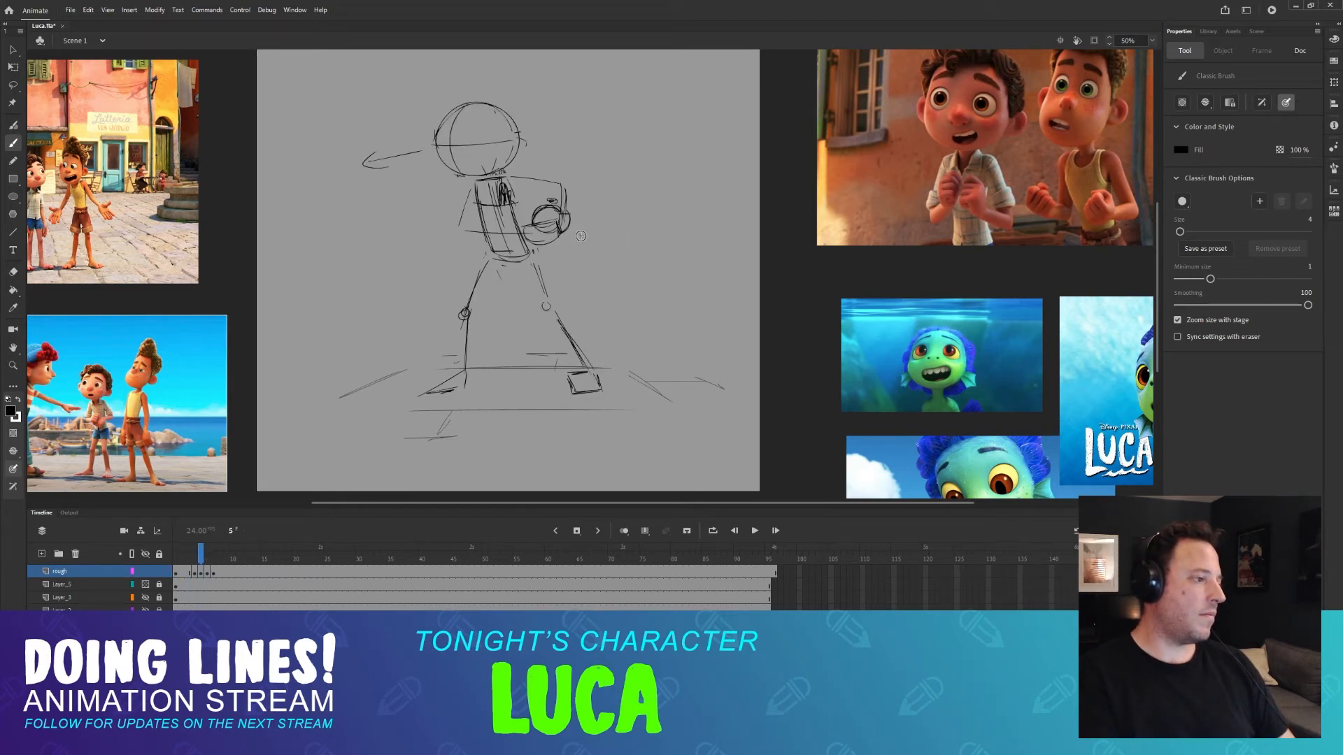
pyautogui.press(',')
pyautogui.press('.')
pyautogui.press(',')
pyautogui.press(',')
pyautogui.press(',')
pyautogui.press(',')
pyautogui.press('.')
pyautogui.press('.')
pyautogui.press('.')
pyautogui.press('.')
pyautogui.press('.')
pyautogui.press(',')
pyautogui.press(',')
# Erase the hand circle in front of the torso in frame 4 and redraw the torso's front edge and cross lines.
pyautogui.press('e')
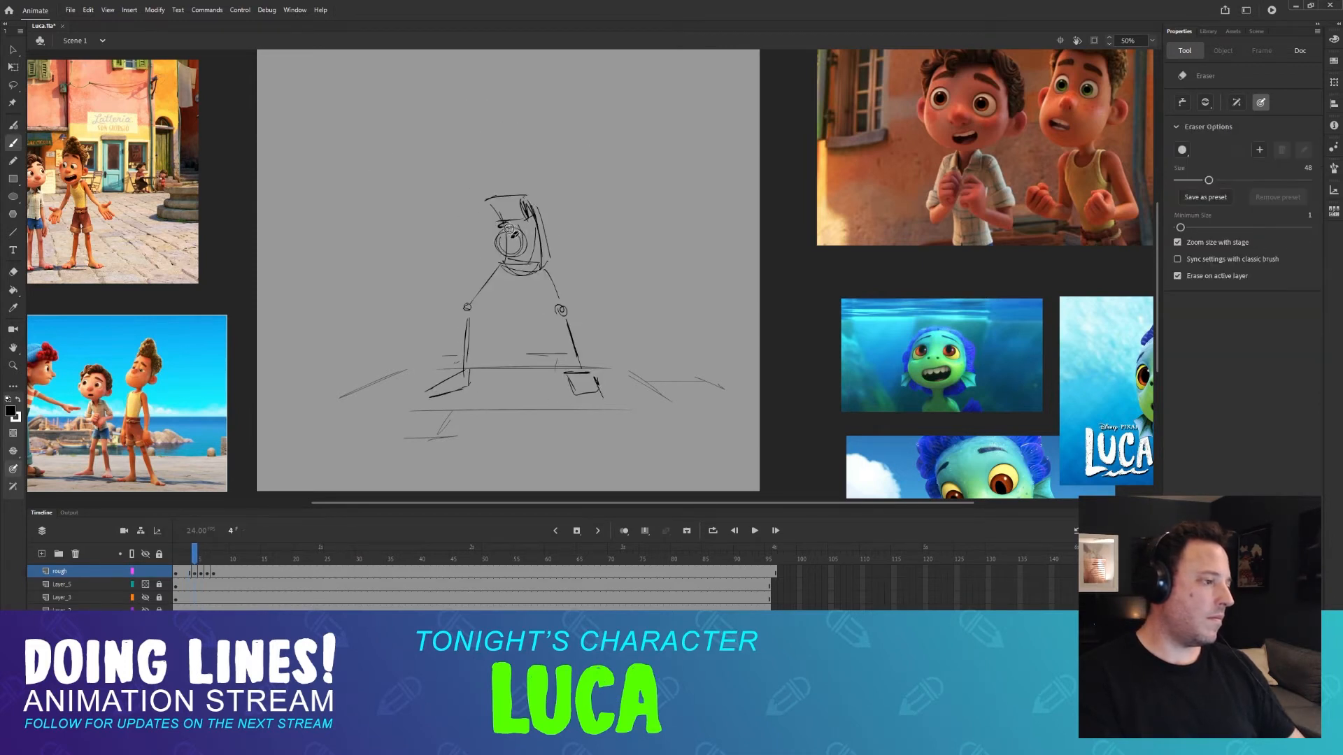
pyautogui.moveTo(519, 235); pyautogui.dragTo(506, 236)
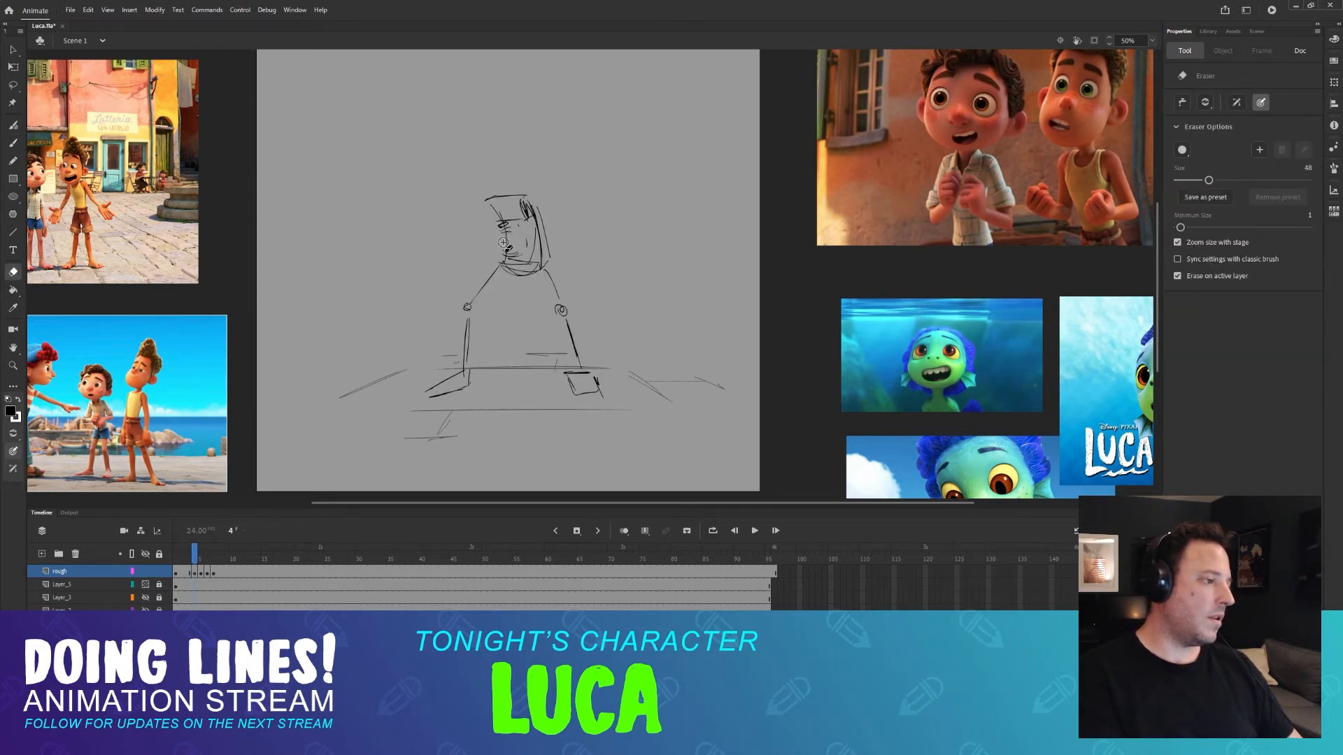
pyautogui.press('b')
pyautogui.press('.')
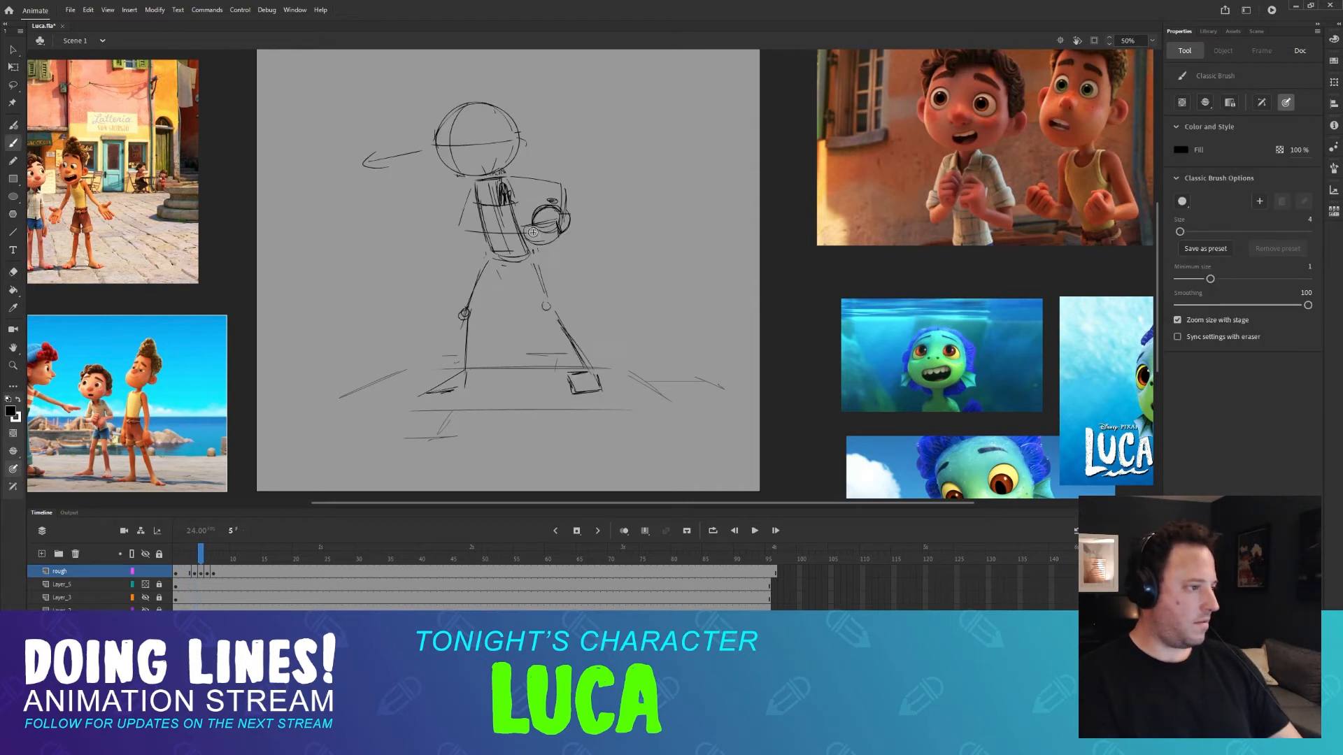
pyautogui.press(',')
pyautogui.press(',')
pyautogui.press('.')
pyautogui.press('.')
pyautogui.press(',')
pyautogui.press(',')
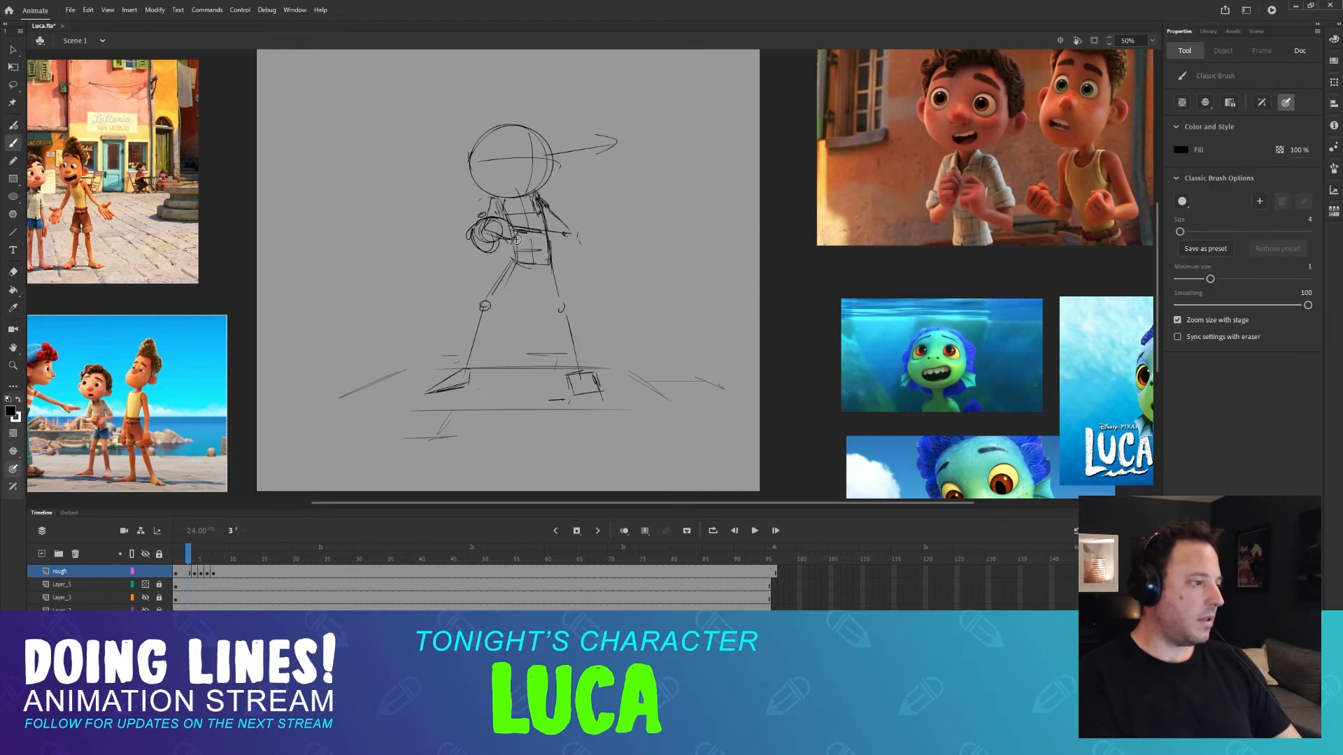
pyautogui.press('.')
pyautogui.press('.')
pyautogui.press(',')
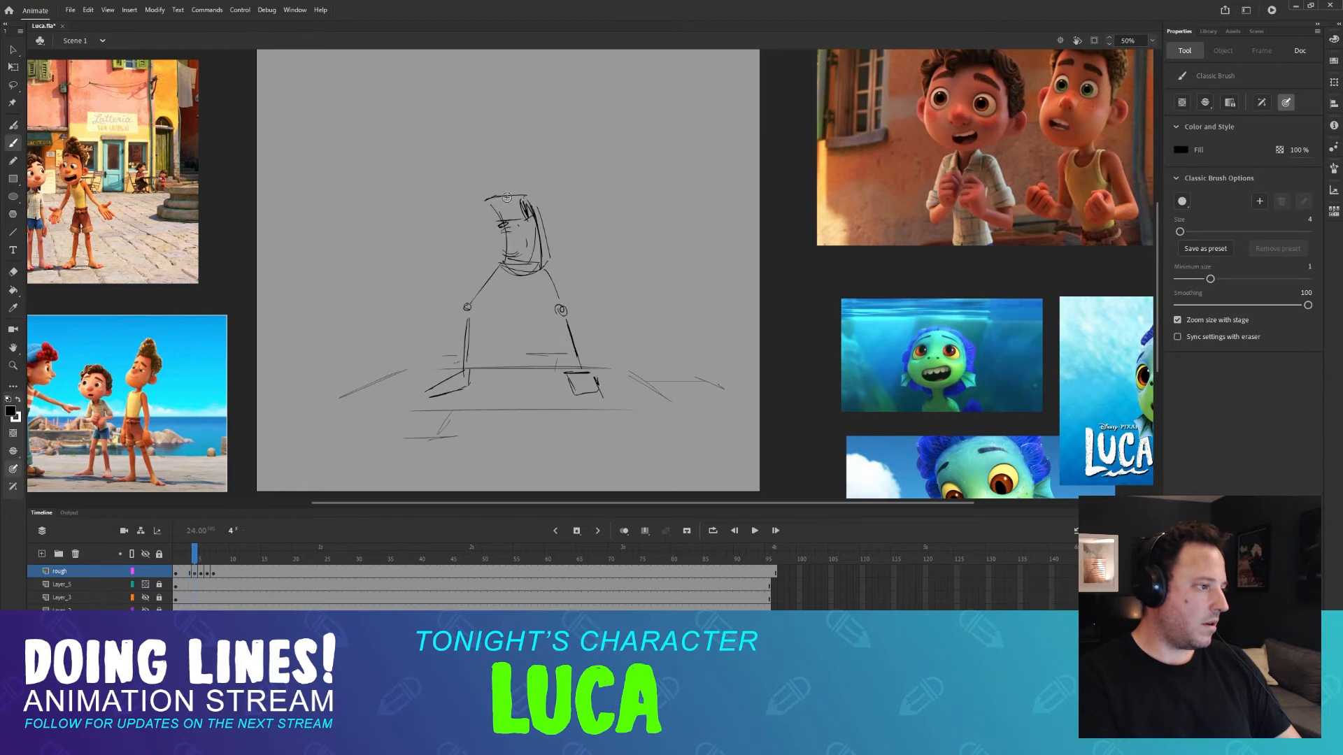
# Draw the clasped hands as a circle at shoulder height in frame 4, with the arms angled outward on both sides.
pyautogui.moveTo(501, 199)
pyautogui.mouseDown()
pyautogui.moveTo(534, 198)
pyautogui.moveTo(488, 204)
pyautogui.moveTo(588, 214)
pyautogui.moveTo(542, 208)
pyautogui.mouseUp()
pyautogui.press('.')
pyautogui.press(',')
pyautogui.press('.')
pyautogui.press(',')
pyautogui.press('.')
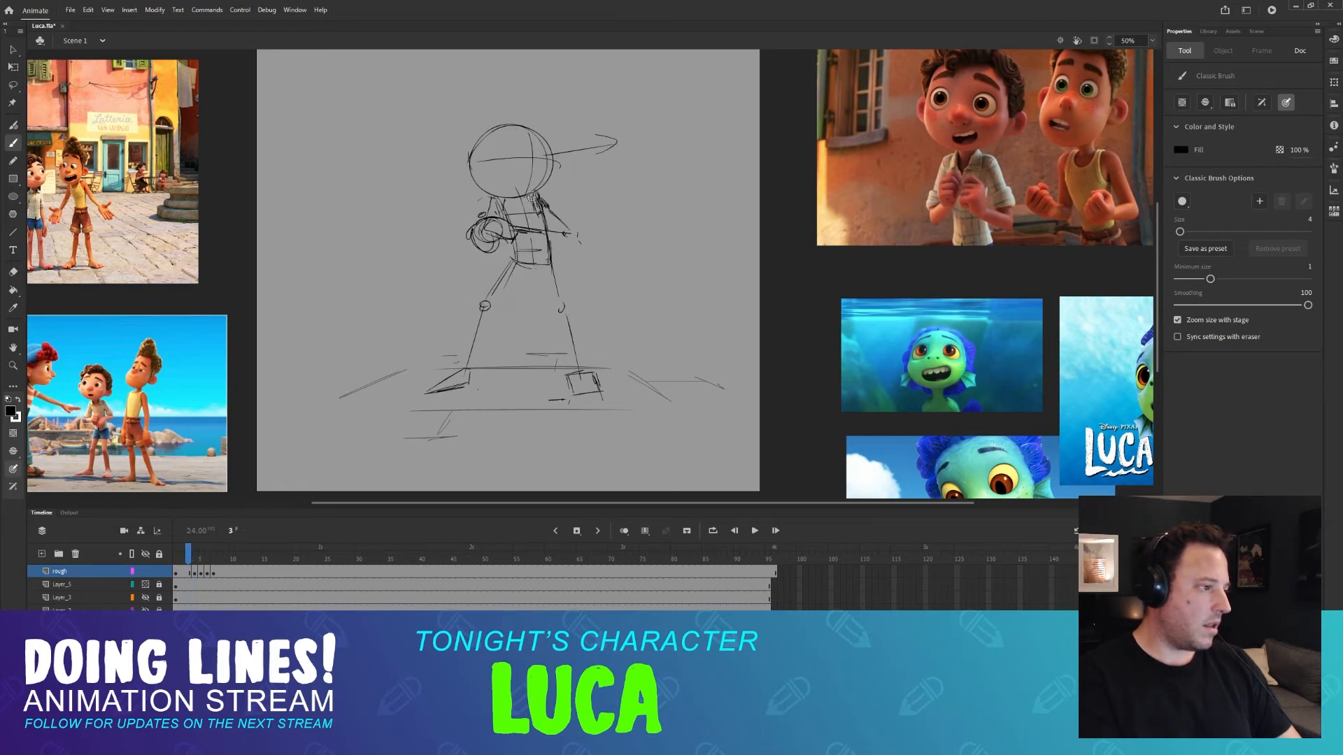
pyautogui.press(',')
pyautogui.press(',')
pyautogui.press('.')
pyautogui.press('.')
pyautogui.press(',')
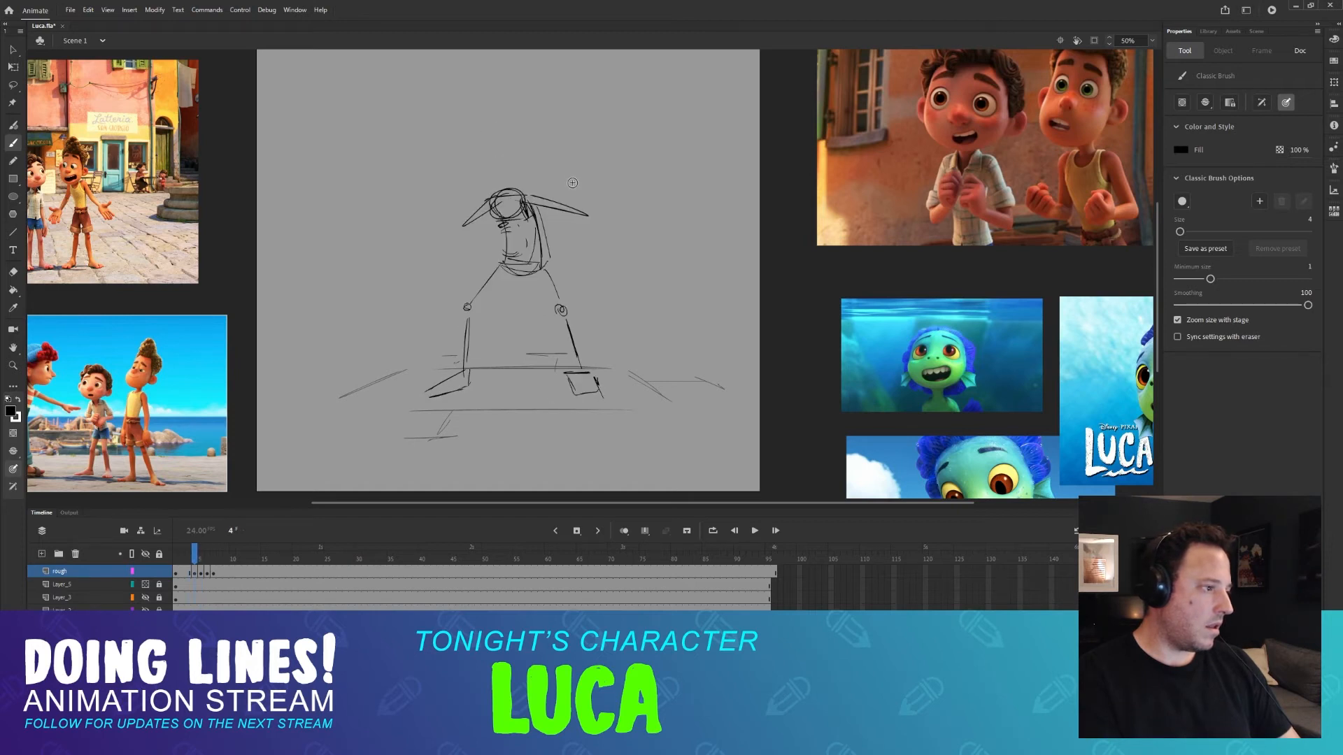
# Check the raised hands and arms against frames 3 and 5, and undo them.
pyautogui.press('.')
pyautogui.press(',')
pyautogui.press(',')
pyautogui.press('.')
pyautogui.press('.')
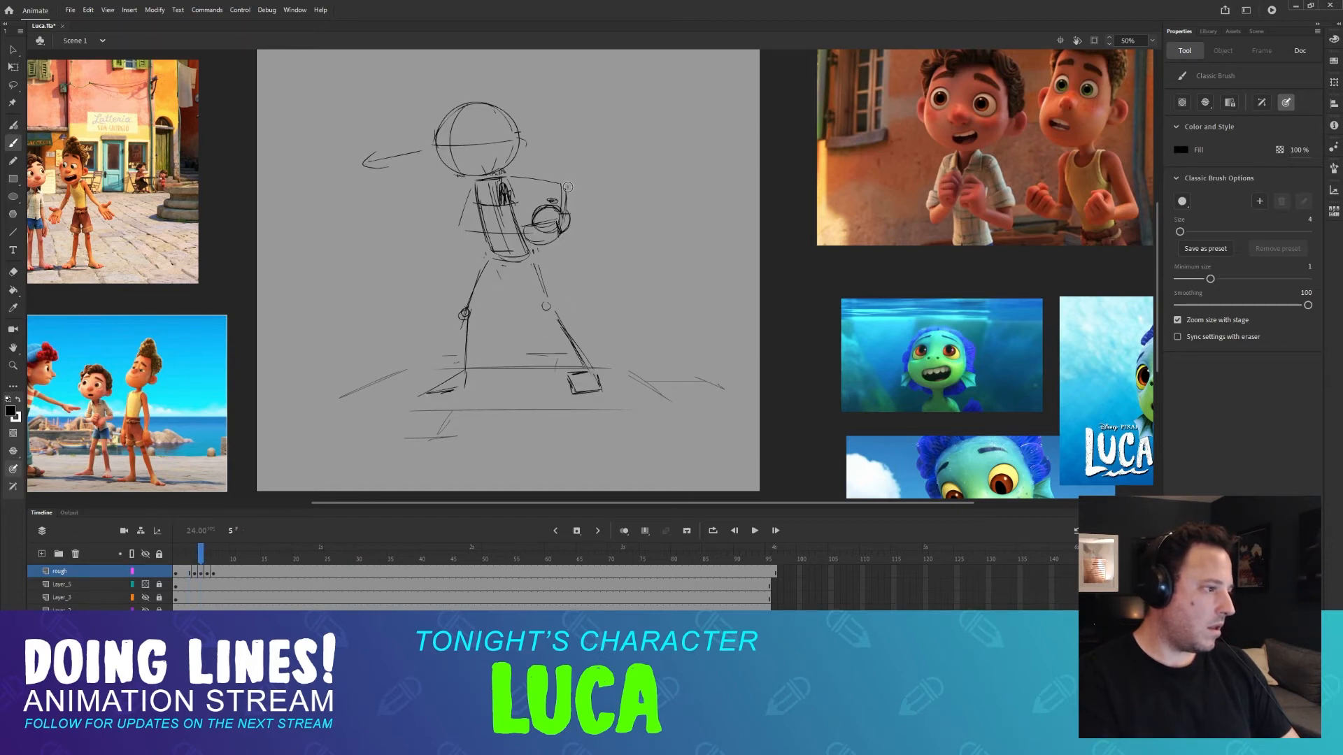
pyautogui.press(',')
pyautogui.press(',')
pyautogui.press('.')
pyautogui.press('.')
pyautogui.press(',')
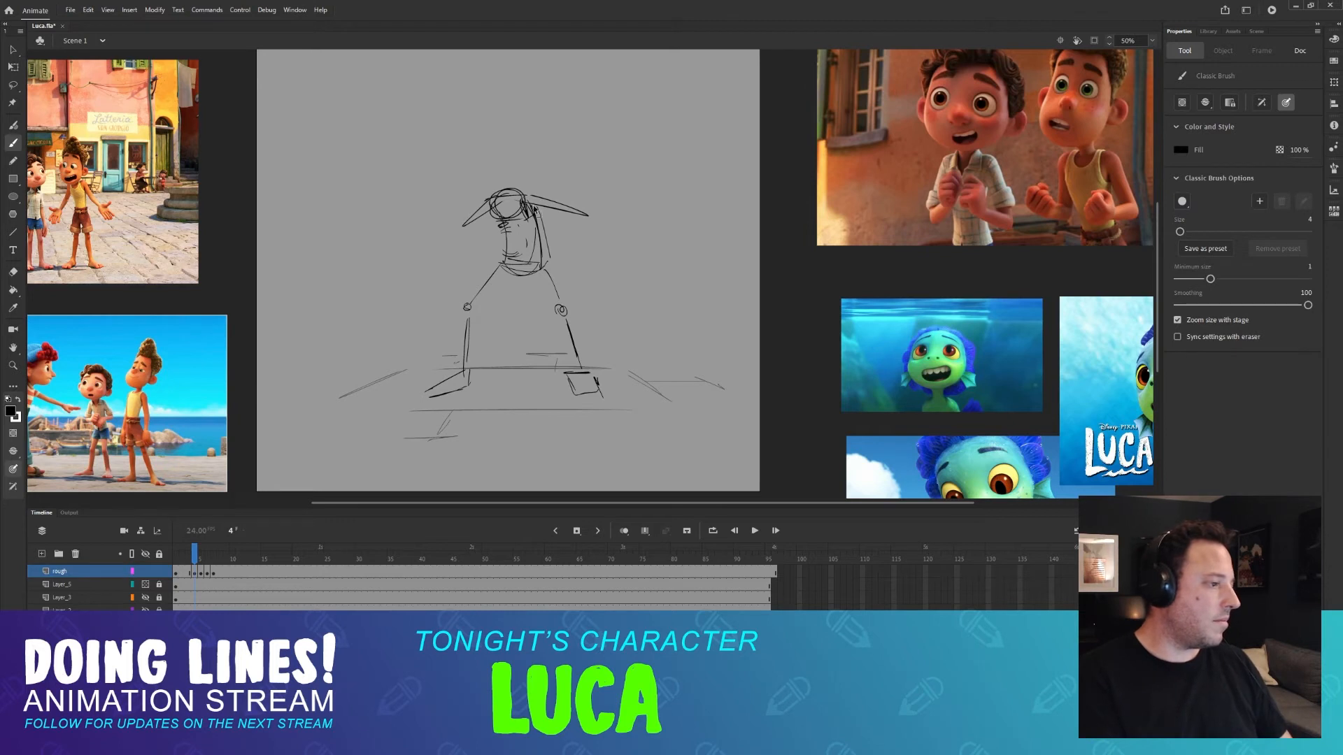
pyautogui.hotkey('ctrl', 'z')
pyautogui.hotkey('ctrl', 'z')
# Try a lower hand circle beside the front edge of the pelvis in frame 4, and undo it.
pyautogui.press(',')
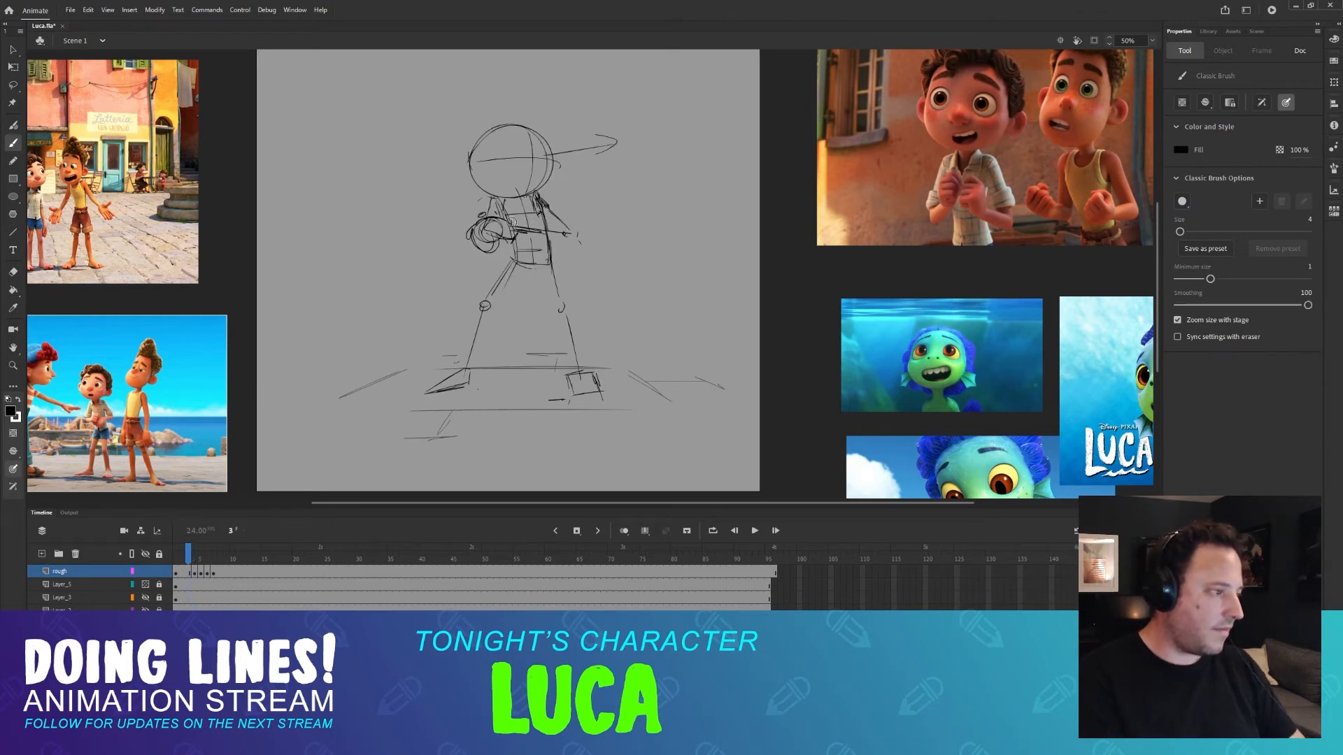
pyautogui.press('.')
pyautogui.press(',')
pyautogui.press('.')
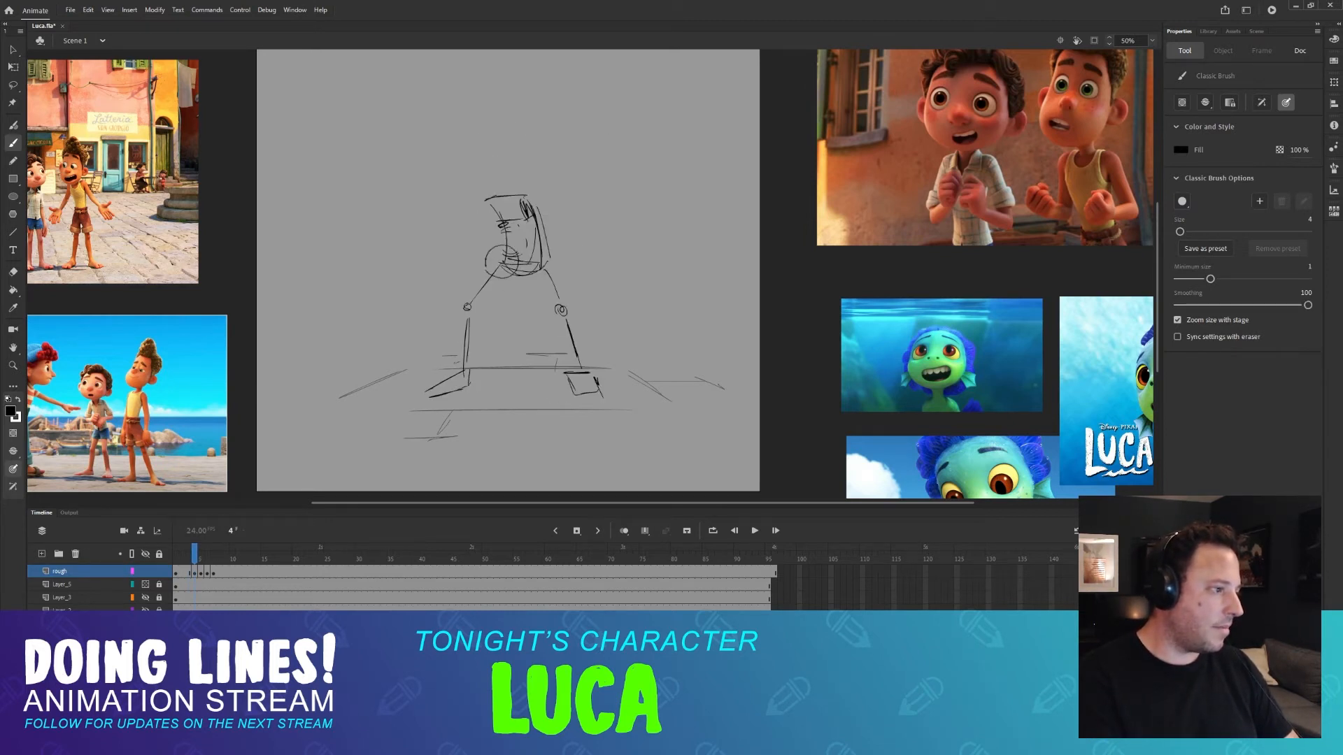
pyautogui.press('.')
pyautogui.press(',')
pyautogui.press('.')
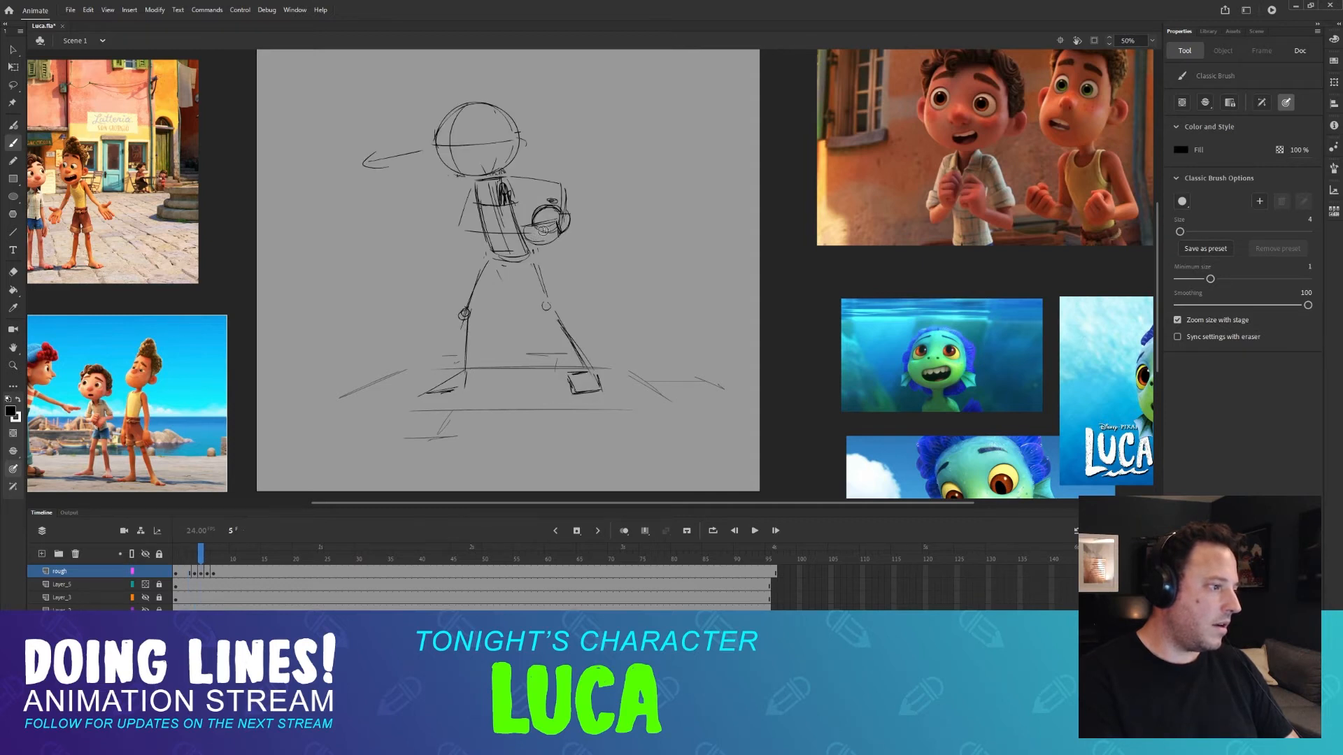
pyautogui.press(',')
pyautogui.hotkey('ctrl', 'z')
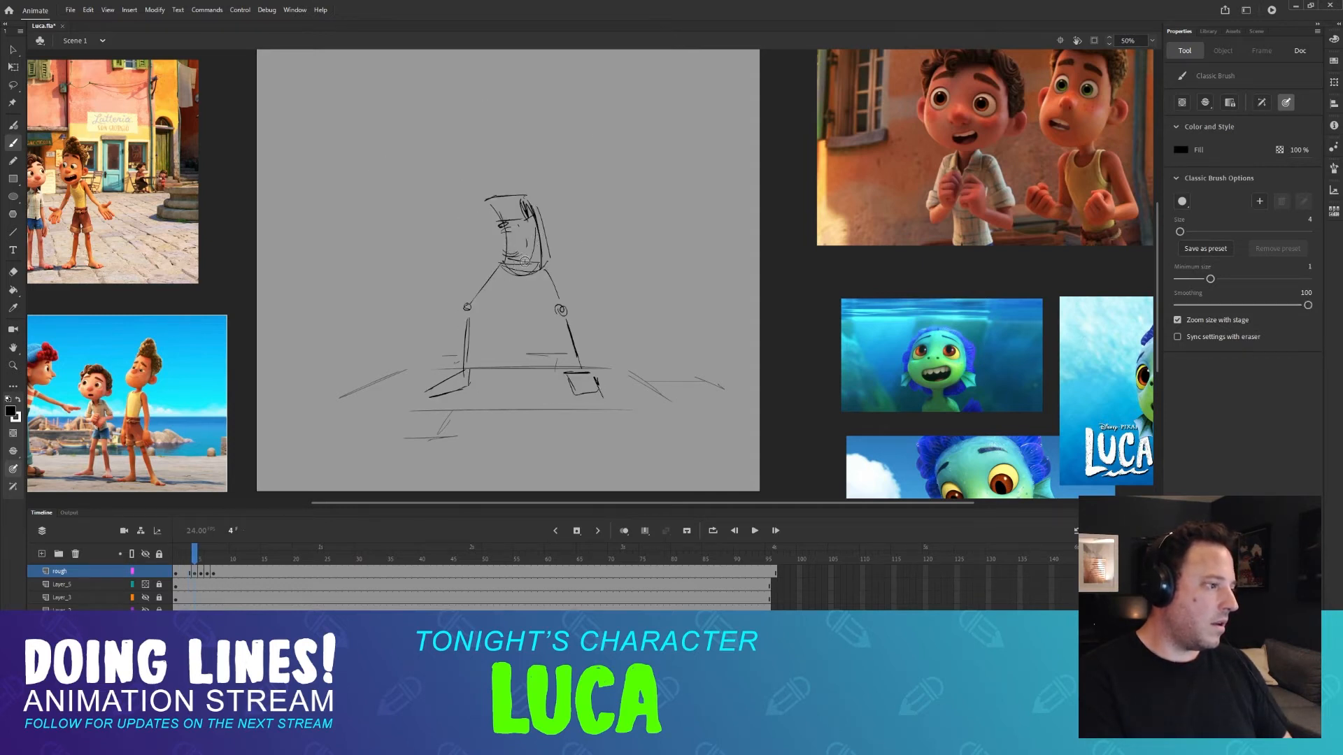
# Try a hand circle centred over the pelvis in frame 4, and undo it.
pyautogui.moveTo(521, 254)
pyautogui.mouseDown()
pyautogui.moveTo(509, 277)
pyautogui.moveTo(523, 263)
pyautogui.moveTo(533, 273)
pyautogui.mouseUp()
pyautogui.press('.')
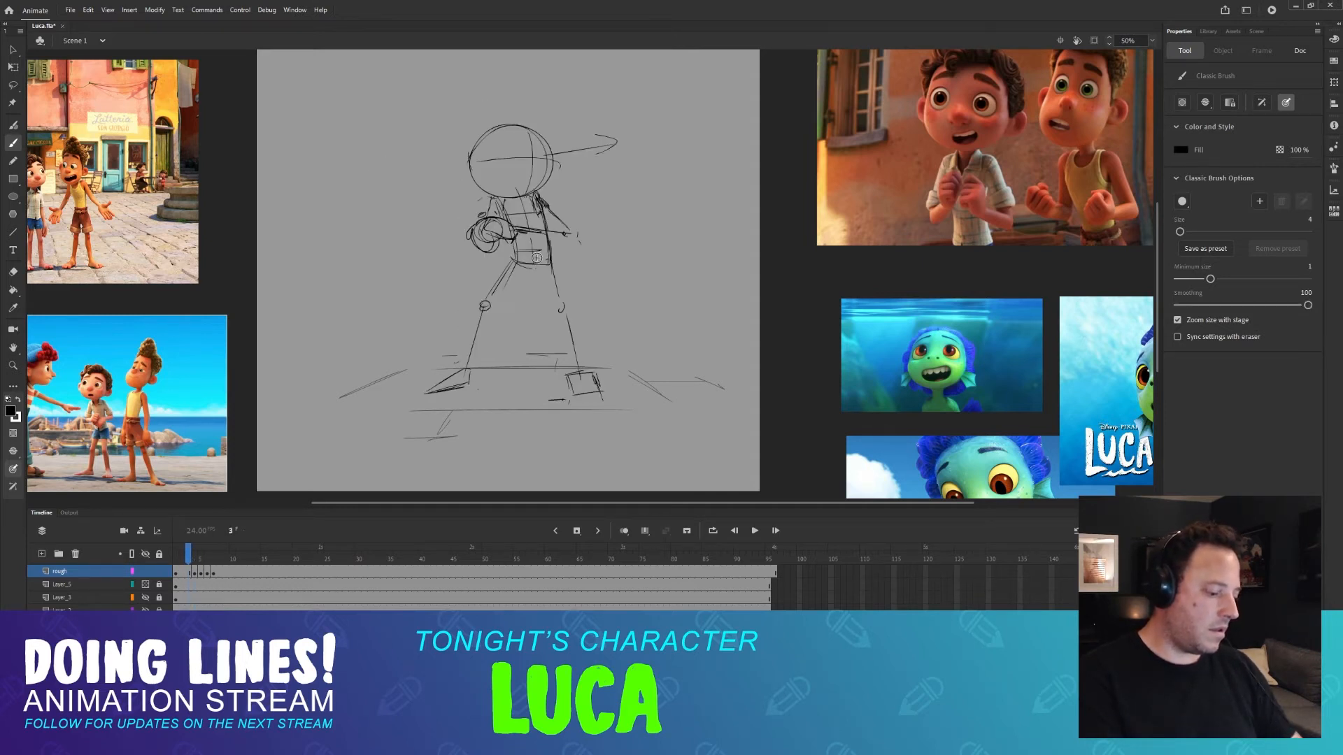
pyautogui.press(',')
pyautogui.press(',')
pyautogui.press('.')
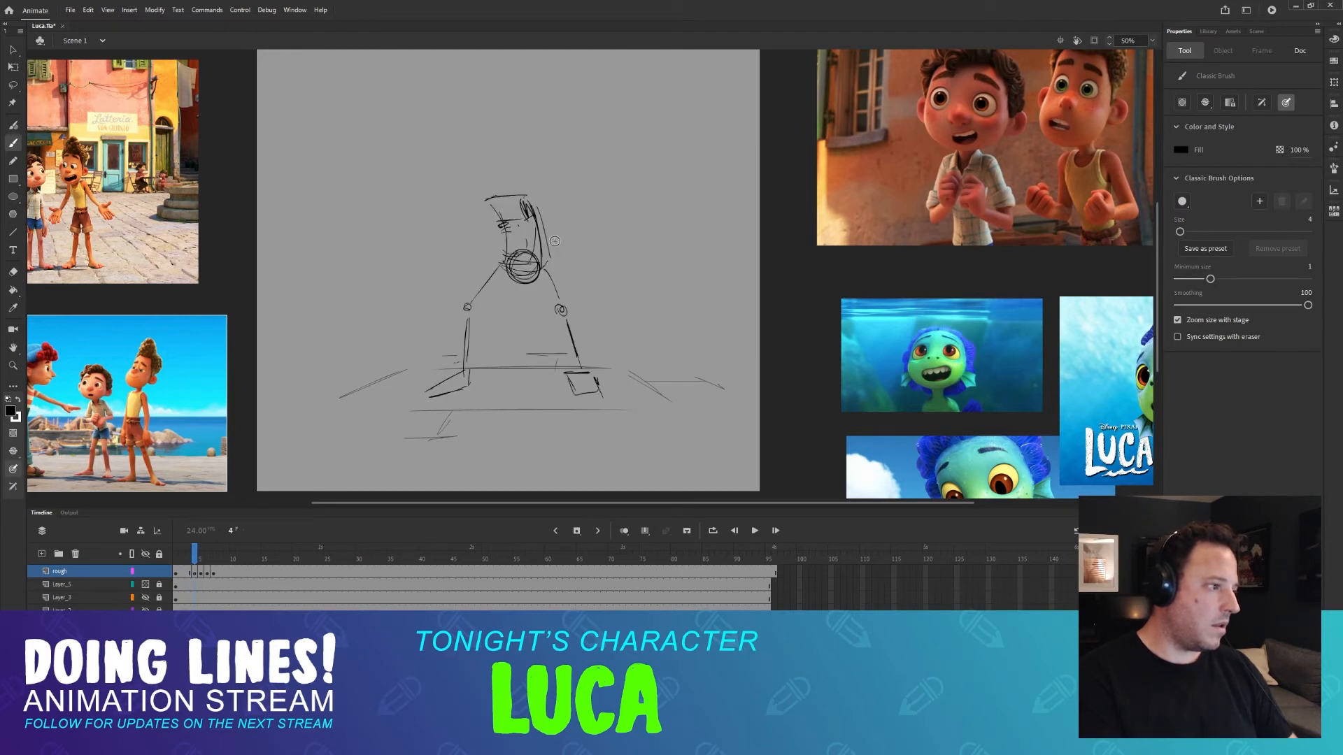
pyautogui.hotkey('ctrl', 'z')
# Draw the clasped hands in frame 4 as a circle over the lower torso, slightly overlapping the pelvis.
pyautogui.moveTo(535, 250)
pyautogui.mouseDown()
pyautogui.moveTo(505, 259)
pyautogui.moveTo(528, 271)
pyautogui.moveTo(537, 246)
pyautogui.mouseUp()
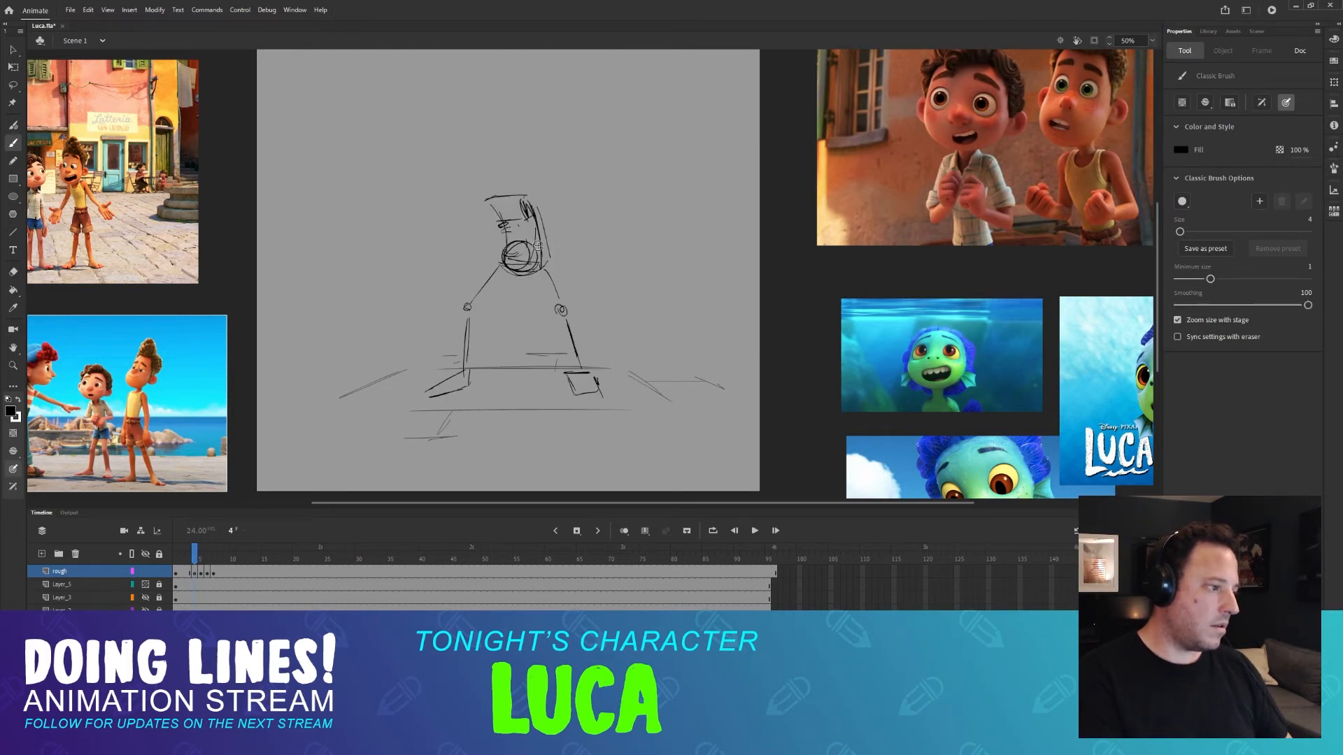
pyautogui.press(',')
pyautogui.press(',')
pyautogui.press('.')
pyautogui.press('.')
pyautogui.press('.')
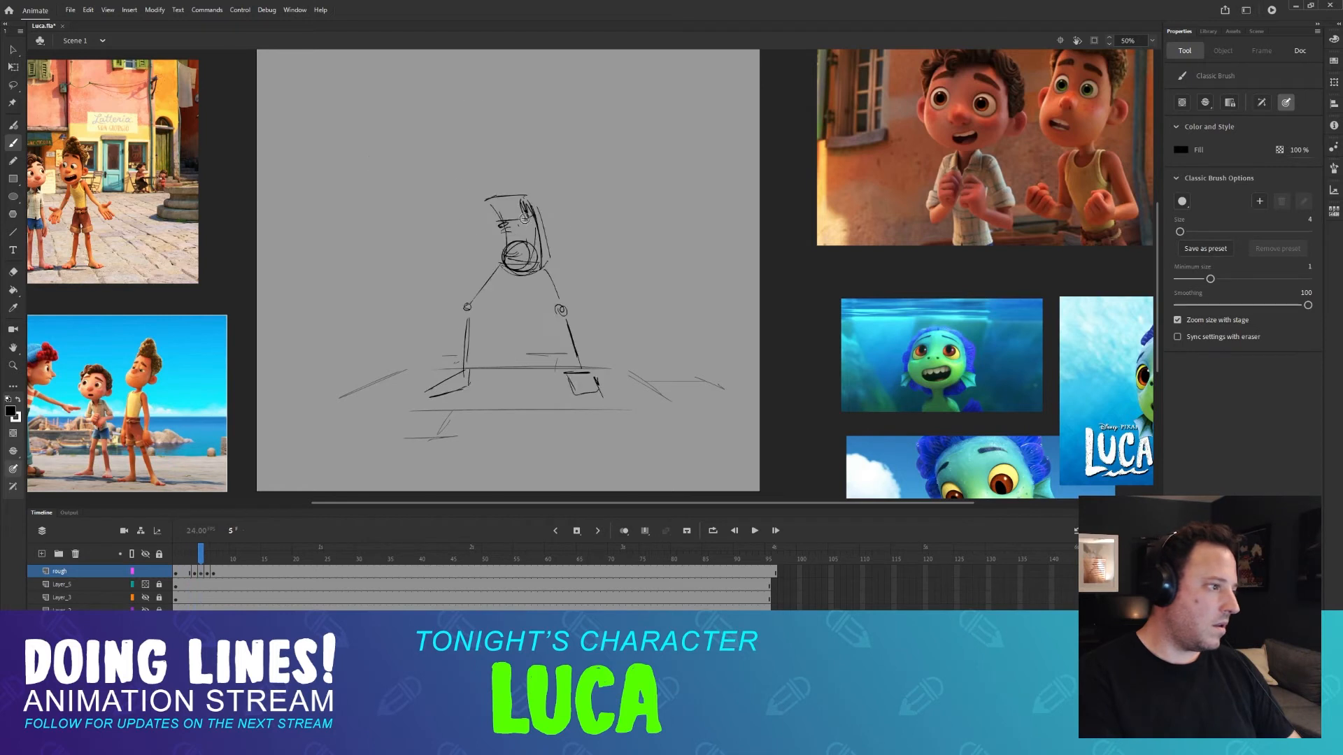
# Examine the arc of the clasped hands by comparing frames 3, 4 and 5.
pyautogui.press(',')
pyautogui.press(',')
pyautogui.press('.')
pyautogui.press('.')
pyautogui.press(',')
pyautogui.press(',')
pyautogui.press('.')
pyautogui.press('.')
pyautogui.press(',')
pyautogui.press(',')
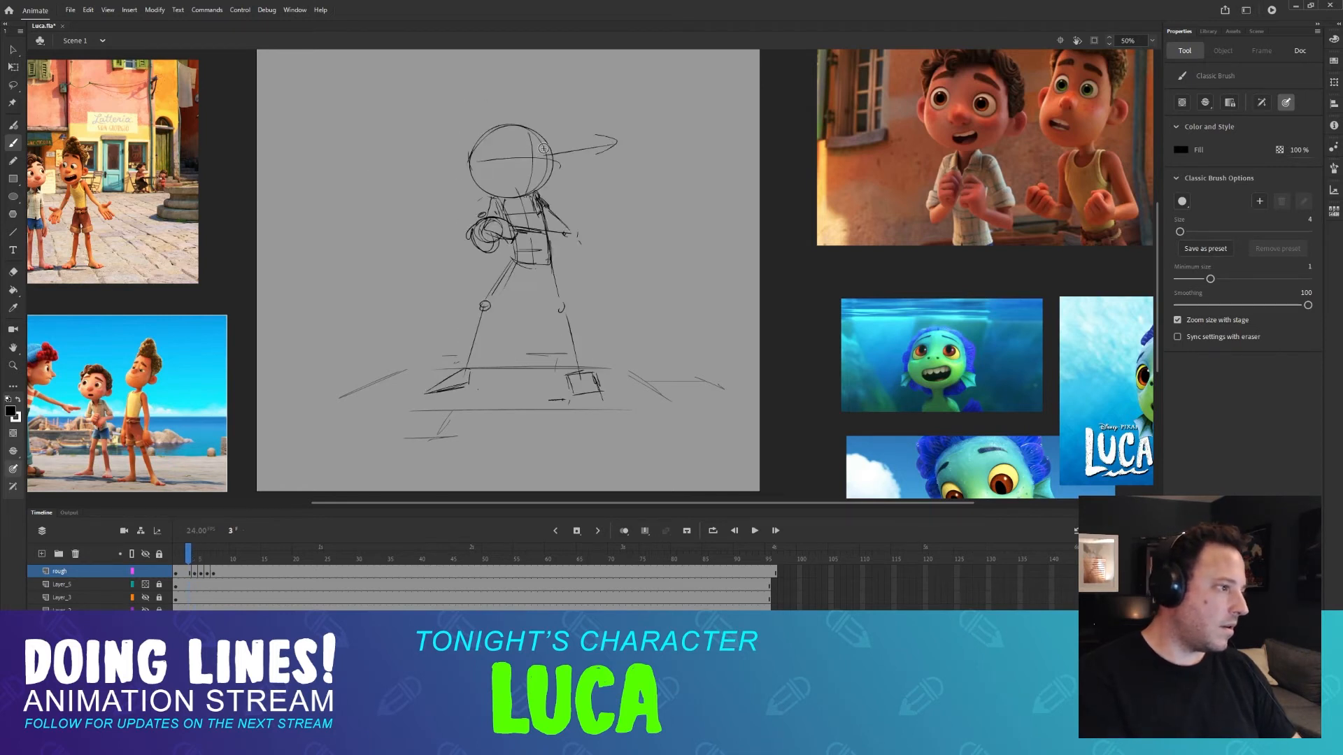
# Draw a vertical and a horizontal face guideline across the head circle in frame 4, using frame 3 as reference.
pyautogui.press('.')
pyautogui.moveTo(484, 143)
pyautogui.mouseDown()
pyautogui.moveTo(460, 175)
pyautogui.moveTo(518, 137)
pyautogui.moveTo(460, 149)
pyautogui.moveTo(532, 179)
pyautogui.mouseUp()
pyautogui.press(',')
pyautogui.press('.')
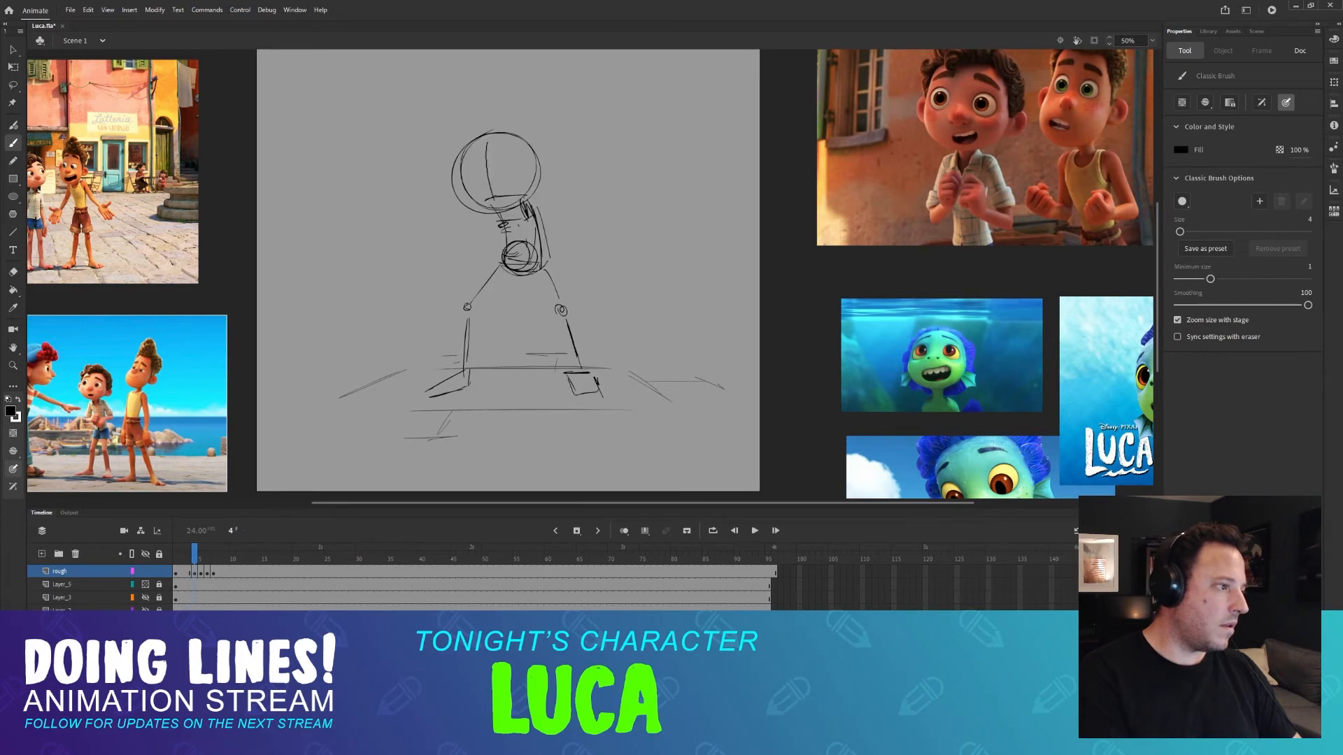
pyautogui.moveTo(487, 140)
pyautogui.mouseDown()
pyautogui.moveTo(491, 204)
pyautogui.moveTo(532, 170)
pyautogui.mouseUp()
pyautogui.press(',')
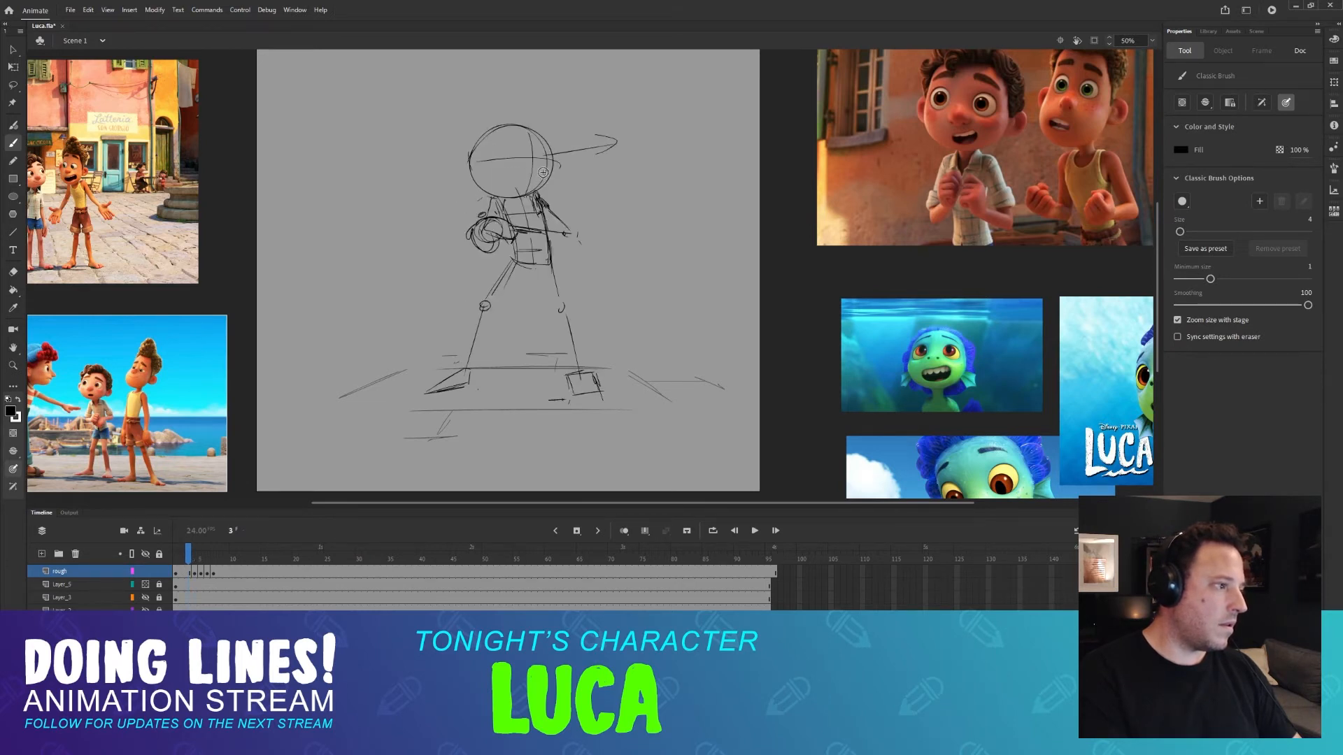
pyautogui.press(',')
pyautogui.press('.')
pyautogui.press(',')
pyautogui.press(',')
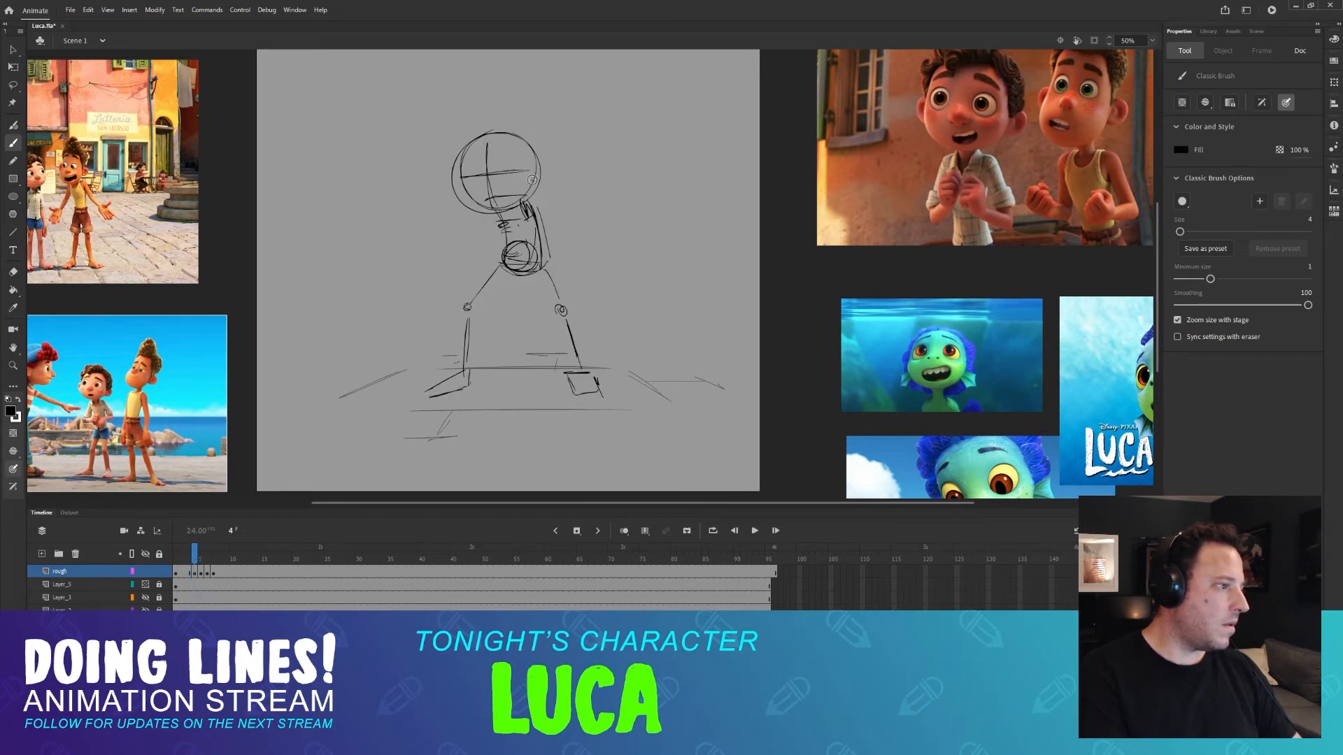
pyautogui.press('.')
pyautogui.press('.')
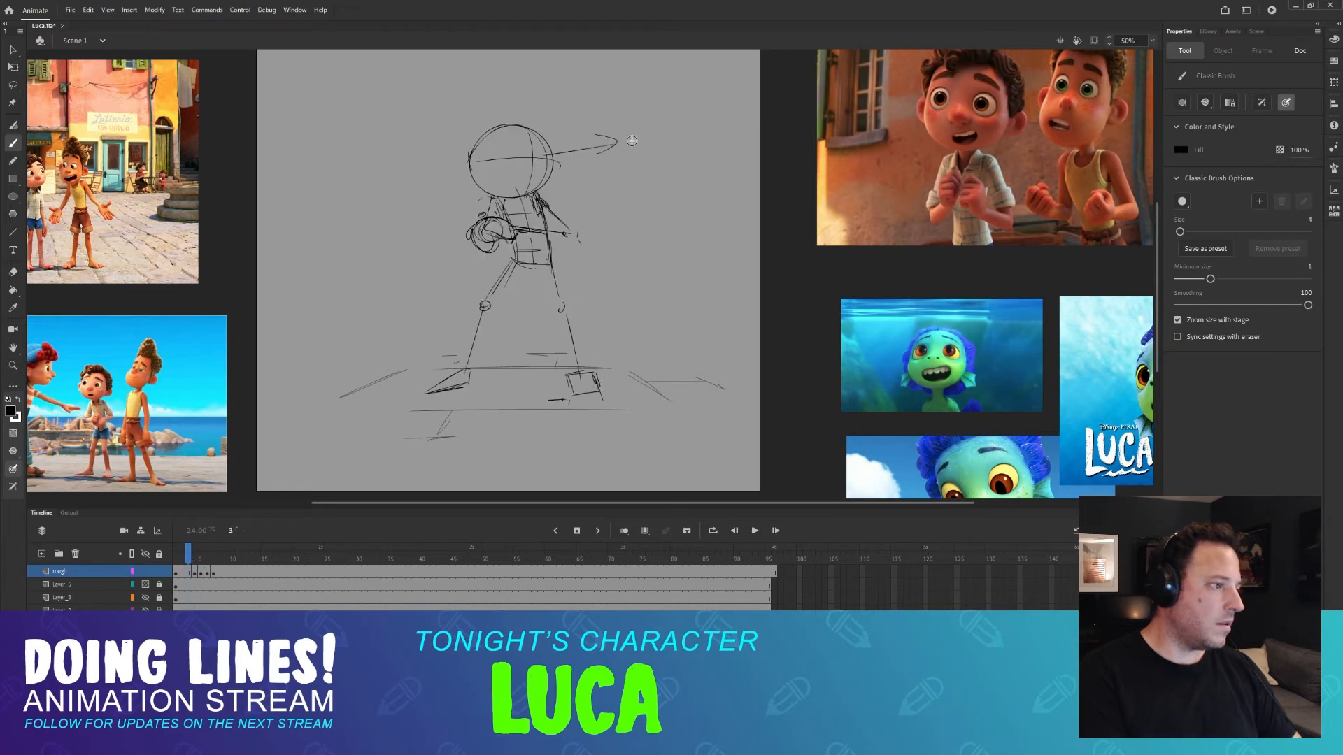
# Narrow the head in frame 4 by erasing its left outline and redrawing it slightly further in.
pyautogui.press('.')
pyautogui.press('e')
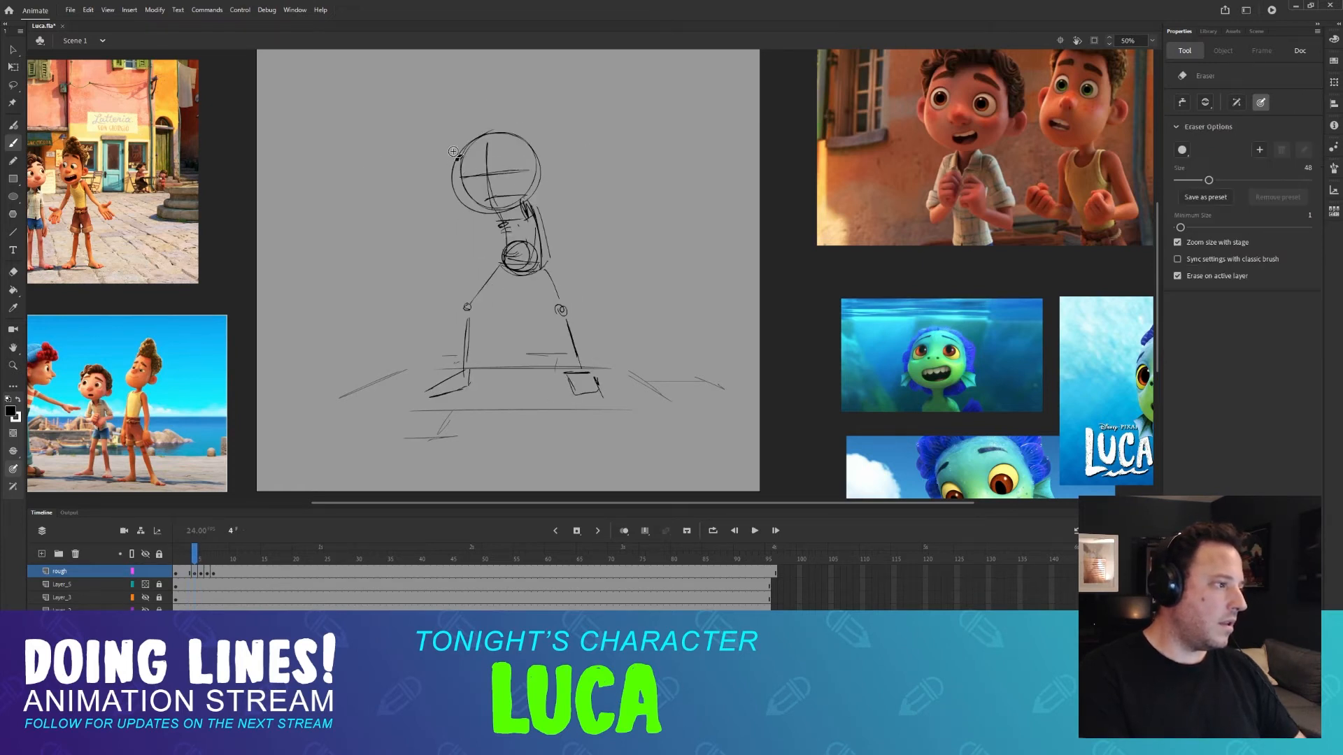
pyautogui.press(',')
pyautogui.press('.')
pyautogui.press(',')
pyautogui.press('.')
pyautogui.press('b')
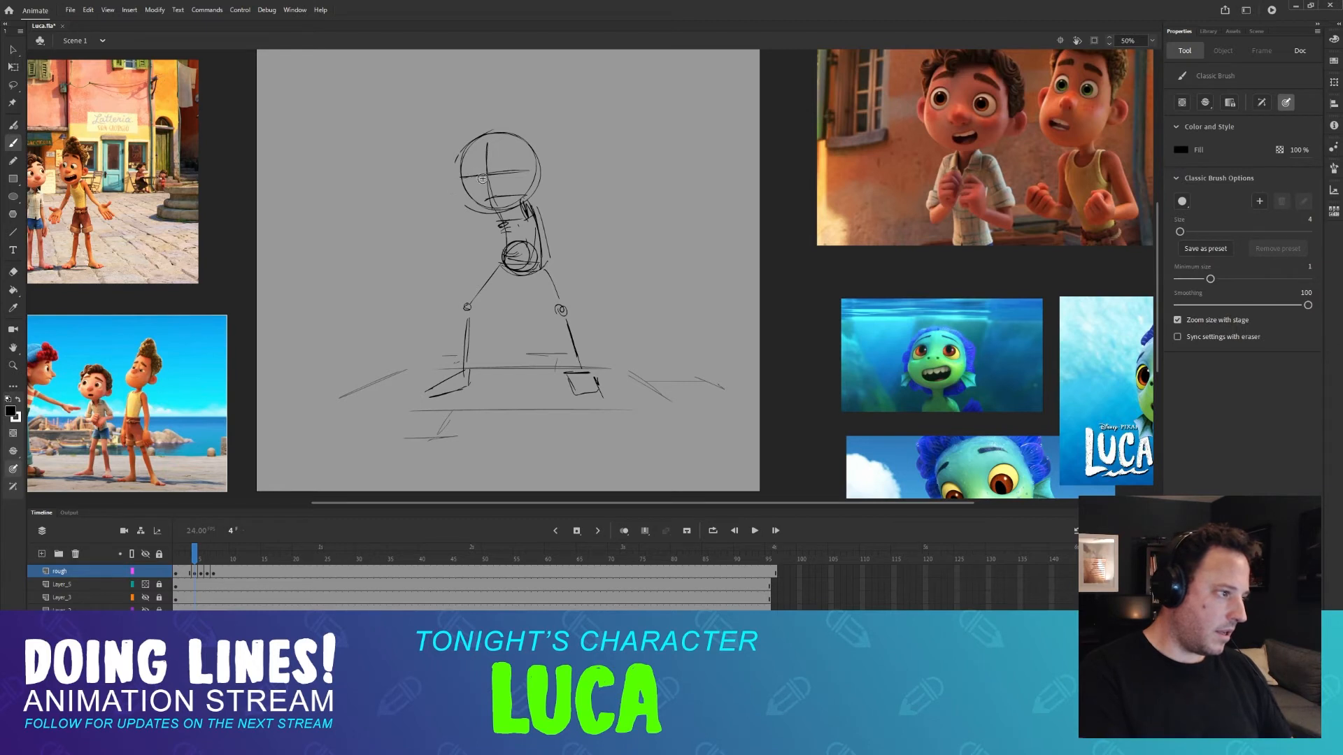
# Examine the head's size and facing direction by comparing frames 3 and 4.
pyautogui.press('.')
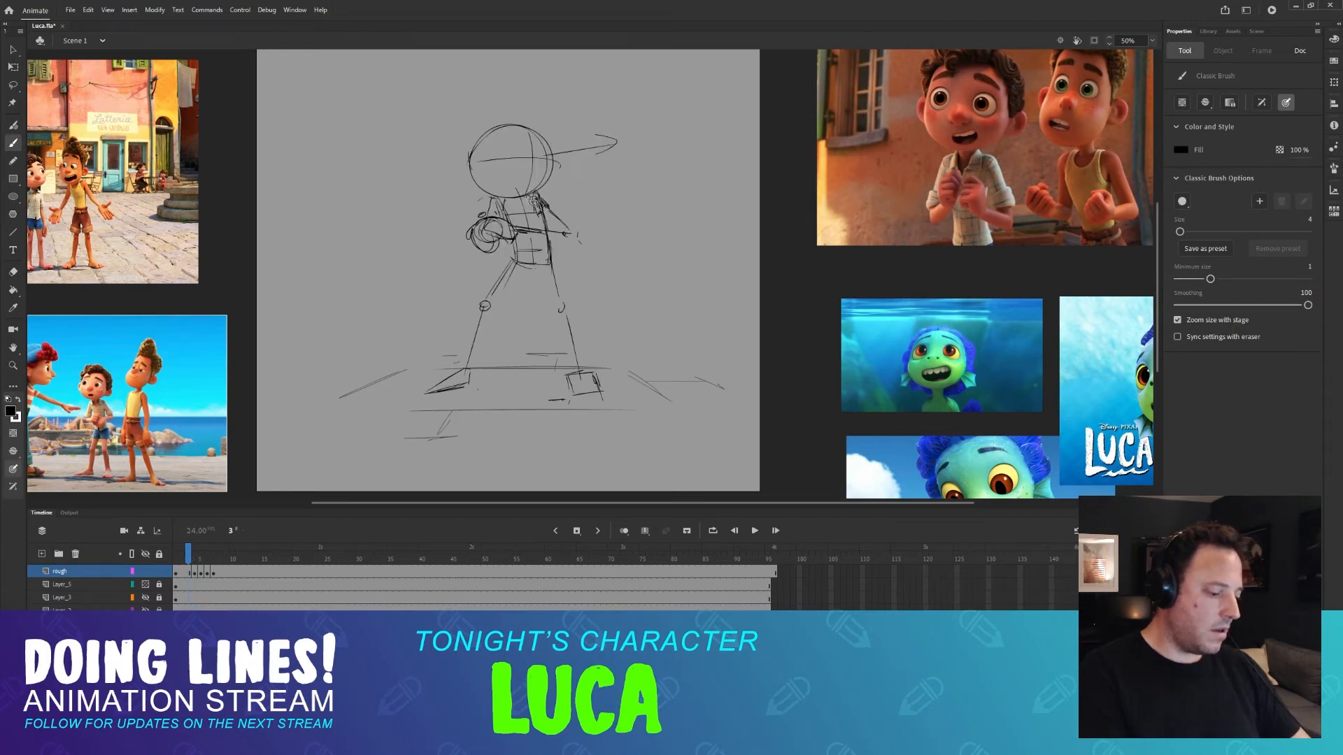
pyautogui.press(',')
pyautogui.press('.')
pyautogui.press(',')
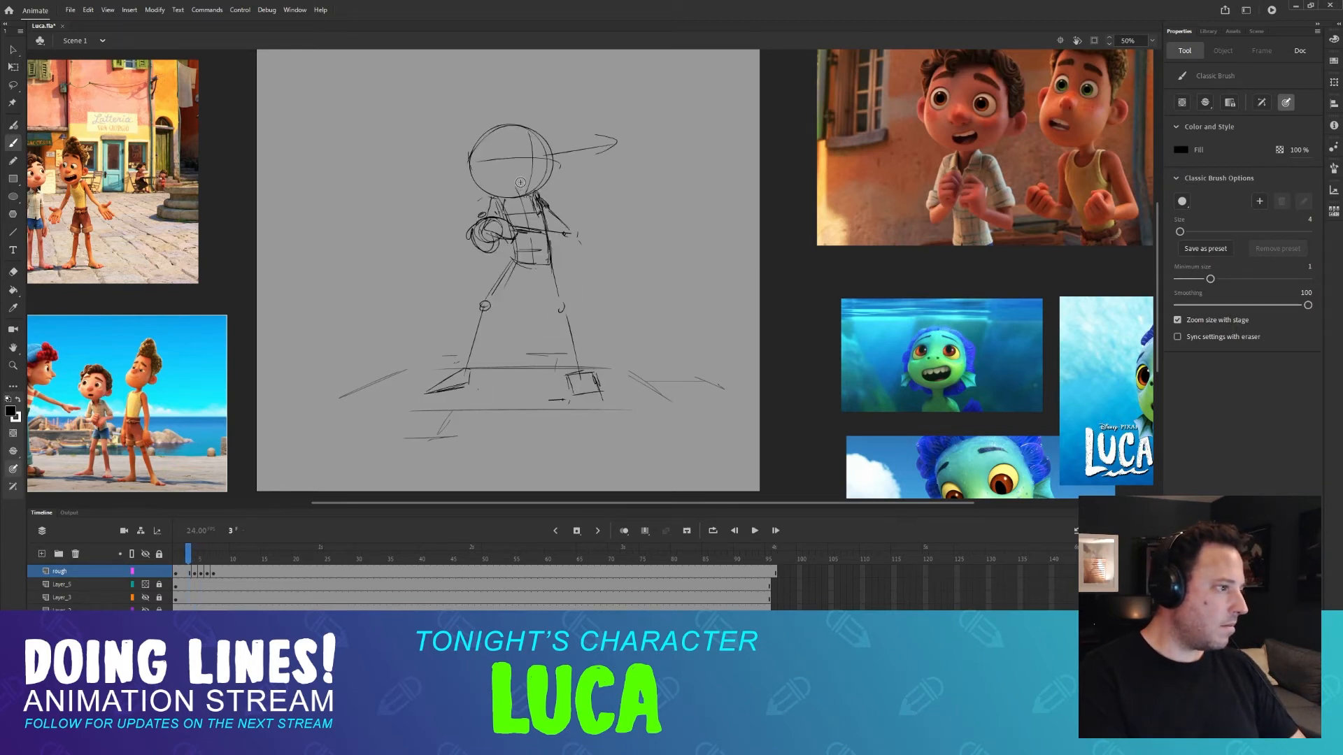
pyautogui.press('.')
pyautogui.press(',')
pyautogui.press('.')
pyautogui.press(',')
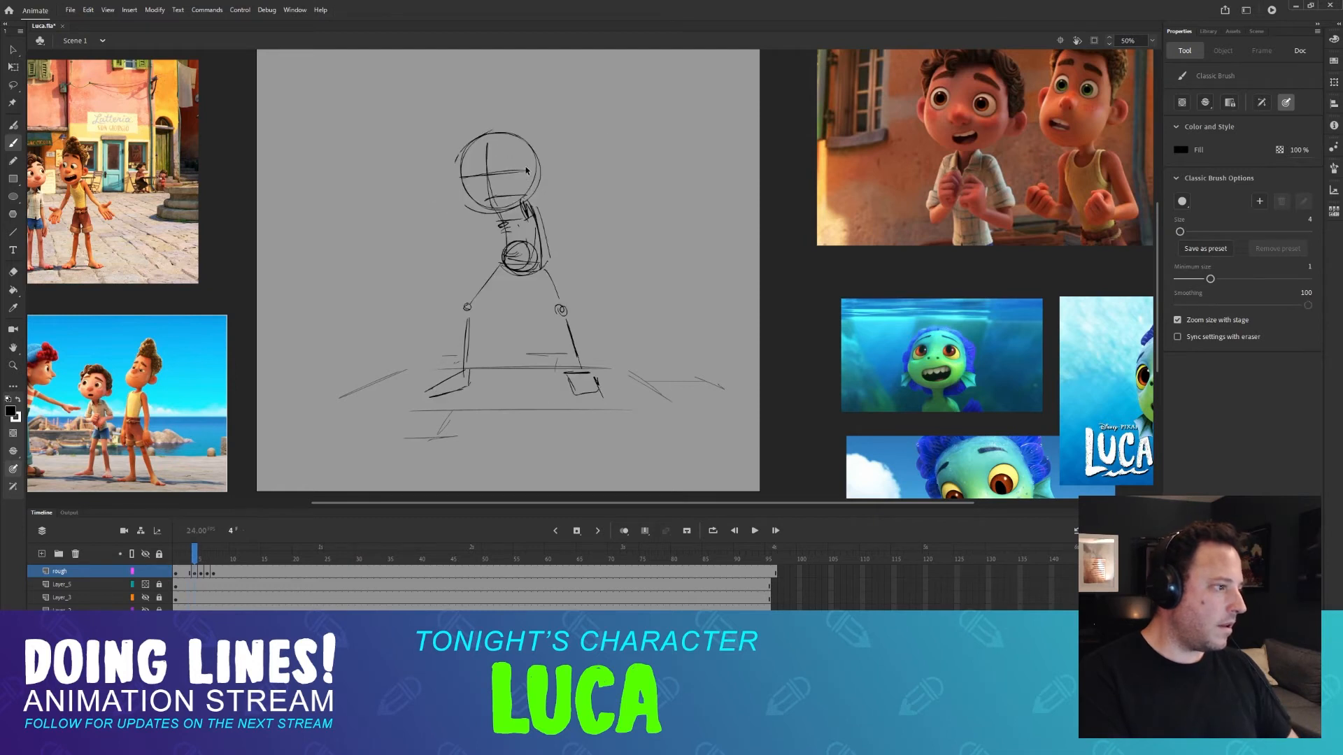
# Erase the face guidelines in frame 4 and redraw them with the vertical nearer the head's centre and the horizontal curving downward.
pyautogui.press('e')
pyautogui.moveTo(484, 140)
pyautogui.mouseDown()
pyautogui.moveTo(481, 193)
pyautogui.moveTo(495, 177)
pyautogui.moveTo(464, 182)
pyautogui.mouseUp()
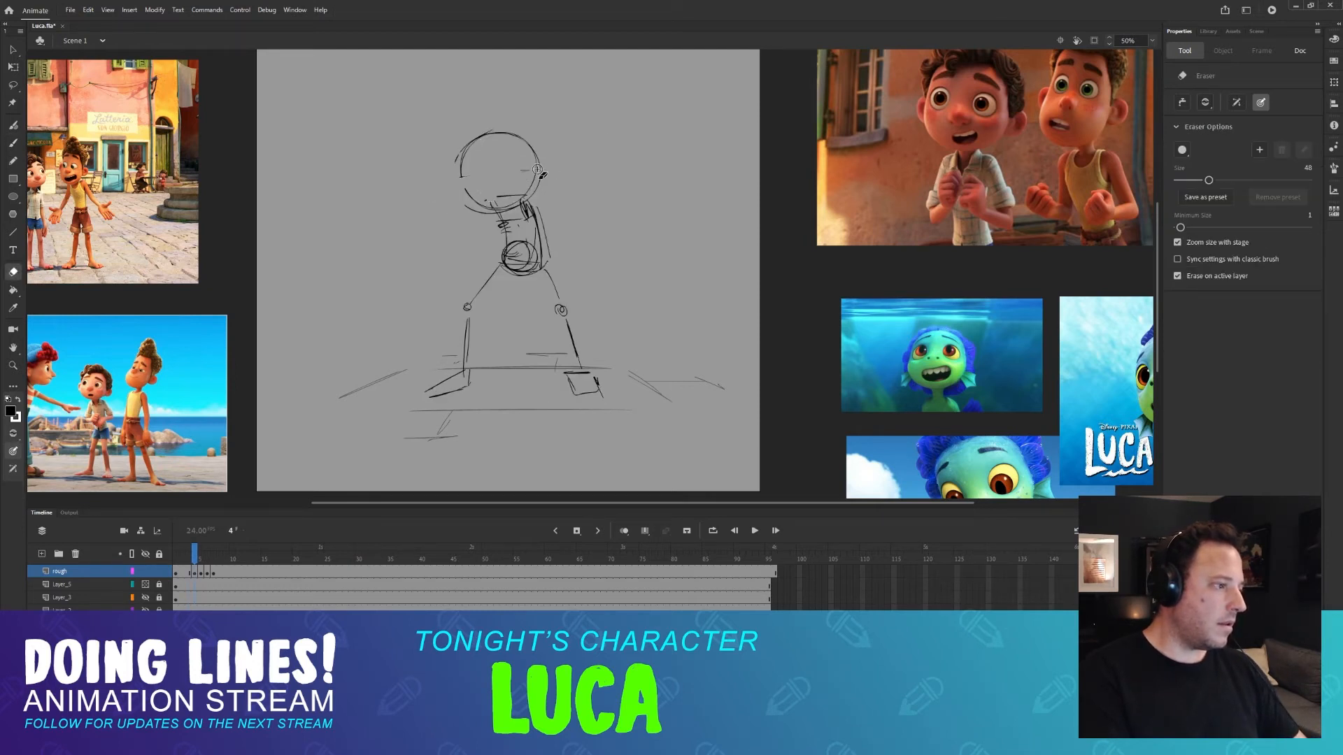
pyautogui.press('b')
pyautogui.moveTo(496, 140)
pyautogui.mouseDown()
pyautogui.moveTo(498, 204)
pyautogui.moveTo(539, 167)
pyautogui.mouseUp()
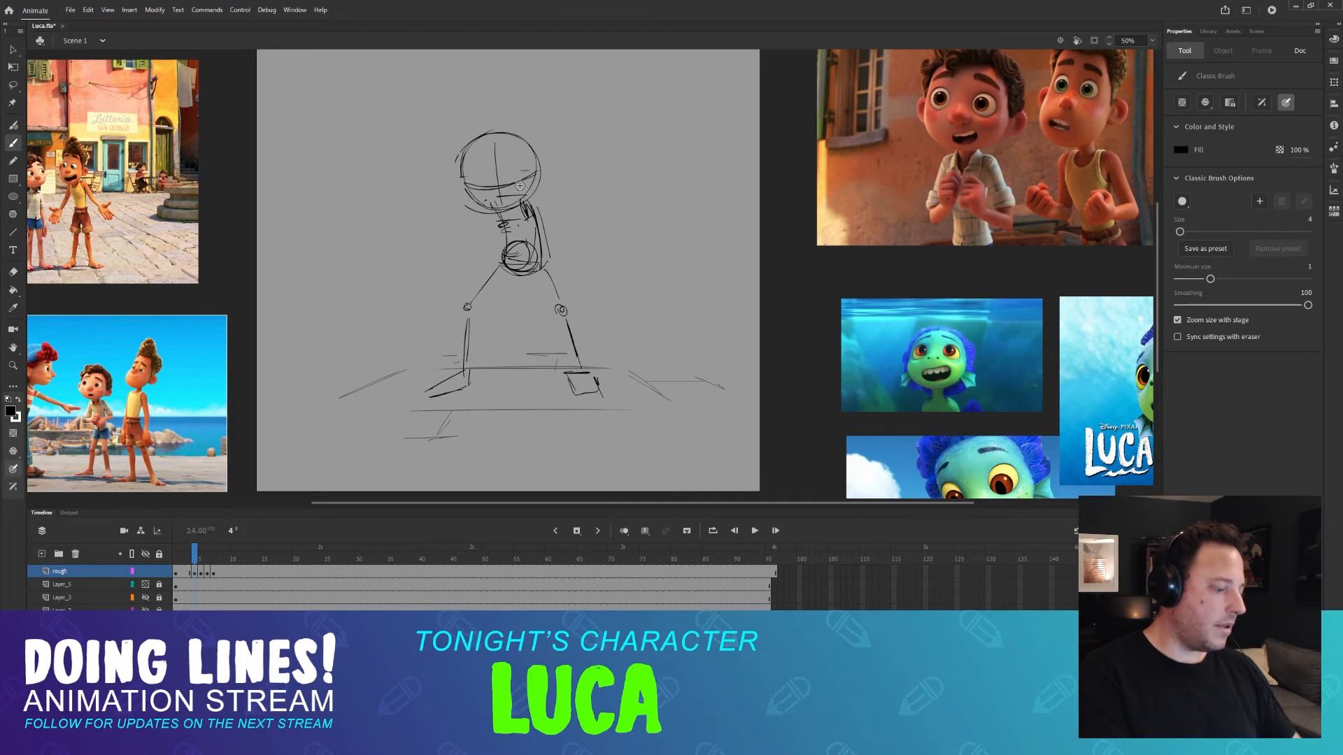
pyautogui.press(',')
pyautogui.press('.')
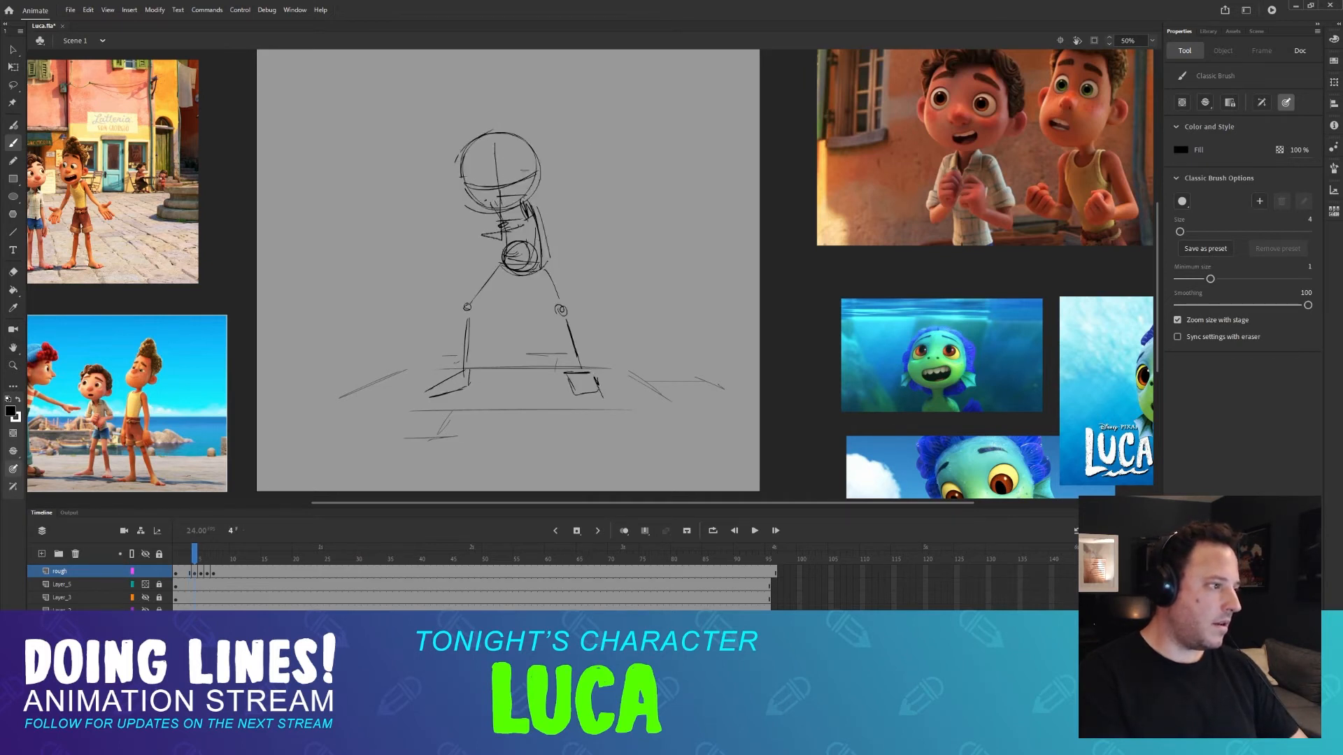
# Examine the head and torso movement by comparing frame 4 with its neighbouring poses through frame 6.
pyautogui.press('.')
pyautogui.press(',')
pyautogui.press('.')
pyautogui.press('.')
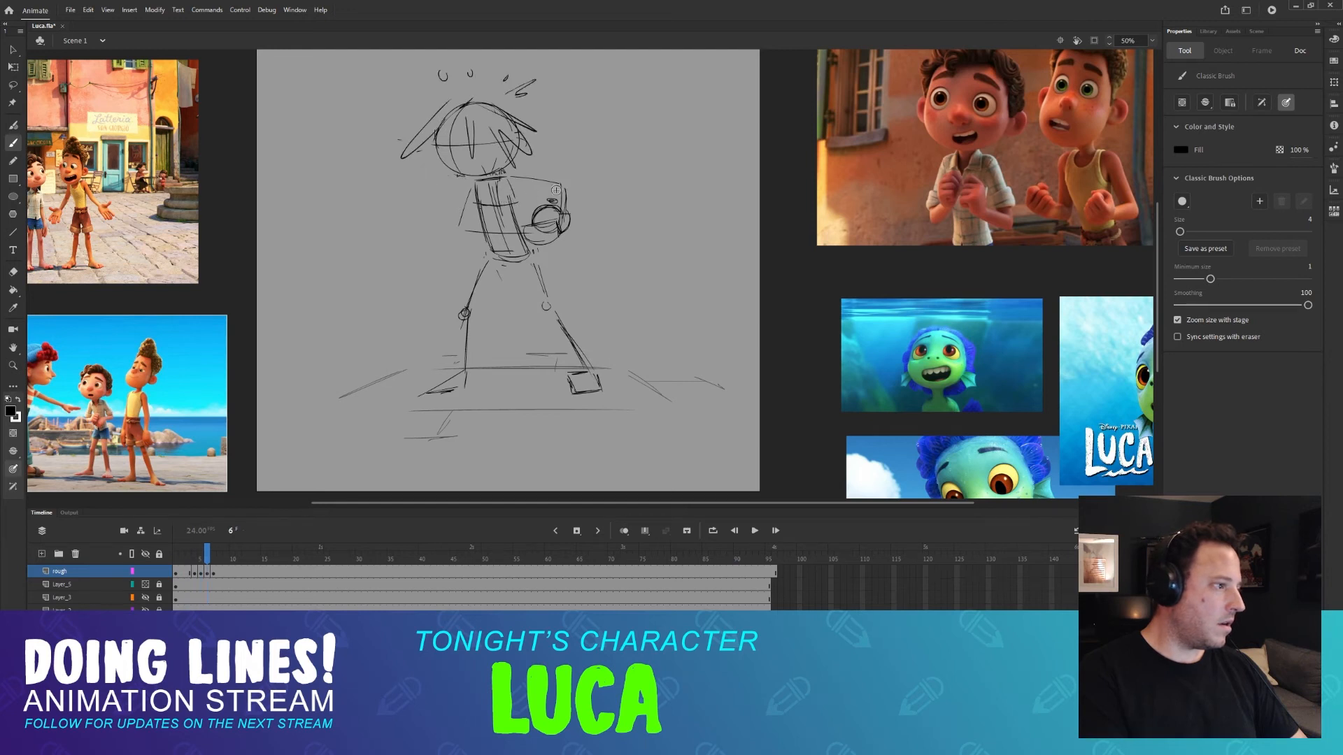
pyautogui.press(',')
pyautogui.press(',')
pyautogui.press('.')
pyautogui.press(',')
pyautogui.press('.')
pyautogui.press(',')
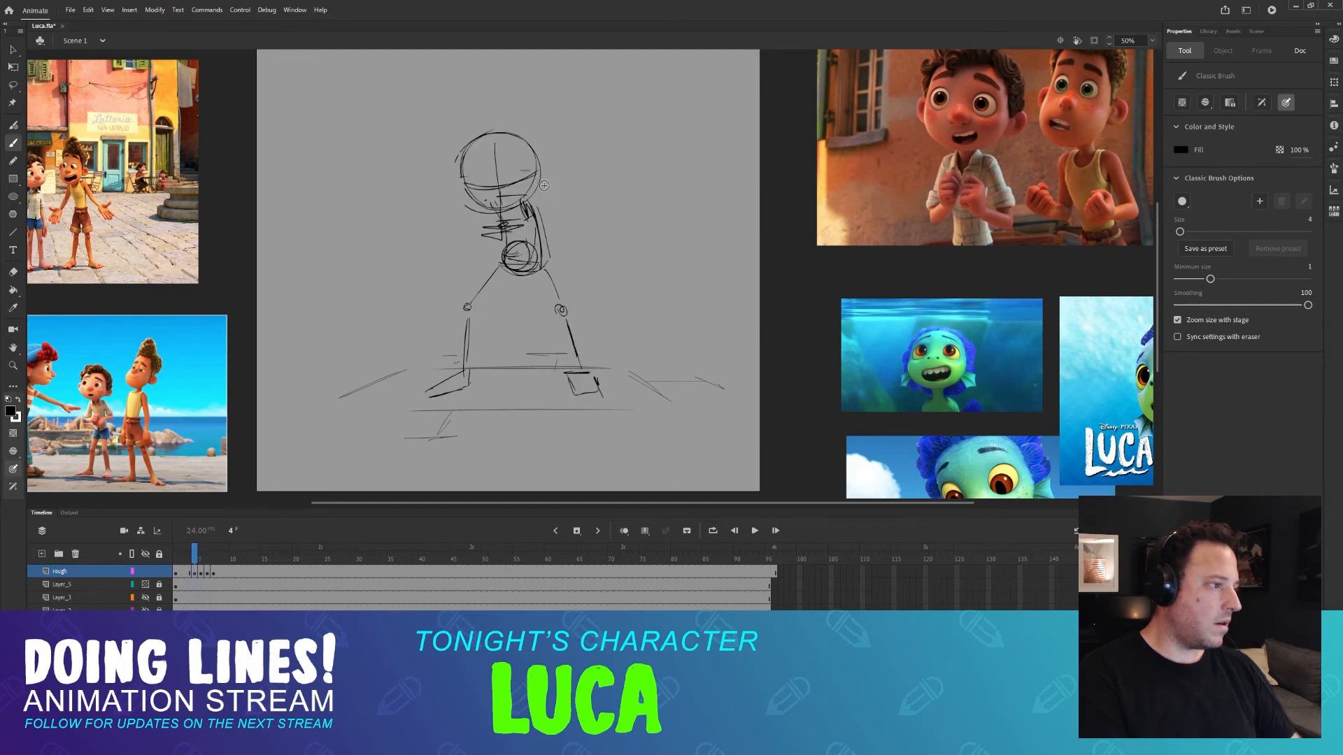
pyautogui.press(',')
pyautogui.press(',')
pyautogui.press('.')
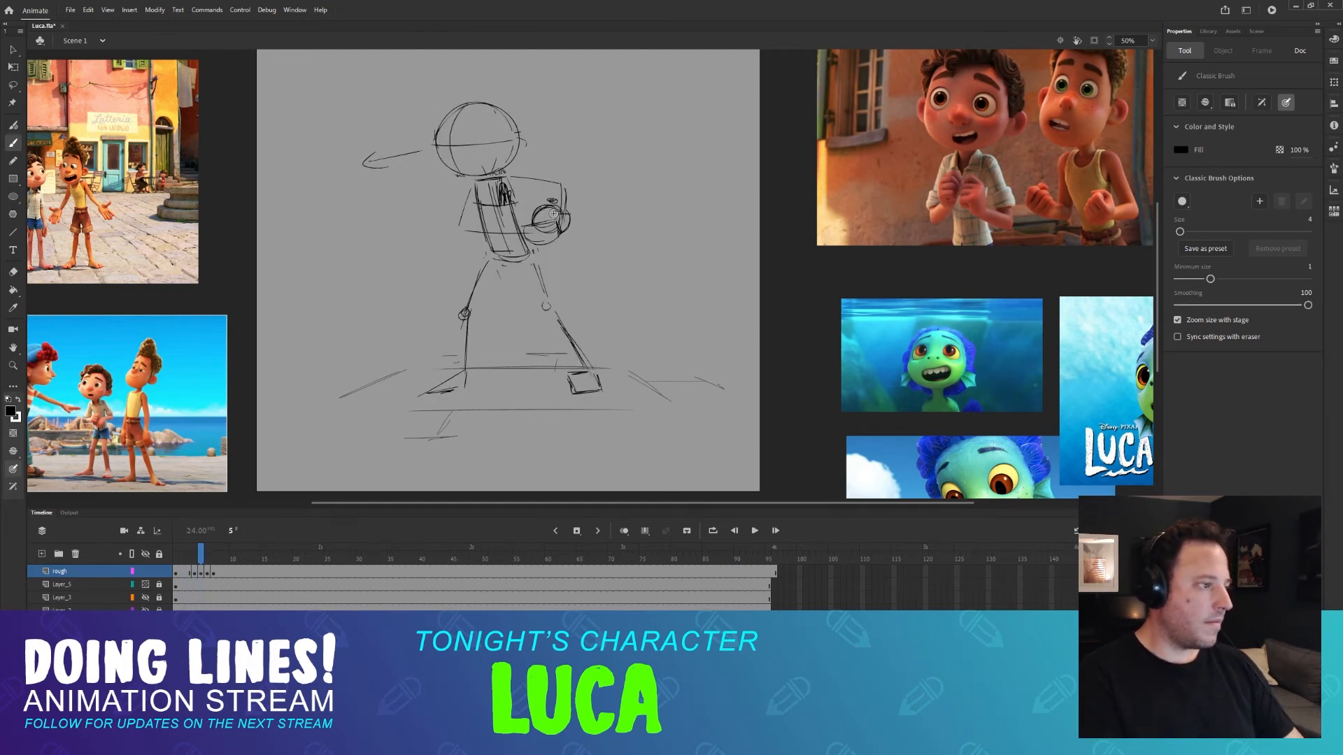
pyautogui.press(',')
pyautogui.press('.')
pyautogui.press('.')
# Draw both arms in frame 4 bent outward from the shoulders to the clasped hands, with small circles at the elbows.
pyautogui.moveTo(487, 215); pyautogui.dragTo(473, 246)
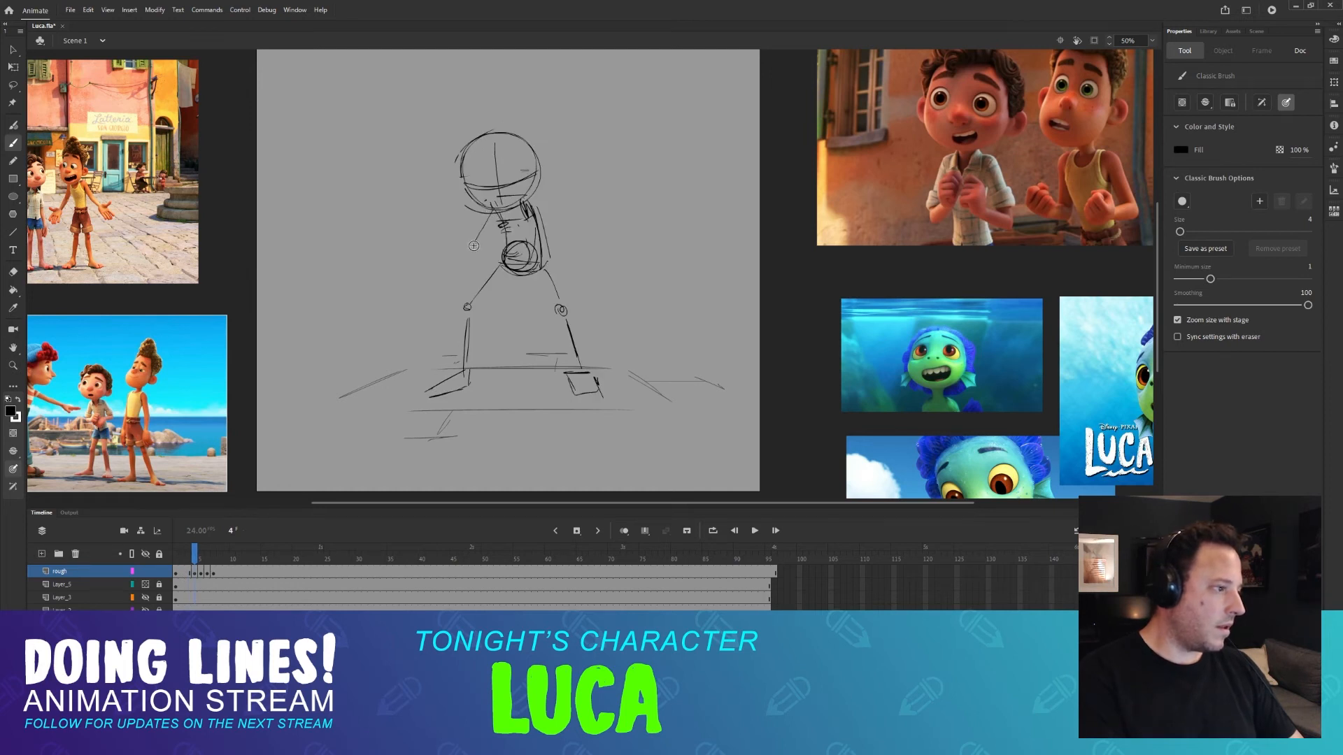
pyautogui.press(',')
pyautogui.press(',')
pyautogui.press('.')
pyautogui.press('.')
pyautogui.press(',')
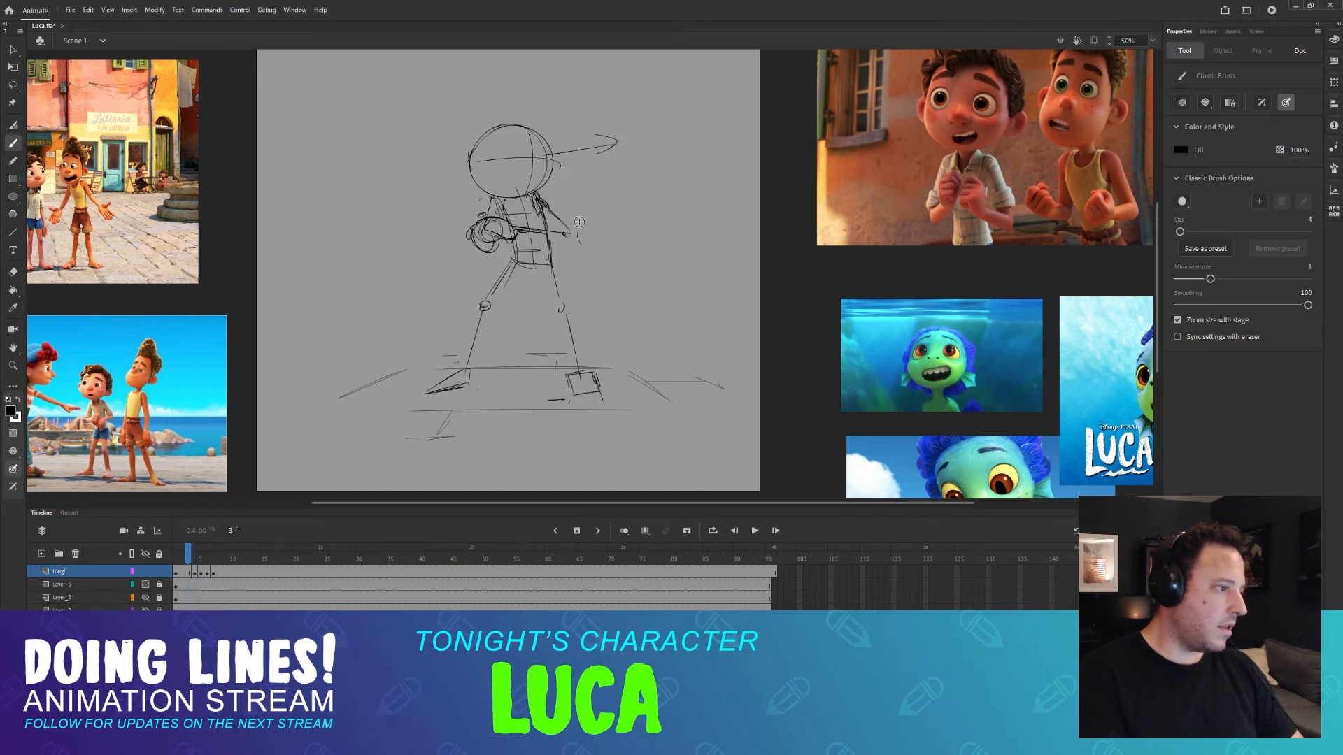
pyautogui.press('.')
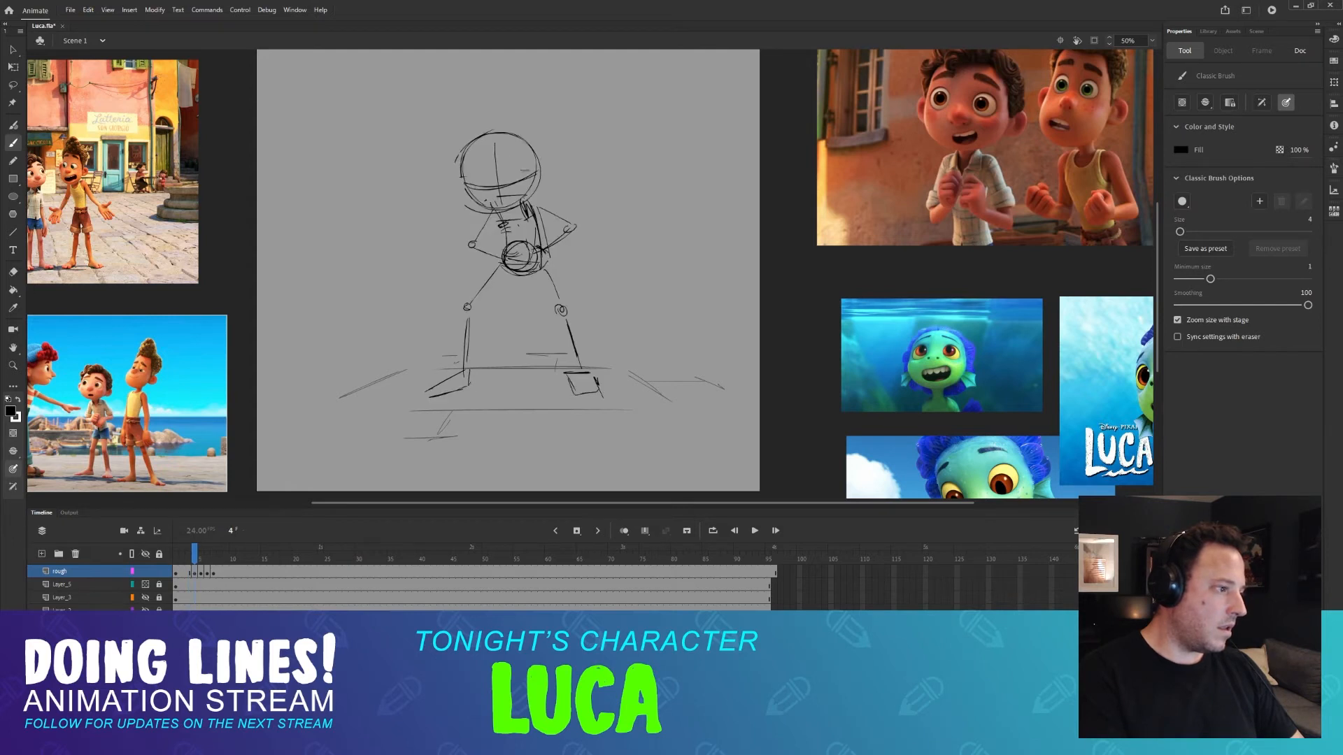
# Add small elbow joint circles to both arms in frame 5.
pyautogui.press('.')
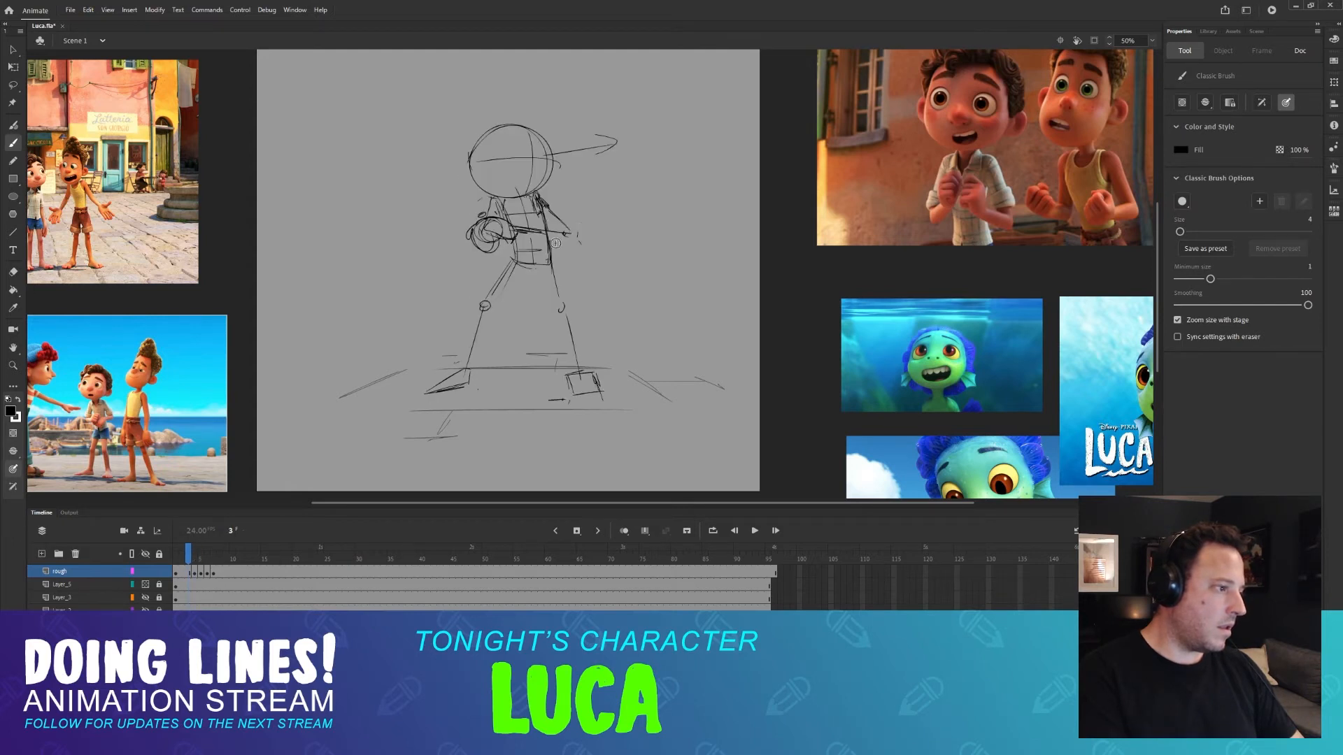
pyautogui.press(',')
pyautogui.press('.')
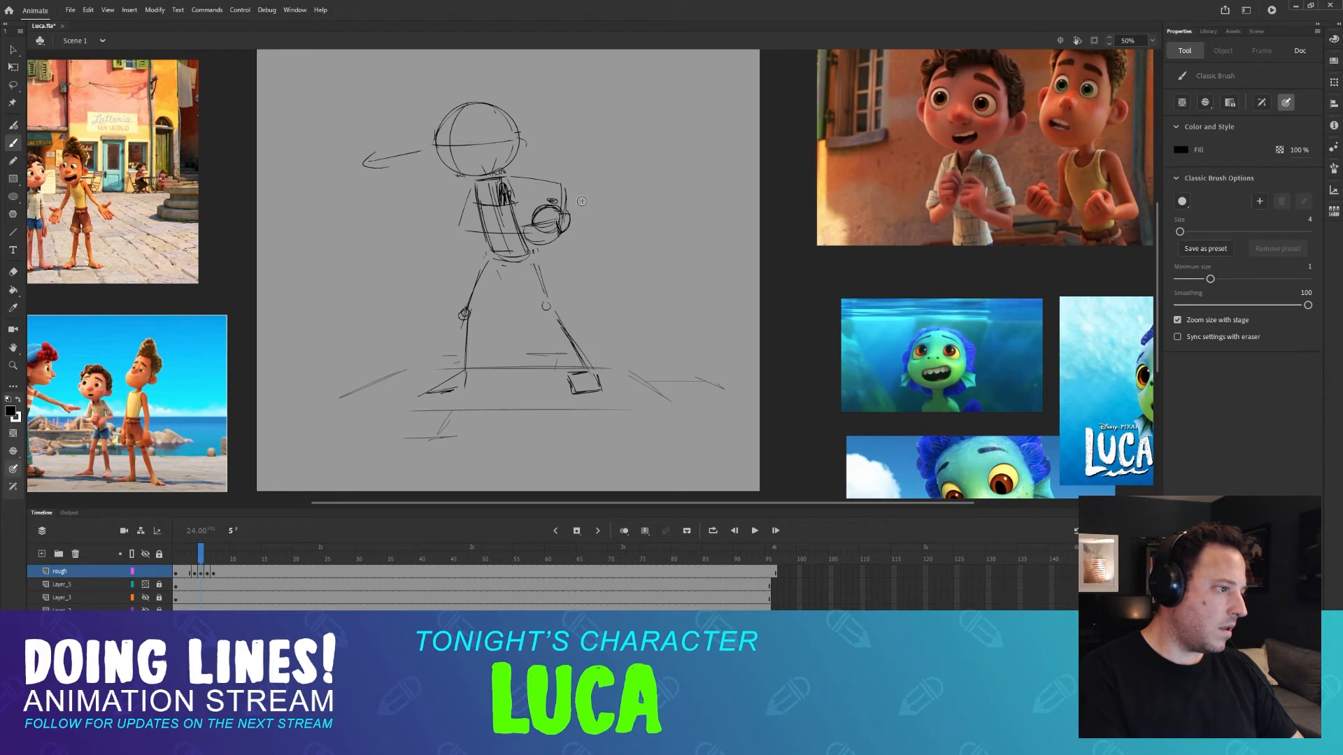
pyautogui.press(',')
pyautogui.press('.')
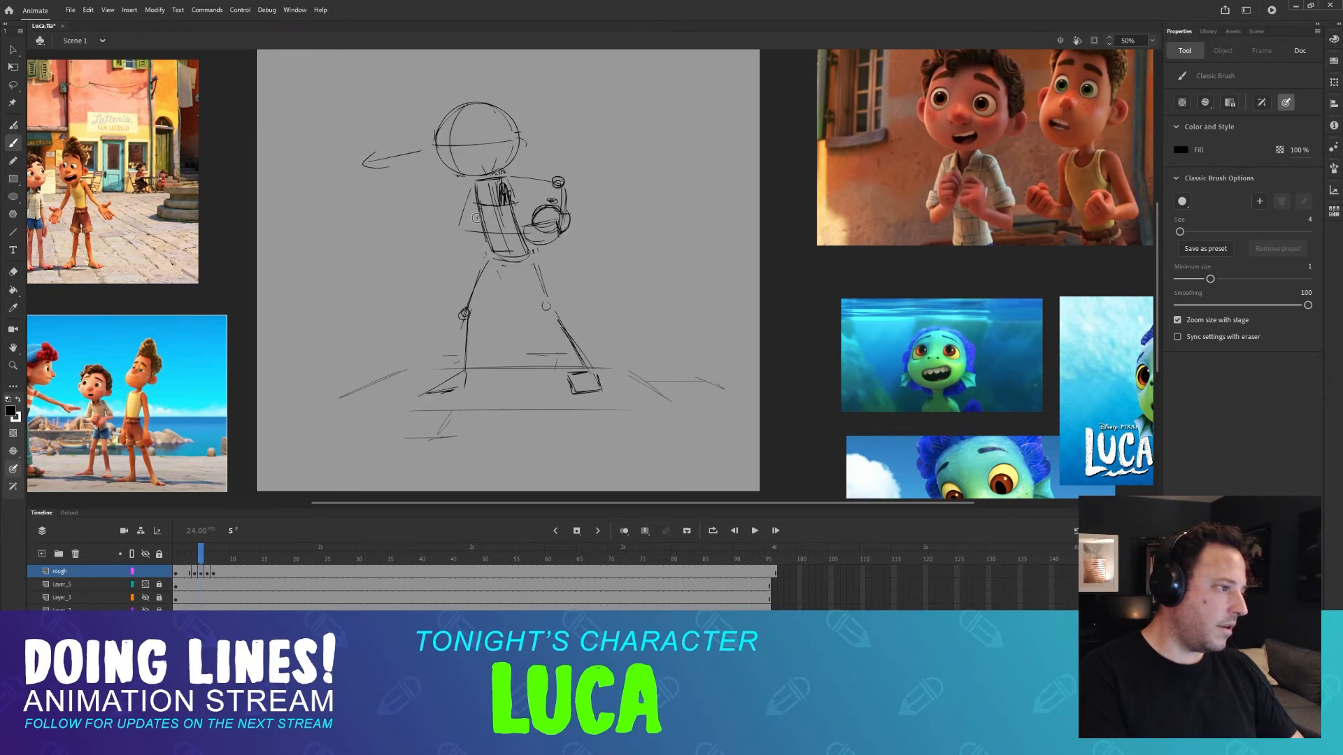
pyautogui.press(',')
pyautogui.press('.')
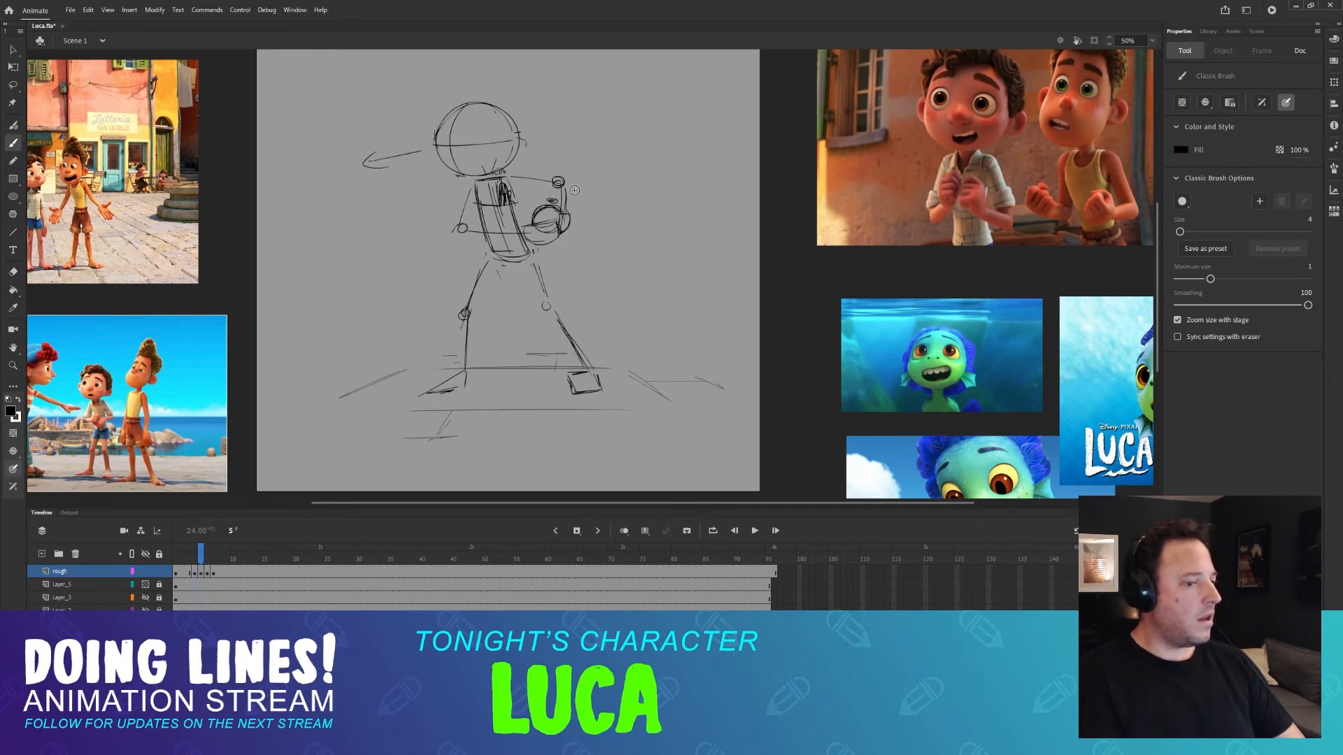
# Sketch the rough hand shapes around both sides of the clasped-hands circle in frame 4.
pyautogui.press(',')
pyautogui.press(',')
pyautogui.press('.')
pyautogui.press('.')
pyautogui.press(',')
pyautogui.press(',')
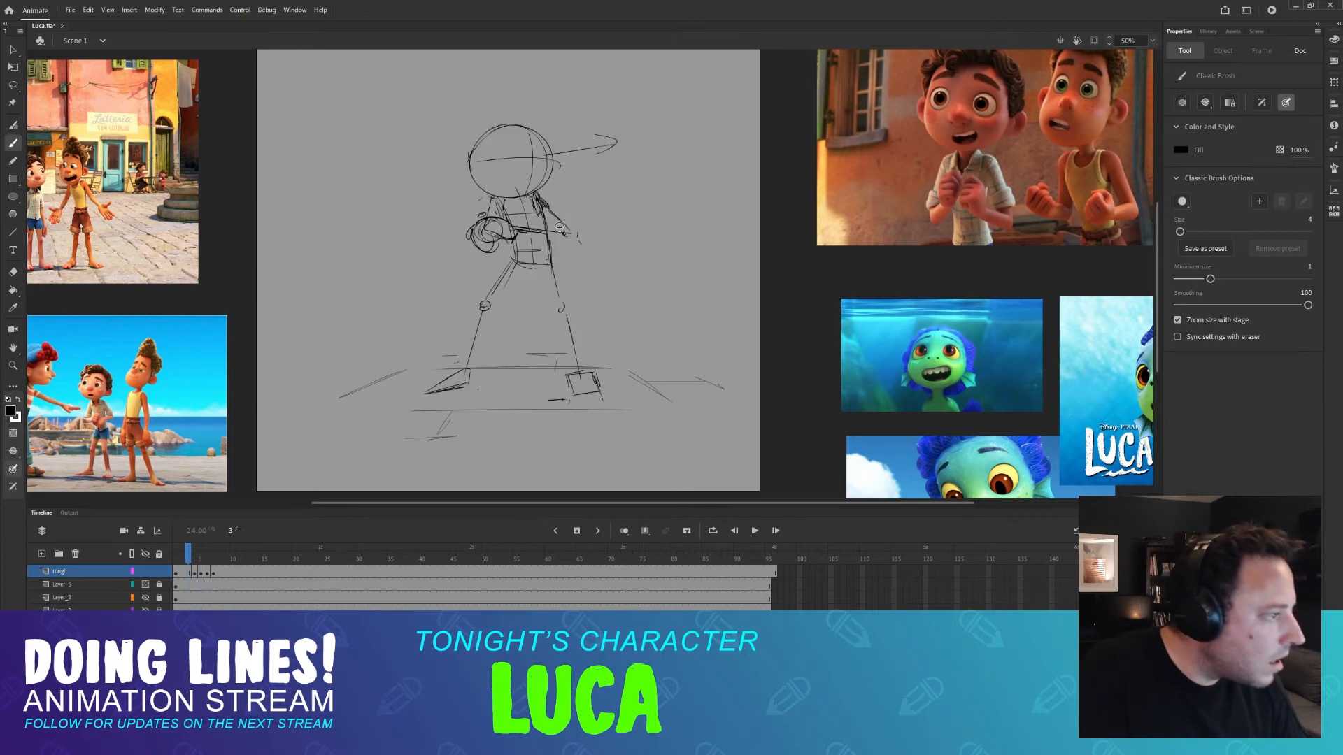
pyautogui.press('.')
pyautogui.press('.')
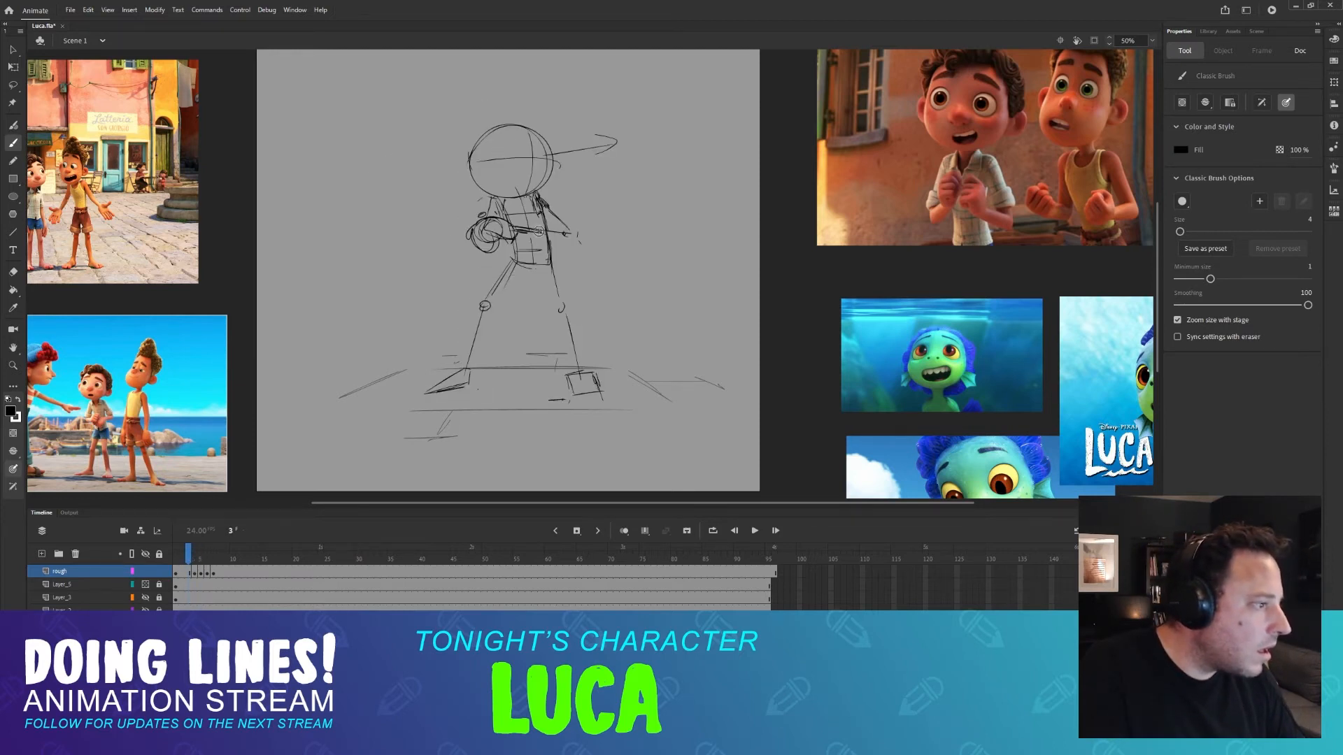
pyautogui.press(',')
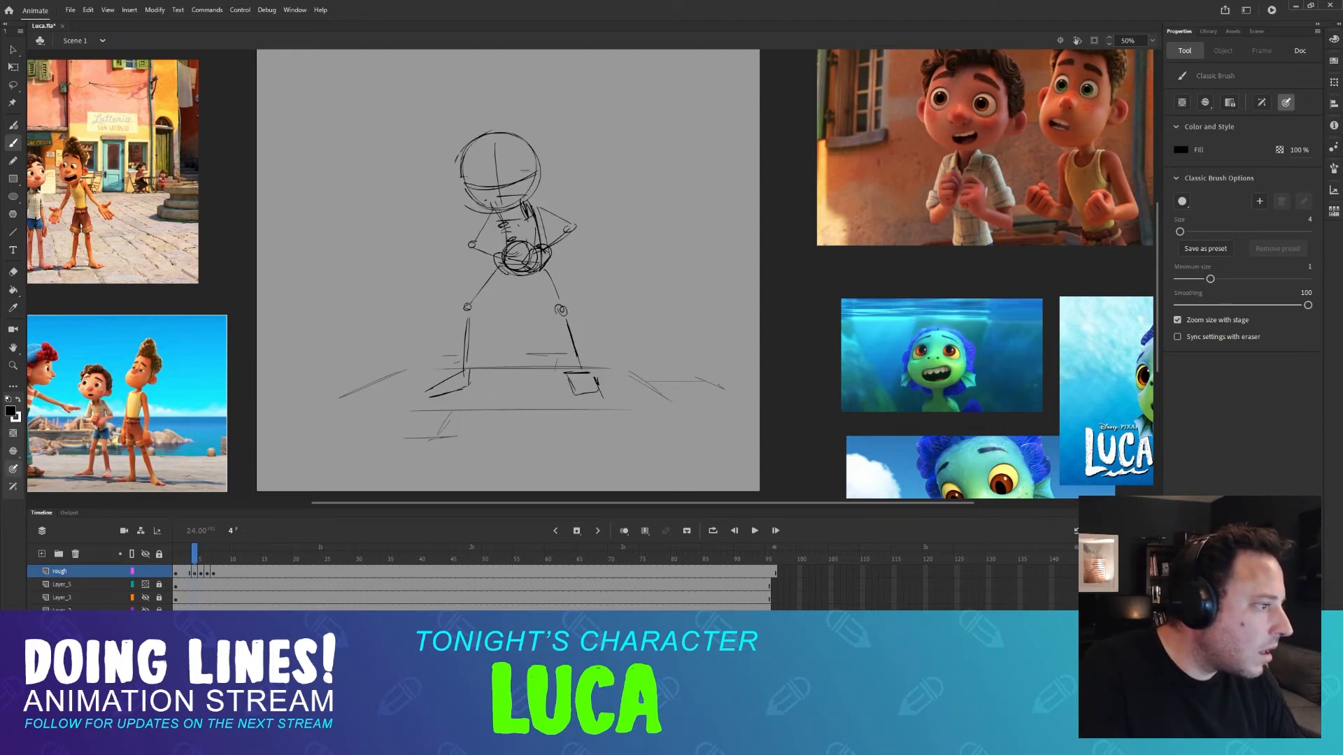
pyautogui.press('.')
pyautogui.press(',')
pyautogui.press('.')
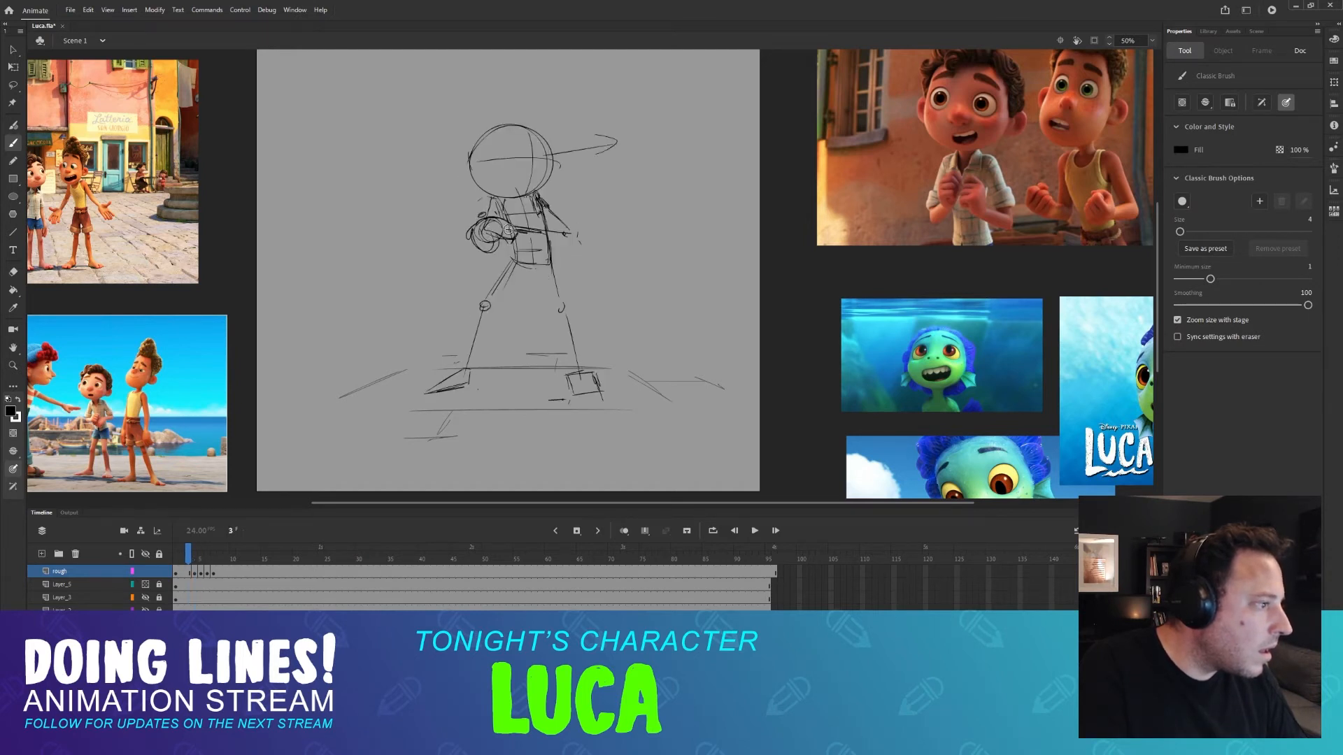
# Strengthen the lines of the left-side arm and clasped hands in frame 3.
pyautogui.press(',')
pyautogui.press('.')
pyautogui.press(',')
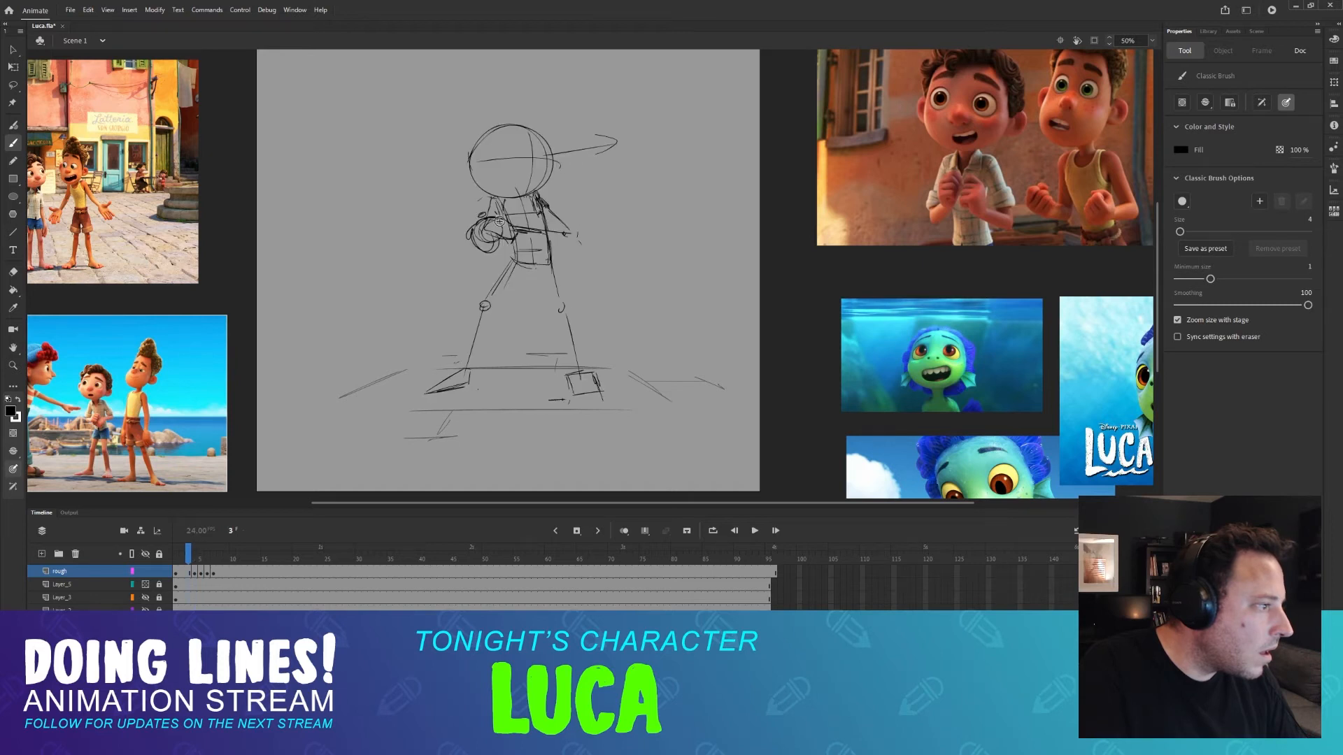
pyautogui.press('.')
pyautogui.press(',')
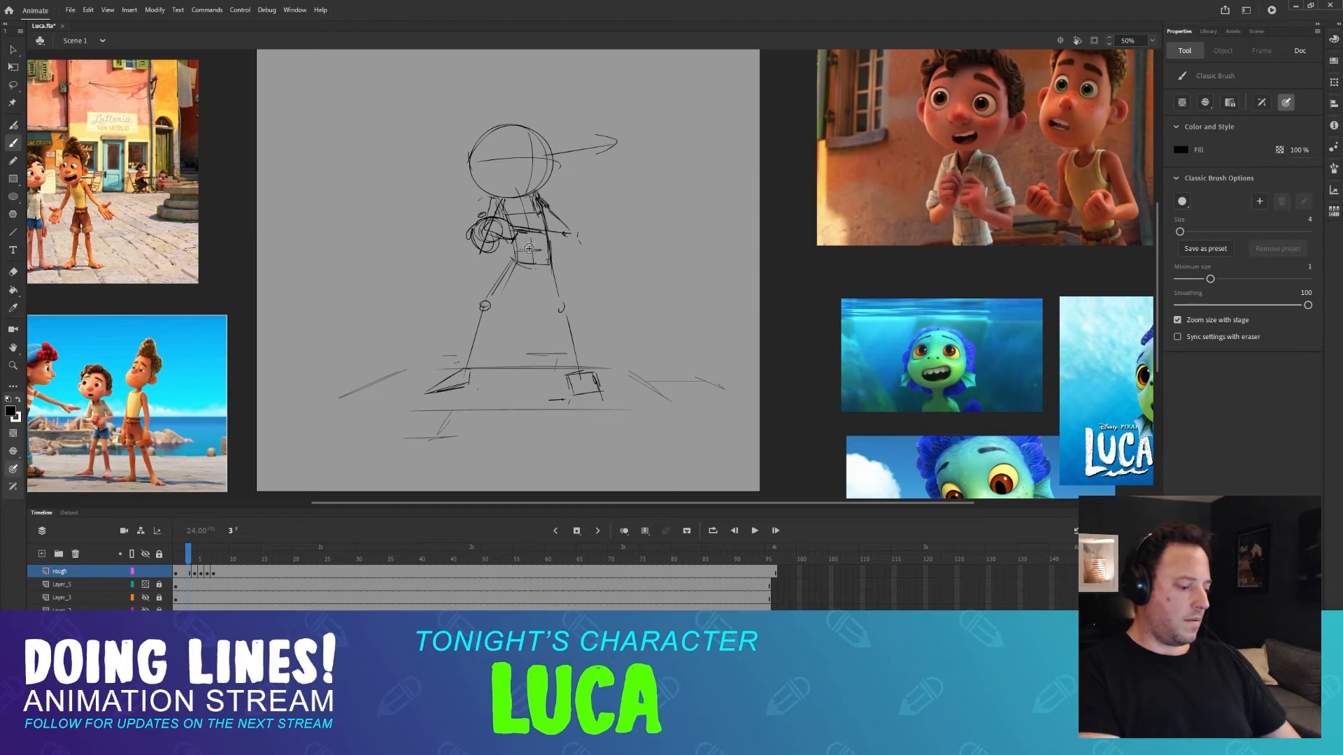
pyautogui.press('.')
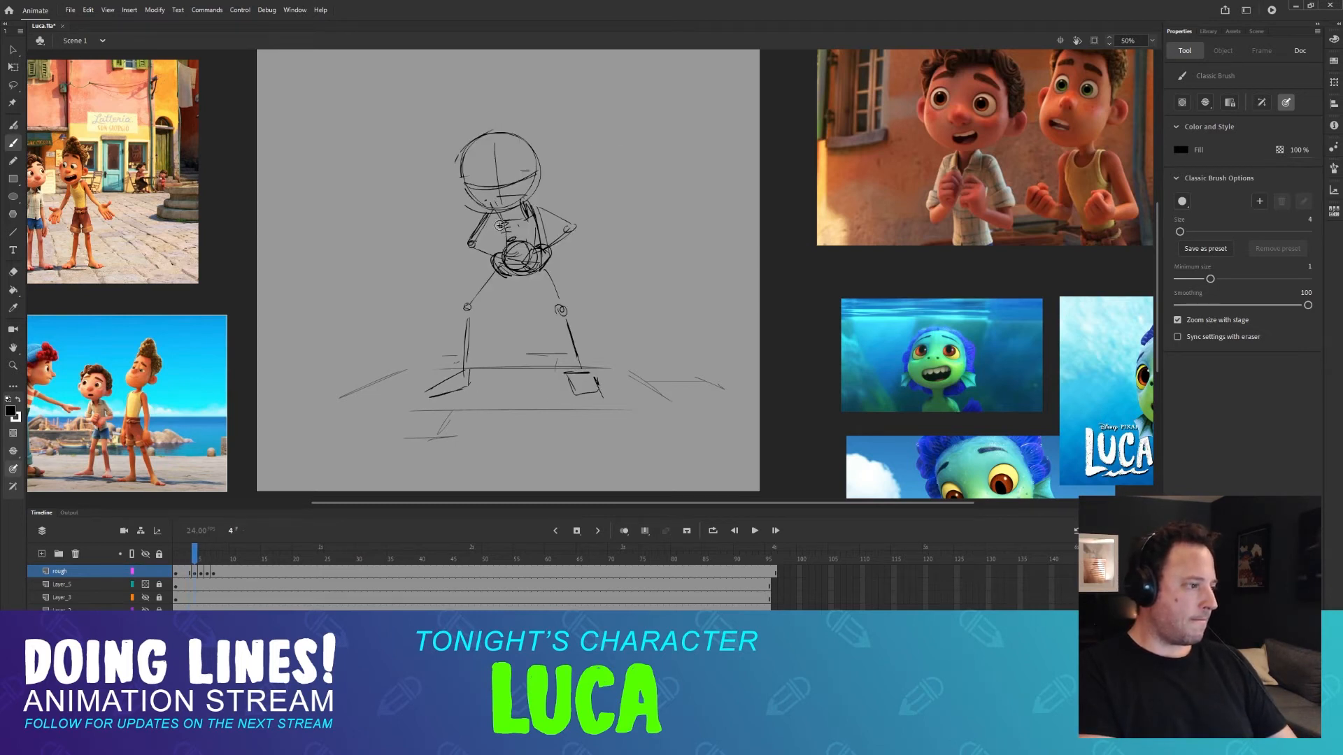
# Examine the motion of the arms, hands and body by comparing frames 3, 4 and 5.
pyautogui.press('.')
pyautogui.press(',')
pyautogui.press('.')
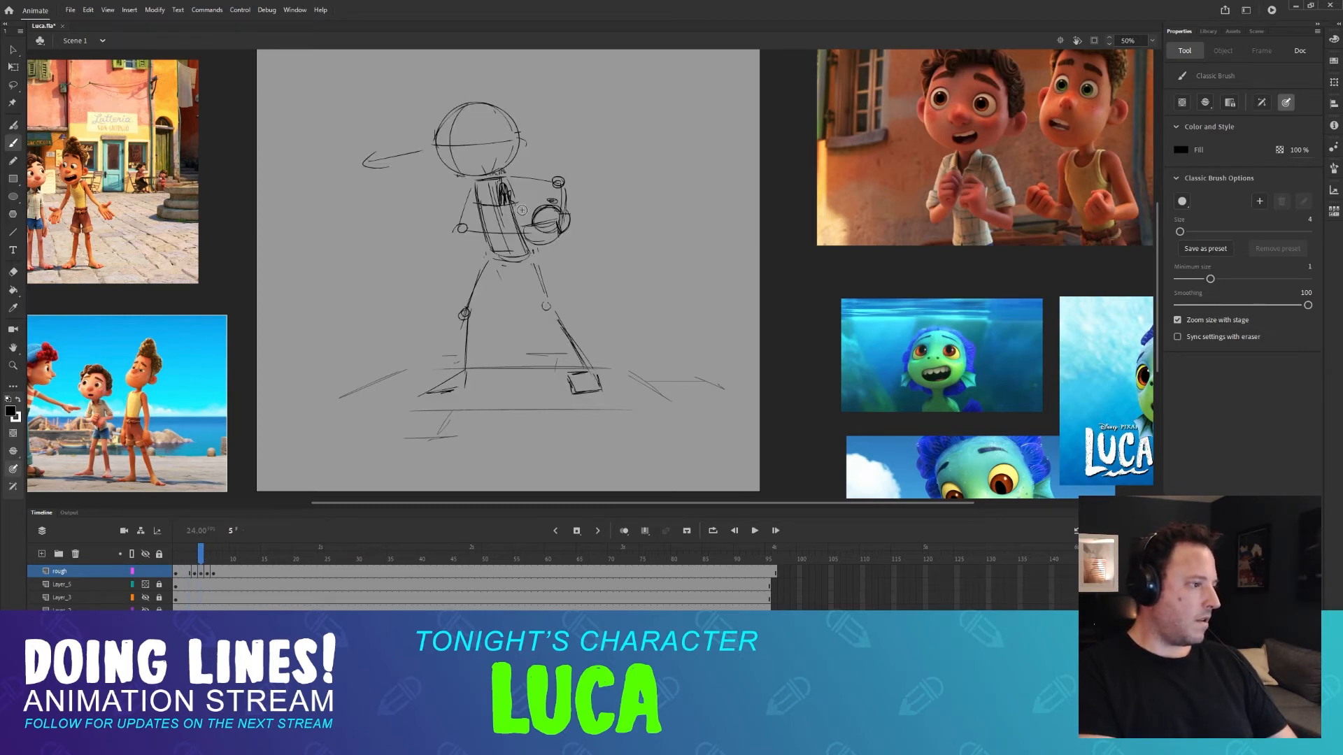
pyautogui.press(',')
pyautogui.press(',')
pyautogui.press('.')
pyautogui.press('.')
pyautogui.press(',')
pyautogui.press(',')
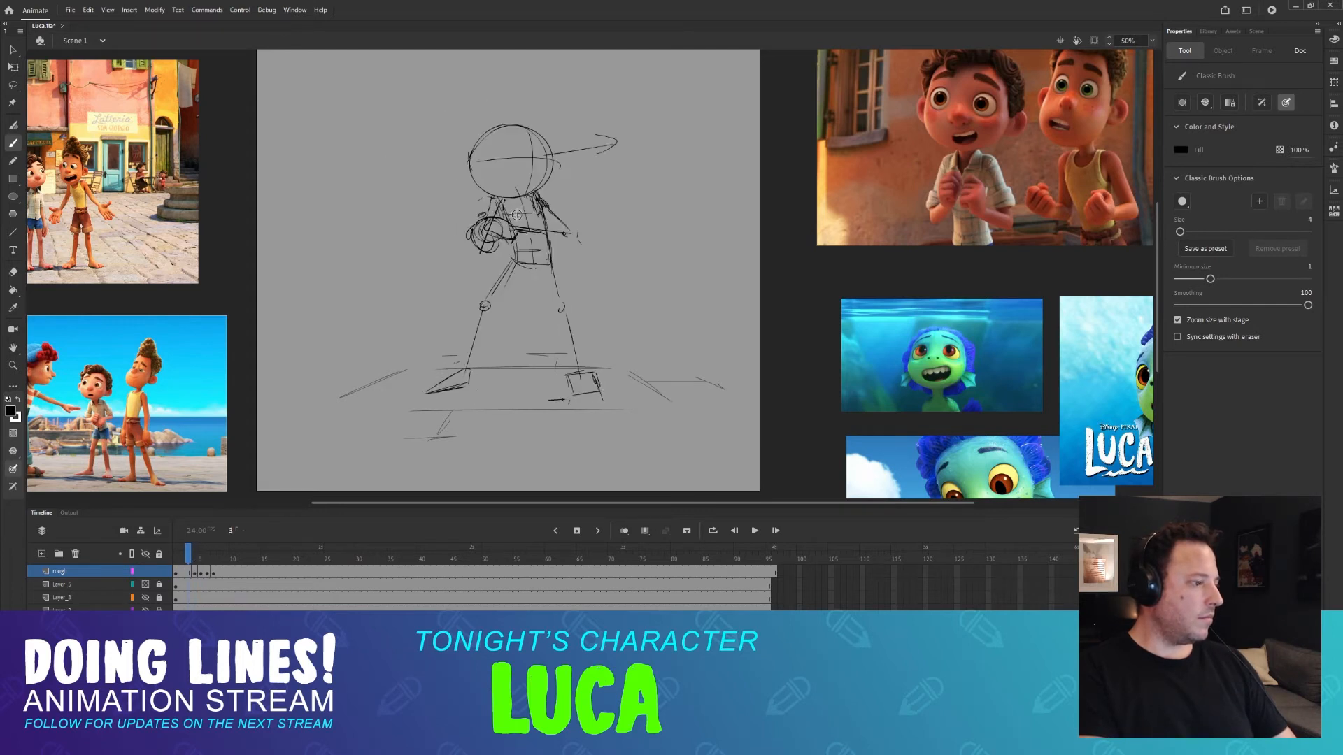
pyautogui.press('.')
pyautogui.press('.')
pyautogui.press(',')
pyautogui.press(',')
pyautogui.press('.')
pyautogui.press('.')
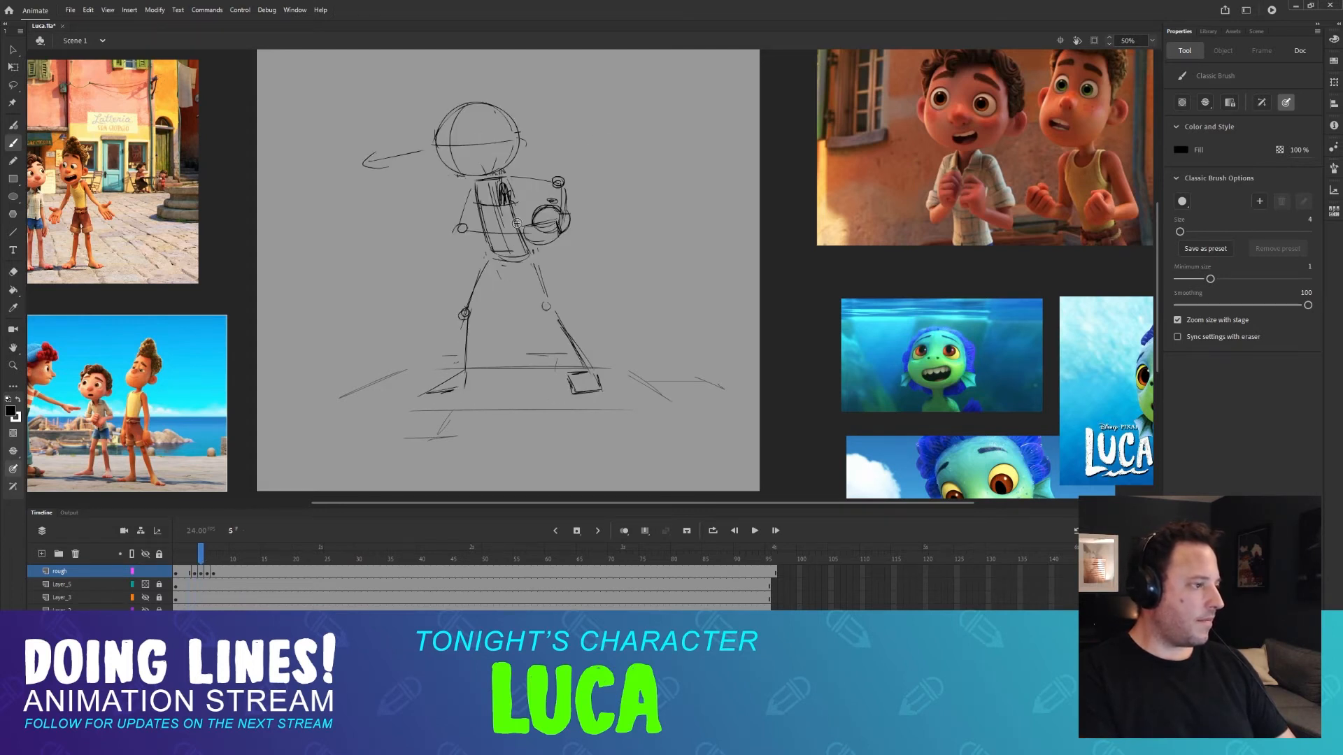
pyautogui.press(',')
pyautogui.press(',')
pyautogui.press('.')
pyautogui.press('.')
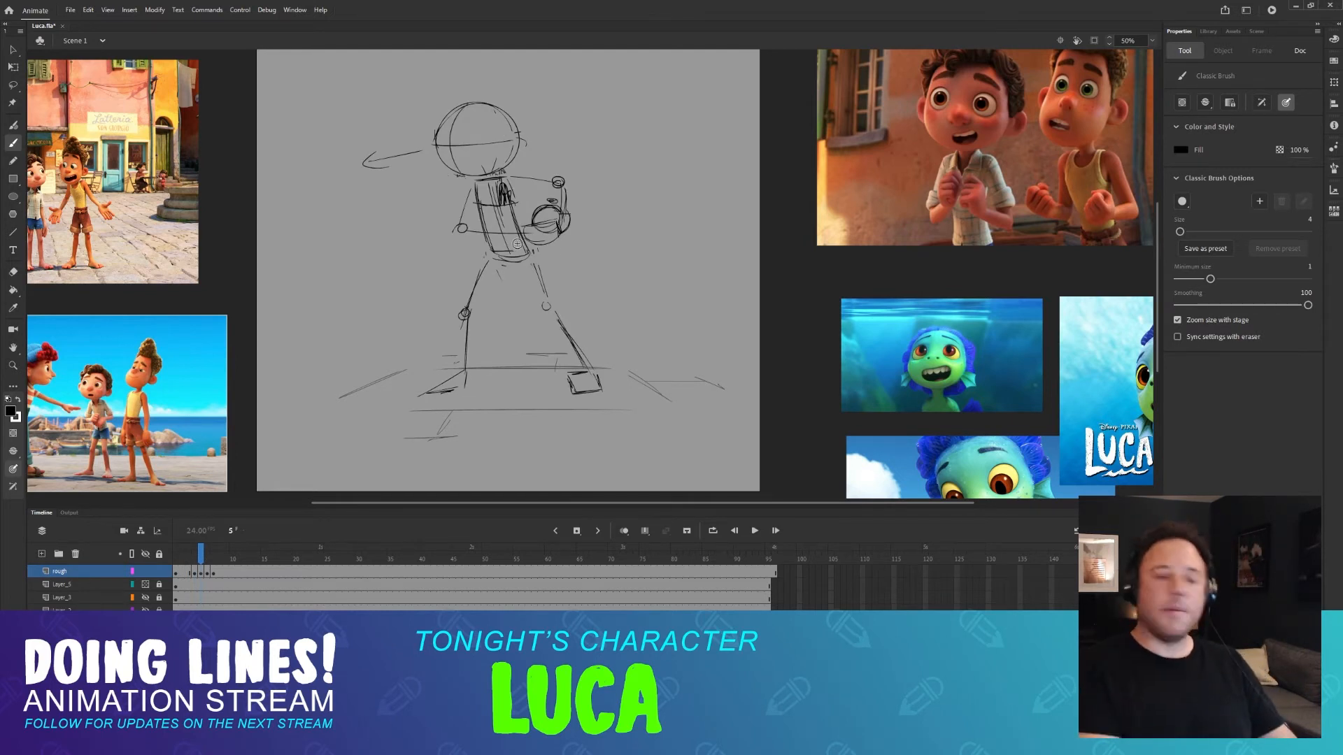
pyautogui.press(',')
pyautogui.press(',')
pyautogui.press('.')
pyautogui.press('.')
pyautogui.press(',')
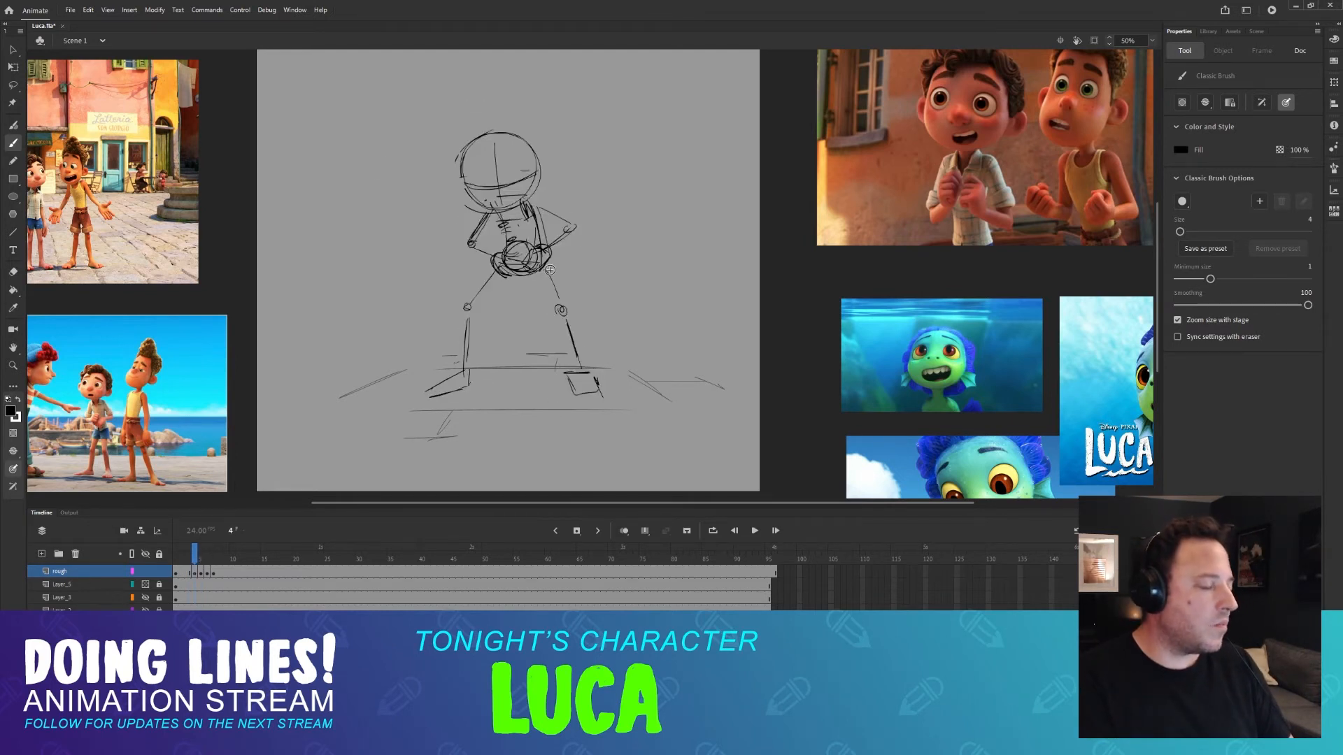
pyautogui.press(',')
pyautogui.press(',')
pyautogui.press('.')
pyautogui.press('.')
pyautogui.press('.')
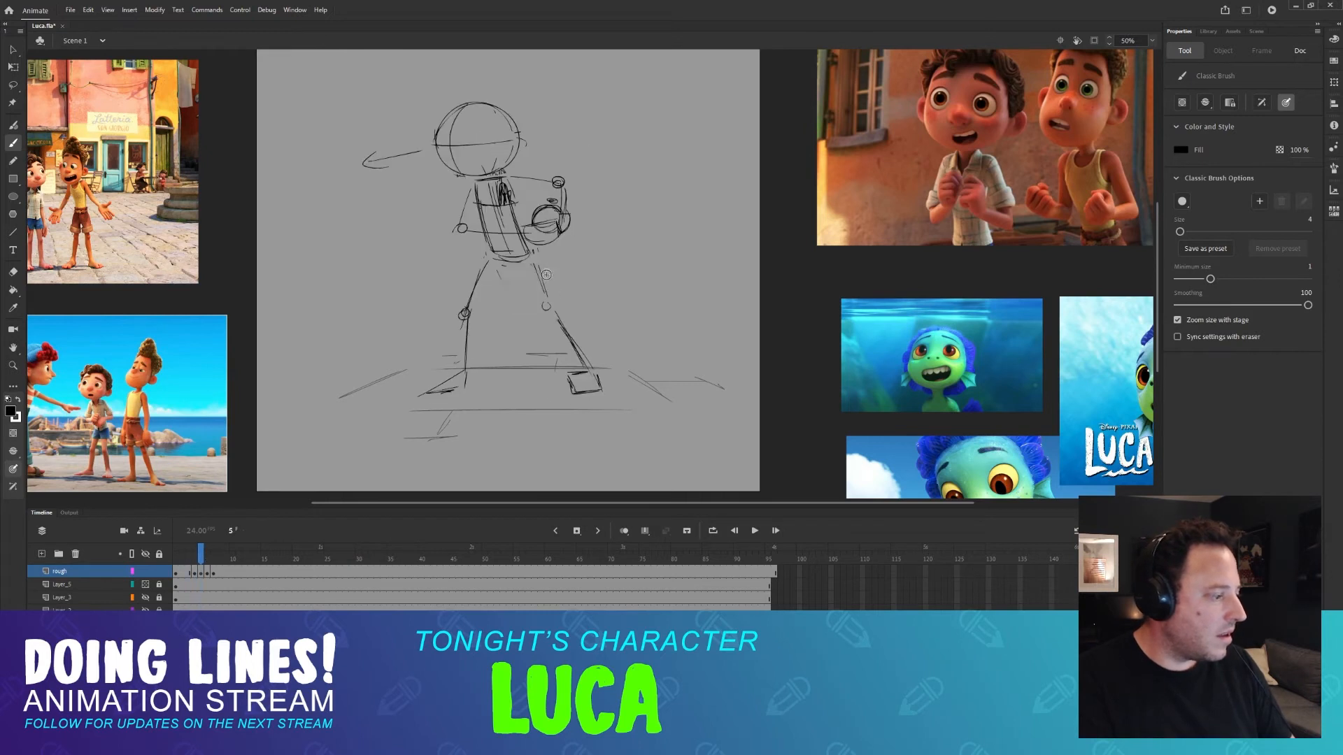
# Compare the poses in frames 4 and 5 by flipping between them.
pyautogui.press(',')
pyautogui.press(',')
pyautogui.press('.')
pyautogui.press(',')
pyautogui.press('.')
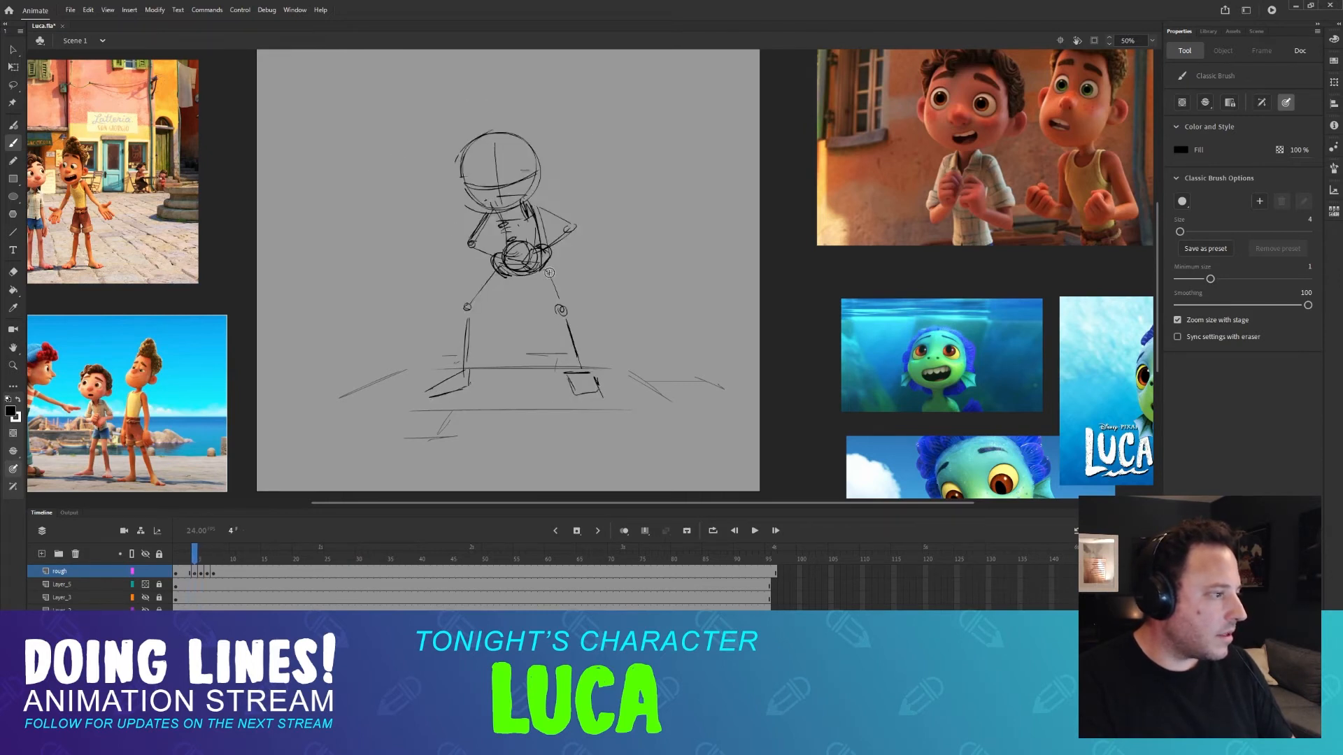
pyautogui.press(',')
pyautogui.press('.')
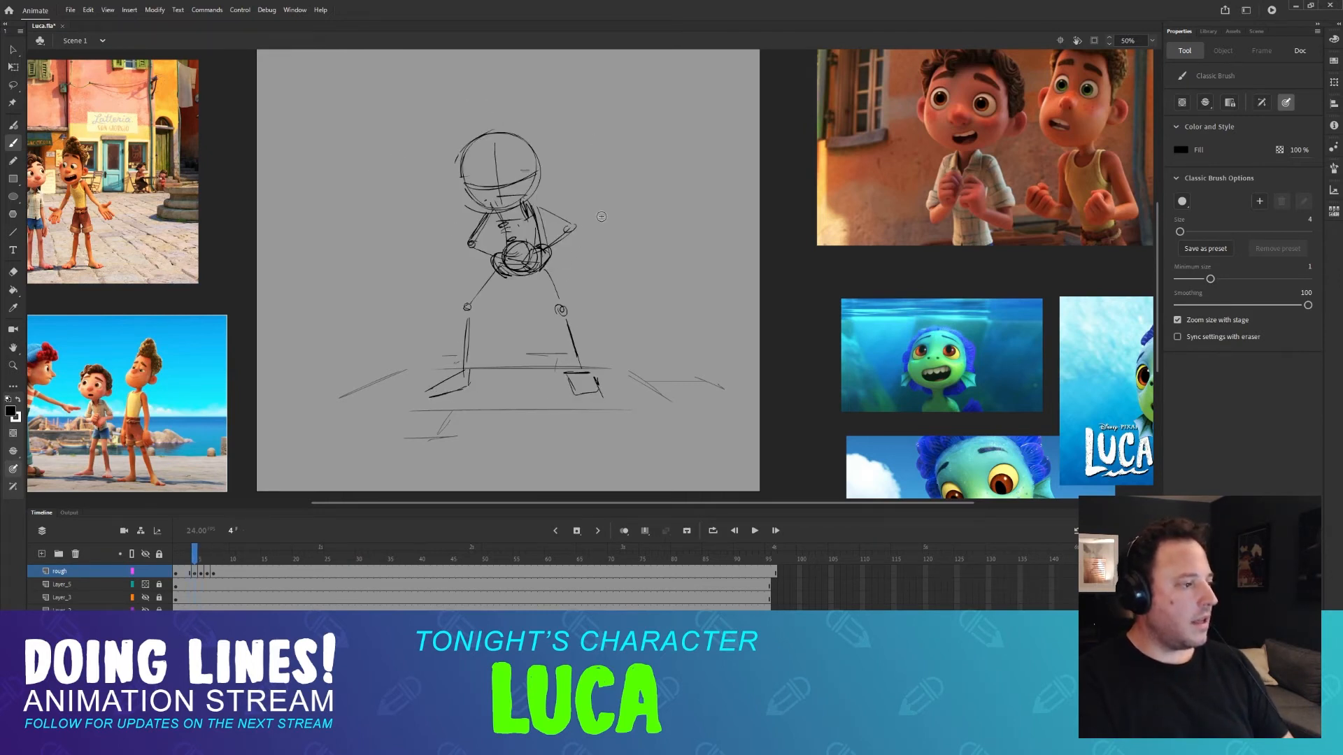
# Extend the hold of the frame 5 drawing by three frames on the rough layer.
pyautogui.press('.')
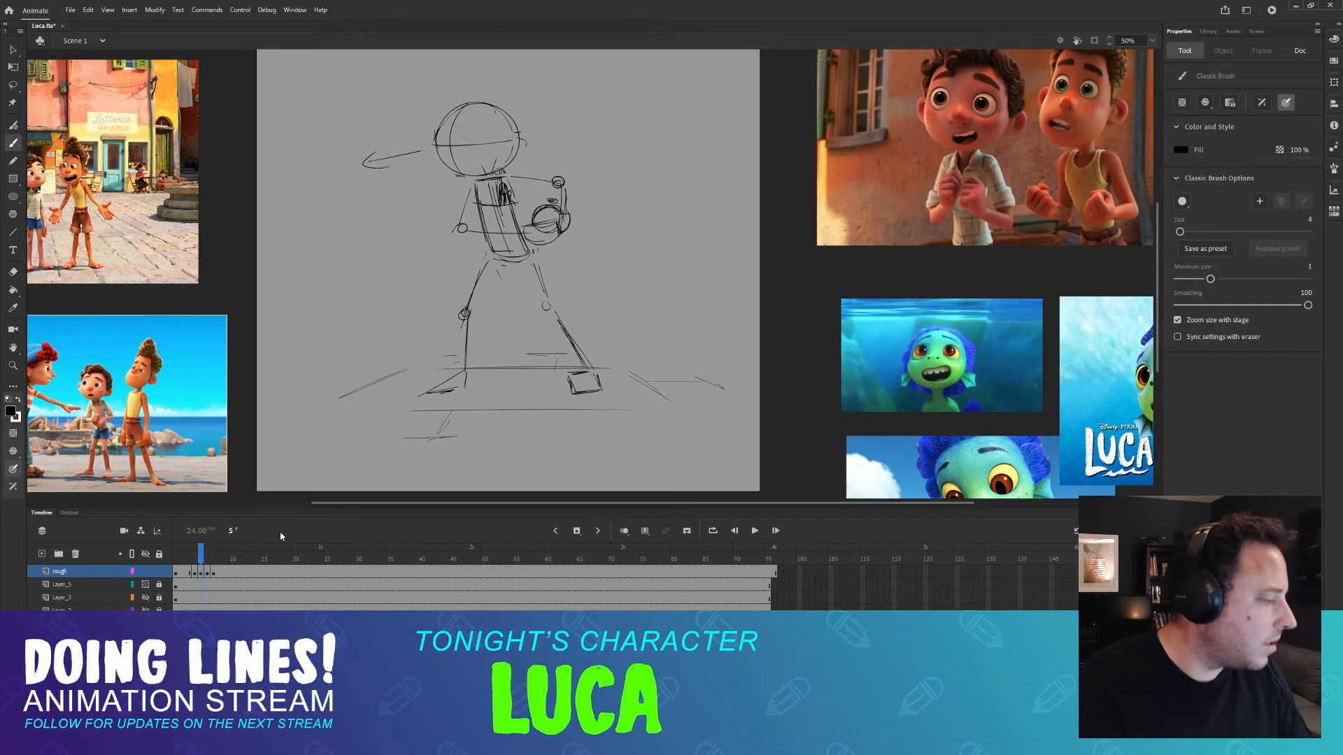
pyautogui.press('F5')
pyautogui.press('F5')
pyautogui.press('F5')
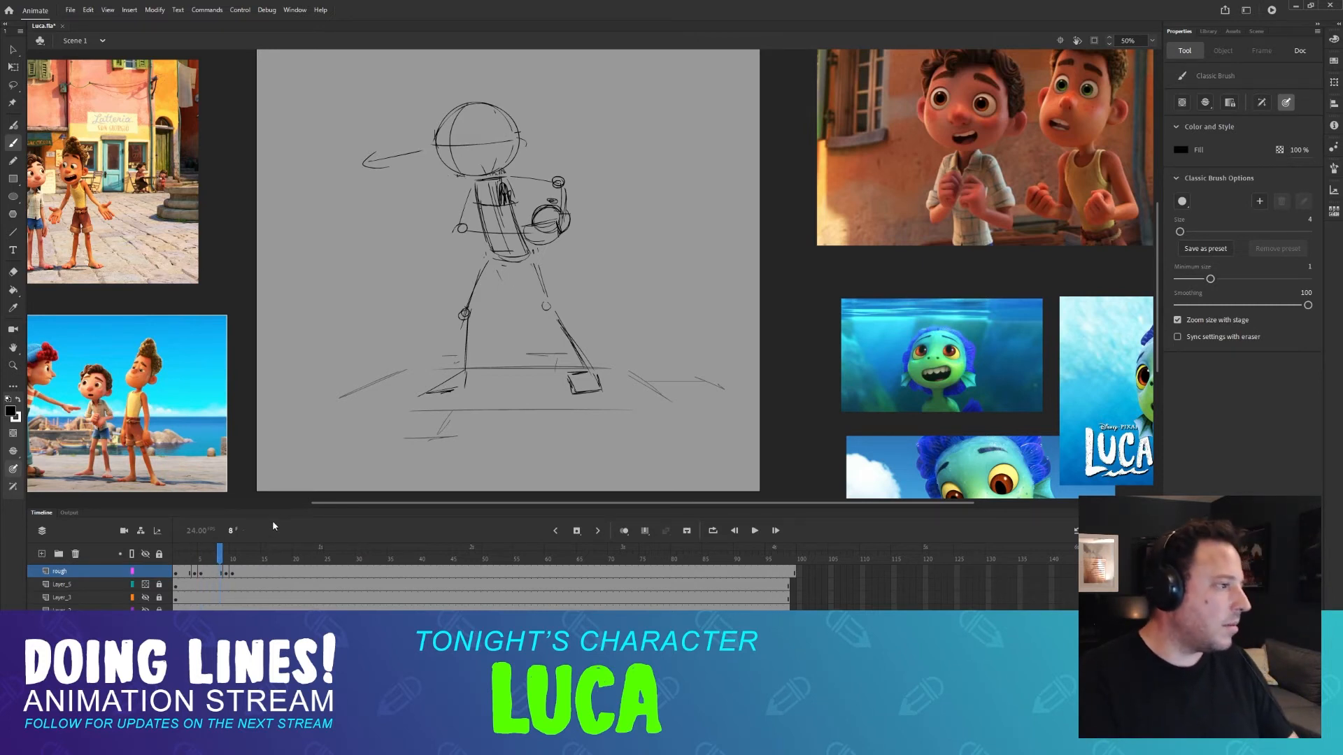
# Examine the transition between the held pose at frame 8 and the floppy-haired pose at frame 9.
pyautogui.press('.')
pyautogui.press(',')
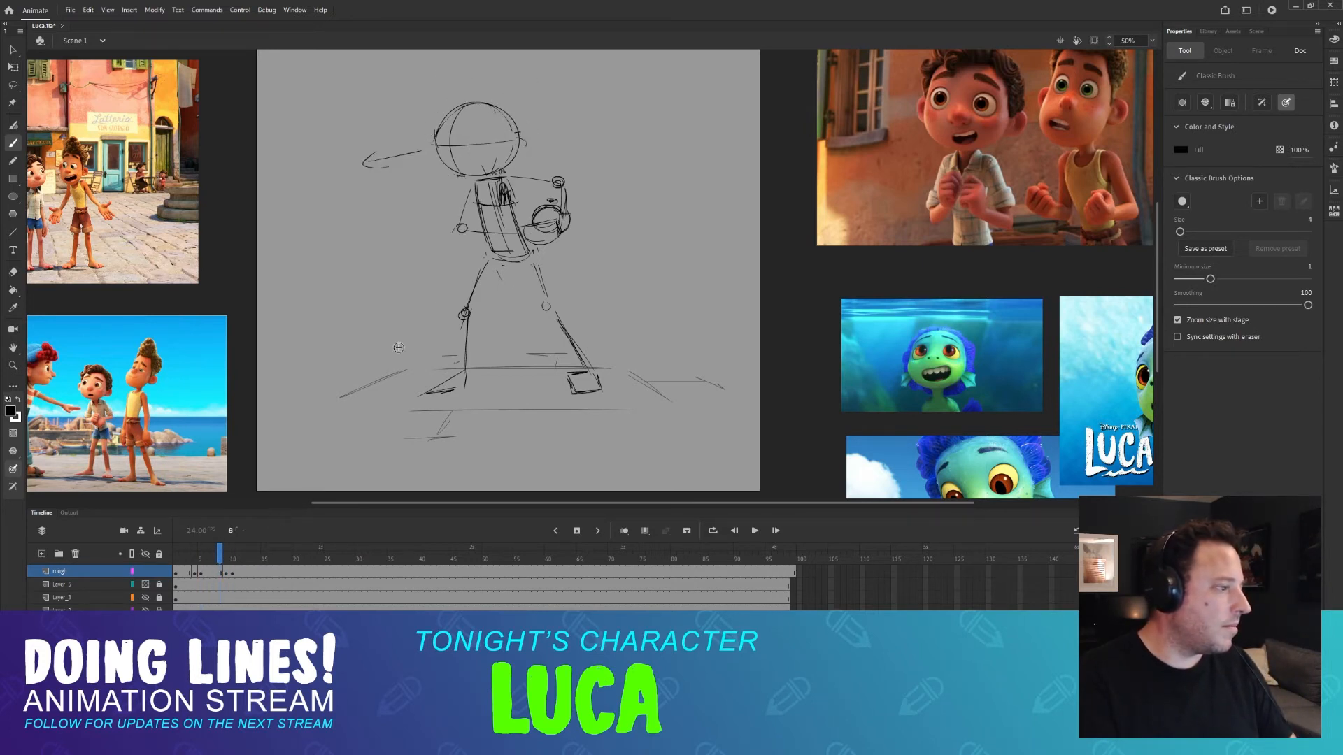
pyautogui.press('.')
pyautogui.press(',')
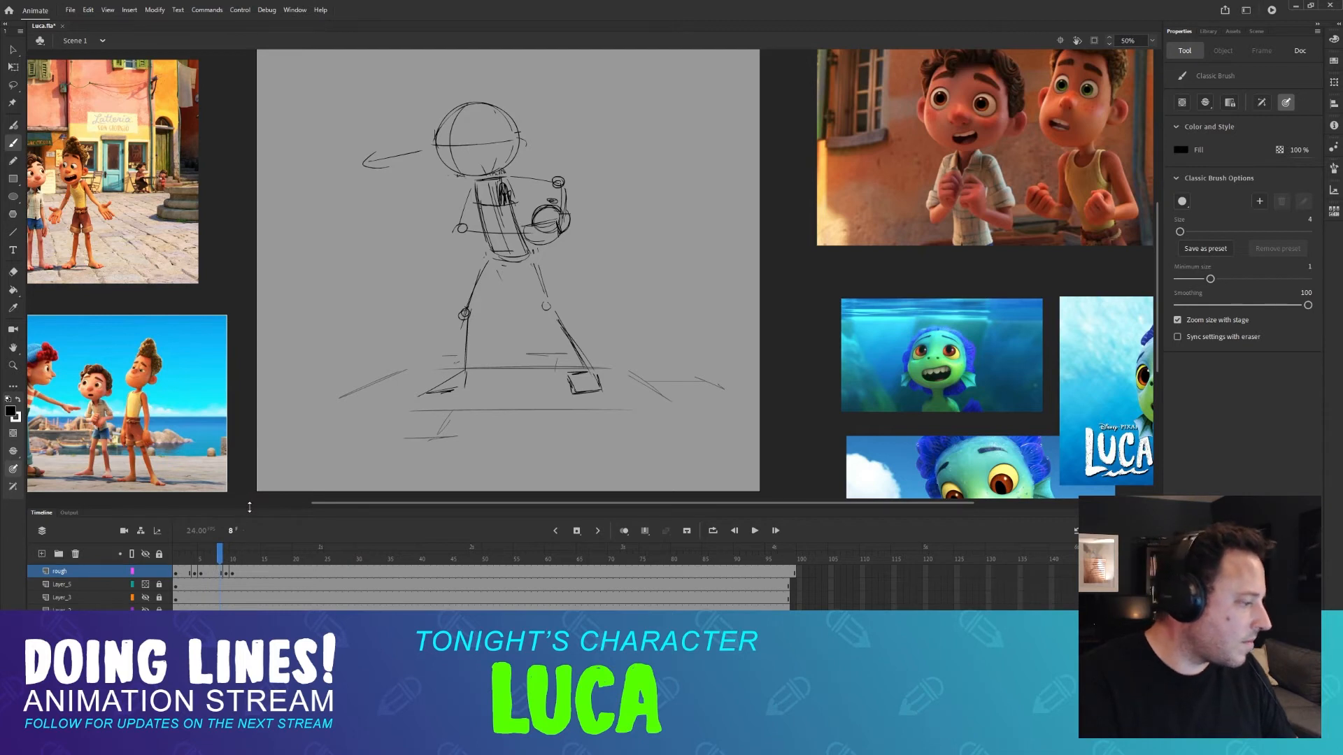
pyautogui.press('.')
pyautogui.scroll(2, 538, 183)
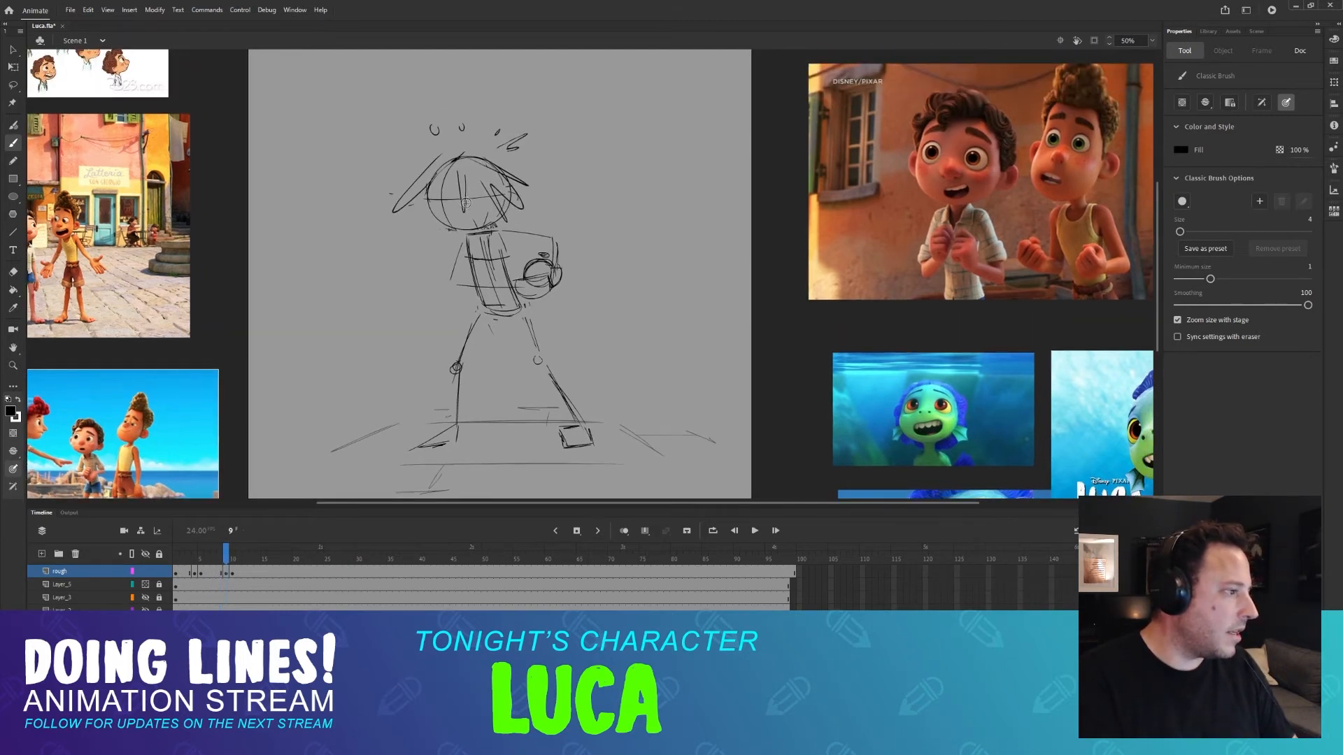
pyautogui.press(',')
pyautogui.scroll(2, 519, 179)
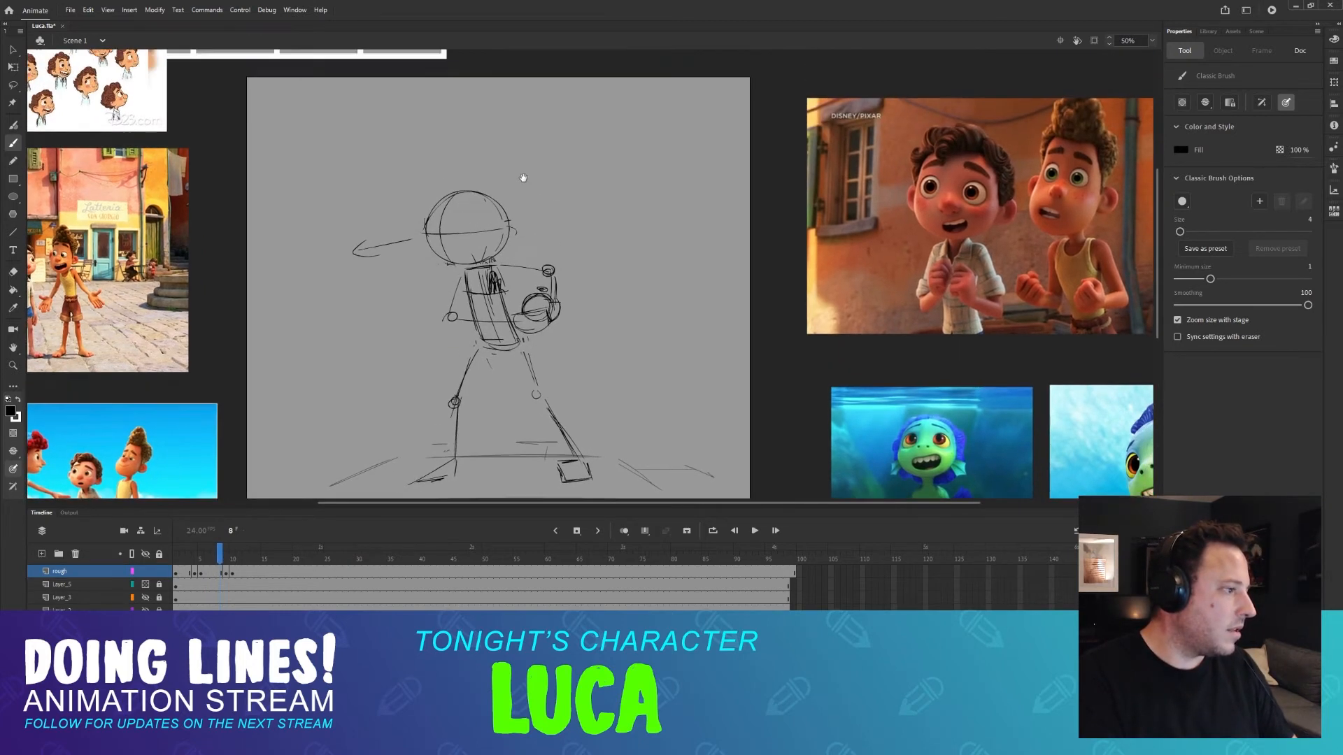
pyautogui.press('.')
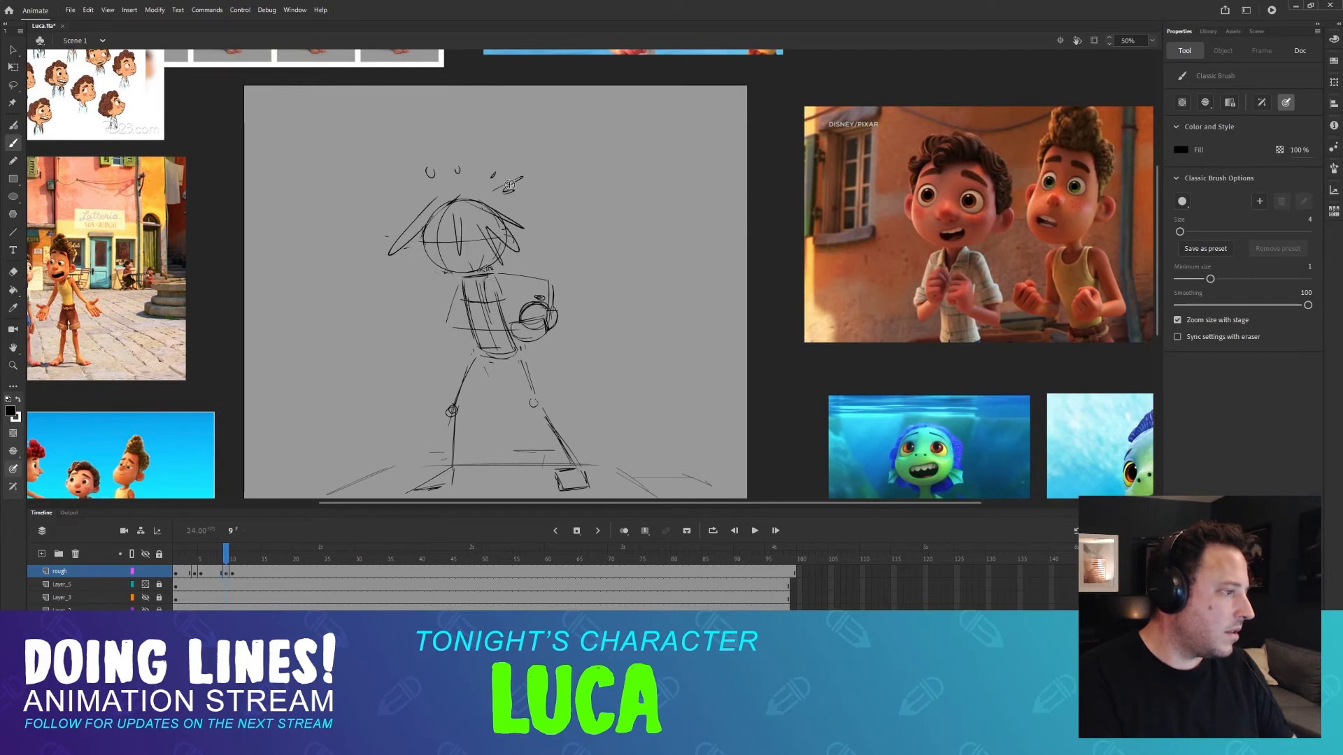
pyautogui.click(218, 559)
pyautogui.press('.')
pyautogui.press(',')
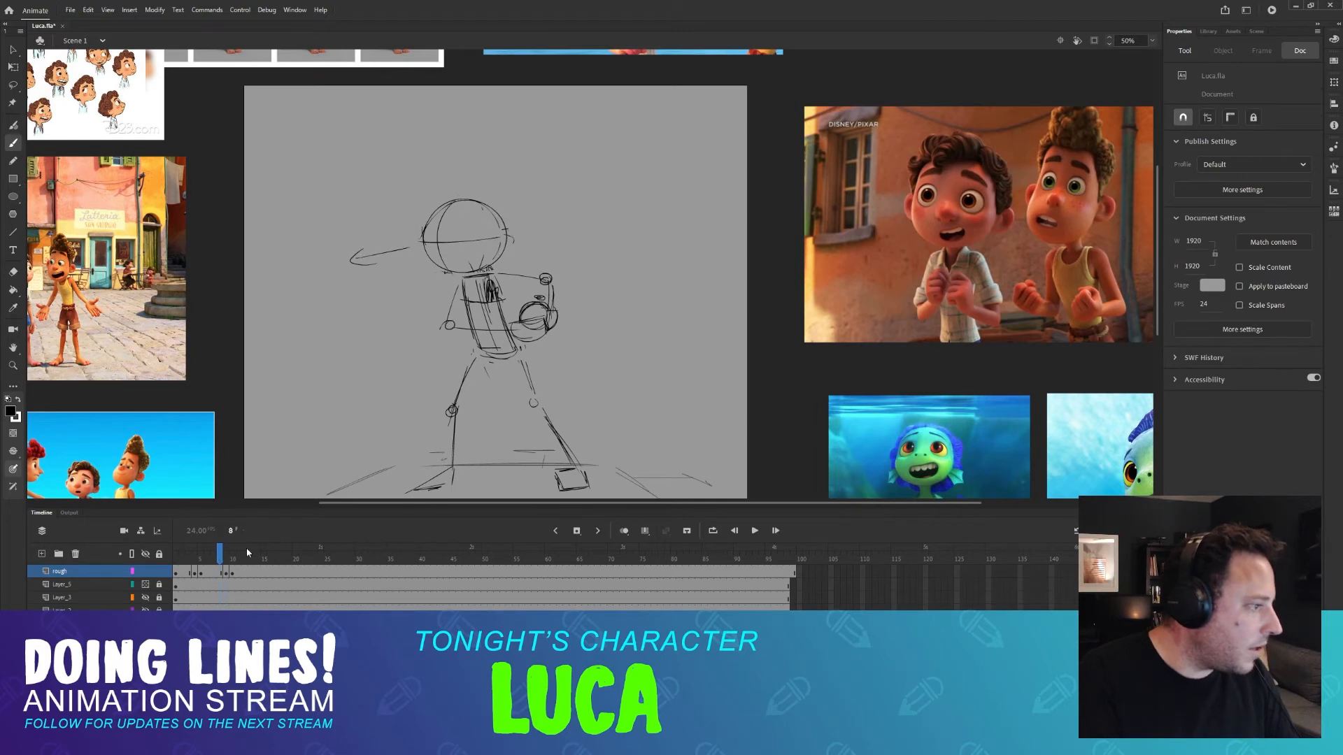
pyautogui.press('.')
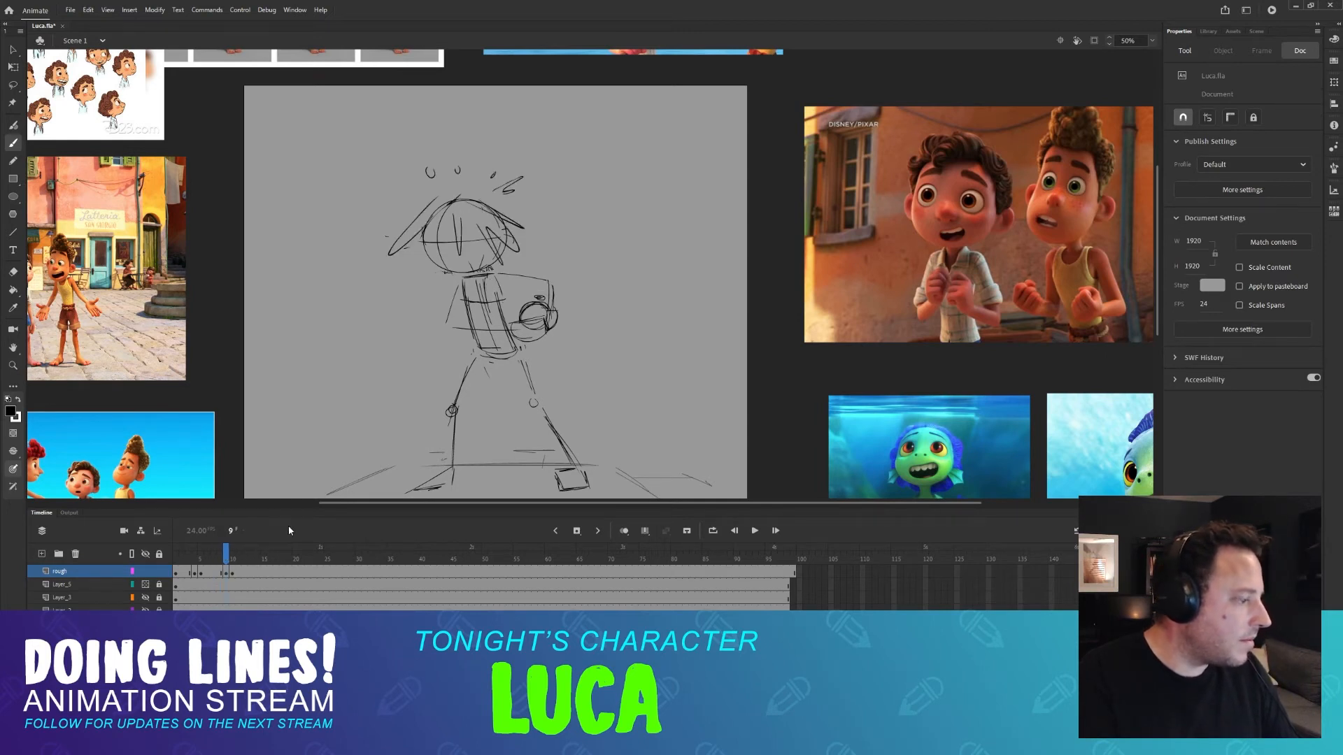
pyautogui.press(',')
pyautogui.press('.')
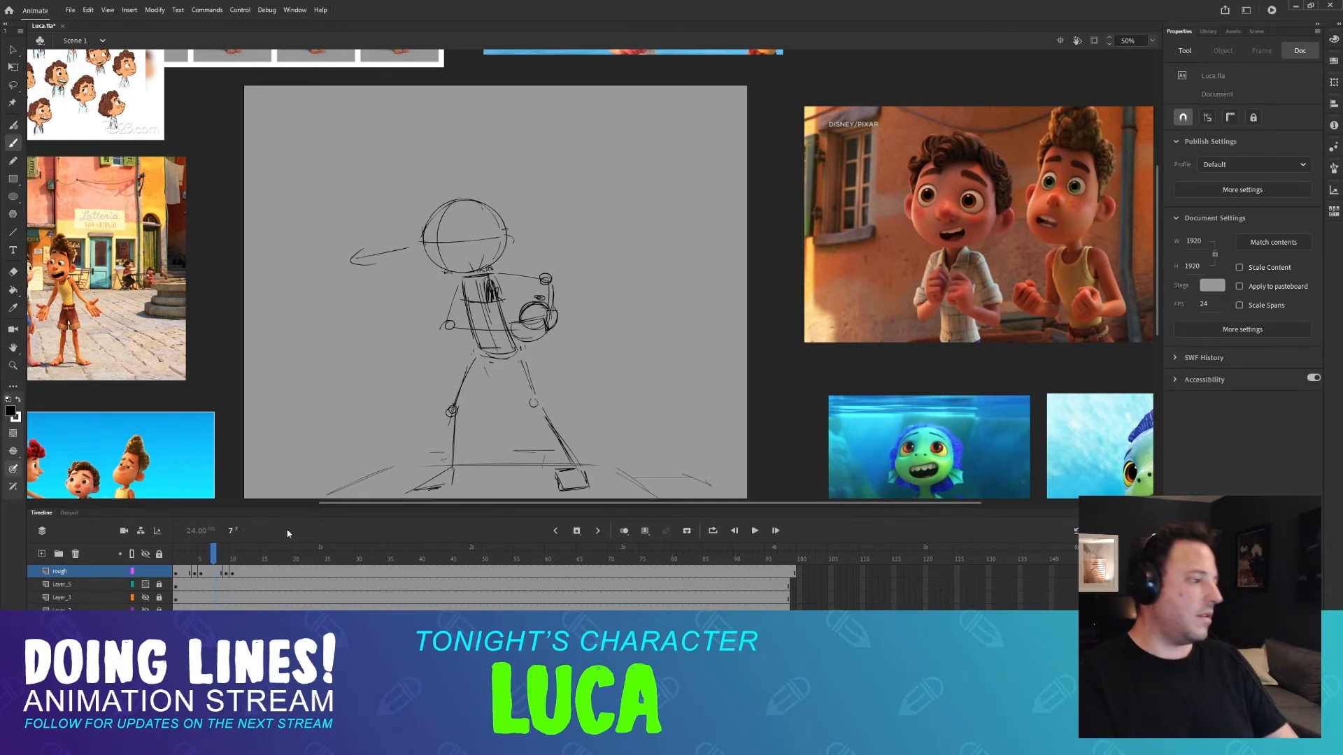
pyautogui.press(',')
pyautogui.press('.')
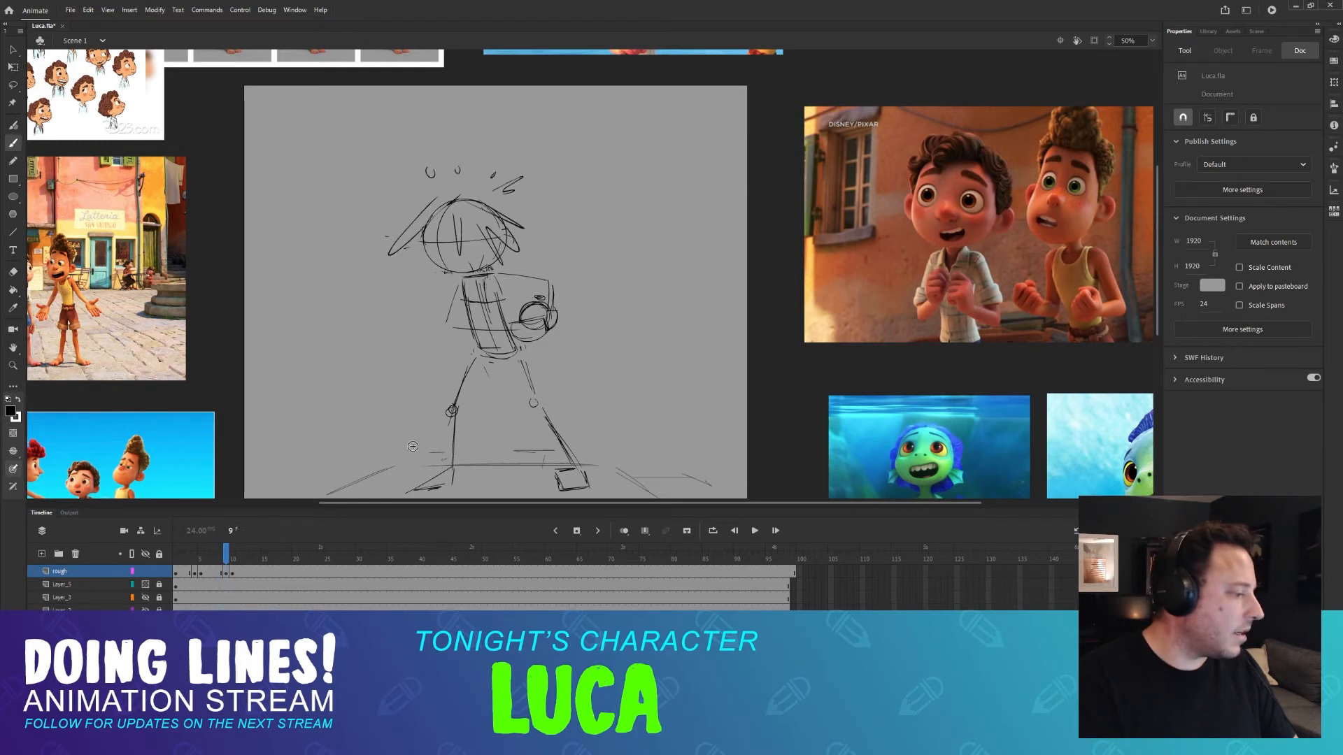
pyautogui.press(',')
pyautogui.press('.')
# Extend the hold of the frame 9 drawing by three frames and insert a blank keyframe at frame 12.
pyautogui.press('F5')
pyautogui.press('F5')
pyautogui.press('F5')
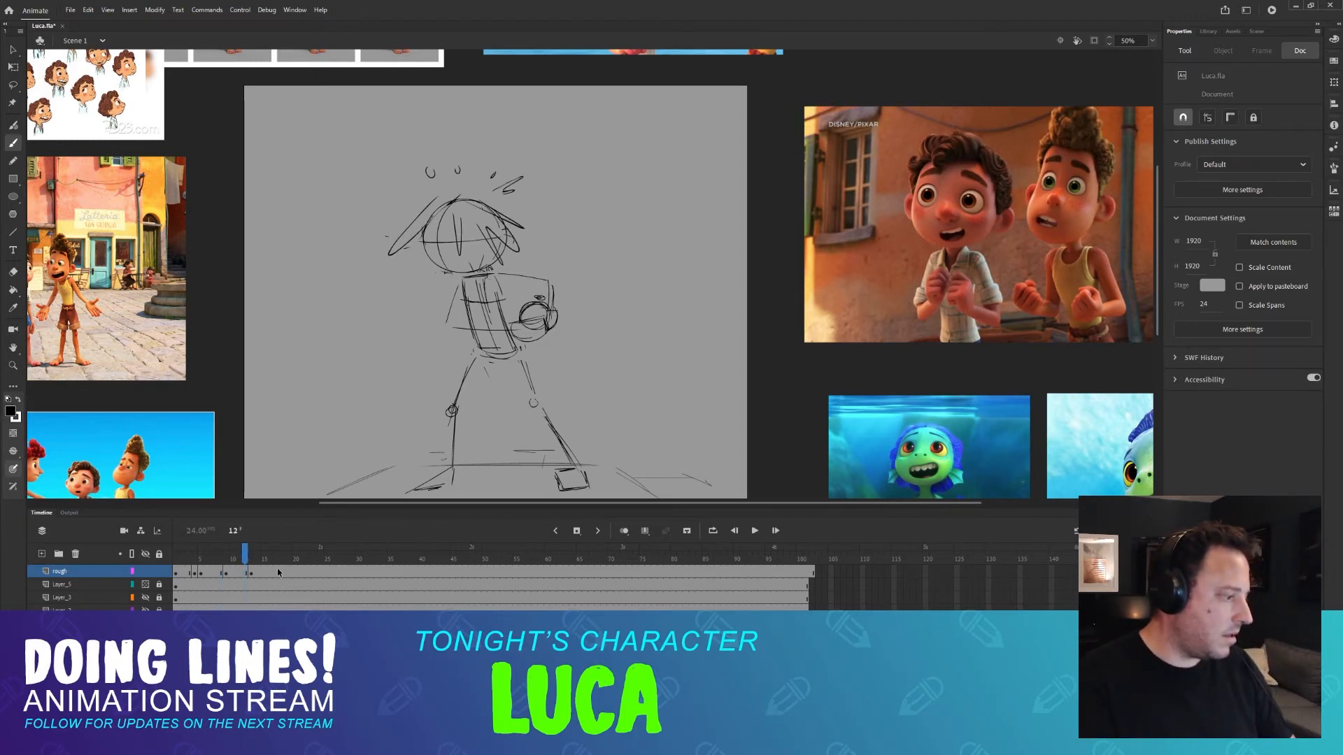
pyautogui.press('.')
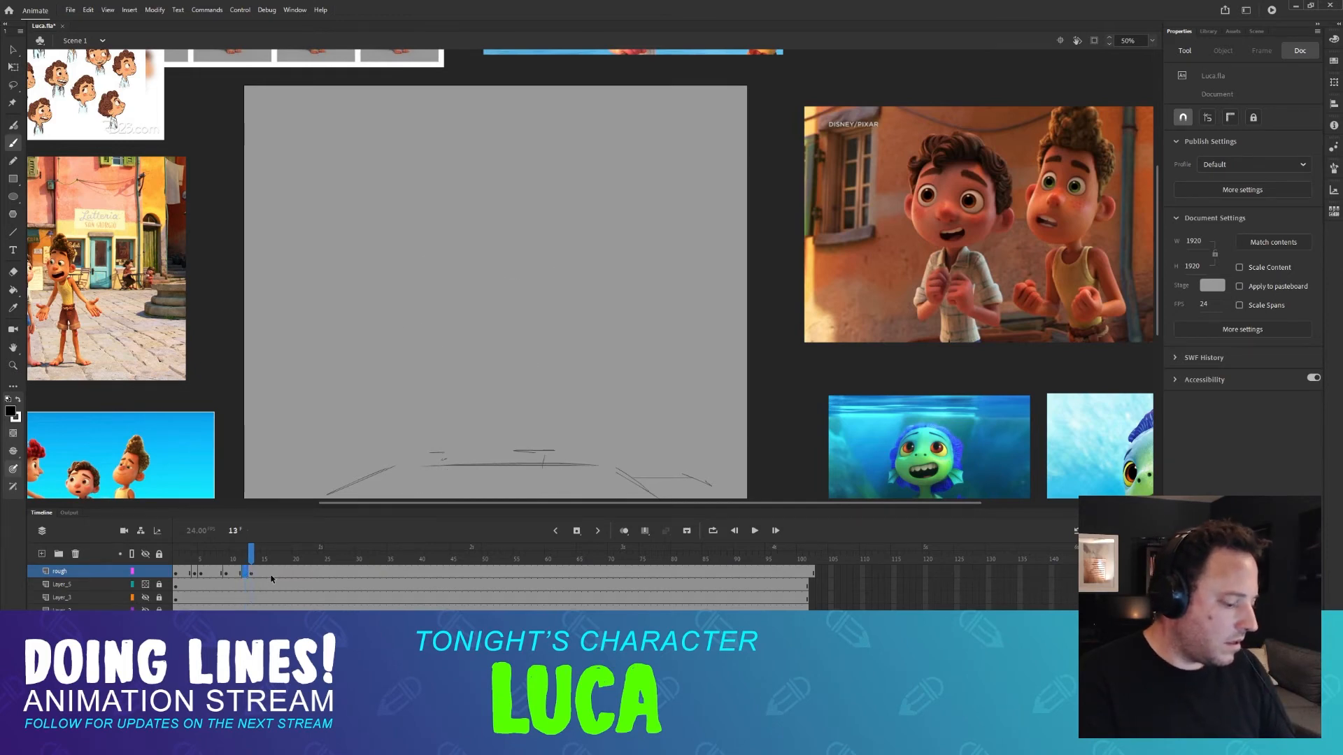
pyautogui.press('Return')
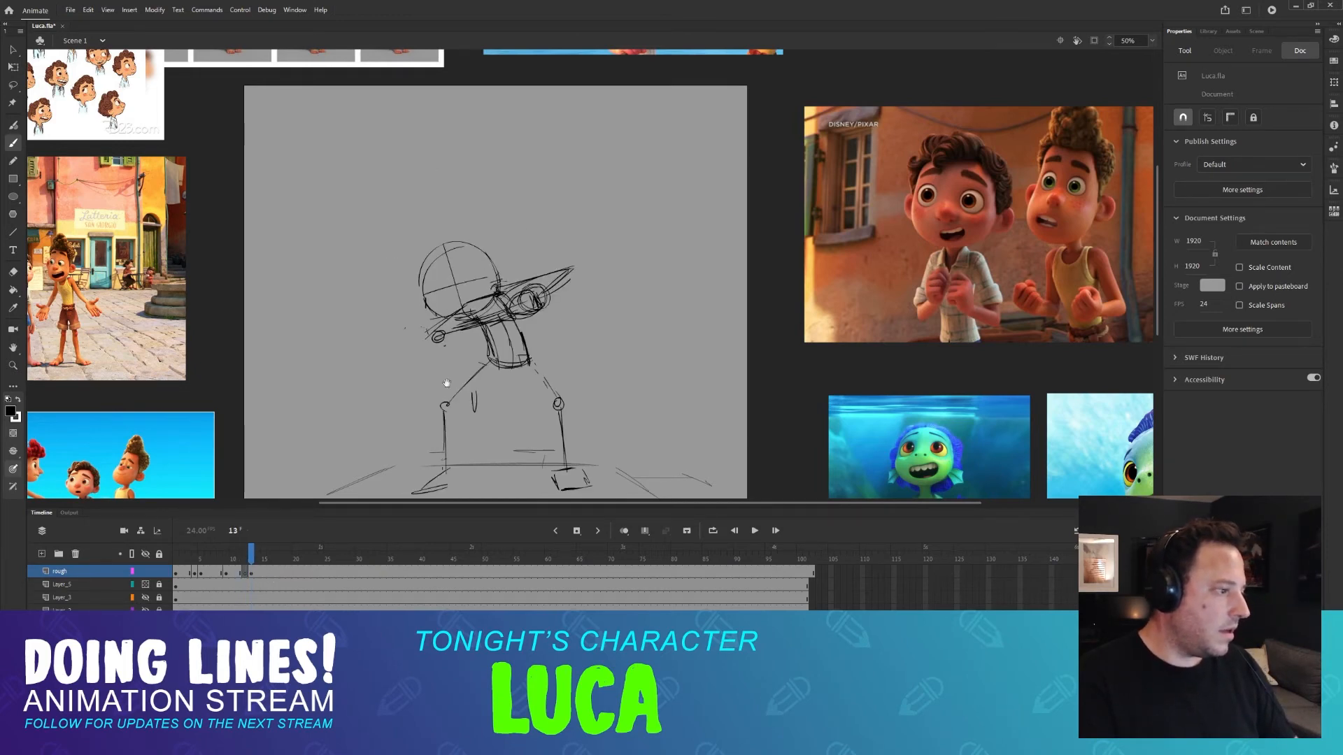
# Sketch both rough feet on the ground guide in frame 12.
pyautogui.scroll(-4, 447, 383)
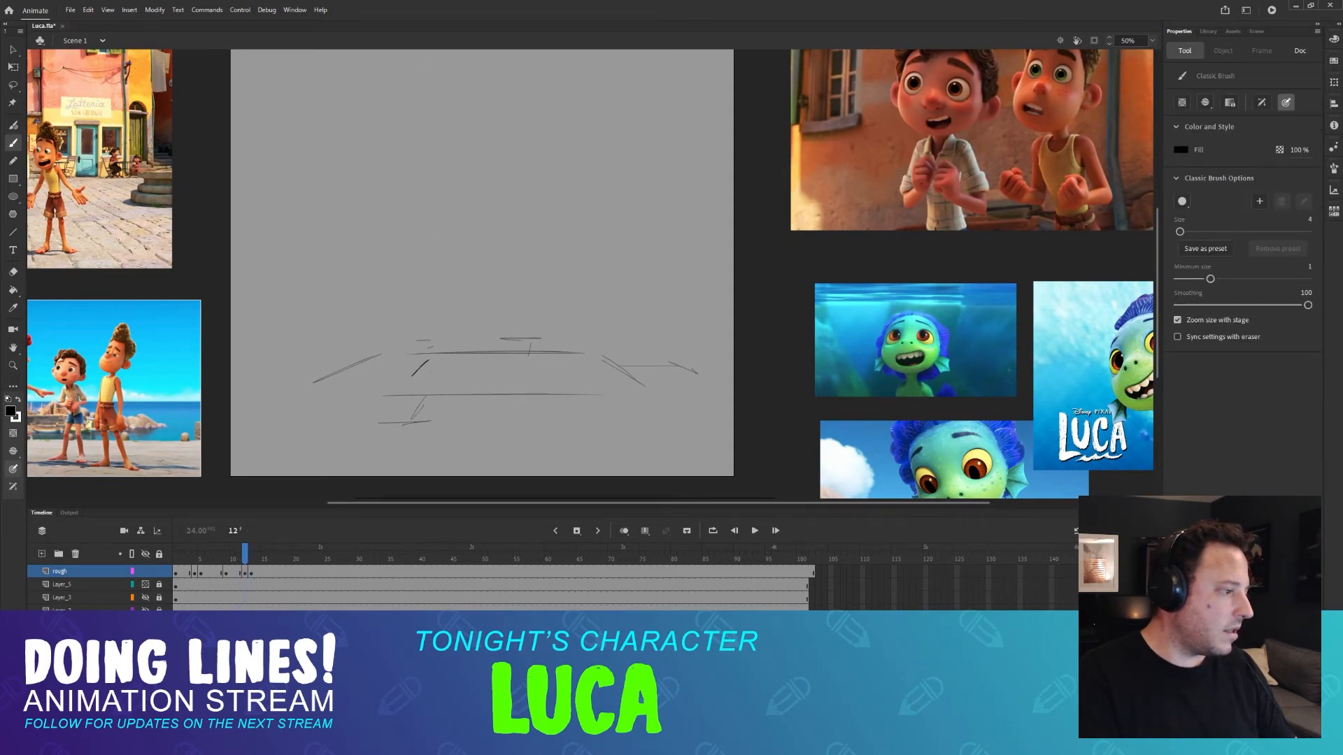
pyautogui.moveTo(406, 381); pyautogui.dragTo(433, 373)
pyautogui.moveTo(546, 378)
pyautogui.mouseDown()
pyautogui.moveTo(577, 373)
pyautogui.moveTo(540, 357)
pyautogui.moveTo(545, 380)
pyautogui.moveTo(575, 378)
pyautogui.mouseUp()
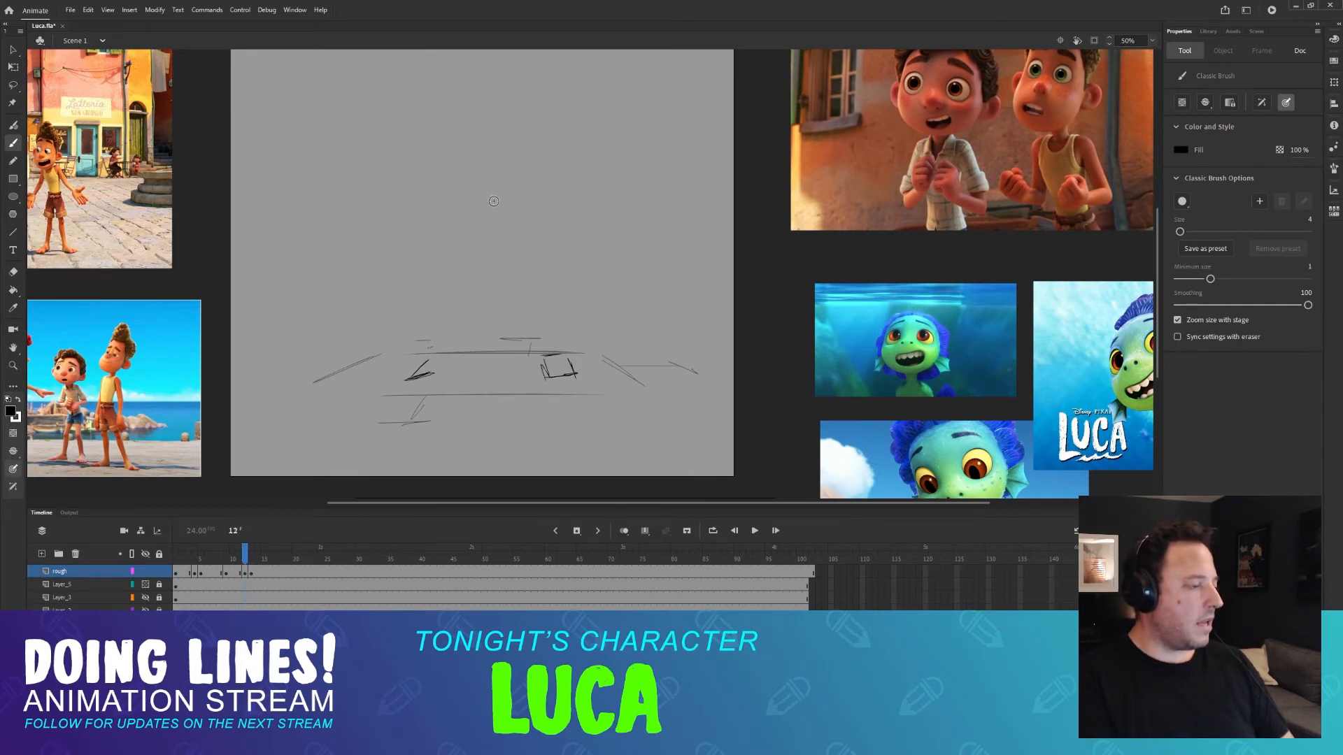
# Compare the standing pose in frame 11 with the crouched pose in frame 13 to judge the in-between.
pyautogui.moveTo(553, 140); pyautogui.dragTo(537, 194)
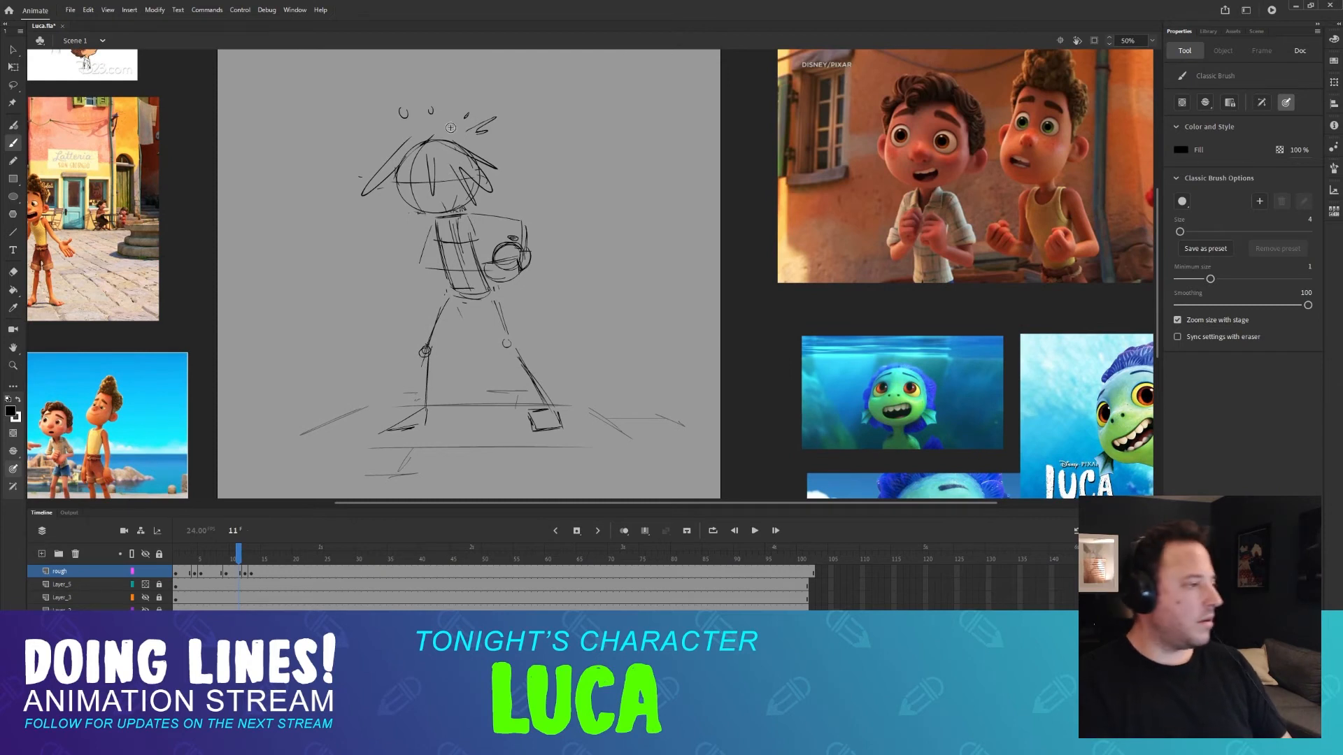
pyautogui.press('.')
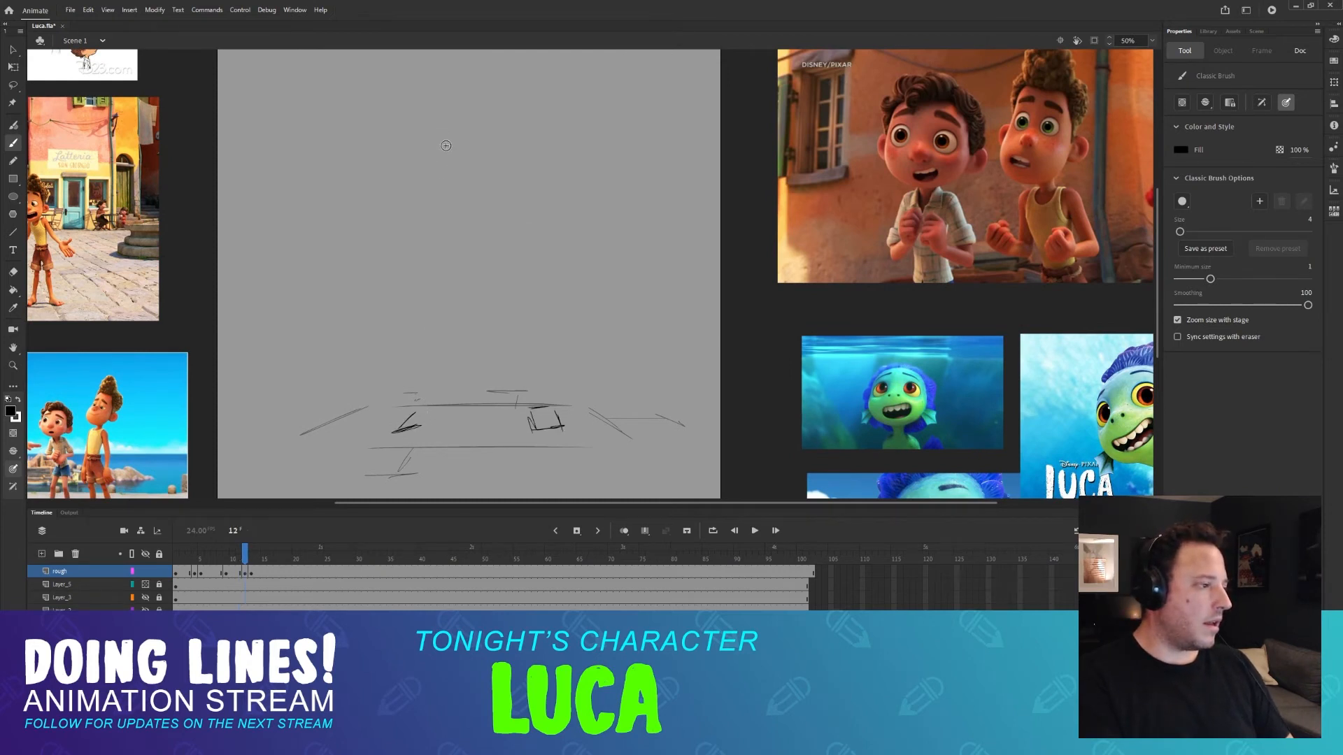
pyautogui.press(',')
pyautogui.press('.')
pyautogui.press('.')
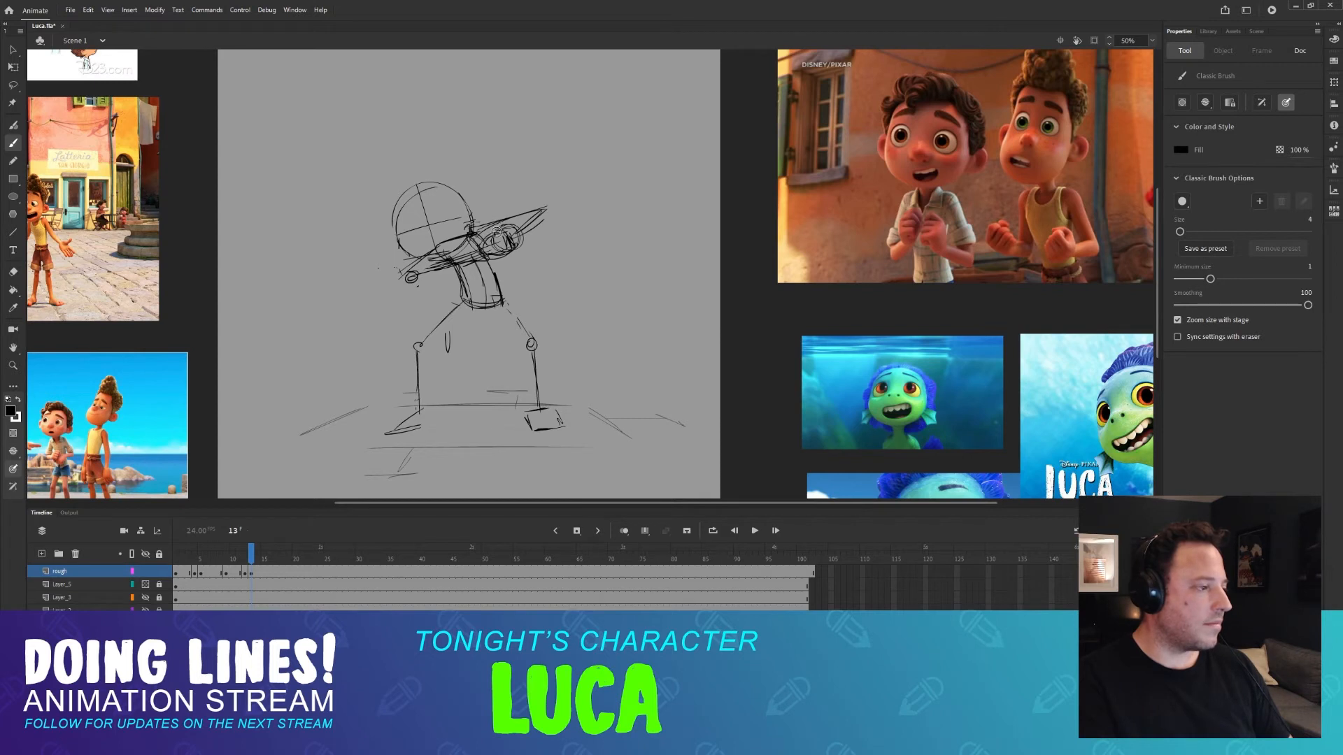
pyautogui.press(',')
pyautogui.press(',')
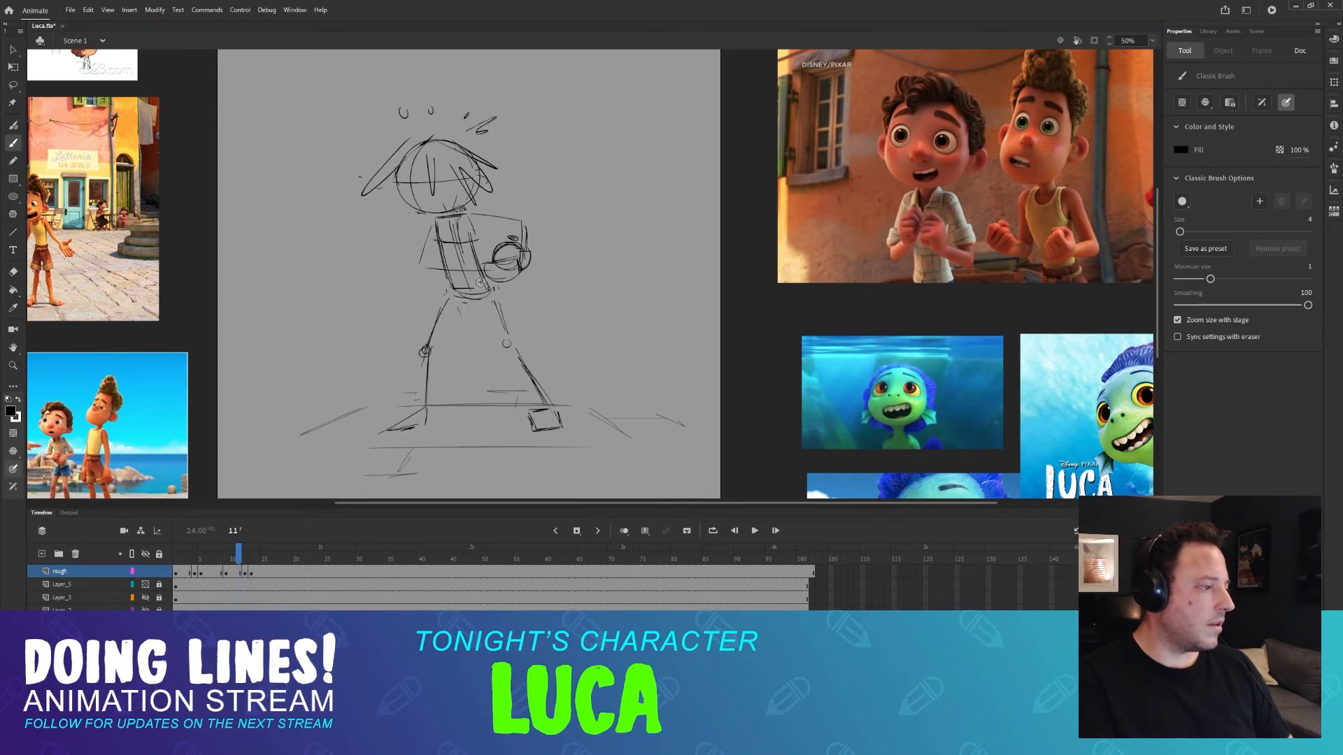
pyautogui.press(',')
pyautogui.press('.')
pyautogui.press('.')
pyautogui.press(',')
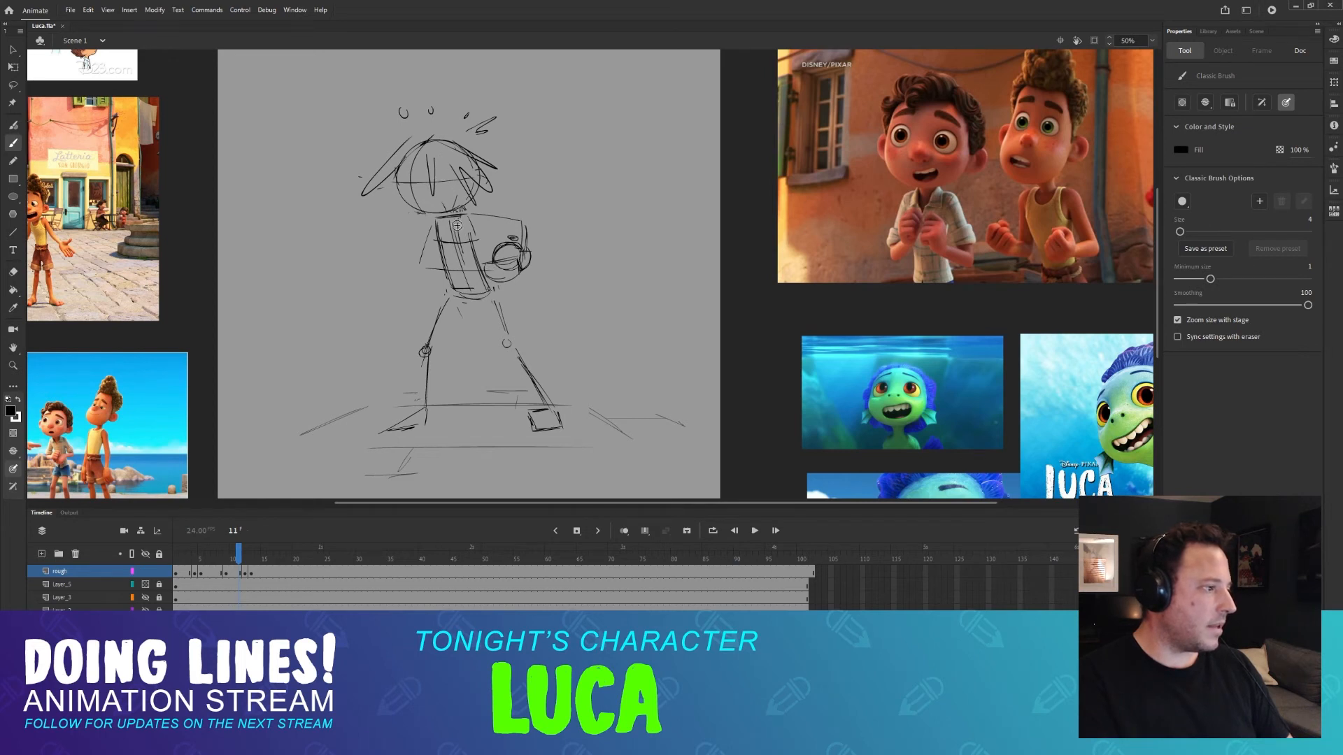
pyautogui.press('.')
pyautogui.press(',')
pyautogui.press('.')
pyautogui.press(',')
pyautogui.press('.')
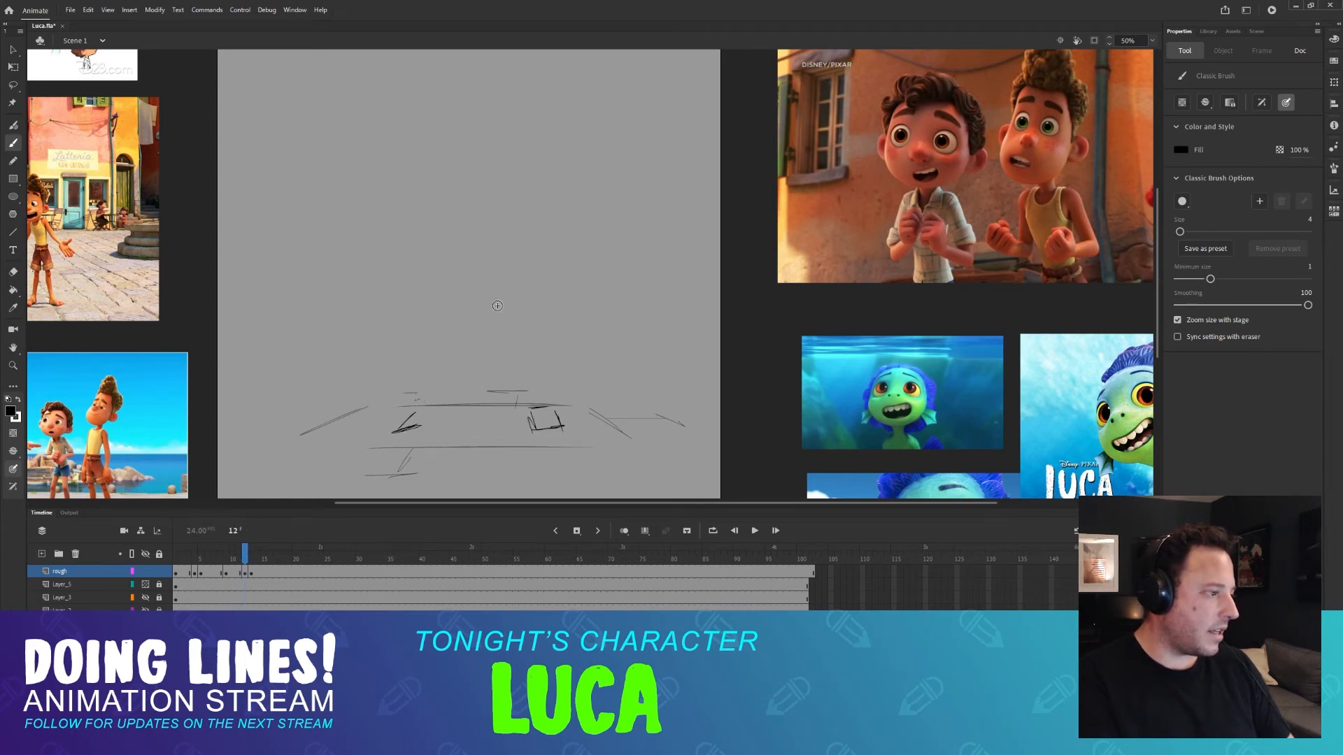
pyautogui.press(',')
pyautogui.press('.')
pyautogui.press(',')
pyautogui.press('.')
pyautogui.press('.')
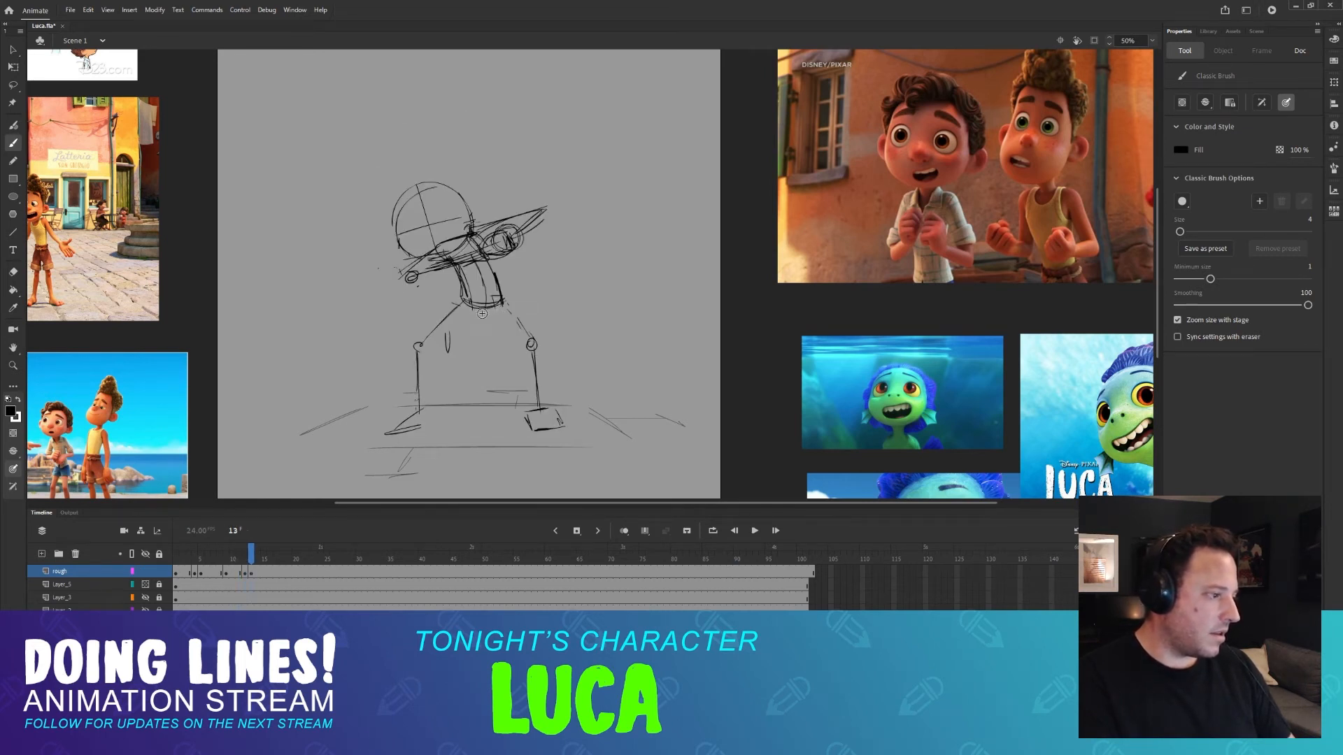
# Sketch the curved bottom of the pelvis in frame 12, using the neighbouring poses as reference.
pyautogui.press(',')
pyautogui.press(',')
pyautogui.press('.')
pyautogui.moveTo(461, 304)
pyautogui.mouseDown()
pyautogui.moveTo(514, 305)
pyautogui.moveTo(471, 316)
pyautogui.mouseUp()
pyautogui.press(',')
pyautogui.press('.')
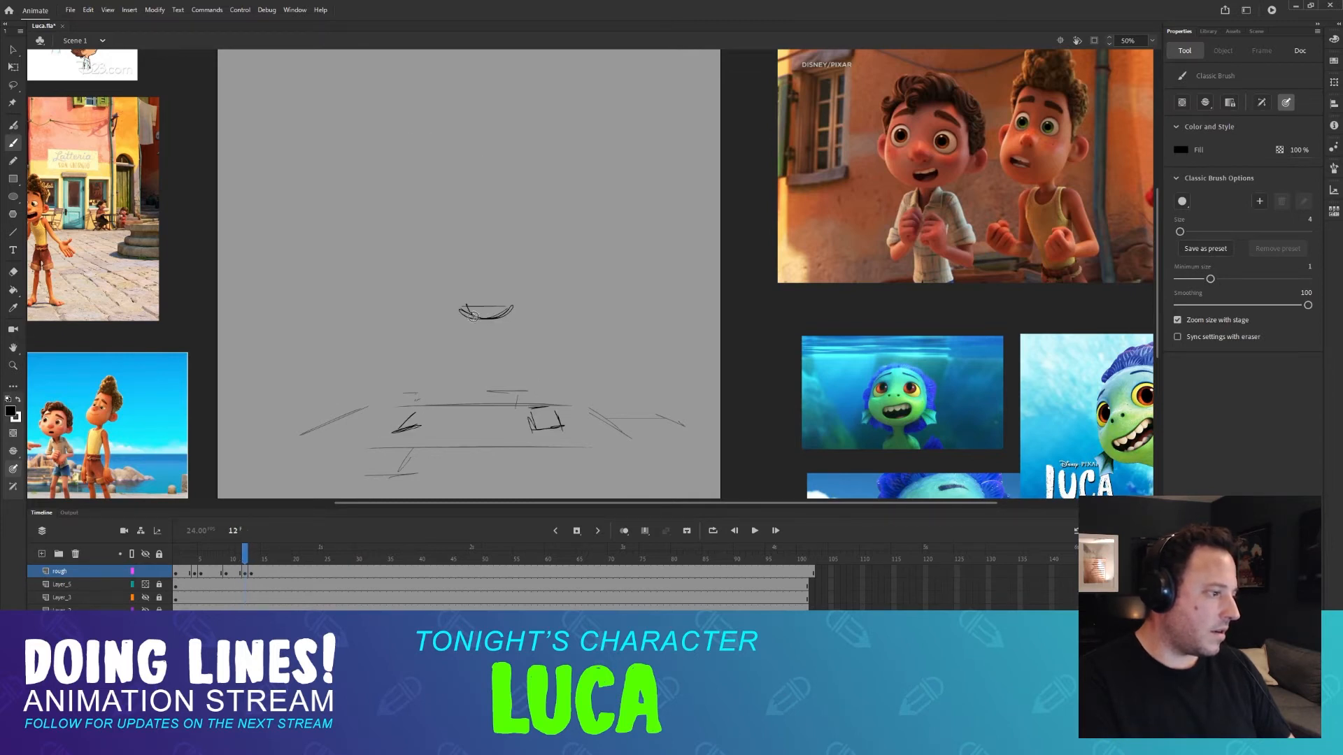
# Draw both upper legs from the pelvis down to the knees in frame 12.
pyautogui.press(',')
pyautogui.press('.')
pyautogui.press(',')
pyautogui.press('.')
pyautogui.press(',')
pyautogui.press('.')
pyautogui.moveTo(440, 326)
pyautogui.mouseDown()
pyautogui.moveTo(410, 337)
pyautogui.moveTo(456, 308)
pyautogui.moveTo(536, 341)
pyautogui.moveTo(542, 396)
pyautogui.mouseUp()
pyautogui.press(',')
pyautogui.press('.')
pyautogui.press(',')
pyautogui.press('.')
# Draw both lower legs in frame 12 and strengthen the shape of the left-side foot.
pyautogui.moveTo(536, 347); pyautogui.dragTo(539, 392)
pyautogui.press(',')
pyautogui.press('.')
pyautogui.moveTo(414, 343)
pyautogui.mouseDown()
pyautogui.moveTo(418, 403)
pyautogui.moveTo(389, 429)
pyautogui.mouseUp()
pyautogui.press(',')
pyautogui.press('.')
pyautogui.press(',')
pyautogui.press('.')
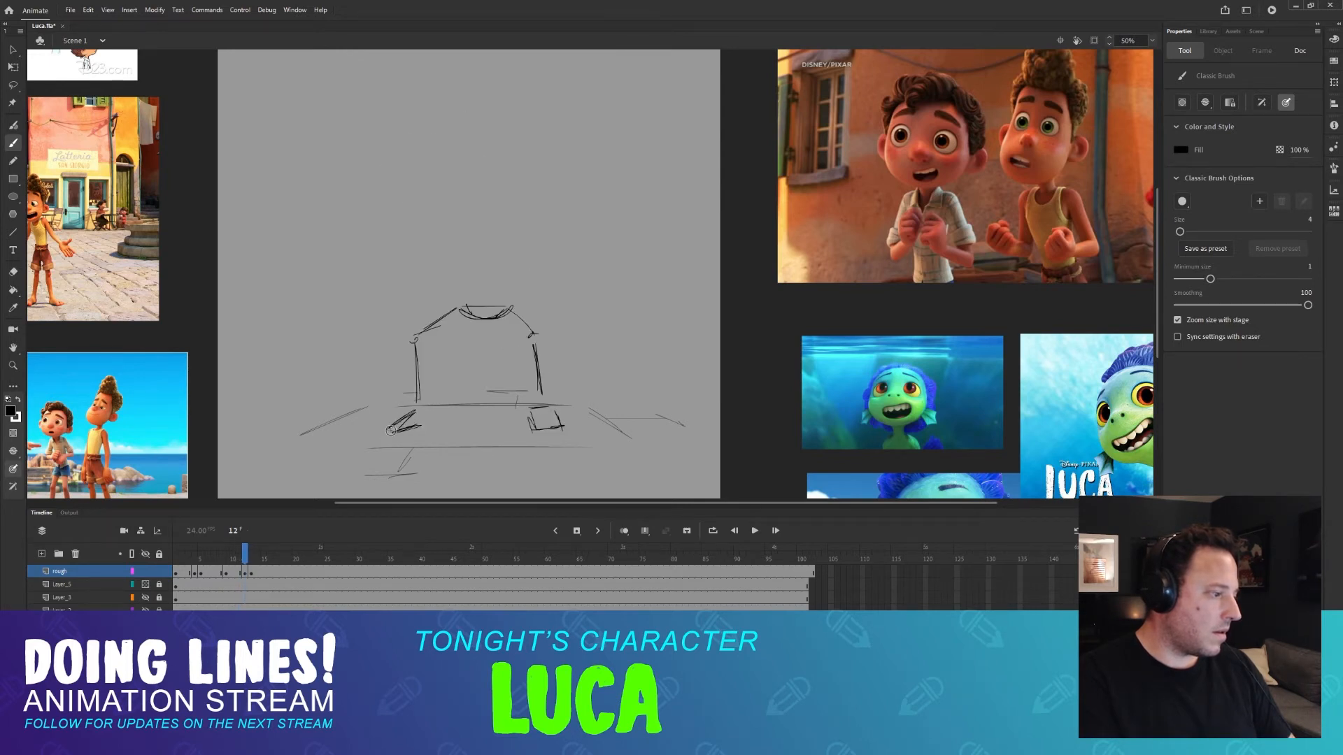
pyautogui.press(',')
pyautogui.press('.')
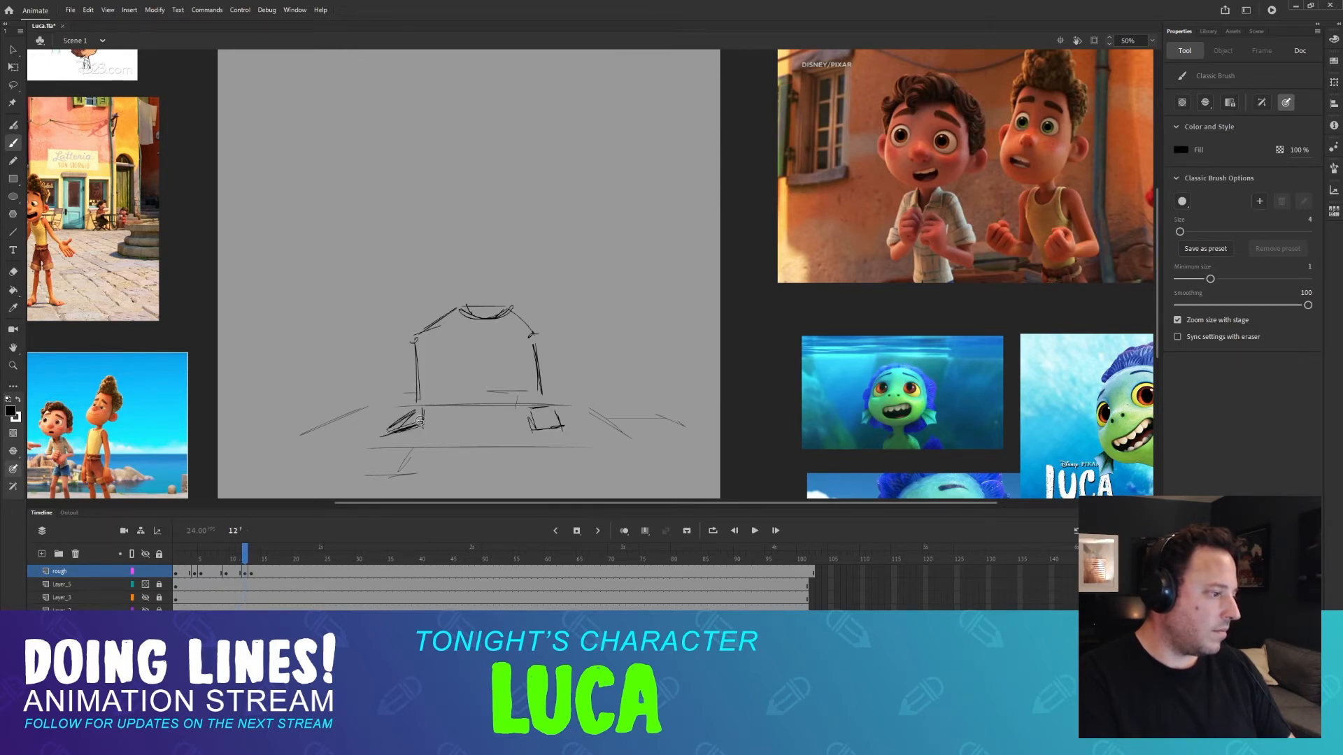
# Examine how the legs, torso and head move across frames 11, 12 and 13.
pyautogui.press(',')
pyautogui.press('.')
pyautogui.press('.')
pyautogui.press(',')
pyautogui.press(',')
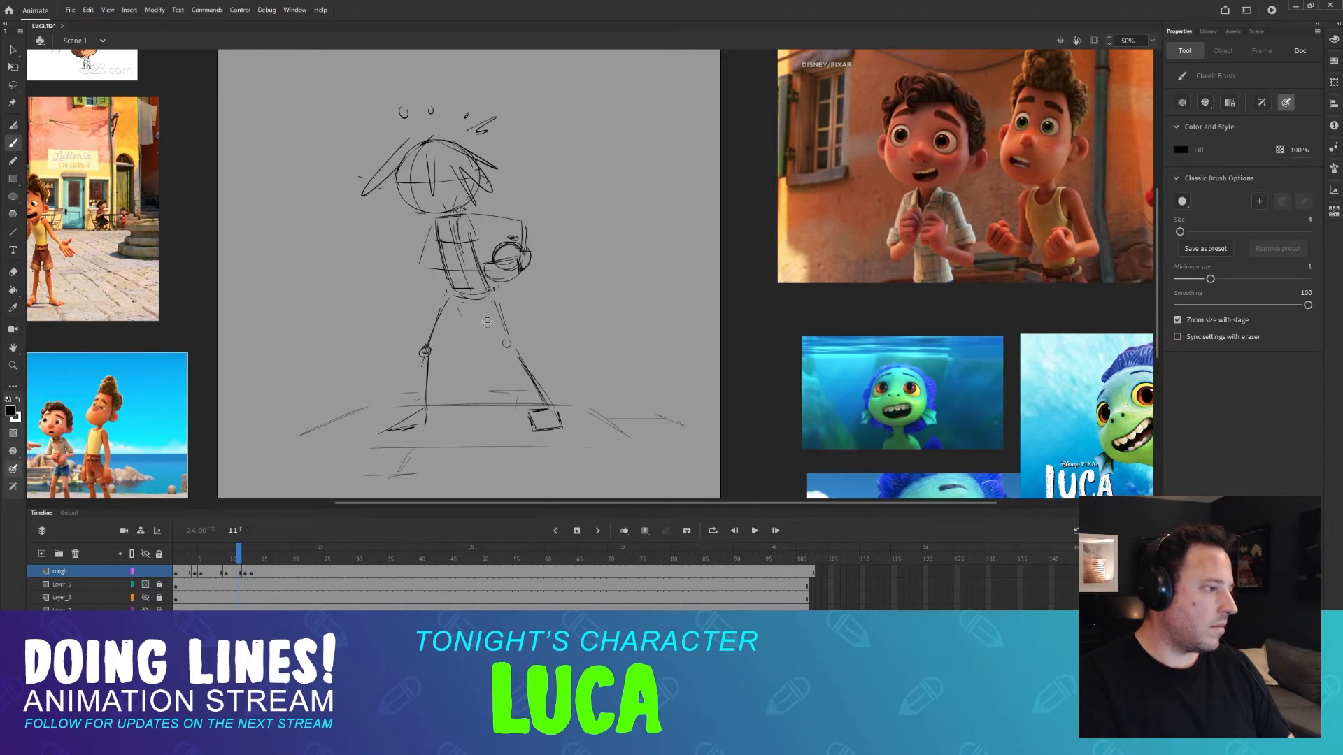
pyautogui.press('.')
pyautogui.press('.')
pyautogui.press(',')
pyautogui.press(',')
pyautogui.press('.')
pyautogui.press(',')
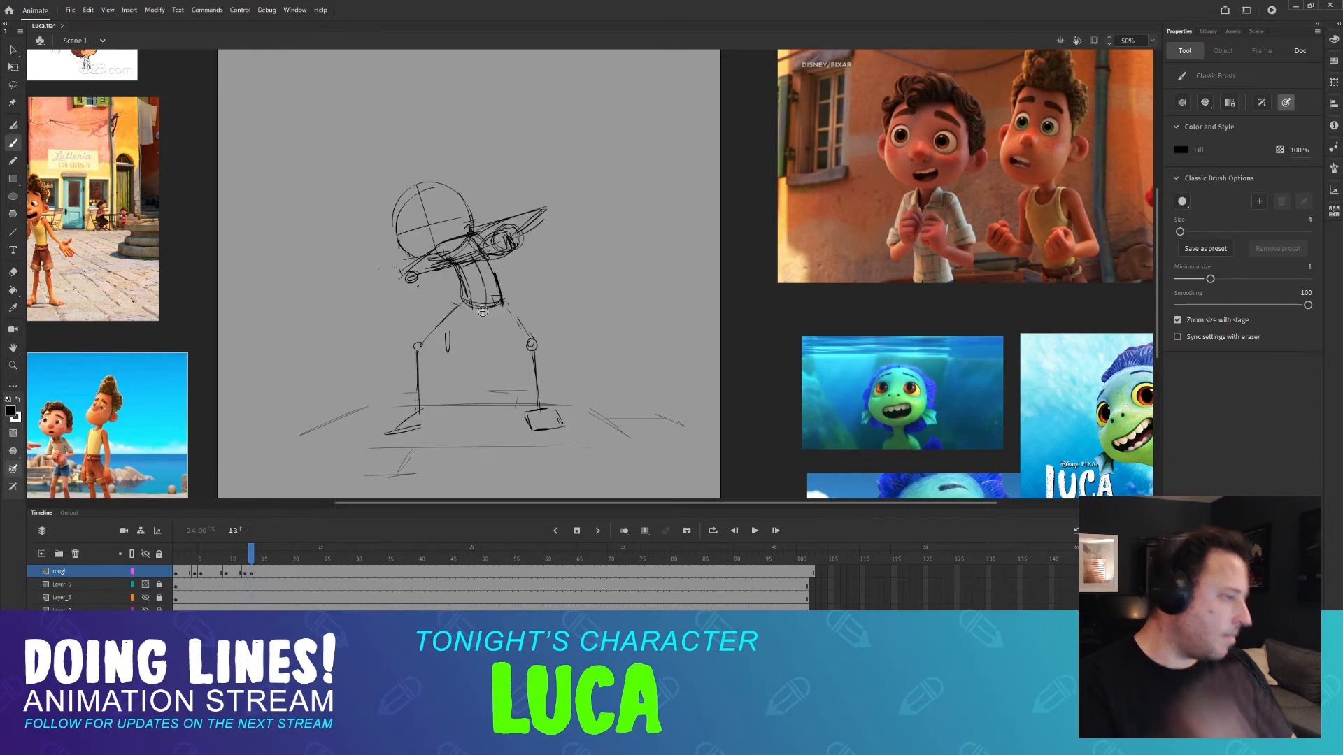
pyautogui.press('.')
pyautogui.press(',')
pyautogui.press('.')
pyautogui.press('.')
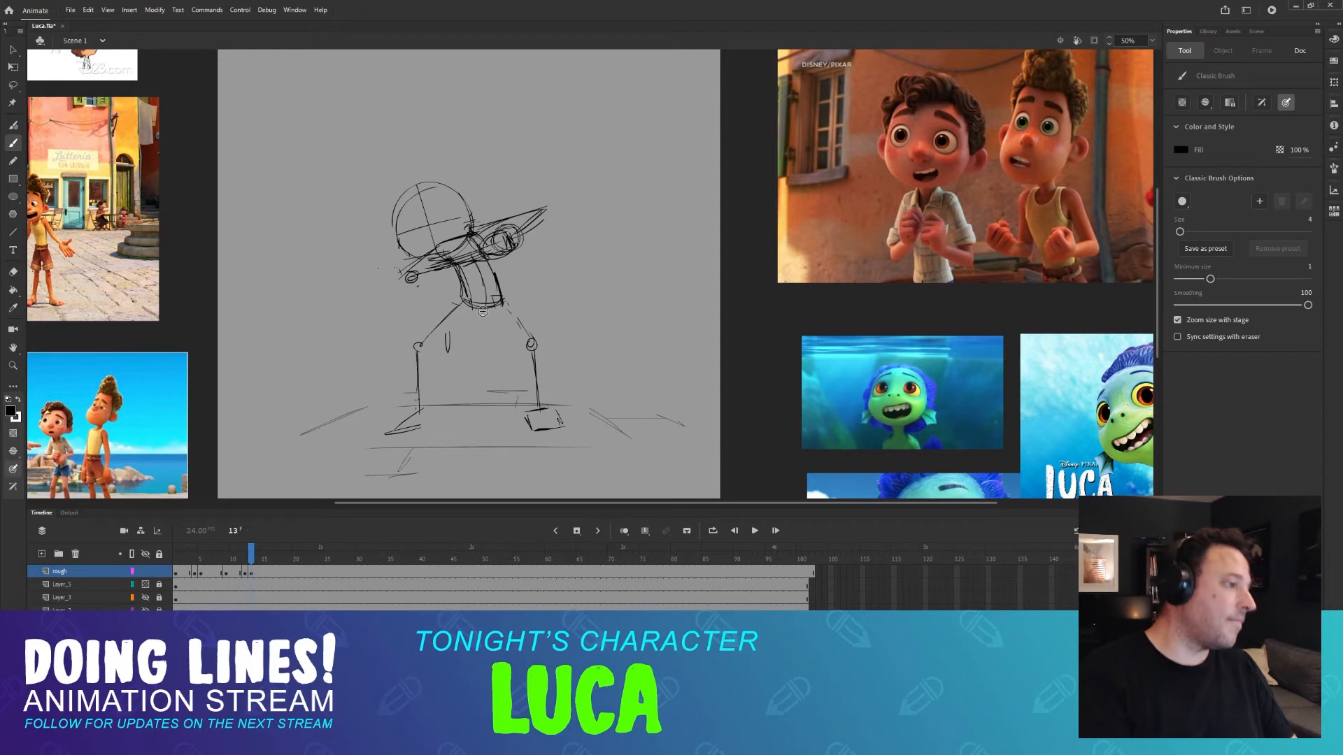
pyautogui.press(',')
pyautogui.press(',')
pyautogui.press('.')
pyautogui.press('.')
pyautogui.press(',')
pyautogui.press(',')
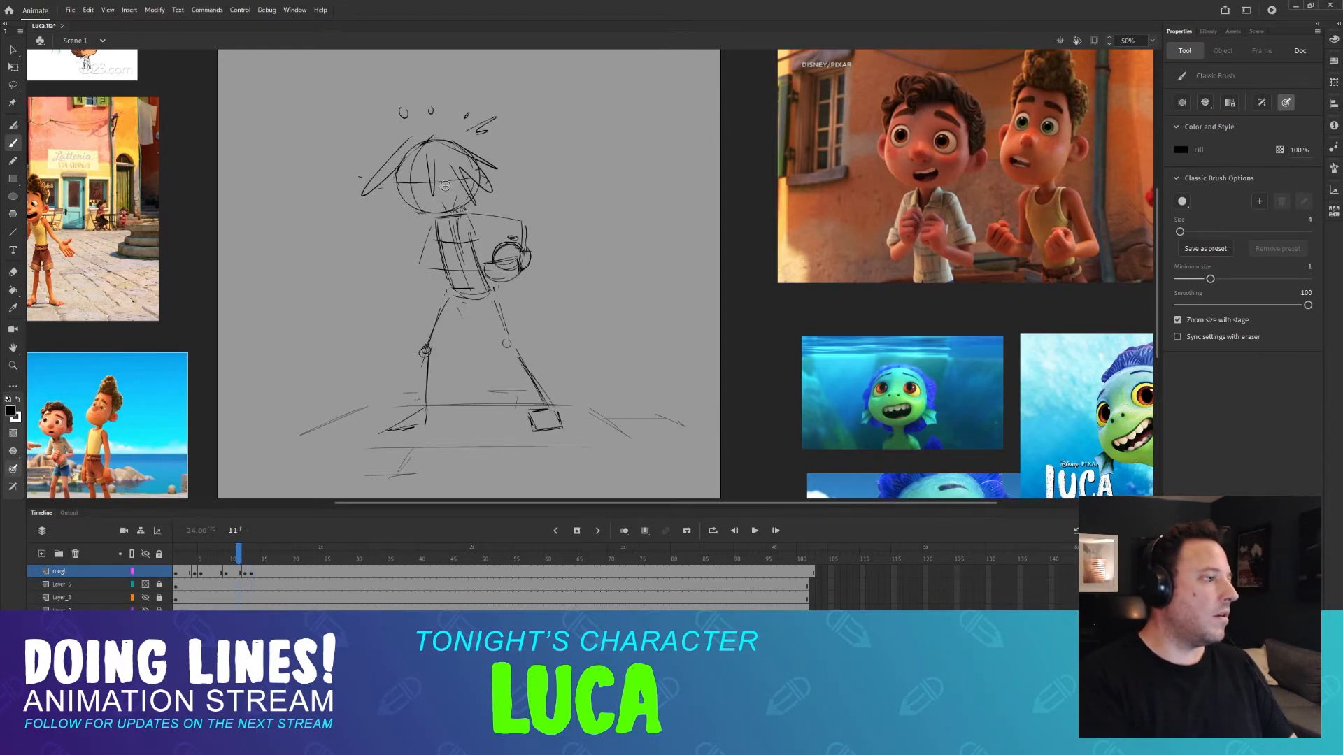
pyautogui.press('.')
pyautogui.press(',')
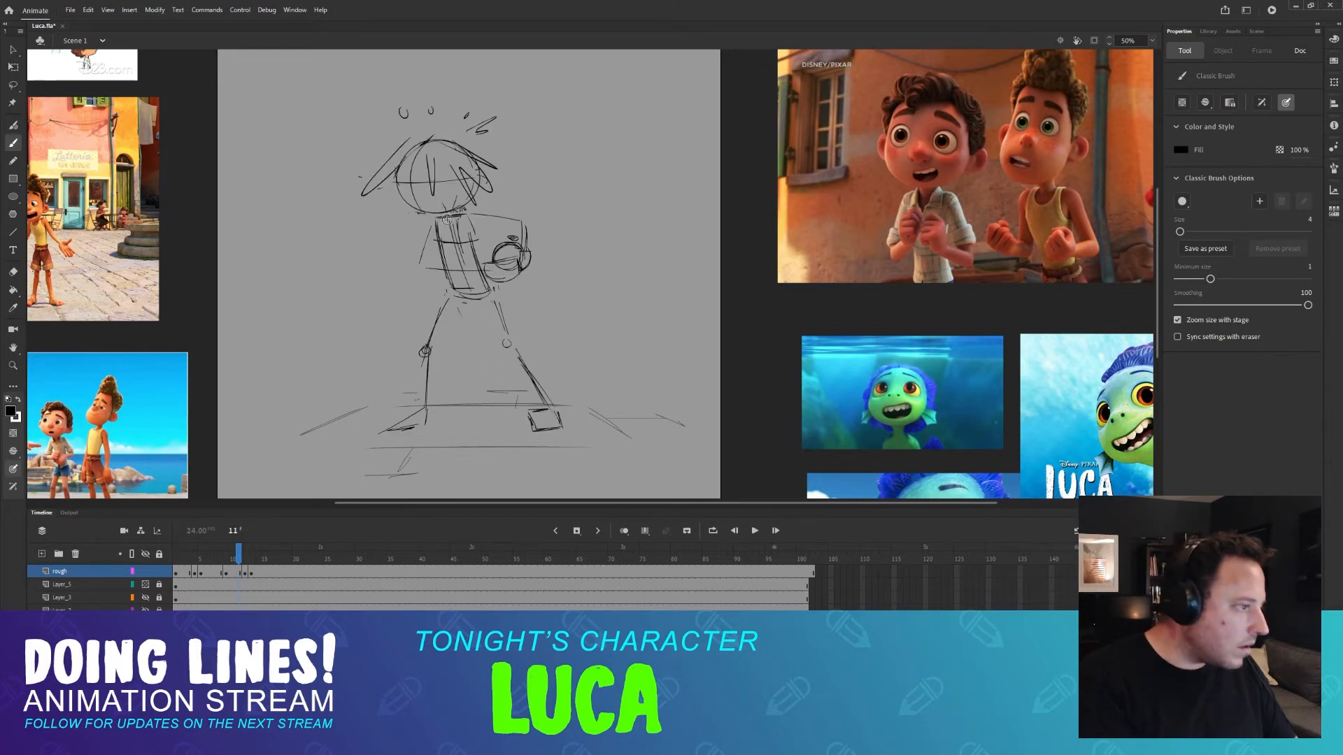
pyautogui.press('.')
pyautogui.press(',')
pyautogui.press('.')
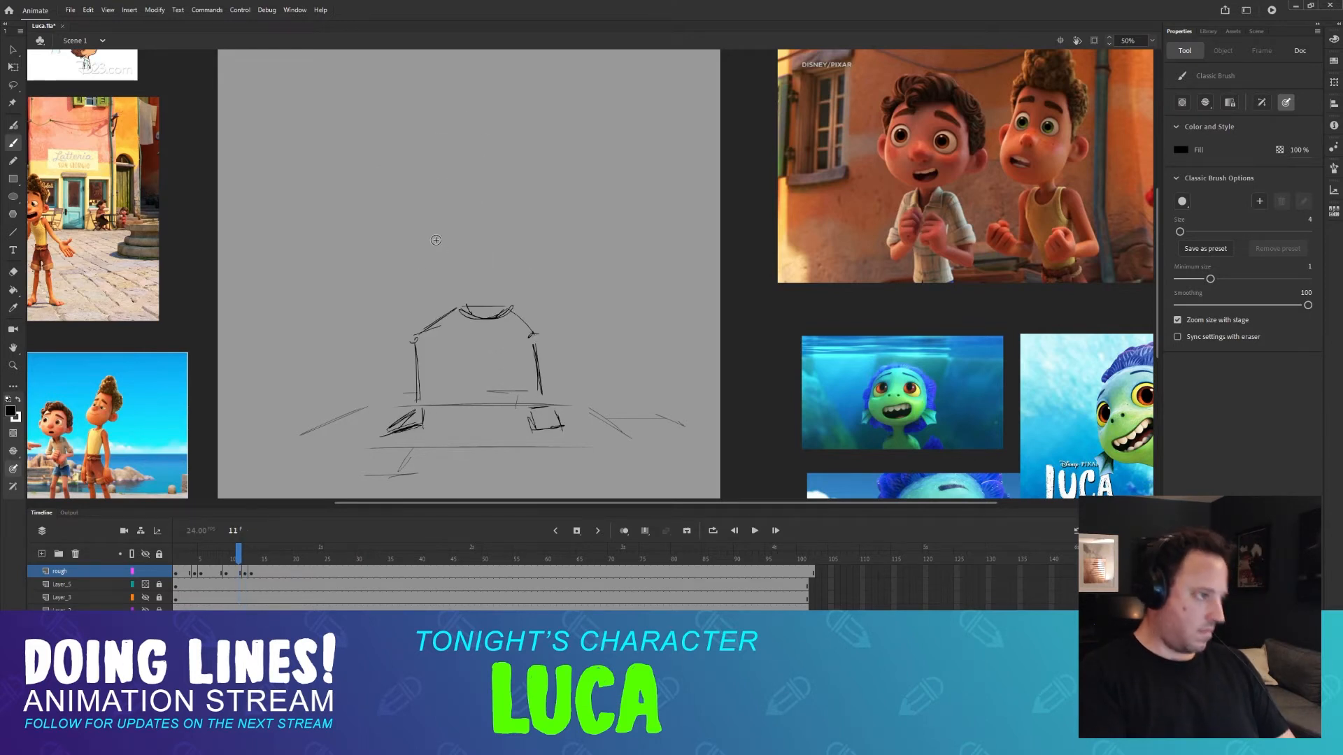
pyautogui.press(',')
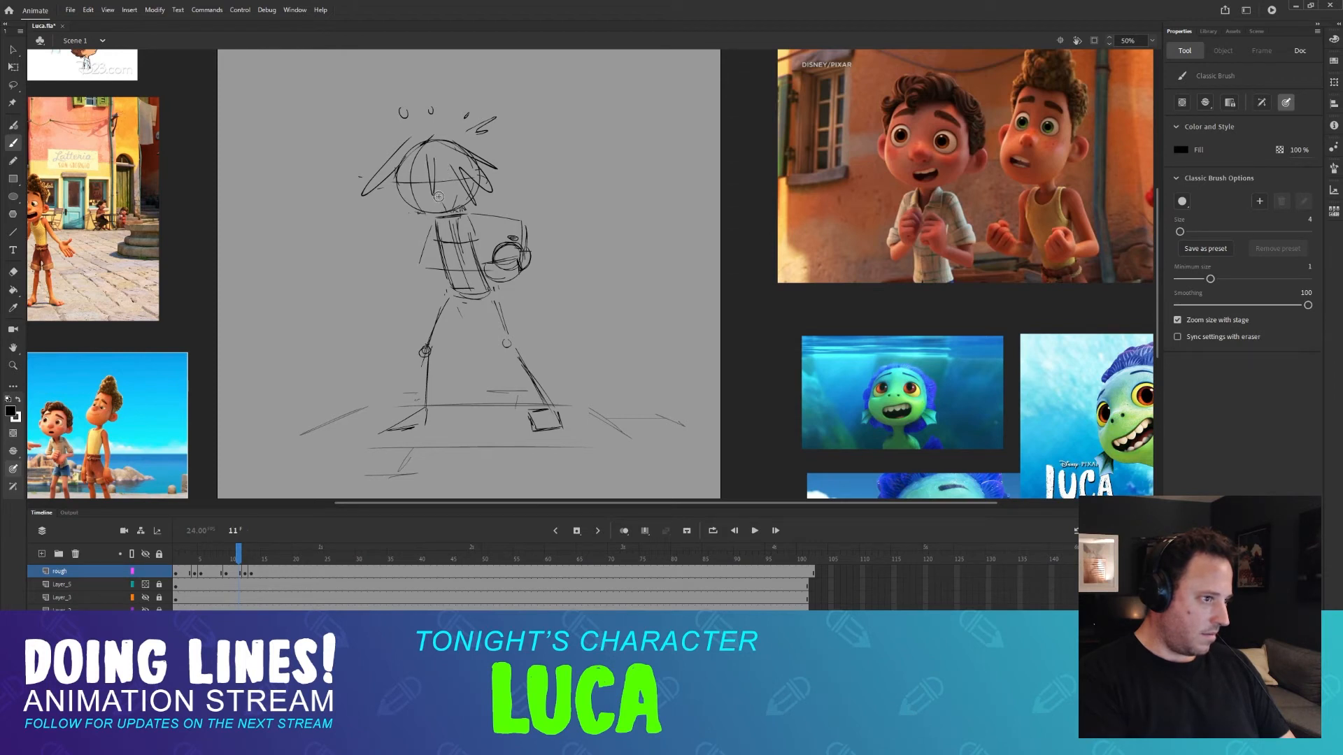
# Try a round head outline above the pelvis in frame 12, compare it with frame 11, and undo it.
pyautogui.press('.')
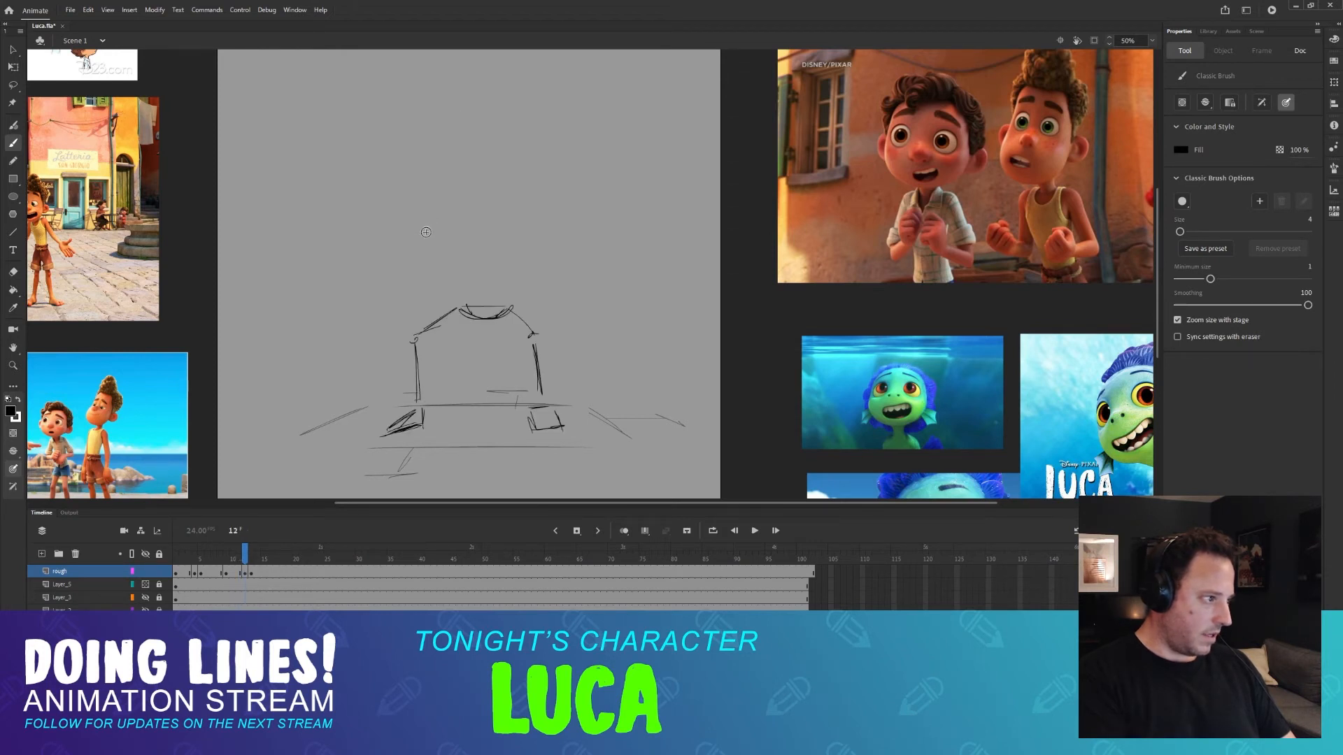
pyautogui.moveTo(423, 204); pyautogui.dragTo(464, 264)
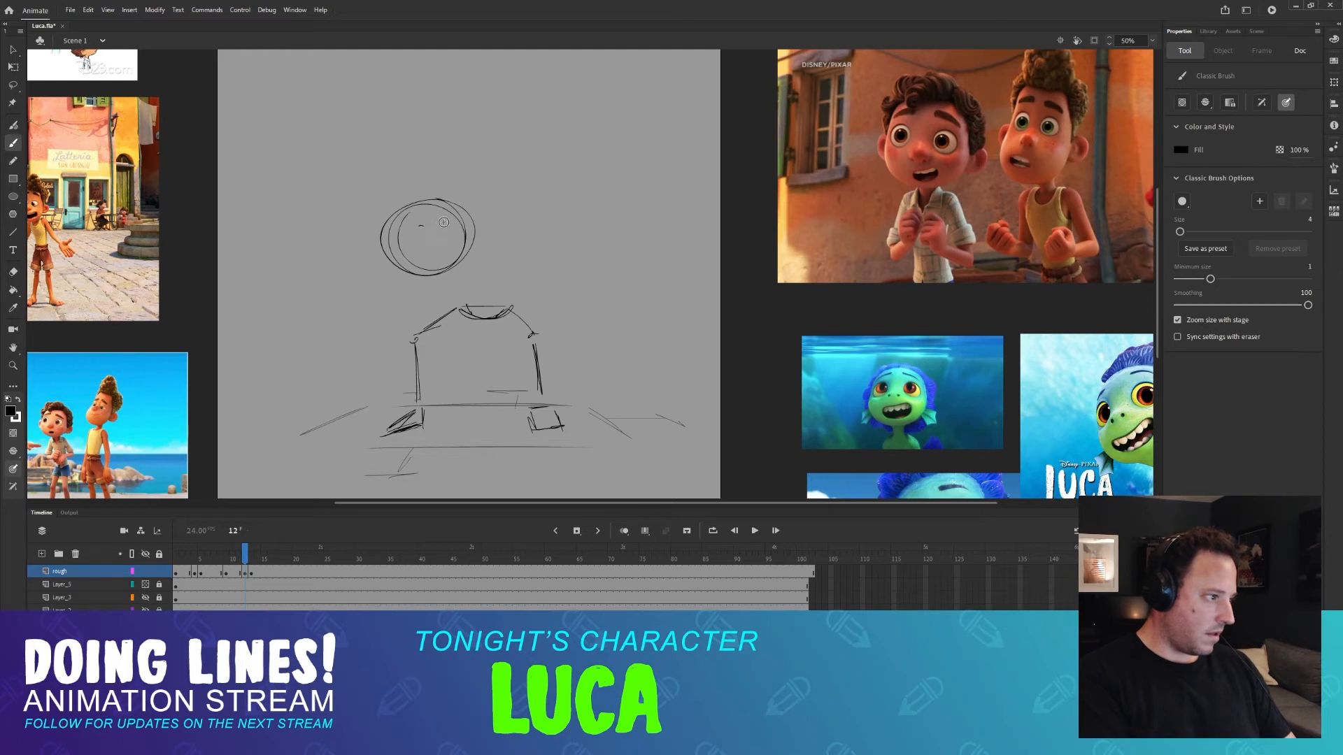
pyautogui.press(',')
pyautogui.press('.')
pyautogui.press(',')
pyautogui.press('.')
pyautogui.press(',')
pyautogui.press('.')
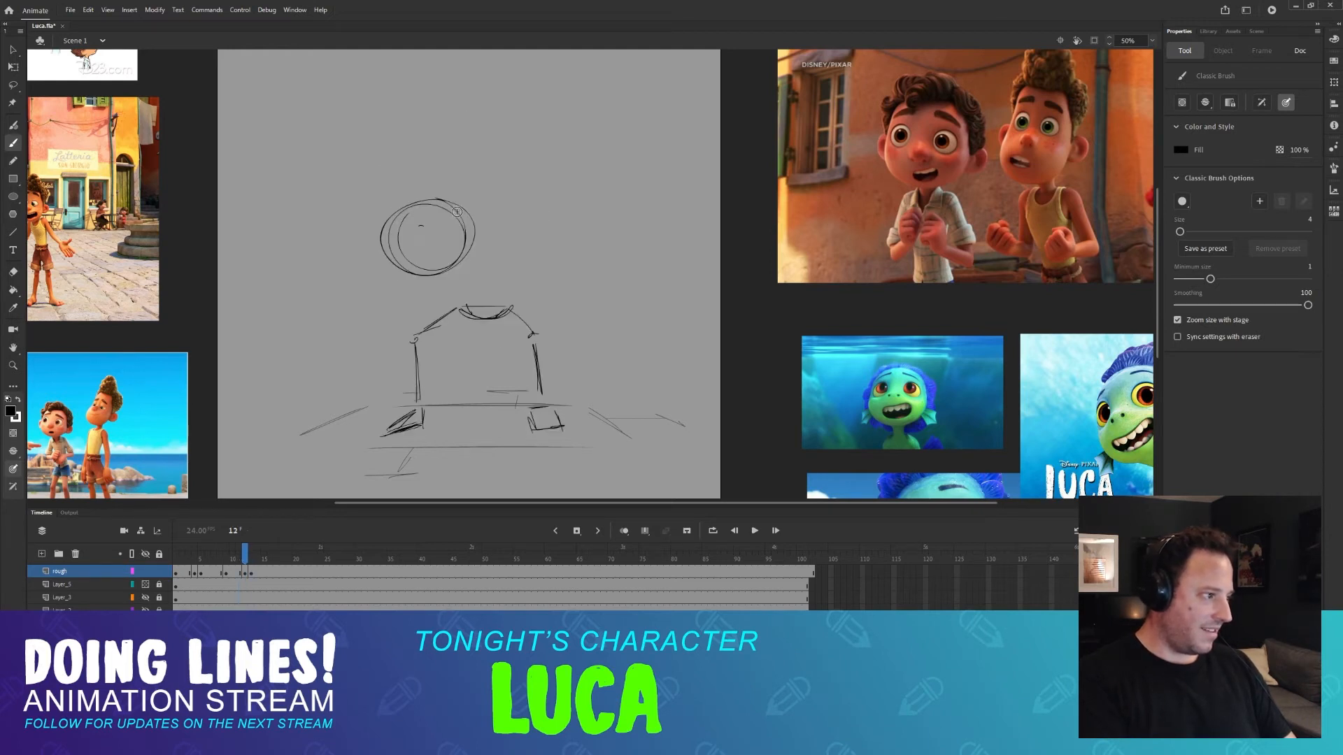
pyautogui.hotkey('ctrl', 'z')
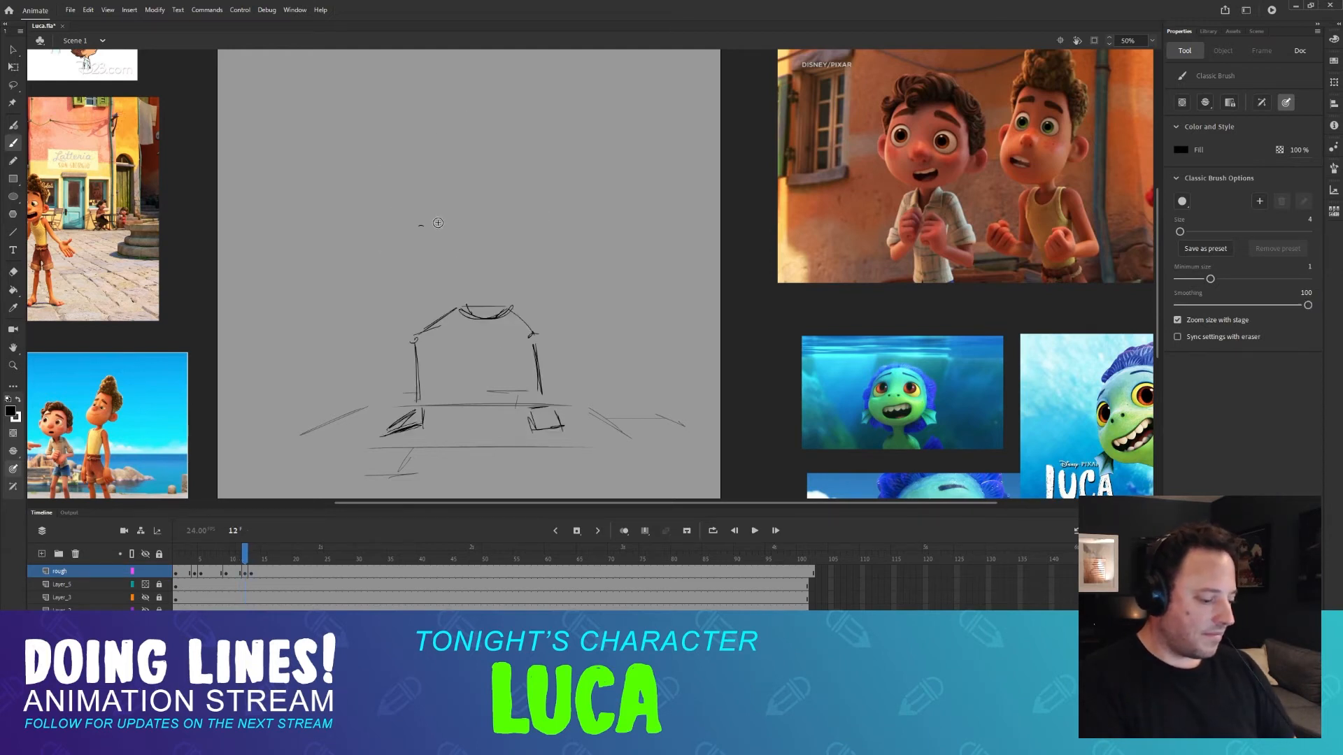
# Compare frames 11 and 12 to judge where the head should sit in the in-between pose.
pyautogui.press(',')
pyautogui.press('.')
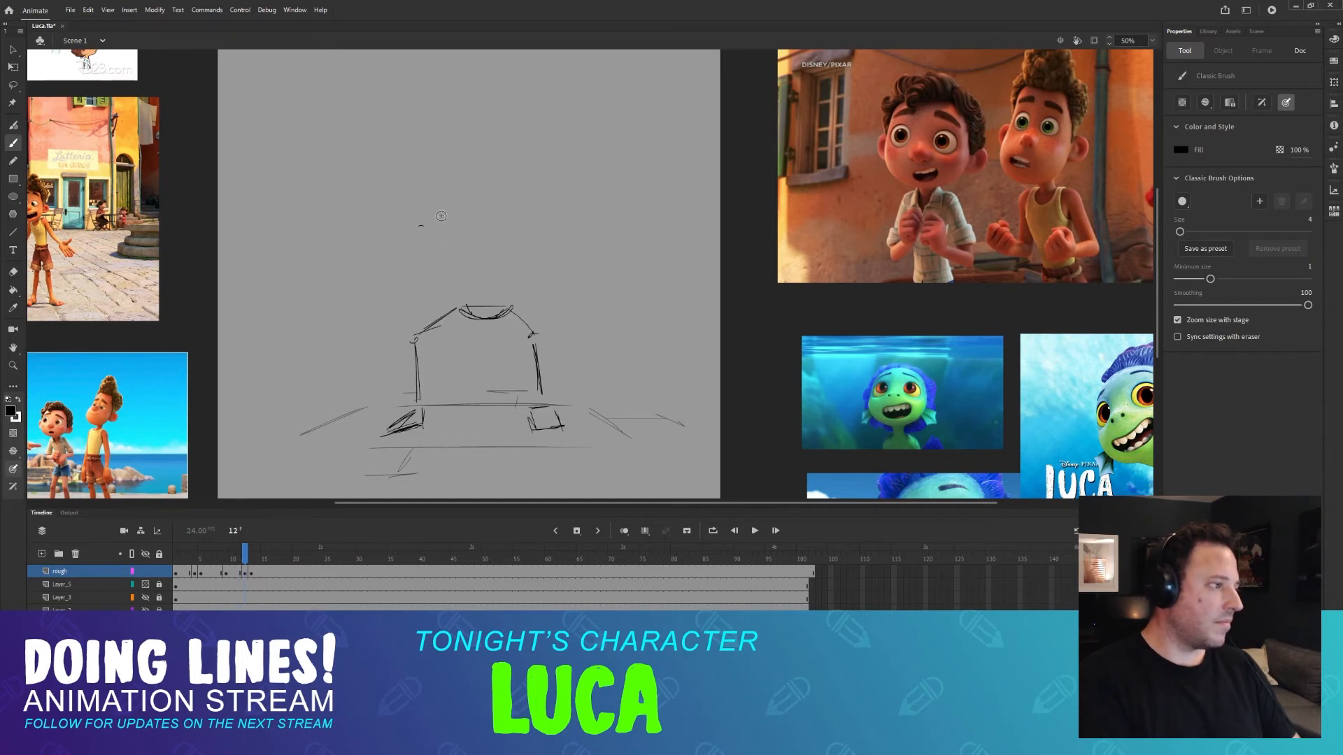
pyautogui.press(',')
pyautogui.press('.')
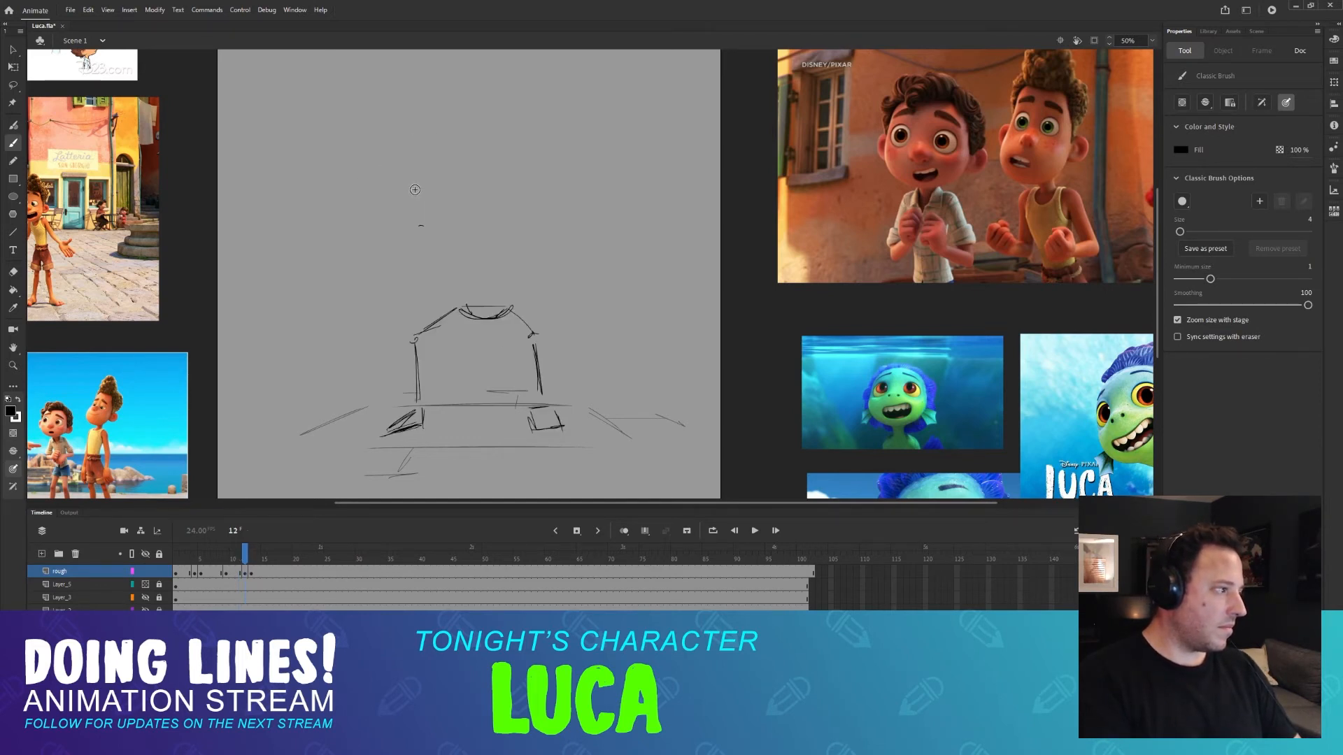
pyautogui.press(',')
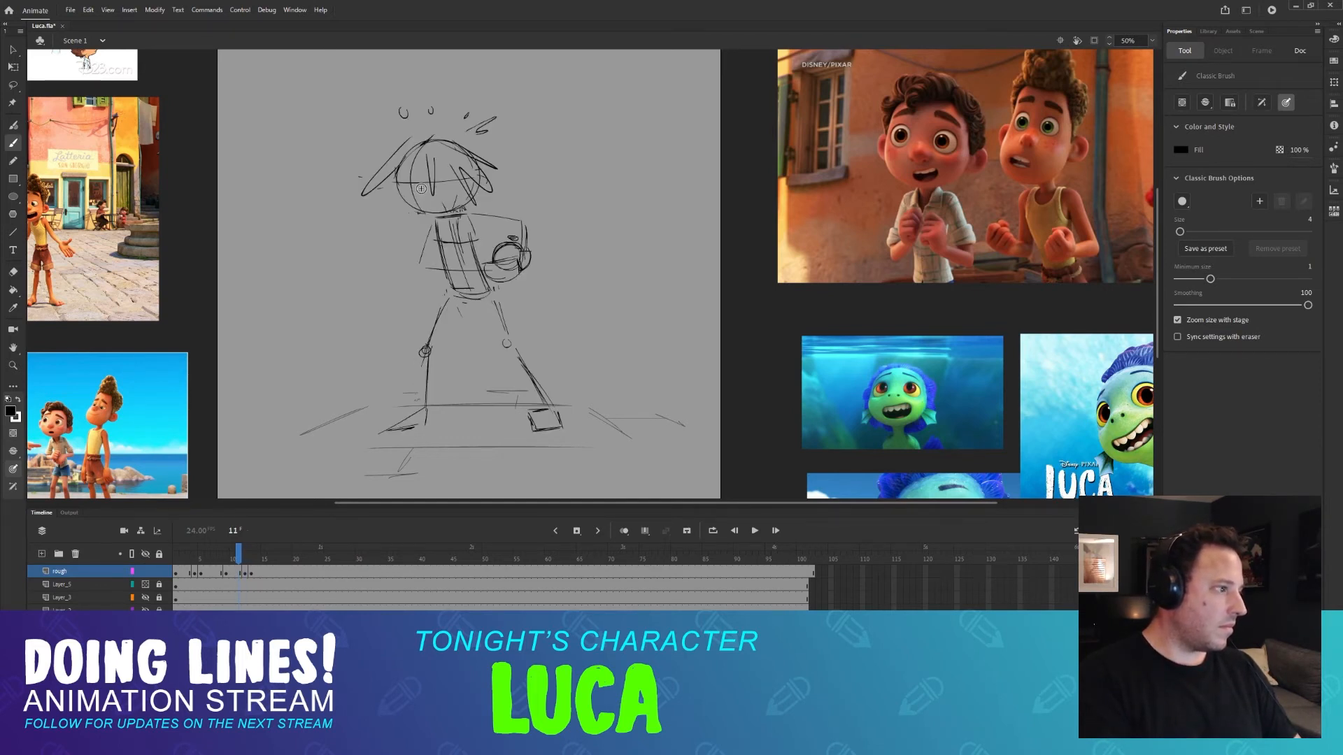
pyautogui.press('.')
pyautogui.press(',')
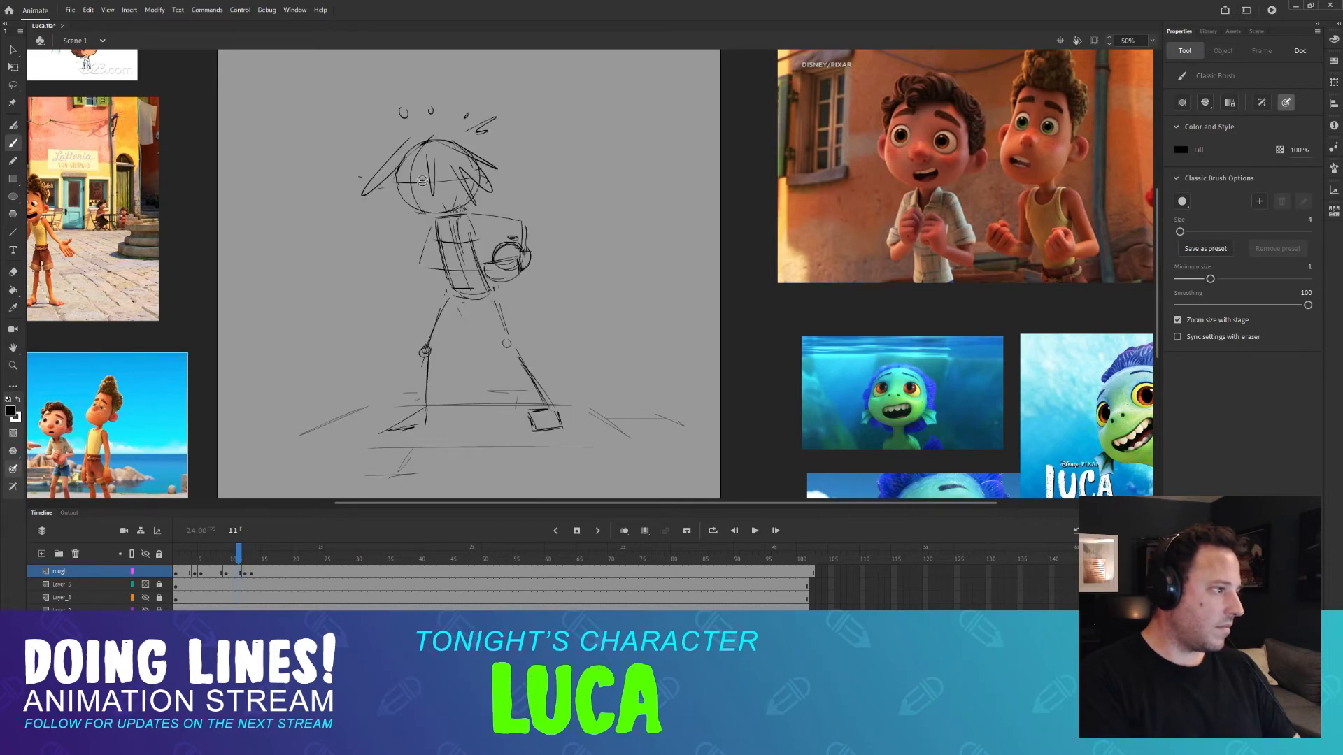
pyautogui.press('.')
pyautogui.press(',')
pyautogui.press('.')
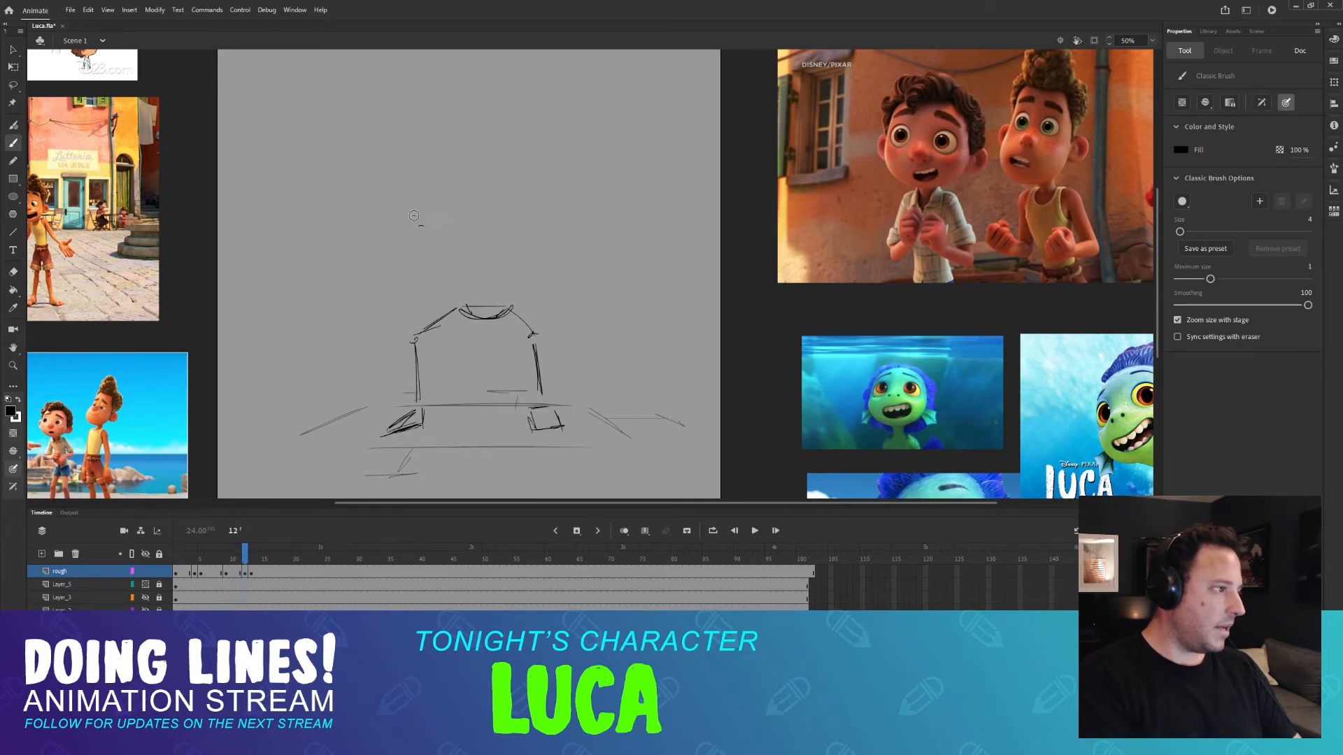
# Try several round head outlines at a higher position in frame 12 and undo them.
pyautogui.moveTo(433, 175)
pyautogui.mouseDown()
pyautogui.moveTo(408, 166)
pyautogui.moveTo(399, 224)
pyautogui.mouseUp()
pyautogui.hotkey('ctrl', 'z')
pyautogui.hotkey('ctrl', 'z')
pyautogui.hotkey('ctrl', 'z')
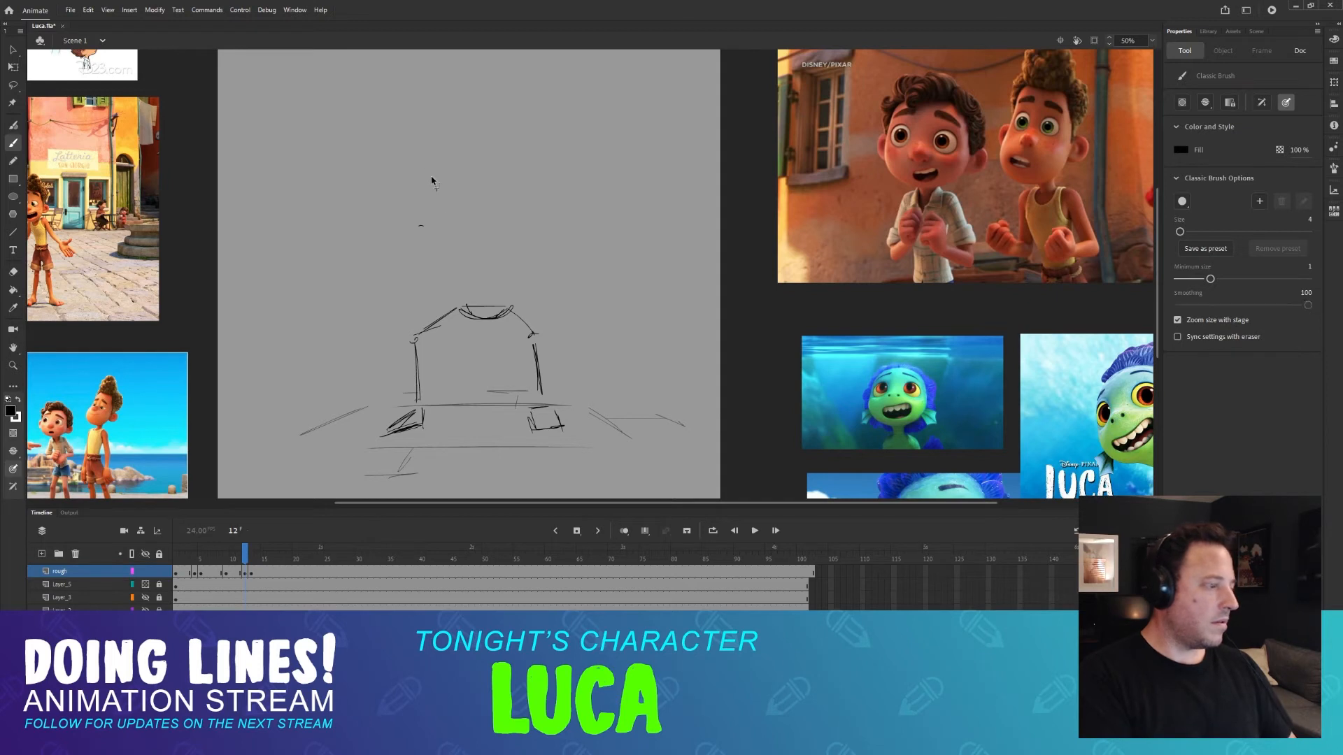
pyautogui.moveTo(445, 164)
pyautogui.mouseDown()
pyautogui.moveTo(420, 244)
pyautogui.moveTo(392, 223)
pyautogui.mouseUp()
pyautogui.hotkey('ctrl', 'z')
pyautogui.moveTo(440, 181); pyautogui.dragTo(392, 217)
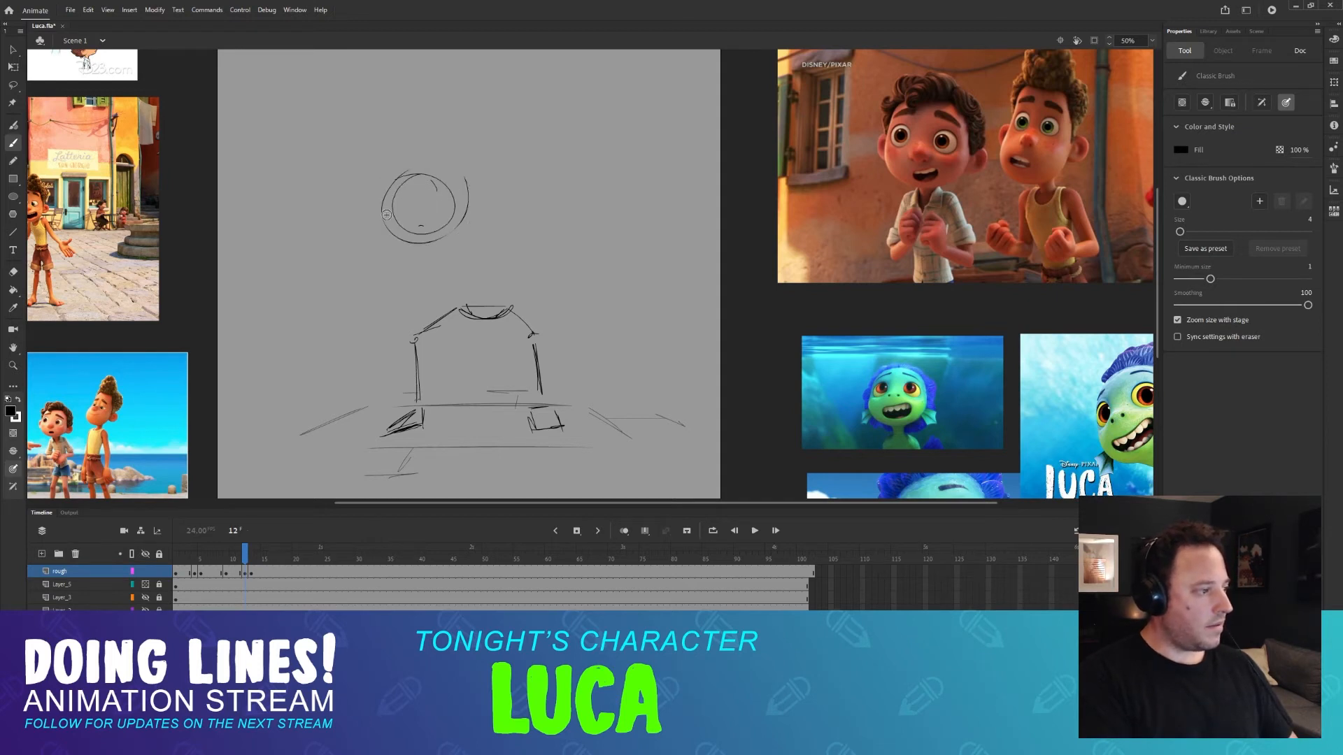
pyautogui.hotkey('ctrl', 'z')
pyautogui.hotkey('ctrl', 'z')
# Try sketching the shoulder line and both sides of the torso above the pelvis in frame 12, guided by the neighbouring poses.
pyautogui.press(',')
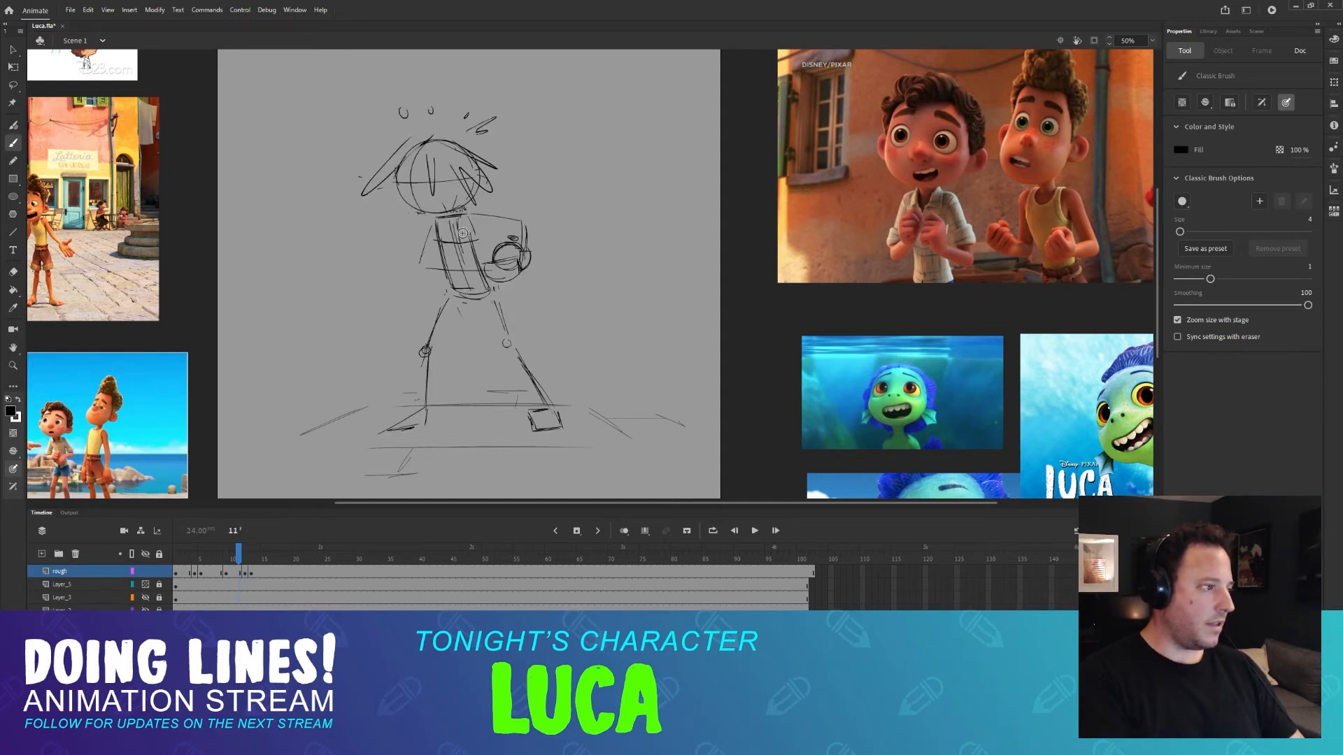
pyautogui.press('.')
pyautogui.press(',')
pyautogui.press('.')
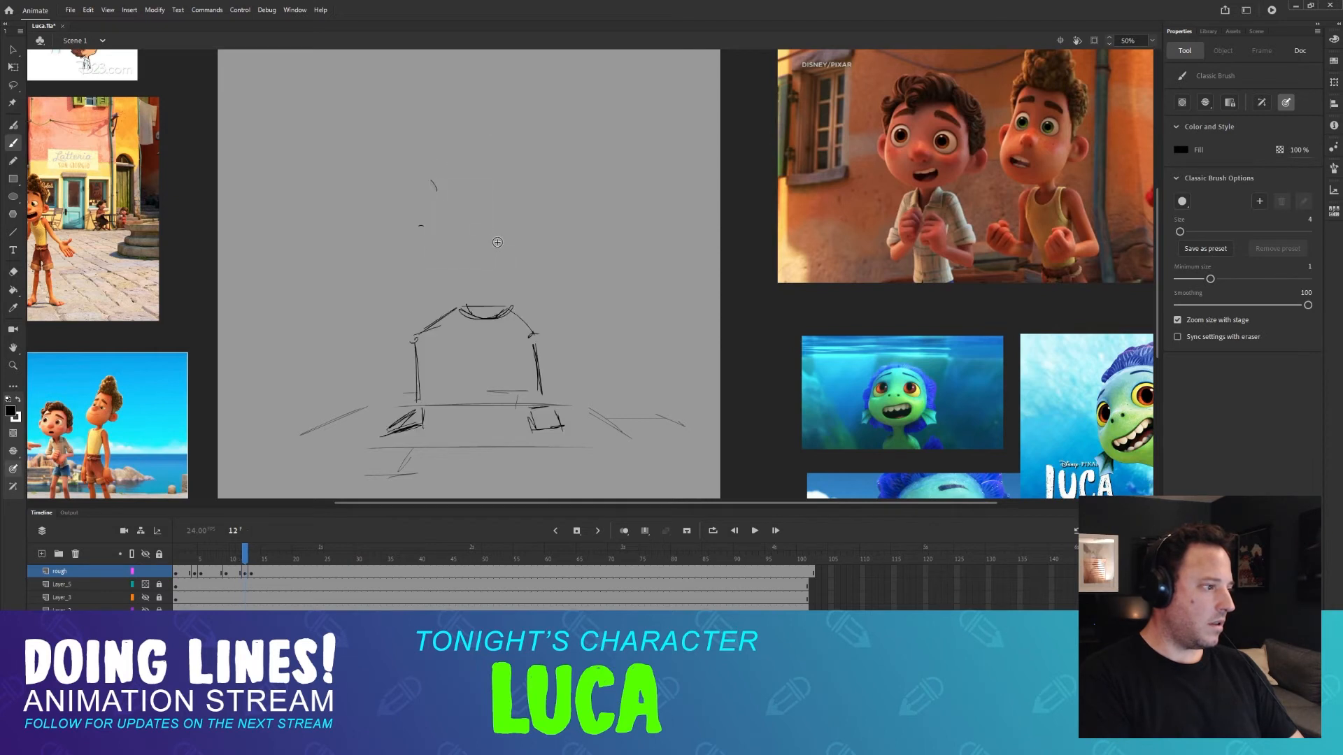
pyautogui.press('.')
pyautogui.press(',')
pyautogui.press(',')
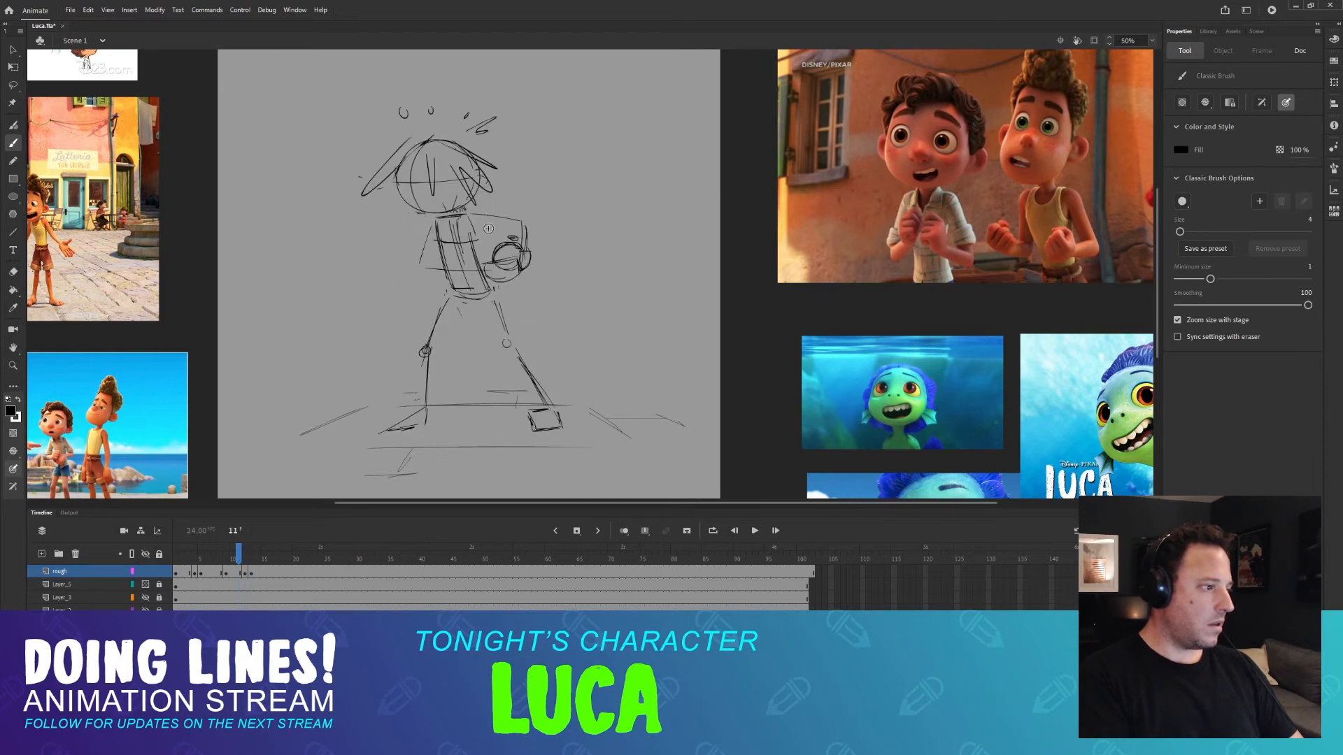
pyautogui.press('.')
pyautogui.moveTo(504, 233); pyautogui.dragTo(504, 302)
pyautogui.moveTo(510, 226)
pyautogui.mouseDown()
pyautogui.moveTo(491, 227)
pyautogui.moveTo(465, 297)
pyautogui.mouseUp()
pyautogui.moveTo(480, 241); pyautogui.dragTo(467, 297)
pyautogui.moveTo(509, 235); pyautogui.dragTo(499, 298)
# Examine how the new torso in frame 12 moves between the poses in frames 11 and 13.
pyautogui.press(',')
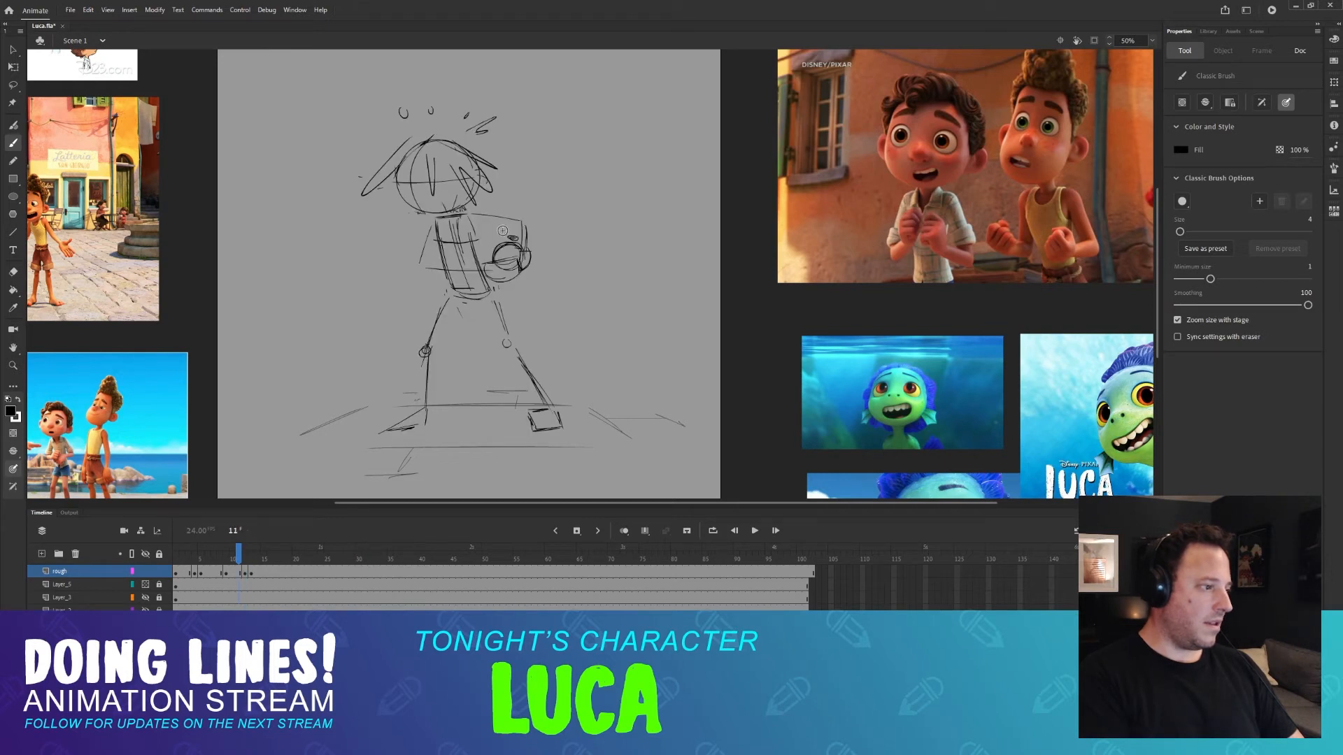
pyautogui.press('.')
pyautogui.press('.')
pyautogui.press(',')
pyautogui.press(',')
pyautogui.press('.')
pyautogui.press(',')
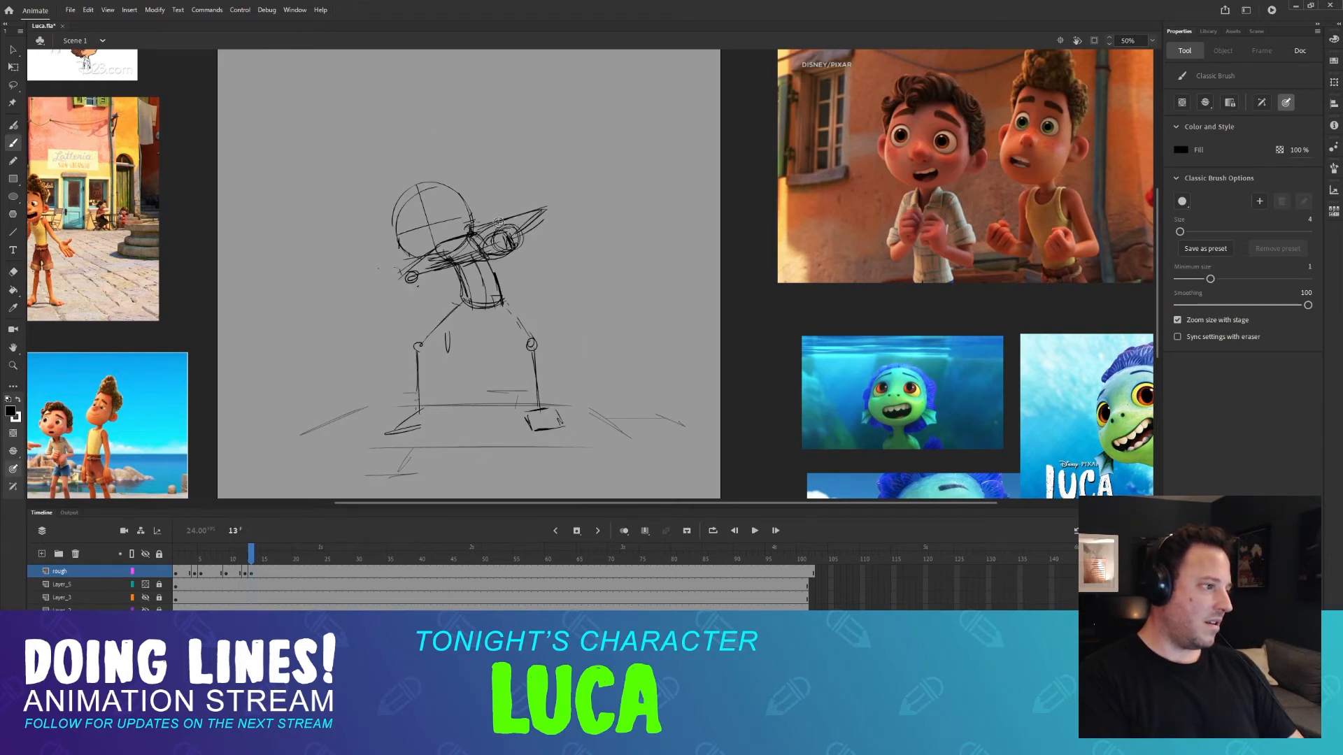
pyautogui.press('.')
pyautogui.press('.')
pyautogui.press(',')
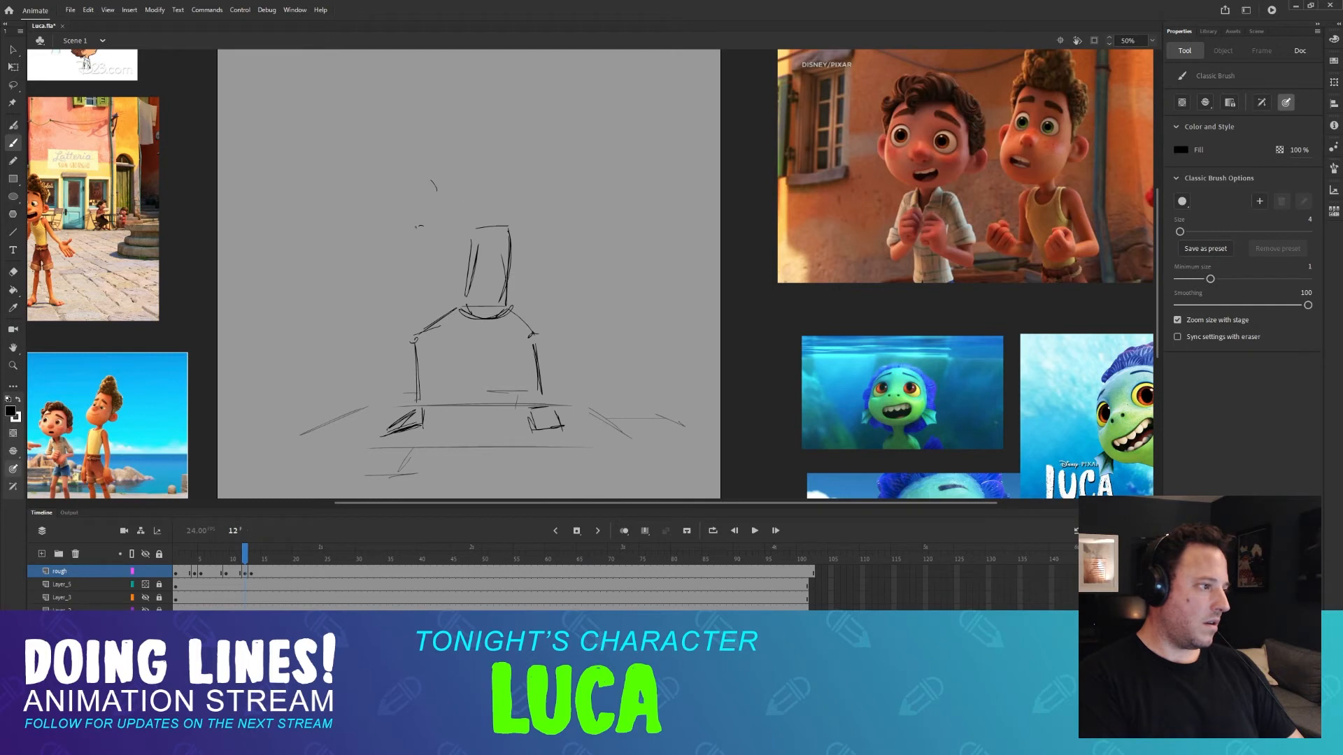
# Try a head outline beside the torso in frame 12, check it against frames 11 and 13, and undo the latest strokes.
pyautogui.moveTo(440, 181); pyautogui.dragTo(486, 246)
pyautogui.press(',')
pyautogui.press('.')
pyautogui.press('.')
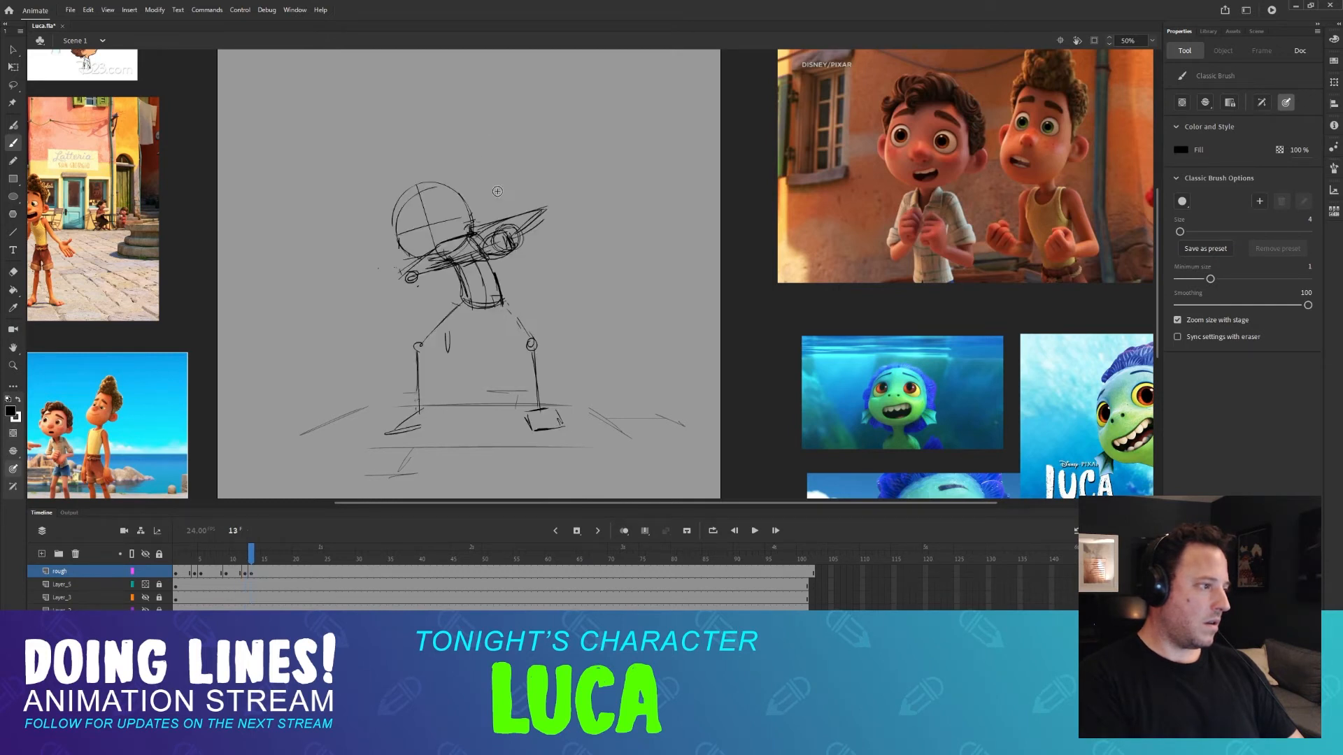
pyautogui.press(',')
pyautogui.press(',')
pyautogui.press('.')
pyautogui.press('.')
pyautogui.press(',')
pyautogui.press(',')
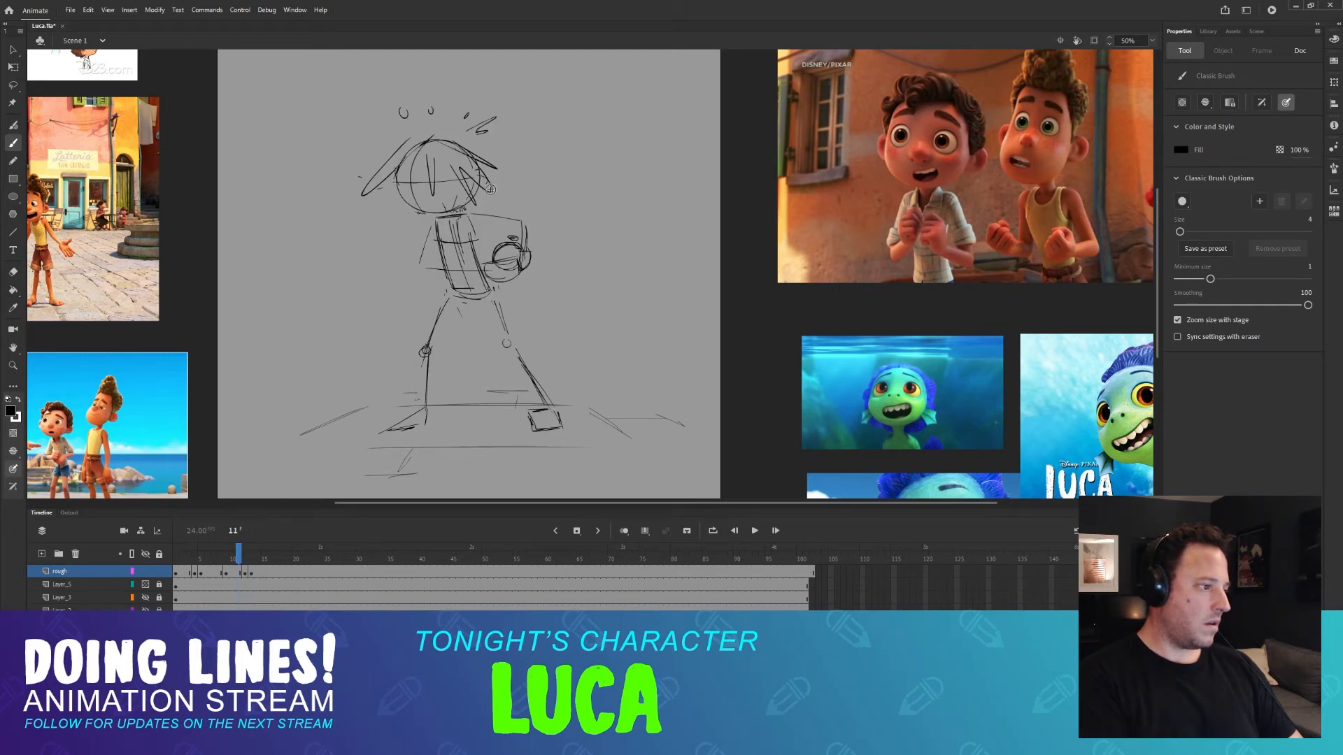
pyautogui.press('.')
pyautogui.hotkey('ctrl', 'z')
pyautogui.hotkey('ctrl', 'z')
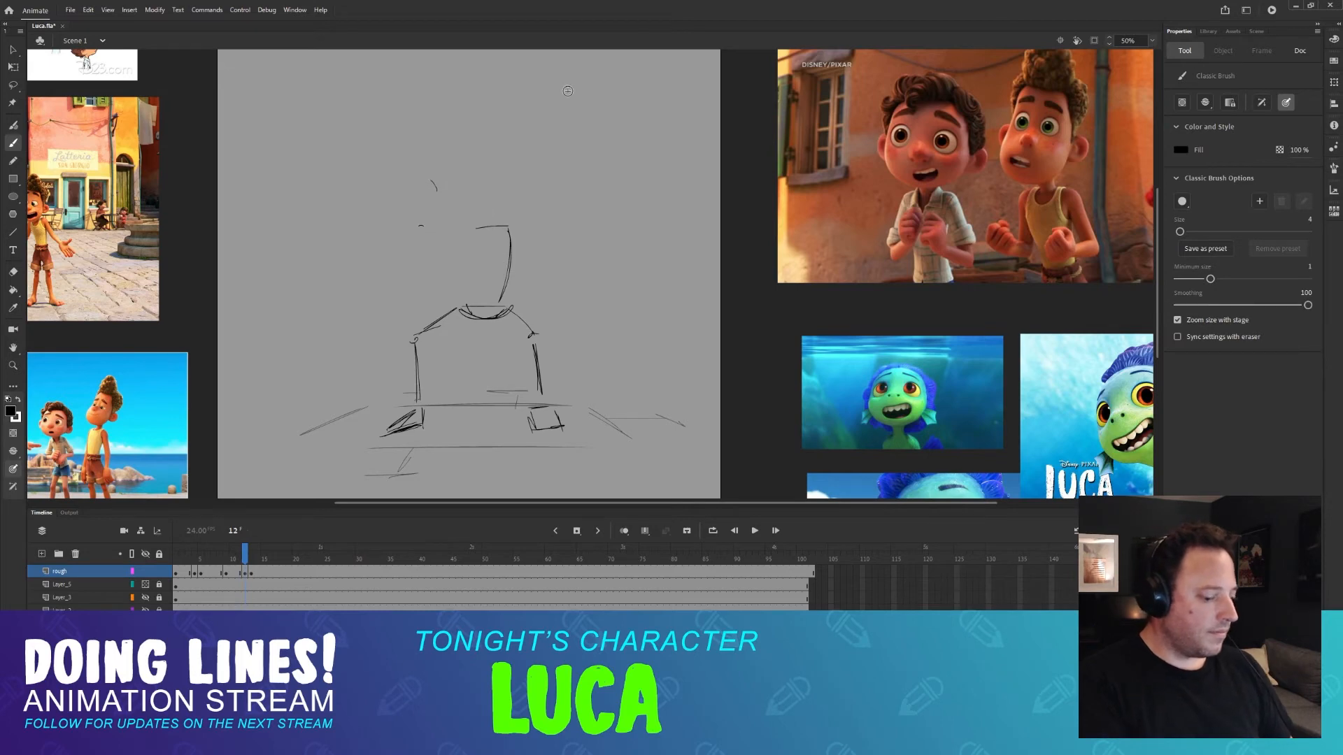
# Erase the leftover head and torso strokes above the pelvis in frame 12.
pyautogui.press('z')
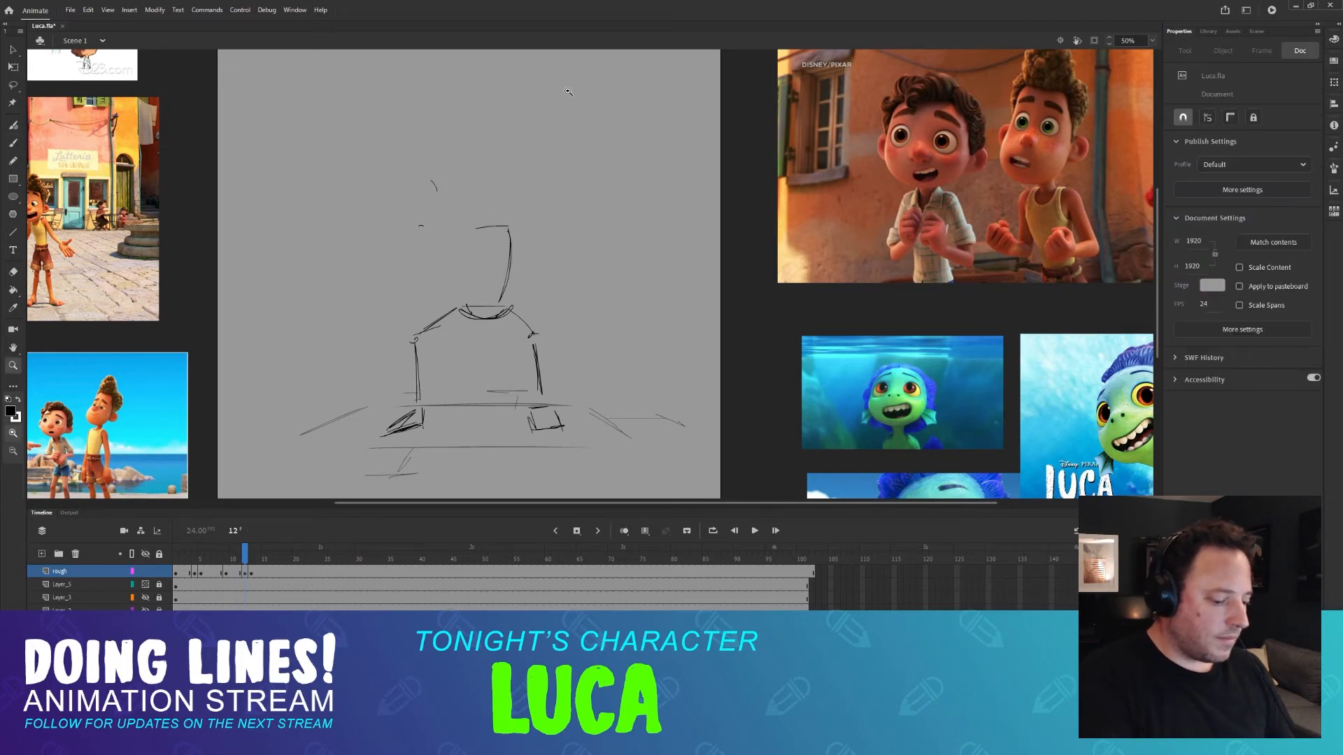
pyautogui.keyDown('alt'); pyautogui.click(477, 223); pyautogui.keyUp('alt')
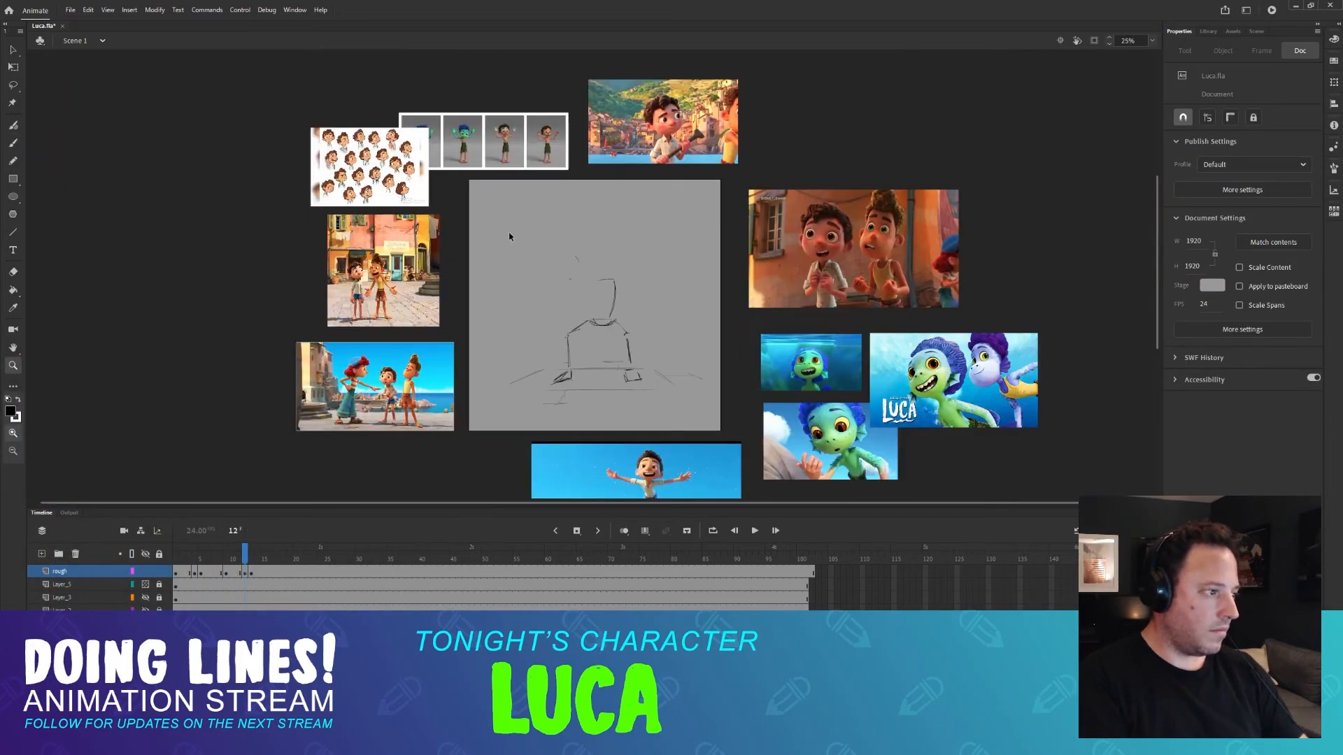
pyautogui.click(595, 311)
pyautogui.hscroll(3, 503, 265)
pyautogui.press('e')
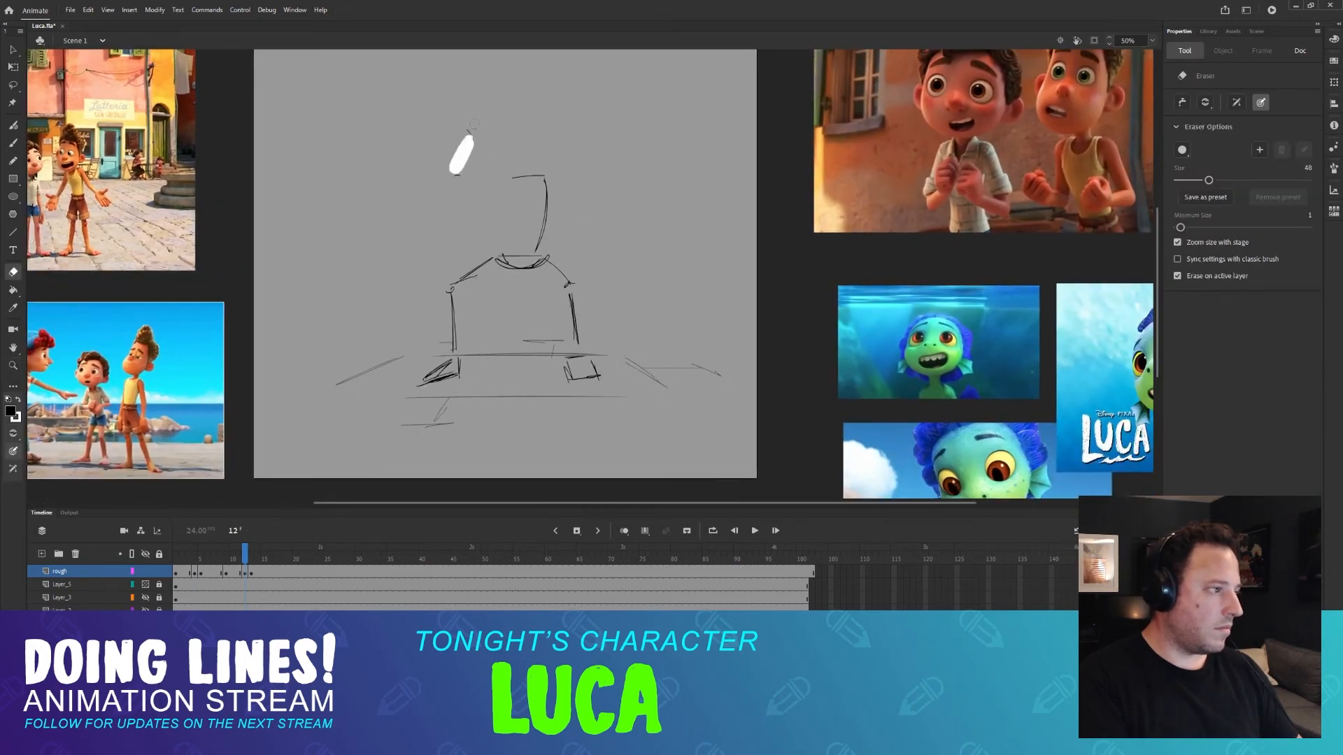
pyautogui.moveTo(474, 125)
pyautogui.mouseDown()
pyautogui.moveTo(463, 169)
pyautogui.moveTo(526, 185)
pyautogui.moveTo(547, 166)
pyautogui.moveTo(533, 257)
pyautogui.mouseUp()
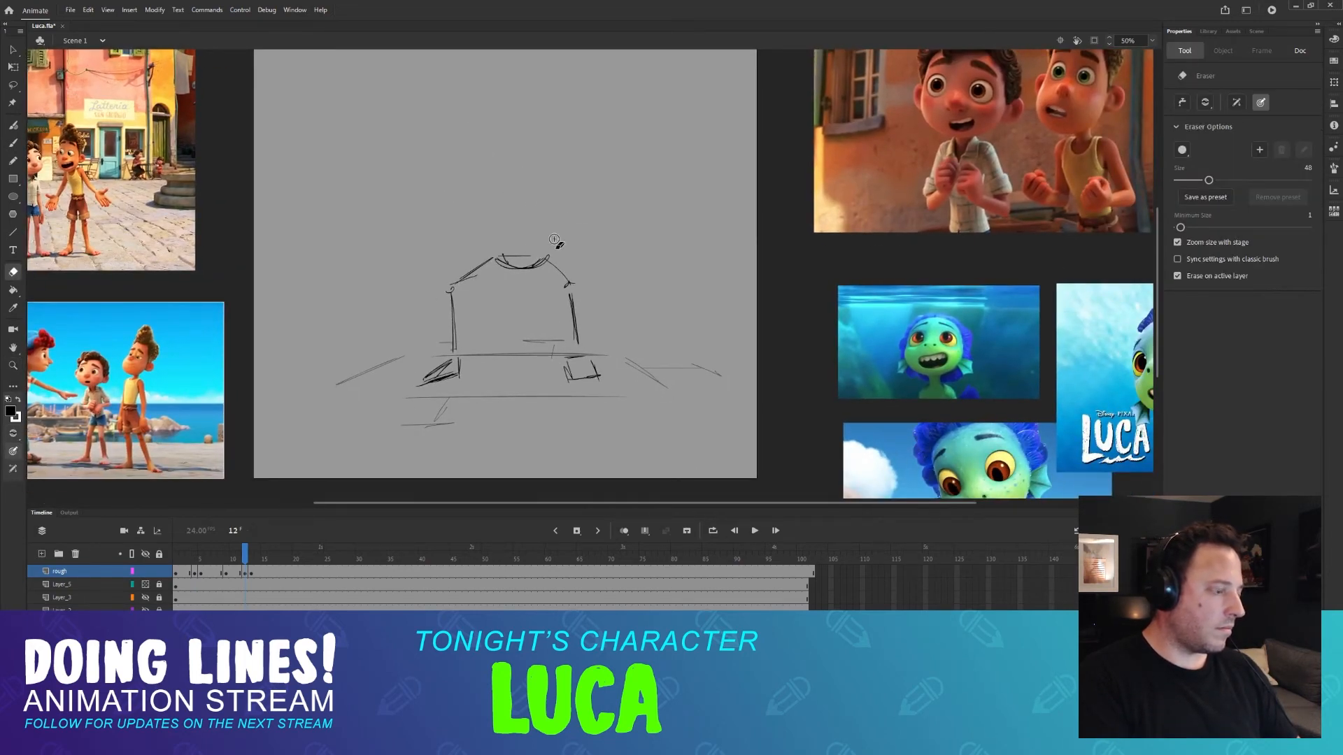
# Redraw the head circle, shoulders and curved torso leaning over the pelvis in frame 12, using frame 11 as reference.
pyautogui.press('b')
pyautogui.press(',')
pyautogui.press('.')
pyautogui.press(',')
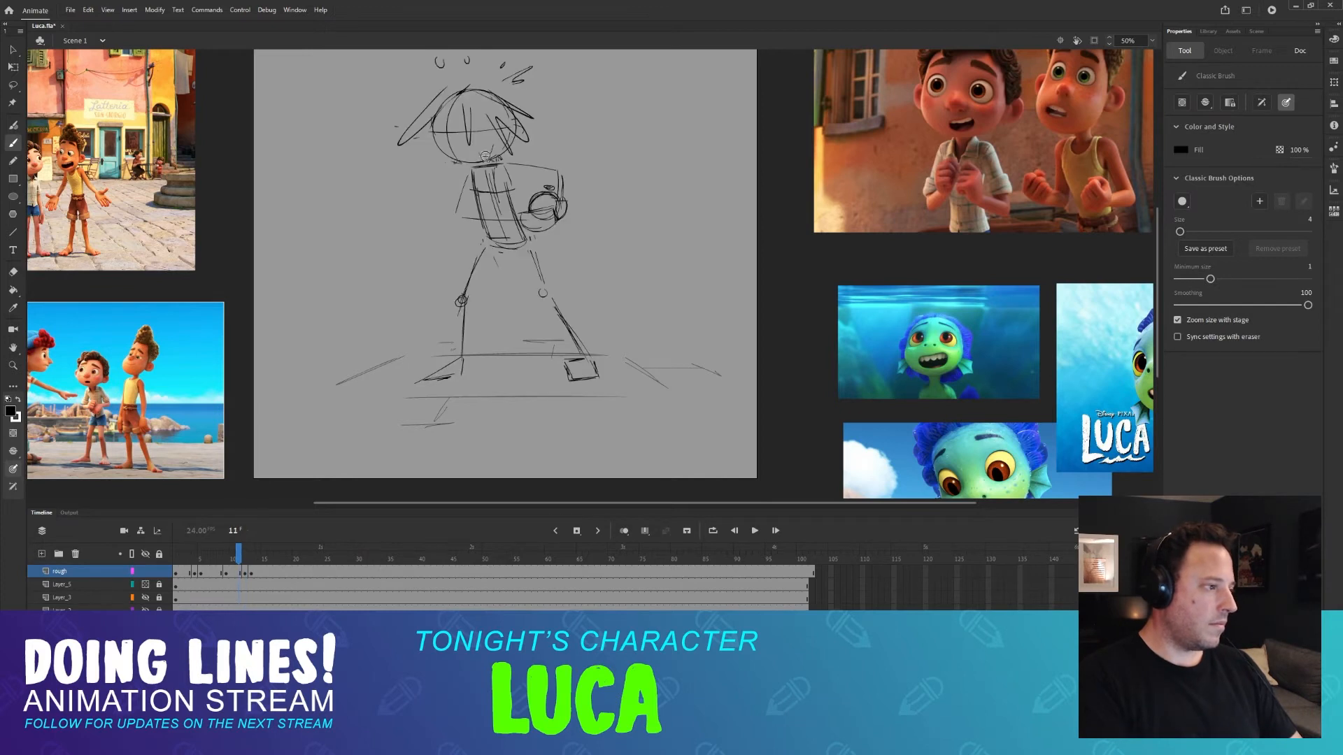
pyautogui.press('.')
pyautogui.moveTo(489, 150)
pyautogui.mouseDown()
pyautogui.moveTo(499, 203)
pyautogui.moveTo(541, 244)
pyautogui.mouseUp()
pyautogui.press(',')
pyautogui.press('.')
pyautogui.moveTo(543, 241)
pyautogui.mouseDown()
pyautogui.moveTo(516, 185)
pyautogui.moveTo(540, 259)
pyautogui.mouseUp()
pyautogui.moveTo(531, 204); pyautogui.dragTo(490, 216)
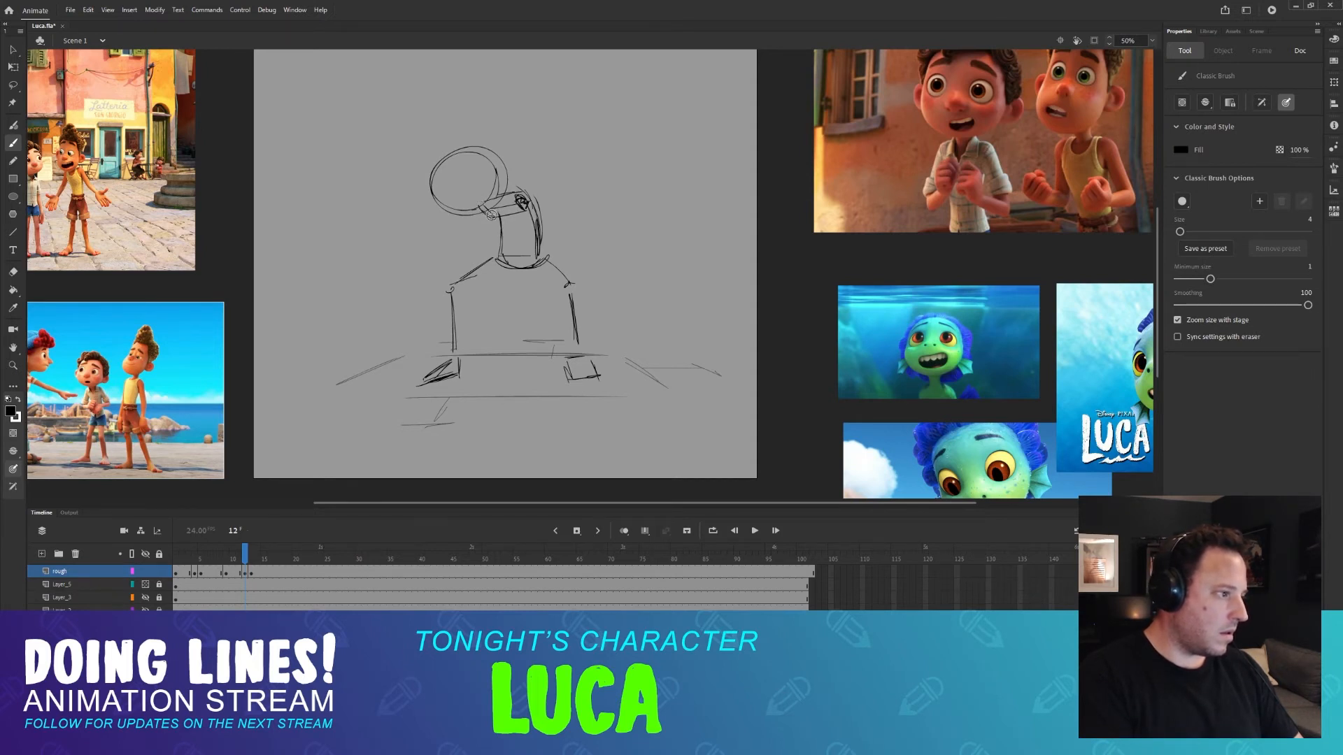
# Examine how the head and torso move through frames 11, 12 and 13.
pyautogui.press('.')
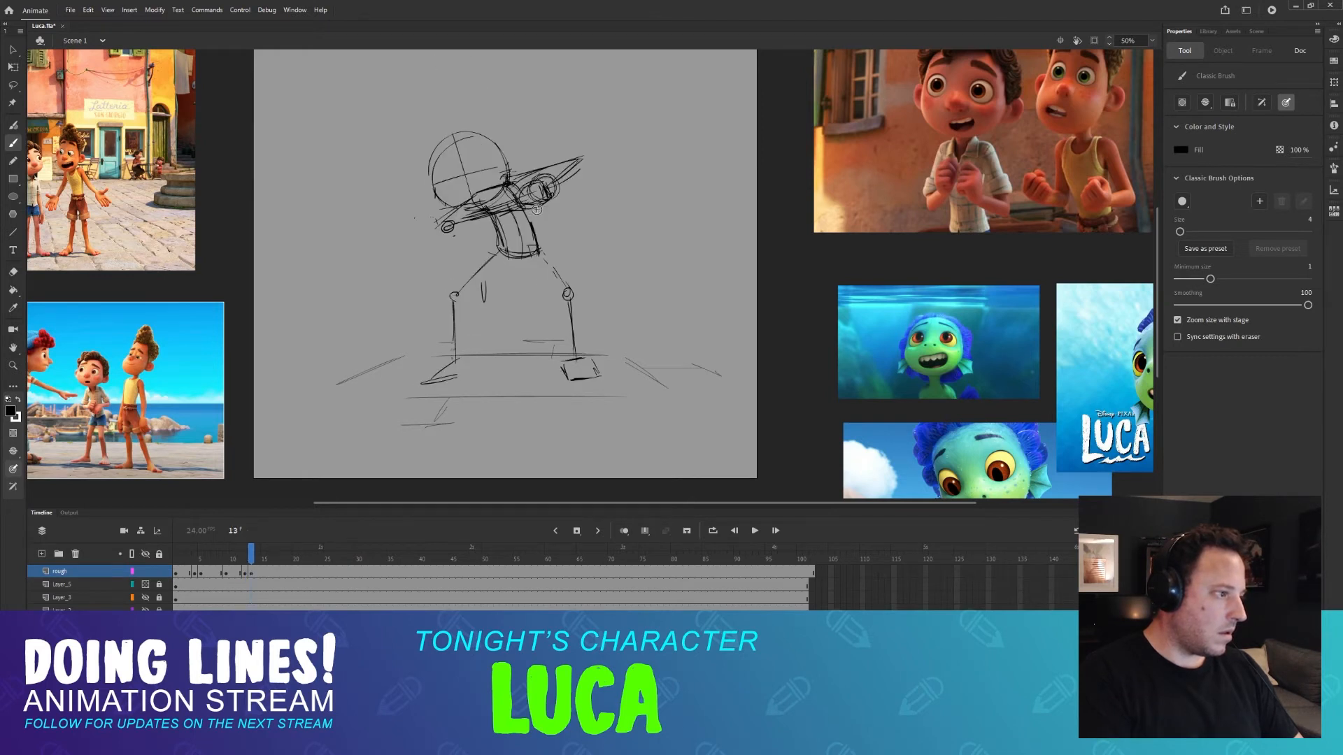
pyautogui.press(',')
pyautogui.press(',')
pyautogui.press('.')
pyautogui.press('.')
pyautogui.press(',')
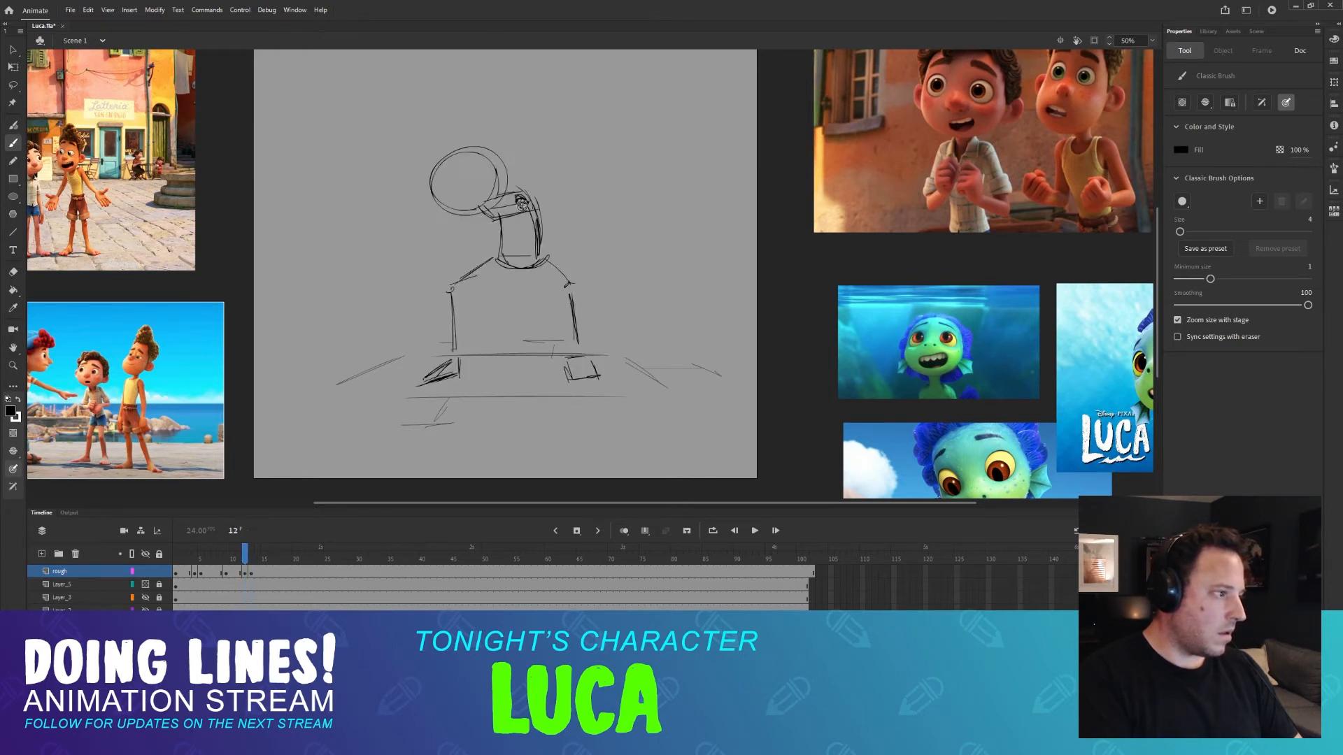
pyautogui.press(',')
pyautogui.press('.')
pyautogui.press('.')
pyautogui.press(',')
pyautogui.press(',')
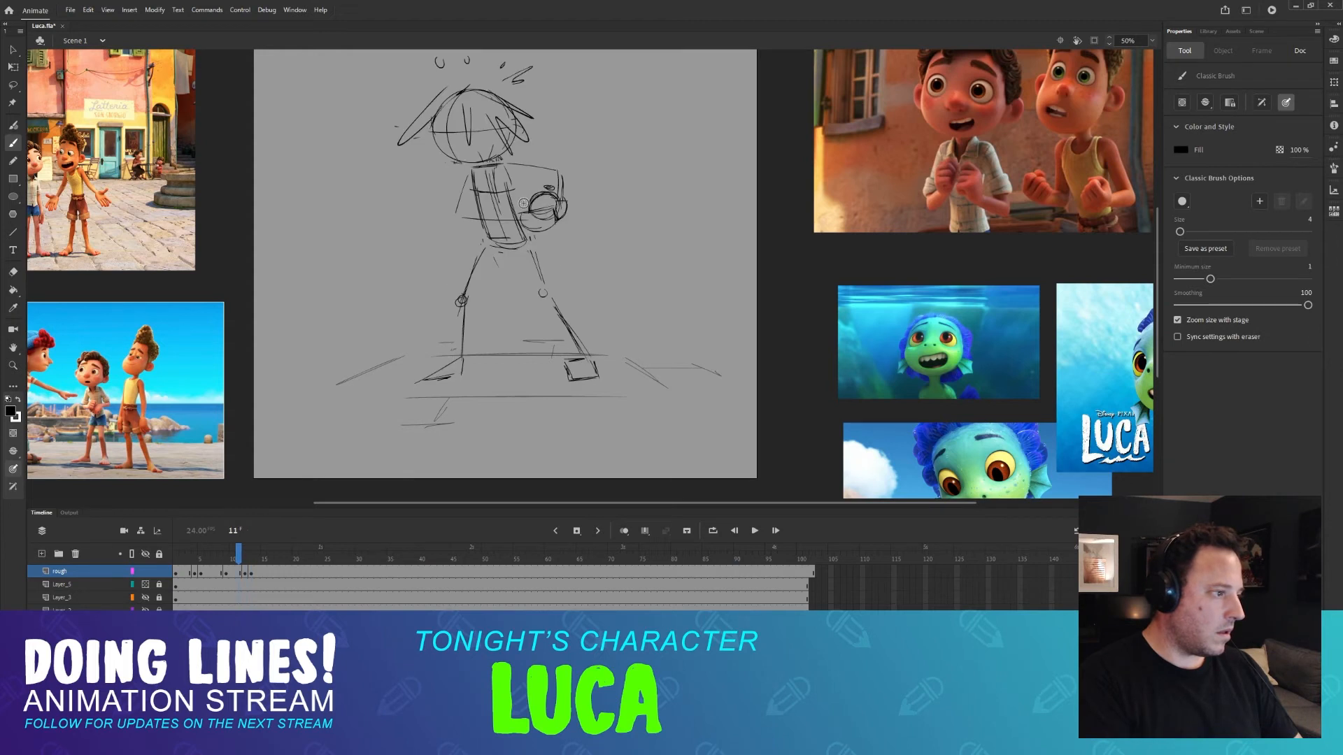
# Lower the head, torso and pelvis slightly in frame 12, and bring the head further down toward the shoulders.
pyautogui.press('.')
pyautogui.press('l')
pyautogui.moveTo(467, 114); pyautogui.dragTo(415, 221)
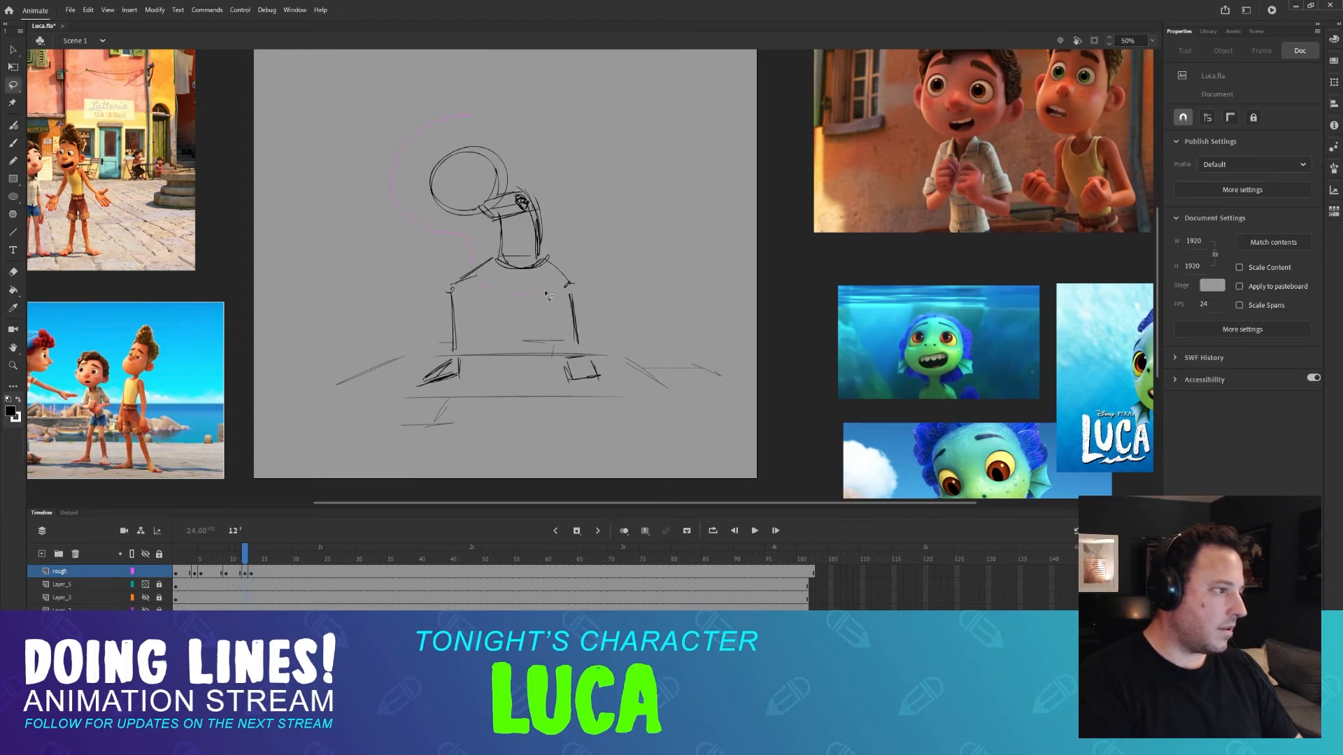
pyautogui.moveTo(547, 295); pyautogui.dragTo(542, 286)
pyautogui.moveTo(521, 207); pyautogui.dragTo(521, 211)
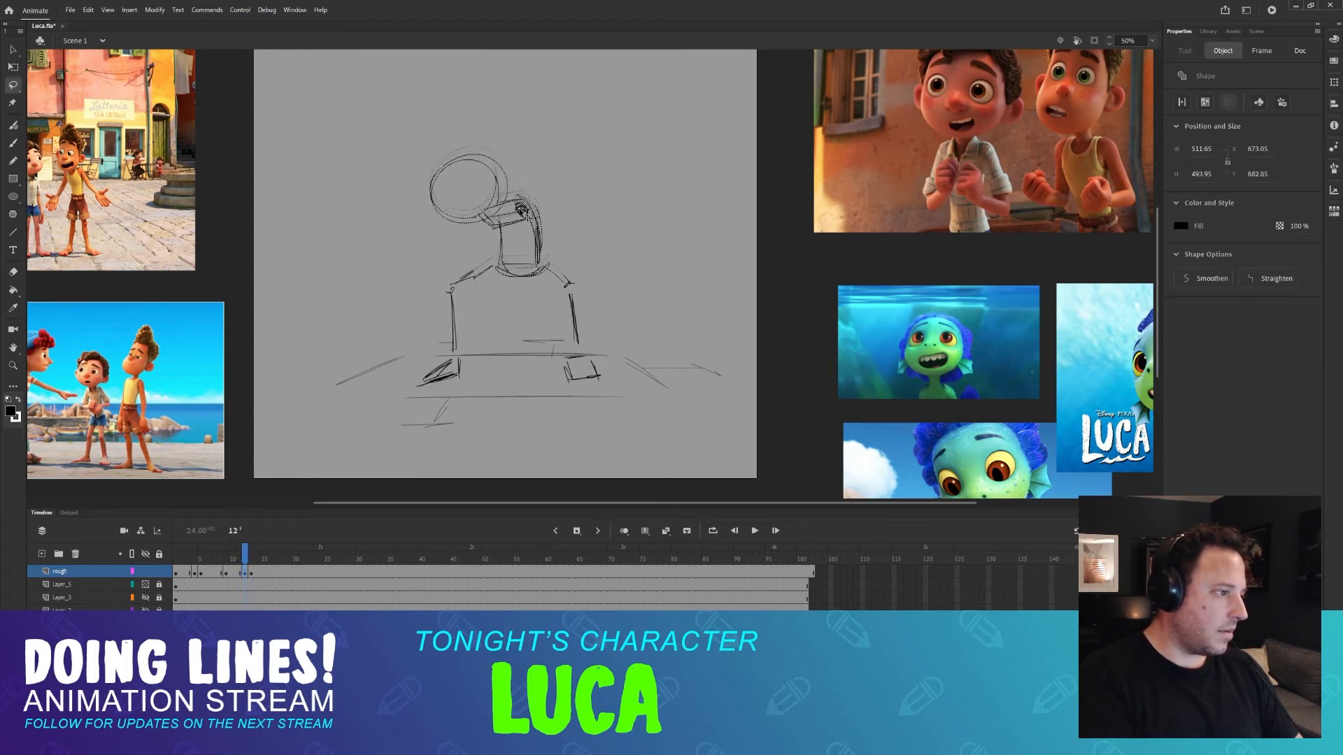
pyautogui.moveTo(462, 138); pyautogui.dragTo(435, 147)
pyautogui.moveTo(475, 226)
pyautogui.mouseDown()
pyautogui.moveTo(493, 144)
pyautogui.moveTo(522, 180)
pyautogui.mouseUp()
pyautogui.click(523, 182)
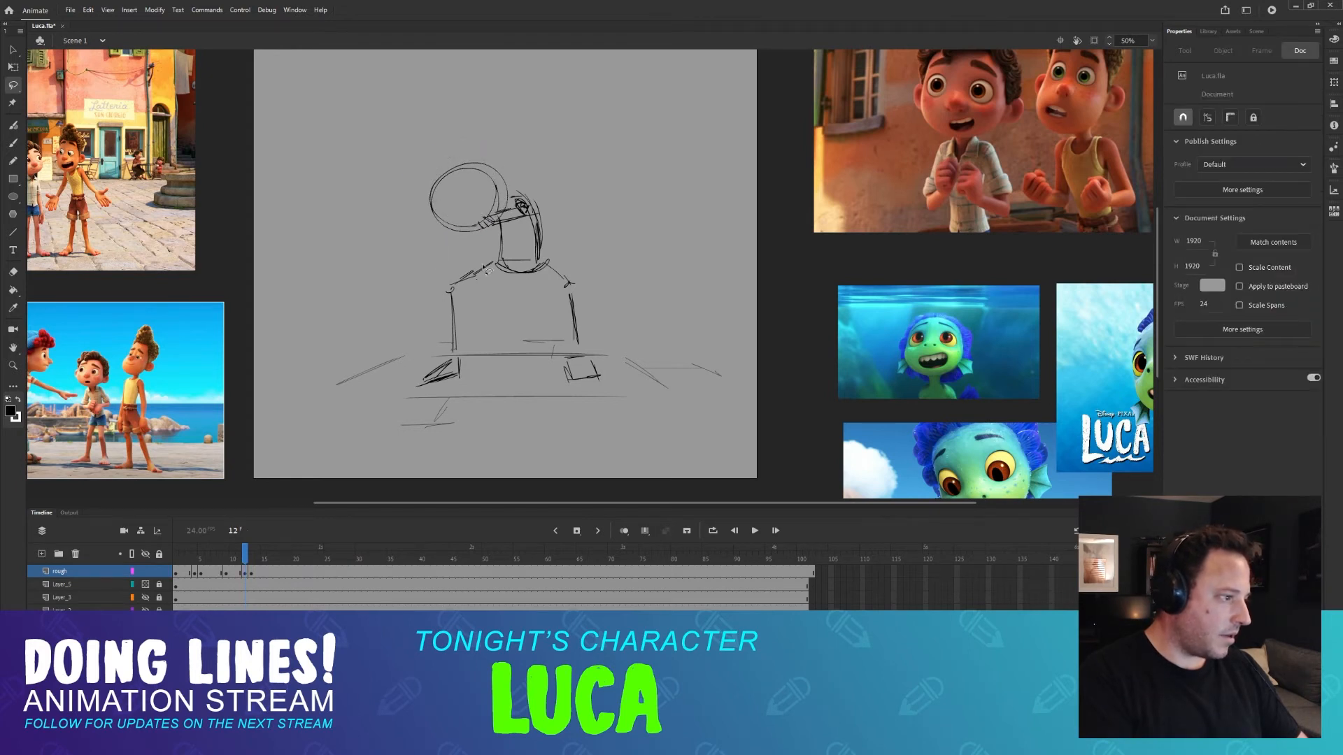
# Erase the right-side thigh and knee in frame 12 and redraw that leg from the pelvis down to the foot.
pyautogui.press('b')
pyautogui.press('e')
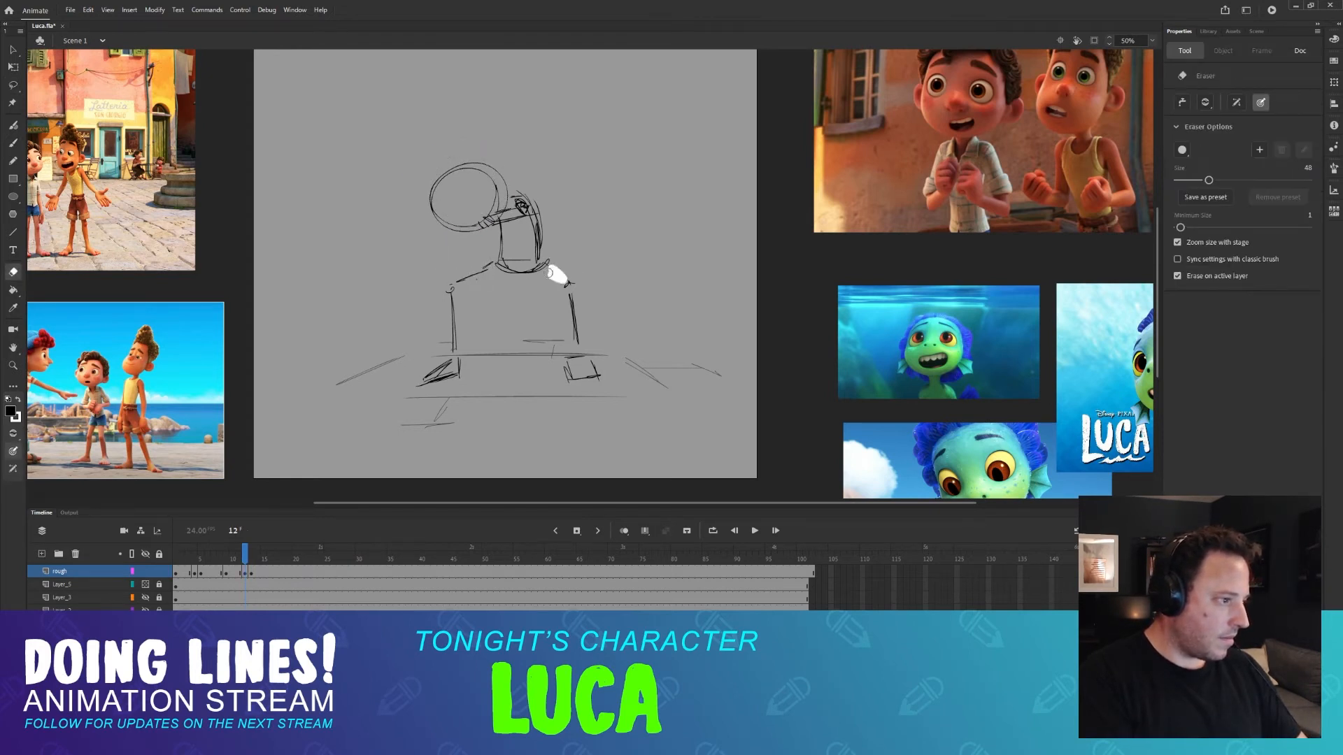
pyautogui.moveTo(572, 288)
pyautogui.mouseDown()
pyautogui.moveTo(579, 312)
pyautogui.moveTo(585, 288)
pyautogui.mouseUp()
pyautogui.press('b')
pyautogui.press(',')
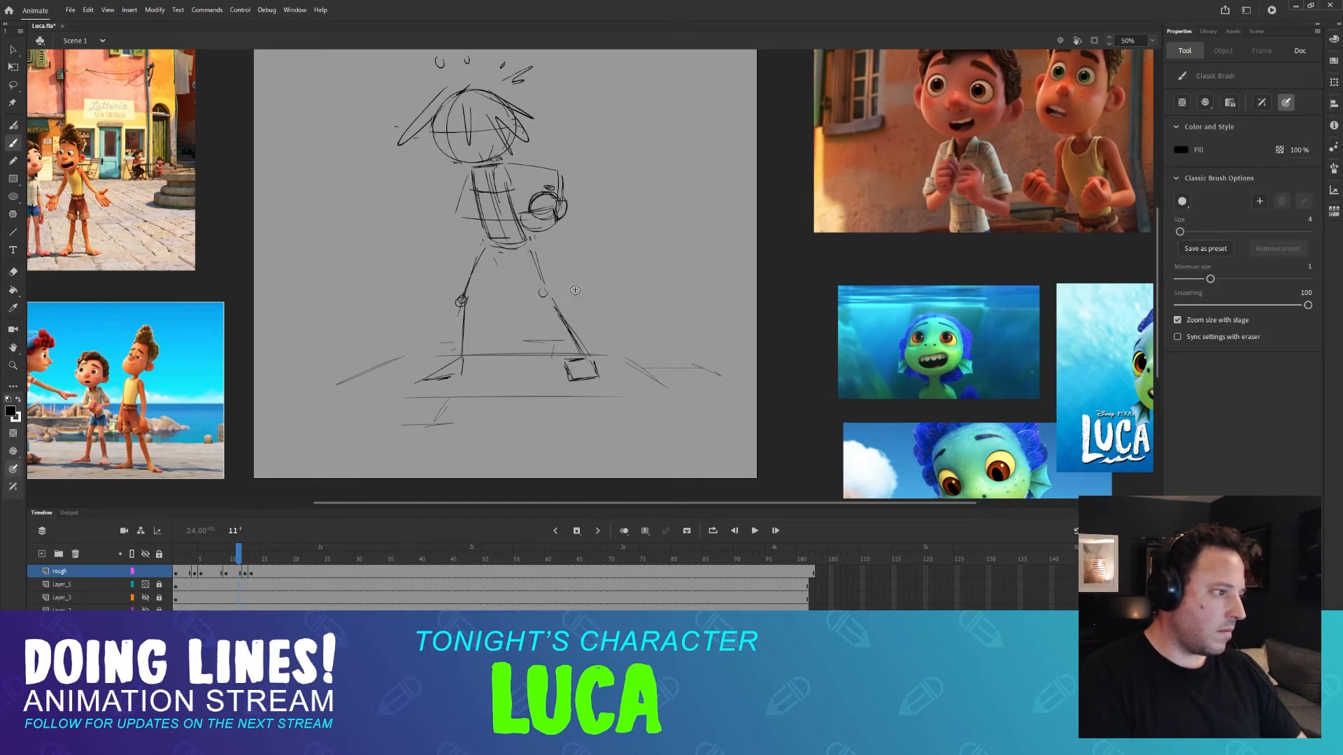
pyautogui.press('.')
pyautogui.press('.')
pyautogui.press(',')
pyautogui.moveTo(550, 266)
pyautogui.mouseDown()
pyautogui.moveTo(586, 286)
pyautogui.moveTo(581, 357)
pyautogui.mouseUp()
pyautogui.press(',')
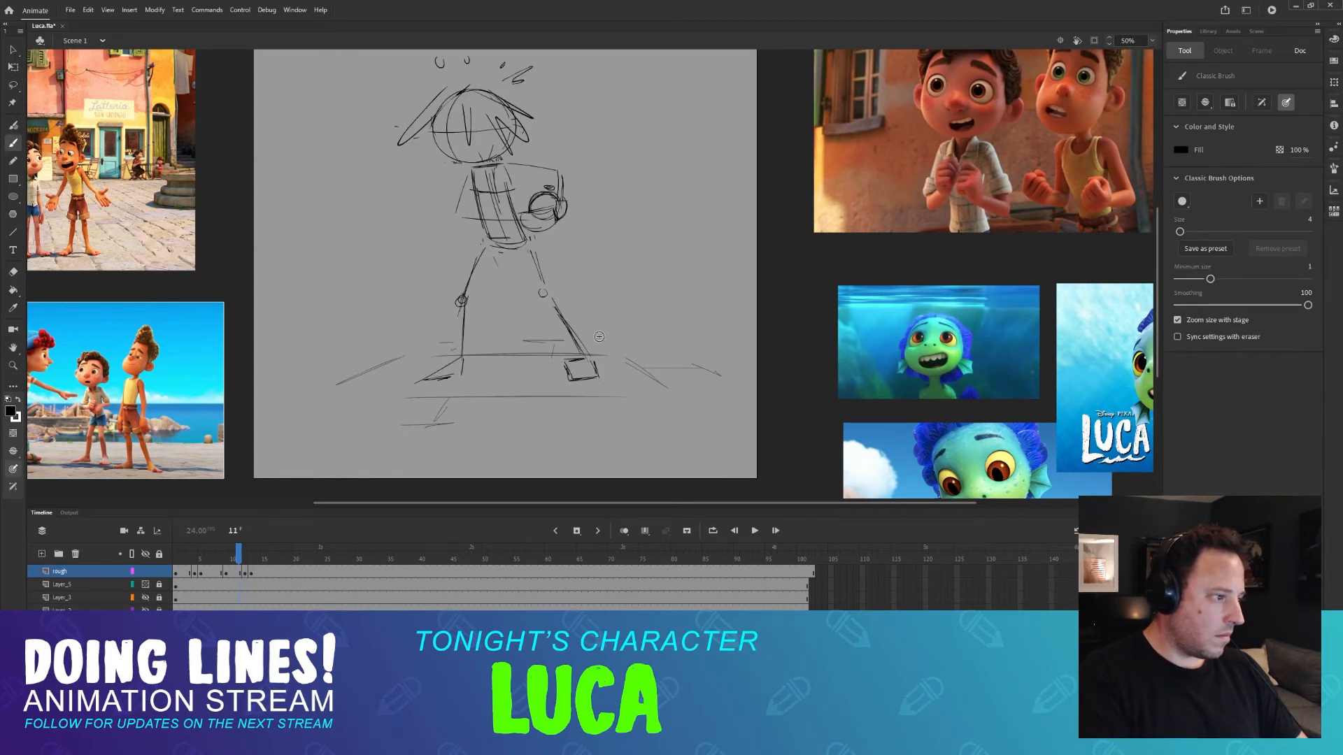
# Examine how the redrawn legs and leaning body move through frames 11, 12 and 13.
pyautogui.press('.')
pyautogui.press('.')
pyautogui.press(',')
pyautogui.press(',')
pyautogui.press('.')
pyautogui.press('.')
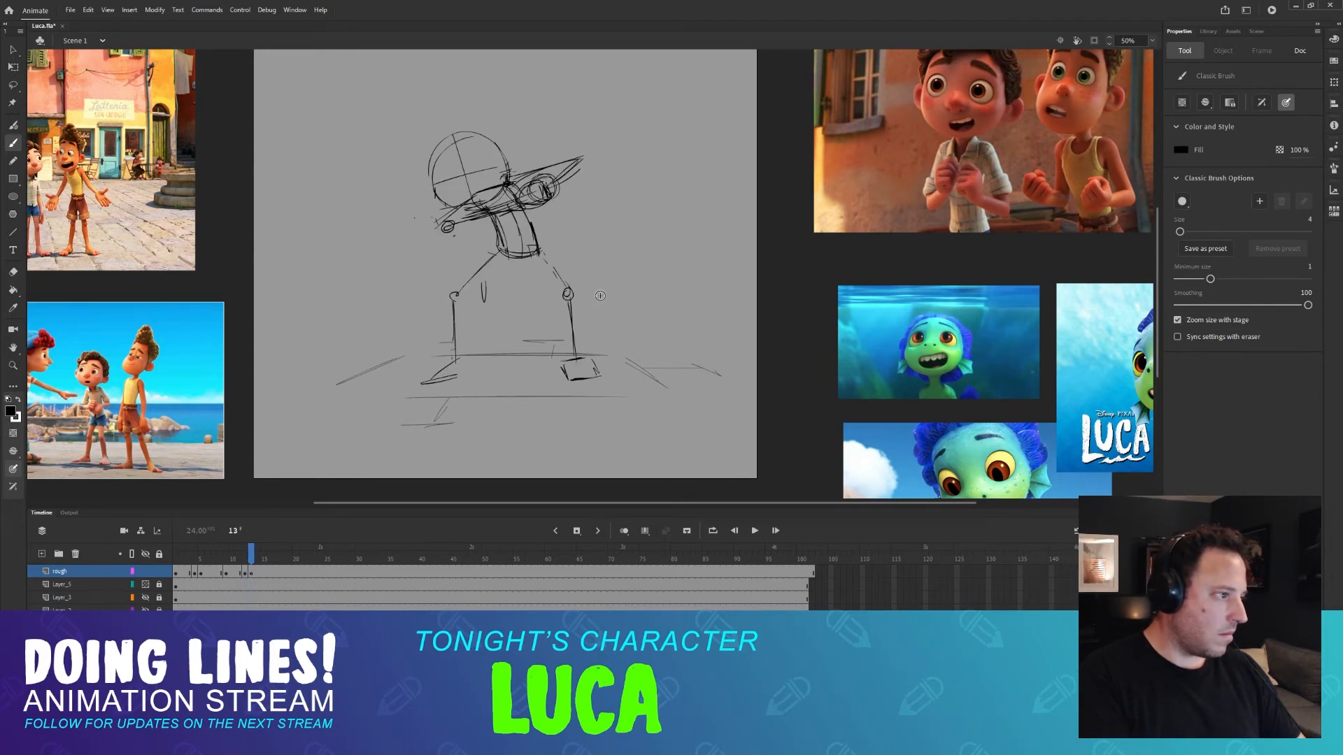
pyautogui.press(',')
pyautogui.press(',')
pyautogui.press('.')
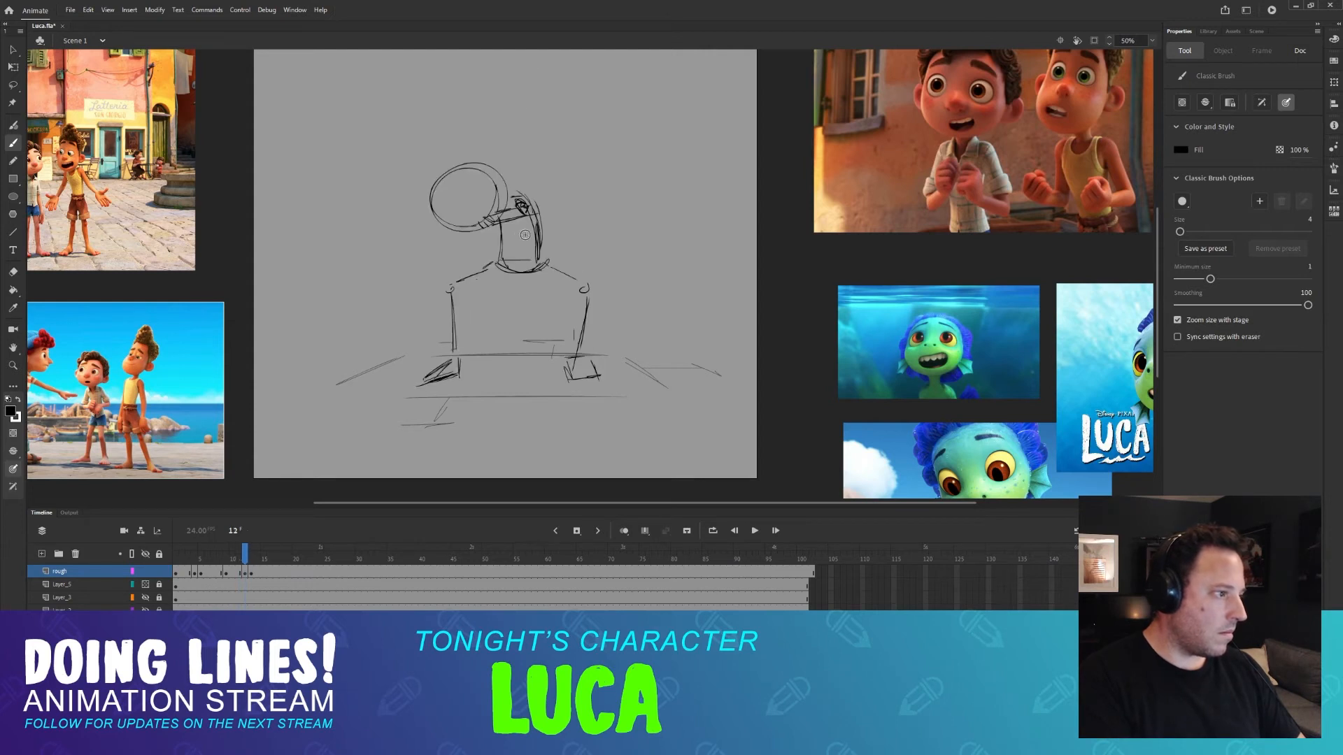
pyautogui.press(',')
pyautogui.press('.')
pyautogui.press(',')
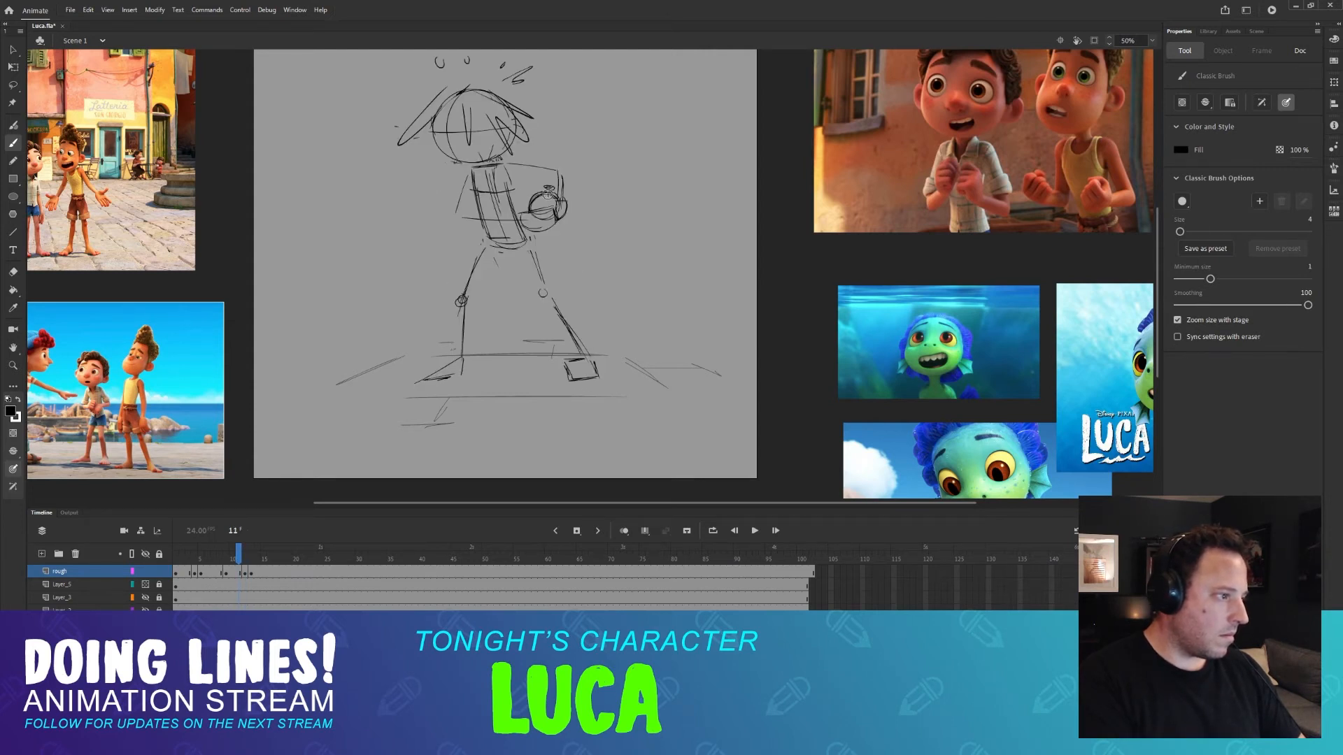
pyautogui.press('.')
pyautogui.press('.')
pyautogui.press(',')
pyautogui.press(',')
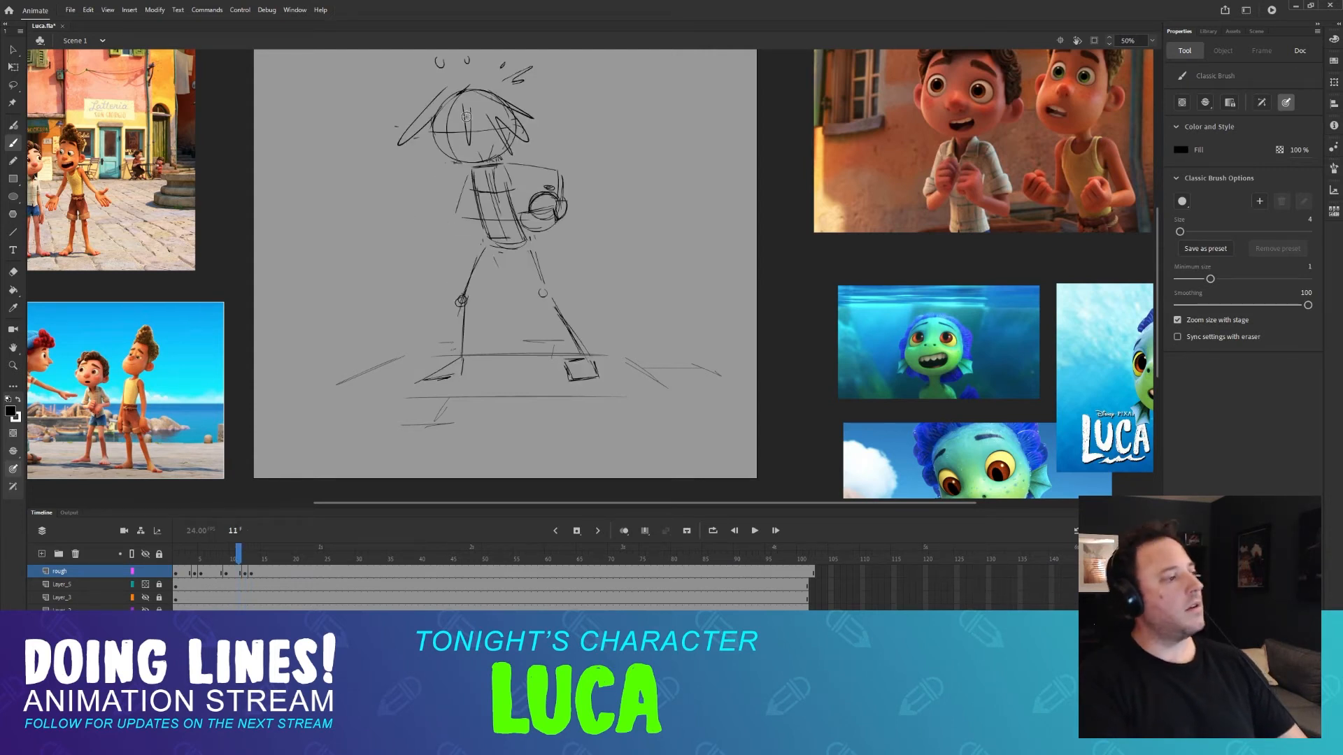
# Draw face-direction arrows on the head, pointing left in frame 11 and down in frame 12, and reinforce frame 12's head outline.
pyautogui.moveTo(411, 143); pyautogui.dragTo(370, 151)
pyautogui.press('.')
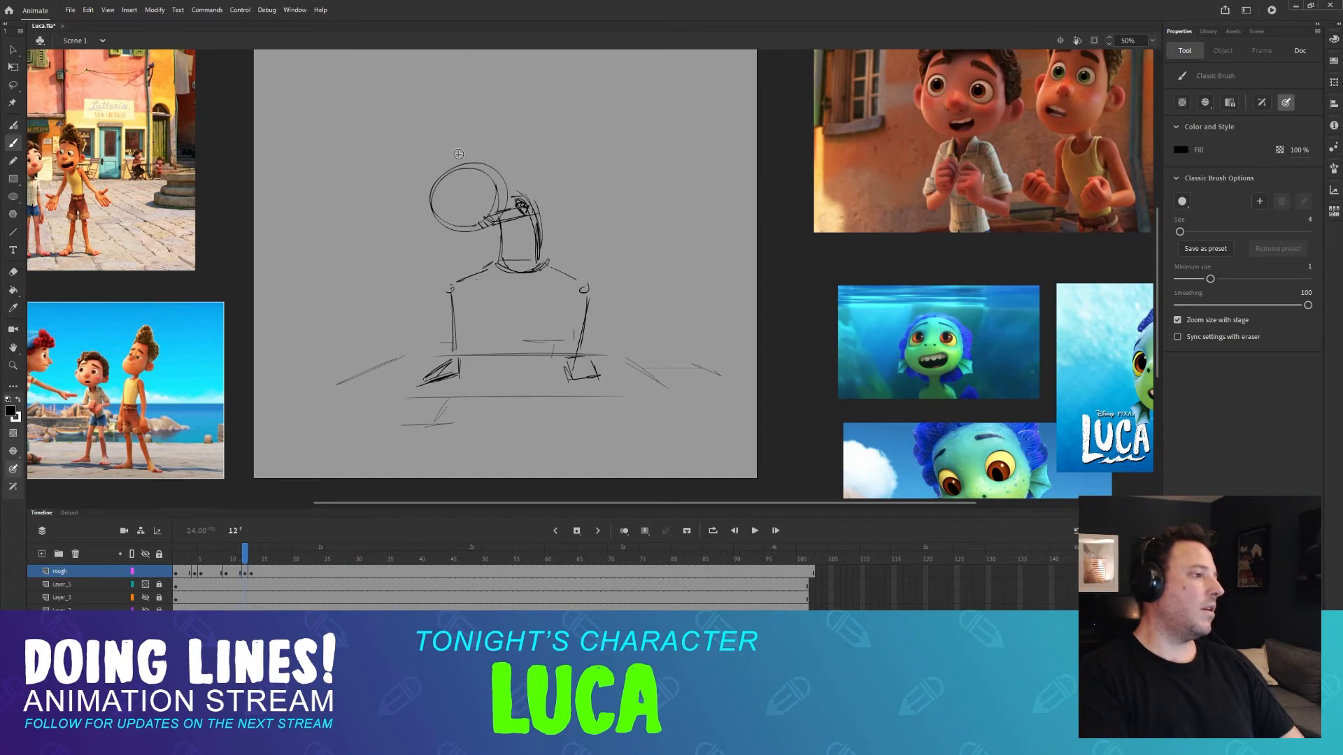
pyautogui.moveTo(442, 184); pyautogui.dragTo(474, 214)
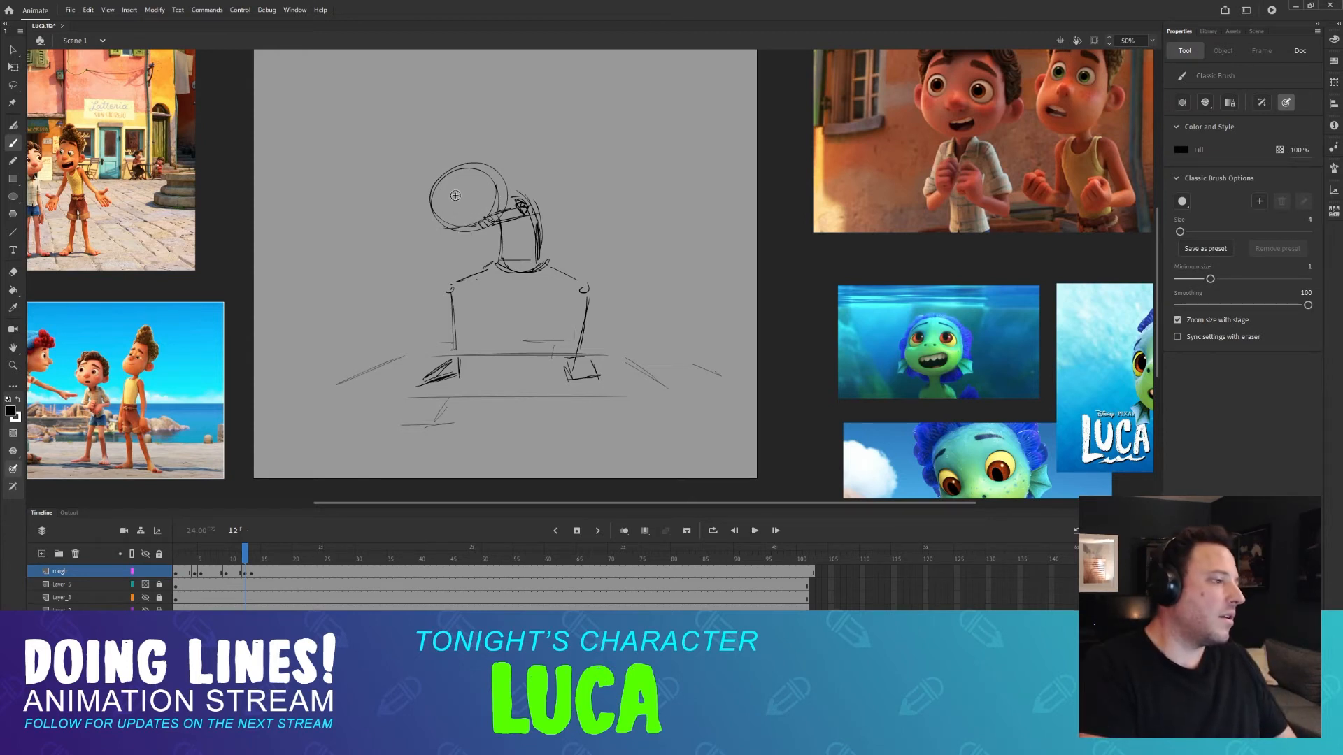
pyautogui.moveTo(444, 187)
pyautogui.mouseDown()
pyautogui.moveTo(478, 238)
pyautogui.moveTo(459, 229)
pyautogui.moveTo(444, 278)
pyautogui.mouseUp()
pyautogui.hotkey('ctrl', 'z')
pyautogui.moveTo(464, 232); pyautogui.dragTo(505, 179)
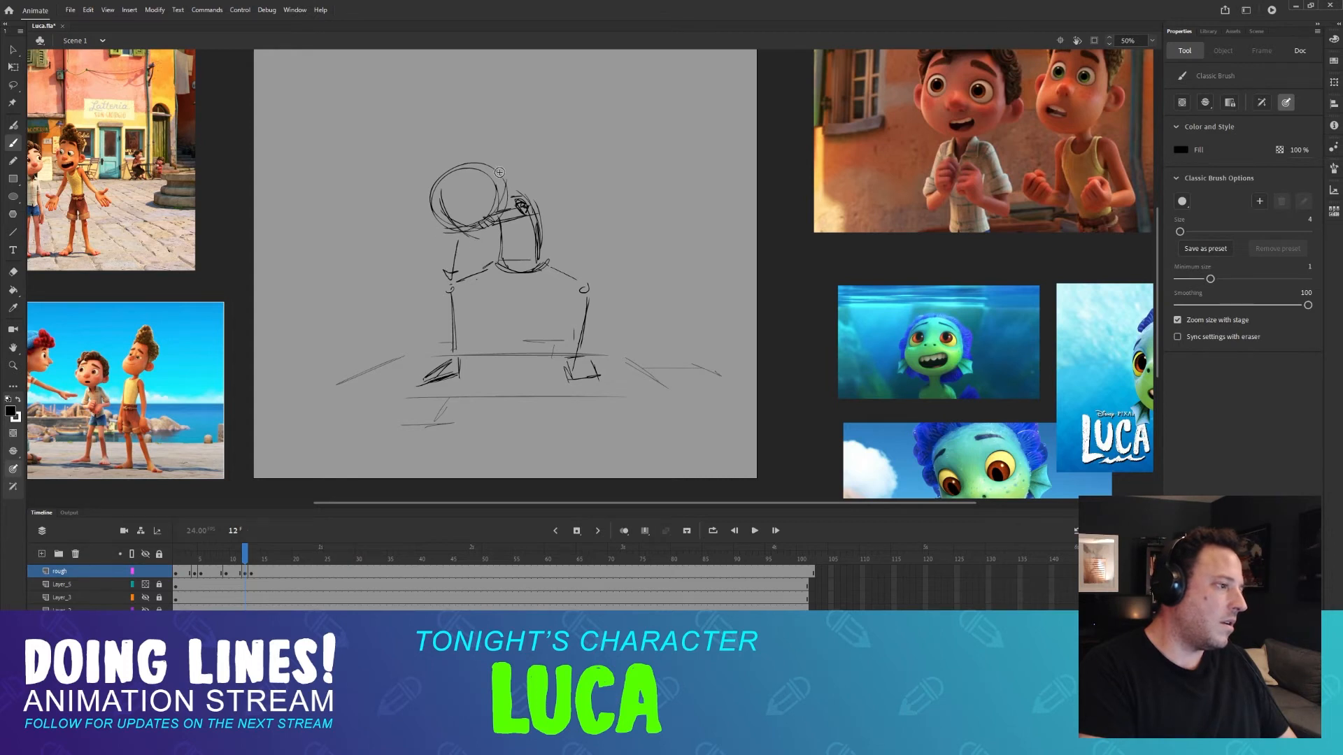
# Compare the head direction, torso and hand placement across frames 11, 12 and 13.
pyautogui.press(',')
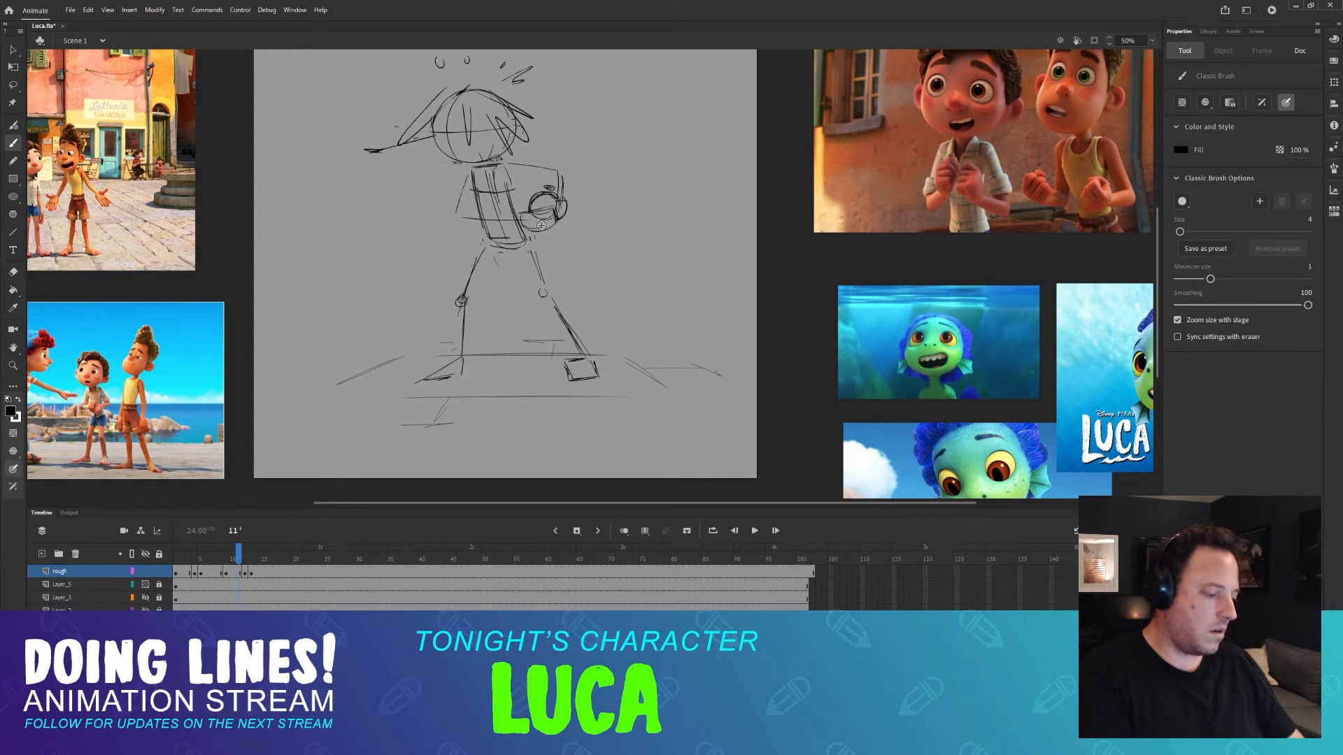
pyautogui.press('.')
pyautogui.press('.')
pyautogui.press(',')
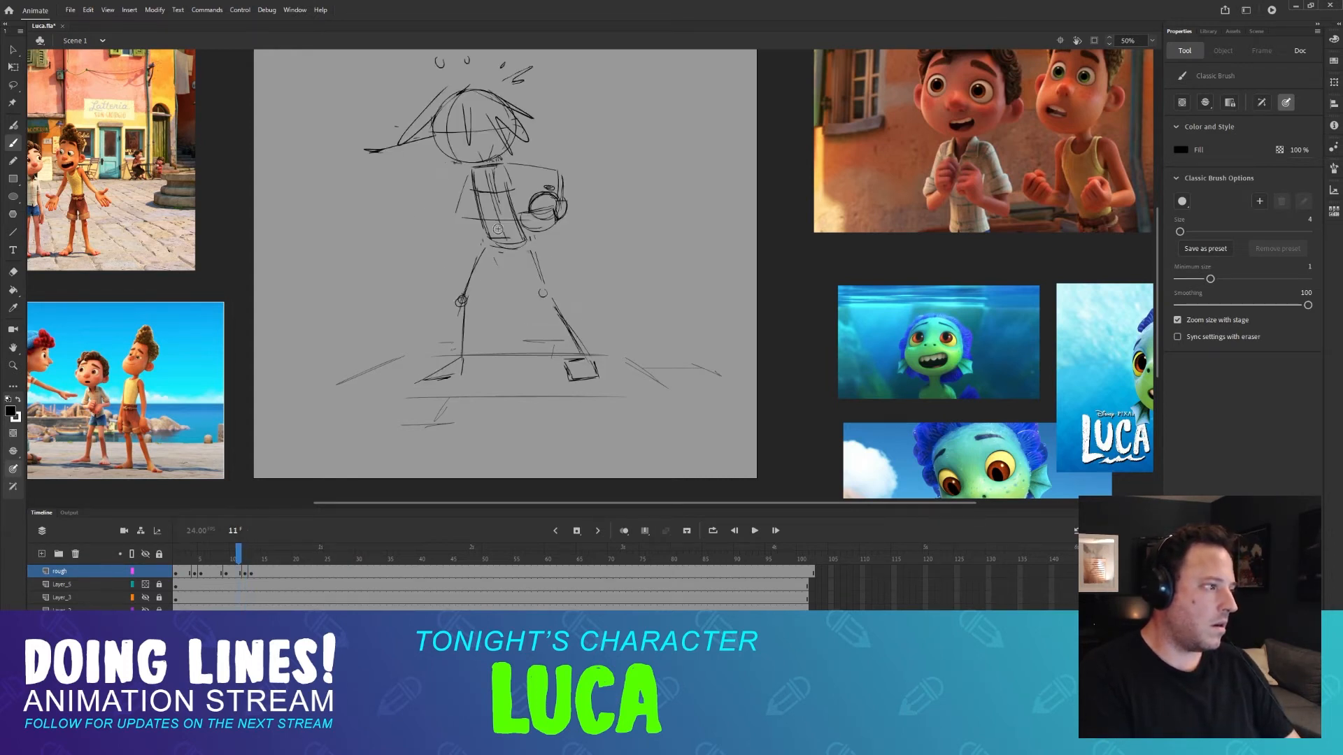
pyautogui.press(',')
pyautogui.press('.')
pyautogui.press('.')
pyautogui.press(',')
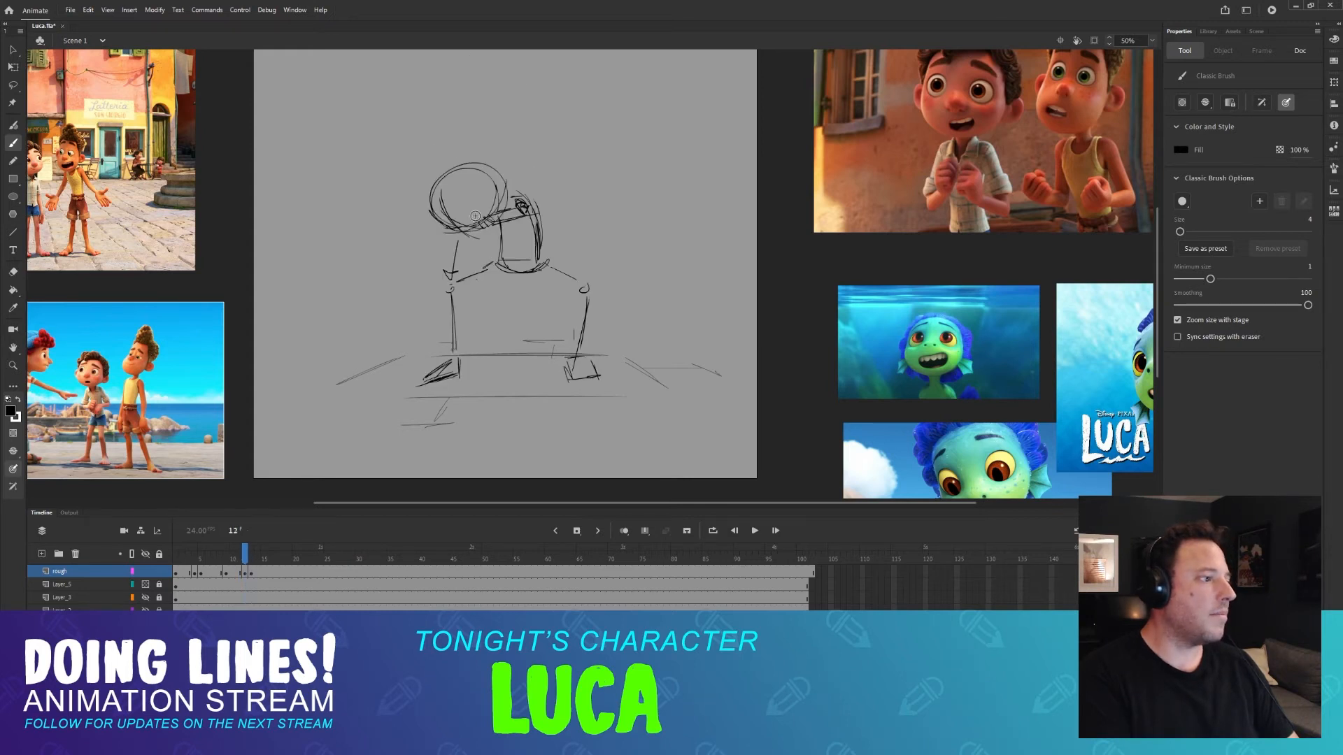
pyautogui.press(',')
pyautogui.press('.')
pyautogui.press('.')
pyautogui.press(',')
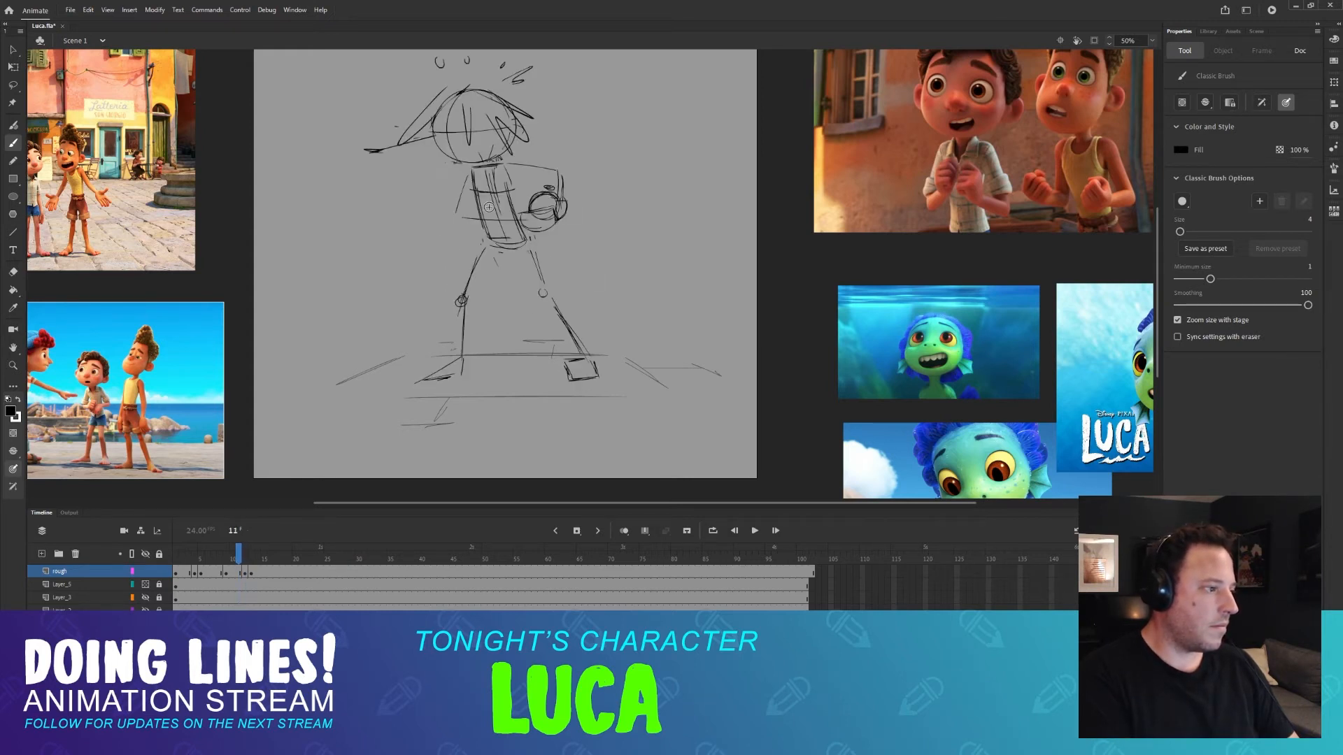
pyautogui.press('.')
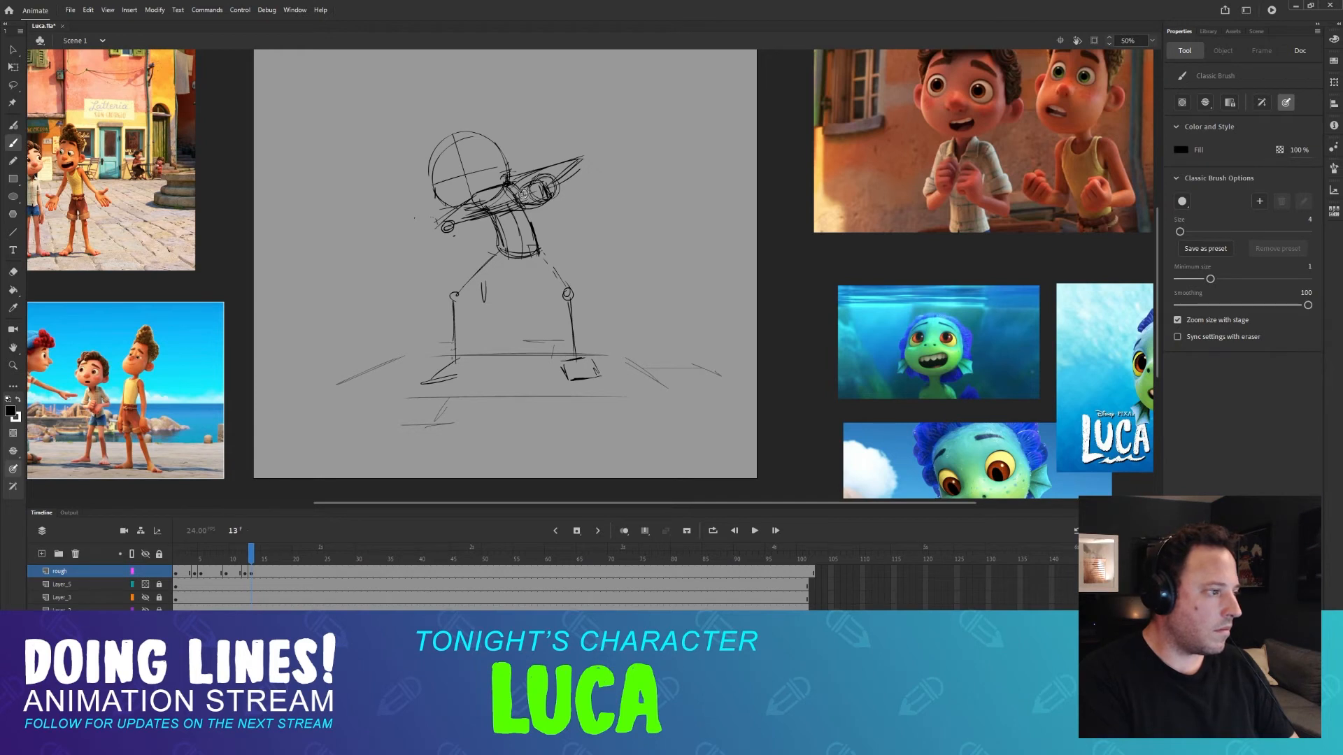
pyautogui.press(',')
pyautogui.press(',')
pyautogui.press('.')
pyautogui.press(',')
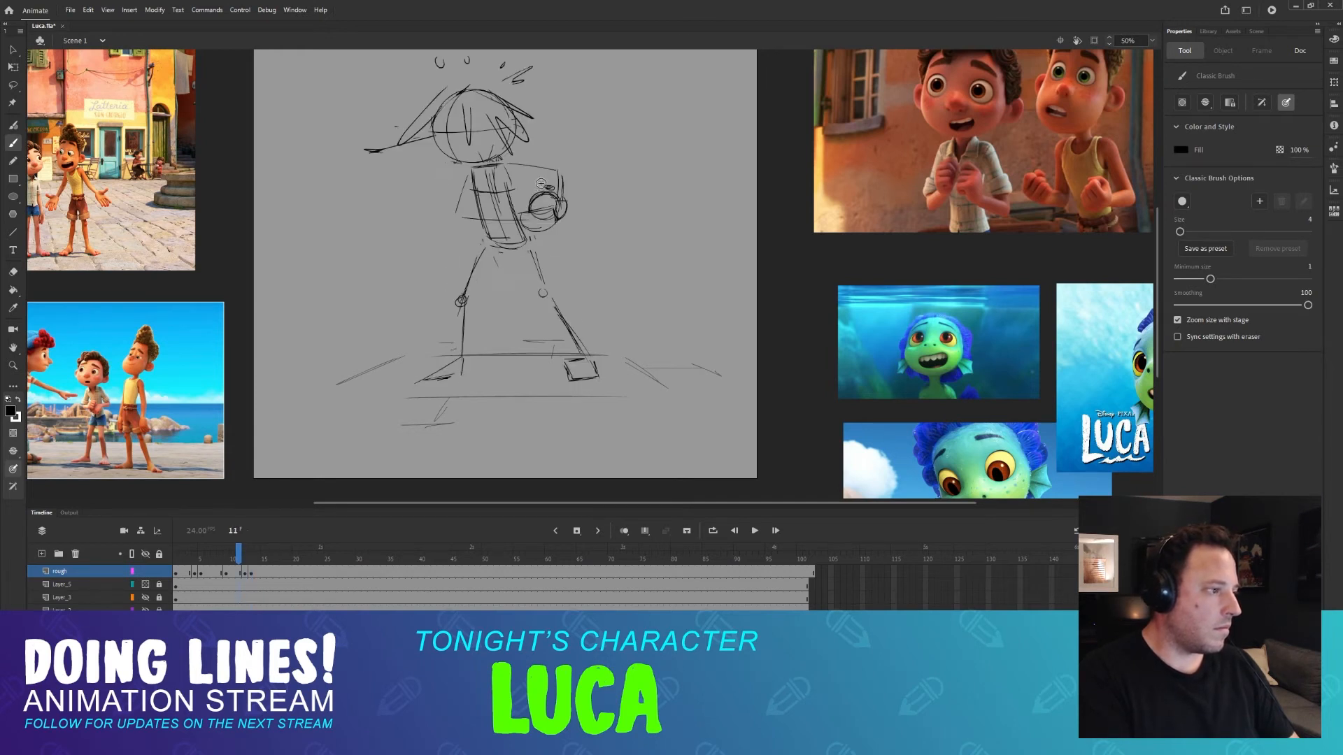
pyautogui.press('.')
pyautogui.press('.')
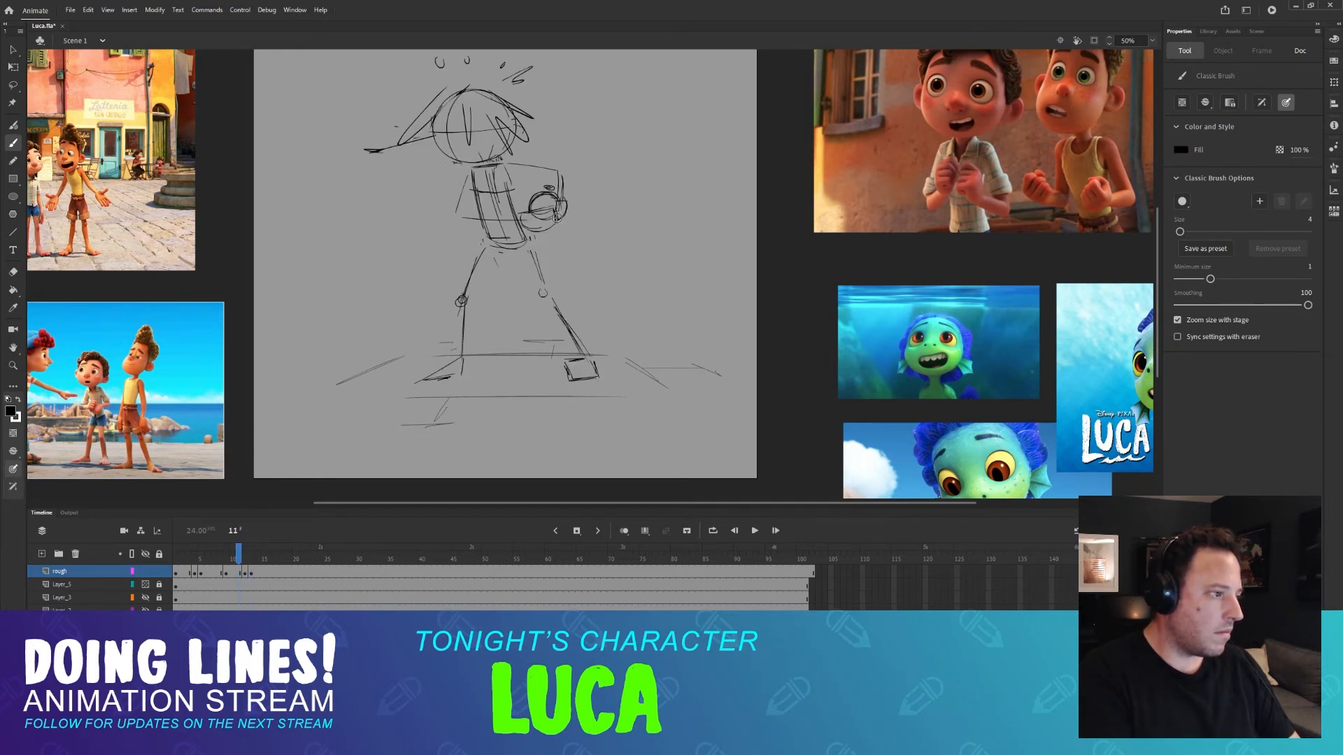
pyautogui.press(',')
pyautogui.press(',')
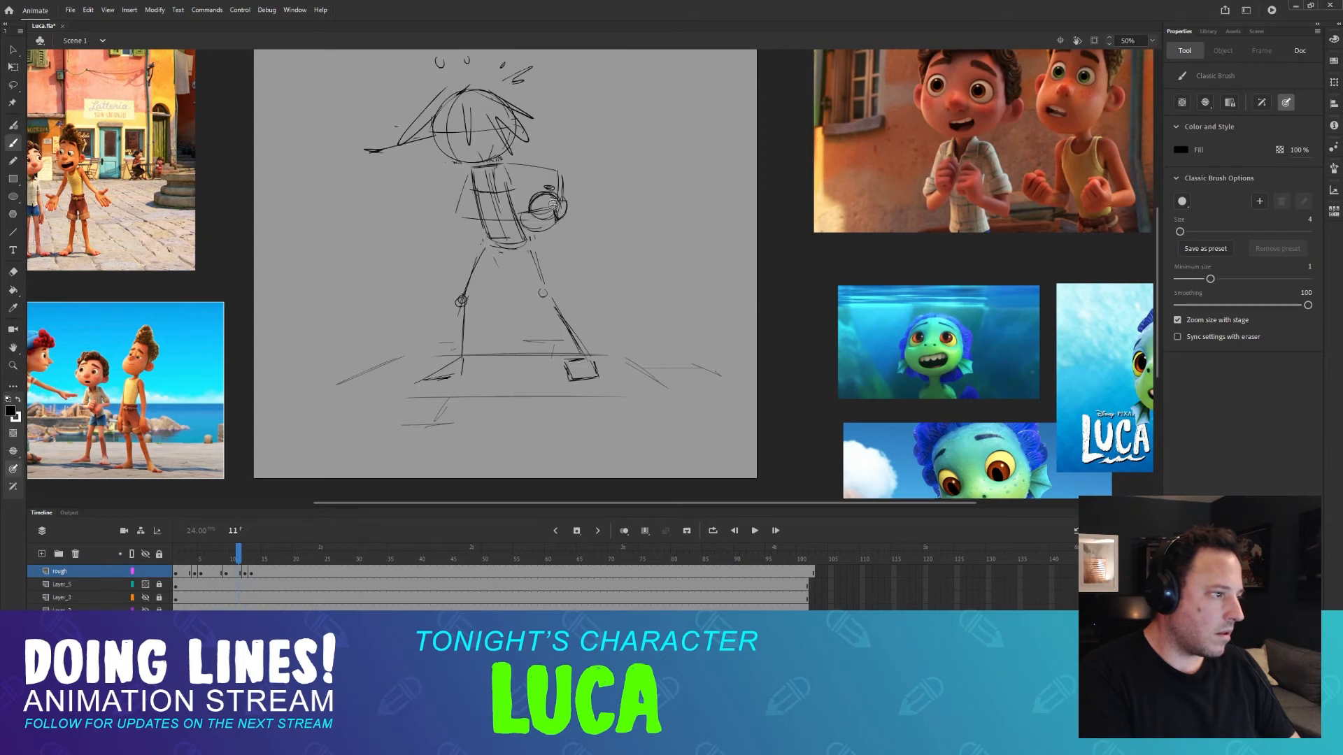
pyautogui.press('.')
pyautogui.press('.')
pyautogui.press(',')
pyautogui.press(',')
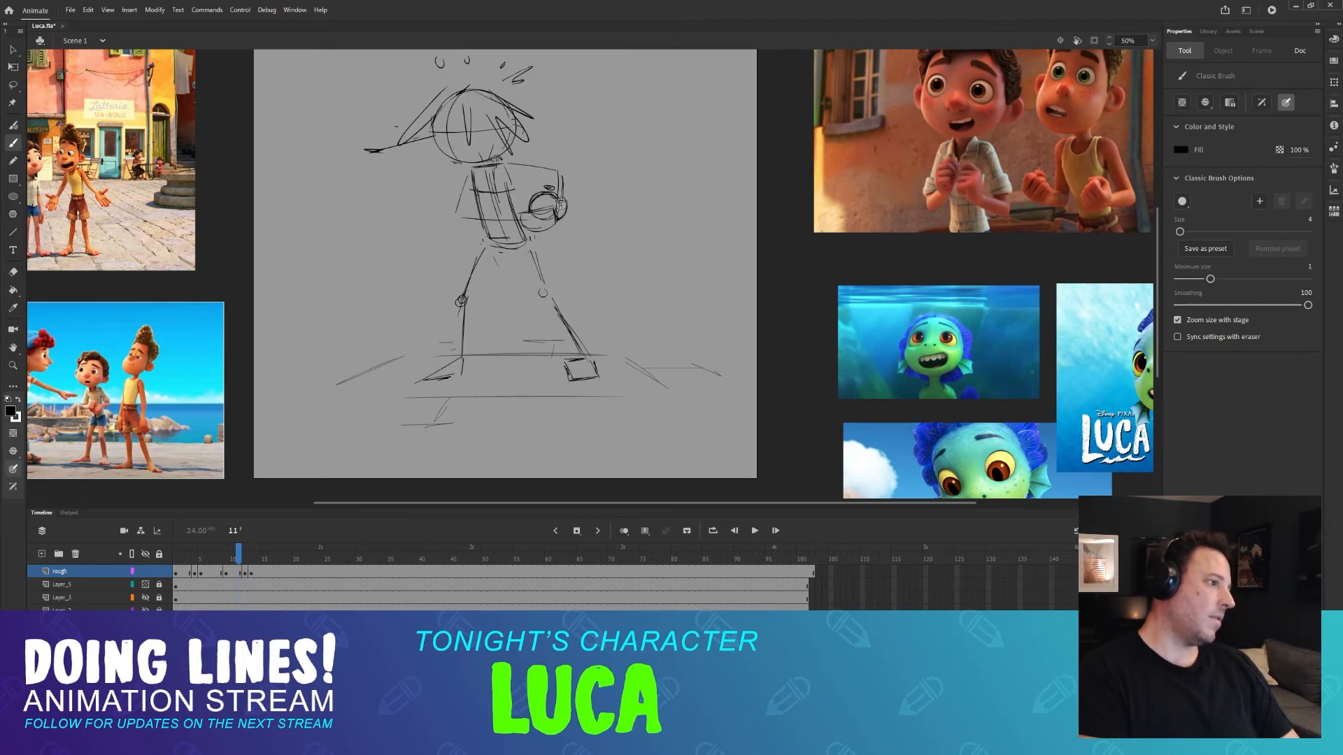
pyautogui.press('.')
pyautogui.press(',')
pyautogui.press('.')
pyautogui.press('.')
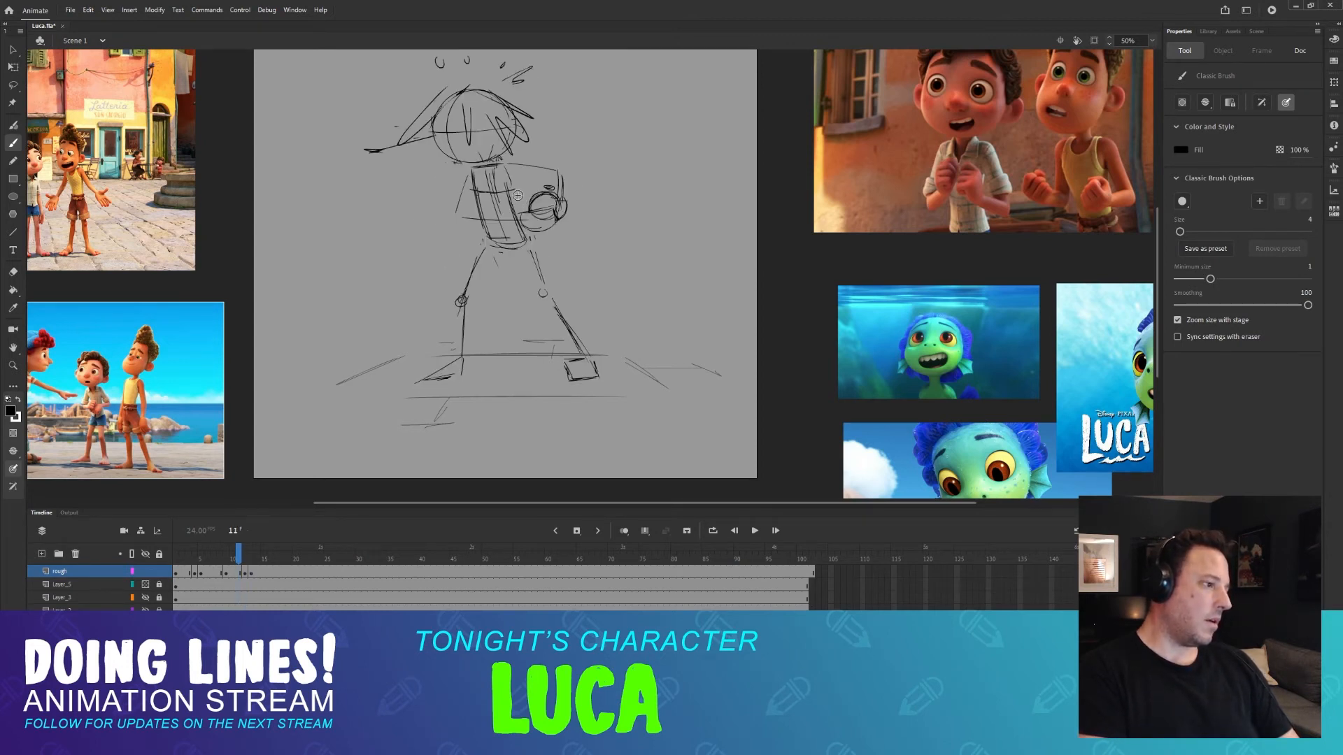
pyautogui.press(',')
pyautogui.press('.')
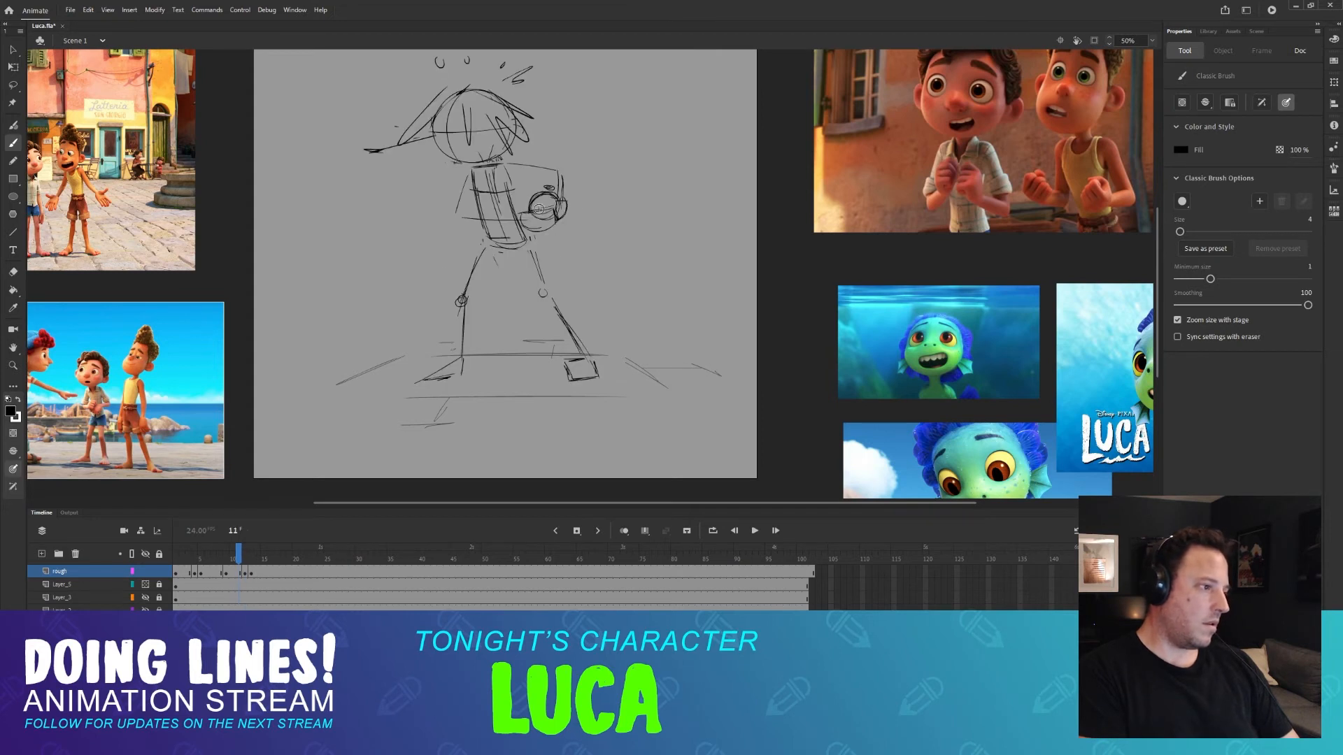
pyautogui.press(',')
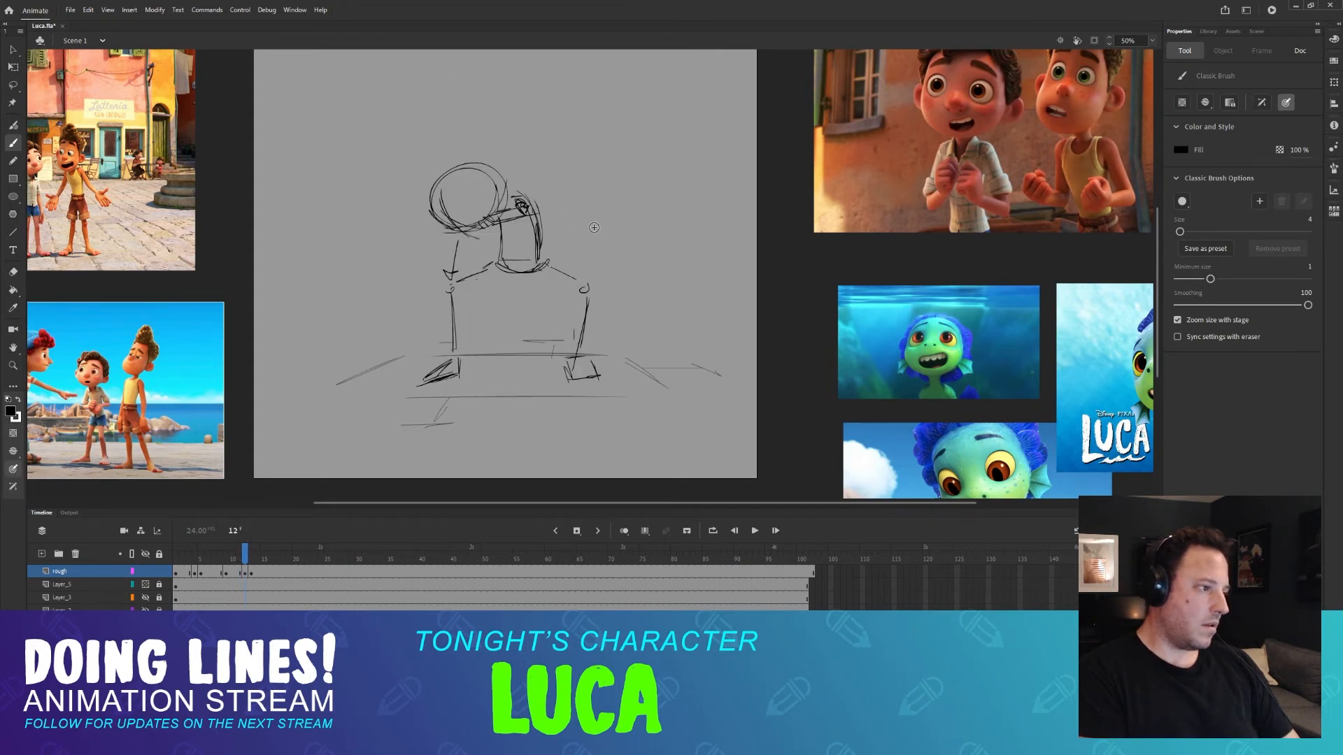
# Try a small hand circle out to the right of the torso in frame 12, checking it against frames 11 and 13.
pyautogui.press('.')
pyautogui.press(',')
pyautogui.moveTo(581, 219); pyautogui.dragTo(584, 210)
pyautogui.hotkey('ctrl', 'z')
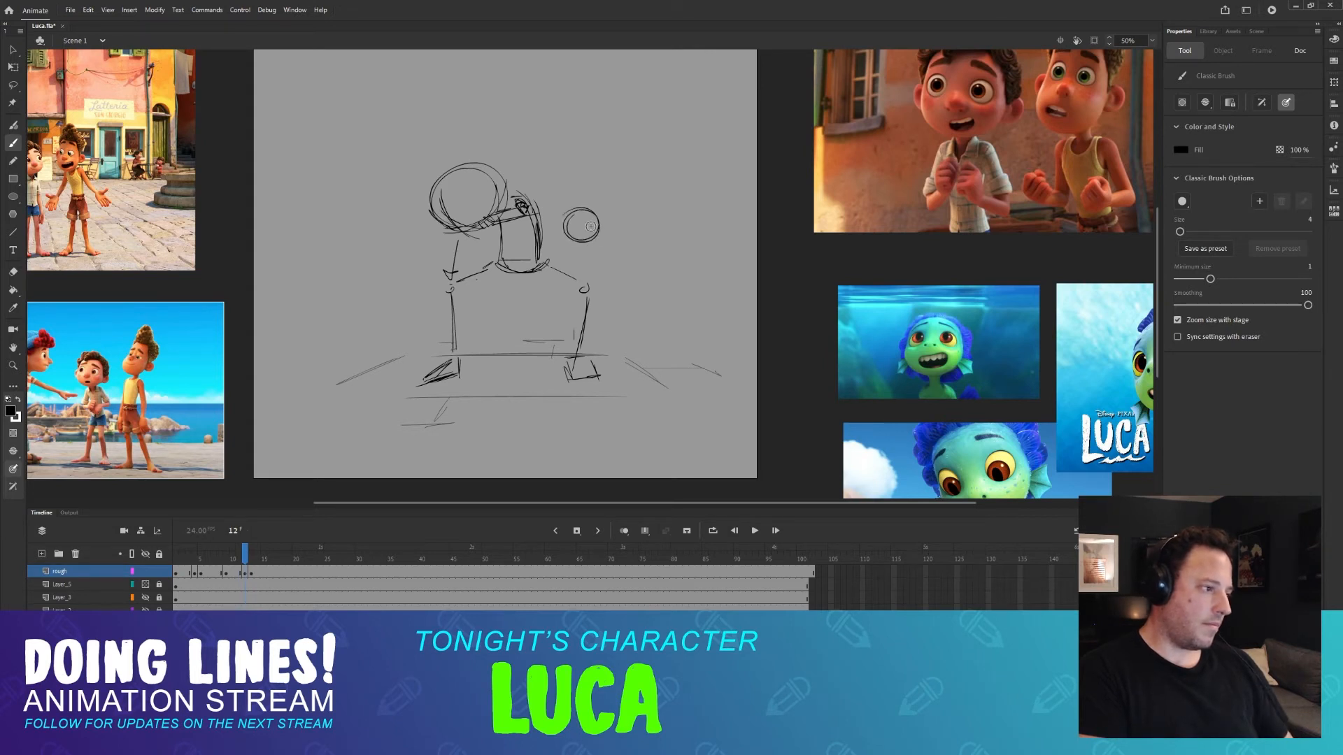
pyautogui.press('.')
pyautogui.press(',')
pyautogui.press('.')
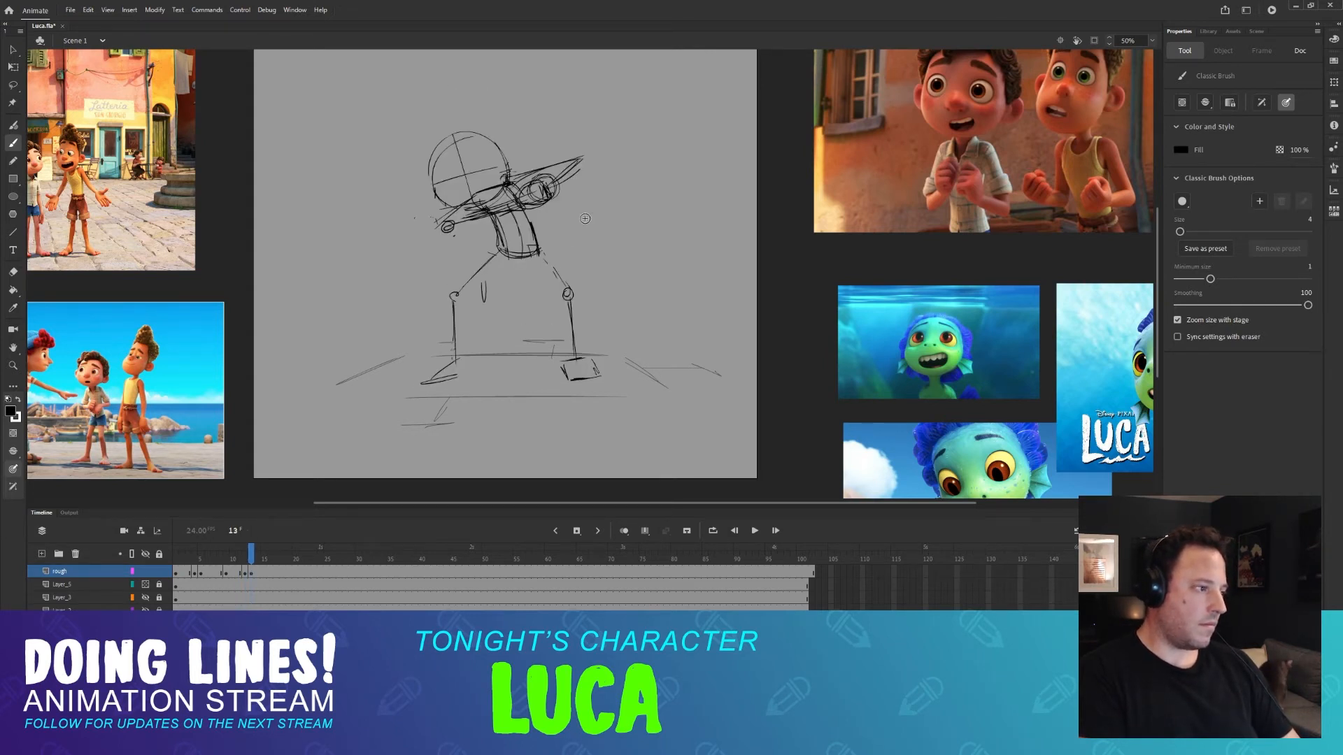
pyautogui.press(',')
pyautogui.press(',')
pyautogui.press('.')
pyautogui.press('.')
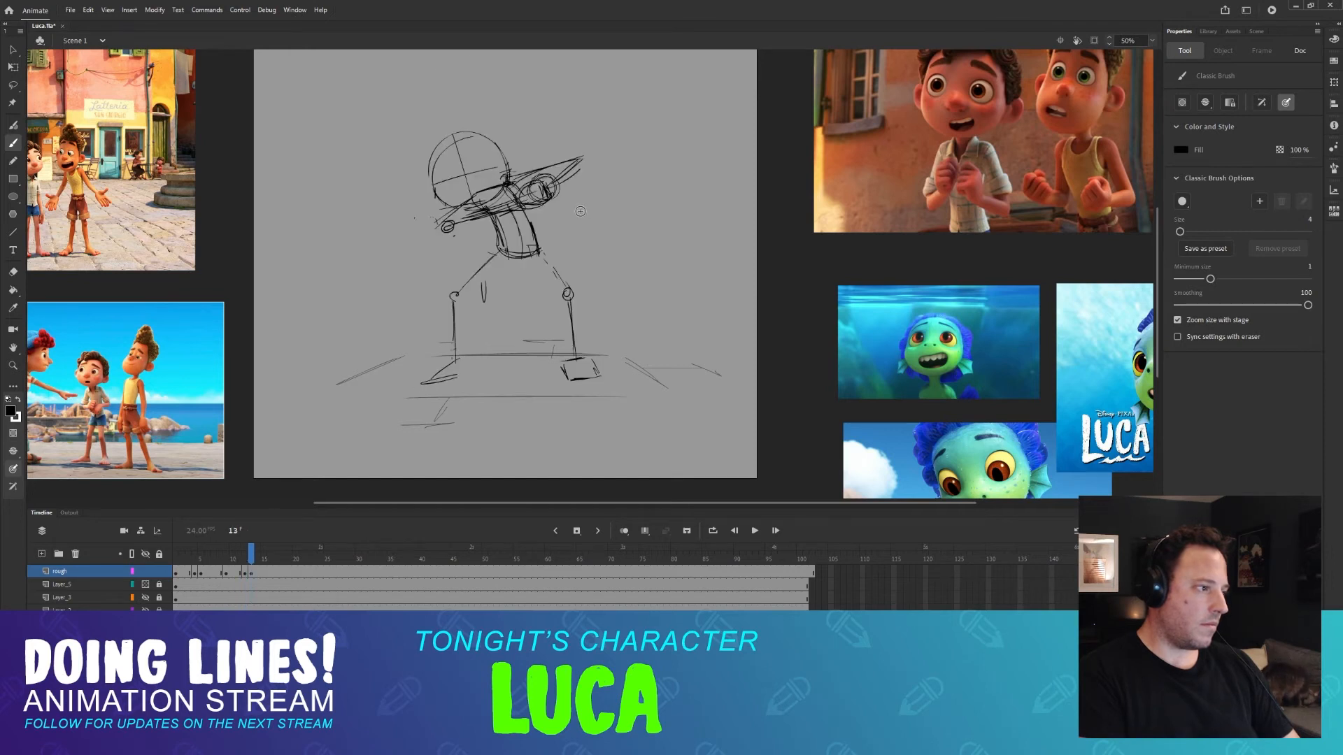
pyautogui.press(',')
pyautogui.press(',')
pyautogui.press('.')
pyautogui.press('.')
pyautogui.press(',')
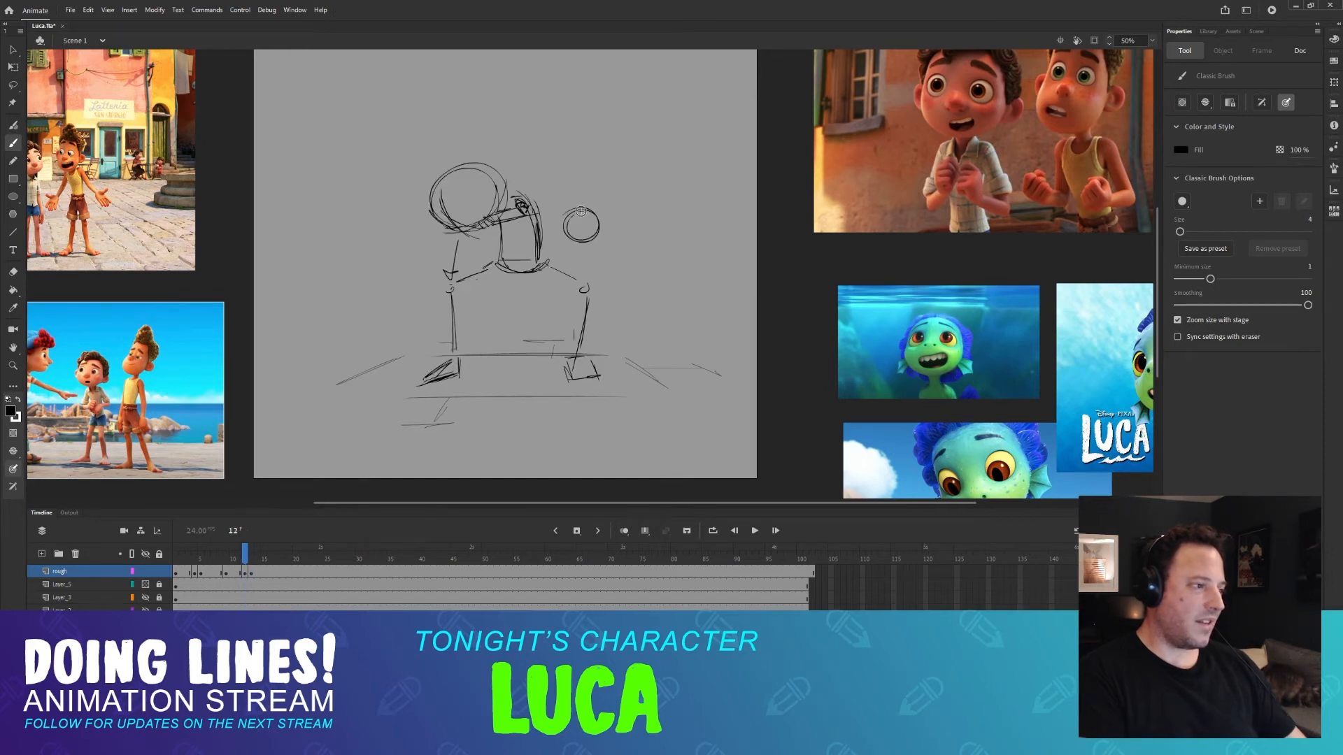
# Erase the small circle beside the torso in frame 12.
pyautogui.press('e')
pyautogui.moveTo(581, 211); pyautogui.dragTo(588, 221)
pyautogui.press('b')
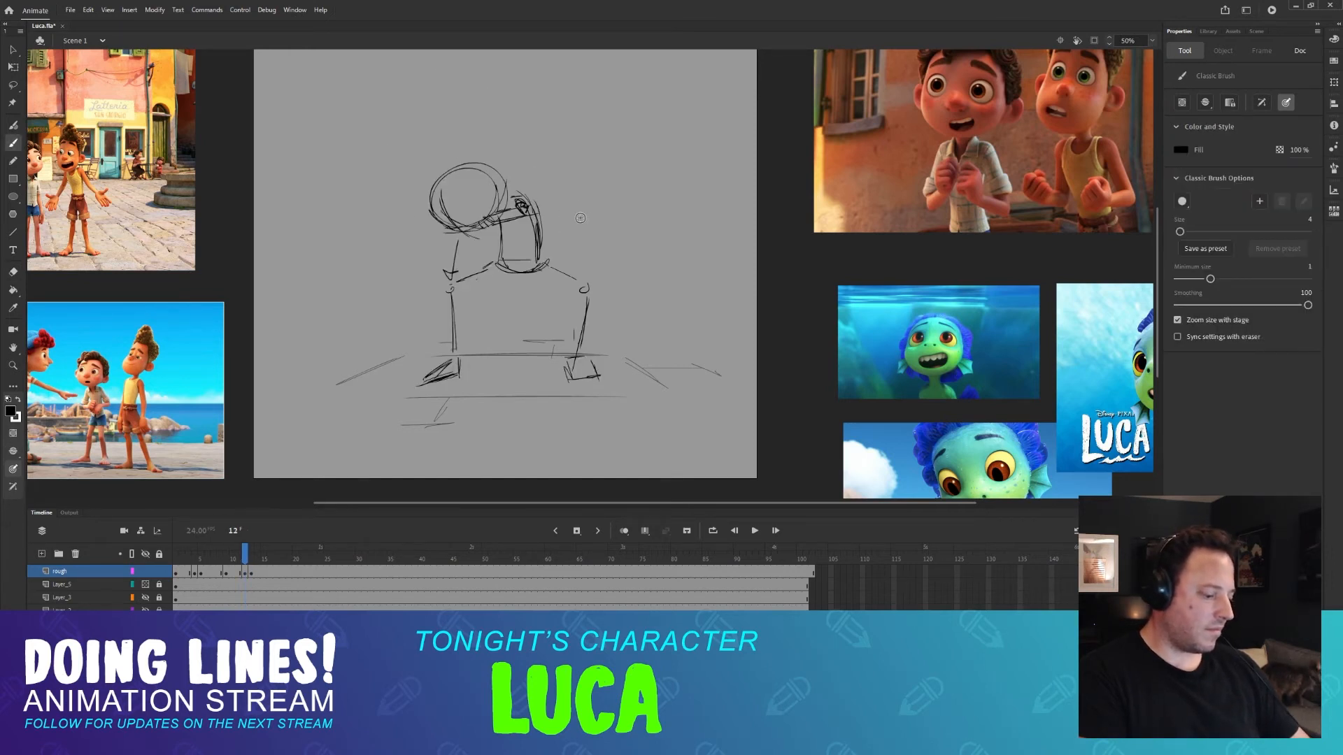
# Erase the arms and hands crossing below the head in frame 13, keeping the head, torso and legs.
pyautogui.press('.')
pyautogui.press(',')
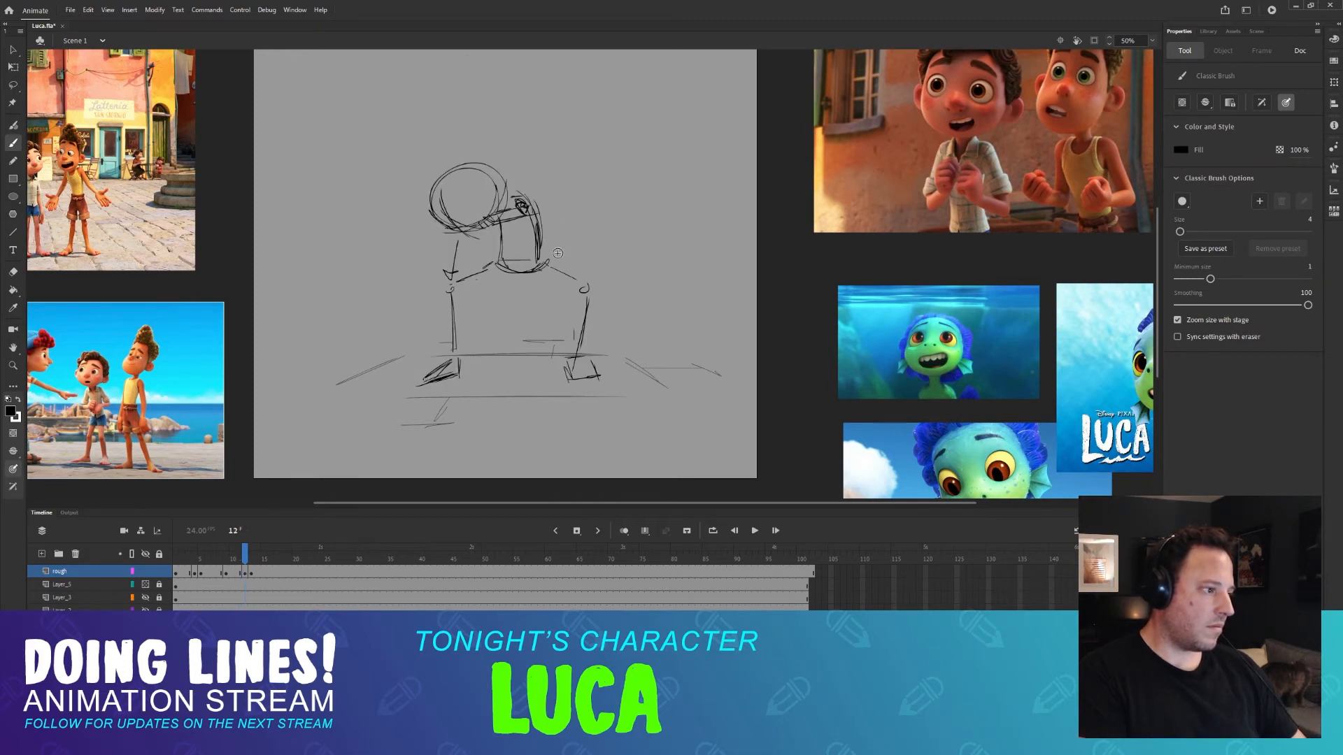
pyautogui.press('.')
pyautogui.press(',')
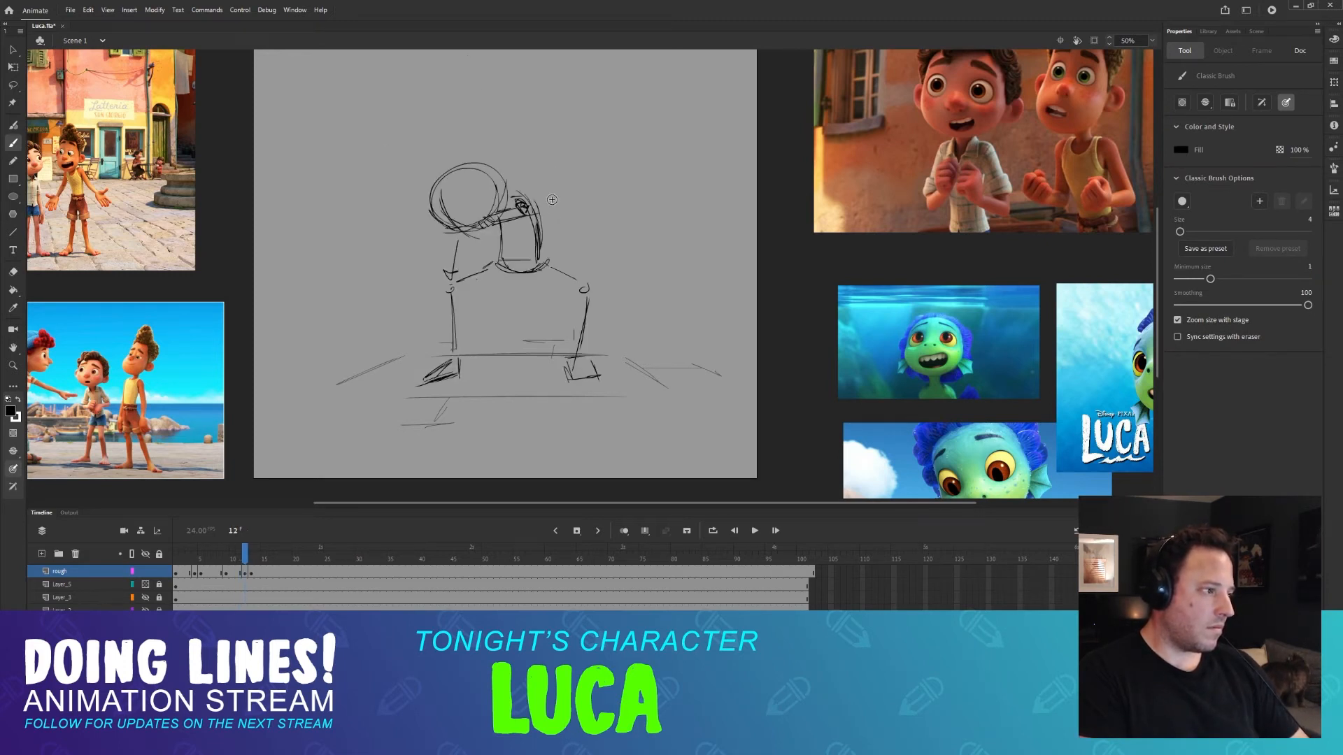
pyautogui.press('.')
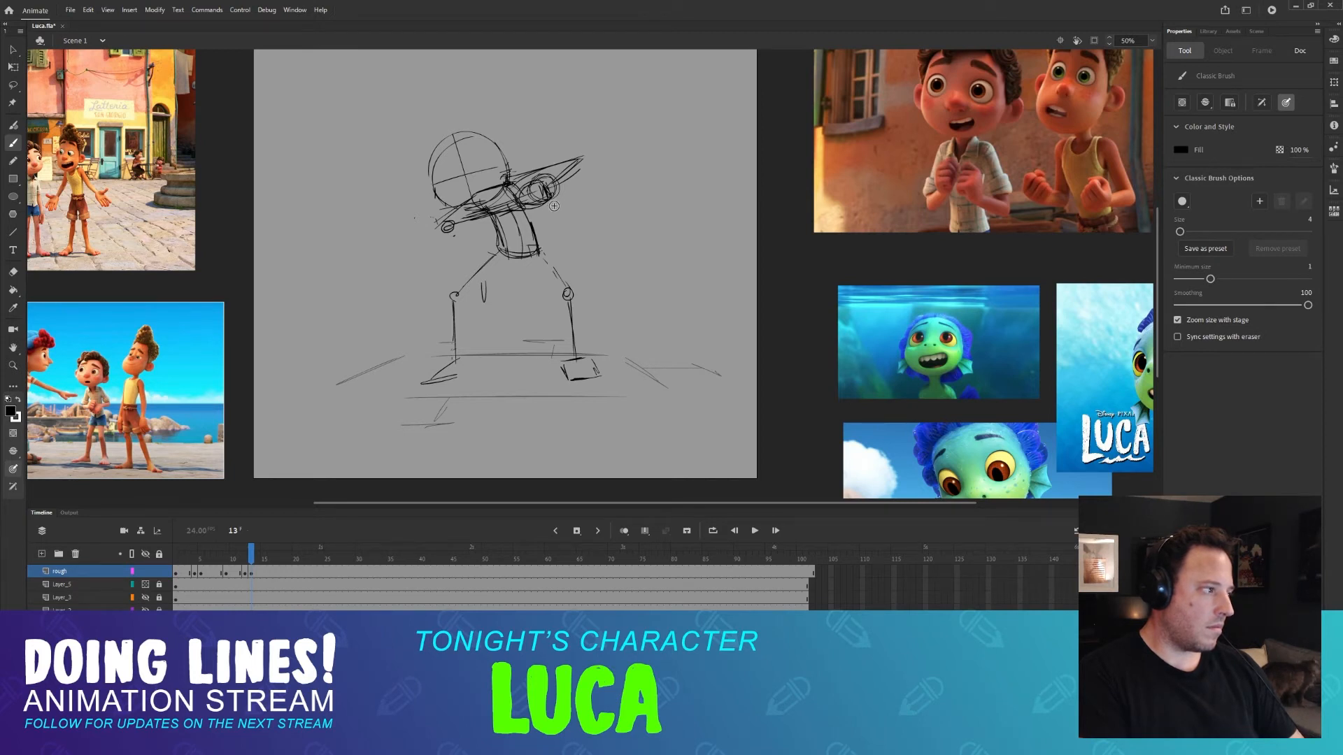
pyautogui.press('e')
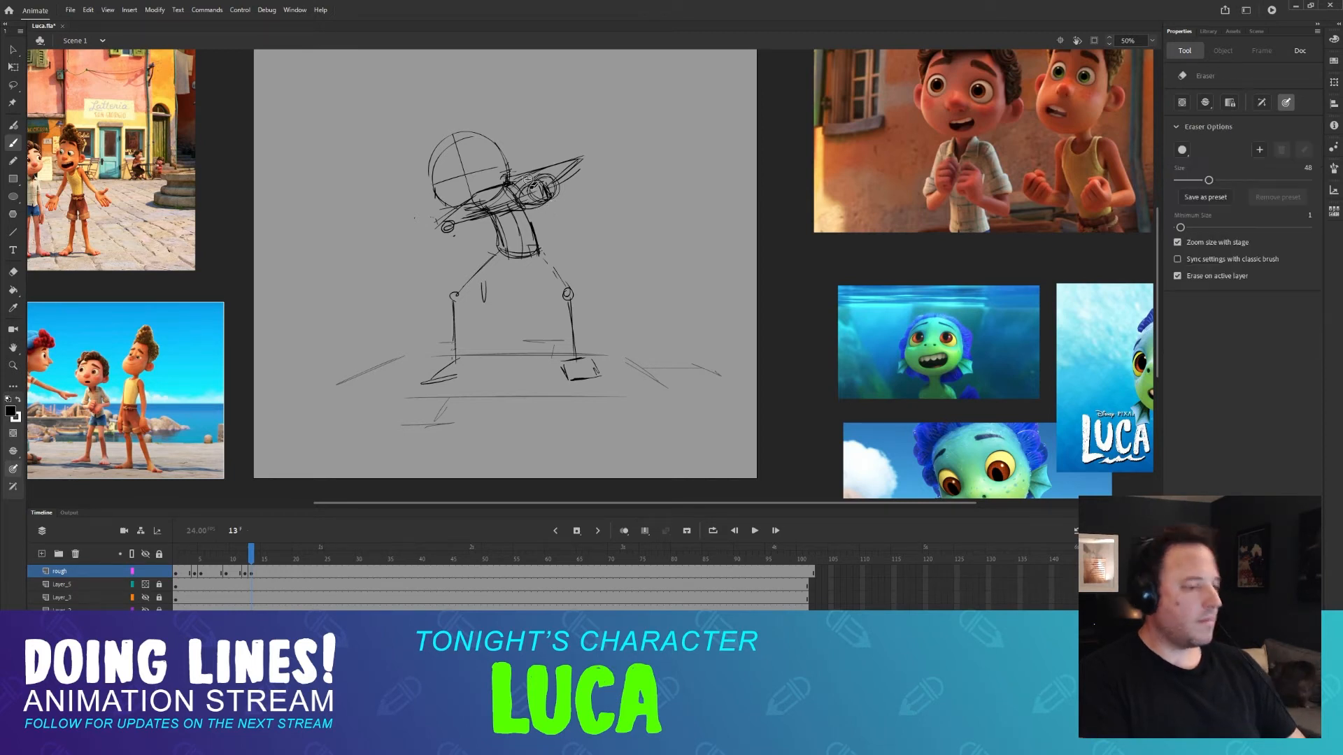
pyautogui.moveTo(514, 171)
pyautogui.mouseDown()
pyautogui.moveTo(548, 219)
pyautogui.moveTo(522, 181)
pyautogui.moveTo(548, 161)
pyautogui.moveTo(527, 183)
pyautogui.moveTo(582, 172)
pyautogui.moveTo(531, 206)
pyautogui.moveTo(442, 221)
pyautogui.moveTo(461, 217)
pyautogui.moveTo(441, 239)
pyautogui.mouseUp()
pyautogui.press('b')
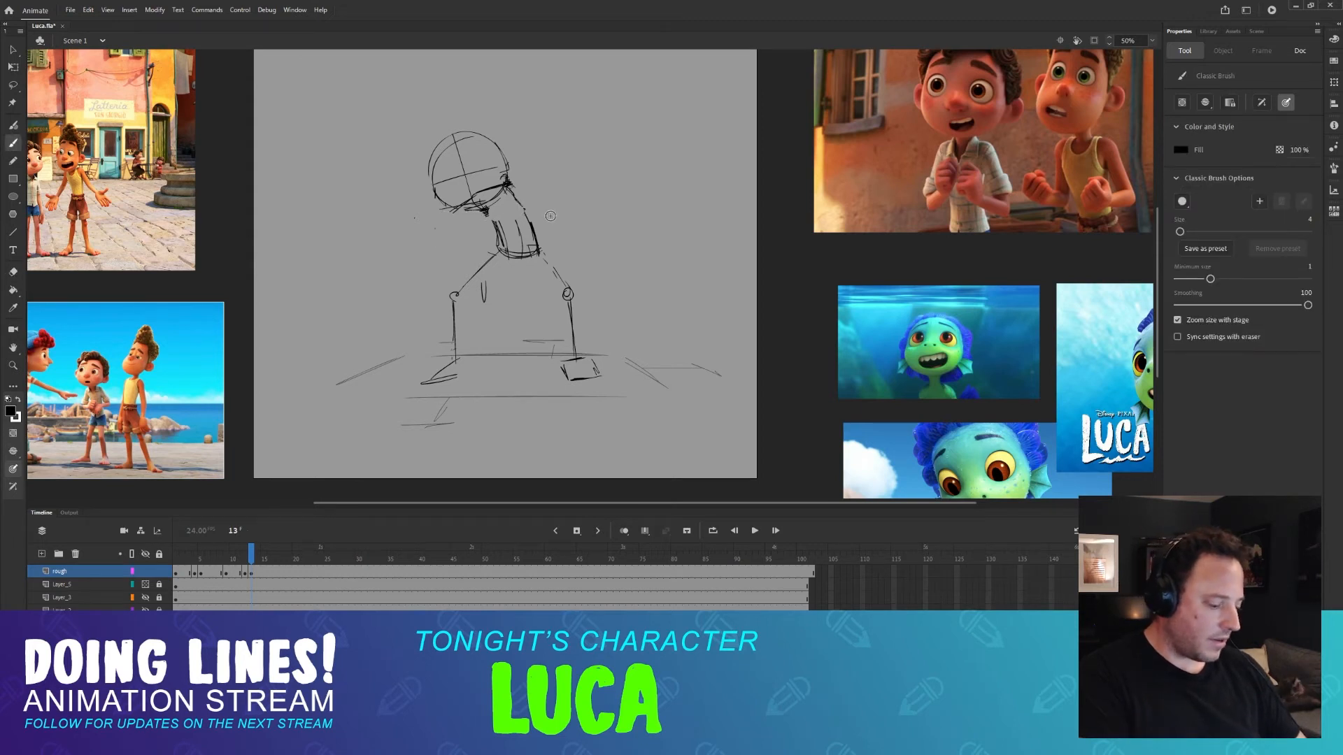
# Try a small hand circle against the right edge of the upper torso in frame 12, using frame 11 as reference.
pyautogui.press(',')
pyautogui.press(',')
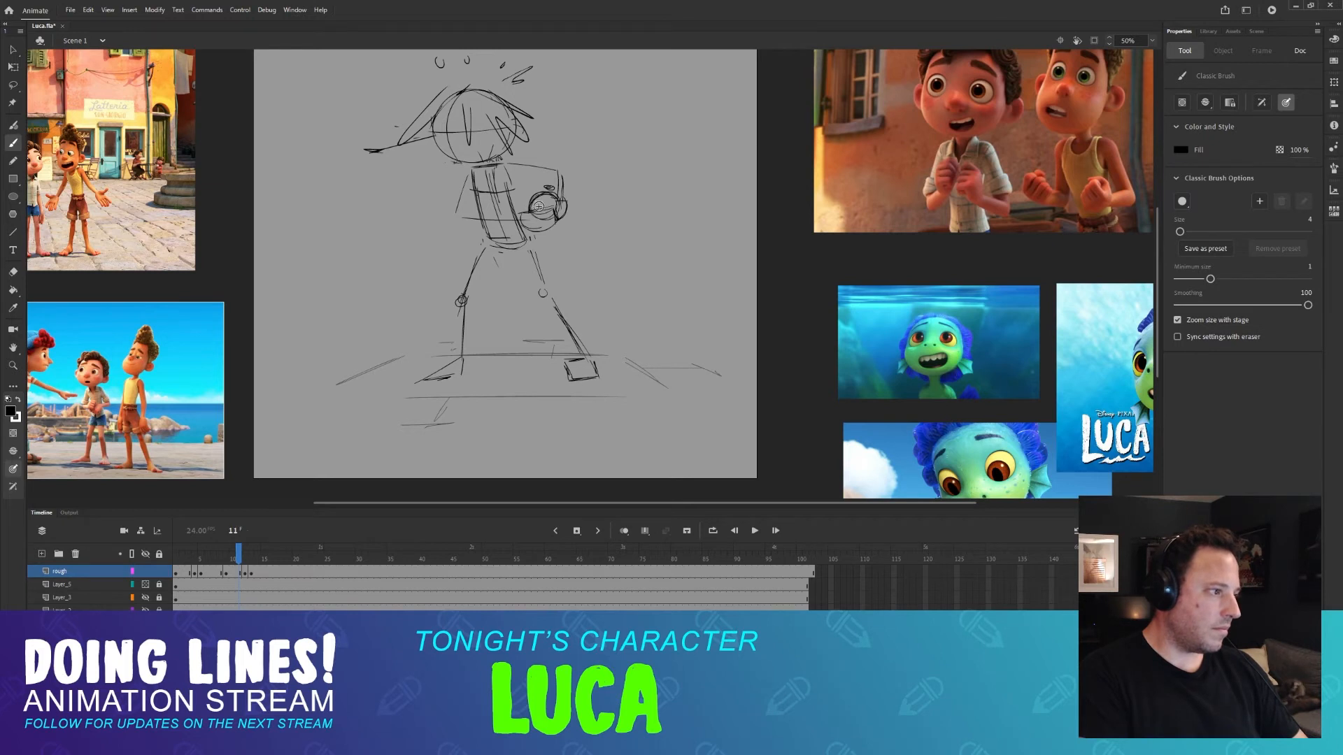
pyautogui.press('.')
pyautogui.press(',')
pyautogui.press('.')
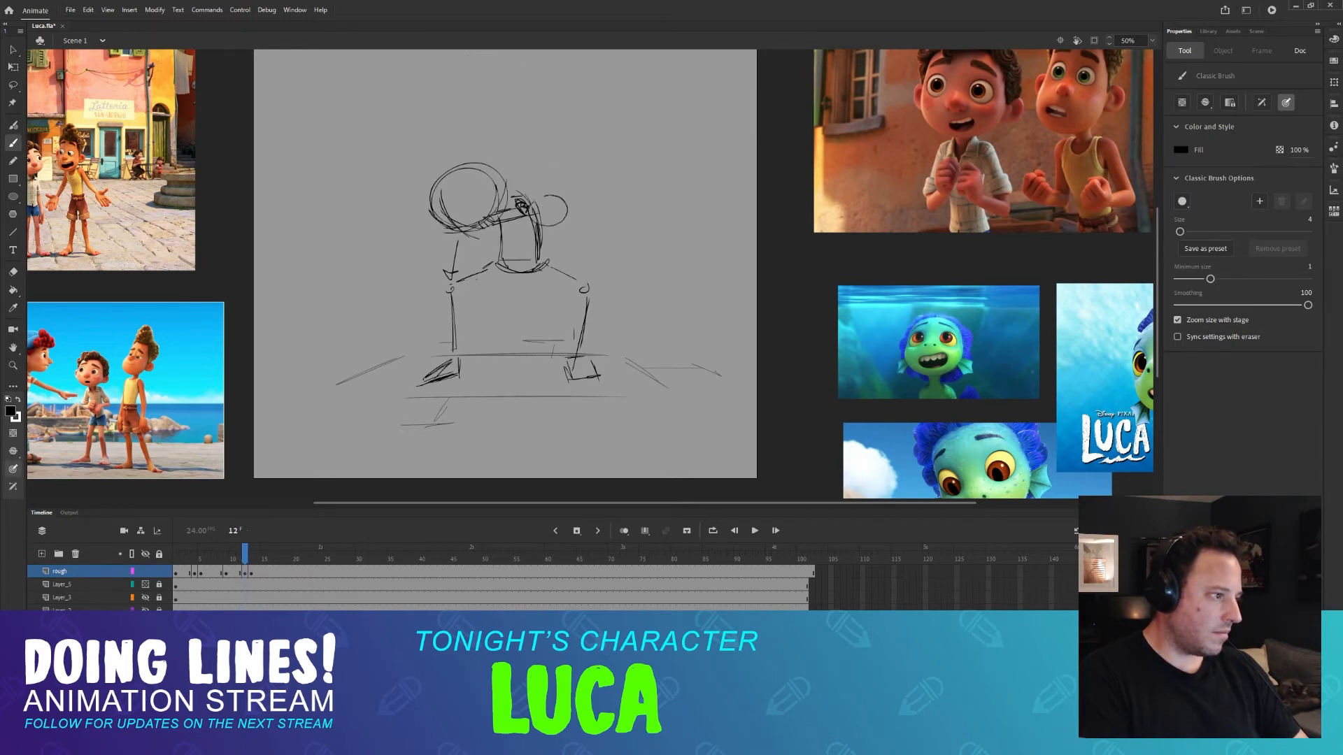
pyautogui.press(',')
pyautogui.press('.')
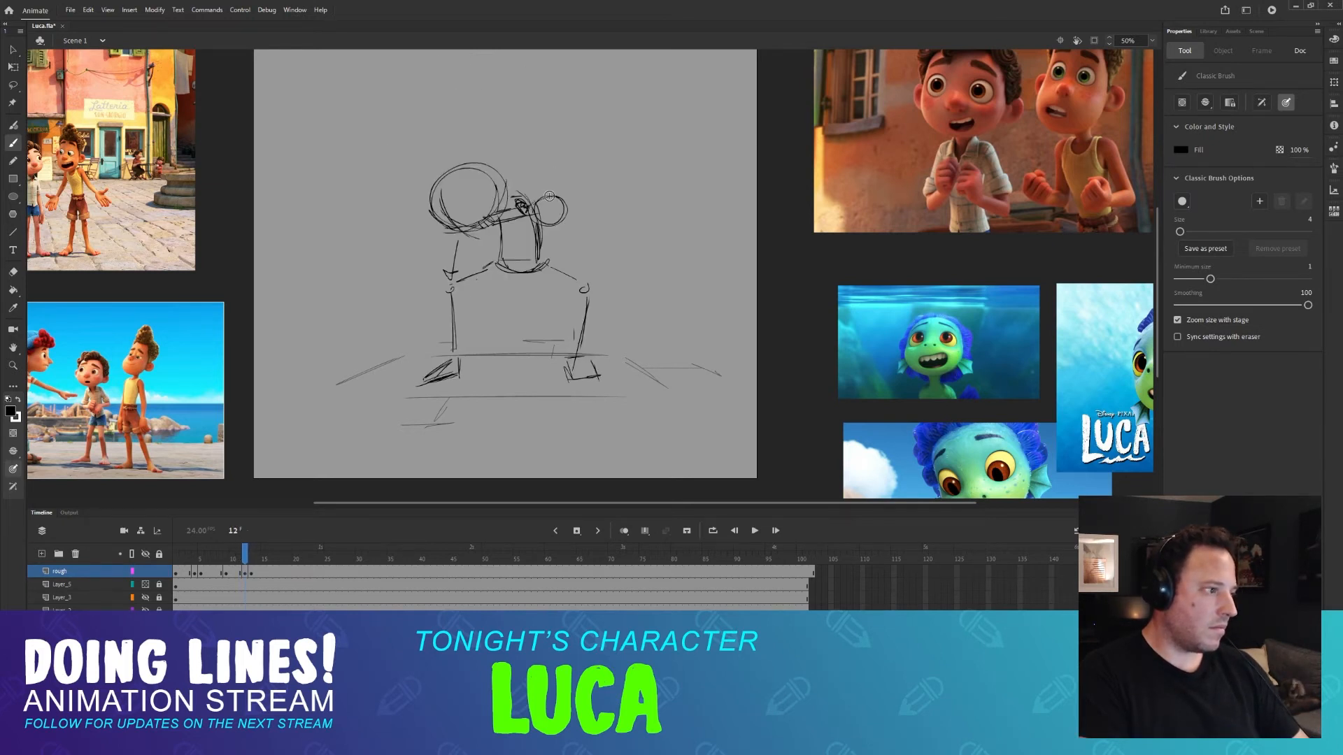
pyautogui.press('v')
pyautogui.press(',')
pyautogui.press('.')
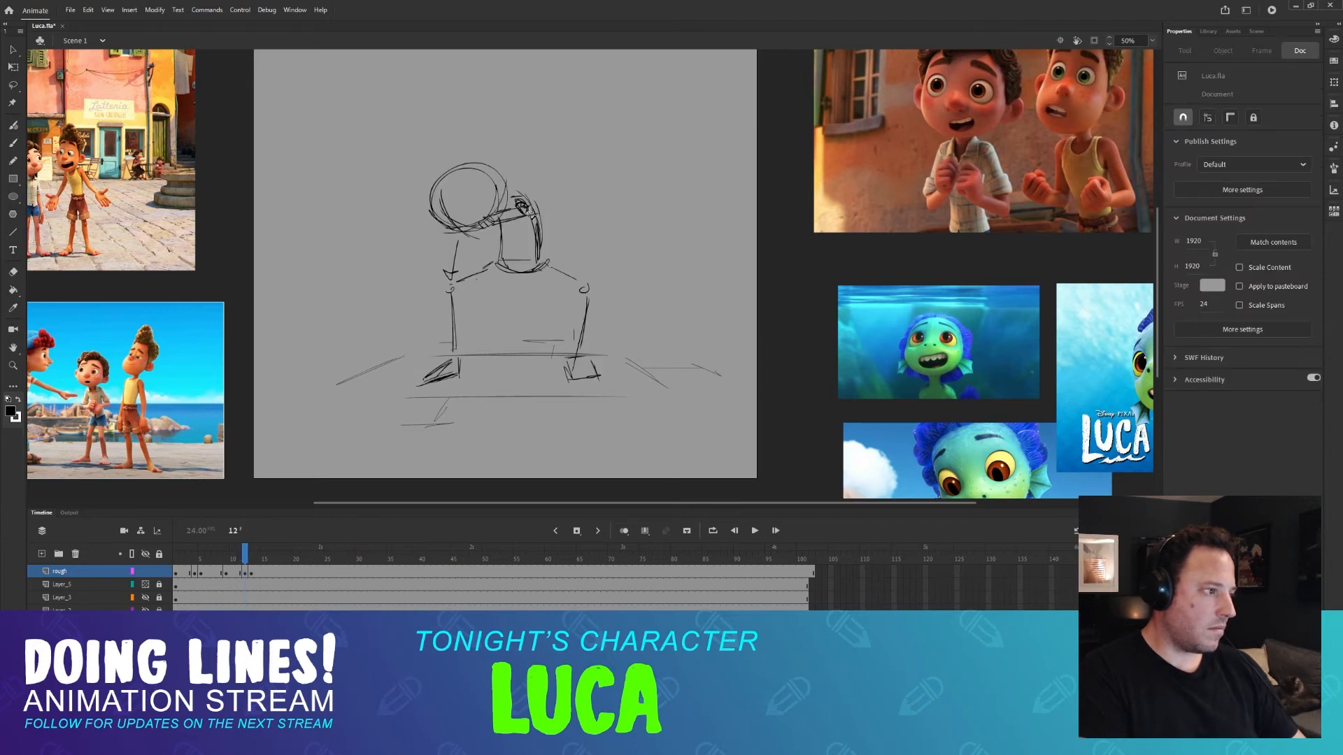
# Redraw the near hand as a clean circle over the upper torso in frame 12, using frame 11 as reference.
pyautogui.press('b')
pyautogui.press(',')
pyautogui.press('.')
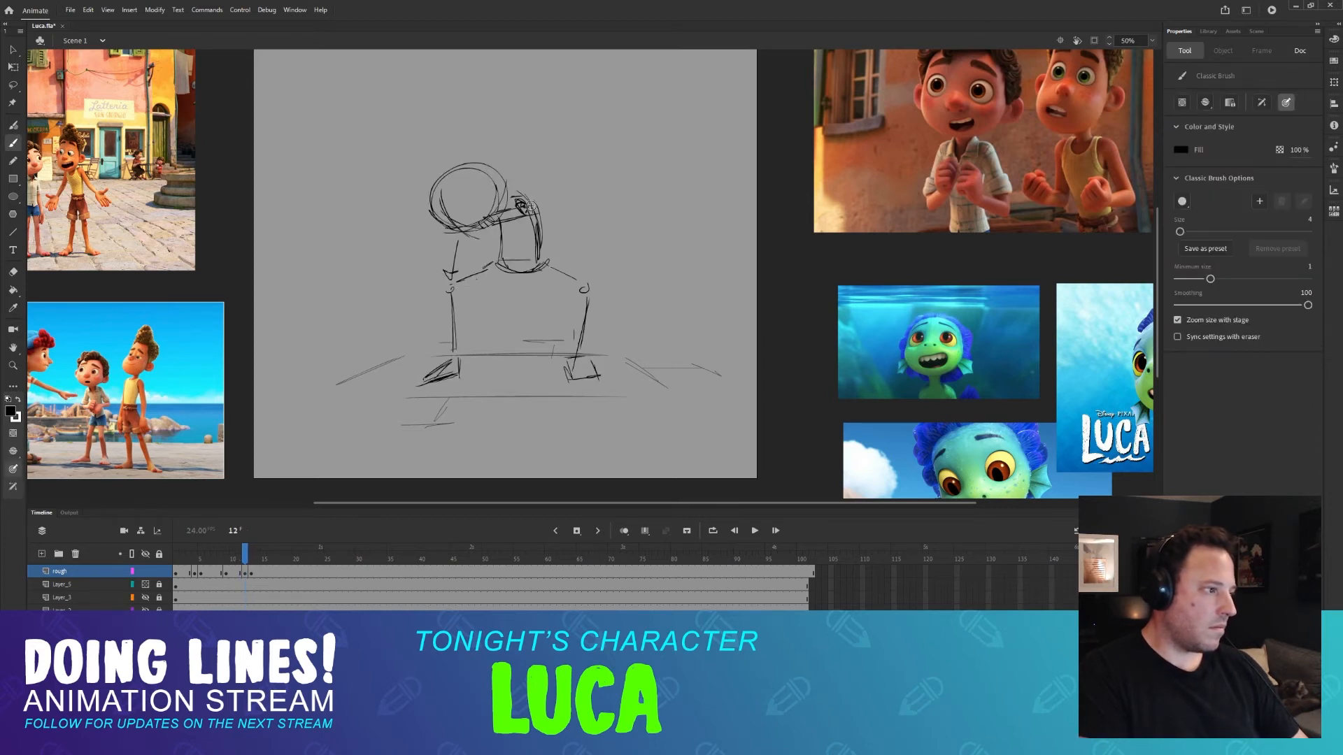
pyautogui.press('e')
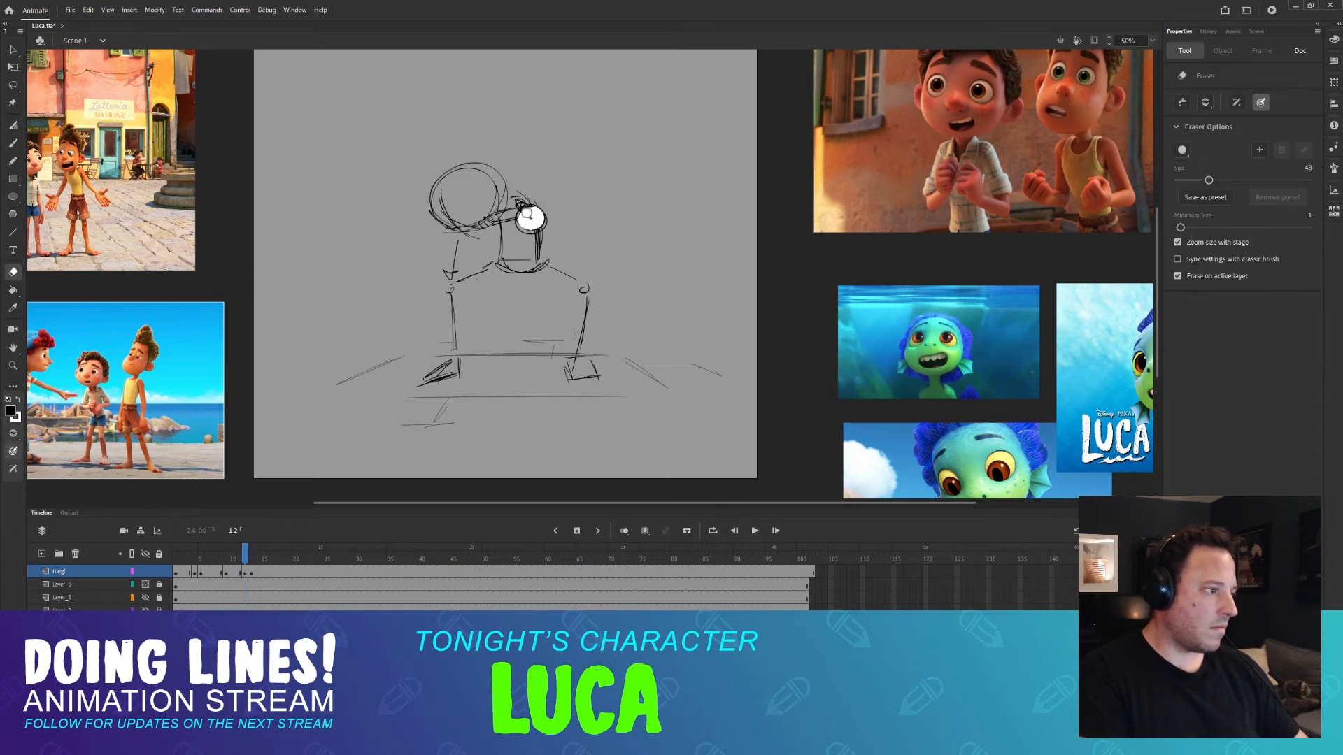
pyautogui.press('b')
pyautogui.press(',')
pyautogui.press('.')
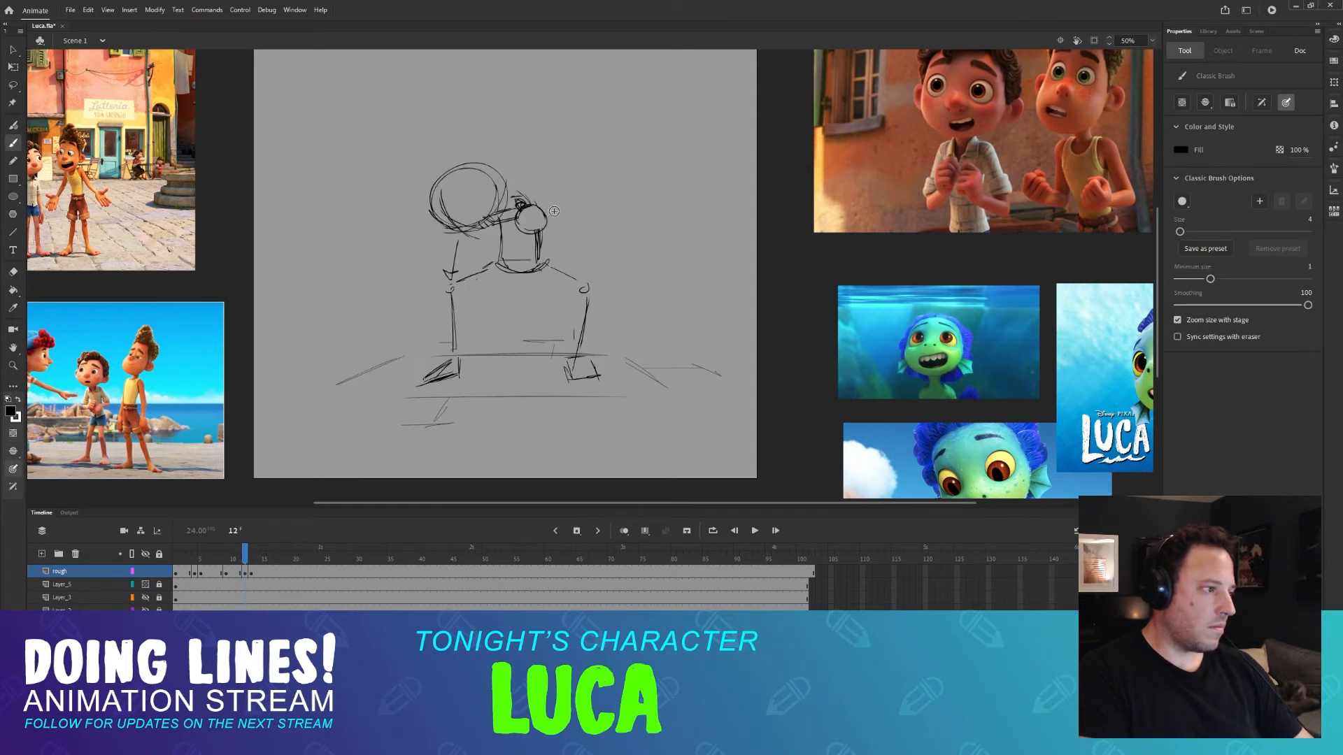
# Sketch the bent near arm reaching out beside the torso and a line under the head in frame 12.
pyautogui.moveTo(539, 198); pyautogui.dragTo(563, 189)
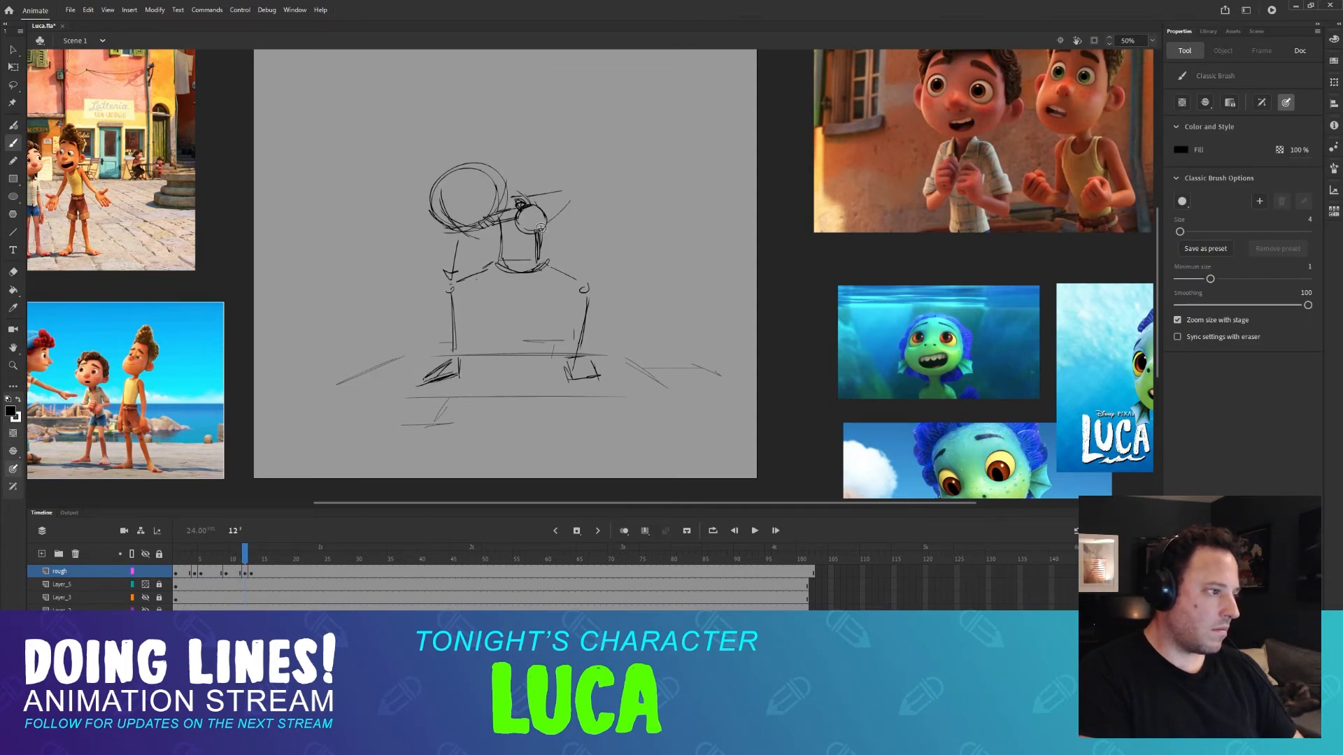
pyautogui.moveTo(459, 235); pyautogui.dragTo(528, 235)
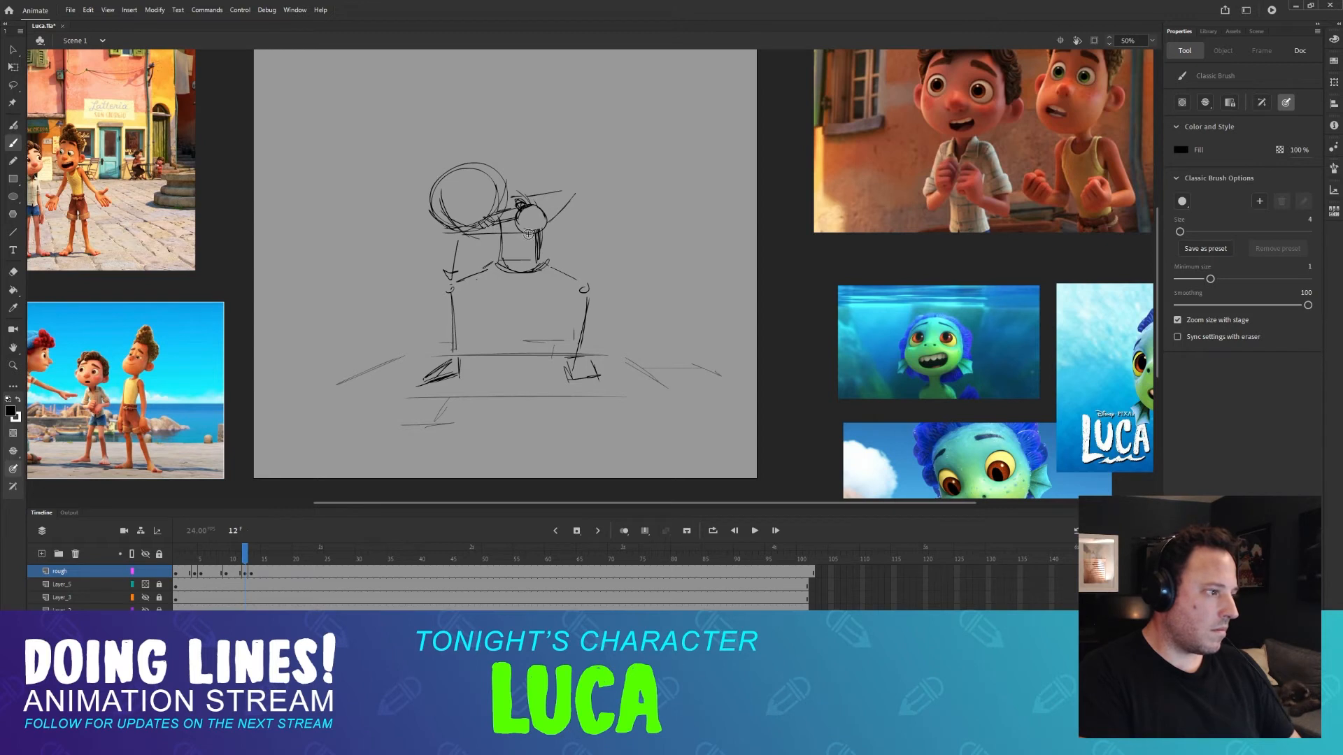
pyautogui.press(',')
pyautogui.press(',')
pyautogui.press('.')
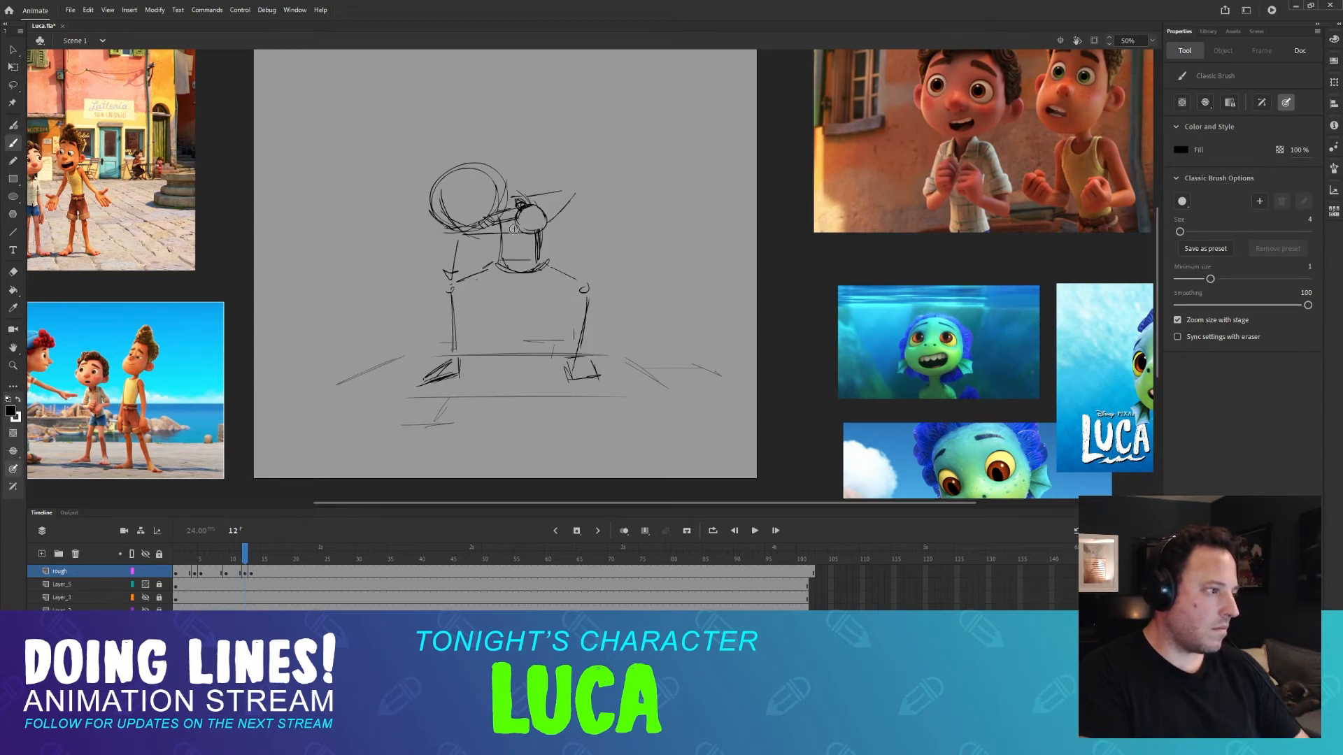
pyautogui.press('.')
# Define the forearm crossing the hand and torso, and add a small elbow circle at the arm's outer bend in frame 12.
pyautogui.moveTo(513, 235); pyautogui.dragTo(539, 219)
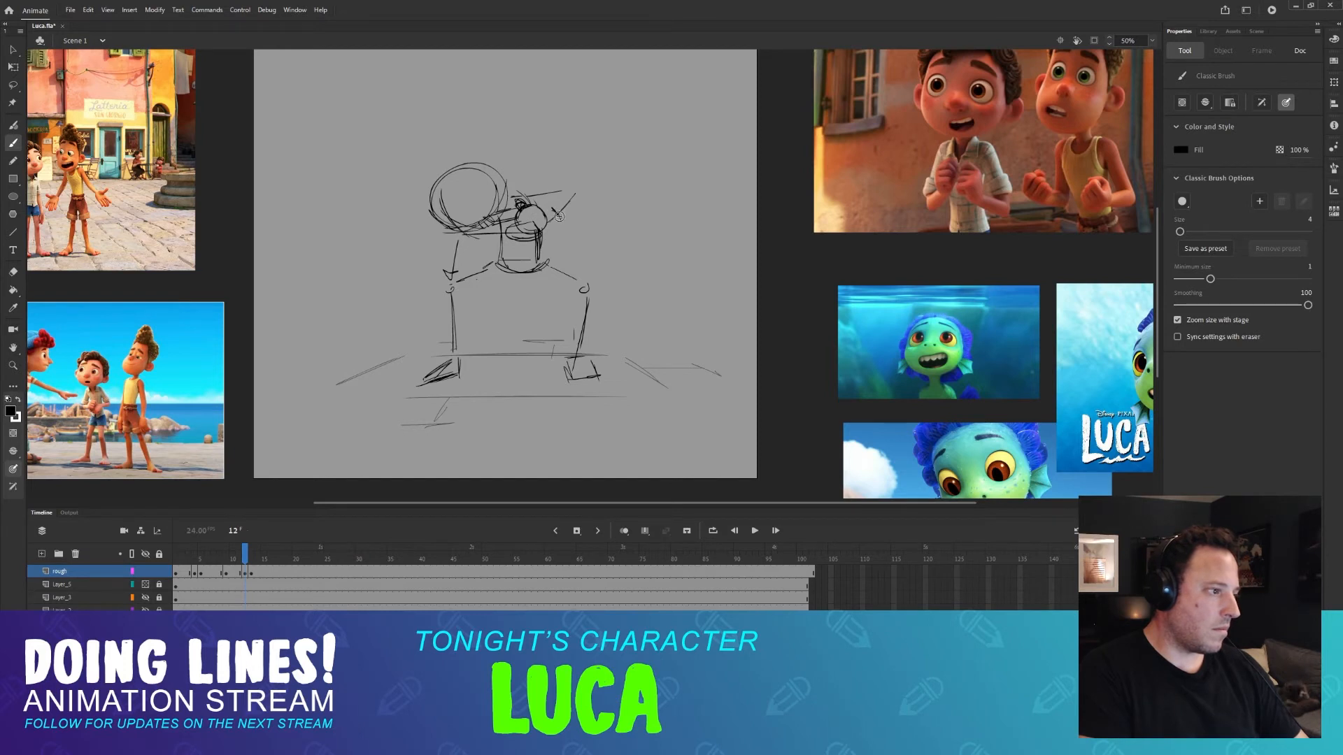
pyautogui.press(',')
pyautogui.press('.')
pyautogui.moveTo(548, 211); pyautogui.dragTo(559, 207)
pyautogui.press(',')
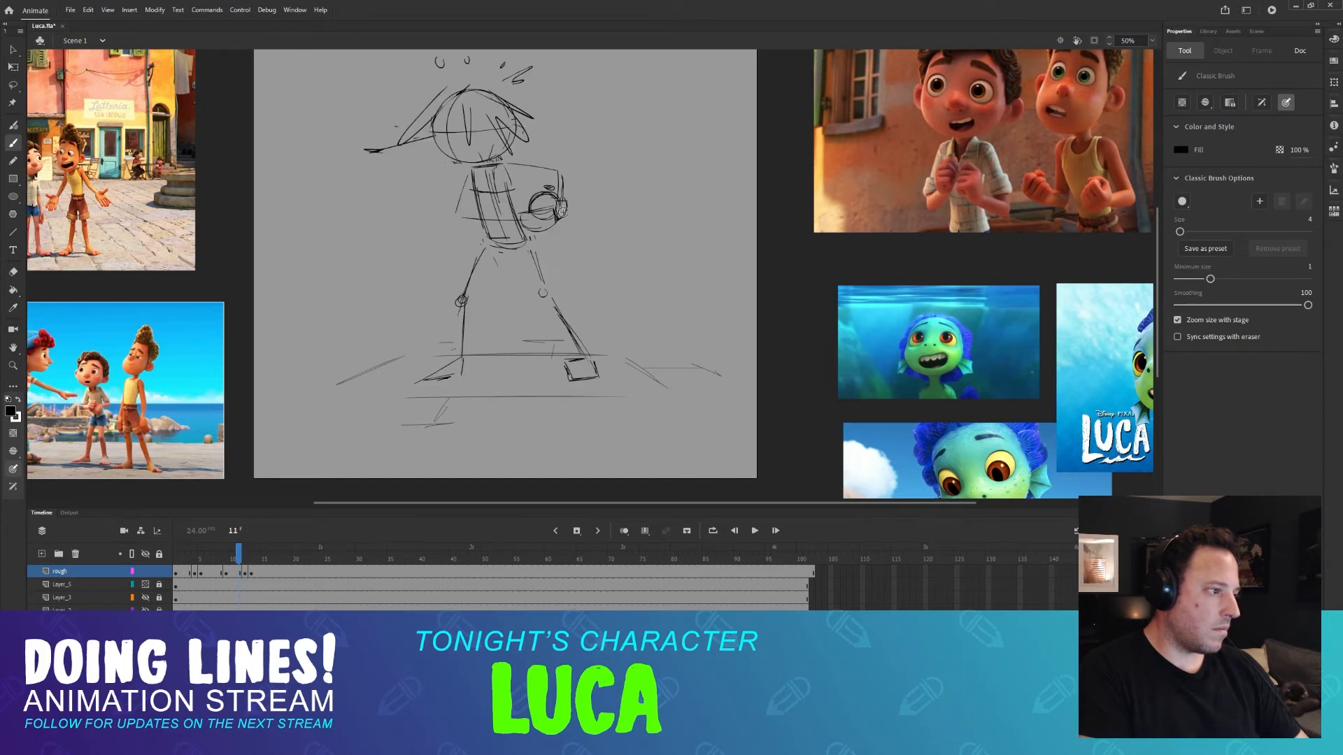
pyautogui.press('.')
pyautogui.moveTo(562, 191); pyautogui.dragTo(565, 194)
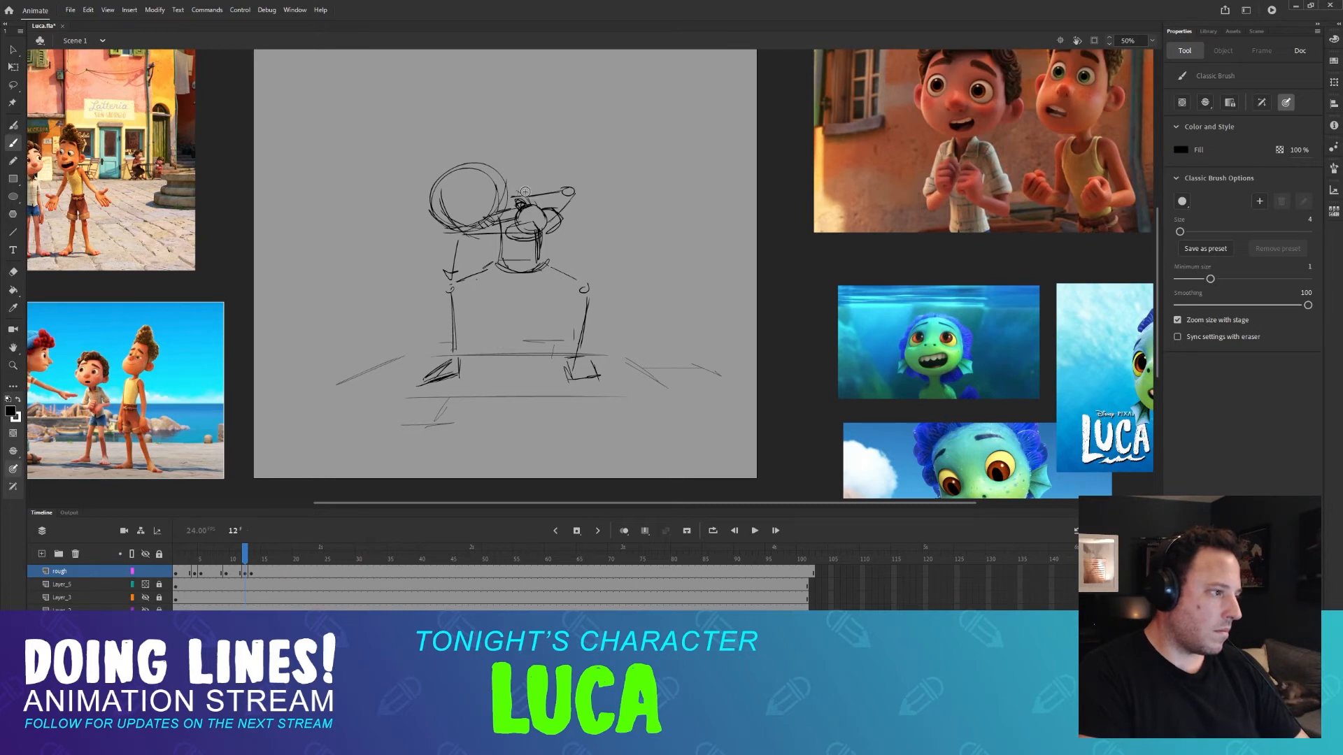
# Thicken the near upper arm and sketch the far arm across the lower head in frame 12, checking against frames 11 and 13.
pyautogui.moveTo(513, 191); pyautogui.dragTo(572, 185)
pyautogui.moveTo(493, 198); pyautogui.dragTo(451, 218)
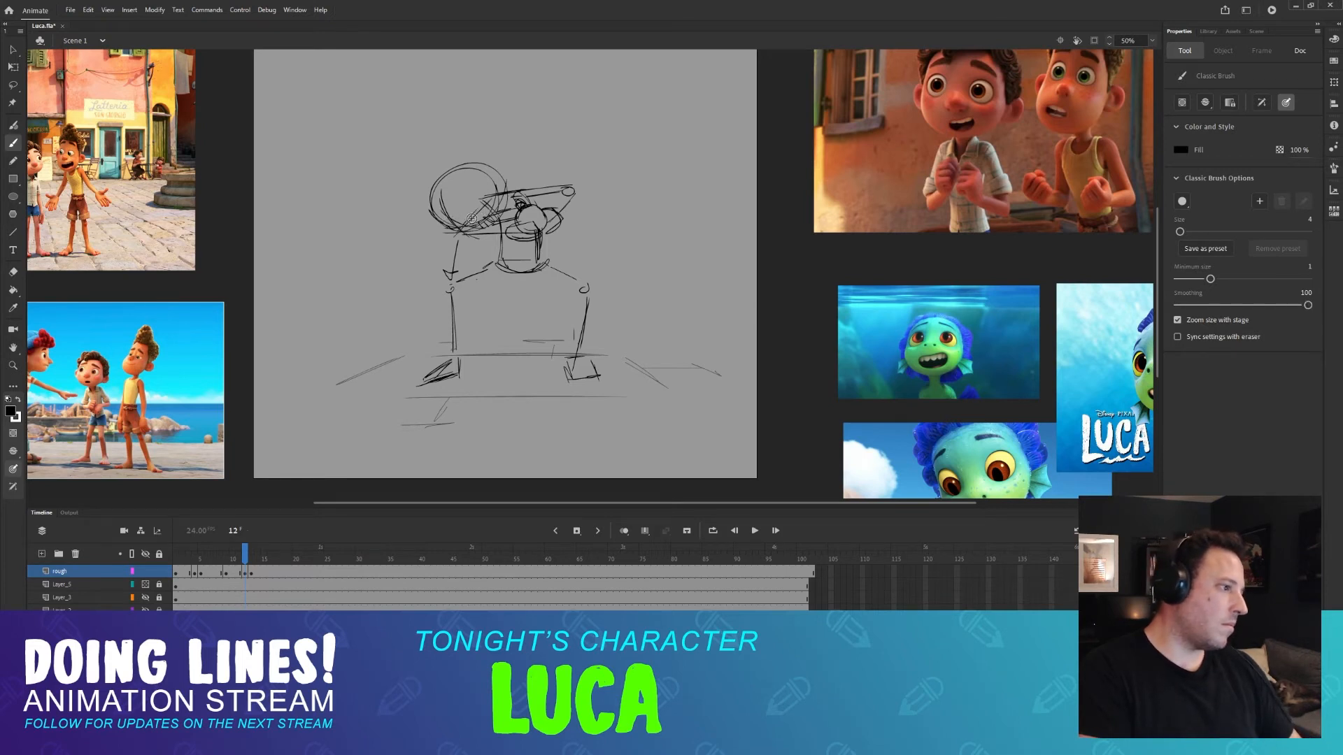
pyautogui.press(',')
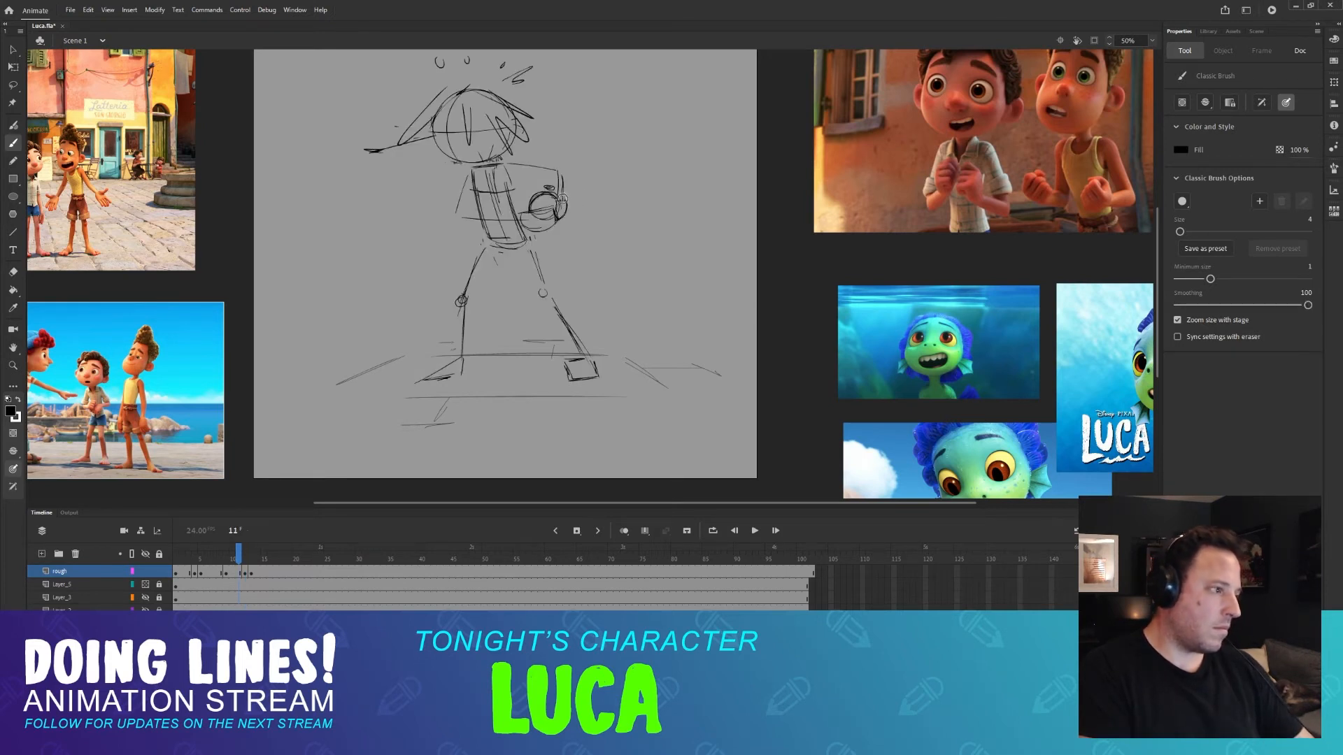
pyautogui.press('.')
pyautogui.press('.')
pyautogui.press(',')
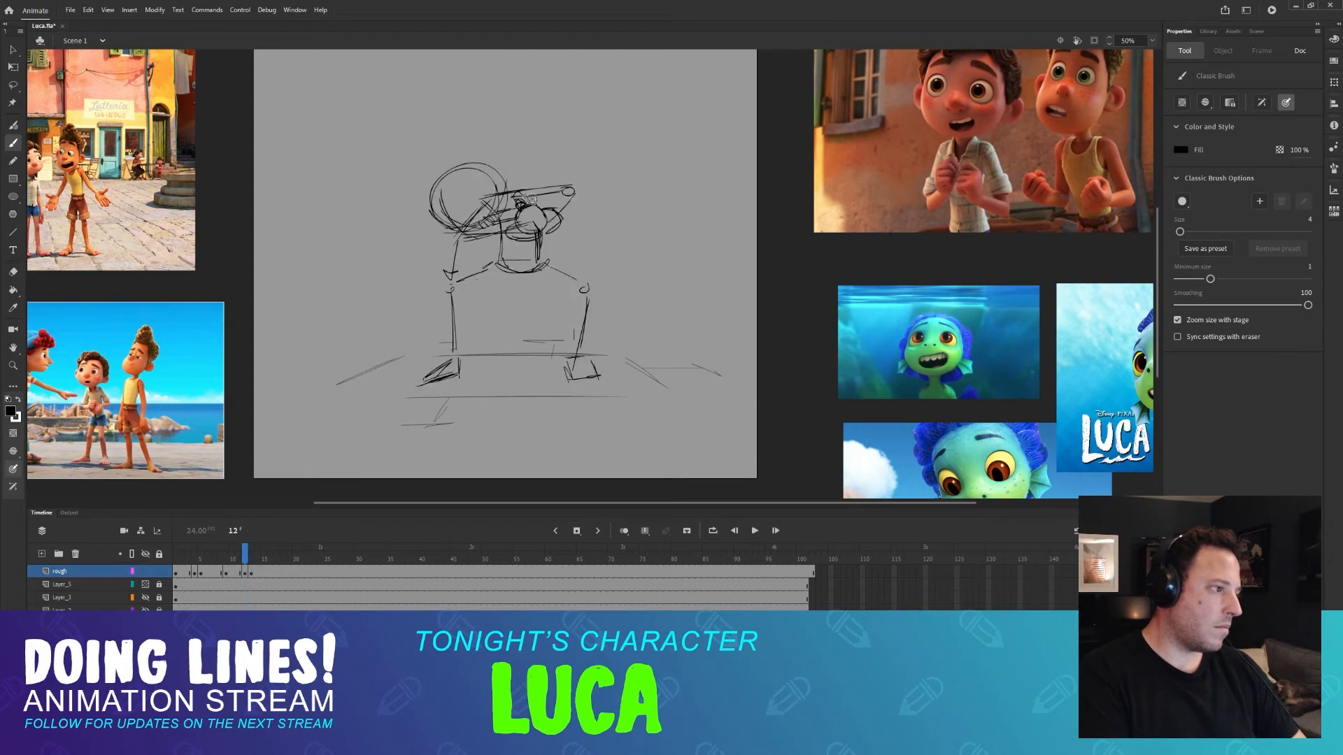
# Erase the stray marks along the lower edge of the head in frame 13.
pyautogui.press('.')
pyautogui.press(',')
pyautogui.press('.')
pyautogui.press('e')
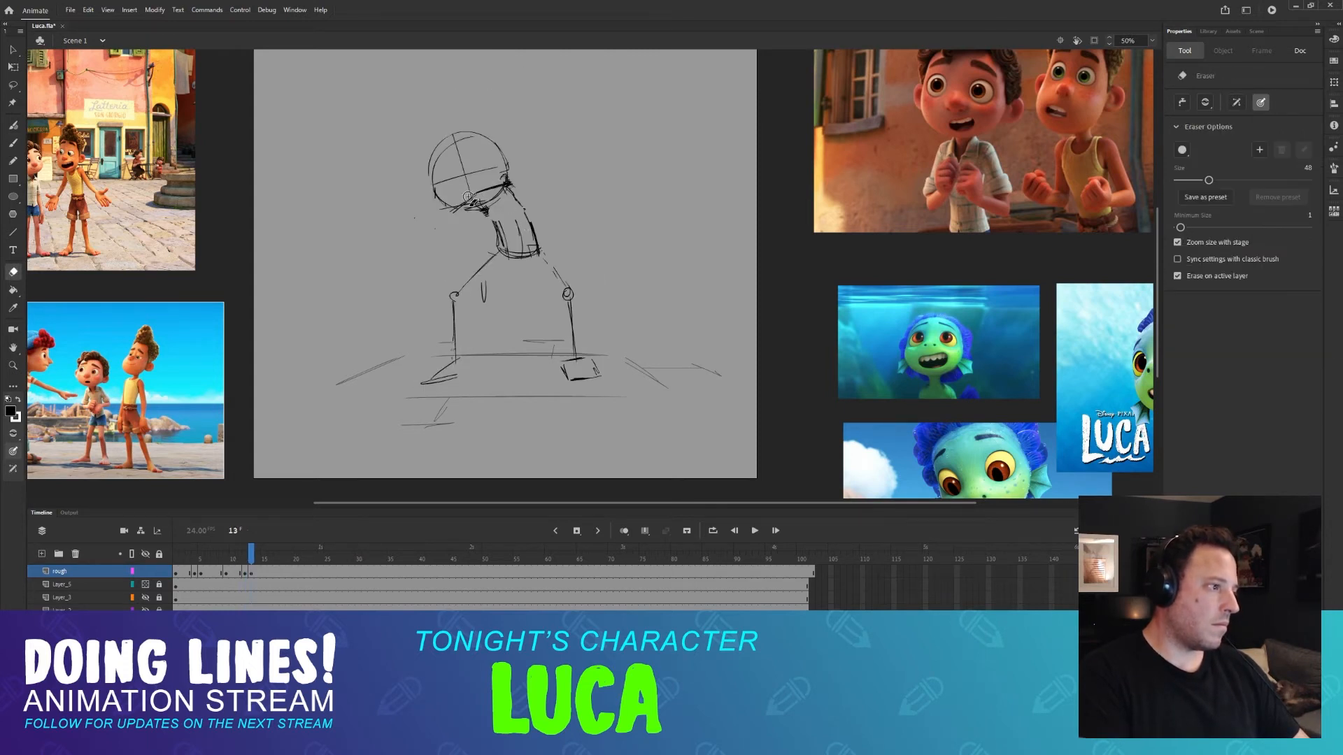
pyautogui.moveTo(477, 196); pyautogui.dragTo(498, 184)
pyautogui.press('b')
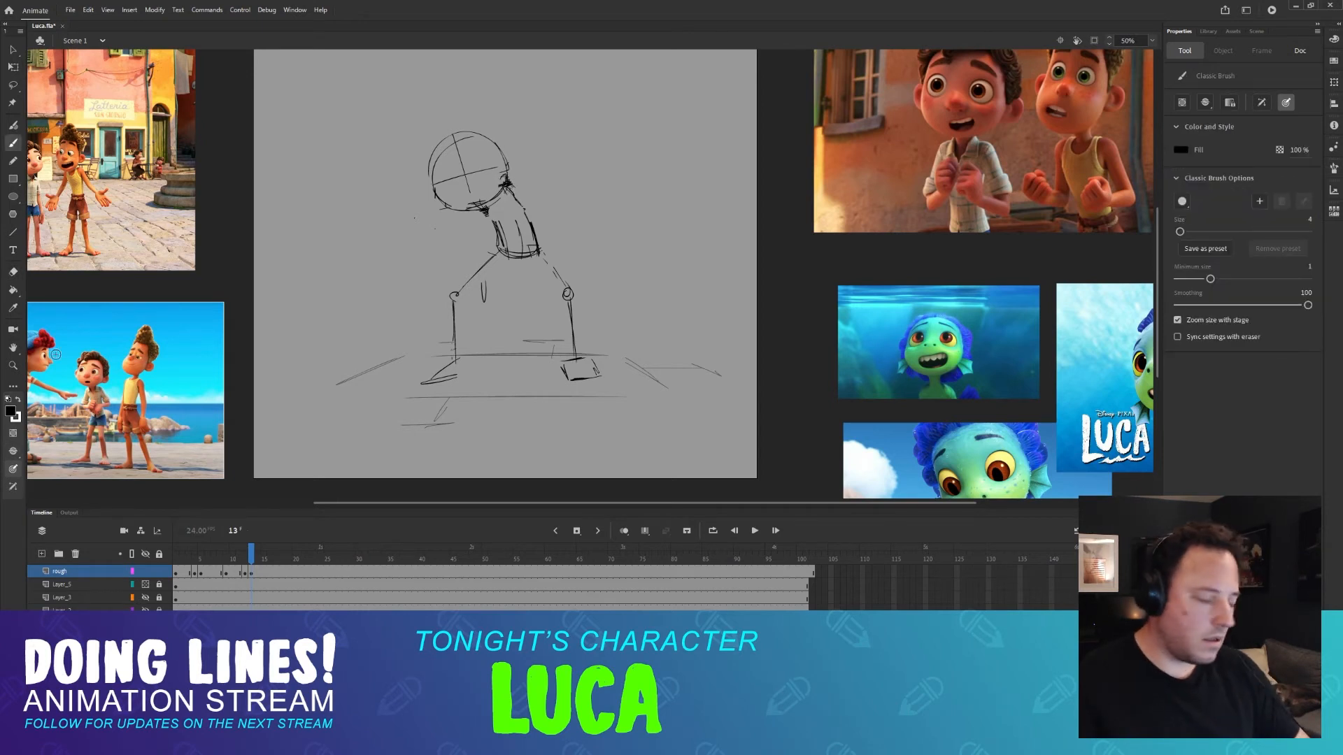
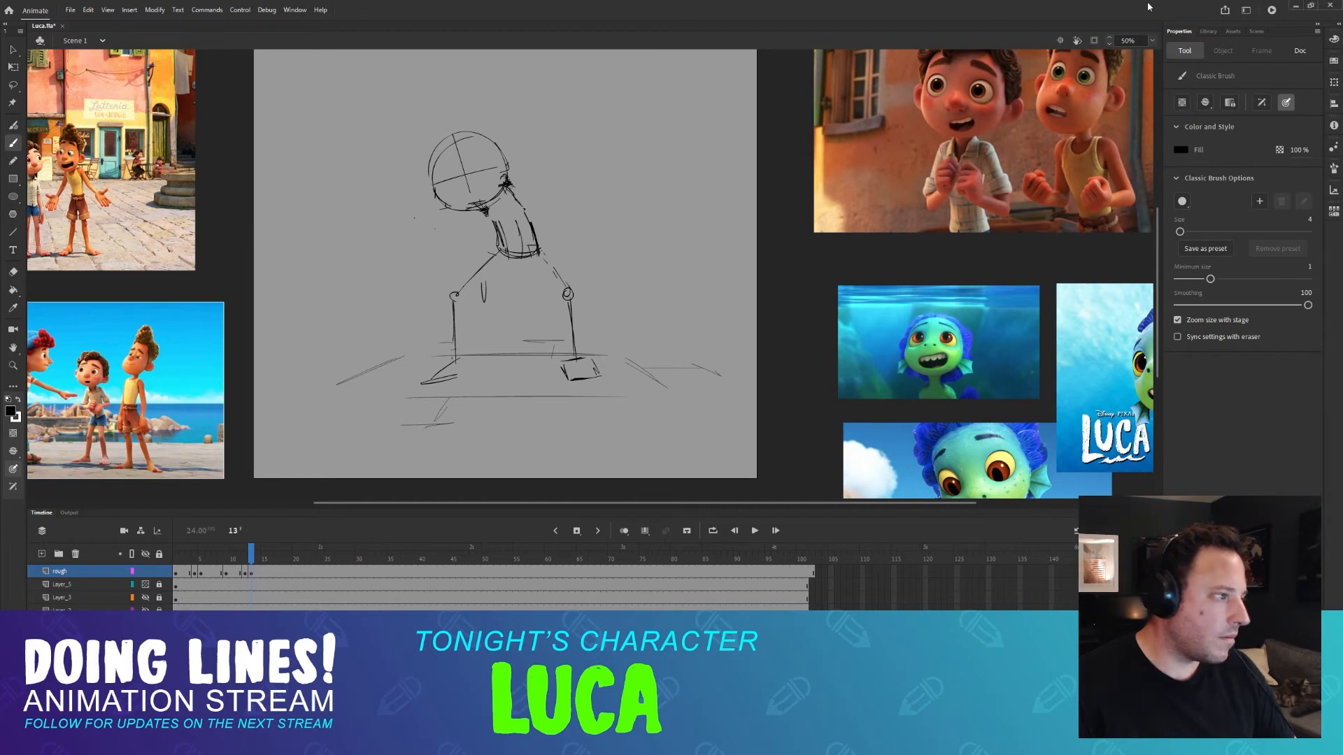
# Draw a small hand circle to the right of the torso in frame 13, using frames 11 and 12 as reference.
pyautogui.press(',')
pyautogui.press(',')
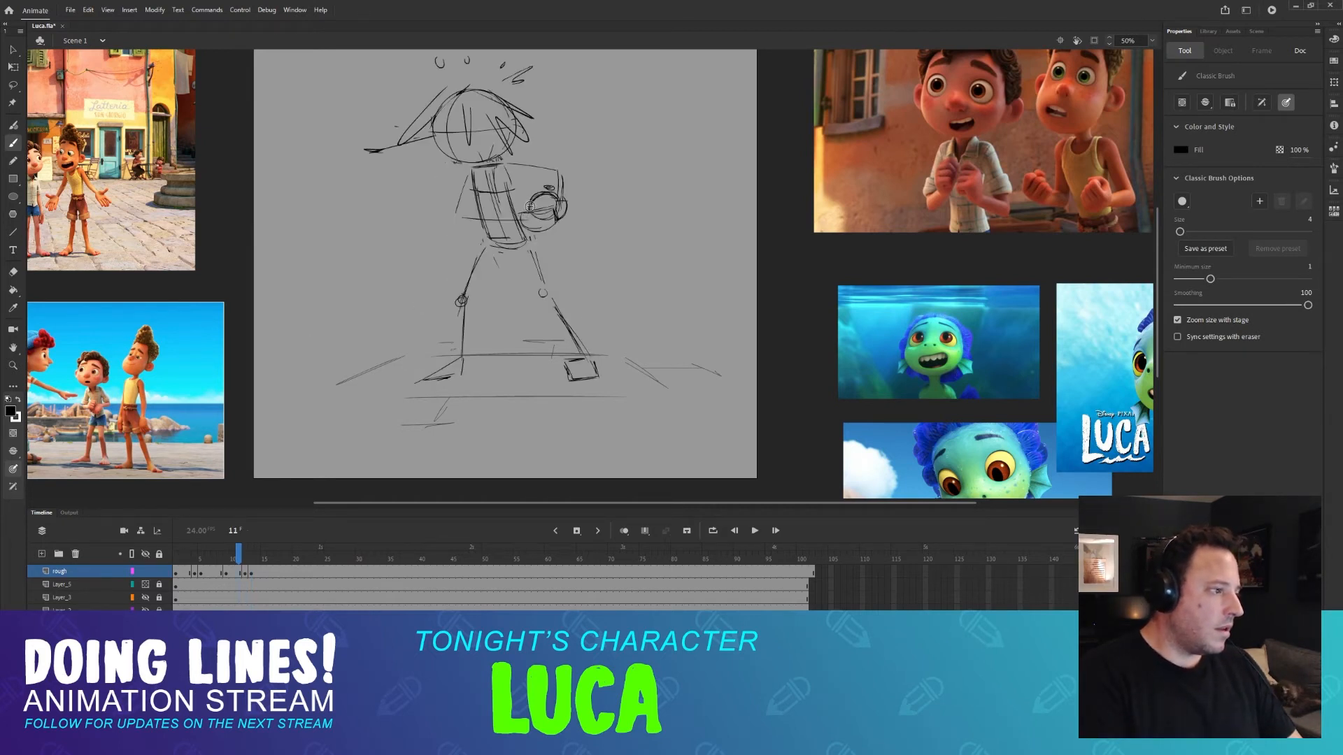
pyautogui.press('.')
pyautogui.press('.')
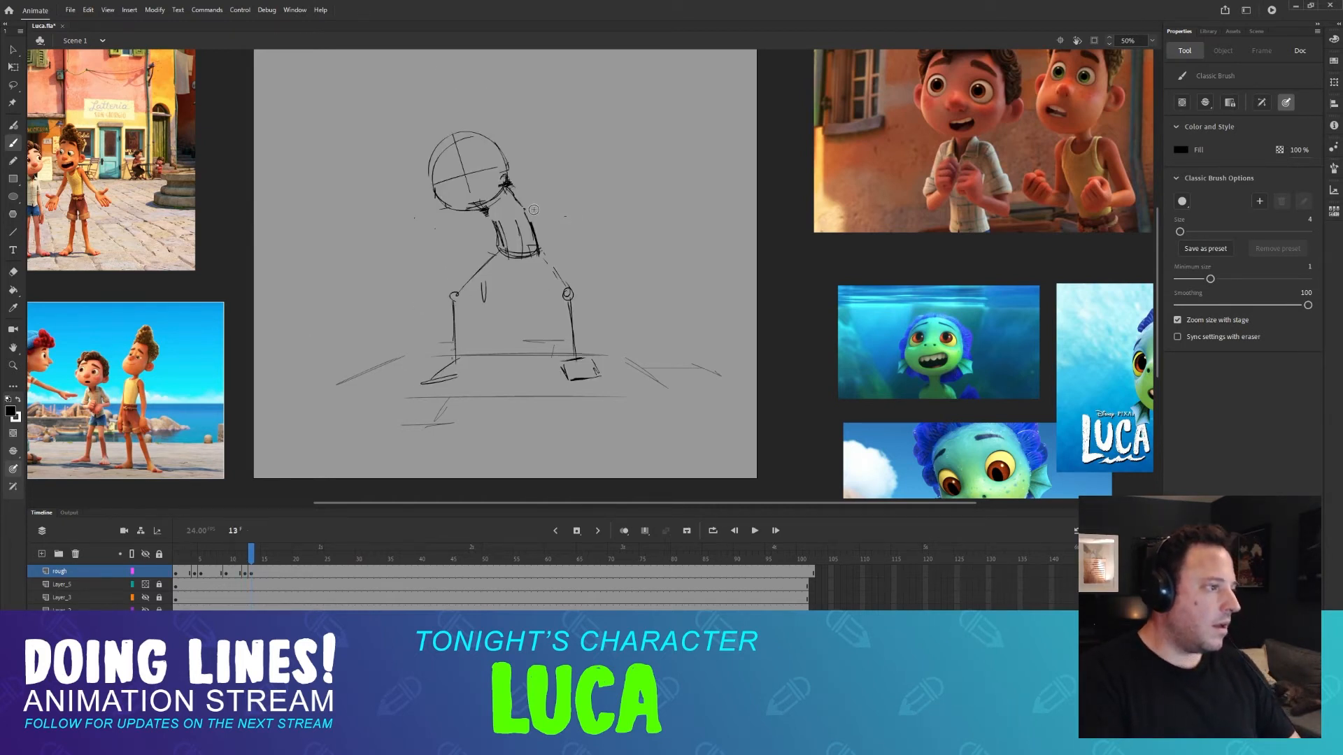
pyautogui.press(',')
pyautogui.press(',')
pyautogui.press('.')
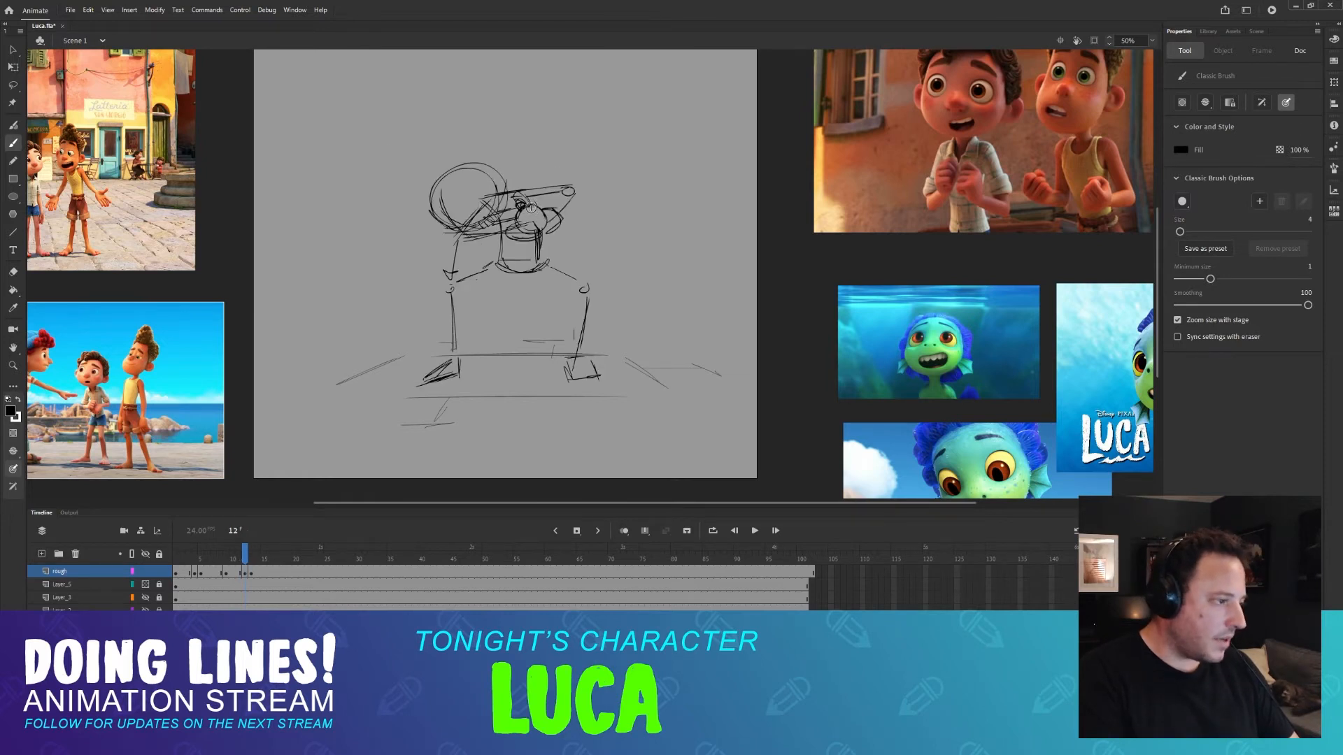
pyautogui.press('.')
pyautogui.press(',')
pyautogui.press('.')
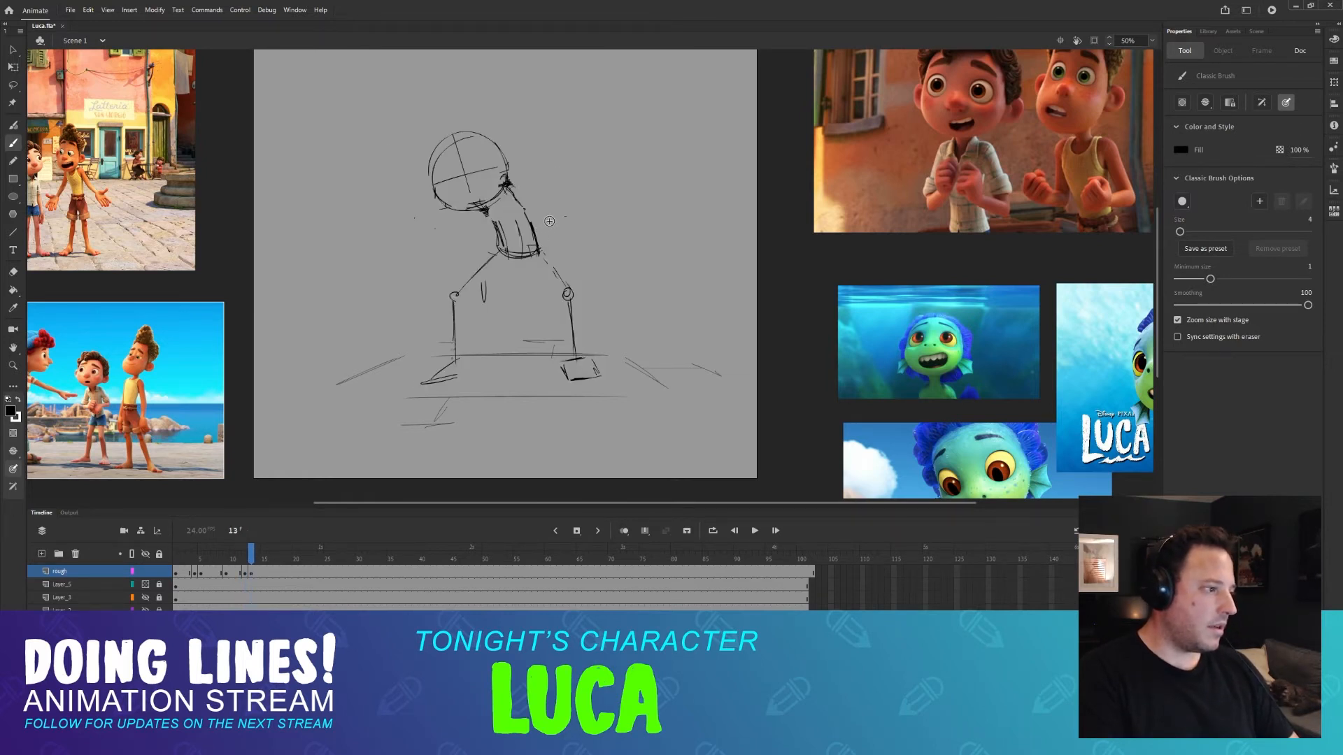
pyautogui.moveTo(559, 214); pyautogui.dragTo(561, 209)
pyautogui.press(',')
pyautogui.press('.')
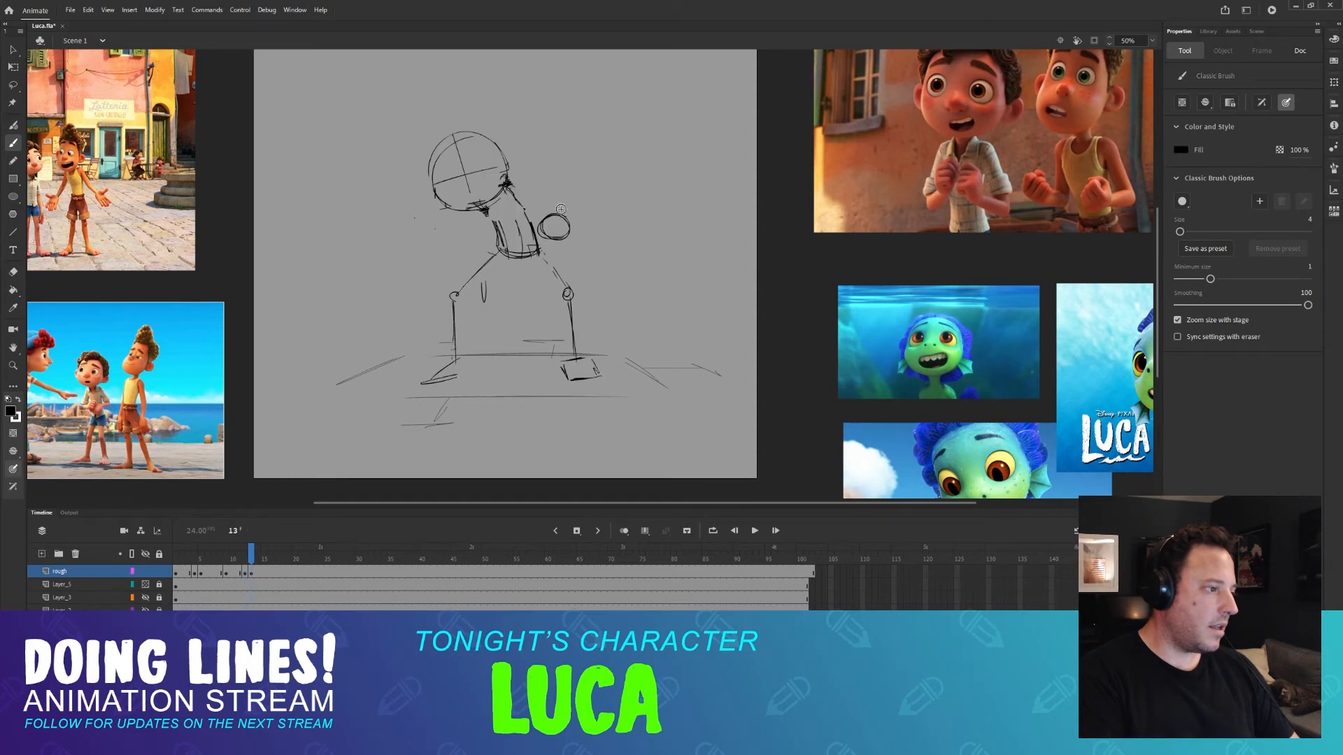
# Draw the near upper arm as a line from the shoulder out to the right in frame 13.
pyautogui.press(',')
pyautogui.press('.')
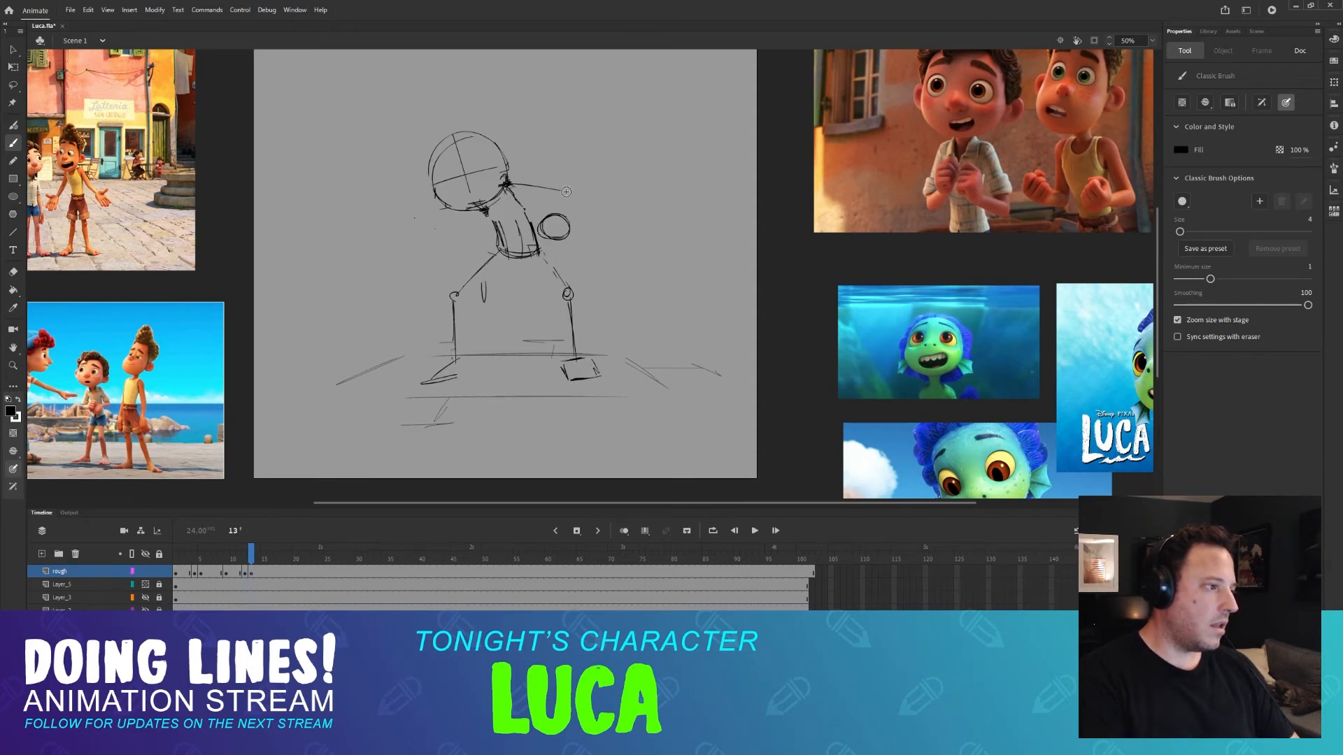
pyautogui.press(',')
pyautogui.press('.')
# Add an elbow circle and a forearm curving down to the hand circle in frame 13, comparing it with frame 12.
pyautogui.moveTo(563, 190)
pyautogui.mouseDown()
pyautogui.moveTo(577, 231)
pyautogui.moveTo(575, 200)
pyautogui.mouseUp()
pyautogui.press(',')
pyautogui.press('.')
pyautogui.press(',')
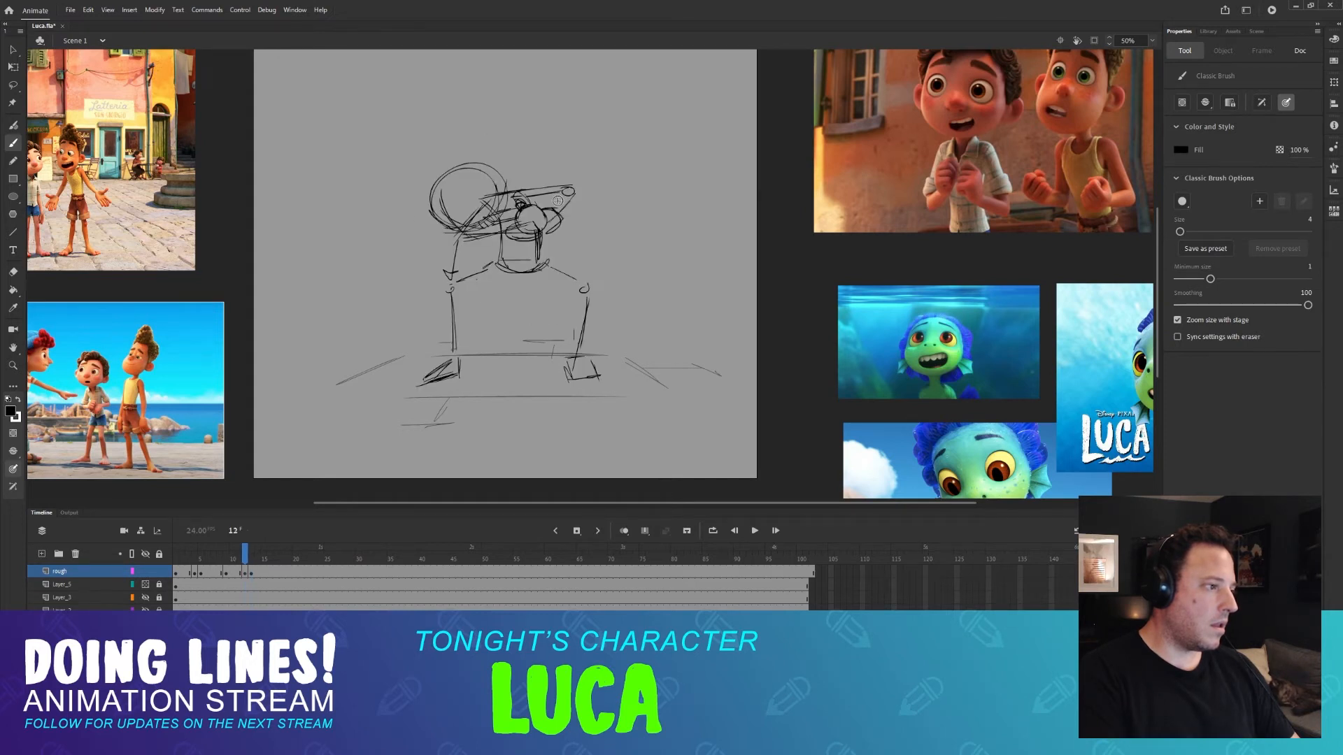
pyautogui.press('.')
pyautogui.press(',')
pyautogui.press('.')
pyautogui.press(',')
pyautogui.press('.')
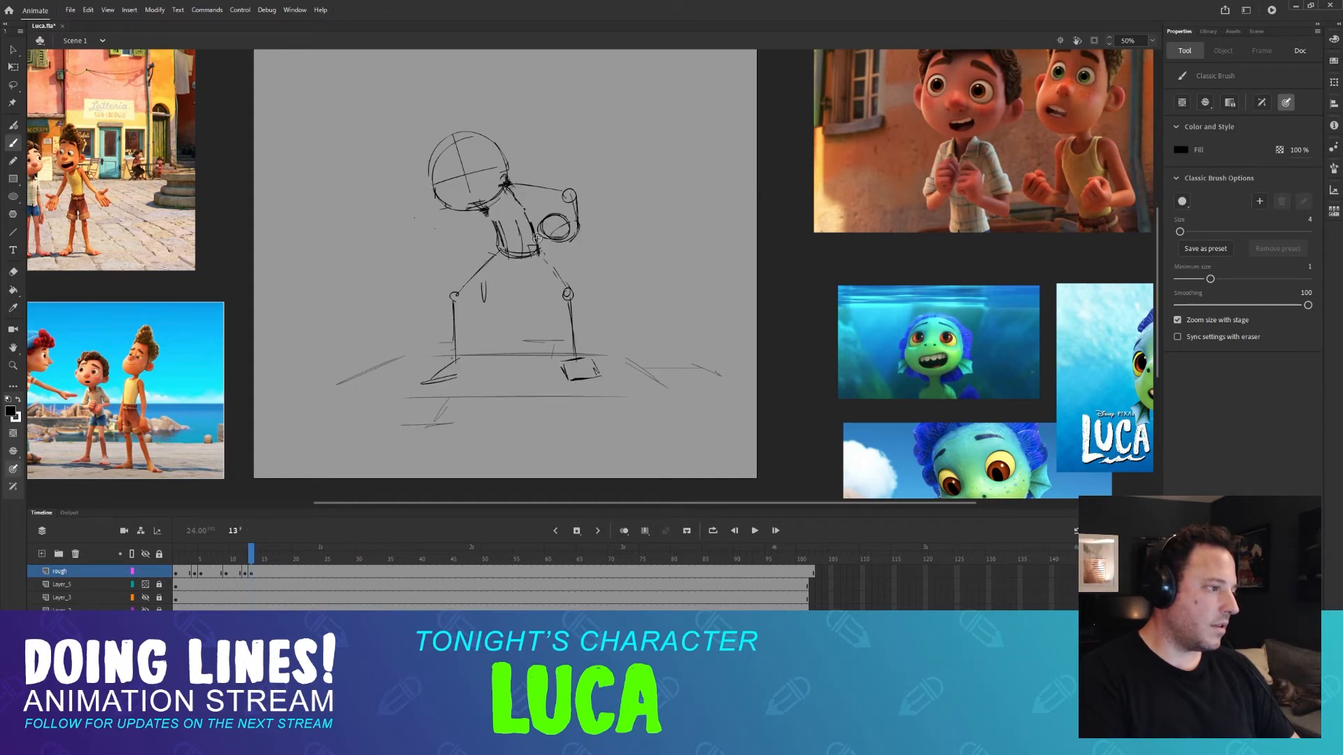
pyautogui.press(',')
pyautogui.press('.')
# Sketch the far arm down from below the head to an elbow, with its forearm crossing the lower torso in frame 13.
pyautogui.moveTo(475, 210)
pyautogui.mouseDown()
pyautogui.moveTo(472, 240)
pyautogui.moveTo(541, 237)
pyautogui.moveTo(493, 241)
pyautogui.mouseUp()
pyautogui.press(',')
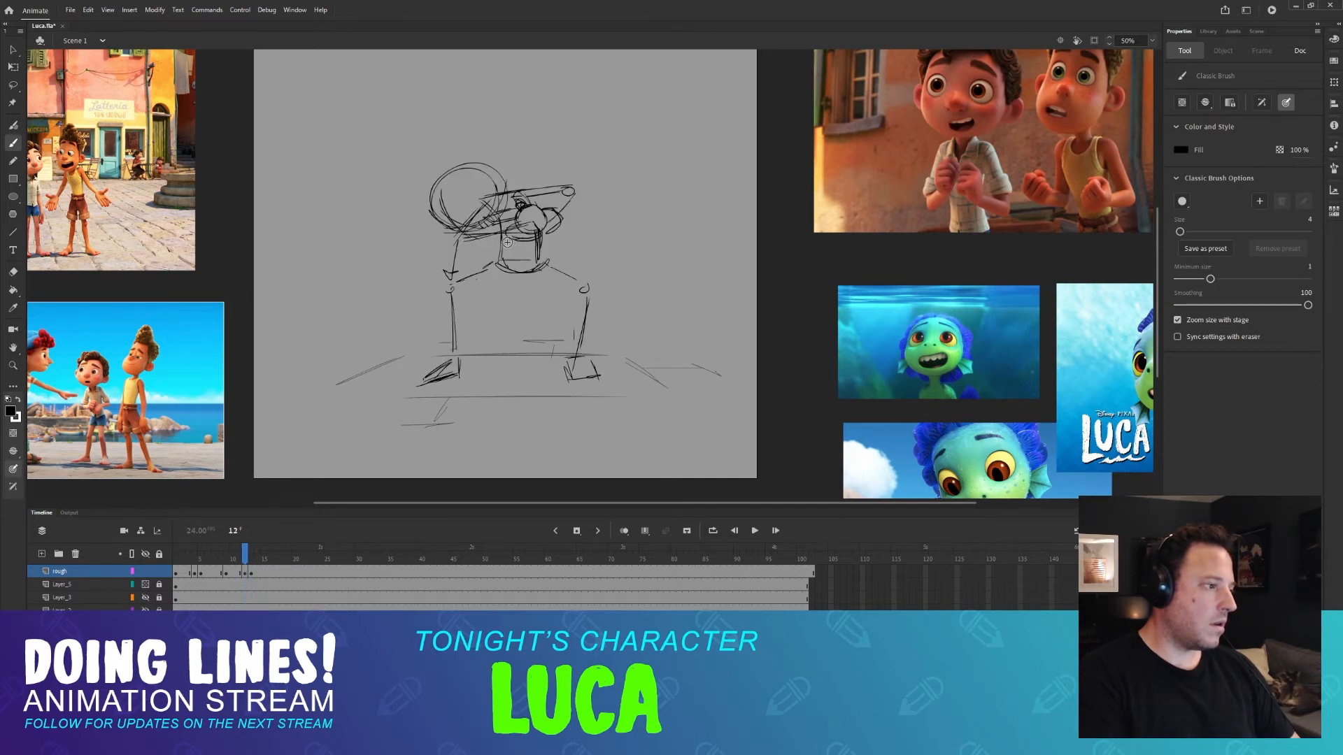
pyautogui.press('.')
pyautogui.press('e')
pyautogui.press('b')
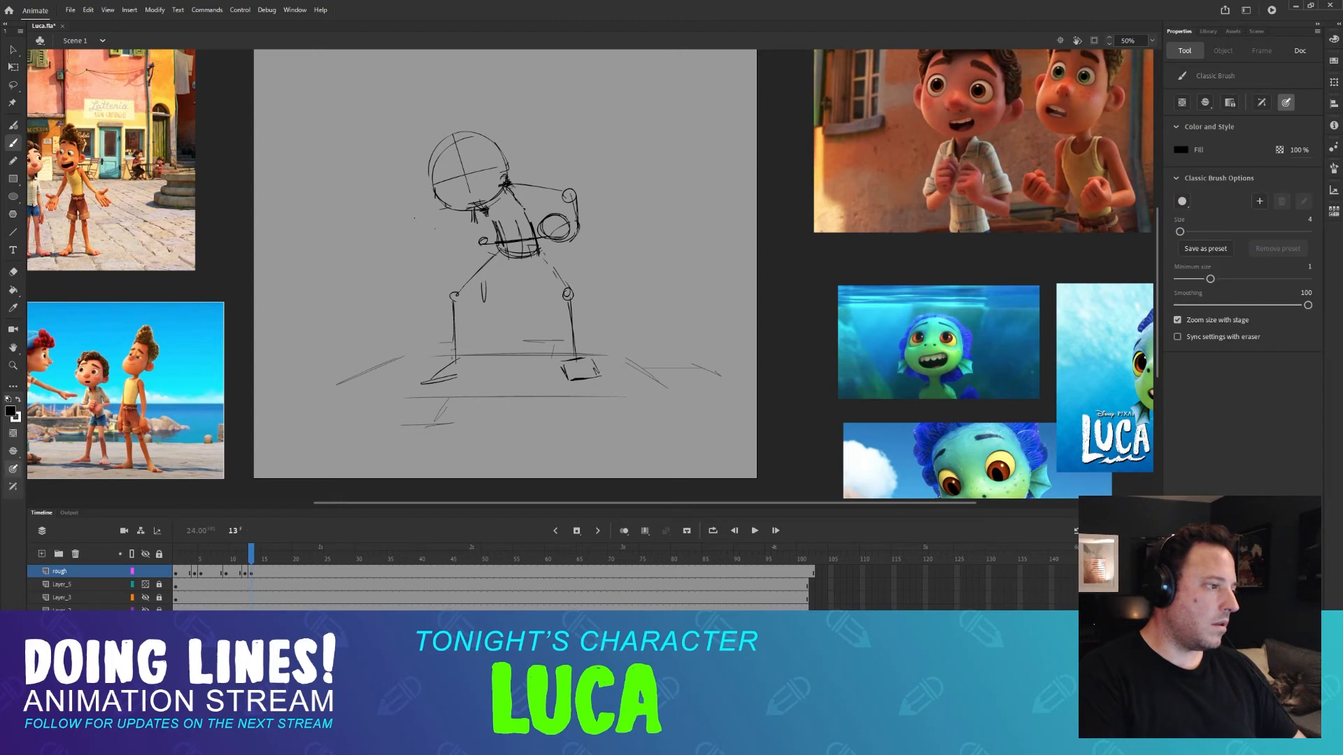
pyautogui.press(',')
pyautogui.press('.')
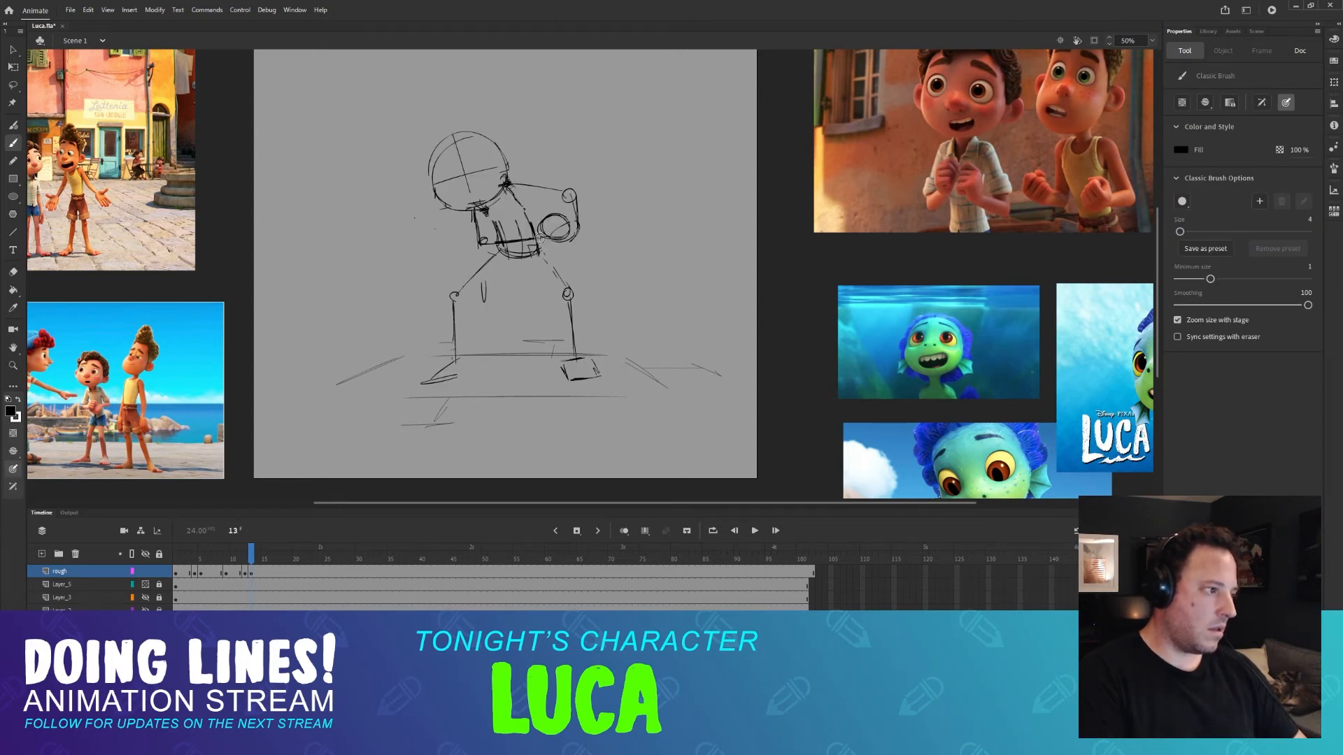
# Darken the far forearm where it meets the near hand at the lower torso in frame 13.
pyautogui.moveTo(532, 233); pyautogui.dragTo(531, 249)
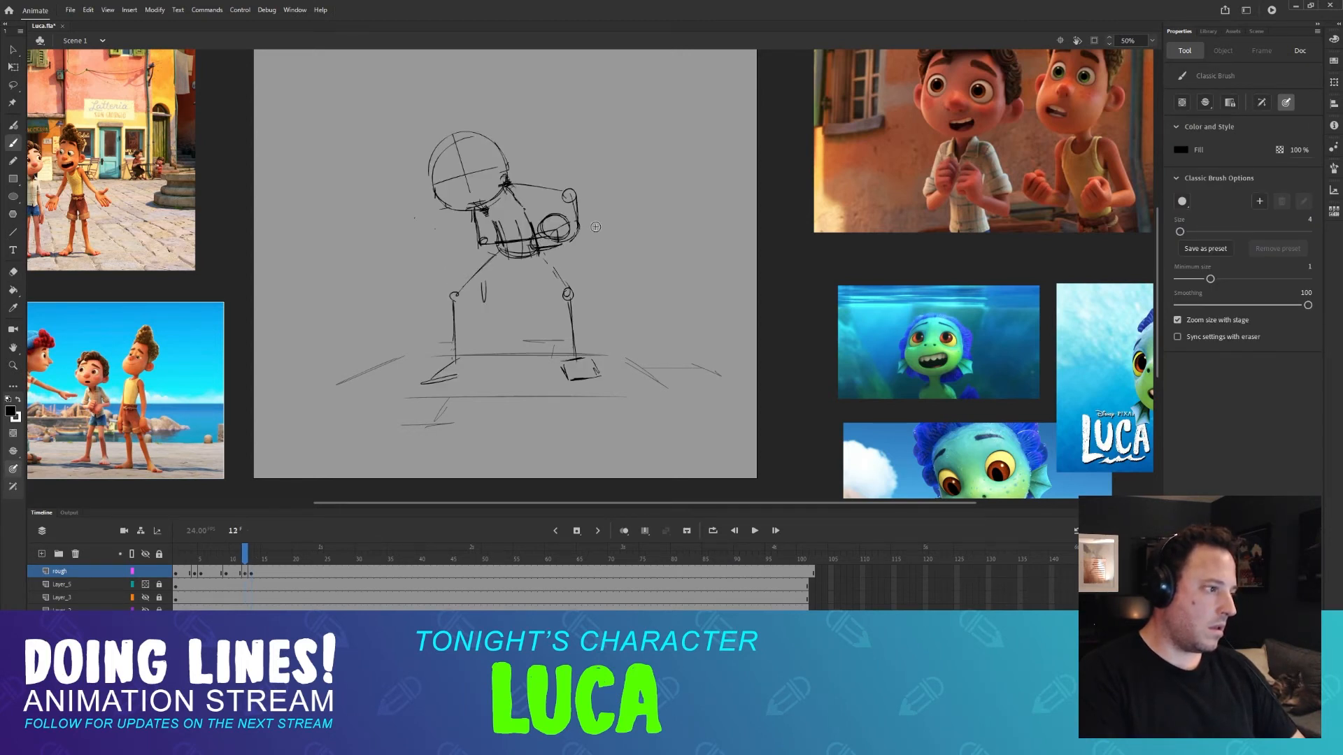
pyautogui.press(',')
pyautogui.press('.')
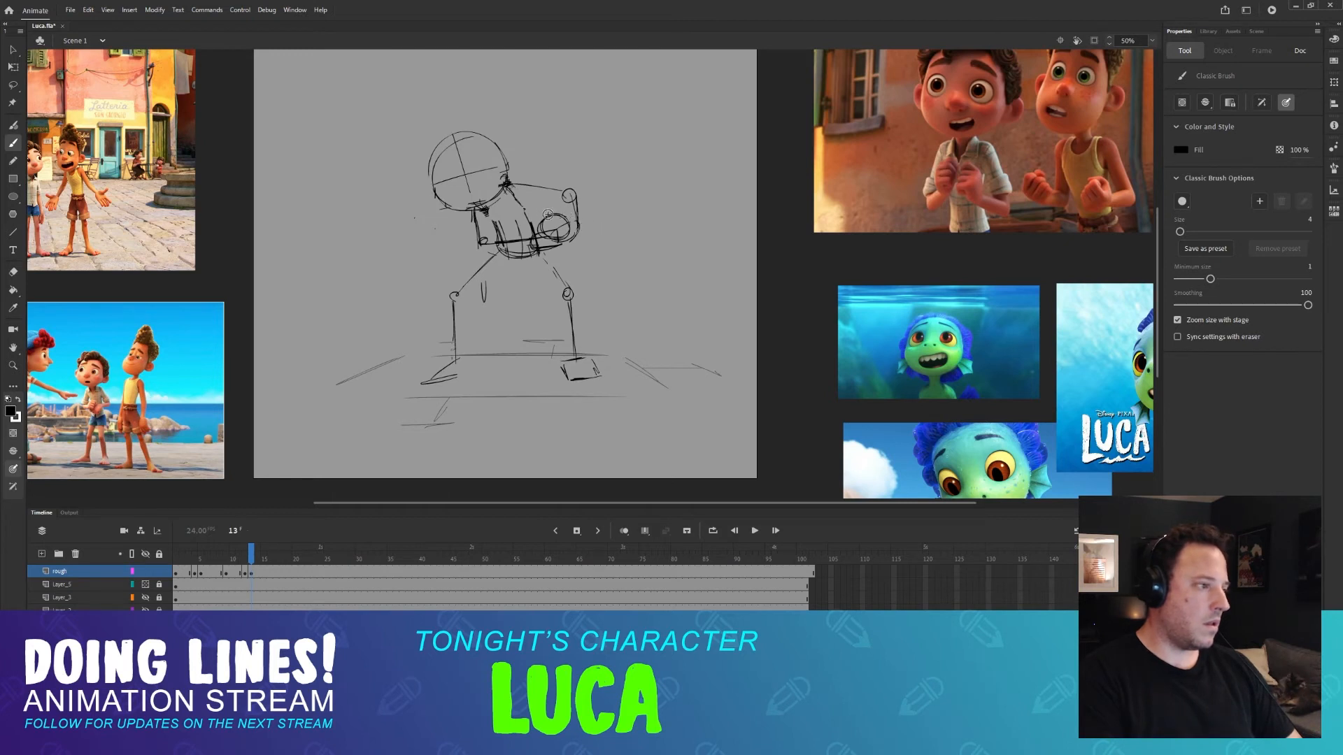
# Step through frames 10 to 13 to compare how the arms and hands move between poses.
pyautogui.press(',')
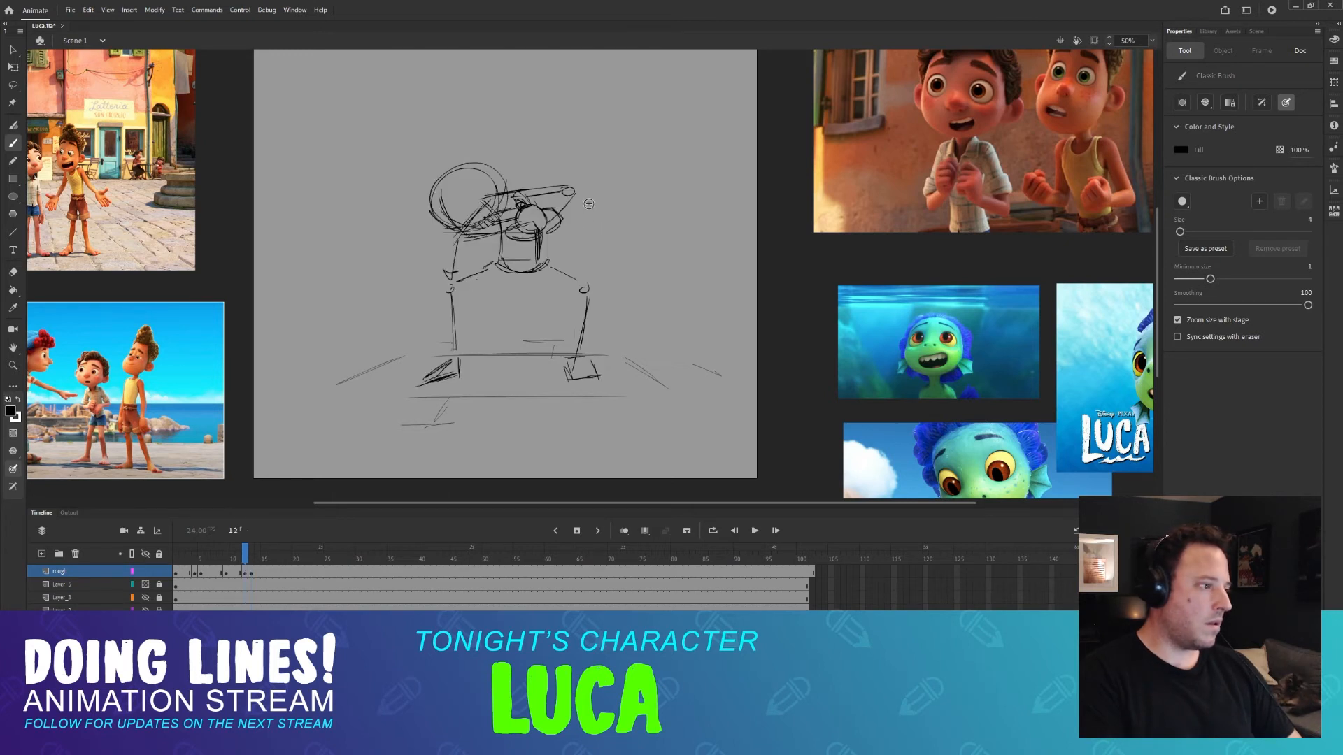
pyautogui.press(',')
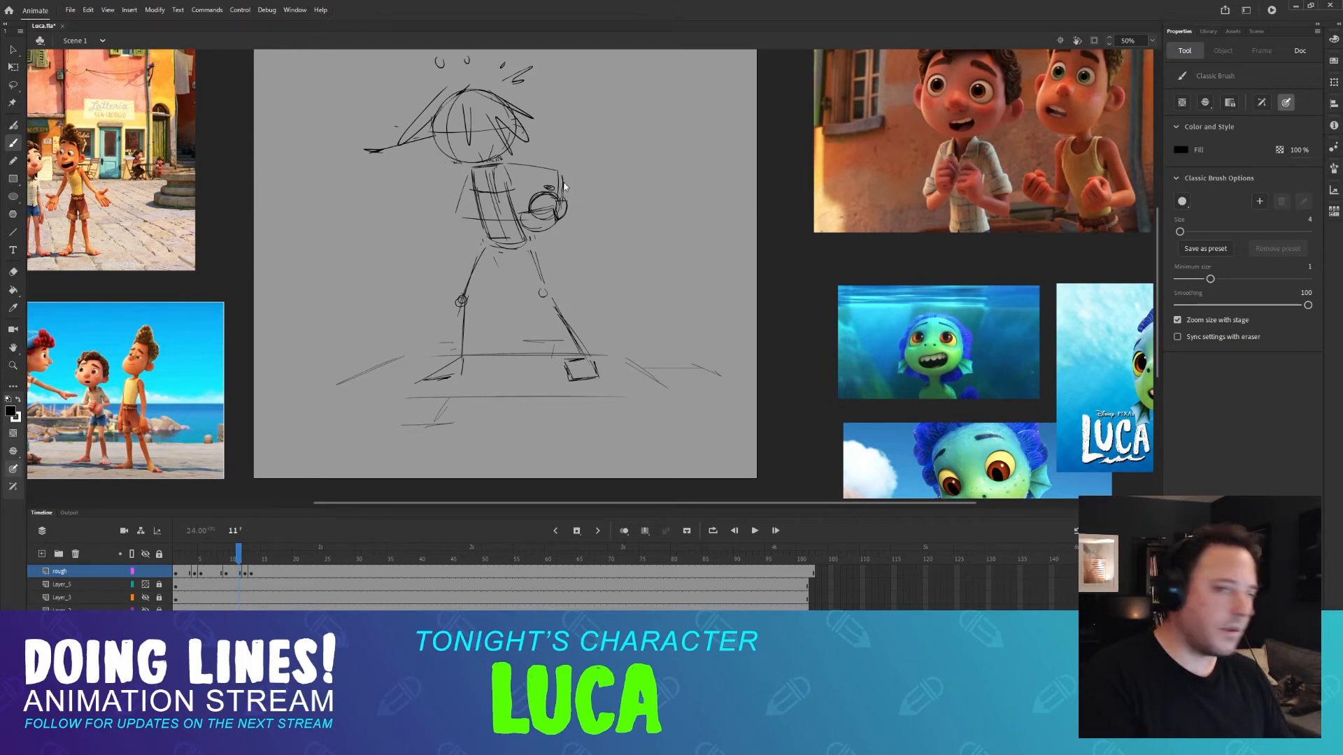
pyautogui.press(',')
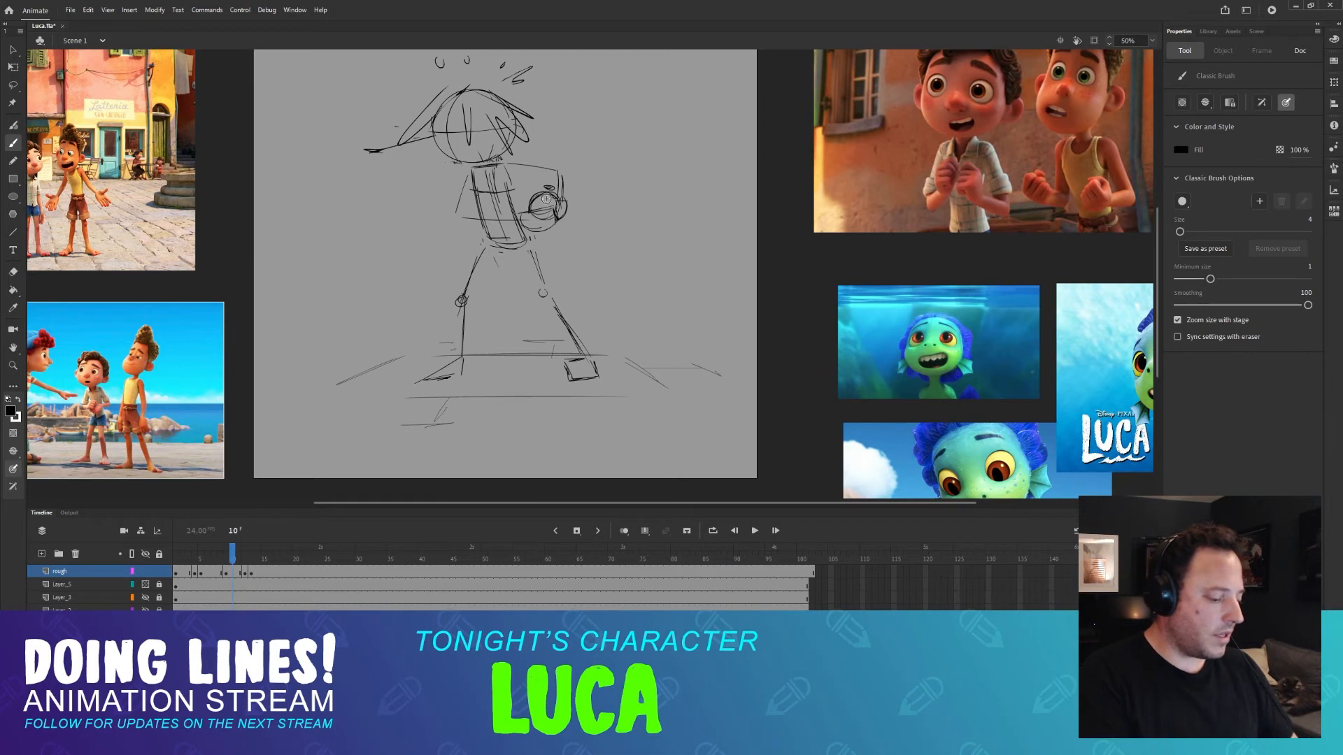
pyautogui.press(',')
pyautogui.press(',')
pyautogui.press('.')
pyautogui.press('.')
pyautogui.press('.')
pyautogui.press('.')
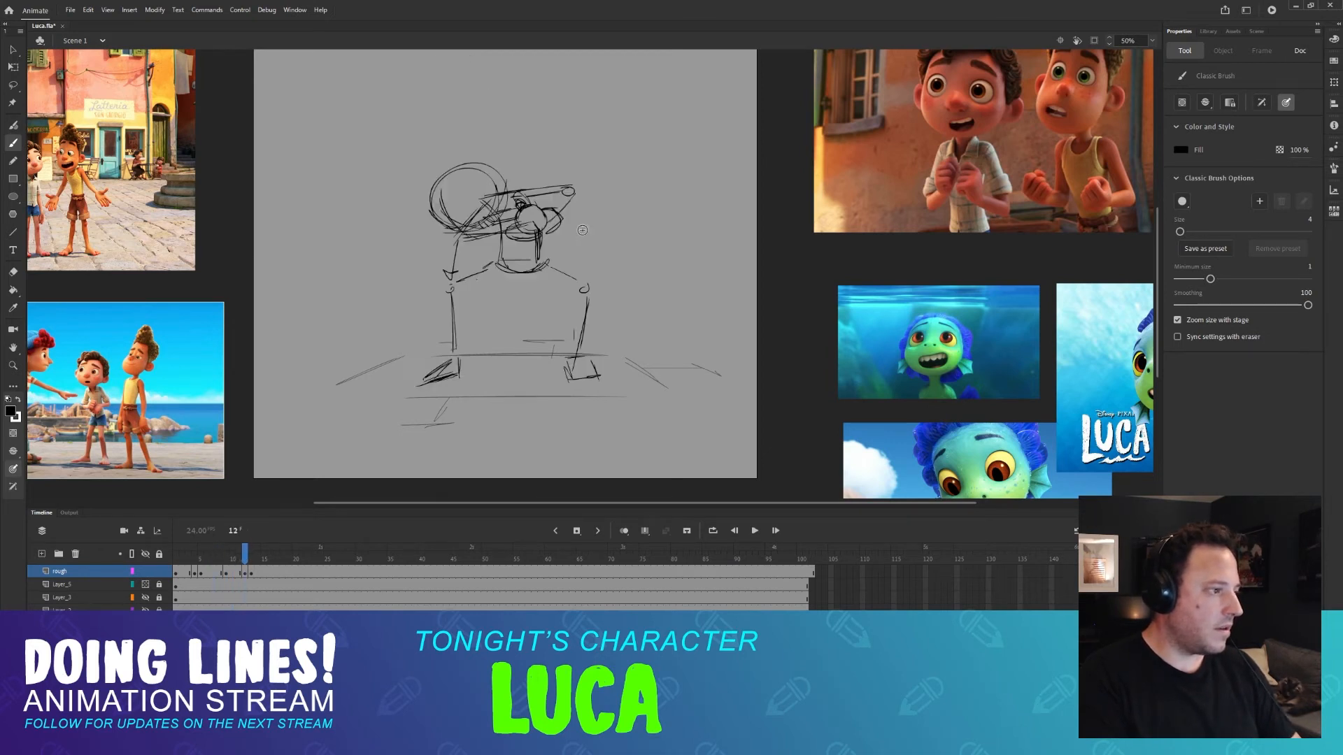
pyautogui.press('.')
pyautogui.press(',')
pyautogui.press(',')
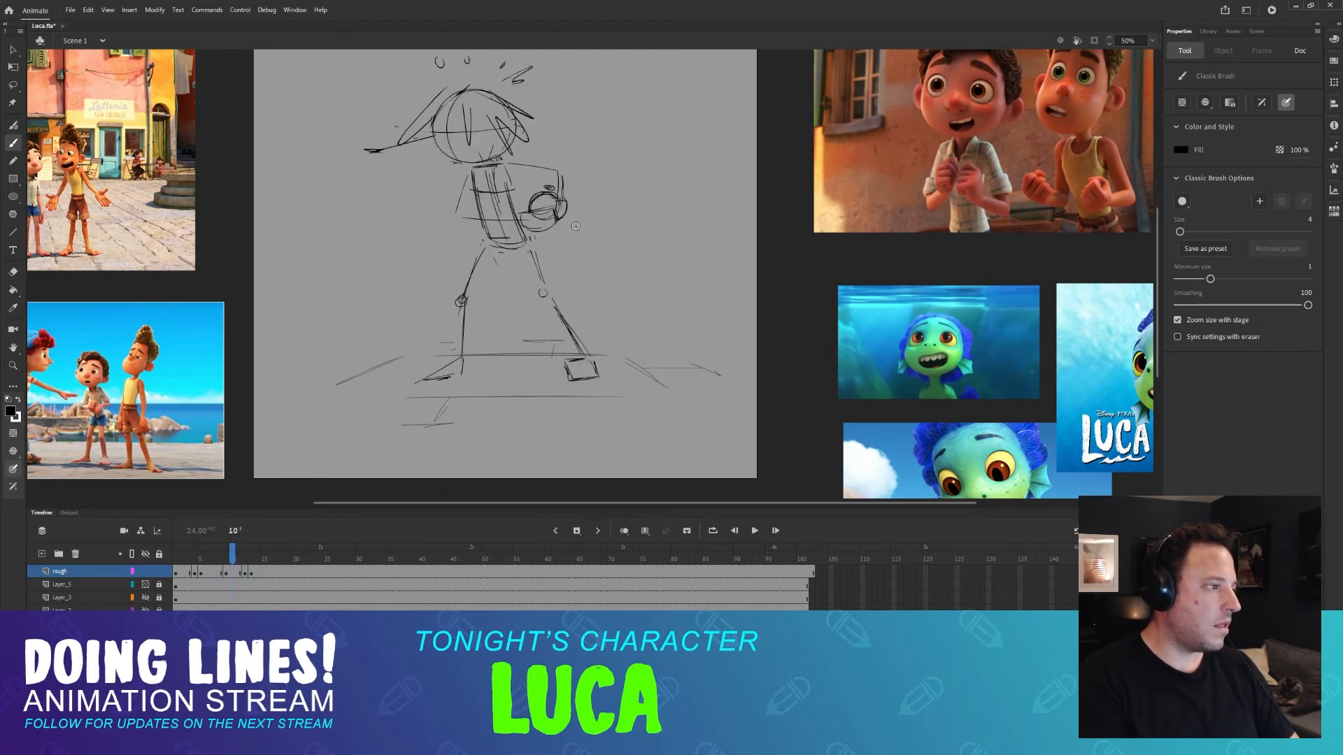
pyautogui.press(',')
# Erase the stray drip marks below the head and beside the torso in frame 13.
pyautogui.press('.')
pyautogui.press('.')
pyautogui.press('.')
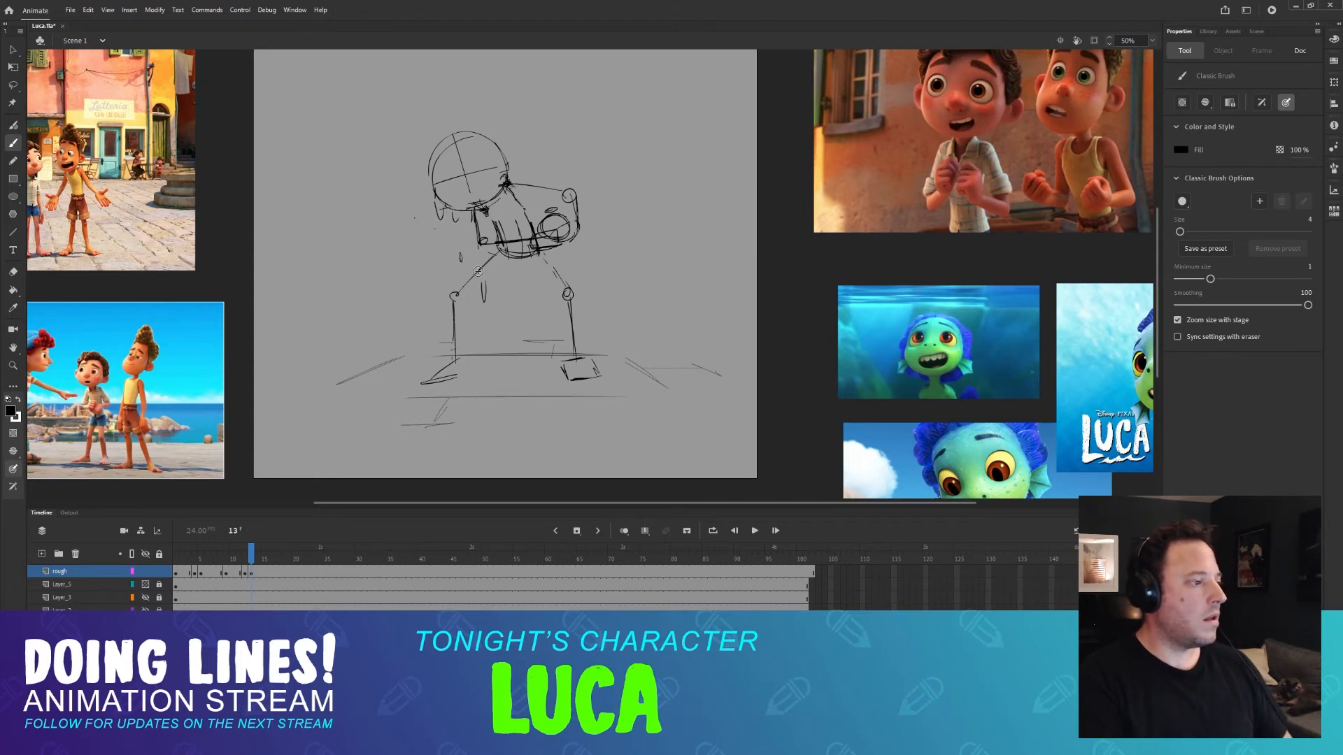
pyautogui.press('e')
pyautogui.moveTo(461, 258); pyautogui.dragTo(453, 221)
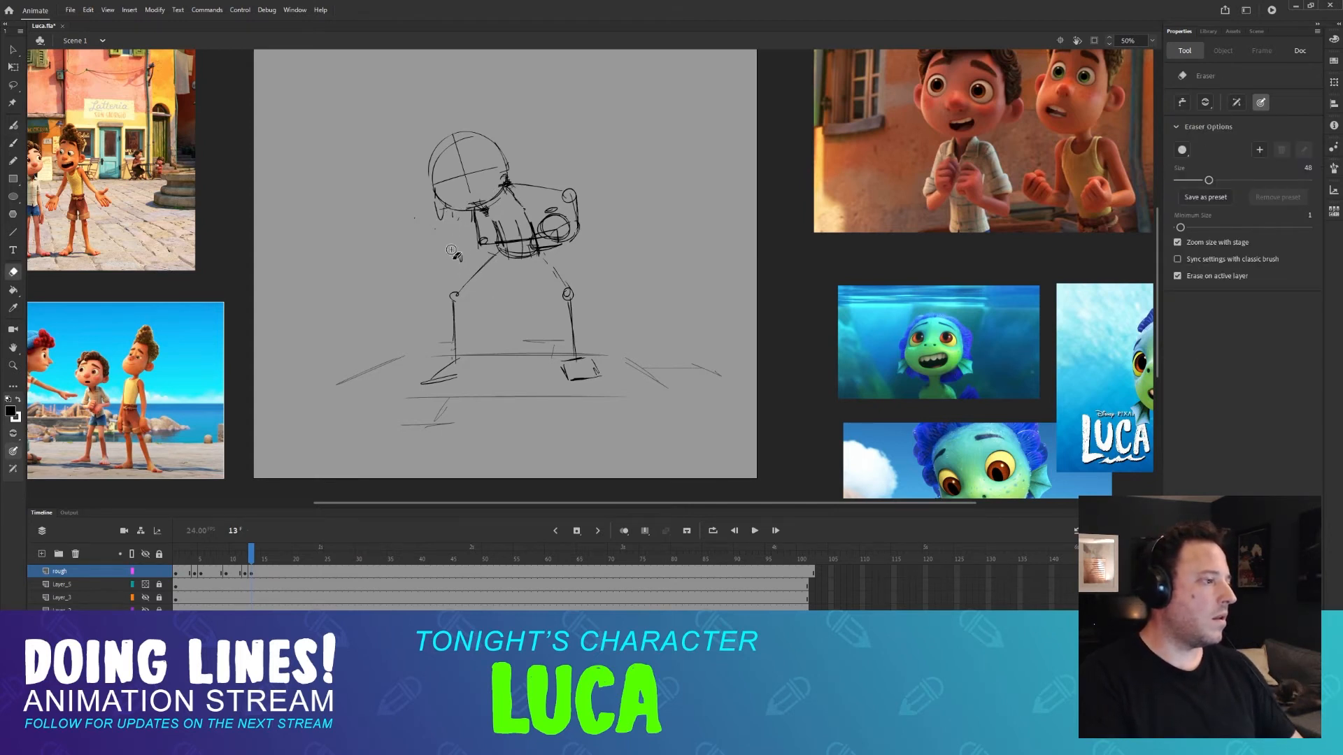
pyautogui.press('b')
# Step and scrub through the poses up to frame 13 to compare how the arms and torso move.
pyautogui.press(',')
pyautogui.press(',')
pyautogui.press('.')
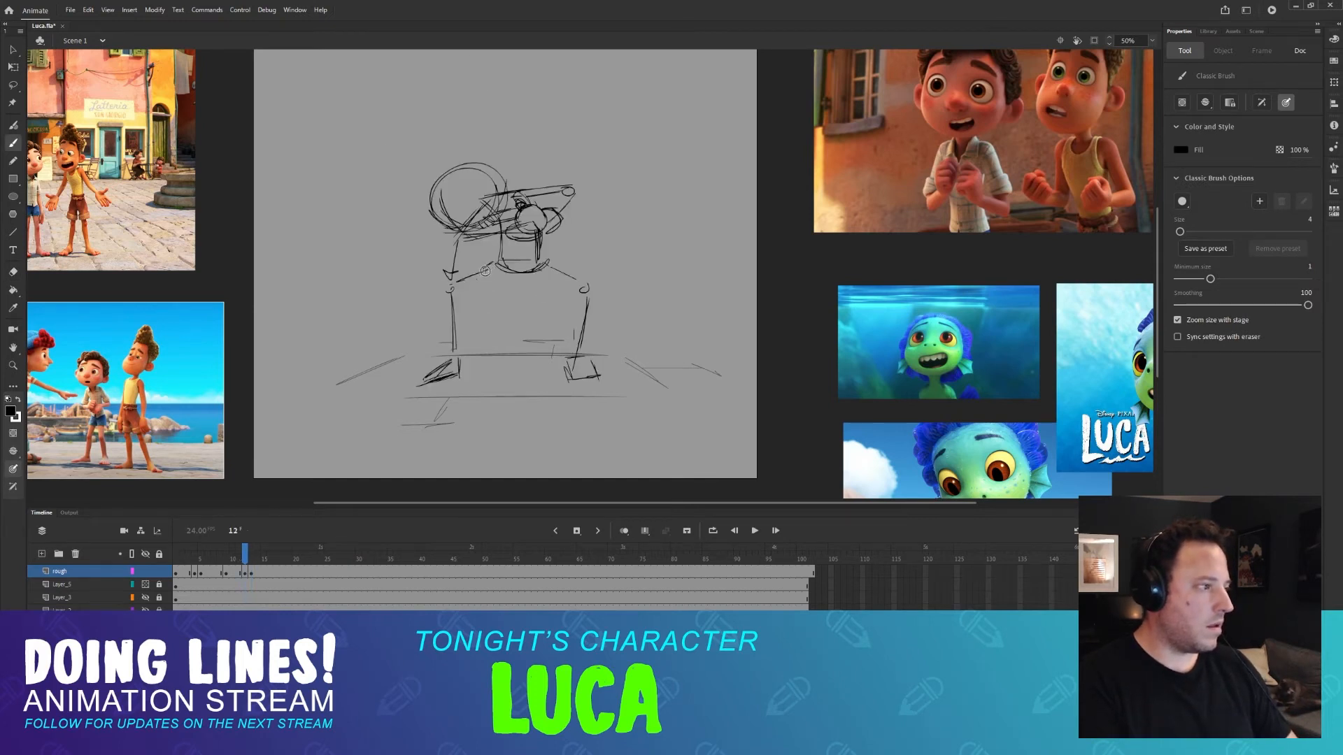
pyautogui.press('.')
pyautogui.press(',')
pyautogui.press(',')
pyautogui.press('.')
pyautogui.press('.')
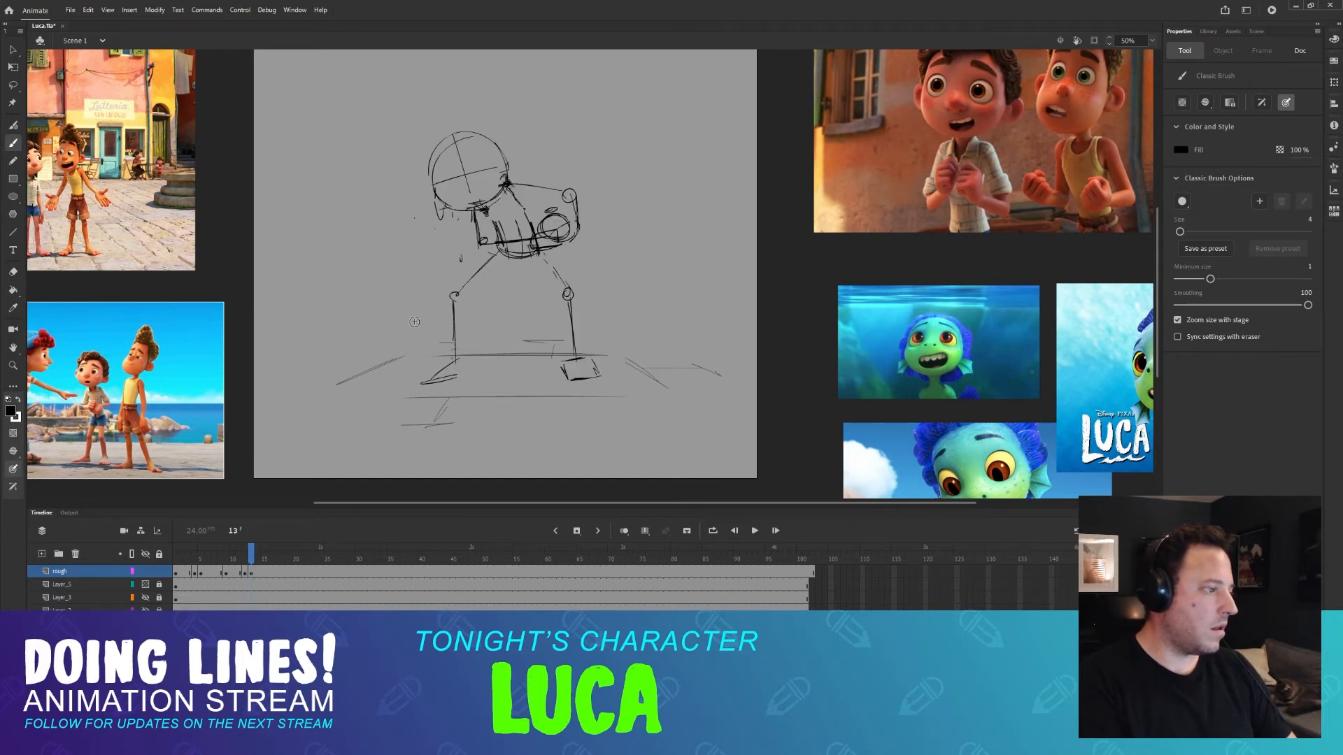
pyautogui.click(207, 557)
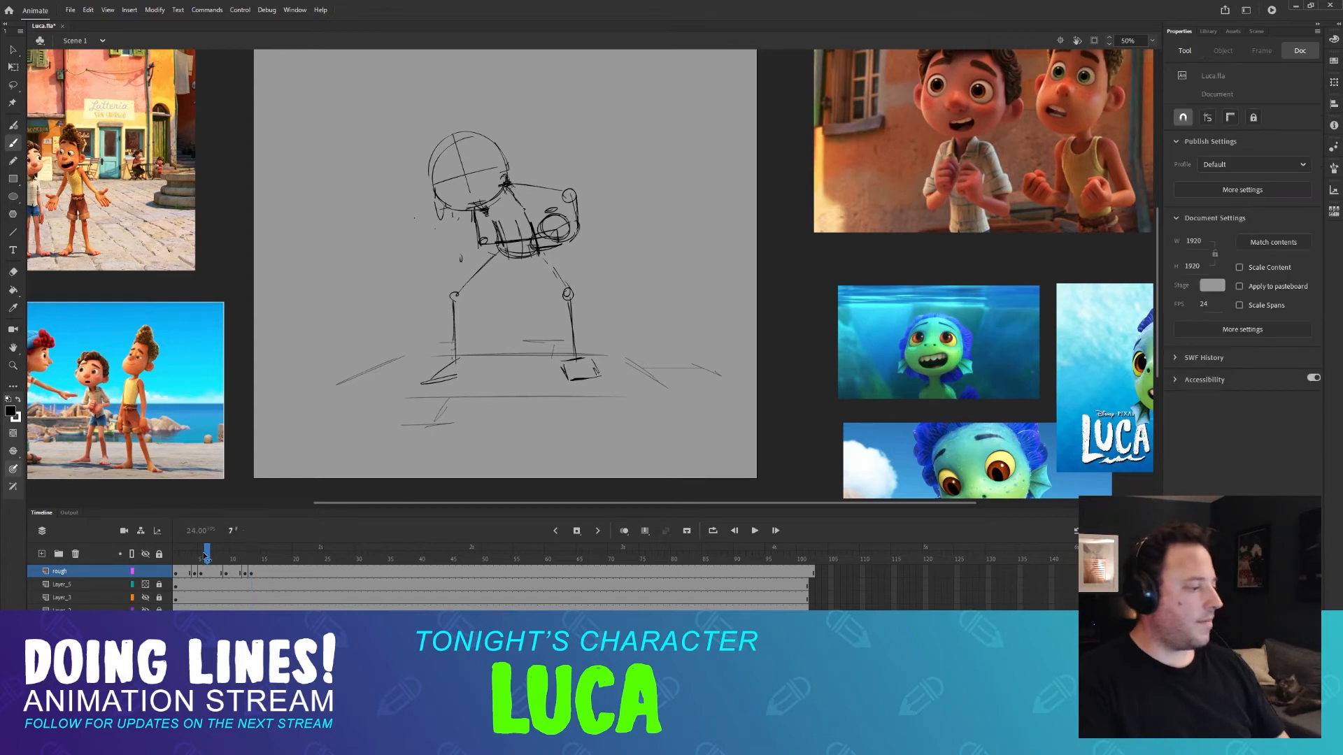
pyautogui.moveTo(206, 558)
pyautogui.mouseDown()
pyautogui.moveTo(179, 559)
pyautogui.moveTo(280, 554)
pyautogui.moveTo(249, 548)
pyautogui.mouseUp()
# Erase the crossed forearms and hands over the upper torso in frame 12.
pyautogui.press('e')
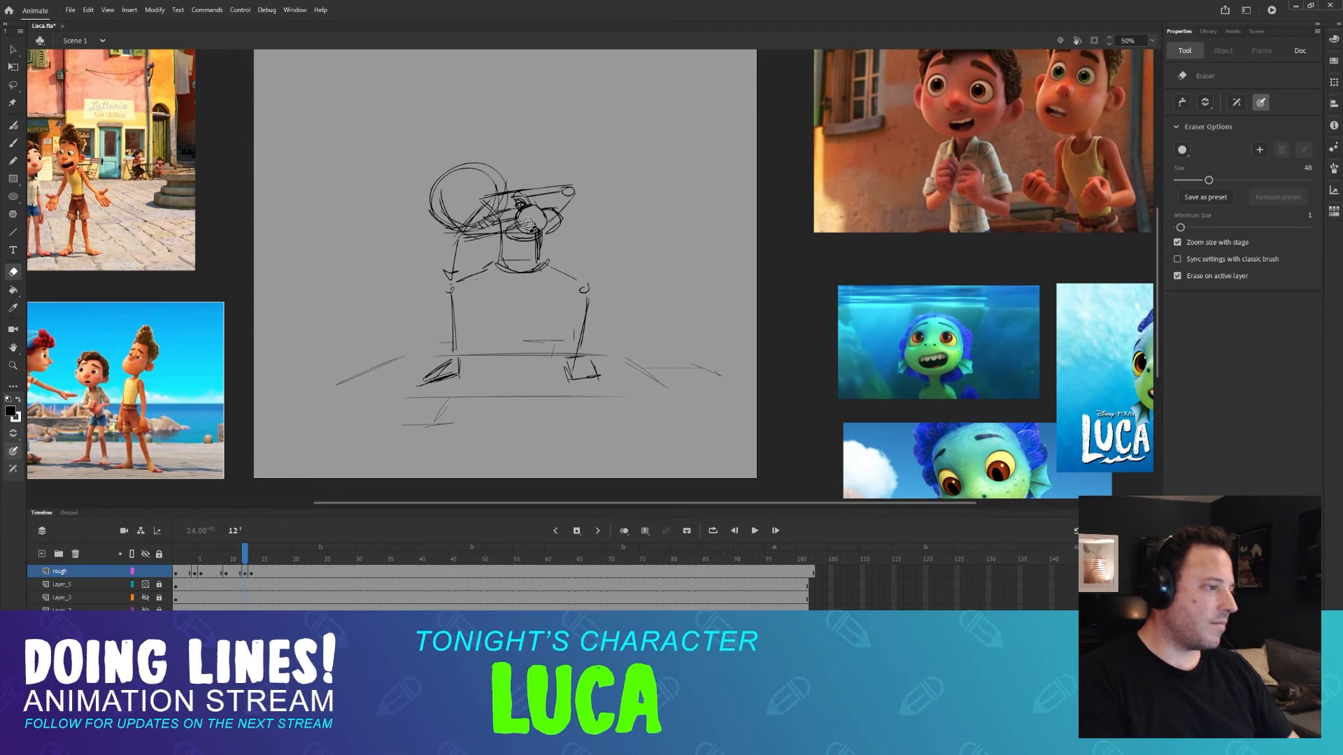
pyautogui.press('.')
pyautogui.press(',')
pyautogui.press(',')
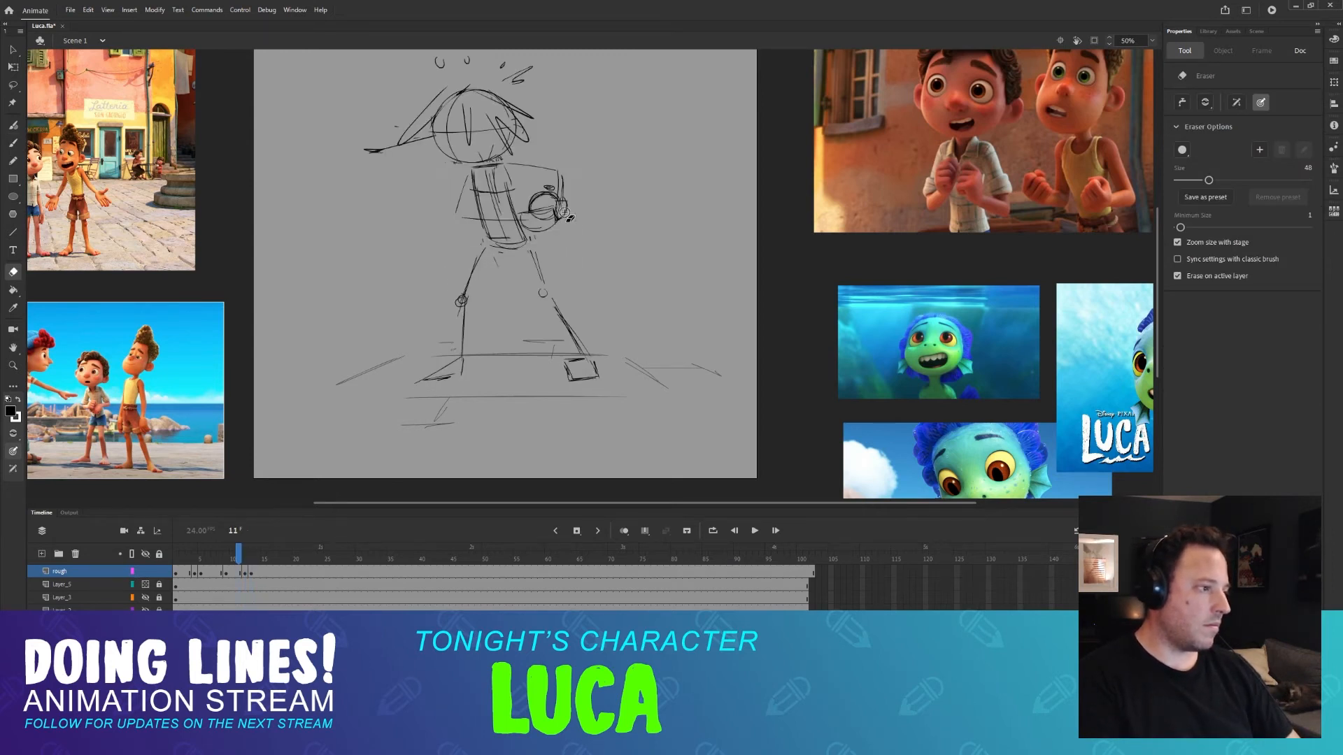
pyautogui.press('.')
pyautogui.moveTo(529, 219); pyautogui.dragTo(526, 237)
pyautogui.press('b')
# Redraw the hand circle below the near elbow and sketch the far arm bending at the torso toward that hand in frame 12.
pyautogui.press(',')
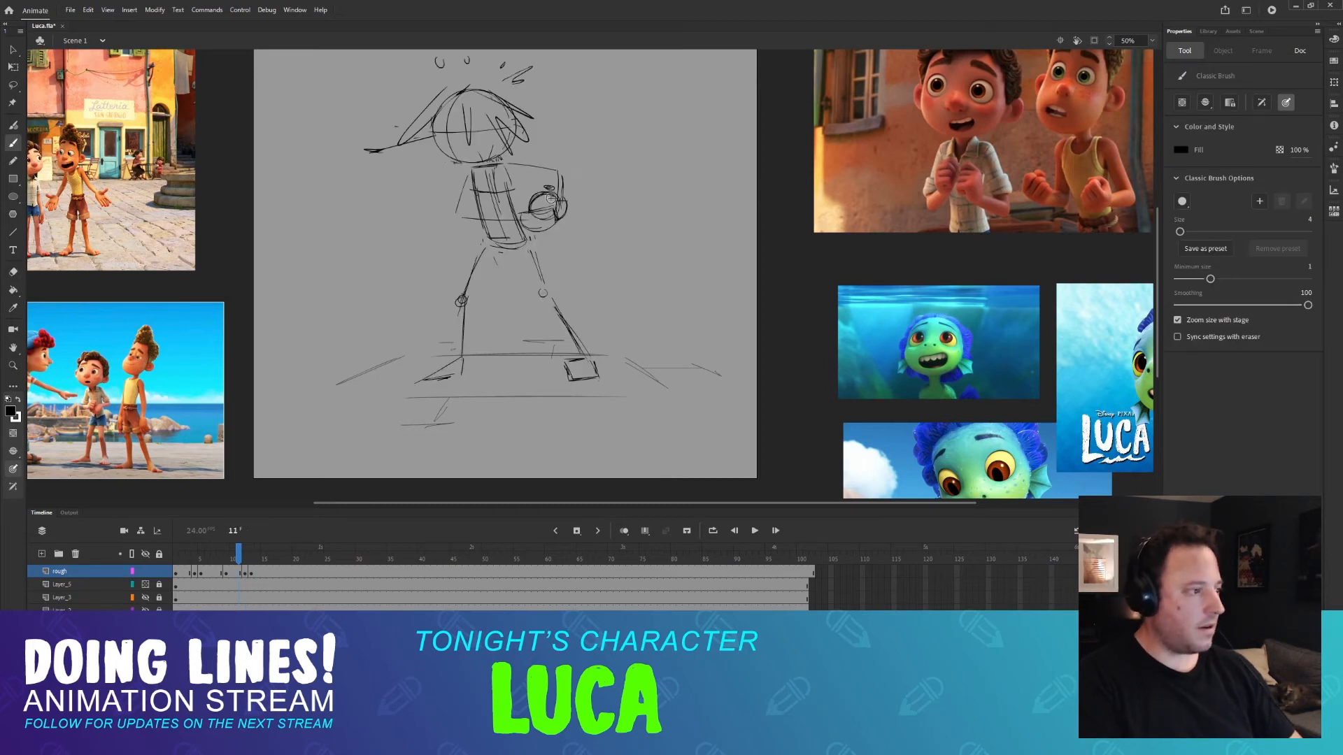
pyautogui.press('.')
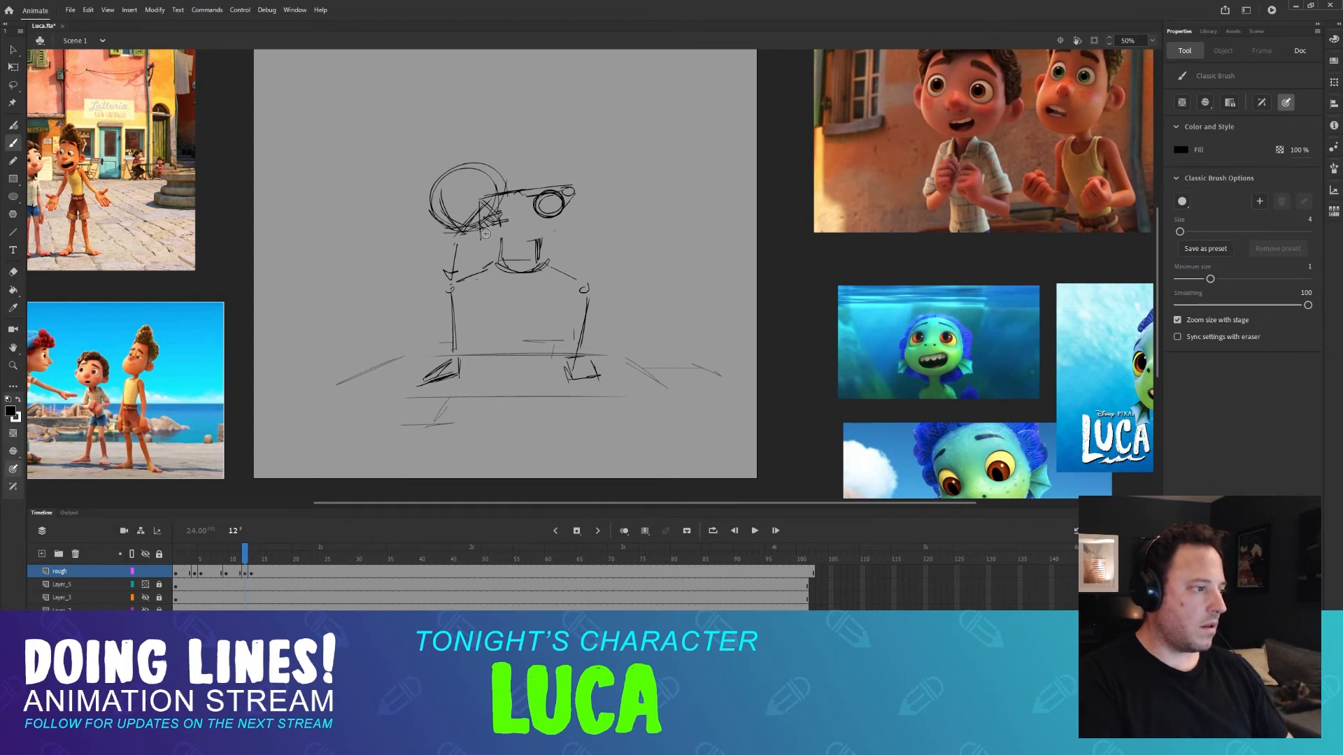
pyautogui.moveTo(482, 239)
pyautogui.mouseDown()
pyautogui.moveTo(537, 224)
pyautogui.moveTo(492, 238)
pyautogui.moveTo(499, 249)
pyautogui.mouseUp()
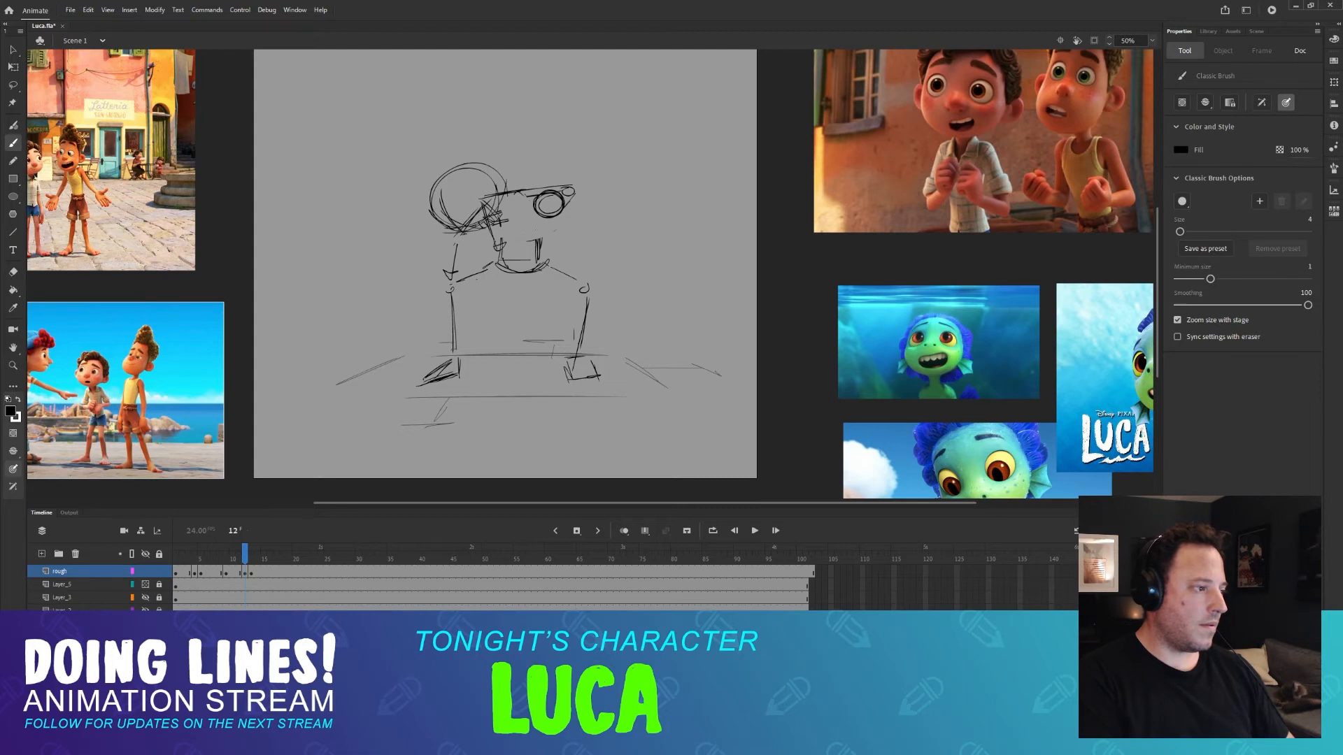
pyautogui.press(',')
pyautogui.press('.')
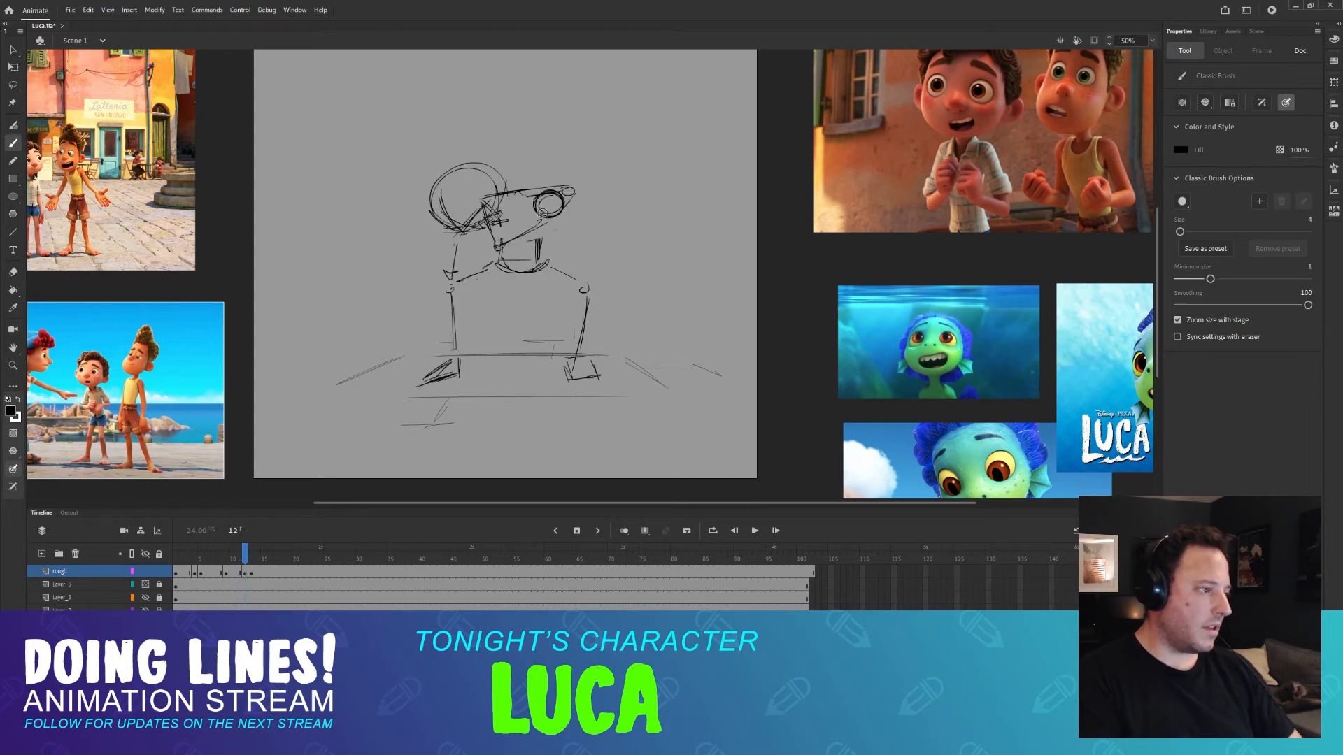
# Flip between frames 11, 12 and 13 to examine the path of the hand and elbows.
pyautogui.press(',')
pyautogui.press('.')
pyautogui.press('.')
pyautogui.press(',')
pyautogui.press(',')
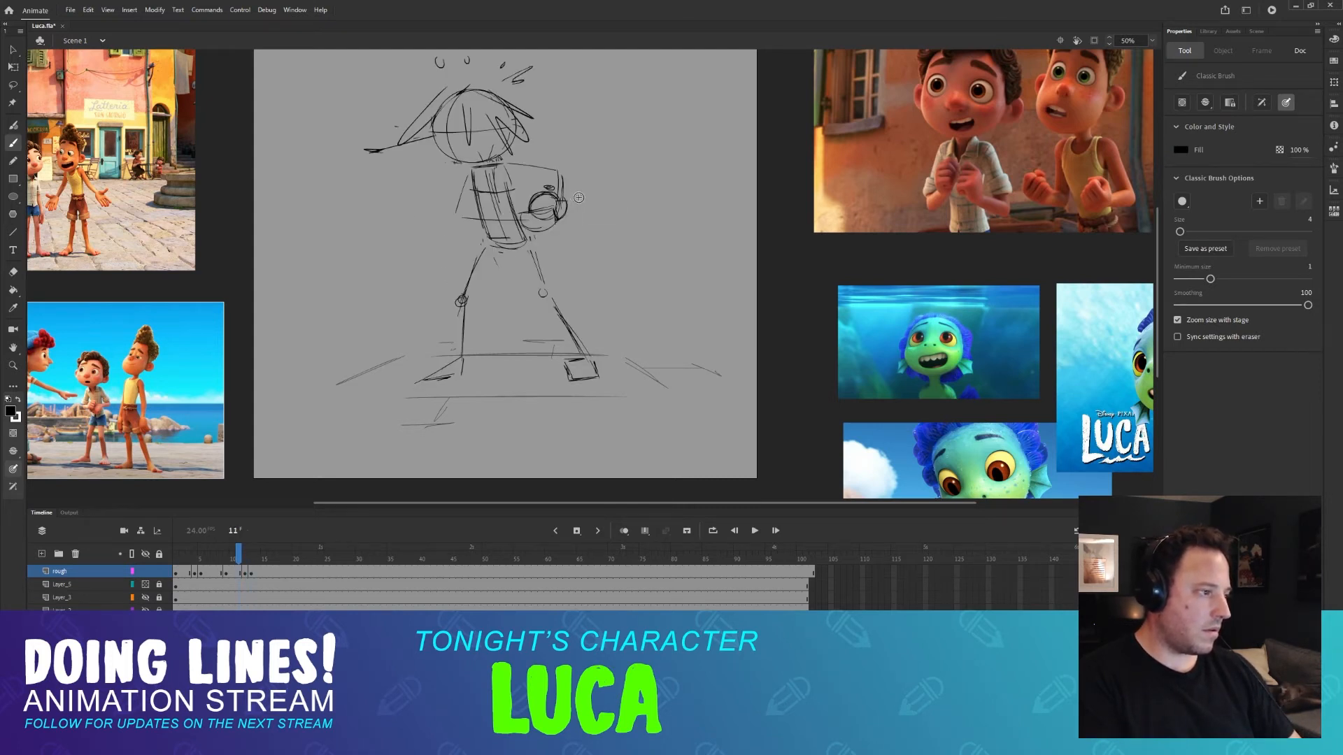
pyautogui.press('.')
pyautogui.press('.')
pyautogui.press('.')
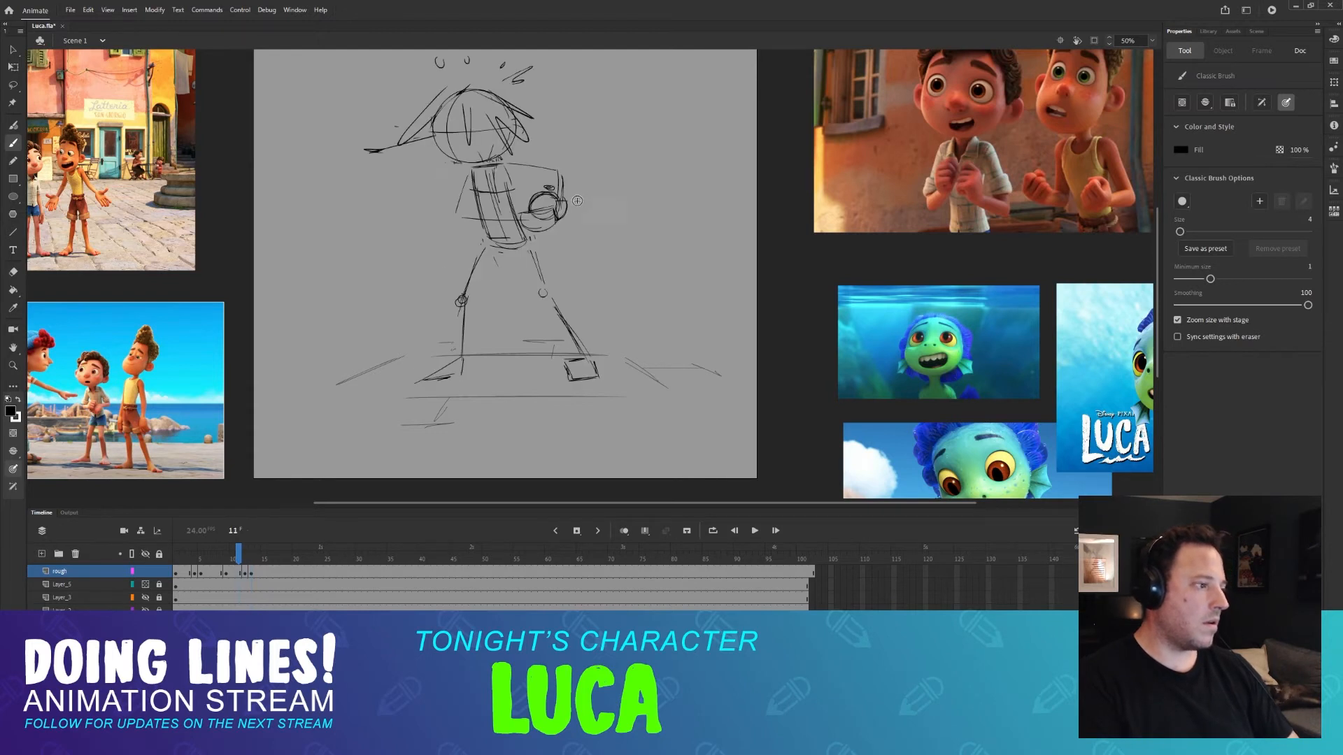
pyautogui.press(',')
pyautogui.press('.')
pyautogui.press(',')
pyautogui.press(',')
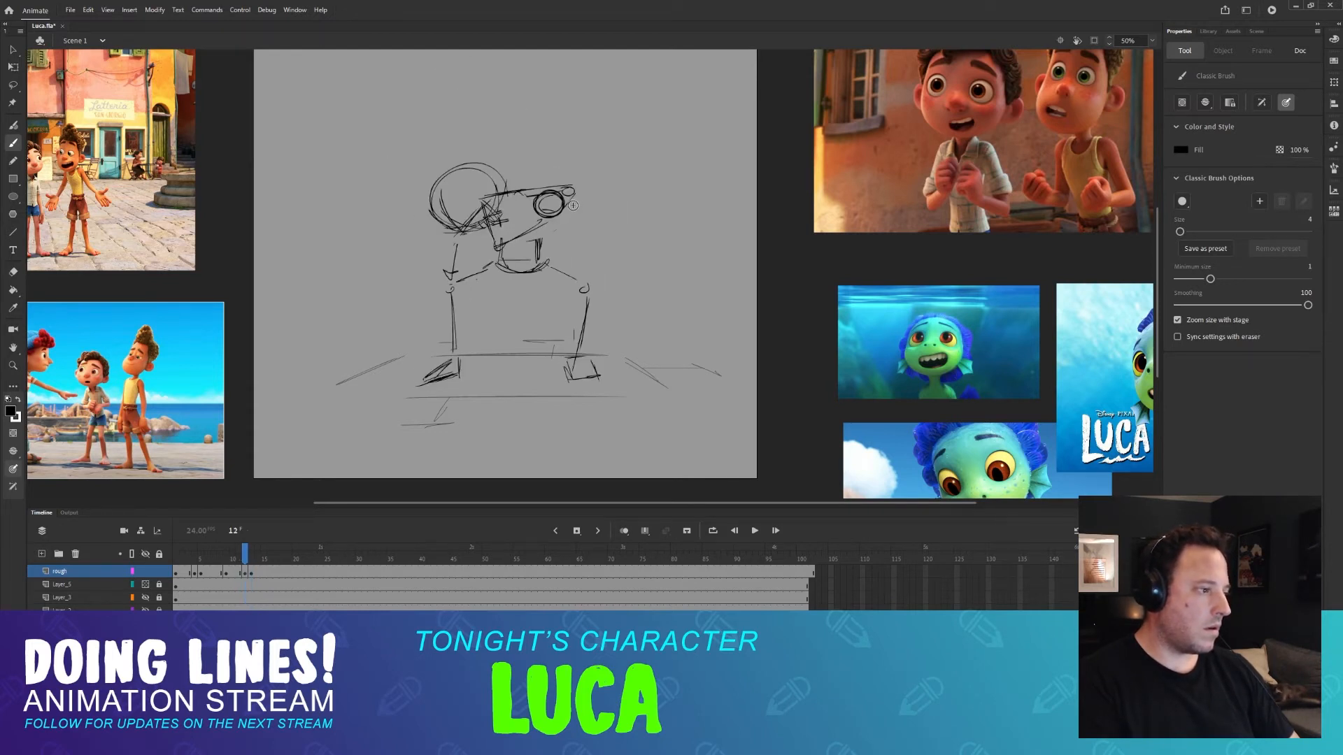
pyautogui.press('.')
pyautogui.press(',')
# Erase the hand circle, the near elbow and the outer part of the near upper arm in frame 12.
pyautogui.press('e')
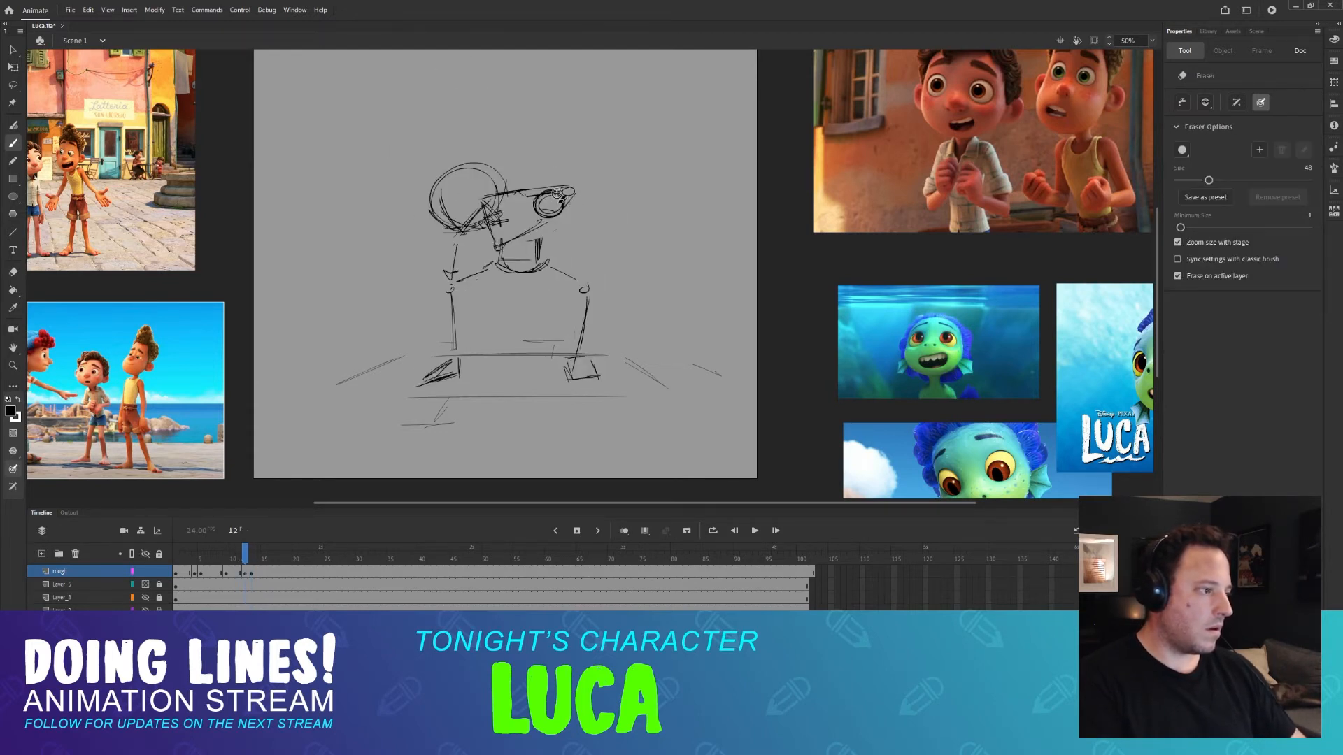
pyautogui.moveTo(530, 208)
pyautogui.mouseDown()
pyautogui.moveTo(552, 190)
pyautogui.moveTo(575, 193)
pyautogui.moveTo(569, 203)
pyautogui.mouseUp()
pyautogui.press('b')
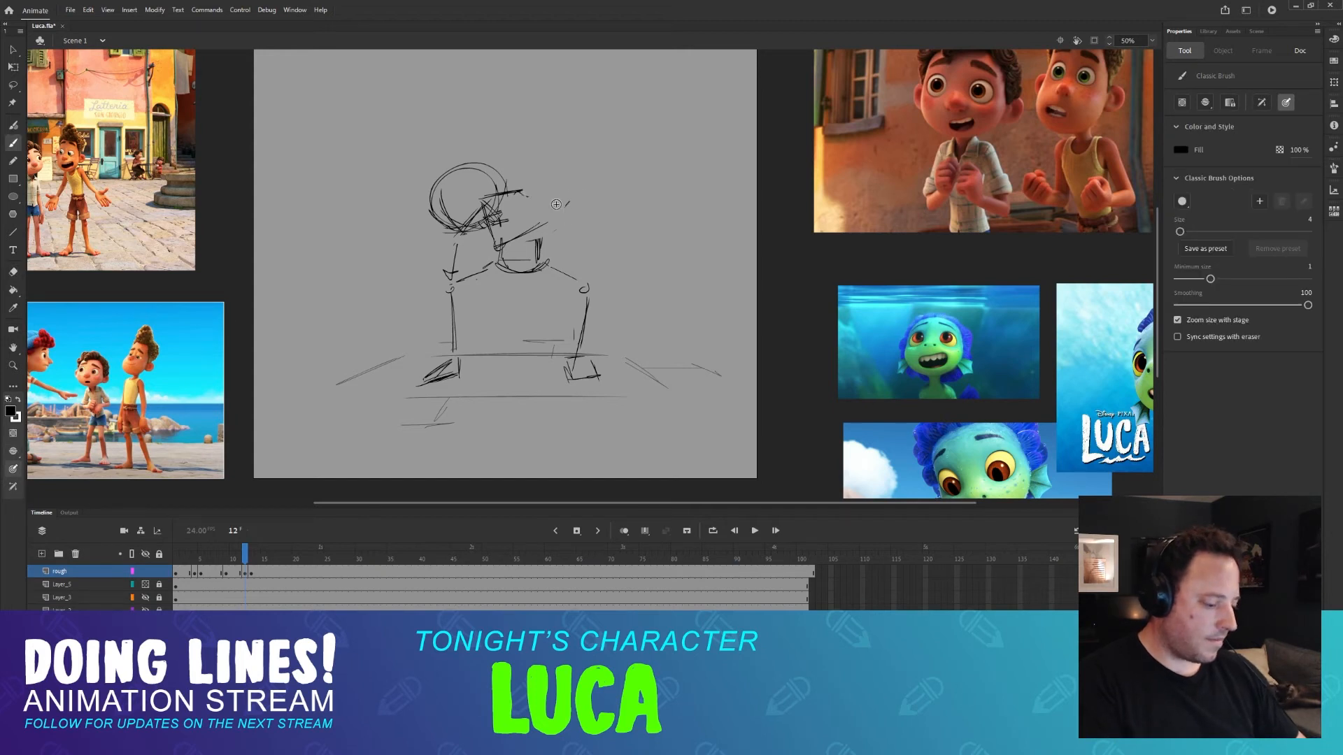
# Try a new hand circle above the far forearm in frame 12, checking its placement against the neighbouring frames.
pyautogui.press('.')
pyautogui.press(',')
pyautogui.press('.')
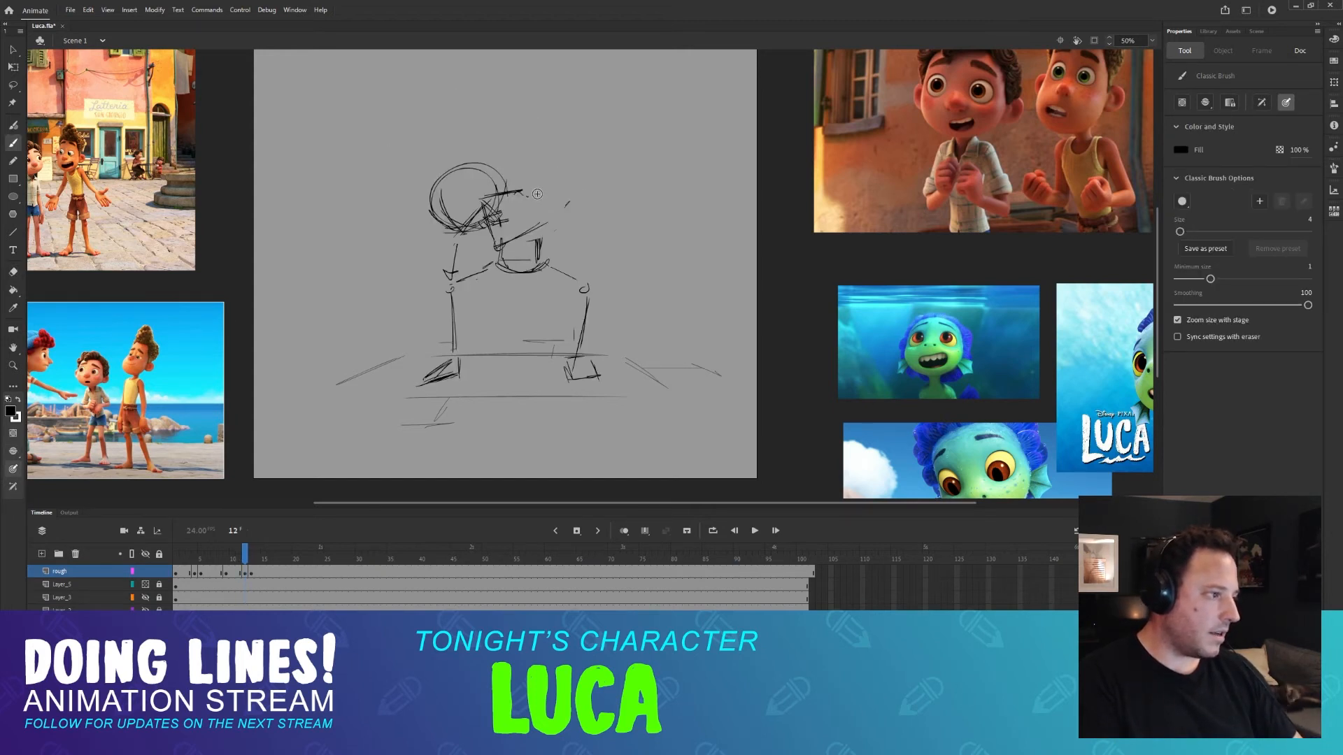
pyautogui.press(',')
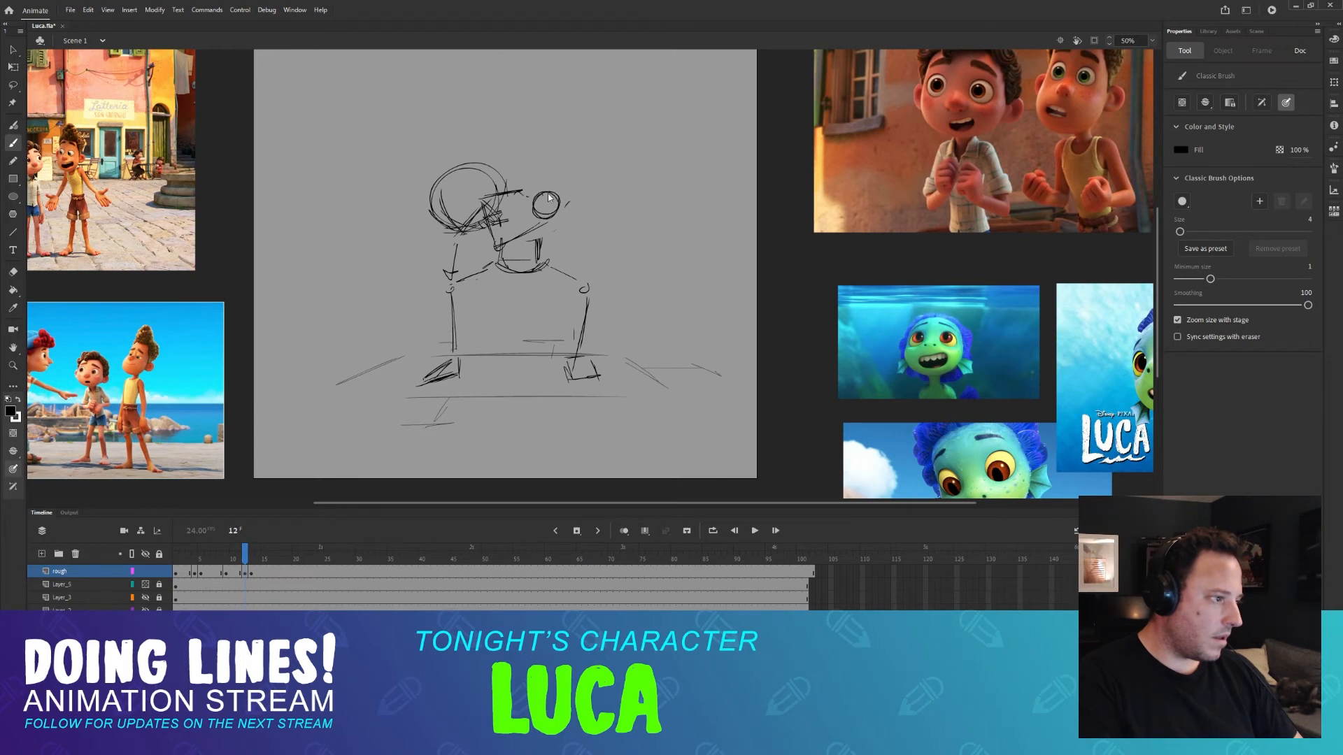
pyautogui.press('.')
pyautogui.press(',')
pyautogui.press('e')
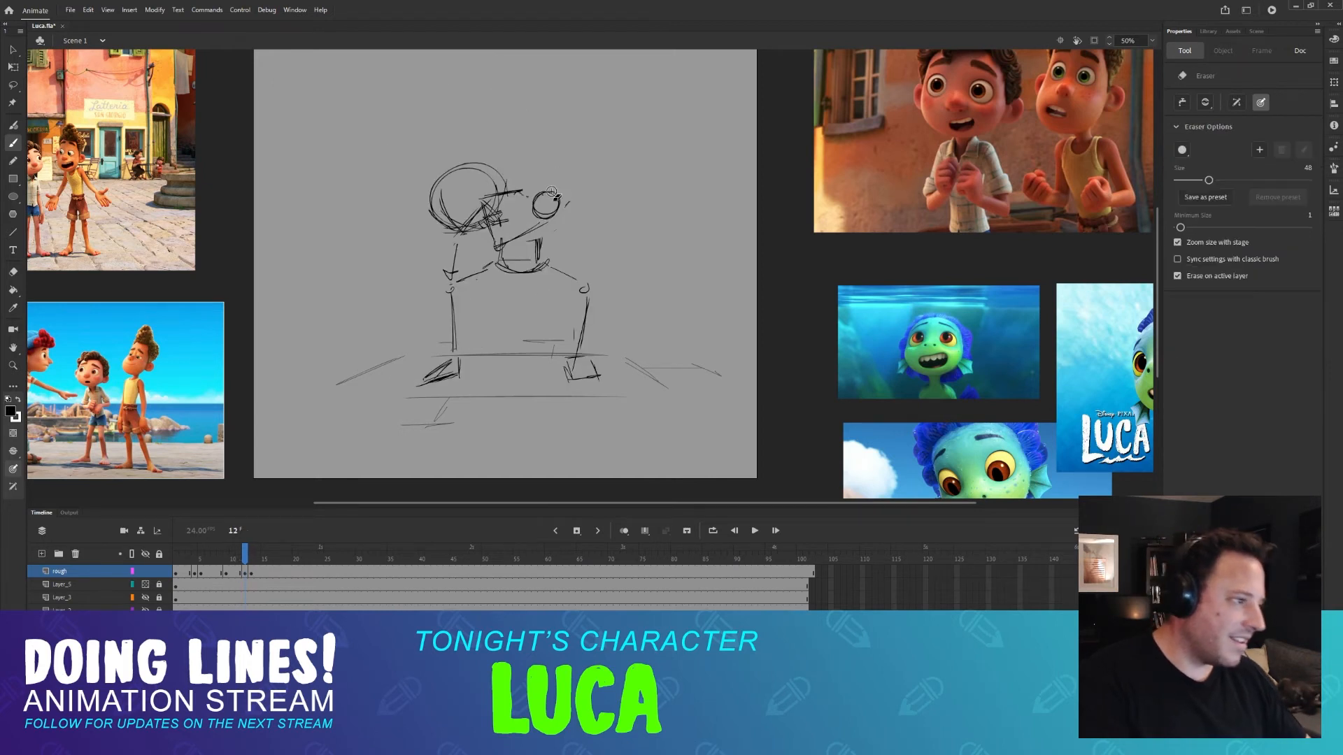
pyautogui.moveTo(537, 203); pyautogui.dragTo(556, 203)
pyautogui.press('b')
pyautogui.press(',')
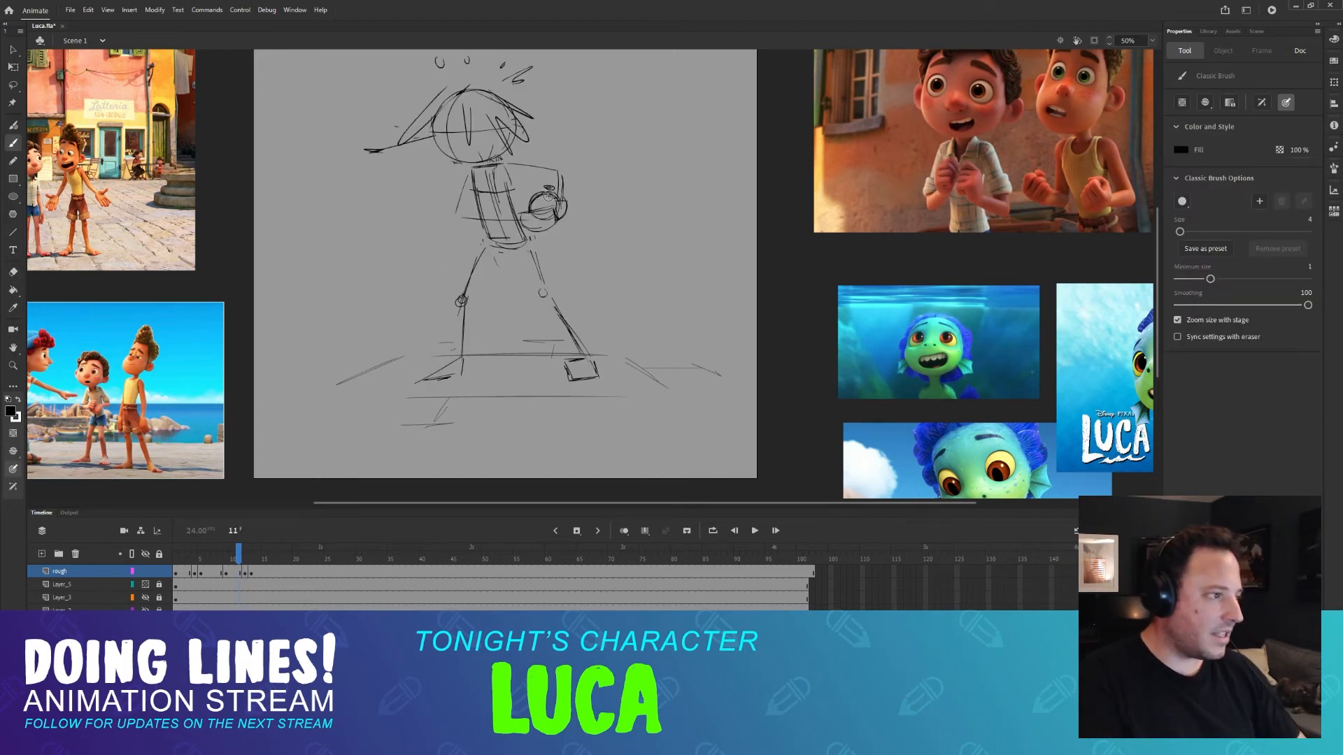
pyautogui.press('.')
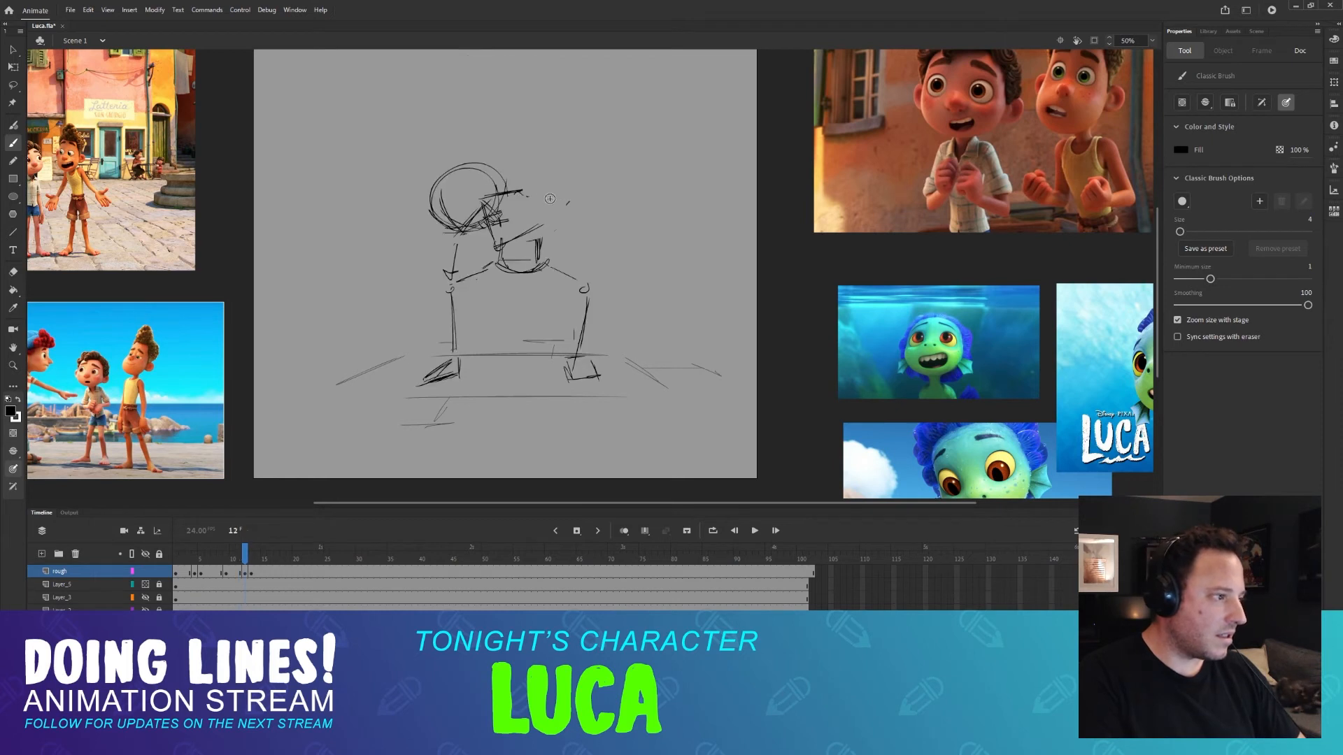
# Flip through frames 10 to 13 of the rough layer to compare the poses around frame 12.
pyautogui.press(',')
pyautogui.press('.')
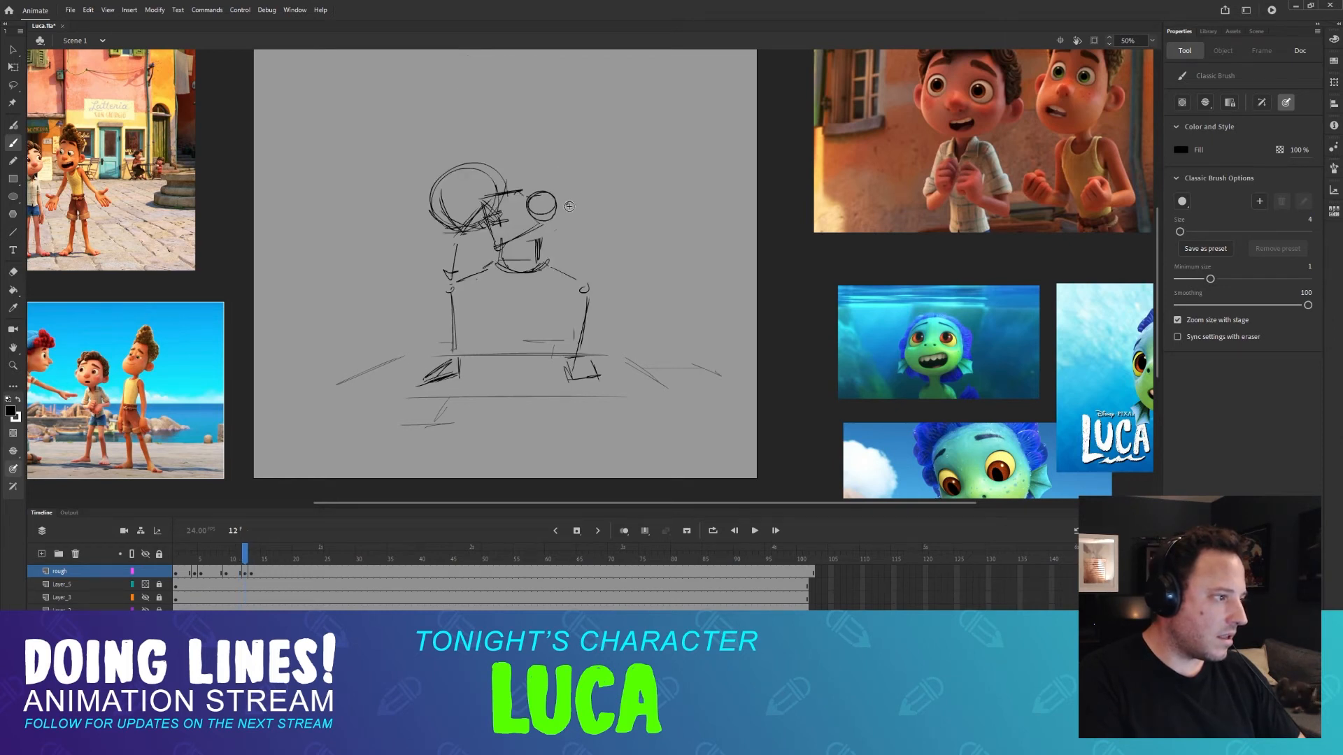
pyautogui.press(',')
pyautogui.press('.')
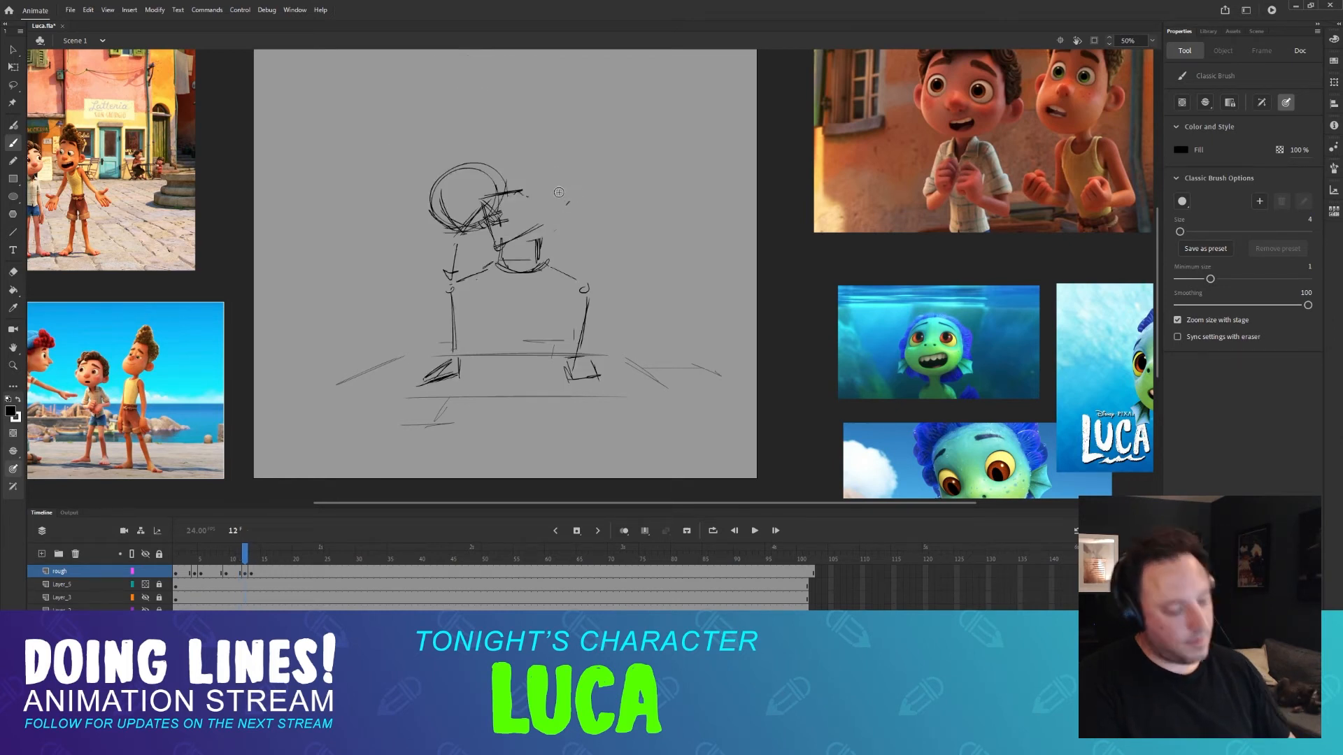
pyautogui.press(',')
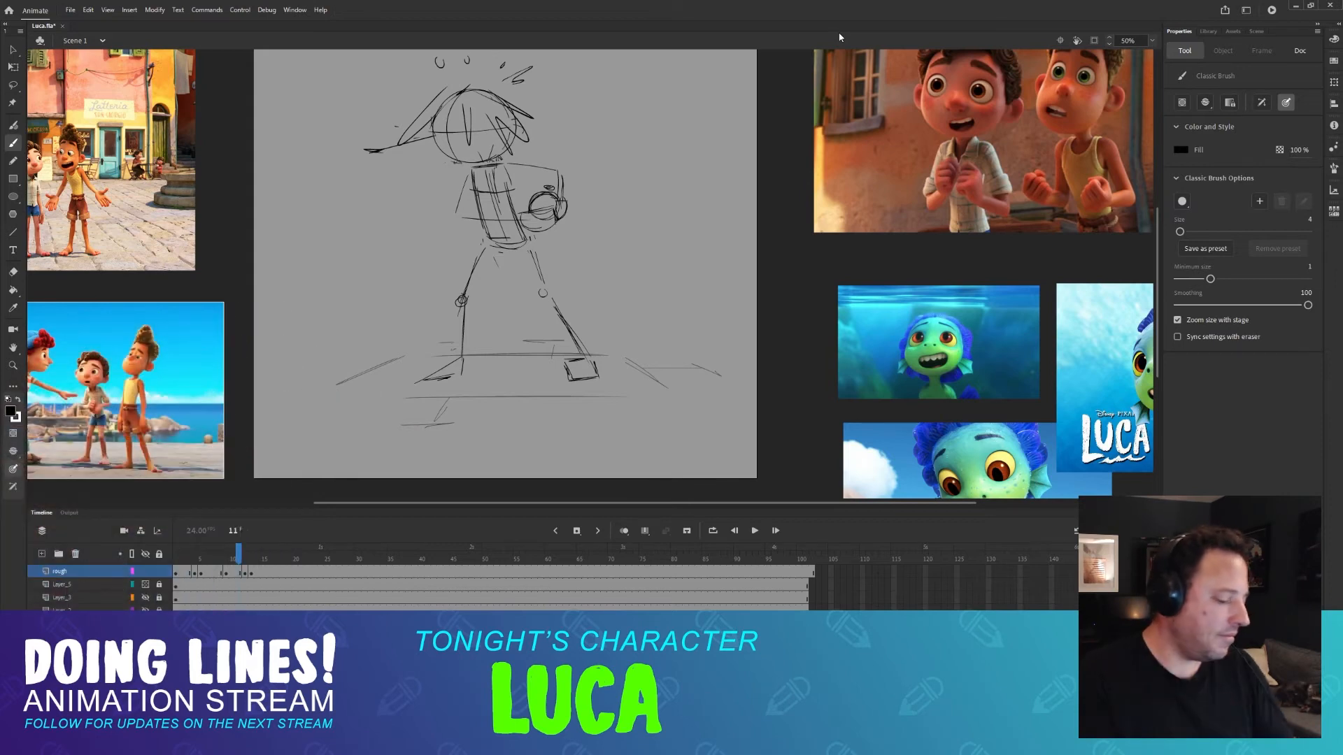
pyautogui.press(',')
pyautogui.press(',')
pyautogui.press('.')
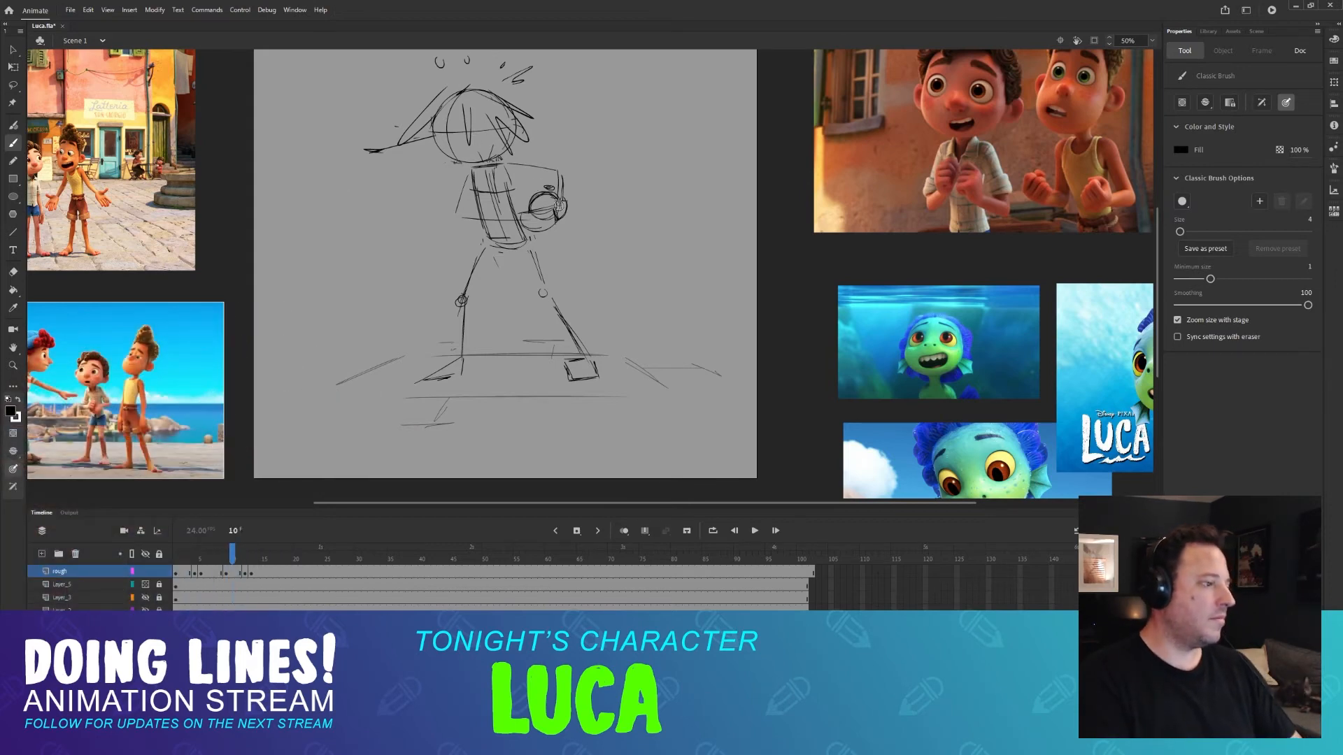
pyautogui.press('.')
pyautogui.press('.')
pyautogui.press('.')
pyautogui.press(',')
pyautogui.press(',')
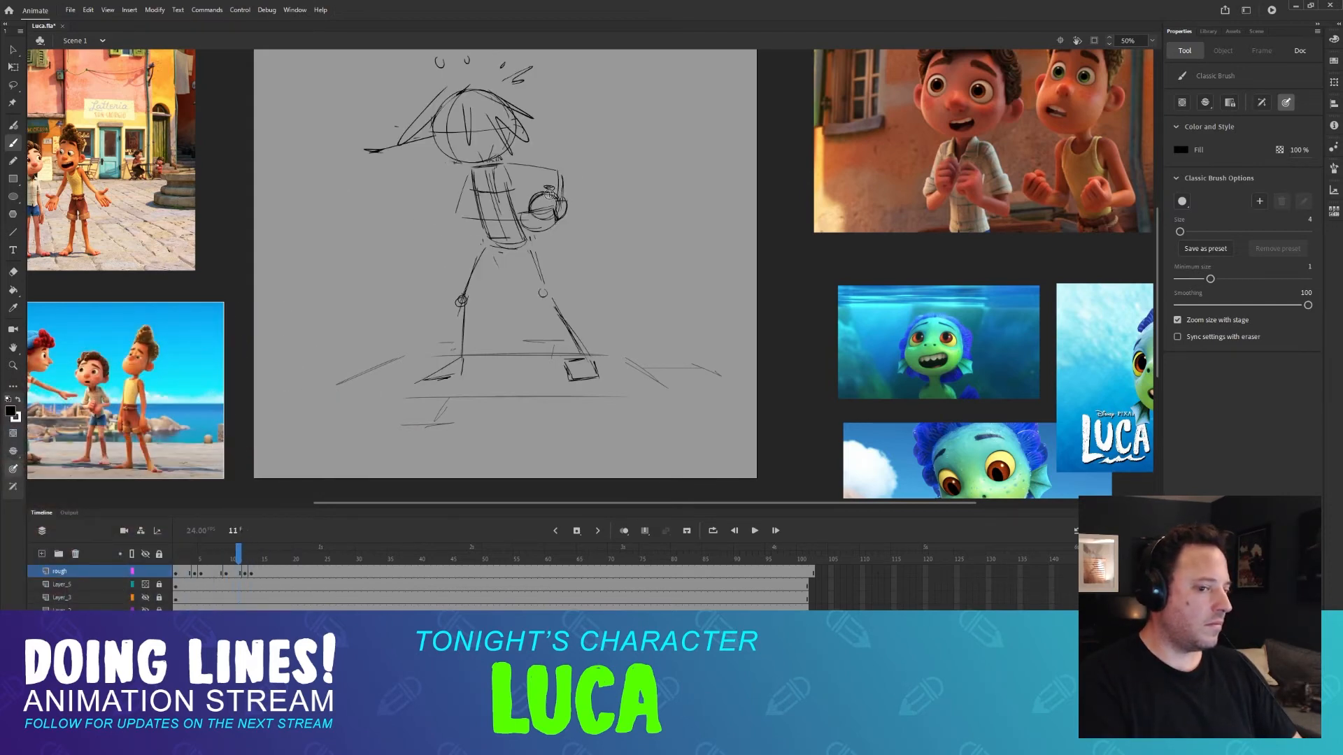
pyautogui.press('.')
pyautogui.press(',')
pyautogui.press('.')
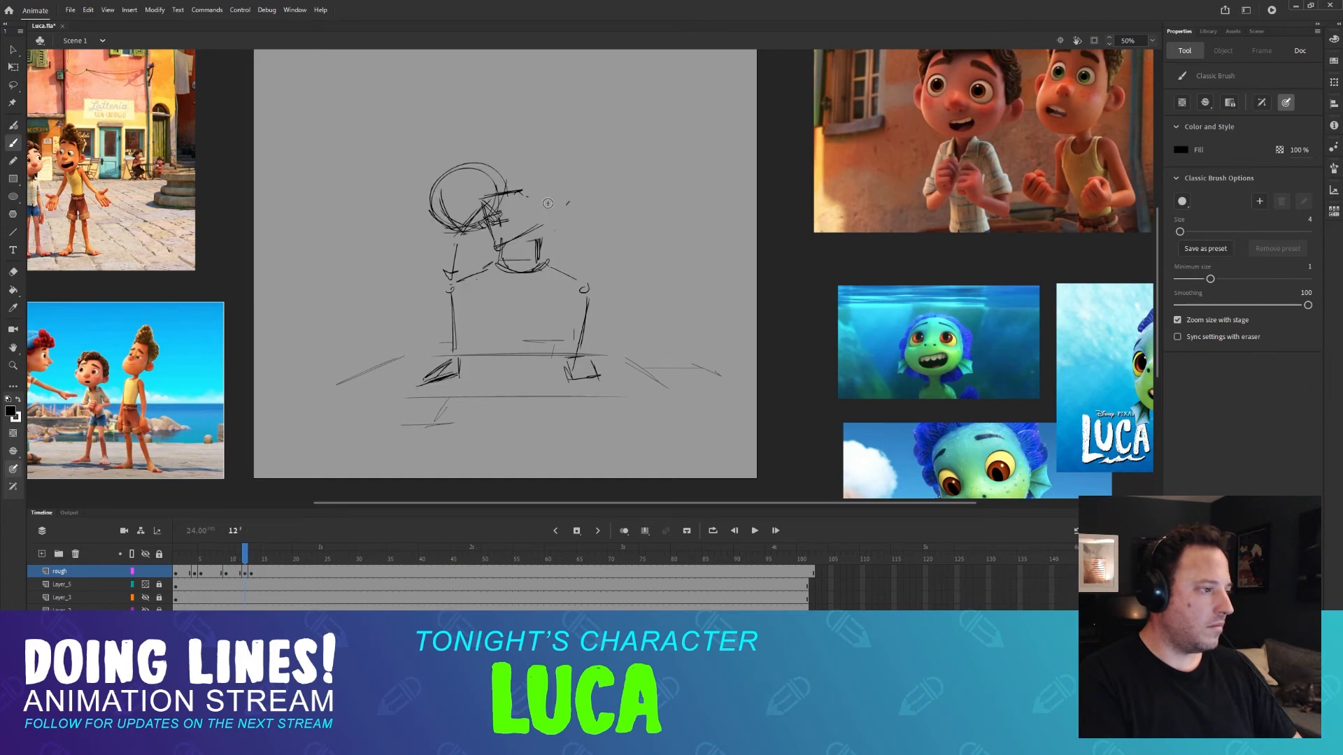
pyautogui.press(',')
pyautogui.press('.')
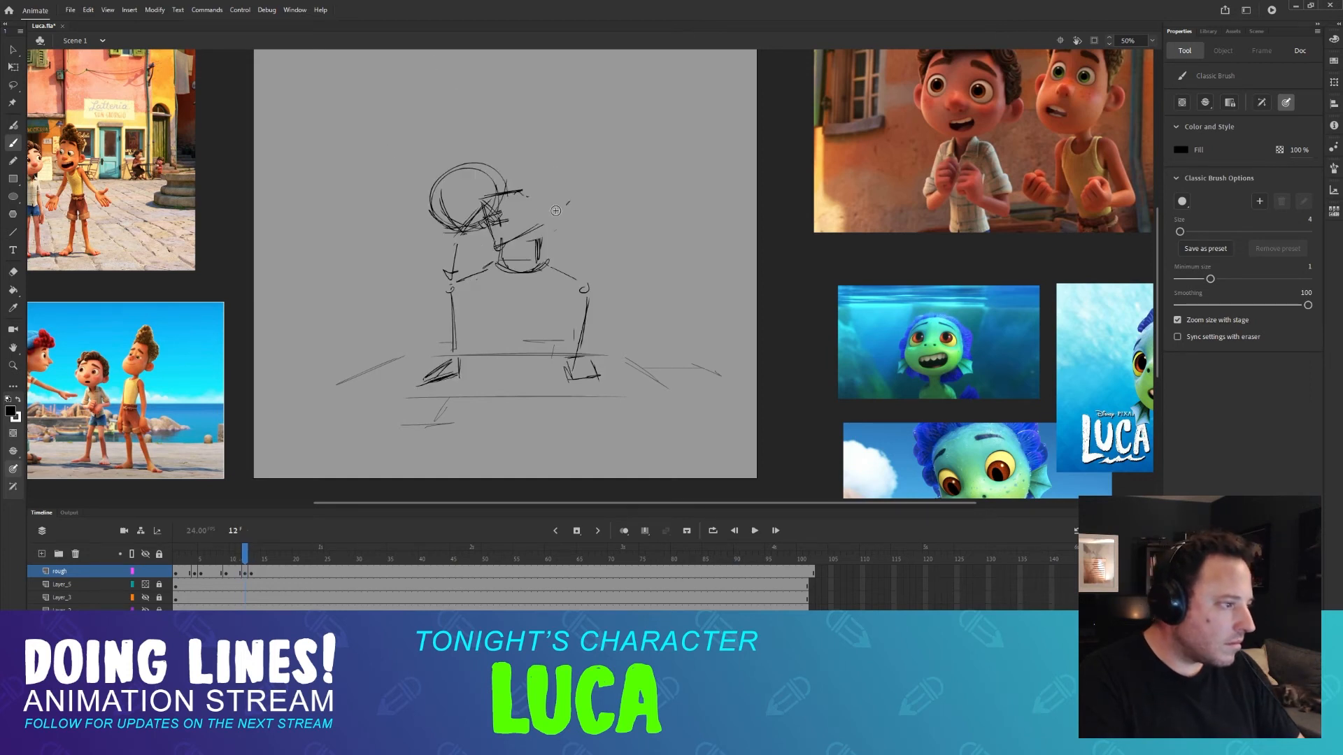
pyautogui.press(',')
pyautogui.press('.')
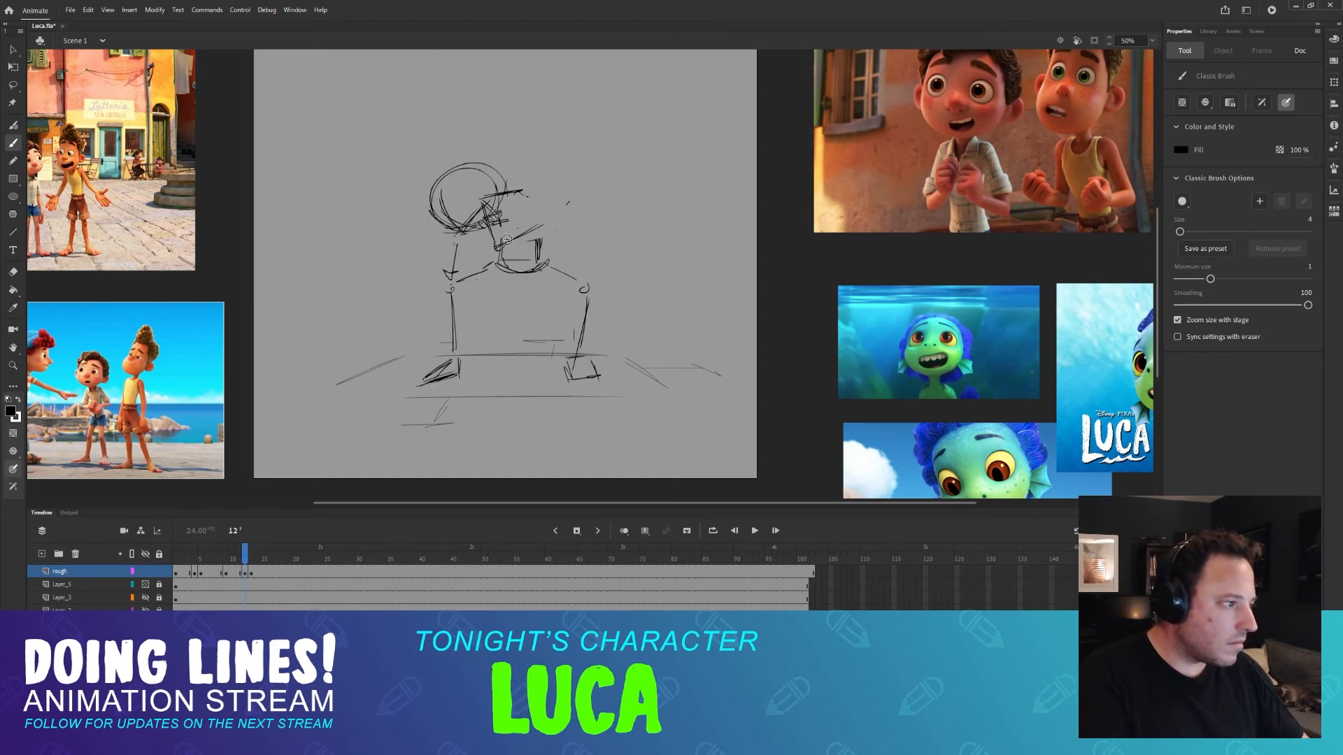
# Sketch the torso on frame 12 with a curved back edge and a chest cross line, comparing it with frame 11.
pyautogui.moveTo(506, 240)
pyautogui.mouseDown()
pyautogui.moveTo(557, 216)
pyautogui.moveTo(536, 219)
pyautogui.moveTo(537, 255)
pyautogui.mouseUp()
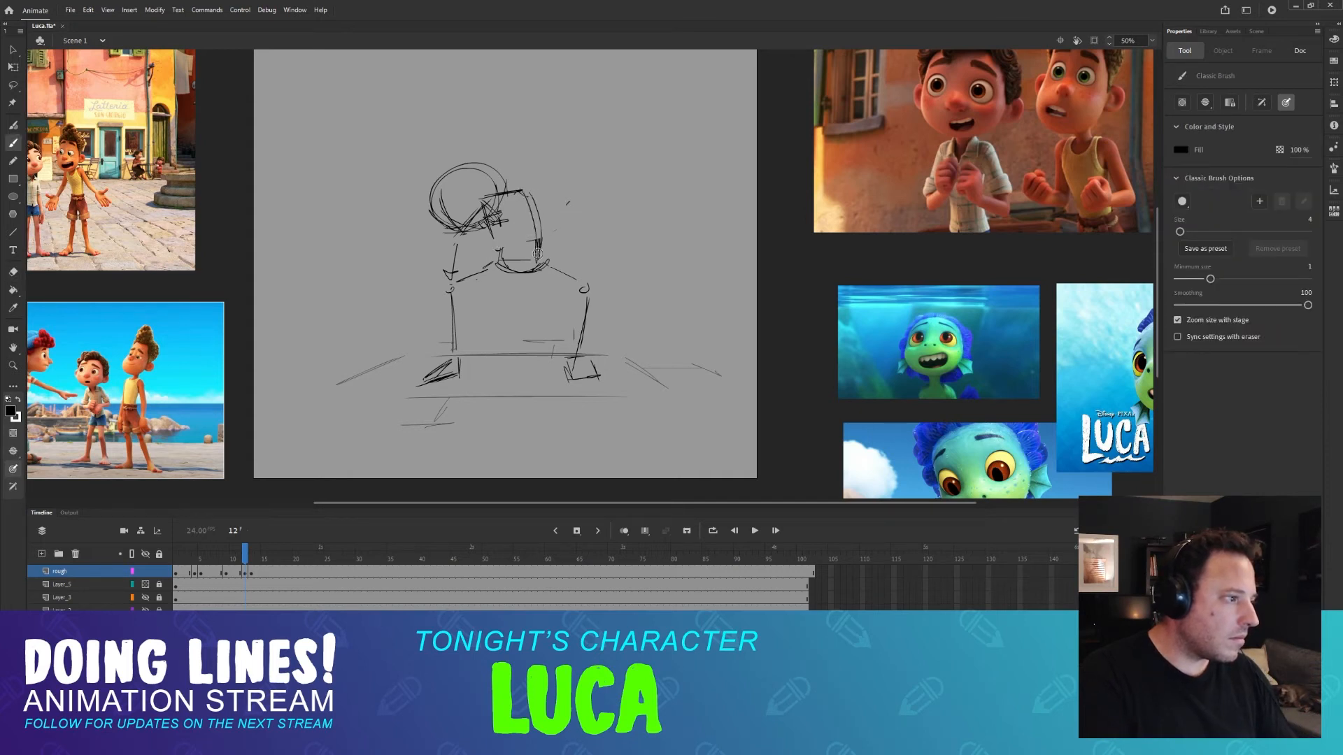
pyautogui.moveTo(521, 196); pyautogui.dragTo(526, 263)
pyautogui.moveTo(490, 217)
pyautogui.mouseDown()
pyautogui.moveTo(503, 265)
pyautogui.moveTo(501, 208)
pyautogui.moveTo(525, 221)
pyautogui.mouseUp()
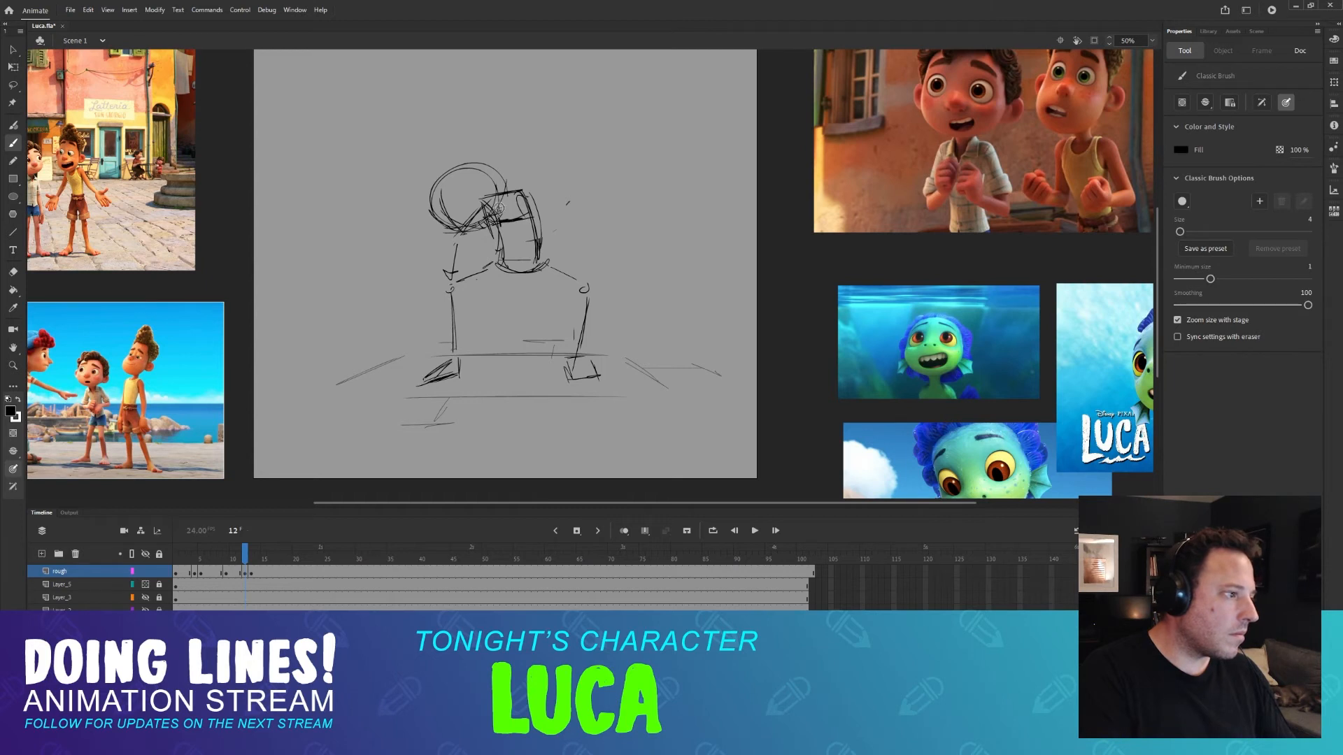
pyautogui.press(',')
pyautogui.press('.')
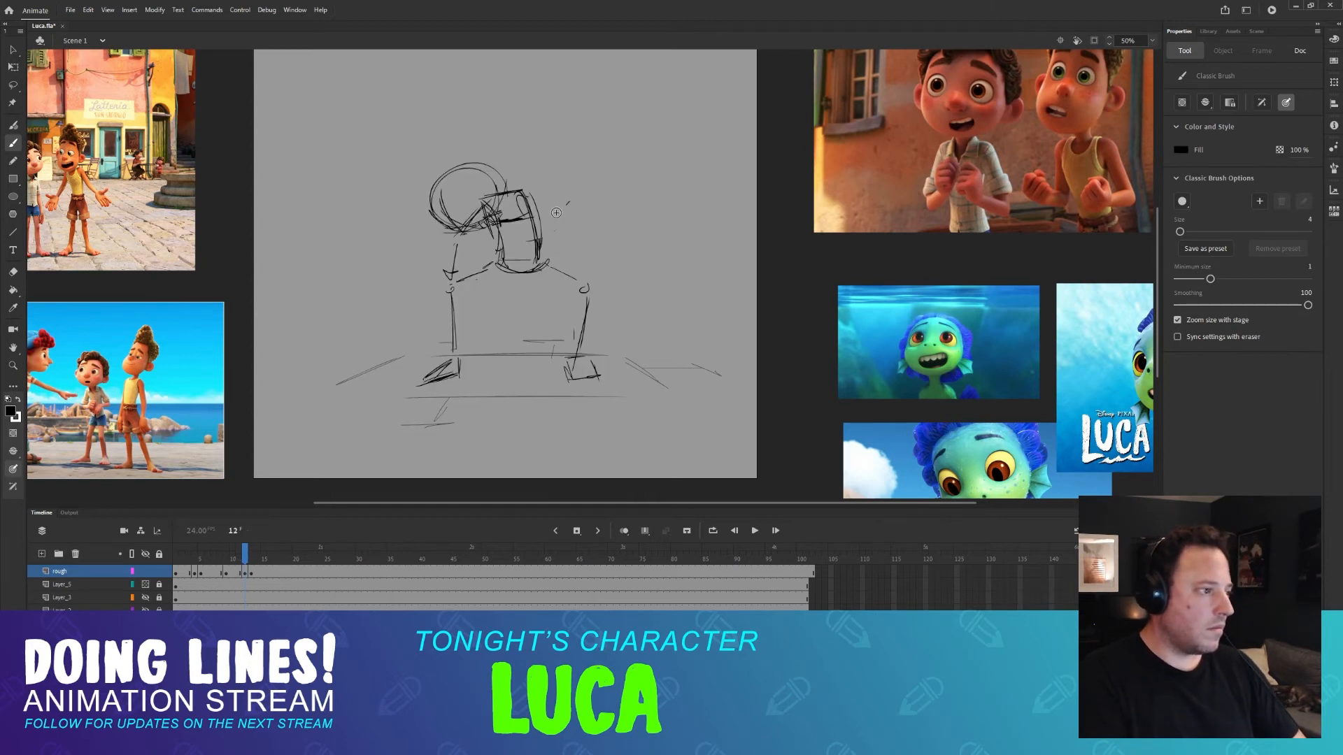
pyautogui.press(',')
pyautogui.press('.')
pyautogui.press(',')
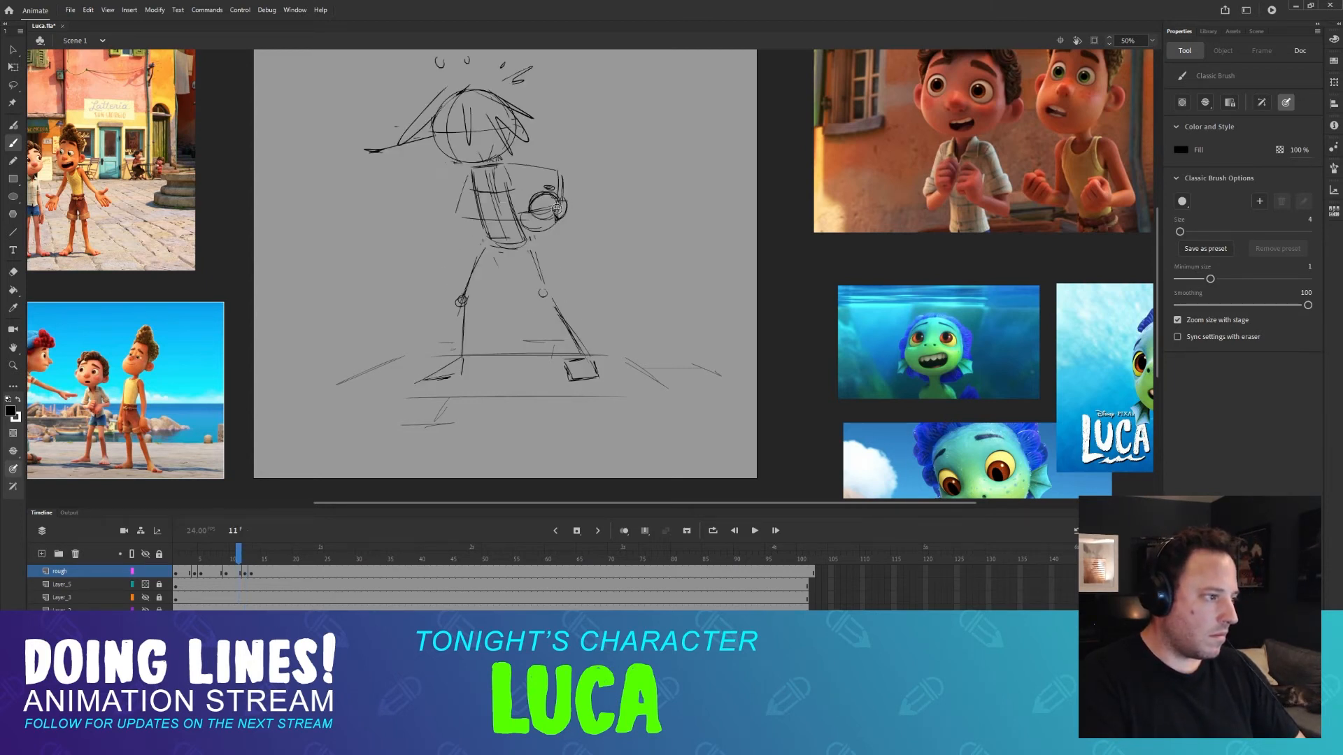
pyautogui.press('.')
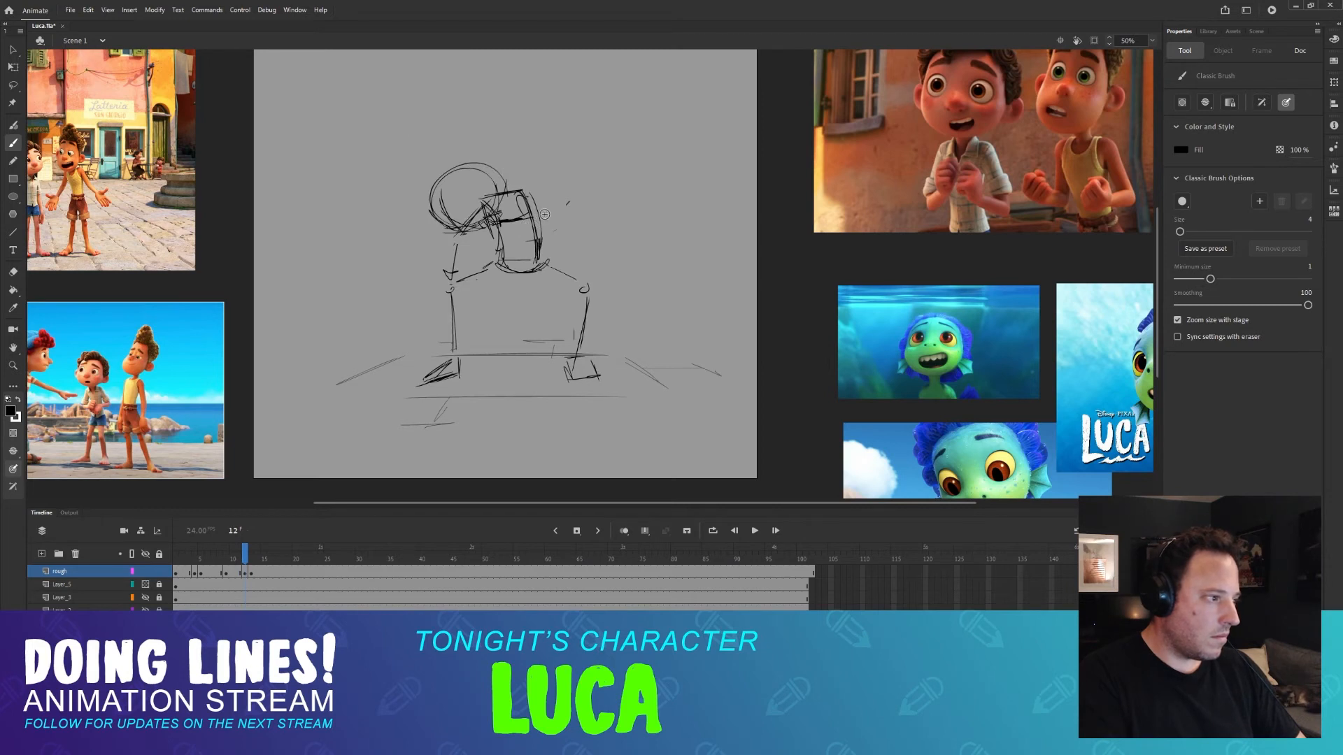
# Erase the round elbow of the arm behind the torso on frame 13 and redraw the arm with straight, angular lines.
pyautogui.press('.')
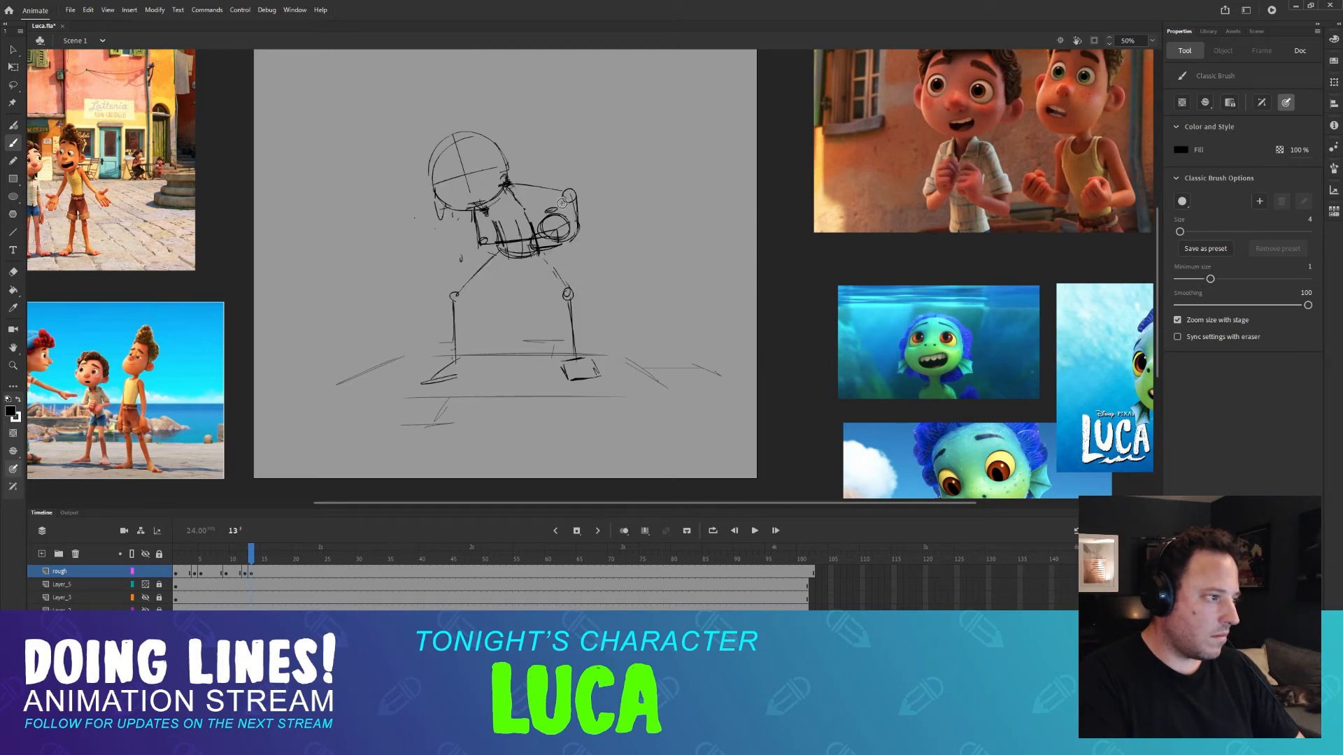
pyautogui.press('e')
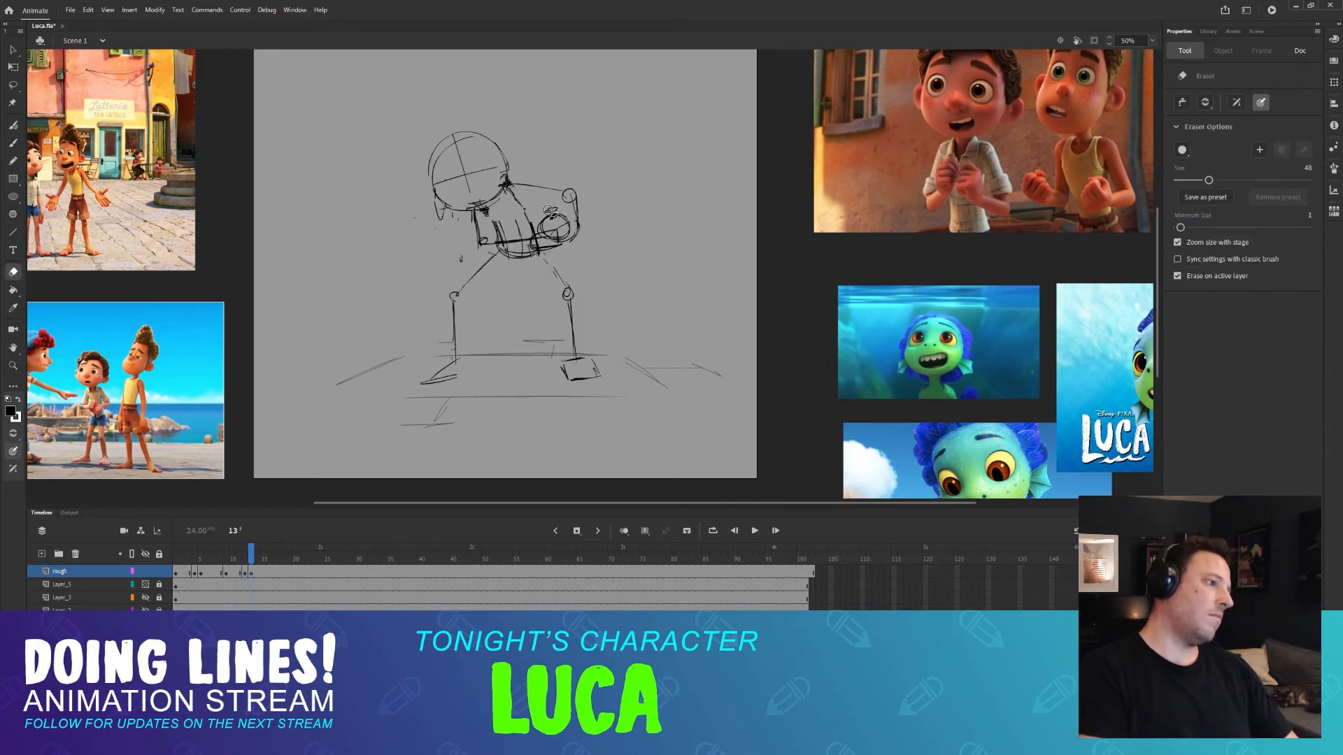
pyautogui.moveTo(551, 210)
pyautogui.mouseDown()
pyautogui.moveTo(585, 231)
pyautogui.moveTo(545, 187)
pyautogui.mouseUp()
pyautogui.press('b')
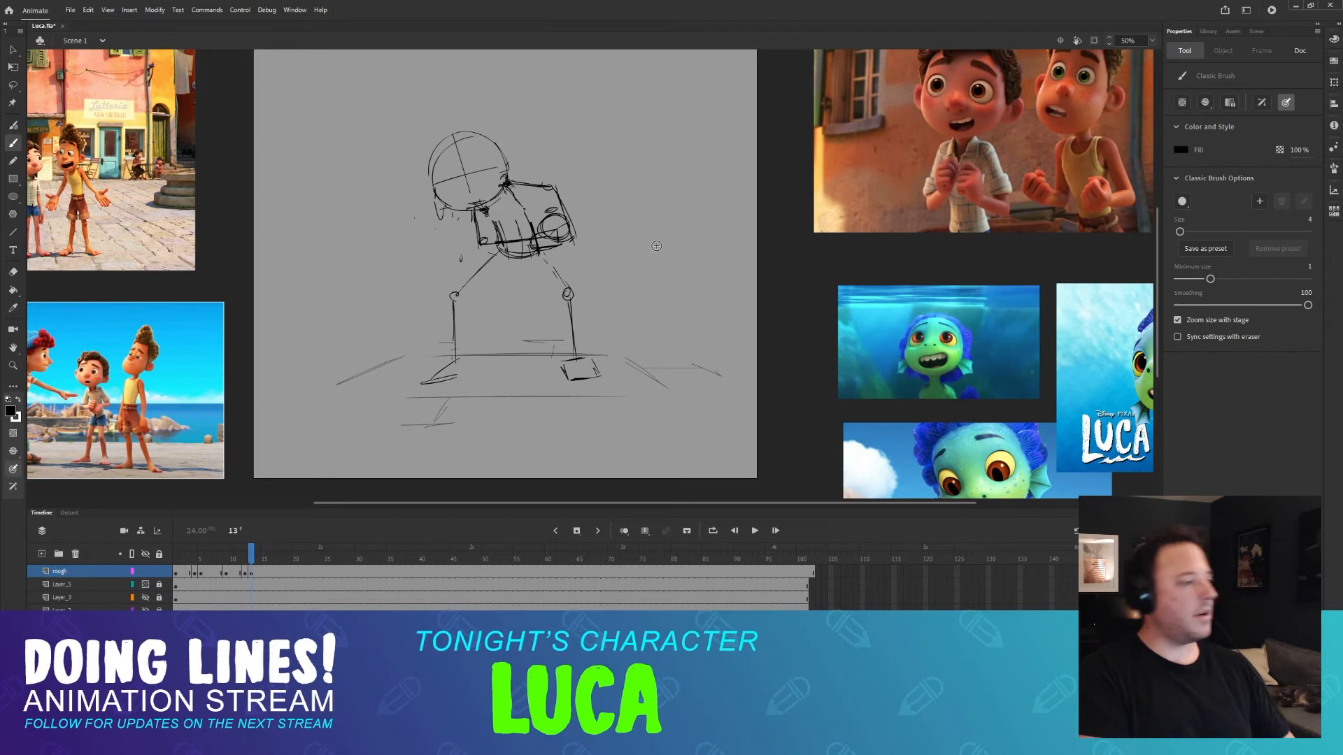
# Erase the upper torso on frame 12 and redraw it as a chest block tilted towards the head.
pyautogui.press('.')
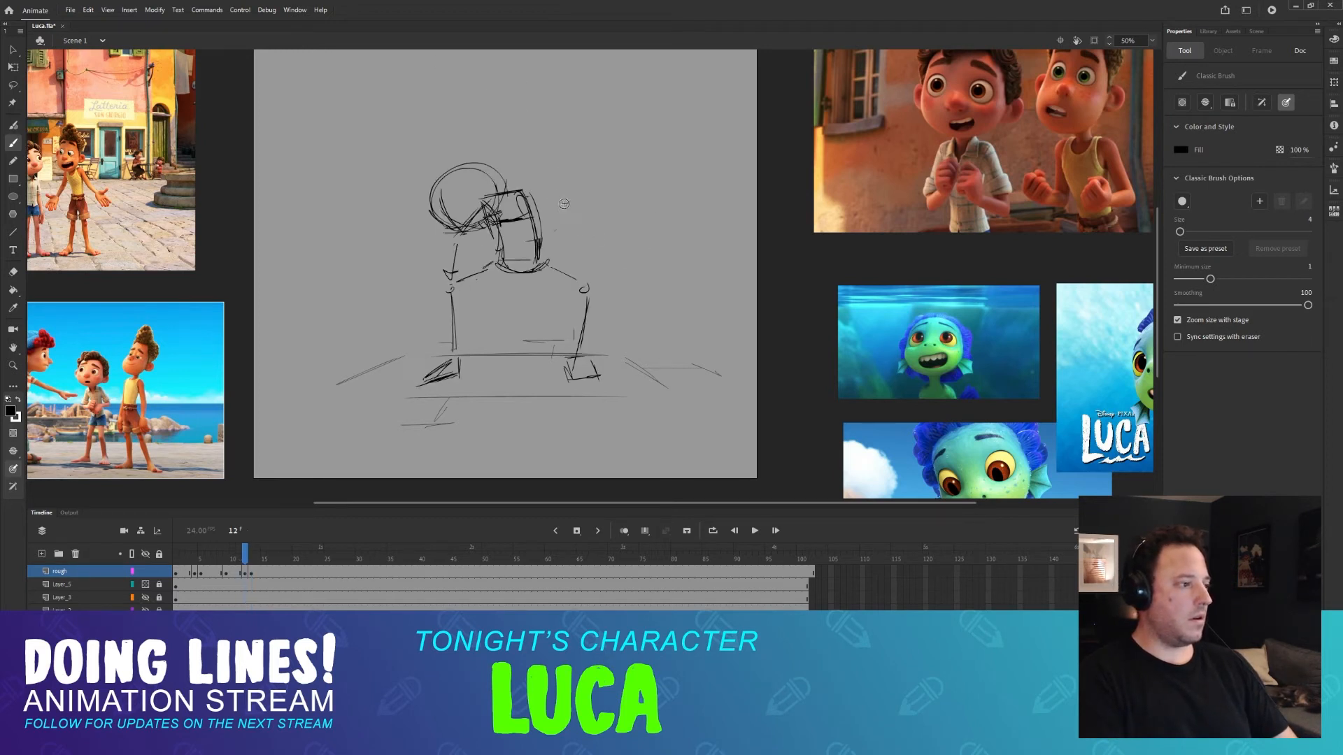
pyautogui.press('.')
pyautogui.press('e')
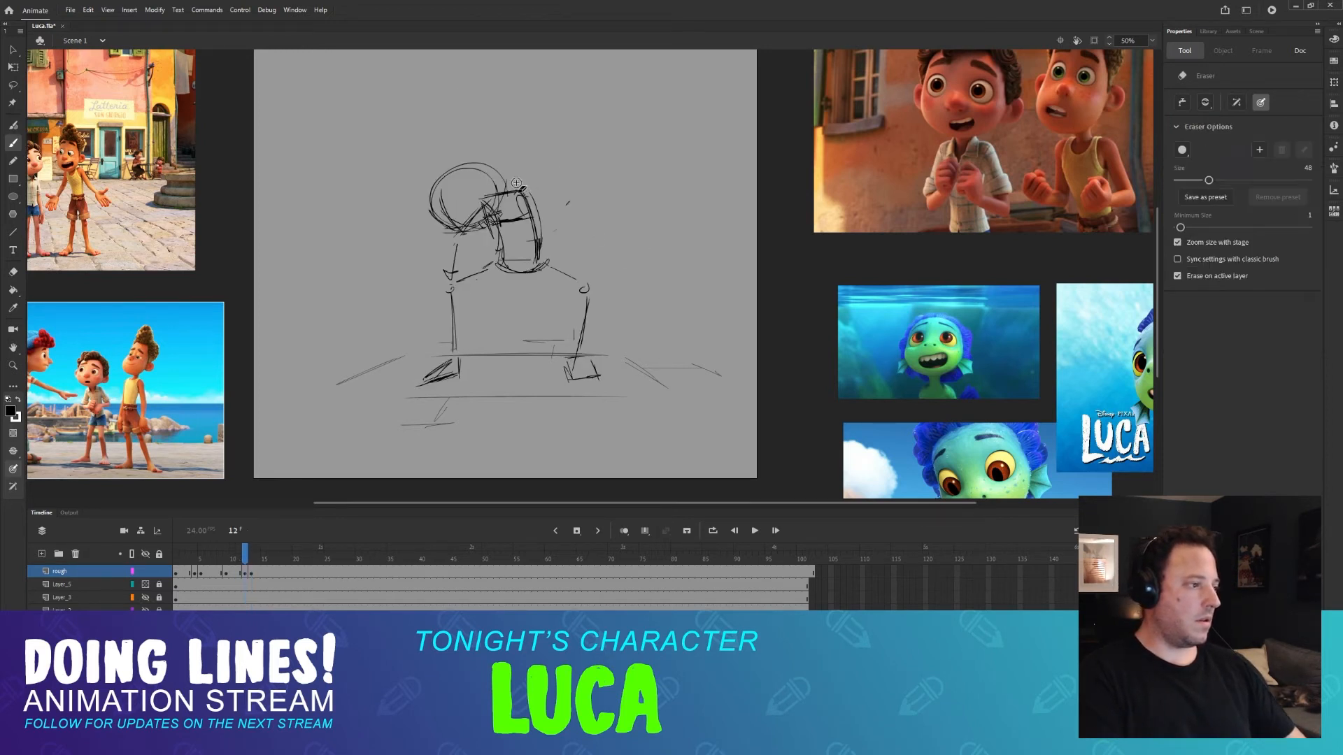
pyautogui.moveTo(515, 219)
pyautogui.mouseDown()
pyautogui.moveTo(533, 225)
pyautogui.moveTo(531, 200)
pyautogui.moveTo(526, 215)
pyautogui.mouseUp()
pyautogui.press('b')
pyautogui.moveTo(514, 214)
pyautogui.mouseDown()
pyautogui.moveTo(529, 190)
pyautogui.moveTo(535, 206)
pyautogui.mouseUp()
# Draw the circle behind the chest on frame 12 and the bent, raised arm lines around it, using frame 11 as reference.
pyautogui.press(',')
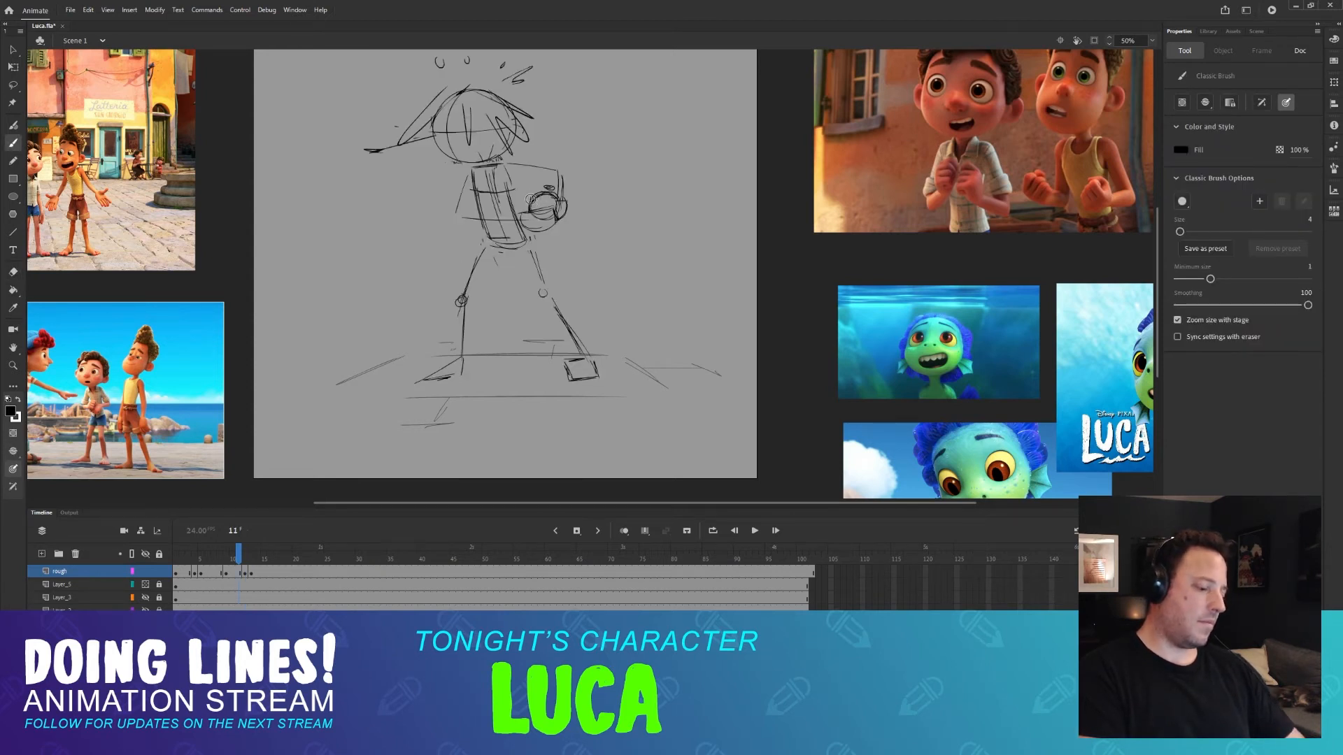
pyautogui.press('.')
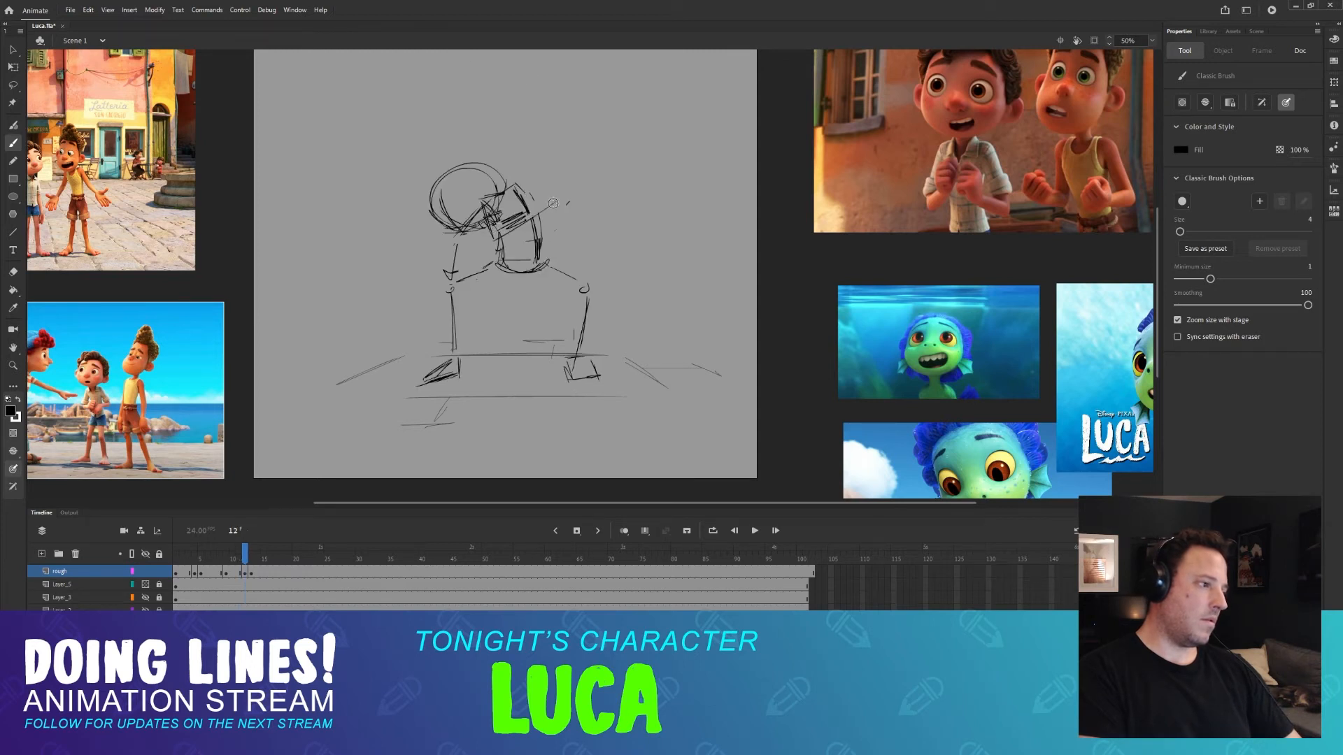
pyautogui.press(',')
pyautogui.press('.')
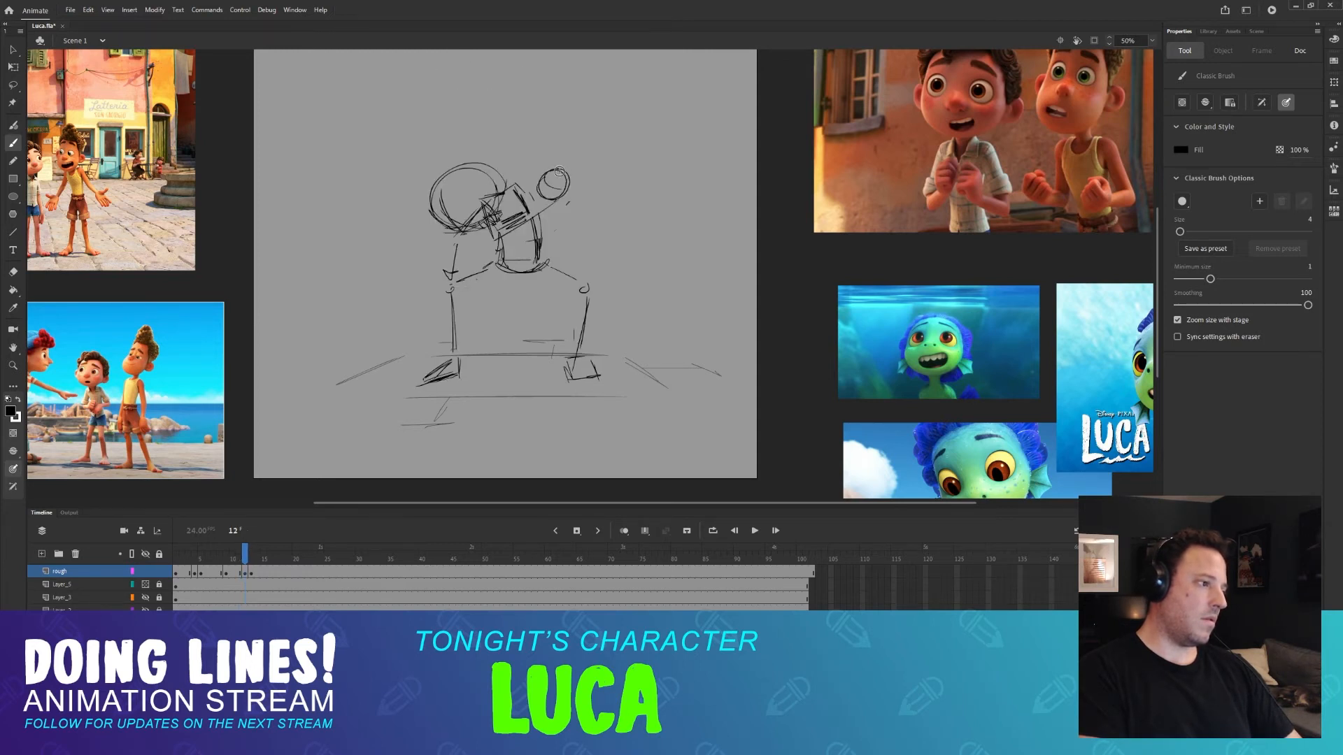
pyautogui.press(',')
pyautogui.press('.')
pyautogui.moveTo(510, 188); pyautogui.dragTo(568, 150)
pyautogui.moveTo(567, 189)
pyautogui.mouseDown()
pyautogui.moveTo(510, 235)
pyautogui.moveTo(549, 209)
pyautogui.mouseUp()
# Flip through frames 11 to 13 to check the motion of the torso and arm.
pyautogui.press(',')
pyautogui.press('.')
pyautogui.press('.')
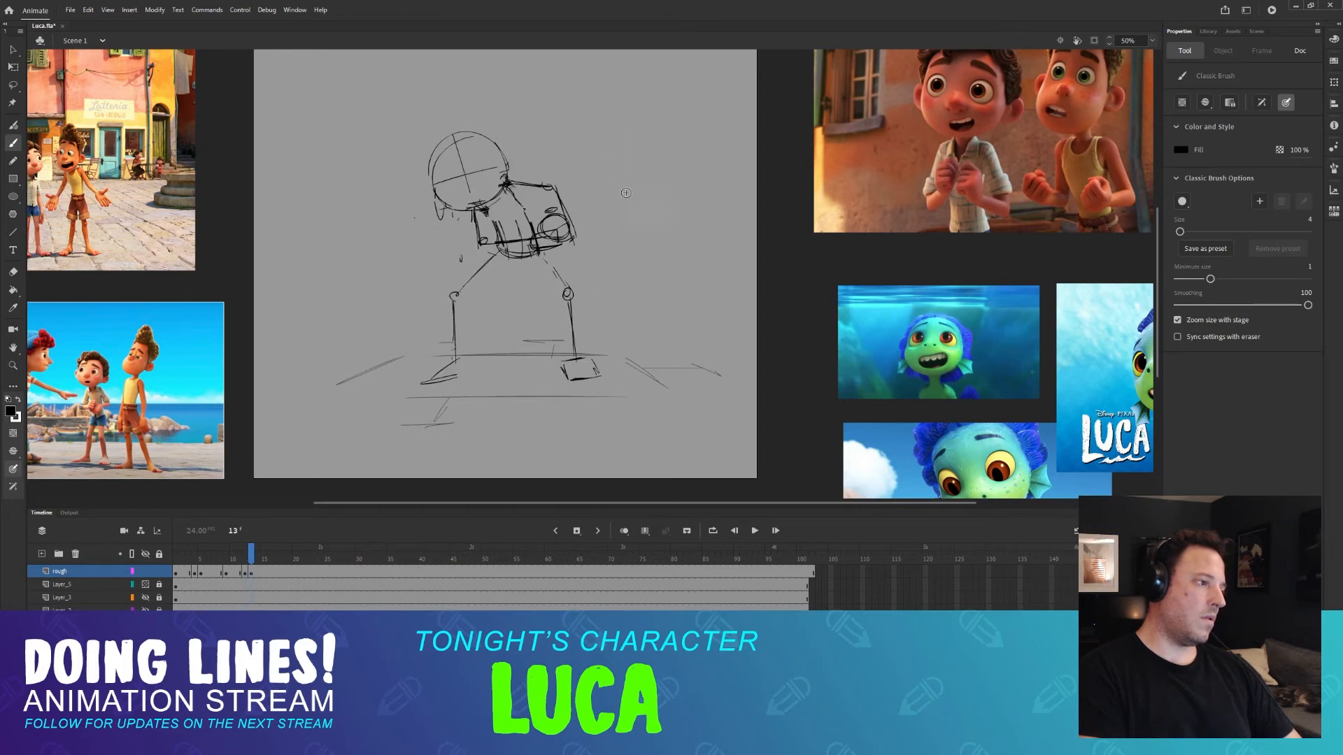
pyautogui.press(',')
pyautogui.press(',')
pyautogui.press('.')
pyautogui.press('.')
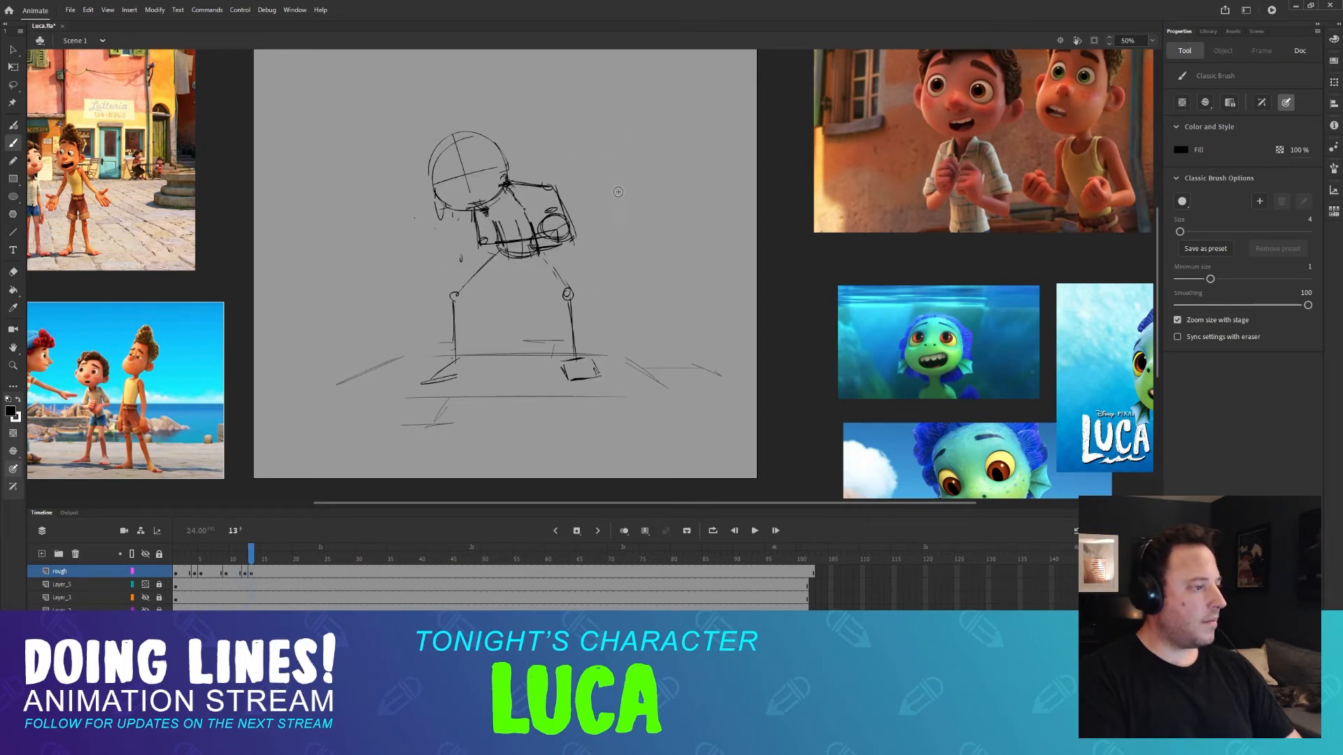
pyautogui.press(',')
pyautogui.press(',')
pyautogui.press('.')
pyautogui.press('.')
pyautogui.press(',')
pyautogui.press(',')
pyautogui.press('.')
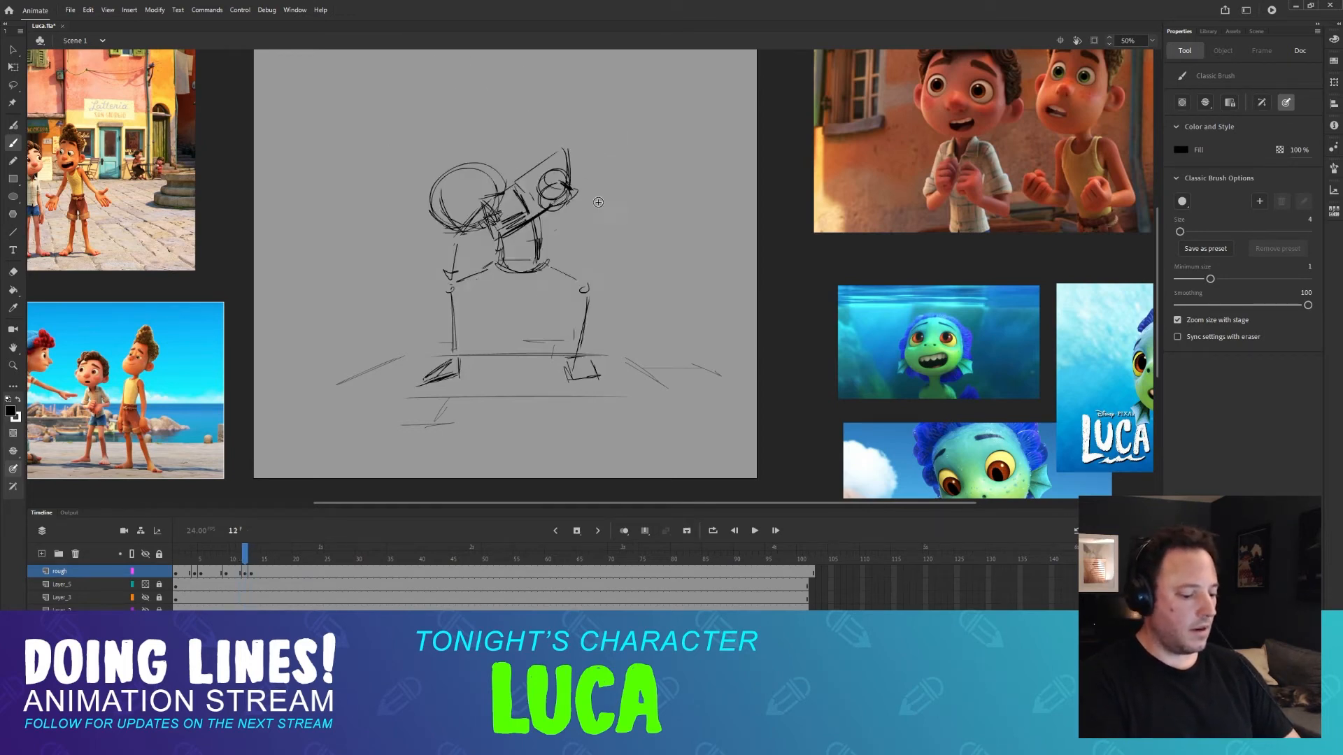
pyautogui.press('.')
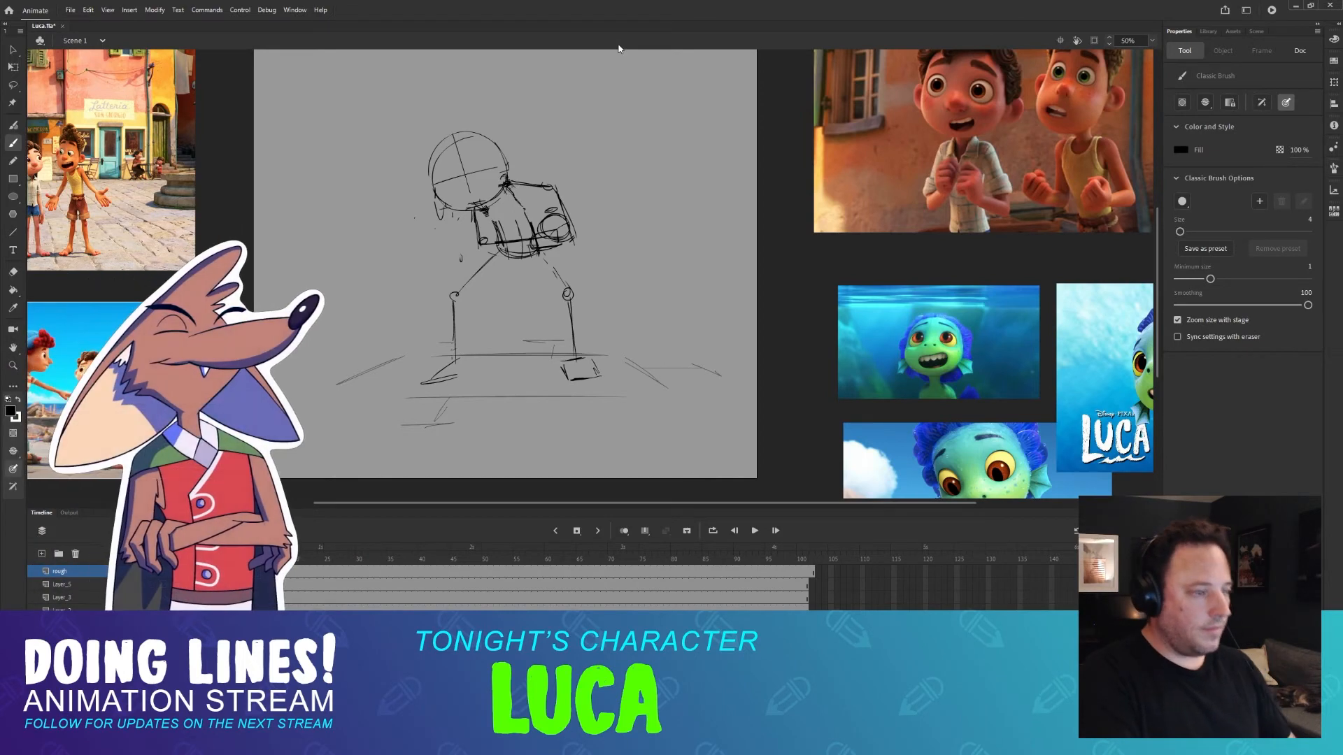
# Scrub back through the rough poses and extend the first pose's hold by three frames, inserting them at frame 2.
pyautogui.moveTo(203, 554)
pyautogui.mouseDown()
pyautogui.moveTo(293, 555)
pyautogui.moveTo(210, 554)
pyautogui.moveTo(252, 554)
pyautogui.mouseUp()
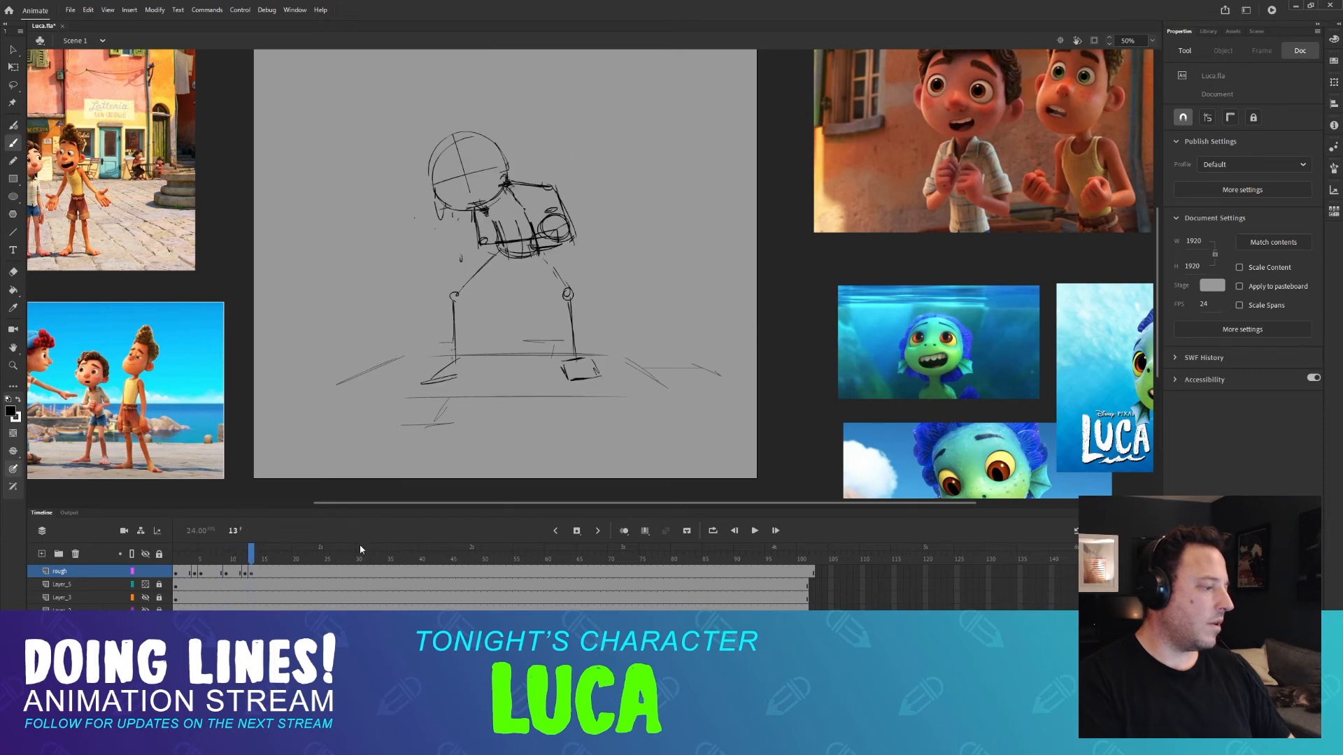
pyautogui.click(234, 554)
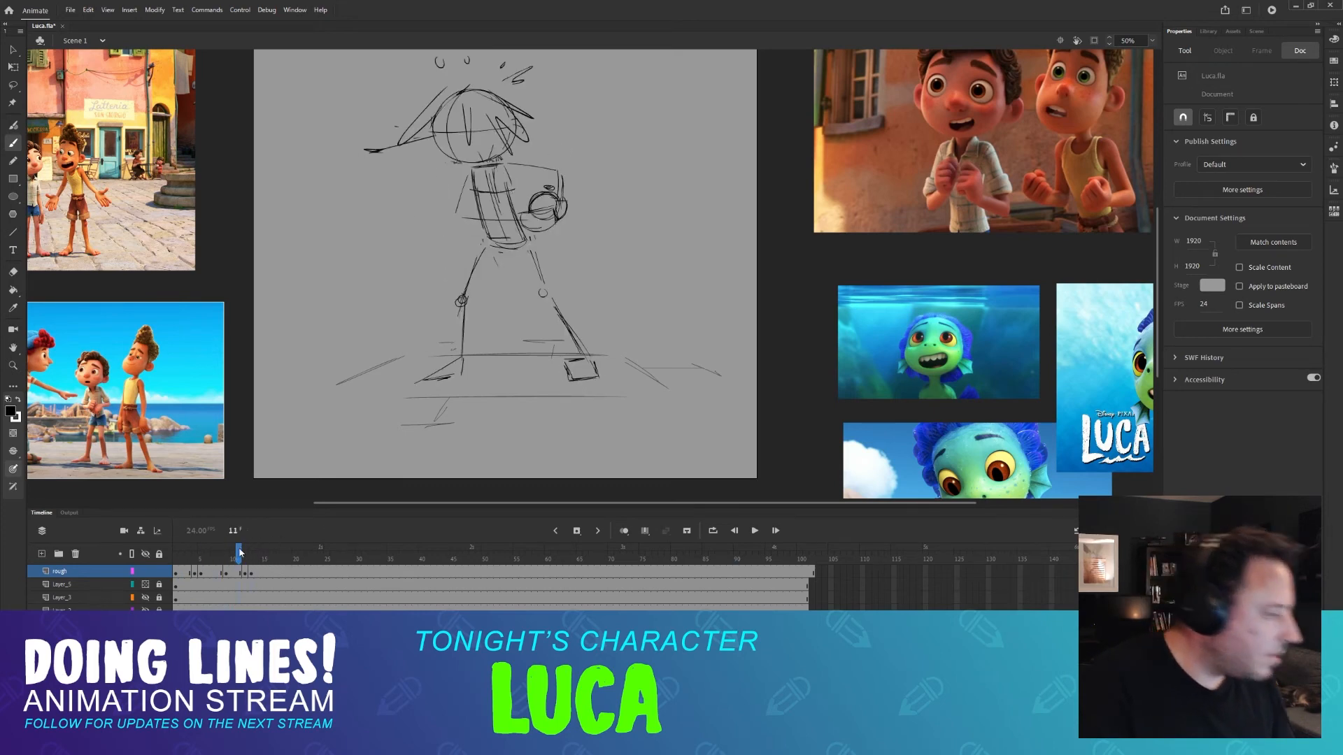
pyautogui.click(194, 558)
pyautogui.moveTo(194, 558)
pyautogui.mouseDown()
pyautogui.moveTo(217, 557)
pyautogui.moveTo(183, 558)
pyautogui.moveTo(225, 557)
pyautogui.moveTo(171, 556)
pyautogui.mouseUp()
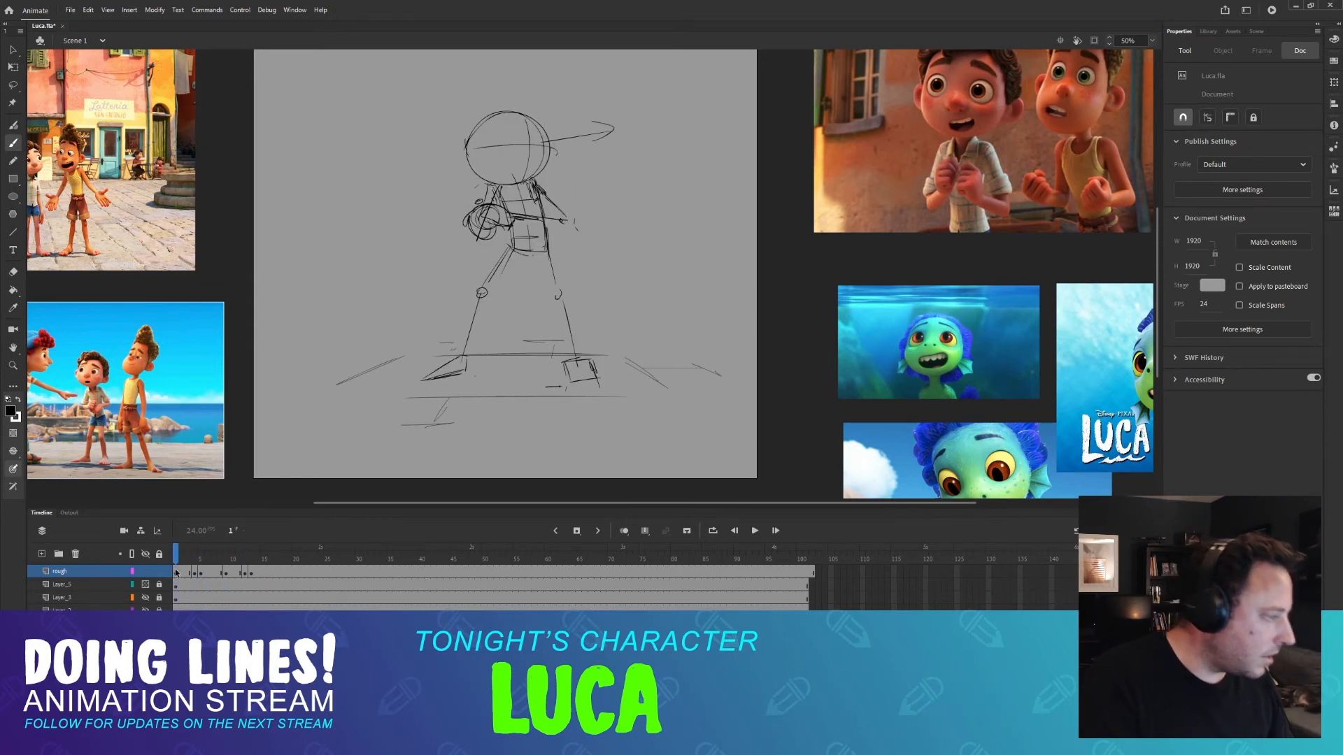
pyautogui.moveTo(183, 557); pyautogui.dragTo(185, 563)
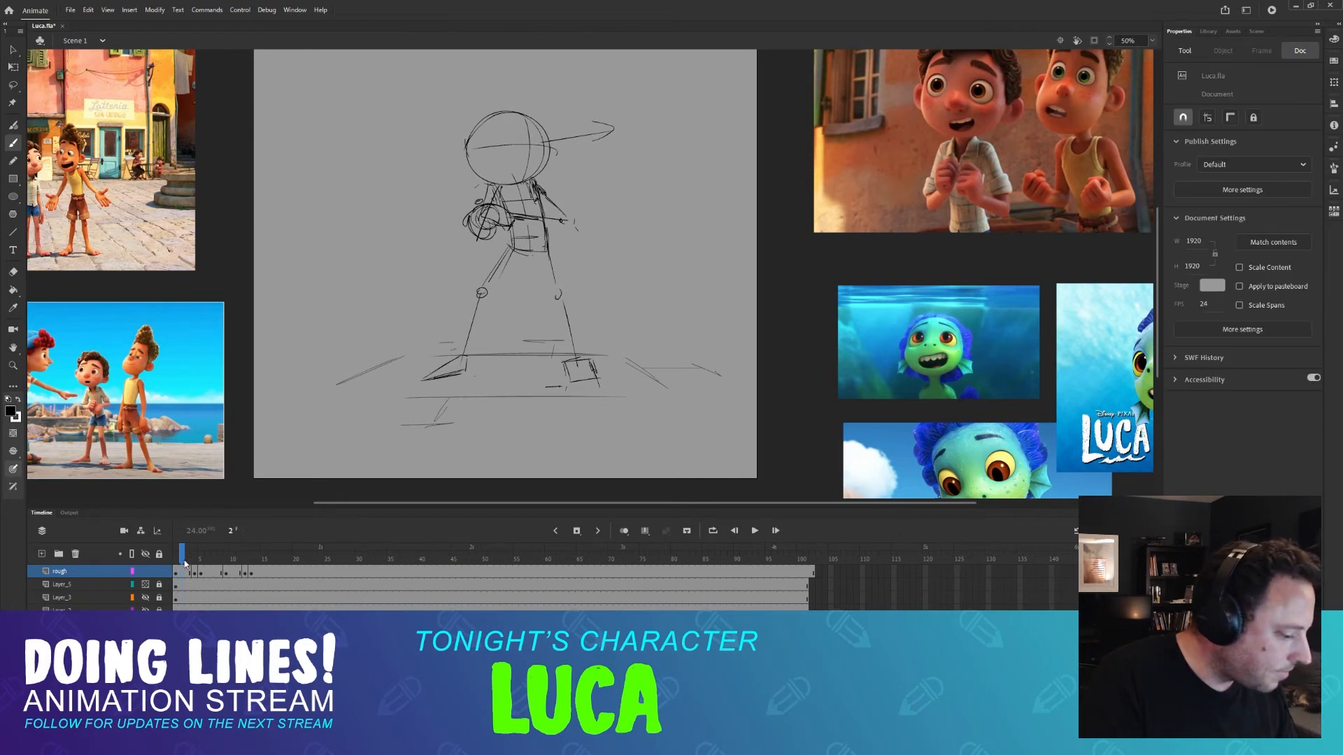
pyautogui.press('F5')
pyautogui.press('F5')
pyautogui.press('F5')
# Extend the second pose's hold, starting at frame 7 of the rough layer, to four frames.
pyautogui.click(215, 558)
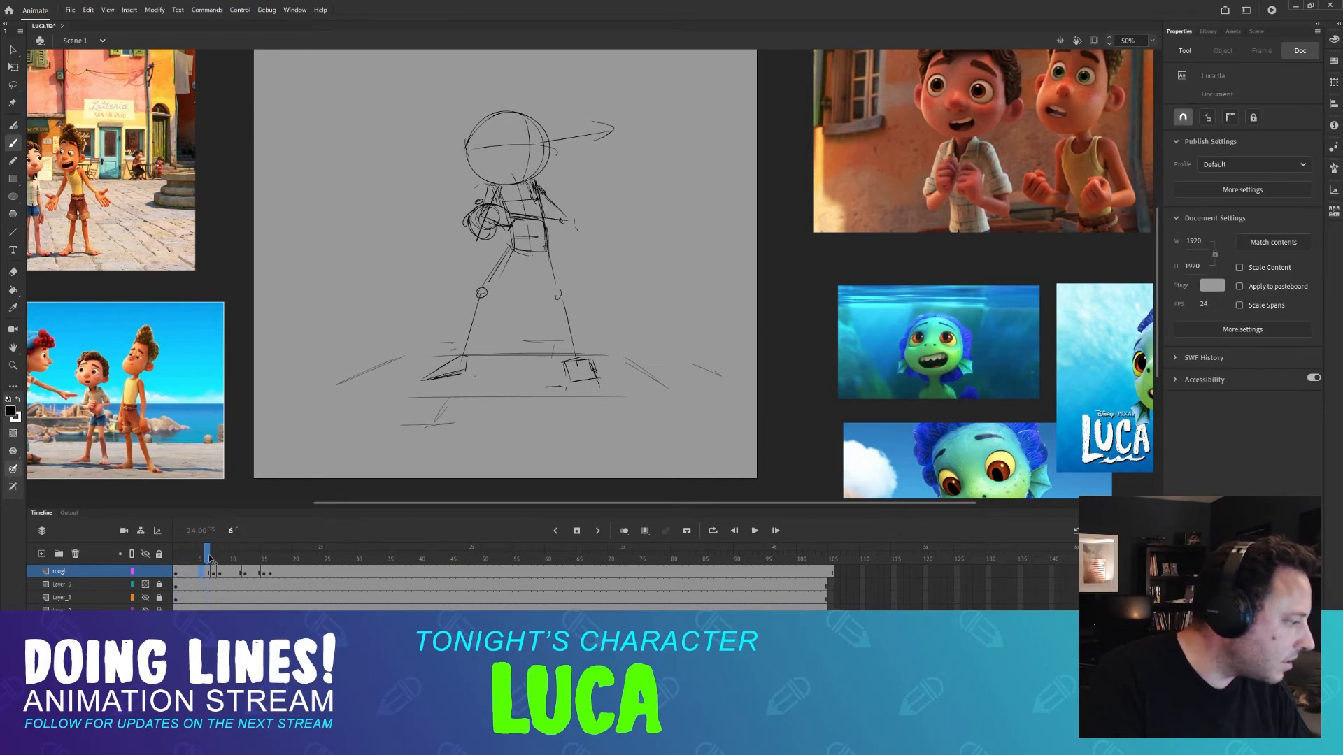
pyautogui.click(217, 563)
pyautogui.press('F5')
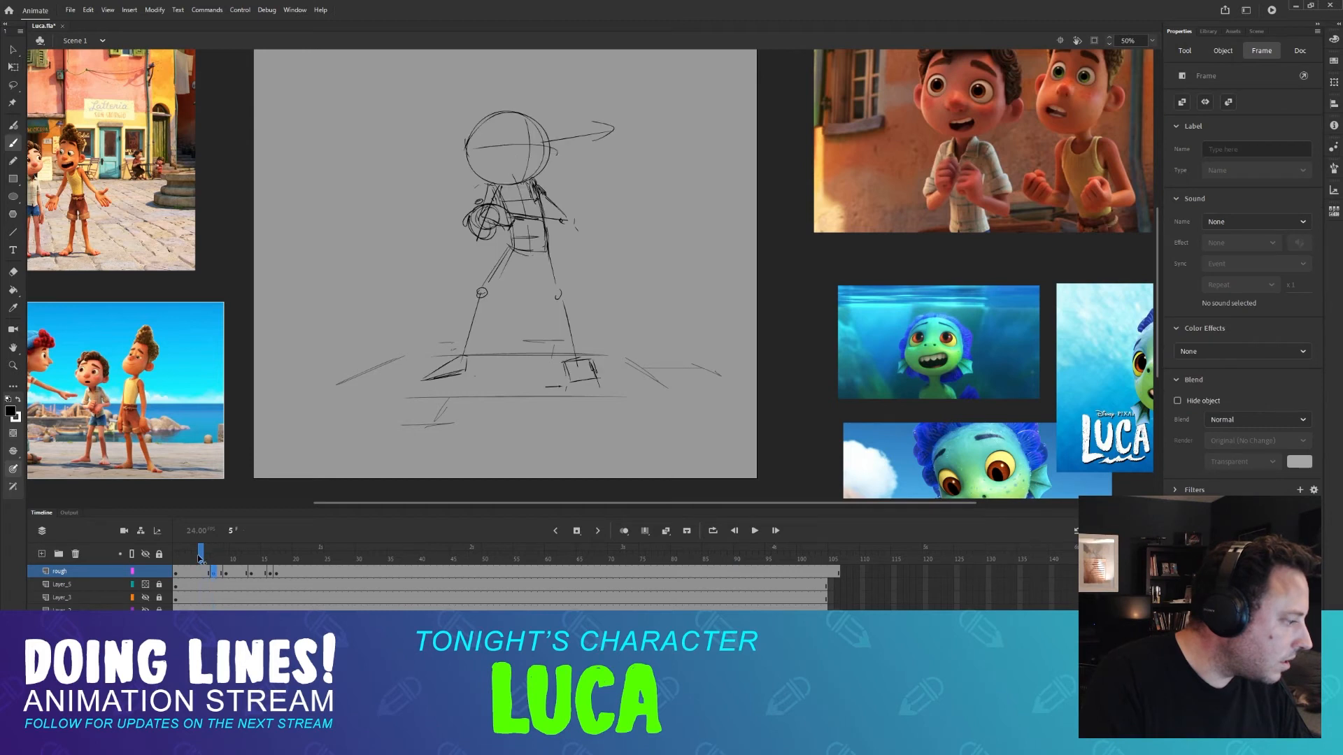
pyautogui.moveTo(217, 560)
pyautogui.mouseDown()
pyautogui.moveTo(233, 561)
pyautogui.moveTo(219, 562)
pyautogui.mouseUp()
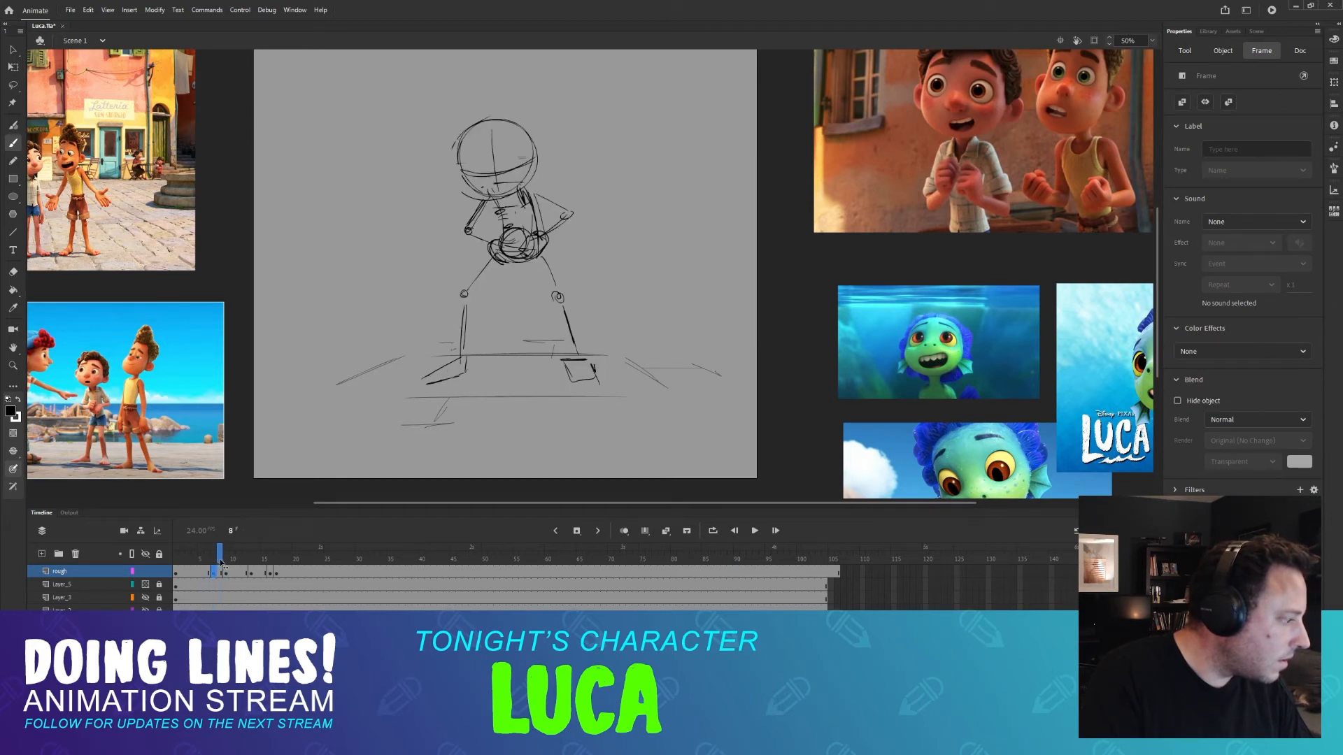
pyautogui.click(221, 551)
pyautogui.press('F5')
pyautogui.press('F5')
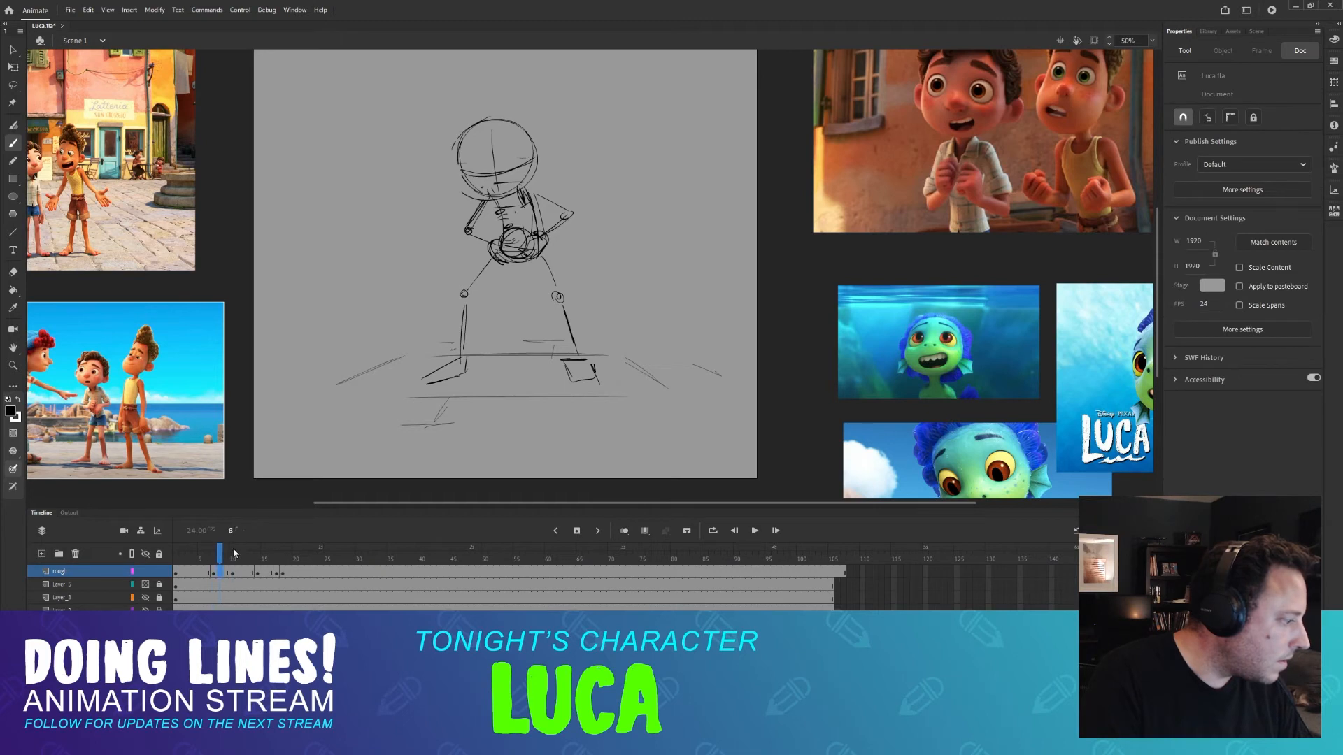
pyautogui.press('F5')
# Extend the third pose's hold on the rough layer by seven frames.
pyautogui.moveTo(233, 552)
pyautogui.mouseDown()
pyautogui.moveTo(197, 559)
pyautogui.moveTo(315, 559)
pyautogui.mouseUp()
pyautogui.click(253, 574)
pyautogui.press('F5')
pyautogui.press('F5')
pyautogui.press('F5')
pyautogui.press('F5')
pyautogui.press('F5')
pyautogui.press('F5')
pyautogui.press('F5')
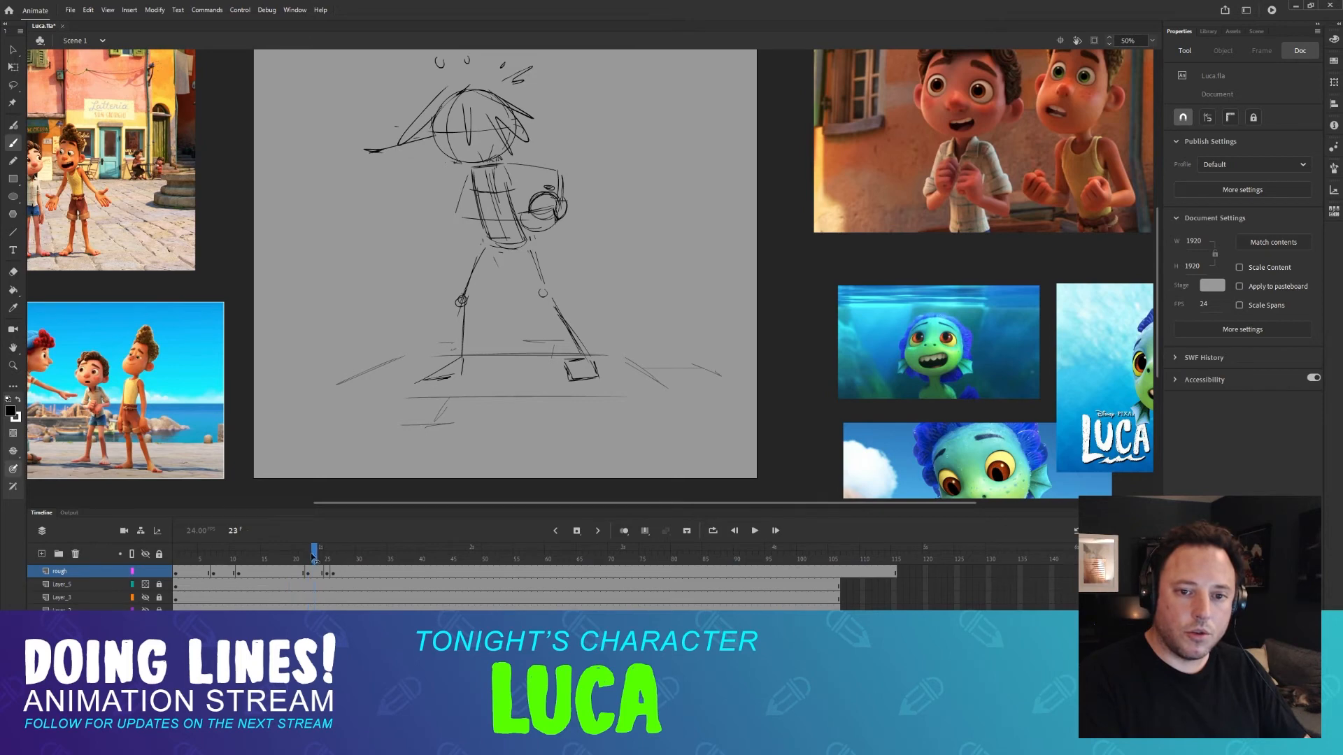
pyautogui.scroll(3, 468, 286)
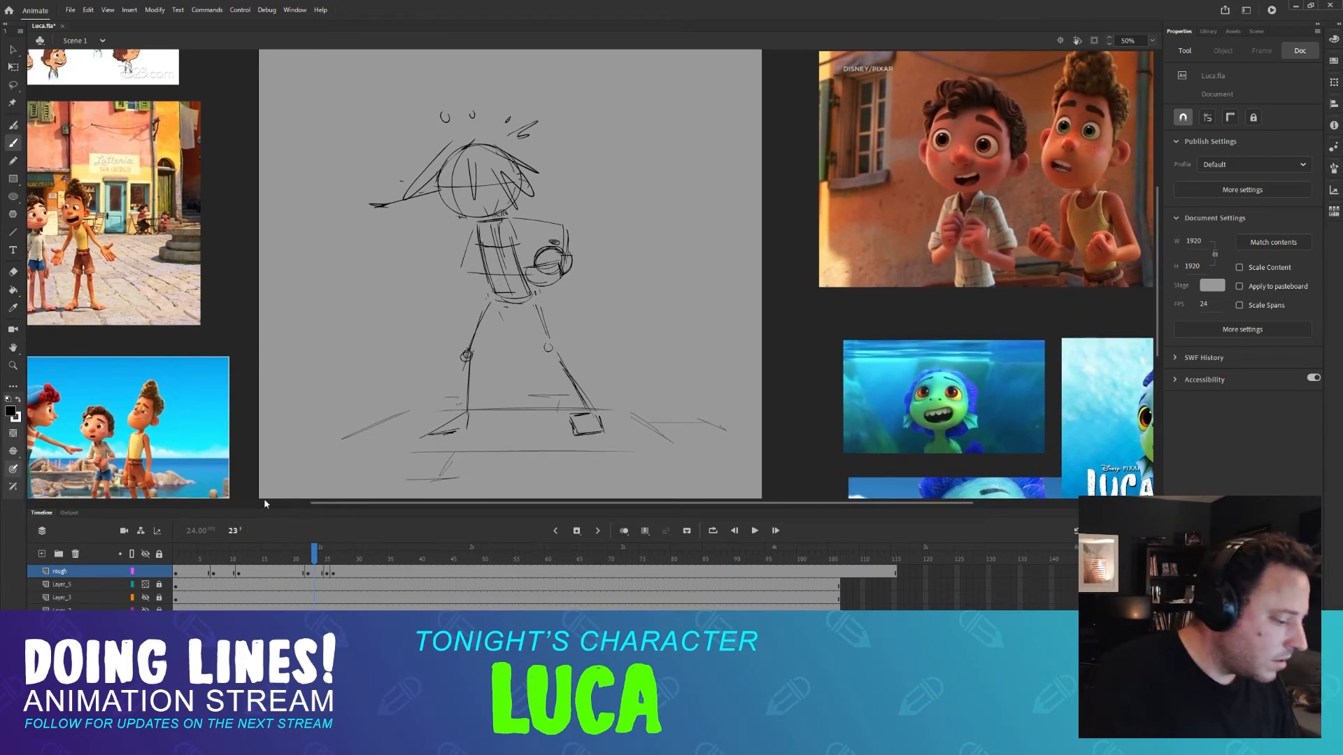
# Remove one frame from the hold at frame 23, and extend the crouching pose's hold at frame 24 by three frames.
pyautogui.hotkey('shift', 'F5')
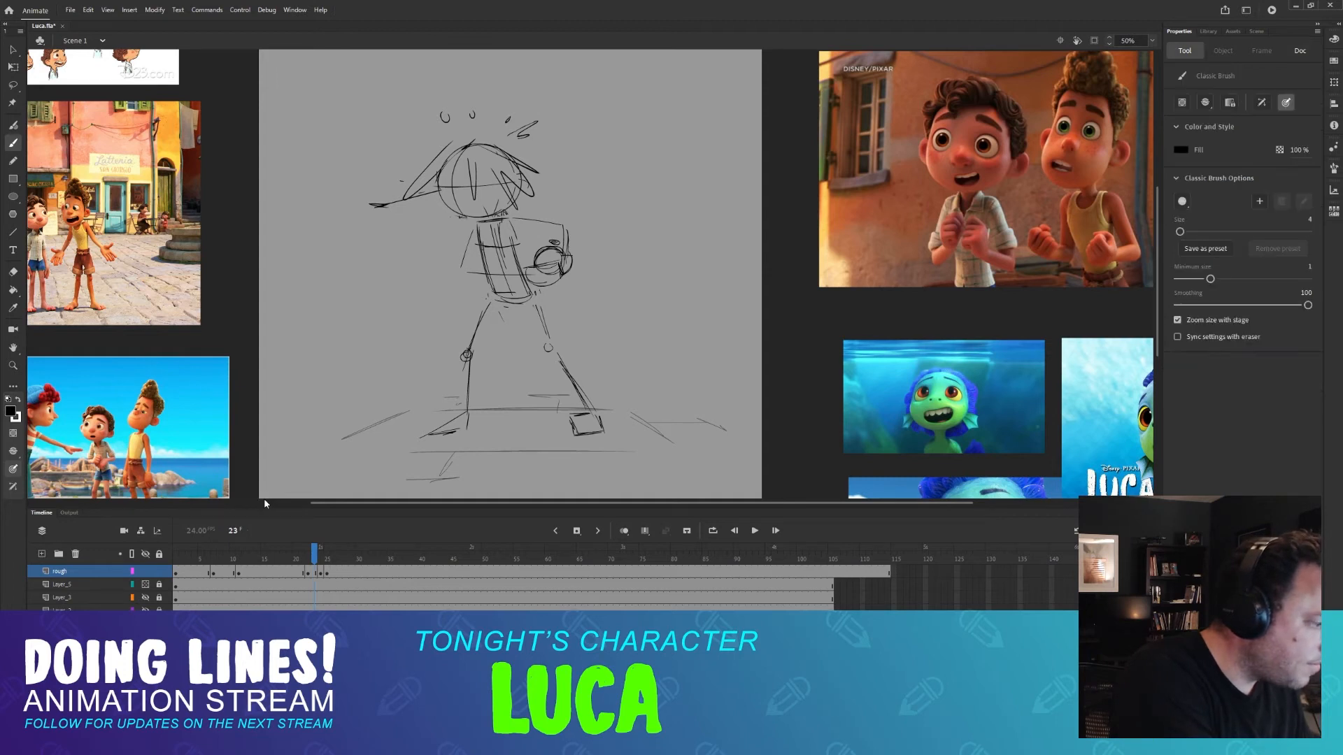
pyautogui.moveTo(314, 549)
pyautogui.mouseDown()
pyautogui.moveTo(371, 550)
pyautogui.moveTo(301, 559)
pyautogui.moveTo(323, 568)
pyautogui.mouseUp()
pyautogui.click(321, 575)
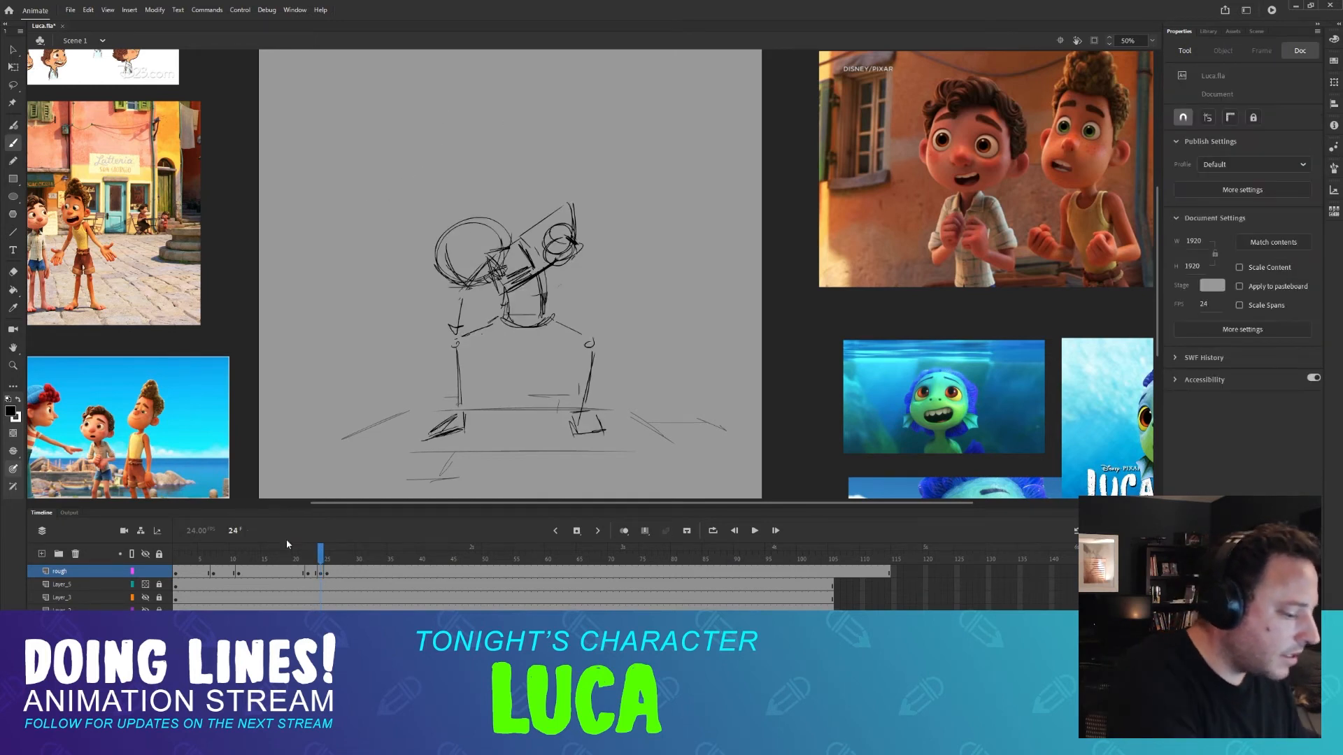
pyautogui.press(',')
pyautogui.press('.')
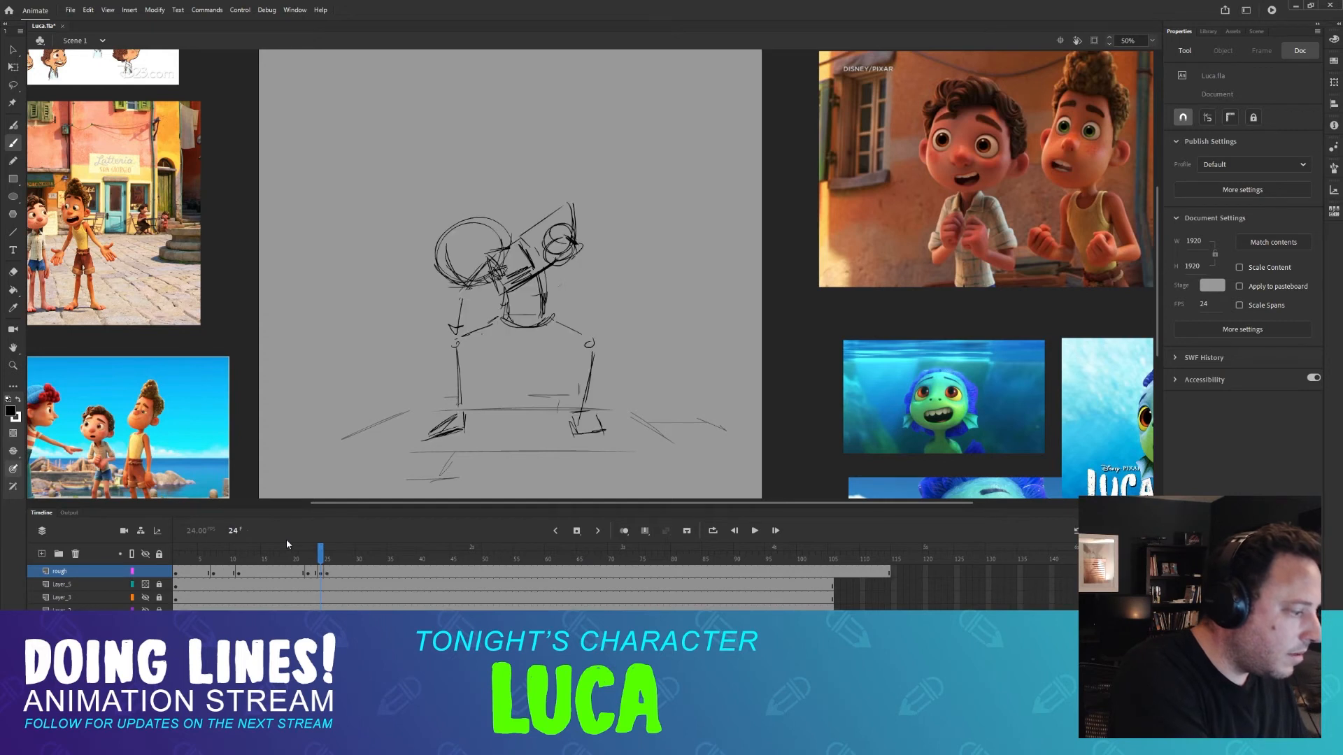
pyautogui.press('F5')
pyautogui.press('F5')
pyautogui.press('F5')
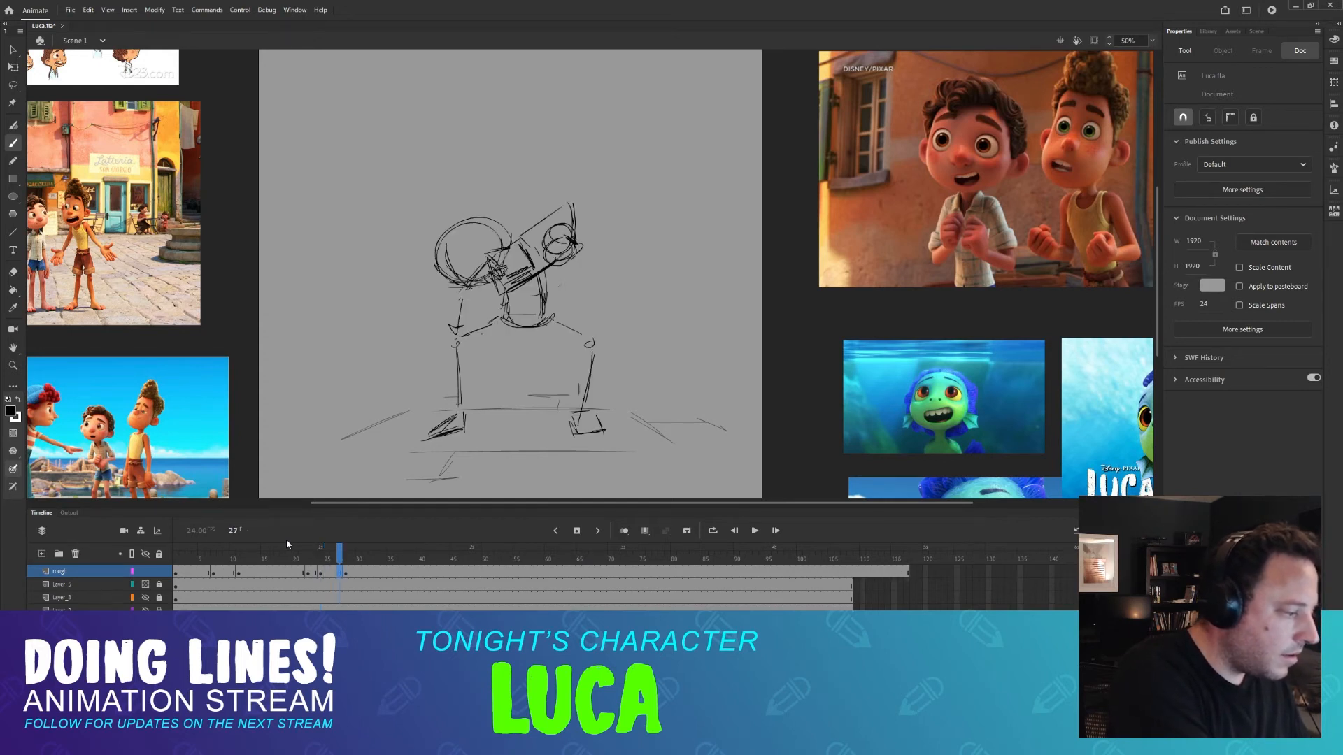
pyautogui.press('F6')
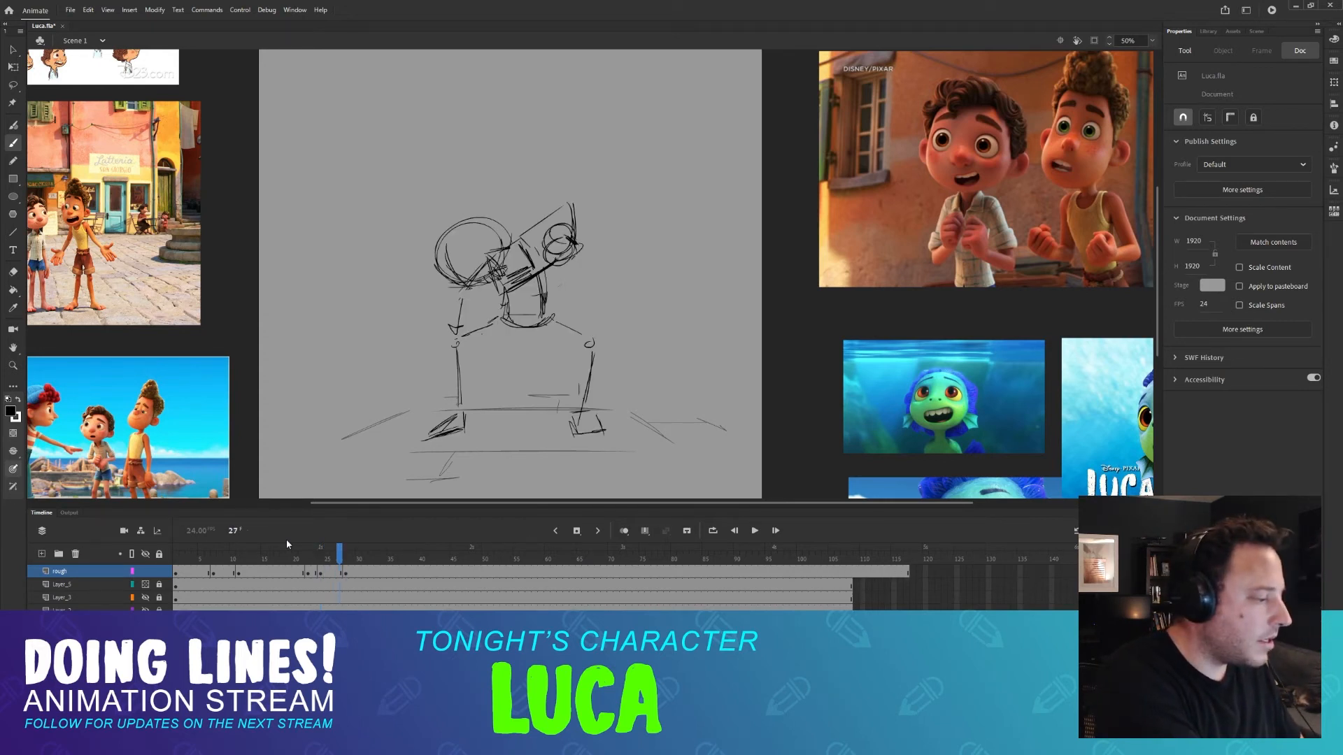
# Turn on looped playback from frame 1 to about frame 44 and play the rough animation.
pyautogui.moveTo(343, 552); pyautogui.dragTo(389, 554)
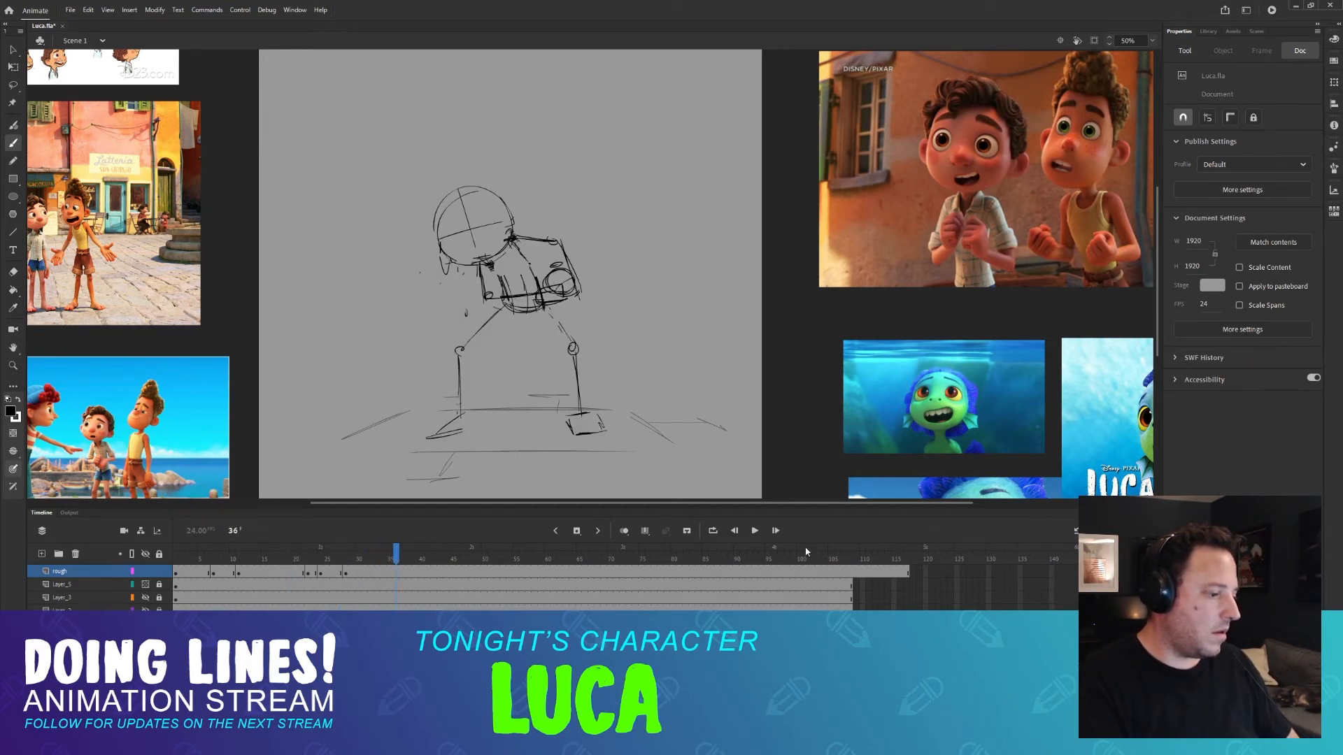
pyautogui.click(705, 535)
pyautogui.moveTo(367, 547); pyautogui.dragTo(174, 547)
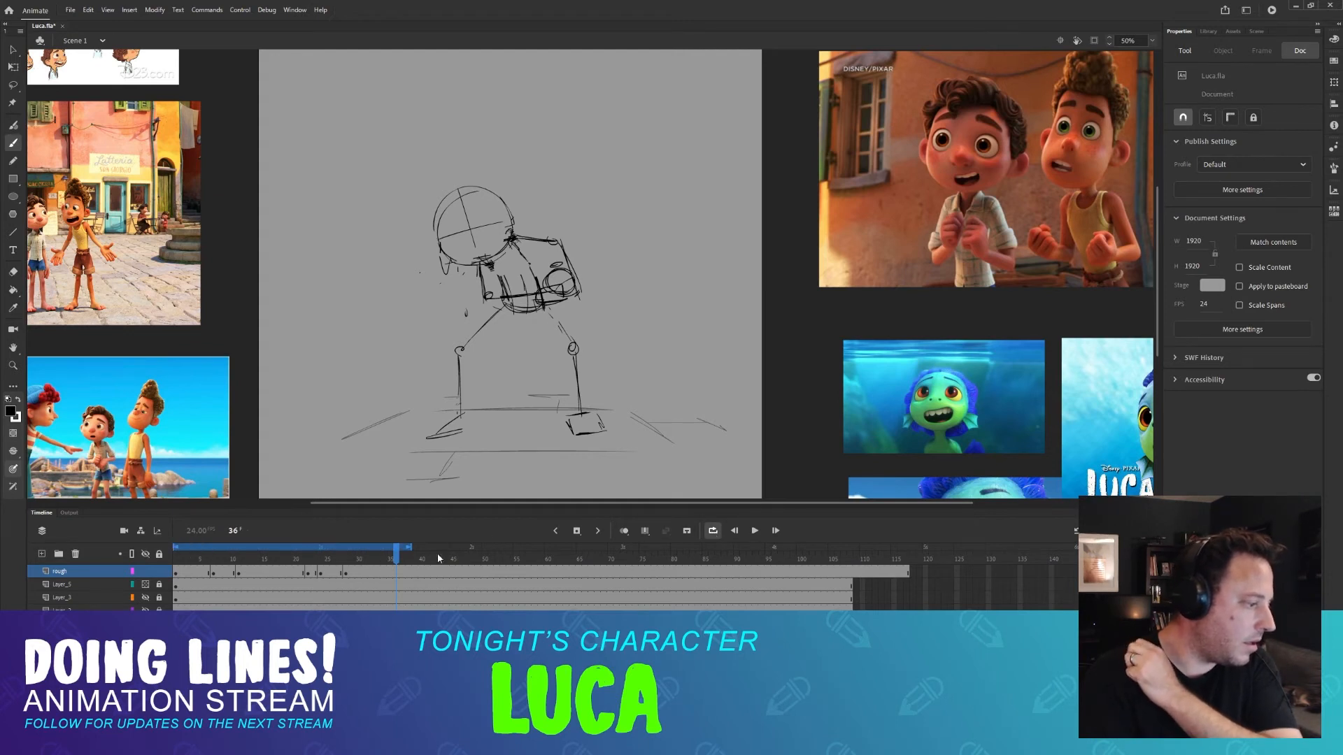
pyautogui.moveTo(411, 547); pyautogui.dragTo(456, 544)
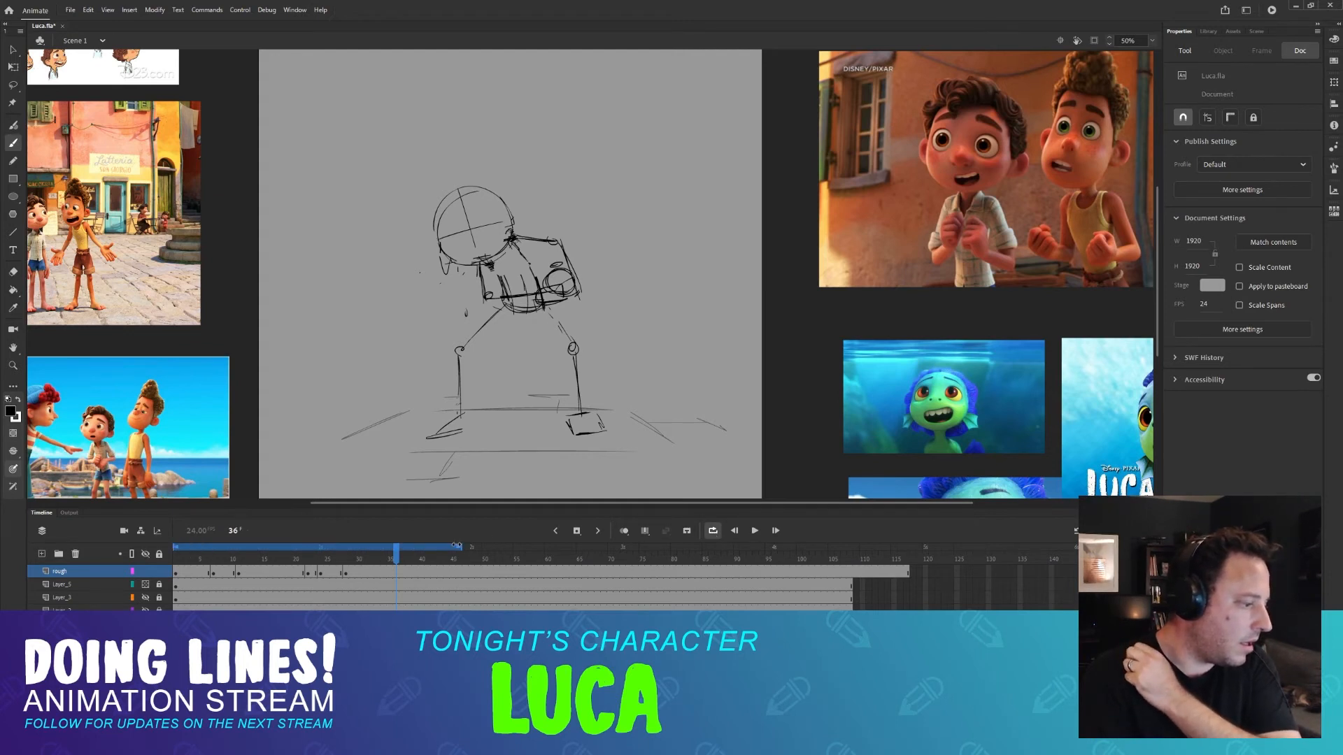
pyautogui.click(753, 530)
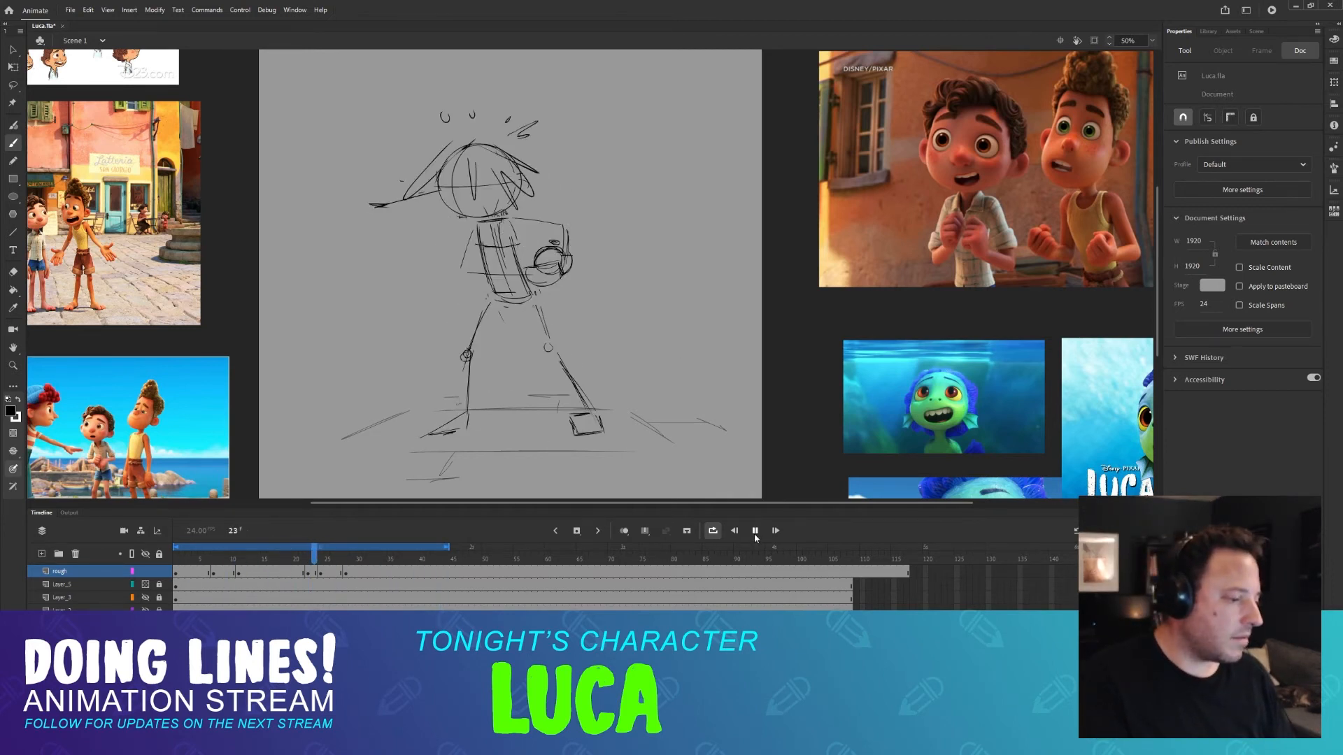
# Extend the first pose's hold on the rough layer by seven frames from frame 3, and play back the new timing.
pyautogui.click(190, 577)
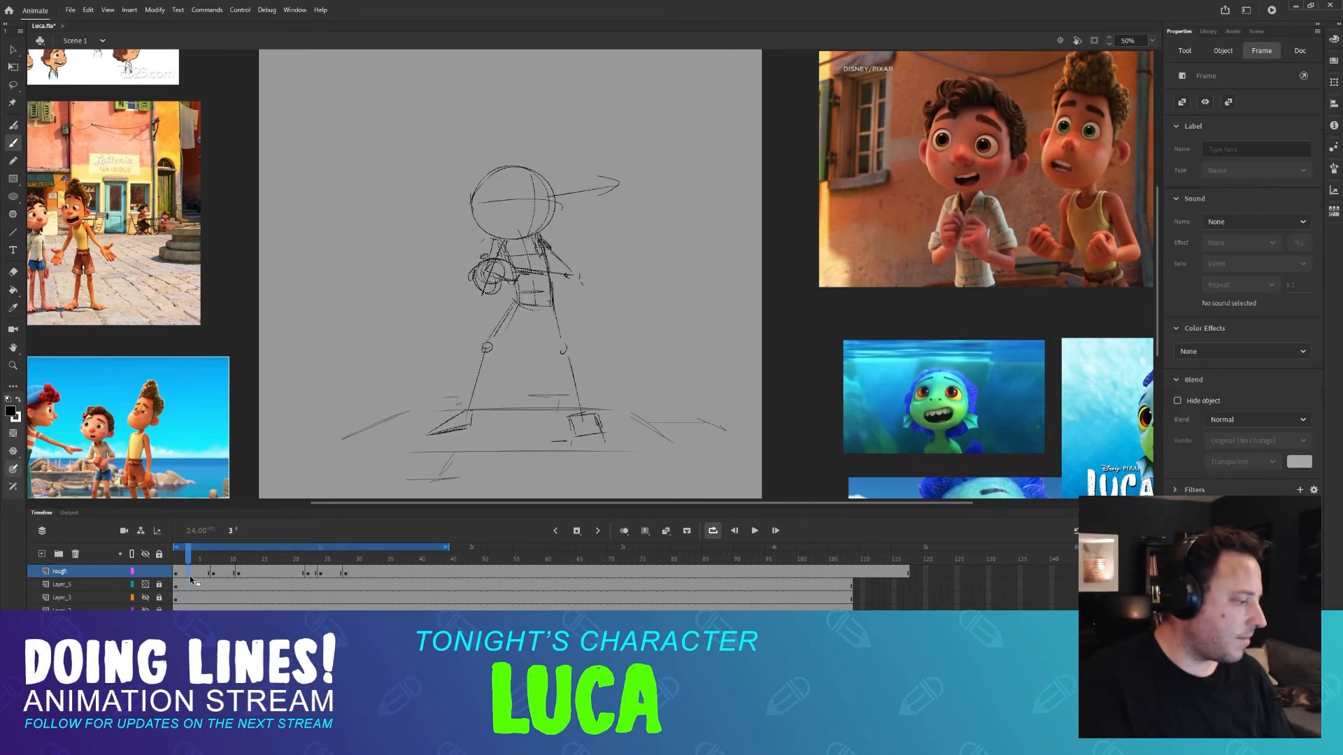
pyautogui.press('F5')
pyautogui.press('F5')
pyautogui.press('F5')
pyautogui.press('F5')
pyautogui.press('F5')
pyautogui.press('F5')
pyautogui.press('F5')
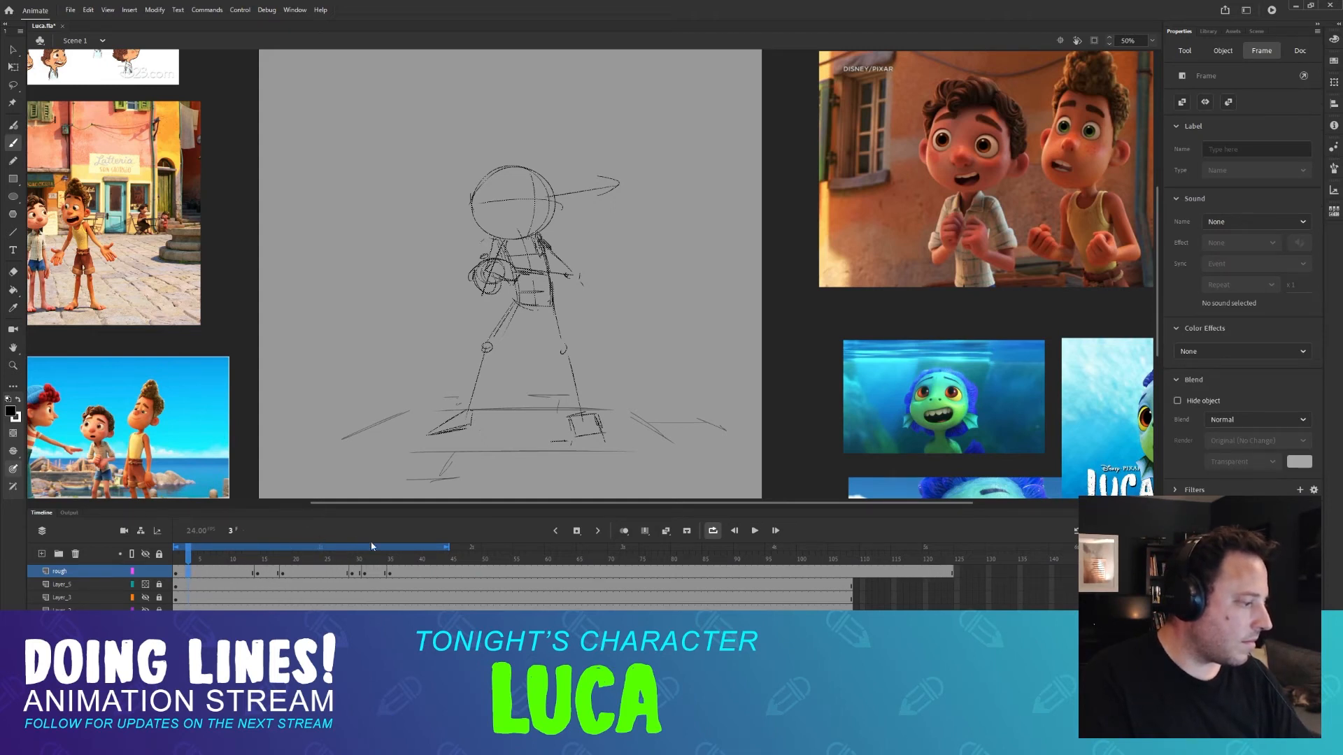
pyautogui.click(755, 530)
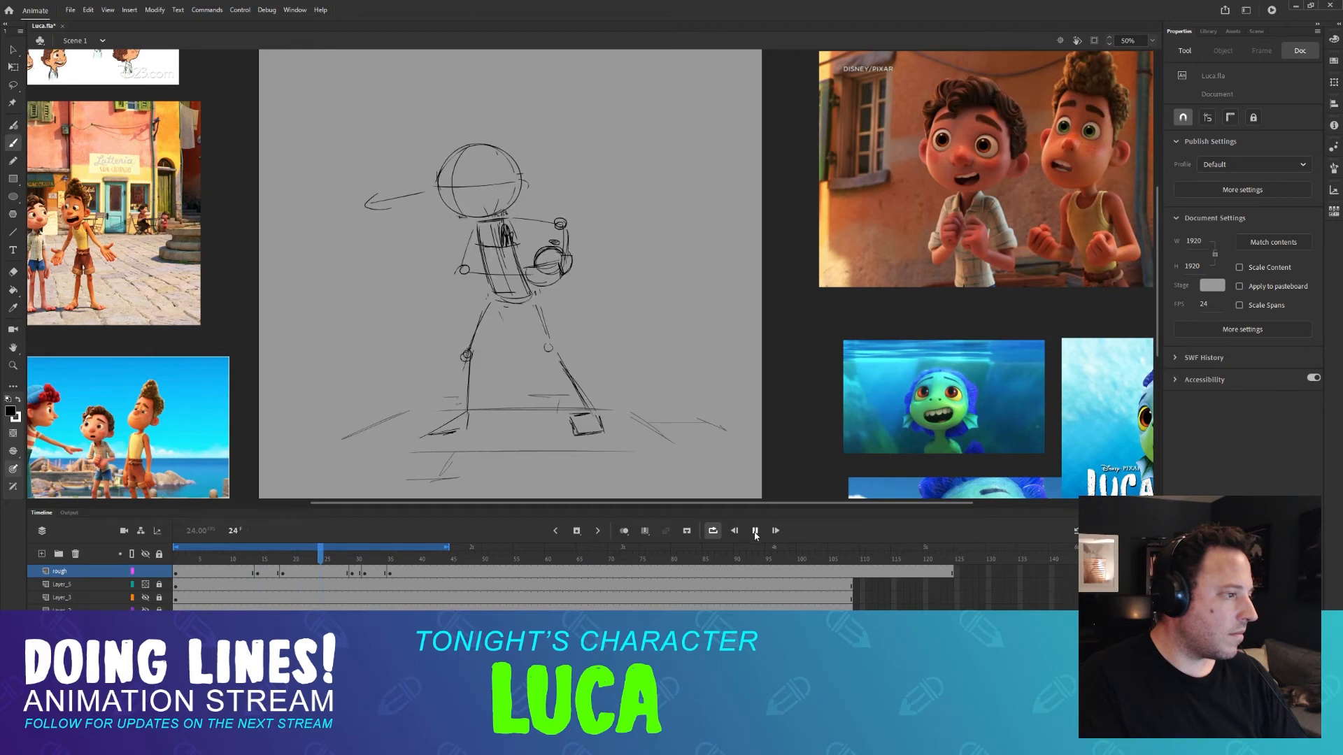
pyautogui.press('Return')
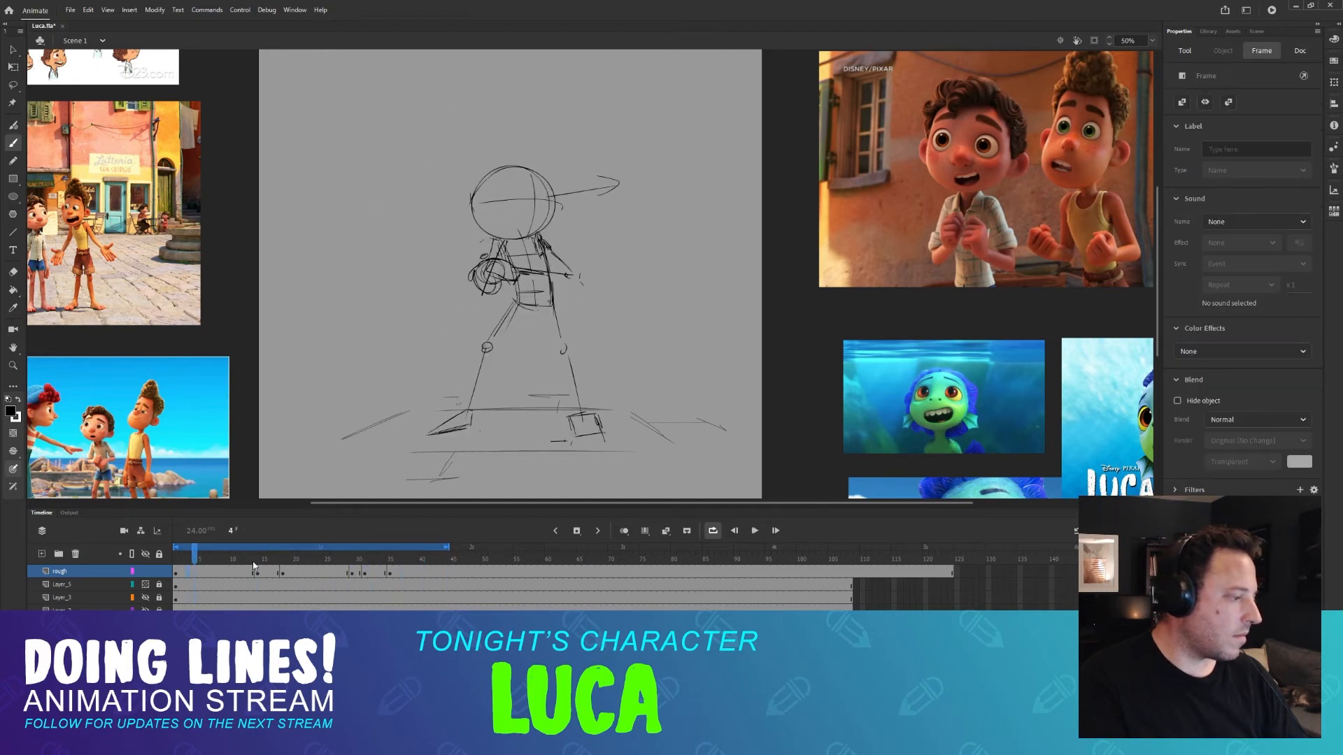
# Extend the first pose's hold by two more frames, inserting them at frame 8.
pyautogui.click(220, 560)
pyautogui.press('F5')
pyautogui.press('F5')
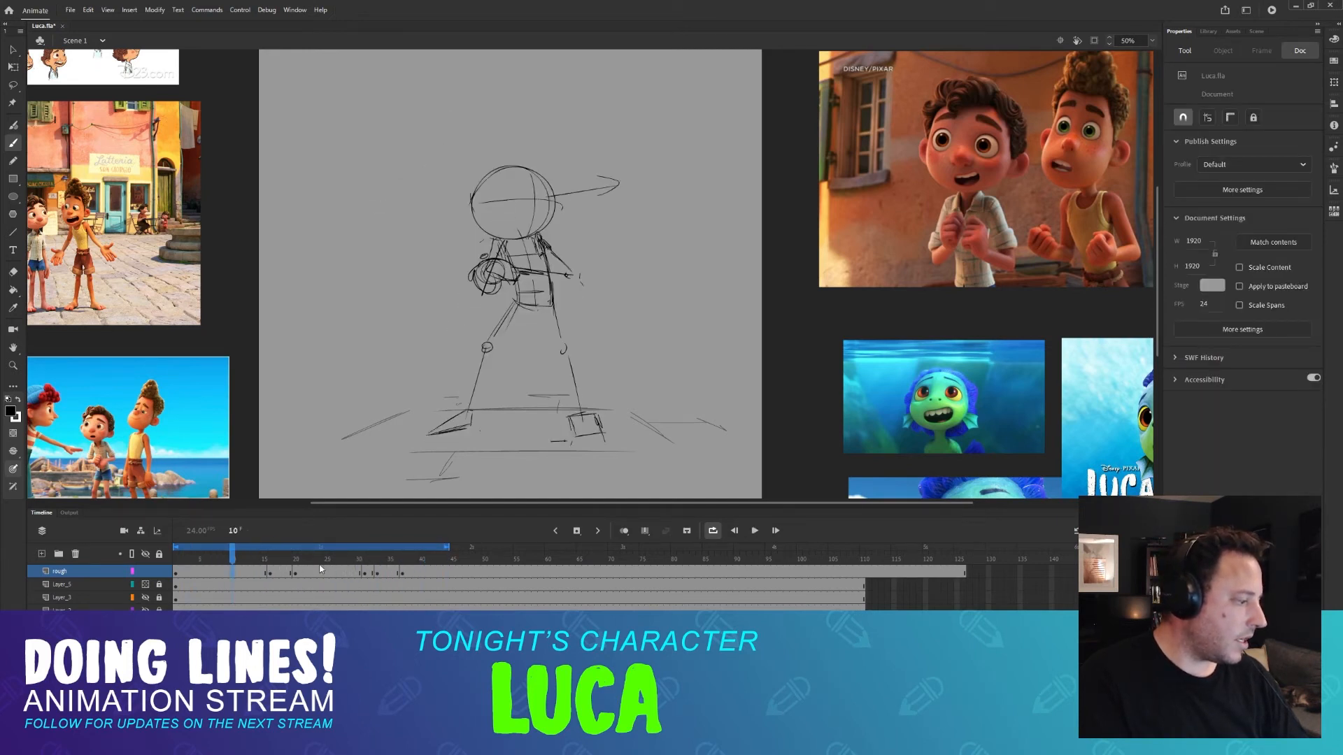
# Extend the third pose's hold by four frames at frame 24, and play back the loop.
pyautogui.click(321, 561)
pyautogui.press('F5')
pyautogui.press('F5')
pyautogui.press('F5')
pyautogui.press('F5')
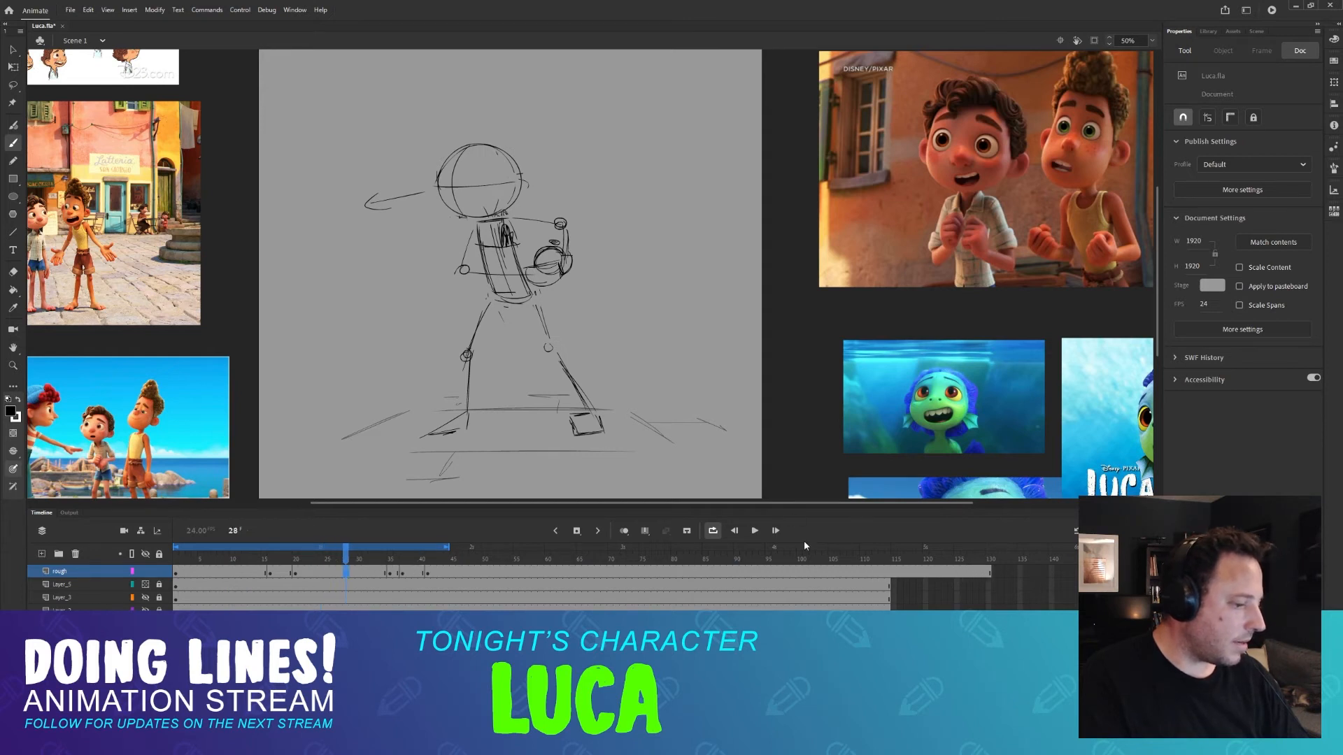
pyautogui.click(755, 533)
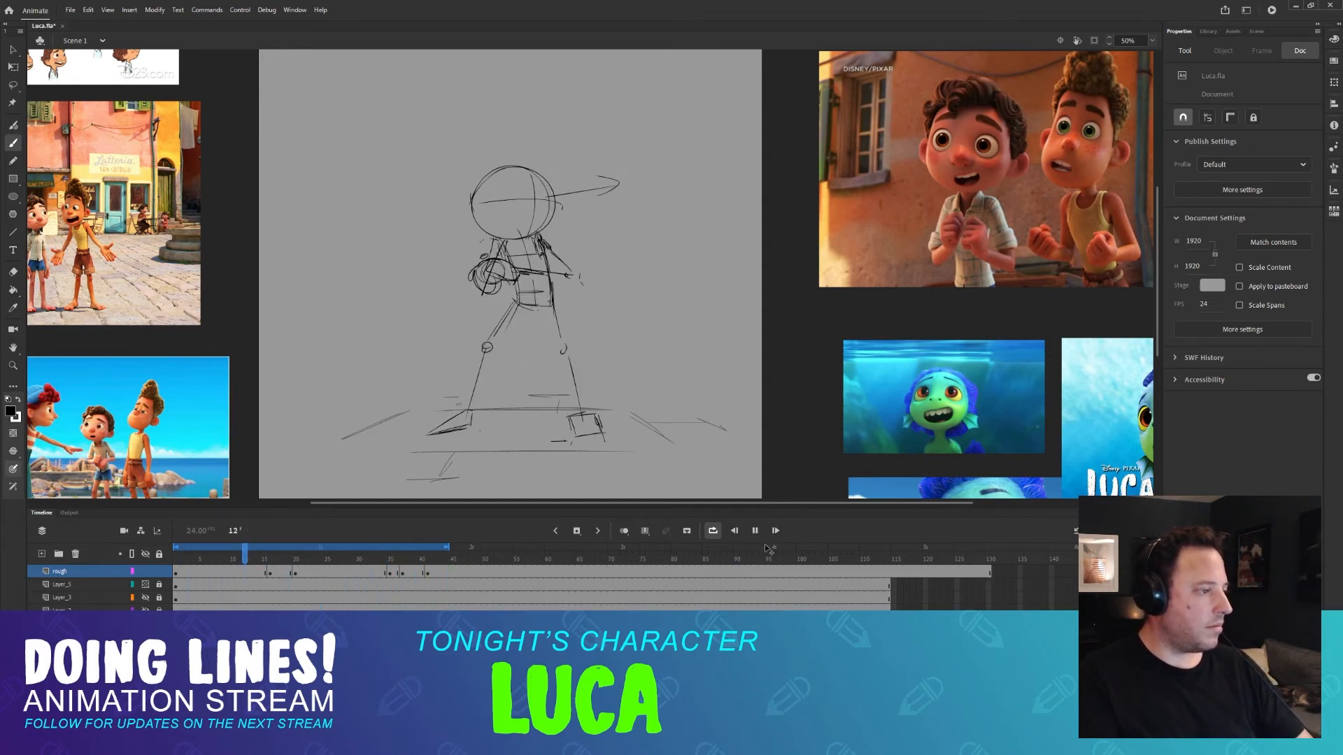
# Extend the playback loop's end to about frame 70 and play the whole rough sequence.
pyautogui.press('F5')
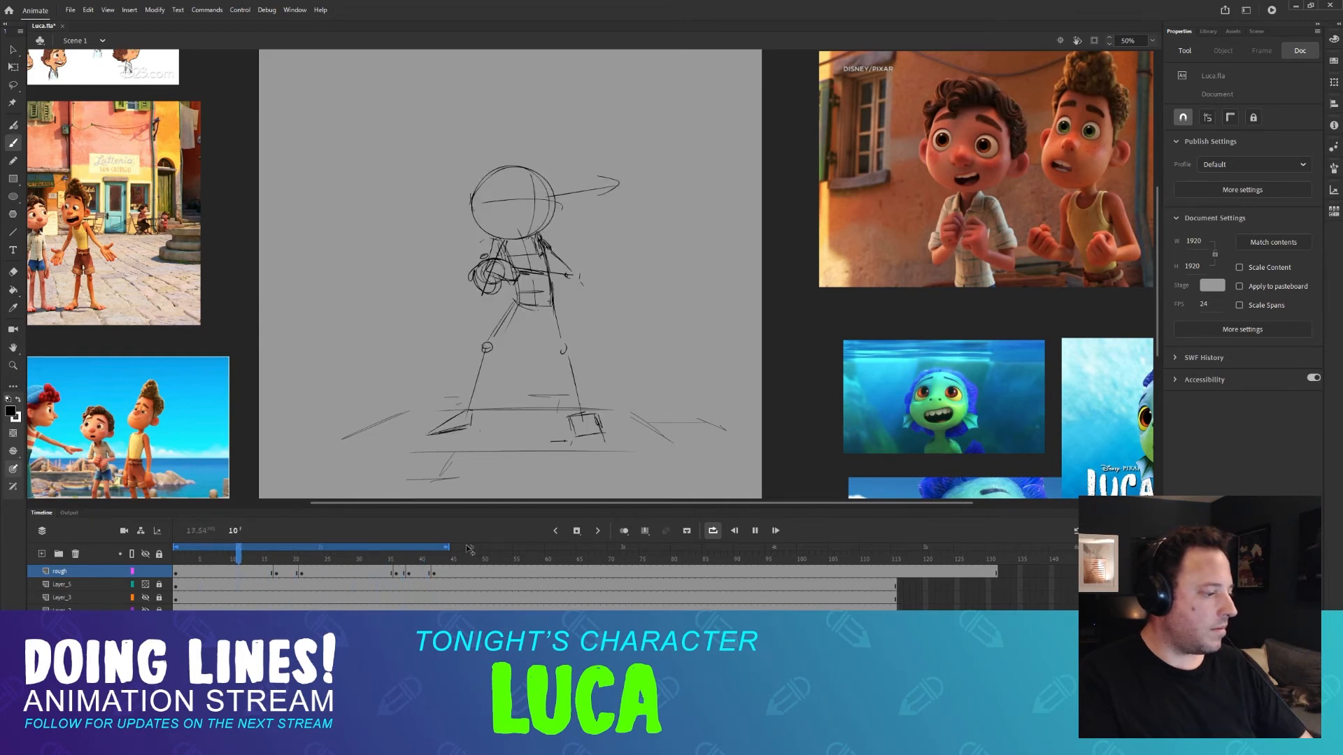
pyautogui.hotkey('ctrl', 'z')
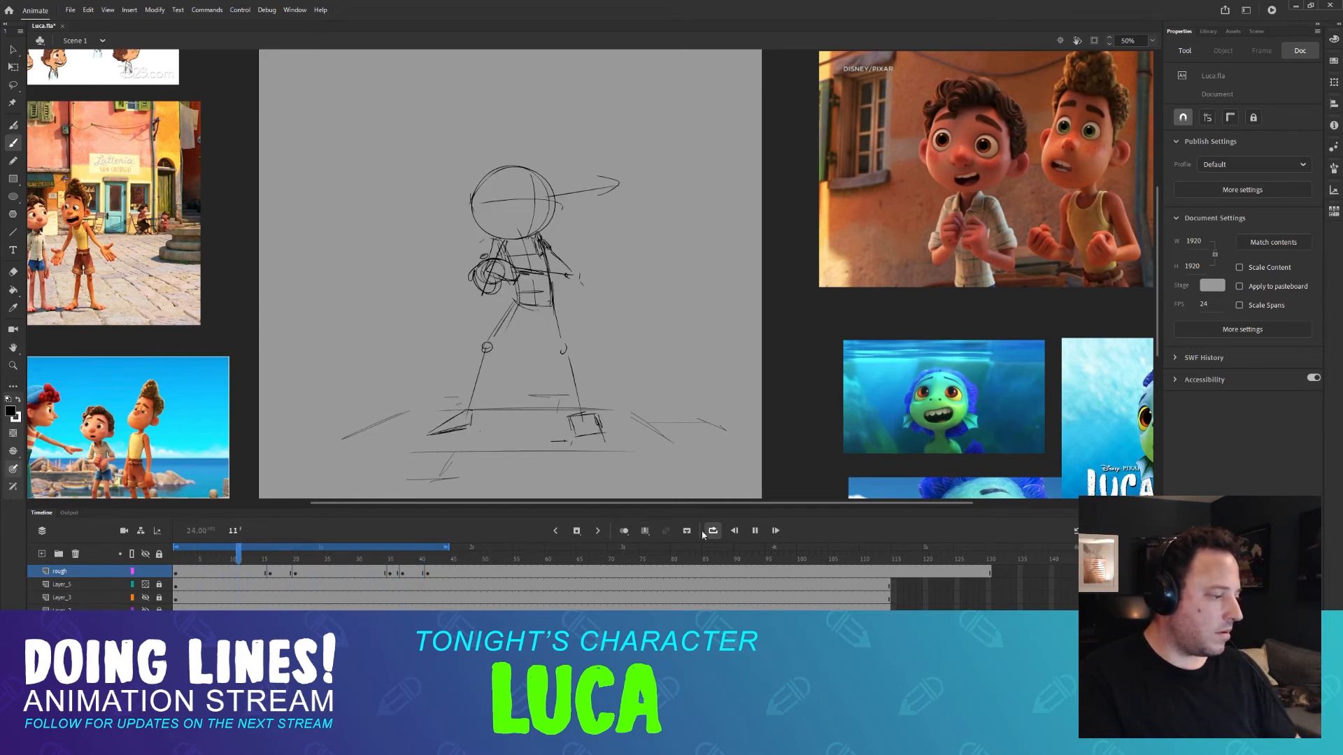
pyautogui.click(755, 532)
pyautogui.moveTo(446, 548); pyautogui.dragTo(612, 547)
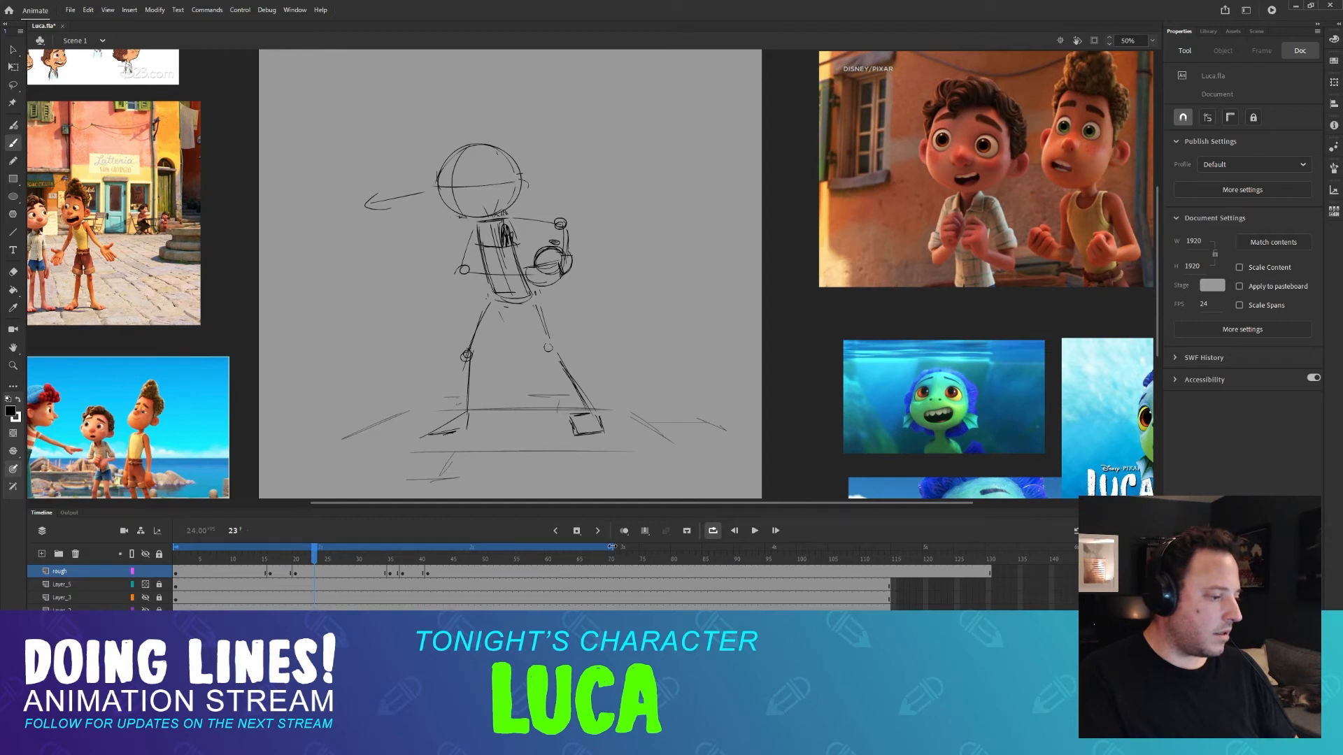
pyautogui.click(754, 533)
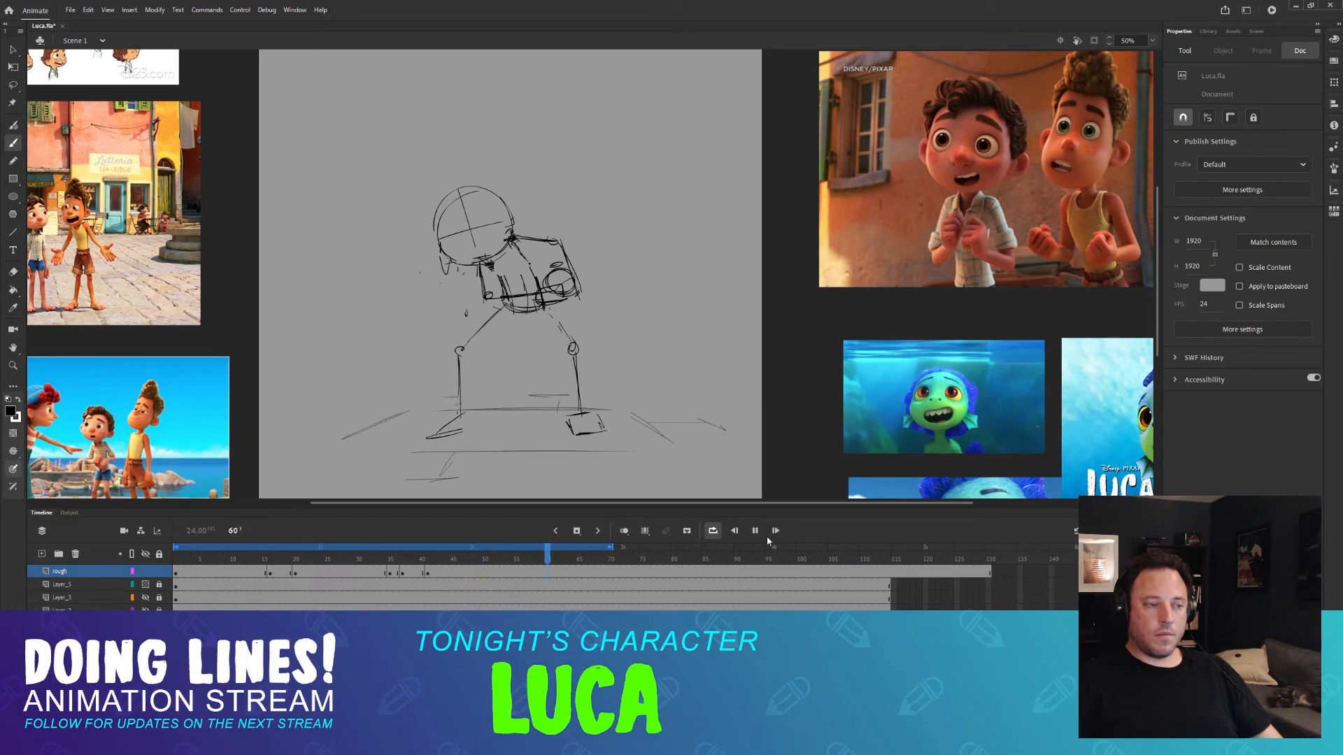
# Scrub back to frames 15 to 17 and examine the transition from the first pose into the second.
pyautogui.moveTo(378, 559)
pyautogui.mouseDown()
pyautogui.moveTo(293, 563)
pyautogui.moveTo(389, 547)
pyautogui.moveTo(252, 560)
pyautogui.moveTo(326, 559)
pyautogui.moveTo(254, 560)
pyautogui.moveTo(277, 559)
pyautogui.mouseUp()
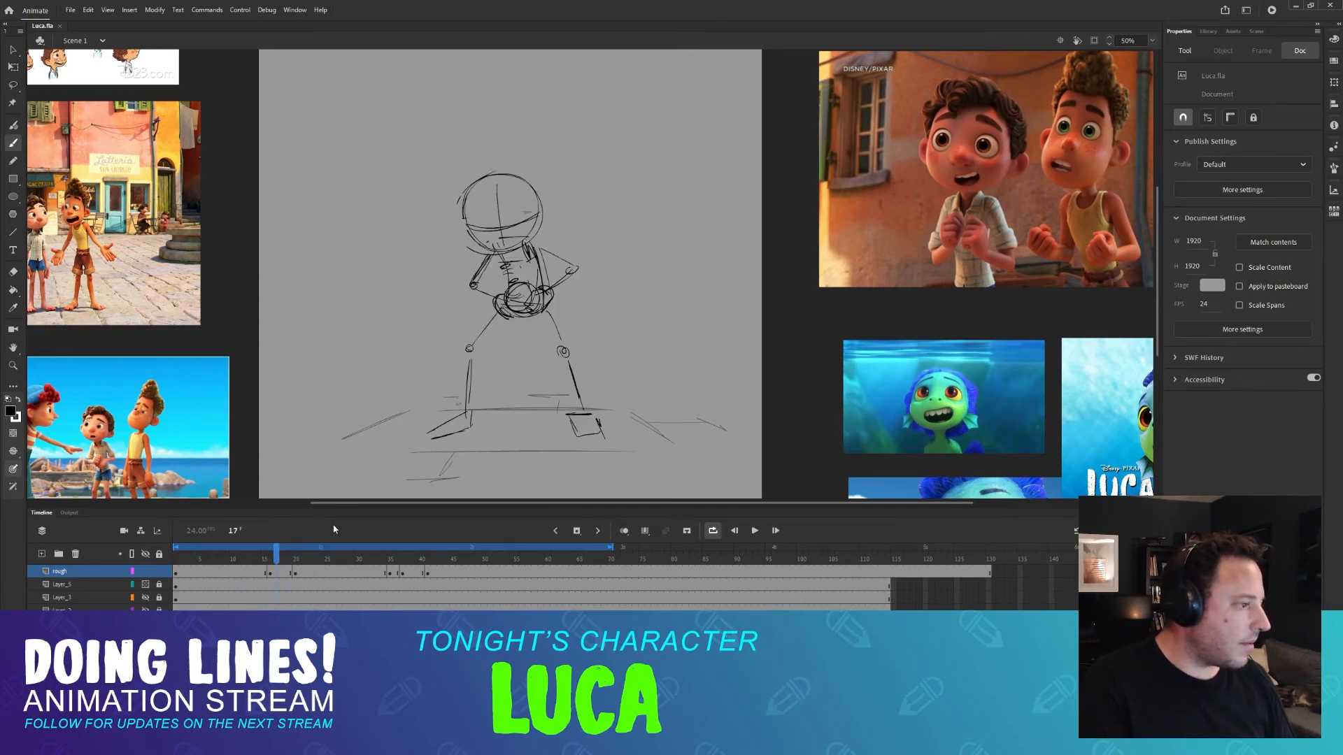
pyautogui.hotkey('ctrl', '=')
pyautogui.hotkey('ctrl', '-')
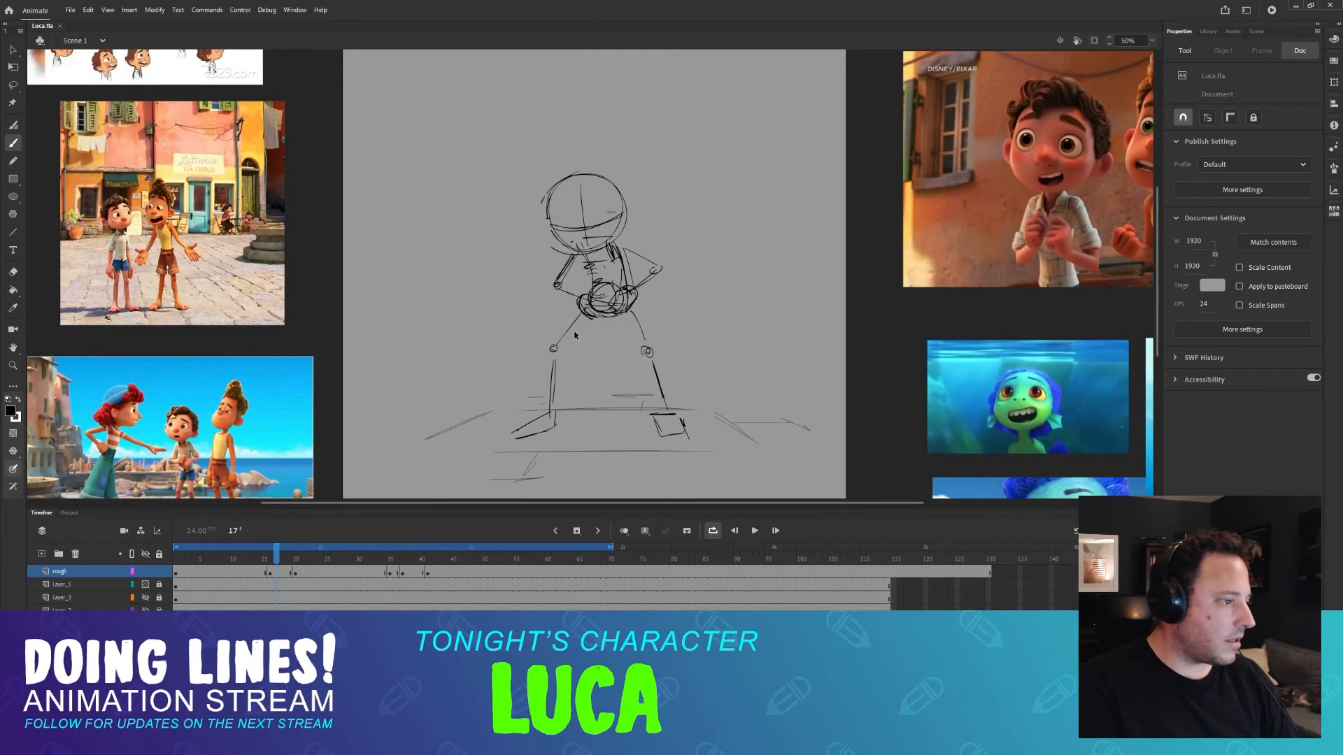
pyautogui.hscroll(3, 621, 308)
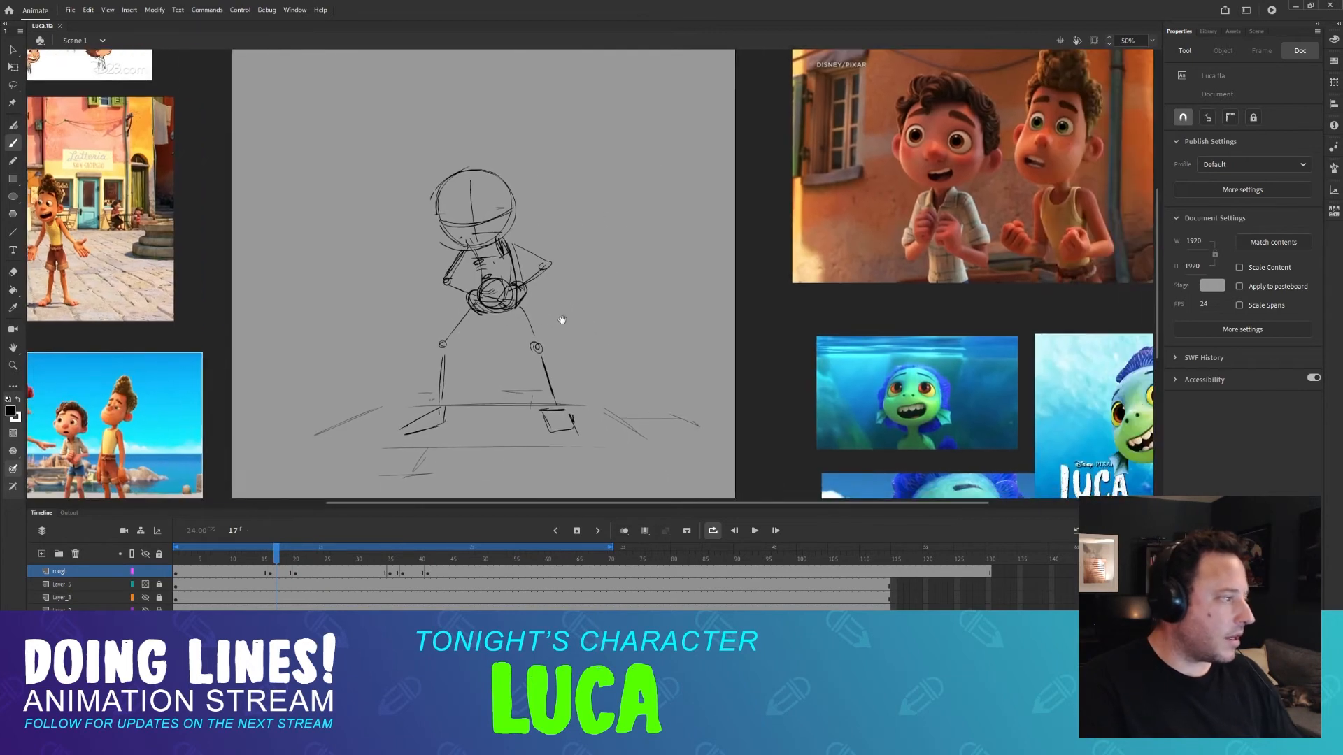
pyautogui.click(266, 560)
pyautogui.moveTo(267, 559); pyautogui.dragTo(272, 563)
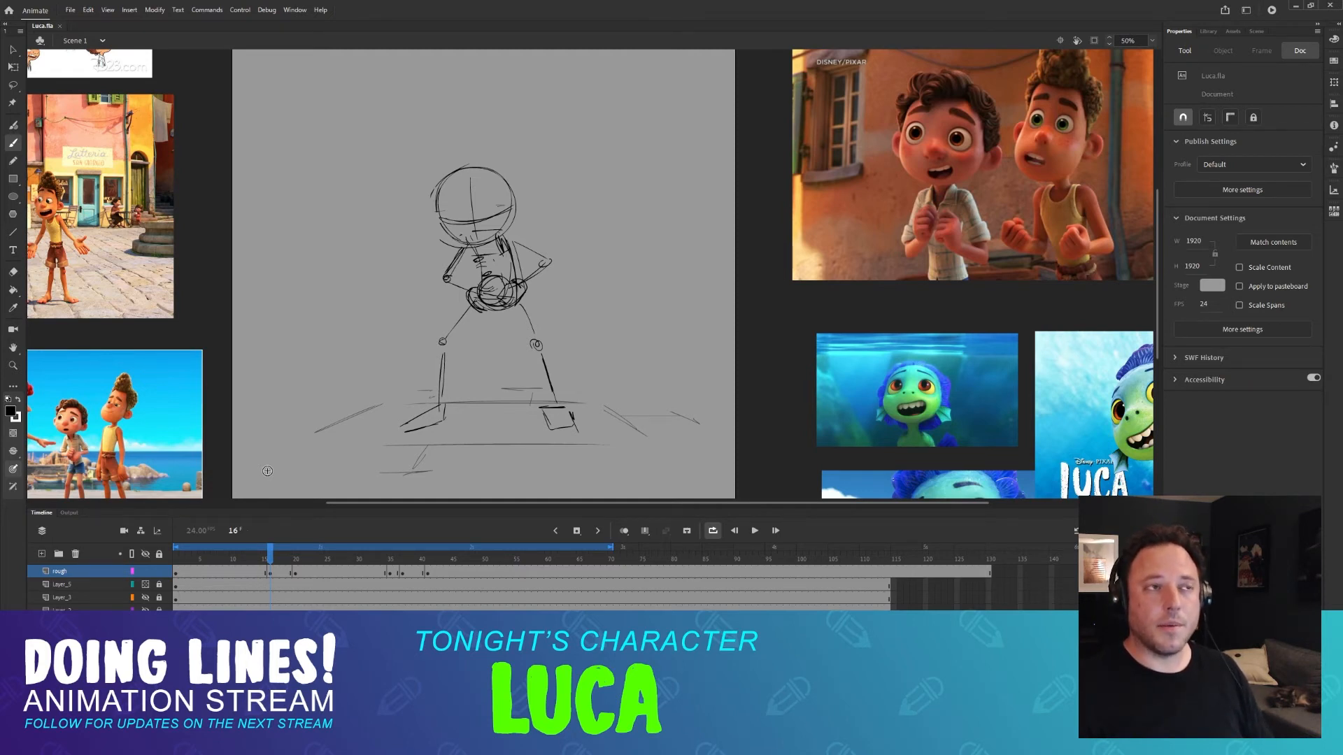
pyautogui.click(266, 558)
pyautogui.moveTo(266, 558); pyautogui.dragTo(270, 558)
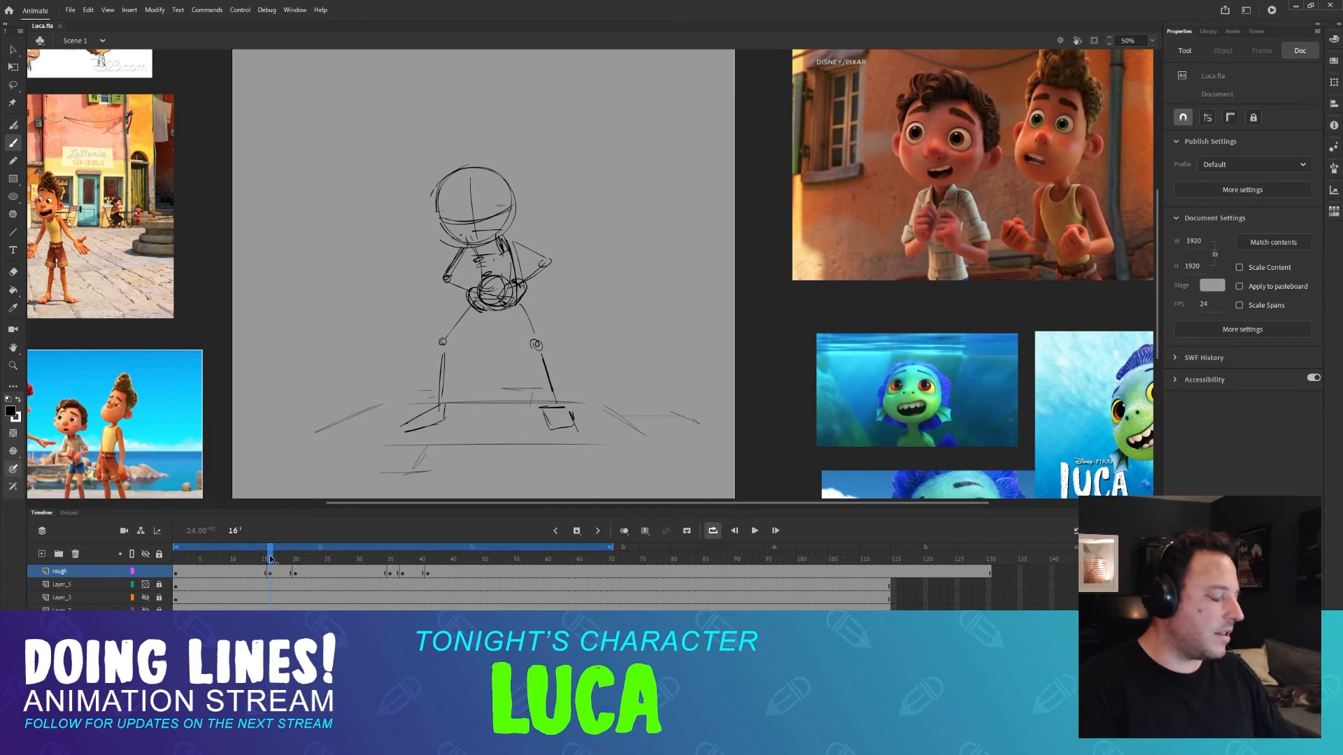
pyautogui.moveTo(271, 559); pyautogui.dragTo(269, 559)
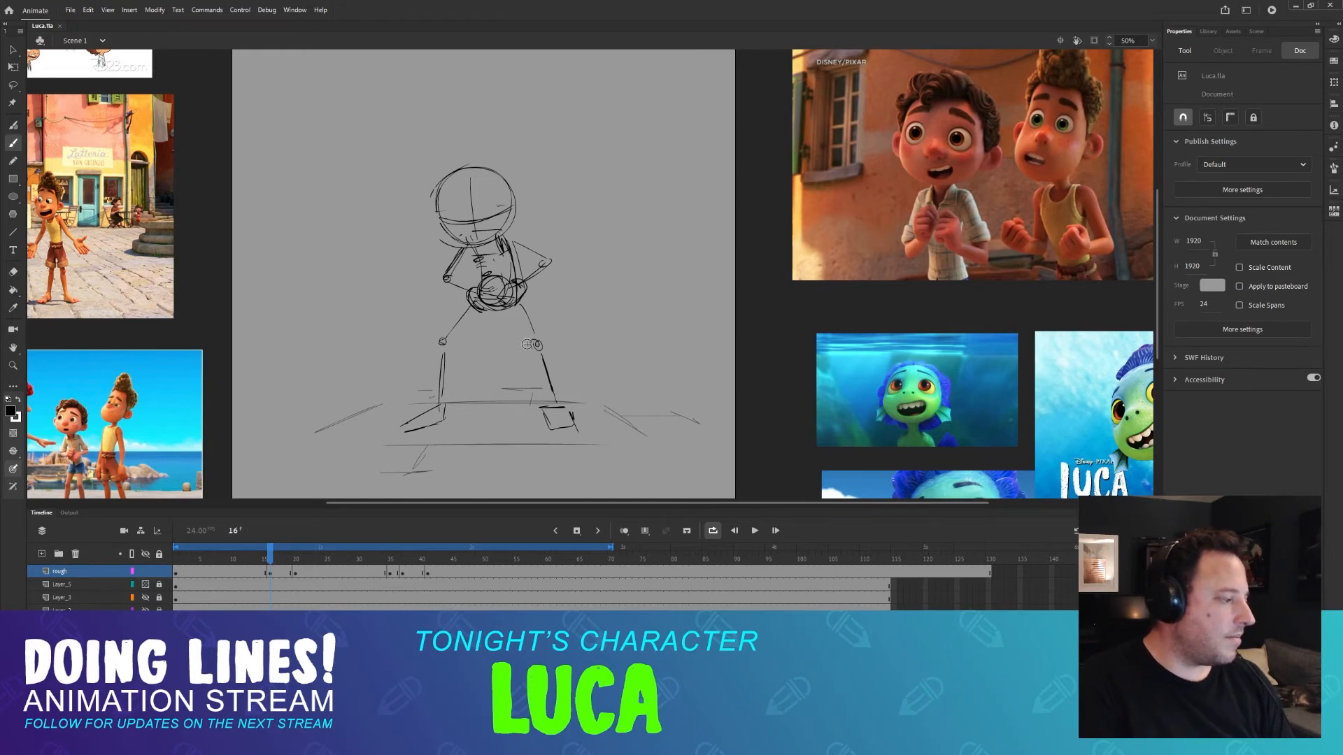
pyautogui.scroll(2, 525, 344)
pyautogui.scroll(-2, 530, 344)
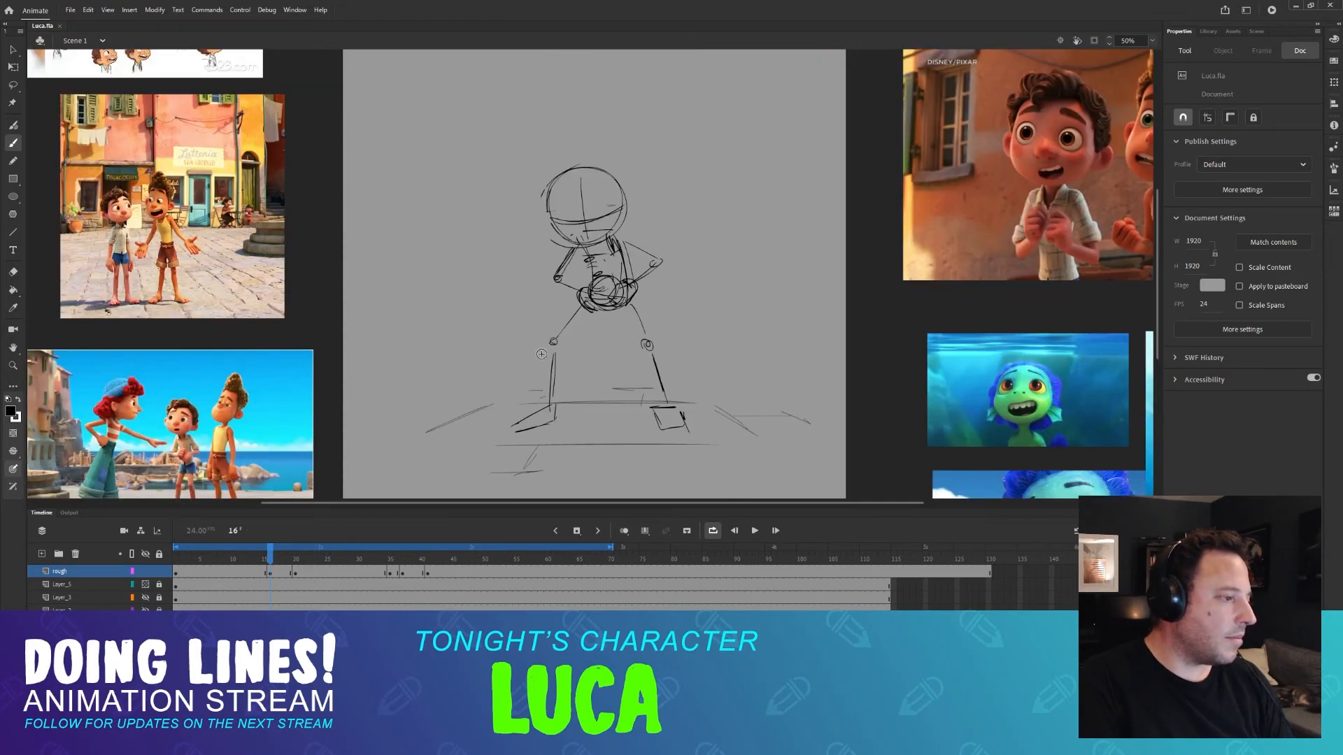
pyautogui.press('F7')
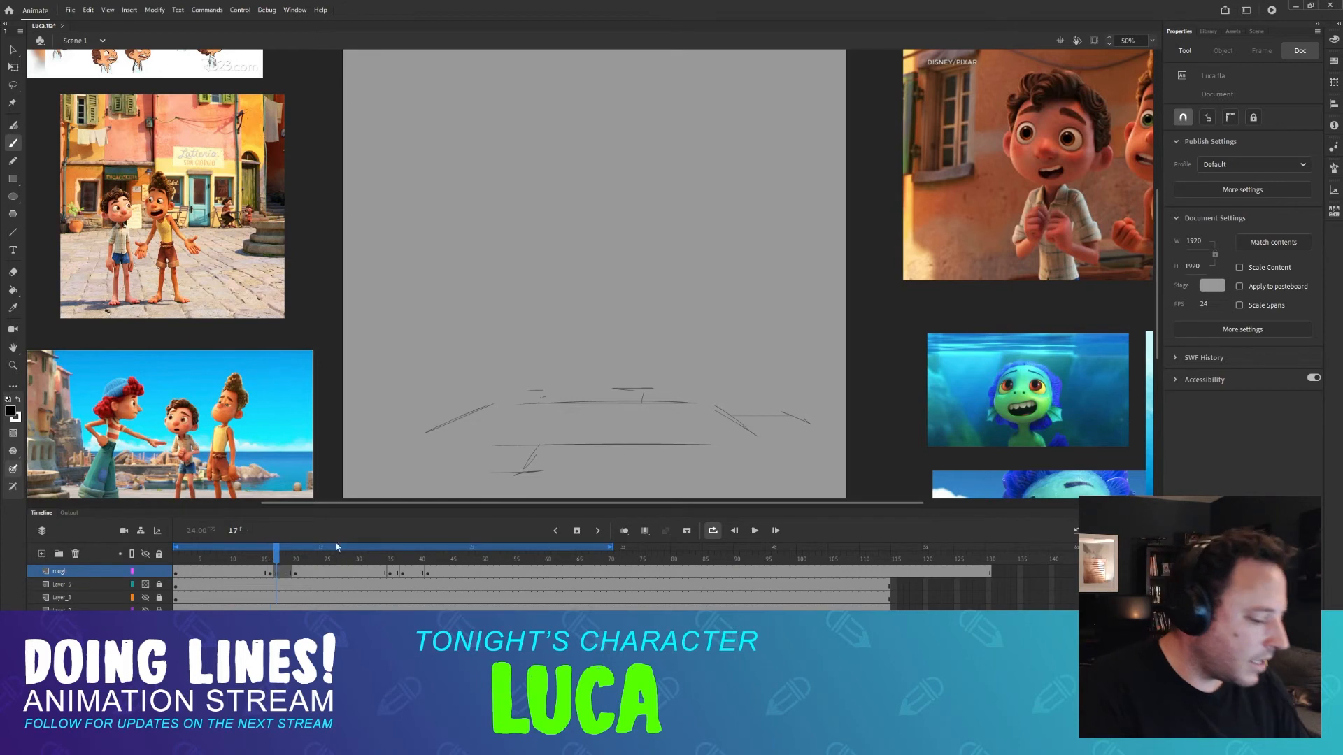
pyautogui.click(275, 564)
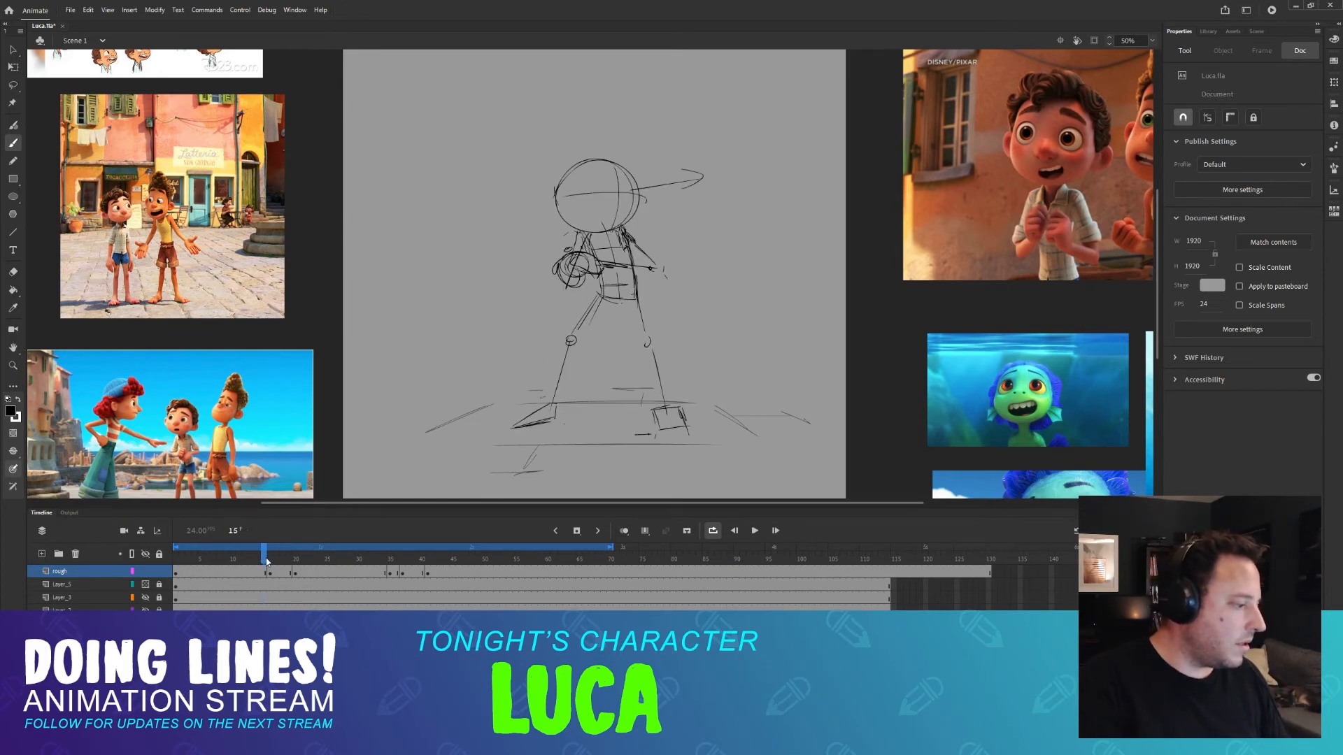
pyautogui.click(267, 560)
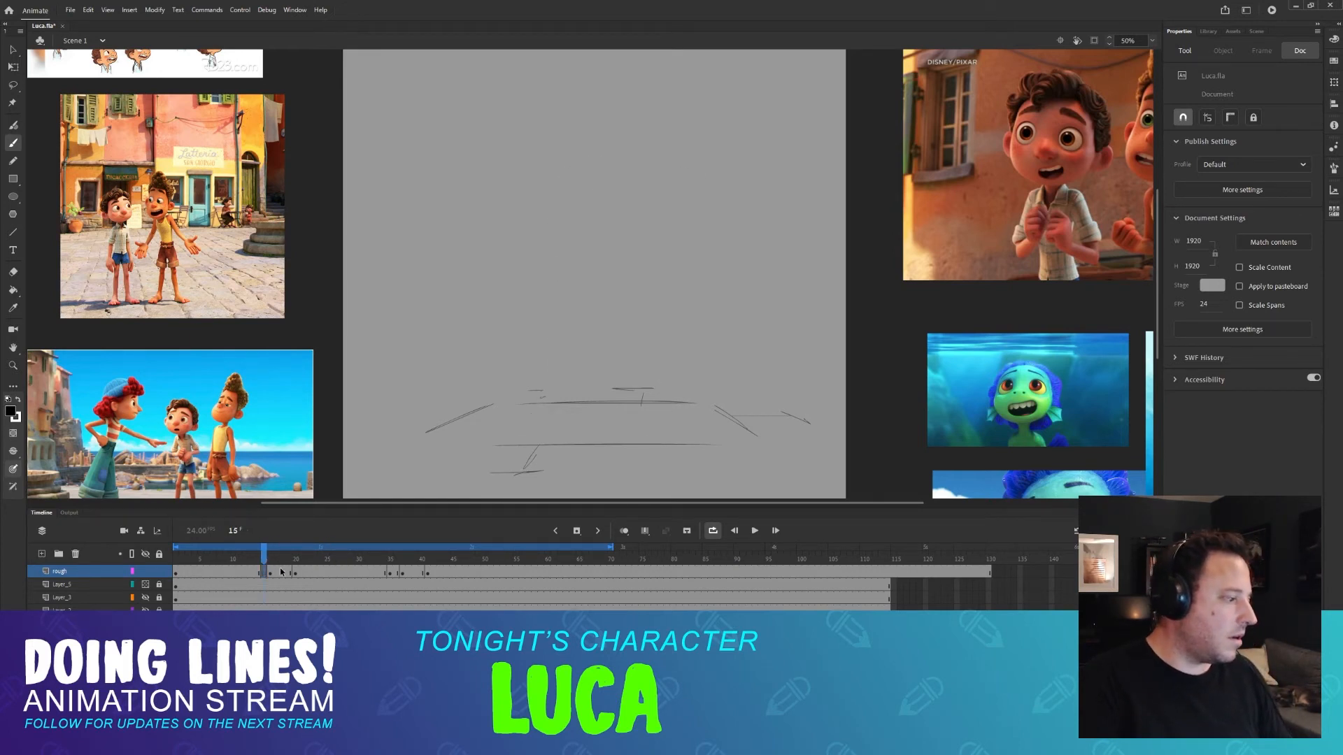
pyautogui.hotkey('ctrl', 'shift', 'v')
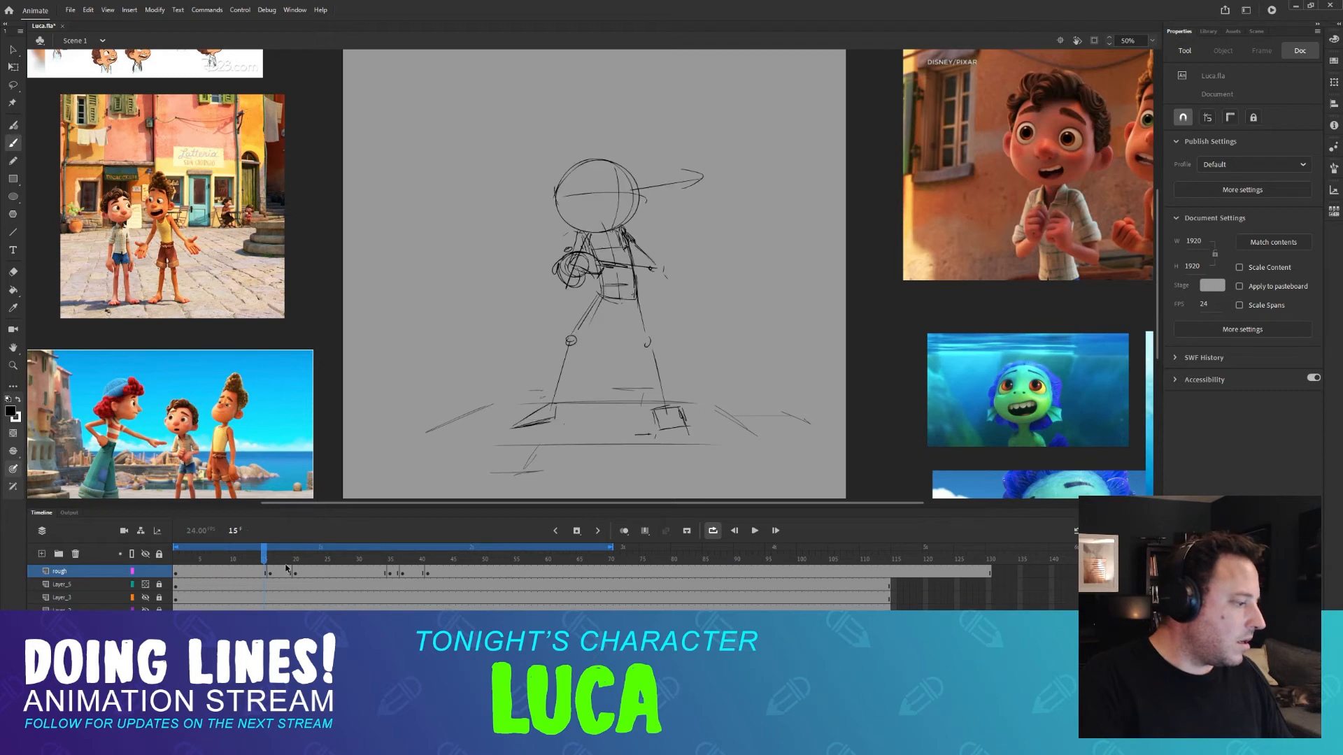
# Shift the second pose's keyframe to frame 17 on the rough layer, leaving a blank keyframe at frame 16 for an in-between.
pyautogui.click(269, 560)
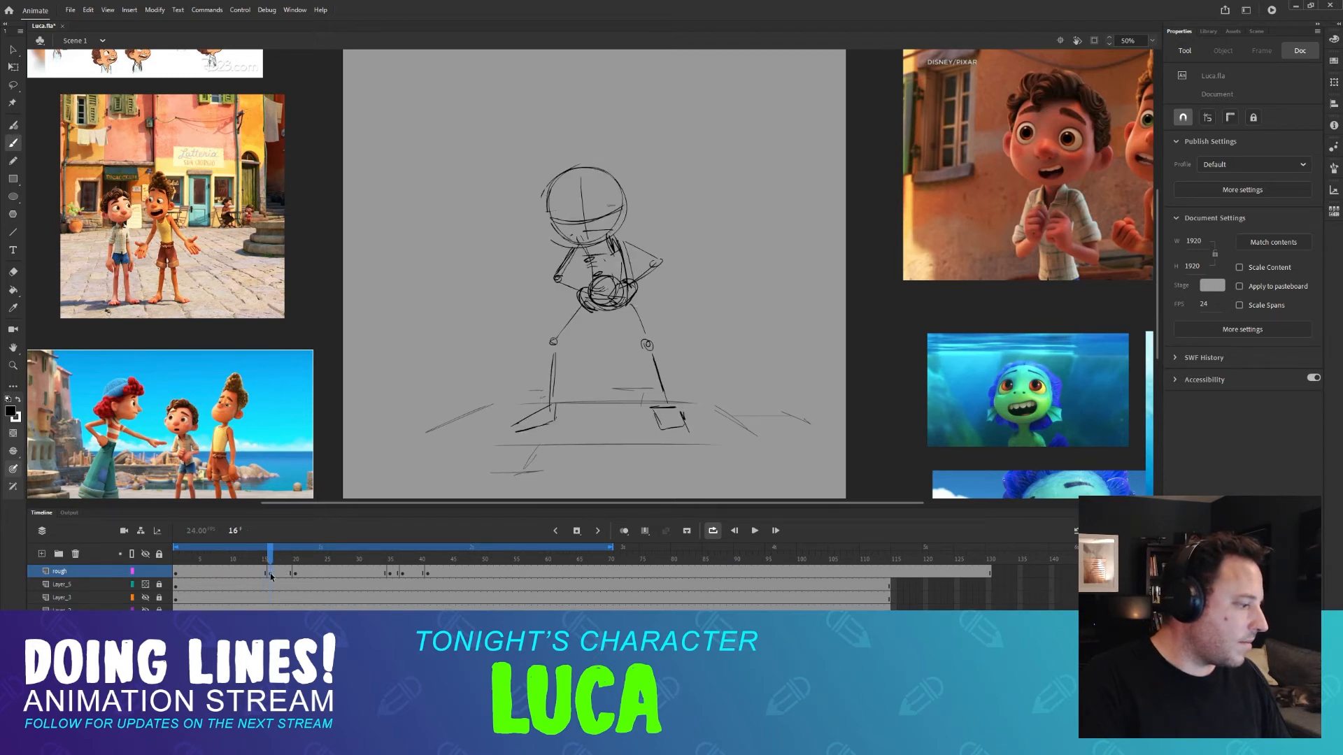
pyautogui.click(270, 573)
pyautogui.click(276, 560)
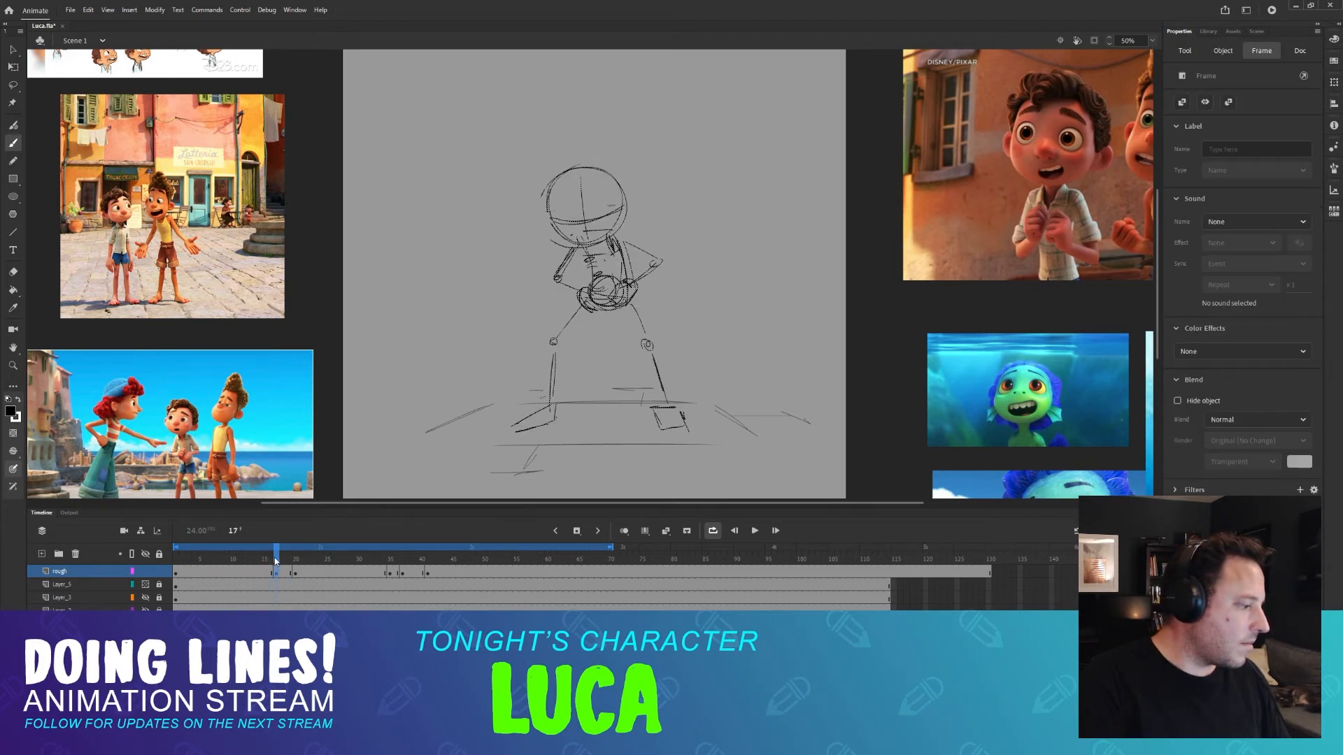
pyautogui.hotkey('ctrl', 'z')
pyautogui.hotkey('ctrl', 'z')
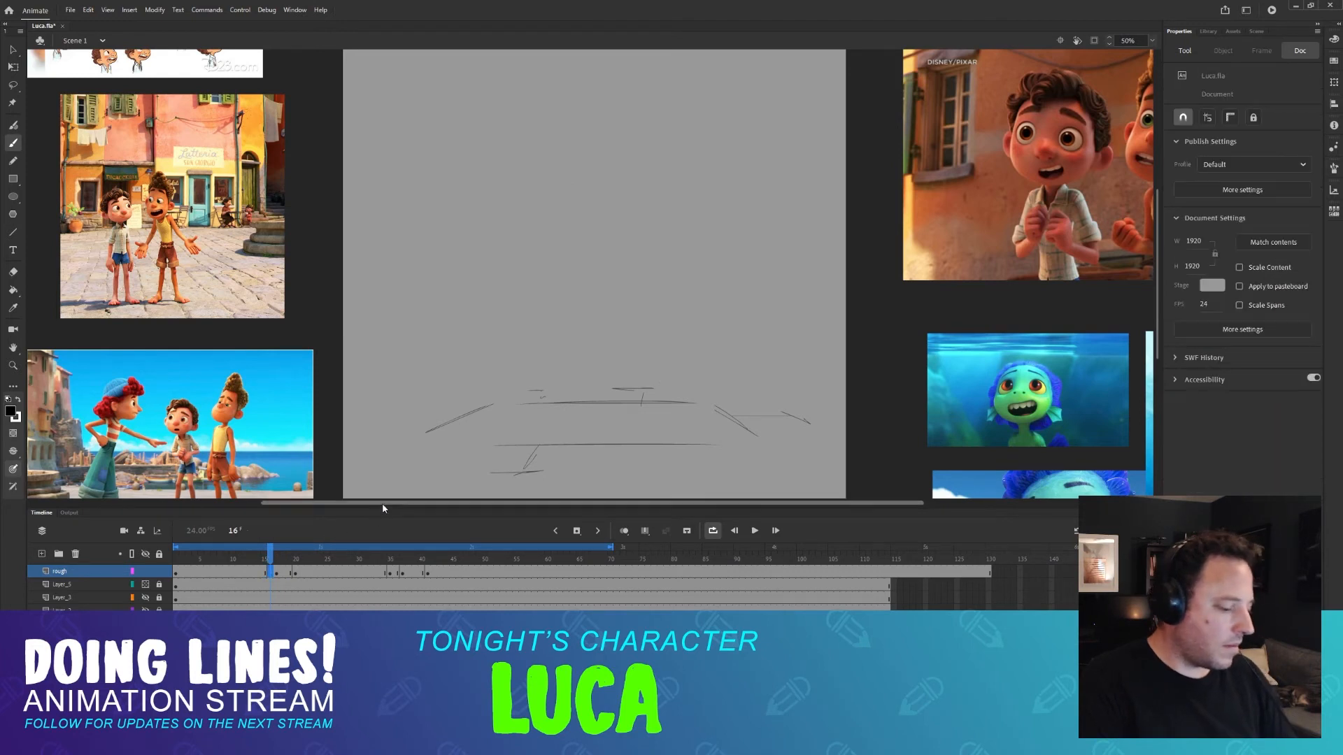
pyautogui.hotkey('ctrl', 'y')
pyautogui.hotkey('ctrl', 'z')
pyautogui.hotkey('ctrl', 'y')
pyautogui.hotkey('ctrl', 'z')
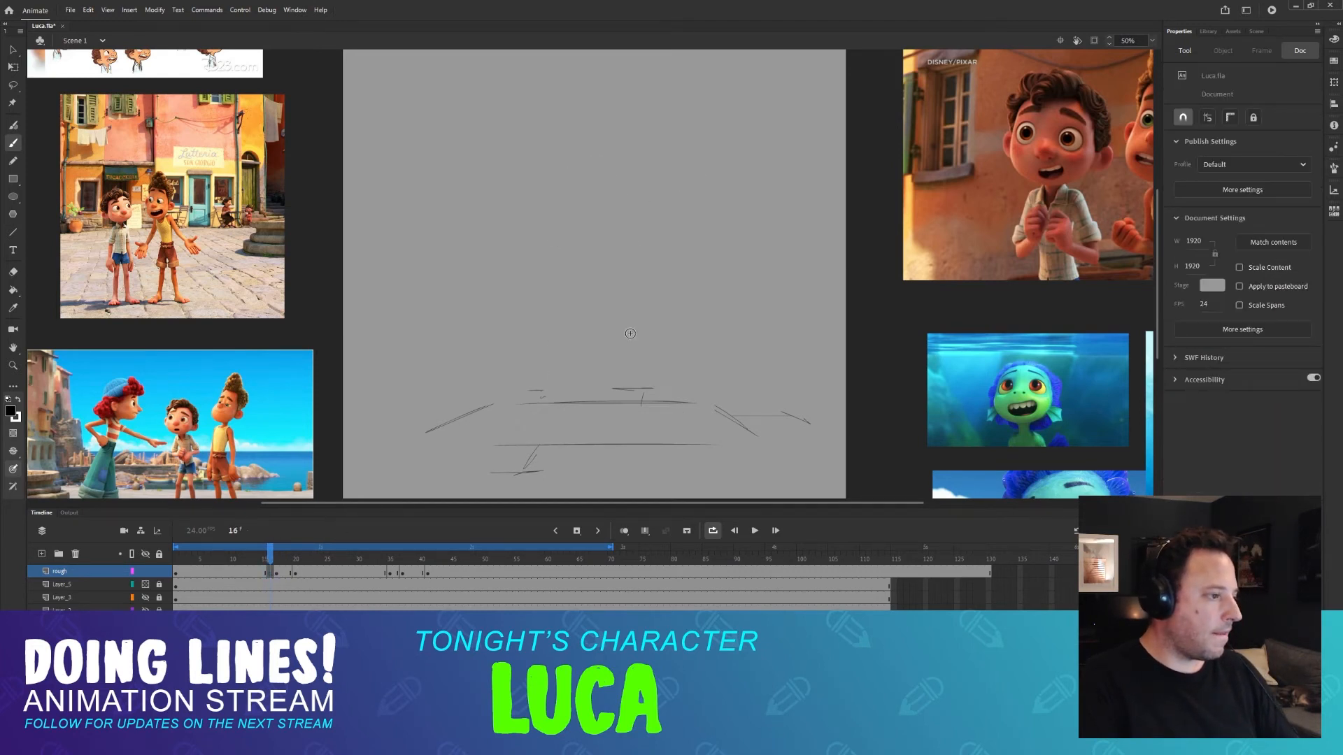
# Copy the feet drawing from the first pose at frame 15 into the blank in-between keyframe at frame 16.
pyautogui.press(',')
pyautogui.press('.')
pyautogui.press(',')
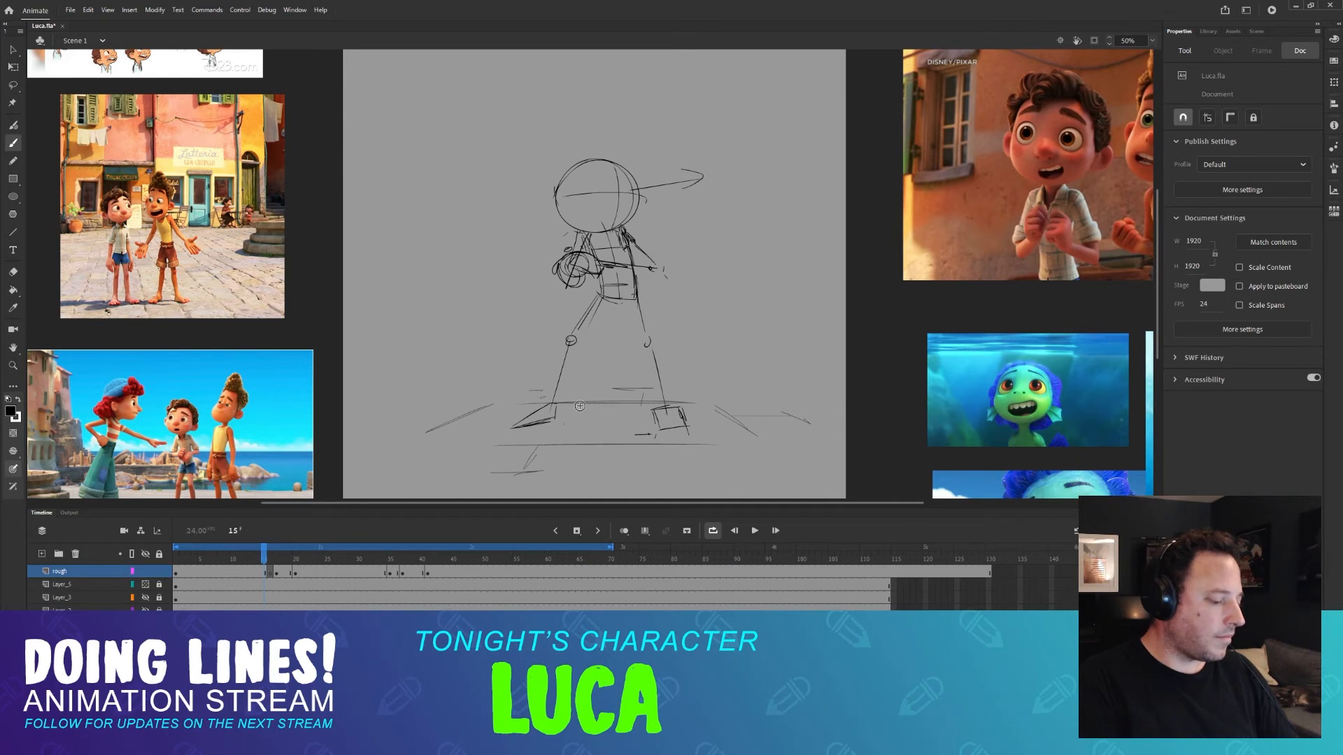
pyautogui.press('.')
pyautogui.press(',')
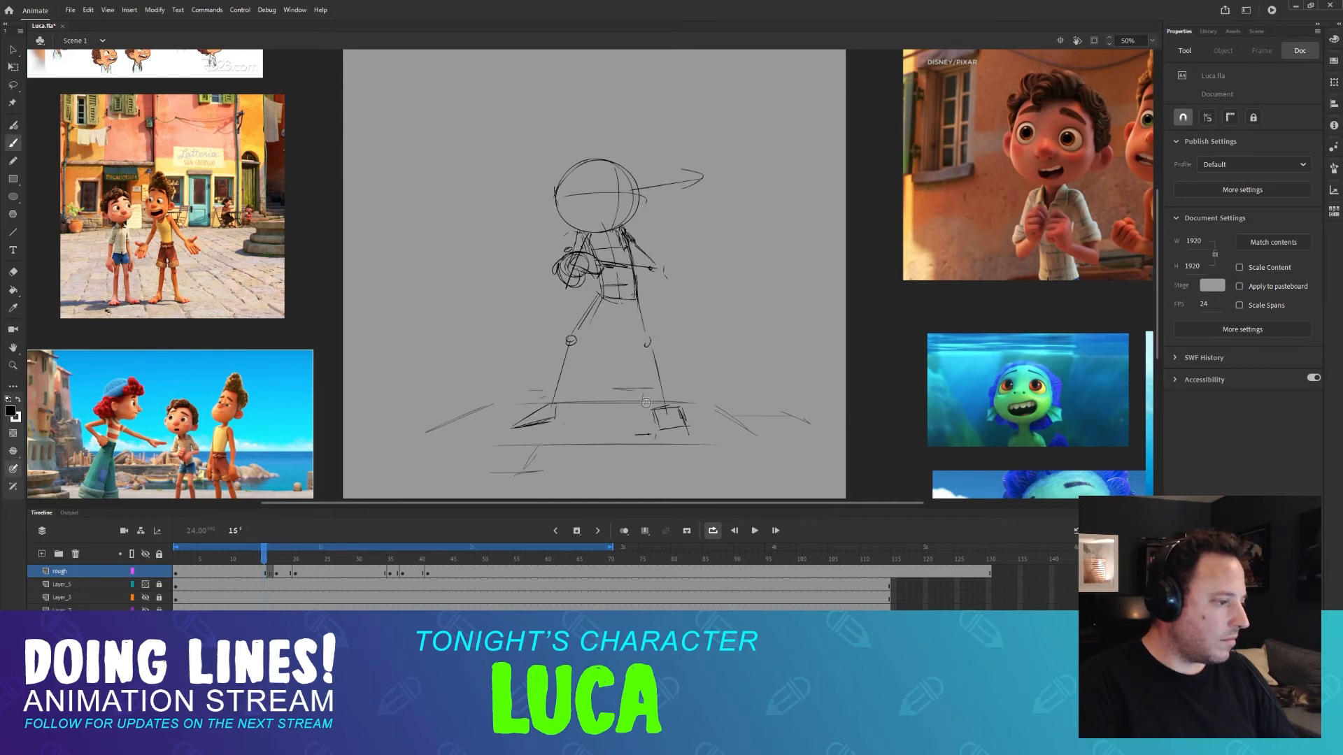
pyautogui.press('l')
pyautogui.moveTo(538, 459); pyautogui.dragTo(629, 405)
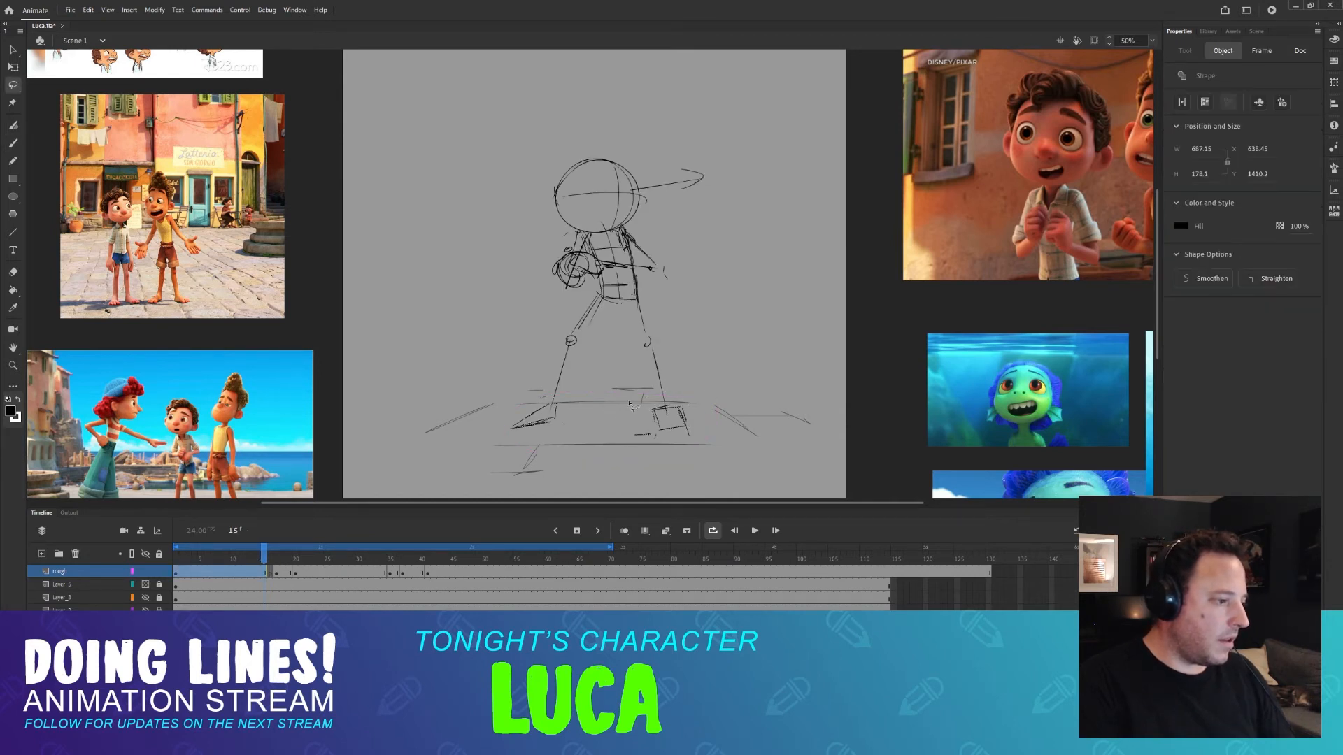
pyautogui.press('.')
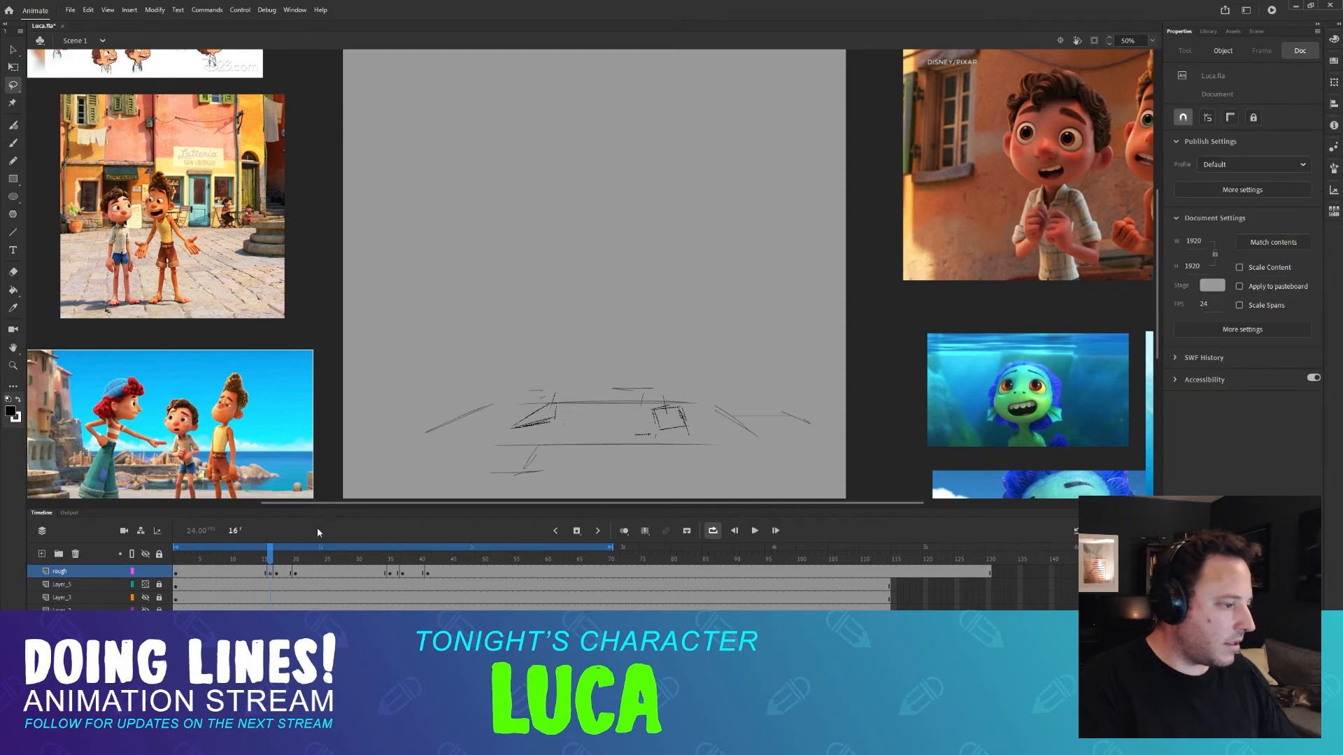
pyautogui.moveTo(266, 559); pyautogui.dragTo(259, 559)
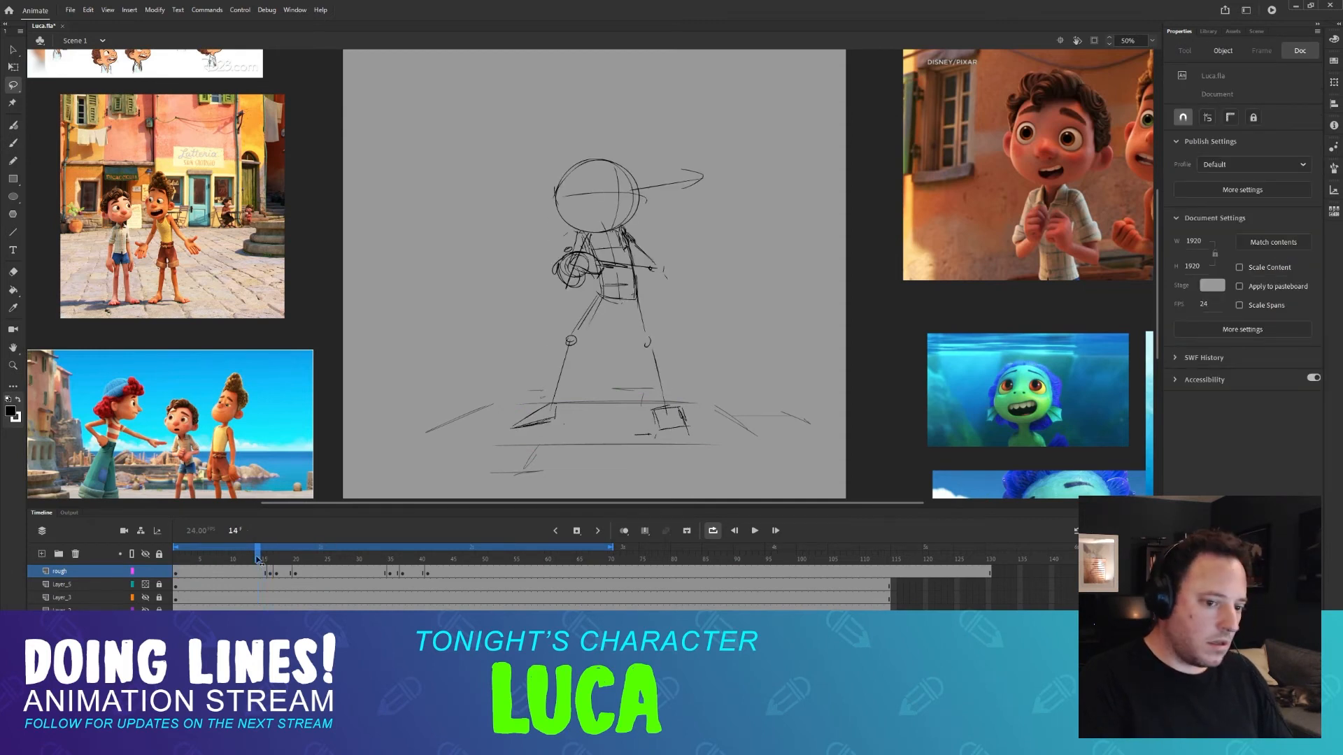
pyautogui.press('.')
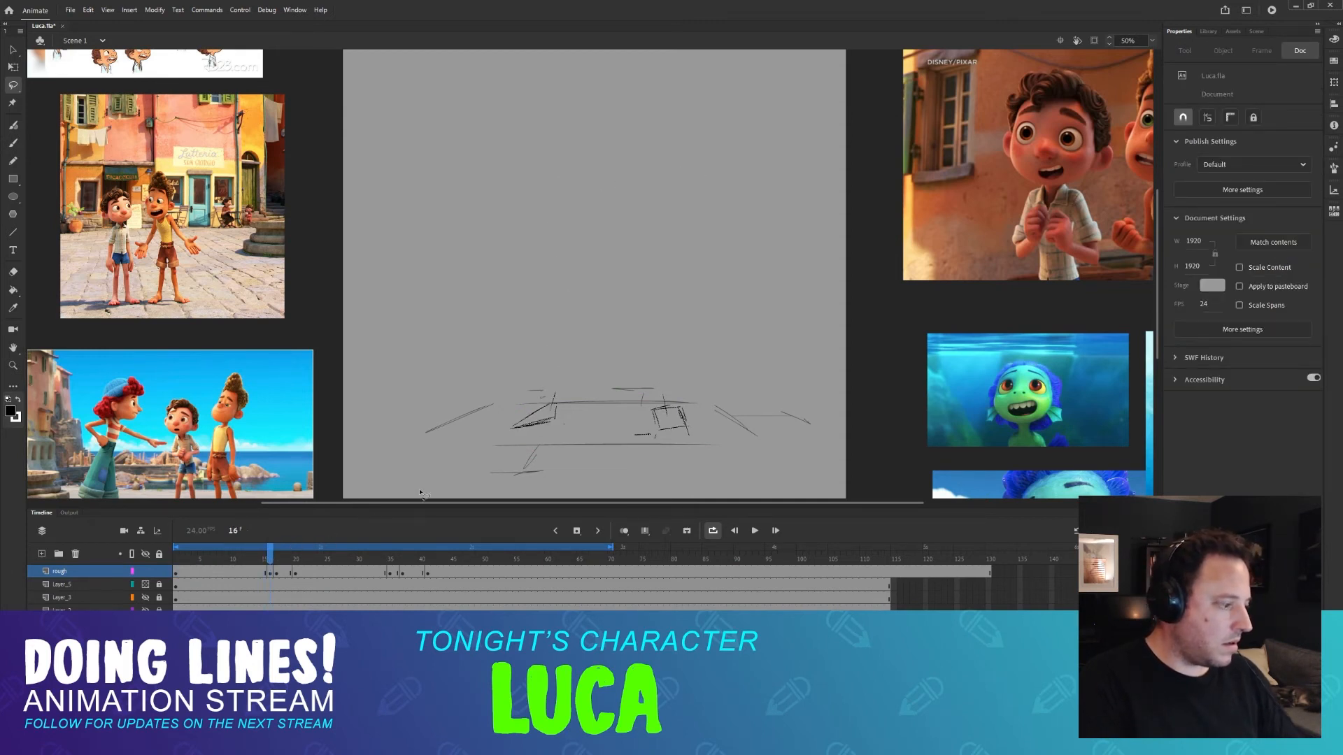
pyautogui.press('.')
pyautogui.press(',')
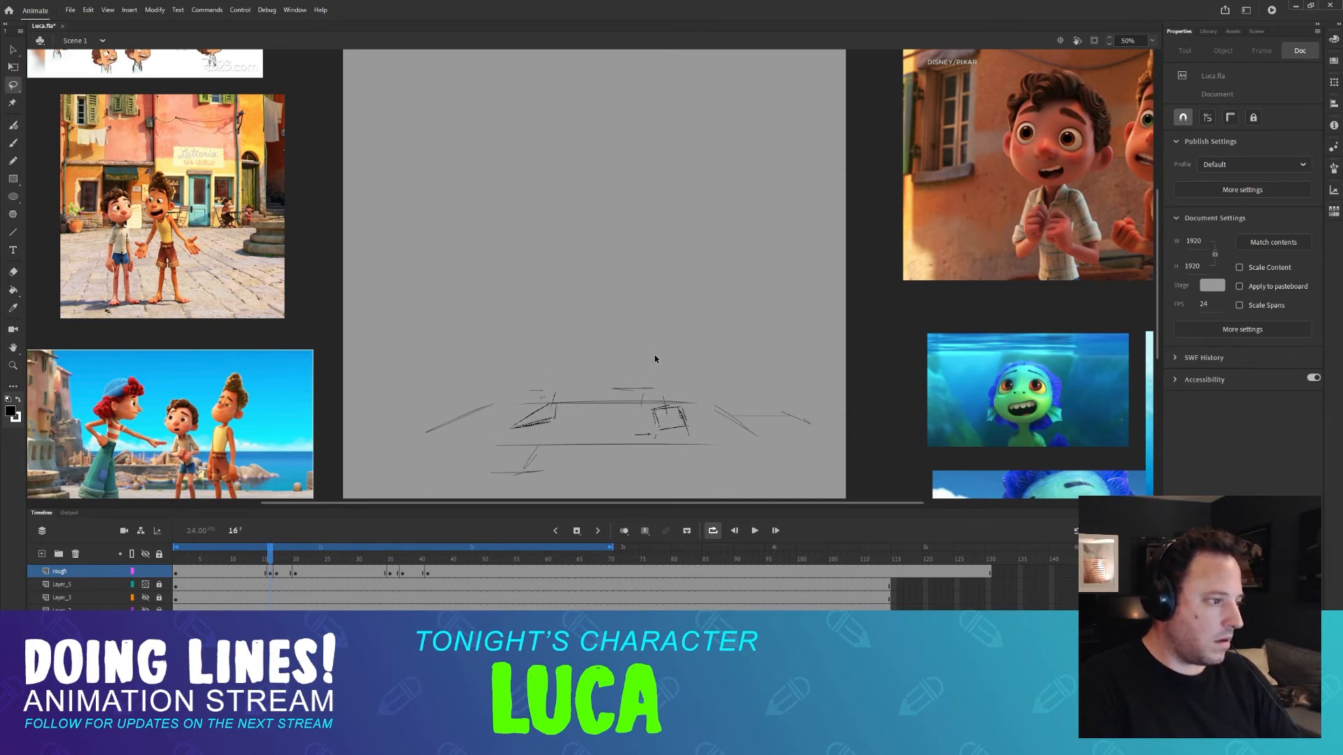
# Sketch the pelvis of the in-between at frame 16, flipping against the neighbouring poses to judge its position.
pyautogui.press('b')
pyautogui.press(',')
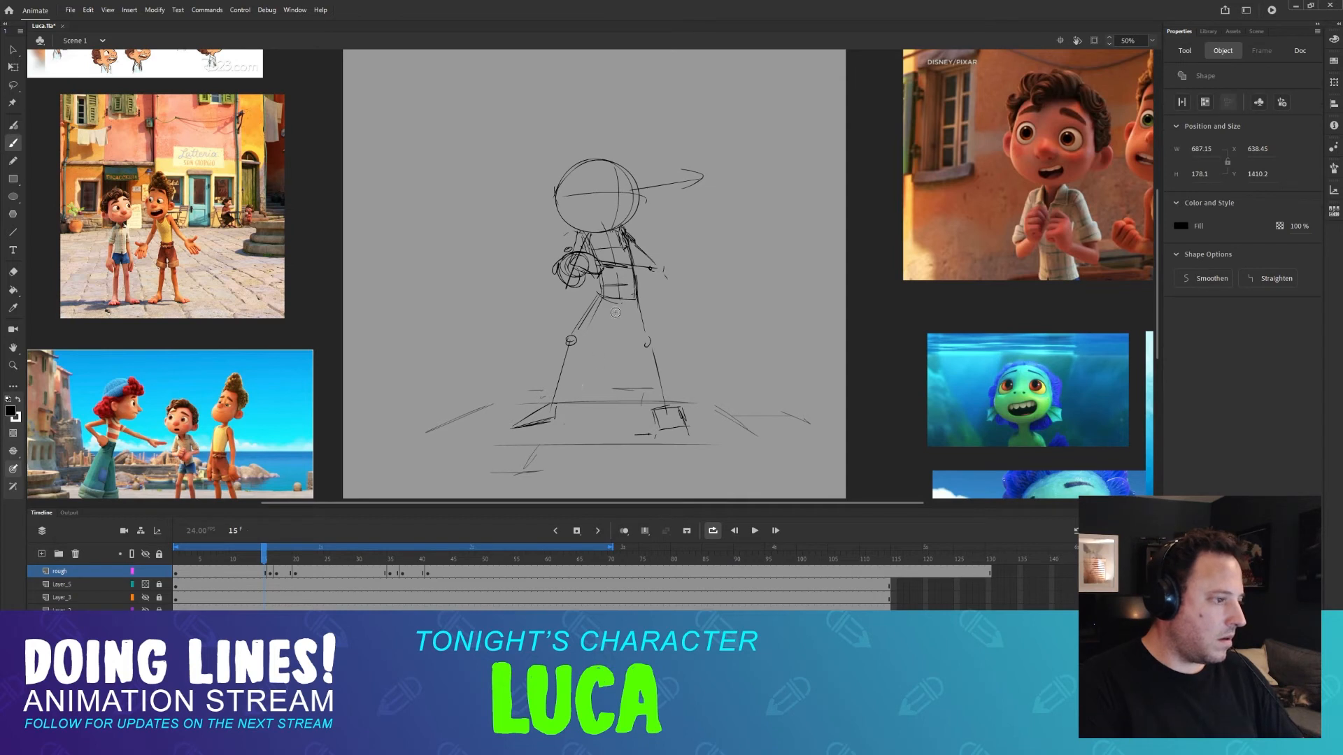
pyautogui.moveTo(605, 289); pyautogui.dragTo(638, 296)
pyautogui.press('.')
pyautogui.press('.')
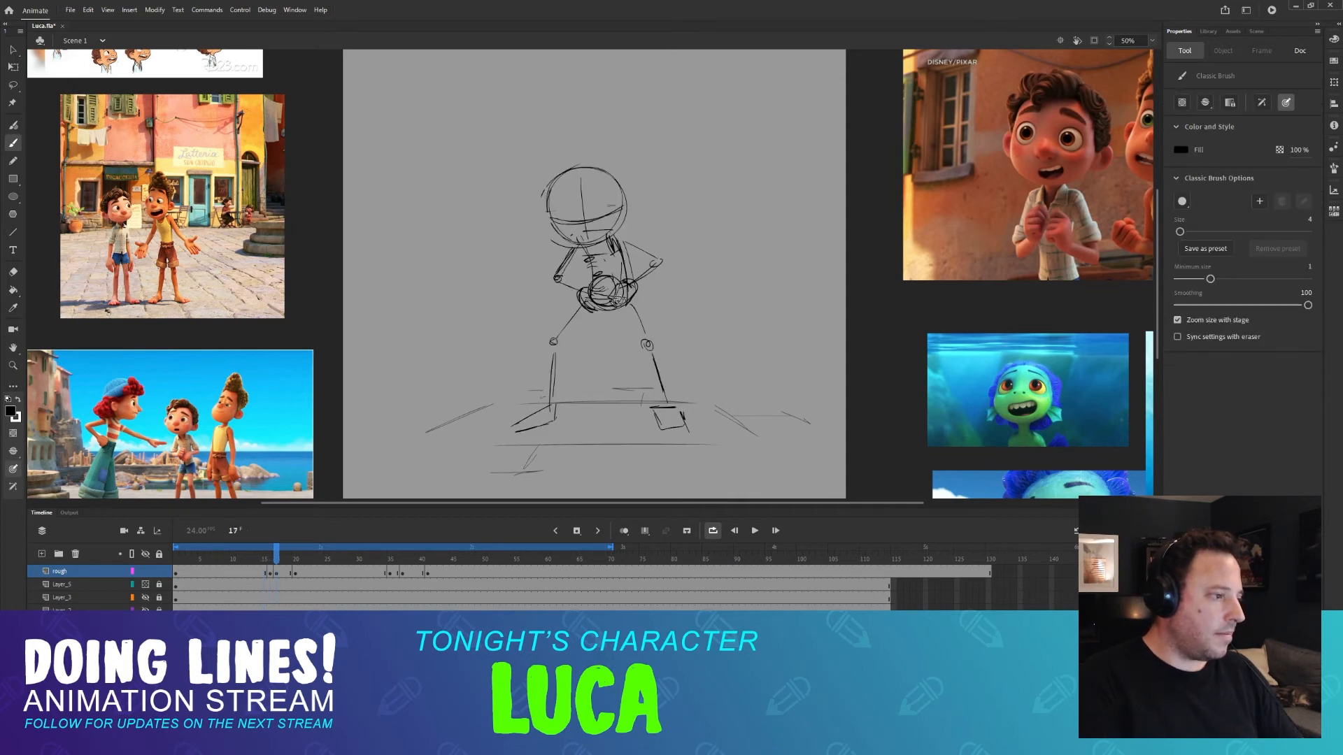
pyautogui.press(',')
pyautogui.press('.')
pyautogui.press(',')
pyautogui.press('.')
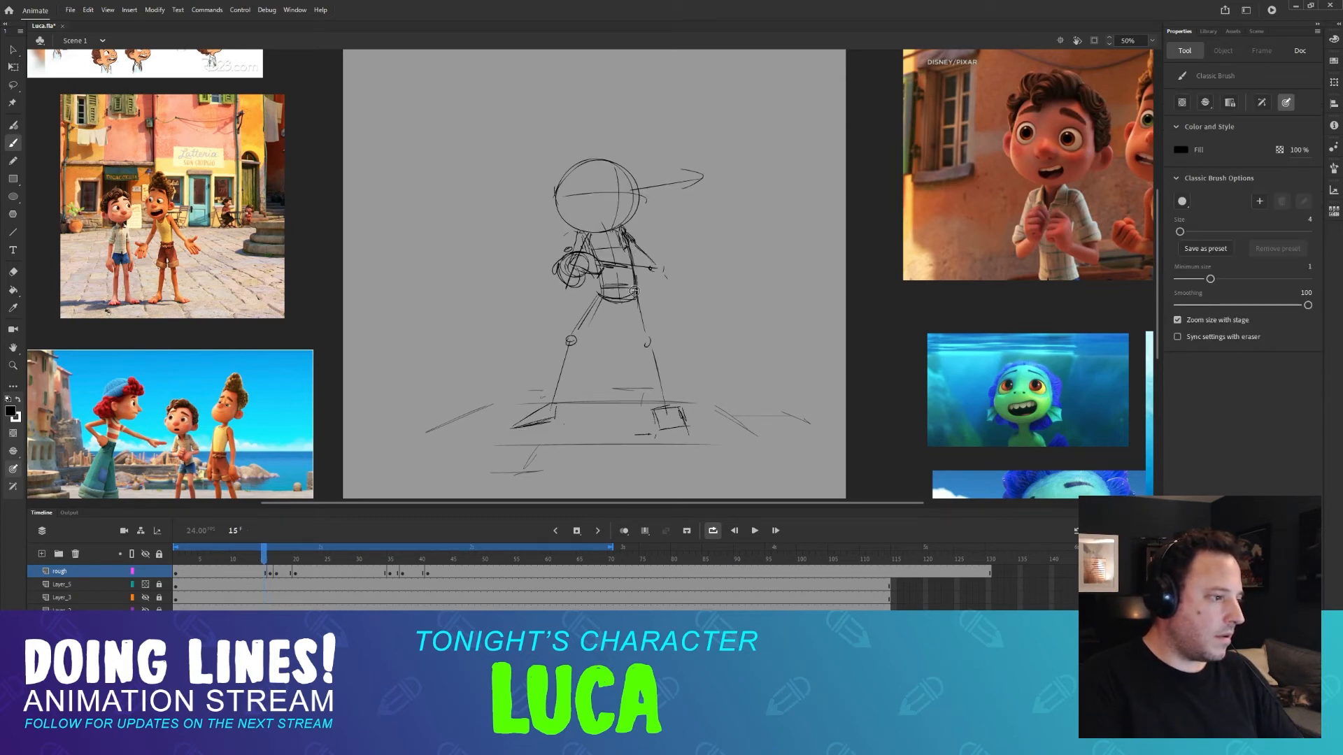
pyautogui.press(',')
pyautogui.moveTo(630, 292)
pyautogui.mouseDown()
pyautogui.moveTo(600, 294)
pyautogui.moveTo(638, 293)
pyautogui.mouseUp()
pyautogui.press('.')
pyautogui.press(',')
pyautogui.press('.')
pyautogui.press(',')
pyautogui.press('.')
pyautogui.press(',')
pyautogui.press(',')
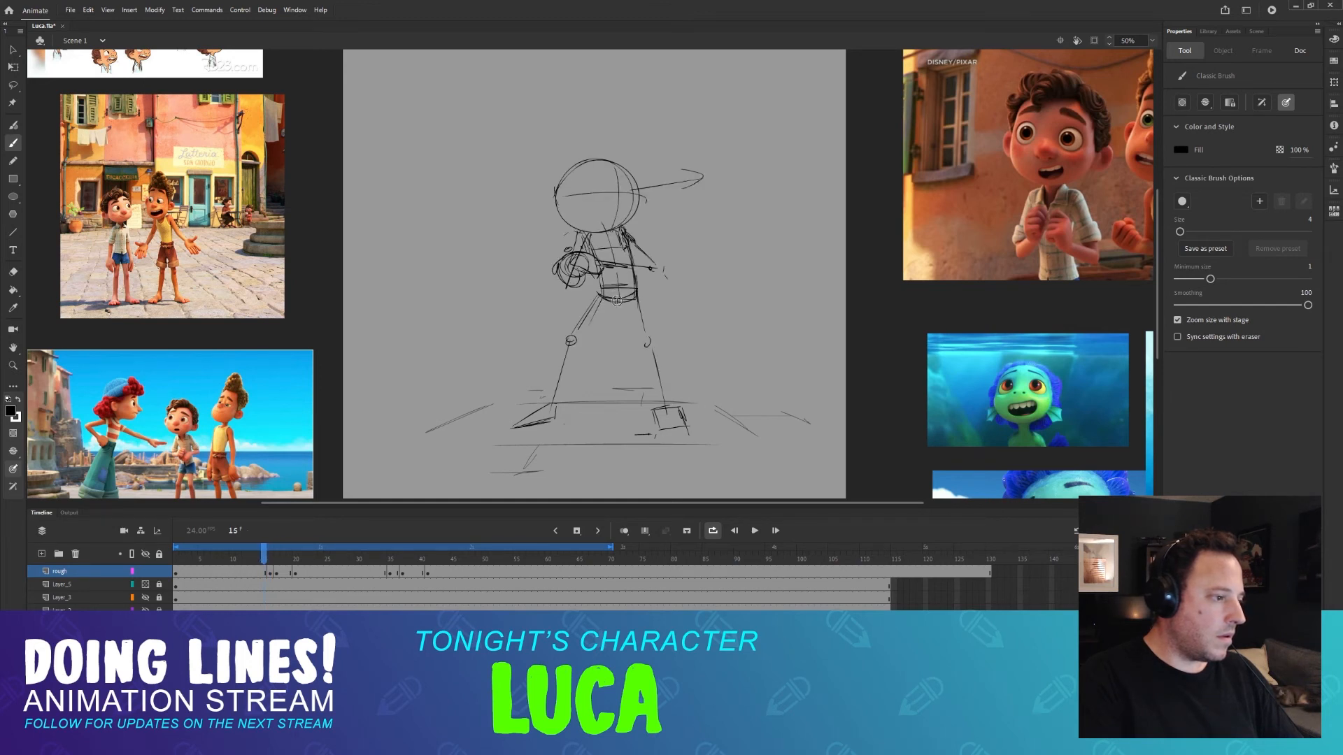
# Draw the left-hand thigh down from the pelvis on frame 16 and place a small knee circle at its end.
pyautogui.press('.')
pyautogui.press(',')
pyautogui.press(',')
pyautogui.press('.')
pyautogui.press(',')
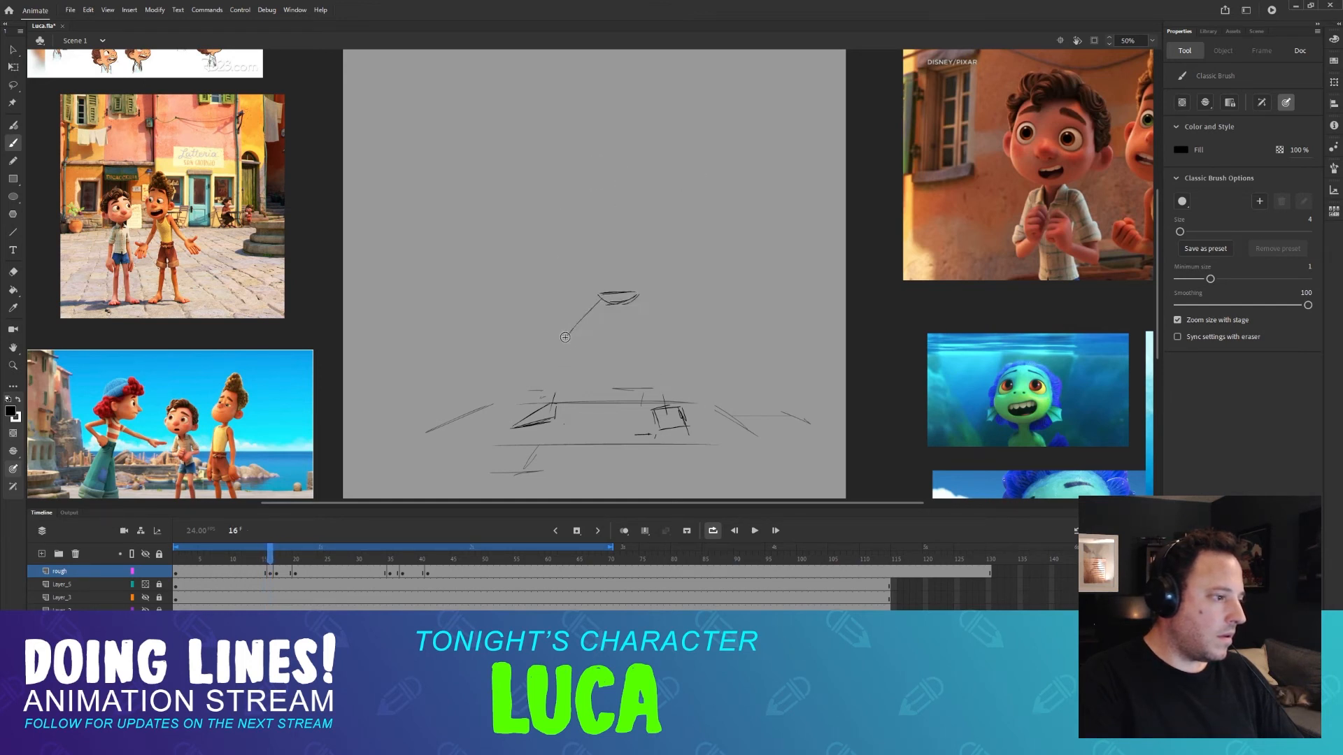
pyautogui.press('.')
pyautogui.press('.')
pyautogui.press('.')
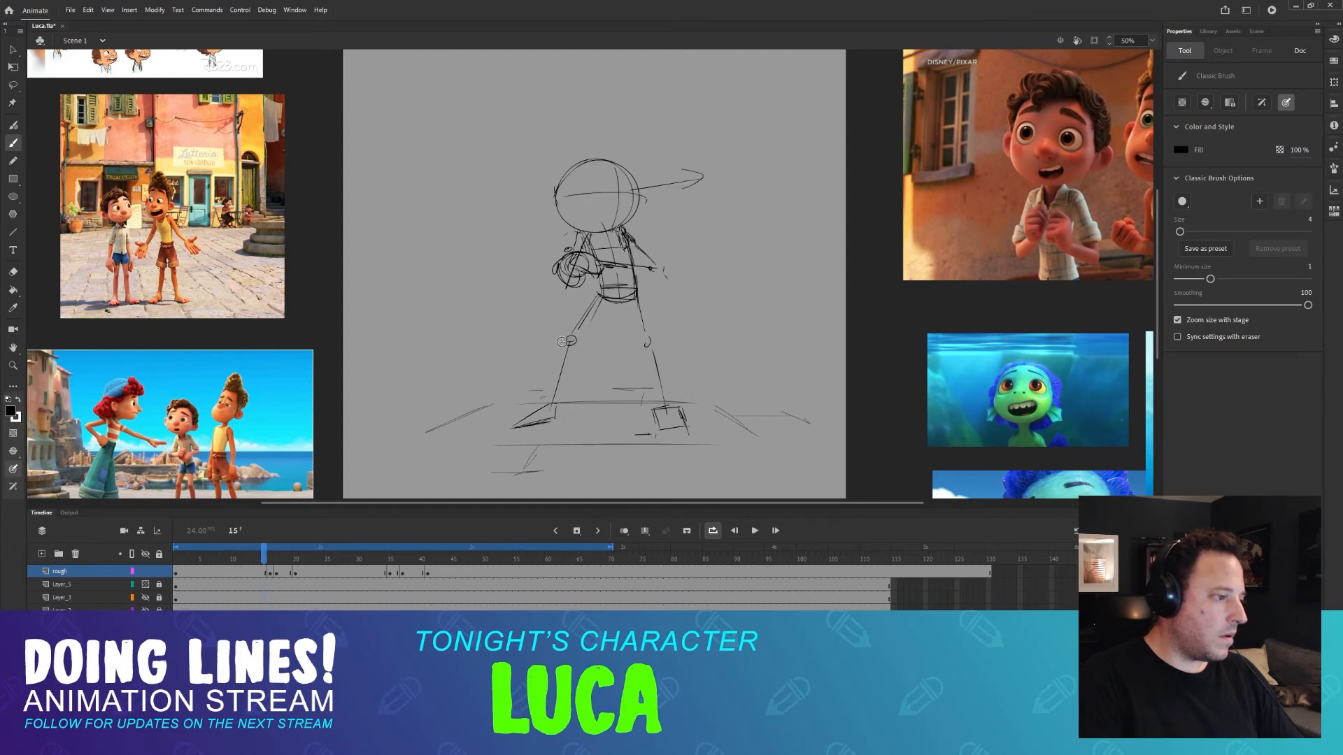
pyautogui.press(',')
pyautogui.press(',')
pyautogui.press('.')
pyautogui.press(',')
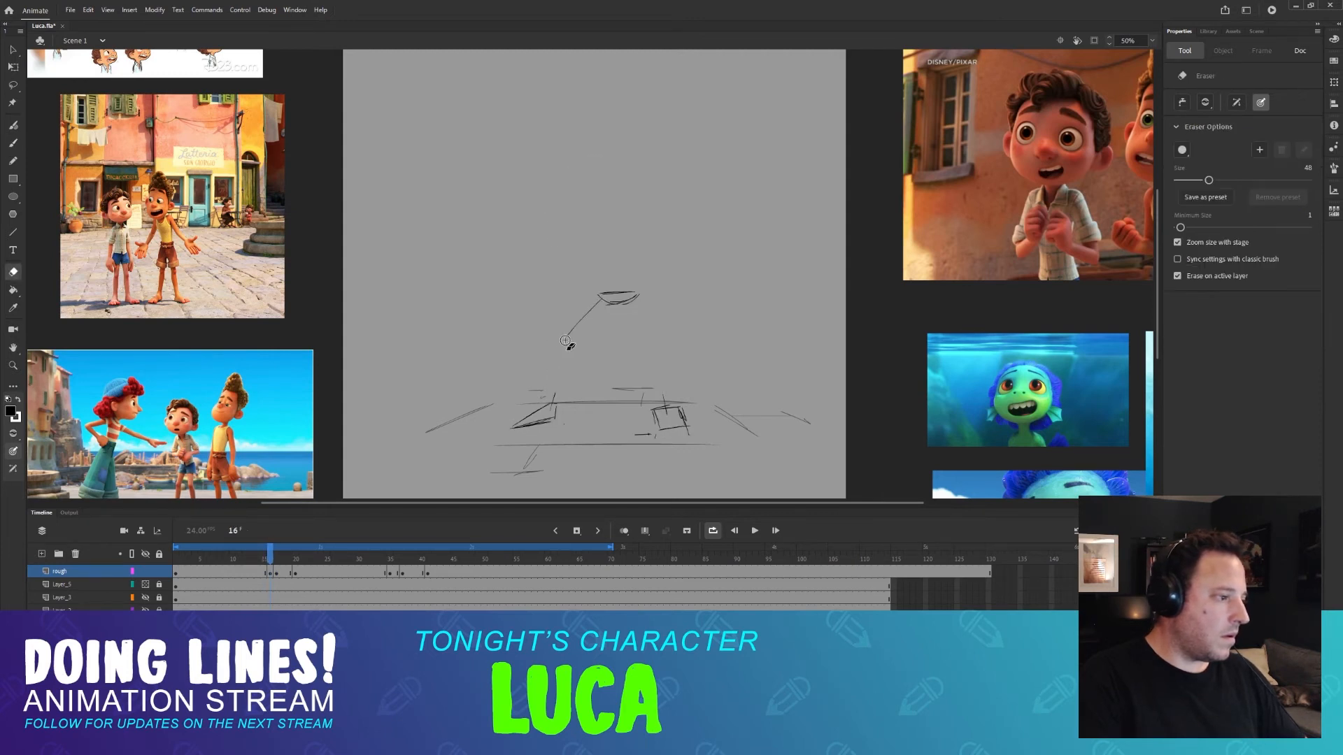
pyautogui.press('.')
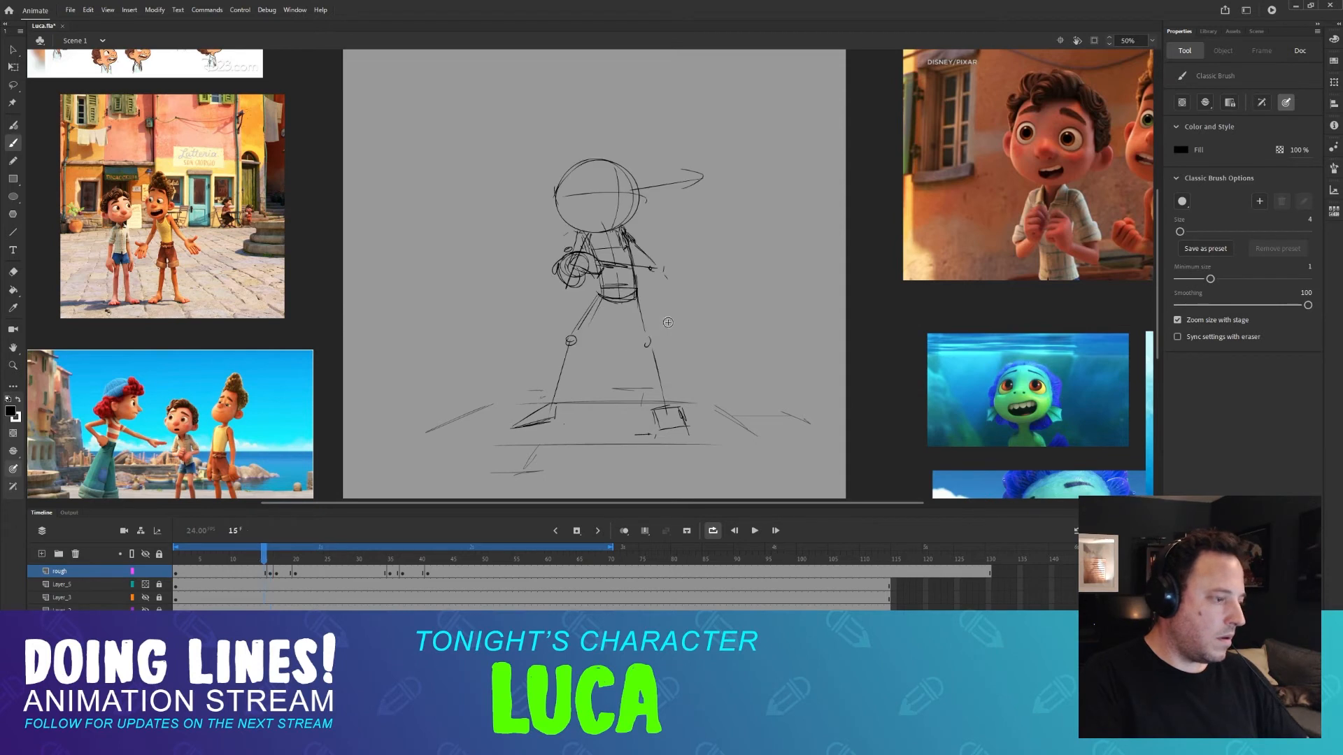
# Draw the left-hand shin and the complete right-hand leg with its knee circle, joining the pelvis to the feet on frame 16.
pyautogui.press(',')
pyautogui.press('.')
pyautogui.press(',')
pyautogui.press('.')
pyautogui.press(',')
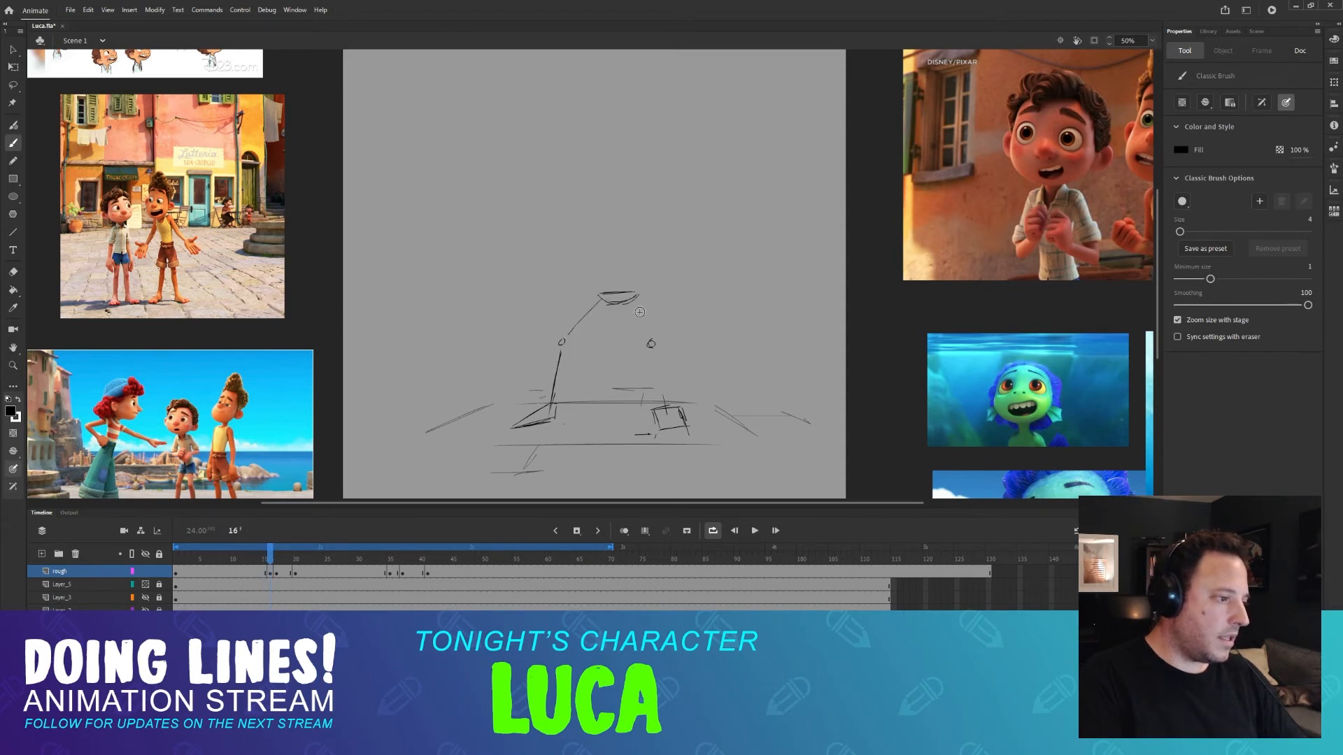
pyautogui.moveTo(637, 299); pyautogui.dragTo(650, 333)
pyautogui.press('.')
pyautogui.press(',')
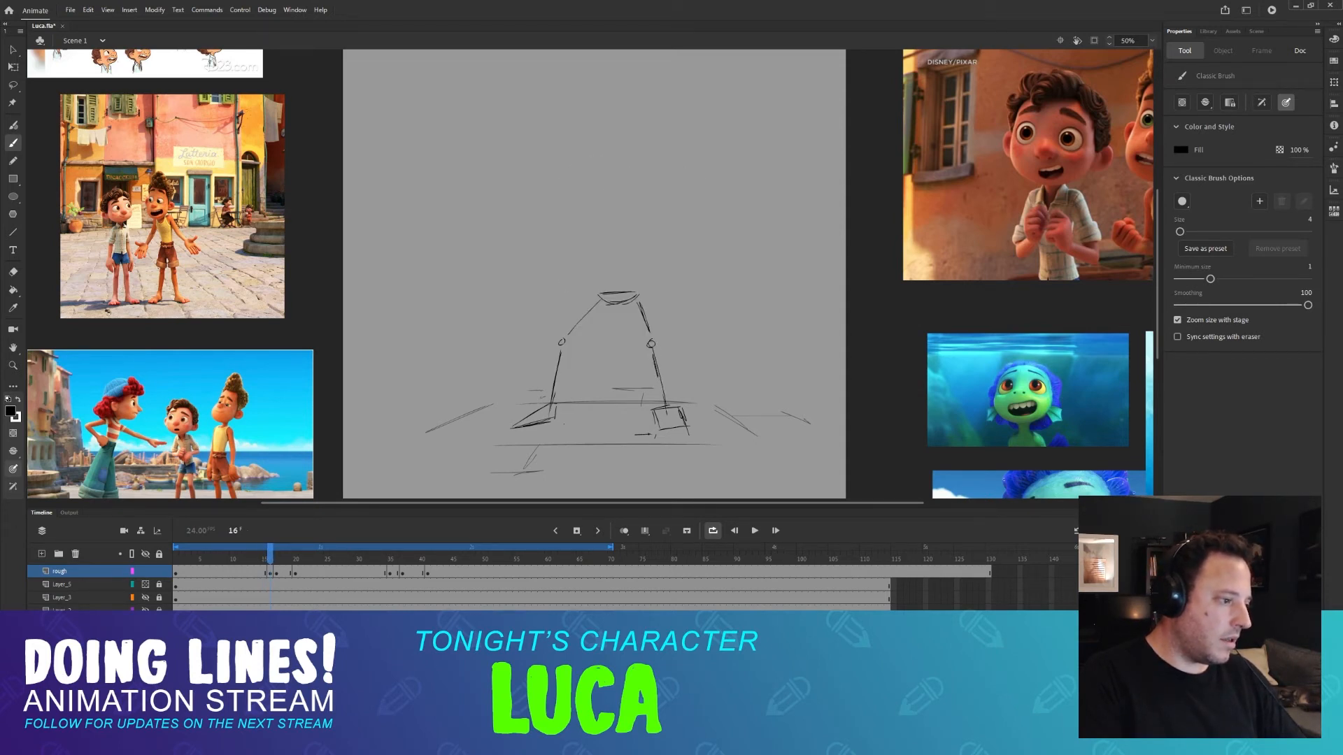
# Sketch the leaning torso outline above the pelvis on frame 16, comparing it with the adjacent poses.
pyautogui.press(',')
pyautogui.press('.')
pyautogui.press(',')
pyautogui.press('.')
pyautogui.press(',')
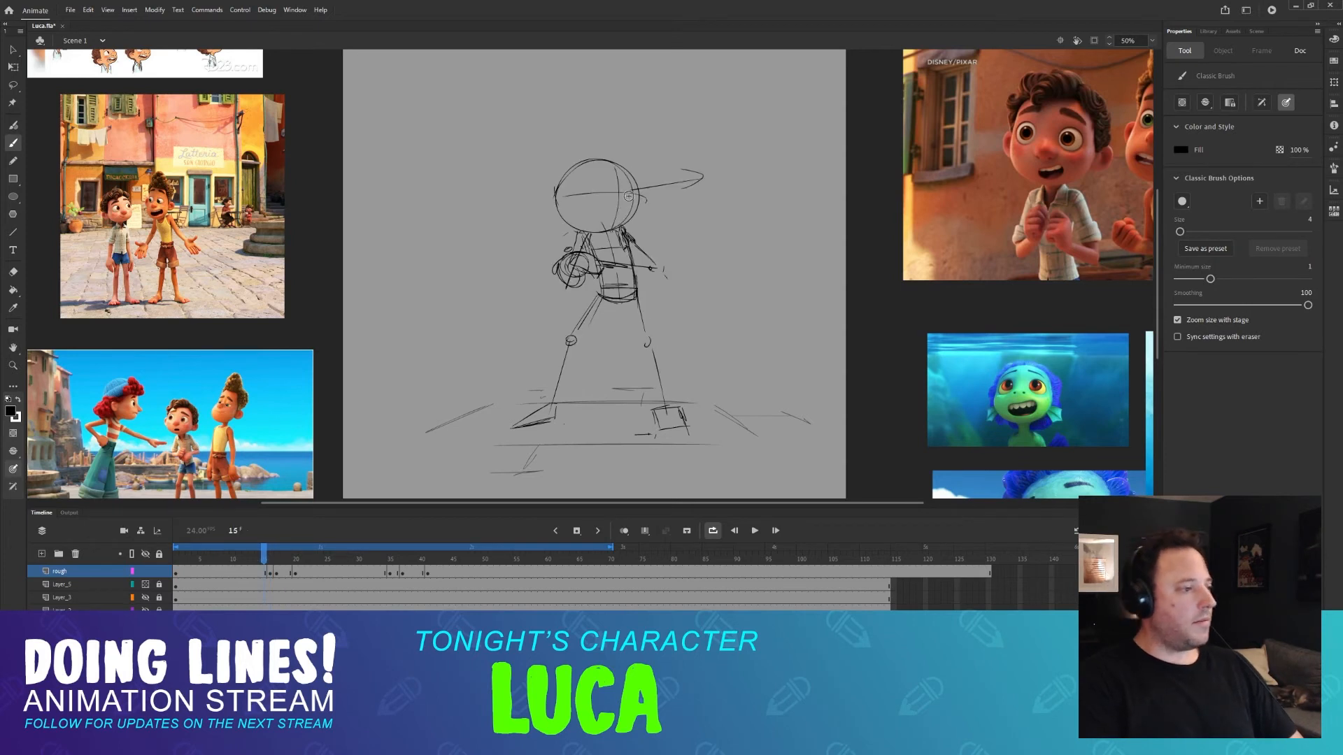
pyautogui.press('.')
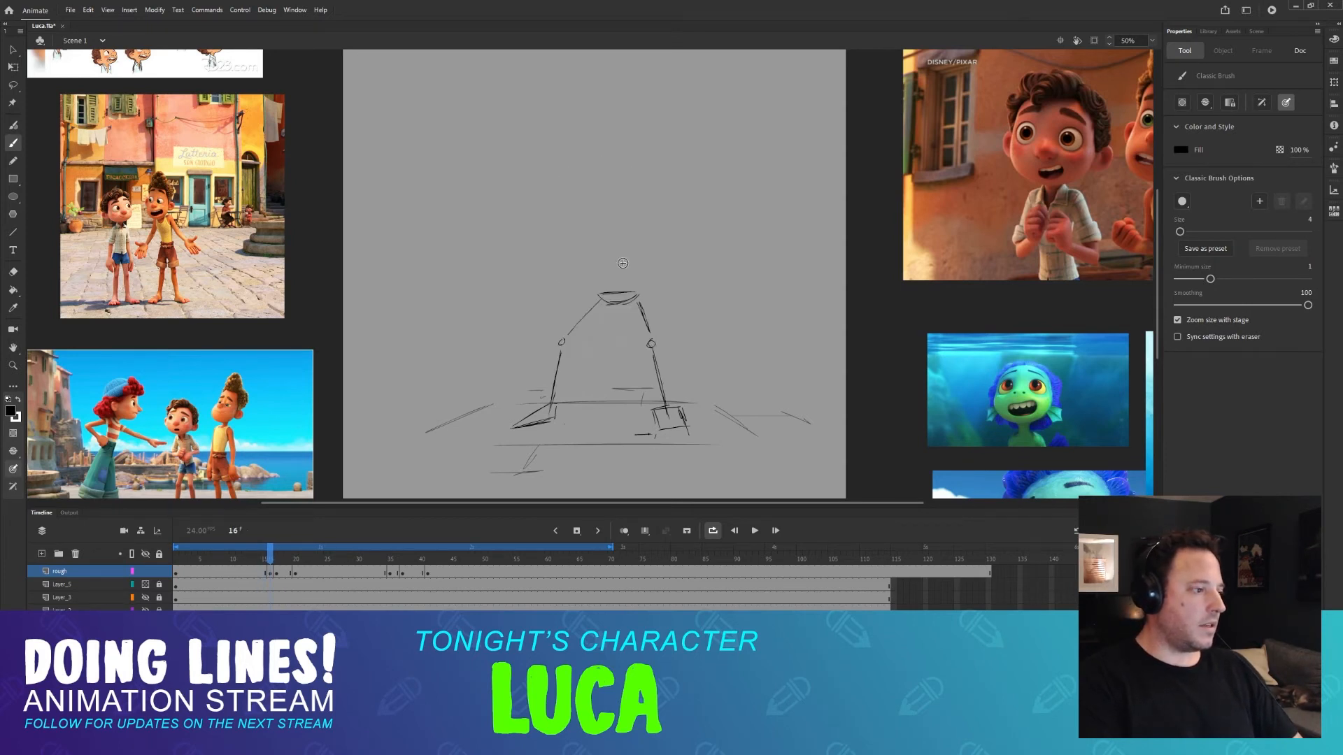
pyautogui.press(',')
pyautogui.press('.')
pyautogui.press(',')
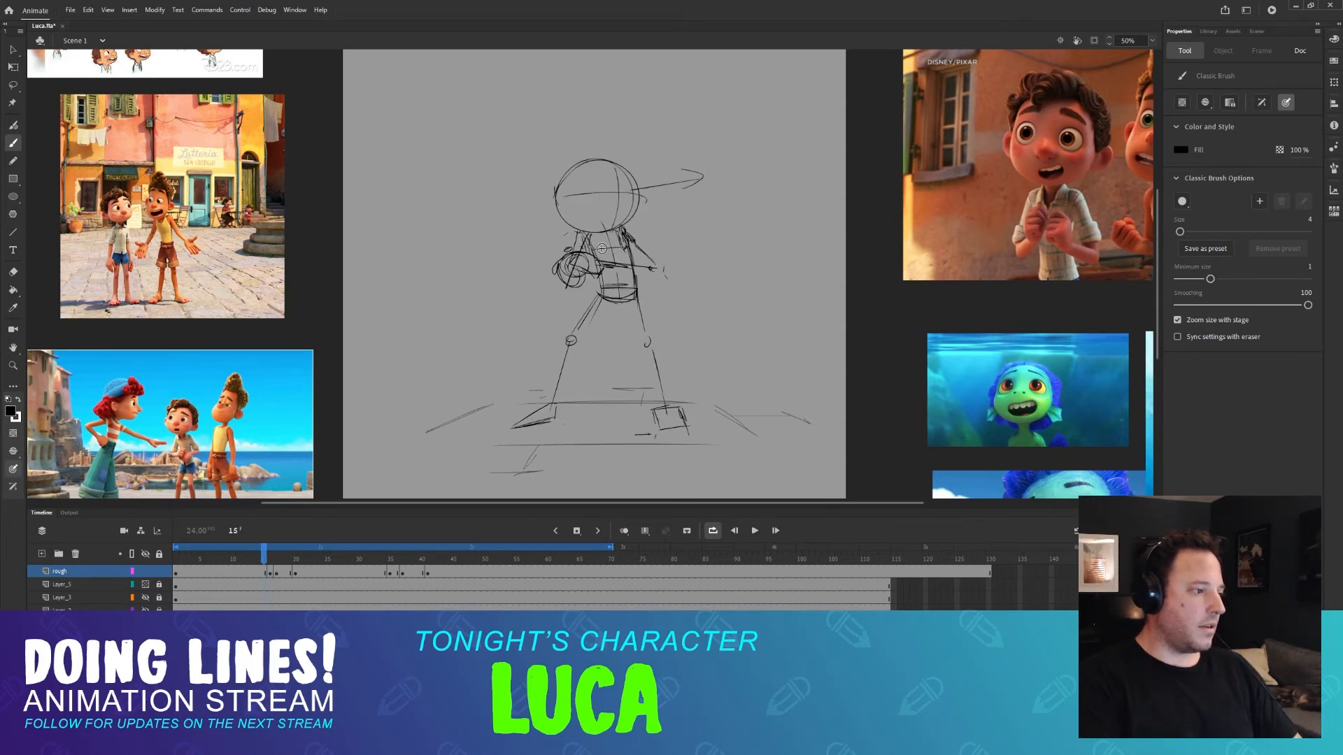
pyautogui.press('.')
pyautogui.press(',')
pyautogui.press('.')
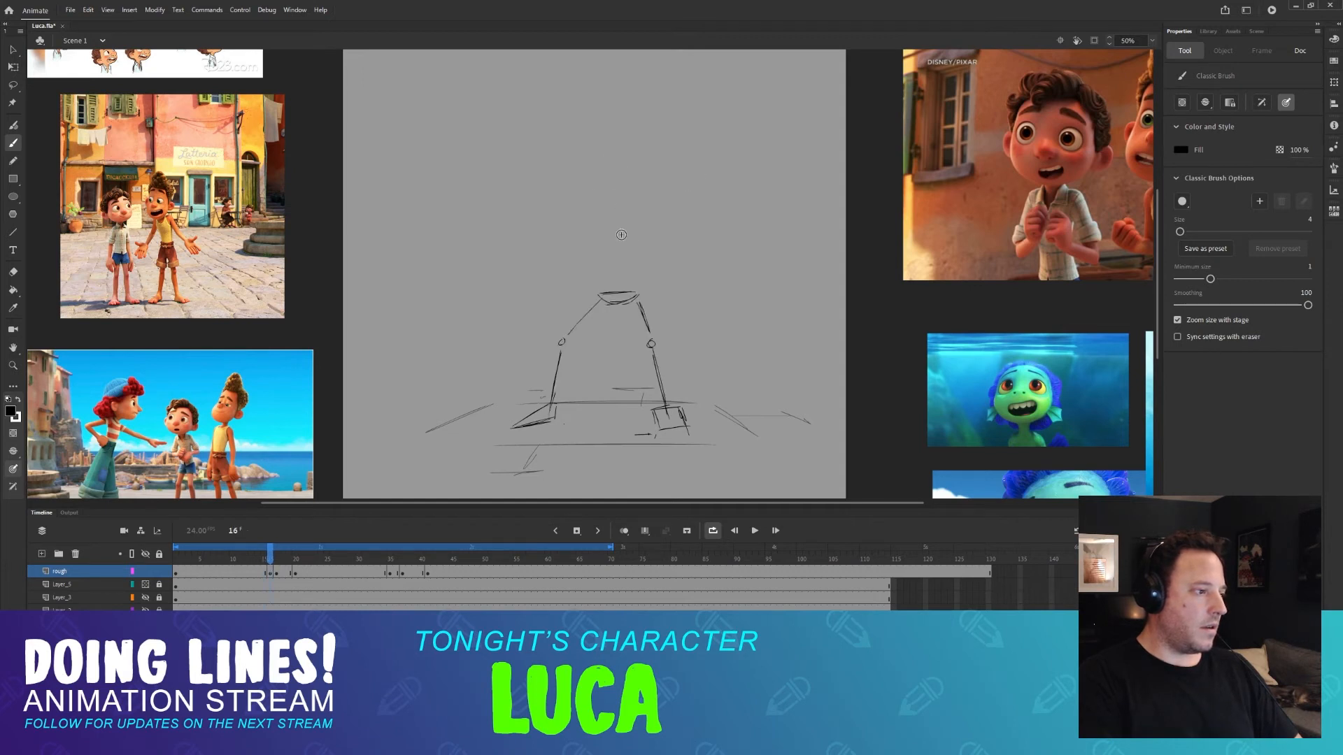
pyautogui.press('.')
pyautogui.press(',')
pyautogui.press(',')
pyautogui.press('.')
pyautogui.press(',')
pyautogui.press('.')
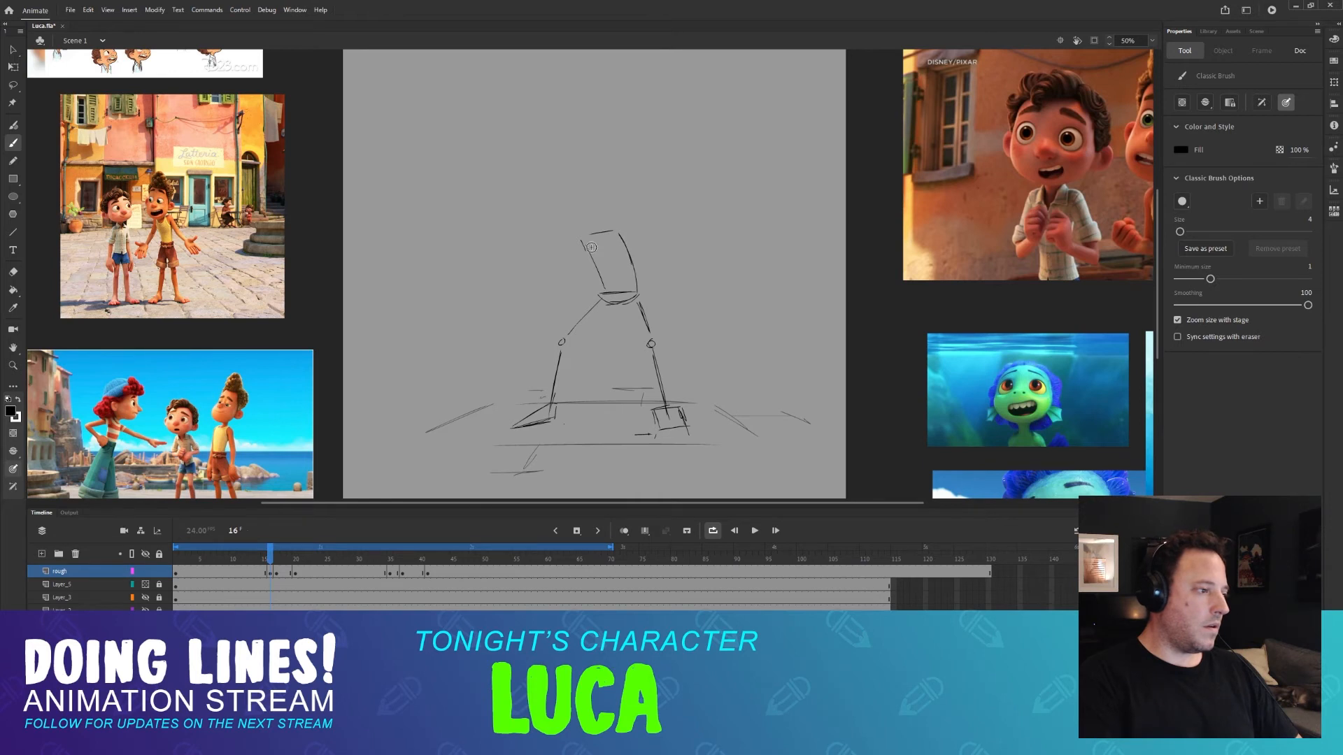
# Close the torso outline on frame 16 and add a chest guide line across its upper part.
pyautogui.press(',')
pyautogui.press('.')
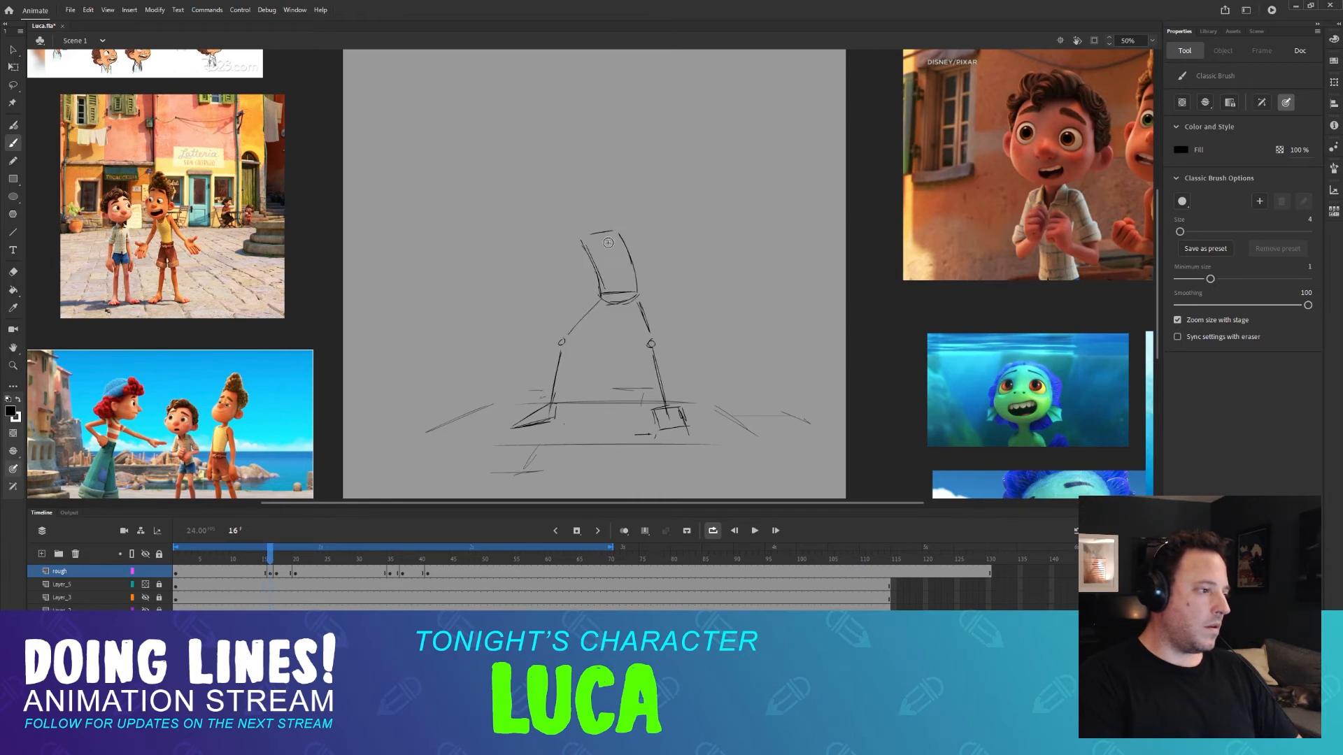
pyautogui.press(',')
pyautogui.moveTo(616, 233)
pyautogui.mouseDown()
pyautogui.moveTo(616, 256)
pyautogui.moveTo(594, 258)
pyautogui.mouseUp()
pyautogui.press('.')
pyautogui.press(',')
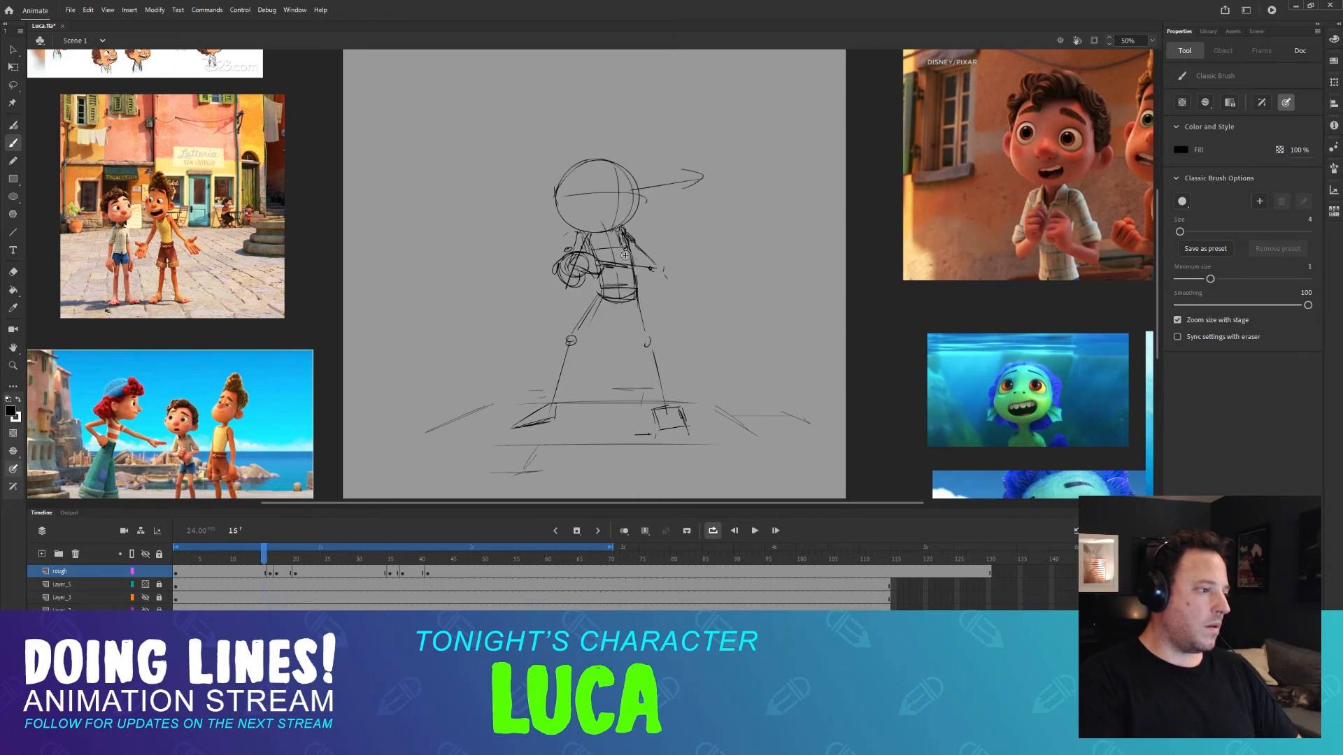
# Draw the head circle above the torso on frame 16, undoing the first attempt and redrawing it slightly lower and further left.
pyautogui.press('.')
pyautogui.press(',')
pyautogui.press('.')
pyautogui.moveTo(553, 193); pyautogui.dragTo(580, 232)
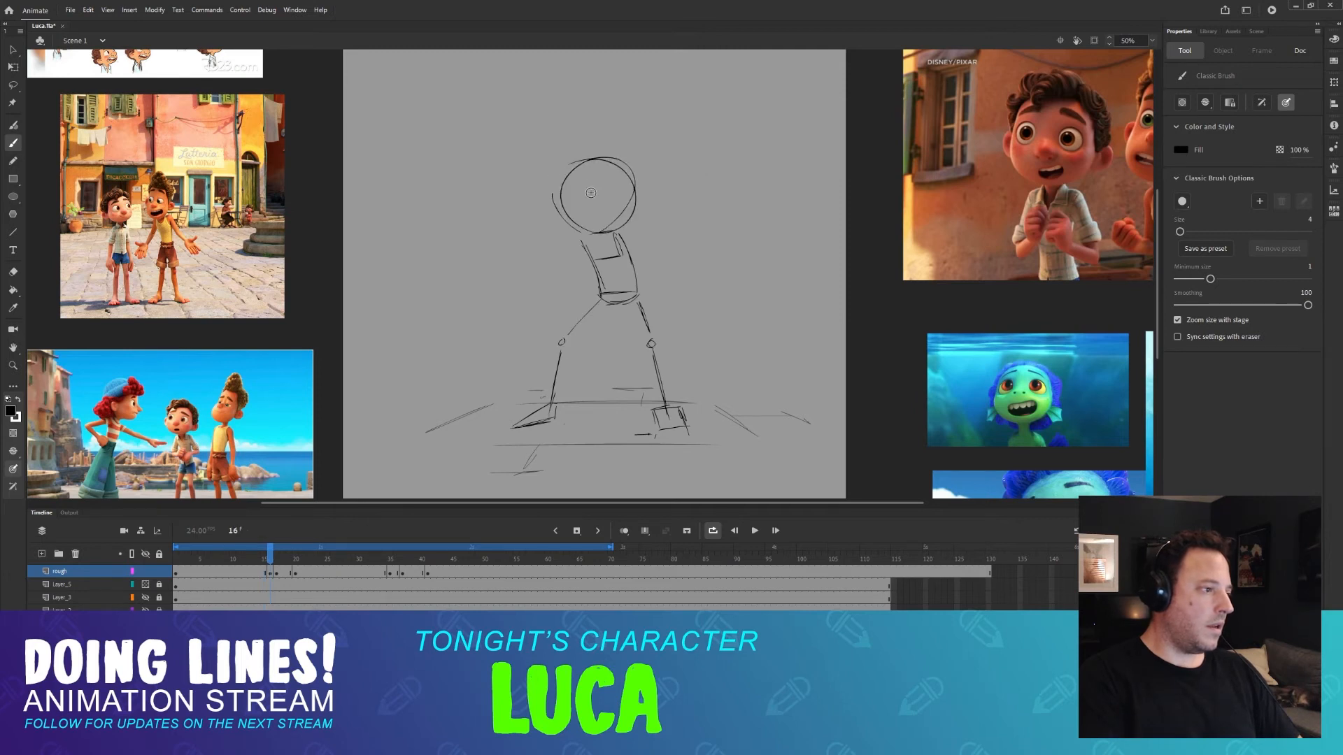
pyautogui.moveTo(553, 183); pyautogui.dragTo(559, 172)
pyautogui.hotkey('ctrl', 'z')
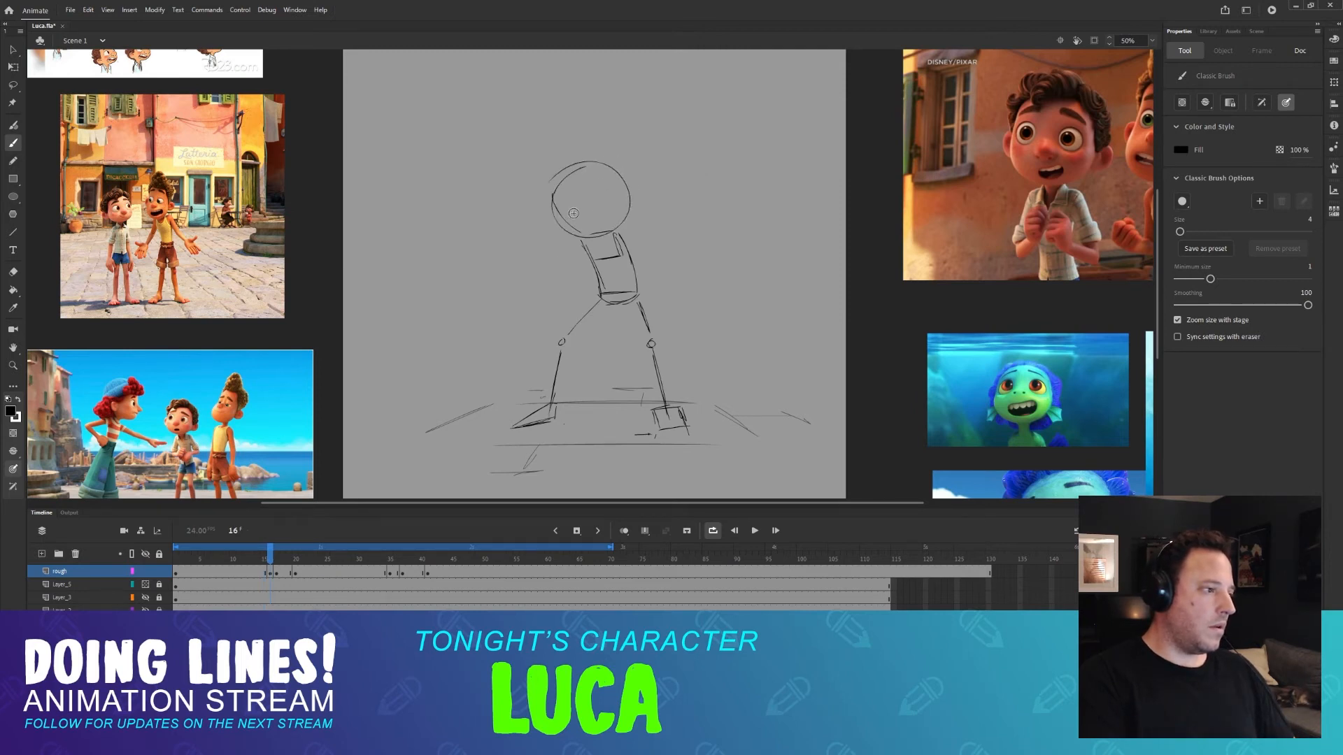
pyautogui.press(',')
pyautogui.press('.')
pyautogui.press(',')
pyautogui.press('.')
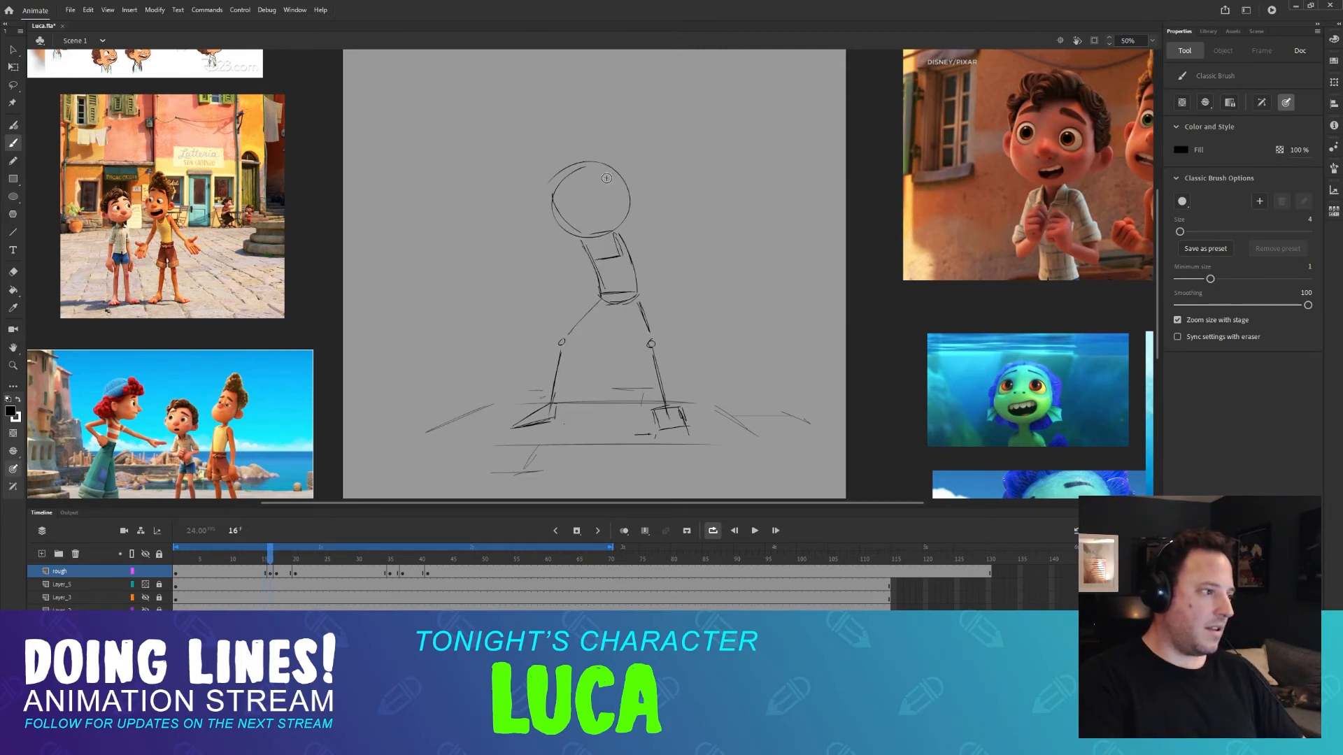
# Add the vertical centre line and the horizontal eye line to the head circle on frame 16.
pyautogui.press(',')
pyautogui.press('.')
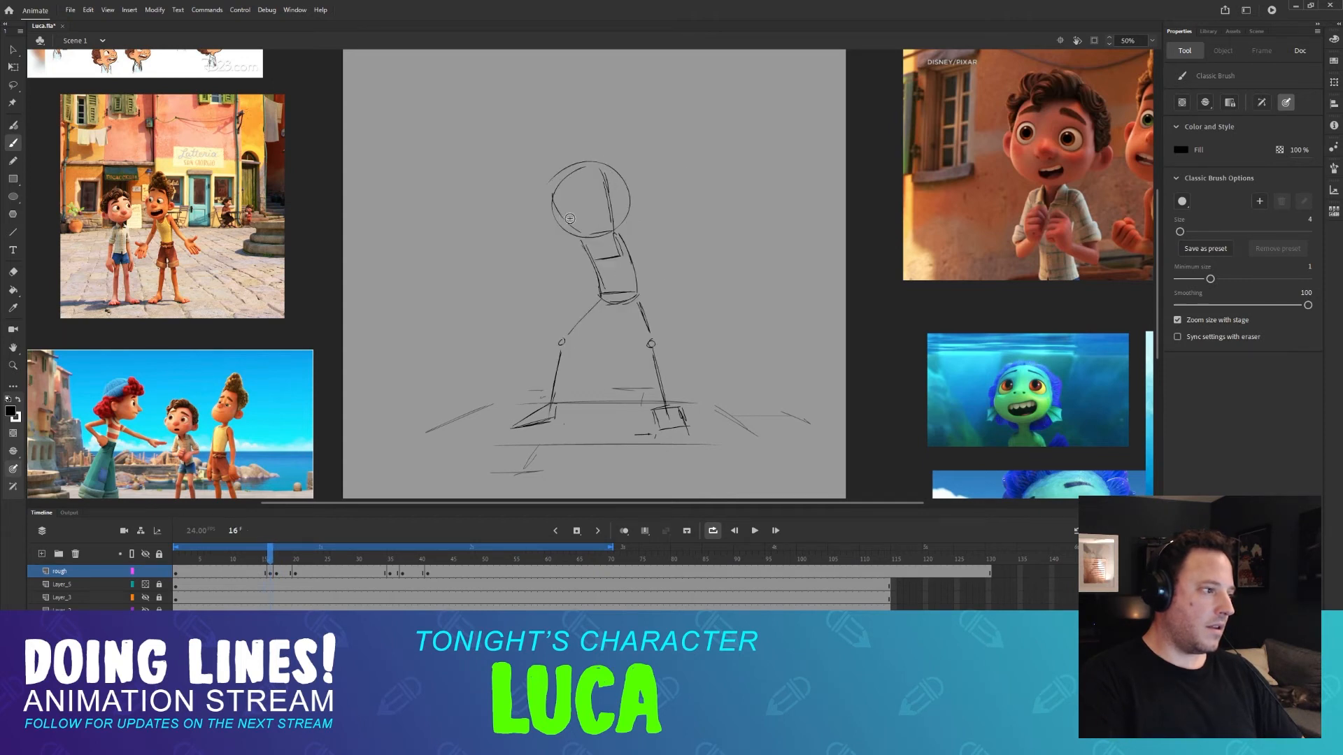
pyautogui.press(',')
pyautogui.press('.')
pyautogui.press(',')
pyautogui.press('.')
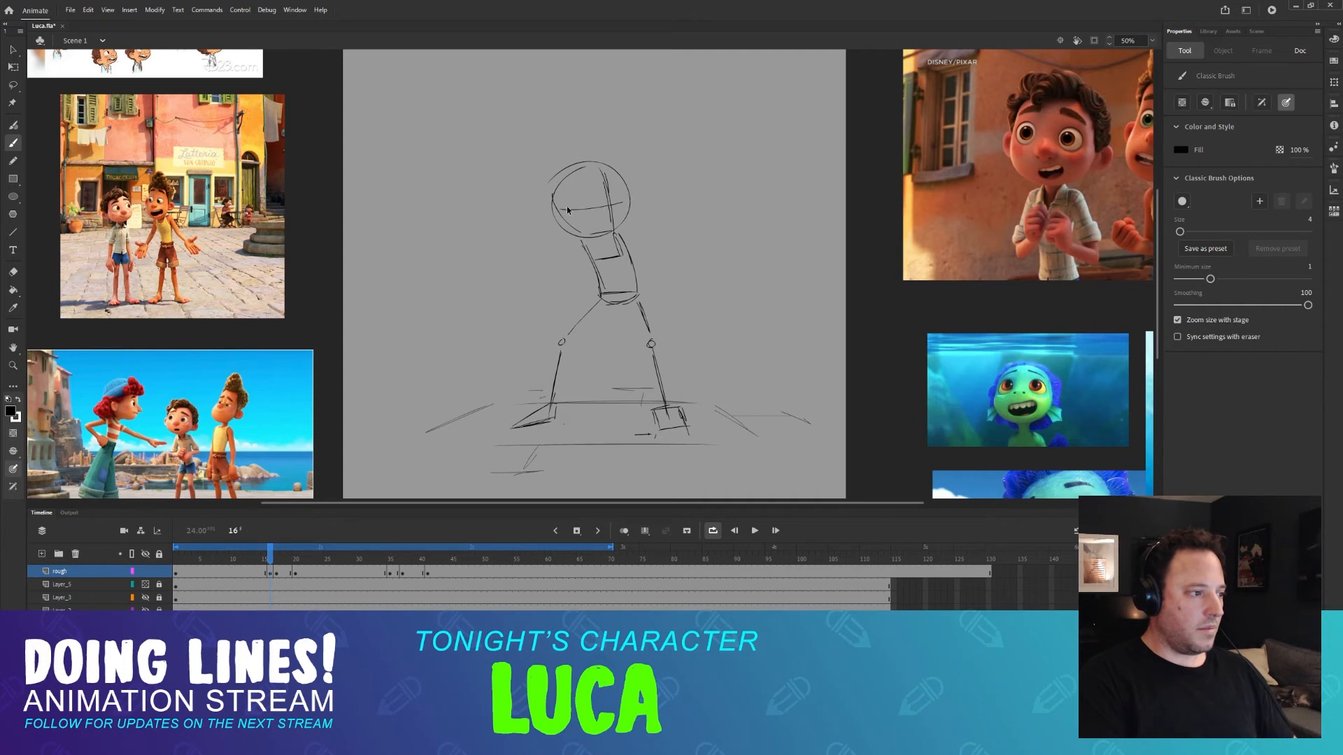
# Draw a short gaze-direction line pointing right from the head on frame 16, checking it against frame 15.
pyautogui.press(',')
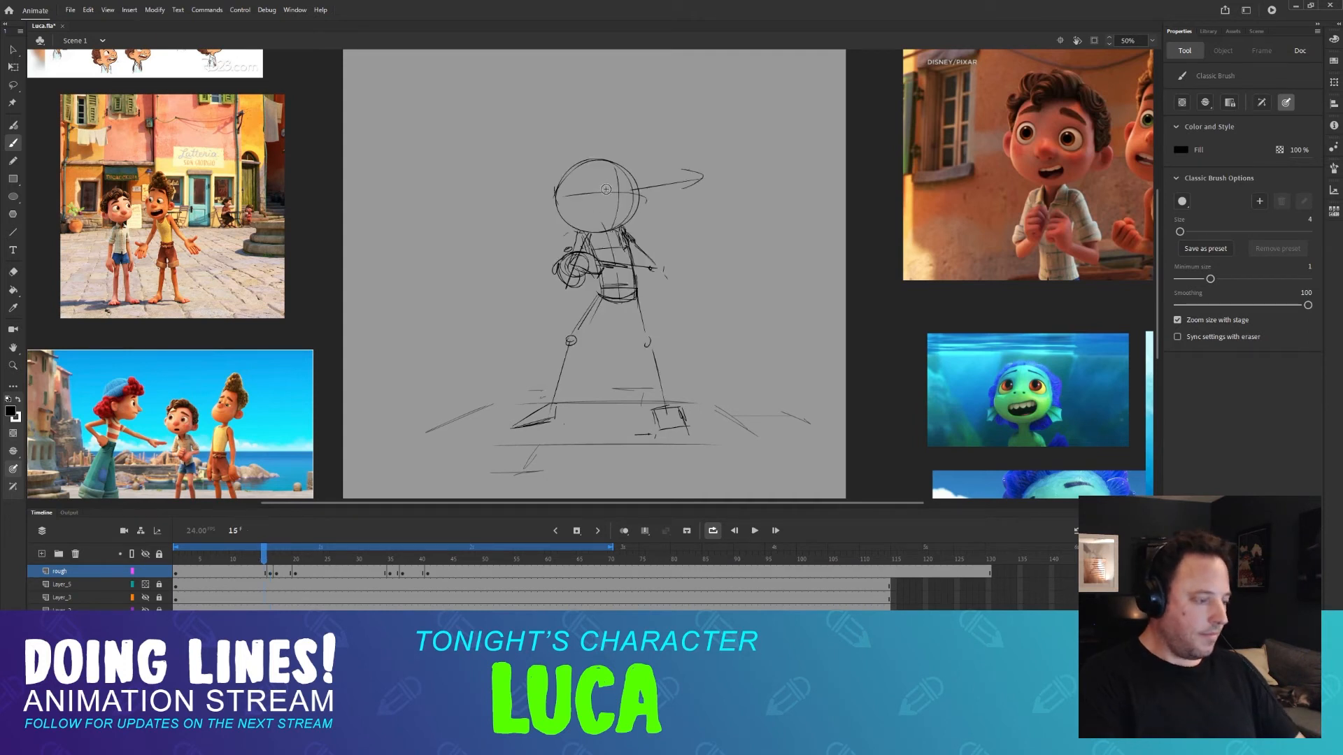
pyautogui.press('.')
pyautogui.press(',')
pyautogui.press('.')
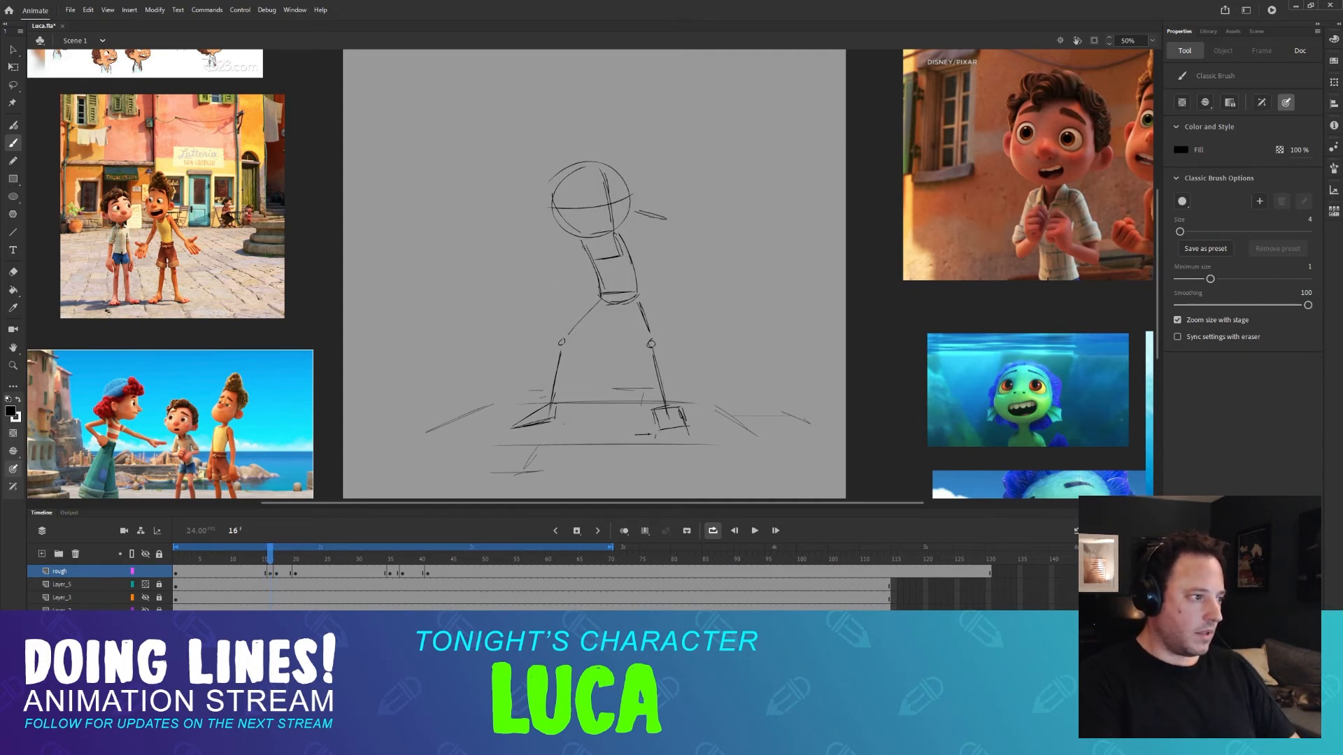
pyautogui.press(',')
pyautogui.press('.')
pyautogui.press(',')
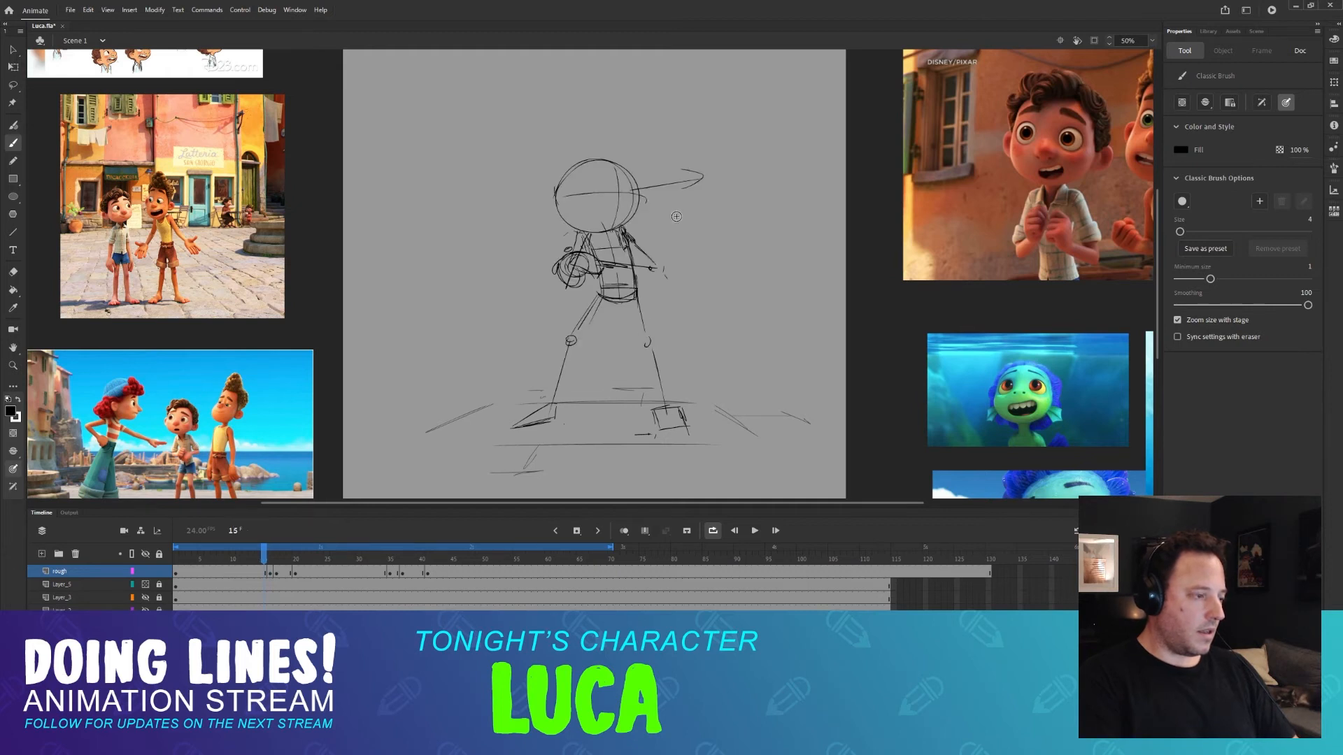
# Erase the gaze-direction marks beside the head on frames 15, 16 and 20.
pyautogui.press('e')
pyautogui.moveTo(653, 196); pyautogui.dragTo(702, 179)
pyautogui.press('b')
pyautogui.press('.')
pyautogui.press('e')
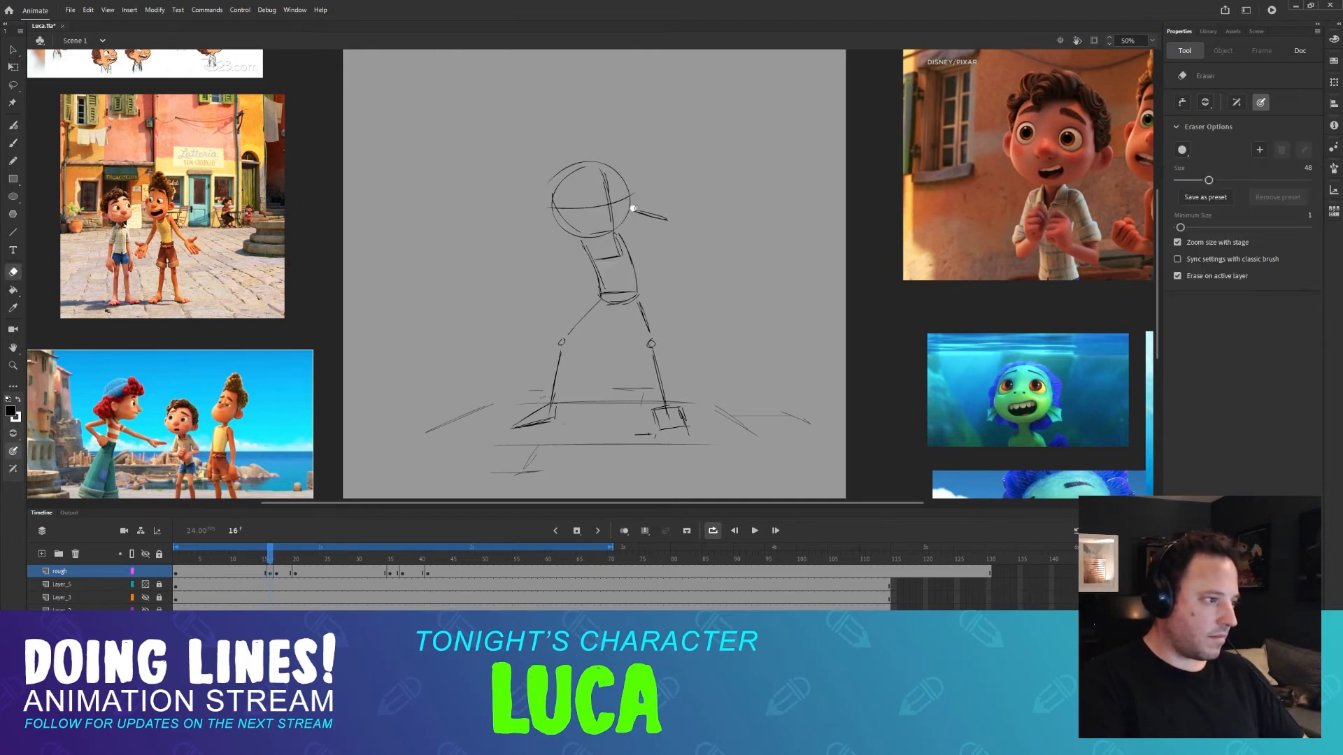
pyautogui.moveTo(642, 209); pyautogui.dragTo(689, 229)
pyautogui.press('.')
pyautogui.press('.')
pyautogui.press('.')
pyautogui.press('.')
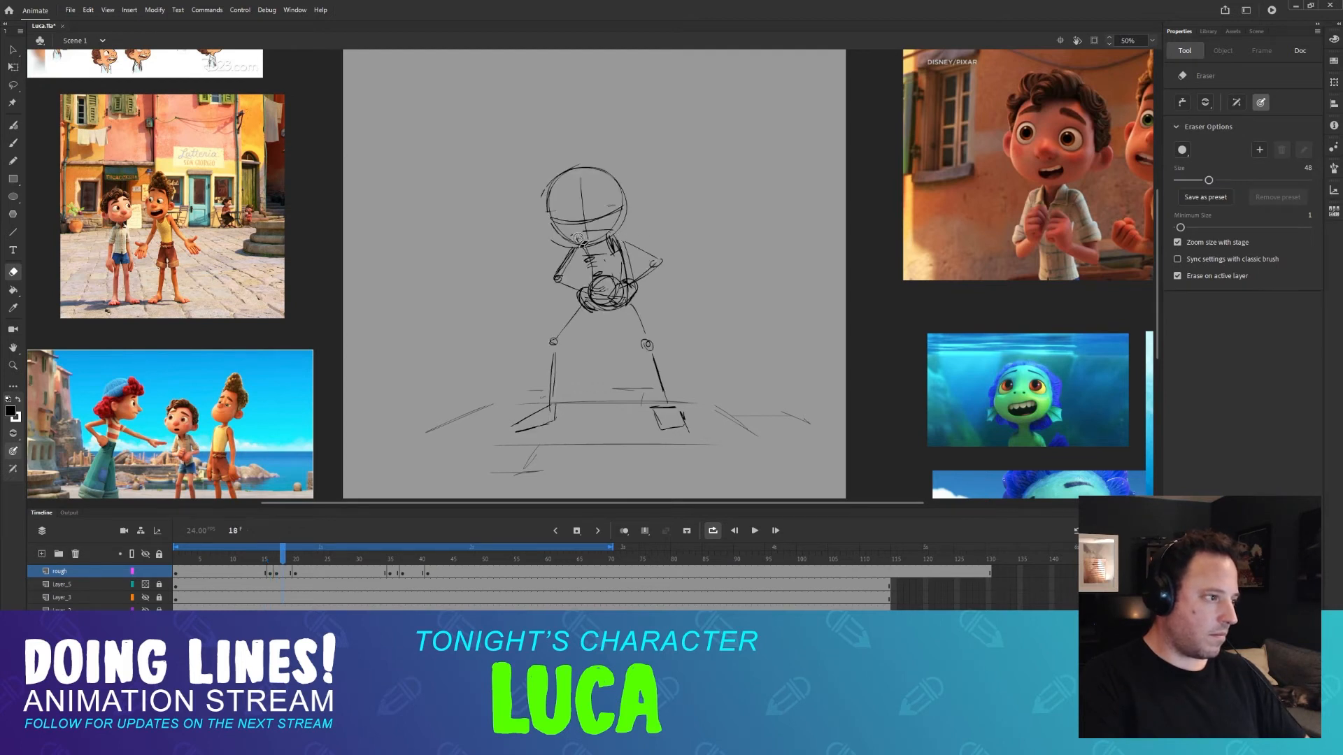
pyautogui.moveTo(512, 203)
pyautogui.mouseDown()
pyautogui.moveTo(465, 189)
pyautogui.moveTo(438, 199)
pyautogui.moveTo(480, 207)
pyautogui.mouseUp()
pyautogui.press('b')
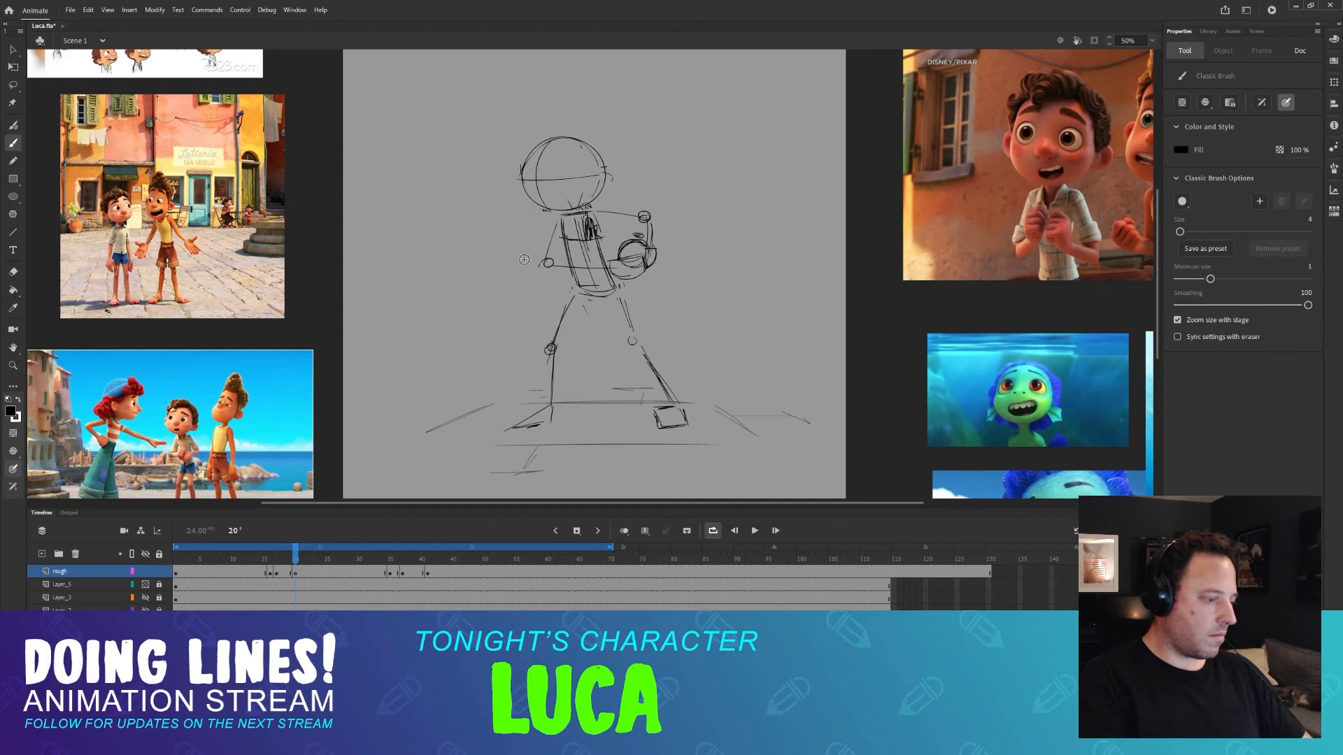
# Compare the drawing on frame 16 with the poses on frames 17 to 20.
pyautogui.click(272, 559)
pyautogui.press('.')
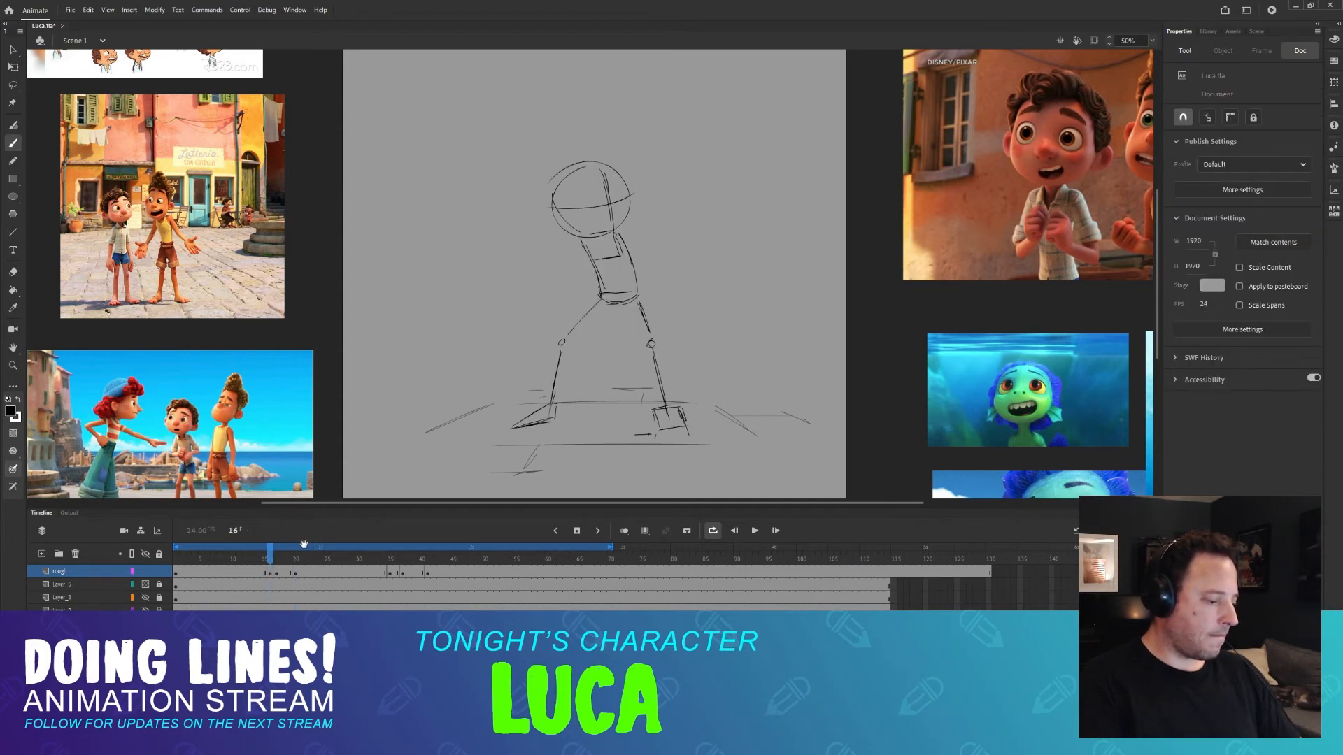
pyautogui.press('.')
pyautogui.press('.')
pyautogui.press('.')
pyautogui.press('.')
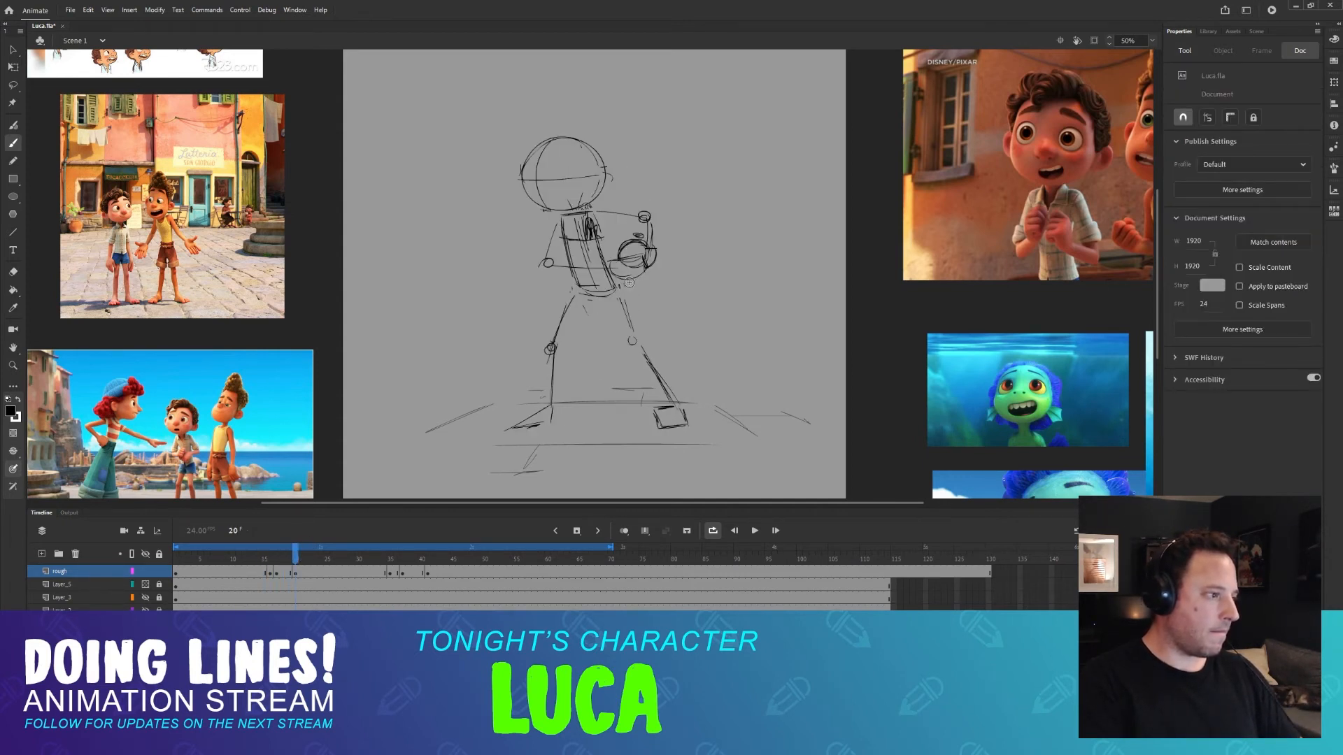
pyautogui.press(',')
pyautogui.press(',')
pyautogui.press(',')
pyautogui.press(',')
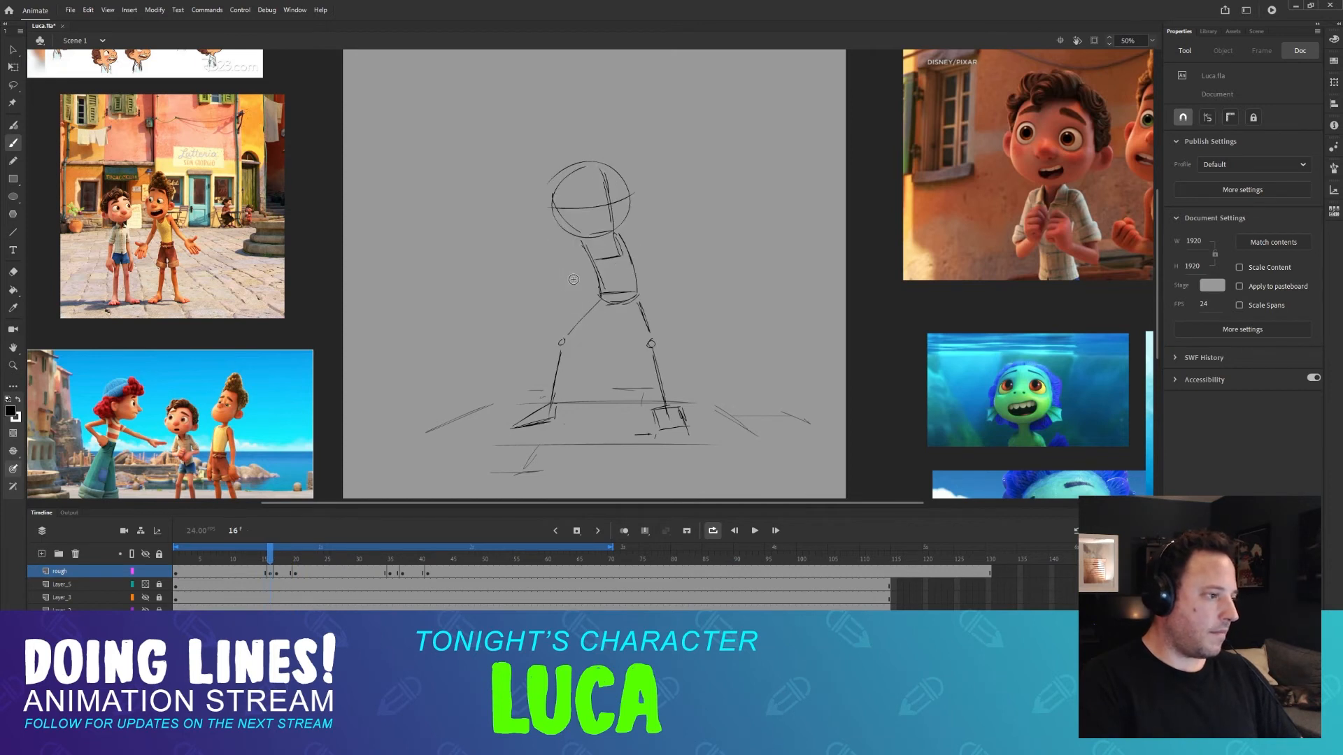
pyautogui.press(',')
pyautogui.press('.')
# Draw a hand circle to the left of the torso on frame 16, using the poses on frames 15 and 17 as guides.
pyautogui.press('b')
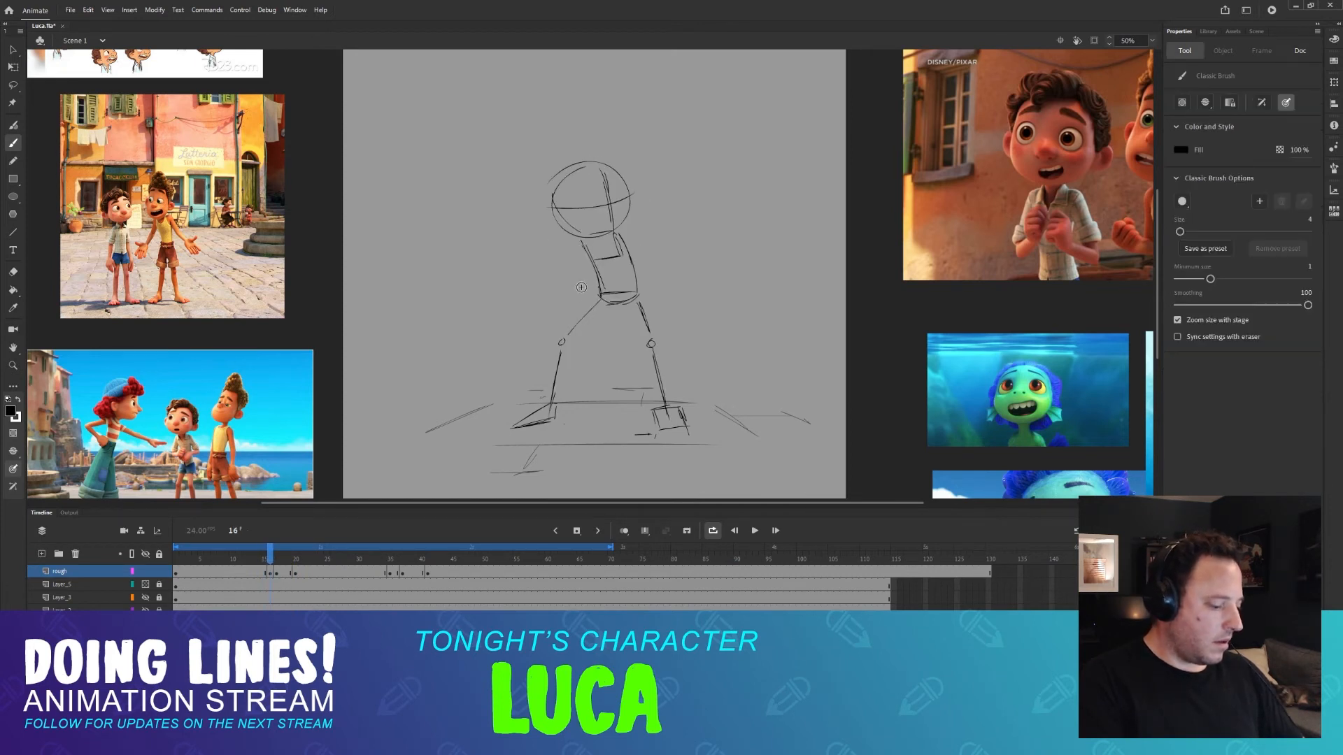
pyautogui.press('.')
pyautogui.press(',')
pyautogui.press('.')
pyautogui.press(',')
pyautogui.press('.')
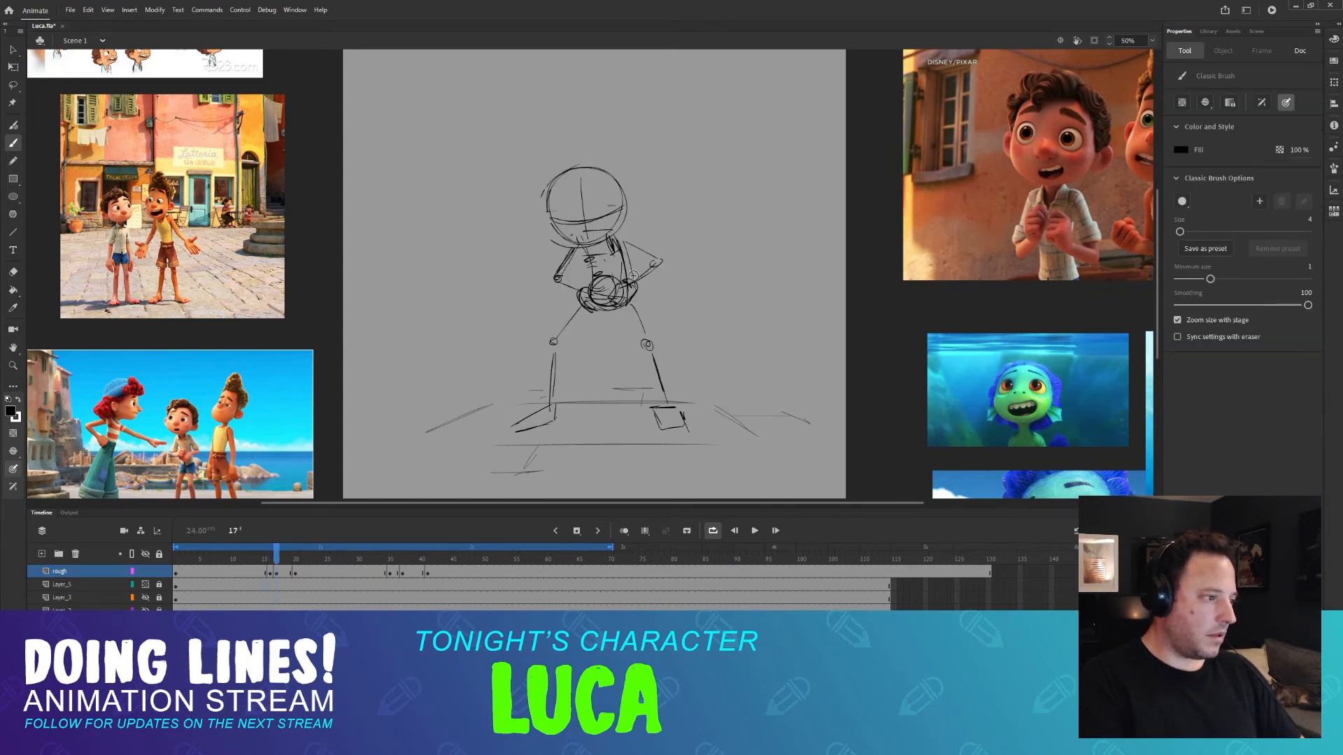
pyautogui.press(',')
pyautogui.press('.')
pyautogui.press(',')
pyautogui.press('.')
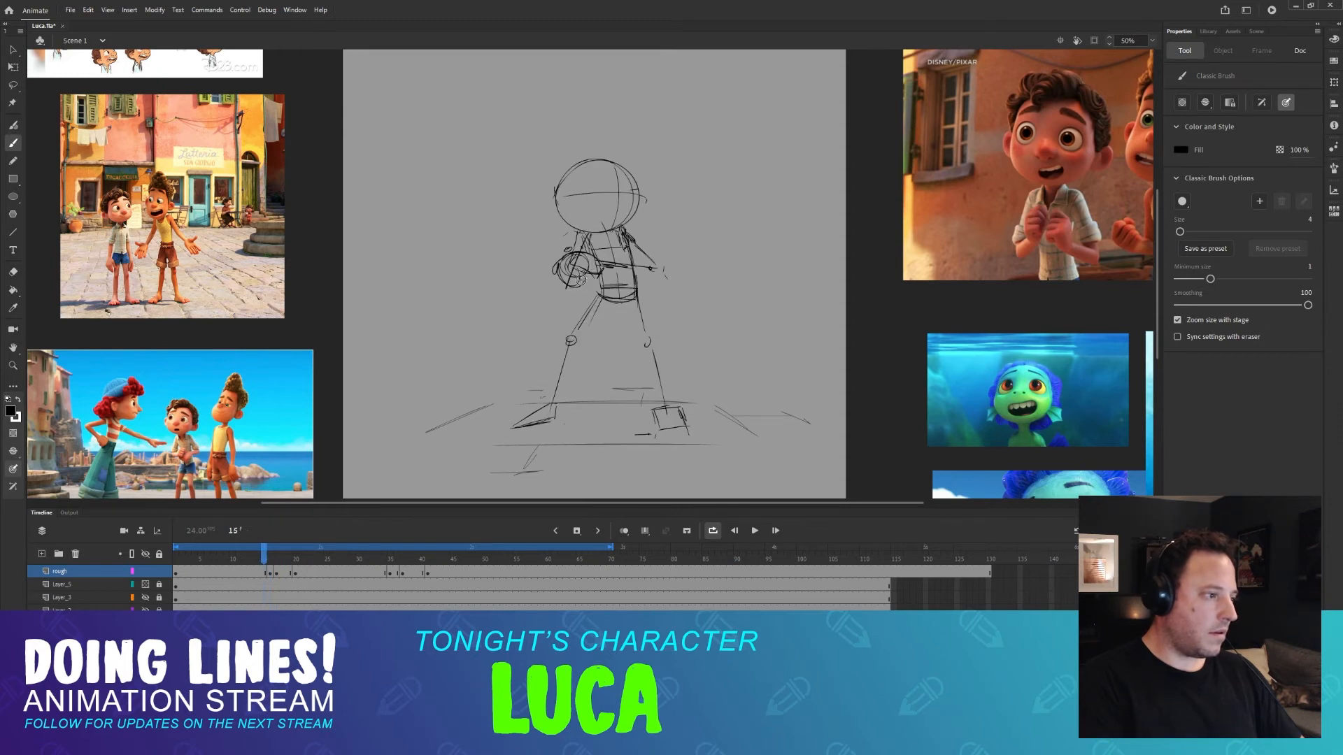
pyautogui.press(',')
pyautogui.moveTo(575, 270); pyautogui.dragTo(573, 271)
pyautogui.press('.')
pyautogui.press(',')
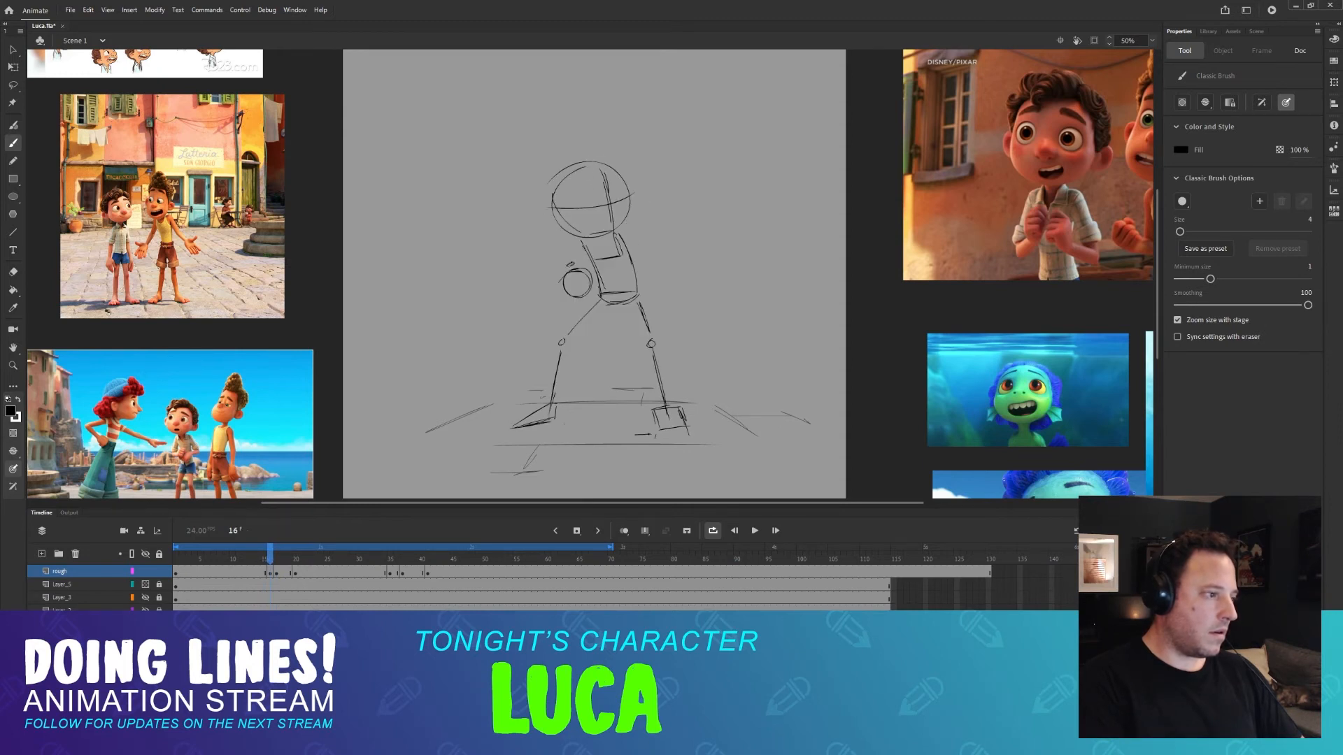
# Compare the arm and hand positions across frames 15, 16 and 17.
pyautogui.press(',')
pyautogui.press('.')
pyautogui.press('.')
pyautogui.press(',')
pyautogui.press(',')
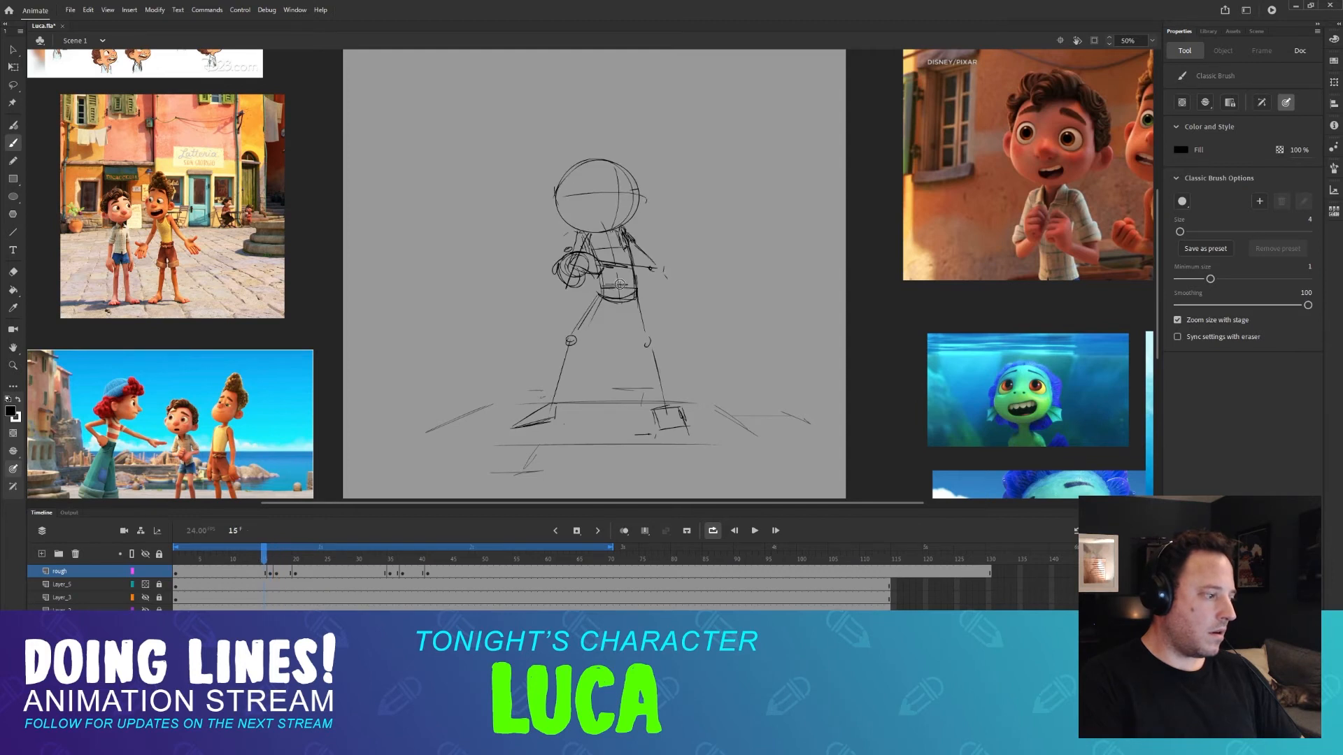
pyautogui.press('.')
pyautogui.press('.')
pyautogui.press(',')
pyautogui.press(',')
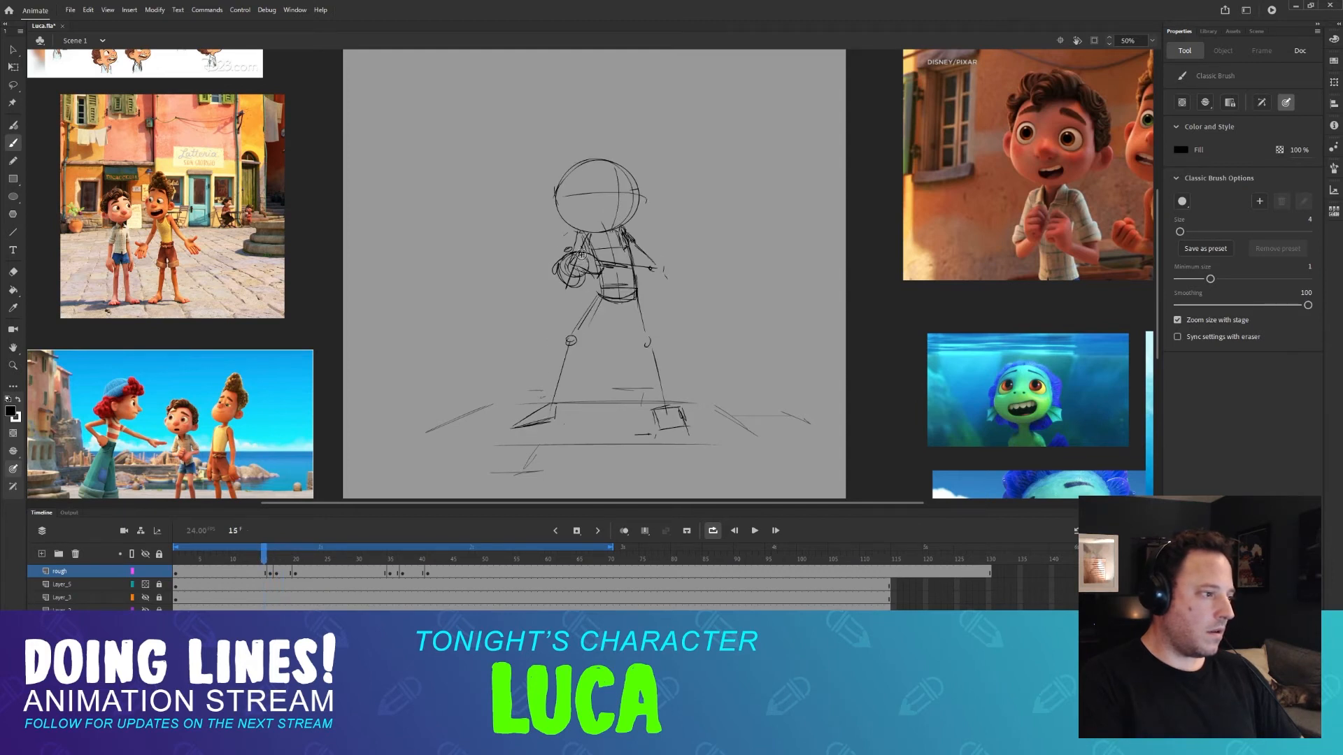
pyautogui.press('.')
pyautogui.press('.')
pyautogui.press(',')
pyautogui.press(',')
# Draw the right-side upper arm with its elbow joint and the second hand shape in front of the torso on frame 16.
pyautogui.press('.')
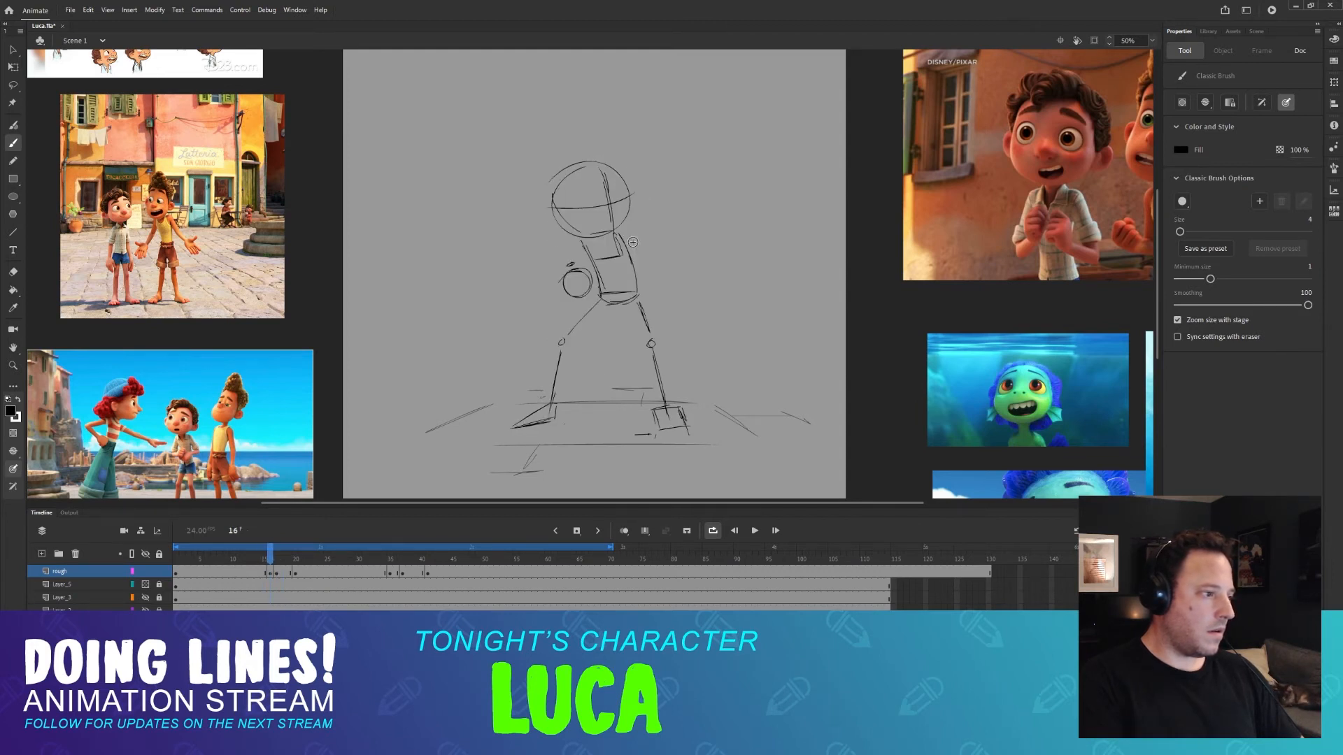
pyautogui.press(',')
pyautogui.press('.')
pyautogui.press(',')
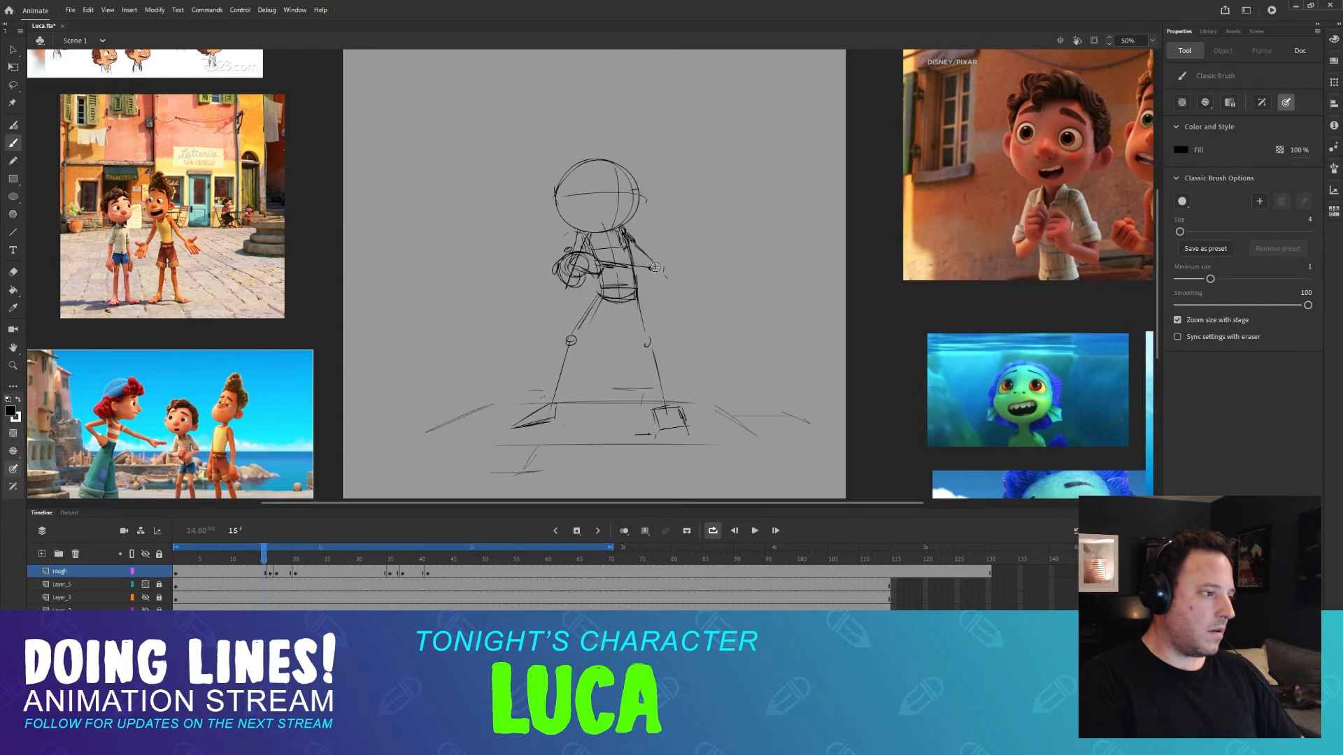
pyautogui.press('.')
pyautogui.press(',')
pyautogui.press('.')
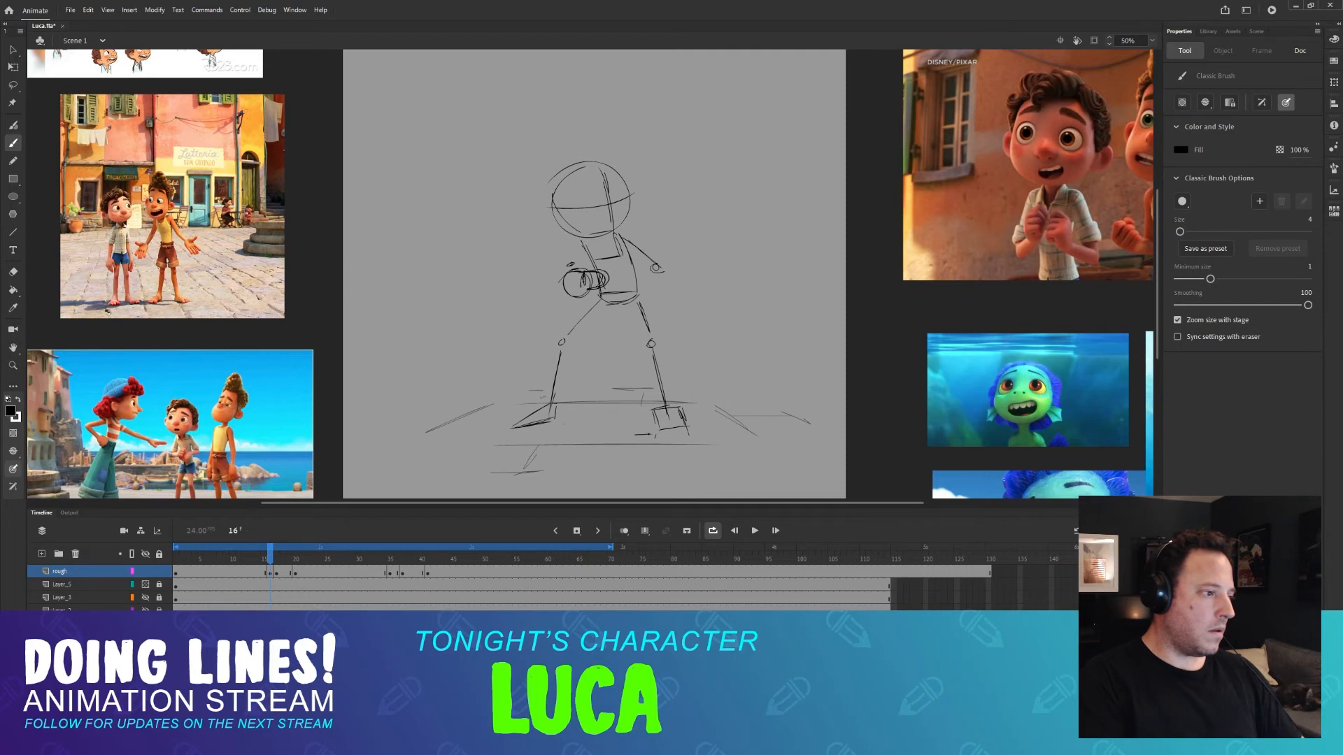
# Draw the forearm joining the right-side elbow to the hand in front of the torso on frame 16.
pyautogui.press(',')
pyautogui.press('.')
pyautogui.press(',')
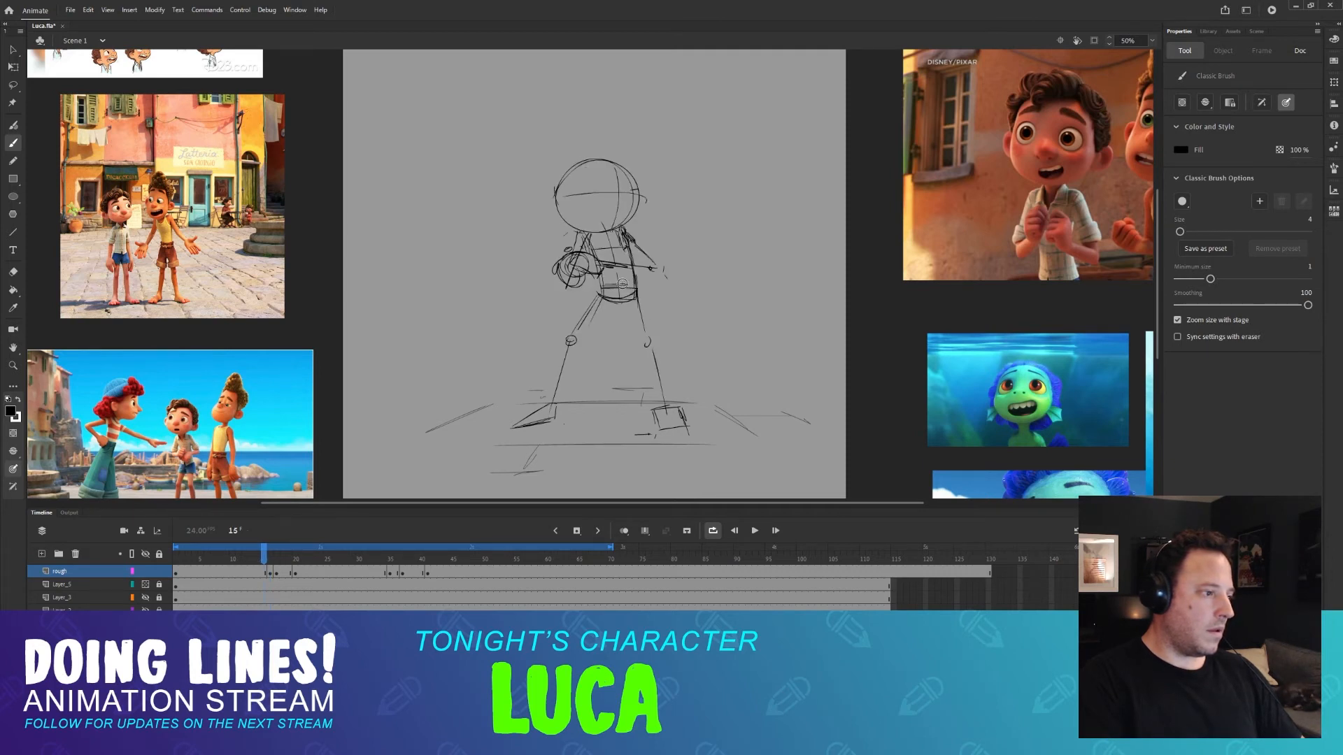
pyautogui.press('.')
pyautogui.press(',')
pyautogui.press('.')
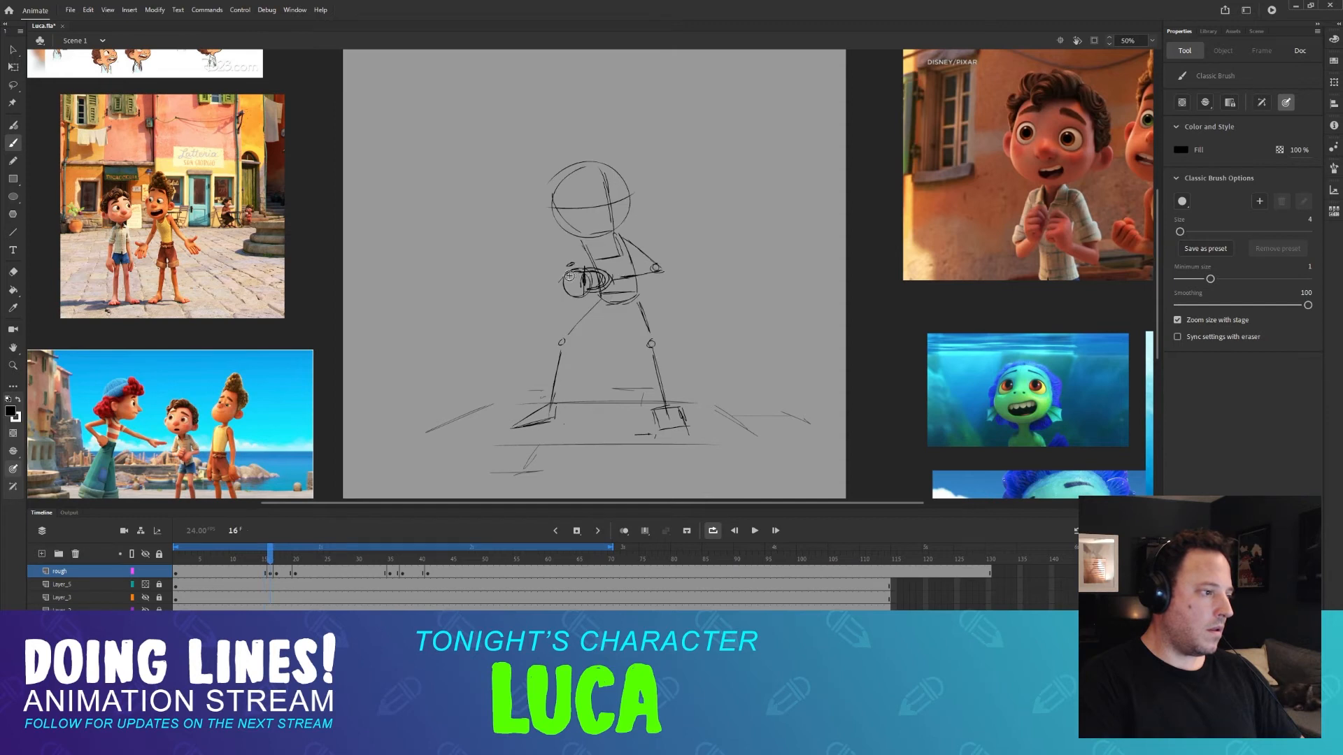
# Add the left-side arm lines from the shoulder down to the hands on frame 16, checking them against frames 15 and 17.
pyautogui.press(',')
pyautogui.press('.')
pyautogui.press(',')
pyautogui.press('.')
pyautogui.press('.')
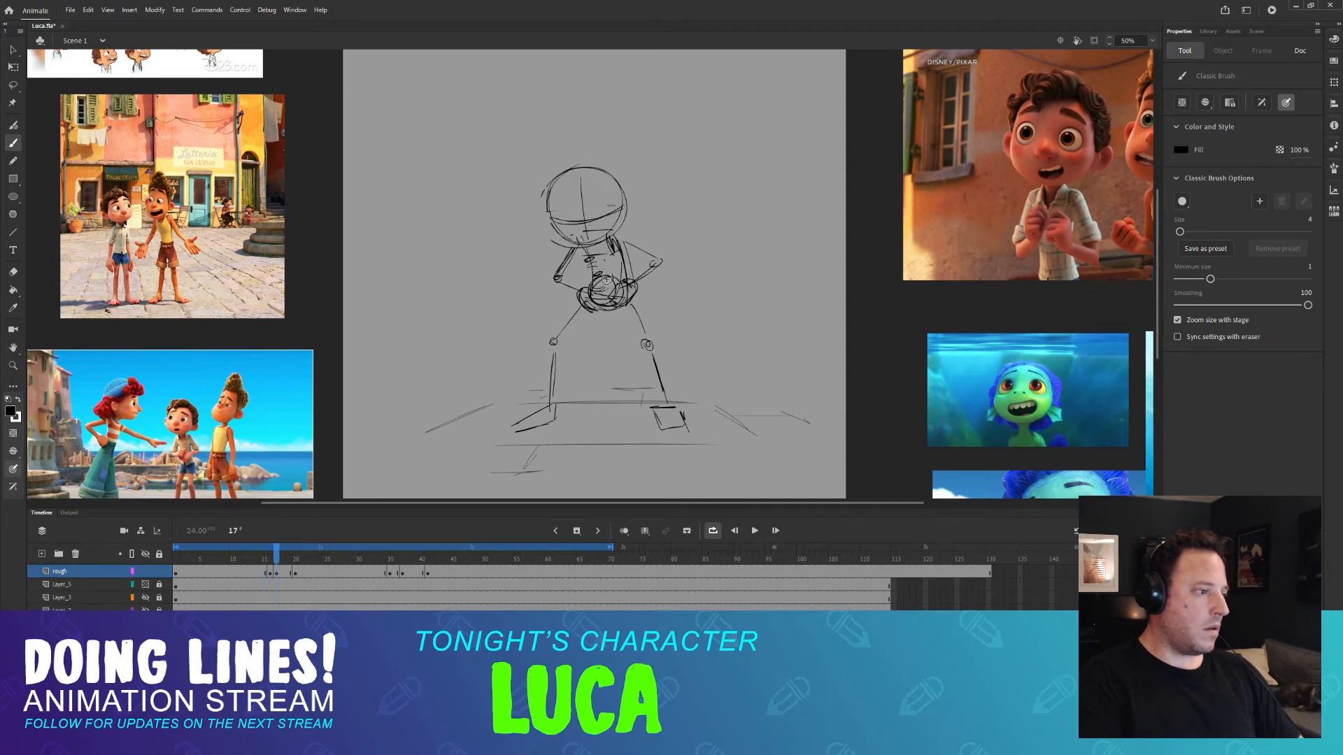
pyautogui.press(',')
pyautogui.press(',')
pyautogui.press('.')
pyautogui.press('.')
pyautogui.press(',')
pyautogui.press(',')
pyautogui.press('.')
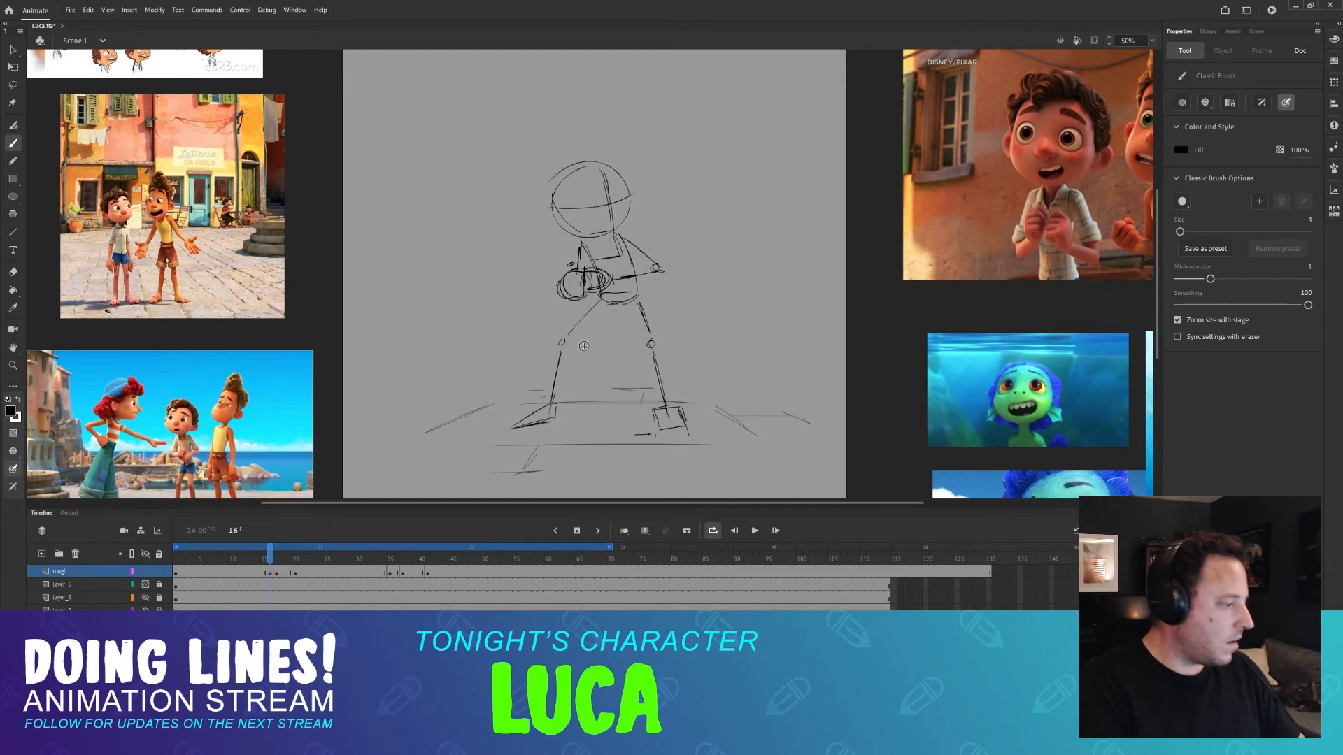
# Review the movement from the frame 16 in-between through the held pose to frame 20.
pyautogui.press('.')
pyautogui.press('.')
pyautogui.press('.')
pyautogui.press('.')
pyautogui.press(',')
pyautogui.press(',')
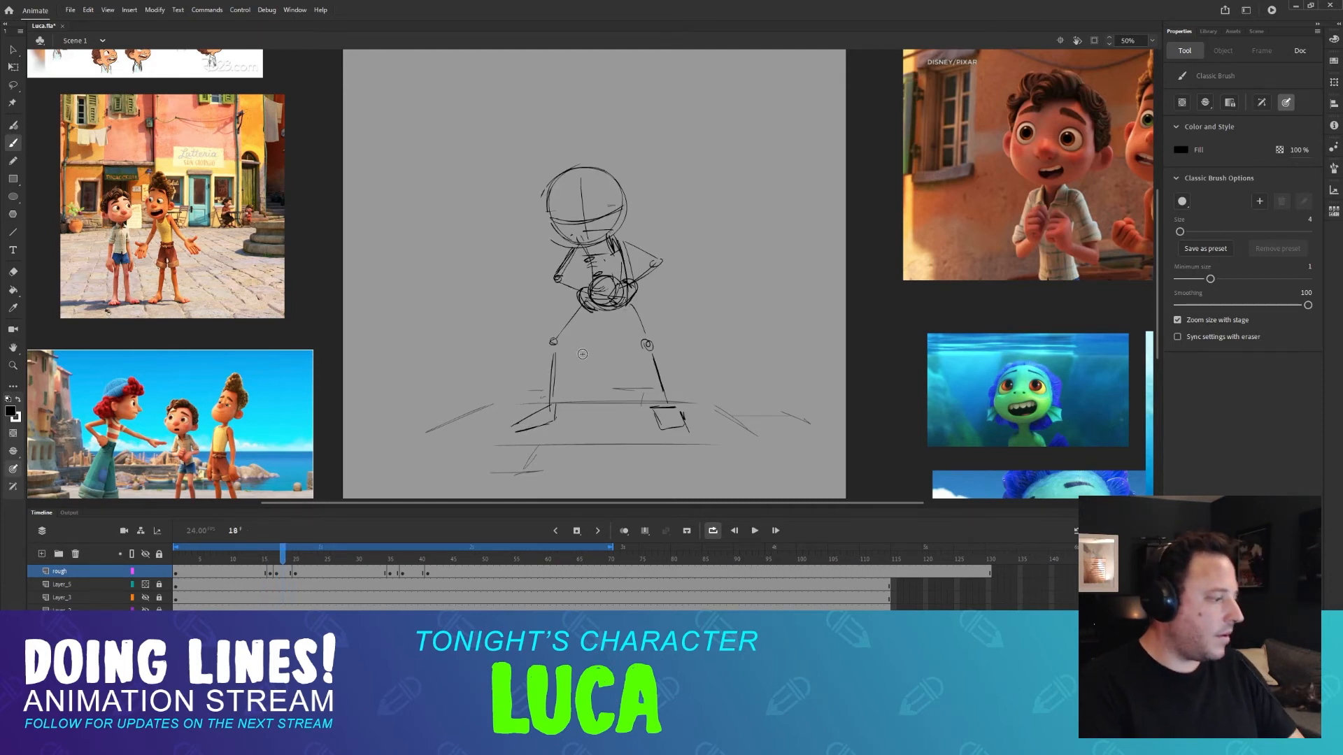
pyautogui.press(',')
pyautogui.press('.')
pyautogui.press('.')
pyautogui.press(',')
pyautogui.press('.')
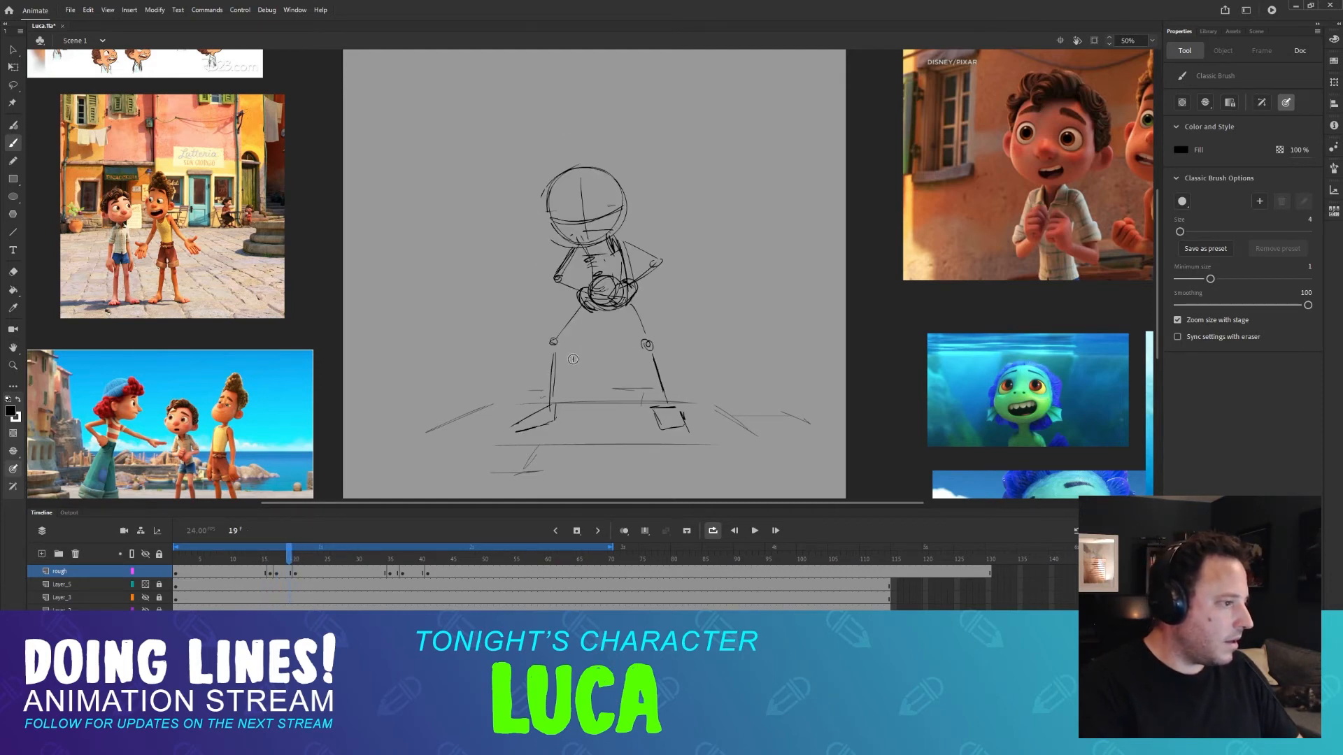
# Insert a blank keyframe at frame 19 on the rough layer and check it against the poses on frames 18 and 20.
pyautogui.press(',')
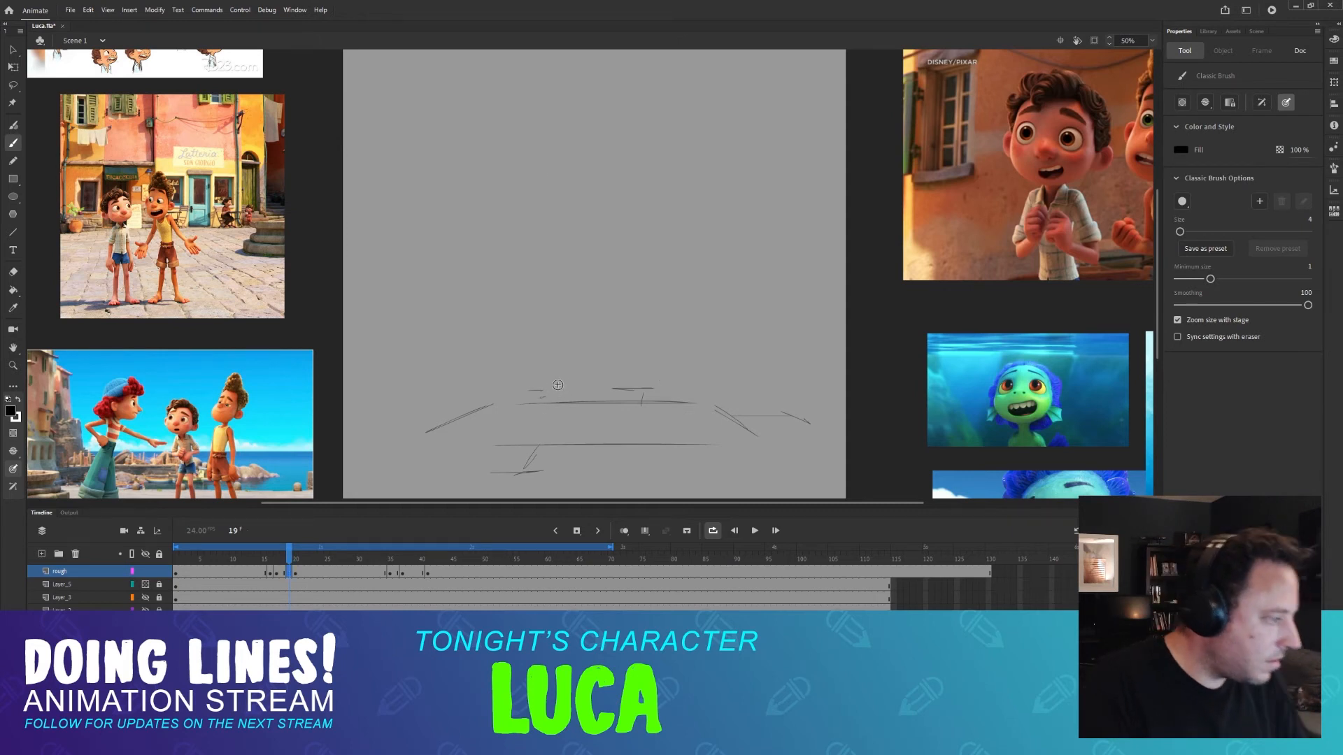
pyautogui.press('.')
pyautogui.press('.')
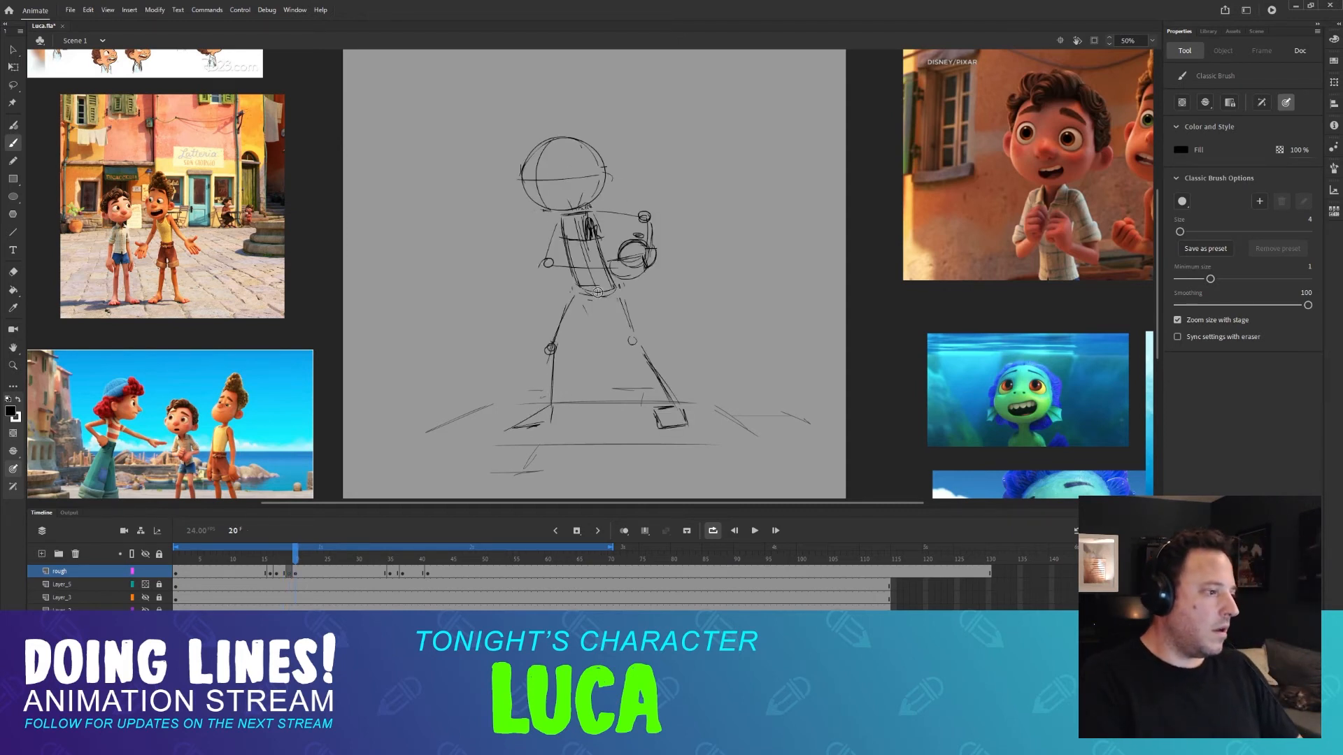
pyautogui.press(',')
pyautogui.press(',')
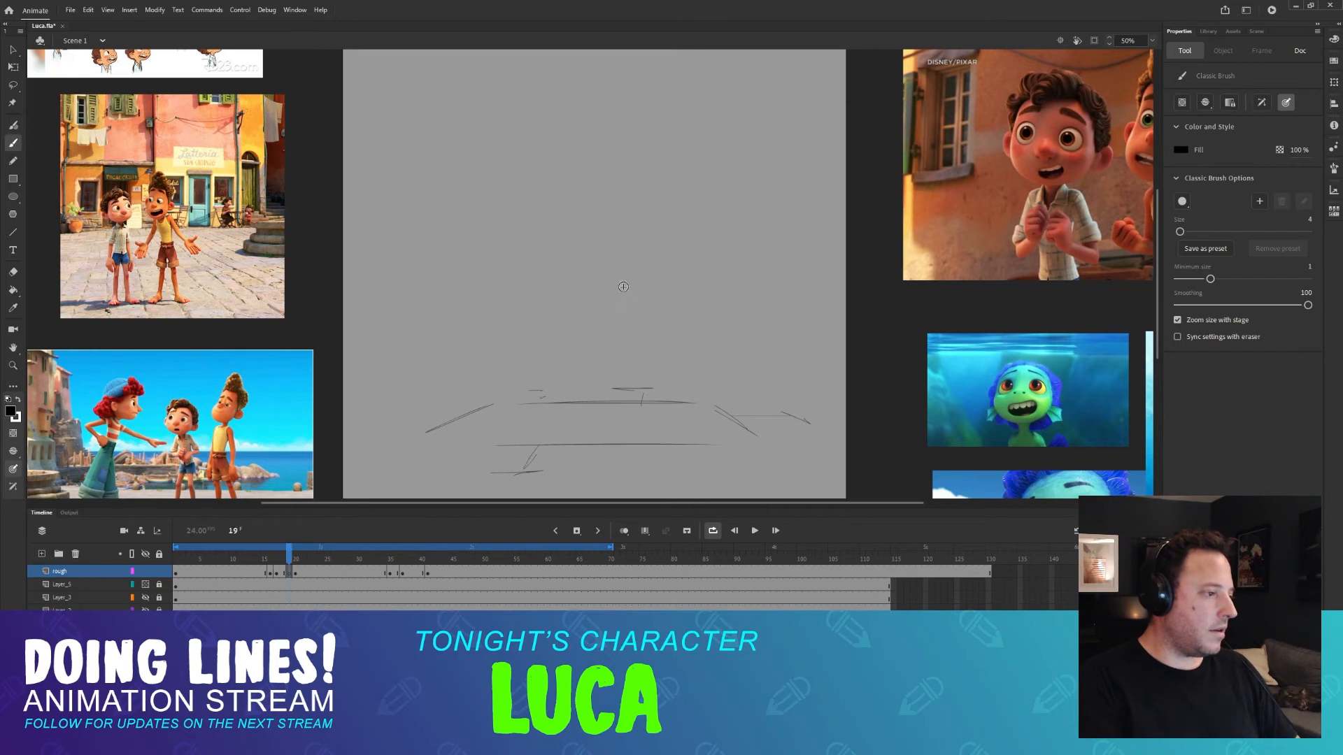
pyautogui.press('.')
pyautogui.press('.')
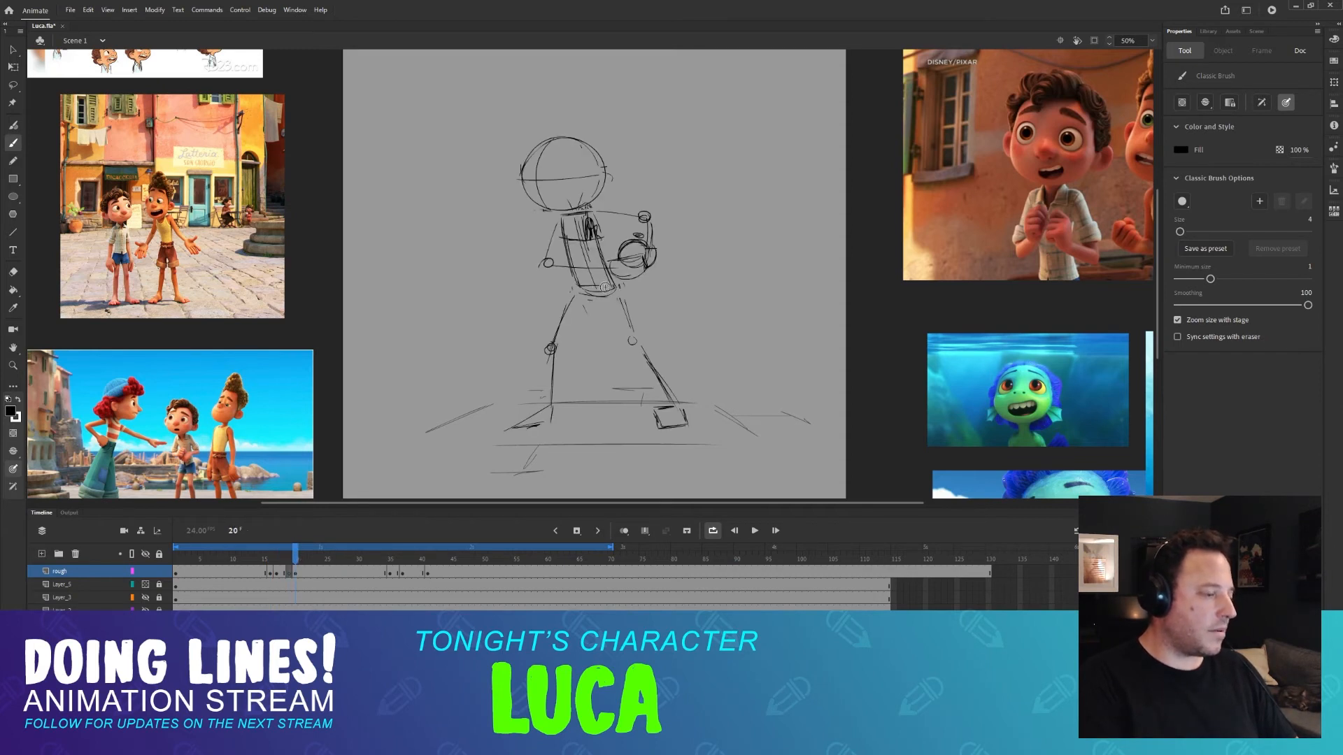
pyautogui.press(',')
pyautogui.press(',')
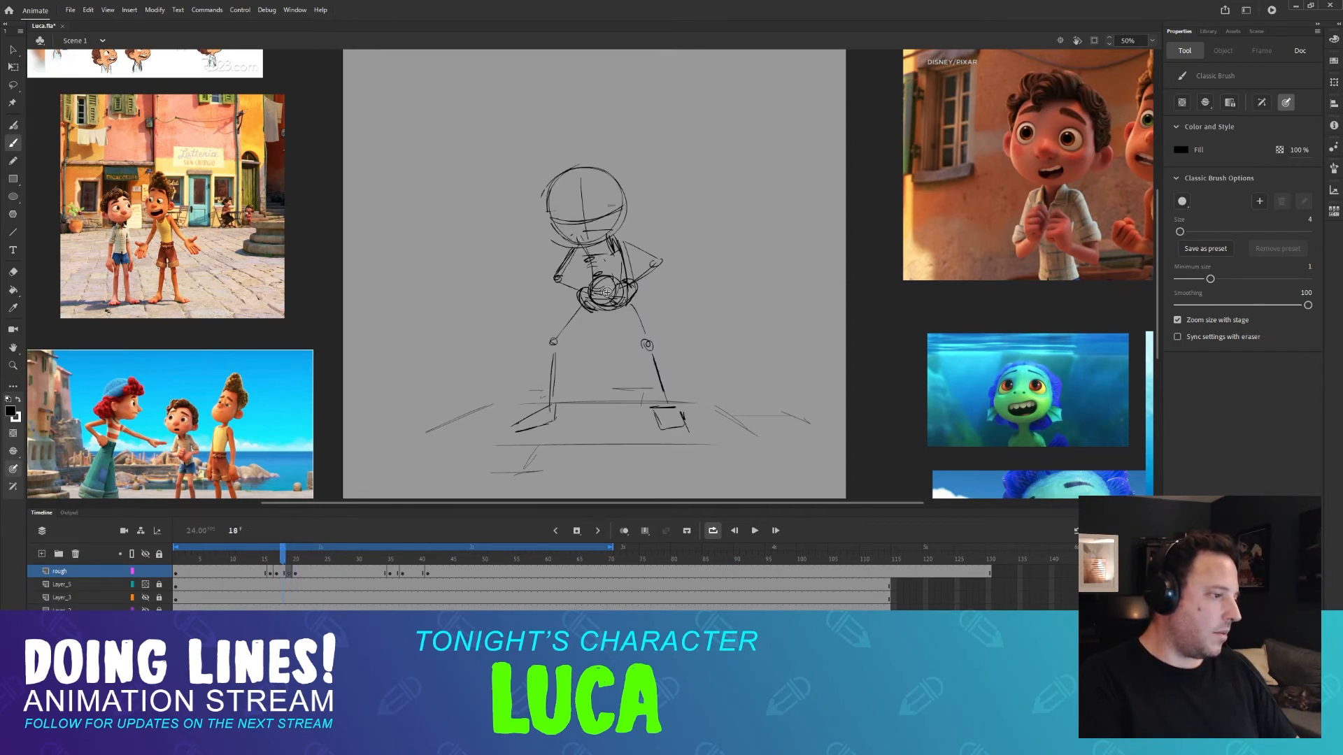
pyautogui.press('.')
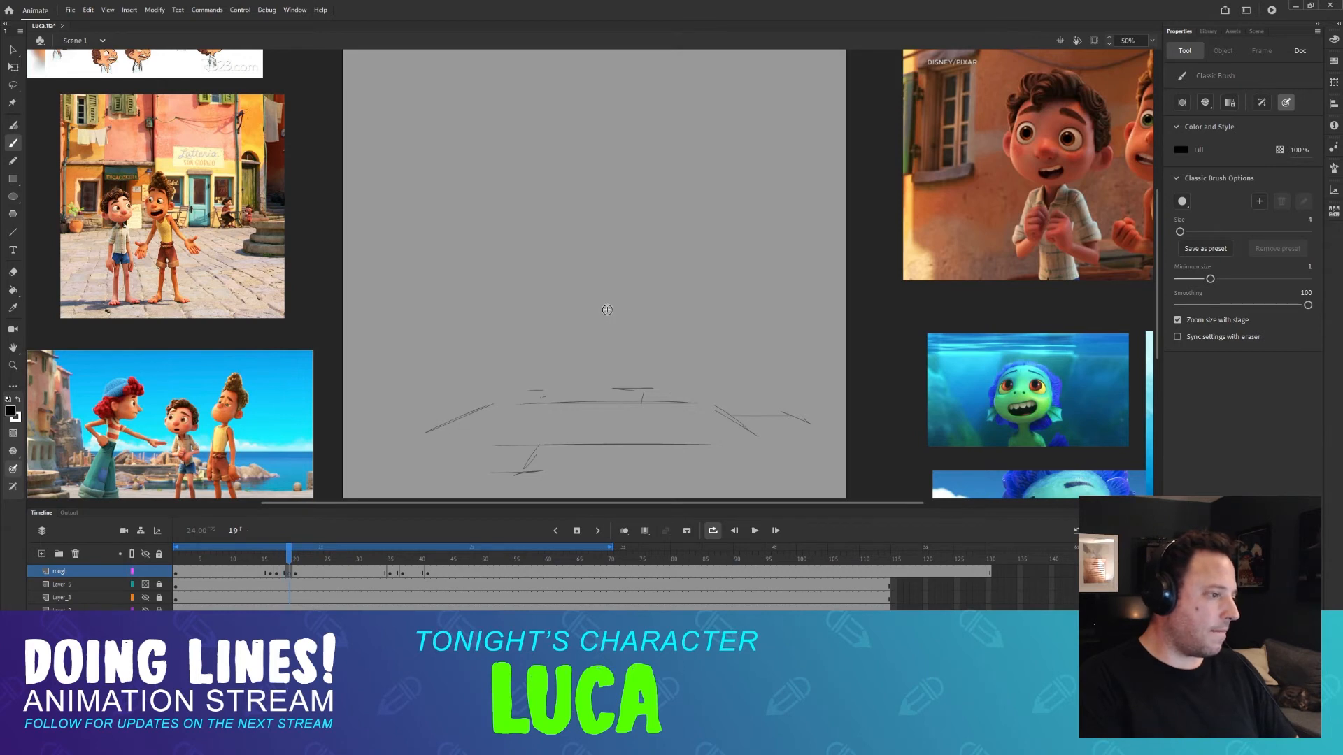
# Lasso both feet on frame 18 and copy them in place onto frame 19.
pyautogui.press(',')
pyautogui.press('l')
pyautogui.moveTo(584, 401); pyautogui.dragTo(495, 422)
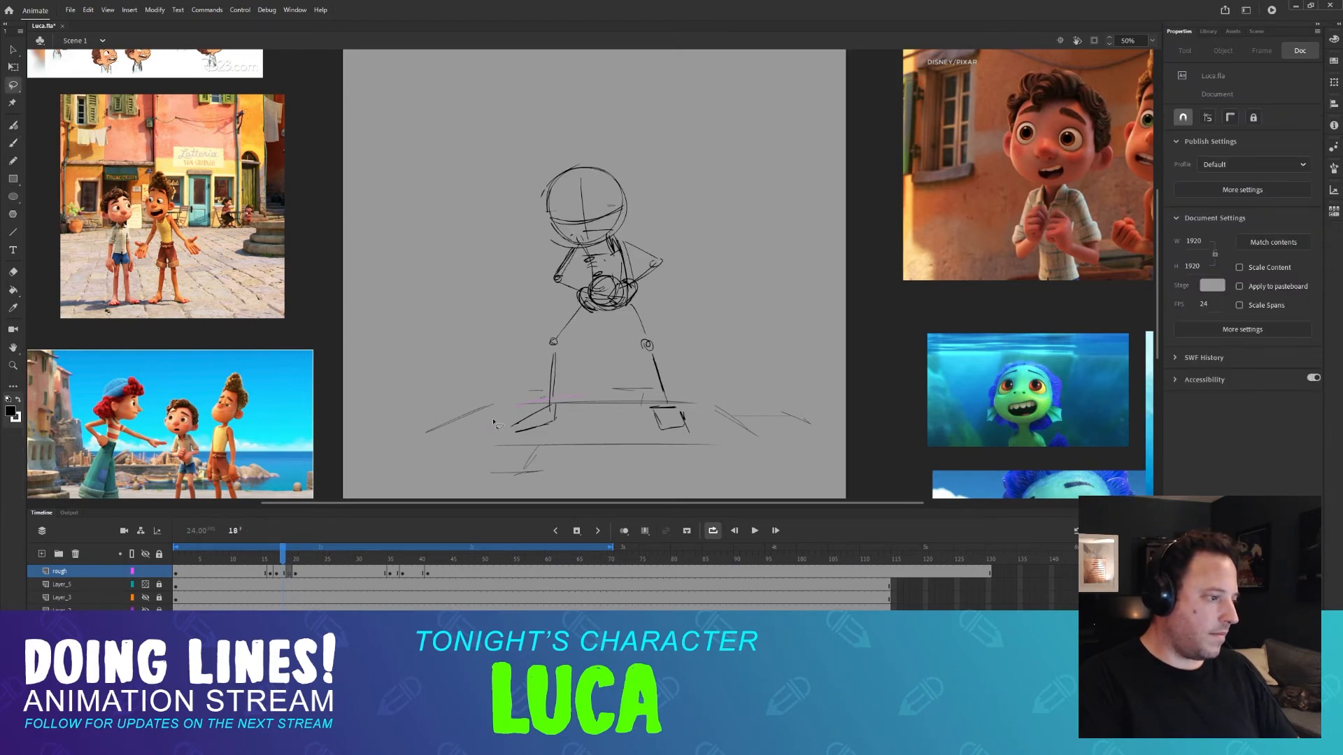
pyautogui.moveTo(568, 395); pyautogui.dragTo(579, 407)
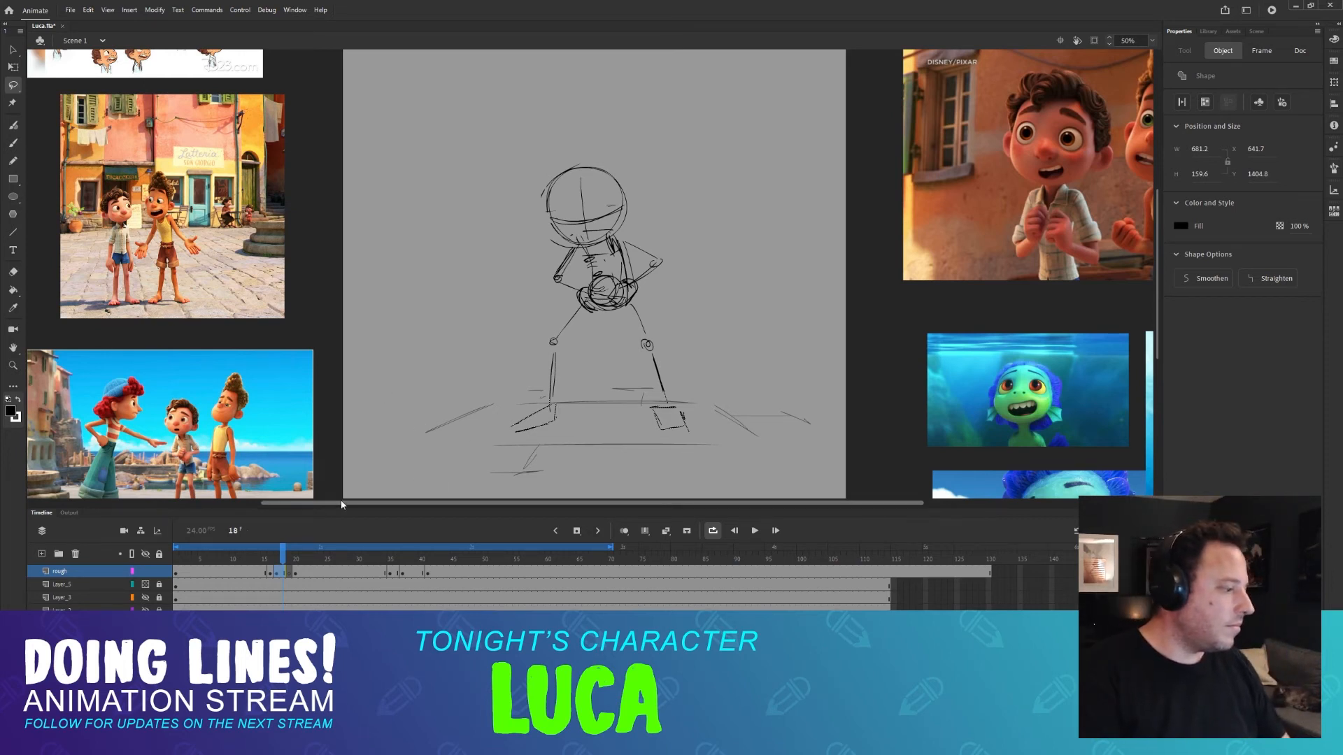
pyautogui.click(290, 561)
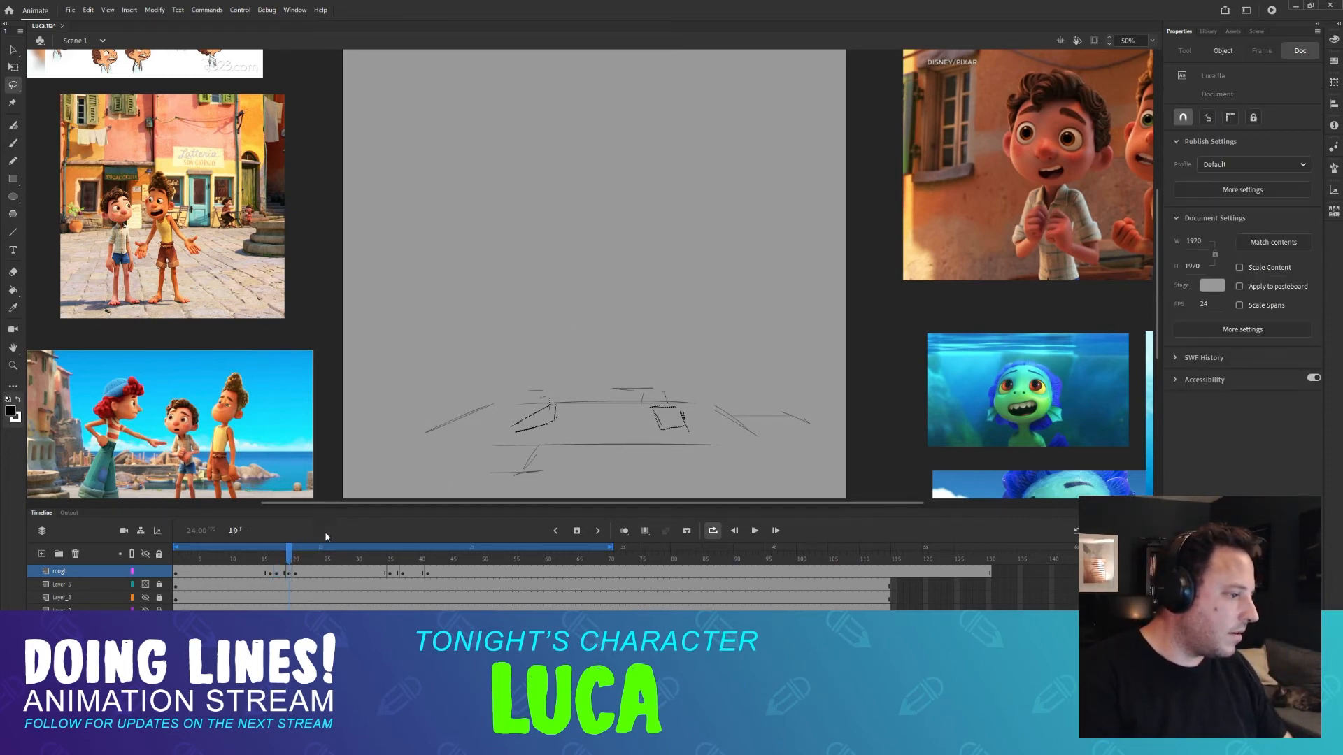
# Compare the feet on frame 19 with the full poses on frames 18 and 20 to plan the in-between.
pyautogui.press('b')
pyautogui.click(309, 560)
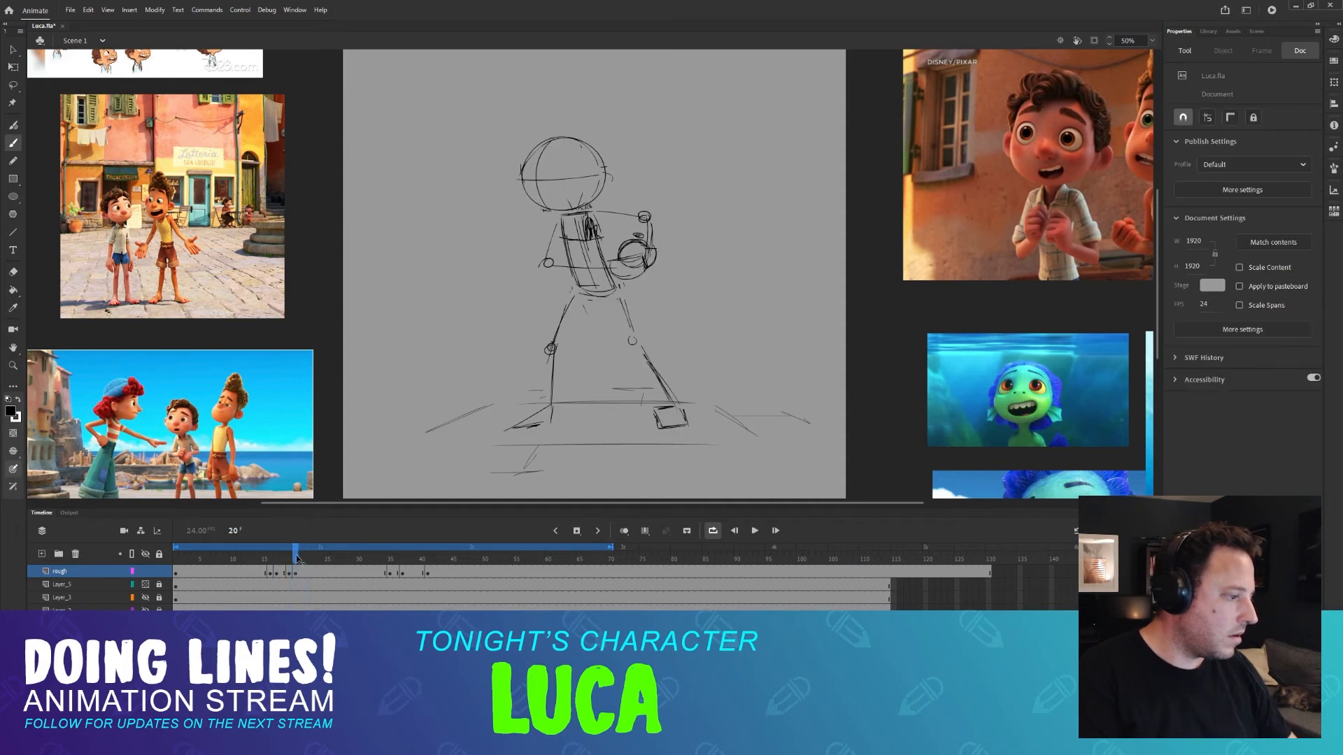
pyautogui.click(283, 559)
pyautogui.click(291, 560)
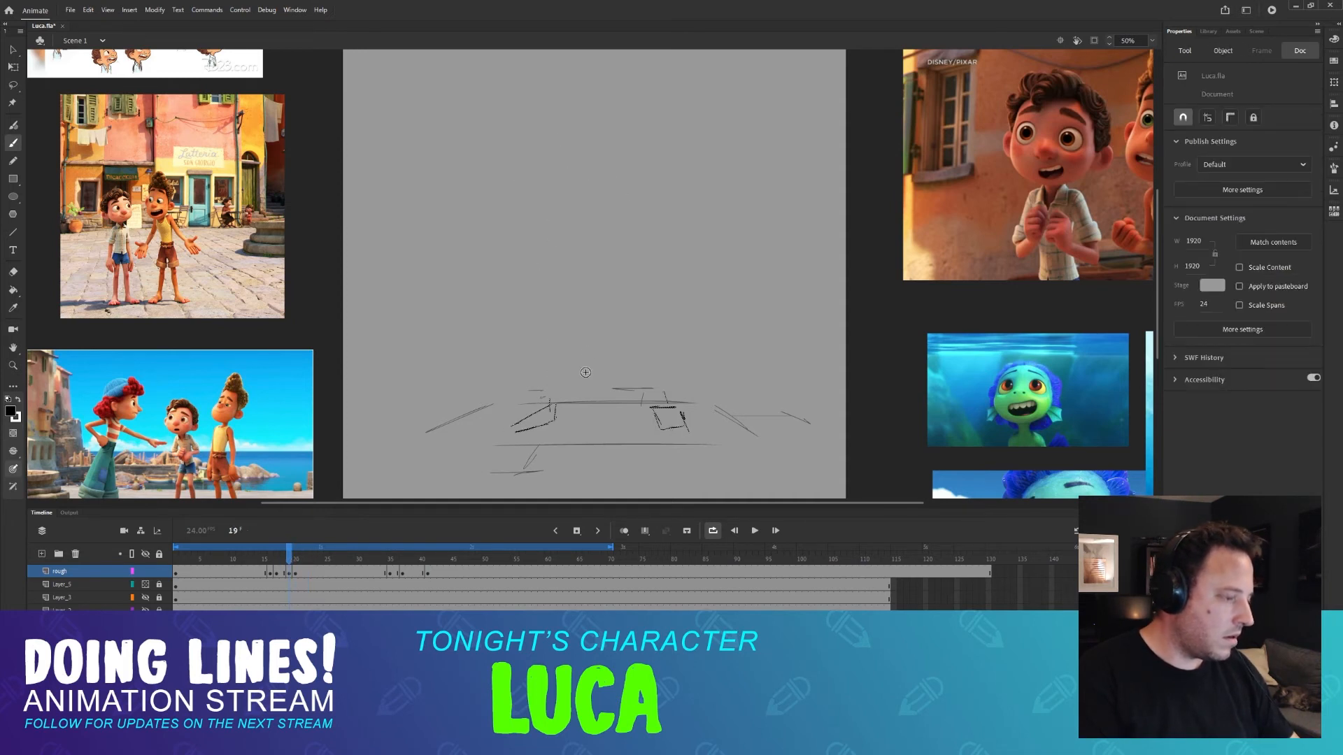
pyautogui.press('.')
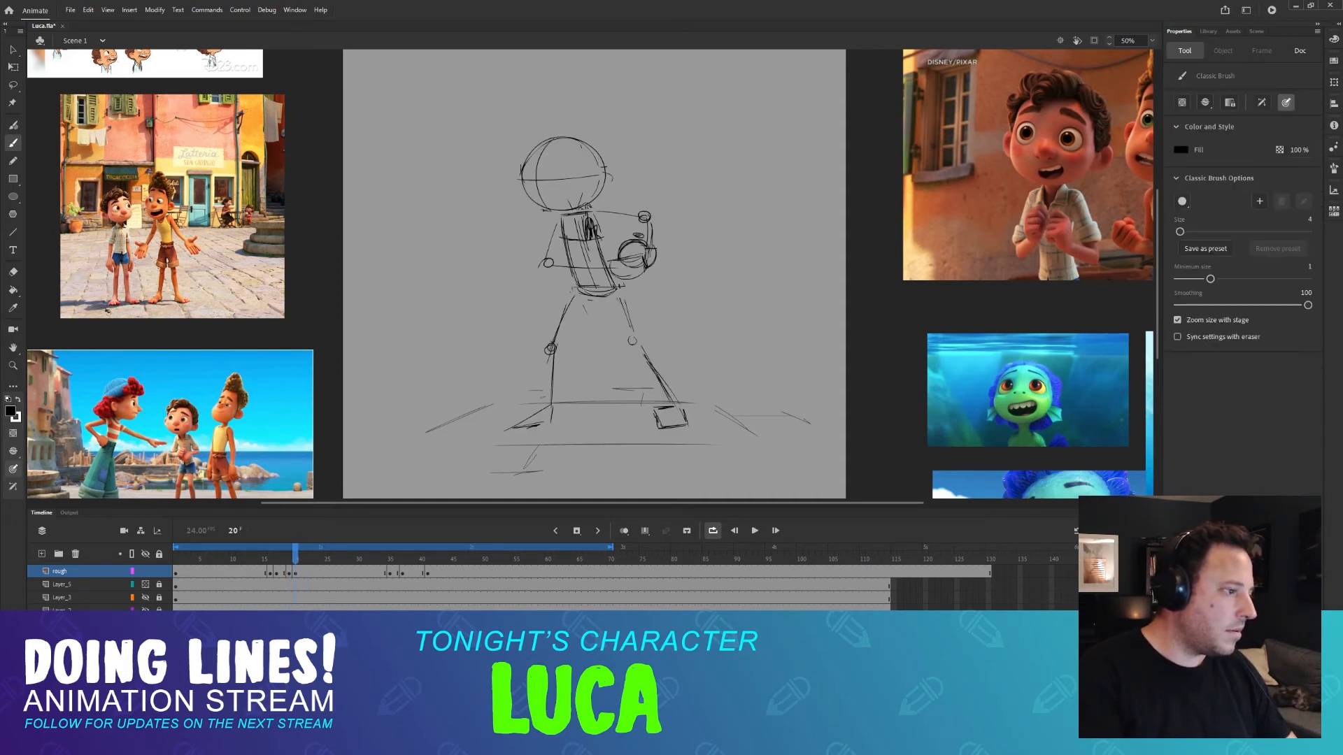
pyautogui.press(',')
pyautogui.press('.')
pyautogui.press(',')
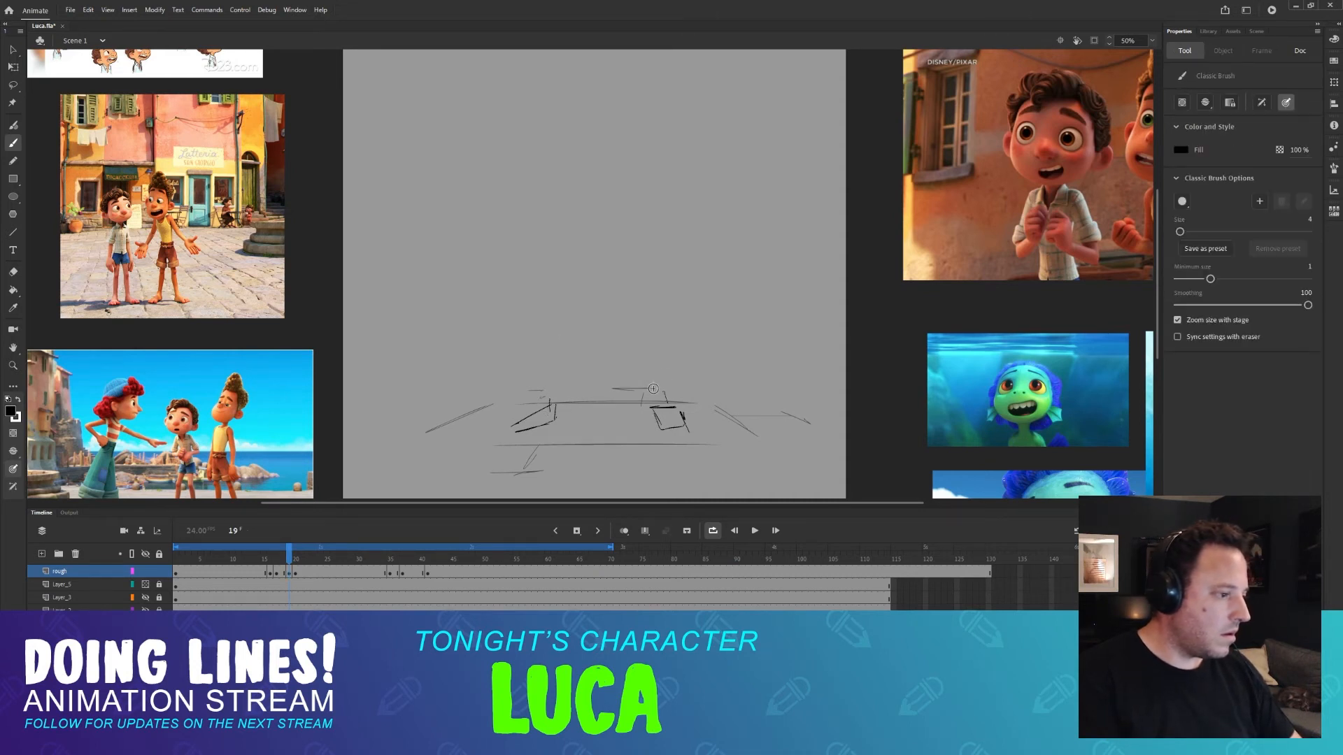
pyautogui.press(',')
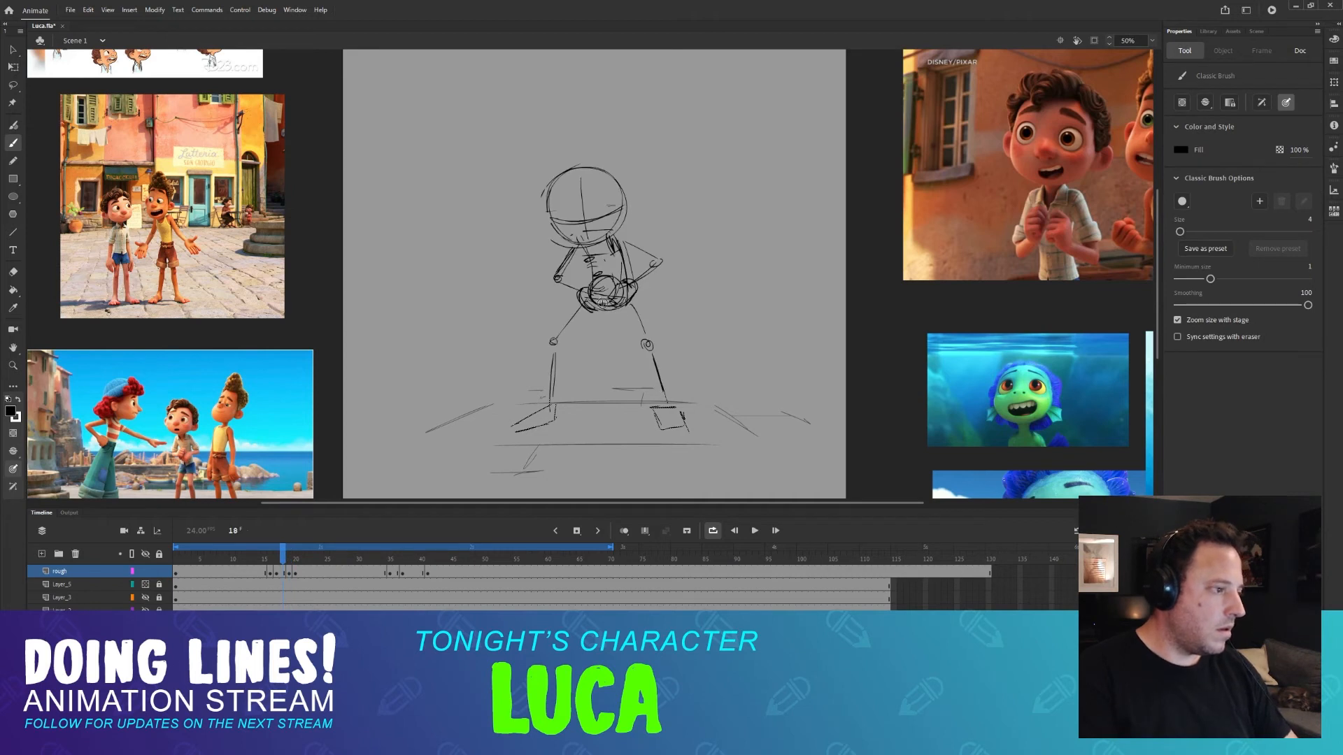
pyautogui.press('.')
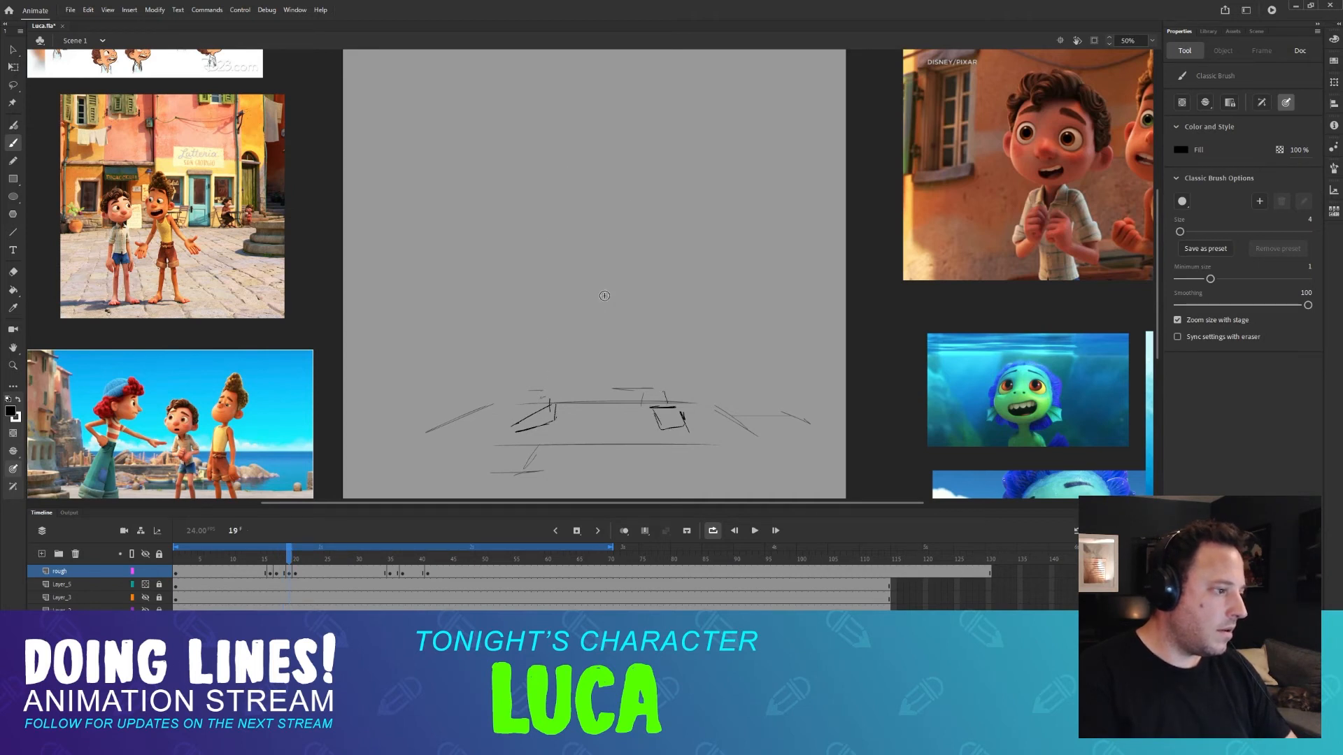
pyautogui.press('.')
pyautogui.press(',')
pyautogui.press(',')
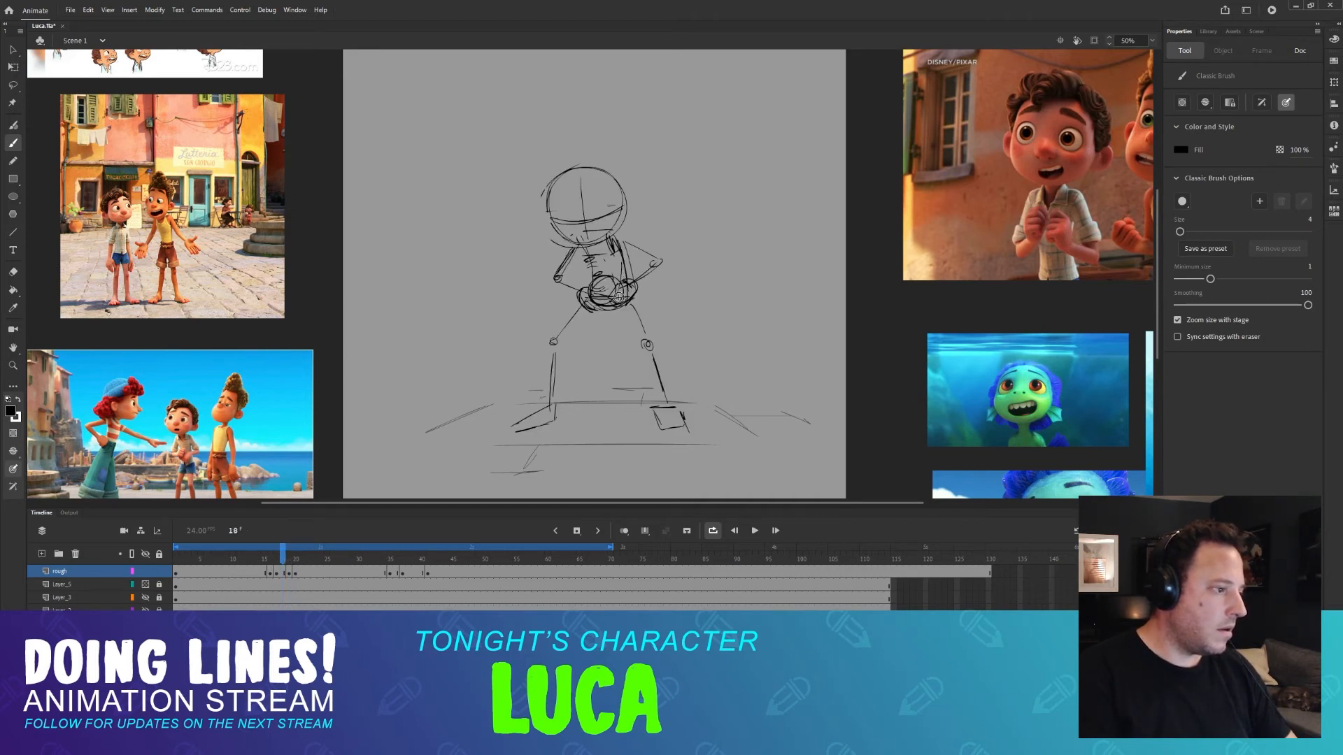
pyautogui.press('.')
pyautogui.press('.')
pyautogui.press(',')
pyautogui.press('.')
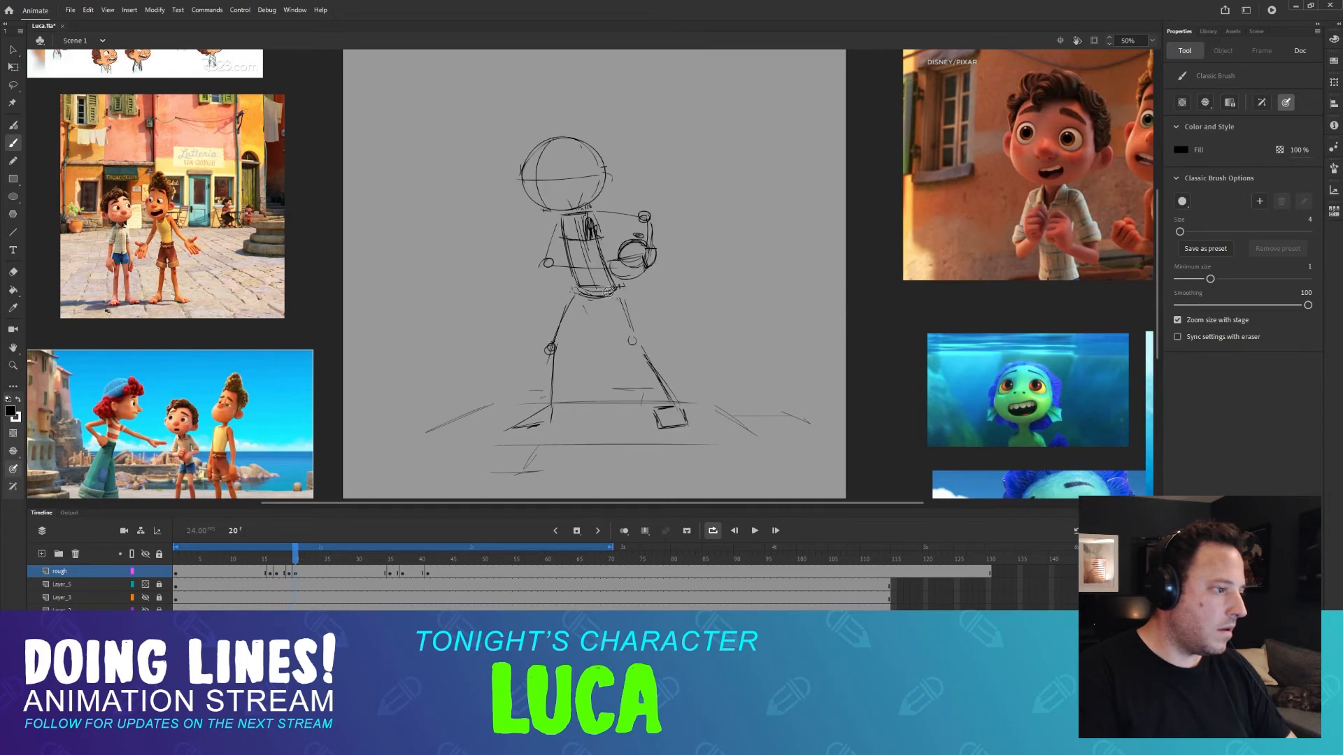
# Sketch the curved hip shape above the feet on frame 19, between the hip positions of frames 18 and 20.
pyautogui.press(',')
pyautogui.press(',')
pyautogui.press('.')
pyautogui.press('.')
pyautogui.press(',')
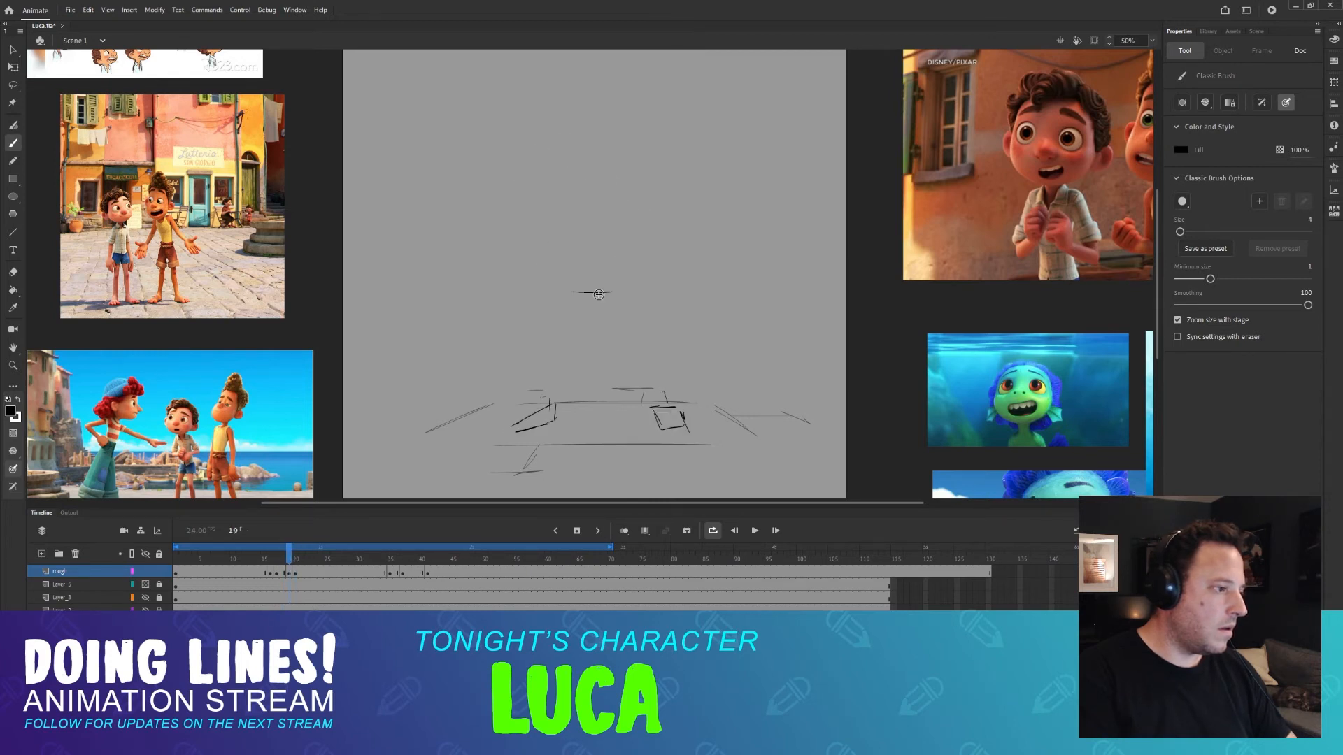
pyautogui.press('.')
pyautogui.press(',')
pyautogui.press('.')
pyautogui.press(',')
pyautogui.press(',')
pyautogui.press('.')
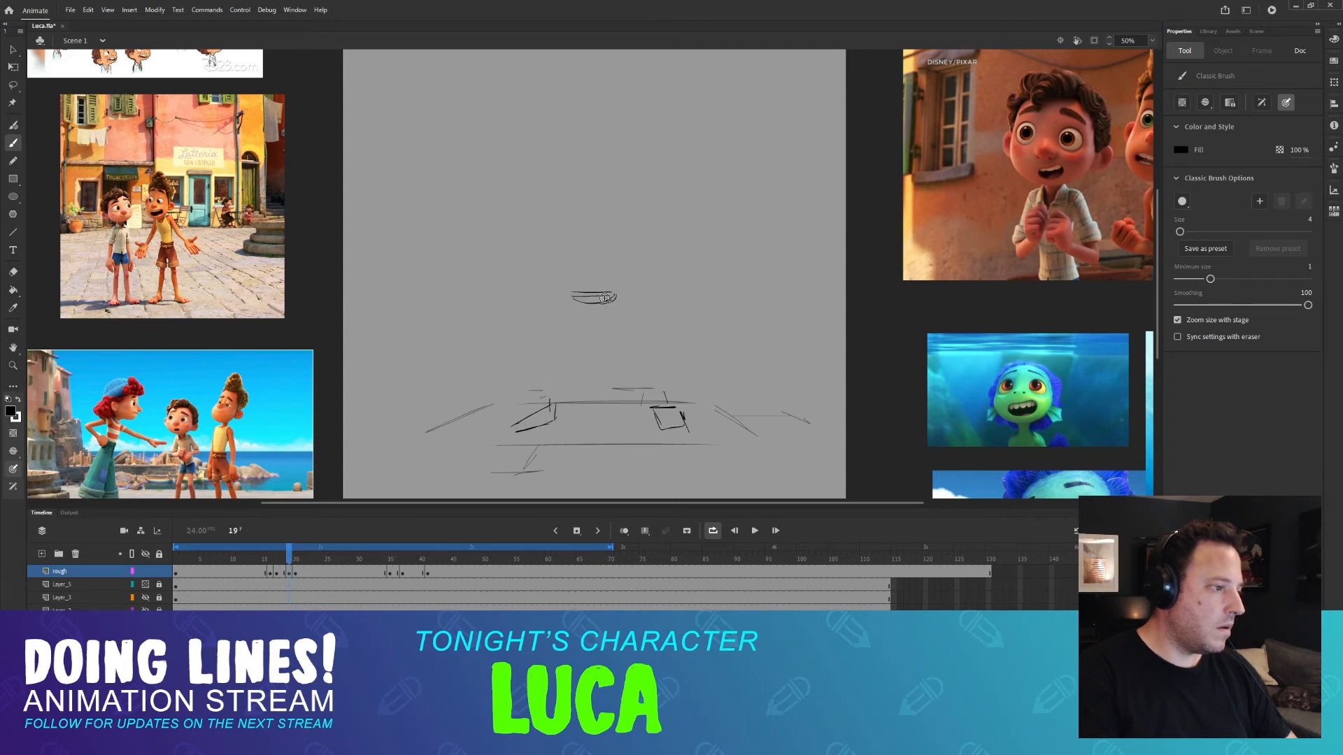
# Lasso the hips on frame 19 and shift them slightly towards the character's boxy front foot.
pyautogui.press('l')
pyautogui.moveTo(612, 296); pyautogui.dragTo(618, 301)
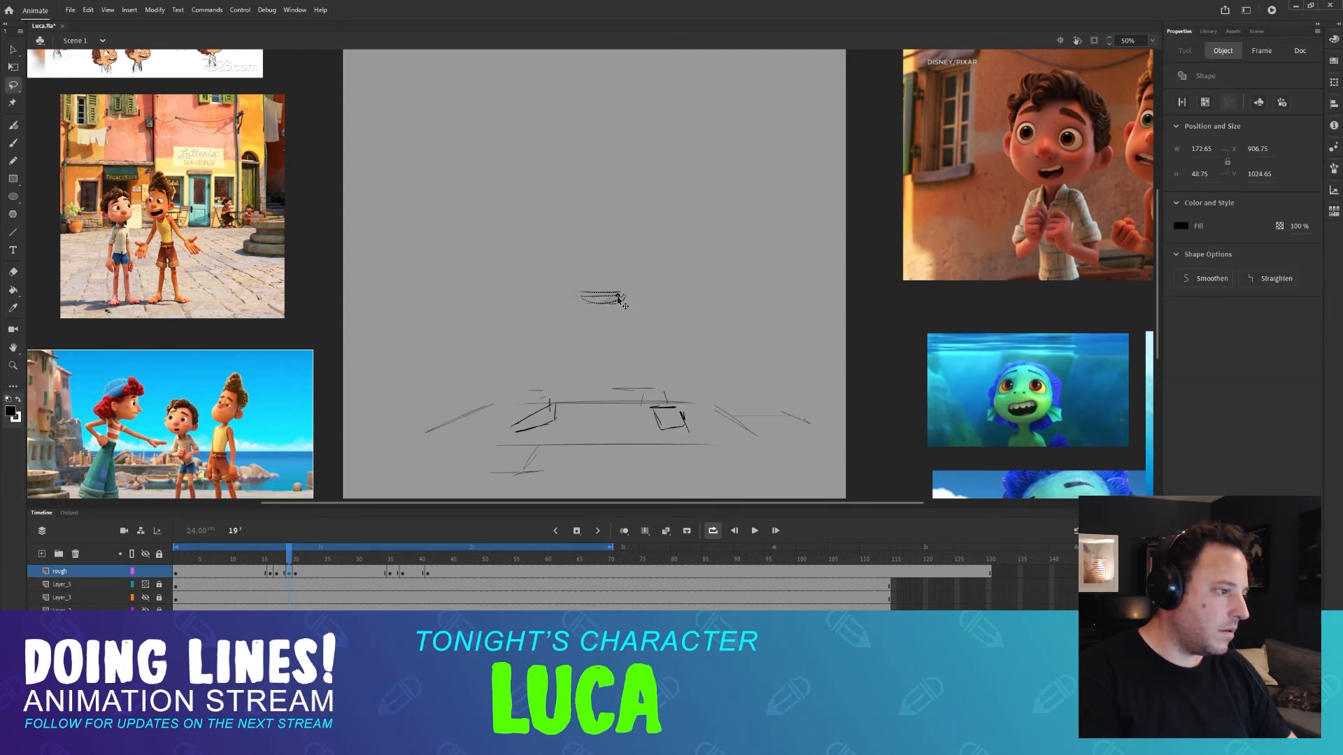
pyautogui.press('.')
pyautogui.press(',')
pyautogui.press('.')
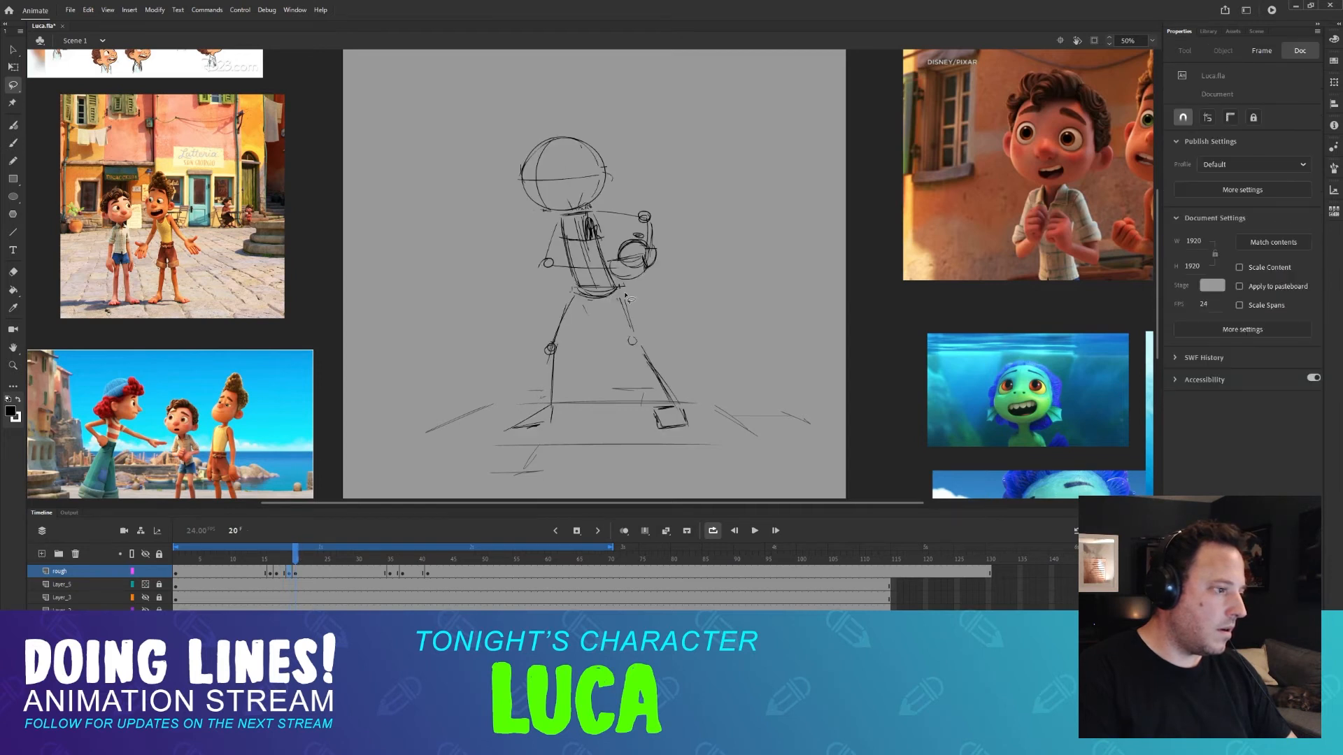
# Check the shifted hips on frame 19 against the poses on frames 18 and 20.
pyautogui.press(',')
pyautogui.press('.')
pyautogui.press('.')
pyautogui.press('.')
pyautogui.press(',')
pyautogui.press(',')
pyautogui.press(',')
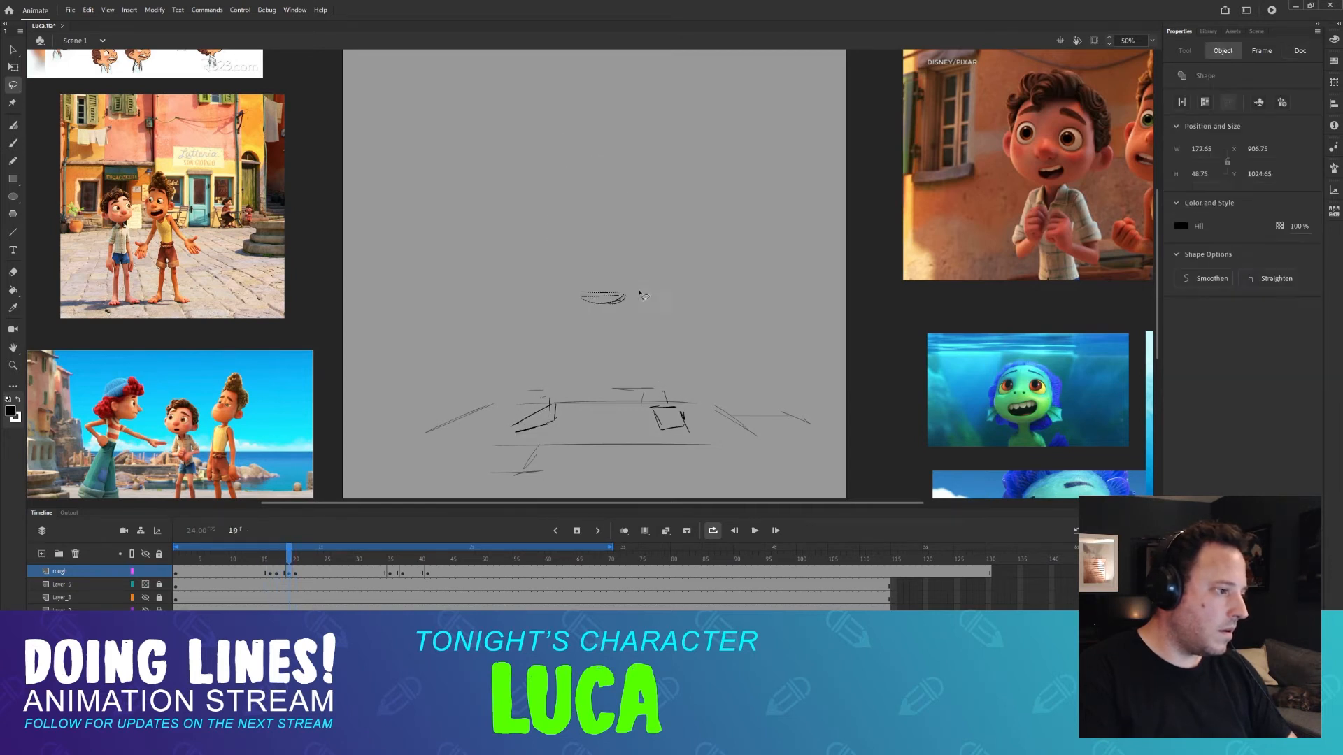
pyautogui.press('.')
pyautogui.press(',')
pyautogui.press(',')
pyautogui.press('.')
pyautogui.press('.')
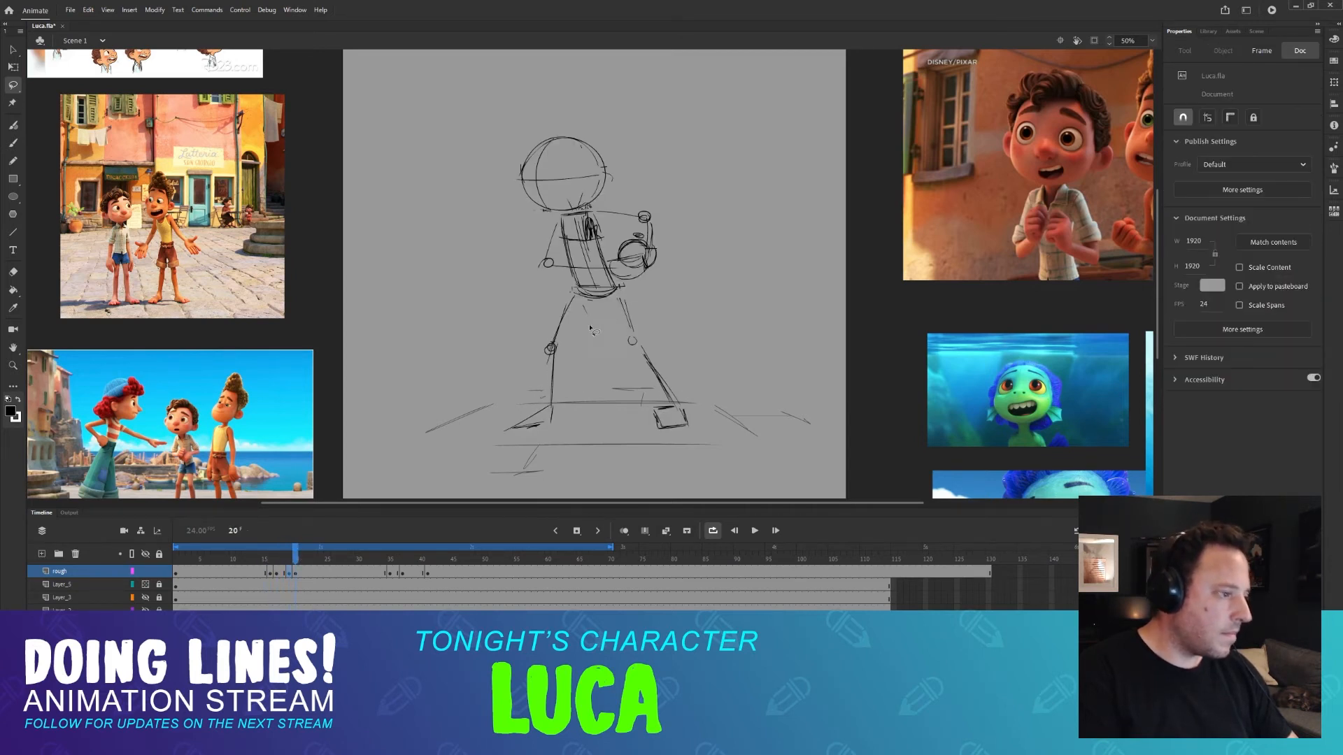
pyautogui.press('b')
pyautogui.press(',')
pyautogui.press(',')
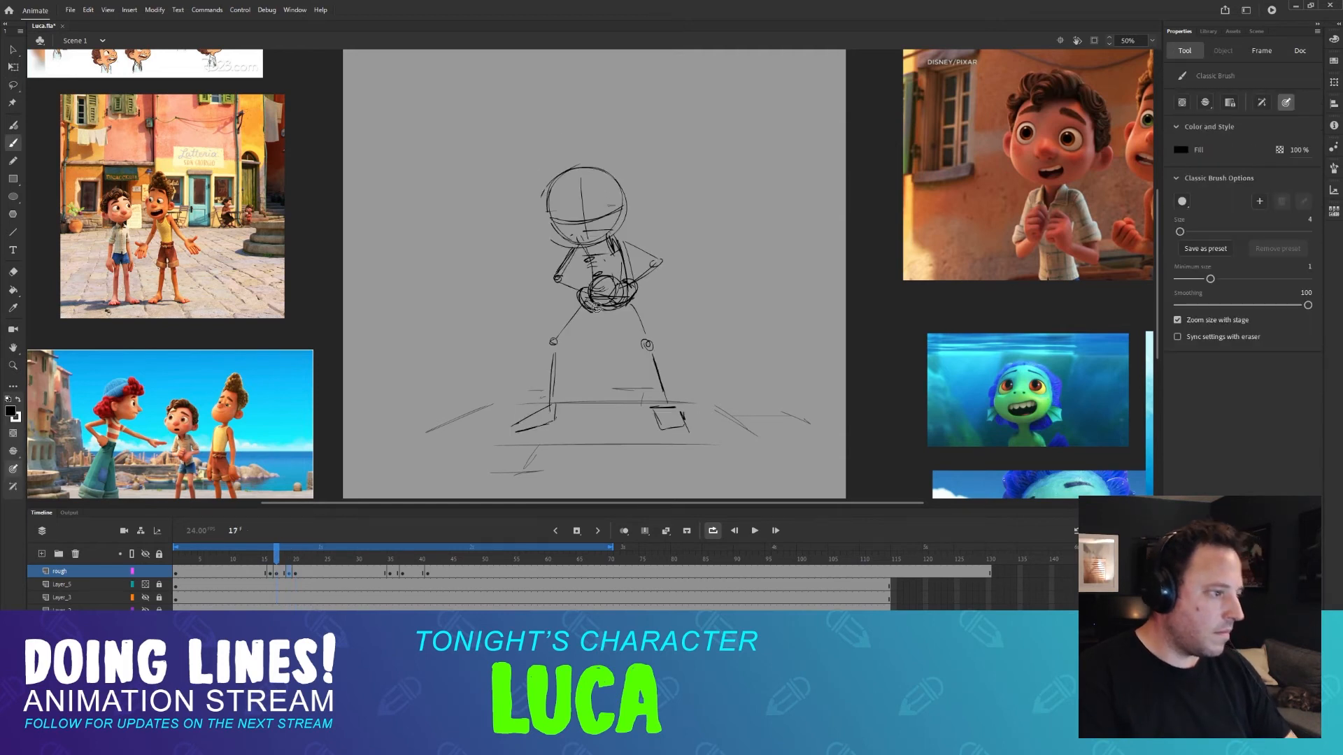
pyautogui.press('.')
pyautogui.press('.')
pyautogui.press(',')
pyautogui.press('.')
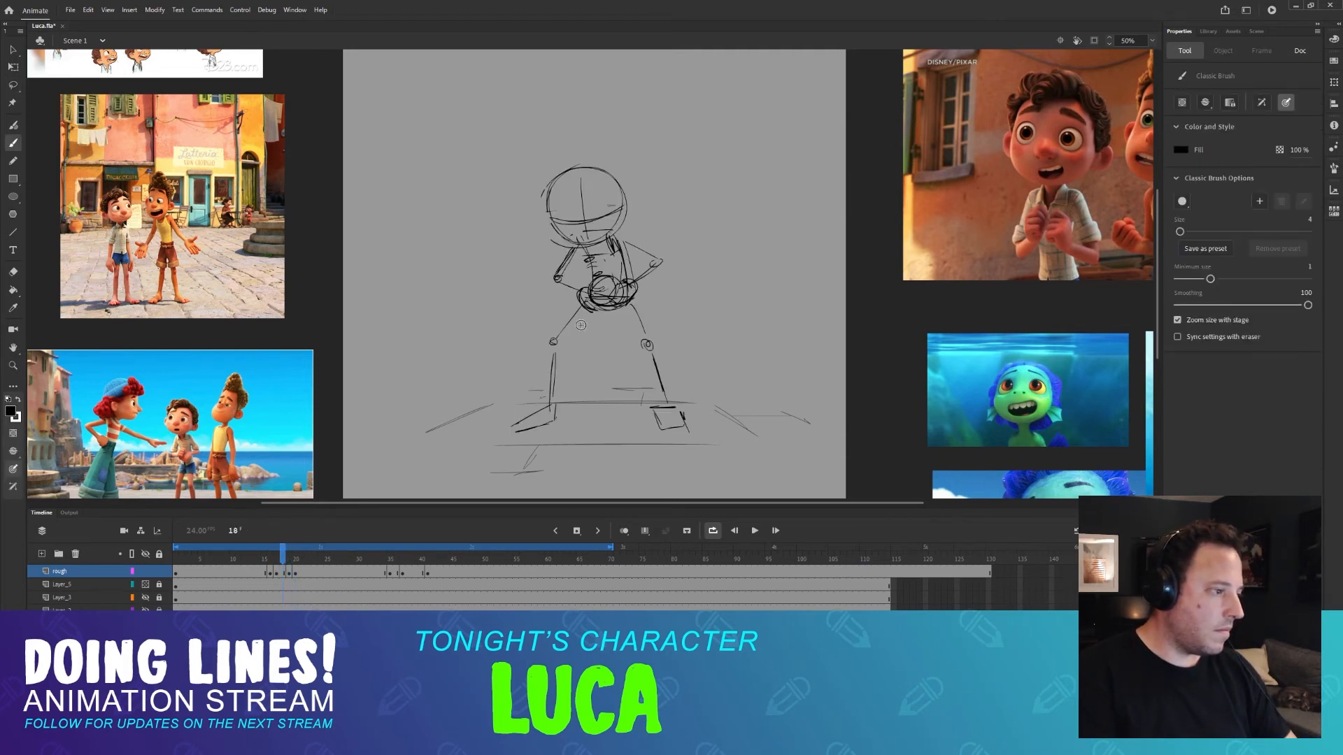
pyautogui.press(',')
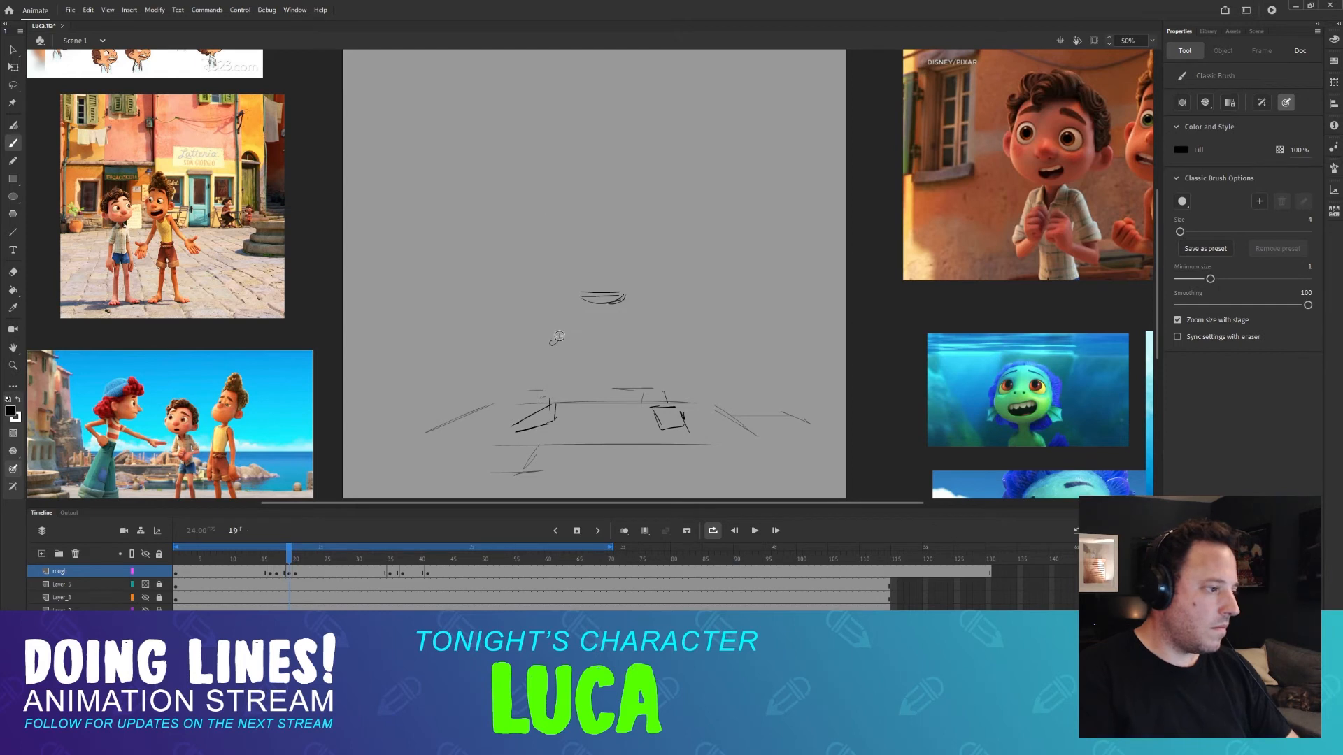
pyautogui.press('e')
# Draw the thigh of the left-hand leg on frame 19, running from the hip down to knee height.
pyautogui.press('b')
pyautogui.press('.')
pyautogui.press(',')
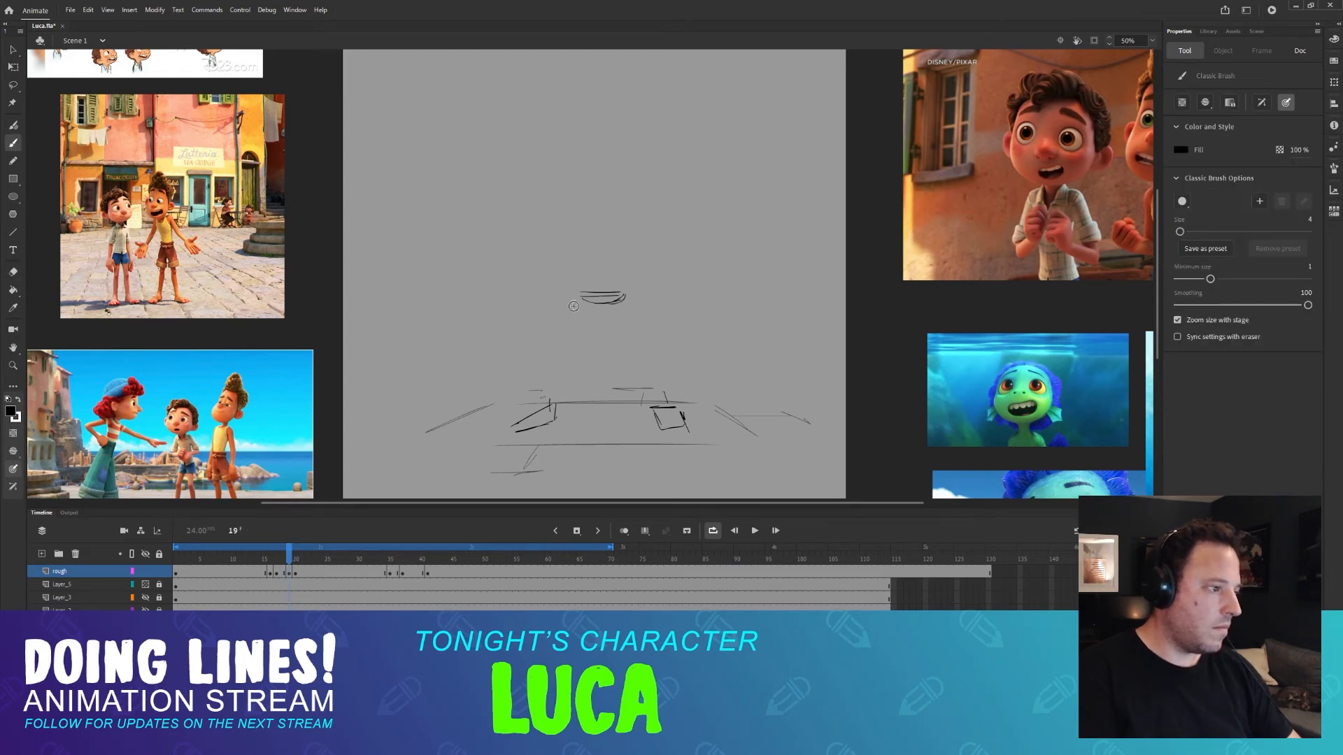
pyautogui.press('.')
pyautogui.press(',')
pyautogui.press(',')
pyautogui.press('.')
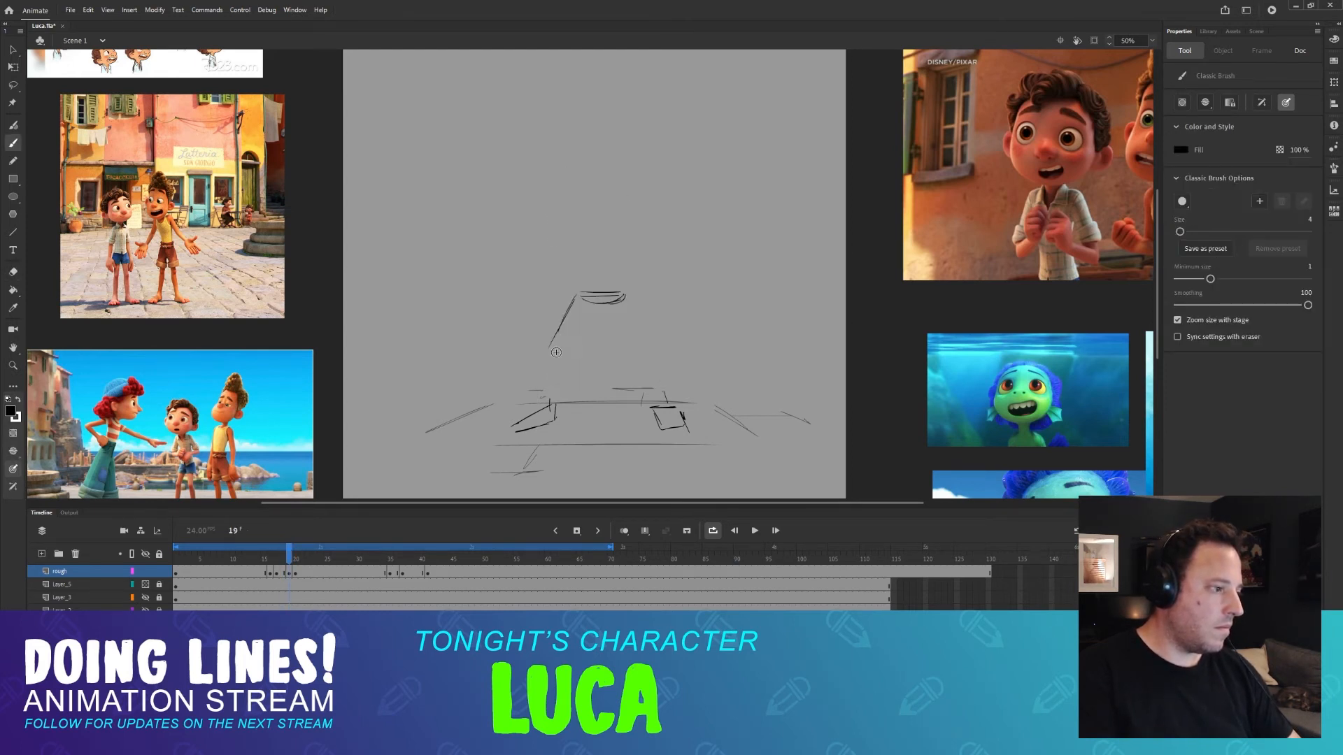
# Add the knee circle and shin of the left-hand leg on frame 19, joining the thigh to the foot.
pyautogui.press('.')
pyautogui.press(',')
pyautogui.press(',')
pyautogui.press('.')
pyautogui.press('.')
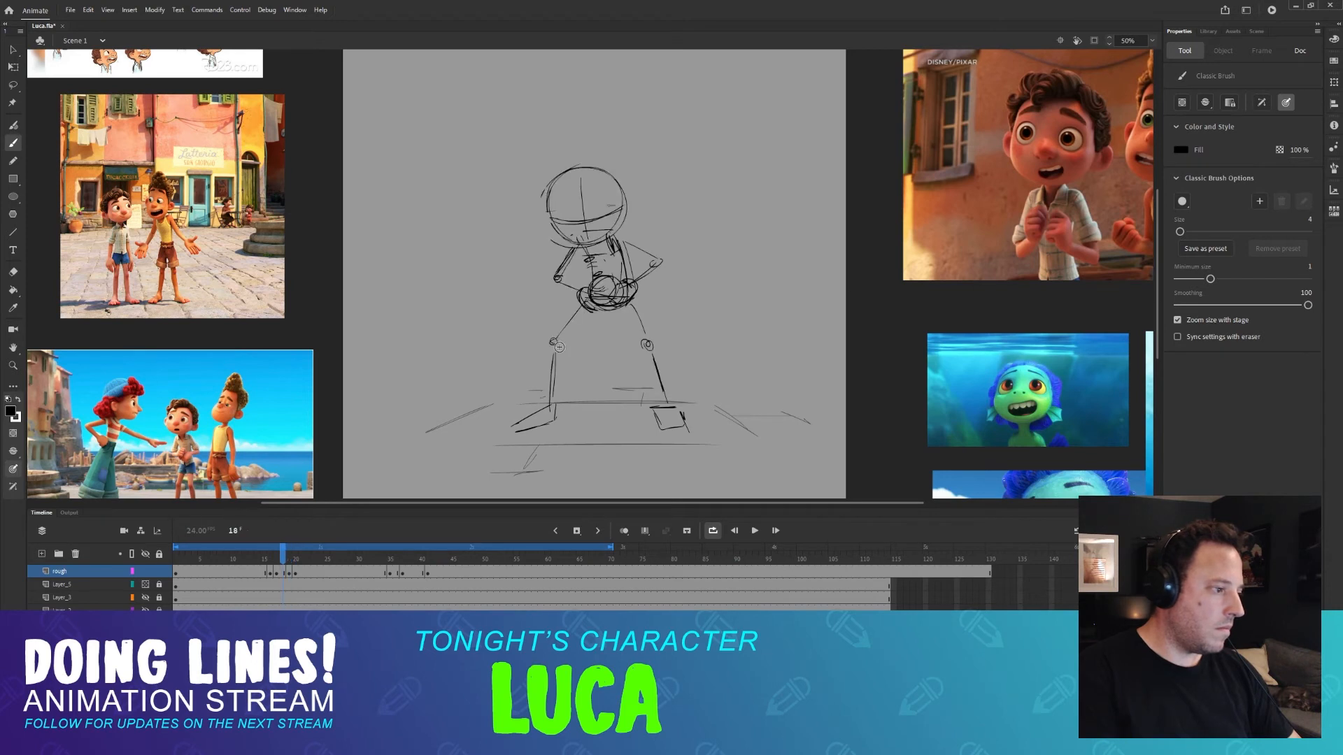
pyautogui.press(',')
pyautogui.press('.')
pyautogui.press(',')
pyautogui.press('.')
pyautogui.press(',')
pyautogui.press('.')
pyautogui.press(',')
# Draw the right-hand thigh and knee circle on frame 19, following the neighbouring poses.
pyautogui.moveTo(626, 302); pyautogui.dragTo(647, 361)
pyautogui.press('.')
pyautogui.press(',')
pyautogui.press(',')
pyautogui.press('.')
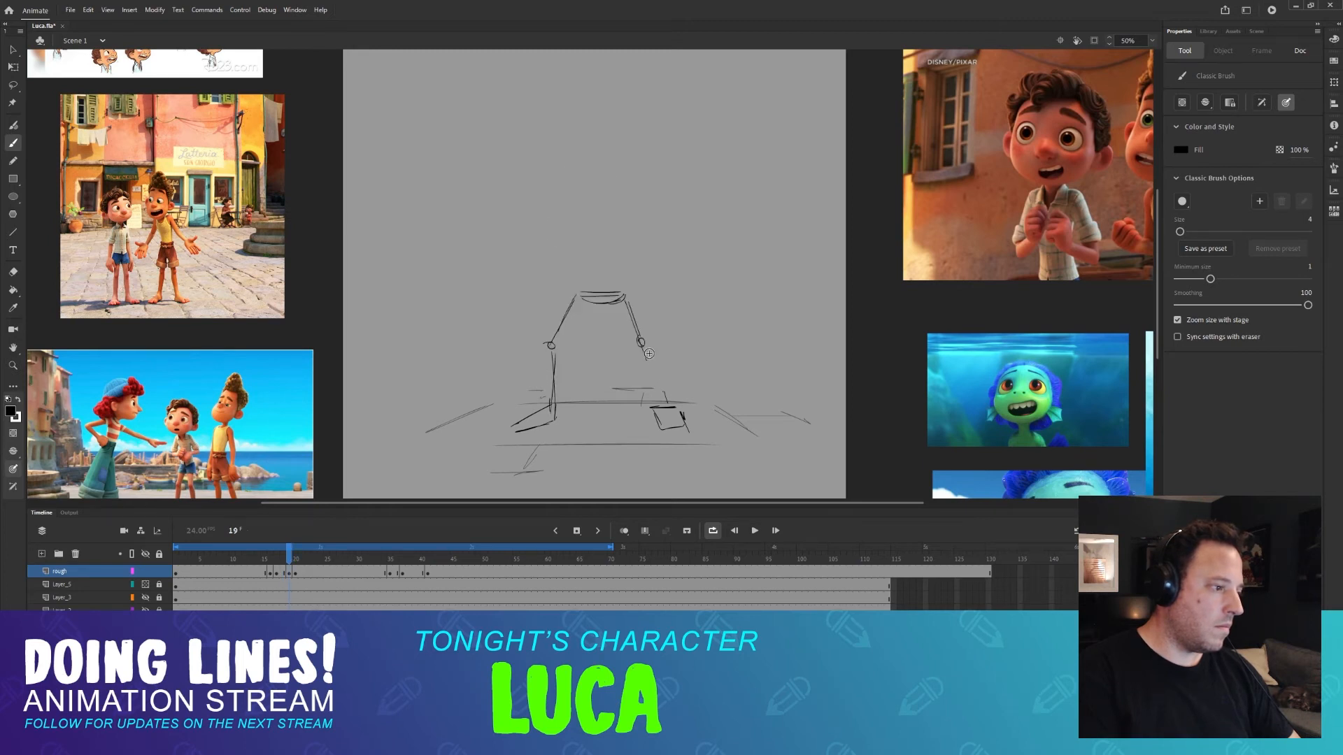
# Draw the right-hand shin on frame 19 from the knee circle down to the foot.
pyautogui.press('.')
pyautogui.press(',')
pyautogui.press(',')
pyautogui.press('.')
pyautogui.moveTo(643, 347); pyautogui.dragTo(674, 404)
pyautogui.press(',')
pyautogui.press('.')
pyautogui.press(',')
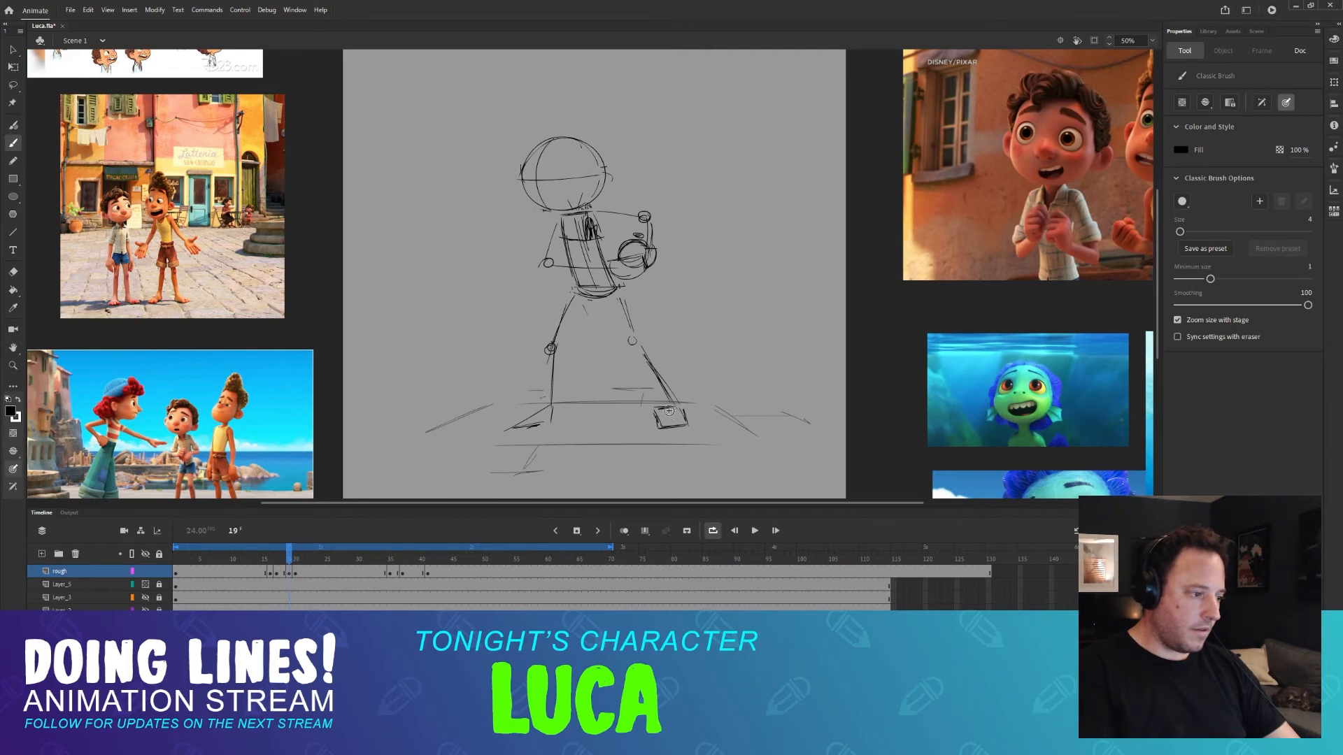
# Erase the copied right-hand foot on frame 19 and redraw it as a box rotated between frames 18 and 20.
pyautogui.press('.')
pyautogui.press('.')
pyautogui.press(',')
pyautogui.press('e')
pyautogui.moveTo(650, 409); pyautogui.dragTo(682, 421)
pyautogui.press('b')
pyautogui.press('.')
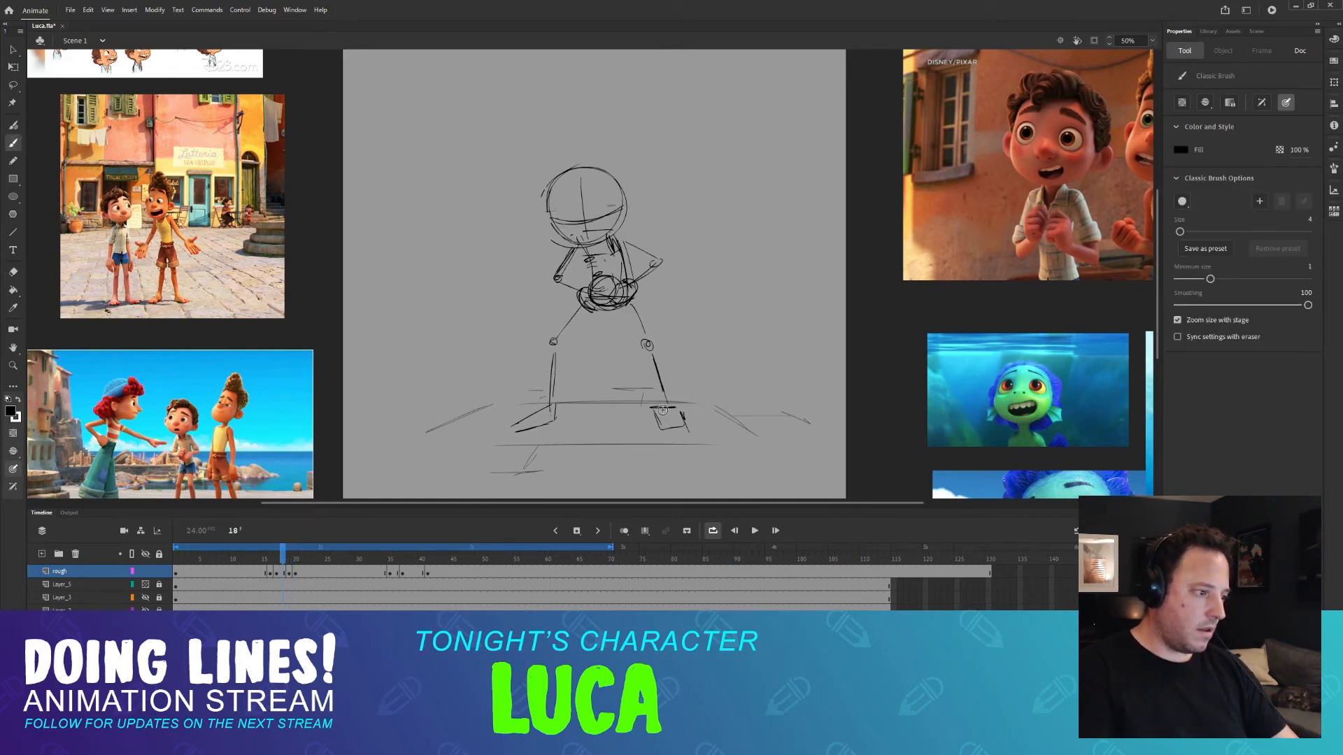
pyautogui.press(',')
pyautogui.press('.')
pyautogui.press(',')
pyautogui.press('.')
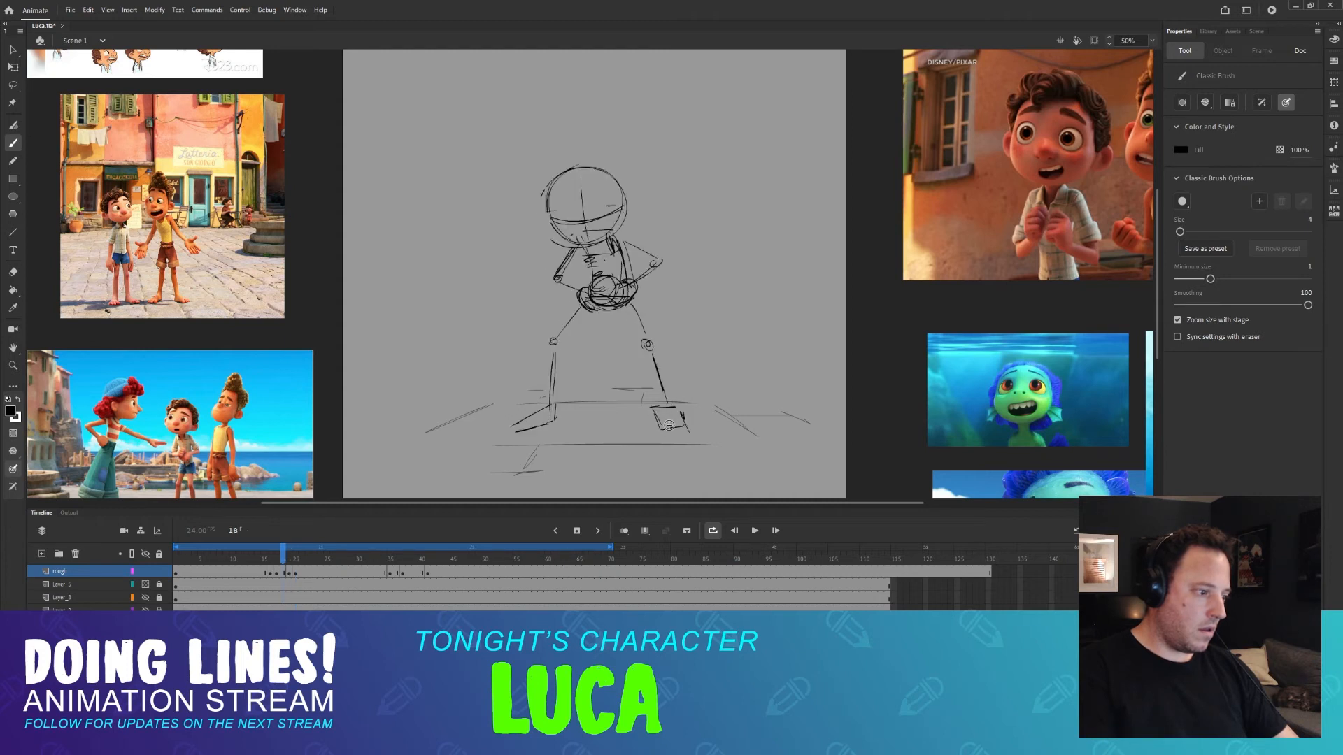
pyautogui.press(',')
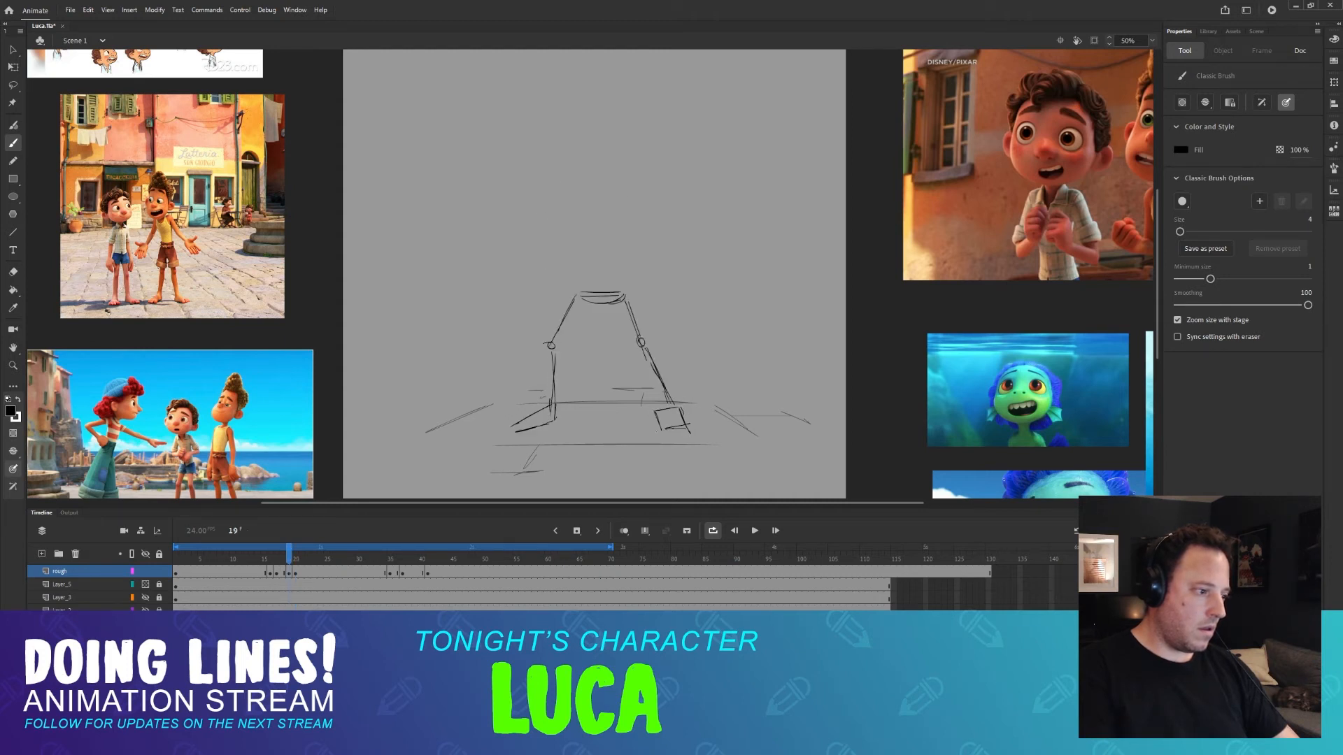
# Review the new legs on frame 19 in sequence with the drawings back to frame 14.
pyautogui.press(',')
pyautogui.press('.')
pyautogui.press('.')
pyautogui.press(',')
pyautogui.press(',')
pyautogui.press(',')
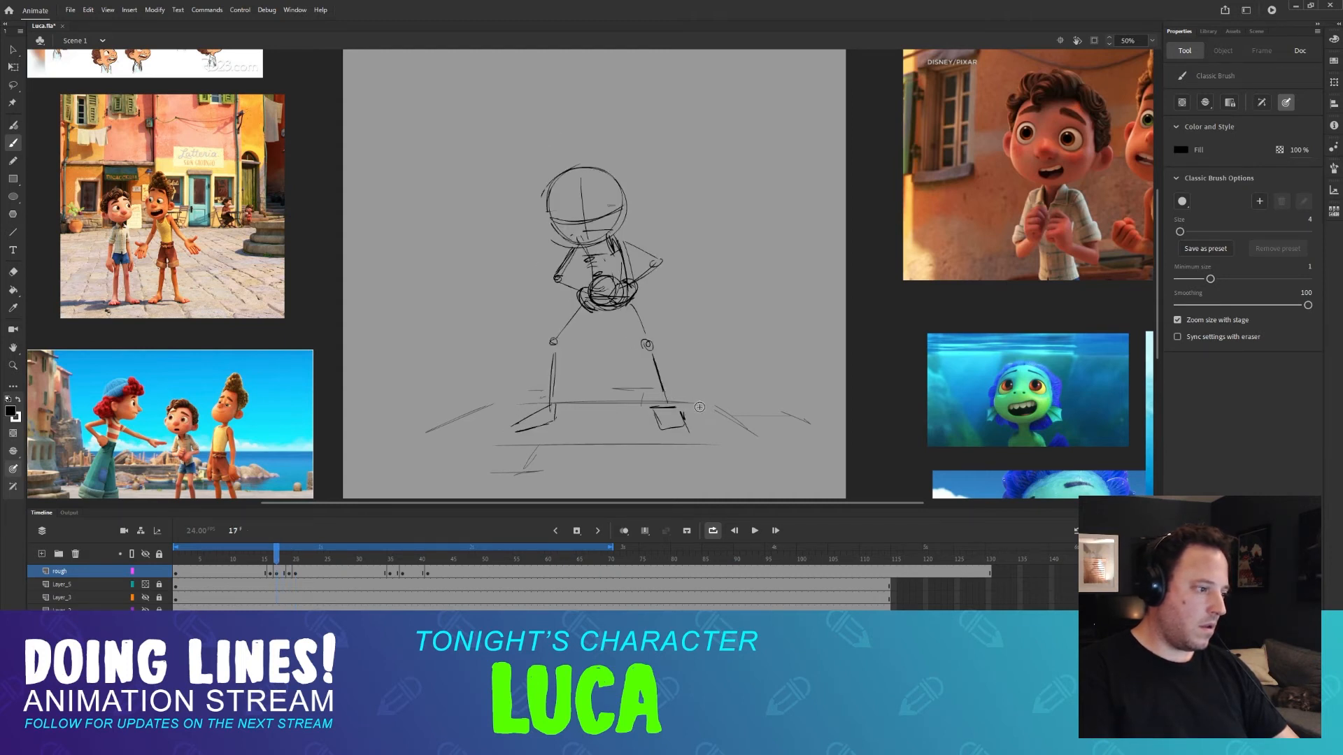
pyautogui.press(',')
pyautogui.press(',')
pyautogui.press(',')
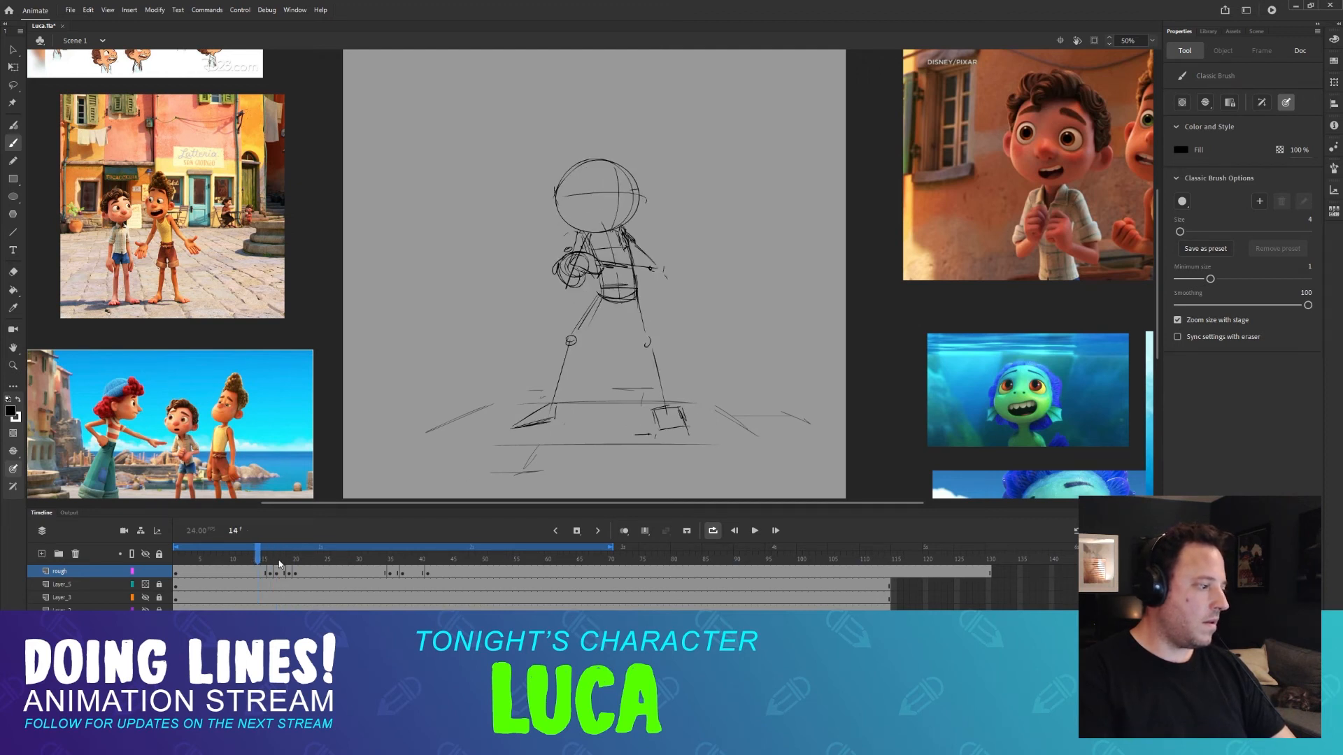
# Extend the frame 16 in-between and the new legs in-between by one frame each across all layers.
pyautogui.click(273, 560)
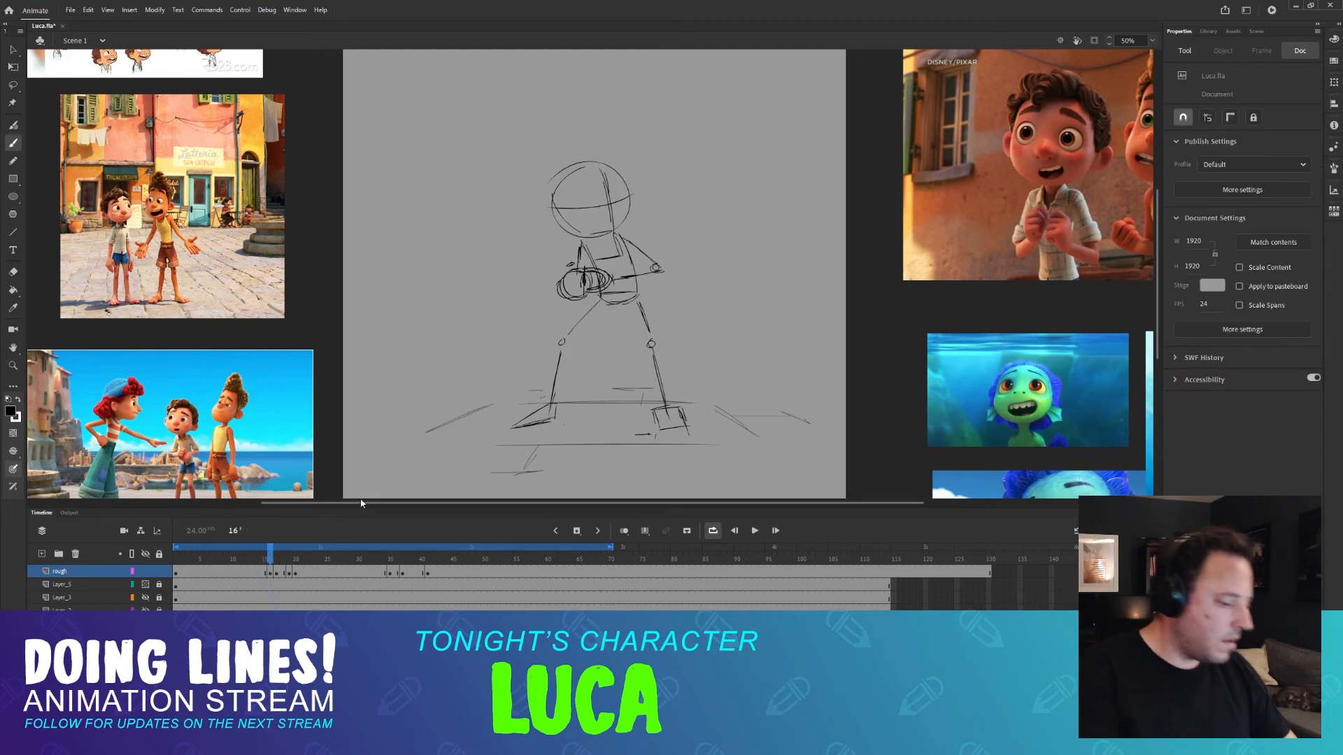
pyautogui.press('F5')
pyautogui.click(299, 561)
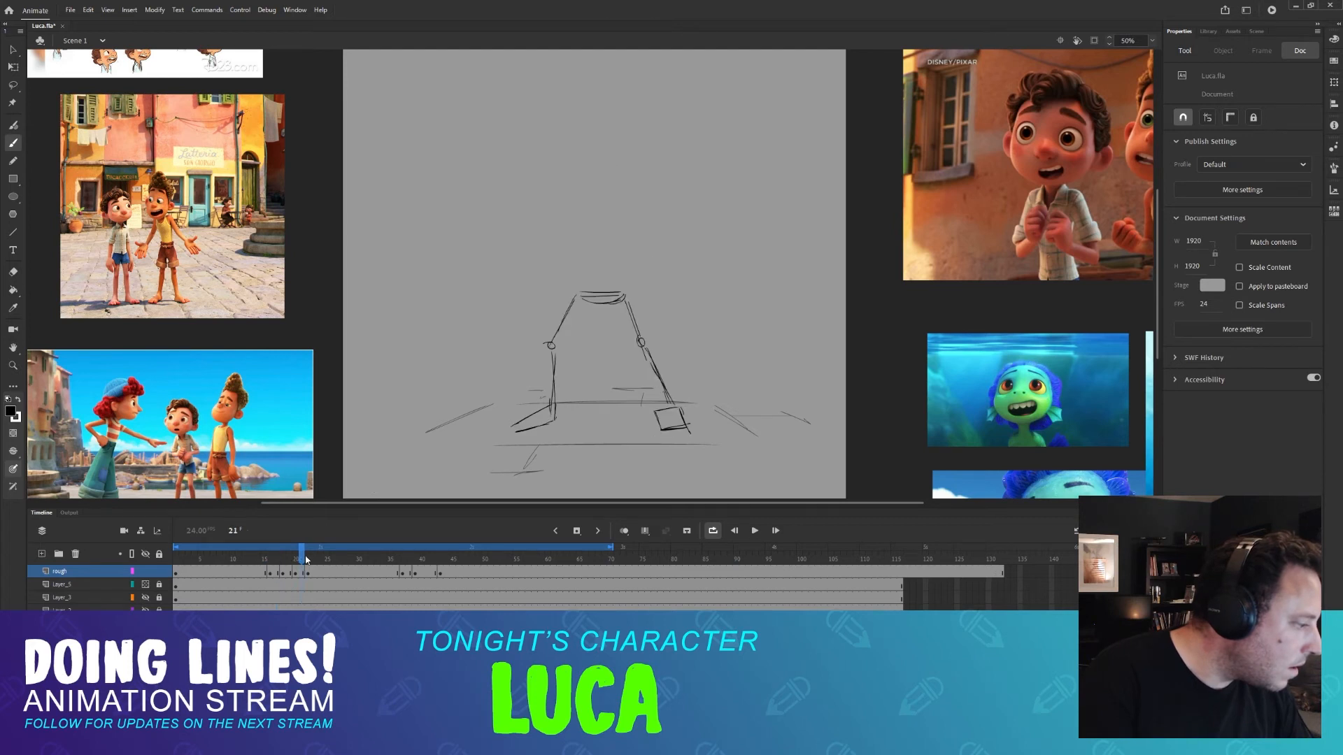
pyautogui.press('F5')
pyautogui.moveTo(299, 557)
pyautogui.mouseDown()
pyautogui.moveTo(353, 558)
pyautogui.moveTo(262, 558)
pyautogui.moveTo(330, 542)
pyautogui.moveTo(295, 542)
pyautogui.mouseUp()
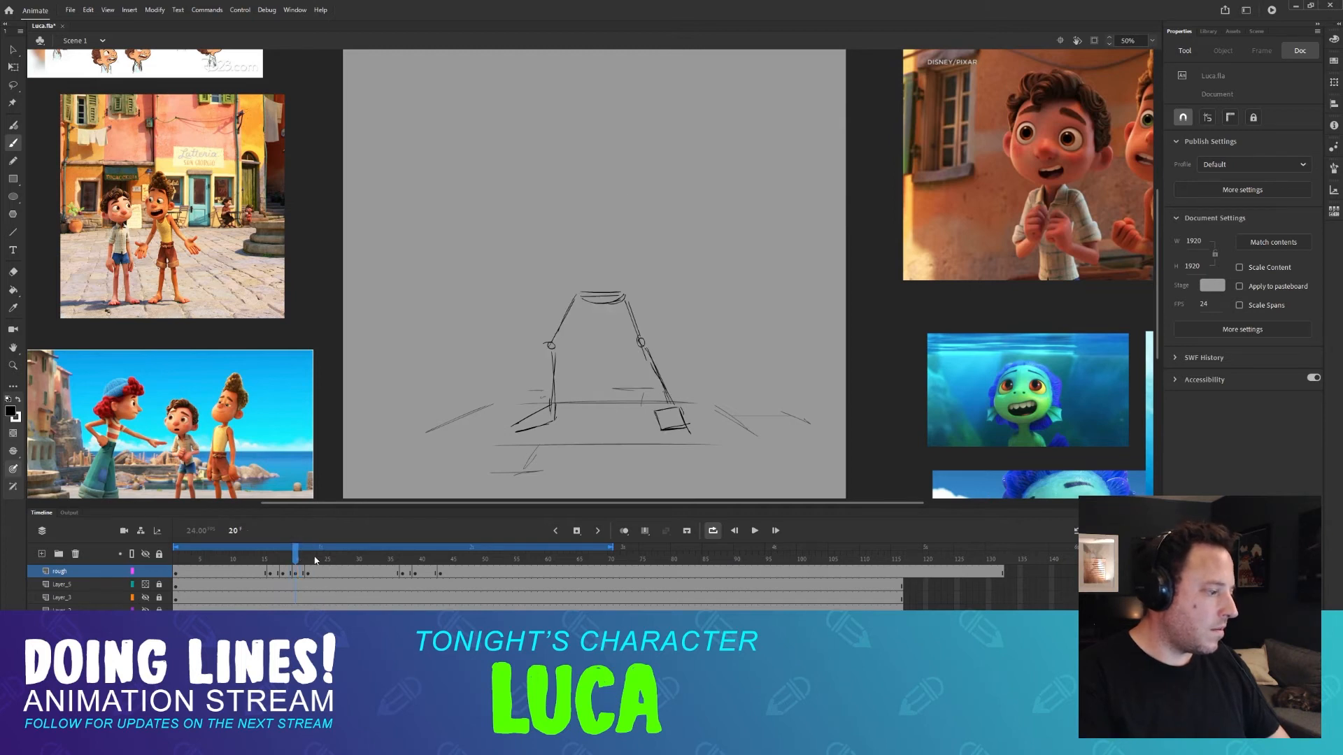
# Sketch a circle for the clasped hands above the right-hand hip on the frame 21 in-between.
pyautogui.press('.')
pyautogui.press('.')
pyautogui.press(',')
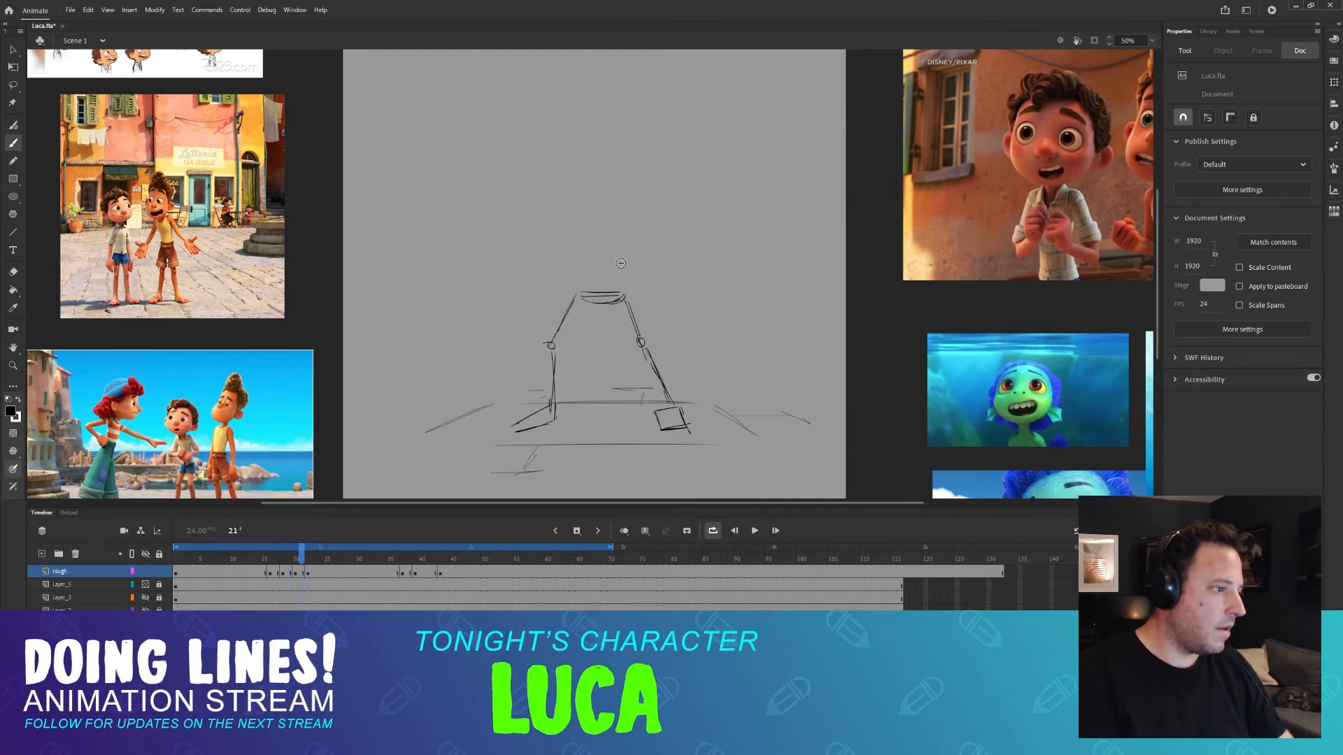
pyautogui.press('.')
pyautogui.press(',')
pyautogui.moveTo(628, 250); pyautogui.dragTo(629, 251)
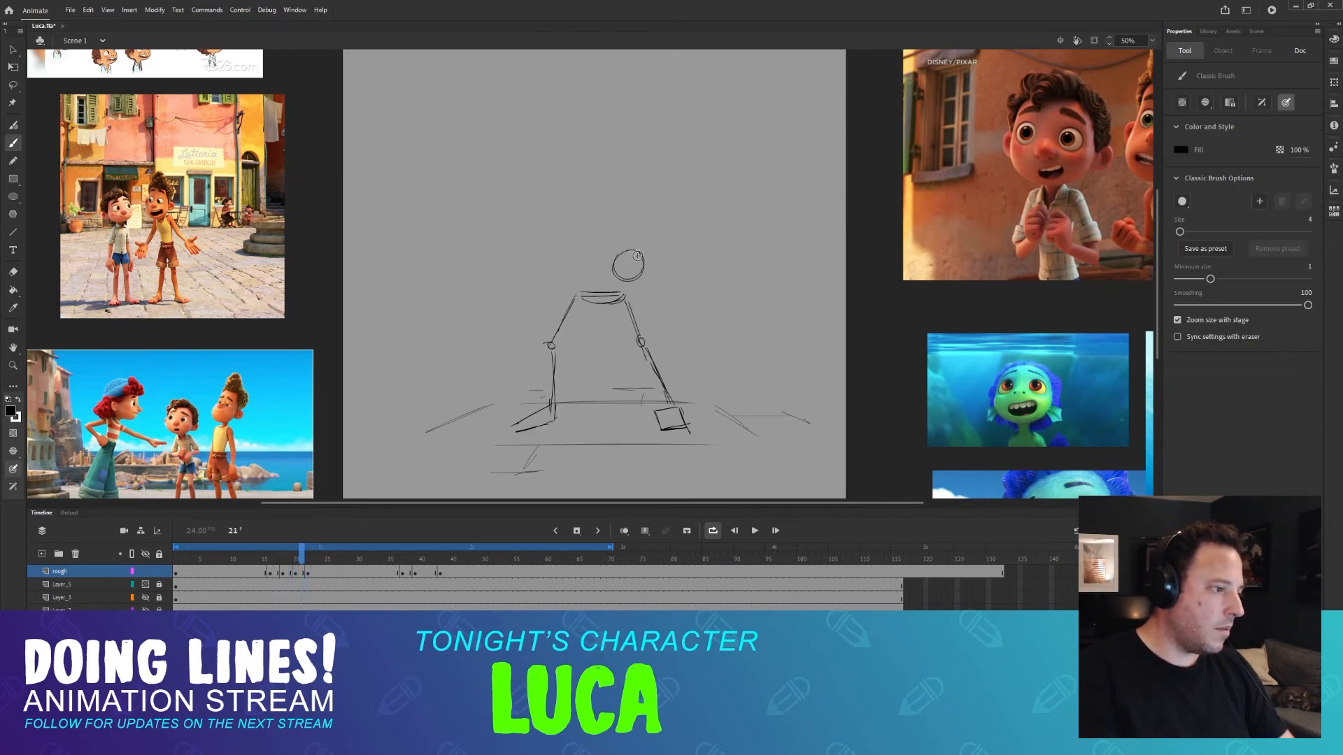
# Add a small oval just above the hand circle on frame 21, checking it against frame 22.
pyautogui.press('.')
pyautogui.press(',')
pyautogui.press('.')
pyautogui.press(',')
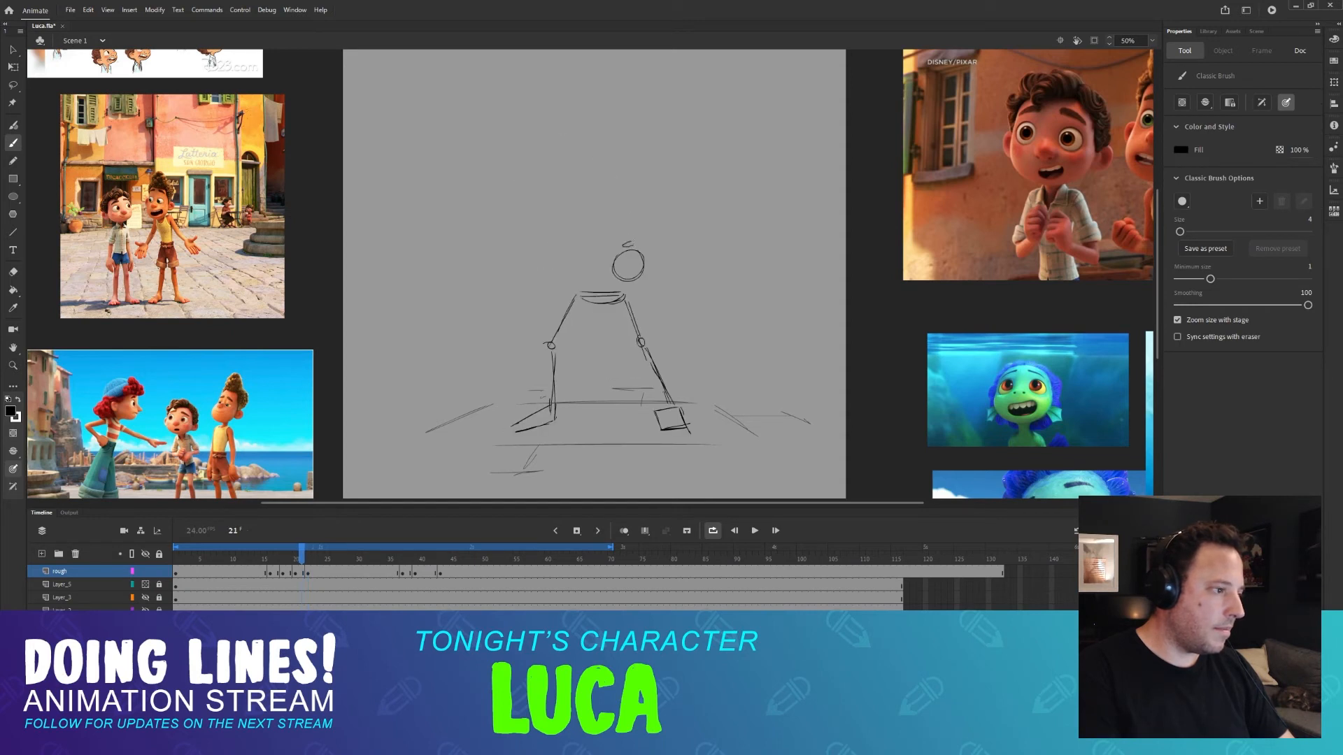
pyautogui.press('.')
pyautogui.press(',')
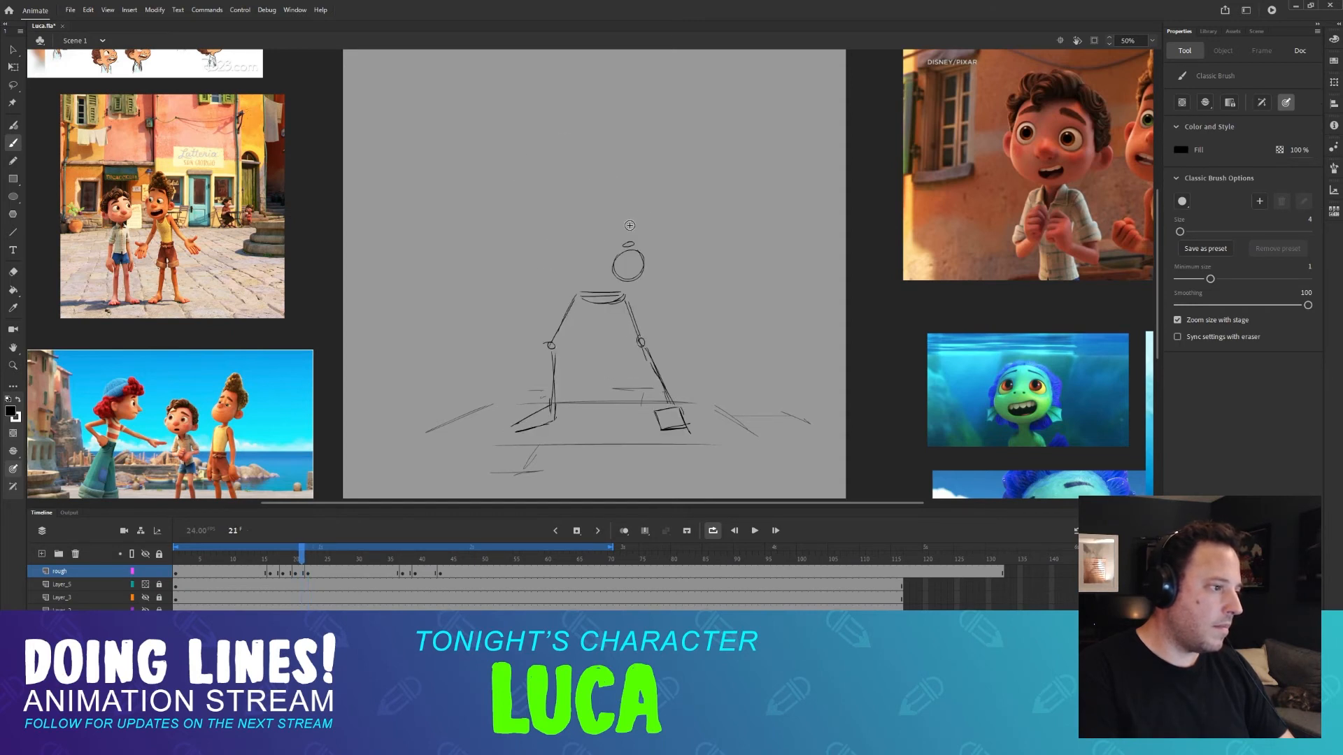
# Sketch the leaning torso block above the hips on frame 21, using the neighbouring poses as guides.
pyautogui.press('.')
pyautogui.press(',')
pyautogui.press('.')
pyautogui.press(',')
pyautogui.press(',')
pyautogui.press('.')
pyautogui.press('.')
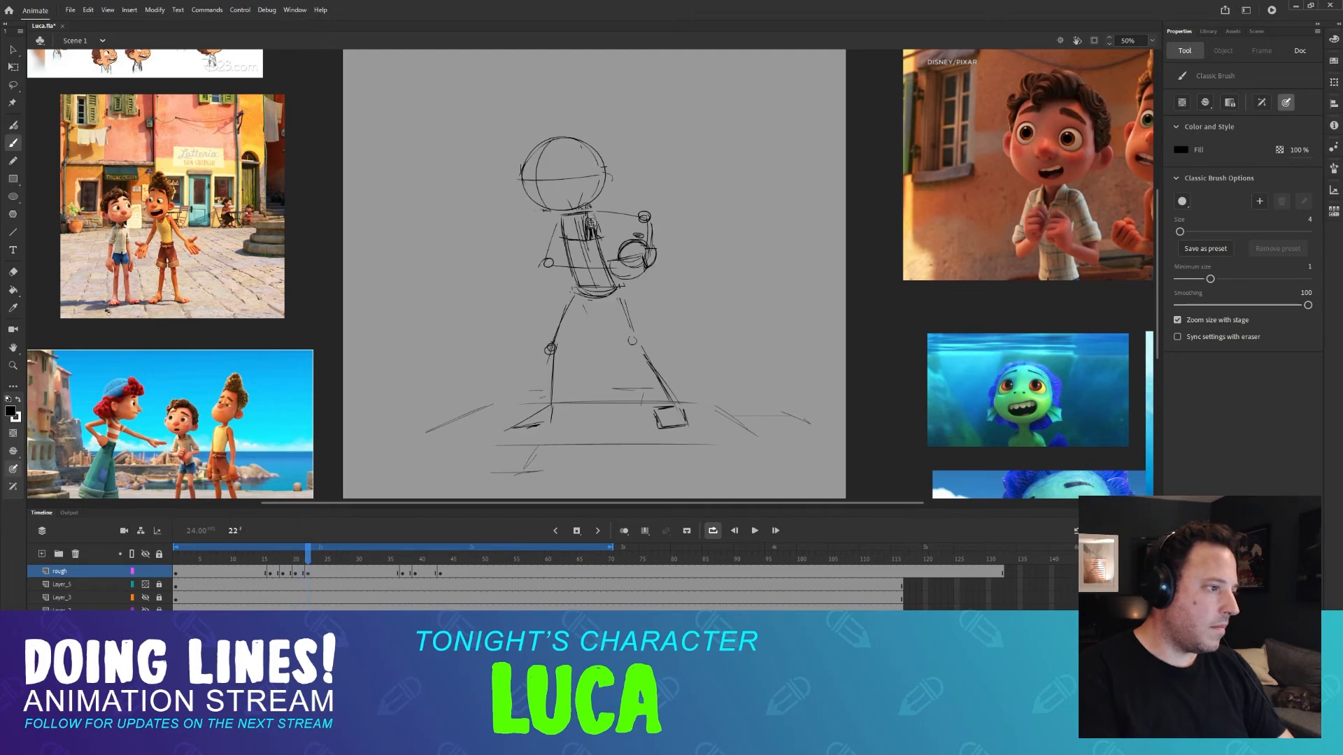
pyautogui.press(',')
pyautogui.press('.')
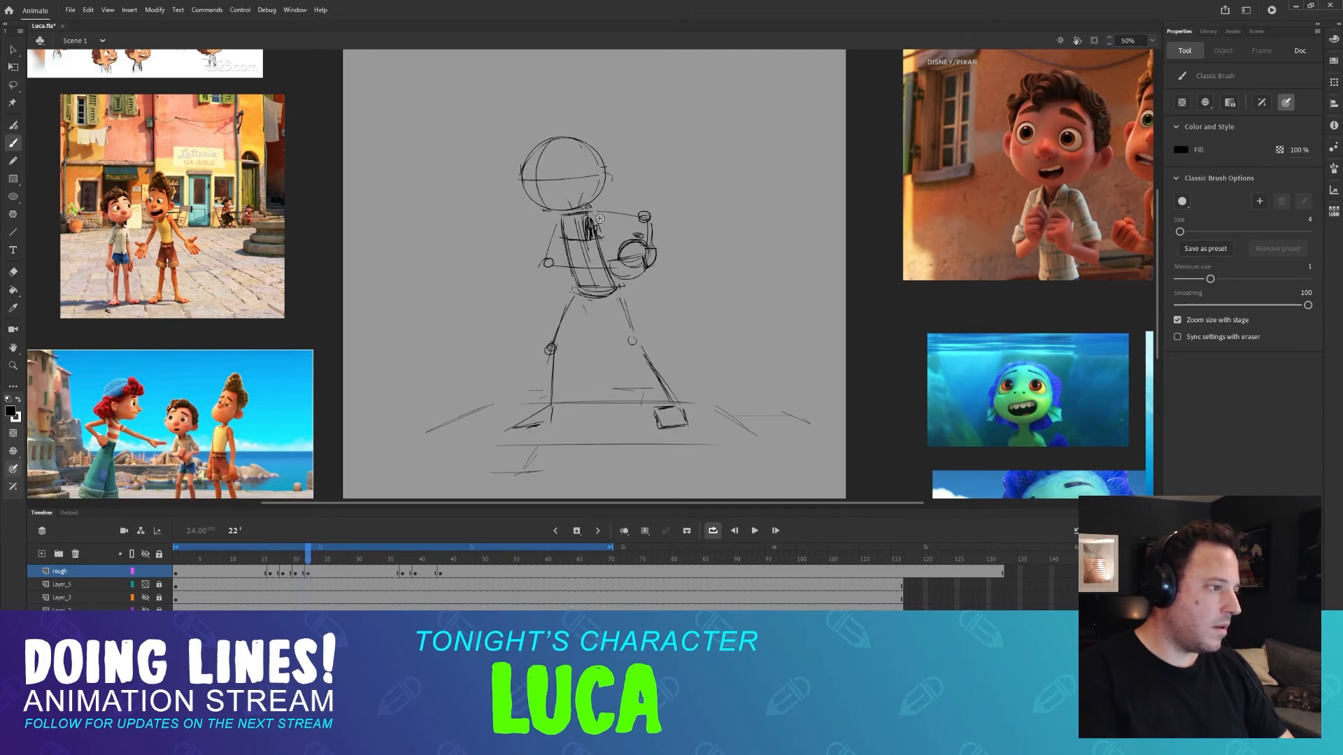
pyautogui.press(',')
pyautogui.press('.')
pyautogui.press(',')
pyautogui.moveTo(563, 222)
pyautogui.mouseDown()
pyautogui.moveTo(578, 265)
pyautogui.moveTo(608, 248)
pyautogui.moveTo(587, 302)
pyautogui.mouseUp()
pyautogui.press('.')
pyautogui.press(',')
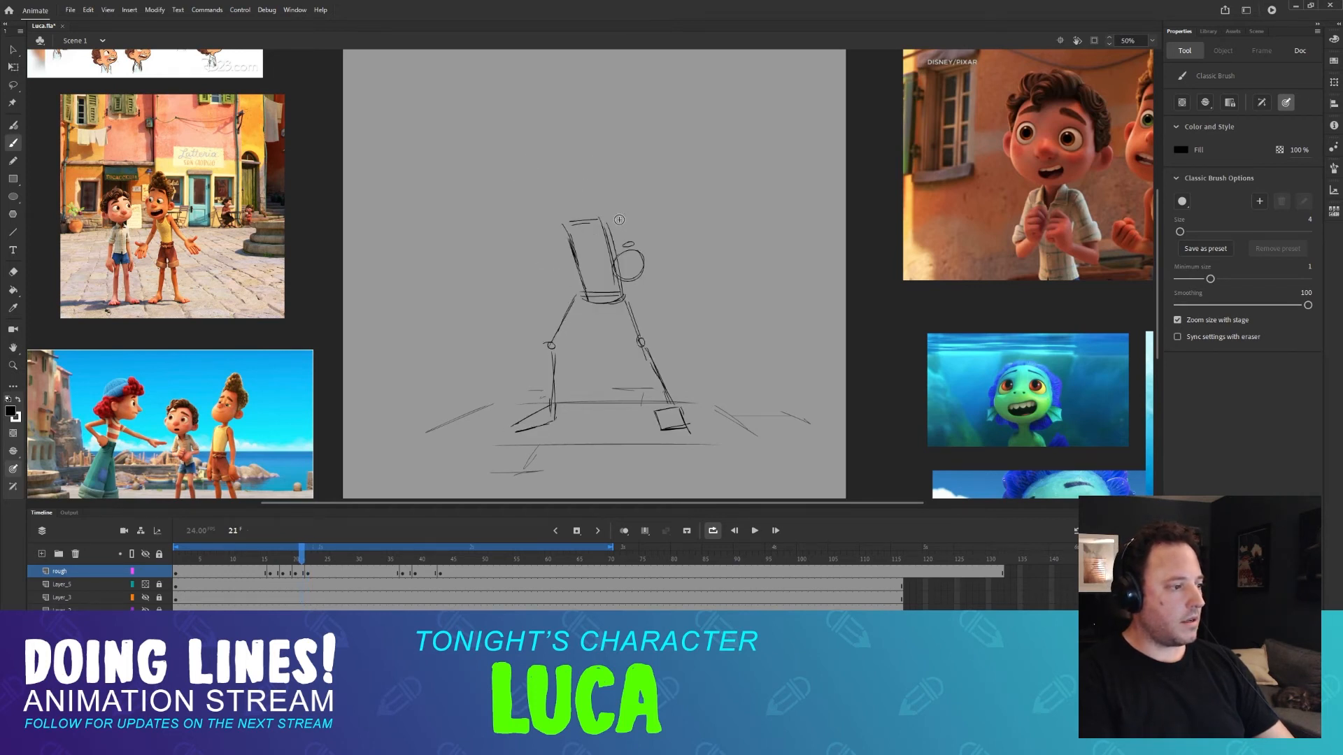
# Compare the new torso on frame 21 with the poses on frames 19 and 22.
pyautogui.press('.')
pyautogui.press('.')
pyautogui.press(',')
pyautogui.press(',')
pyautogui.press(',')
pyautogui.press(',')
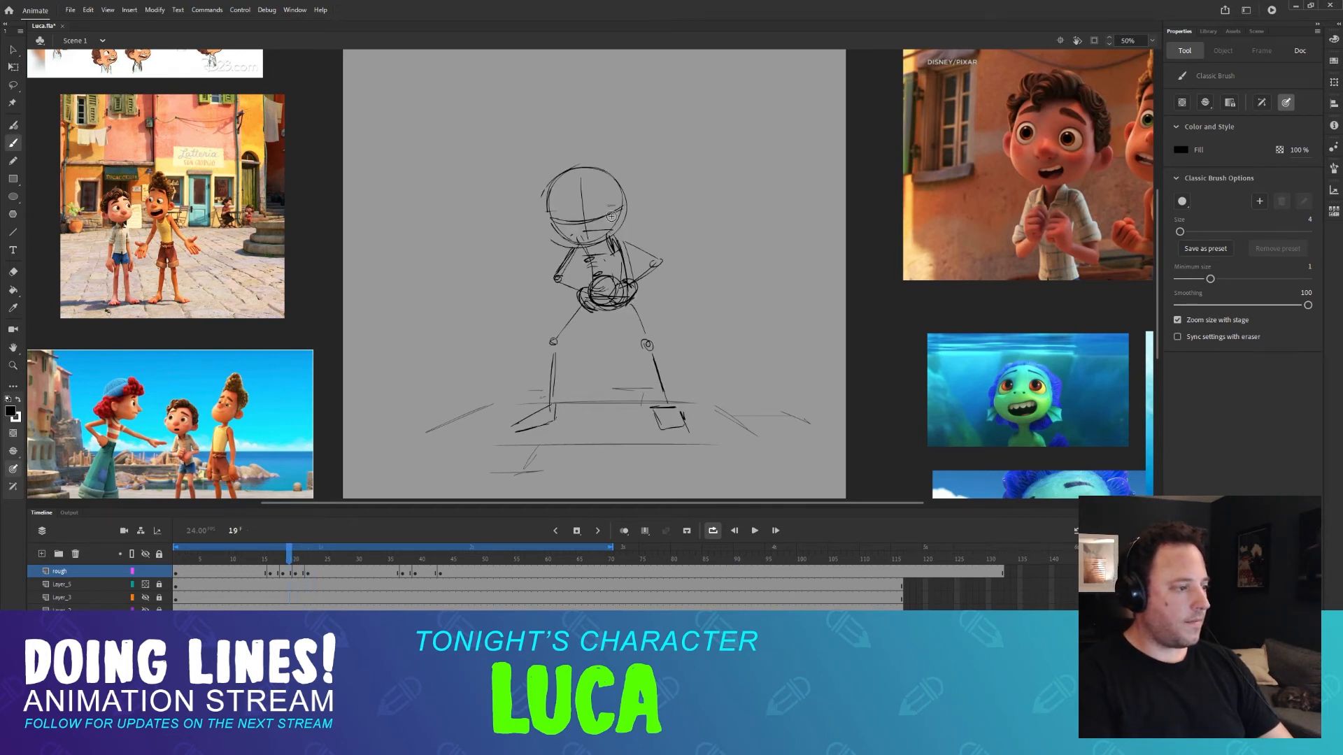
pyautogui.press('.')
pyautogui.press('.')
pyautogui.press('.')
pyautogui.press(',')
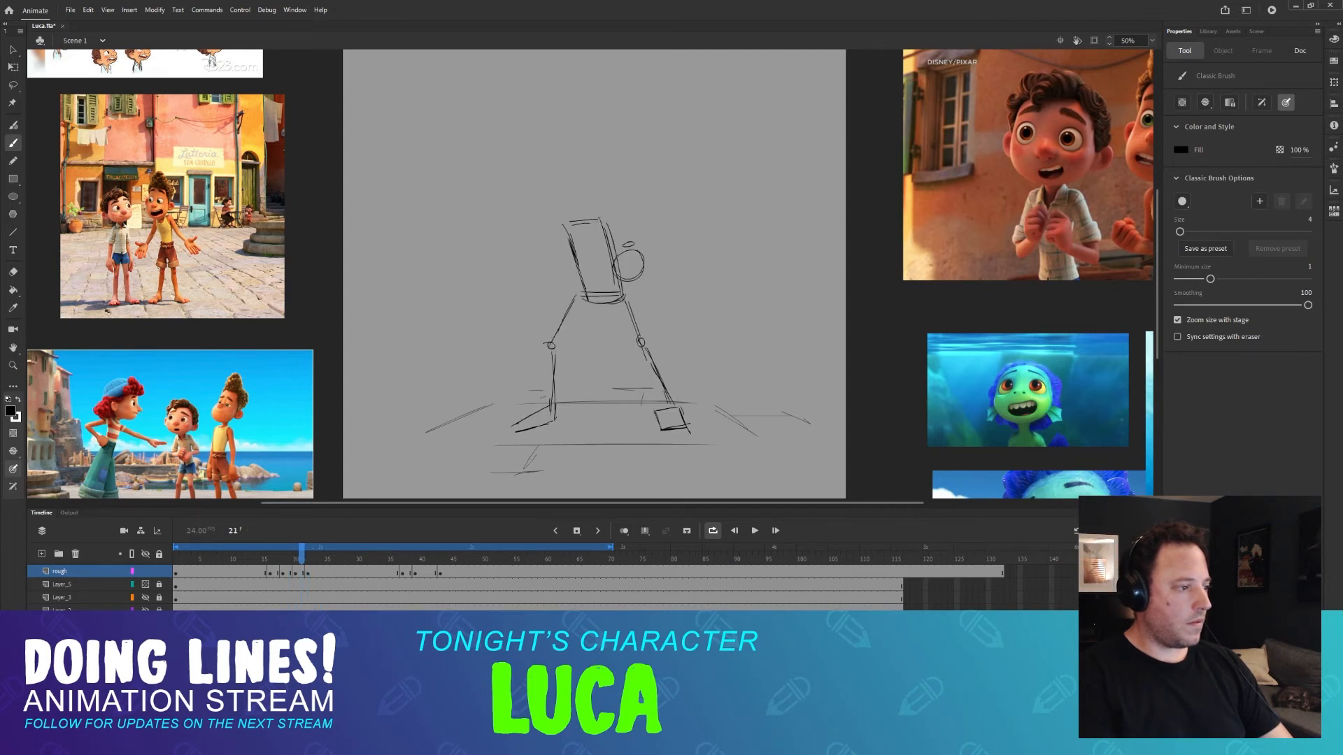
# Erase the torso's rough left-hand edge on frame 21 and redraw a narrower, cleaner torso outline.
pyautogui.press('e')
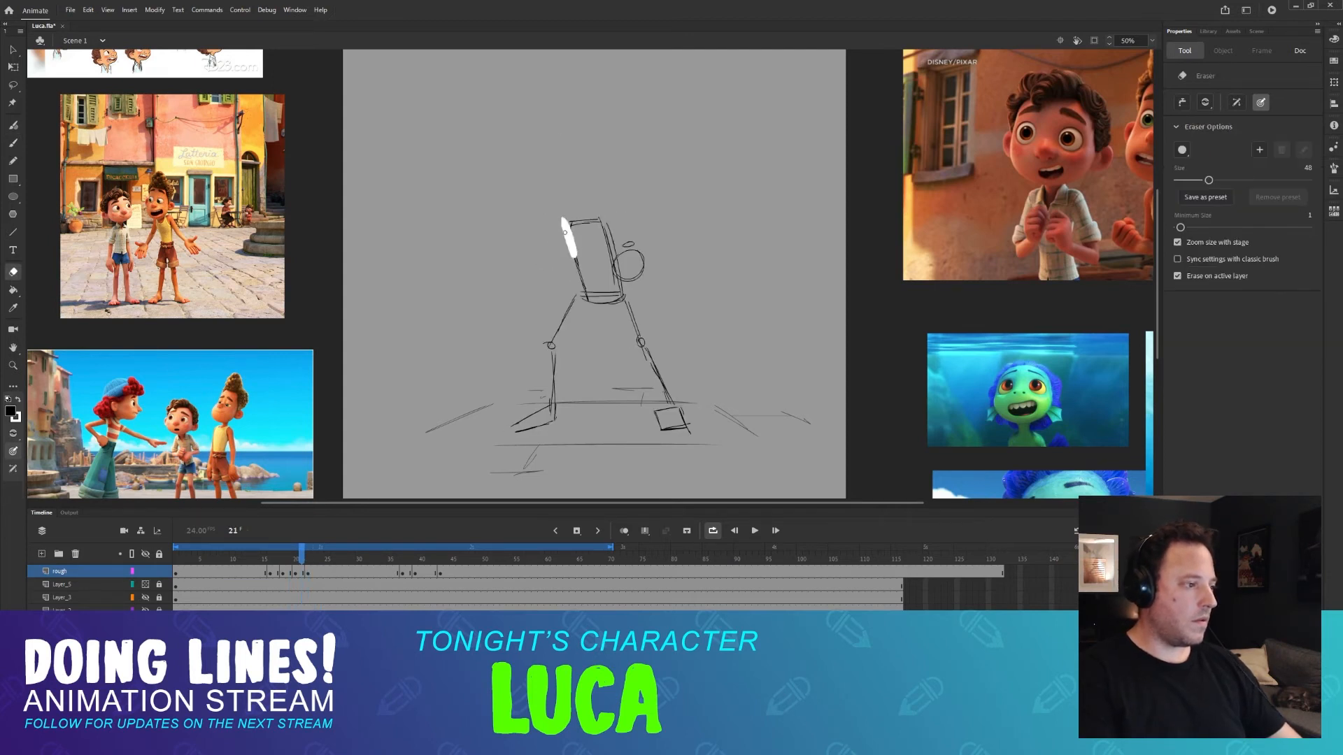
pyautogui.moveTo(568, 252)
pyautogui.mouseDown()
pyautogui.moveTo(572, 217)
pyautogui.moveTo(605, 219)
pyautogui.moveTo(572, 240)
pyautogui.moveTo(587, 288)
pyautogui.mouseUp()
pyautogui.press('b')
pyautogui.moveTo(606, 223); pyautogui.dragTo(630, 296)
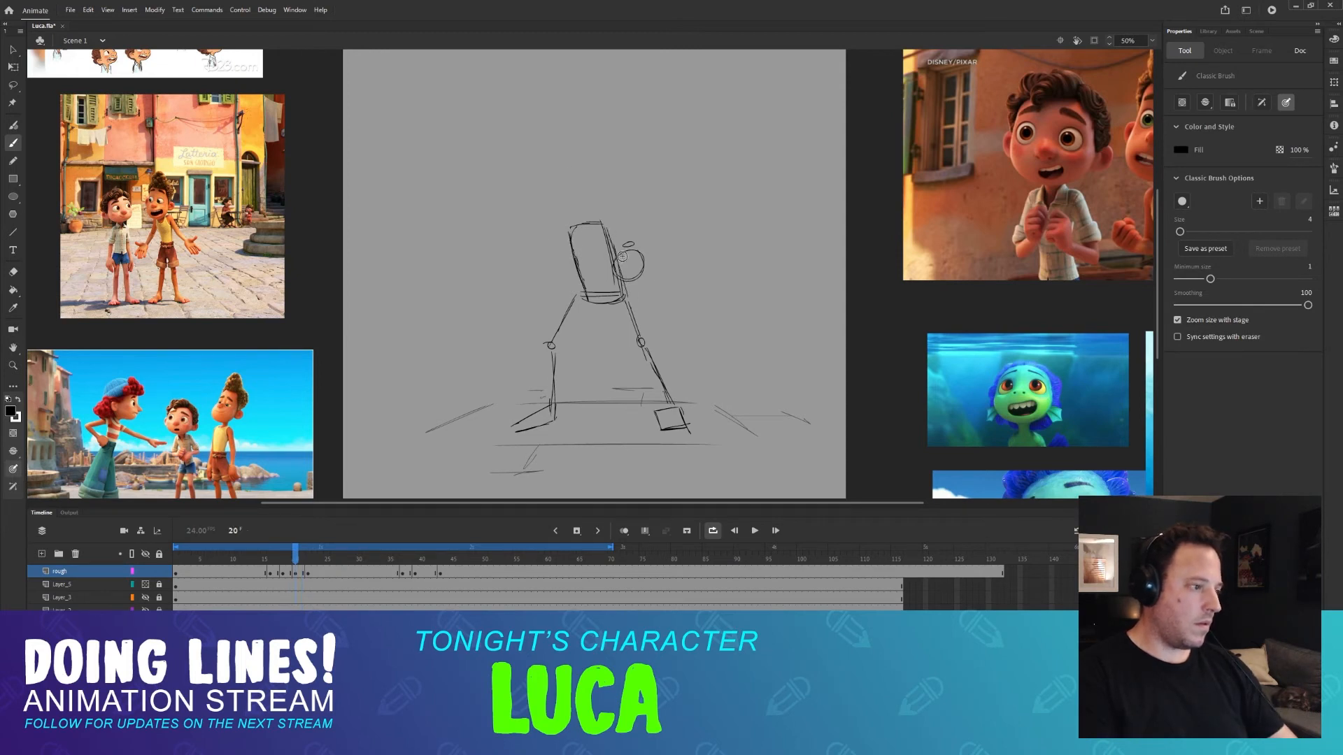
# Check the redrawn torso and hand circle against the poses before and after the in-between.
pyautogui.press('.')
pyautogui.press(',')
pyautogui.press('.')
pyautogui.press(',')
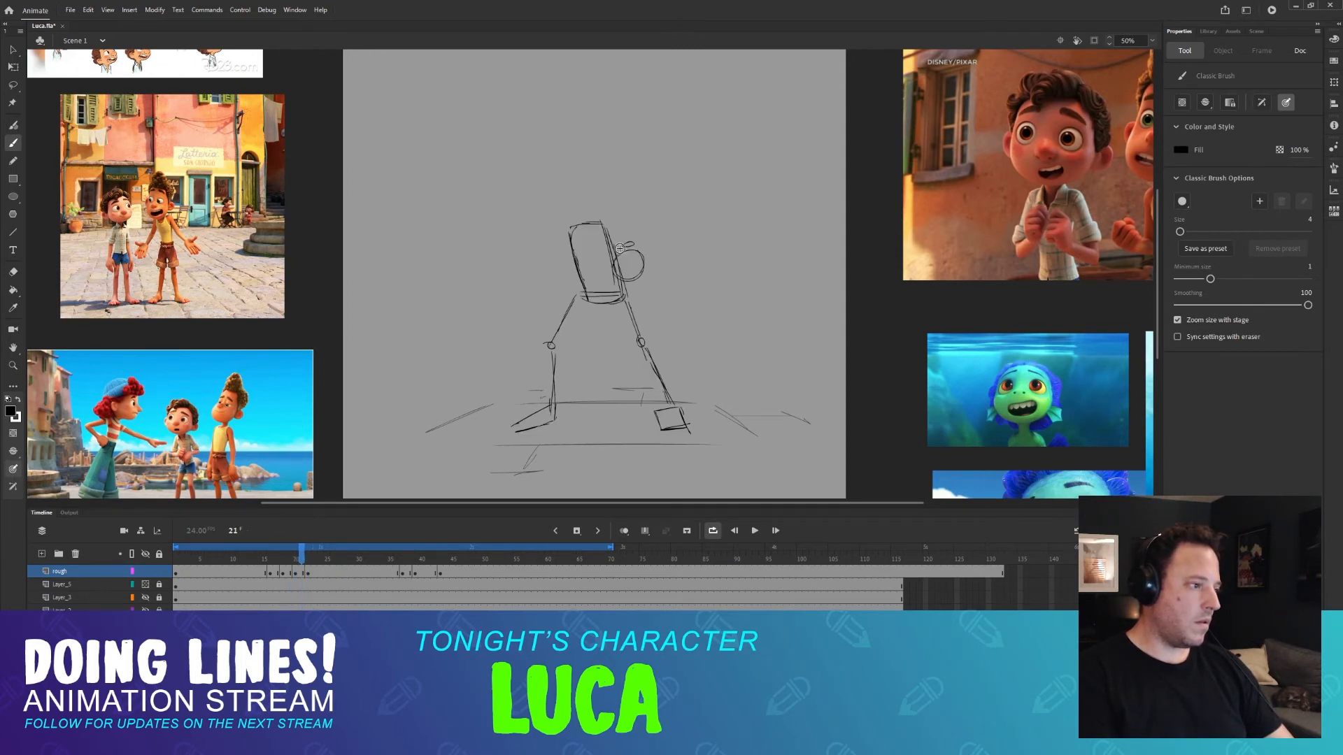
pyautogui.press('.')
pyautogui.press('.')
pyautogui.press(',')
pyautogui.press(',')
pyautogui.press('.')
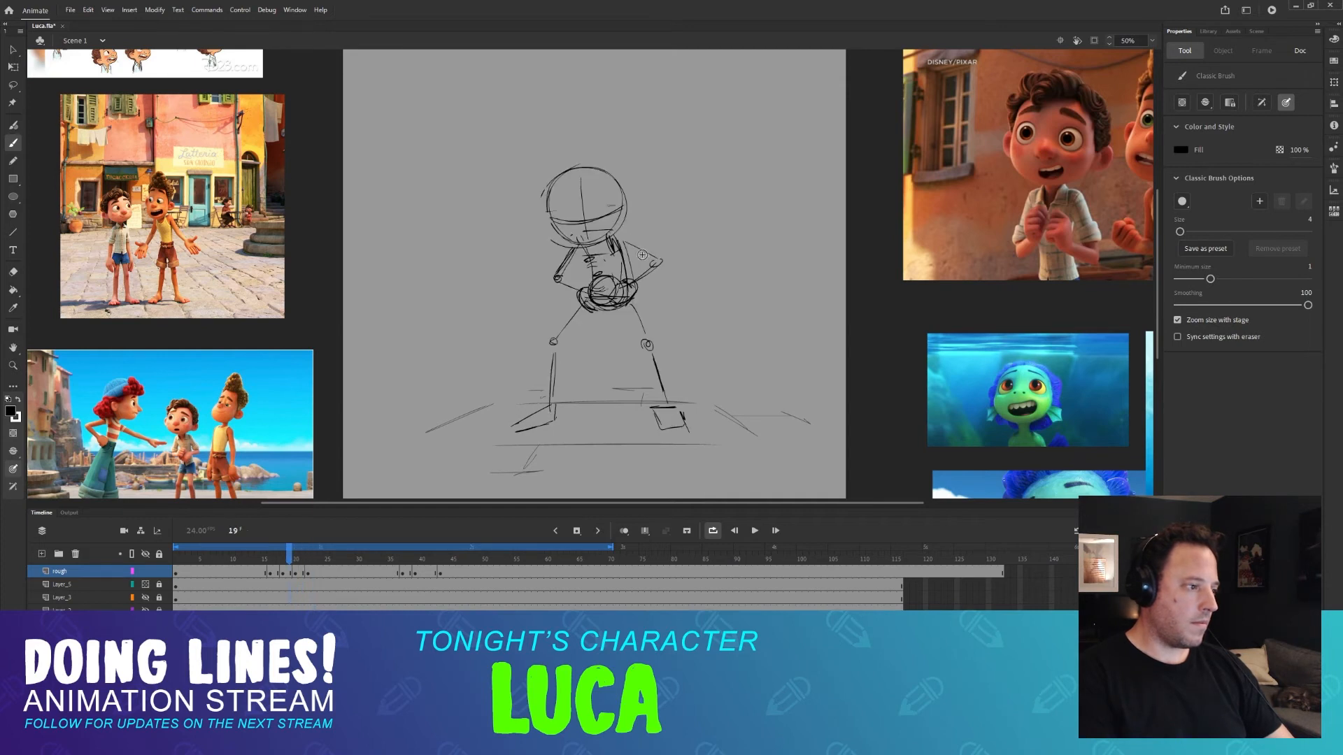
# Redraw the hand at the torso's lower right on frame 21 as a rounded box, guided by the poses on frames 19 and 22.
pyautogui.press(',')
pyautogui.press('.')
pyautogui.press(',')
pyautogui.press('.')
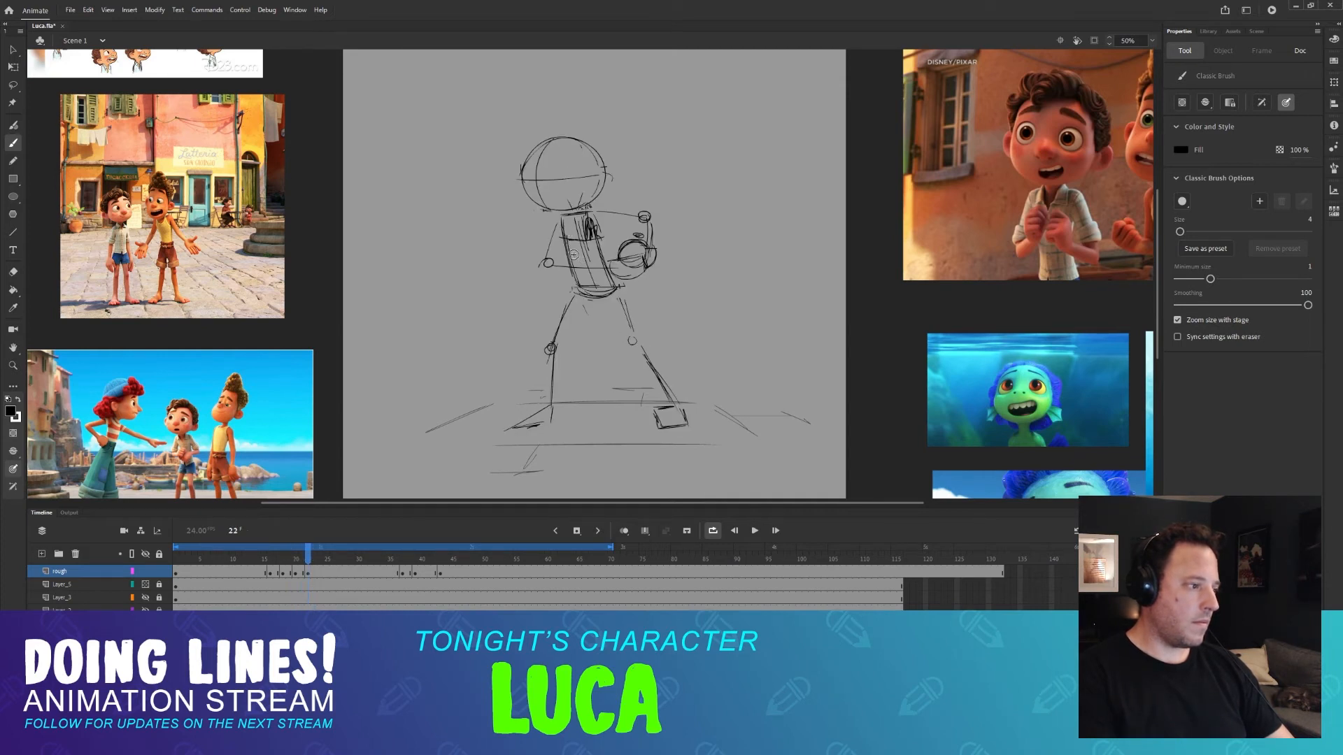
pyautogui.press(',')
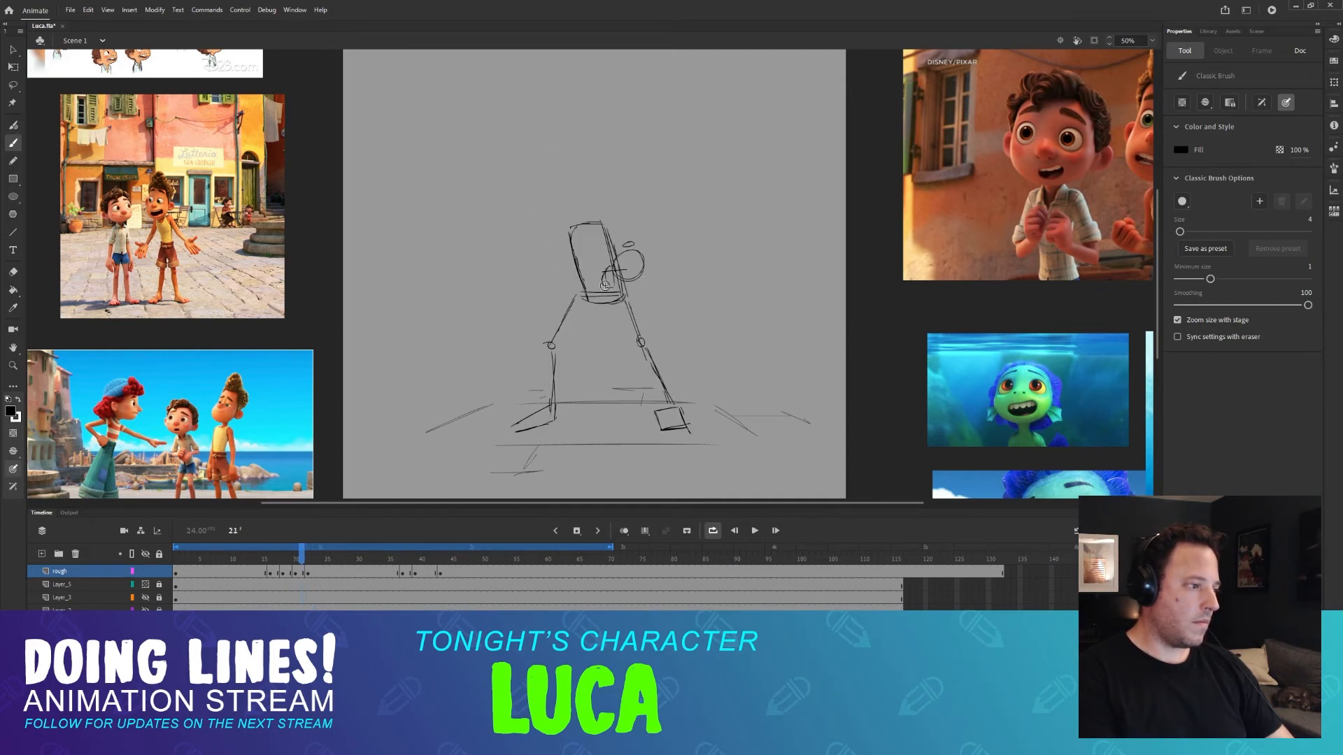
pyautogui.press('.')
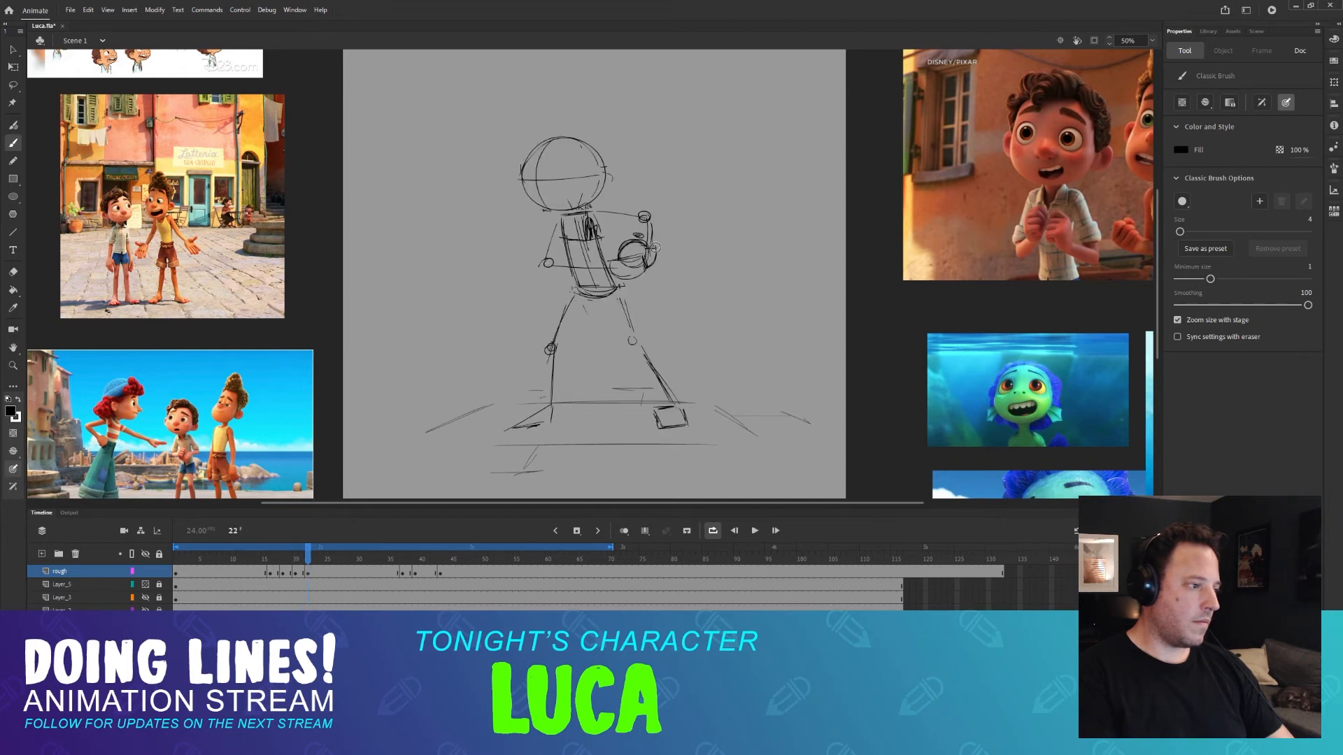
pyautogui.press(',')
pyautogui.press('.')
pyautogui.press(',')
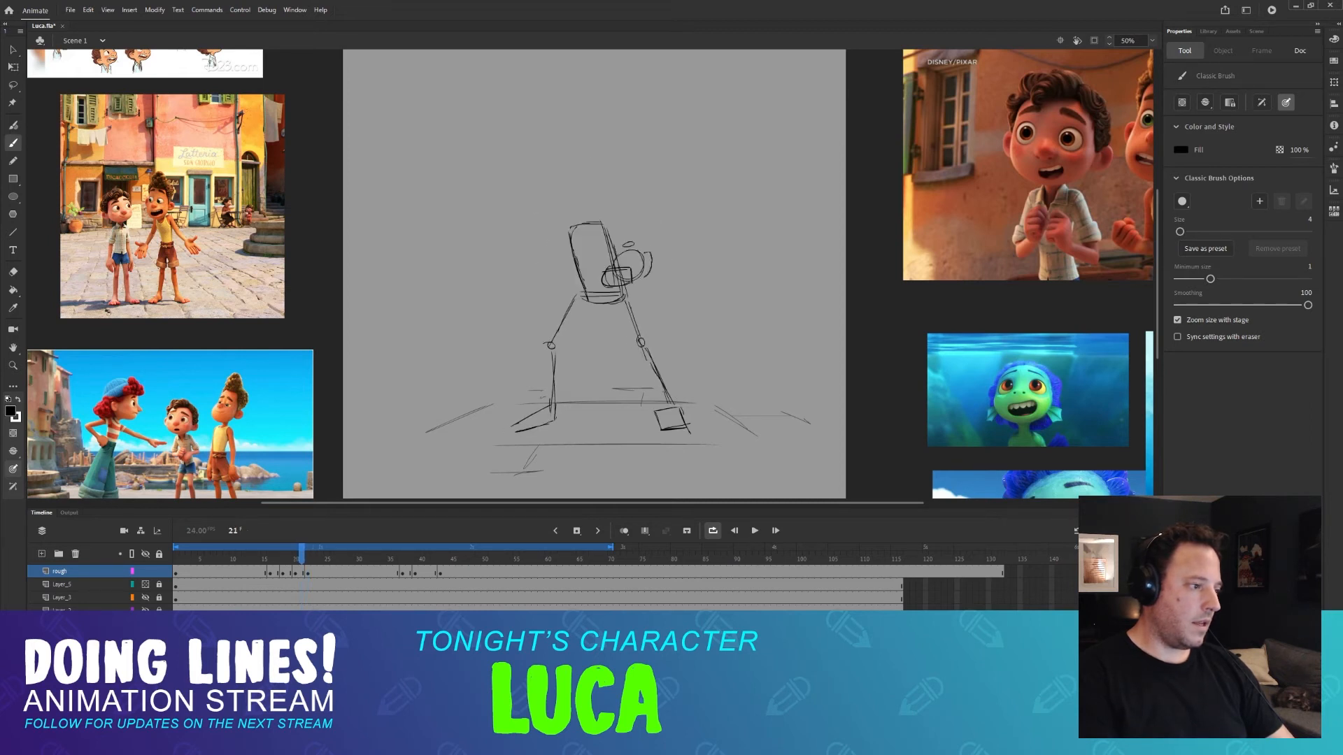
# Compare the torso height and hand placement on frame 21 with the pose on frame 22.
pyautogui.press('.')
pyautogui.press(',')
pyautogui.press('.')
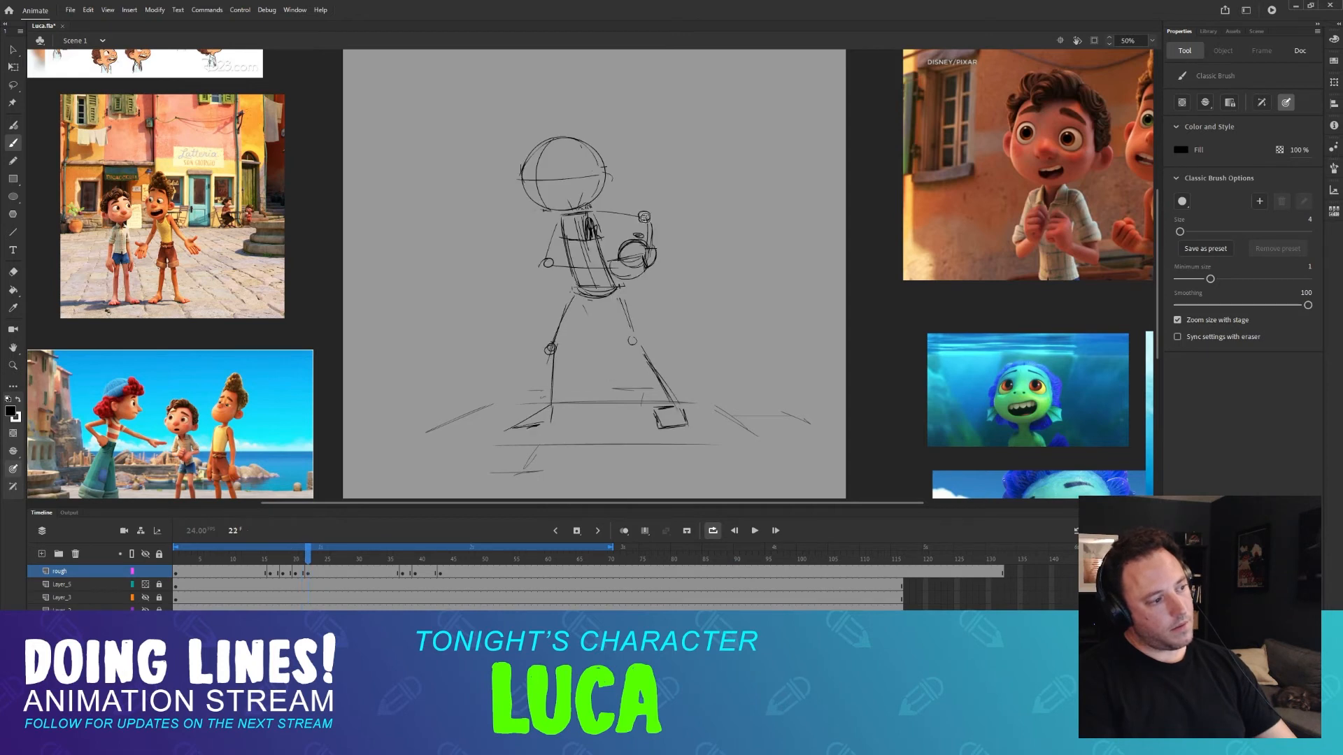
pyautogui.press(',')
pyautogui.press('.')
pyautogui.press(',')
pyautogui.press('.')
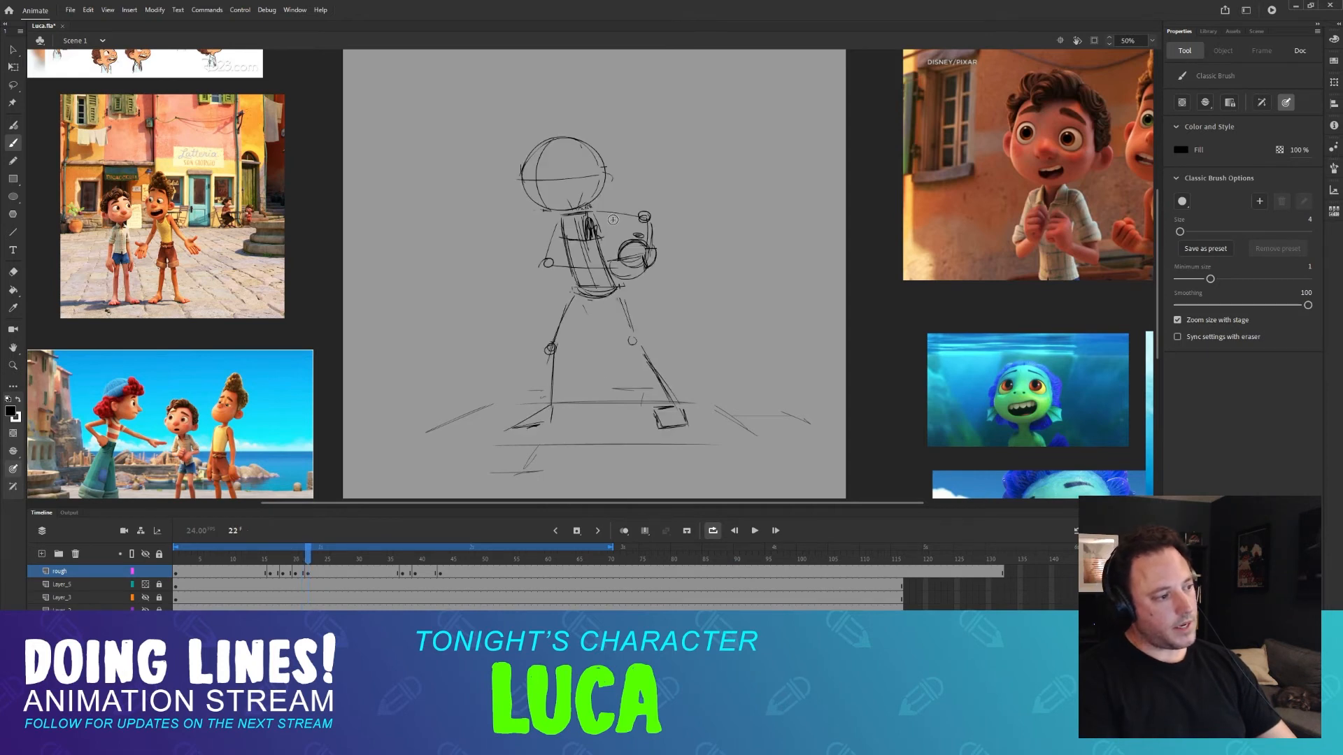
pyautogui.press(',')
pyautogui.press('.')
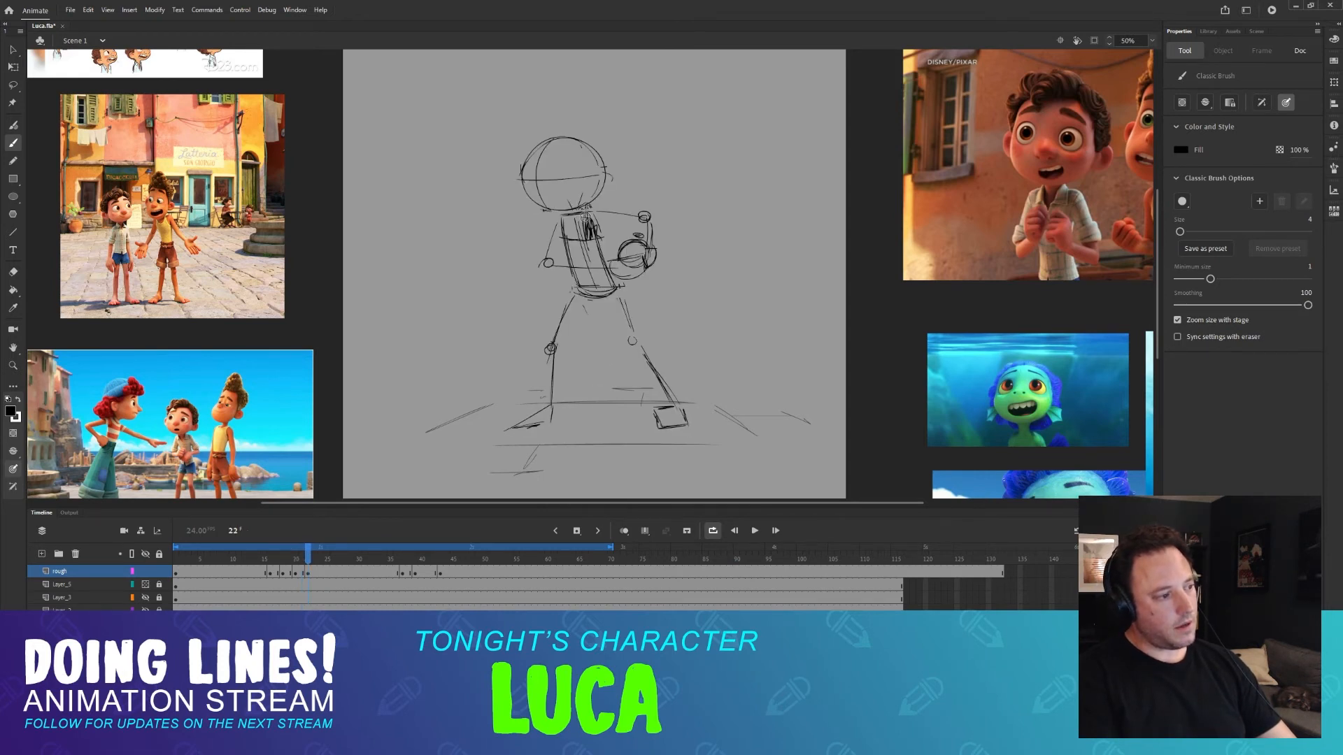
pyautogui.press(',')
pyautogui.press('.')
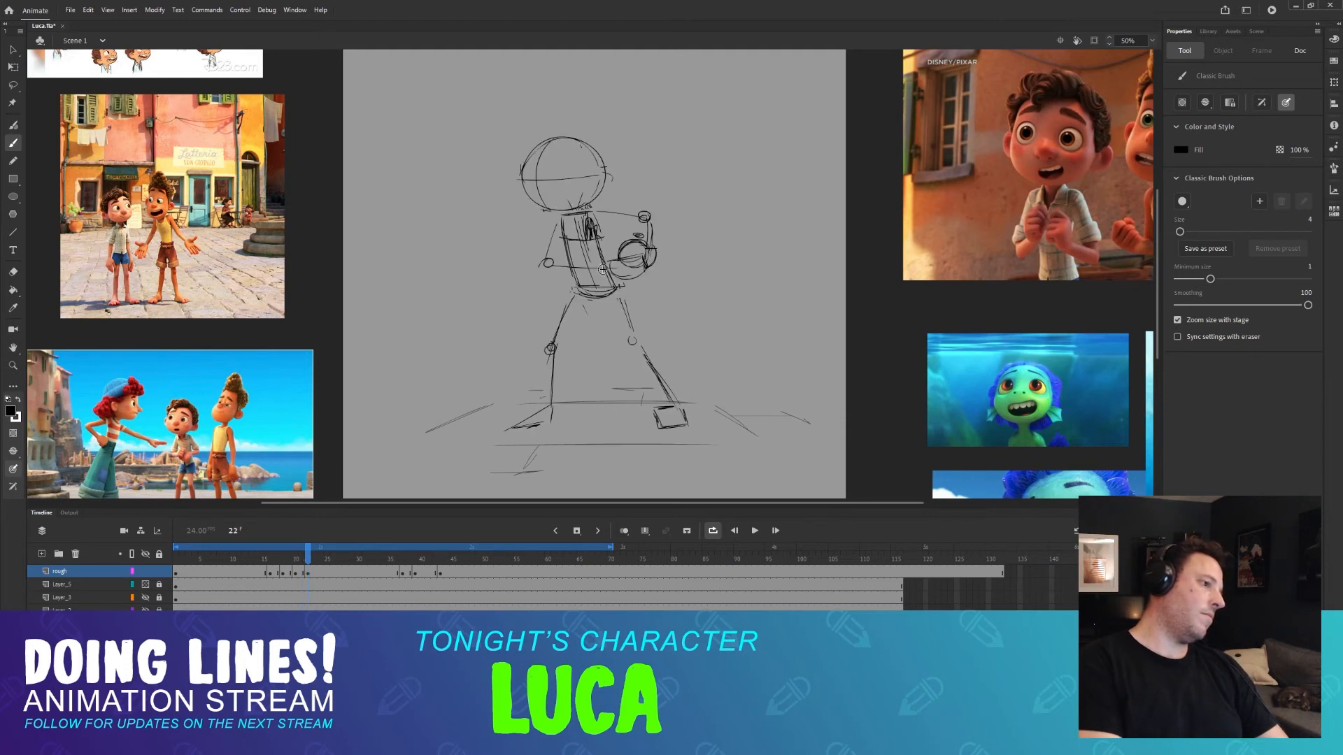
# Erase the upper half of the torso on frame 21 and redraw it slightly taller with a flat top edge.
pyautogui.press(',')
pyautogui.moveTo(601, 222)
pyautogui.mouseDown()
pyautogui.moveTo(609, 256)
pyautogui.moveTo(603, 231)
pyautogui.moveTo(591, 241)
pyautogui.mouseUp()
pyautogui.press('b')
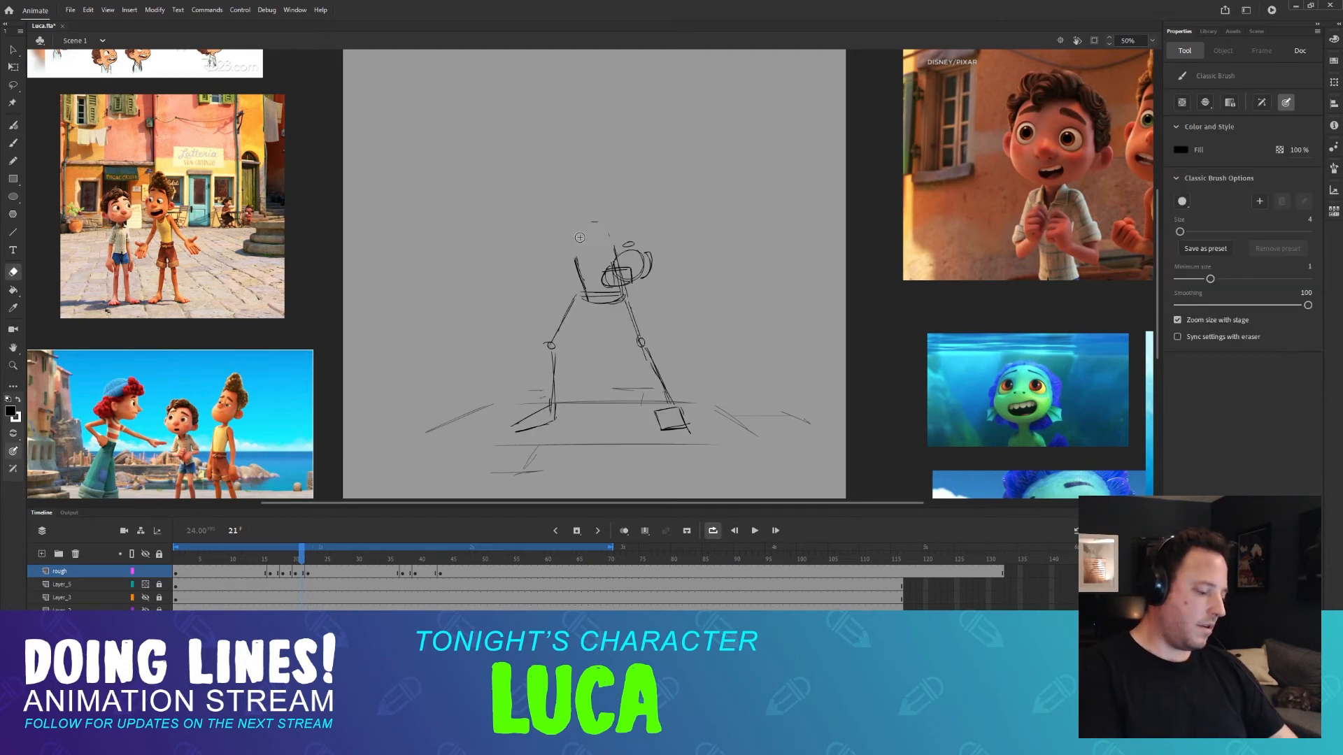
pyautogui.press('.')
pyautogui.press(',')
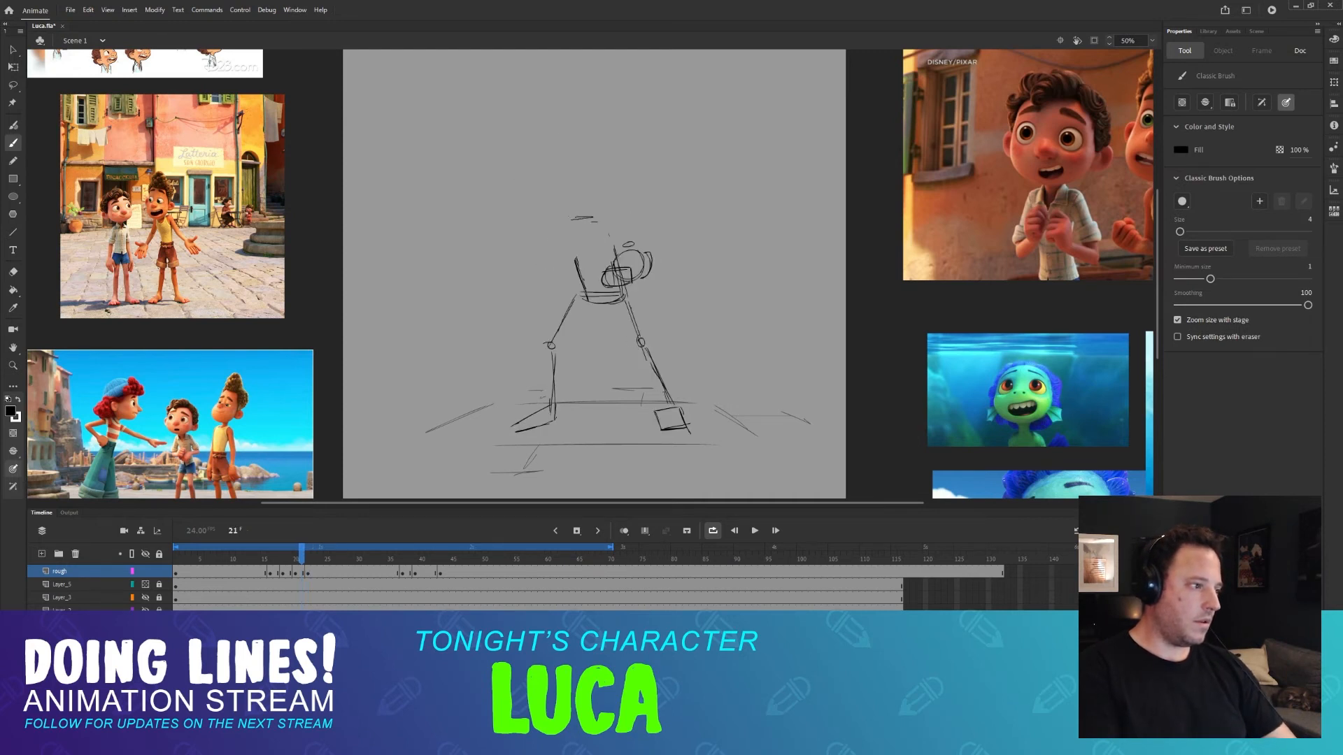
pyautogui.press(',')
pyautogui.press('.')
pyautogui.press(',')
pyautogui.moveTo(567, 226); pyautogui.dragTo(573, 259)
pyautogui.press(',')
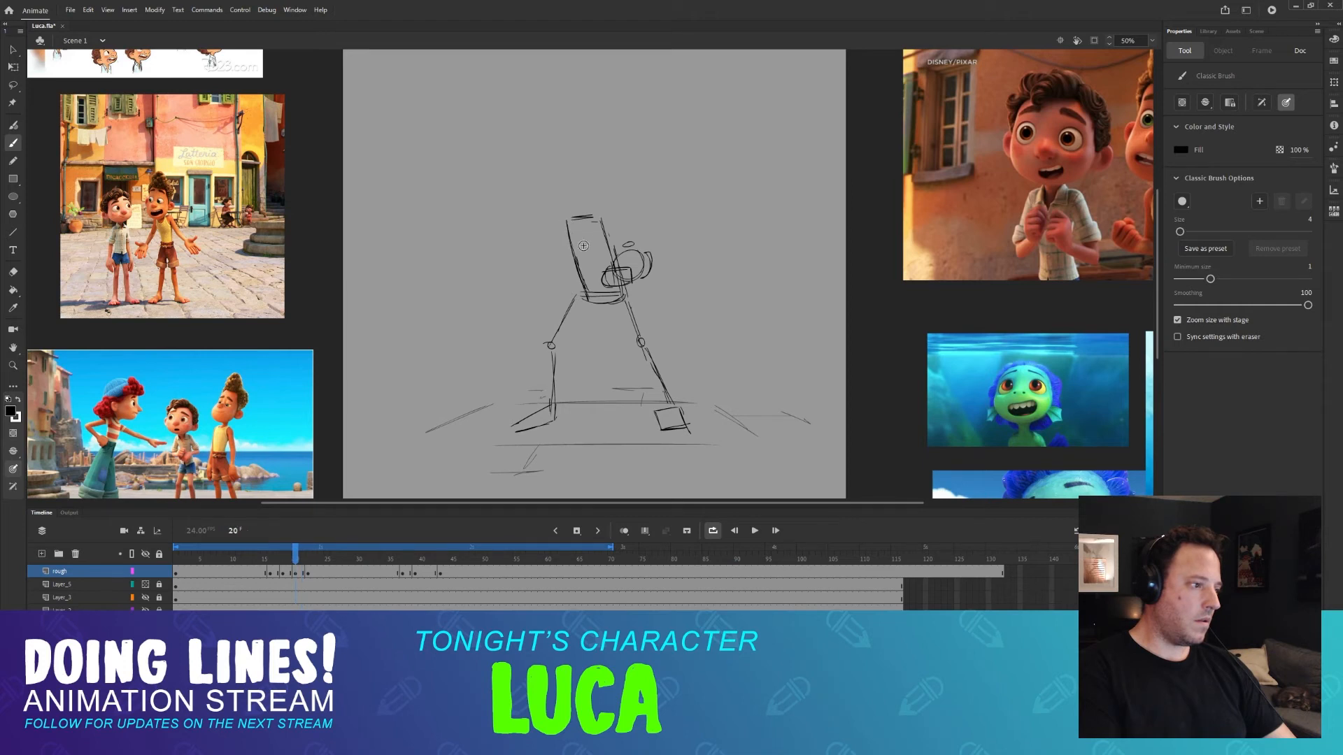
# Add a chest line across the upper torso on frame 21 and a short mark at its right edge.
pyautogui.press('.')
pyautogui.press('.')
pyautogui.press(',')
pyautogui.press('.')
pyautogui.press(',')
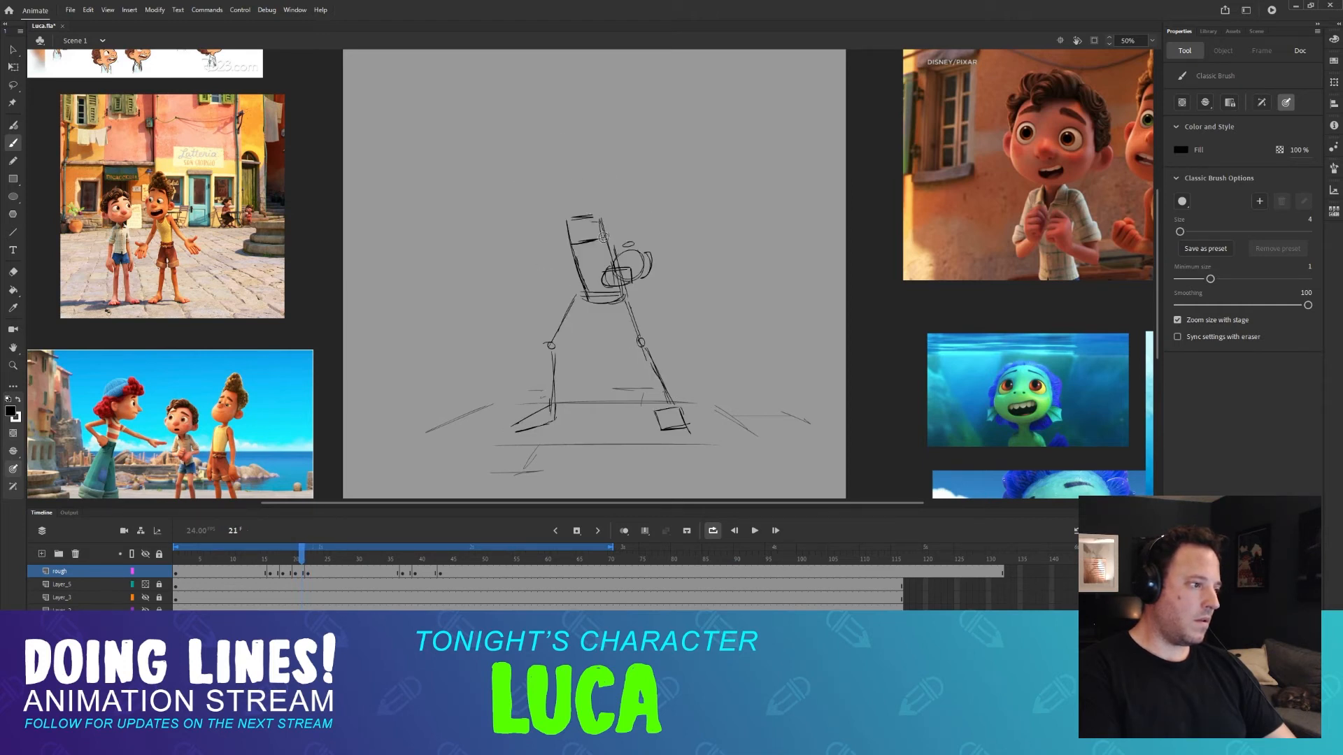
pyautogui.press('.')
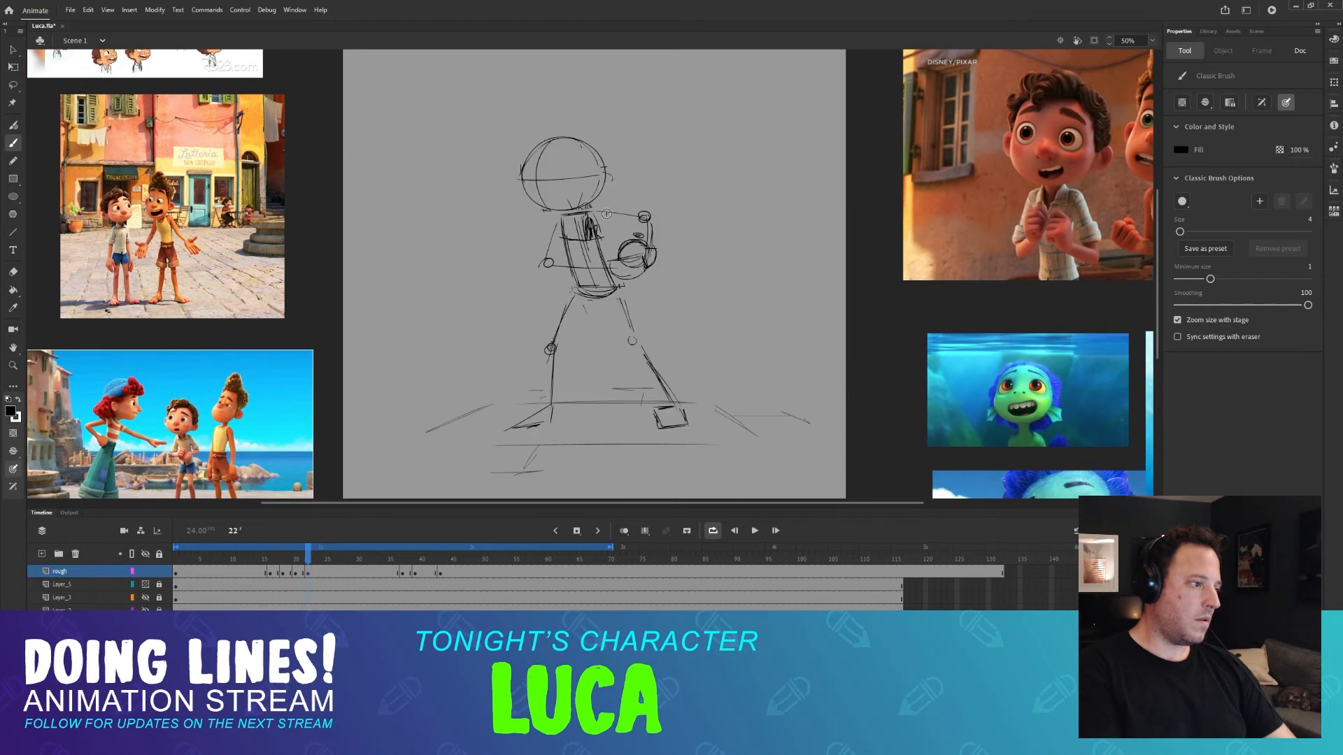
pyautogui.press(',')
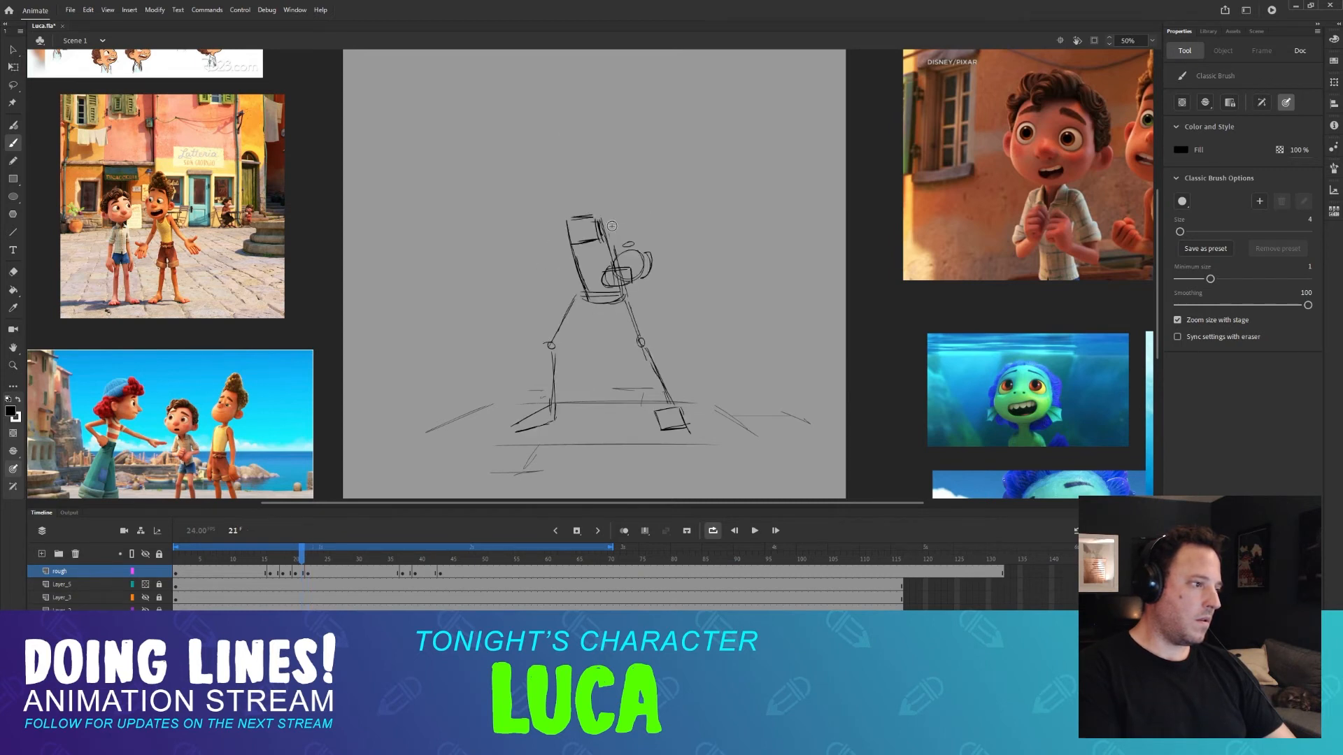
# Mark the left shoulder and reinforce the torso's side lines on frame 21, using the neighbouring poses as guides.
pyautogui.press(',')
pyautogui.press('.')
pyautogui.press('.')
pyautogui.press('.')
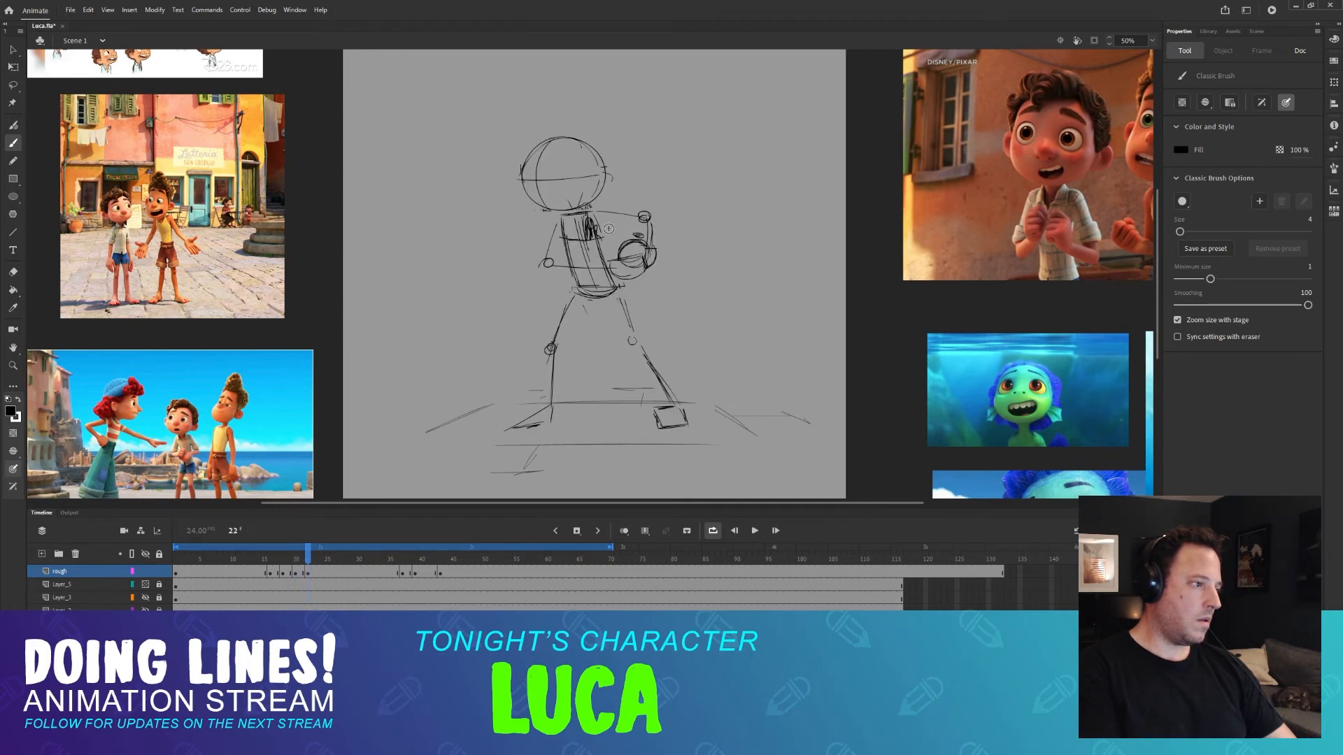
pyautogui.press(',')
pyautogui.press(',')
pyautogui.press('.')
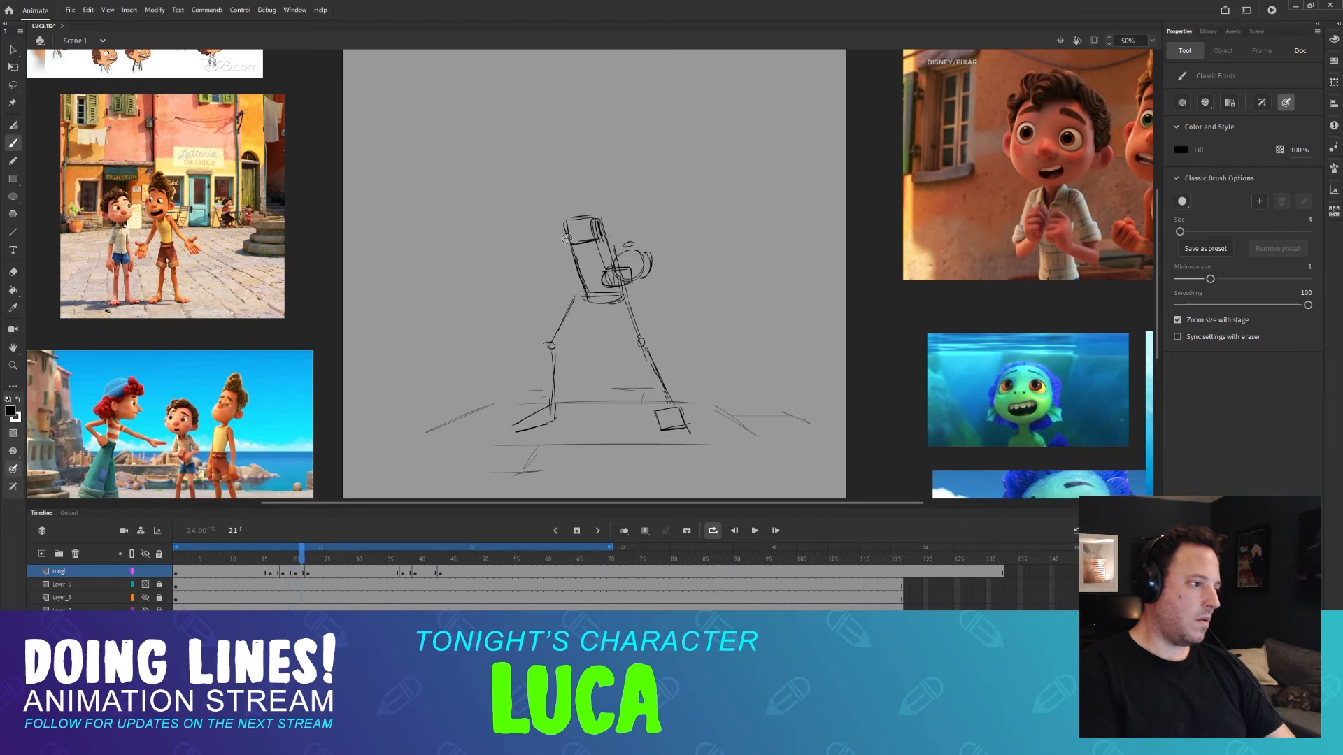
# Draw the left upper arm from the shoulder down to the elbow on frame 21, matching the neighbouring poses.
pyautogui.press('.')
pyautogui.press('.')
pyautogui.press(',')
pyautogui.press(',')
pyautogui.press('.')
pyautogui.press('.')
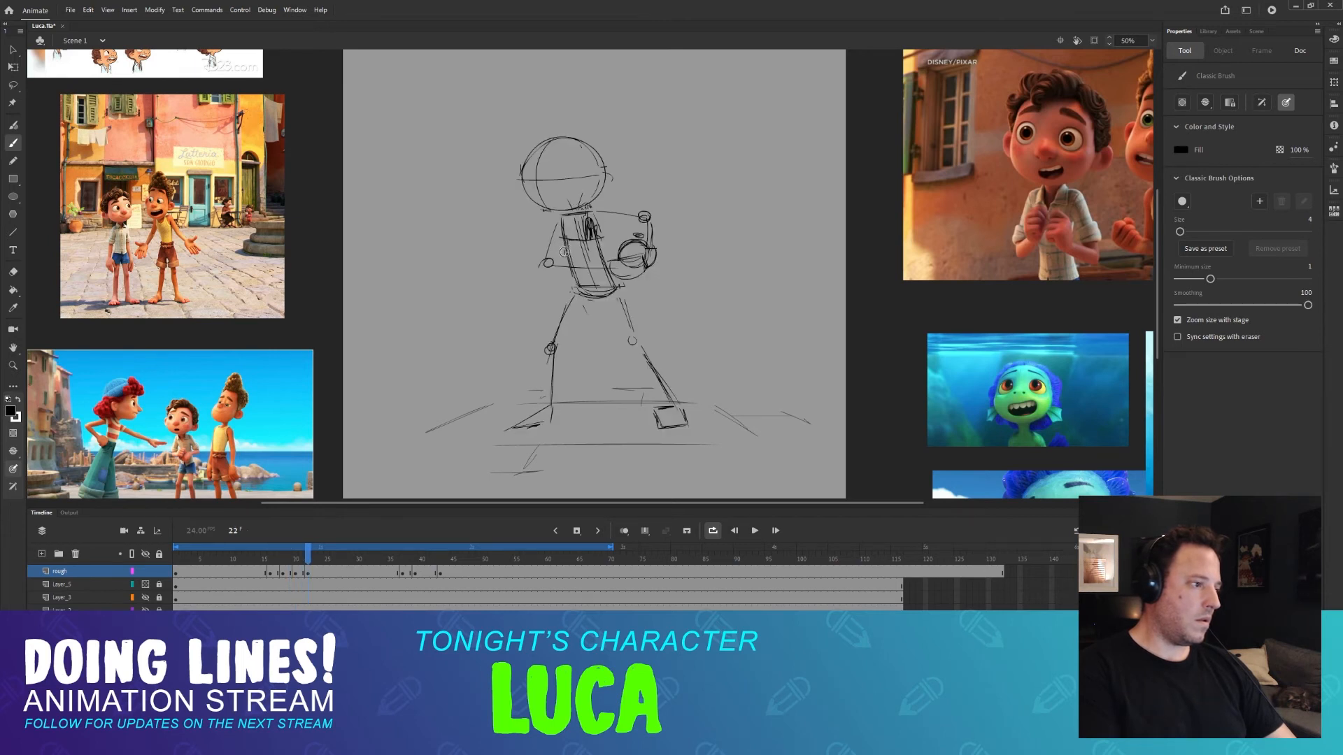
pyautogui.press(',')
pyautogui.press('.')
pyautogui.press(',')
pyautogui.press('.')
pyautogui.press(',')
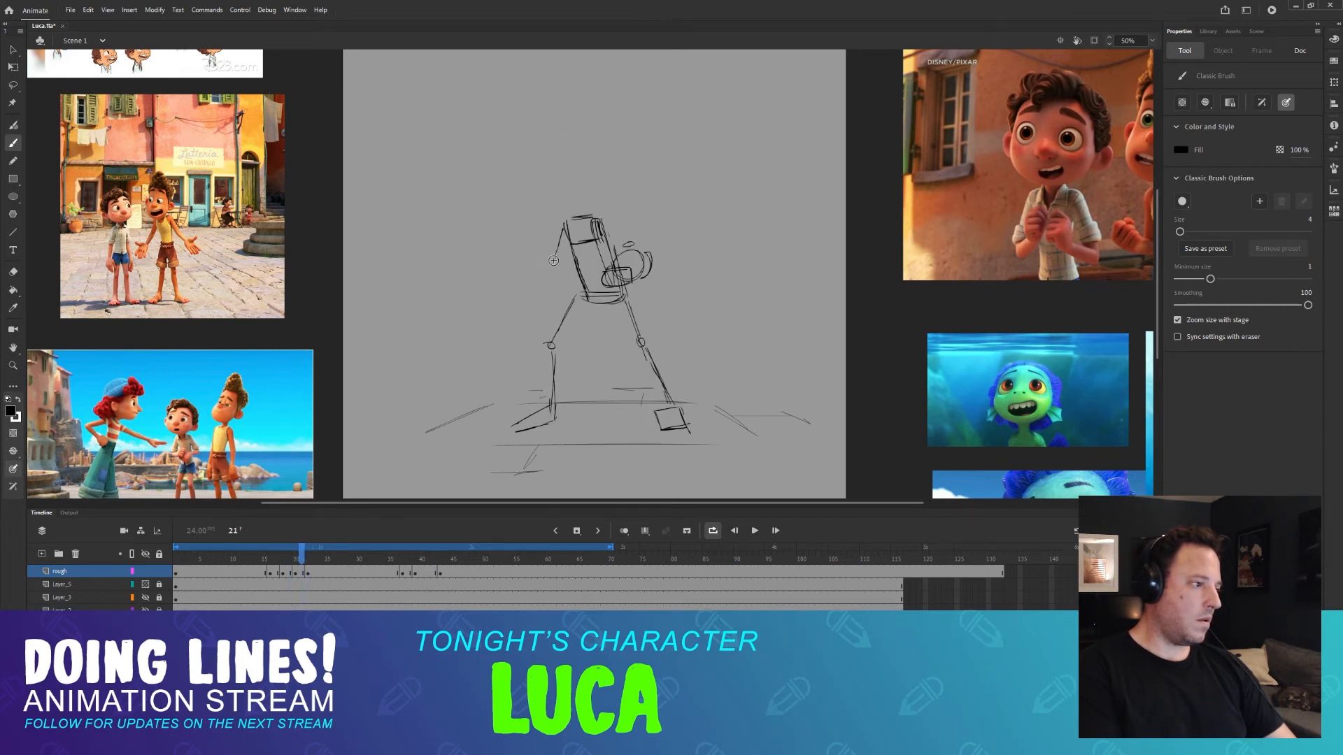
# Sketch the left elbow and the forearm running back to the torso on frame 21.
pyautogui.press('.')
pyautogui.press(',')
pyautogui.press('.')
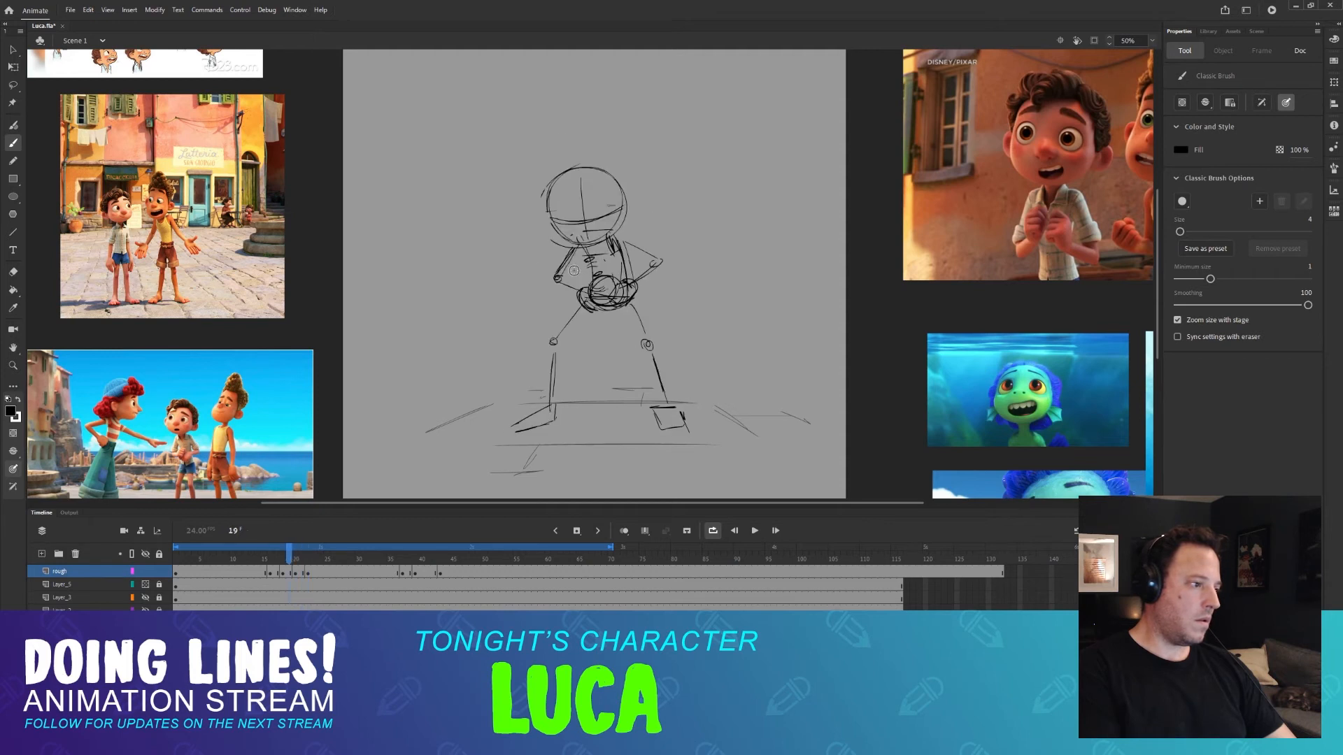
pyautogui.press(',')
pyautogui.press(',')
pyautogui.press('.')
pyautogui.press('.')
# Draw the bent right arm from the shoulder out to the elbow and down to the hand on frame 21, adding an elbow circle.
pyautogui.press(',')
pyautogui.press(',')
pyautogui.press('.')
pyautogui.press('.')
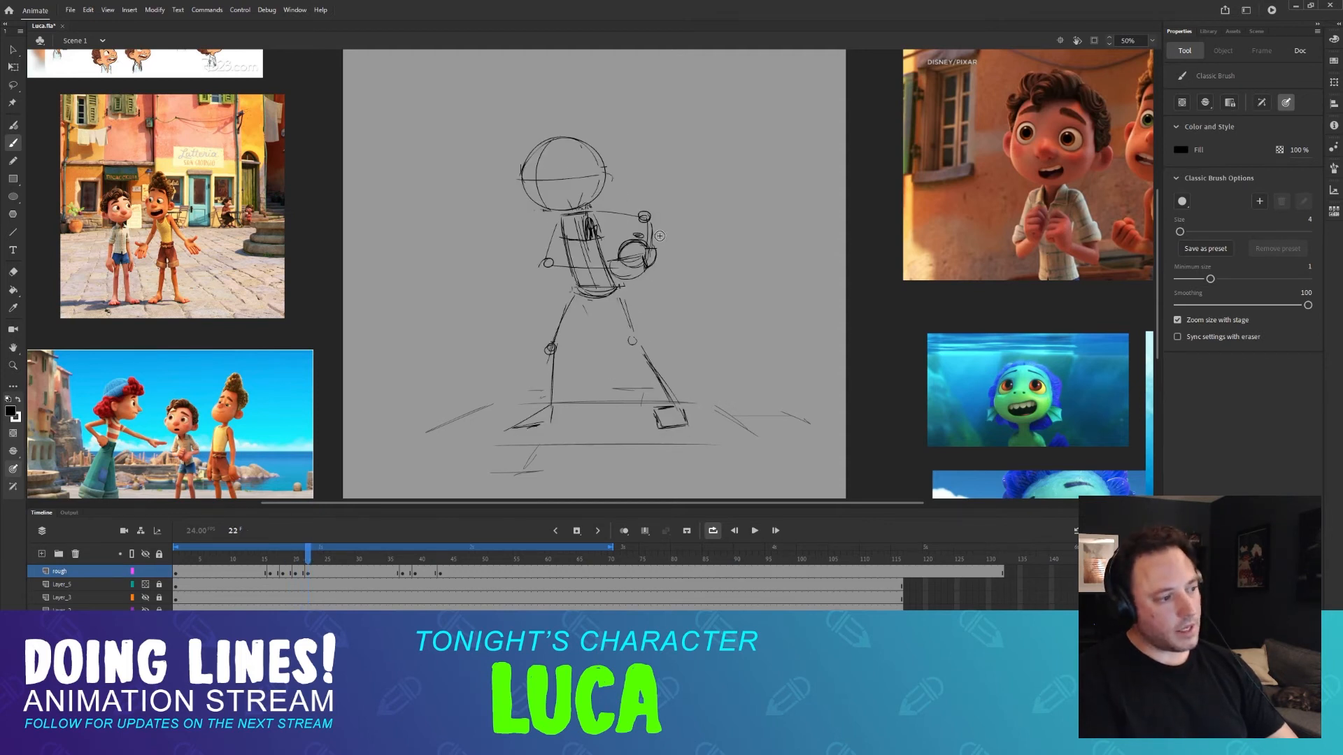
pyautogui.press(',')
pyautogui.press('.')
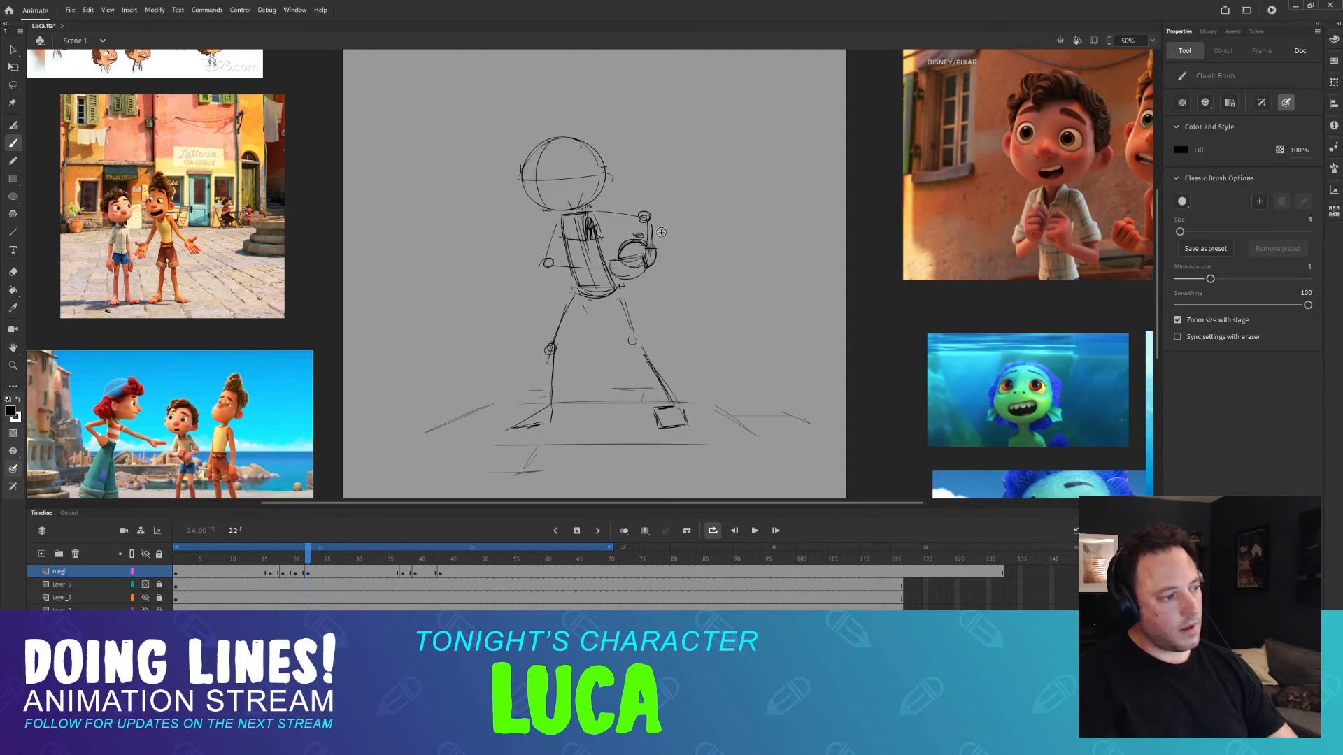
pyautogui.press(',')
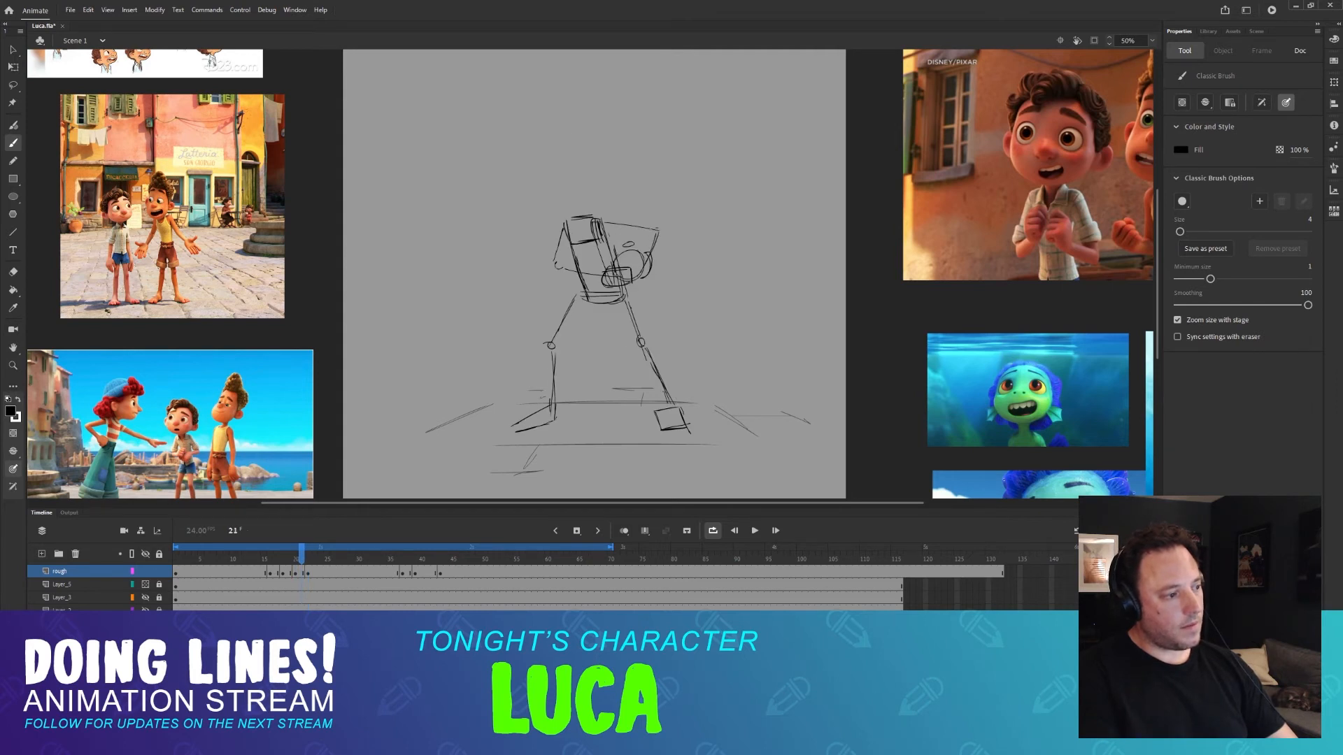
pyautogui.press(',')
pyautogui.press('.')
pyautogui.press('.')
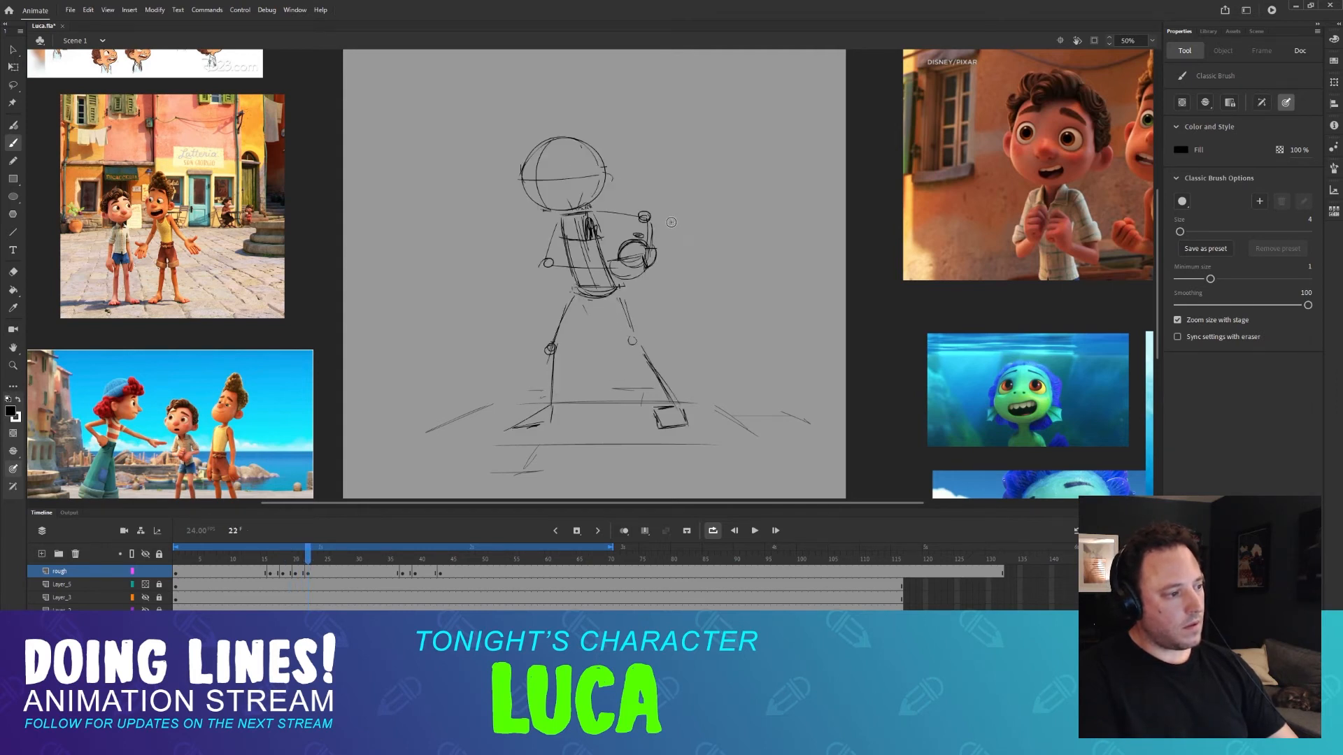
pyautogui.press(',')
pyautogui.press(',')
pyautogui.press('.')
pyautogui.press('.')
# Sketch the head circle above the torso on frame 21, positioned between the neighbouring heads.
pyautogui.press('.')
pyautogui.press('.')
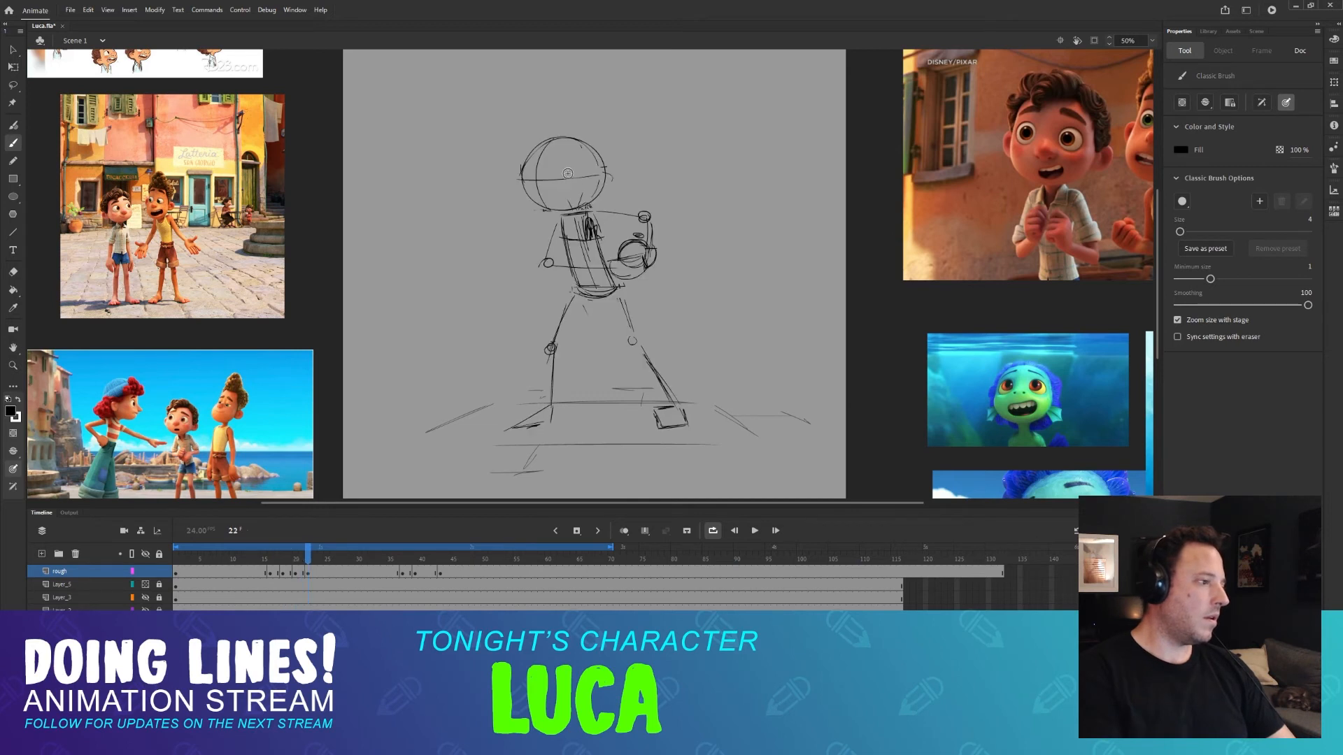
pyautogui.press(',')
pyautogui.moveTo(566, 149); pyautogui.dragTo(559, 228)
pyautogui.moveTo(532, 168)
pyautogui.mouseDown()
pyautogui.moveTo(574, 164)
pyautogui.moveTo(582, 227)
pyautogui.moveTo(530, 203)
pyautogui.moveTo(594, 216)
pyautogui.mouseUp()
pyautogui.hotkey('ctrl', 'z')
pyautogui.hotkey('ctrl', 'z')
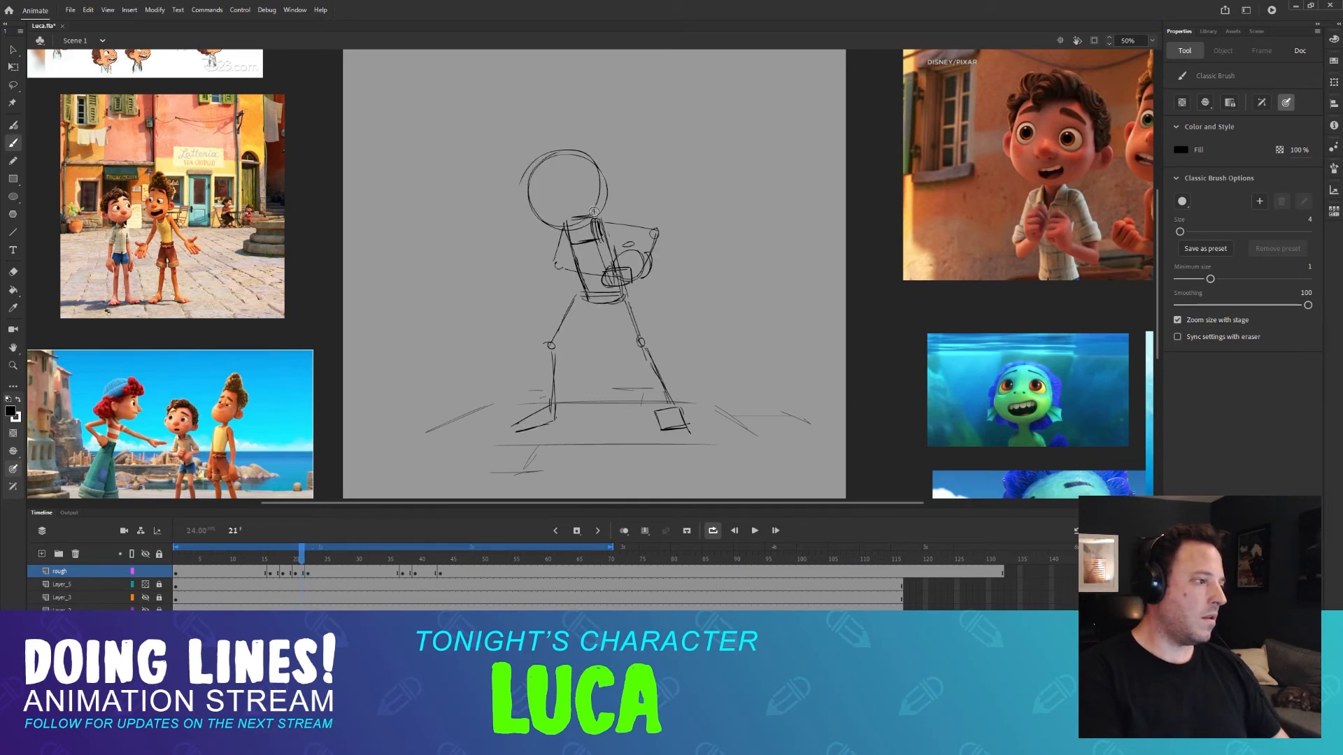
# Draw the curved vertical centre line of the face on frame 21, guided by the head turn on frames 19 and 22.
pyautogui.press(',')
pyautogui.press(',')
pyautogui.press('.')
pyautogui.press('.')
pyautogui.press('.')
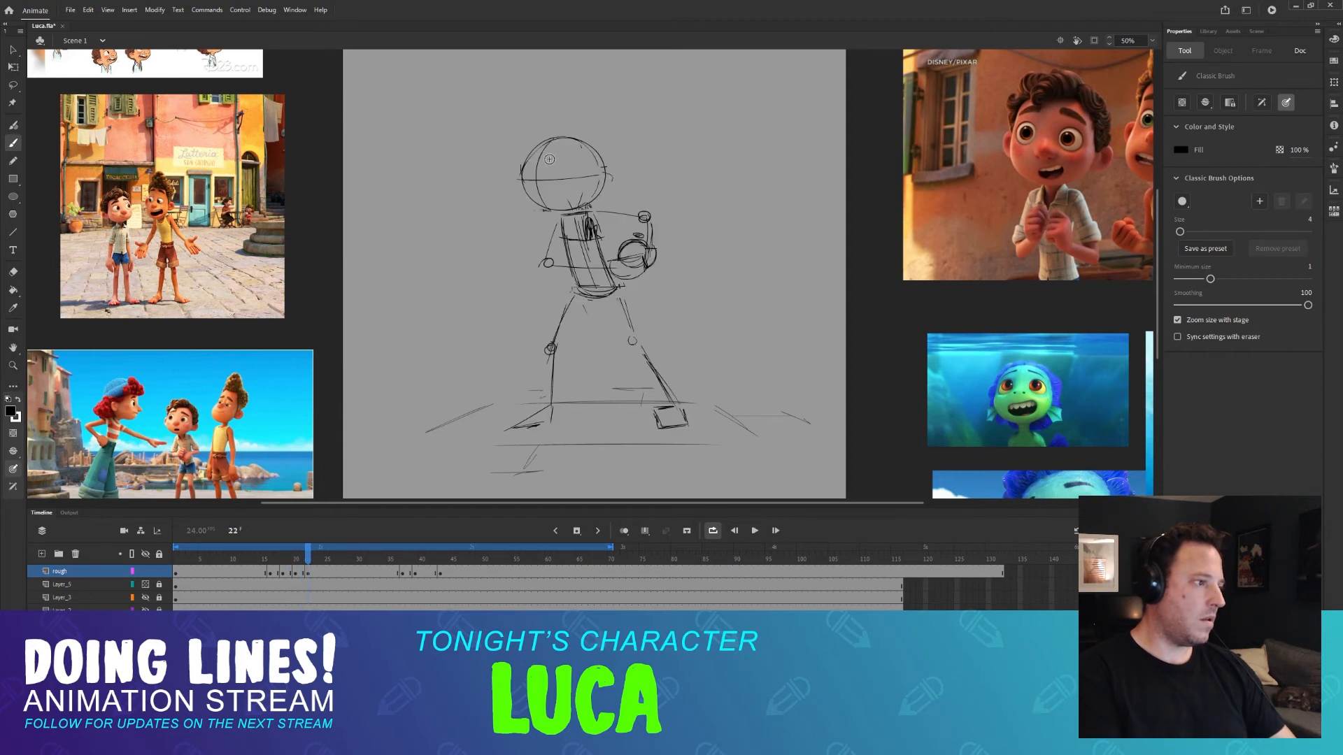
pyautogui.press(',')
pyautogui.press('.')
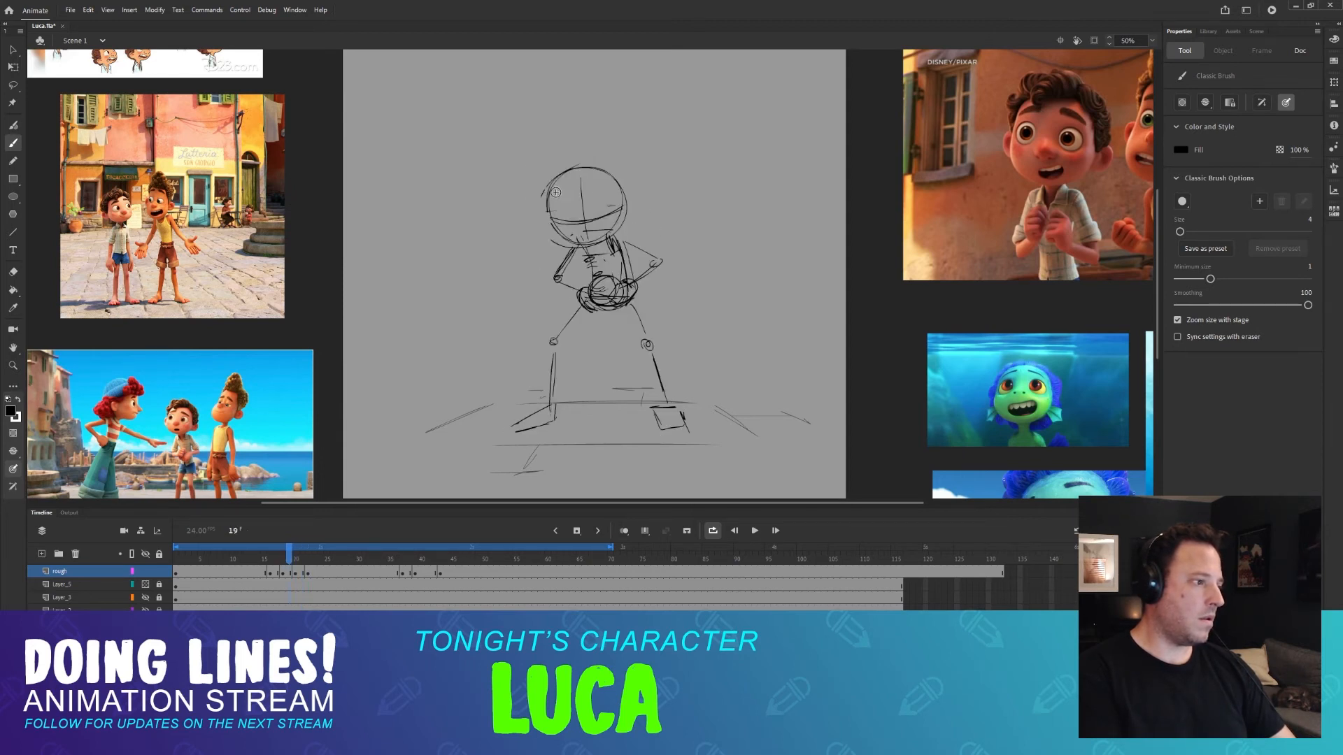
pyautogui.press(',')
pyautogui.press('.')
pyautogui.press(',')
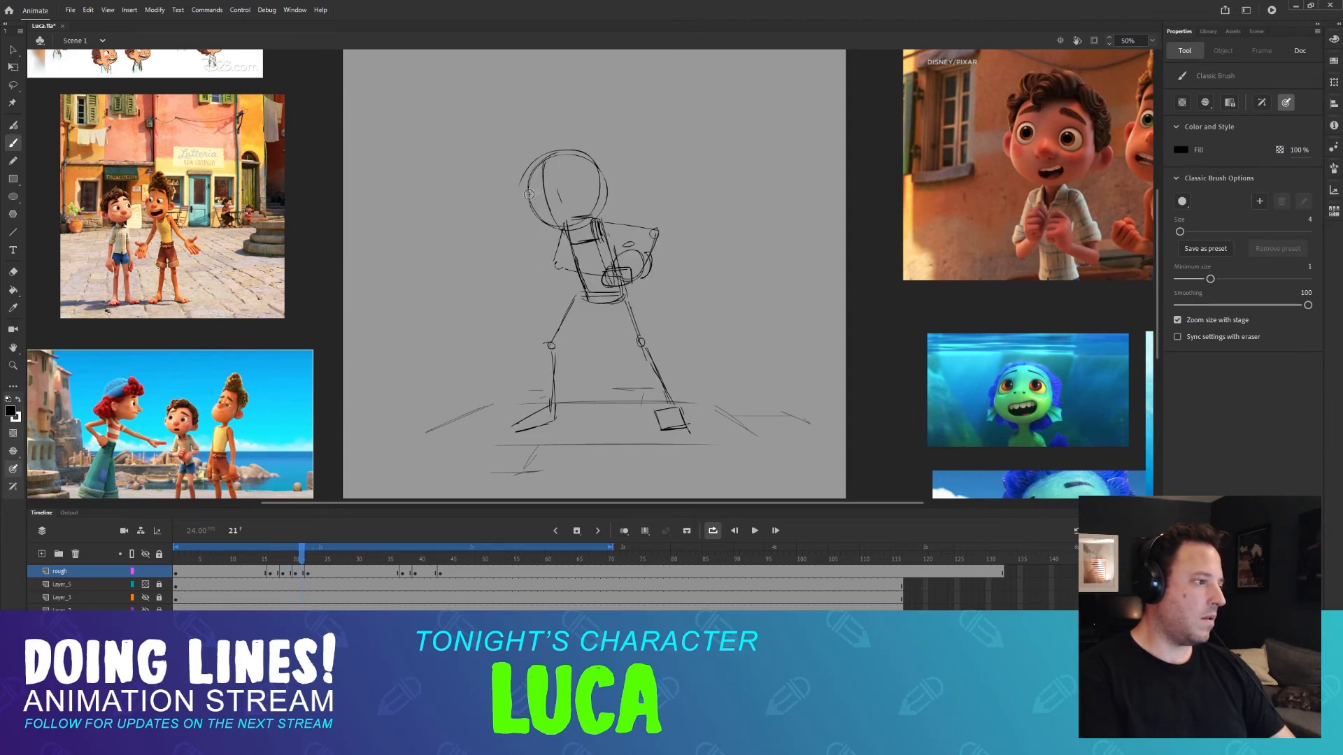
# Add the horizontal eye line across the head on frame 21, matching the tilt between the neighbouring poses.
pyautogui.press('.')
pyautogui.press(',')
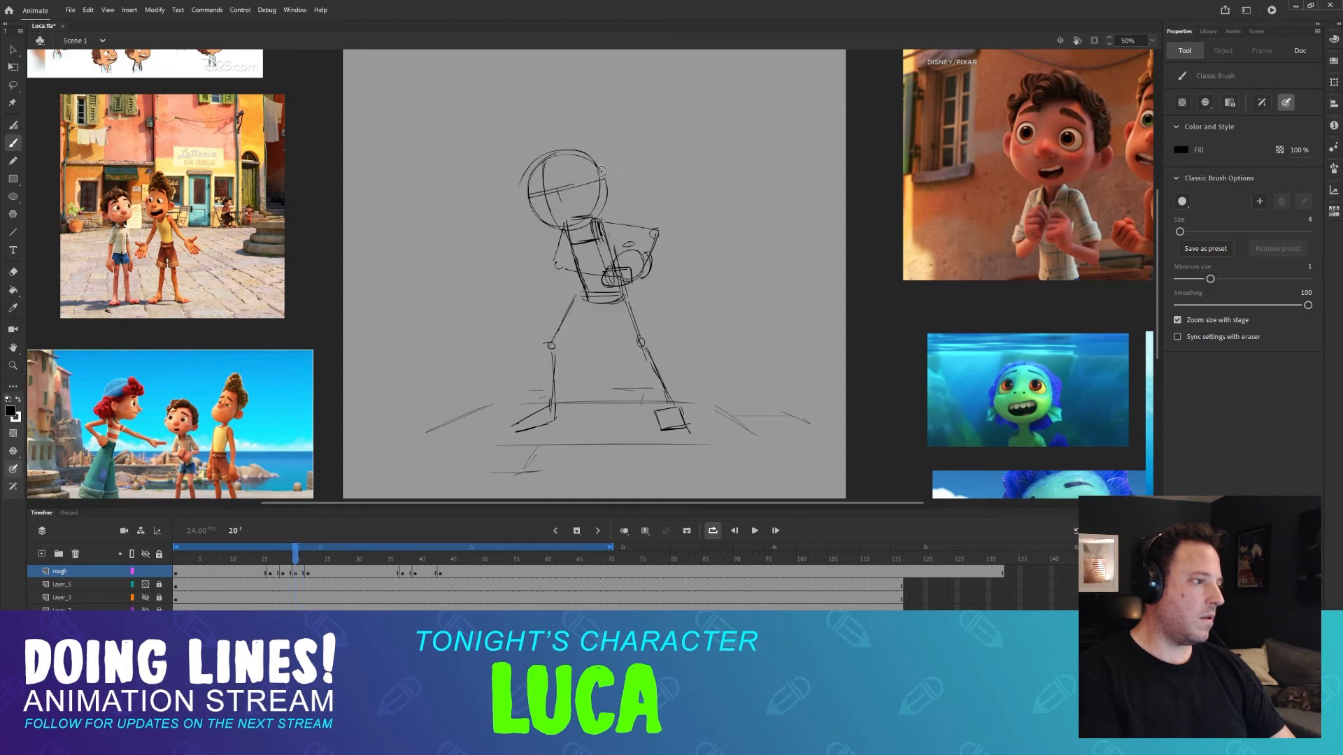
pyautogui.press('.')
pyautogui.press(',')
pyautogui.press('.')
pyautogui.press(',')
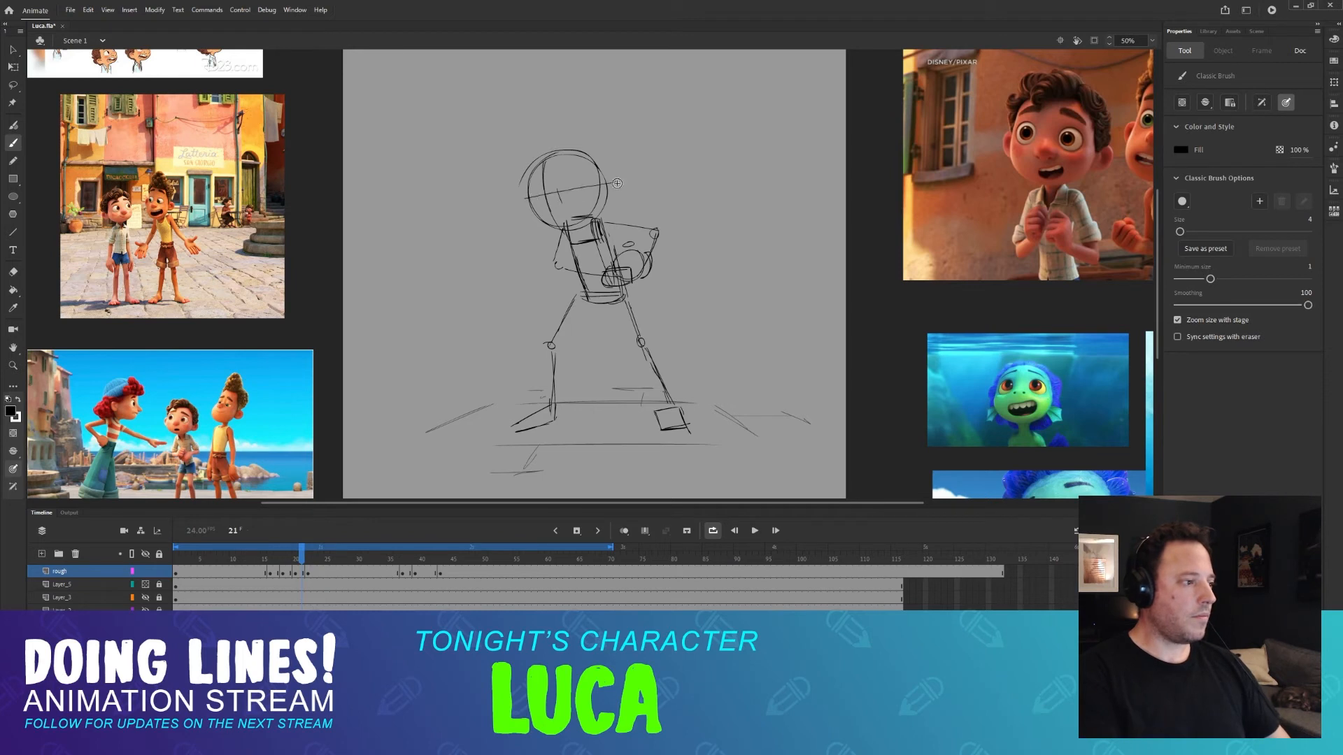
# Compare the completed in-between on frame 21 with its neighbouring poses and play back the looping animation.
pyautogui.press('.')
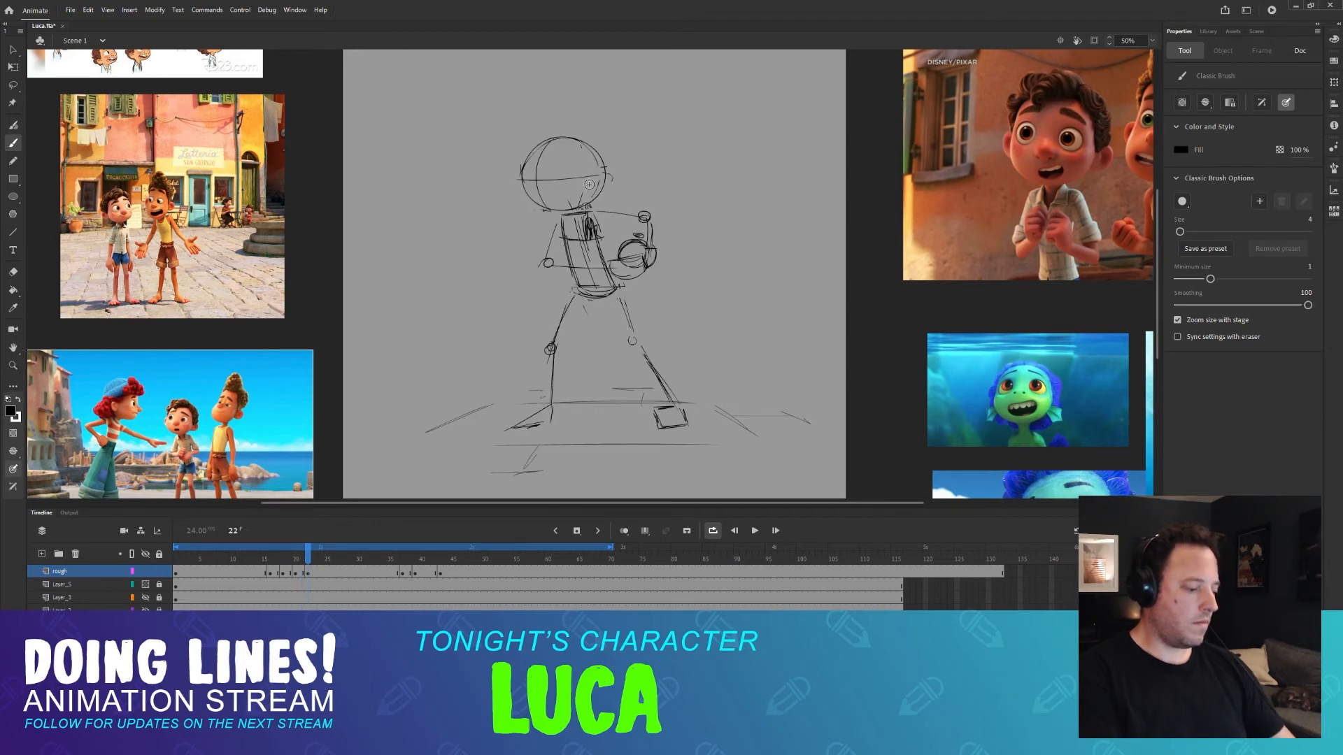
pyautogui.press(',')
pyautogui.press(',')
pyautogui.press('.')
pyautogui.press('.')
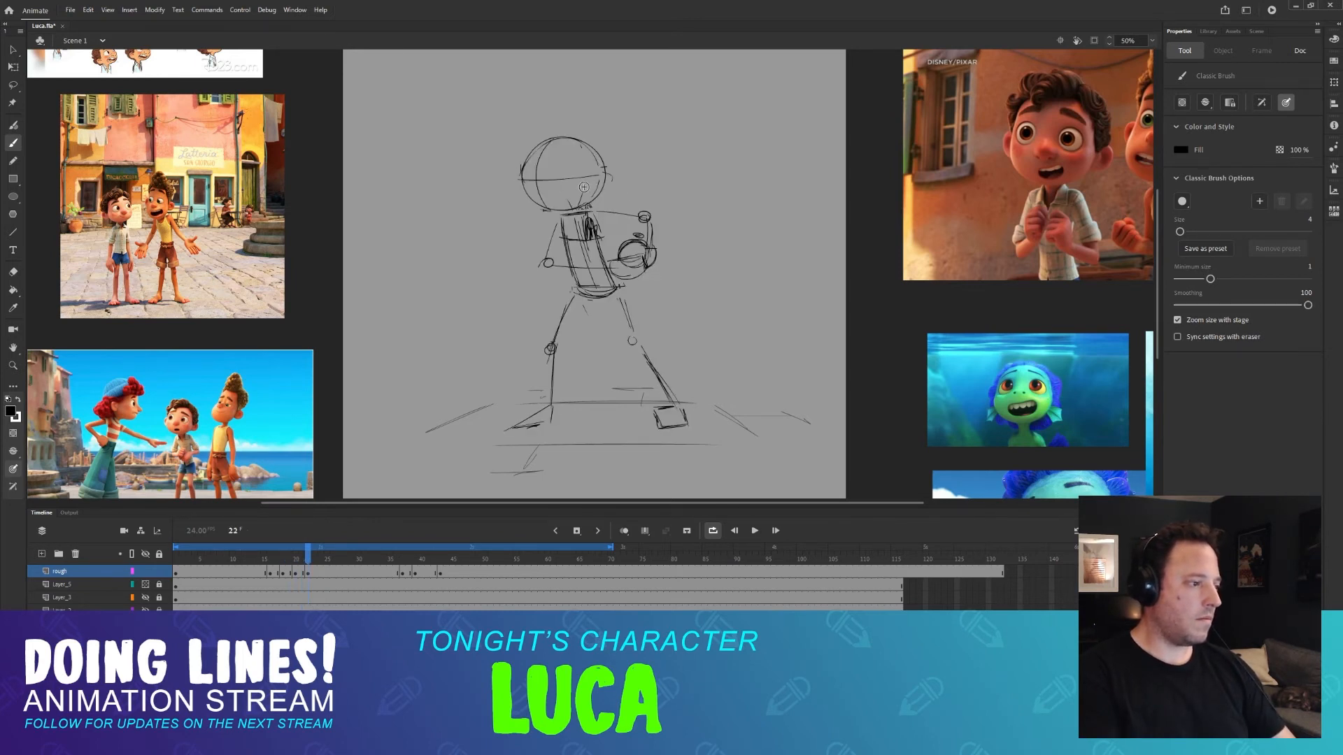
pyautogui.click(346, 547)
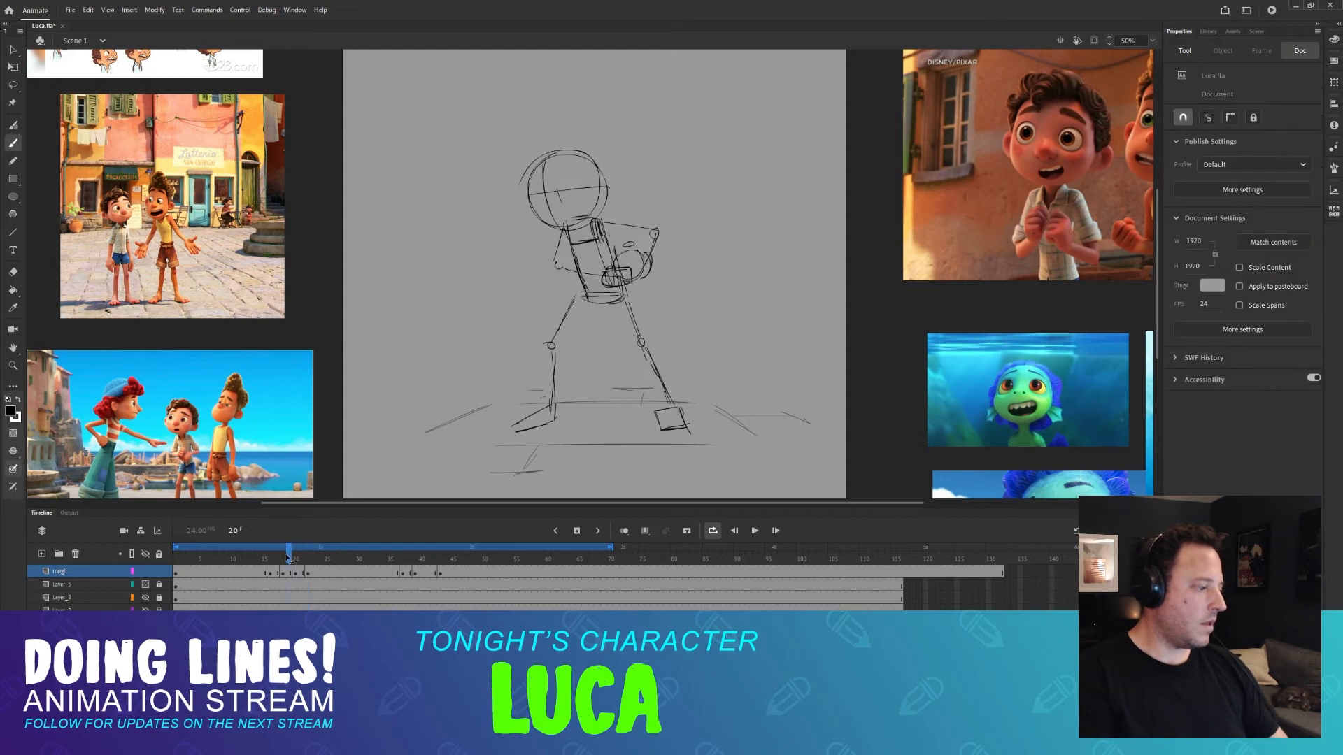
pyautogui.click(754, 531)
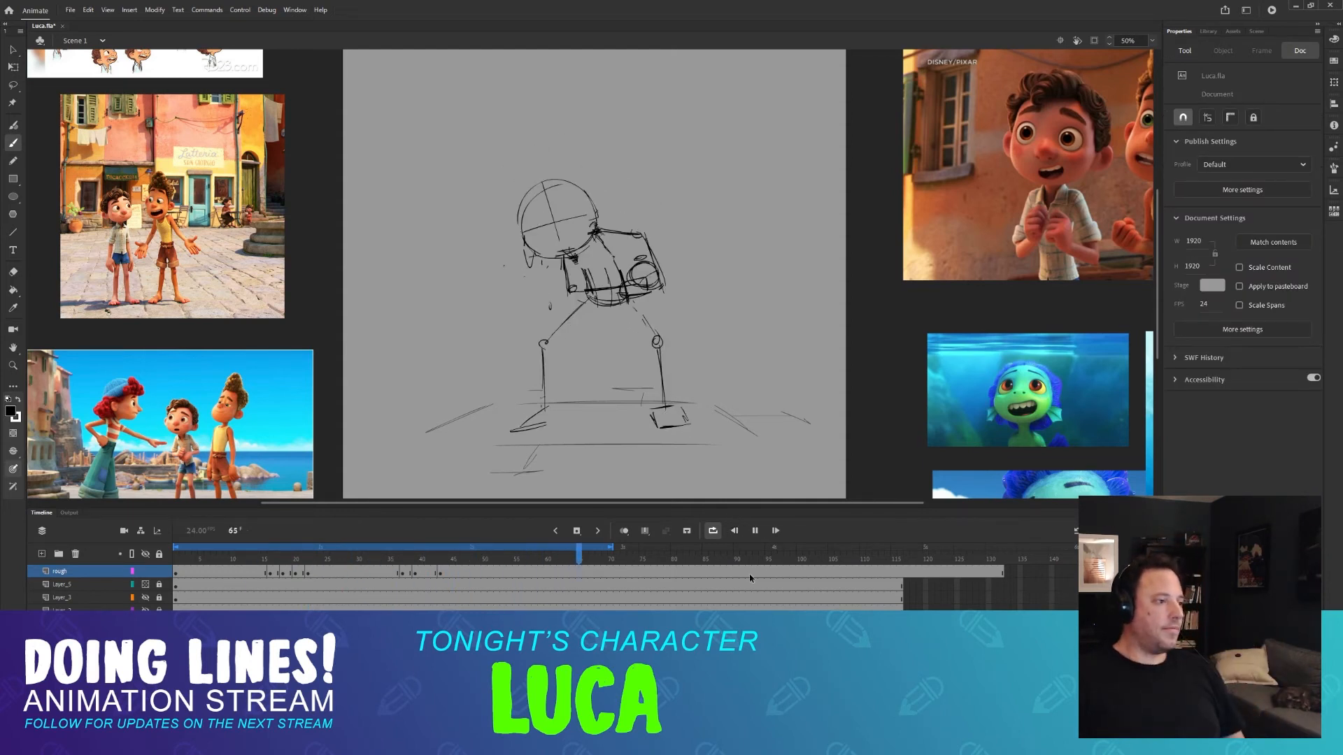
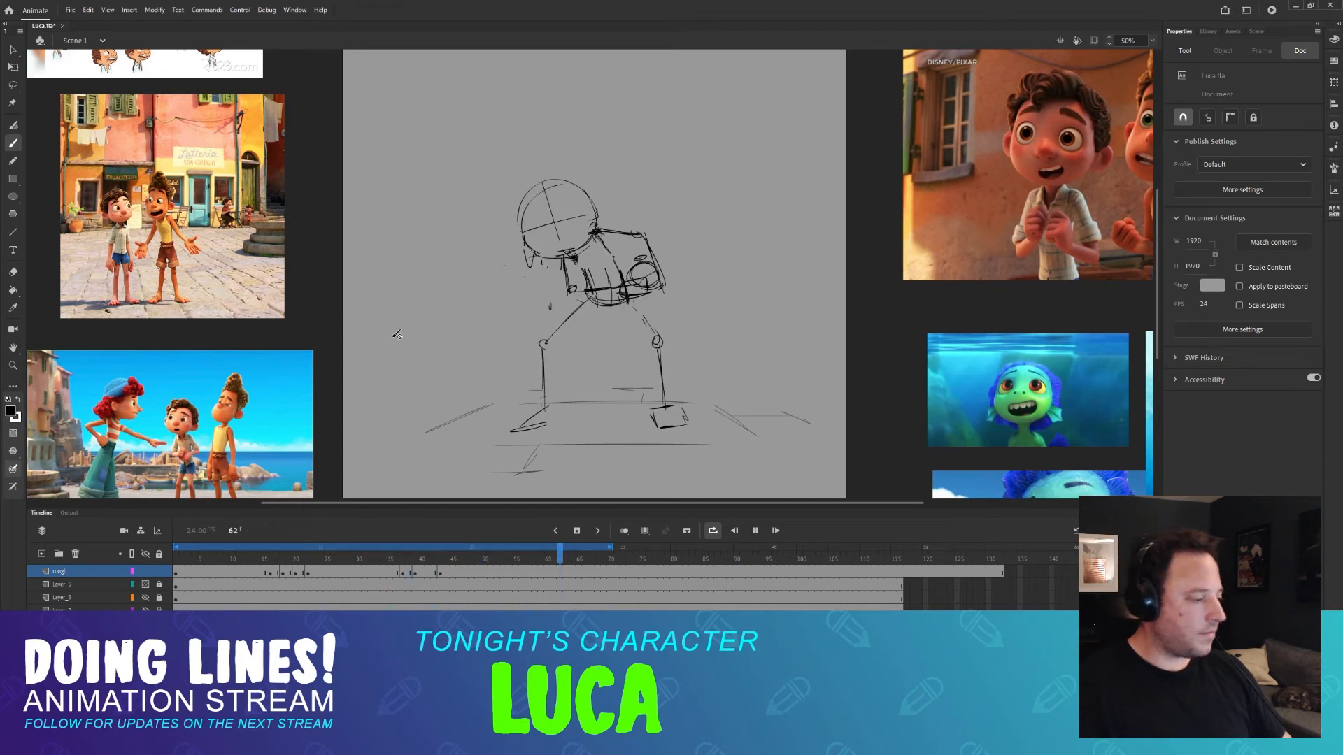
# Shift the crouched pose keyframe on the rough layer to frame 40 and insert a blank keyframe on frame 39.
pyautogui.moveTo(367, 547); pyautogui.dragTo(414, 562)
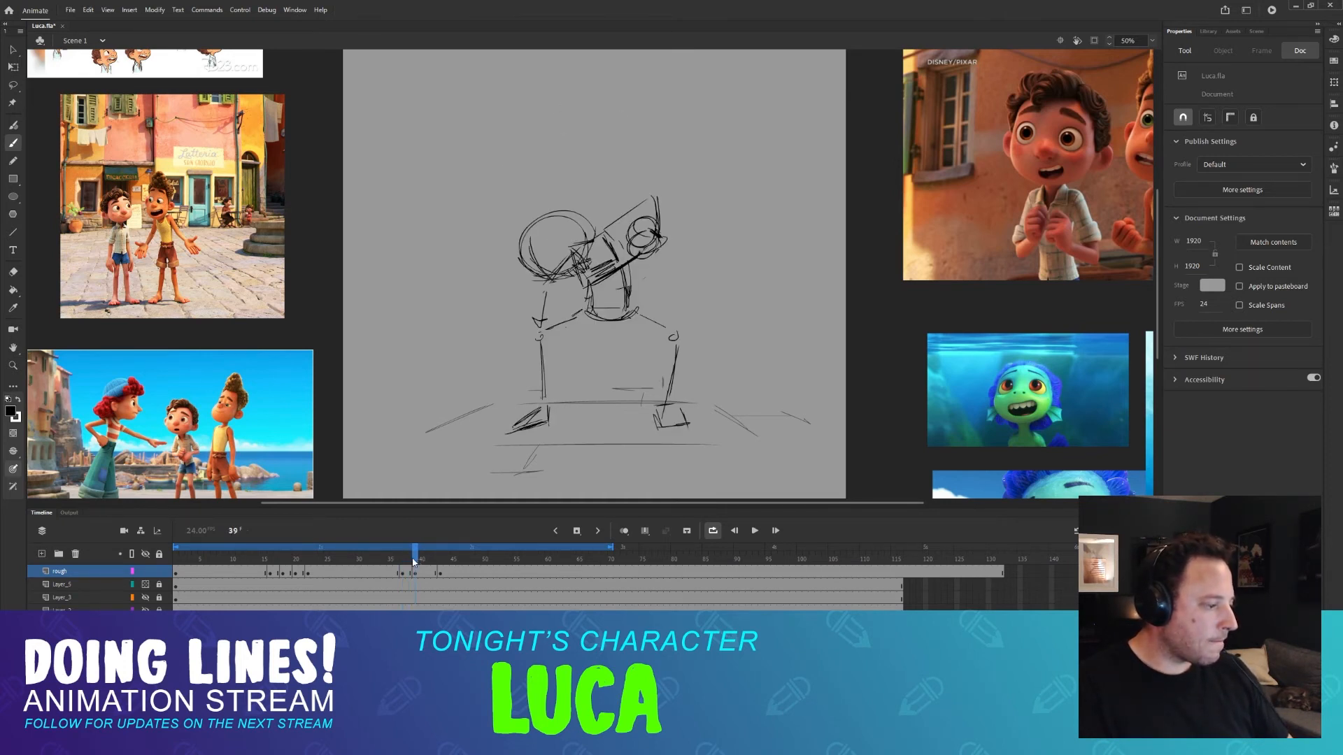
pyautogui.press('.')
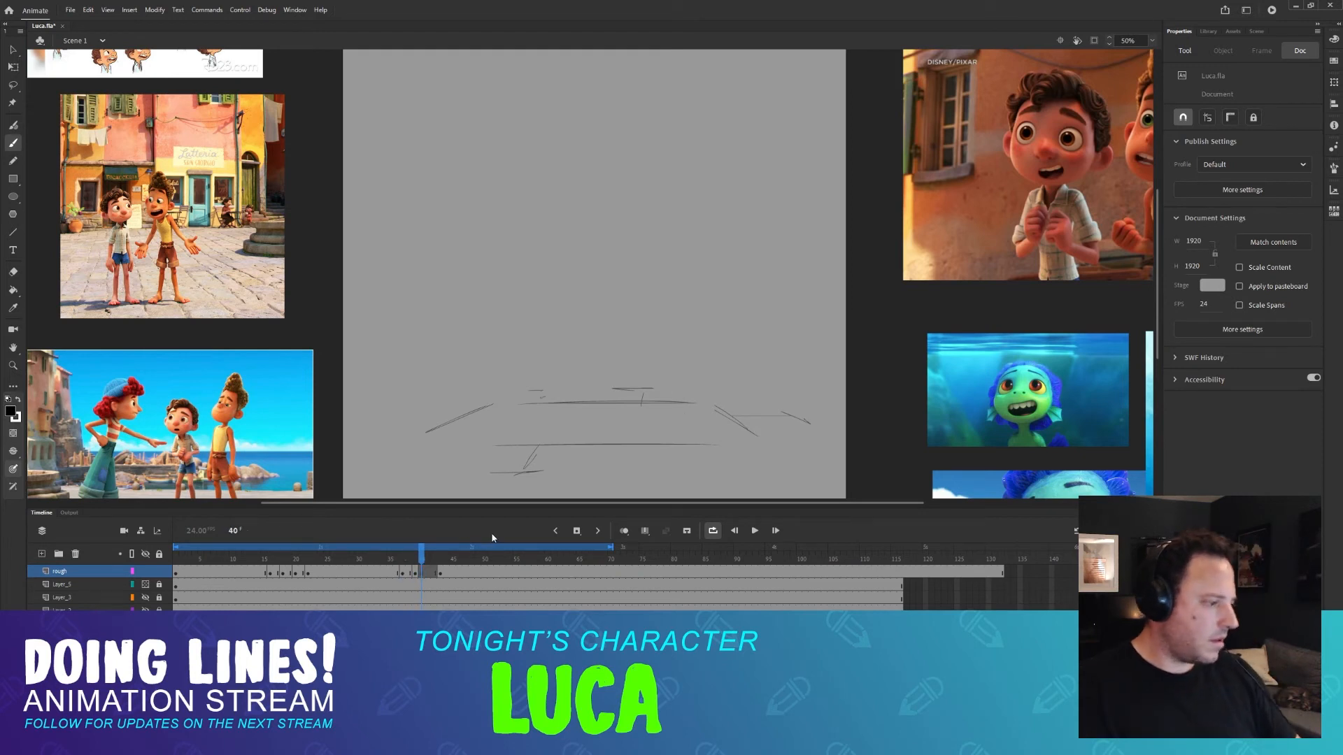
pyautogui.press(',')
pyautogui.click(415, 574)
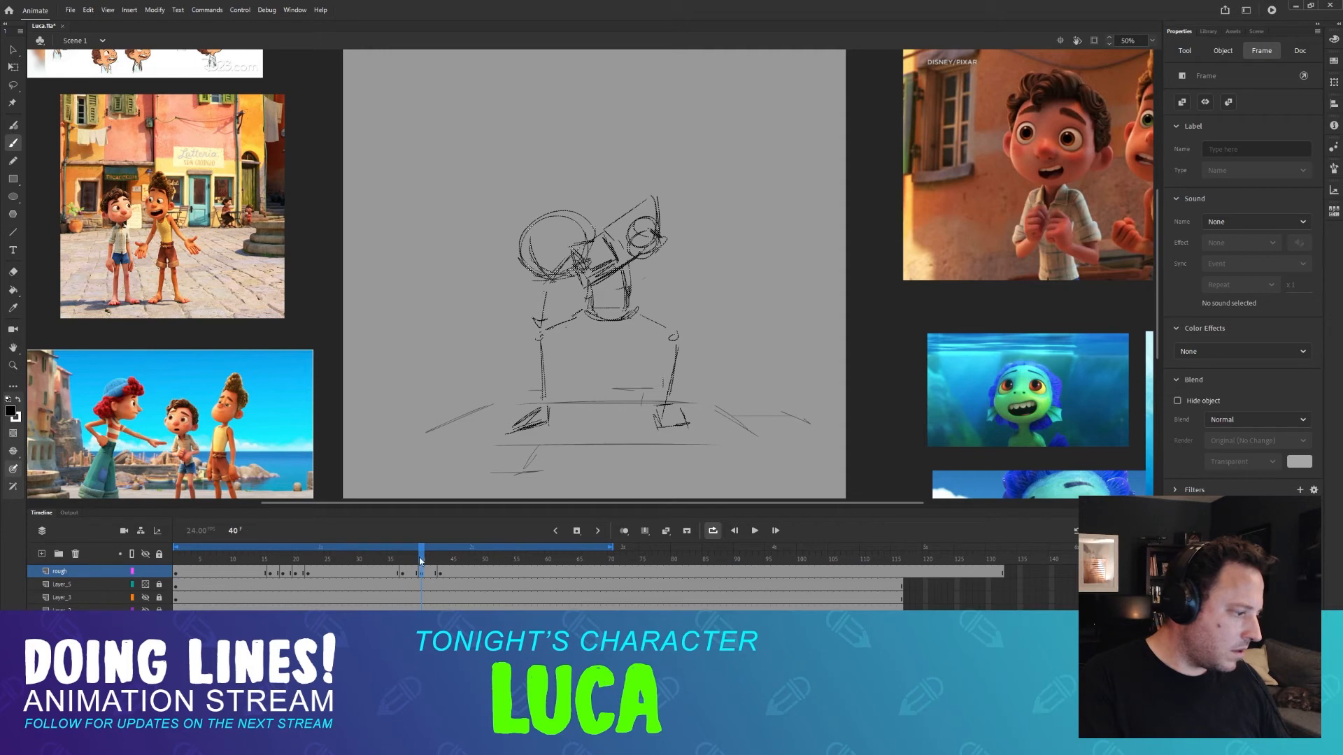
pyautogui.moveTo(420, 561); pyautogui.dragTo(409, 561)
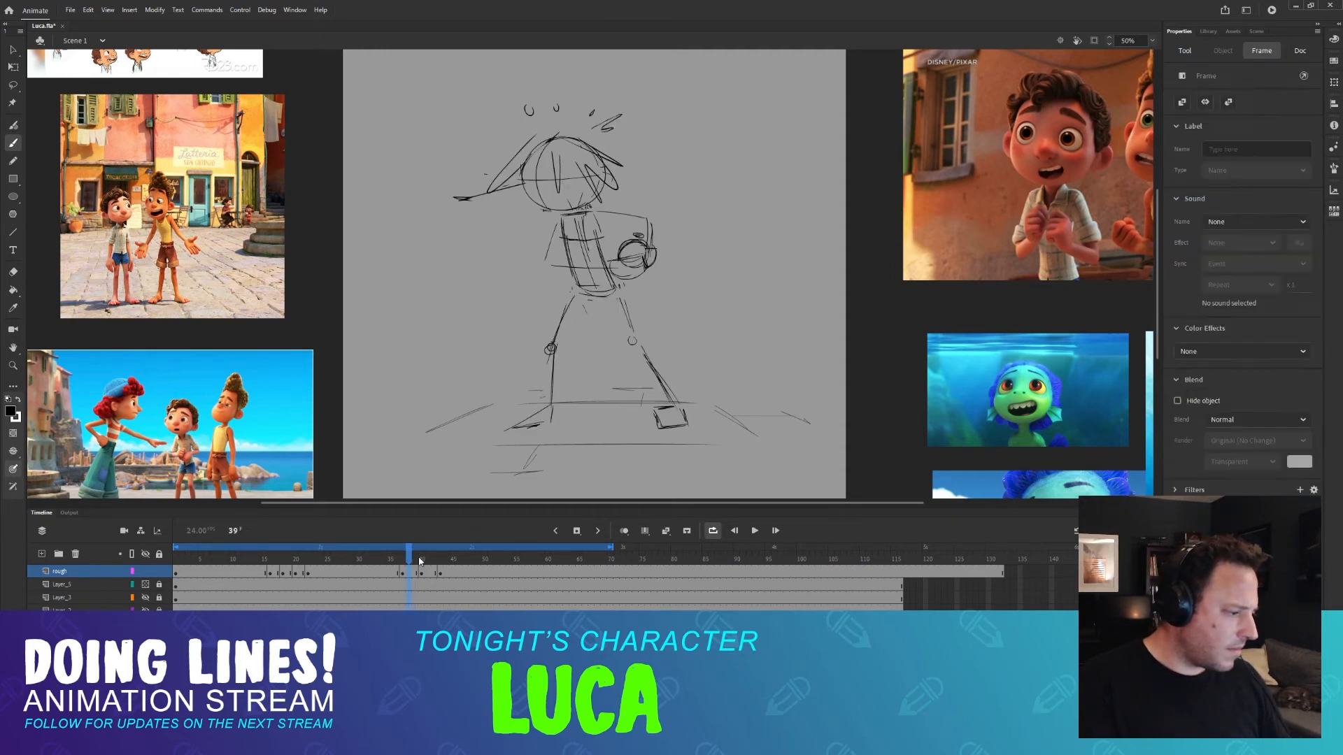
pyautogui.press(',')
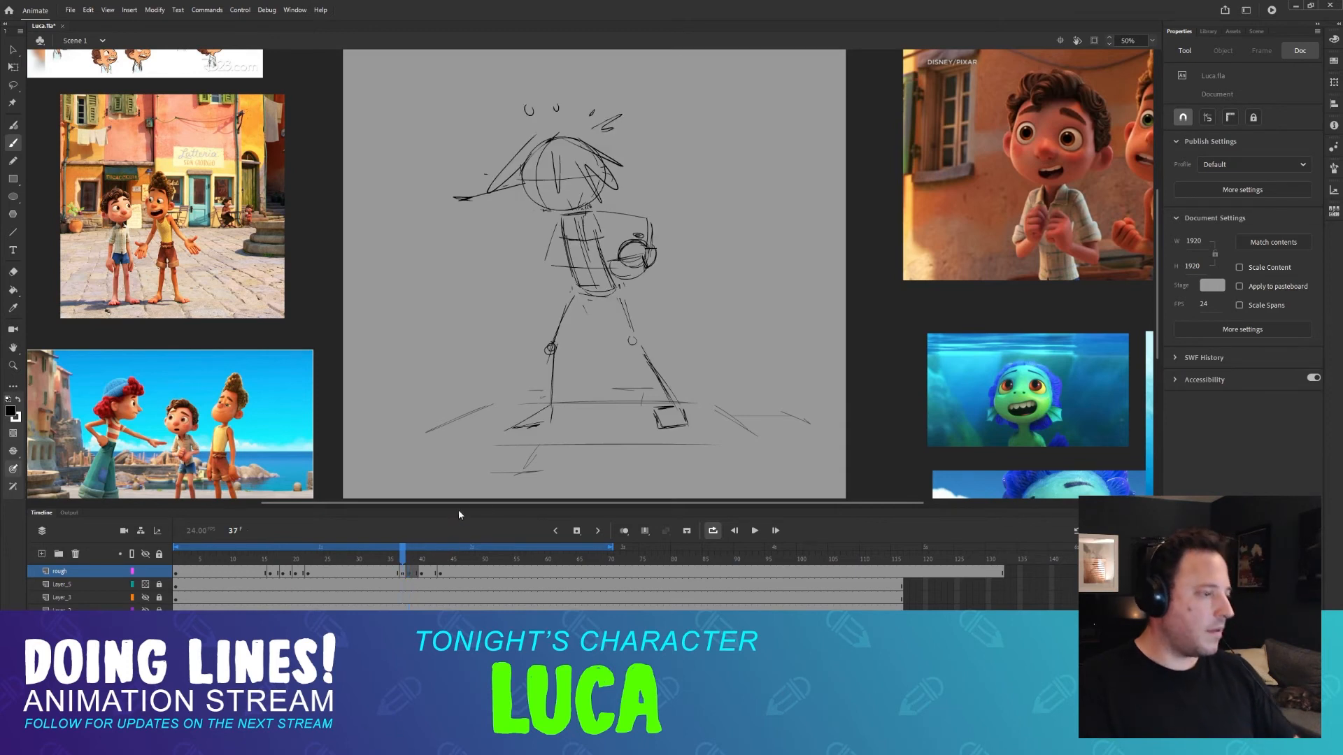
pyautogui.press('.')
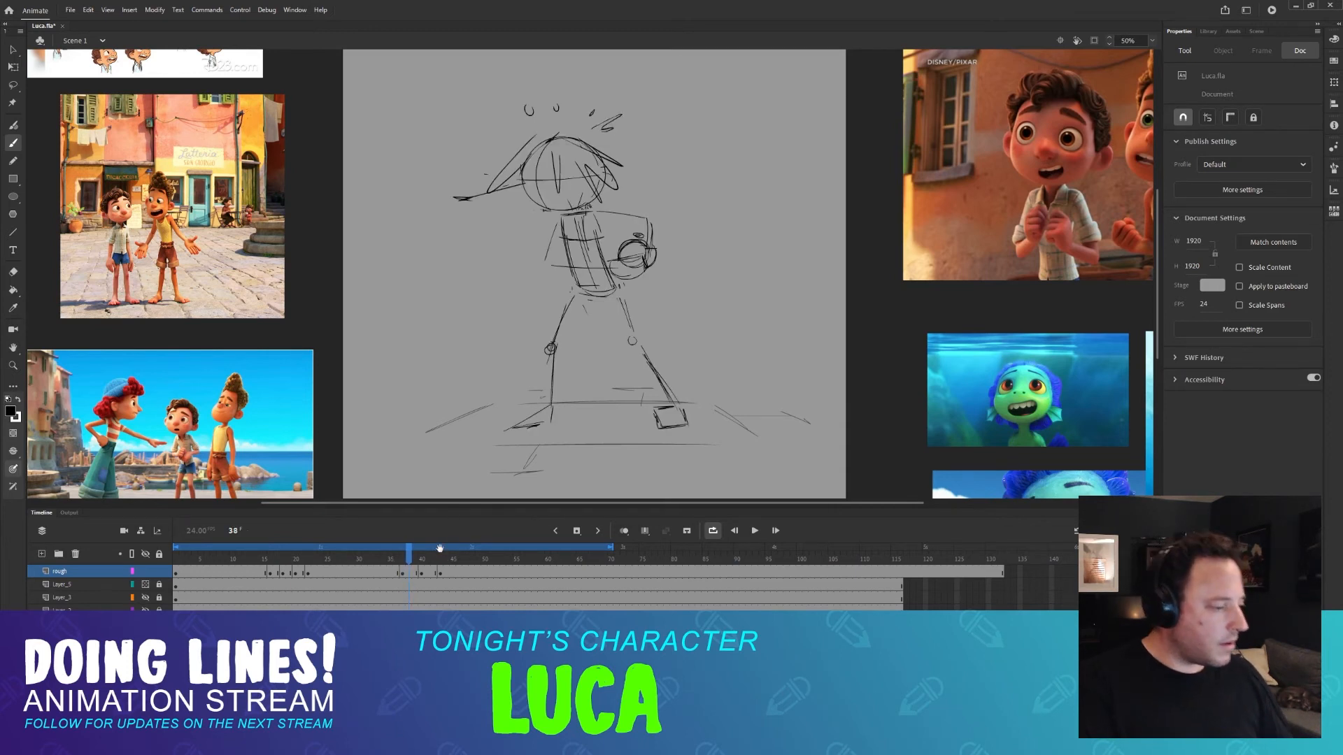
pyautogui.press('.')
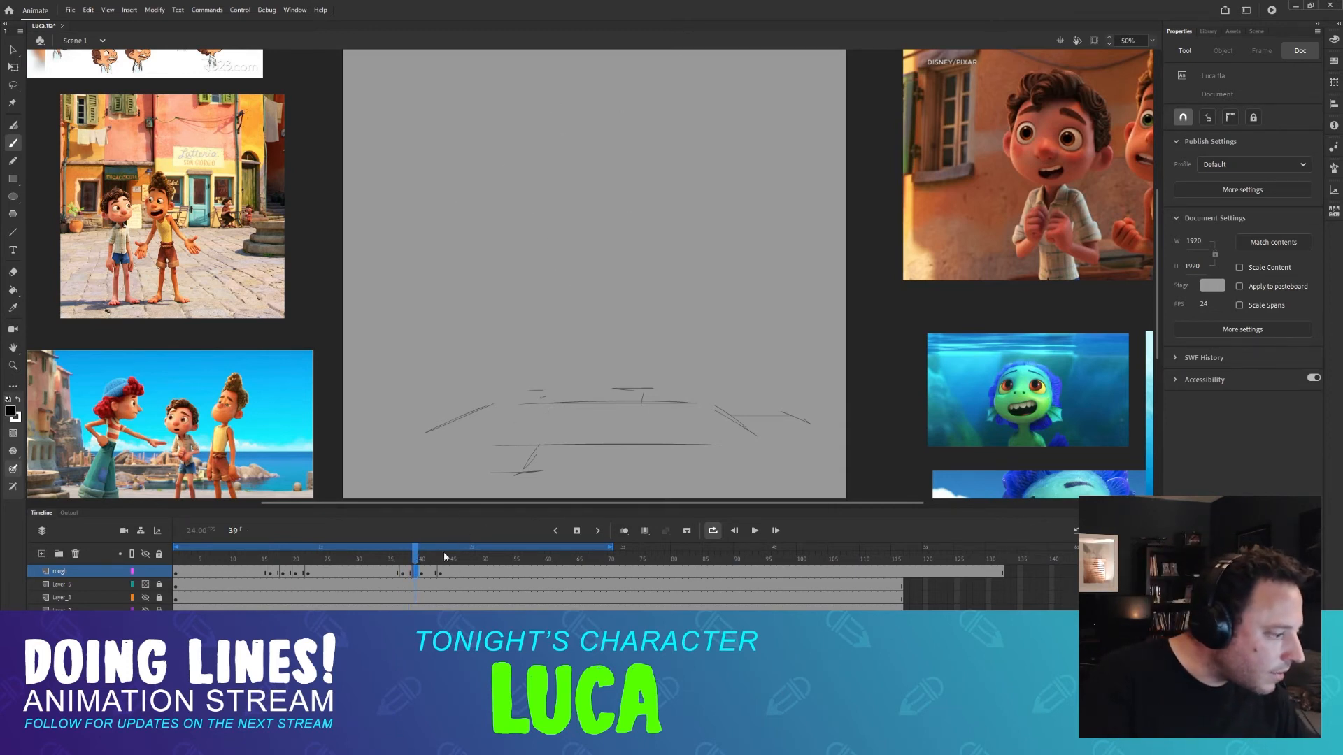
# Compare the standing pose on frame 38 with the crouched pose on frame 40 to judge the frame 39 in-between.
pyautogui.press(',')
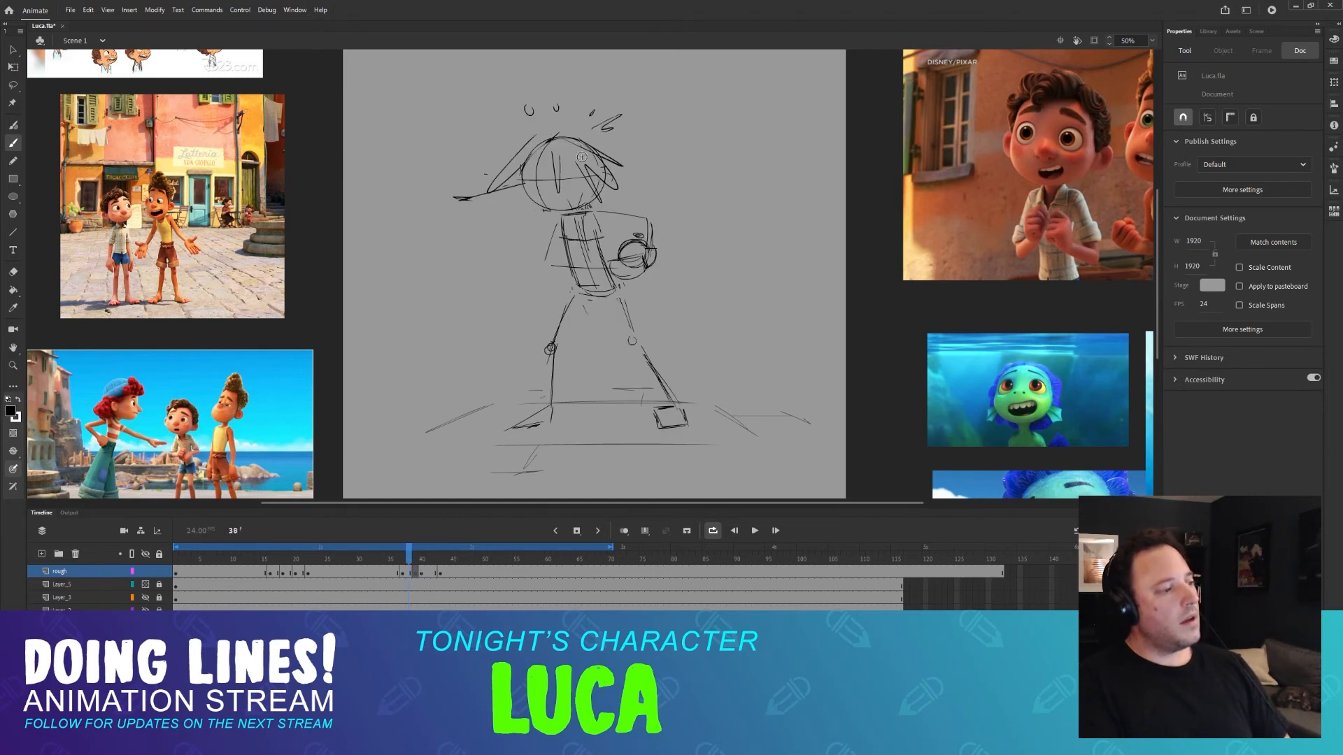
pyautogui.press('.')
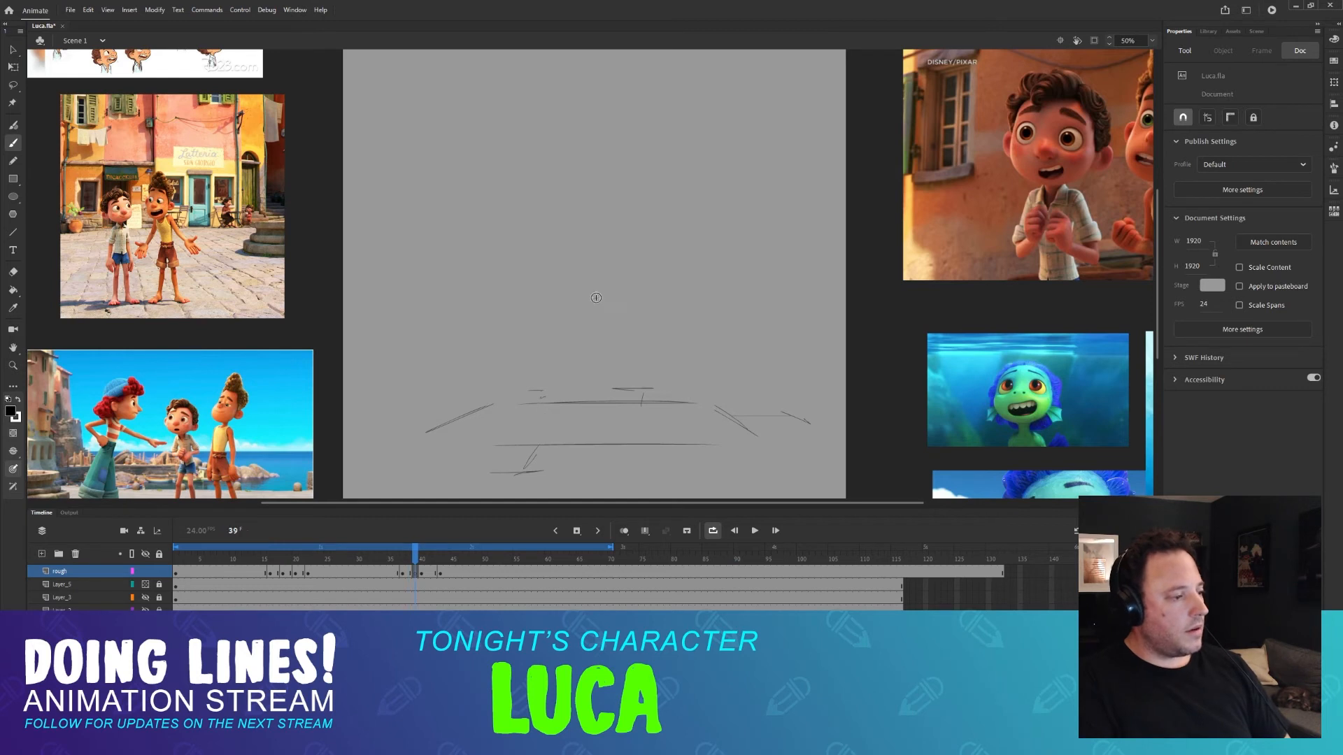
pyautogui.press(',')
pyautogui.press('.')
pyautogui.press(',')
pyautogui.press('.')
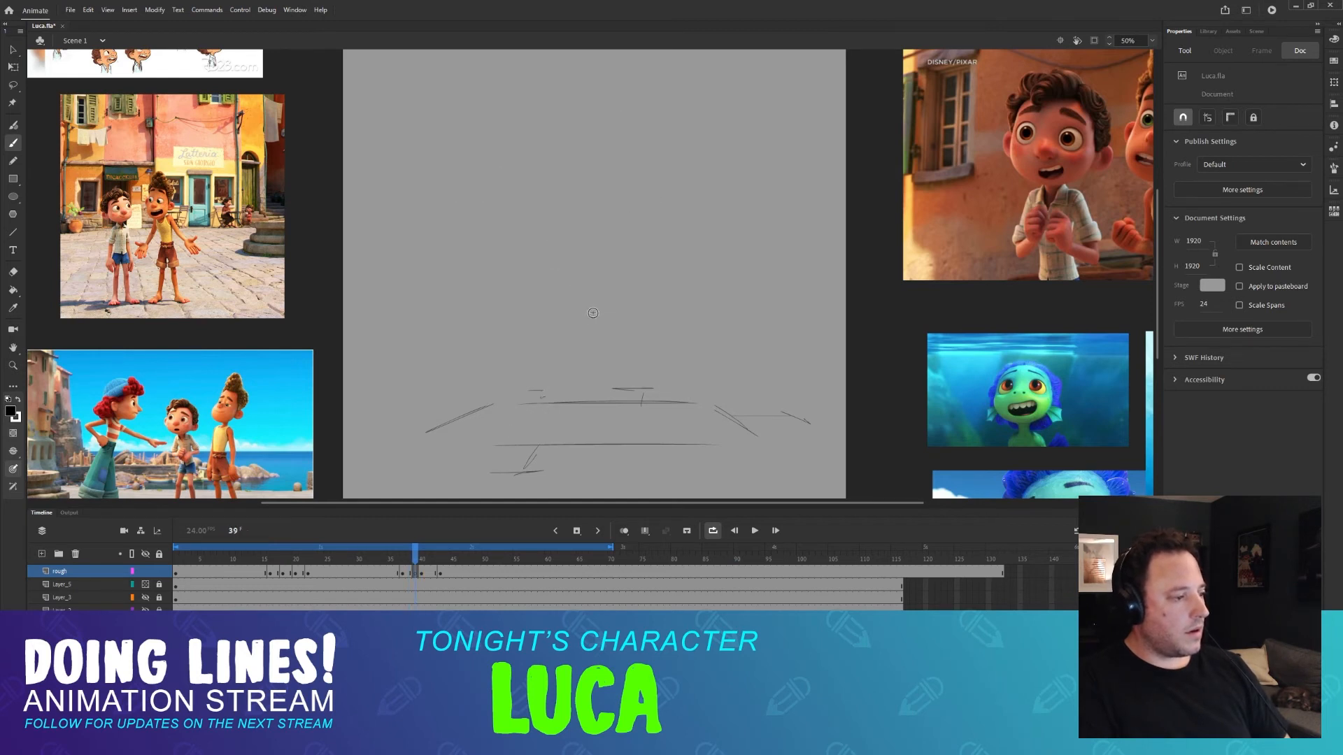
pyautogui.press(',')
pyautogui.press('.')
pyautogui.press(',')
pyautogui.press(',')
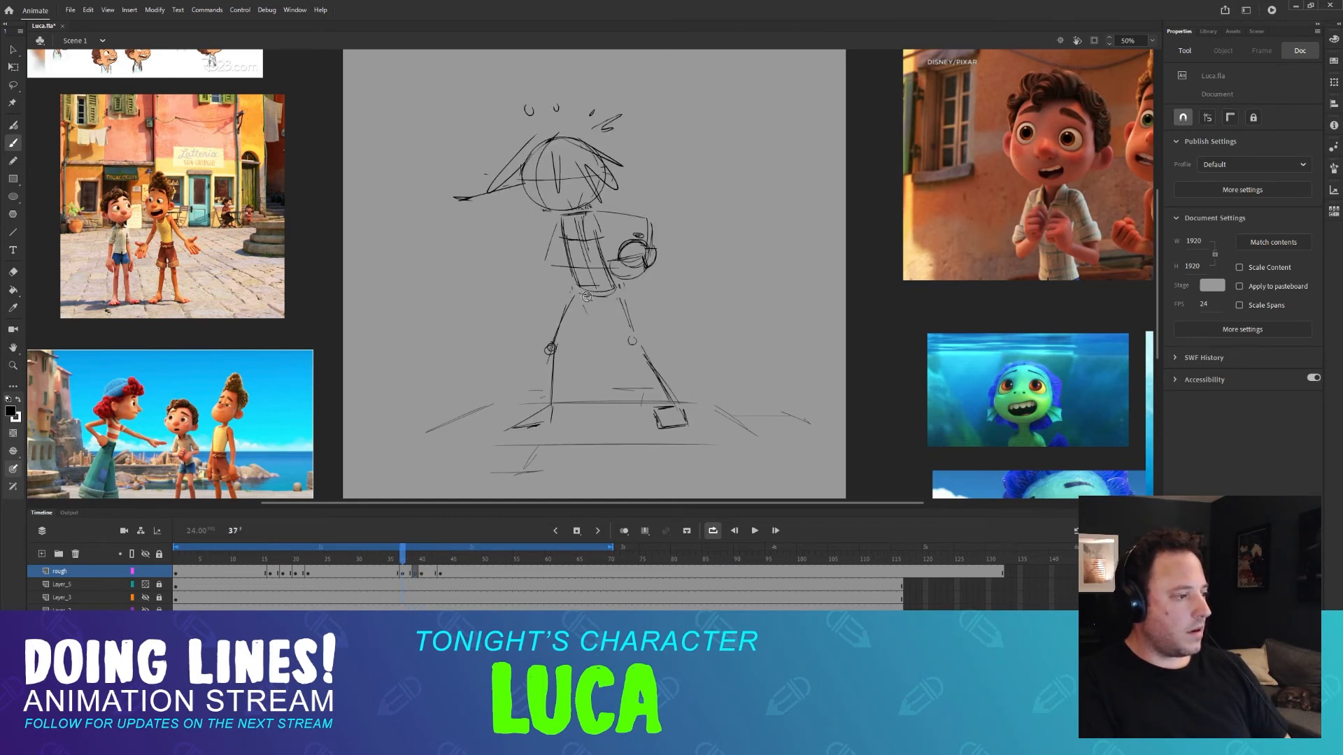
pyautogui.press('.')
pyautogui.press('.')
pyautogui.press(',')
pyautogui.press('.')
pyautogui.press(',')
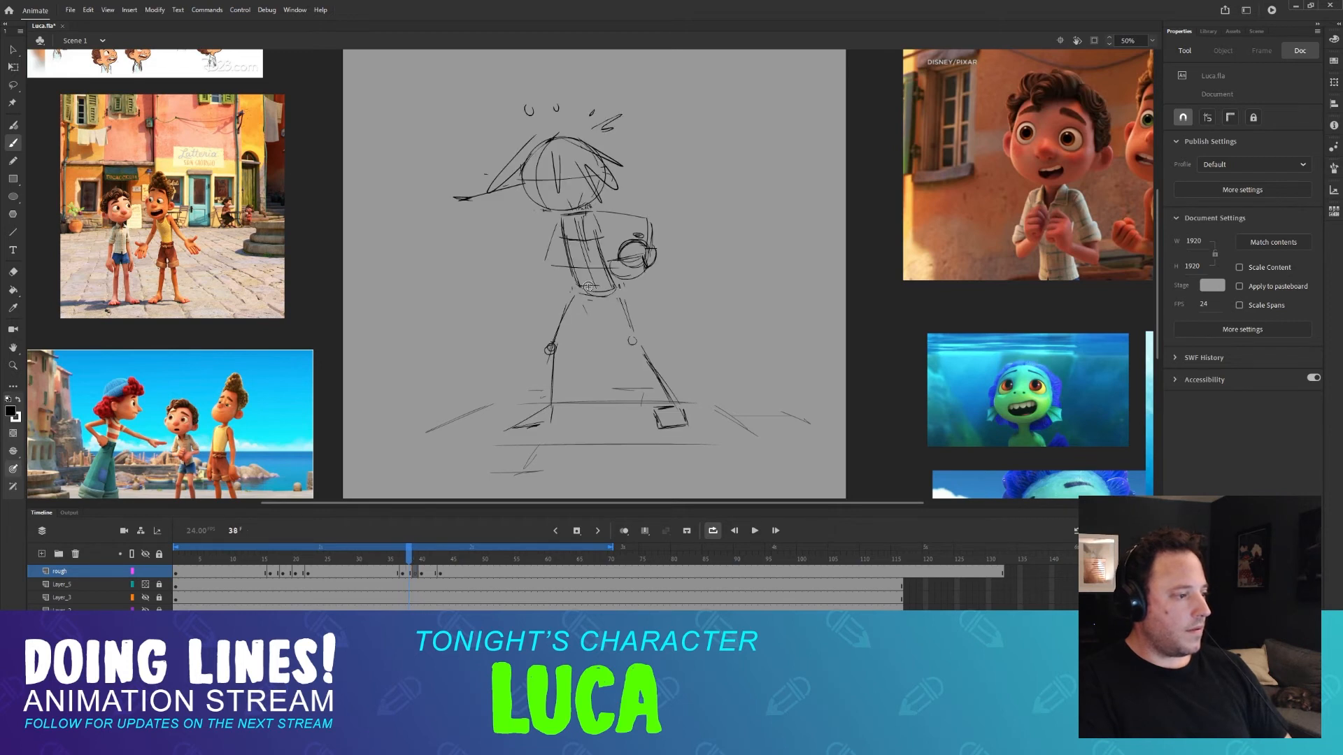
pyautogui.press('.')
pyautogui.press(',')
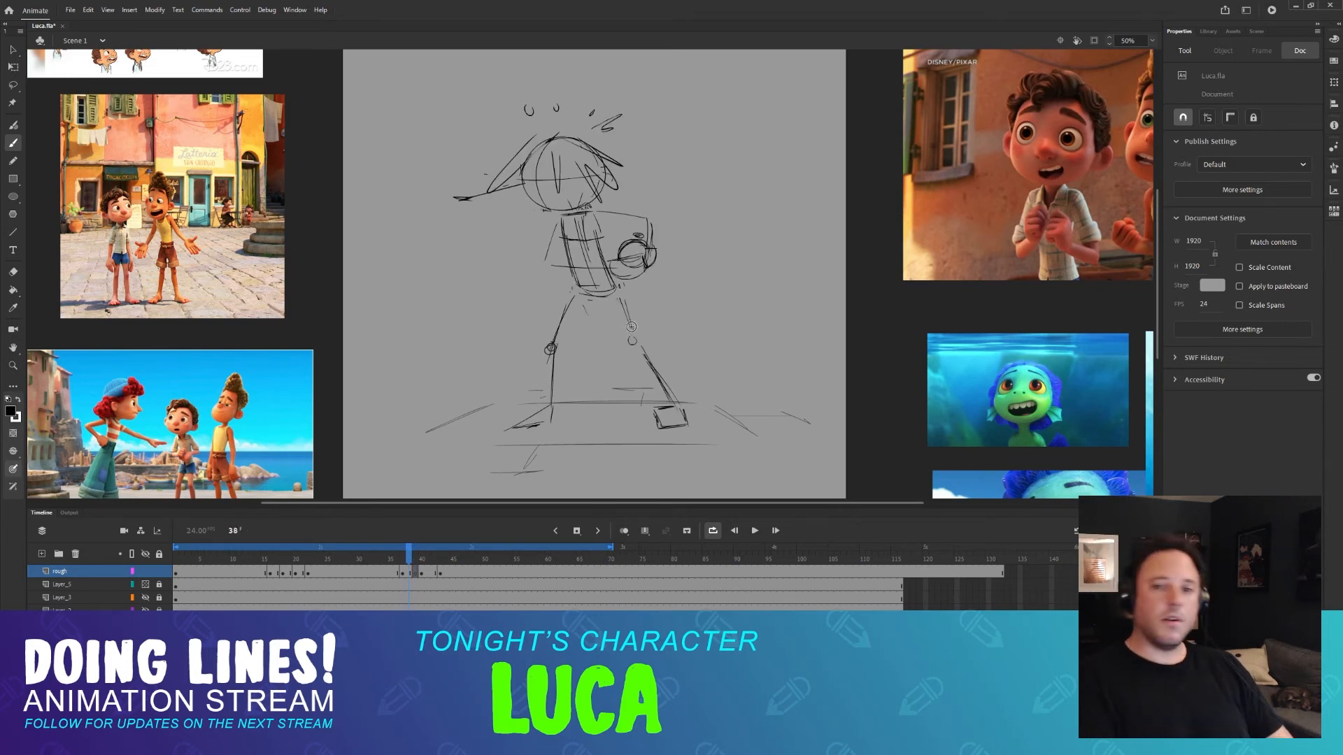
pyautogui.press('.')
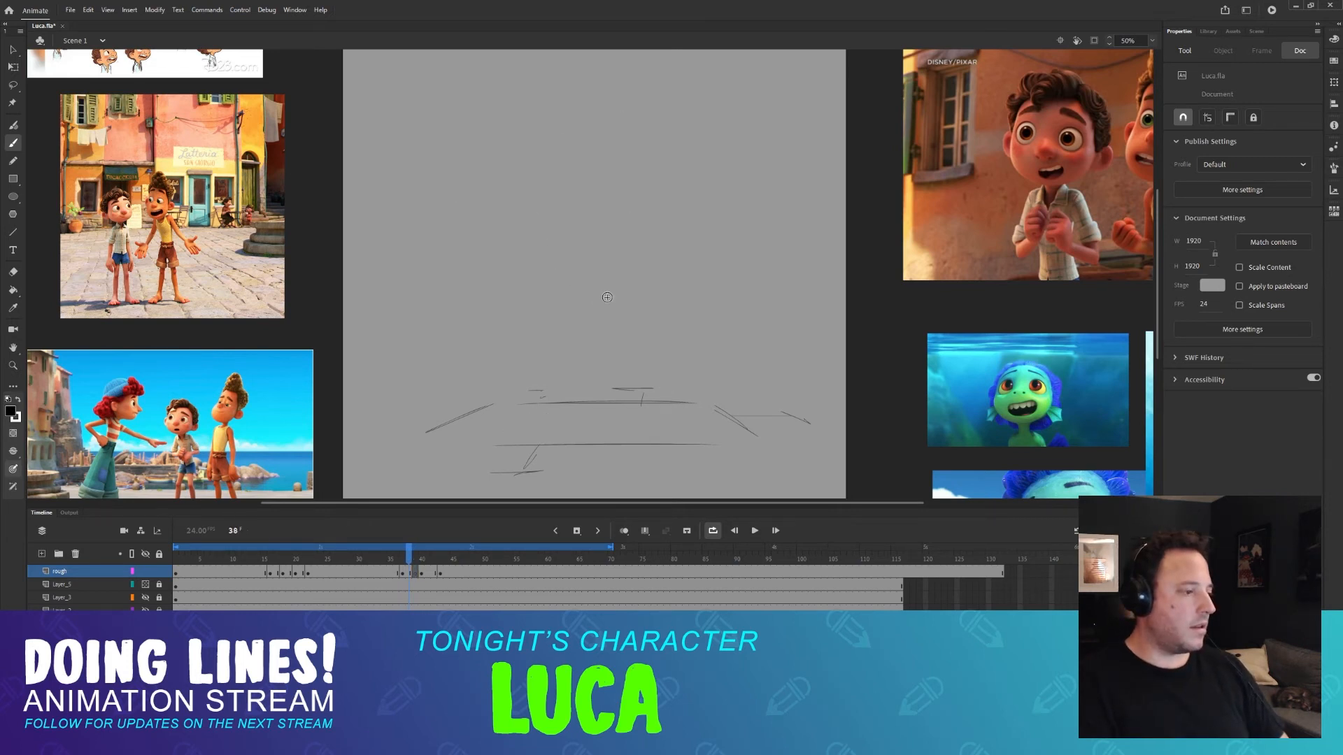
pyautogui.press(',')
pyautogui.press('.')
pyautogui.press(',')
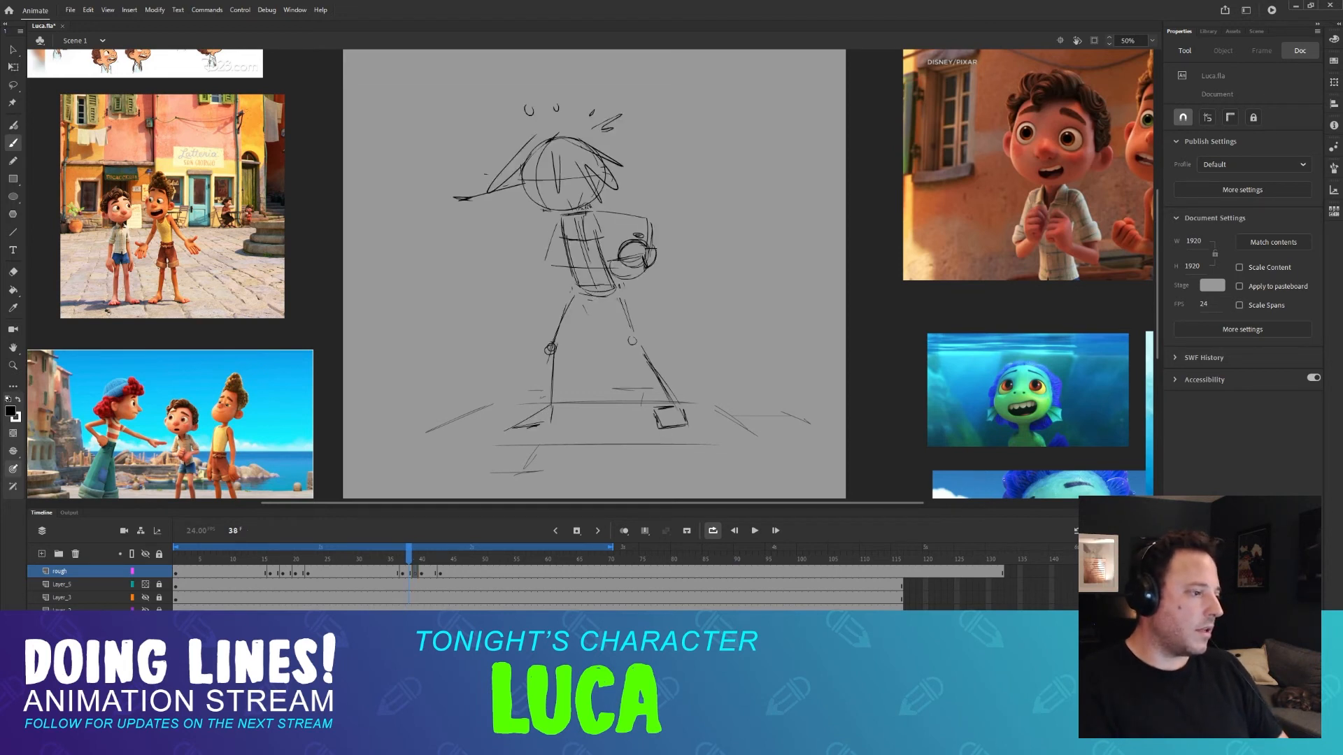
pyautogui.press('b')
pyautogui.press('.')
pyautogui.press('.')
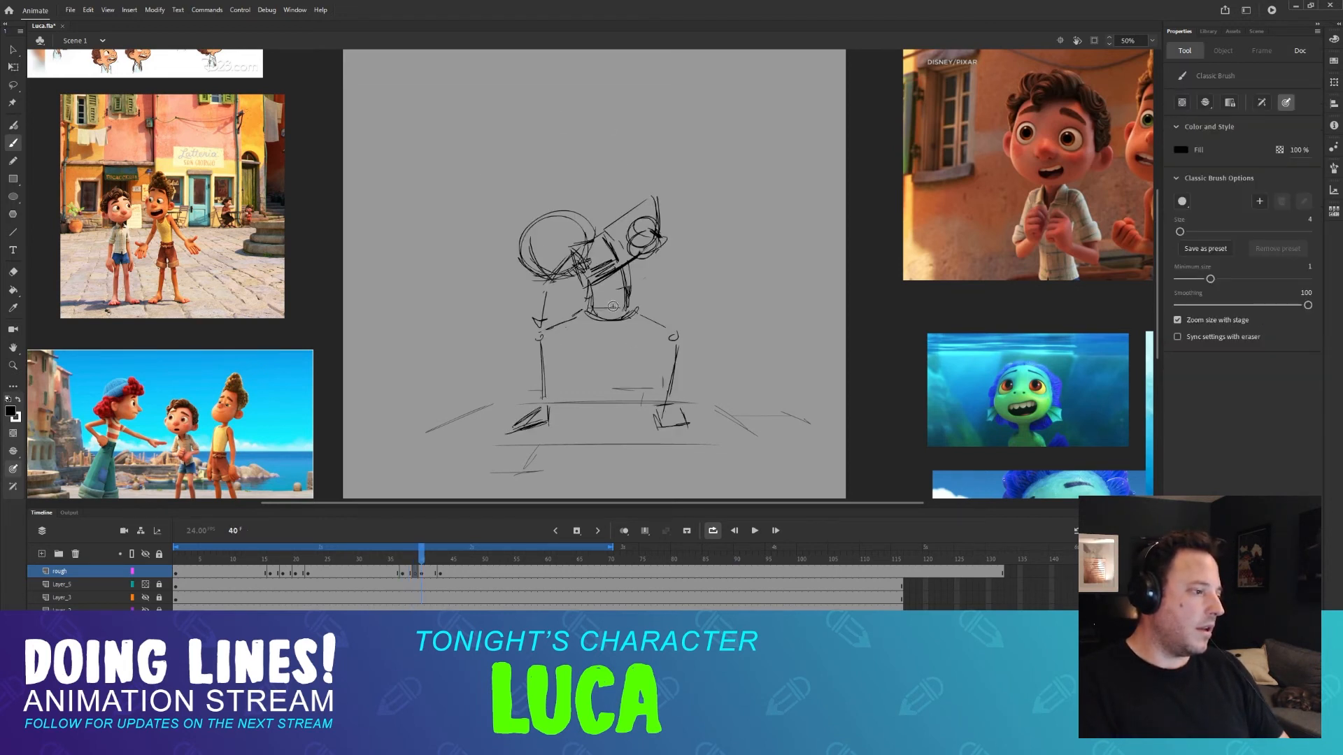
pyautogui.press(',')
pyautogui.press(',')
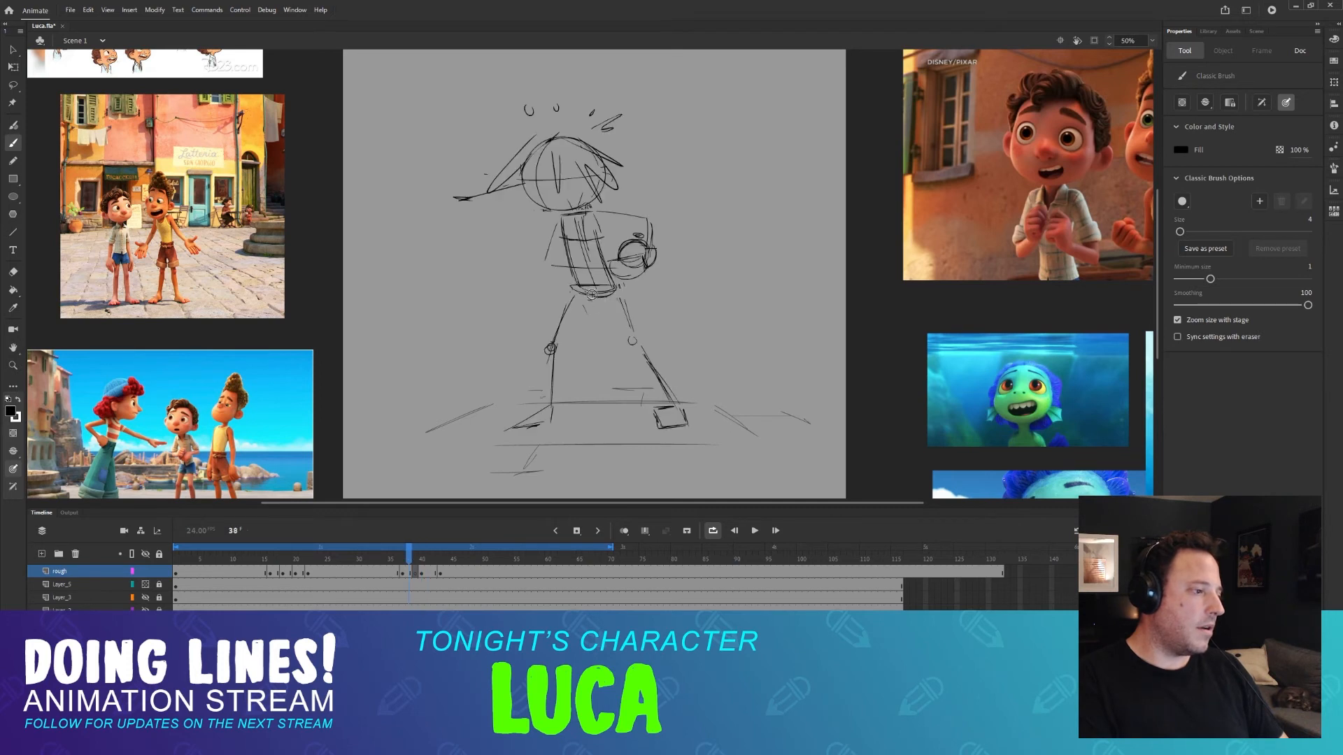
pyautogui.press('.')
pyautogui.press(',')
pyautogui.press('.')
pyautogui.press('.')
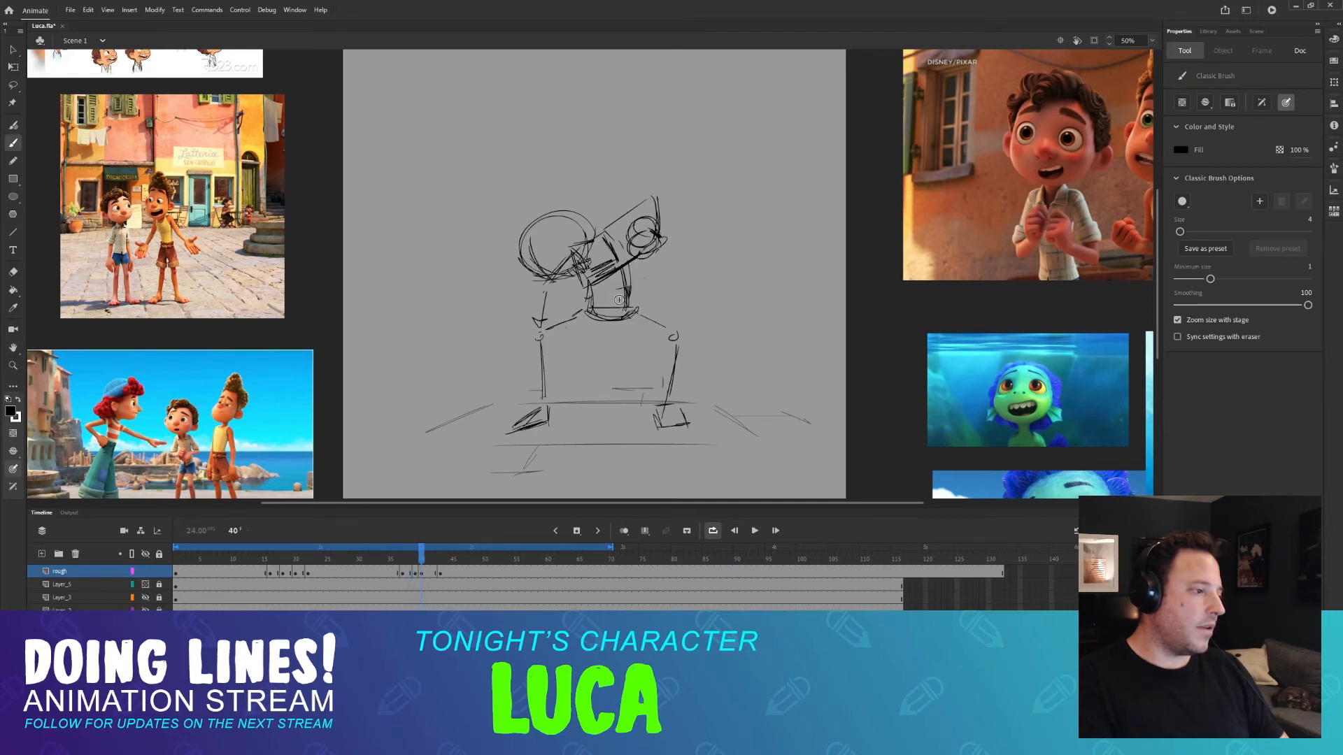
pyautogui.press(',')
pyautogui.press(',')
pyautogui.press('.')
pyautogui.press('.')
pyautogui.press(',')
pyautogui.press(',')
pyautogui.press('.')
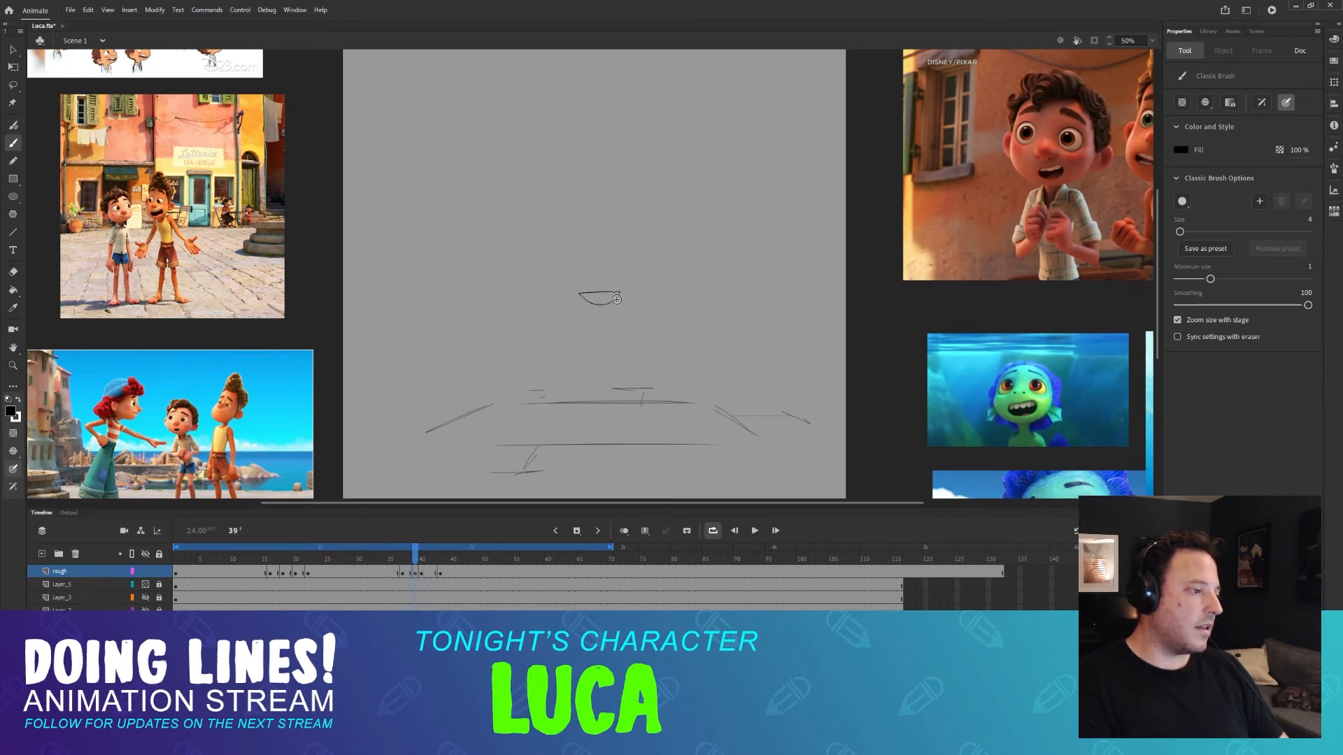
pyautogui.hotkey('ctrl', 'a')
pyautogui.press('Delete')
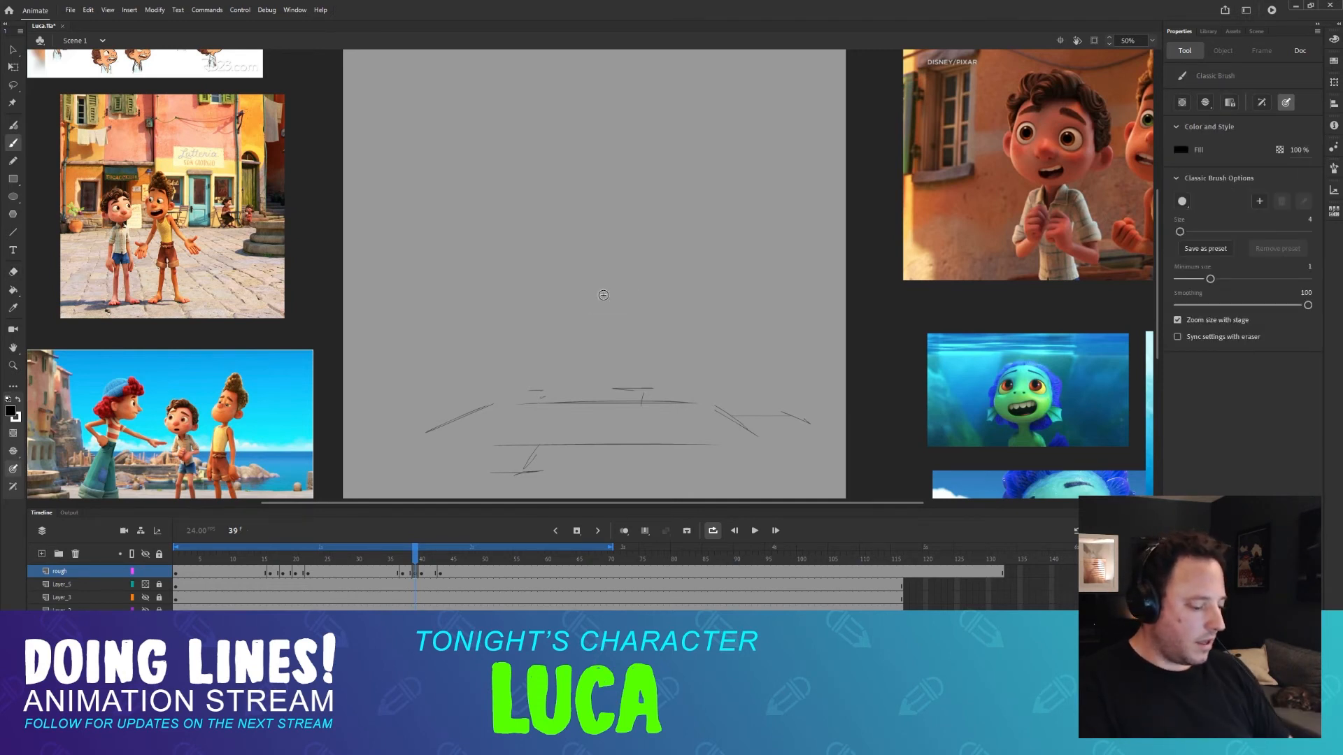
# Examine how the hips and torso shift between frames 38 and 40, flipping through the empty frame 39.
pyautogui.press(',')
pyautogui.press('.')
pyautogui.press(',')
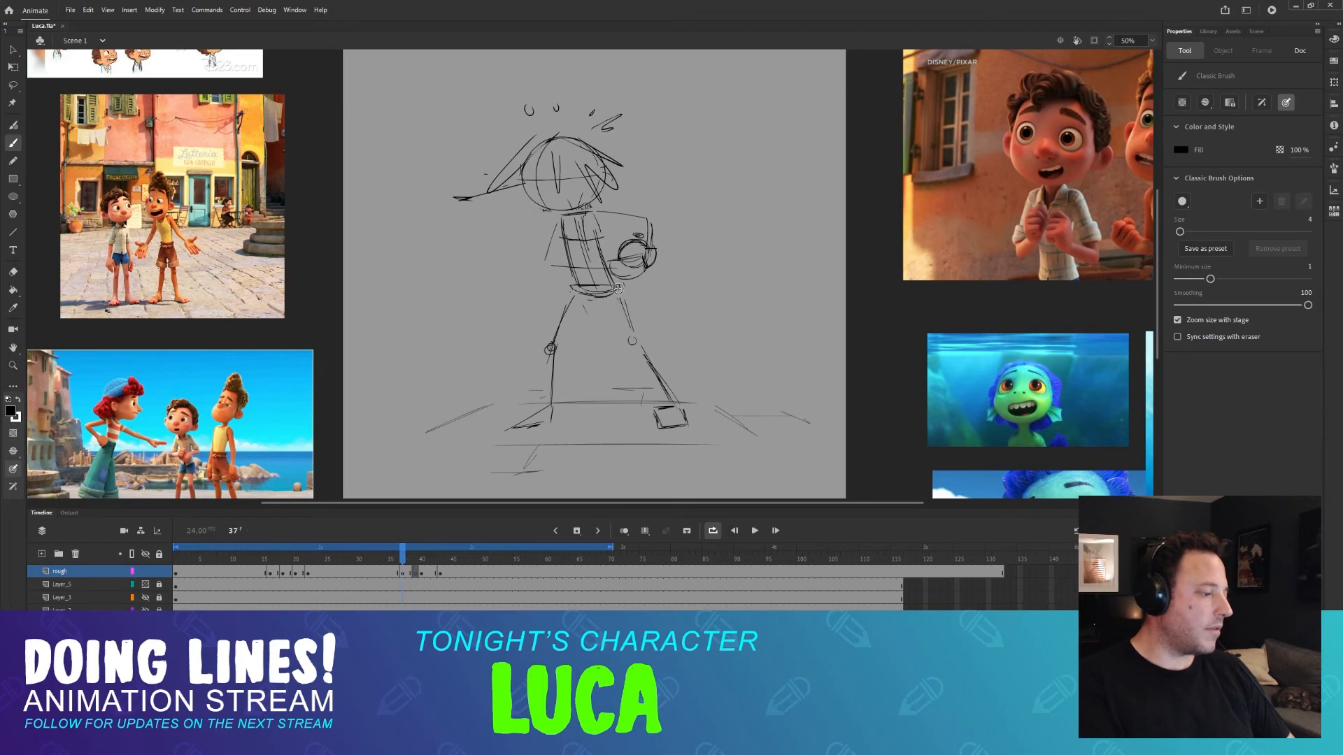
pyautogui.press('.')
pyautogui.press('.')
pyautogui.press(',')
pyautogui.press(',')
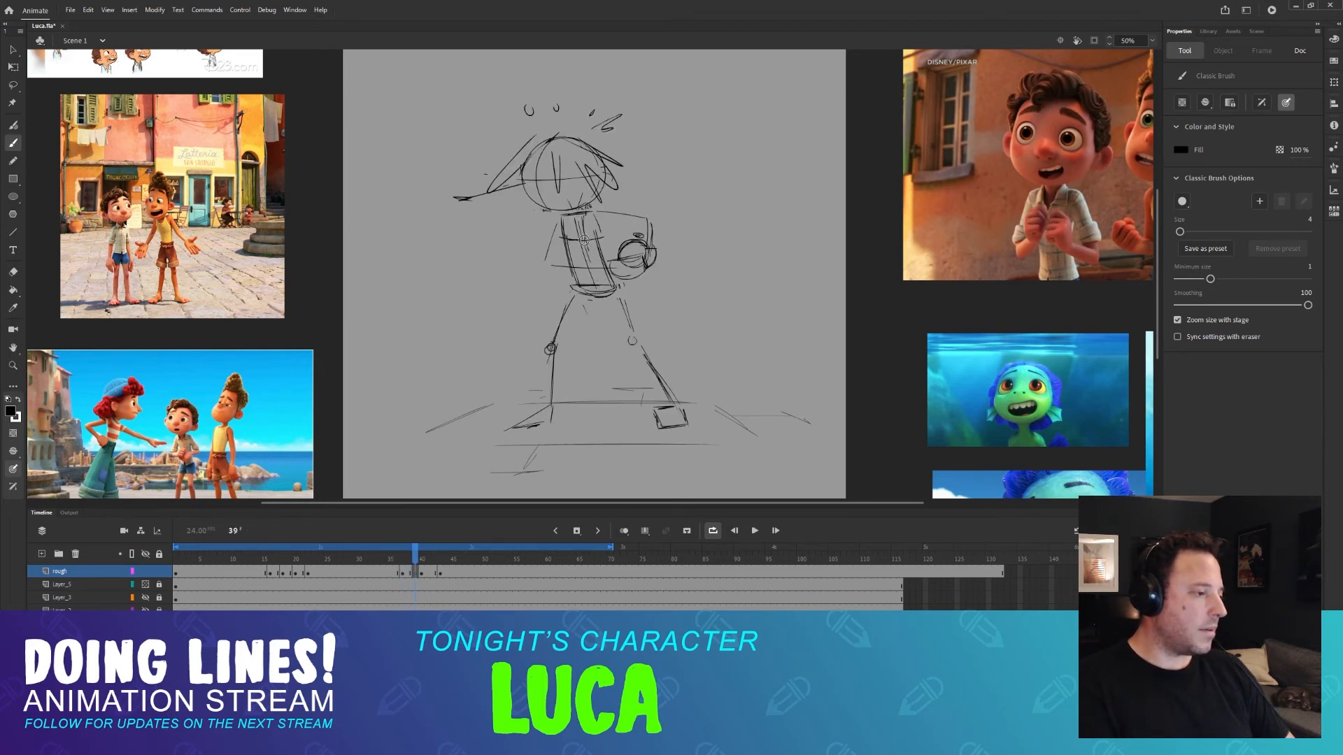
pyautogui.press('.')
pyautogui.press(',')
pyautogui.press('.')
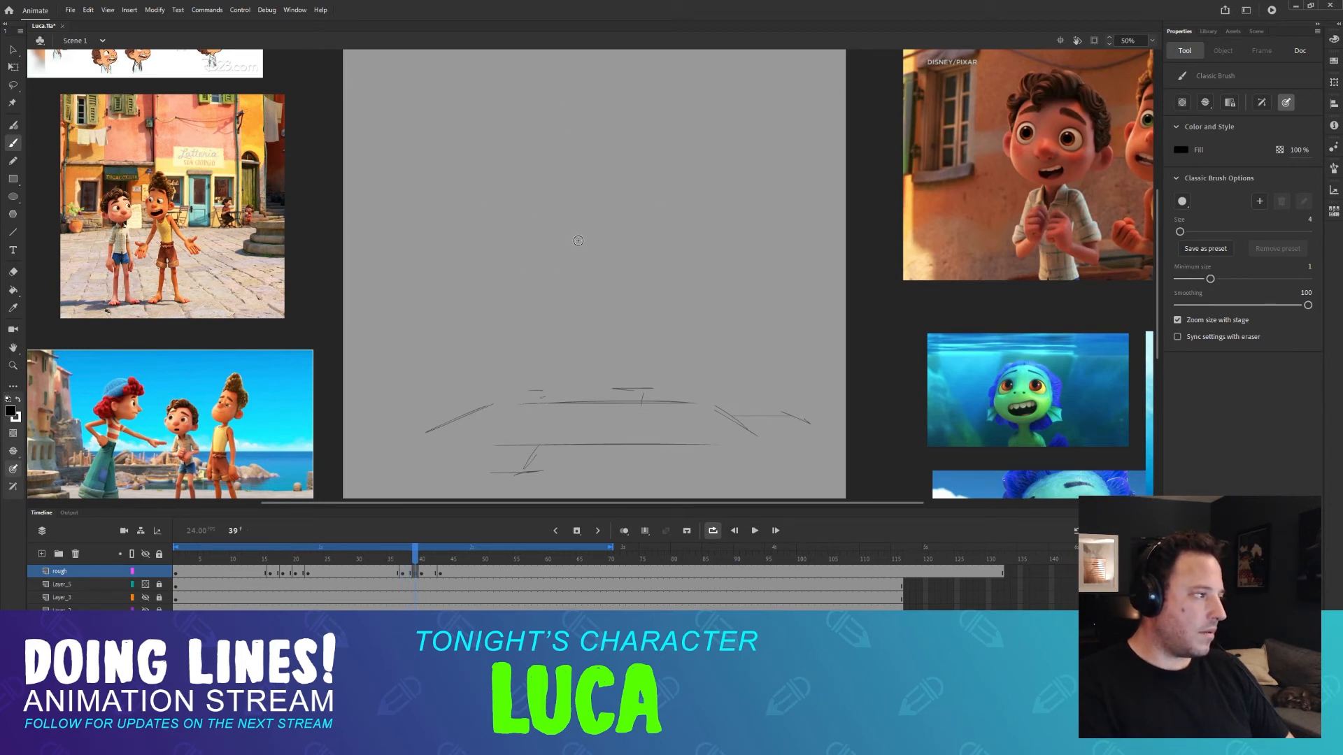
pyautogui.press(',')
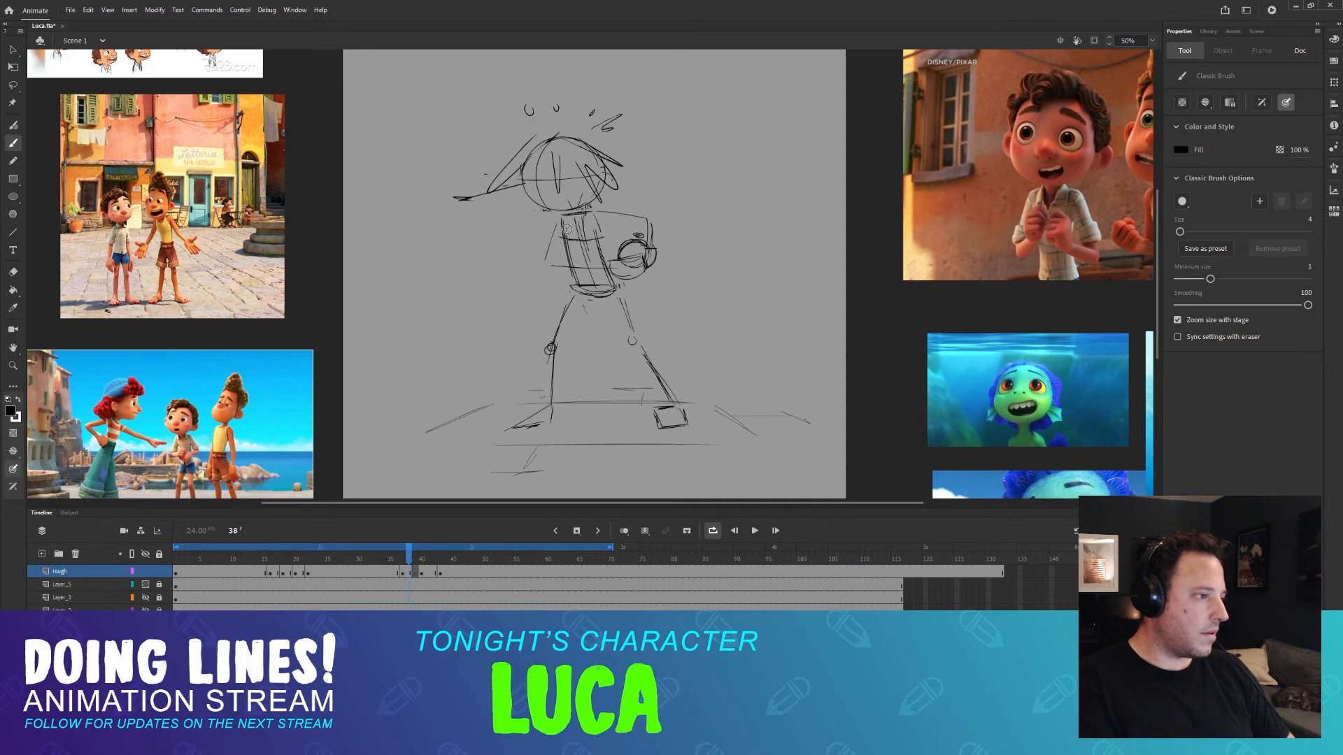
pyautogui.press('.')
pyautogui.press(',')
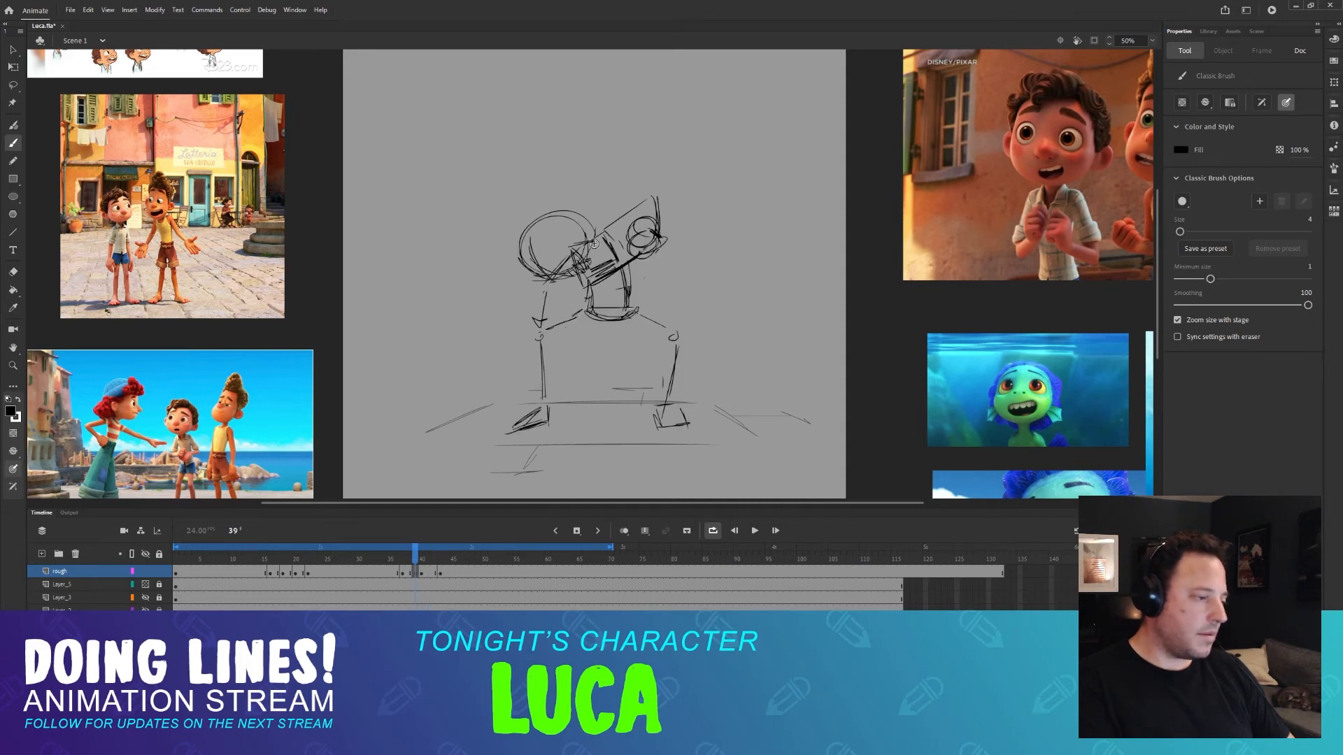
pyautogui.press('.')
pyautogui.press(',')
pyautogui.press('.')
pyautogui.press(',')
pyautogui.press('.')
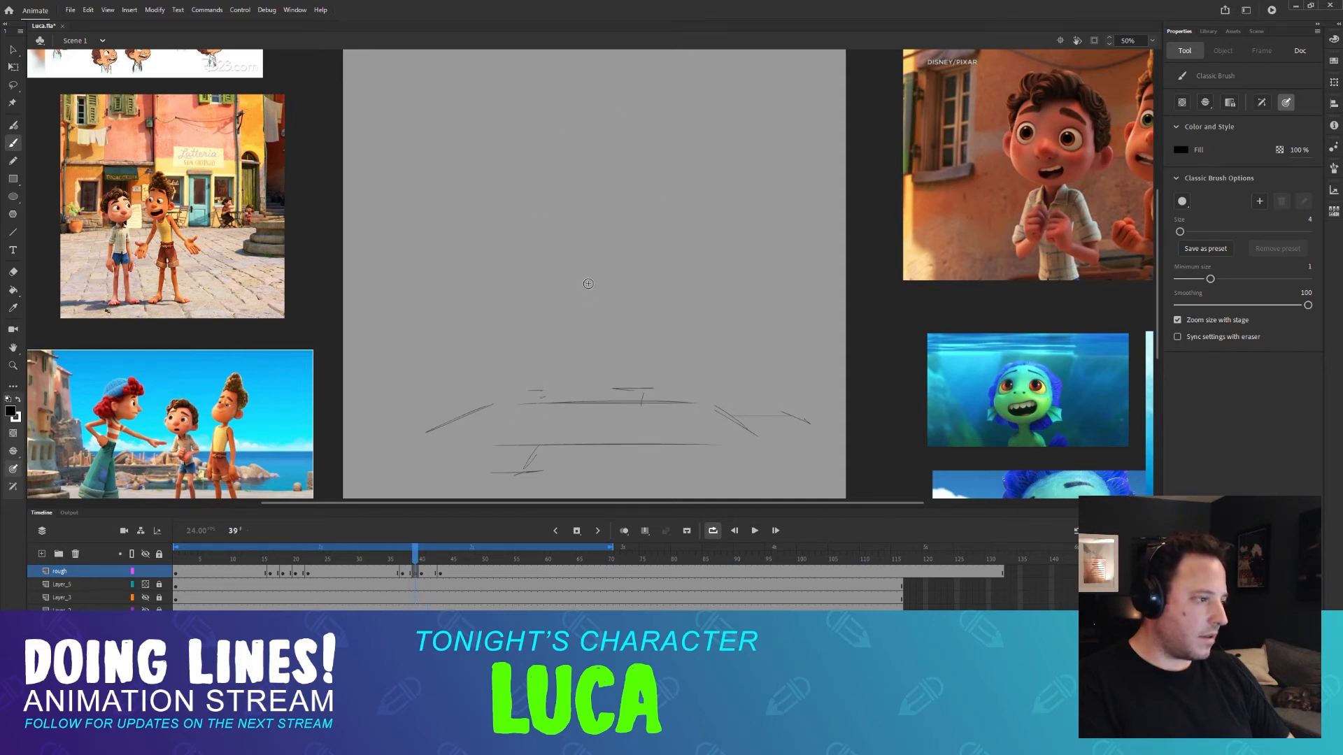
pyautogui.press(',')
pyautogui.press(',')
pyautogui.press('.')
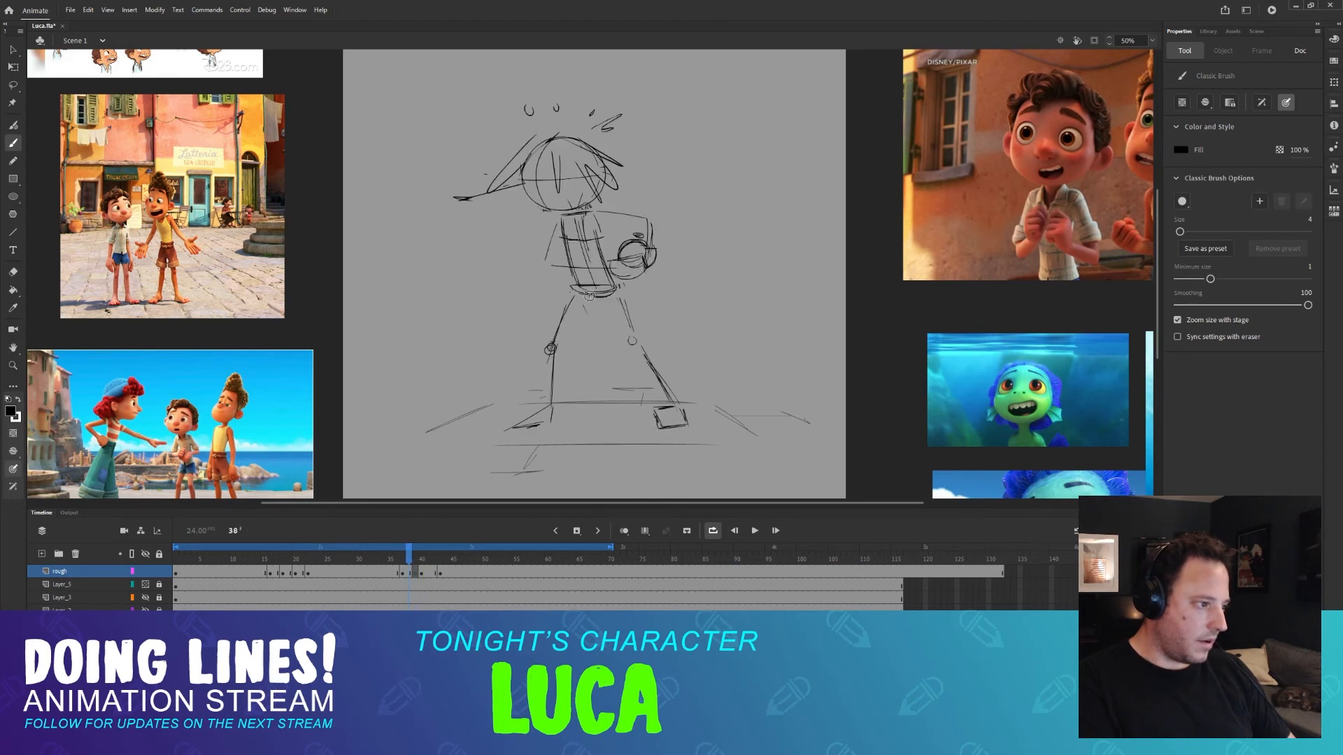
pyautogui.press('.')
pyautogui.press(',')
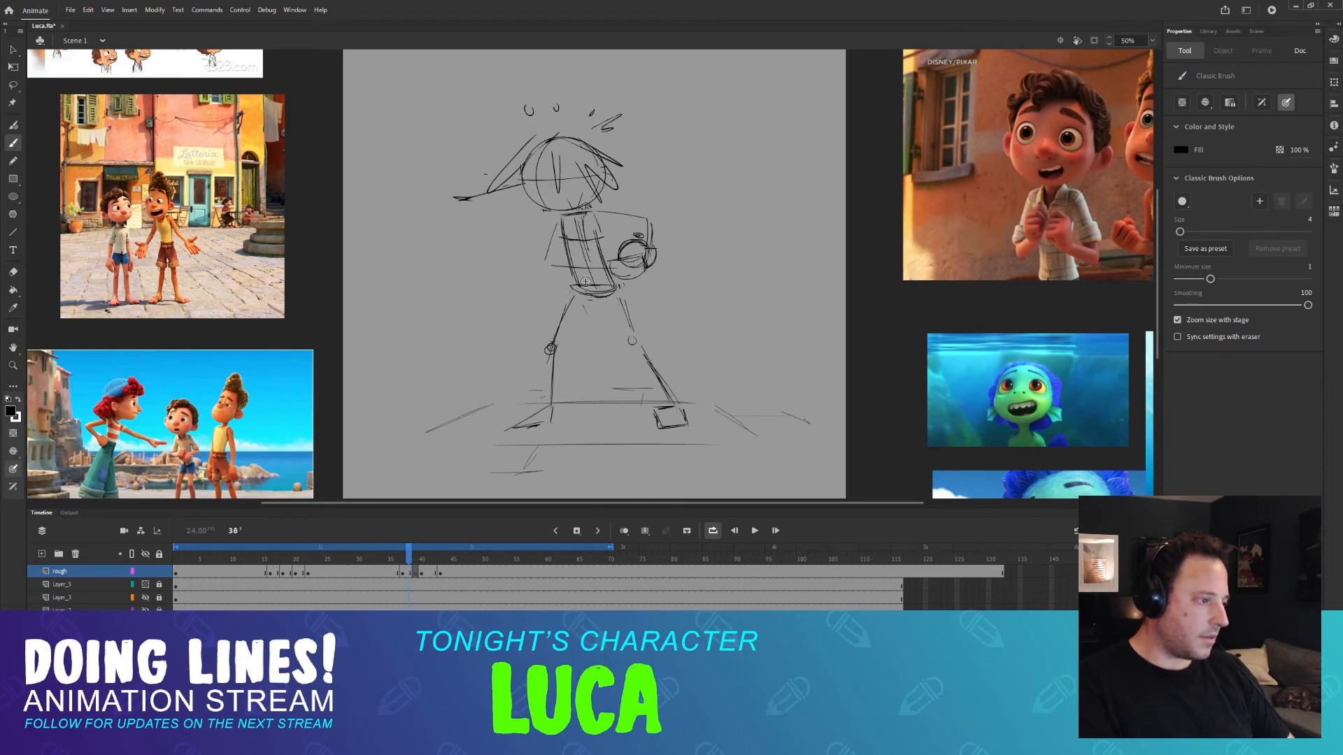
pyautogui.press('.')
pyautogui.press('.')
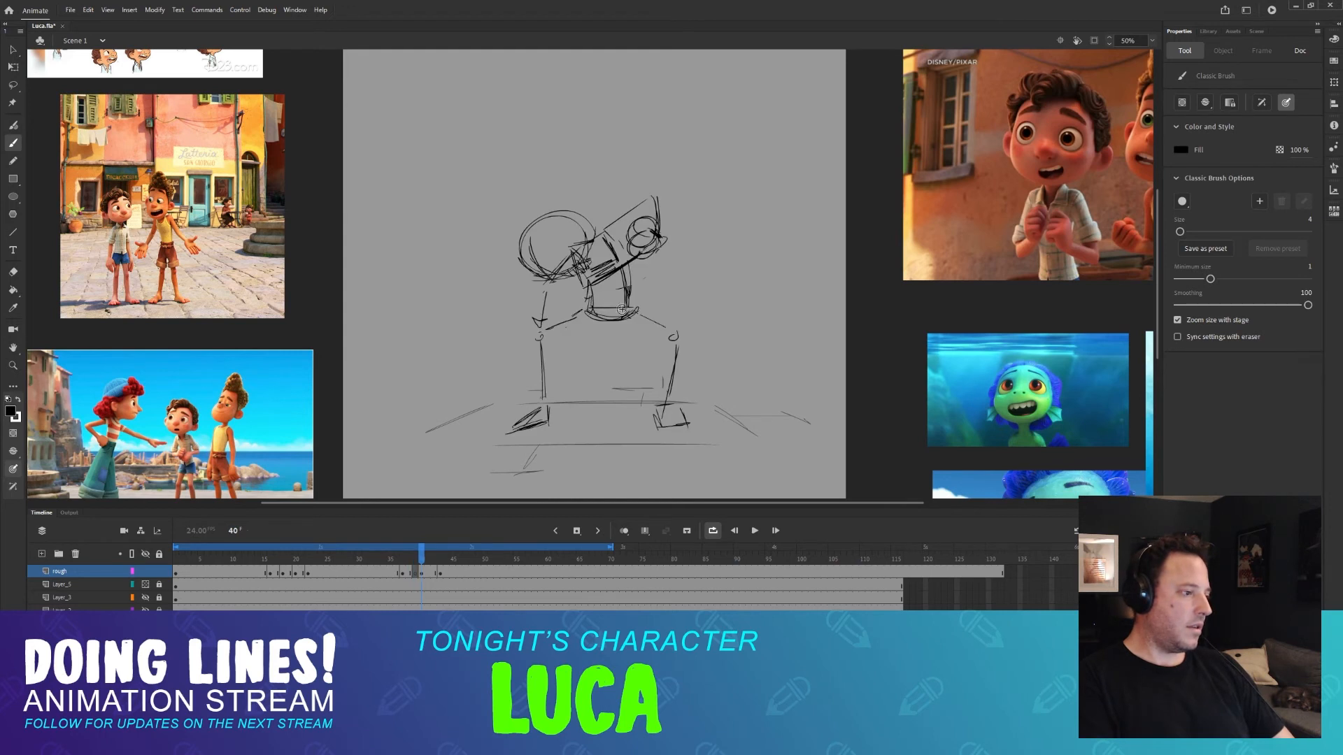
pyautogui.press(',')
pyautogui.press(',')
pyautogui.press('.')
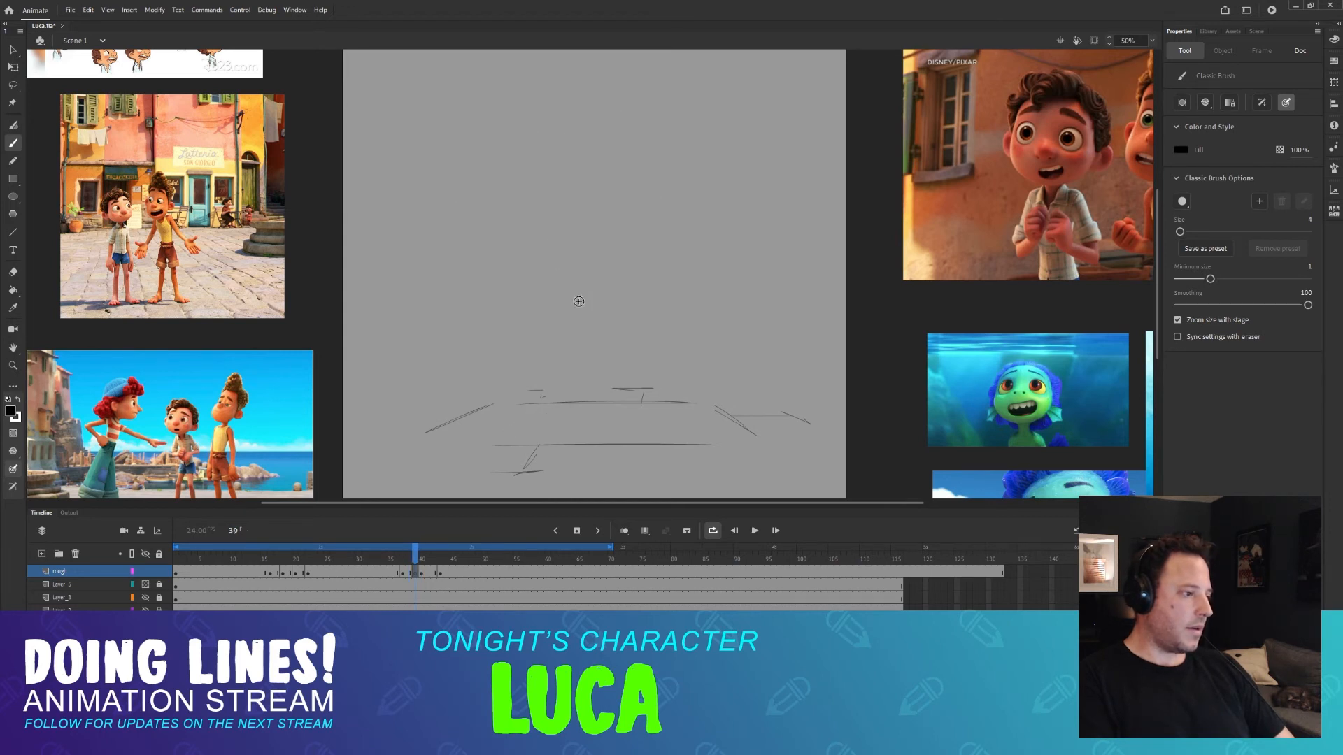
# Sketch the curved pelvis on frame 39 between the neighbouring hip positions and check it against the surrounding frames.
pyautogui.moveTo(570, 306); pyautogui.dragTo(616, 300)
pyautogui.press(',')
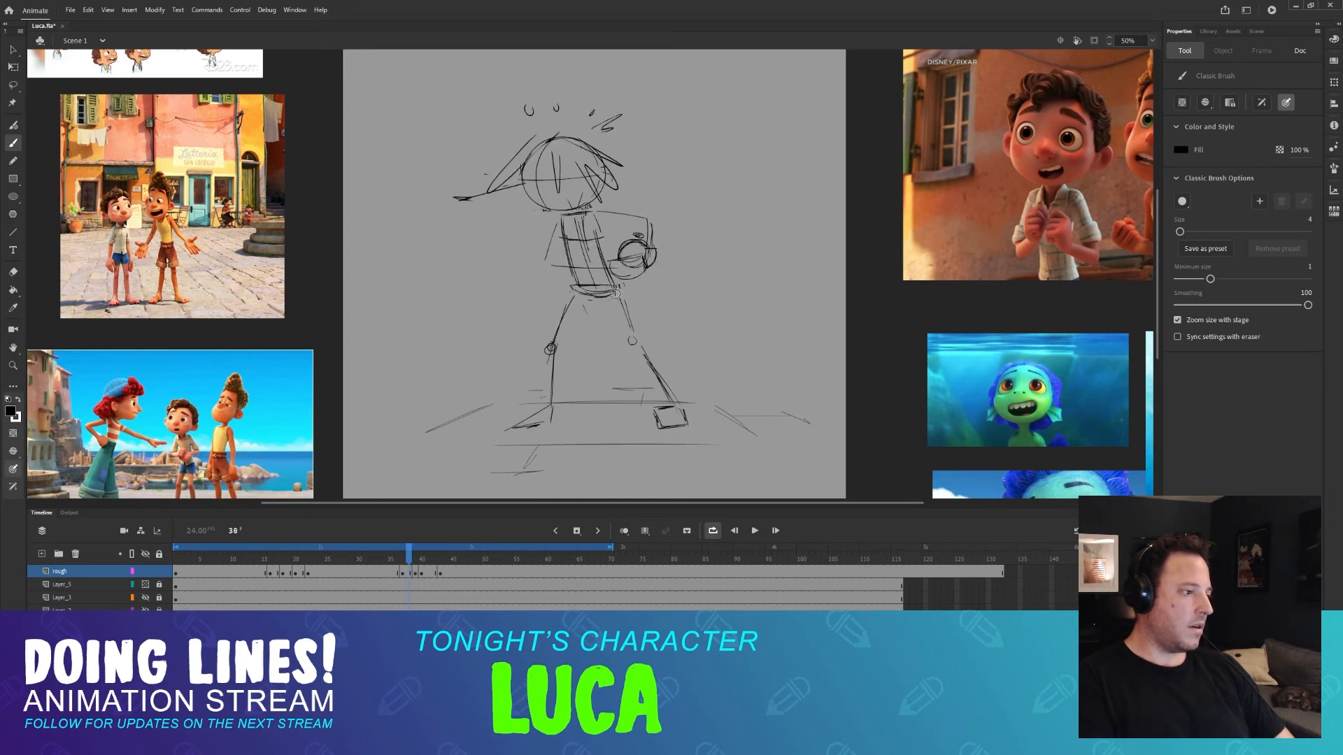
pyautogui.press('.')
pyautogui.press('.')
pyautogui.press(',')
pyautogui.press(',')
pyautogui.press(',')
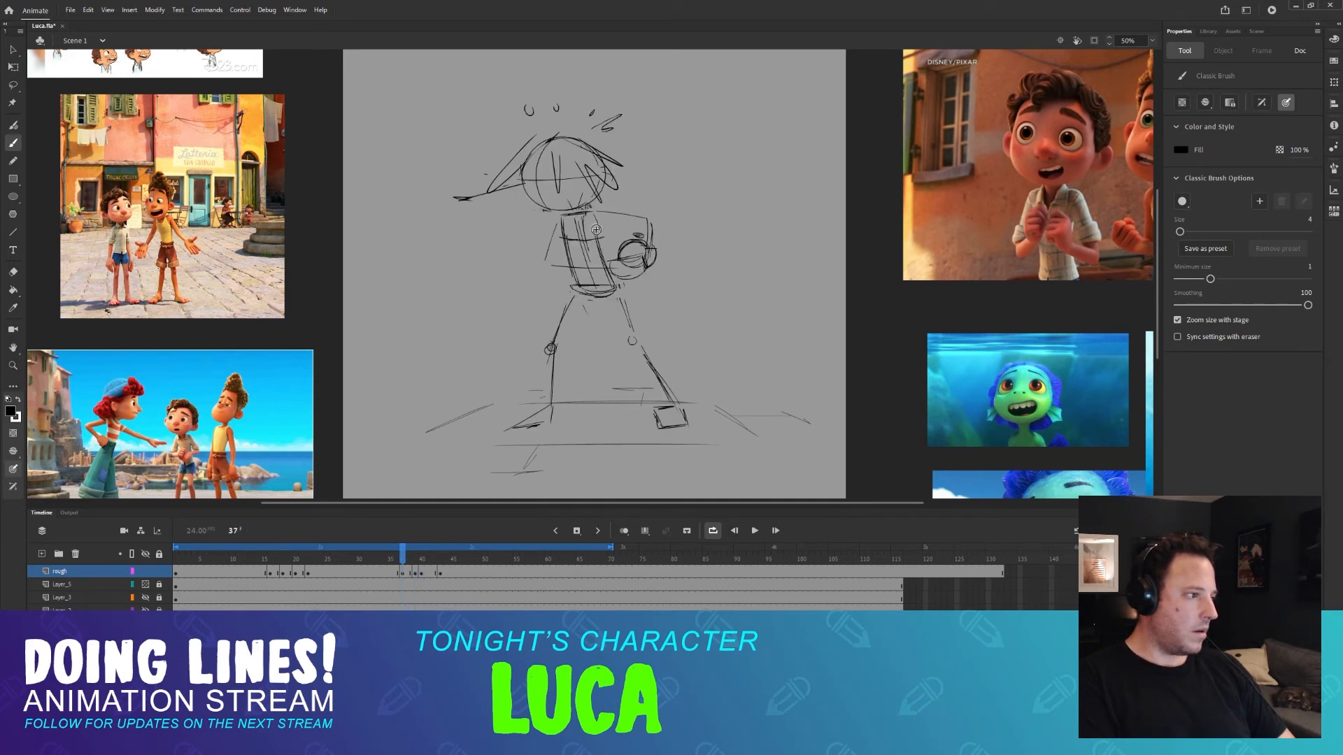
pyautogui.press(',')
pyautogui.press('.')
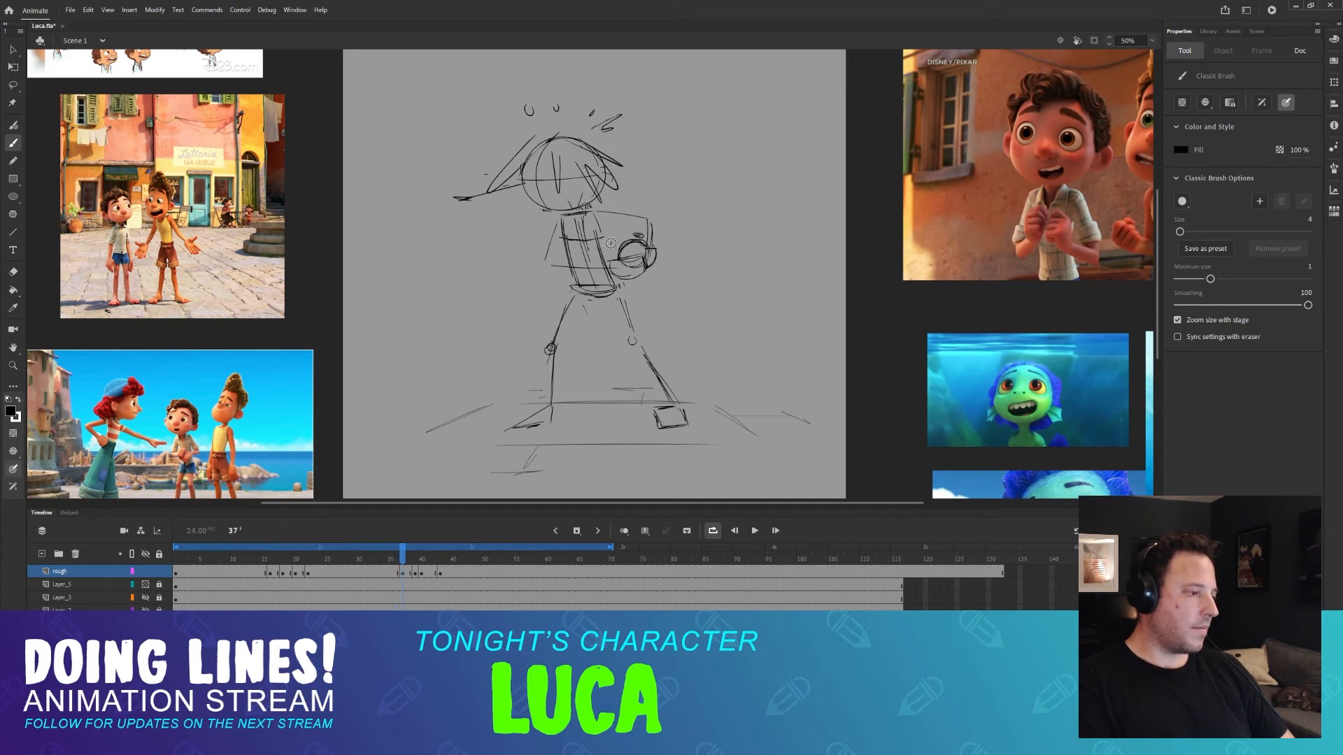
pyautogui.press(',')
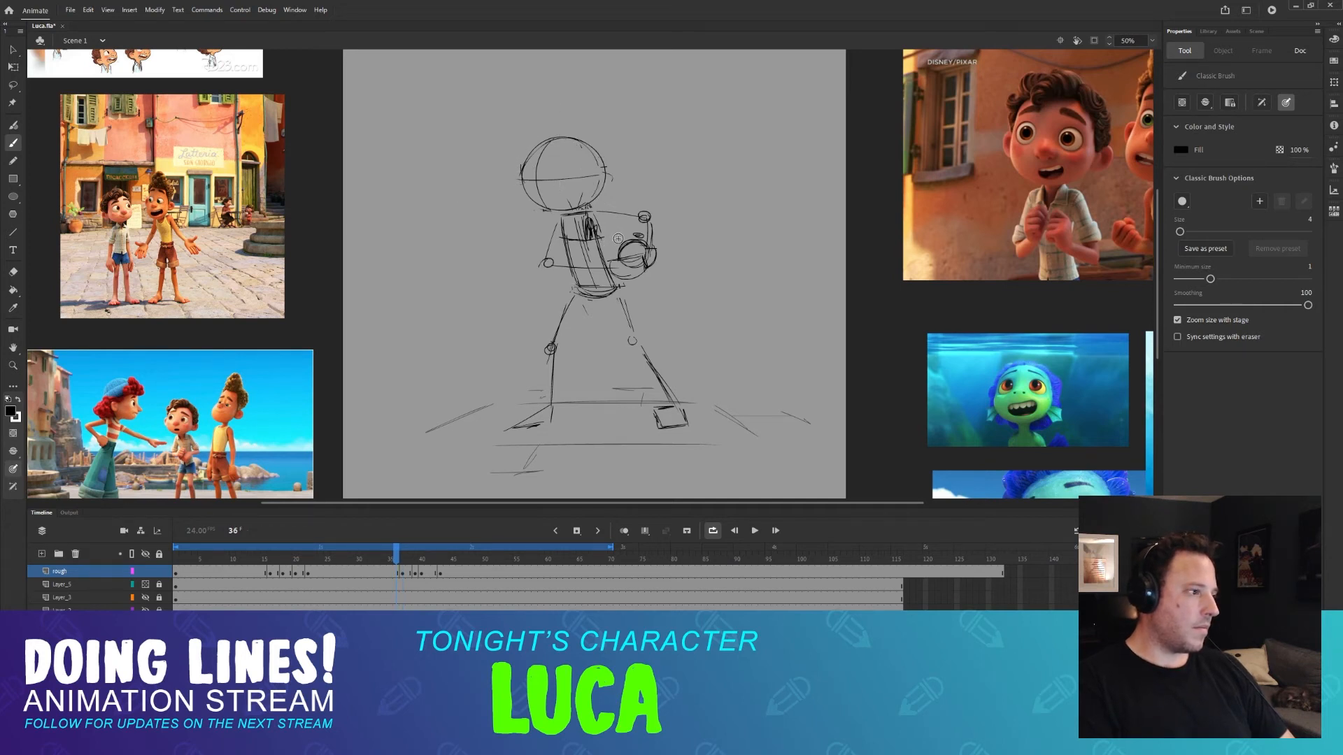
pyautogui.press('.')
pyautogui.press('.')
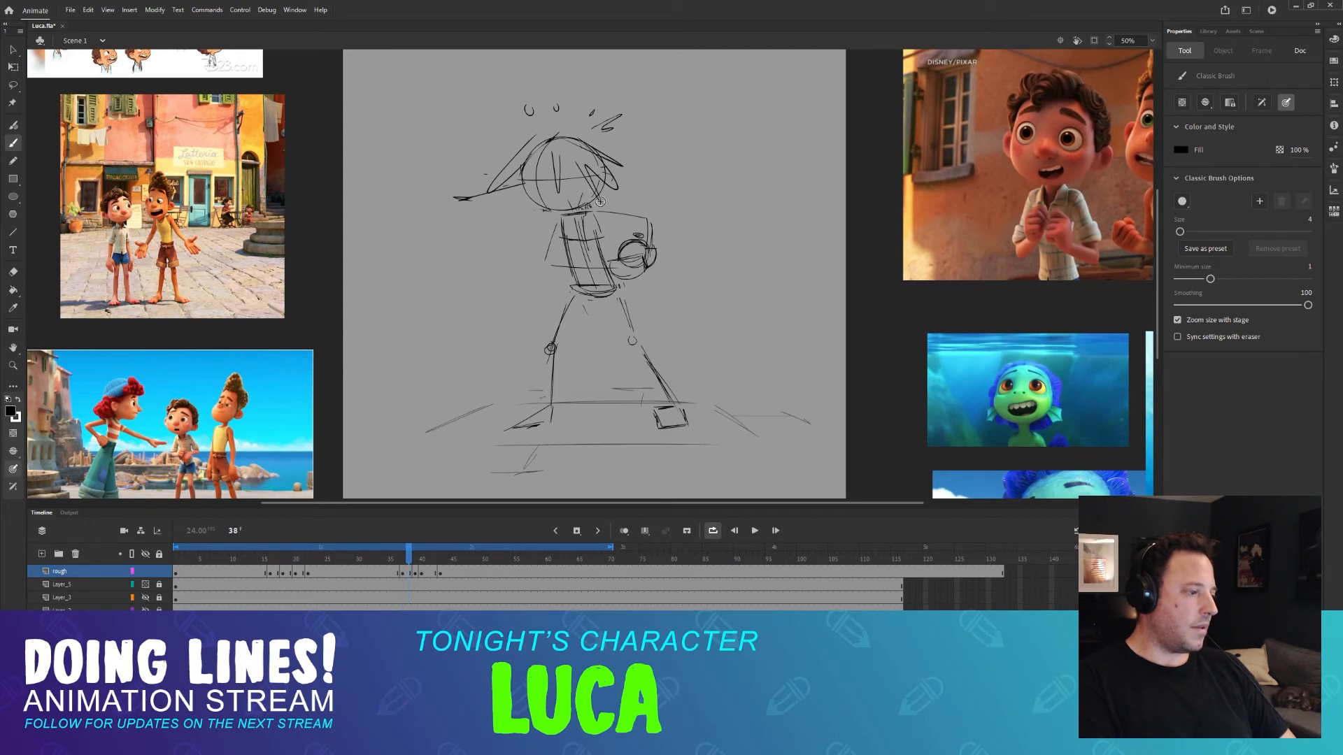
# Compare the head positions on frames 38 and 40 to place the head of the frame 39 in-between.
pyautogui.press('.')
pyautogui.press(',')
pyautogui.press('.')
pyautogui.press(',')
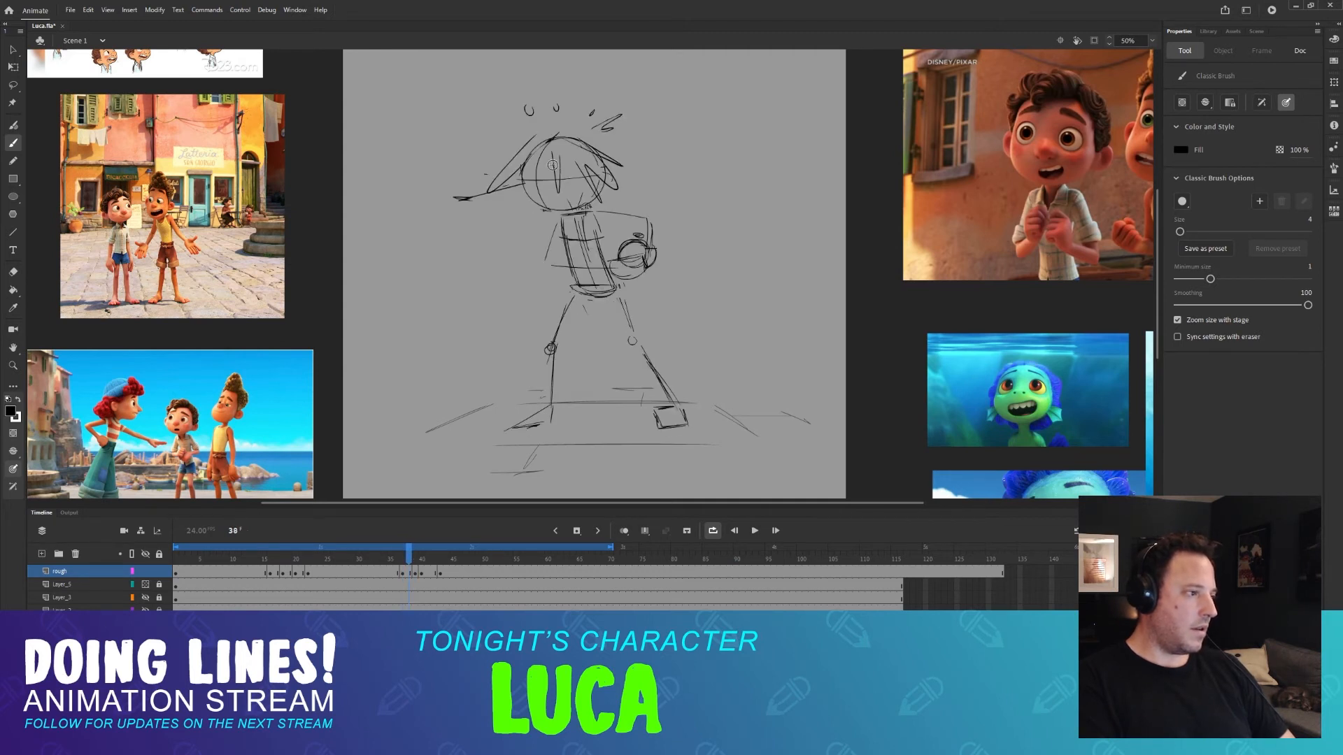
pyautogui.press('.')
pyautogui.press('.')
pyautogui.press(',')
pyautogui.moveTo(588, 157)
pyautogui.mouseDown()
pyautogui.moveTo(545, 221)
pyautogui.moveTo(518, 202)
pyautogui.mouseUp()
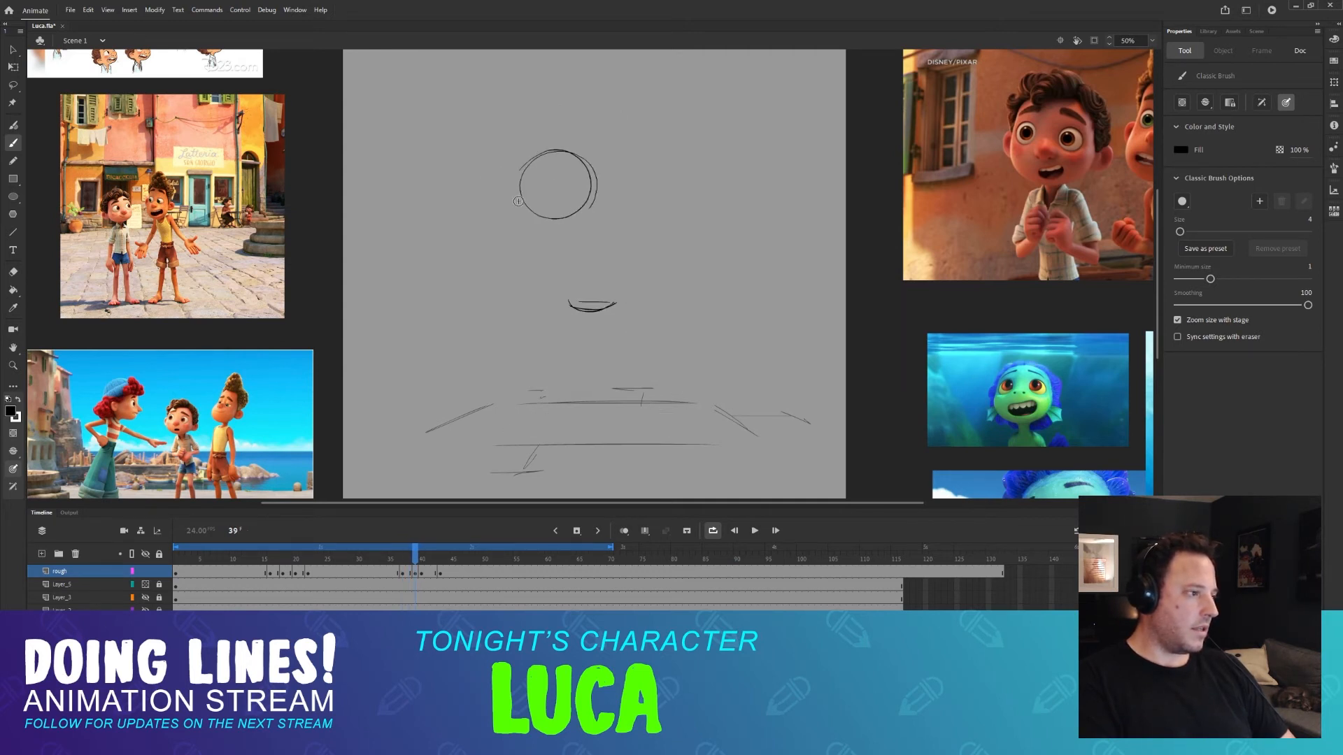
pyautogui.press(',')
pyautogui.press('.')
pyautogui.press(',')
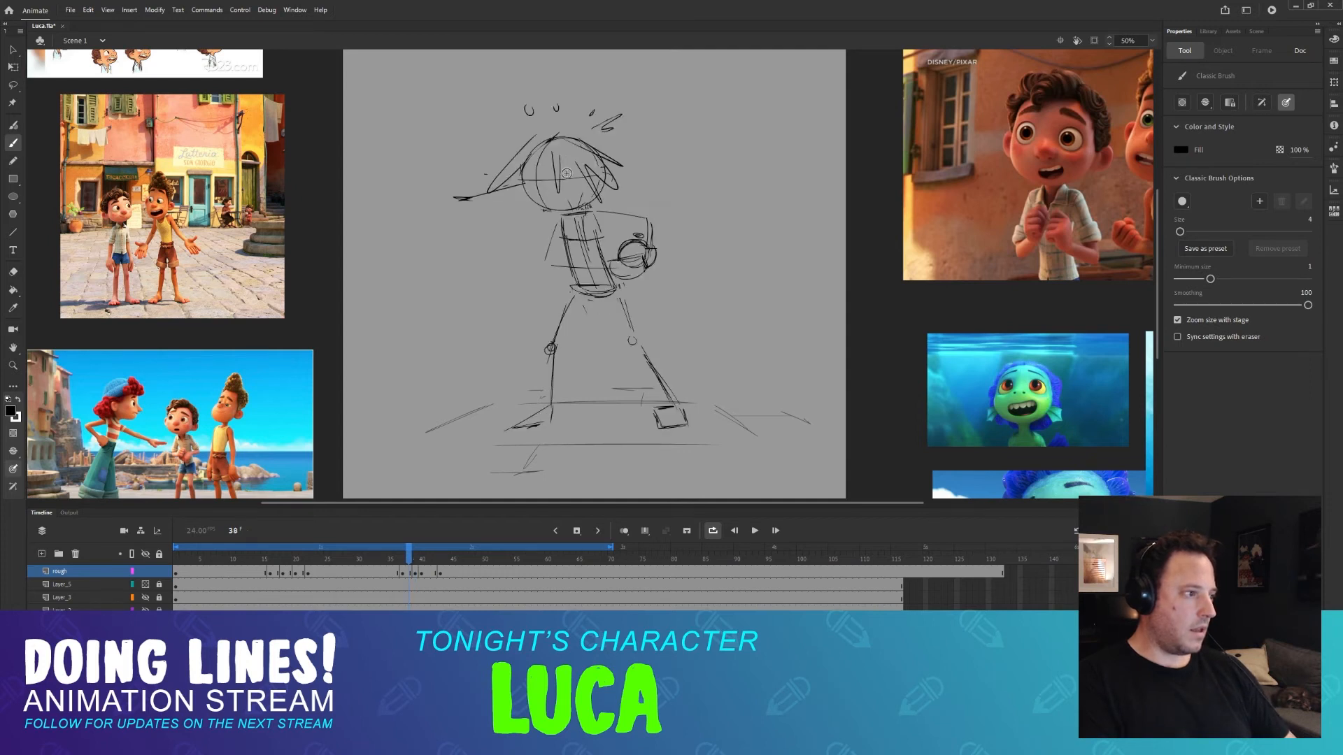
pyautogui.press('.')
pyautogui.hotkey('ctrl', 'z')
pyautogui.moveTo(559, 152); pyautogui.dragTo(531, 210)
pyautogui.hotkey('ctrl', 'z')
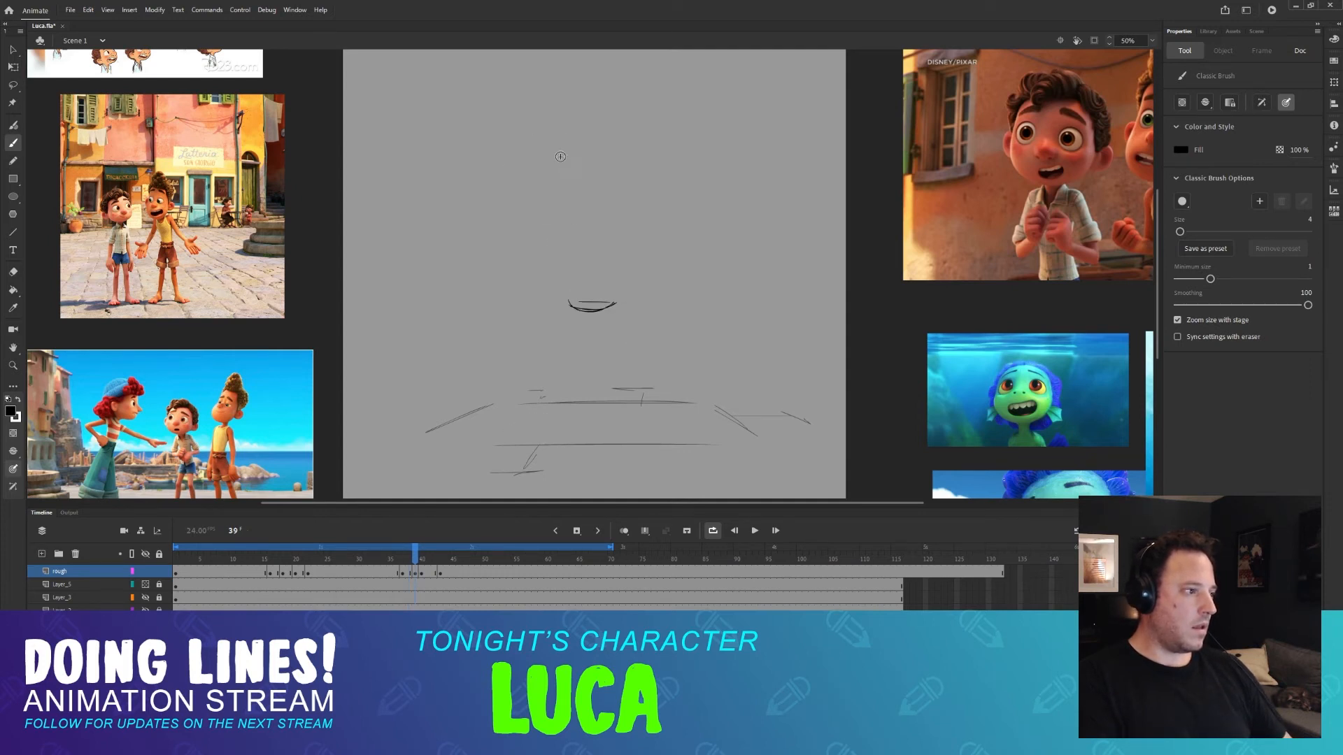
# Draw a single head circle above the pelvis on frame 39 and check it against the standing pose on frame 38.
pyautogui.moveTo(558, 156); pyautogui.dragTo(537, 210)
pyautogui.press(',')
pyautogui.press('.')
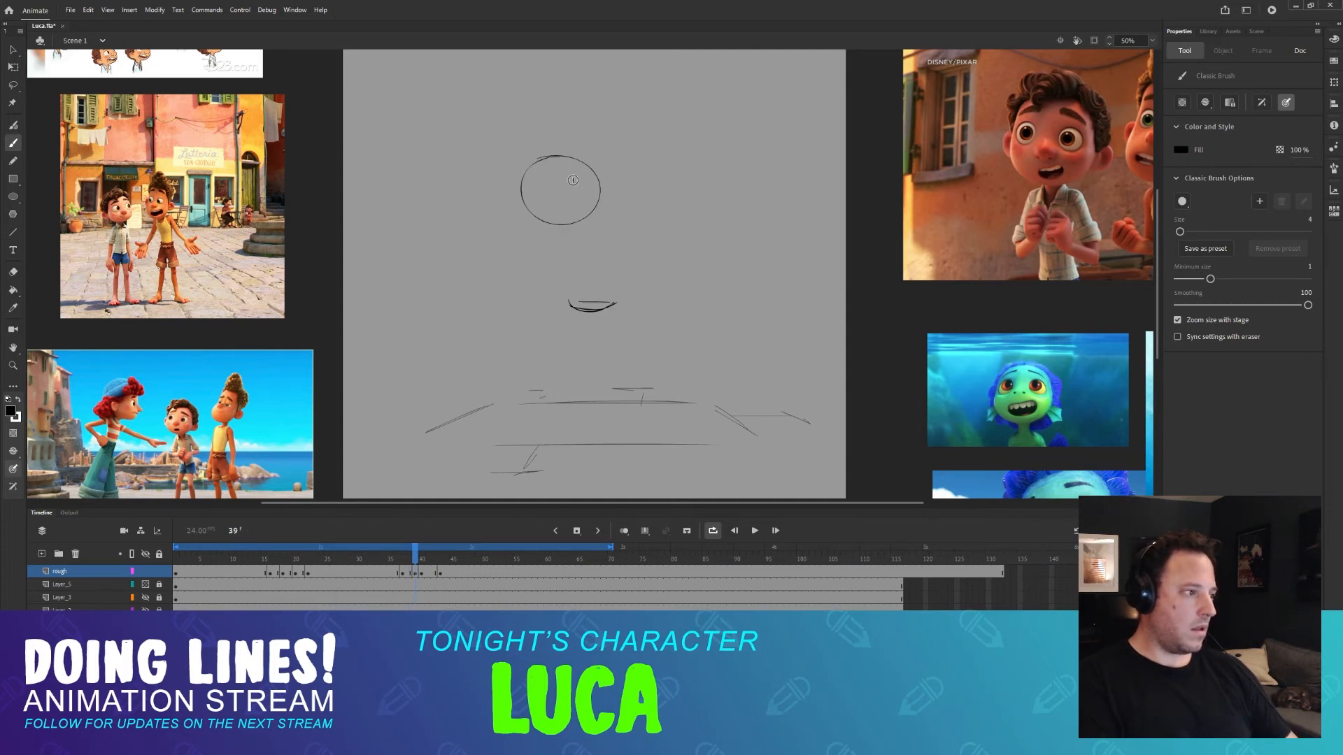
pyautogui.press(',')
pyautogui.press('.')
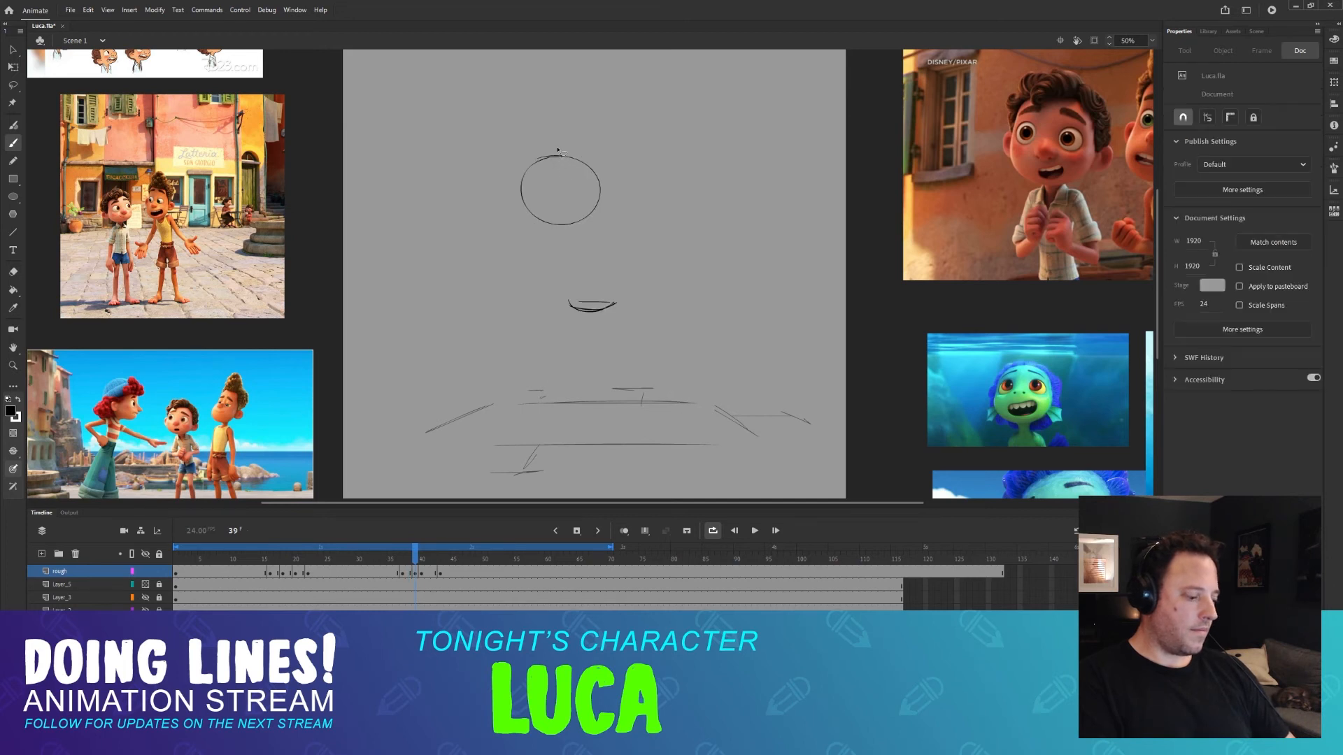
# Select the head circle on frame 39, shift it slightly upward and check the spacing against the neighbouring frames.
pyautogui.press('l')
pyautogui.moveTo(566, 140)
pyautogui.mouseDown()
pyautogui.moveTo(575, 176)
pyautogui.moveTo(560, 145)
pyautogui.mouseUp()
pyautogui.press('v')
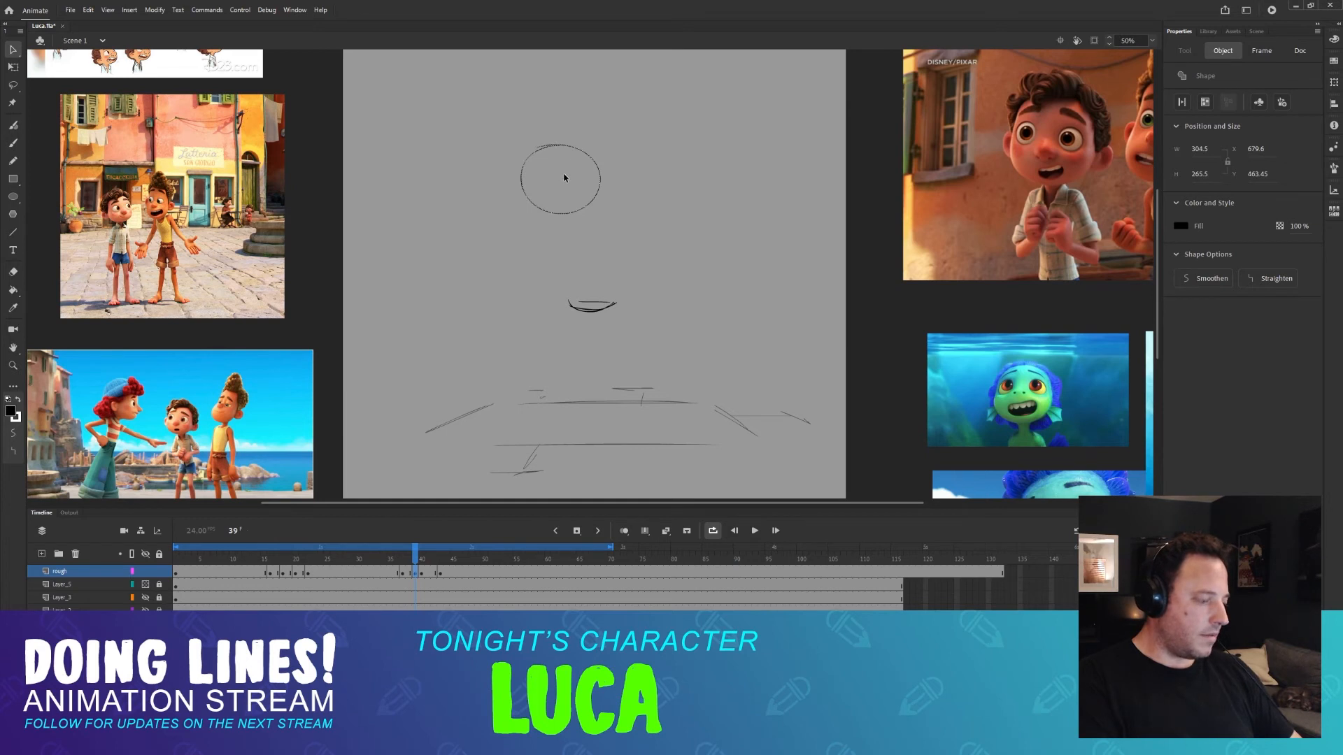
pyautogui.press('.')
pyautogui.press(',')
pyautogui.press(',')
pyautogui.press('.')
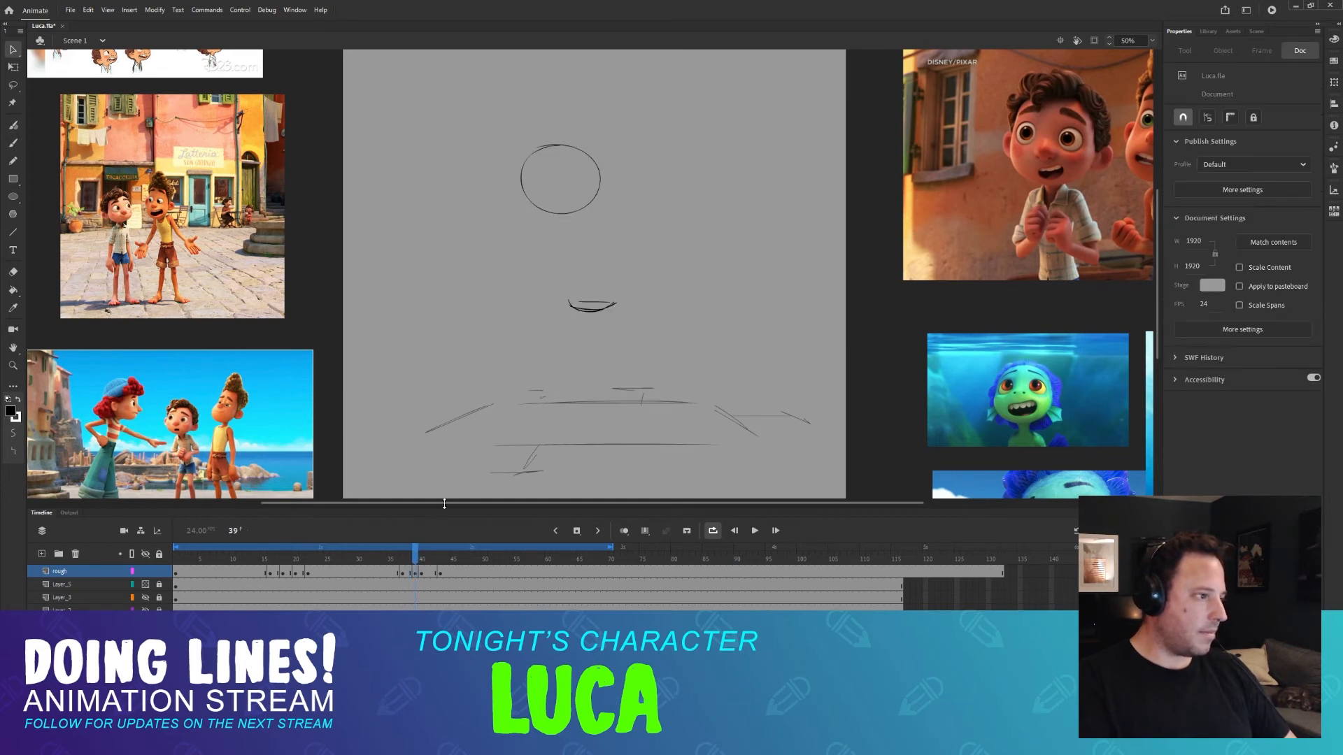
pyautogui.press('.')
pyautogui.press(',')
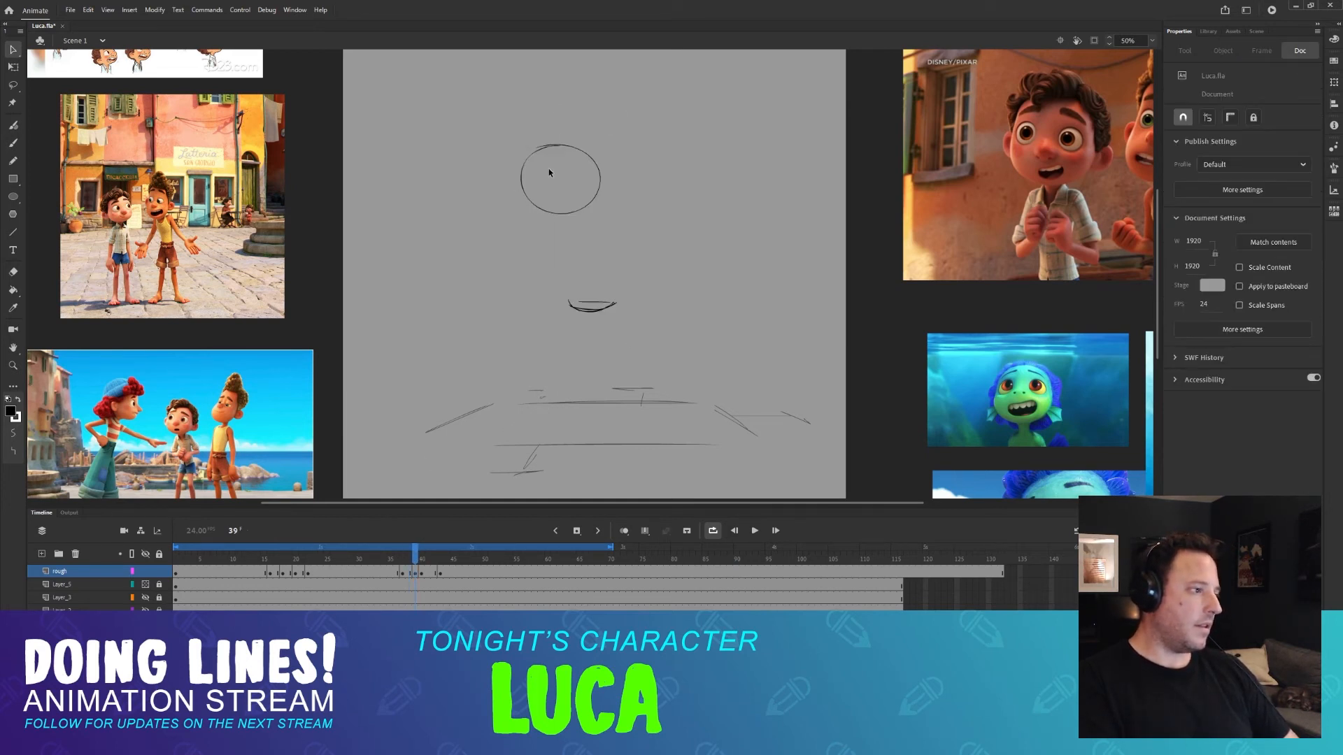
# Add curved vertical and horizontal facial guidelines inside the head circle on frame 39.
pyautogui.press('b')
pyautogui.press('.')
pyautogui.press(',')
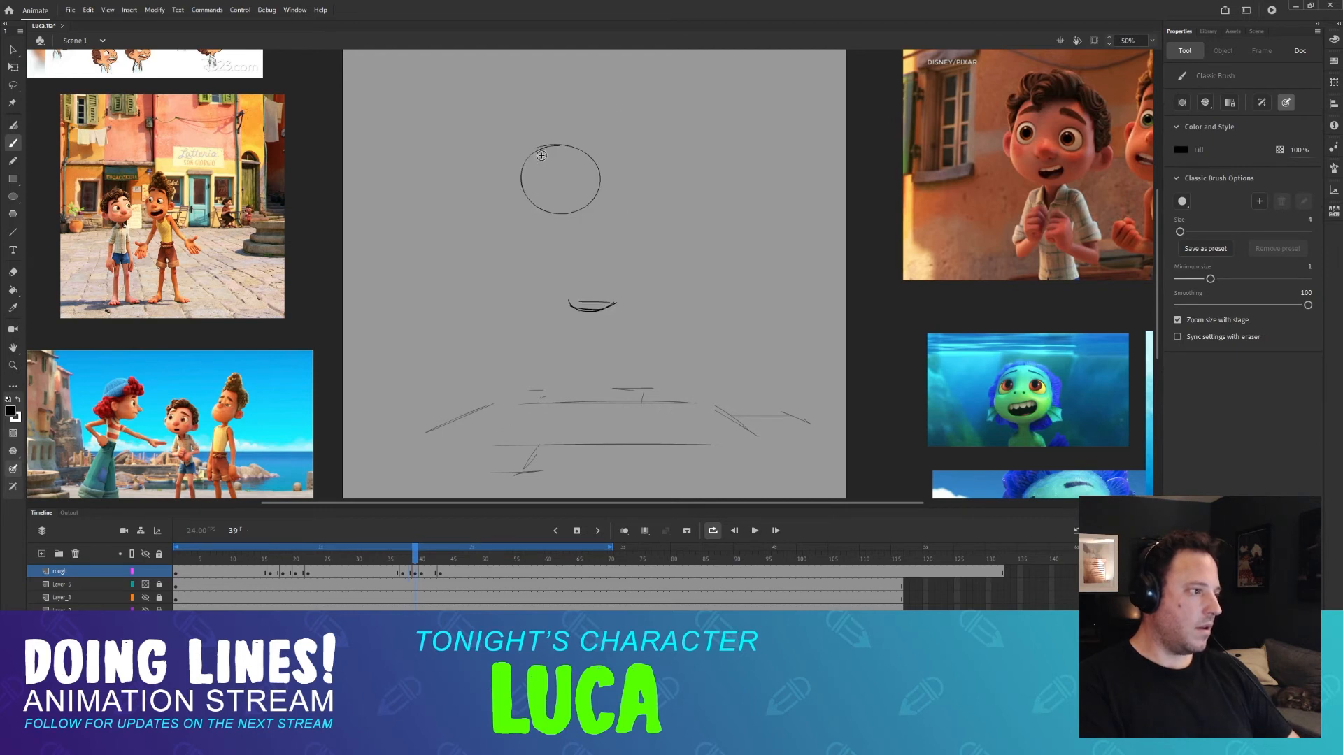
pyautogui.hotkey('ctrl', 'z')
pyautogui.moveTo(552, 146); pyautogui.dragTo(547, 212)
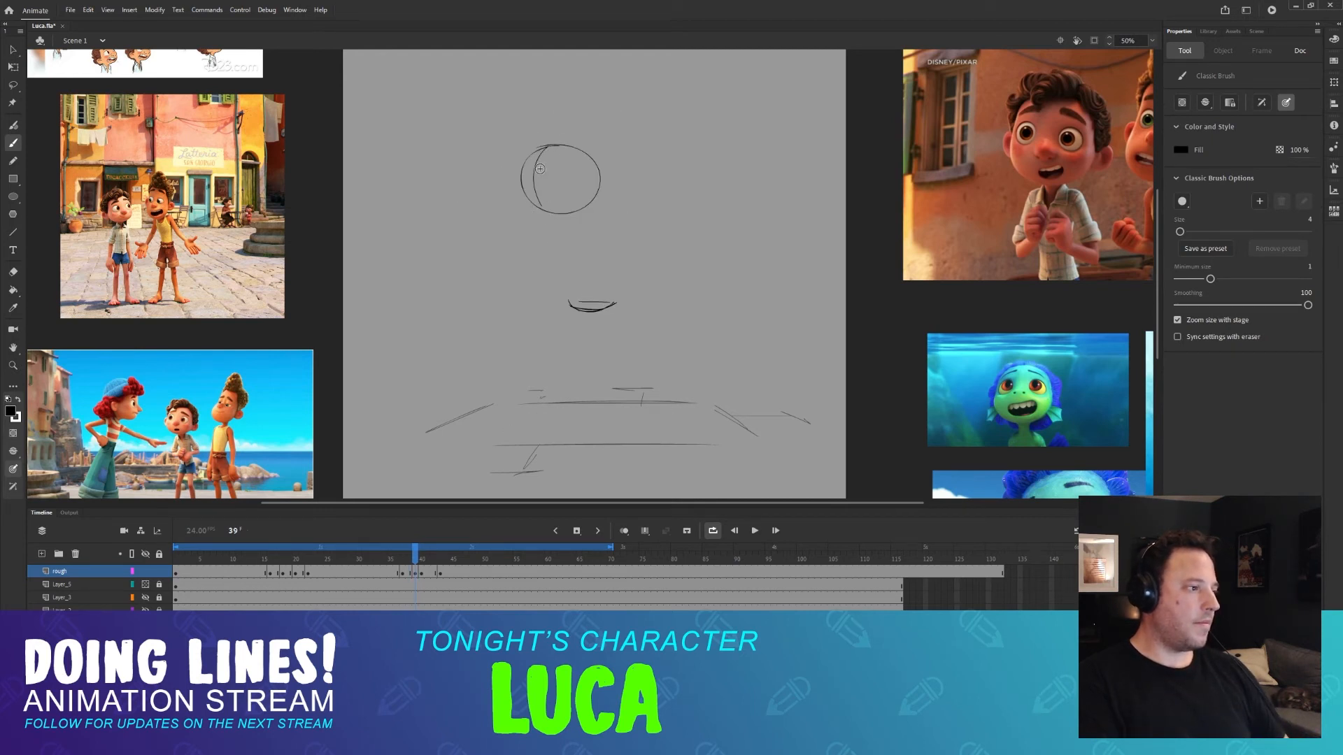
pyautogui.moveTo(525, 166); pyautogui.dragTo(585, 181)
pyautogui.press('.')
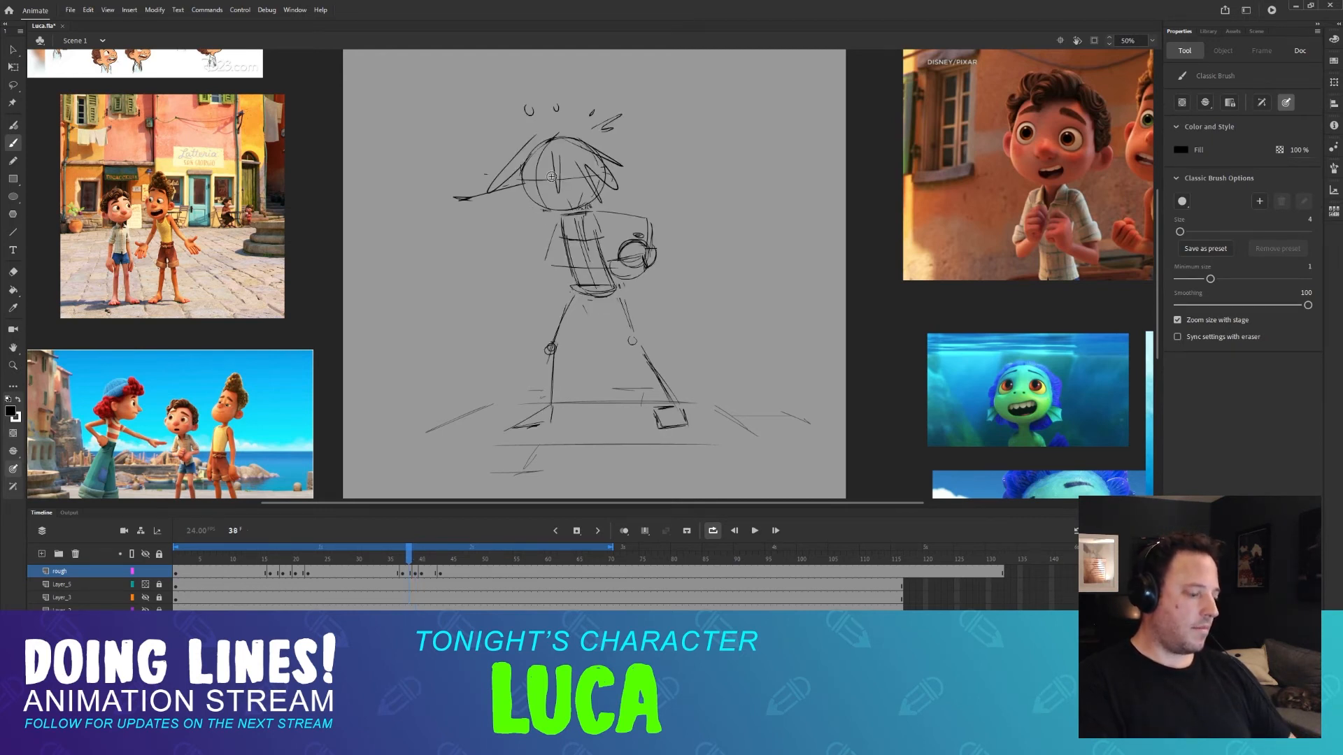
pyautogui.press(',')
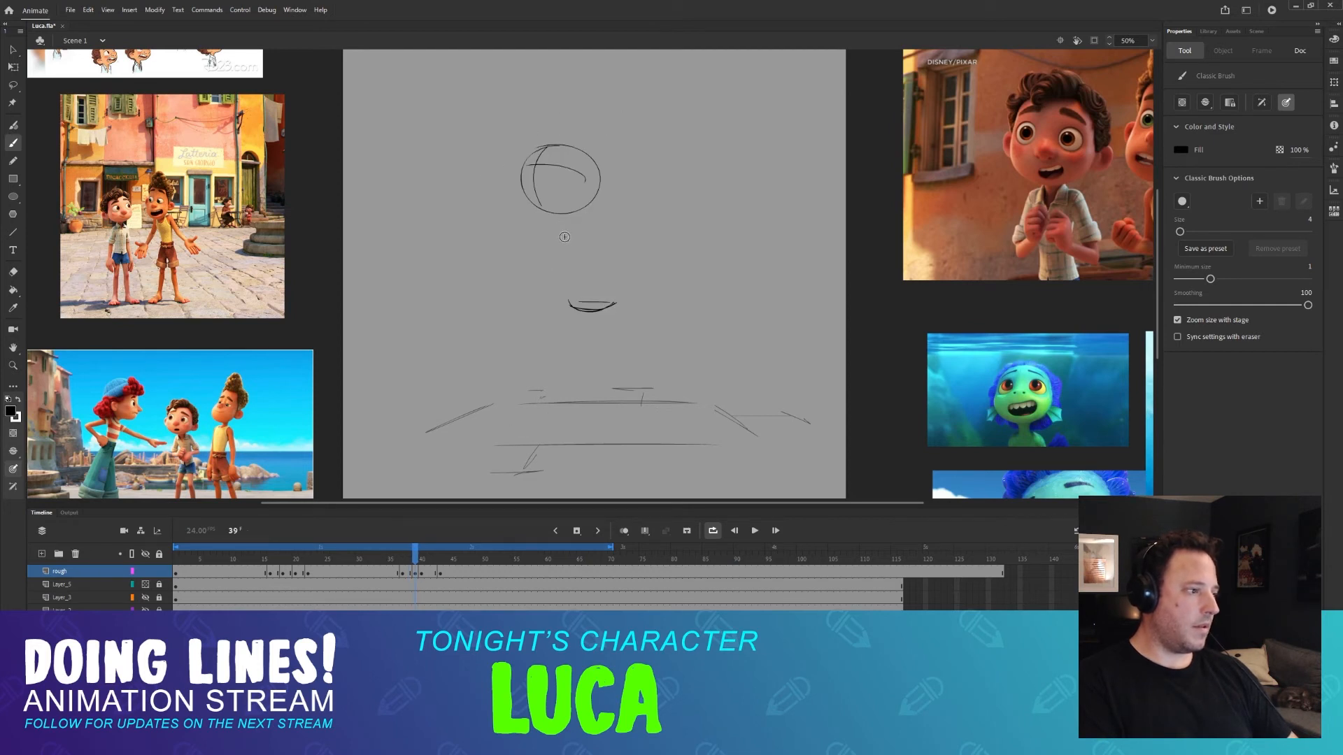
# Sketch the curved torso between head and pelvis on frame 39 and connect it to the head with a neck line.
pyautogui.moveTo(570, 226); pyautogui.dragTo(609, 292)
pyautogui.moveTo(566, 234)
pyautogui.mouseDown()
pyautogui.moveTo(585, 294)
pyautogui.moveTo(590, 239)
pyautogui.moveTo(615, 311)
pyautogui.mouseUp()
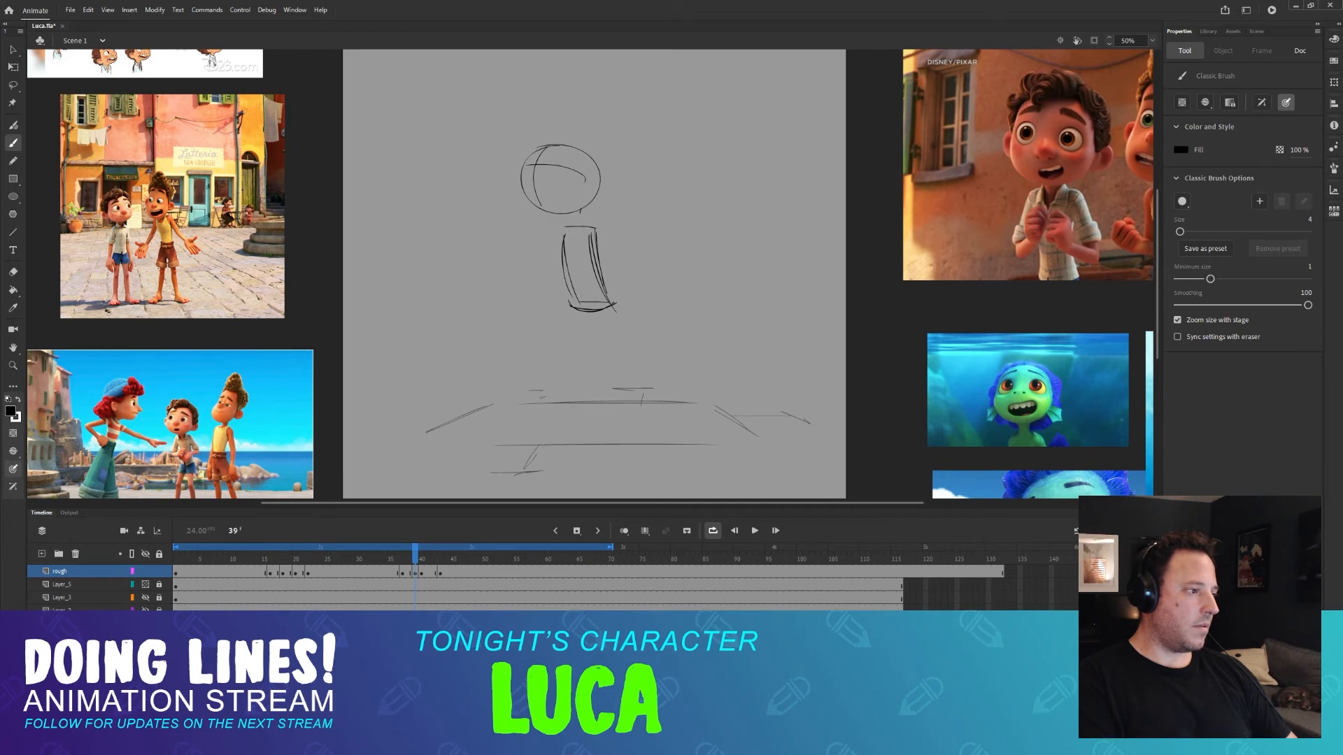
pyautogui.press(',')
pyautogui.press('.')
pyautogui.press(',')
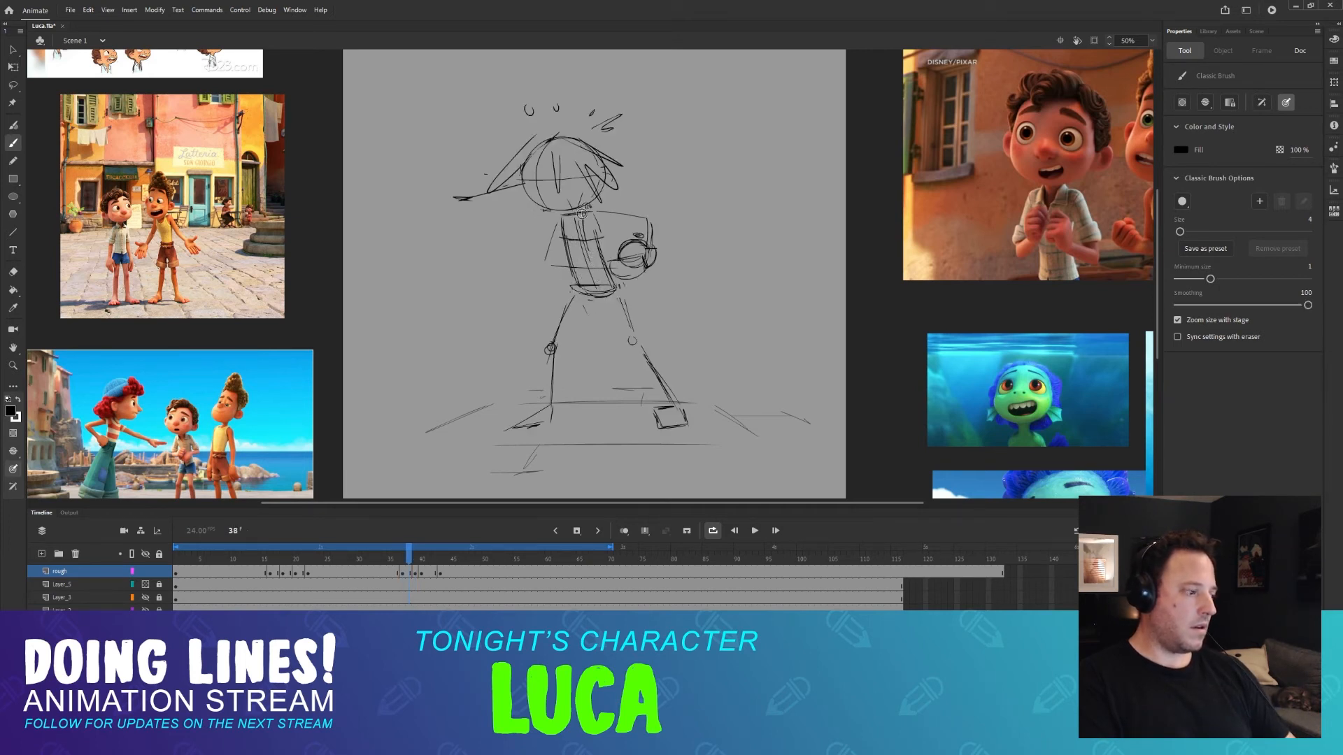
pyautogui.press('.')
pyautogui.moveTo(574, 208); pyautogui.dragTo(577, 235)
pyautogui.press(',')
pyautogui.press('.')
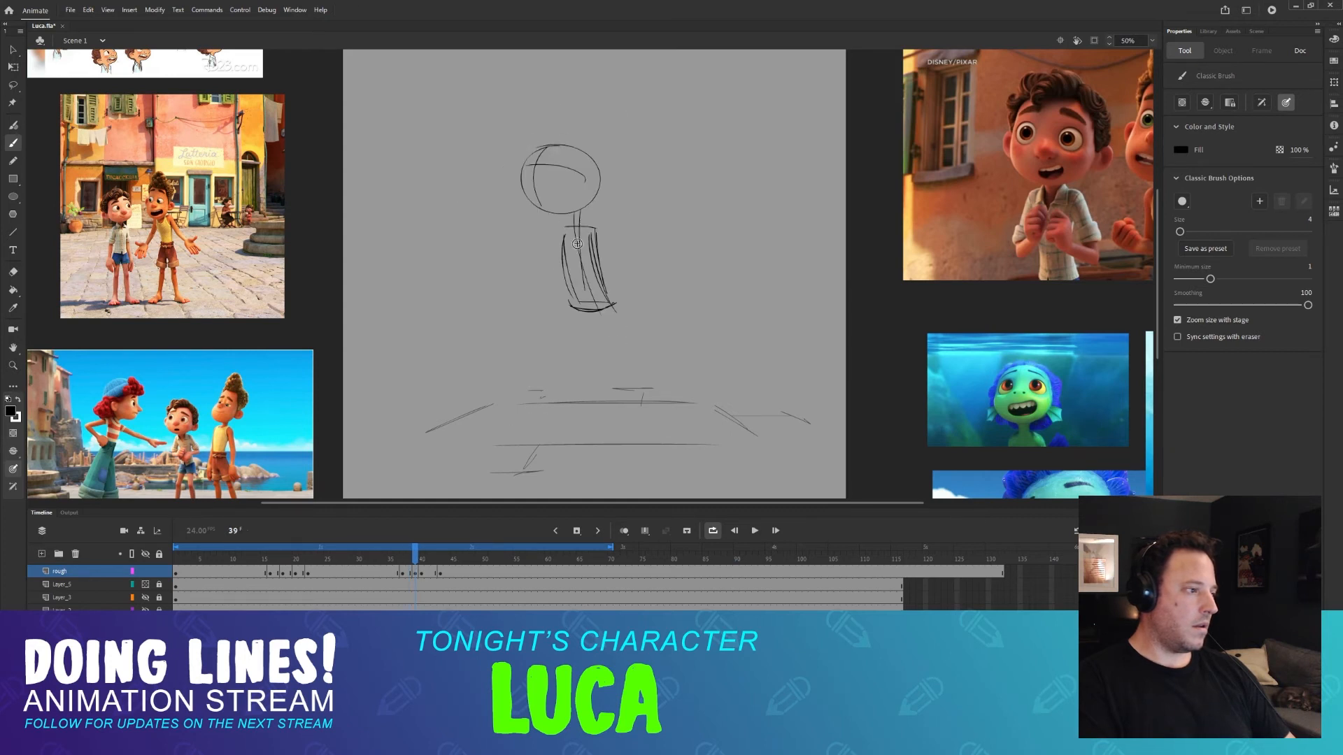
pyautogui.press(',')
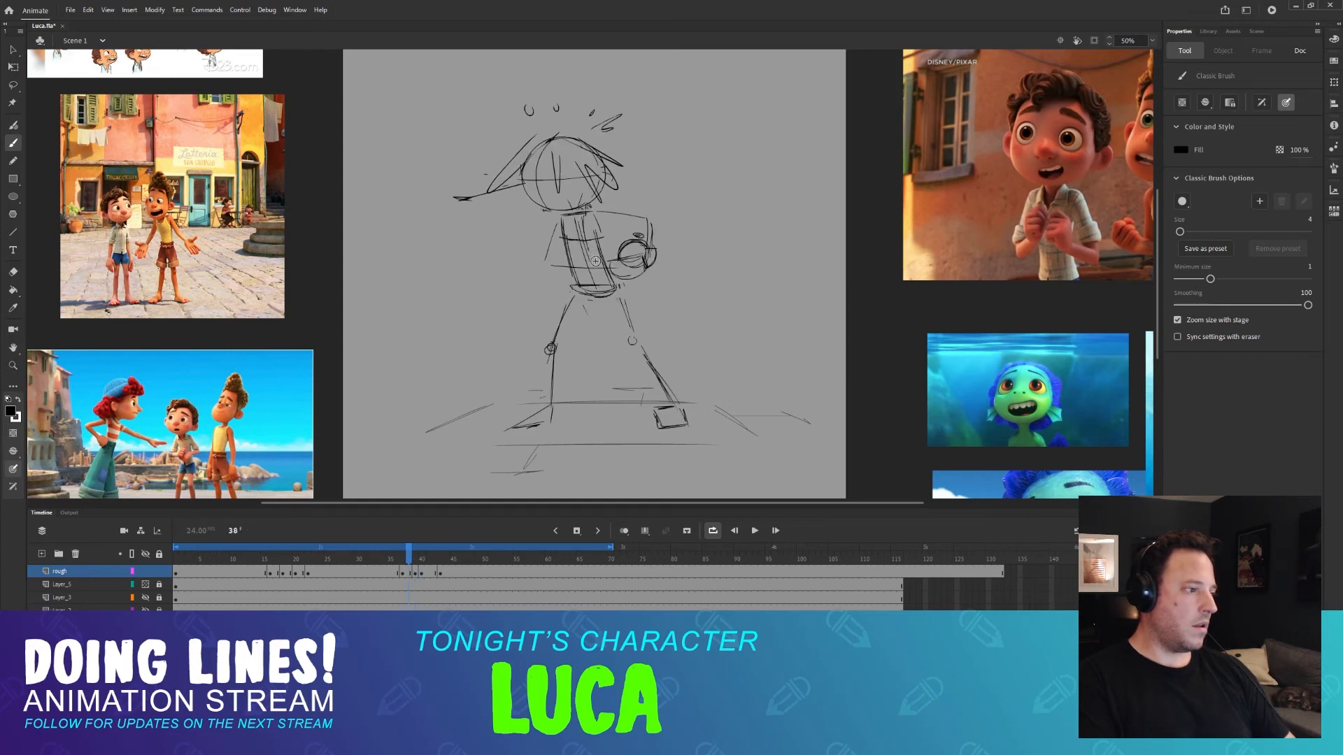
# Examine how the arm and hand move from frame 38 through frame 39 to frame 40.
pyautogui.press('.')
pyautogui.press('.')
pyautogui.press(',')
pyautogui.press(',')
pyautogui.press('.')
pyautogui.press('.')
pyautogui.press(',')
pyautogui.press(',')
pyautogui.press('.')
pyautogui.press(',')
pyautogui.press('.')
# Draw the small hand circle beside the torso on frame 39 and check its position against frame 38.
pyautogui.moveTo(638, 233)
pyautogui.mouseDown()
pyautogui.moveTo(639, 266)
pyautogui.moveTo(646, 236)
pyautogui.mouseUp()
pyautogui.press(',')
pyautogui.press('.')
pyautogui.press(',')
pyautogui.press('.')
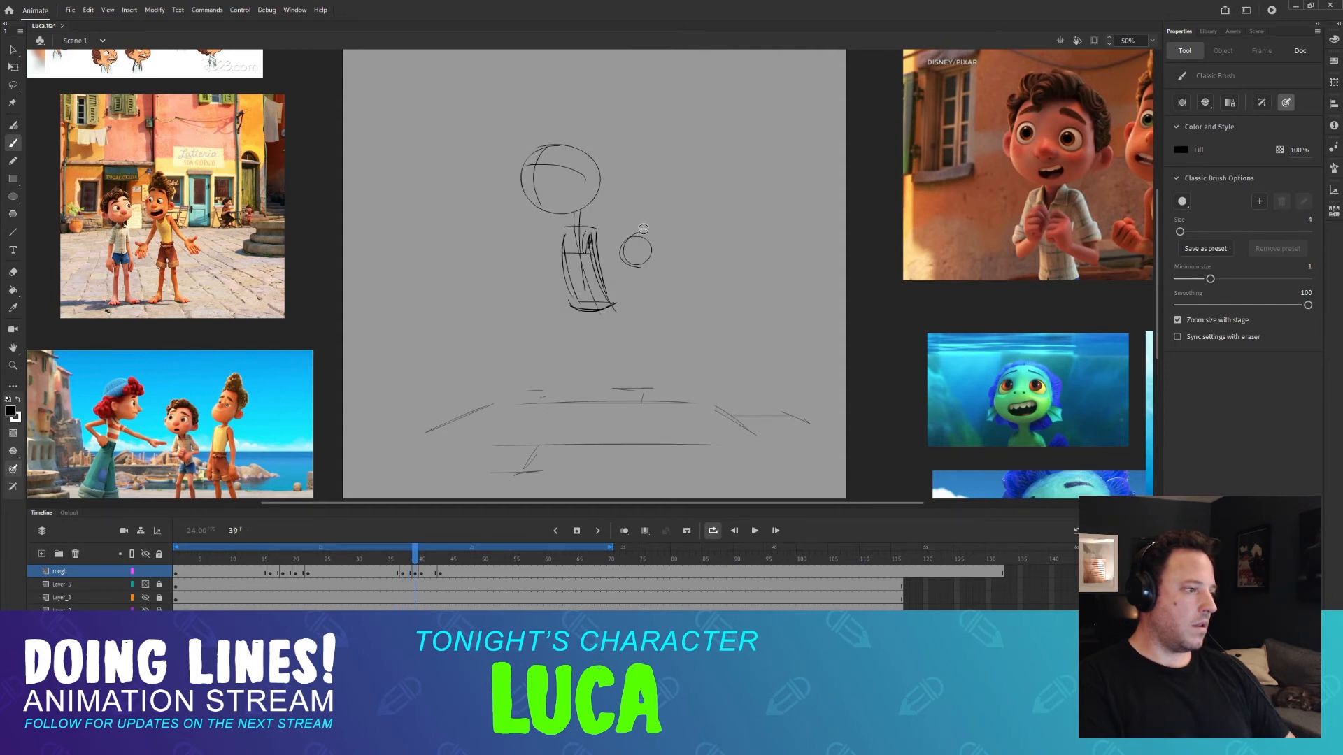
pyautogui.press(',')
pyautogui.press('.')
pyautogui.press(',')
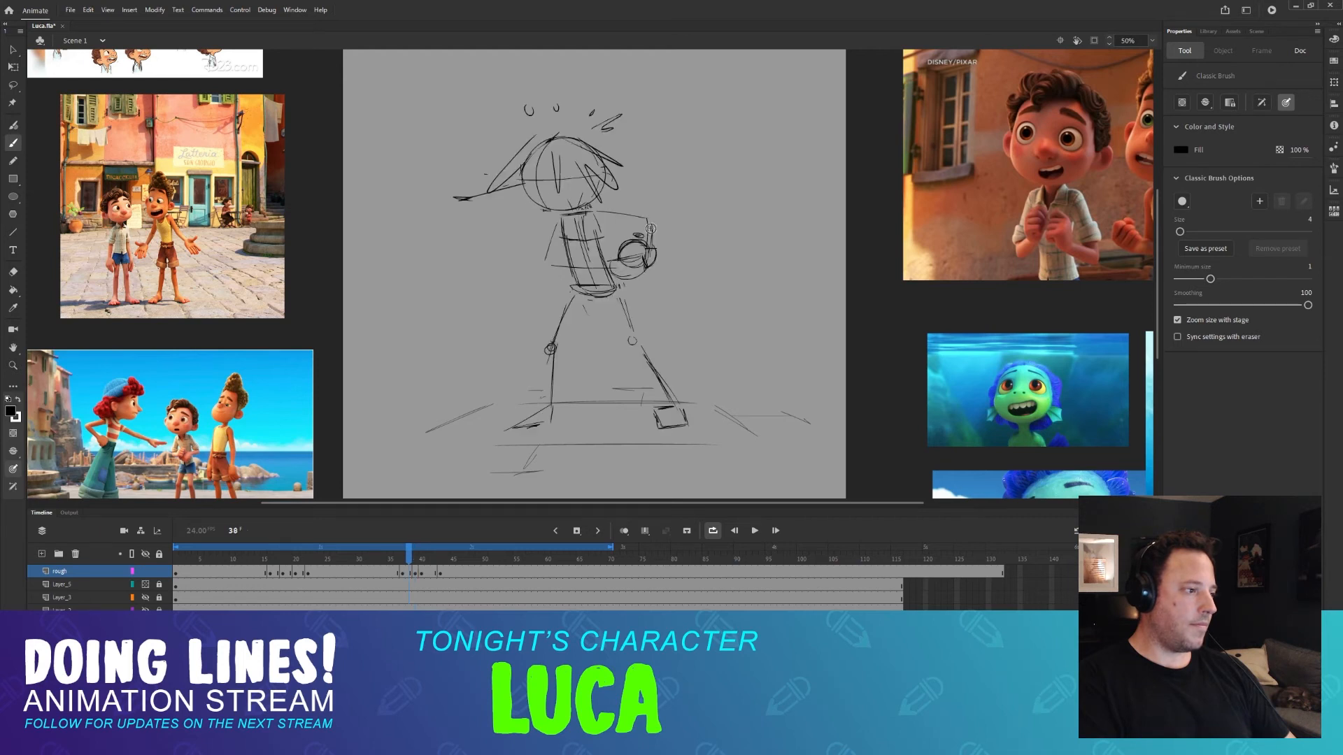
# Compare the shoulder and elbow positions on frames 38 and 40 with the frame 39 drawing.
pyautogui.press('.')
pyautogui.press('.')
pyautogui.press(',')
pyautogui.press('.')
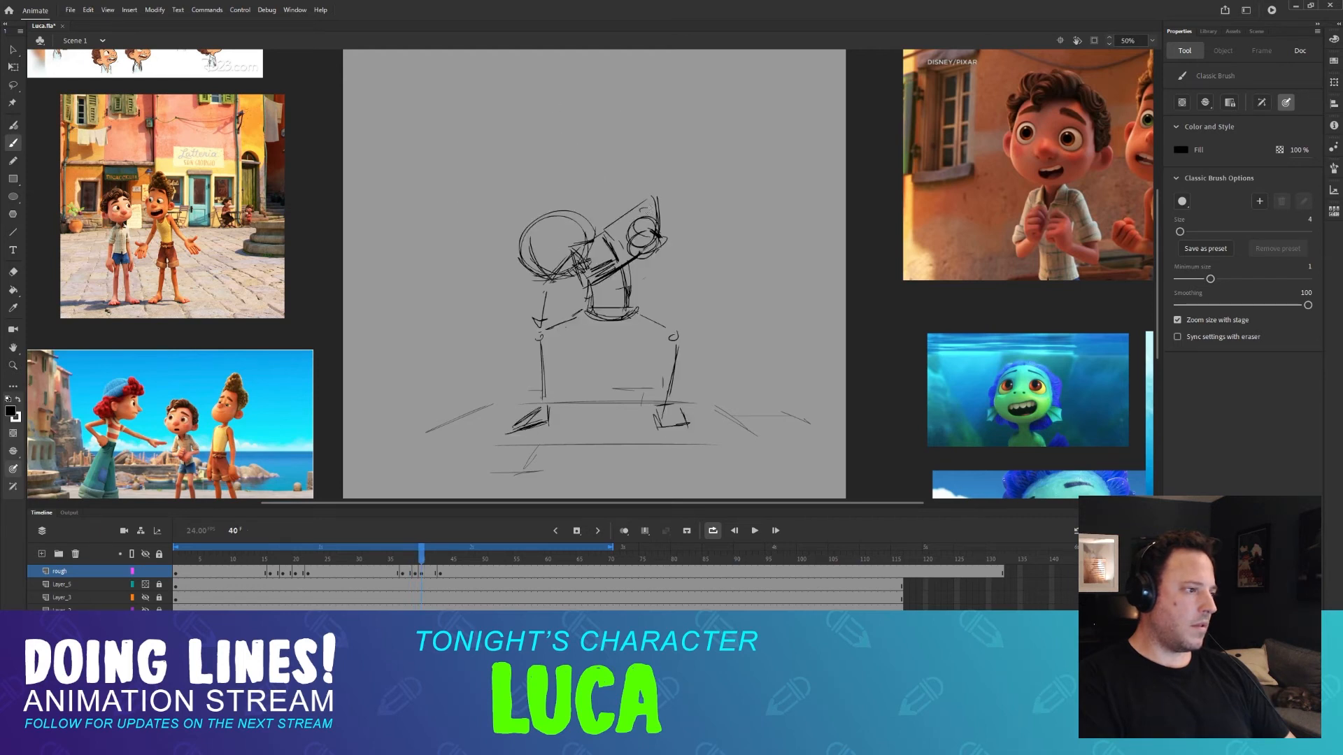
pyautogui.press(',')
pyautogui.press('.')
pyautogui.press(',')
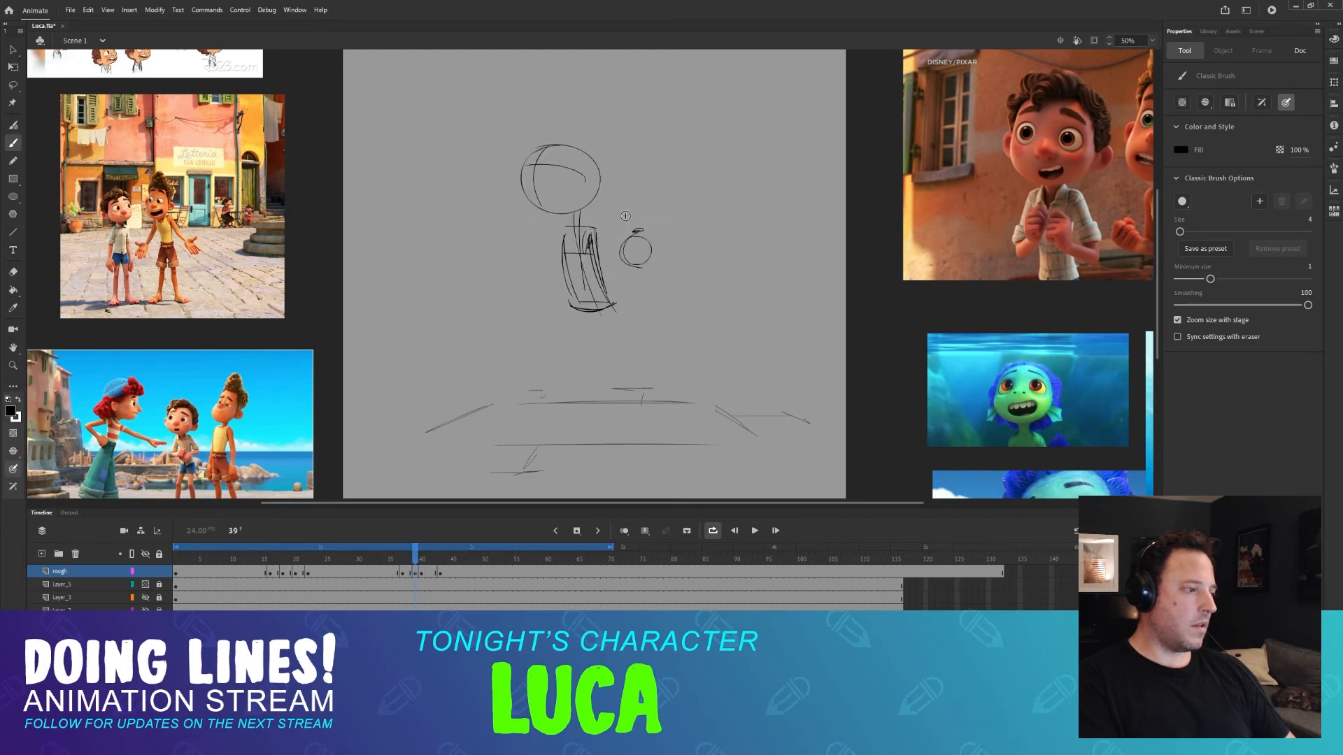
pyautogui.press(',')
pyautogui.press('.')
pyautogui.press(',')
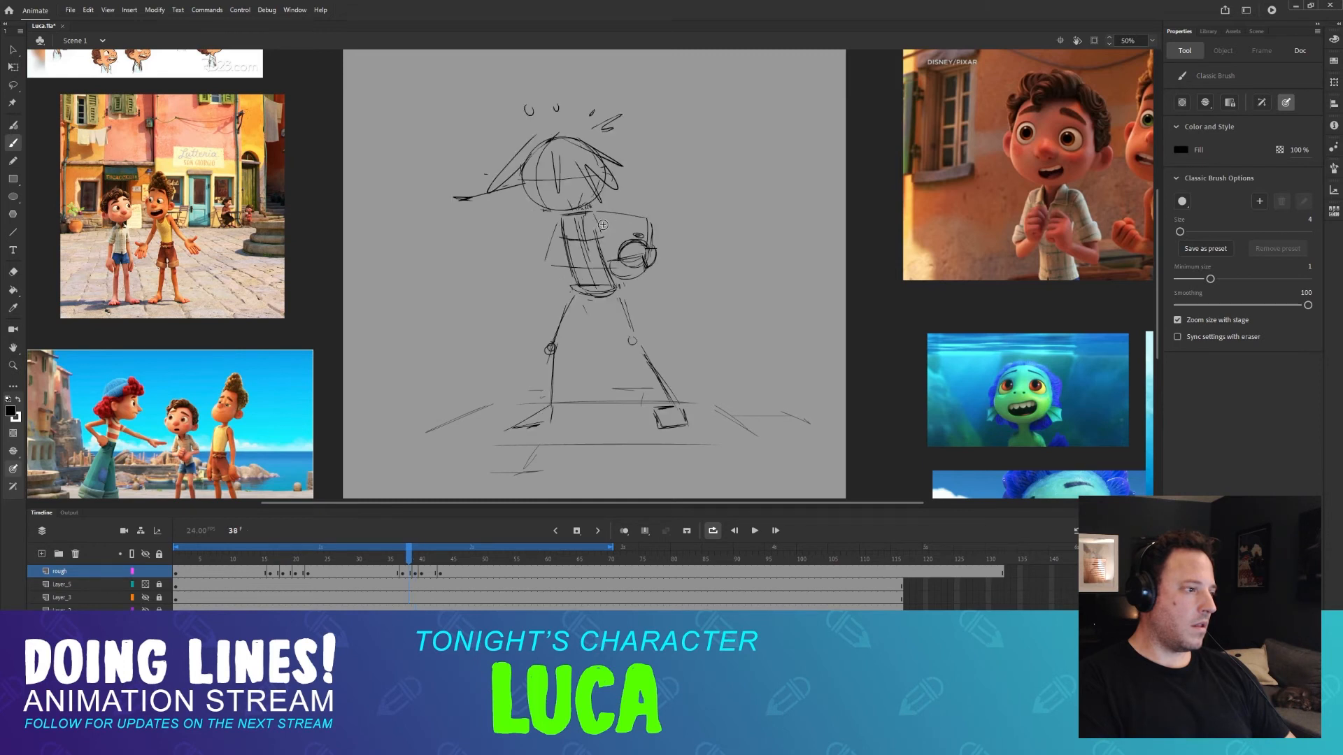
# Sketch the bent arm on frame 39 from the shoulder out to a raised elbow and down to the hand circle.
pyautogui.press('.')
pyautogui.press(',')
pyautogui.press('.')
pyautogui.press(',')
pyautogui.press('.')
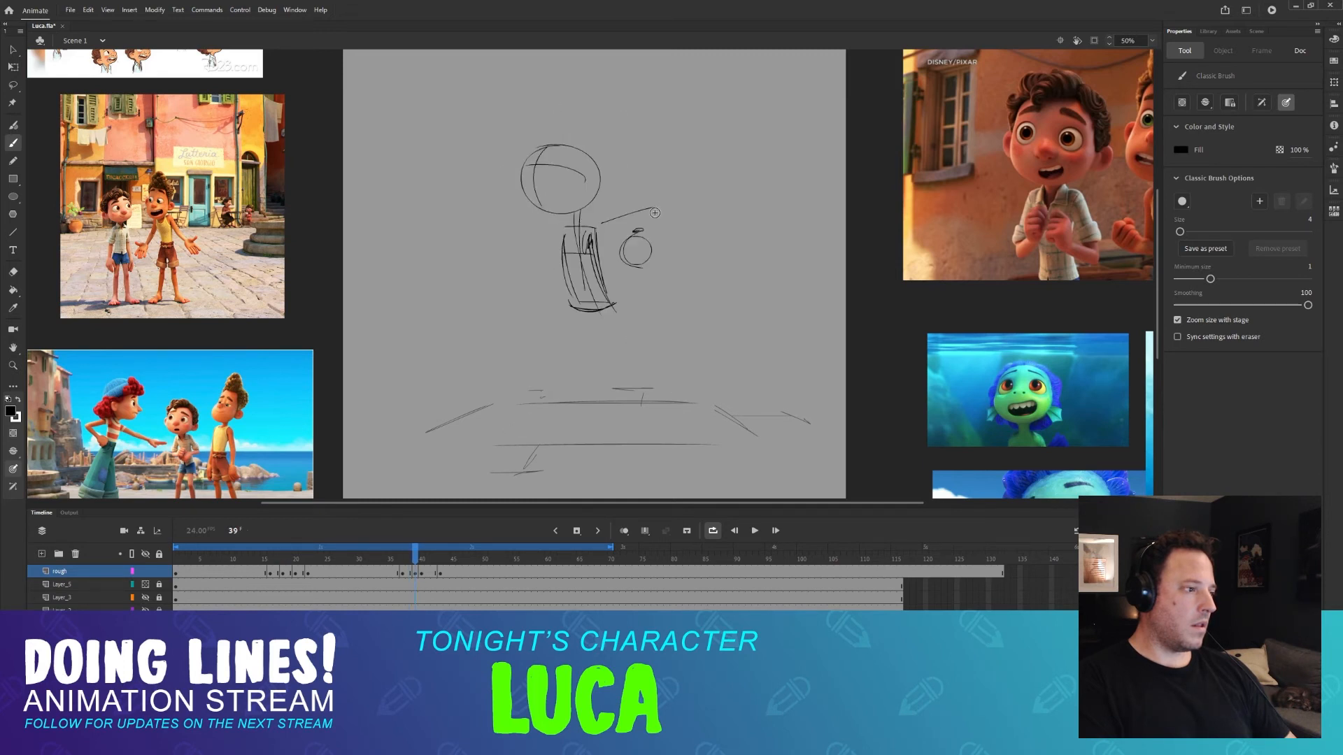
pyautogui.moveTo(652, 218); pyautogui.dragTo(636, 265)
pyautogui.press(',')
pyautogui.press('.')
pyautogui.moveTo(517, 229); pyautogui.dragTo(559, 229)
pyautogui.press(',')
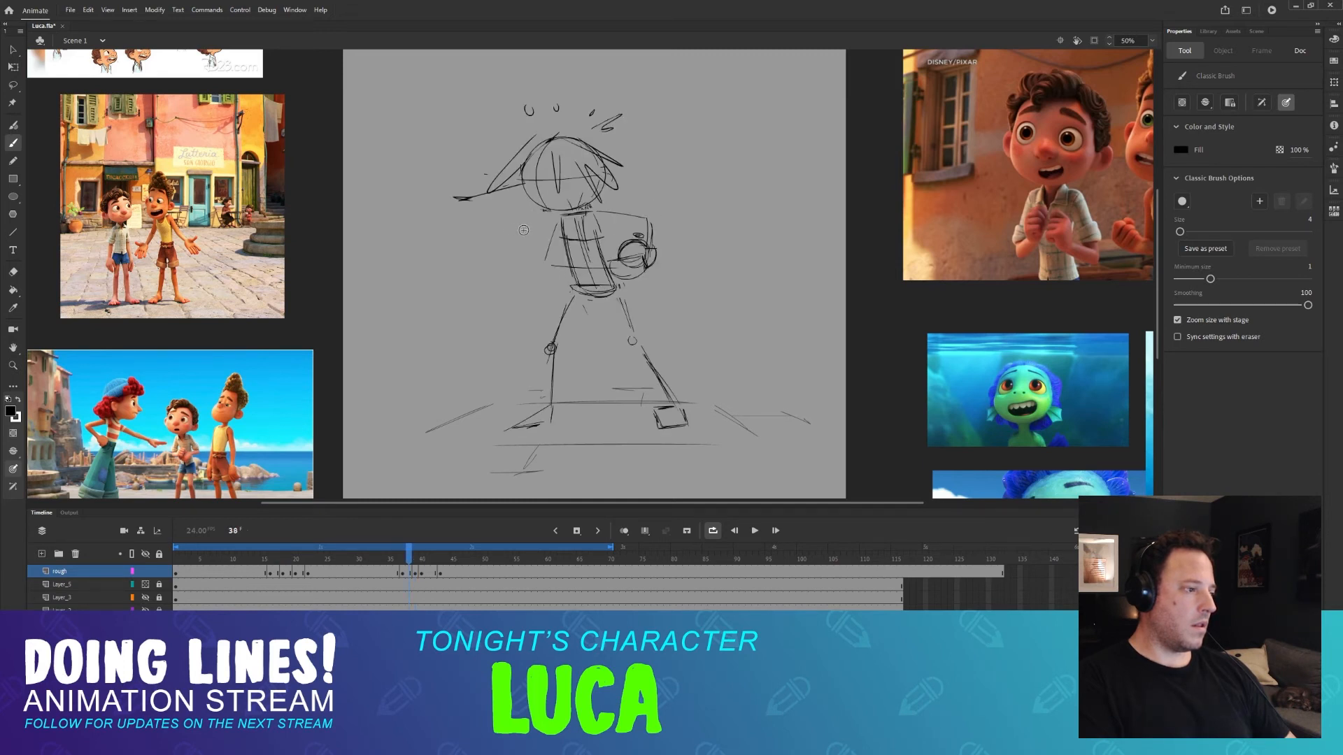
pyautogui.press('.')
pyautogui.press(',')
pyautogui.press('.')
pyautogui.hotkey('ctrl', 'z')
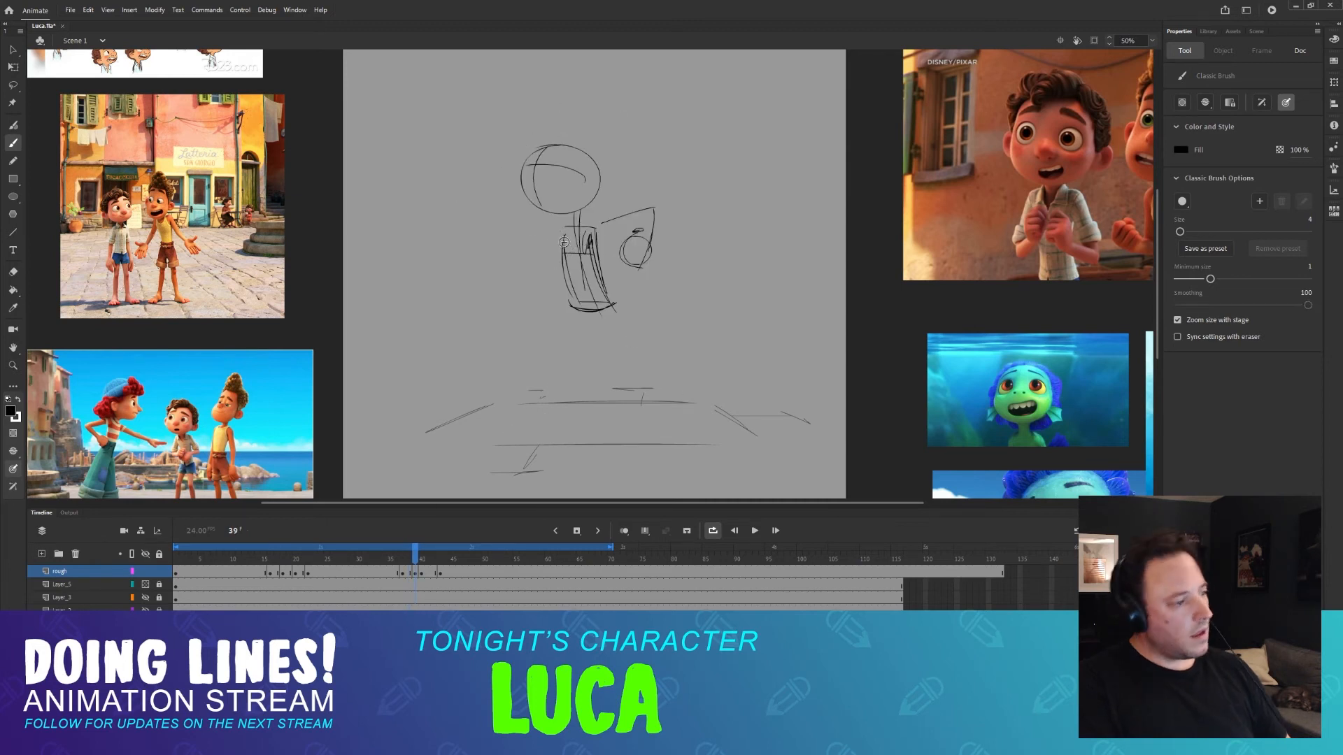
# Copy the feet and ankle lines from the standing pose on frame 38 into the same place on frame 39.
pyautogui.press(',')
pyautogui.press('.')
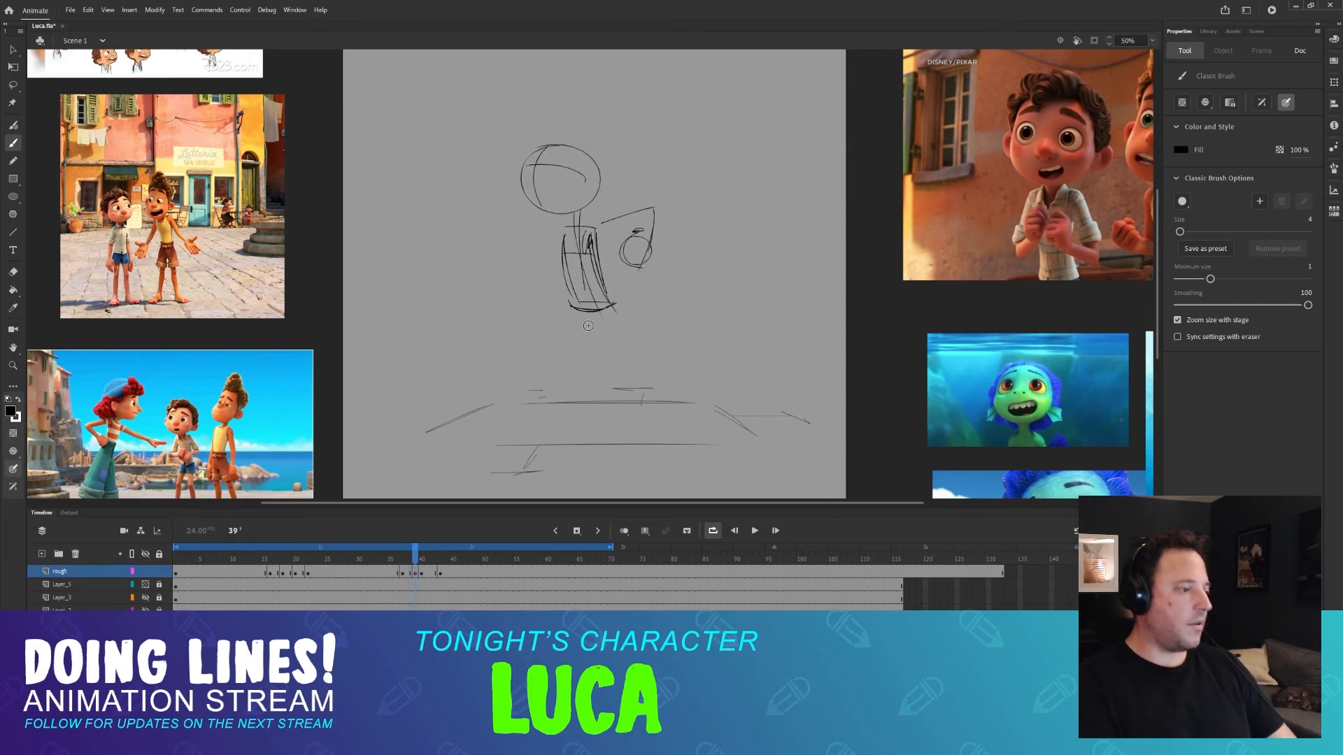
pyautogui.press(',')
pyautogui.press('.')
pyautogui.press(',')
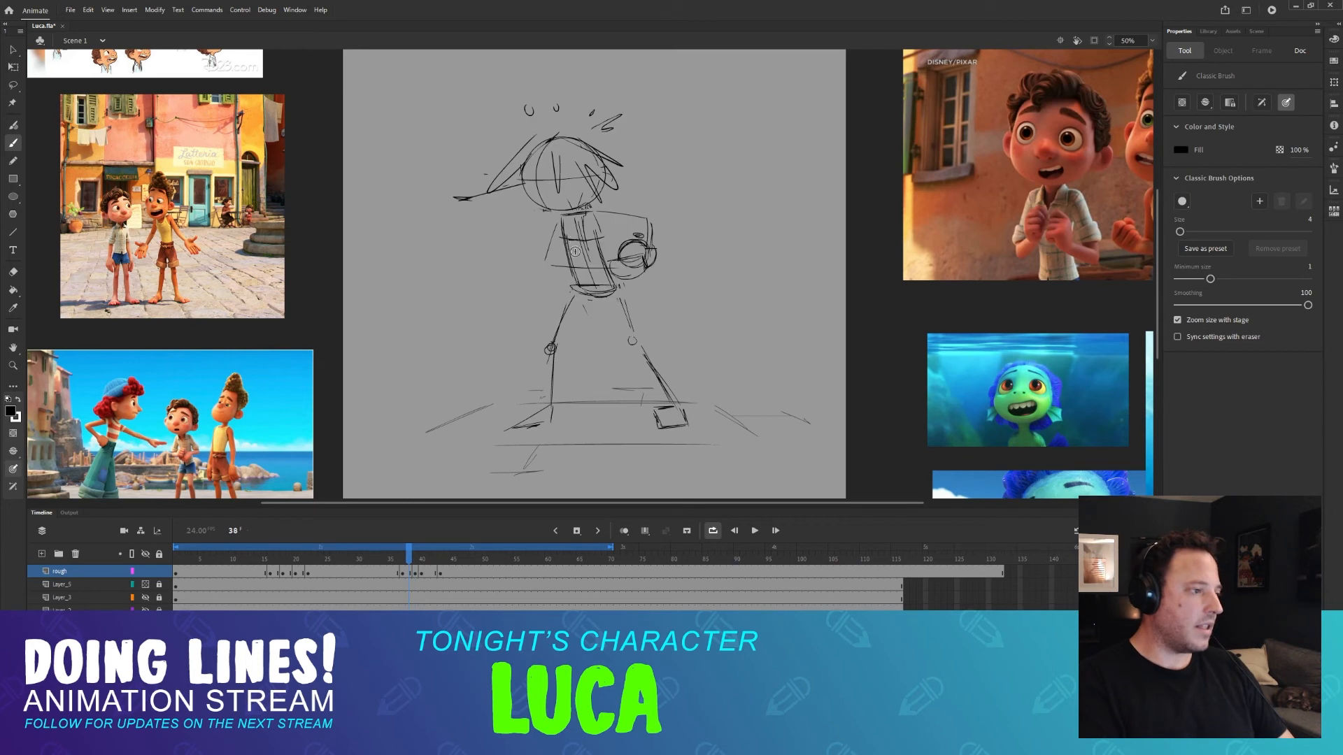
pyautogui.press('.')
pyautogui.press(',')
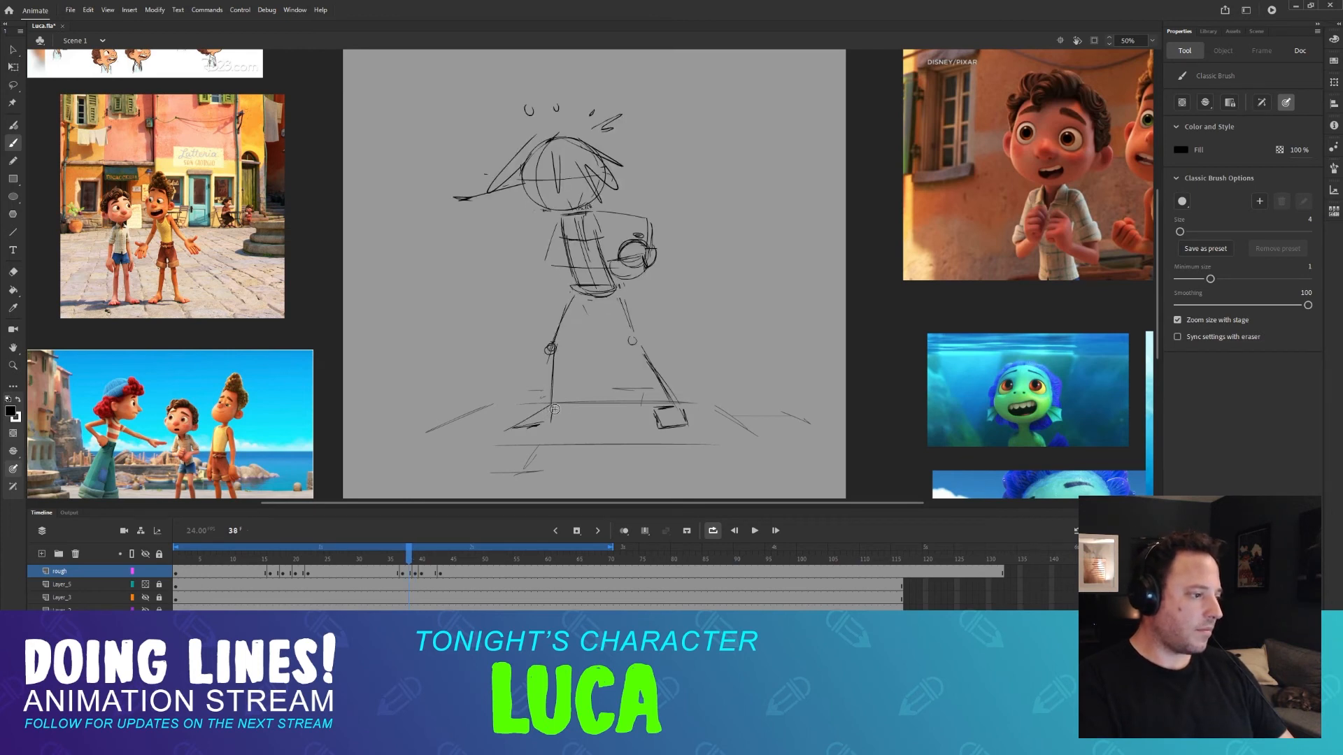
pyautogui.press('l')
pyautogui.moveTo(593, 392); pyautogui.dragTo(579, 409)
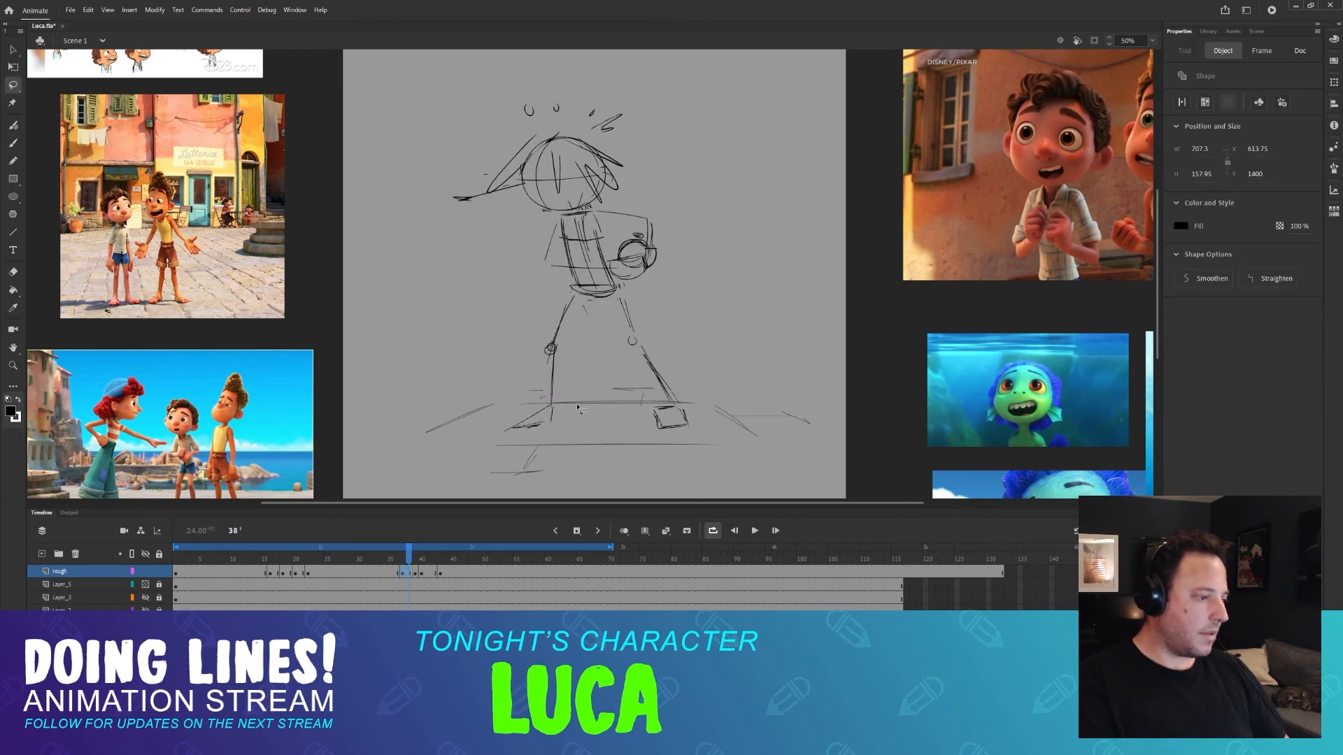
pyautogui.click(412, 560)
pyautogui.click(415, 558)
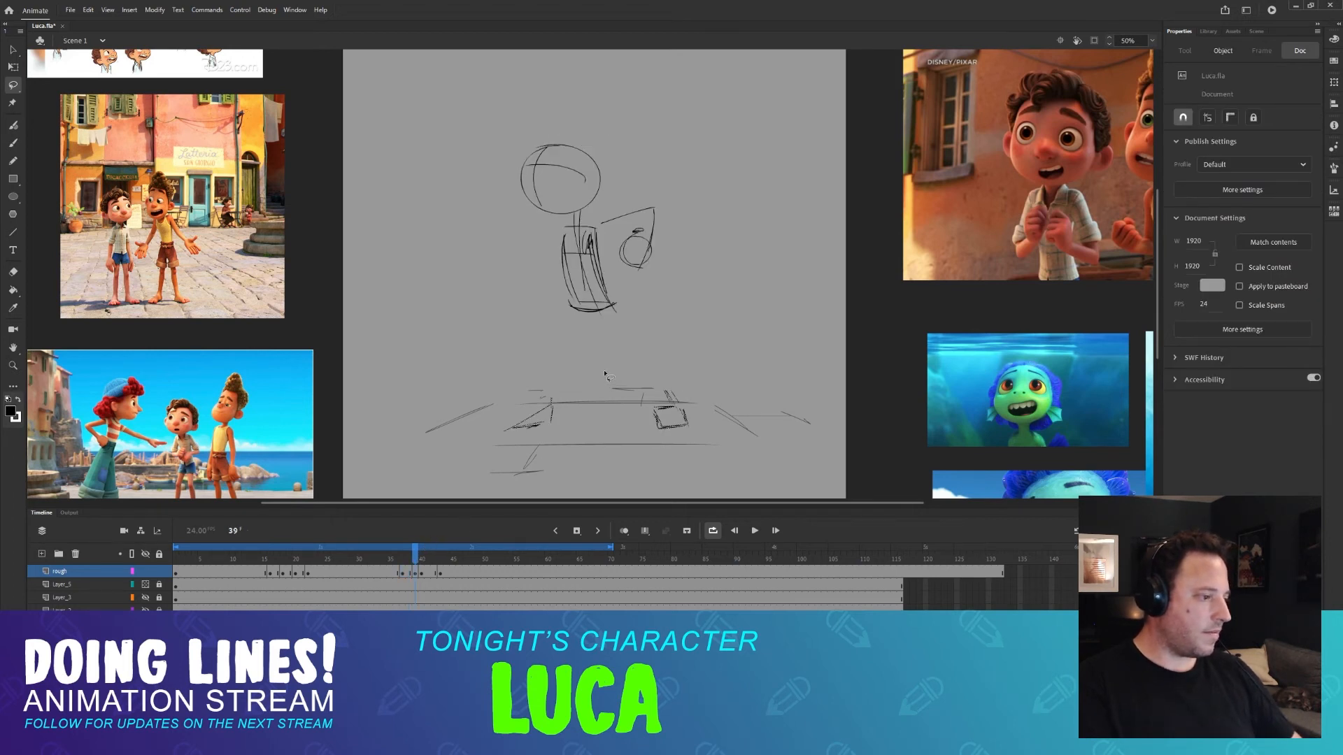
# Sketch the bent leg on frame 39 from the pelvis out to the knee and down to the left foot.
pyautogui.press('b')
pyautogui.press(',')
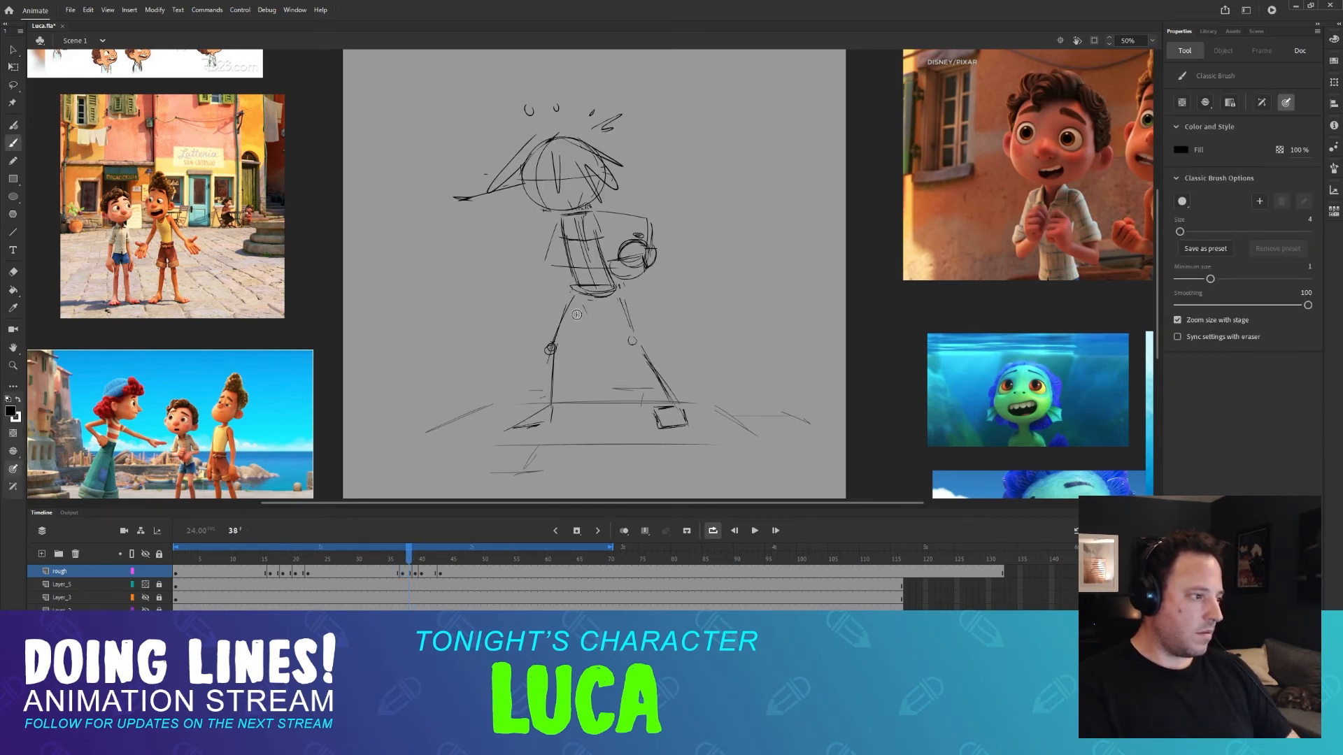
pyautogui.press('.')
pyautogui.press(',')
pyautogui.press('.')
pyautogui.moveTo(571, 312); pyautogui.dragTo(538, 342)
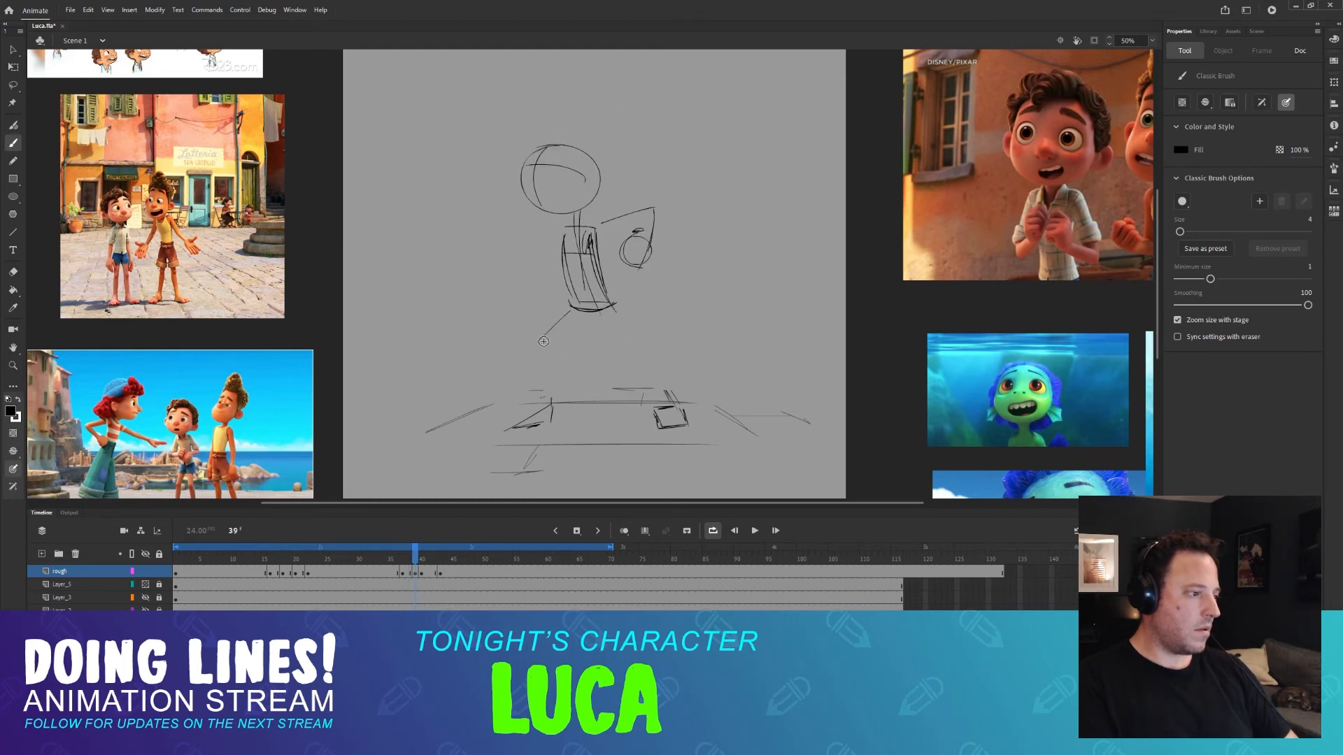
pyautogui.press(',')
pyautogui.press('.')
pyautogui.press(',')
pyautogui.press('.')
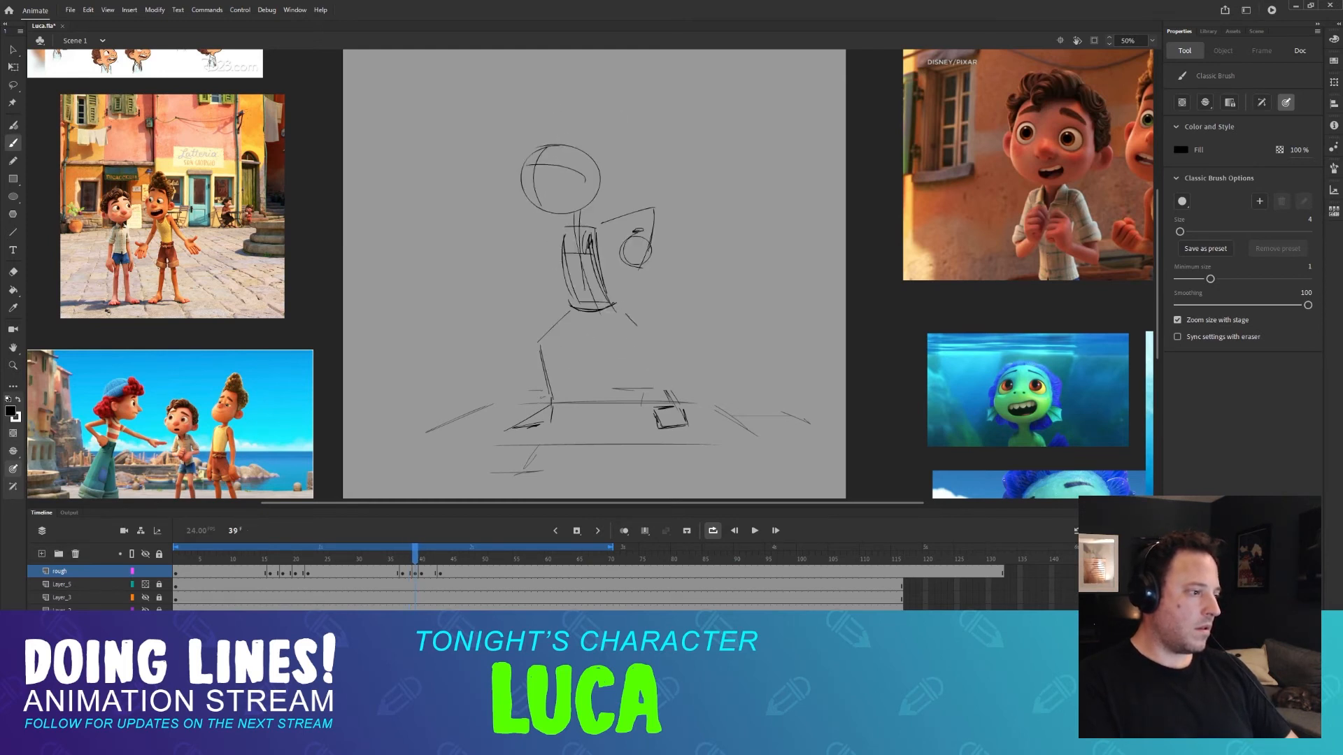
# Sketch the other leg on frame 39 from the pelvis to the boxy right foot and mark its knee with a small circle.
pyautogui.press(',')
pyautogui.moveTo(617, 308)
pyautogui.mouseDown()
pyautogui.moveTo(652, 344)
pyautogui.moveTo(626, 314)
pyautogui.moveTo(658, 380)
pyautogui.mouseUp()
pyautogui.press('.')
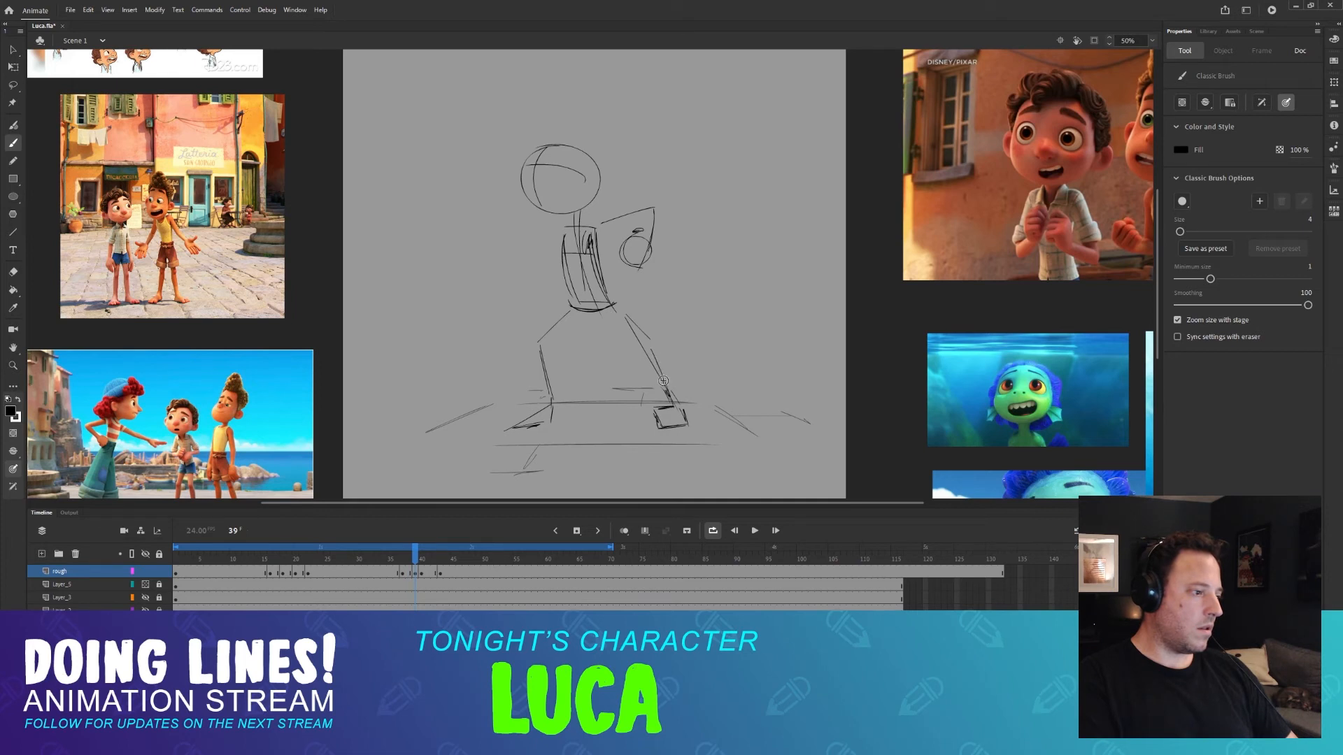
pyautogui.press(',')
pyautogui.press('.')
pyautogui.press(',')
pyautogui.press('.')
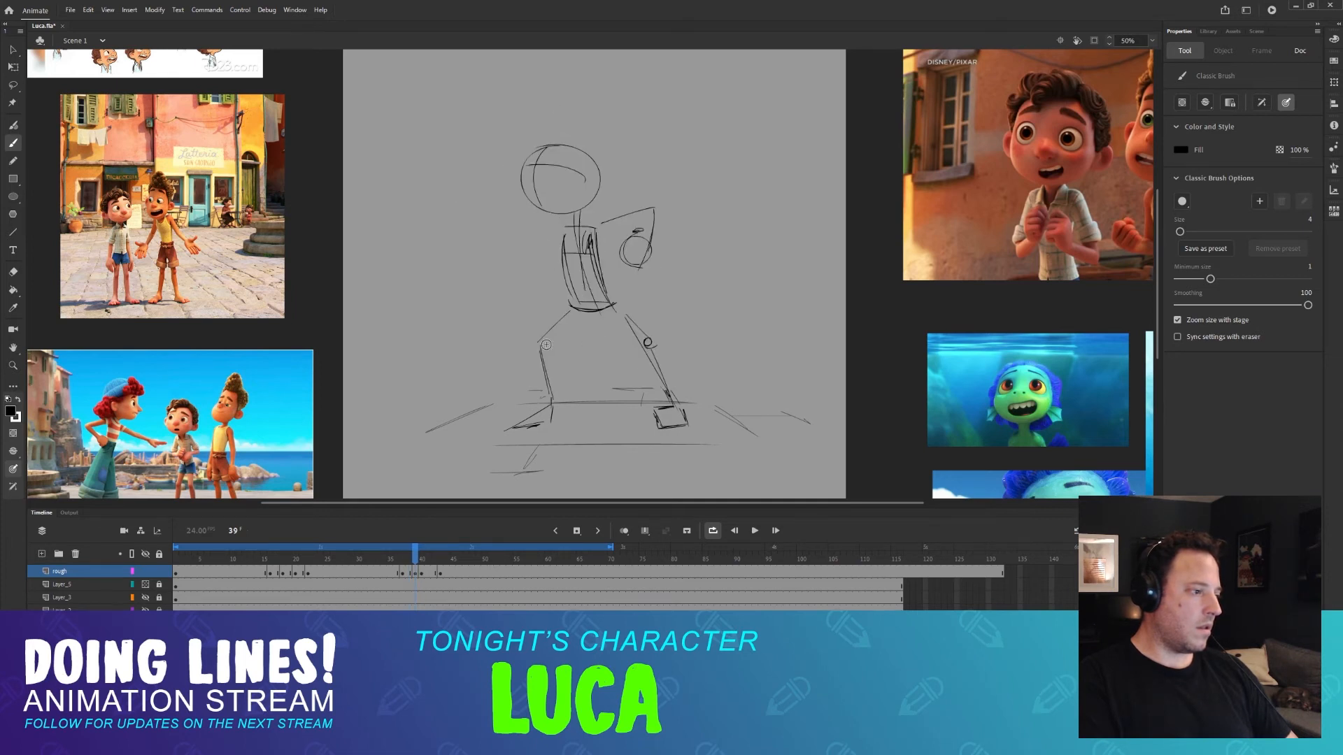
# Mark the left-hand knee on frame 39 with a small circle and compare the pose with frames 38 and 40.
pyautogui.press(',')
pyautogui.press('.')
pyautogui.press('.')
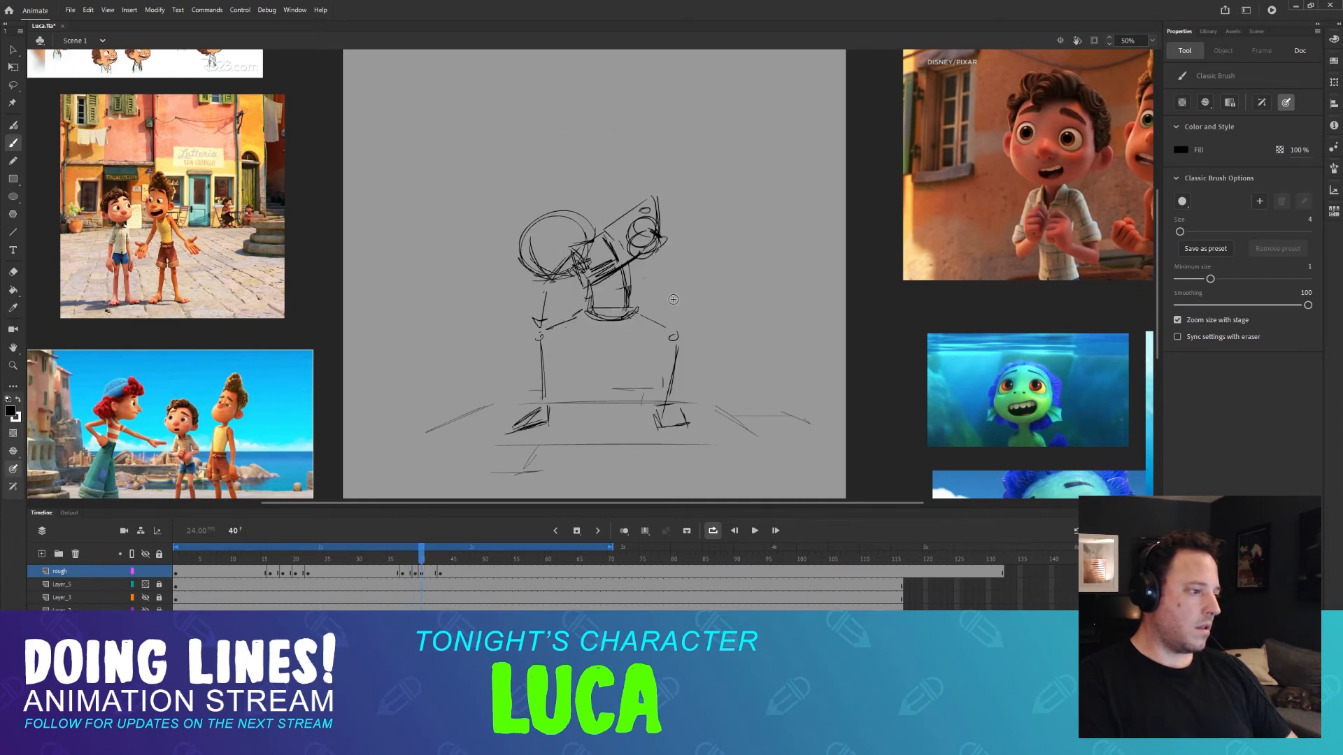
pyautogui.press(',')
pyautogui.press(',')
pyautogui.press('.')
pyautogui.press('.')
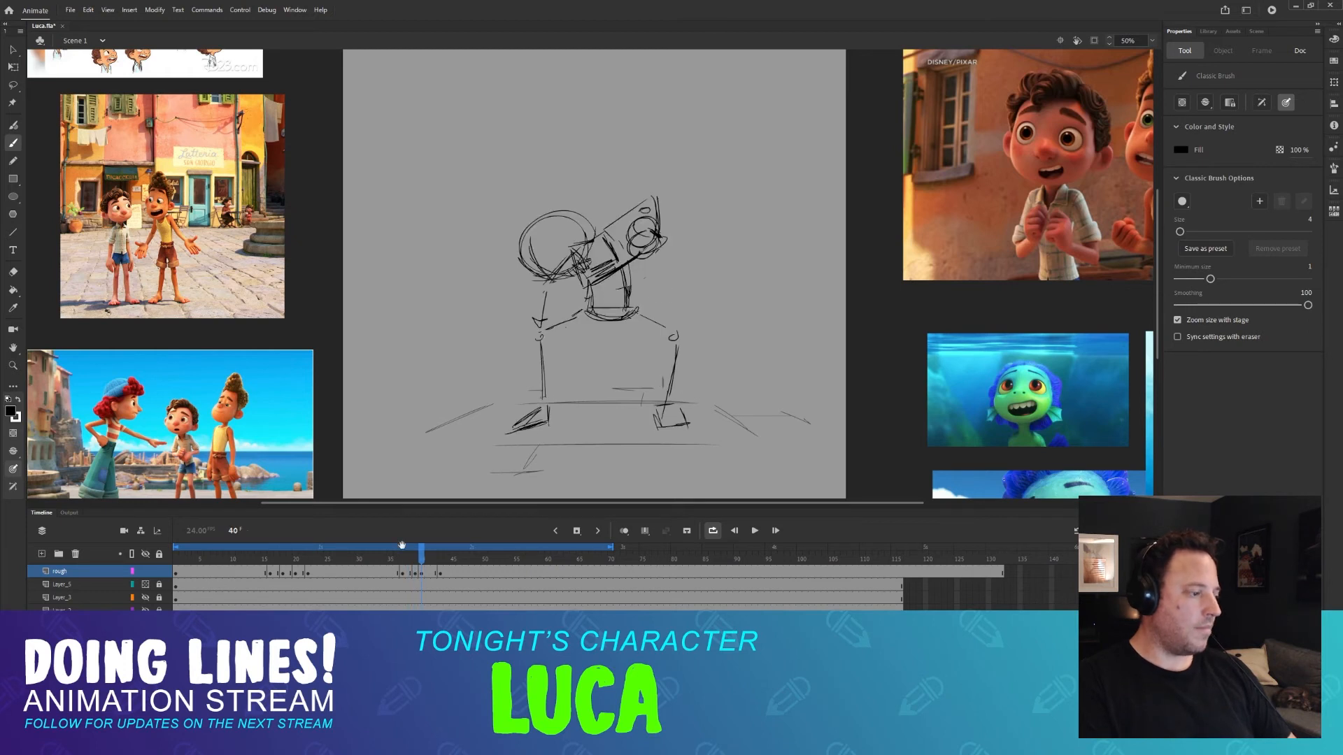
pyautogui.moveTo(397, 559)
pyautogui.mouseDown()
pyautogui.moveTo(440, 559)
pyautogui.moveTo(401, 560)
pyautogui.moveTo(418, 557)
pyautogui.mouseUp()
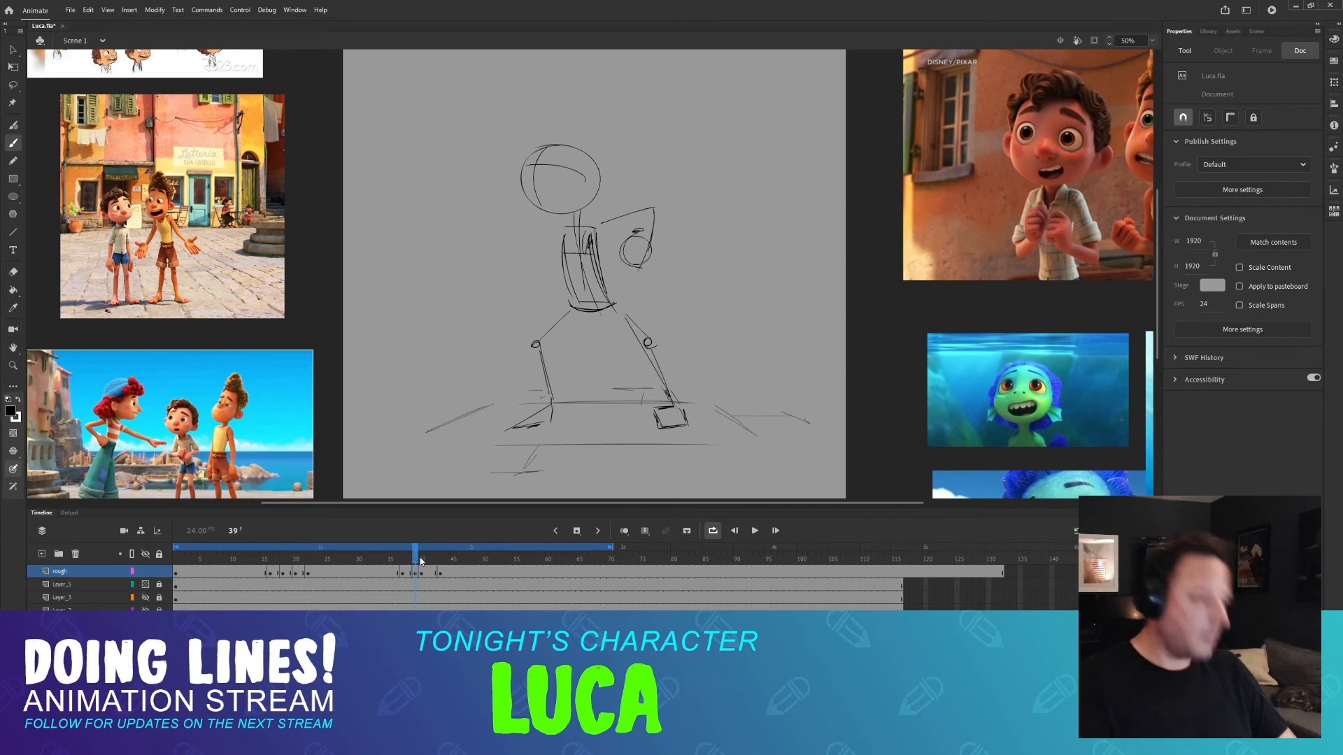
pyautogui.moveTo(411, 559)
pyautogui.mouseDown()
pyautogui.moveTo(398, 560)
pyautogui.moveTo(411, 558)
pyautogui.mouseUp()
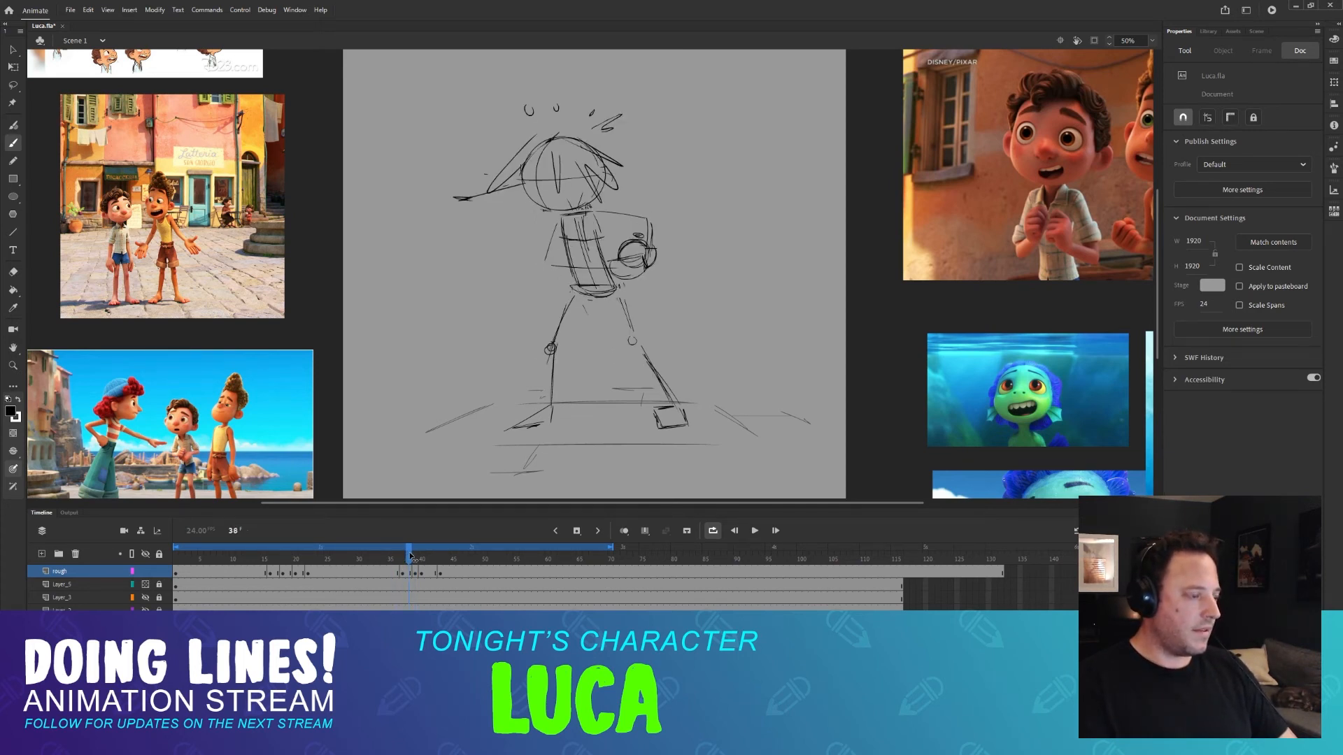
pyautogui.press('.')
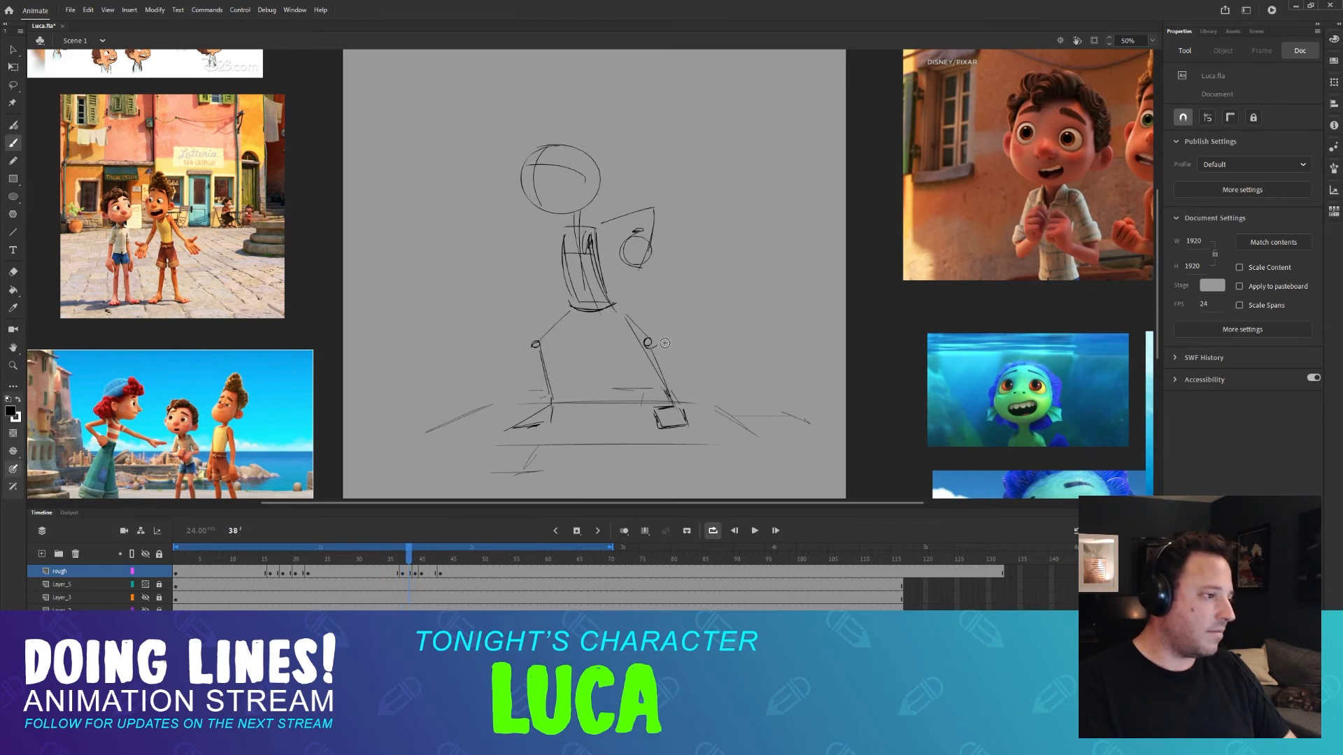
# Sketch the second arm on frame 39 from a small elbow circle beside the chest across the torso to the hand, using frame 38 as reference.
pyautogui.press(',')
pyautogui.press('.')
pyautogui.press(',')
pyautogui.press('.')
pyautogui.press(',')
pyautogui.press('.')
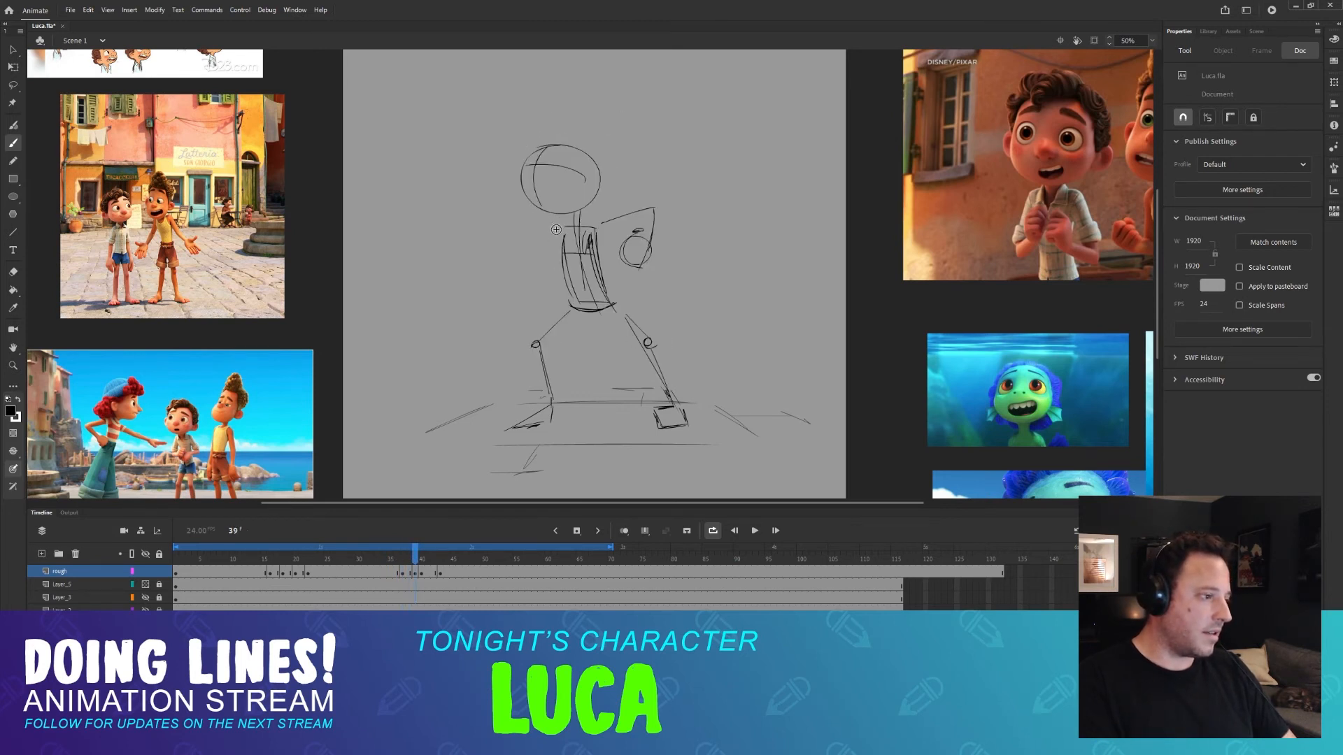
pyautogui.press(',')
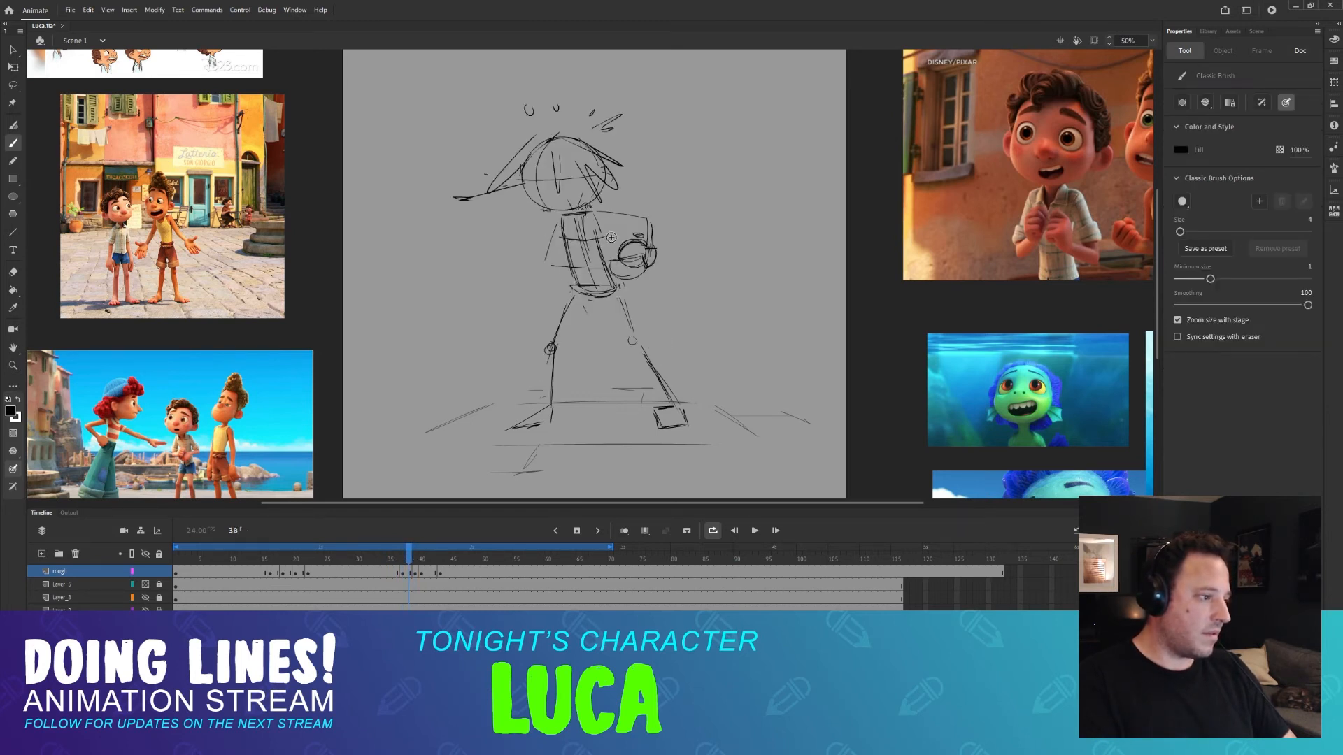
pyautogui.press('.')
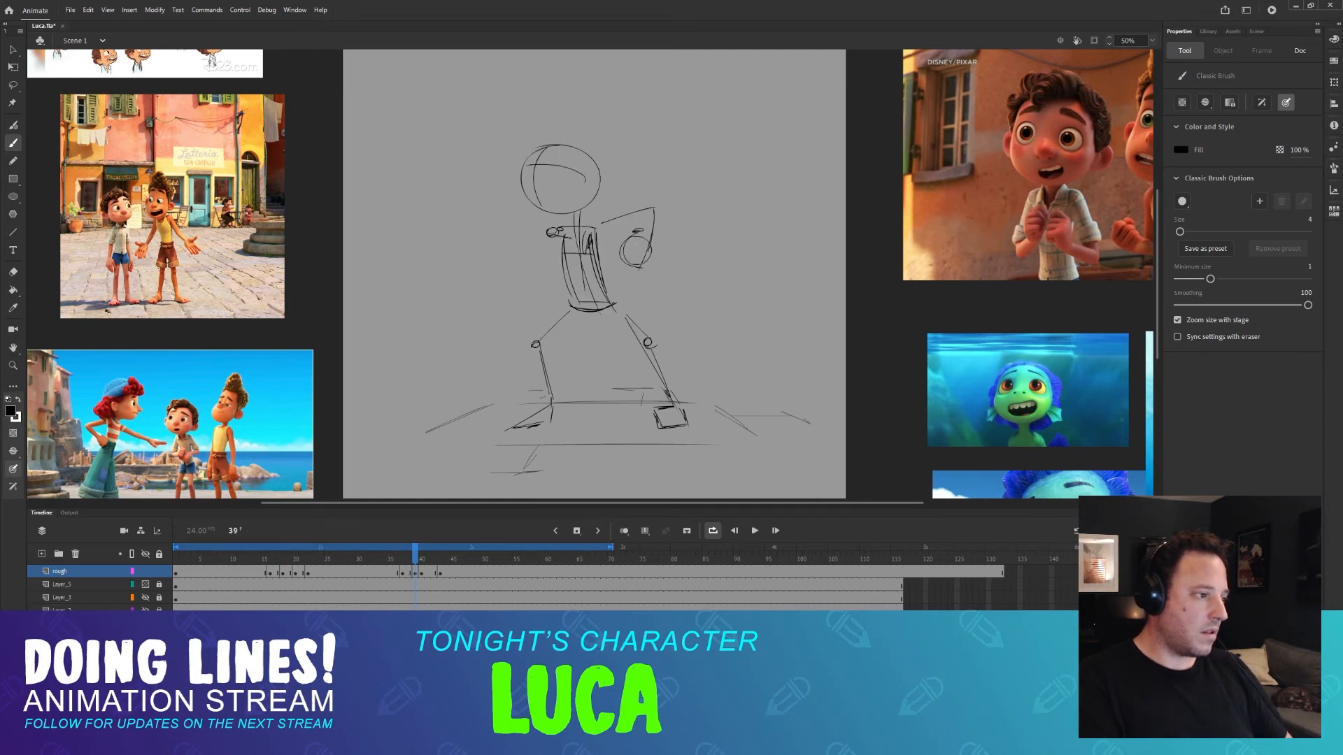
pyautogui.press(',')
pyautogui.press('.')
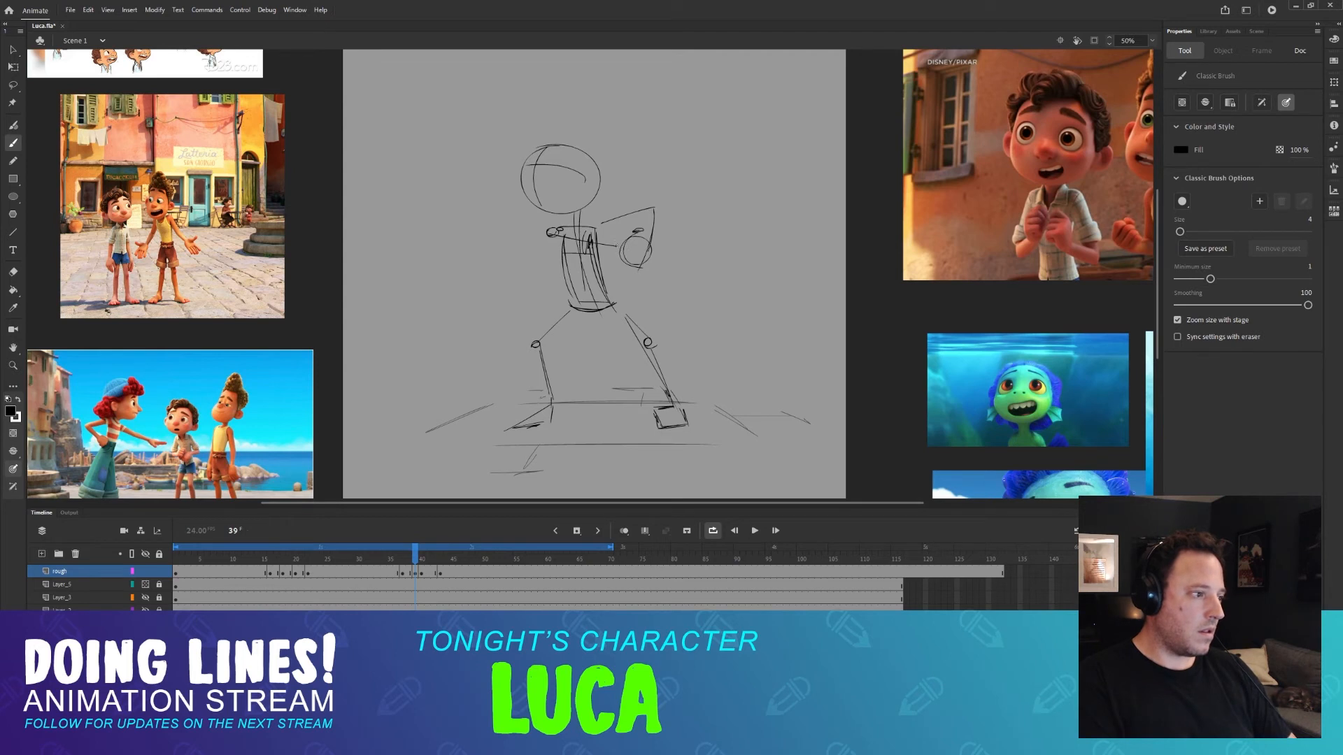
pyautogui.moveTo(628, 242); pyautogui.dragTo(622, 265)
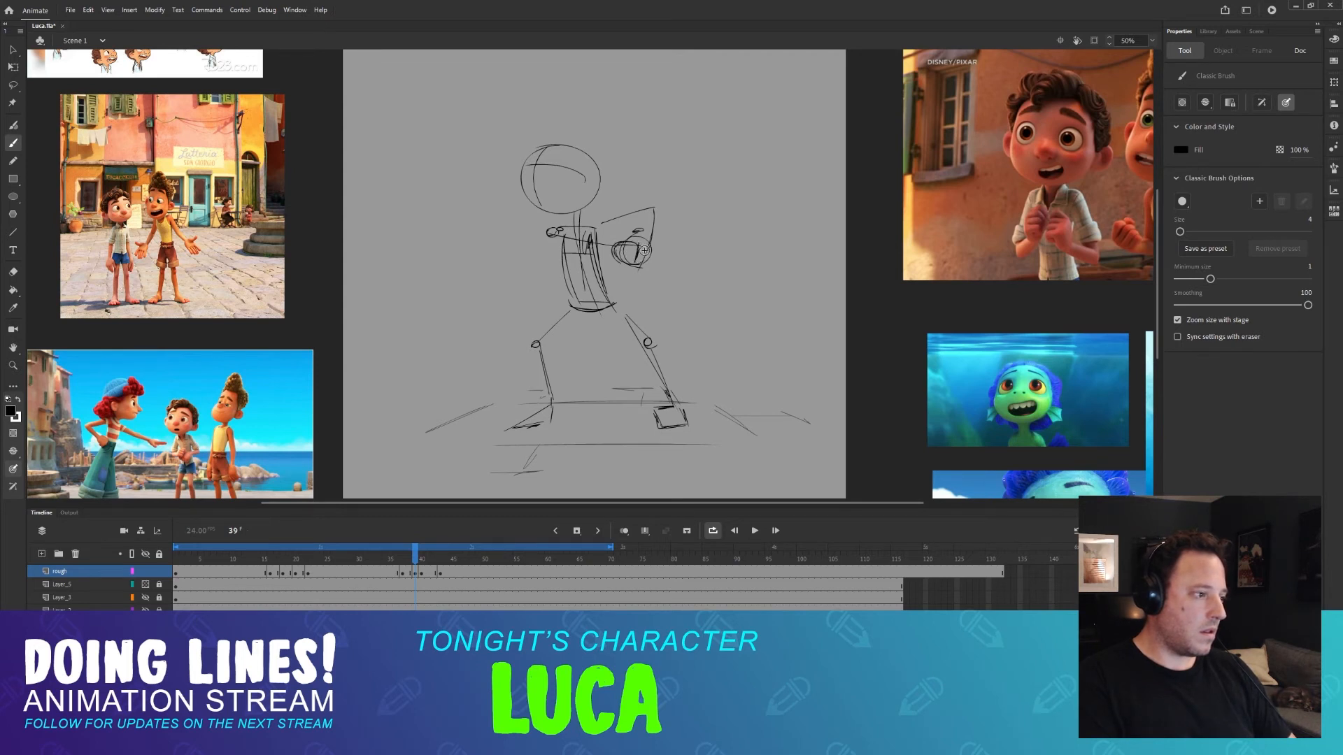
# Step and scrub through frames 38 to 41 to examine how the in-between moves into the crouch.
pyautogui.press(',')
pyautogui.press('.')
pyautogui.press('.')
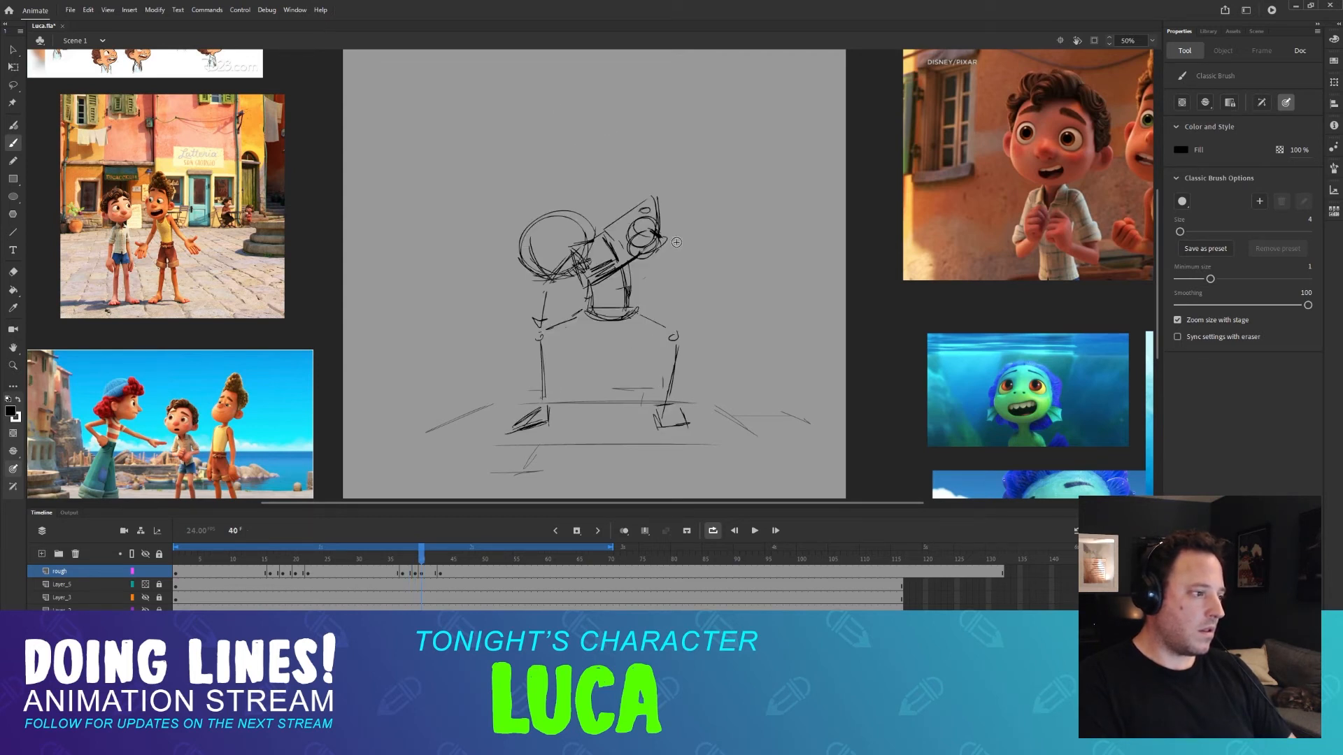
pyautogui.press(',')
pyautogui.press(',')
pyautogui.press('.')
pyautogui.press('.')
pyautogui.press('.')
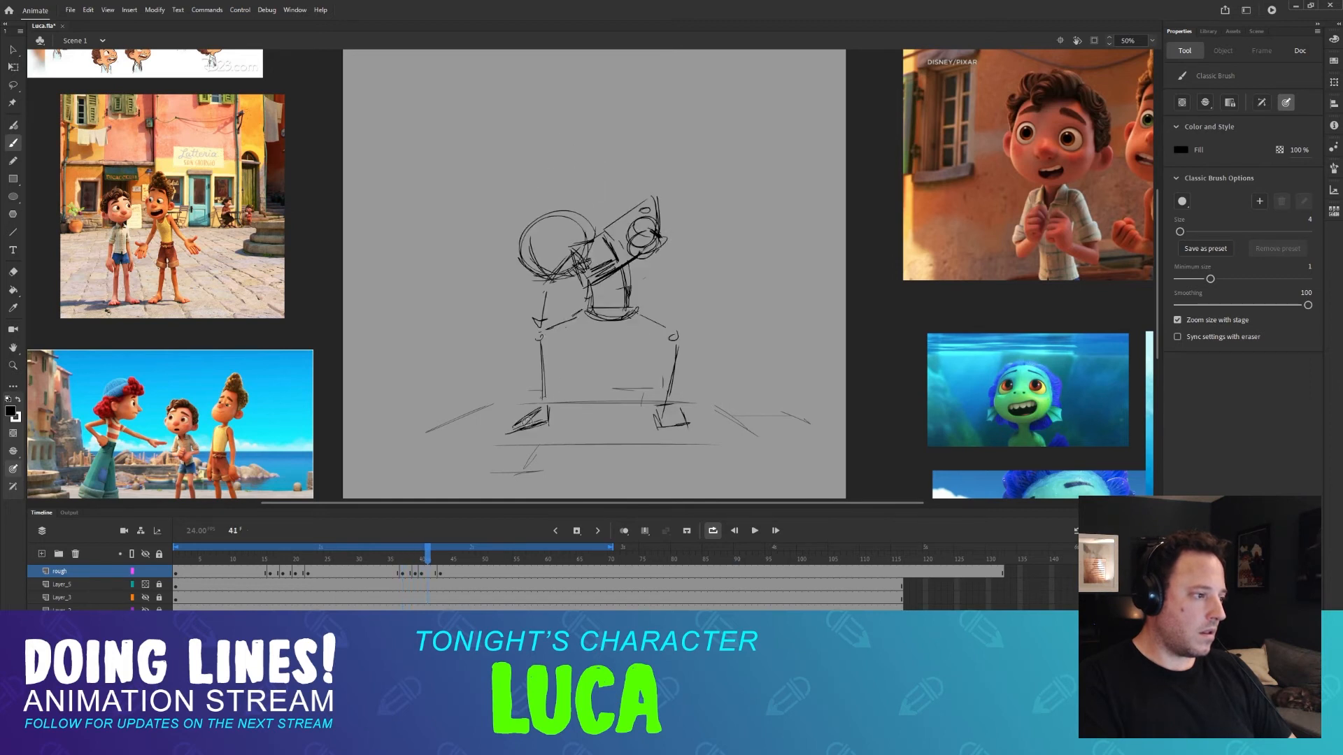
pyautogui.moveTo(400, 559)
pyautogui.mouseDown()
pyautogui.moveTo(475, 559)
pyautogui.moveTo(383, 553)
pyautogui.moveTo(409, 547)
pyautogui.mouseUp()
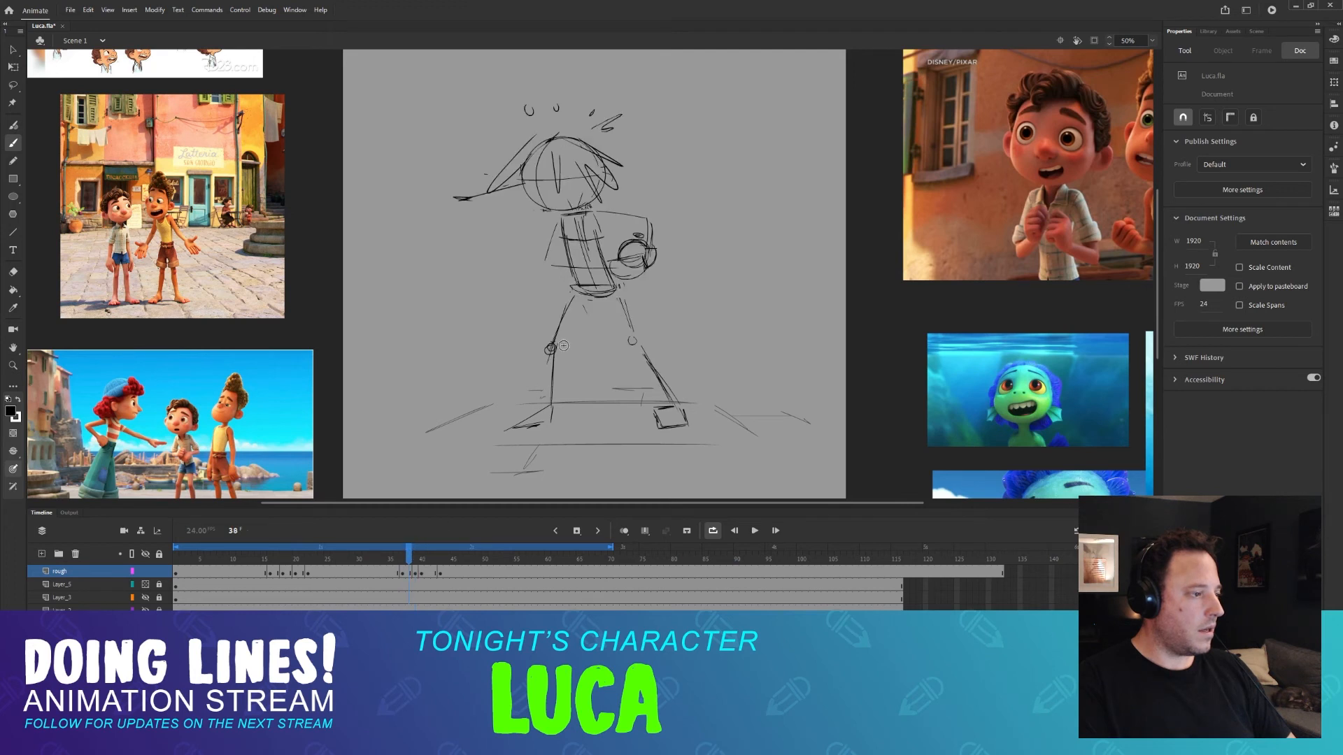
# Add short flick marks on both sides of the head on frame 39, placing them against the drawing on frame 38.
pyautogui.press('.')
pyautogui.press(',')
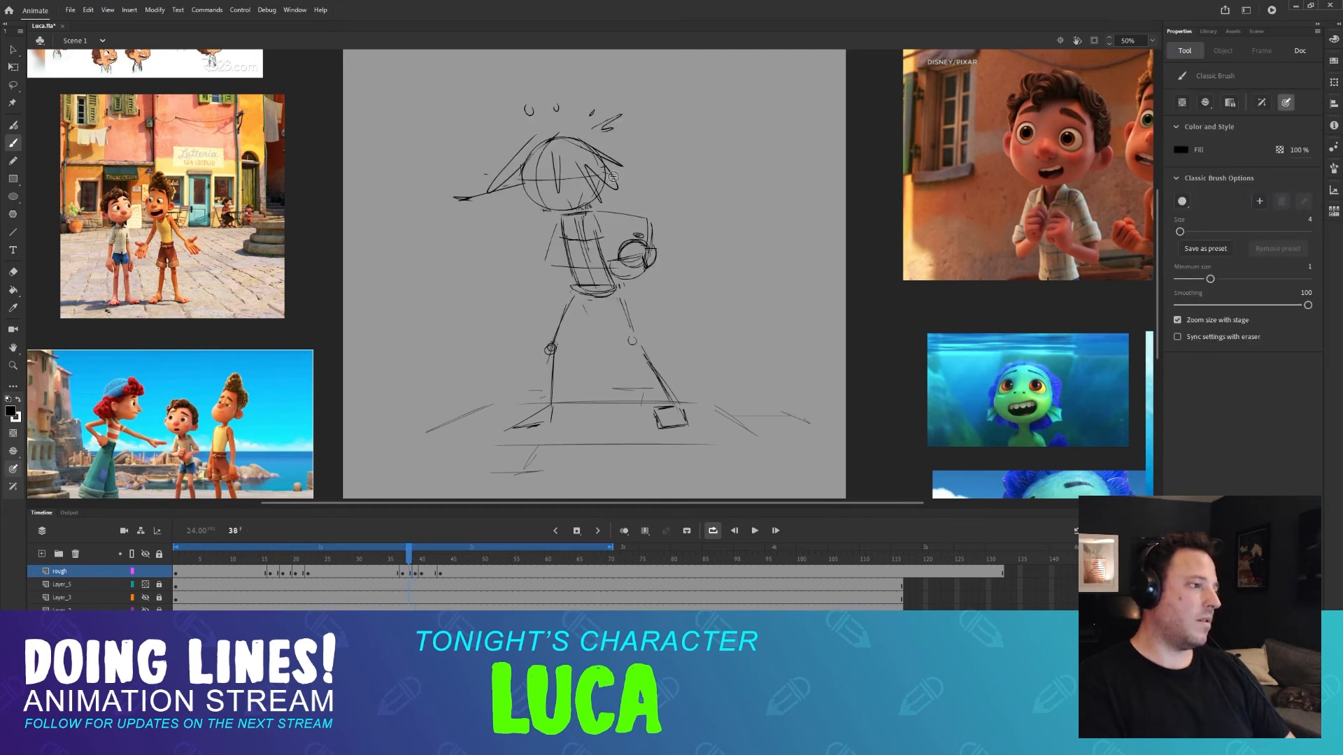
pyautogui.press('.')
pyautogui.moveTo(618, 179); pyautogui.dragTo(631, 192)
pyautogui.press(',')
pyautogui.press('.')
pyautogui.moveTo(536, 227); pyautogui.dragTo(533, 235)
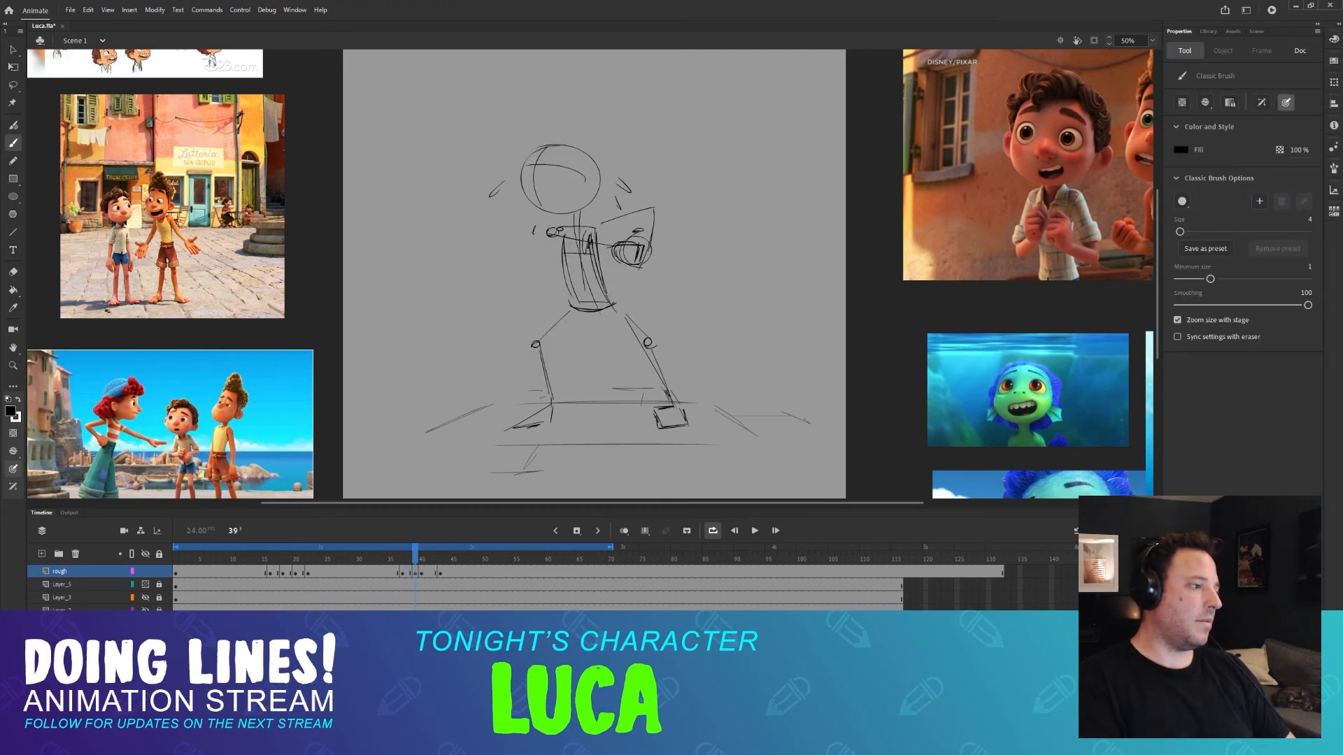
pyautogui.press(',')
pyautogui.press('.')
pyautogui.press(',')
pyautogui.press('.')
# Add two small marks above the head on frame 39, one on each side, checking them against frame 38.
pyautogui.moveTo(520, 101); pyautogui.dragTo(517, 105)
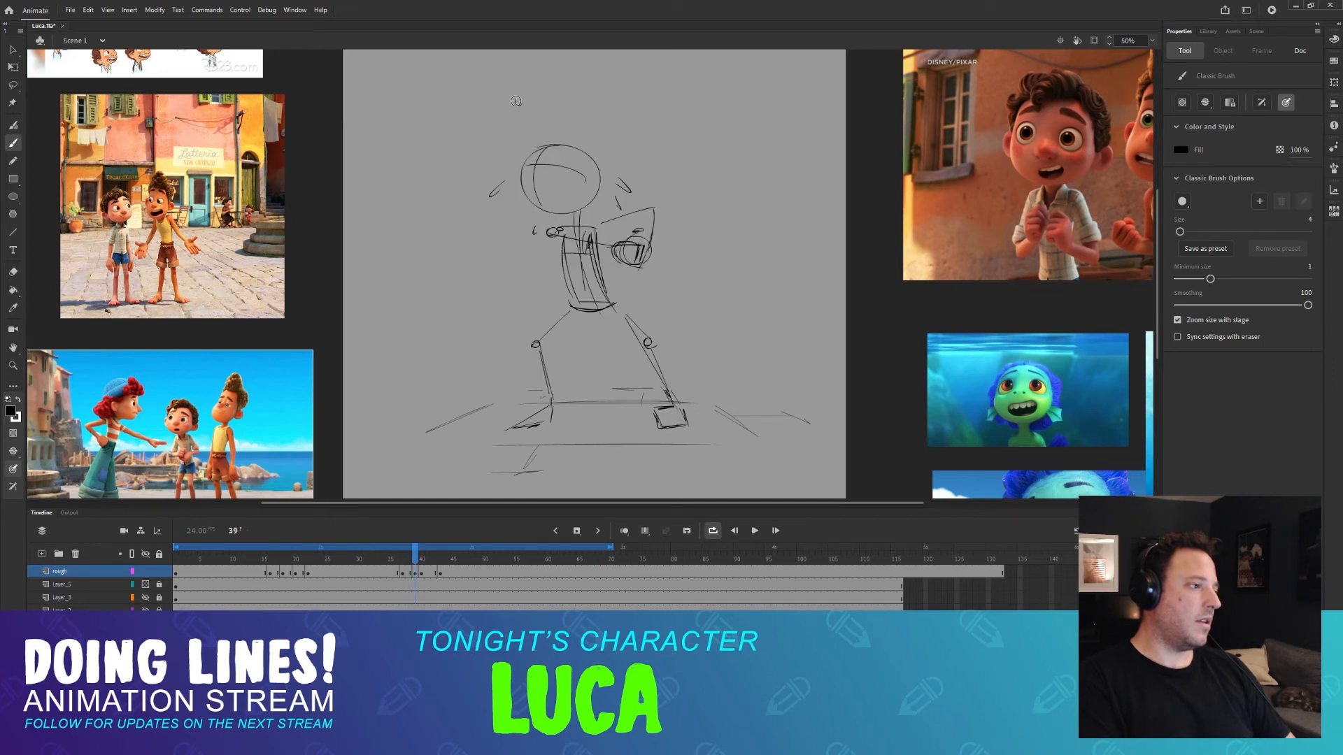
pyautogui.press(',')
pyautogui.press('.')
pyautogui.moveTo(638, 116); pyautogui.dragTo(650, 113)
pyautogui.press(',')
pyautogui.press('.')
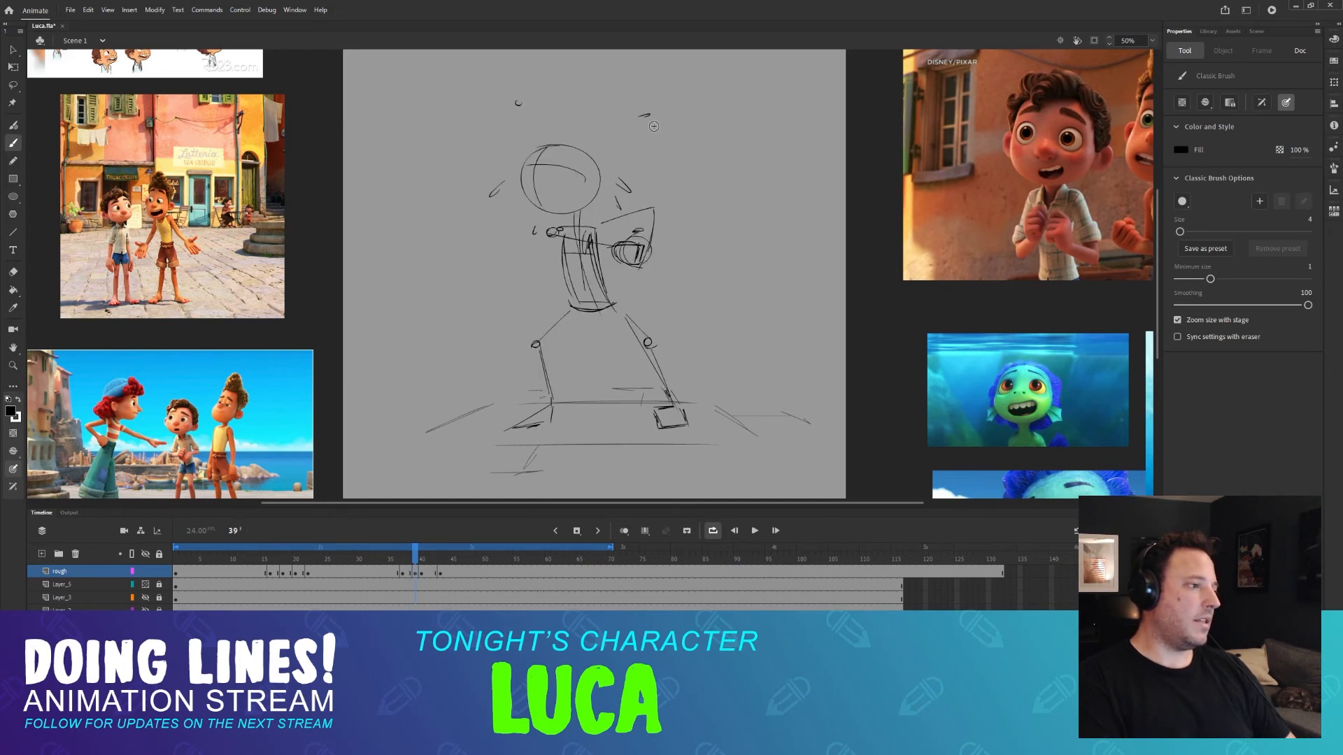
# Extend the exposure of the frame 39 drawing on the rough layer by one frame.
pyautogui.press(',')
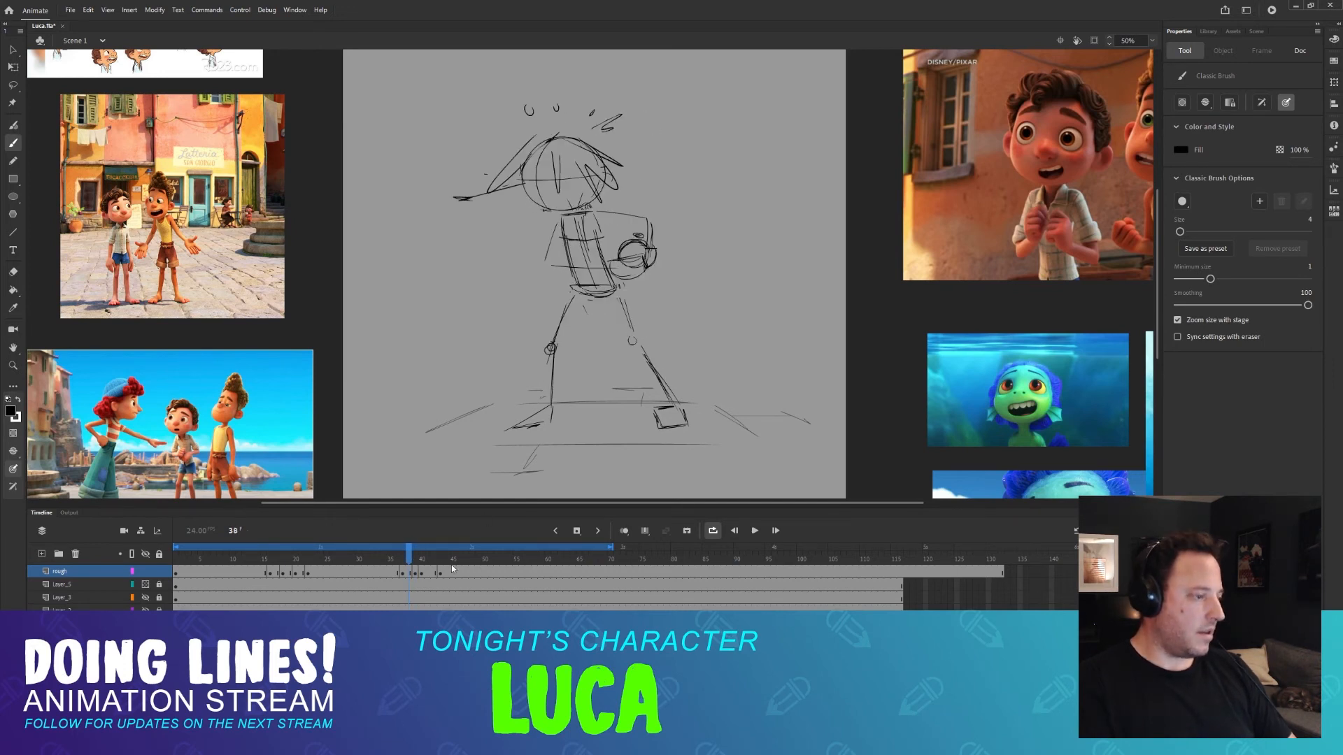
pyautogui.click(415, 574)
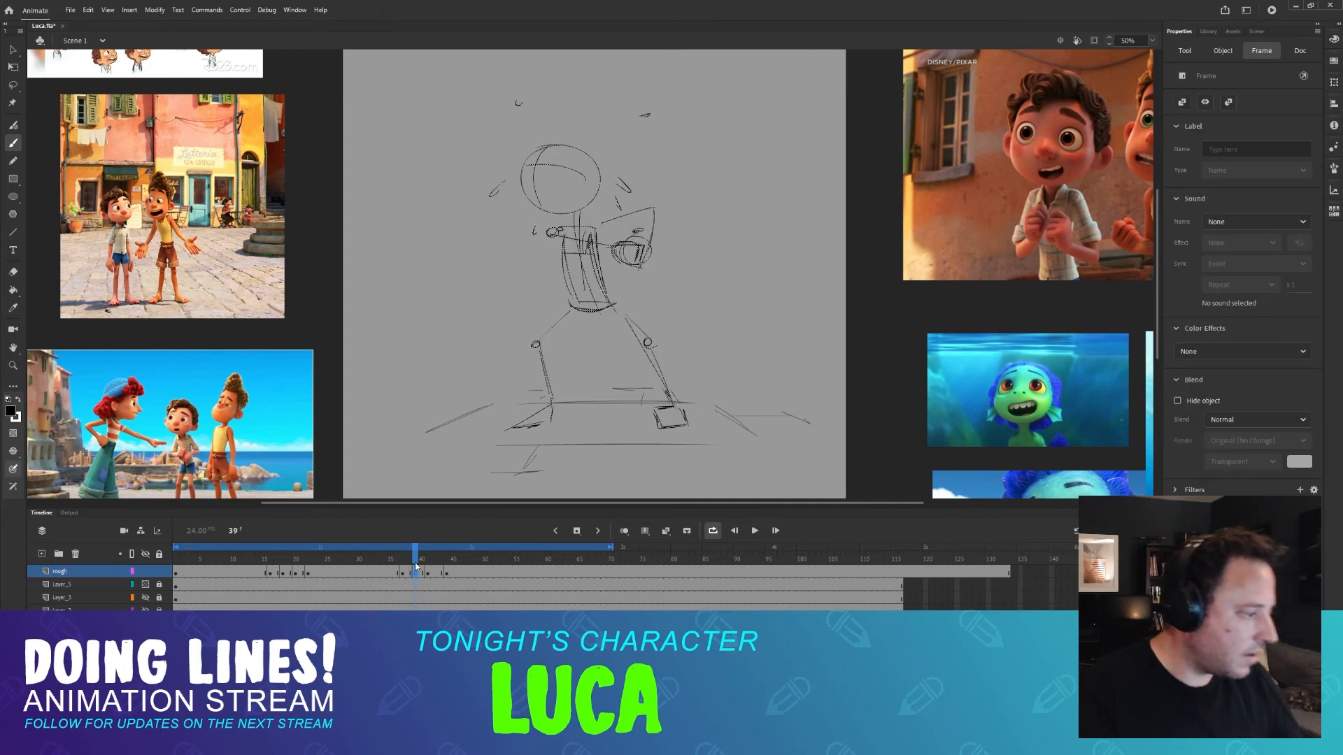
pyautogui.moveTo(446, 565)
pyautogui.mouseDown()
pyautogui.moveTo(370, 560)
pyautogui.moveTo(469, 560)
pyautogui.moveTo(426, 561)
pyautogui.mouseUp()
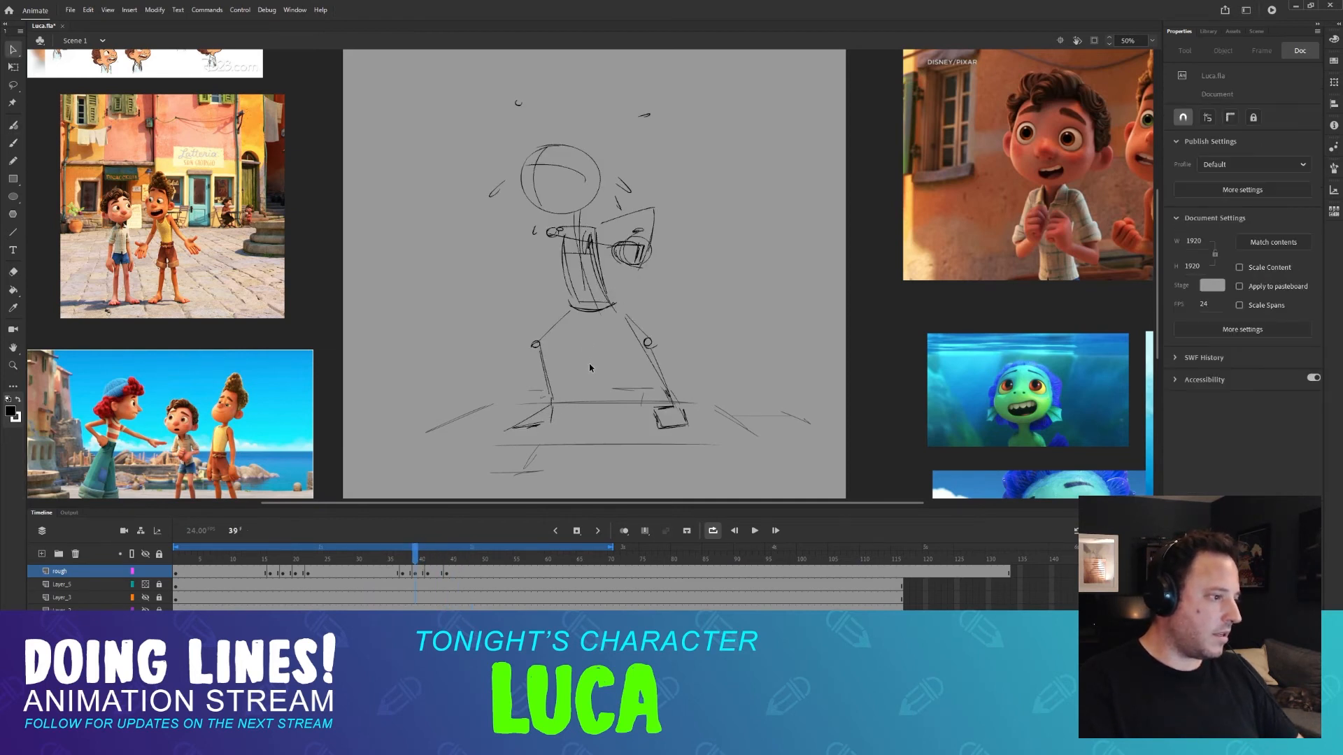
# Play back the animation and scrub through the move into the crouch up to frame 41 to judge its timing.
pyautogui.press('b')
pyautogui.click(755, 531)
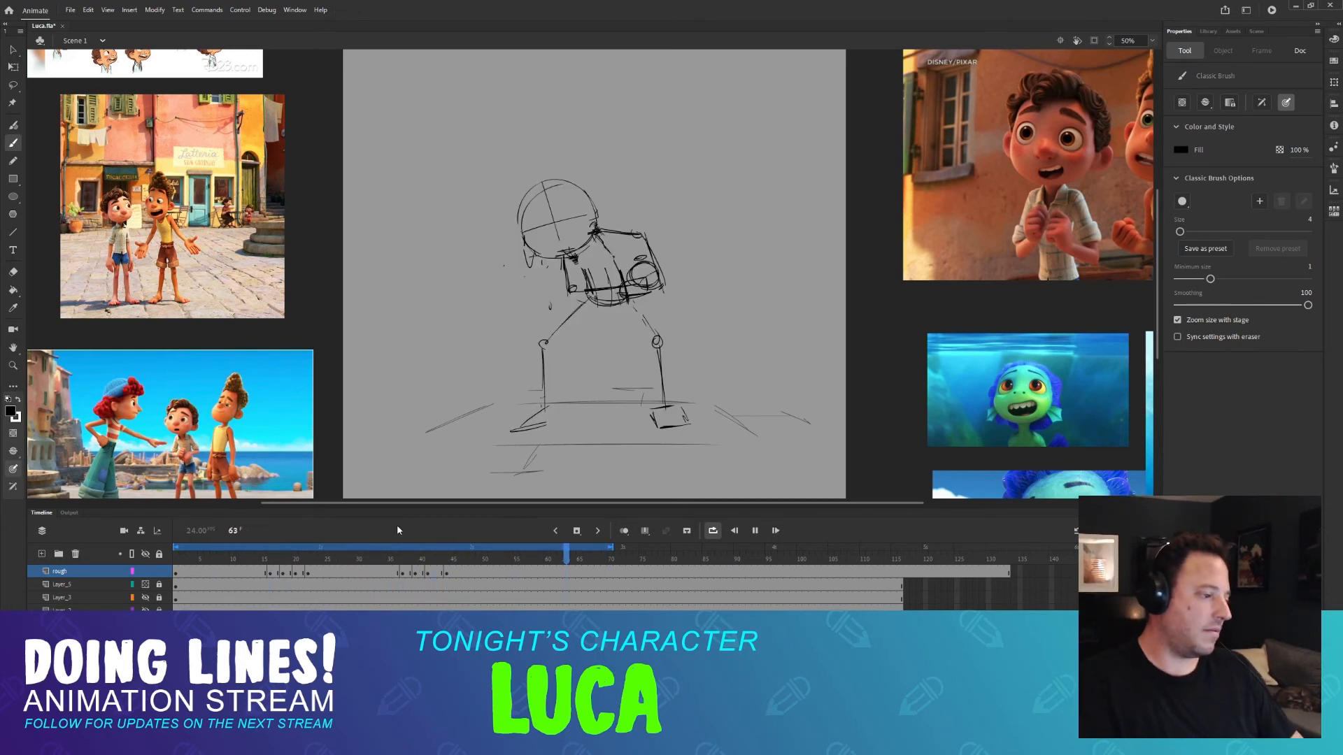
pyautogui.click(403, 560)
pyautogui.moveTo(403, 560)
pyautogui.mouseDown()
pyautogui.moveTo(427, 572)
pyautogui.moveTo(401, 571)
pyautogui.moveTo(425, 569)
pyautogui.mouseUp()
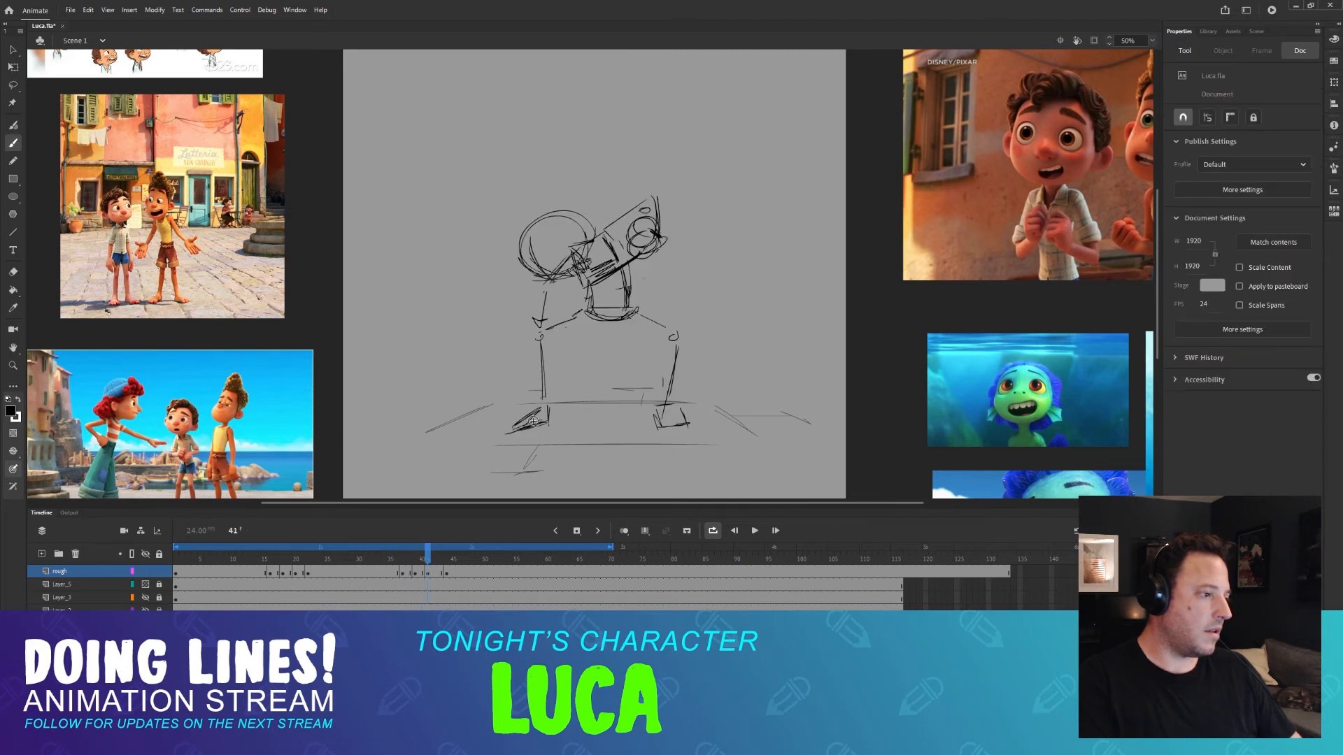
# Erase the lower torso and pelvis lines of the crouch on frame 41 and redraw the pelvis as a flatter, higher shape.
pyautogui.press('b')
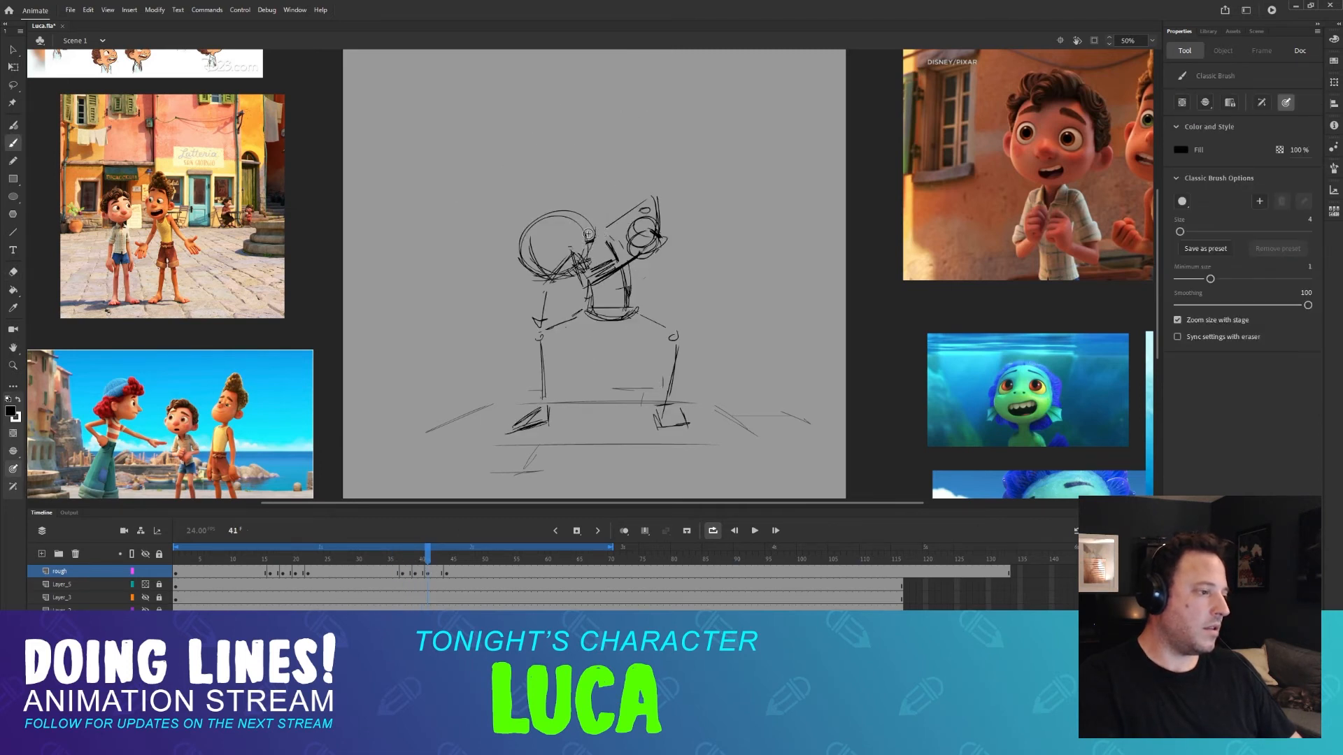
pyautogui.press('e')
pyautogui.moveTo(588, 306)
pyautogui.mouseDown()
pyautogui.moveTo(633, 311)
pyautogui.moveTo(594, 301)
pyautogui.mouseUp()
pyautogui.press('b')
pyautogui.hotkey('ctrl', 'z')
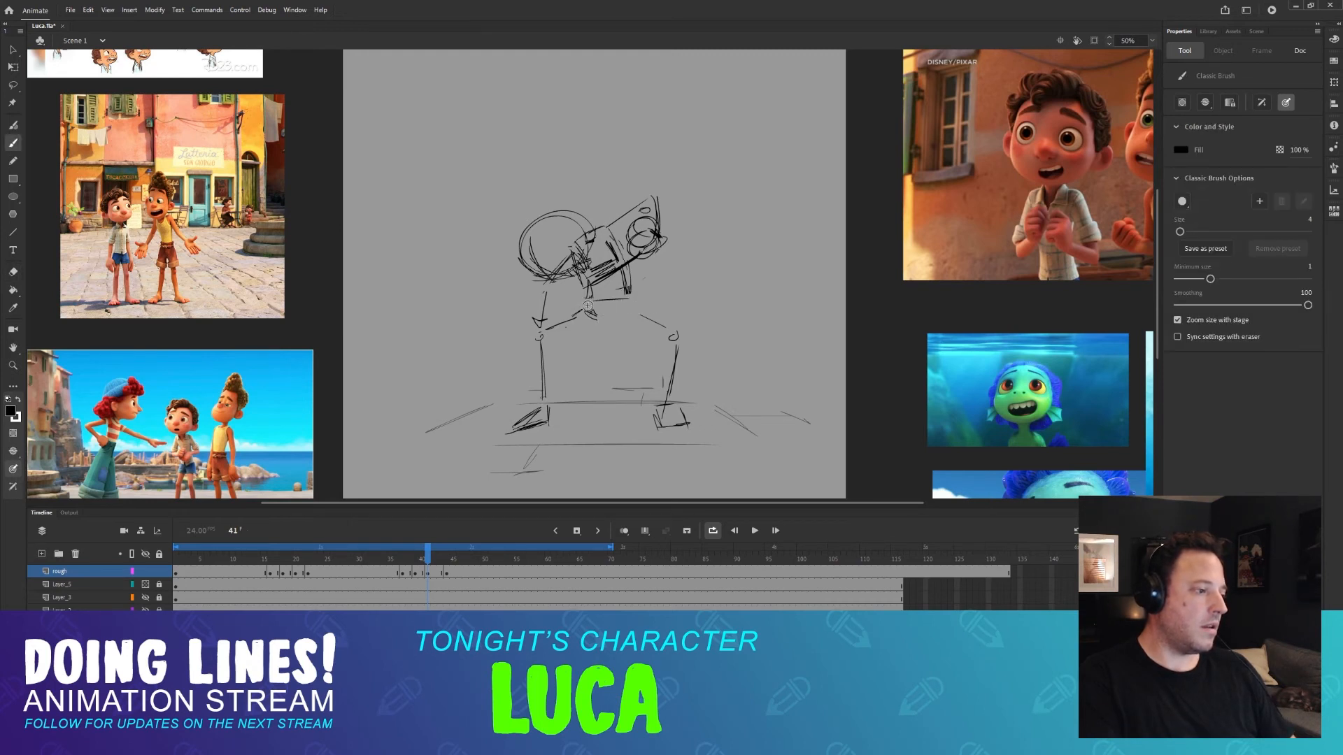
pyautogui.moveTo(588, 308); pyautogui.dragTo(633, 306)
# Redraw both thighs on frame 41 from the new pelvis to the knees and compare the crouch with the frame 44 pose.
pyautogui.press('e')
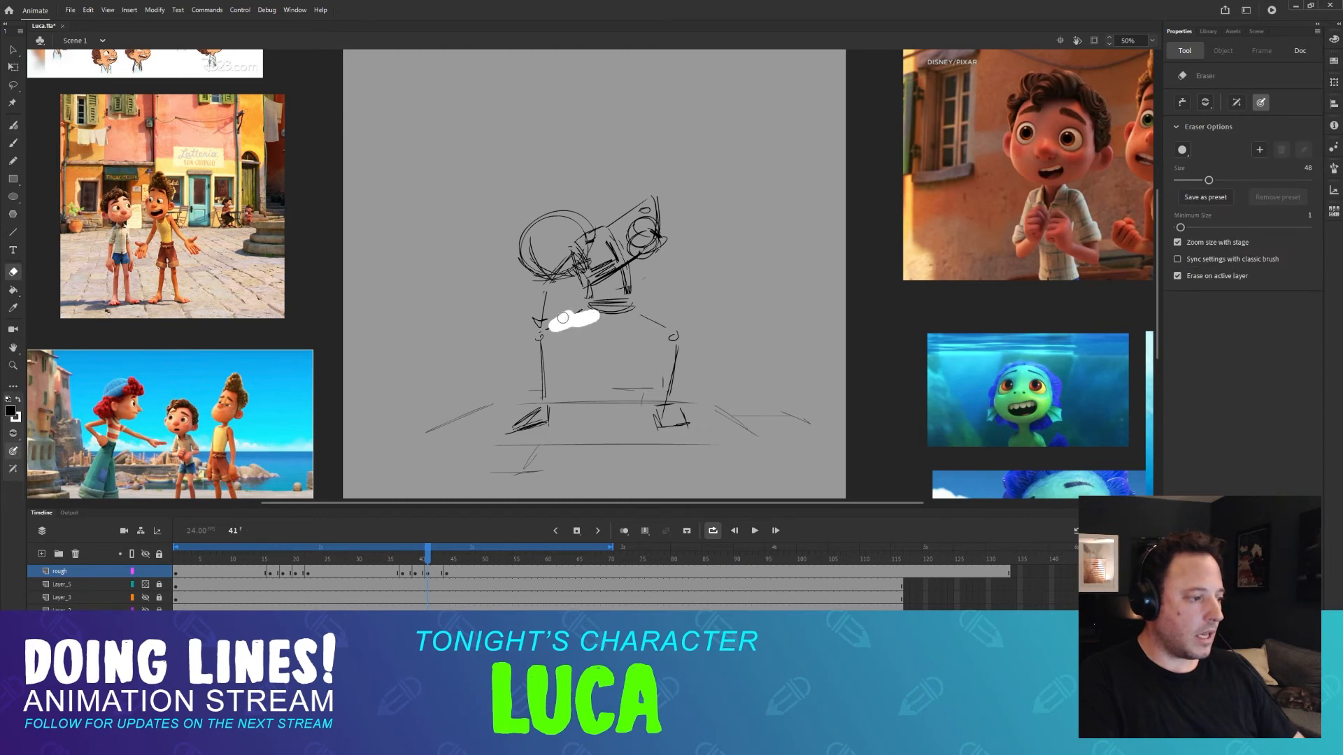
pyautogui.press('b')
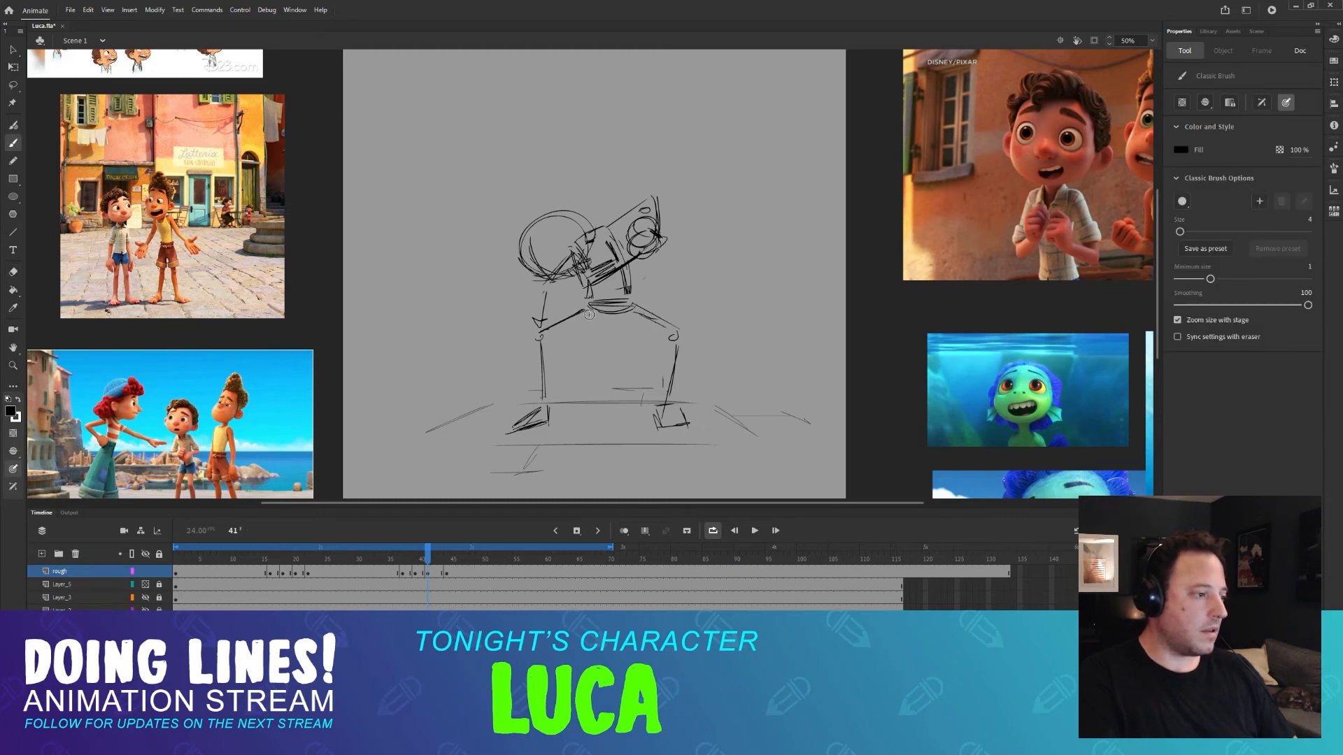
pyautogui.press('.')
pyautogui.press('.')
pyautogui.press('.')
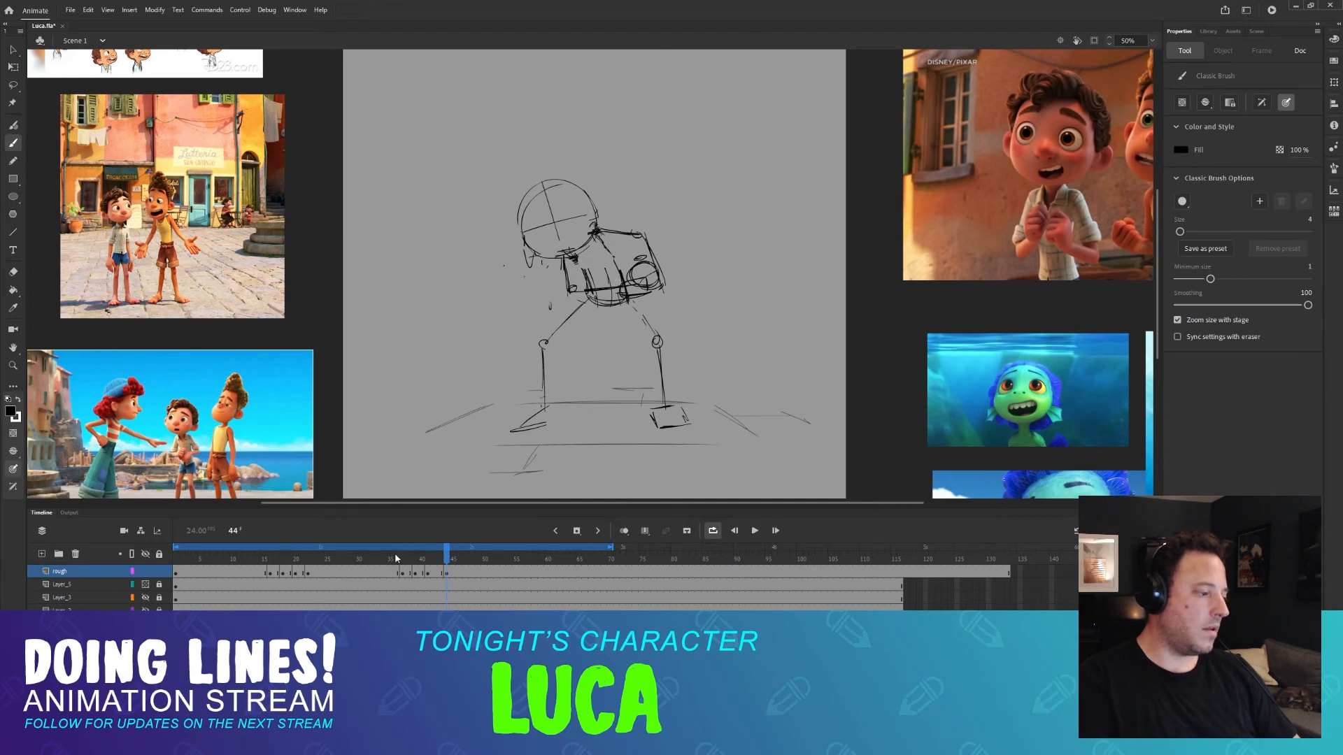
pyautogui.moveTo(394, 557); pyautogui.dragTo(456, 550)
pyautogui.moveTo(482, 543)
pyautogui.mouseDown()
pyautogui.moveTo(390, 544)
pyautogui.moveTo(454, 540)
pyautogui.mouseUp()
# Rework the torso lines of the pose held from frame 44, drawing a slanted line down through the middle of the body.
pyautogui.press('e')
pyautogui.moveTo(629, 215); pyautogui.dragTo(601, 258)
pyautogui.press('b')
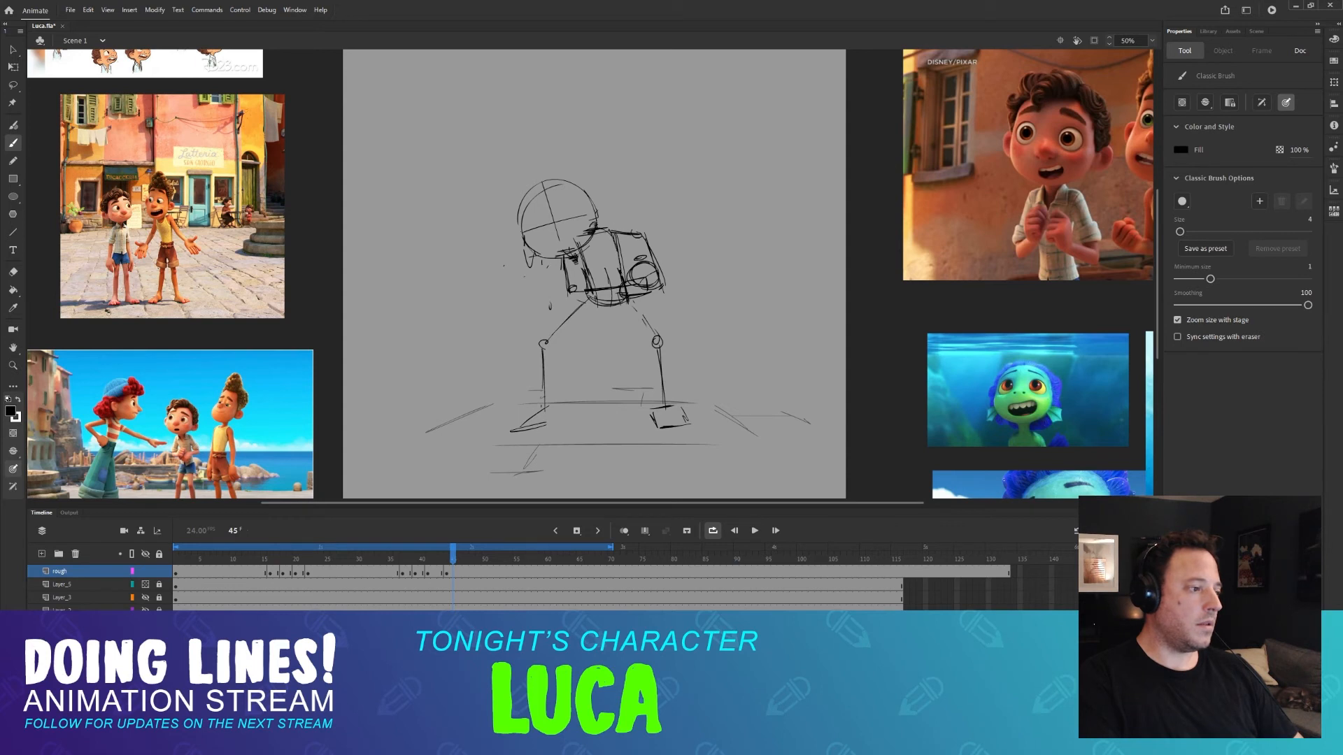
pyautogui.press('e')
pyautogui.press('b')
# Erase the lines under the chin on the frame 44 pose, redraw the left-hand arm line beside the torso, and compare with frame 43.
pyautogui.press('e')
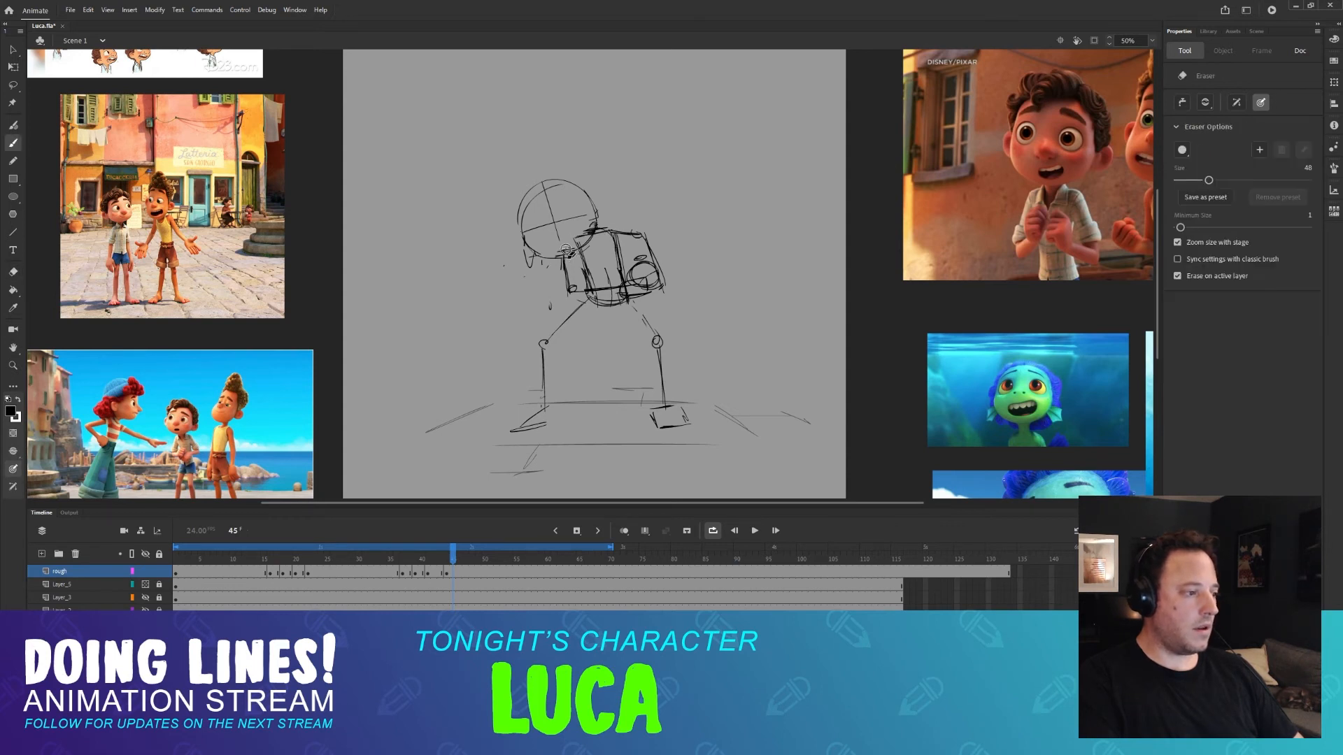
pyautogui.moveTo(565, 249)
pyautogui.mouseDown()
pyautogui.moveTo(568, 292)
pyautogui.moveTo(572, 251)
pyautogui.mouseUp()
pyautogui.press('b')
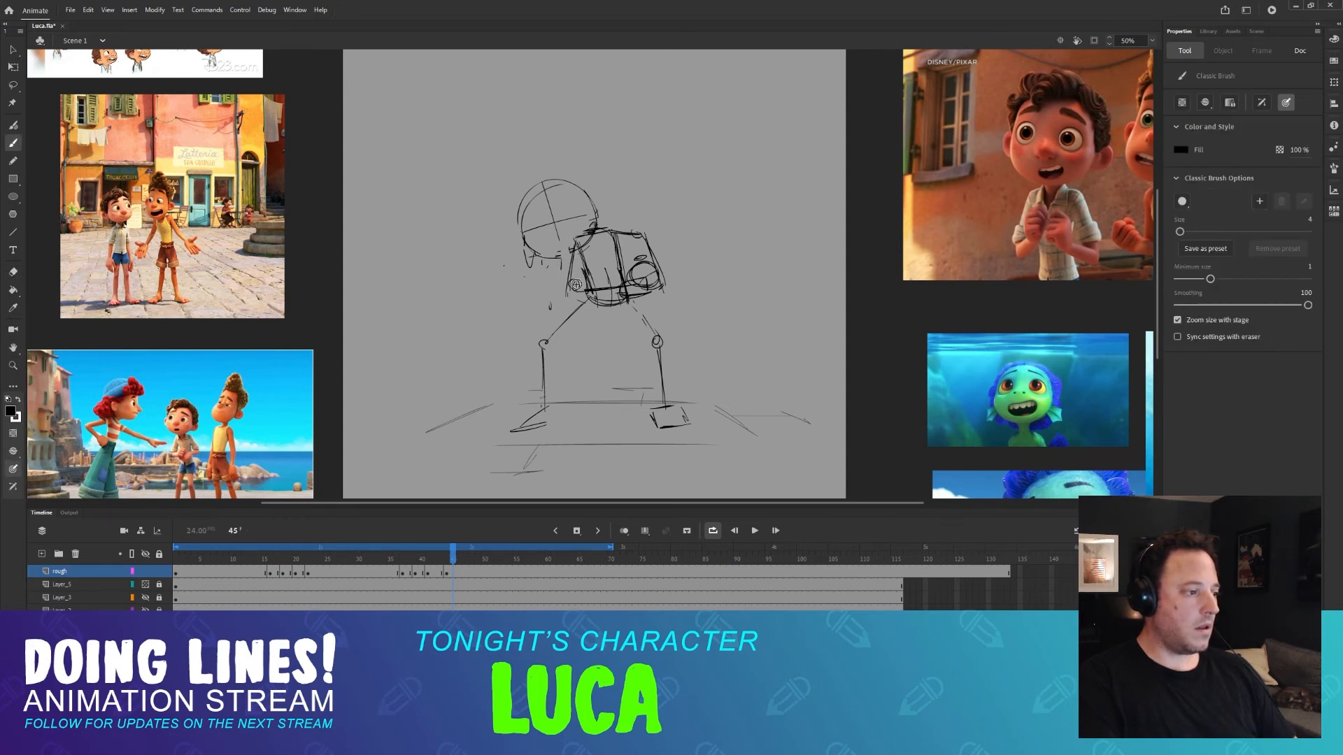
pyautogui.press(',')
pyautogui.press(',')
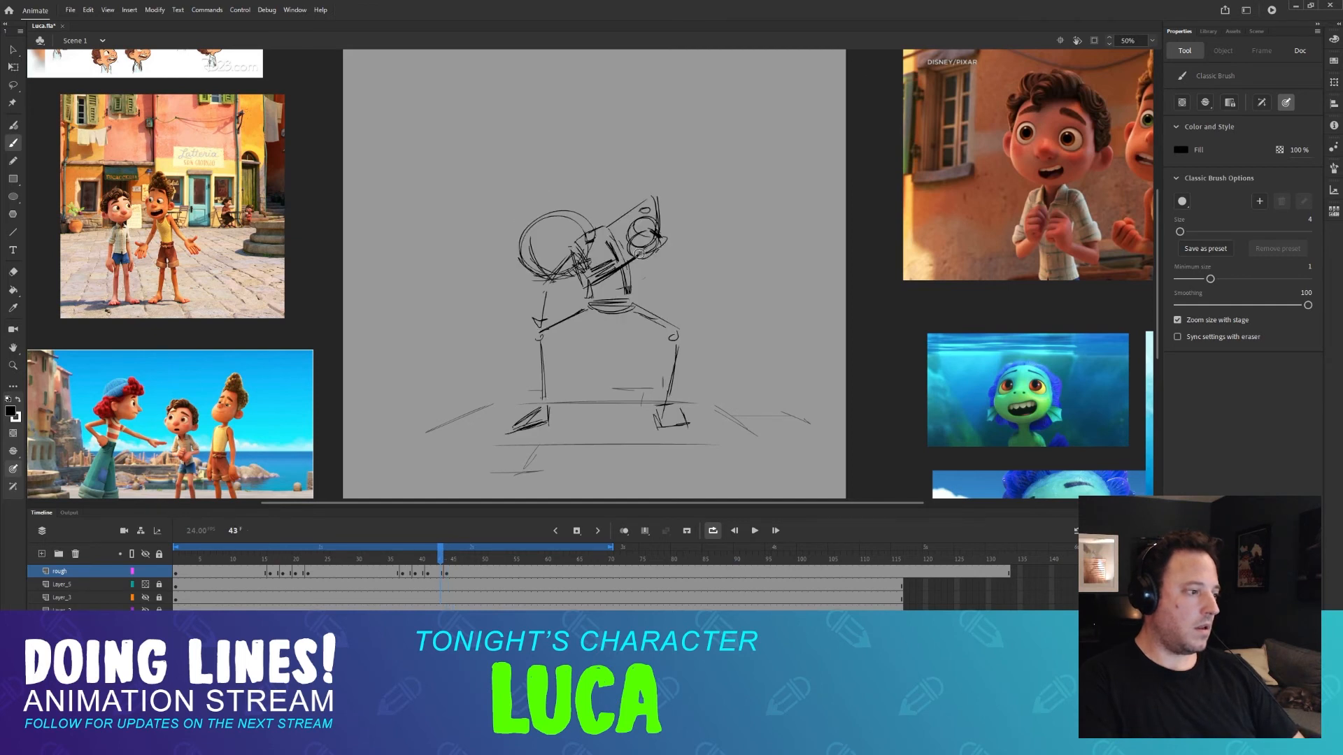
pyautogui.press('.')
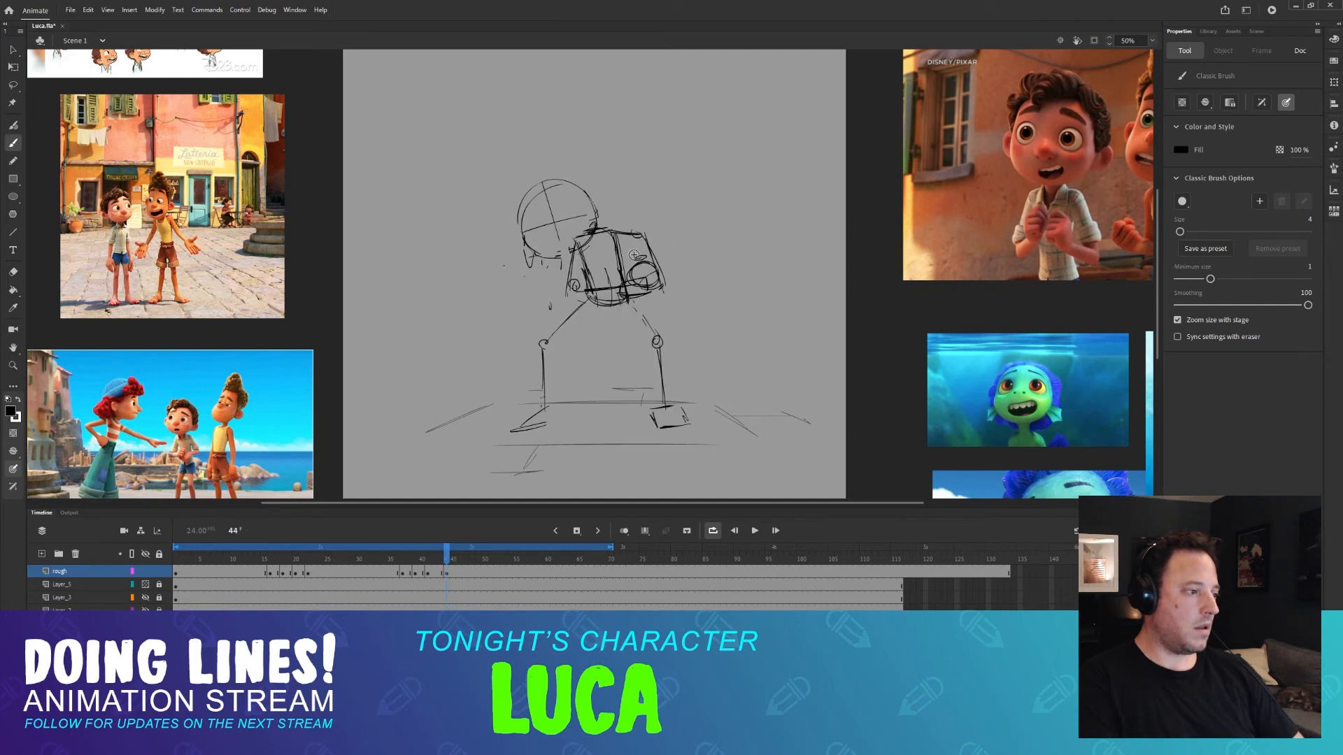
# Play back the revised animation and scrub through the crouch up to frame 43 to review the motion.
pyautogui.click(754, 530)
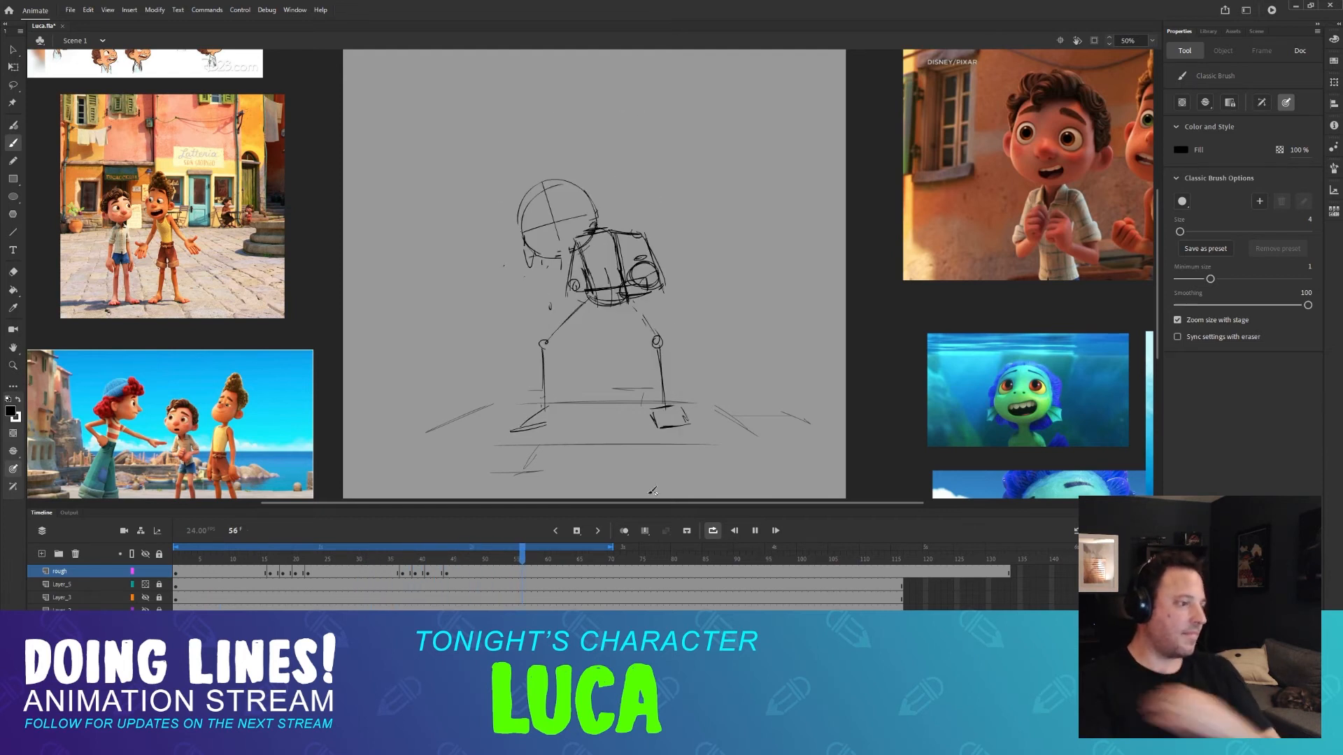
pyautogui.press('Return')
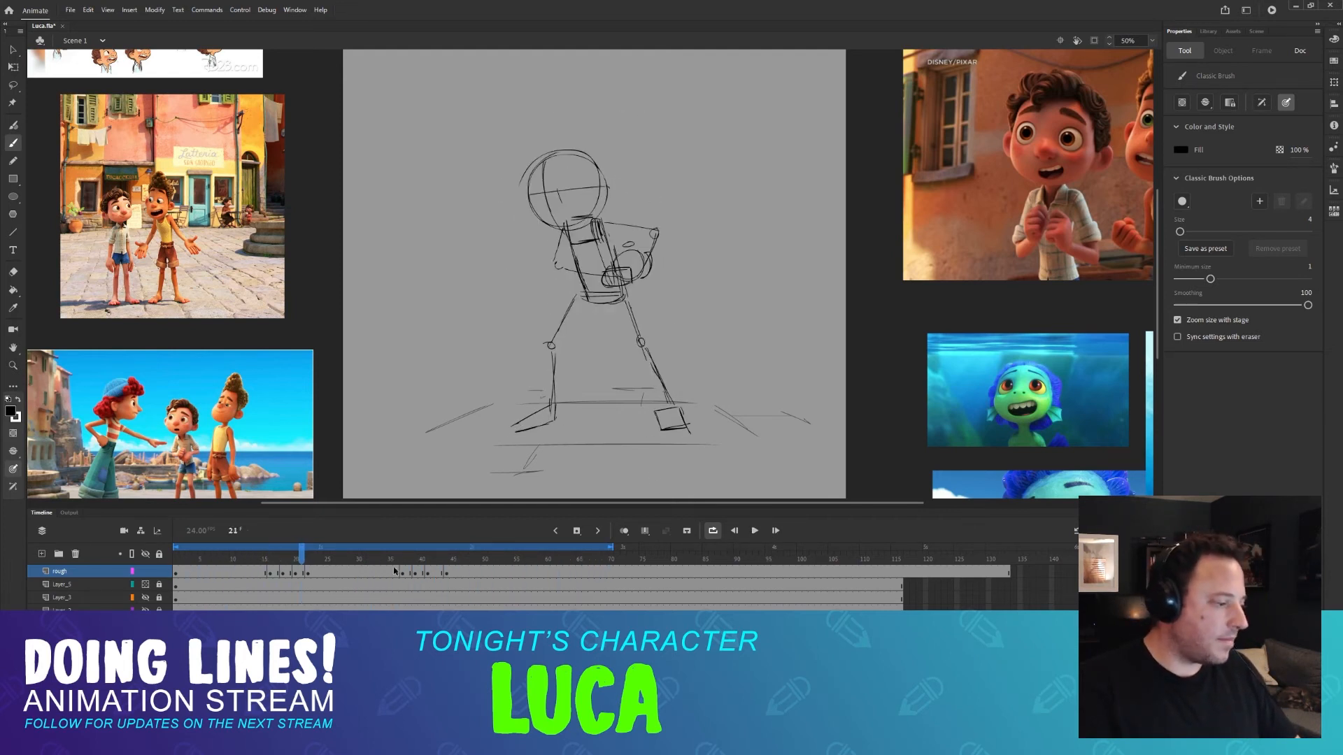
pyautogui.moveTo(393, 571)
pyautogui.mouseDown()
pyautogui.moveTo(465, 566)
pyautogui.moveTo(398, 562)
pyautogui.moveTo(442, 559)
pyautogui.moveTo(440, 574)
pyautogui.mouseUp()
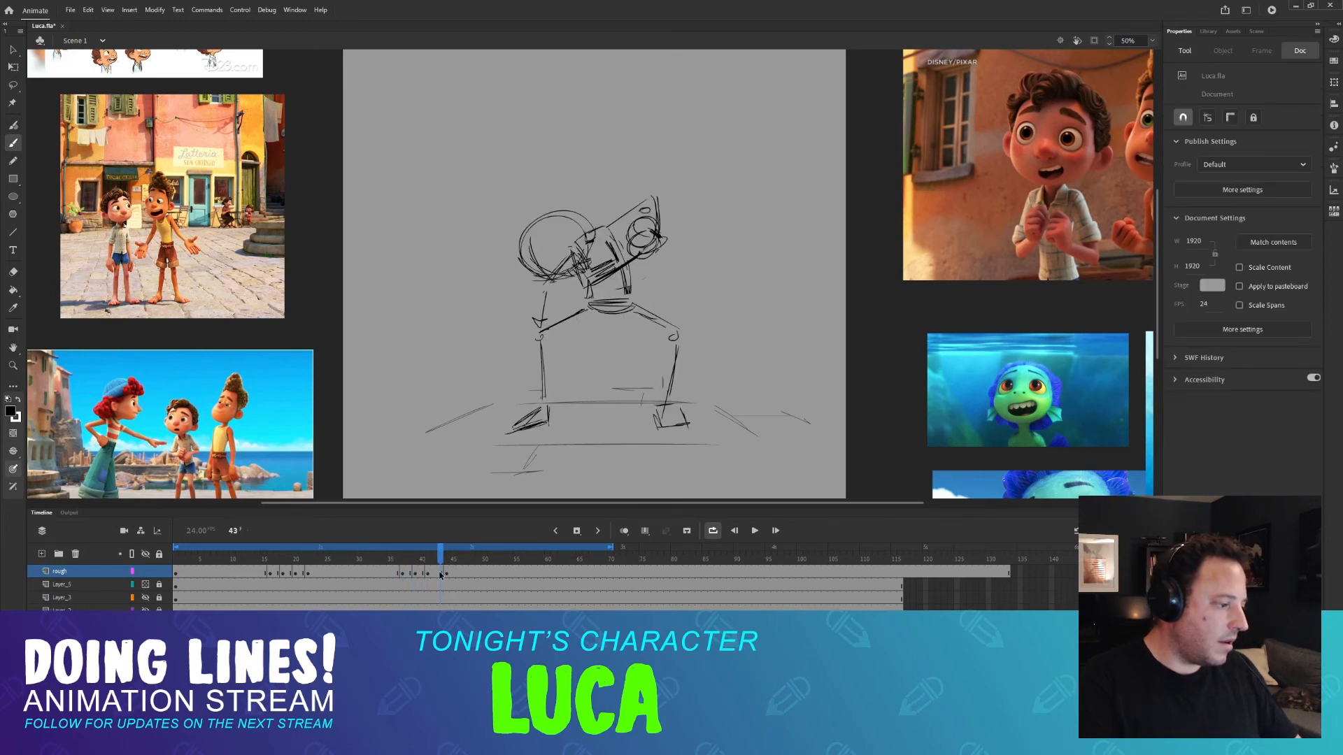
# Insert a blank keyframe at frame 43 and compare the poses on the frames before and after it.
pyautogui.press('F7')
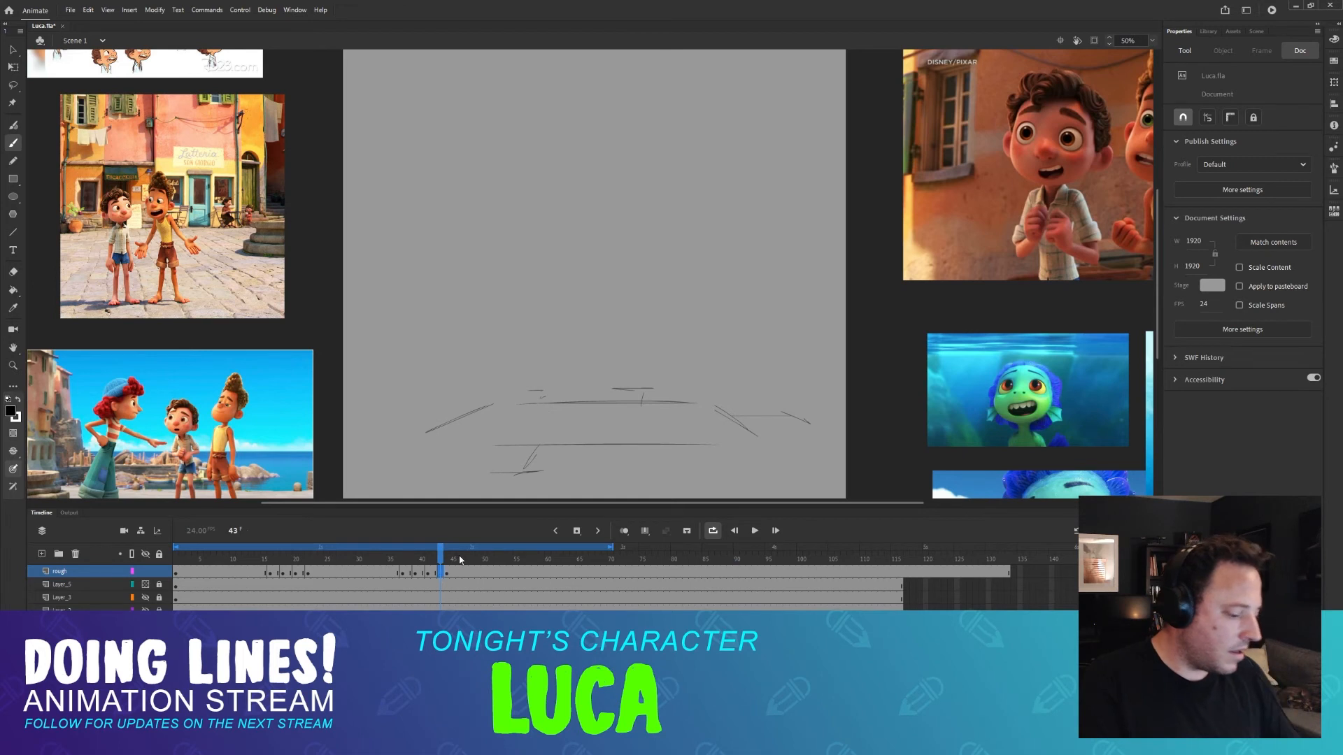
pyautogui.press(',')
pyautogui.press('.')
pyautogui.press('.')
pyautogui.press(',')
pyautogui.press(',')
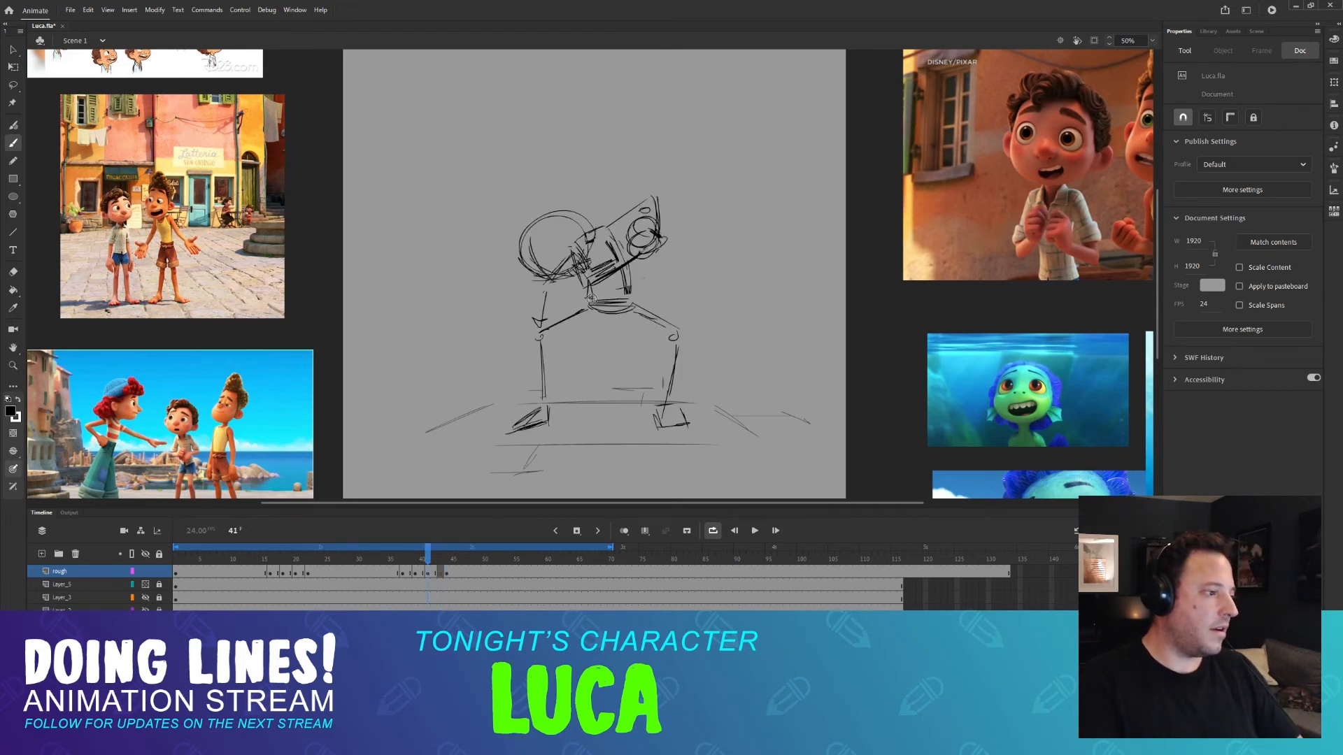
pyautogui.press('.')
pyautogui.press('.')
pyautogui.press(',')
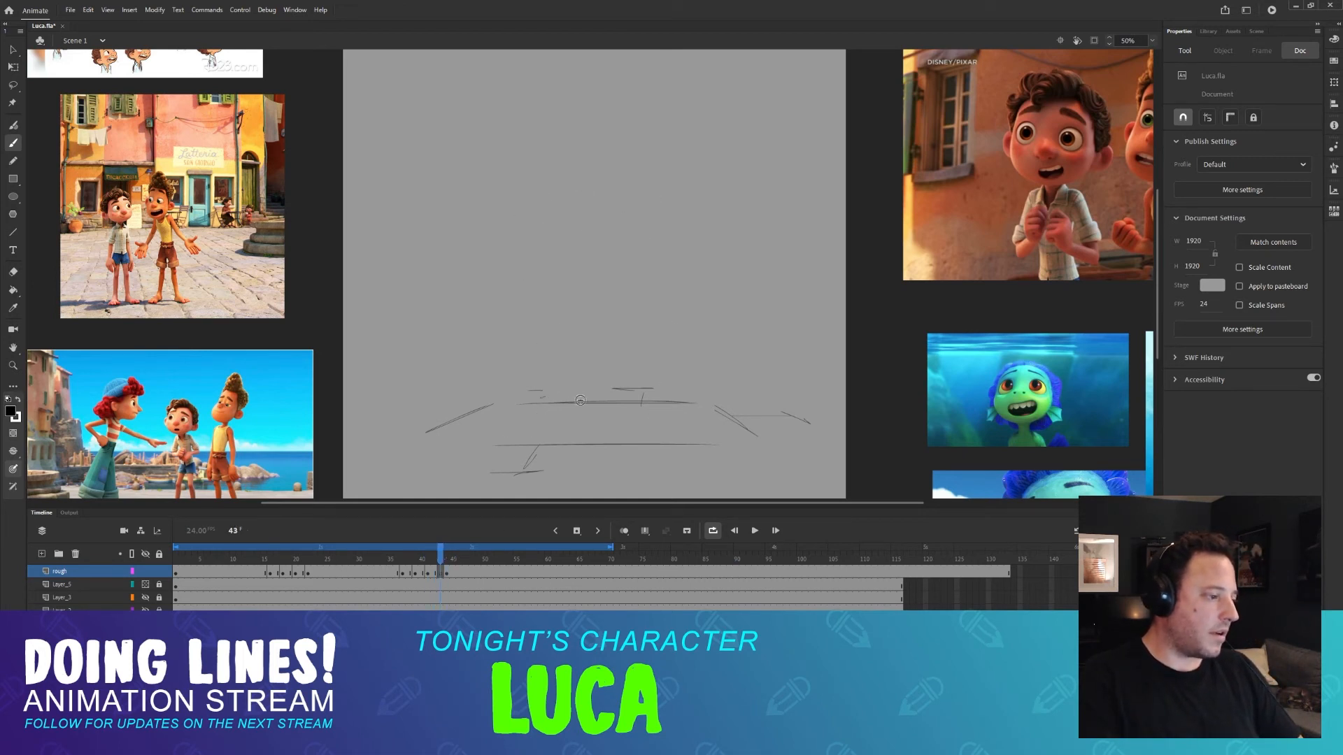
# Copy both feet from the frame 44 pose and paste them in place on frame 43.
pyautogui.press('.')
pyautogui.press('.')
pyautogui.press('l')
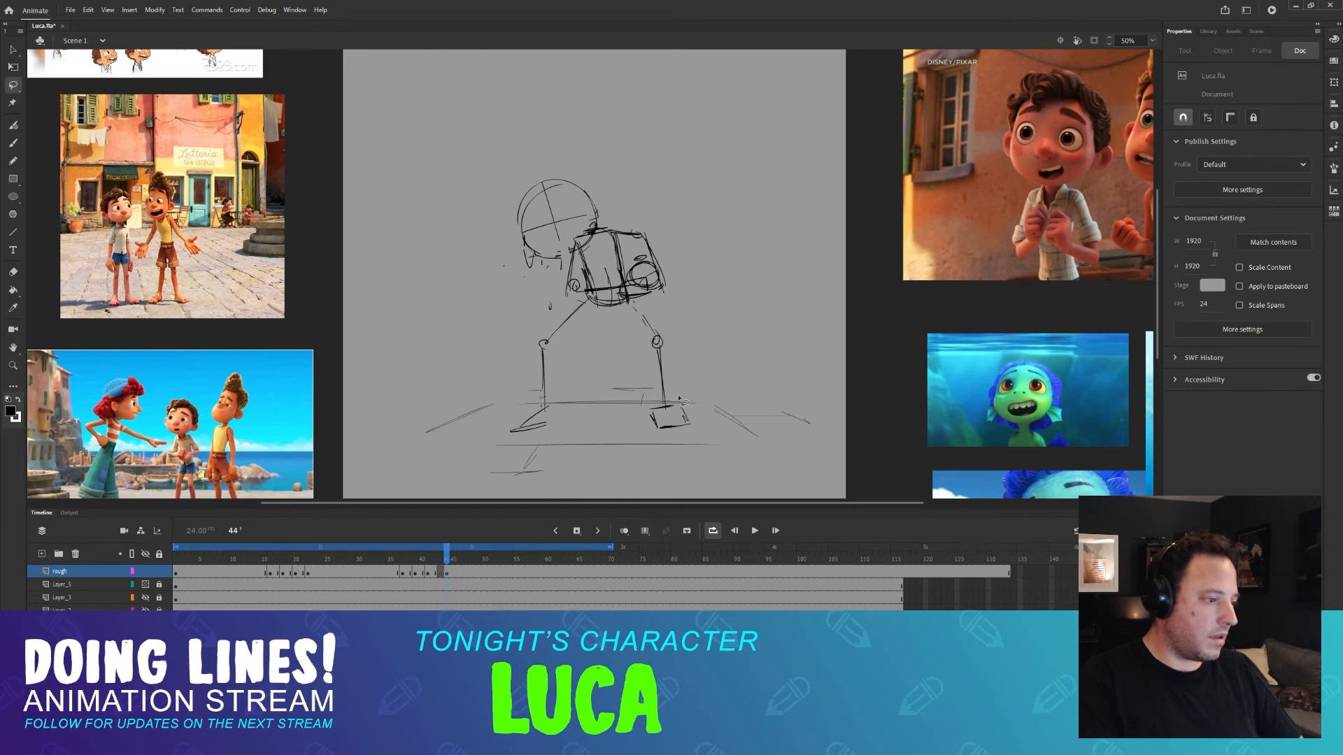
pyautogui.moveTo(636, 458); pyautogui.dragTo(620, 413)
pyautogui.click(440, 559)
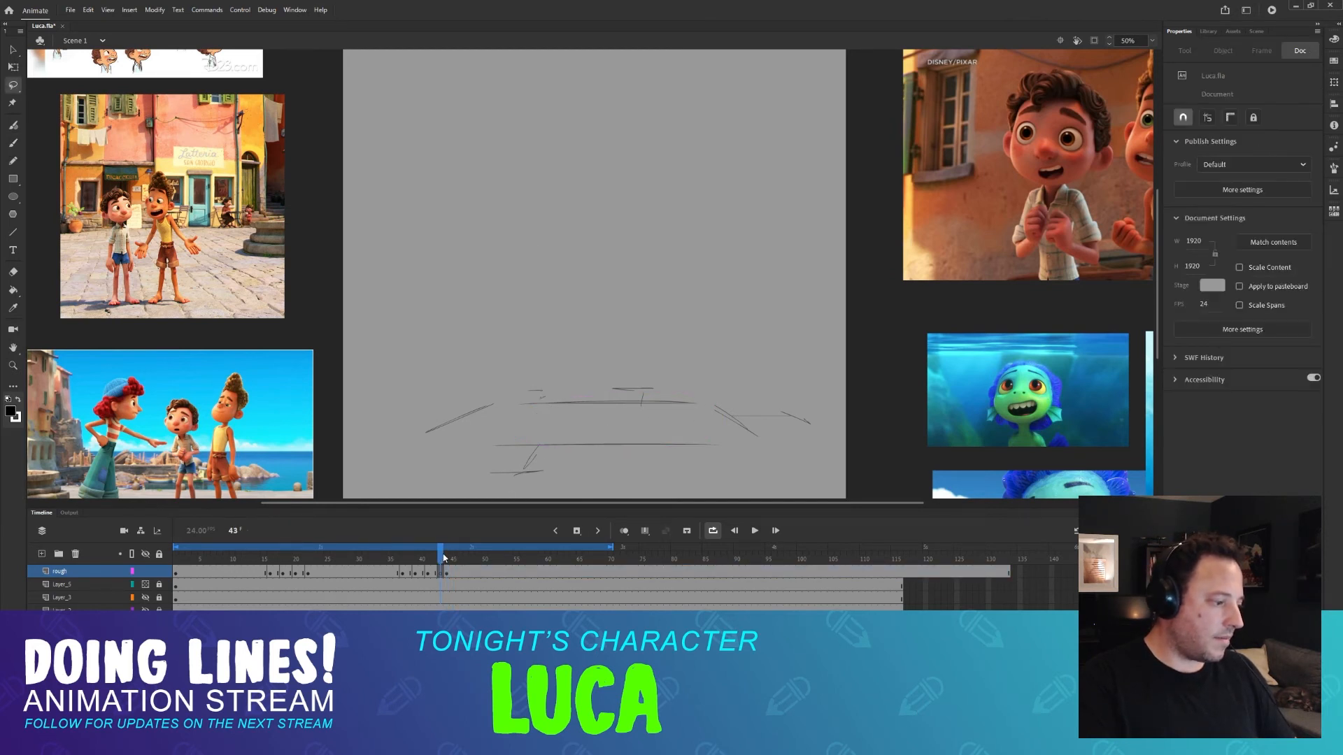
# Sketch a small bowl-shaped pelvis above the feet on frame 43, checking it against the neighbouring poses.
pyautogui.press('b')
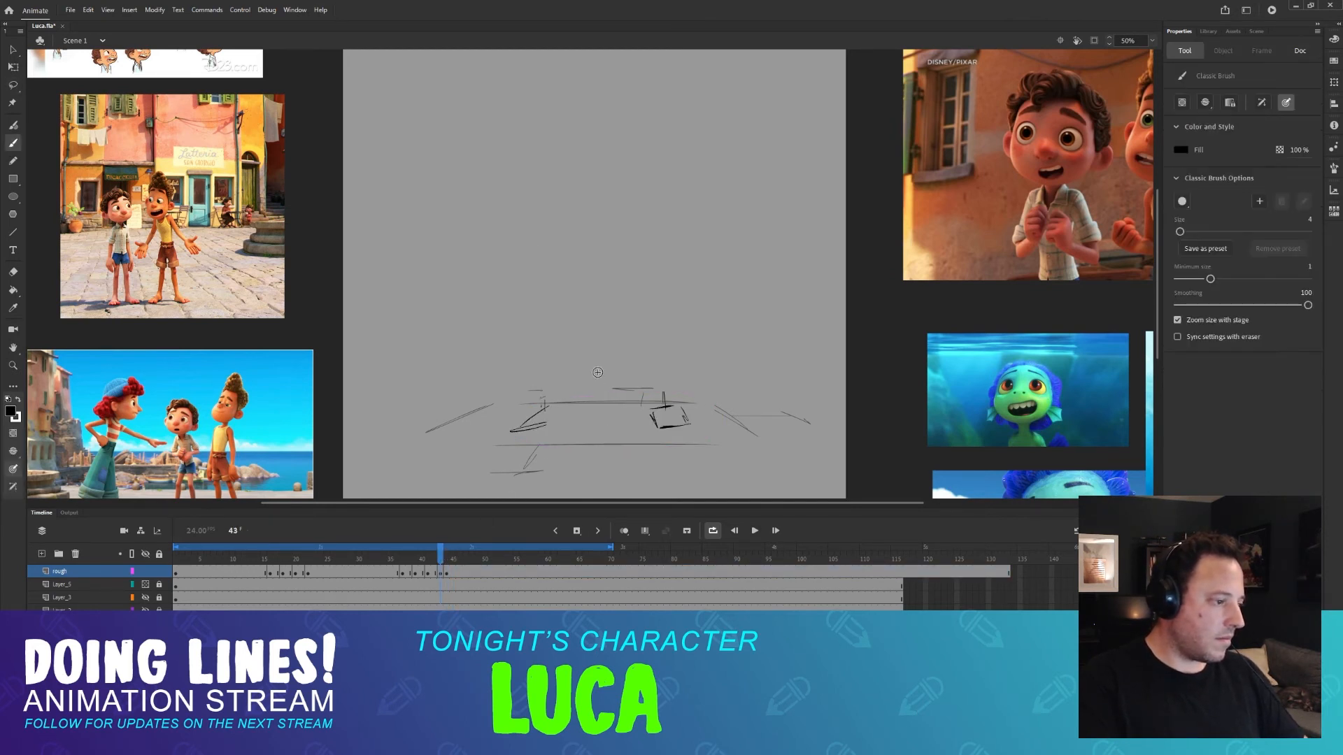
pyautogui.press(',')
pyautogui.press('.')
pyautogui.press('.')
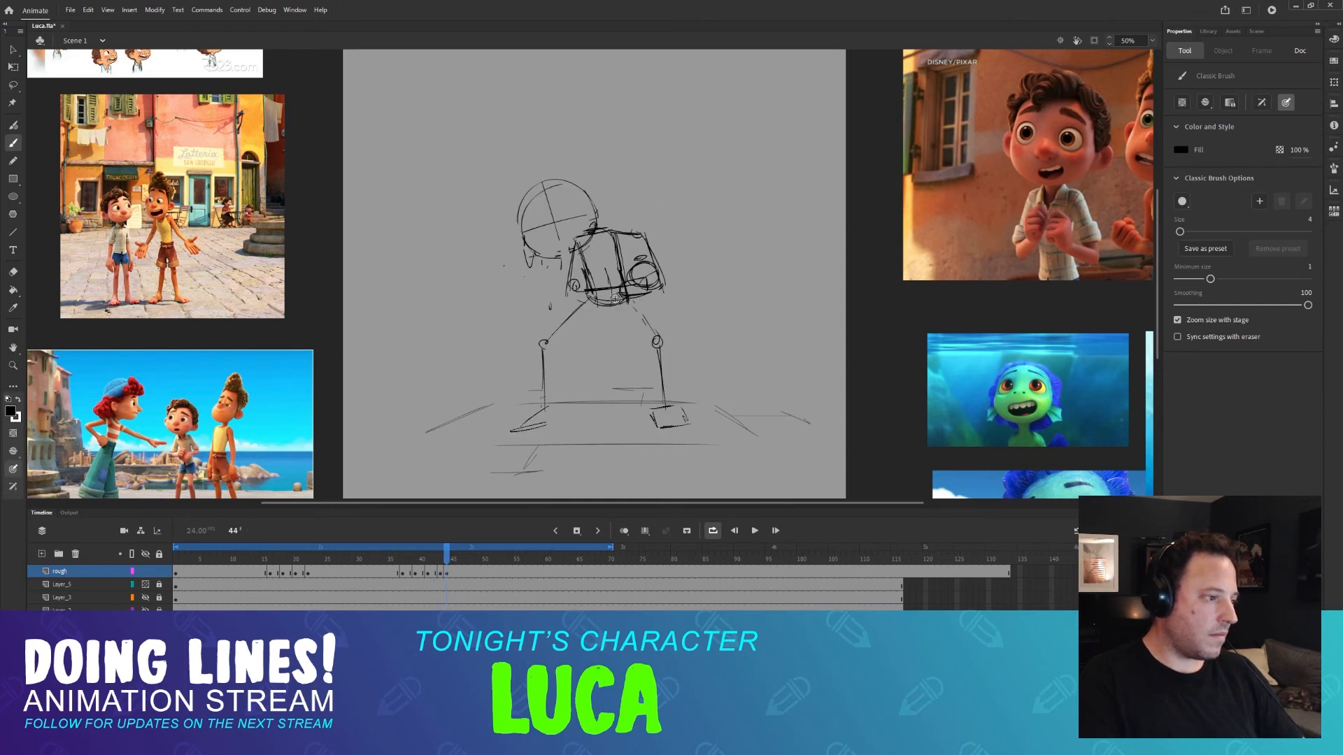
pyautogui.press(',')
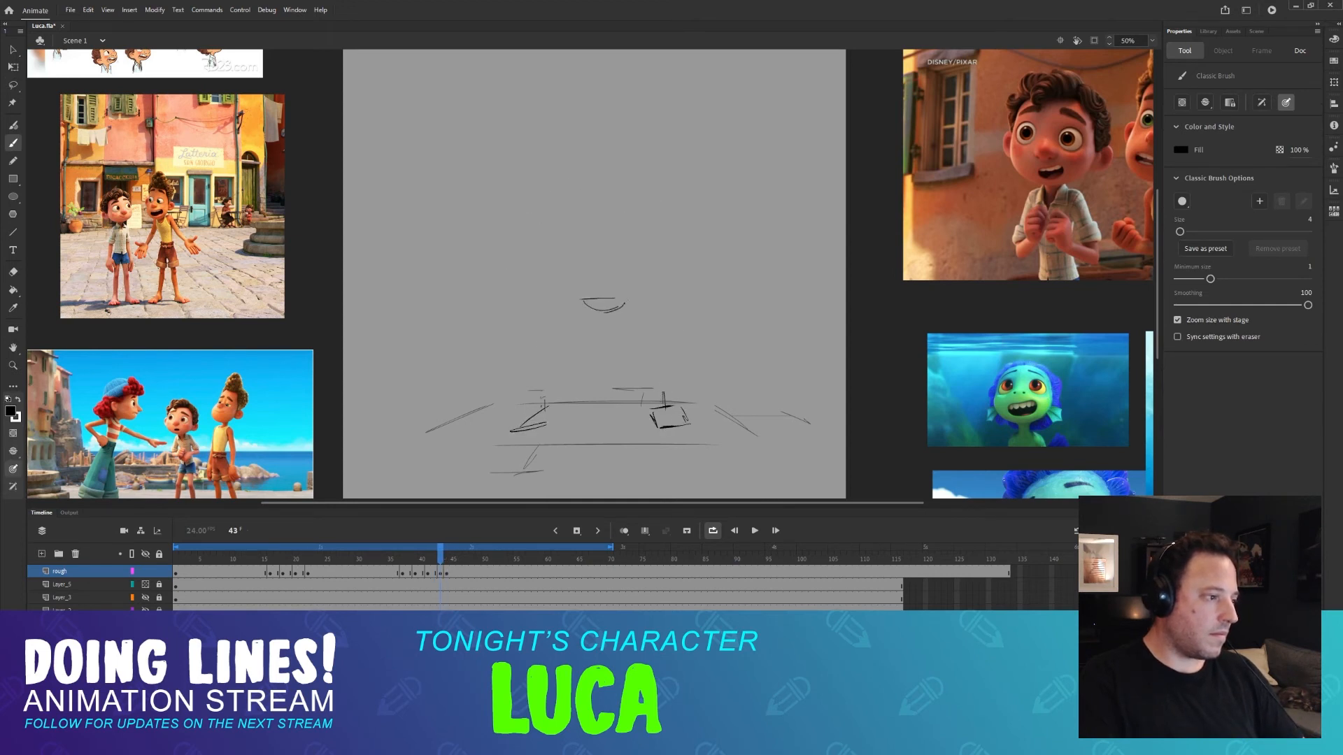
pyautogui.press(',')
pyautogui.press('.')
pyautogui.press('.')
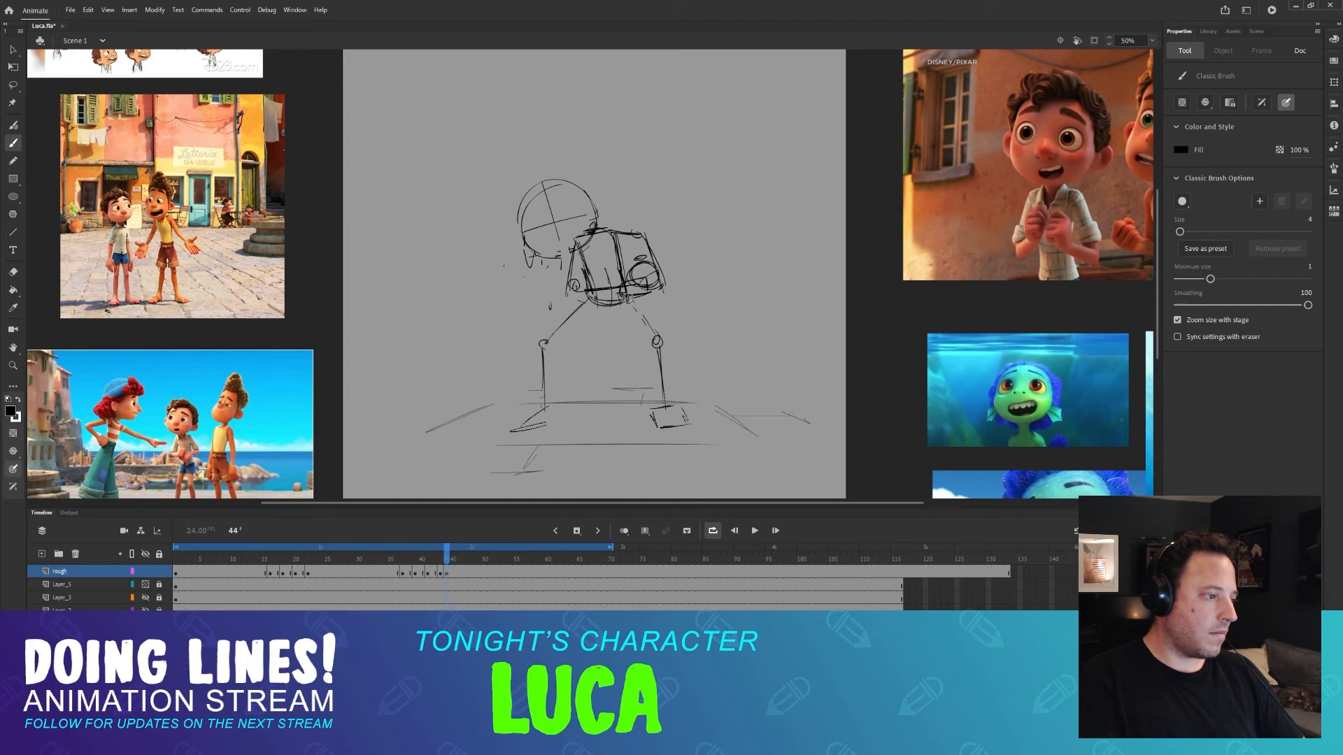
pyautogui.press(',')
# Shift the pelvis sketch on frame 43 horizontally to about X 933 and compare it with the adjacent poses.
pyautogui.press('l')
pyautogui.moveTo(630, 294); pyautogui.dragTo(625, 308)
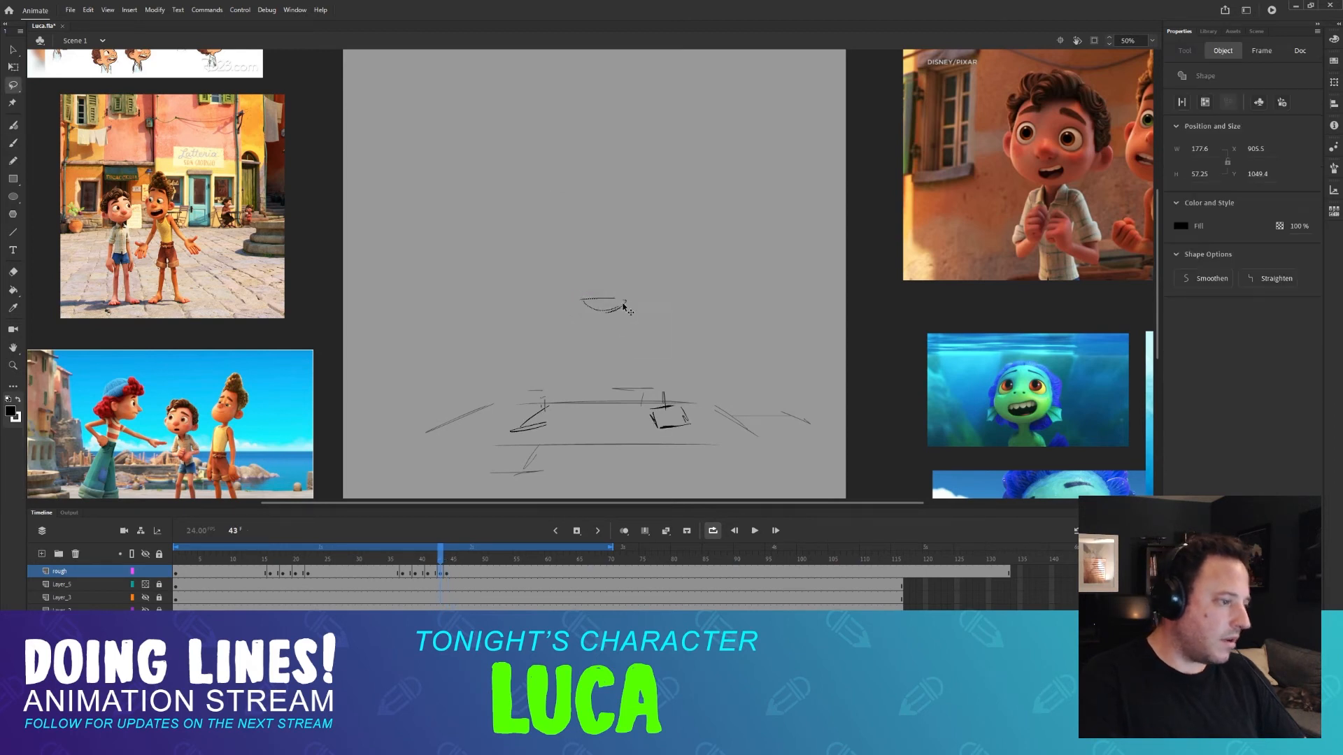
pyautogui.press(',')
pyautogui.press('.')
pyautogui.press('.')
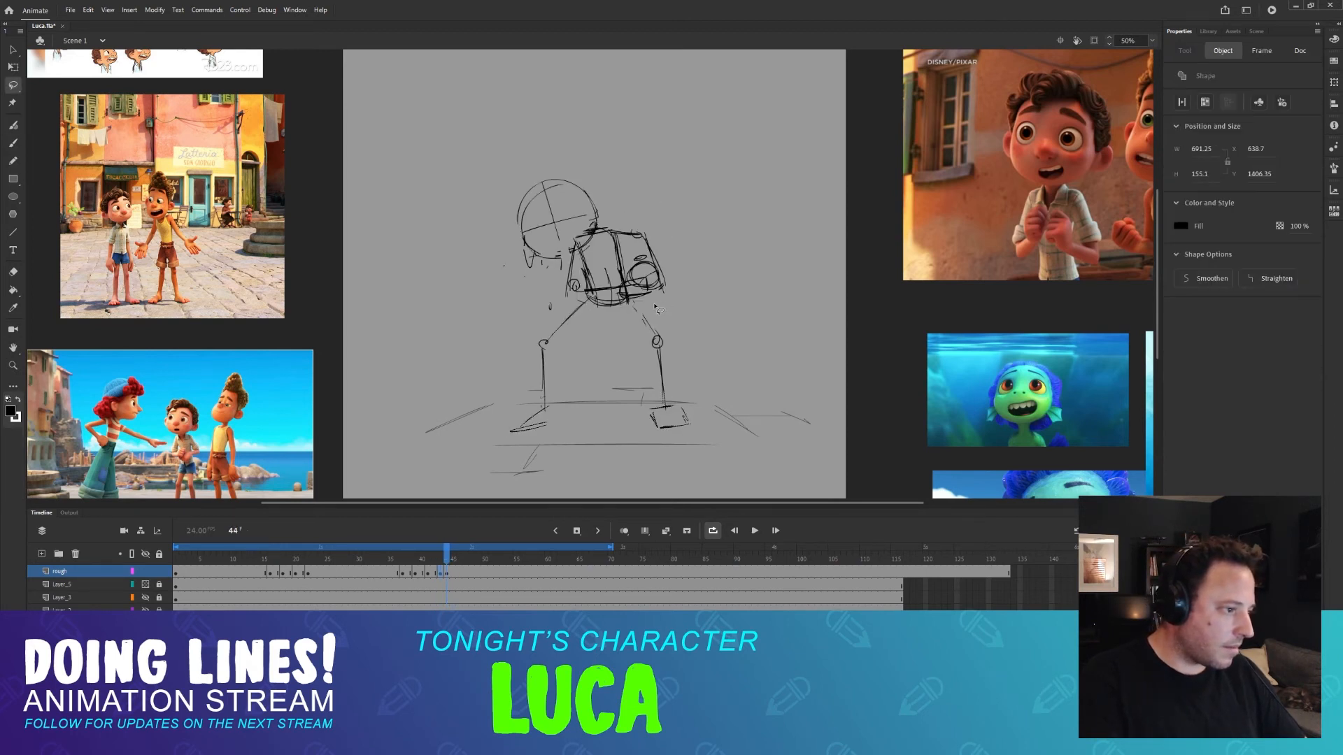
pyautogui.press(',')
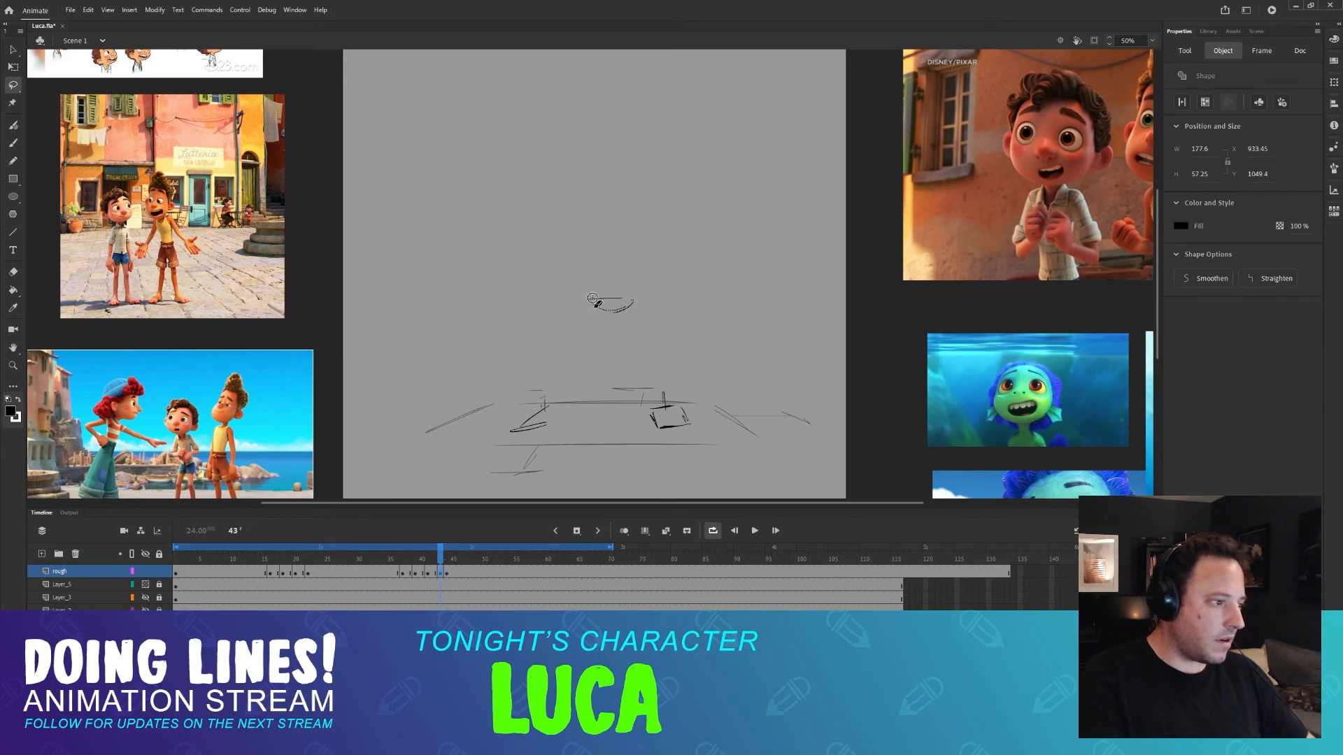
# Rework the pelvis on frame 43 with a straight top edge and a darker curved underside.
pyautogui.press('b')
pyautogui.press('Delete')
pyautogui.press('.')
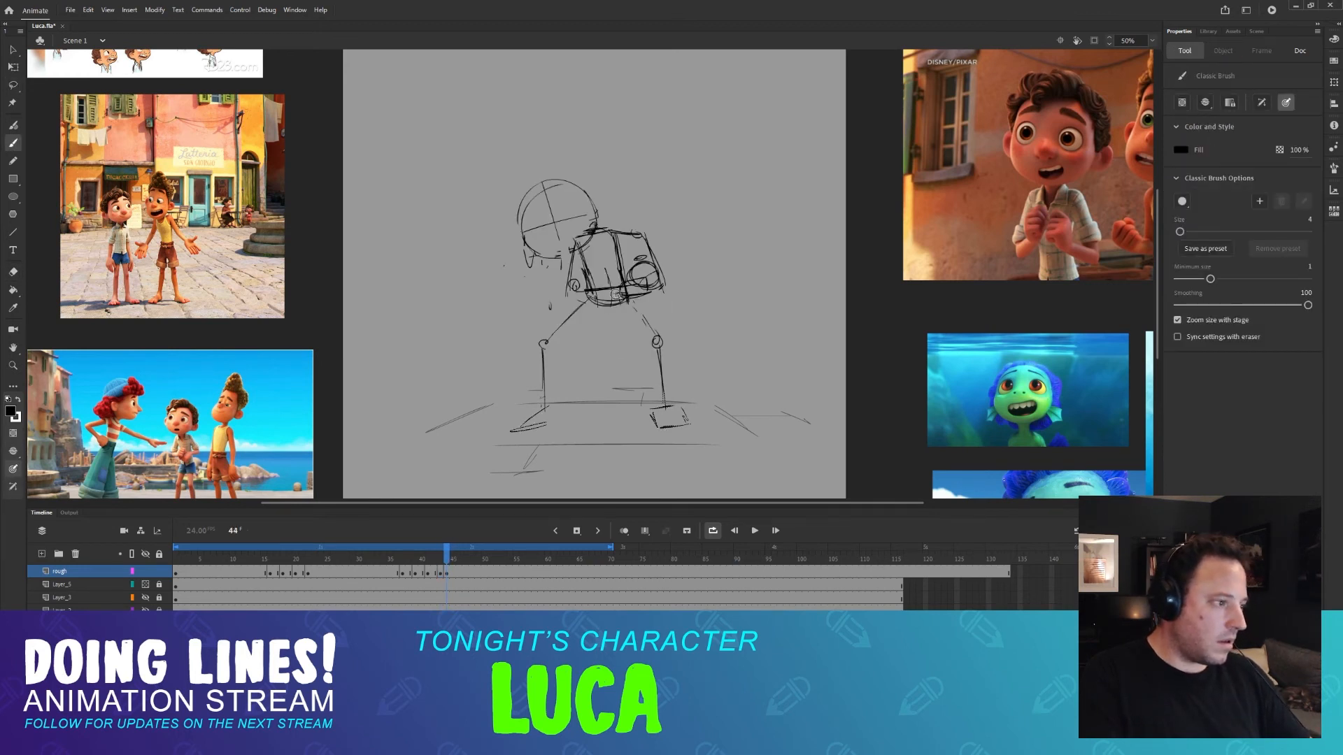
pyautogui.press(',')
pyautogui.moveTo(615, 294); pyautogui.dragTo(589, 296)
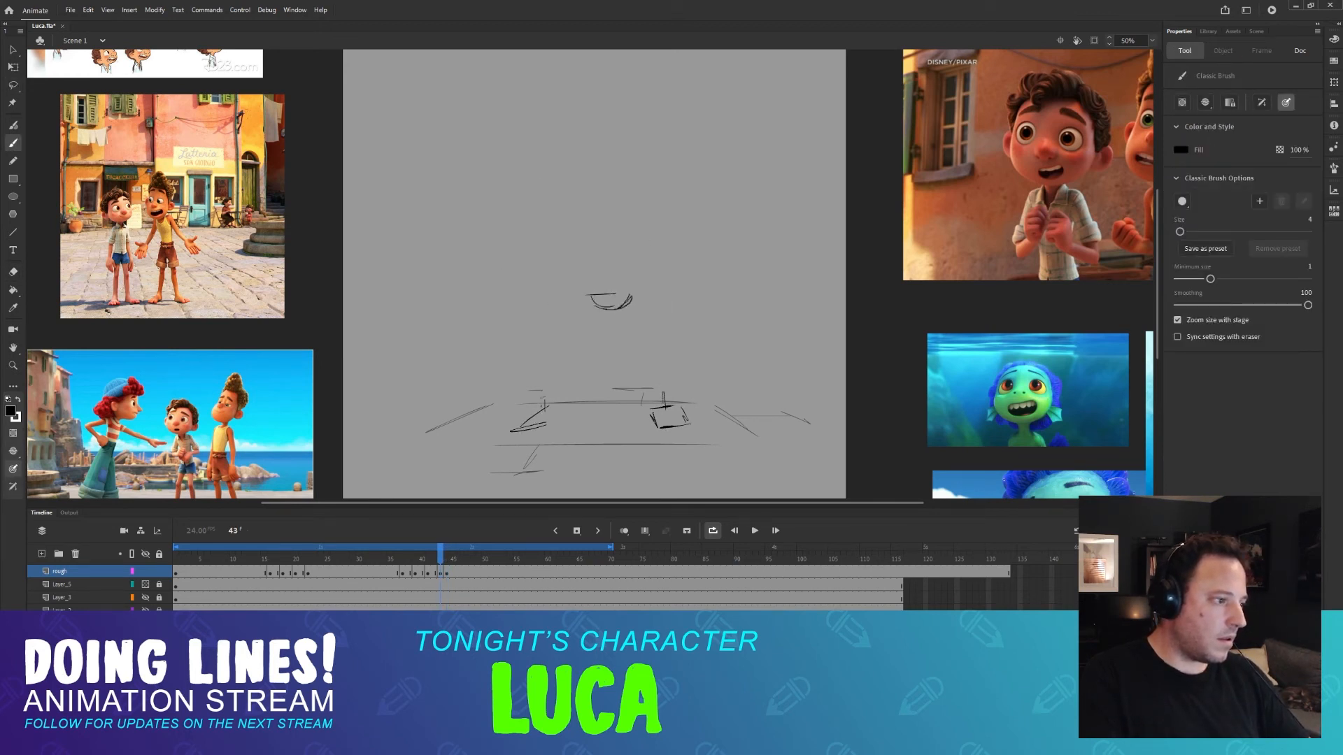
pyautogui.press(',')
pyautogui.press('.')
pyautogui.press('.')
pyautogui.press(',')
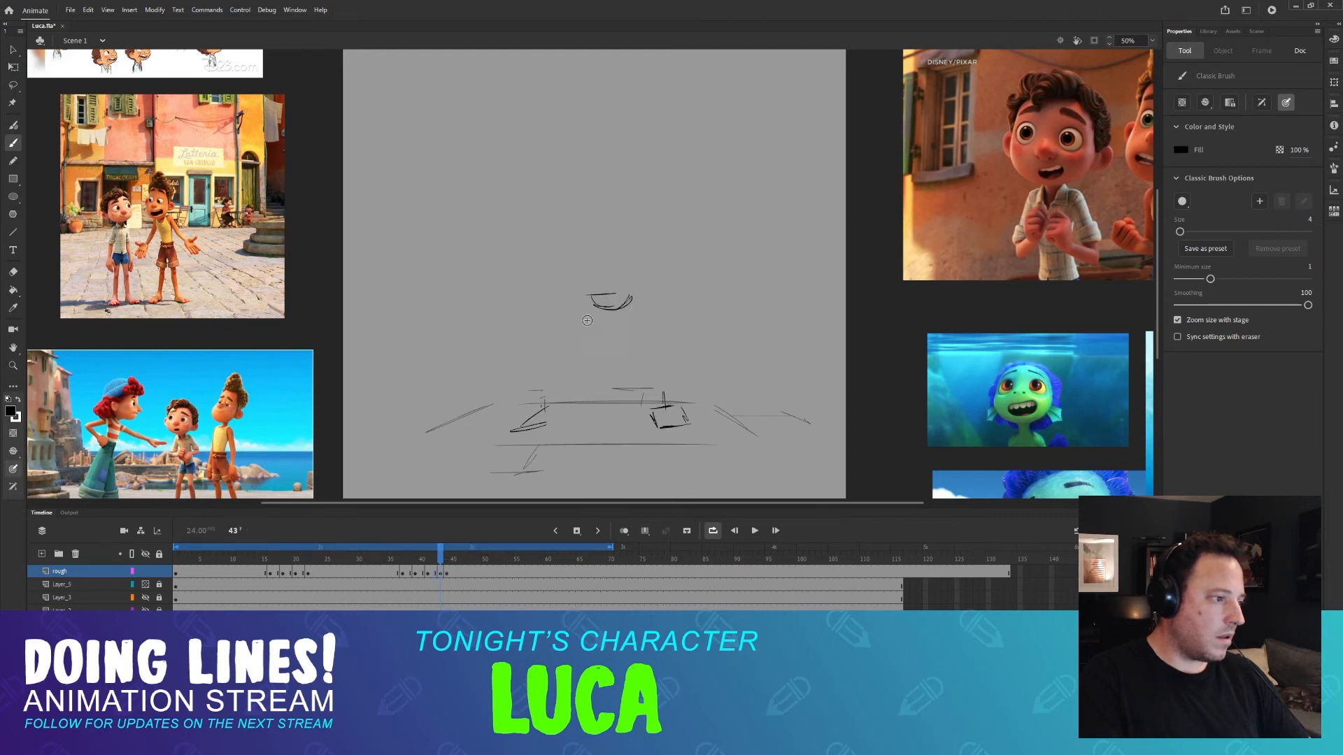
# Flip between frame 43 and its neighbouring poses to examine the pelvis position and leg placement.
pyautogui.press(',')
pyautogui.press('.')
pyautogui.press(',')
pyautogui.press('.')
pyautogui.press(',')
pyautogui.press('.')
pyautogui.press(',')
pyautogui.press('.')
pyautogui.press('.')
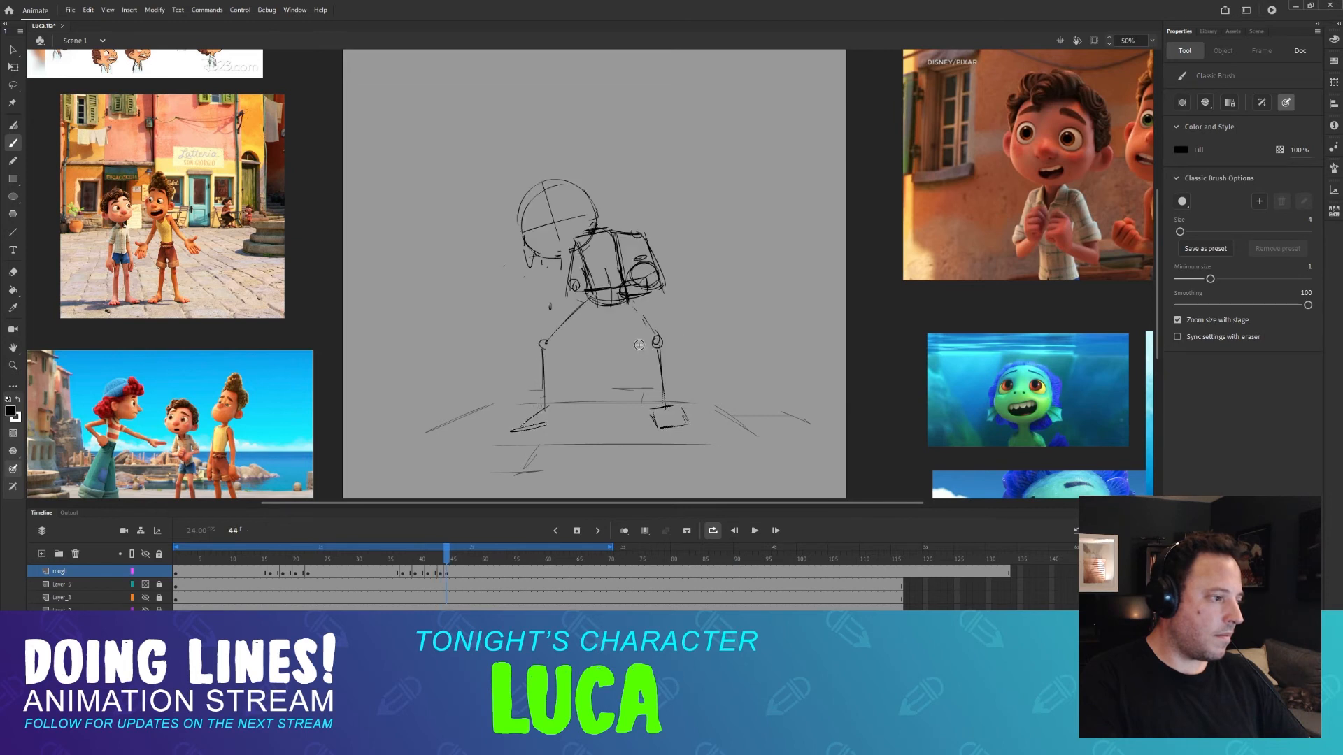
# Redraw the figure's left-hand shin on frame 43 as a straight line from the knee down to the foot.
pyautogui.press(',')
pyautogui.press(',')
pyautogui.press('.')
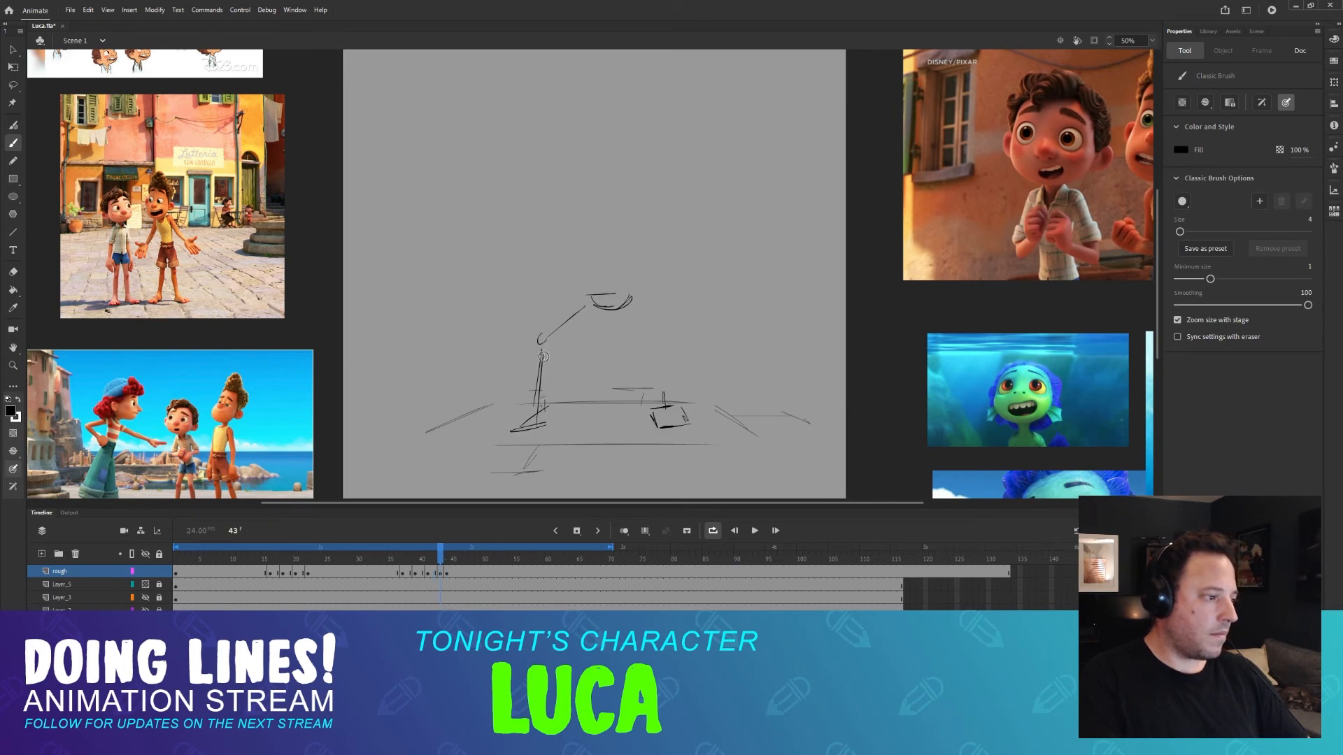
pyautogui.hotkey('ctrl', 'z')
pyautogui.moveTo(541, 352); pyautogui.dragTo(540, 423)
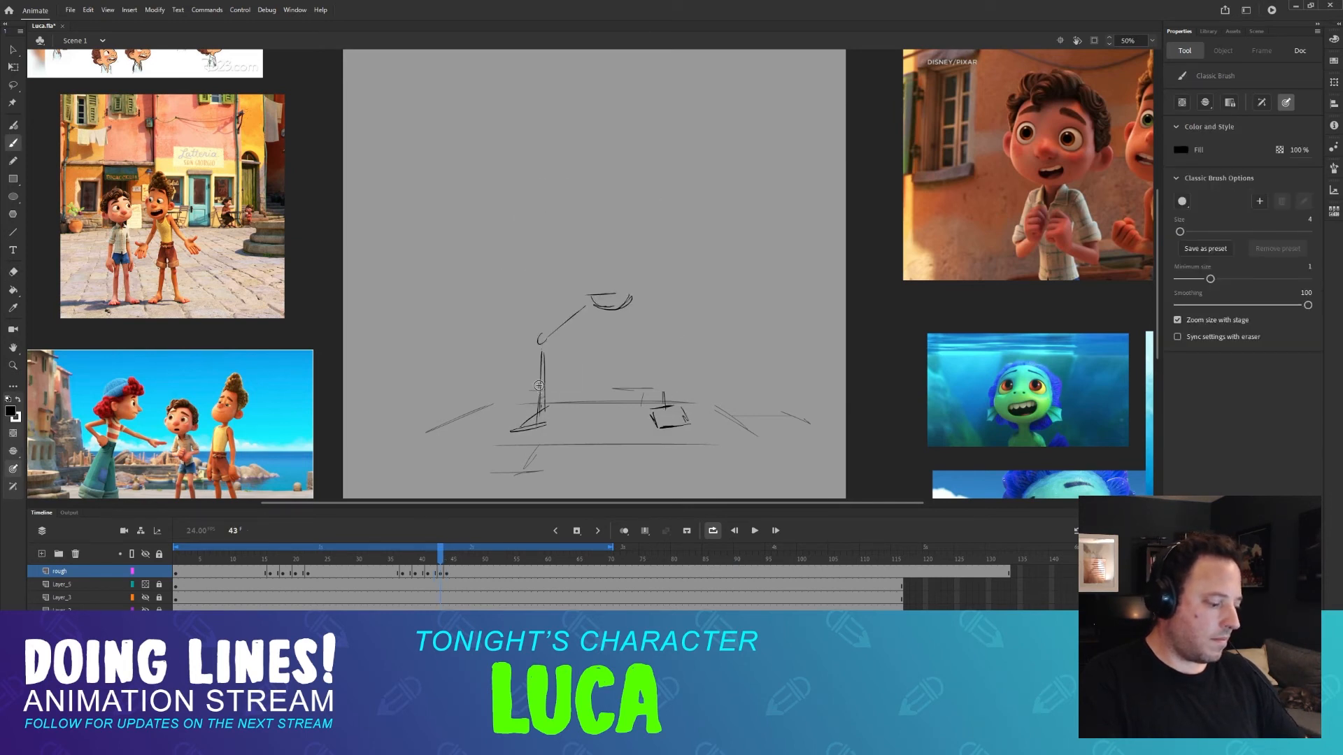
pyautogui.press(',')
pyautogui.press('.')
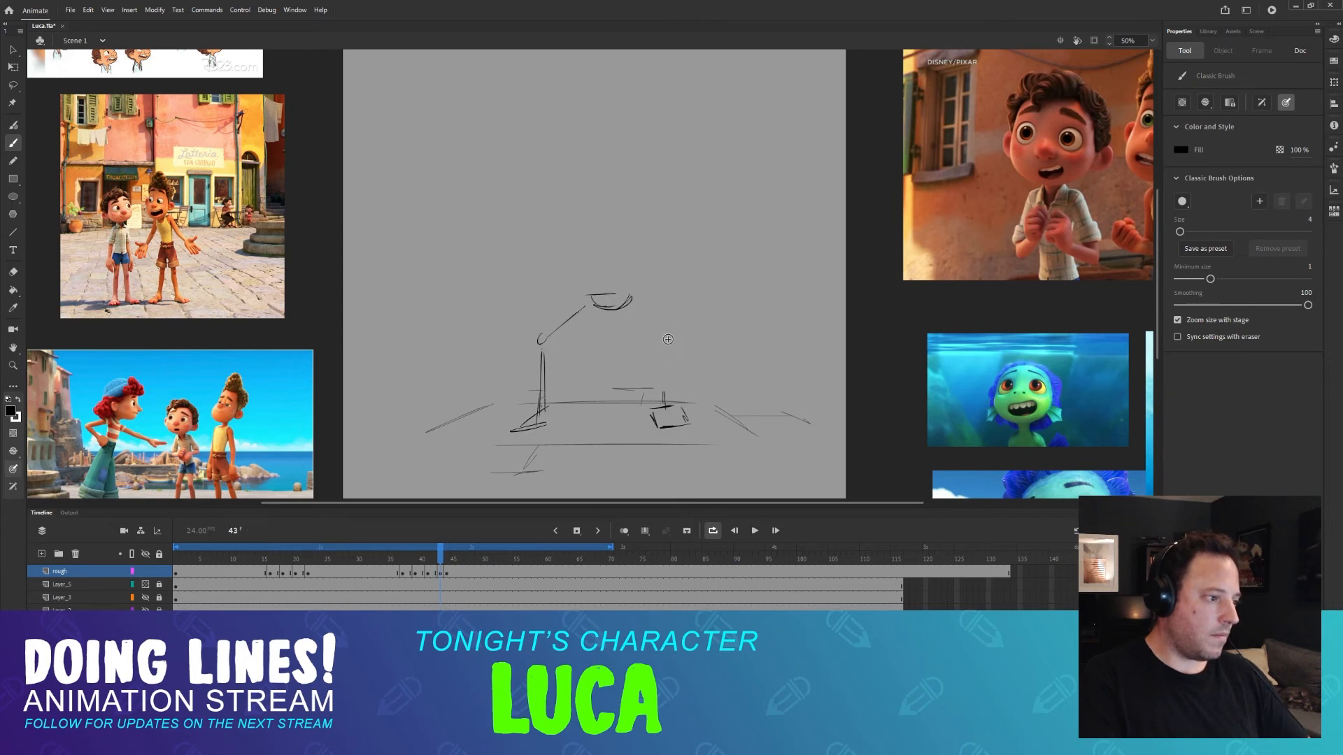
# Draw the figure's right-hand leg on frame 43, with a thigh from the hips, a knee circle and a shin down to the foot.
pyautogui.press(',')
pyautogui.press('.')
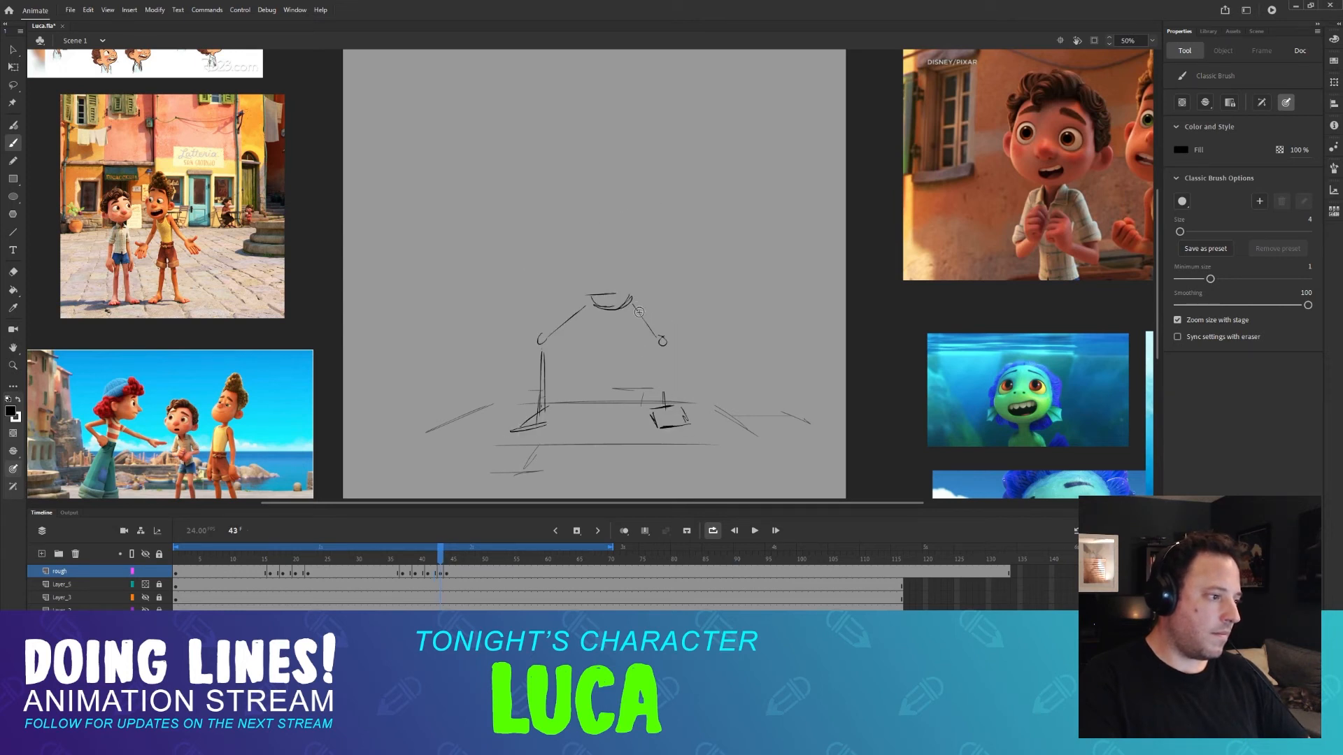
pyautogui.moveTo(638, 311); pyautogui.dragTo(659, 336)
pyautogui.press(',')
pyautogui.press('.')
pyautogui.press(',')
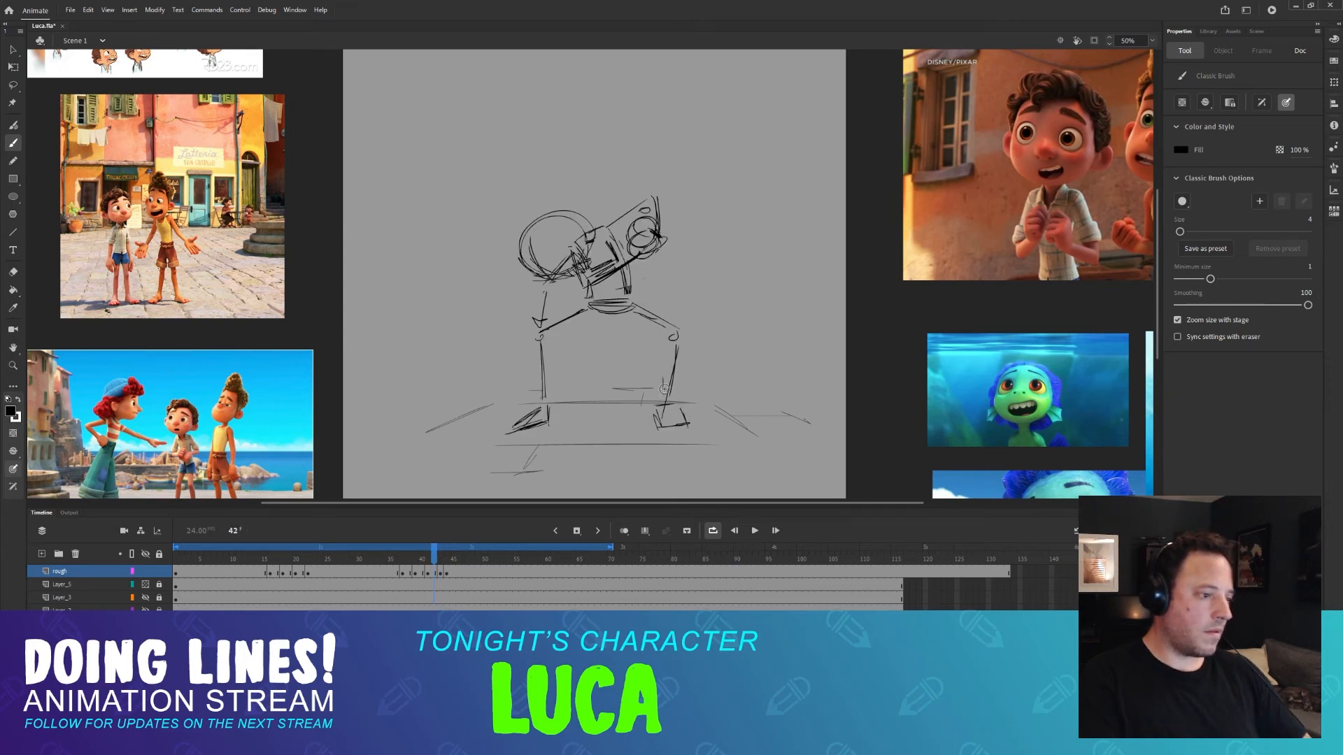
pyautogui.press('.')
pyautogui.press(',')
pyautogui.press(',')
pyautogui.press('.')
pyautogui.press('.')
pyautogui.press('.')
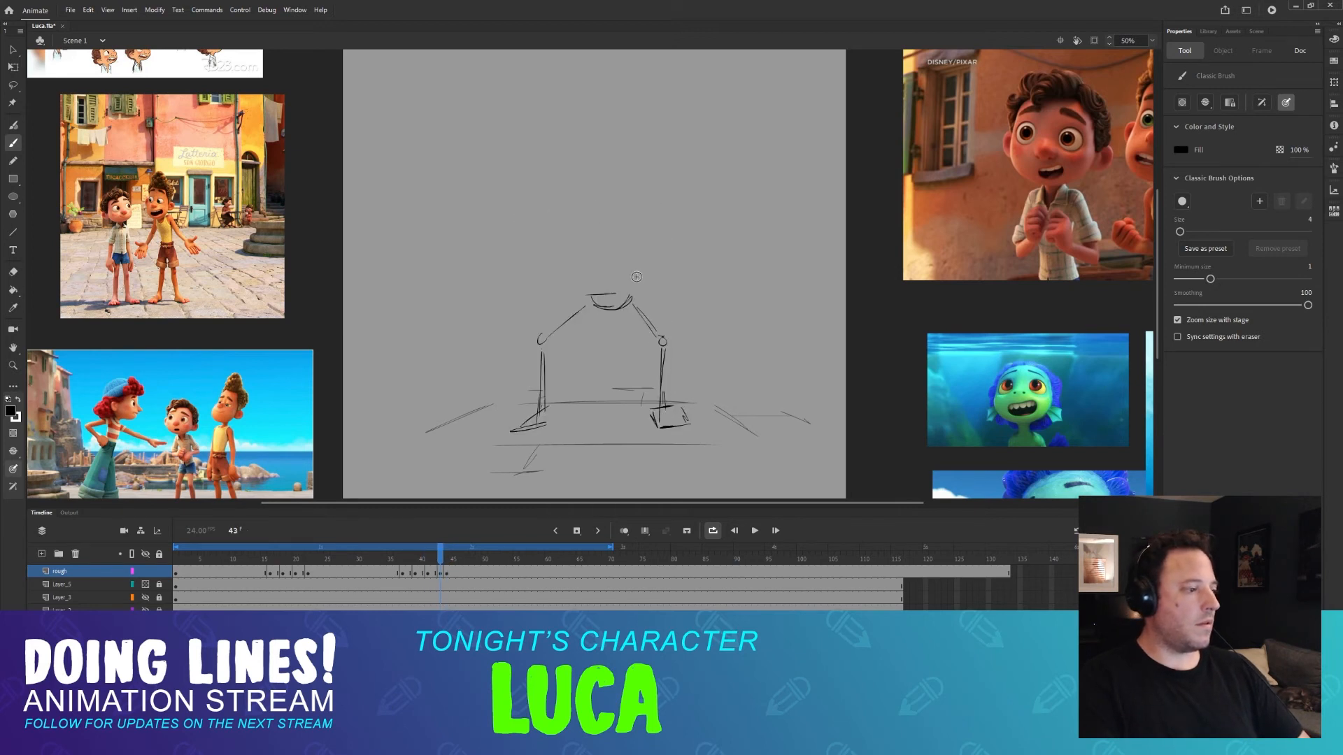
# Compare the rough poses between frames 38 and 44 by stepping back and forth through the drawings.
pyautogui.press('.')
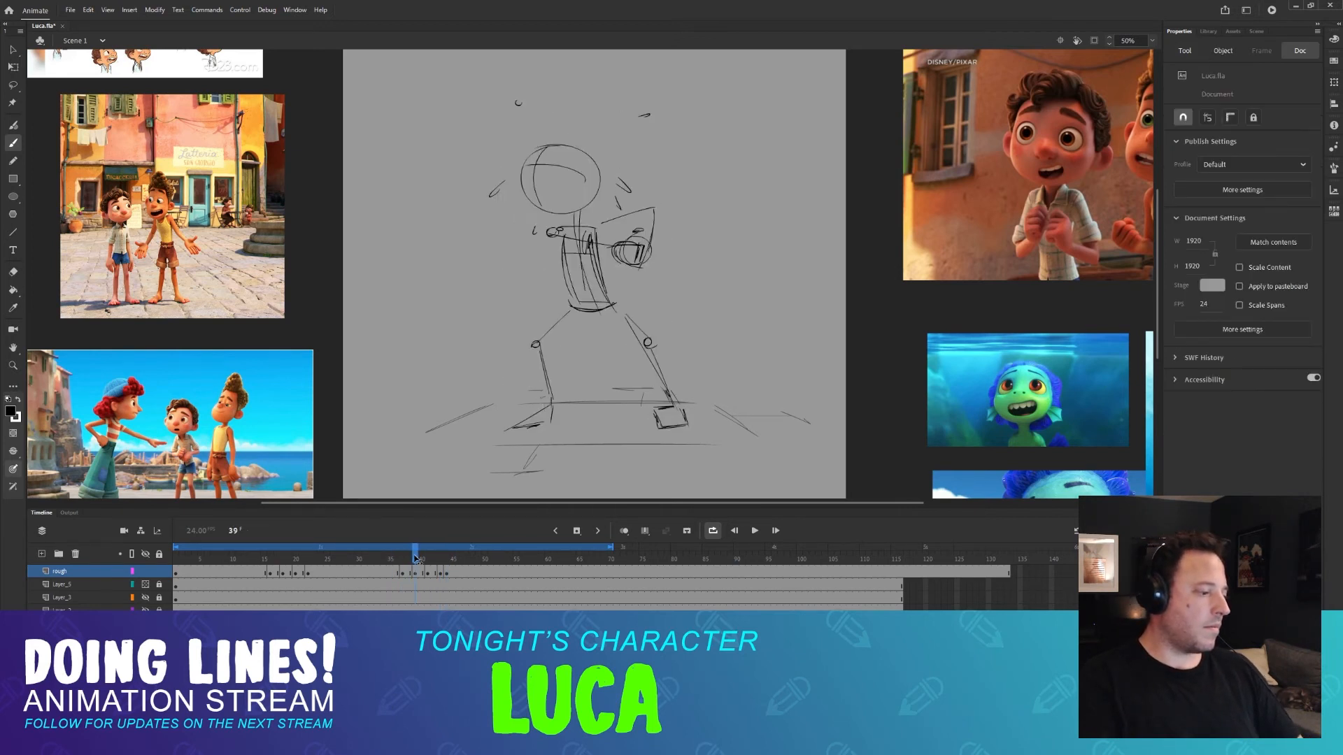
pyautogui.press(',')
pyautogui.press(',')
pyautogui.press(',')
pyautogui.press(',')
pyautogui.press(',')
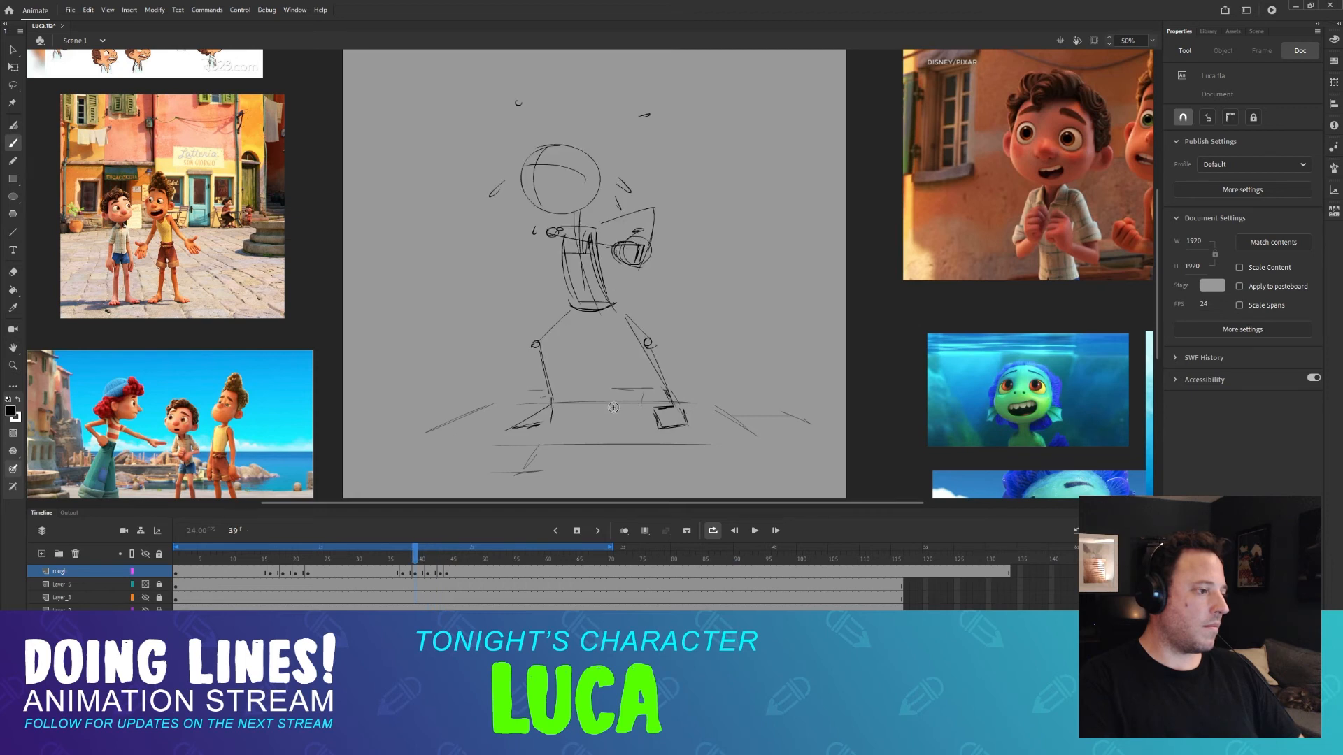
pyautogui.press(',')
pyautogui.press('.')
pyautogui.press('.')
pyautogui.press(',')
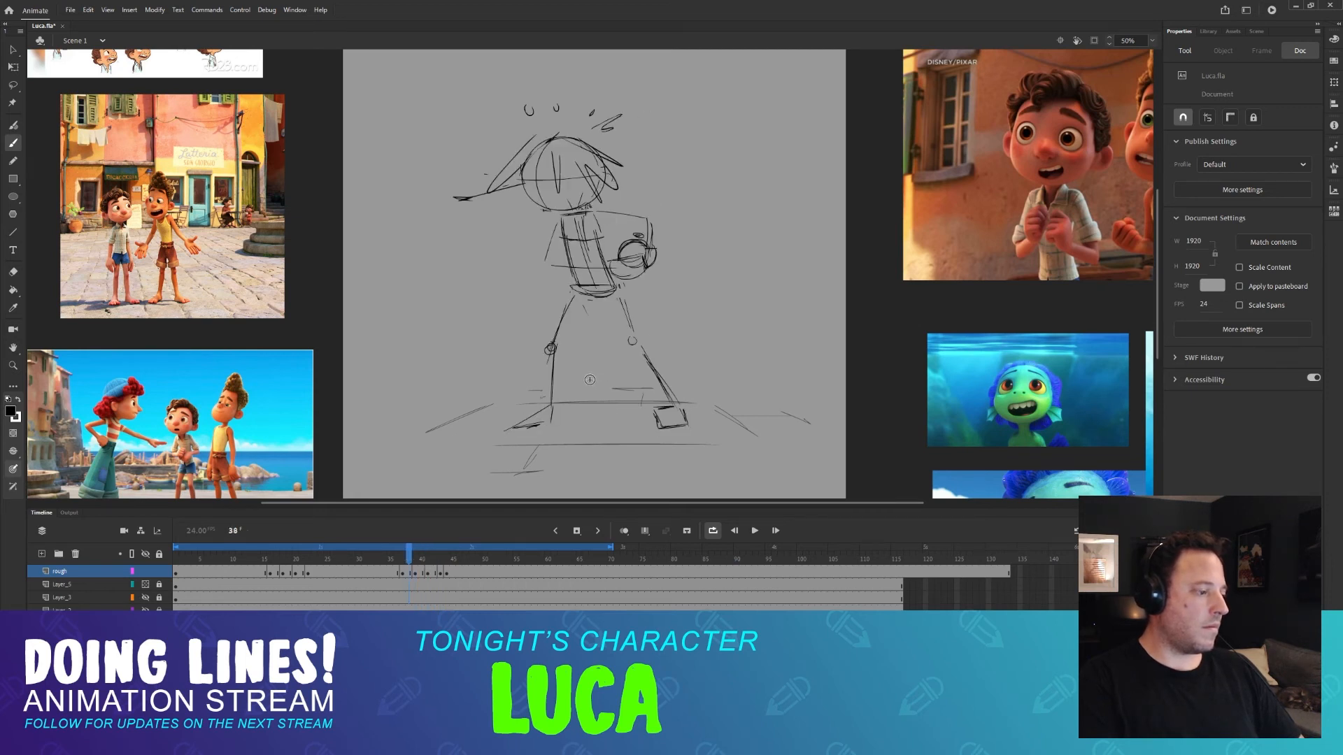
pyautogui.press(',')
pyautogui.press('.')
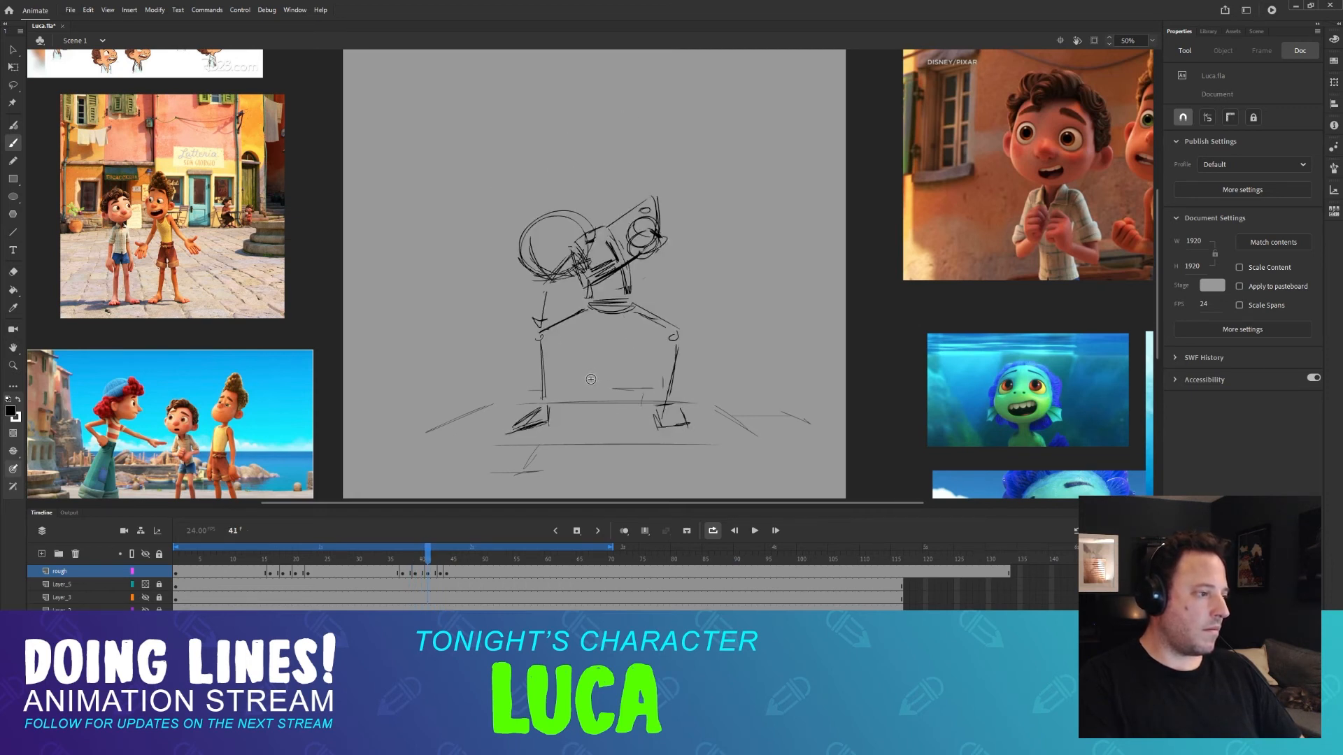
pyautogui.press('.')
pyautogui.press('.')
pyautogui.press('.')
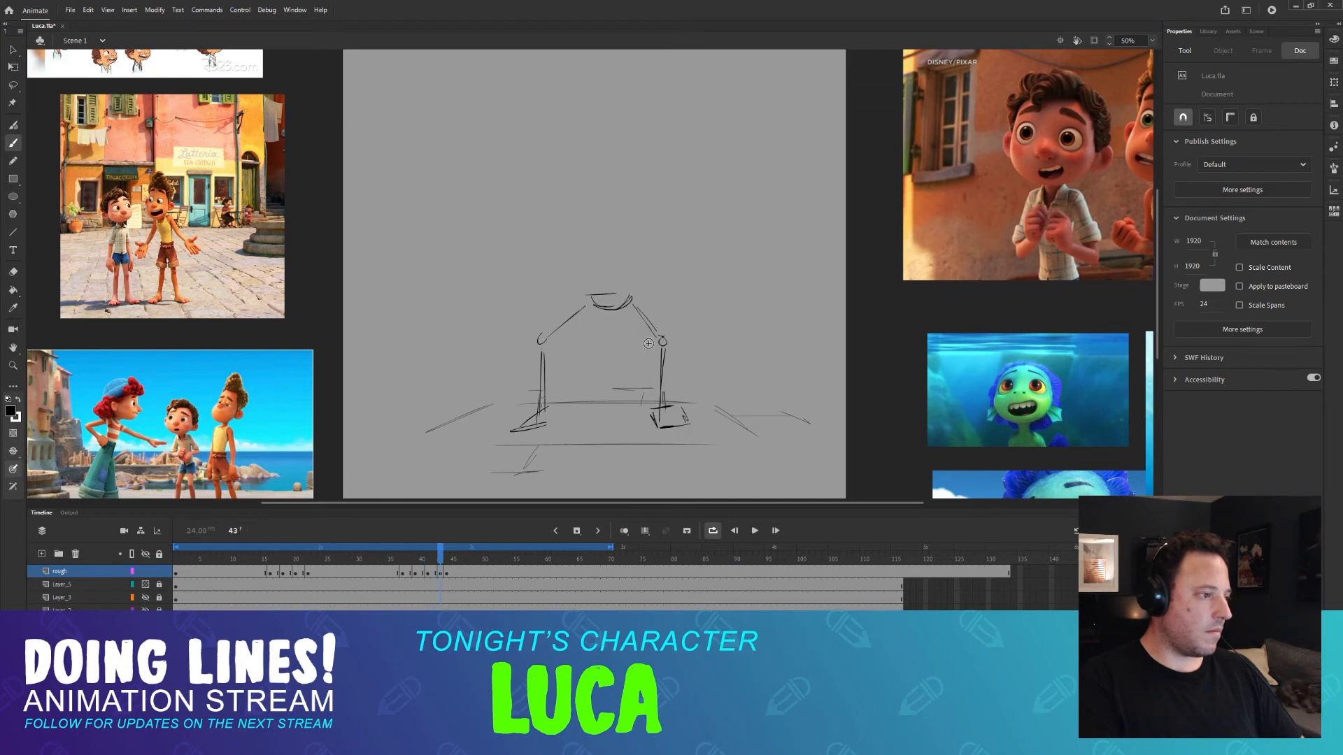
pyautogui.press(',')
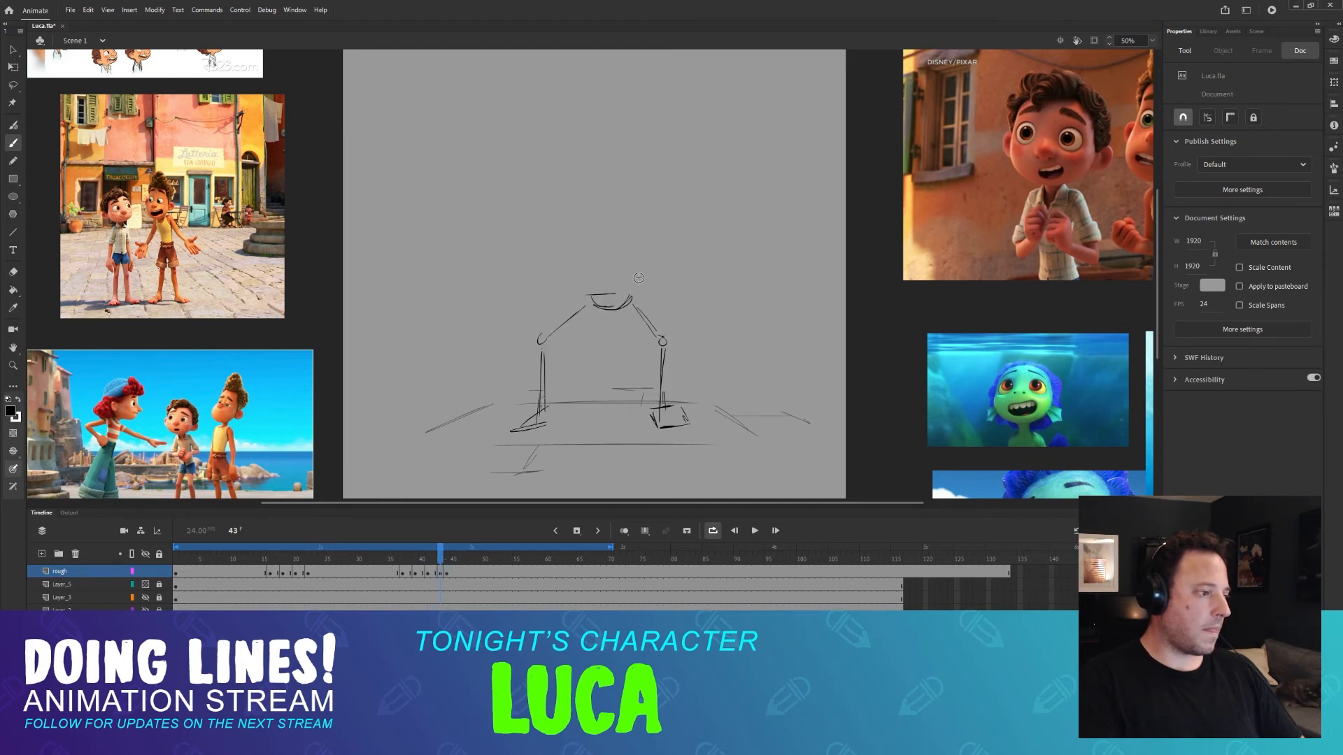
pyautogui.press(',')
pyautogui.press(',')
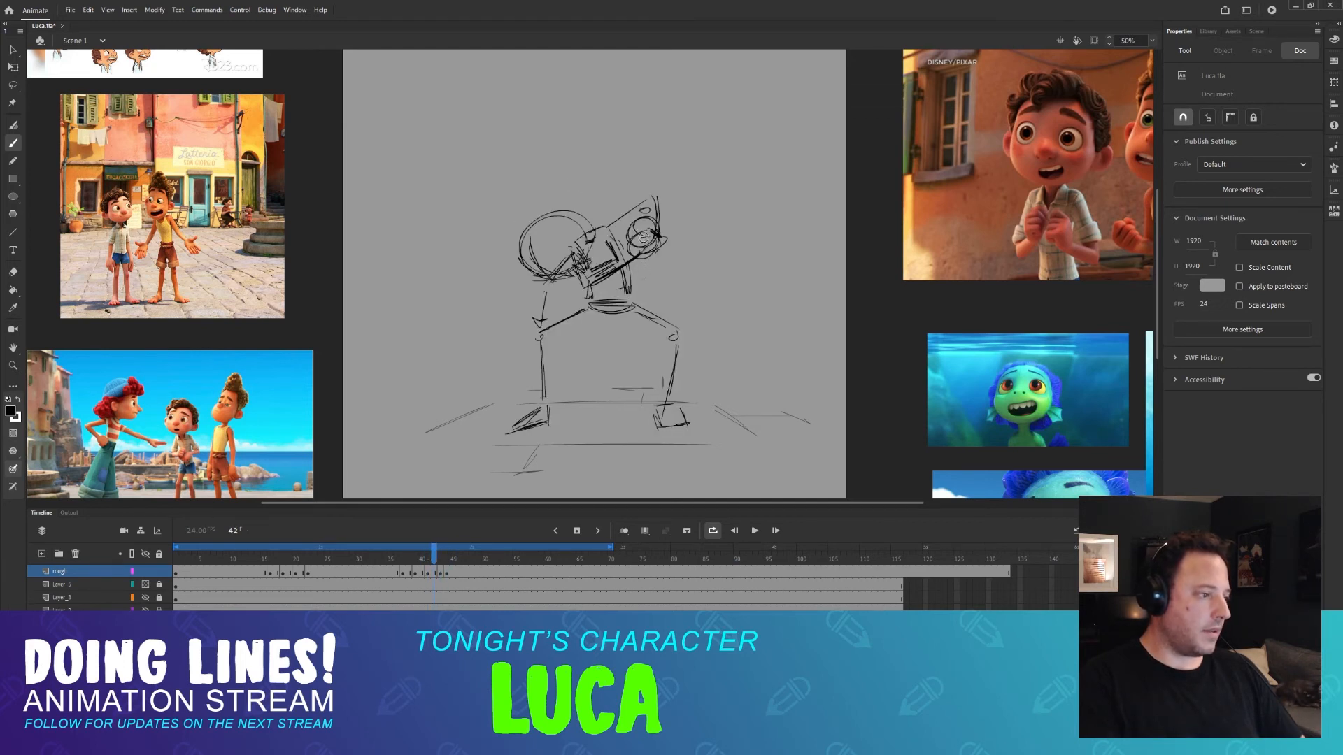
# Draw a small circle against the right-hand side of the hips on frame 43, undoing the first try and placing it slightly lower.
pyautogui.press('.')
pyautogui.press('.')
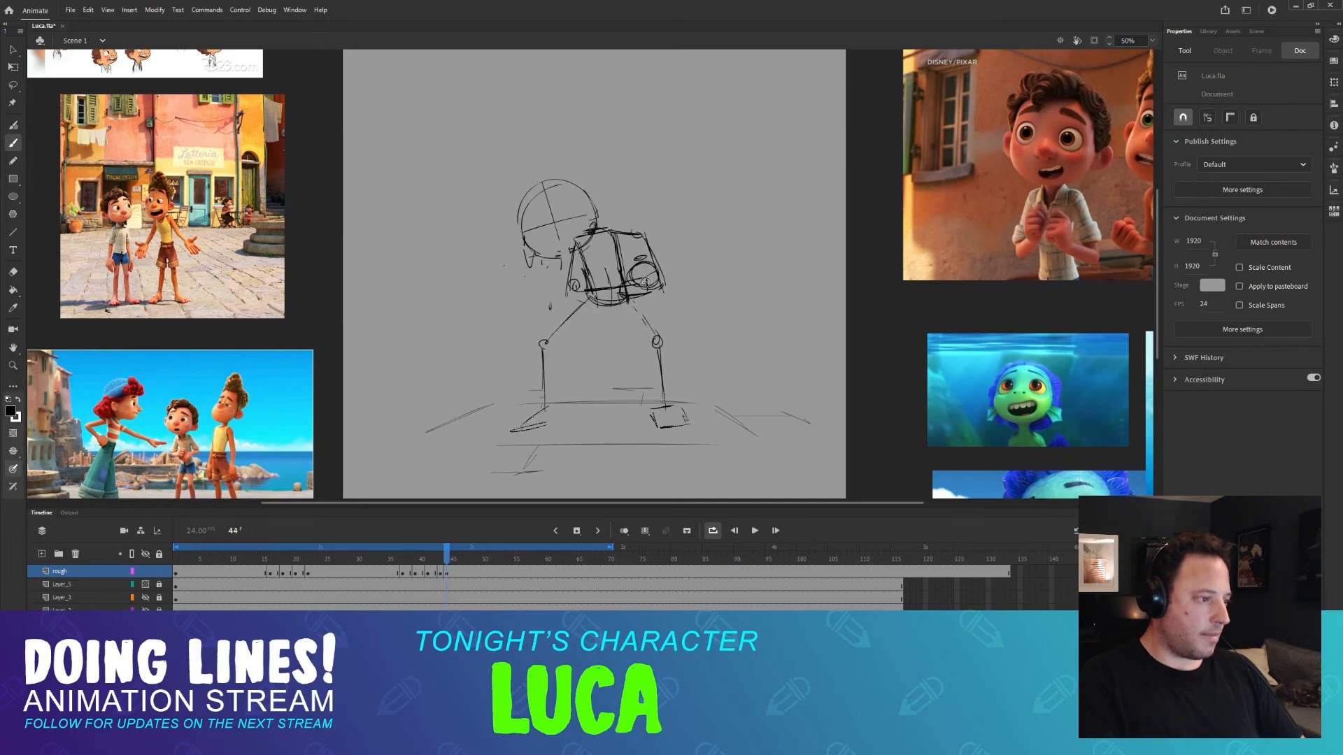
pyautogui.press(',')
pyautogui.press(',')
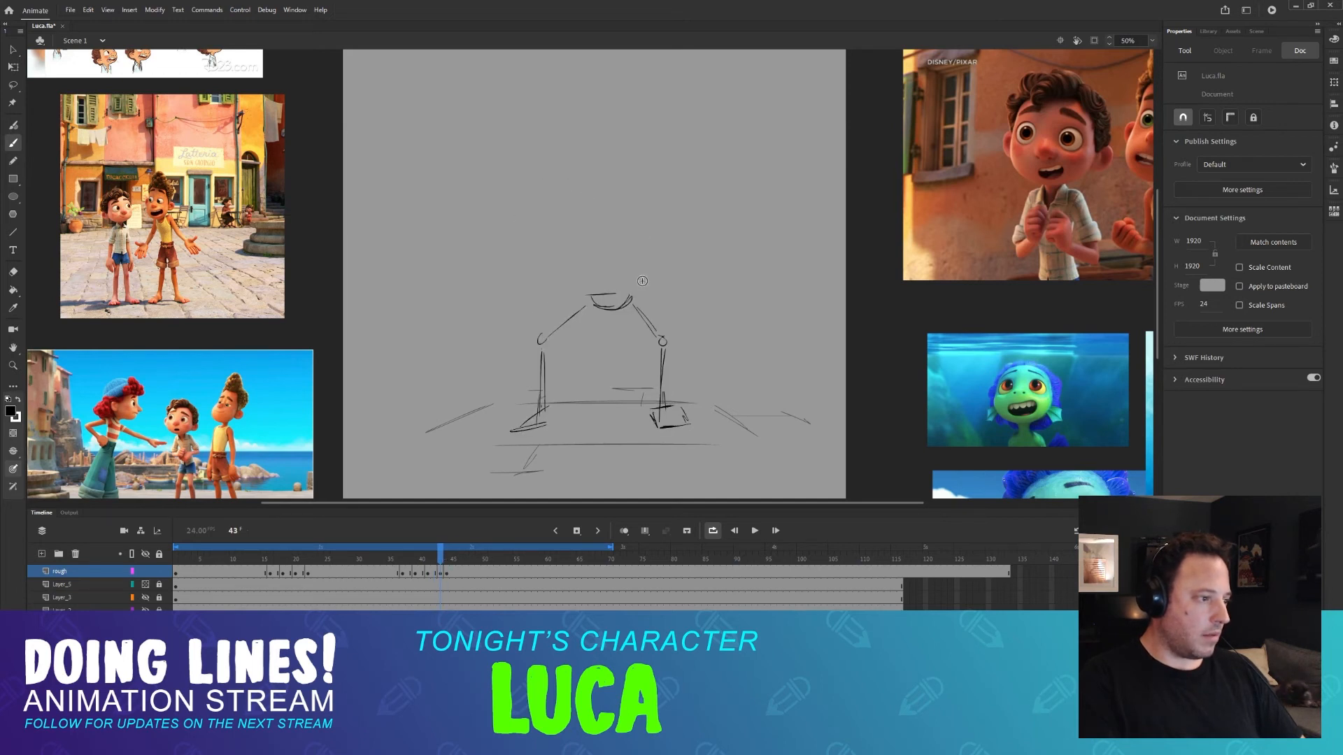
pyautogui.press('.')
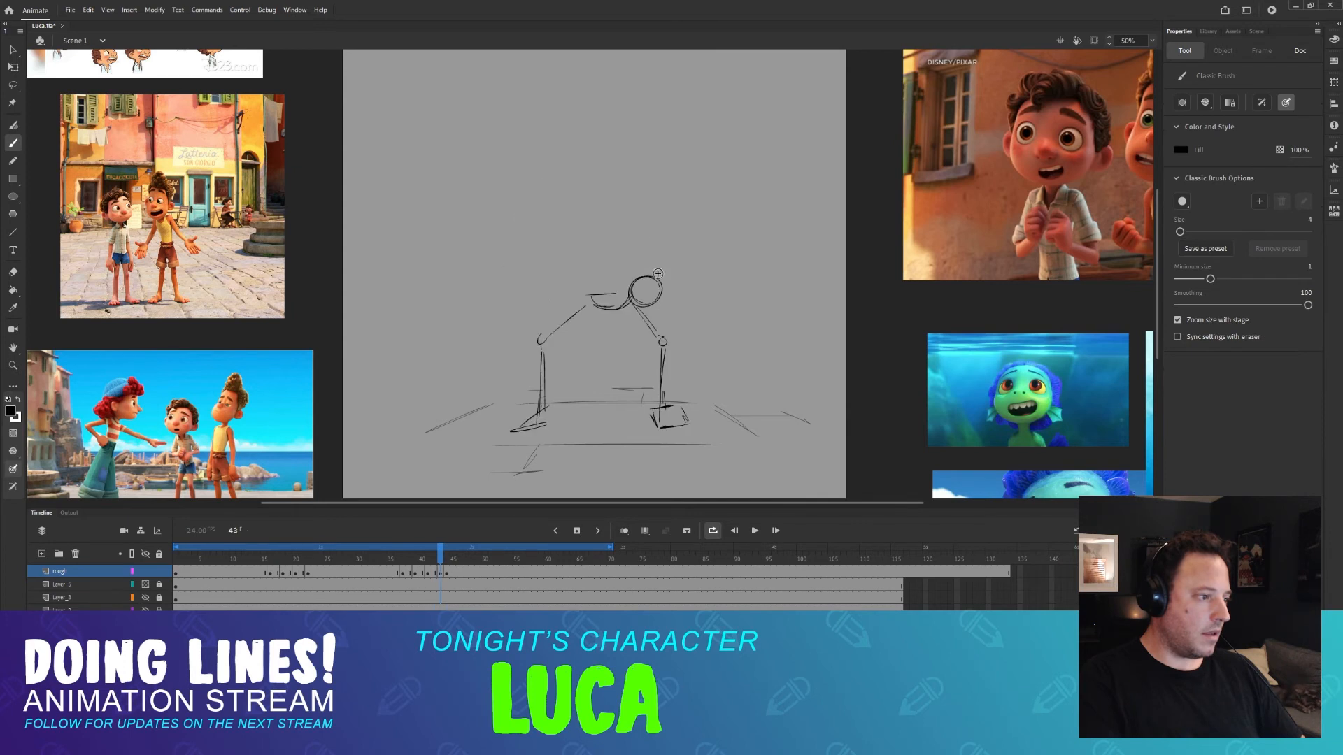
pyautogui.press('.')
pyautogui.press(',')
pyautogui.press(',')
pyautogui.press('.')
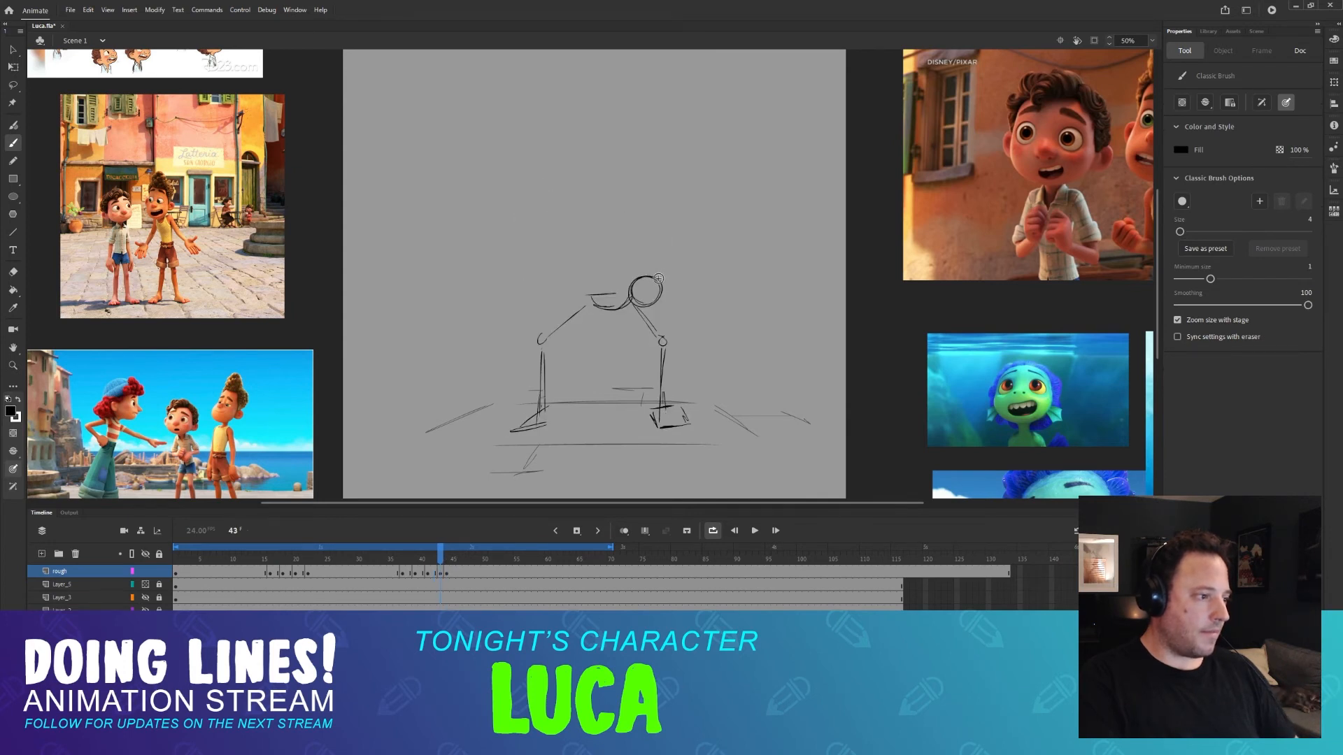
pyautogui.hotkey('ctrl', 'z')
pyautogui.moveTo(628, 291); pyautogui.dragTo(625, 295)
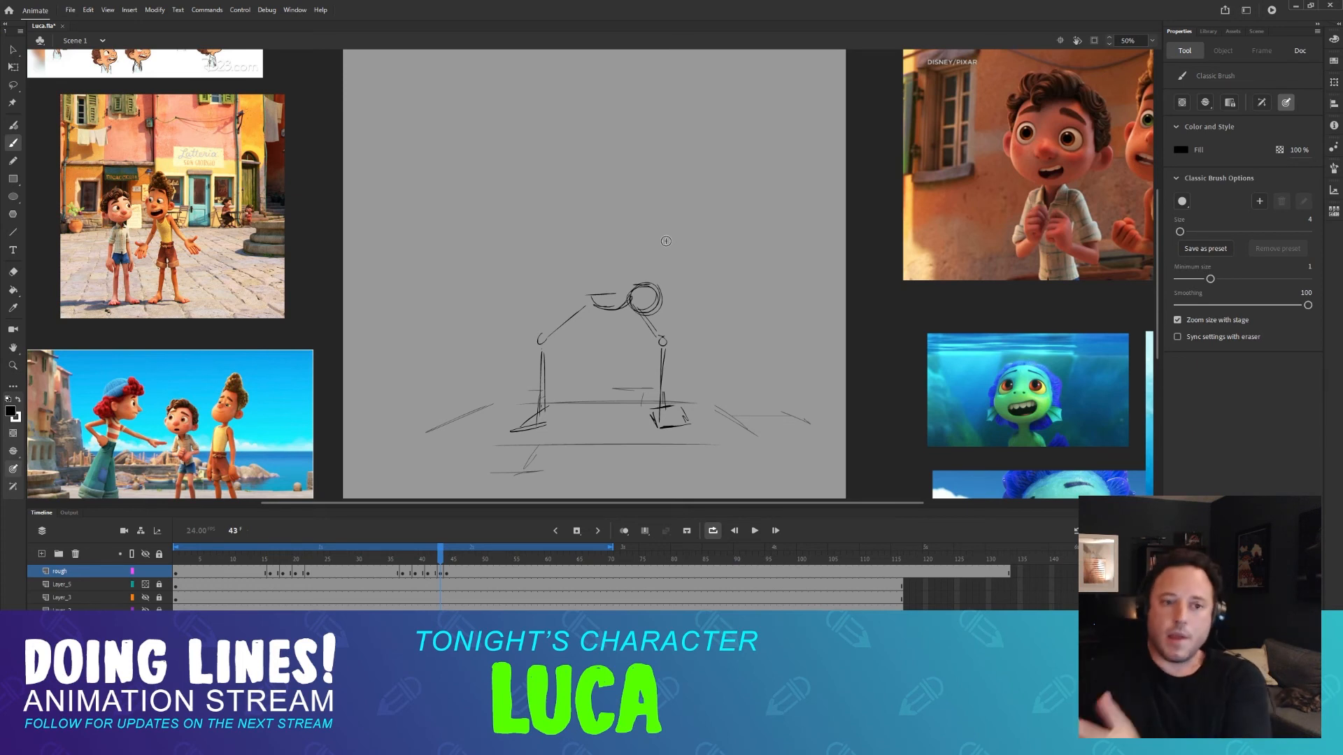
# Draw the torso on frame 43 as a tall, narrow box rising from the hips, checking it against frames 42 and 44.
pyautogui.press(',')
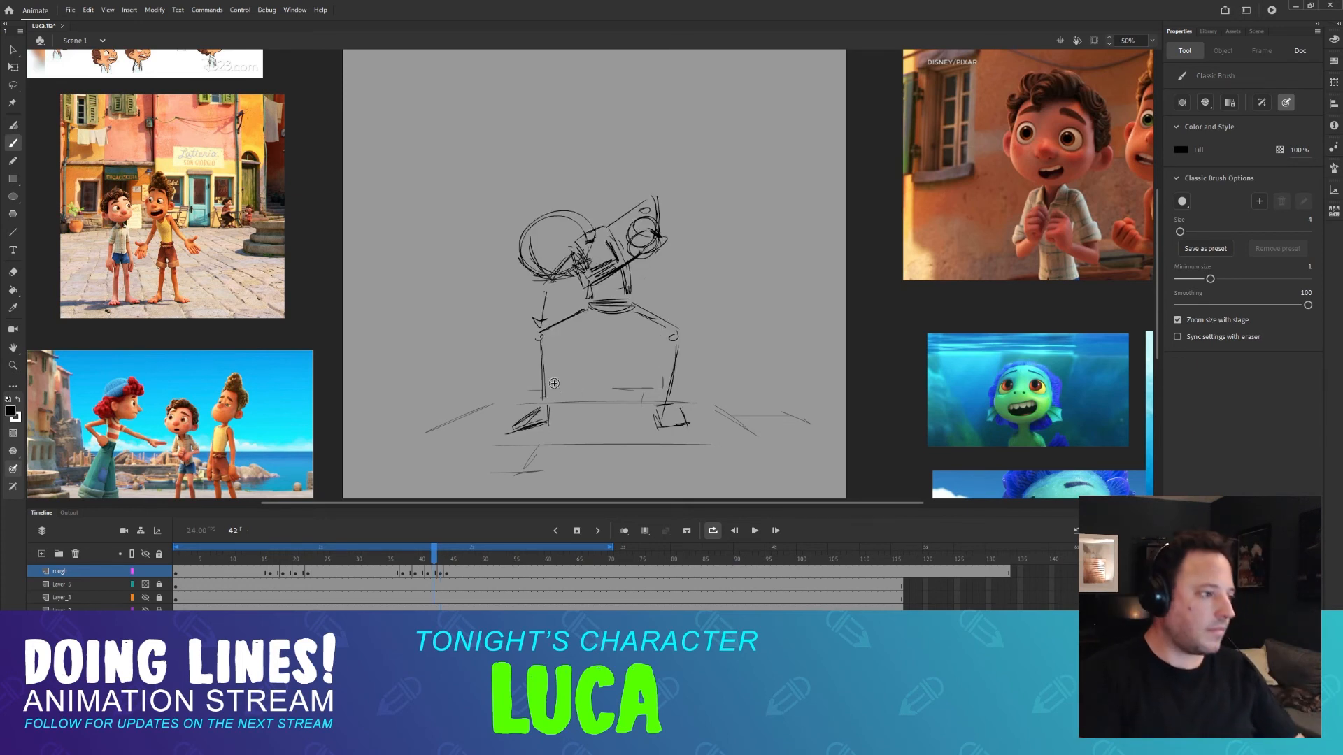
pyautogui.press('.')
pyautogui.press('.')
pyautogui.press(',')
pyautogui.press(',')
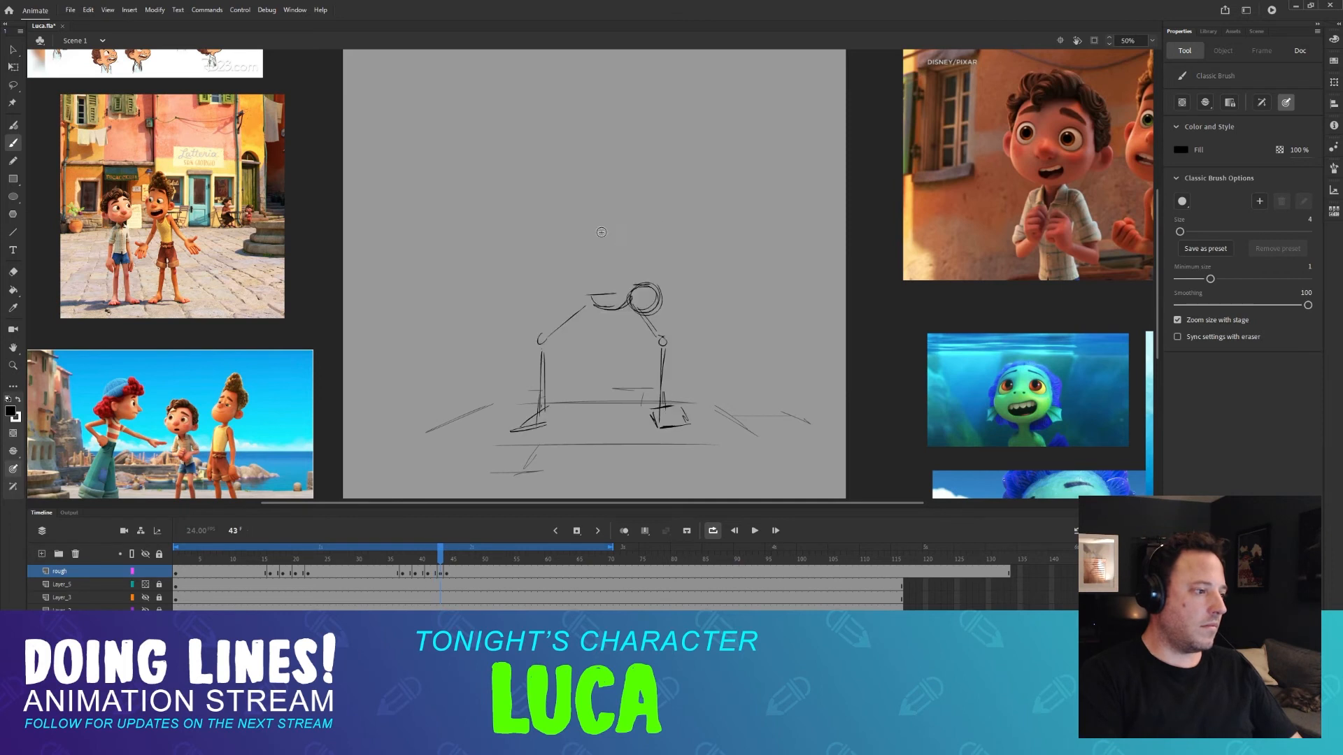
pyautogui.press('.')
pyautogui.press('.')
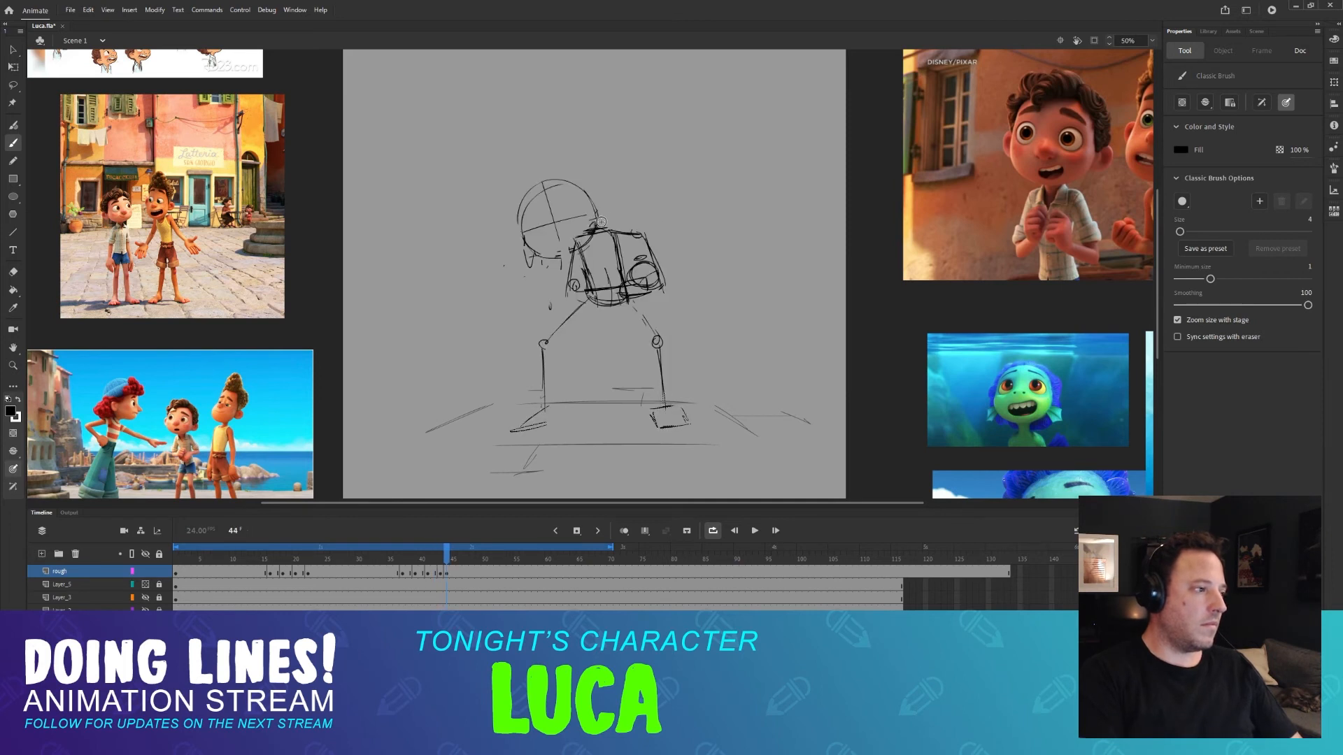
pyautogui.press(',')
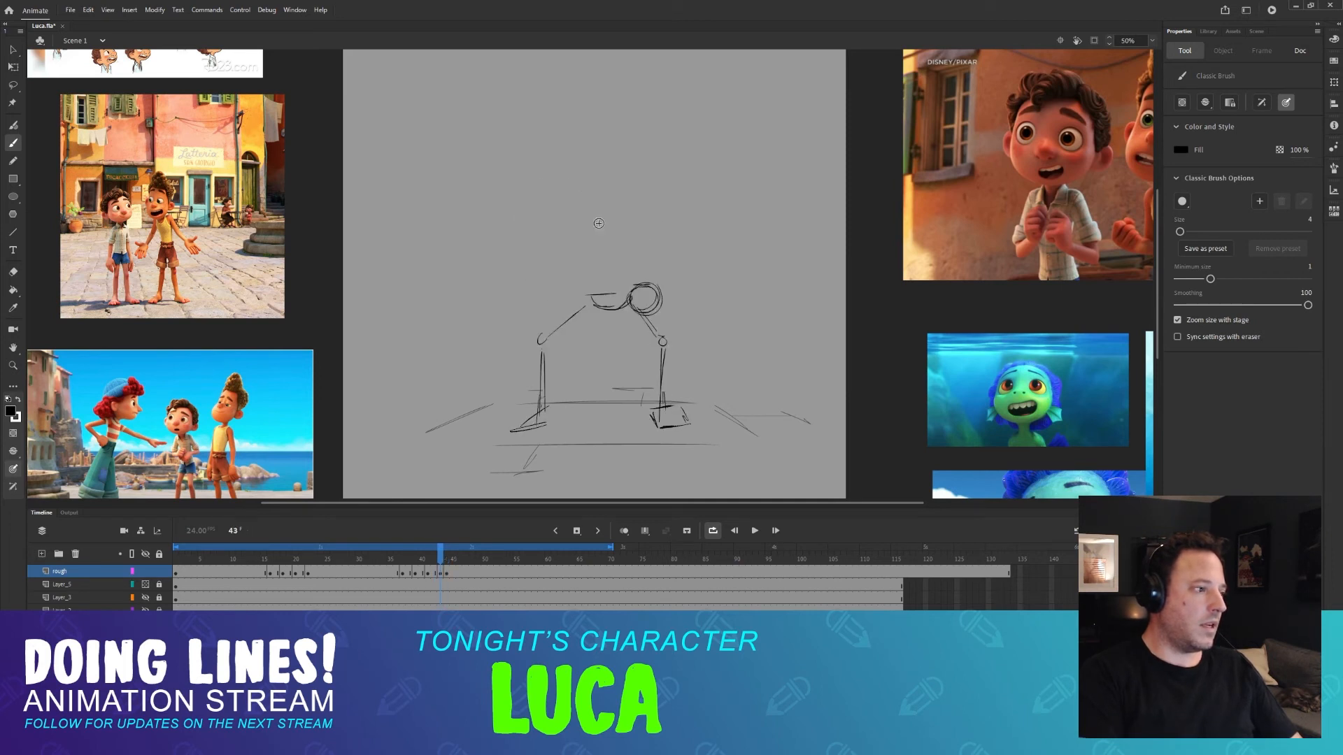
pyautogui.press('.')
pyautogui.press(',')
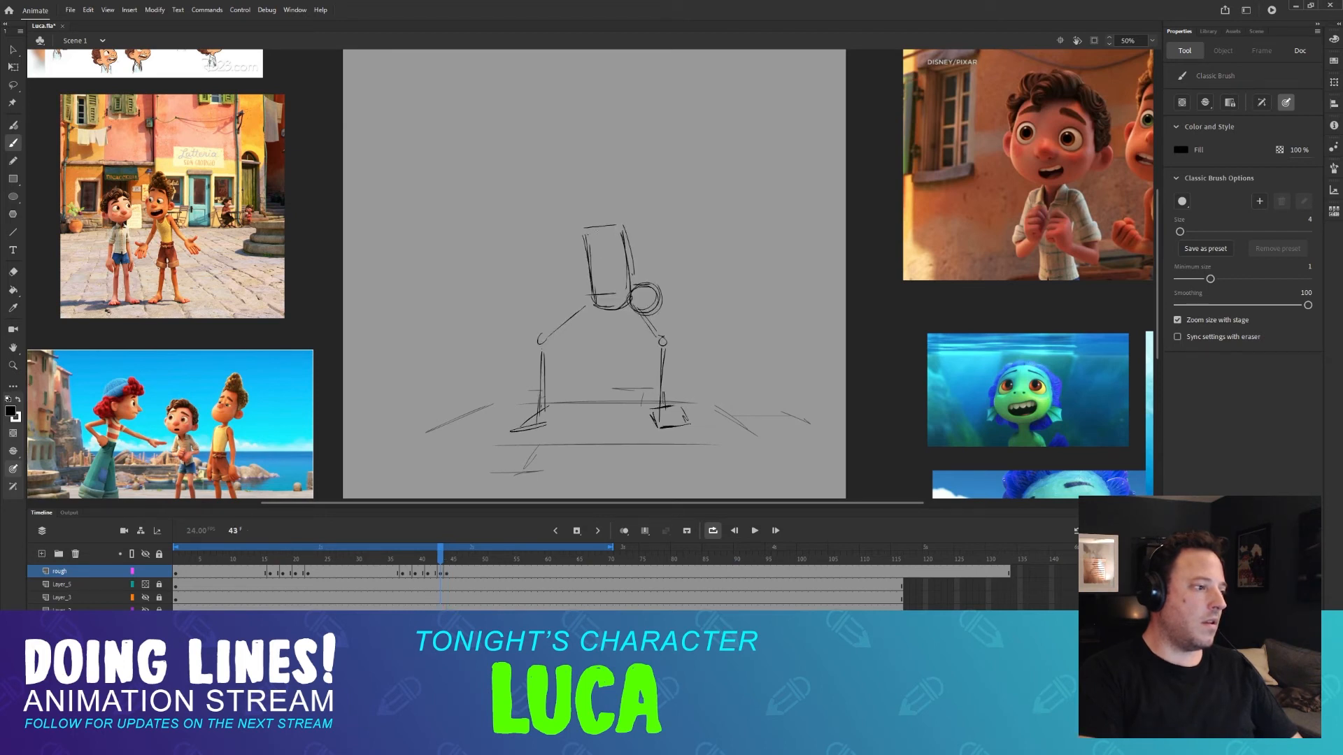
# Draw the head on frame 43 as a large circle overlapping the torso's upper-left corner, with crossed facial guidelines.
pyautogui.press('.')
pyautogui.press(',')
pyautogui.press('.')
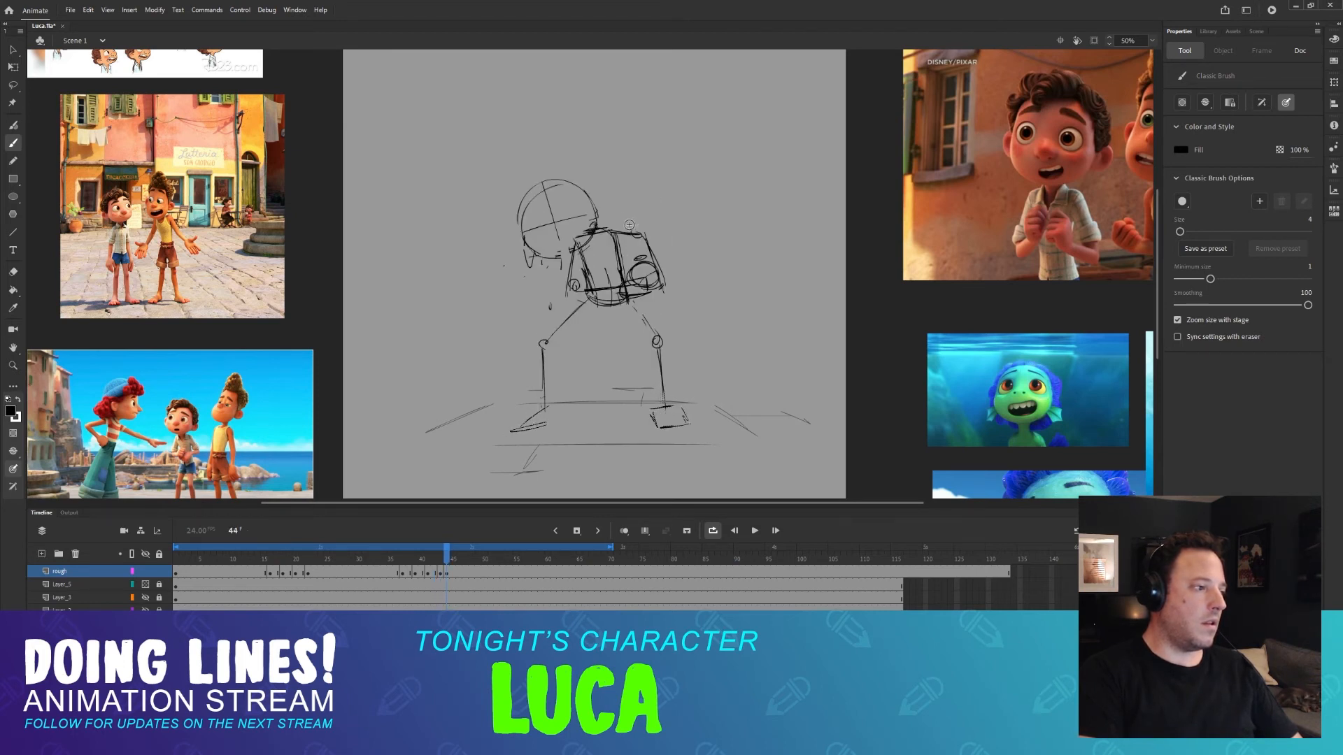
pyautogui.press(',')
pyautogui.press('.')
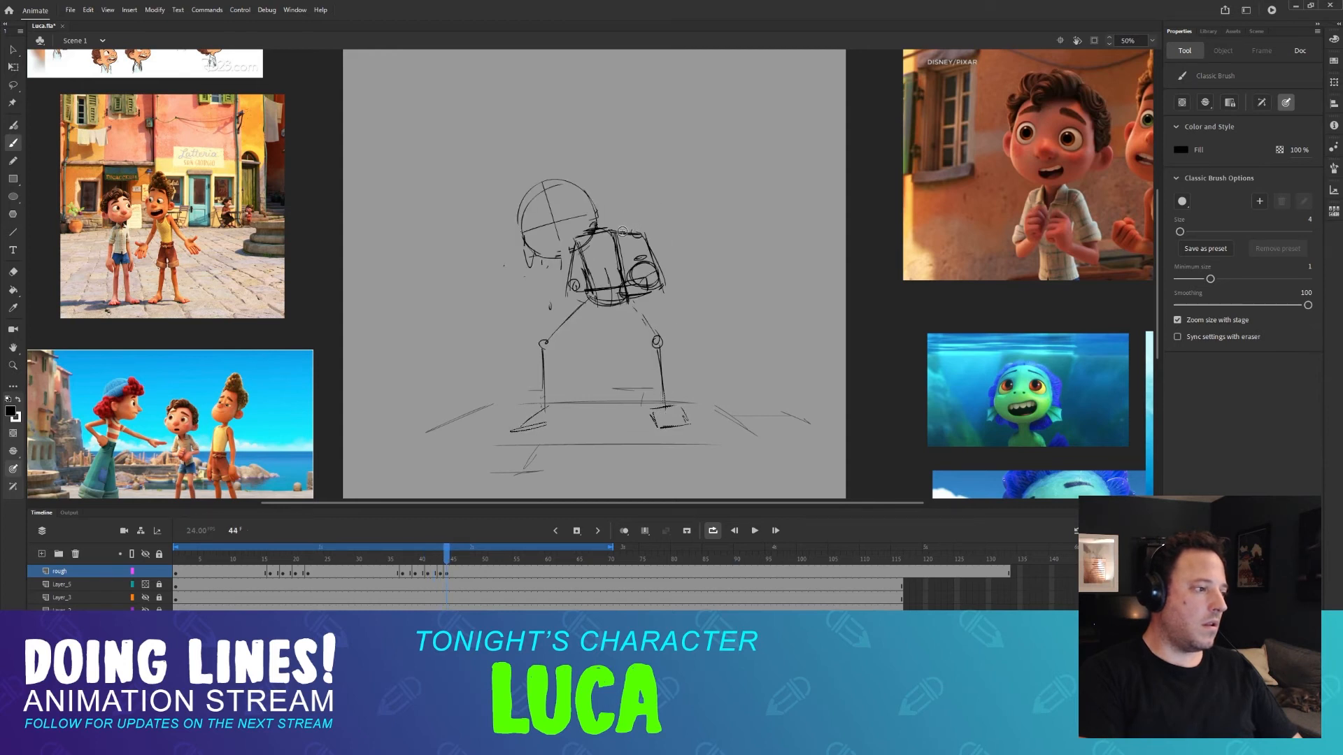
pyautogui.press(',')
pyautogui.press('.')
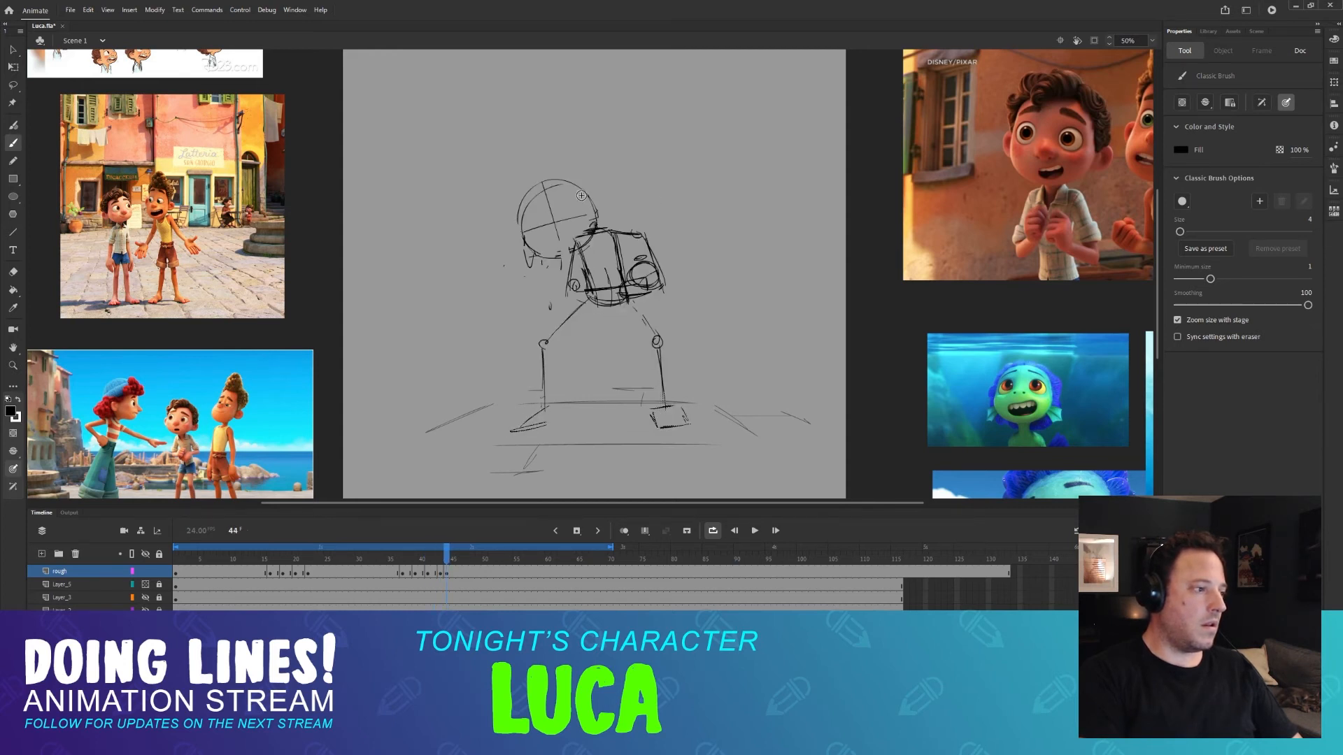
pyautogui.press(',')
pyautogui.press('.')
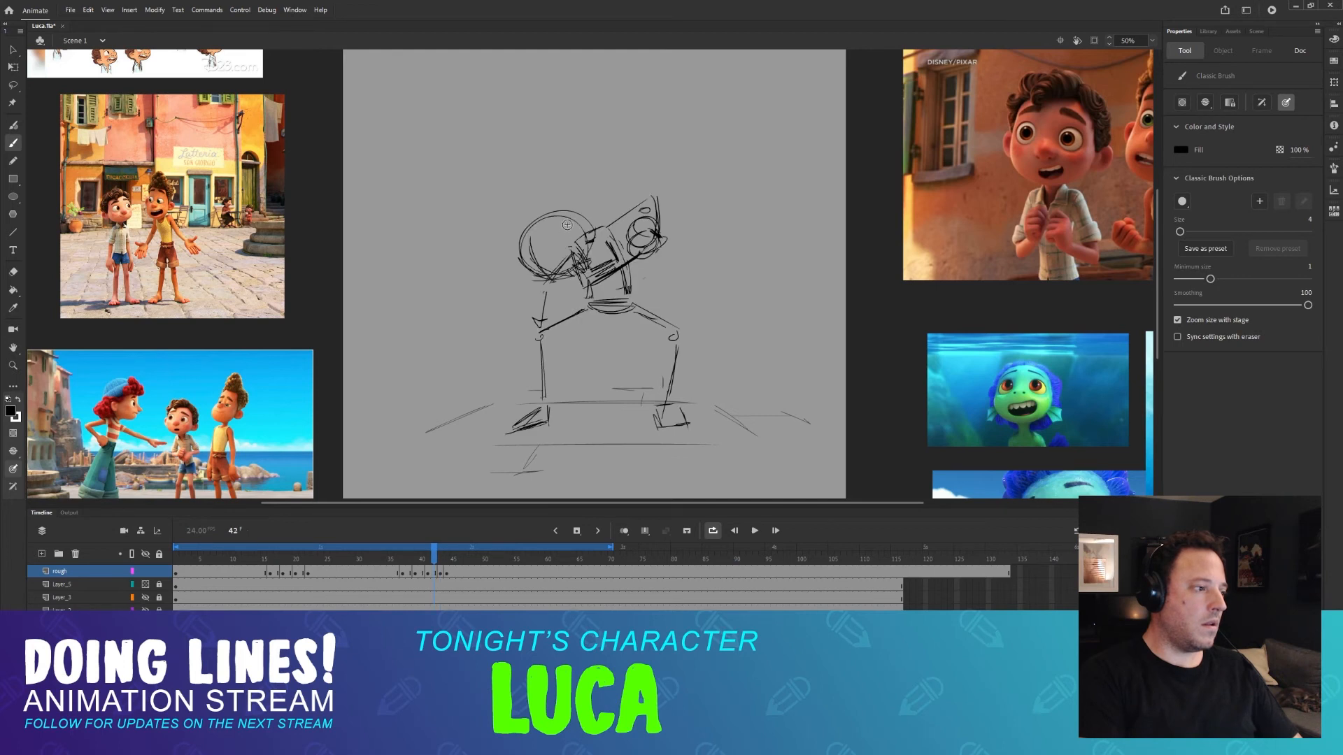
pyautogui.press(',')
pyautogui.press('.')
pyautogui.press(',')
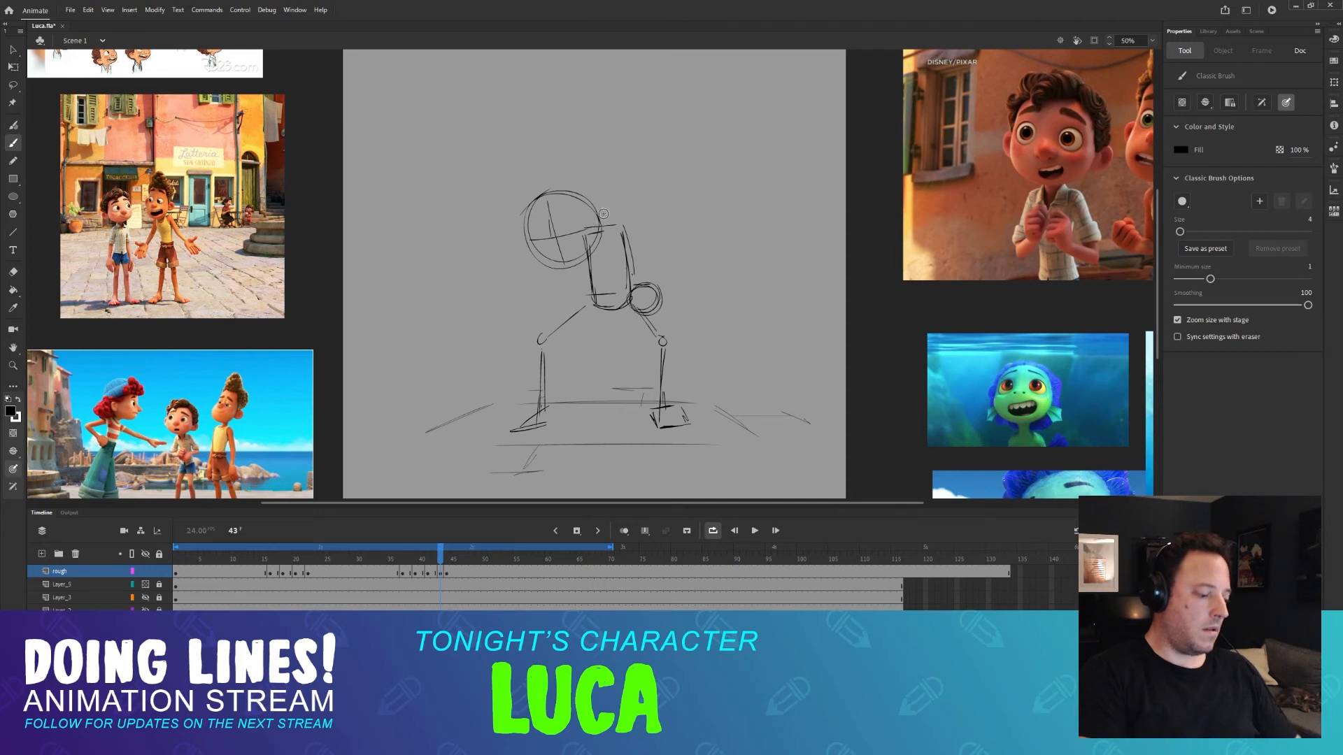
# Erase the head's vertical guideline on frame 43 and redraw it after checking the neighbouring poses.
pyautogui.press('.')
pyautogui.press(',')
pyautogui.press('.')
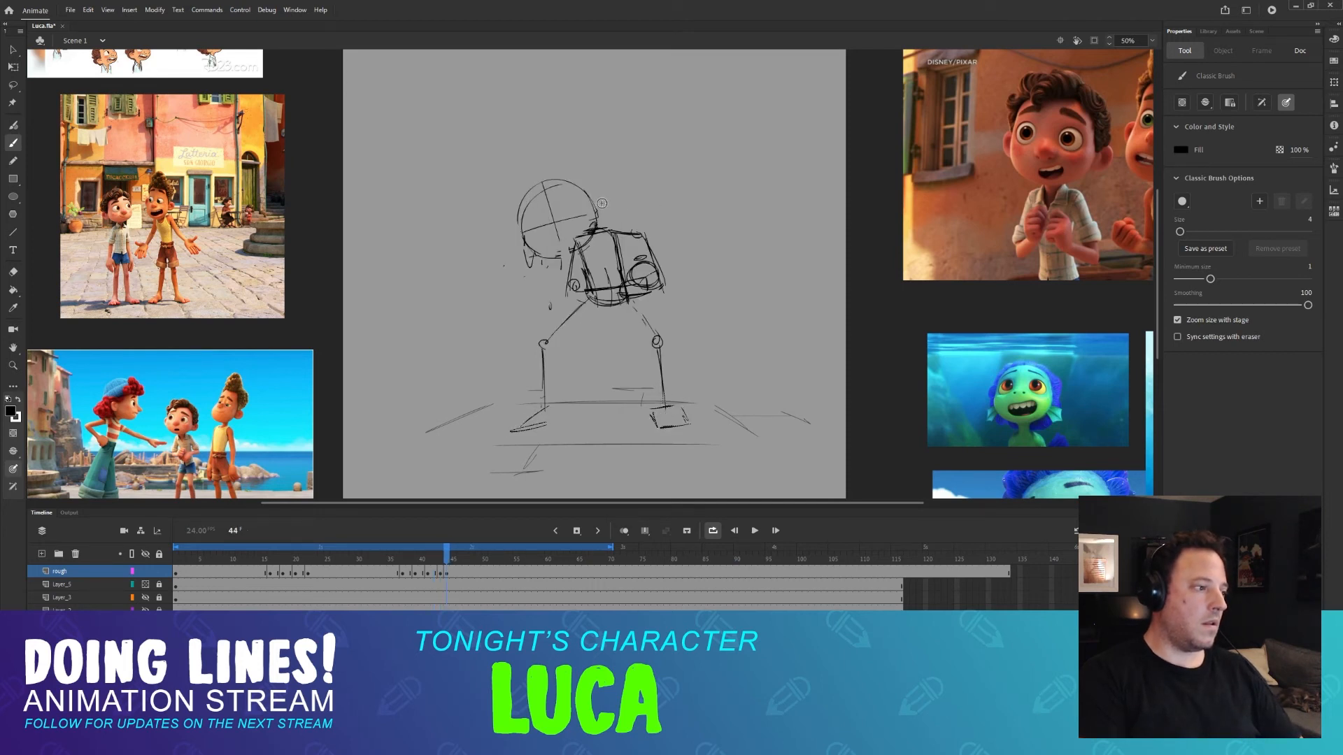
pyautogui.moveTo(428, 557)
pyautogui.mouseDown()
pyautogui.moveTo(446, 558)
pyautogui.moveTo(410, 553)
pyautogui.moveTo(460, 549)
pyautogui.moveTo(420, 546)
pyautogui.moveTo(453, 545)
pyautogui.moveTo(442, 543)
pyautogui.mouseUp()
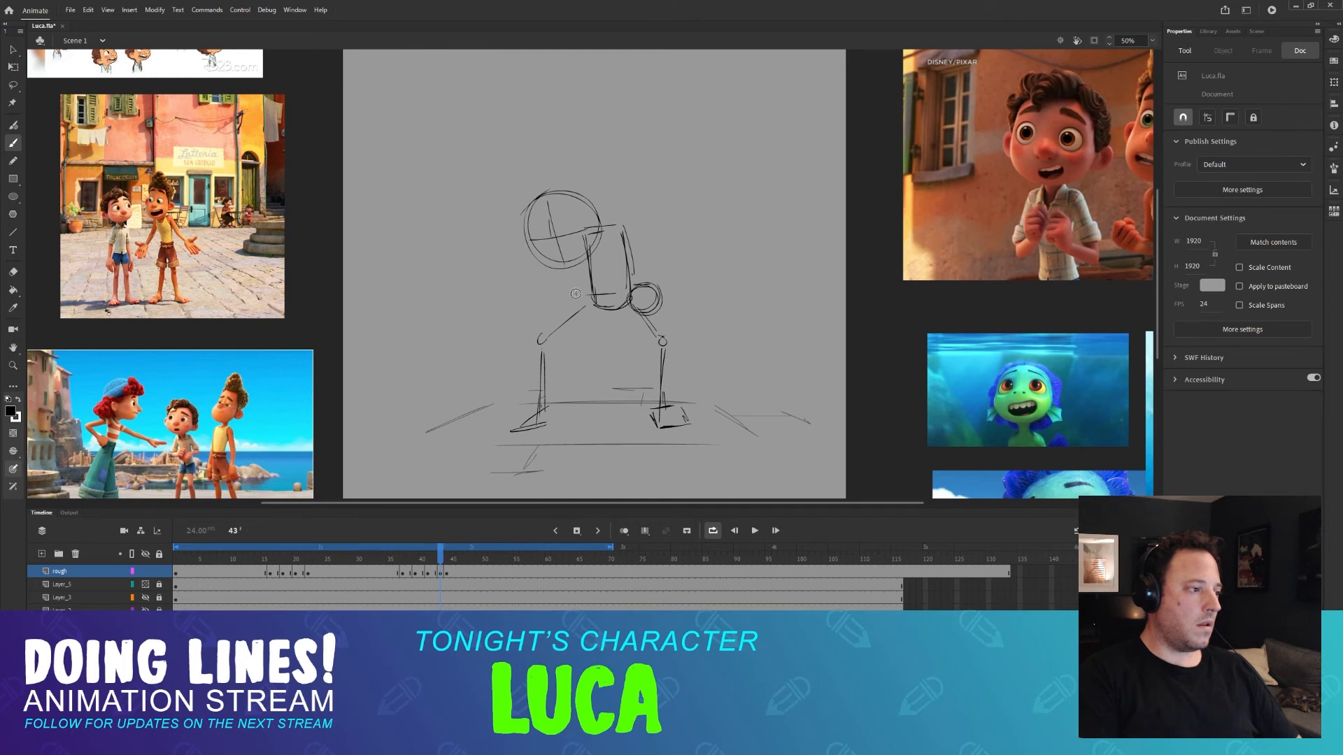
pyautogui.press('e')
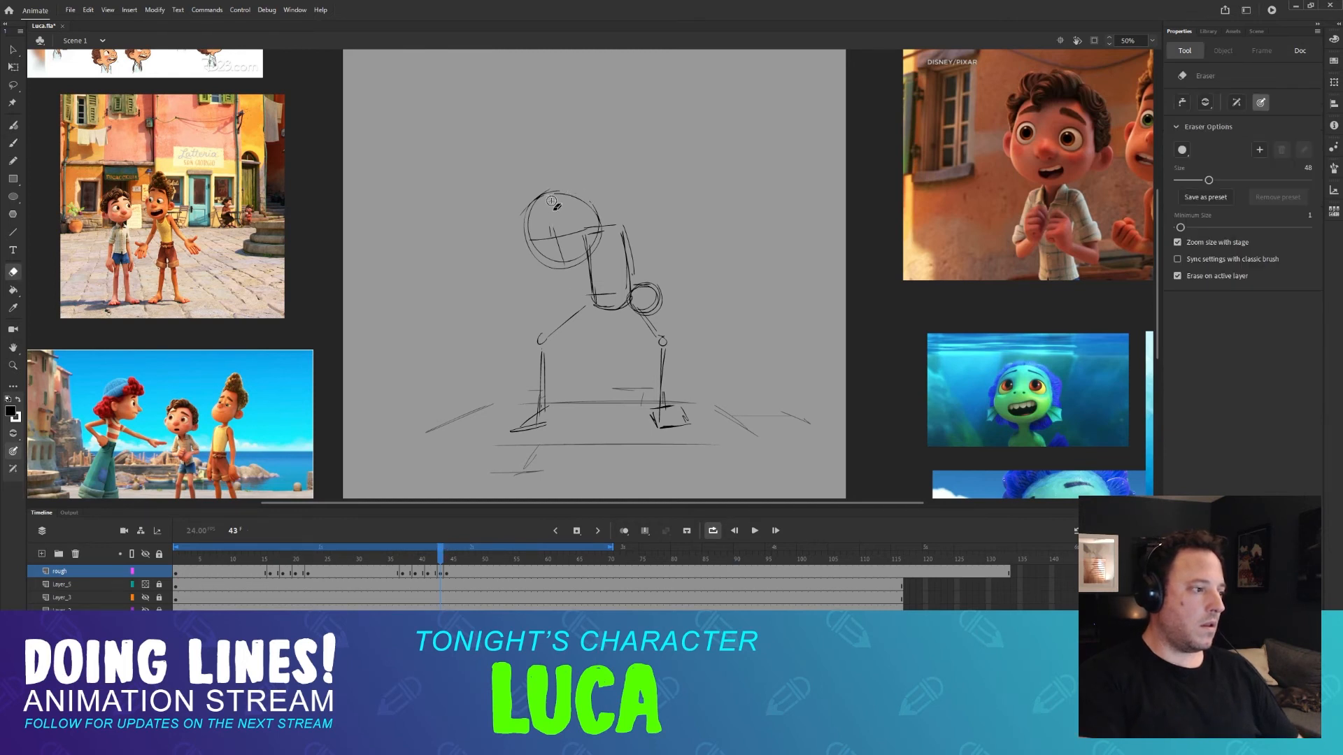
pyautogui.press('b')
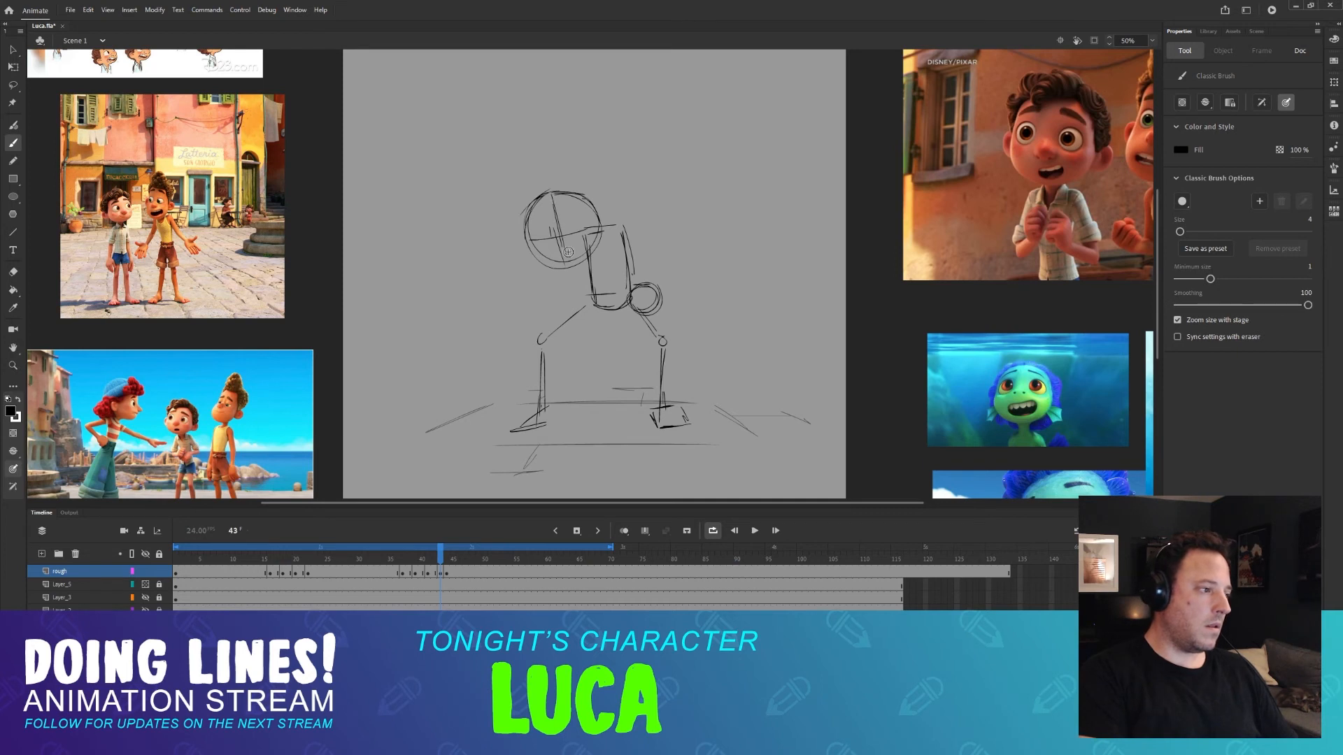
# Compare the head with frame 44, then erase its vertical guideline on frame 43 and redraw it with a slight curve.
pyautogui.press('.')
pyautogui.press(',')
pyautogui.press('.')
pyautogui.press('.')
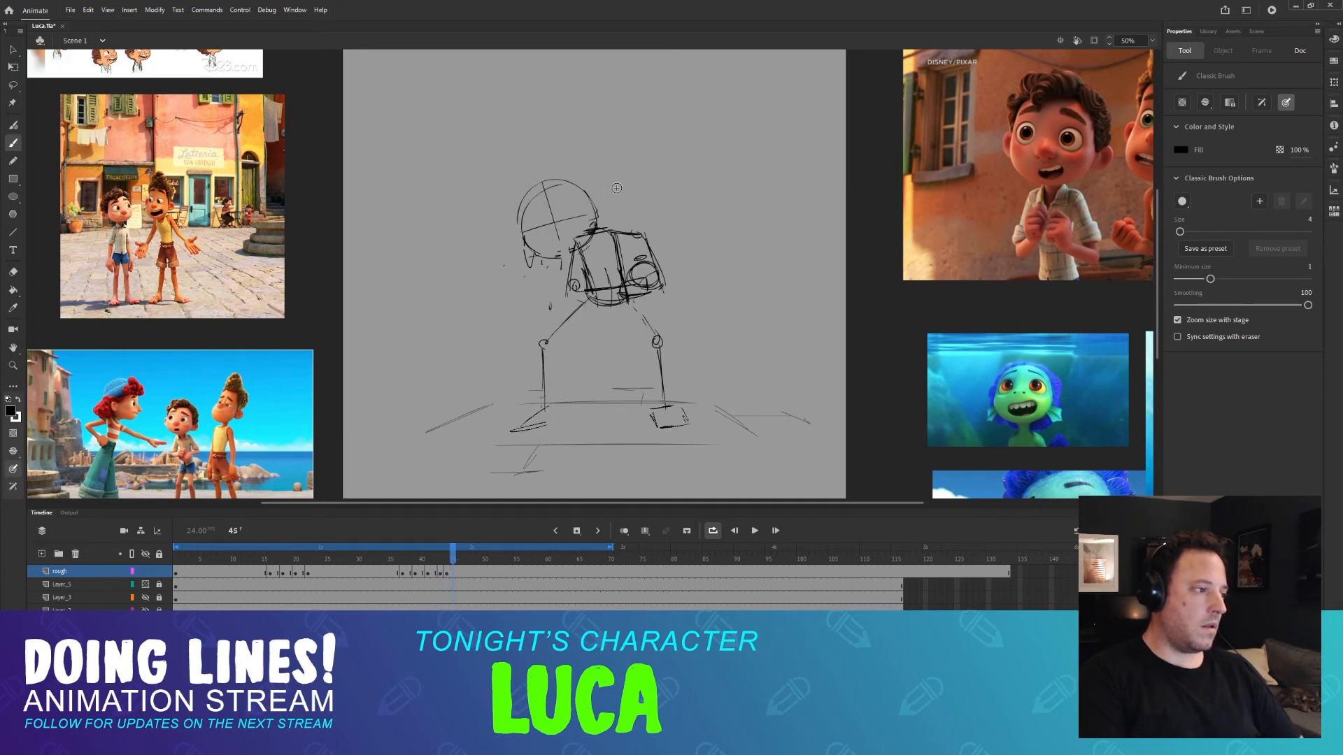
pyautogui.press(',')
pyautogui.press(',')
pyautogui.press('e')
pyautogui.moveTo(551, 199); pyautogui.dragTo(557, 227)
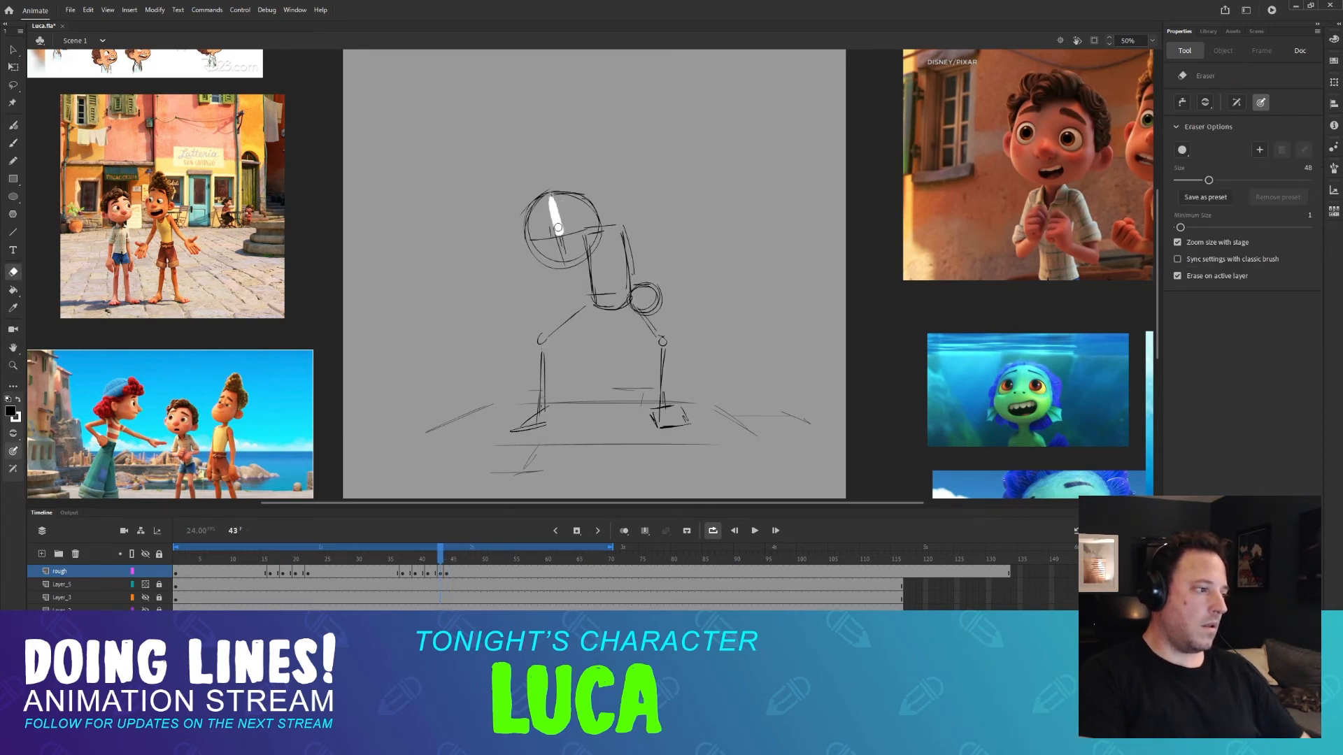
pyautogui.press('b')
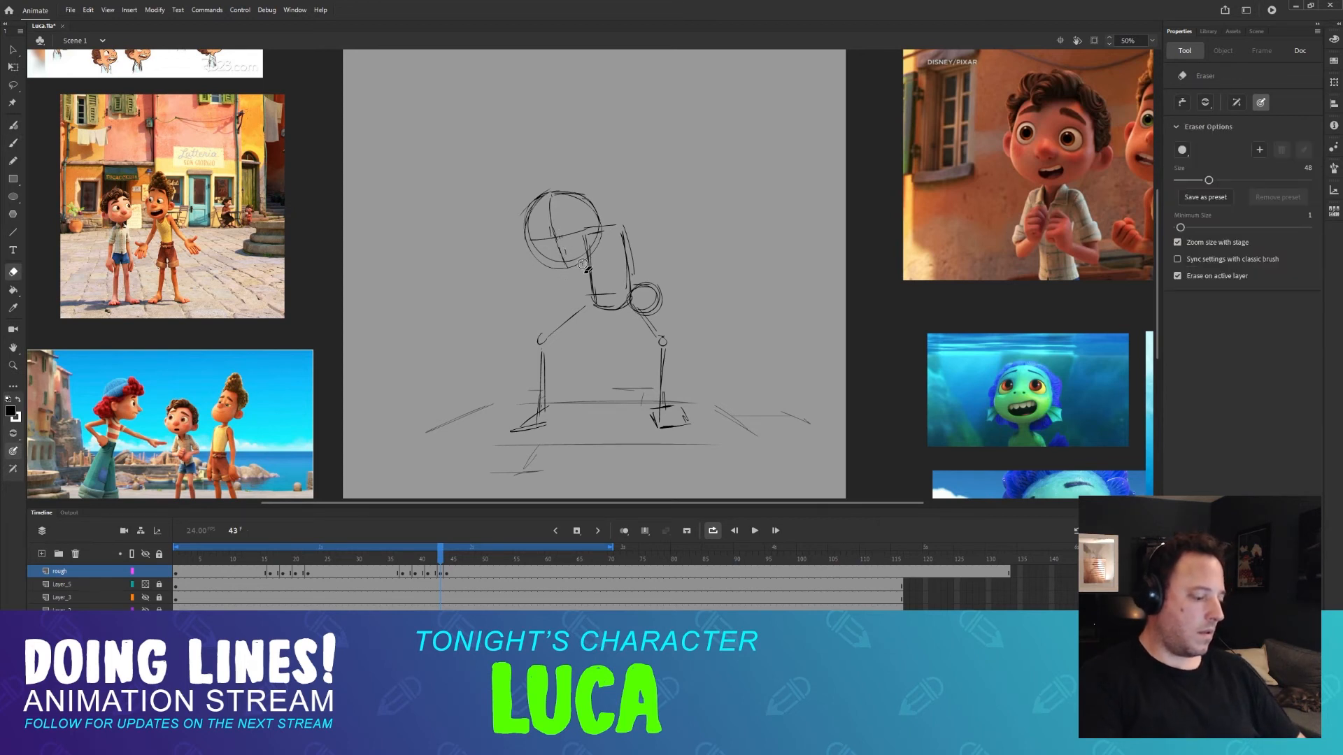
# Compare the pose on frame 43 with the neighbouring poses on frames 42 and 44.
pyautogui.moveTo(439, 552)
pyautogui.mouseDown()
pyautogui.moveTo(456, 551)
pyautogui.moveTo(421, 553)
pyautogui.moveTo(458, 553)
pyautogui.moveTo(419, 554)
pyautogui.moveTo(451, 549)
pyautogui.moveTo(434, 549)
pyautogui.mouseUp()
pyautogui.click(446, 547)
pyautogui.press(',')
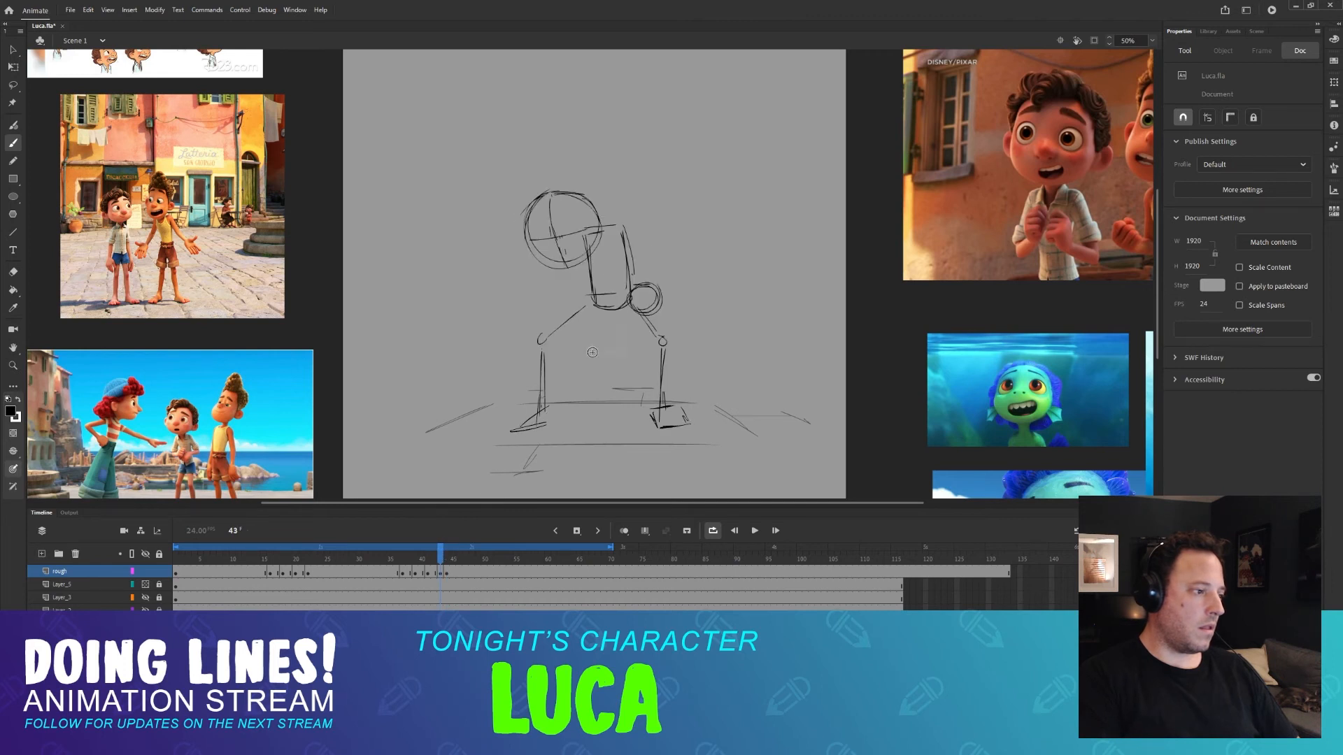
pyautogui.press('.')
pyautogui.press(',')
pyautogui.press(',')
pyautogui.press('.')
pyautogui.press('.')
pyautogui.press(',')
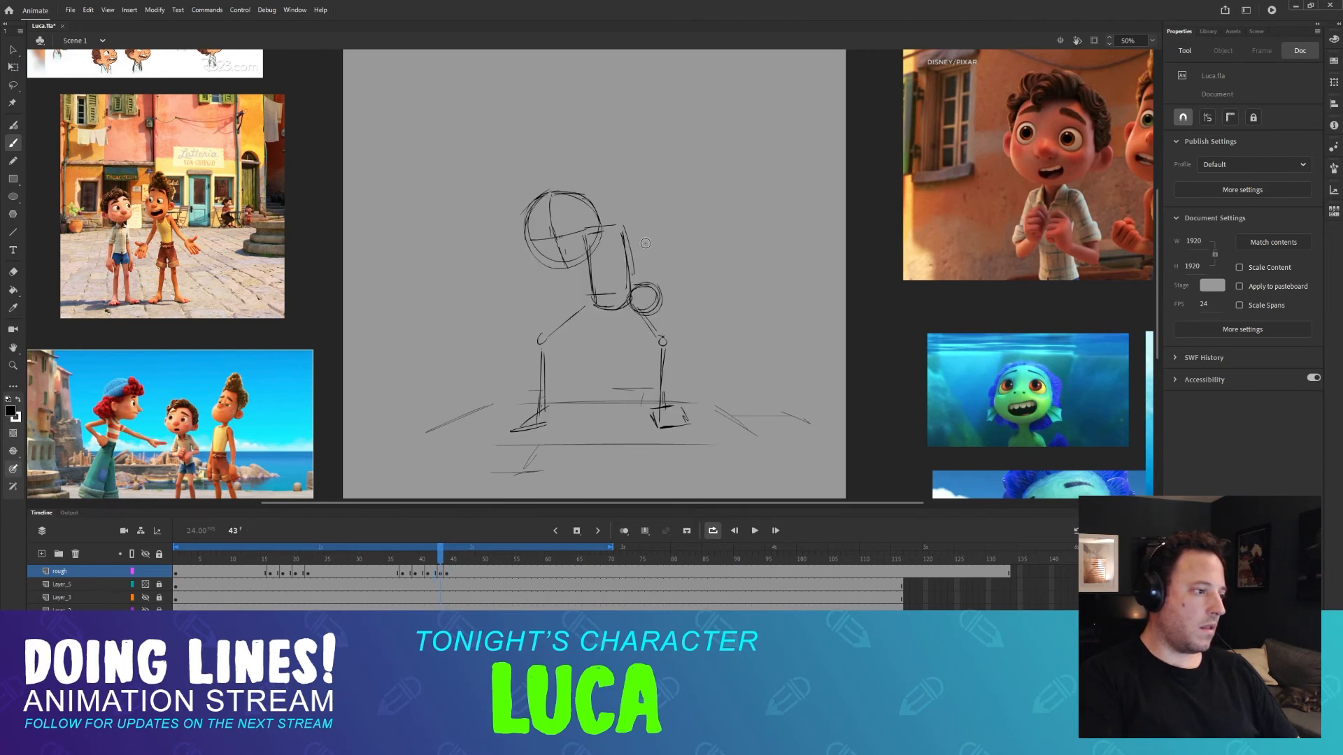
# Draw the far arm on frame 43, bending from the torso's upper corner down to the hand circle, checking it against the neighbouring frames.
pyautogui.press('.')
pyautogui.press(',')
pyautogui.press('.')
pyautogui.press(',')
pyautogui.moveTo(626, 230)
pyautogui.mouseDown()
pyautogui.moveTo(658, 250)
pyautogui.moveTo(661, 305)
pyautogui.mouseUp()
pyautogui.press('.')
pyautogui.press(',')
pyautogui.press('.')
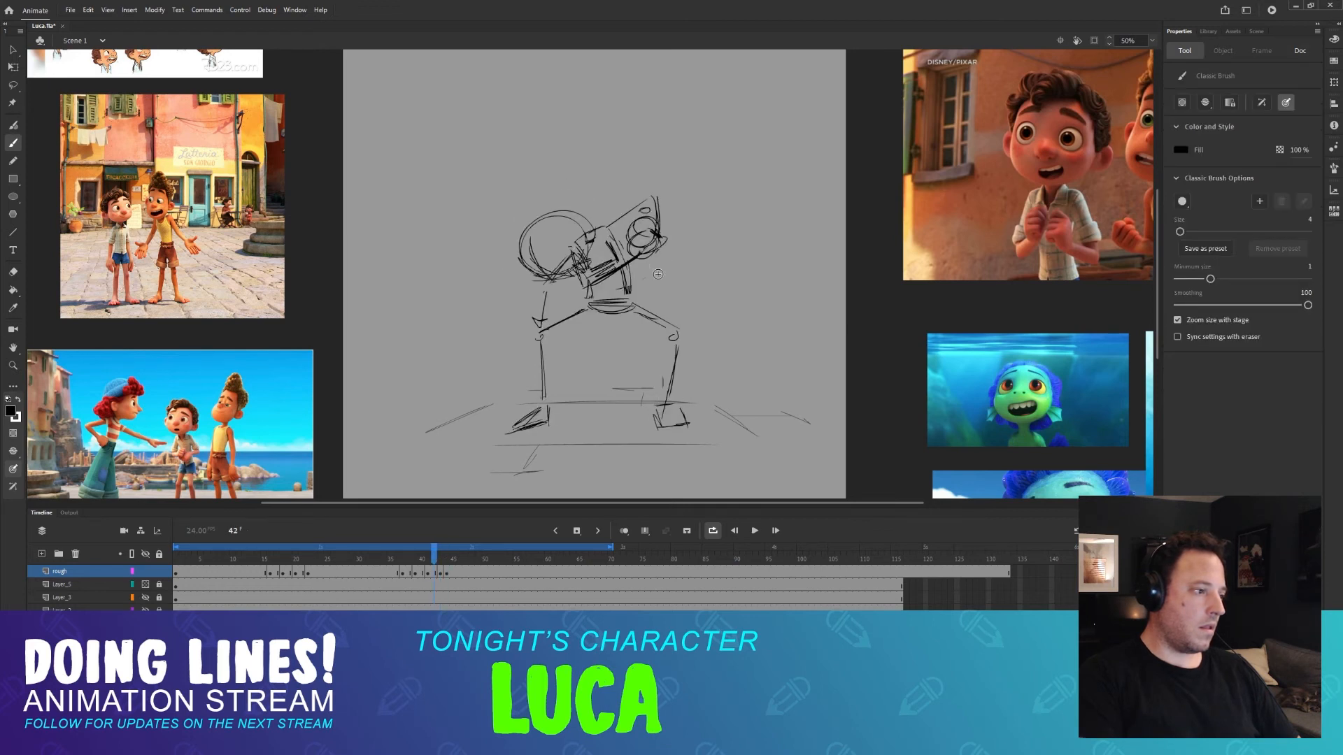
pyautogui.press(',')
pyautogui.press('.')
pyautogui.press(',')
pyautogui.press('.')
pyautogui.press(',')
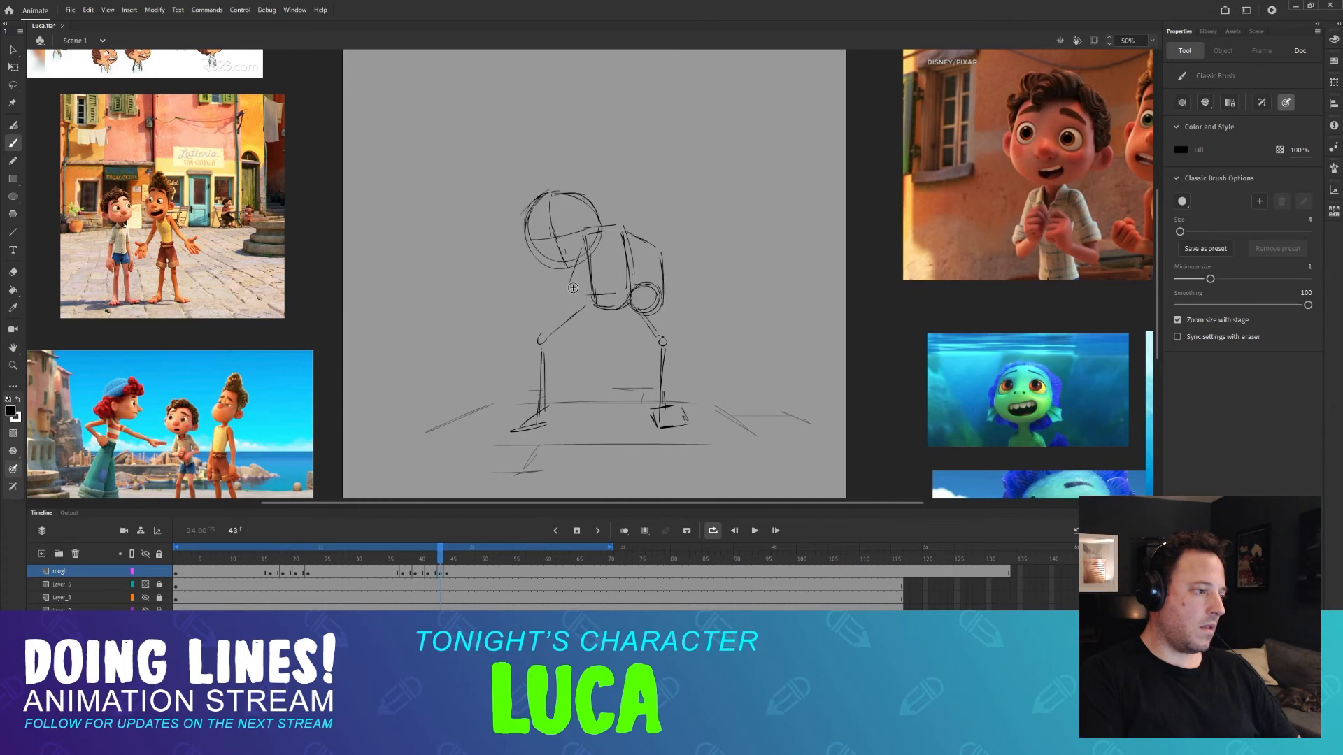
# Draw the near arm on frame 43 from below the head down beside the torso, comparing it with the neighbouring frames.
pyautogui.moveTo(579, 254); pyautogui.dragTo(572, 292)
pyautogui.press('.')
pyautogui.press(',')
pyautogui.press(',')
pyautogui.press(',')
pyautogui.press('.')
pyautogui.press('.')
pyautogui.press(',')
pyautogui.press(',')
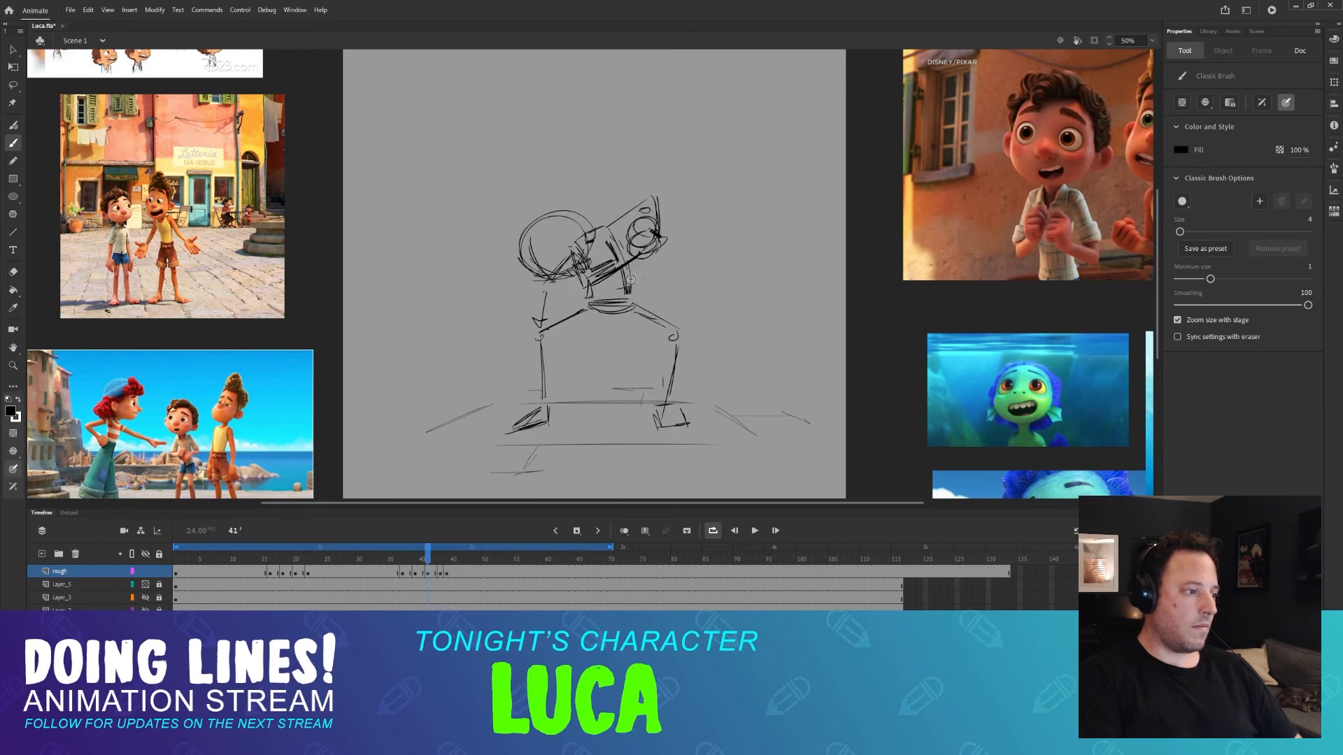
pyautogui.press('.')
pyautogui.press('.')
pyautogui.press('.')
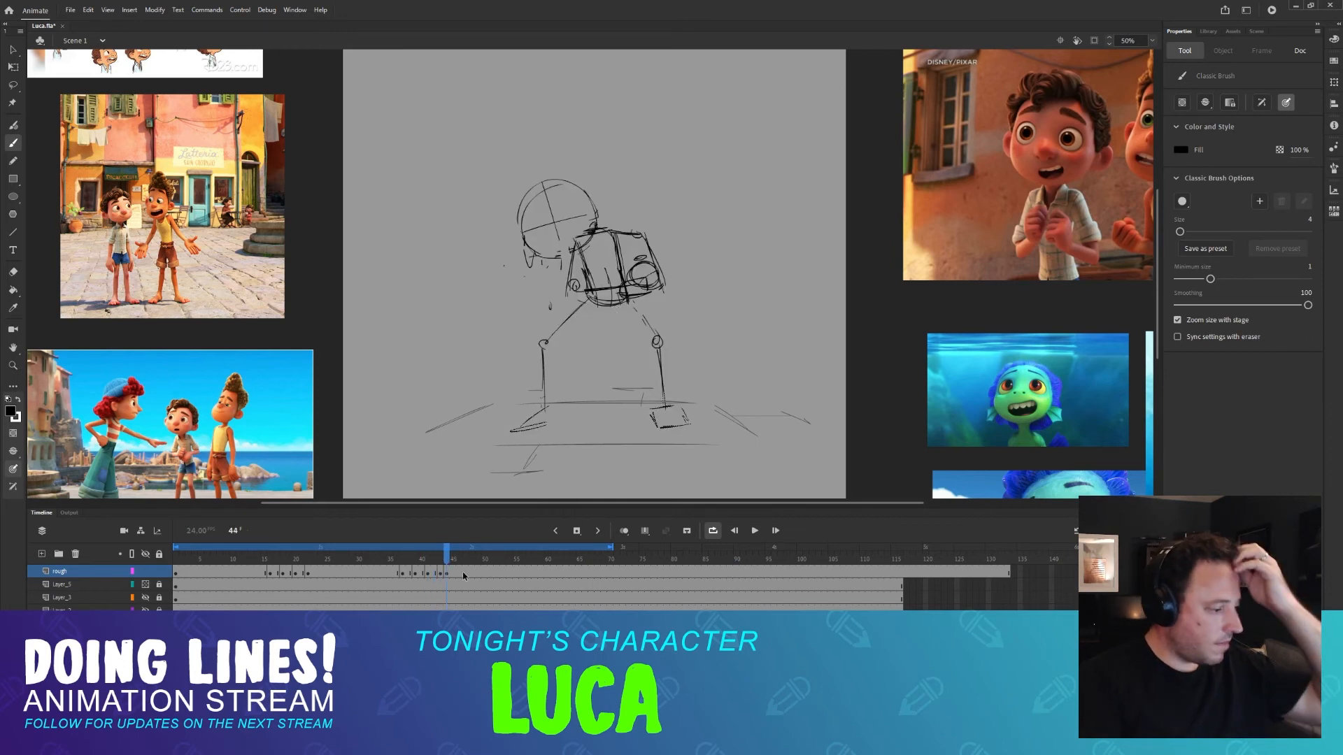
# Insert one extra frame after the frame 43 drawing on all layers and play back the animation.
pyautogui.press('F5')
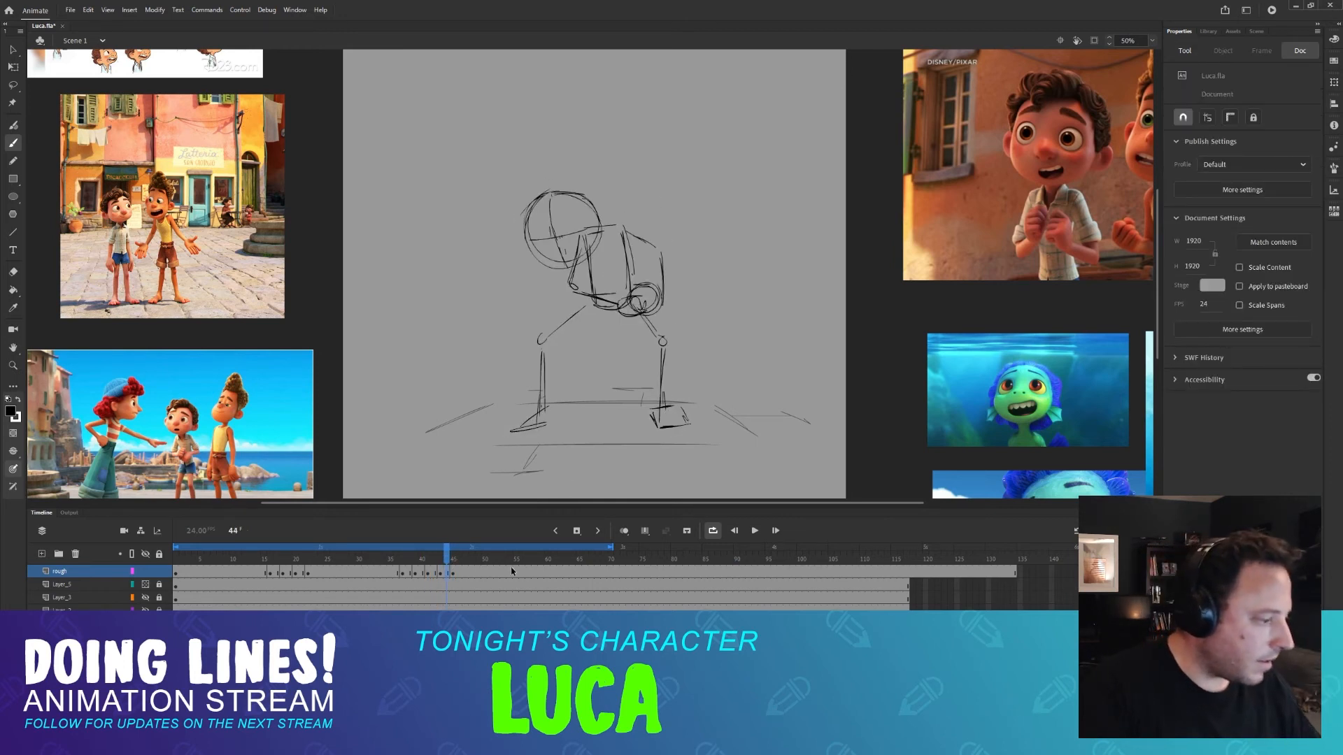
pyautogui.press('Return')
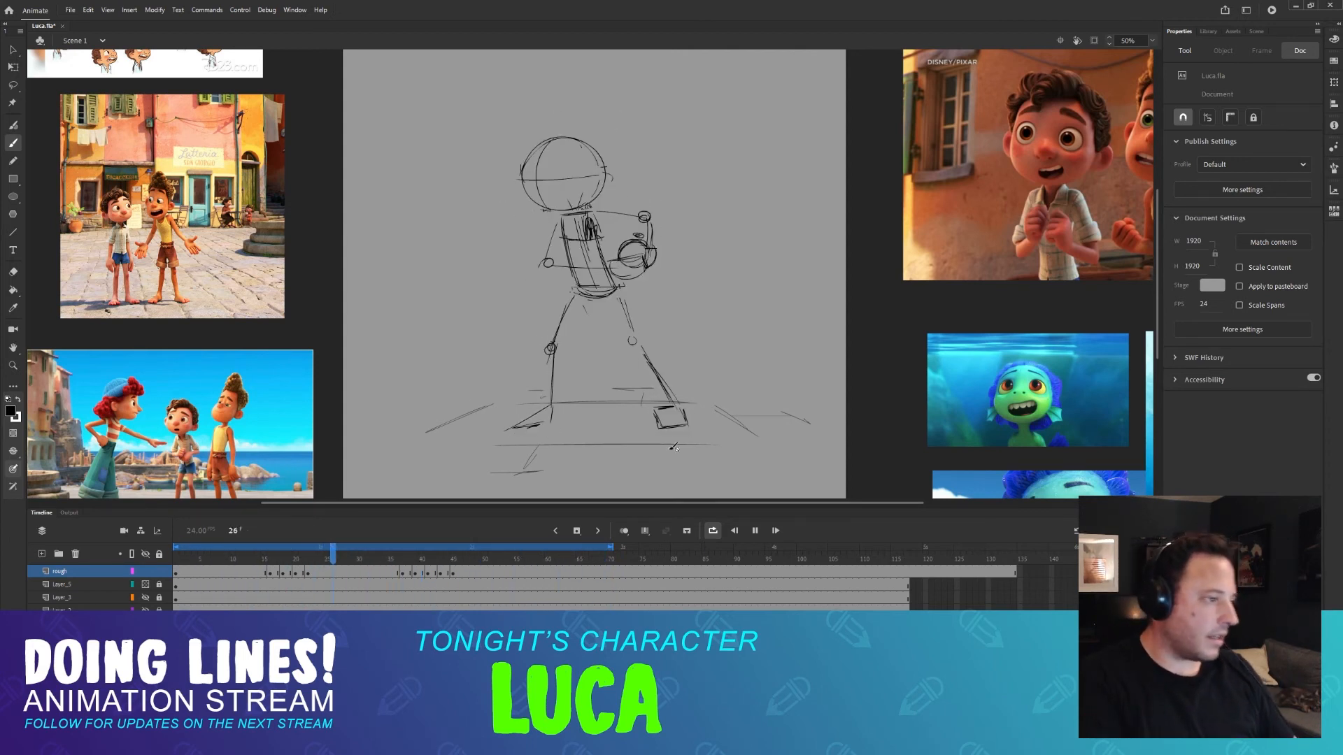
pyautogui.click(756, 532)
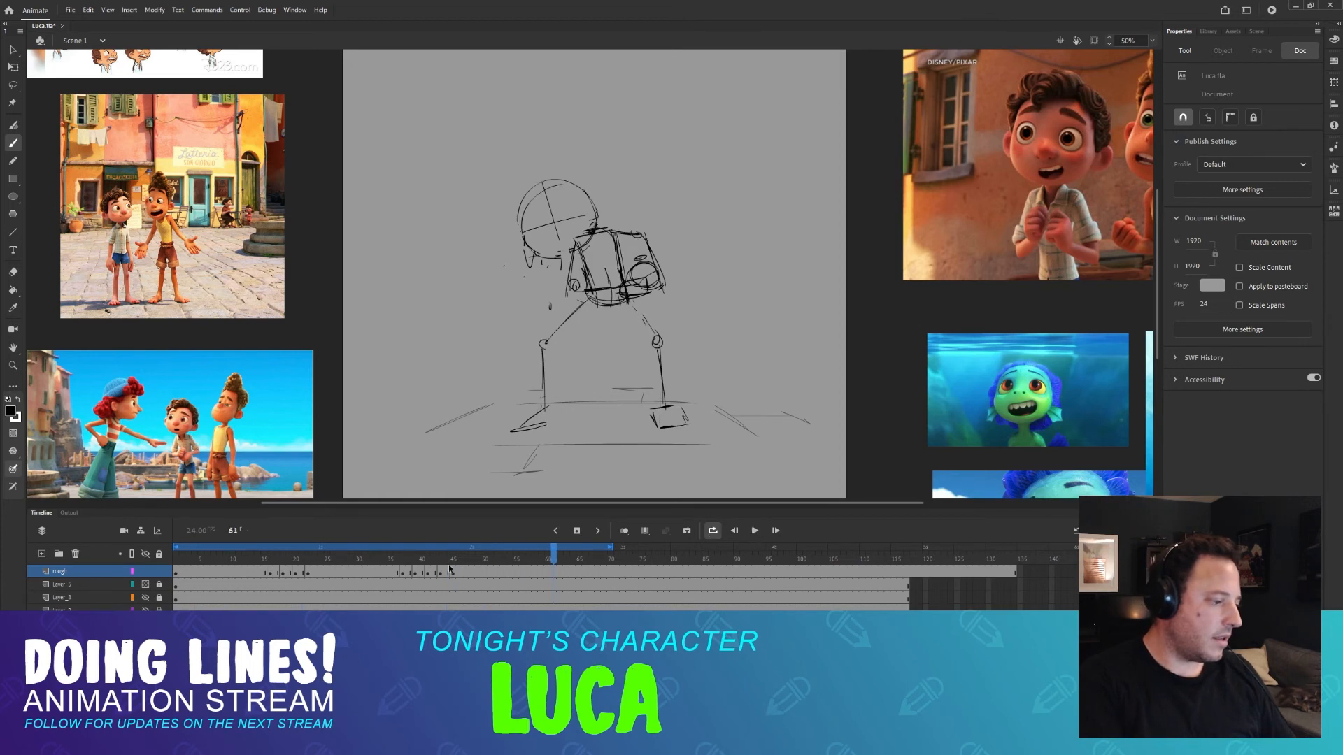
# Make frame 44 of the rough layer a blank keyframe and compare the poses on frames 43 and 45.
pyautogui.moveTo(451, 560); pyautogui.dragTo(450, 557)
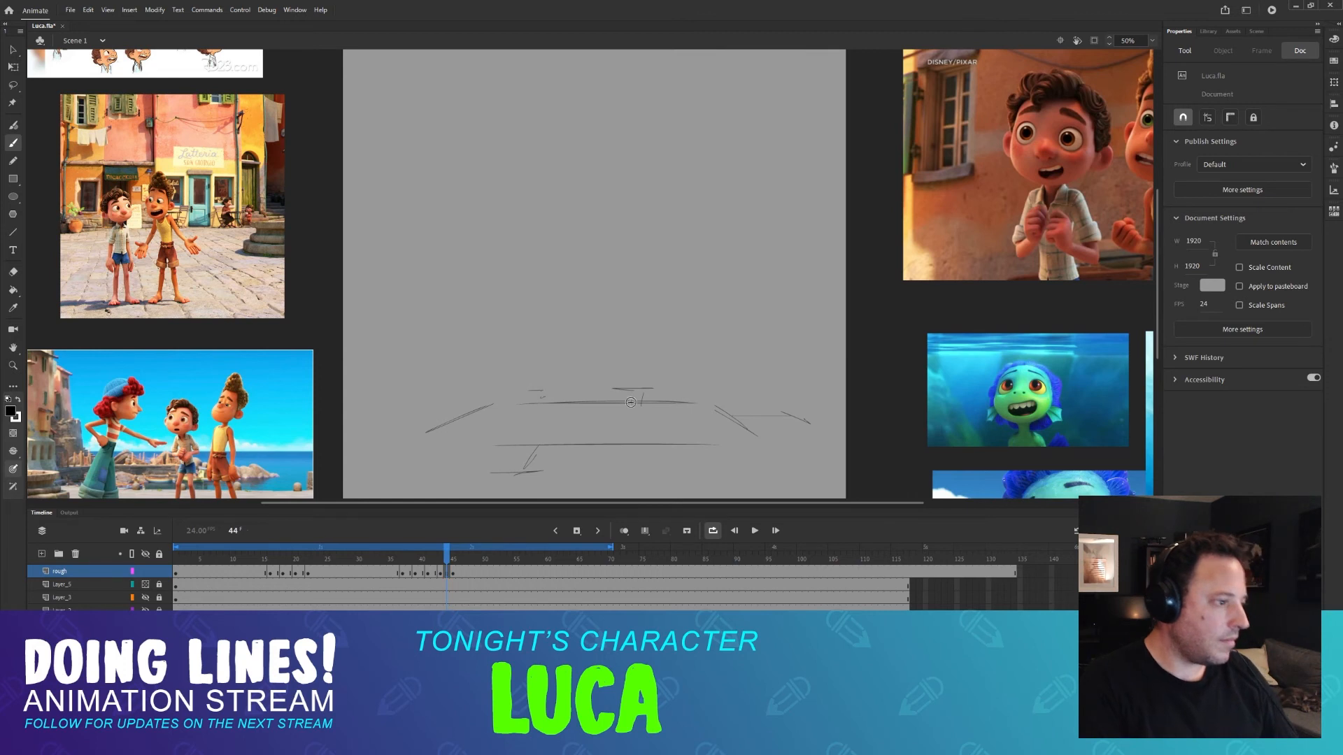
pyautogui.press('b')
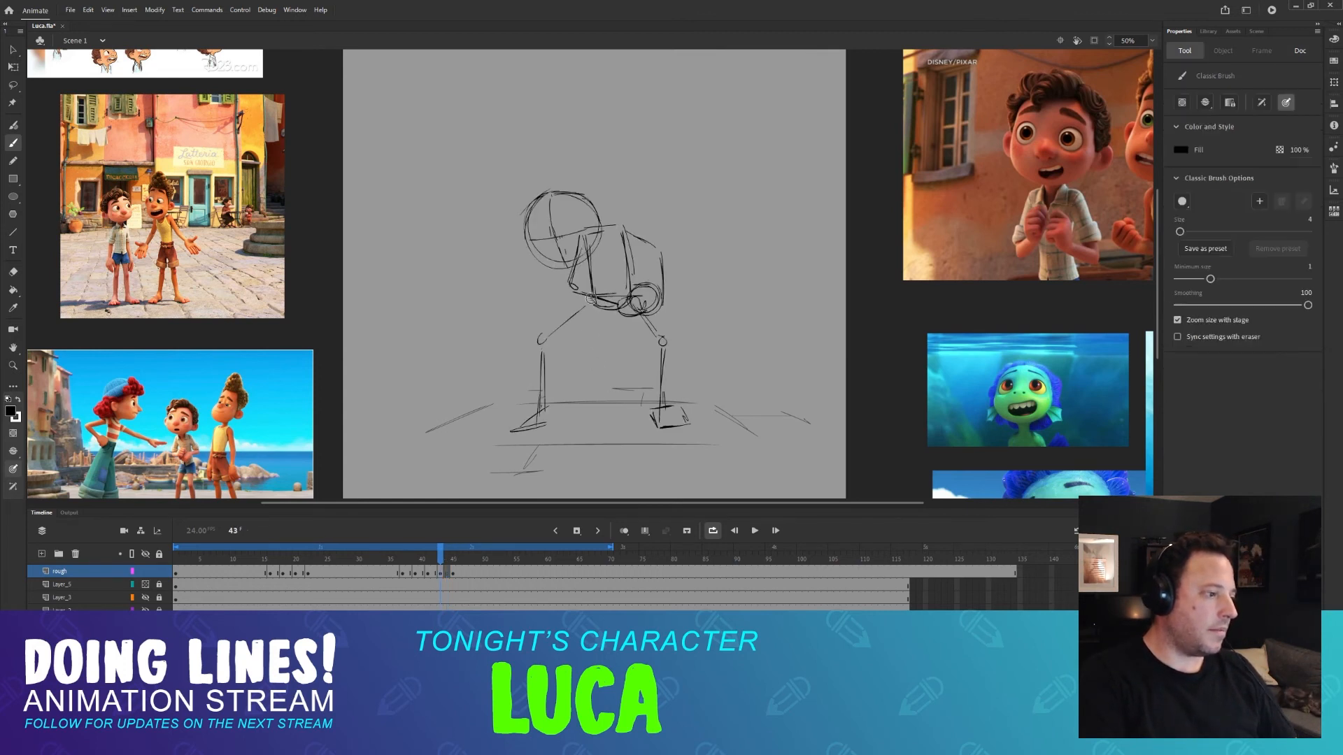
pyautogui.press('.')
pyautogui.press('.')
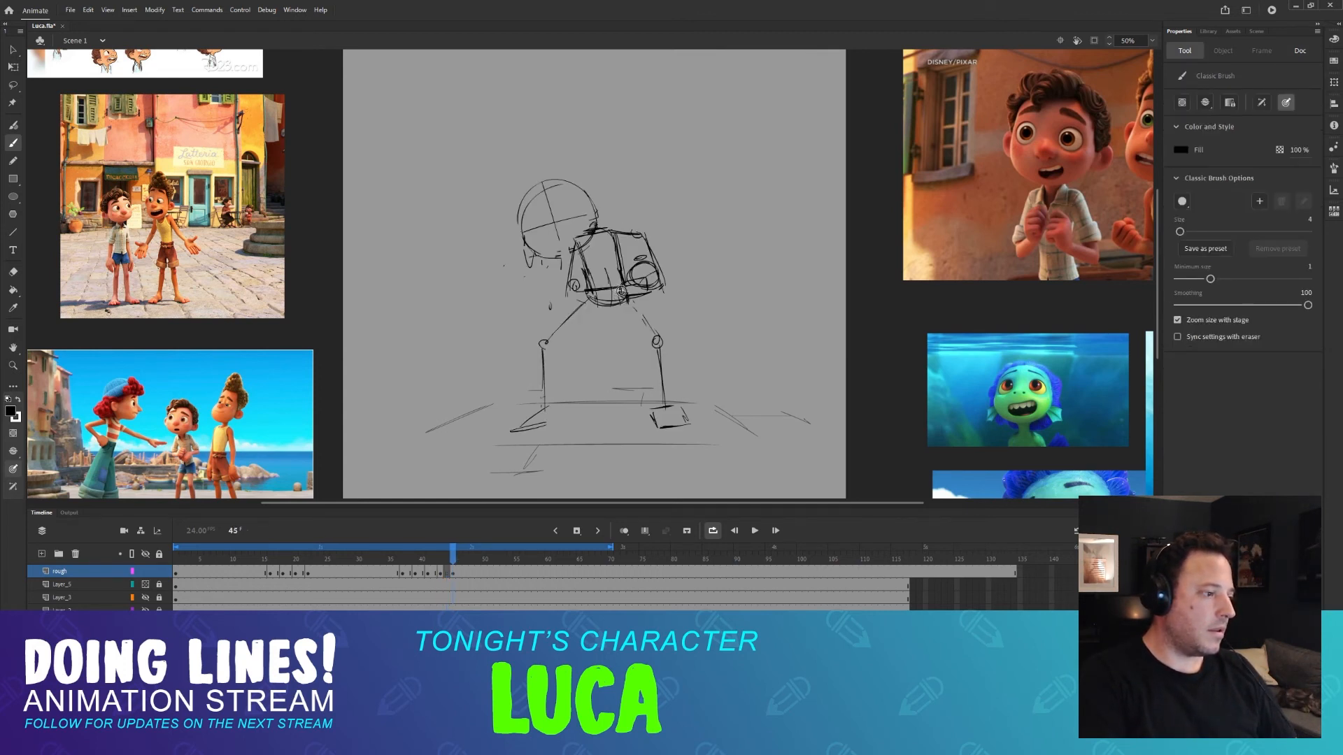
# Draw the hips on frame 44 as a shallow bowl with a flat top, placed between the hips of frames 43 and 45.
pyautogui.press('.')
pyautogui.press('.')
pyautogui.press('.')
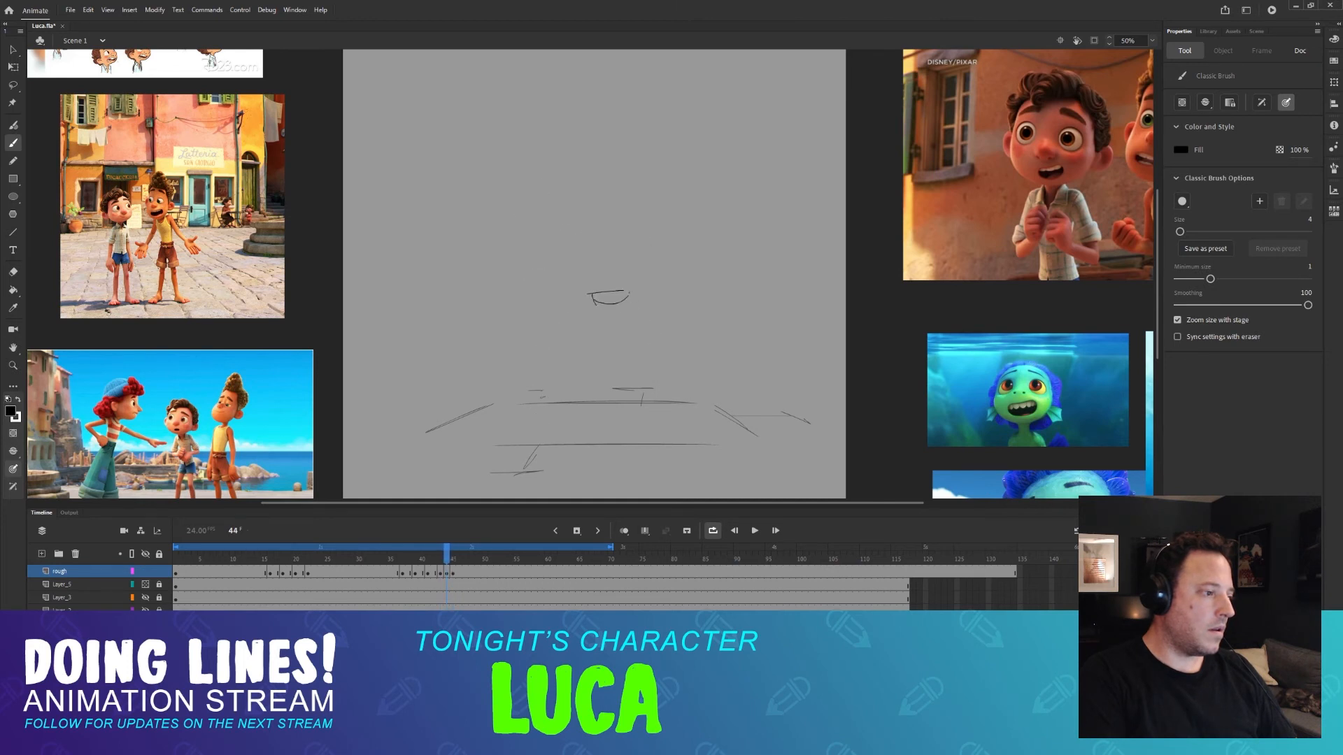
pyautogui.moveTo(630, 294); pyautogui.dragTo(590, 299)
pyautogui.press('.')
pyautogui.press('.')
pyautogui.press('.')
pyautogui.press('.')
pyautogui.moveTo(632, 287); pyautogui.dragTo(593, 294)
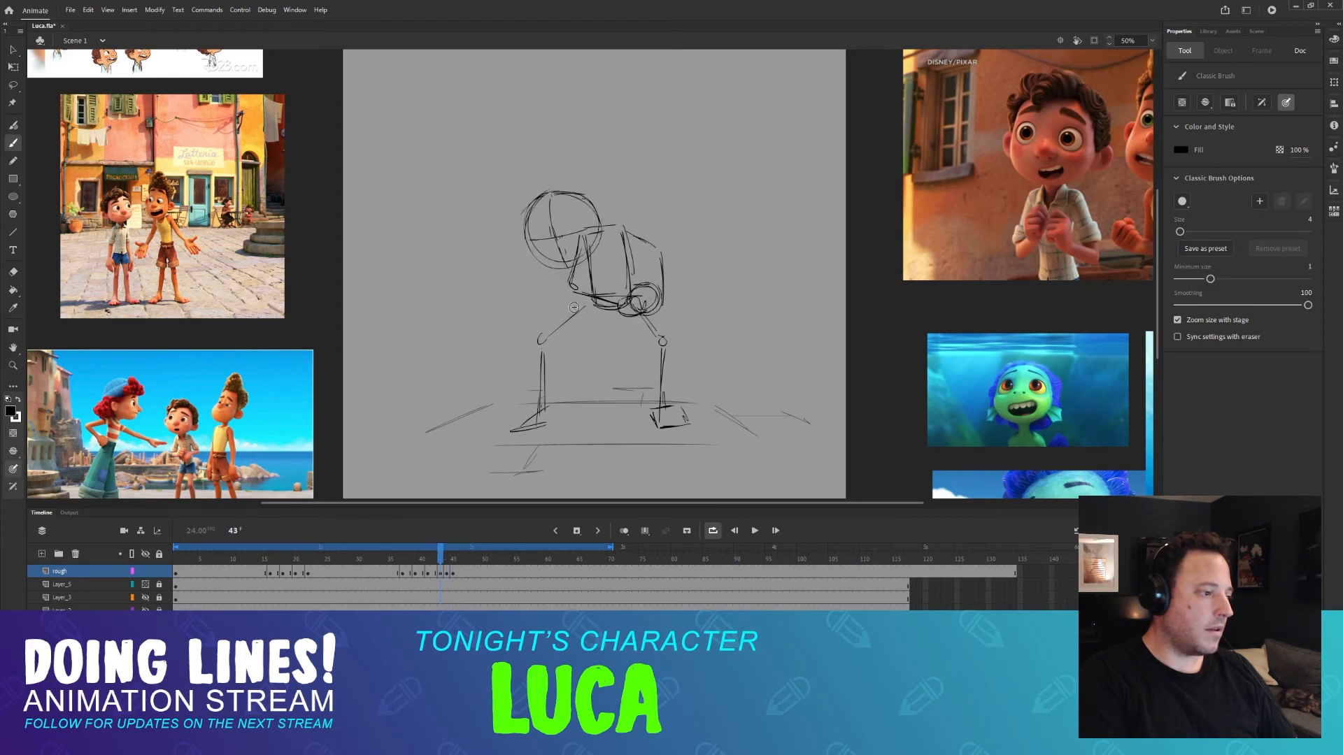
# Copy both feet from the frame 45 drawing into the same place on frame 44.
pyautogui.press('.')
pyautogui.press('.')
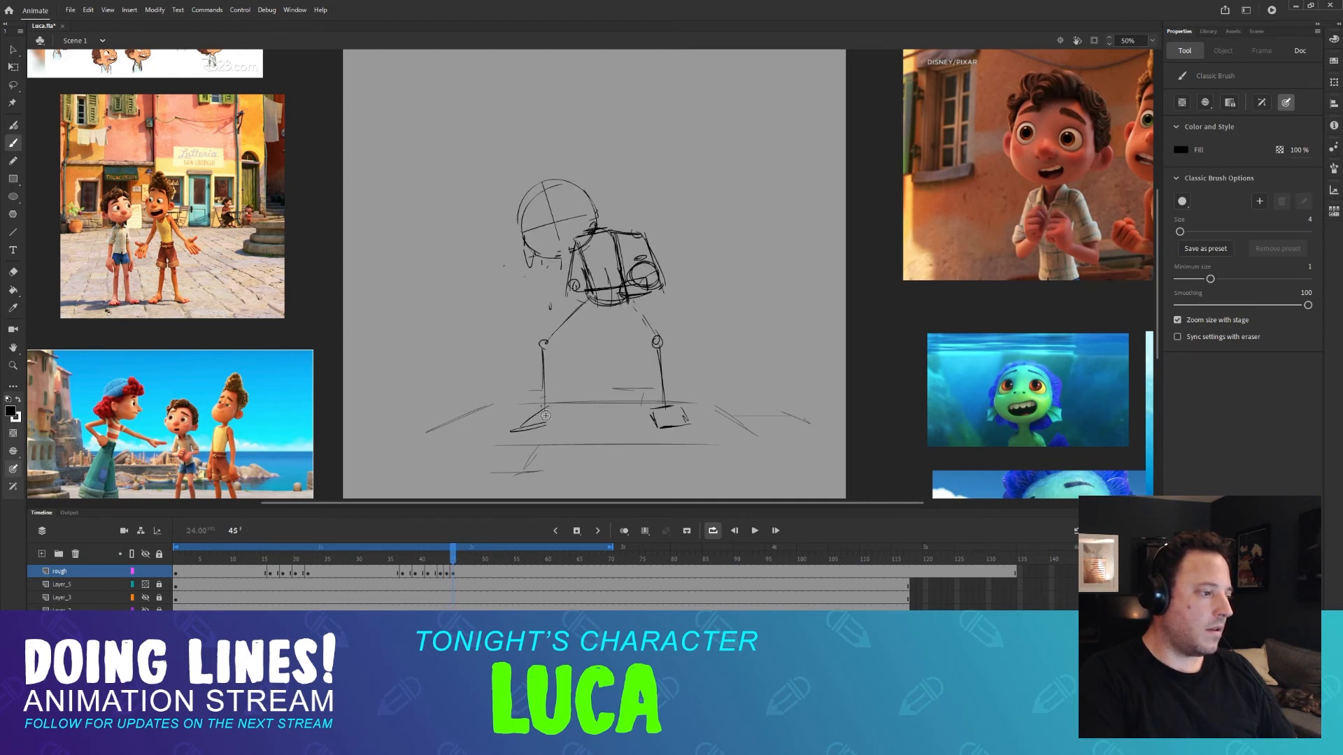
pyautogui.press(',')
pyautogui.press('.')
pyautogui.press('l')
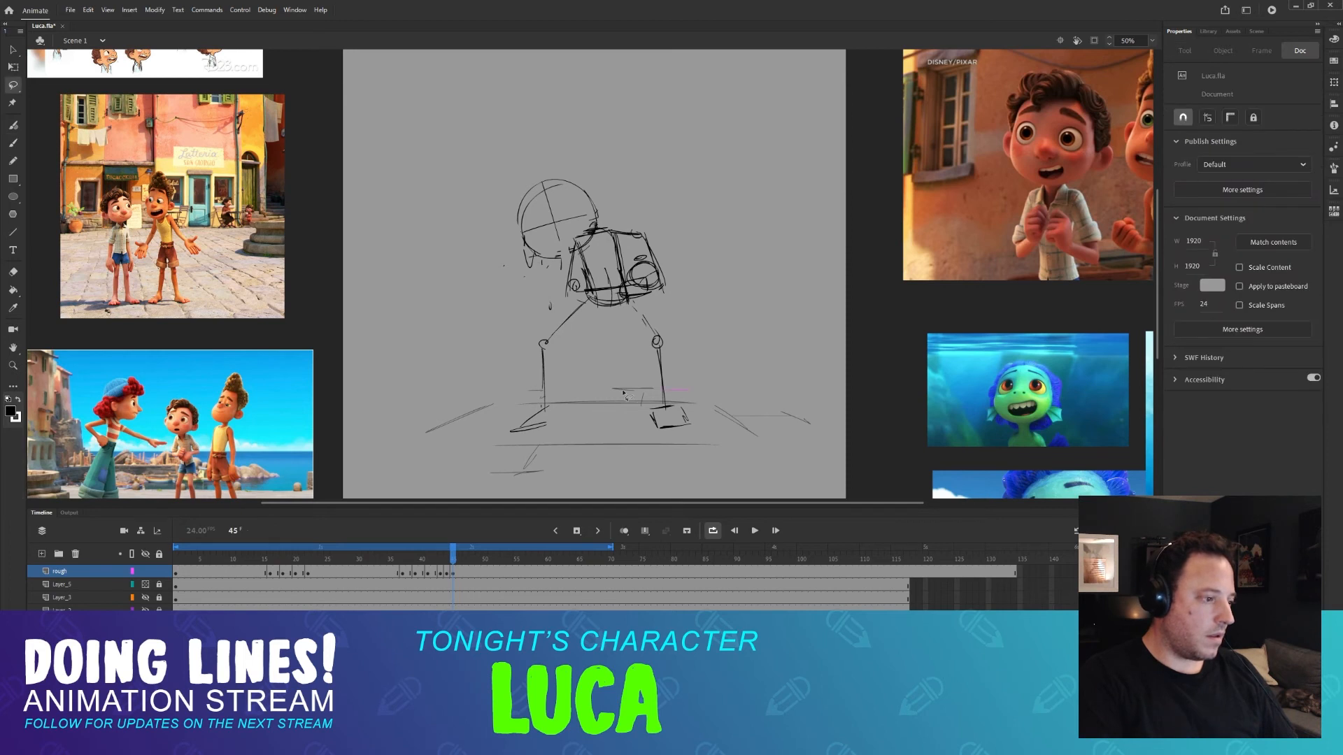
pyautogui.moveTo(517, 409); pyautogui.dragTo(546, 423)
pyautogui.click(448, 559)
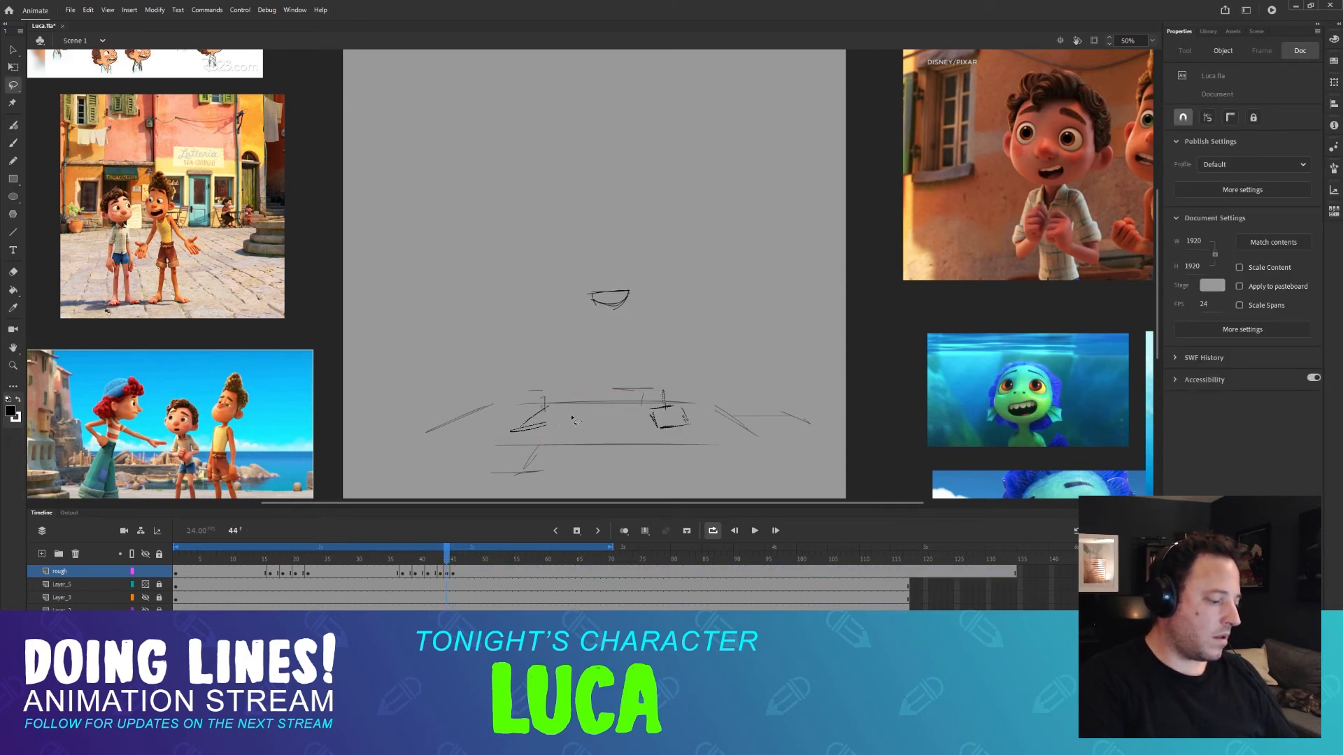
# Draw a small knee circle above the pointed foot on frame 44, matching the knee on frames 43 and 45.
pyautogui.press('b')
pyautogui.press(',')
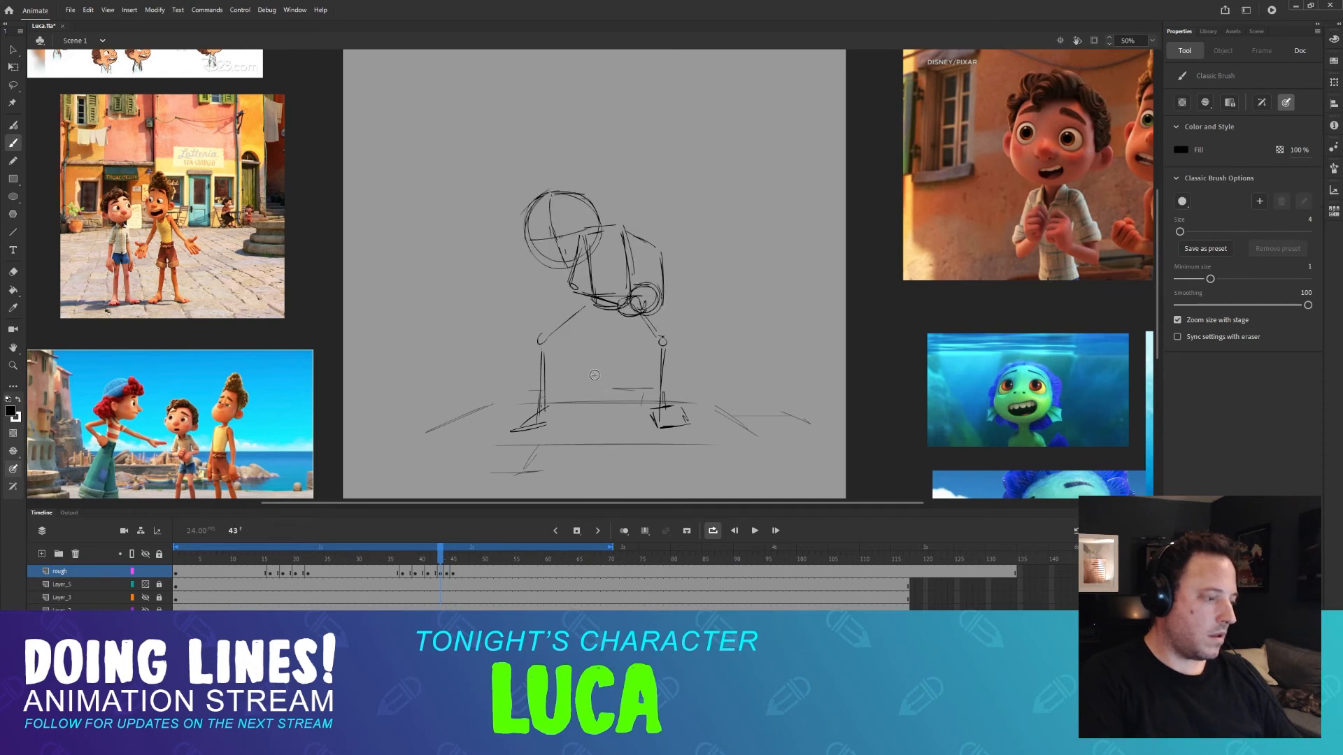
pyautogui.press('.')
pyautogui.press(',')
pyautogui.press(',')
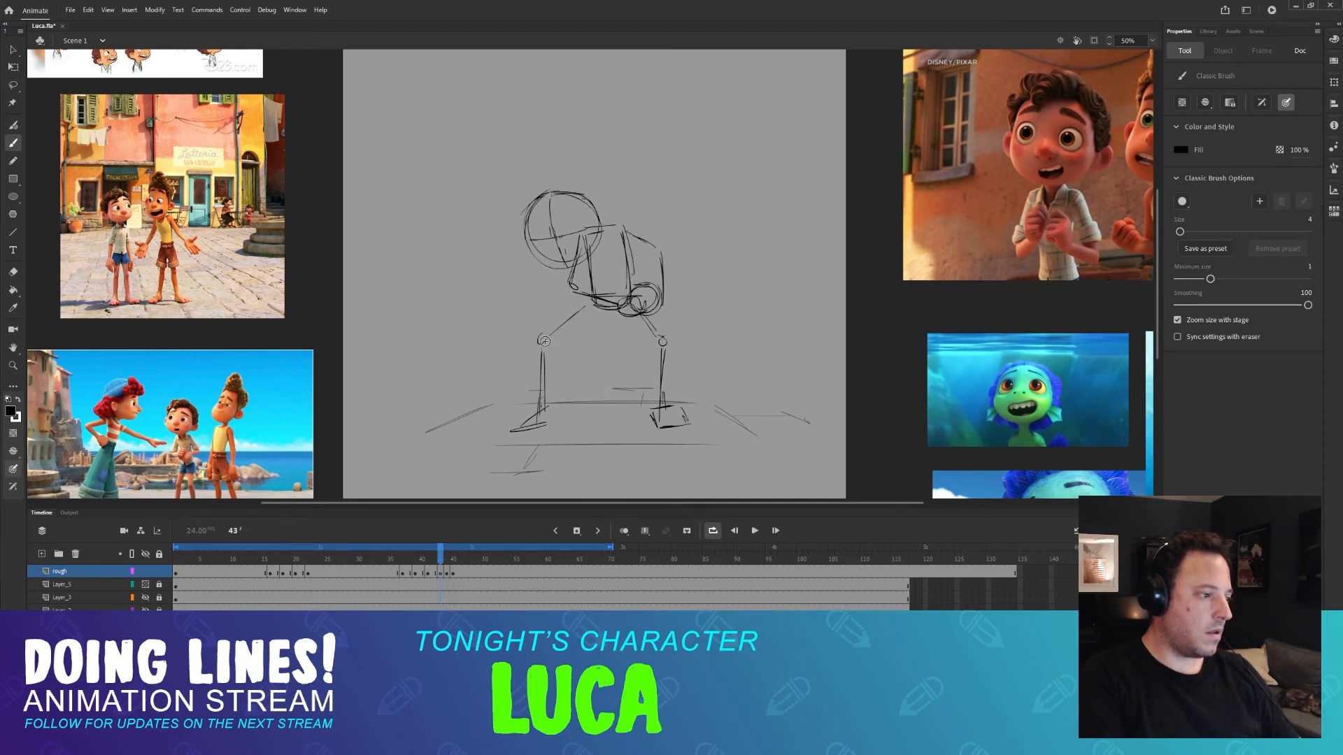
pyautogui.press('.')
pyautogui.press('.')
pyautogui.moveTo(547, 339); pyautogui.dragTo(543, 340)
# Draw the thigh and shin on frame 44 from the hips through the knee circle to the pointed foot.
pyautogui.press(',')
pyautogui.press('.')
pyautogui.press(',')
pyautogui.moveTo(593, 297)
pyautogui.mouseDown()
pyautogui.moveTo(549, 333)
pyautogui.moveTo(541, 408)
pyautogui.mouseUp()
pyautogui.press('.')
pyautogui.press(',')
pyautogui.press('.')
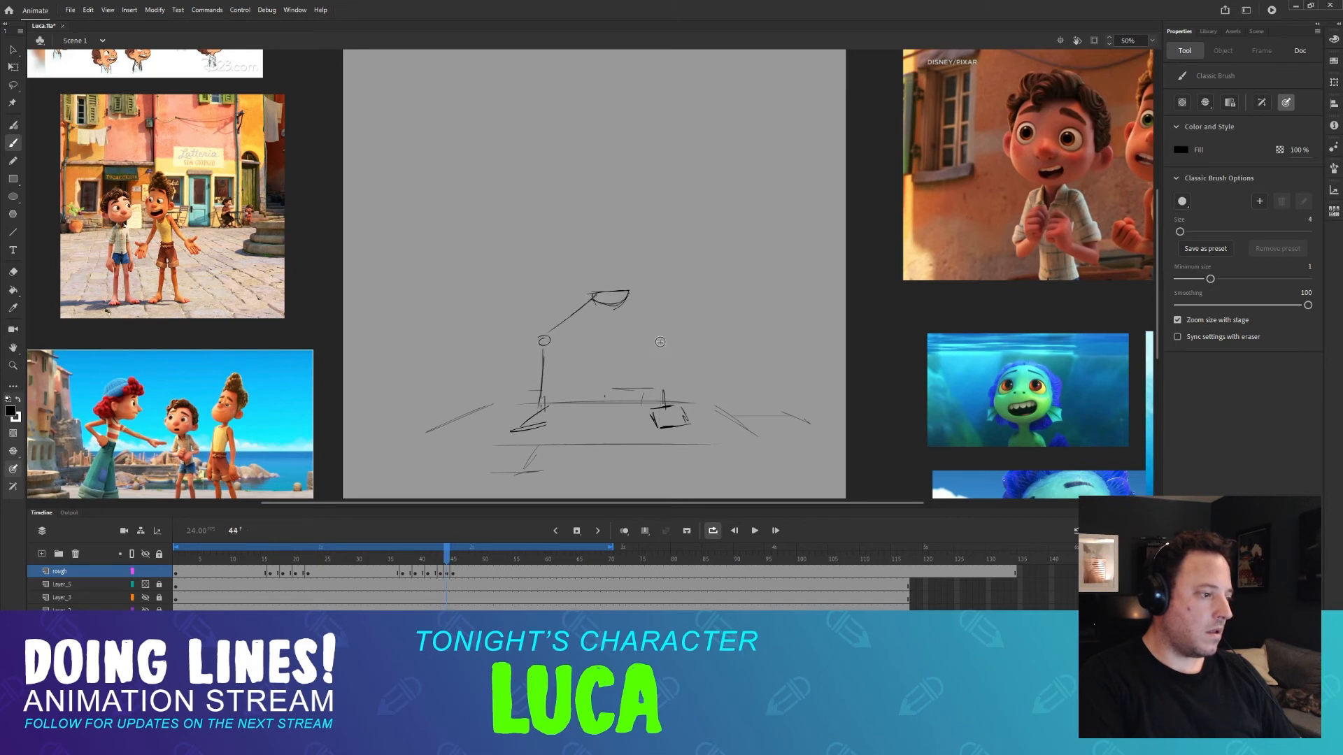
# Draw the other leg on frame 44 with a knee circle, a shin down to the boxy foot and a thigh up to the hips.
pyautogui.press(',')
pyautogui.press('.')
pyautogui.moveTo(660, 346); pyautogui.dragTo(662, 407)
pyautogui.press(',')
pyautogui.press('.')
pyautogui.moveTo(634, 302); pyautogui.dragTo(656, 337)
pyautogui.press(',')
pyautogui.press('.')
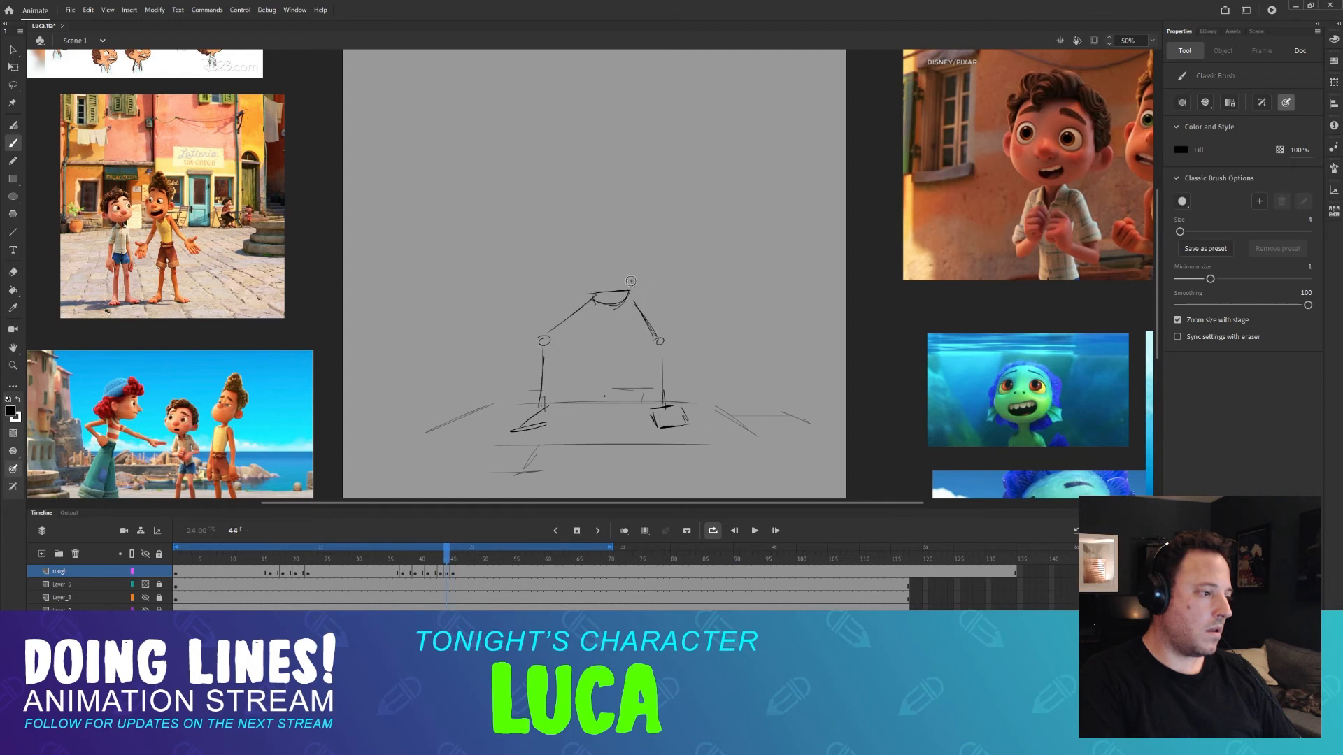
# Draw the hand on frame 44 as a circle at the upper corner of the hips, between its positions on frames 43 and 45.
pyautogui.press(',')
pyautogui.press(',')
pyautogui.press('.')
pyautogui.press('.')
pyautogui.press(',')
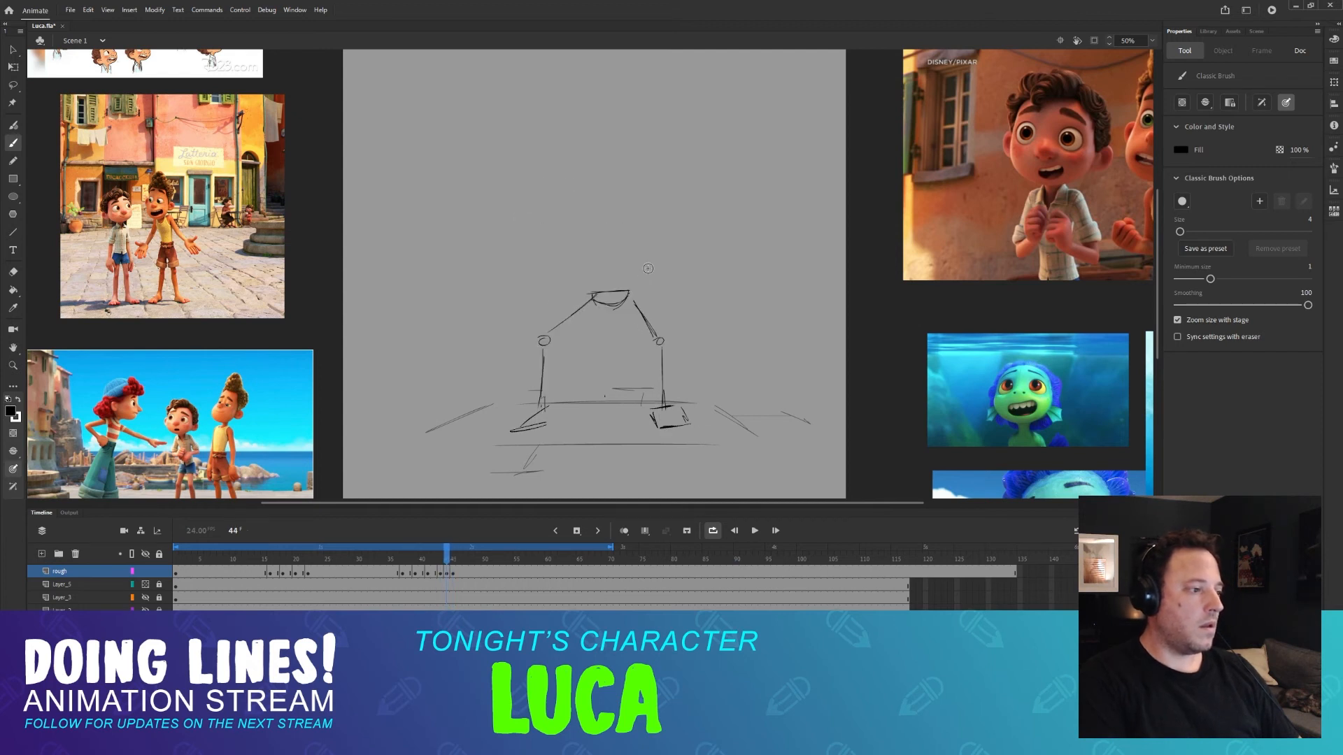
pyautogui.moveTo(644, 269); pyautogui.dragTo(642, 268)
pyautogui.press('.')
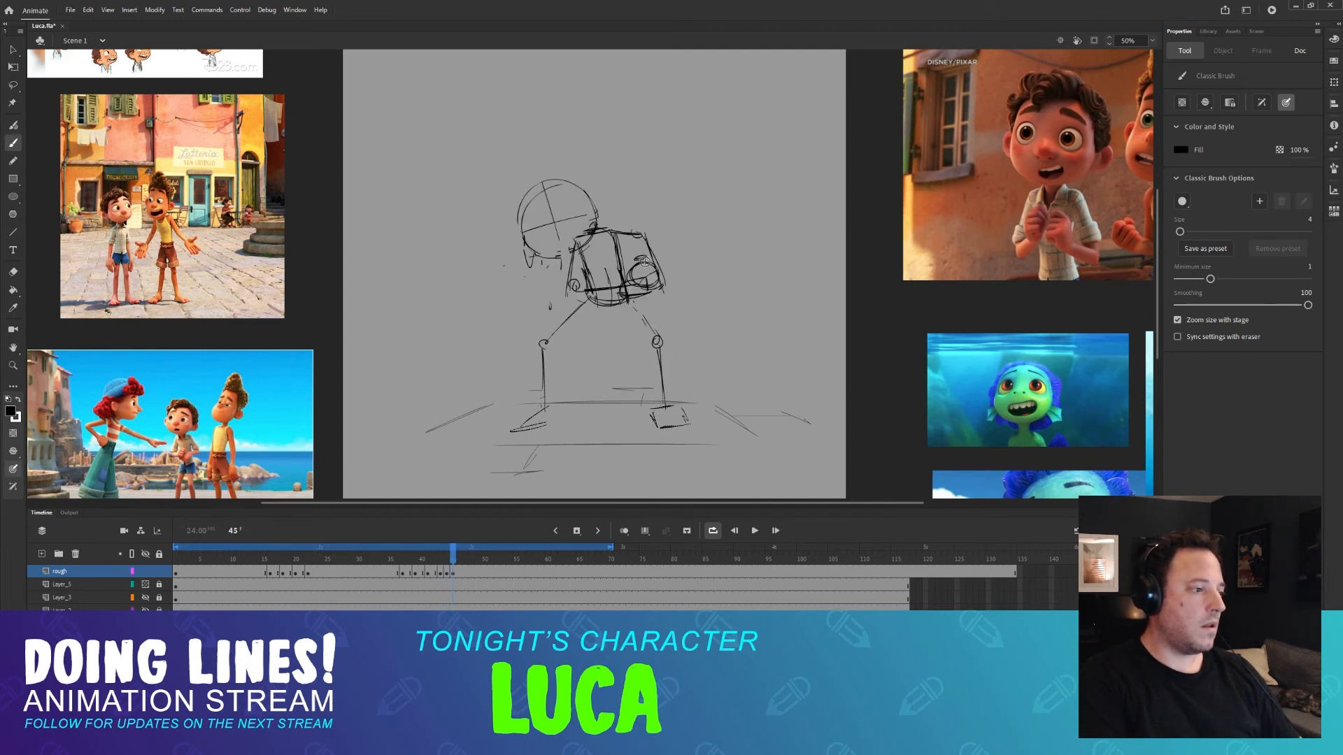
pyautogui.press(',')
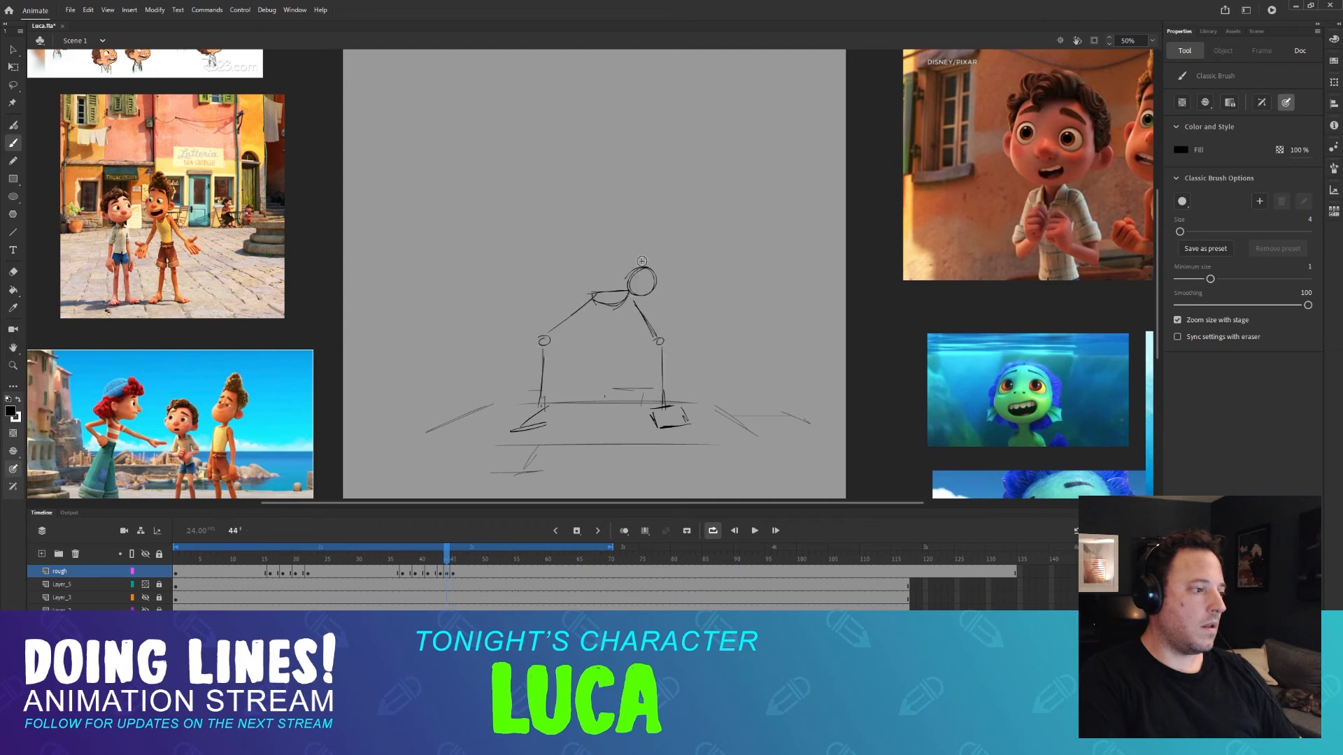
# Add a short mark on top of the hand circle and an arm line rising above it on frame 44, comparing the neighbouring frames.
pyautogui.press('.')
pyautogui.press('.')
pyautogui.press(',')
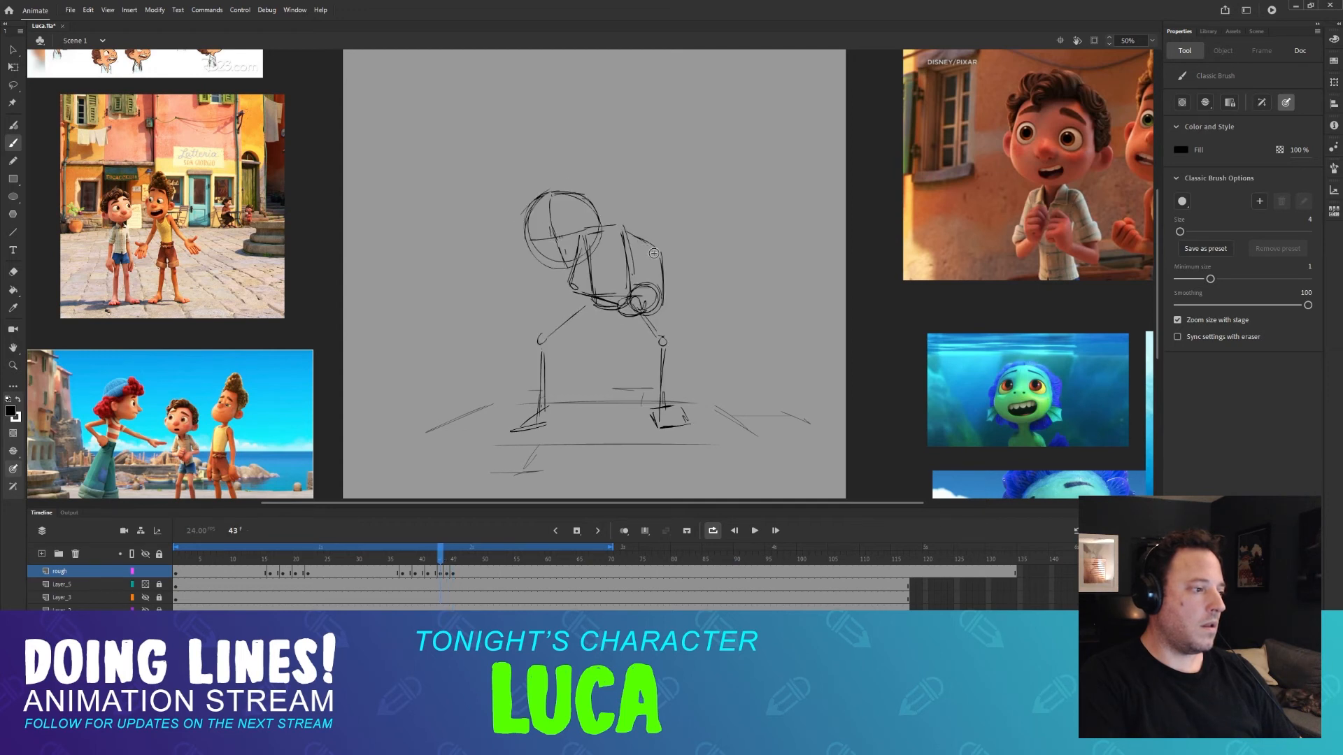
pyautogui.press('.')
pyautogui.press(',')
pyautogui.press(',')
pyautogui.press(',')
pyautogui.press('.')
pyautogui.press('.')
pyautogui.press(',')
pyautogui.press(',')
pyautogui.press(',')
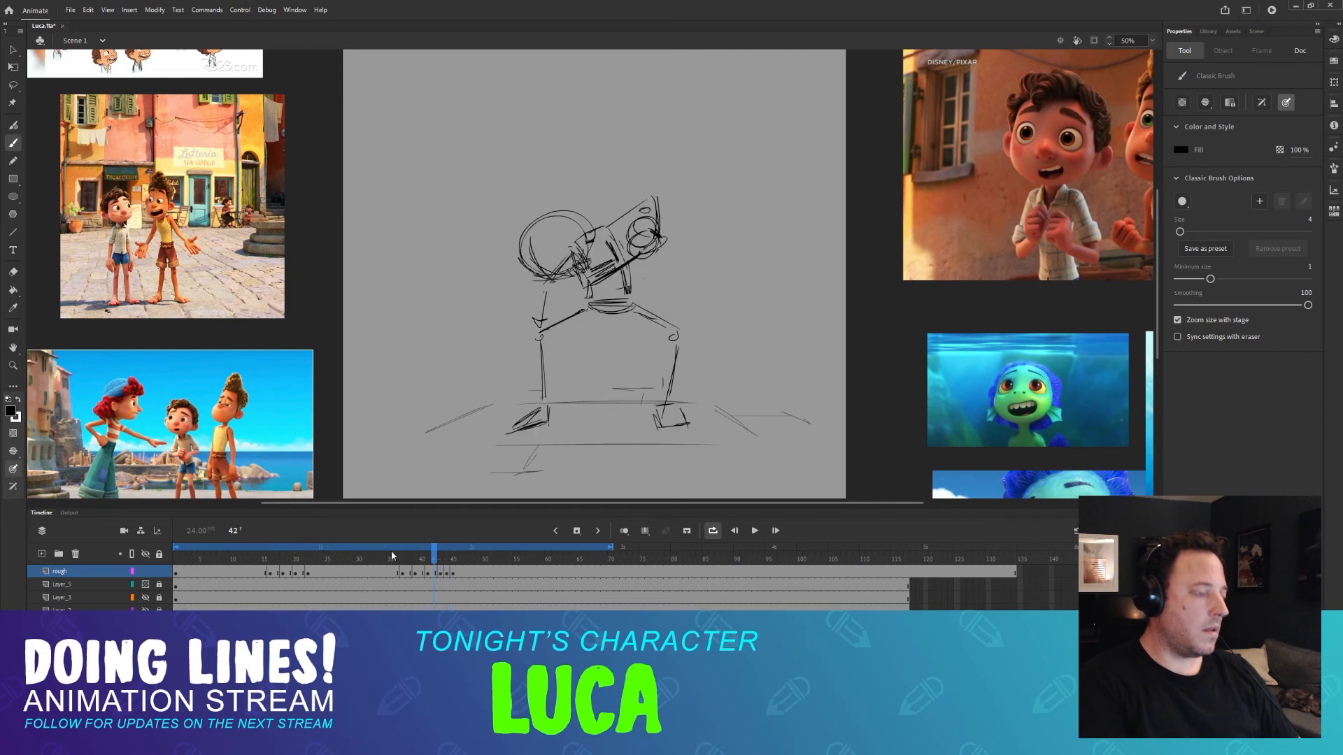
# Return to frame 43 and strengthen the torso edge nearest the head.
pyautogui.click(434, 559)
pyautogui.press('.')
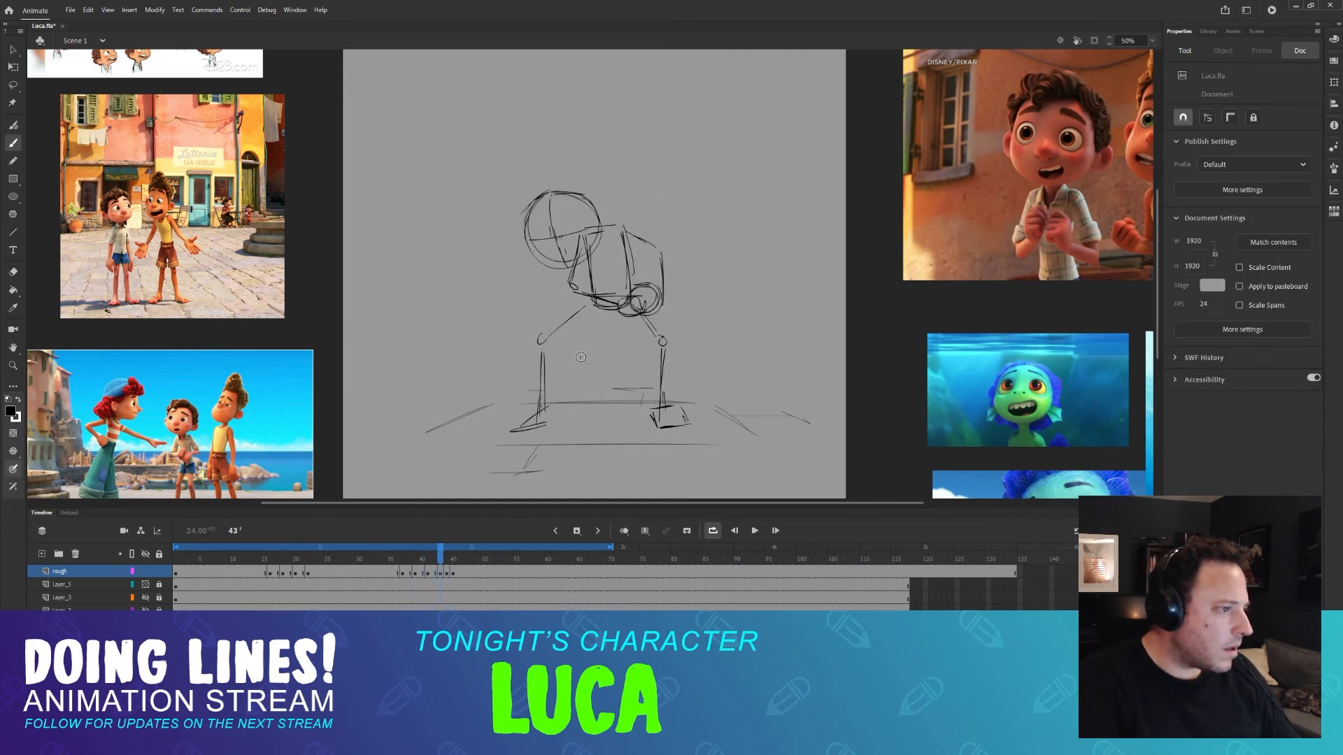
pyautogui.press('.')
pyautogui.press(',')
pyautogui.click(594, 239)
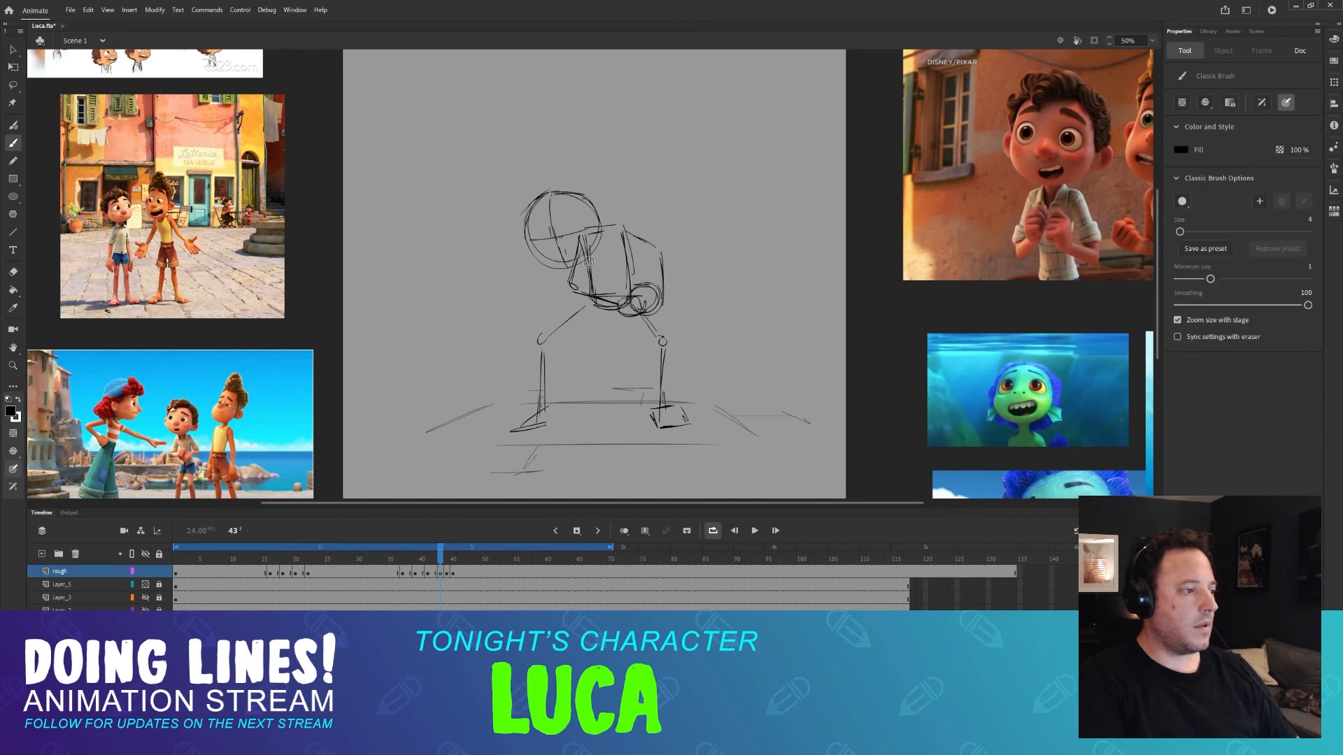
pyautogui.press(',')
pyautogui.press('.')
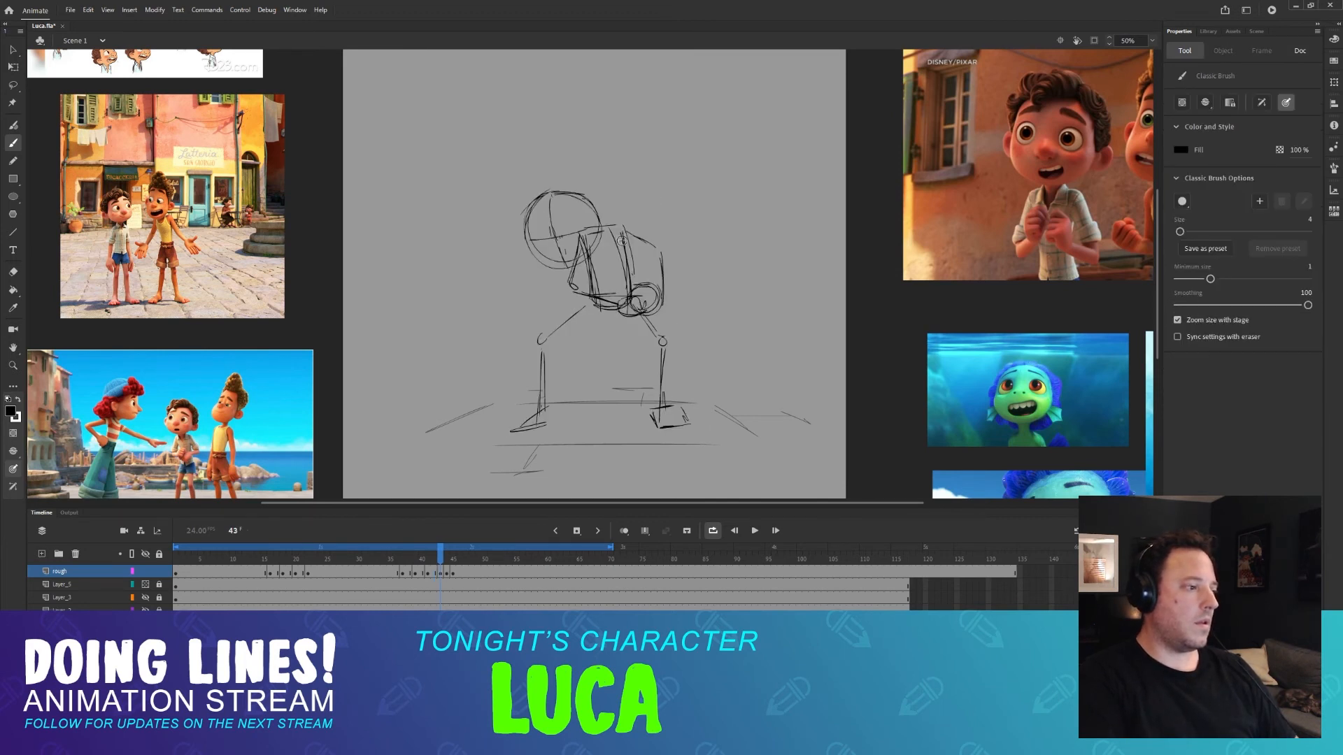
# Strengthen the torso edge nearest the far arm on frame 43, checking it against frames 42, 44 and 45.
pyautogui.press('.')
pyautogui.press(',')
pyautogui.press('.')
pyautogui.press('.')
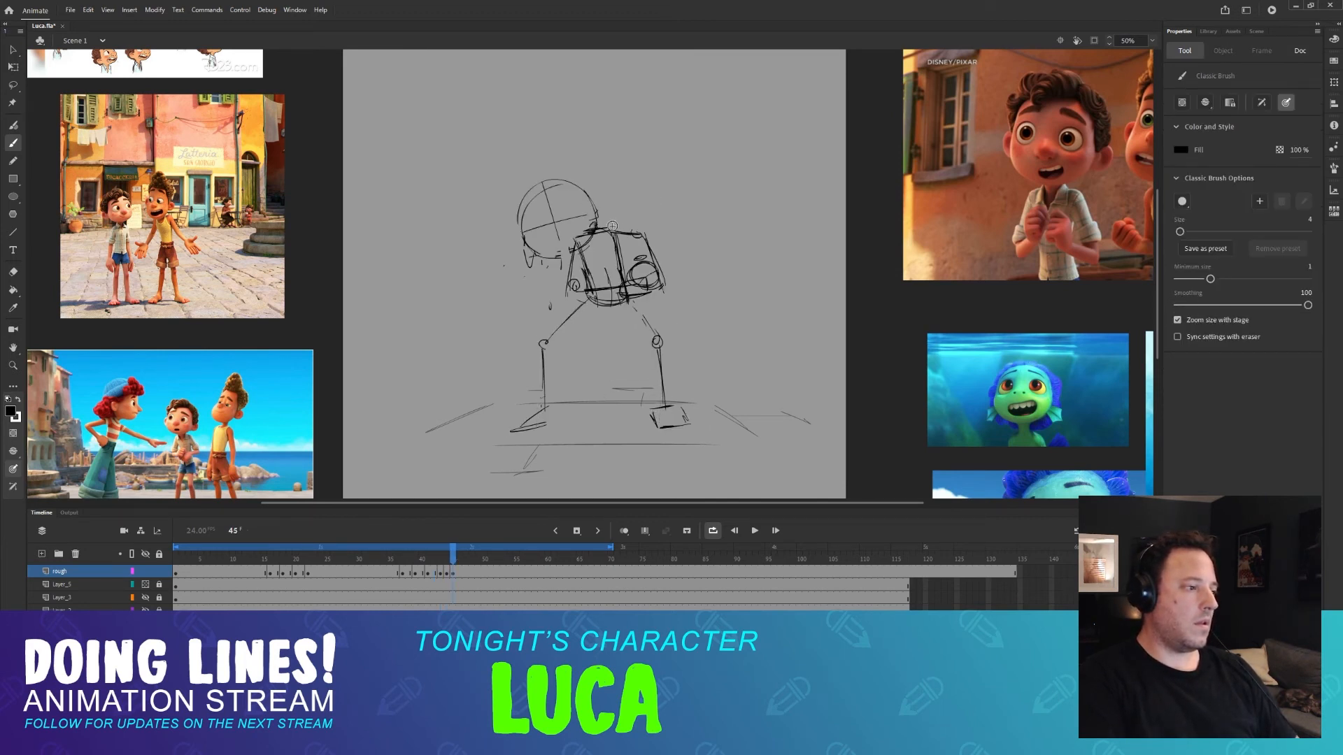
pyautogui.press(',')
pyautogui.press(',')
pyautogui.press('.')
pyautogui.press(',')
pyautogui.press(',')
pyautogui.press('.')
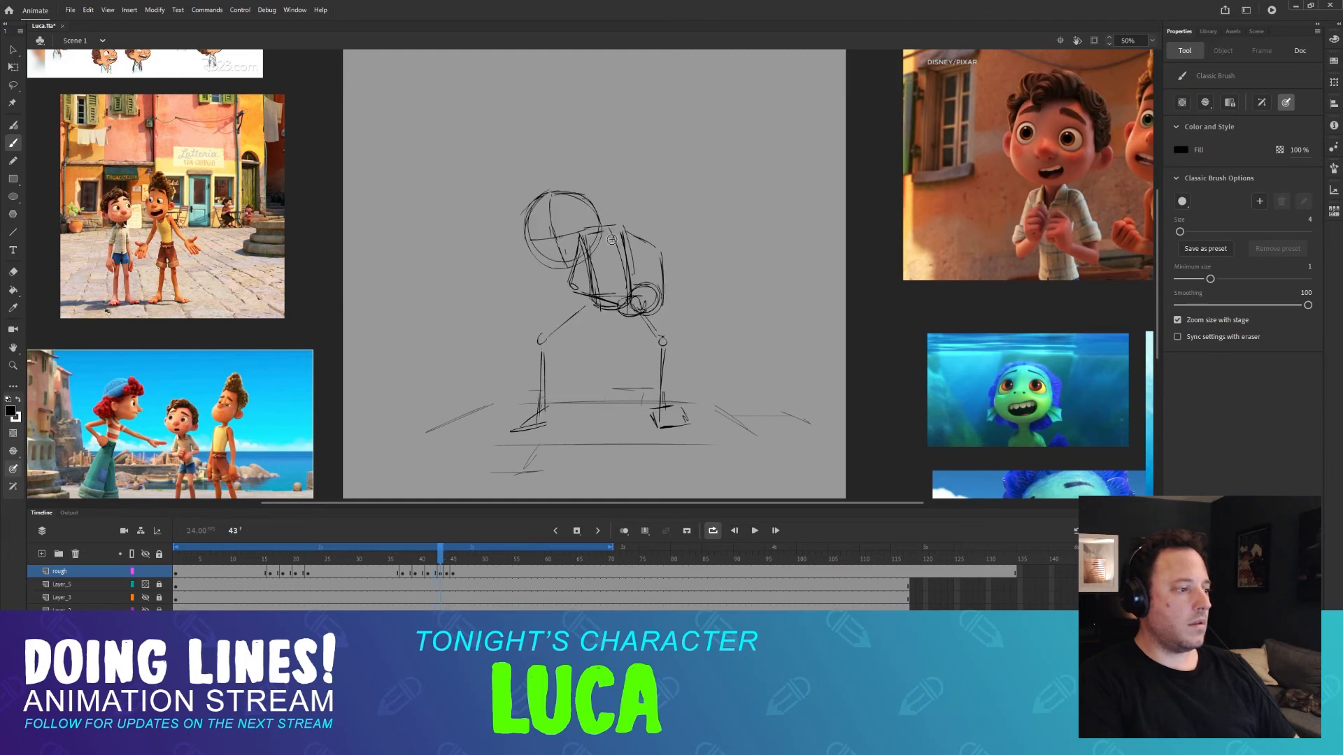
pyautogui.press('.')
pyautogui.press(',')
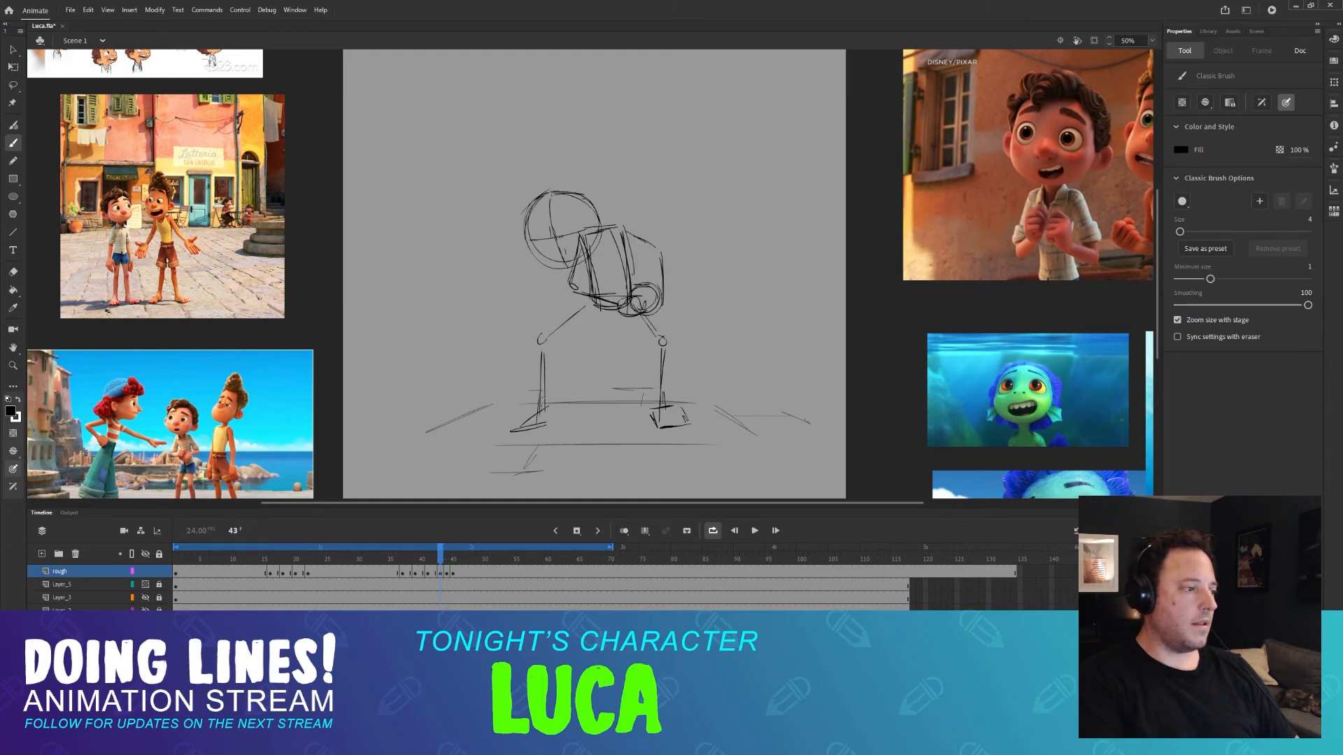
# Reinforce the torso's top edge on frame 43 while comparing it with the drawing on frame 44.
pyautogui.press(',')
pyautogui.press('.')
pyautogui.press('.')
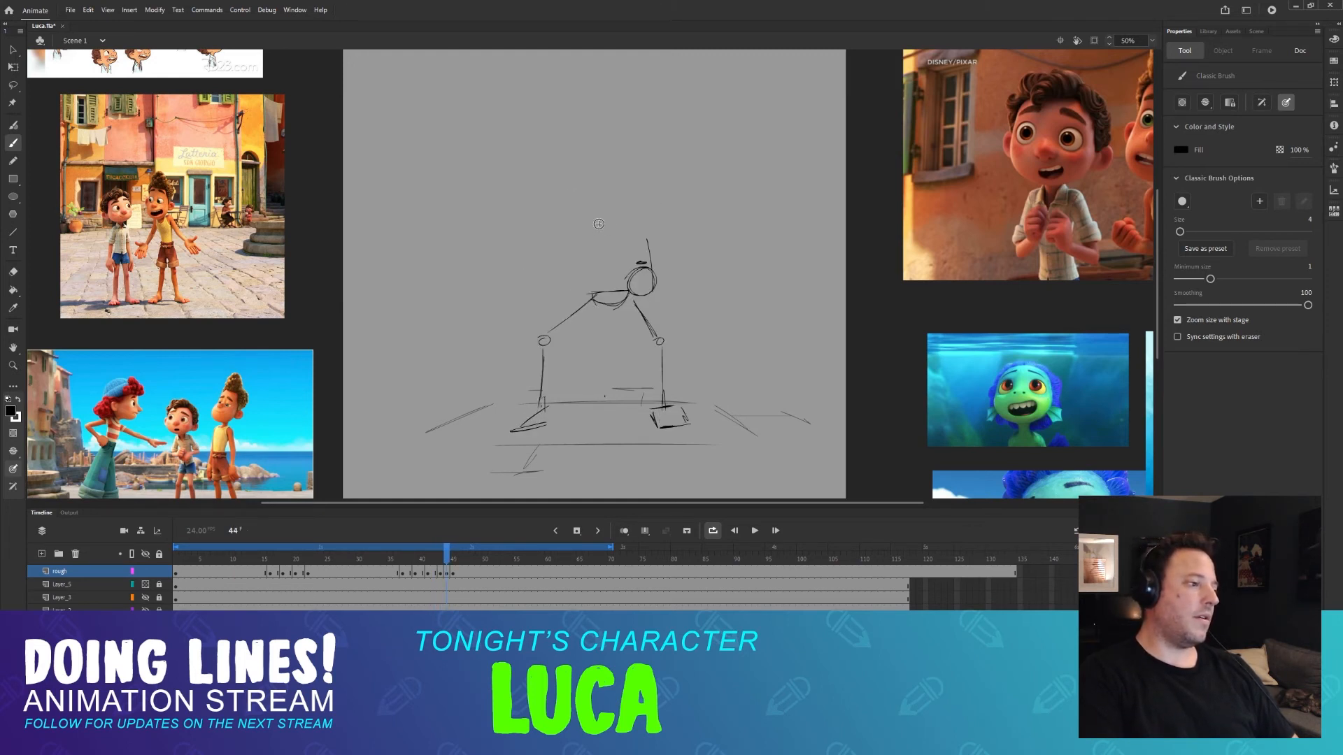
pyautogui.press('.')
pyautogui.press(',')
pyautogui.press(',')
pyautogui.press('.')
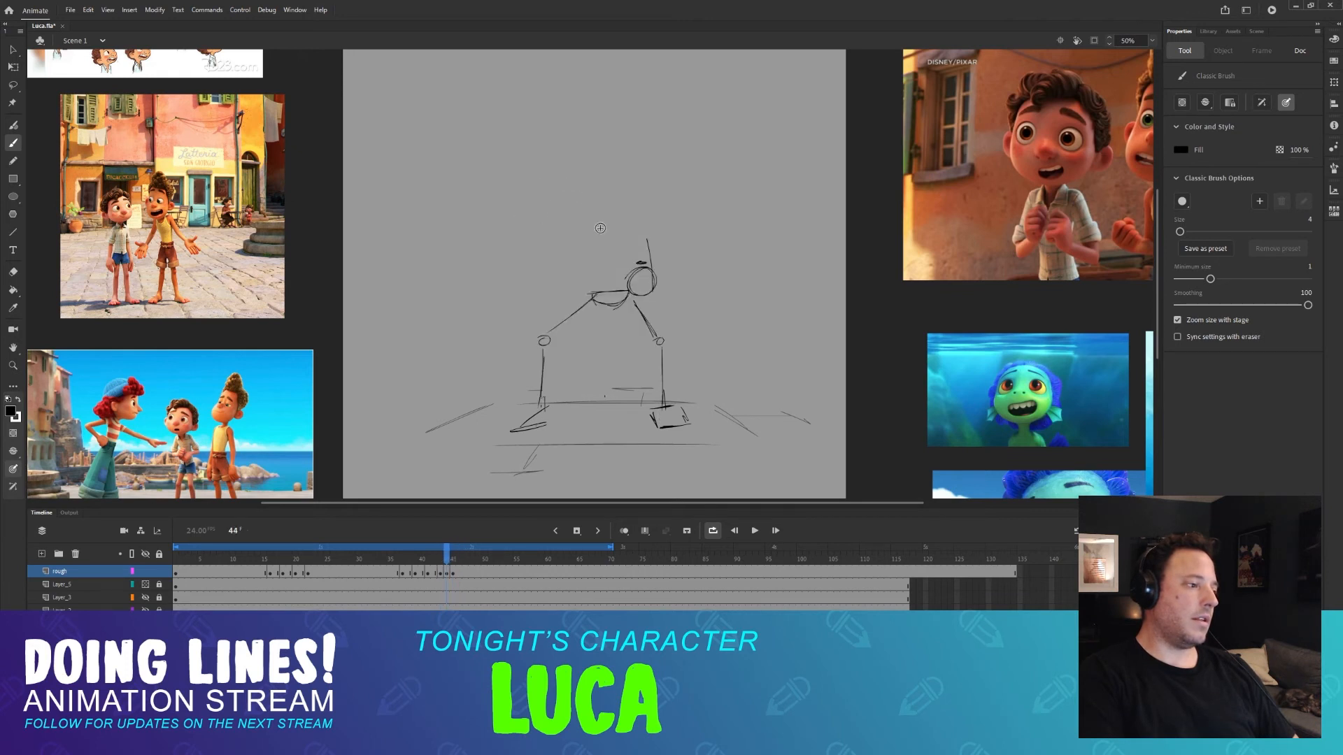
pyautogui.press(',')
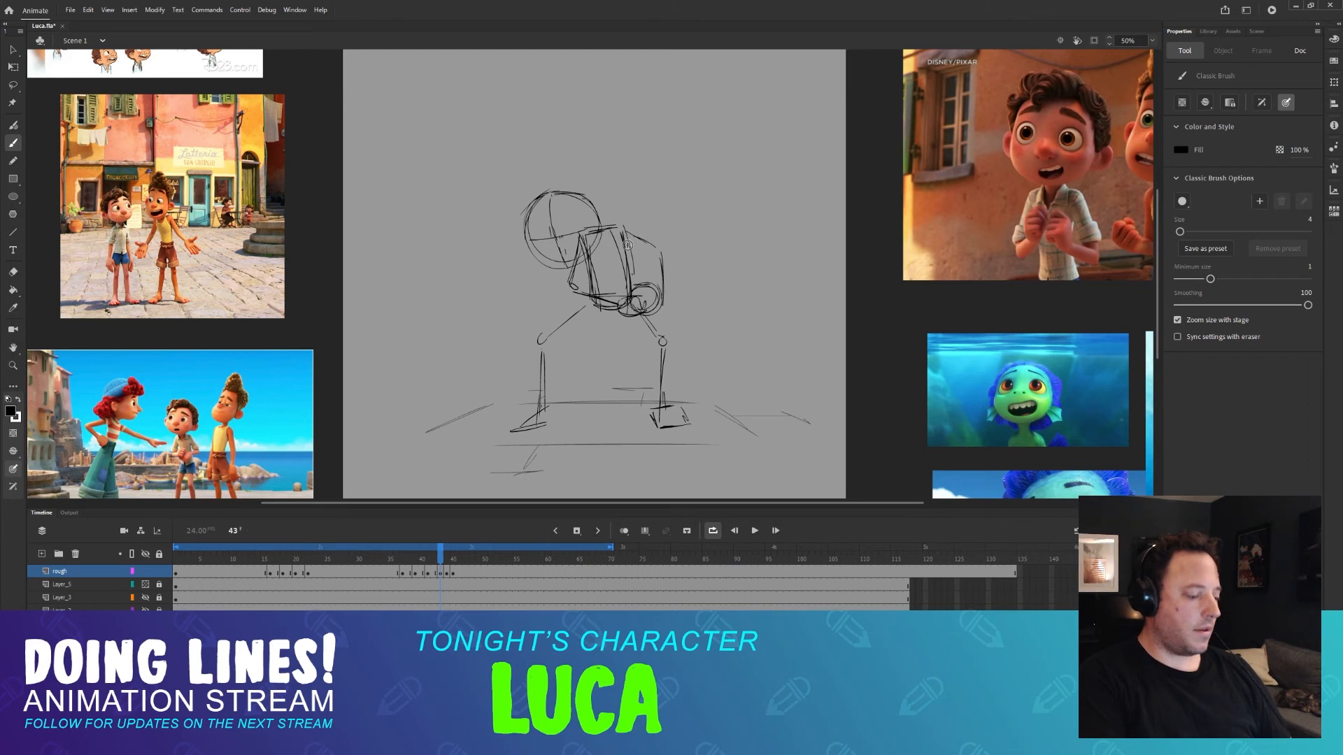
# Try to sketch a tall torso block above the hips on frame 44, comparing it with frames 42, 43 and 45.
pyautogui.press(',')
pyautogui.press('.')
pyautogui.press('.')
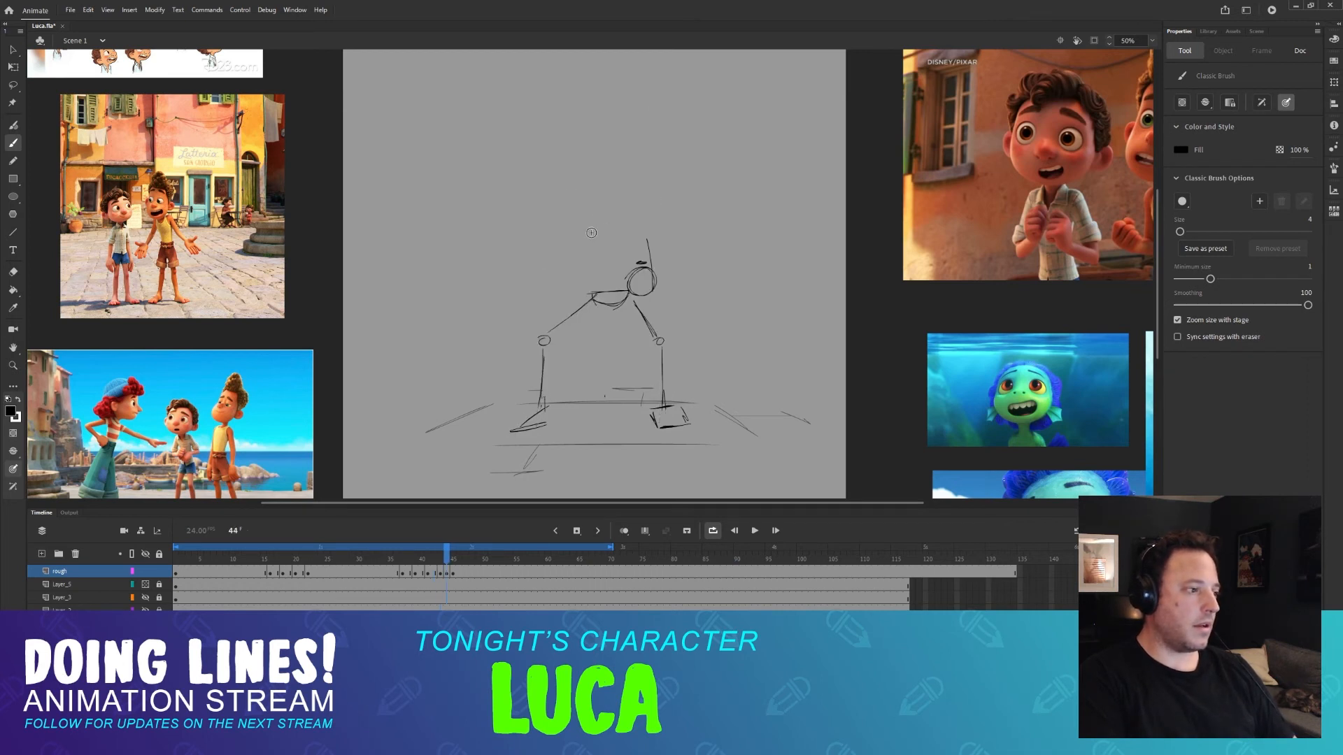
pyautogui.press(',')
pyautogui.press('.')
pyautogui.press(',')
pyautogui.press('.')
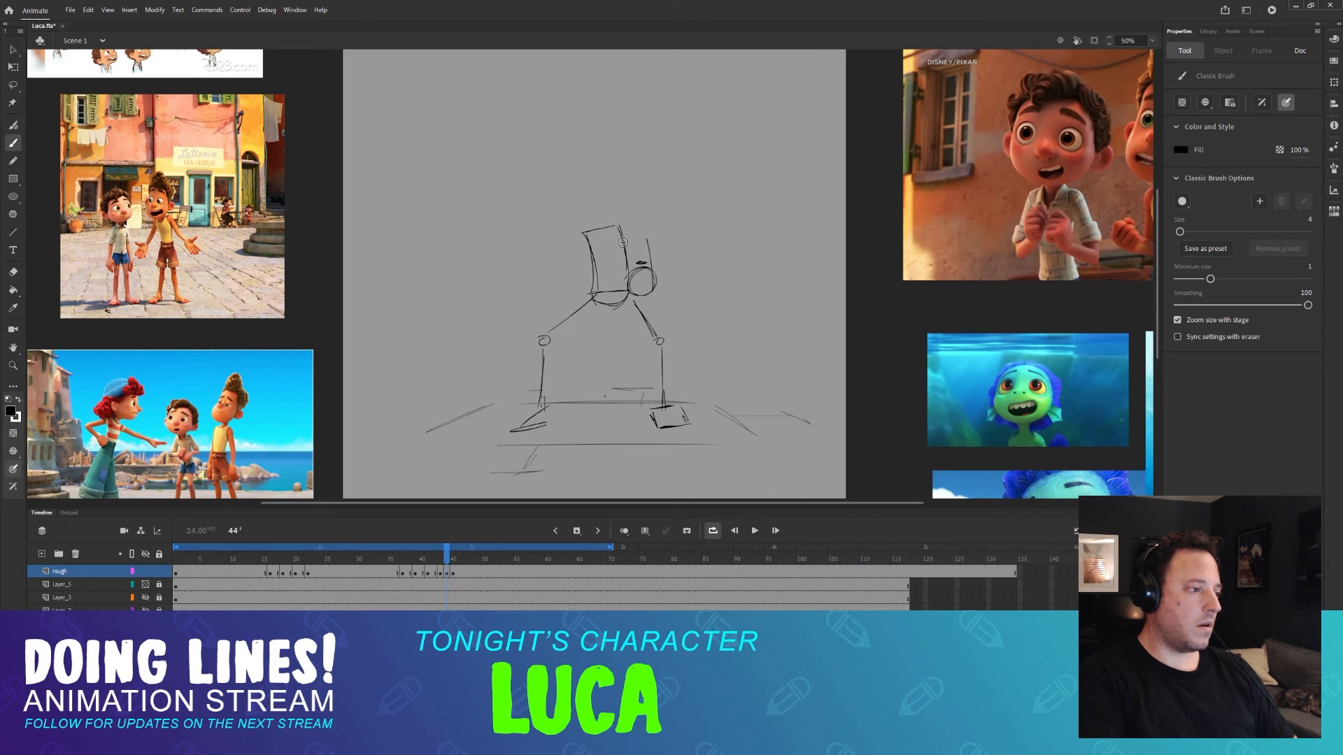
pyautogui.press(',')
pyautogui.press('.')
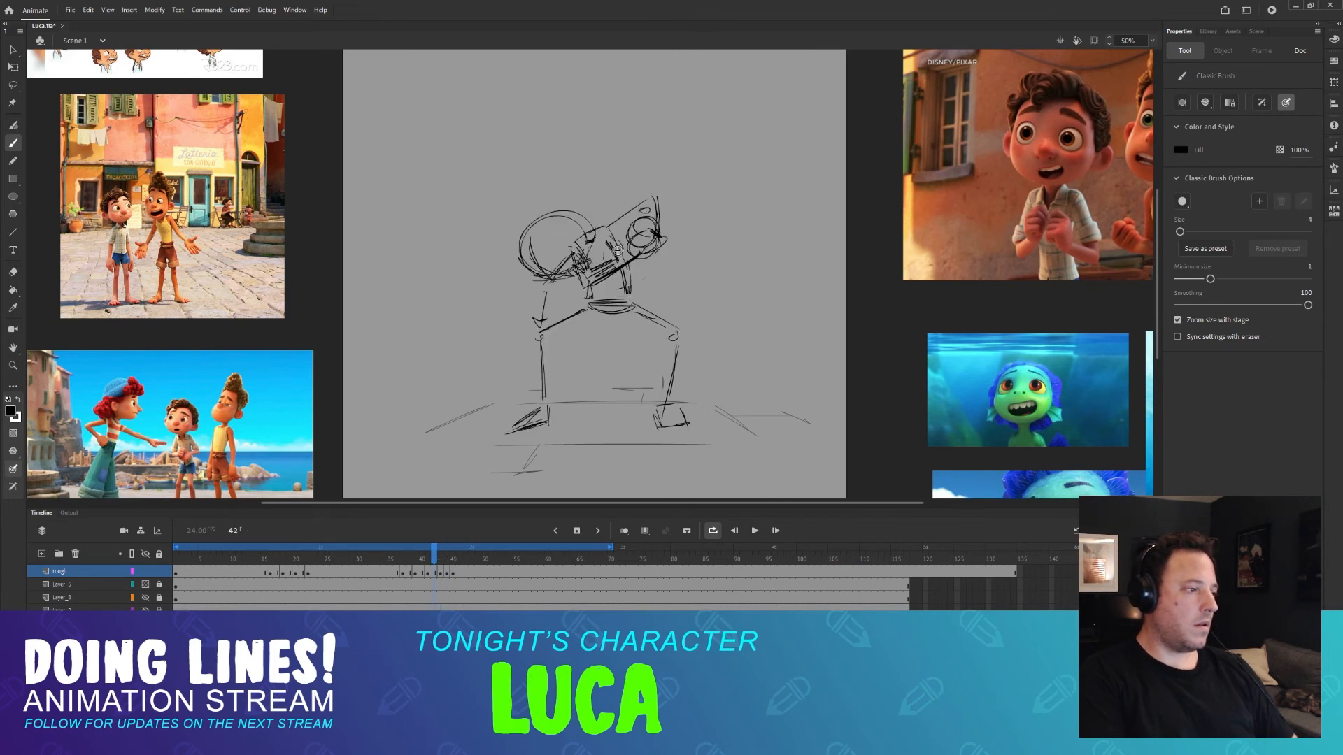
pyautogui.press('.')
pyautogui.press(',')
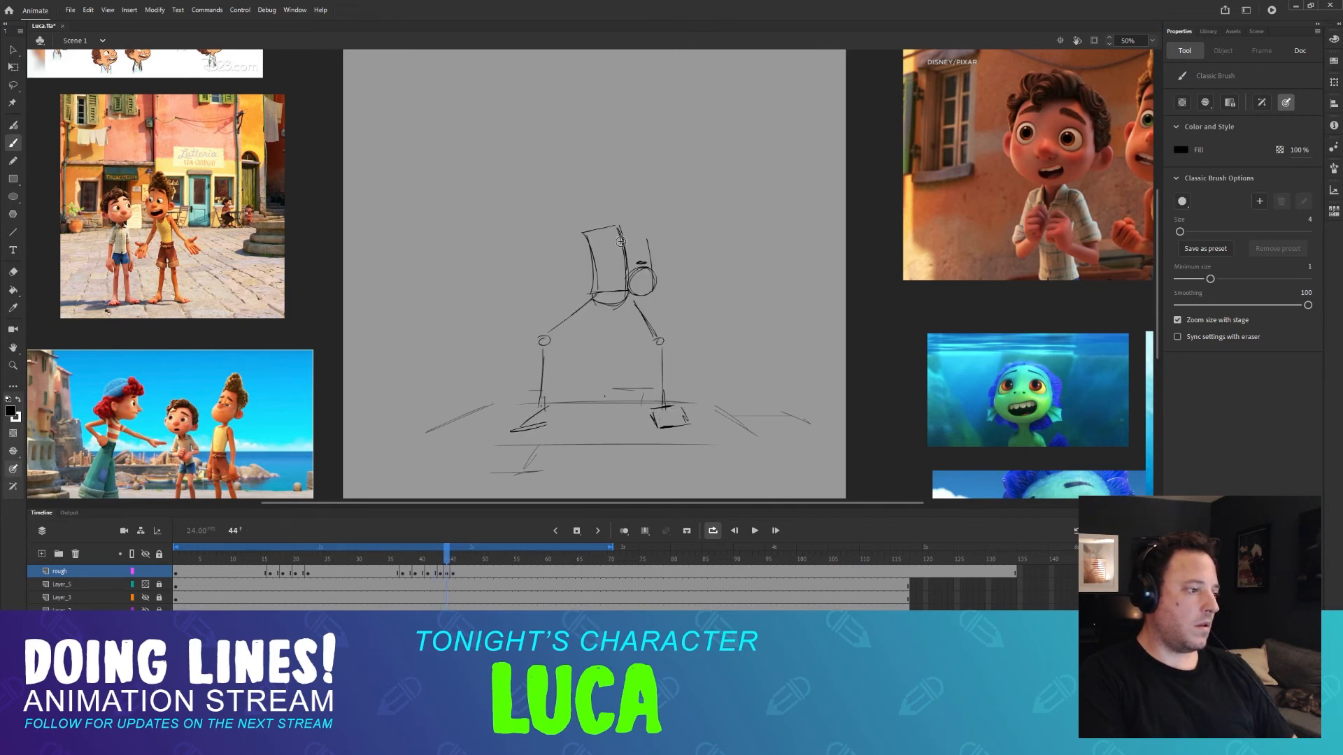
# Erase the upper part of the torso block on frame 44 and compare the frame with its neighbours.
pyautogui.press('e')
pyautogui.moveTo(602, 272)
pyautogui.mouseDown()
pyautogui.moveTo(637, 216)
pyautogui.moveTo(624, 253)
pyautogui.moveTo(591, 281)
pyautogui.mouseUp()
pyautogui.press('b')
pyautogui.press(',')
pyautogui.press('.')
pyautogui.press('.')
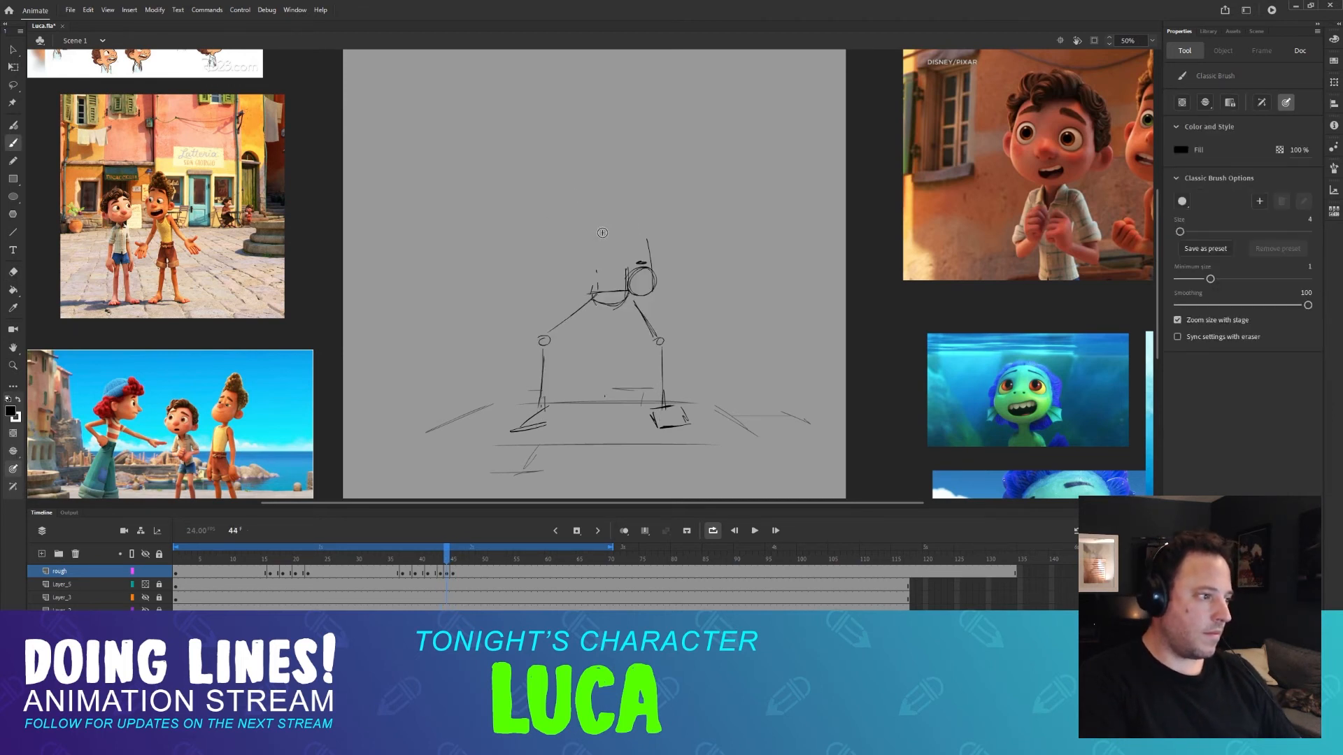
# Try to redraw the torso's top edge and both sides on frame 44, and undo these strokes.
pyautogui.press(',')
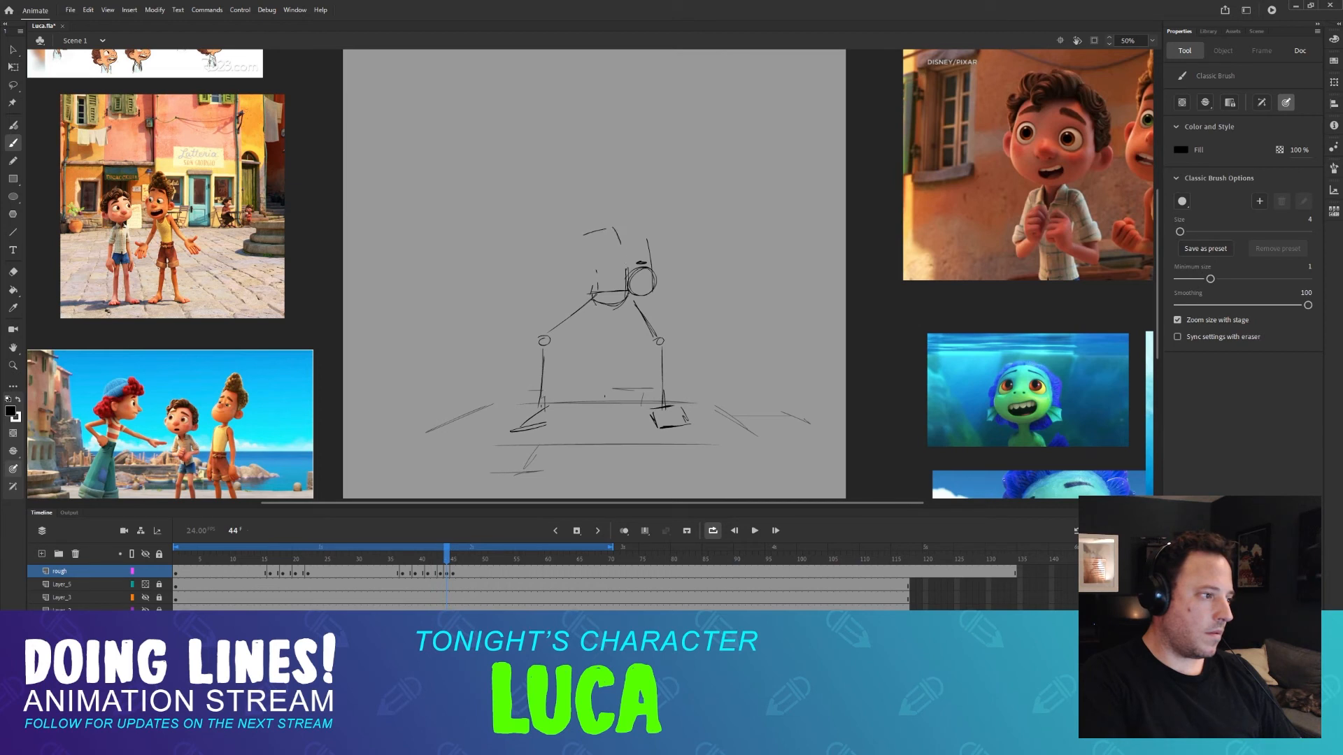
pyautogui.press('.')
pyautogui.press(',')
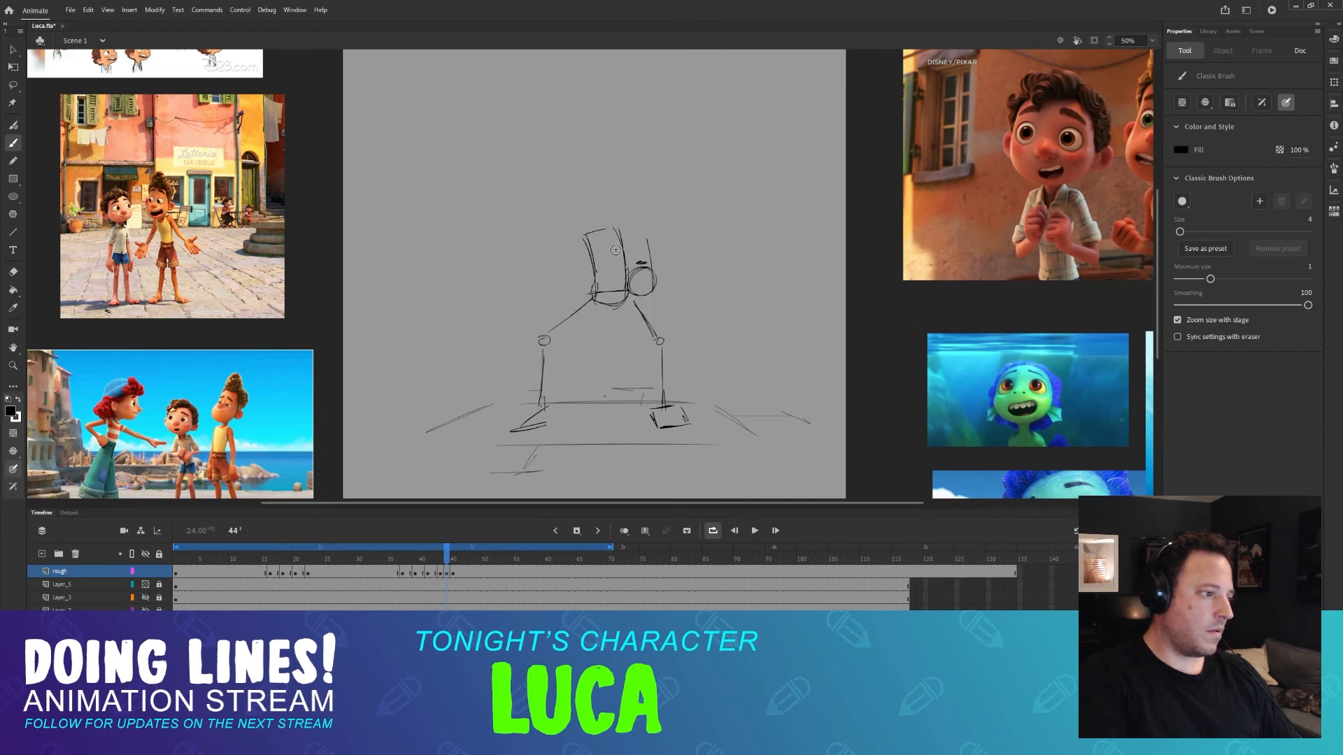
pyautogui.press('.')
pyautogui.press(',')
pyautogui.hotkey('ctrl', 'z')
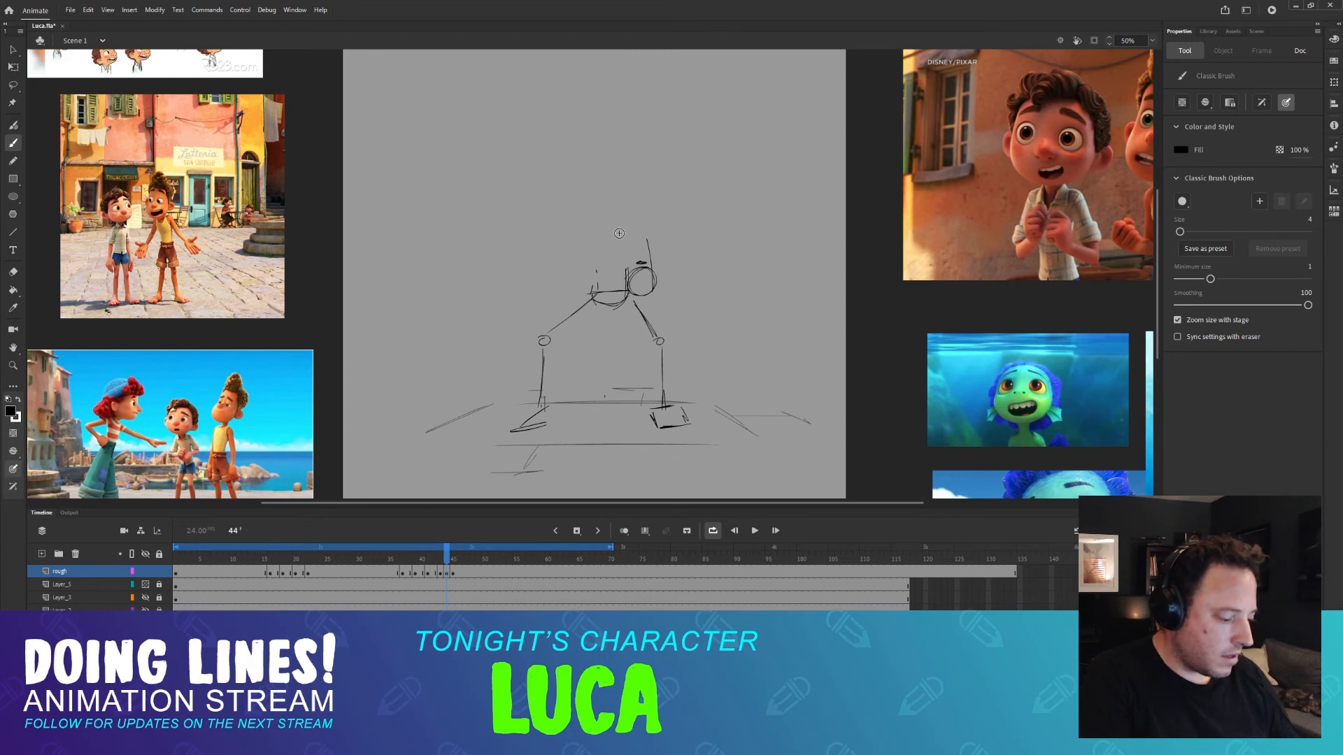
# Add lines down the head-side half of the torso on frame 45.
pyautogui.press(',')
pyautogui.press('.')
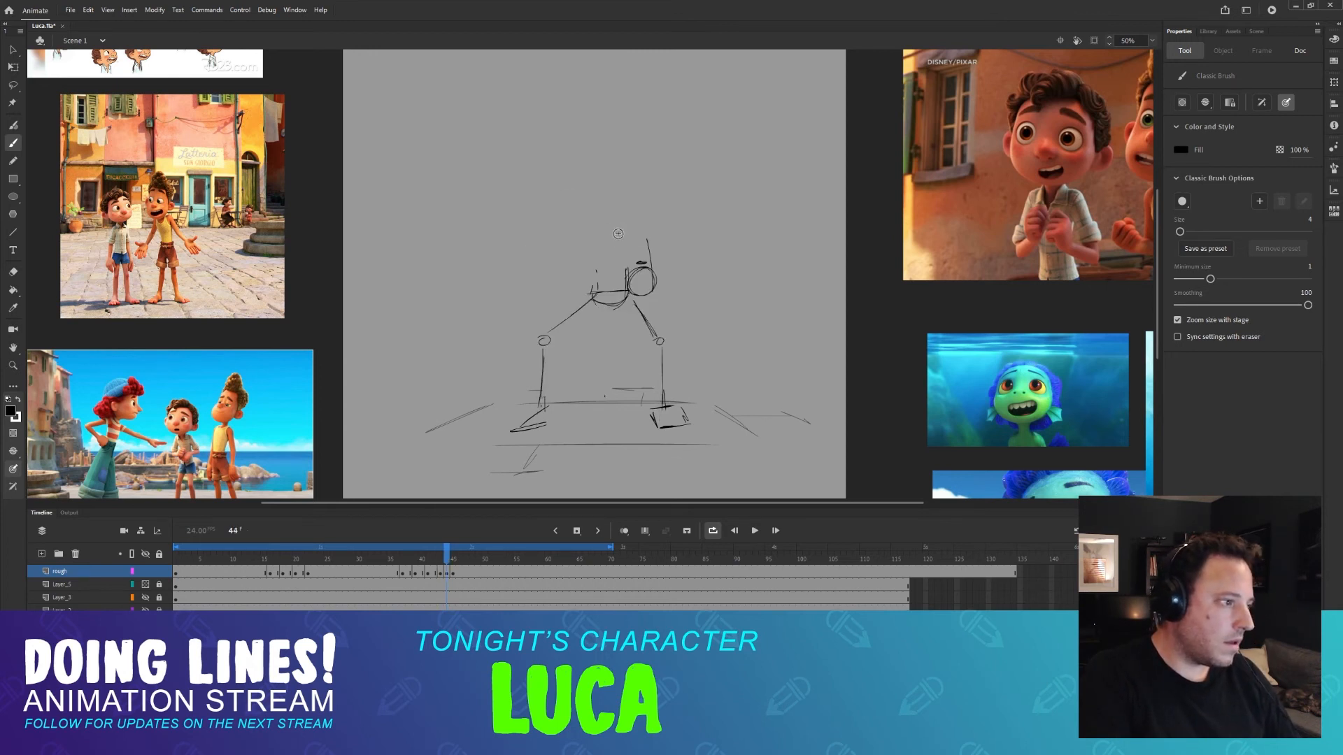
pyautogui.press('.')
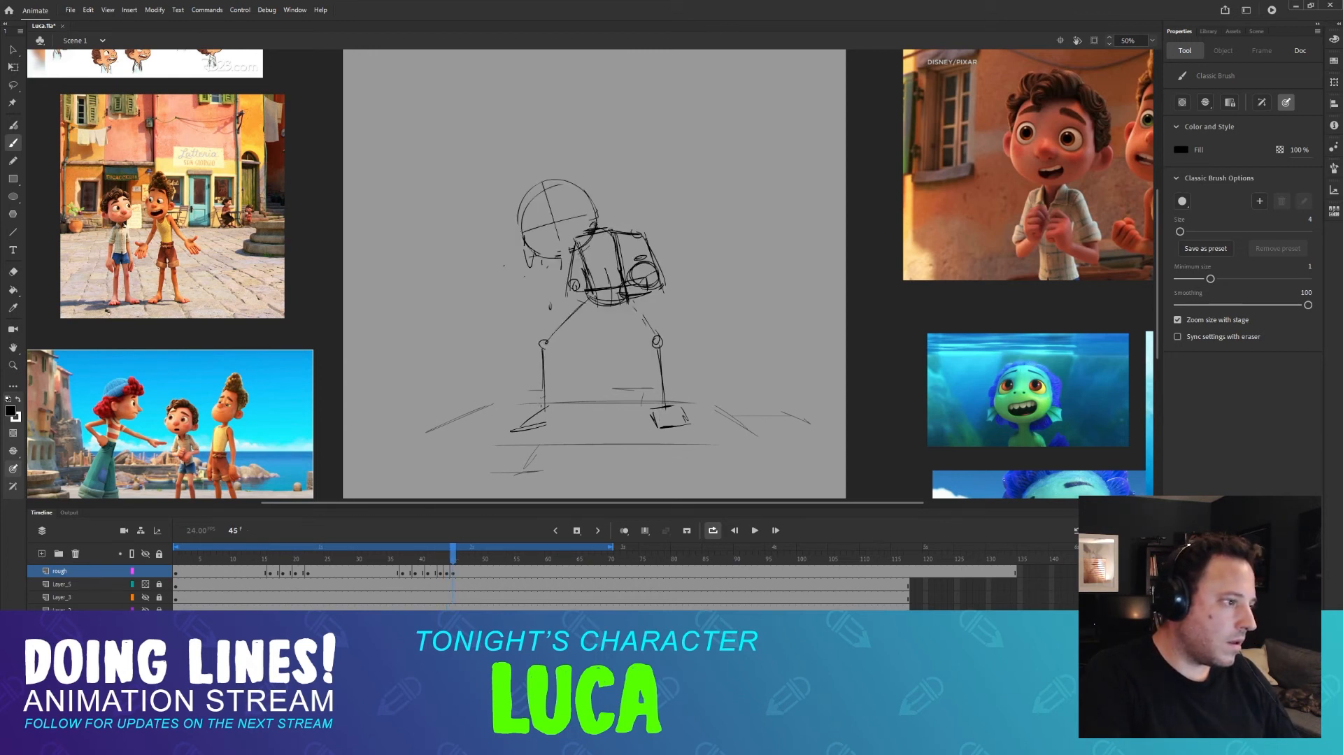
pyautogui.moveTo(592, 239); pyautogui.dragTo(605, 284)
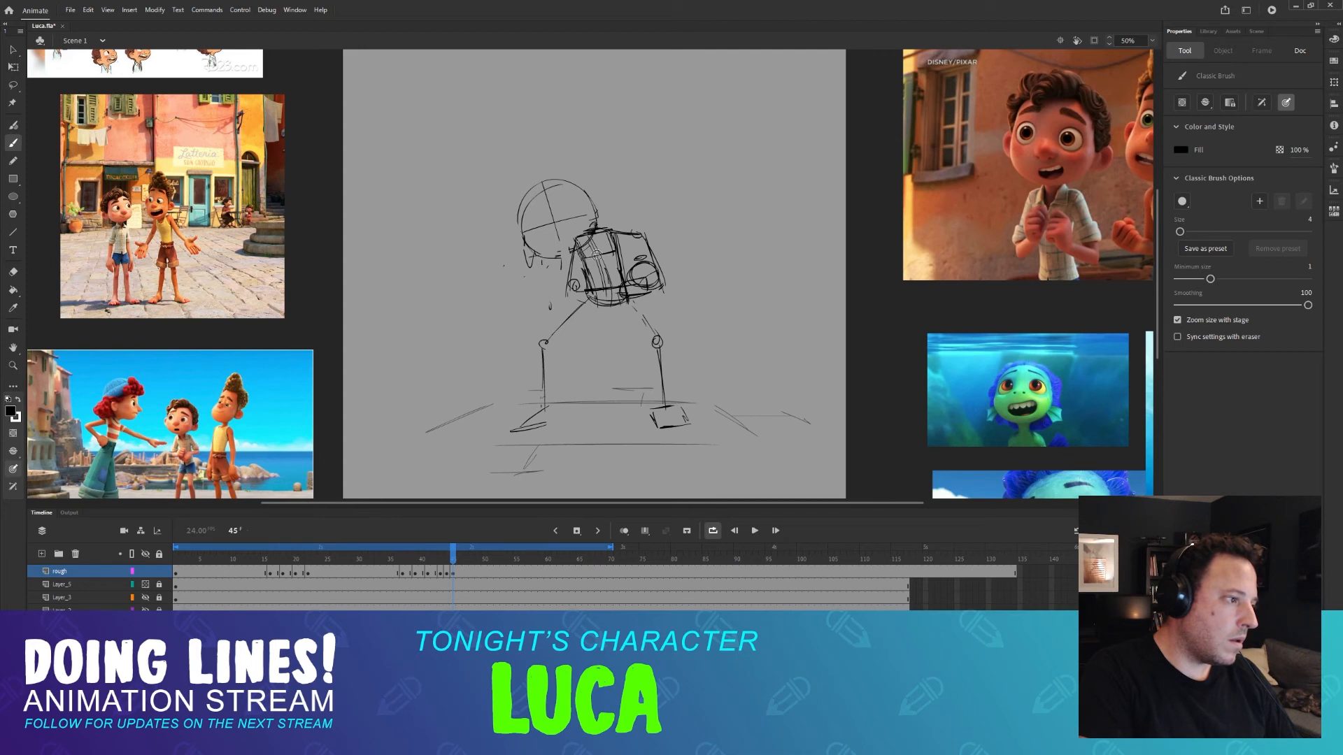
# Sketch the torso's top edge and the upper ends of its two sides on frame 44, using frame 45 as reference.
pyautogui.press(',')
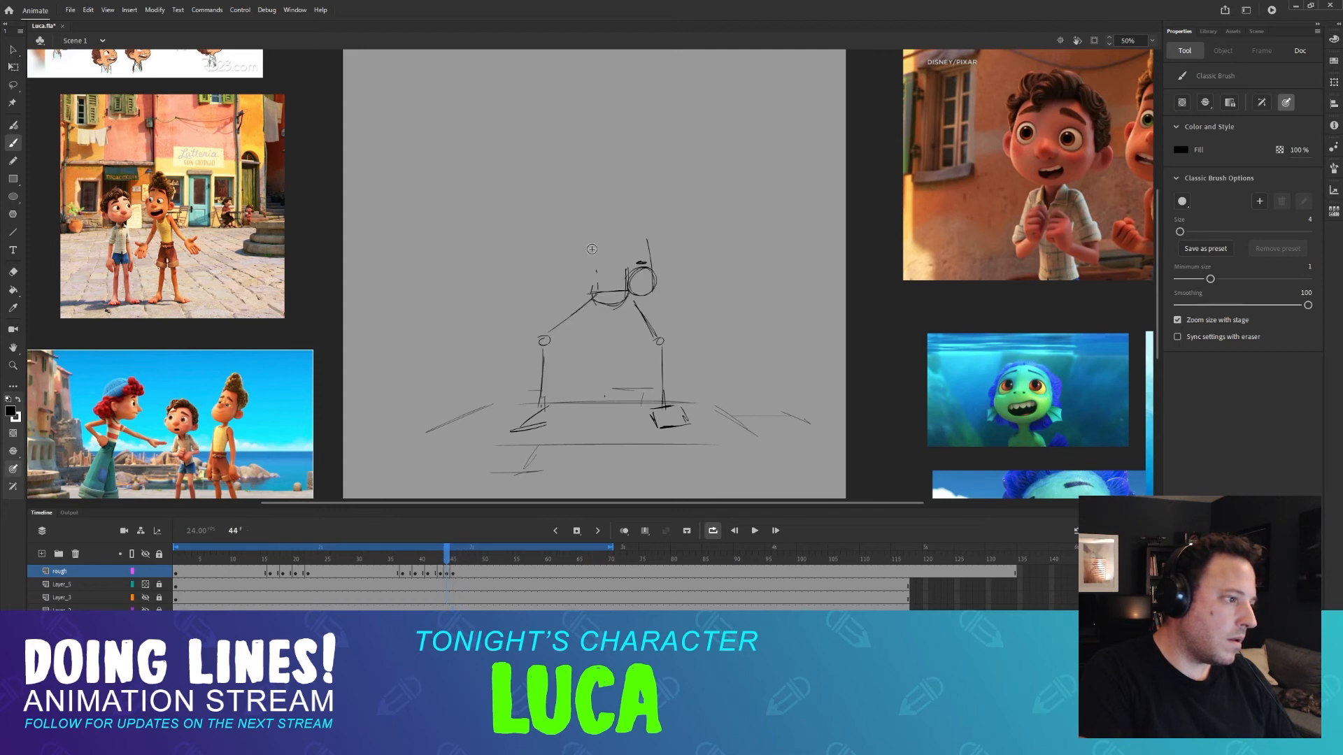
pyautogui.press('.')
pyautogui.press(',')
pyautogui.moveTo(614, 224); pyautogui.dragTo(619, 248)
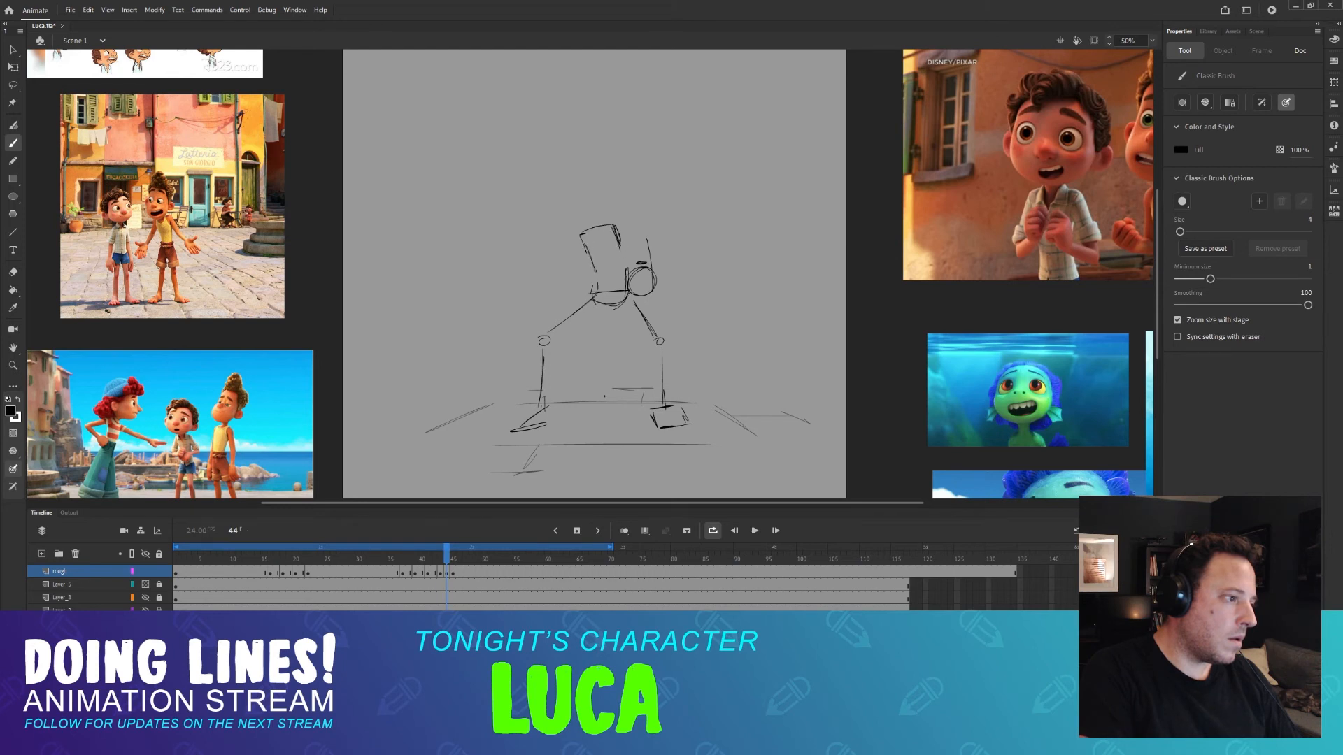
# Reinforce the torso's top edge on frame 44 while comparing it with frames 43 and 45.
pyautogui.press(',')
pyautogui.press('.')
pyautogui.press(',')
pyautogui.press('.')
pyautogui.moveTo(583, 232); pyautogui.dragTo(616, 225)
pyautogui.press('.')
pyautogui.press(',')
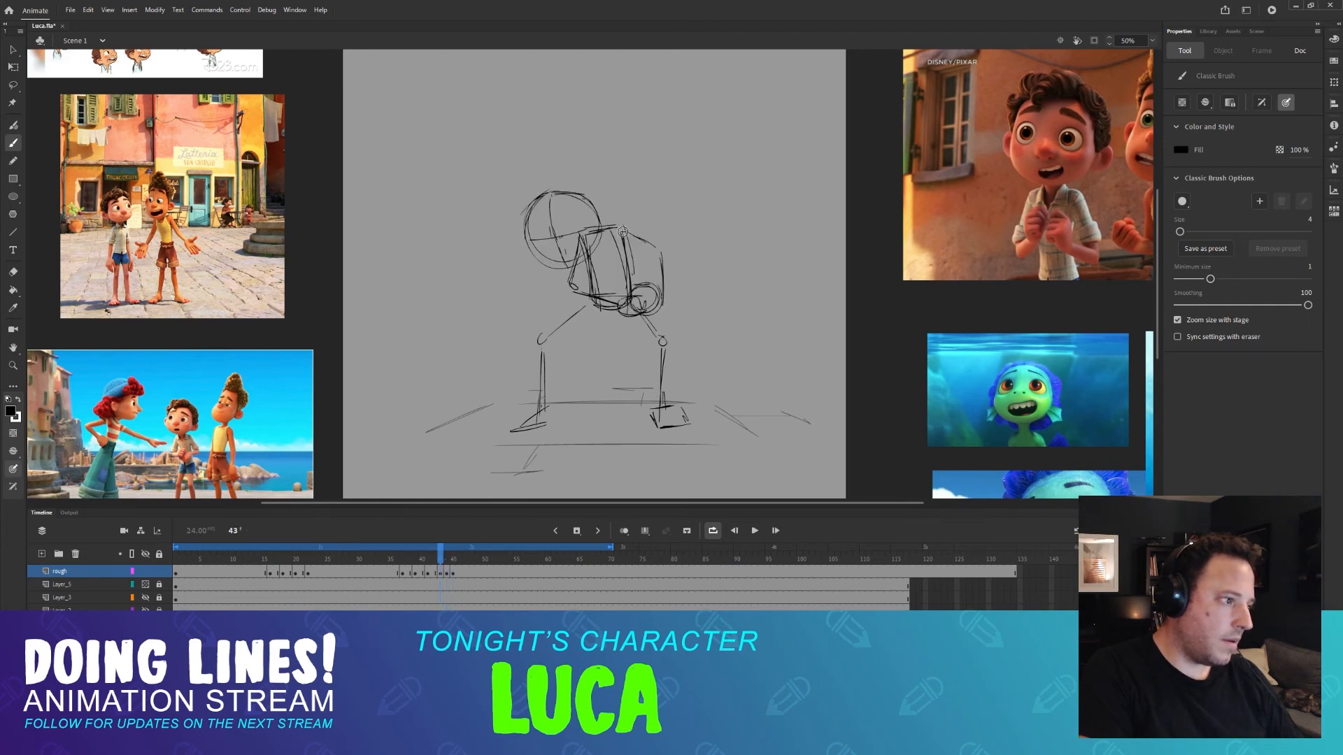
pyautogui.press('.')
# Scrub and flip through frames 42 to 45 to compare the torso's position from drawing to drawing.
pyautogui.moveTo(431, 558)
pyautogui.mouseDown()
pyautogui.moveTo(458, 557)
pyautogui.moveTo(441, 558)
pyautogui.mouseUp()
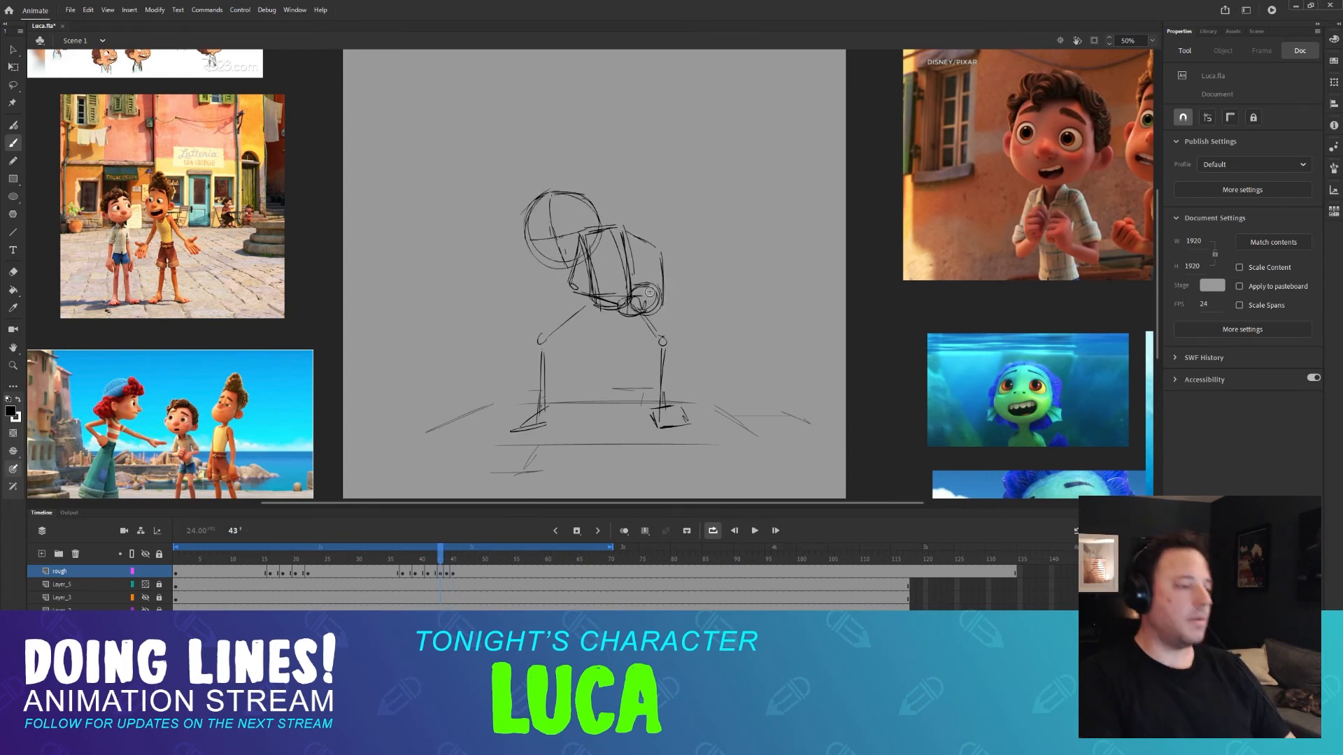
pyautogui.press(',')
pyautogui.press('.')
pyautogui.press('.')
pyautogui.press('.')
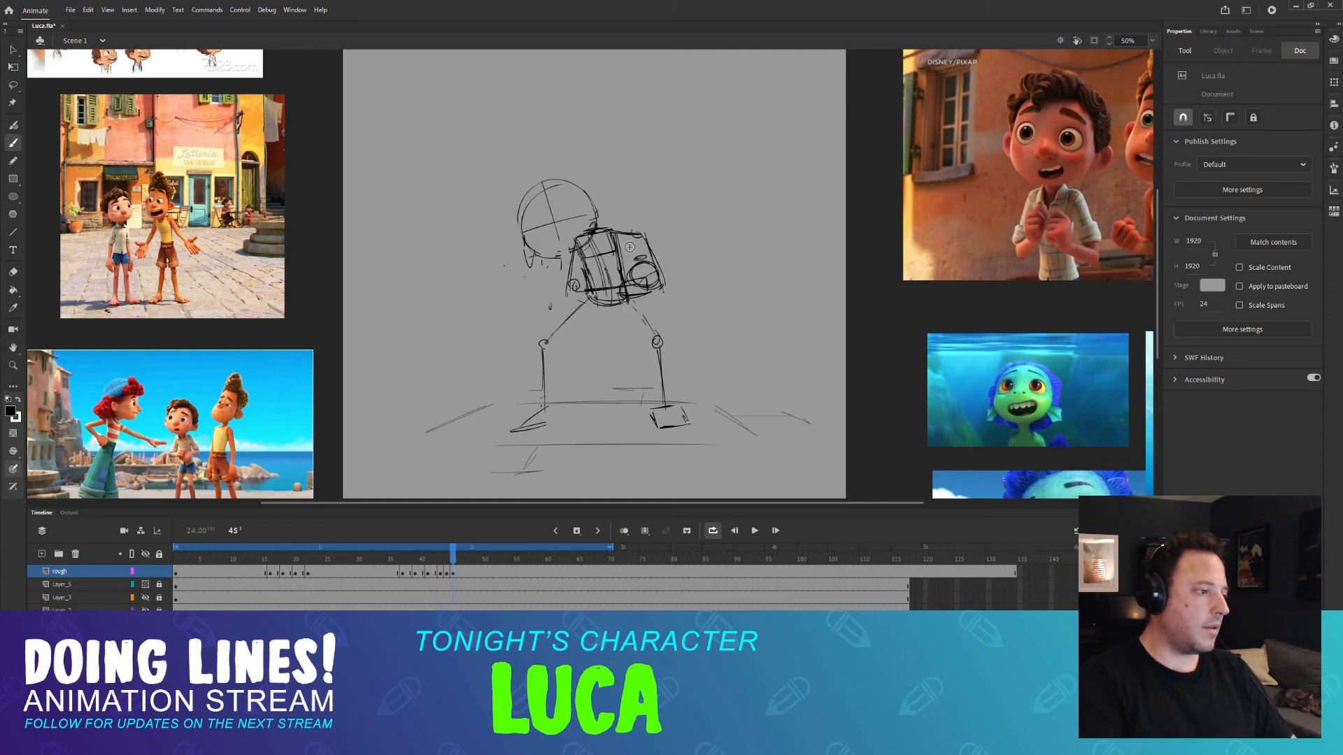
pyautogui.press(',')
pyautogui.press('b')
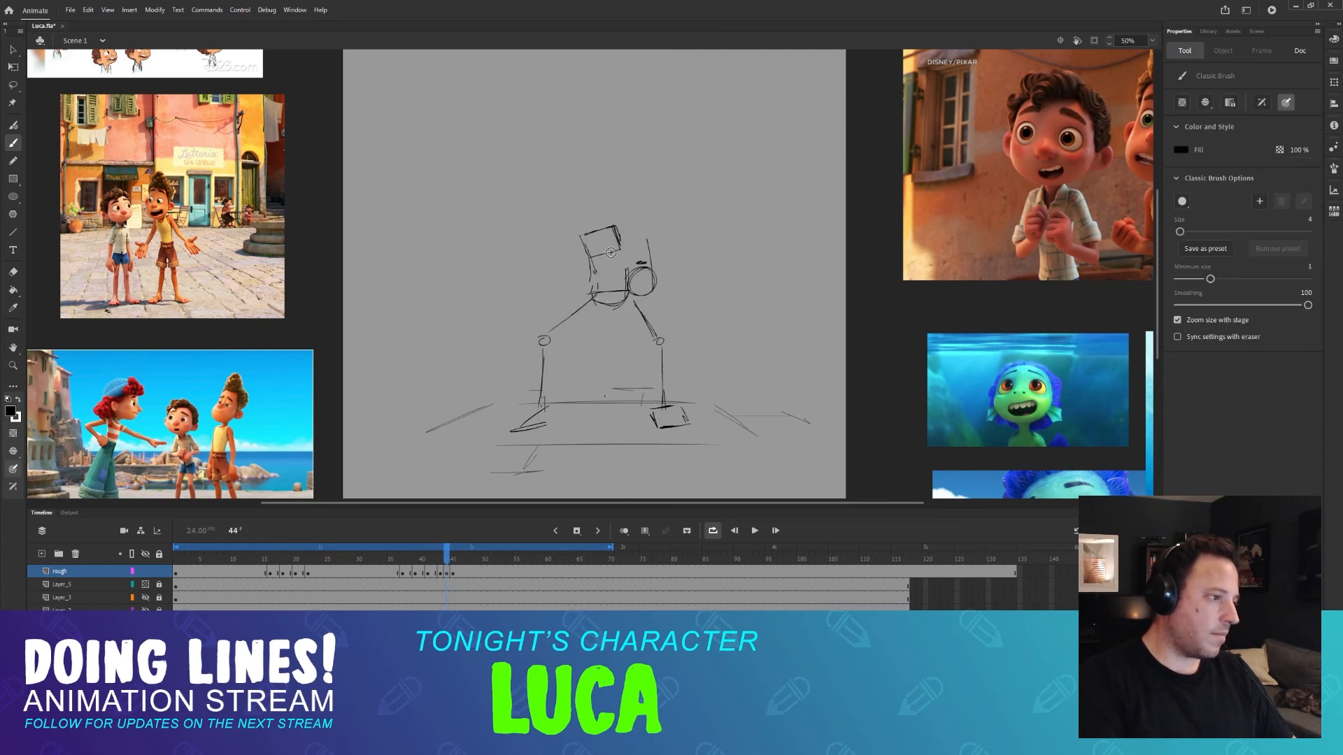
# Darken the upper part of the torso edge farthest from the head on frame 43, checking the motion across frames 42 to 46.
pyautogui.press(',')
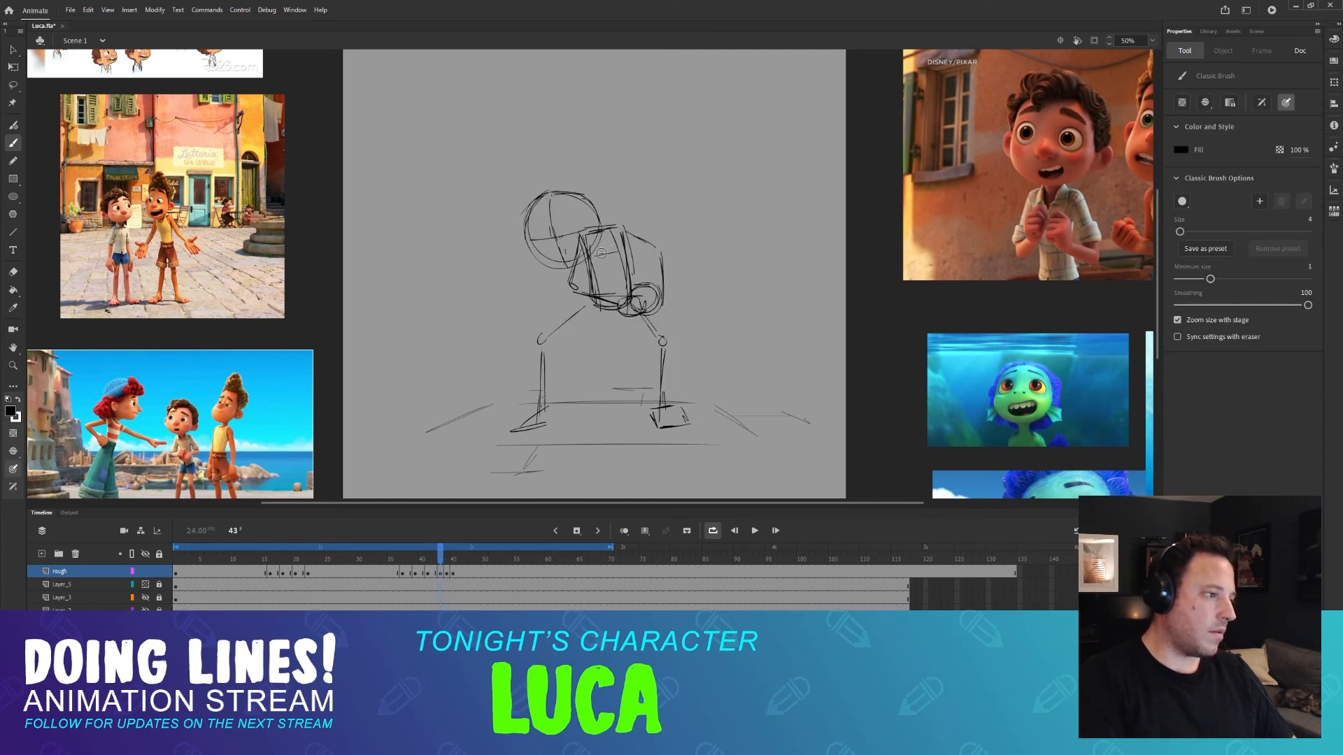
pyautogui.press('.')
pyautogui.press(',')
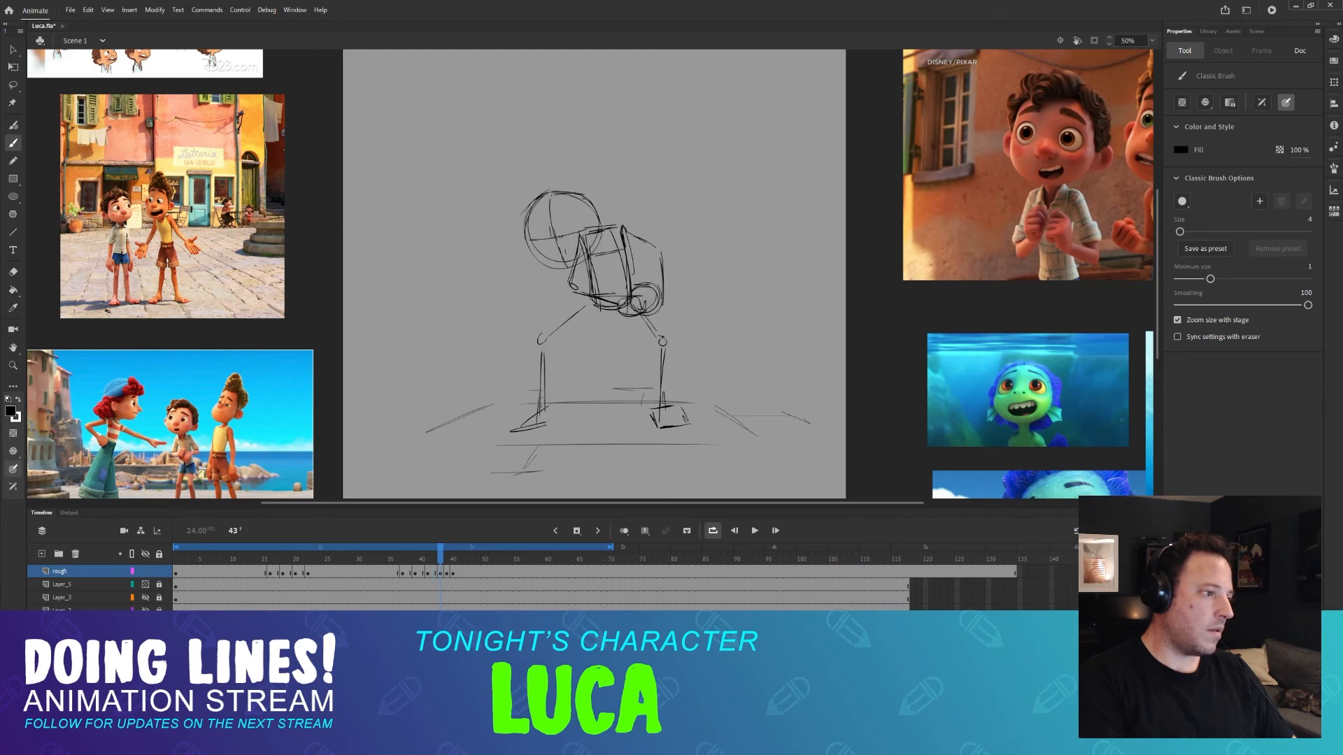
pyautogui.press('.')
pyautogui.press('.')
pyautogui.press('.')
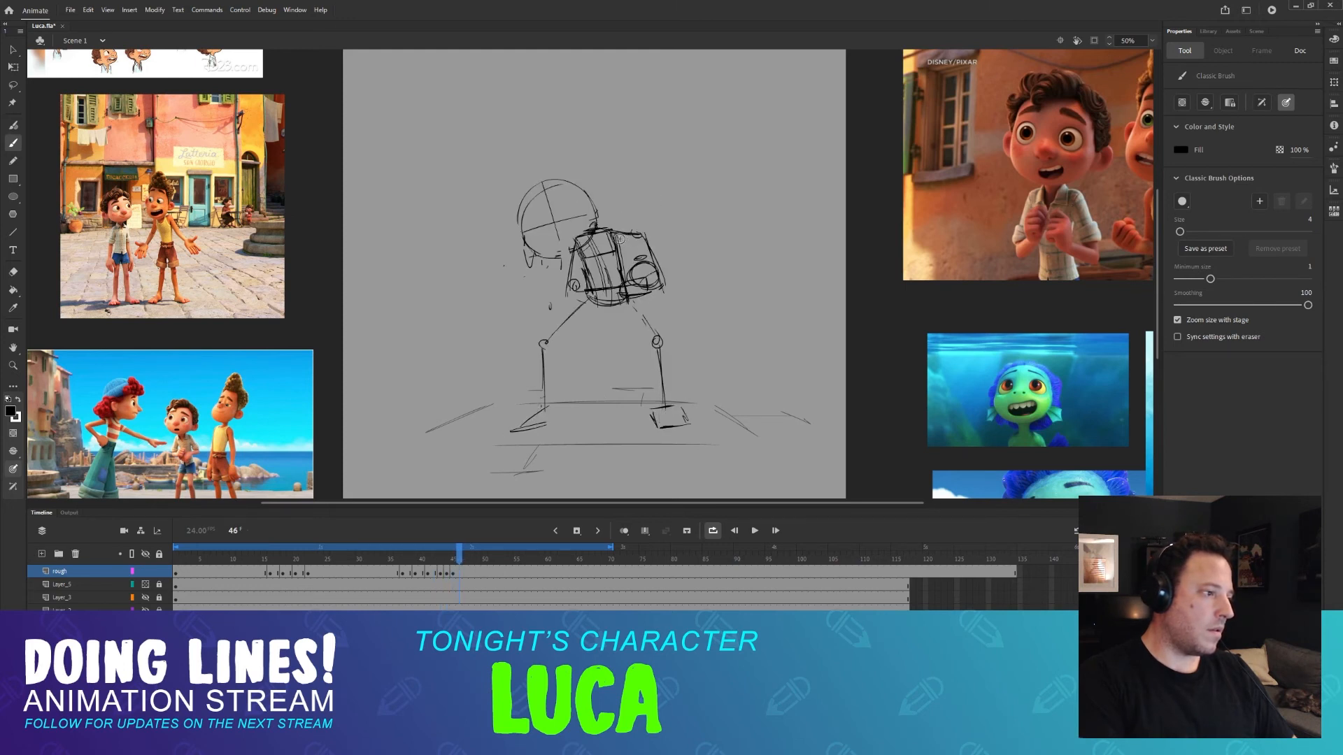
pyautogui.press(',')
pyautogui.press(',')
pyautogui.press(',')
pyautogui.press(',')
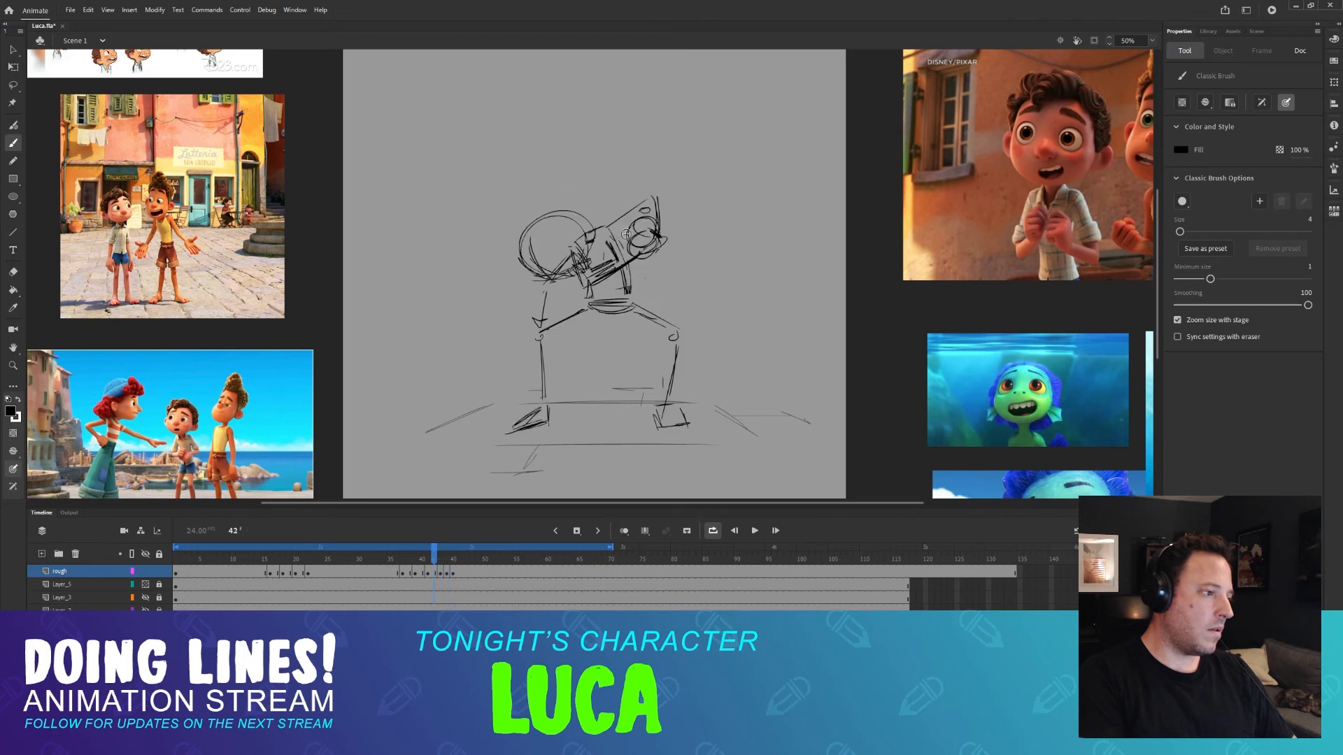
pyautogui.press('.')
pyautogui.press(',')
pyautogui.press('.')
pyautogui.press('.')
pyautogui.press('.')
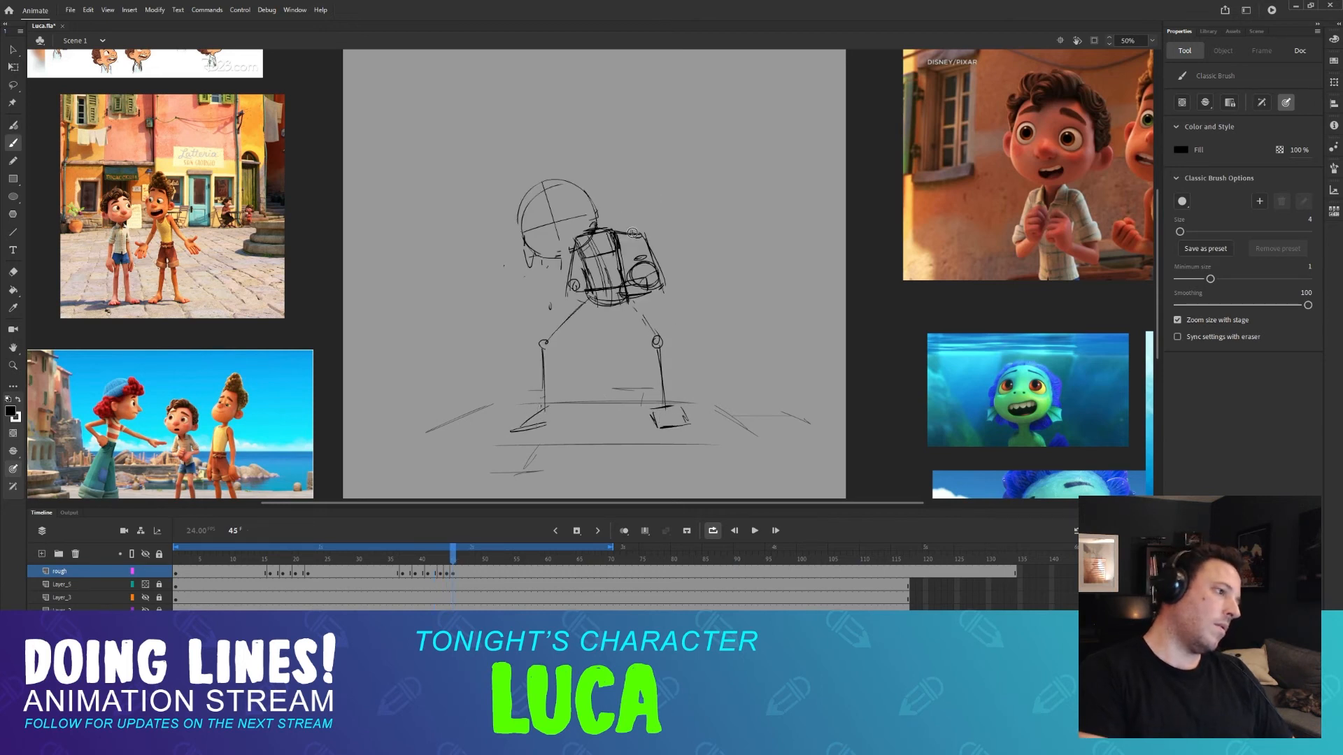
# Replay frames 42 to 45 back and forth to examine how the head and torso move through frame 44.
pyautogui.moveTo(454, 554); pyautogui.dragTo(430, 560)
pyautogui.press('.')
pyautogui.press('.')
pyautogui.press('.')
pyautogui.press('.')
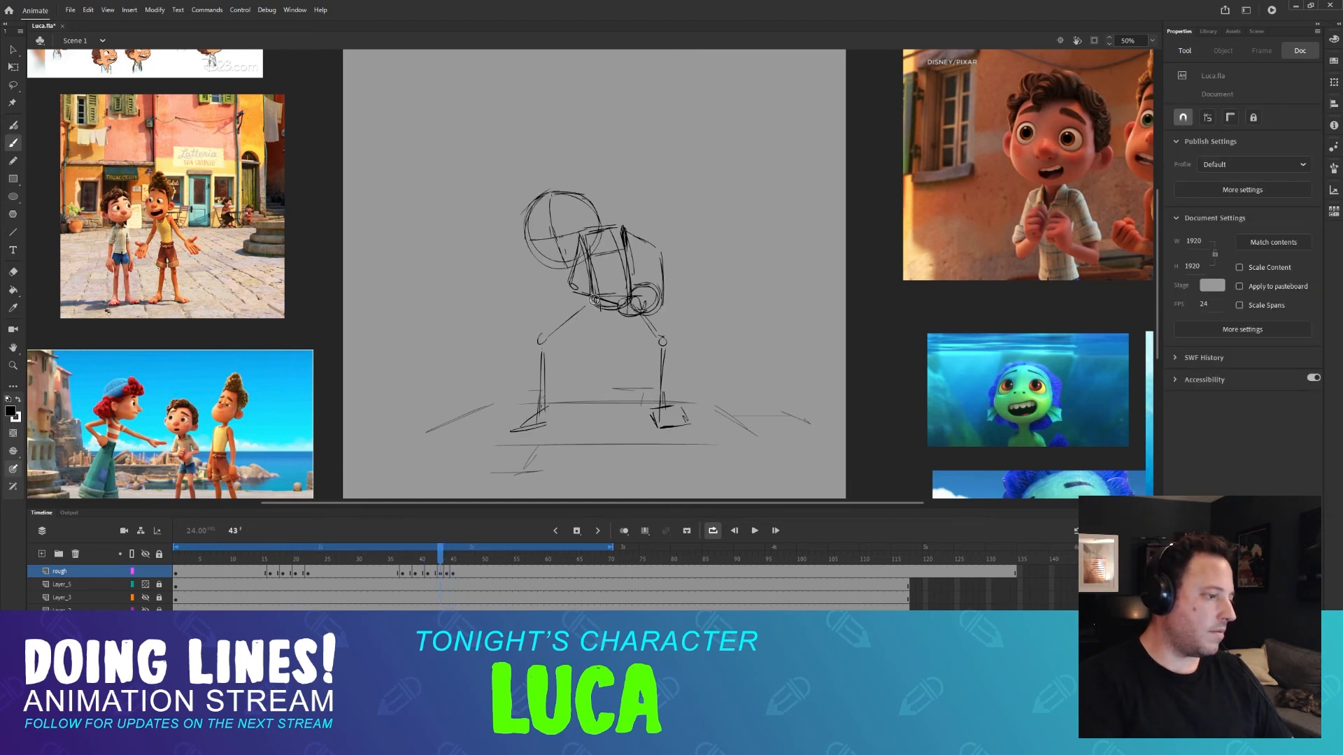
pyautogui.press(',')
pyautogui.press('.')
pyautogui.press(',')
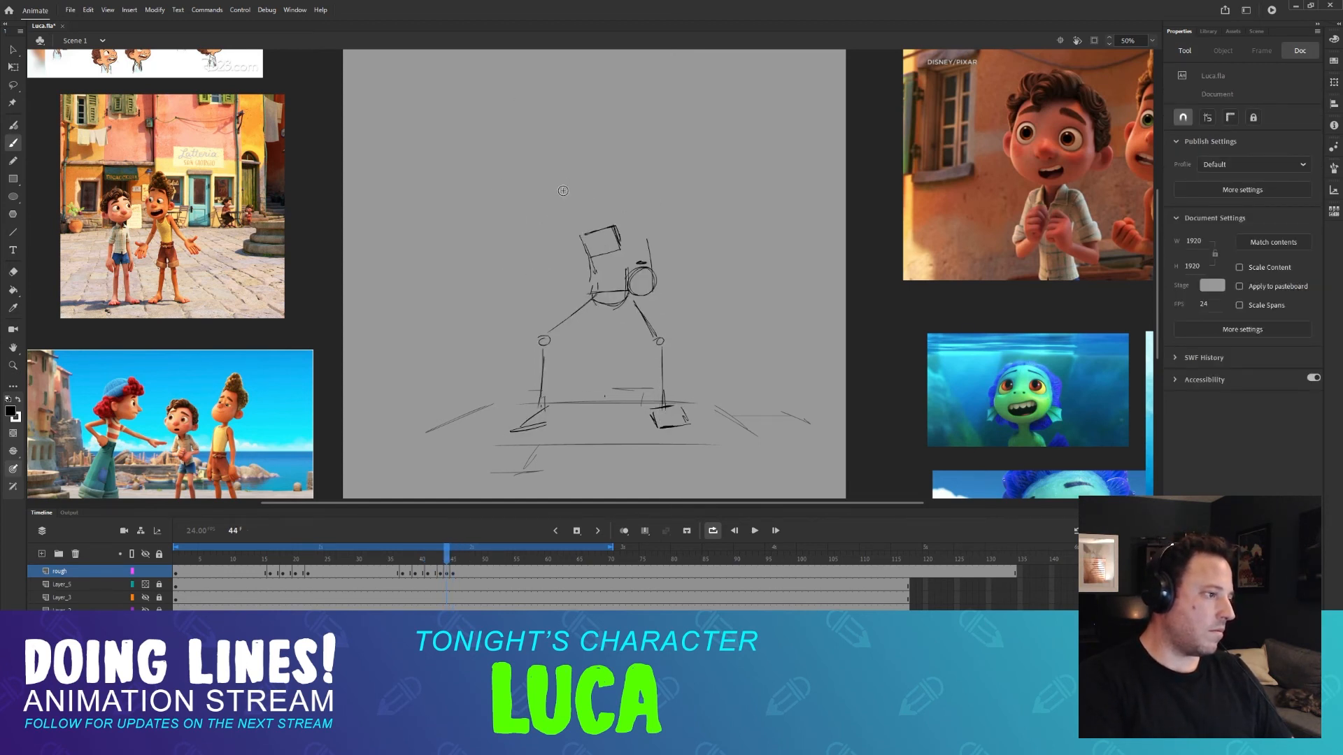
pyautogui.press('.')
pyautogui.press(',')
pyautogui.press(',')
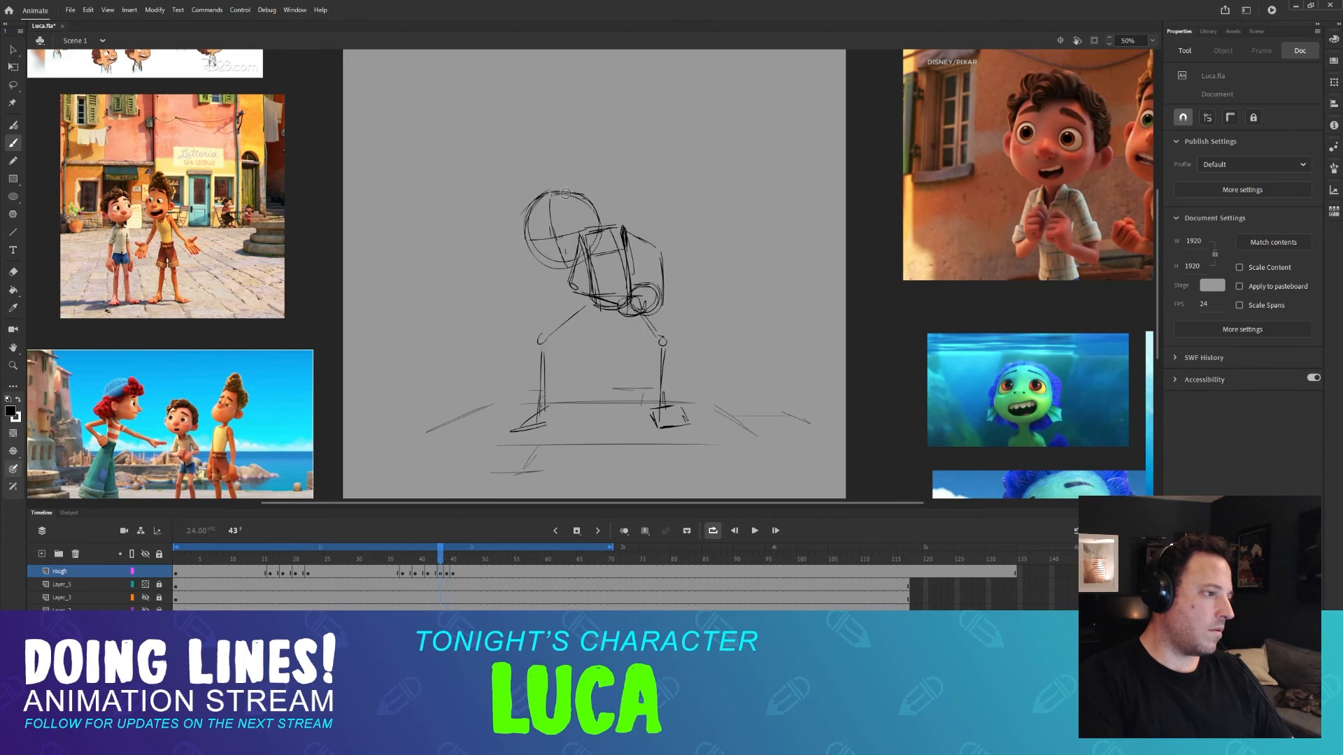
pyautogui.press('.')
# Turn on onion skinning at frame 44 and extend its range back to frame 43.
pyautogui.click(624, 530)
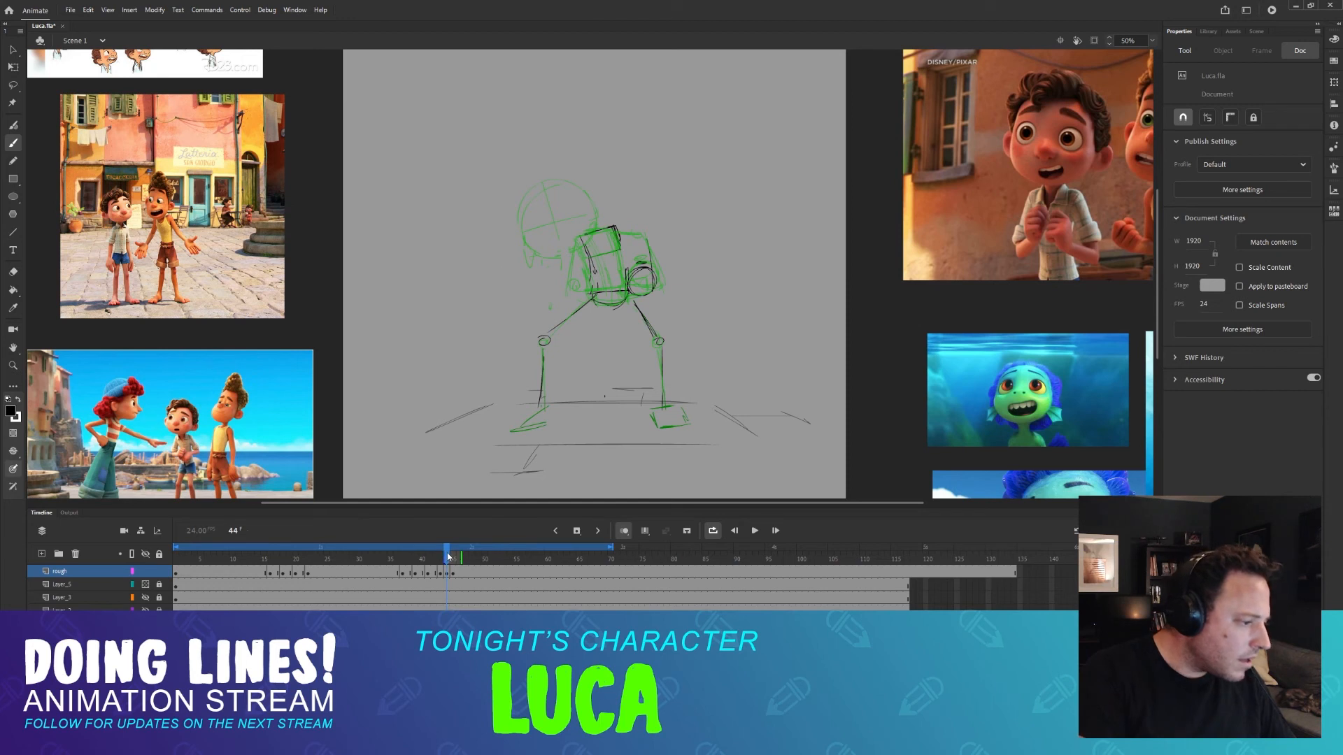
pyautogui.moveTo(442, 558); pyautogui.dragTo(439, 558)
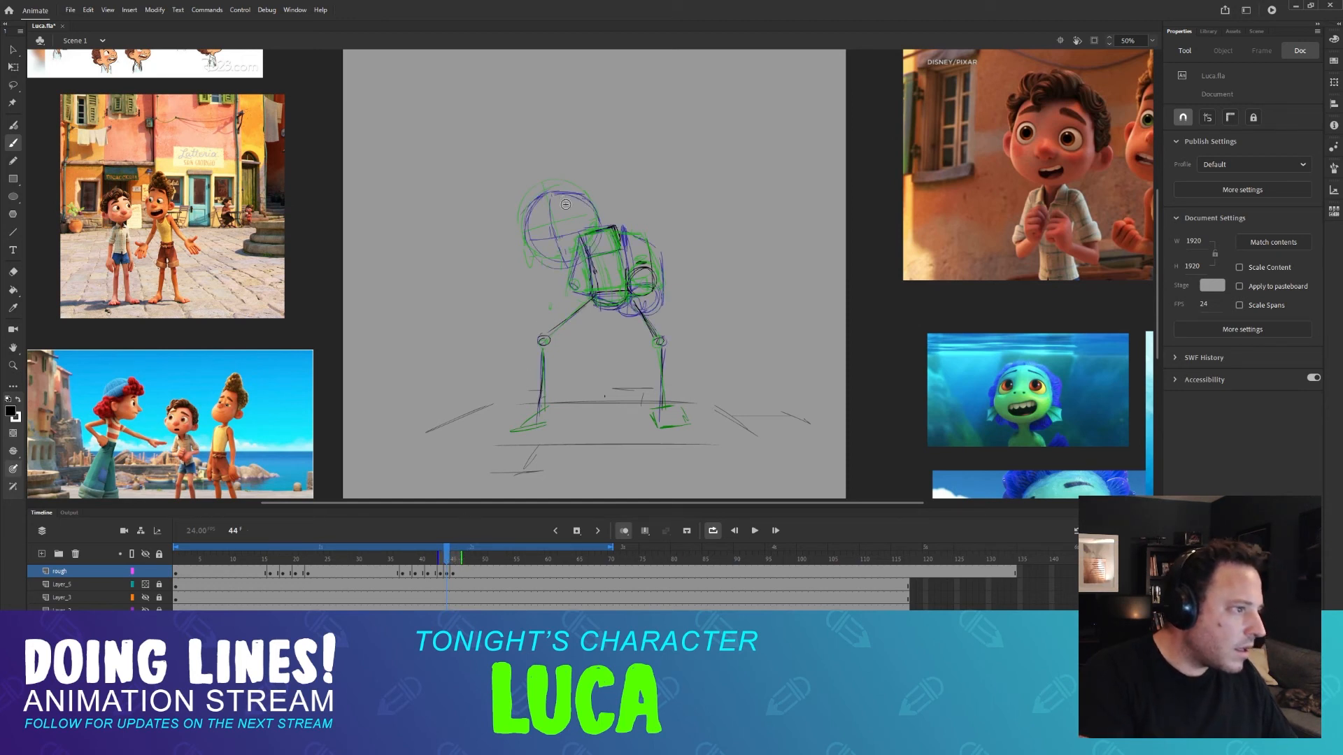
# Sketch the head's upper arc on frame 44 between the onion-skinned heads, and turn onion skinning off.
pyautogui.moveTo(563, 184)
pyautogui.mouseDown()
pyautogui.moveTo(526, 227)
pyautogui.moveTo(526, 203)
pyautogui.moveTo(529, 236)
pyautogui.mouseUp()
pyautogui.hotkey('ctrl', 'z')
pyautogui.hotkey('ctrl', 'z')
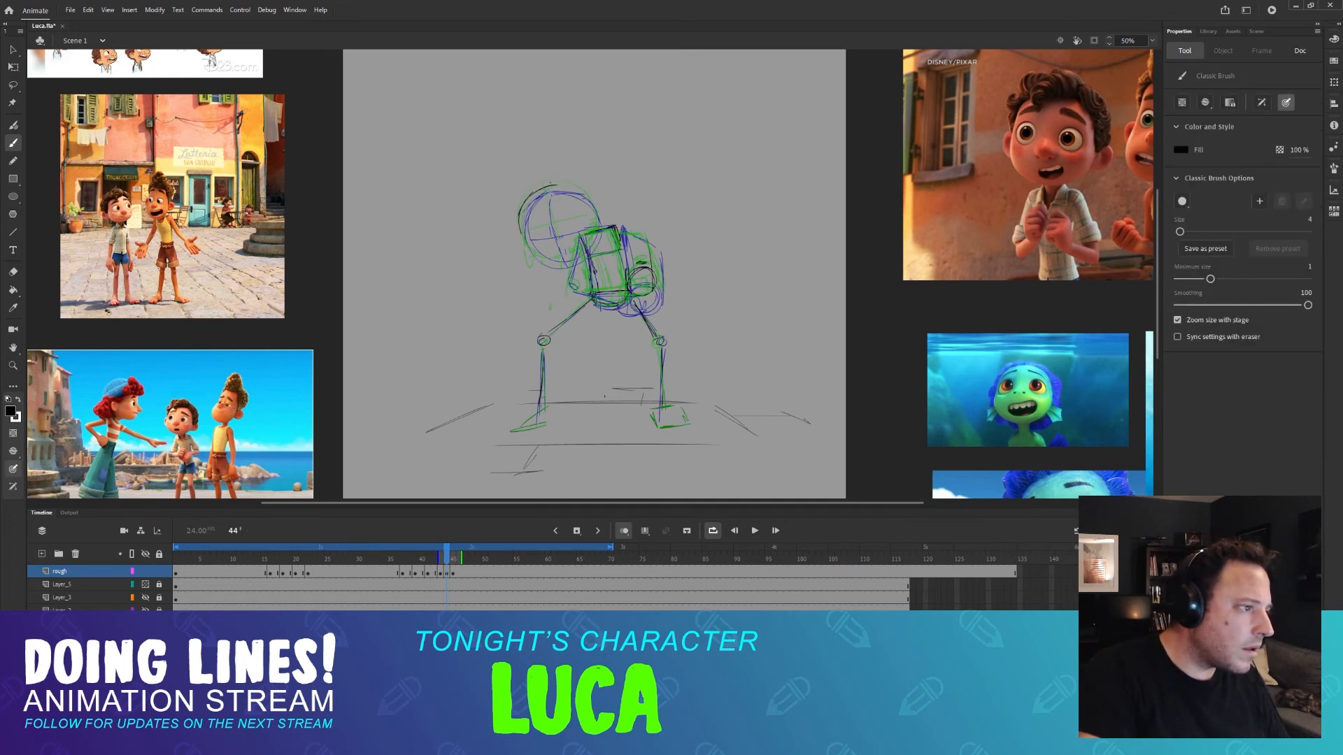
pyautogui.moveTo(551, 189); pyautogui.dragTo(587, 198)
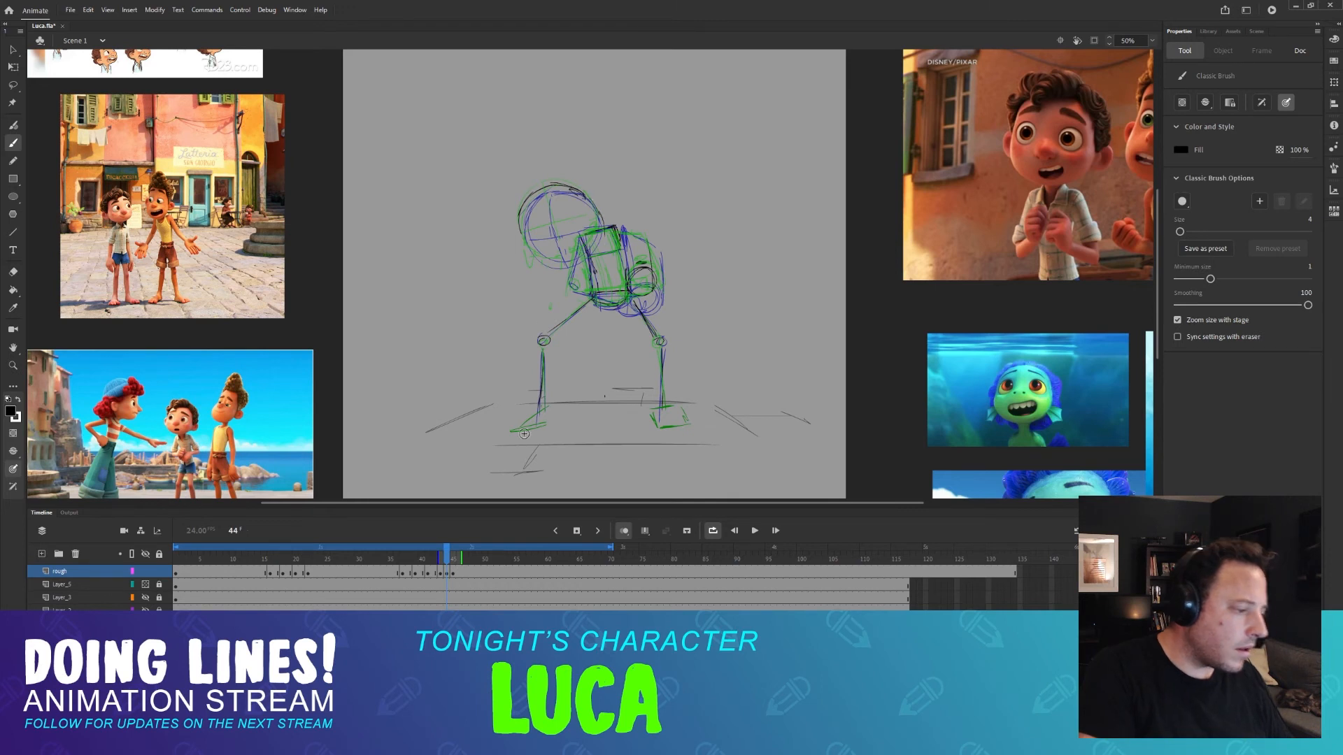
pyautogui.click(629, 530)
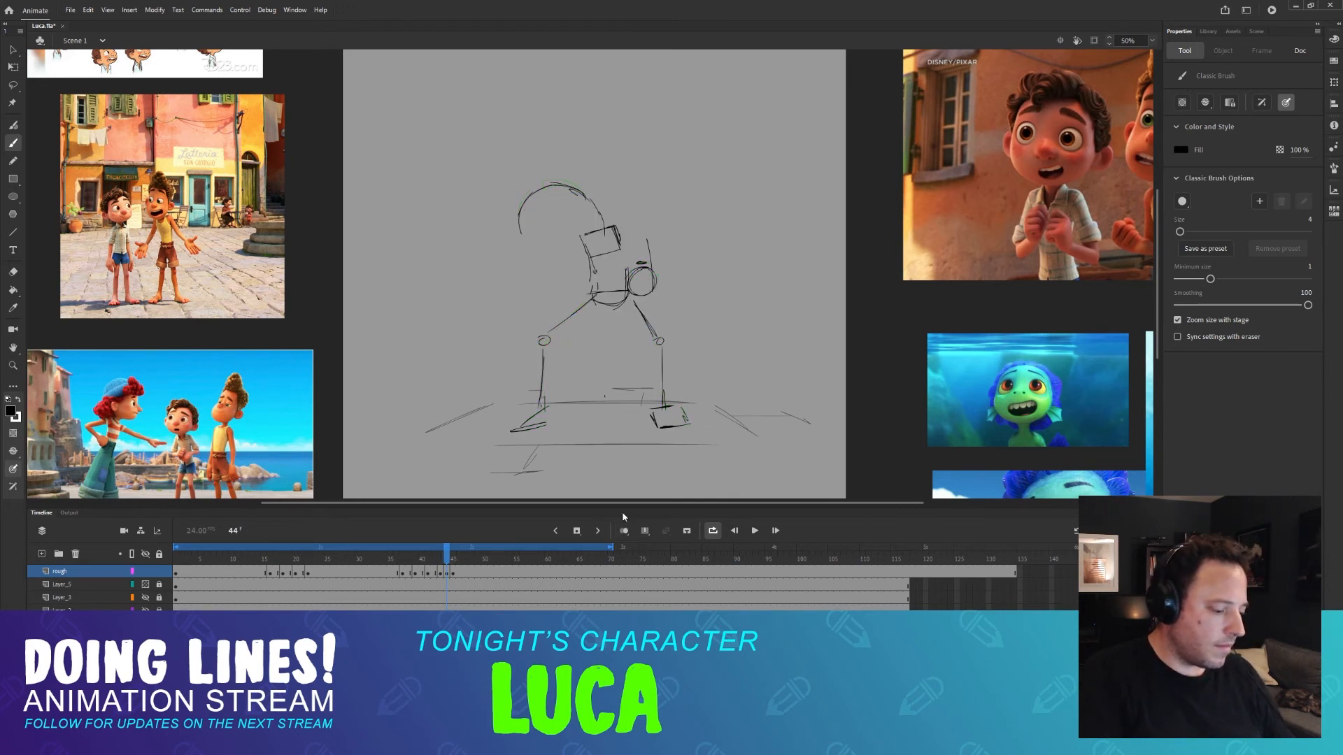
# Compare the head arc on frame 44 with frames 43 and 45, and erase its end nearest the torso.
pyautogui.press(',')
pyautogui.press('.')
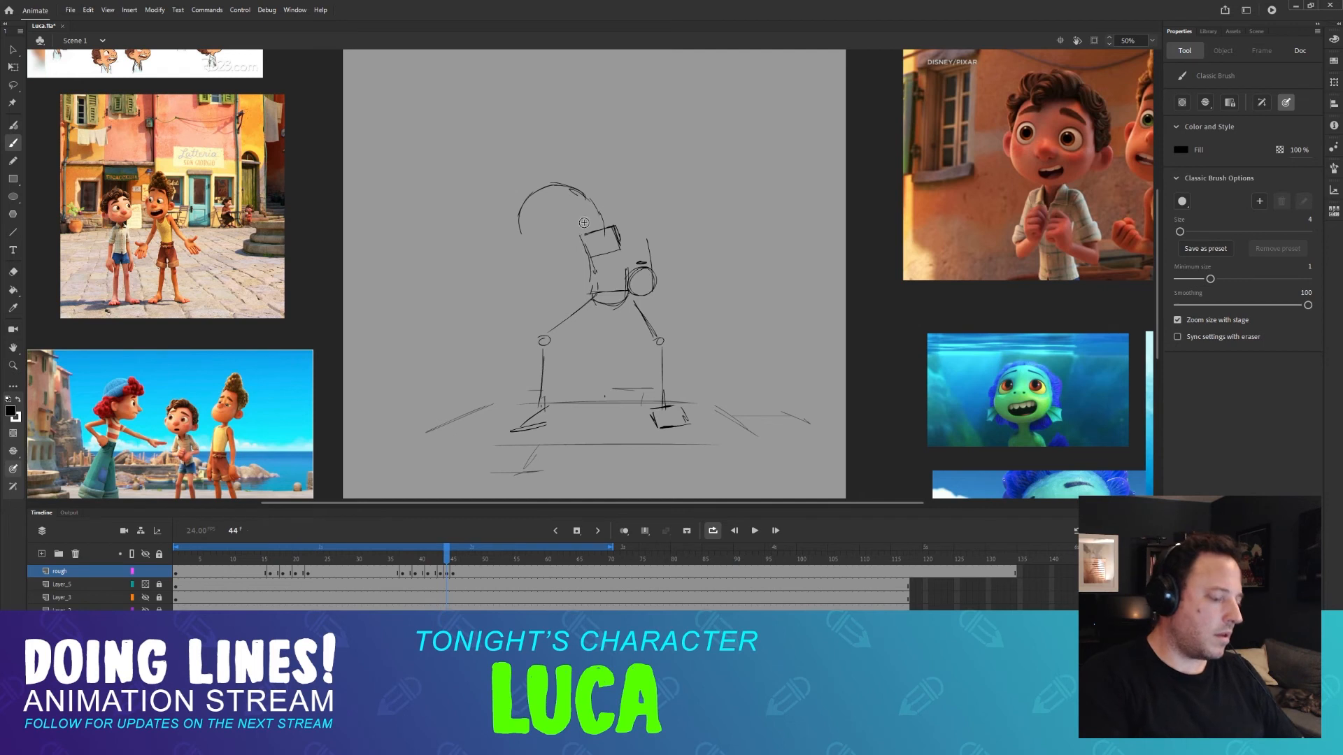
pyautogui.press(',')
pyautogui.press('.')
pyautogui.press('.')
pyautogui.press(',')
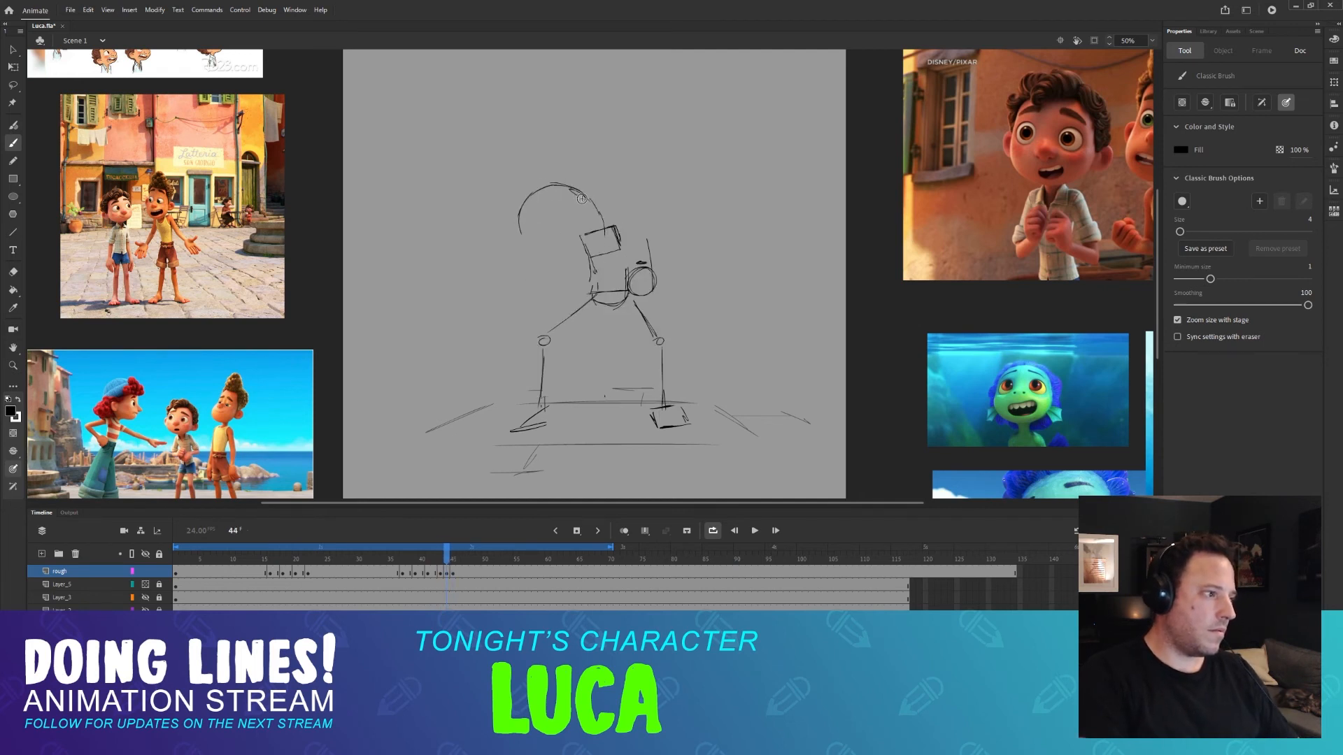
pyautogui.press('e')
pyautogui.moveTo(581, 199); pyautogui.dragTo(599, 225)
# Complete the head circle on frame 44 with the Classic Brush, matching its sides and chin to frames 43 and 45.
pyautogui.press('b')
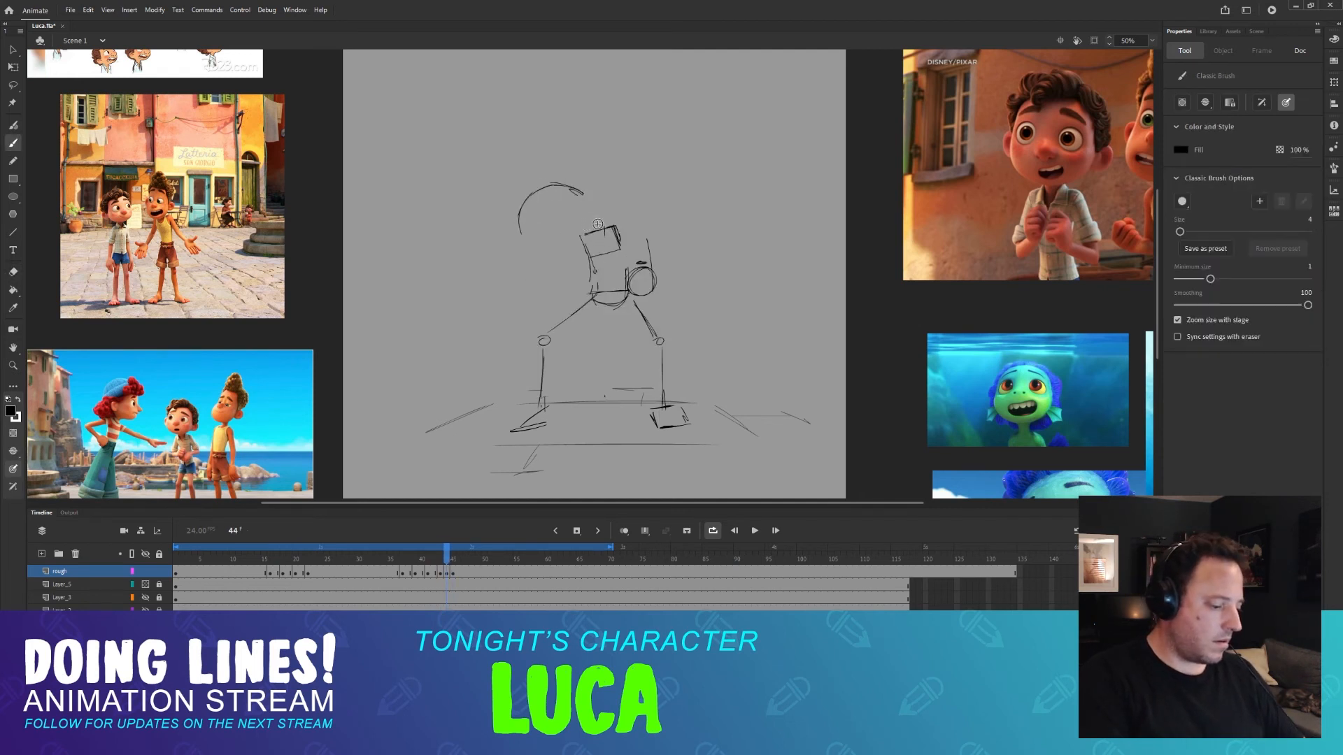
pyautogui.press(',')
pyautogui.press('.')
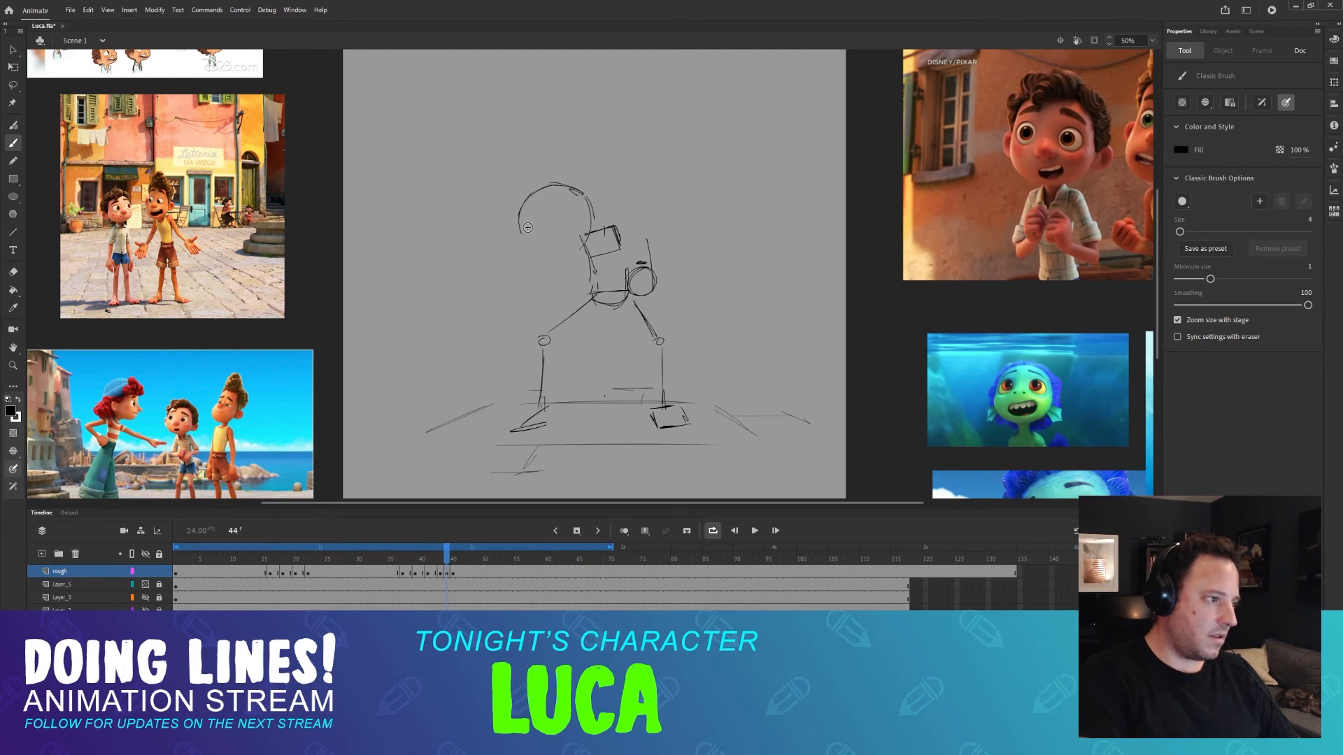
pyautogui.moveTo(519, 222)
pyautogui.mouseDown()
pyautogui.moveTo(551, 252)
pyautogui.moveTo(584, 237)
pyautogui.moveTo(528, 250)
pyautogui.mouseUp()
pyautogui.press(',')
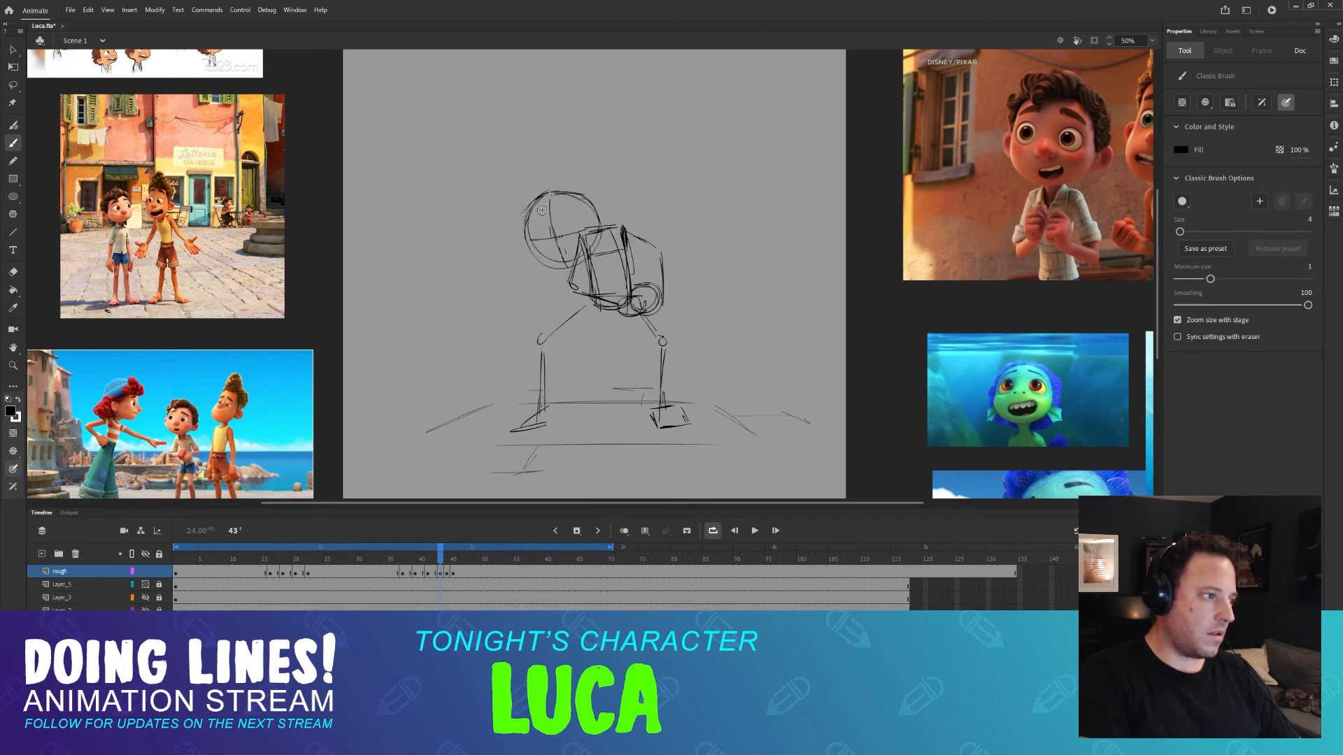
pyautogui.press('.')
pyautogui.press(',')
pyautogui.press('.')
pyautogui.press('.')
pyautogui.press(',')
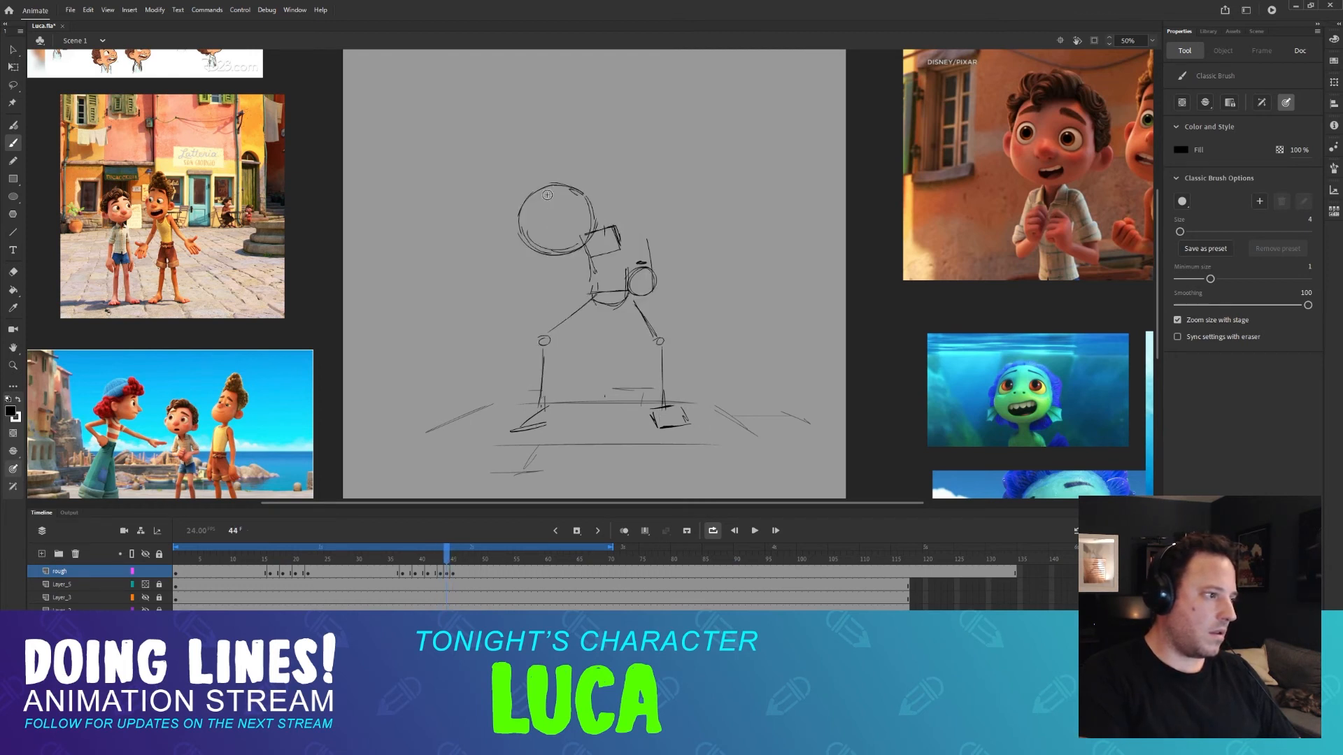
# Add the centre line, eye line and lower jaw curve to the head on frame 44, following the neighbouring heads' tilt.
pyautogui.press('.')
pyautogui.press(',')
pyautogui.press('.')
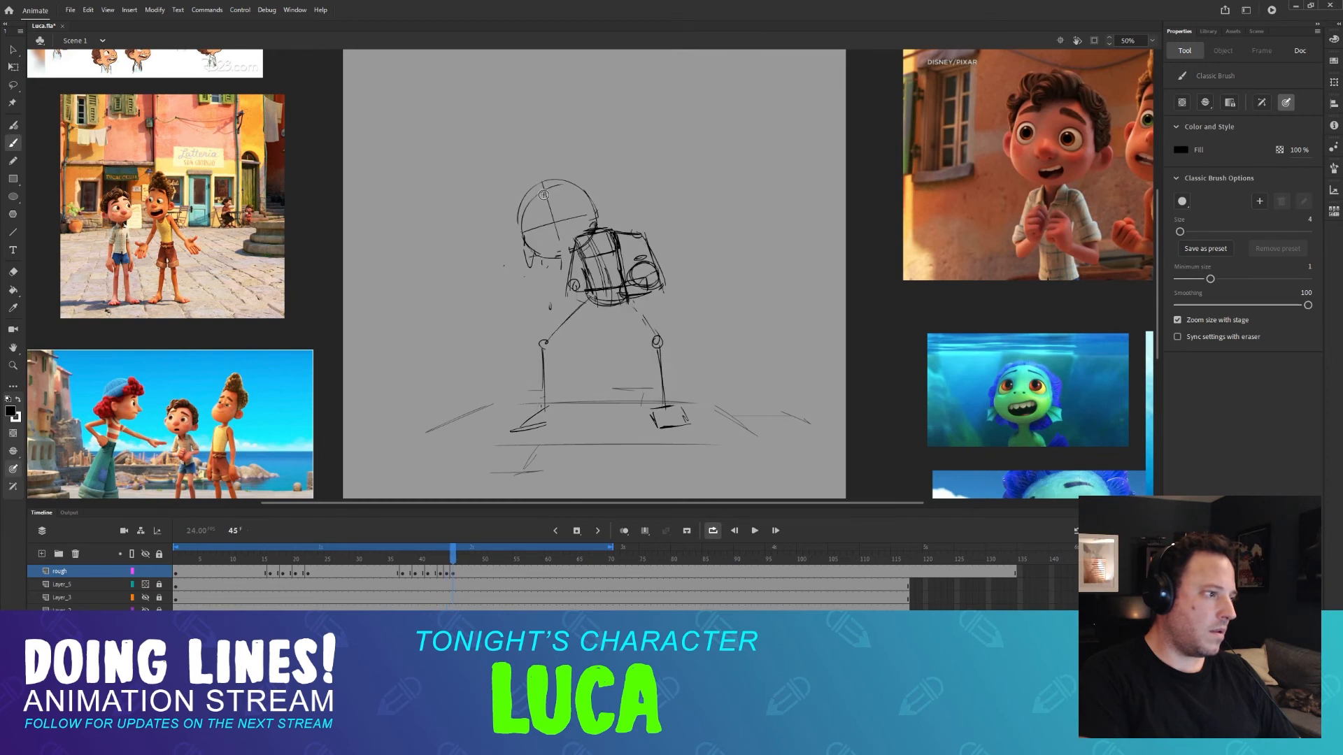
pyautogui.press(',')
pyautogui.press('.')
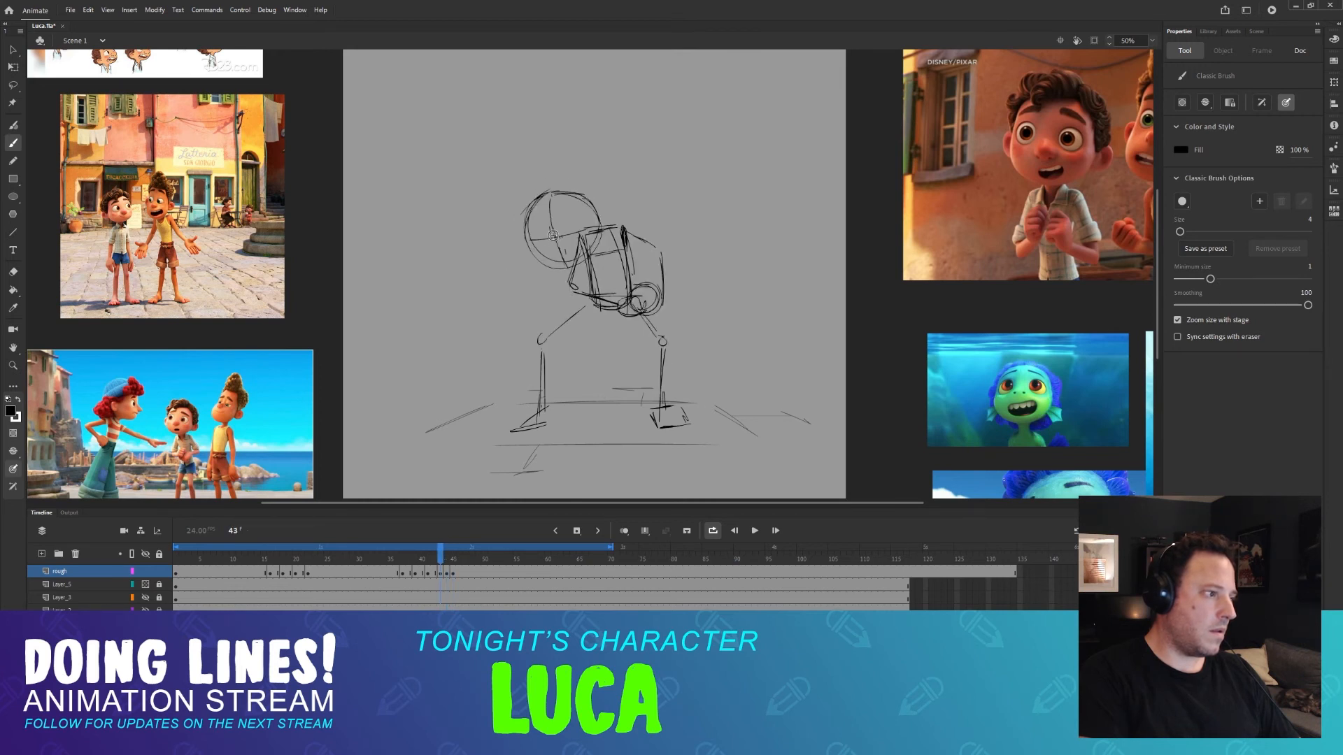
pyautogui.press(',')
pyautogui.press('.')
pyautogui.press(',')
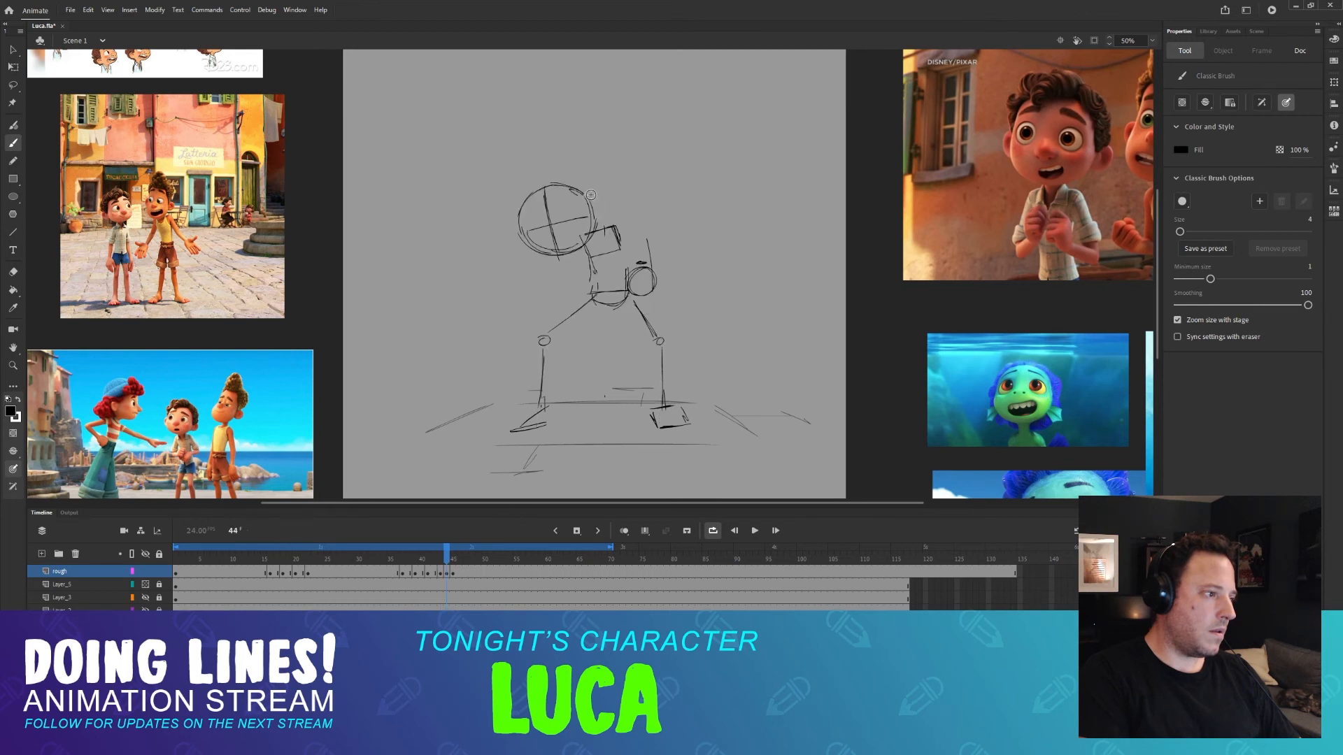
pyautogui.press('.')
pyautogui.press(',')
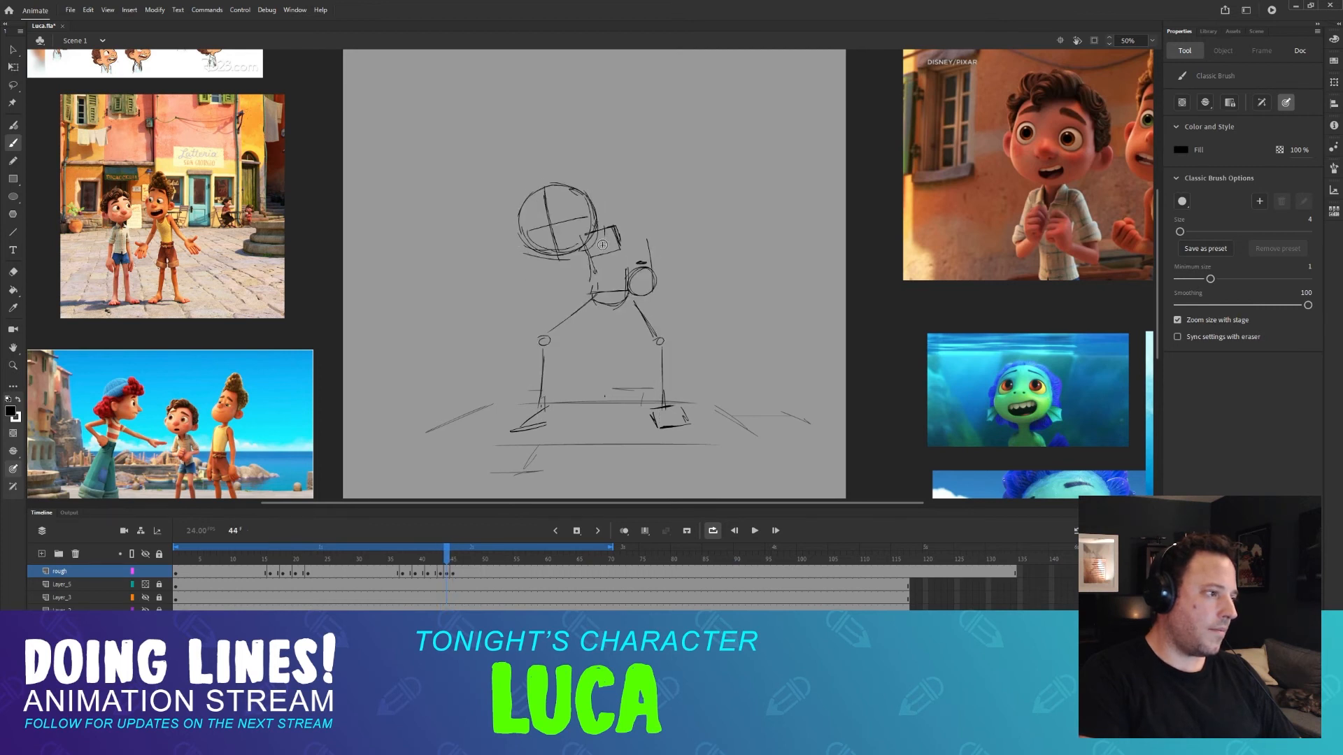
# Flip between frames 43, 44 and 45 to examine how the torso and arms should move through frame 44.
pyautogui.press('.')
pyautogui.press(',')
pyautogui.press('.')
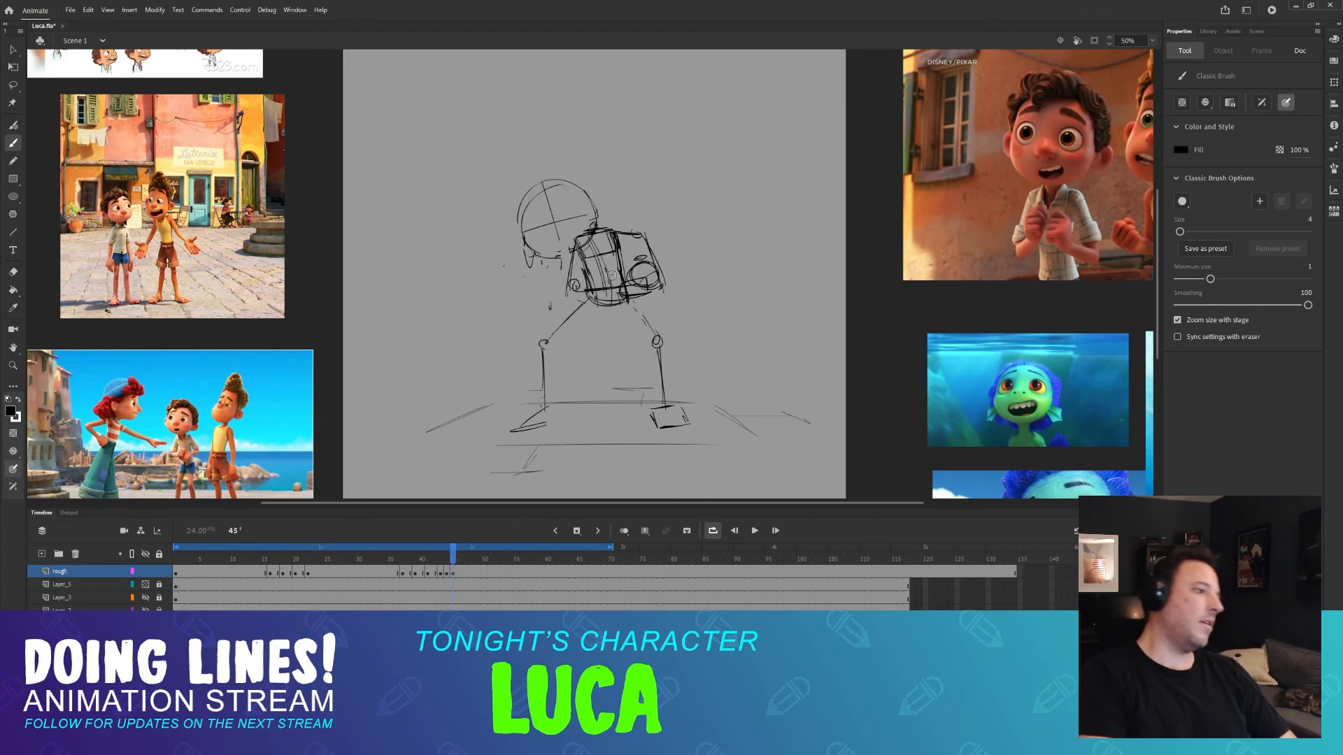
pyautogui.press(',')
pyautogui.press(',')
pyautogui.press('.')
pyautogui.press('.')
pyautogui.press(',')
pyautogui.press(',')
pyautogui.press('.')
pyautogui.press(',')
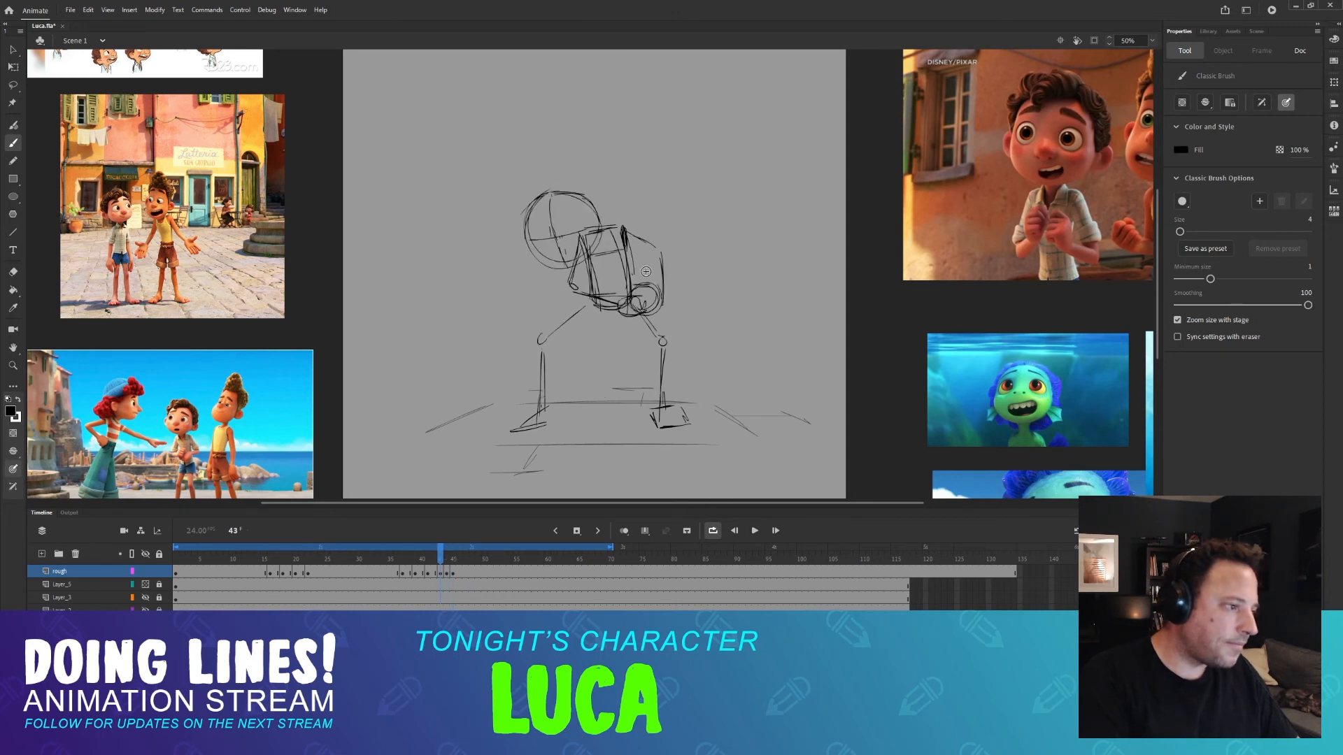
# Sketch the upper arm below the head on frame 44, with a rough forearm line and hand shapes at the waist.
pyautogui.press('.')
pyautogui.press('.')
pyautogui.press(',')
pyautogui.press('.')
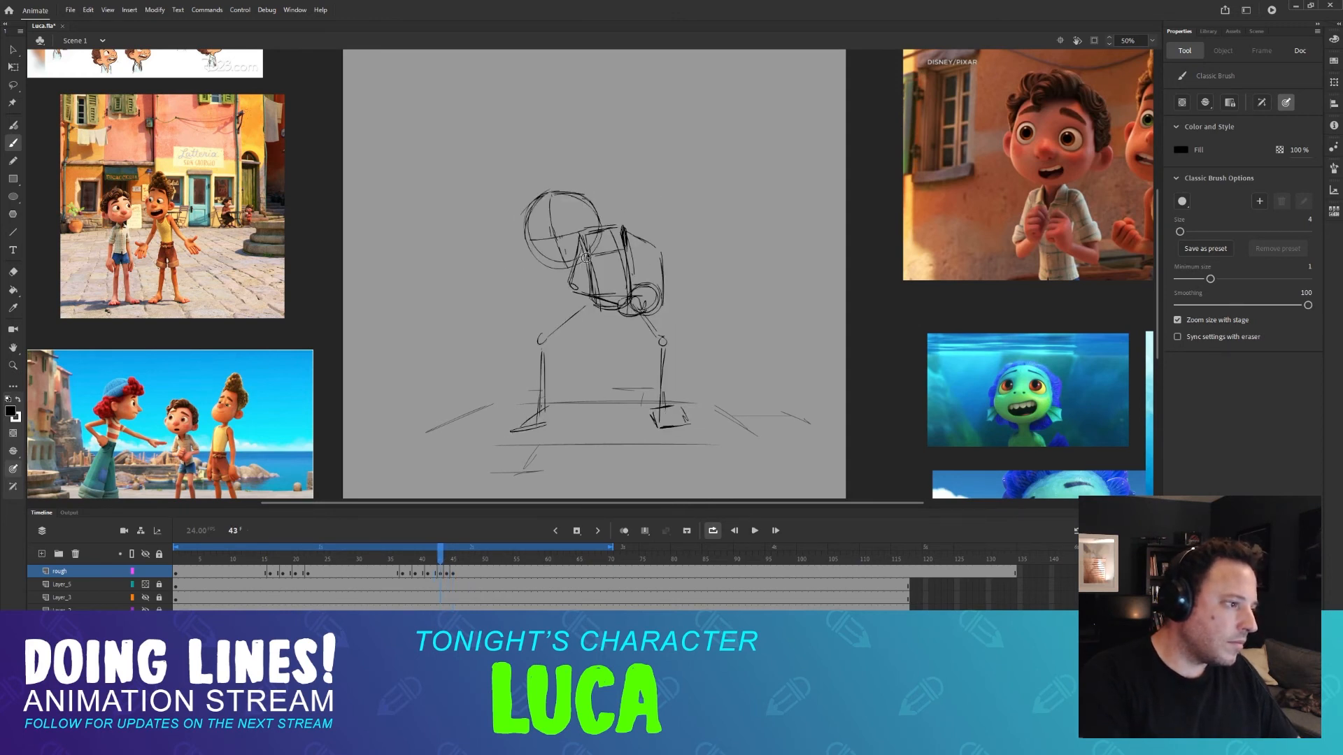
pyautogui.press('.')
pyautogui.press(',')
pyautogui.press('.')
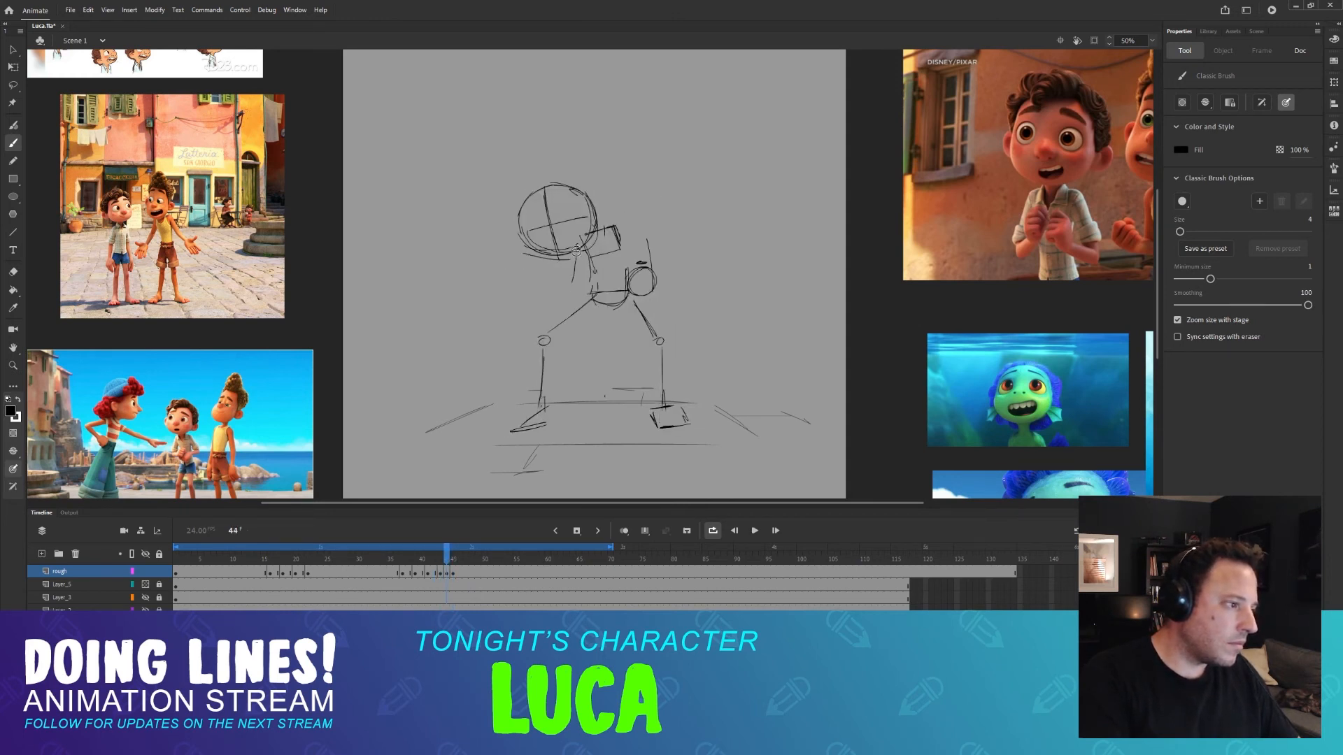
pyautogui.press(',')
pyautogui.moveTo(575, 252)
pyautogui.mouseDown()
pyautogui.moveTo(574, 288)
pyautogui.moveTo(615, 287)
pyautogui.mouseUp()
pyautogui.press('.')
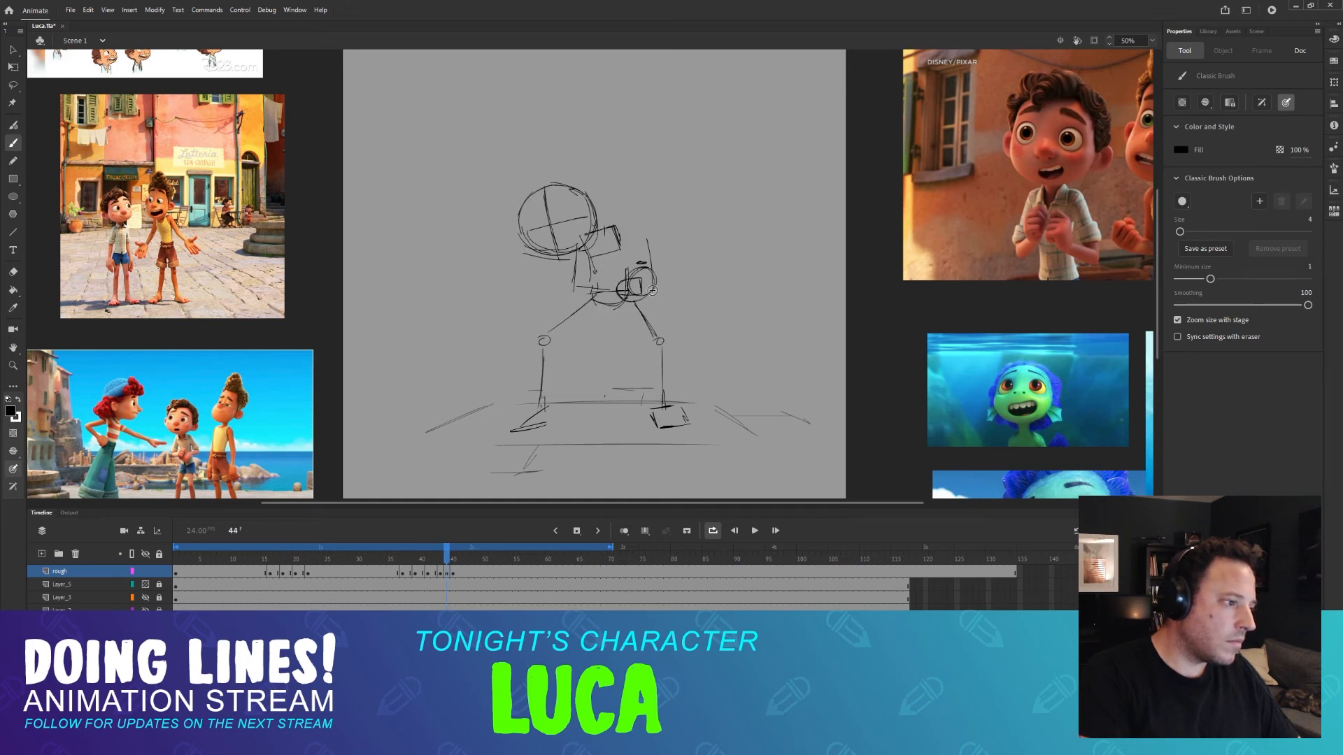
# Step back and forth through the frames around 44 to examine the movement of the arms and hands.
pyautogui.press('.')
pyautogui.press(',')
pyautogui.press('.')
pyautogui.press(',')
pyautogui.press(',')
pyautogui.press(',')
pyautogui.press('.')
pyautogui.press('.')
pyautogui.press('.')
pyautogui.press(',')
pyautogui.press(',')
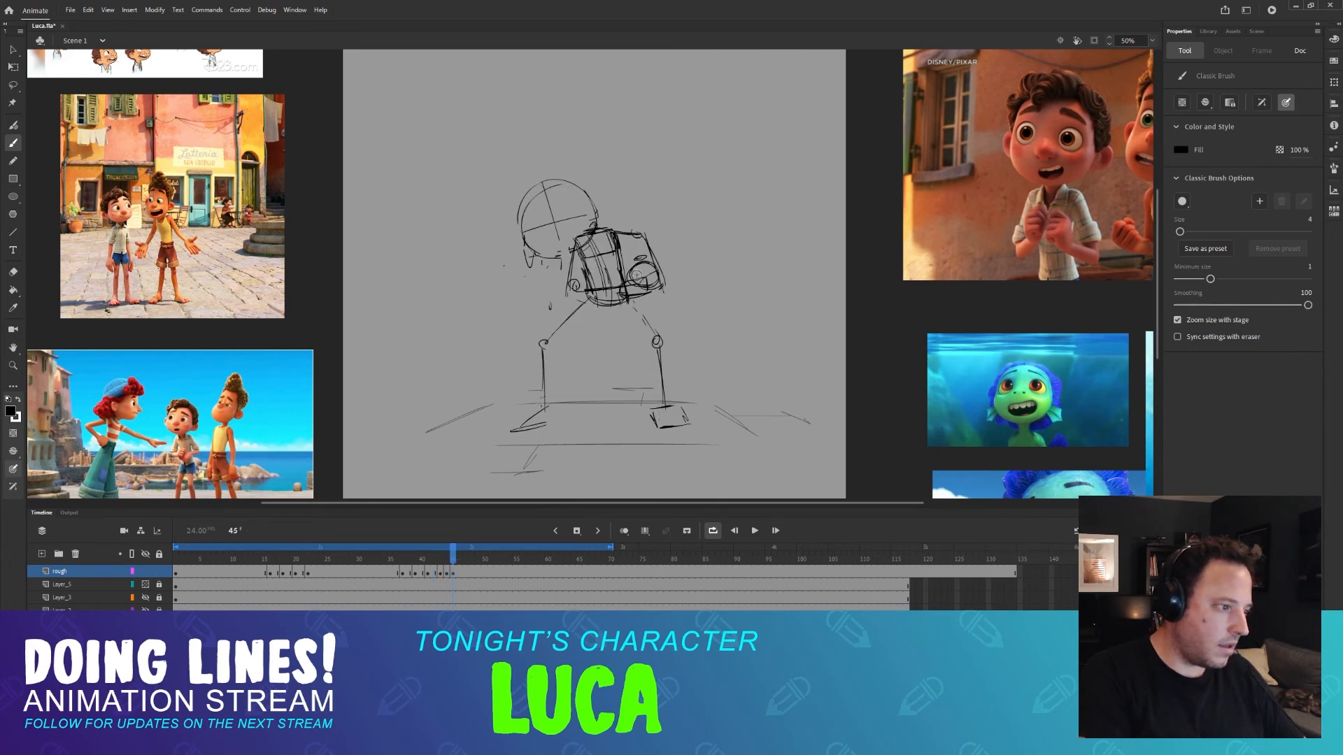
pyautogui.press('.')
pyautogui.press(',')
pyautogui.press('.')
pyautogui.press('.')
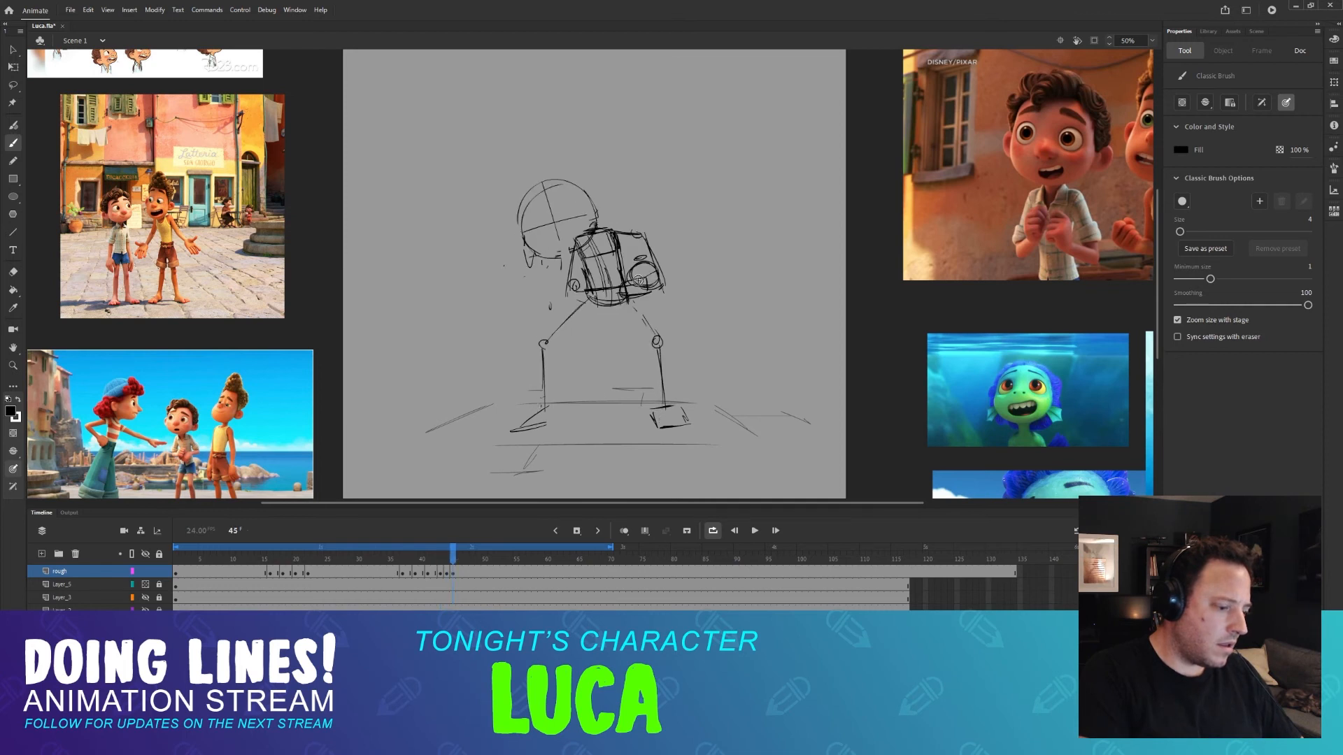
# Draw the small hand circle and the start of a box beside the larger circle on frame 44, working at 100% zoom.
pyautogui.hotkey('ctrl', '=')
pyautogui.moveTo(719, 277); pyautogui.dragTo(650, 260)
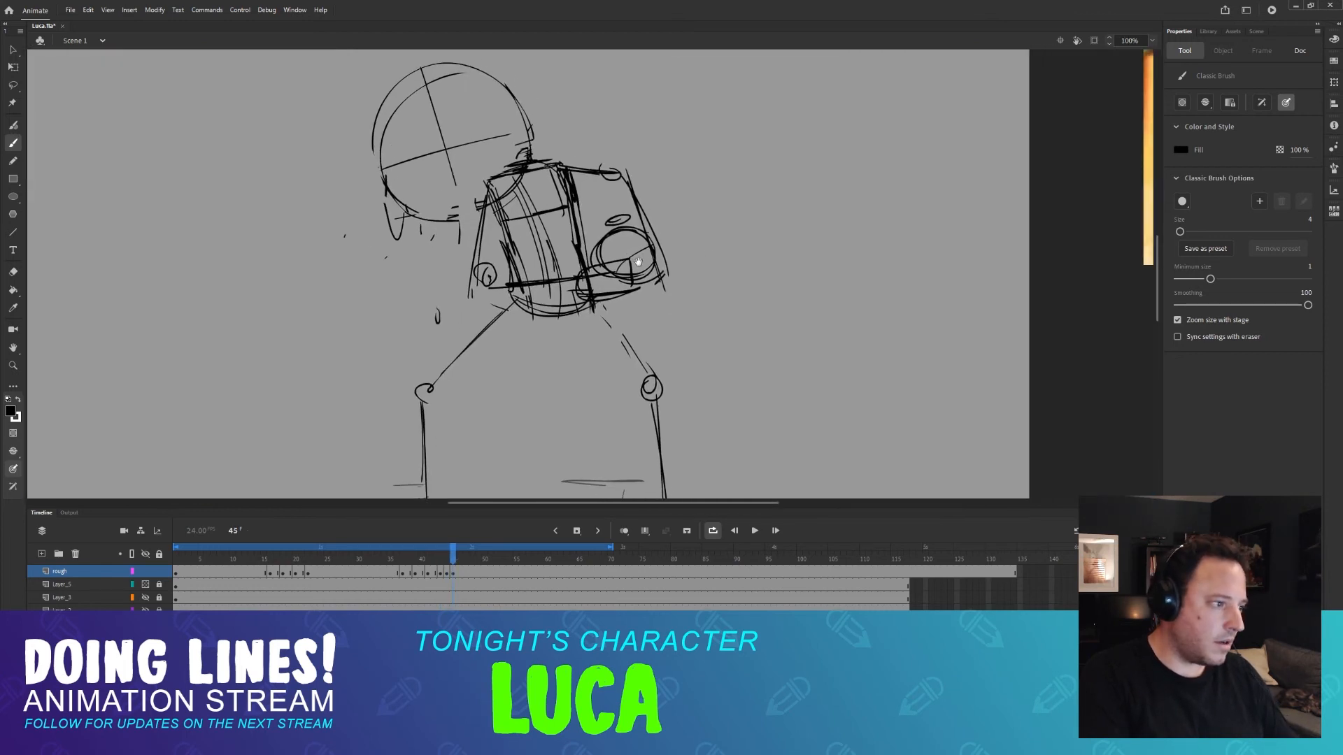
pyautogui.press(',')
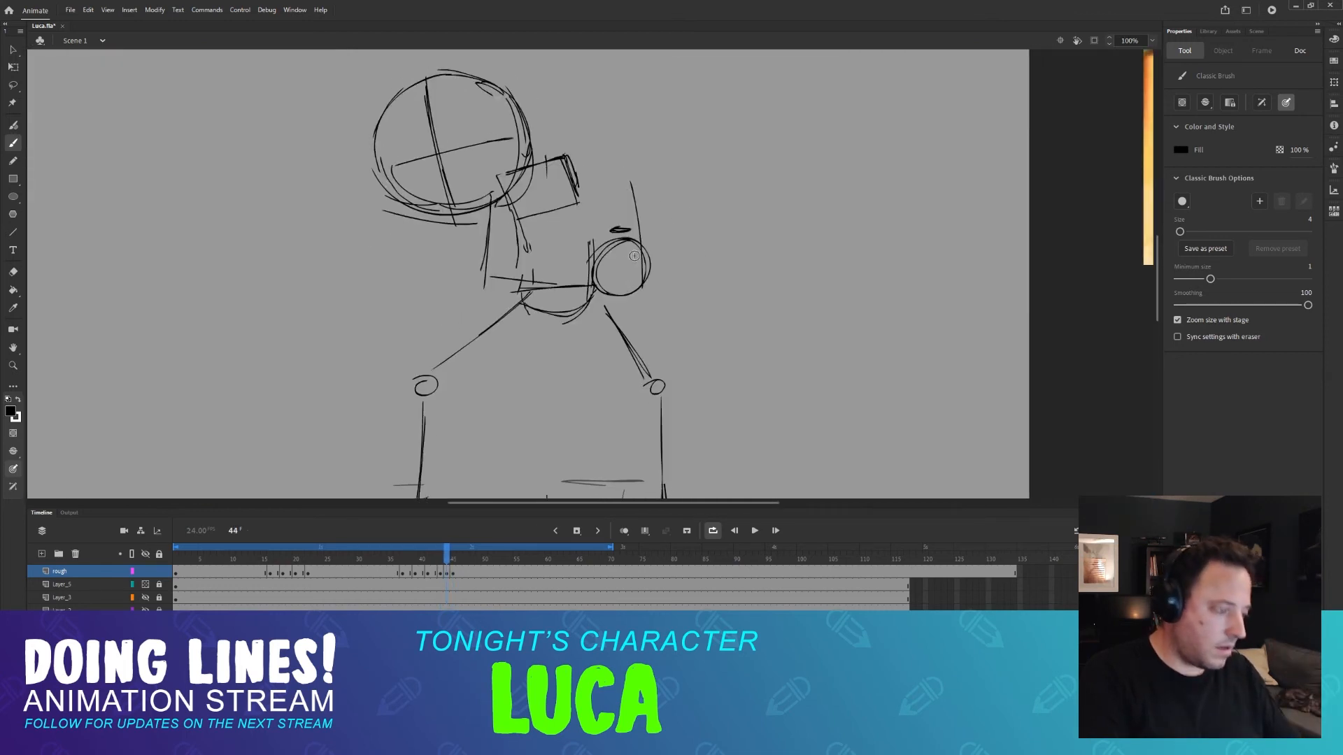
pyautogui.press(',')
pyautogui.press('.')
pyautogui.press(',')
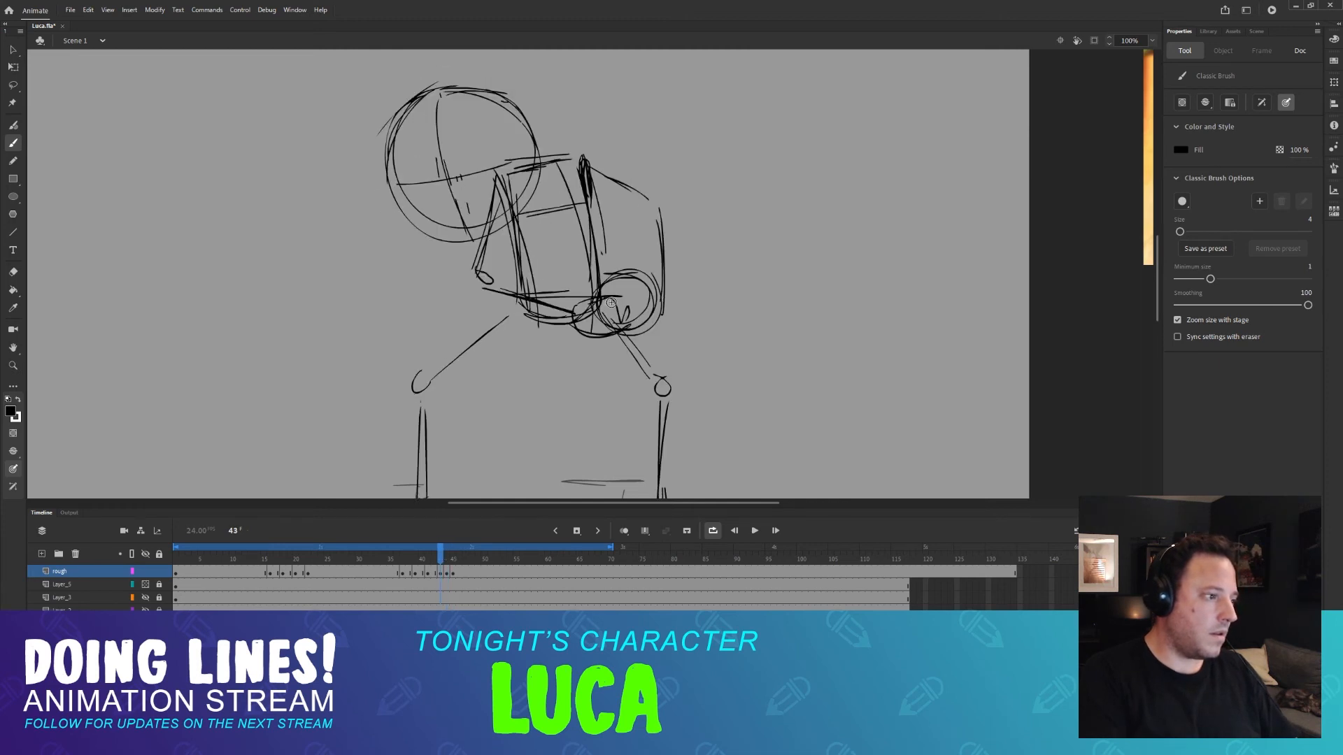
pyautogui.press('.')
pyautogui.press('.')
pyautogui.press(',')
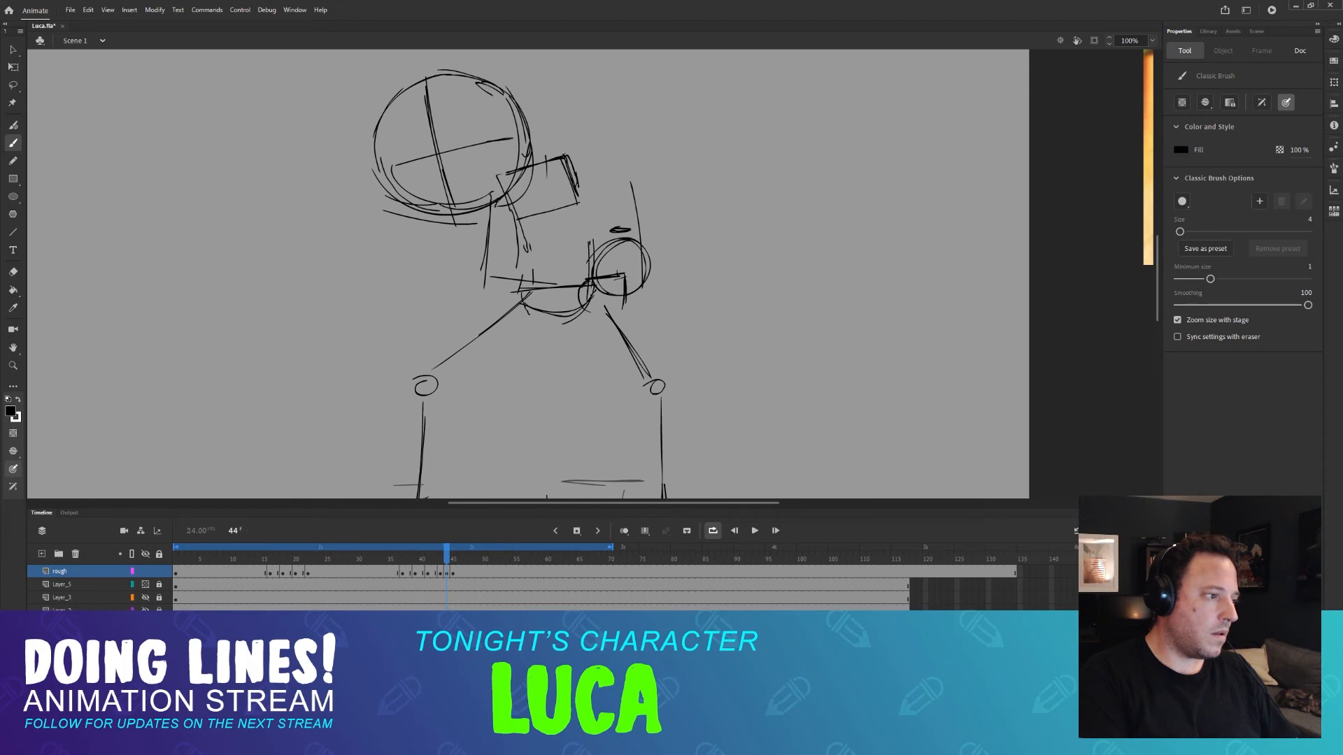
pyautogui.press(',')
pyautogui.press('.')
pyautogui.press('.')
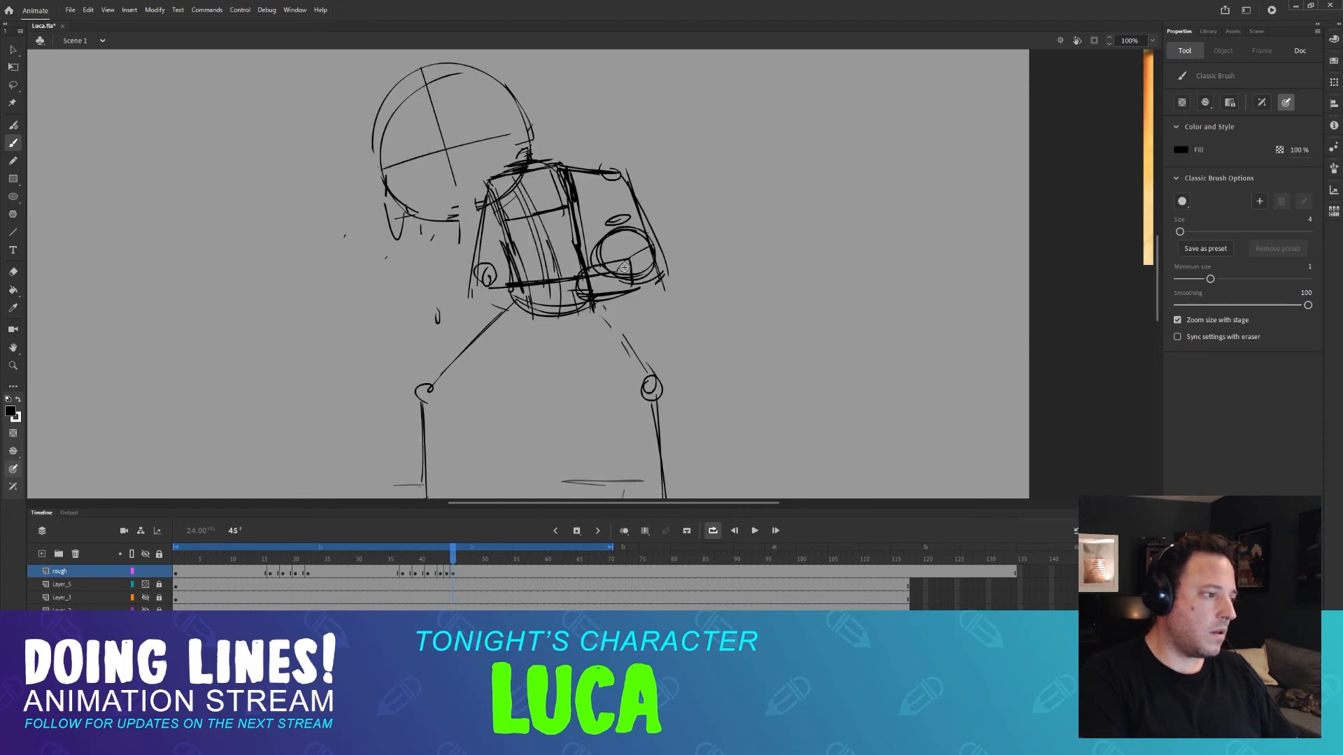
# Close the box at the hand and draw the forearm line back to a circled elbow on frame 44.
pyautogui.press(',')
pyautogui.moveTo(586, 288); pyautogui.dragTo(479, 286)
pyautogui.press(',')
pyautogui.press('.')
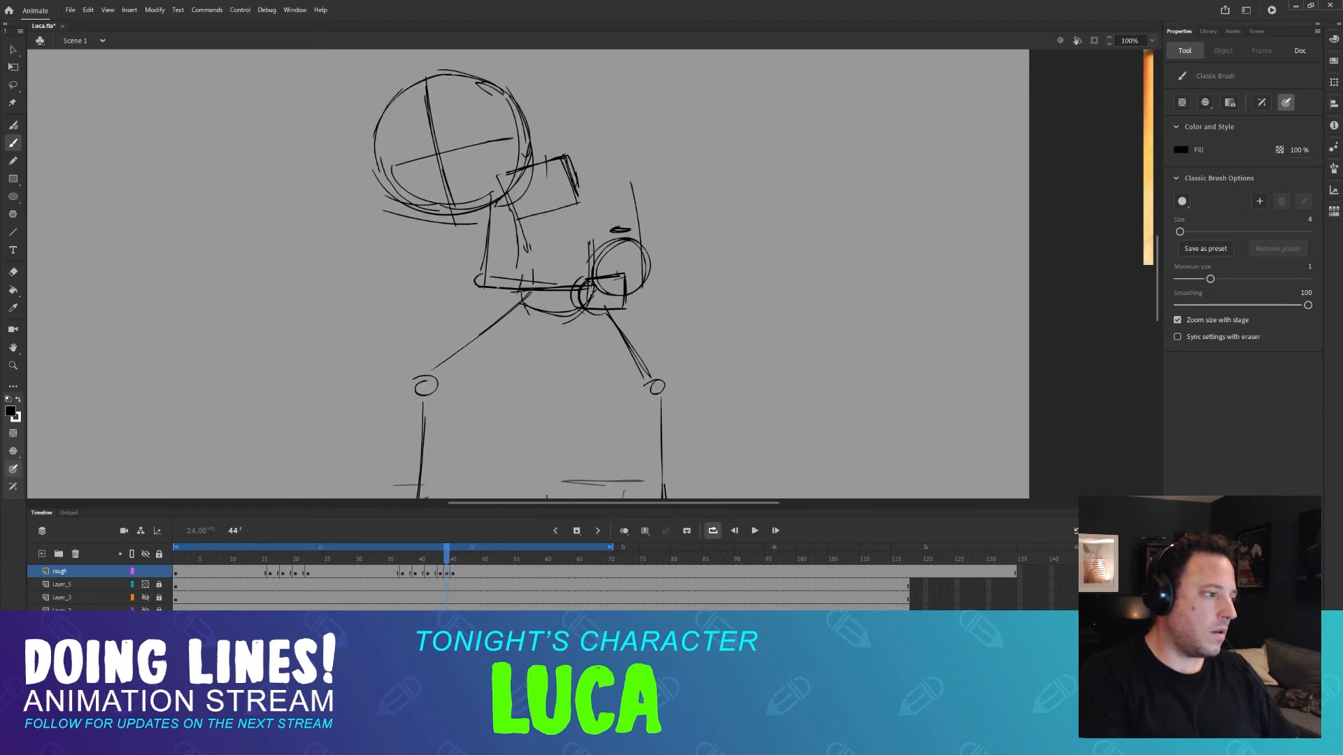
pyautogui.press(',')
pyautogui.press('.')
pyautogui.press('.')
pyautogui.press(',')
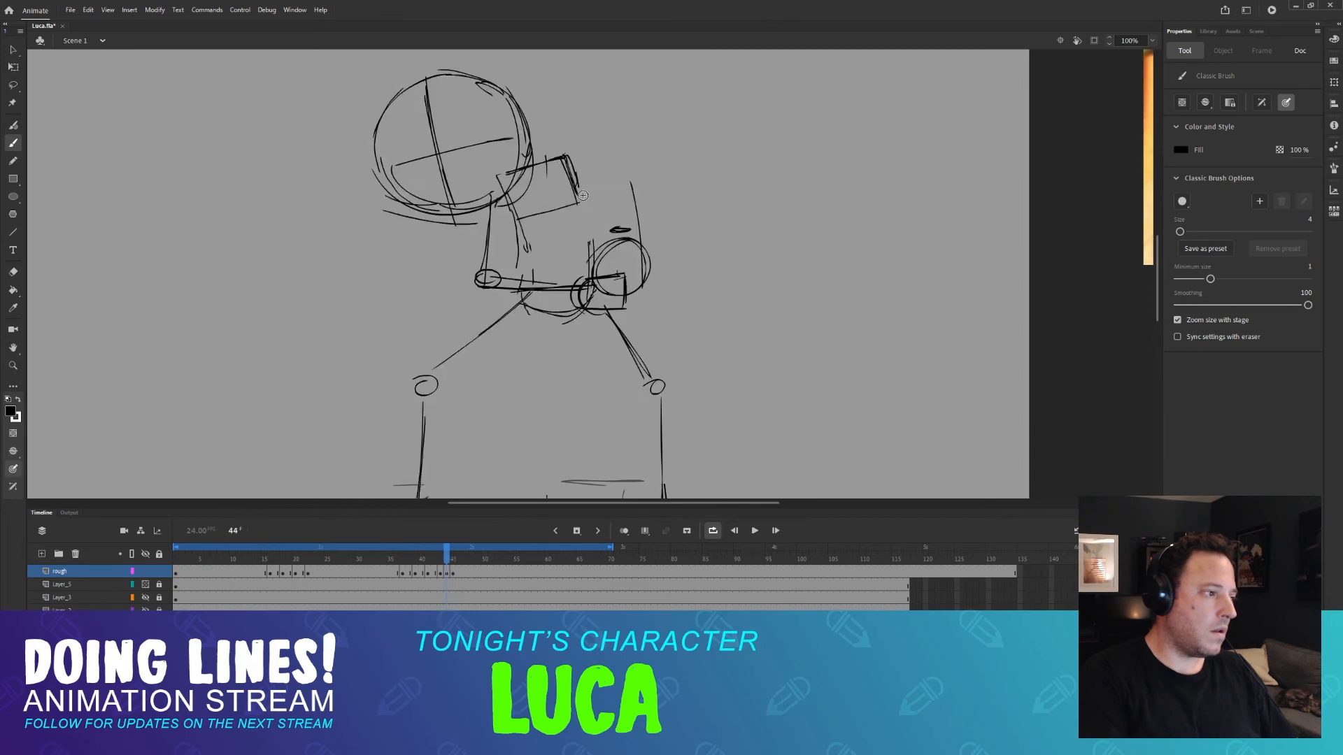
# Add the raised far elbow circle on frames 44 and 43, checking its path across frames 42 to 45.
pyautogui.press(',')
pyautogui.press(',')
pyautogui.press('.')
pyautogui.press('.')
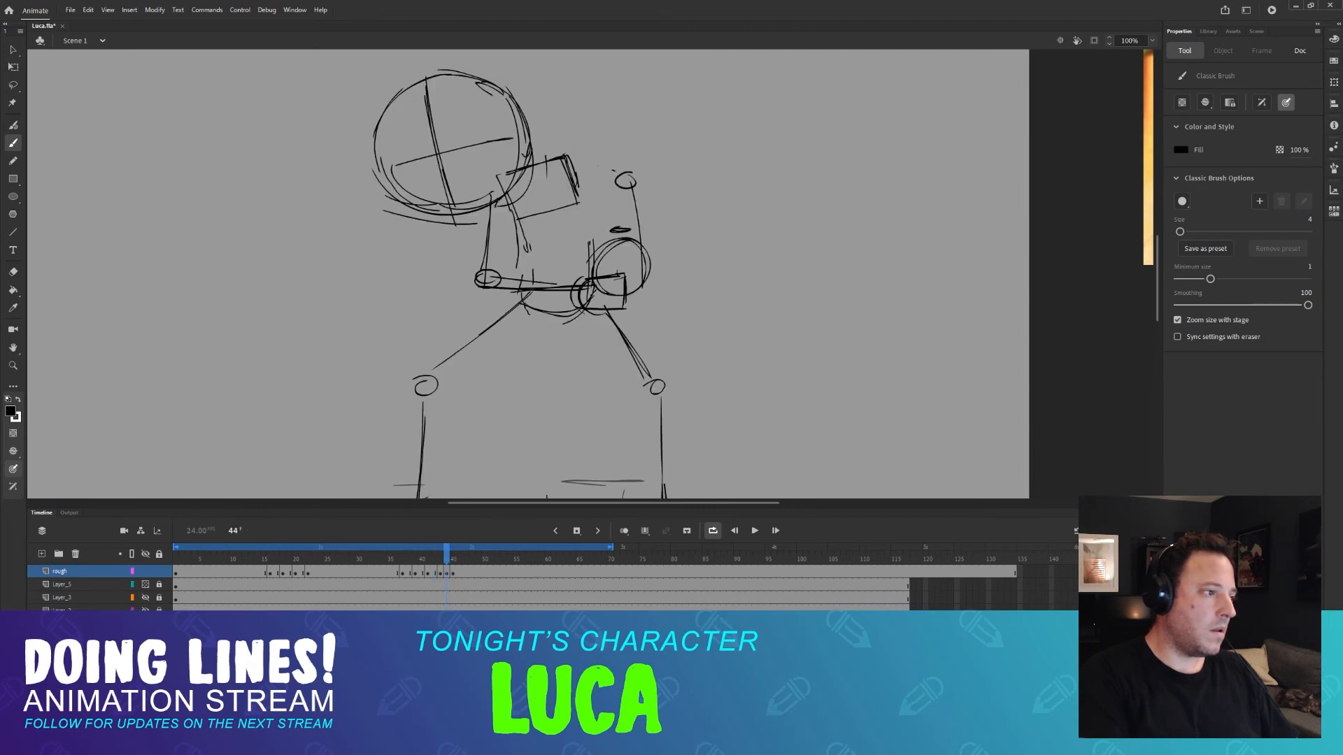
pyautogui.press(',')
pyautogui.press('.')
pyautogui.press(',')
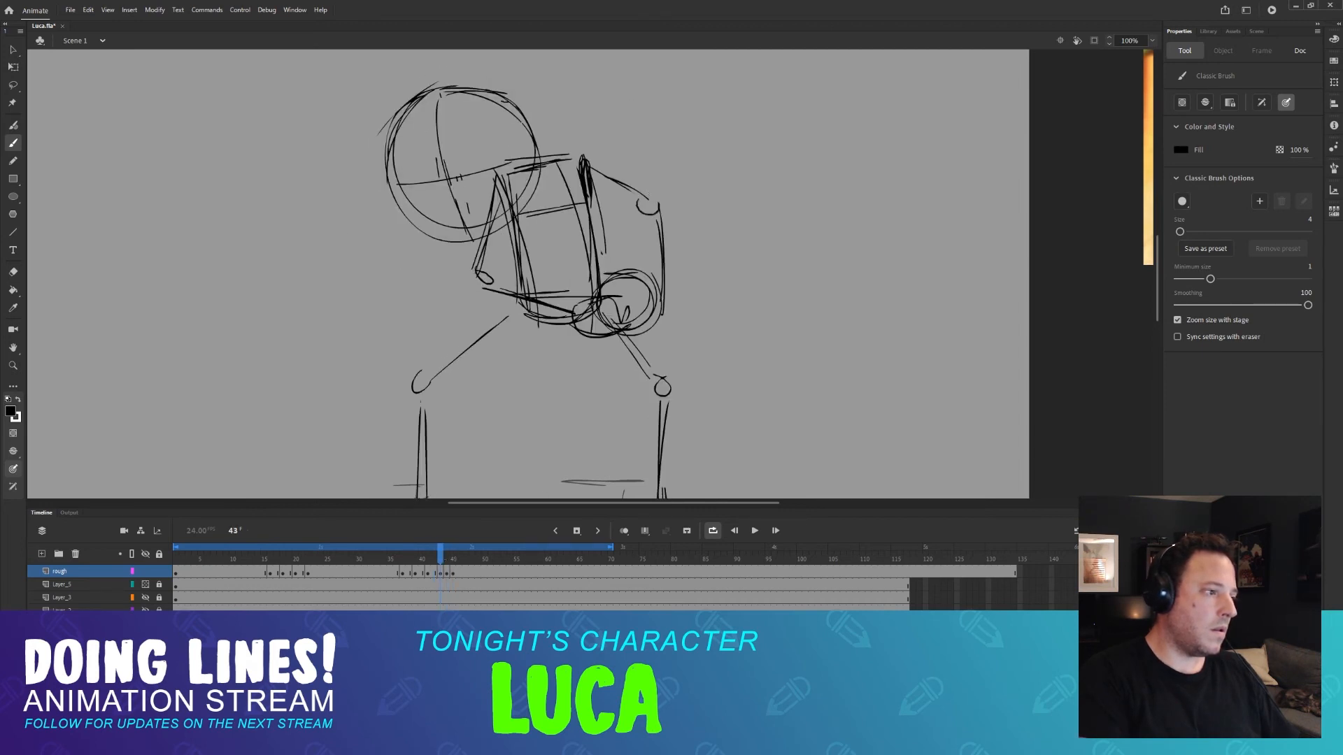
pyautogui.press(',')
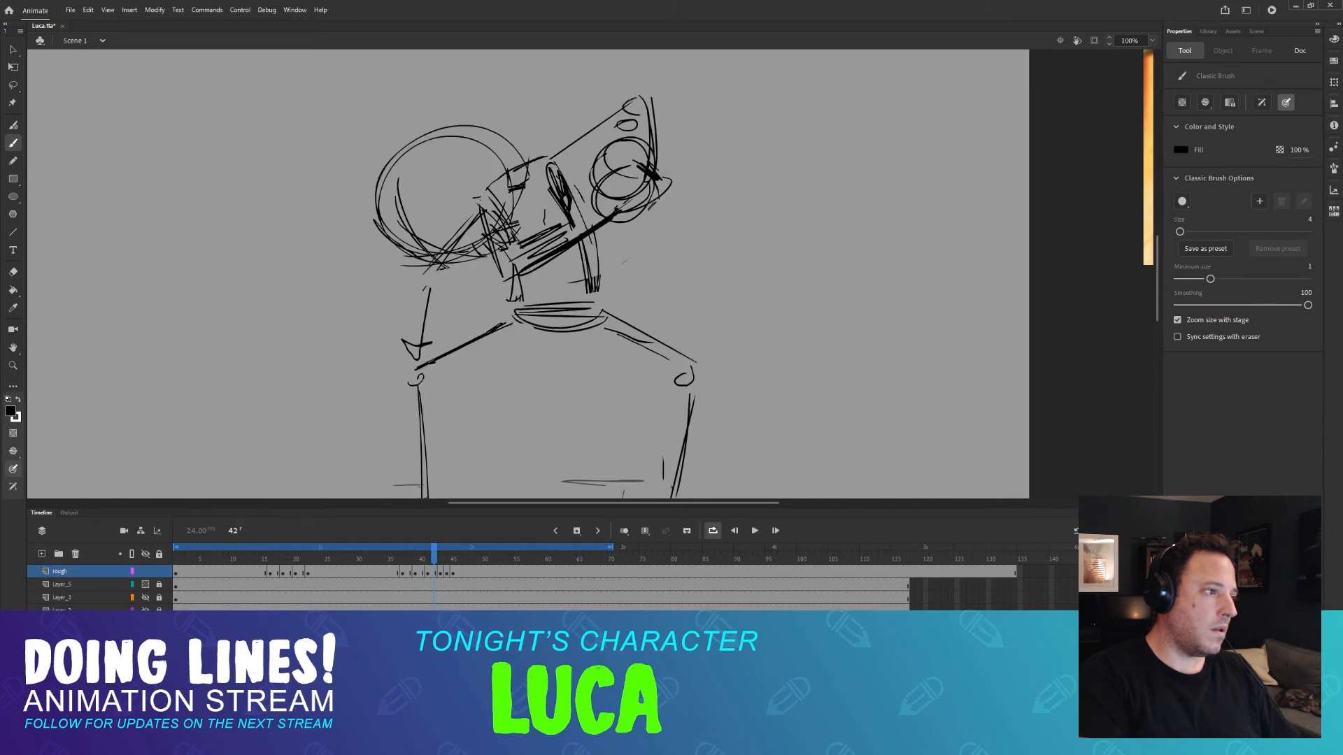
pyautogui.press('.')
pyautogui.press('.')
pyautogui.press('.')
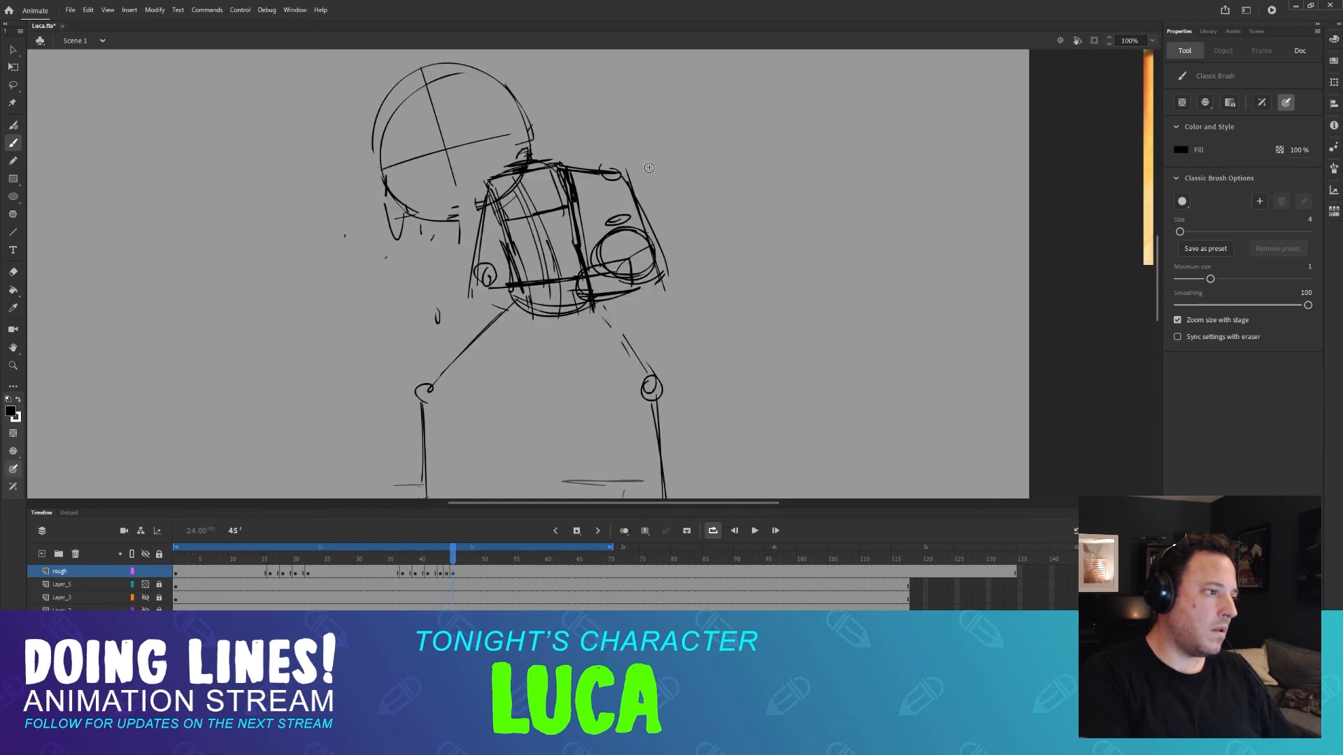
pyautogui.hotkey('ctrl', '-')
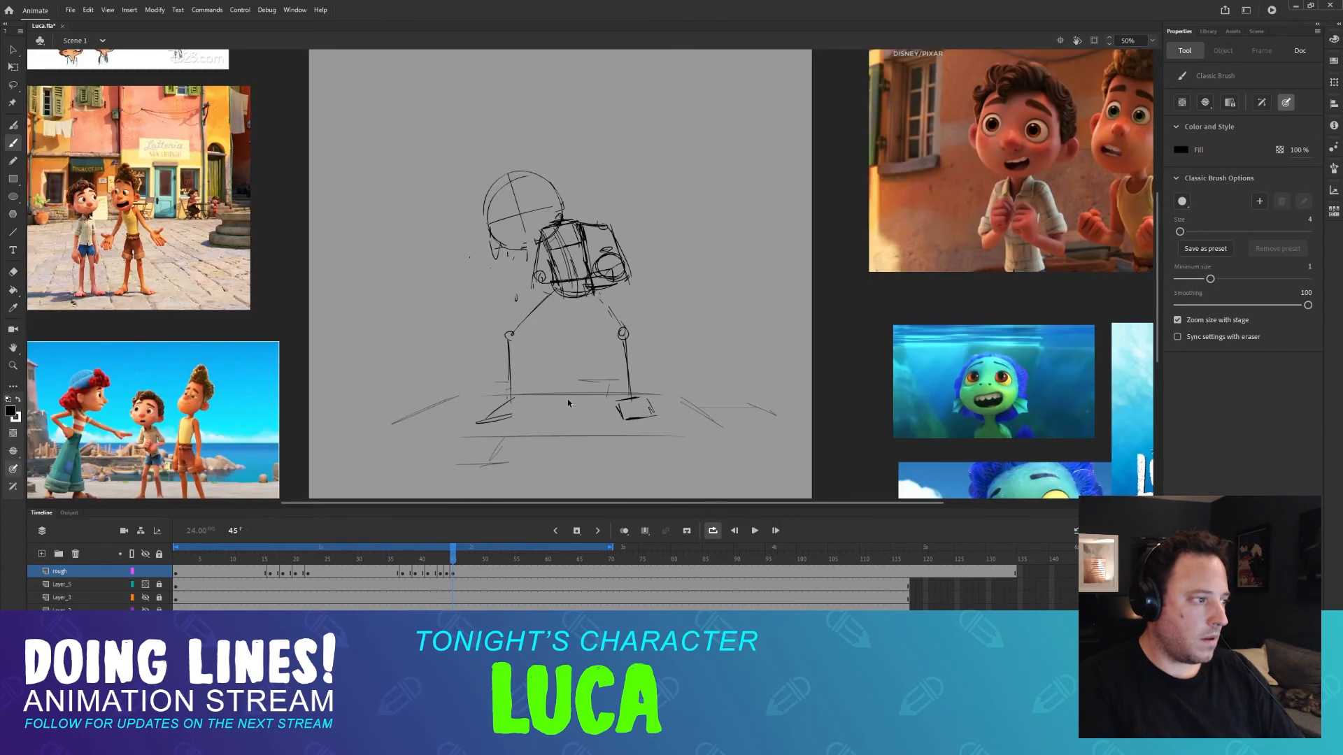
# Extend the poses on frames 43 and 44 by one frame each across the layers, and scrub through the new timing.
pyautogui.click(440, 559)
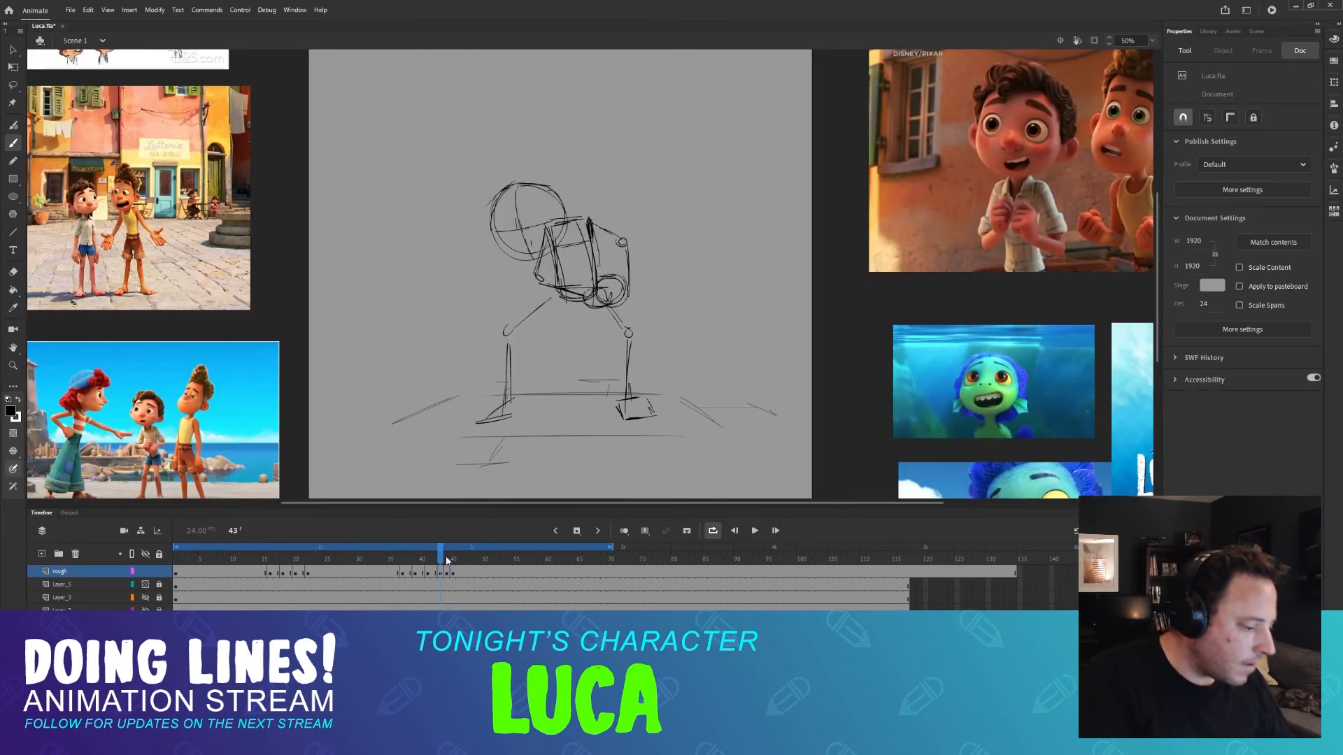
pyautogui.click(459, 558)
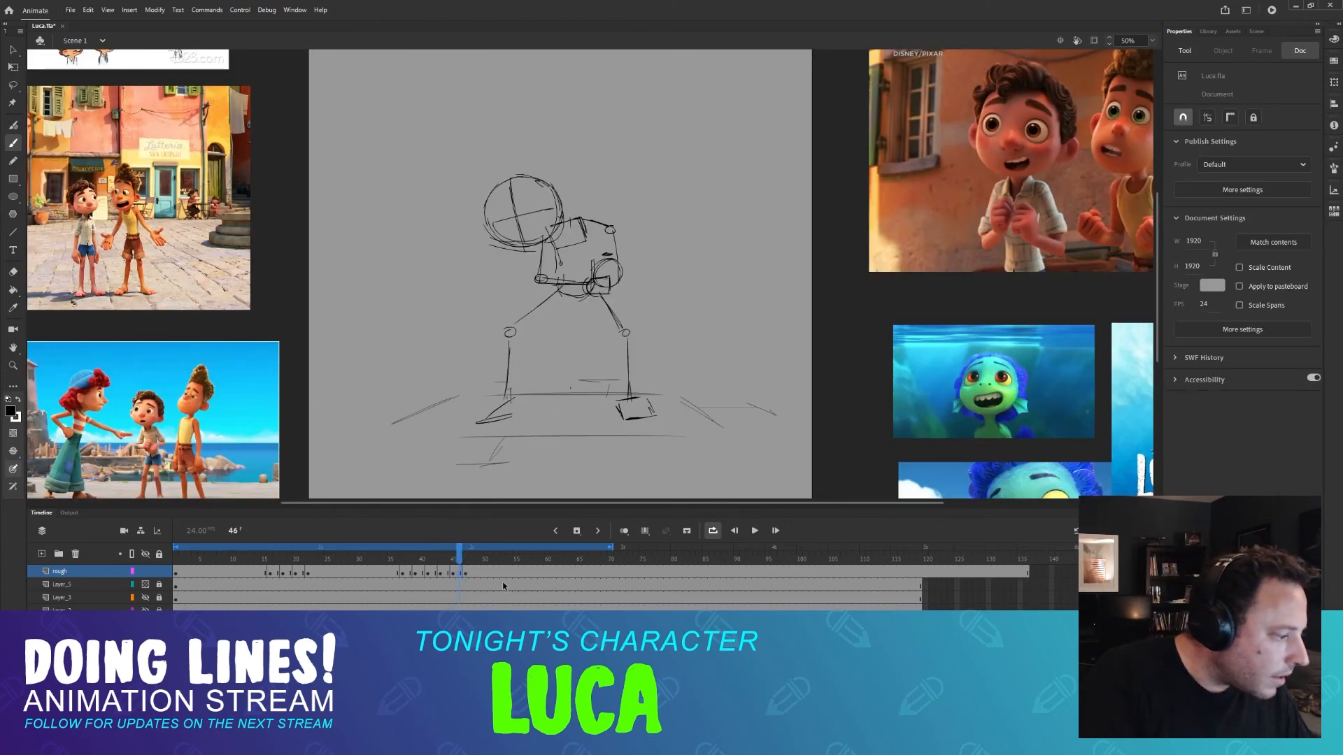
pyautogui.click(518, 559)
pyautogui.click(434, 559)
pyautogui.click(471, 559)
pyautogui.click(434, 558)
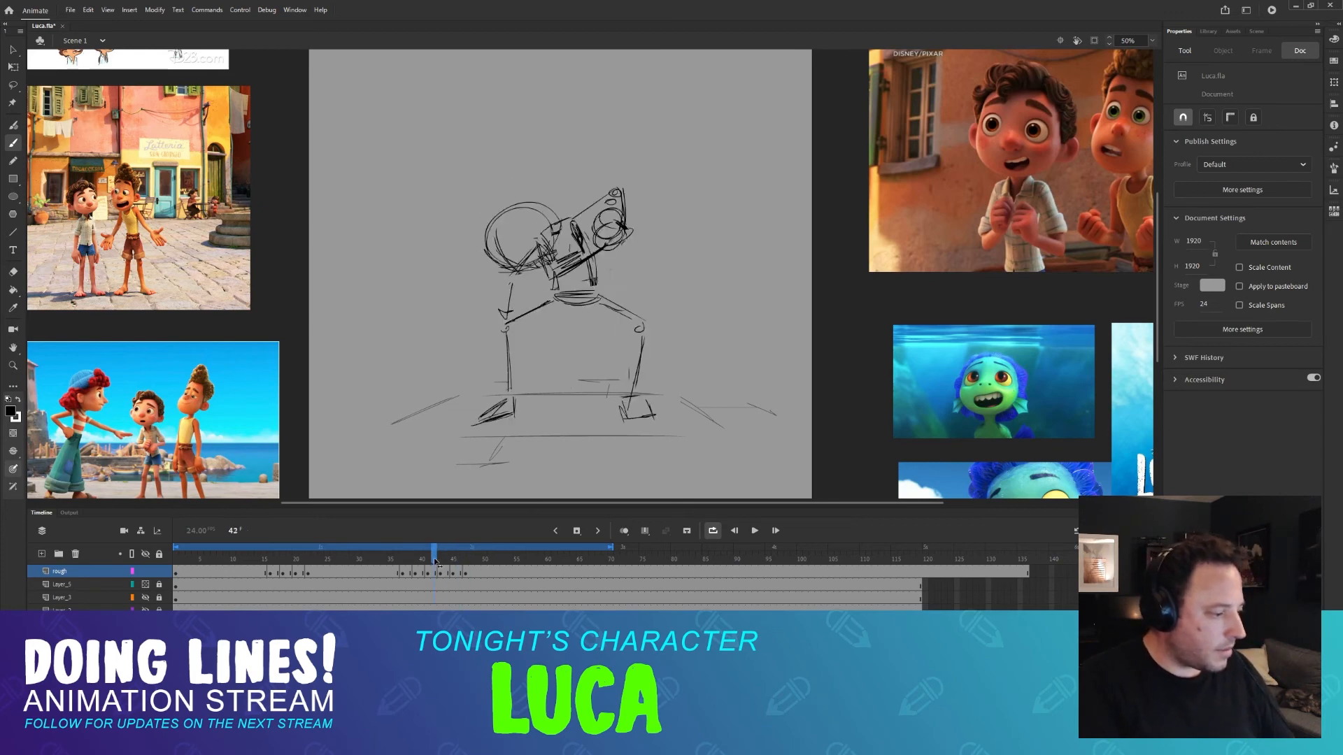
pyautogui.click(442, 558)
pyautogui.moveTo(441, 559)
pyautogui.mouseDown()
pyautogui.moveTo(481, 559)
pyautogui.moveTo(250, 563)
pyautogui.moveTo(510, 559)
pyautogui.moveTo(409, 561)
pyautogui.moveTo(497, 560)
pyautogui.mouseUp()
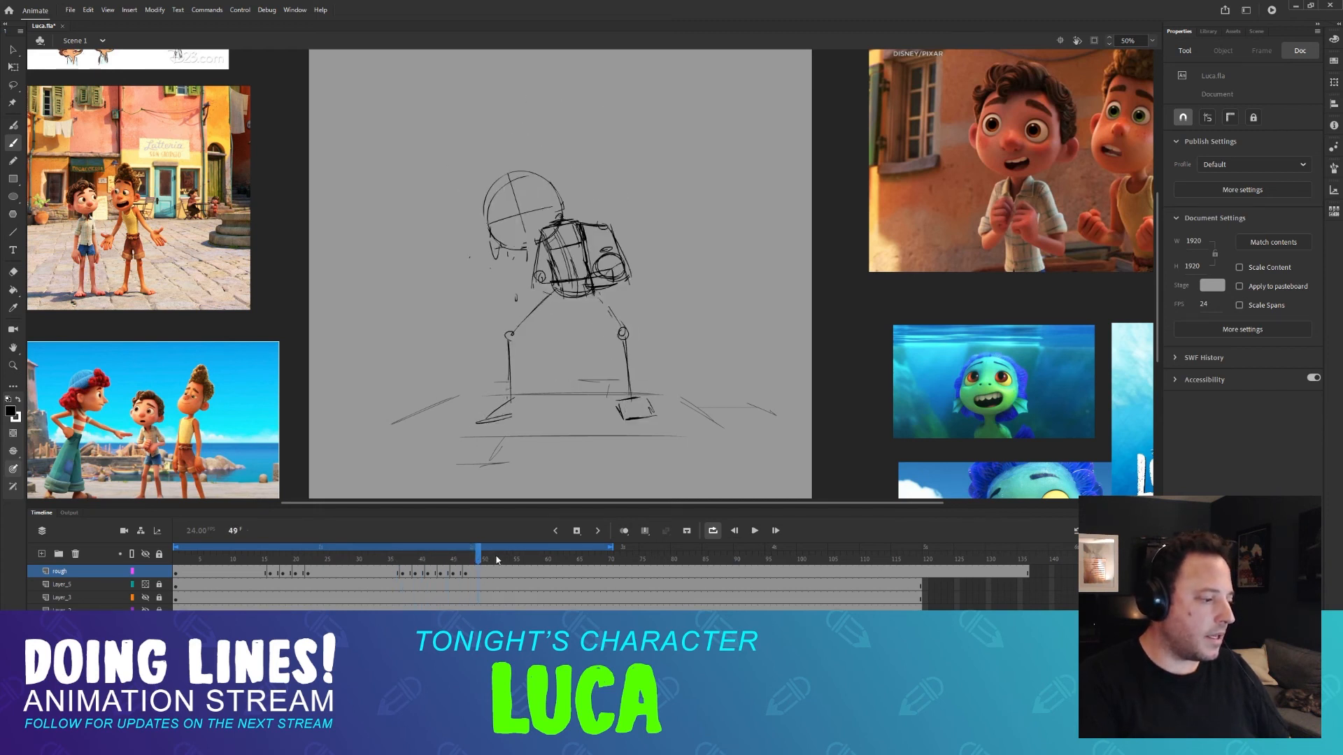
# Lengthen the playback loop range slightly and review the animation by playing and scrubbing it.
pyautogui.click(616, 560)
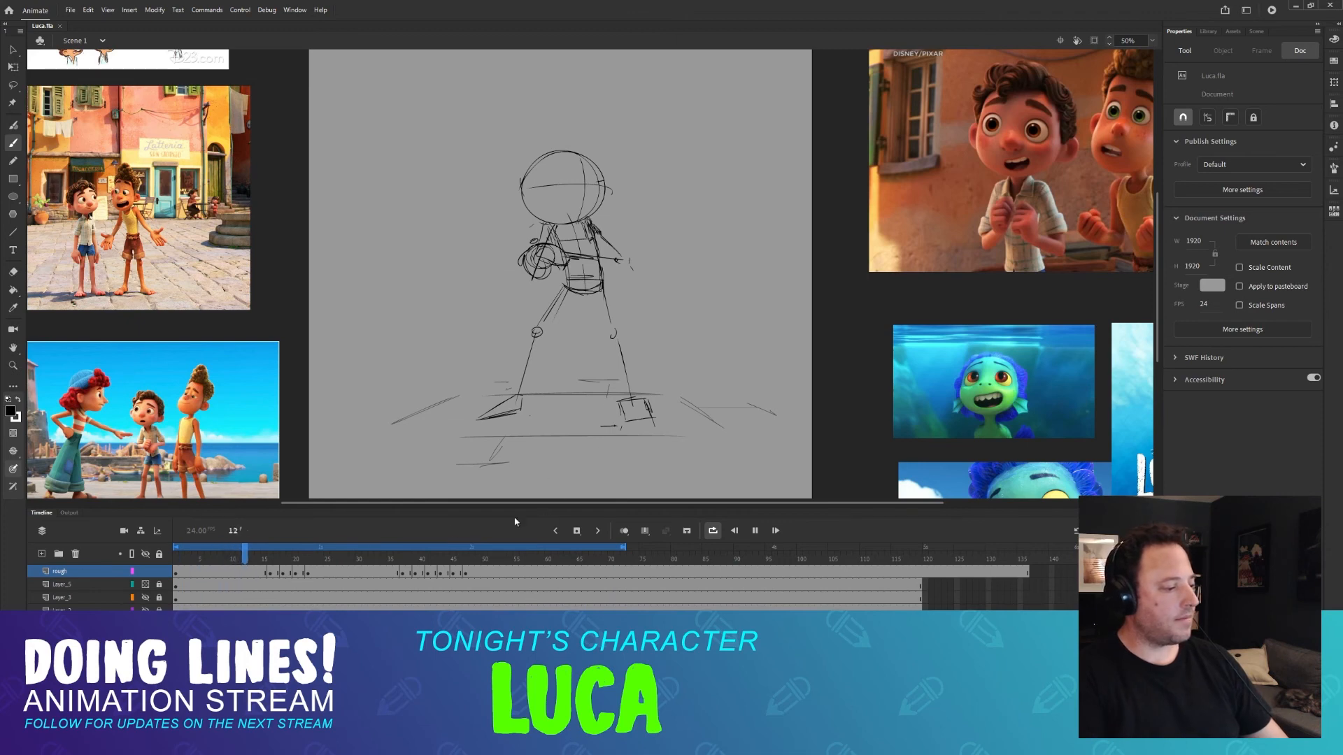
pyautogui.click(277, 559)
pyautogui.moveTo(277, 559)
pyautogui.mouseDown()
pyautogui.moveTo(491, 552)
pyautogui.moveTo(434, 557)
pyautogui.moveTo(507, 564)
pyautogui.moveTo(437, 609)
pyautogui.mouseUp()
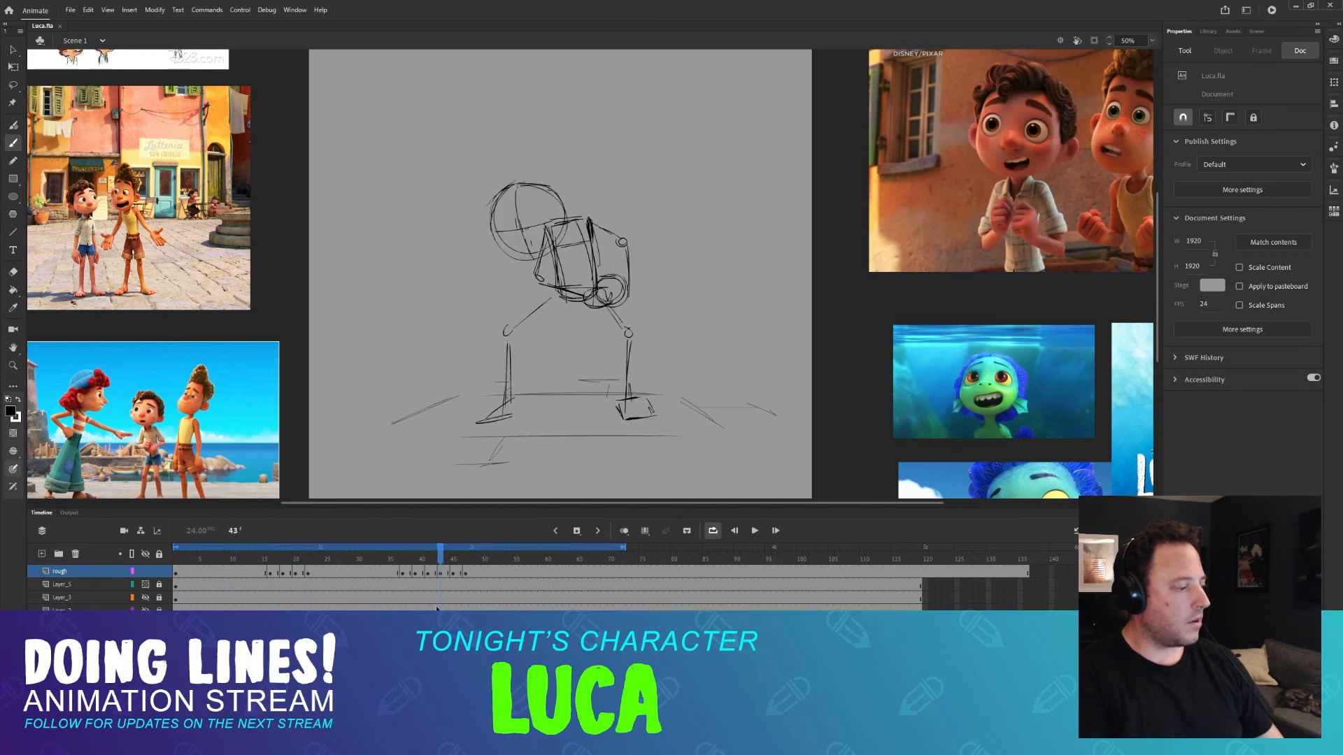
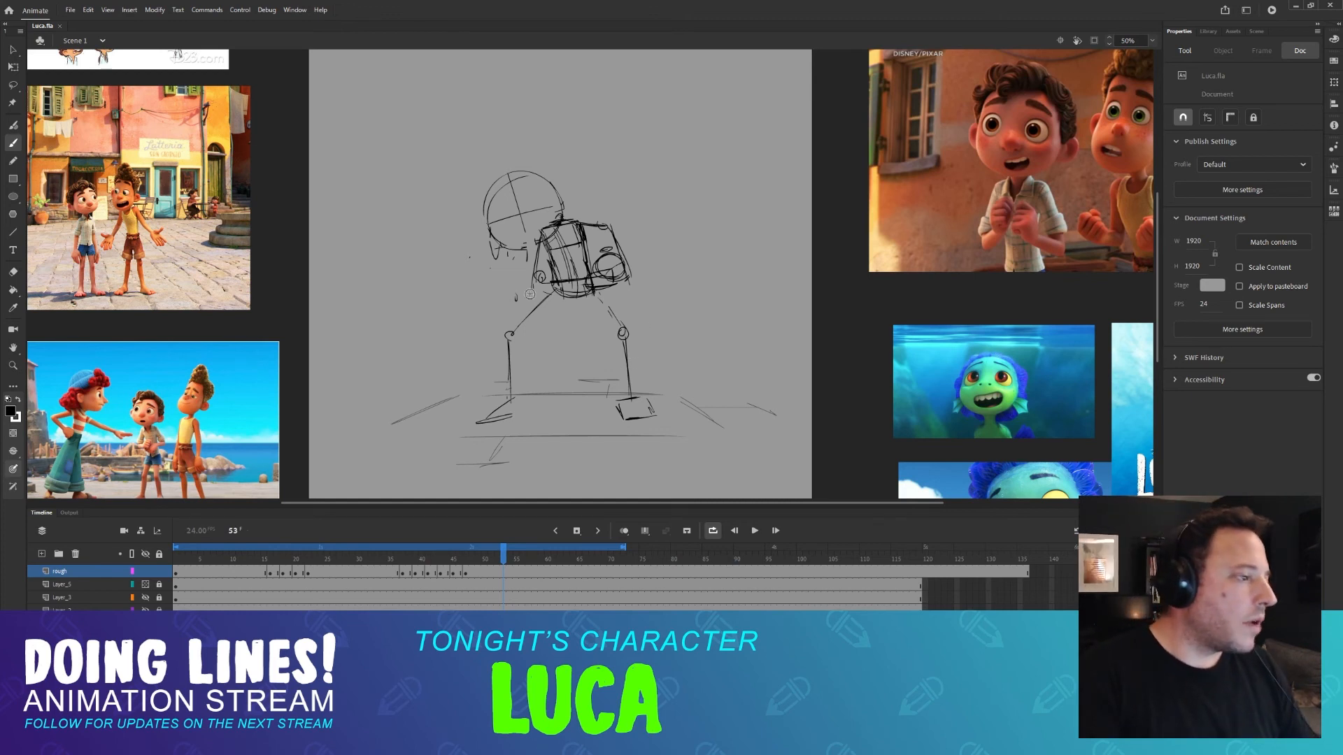
pyautogui.moveTo(284, 559); pyautogui.dragTo(264, 561)
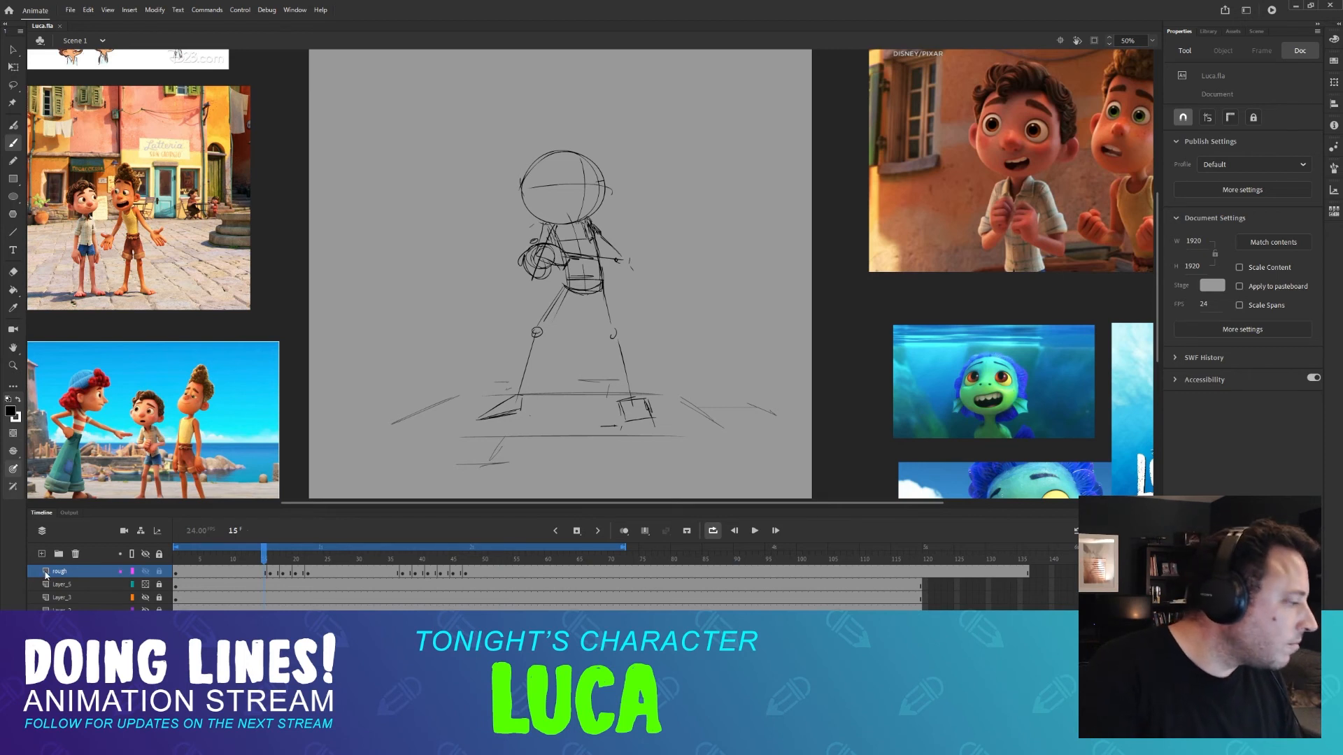
# Add a new layer above the rough layer and name it balloon.
pyautogui.click(41, 554)
pyautogui.doubleClick(70, 571)
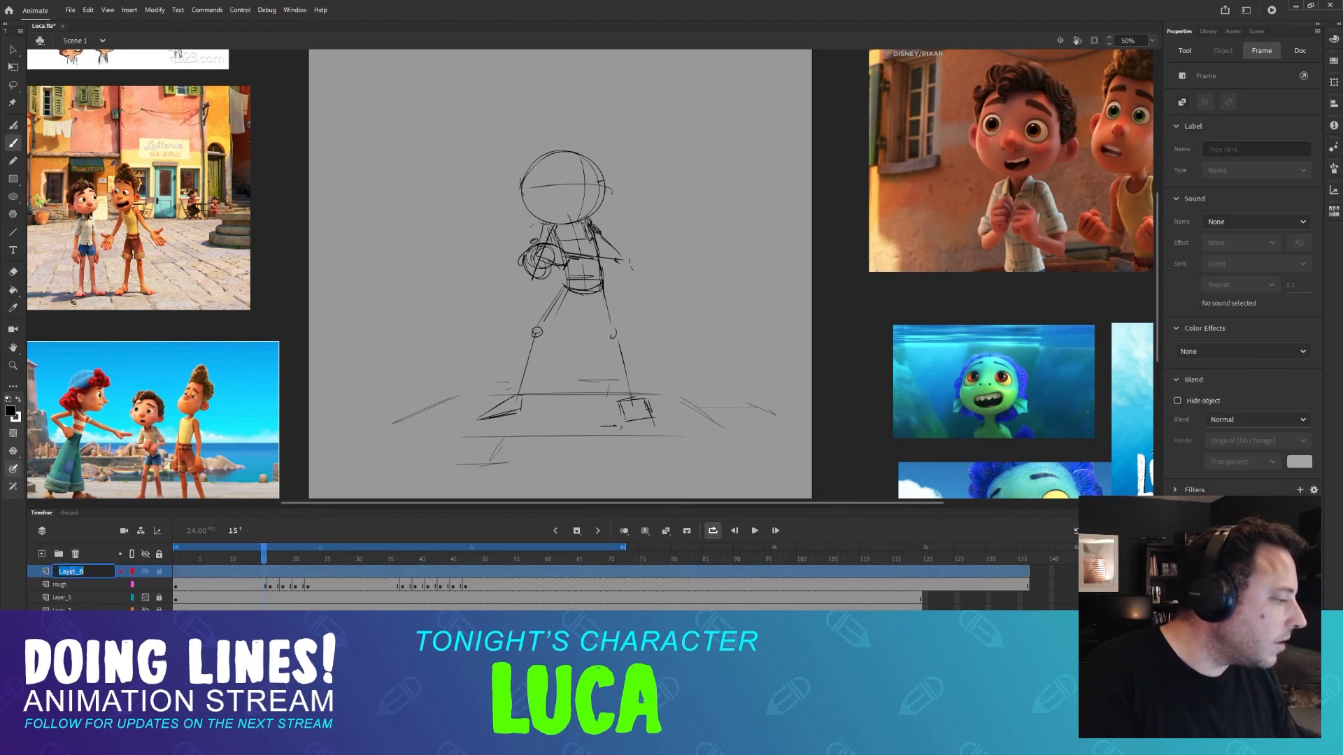
pyautogui.write('balloon')
pyautogui.press('Return')
# Draw a small teardrop-shaped balloon with a knotted top above the character's head on frame 35 of the balloon layer.
pyautogui.click(390, 558)
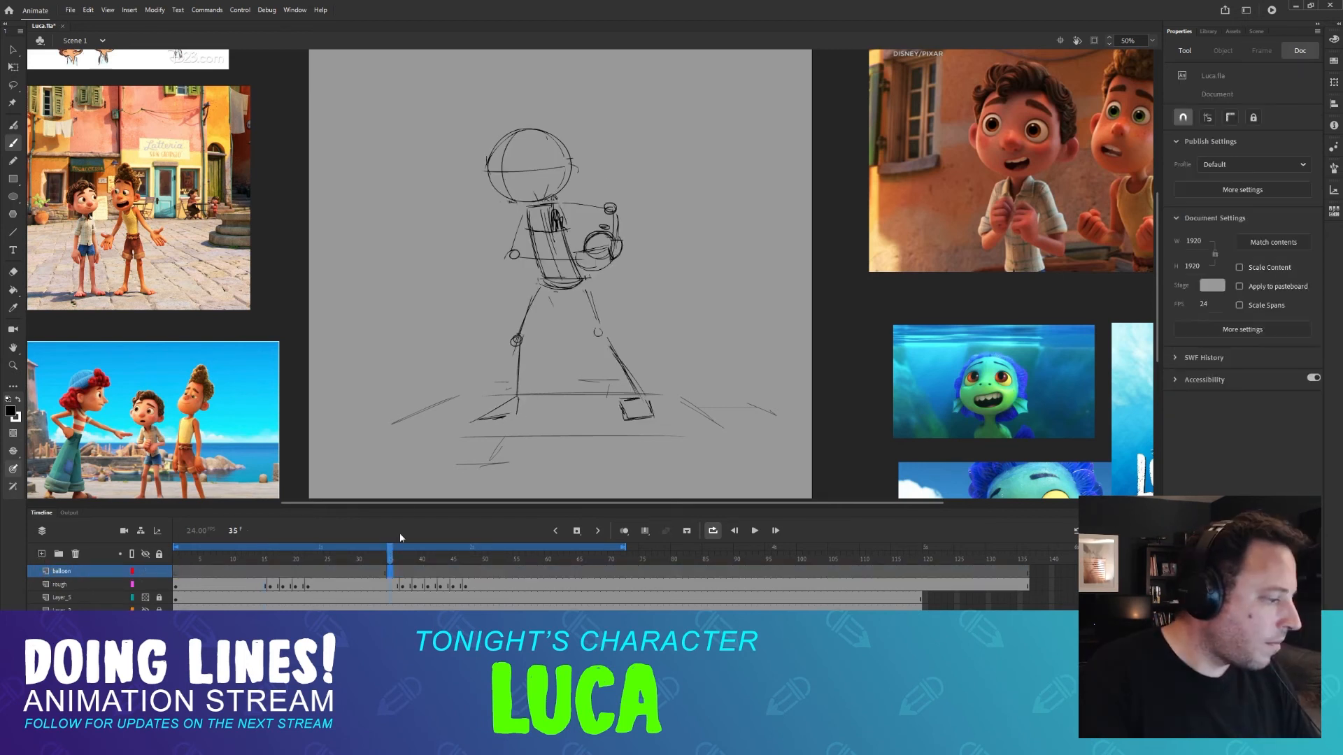
pyautogui.scroll(5, 541, 253)
pyautogui.moveTo(525, 203); pyautogui.dragTo(528, 256)
pyautogui.hotkey('ctrl', 'z')
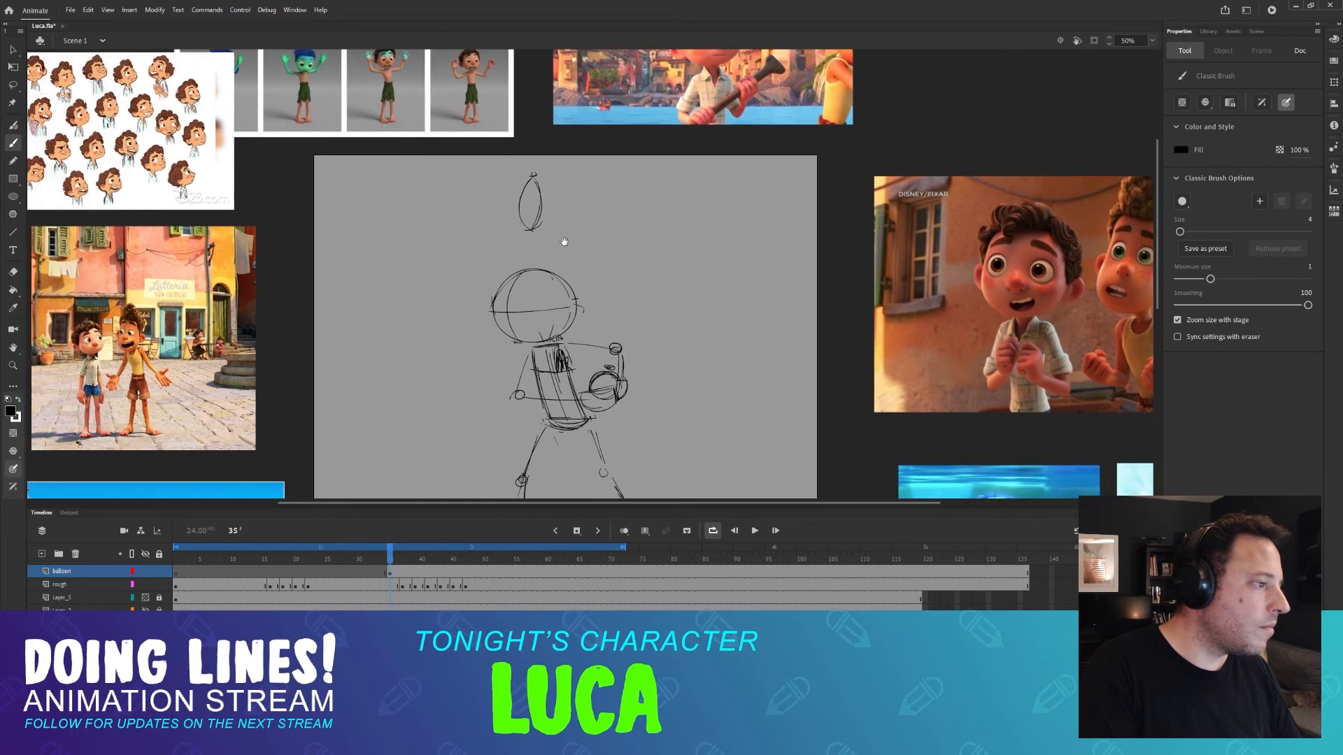
pyautogui.scroll(-1, 542, 235)
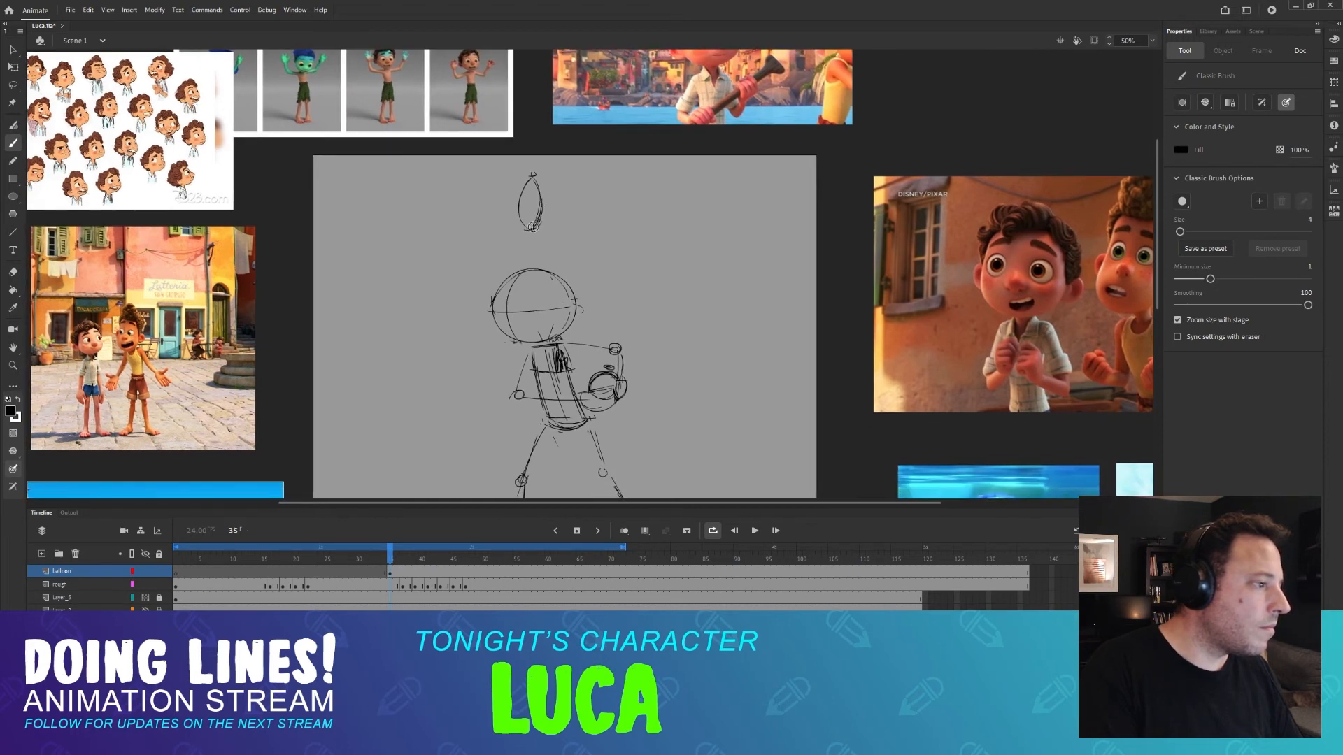
pyautogui.moveTo(519, 229); pyautogui.dragTo(549, 228)
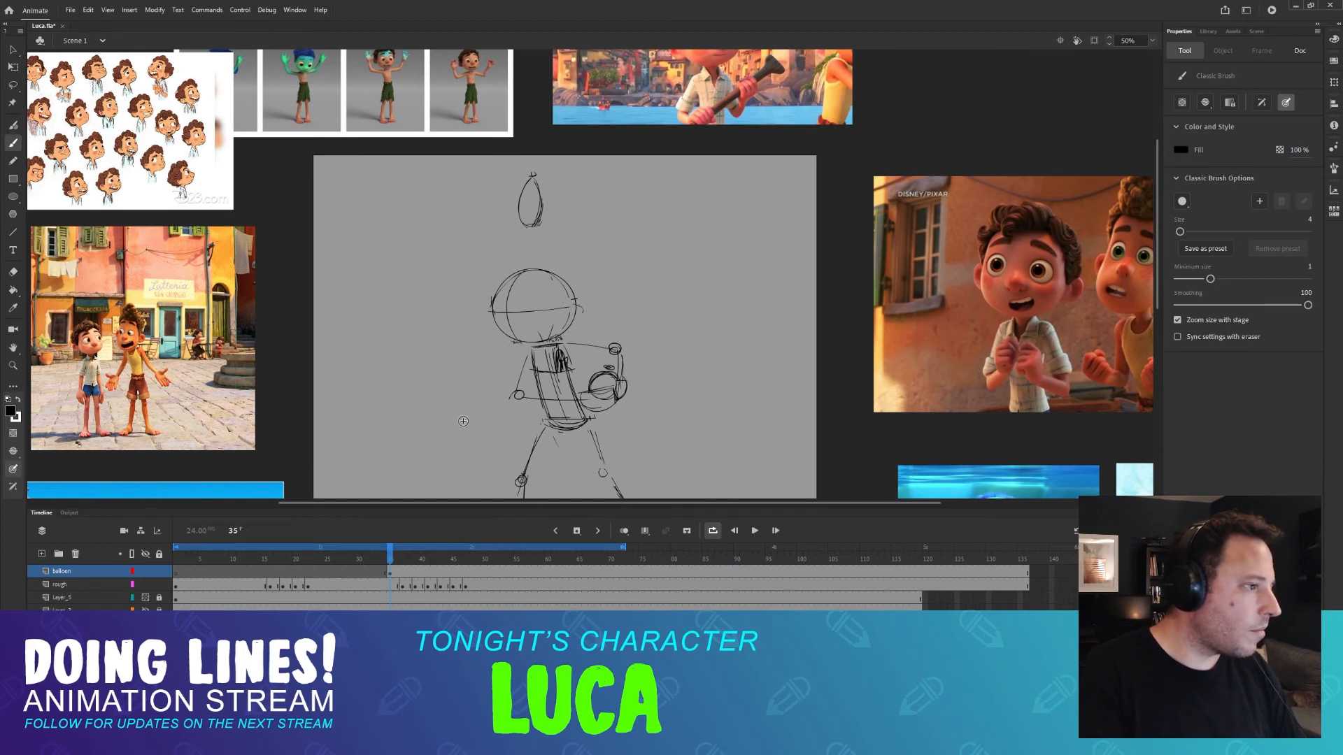
# Erase the old splash marks around the character's head on frame 37 of the rough layer.
pyautogui.press('.')
pyautogui.press('.')
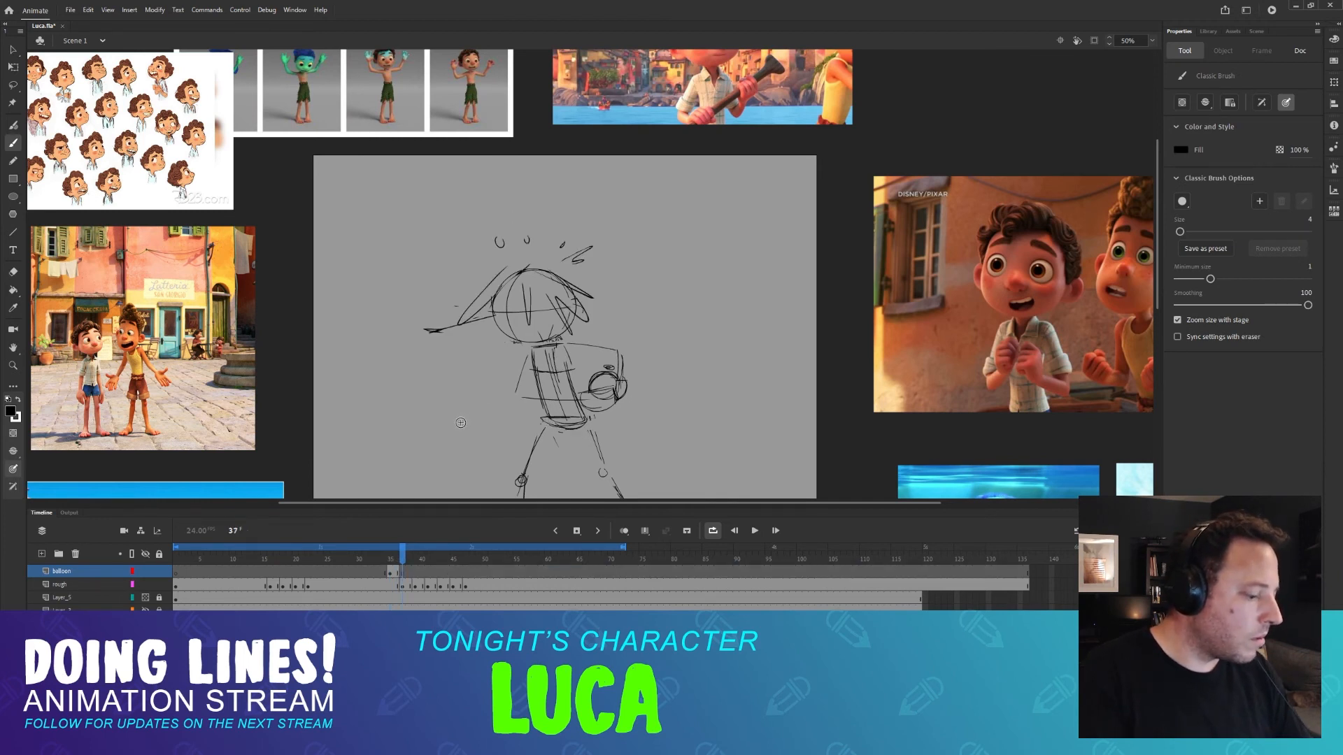
pyautogui.press(',')
pyautogui.press('.')
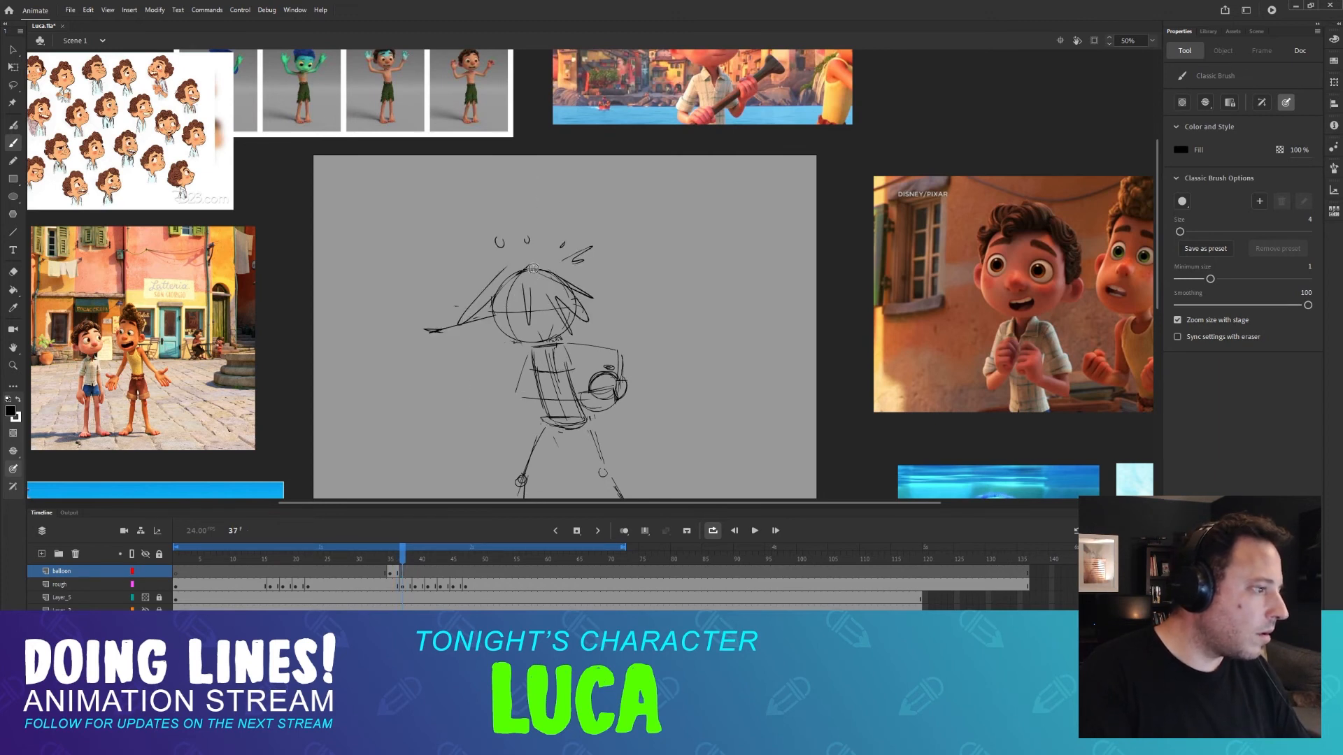
pyautogui.click(70, 584)
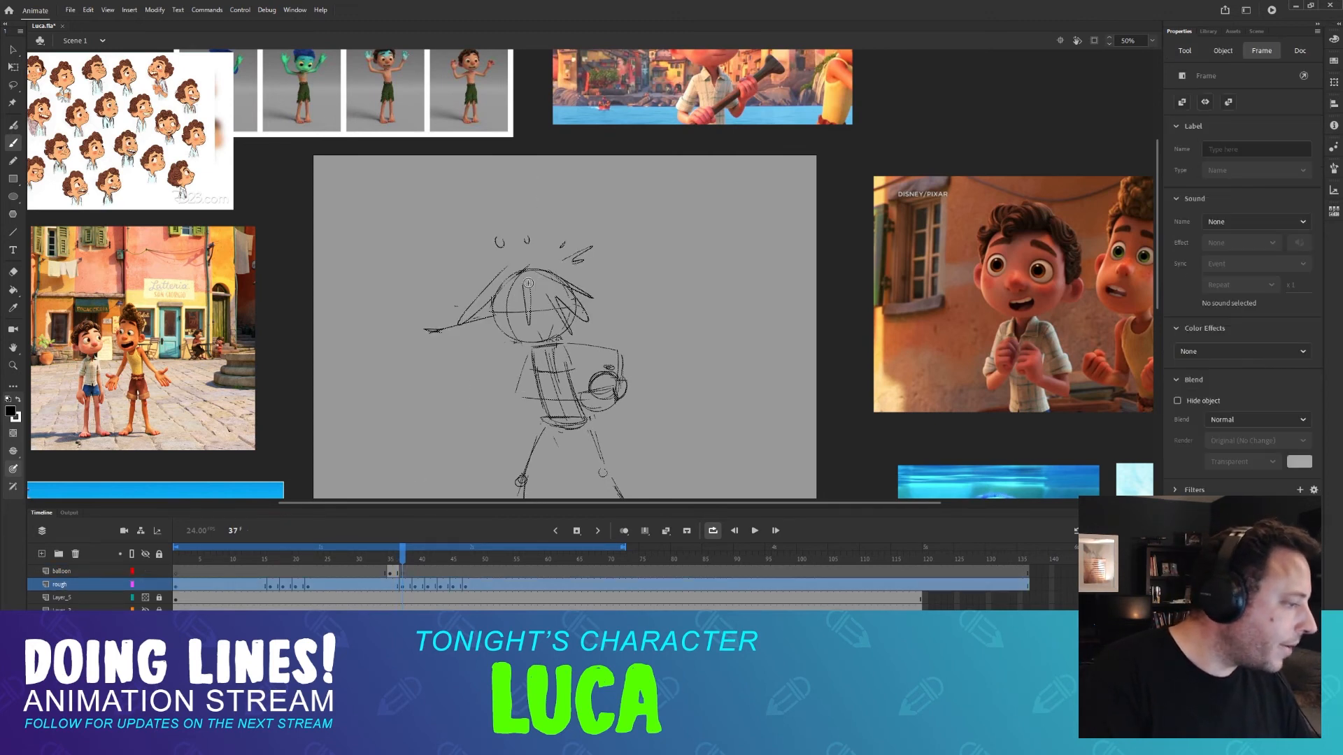
pyautogui.press('e')
pyautogui.moveTo(514, 264)
pyautogui.mouseDown()
pyautogui.moveTo(460, 314)
pyautogui.moveTo(489, 279)
pyautogui.mouseUp()
pyautogui.moveTo(526, 287)
pyautogui.mouseDown()
pyautogui.moveTo(523, 316)
pyautogui.moveTo(563, 297)
pyautogui.moveTo(584, 320)
pyautogui.mouseUp()
pyautogui.moveTo(584, 323)
pyautogui.mouseDown()
pyautogui.moveTo(571, 257)
pyautogui.moveTo(474, 244)
pyautogui.moveTo(521, 249)
pyautogui.mouseUp()
pyautogui.press('b')
pyautogui.press('e')
pyautogui.moveTo(493, 318); pyautogui.dragTo(417, 333)
pyautogui.press('b')
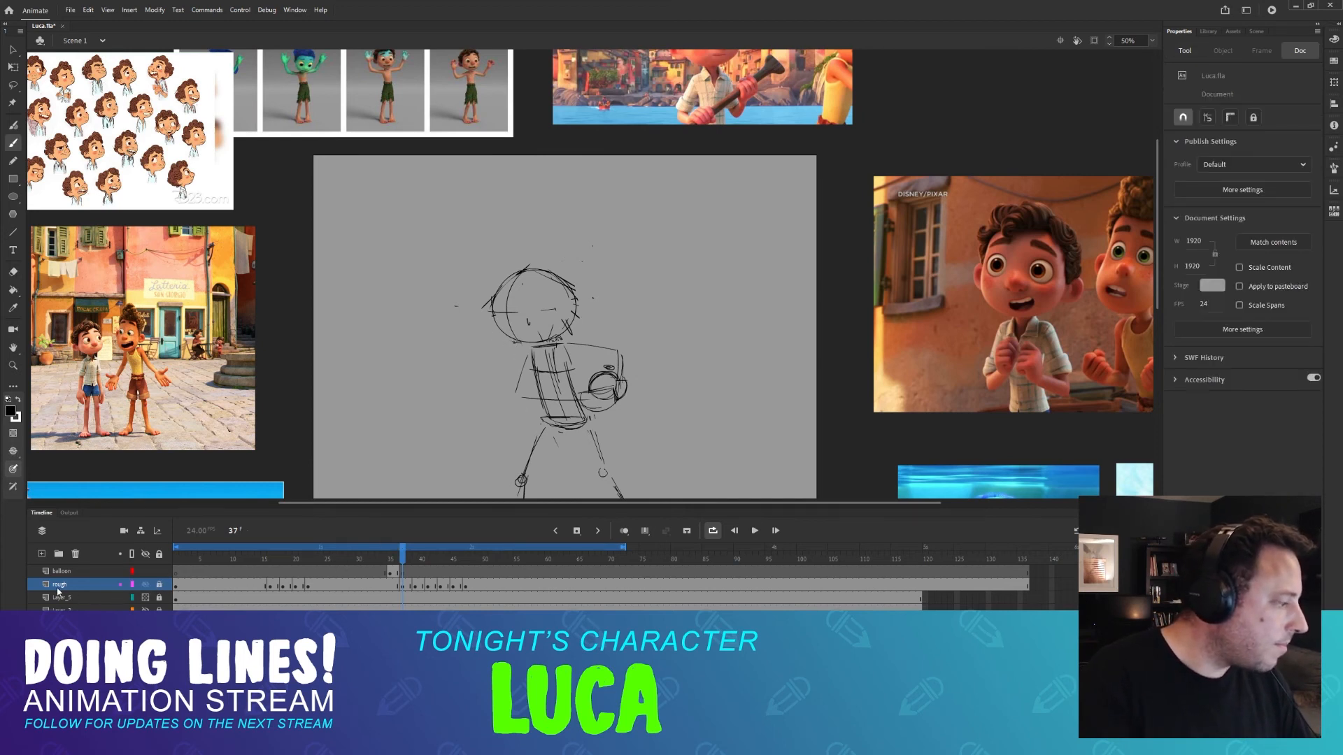
# Lock and fade the rough layer as a drawing reference, and compare frames 36 and 37.
pyautogui.click(110, 586)
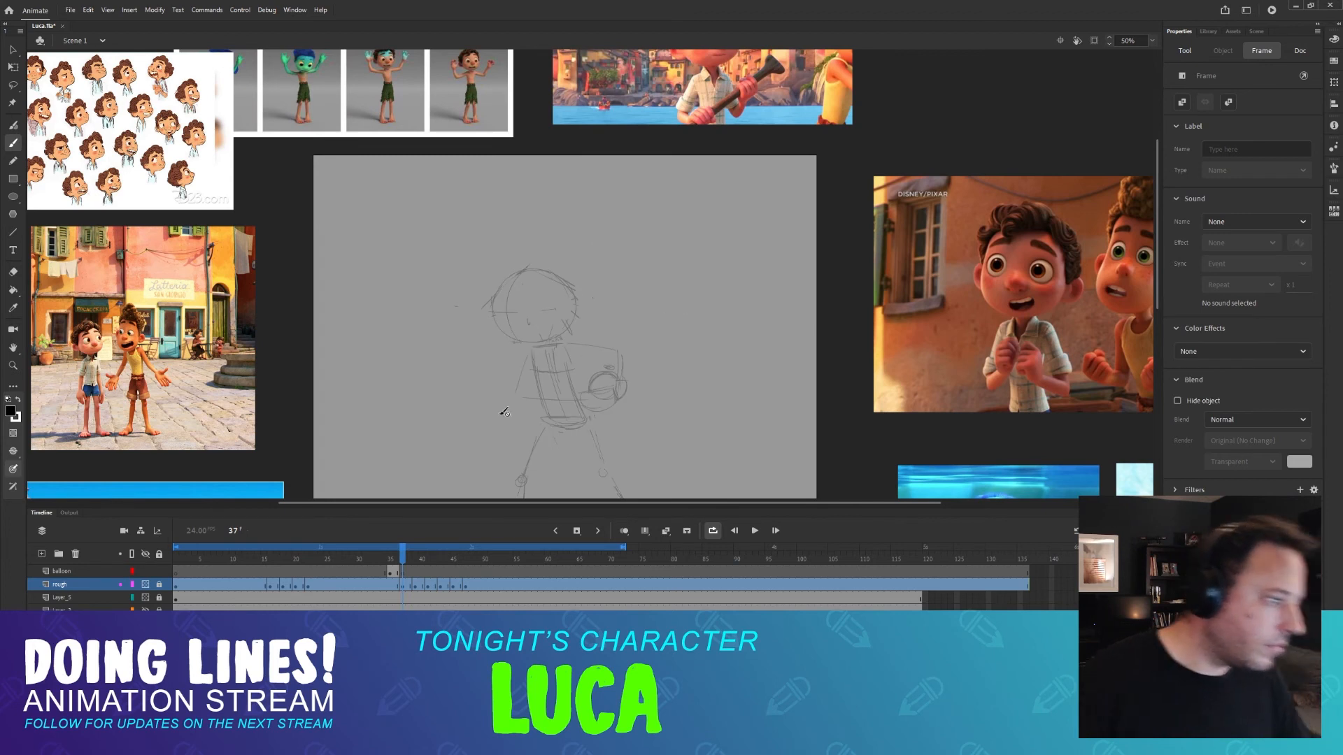
pyautogui.click(399, 558)
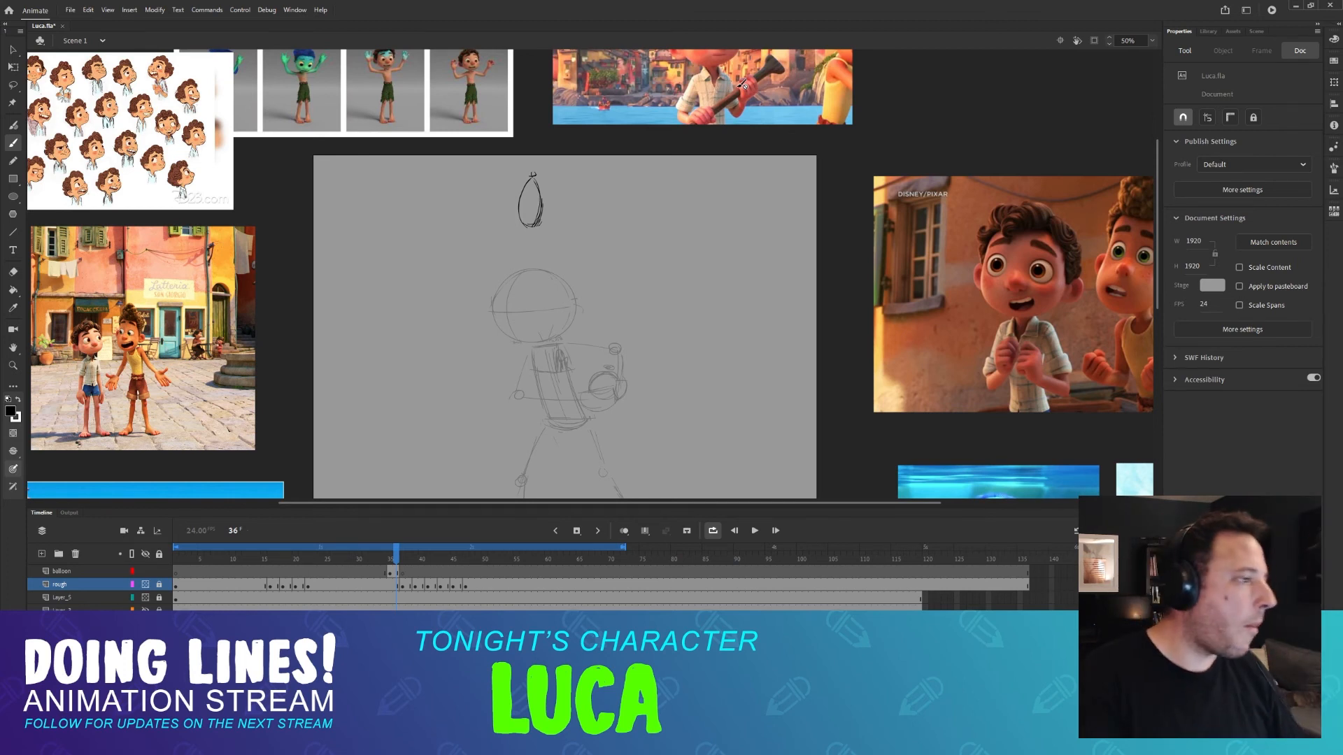
pyautogui.press('b')
pyautogui.press('.')
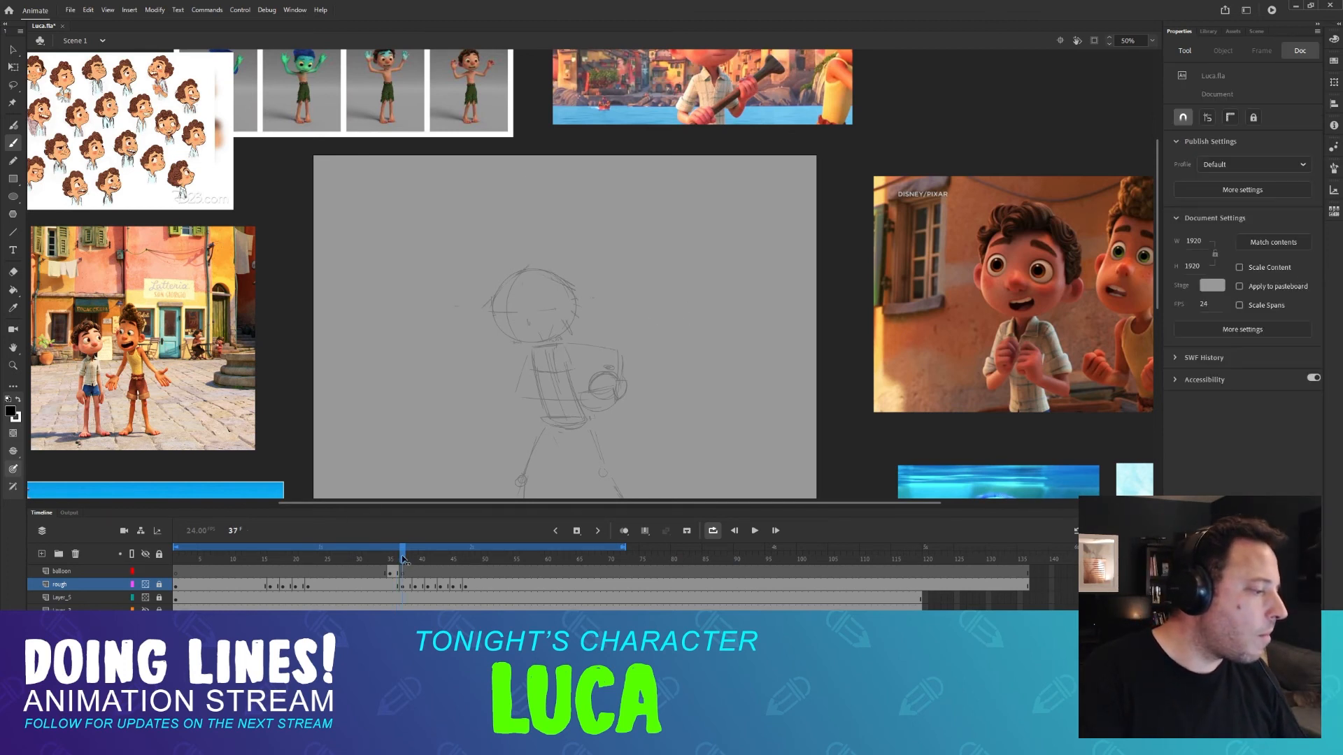
pyautogui.press(',')
pyautogui.press('.')
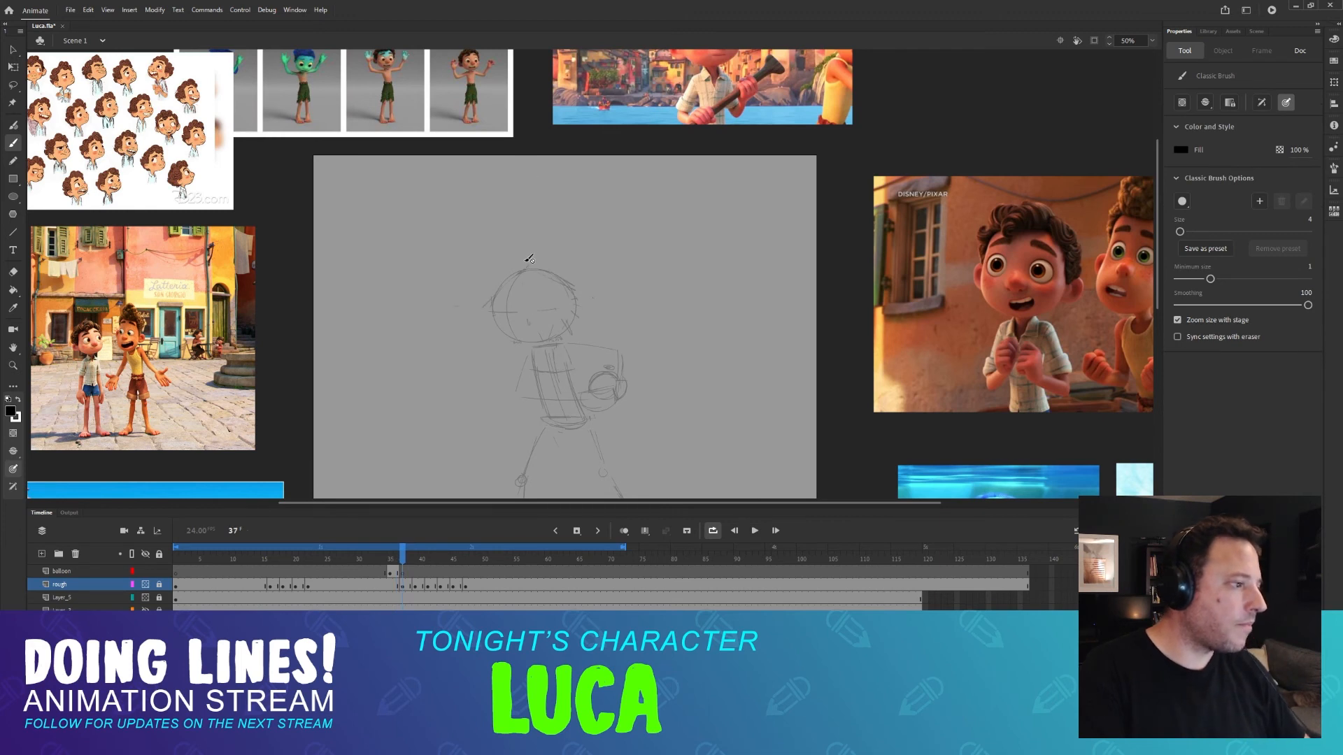
# Draw the burst balloon as a splash with pointed lobes spreading over the head on frame 37 of the balloon layer, undoing unwanted strokes.
pyautogui.click(59, 569)
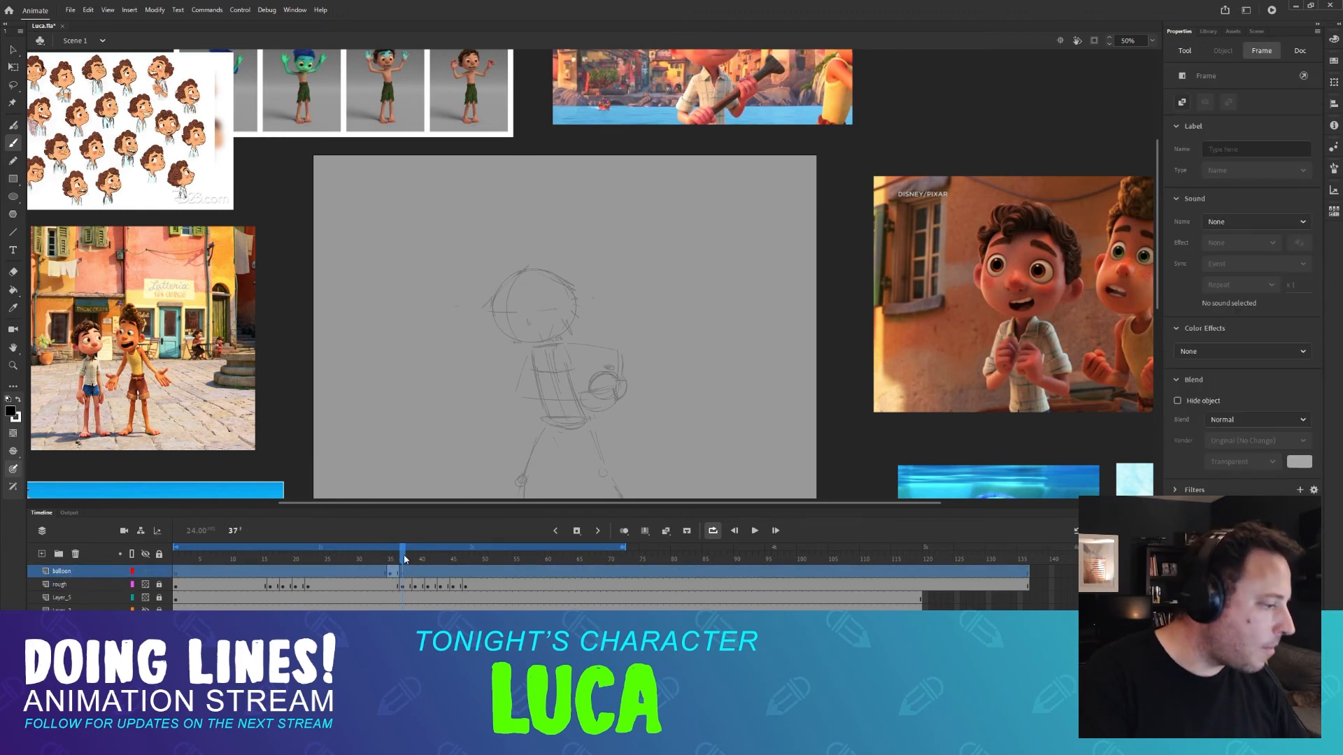
pyautogui.press(',')
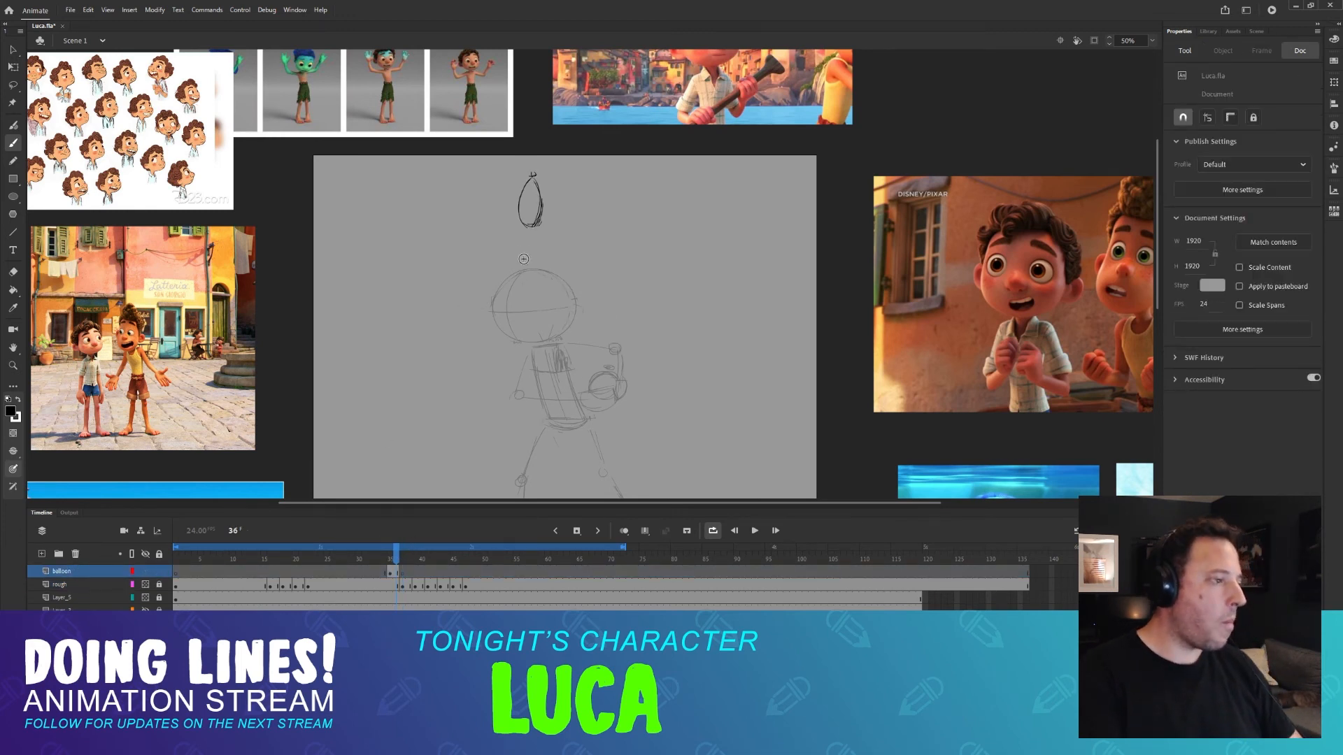
pyautogui.press('.')
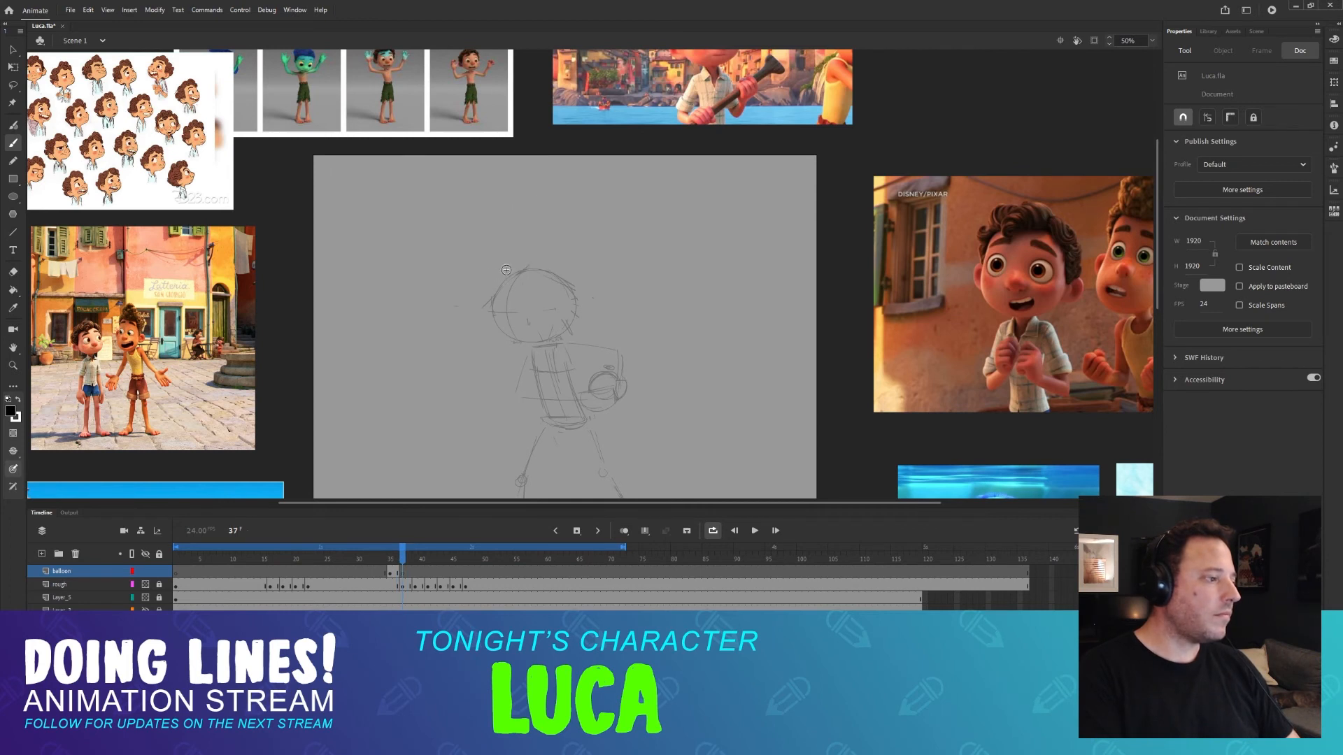
pyautogui.press(',')
pyautogui.press('.')
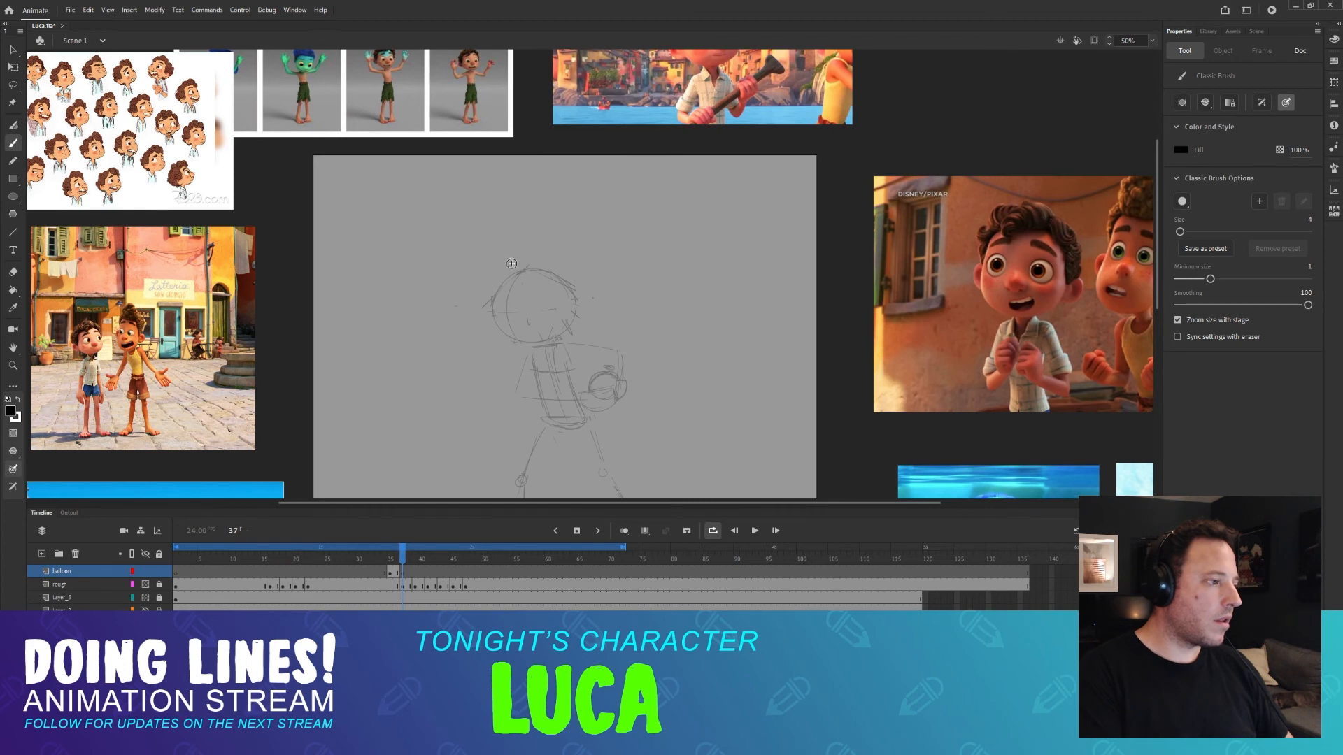
pyautogui.press(',')
pyautogui.press('.')
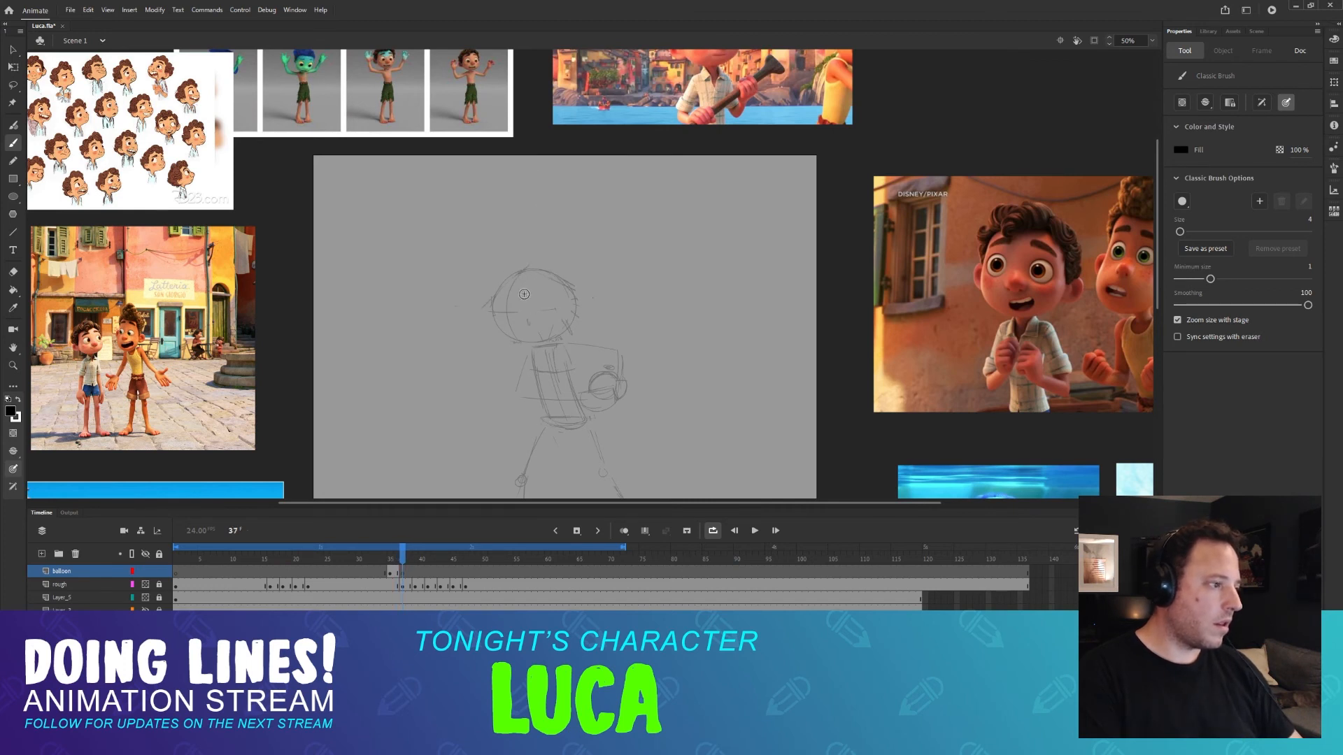
pyautogui.press(',')
pyautogui.press('.')
pyautogui.moveTo(518, 266)
pyautogui.mouseDown()
pyautogui.moveTo(462, 302)
pyautogui.moveTo(514, 287)
pyautogui.moveTo(501, 308)
pyautogui.mouseUp()
pyautogui.press(',')
pyautogui.press('.')
pyautogui.moveTo(549, 268)
pyautogui.mouseDown()
pyautogui.moveTo(600, 298)
pyautogui.moveTo(519, 290)
pyautogui.mouseUp()
pyautogui.moveTo(517, 295)
pyautogui.mouseDown()
pyautogui.moveTo(539, 301)
pyautogui.moveTo(542, 287)
pyautogui.moveTo(542, 309)
pyautogui.moveTo(529, 299)
pyautogui.mouseUp()
pyautogui.hotkey('ctrl', 'z')
pyautogui.hotkey('ctrl', 'z')
pyautogui.hotkey('ctrl', 'z')
pyautogui.hotkey('ctrl', 'z')
pyautogui.hotkey('ctrl', 'z')
pyautogui.hotkey('ctrl', 'z')
pyautogui.hotkey('ctrl', 'z')
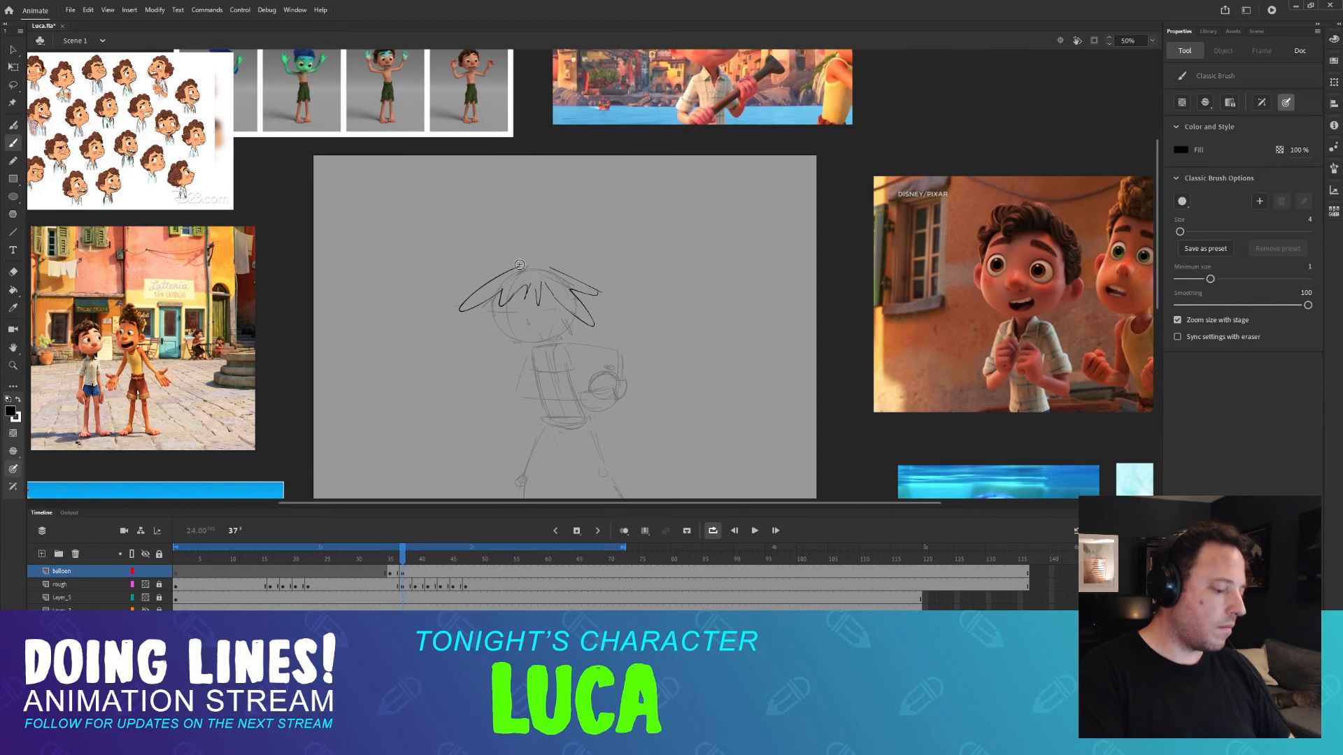
# Add flying droplets and short spikes above the splash on frame 37, redoing the central spike.
pyautogui.press(',')
pyautogui.press('.')
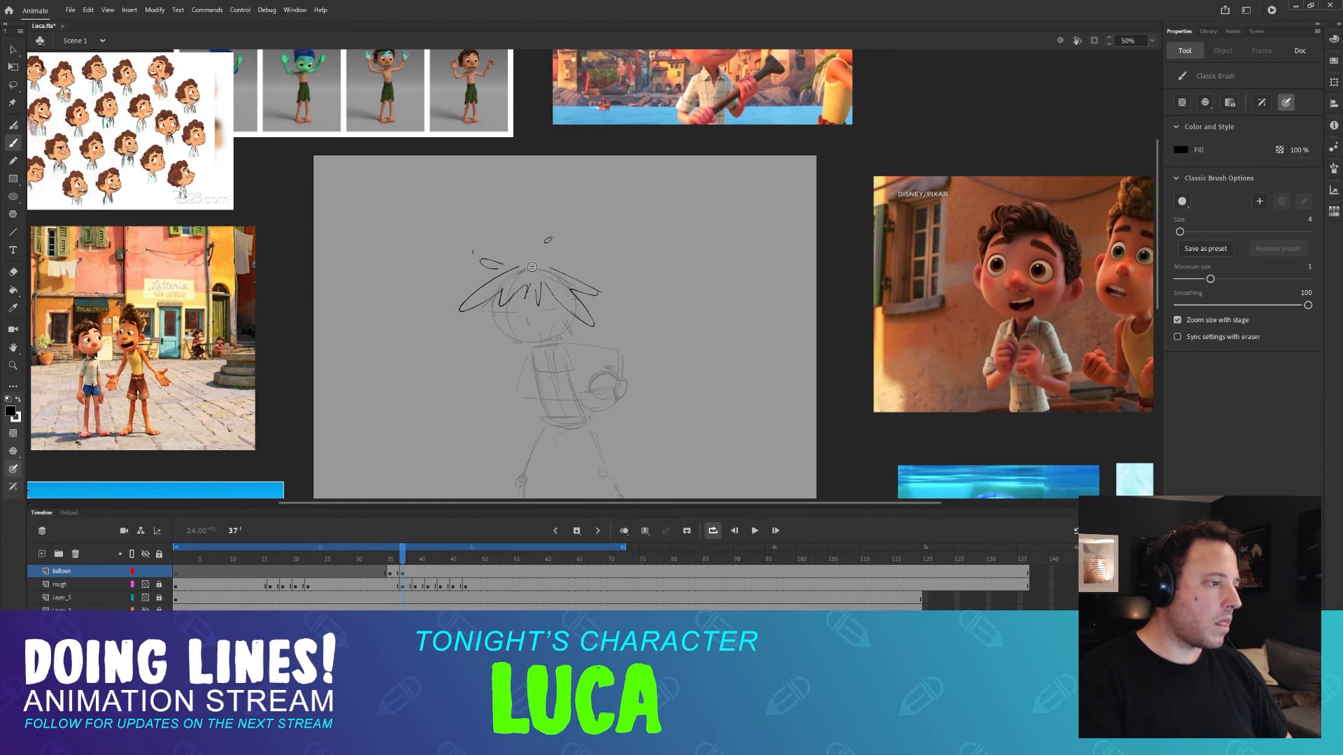
pyautogui.moveTo(525, 265); pyautogui.dragTo(537, 253)
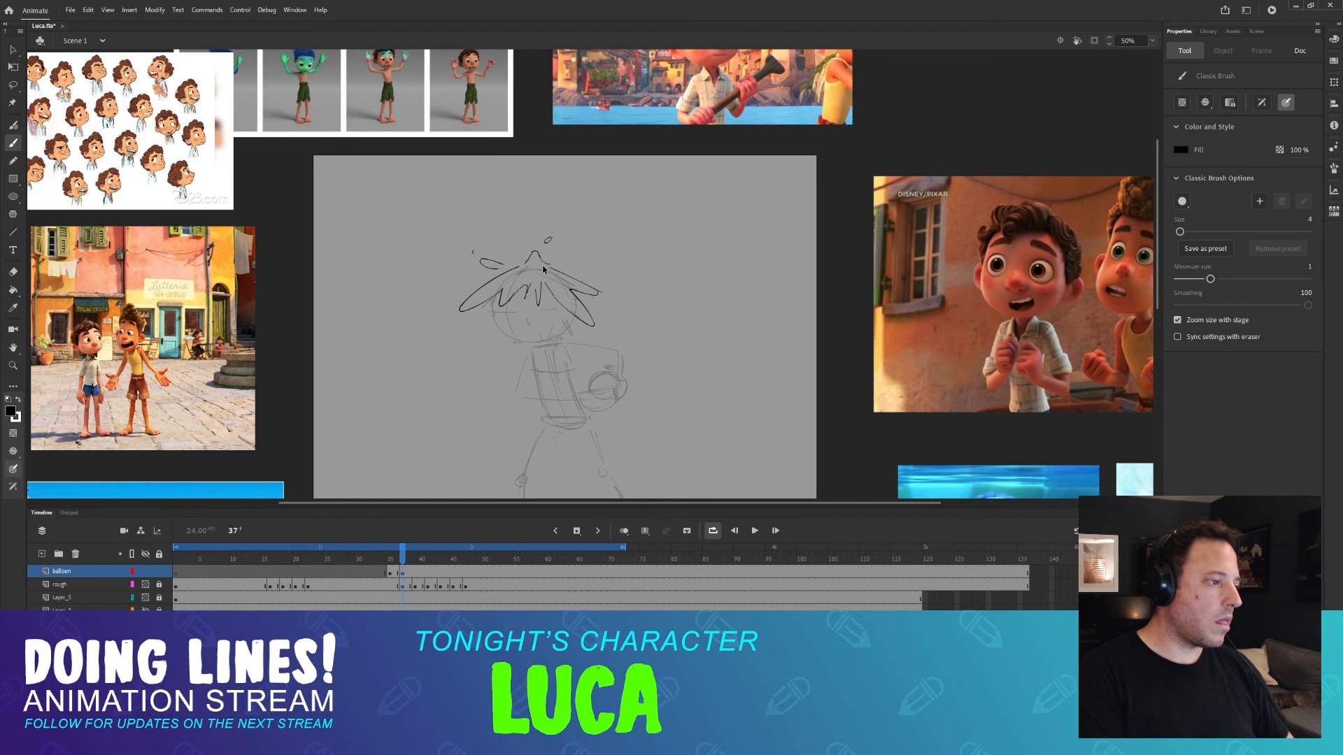
pyautogui.hotkey('ctrl', 'z')
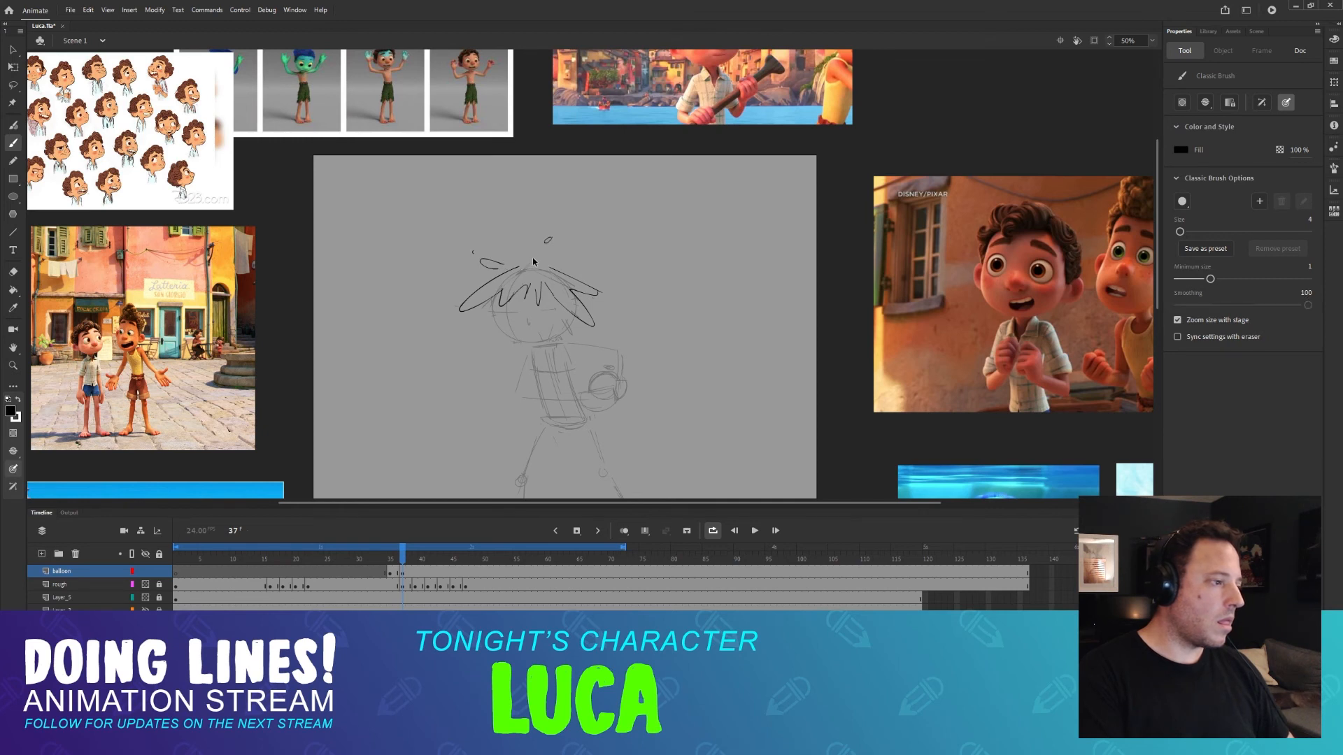
pyautogui.moveTo(522, 250); pyautogui.dragTo(540, 261)
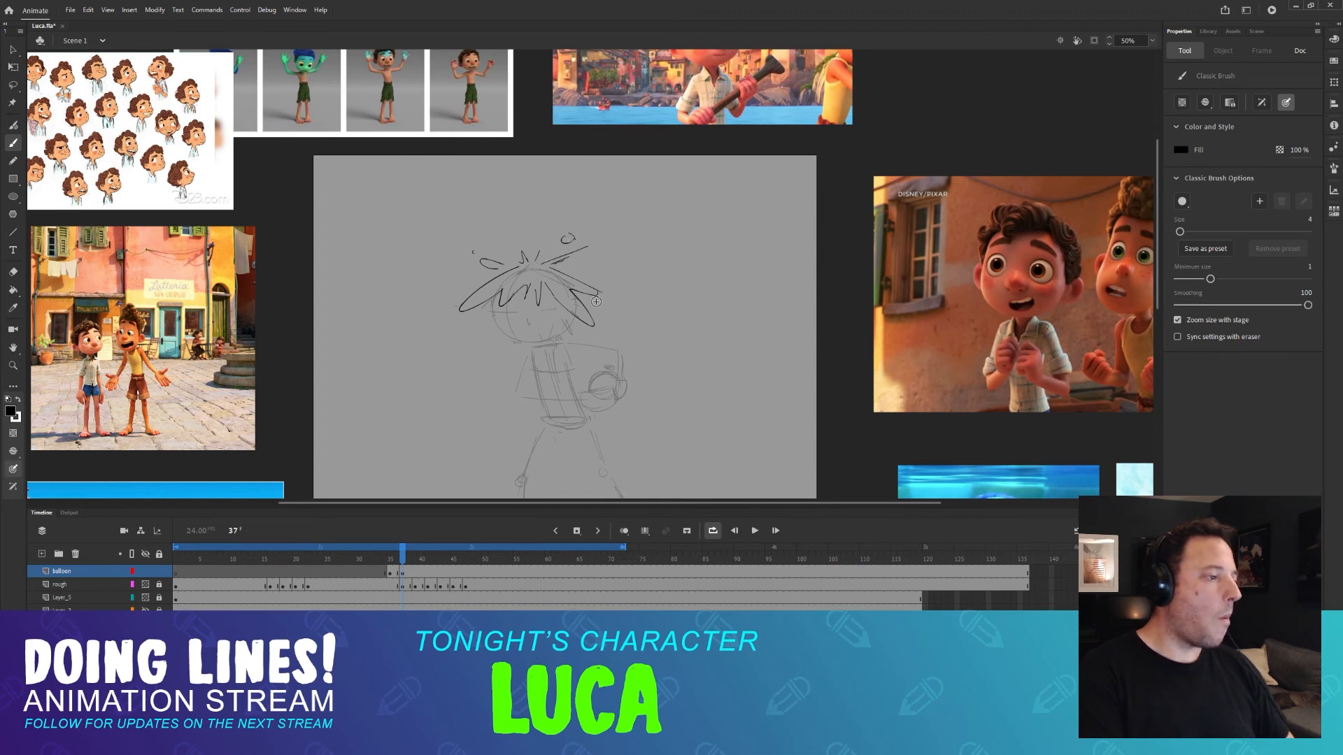
# Flip through frames 36 to 39 to check how the balloon turns into the splash against the rough poses.
pyautogui.press(',')
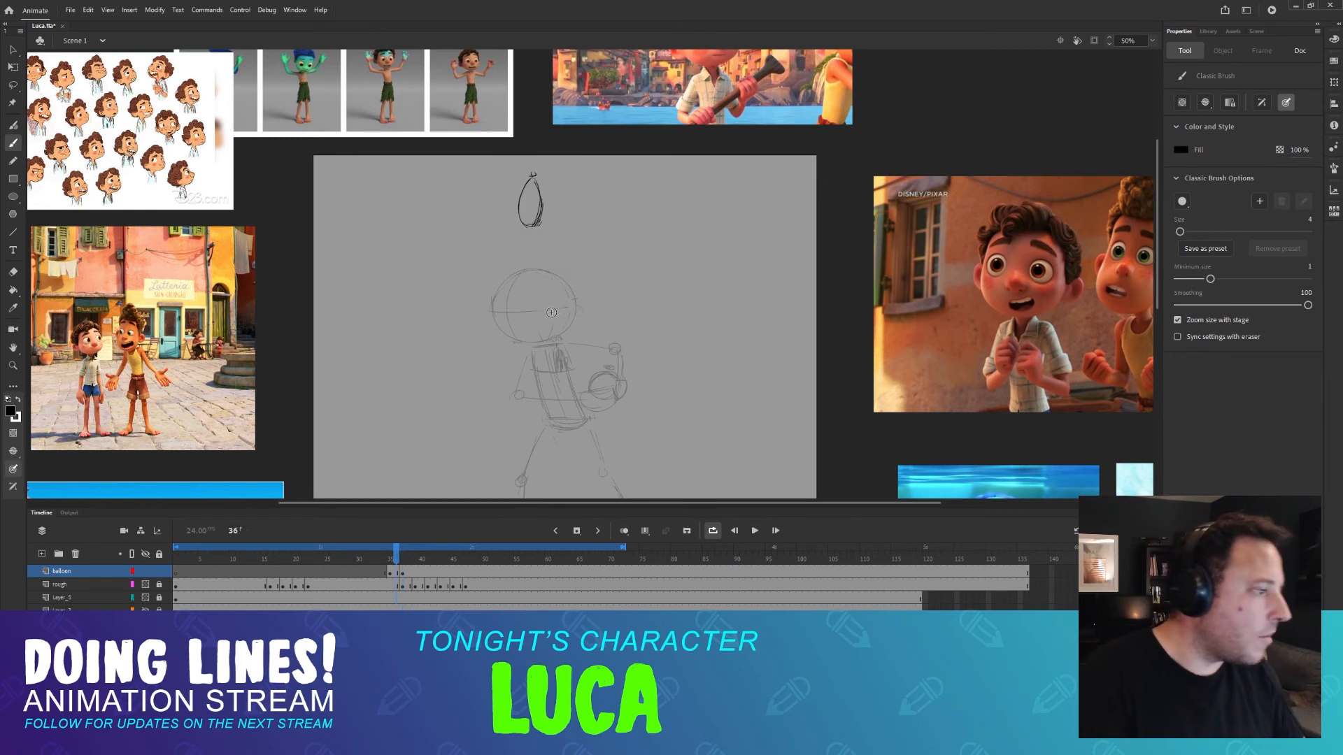
pyautogui.press('.')
pyautogui.press('.')
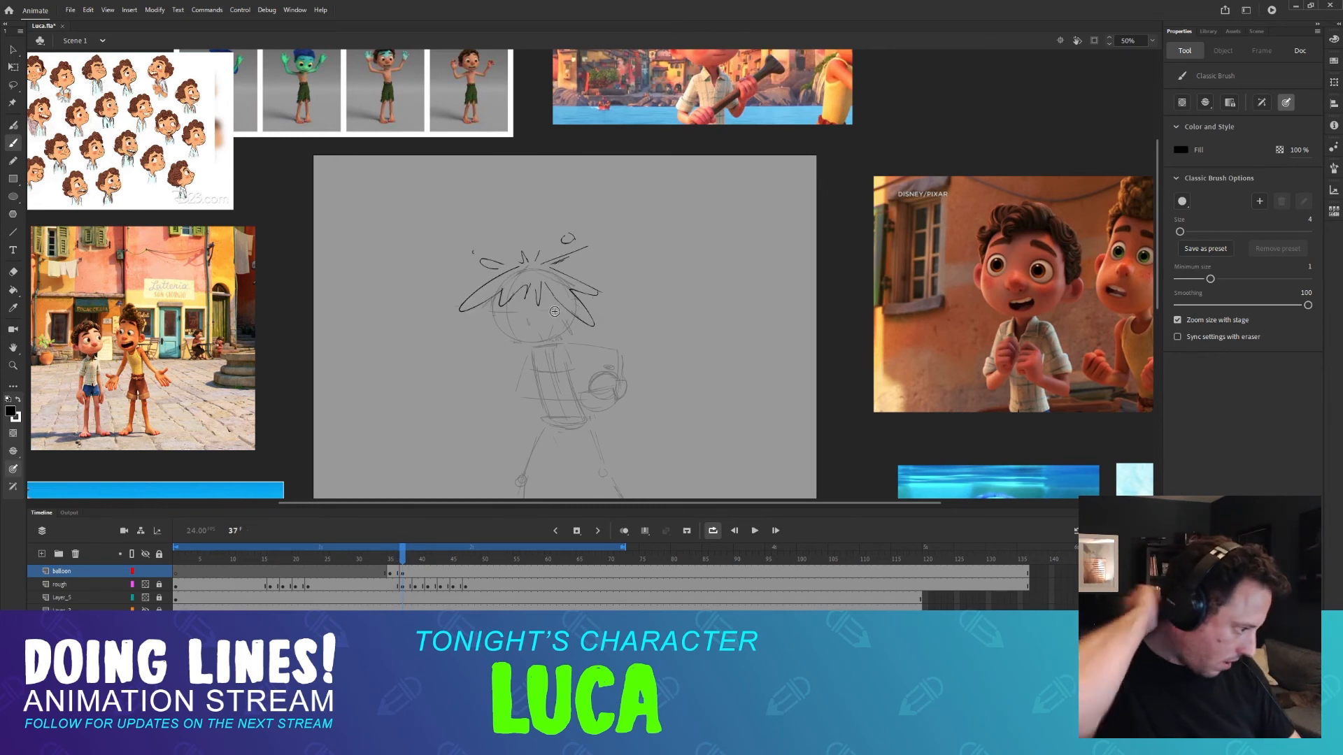
pyautogui.press(',')
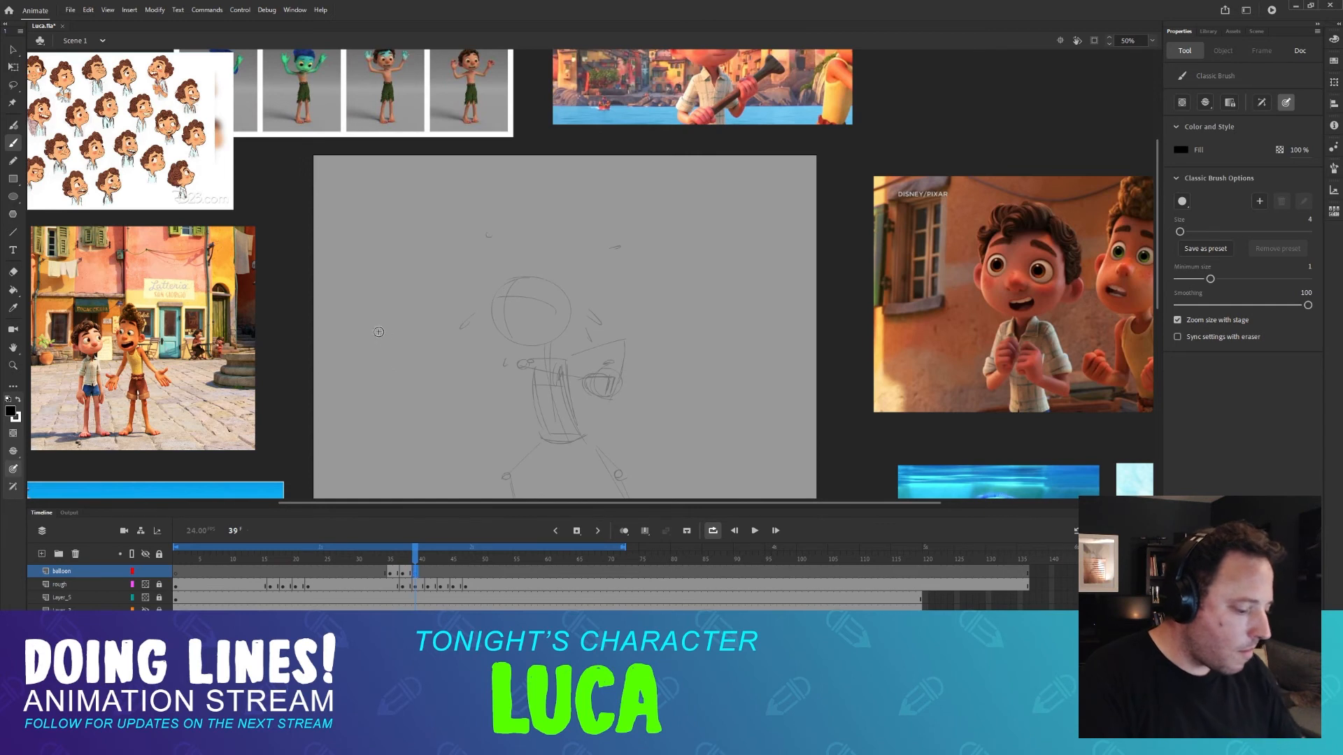
pyautogui.press('.')
pyautogui.press(',')
pyautogui.press('.')
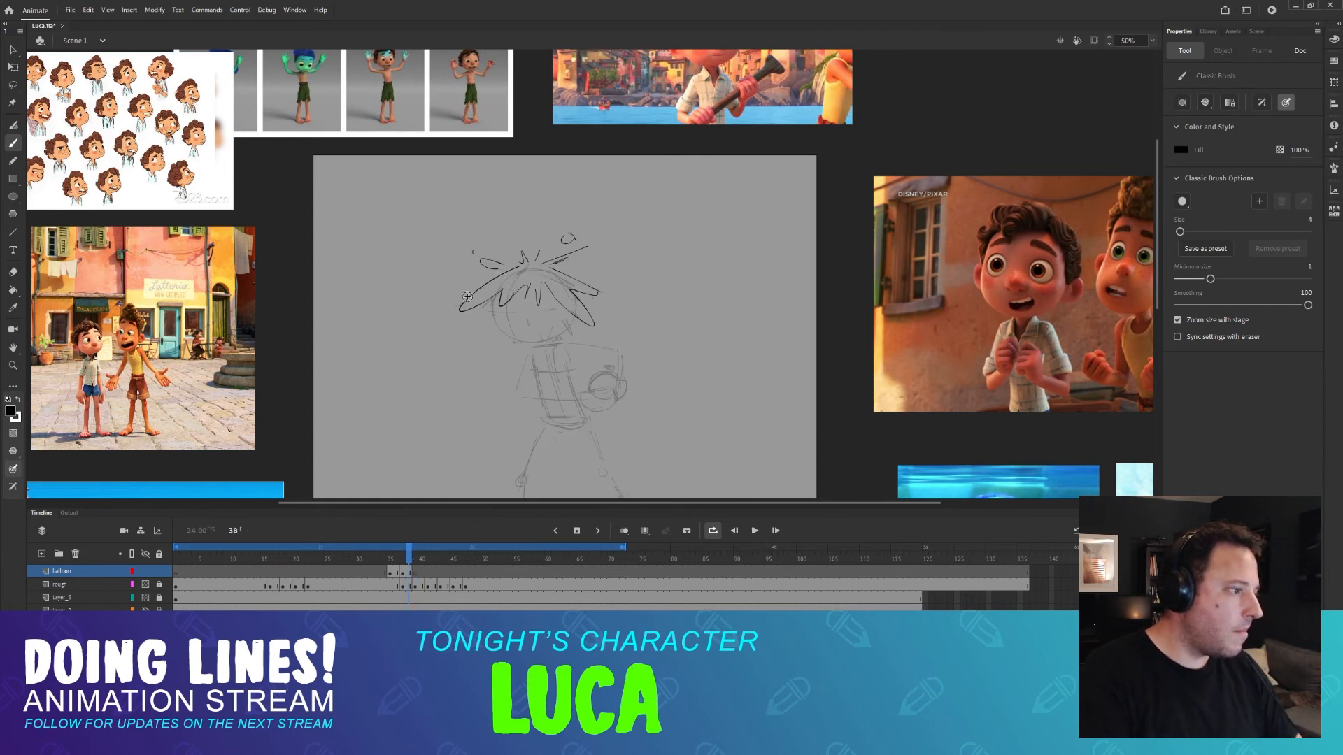
pyautogui.press('.')
pyautogui.press(',')
pyautogui.press('.')
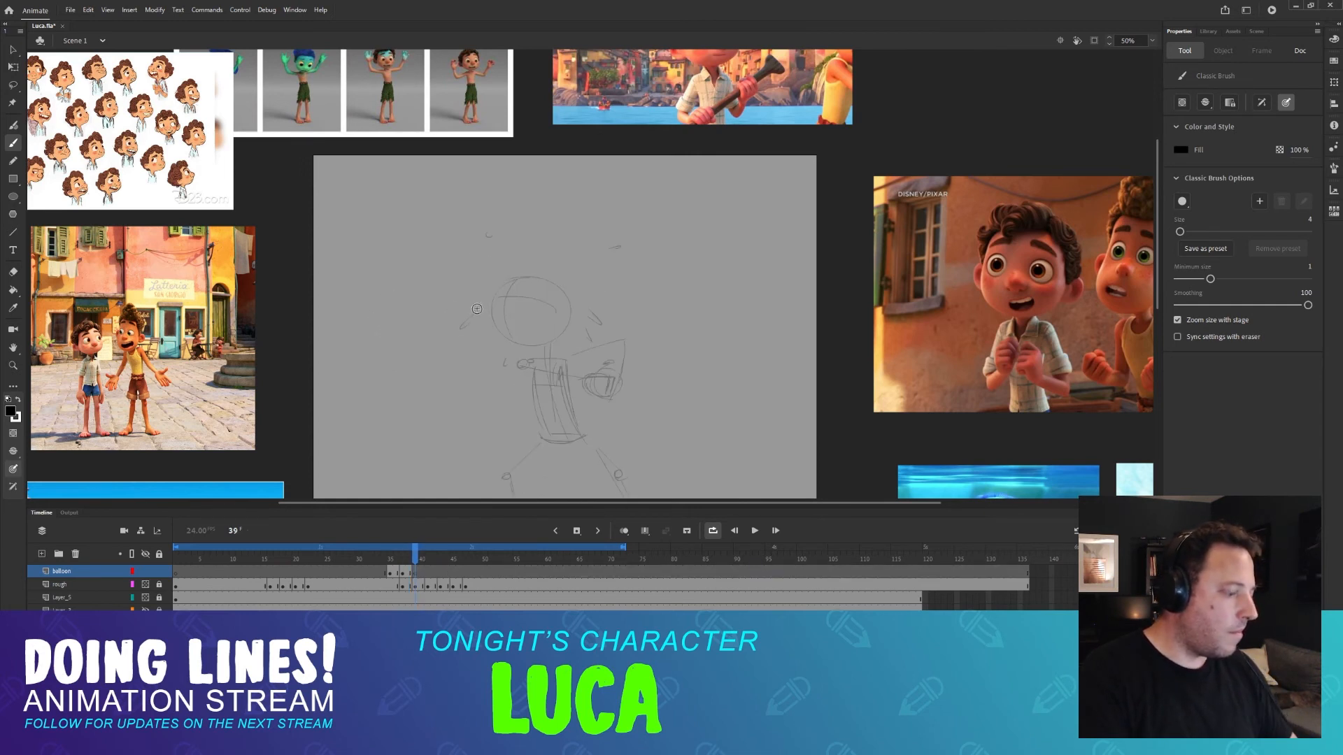
pyautogui.press('v')
pyautogui.press(',')
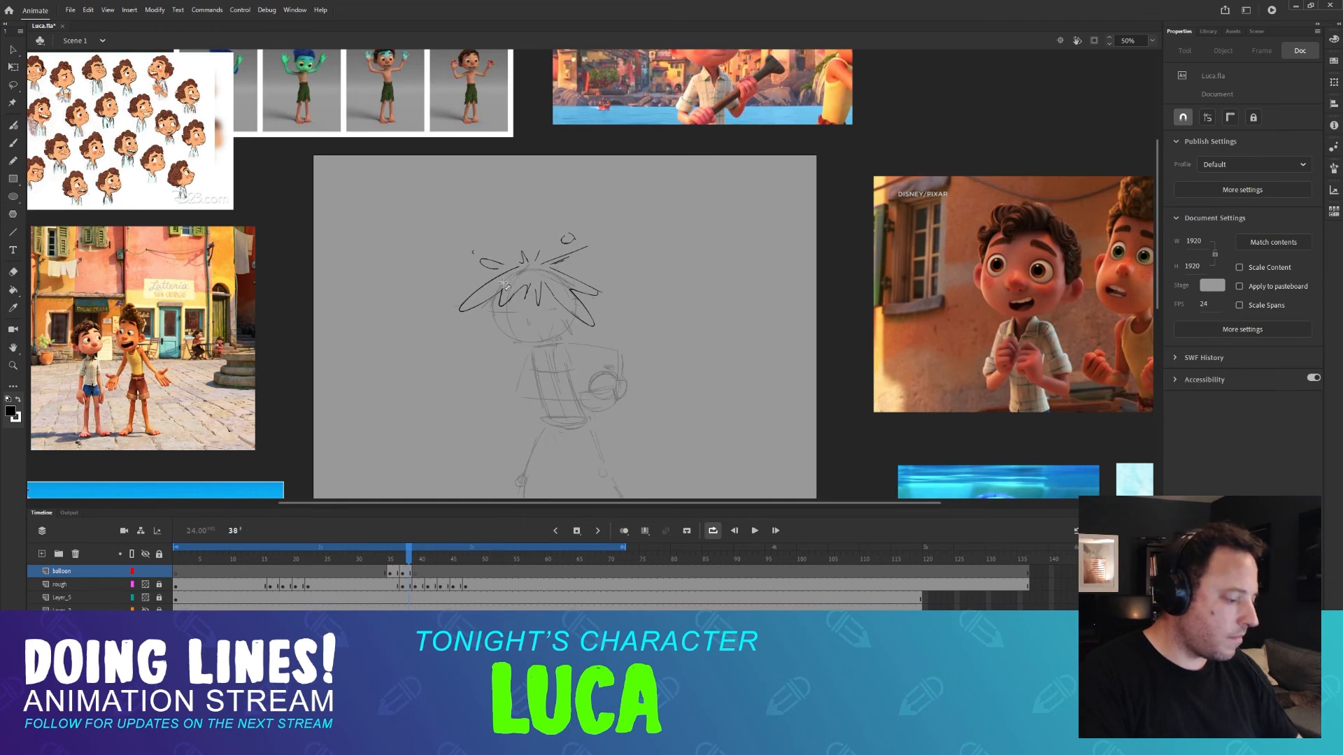
pyautogui.press('b')
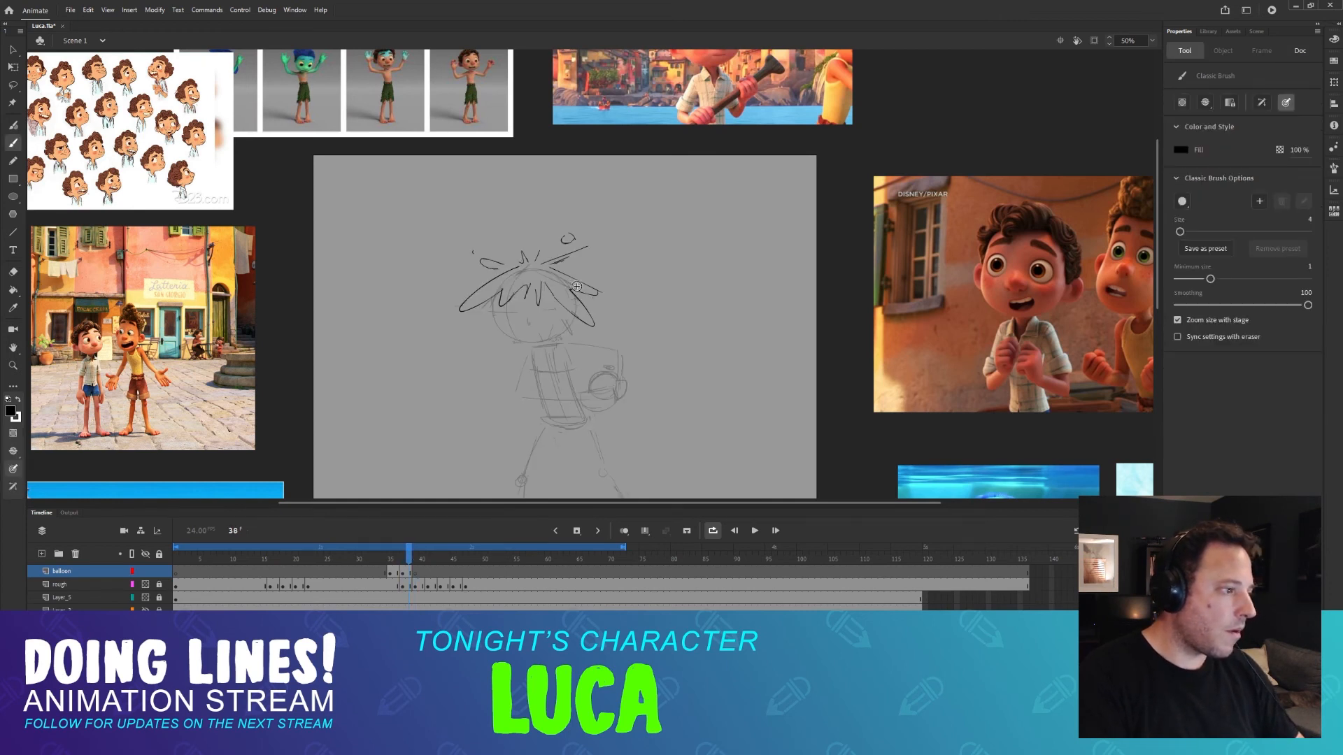
# Start the next splash drawing on frame 39 of the balloon layer with a thin droplet above the head's right side.
pyautogui.press('.')
pyautogui.press(',')
pyautogui.press('.')
pyautogui.press(',')
pyautogui.press('.')
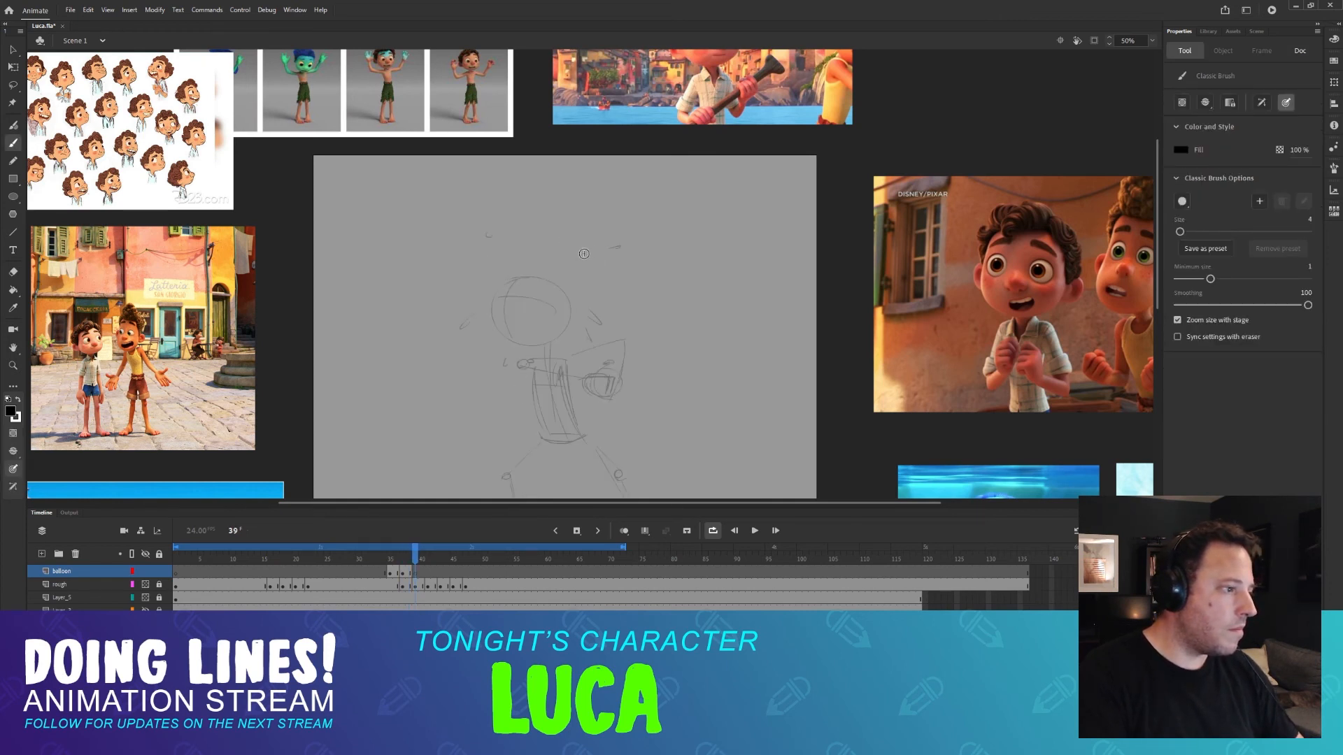
pyautogui.moveTo(589, 254); pyautogui.dragTo(619, 246)
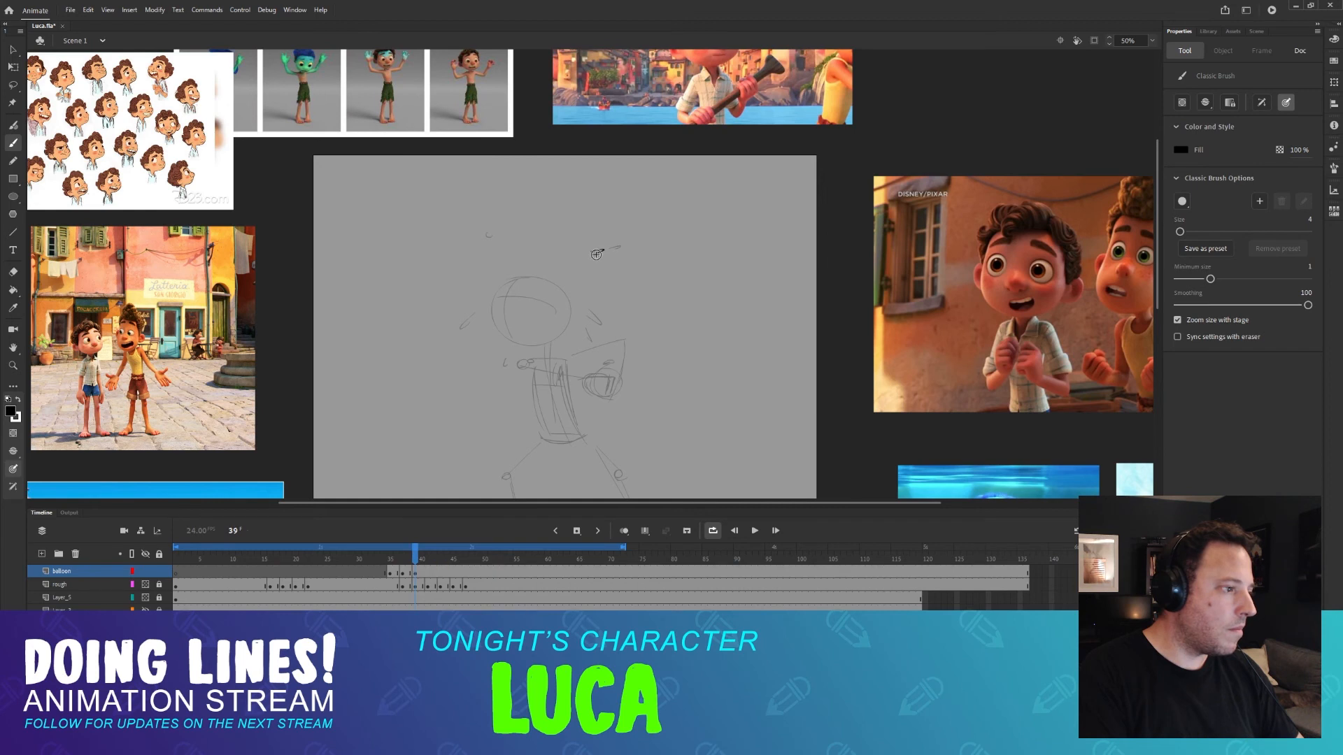
# Erase the old splash marks on both sides of the head on frame 39 of the rough layer, and return to the balloon layer.
pyautogui.click(415, 586)
pyautogui.press('e')
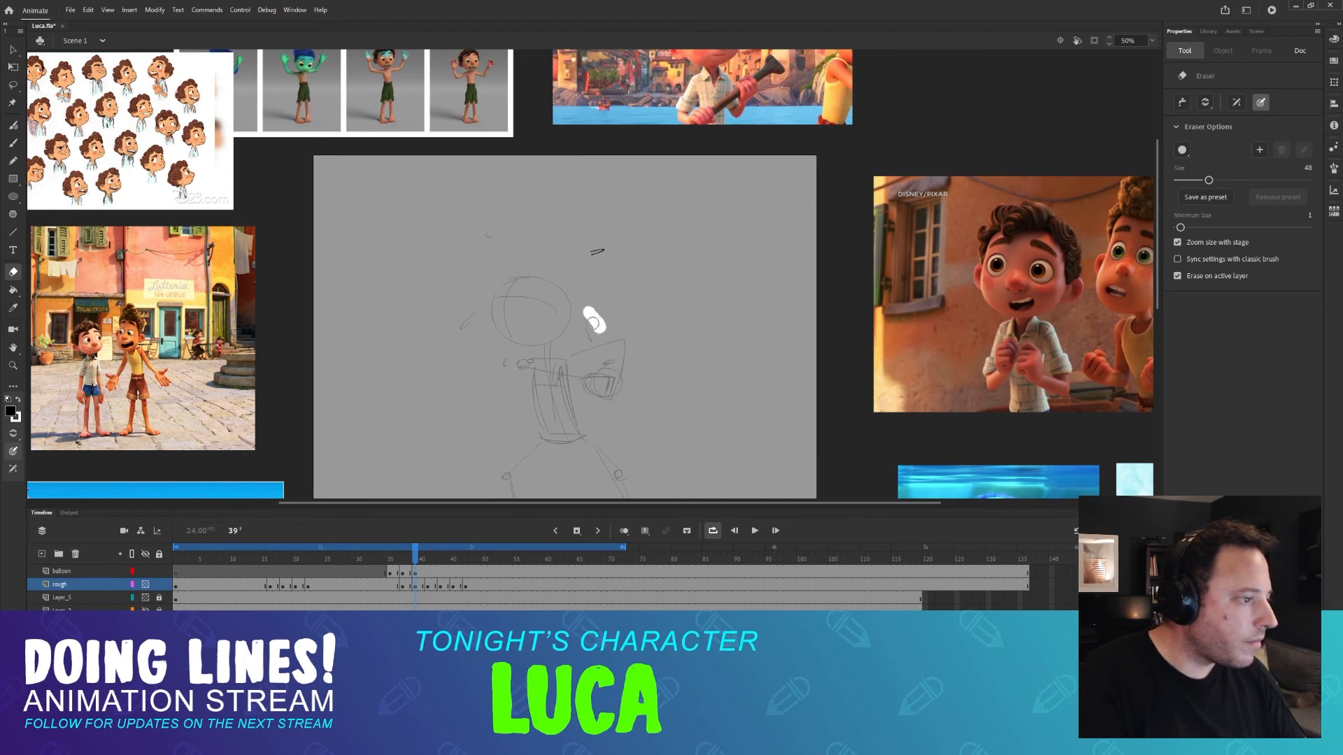
pyautogui.moveTo(592, 320); pyautogui.dragTo(589, 343)
pyautogui.moveTo(493, 231); pyautogui.dragTo(451, 332)
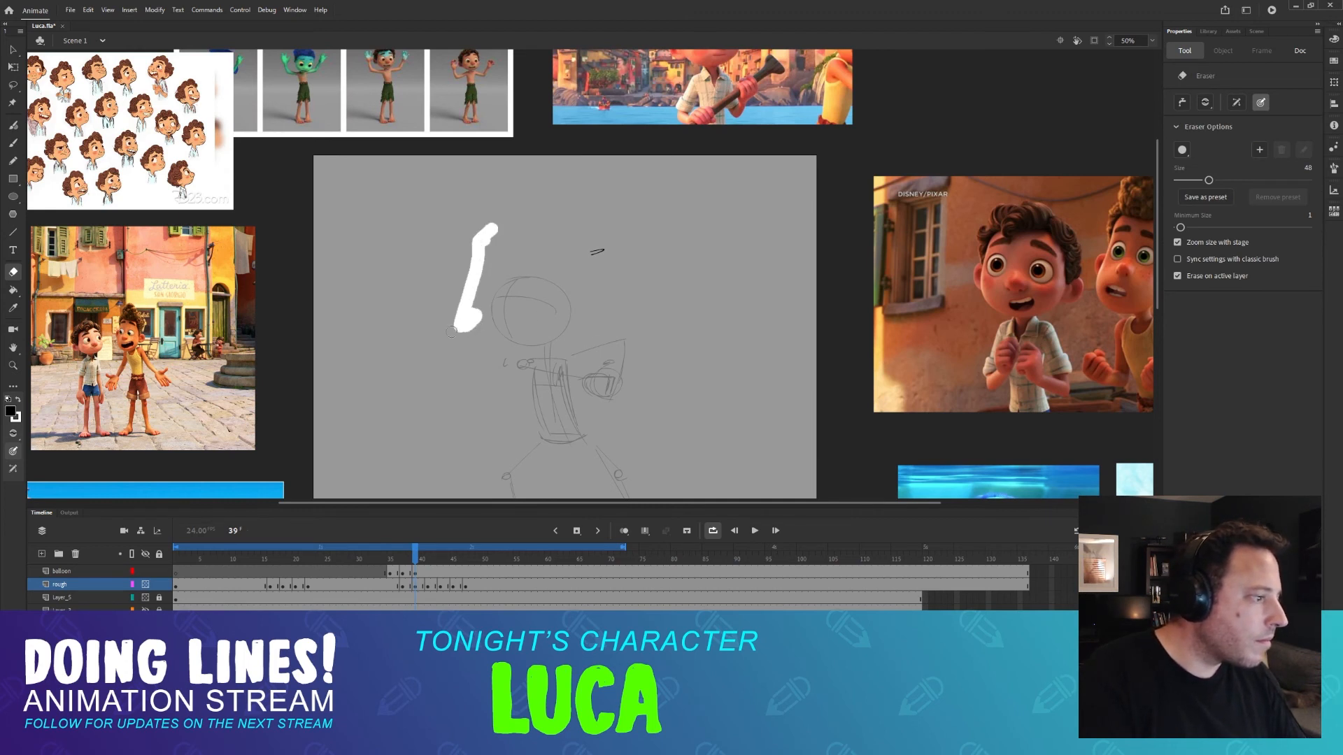
pyautogui.press('b')
pyautogui.click(70, 571)
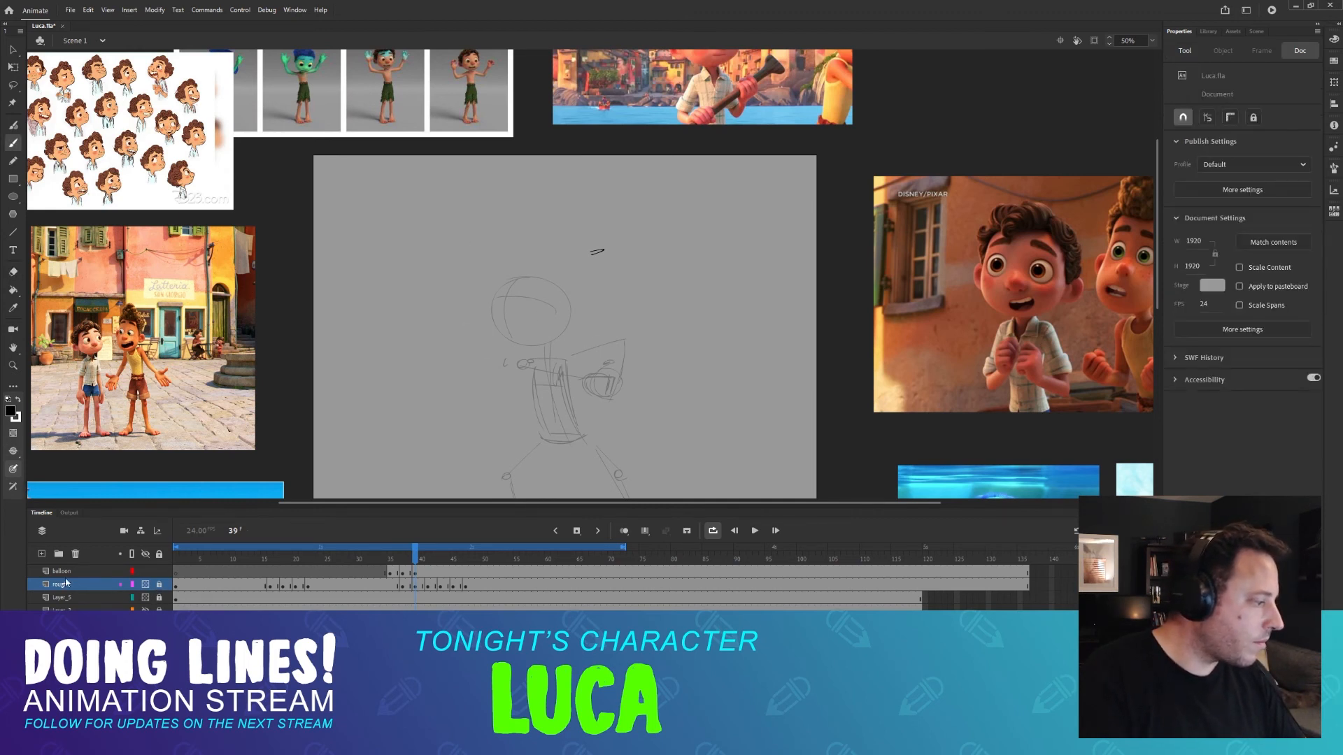
# Add a small round droplet above the thin droplet over the head's right side on frame 39 of the balloon layer.
pyautogui.click(416, 547)
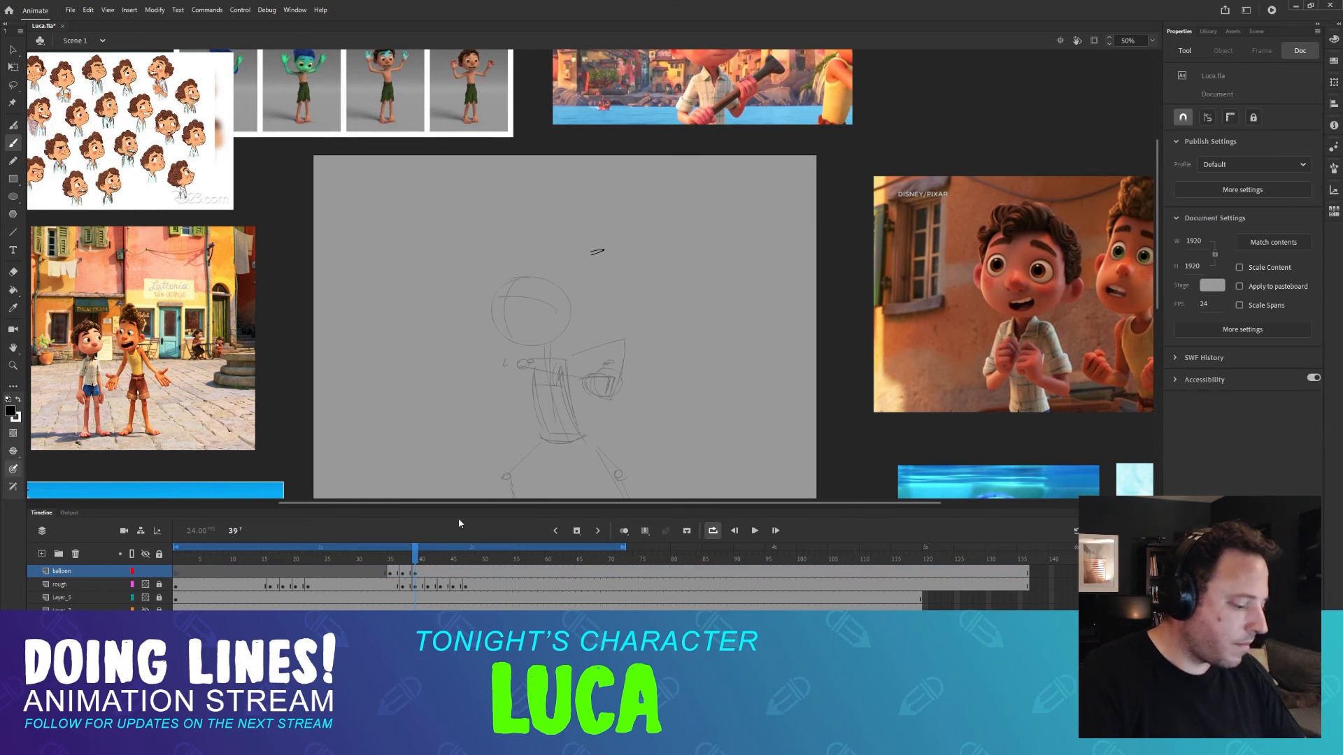
pyautogui.press('b')
pyautogui.press(',')
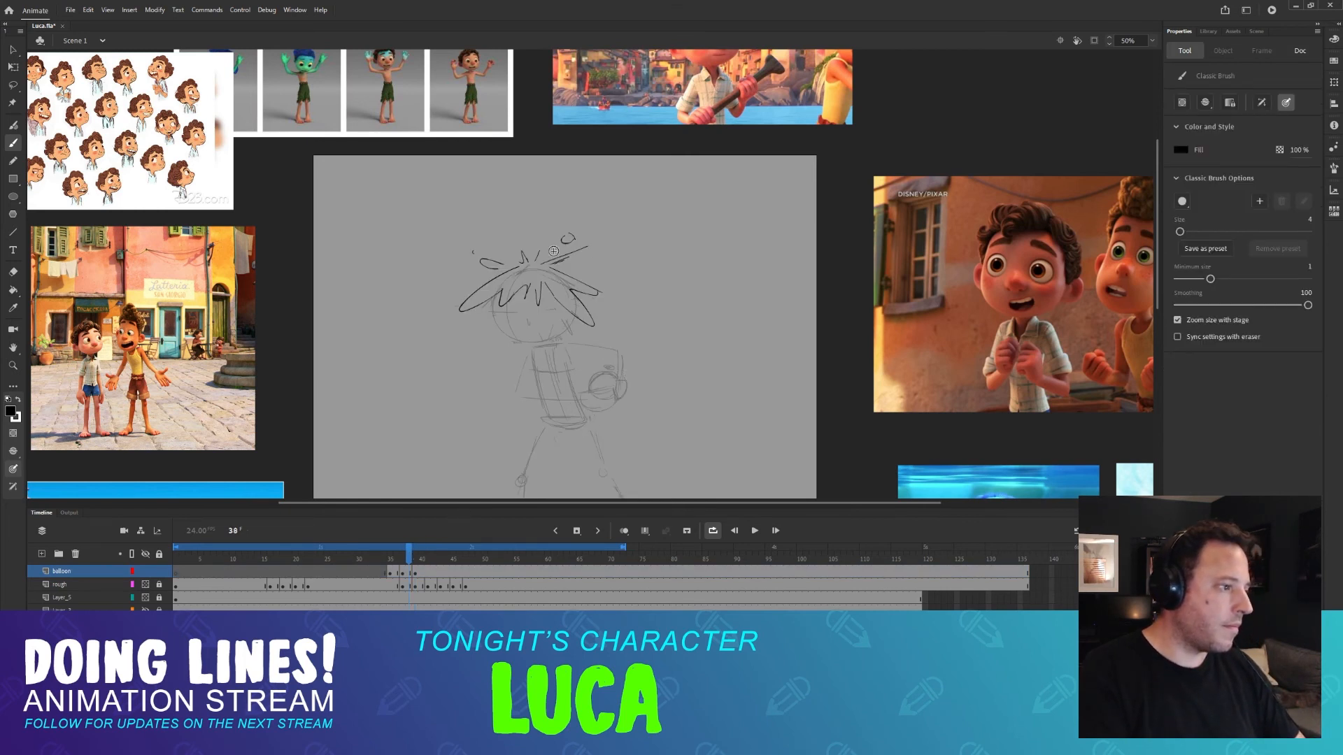
pyautogui.press('.')
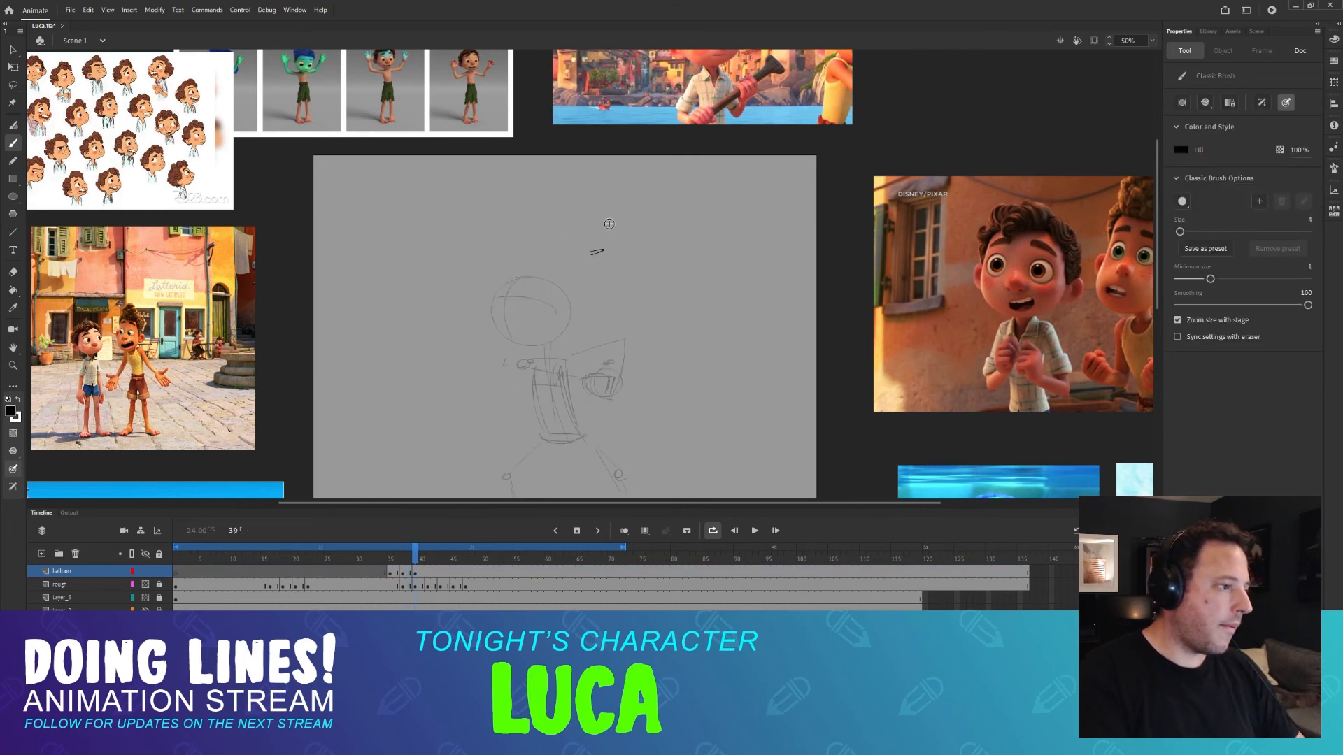
pyautogui.press(',')
pyautogui.press('.')
pyautogui.press('.')
pyautogui.moveTo(612, 222); pyautogui.dragTo(603, 229)
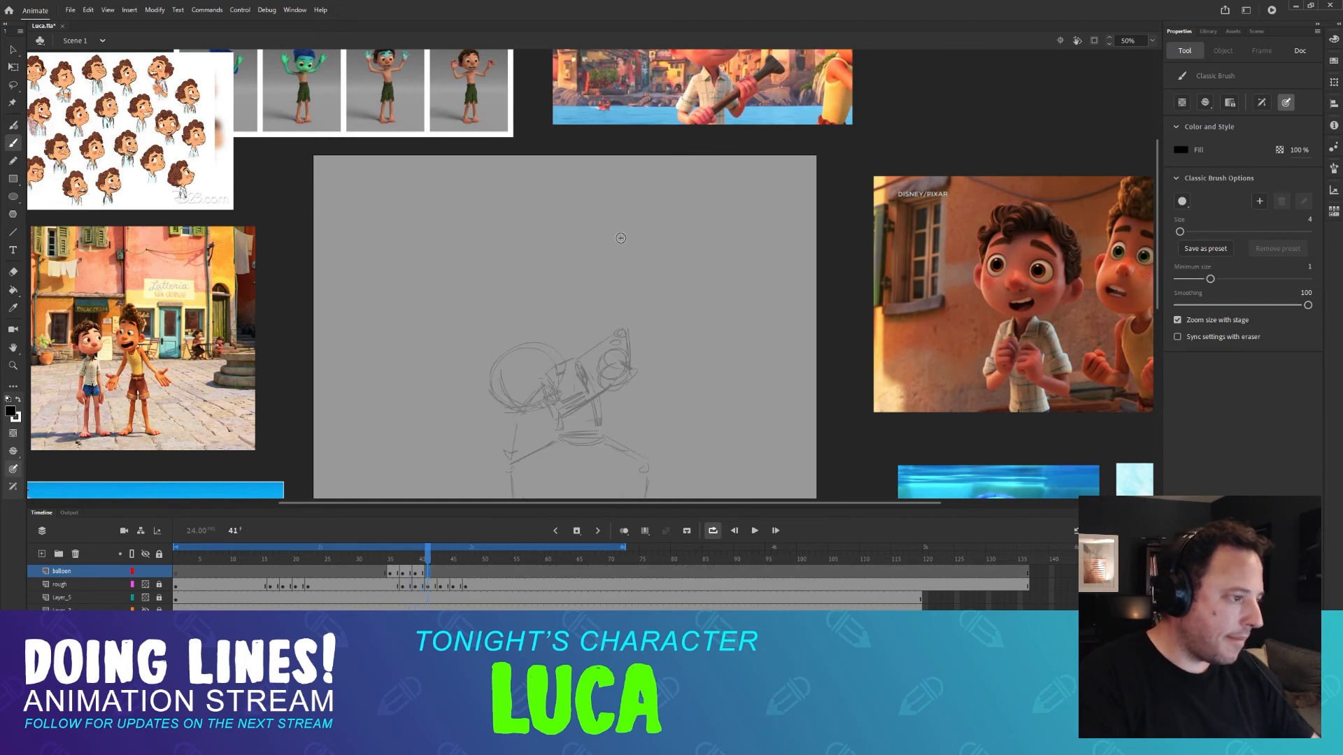
# Start a new drawing on frame 41 of the balloon layer with a tiny droplet farther out at the upper right.
pyautogui.press('.')
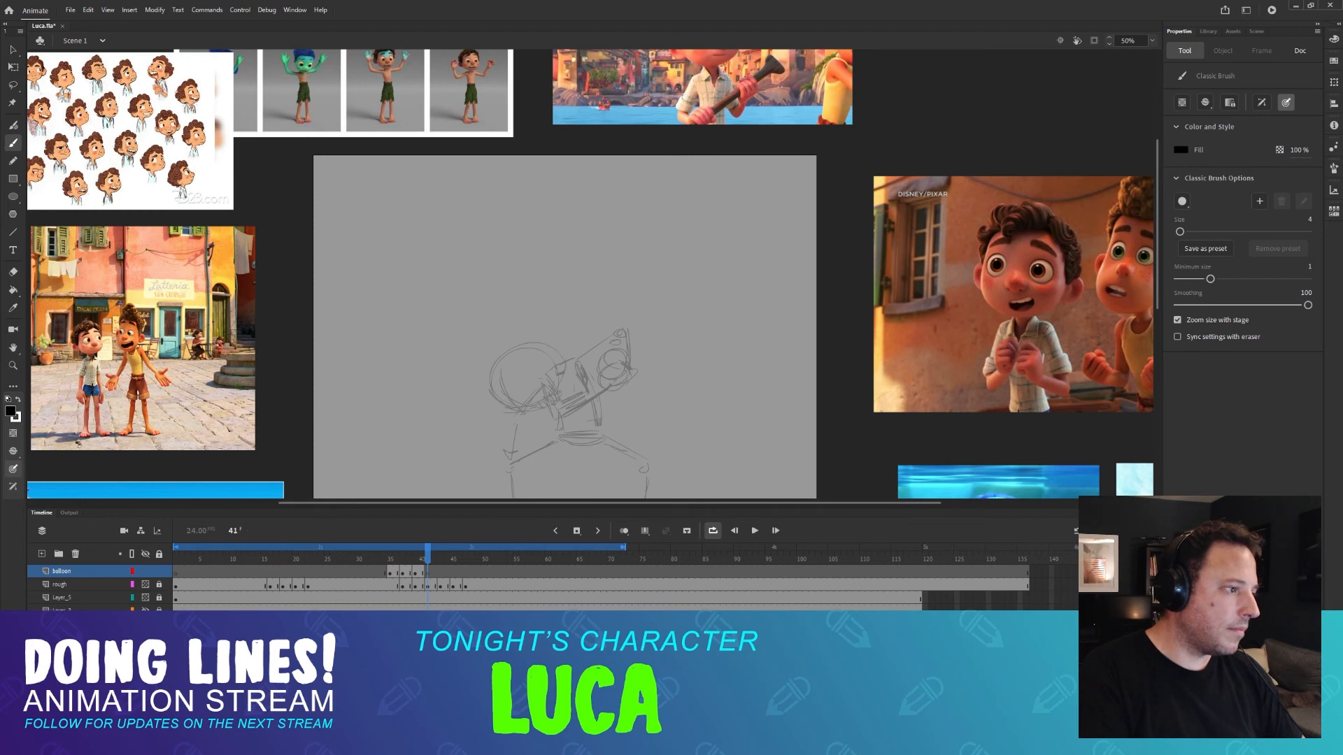
pyautogui.press(',')
pyautogui.press(',')
pyautogui.press('.')
pyautogui.press(',')
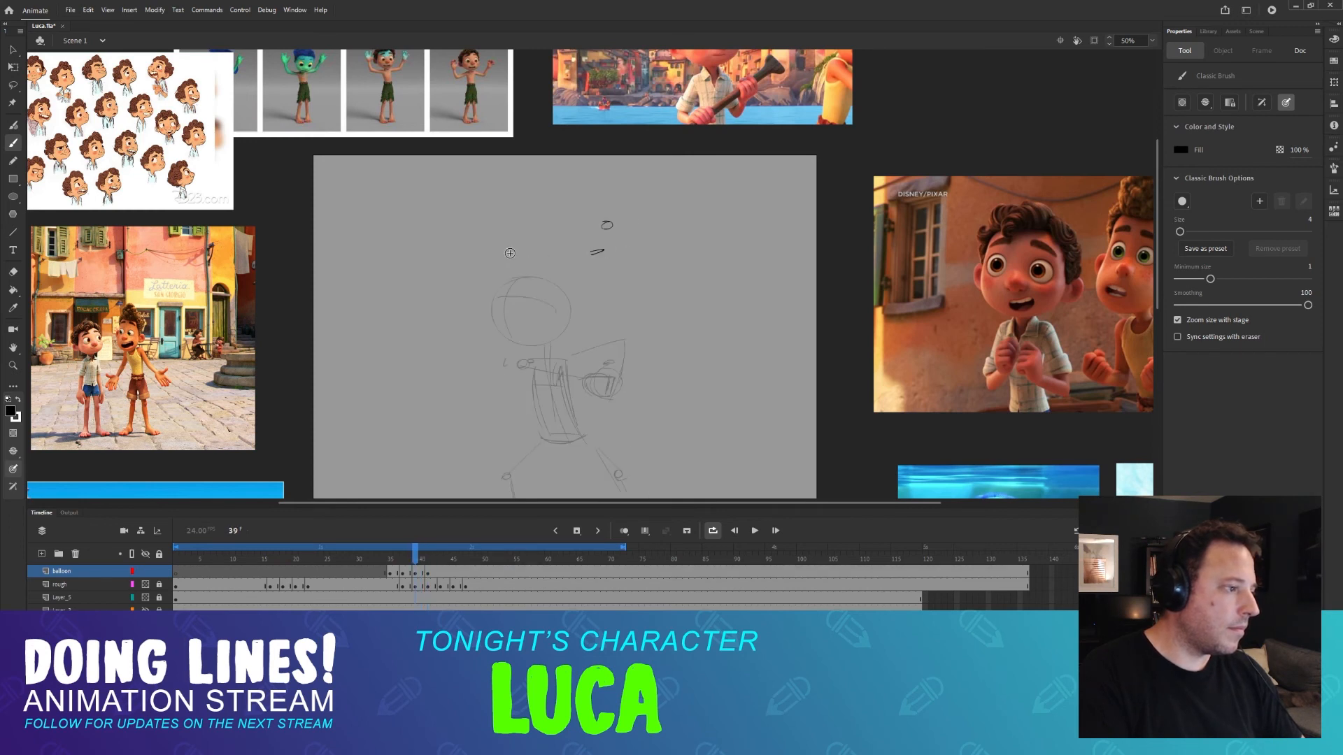
pyautogui.press('.')
pyautogui.press(',')
# Add a curved droplet above the head's left side on frame 39 and its smaller, farther-out continuation on frame 41.
pyautogui.moveTo(484, 262); pyautogui.dragTo(460, 268)
pyautogui.press('.')
pyautogui.press(',')
pyautogui.press('.')
pyautogui.press('.')
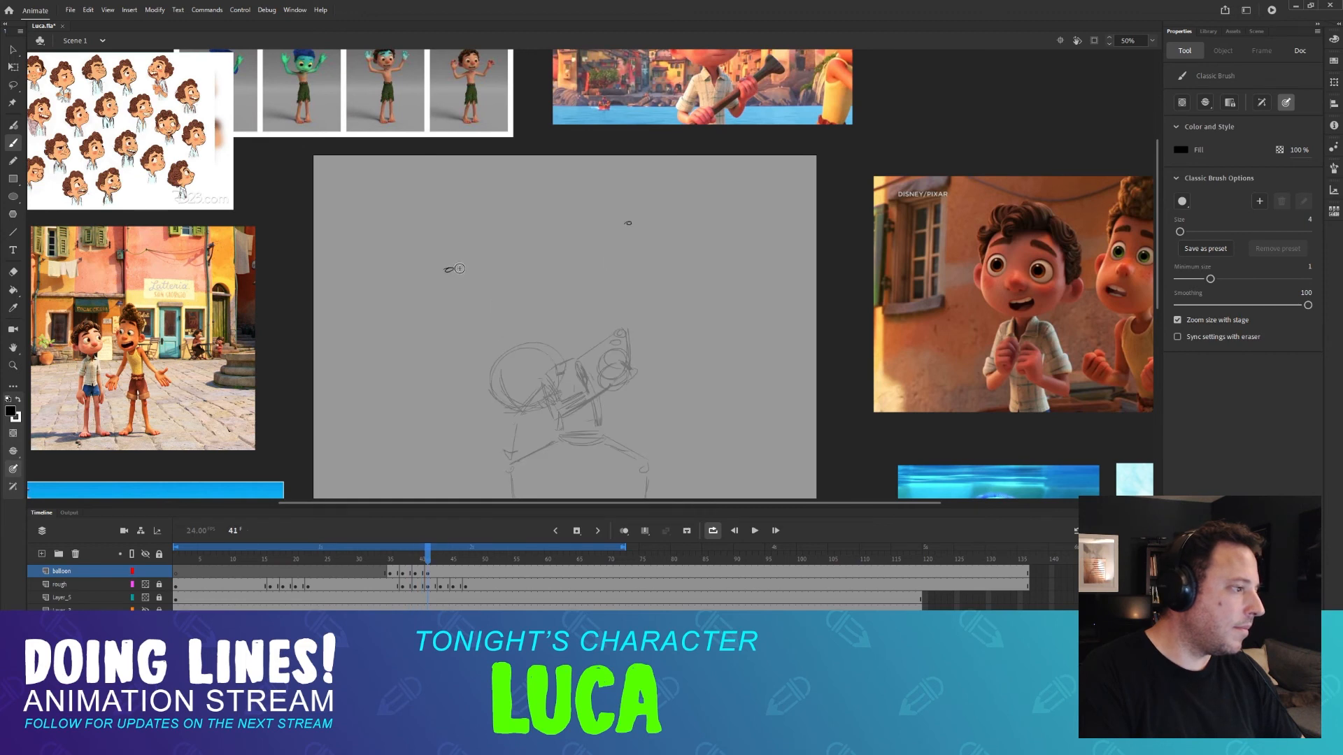
pyautogui.press('.')
# End the frame 41 droplets with a blank keyframe on frame 43 of the balloon layer.
pyautogui.press(',')
pyautogui.press('.')
pyautogui.press('.')
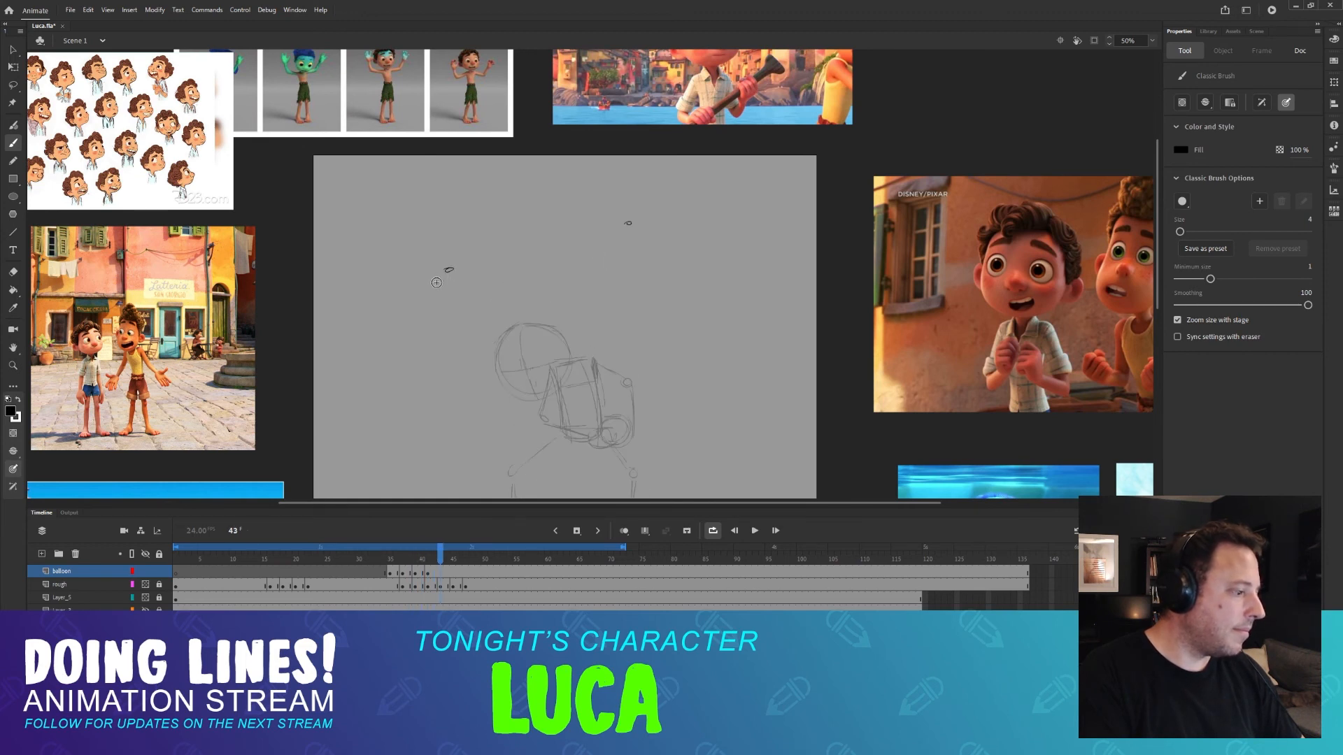
pyautogui.press(',')
pyautogui.press('.')
pyautogui.press(',')
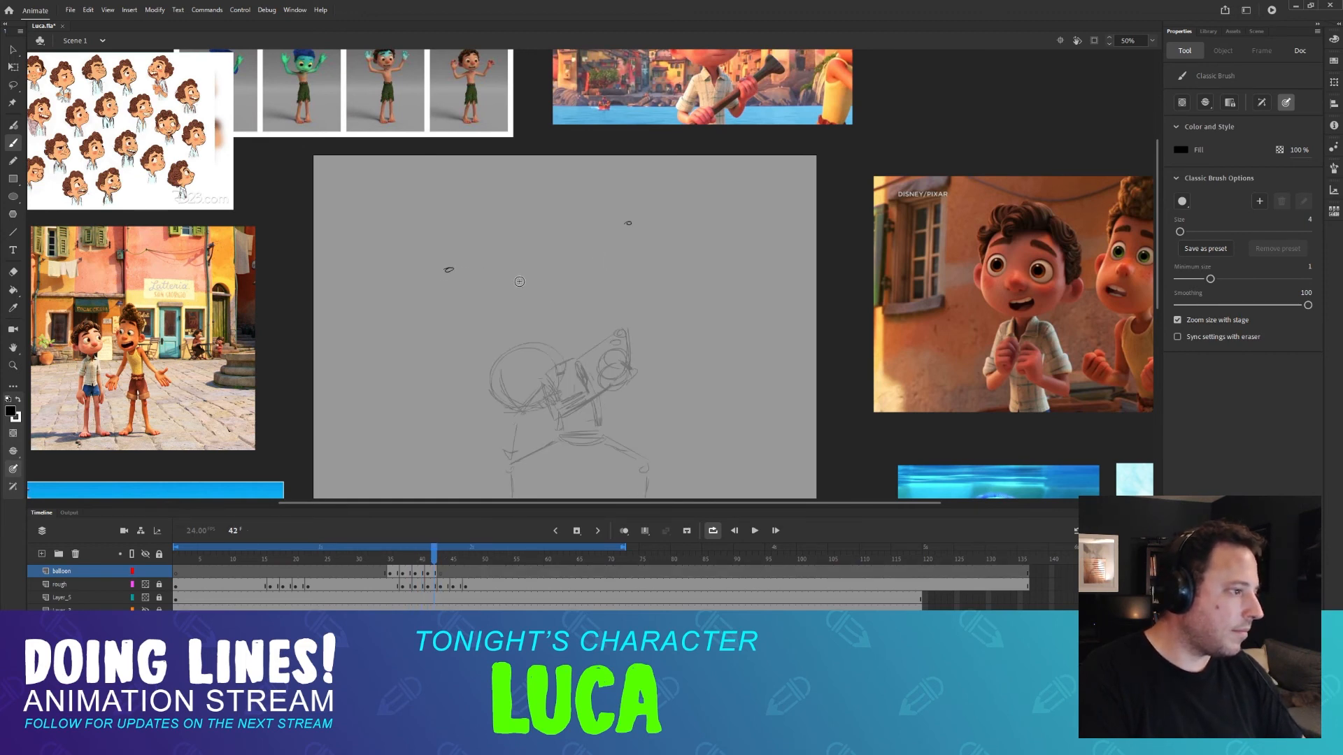
# Draw the left arm of the splash on frame 39 as a drooping, elongated shape with a round droplet beneath, following frame 38's spikes.
pyautogui.press(',')
pyautogui.press(',')
pyautogui.press(',')
pyautogui.press(',')
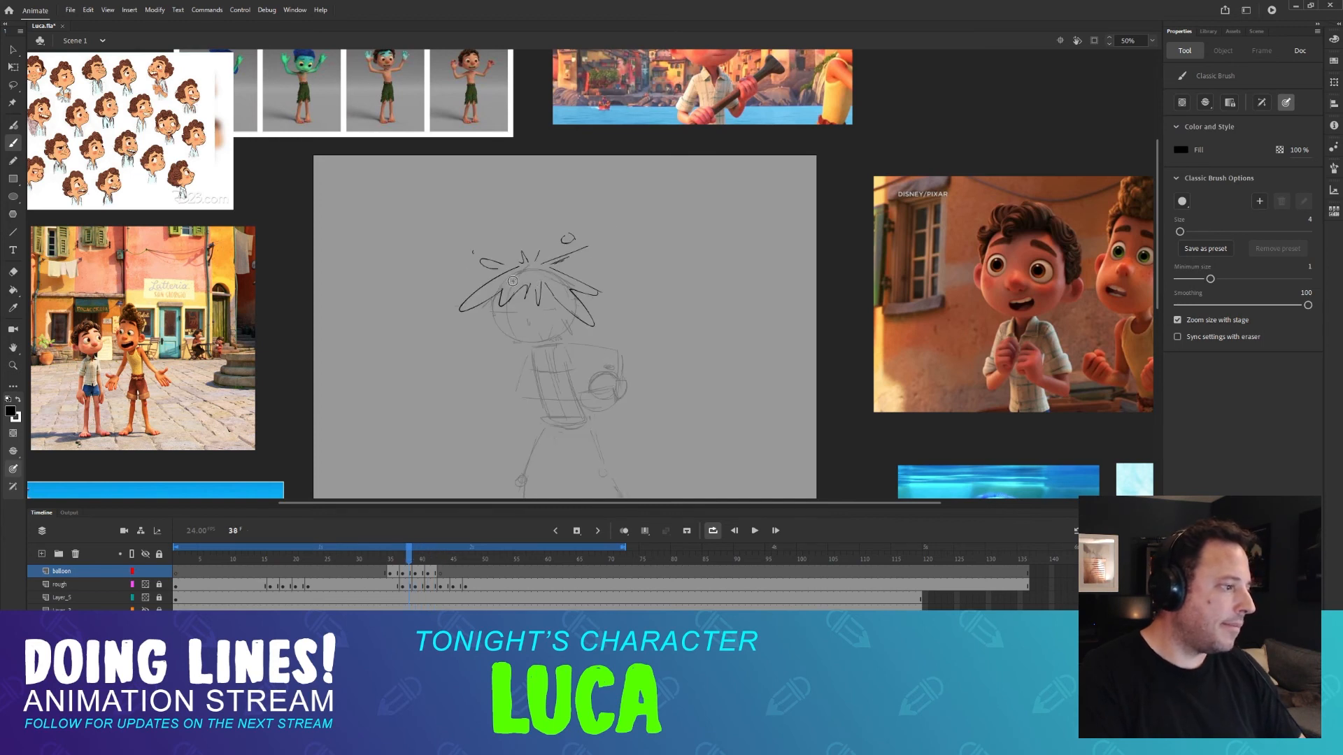
pyautogui.press('.')
pyautogui.press(',')
pyautogui.press('.')
pyautogui.press(',')
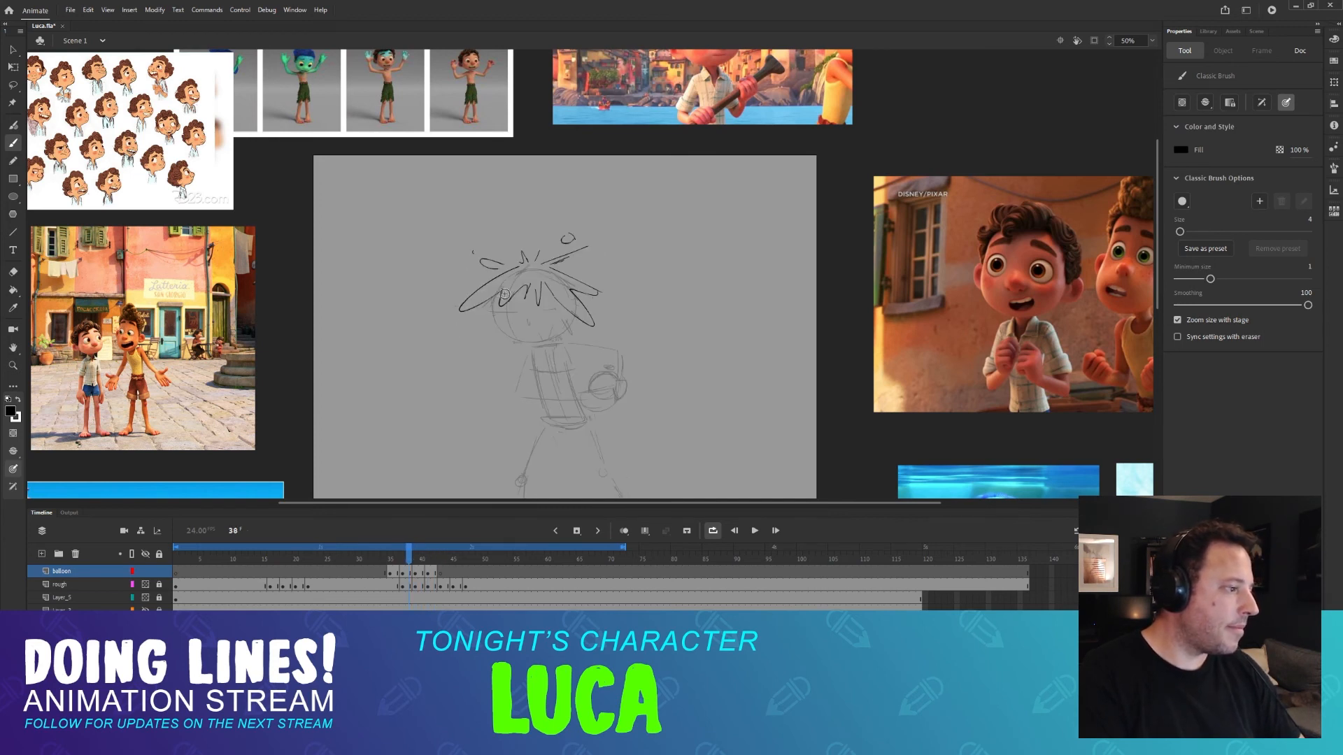
pyautogui.press('.')
pyautogui.press(',')
pyautogui.press('.')
pyautogui.moveTo(491, 306); pyautogui.dragTo(493, 316)
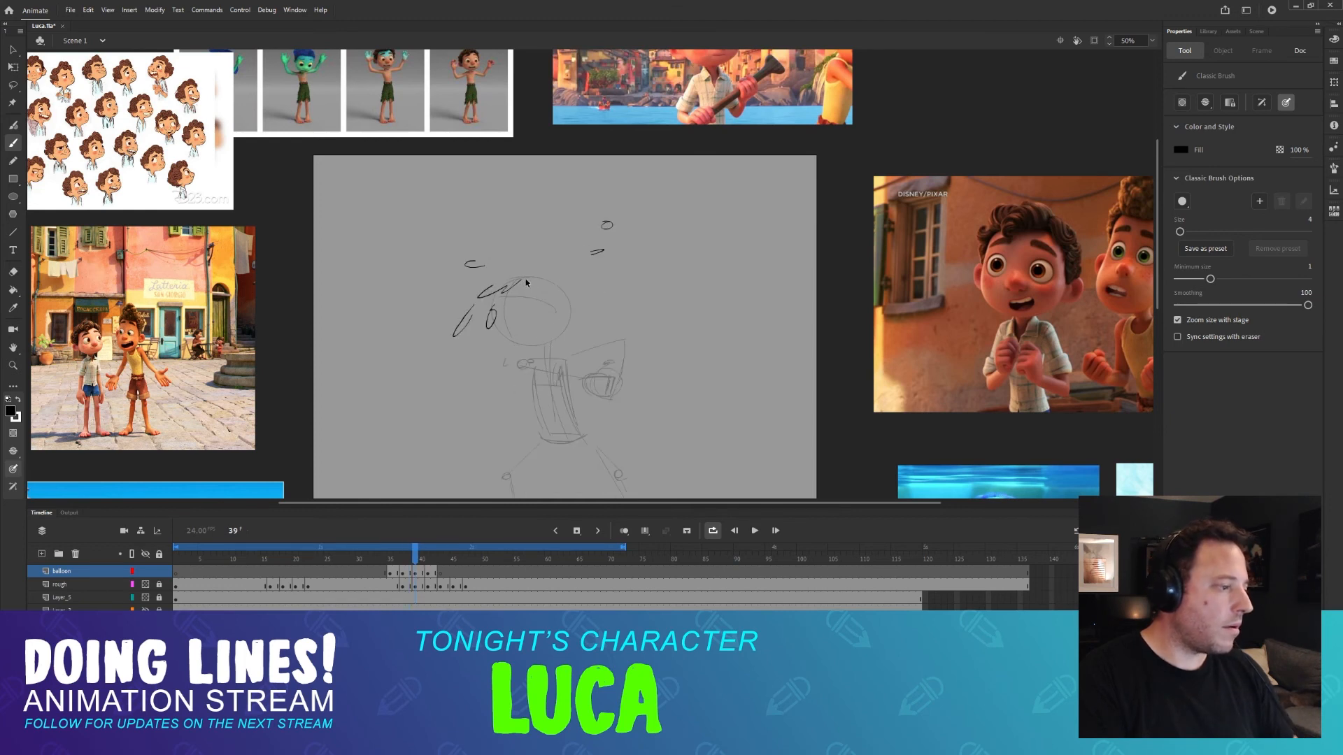
pyautogui.hotkey('ctrl', 'z')
pyautogui.moveTo(470, 309); pyautogui.dragTo(522, 283)
# Try a thin streak from the thin right droplet down toward the head on frame 39, comparing it with frame 38.
pyautogui.press(',')
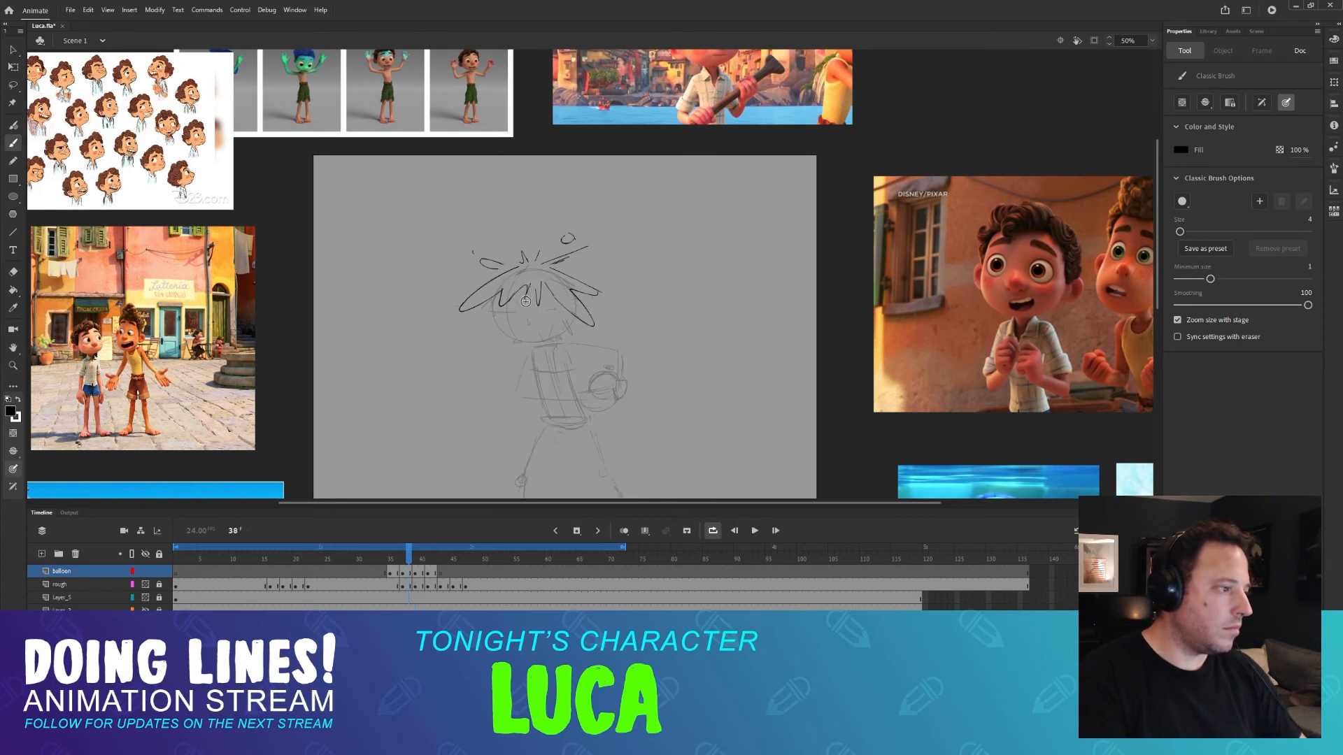
pyautogui.press('.')
pyautogui.press(',')
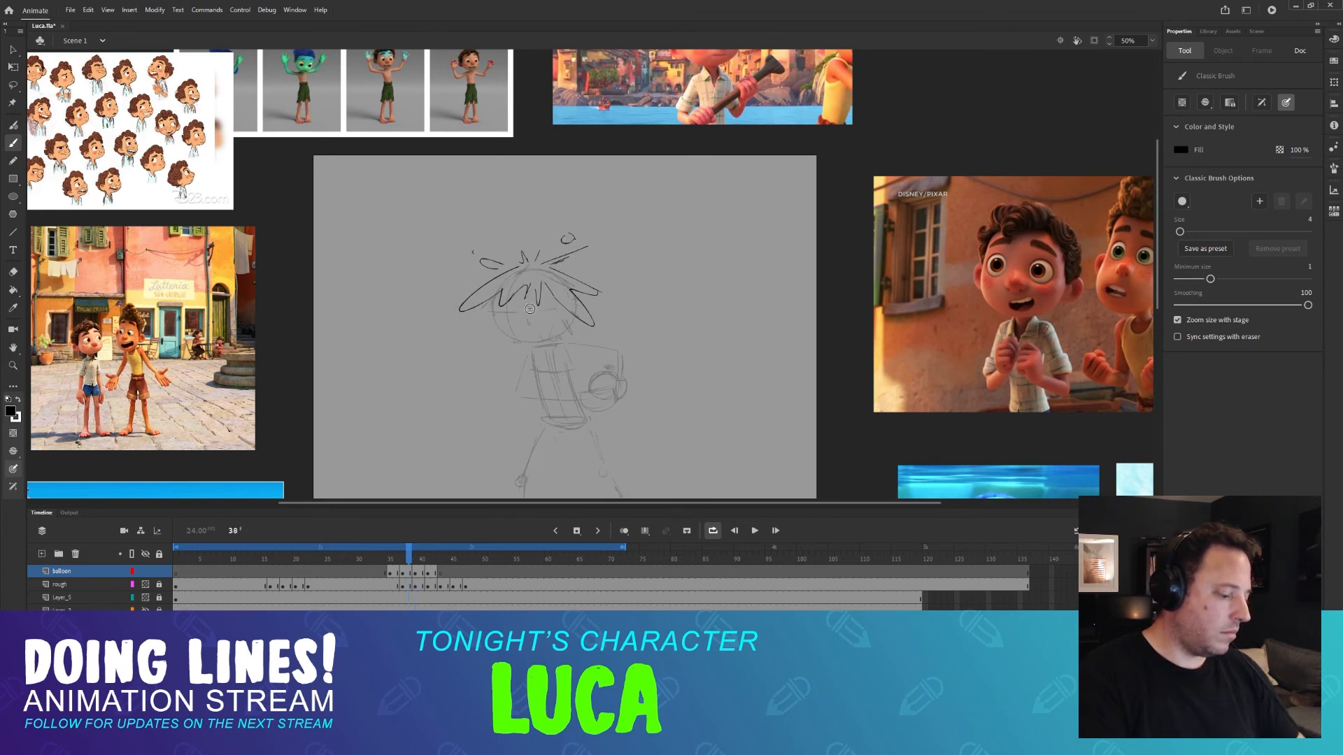
pyautogui.press('.')
pyautogui.press(',')
pyautogui.press('.')
pyautogui.press(',')
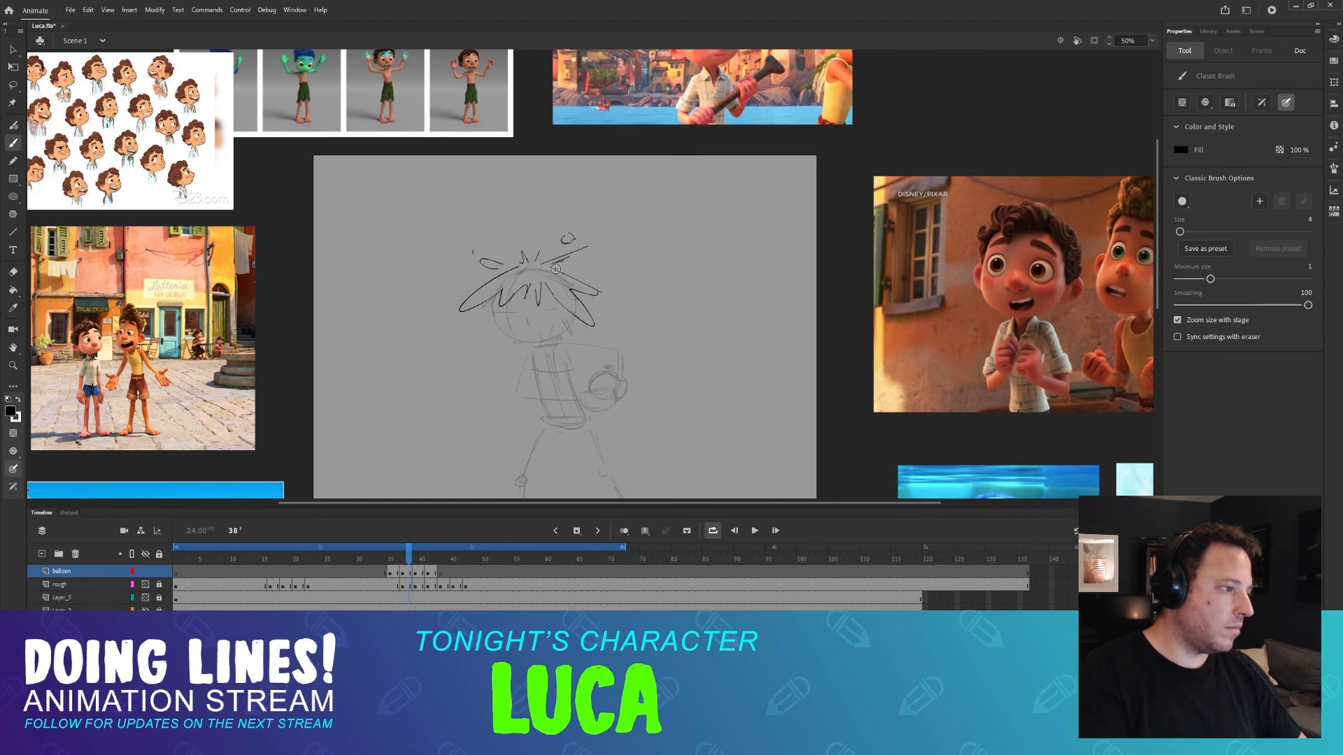
pyautogui.press('.')
pyautogui.moveTo(580, 257); pyautogui.dragTo(543, 274)
pyautogui.press(',')
pyautogui.press('.')
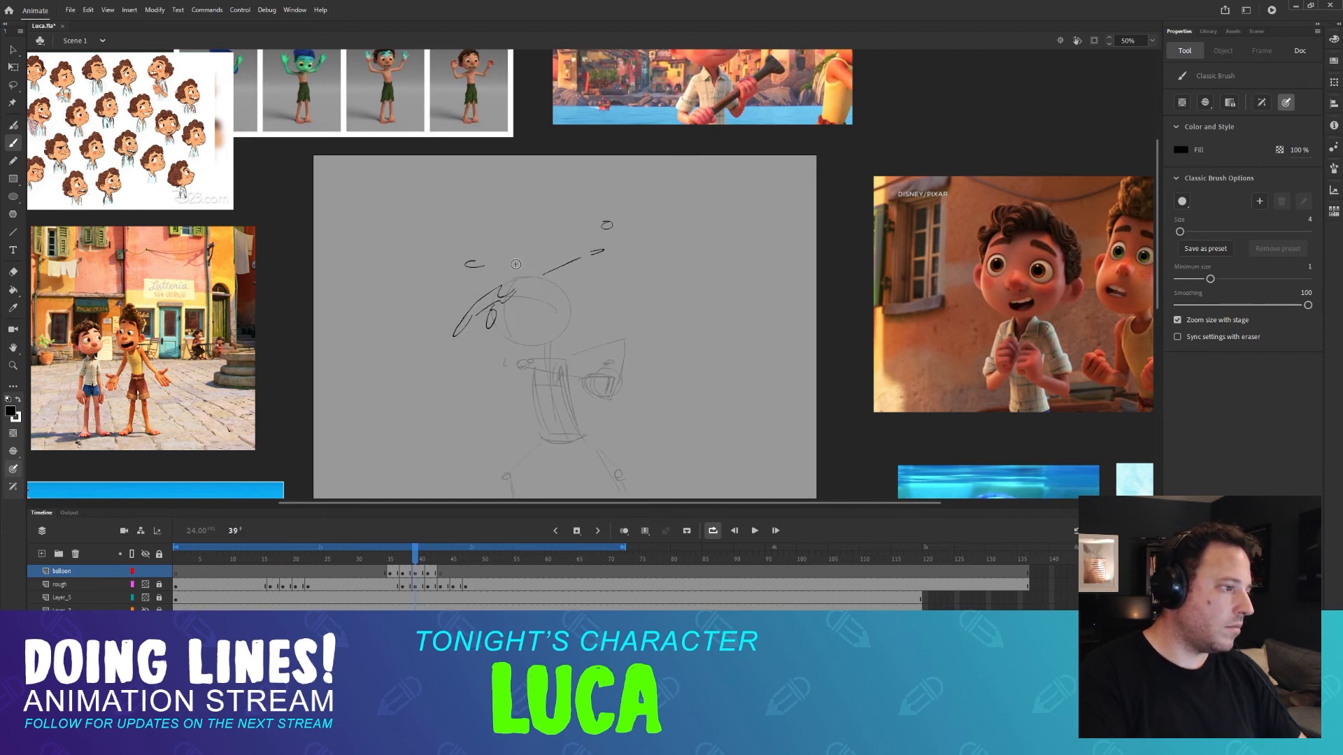
# Add a tiny droplet just above the head on frame 39 and erase the thin streak between the head and right droplet.
pyautogui.press(',')
pyautogui.press('.')
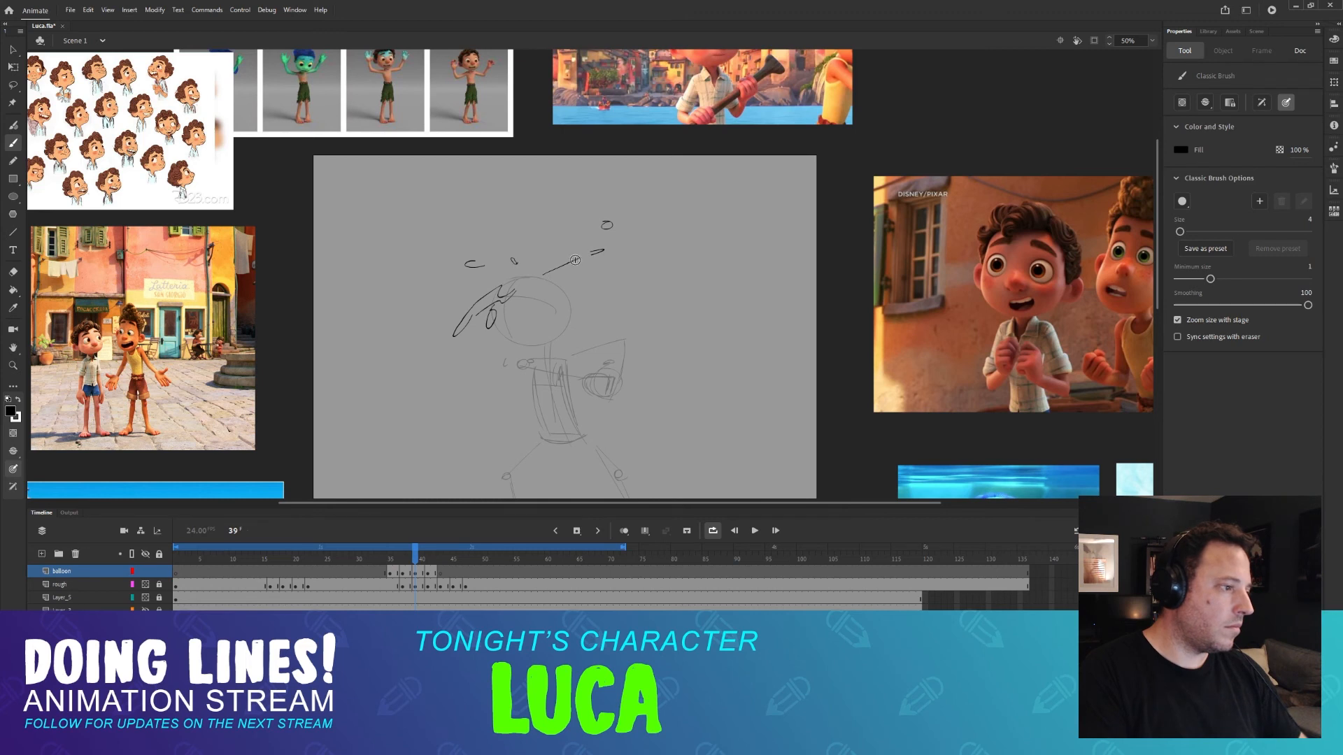
pyautogui.press('e')
pyautogui.moveTo(546, 273); pyautogui.dragTo(571, 263)
pyautogui.press('b')
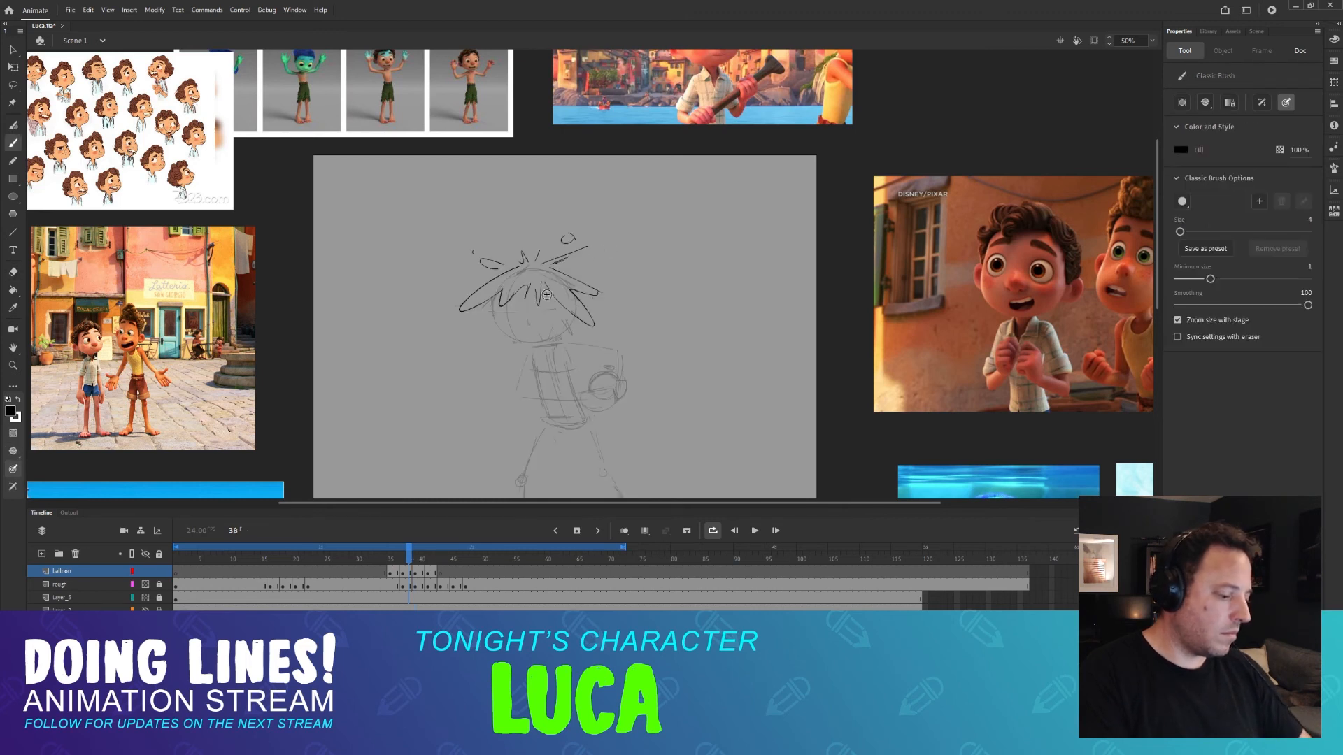
# Draw the right side of the splash on frame 39 as a wavy arm with a jagged central drip and a round droplet below.
pyautogui.press(',')
pyautogui.press('.')
pyautogui.moveTo(598, 295); pyautogui.dragTo(609, 313)
pyautogui.moveTo(602, 312)
pyautogui.mouseDown()
pyautogui.moveTo(611, 337)
pyautogui.moveTo(581, 346)
pyautogui.moveTo(614, 320)
pyautogui.moveTo(561, 302)
pyautogui.mouseUp()
pyautogui.hotkey('ctrl', 'z')
pyautogui.press(',')
pyautogui.press('.')
pyautogui.press(',')
pyautogui.press('.')
pyautogui.press(',')
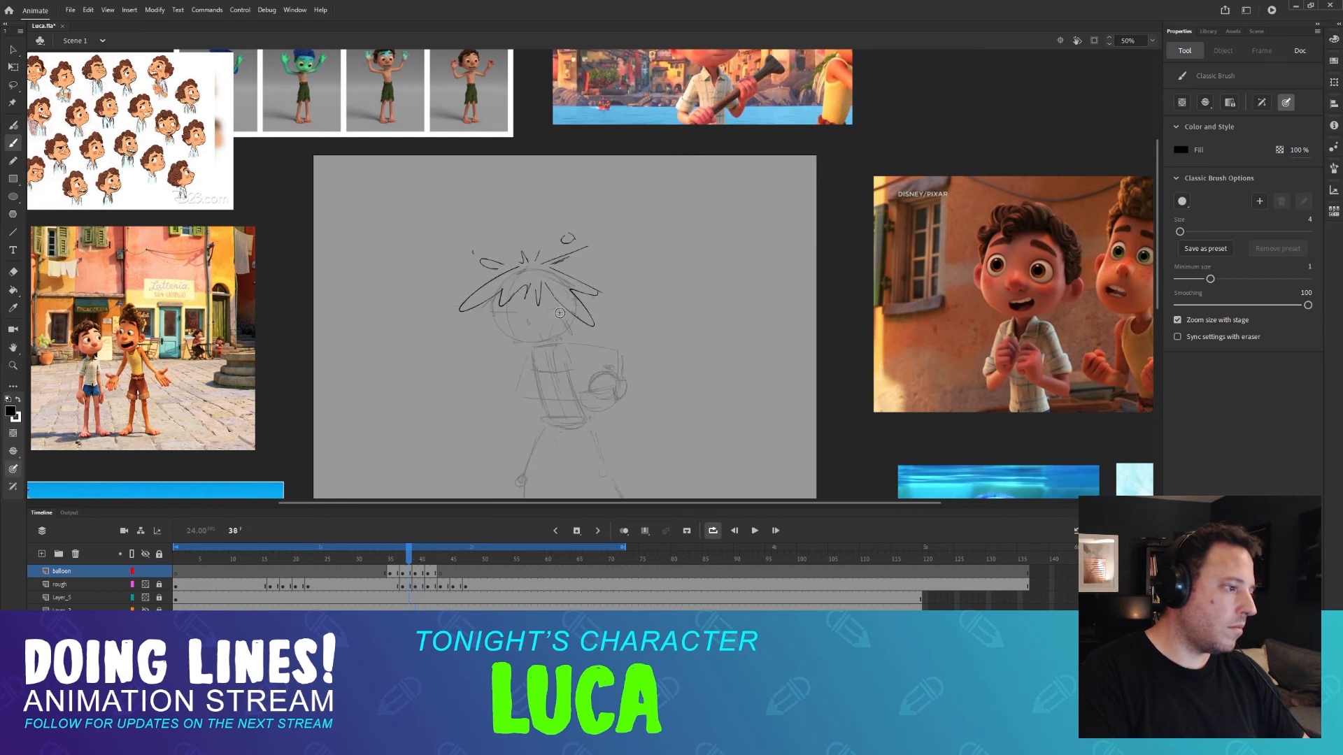
pyautogui.press('.')
pyautogui.press('.')
pyautogui.press(',')
pyautogui.press('.')
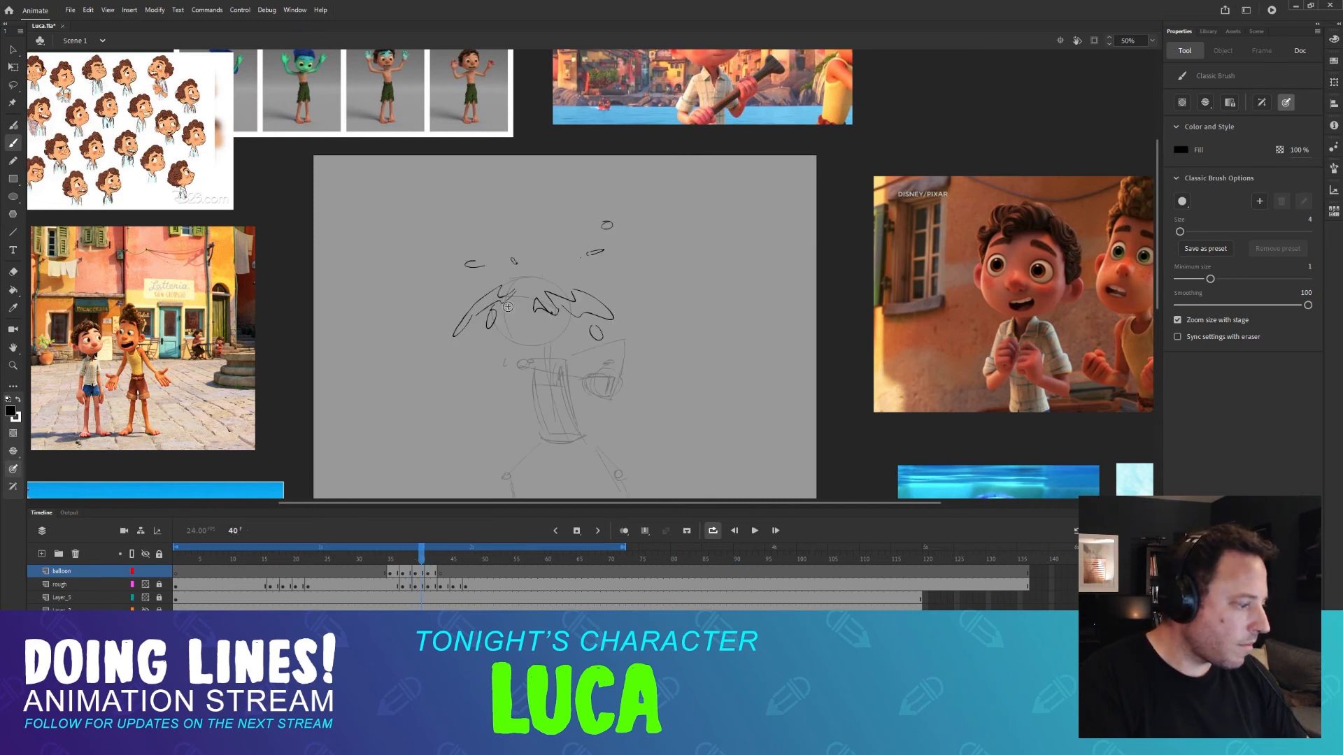
# Draw a small falling droplet just above the head's left side on frame 41, continuing the round droplet of the previous drawing.
pyautogui.press(',')
pyautogui.press('.')
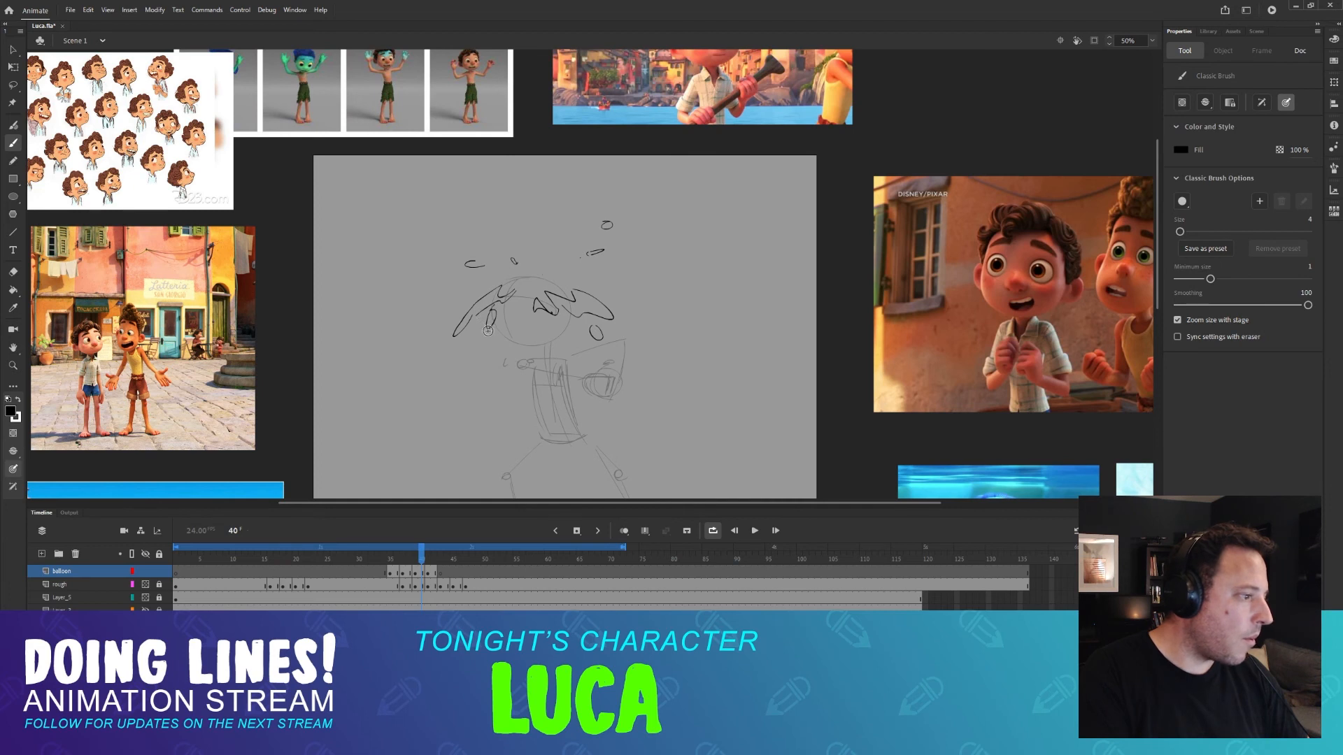
pyautogui.press(',')
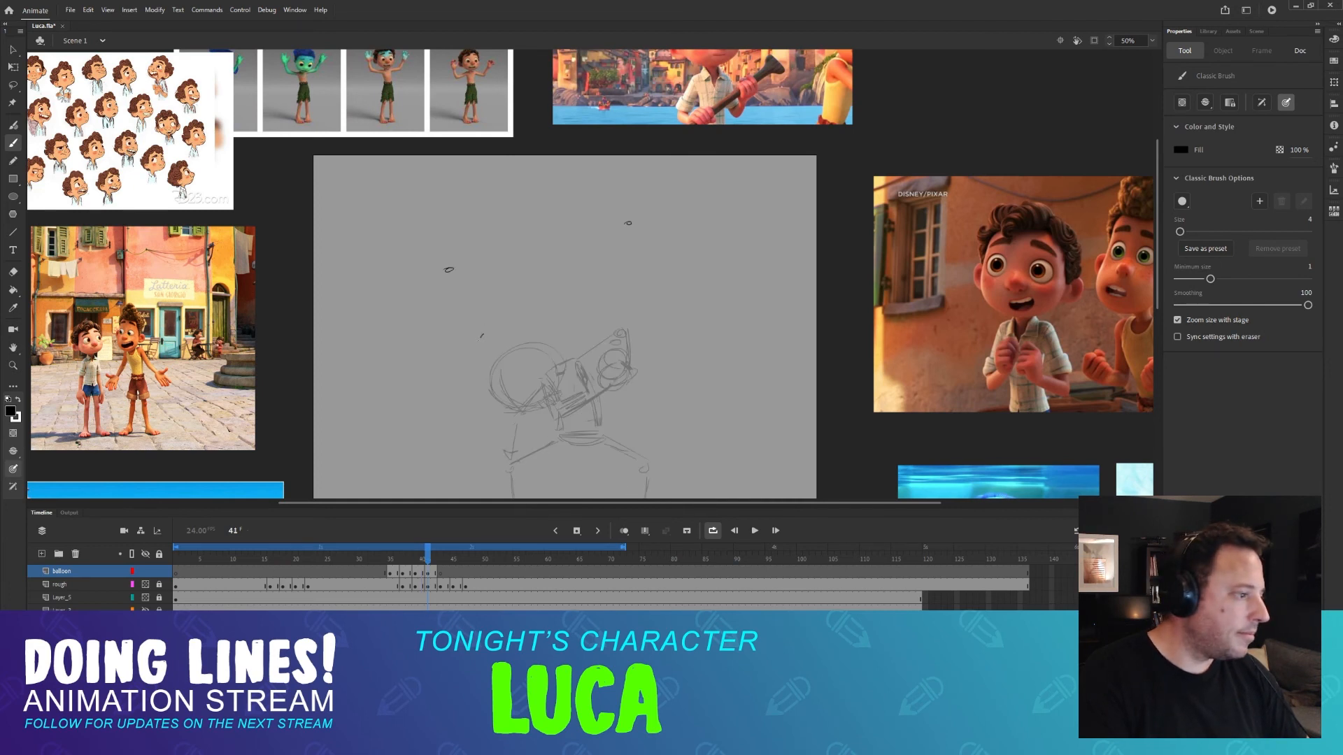
pyautogui.press('.')
pyautogui.press('.')
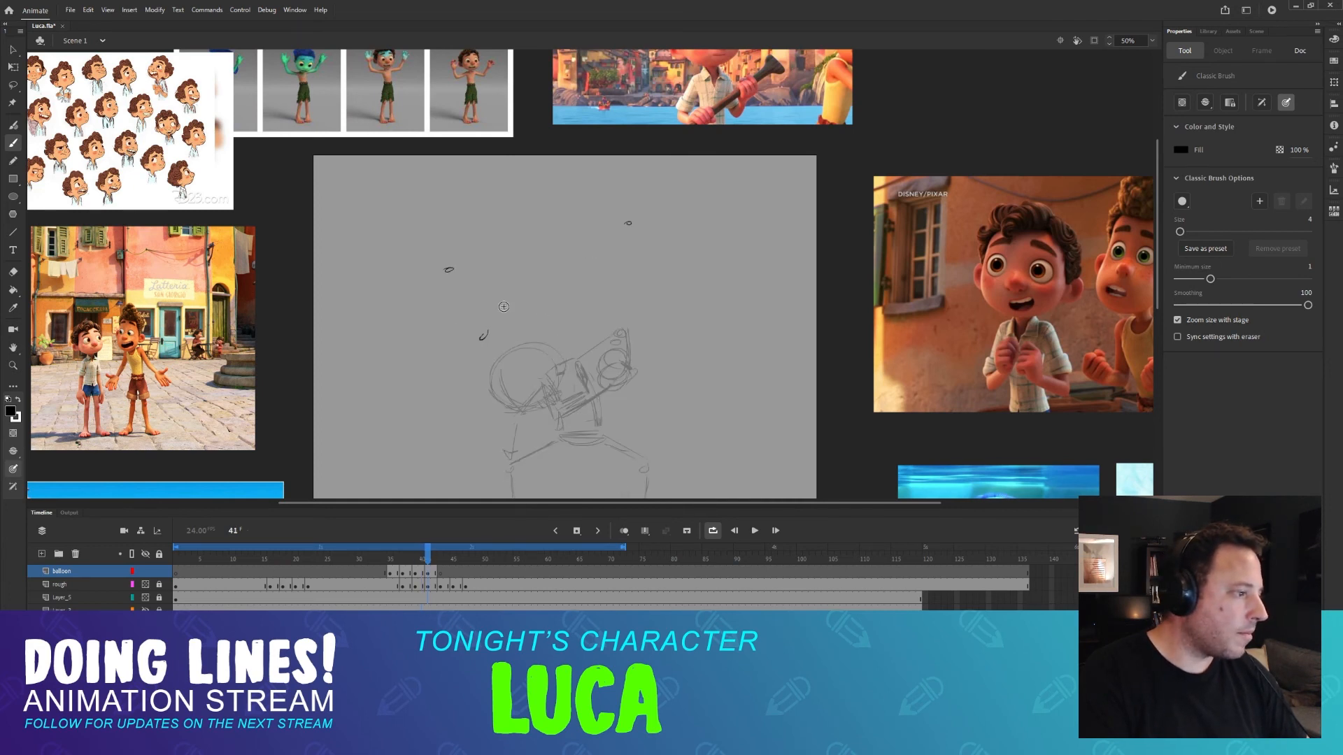
pyautogui.press(',')
pyautogui.press('.')
pyautogui.press(',')
pyautogui.press('.')
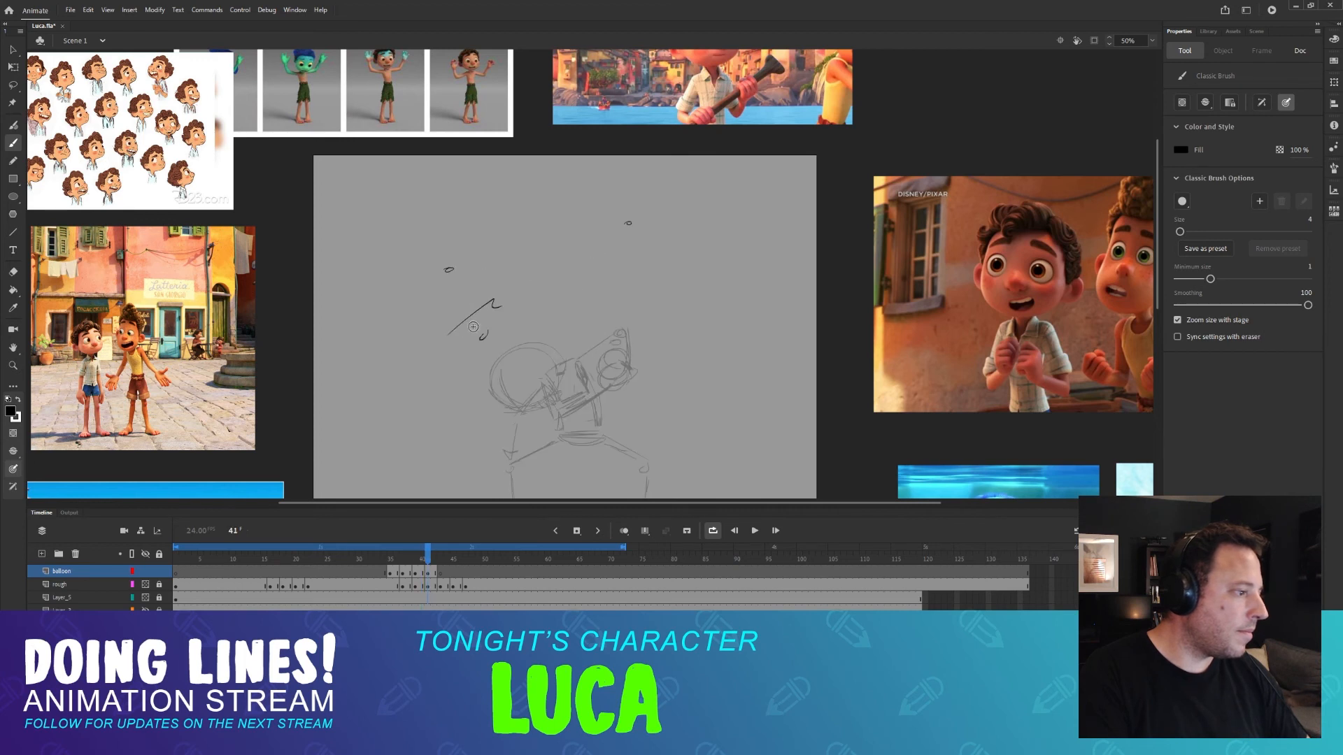
pyautogui.press(',')
pyautogui.press('.')
pyautogui.press('e')
pyautogui.moveTo(494, 302)
pyautogui.mouseDown()
pyautogui.moveTo(448, 337)
pyautogui.moveTo(470, 320)
pyautogui.mouseUp()
pyautogui.press('b')
# Add a second small falling droplet farther left on frame 41, below the tip of the previous drawing's left arm.
pyautogui.press(',')
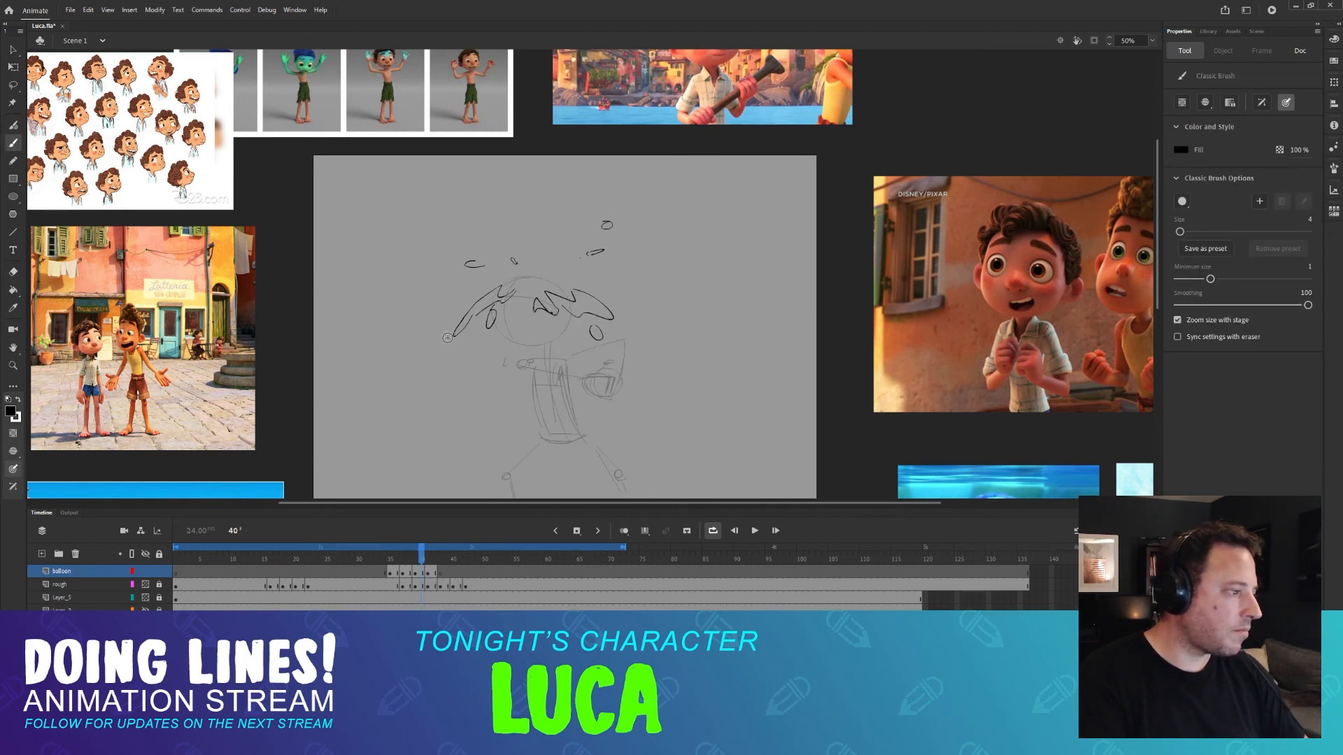
pyautogui.press('.')
pyautogui.press(',')
pyautogui.press('.')
pyautogui.press(',')
pyautogui.press('.')
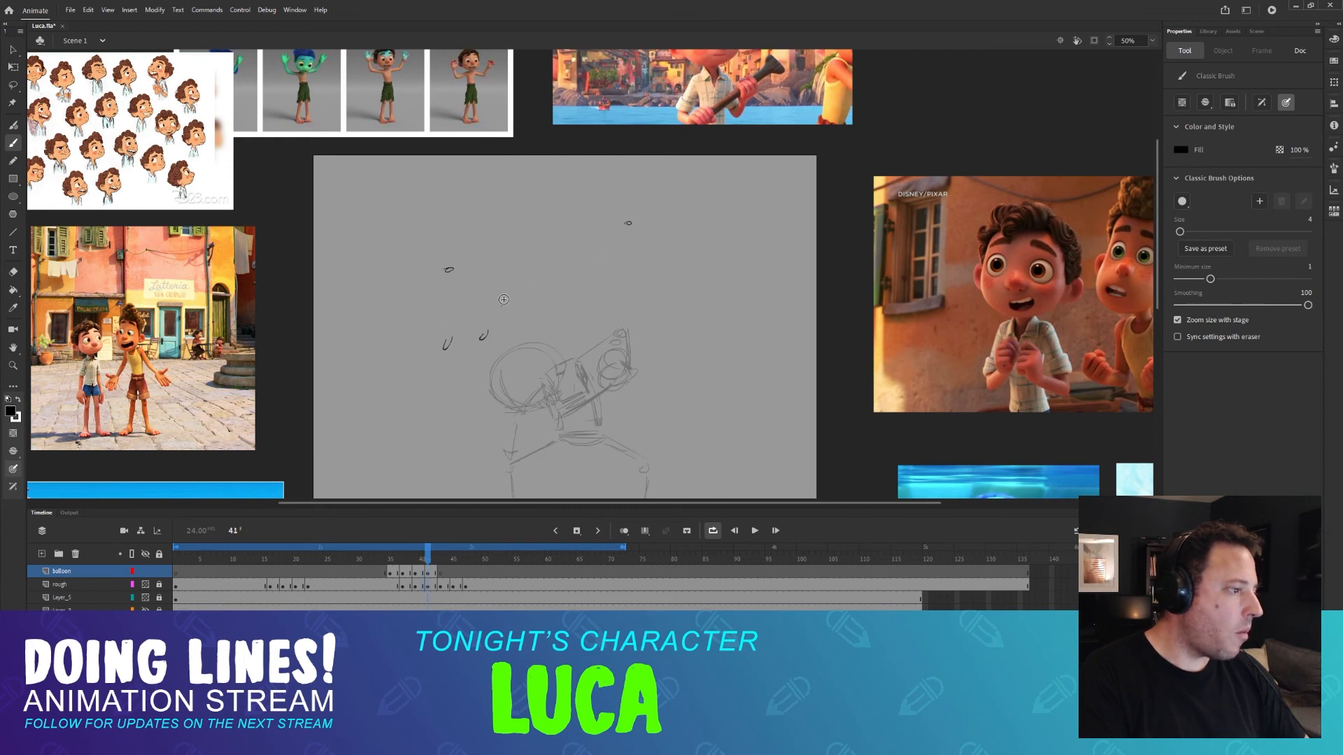
pyautogui.moveTo(503, 298); pyautogui.dragTo(440, 341)
pyautogui.press(',')
pyautogui.press('.')
pyautogui.hotkey('ctrl', 'z')
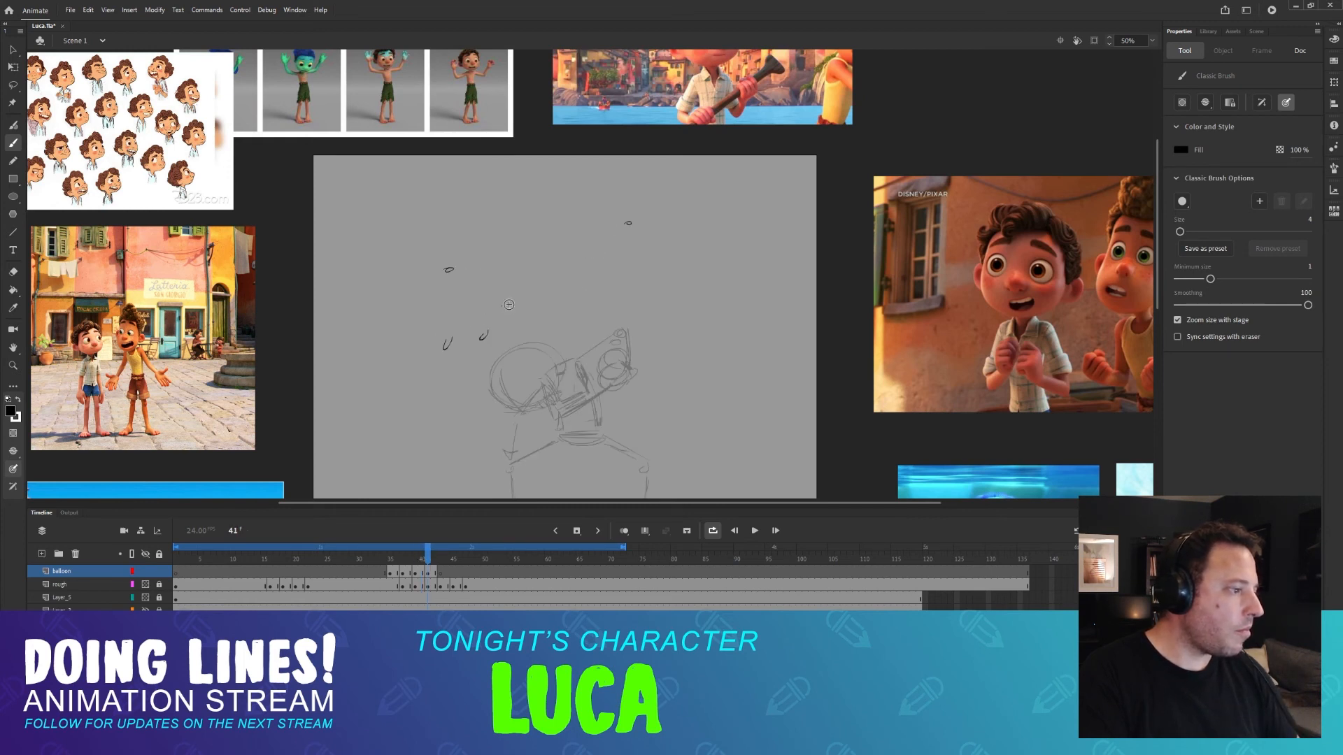
# Draw a thin wavy stroke above the two left droplets on frame 41 as the upper edge of the splash's left arm.
pyautogui.press(',')
pyautogui.press('.')
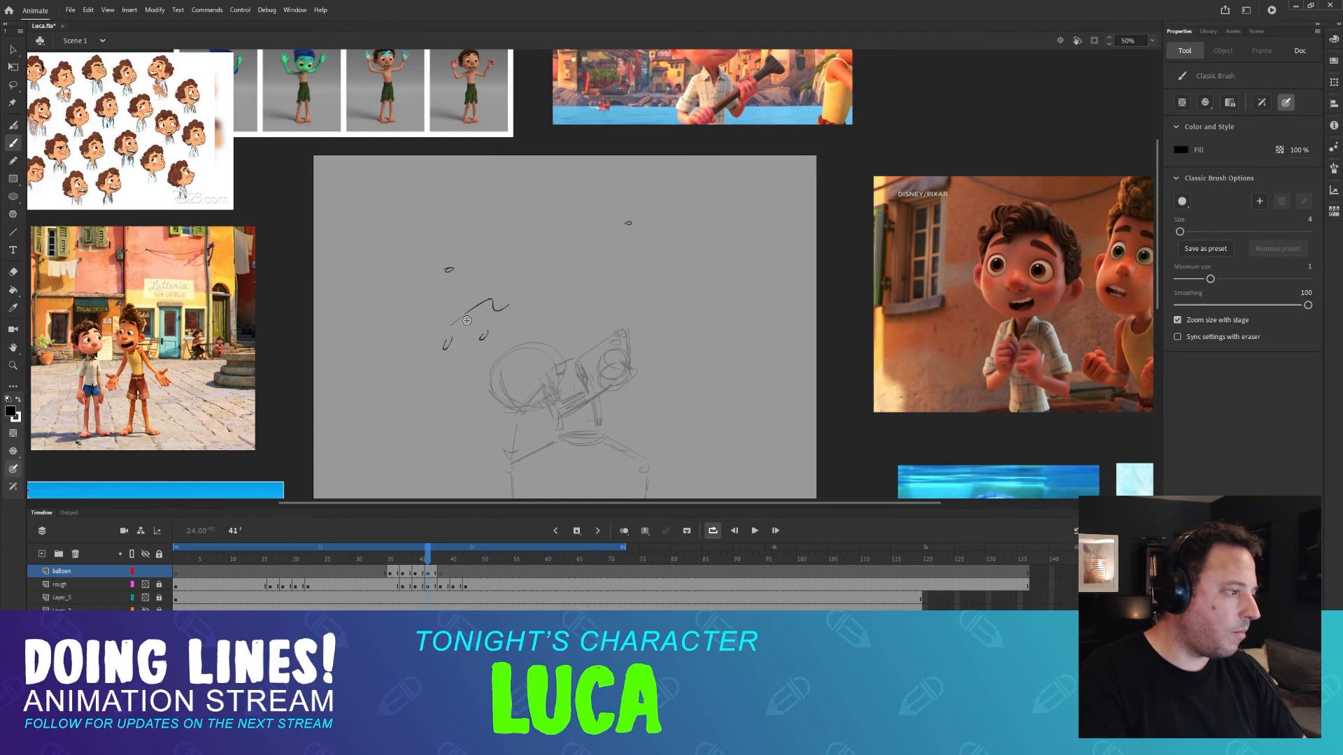
pyautogui.press(',')
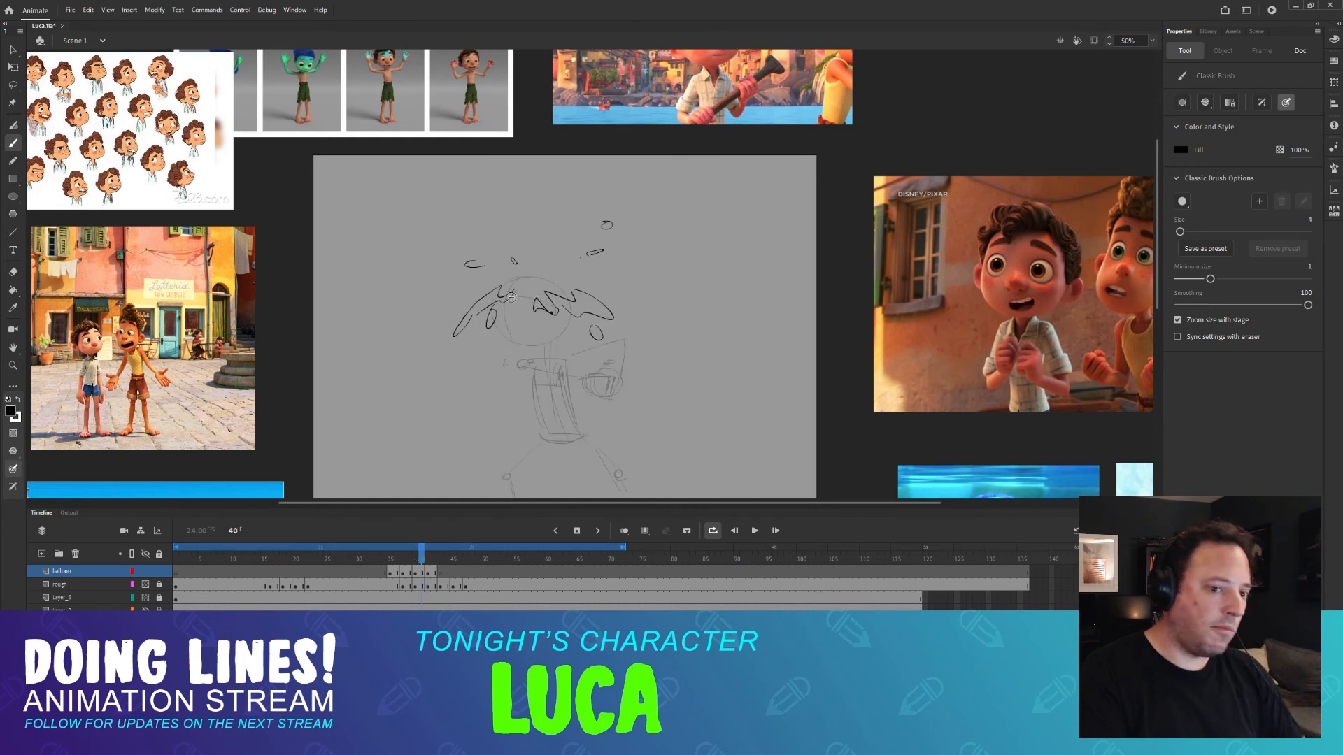
# Flip between frames 39 to 41 to compare the new left-arm stroke with the previous splash drawing.
pyautogui.press('.')
pyautogui.press(',')
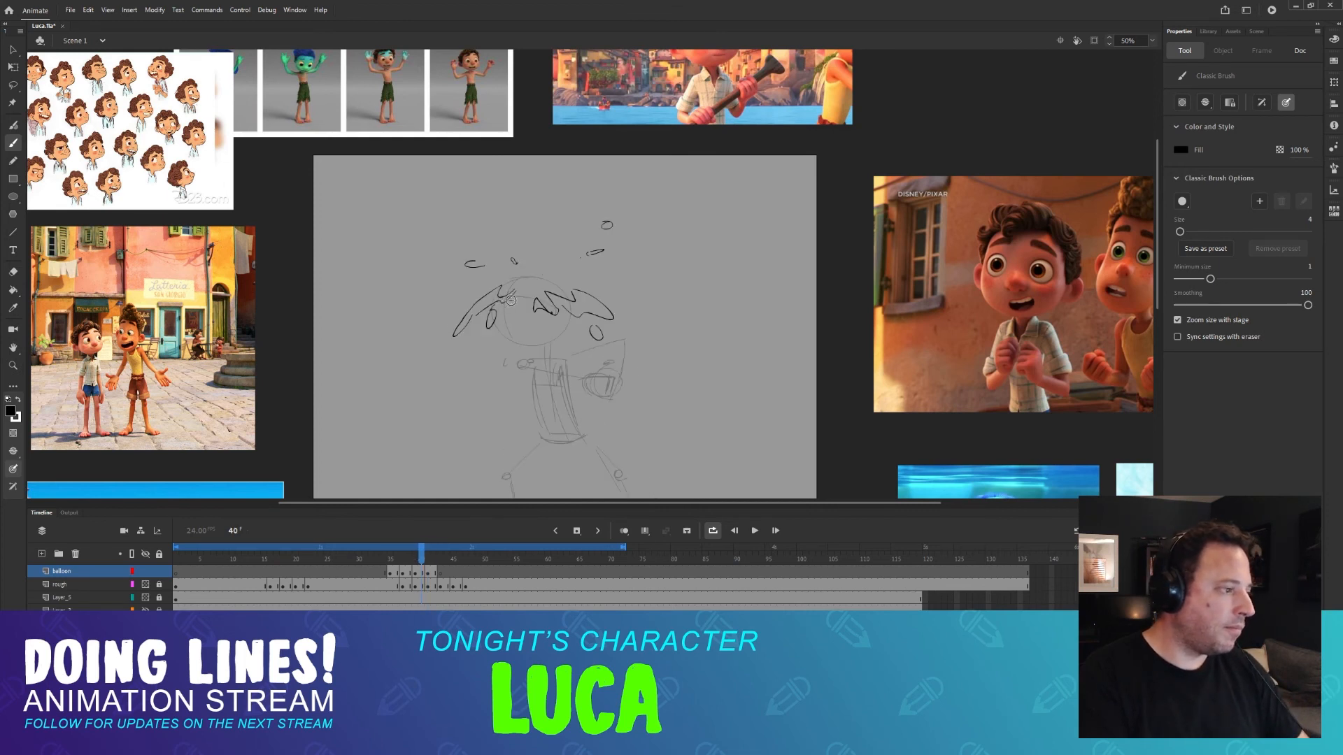
pyautogui.press('.')
pyautogui.press(',')
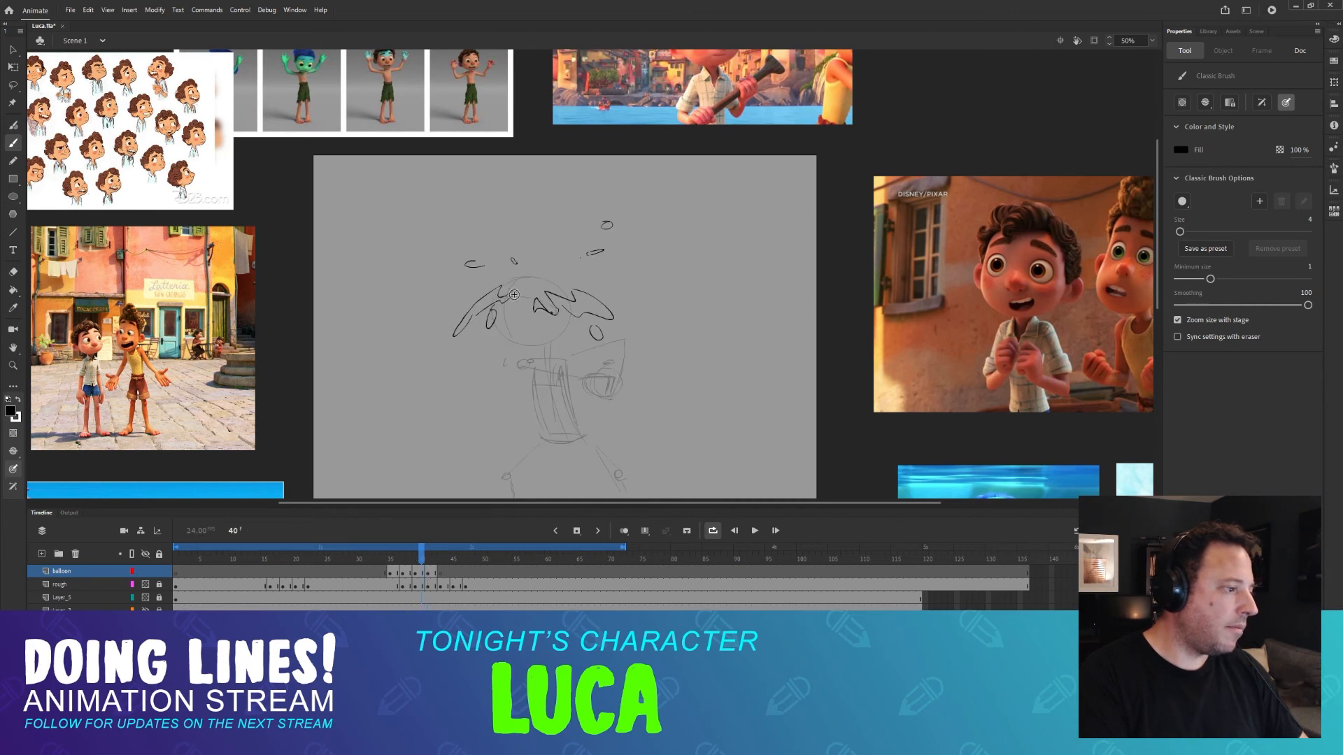
pyautogui.press('.')
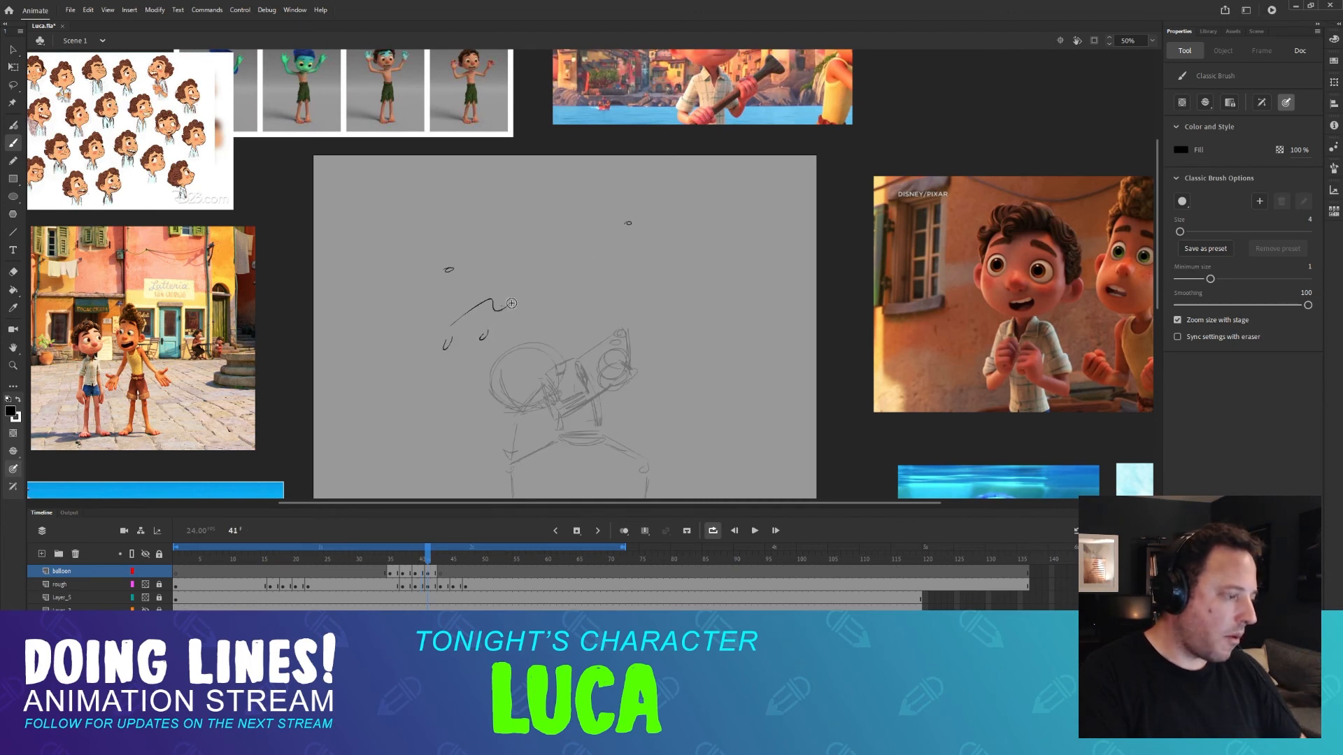
pyautogui.press(',')
pyautogui.press('.')
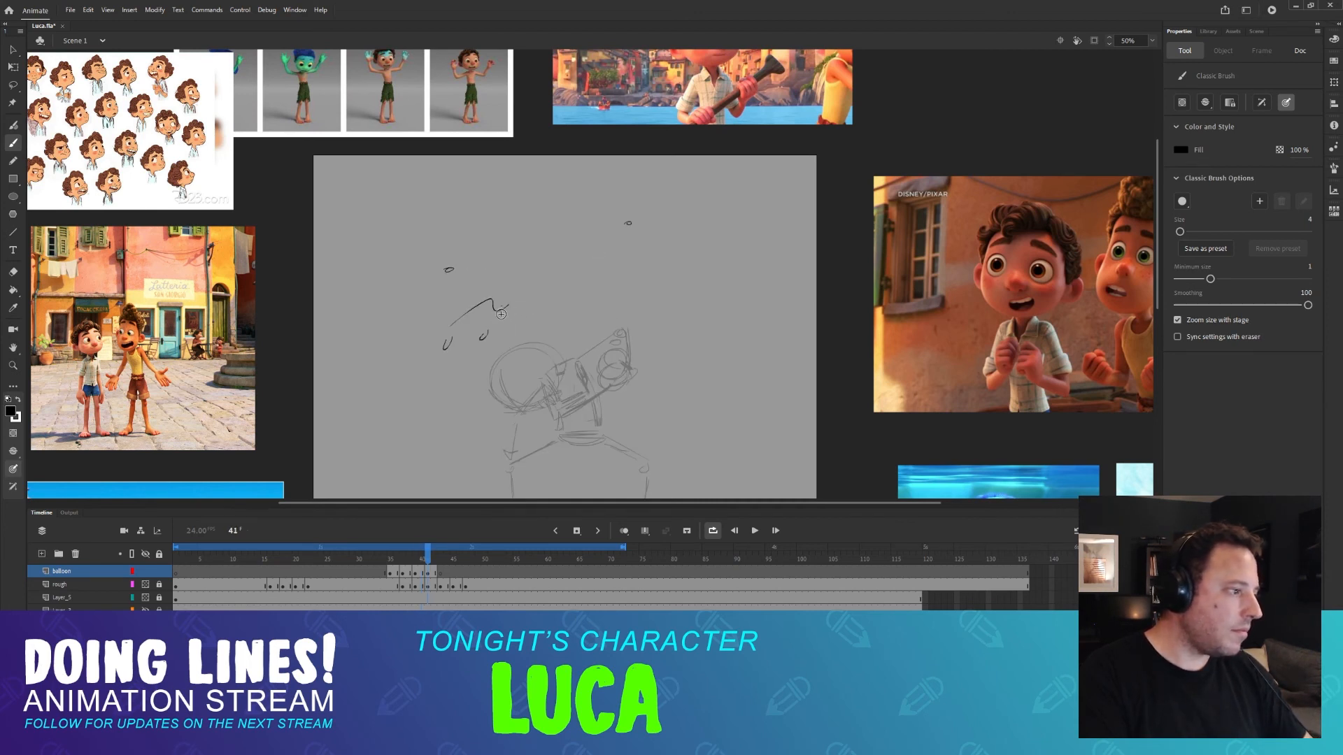
pyautogui.press(',')
pyautogui.press(',')
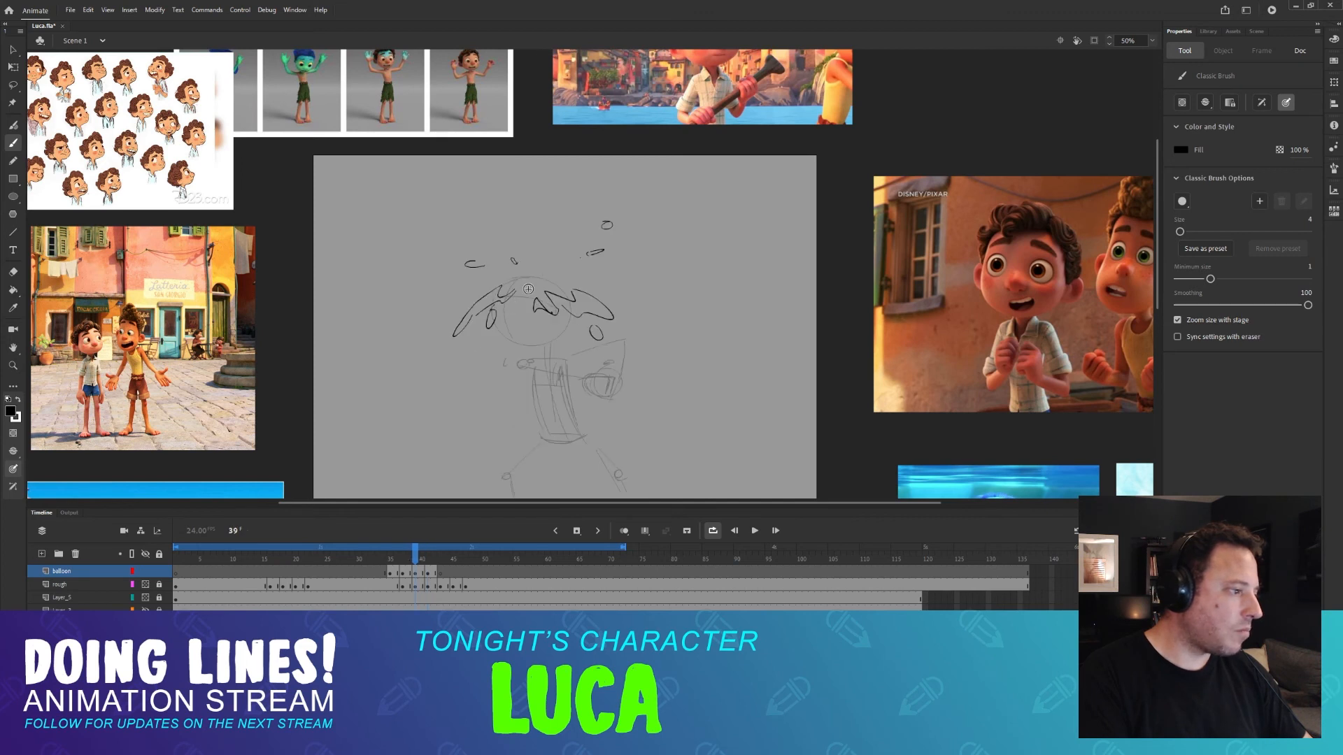
pyautogui.press('.')
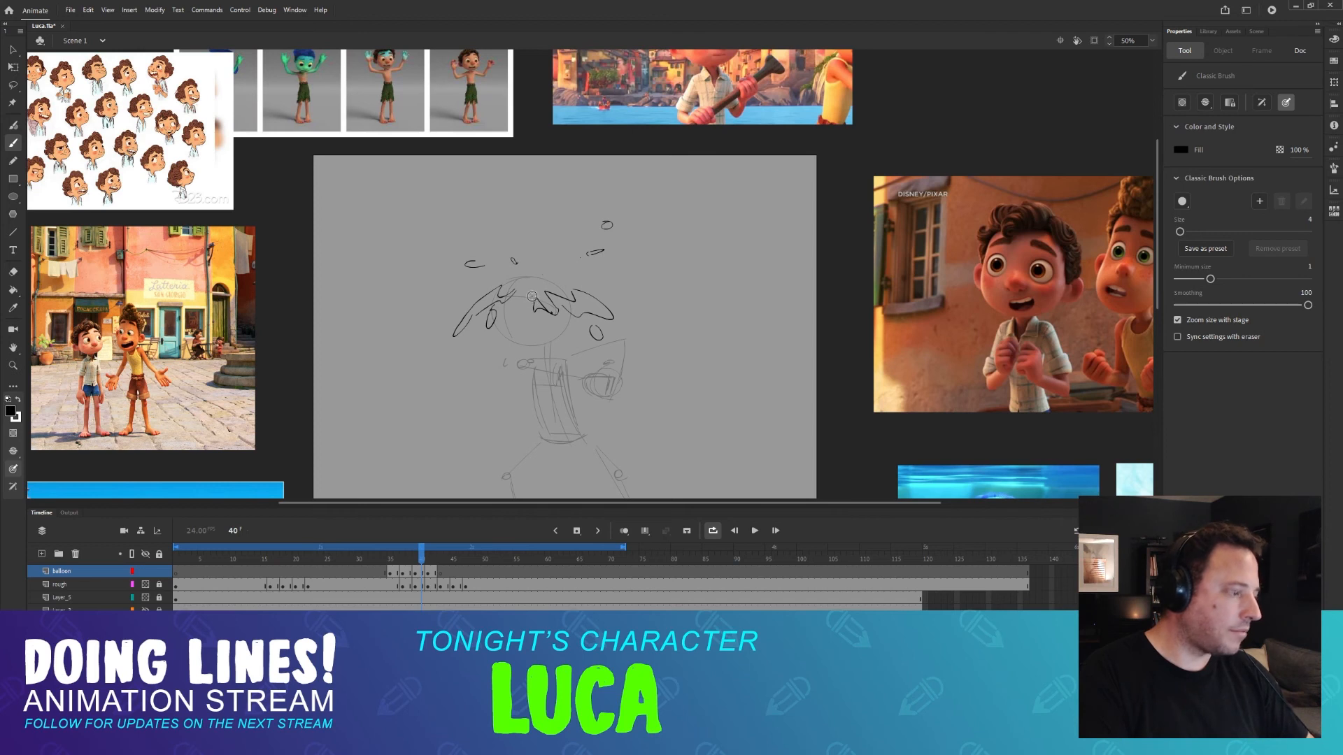
# Erase the thin wavy stroke above the two left droplets on frame 41.
pyautogui.press('.')
pyautogui.press('e')
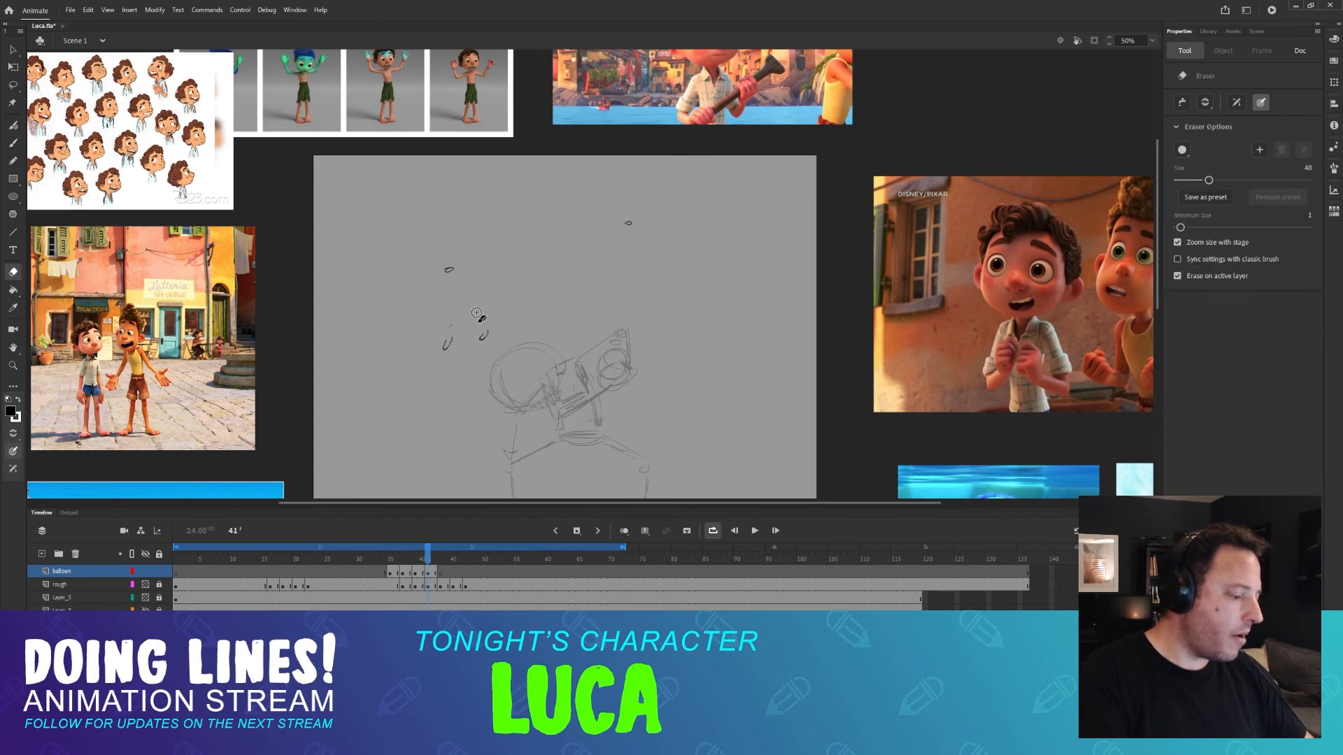
pyautogui.press('b')
pyautogui.press(',')
pyautogui.press('.')
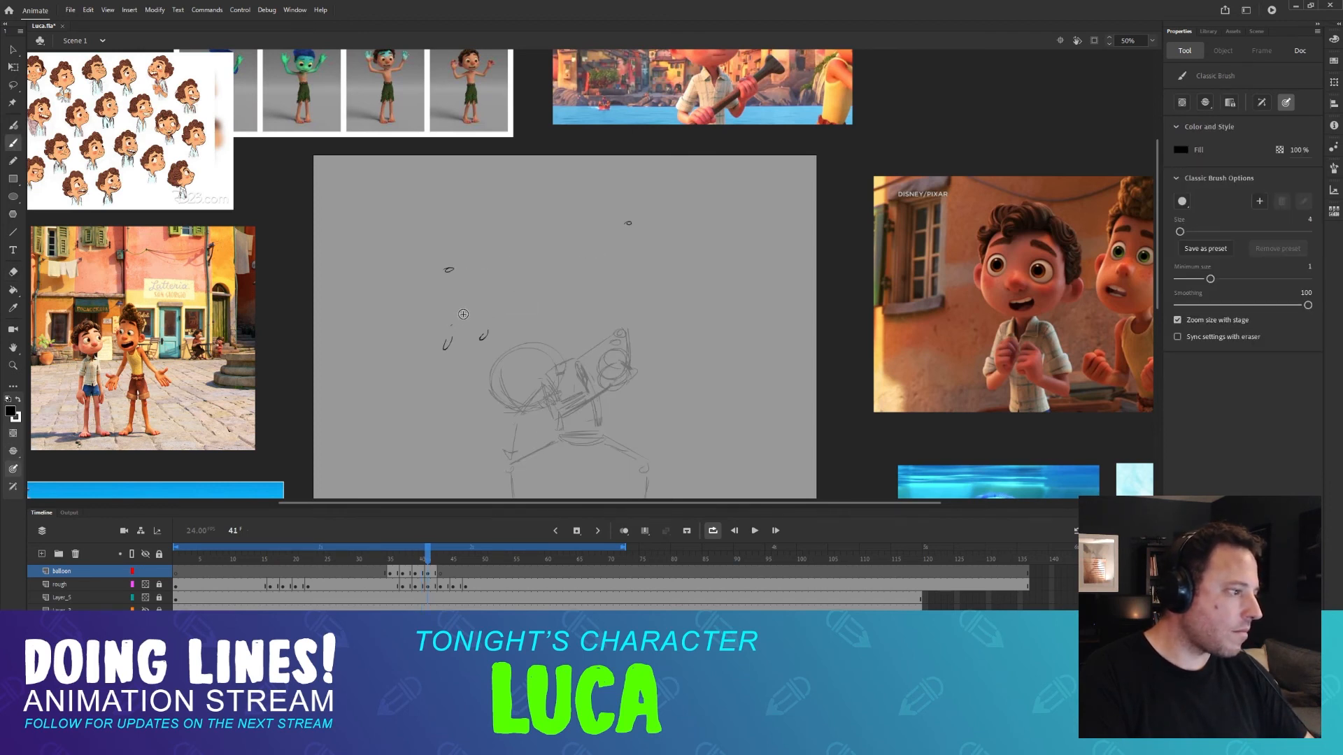
# Try a long slanted outline above the two left droplets on frame 41 as the remainder of the splash's left arm.
pyautogui.press(',')
pyautogui.press('.')
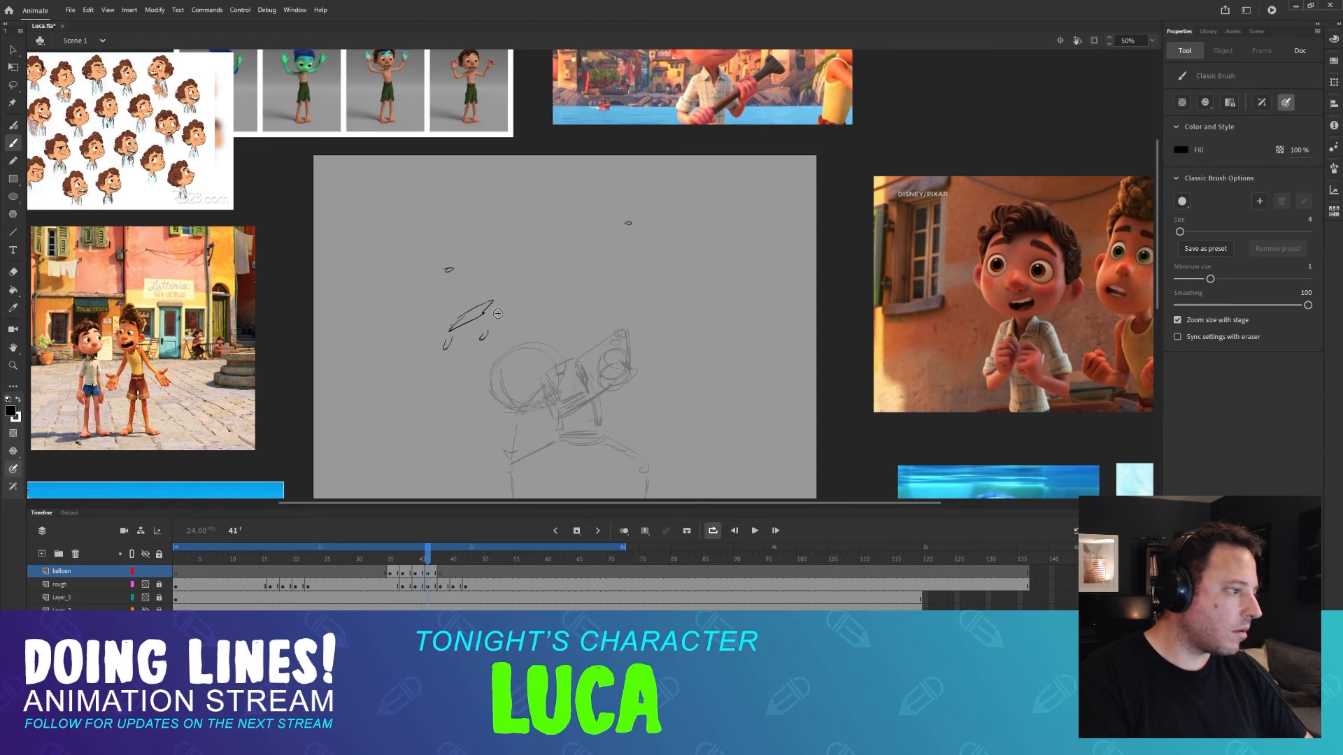
pyautogui.press(',')
pyautogui.press('.')
pyautogui.hotkey('ctrl', 'a')
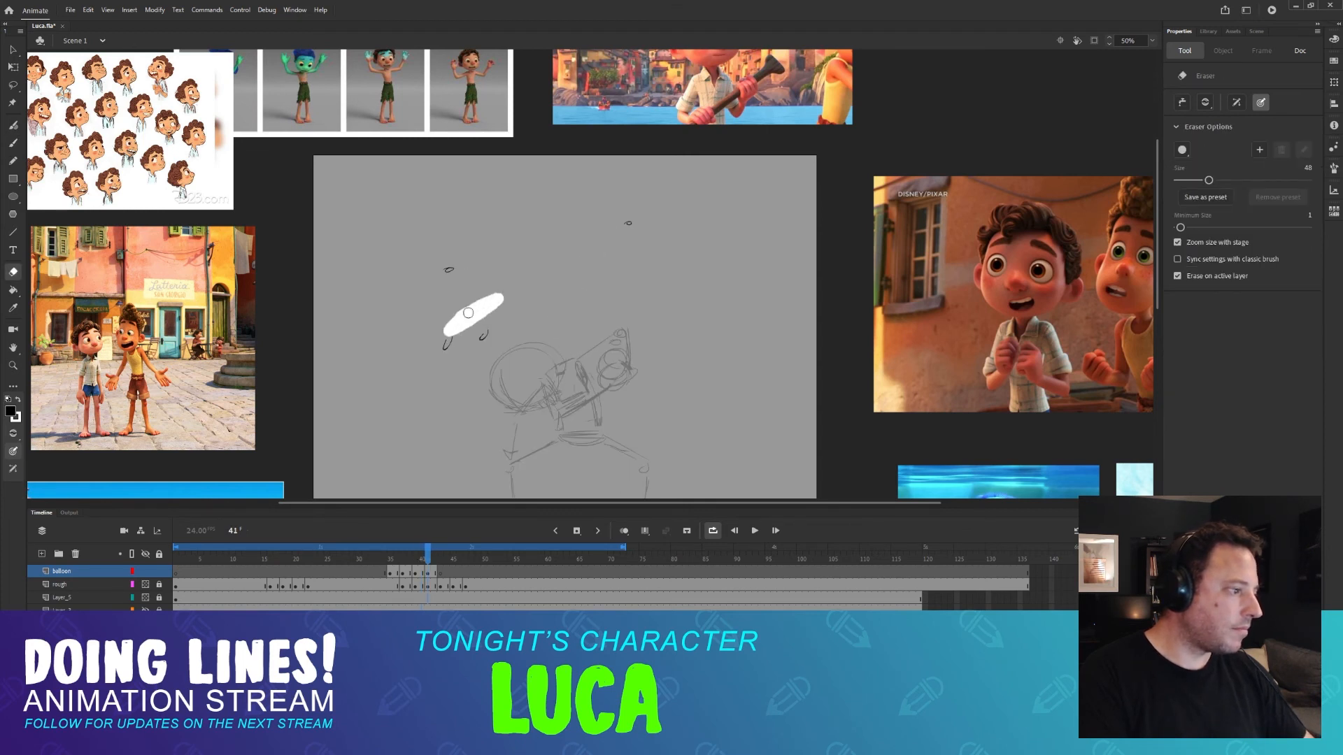
pyautogui.press('Delete')
# Draw a slim slanted droplet above the two left droplets on frame 41, following the left arm of the frame 40 splash.
pyautogui.press(',')
pyautogui.press('.')
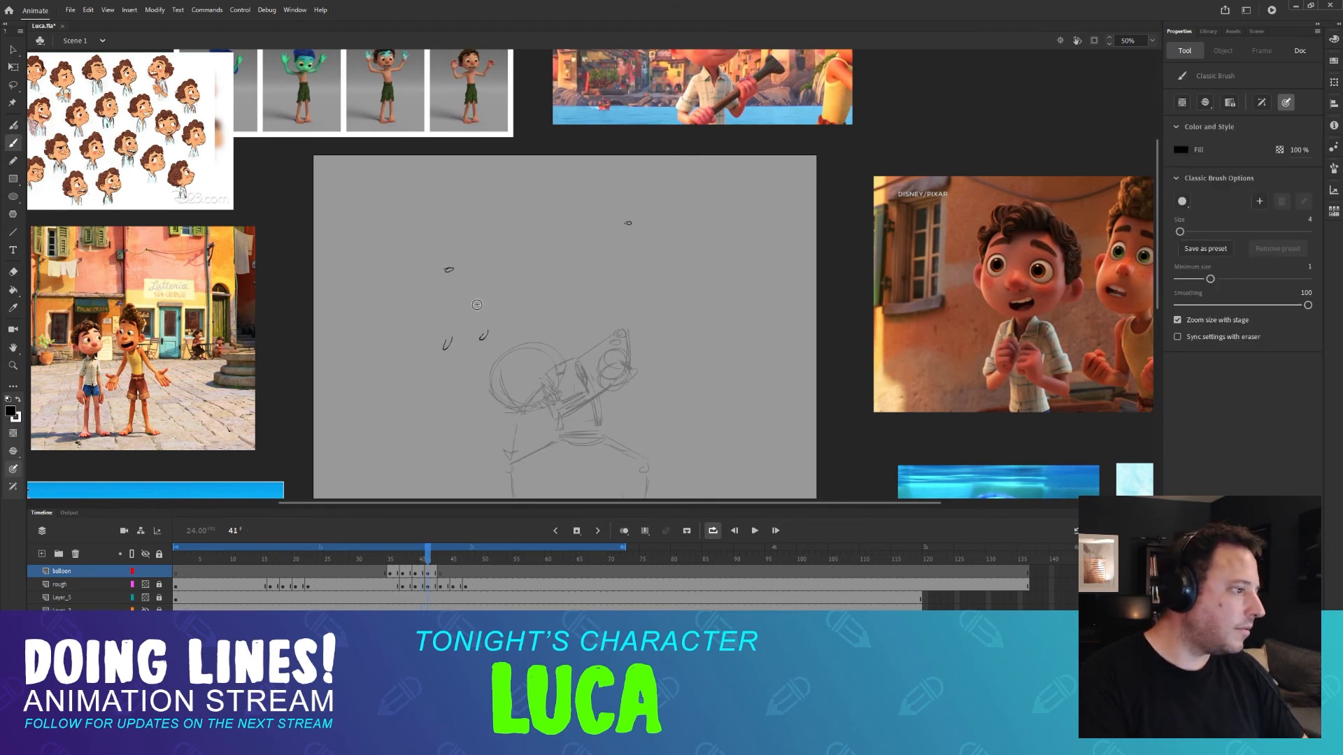
pyautogui.press(',')
pyautogui.press('.')
pyautogui.press(',')
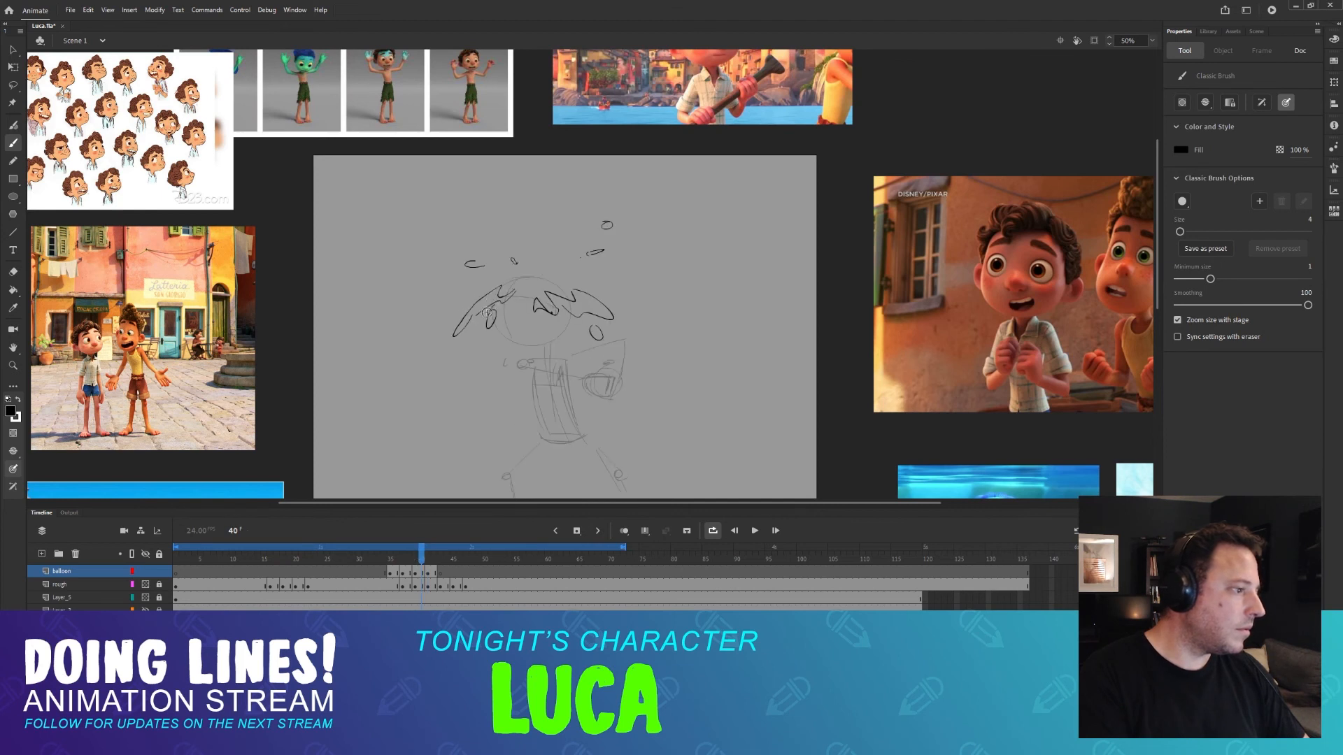
pyautogui.press('.')
# Add a tiny droplet beside the slanted one, an oval droplet above the head and a short zigzag stroke farther right on frame 41.
pyautogui.press(',')
pyautogui.press('.')
pyautogui.press(',')
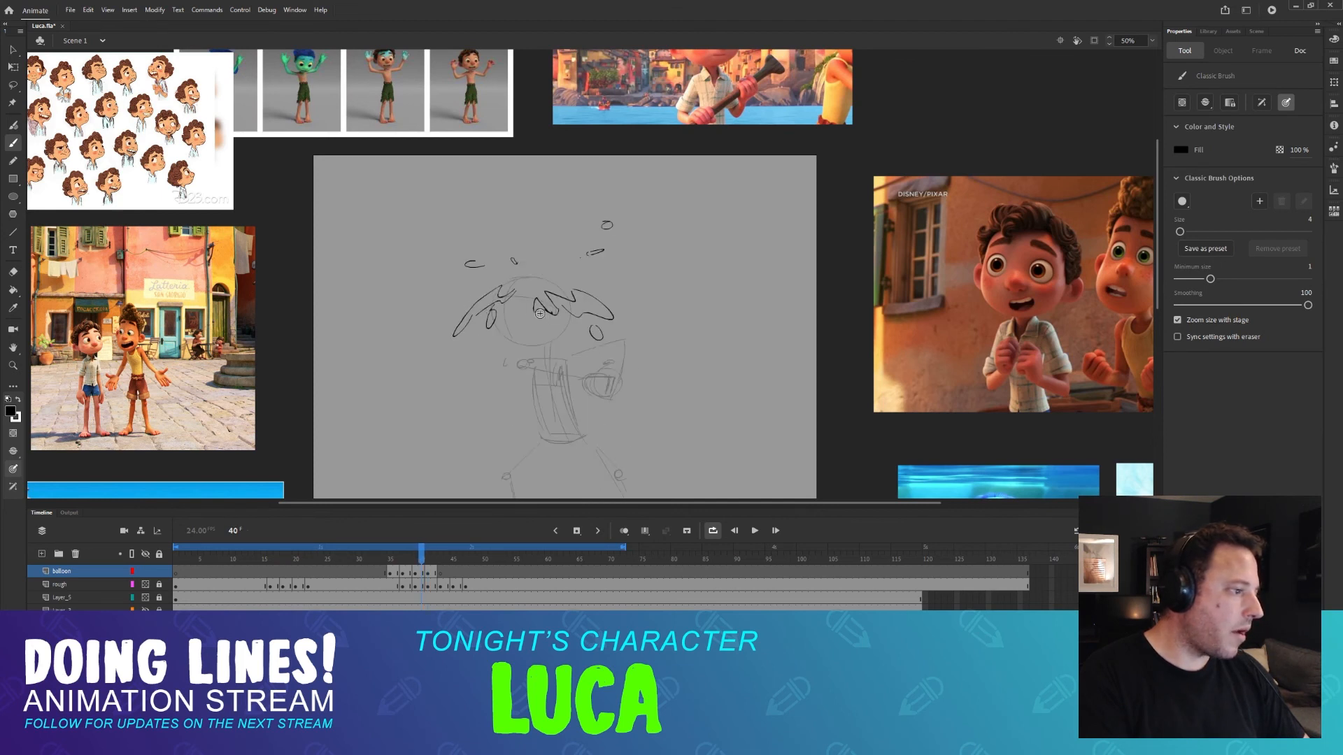
pyautogui.press('.')
pyautogui.press(',')
pyautogui.press('.')
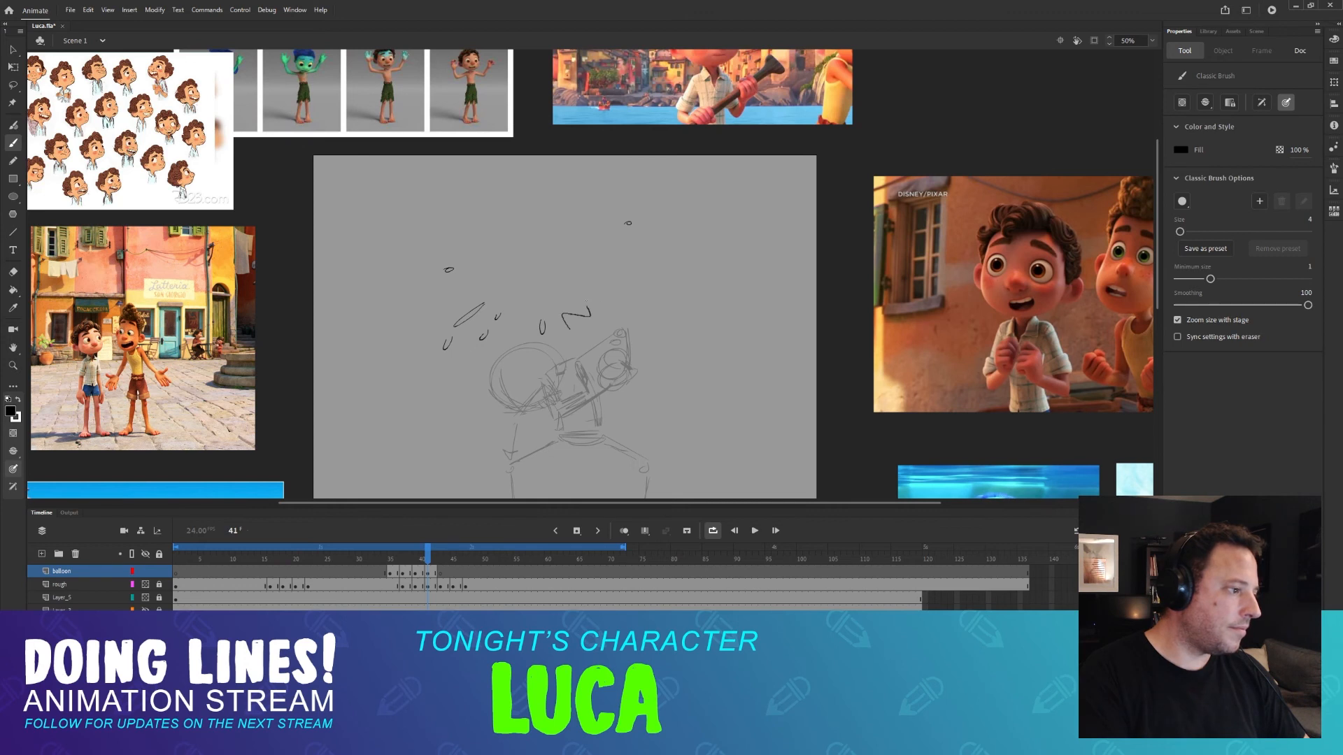
# Build the zigzag stroke on frame 41 into a jagged splash fragment with a curved lower edge and right tip.
pyautogui.press(',')
pyautogui.press('.')
pyautogui.press(',')
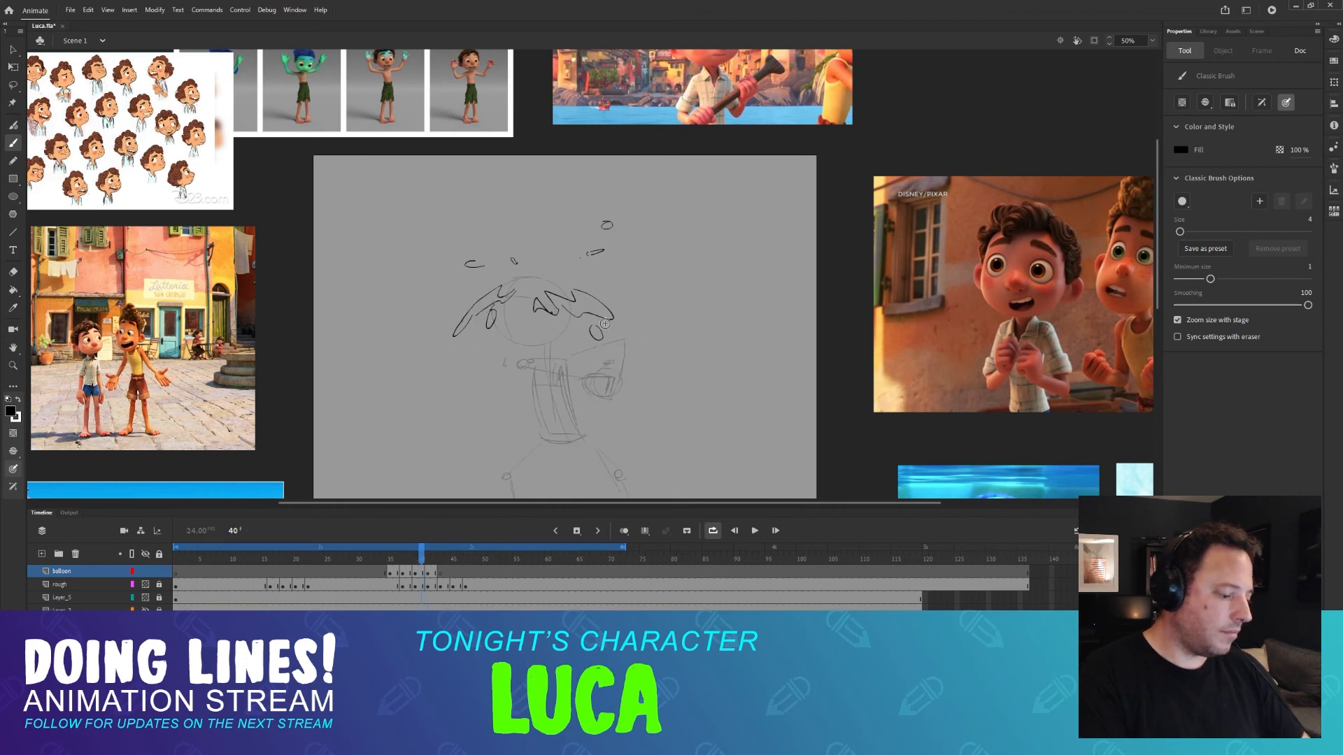
pyautogui.press('.')
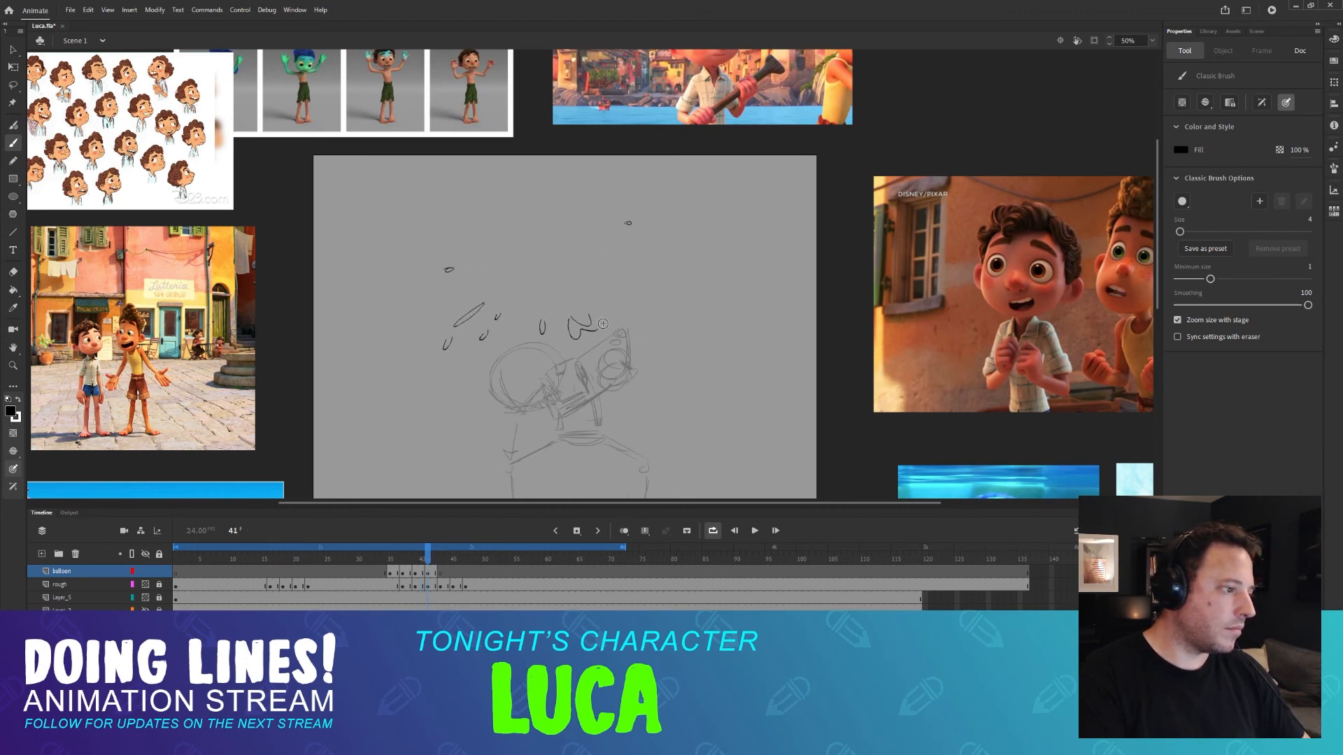
pyautogui.press(',')
pyautogui.press('.')
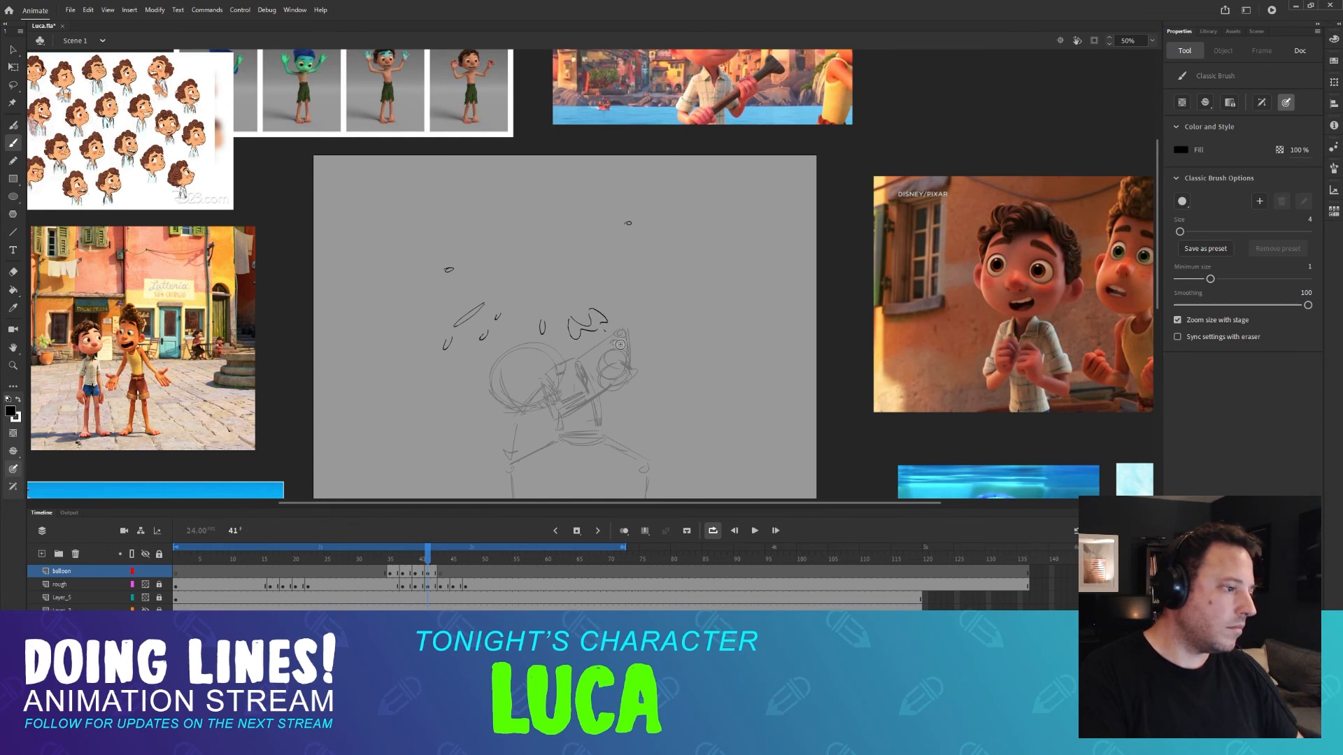
# Draw two oval droplets on frame 41, one below the raised hand and one at its right edge.
pyautogui.press('.')
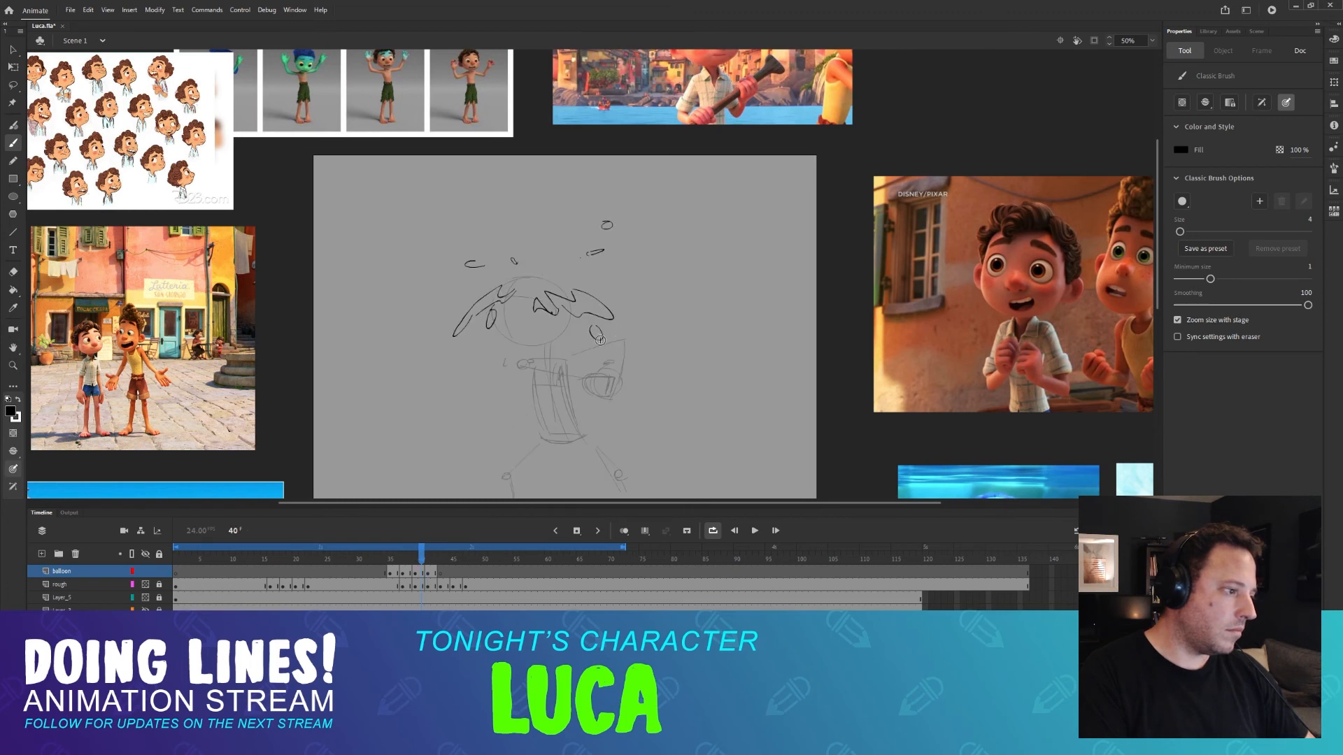
pyautogui.press('.')
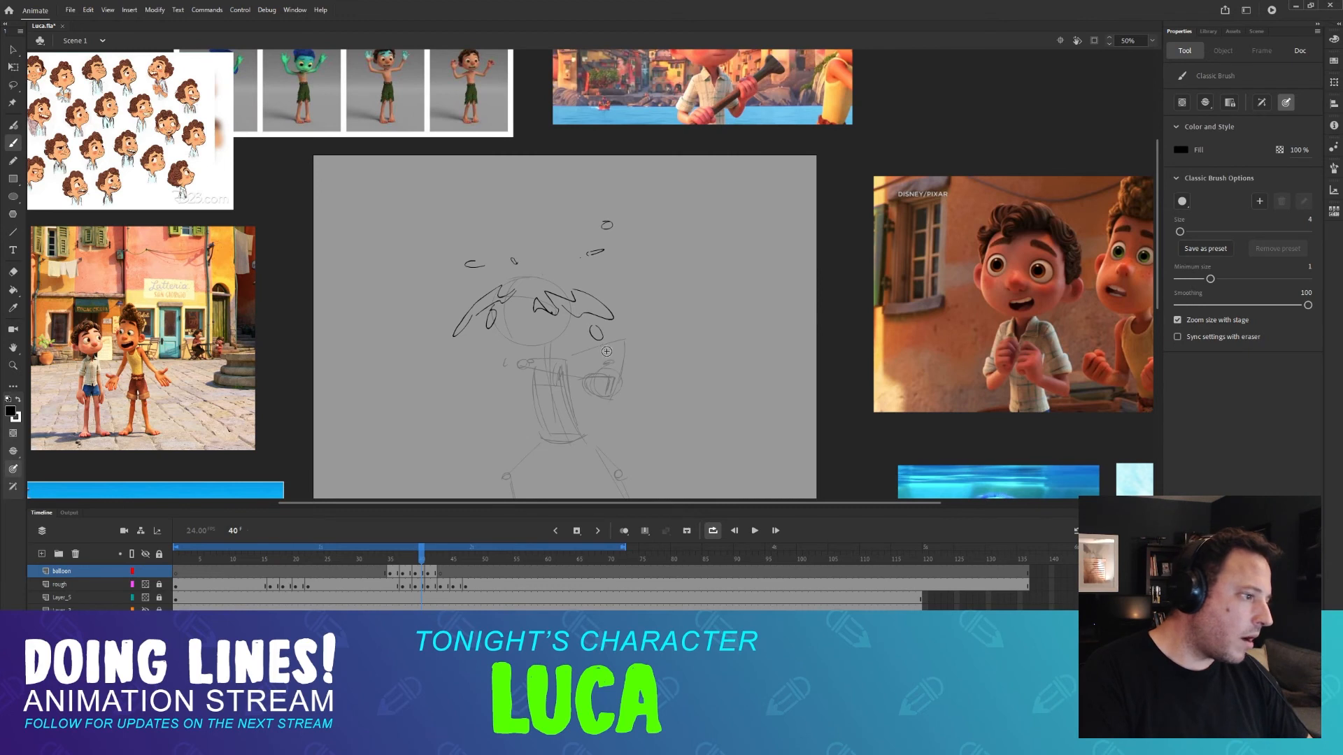
pyautogui.press('.')
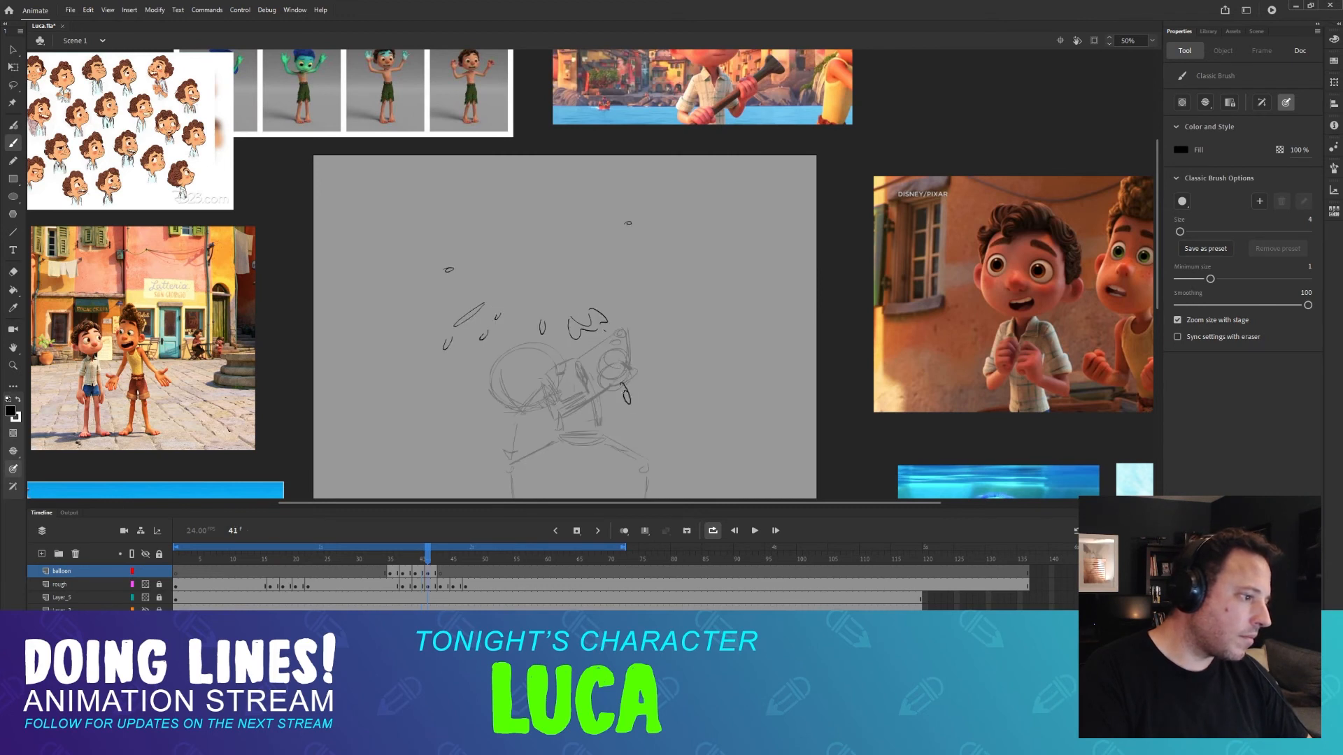
pyautogui.press('.')
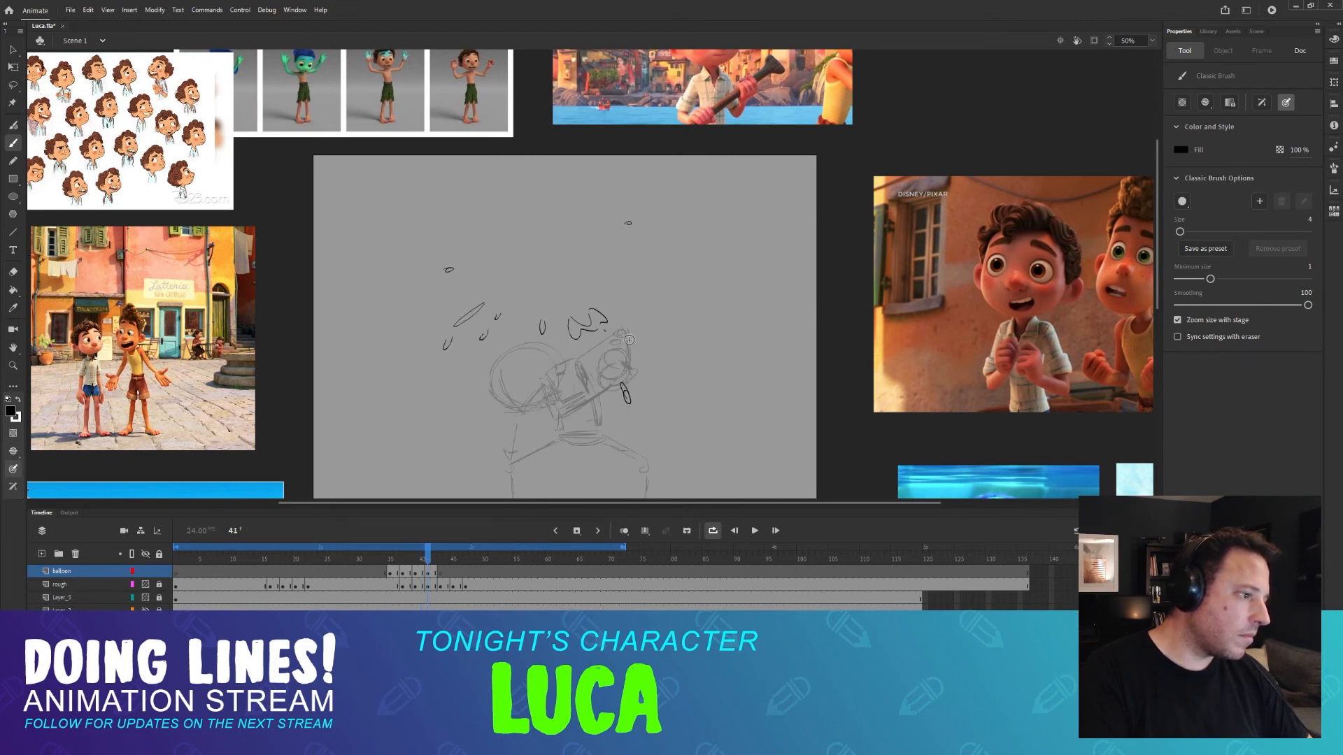
pyautogui.press('.')
pyautogui.press('.')
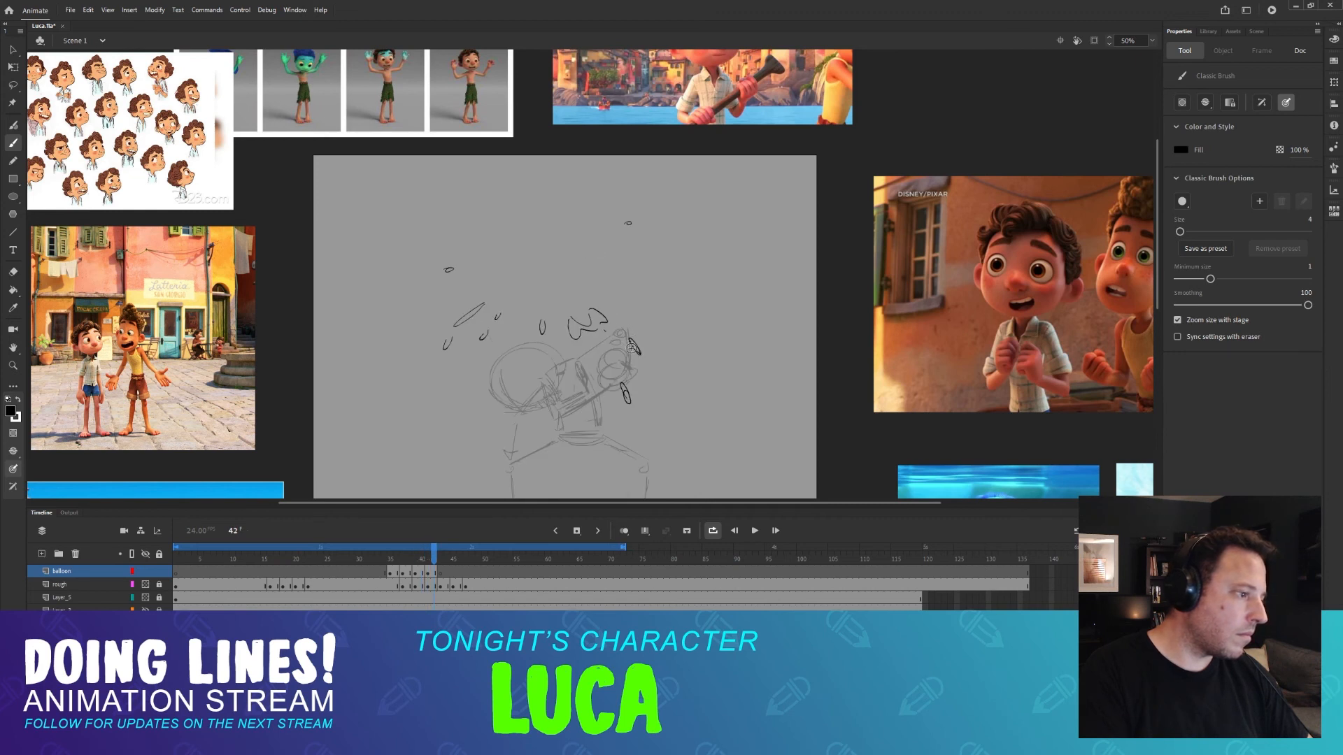
pyautogui.press('.')
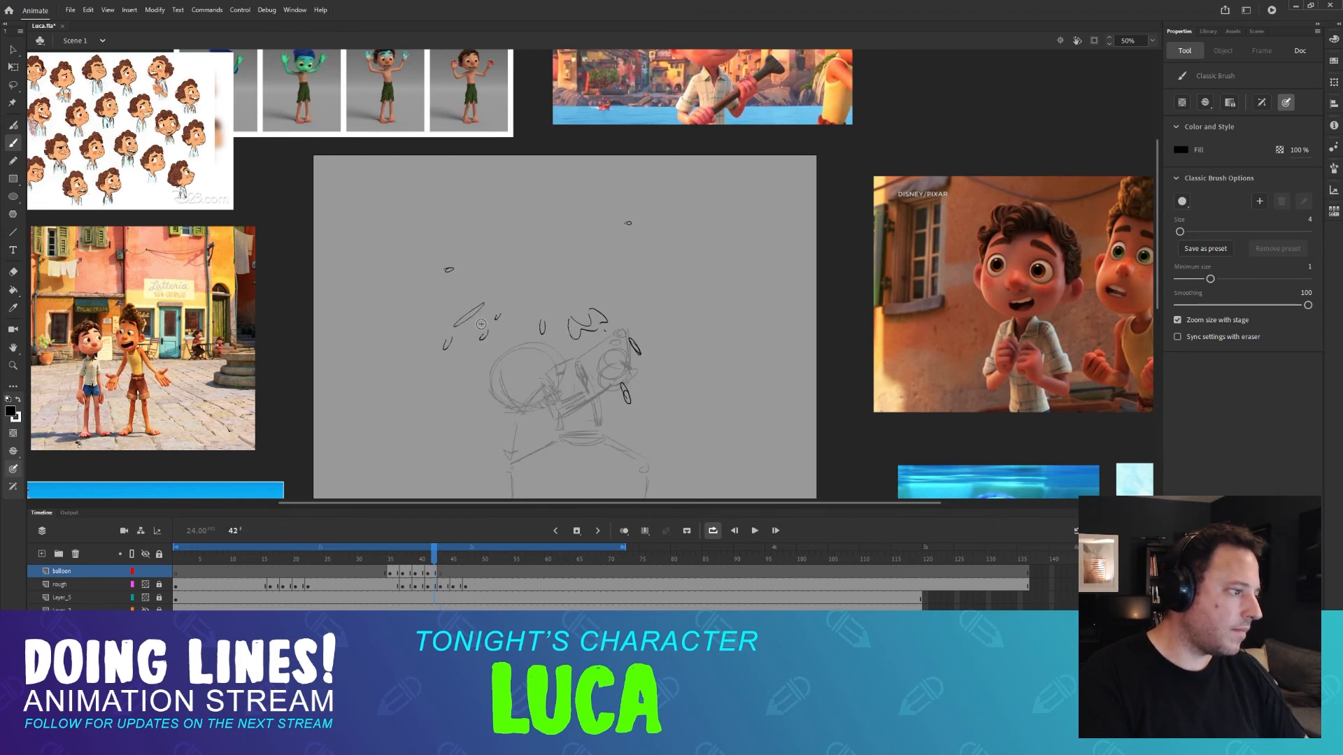
# Erase the lowest left droplet on frame 41 and redraw it smaller and more slanted, slightly farther left.
pyautogui.press(',')
pyautogui.press(',')
pyautogui.press('.')
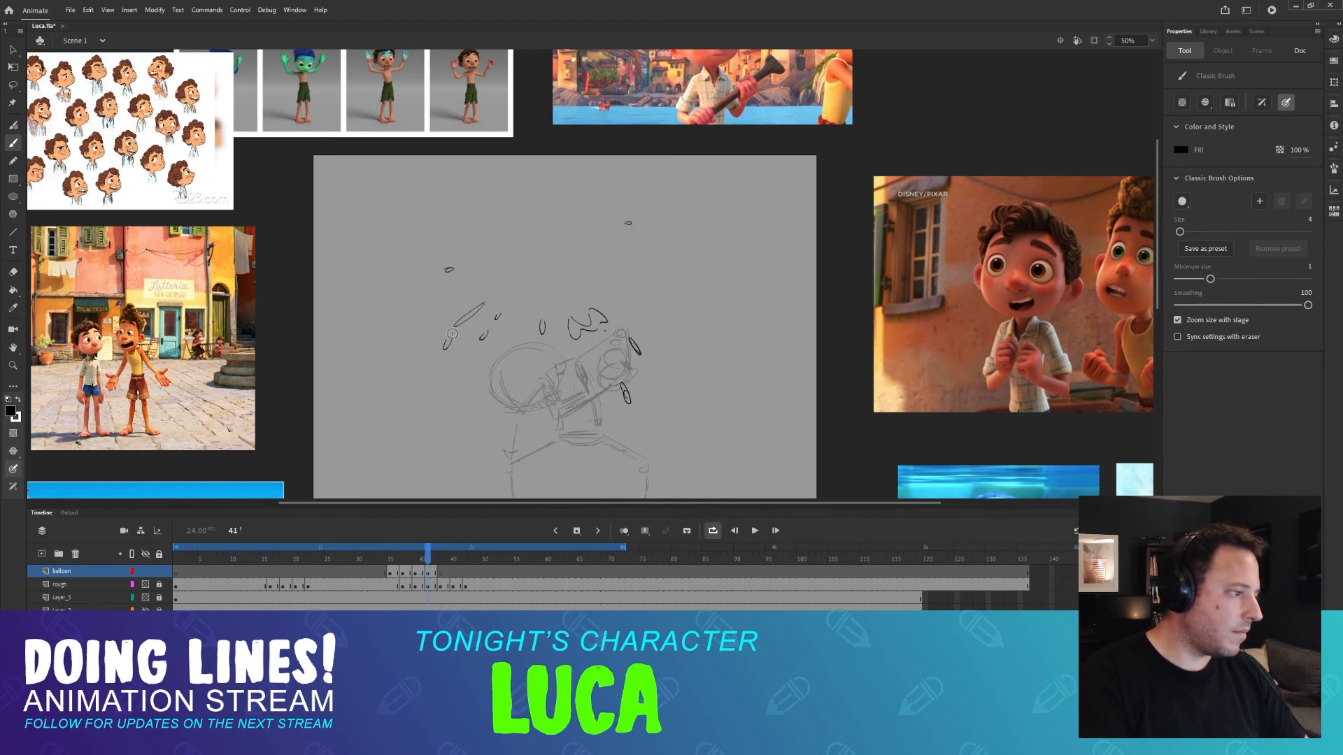
pyautogui.press(',')
pyautogui.press('.')
pyautogui.press('e')
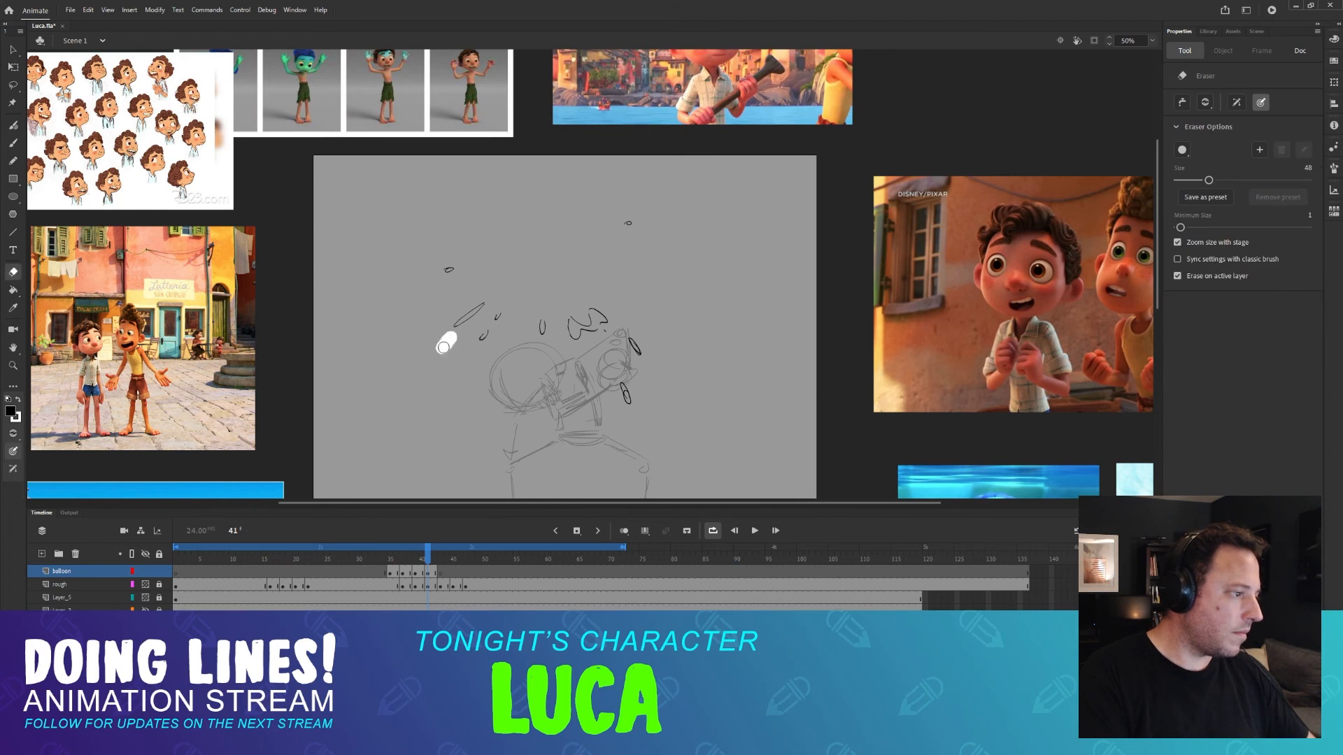
pyautogui.press('b')
pyautogui.press(',')
pyautogui.press('.')
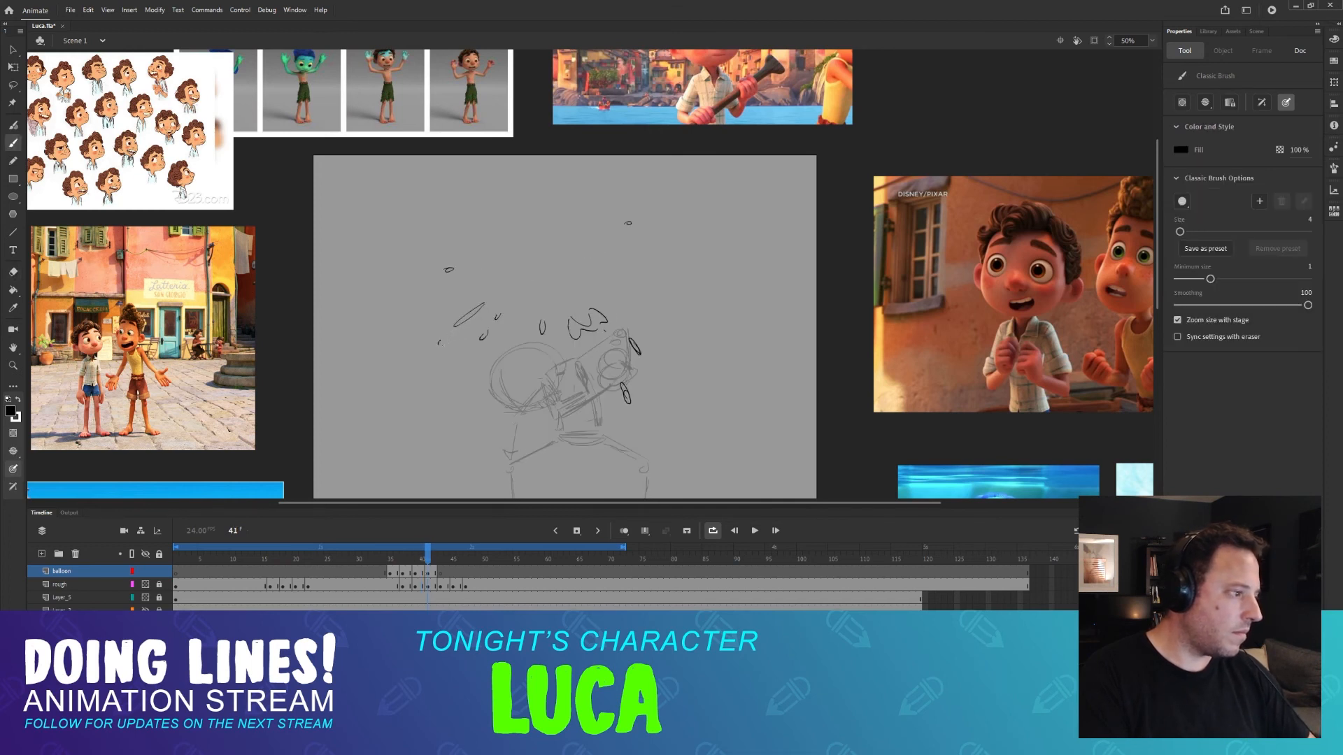
pyautogui.moveTo(439, 343); pyautogui.dragTo(445, 338)
# Start a new balloon drawing on frame 43 with two tiny droplets left of the head.
pyautogui.press(',')
pyautogui.press('.')
pyautogui.press('.')
pyautogui.press('.')
pyautogui.press(',')
pyautogui.press('.')
pyautogui.press(',')
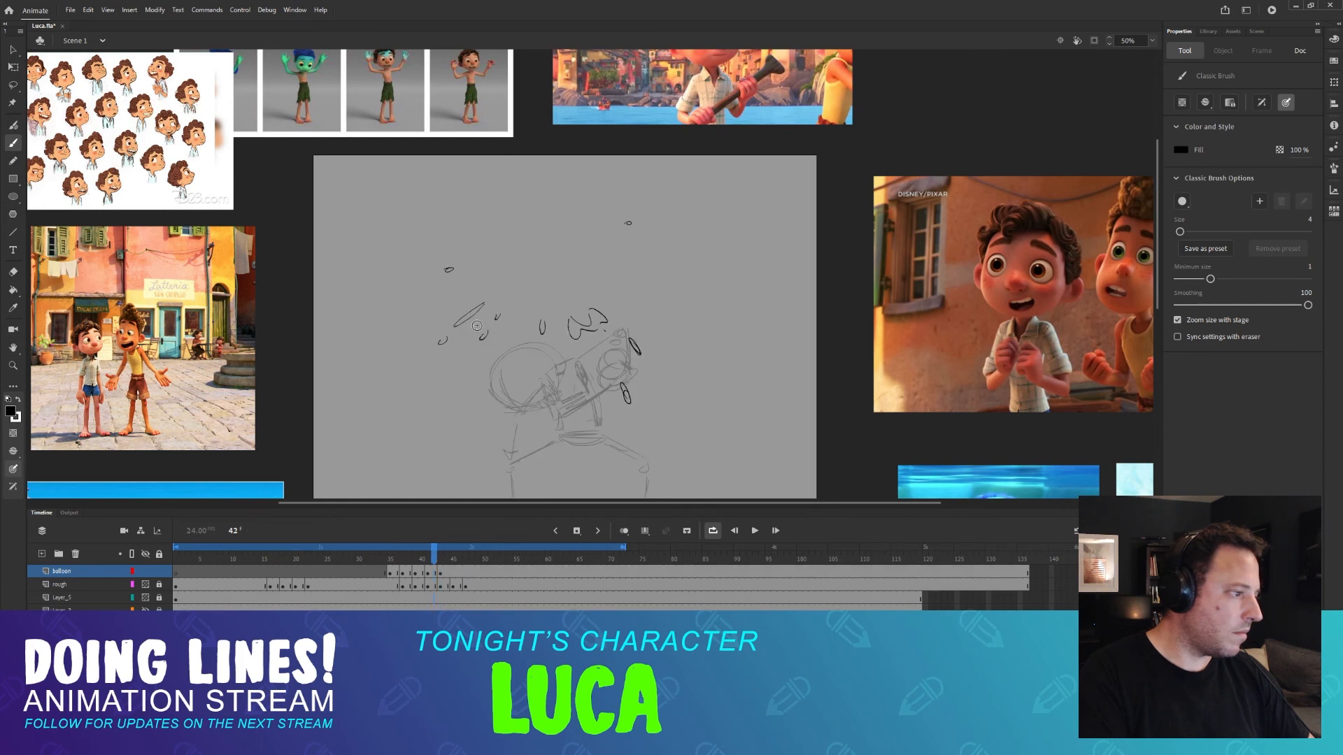
pyautogui.press('.')
pyautogui.press(',')
pyautogui.press('.')
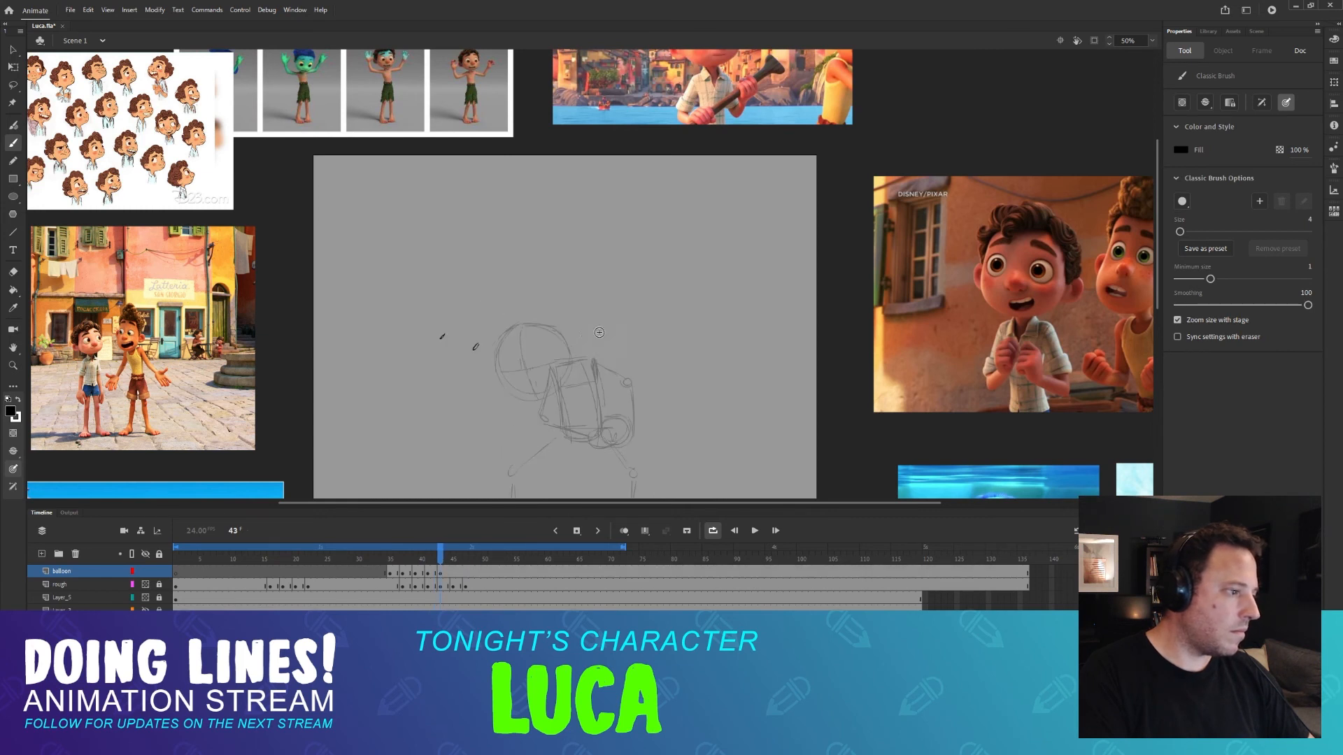
# Draw a falling oval droplet over the head's right side on frame 43, with another above the shoulder.
pyautogui.press(',')
pyautogui.press('.')
pyautogui.press(',')
pyautogui.press('.')
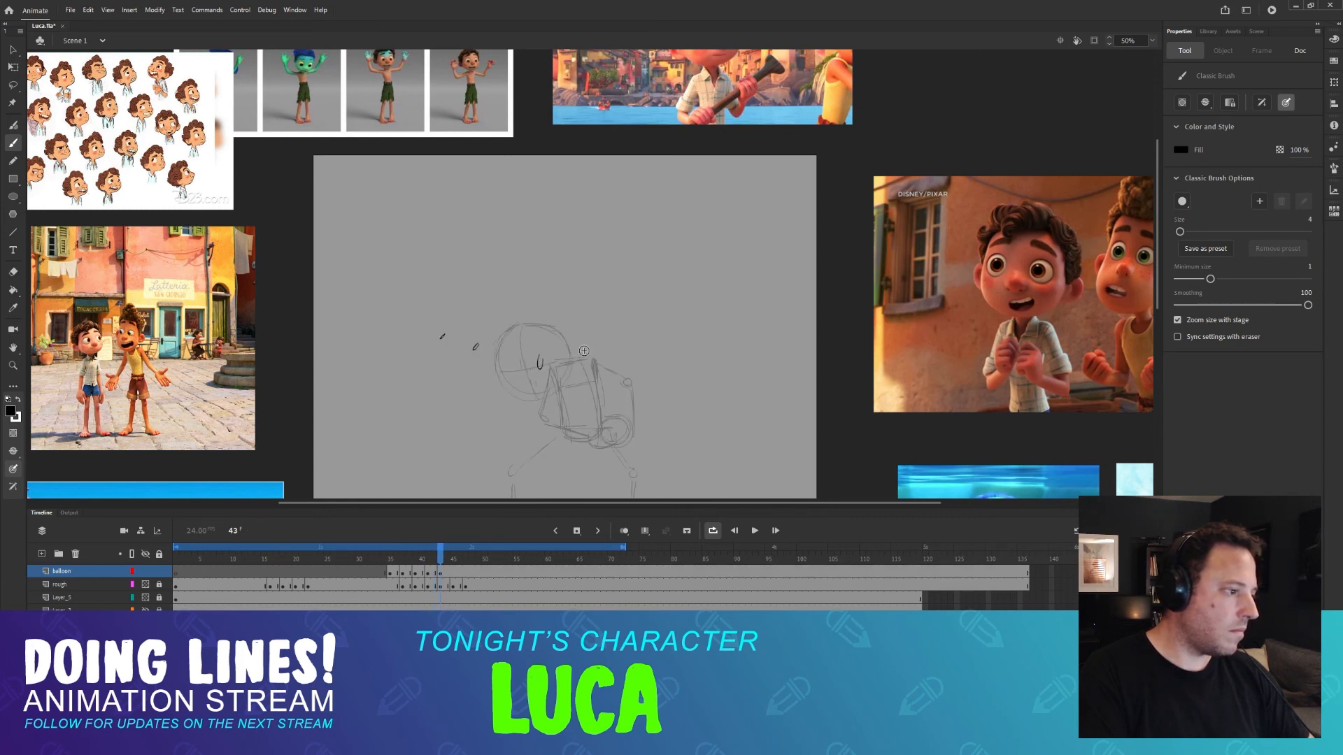
pyautogui.press(',')
pyautogui.press('.')
# Draw a small jagged splash fragment up and right of the shoulder on frame 43, shrinking the fragment from the previous drawing.
pyautogui.press(',')
pyautogui.press('.')
pyautogui.press(',')
pyautogui.press('.')
pyautogui.press('.')
pyautogui.press(',')
pyautogui.press(',')
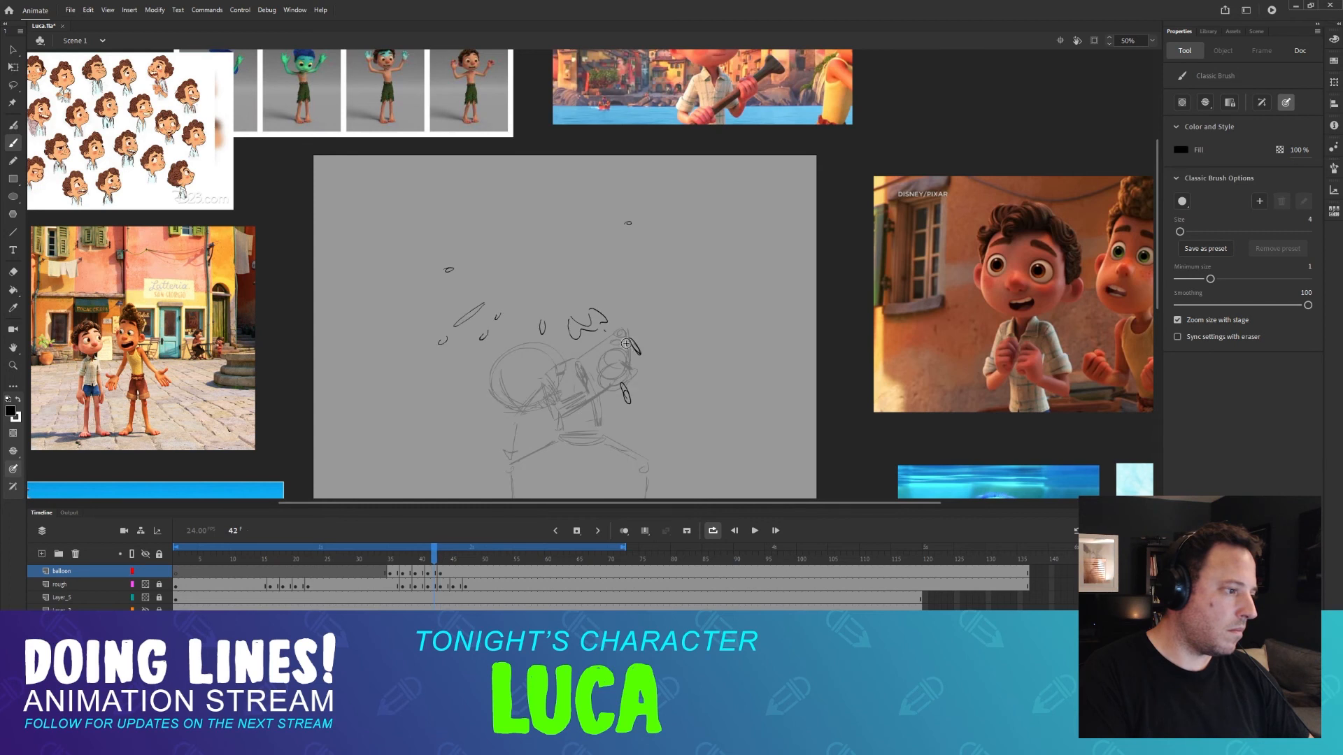
# Draw two falling droplets on frame 43, one right of the elbow and one beside the hand below it.
pyautogui.press('.')
pyautogui.press(',')
pyautogui.press('.')
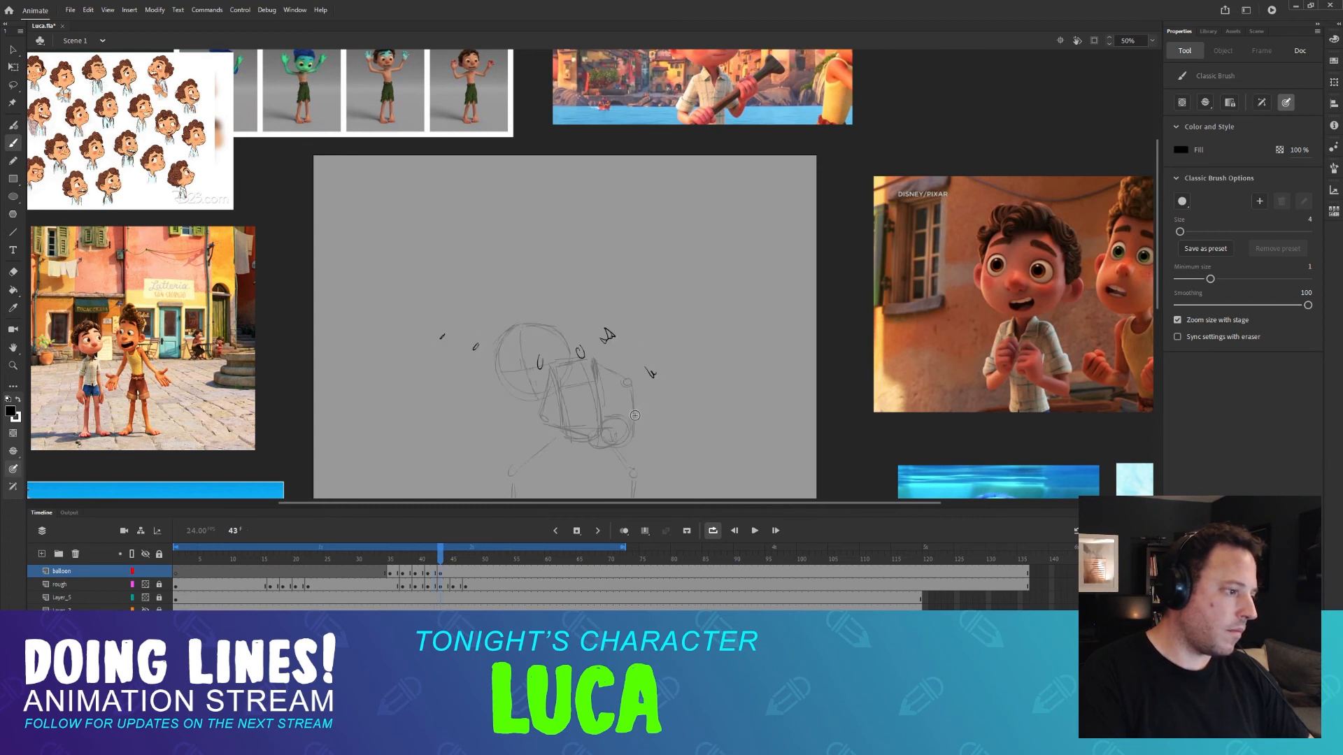
pyautogui.press(',')
pyautogui.press('.')
# Draw a tiny round droplet high up at the far left on frame 43, continuing the upper-left droplet of the previous drawing.
pyautogui.press(',')
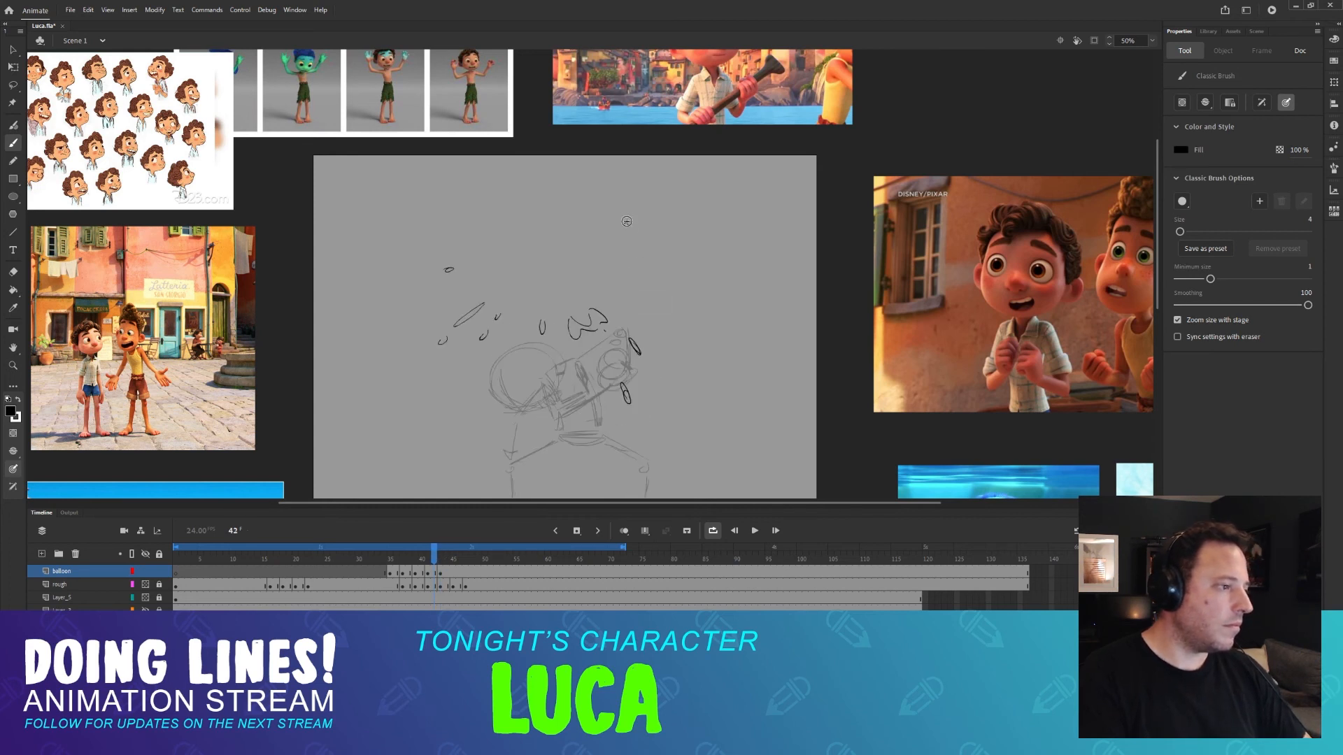
pyautogui.press(',')
pyautogui.press(',')
pyautogui.press('.')
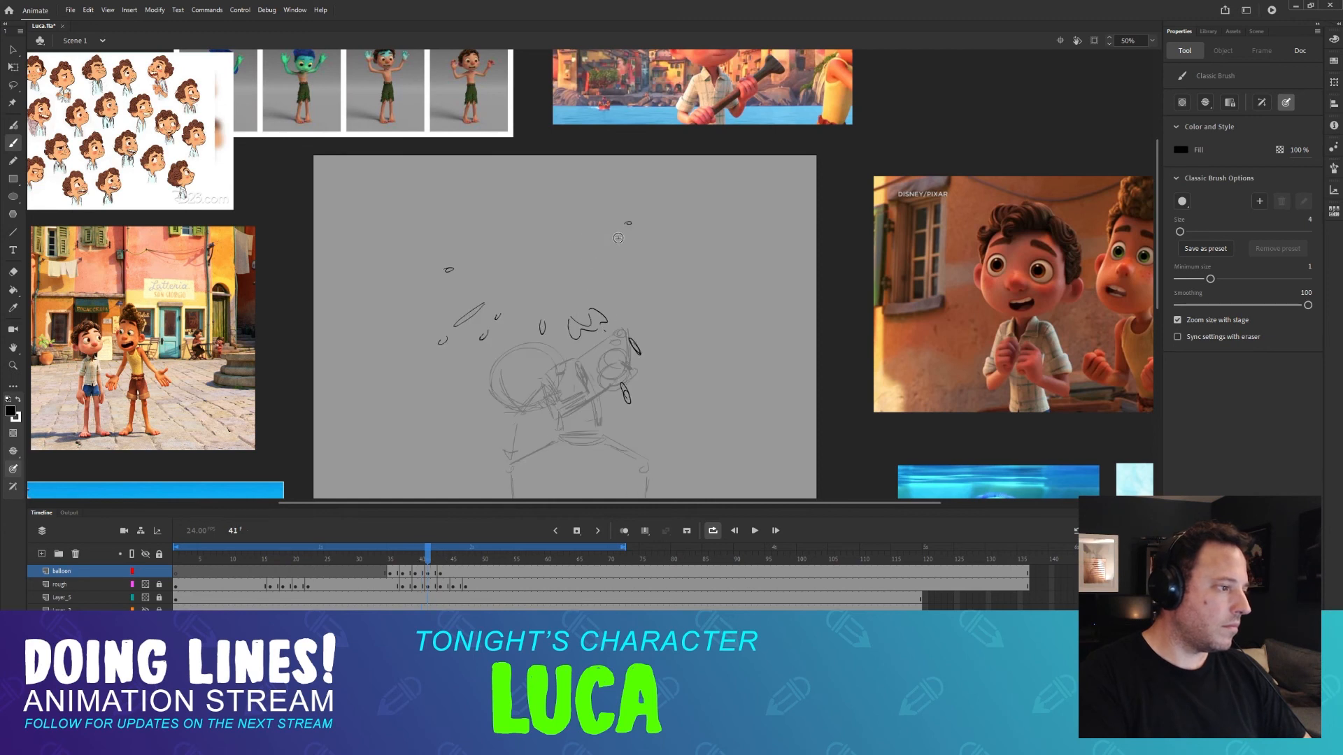
pyautogui.press('.')
pyautogui.press(',')
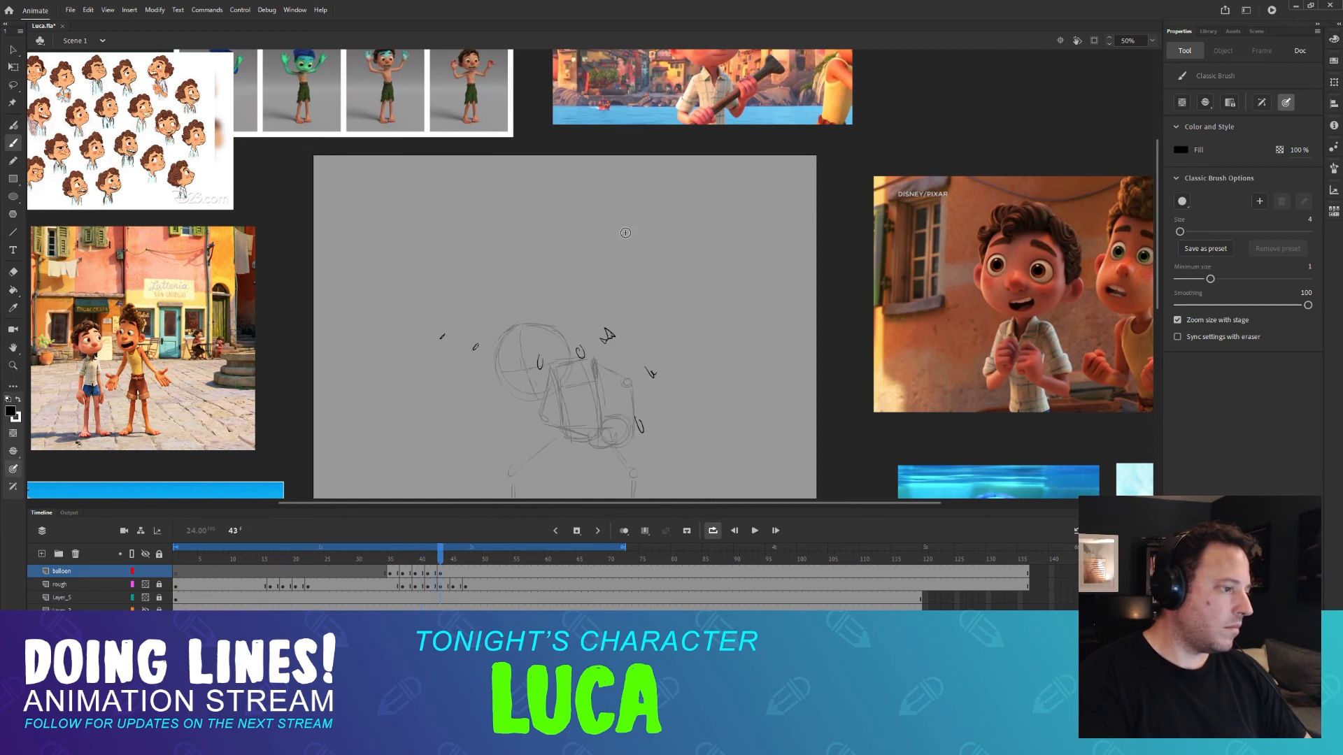
pyautogui.press('.')
pyautogui.press(',')
pyautogui.press('.')
pyautogui.press('.')
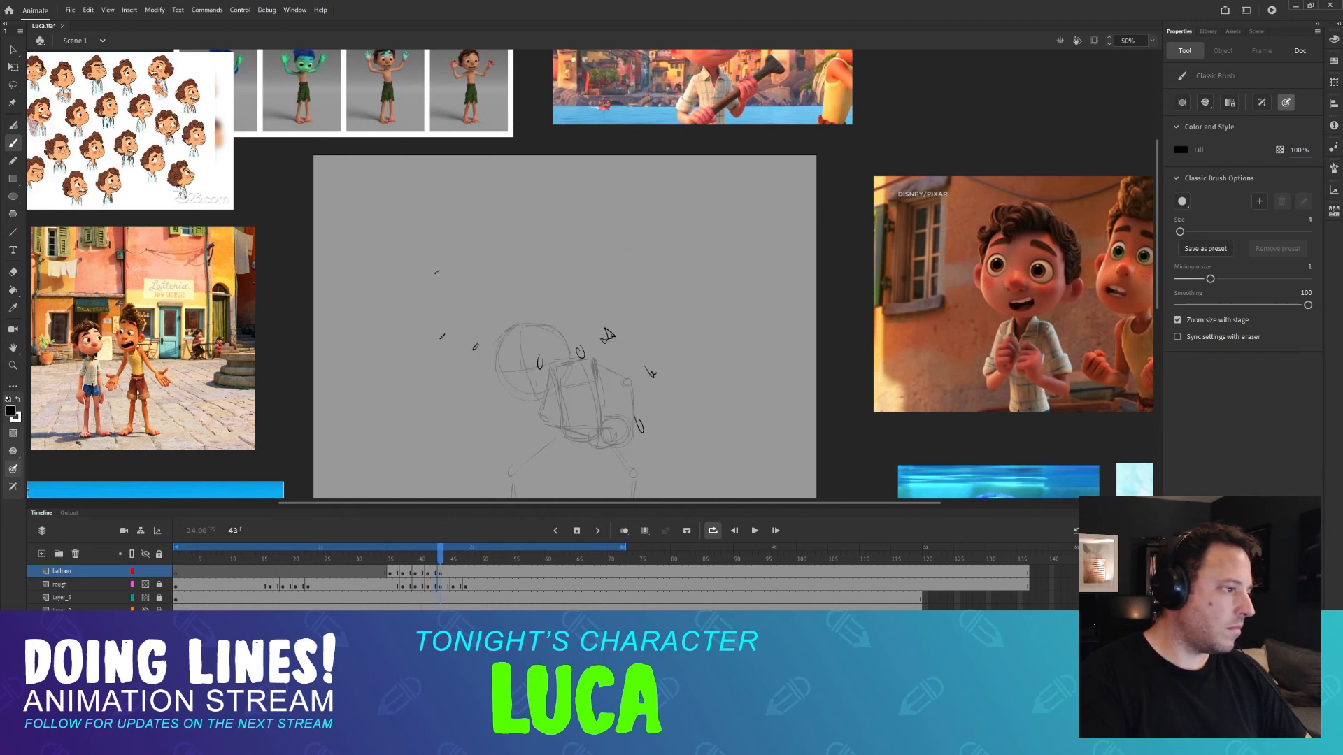
pyautogui.press(',')
pyautogui.press('.')
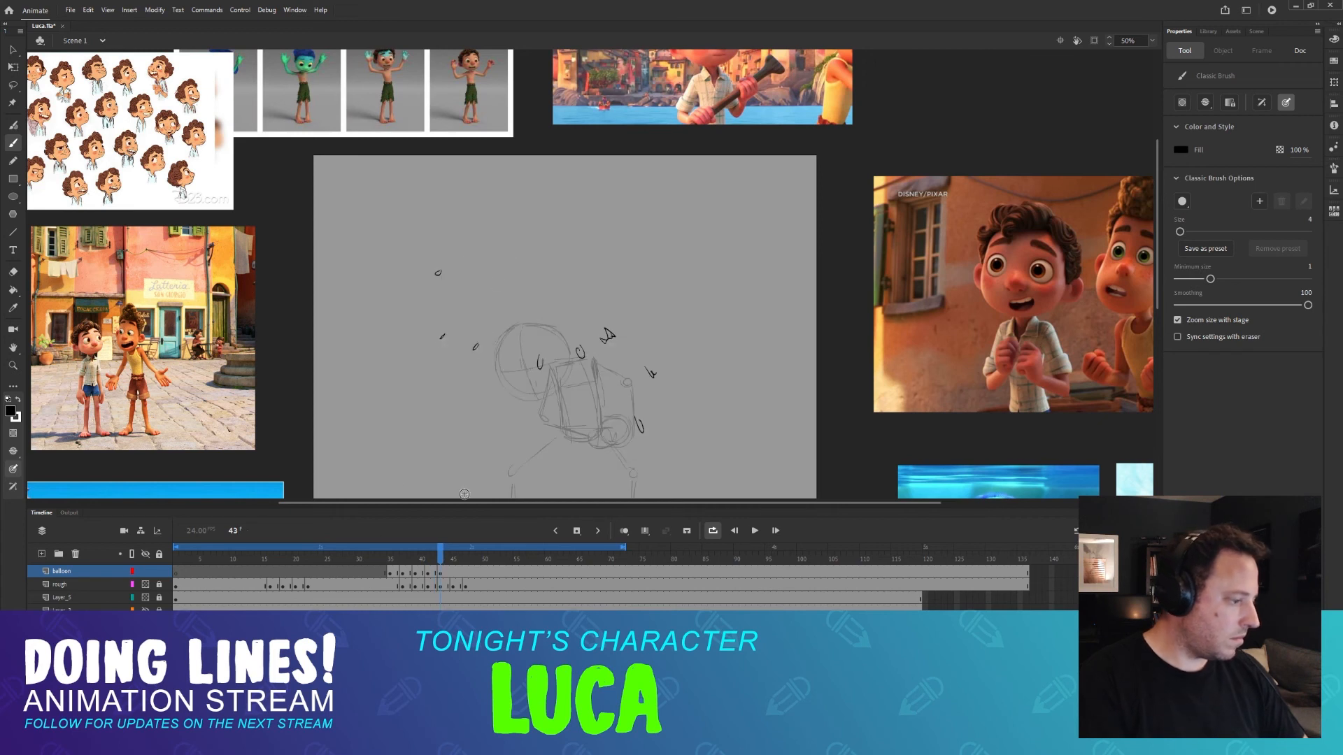
# Start a blank balloon drawing on frame 45 and draw a droplet at the lower right edge of the head.
pyautogui.press('.')
pyautogui.press('.')
pyautogui.press(',')
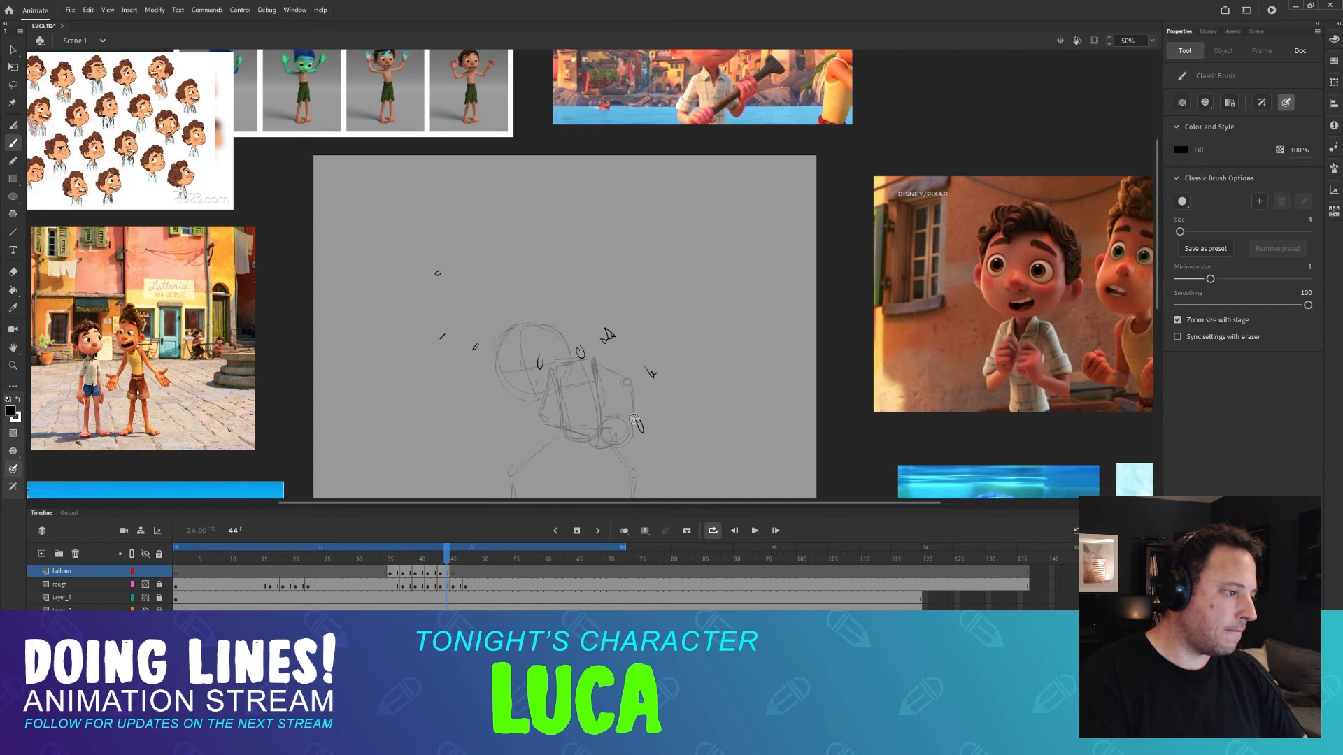
pyautogui.press('.')
pyautogui.press(',')
pyautogui.press('.')
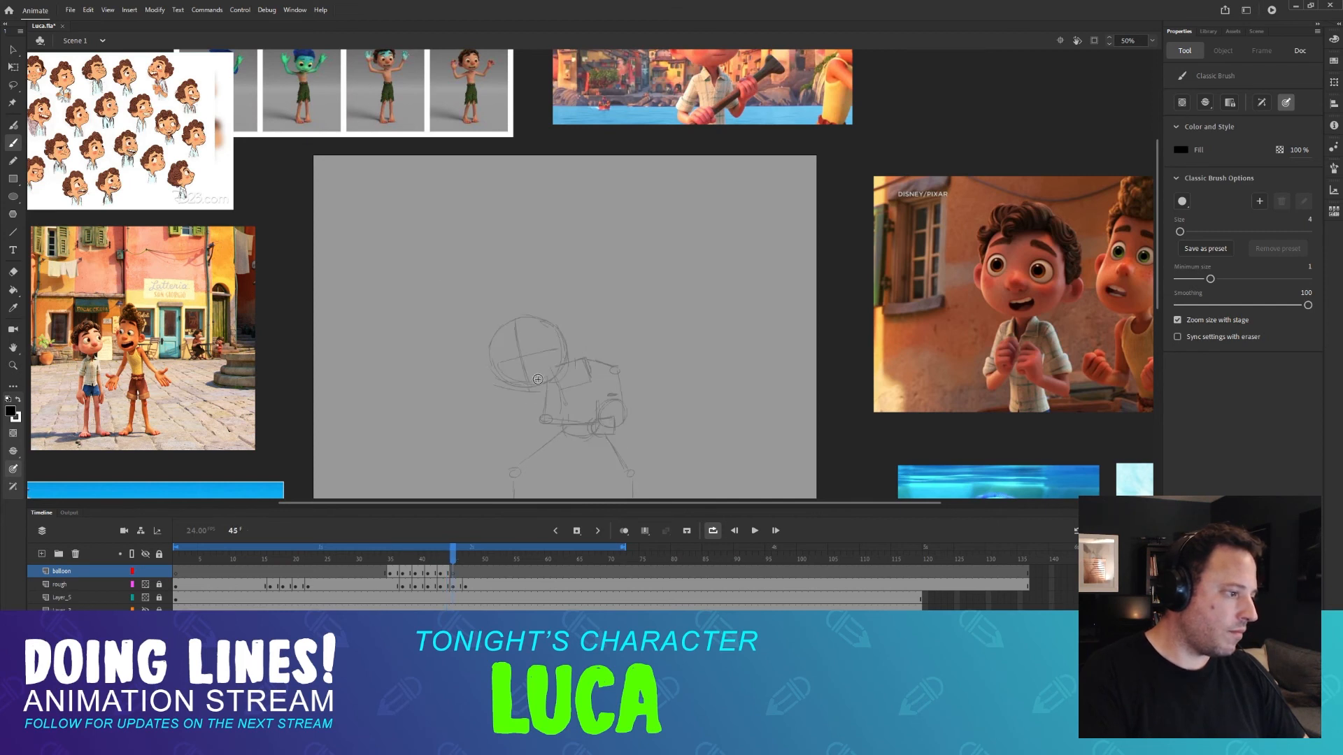
pyautogui.press(',')
pyautogui.press('.')
# Add a small splash fragment above the shoulder, a droplet low at the far right and one over the torso on frame 45.
pyautogui.press(',')
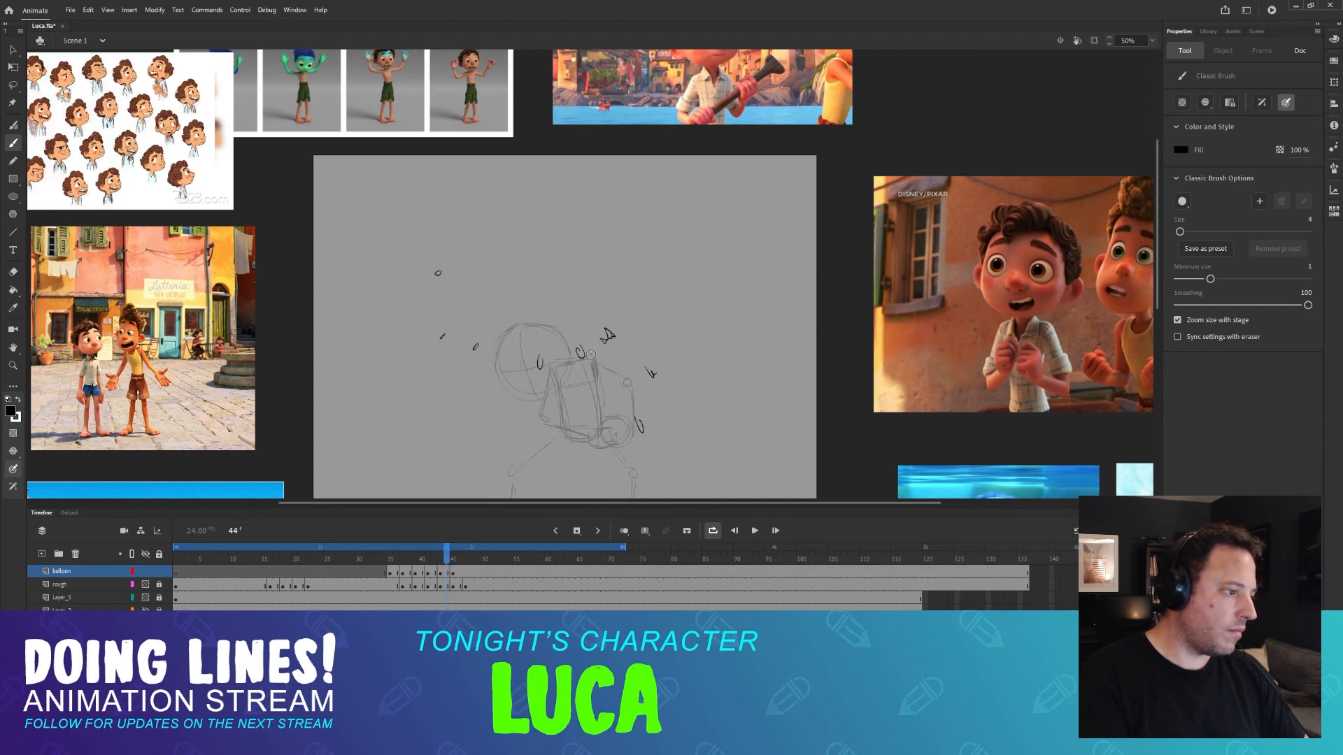
pyautogui.press('.')
pyautogui.press(',')
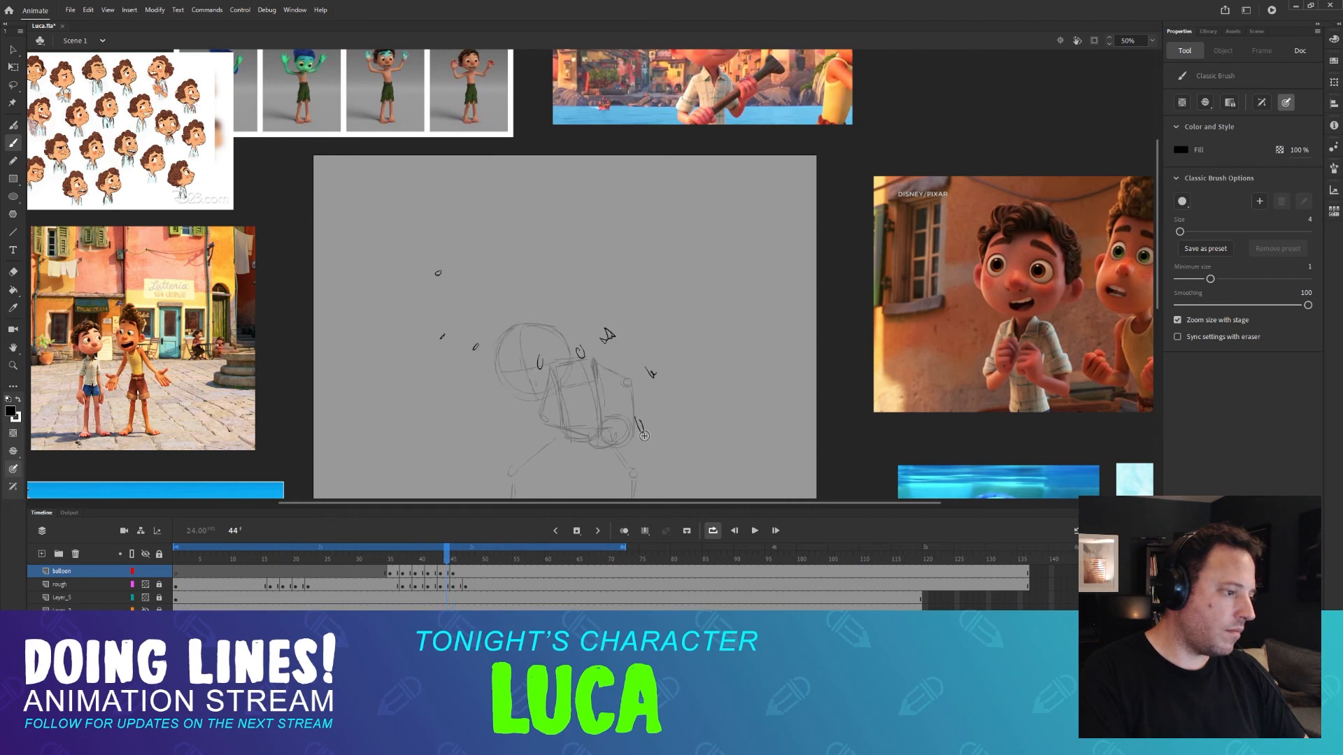
pyautogui.press('.')
pyautogui.press(',')
pyautogui.press('.')
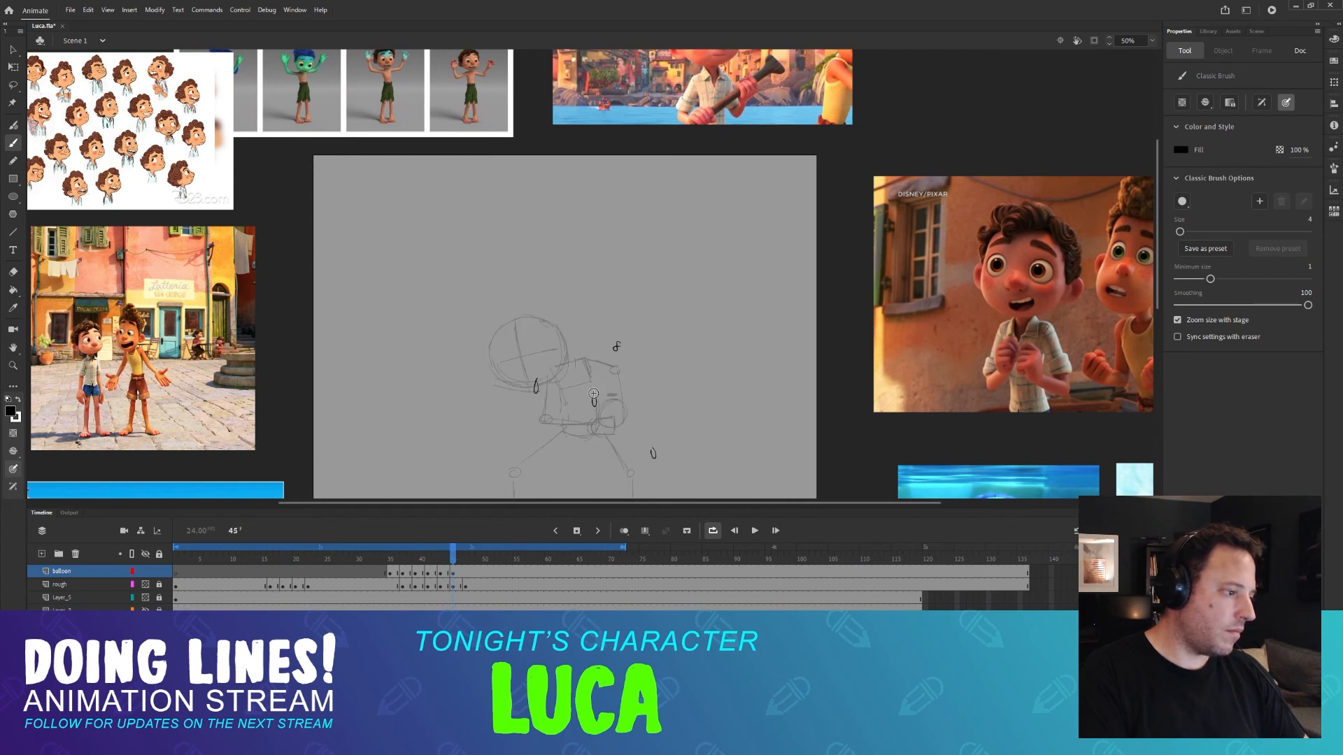
# Start a blank balloon drawing on frame 47 and draw a tiny droplet below the head, beside the torso.
pyautogui.press(',')
pyautogui.press('.')
pyautogui.press('.')
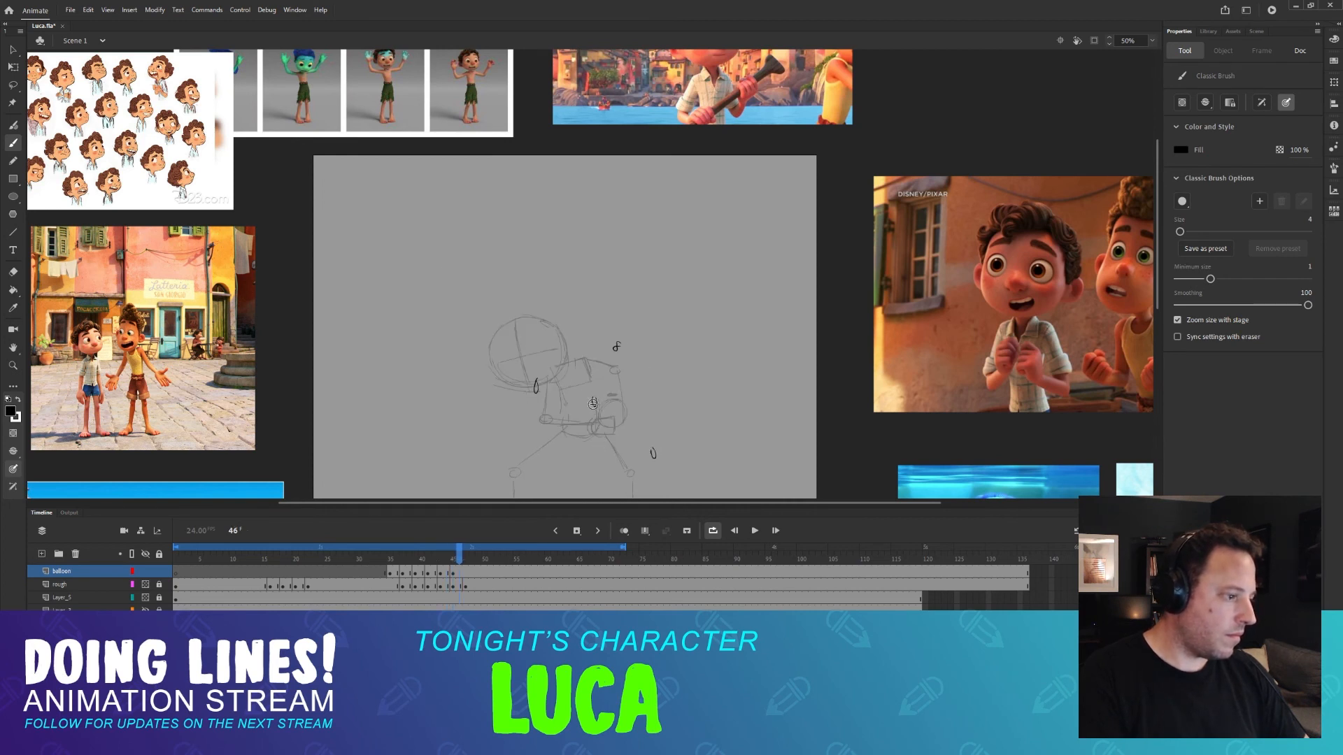
pyautogui.press('.')
pyautogui.press('F7')
pyautogui.press(',')
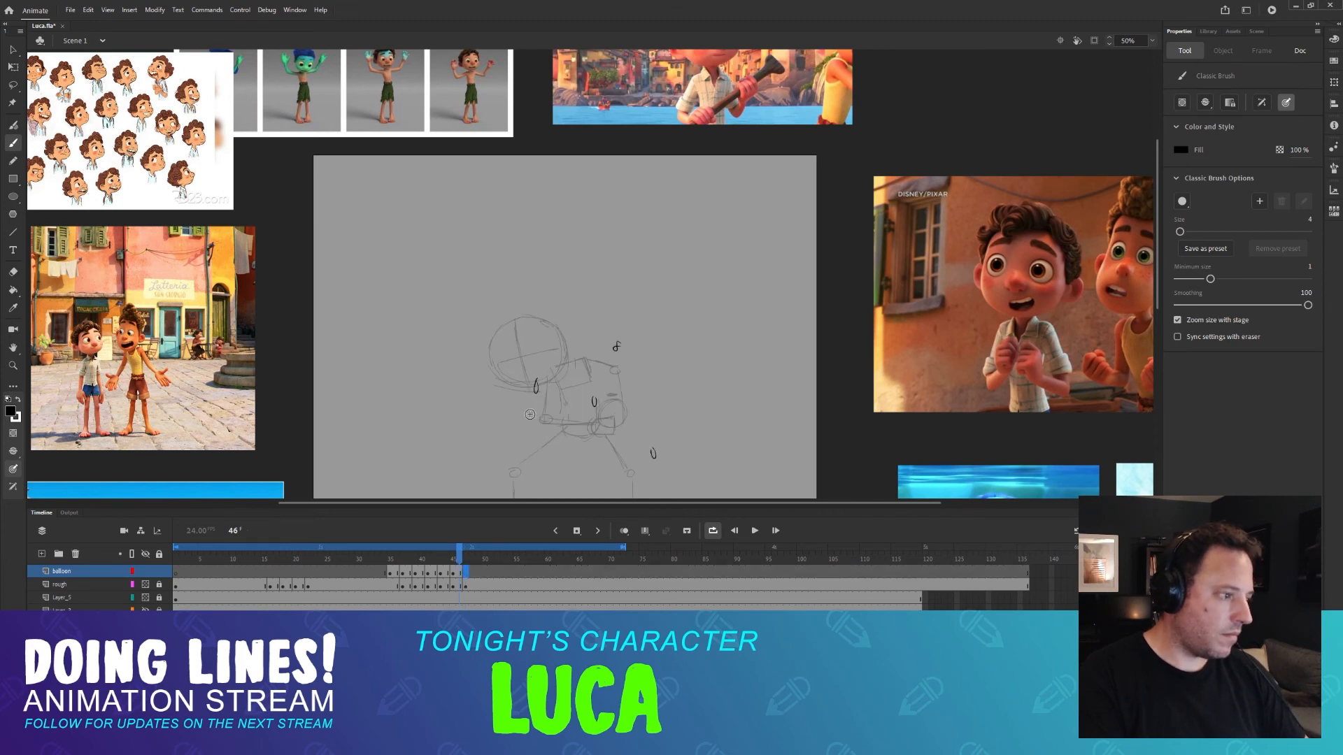
pyautogui.press('.')
pyautogui.press(',')
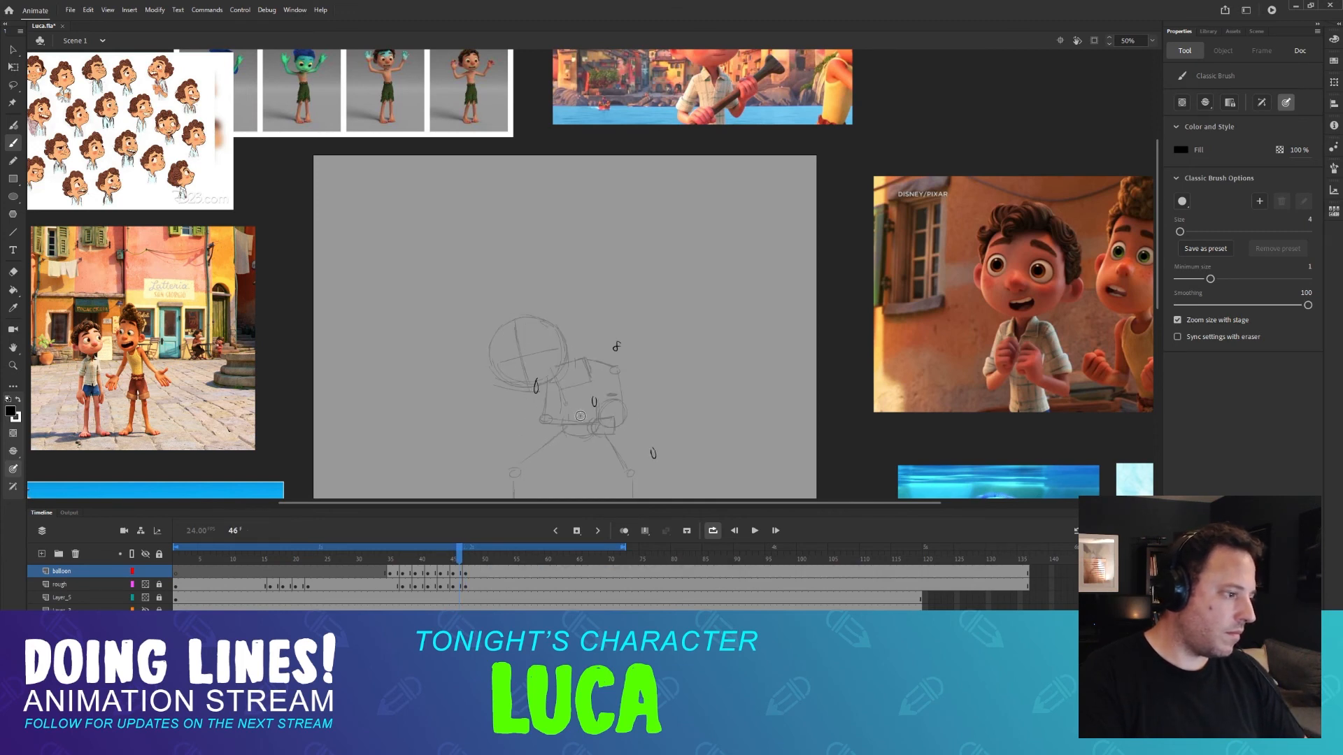
pyautogui.press('.')
pyautogui.press(',')
pyautogui.press('.')
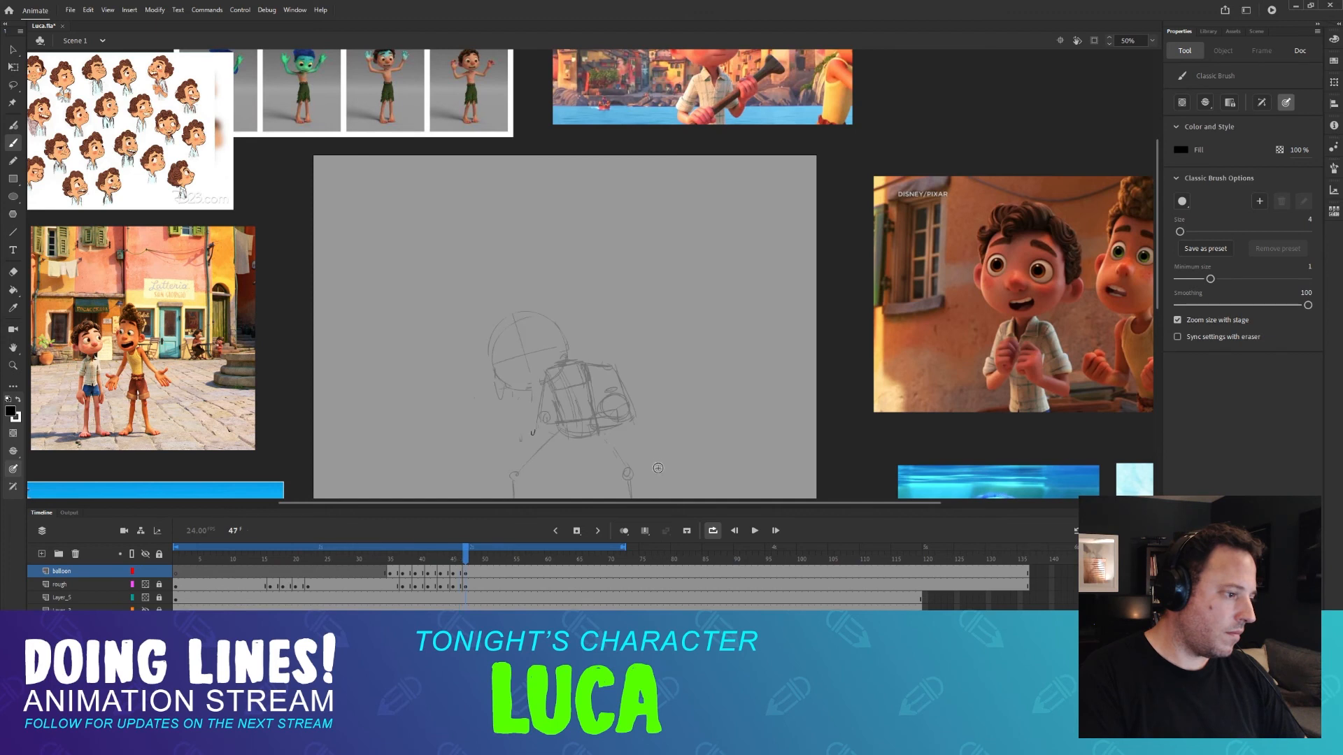
# Add a small splash fragment beside the shoulder and a short droplet over the lower torso on frame 47.
pyautogui.press(',')
pyautogui.press('.')
pyautogui.press(',')
pyautogui.press('.')
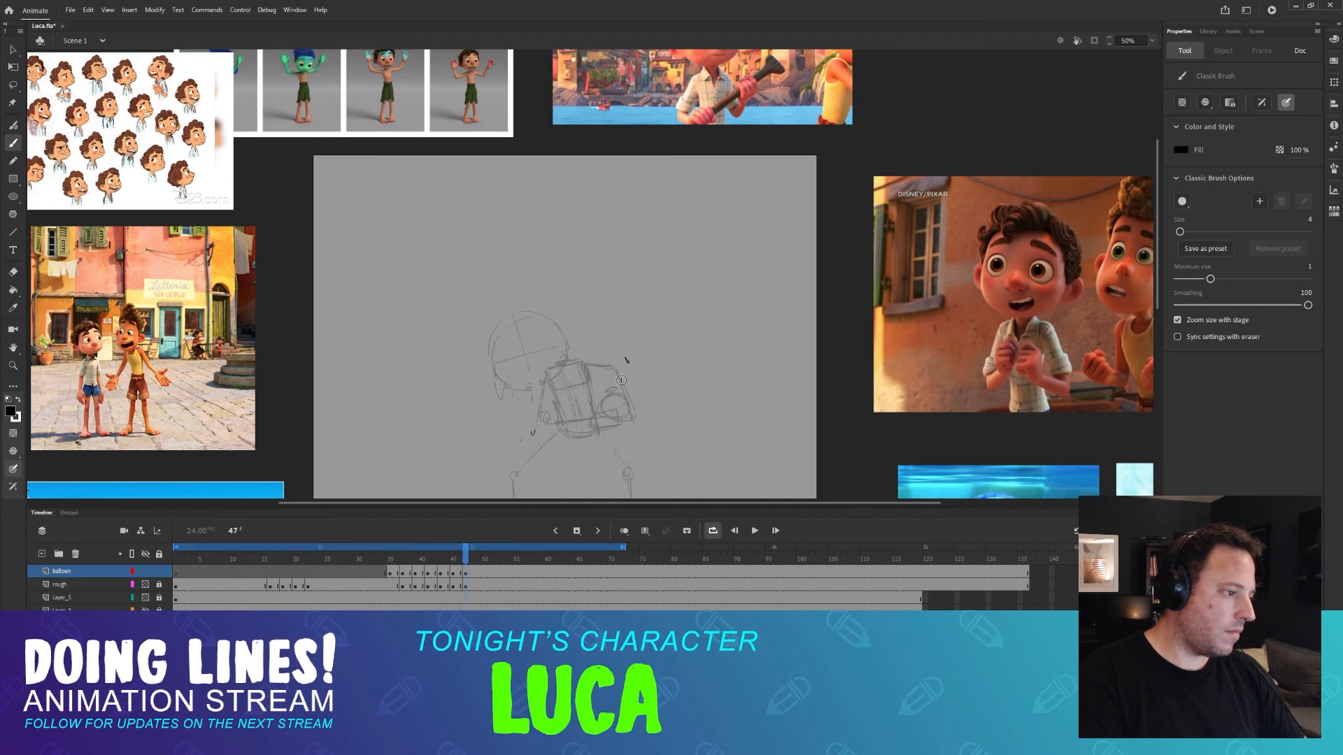
pyautogui.press(',')
pyautogui.press('.')
pyautogui.moveTo(599, 412); pyautogui.dragTo(596, 419)
pyautogui.press(',')
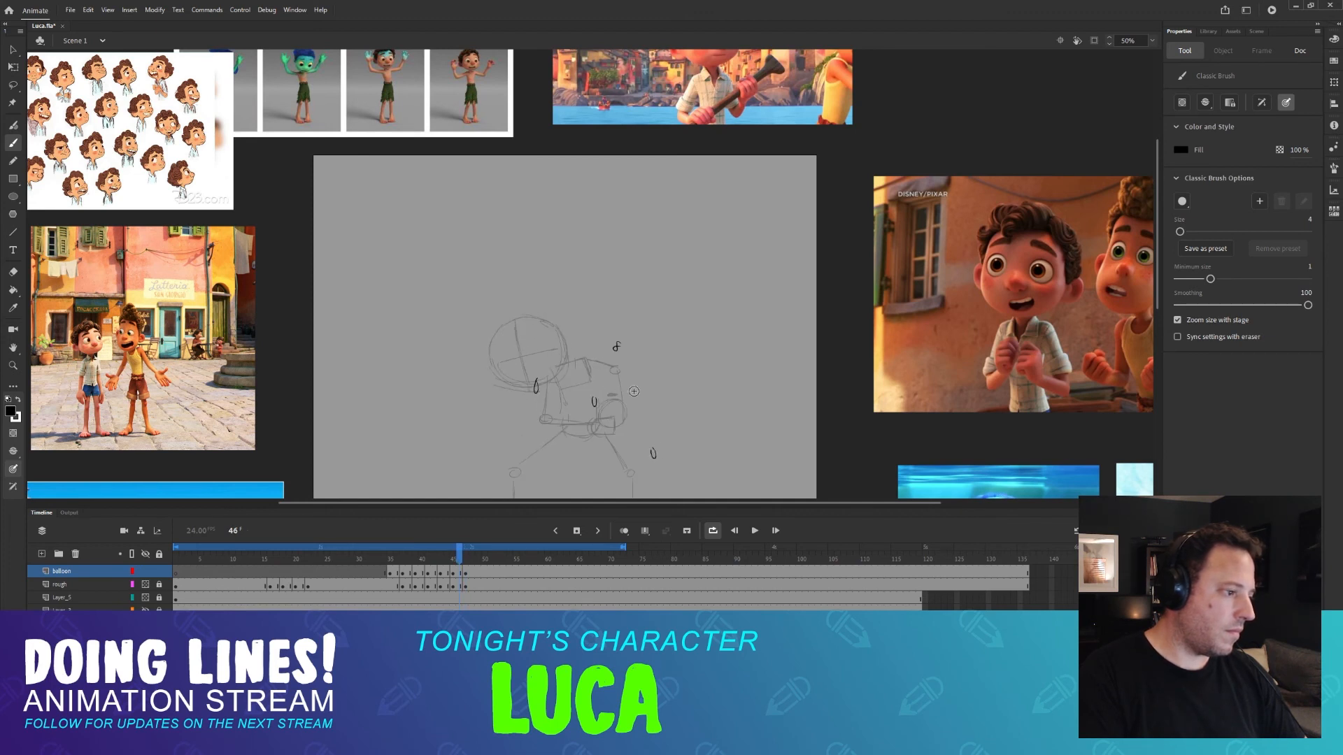
pyautogui.press('.')
# End the droplets after frame 48 with a blank keyframe, play the animation from the first frame, and return to the burst at frame 38.
pyautogui.moveTo(467, 568)
pyautogui.mouseDown()
pyautogui.moveTo(479, 568)
pyautogui.moveTo(365, 562)
pyautogui.moveTo(434, 558)
pyautogui.moveTo(372, 561)
pyautogui.moveTo(417, 565)
pyautogui.mouseUp()
pyautogui.hotkey('shift', ',')
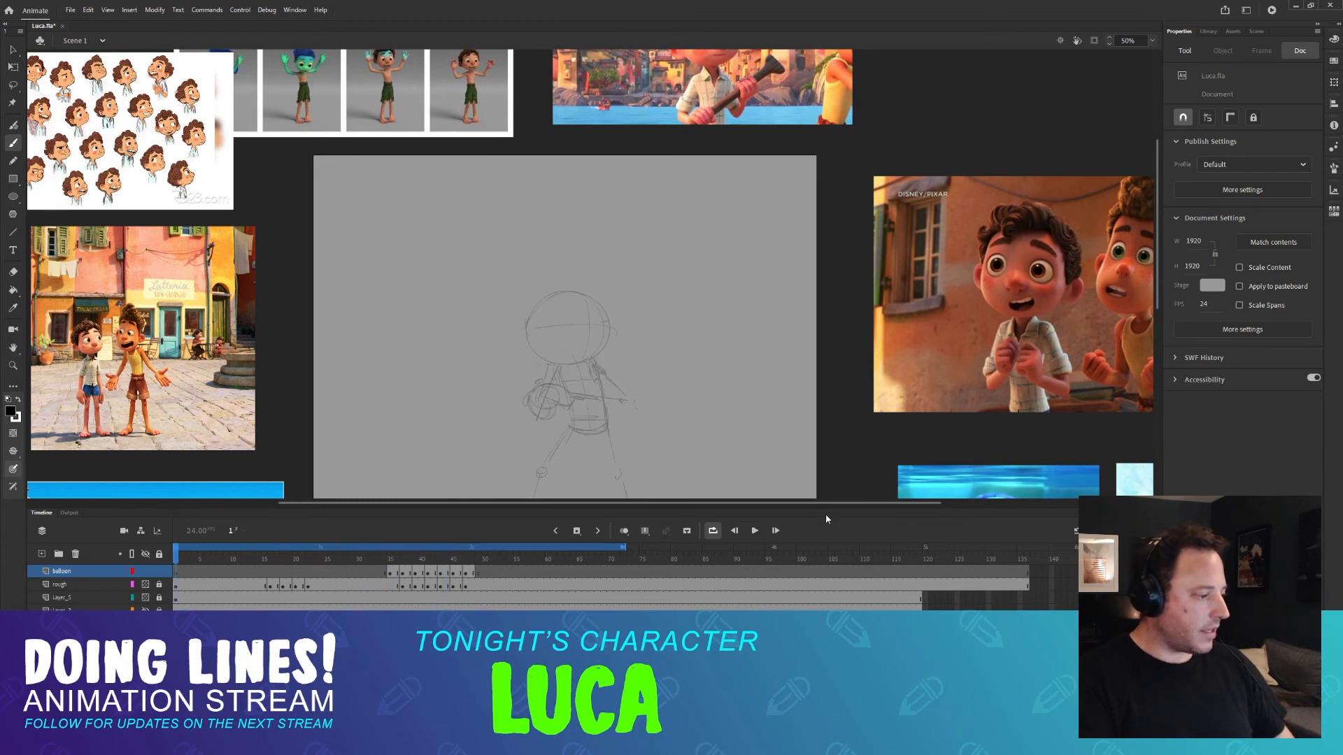
pyautogui.click(754, 531)
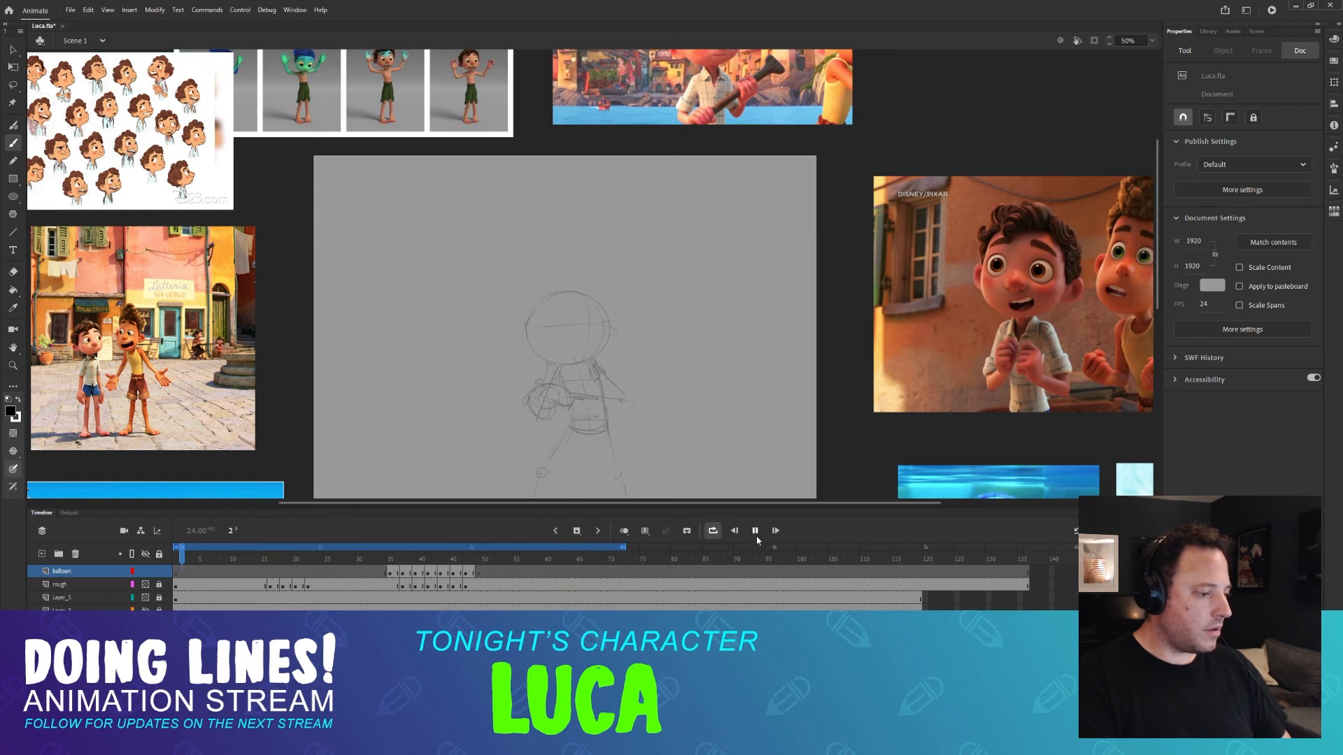
pyautogui.click(406, 557)
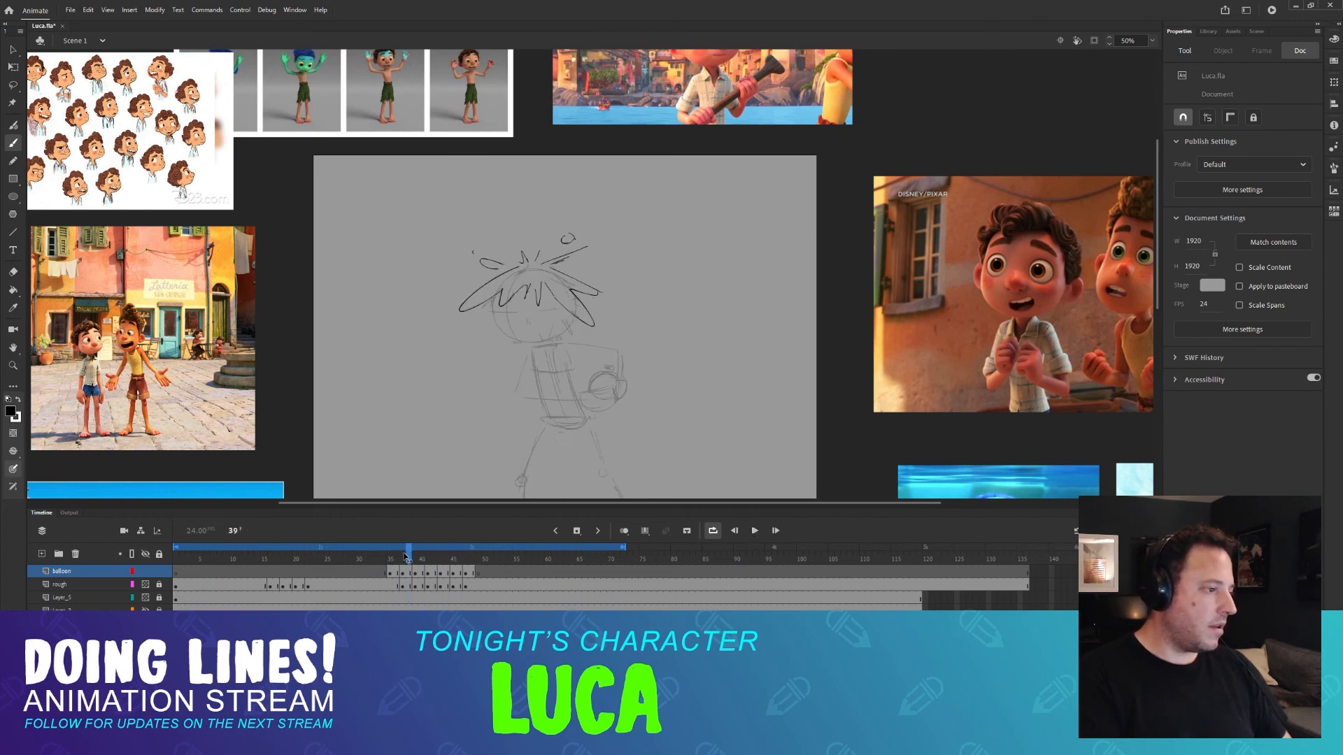
pyautogui.moveTo(407, 557)
pyautogui.mouseDown()
pyautogui.moveTo(366, 546)
pyautogui.moveTo(409, 544)
pyautogui.mouseUp()
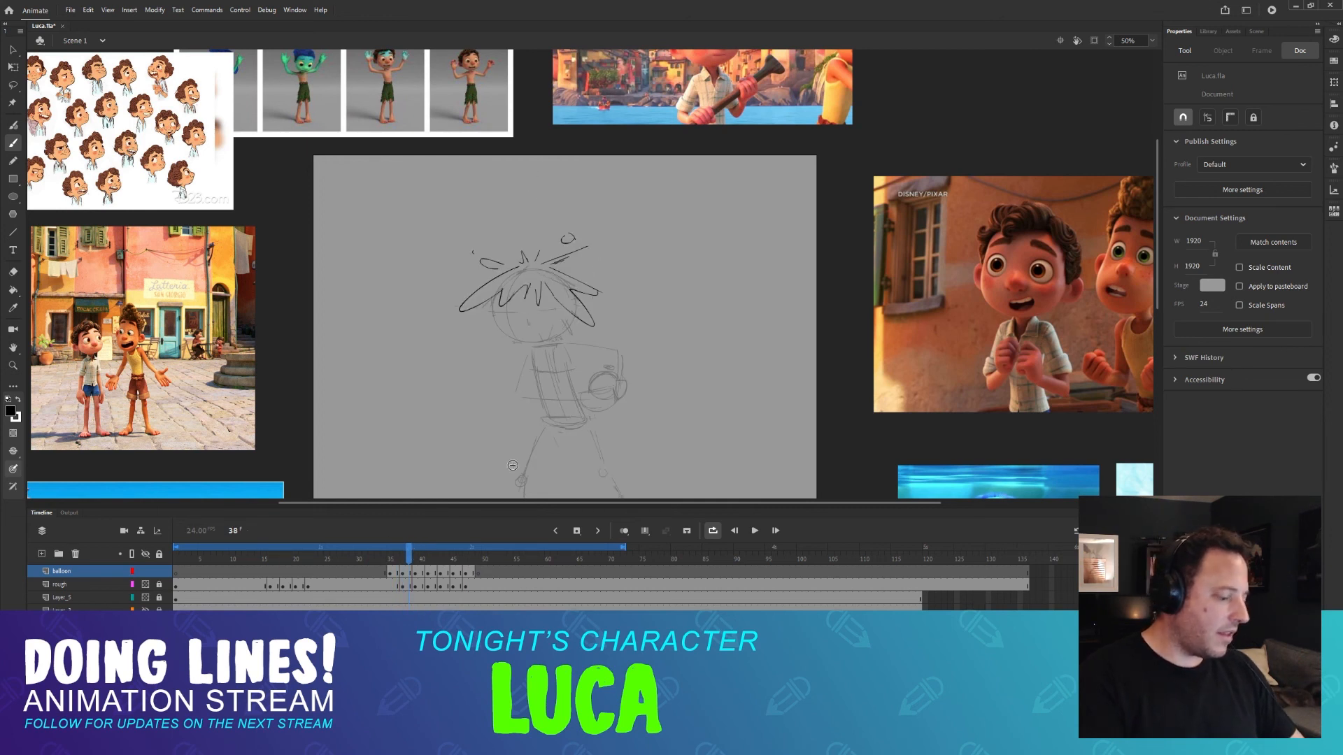
# Erase the stray droplet at the upper right of the burst on frame 39.
pyautogui.press('.')
pyautogui.press('e')
pyautogui.moveTo(606, 224); pyautogui.dragTo(612, 232)
pyautogui.press('b')
pyautogui.press(',')
pyautogui.press('.')
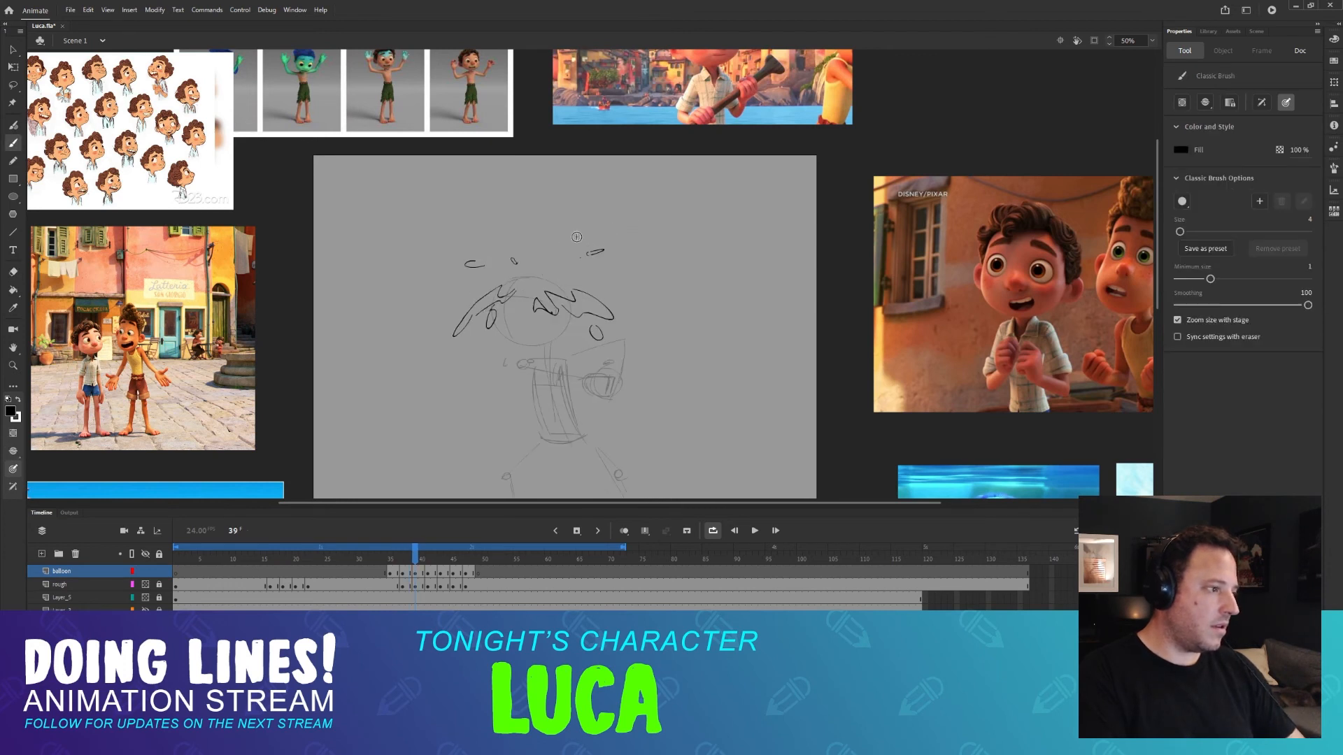
# Try a round droplet just above the small dash at the upper right of the frame 39 splash.
pyautogui.press(',')
pyautogui.press('.')
pyautogui.press(',')
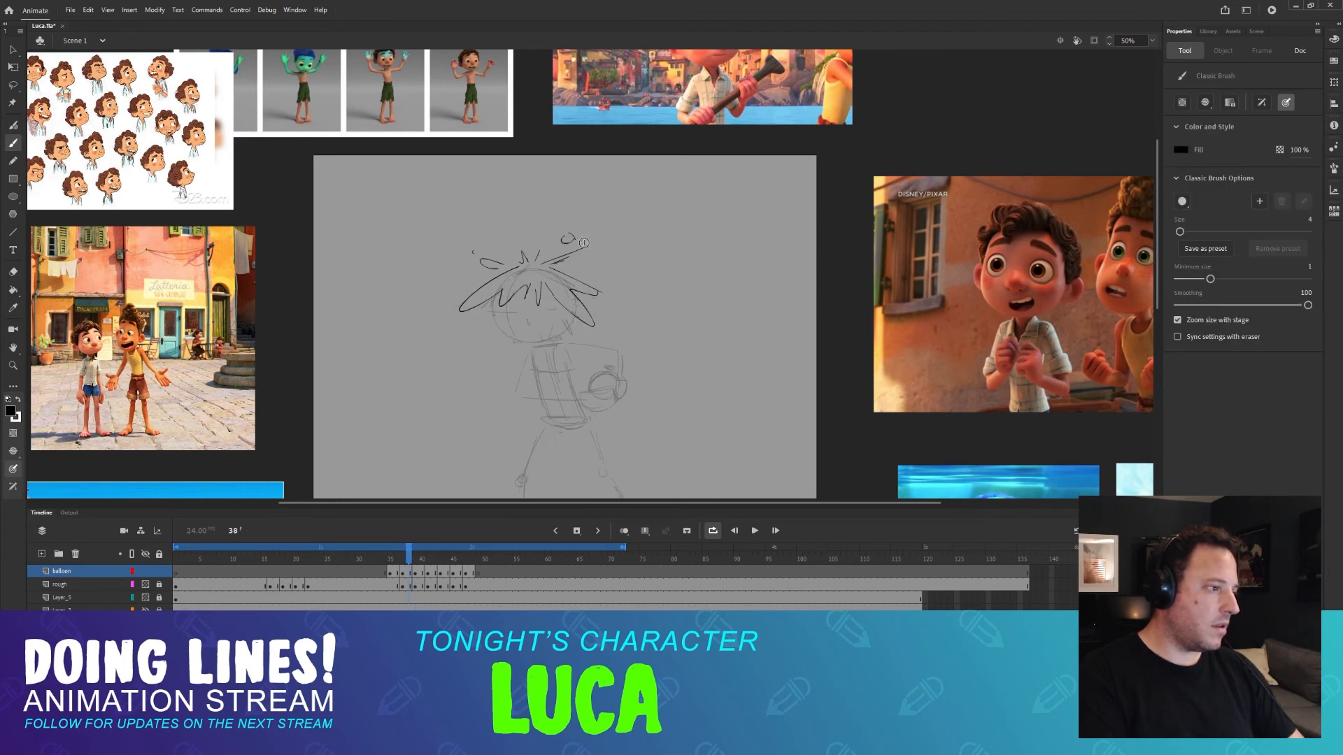
pyautogui.press(',')
pyautogui.press(',')
pyautogui.press('.')
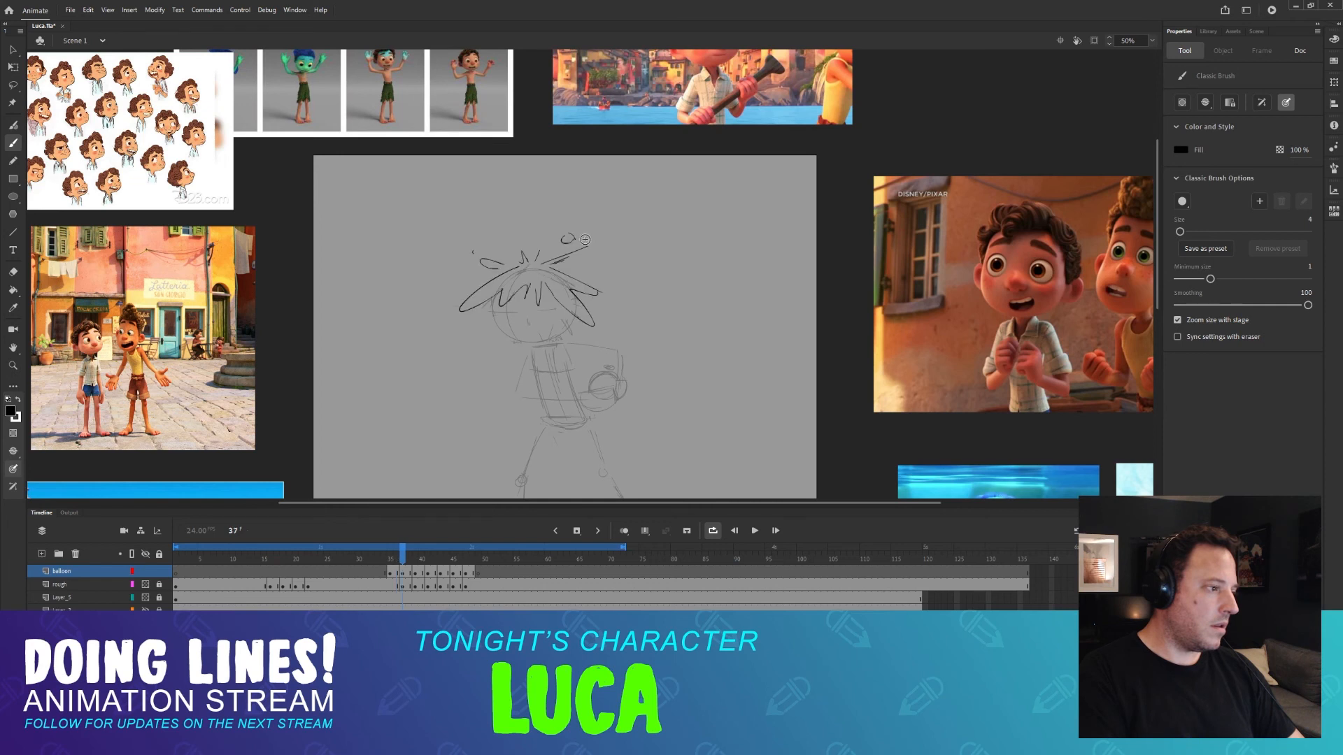
pyautogui.press('.')
pyautogui.press('.')
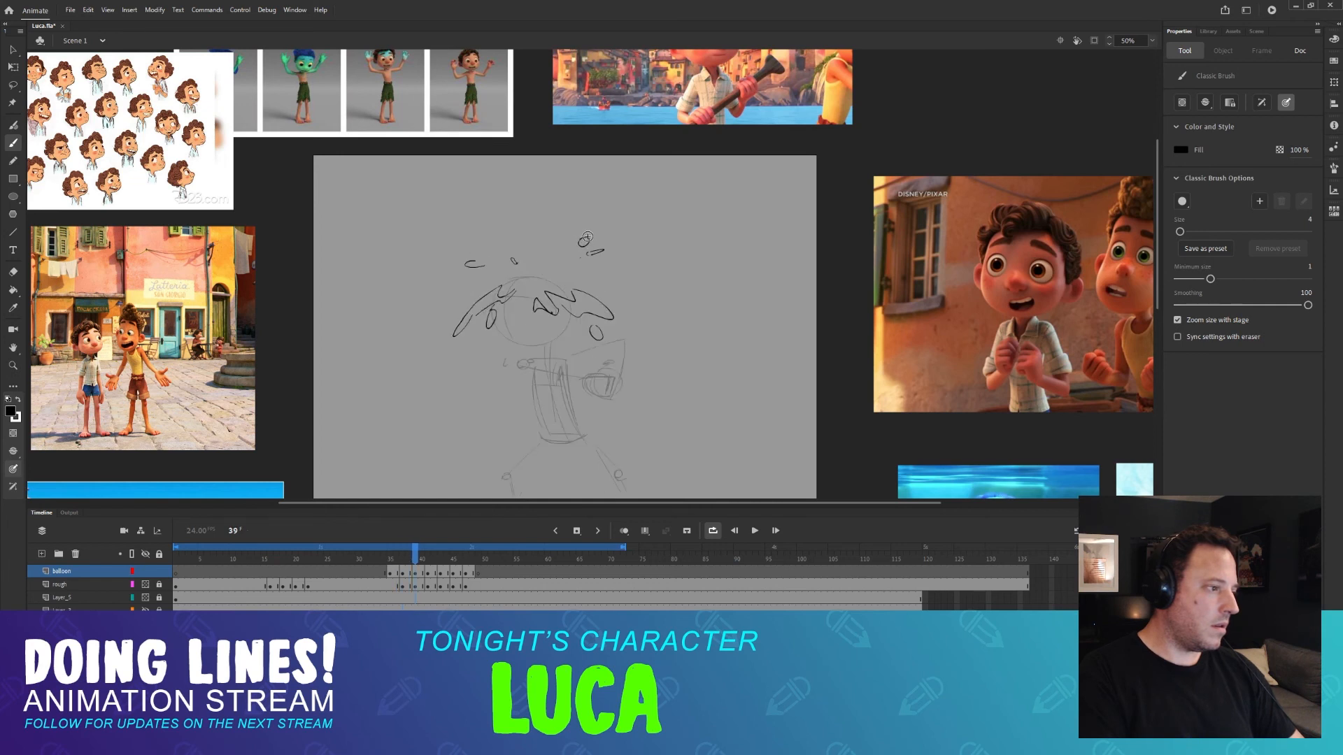
pyautogui.press('e')
pyautogui.press('b')
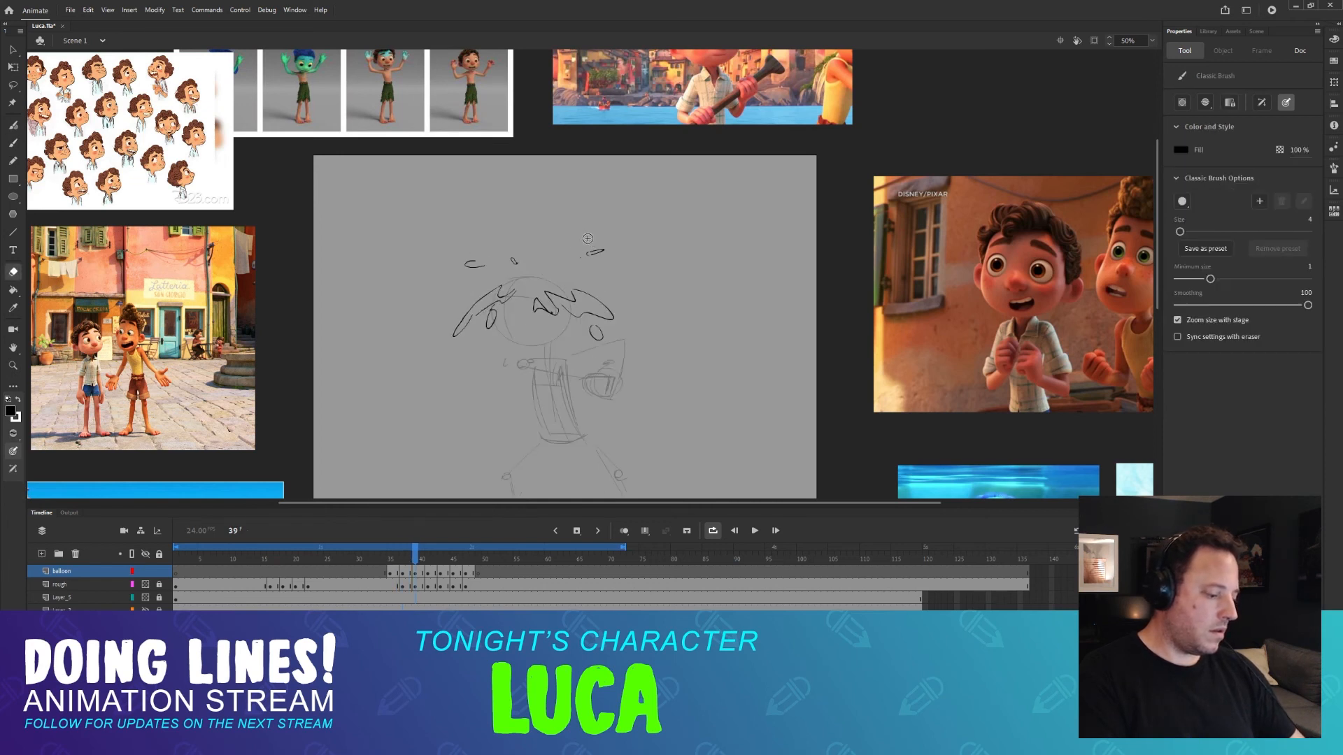
# Draw a round droplet a little higher above the dash at the upper right of the frame 39 splash.
pyautogui.press(',')
pyautogui.press(',')
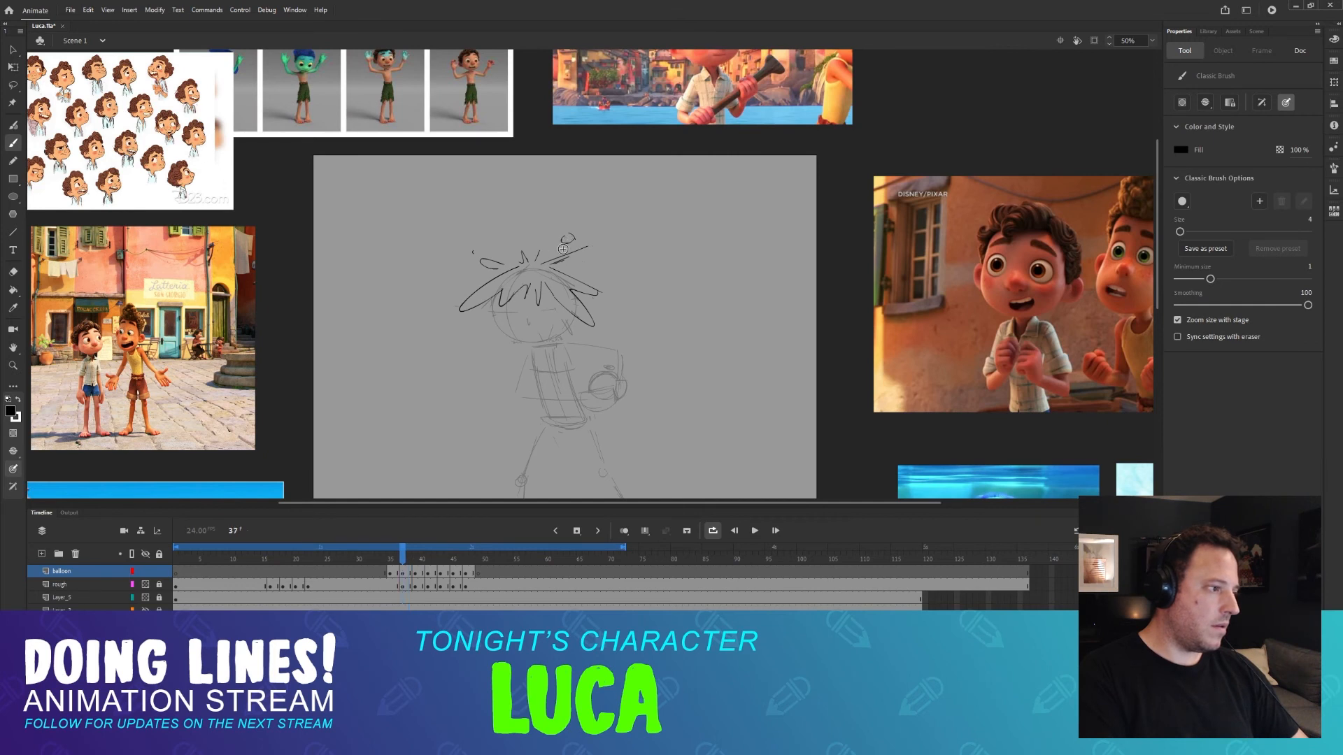
pyautogui.press(',')
pyautogui.press(',')
pyautogui.press('.')
pyautogui.press('.')
pyautogui.press('.')
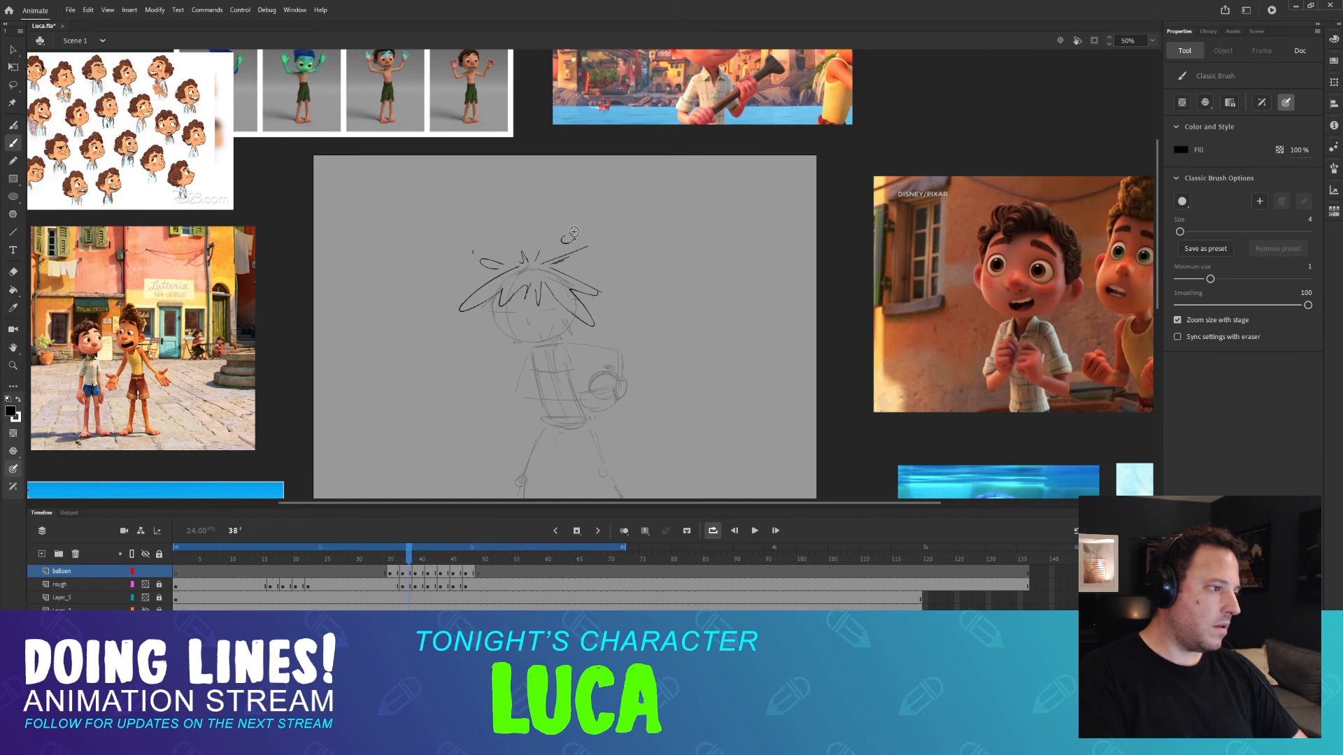
pyautogui.press('.')
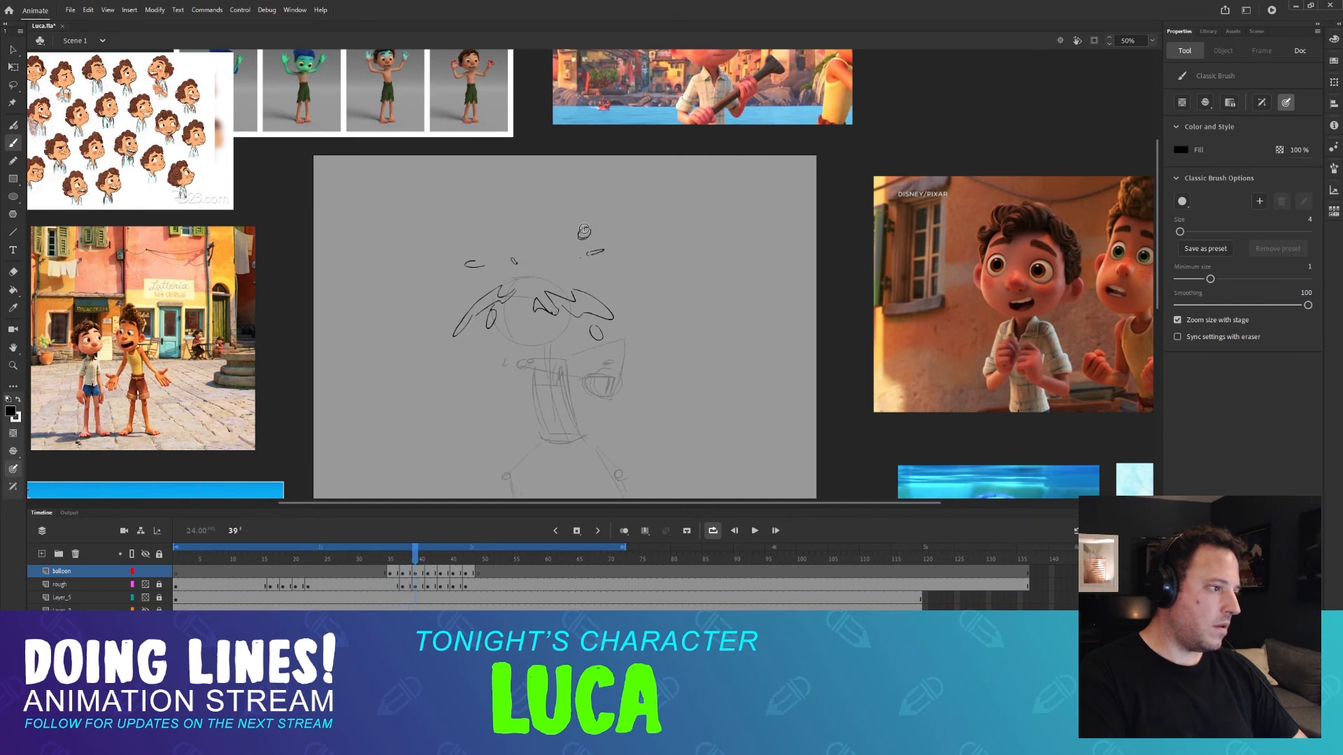
# Draw a round droplet high above the splash on frame 41 and erase the small droplet at its far upper right.
pyautogui.press('.')
pyautogui.press('.')
pyautogui.press(',')
pyautogui.press('.')
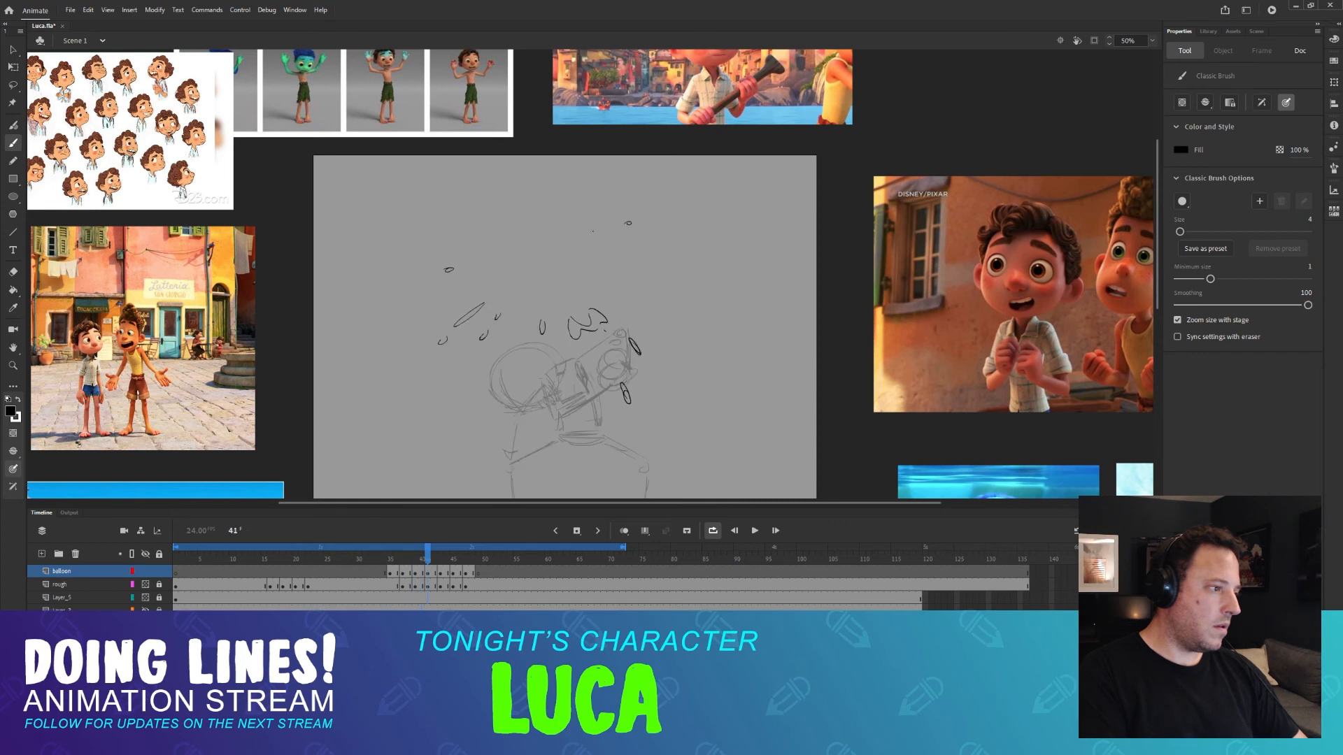
pyautogui.press(',')
pyautogui.press('.')
pyautogui.press('e')
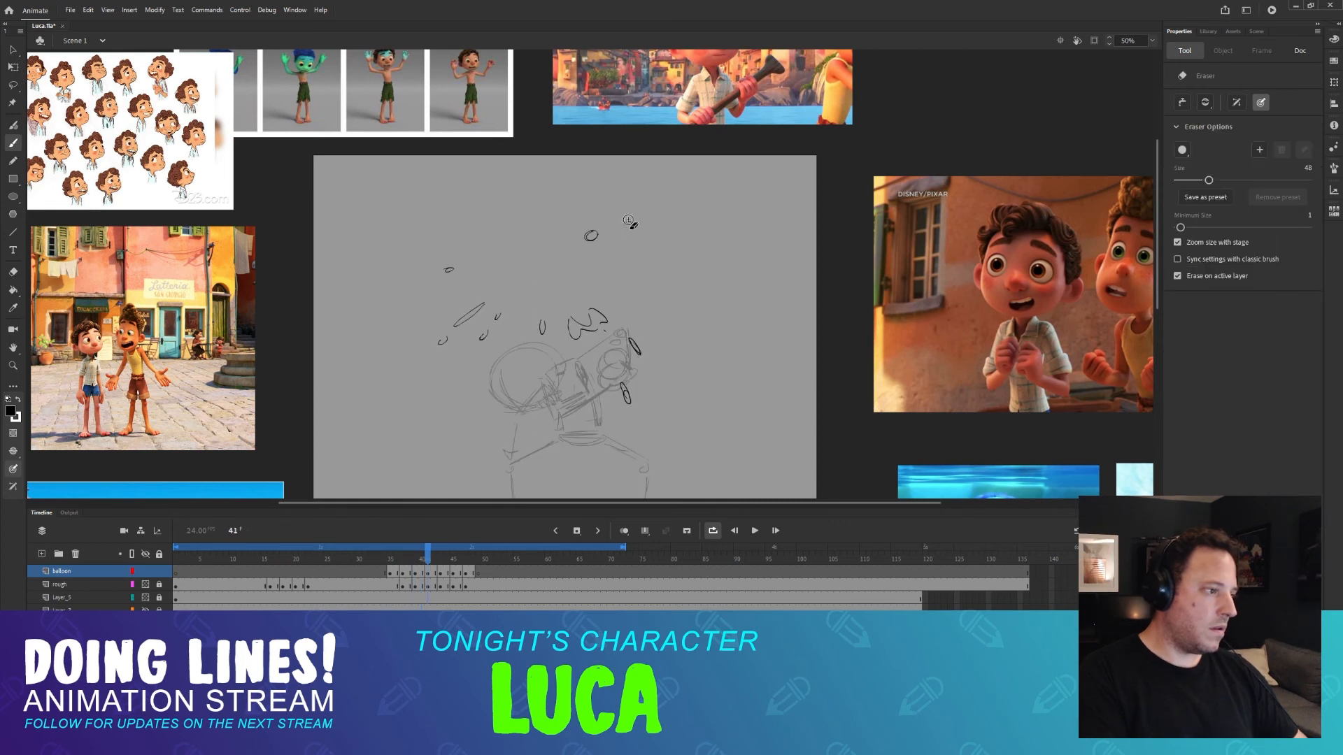
pyautogui.press('b')
# Draw the same round droplet slightly lower and further right on frame 43, above the shoulder.
pyautogui.press(',')
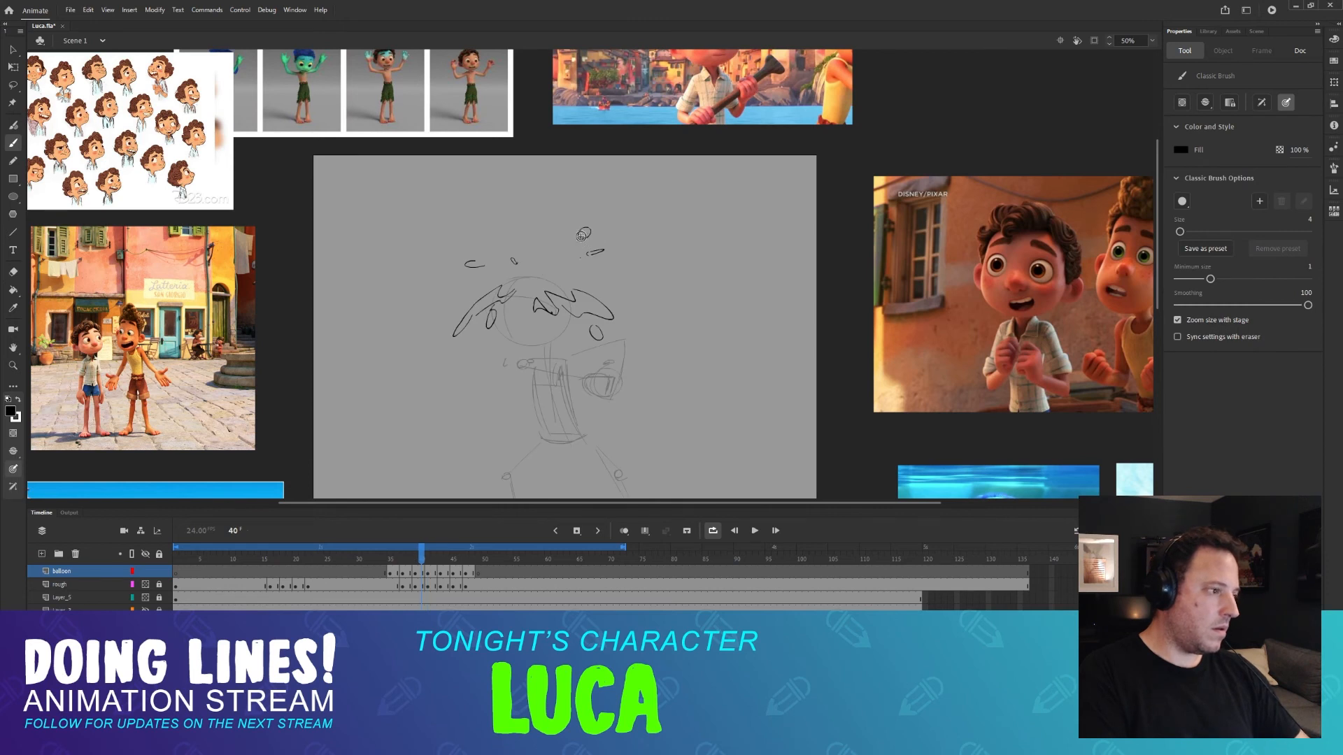
pyautogui.press('.')
pyautogui.press('.')
pyautogui.press('.')
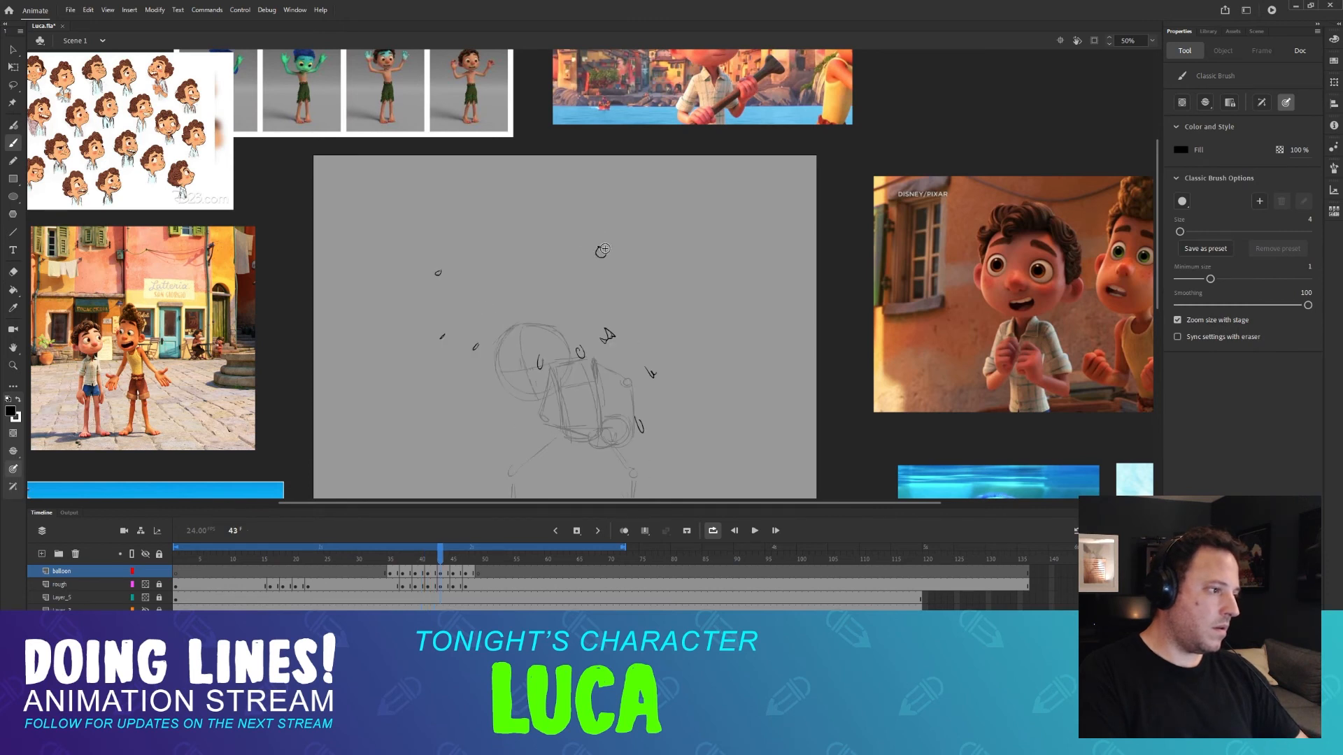
# Try the upper droplet's continued fall above the shoulder on frames 45 and 47.
pyautogui.press('.')
pyautogui.press('.')
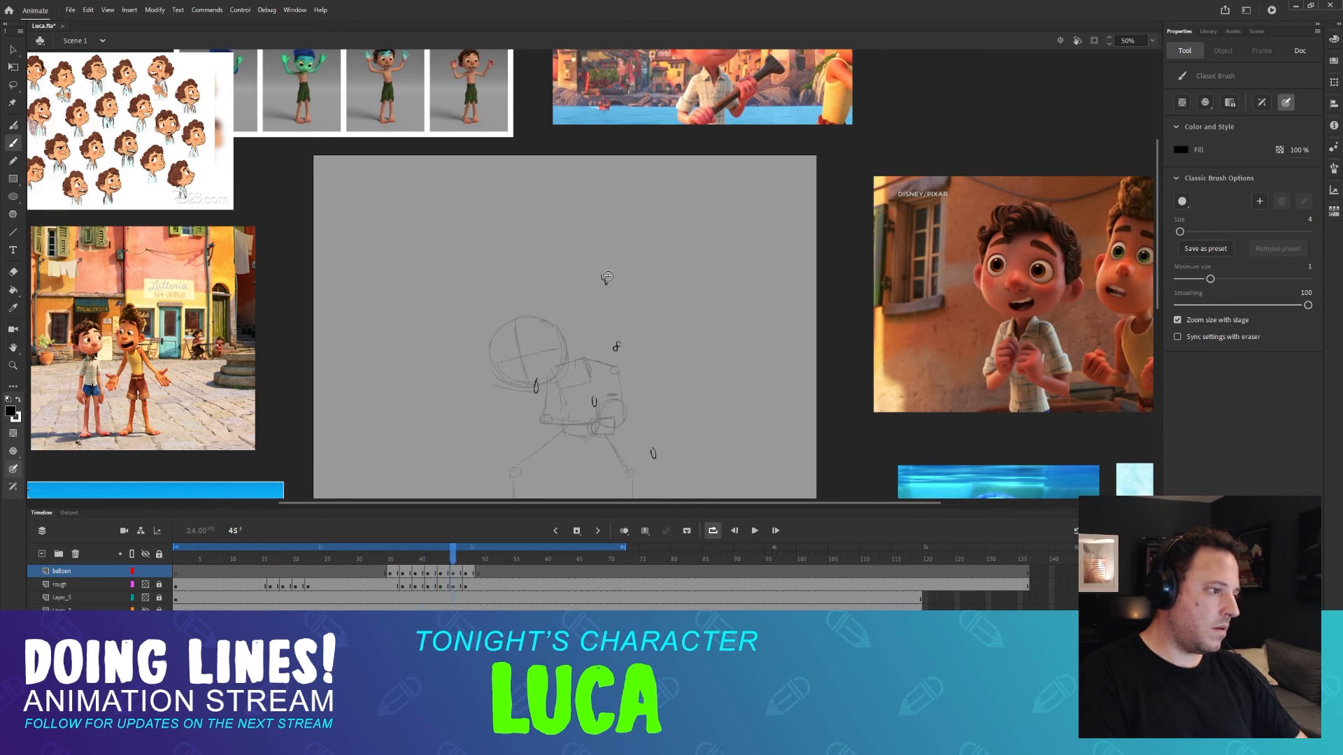
pyautogui.press('.')
pyautogui.press('.')
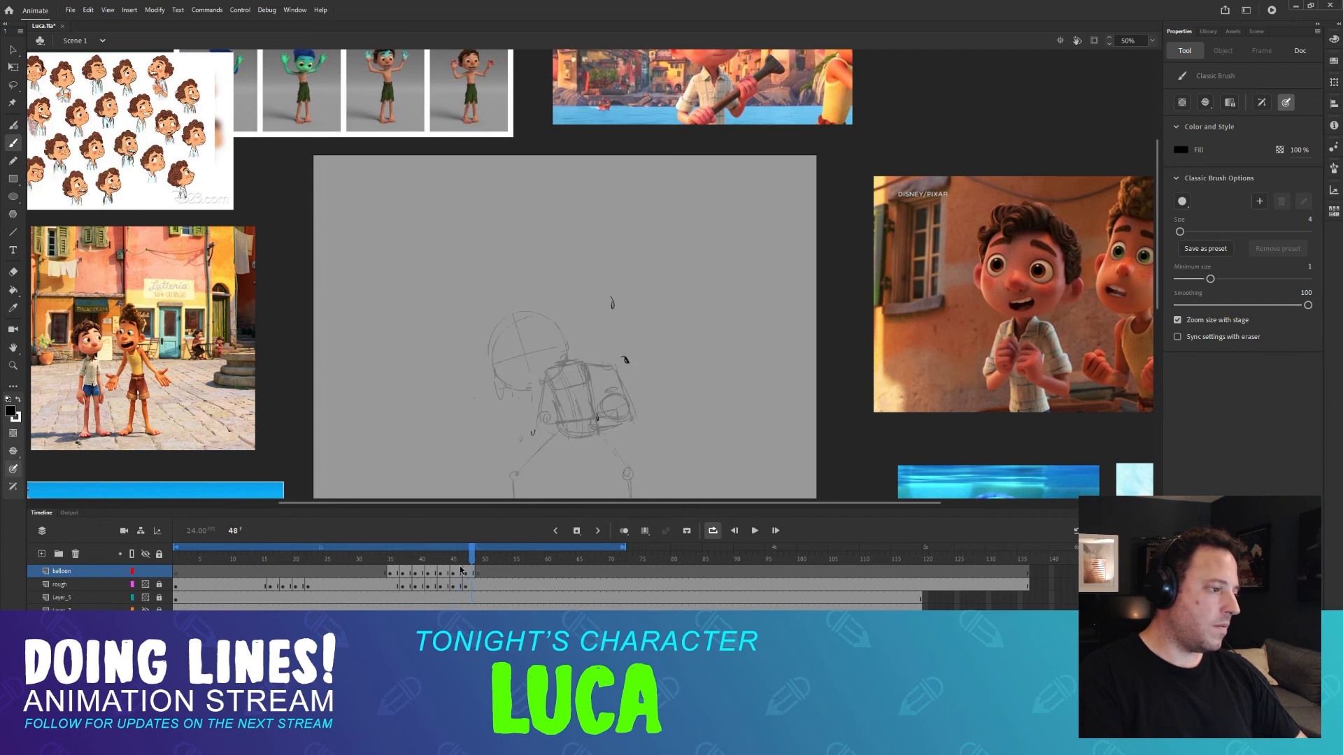
# Erase the upper droplet on frame 45 and redraw it slightly lower and further right.
pyautogui.moveTo(465, 558)
pyautogui.mouseDown()
pyautogui.moveTo(435, 562)
pyautogui.moveTo(531, 560)
pyautogui.moveTo(346, 559)
pyautogui.moveTo(550, 559)
pyautogui.moveTo(389, 560)
pyautogui.moveTo(453, 552)
pyautogui.mouseUp()
pyautogui.press('e')
pyautogui.moveTo(619, 274); pyautogui.dragTo(599, 278)
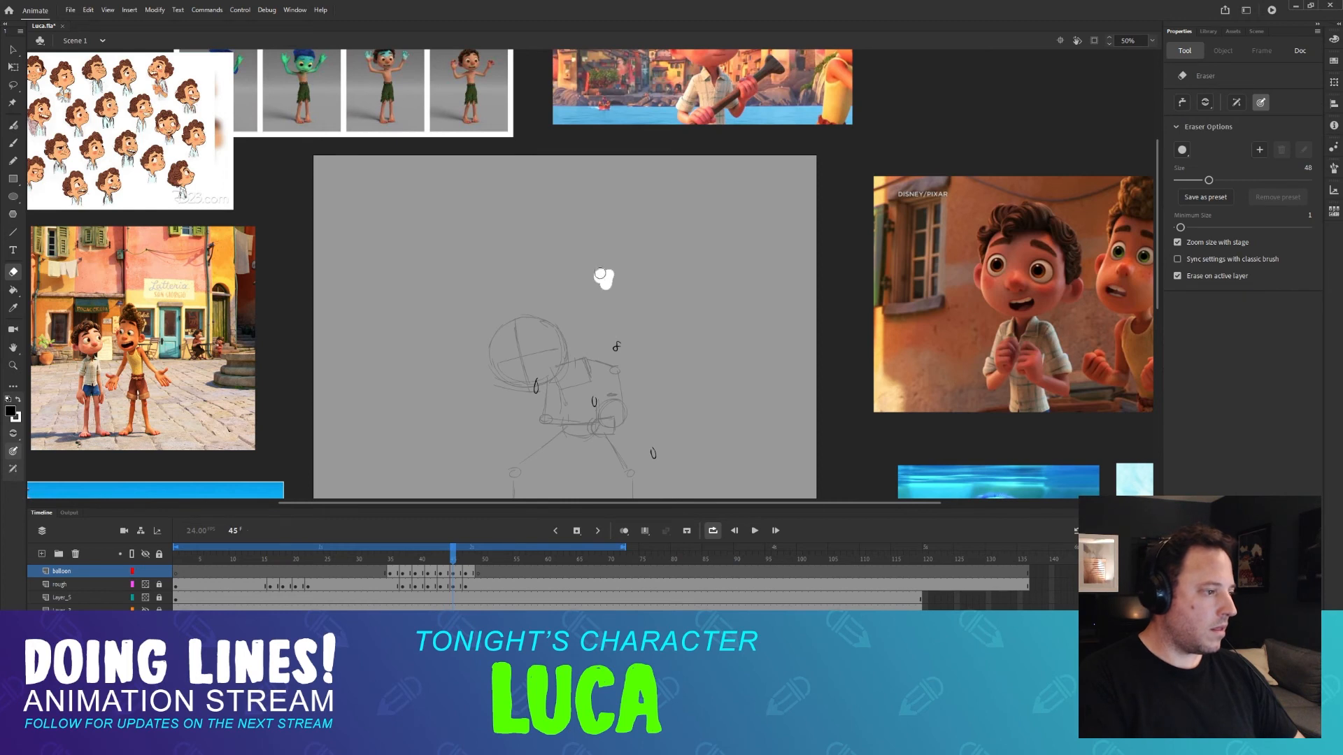
pyautogui.press('b')
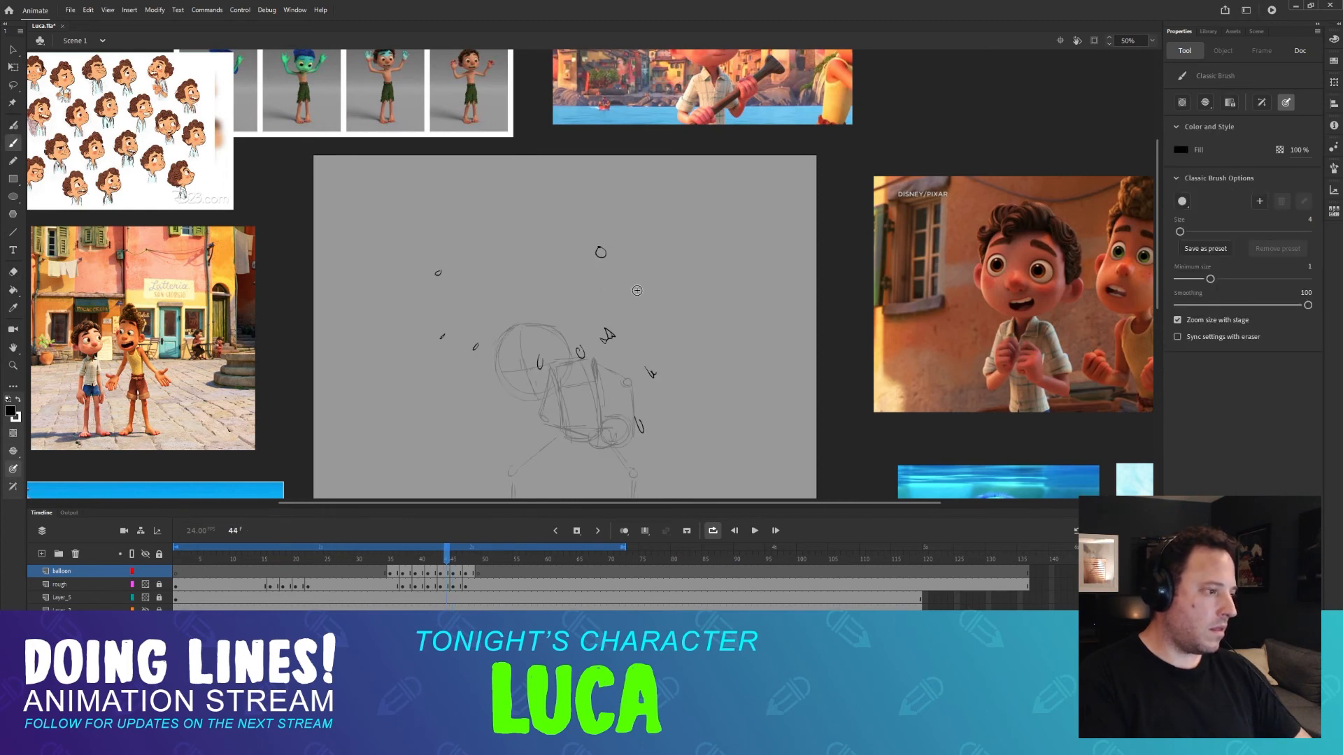
pyautogui.press('.')
pyautogui.press('.')
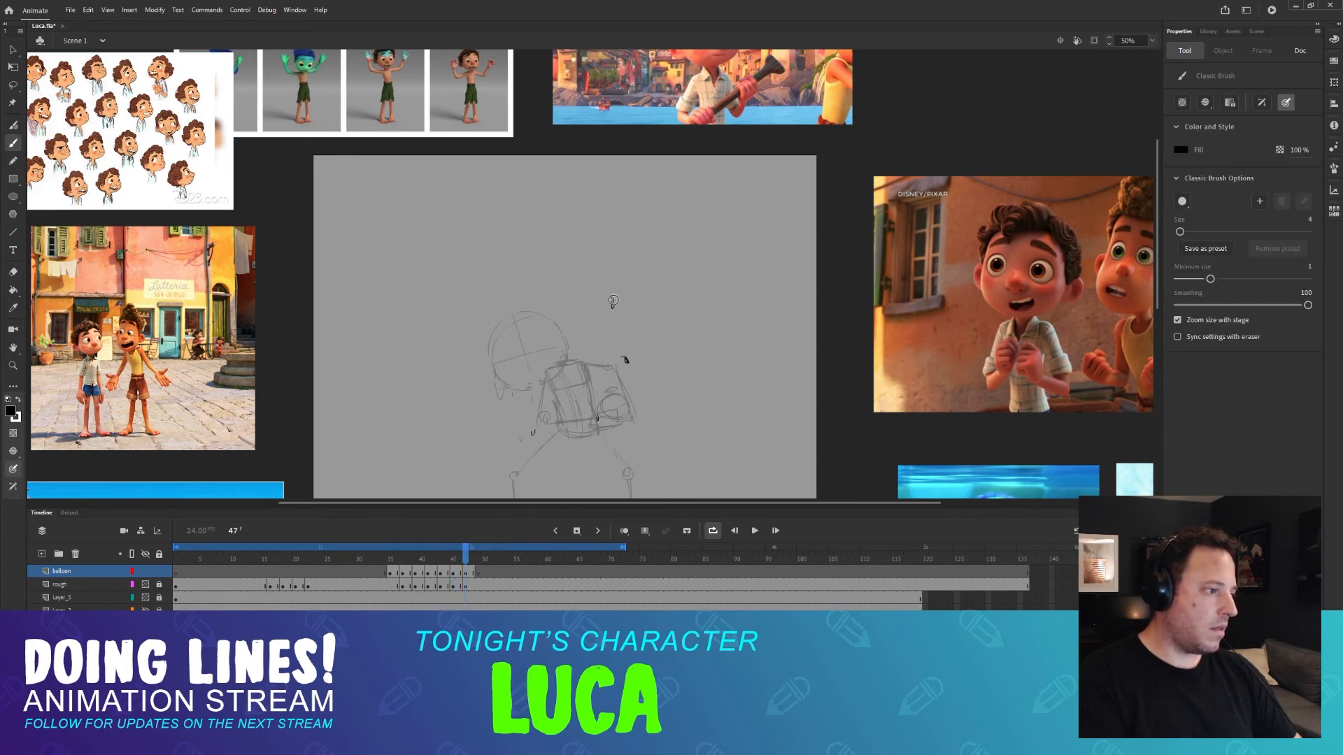
# Replace the upper droplet on frame 47 with one lower and further right, above the shoulder.
pyautogui.press(',')
pyautogui.press('.')
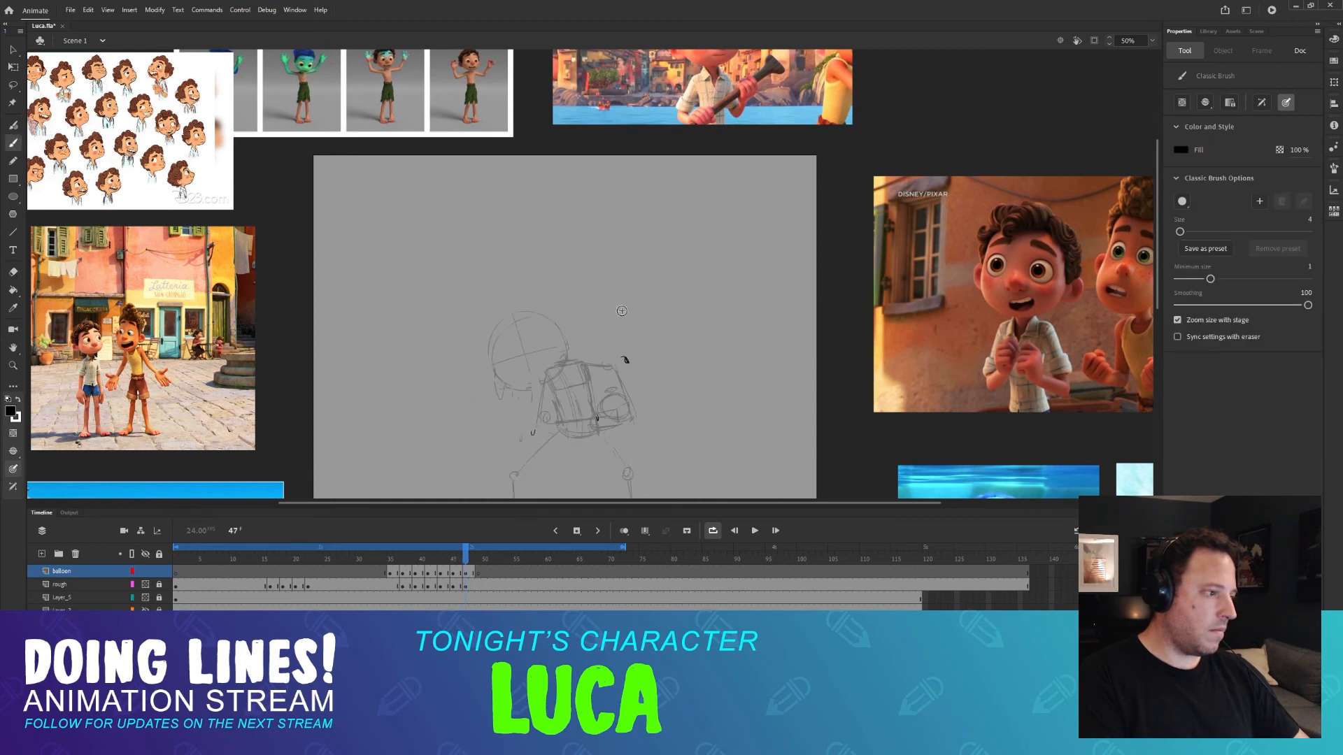
pyautogui.moveTo(620, 316); pyautogui.dragTo(623, 321)
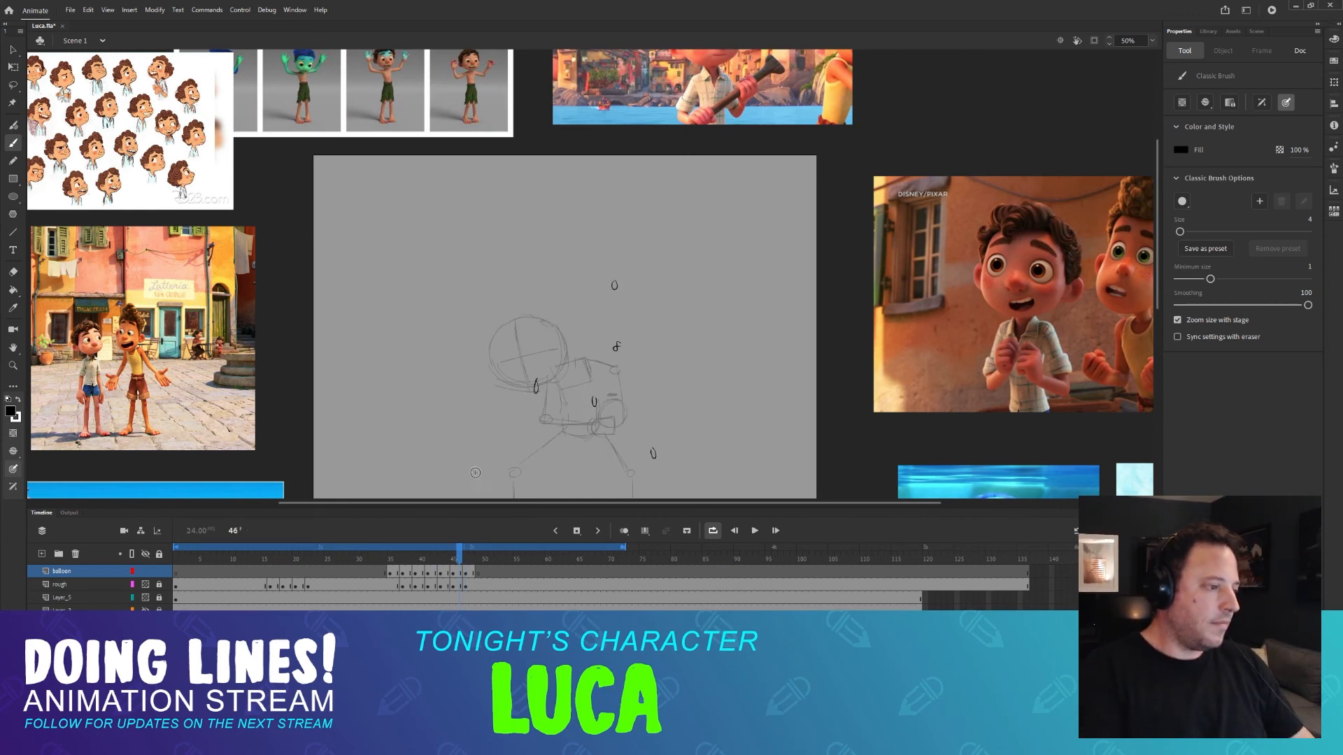
# Play back the animation to review the balloon burst and the falling droplets.
pyautogui.moveTo(383, 557)
pyautogui.mouseDown()
pyautogui.moveTo(465, 553)
pyautogui.moveTo(406, 553)
pyautogui.mouseUp()
pyautogui.press('Return')
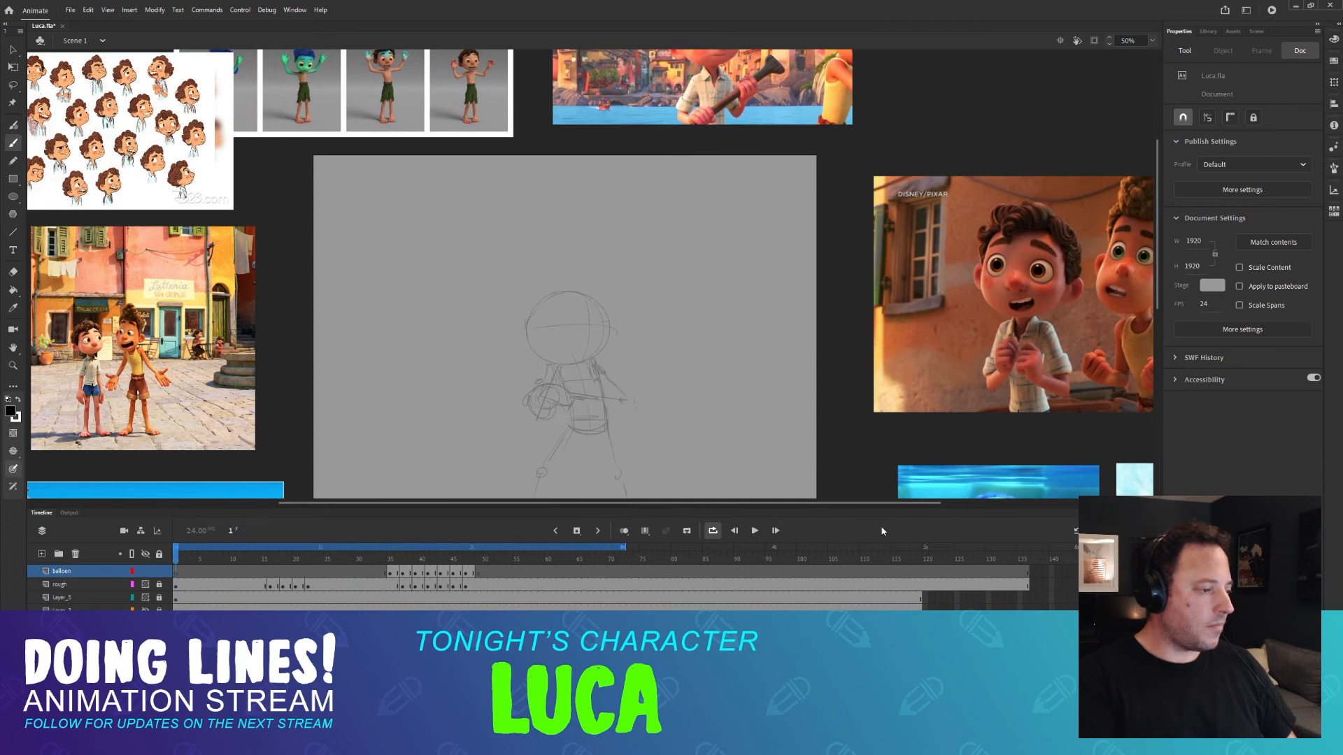
pyautogui.press('Return')
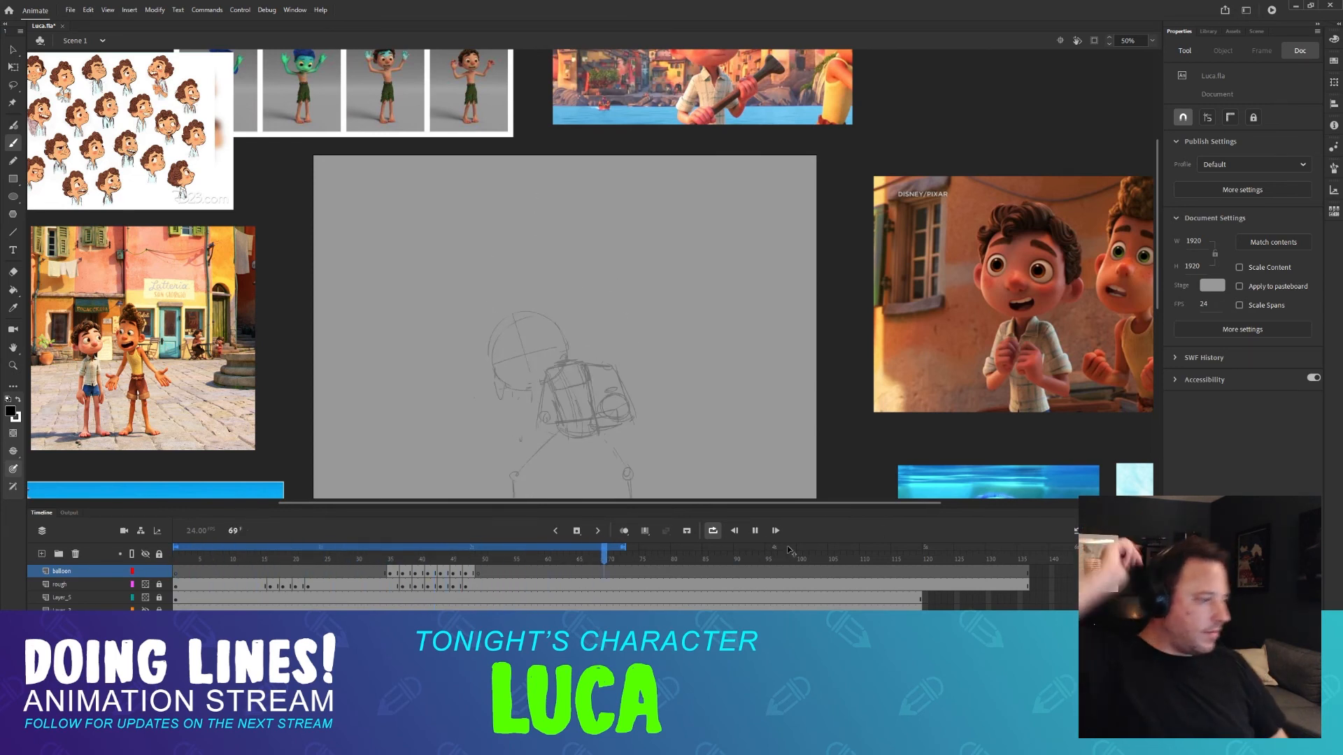
pyautogui.press('Return')
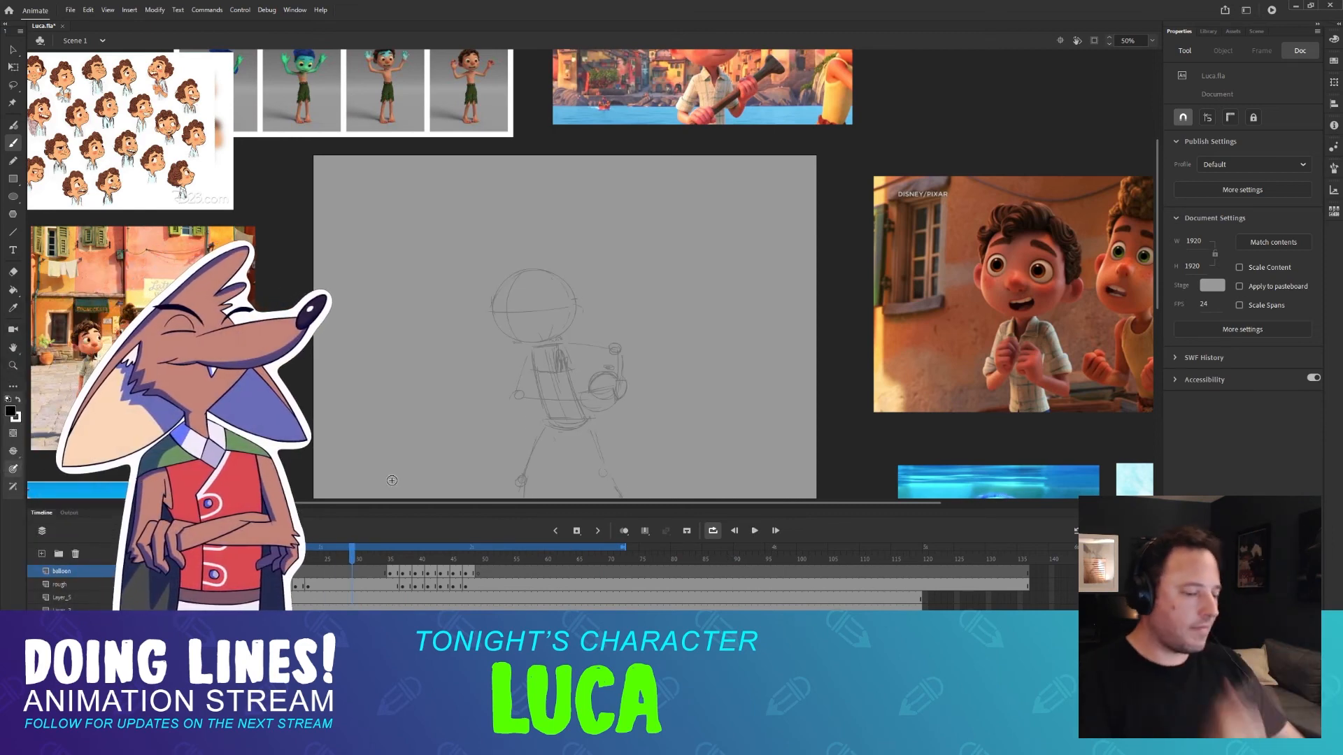
# Lock the balloon layer, go to frame 16 and add a new layer directly above the rough layer.
pyautogui.press('b')
pyautogui.moveTo(434, 552)
pyautogui.mouseDown()
pyautogui.moveTo(497, 551)
pyautogui.moveTo(269, 552)
pyautogui.mouseUp()
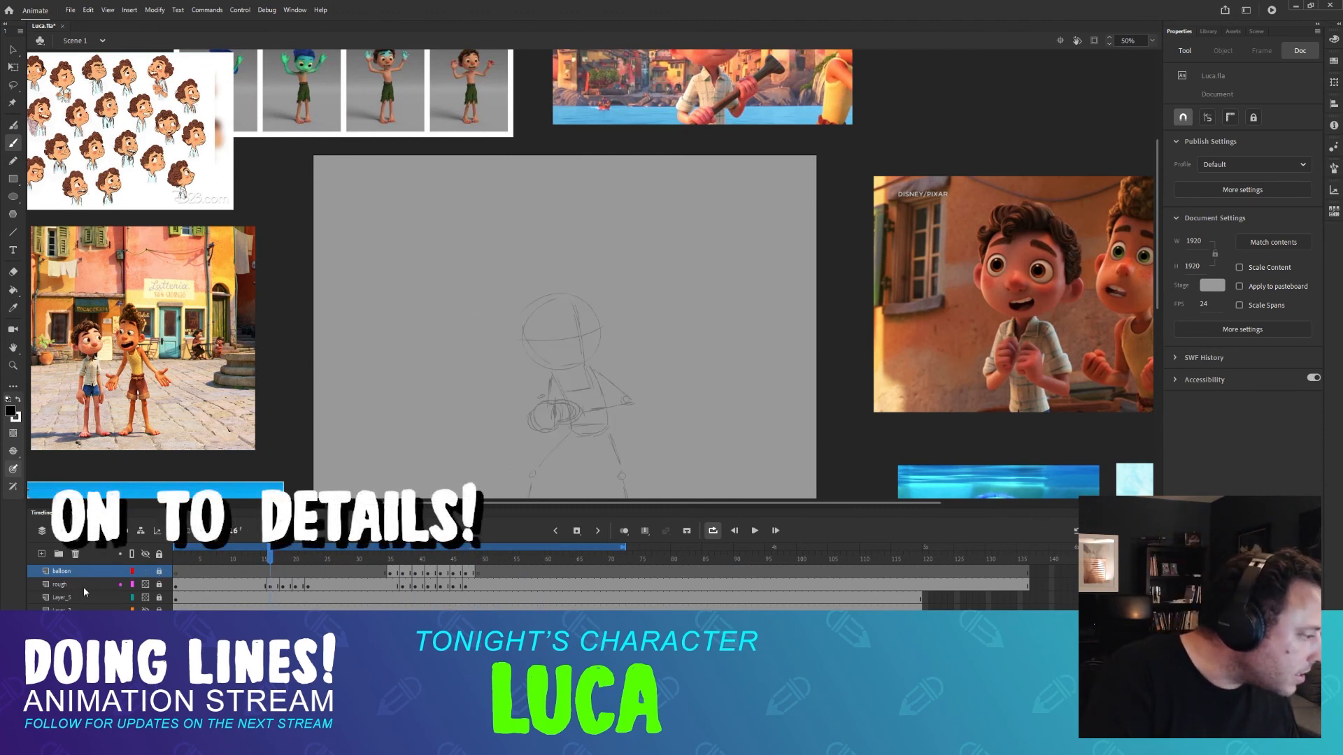
pyautogui.click(61, 585)
pyautogui.click(41, 554)
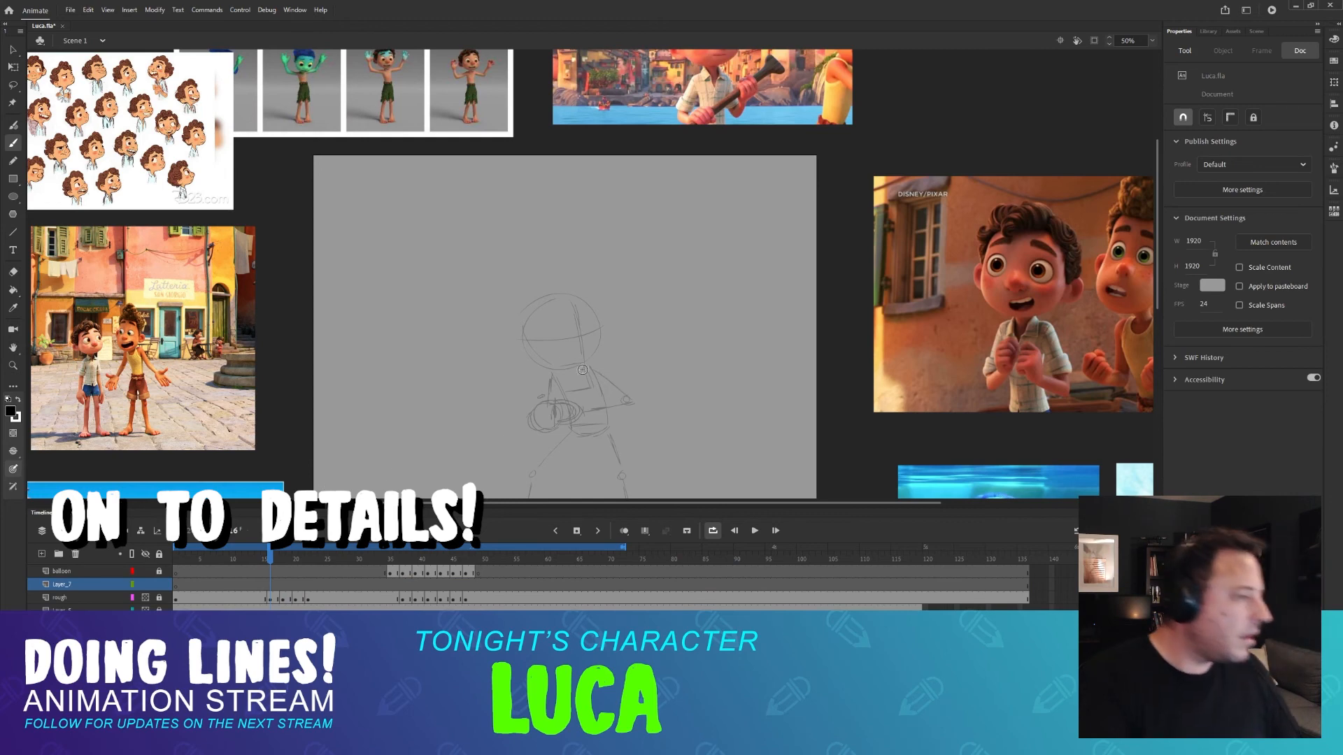
pyautogui.scroll(-3, 590, 328)
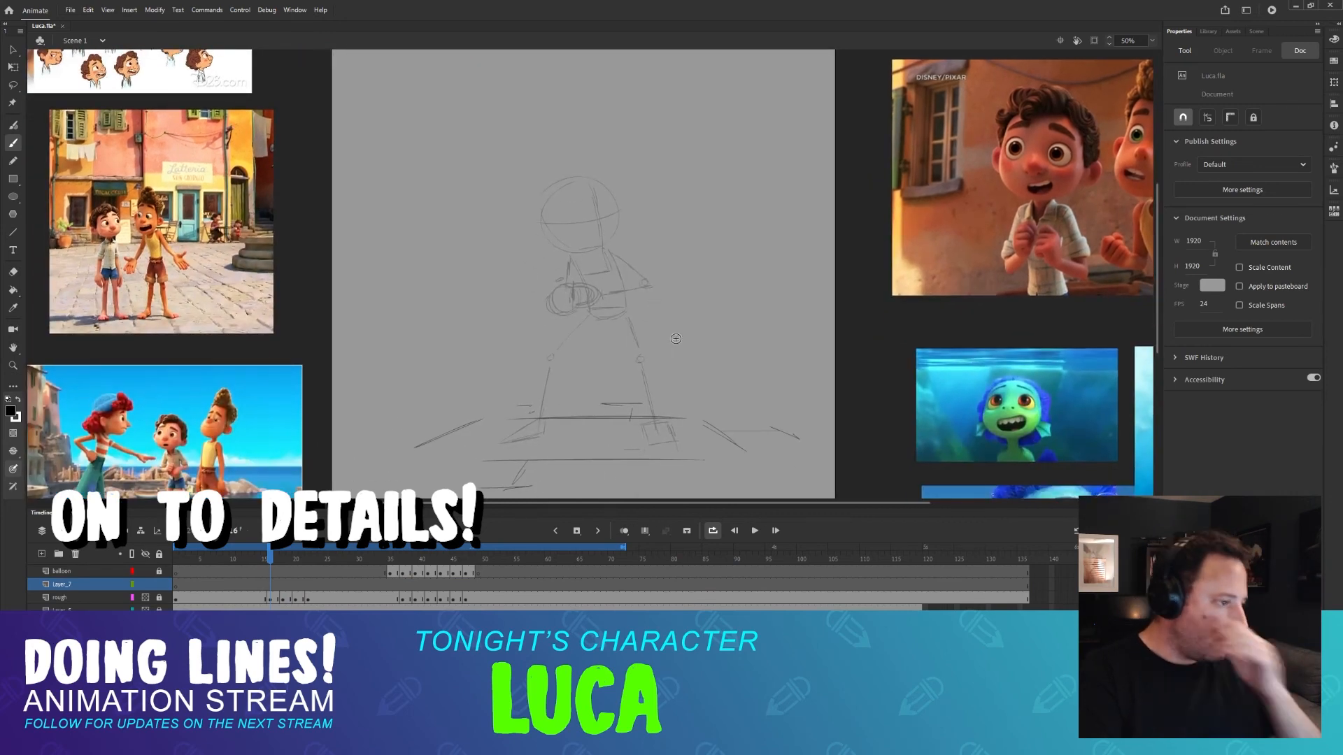
# On the new layer at frame 14, draw the outlines of Luca's two eyes over the rough head.
pyautogui.moveTo(569, 222); pyautogui.dragTo(719, 268)
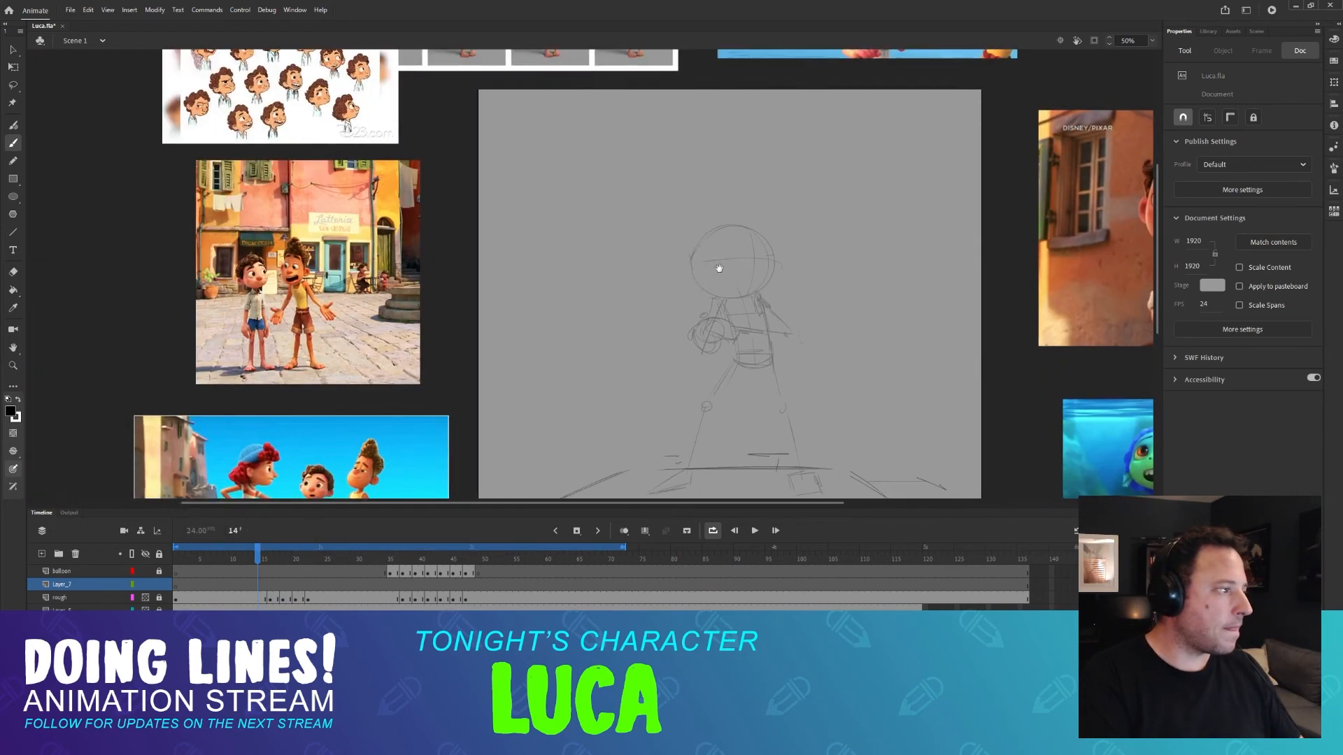
pyautogui.hotkey('ctrl', '1')
pyautogui.click(651, 256)
pyautogui.click(670, 258)
pyautogui.moveTo(642, 238)
pyautogui.mouseDown()
pyautogui.moveTo(676, 241)
pyautogui.moveTo(633, 230)
pyautogui.moveTo(689, 241)
pyautogui.moveTo(633, 234)
pyautogui.mouseUp()
pyautogui.hotkey('ctrl', 'z')
pyautogui.hotkey('ctrl', 'z')
pyautogui.hotkey('ctrl', 'z')
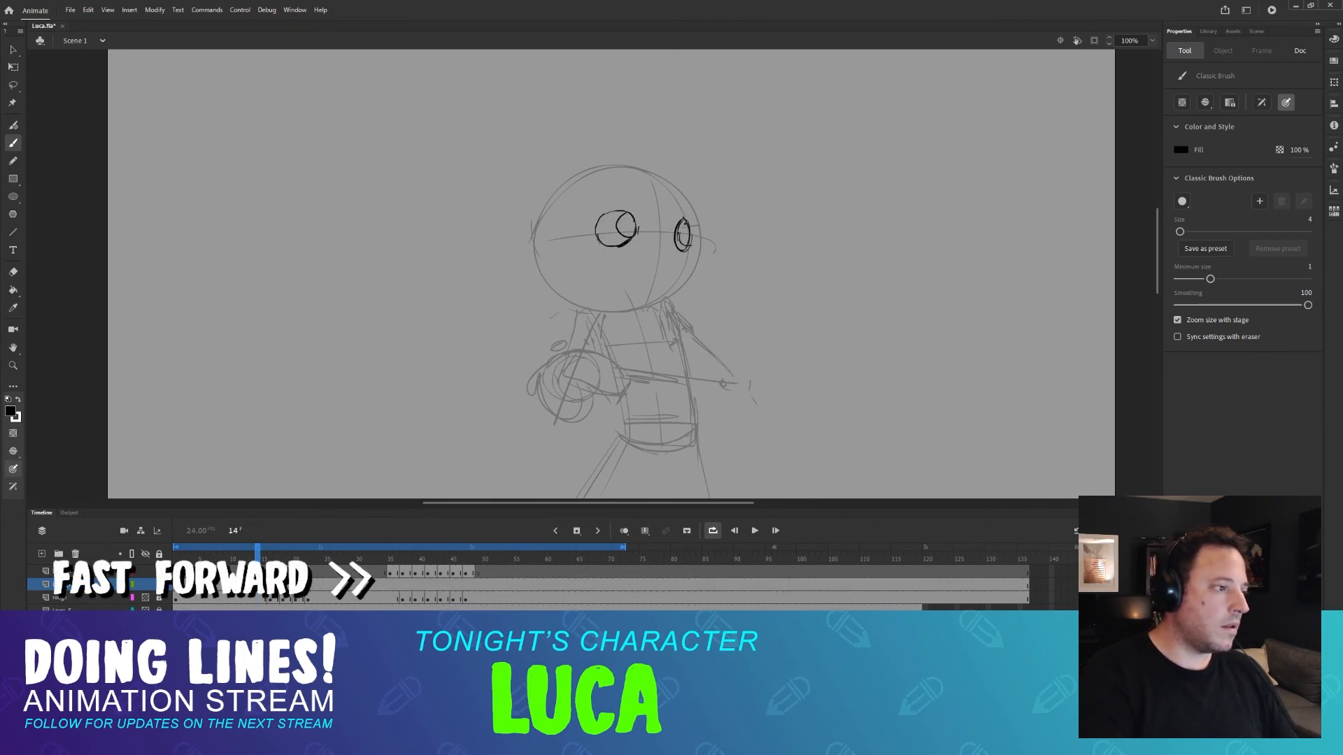
# Consult the expression reference sheet and draw dark pupils in both eyes and an ear behind the head.
pyautogui.moveTo(516, 84)
pyautogui.mouseDown()
pyautogui.moveTo(516, 224)
pyautogui.moveTo(532, 335)
pyautogui.moveTo(552, 363)
pyautogui.mouseUp()
pyautogui.hotkey('ctrl', '=')
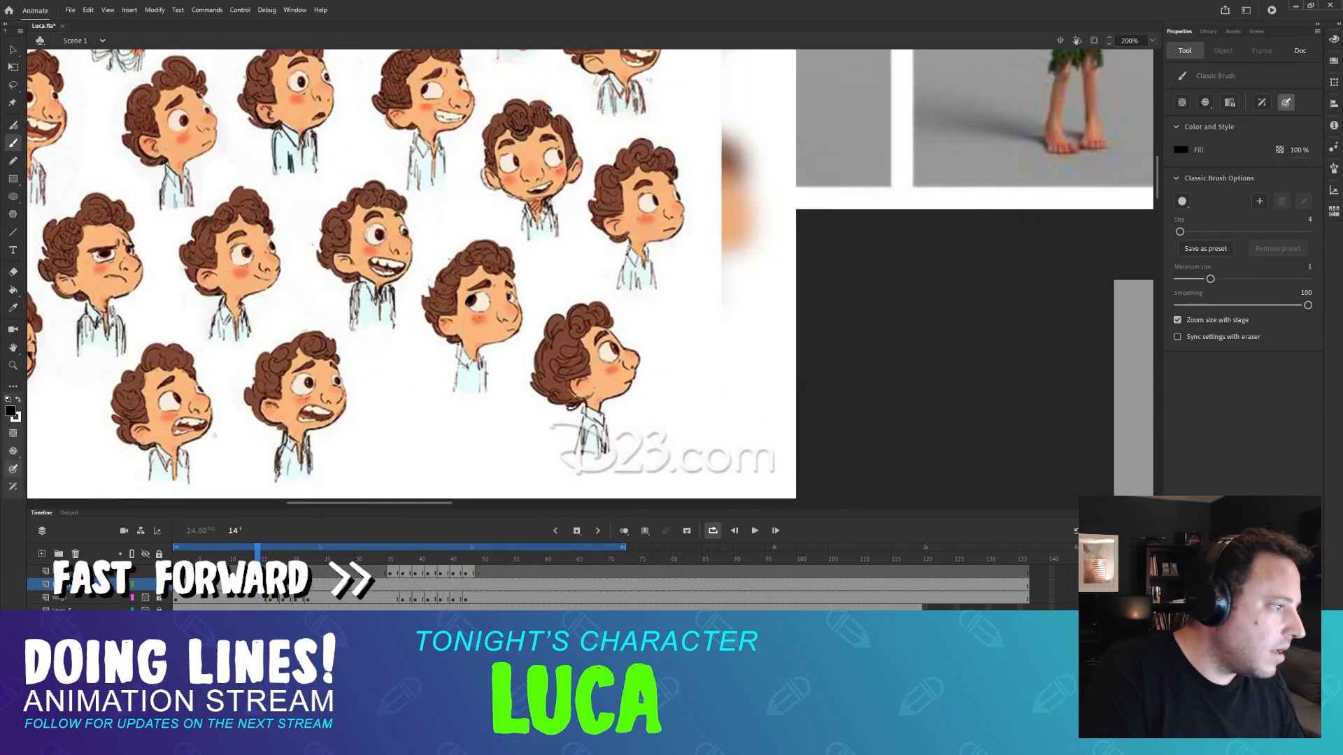
pyautogui.hotkey('ctrl', '-')
pyautogui.scroll(-5, 677, 318)
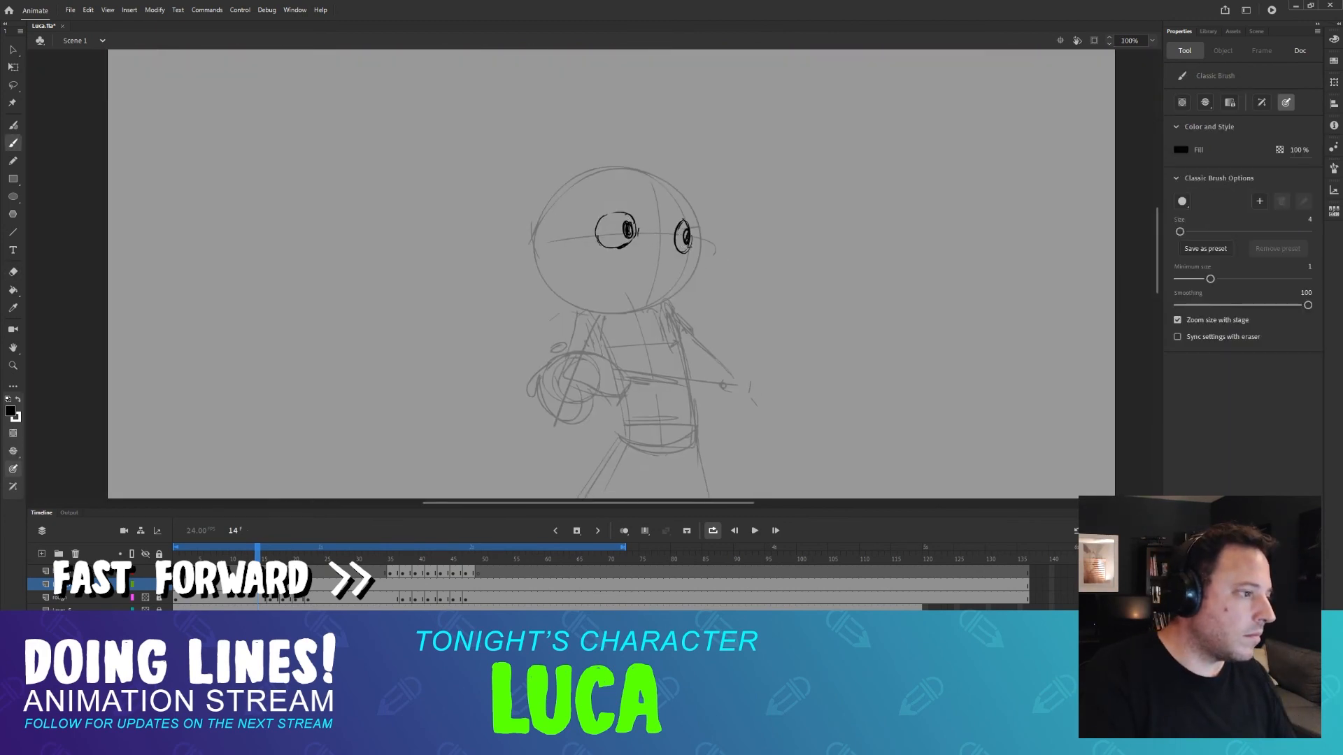
pyautogui.hotkey('ctrl', 'z')
pyautogui.moveTo(535, 238); pyautogui.dragTo(540, 279)
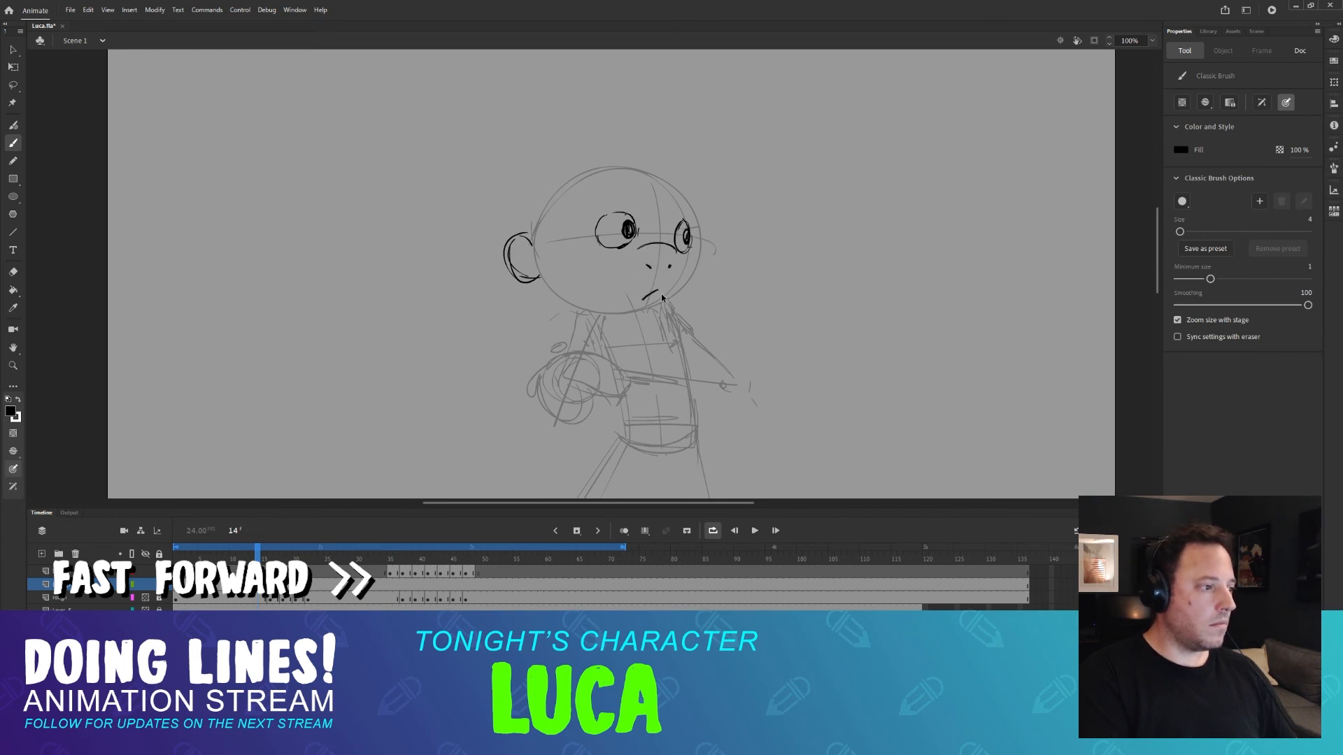
# Draw the nose with nostrils, a small oval mouth and both eyebrows on the face.
pyautogui.moveTo(638, 283)
pyautogui.mouseDown()
pyautogui.moveTo(616, 298)
pyautogui.moveTo(641, 287)
pyautogui.mouseUp()
pyautogui.scroll(1, 681, 225)
pyautogui.moveTo(598, 200)
pyautogui.mouseDown()
pyautogui.moveTo(631, 197)
pyautogui.moveTo(690, 231)
pyautogui.mouseUp()
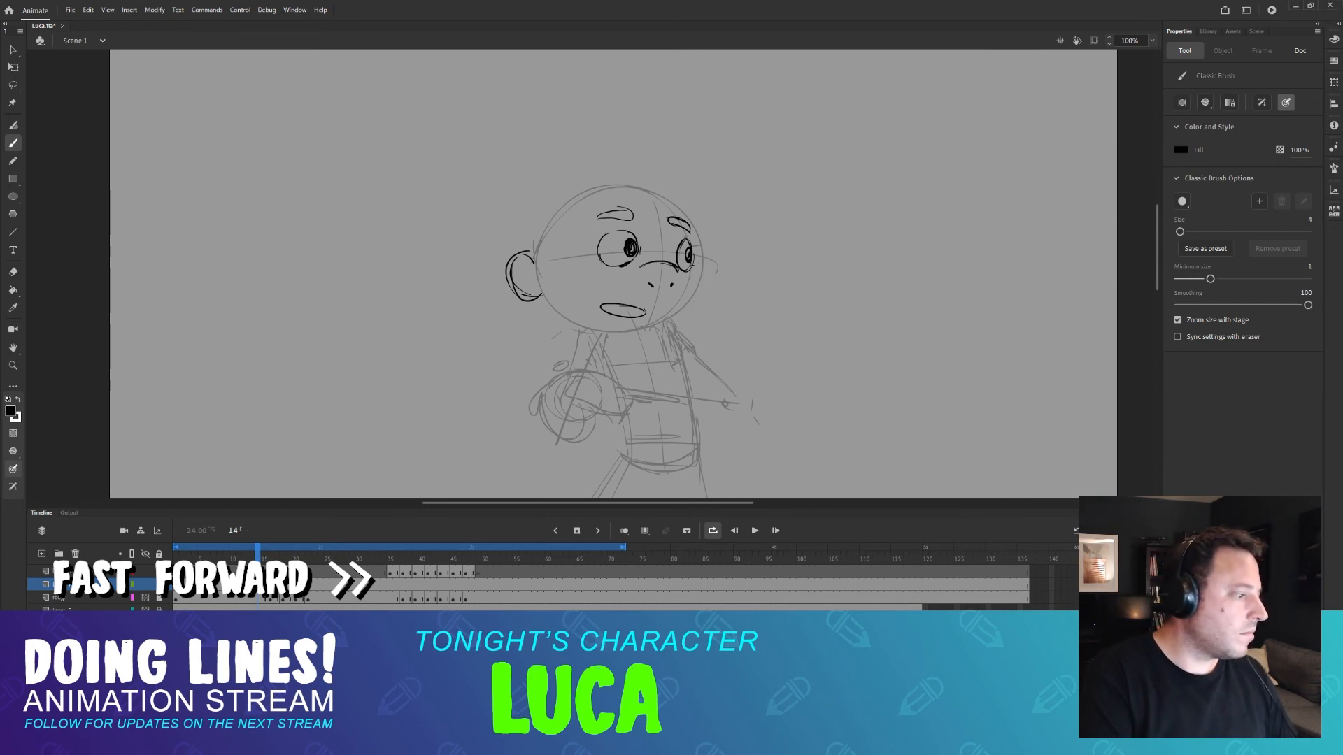
# Outline the cheek and jaw, check the character references, and draw the first hair curls with a forelock over the forehead.
pyautogui.moveTo(697, 228); pyautogui.dragTo(673, 318)
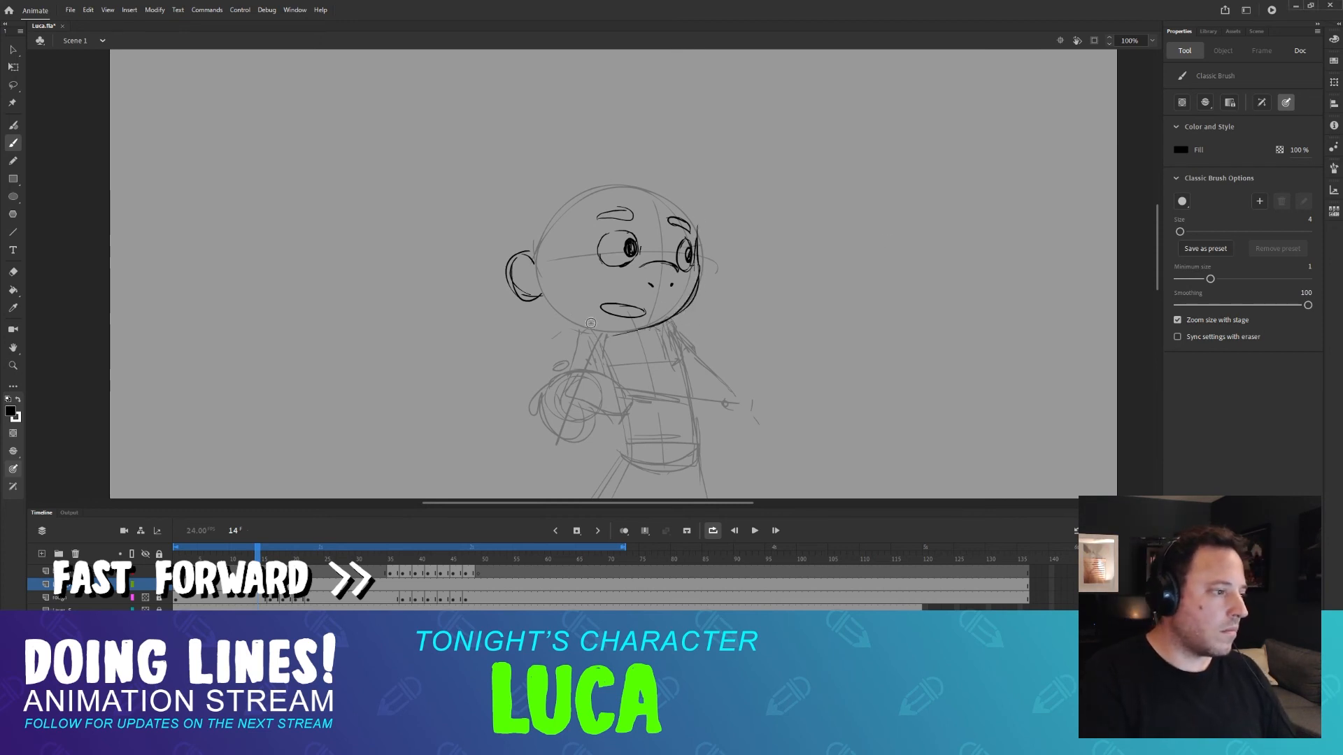
pyautogui.moveTo(543, 295); pyautogui.dragTo(613, 331)
pyautogui.scroll(-3, 590, 323)
pyautogui.scroll(3, 918, 386)
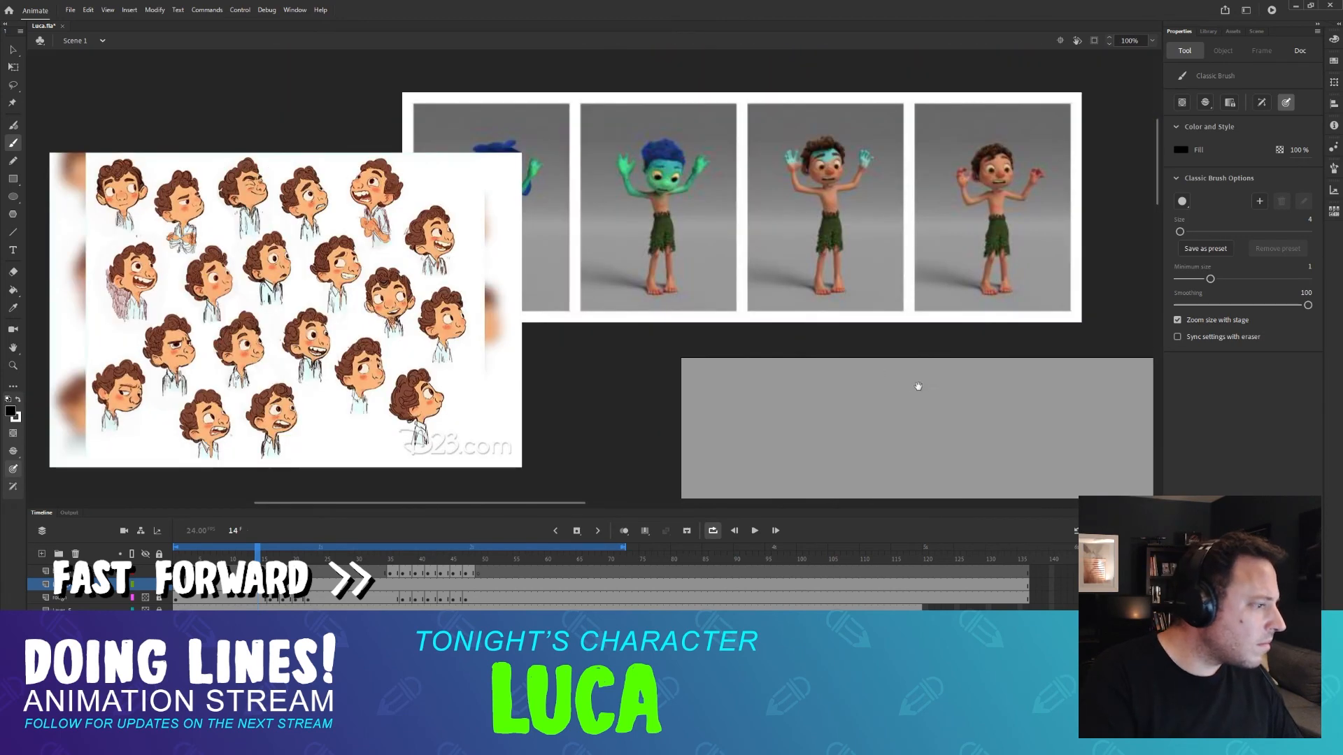
pyautogui.moveTo(918, 386); pyautogui.dragTo(409, 77)
pyautogui.moveTo(731, 210); pyautogui.dragTo(693, 263)
pyautogui.moveTo(614, 234); pyautogui.dragTo(668, 203)
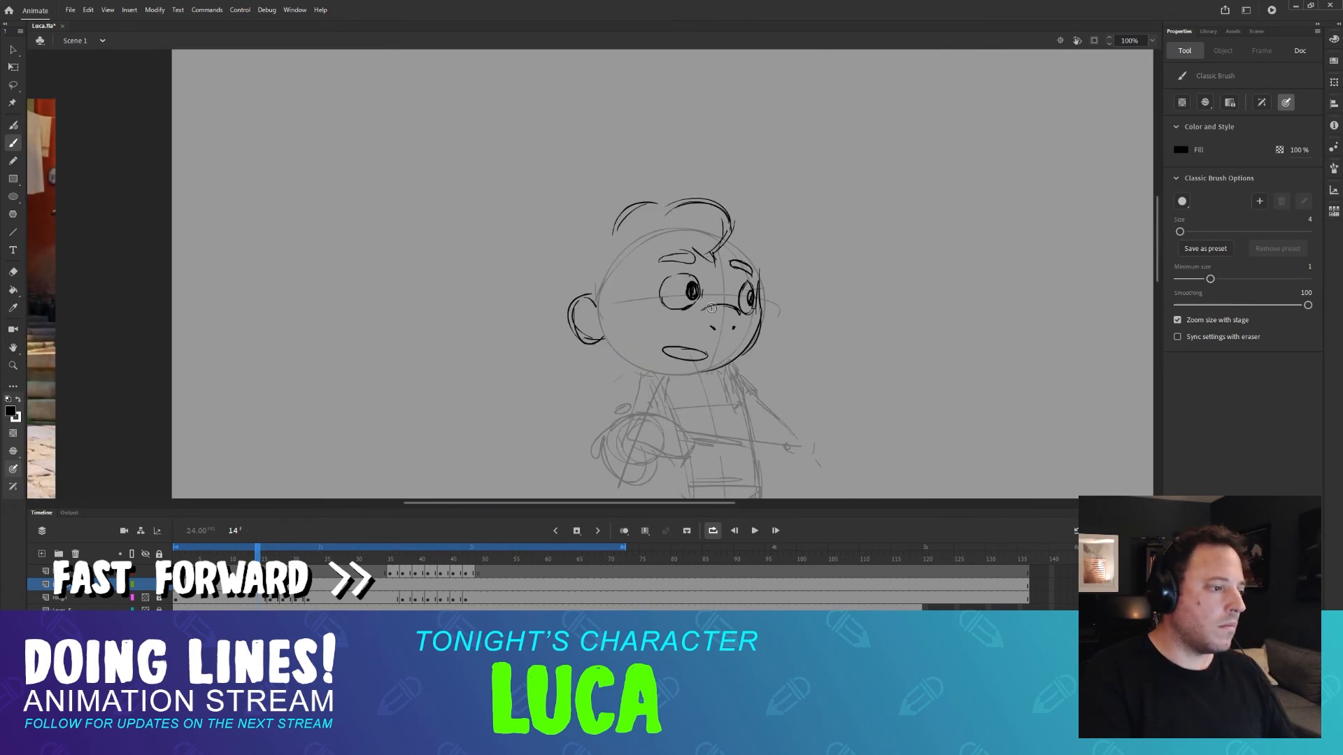
# Draw the remaining hair curls around both sides of the head and the hairline running down to the ear.
pyautogui.moveTo(751, 232); pyautogui.dragTo(769, 300)
pyautogui.moveTo(609, 235); pyautogui.dragTo(587, 280)
pyautogui.moveTo(675, 245); pyautogui.dragTo(614, 273)
pyautogui.moveTo(614, 277)
pyautogui.mouseDown()
pyautogui.moveTo(600, 313)
pyautogui.moveTo(570, 322)
pyautogui.mouseUp()
pyautogui.moveTo(572, 325); pyautogui.dragTo(603, 351)
pyautogui.moveTo(698, 277)
pyautogui.mouseDown()
pyautogui.moveTo(641, 173)
pyautogui.moveTo(702, 235)
pyautogui.mouseUp()
# Redraw the jawline from the ear around the chin and clean up the far cheek line.
pyautogui.moveTo(279, 140); pyautogui.dragTo(611, 216)
pyautogui.moveTo(957, 364); pyautogui.dragTo(597, 156)
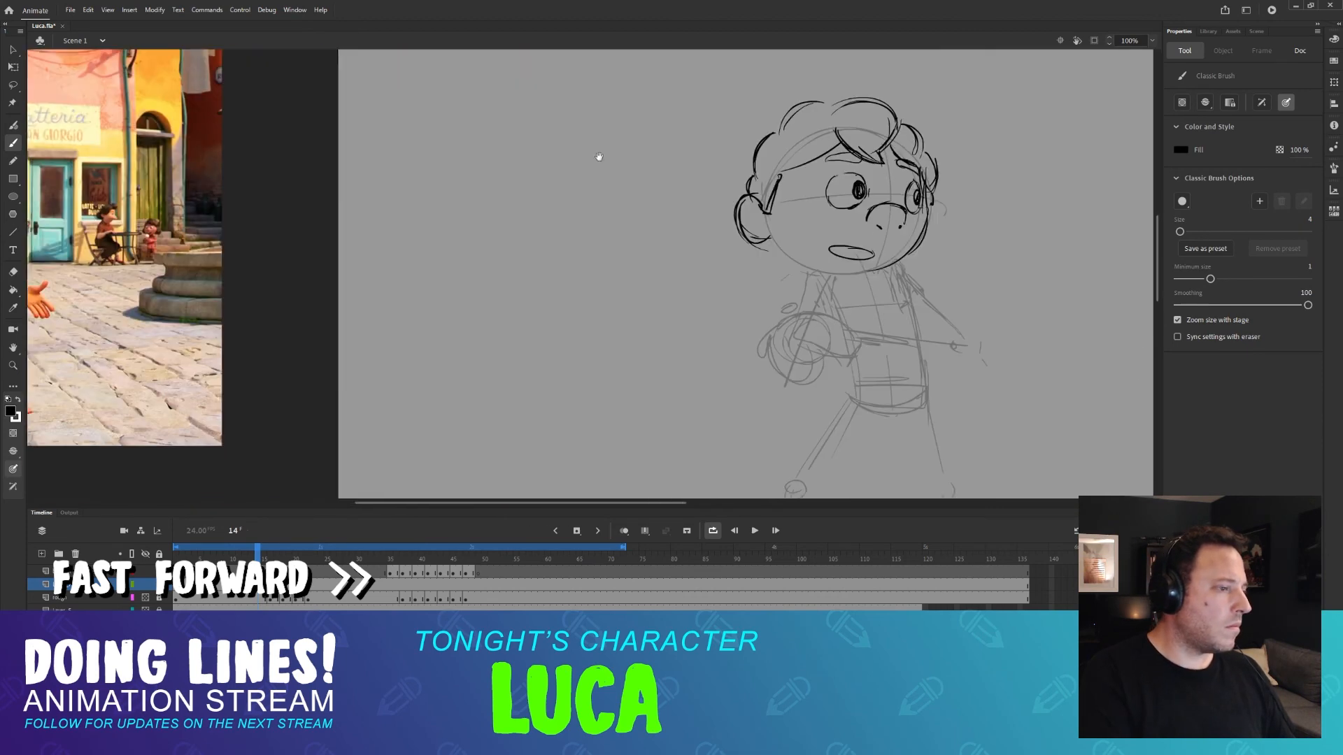
pyautogui.press('e')
pyautogui.press('b')
pyautogui.moveTo(925, 185)
pyautogui.mouseDown()
pyautogui.moveTo(915, 238)
pyautogui.moveTo(832, 267)
pyautogui.mouseUp()
pyautogui.press('e')
pyautogui.press('b')
pyautogui.moveTo(917, 229); pyautogui.dragTo(813, 266)
pyautogui.moveTo(767, 227); pyautogui.dragTo(831, 267)
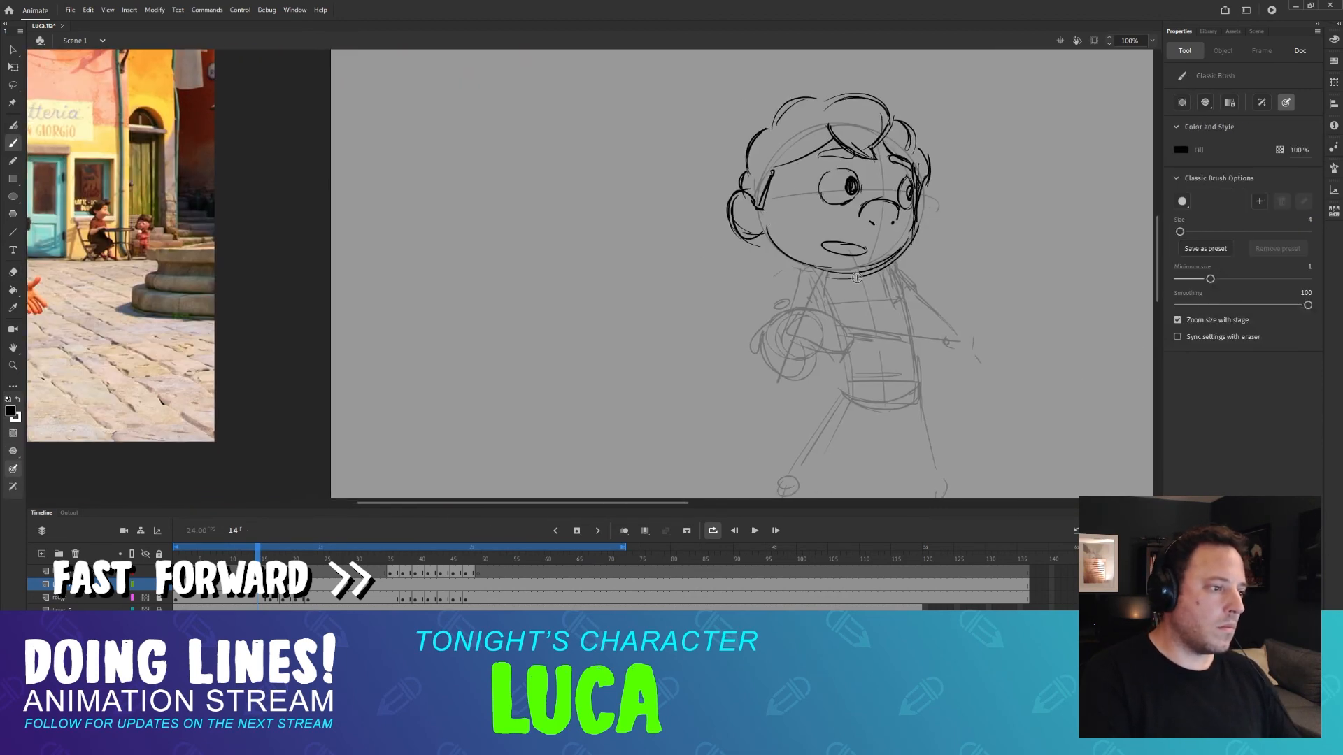
pyautogui.moveTo(917, 199)
pyautogui.mouseDown()
pyautogui.moveTo(876, 265)
pyautogui.moveTo(927, 227)
pyautogui.mouseUp()
pyautogui.press('e')
pyautogui.press('b')
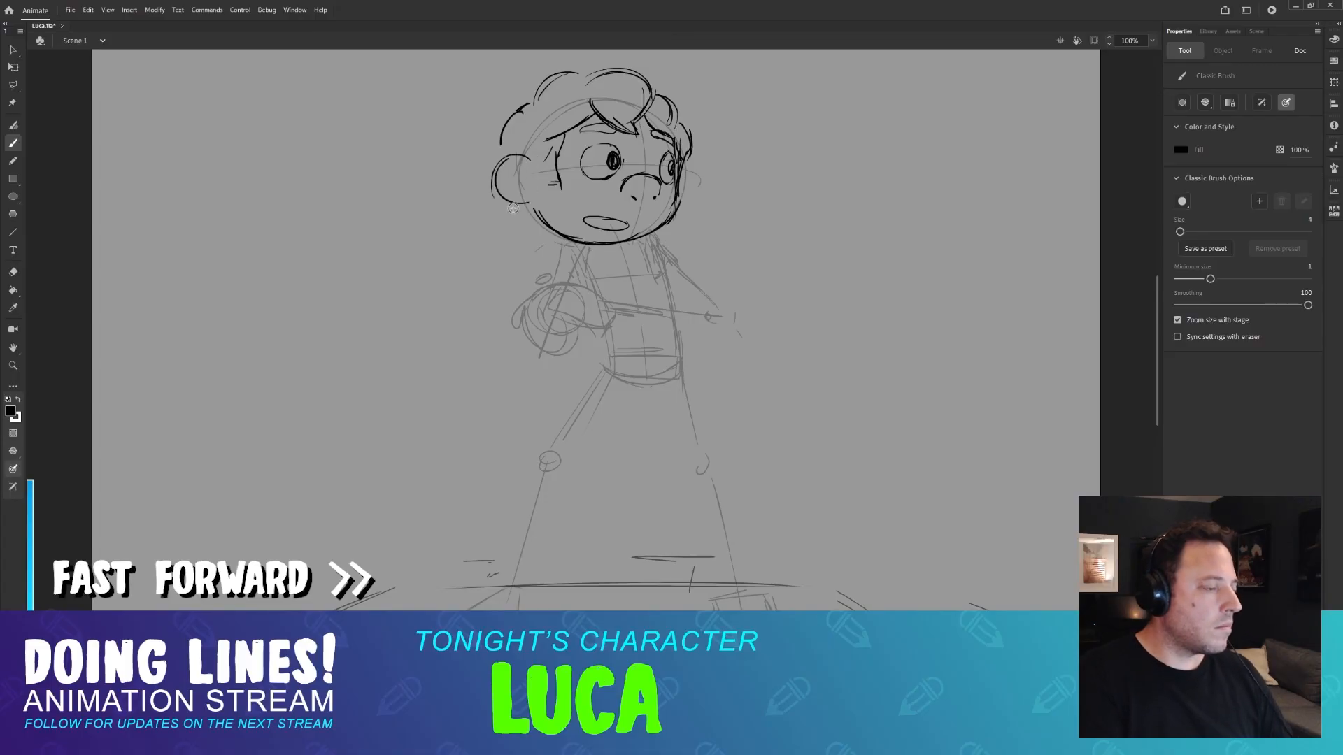
# Erase the eyes, nose, mouth, ear and near side of the jaw, keeping the hair curls.
pyautogui.press('e')
pyautogui.moveTo(536, 212); pyautogui.dragTo(671, 221)
pyautogui.moveTo(621, 148)
pyautogui.mouseDown()
pyautogui.moveTo(607, 229)
pyautogui.moveTo(635, 240)
pyautogui.moveTo(632, 225)
pyautogui.mouseUp()
pyautogui.moveTo(607, 215); pyautogui.dragTo(564, 218)
pyautogui.moveTo(509, 240); pyautogui.dragTo(512, 282)
pyautogui.press('b')
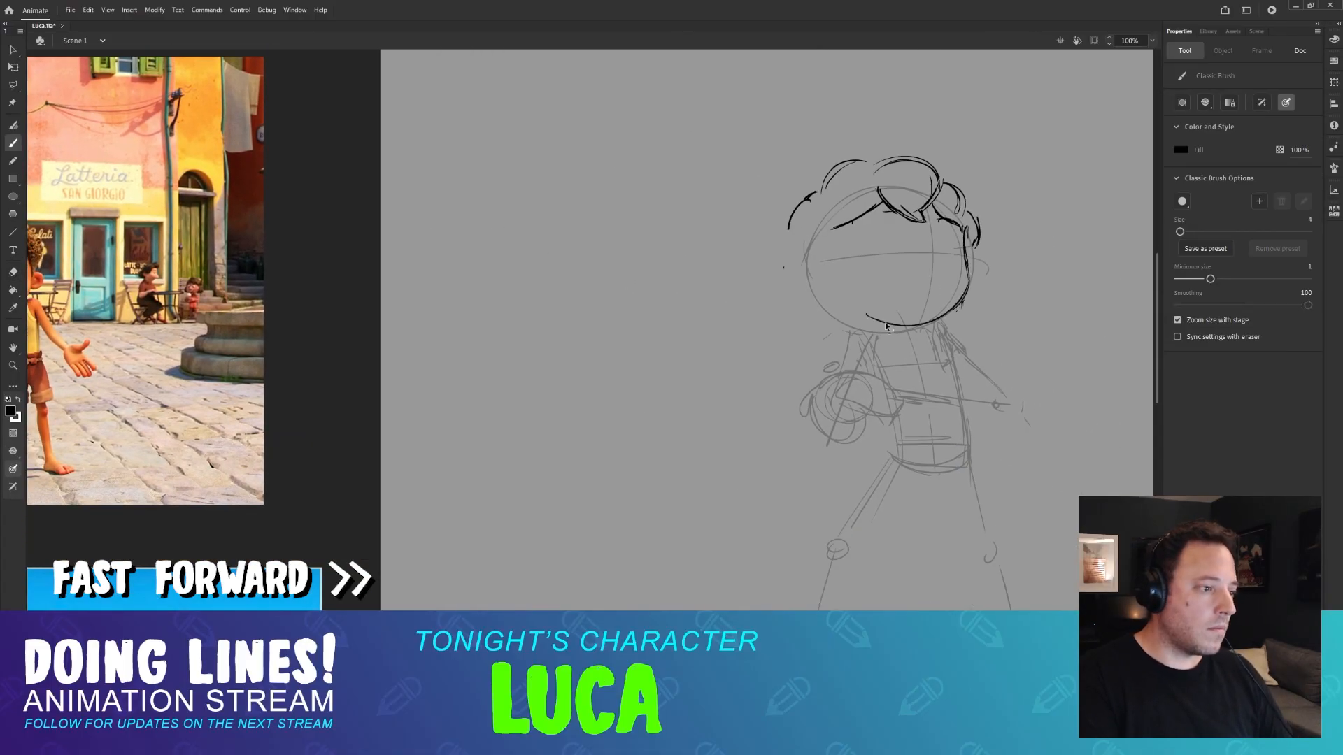
# Redraw the ear, eyes with upright oval pupils, eyebrows and nose on the cleared face.
pyautogui.press('e')
pyautogui.moveTo(660, 288)
pyautogui.mouseDown()
pyautogui.moveTo(965, 291)
pyautogui.moveTo(612, 287)
pyautogui.mouseUp()
pyautogui.press('b')
pyautogui.moveTo(767, 269); pyautogui.dragTo(776, 316)
pyautogui.moveTo(842, 238)
pyautogui.mouseDown()
pyautogui.moveTo(839, 274)
pyautogui.moveTo(855, 276)
pyautogui.mouseUp()
pyautogui.moveTo(897, 248)
pyautogui.mouseDown()
pyautogui.moveTo(890, 267)
pyautogui.moveTo(844, 236)
pyautogui.moveTo(787, 250)
pyautogui.mouseUp()
pyautogui.hotkey('ctrl', 'z')
pyautogui.hotkey('ctrl', 'z')
pyautogui.hotkey('ctrl', 'z')
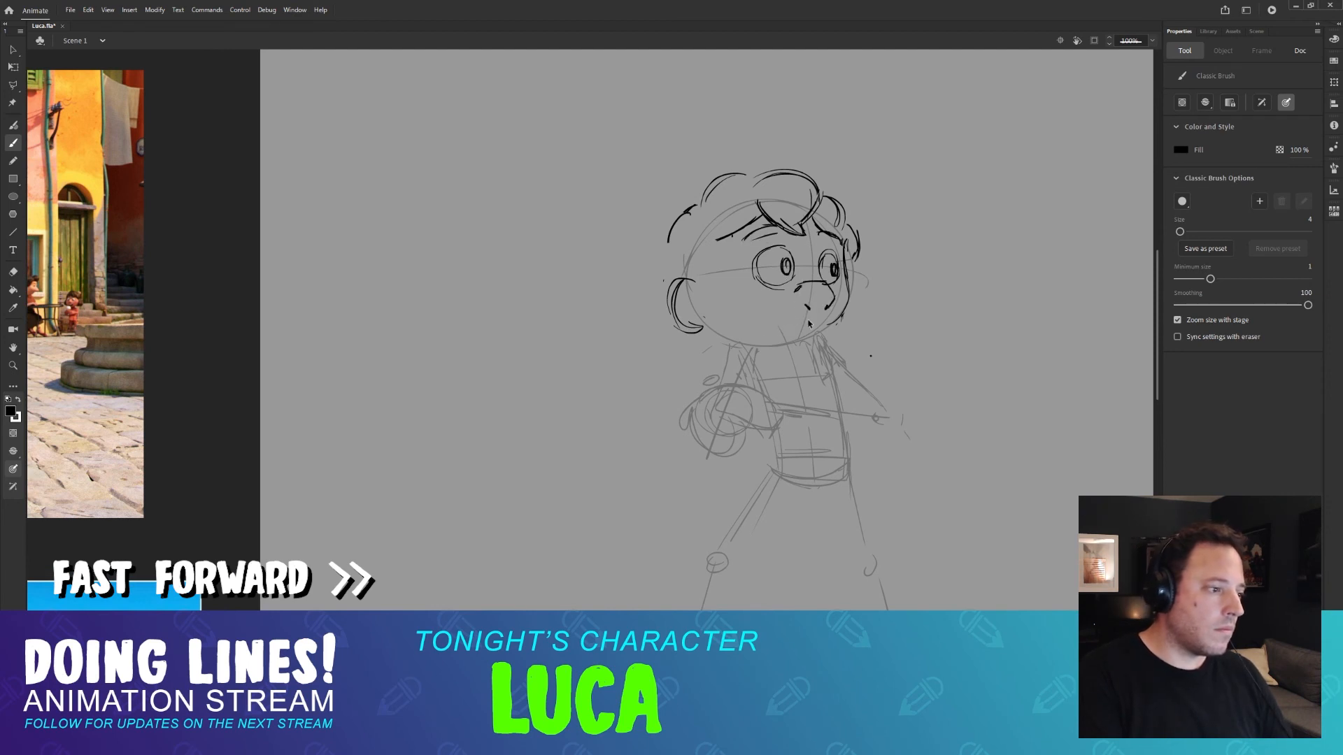
# Draw an open smiling mouth, the back hair and sideburn, and the full jawline.
pyautogui.moveTo(808, 323); pyautogui.dragTo(804, 325)
pyautogui.moveTo(742, 196)
pyautogui.mouseDown()
pyautogui.moveTo(721, 229)
pyautogui.moveTo(702, 306)
pyautogui.mouseUp()
pyautogui.moveTo(847, 329); pyautogui.dragTo(714, 349)
pyautogui.hotkey('ctrl', 'z')
pyautogui.moveTo(804, 323)
pyautogui.mouseDown()
pyautogui.moveTo(706, 350)
pyautogui.moveTo(672, 282)
pyautogui.mouseUp()
# Draw the short-sleeved shirt with its collar and hem, both bent arms, and the hands clasped in front of the chest.
pyautogui.moveTo(832, 358); pyautogui.dragTo(798, 264)
pyautogui.moveTo(801, 290); pyautogui.dragTo(823, 264)
pyautogui.moveTo(734, 323); pyautogui.dragTo(738, 358)
pyautogui.moveTo(728, 369); pyautogui.dragTo(771, 376)
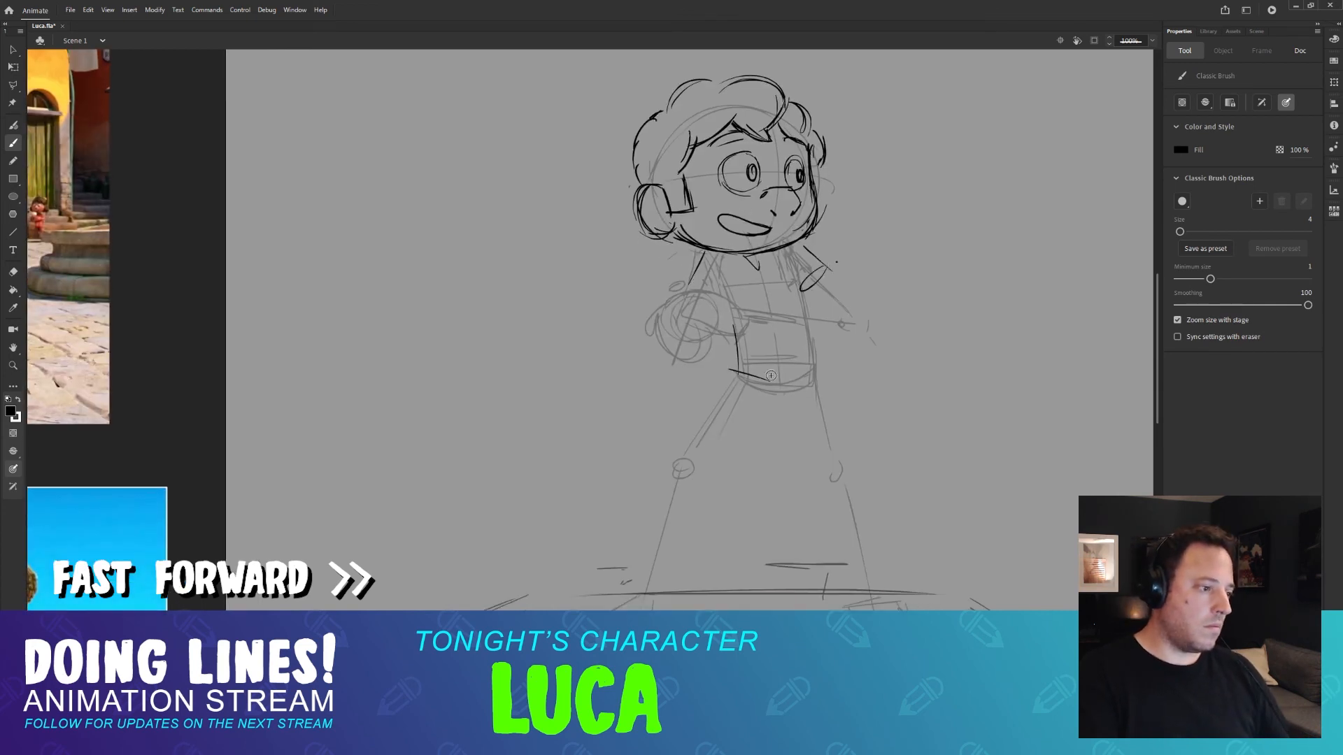
pyautogui.moveTo(741, 308); pyautogui.dragTo(860, 329)
pyautogui.moveTo(804, 280); pyautogui.dragTo(864, 323)
pyautogui.moveTo(703, 294); pyautogui.dragTo(754, 308)
pyautogui.moveTo(753, 332); pyautogui.dragTo(684, 323)
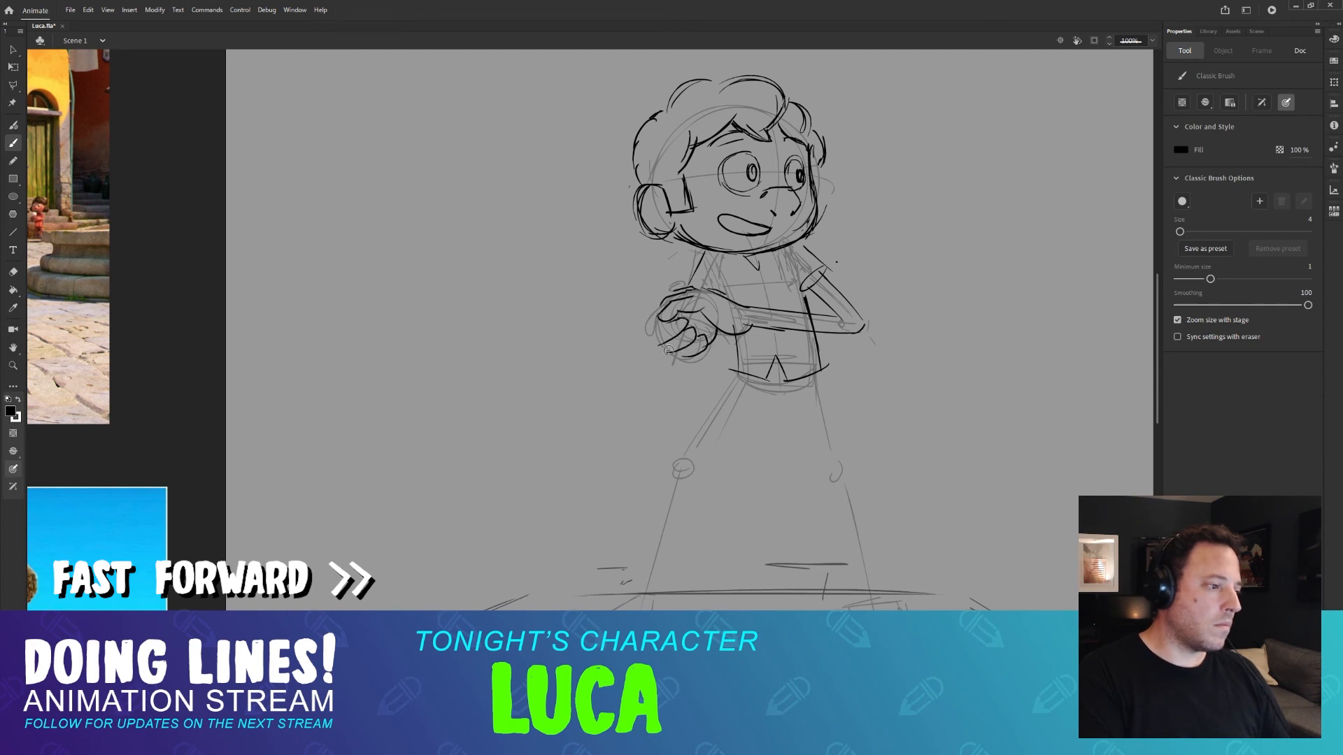
# Draw Luca's shorts below the shirt hem, with a notch between the two legs.
pyautogui.moveTo(752, 367); pyautogui.dragTo(754, 328)
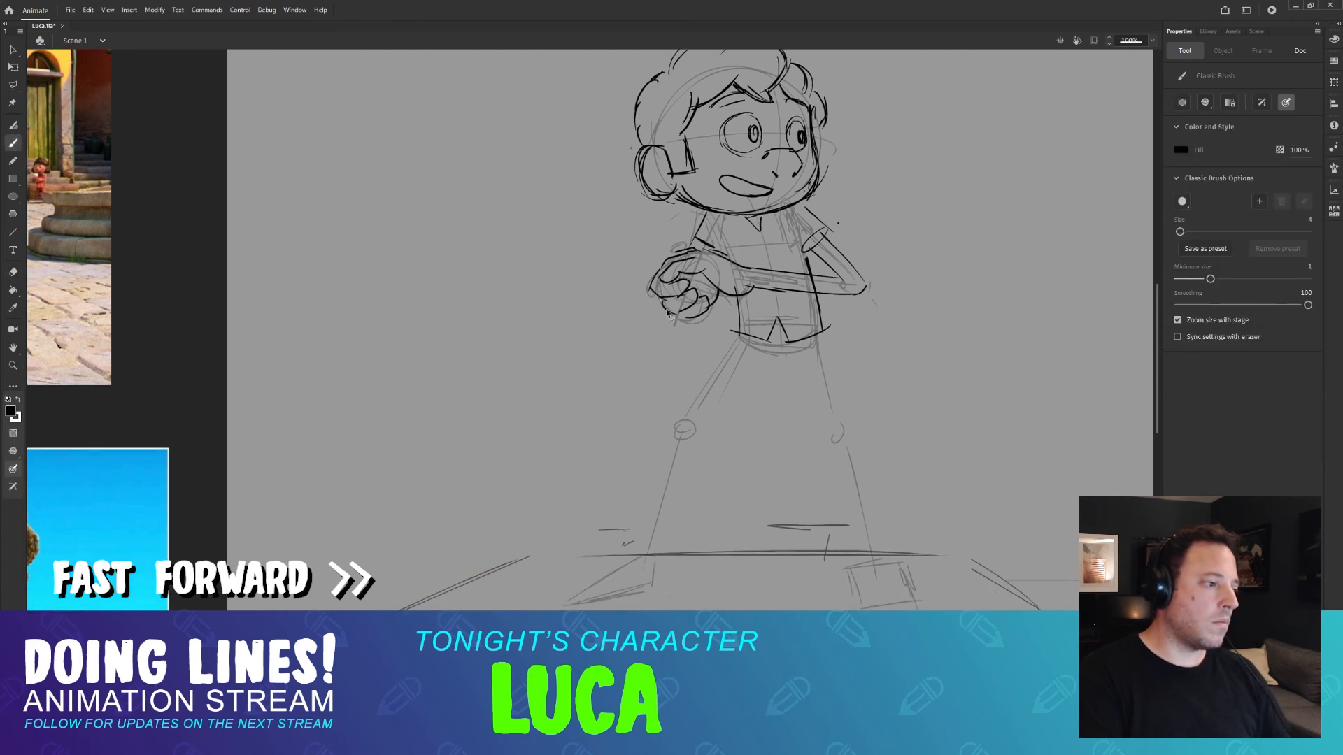
pyautogui.moveTo(746, 302)
pyautogui.mouseDown()
pyautogui.moveTo(703, 260)
pyautogui.moveTo(712, 335)
pyautogui.mouseUp()
pyautogui.moveTo(731, 325); pyautogui.dragTo(742, 338)
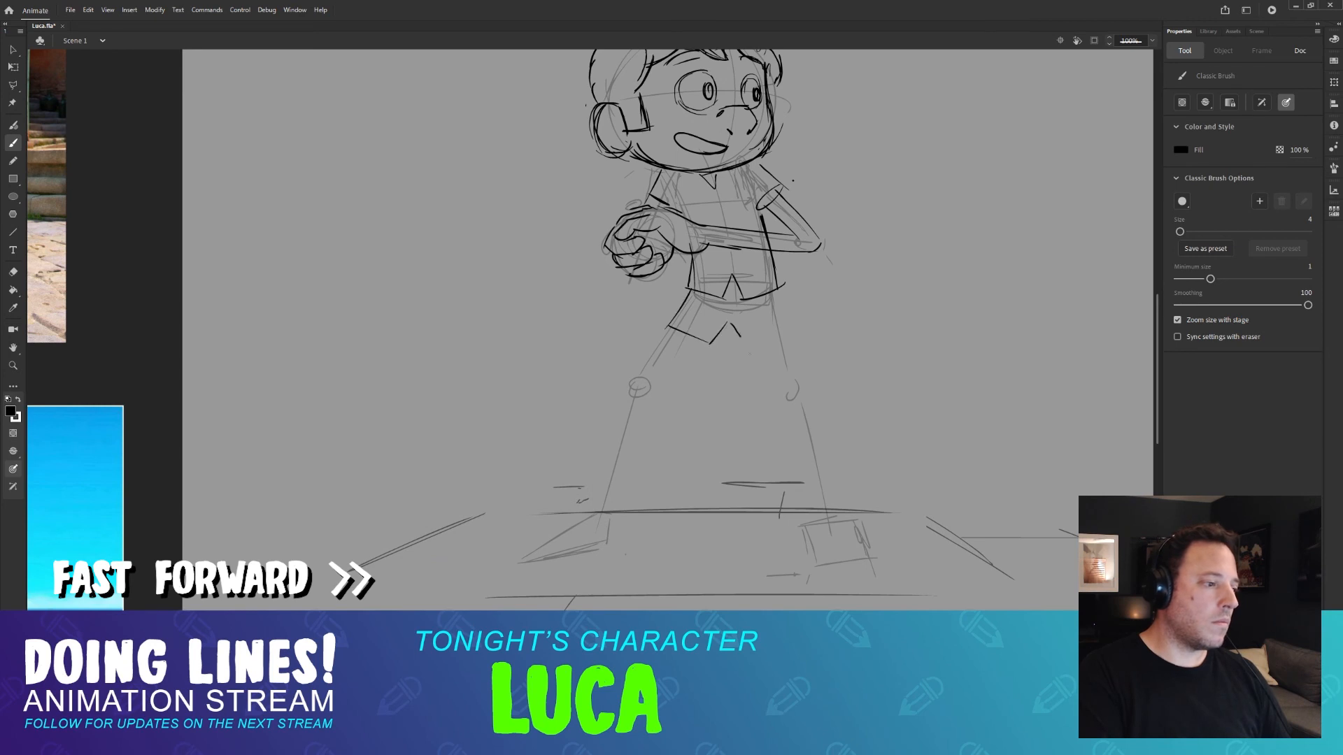
pyautogui.moveTo(776, 286); pyautogui.dragTo(744, 337)
pyautogui.moveTo(744, 337); pyautogui.dragTo(758, 239)
# Draw both bare legs down to the ground, ending in feet with individual toes.
pyautogui.moveTo(663, 294); pyautogui.dragTo(622, 420)
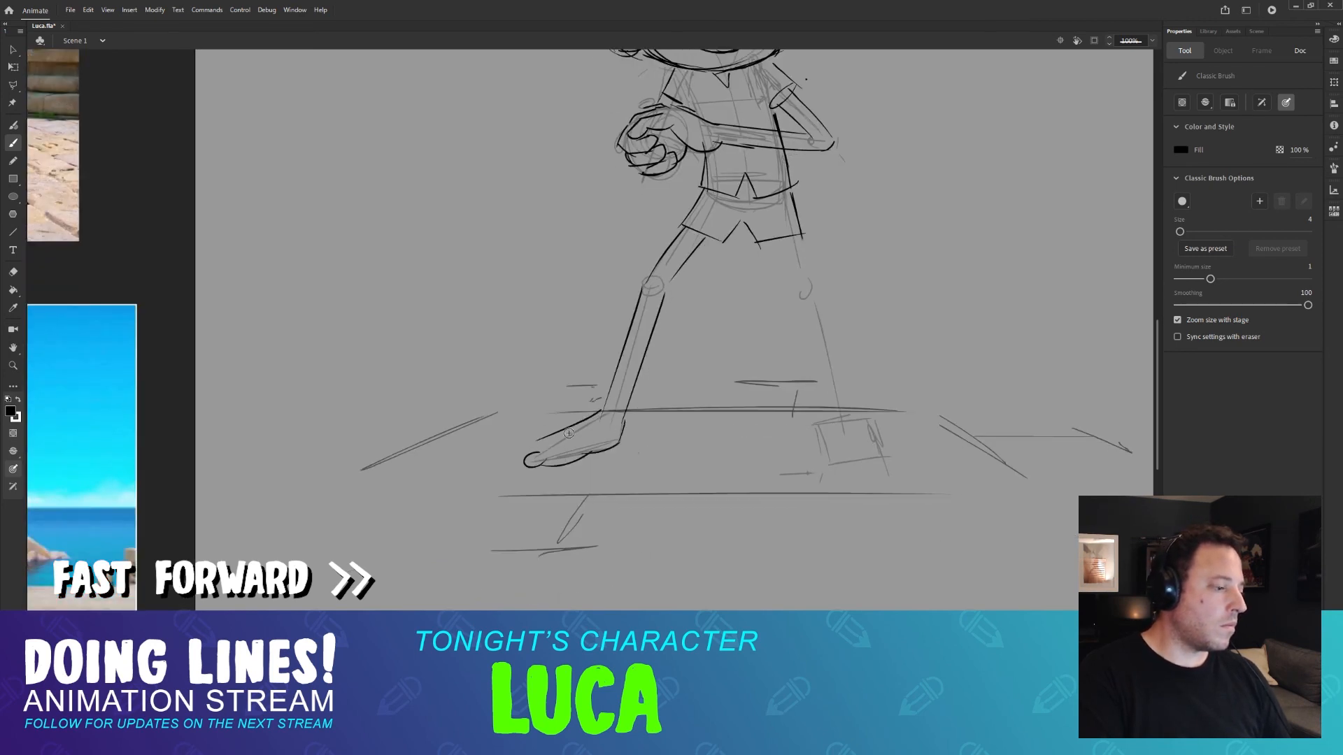
pyautogui.moveTo(535, 444); pyautogui.dragTo(523, 460)
pyautogui.moveTo(776, 413); pyautogui.dragTo(723, 407)
pyautogui.moveTo(825, 443)
pyautogui.mouseDown()
pyautogui.moveTo(821, 455)
pyautogui.moveTo(792, 381)
pyautogui.mouseUp()
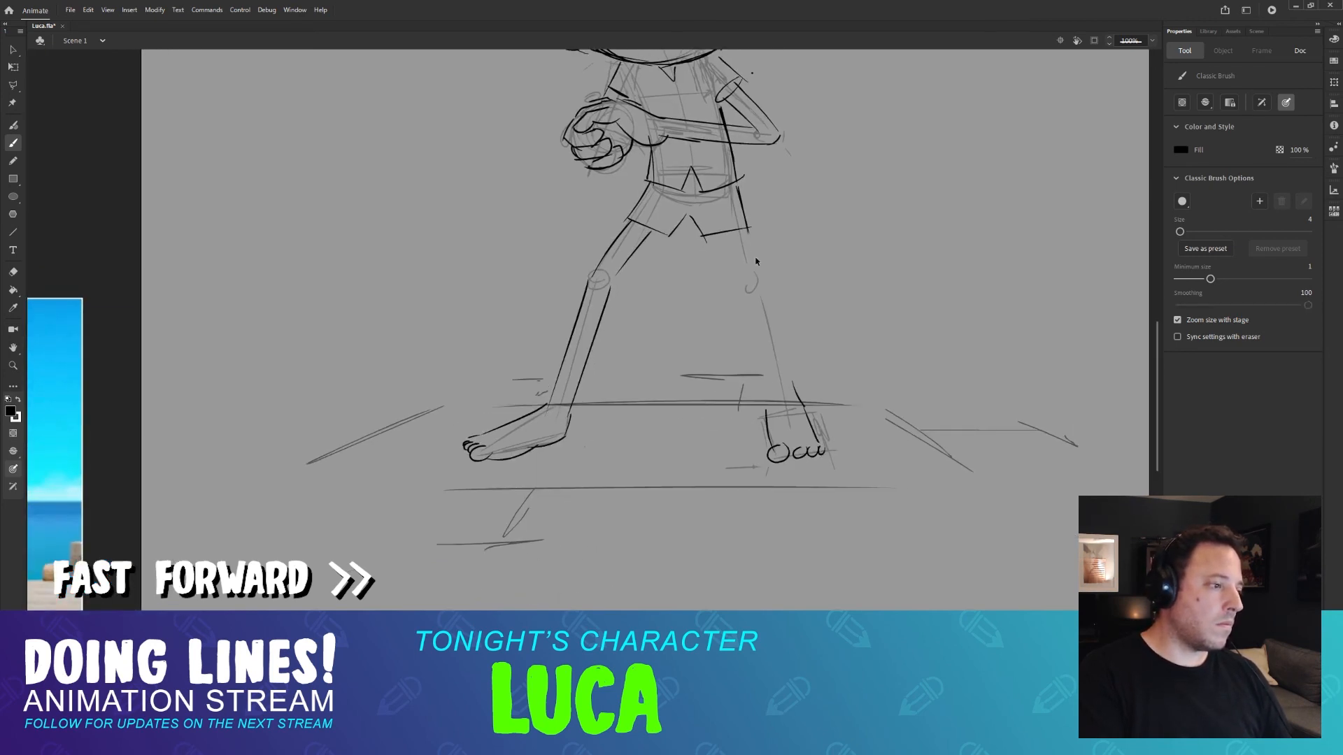
pyautogui.moveTo(719, 233); pyautogui.dragTo(747, 308)
pyautogui.moveTo(747, 305); pyautogui.dragTo(769, 414)
pyautogui.moveTo(754, 281)
pyautogui.mouseDown()
pyautogui.moveTo(790, 393)
pyautogui.moveTo(769, 442)
pyautogui.mouseUp()
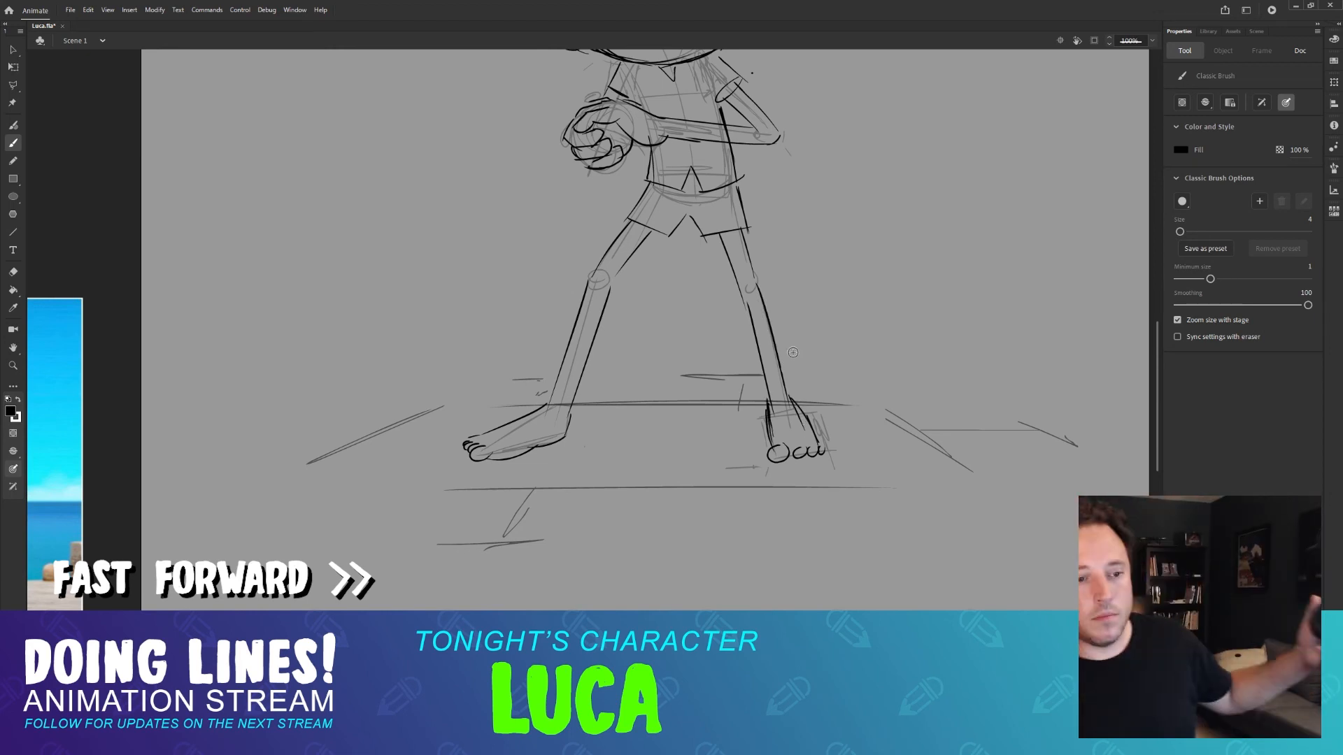
# Bring back the timeline and move the playhead to frame 21.
pyautogui.scroll(4, 713, 255)
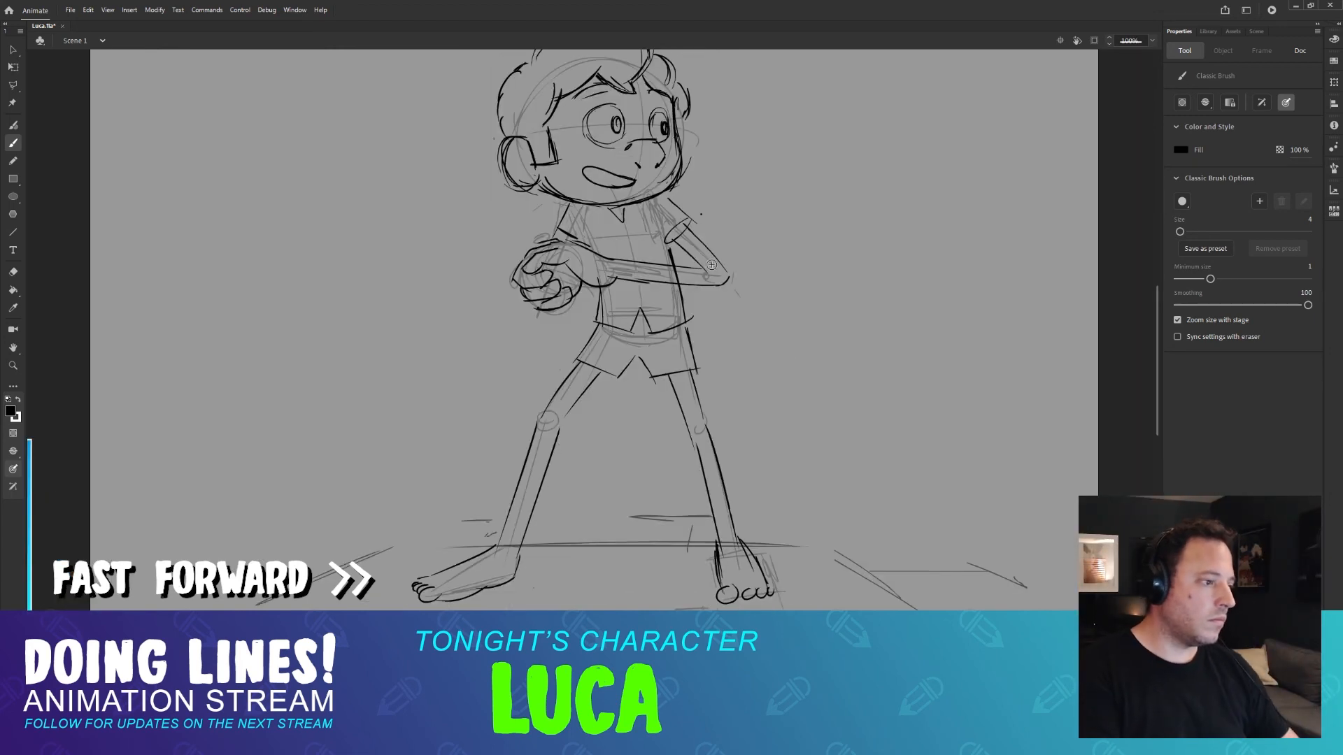
pyautogui.moveTo(641, 229); pyautogui.dragTo(676, 260)
pyautogui.moveTo(666, 211); pyautogui.dragTo(583, 113)
pyautogui.hotkey('ctrl', 'alt', 't')
pyautogui.click(266, 553)
pyautogui.moveTo(266, 553); pyautogui.dragTo(301, 553)
# On frame 22, draw narrowed eyes and a nose on the head facing the opposite way.
pyautogui.moveTo(535, 129)
pyautogui.mouseDown()
pyautogui.moveTo(621, 286)
pyautogui.moveTo(537, 235)
pyautogui.moveTo(549, 260)
pyautogui.mouseUp()
pyautogui.press('.')
pyautogui.moveTo(495, 267)
pyautogui.mouseDown()
pyautogui.moveTo(523, 299)
pyautogui.moveTo(530, 281)
pyautogui.moveTo(489, 278)
pyautogui.mouseUp()
pyautogui.press(',')
pyautogui.press('.')
pyautogui.hotkey('ctrl', 'z')
pyautogui.hotkey('ctrl', 'z')
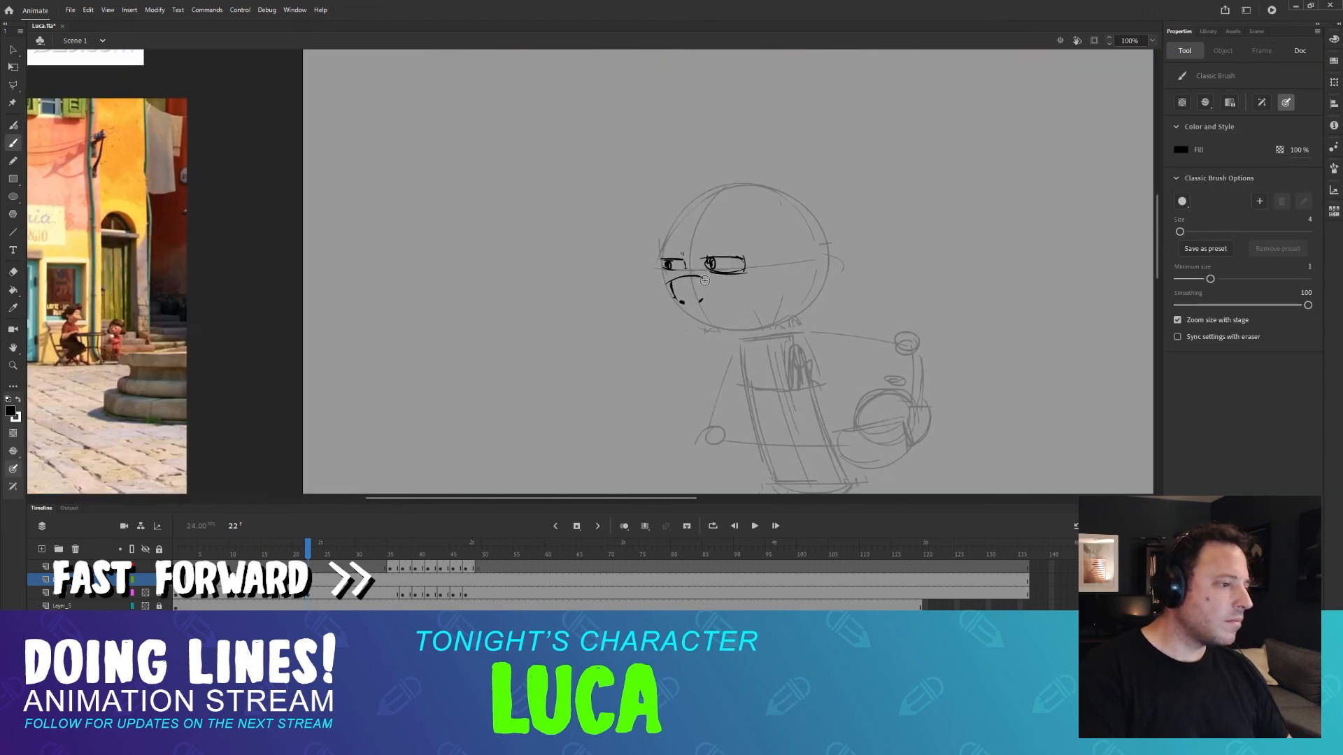
# Add a sideways smile, lowered eyebrows, the jawline and the ear to the frame 22 head.
pyautogui.moveTo(682, 272)
pyautogui.mouseDown()
pyautogui.moveTo(677, 300)
pyautogui.moveTo(703, 308)
pyautogui.moveTo(698, 280)
pyautogui.mouseUp()
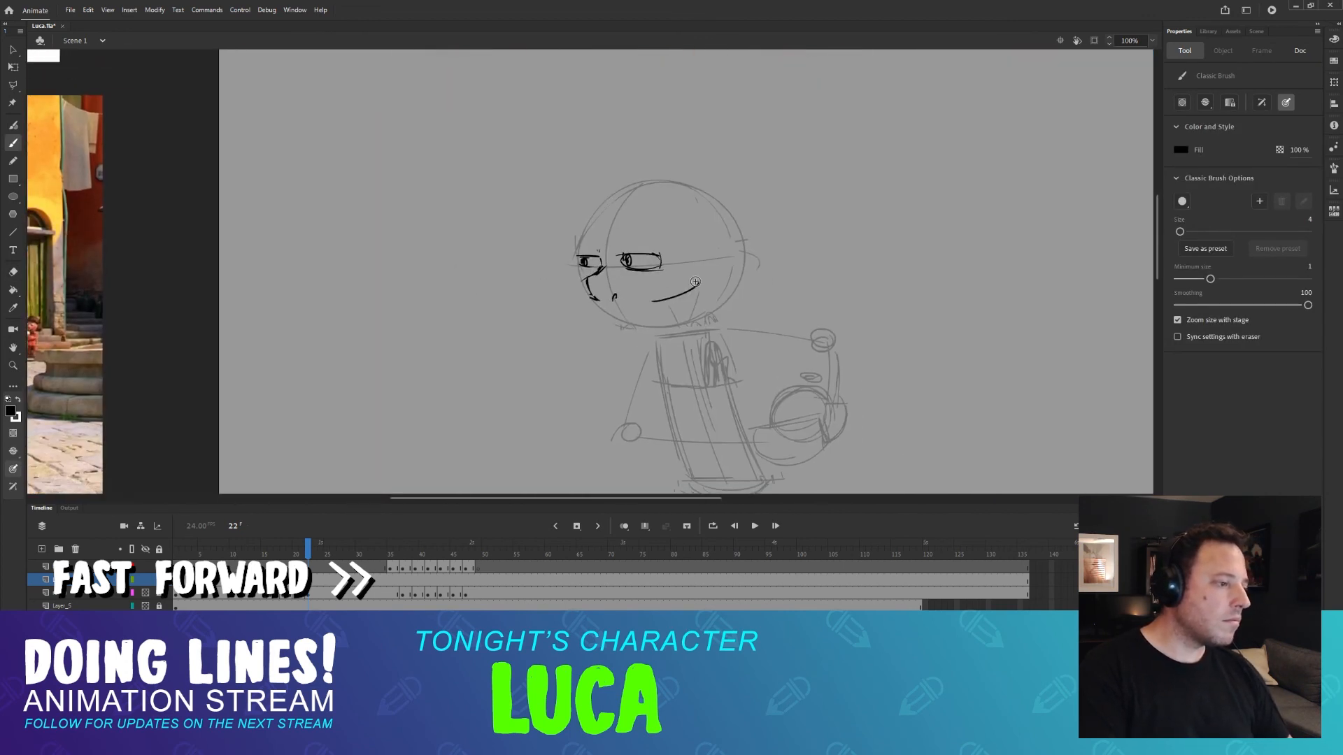
pyautogui.moveTo(559, 281); pyautogui.dragTo(646, 329)
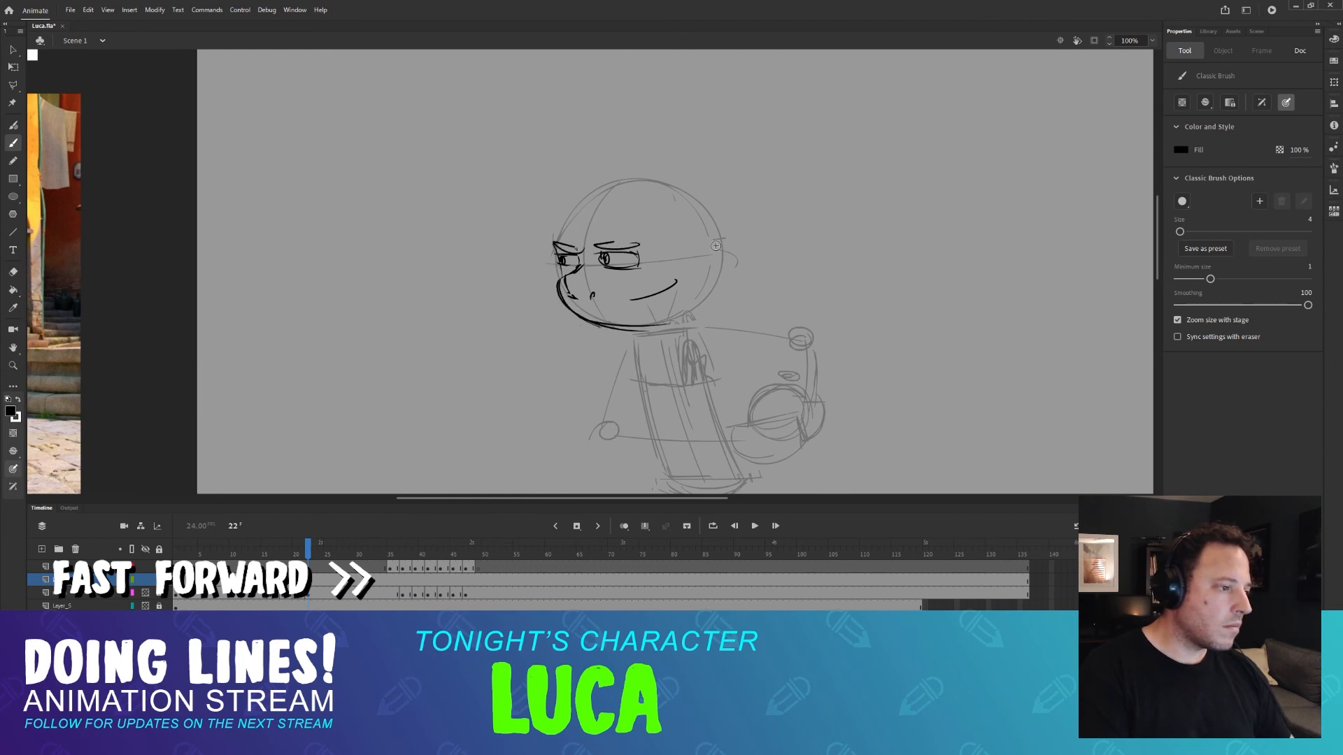
pyautogui.moveTo(711, 236); pyautogui.dragTo(752, 293)
pyautogui.moveTo(642, 294); pyautogui.dragTo(711, 334)
# Draw the hair curls, forelock and sideburn on frame 22, flipping to the previous frame for comparison.
pyautogui.press(',')
pyautogui.moveTo(576, 209)
pyautogui.mouseDown()
pyautogui.moveTo(589, 237)
pyautogui.moveTo(629, 164)
pyautogui.moveTo(602, 186)
pyautogui.mouseUp()
pyautogui.press('.')
pyautogui.moveTo(594, 175); pyautogui.dragTo(657, 158)
pyautogui.press(',')
pyautogui.press('.')
pyautogui.moveTo(708, 207); pyautogui.dragTo(719, 216)
pyautogui.moveTo(630, 269)
pyautogui.mouseDown()
pyautogui.moveTo(701, 264)
pyautogui.moveTo(710, 283)
pyautogui.moveTo(611, 205)
pyautogui.mouseUp()
pyautogui.press('.')
pyautogui.press(',')
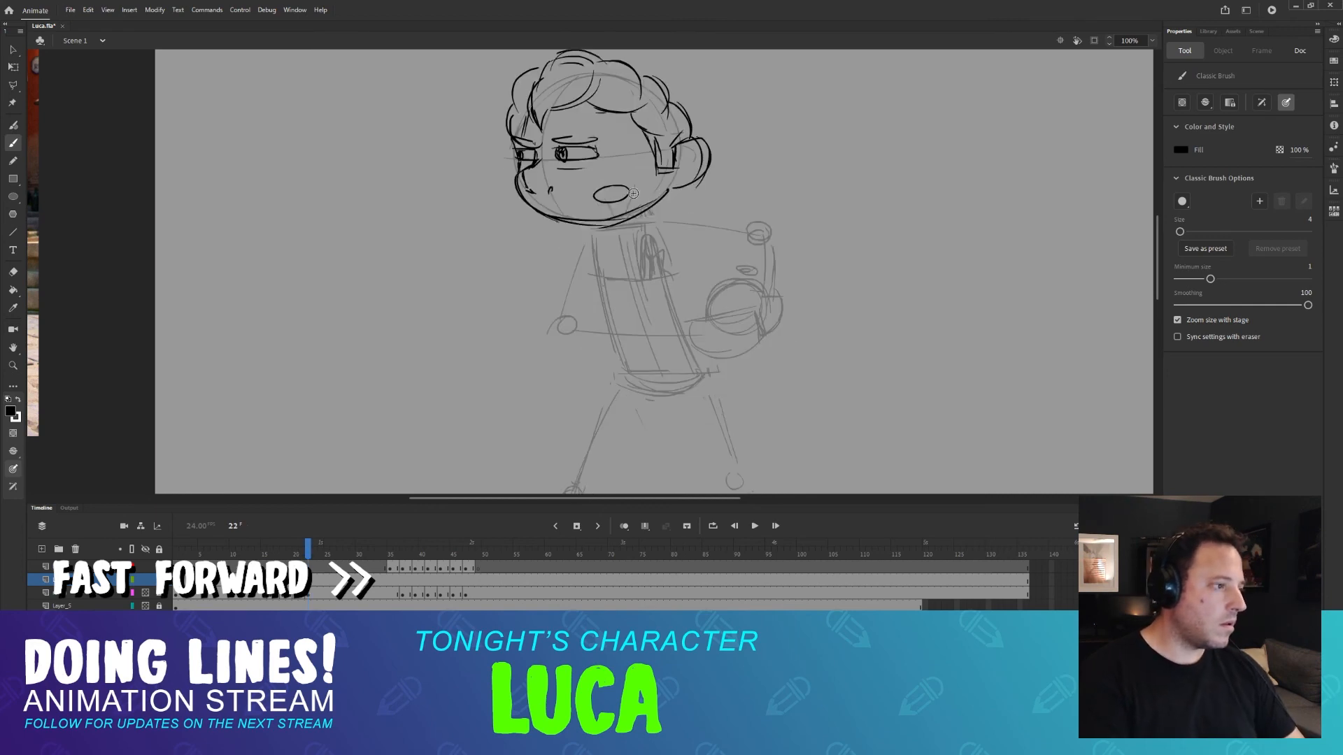
# Check the reference art and redraw the frame 22 mouth as an open, slanted smirk with teeth.
pyautogui.moveTo(633, 193); pyautogui.dragTo(594, 179)
pyautogui.moveTo(90, 301)
pyautogui.mouseDown()
pyautogui.moveTo(912, 348)
pyautogui.moveTo(576, 299)
pyautogui.moveTo(202, 66)
pyautogui.mouseUp()
pyautogui.moveTo(652, 238)
pyautogui.mouseDown()
pyautogui.moveTo(692, 245)
pyautogui.moveTo(645, 221)
pyautogui.moveTo(689, 185)
pyautogui.mouseUp()
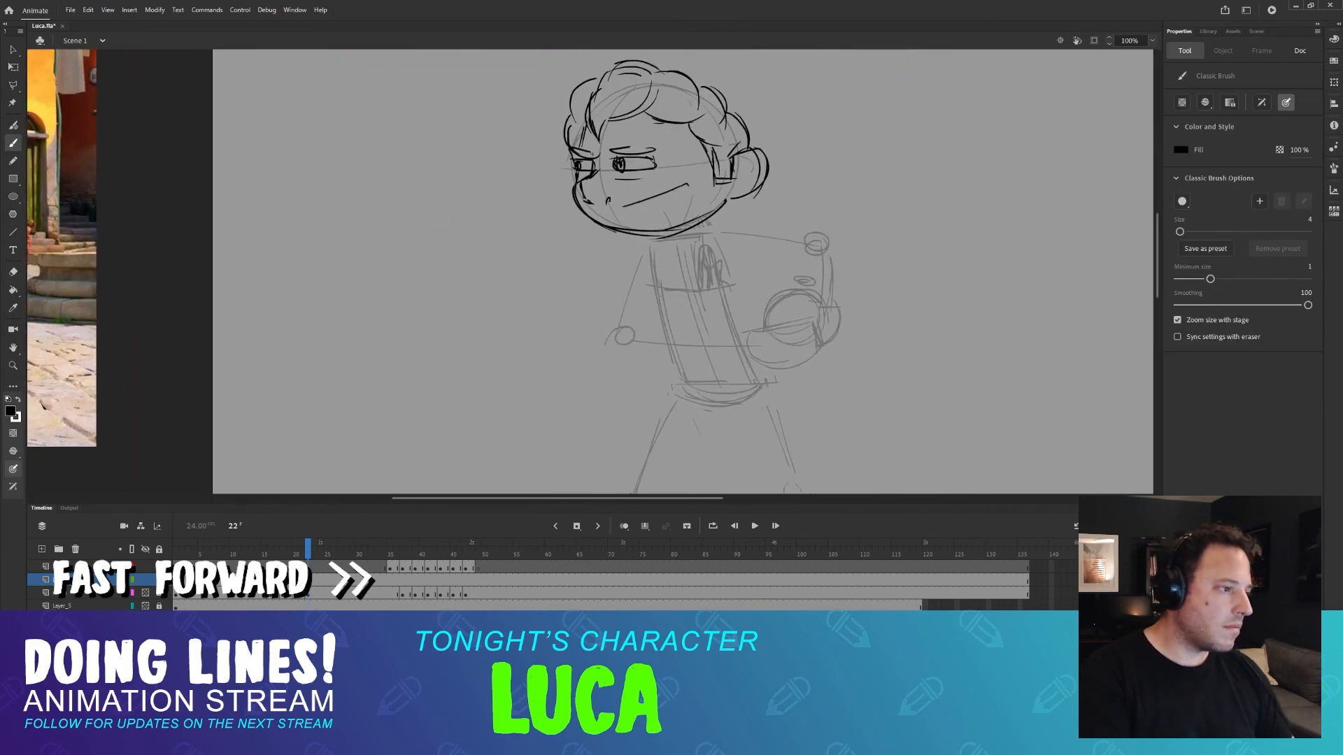
pyautogui.press(',')
pyautogui.press('.')
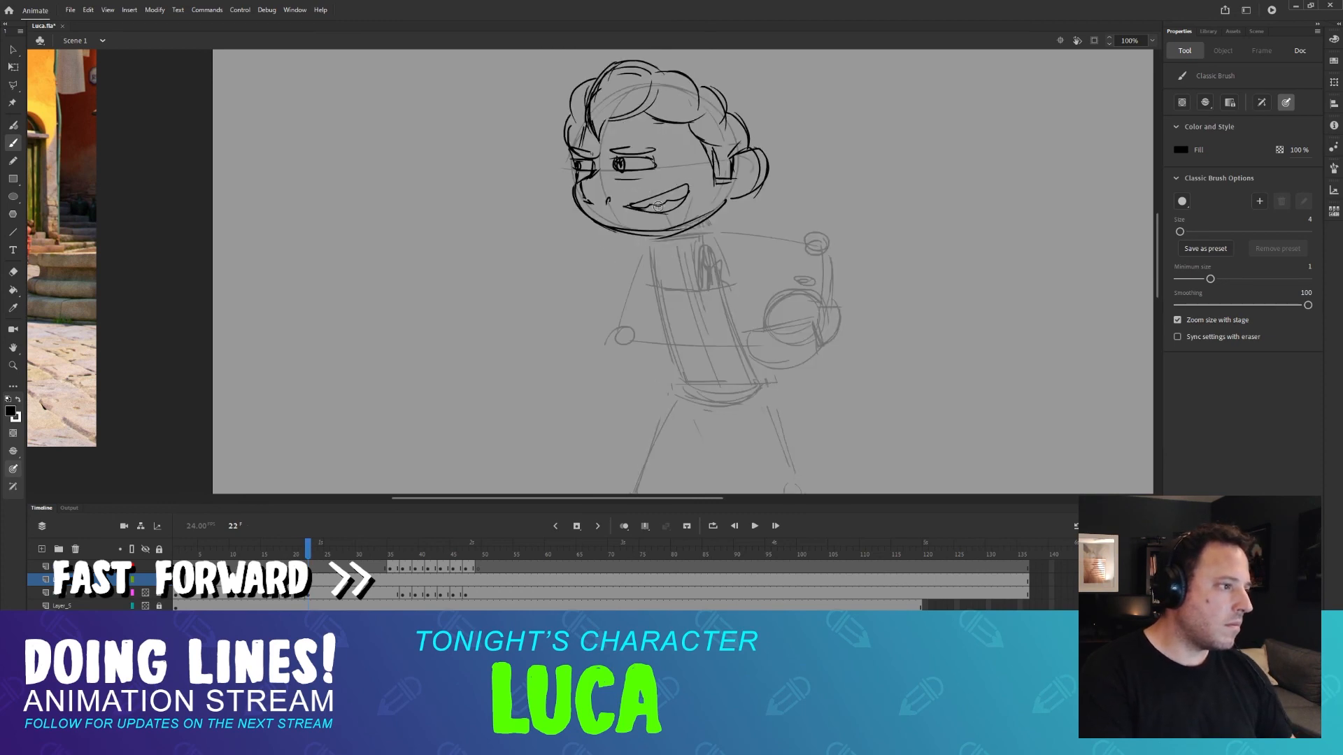
# On frame 21, erase the smiling mouth and redraw it as a slimmer open shape.
pyautogui.press(',')
pyautogui.press('e')
pyautogui.press('b')
pyautogui.press('.')
pyautogui.press(',')
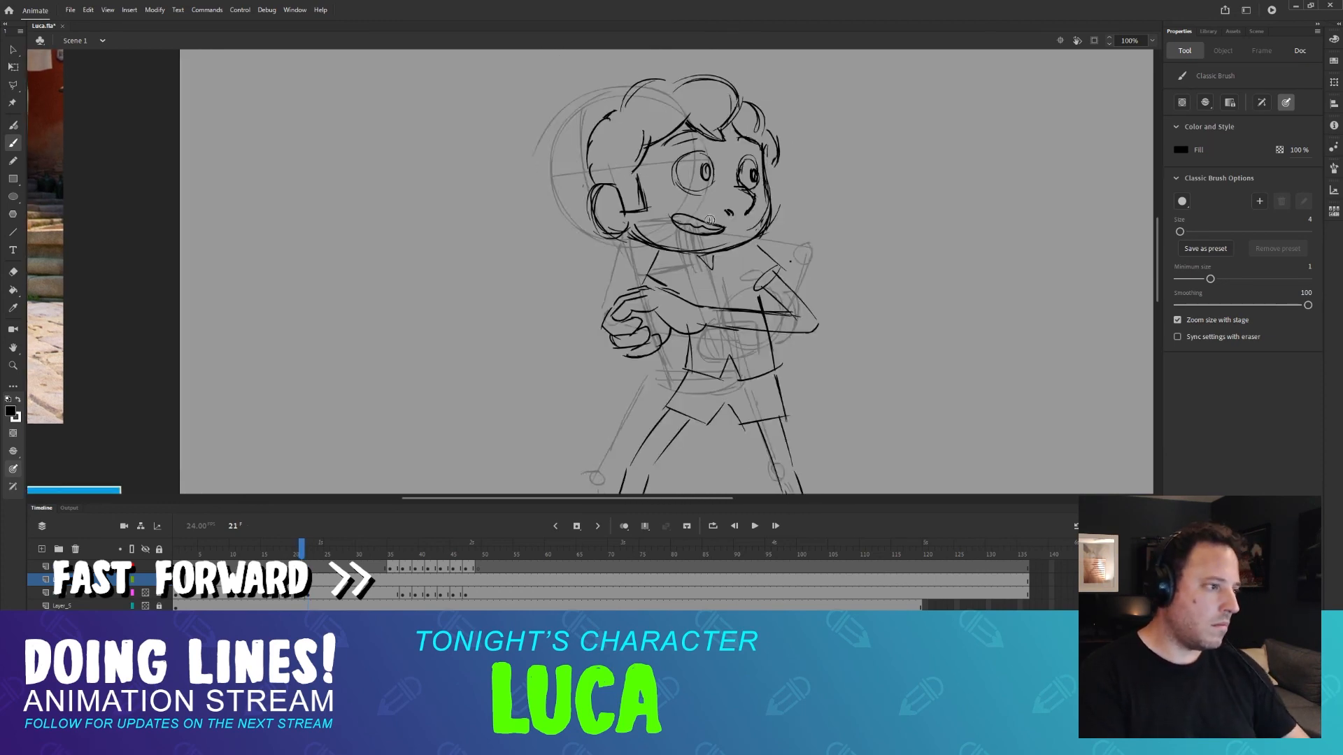
# On frame 22, draw the hands gripping the knotted balloon, both bent arms, and the sleeves and shoulder.
pyautogui.press('.')
pyautogui.press(',')
pyautogui.press('.')
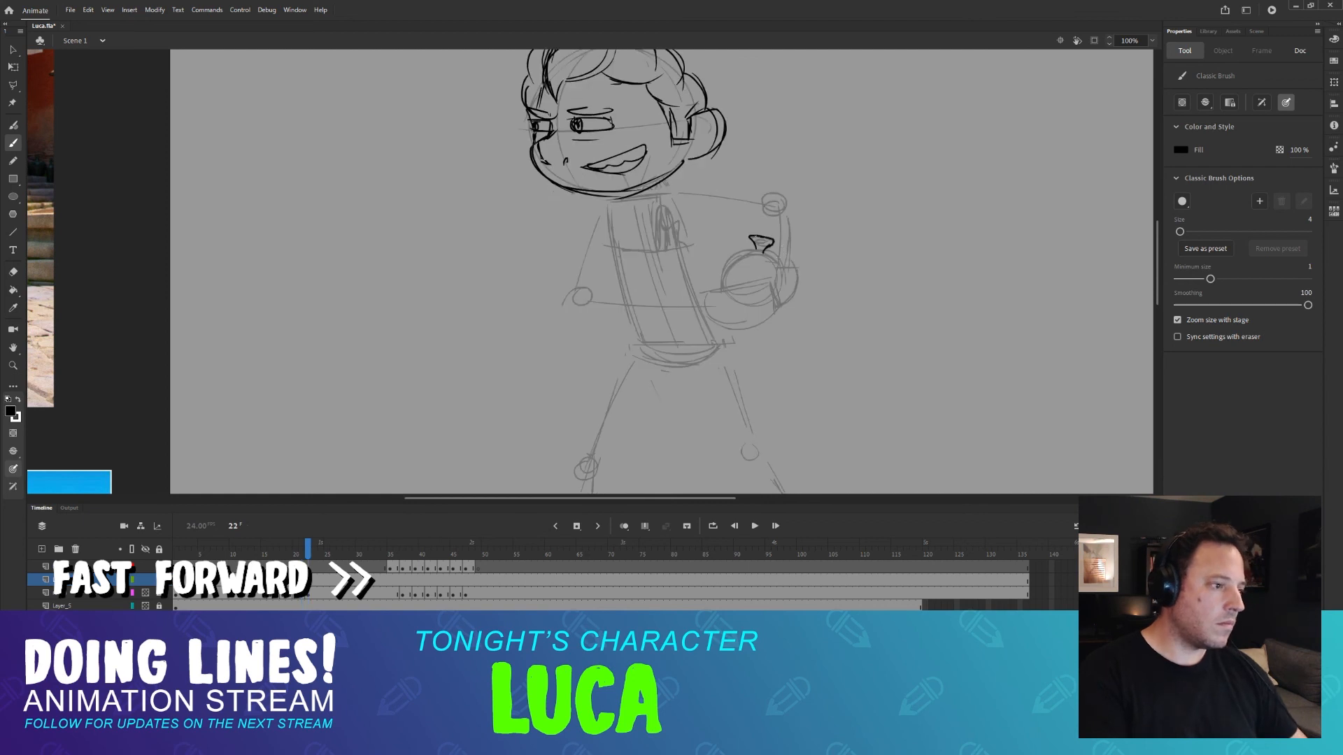
pyautogui.moveTo(807, 287)
pyautogui.mouseDown()
pyautogui.moveTo(767, 235)
pyautogui.moveTo(699, 298)
pyautogui.moveTo(573, 261)
pyautogui.mouseUp()
pyautogui.hotkey('ctrl', 'z')
pyautogui.moveTo(693, 288); pyautogui.dragTo(563, 280)
pyautogui.moveTo(560, 273)
pyautogui.mouseDown()
pyautogui.moveTo(582, 190)
pyautogui.moveTo(558, 208)
pyautogui.mouseUp()
pyautogui.moveTo(563, 207); pyautogui.dragTo(601, 225)
pyautogui.moveTo(656, 167); pyautogui.dragTo(700, 162)
pyautogui.moveTo(615, 174); pyautogui.dragTo(633, 170)
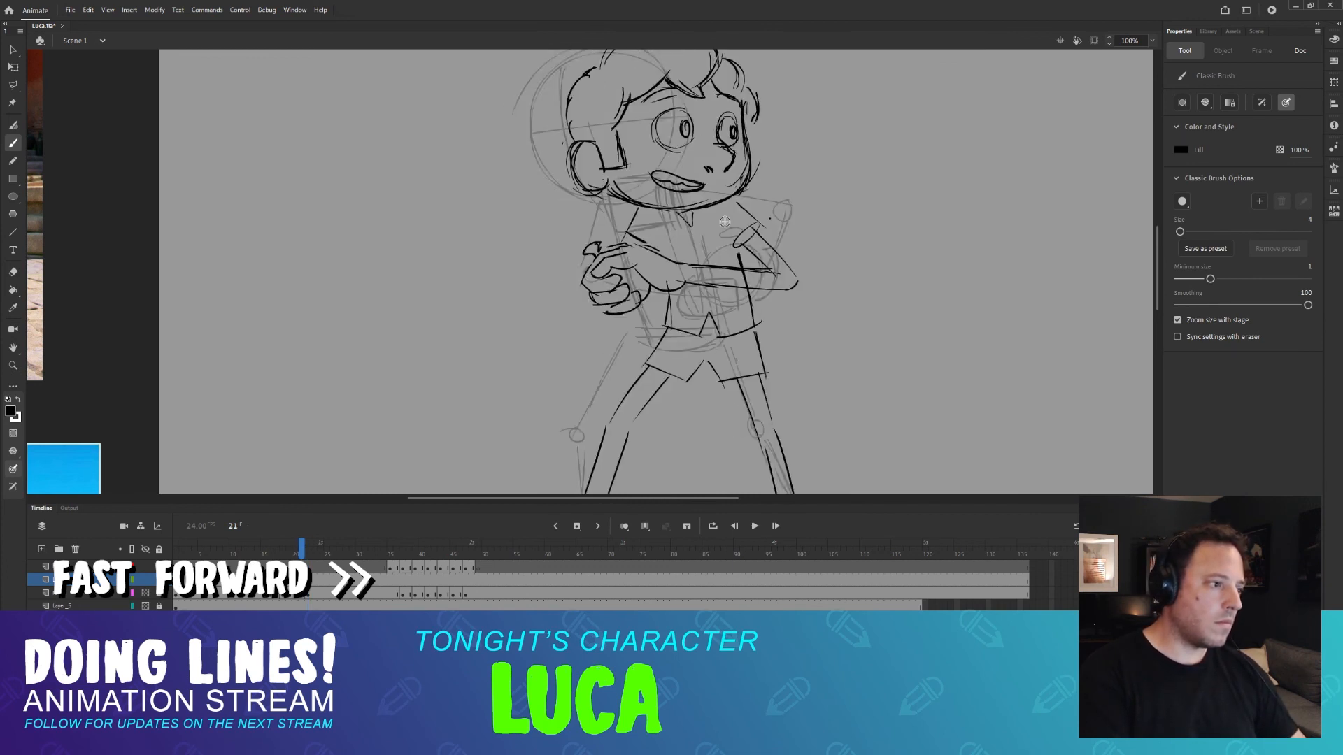
# Draw the frame 22 shirt body with its open collar, both sides and a notched hem.
pyautogui.press('.')
pyautogui.moveTo(600, 206); pyautogui.dragTo(624, 279)
pyautogui.moveTo(664, 200)
pyautogui.mouseDown()
pyautogui.moveTo(688, 268)
pyautogui.moveTo(638, 336)
pyautogui.mouseUp()
pyautogui.moveTo(689, 269); pyautogui.dragTo(722, 336)
pyautogui.moveTo(621, 327); pyautogui.dragTo(714, 320)
pyautogui.moveTo(654, 308); pyautogui.dragTo(675, 328)
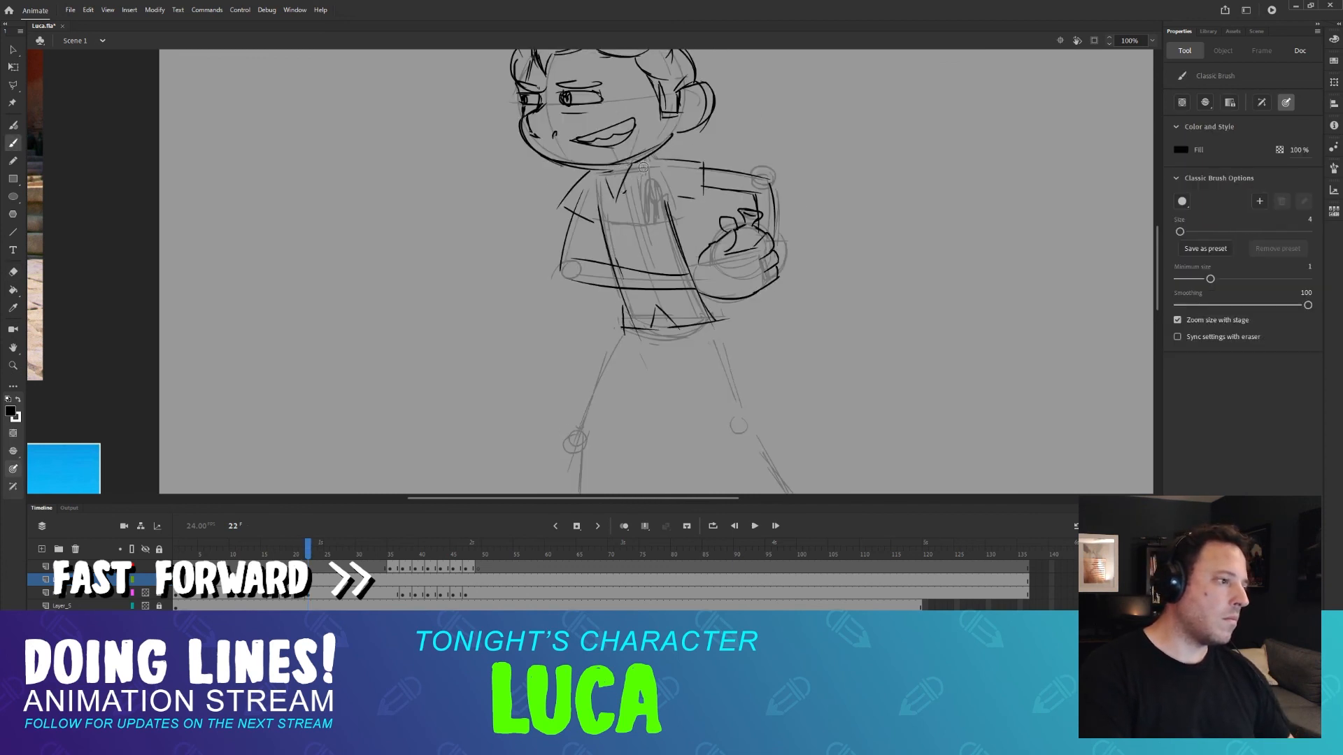
# On frame 22, draw the front-facing foot with its rounded toes, using the frame 21 foot as a guide.
pyautogui.scroll(-5, 731, 193)
pyautogui.hscroll(2, 730, 193)
pyautogui.press(',')
pyautogui.press('.')
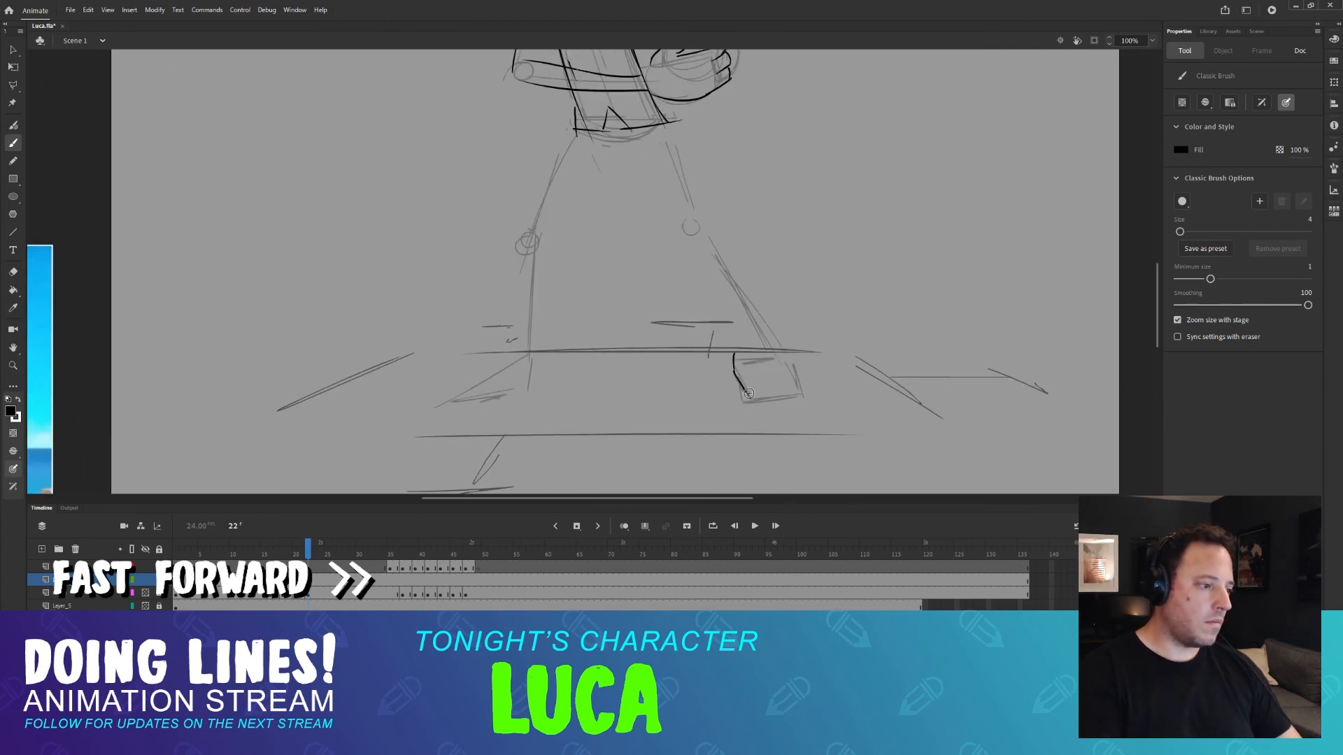
pyautogui.press(',')
pyautogui.press('.')
pyautogui.moveTo(792, 397); pyautogui.dragTo(806, 394)
pyautogui.press(',')
pyautogui.press('.')
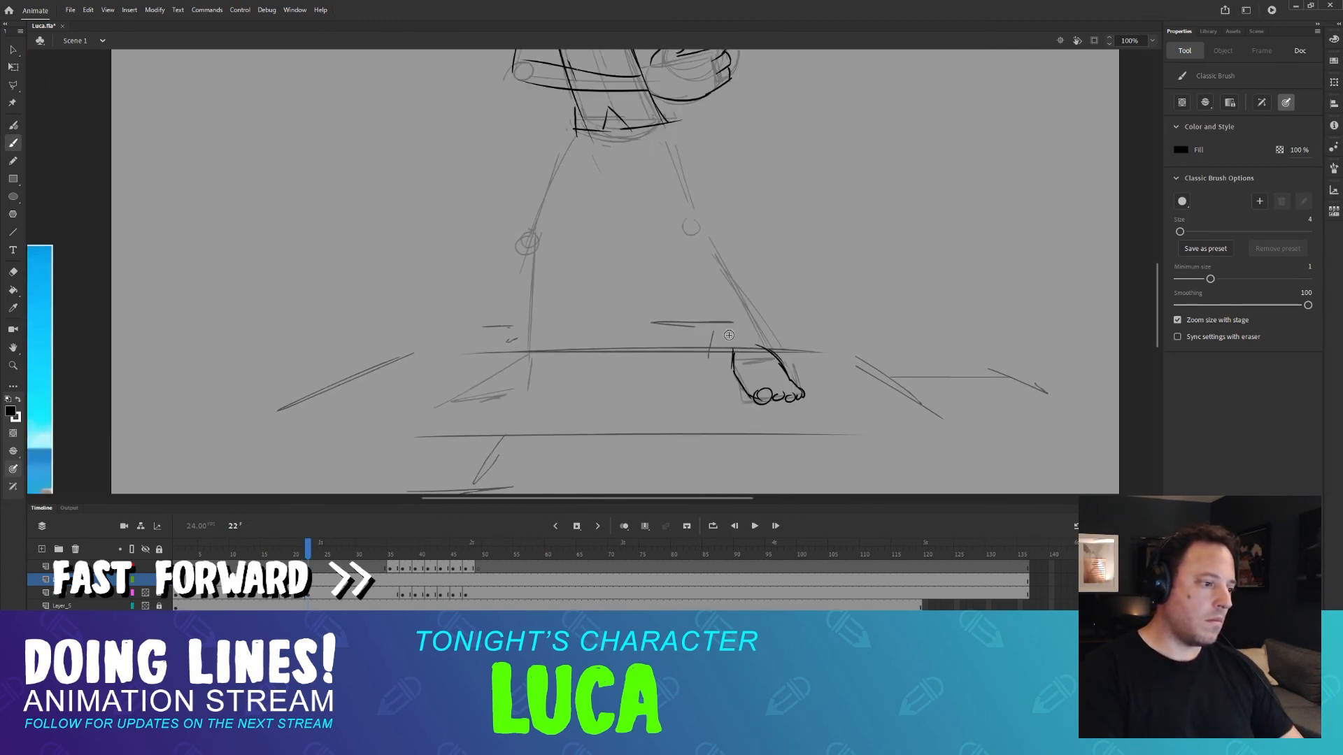
# Draw the frame 22 shorts, both bent legs and the sideways foot over the rough leg guides, checking them against frame 21.
pyautogui.moveTo(685, 237)
pyautogui.mouseDown()
pyautogui.moveTo(736, 334)
pyautogui.moveTo(770, 361)
pyautogui.mouseUp()
pyautogui.press(',')
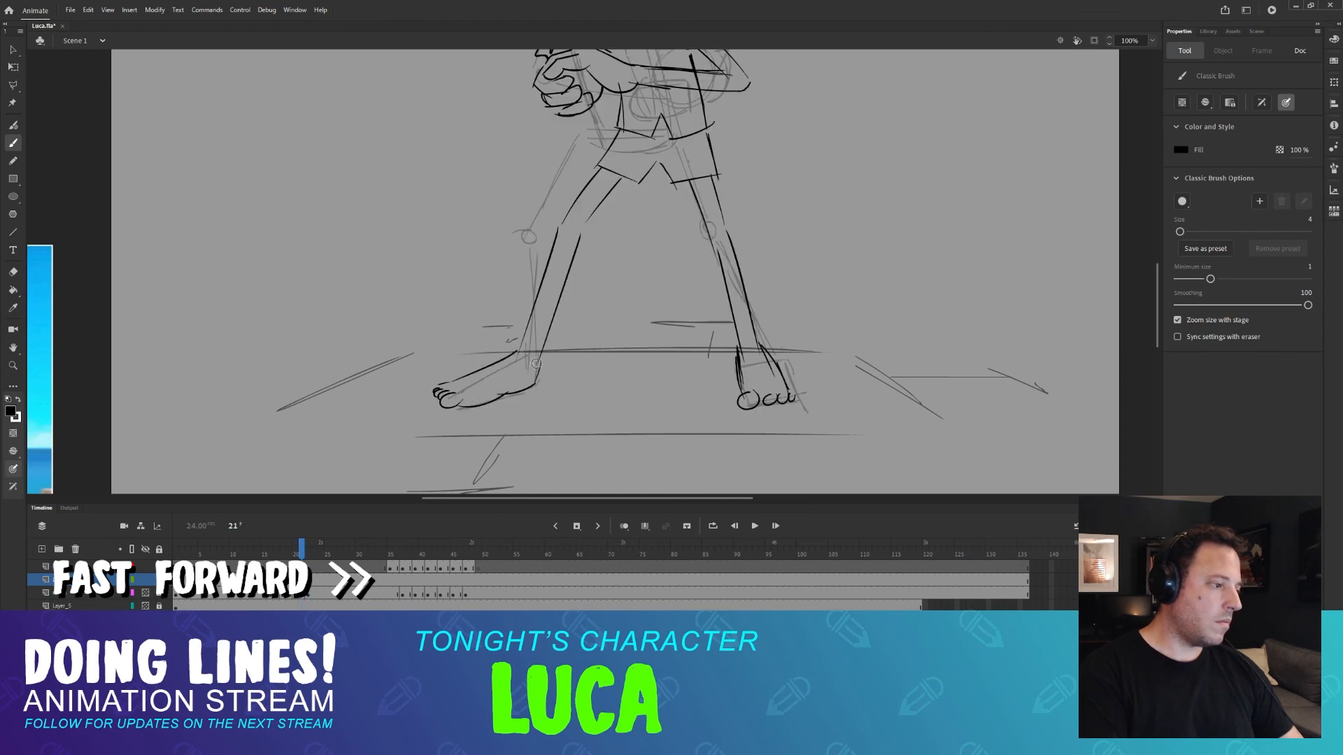
pyautogui.press('.')
pyautogui.scroll(3, 565, 302)
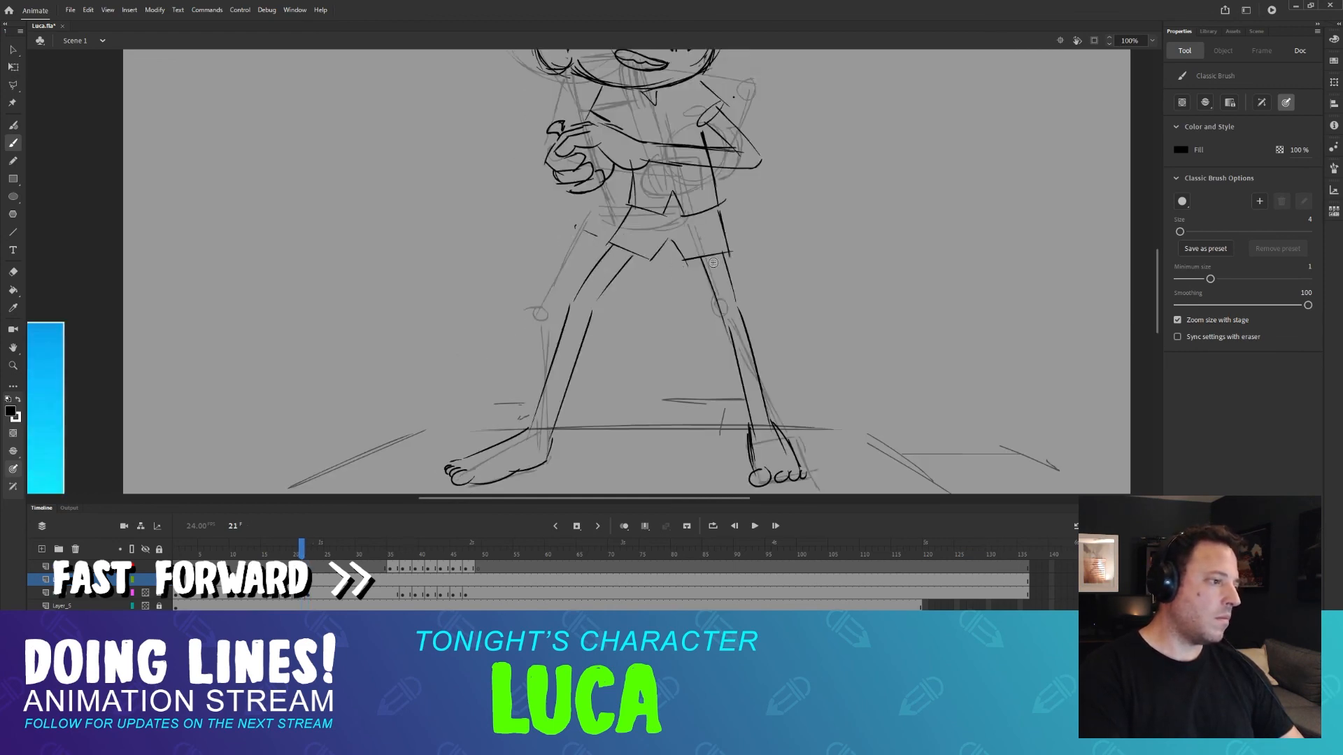
pyautogui.moveTo(566, 240); pyautogui.dragTo(550, 273)
pyautogui.moveTo(537, 309); pyautogui.dragTo(526, 435)
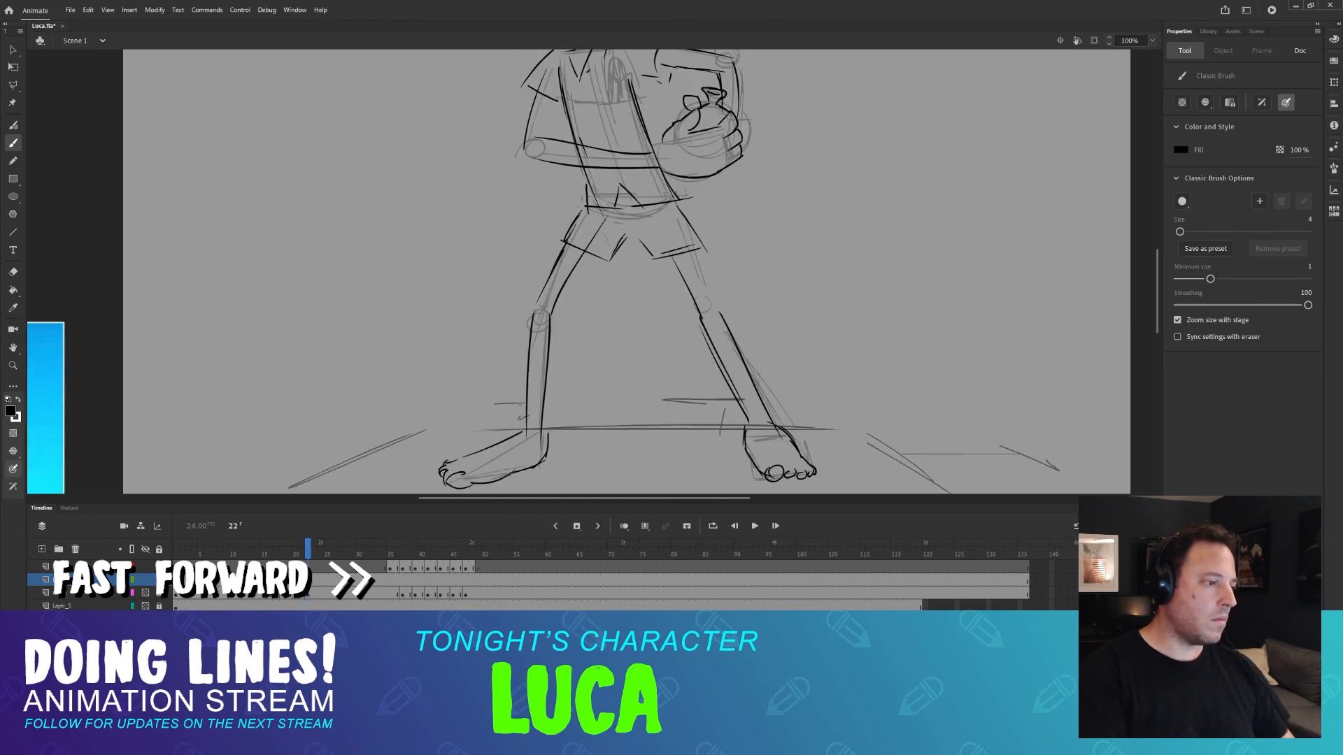
pyautogui.moveTo(729, 247); pyautogui.dragTo(692, 322)
pyautogui.moveTo(702, 255); pyautogui.dragTo(673, 330)
pyautogui.scroll(5, 533, 240)
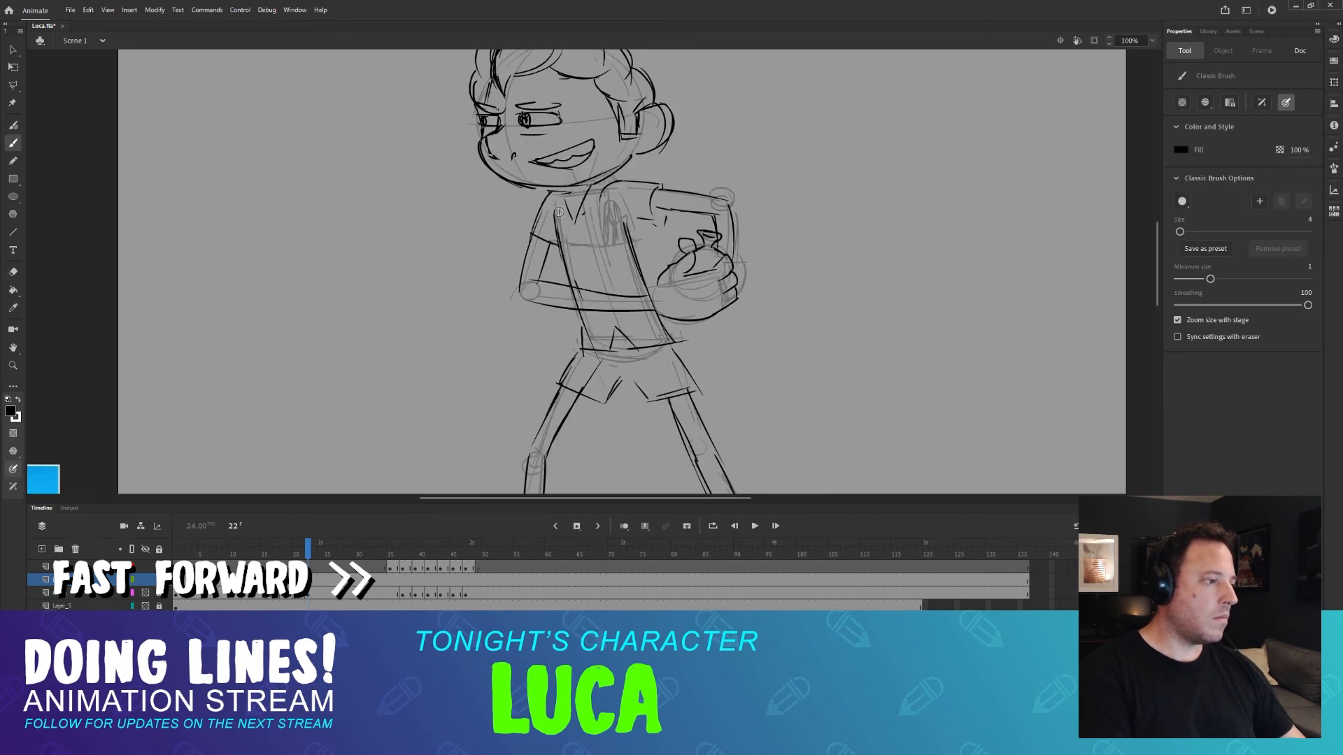
# On frame 37, erase the curly hair and ear outlines that overlap the rough splash-shaped hair.
pyautogui.press('.')
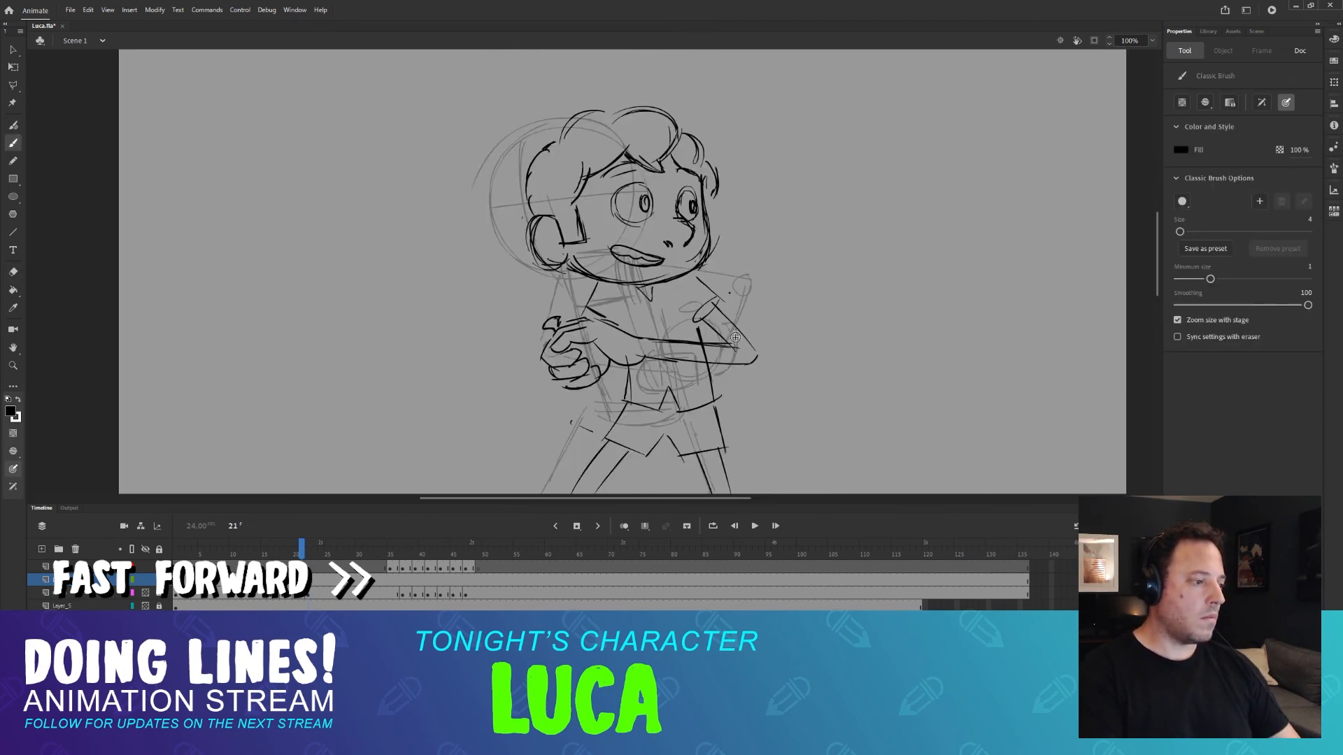
pyautogui.press('.')
pyautogui.click(402, 544)
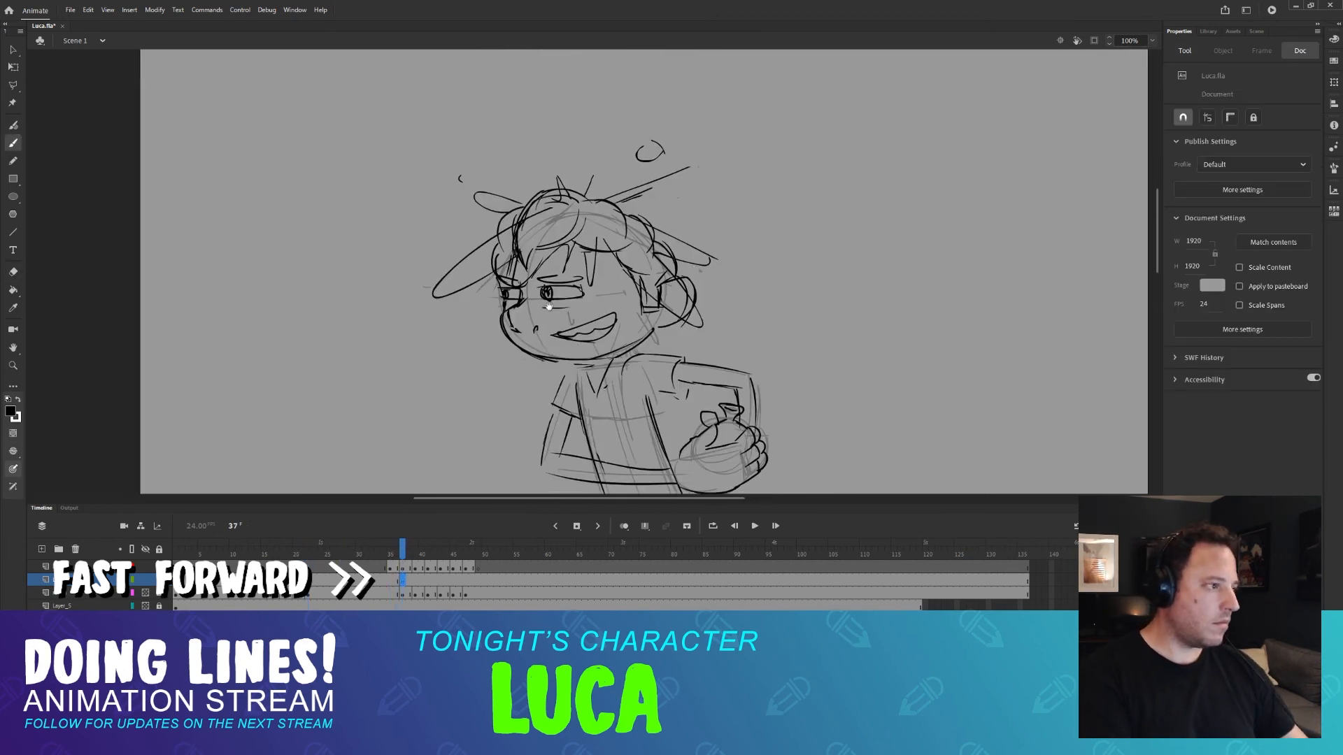
pyautogui.moveTo(549, 306)
pyautogui.mouseDown()
pyautogui.moveTo(531, 210)
pyautogui.moveTo(696, 287)
pyautogui.mouseUp()
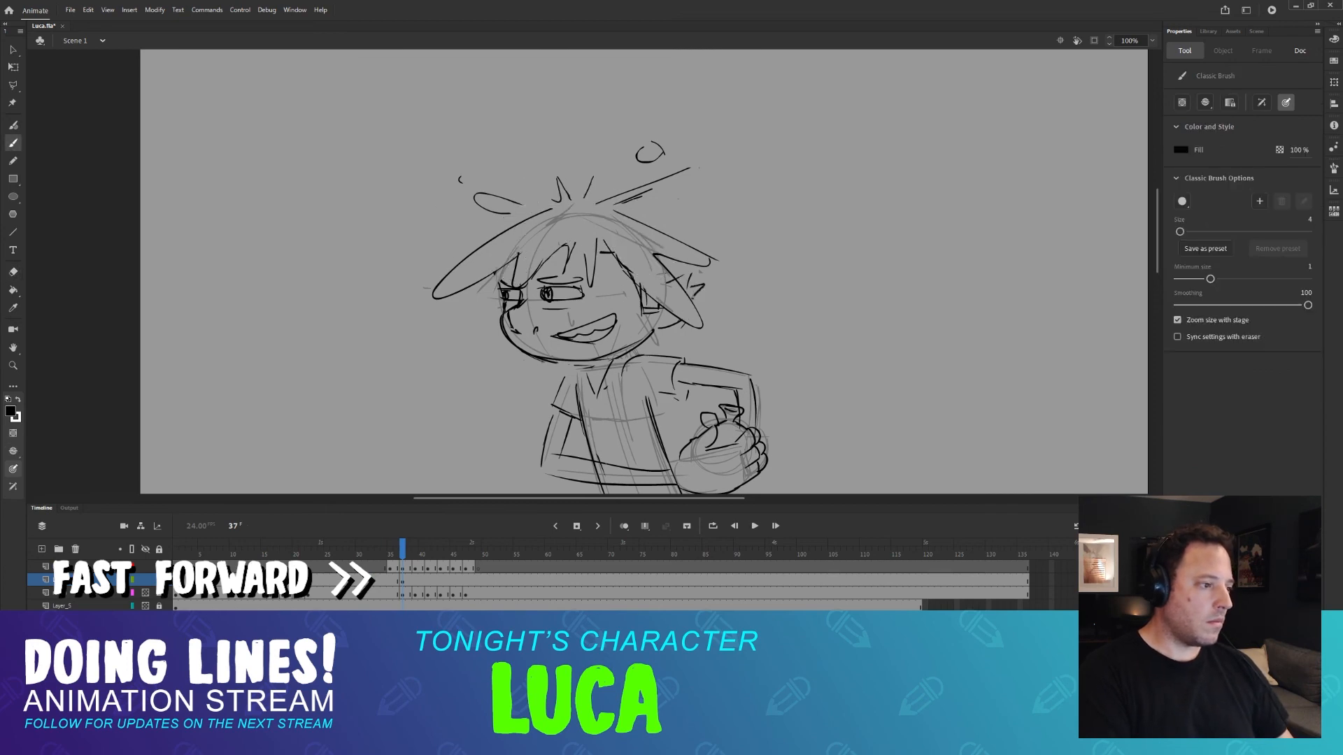
# Check the sea-monster reference art and draw small jagged fin lines beside the frame 37 ear.
pyautogui.hscroll(15, 696, 294)
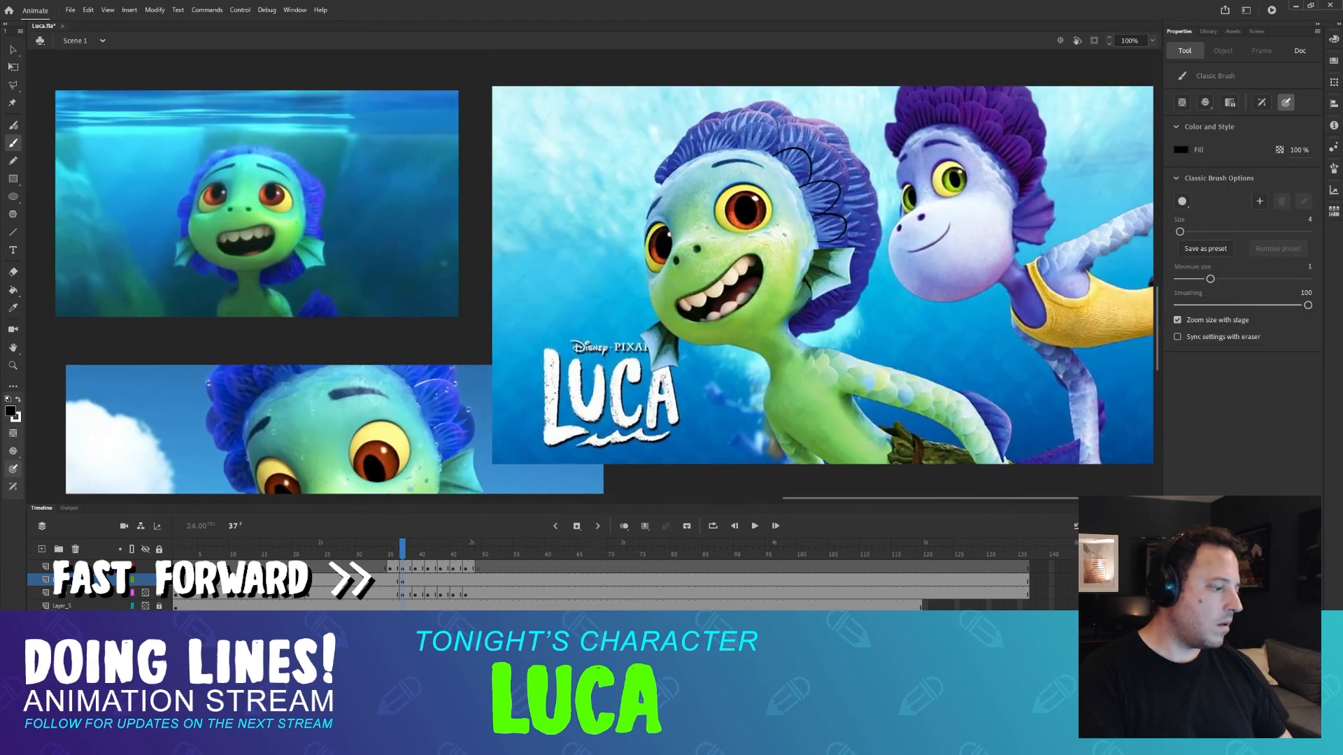
pyautogui.moveTo(484, 259); pyautogui.dragTo(672, 285)
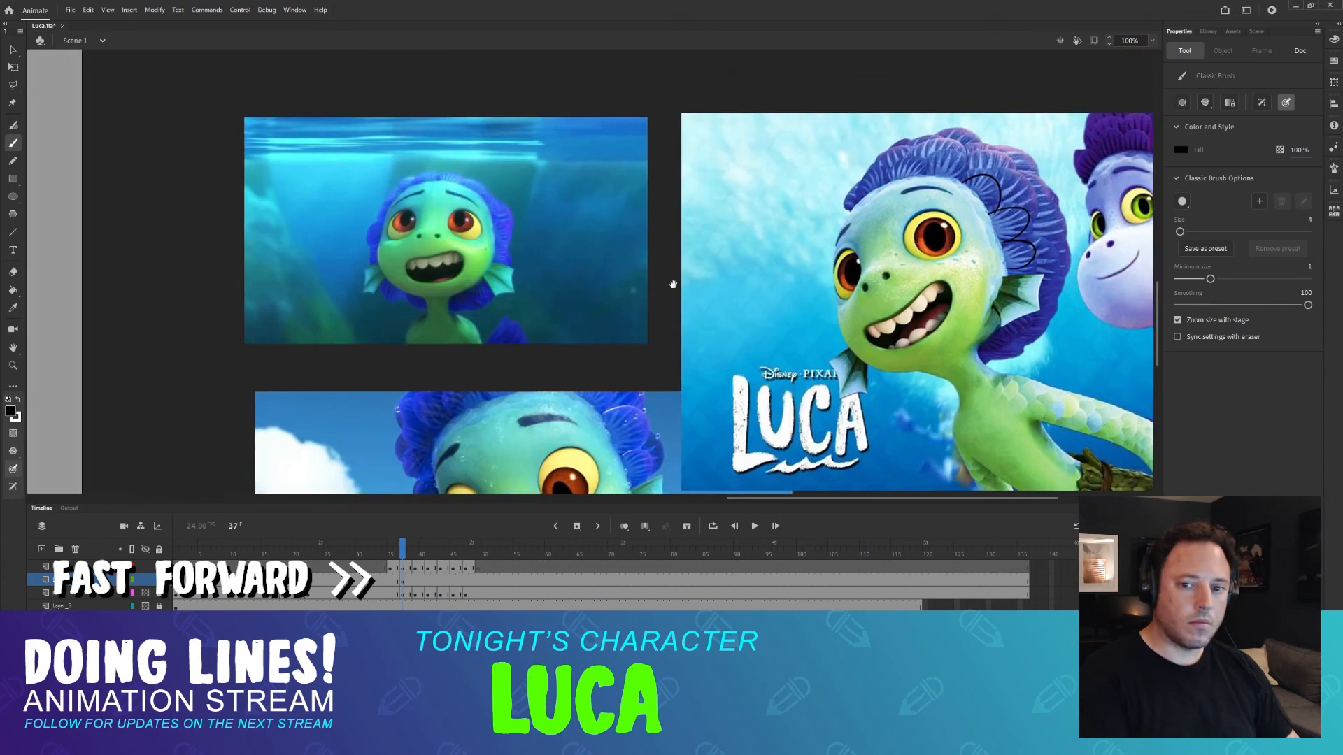
pyautogui.hscroll(-15, 673, 285)
pyautogui.scroll(-3, 673, 284)
pyautogui.moveTo(629, 165); pyautogui.dragTo(602, 133)
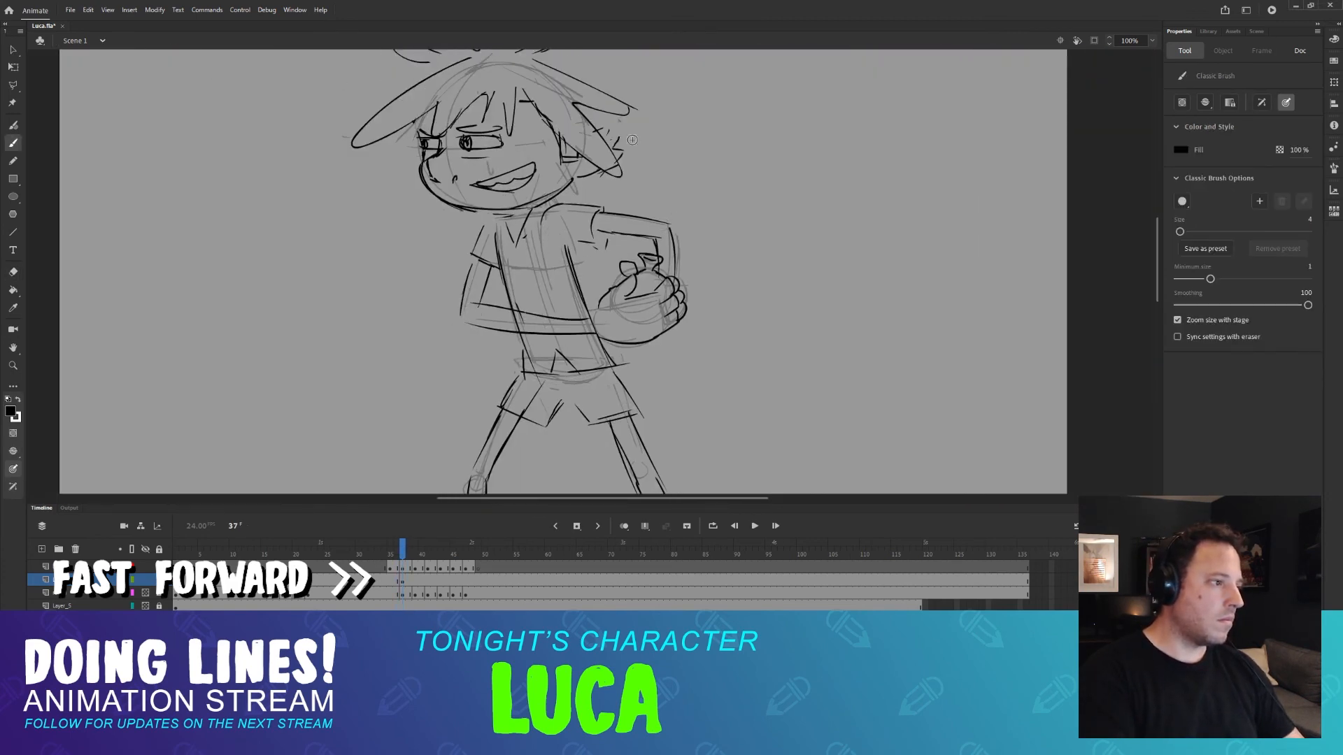
pyautogui.hscroll(-2, 559, 279)
# On frame 47, clear the carried-over pose and draw wide round eyes with pupils and an open mouth.
pyautogui.click(465, 546)
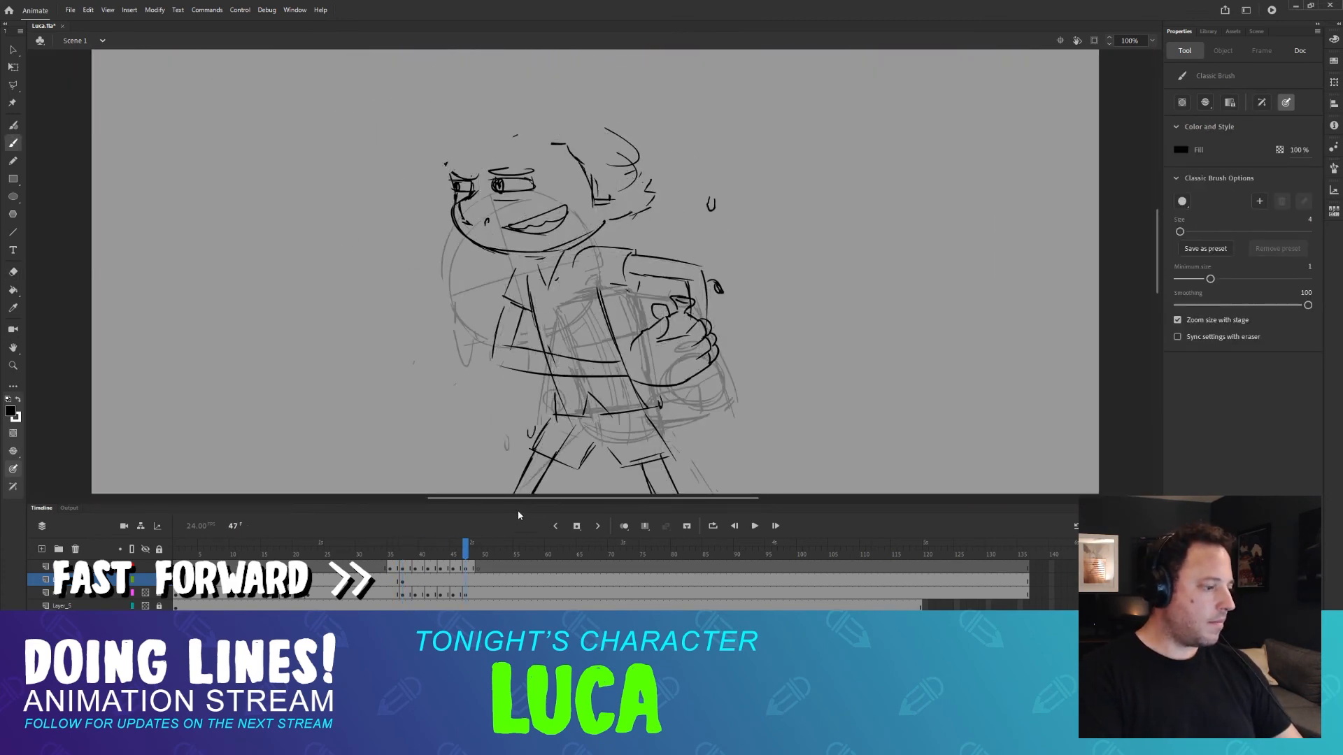
pyautogui.hscroll(18, 534, 330)
pyautogui.scroll(-3, 534, 330)
pyautogui.hscroll(-10, 542, 303)
pyautogui.scroll(2, 542, 303)
pyautogui.moveTo(409, 190)
pyautogui.mouseDown()
pyautogui.moveTo(337, 211)
pyautogui.moveTo(393, 236)
pyautogui.mouseUp()
pyautogui.scroll(-3, 807, 335)
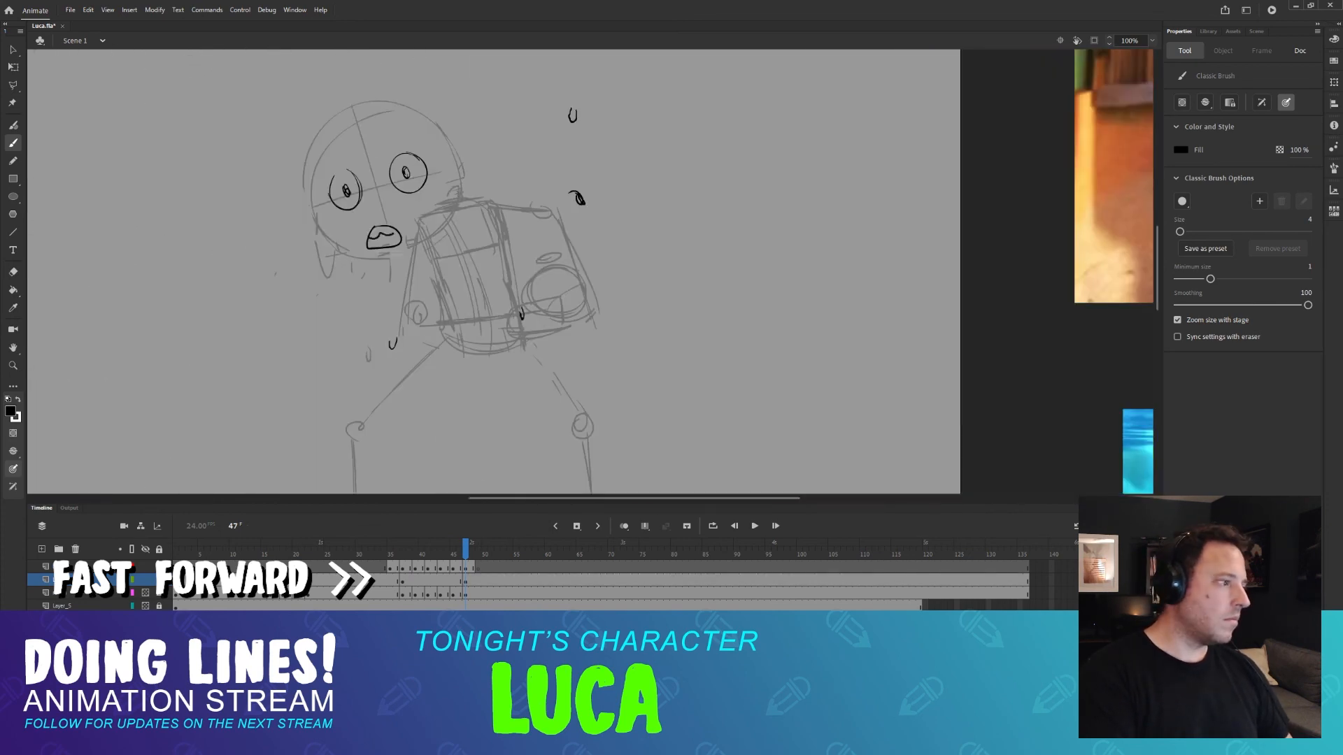
# Consult the sea-monster reference and draw the frame 47 face outline, raised eyebrows and nostrils.
pyautogui.scroll(6, 392, 259)
pyautogui.hscroll(-3, 412, 279)
pyautogui.hscroll(15, 433, 278)
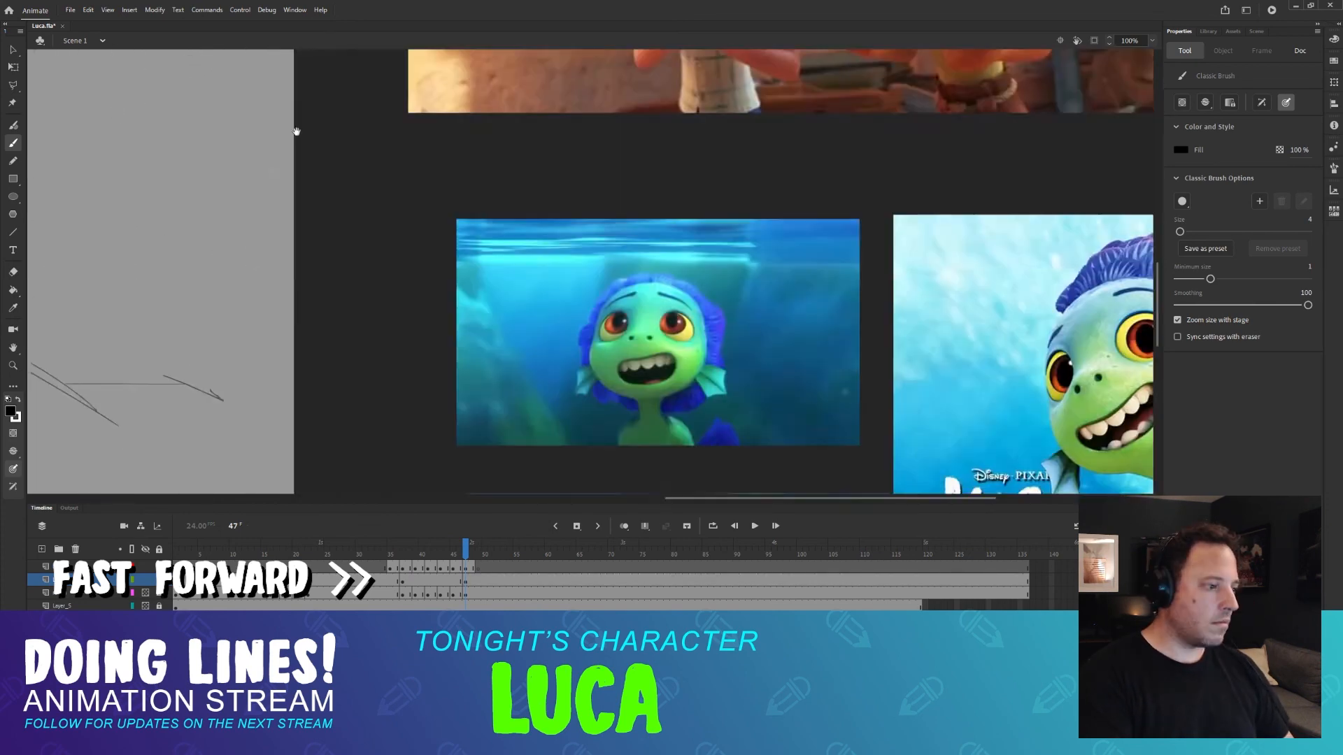
pyautogui.hscroll(-15, 434, 279)
pyautogui.moveTo(301, 193)
pyautogui.mouseDown()
pyautogui.moveTo(348, 188)
pyautogui.moveTo(311, 235)
pyautogui.moveTo(187, 163)
pyautogui.mouseUp()
pyautogui.scroll(-3, 315, 182)
pyautogui.hscroll(4, 309, 158)
pyautogui.hscroll(-4, 187, 163)
pyautogui.moveTo(424, 118); pyautogui.dragTo(440, 152)
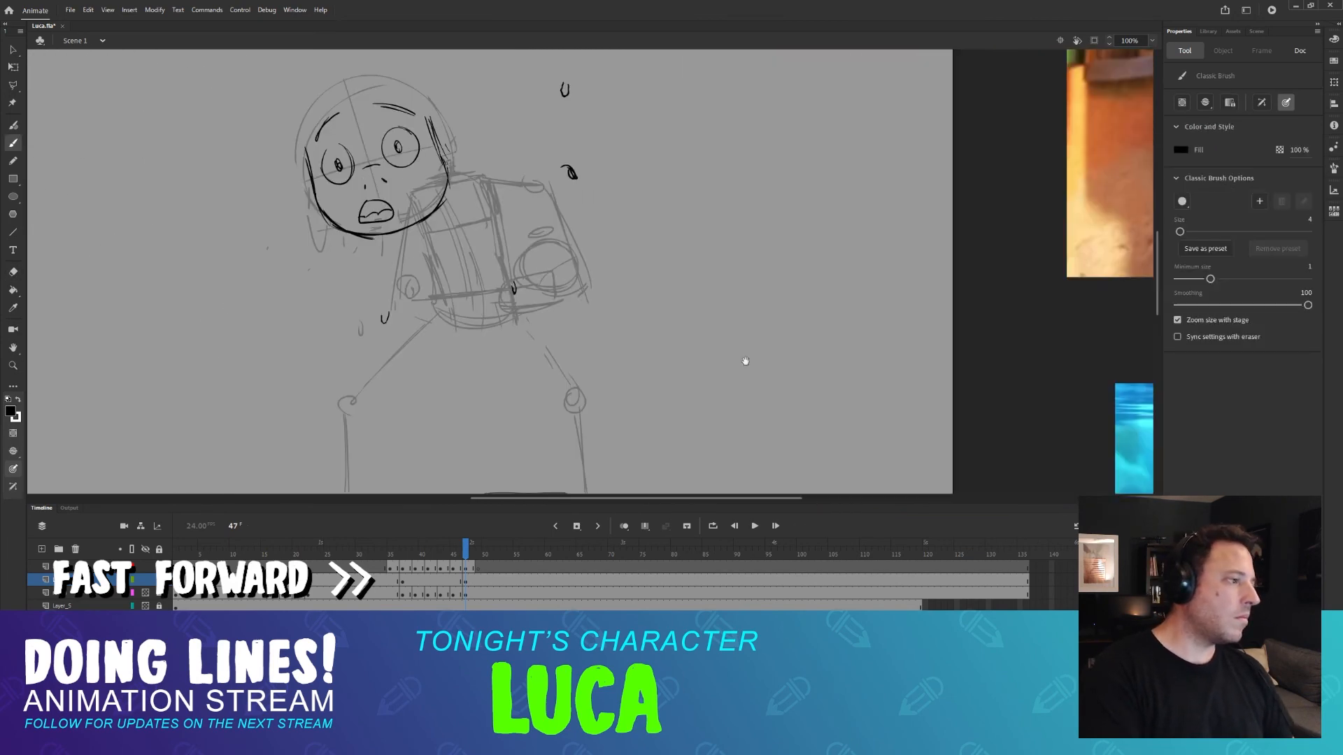
# Draw the pointed, webbed fin ears on both sides of the frame 47 head.
pyautogui.moveTo(745, 361); pyautogui.dragTo(742, 347)
pyautogui.hotkey('ctrl', 'z')
pyautogui.moveTo(437, 142); pyautogui.dragTo(473, 155)
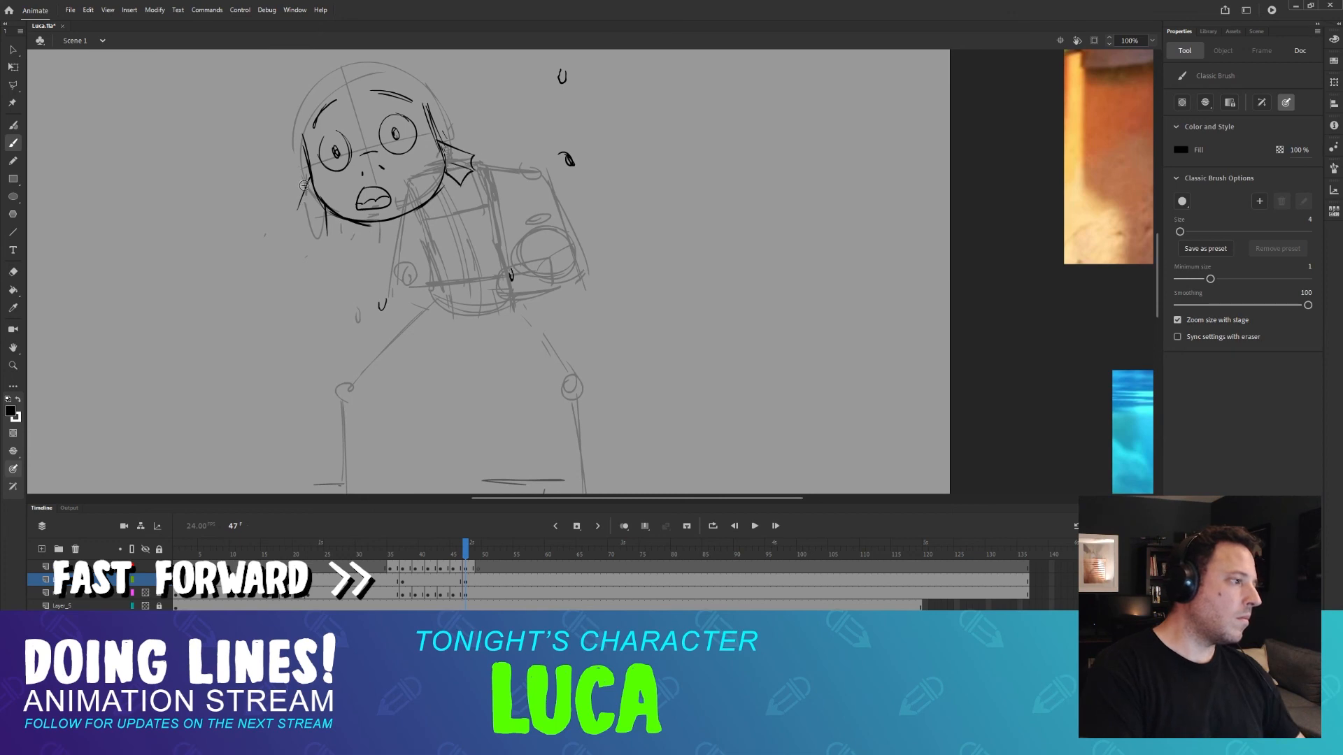
pyautogui.moveTo(303, 185)
pyautogui.mouseDown()
pyautogui.moveTo(300, 208)
pyautogui.moveTo(324, 216)
pyautogui.mouseUp()
pyautogui.moveTo(397, 126); pyautogui.dragTo(292, 139)
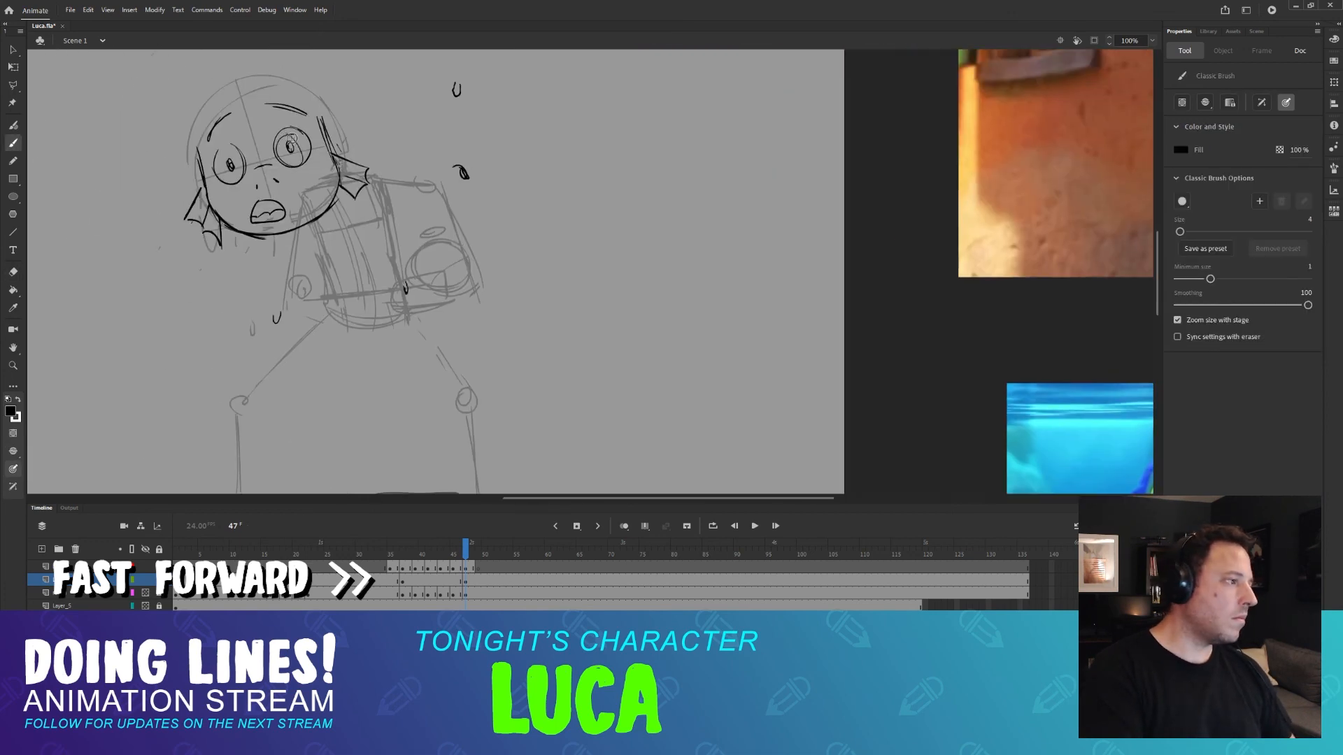
pyautogui.moveTo(352, 185)
pyautogui.mouseDown()
pyautogui.moveTo(327, 181)
pyautogui.moveTo(372, 244)
pyautogui.moveTo(425, 238)
pyautogui.mouseUp()
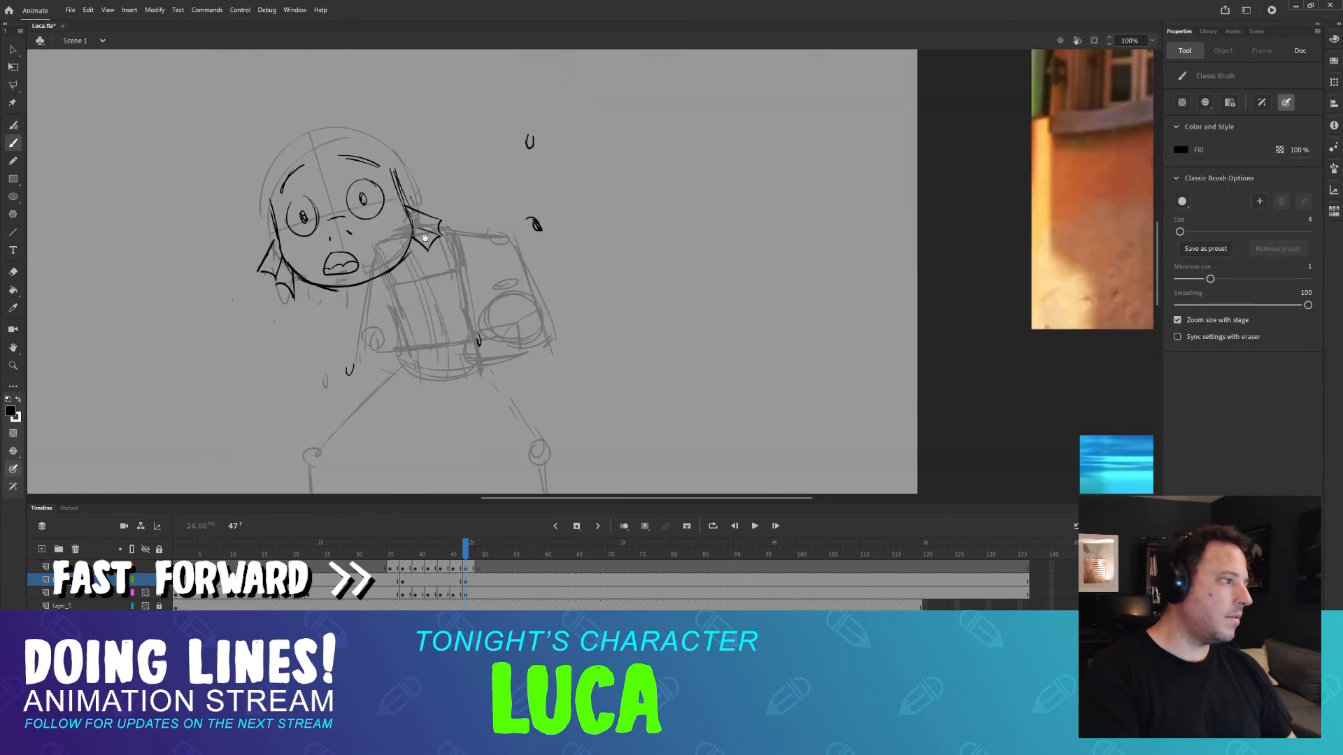
pyautogui.moveTo(305, 154)
pyautogui.mouseDown()
pyautogui.moveTo(274, 223)
pyautogui.moveTo(272, 175)
pyautogui.mouseUp()
pyautogui.moveTo(274, 168); pyautogui.dragTo(246, 253)
pyautogui.moveTo(334, 130)
pyautogui.mouseDown()
pyautogui.moveTo(347, 144)
pyautogui.moveTo(274, 189)
pyautogui.mouseUp()
pyautogui.hotkey('ctrl', 'z')
pyautogui.hotkey('ctrl', 'z')
pyautogui.hotkey('ctrl', 'z')
pyautogui.hotkey('ctrl', 'z')
# Draw the scalloped hair around the top and sides of the frame 47 head, and compare the pose with frame 46.
pyautogui.moveTo(334, 129); pyautogui.dragTo(366, 139)
pyautogui.moveTo(367, 140); pyautogui.dragTo(420, 179)
pyautogui.moveTo(395, 155); pyautogui.dragTo(425, 203)
pyautogui.scroll(-2, 392, 188)
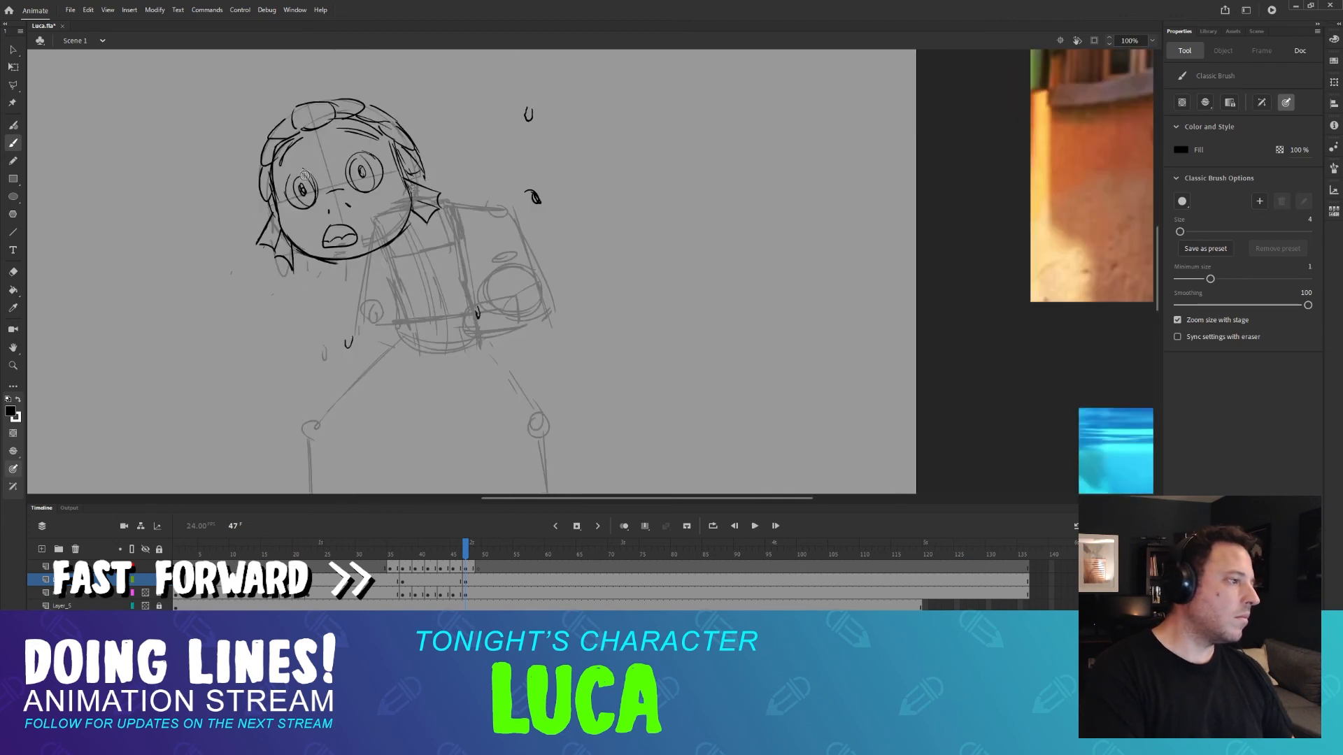
pyautogui.moveTo(313, 168)
pyautogui.mouseDown()
pyautogui.moveTo(279, 192)
pyautogui.moveTo(274, 230)
pyautogui.mouseUp()
pyautogui.moveTo(95, 116)
pyautogui.mouseDown()
pyautogui.moveTo(397, 190)
pyautogui.moveTo(247, 148)
pyautogui.moveTo(222, 86)
pyautogui.mouseUp()
pyautogui.moveTo(584, 299)
pyautogui.mouseDown()
pyautogui.moveTo(647, 293)
pyautogui.moveTo(668, 257)
pyautogui.moveTo(657, 288)
pyautogui.mouseUp()
pyautogui.press(',')
pyautogui.press('.')
pyautogui.press(',')
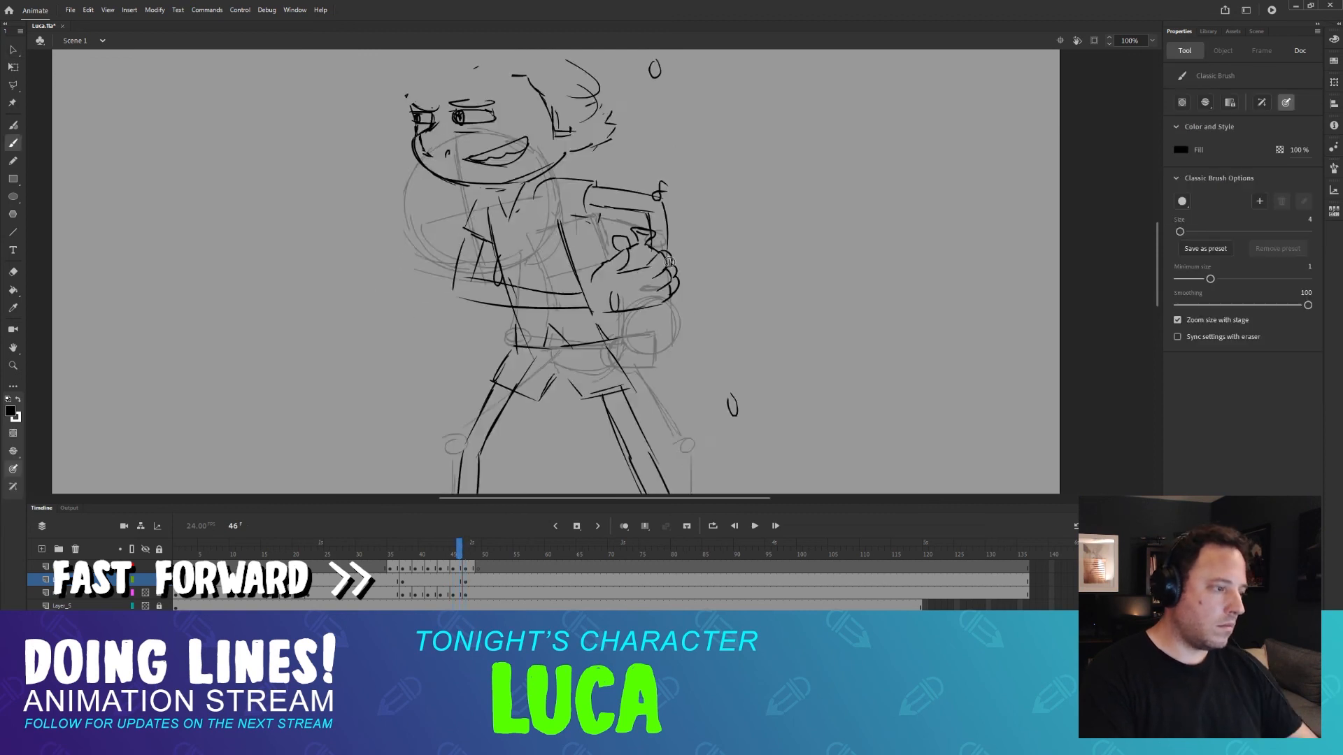